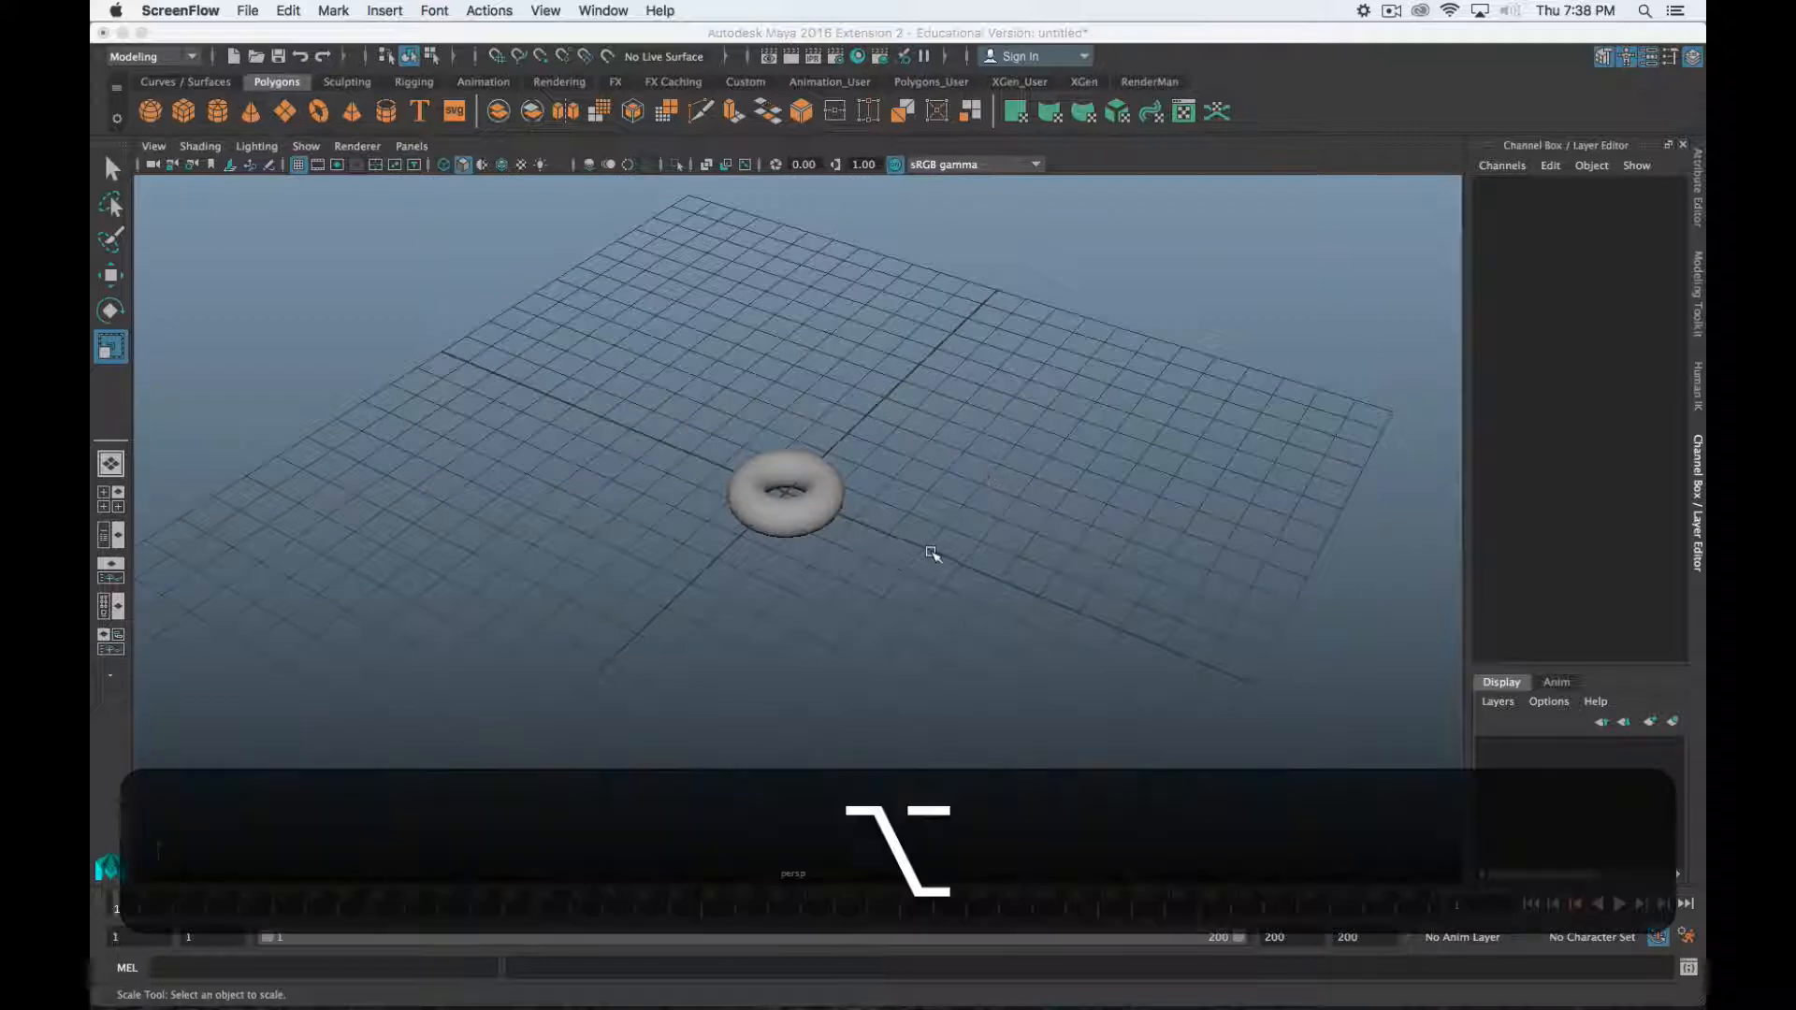
Open the Project Window and move it to the middle of the viewport
left_click_drag(935, 558, 922, 504, "alt")
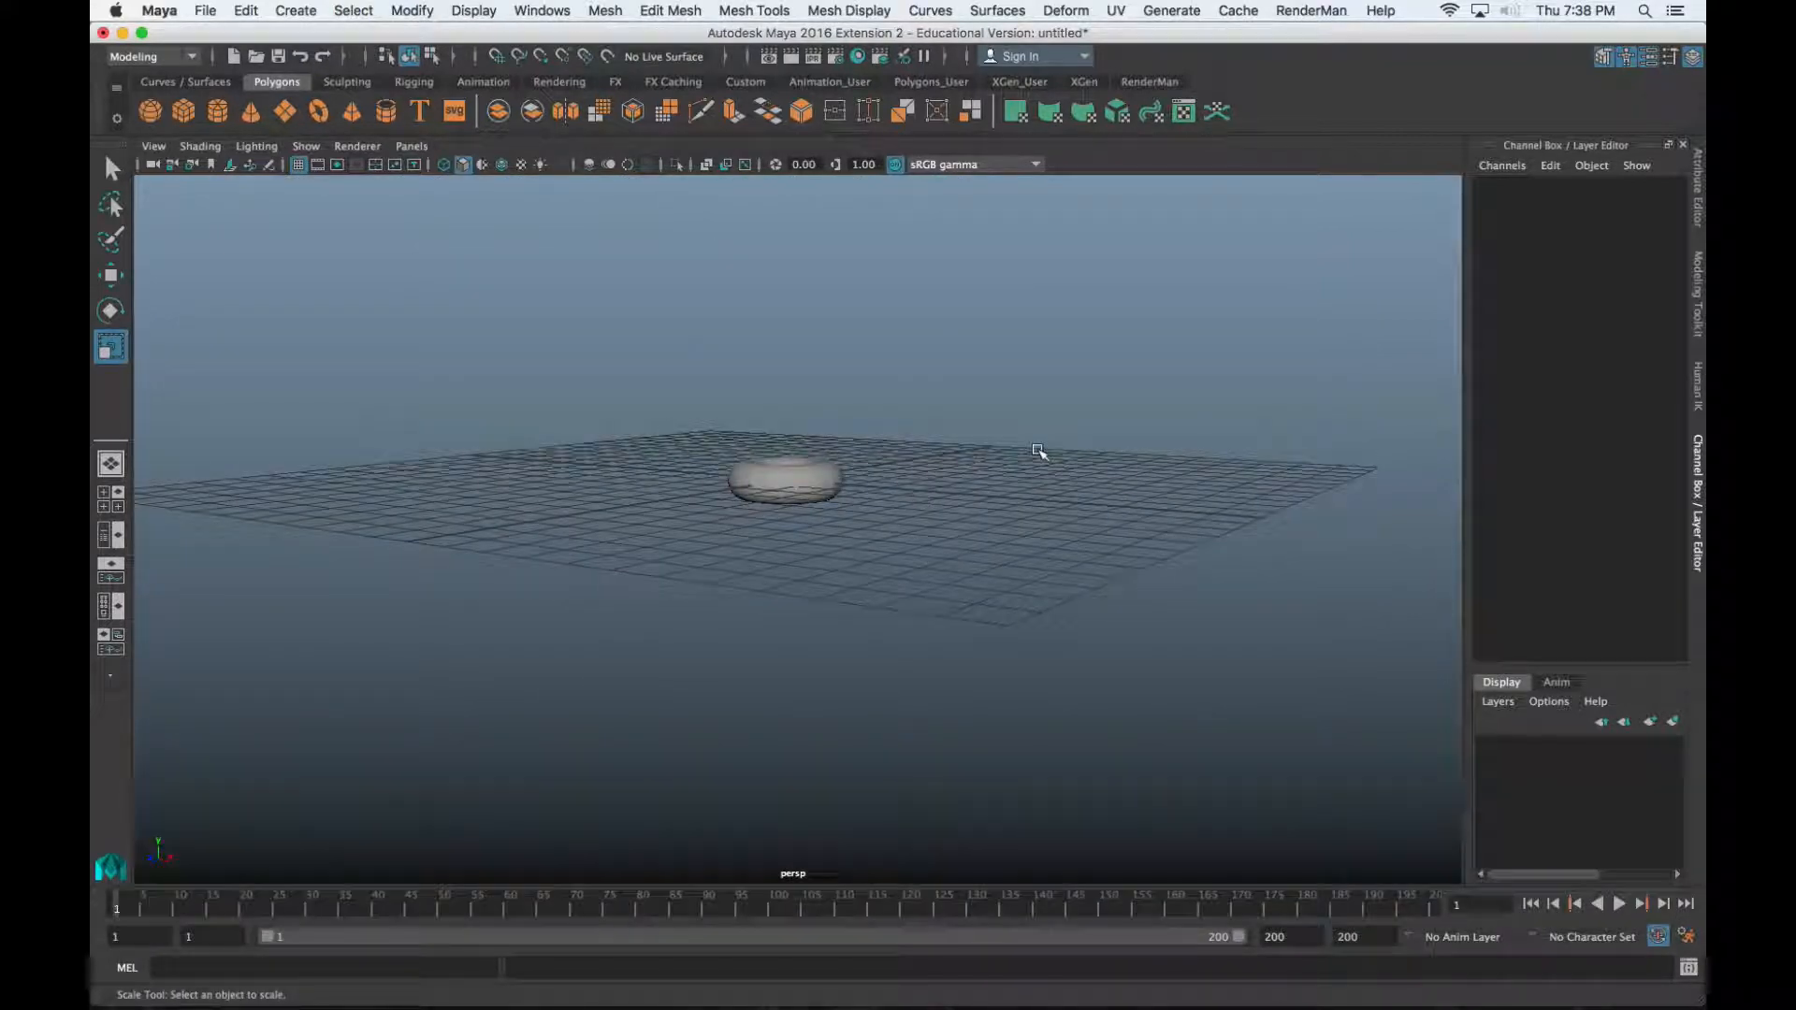
left_click(205, 10)
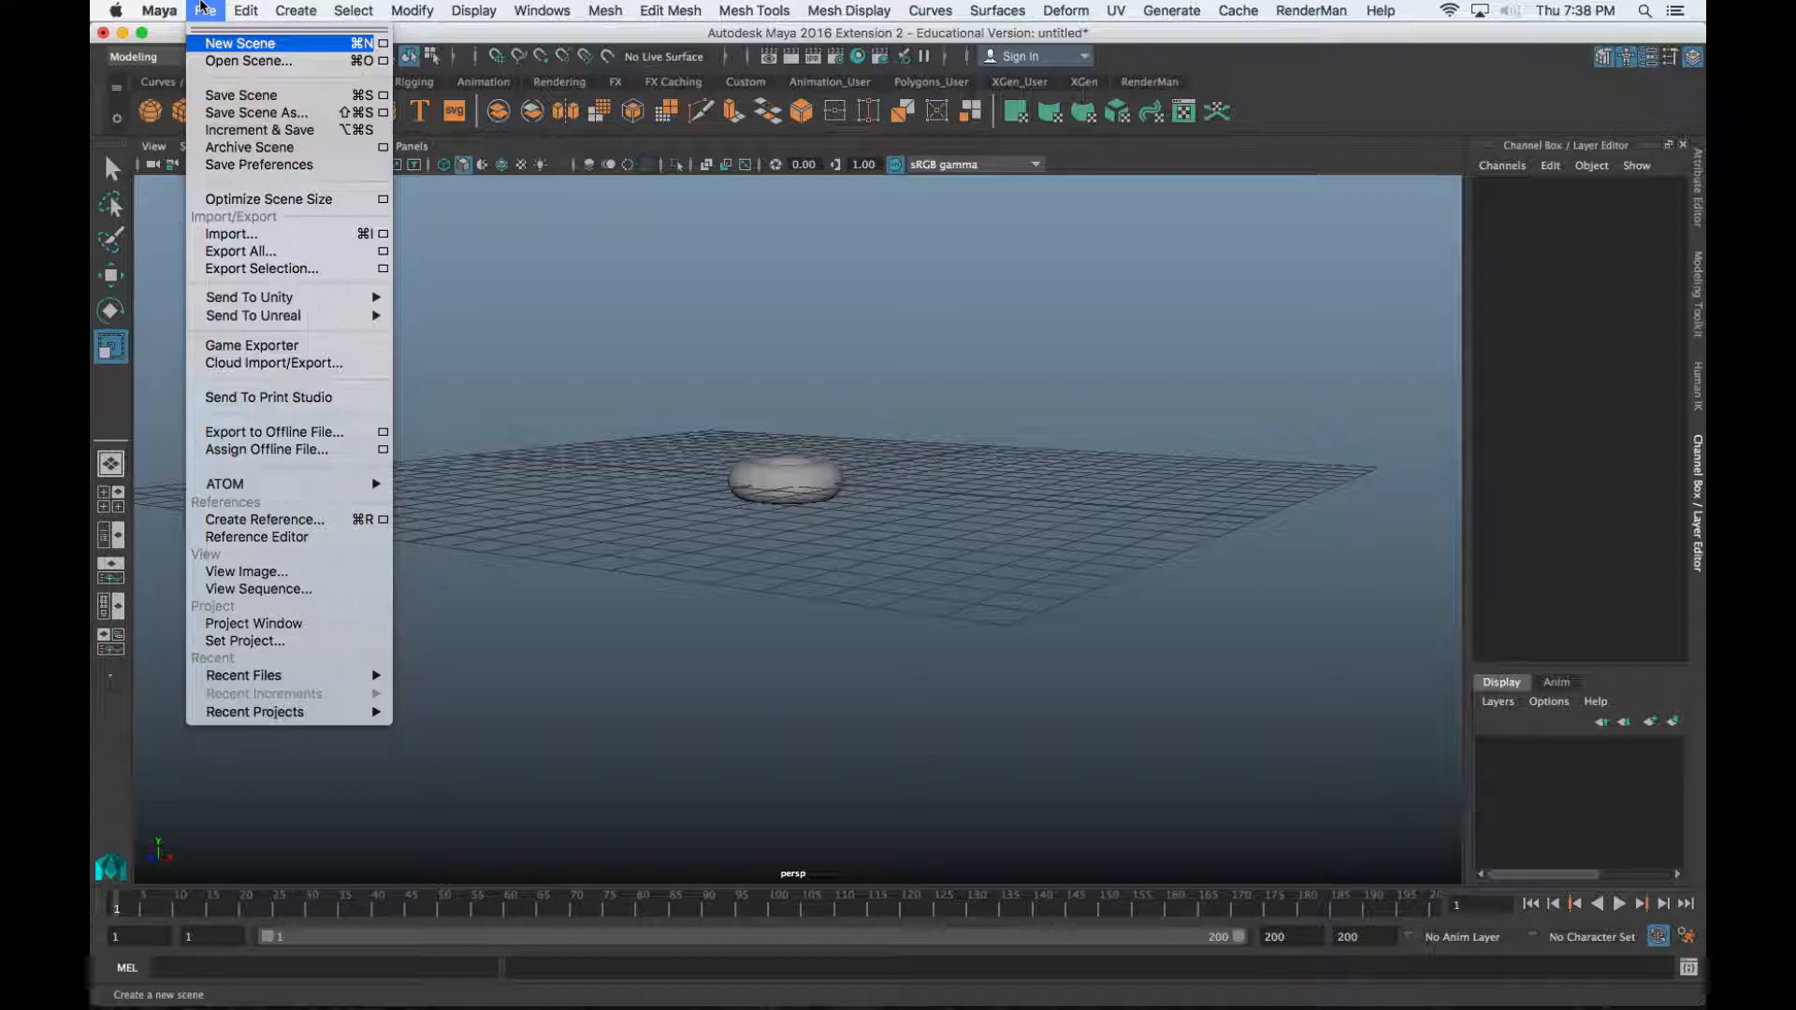
left_click(337, 624)
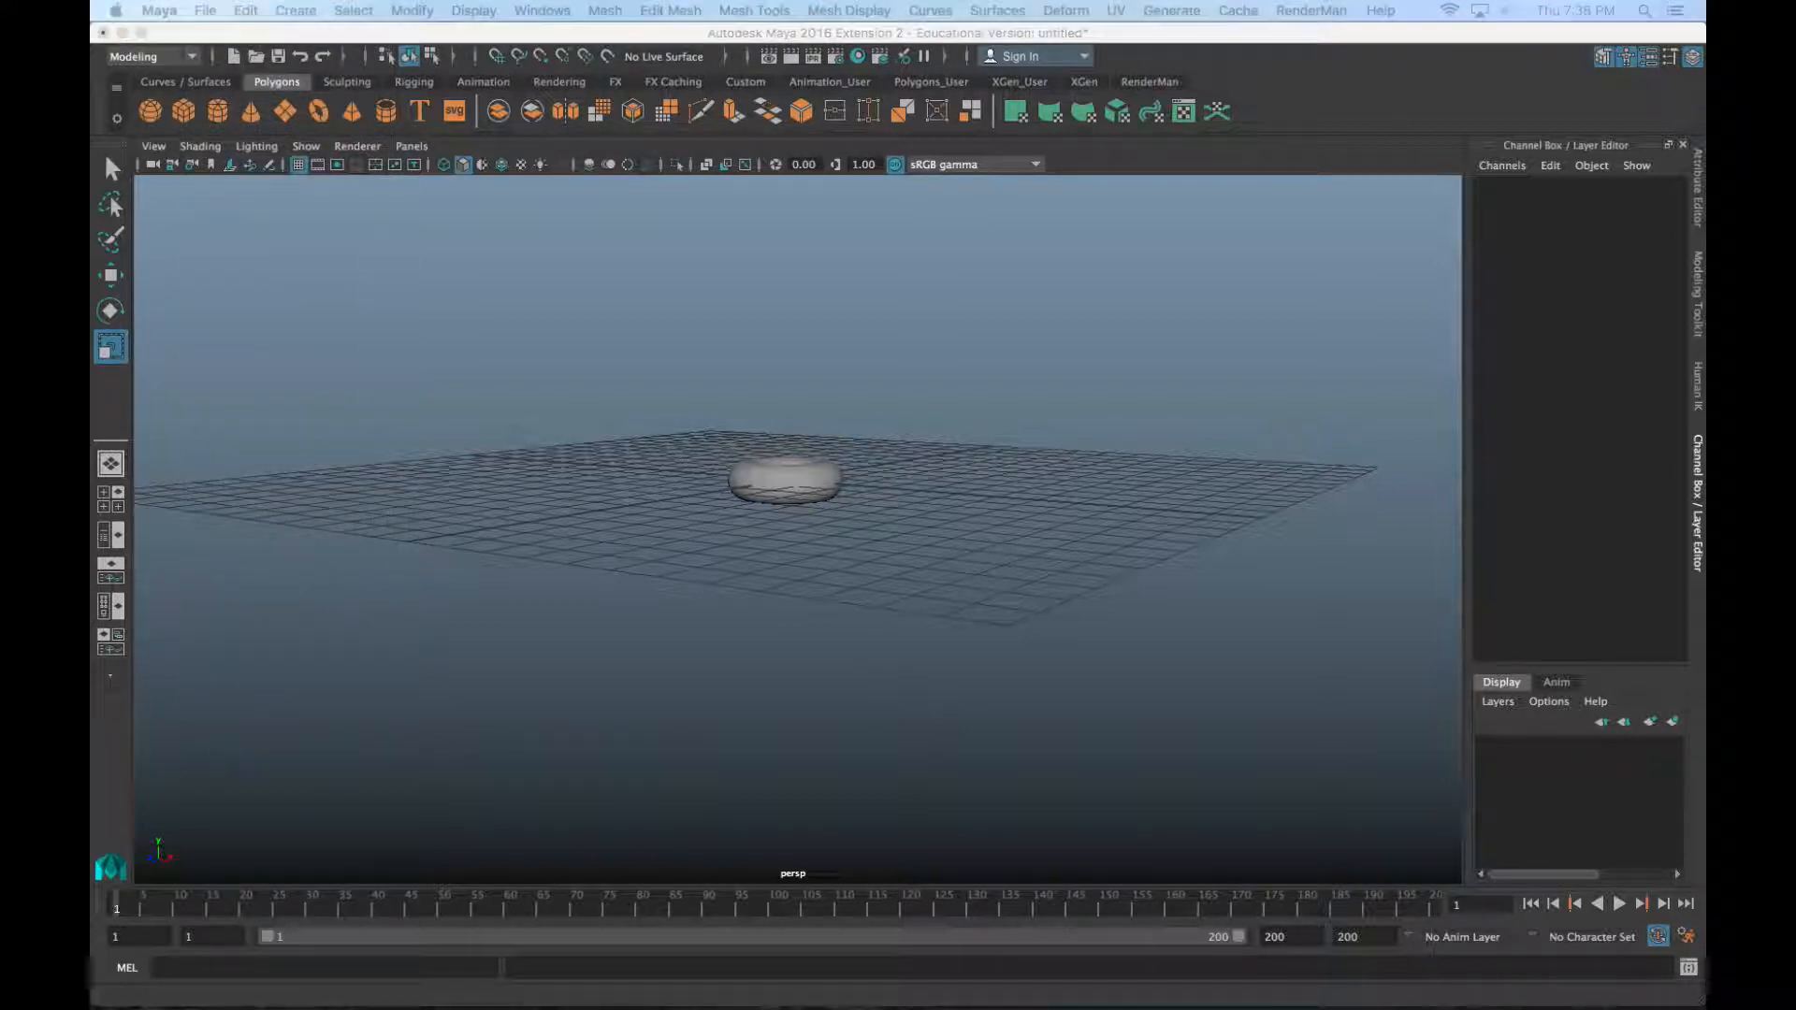
left_click_drag(347, 34, 746, 200)
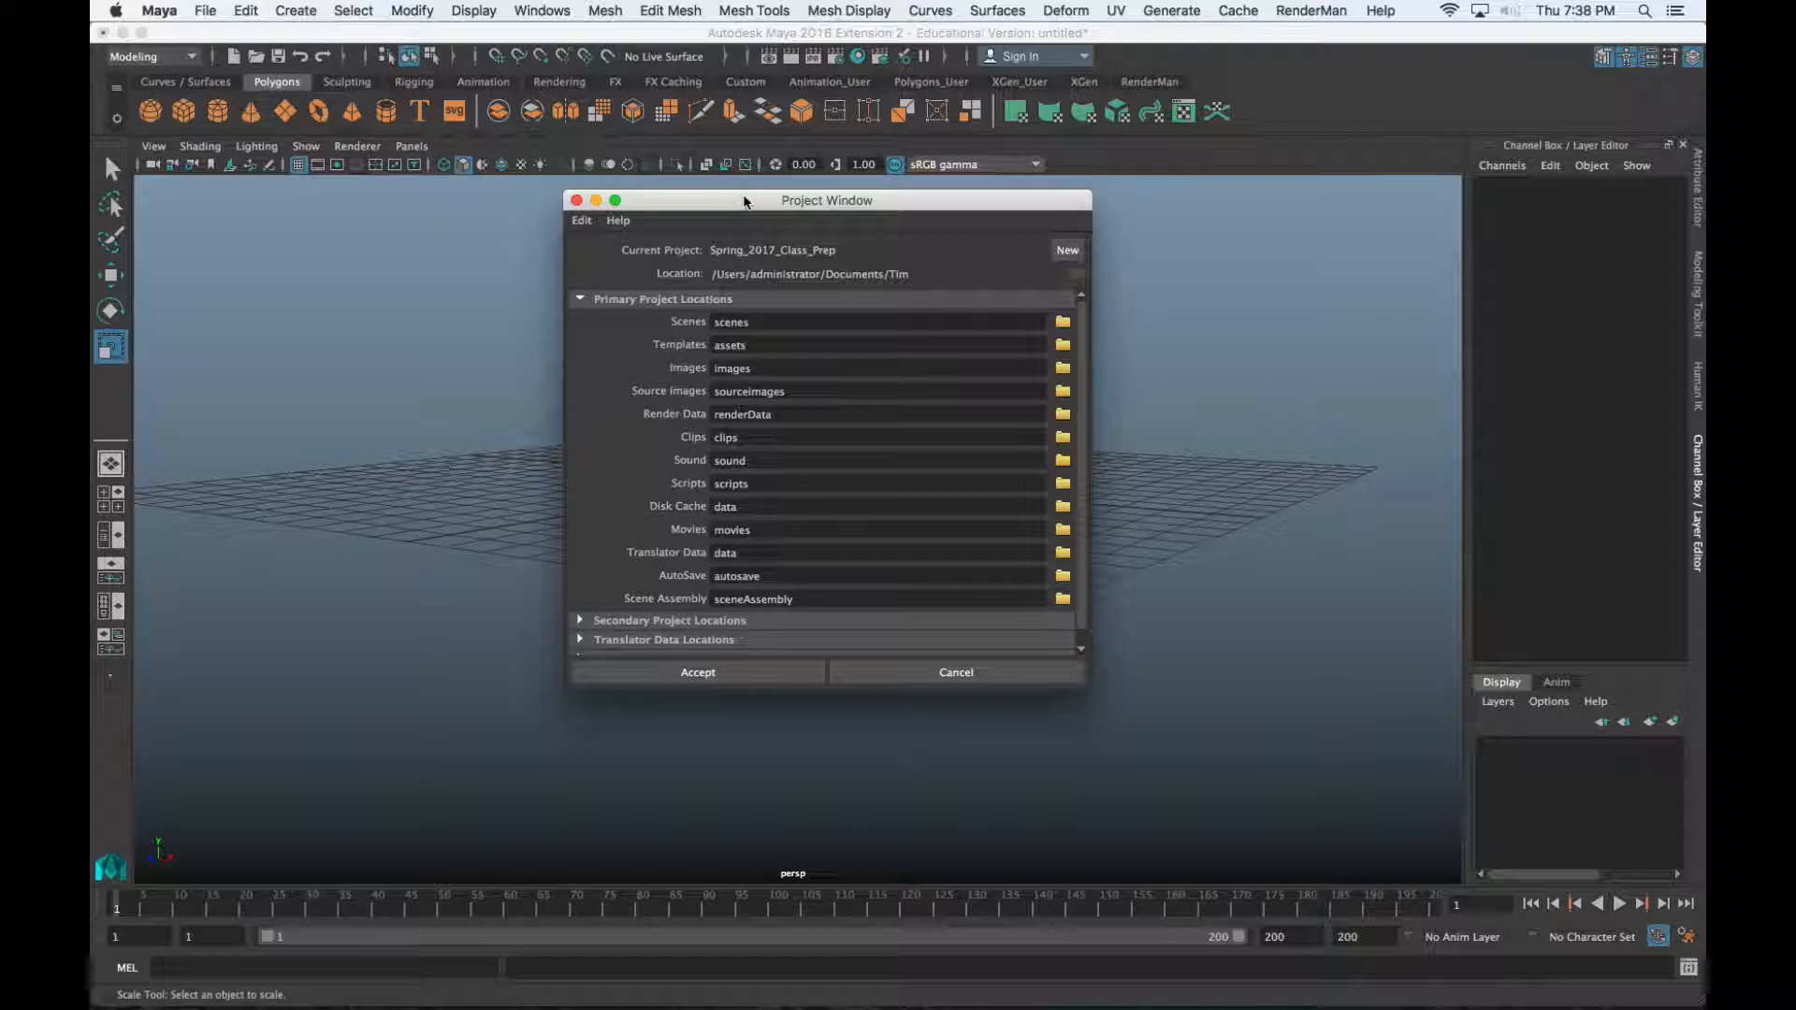
Switch to Finder and examine the sourceimages, images, movies and scenes folders of the Crashed_Alien_Fall_2016 project
key("super+Tab")
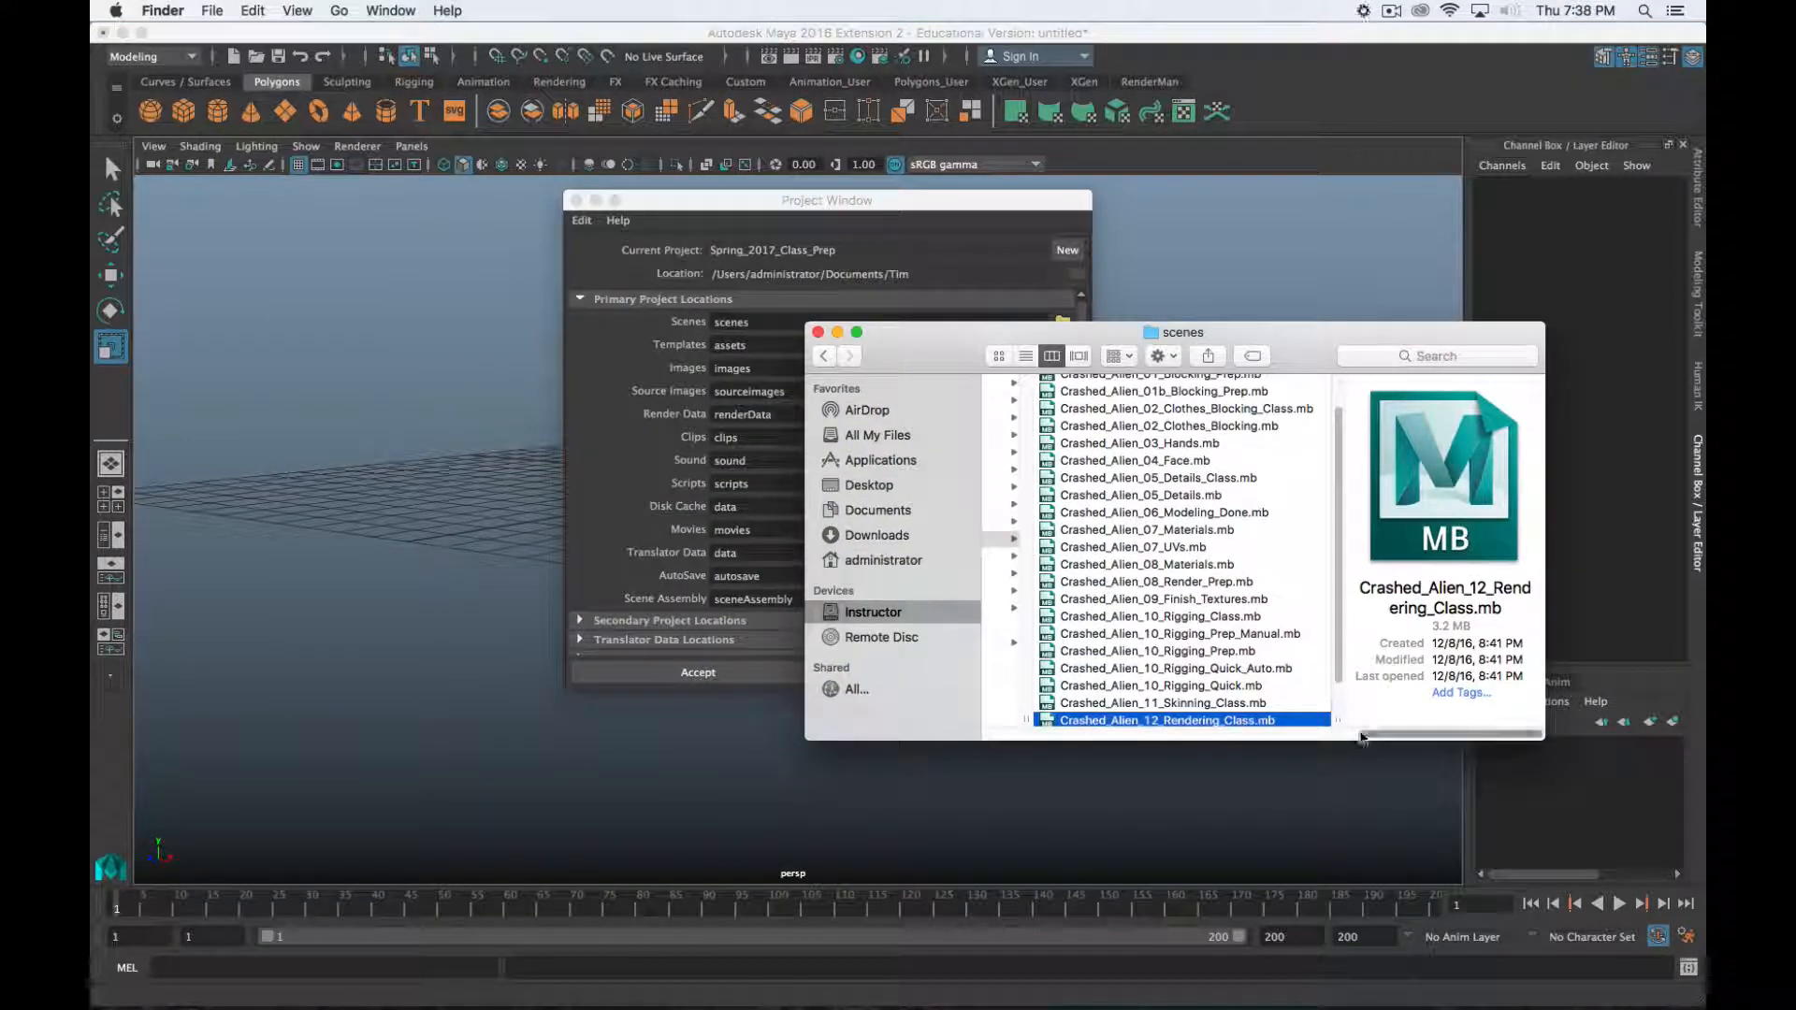
left_click_drag(1364, 734, 1249, 732)
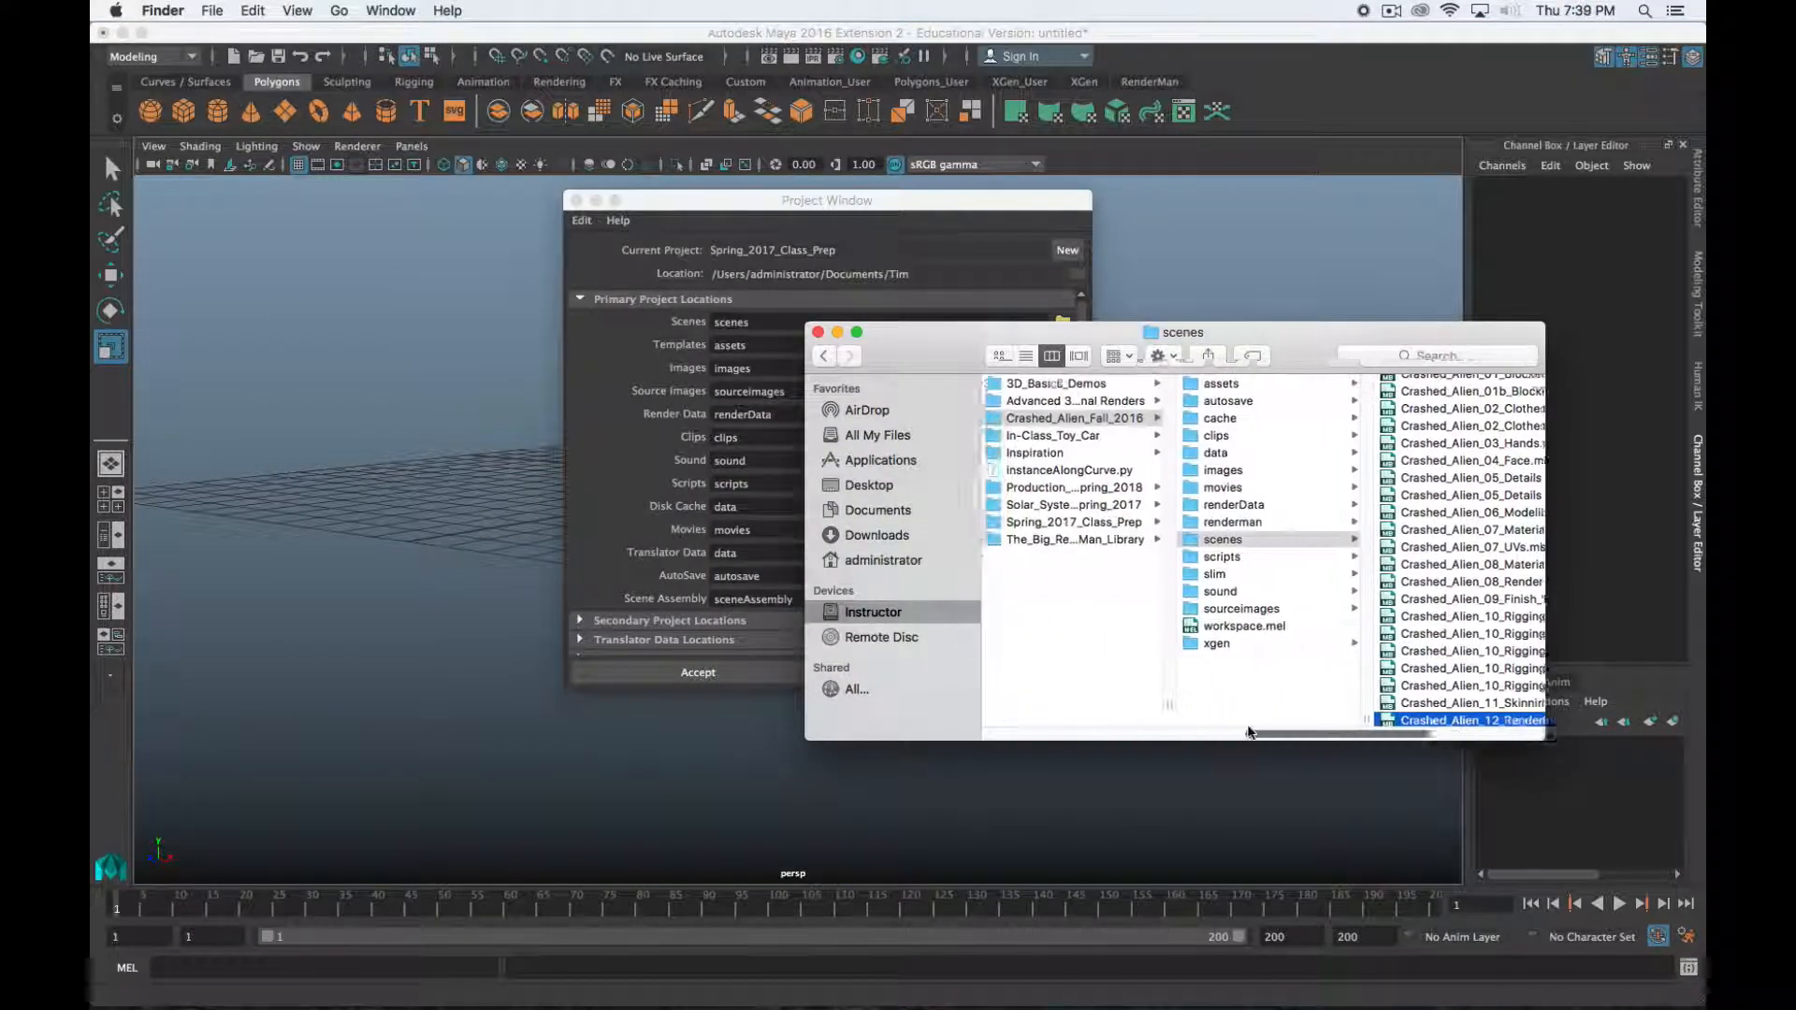
left_click(1100, 426)
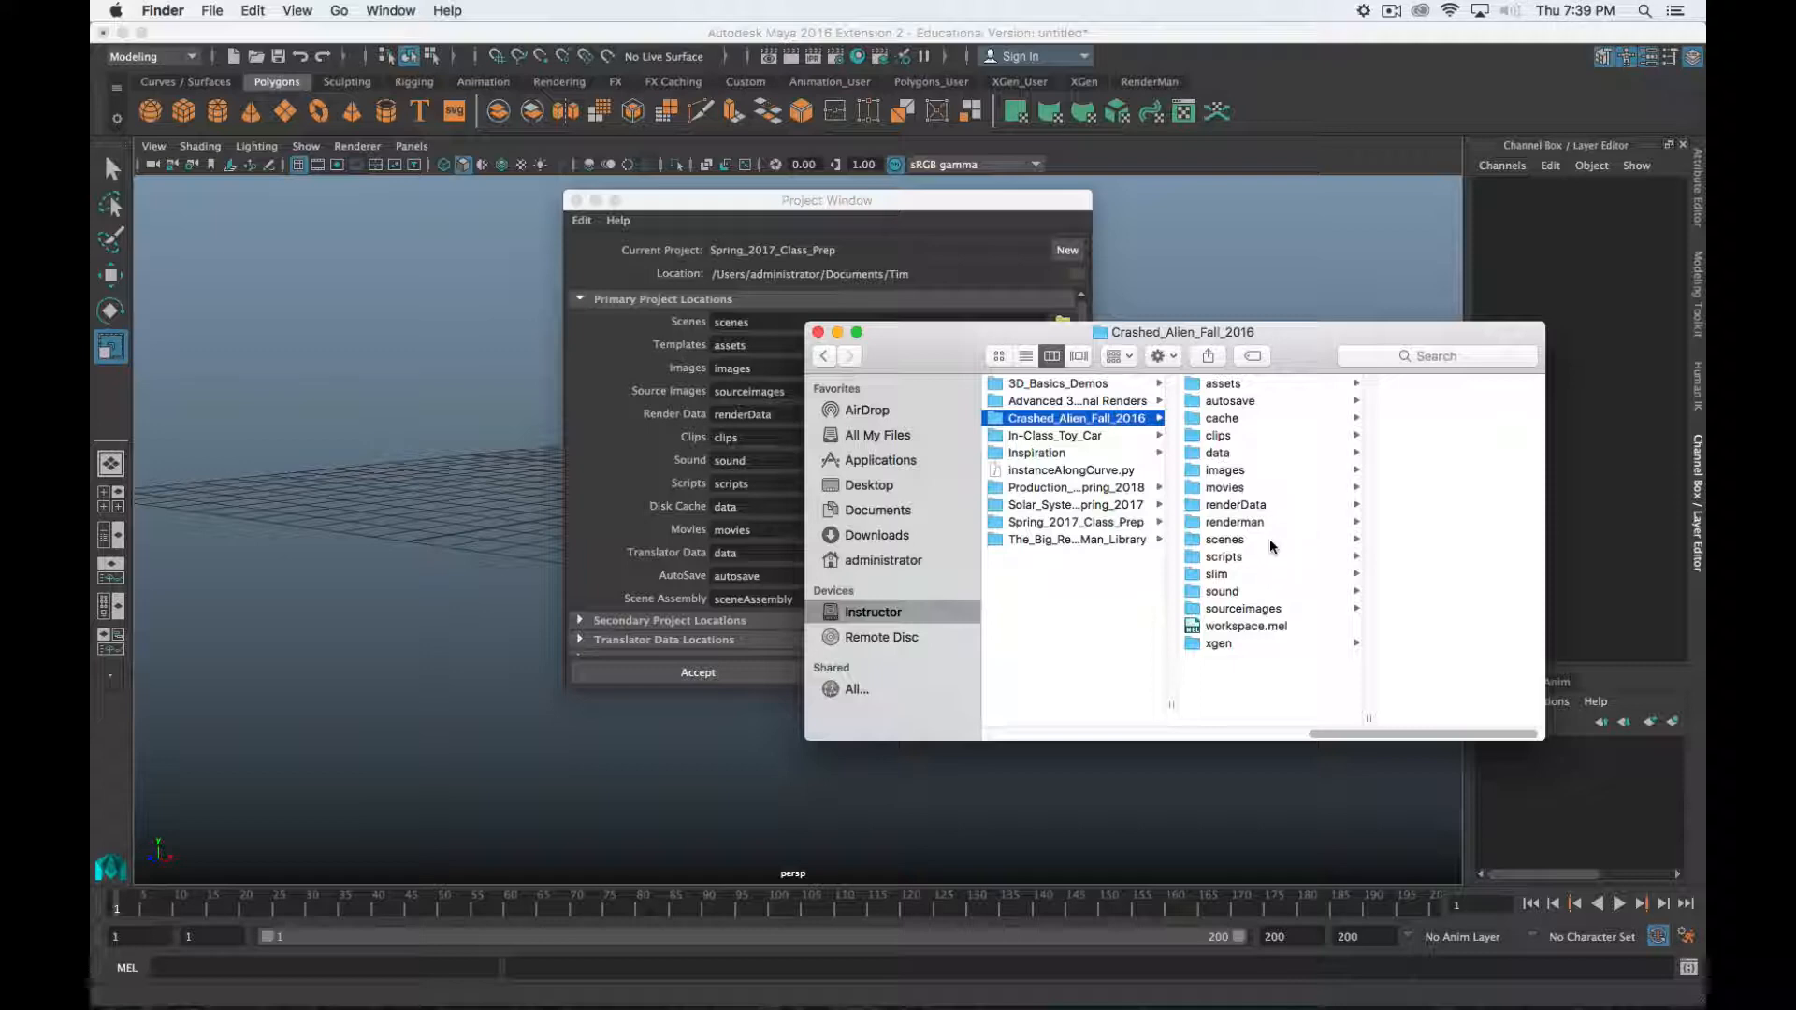
left_click(1244, 609)
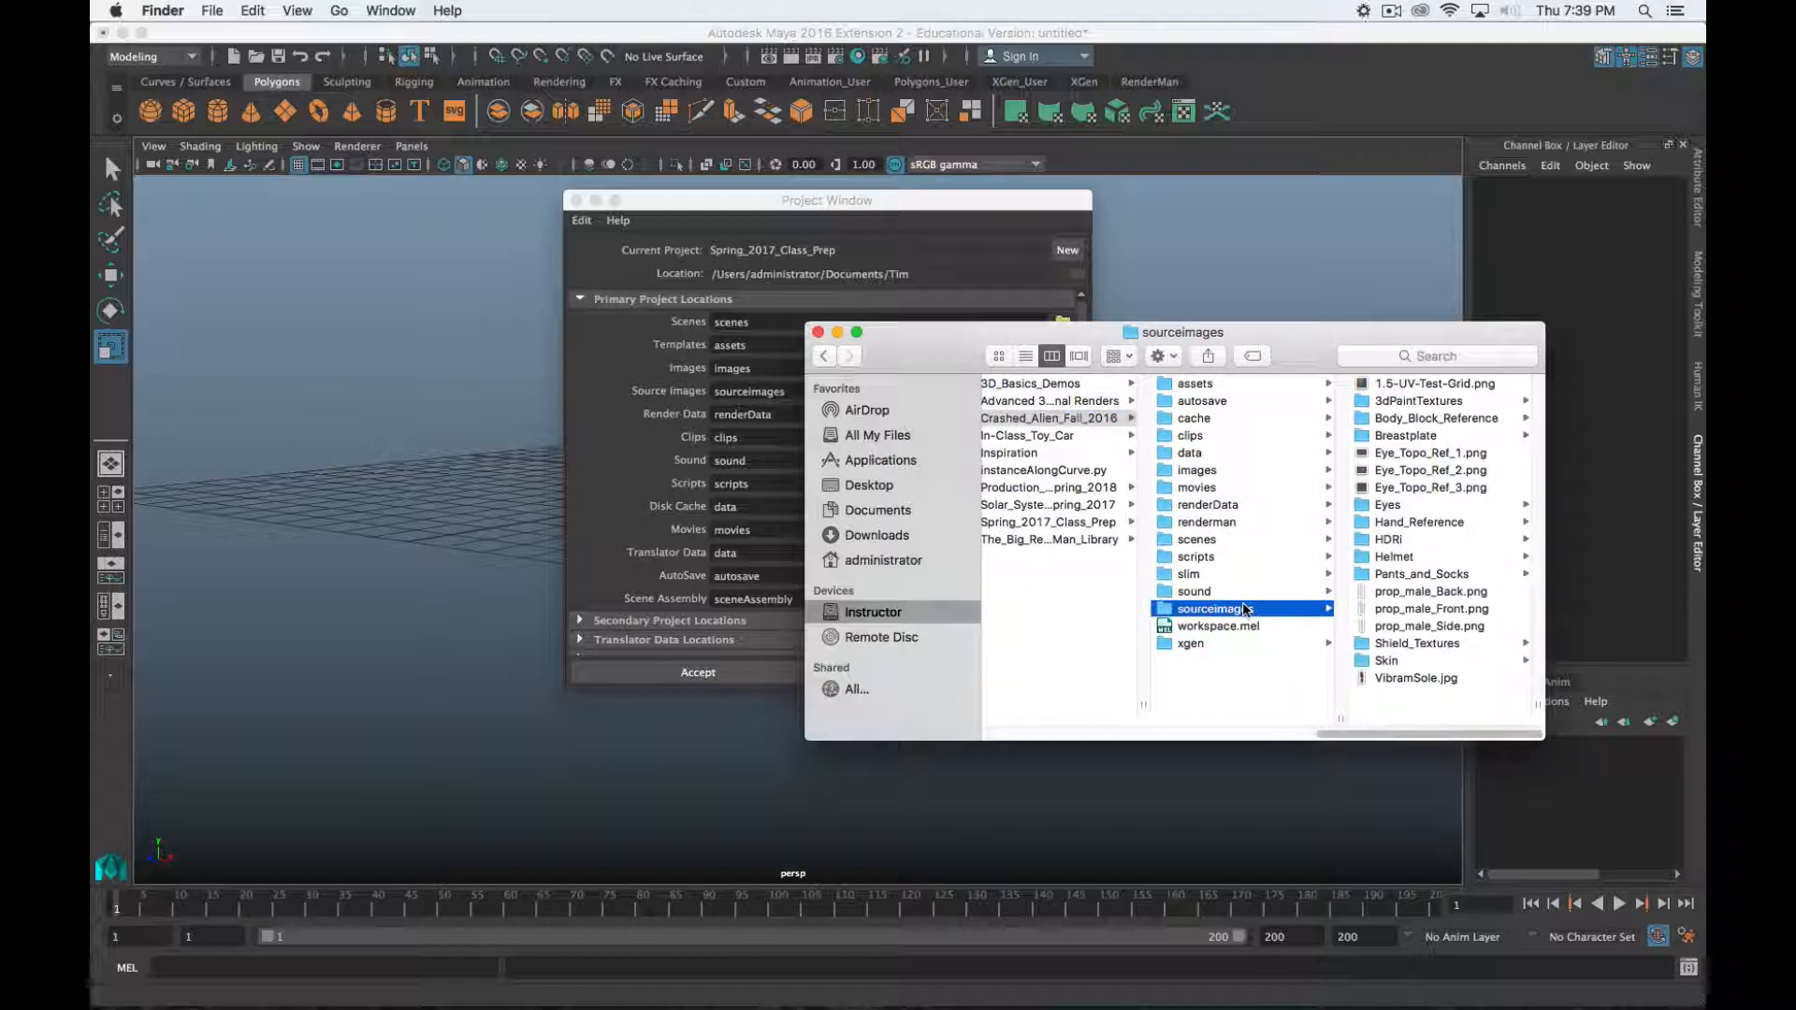
left_click(1222, 473)
left_click(1222, 487)
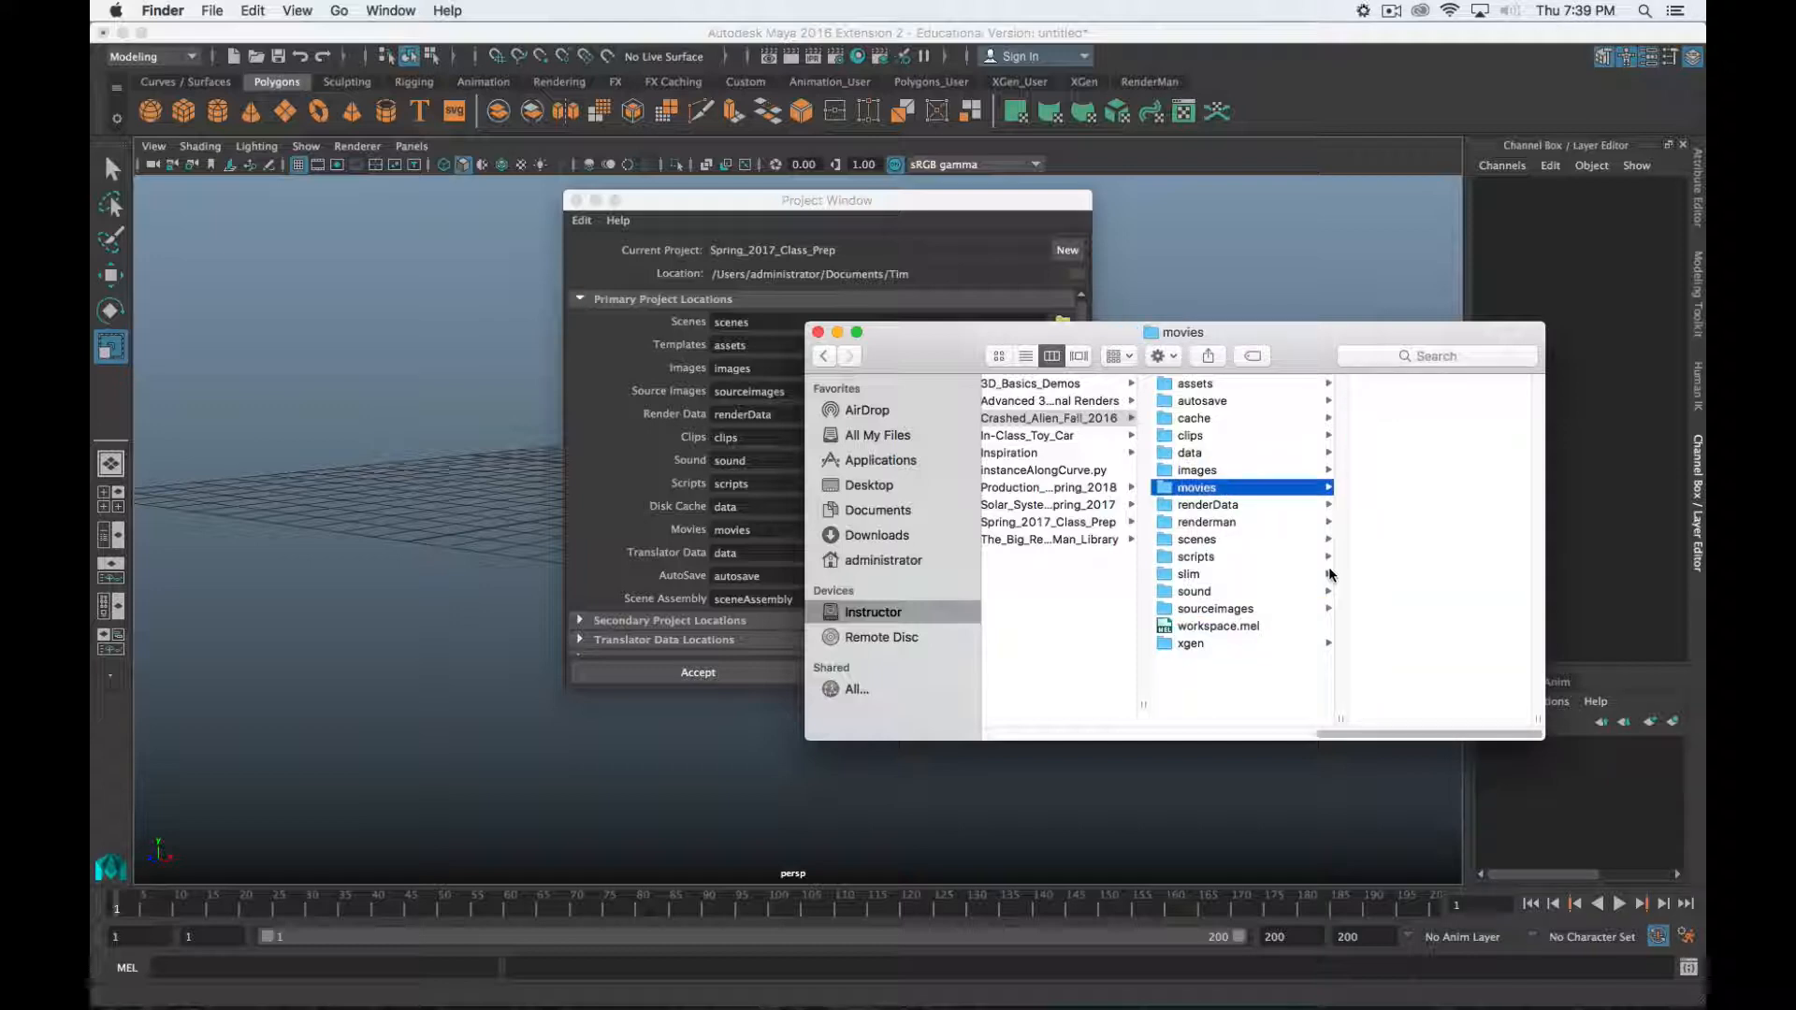
left_click(1207, 540)
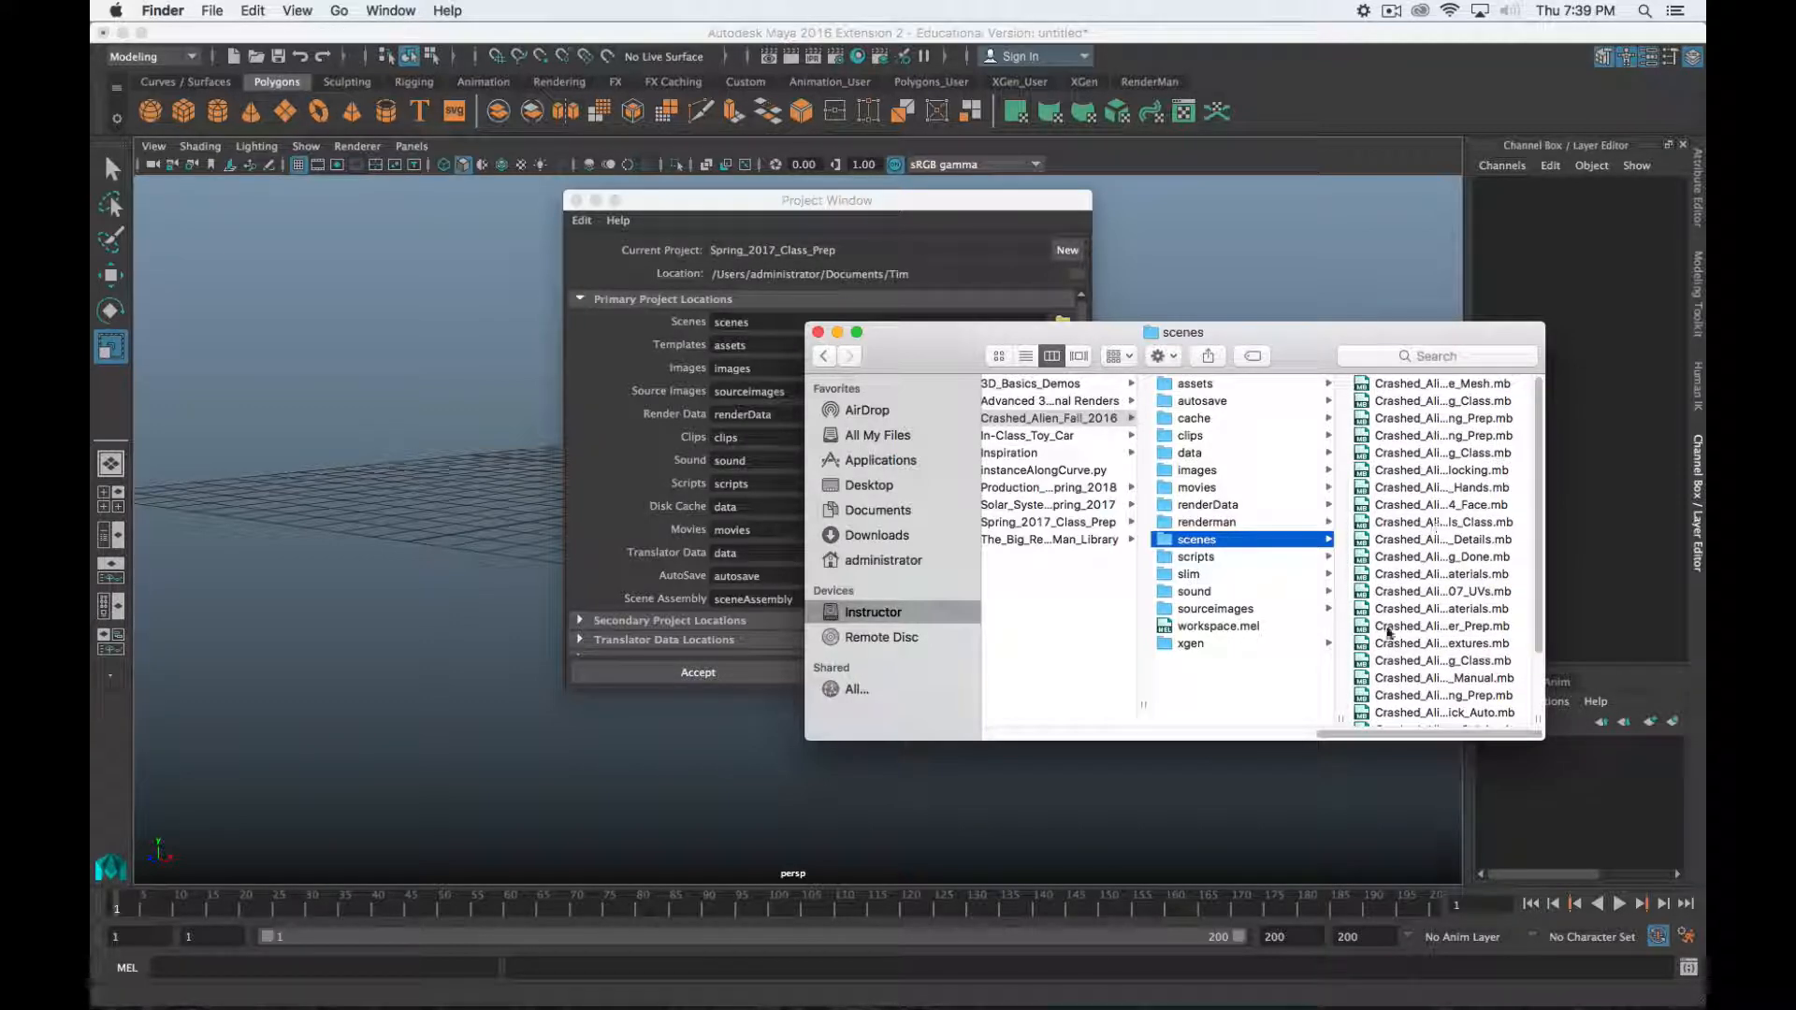
Examine the project's assets, autosave, sound, scripts and scenes folders
left_click(1247, 387)
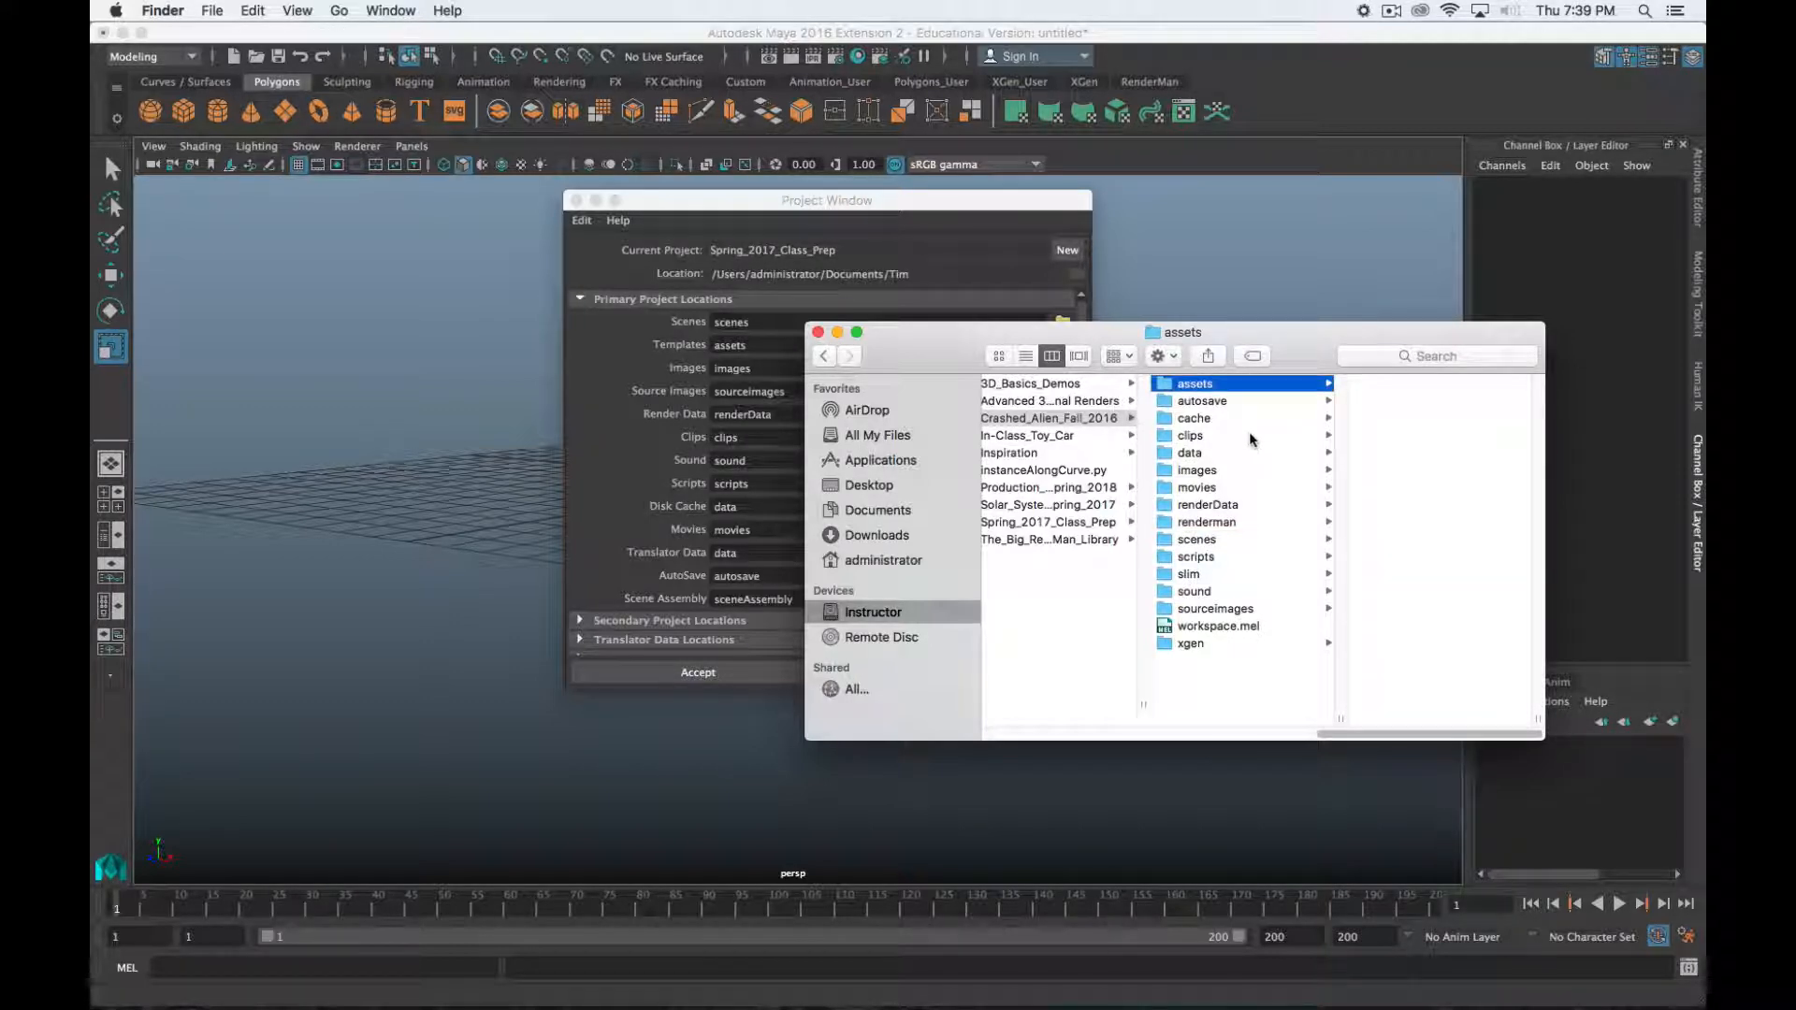
left_click(1257, 403)
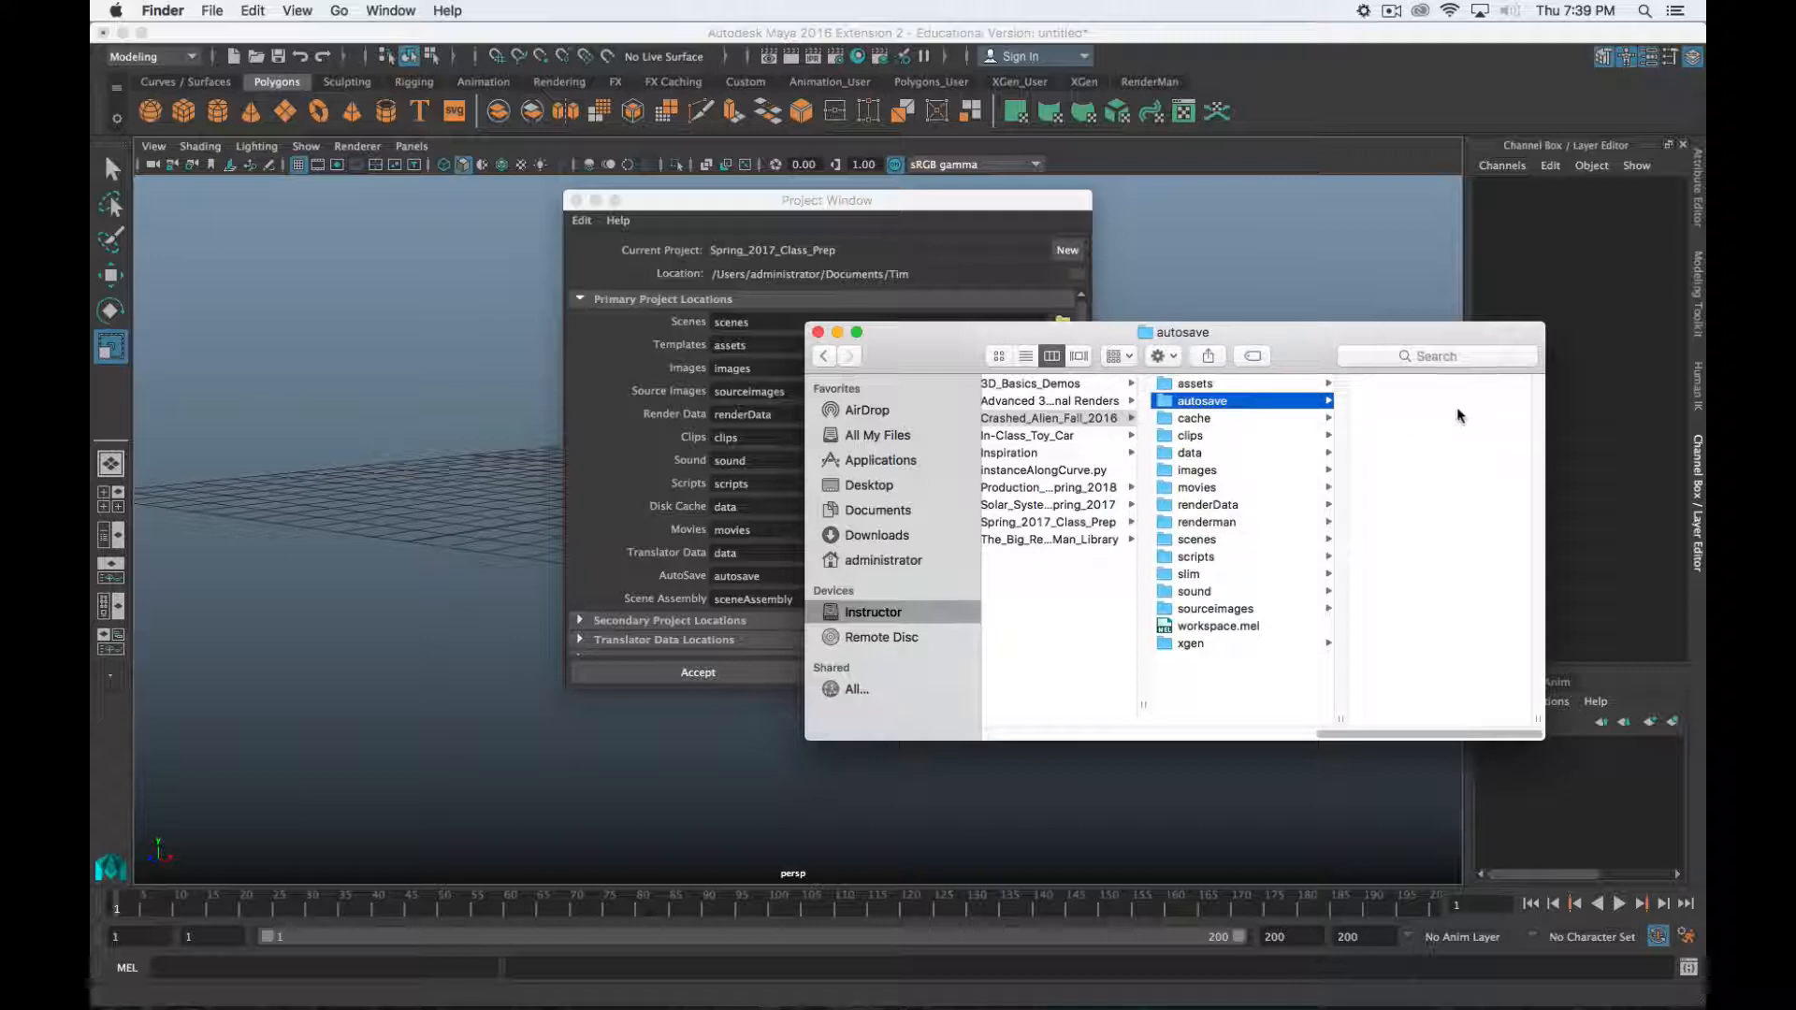
left_click(1263, 592)
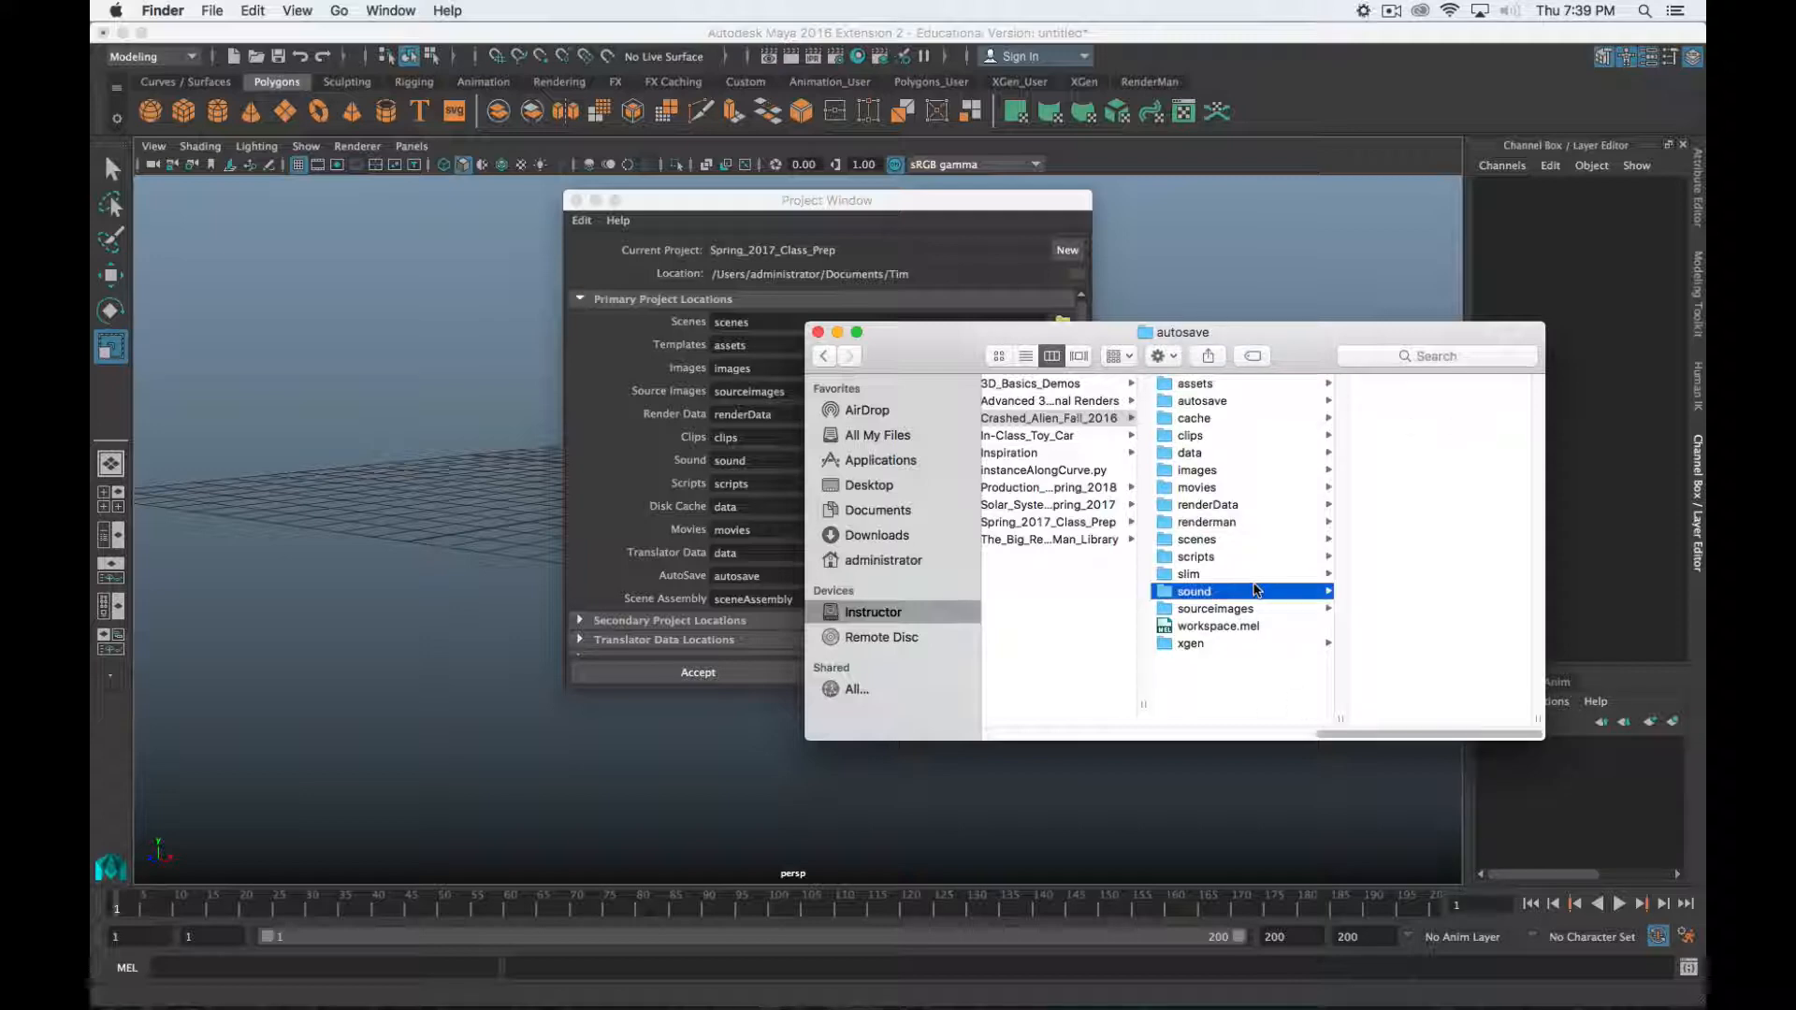
left_click(1237, 560)
left_click(1247, 541)
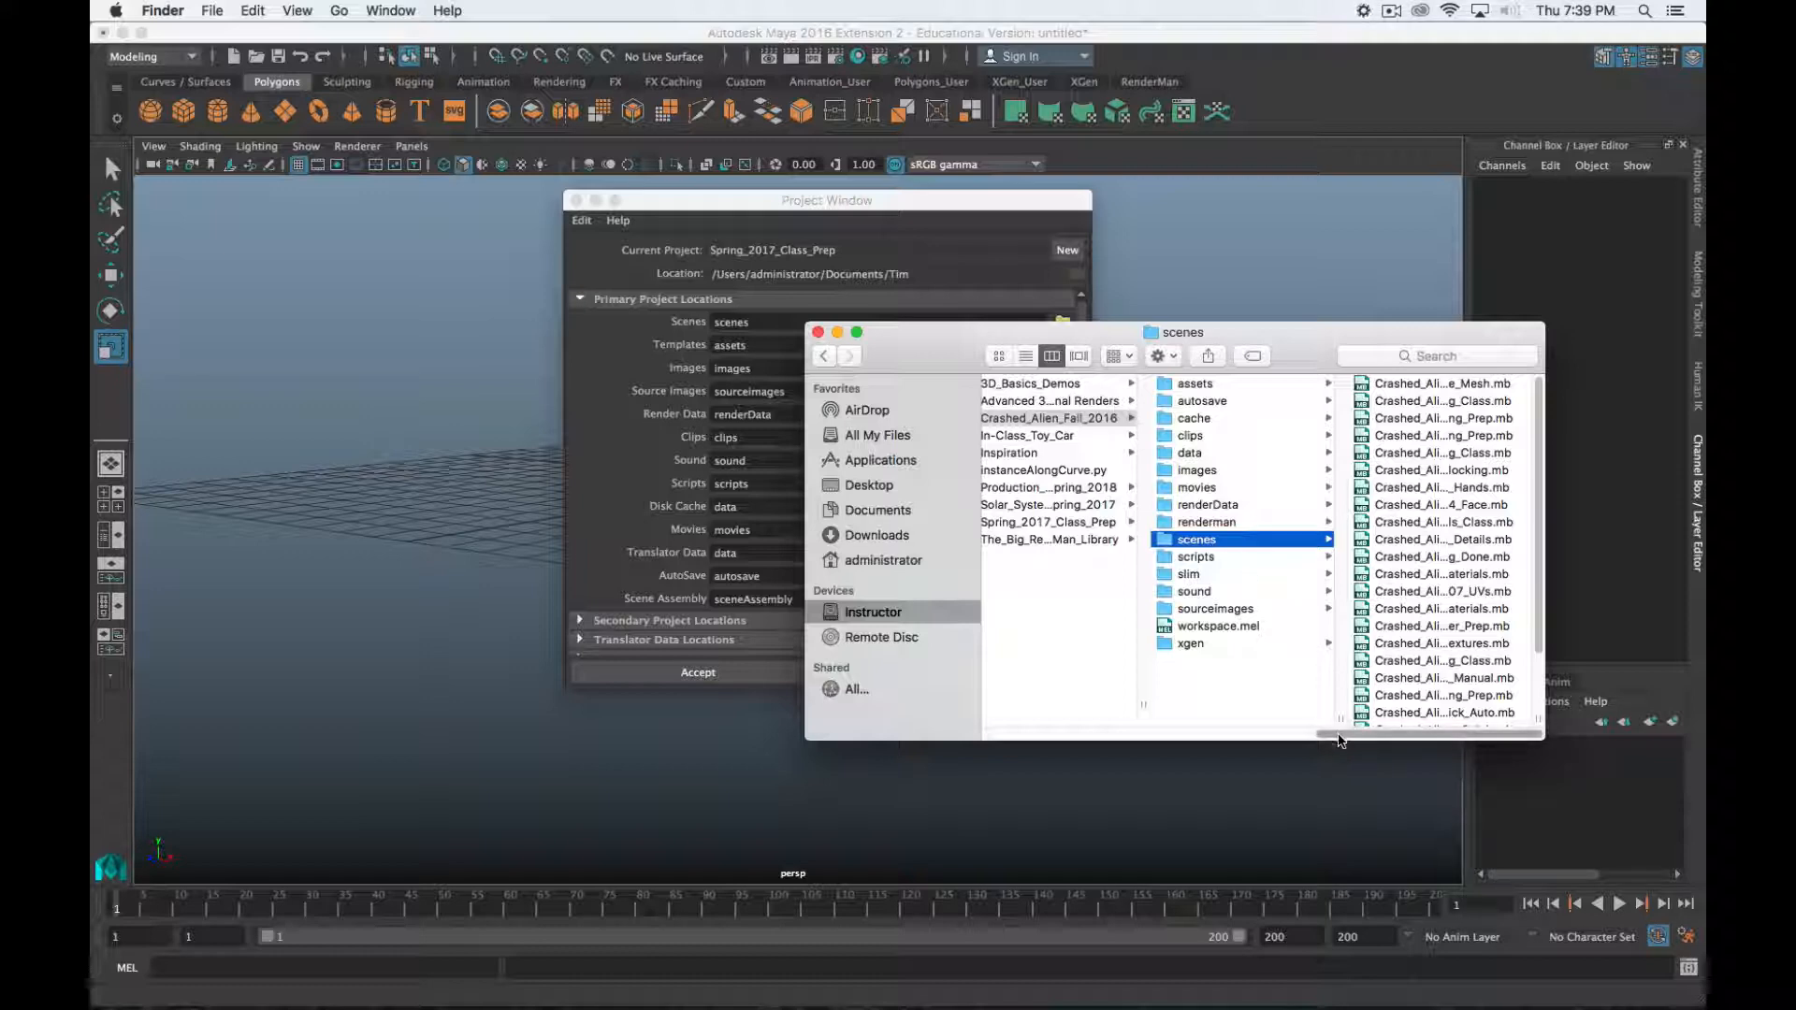
Go back to the Crashed_Alien_Fall_2016 folder, review its subfolders, and return to the Project Window in Maya
left_click_drag(1335, 735, 1261, 735)
left_click(1254, 421)
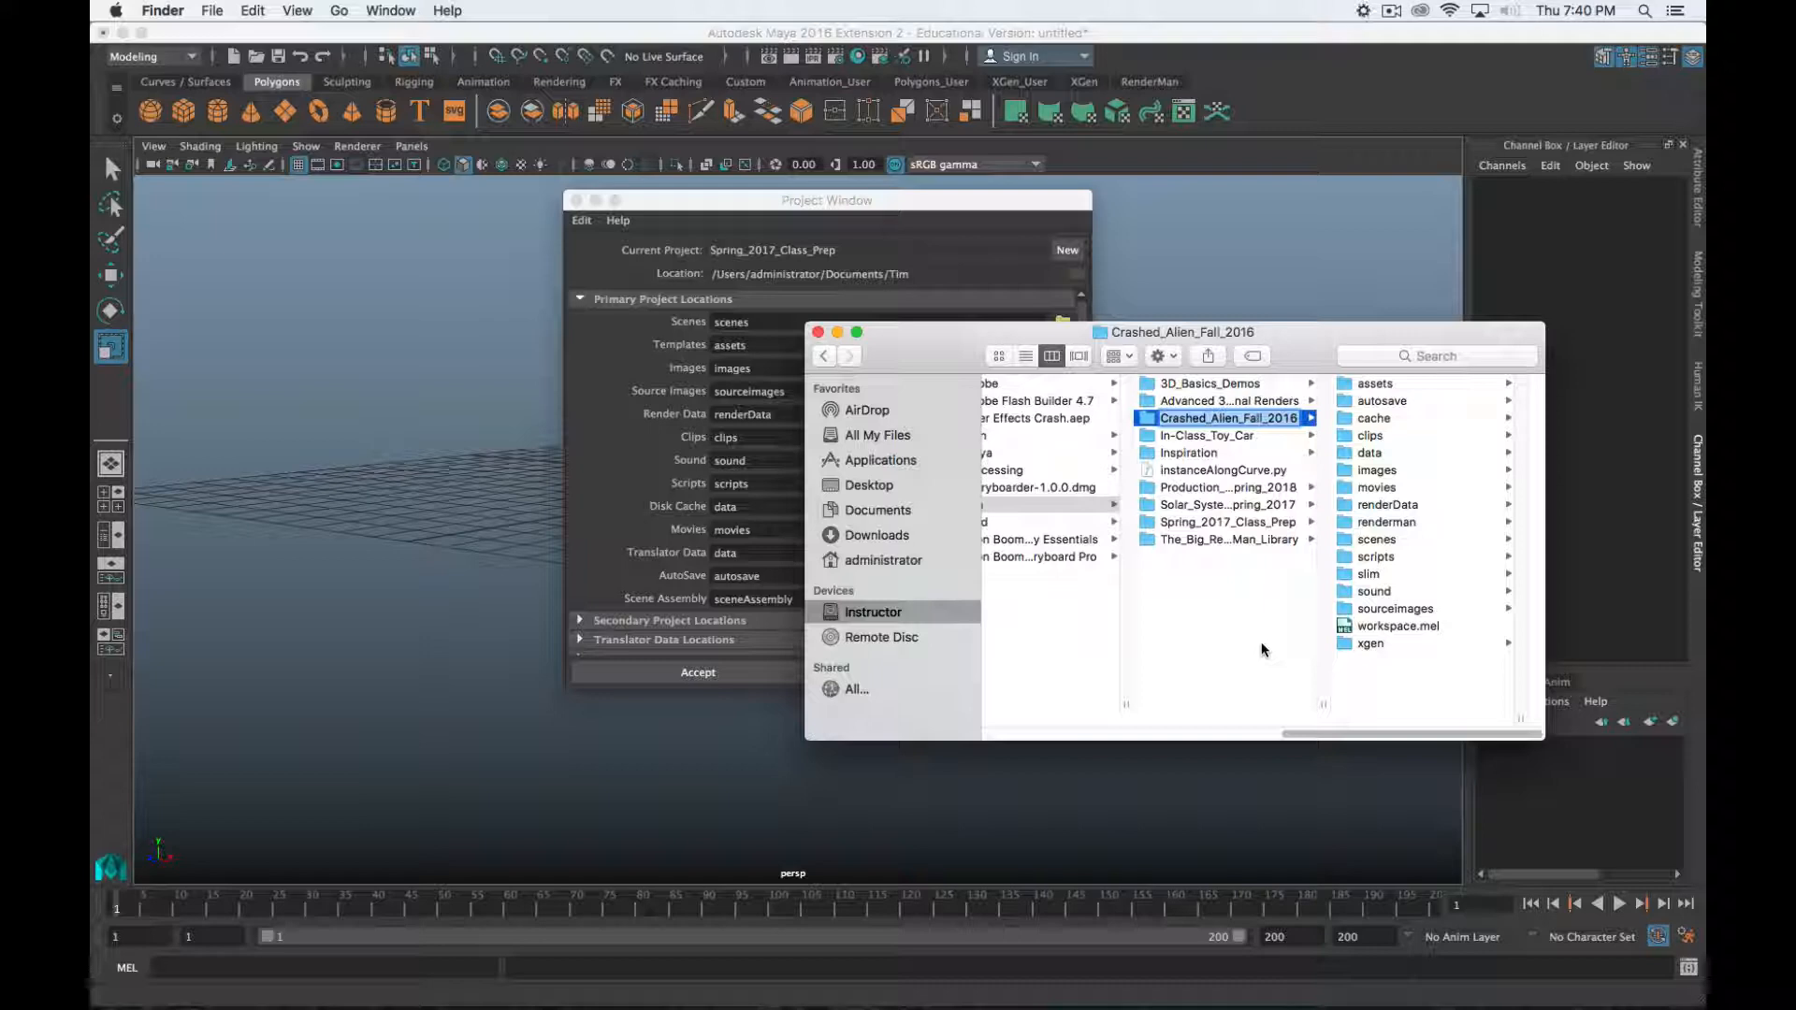
left_click(1411, 656)
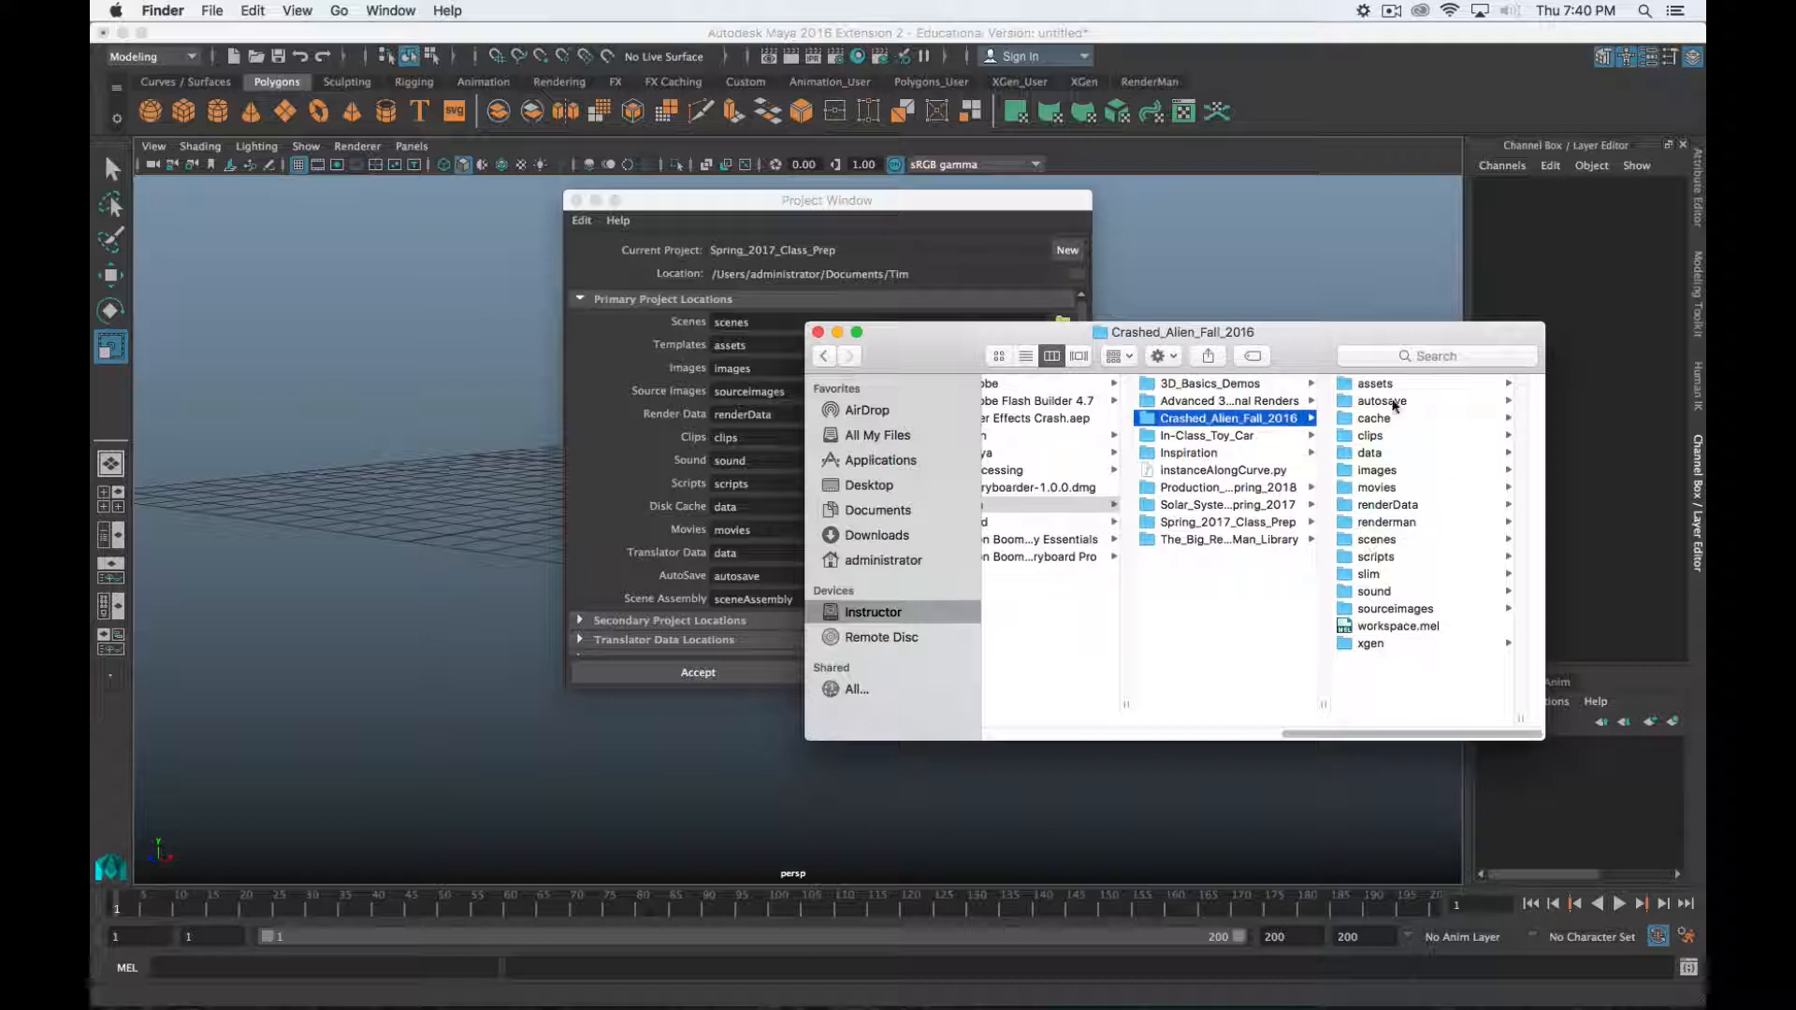
left_click_drag(882, 361, 881, 361)
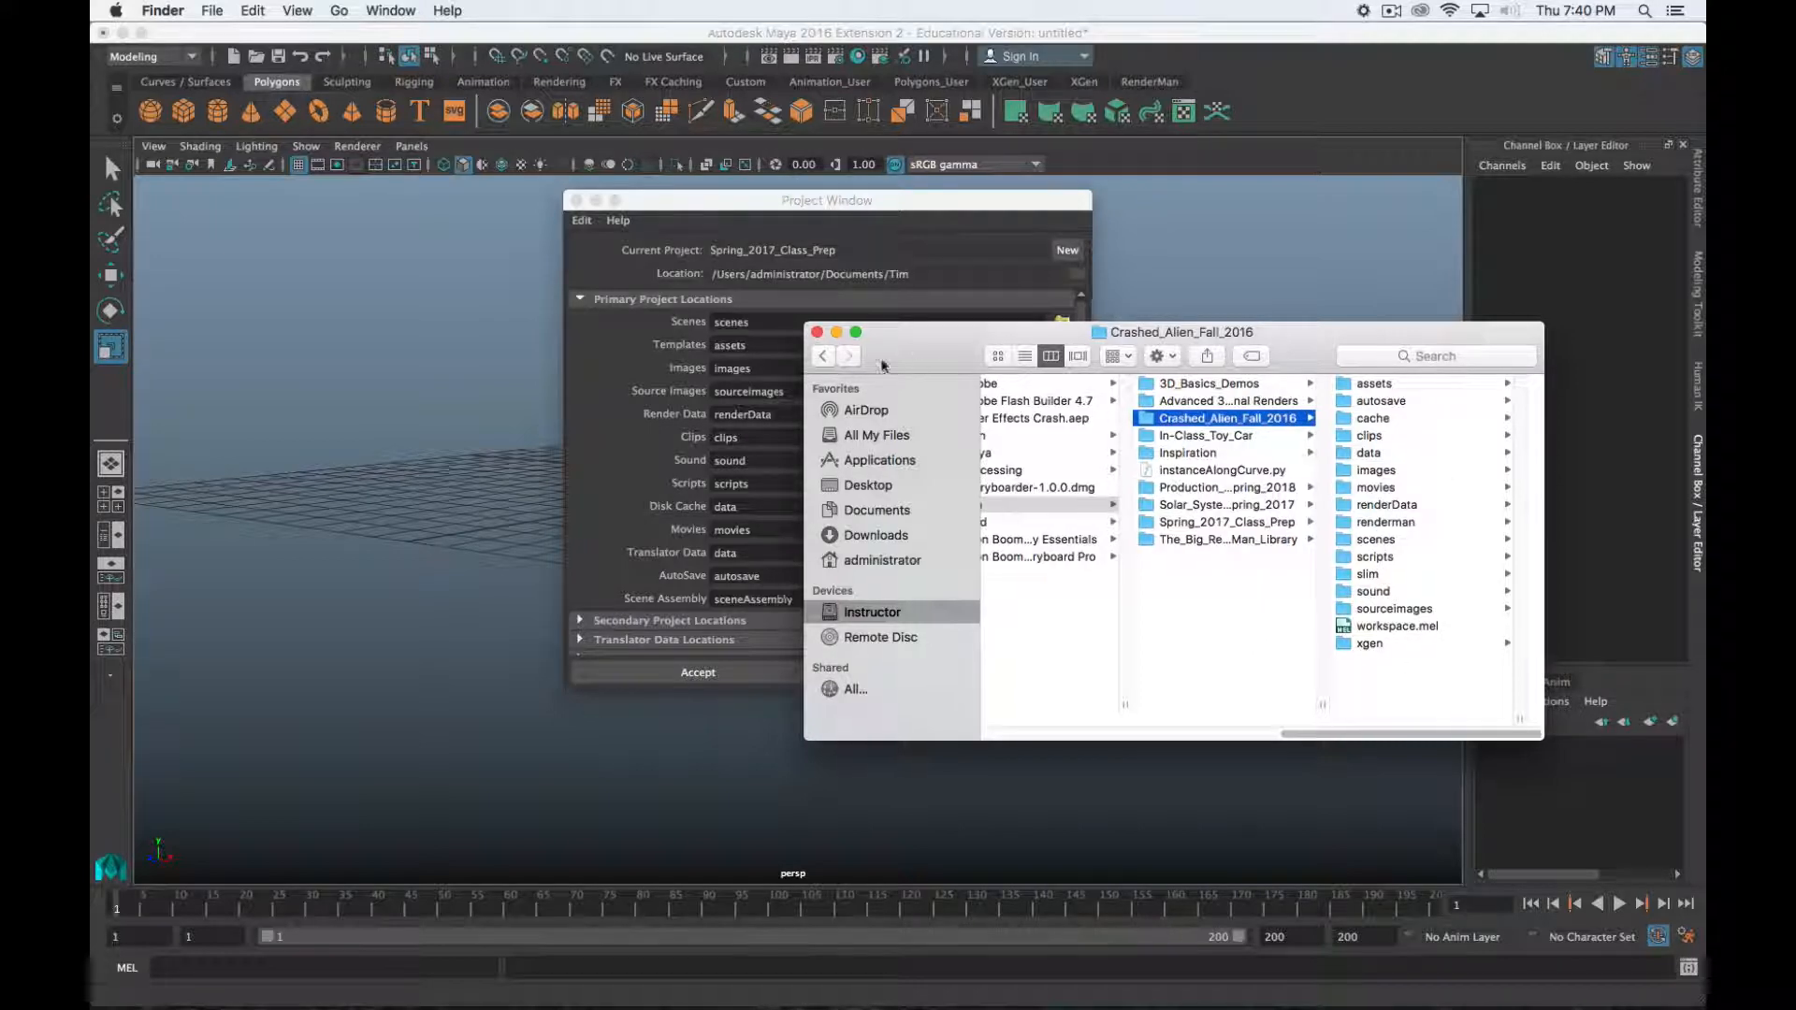
key("super+w")
left_click(859, 203)
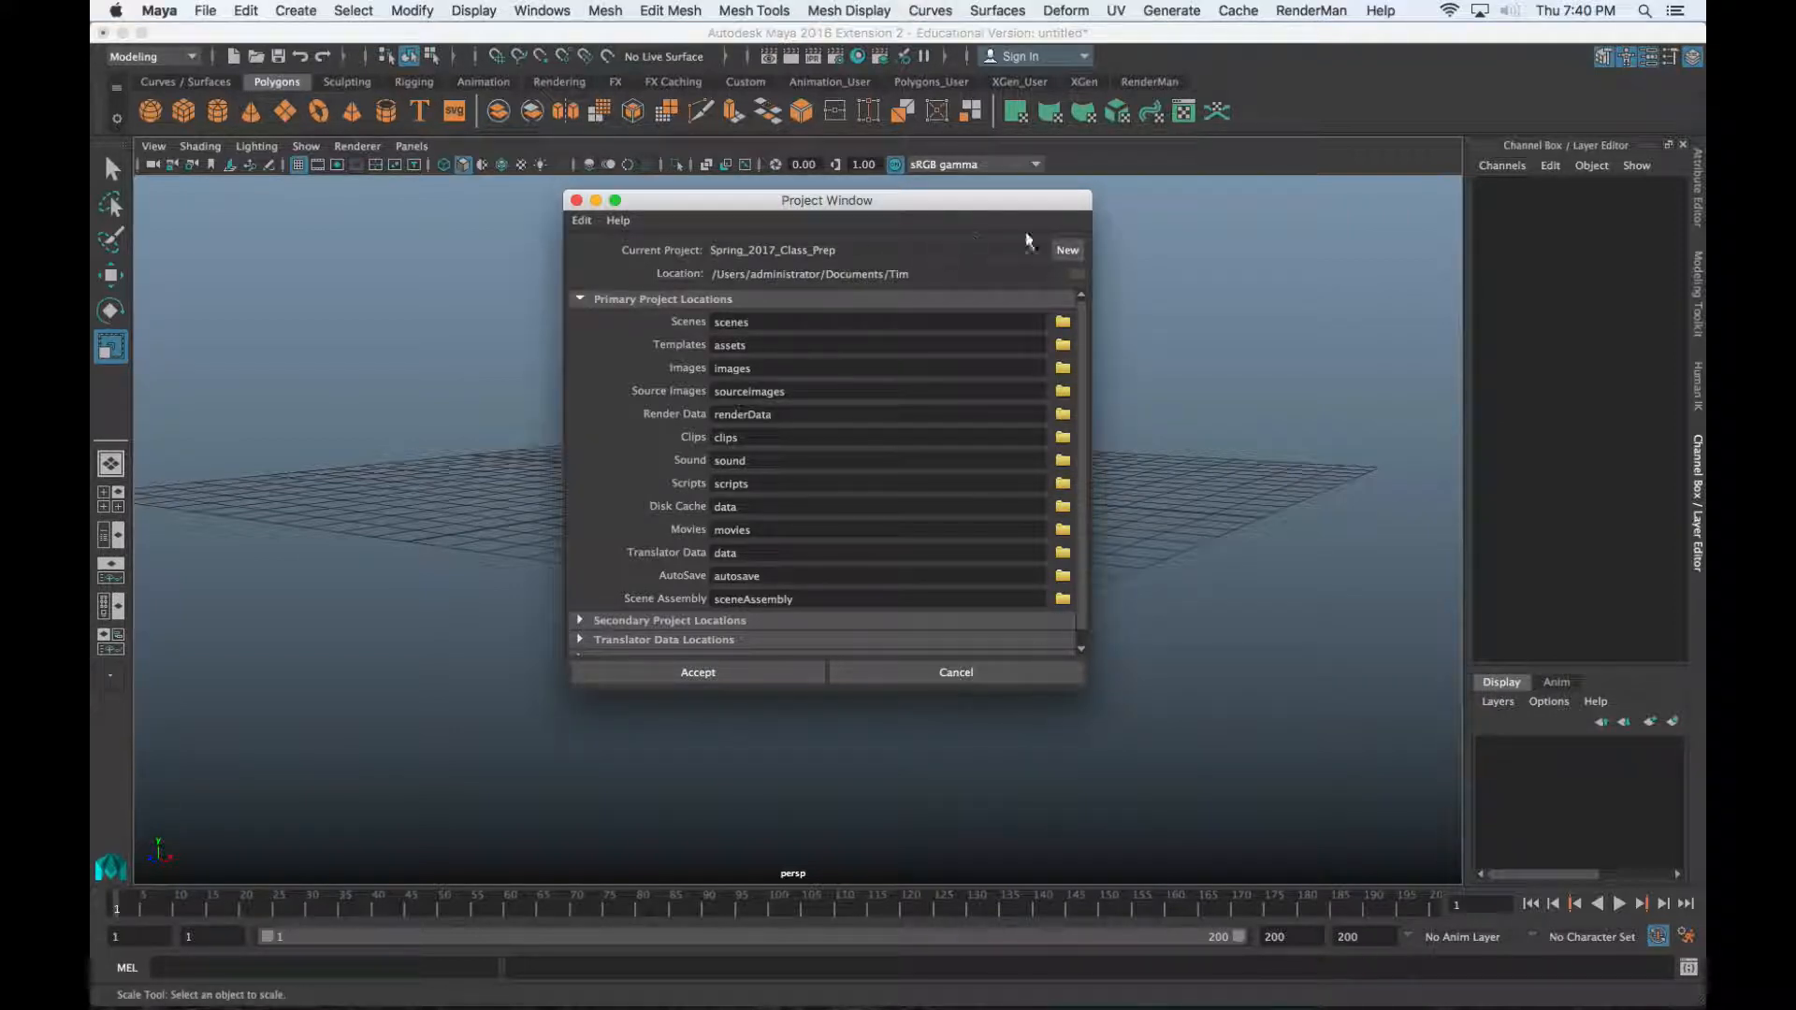
Start a new project named with the owner's surname followed by _Solar_System_2018, and review its default folder locations
left_click(1065, 250)
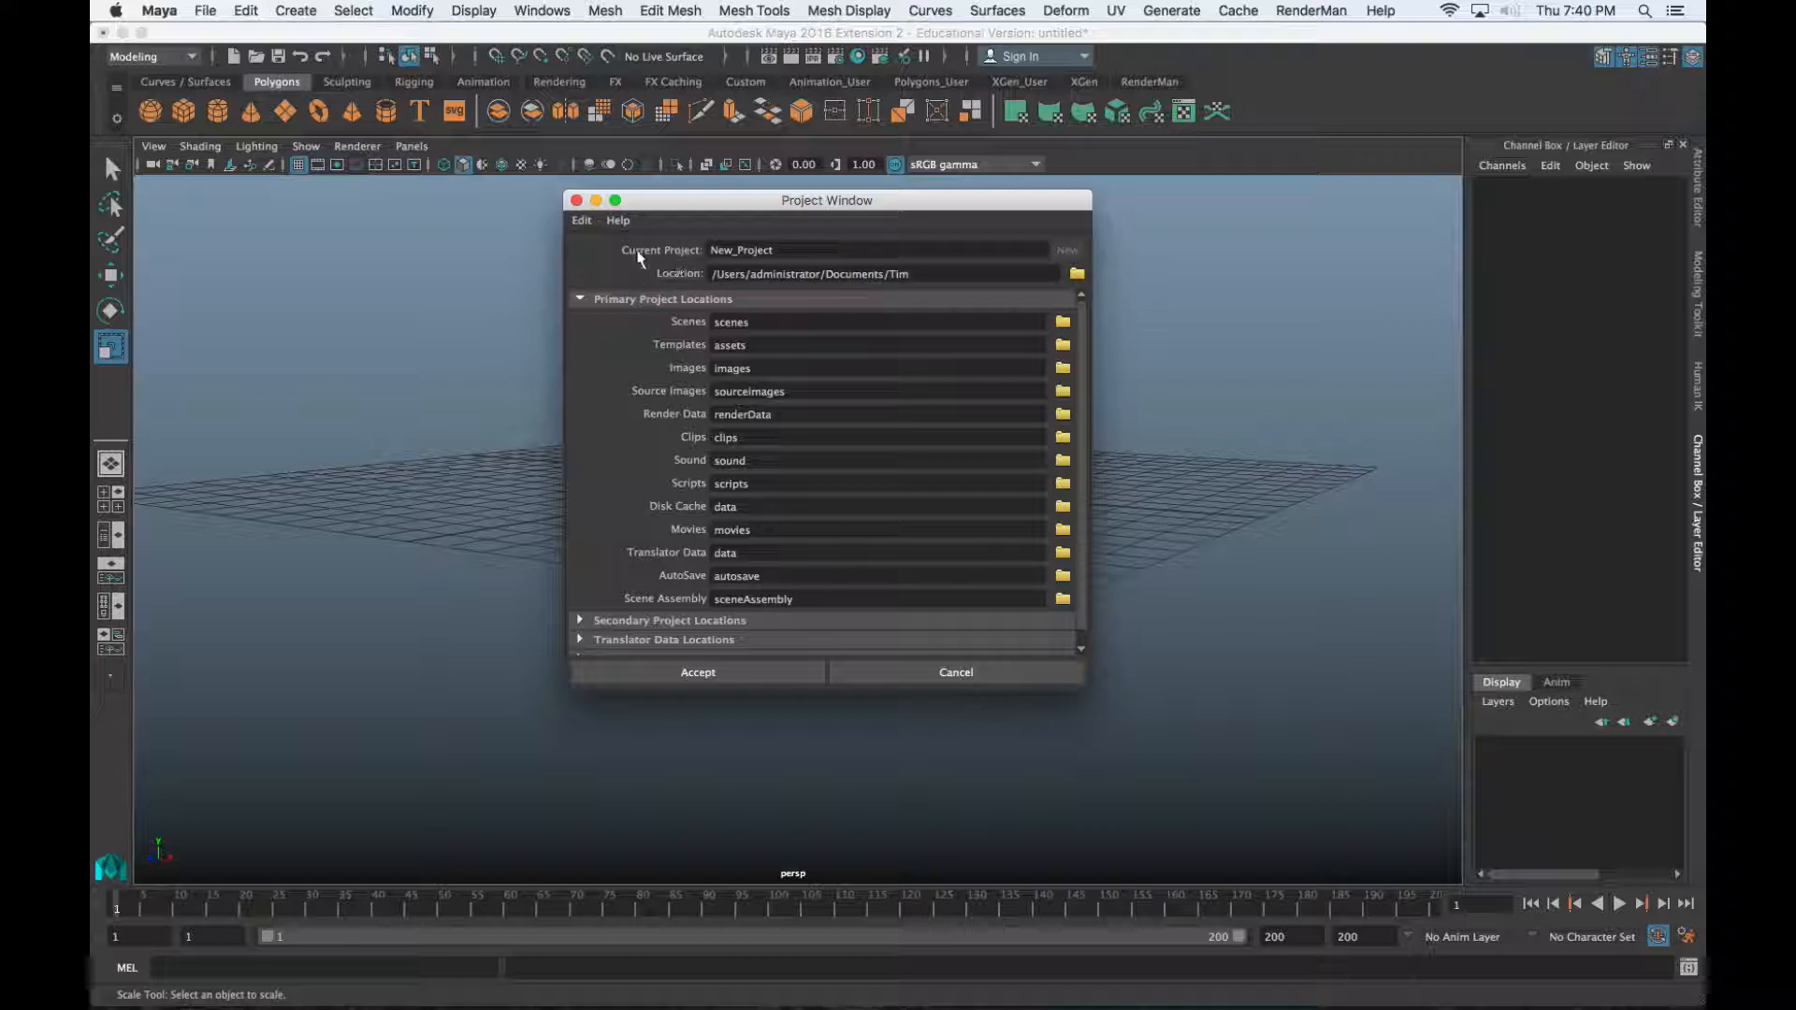
double_click(773, 250)
type("Moore")
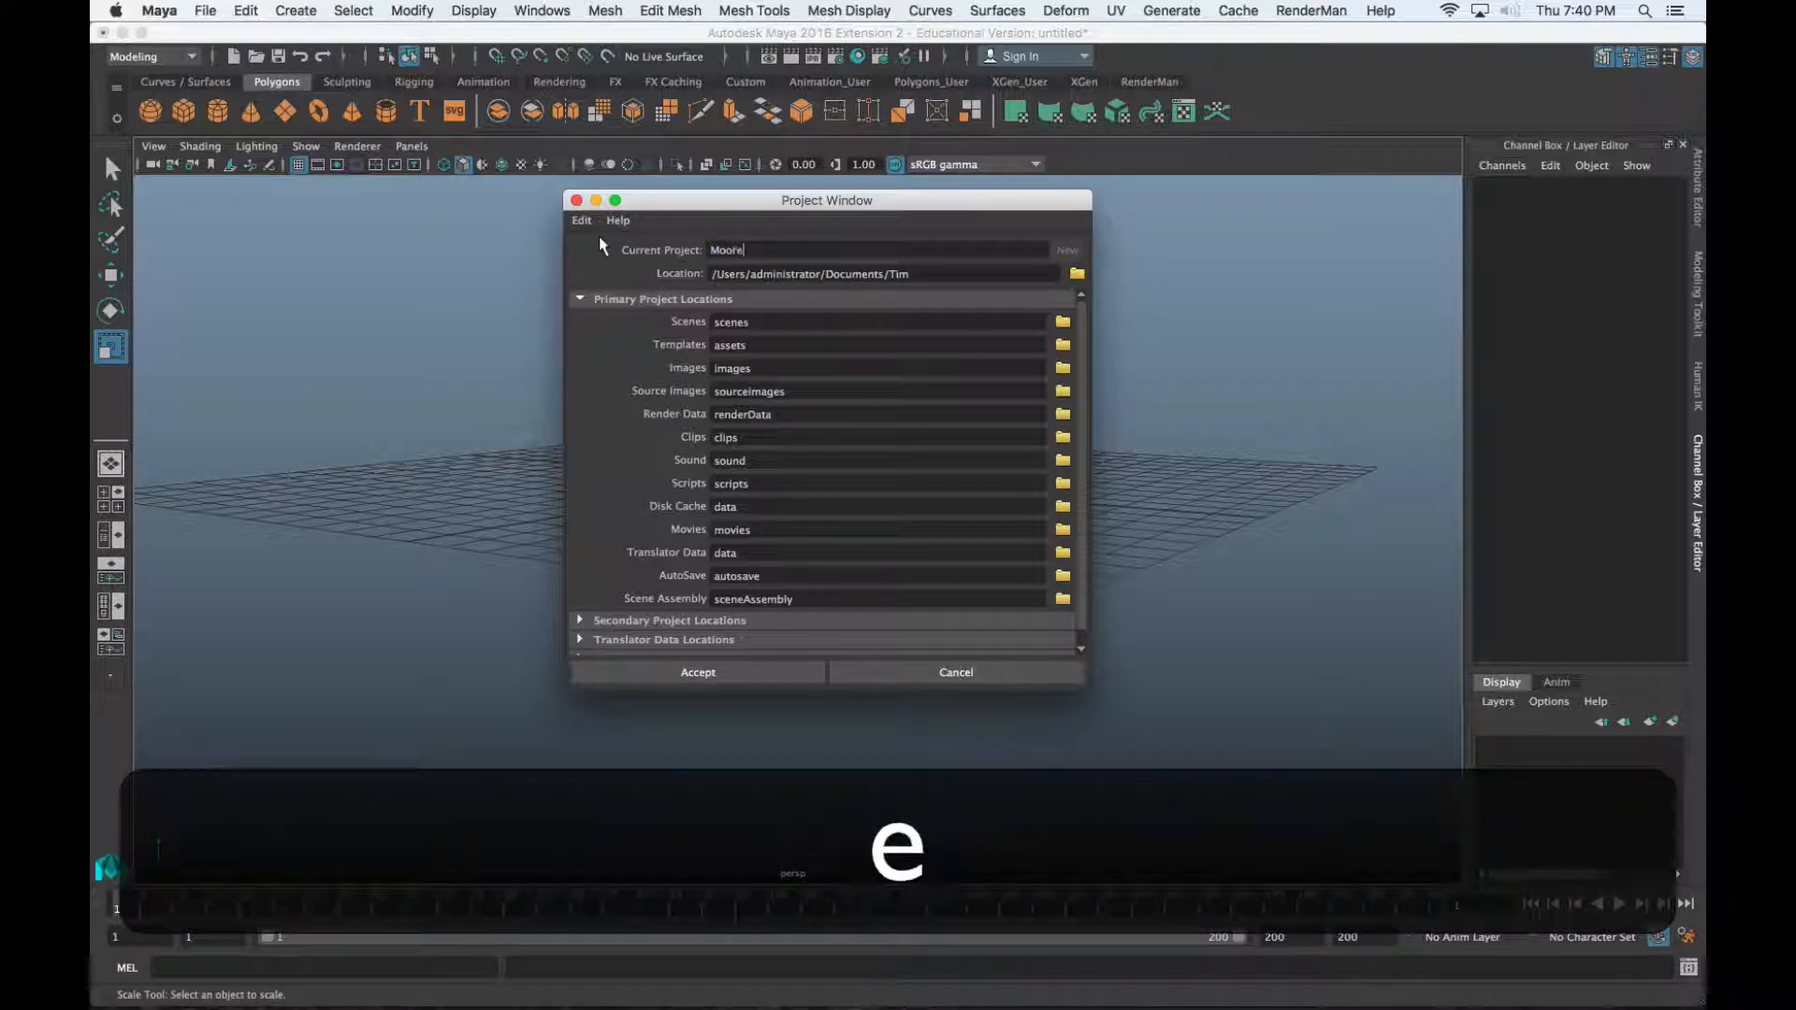
type("_So")
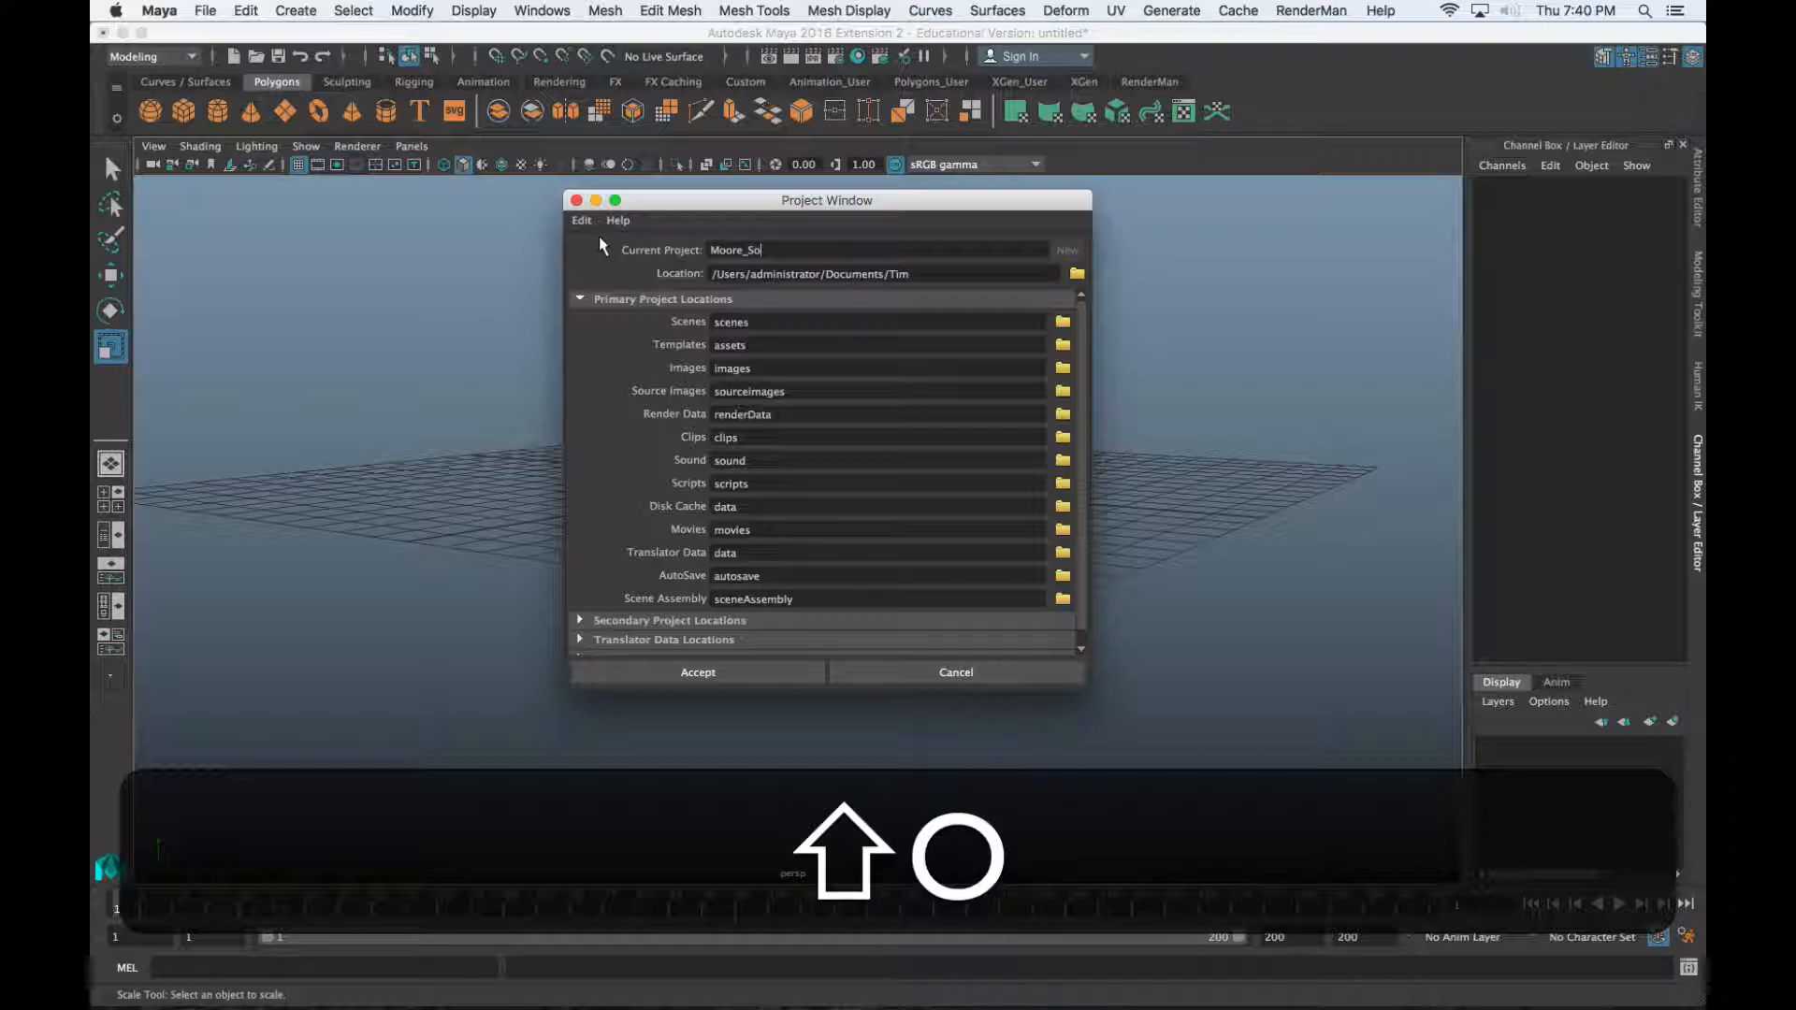
type("lar_")
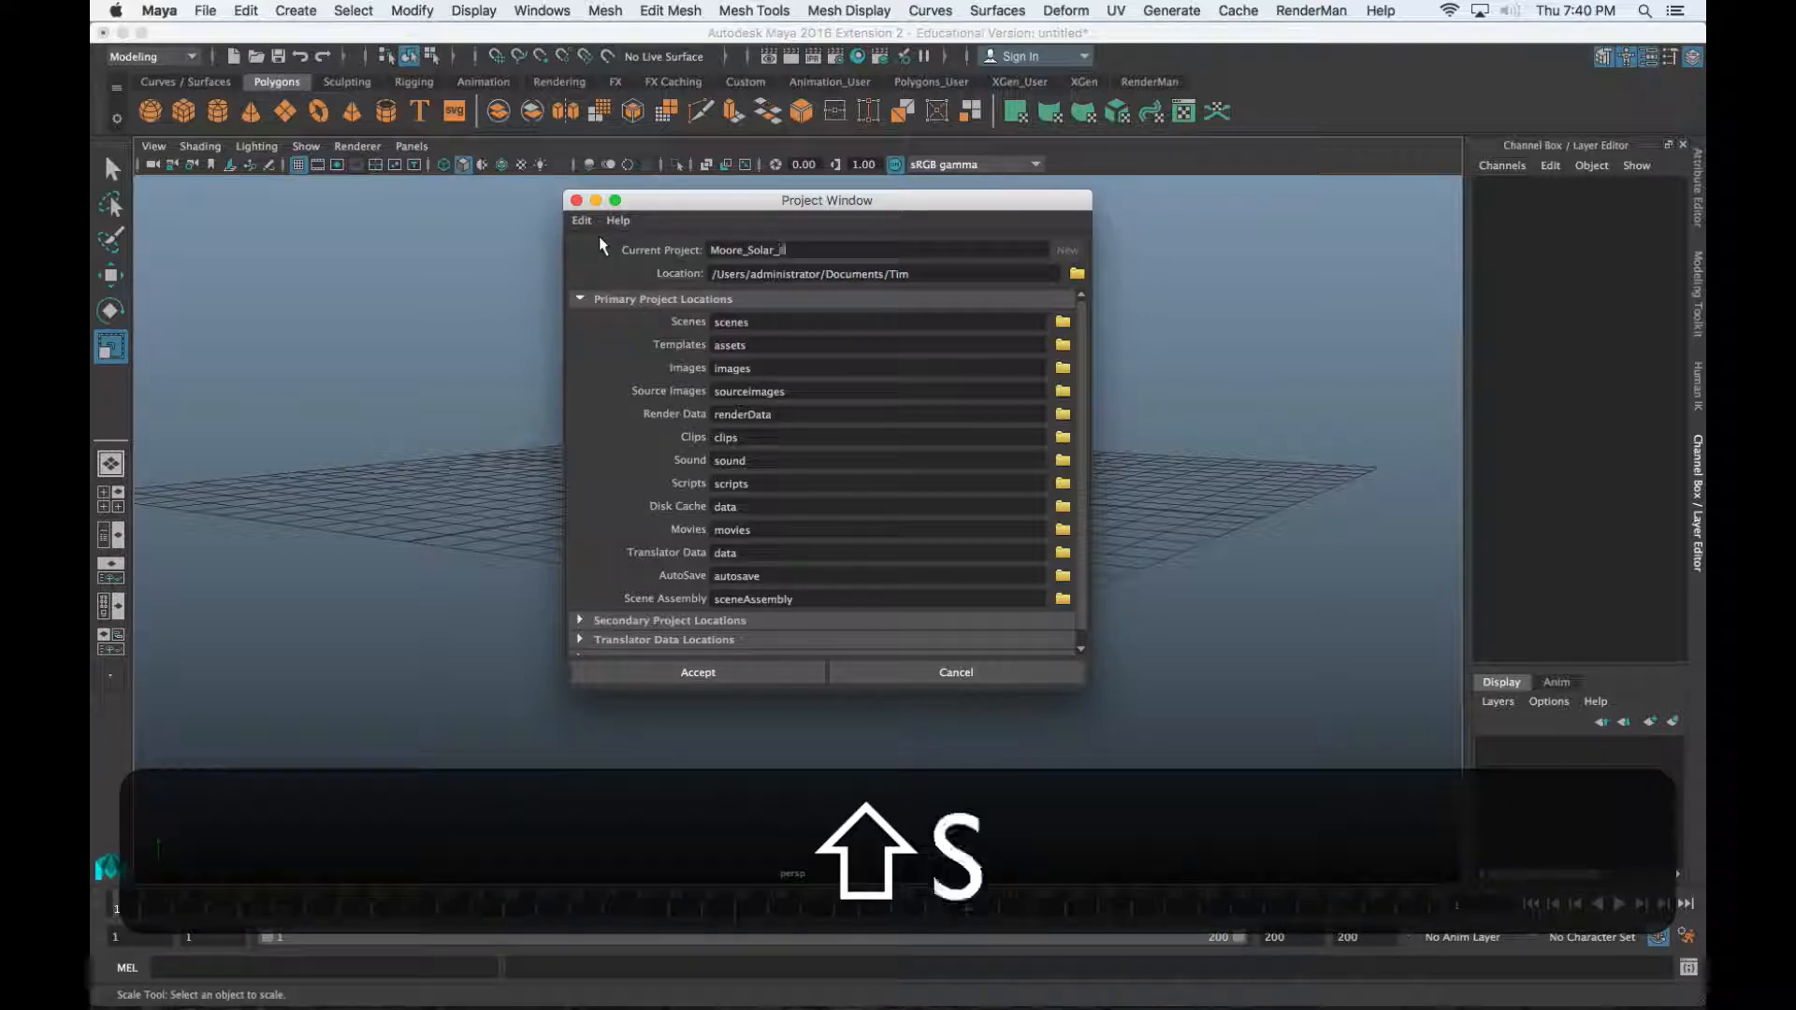
type("System")
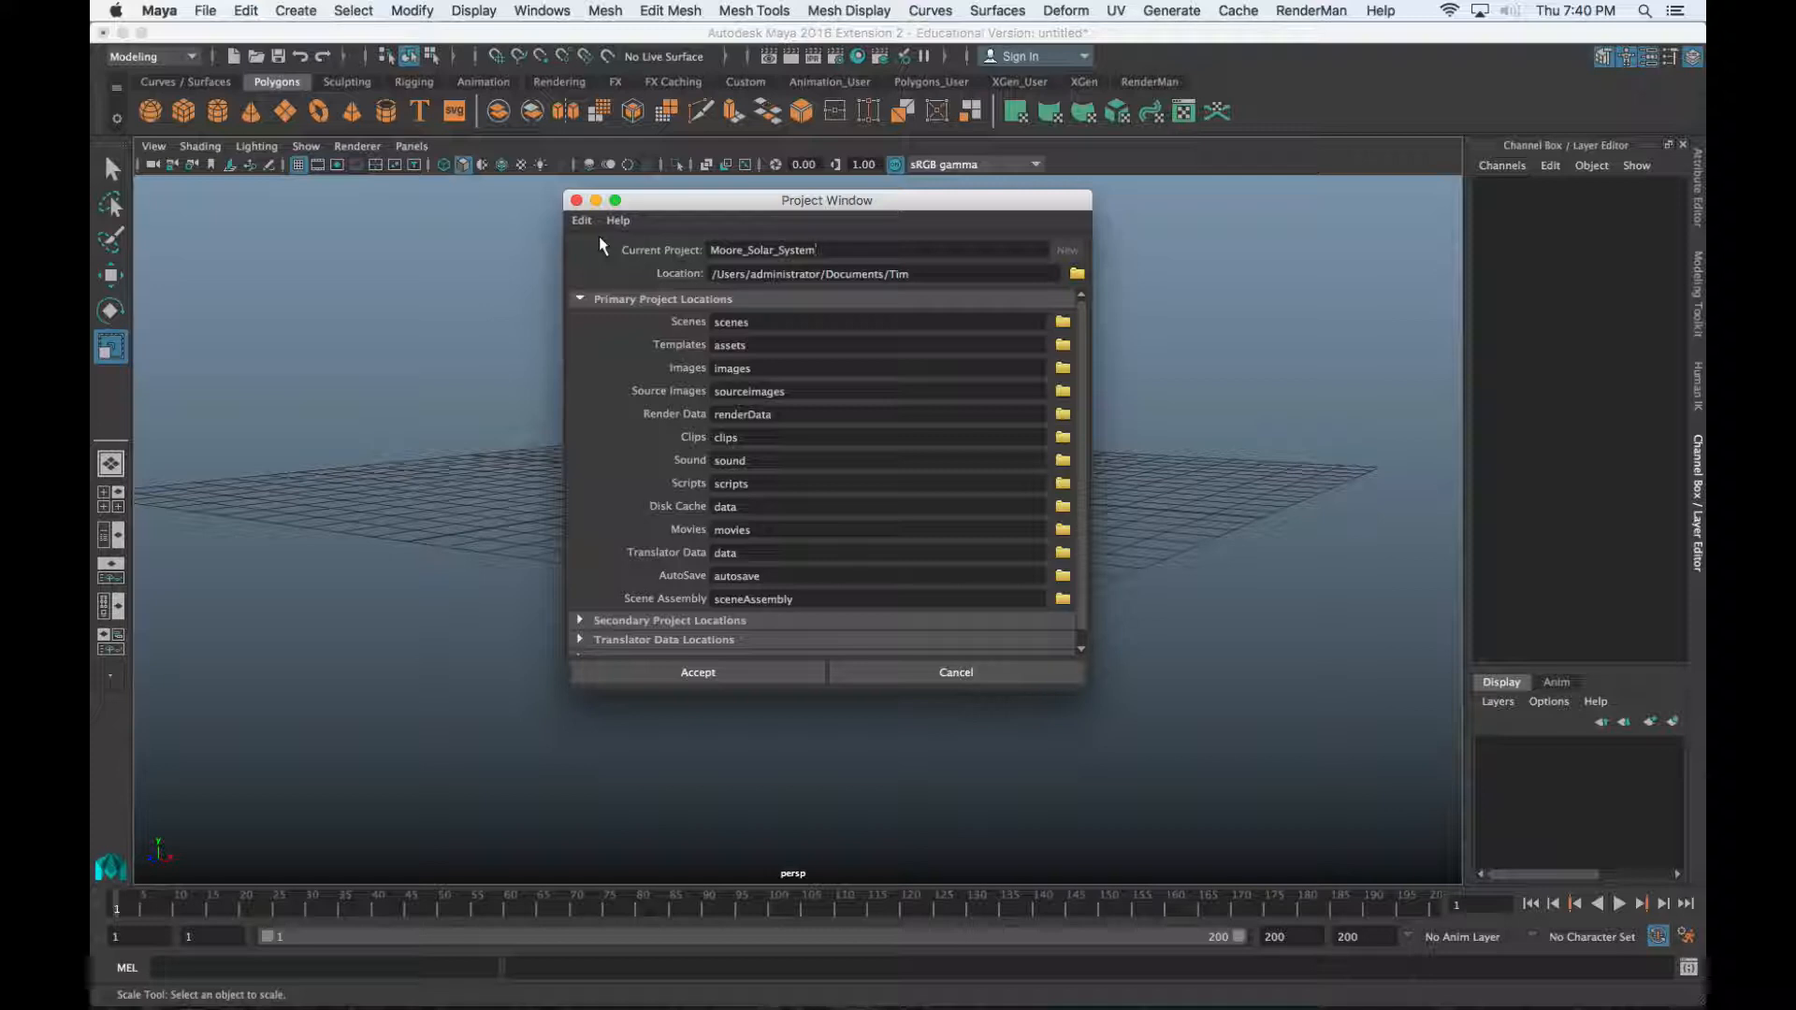
type("_")
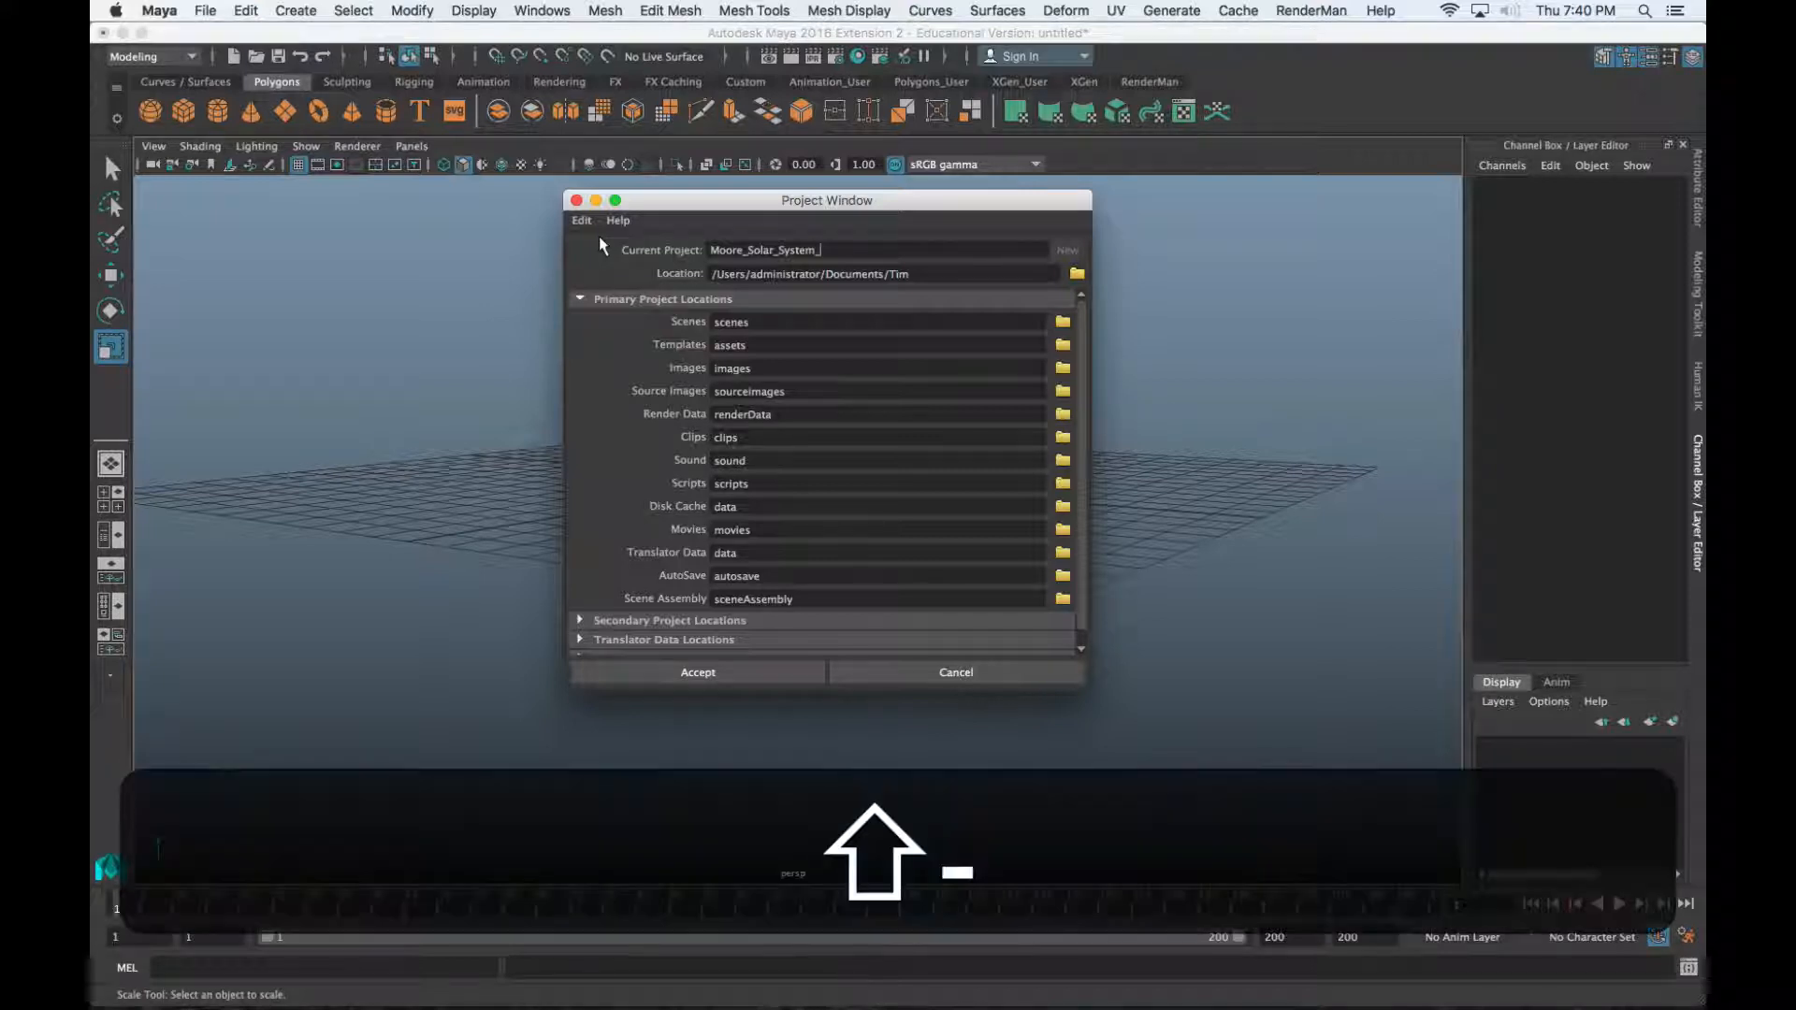
key("shift+BackSpace")
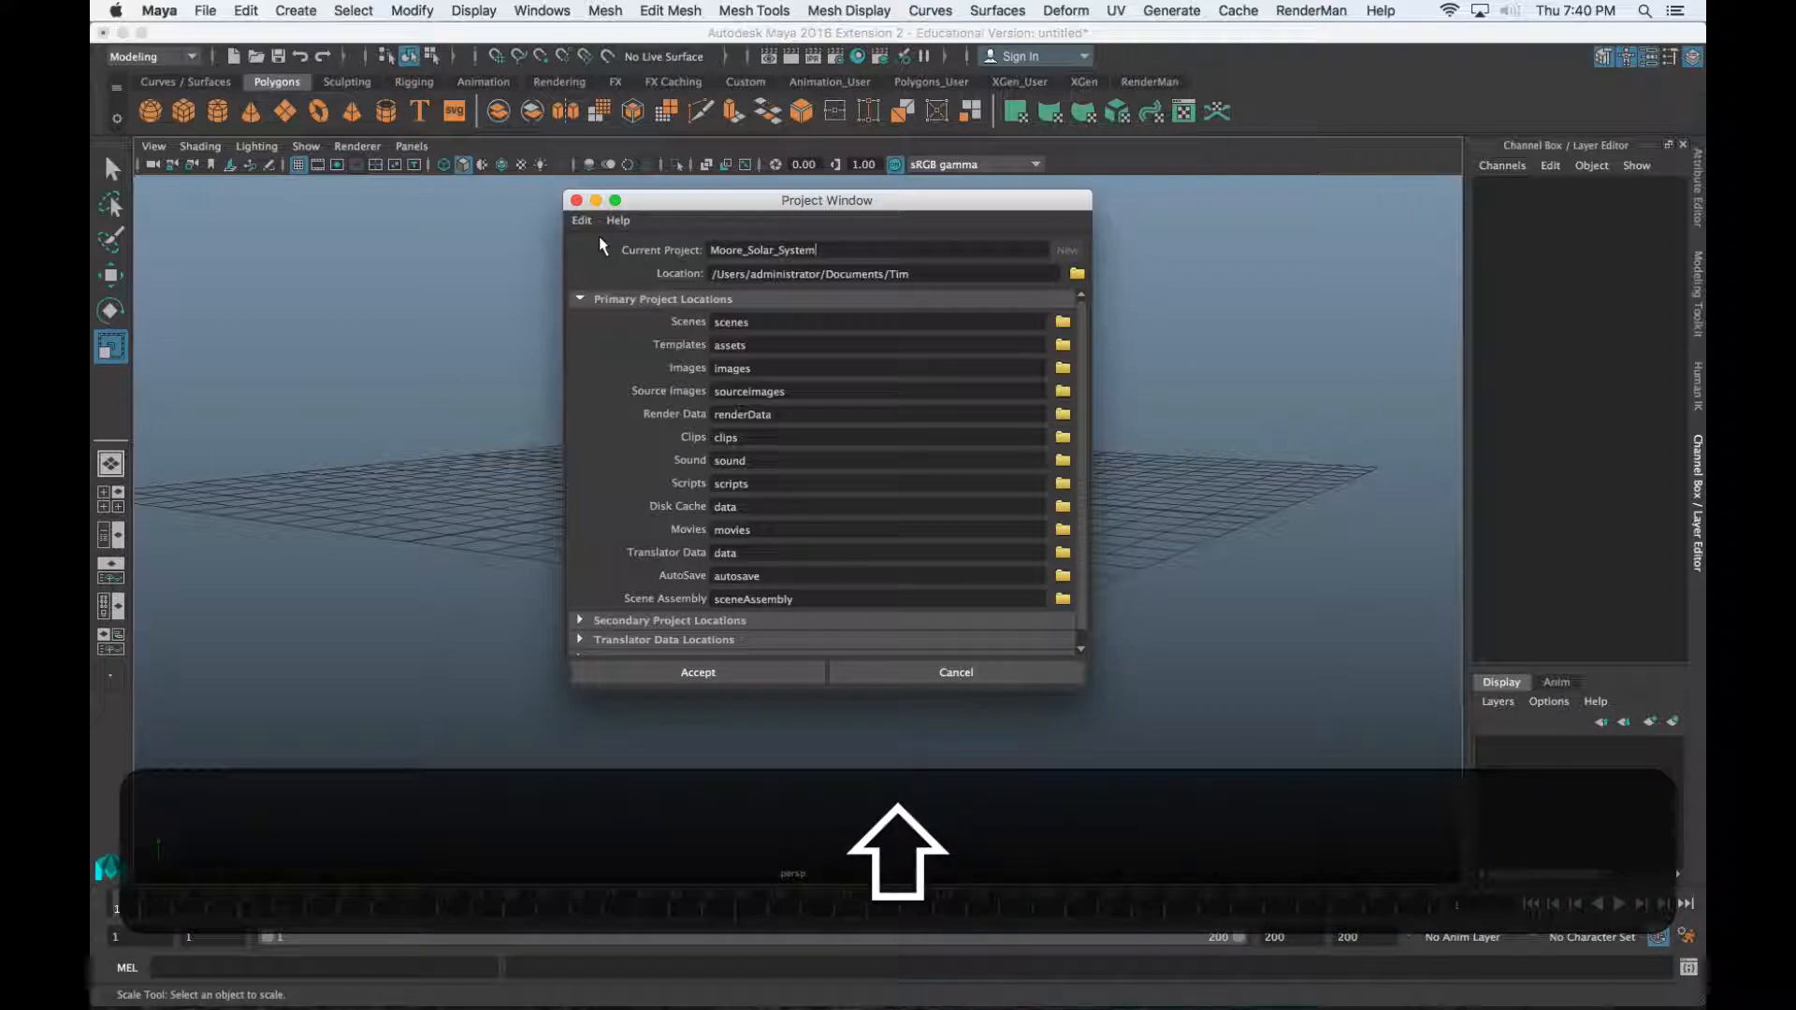
type("_")
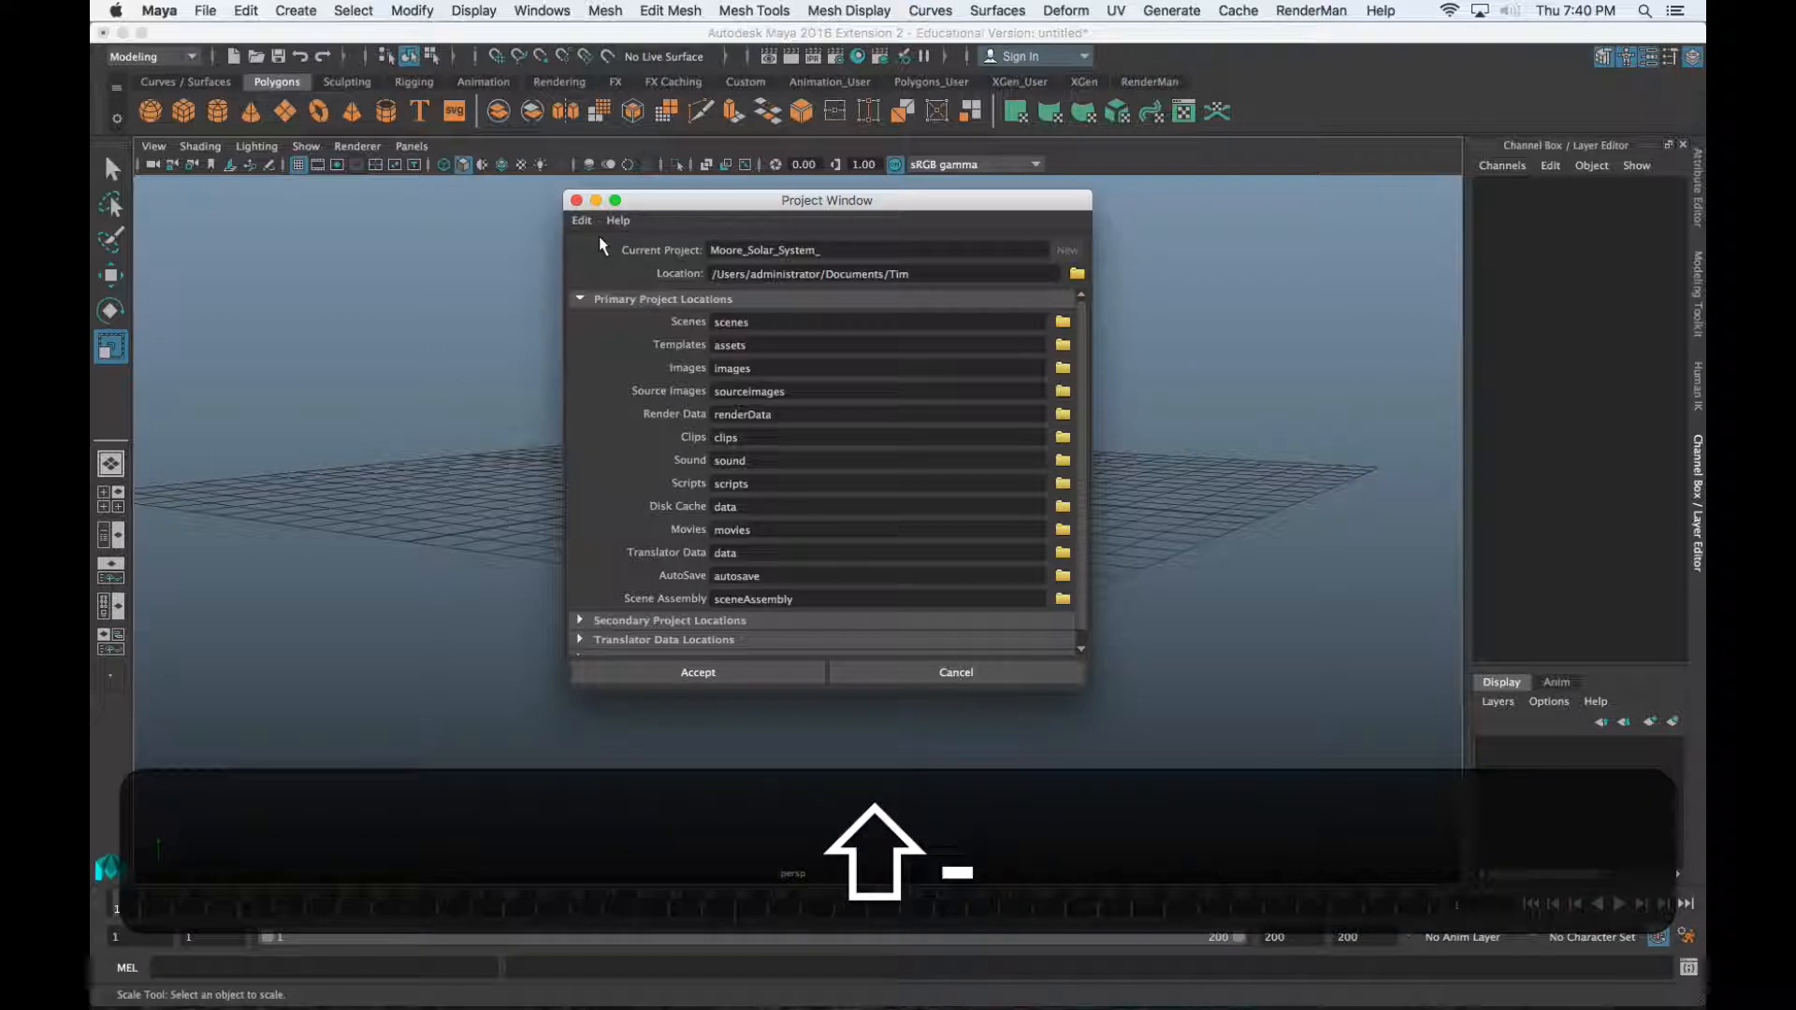
type("2018")
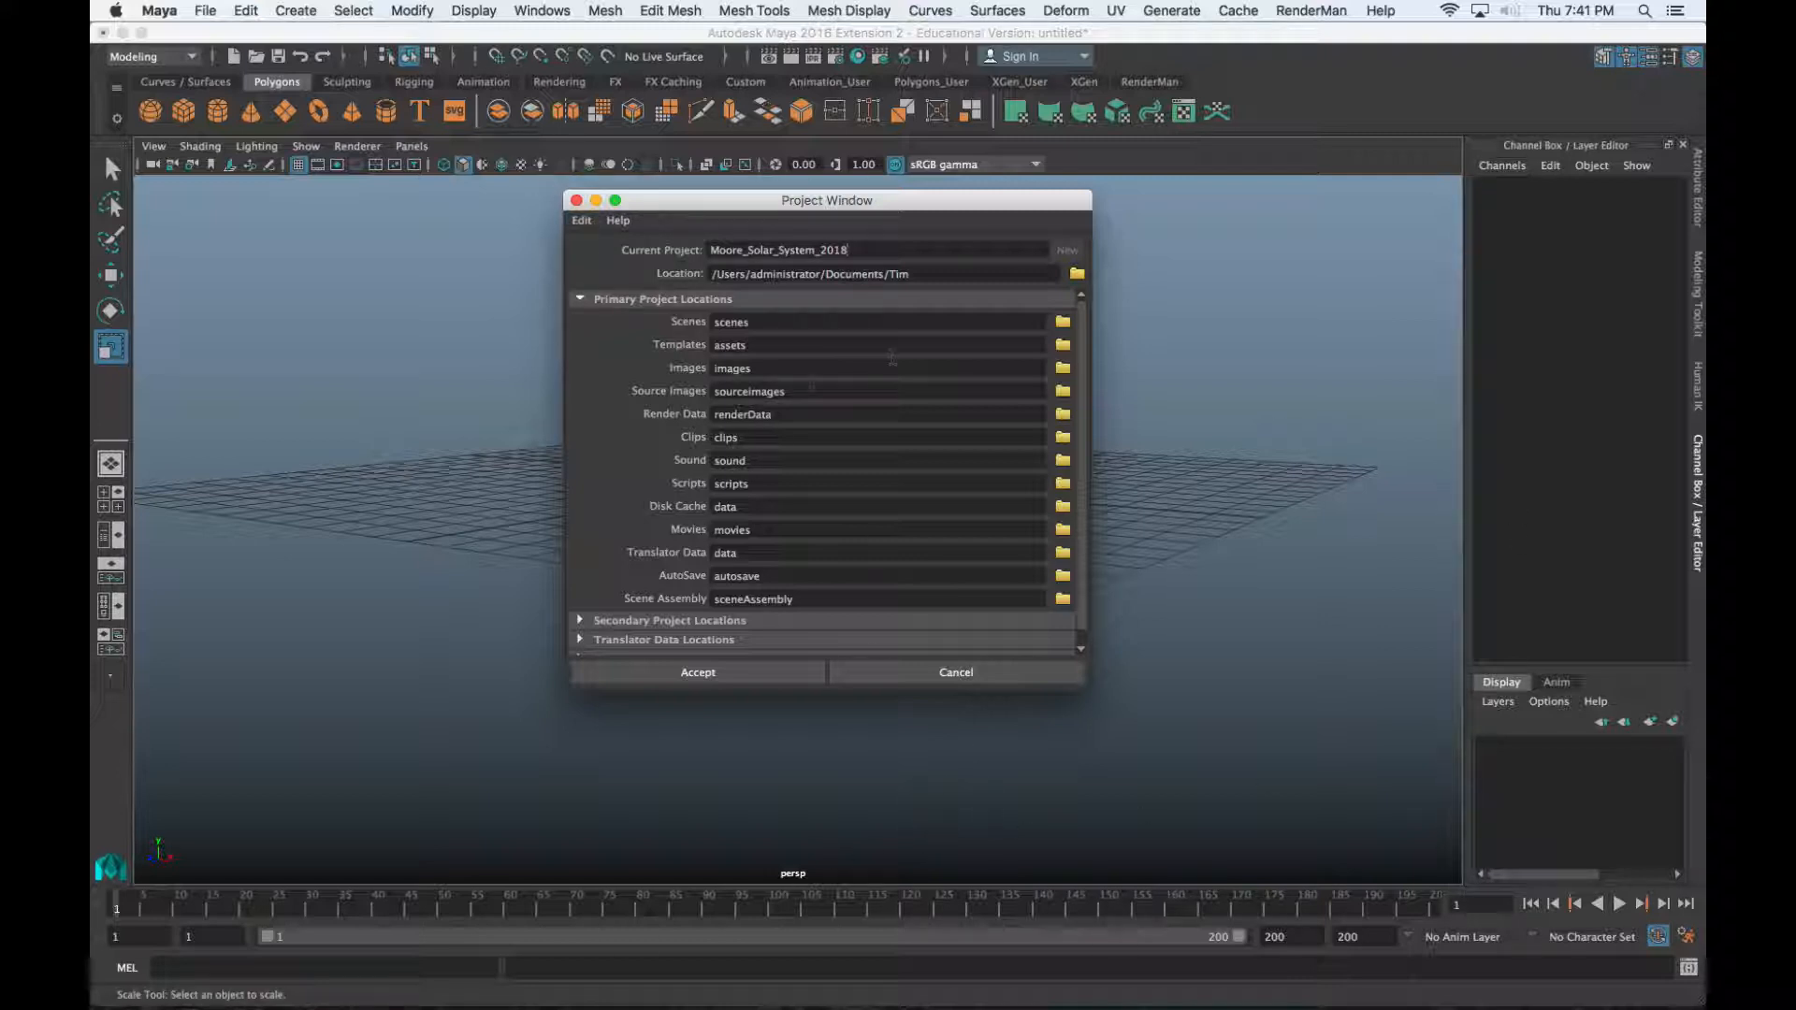
scroll(890, 391, "down", 2)
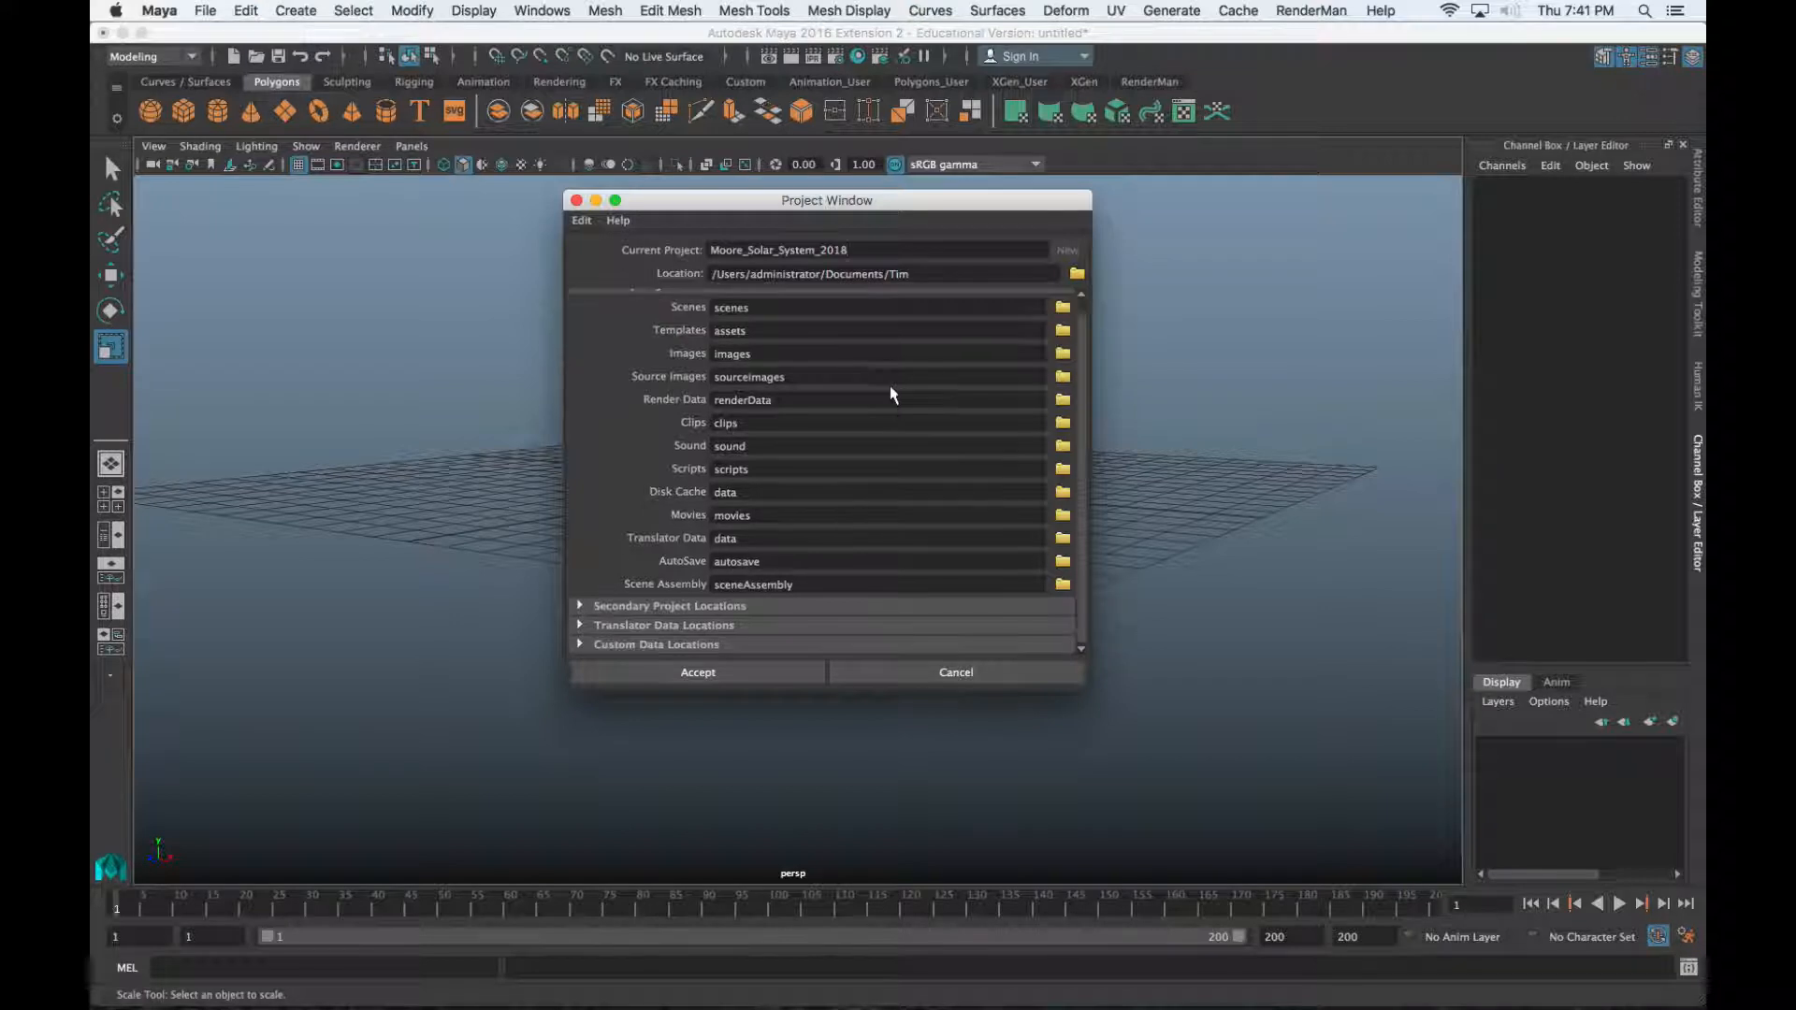
scroll(889, 391, "up", 2)
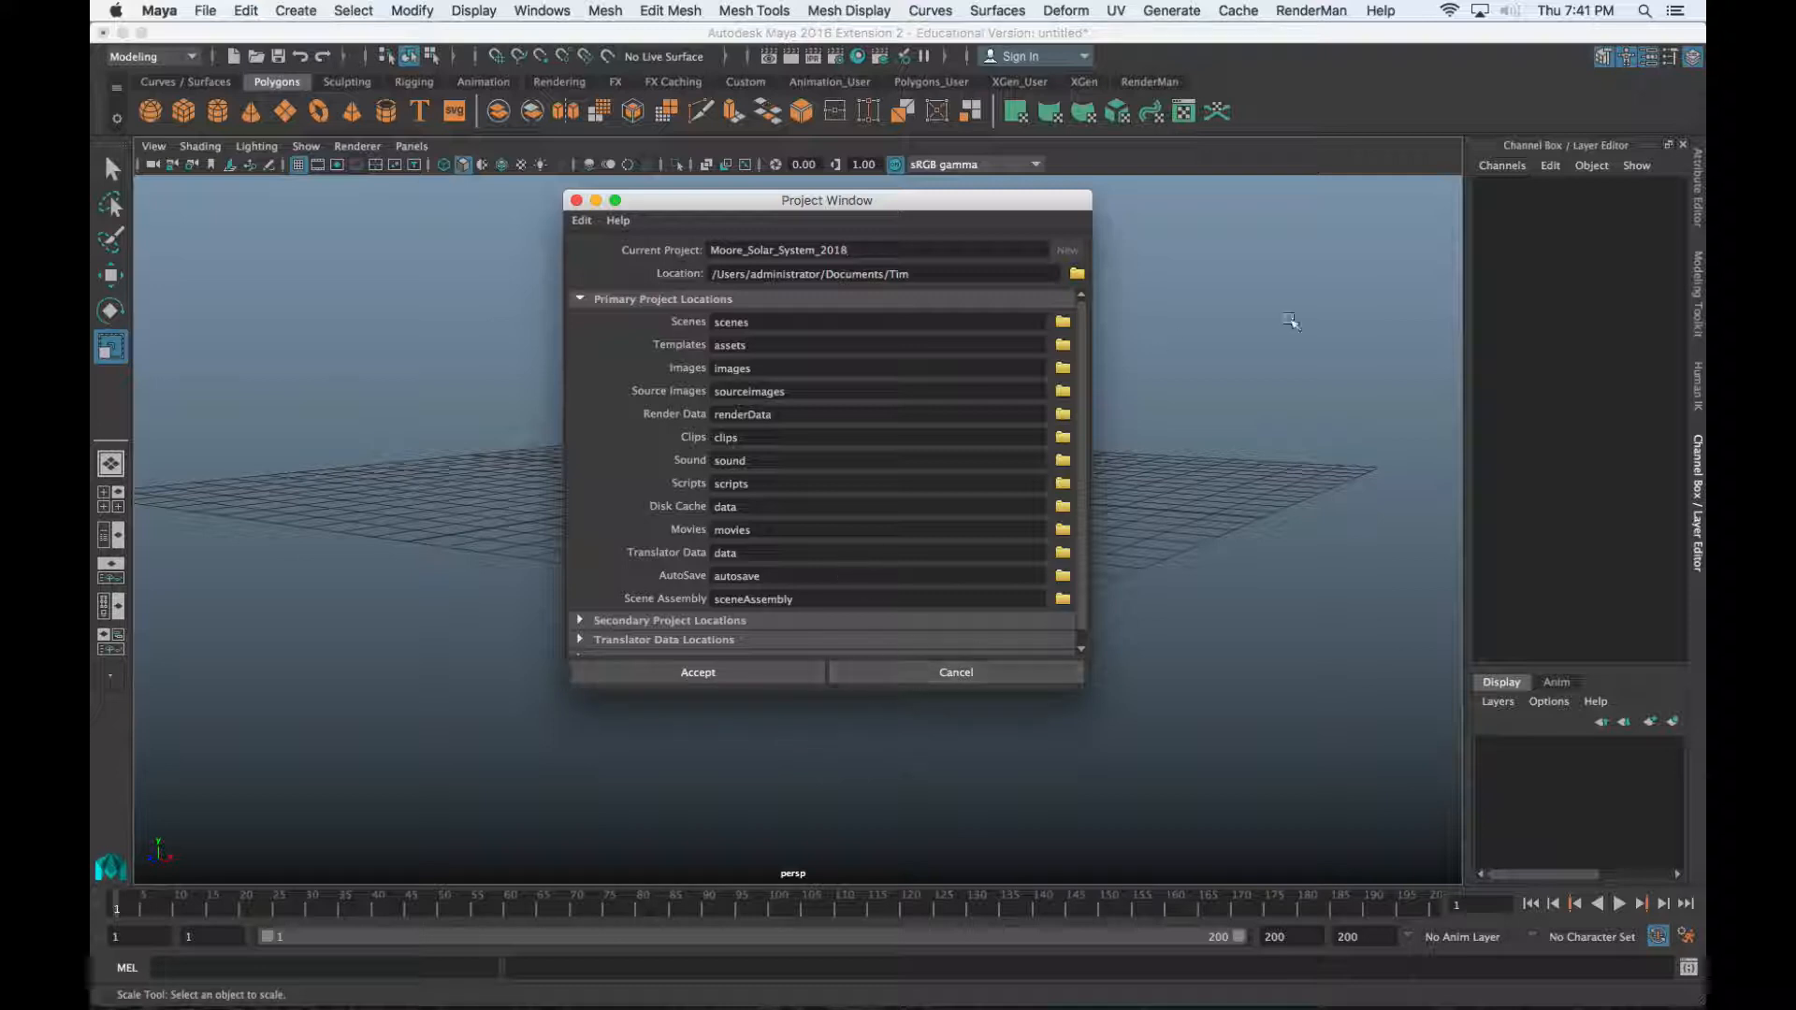
key("super+Tab")
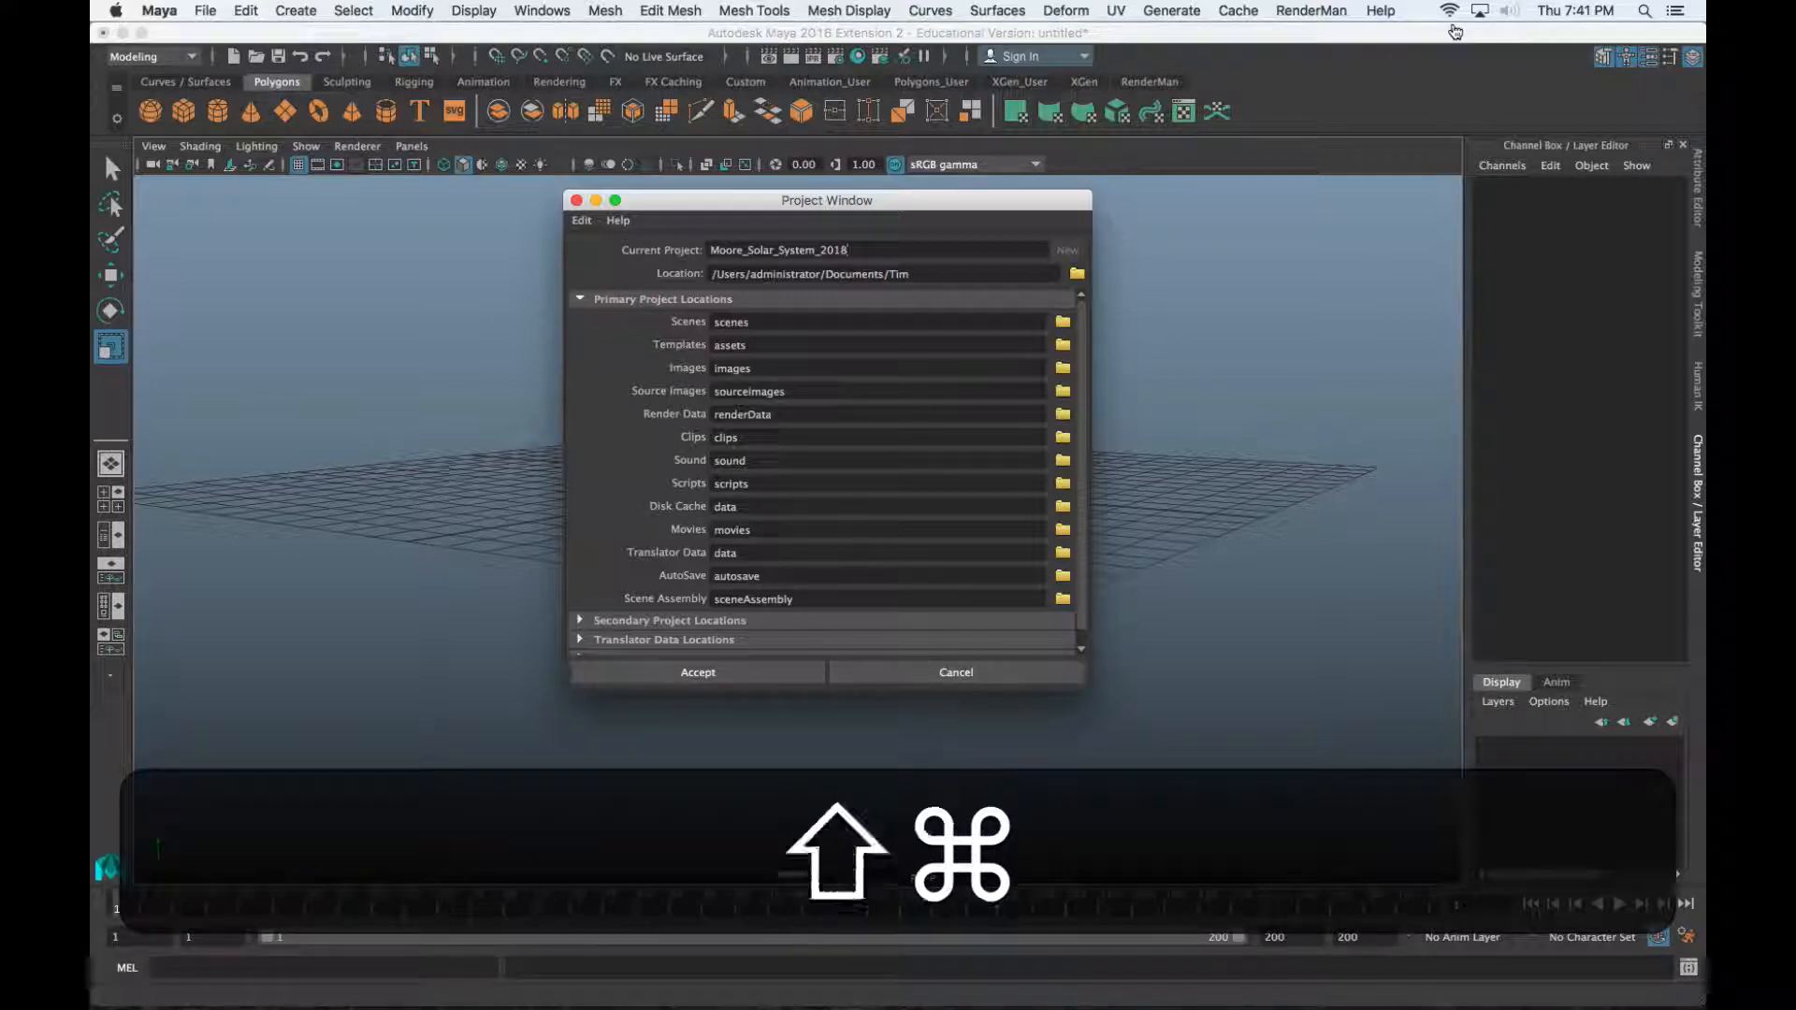
key("shift+super+Tab")
mouse_move(206, 1005)
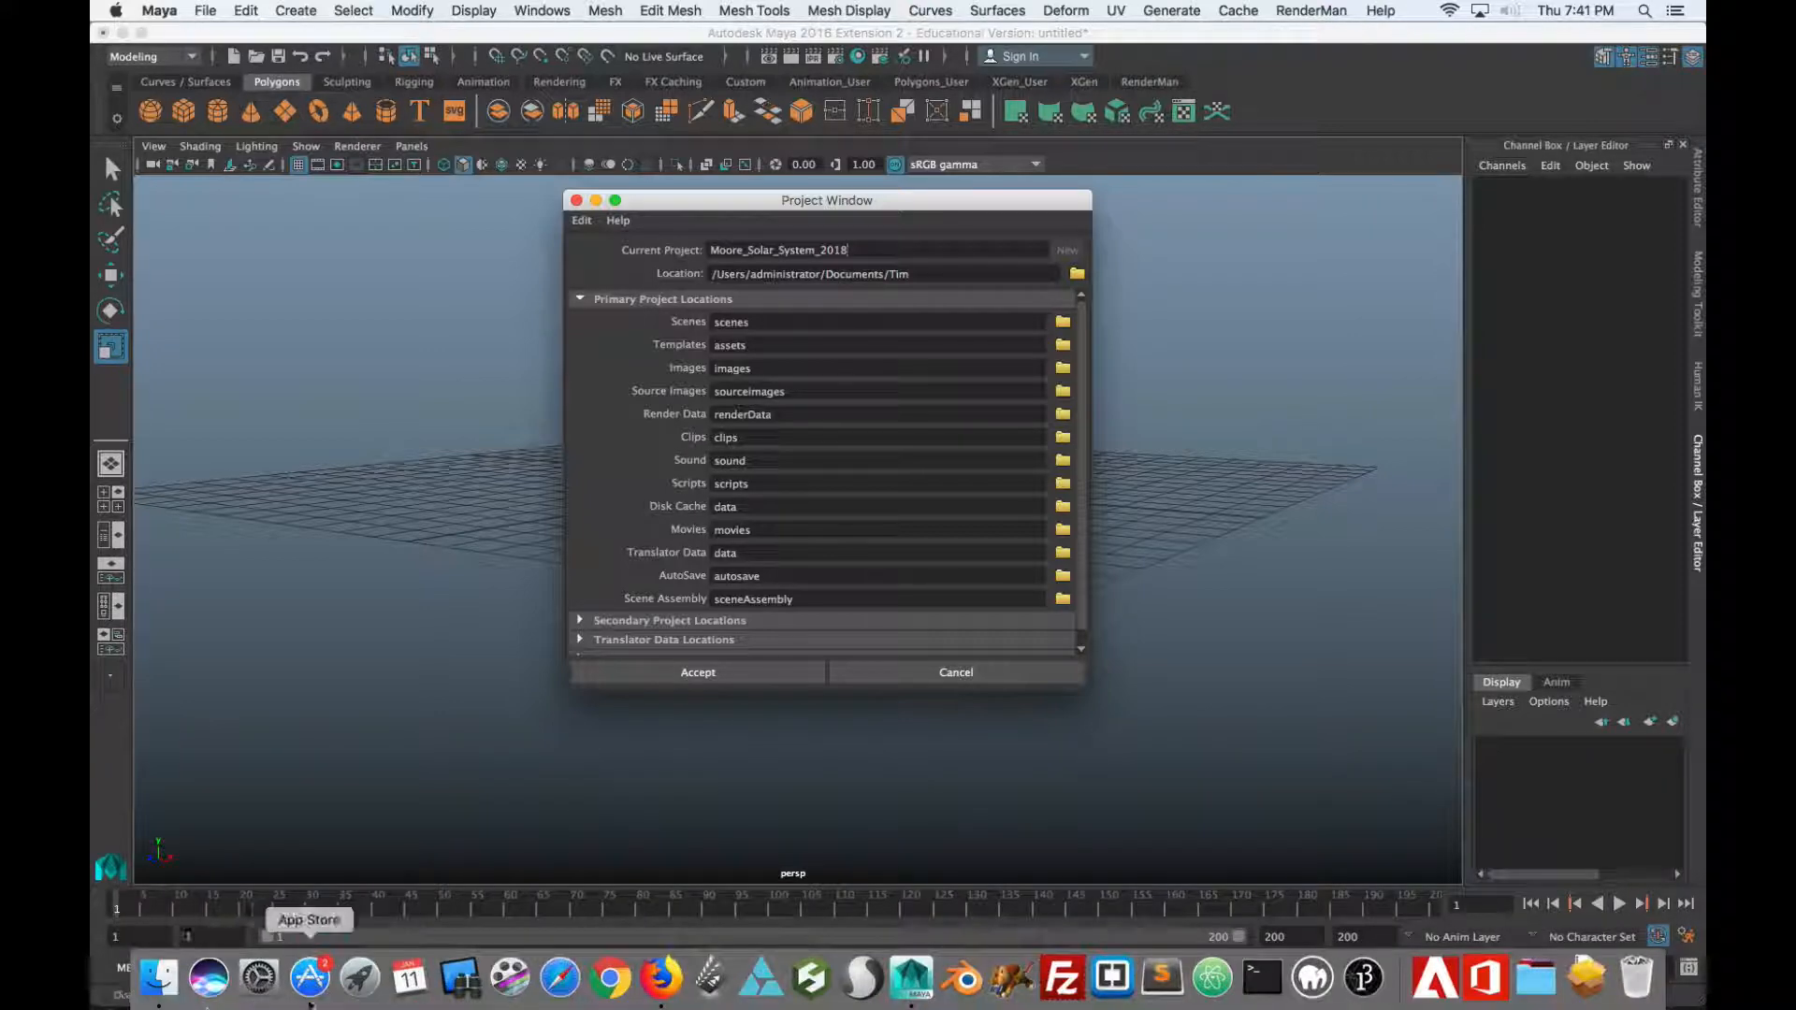
left_click(508, 990)
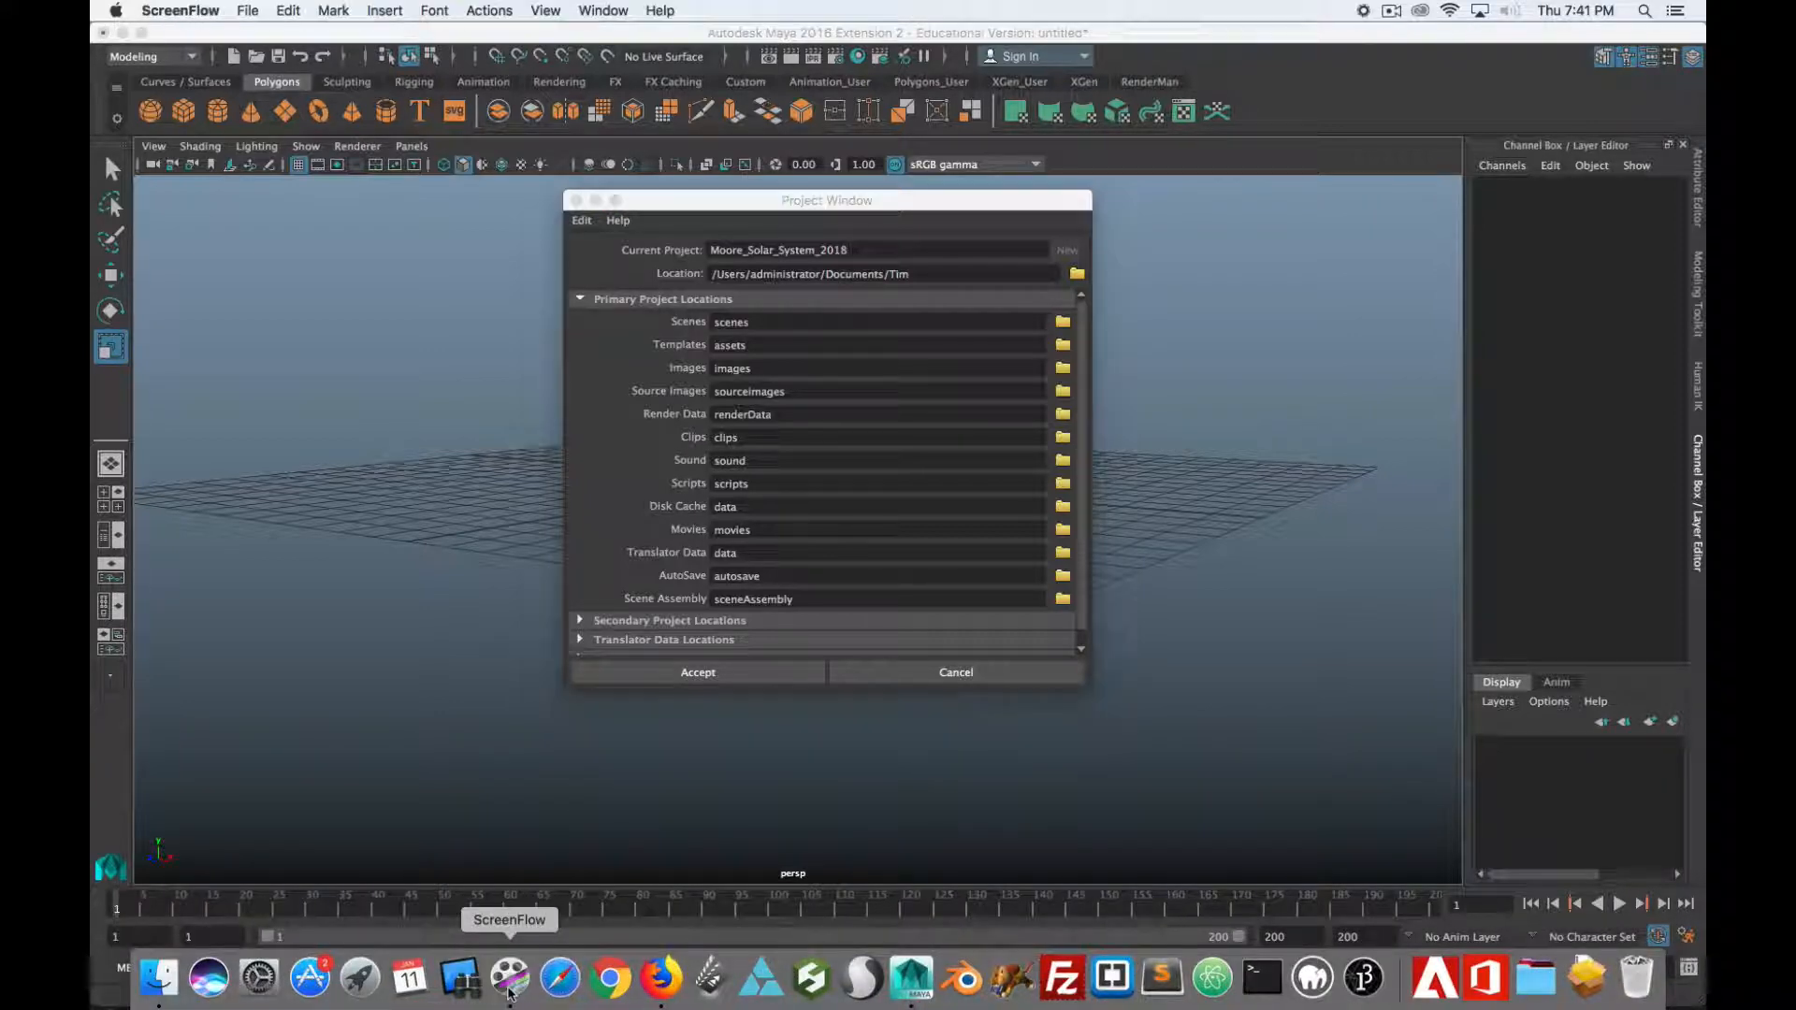
left_click(1394, 11)
left_click(1408, 67)
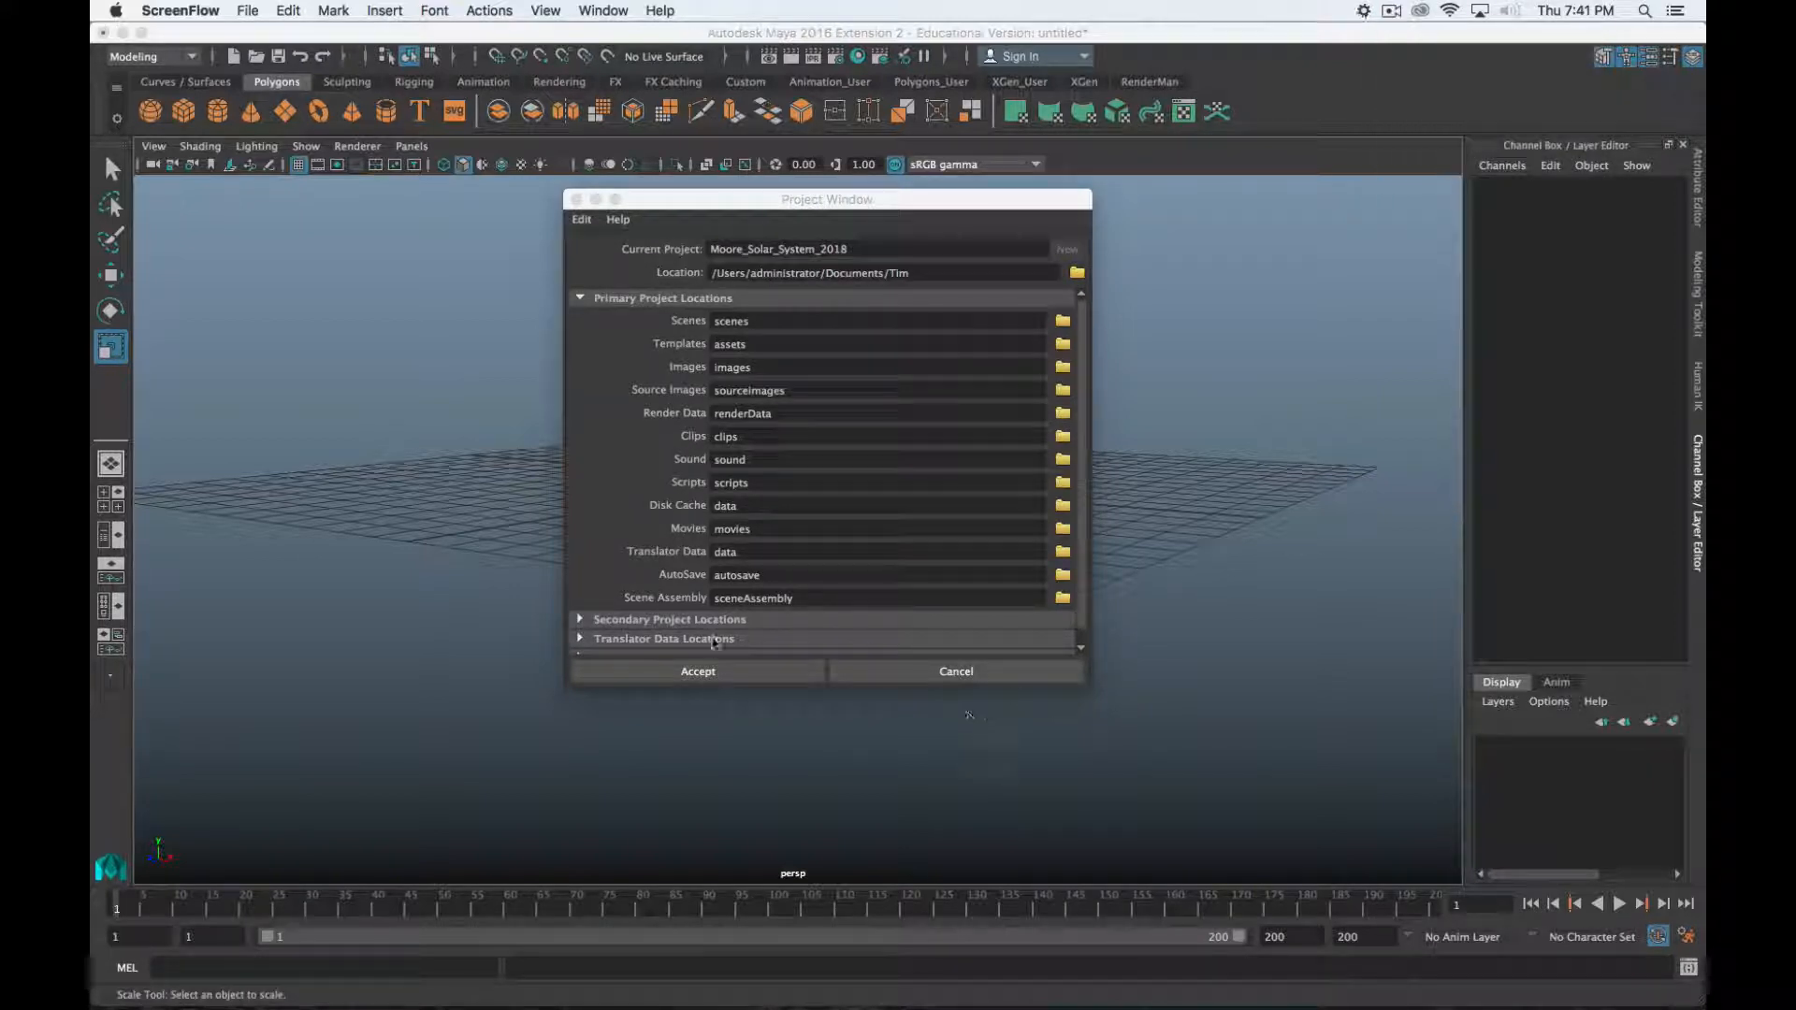
Accept the new project with its default locations and switch to the Finder window listing the project folders
left_click(698, 671)
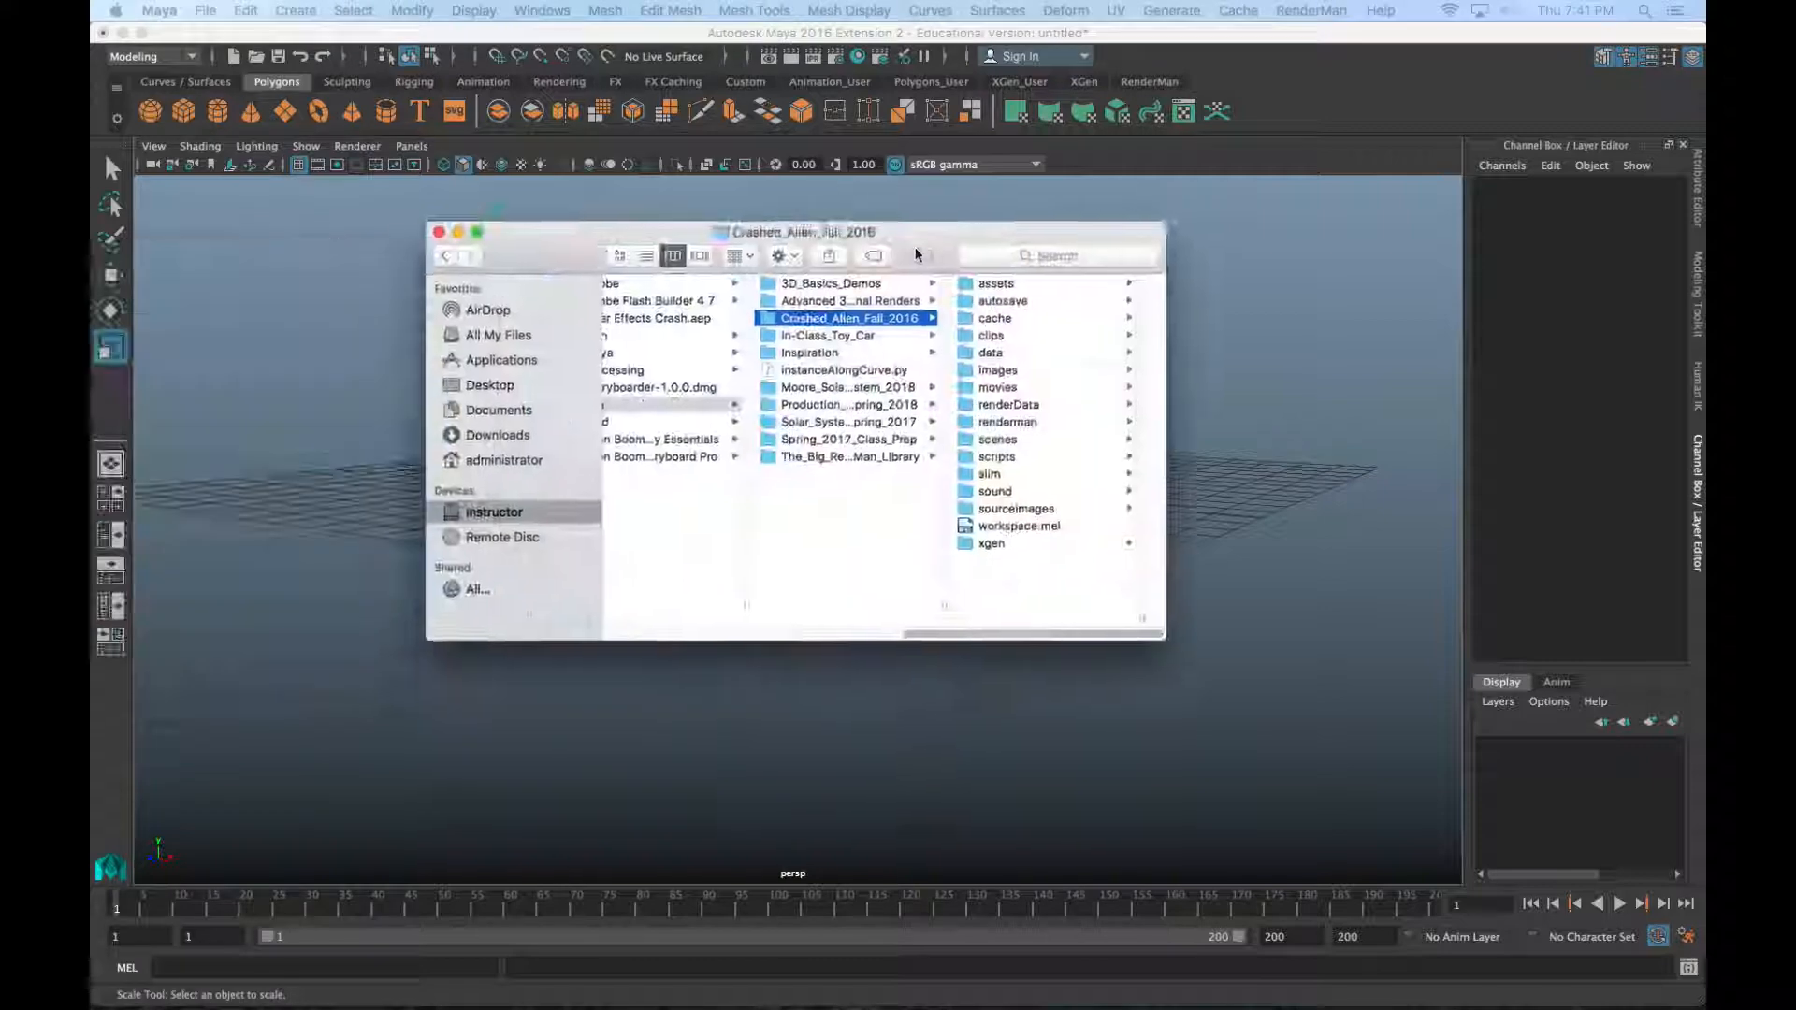
left_click_drag(705, 224, 756, 213)
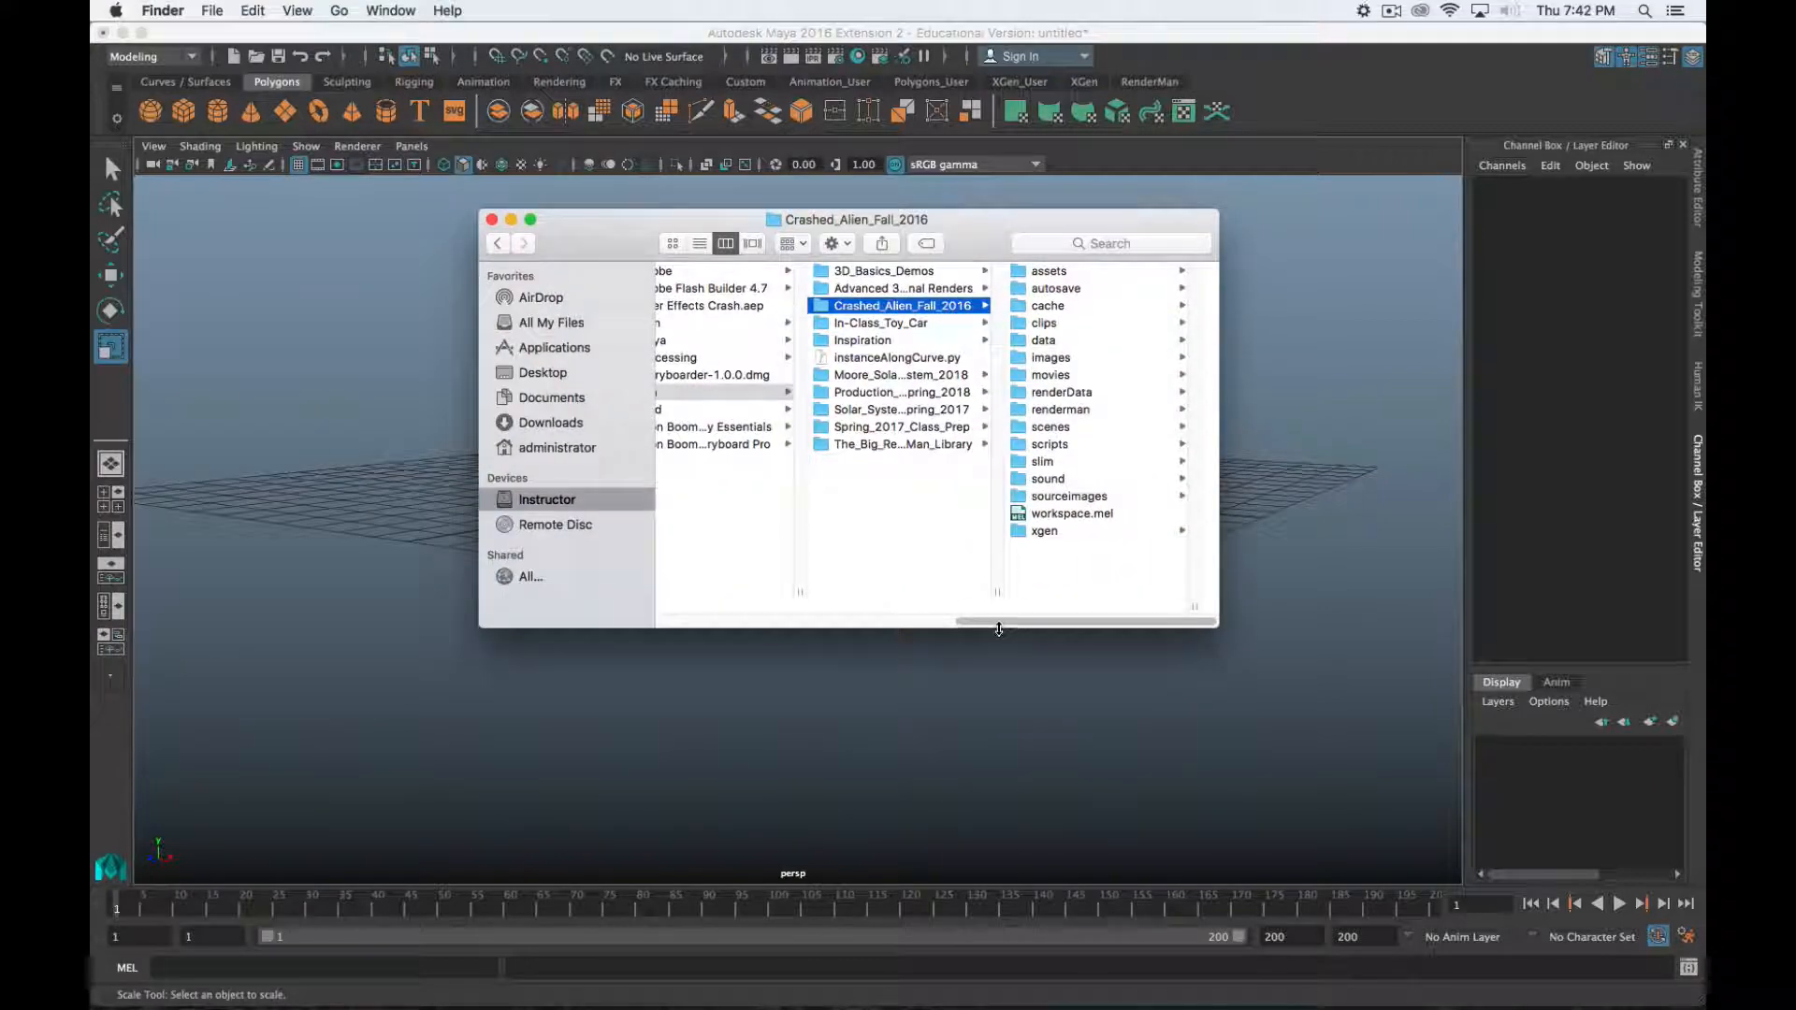
Go up to the folder containing the projects and open the newly created Solar_System_2018 project folder
left_click_drag(973, 625, 860, 625)
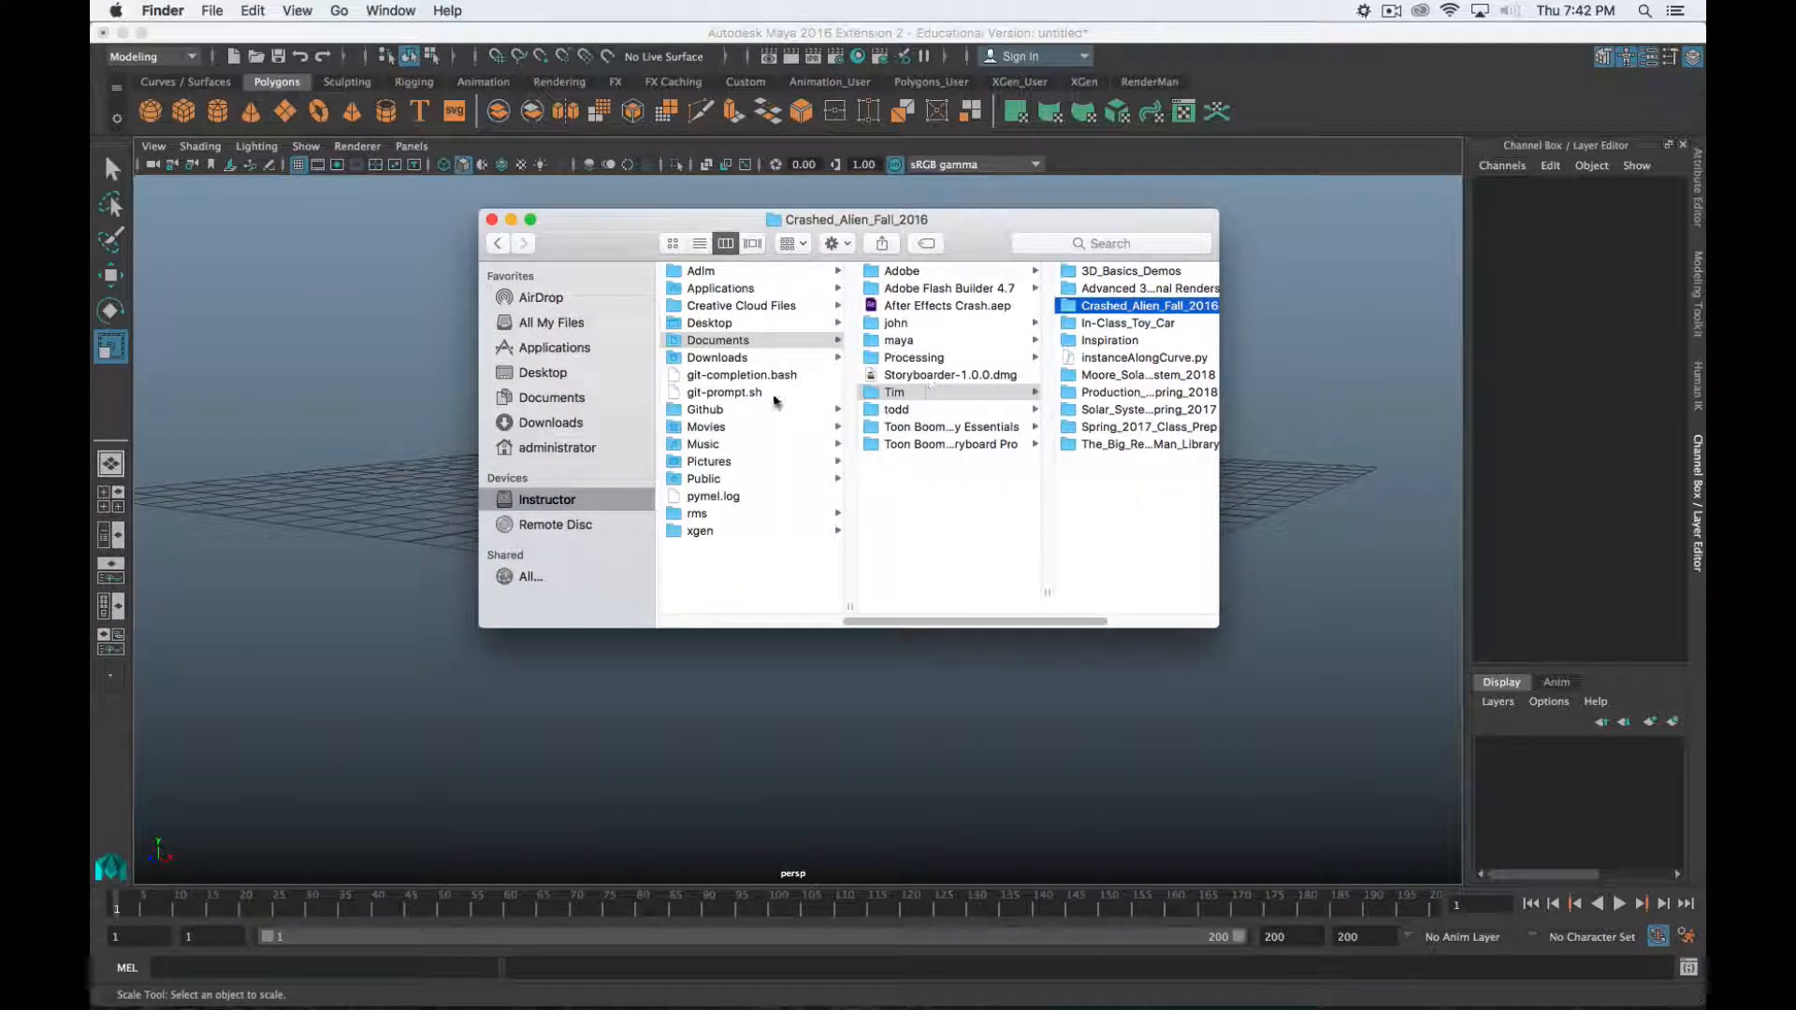
left_click(887, 393)
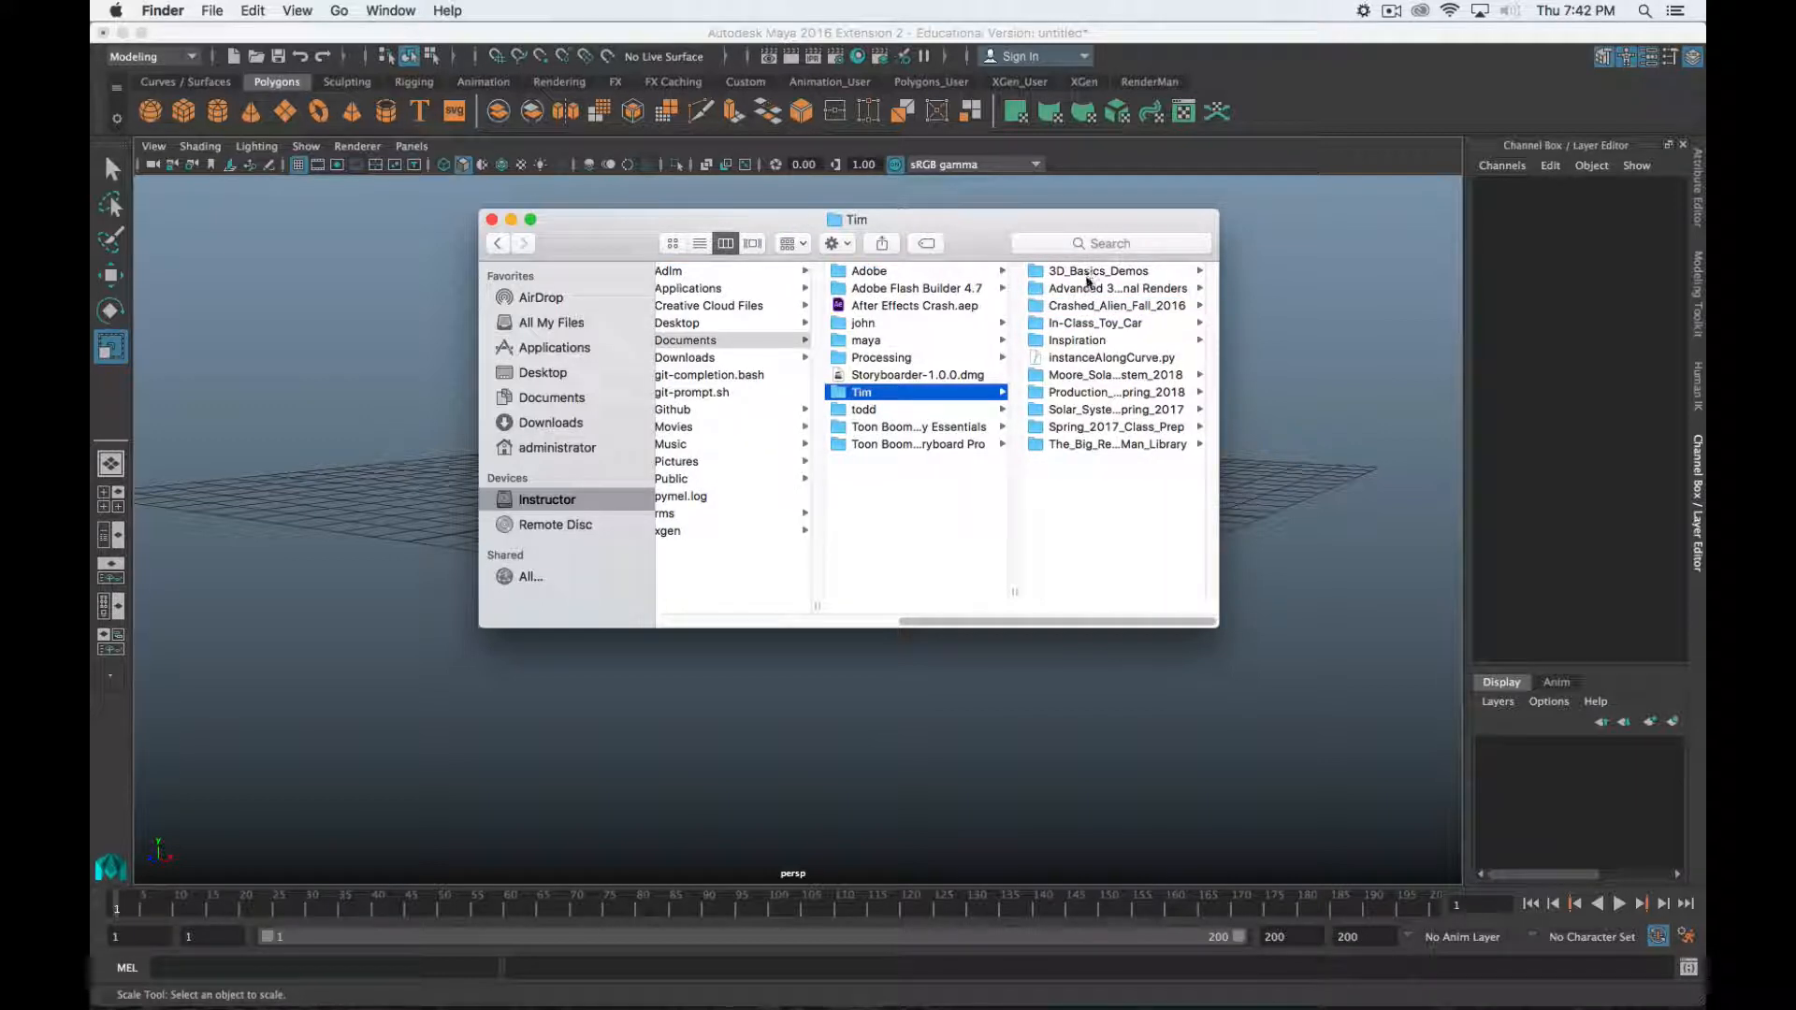
left_click(1090, 375)
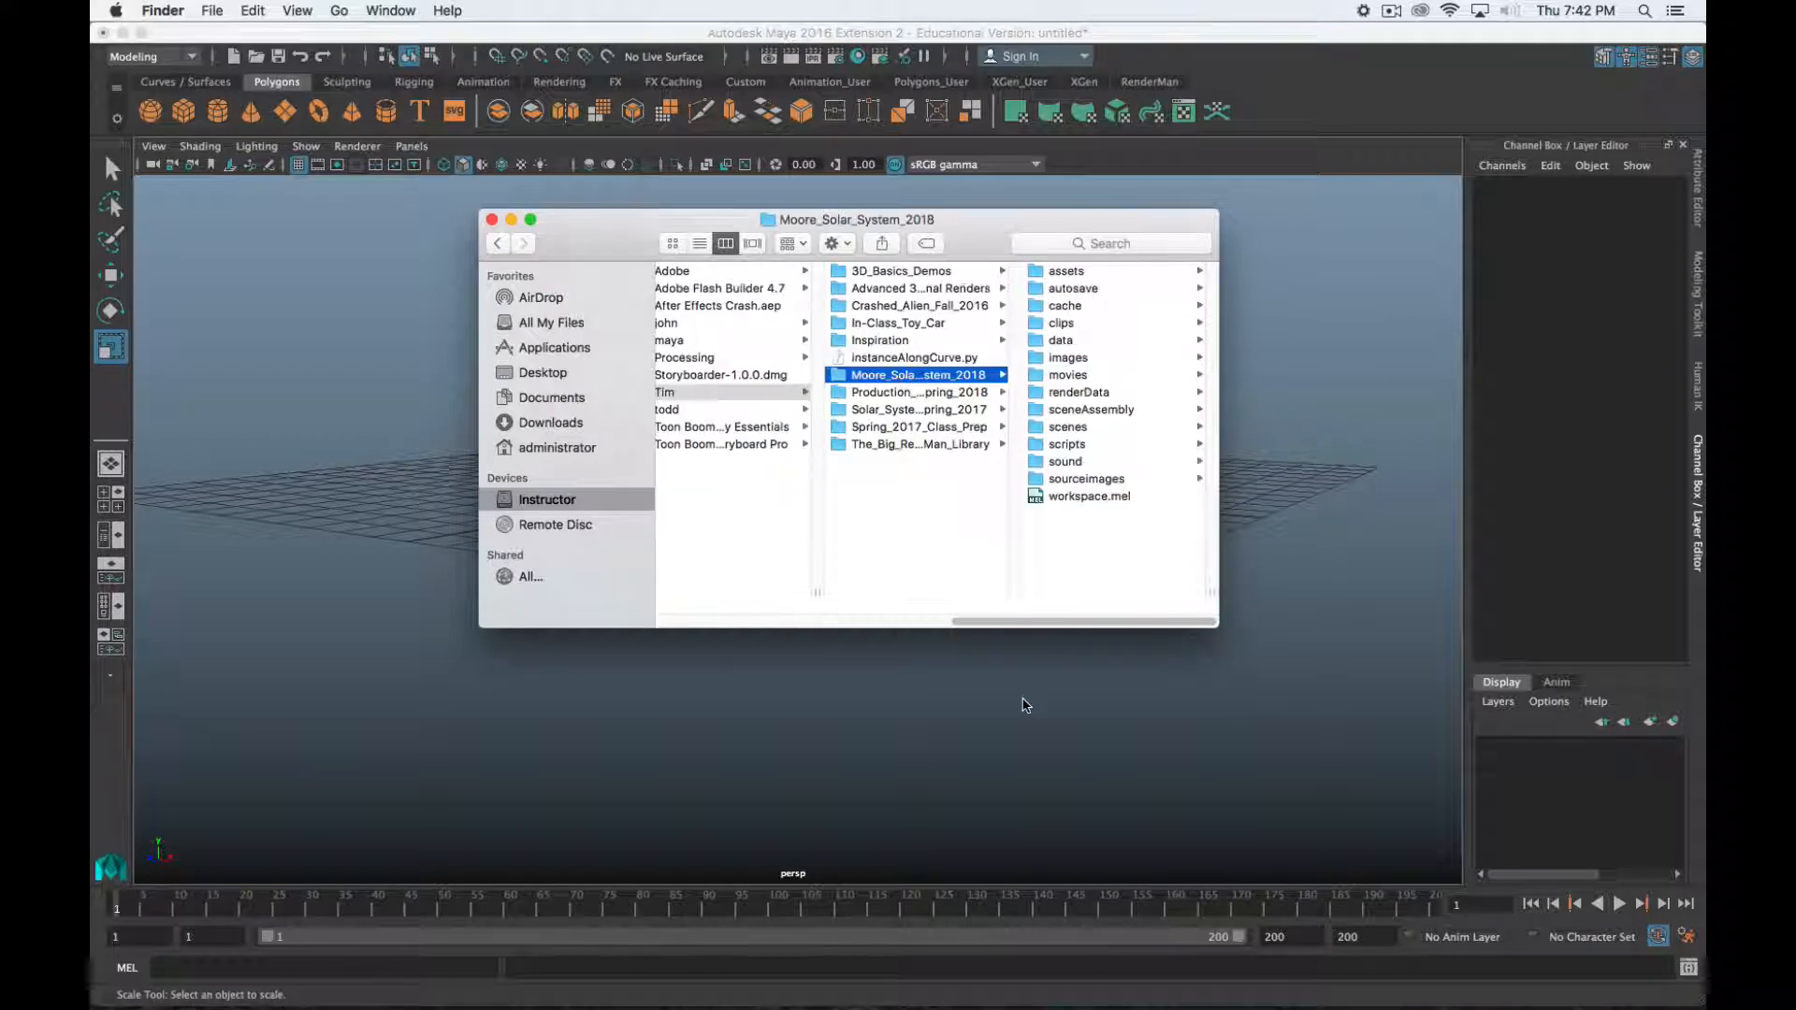
Examine the new project's autosave, data, sound and scenes folders, close the Finder window and return to Maya
left_click(1095, 290)
left_click(951, 341)
left_click(941, 428)
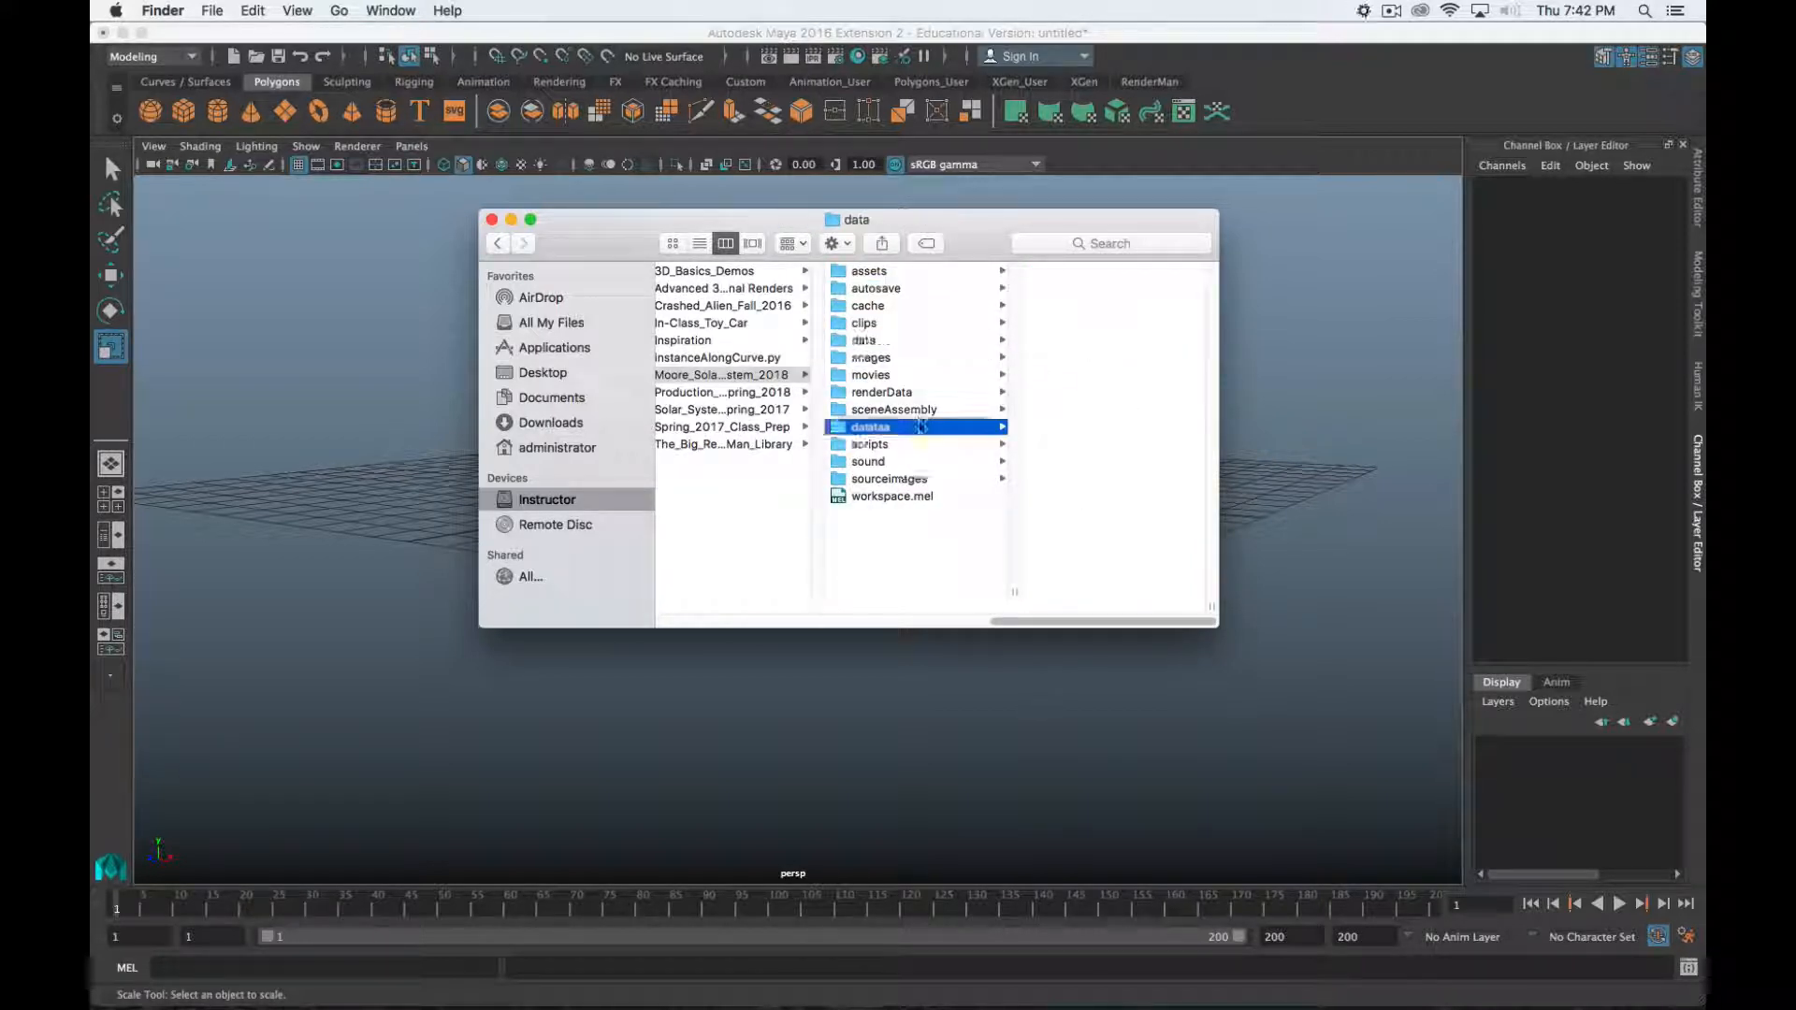
left_click(942, 458)
left_click(941, 429)
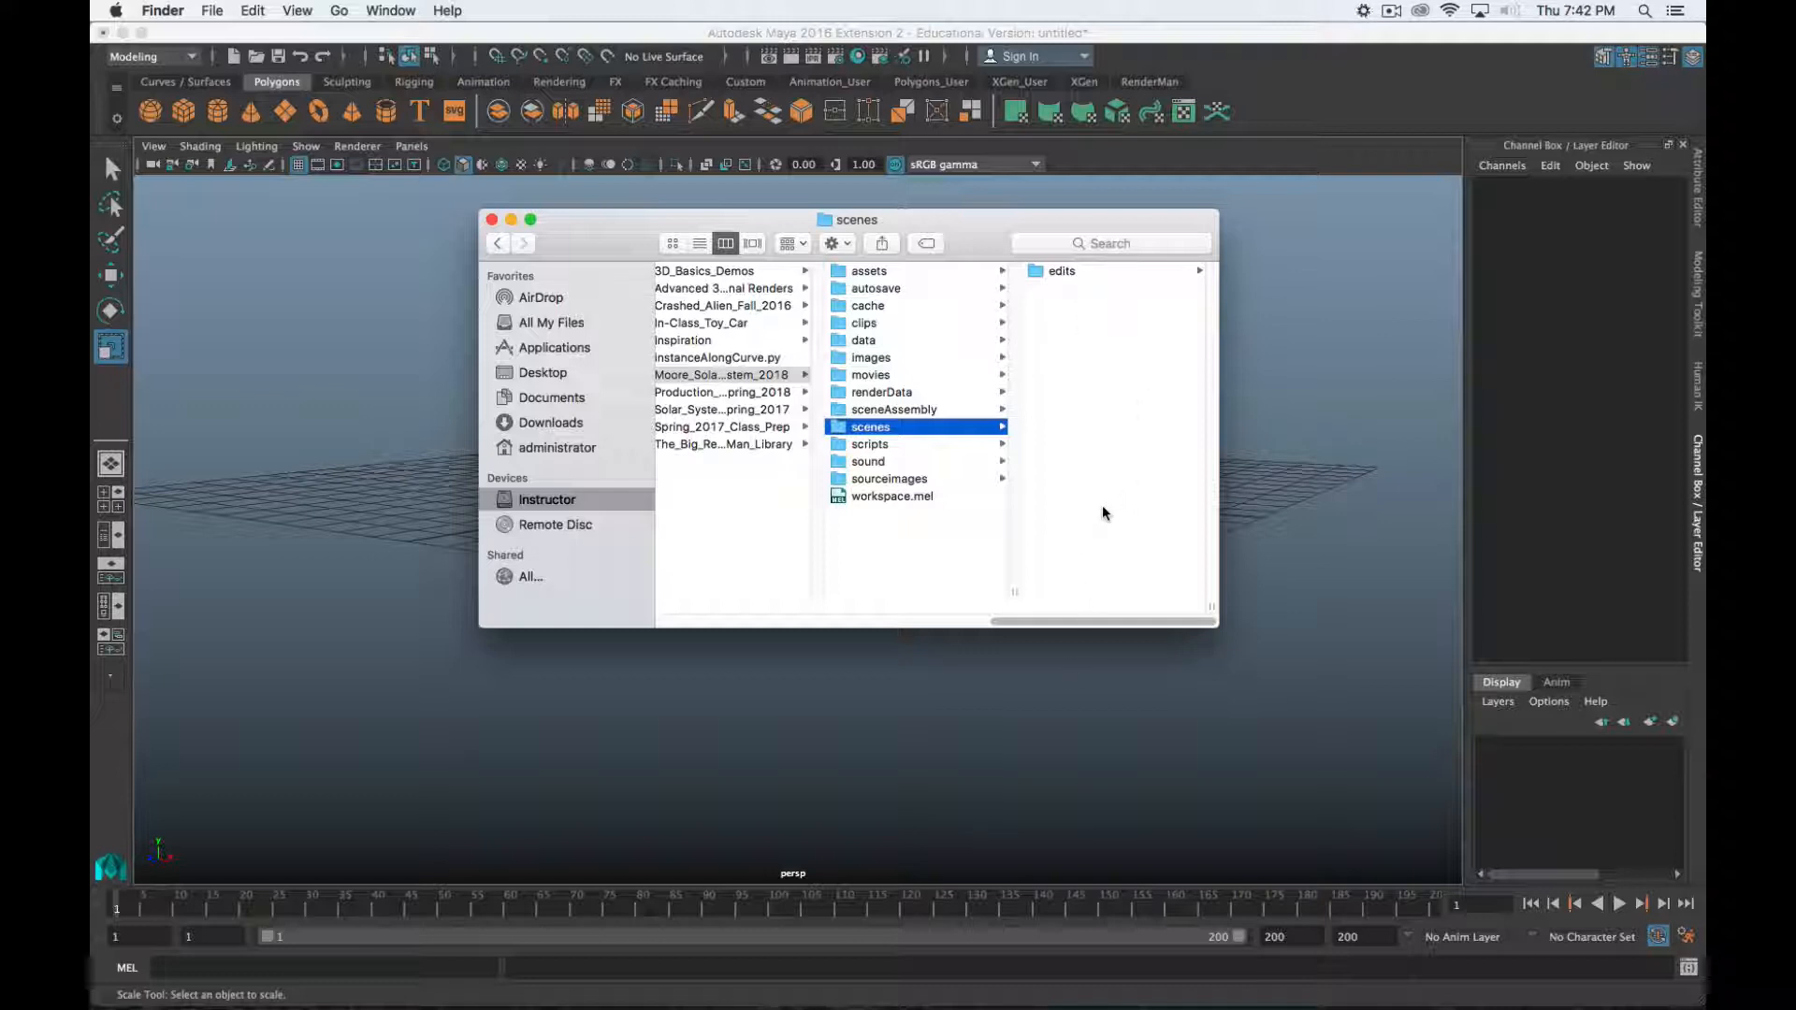
key("super+w")
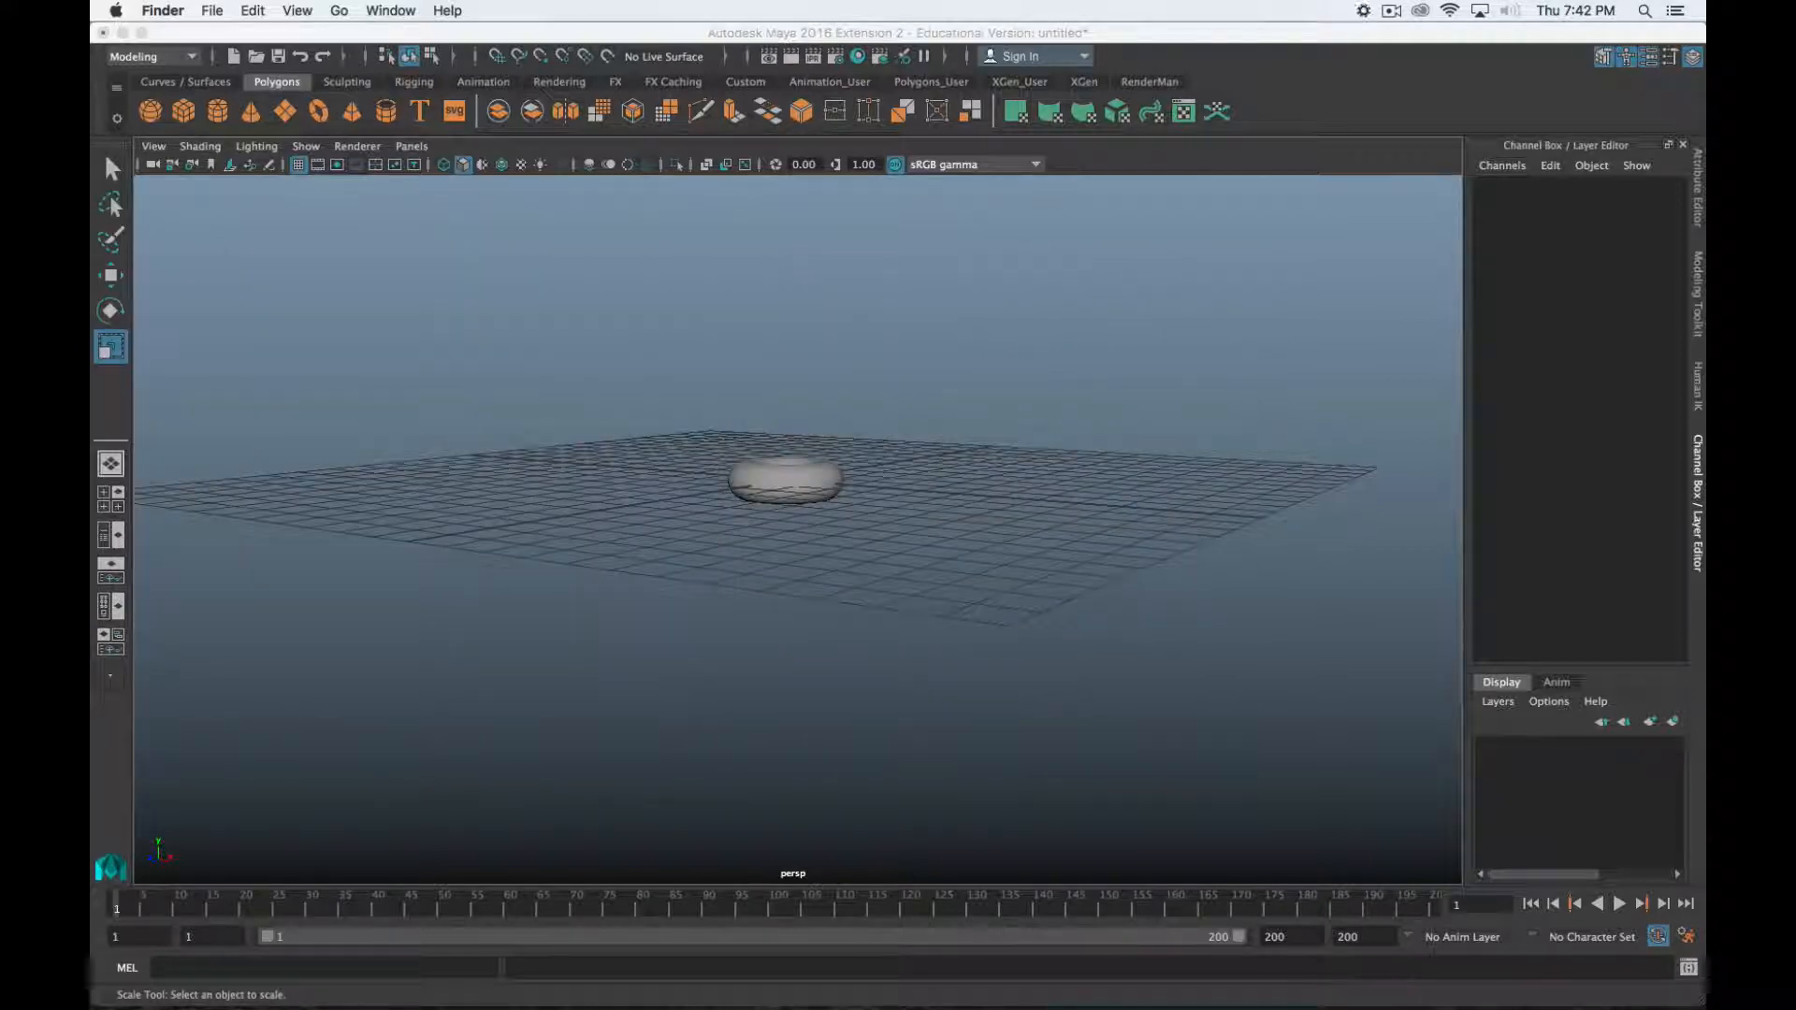
left_click(271, 33)
left_click(211, 11)
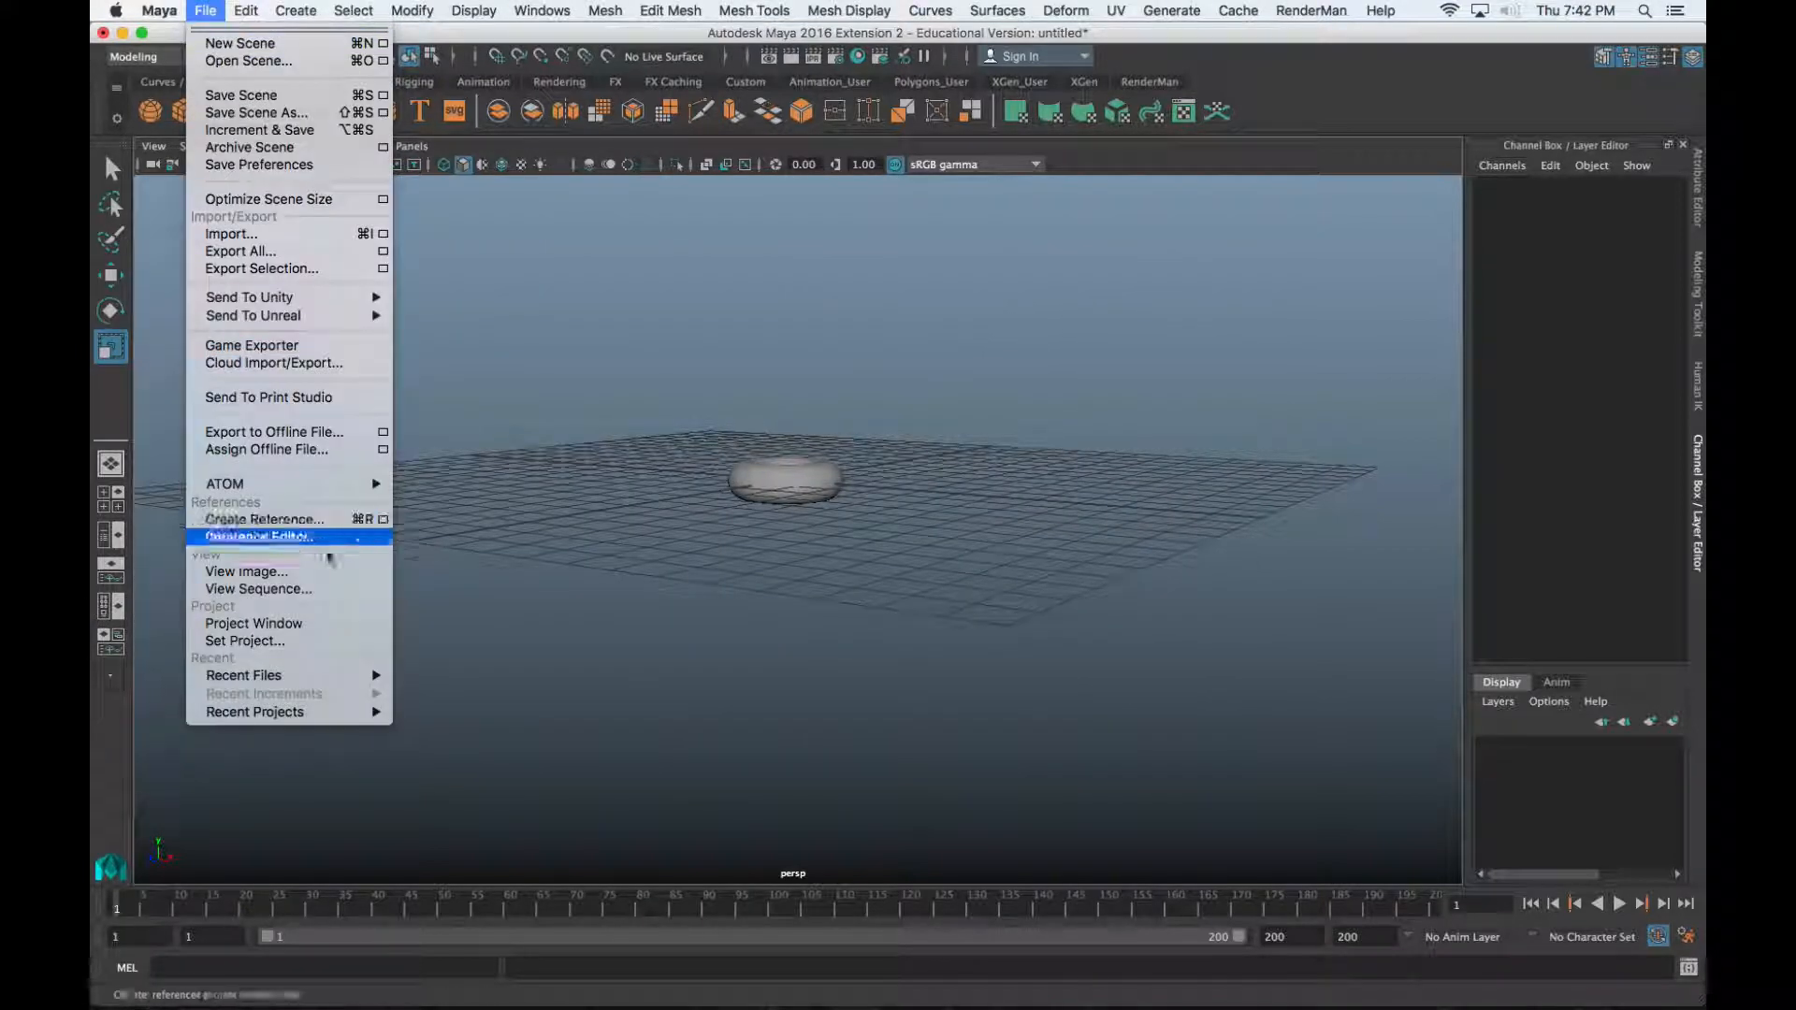
left_click(309, 623)
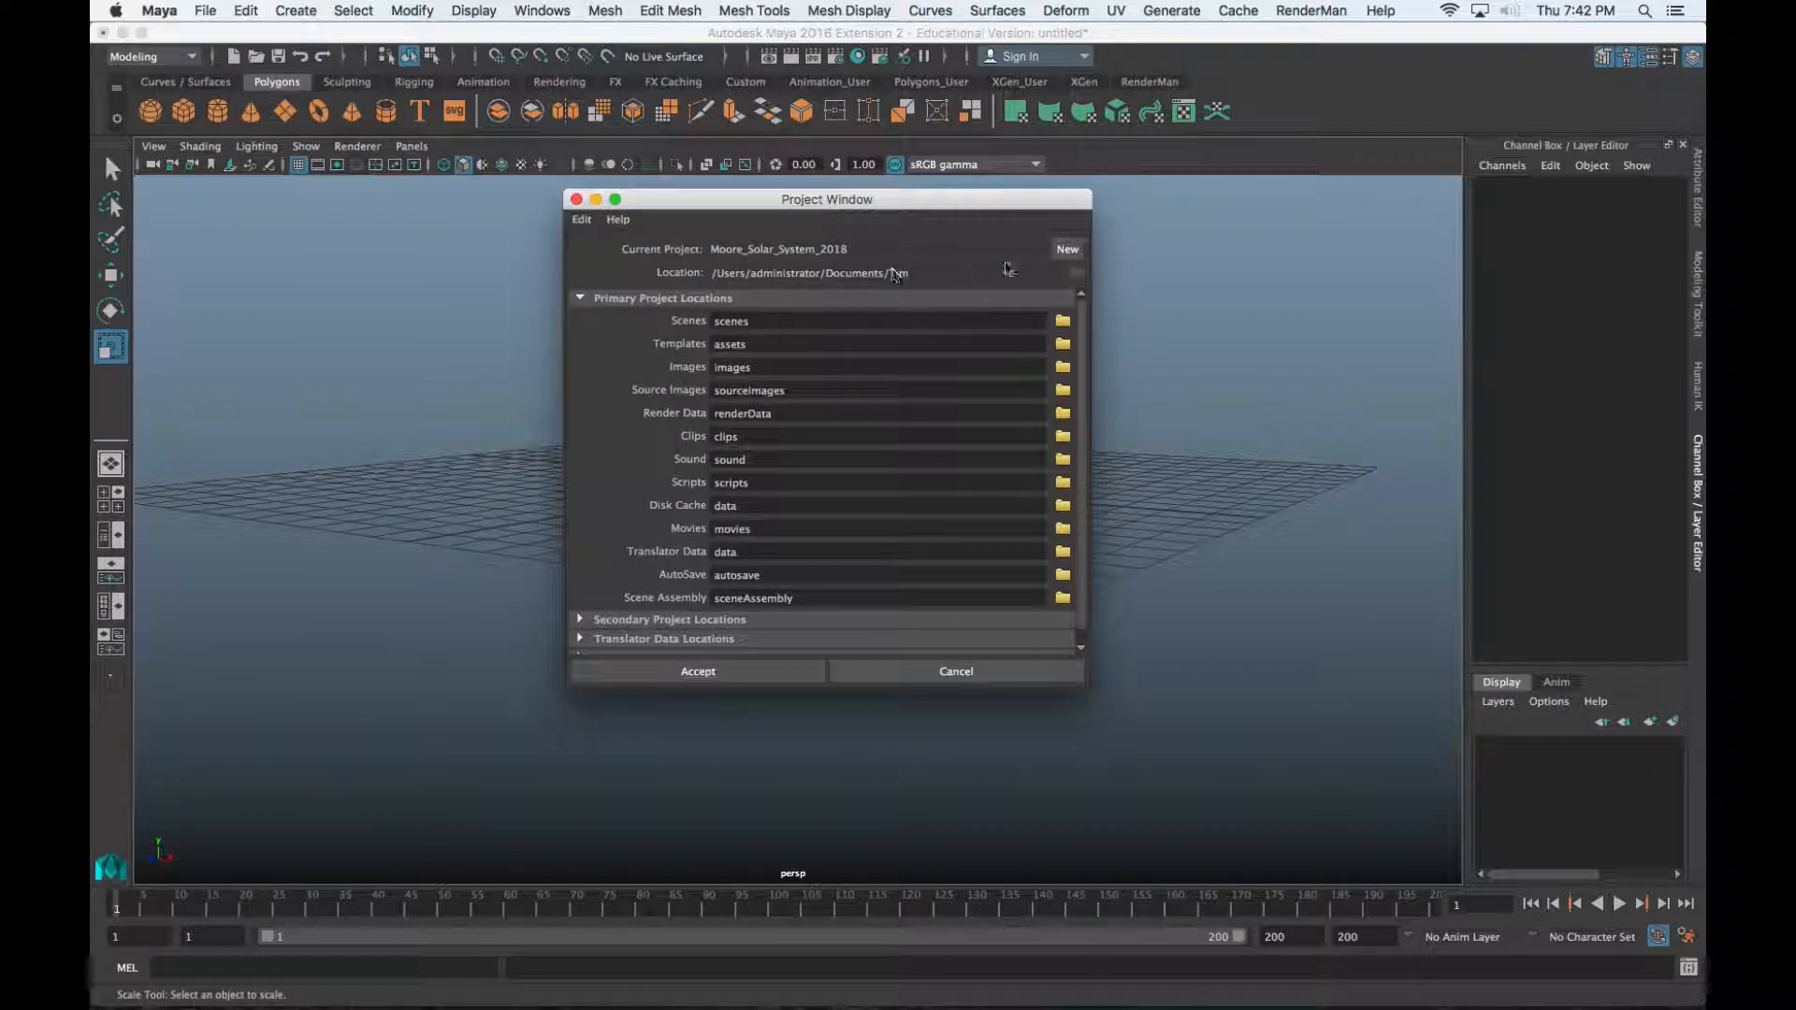
left_click(1067, 249)
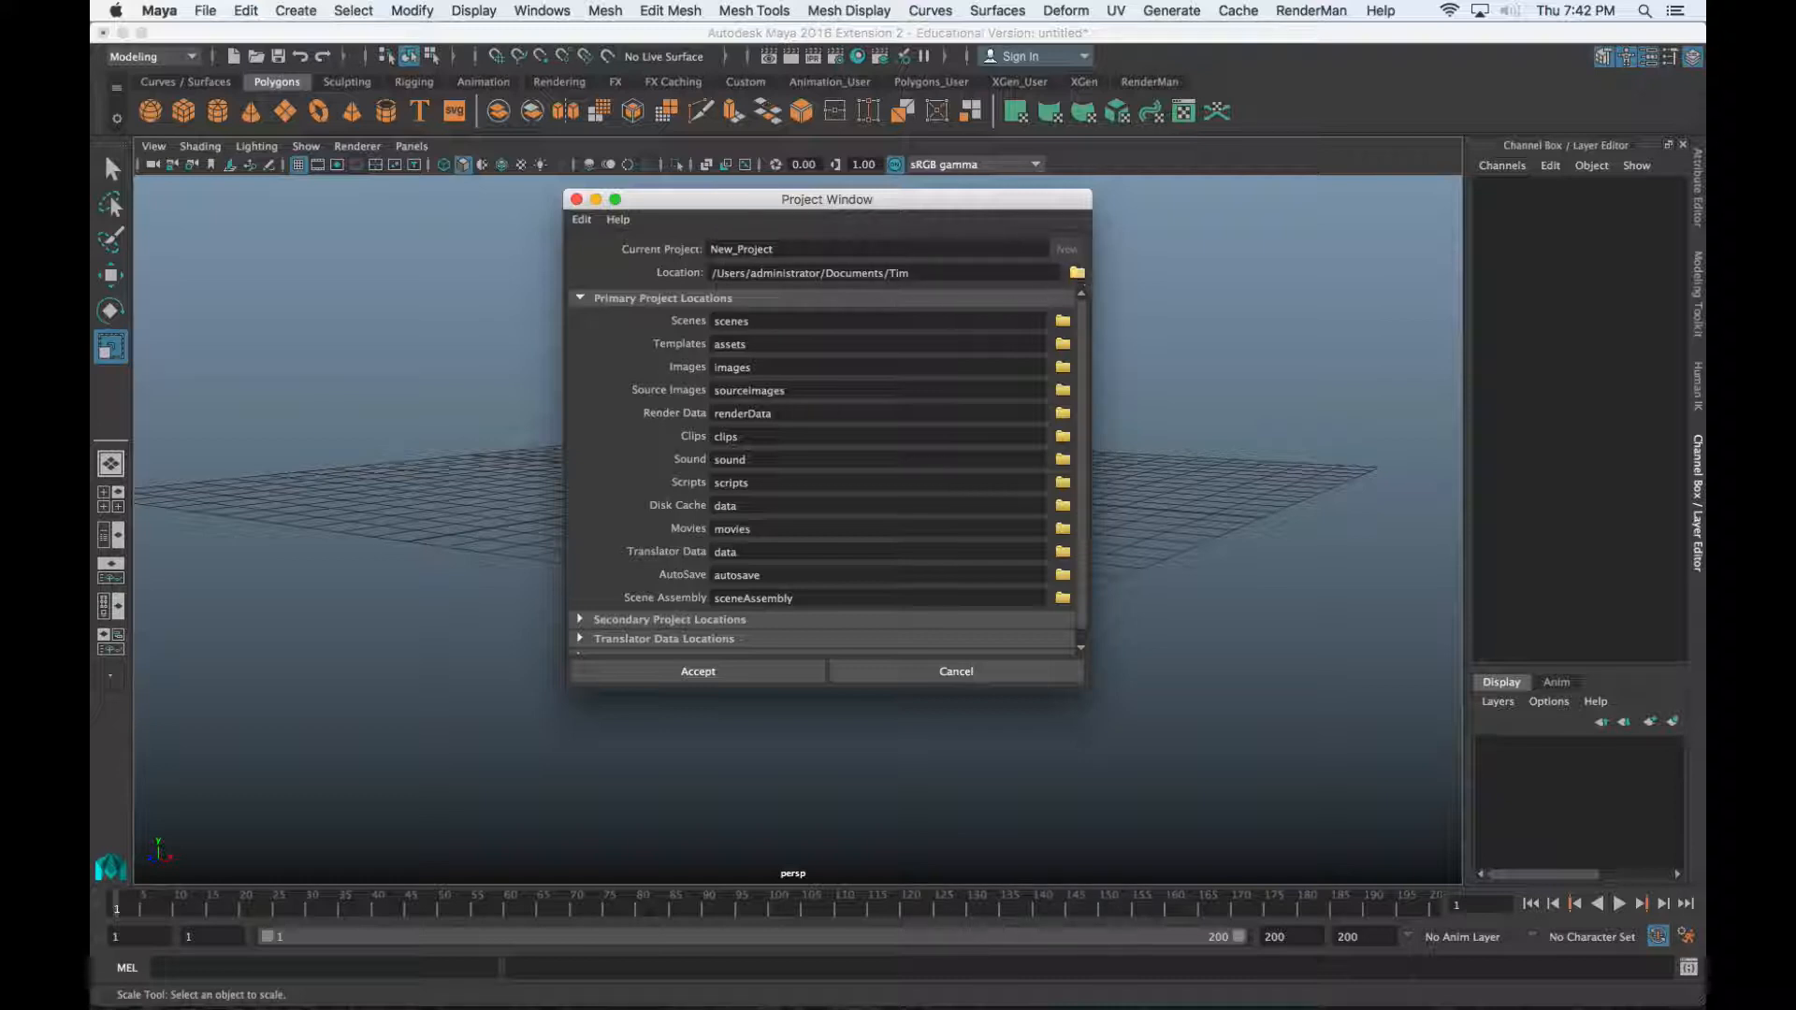
left_click(1077, 272)
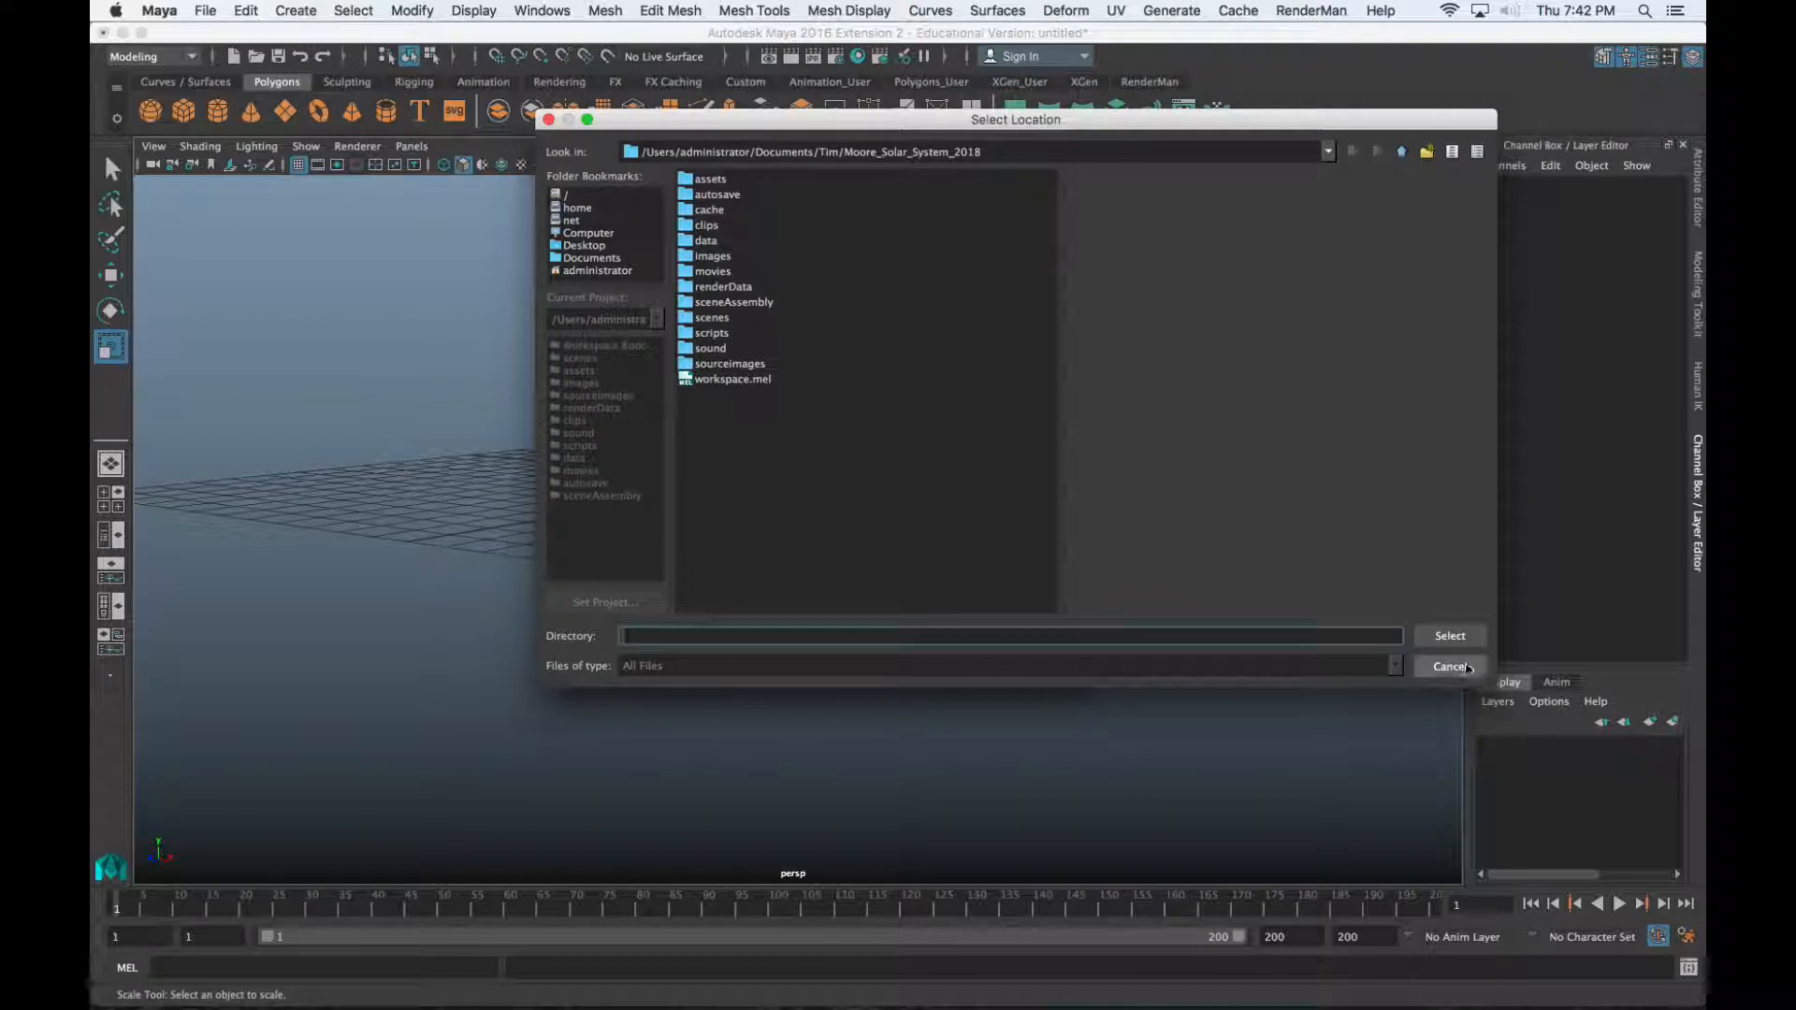
left_click(1450, 666)
left_click(901, 672)
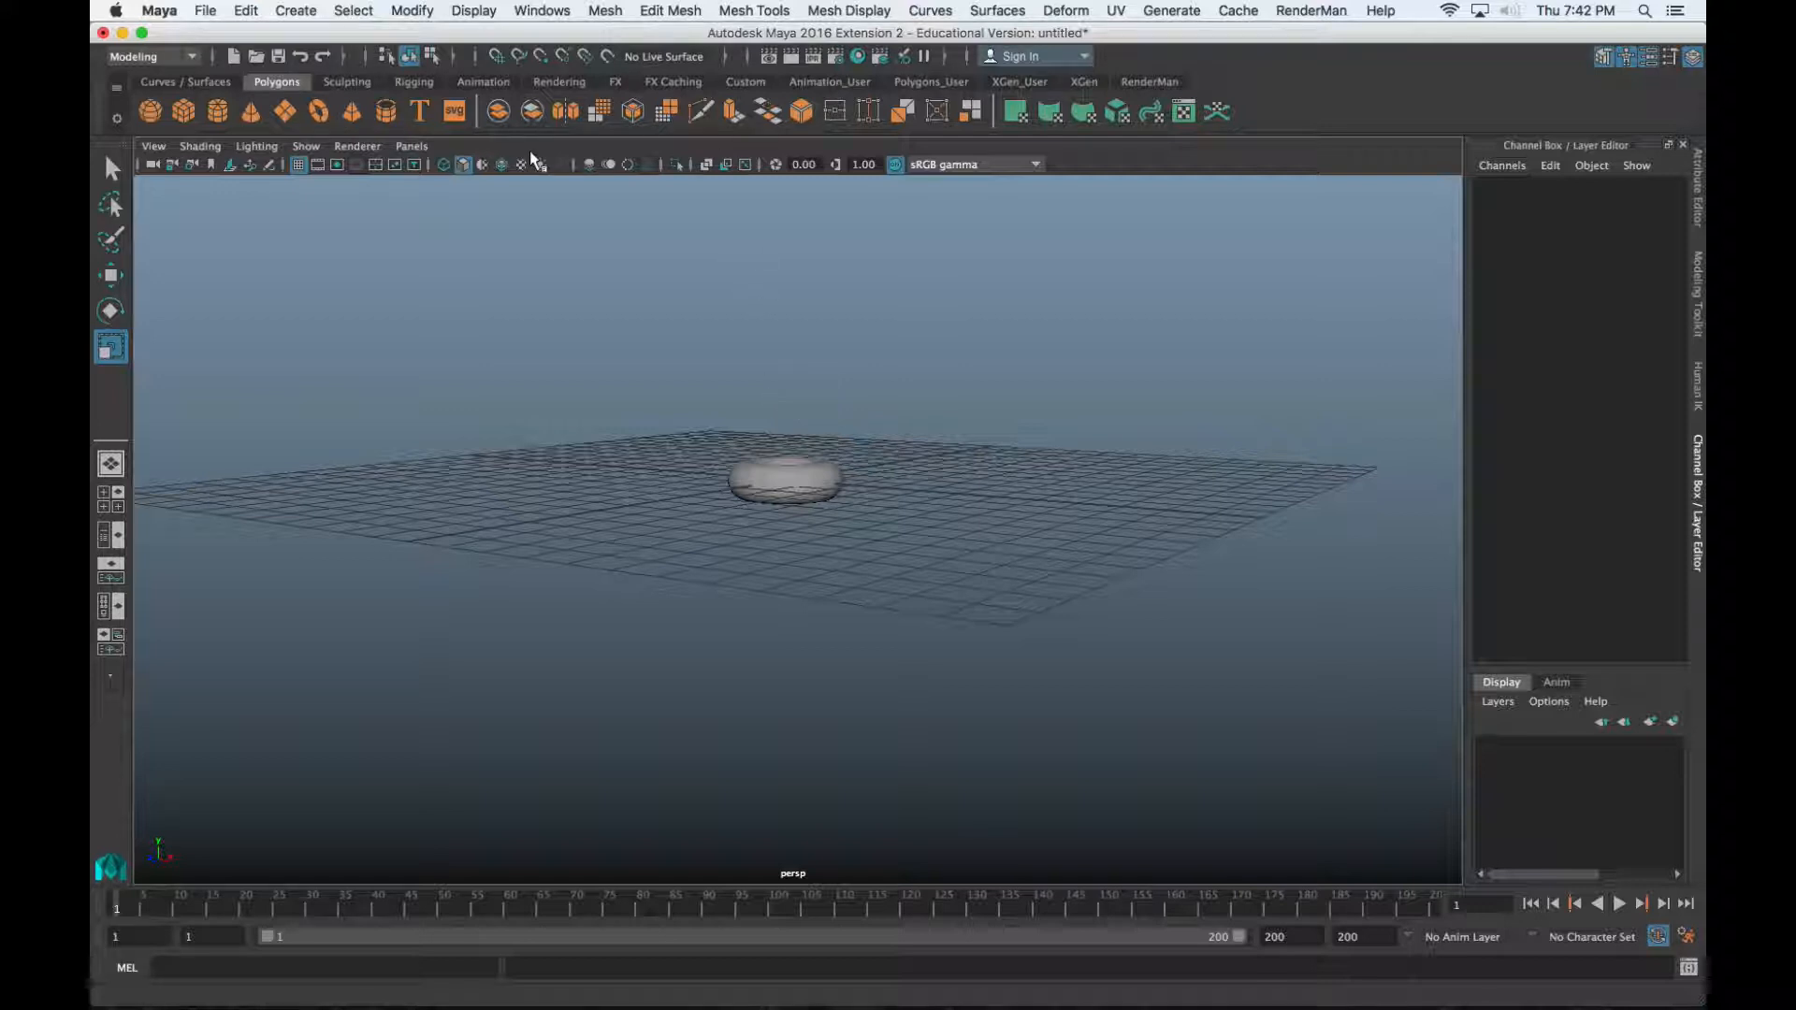
Set the current project to the folder named with the owner's surname followed by _Solar_System_2018
left_click(205, 10)
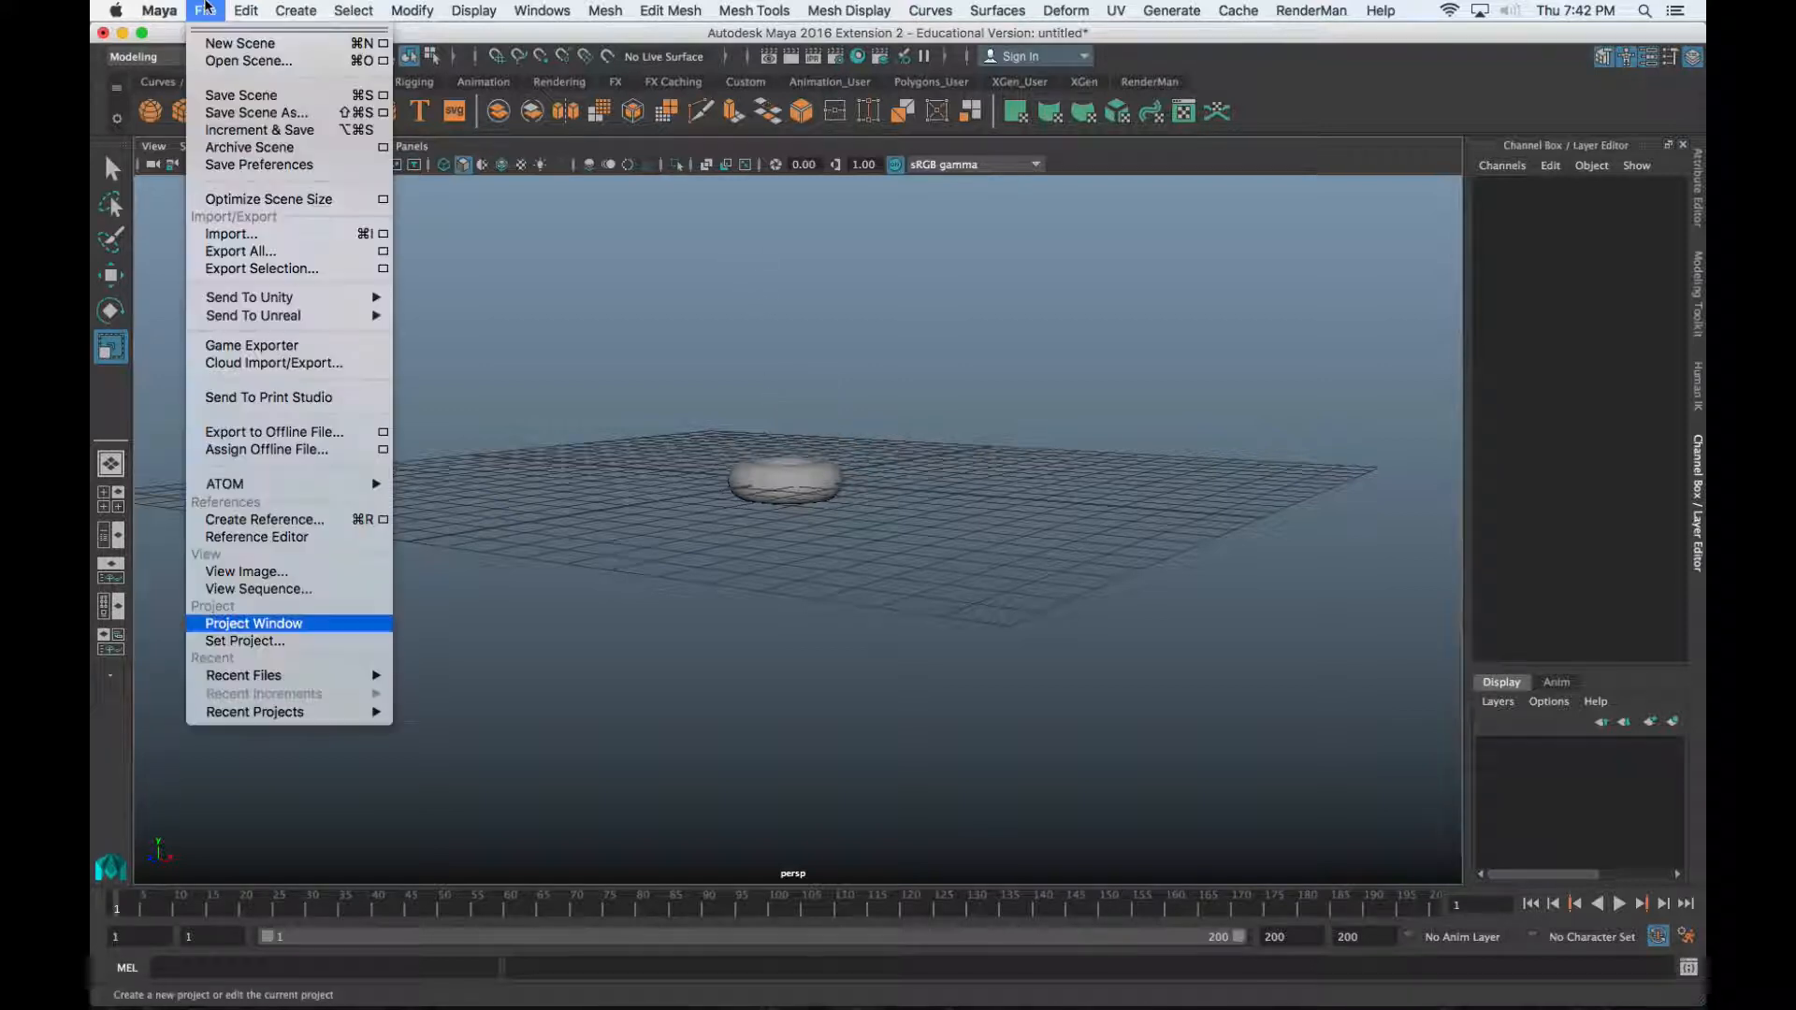
left_click(245, 641)
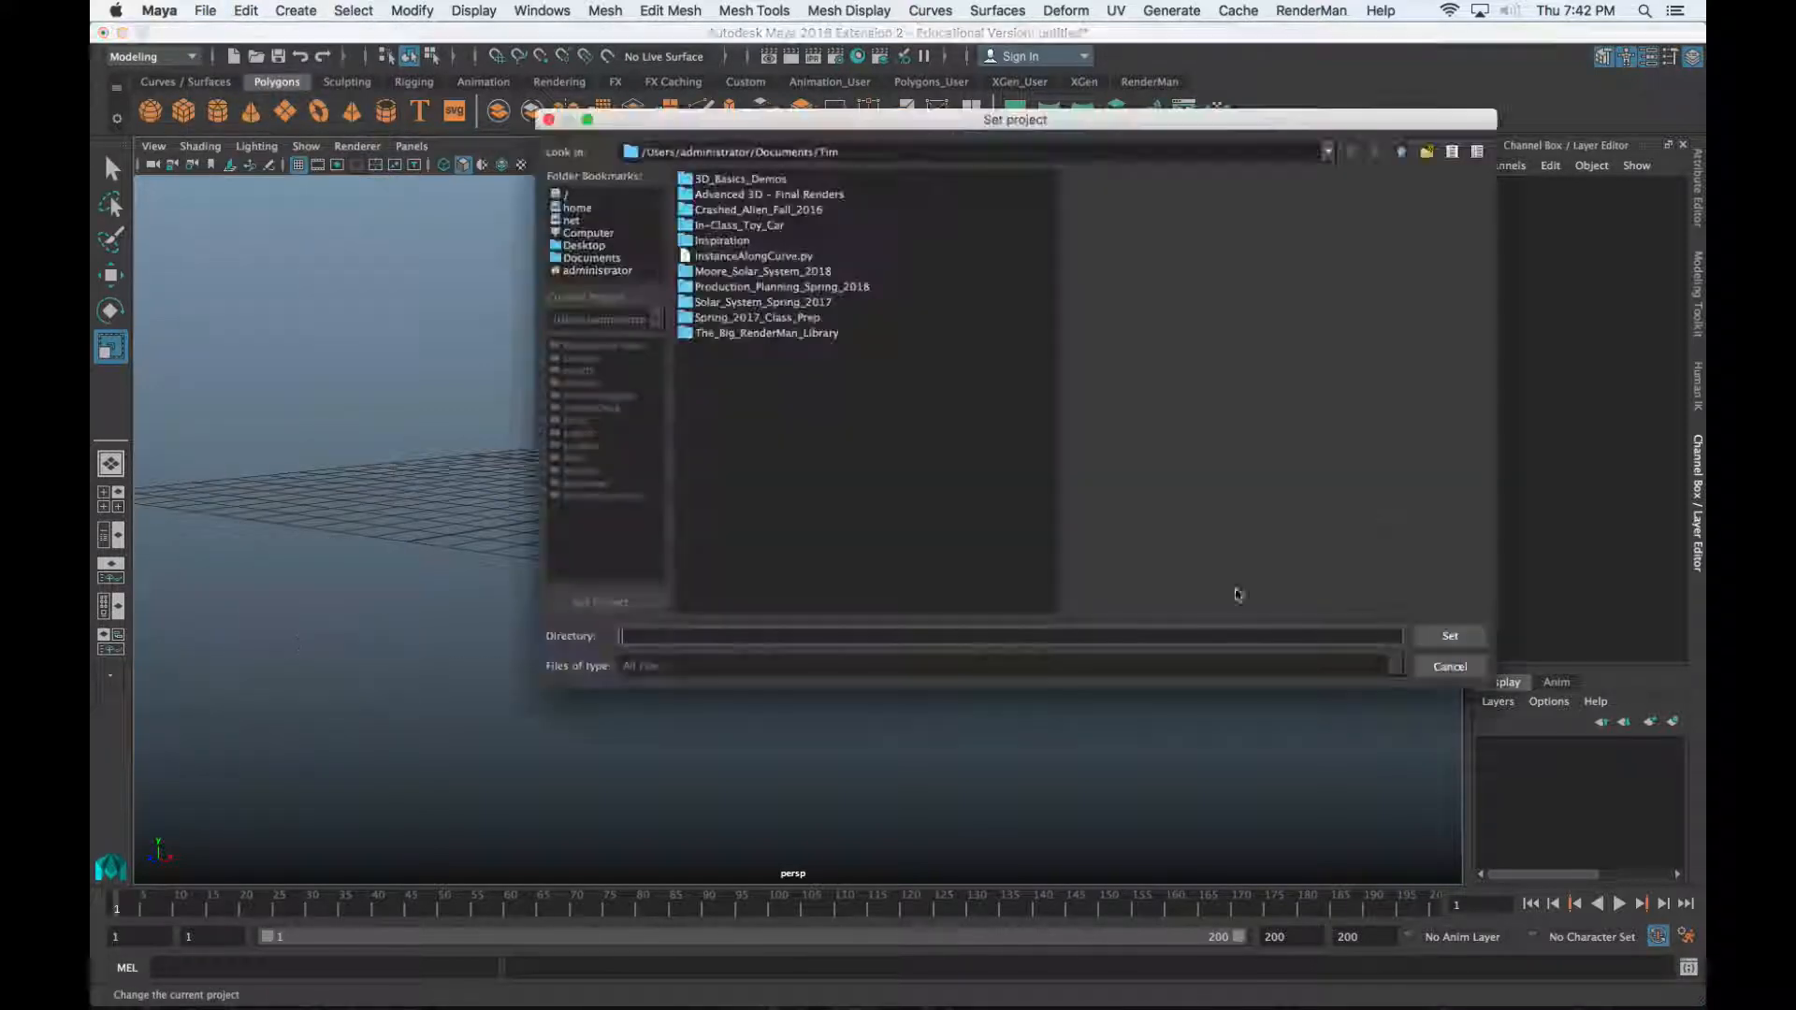
left_click(763, 271)
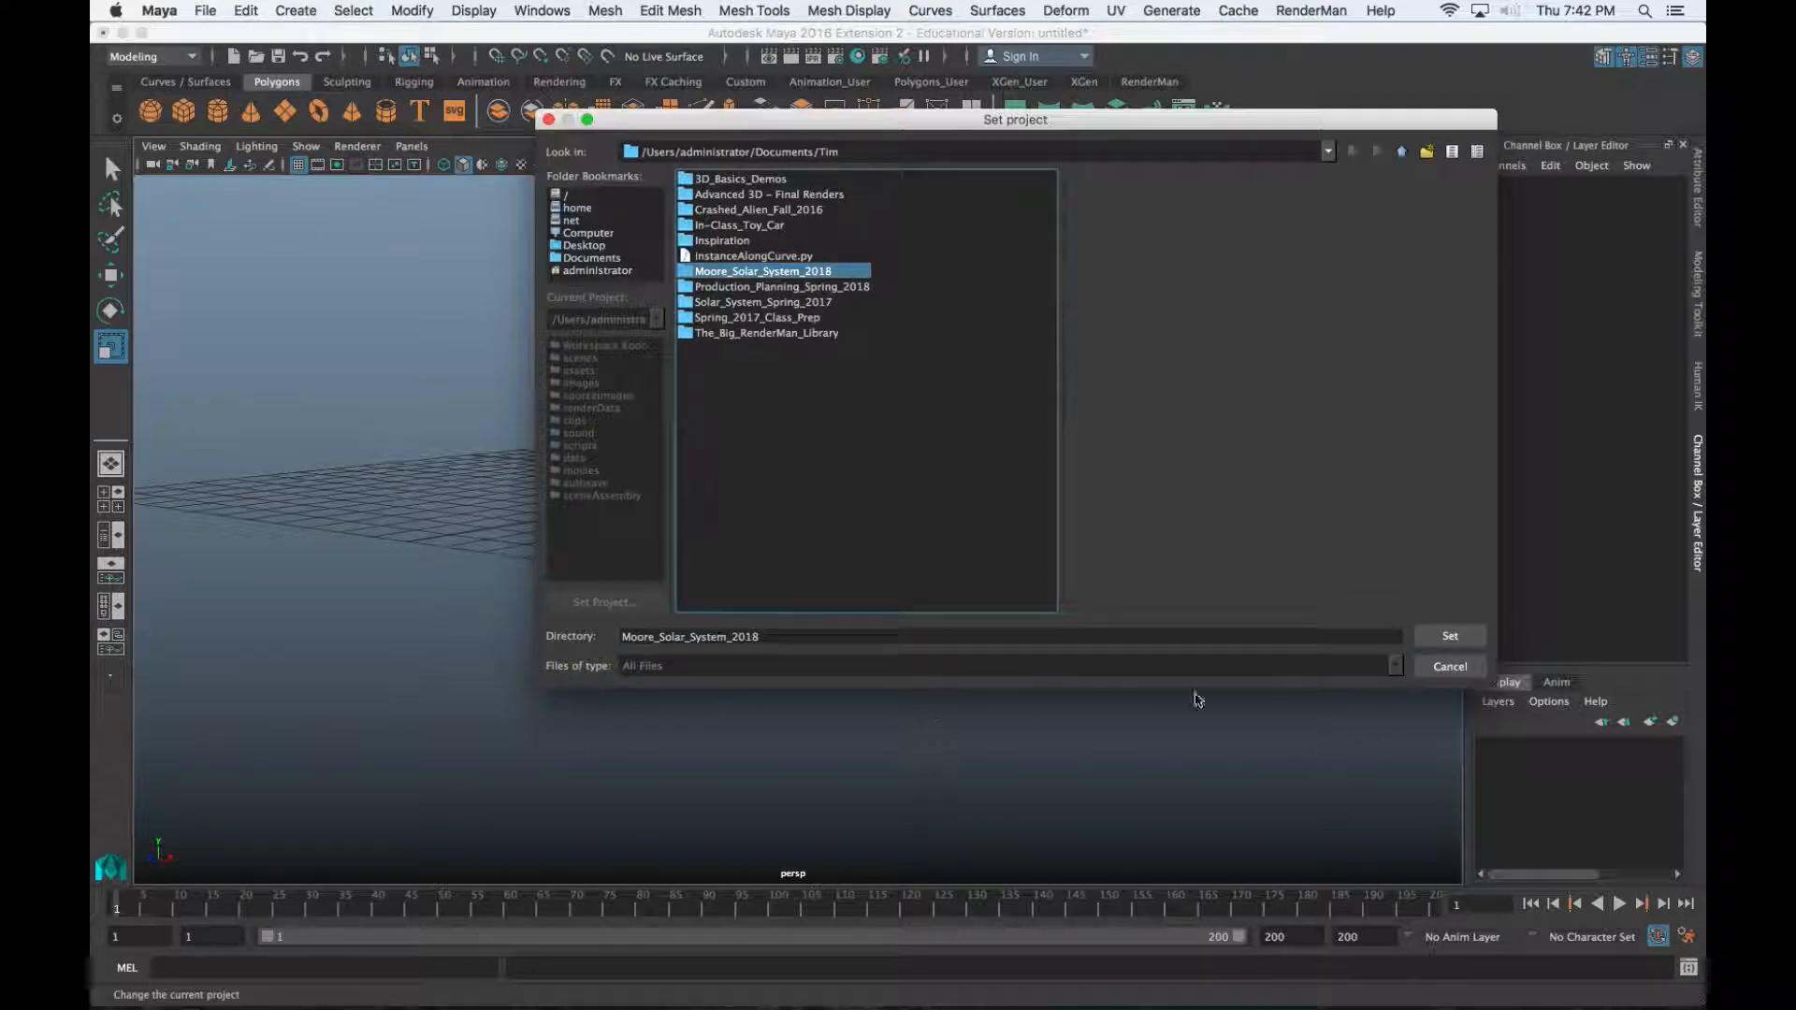
left_click(1440, 638)
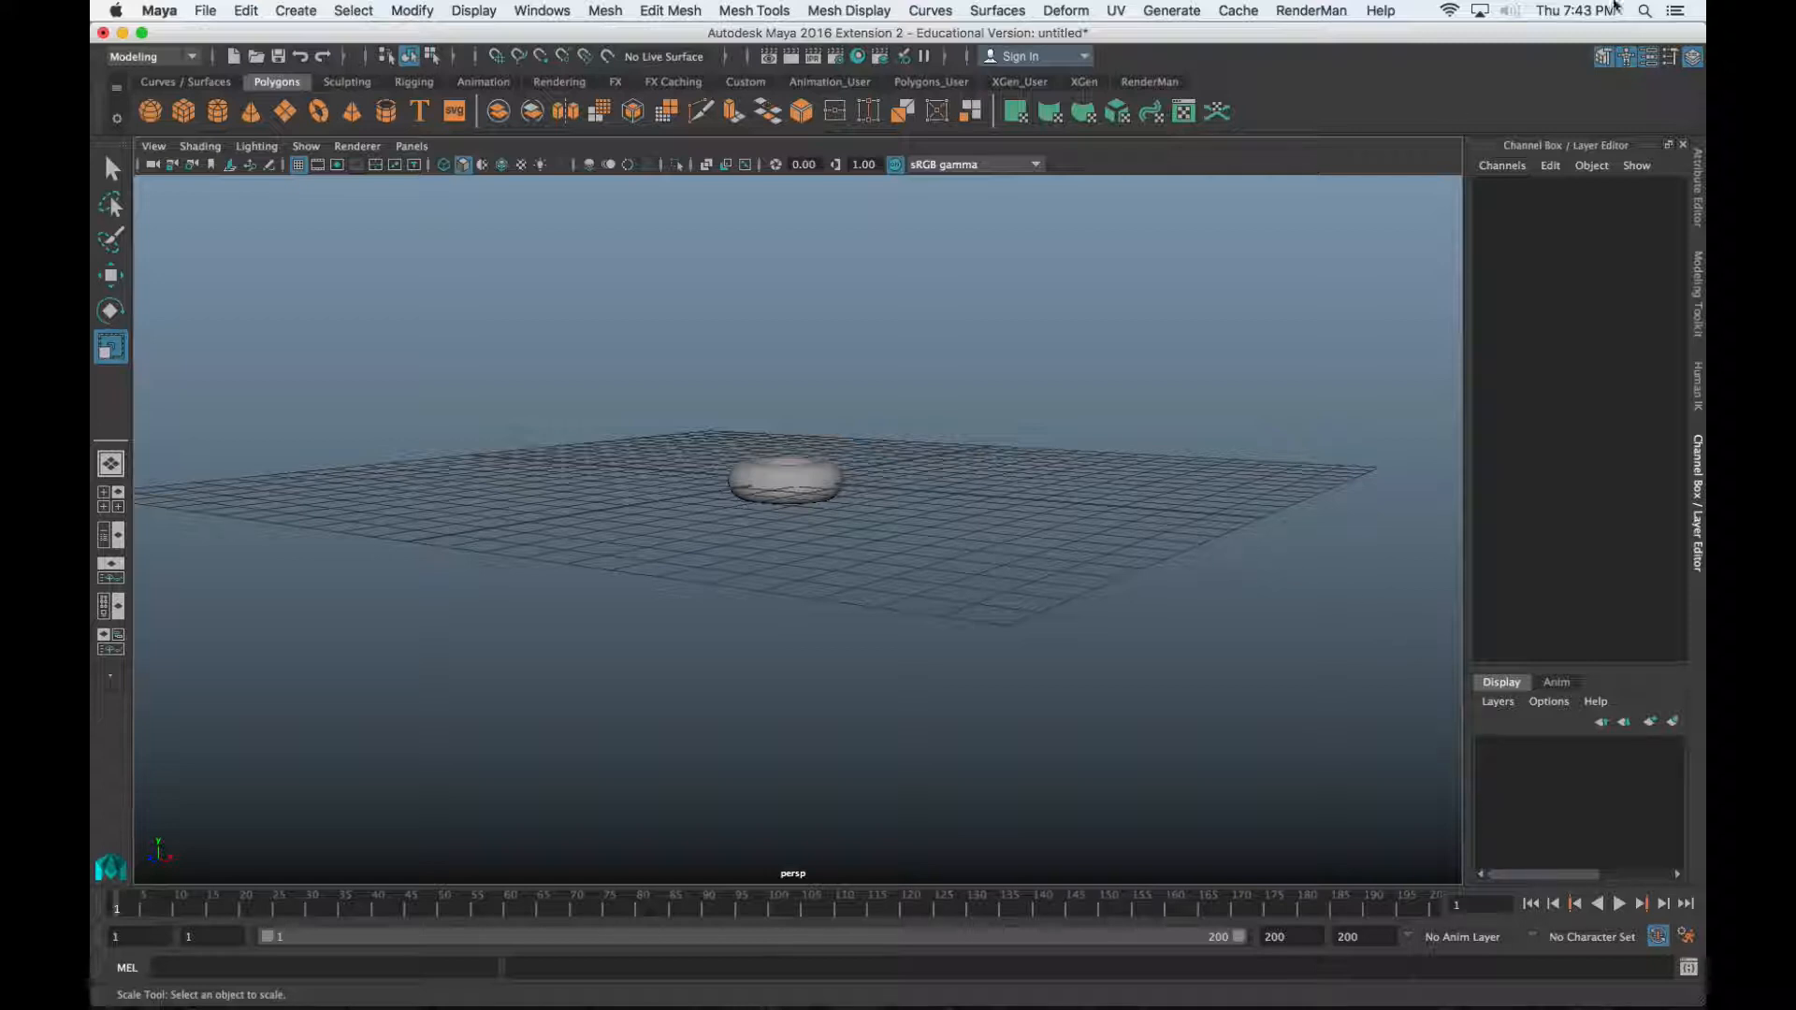
key("super+Tab")
left_click(1394, 11)
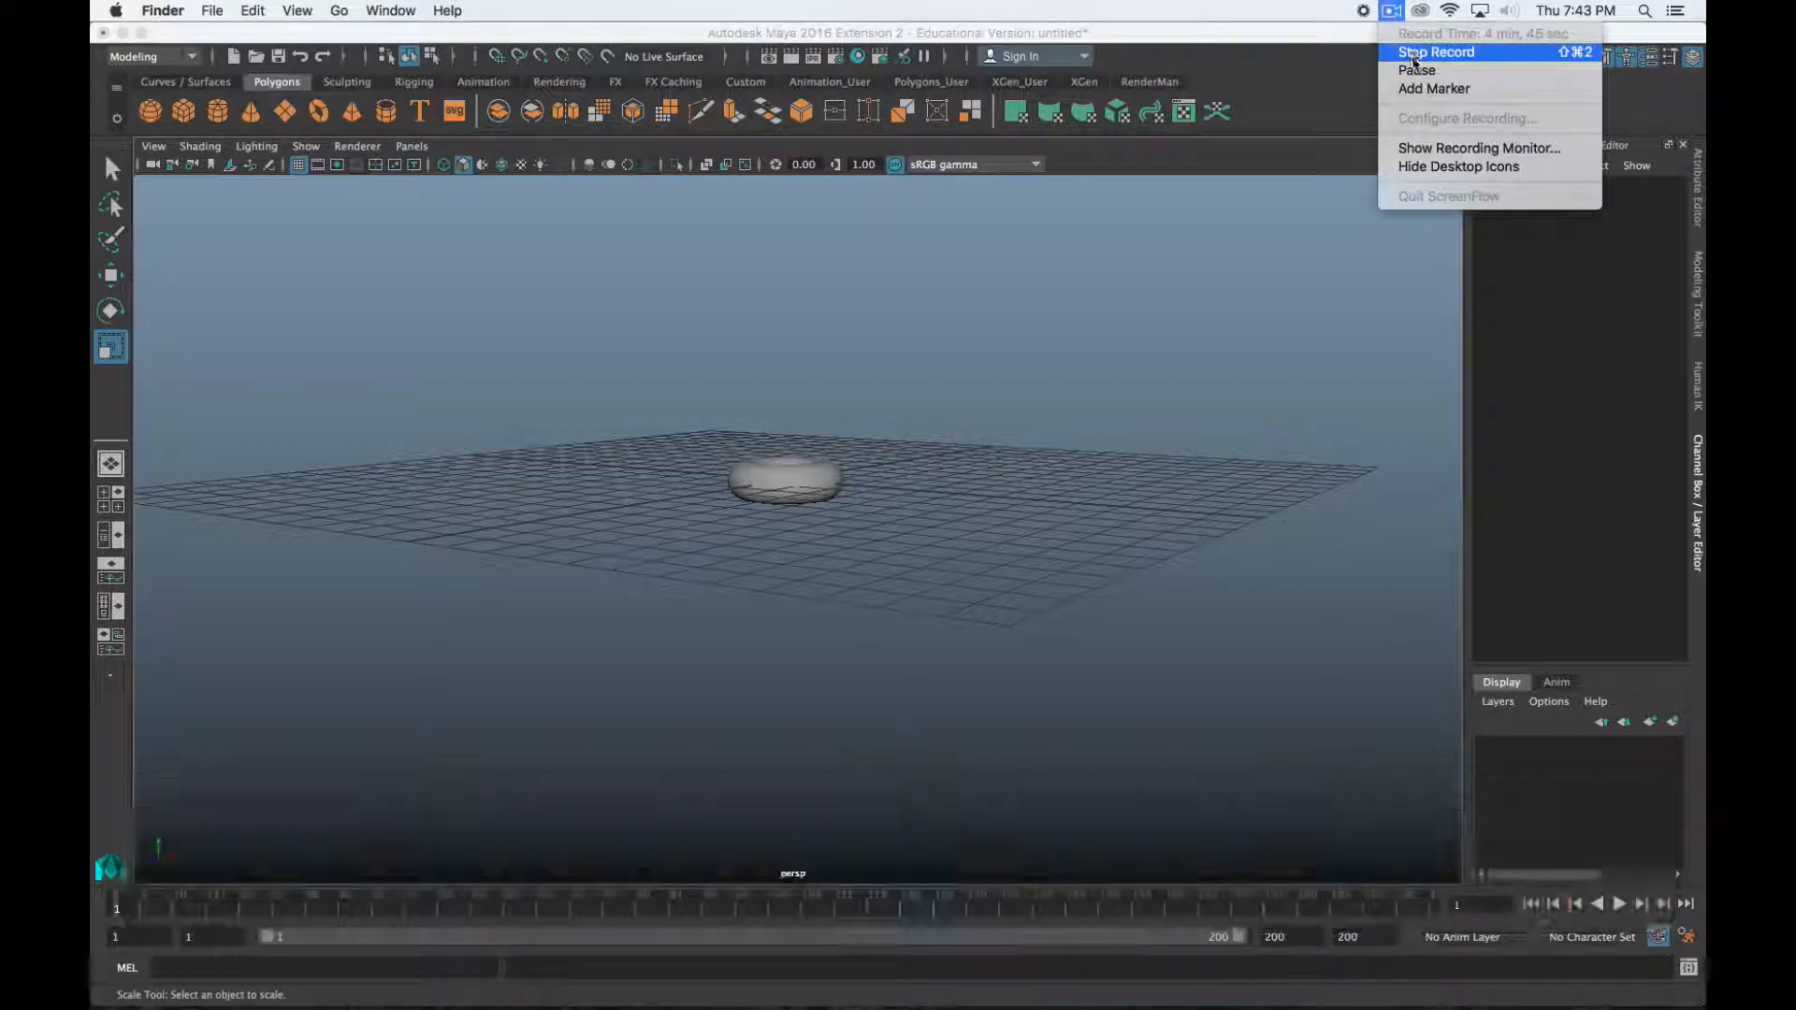
left_click(1411, 68)
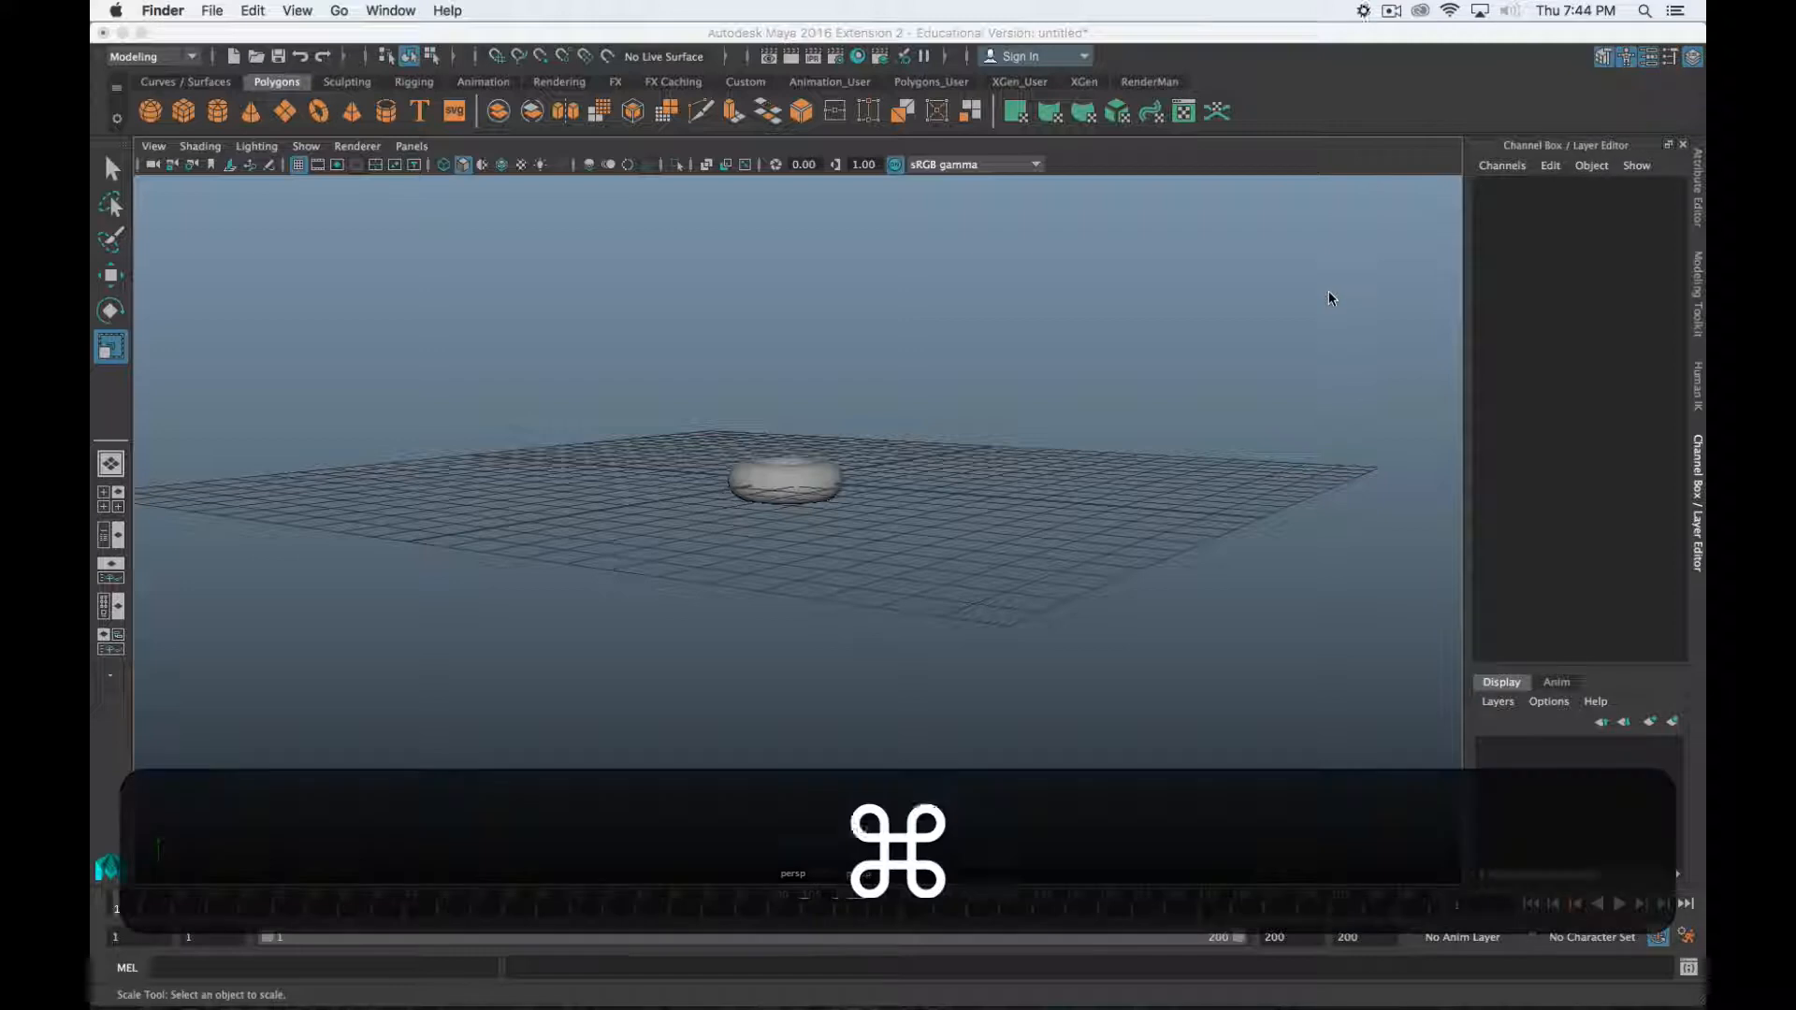
key("super+Tab")
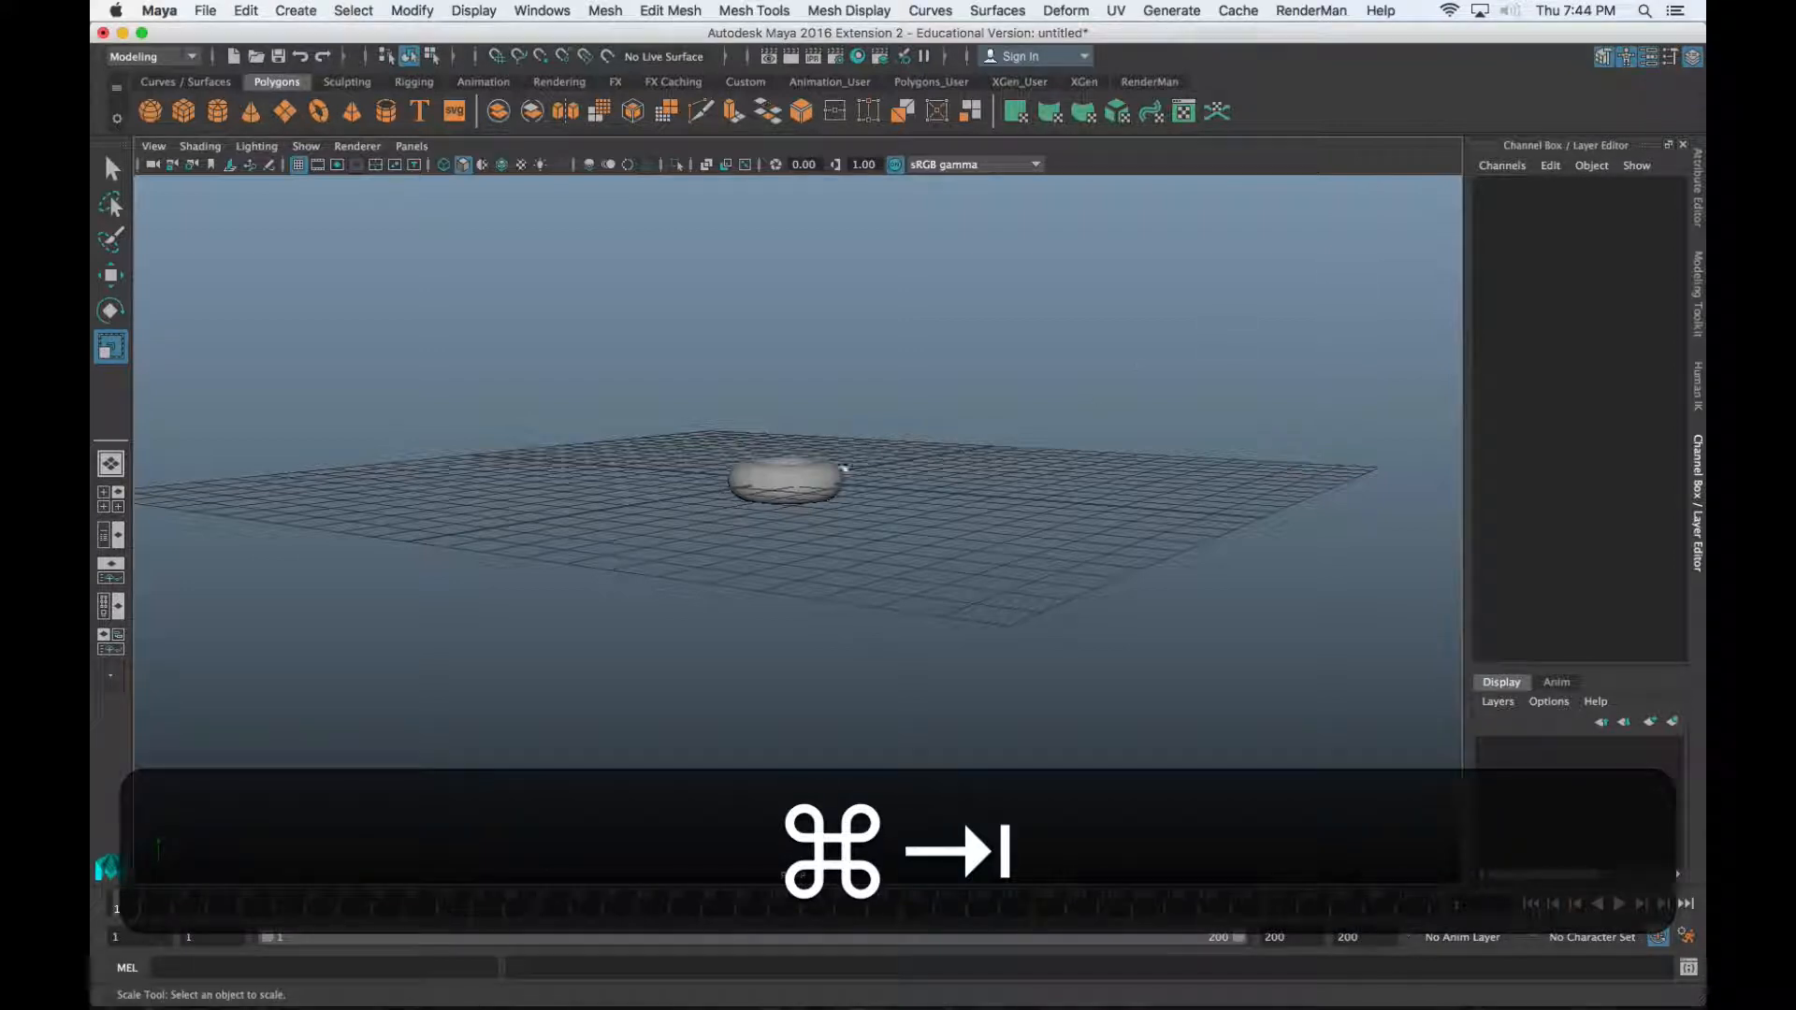
left_click(462, 164)
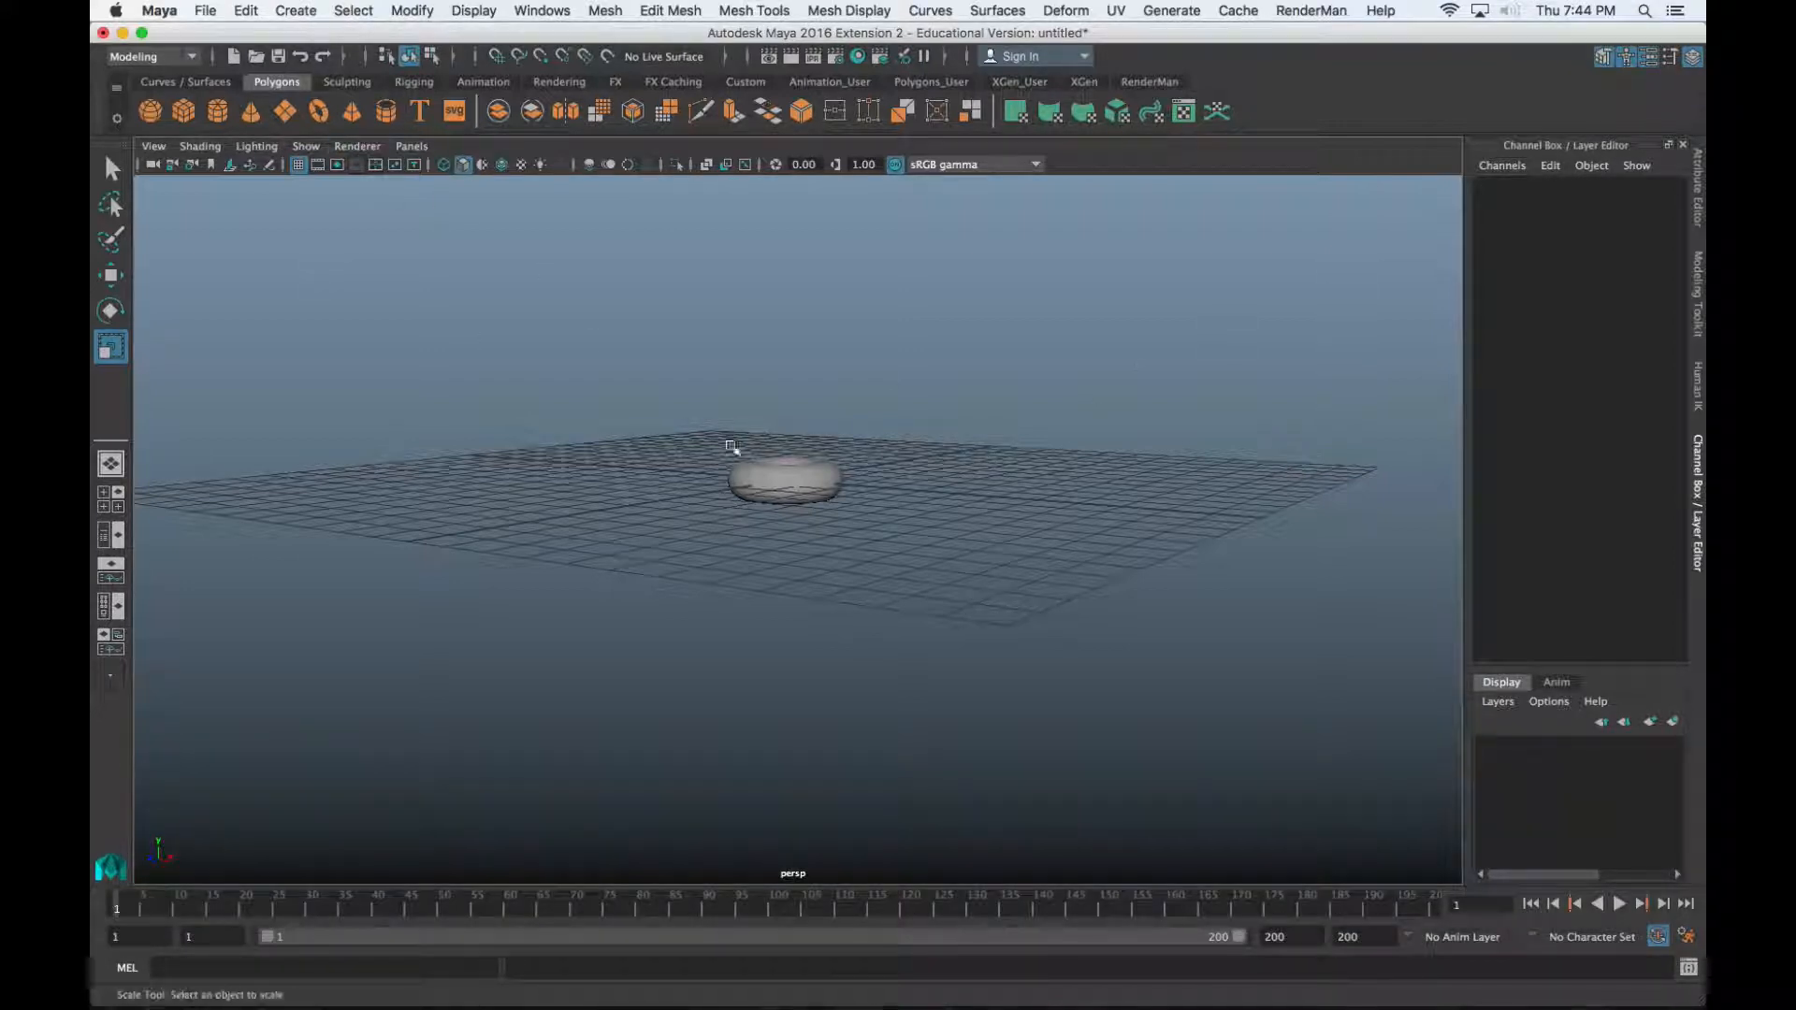
Create a new scene without saving the changes to the untitled scene
left_click(206, 12)
left_click(224, 44)
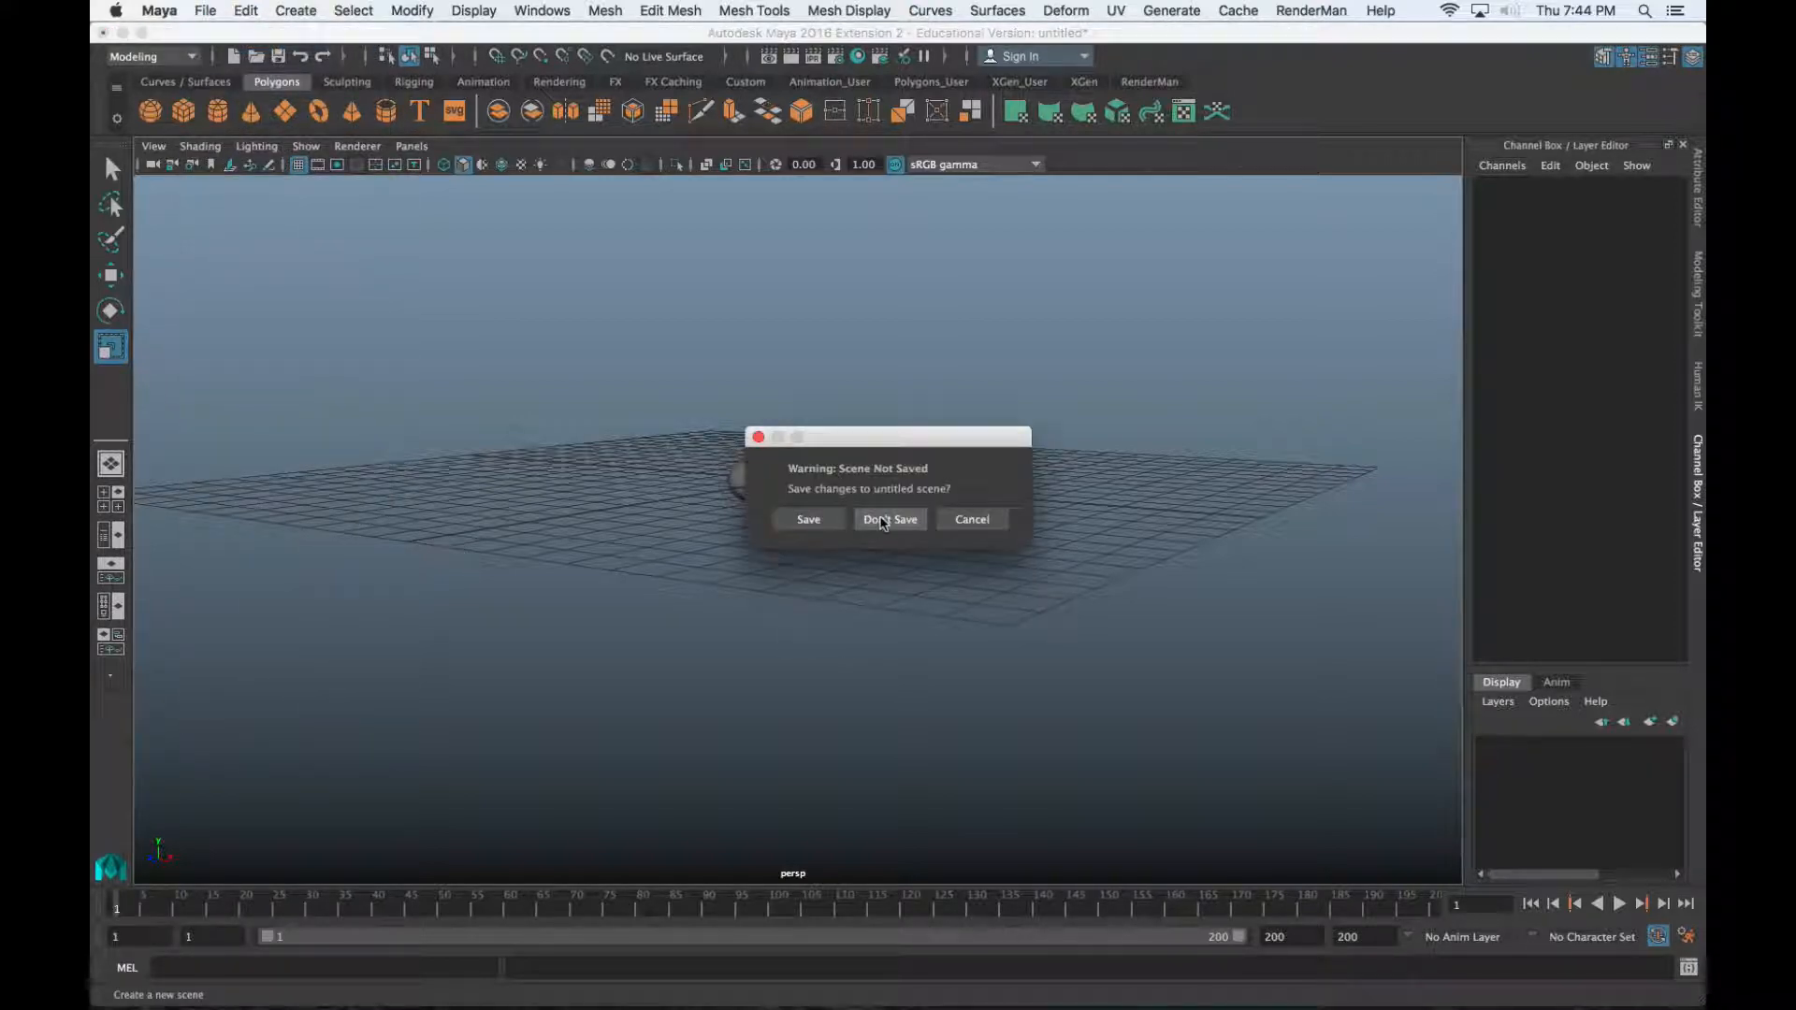
left_click(883, 521)
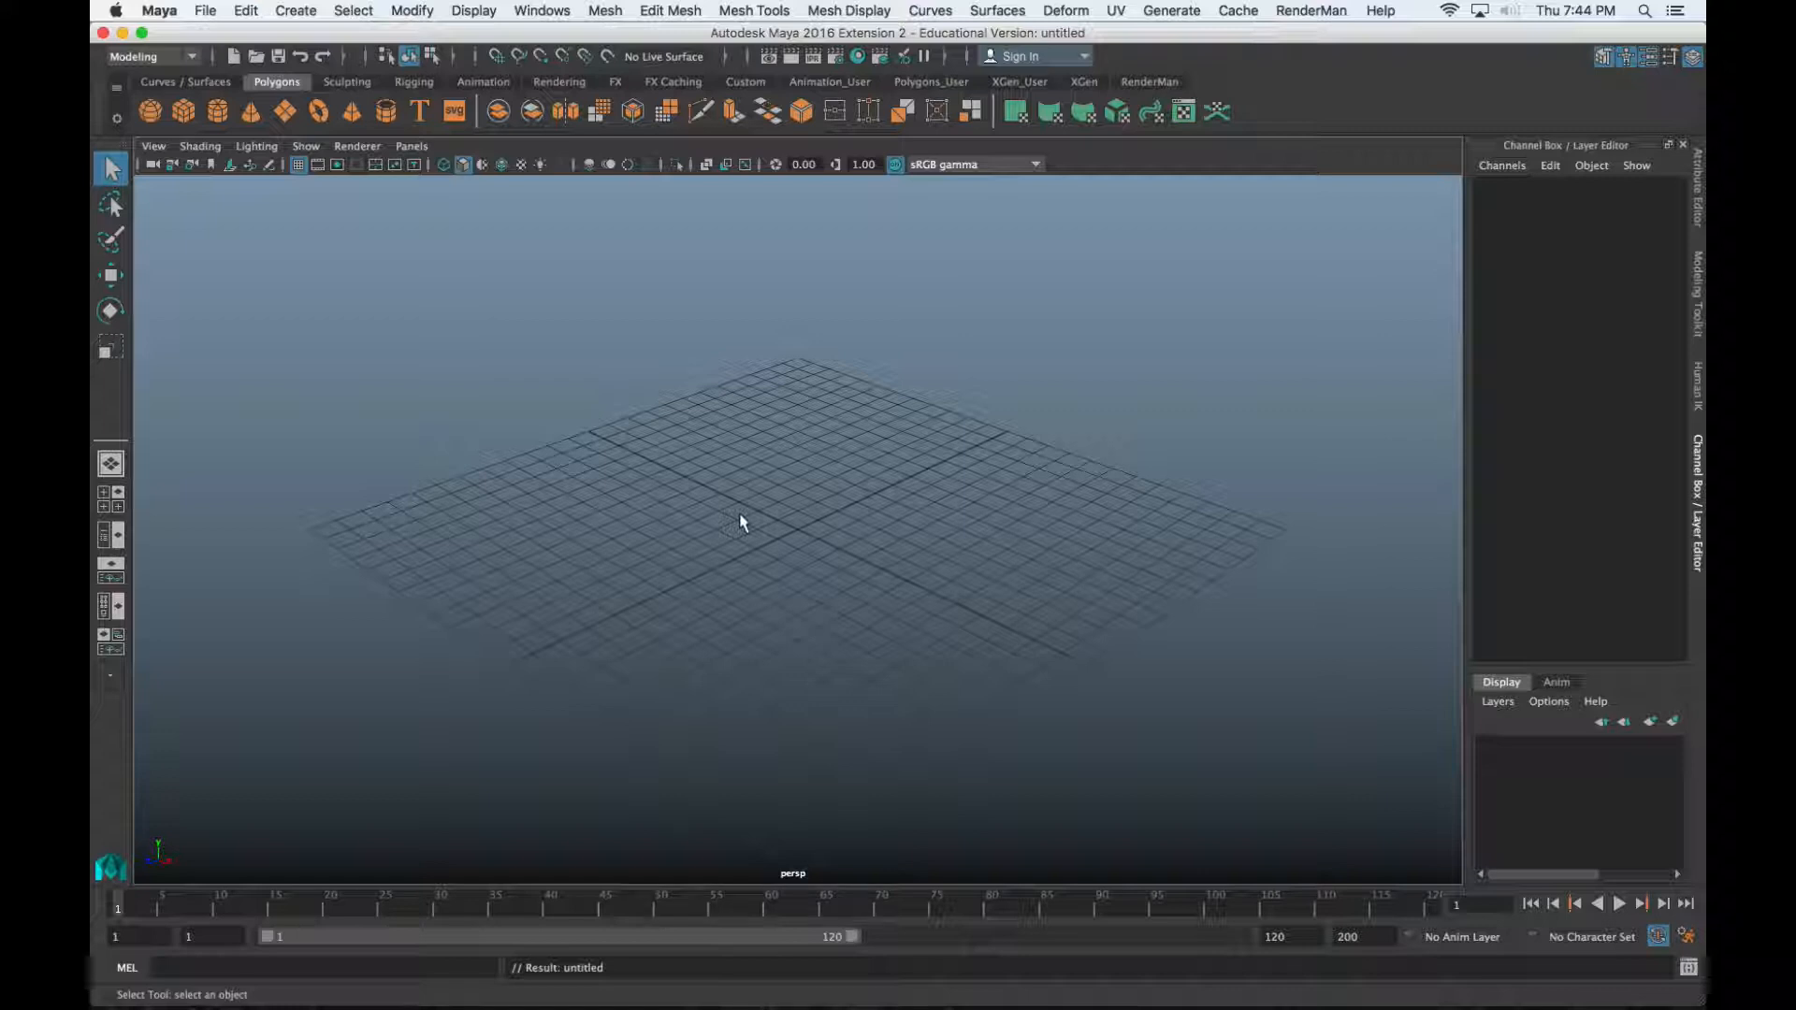
key("shift+super")
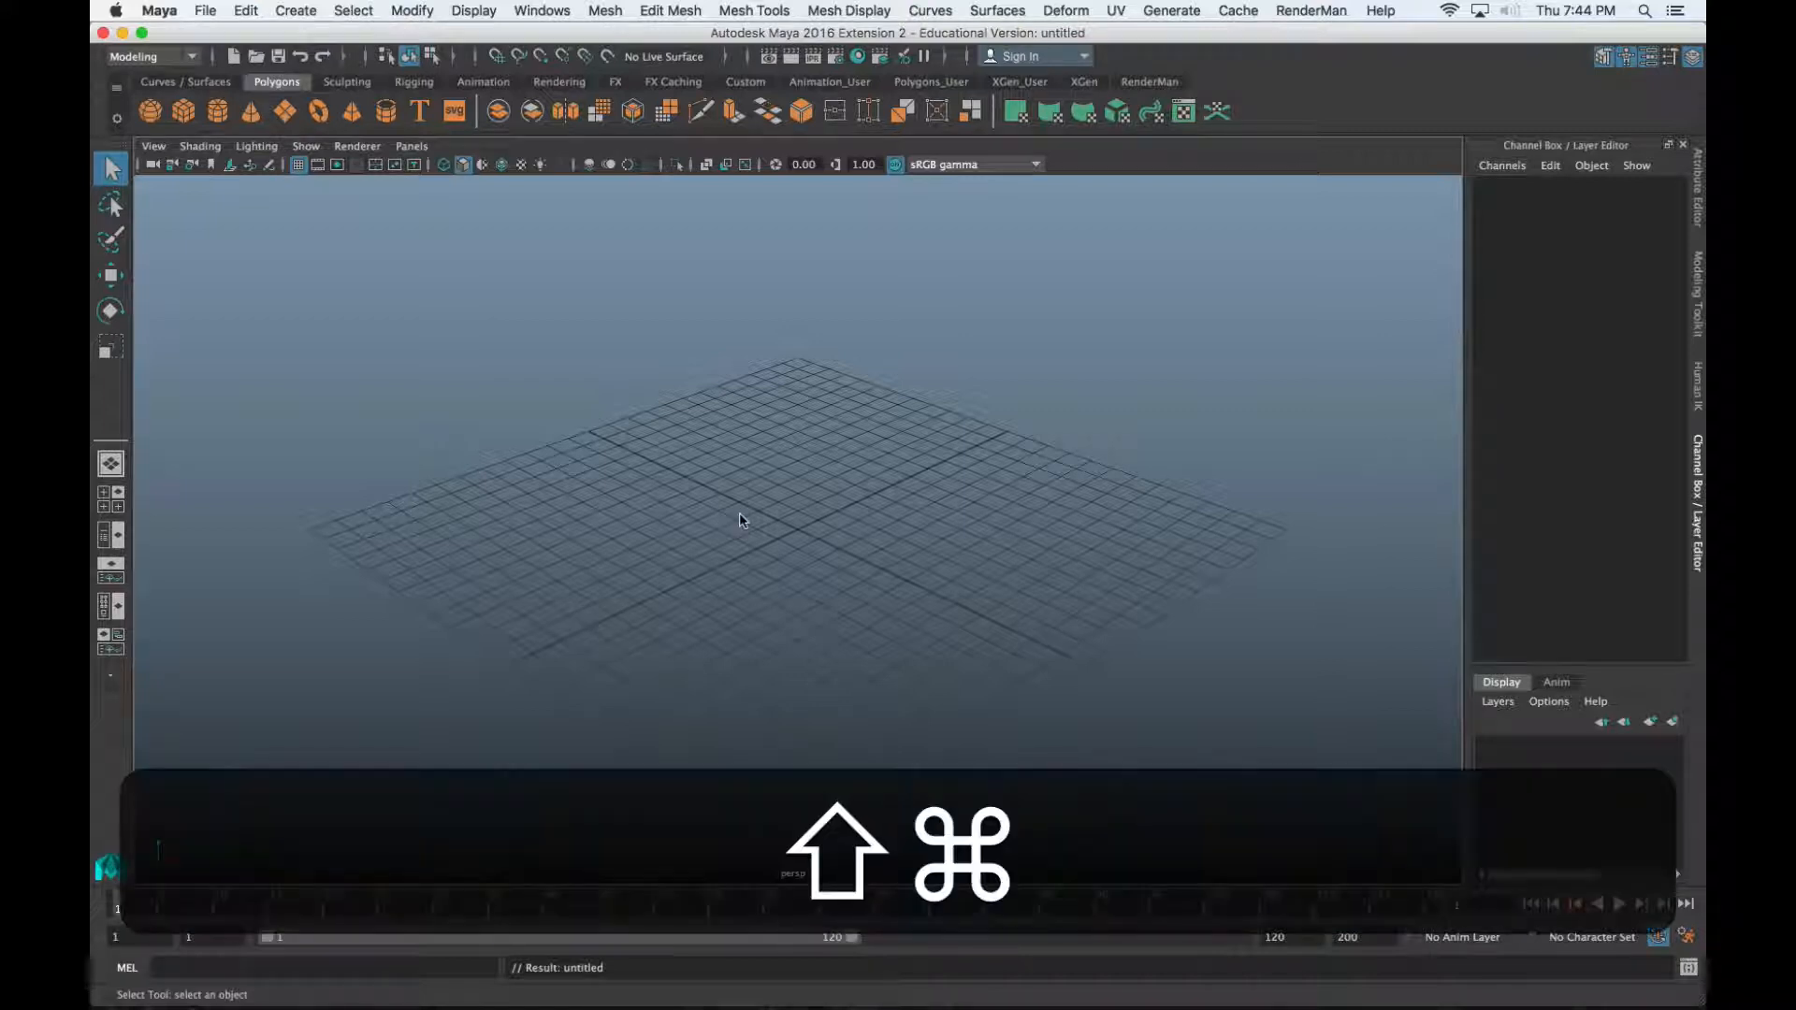
left_click(205, 10)
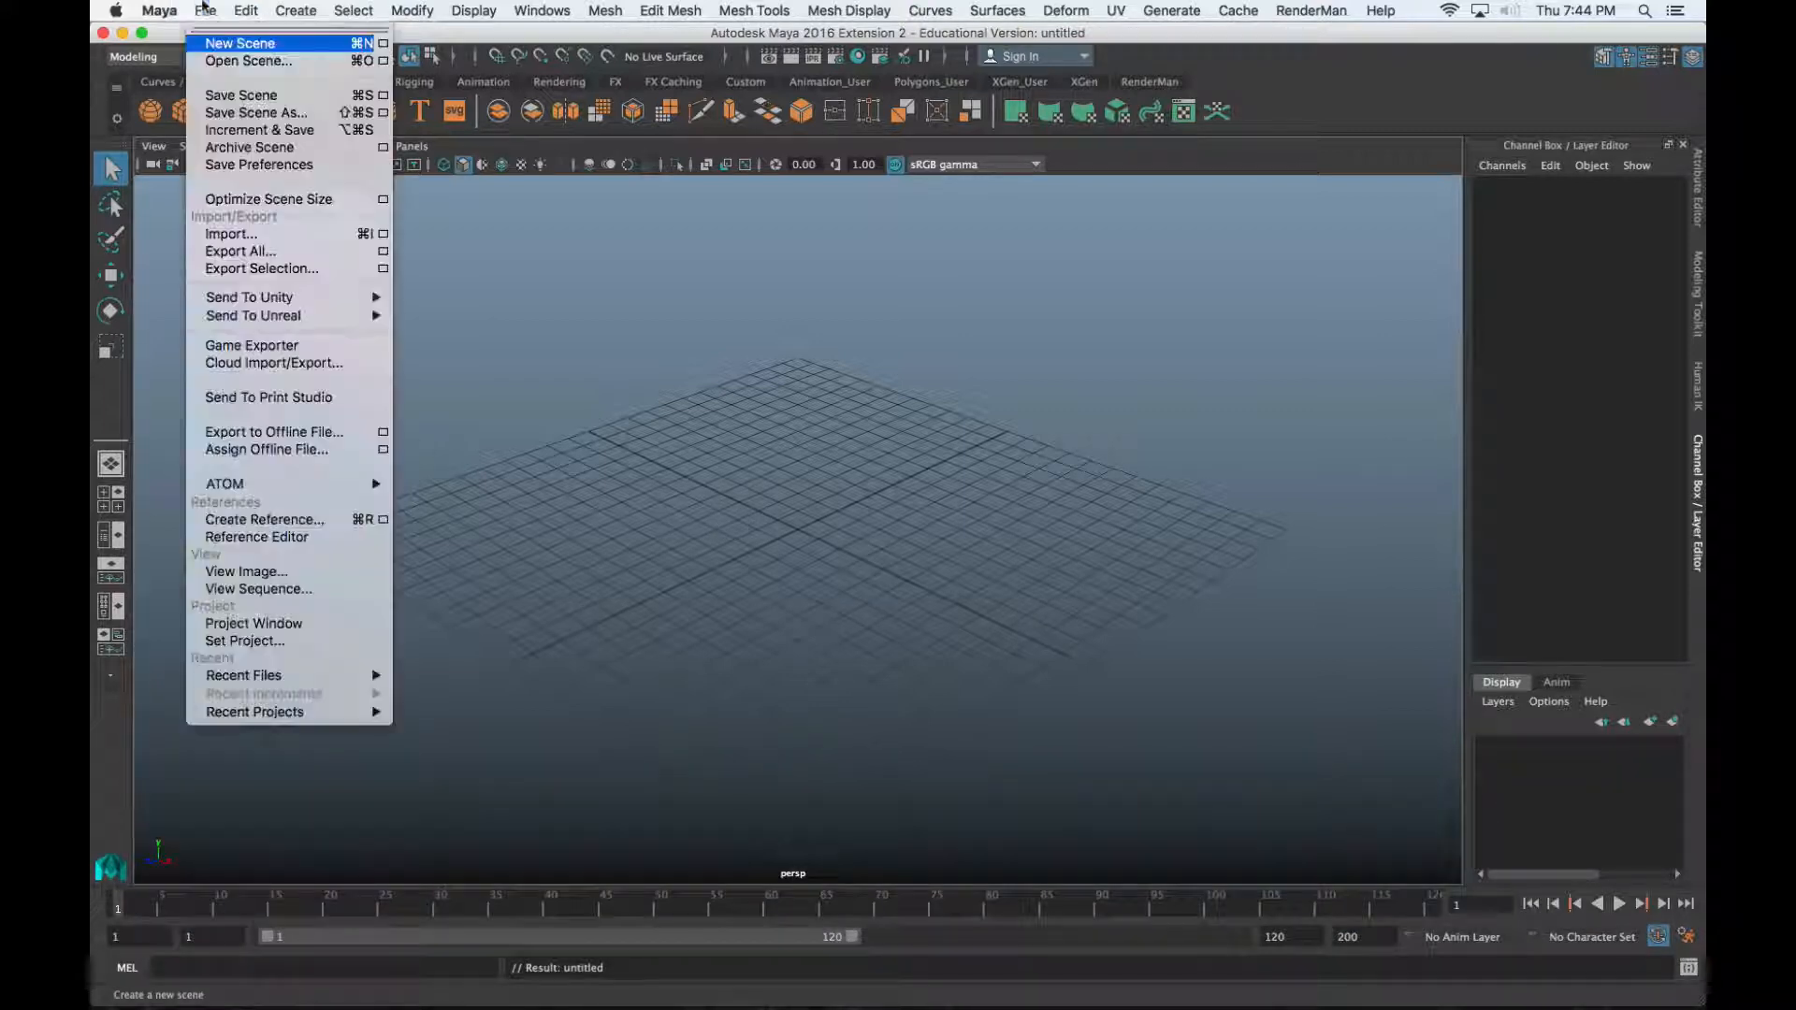
left_click(200, 128)
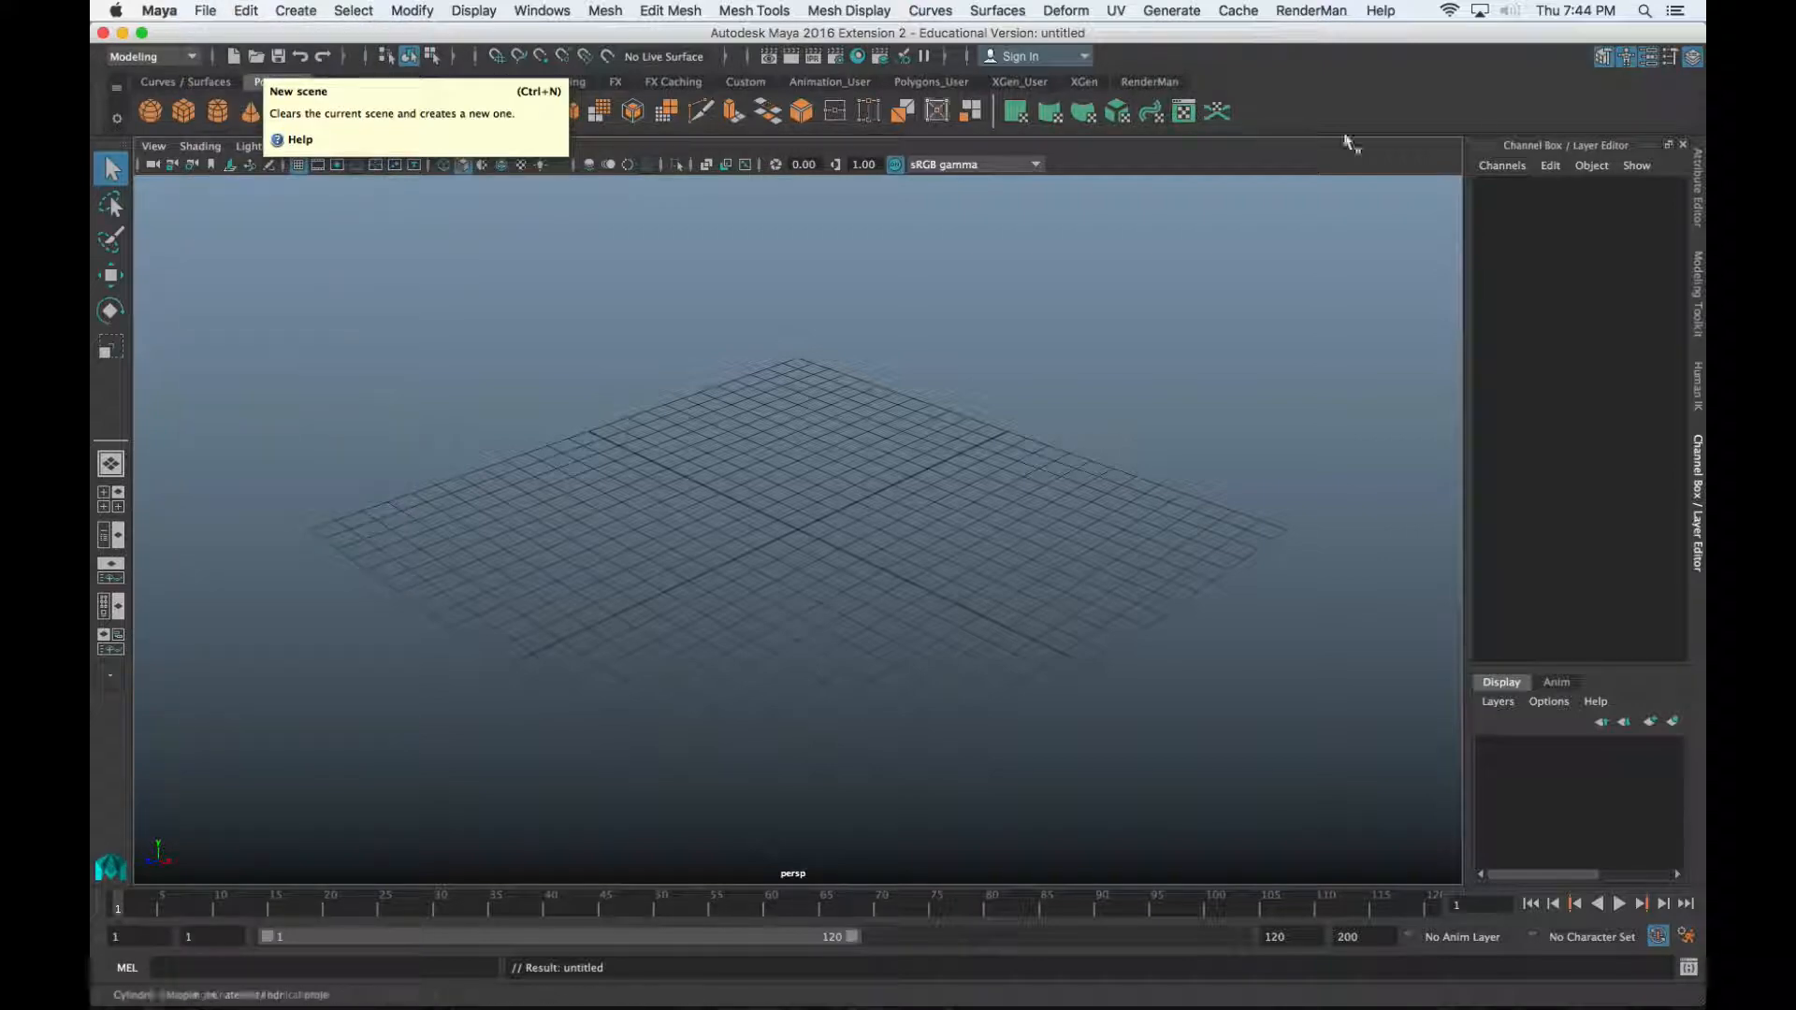
left_click(205, 10)
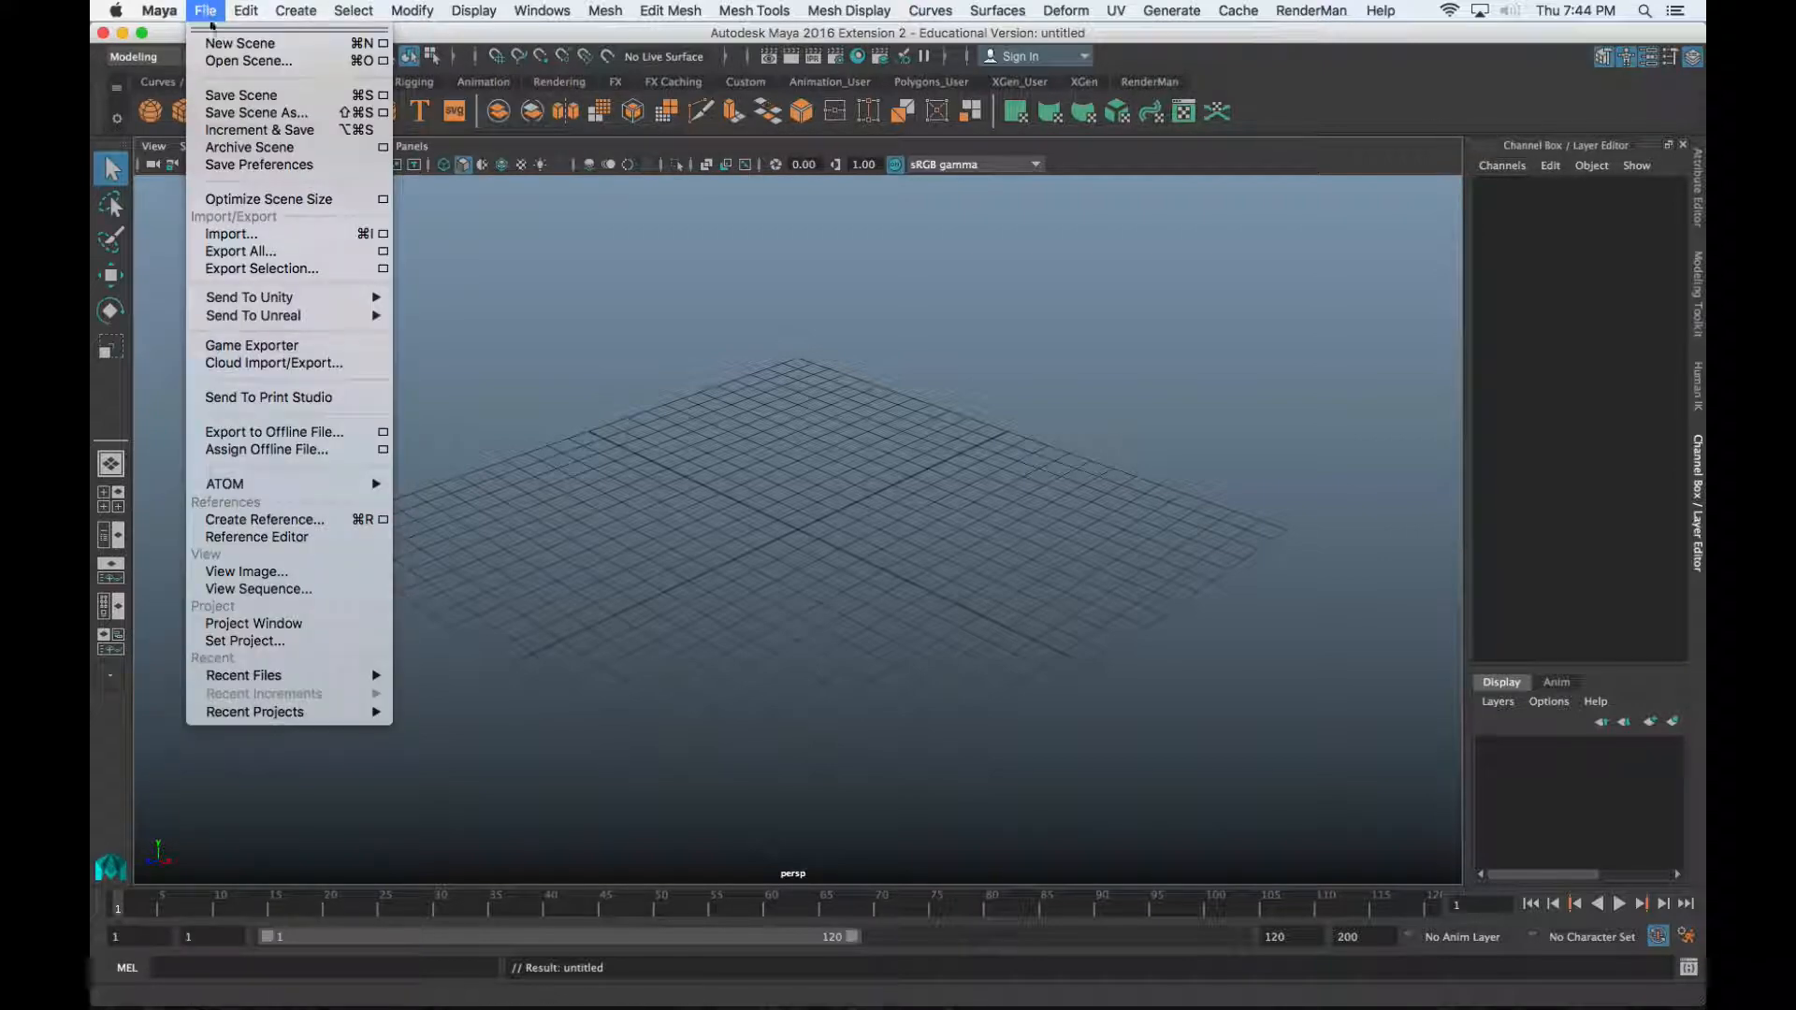
left_click(358, 116)
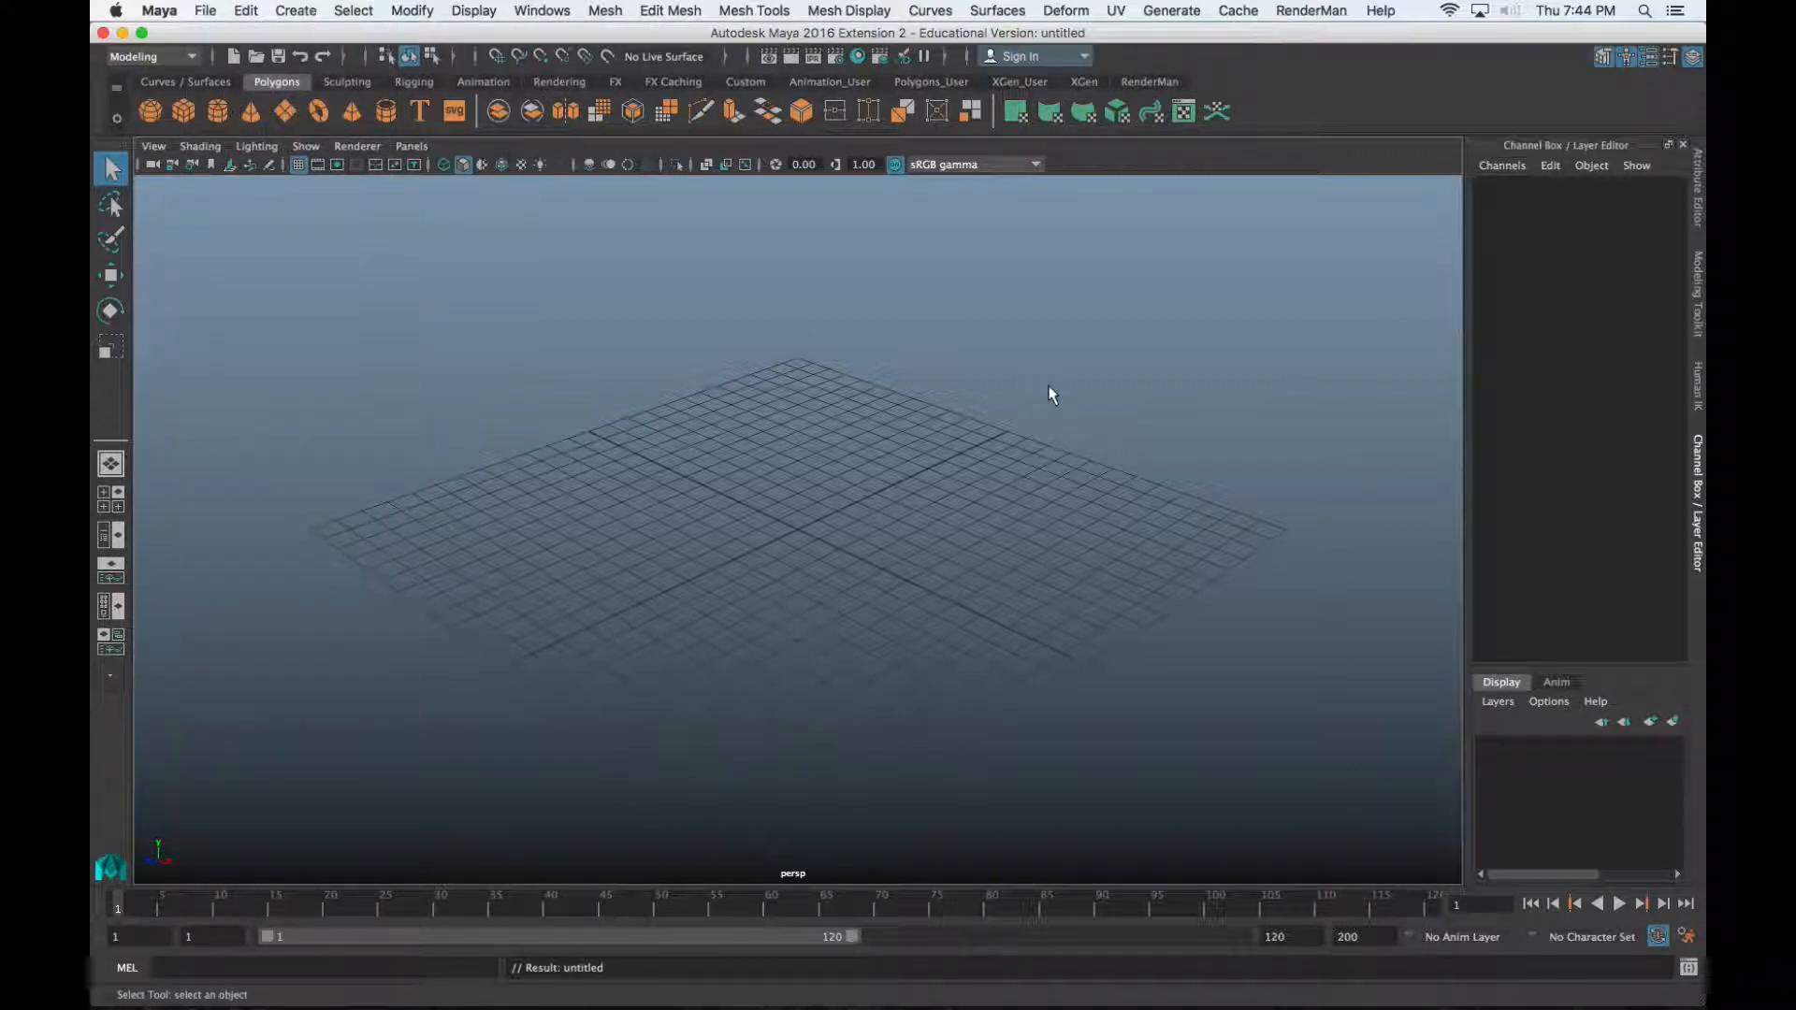
Start saving the scene under a new name in the project's scenes folder, entering the owner's surname followed by _Solar_System_01_Blocking
key("shift+super+s")
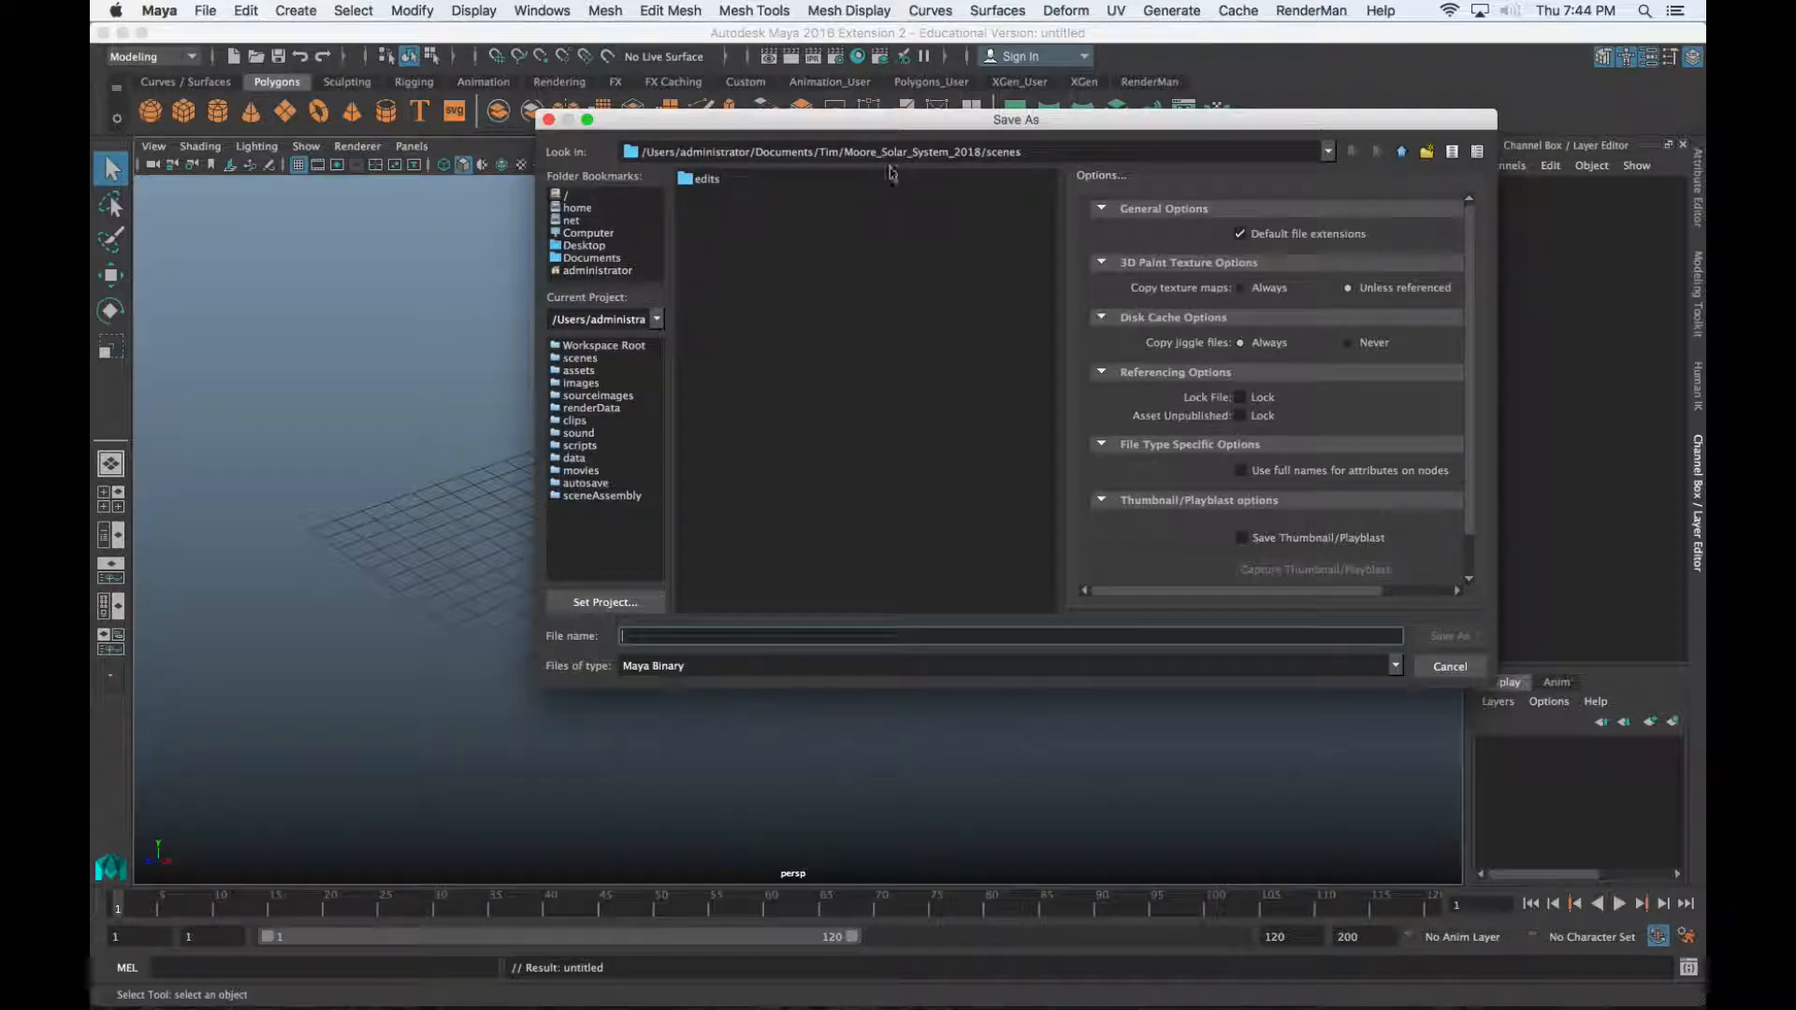
left_click_drag(926, 132, 752, 114)
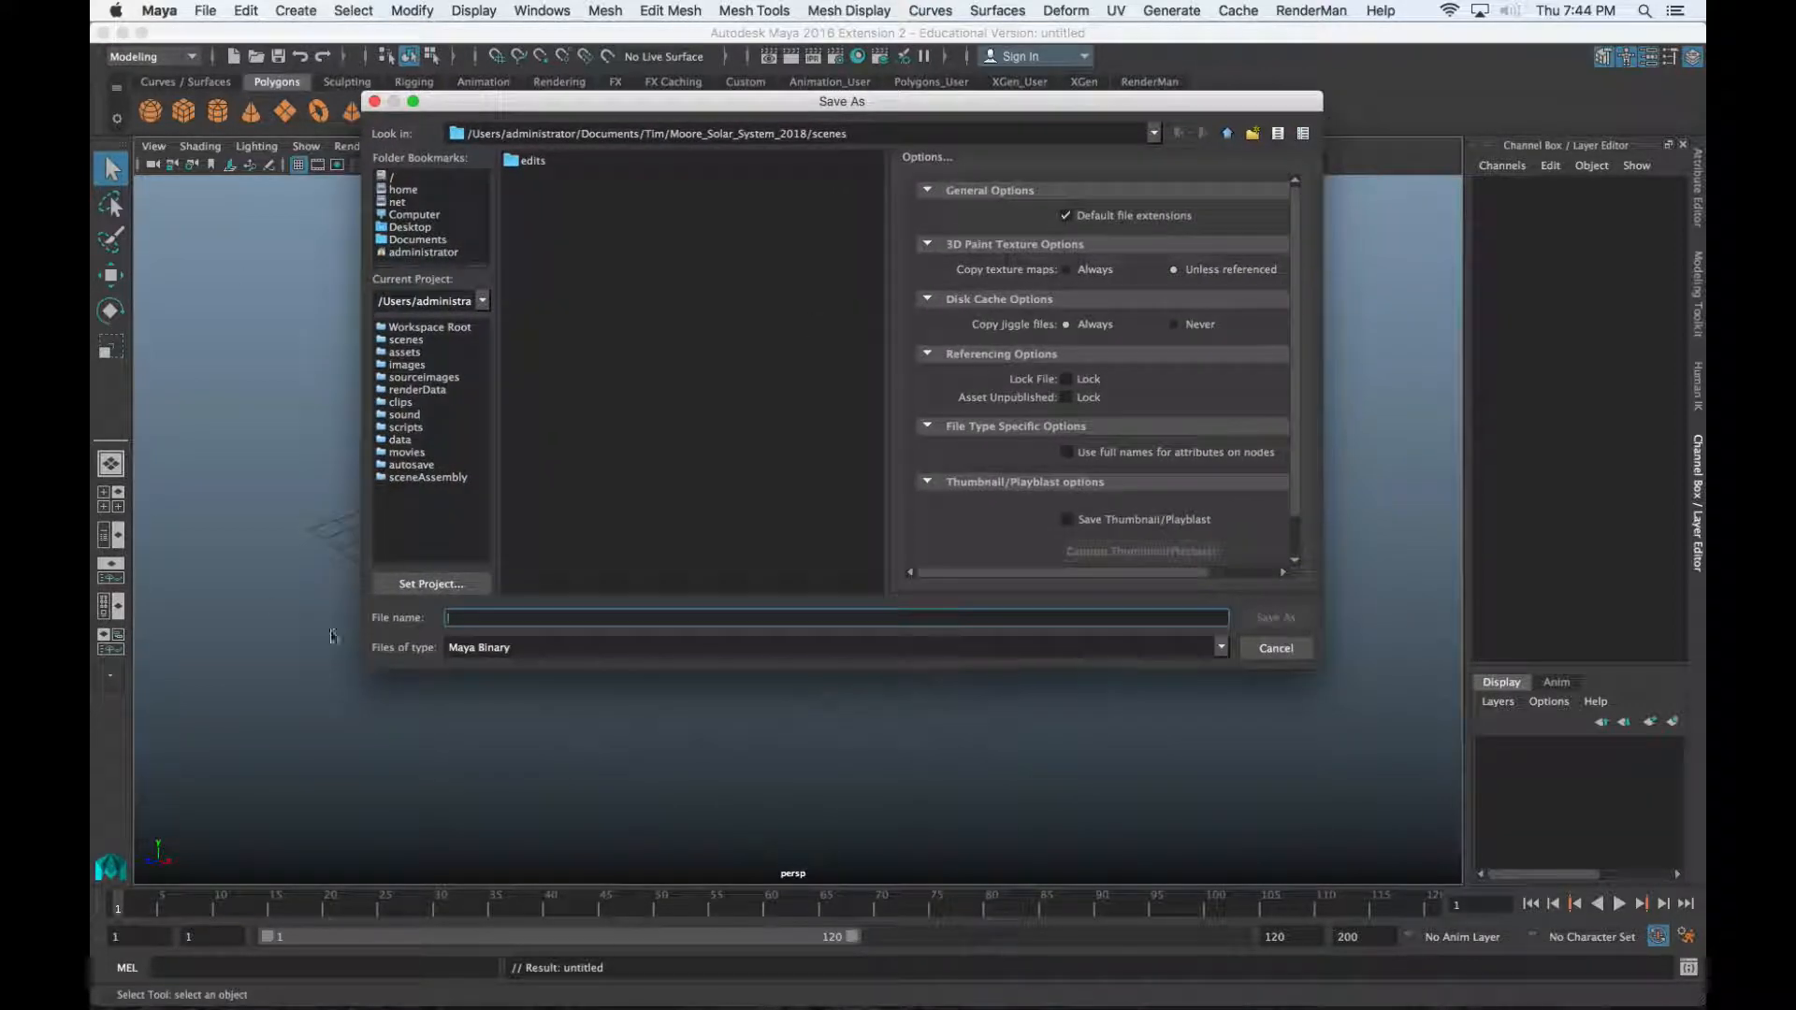
left_click(461, 620)
type("Moor")
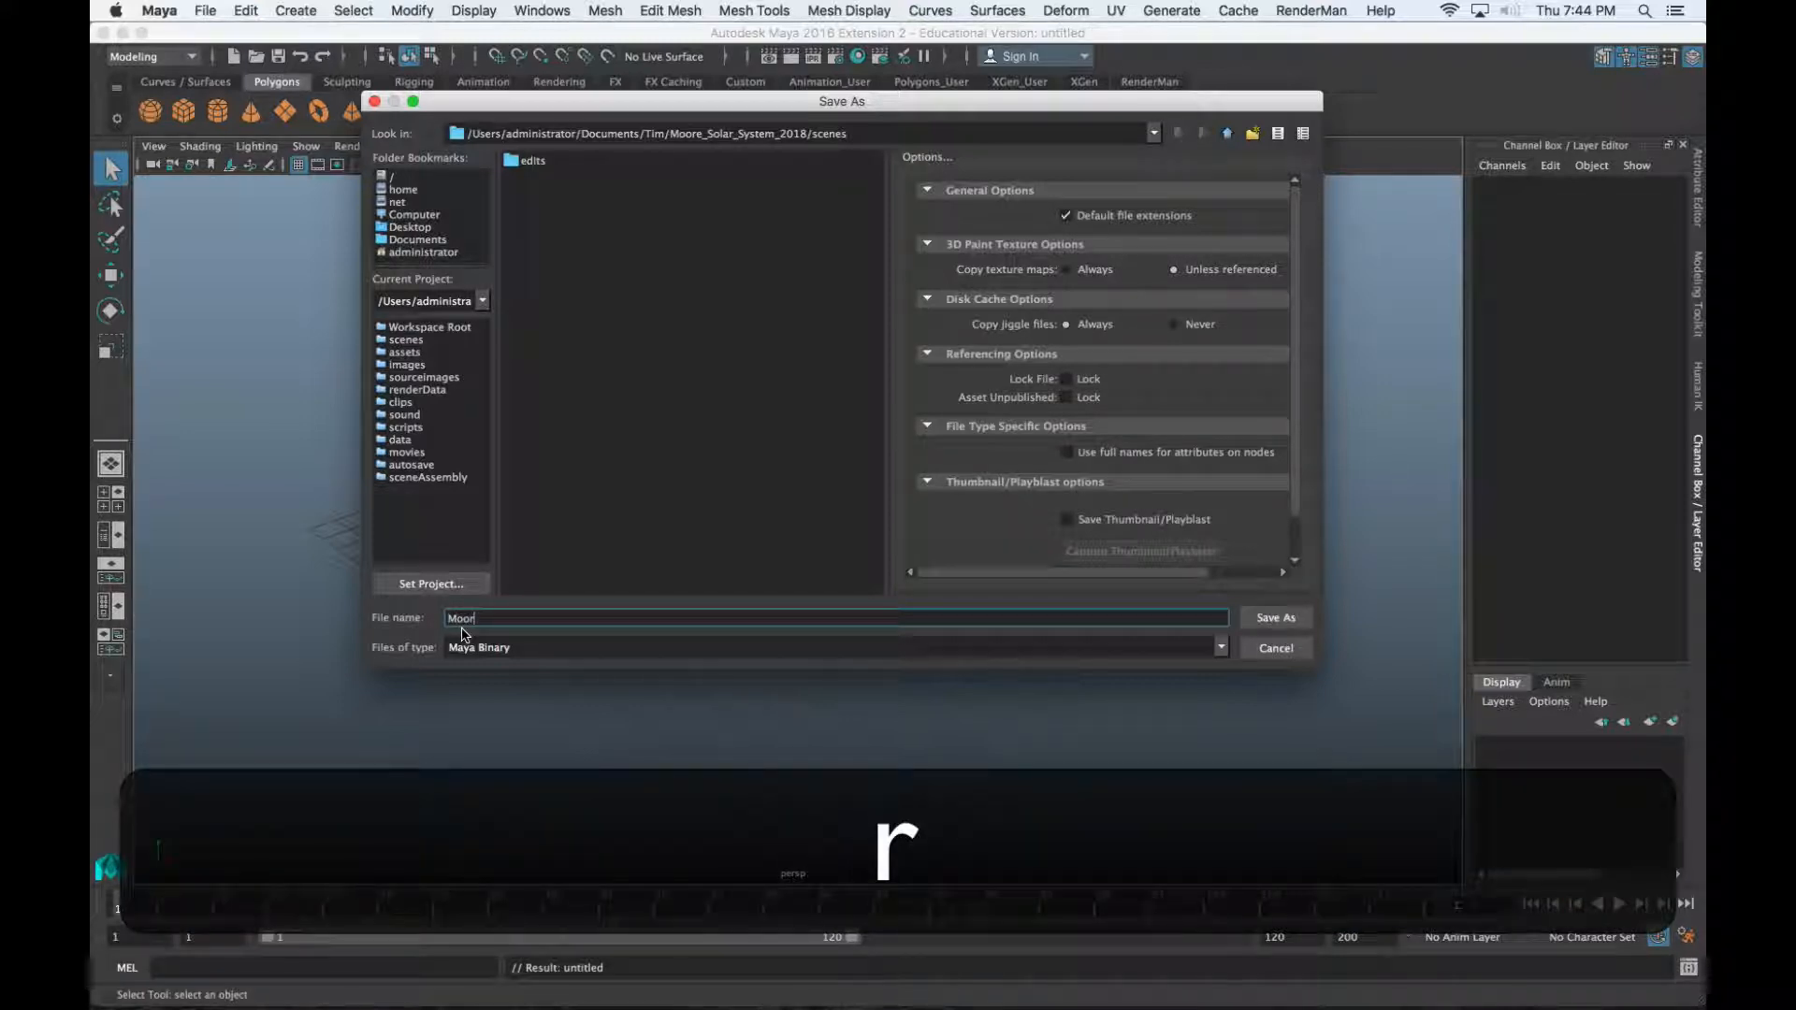
type("e_")
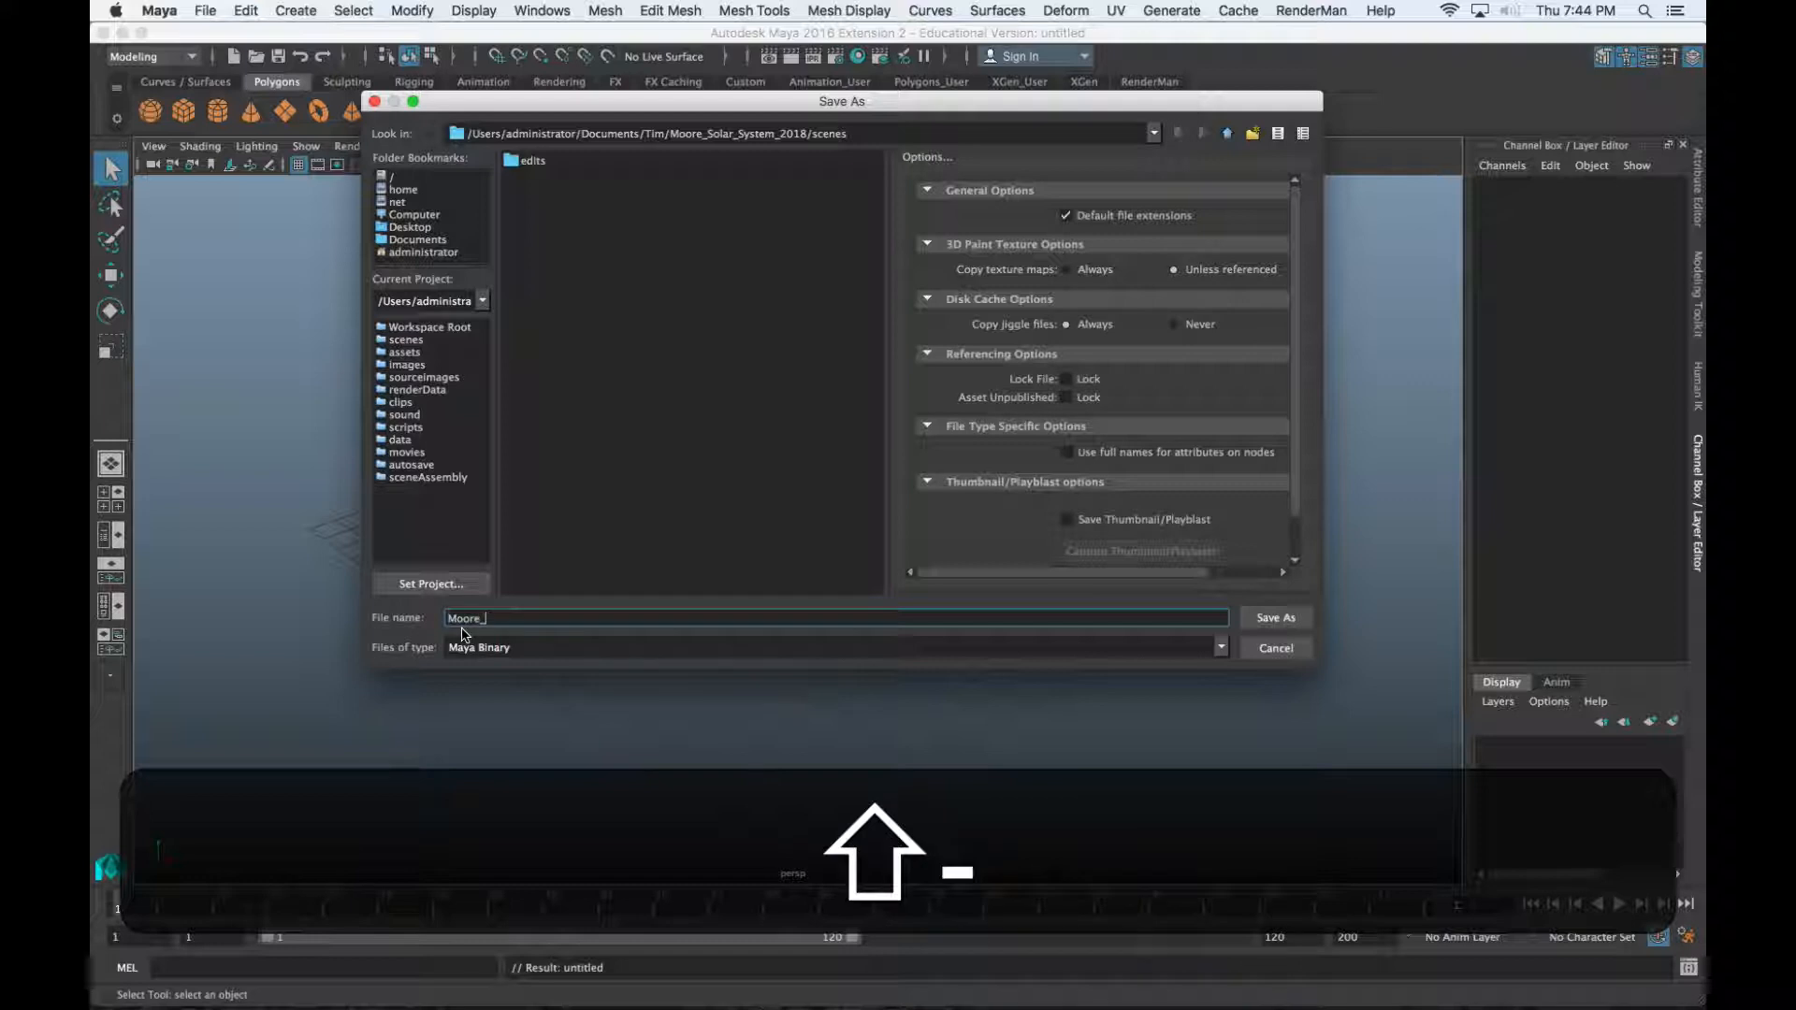
type("Sol")
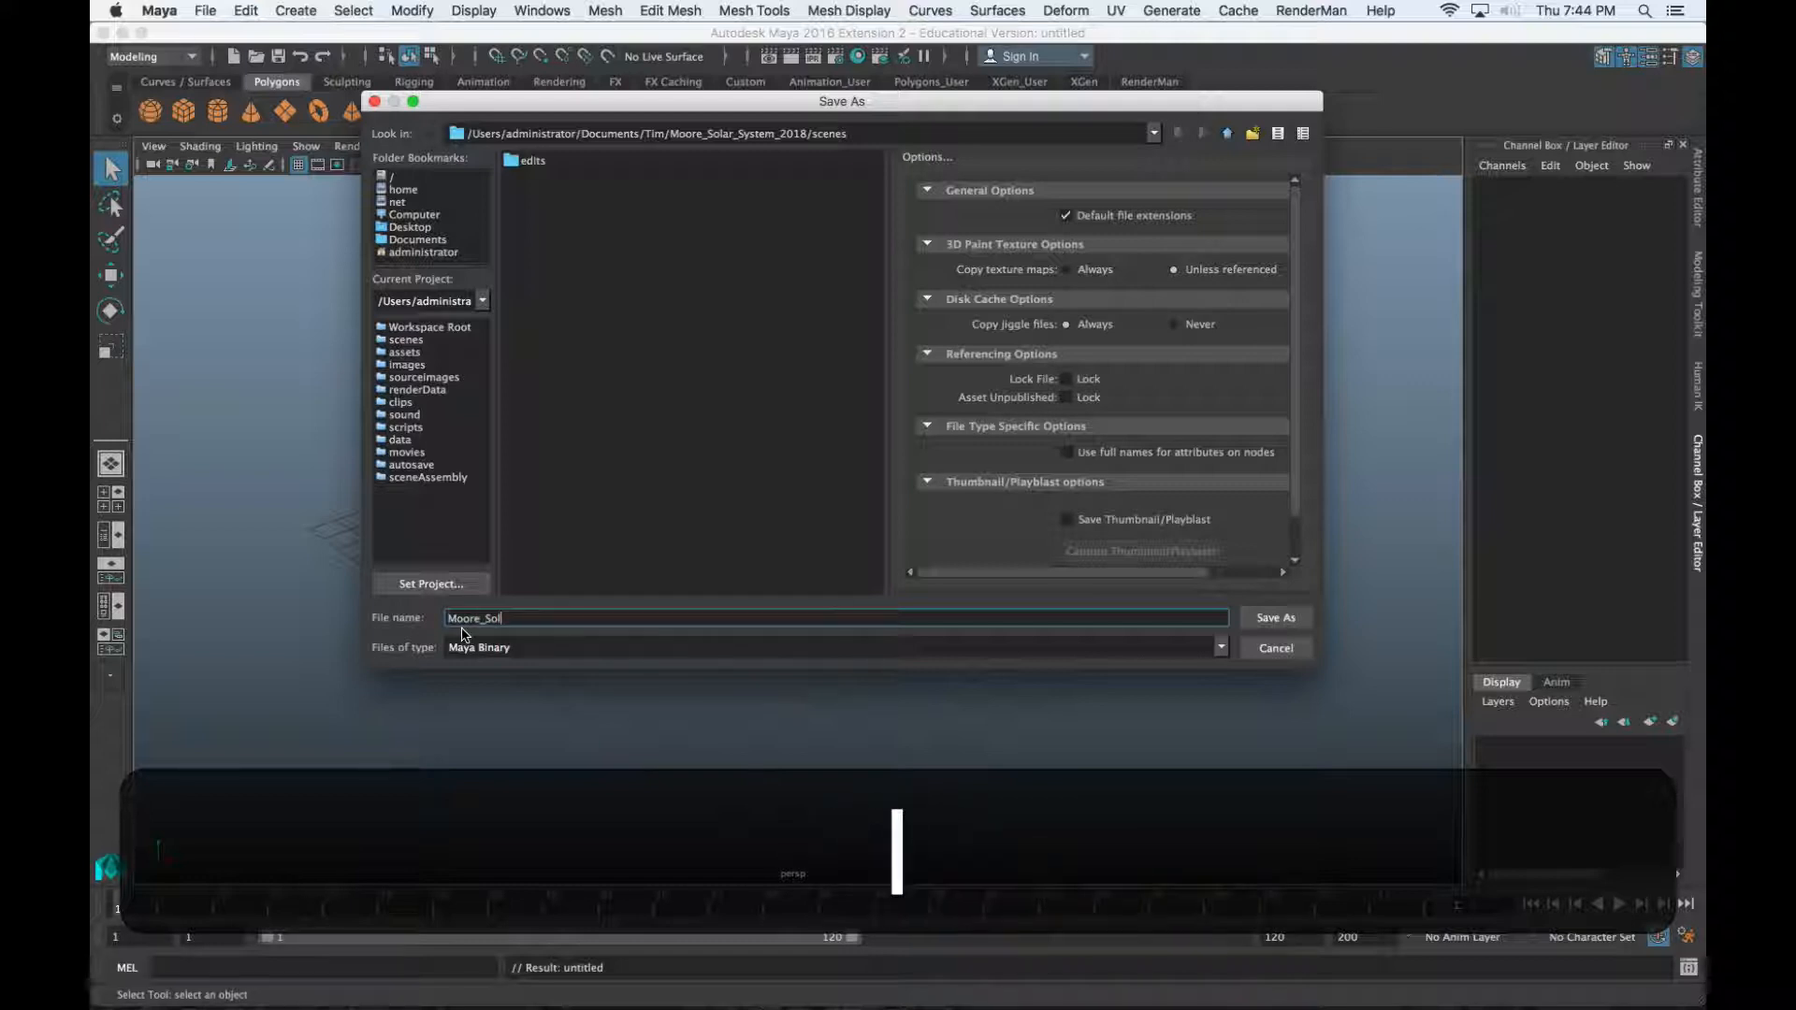
type("ar_S")
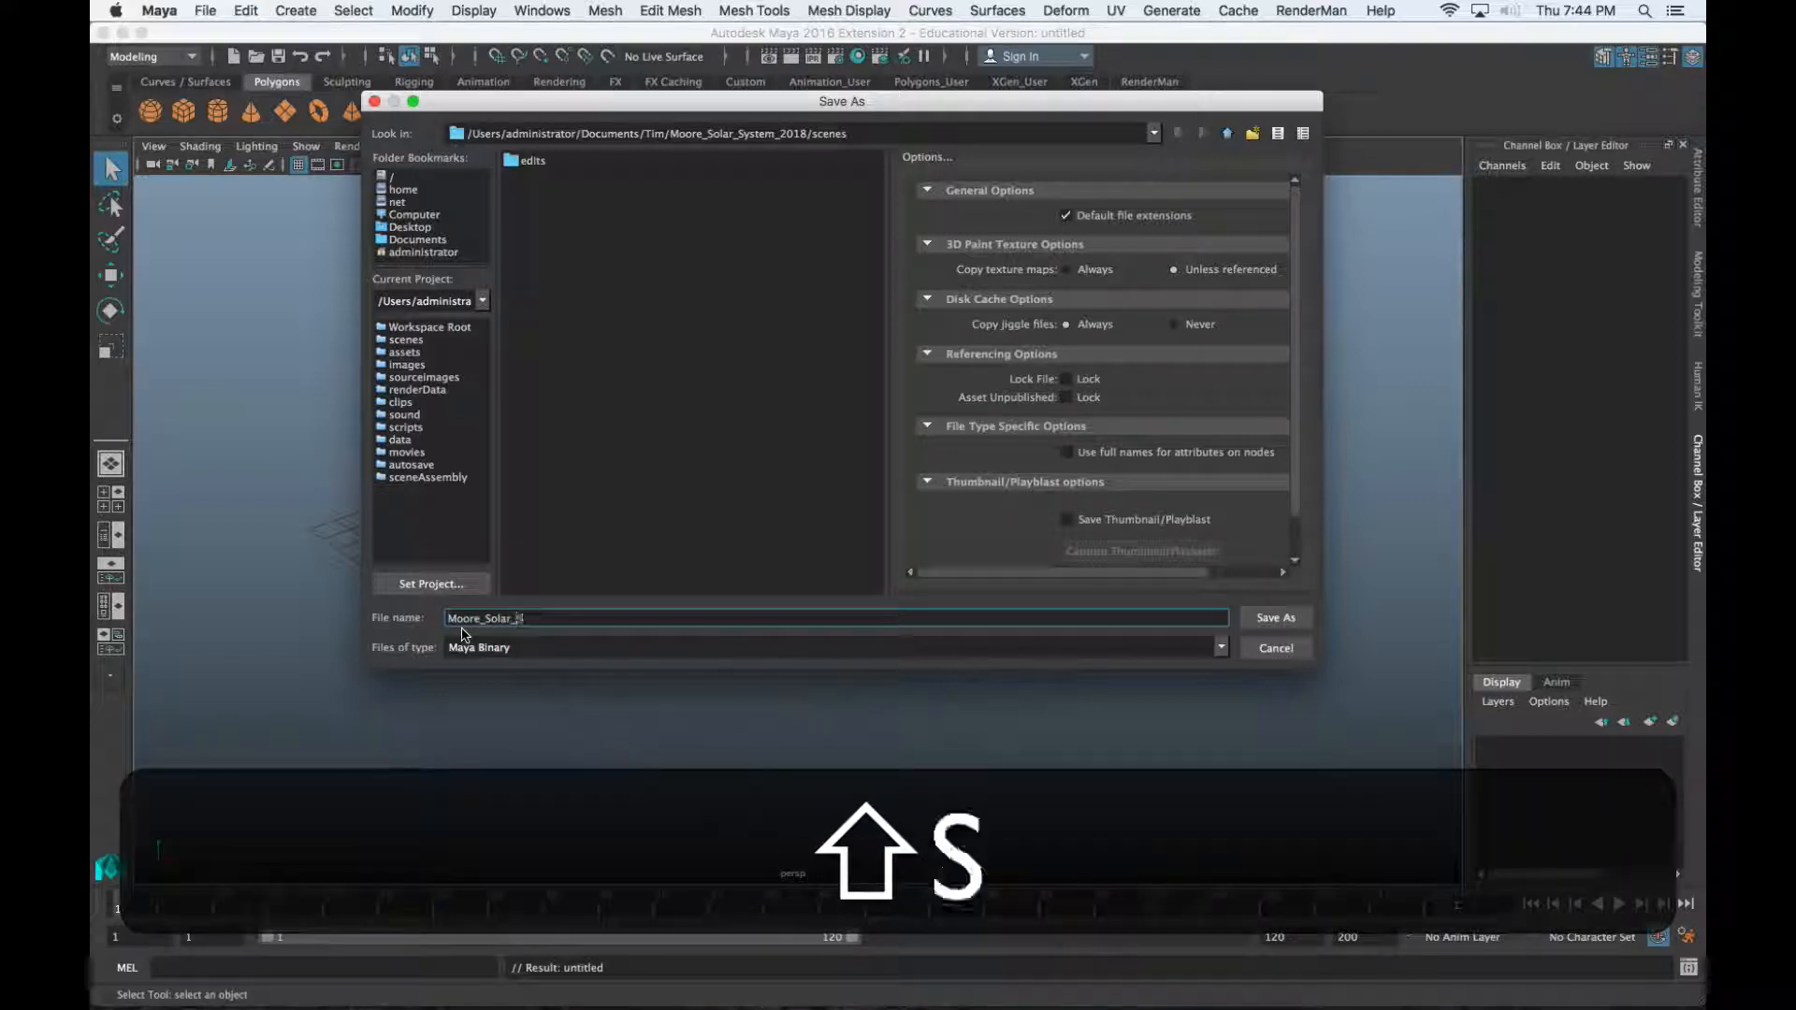
type("ystem")
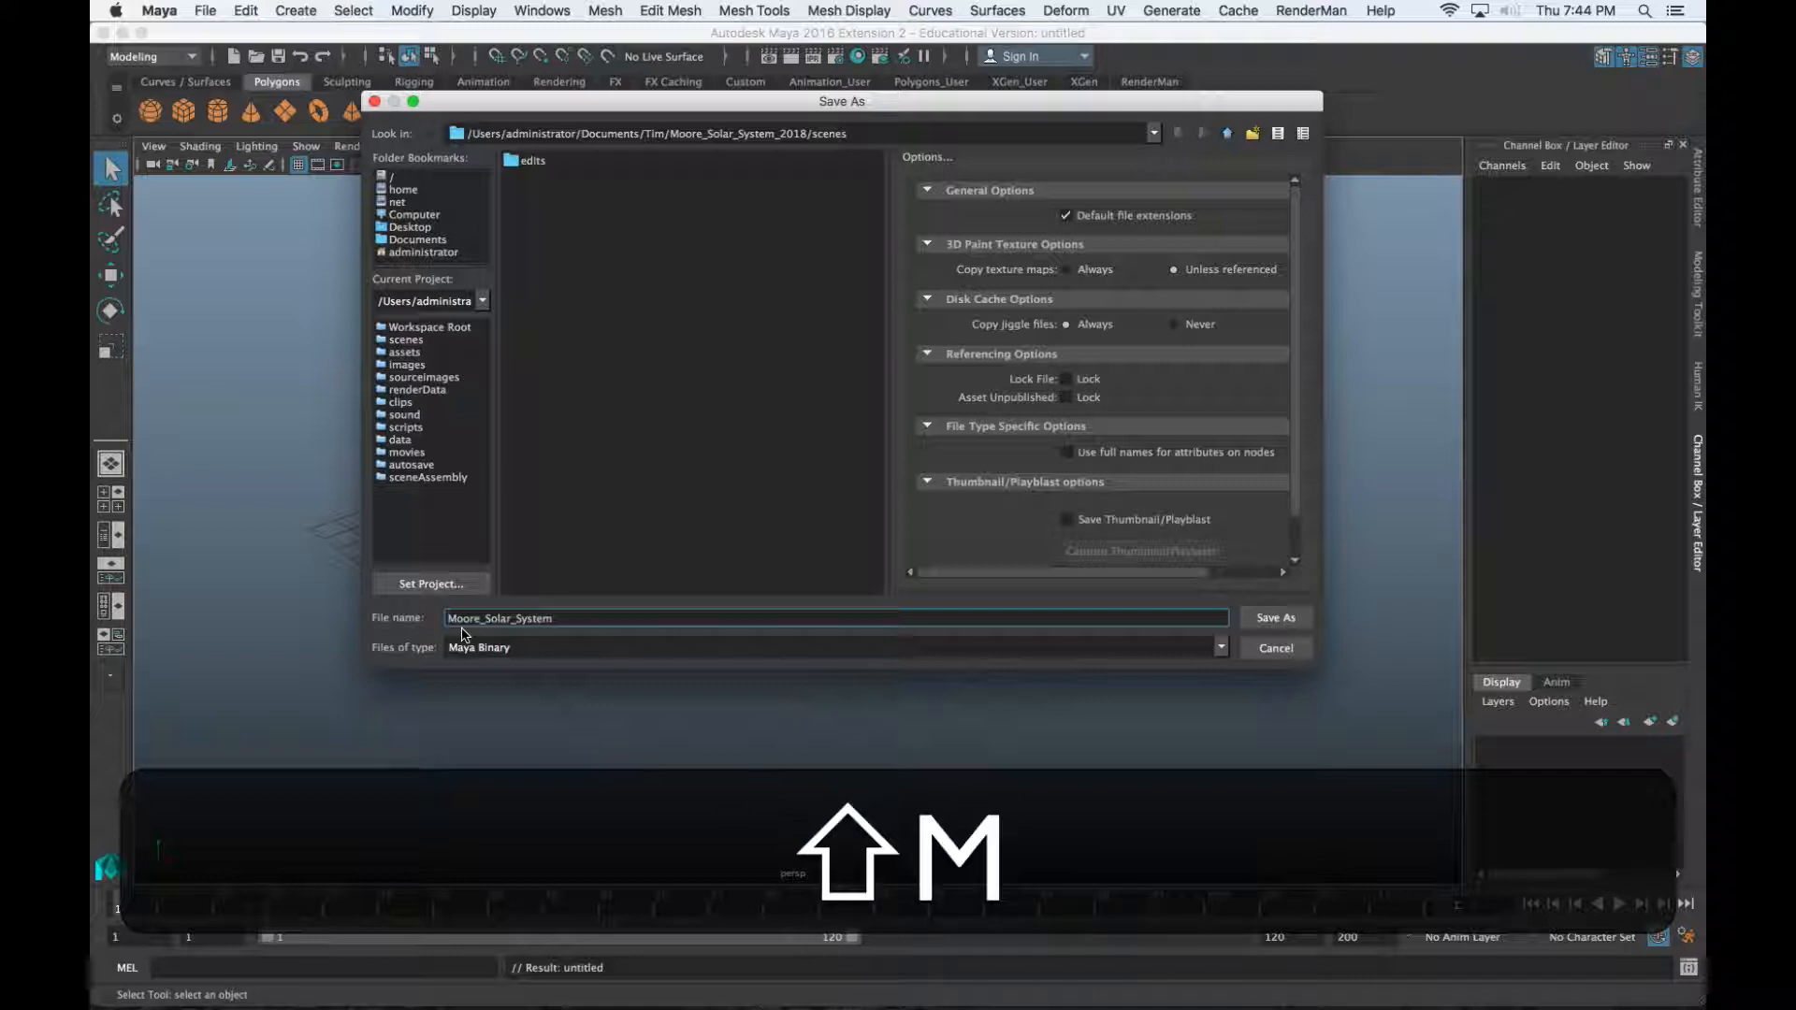
type("_01")
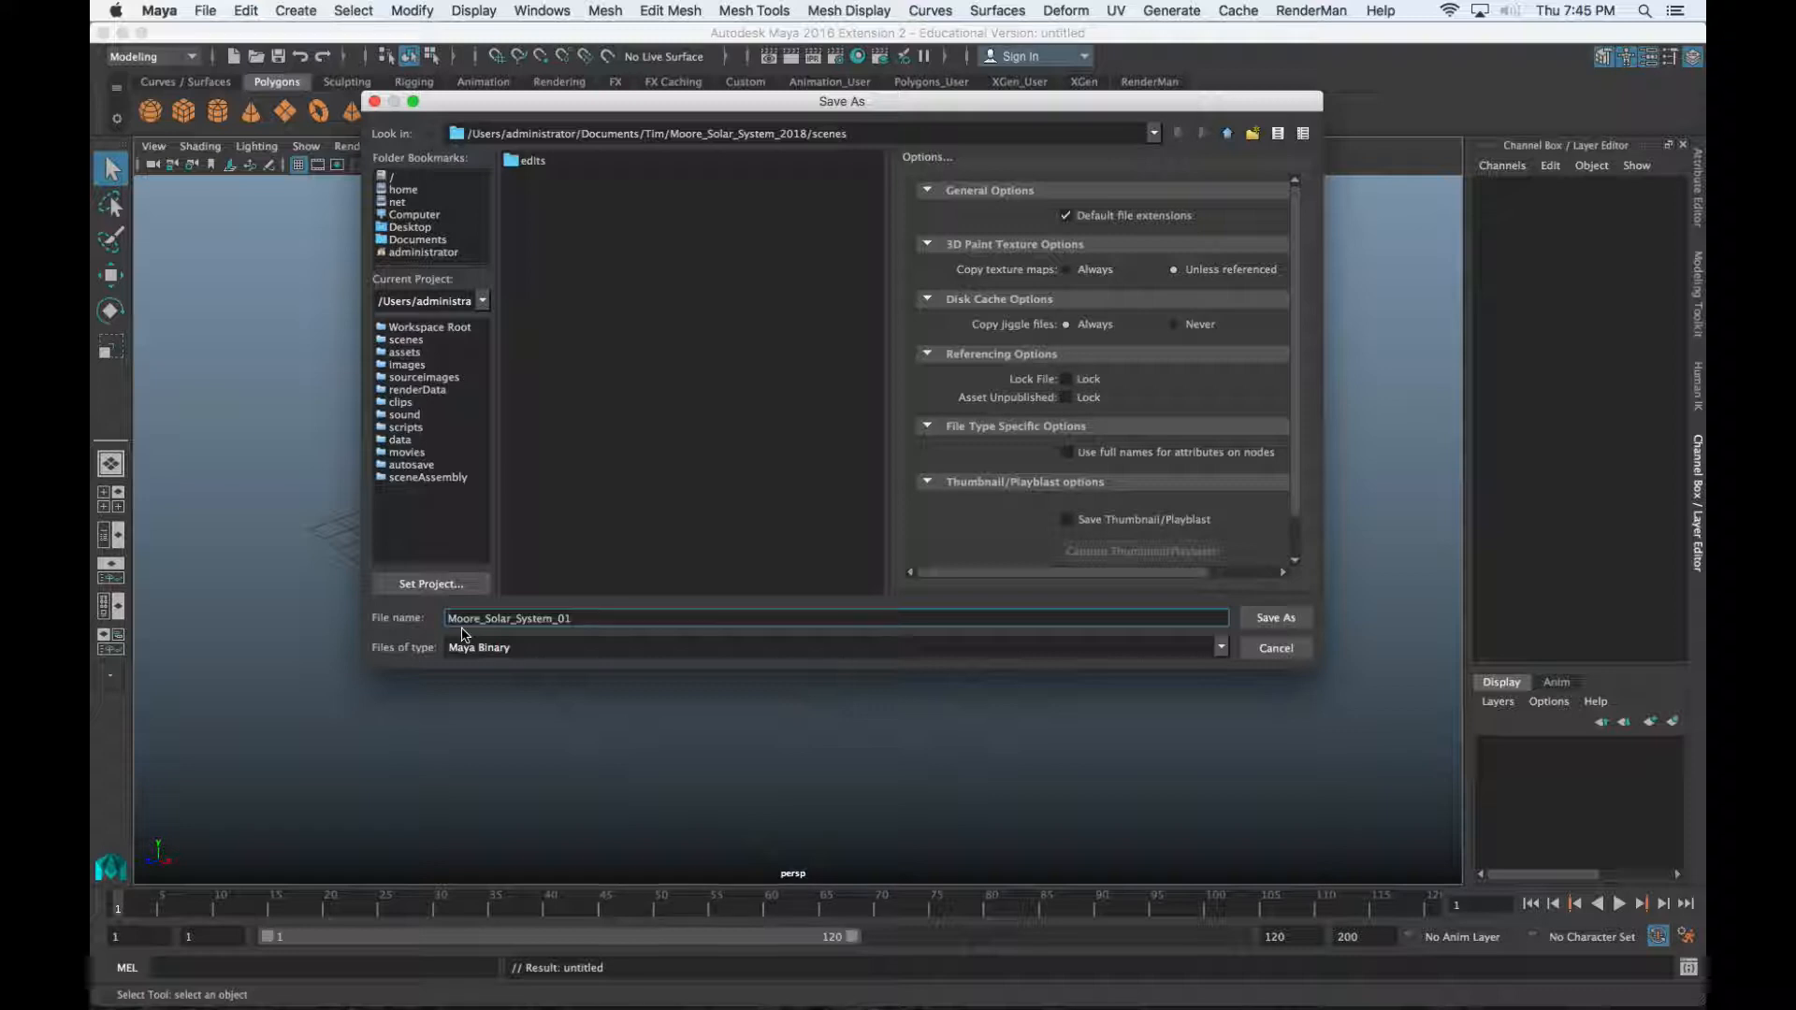
type("_")
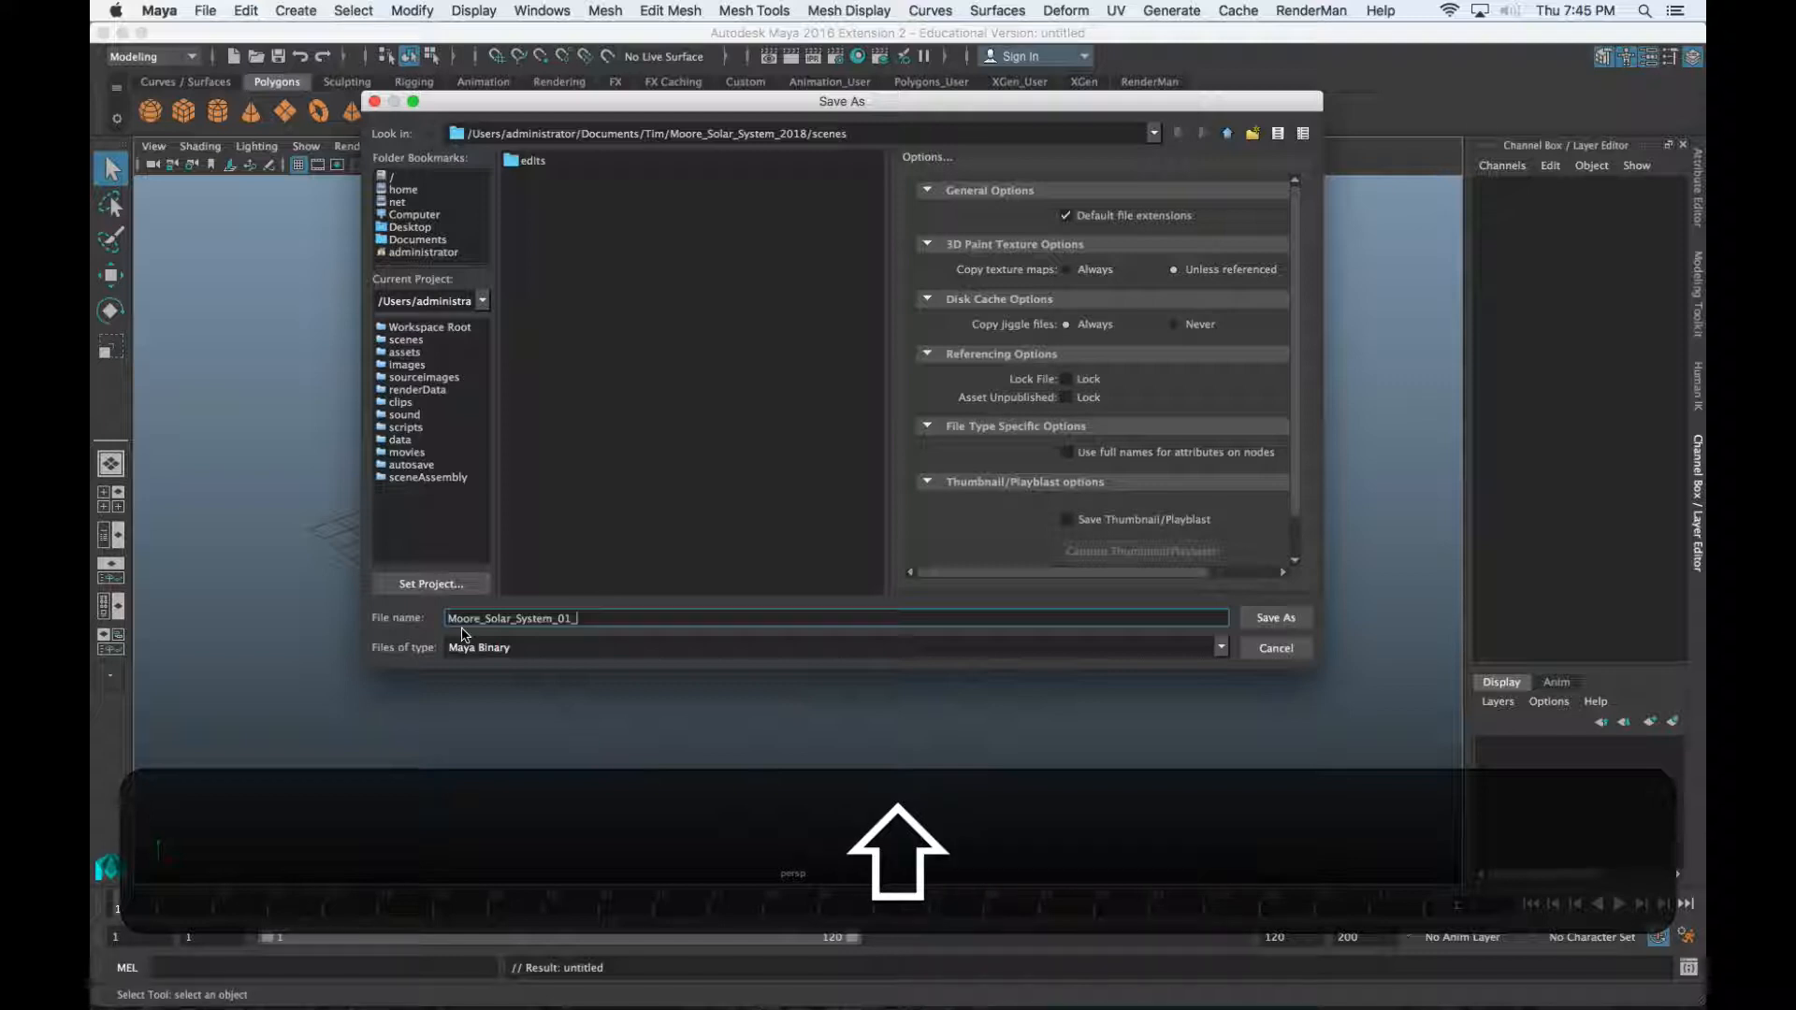
type("Blocking")
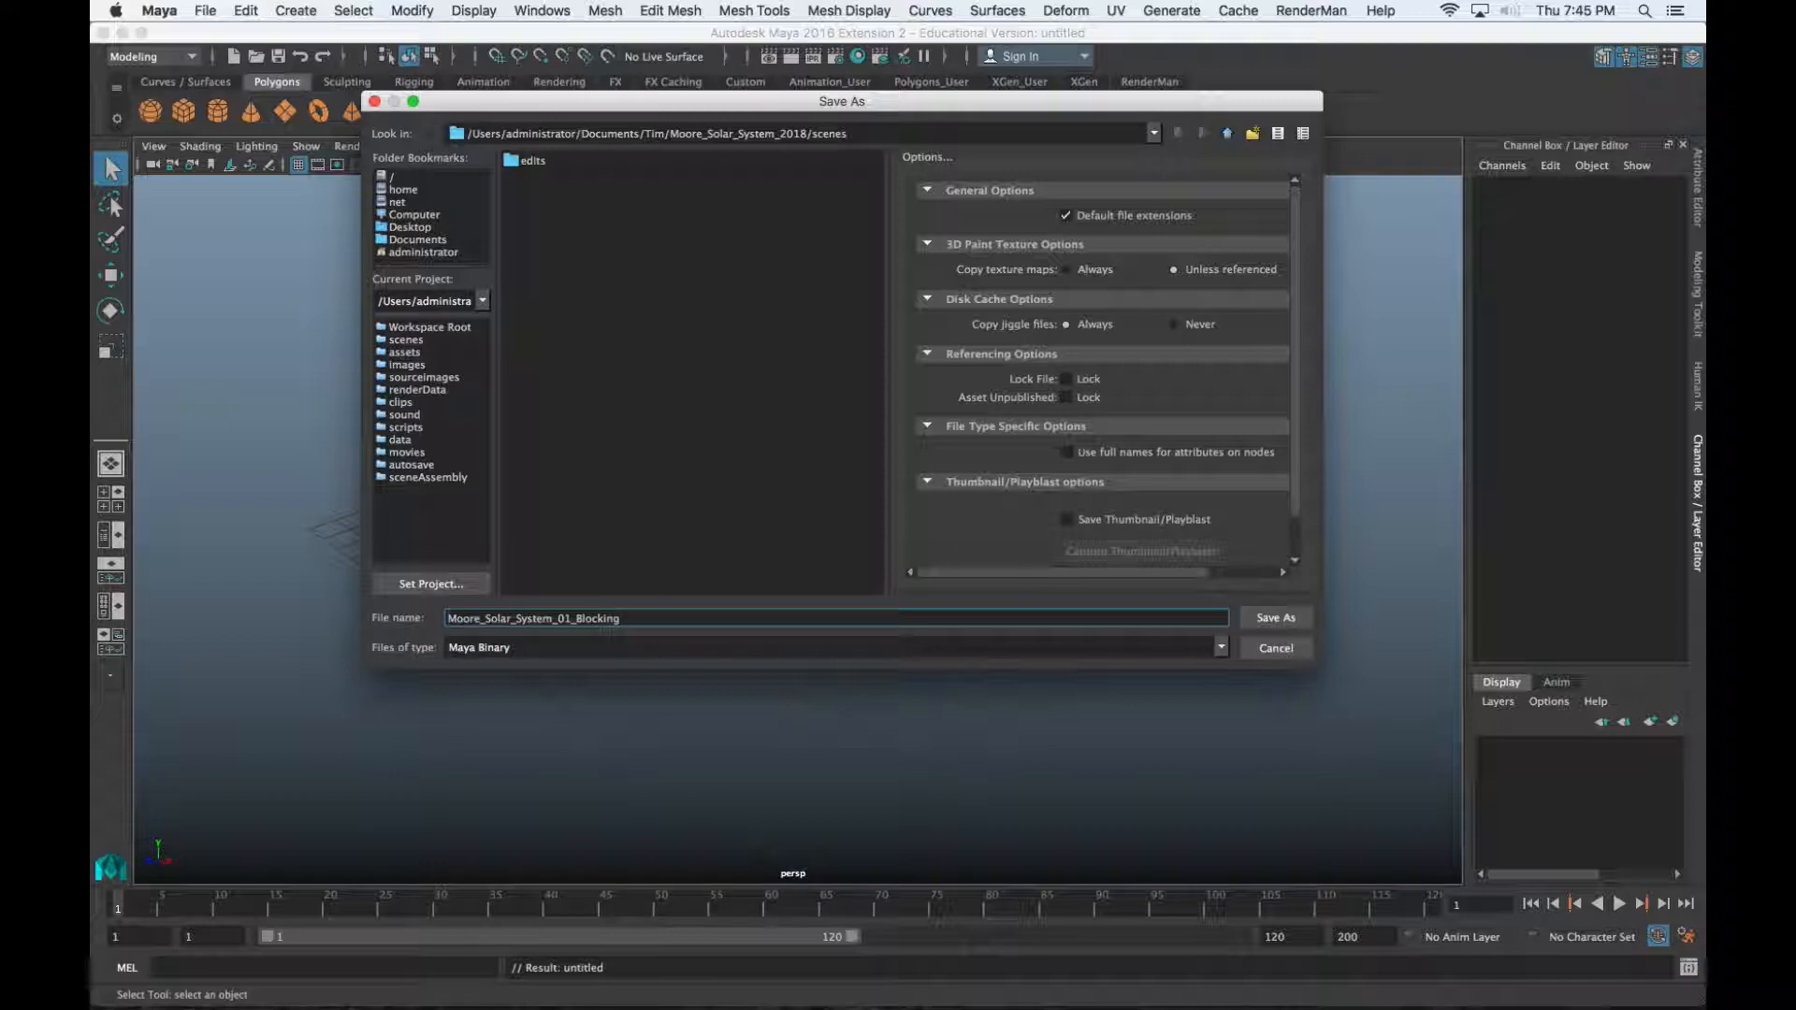
Switch to Finder and examine the scene files in the 2017 solar system project's scenes folder
key("super+Tab")
left_click_drag(1294, 191, 1076, 193)
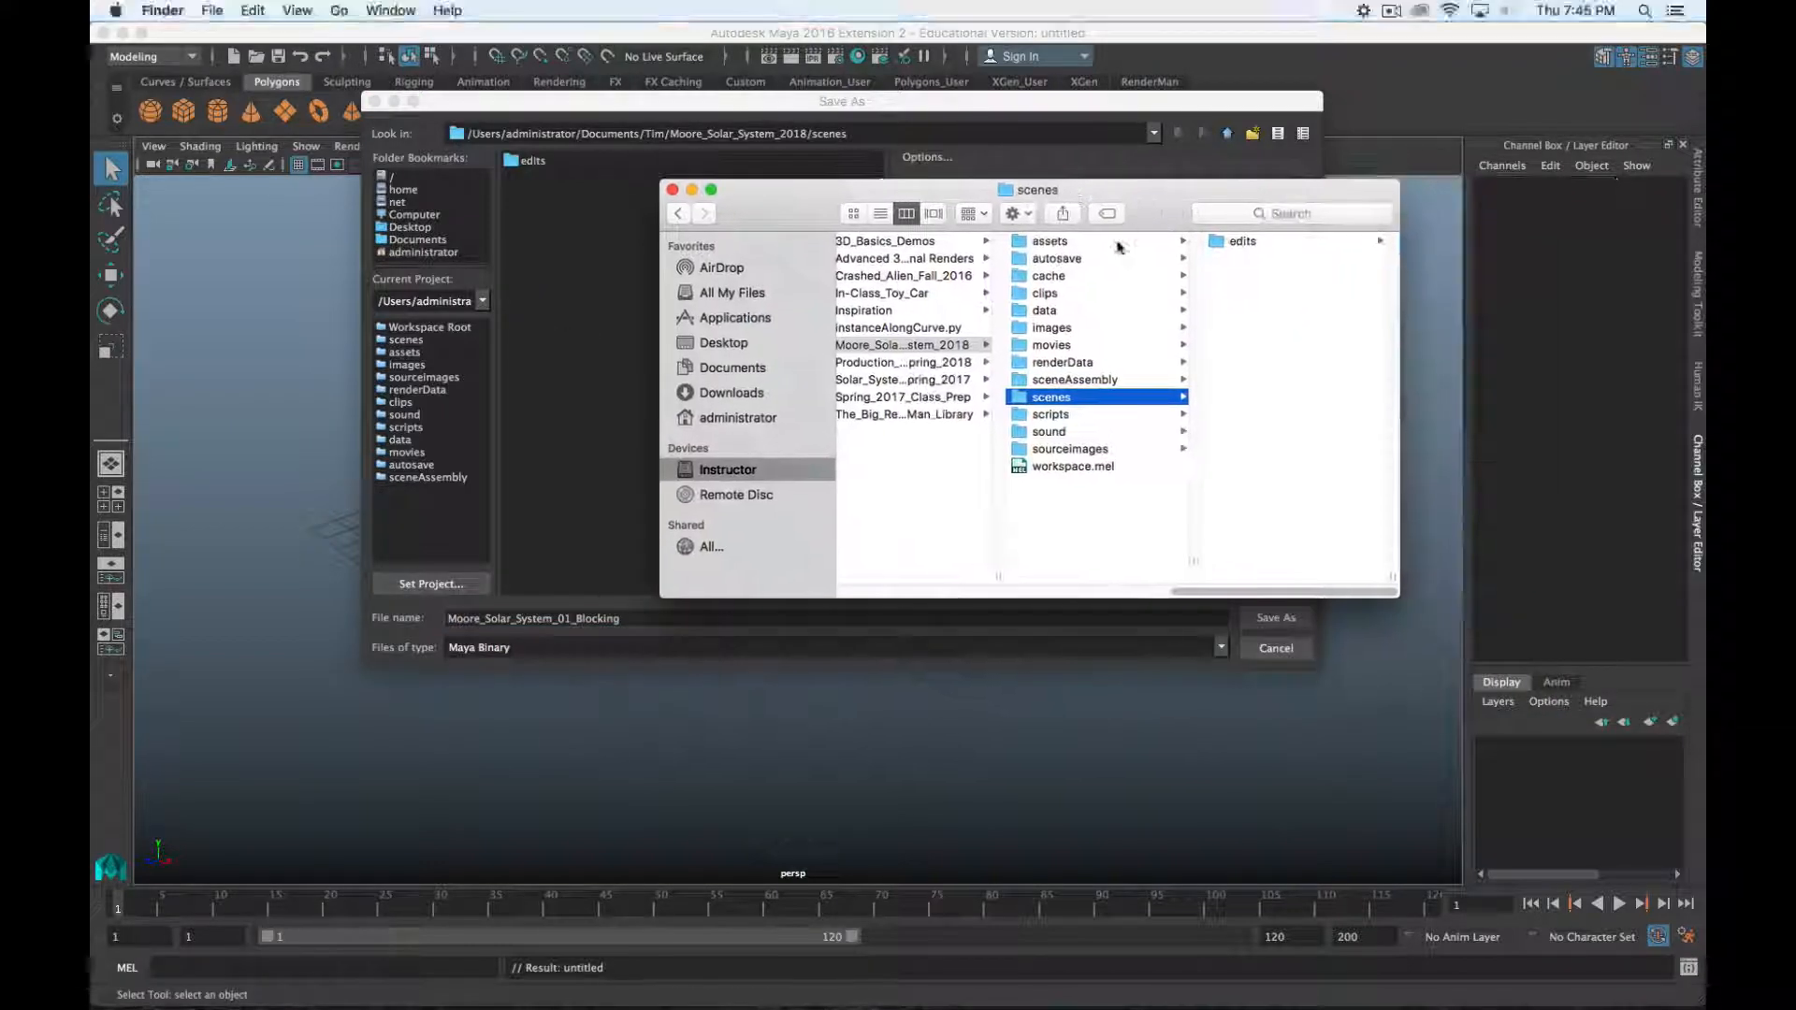
left_click(890, 296)
left_click(949, 345)
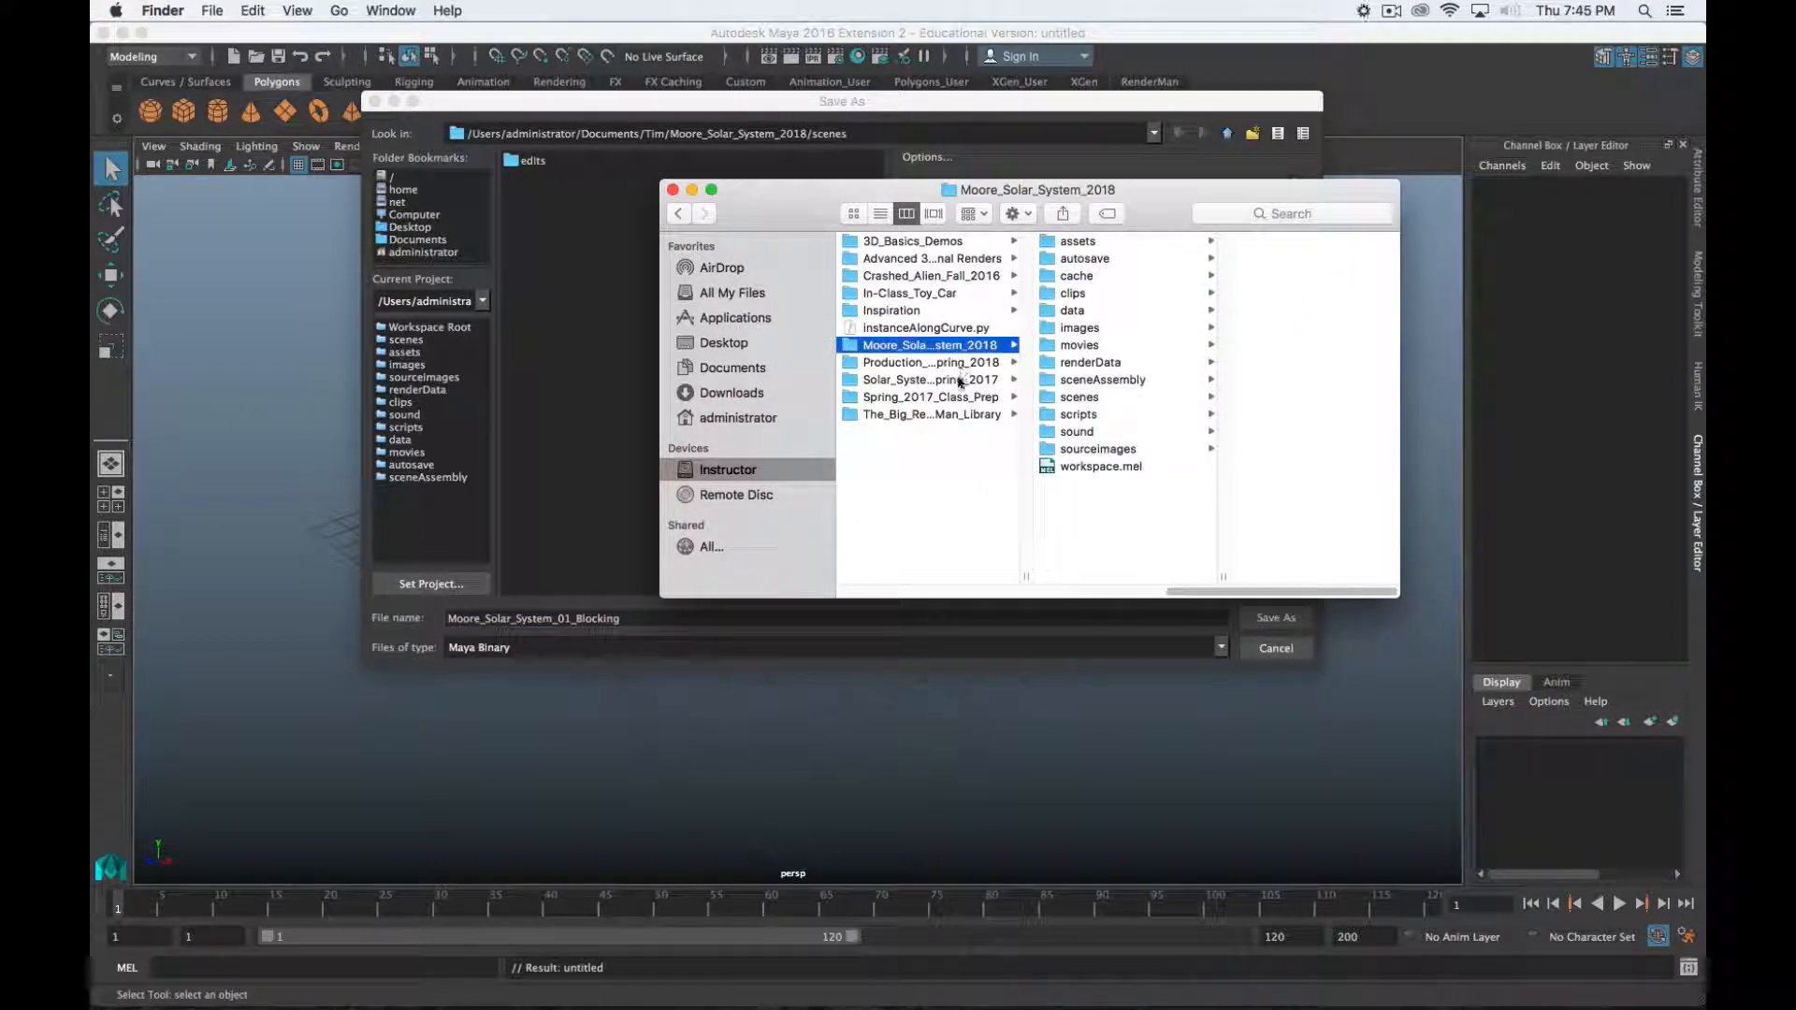
left_click(961, 380)
left_click(1129, 396)
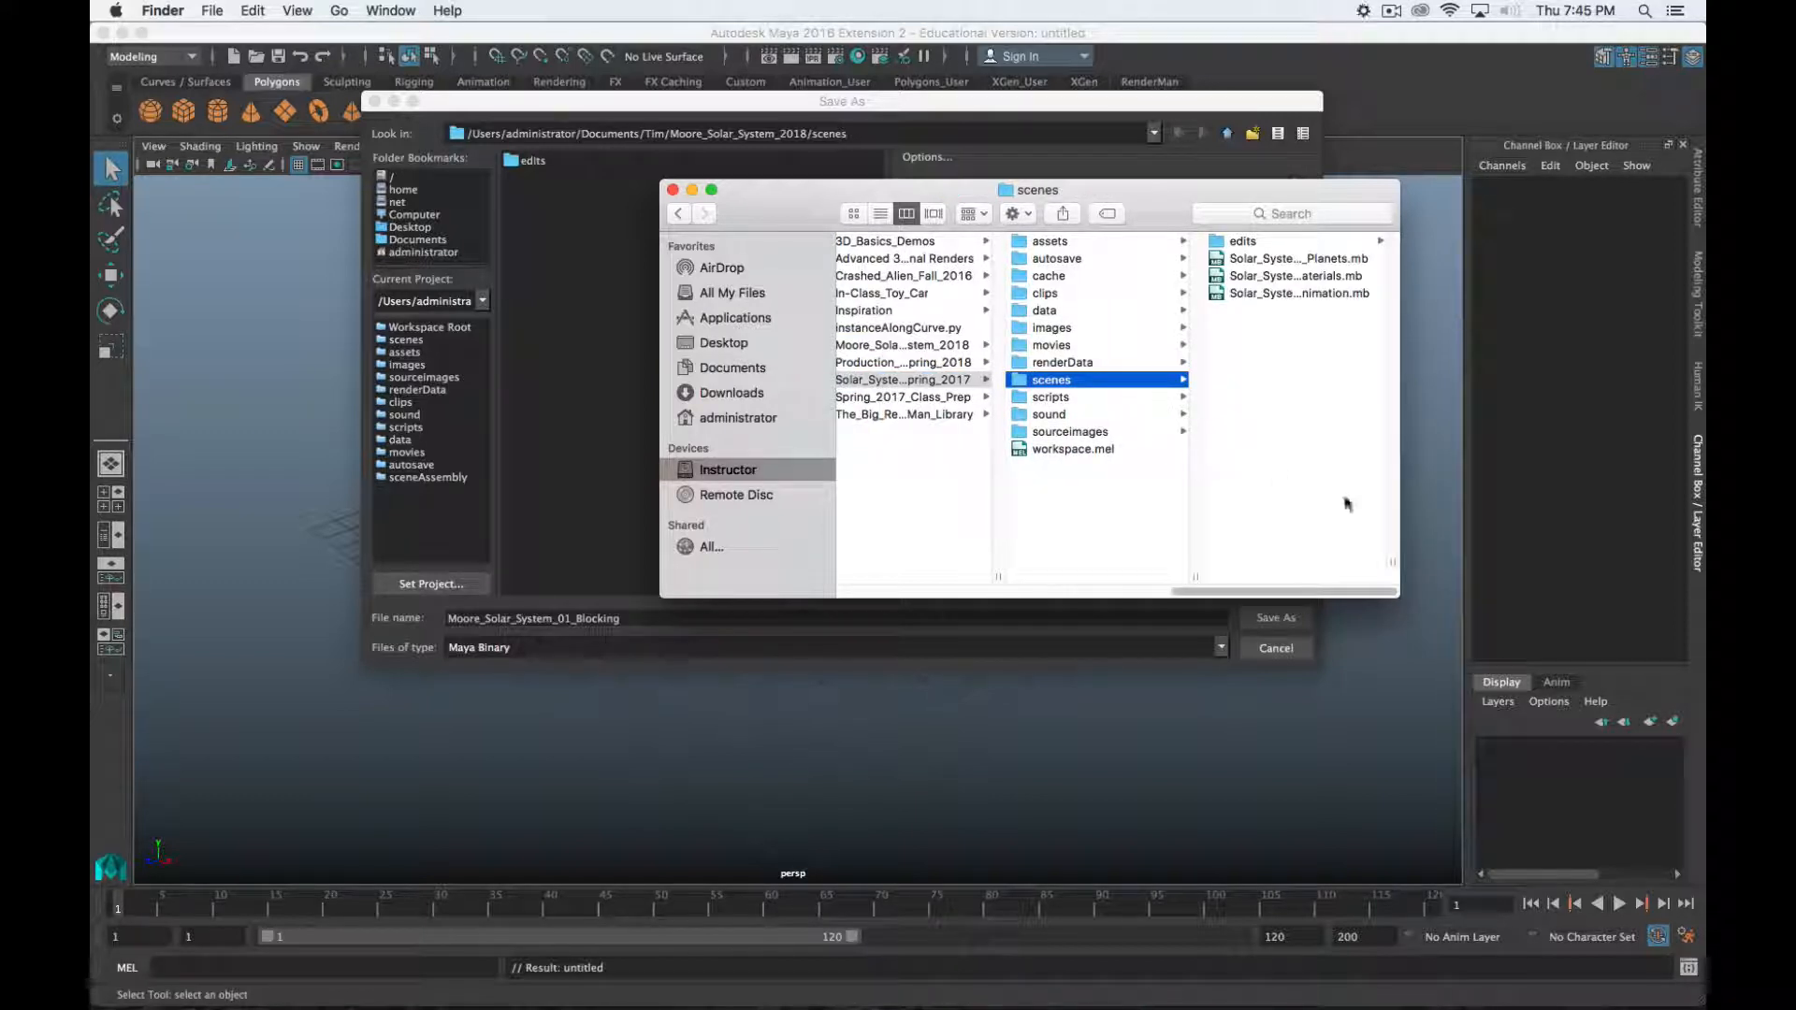
Examine the numbered scene files in the Crashed_Alien_Fall_2016 project's scenes folder, enlarging the window to read their full names
left_click(931, 276)
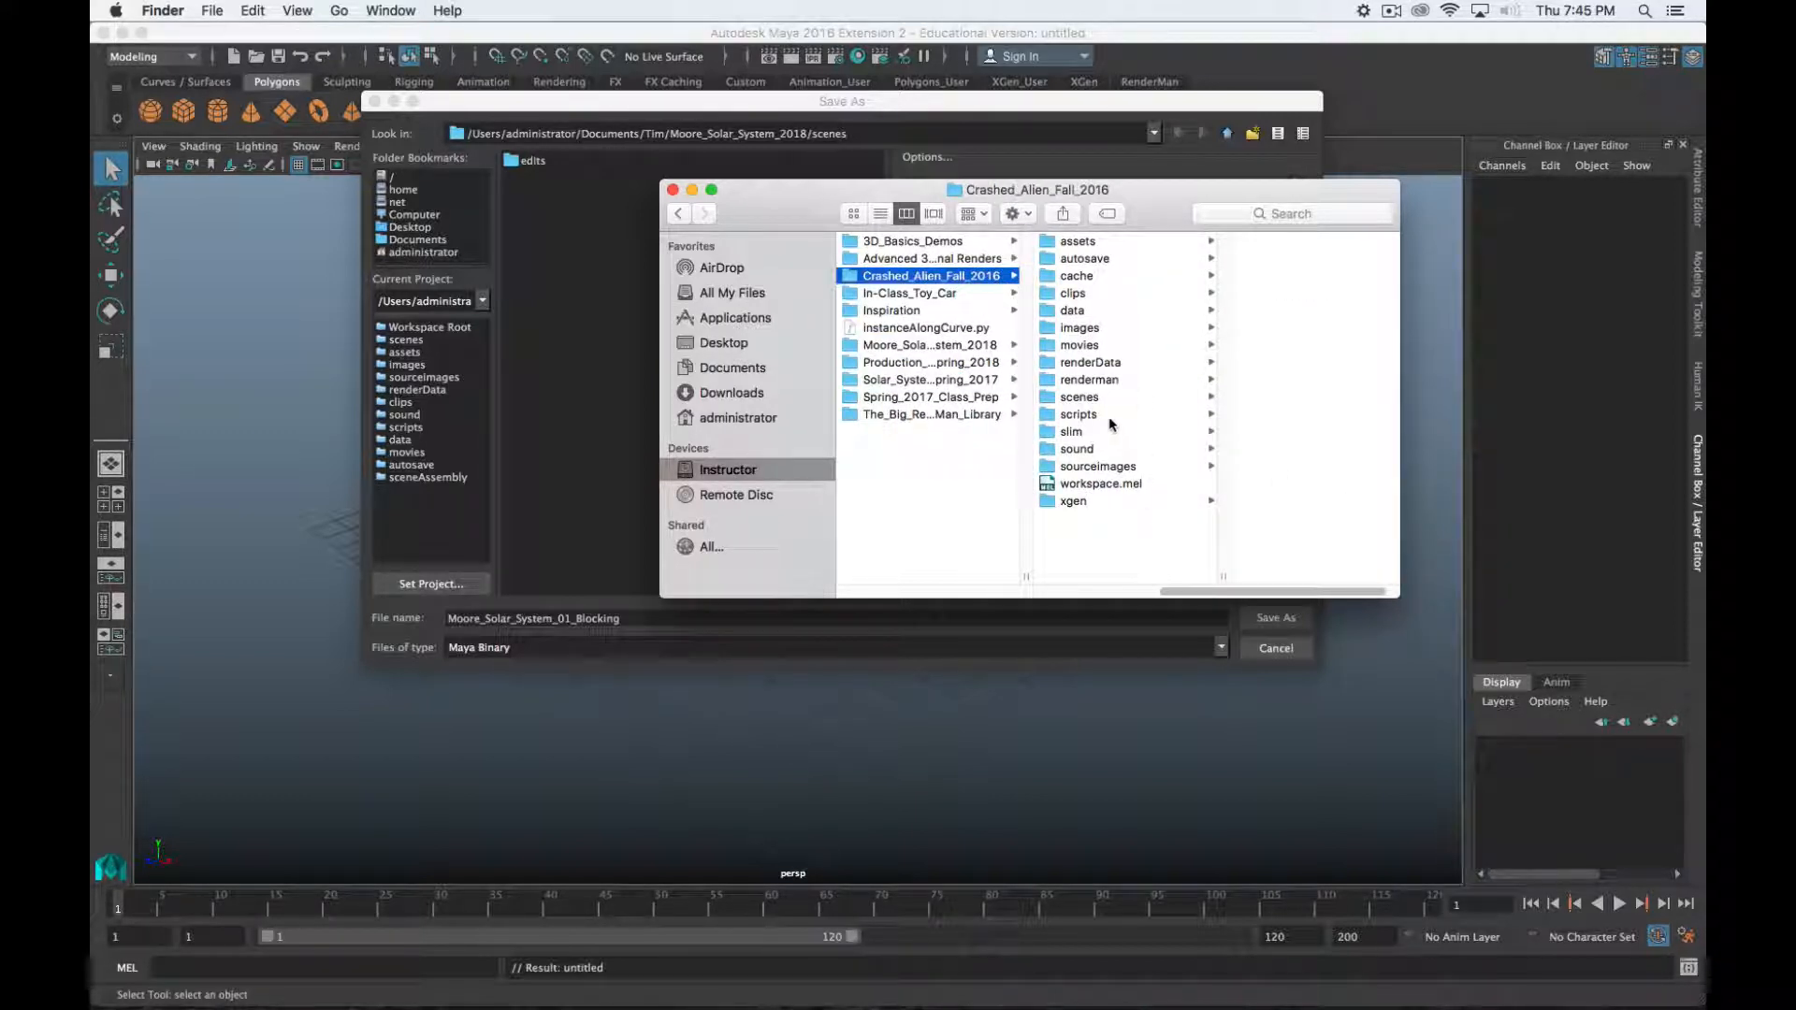
left_click(1079, 396)
left_click_drag(1077, 191, 689, 144)
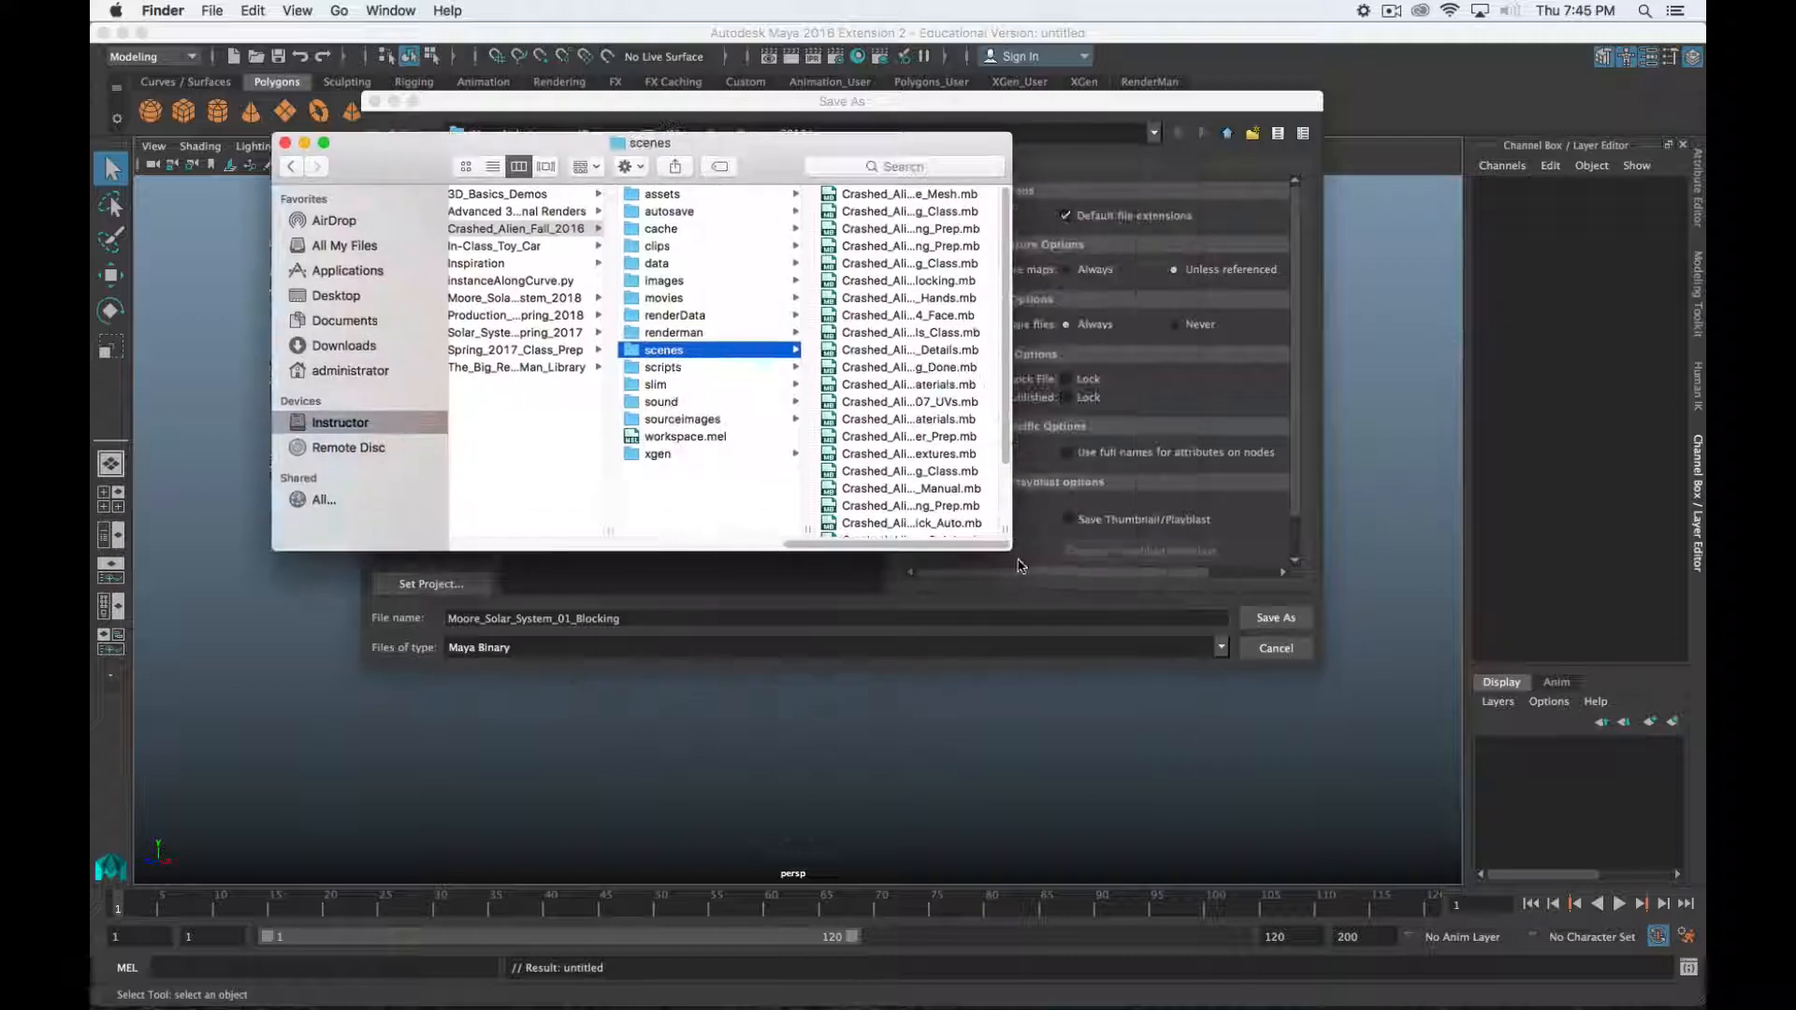
left_click_drag(1012, 551, 1453, 615)
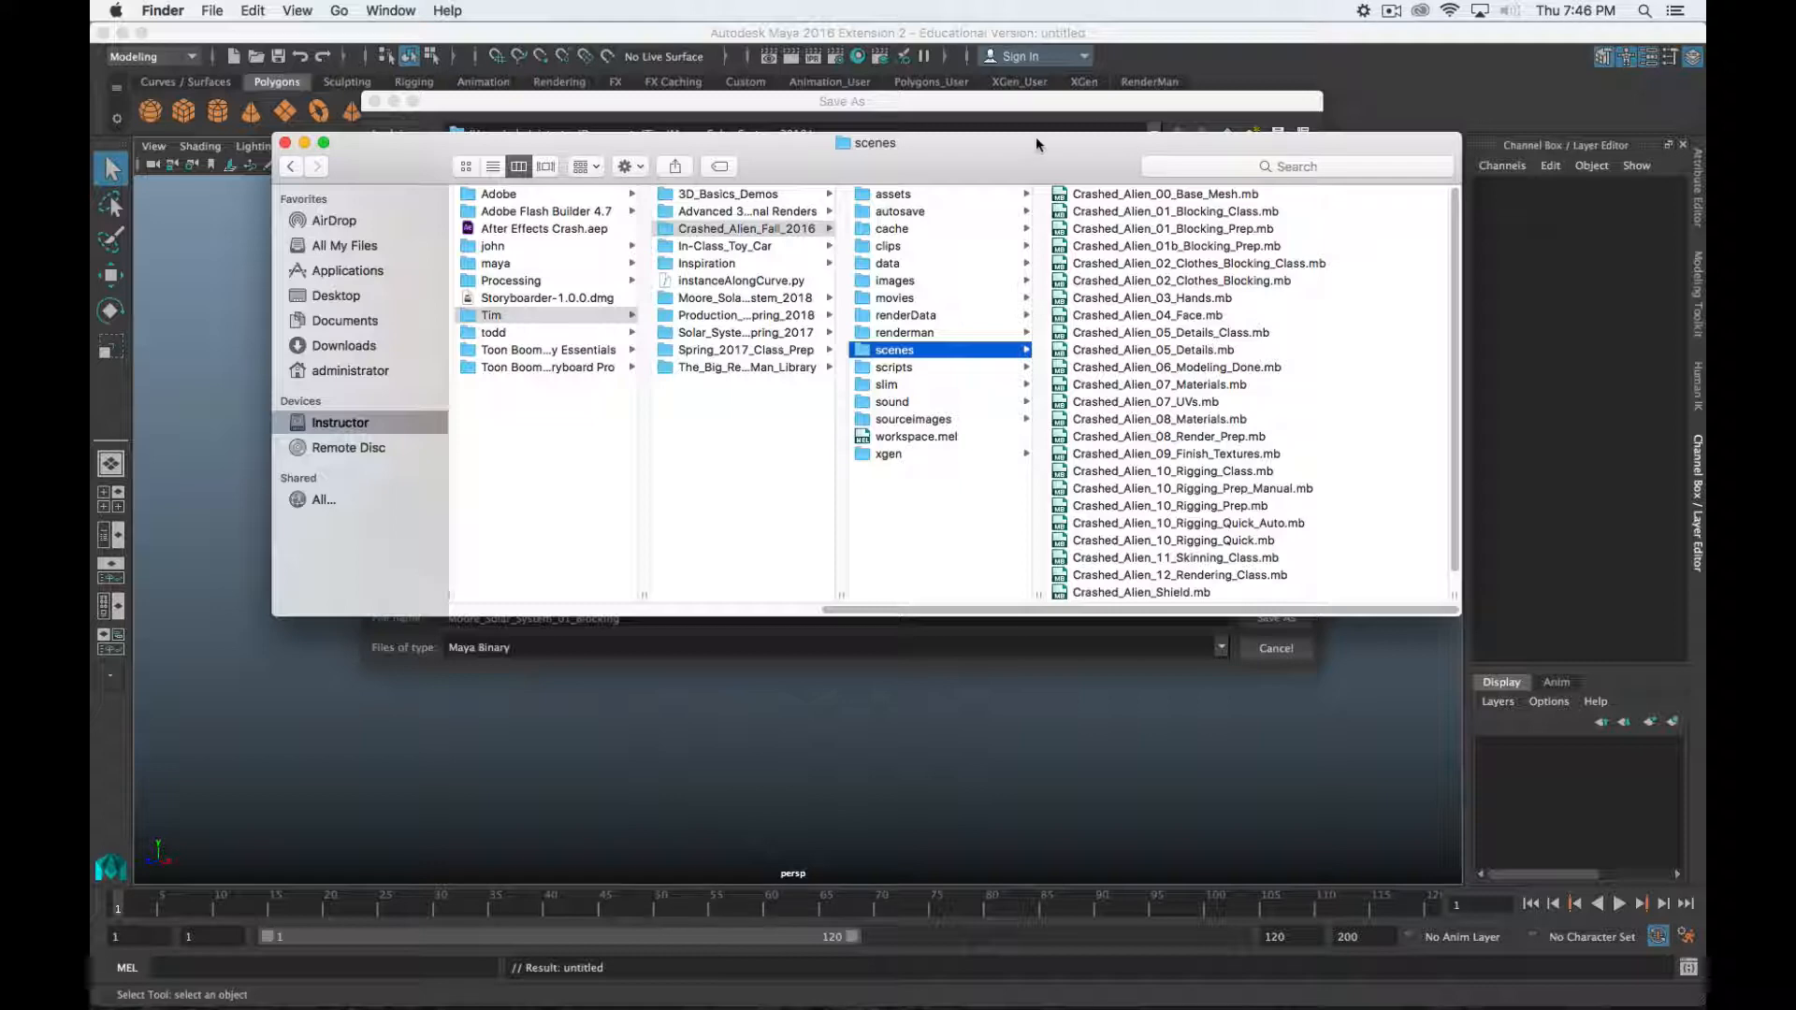
left_click_drag(1070, 166, 1089, 292)
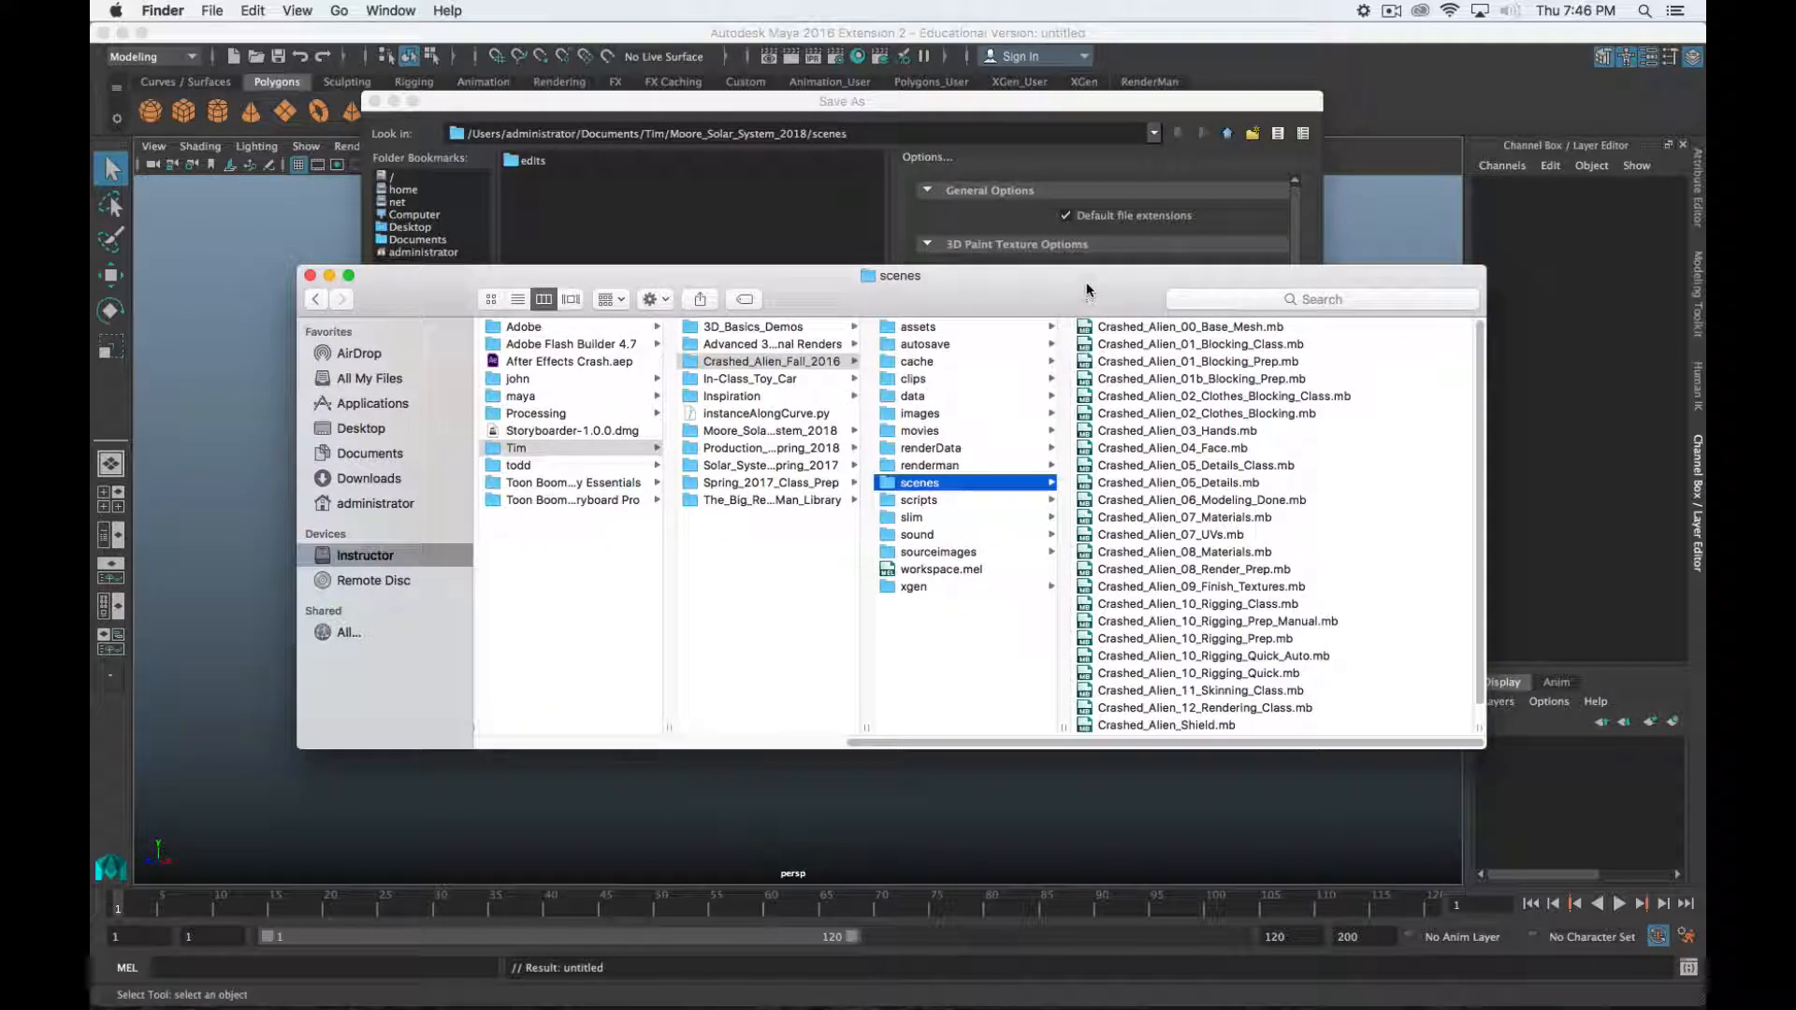
Close the Finder window, return to Maya and save the scene under the entered file name
key("super+w")
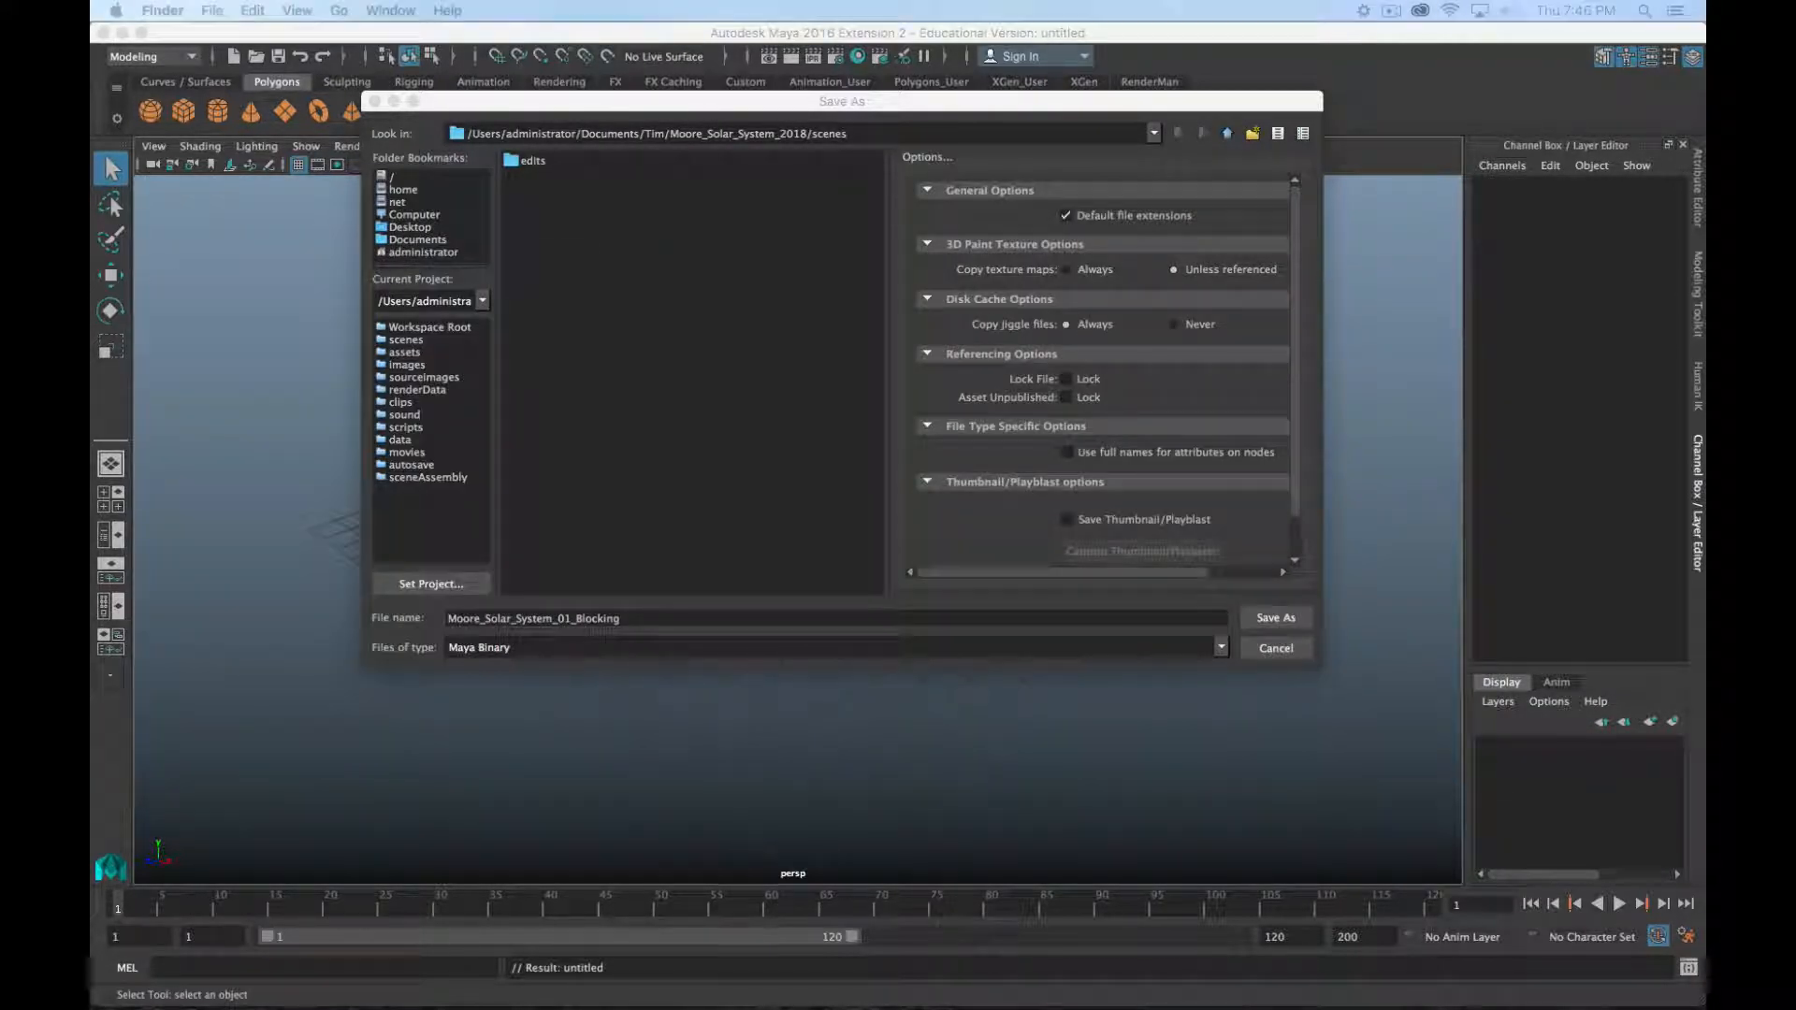
left_click(526, 98)
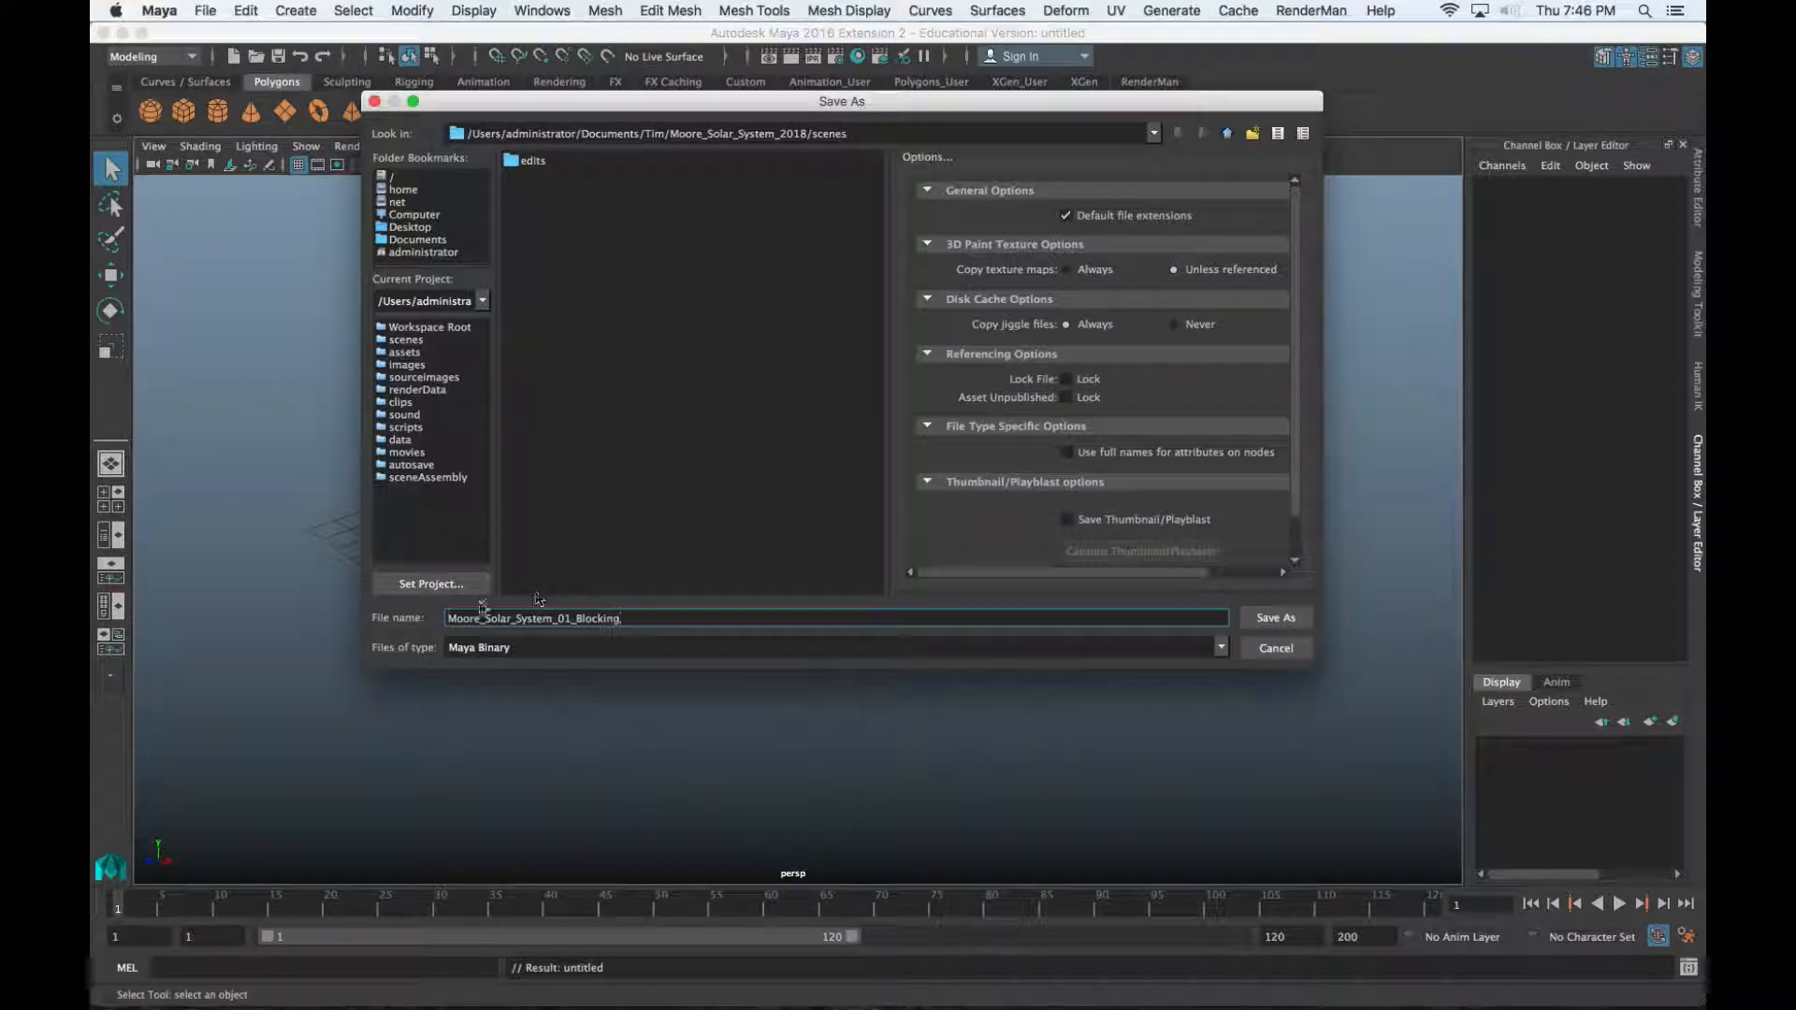
left_click(1263, 618)
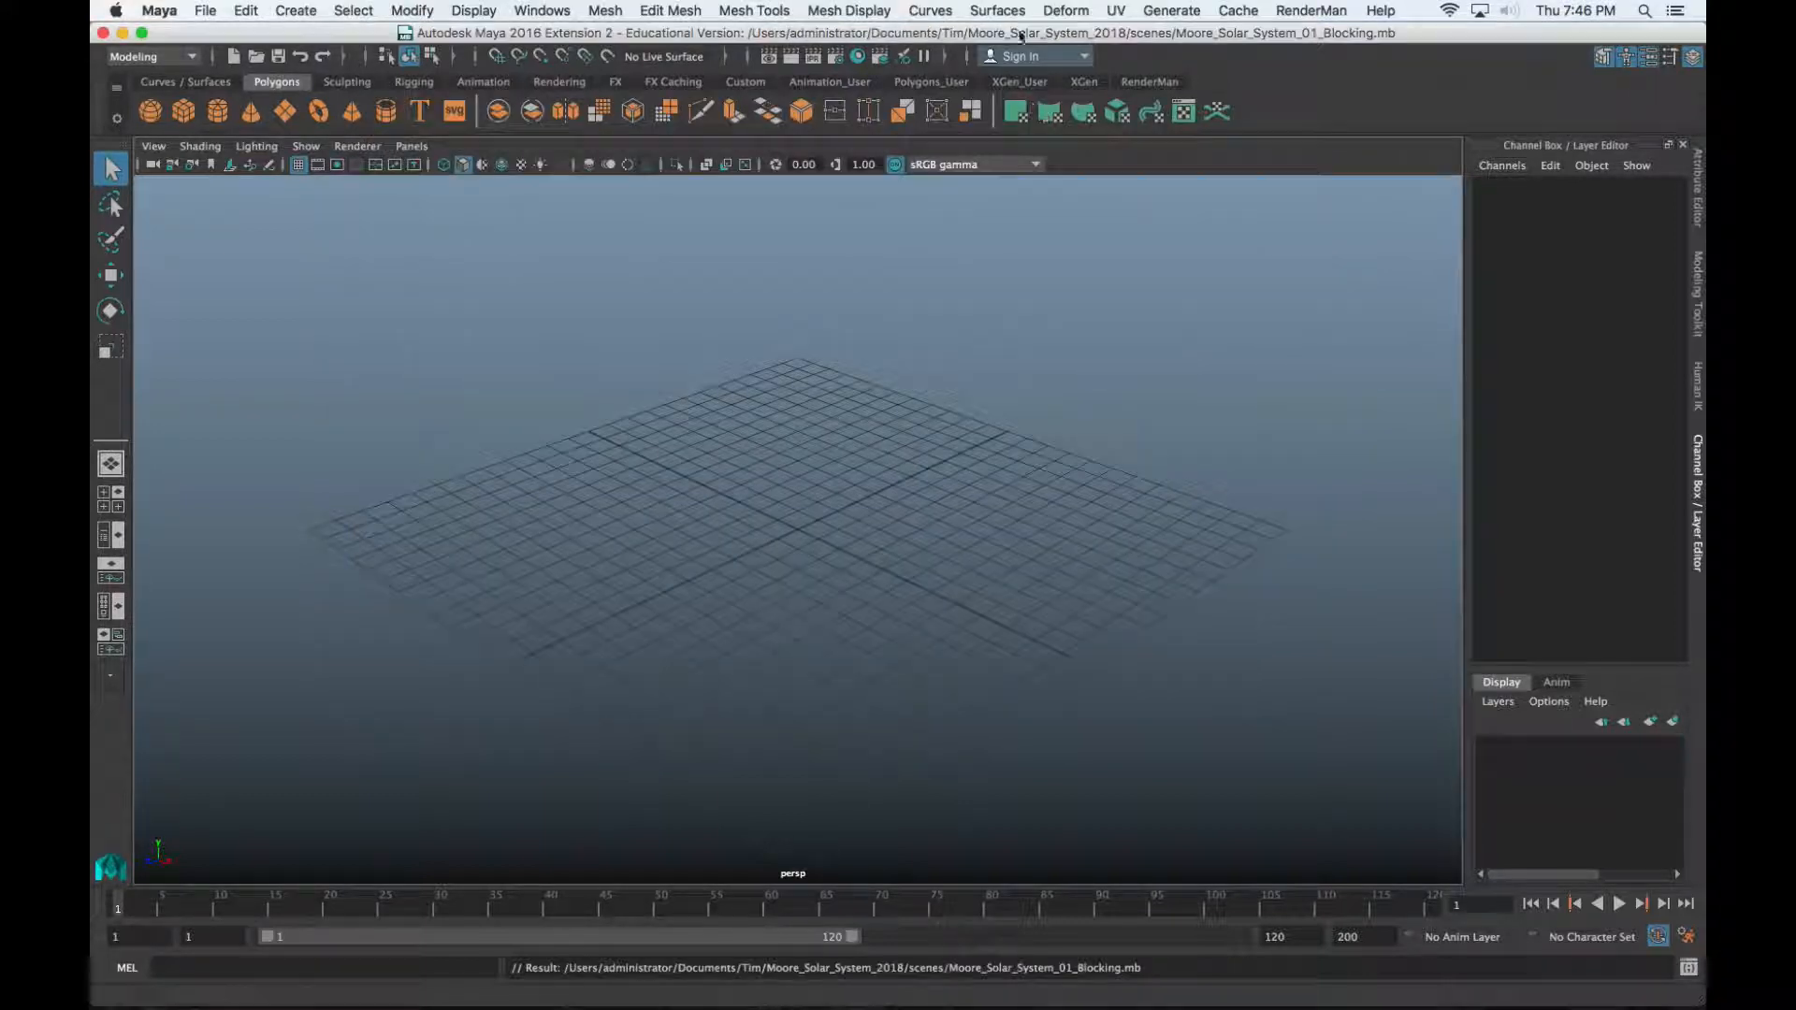
key("super+Tab")
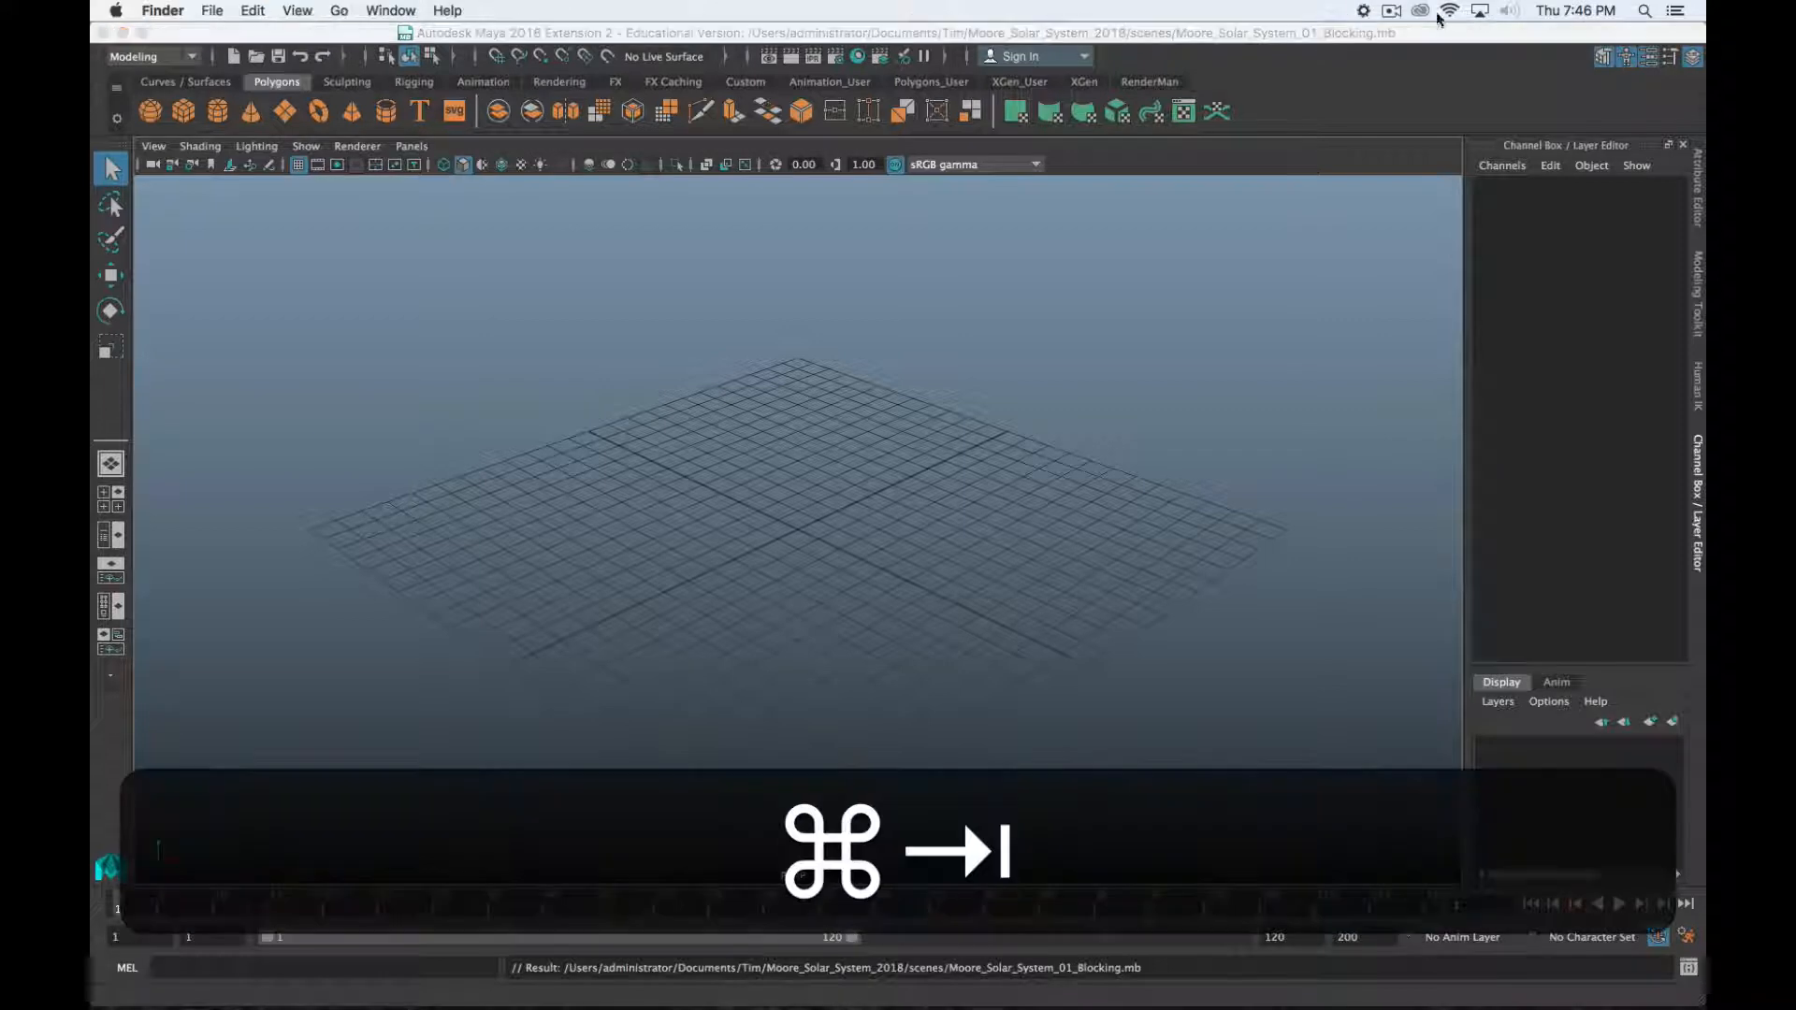
left_click(1391, 10)
left_click(1404, 72)
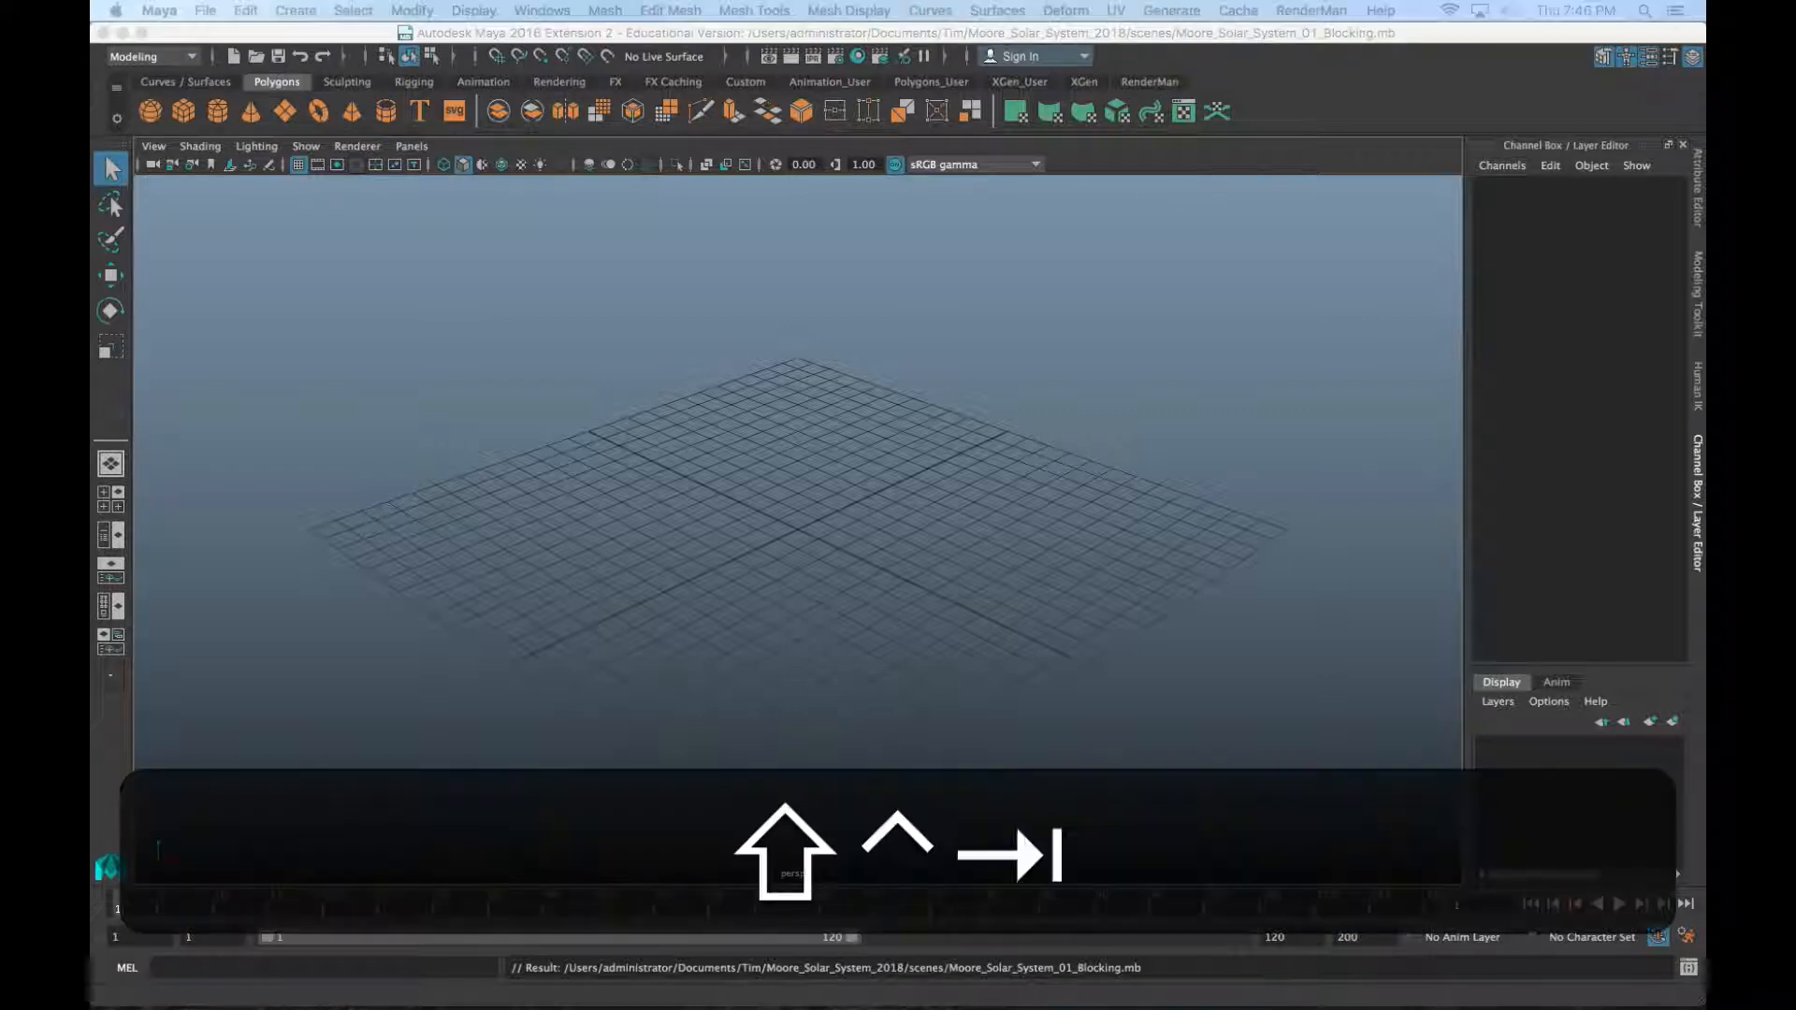
key("ctrl+shift+Tab")
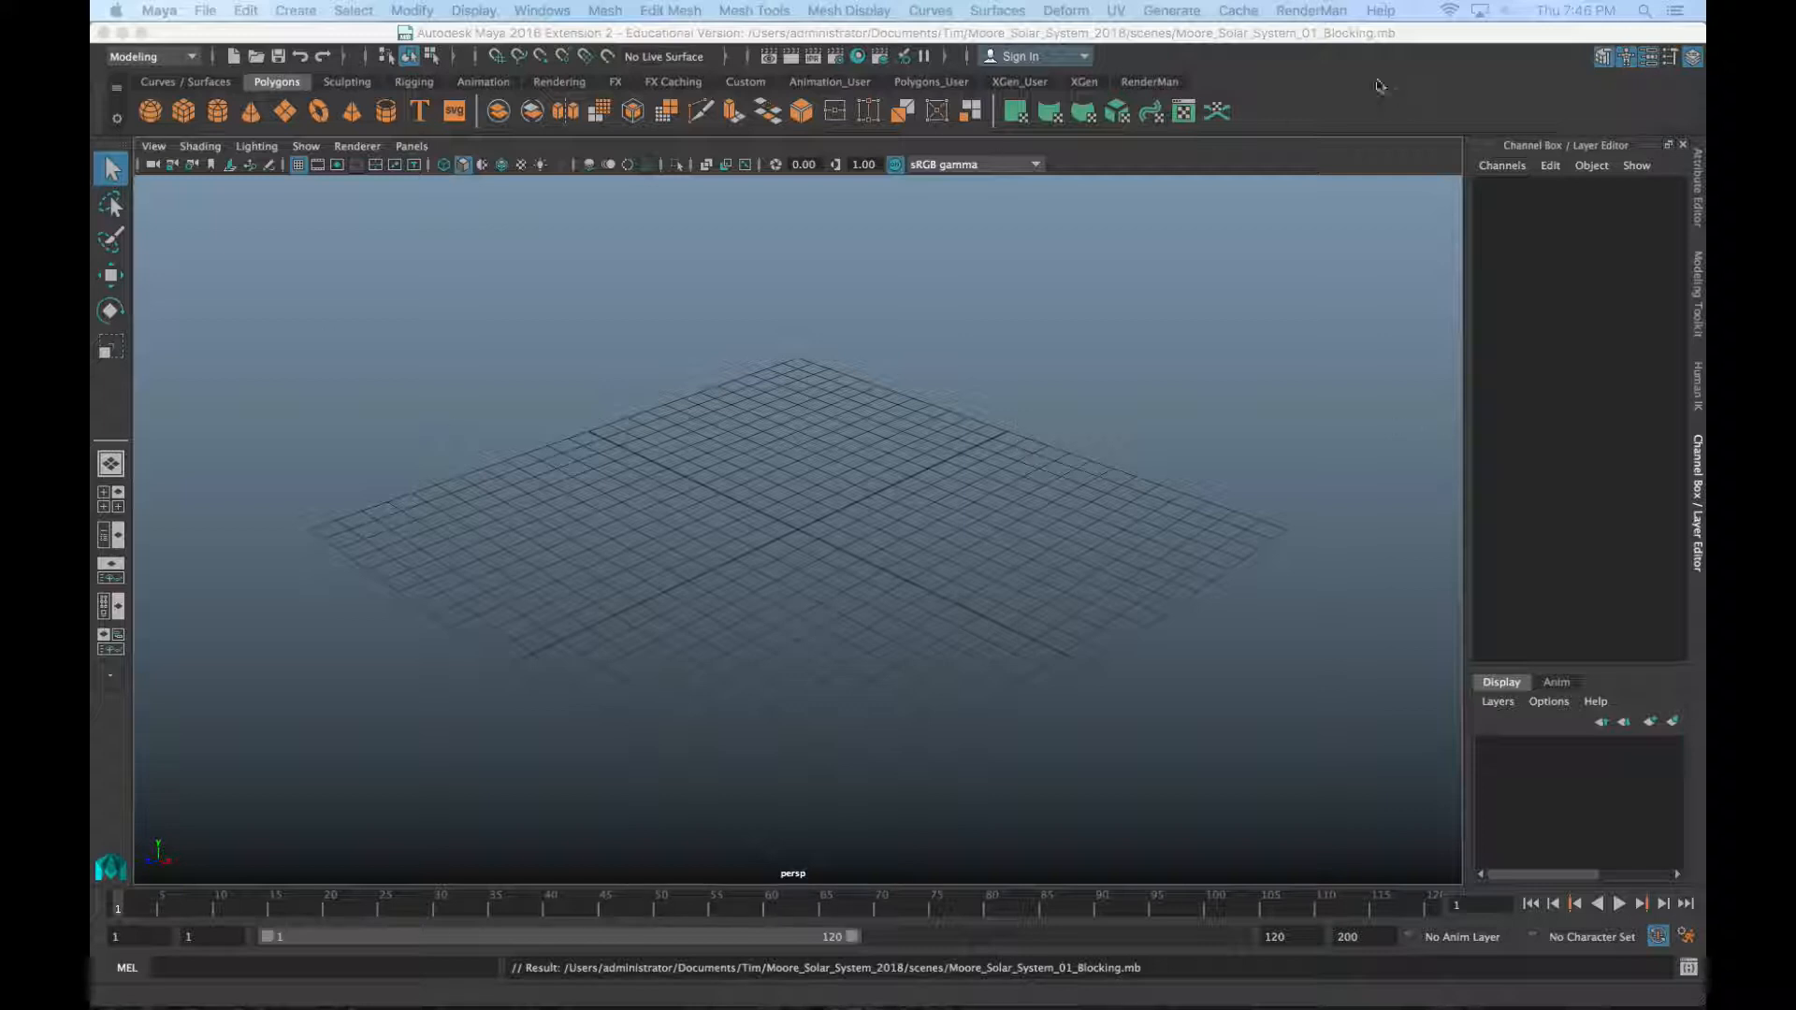
left_click(1348, 36)
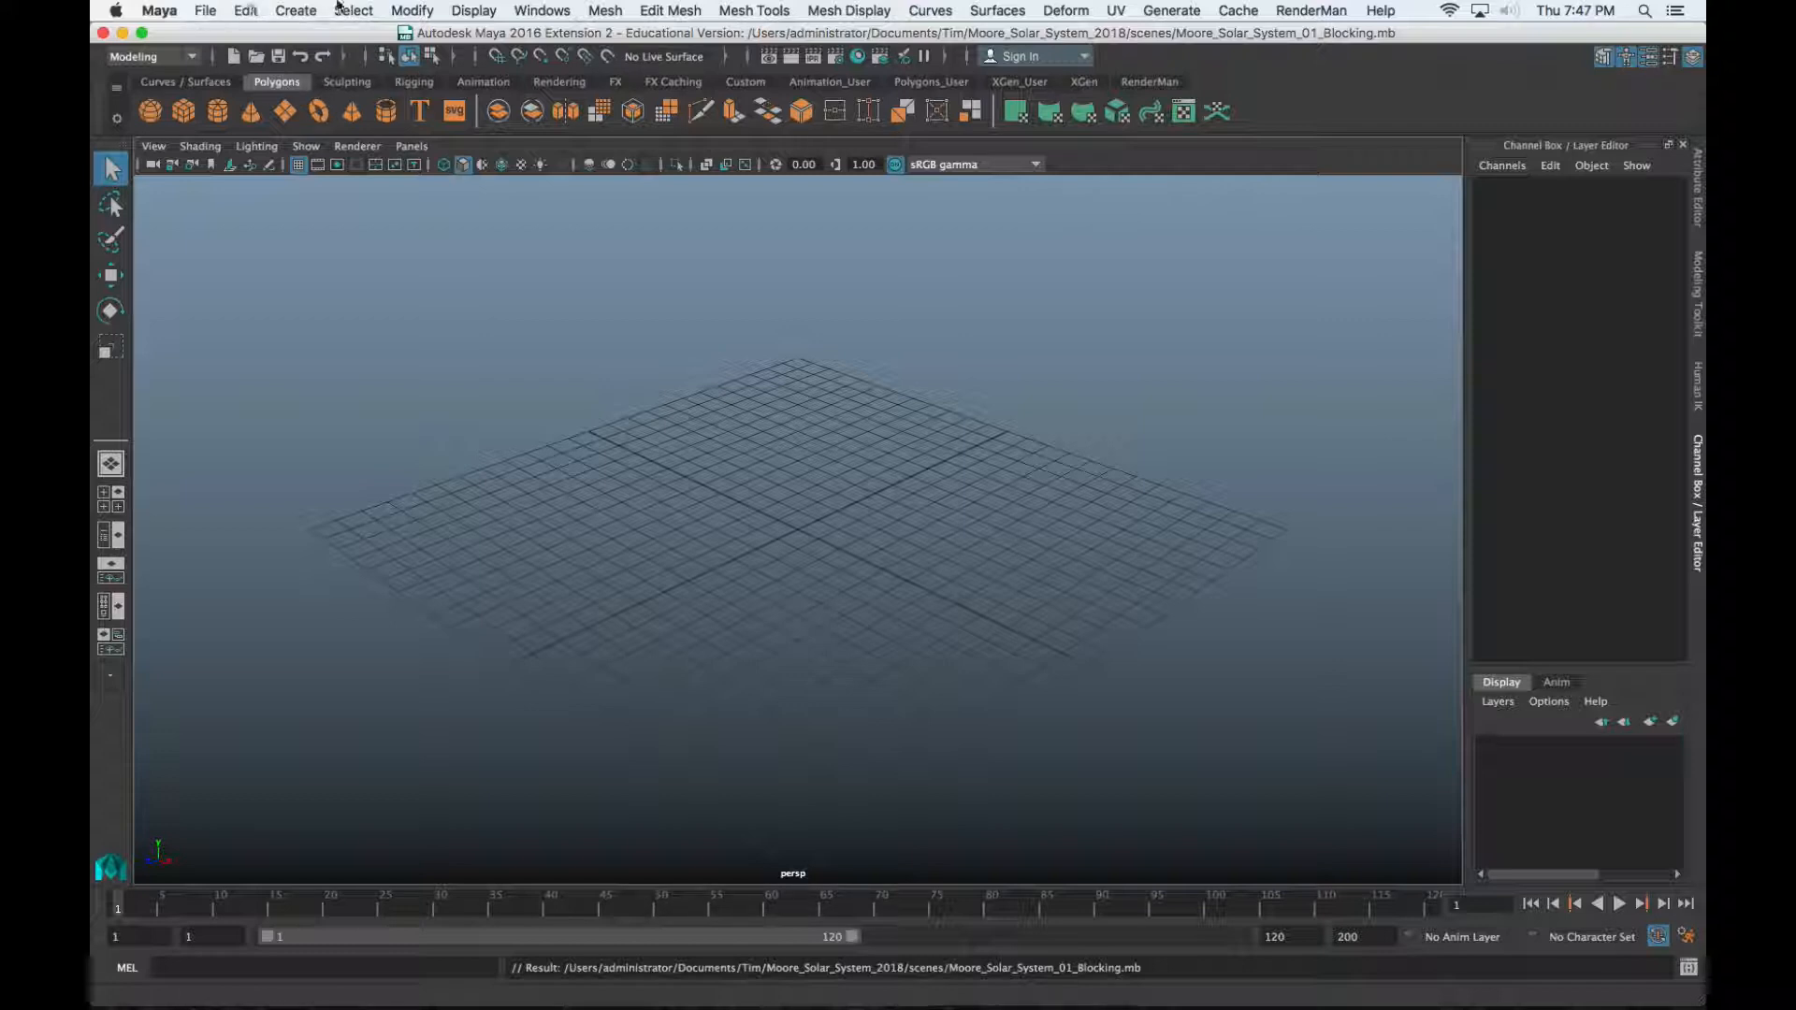
Turn on Interactive Creation for polygon primitives
left_click(289, 9)
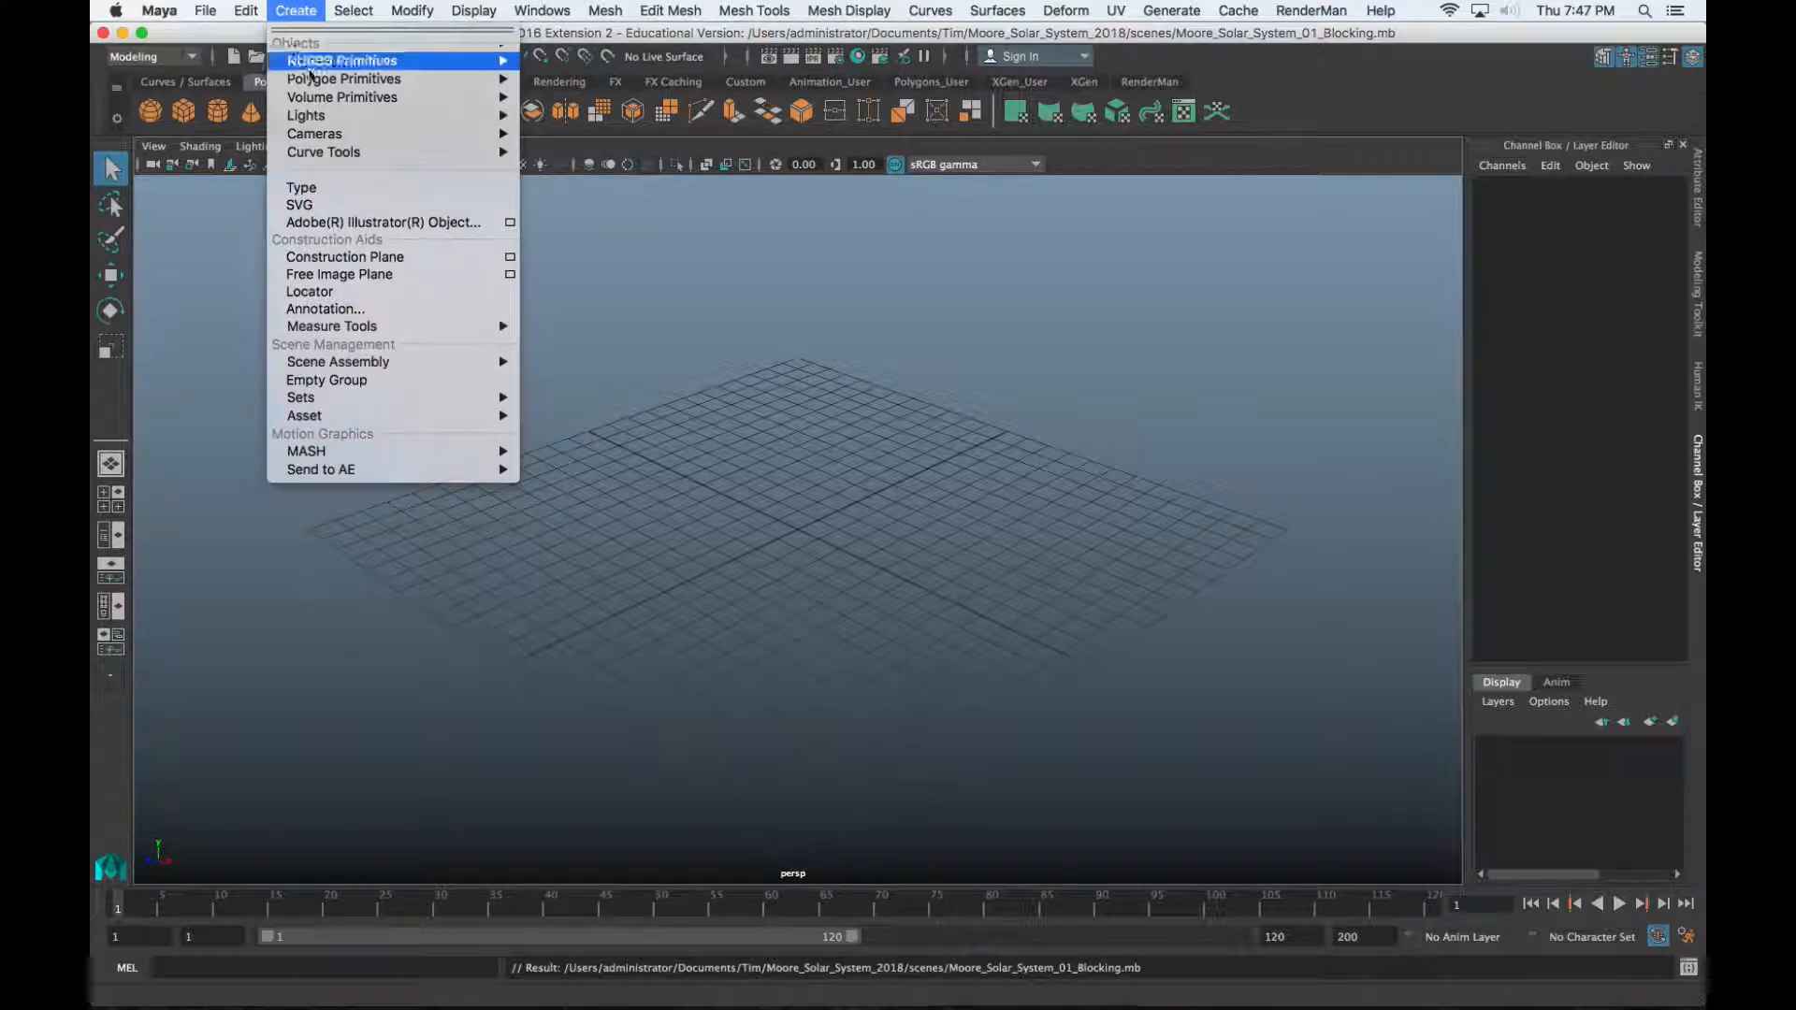
mouse_move(318, 85)
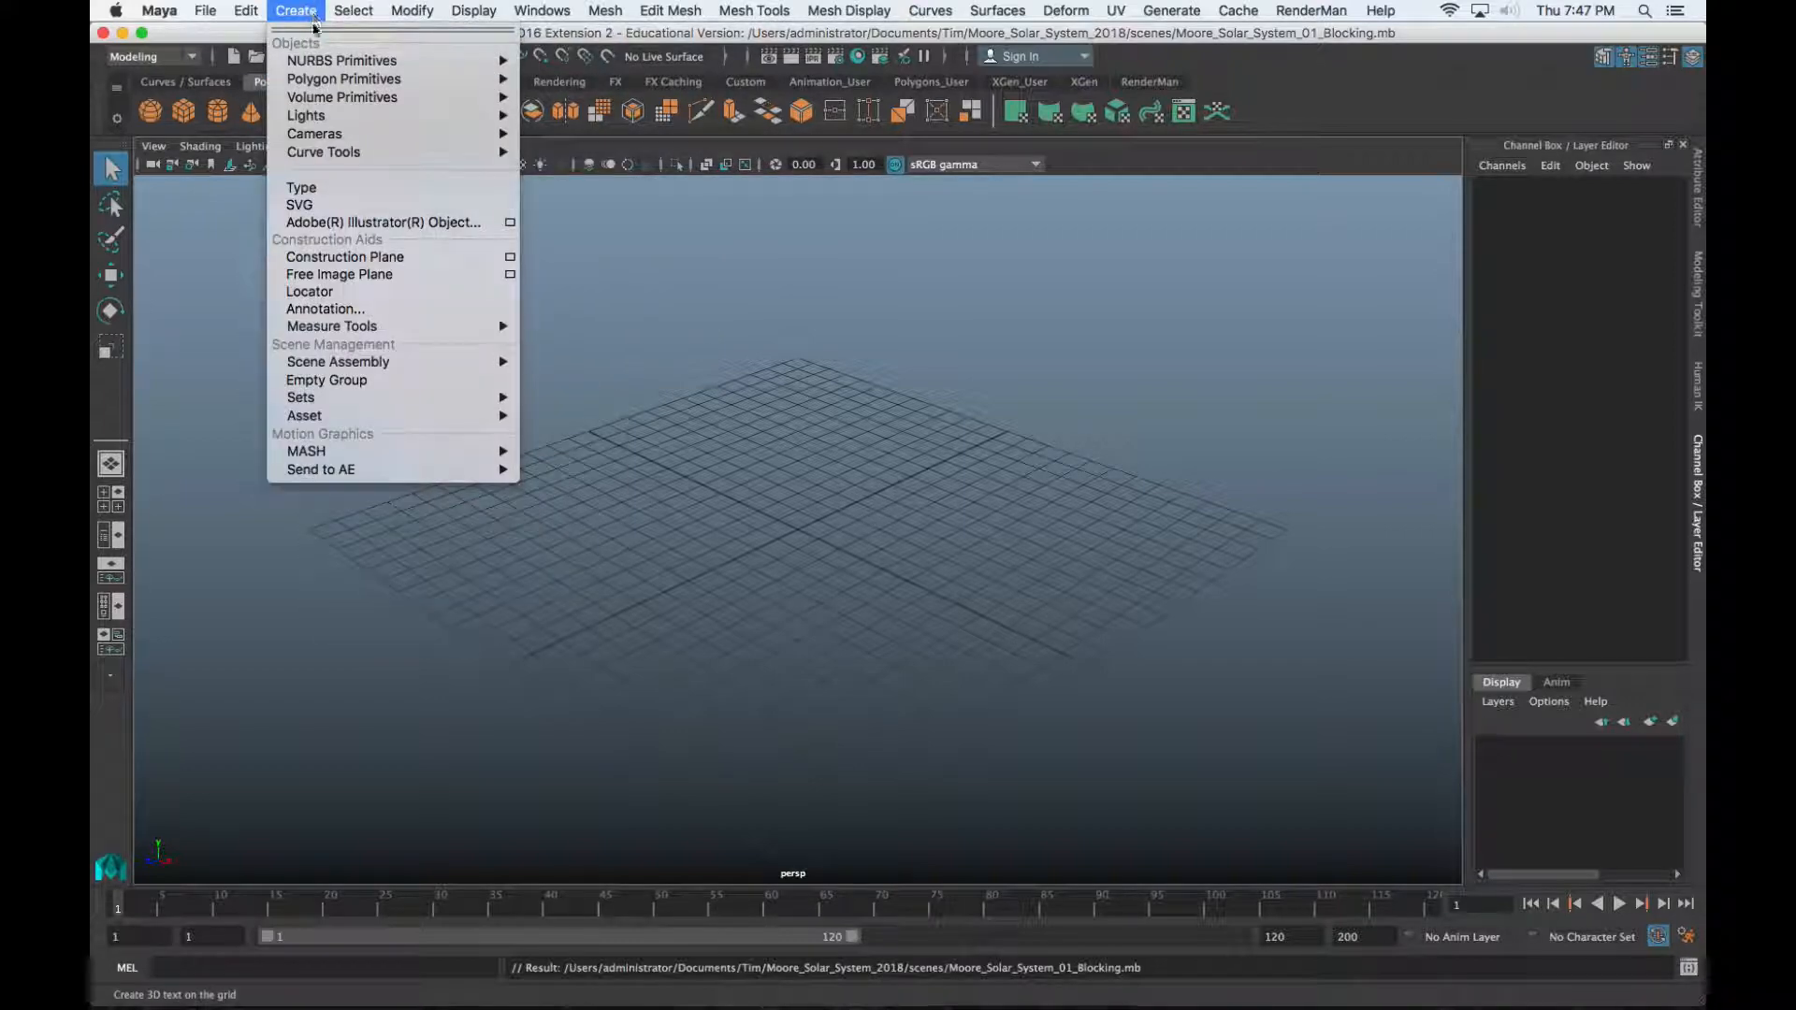
mouse_move(421, 79)
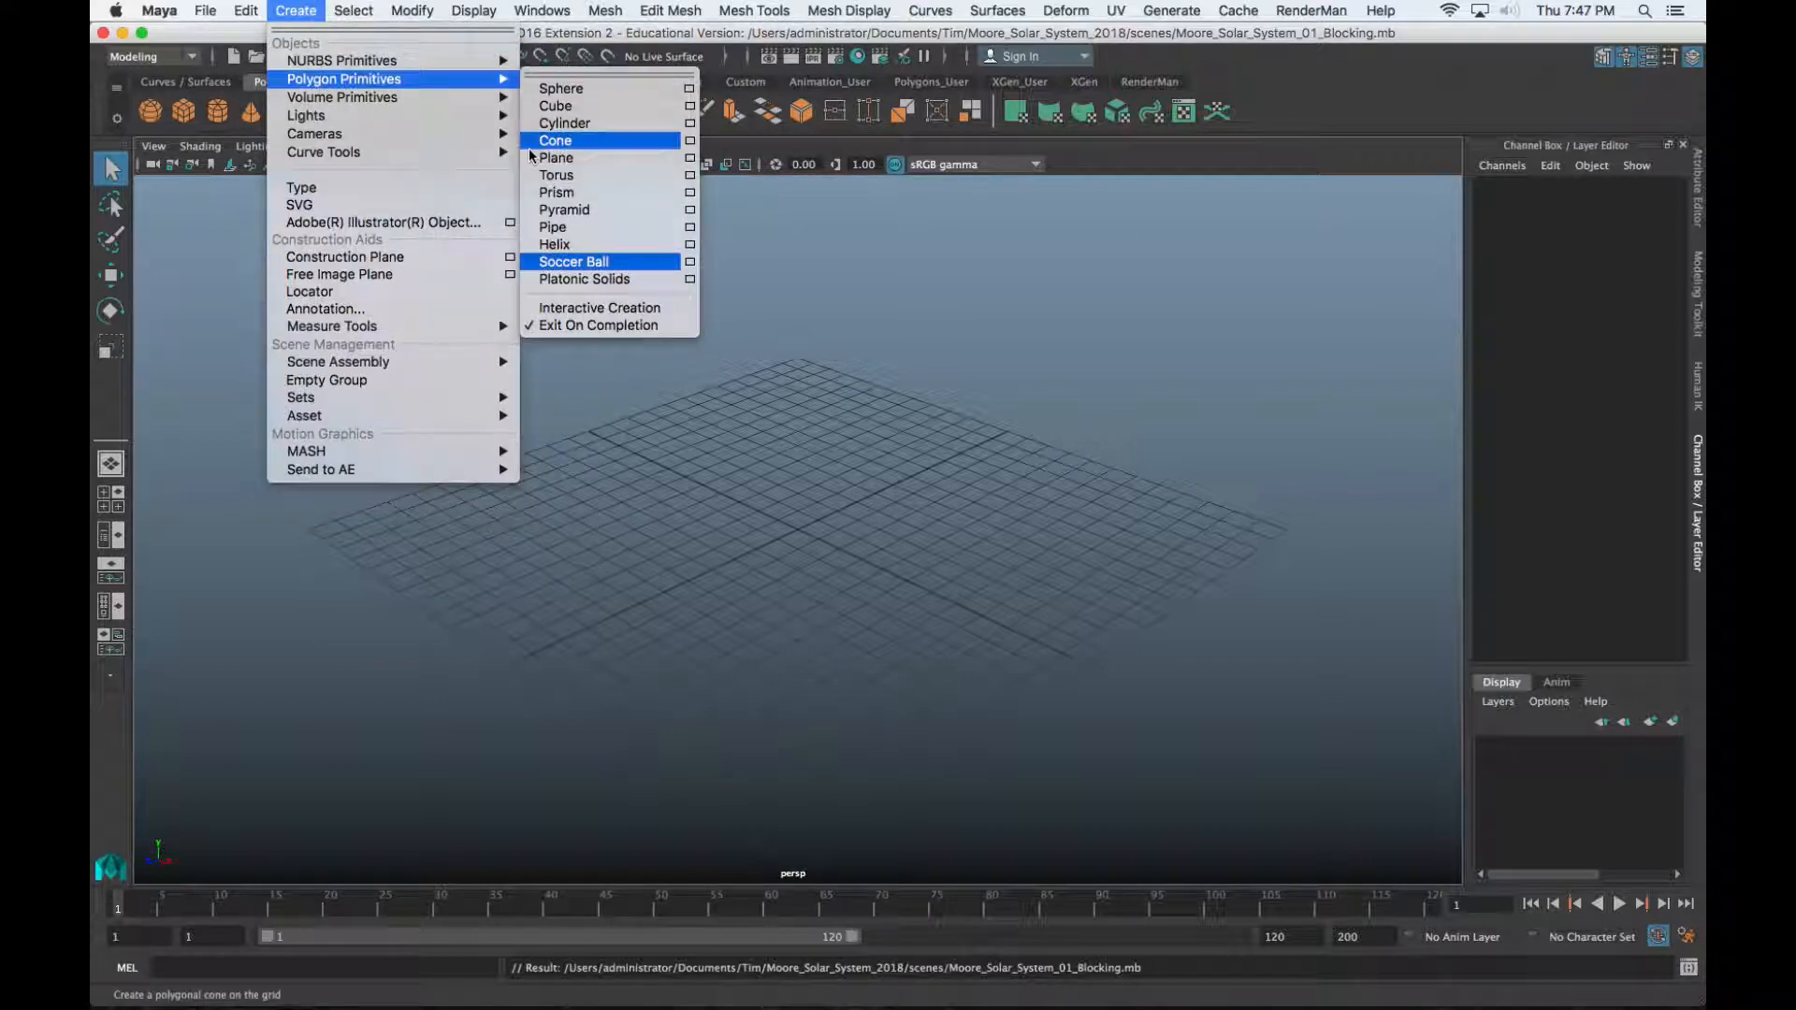
left_click(618, 309)
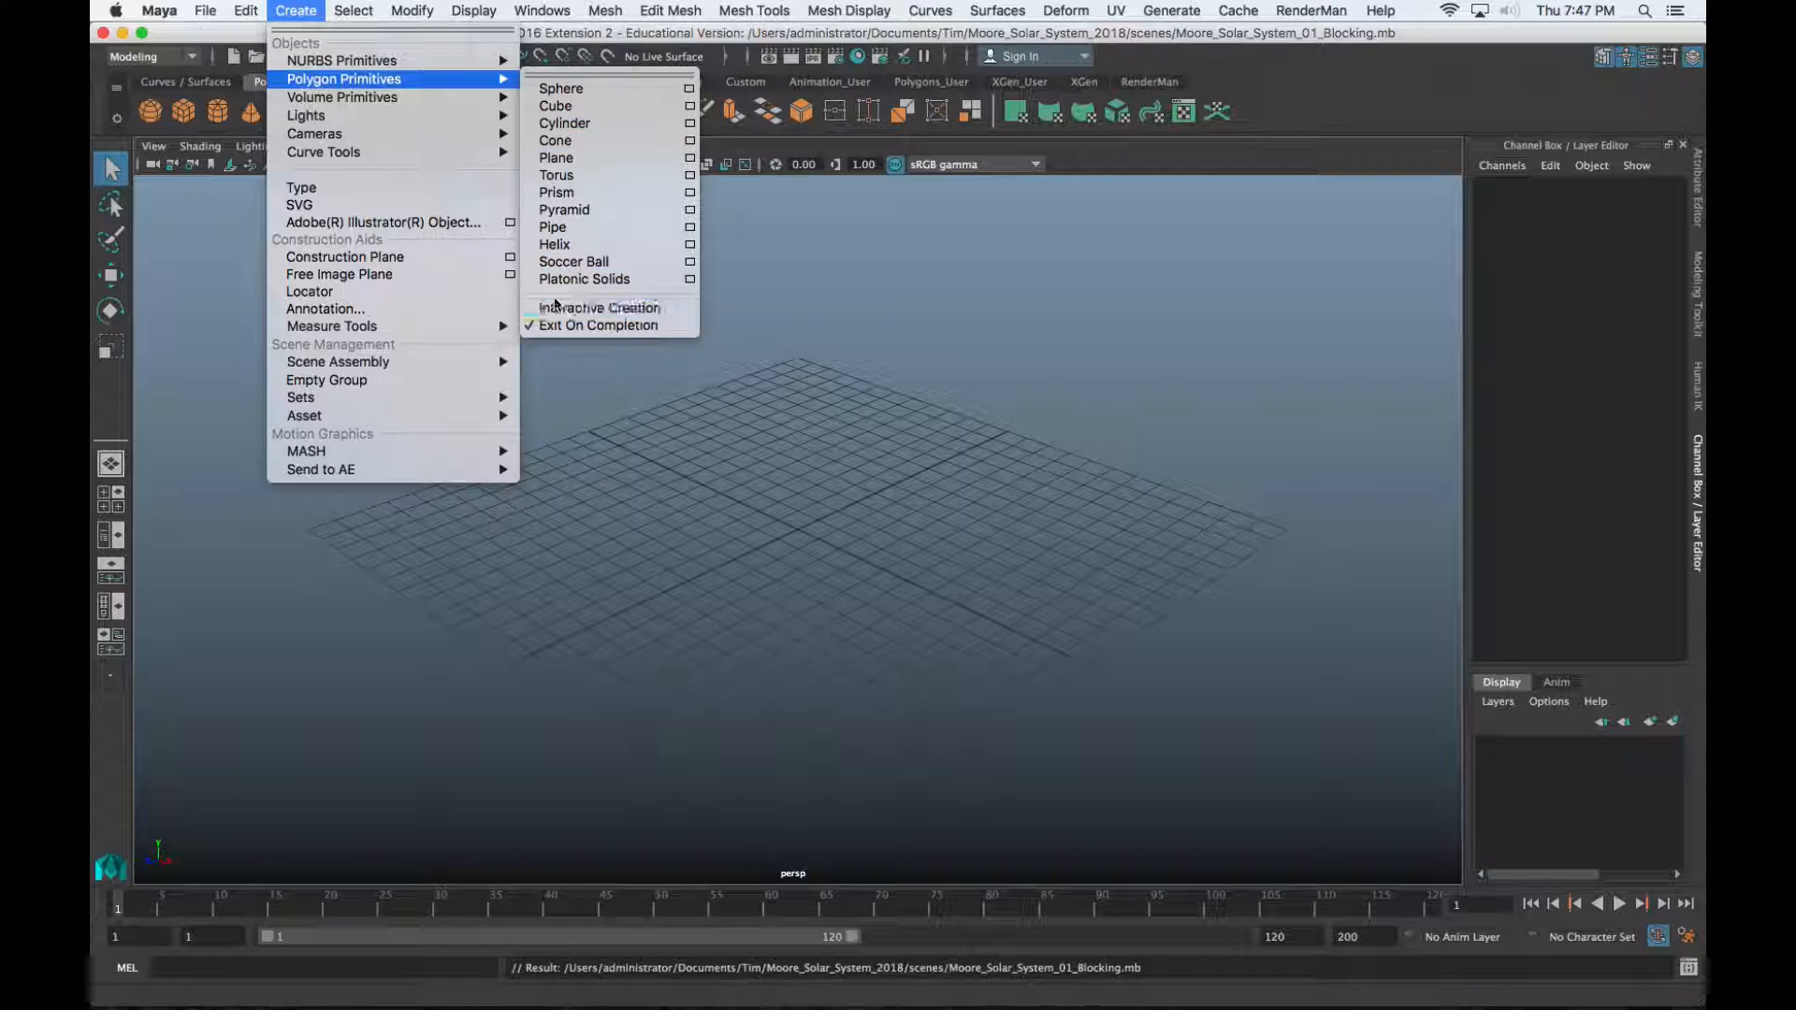
left_click(660, 306)
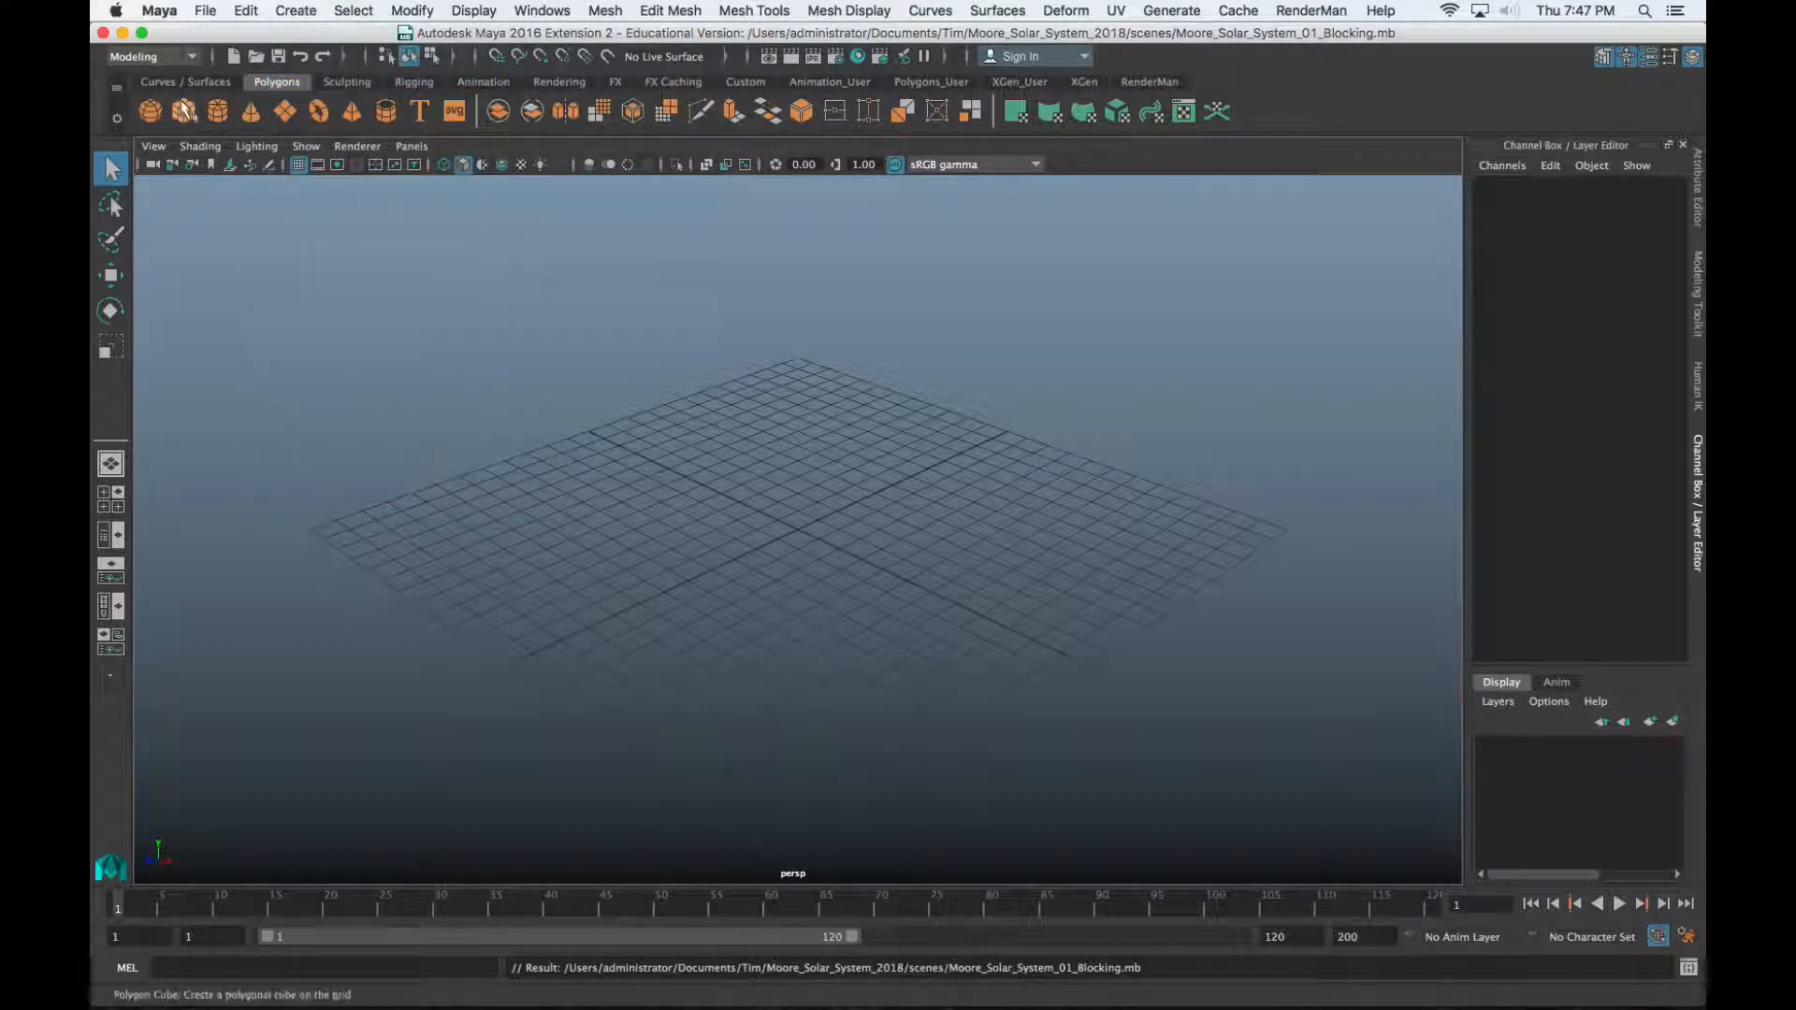
Interactively draw a polygon cube about 7.3 wide, 4.8 high and 7.5 deep on the grid, and delete it
left_click(300, 10)
mouse_move(374, 78)
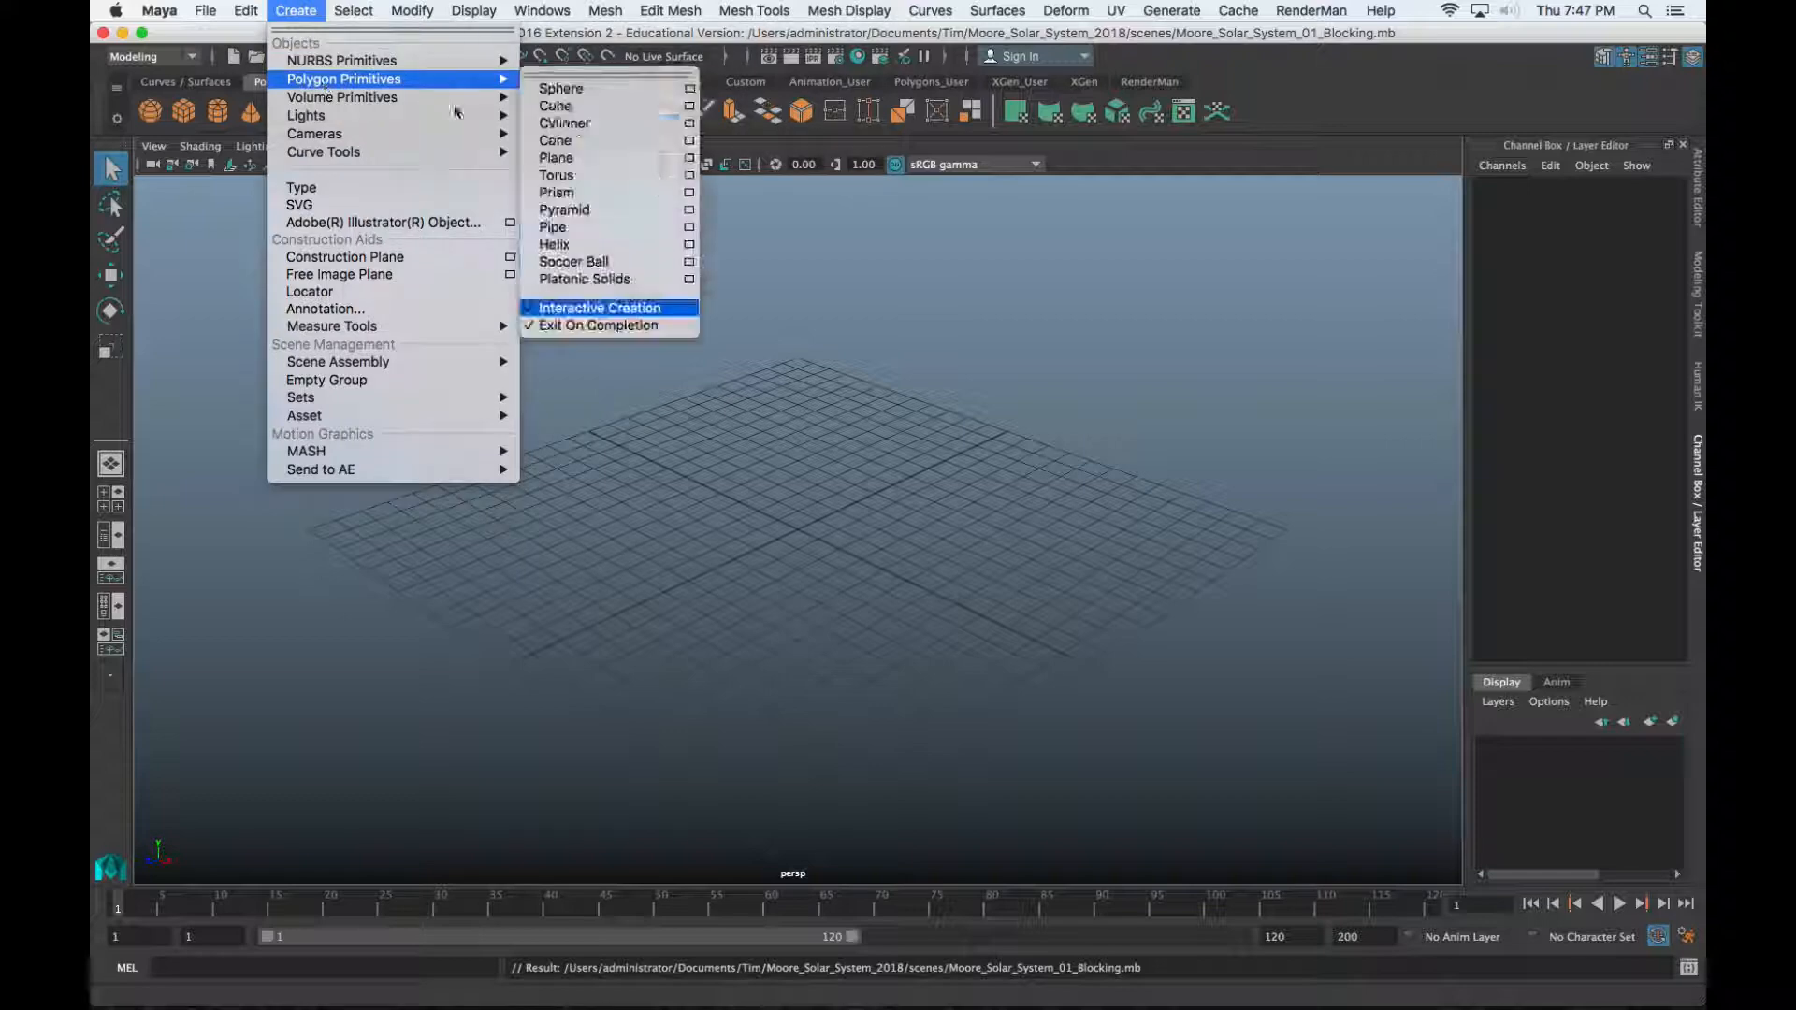
left_click(596, 106)
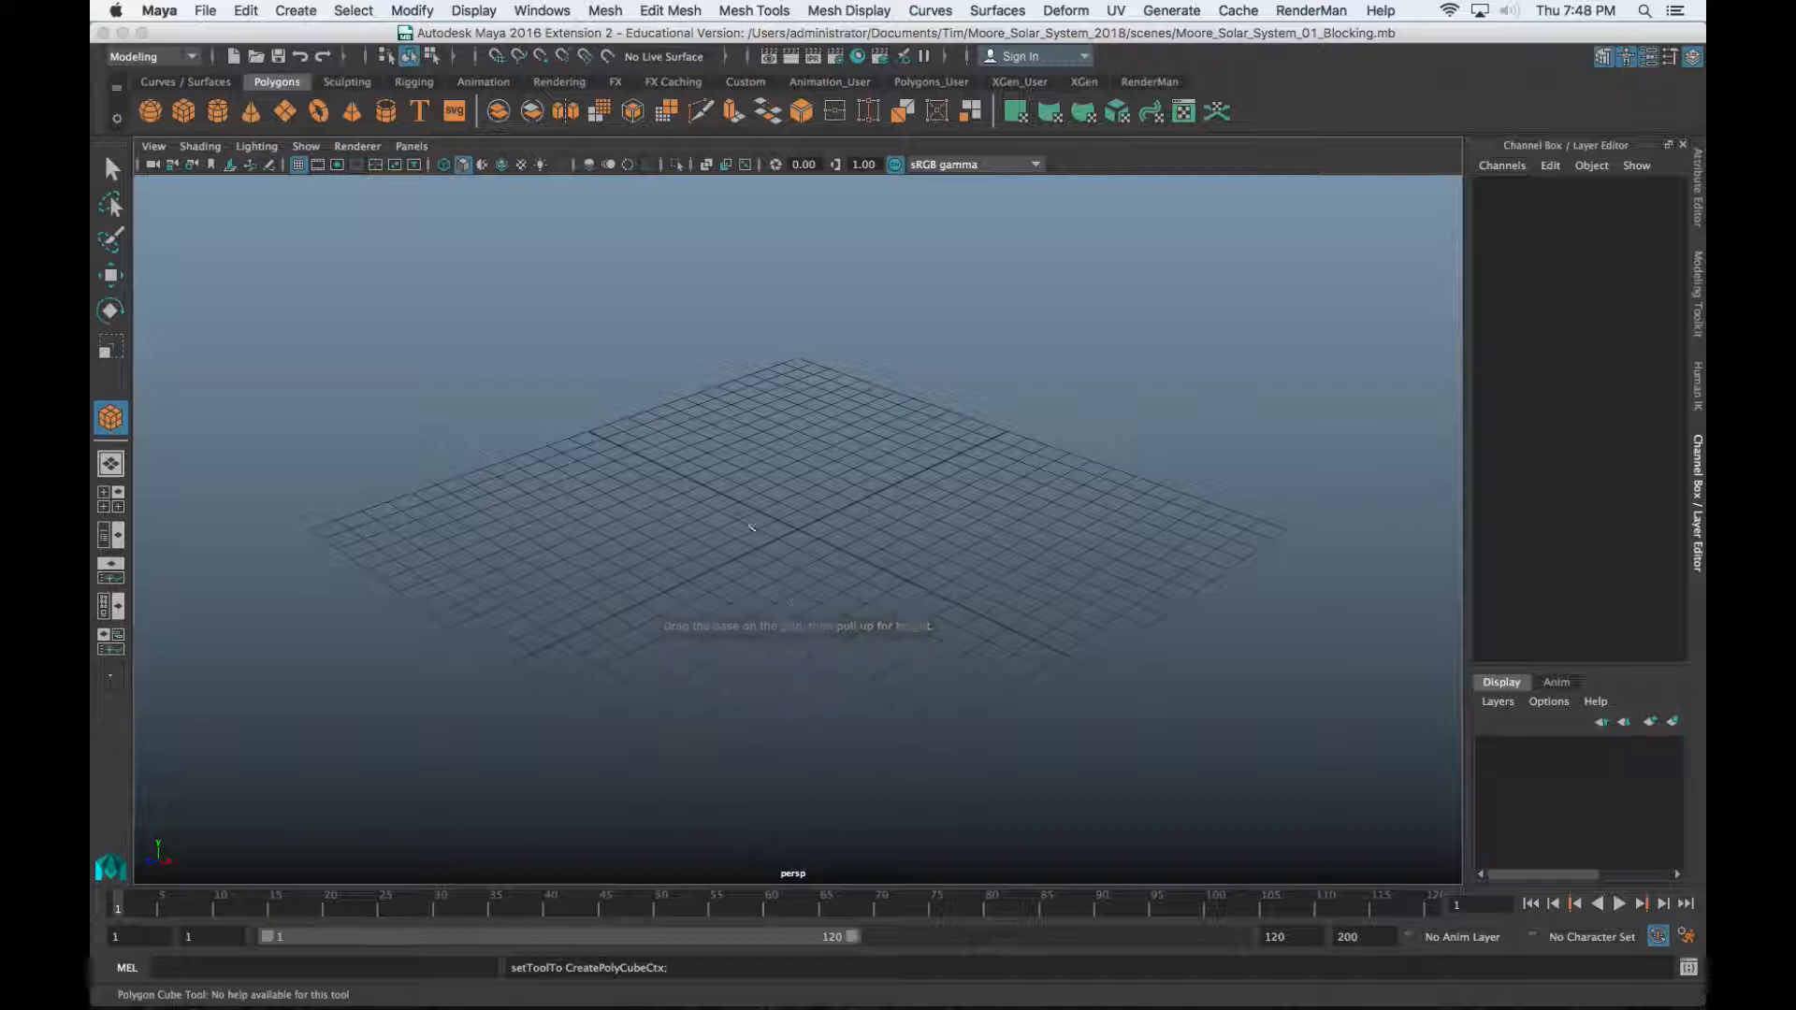
left_click_drag(700, 481, 688, 440)
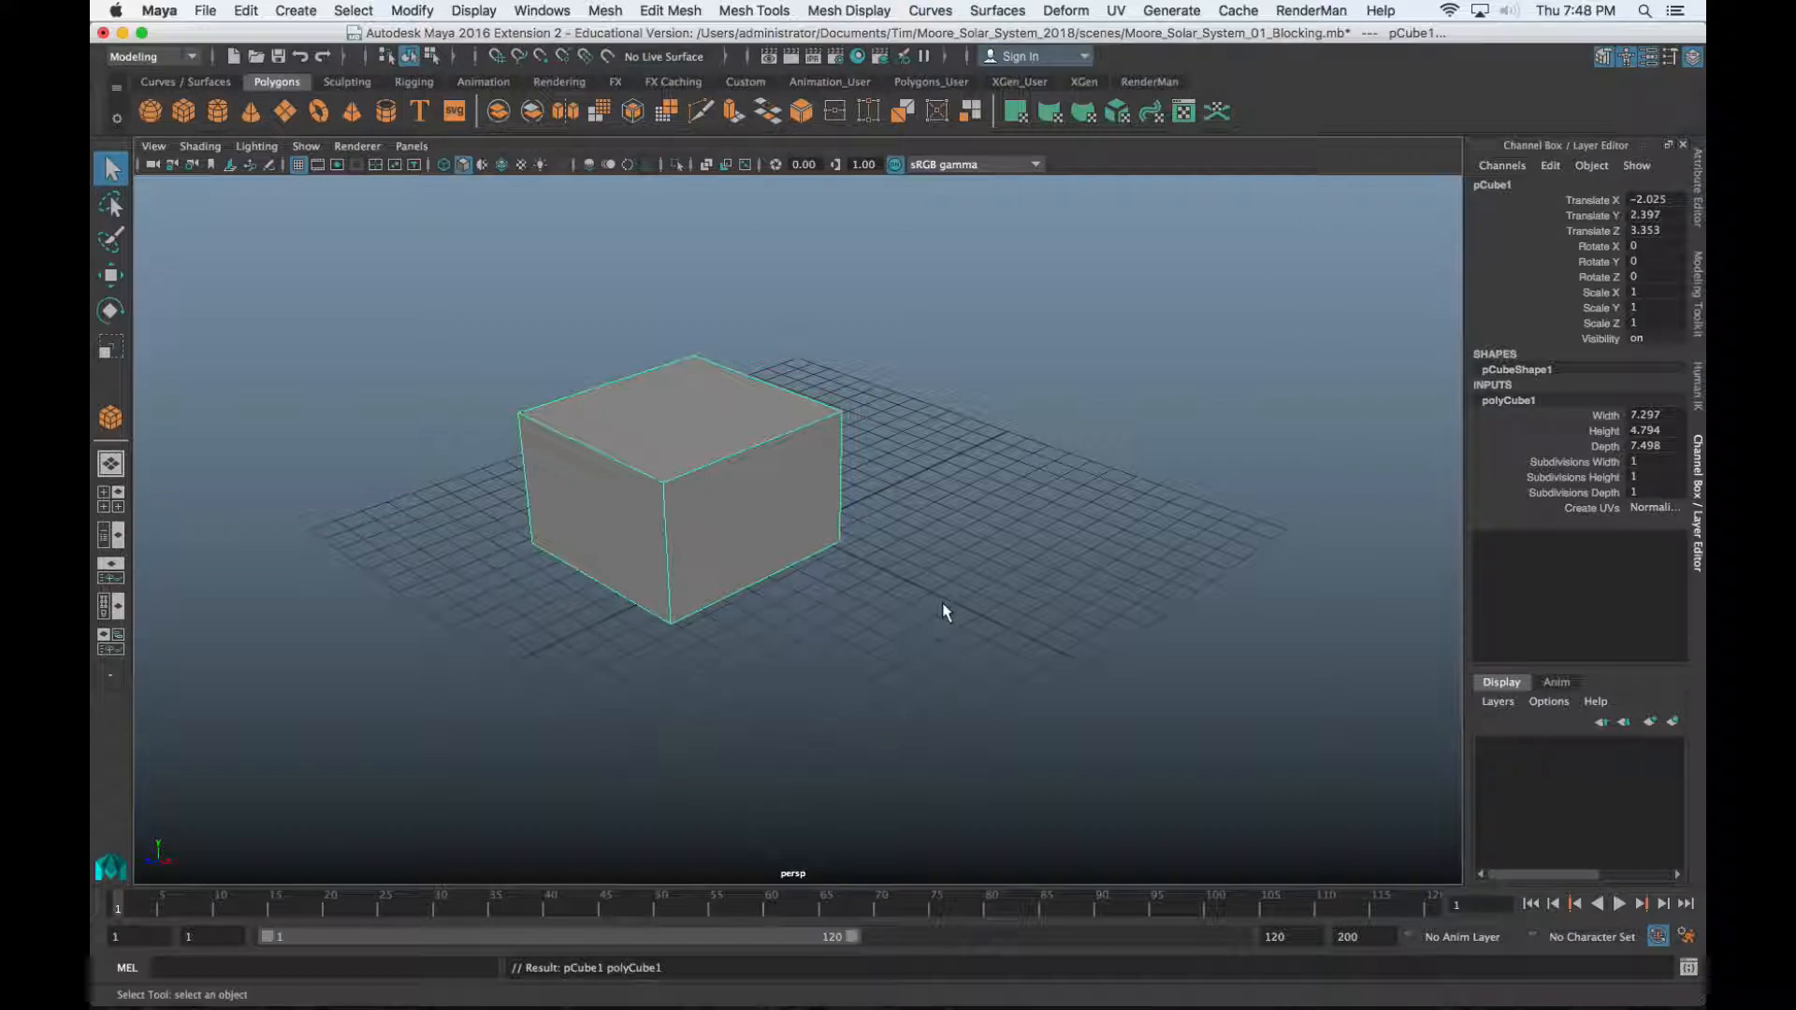
key("z")
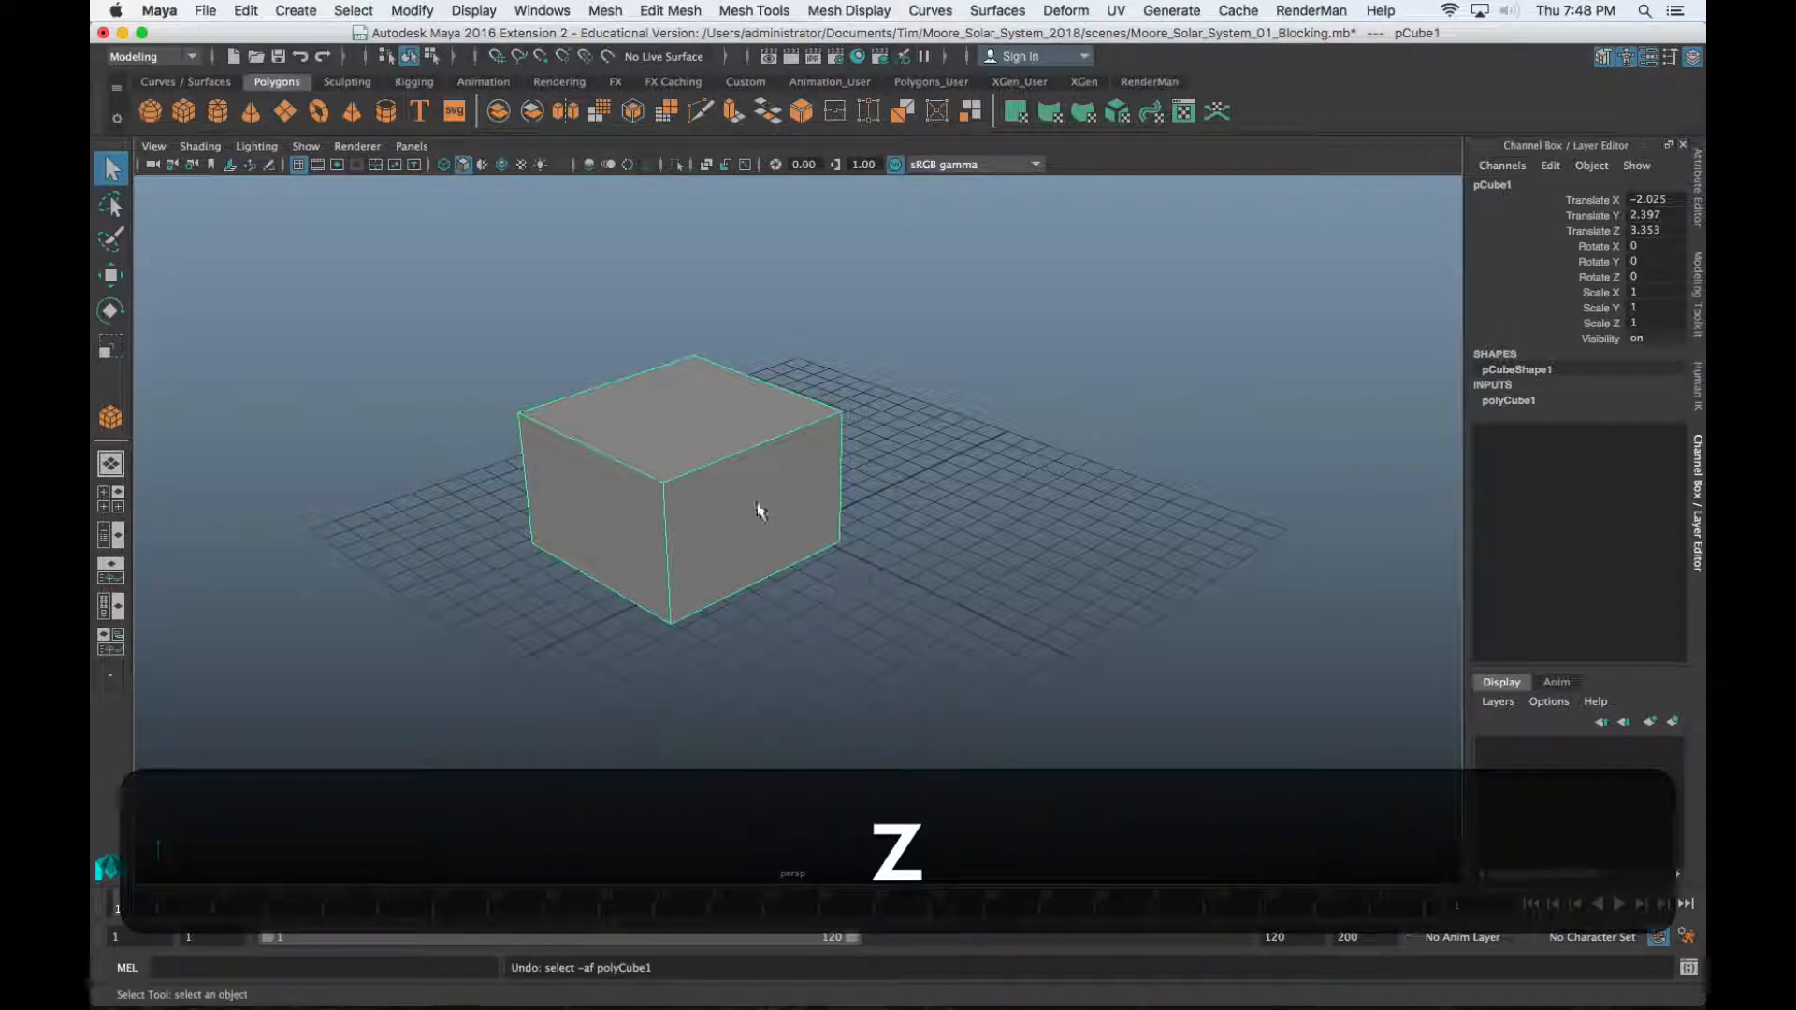
key("Delete")
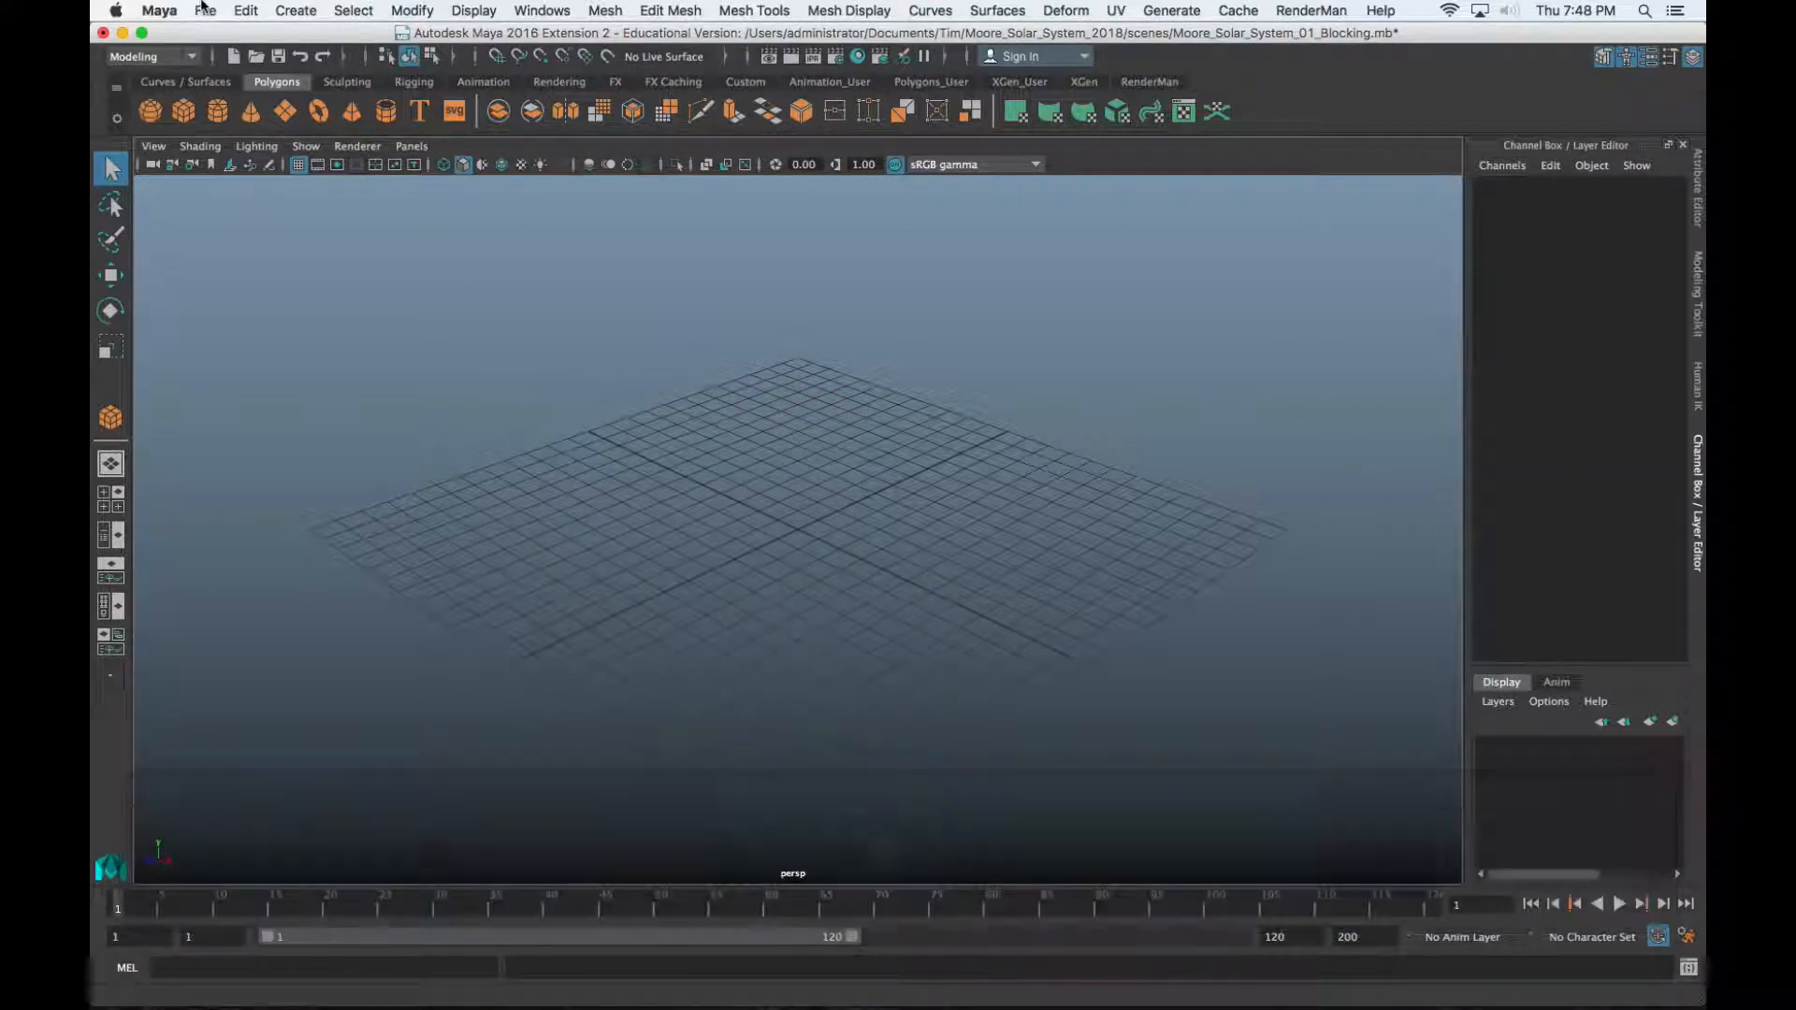
Turn off Interactive Creation for polygon primitives
left_click(201, 10)
mouse_move(296, 10)
mouse_move(328, 80)
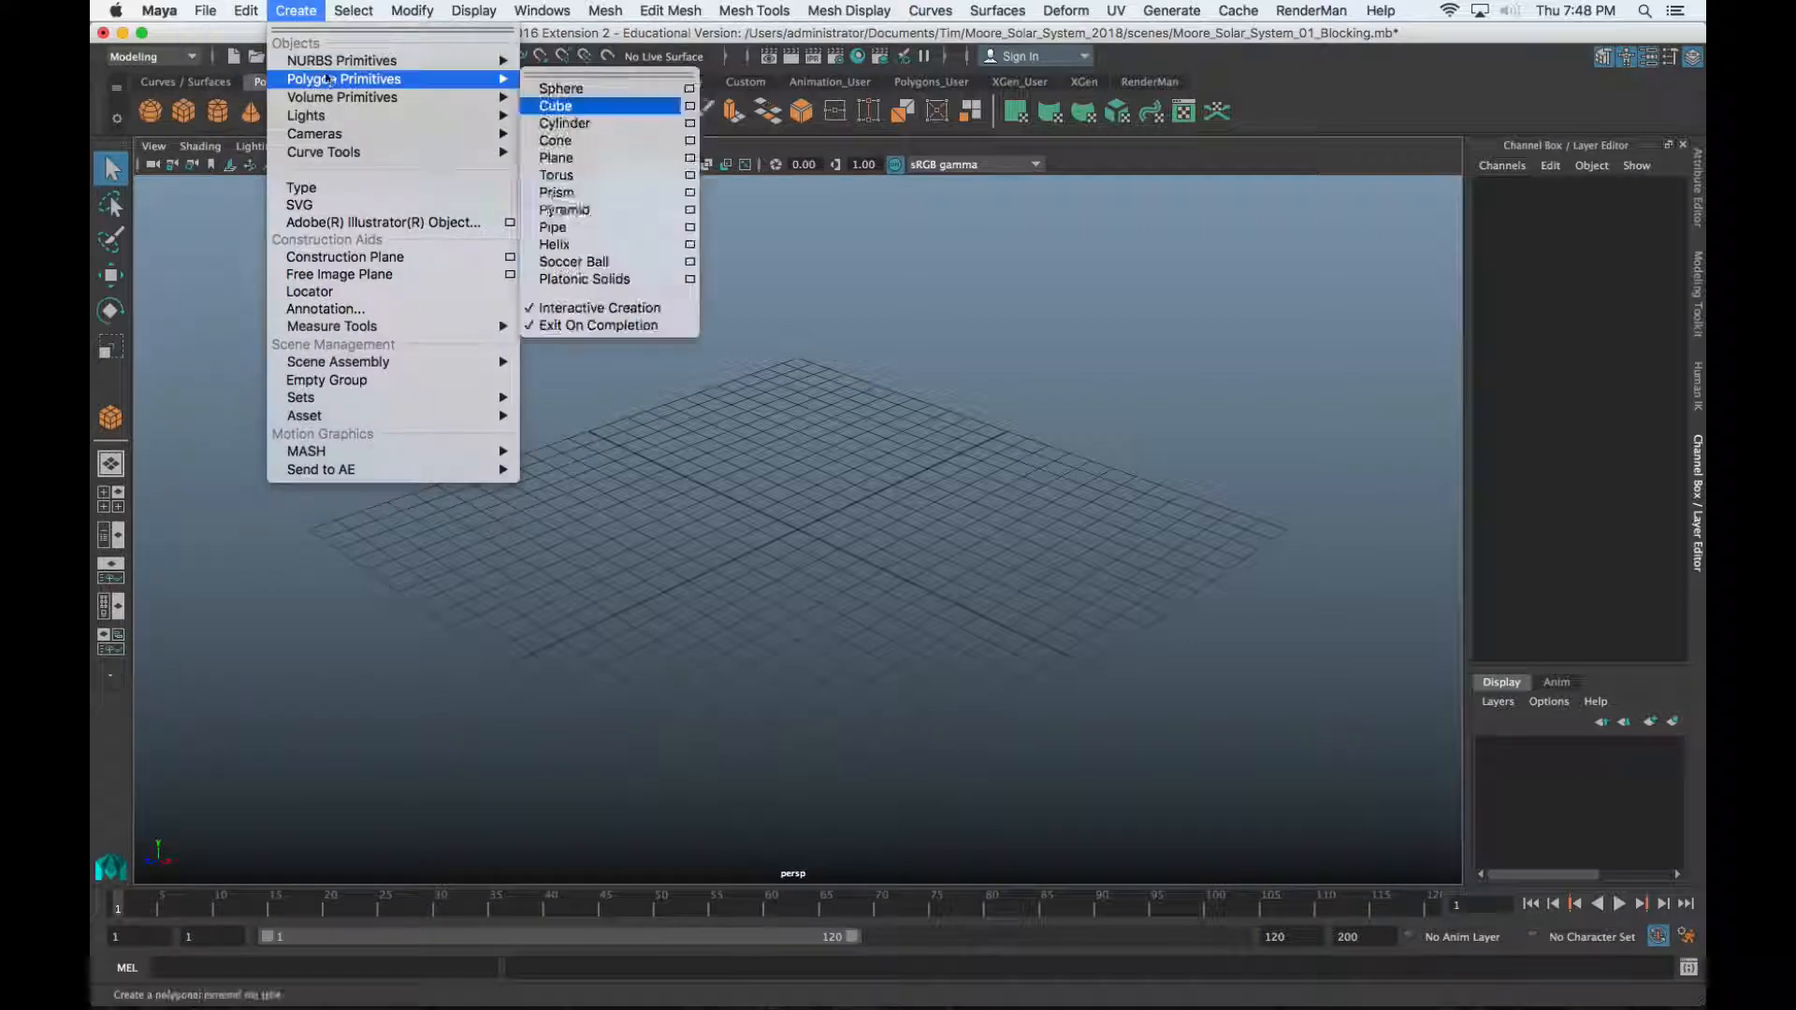
left_click(643, 309)
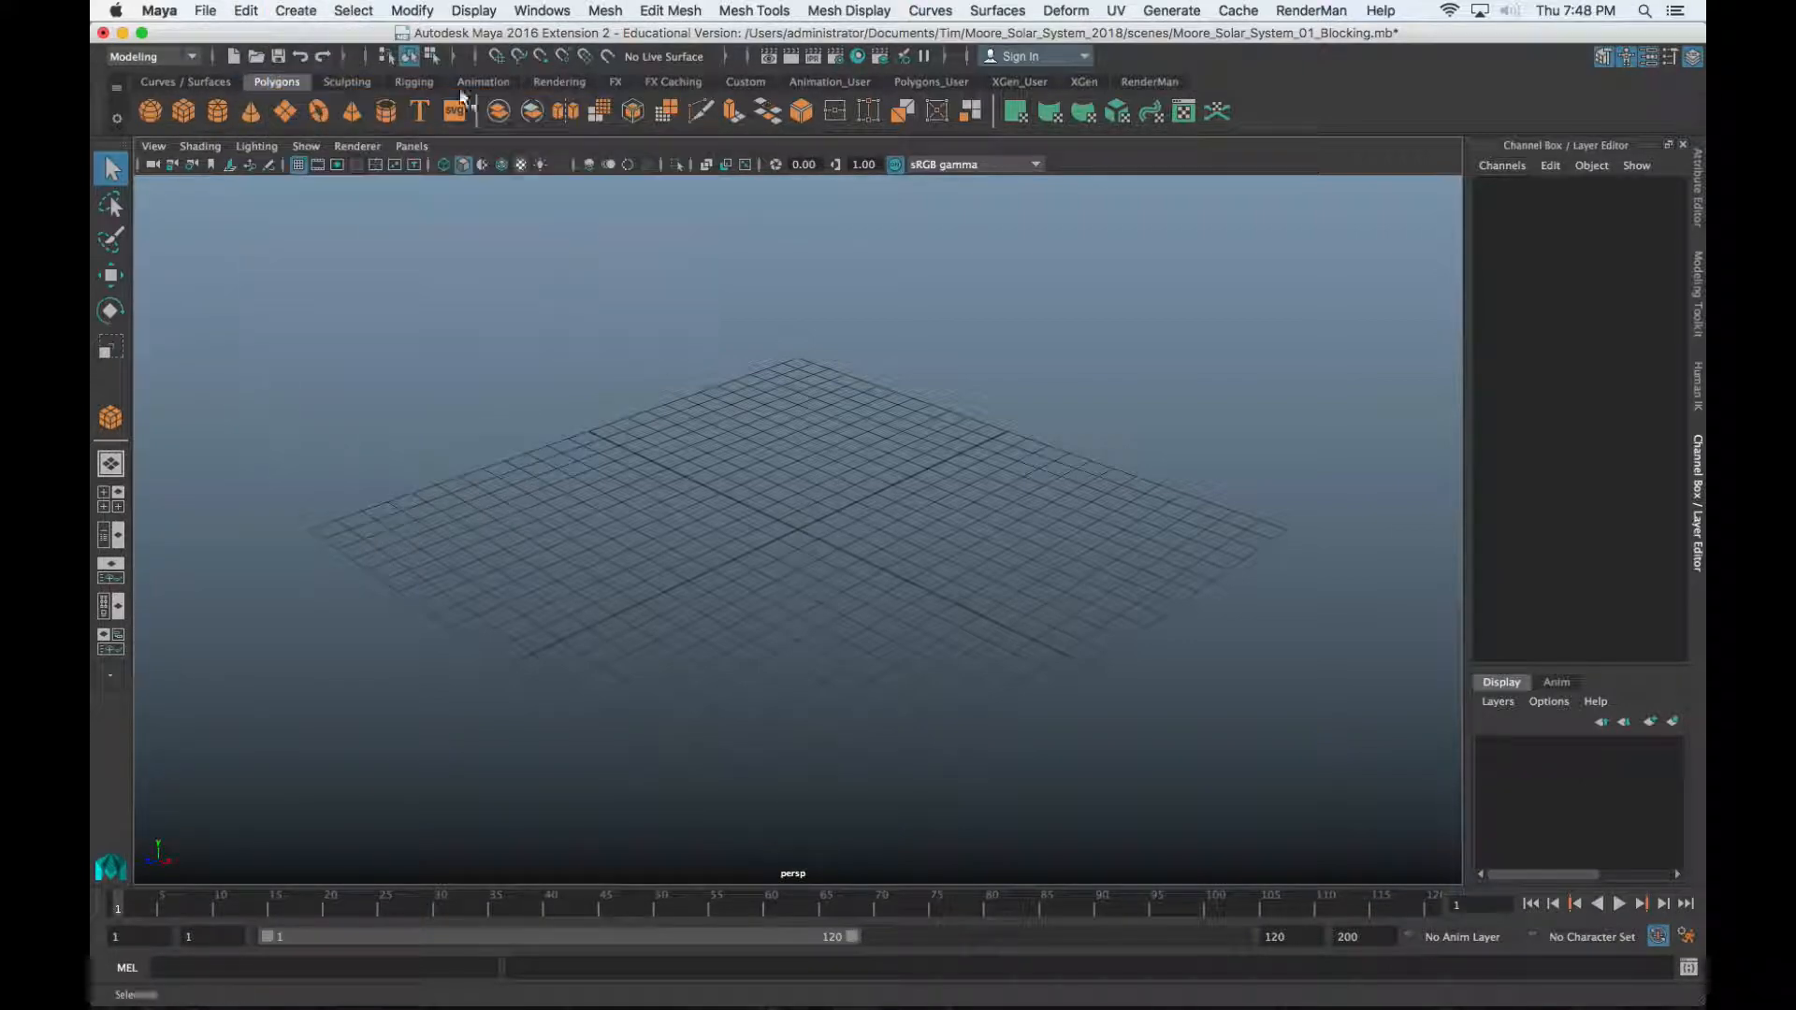
Create a default polygon cube at the grid's origin without interactive drawing, and delete it
left_click(296, 10)
mouse_move(328, 80)
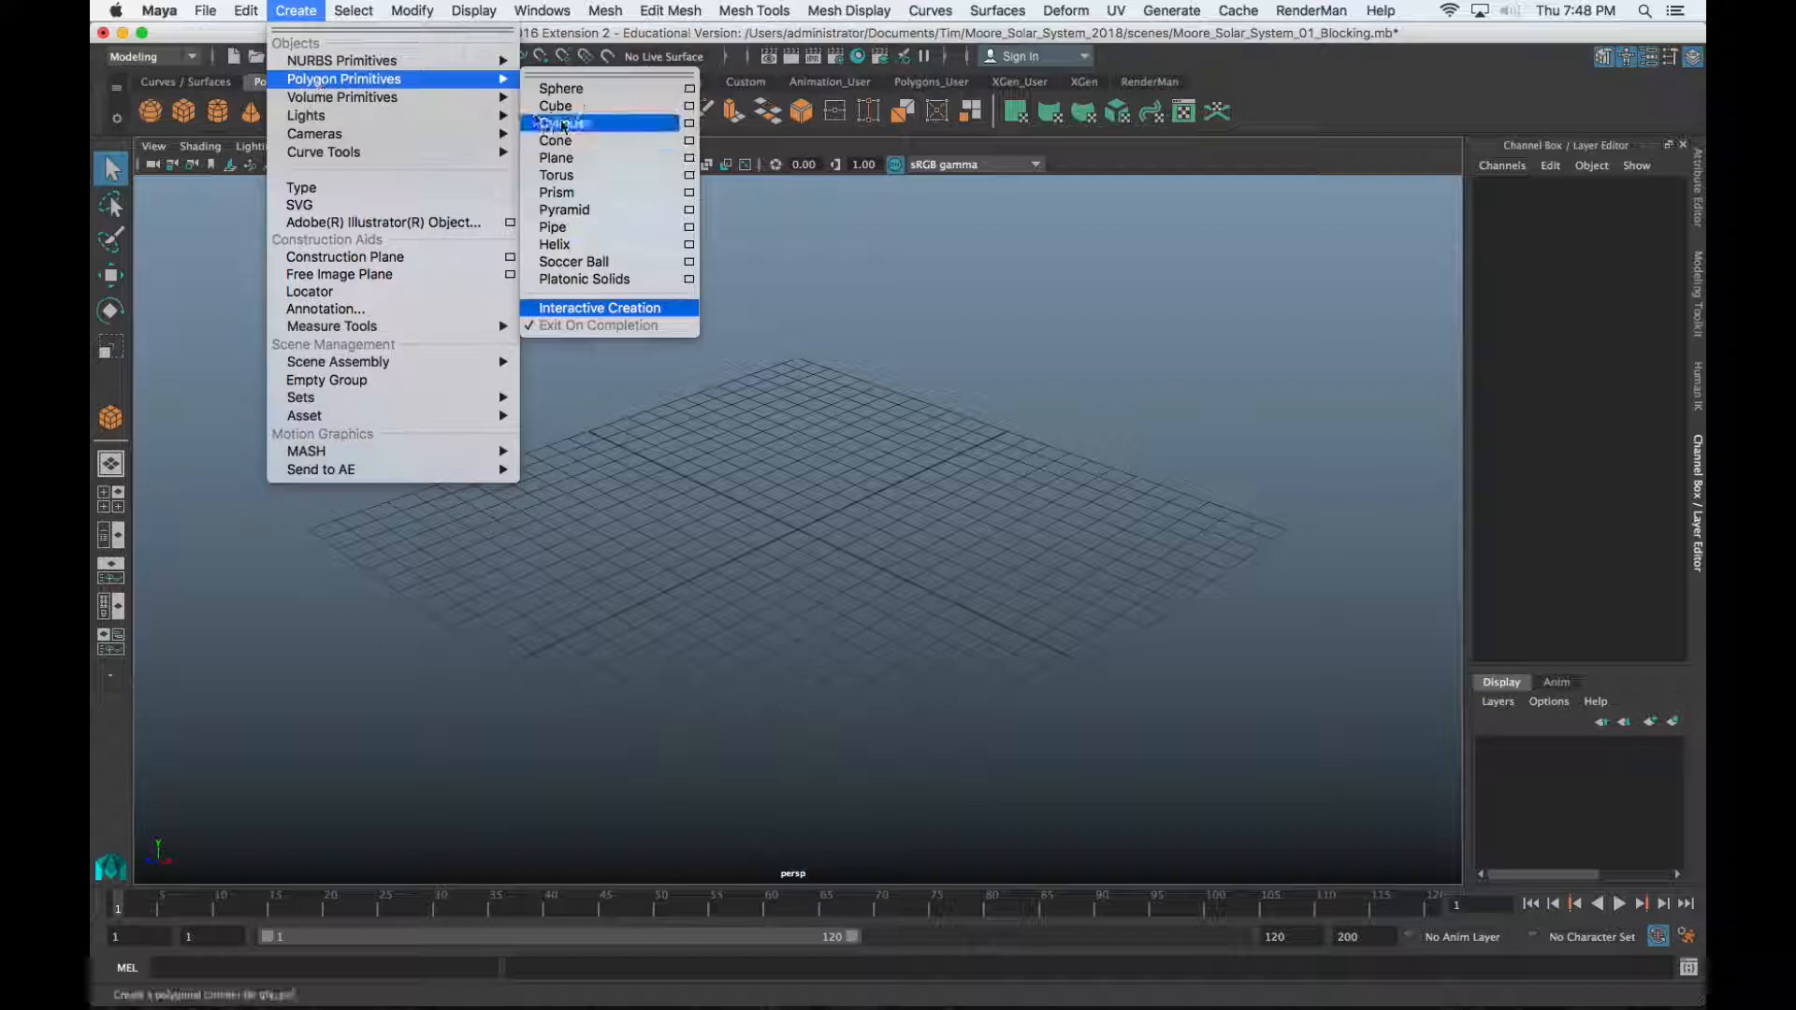
left_click(560, 106)
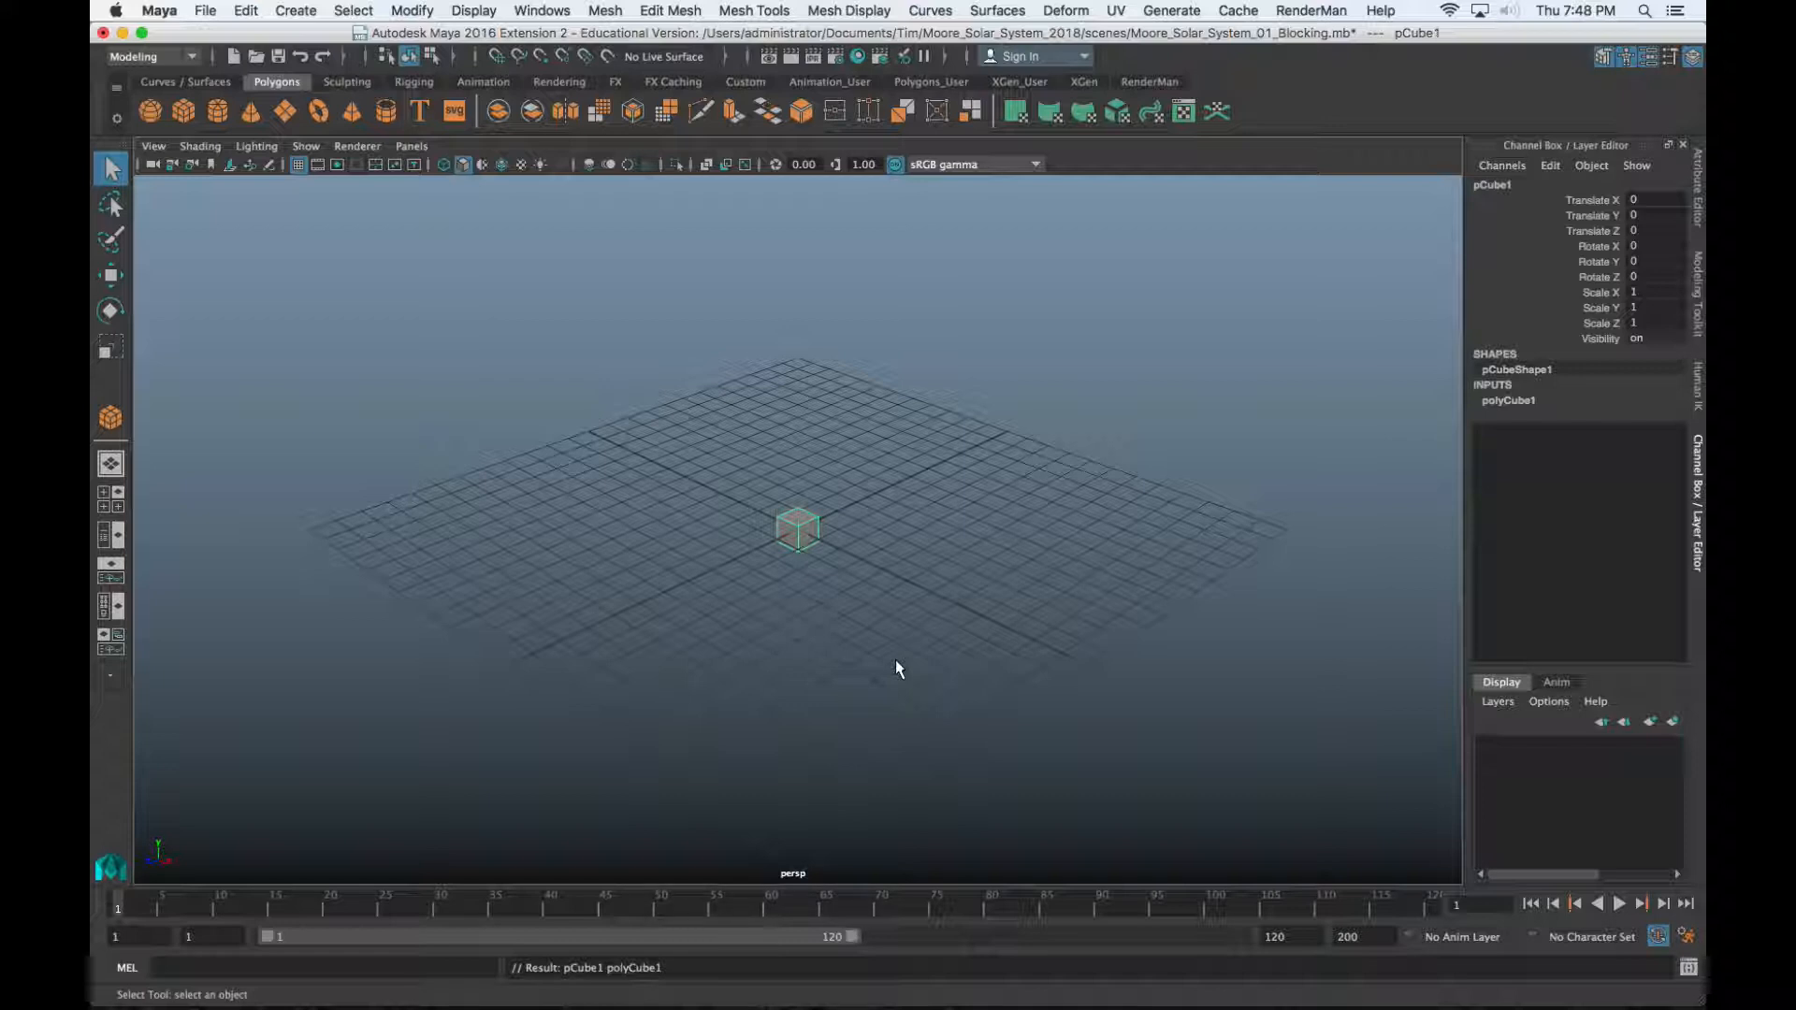
left_click(797, 538)
key("Delete")
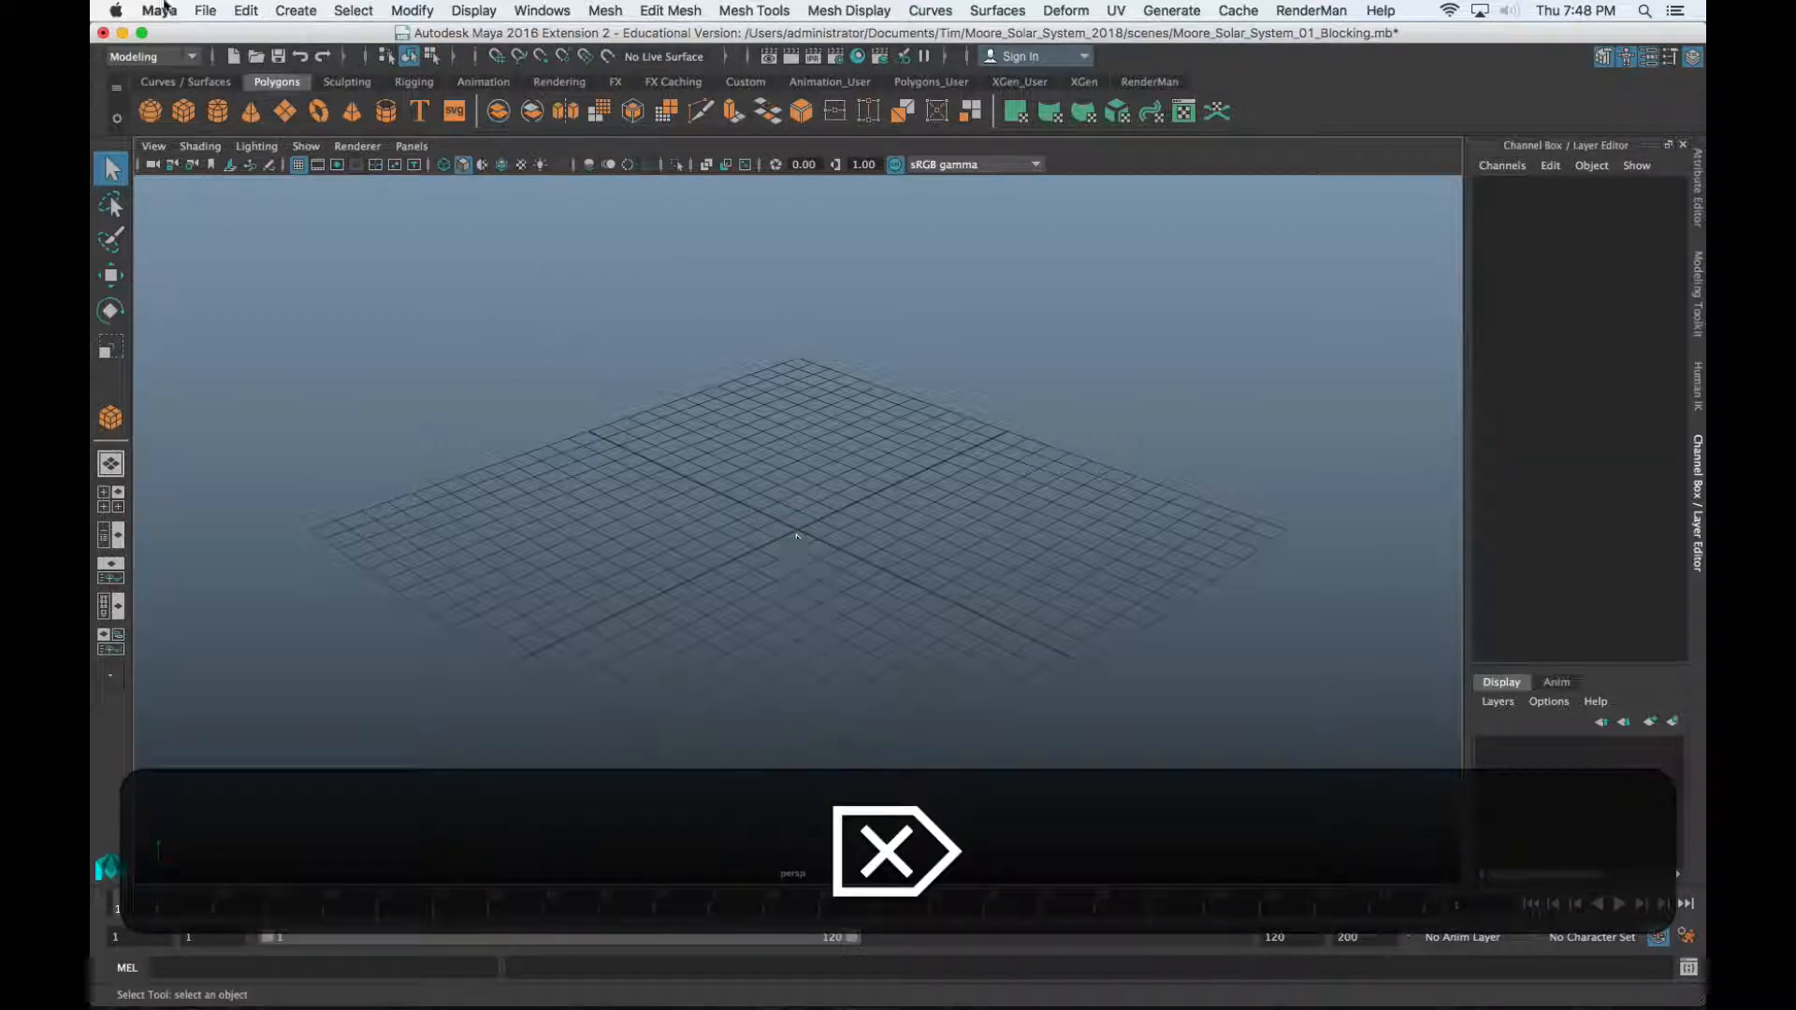
left_click(295, 10)
left_click(227, 58)
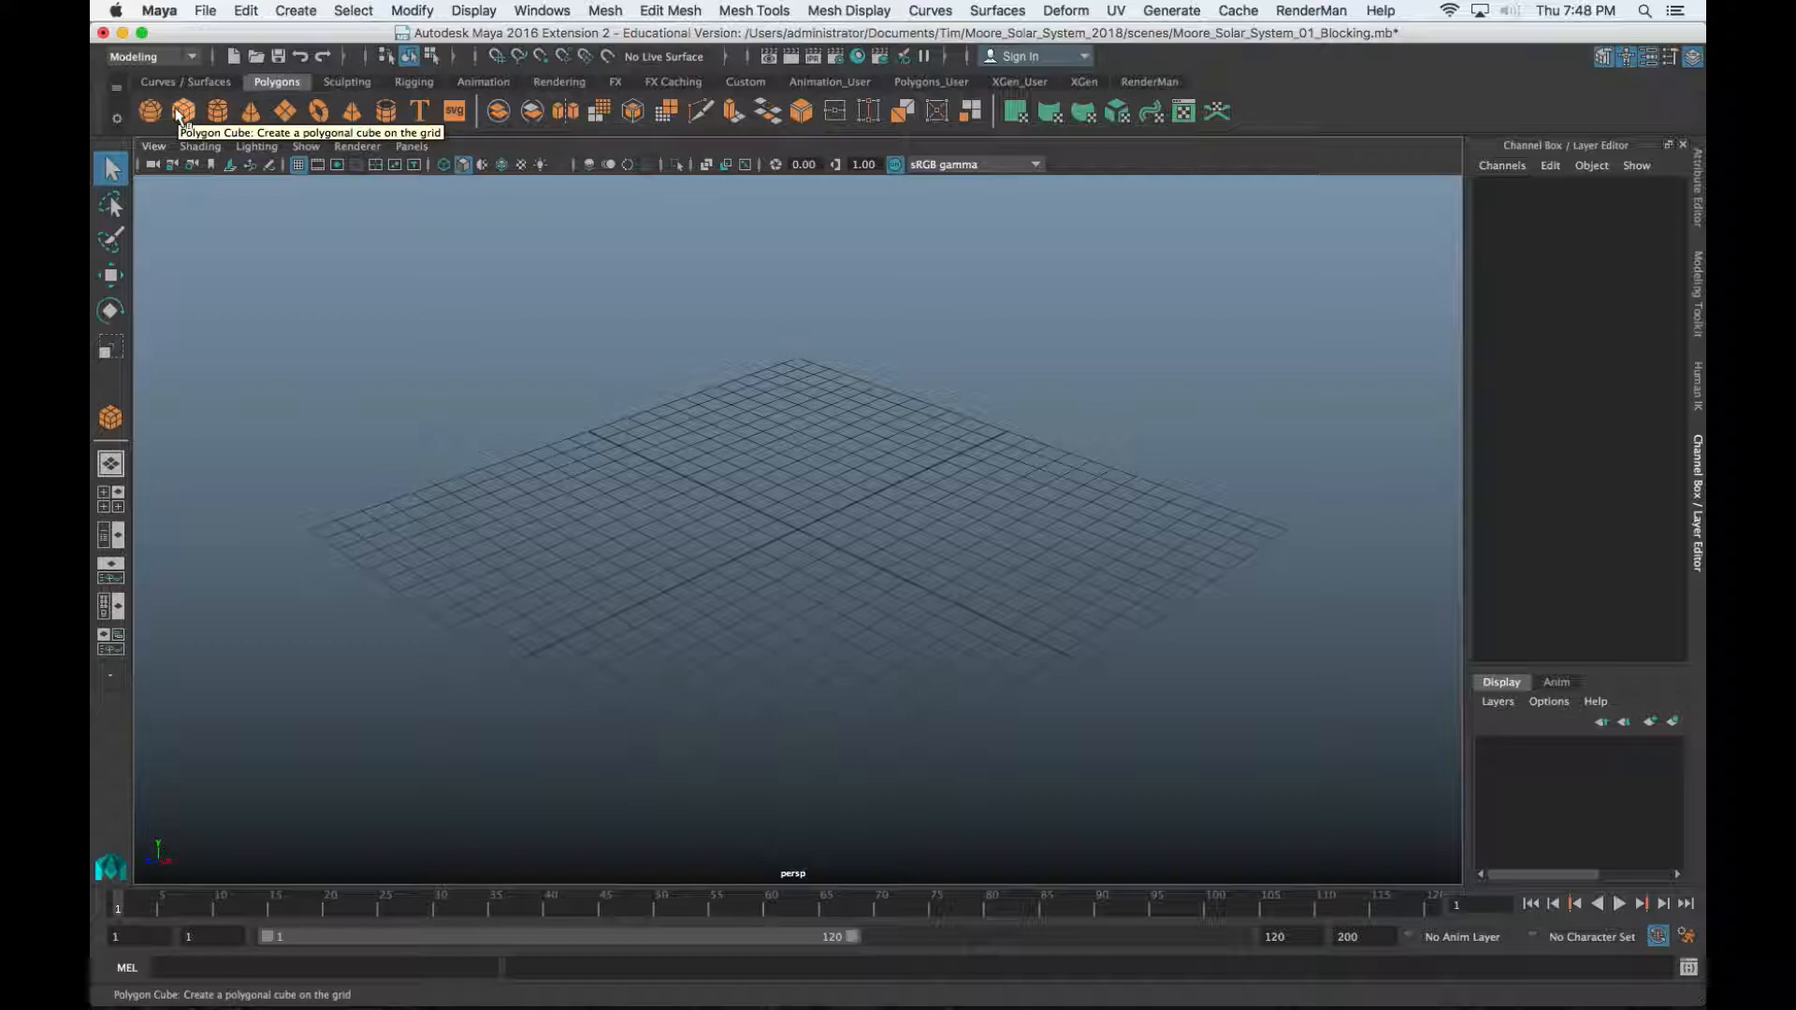
key("super+Tab")
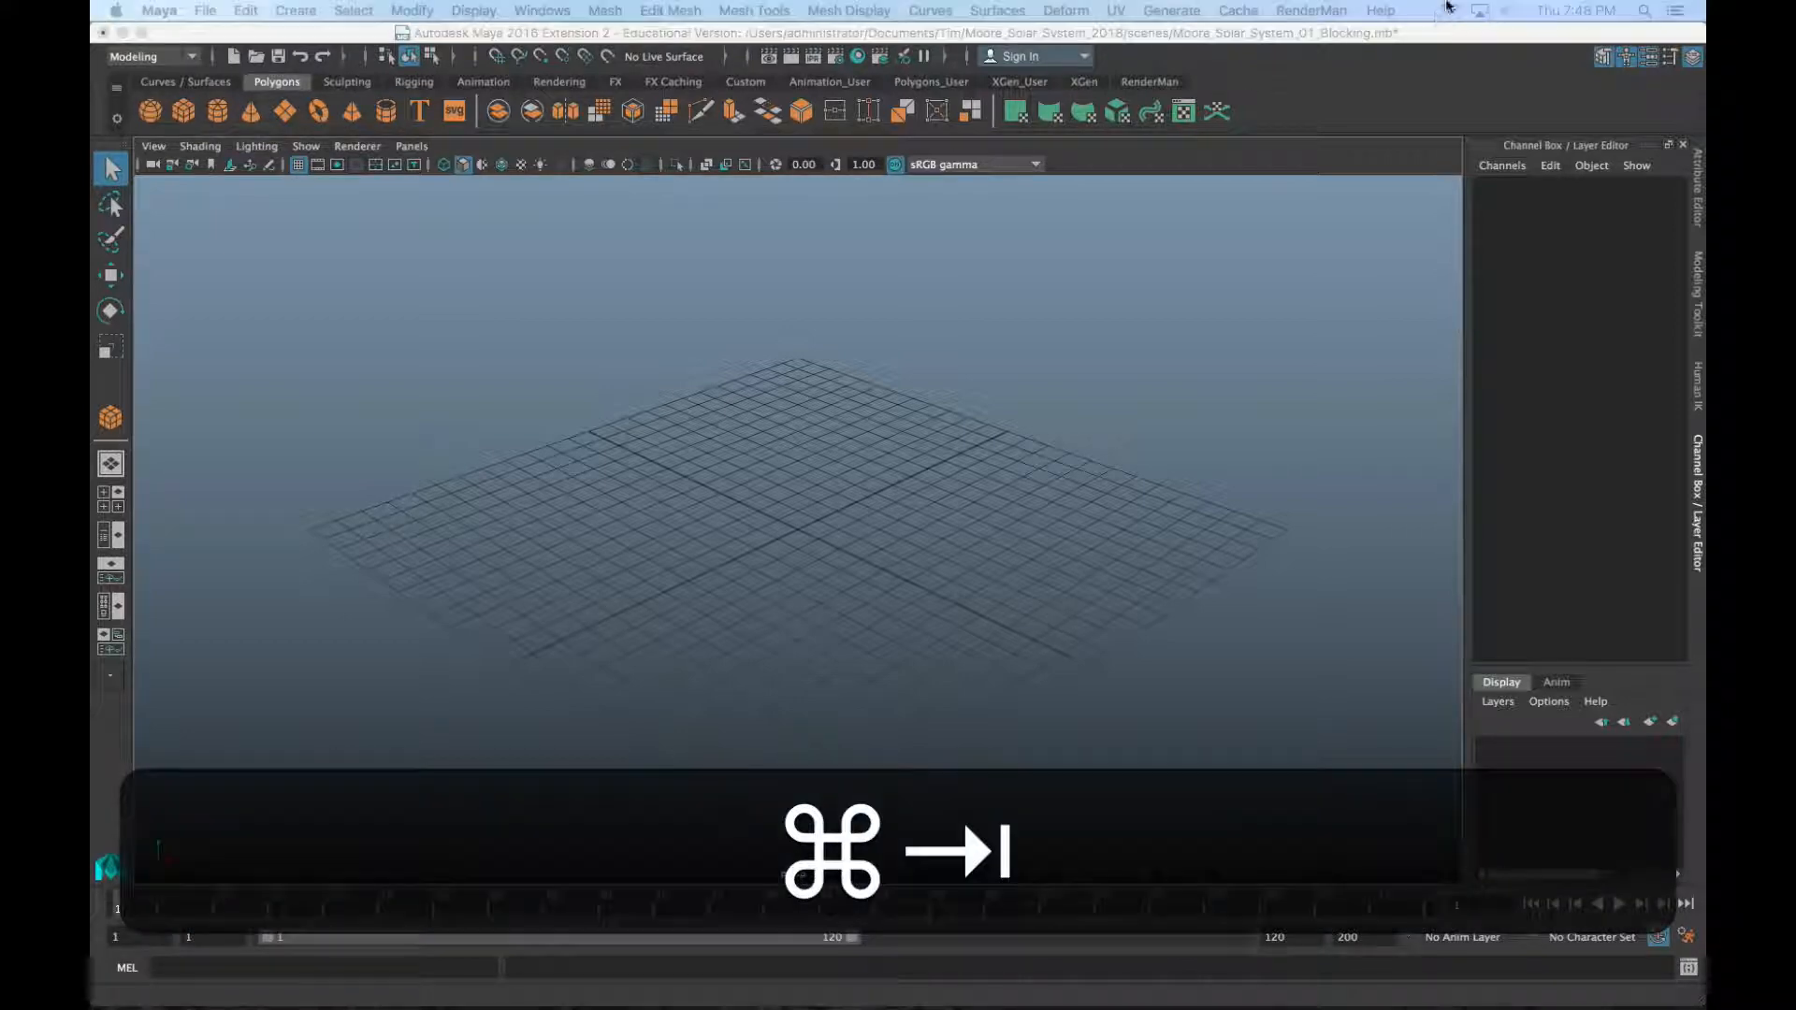
left_click(1392, 11)
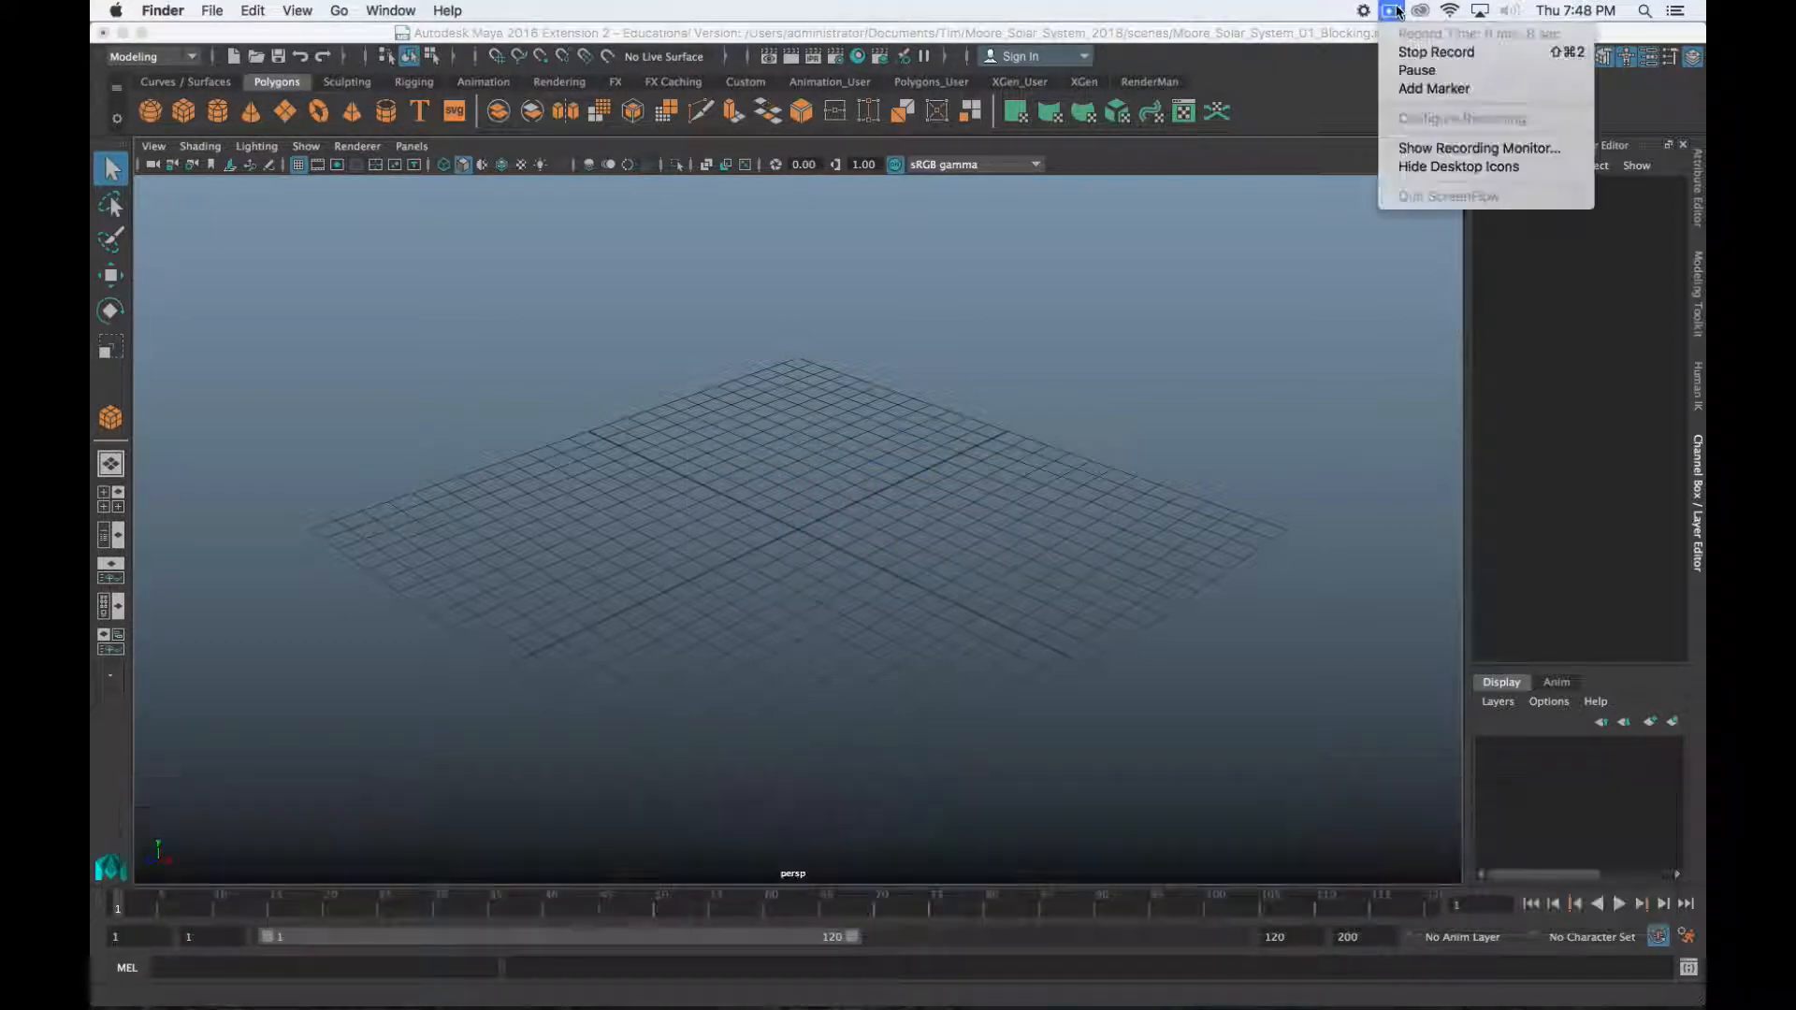
left_click(1401, 72)
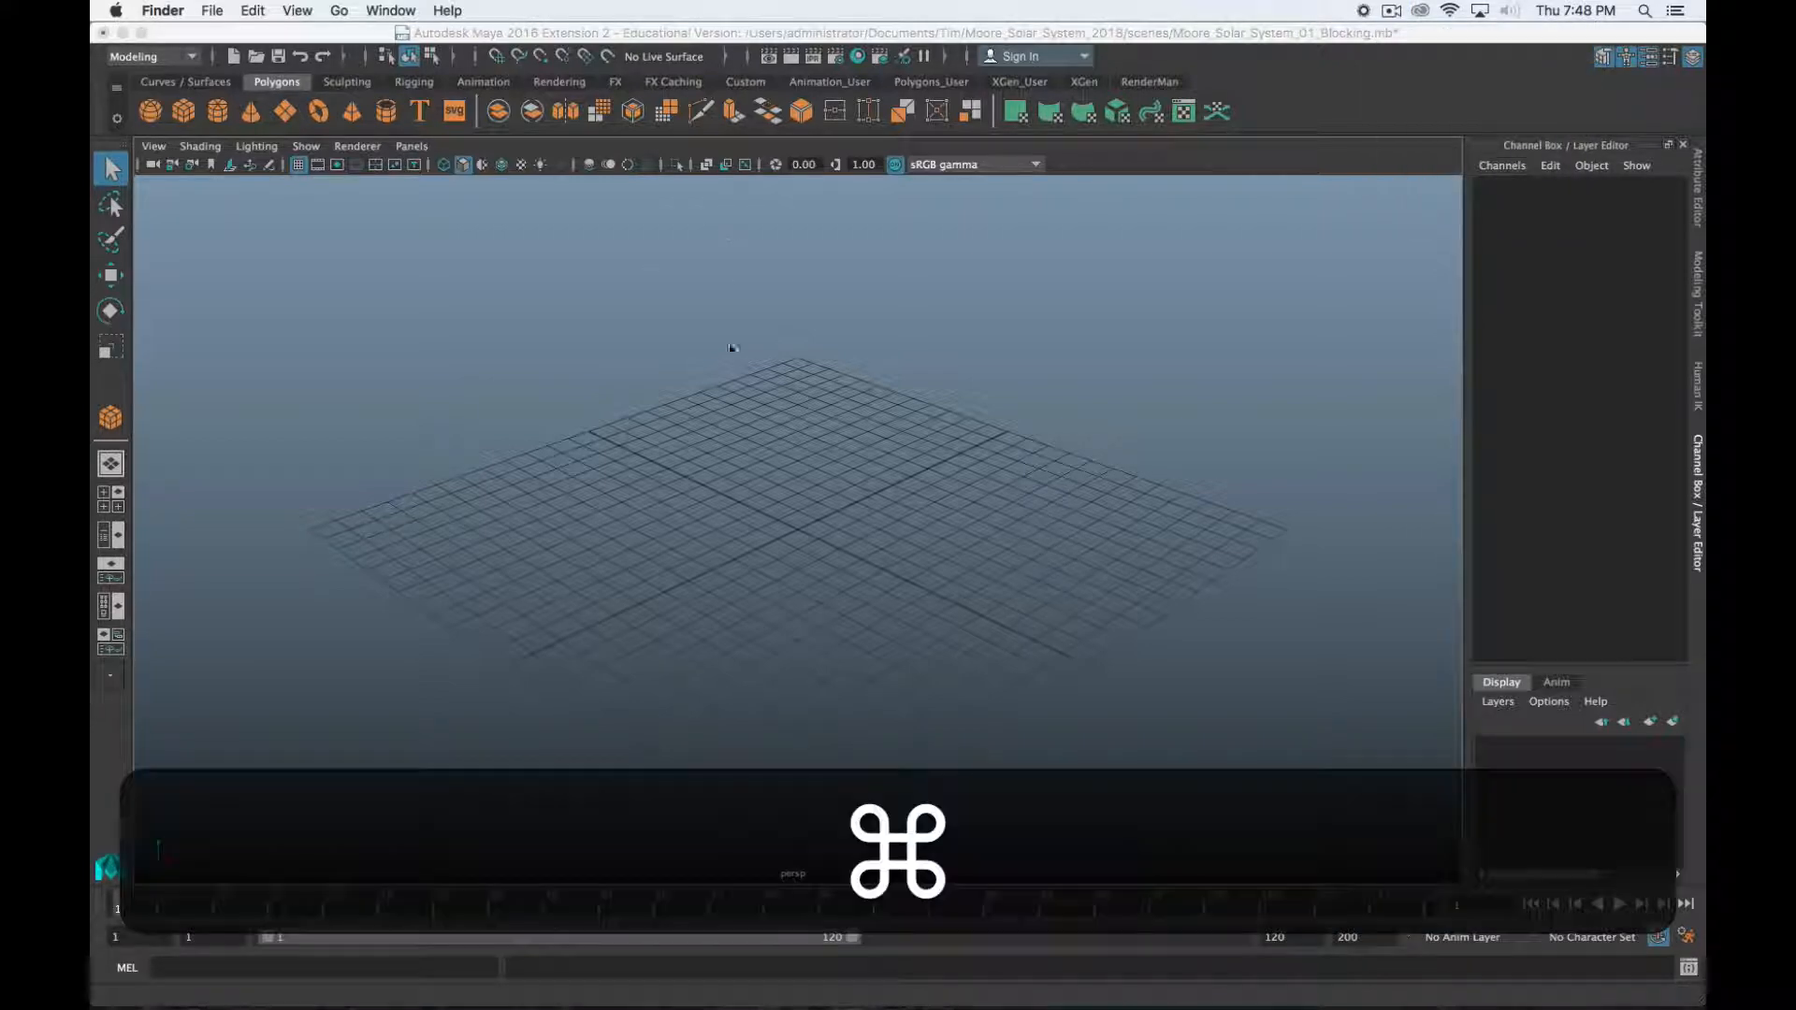
Create a default polygon sphere at the grid's origin
left_click(150, 113)
left_click(150, 114)
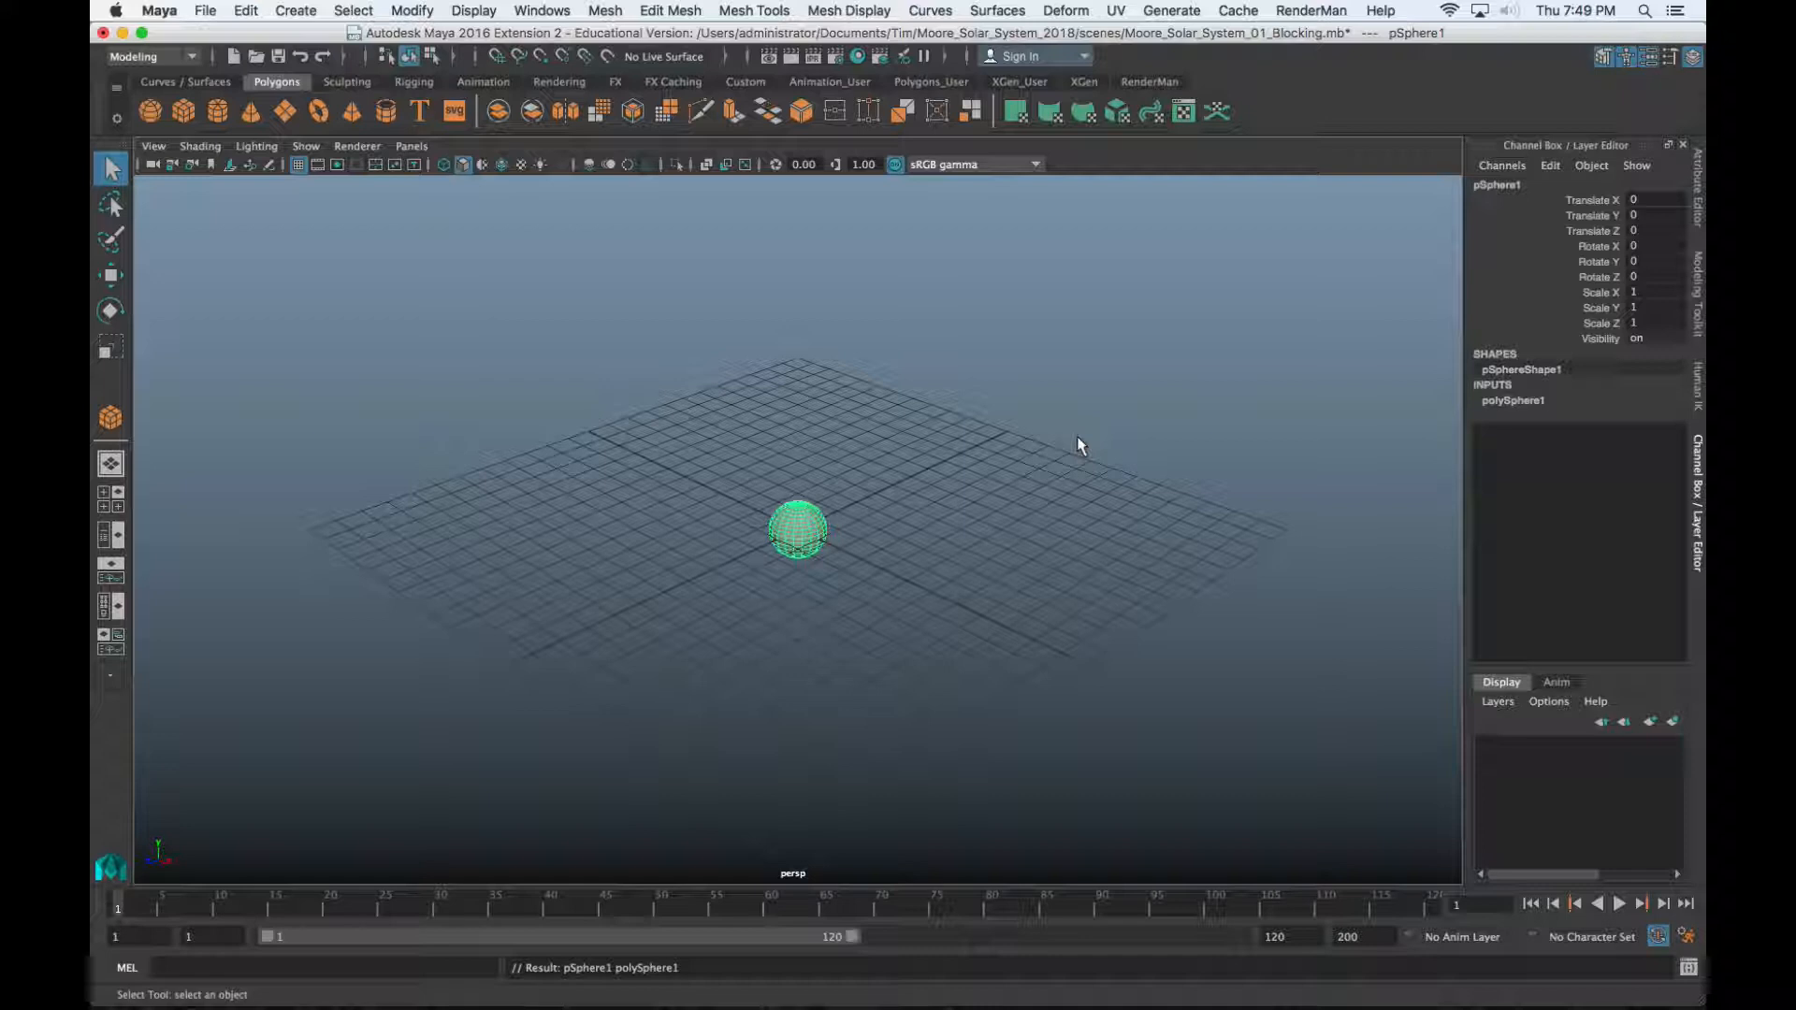
Hide the Channel Box / Layer Editor and show it again, using both of its visibility toggles
double_click(1488, 184)
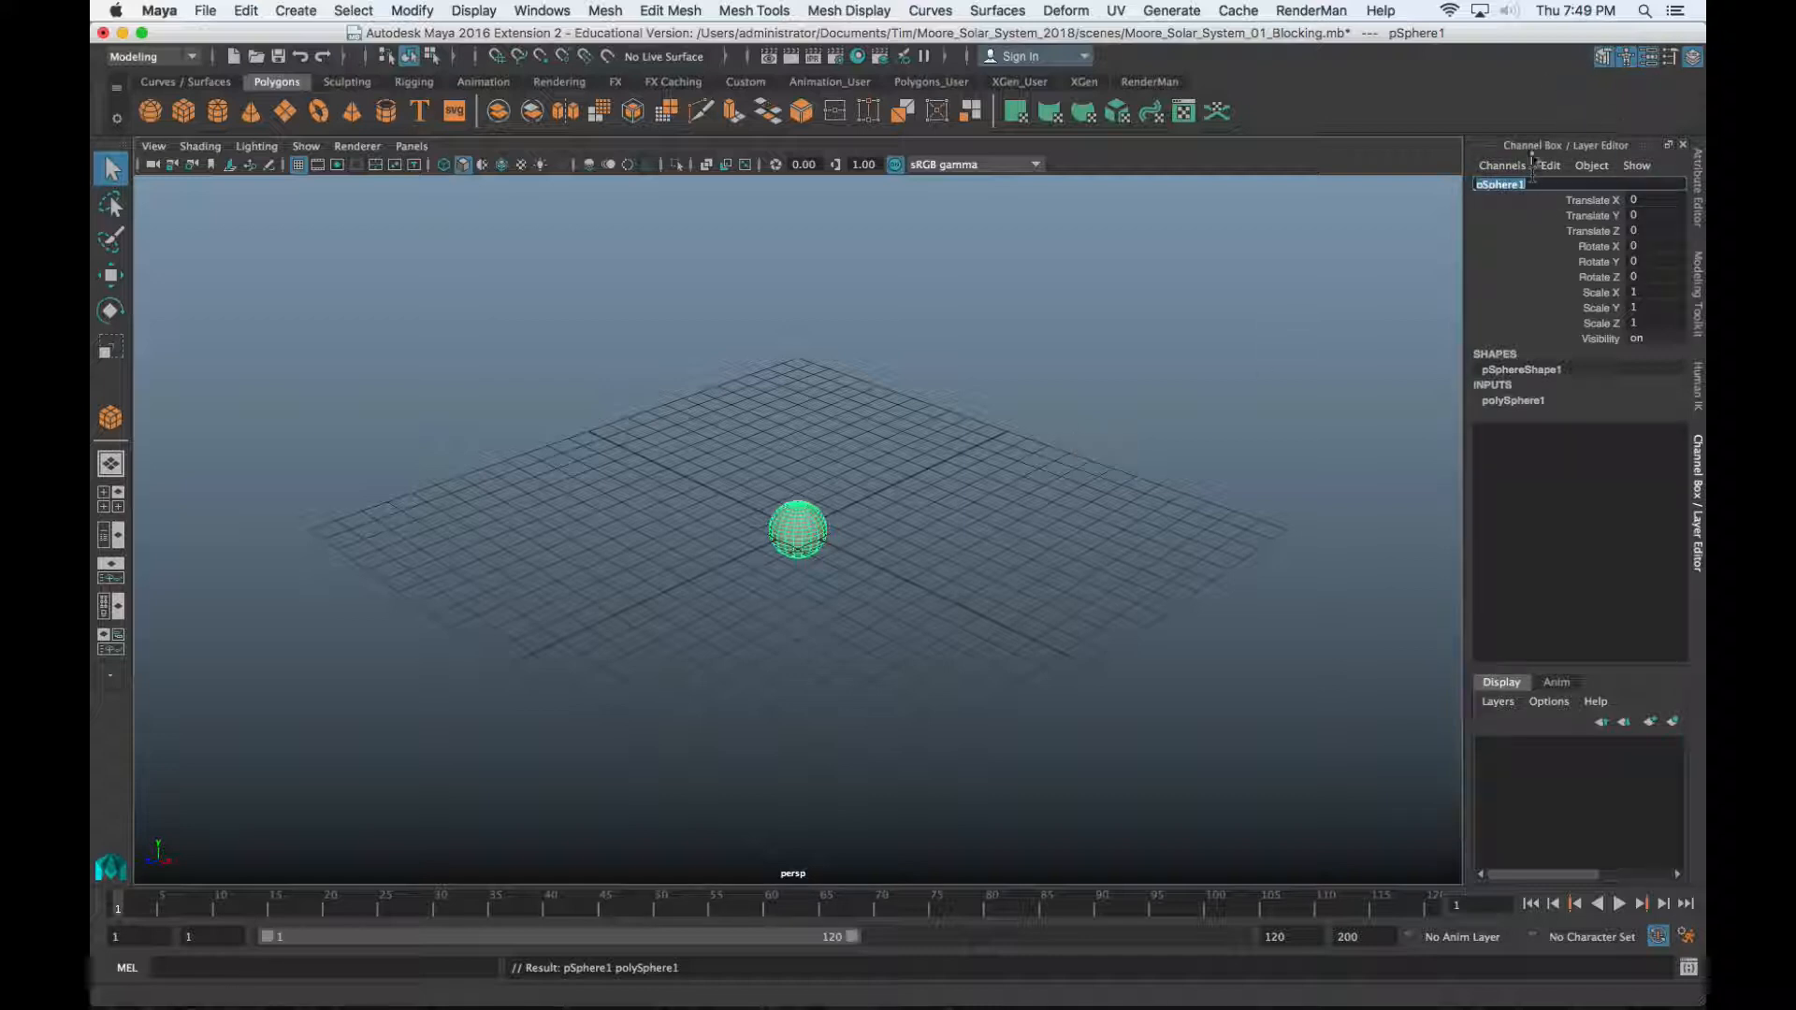
left_click(1698, 479)
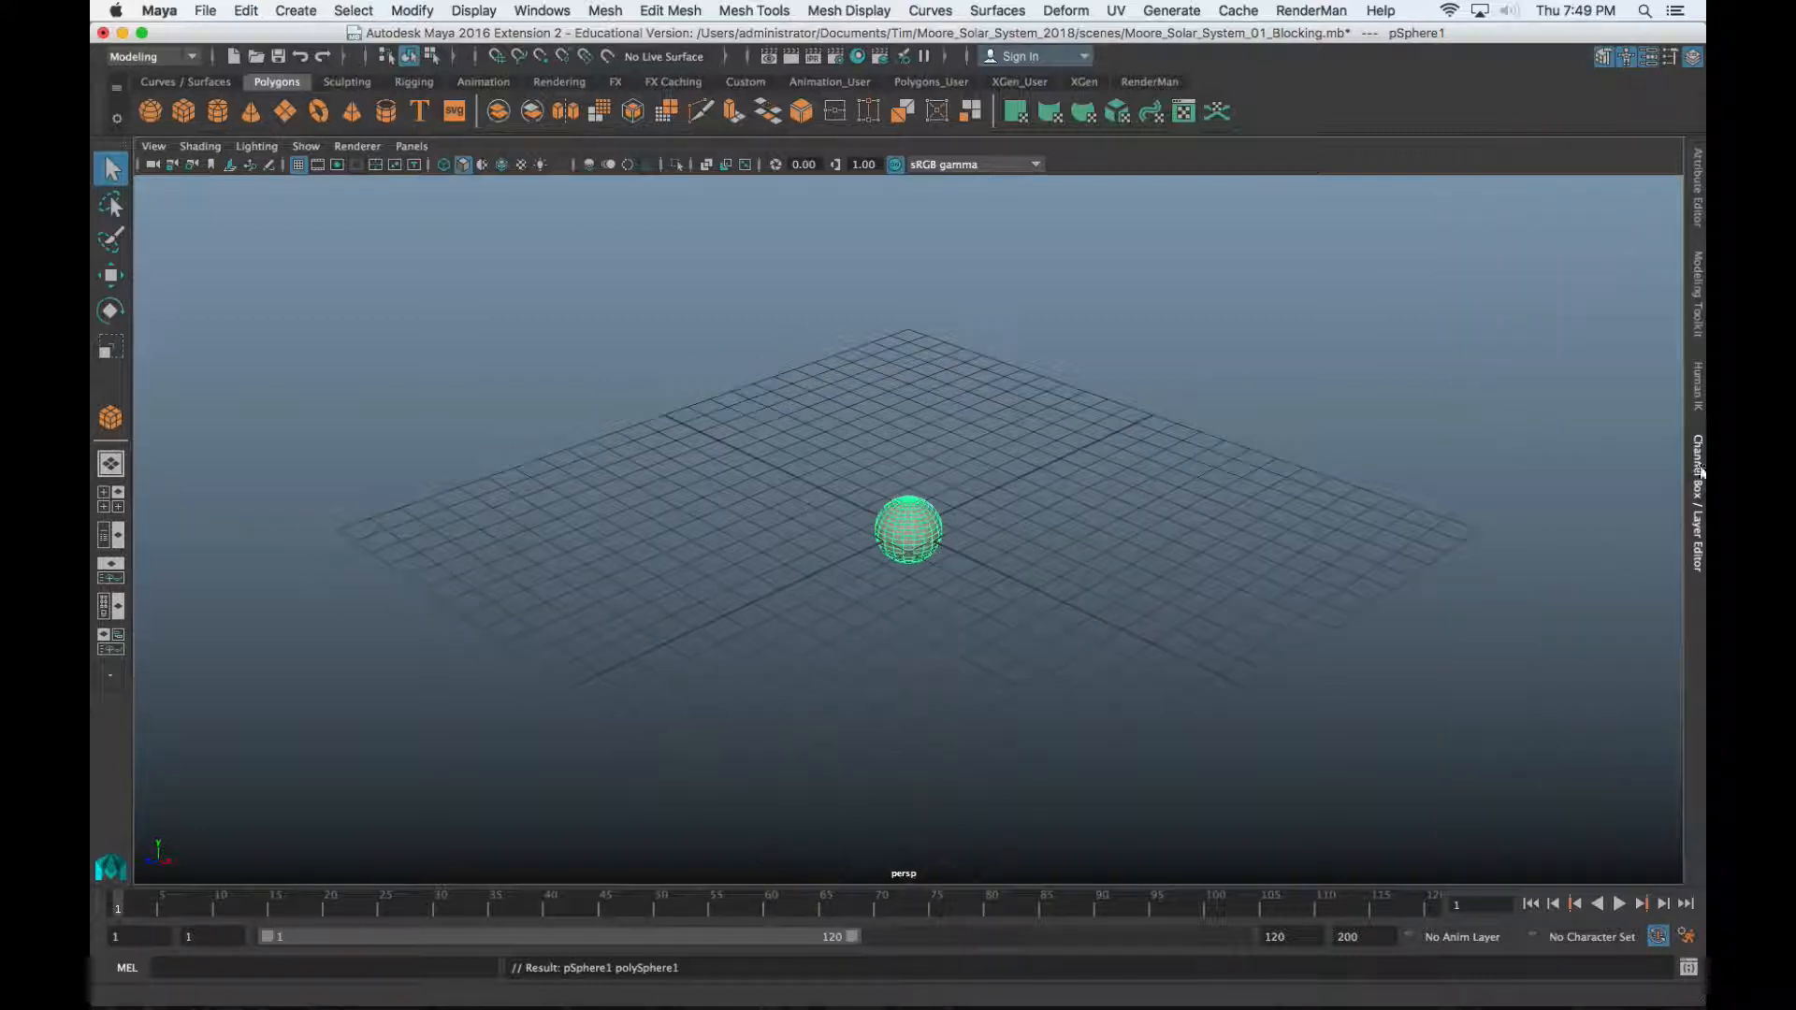
left_click(1698, 473)
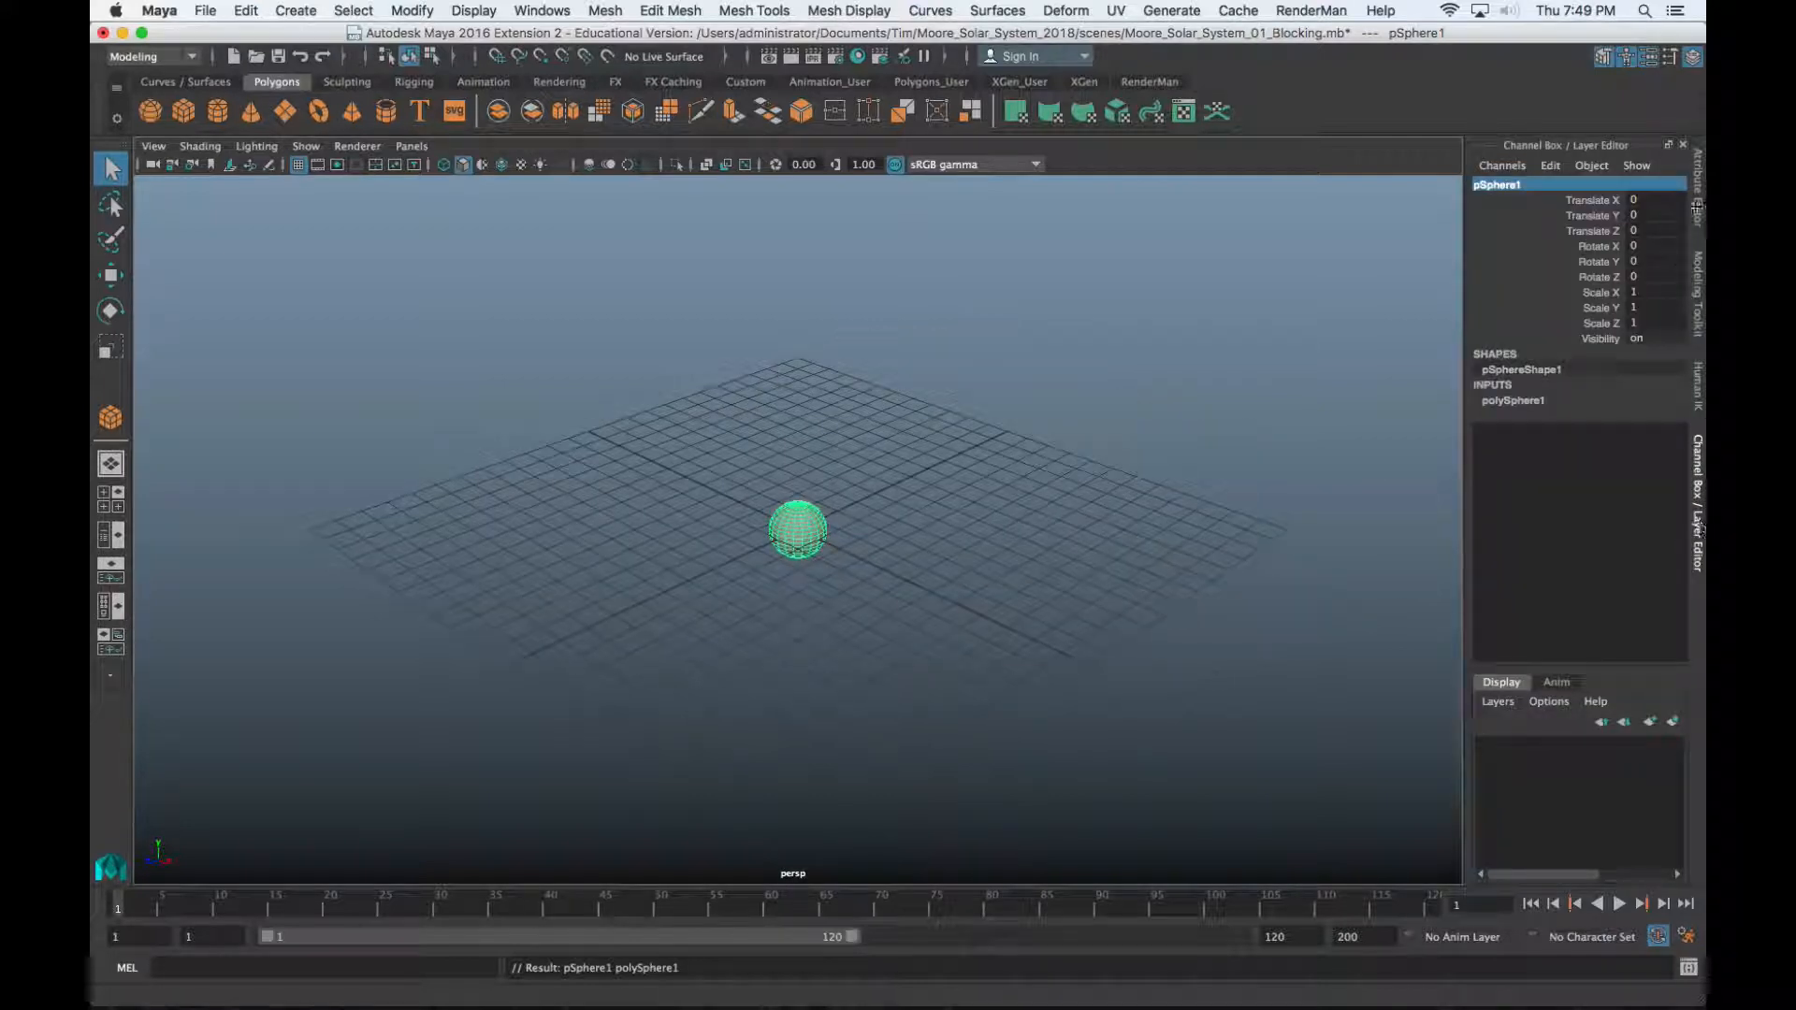
left_click(1694, 58)
left_click(1694, 58)
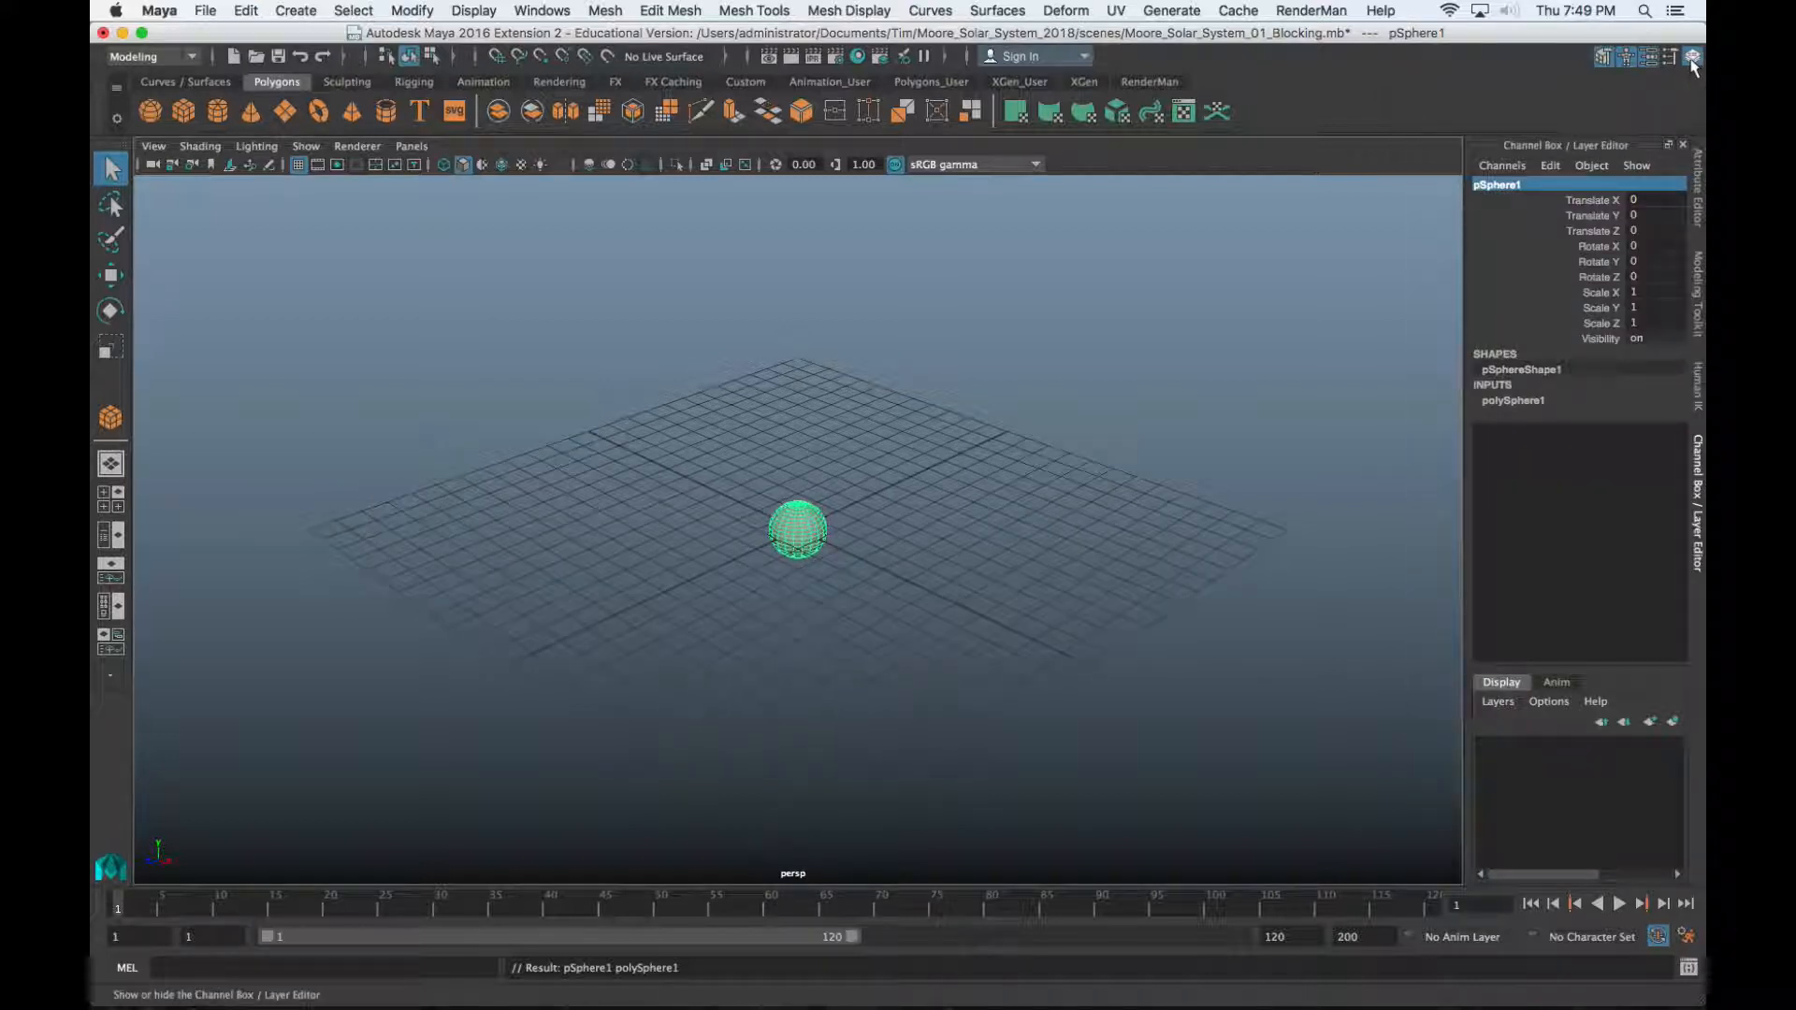
Rename the polygon sphere as Sun
double_click(1499, 187)
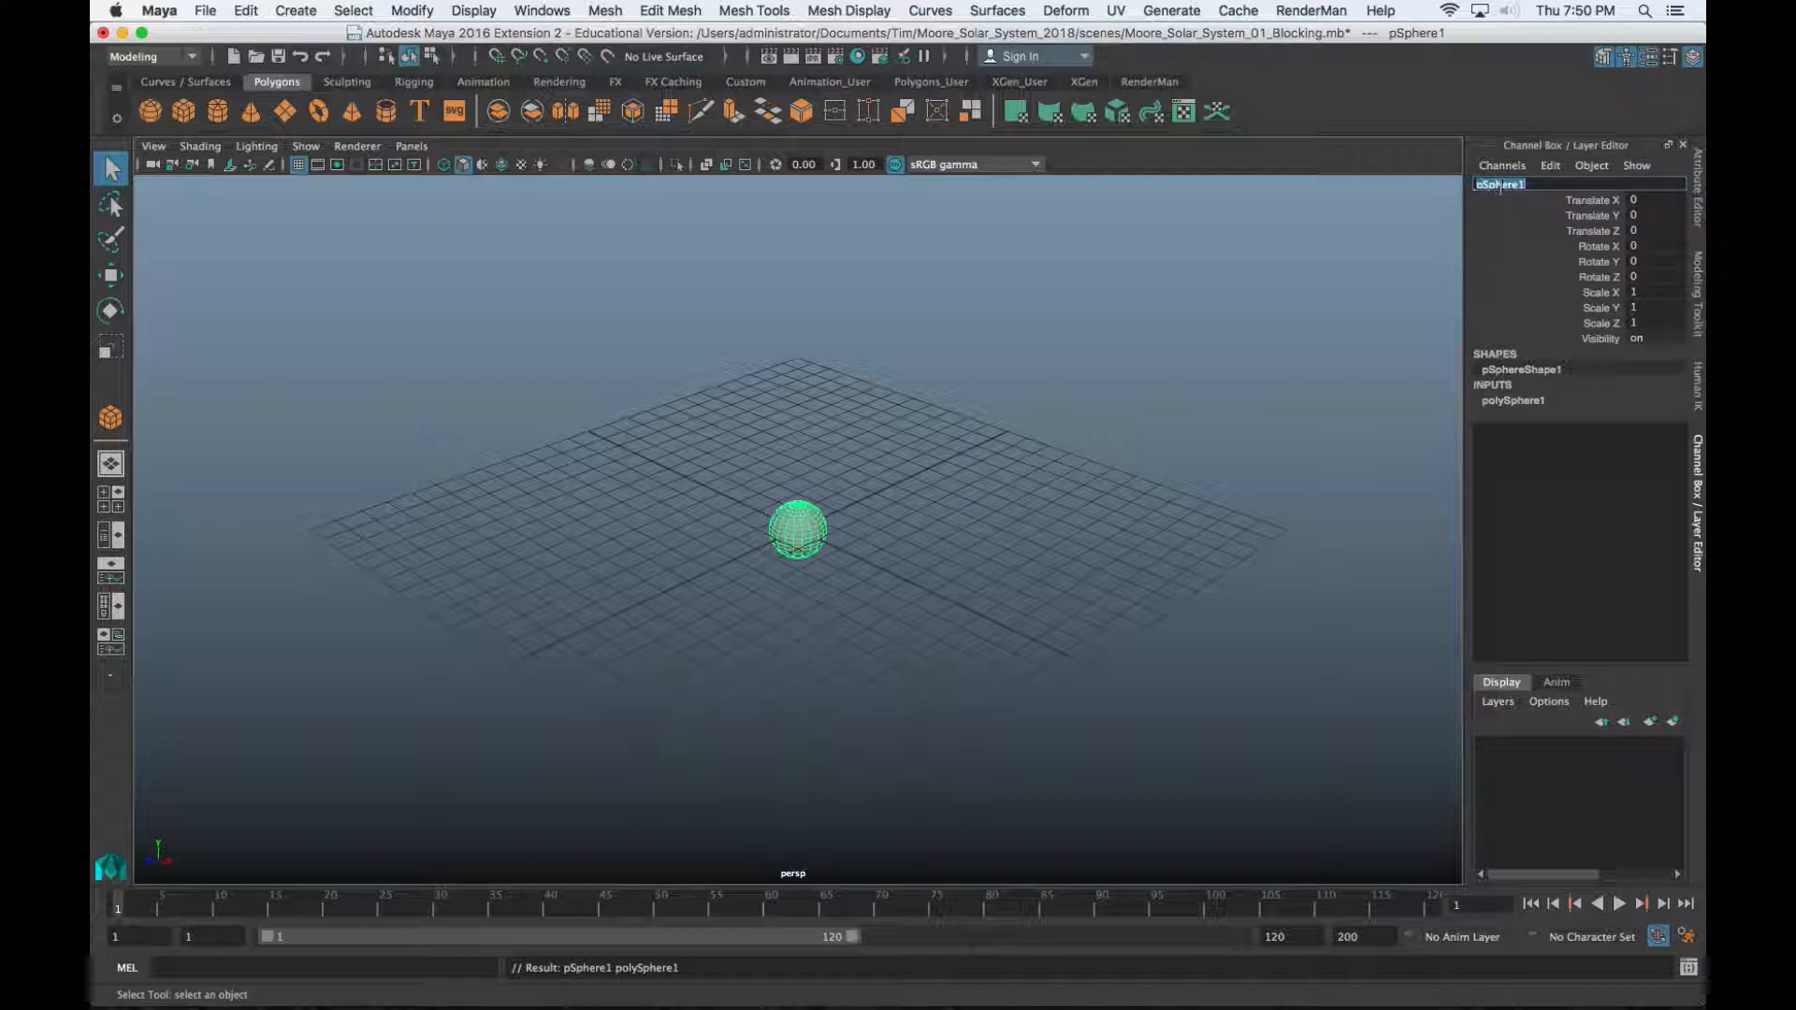
type("Sun")
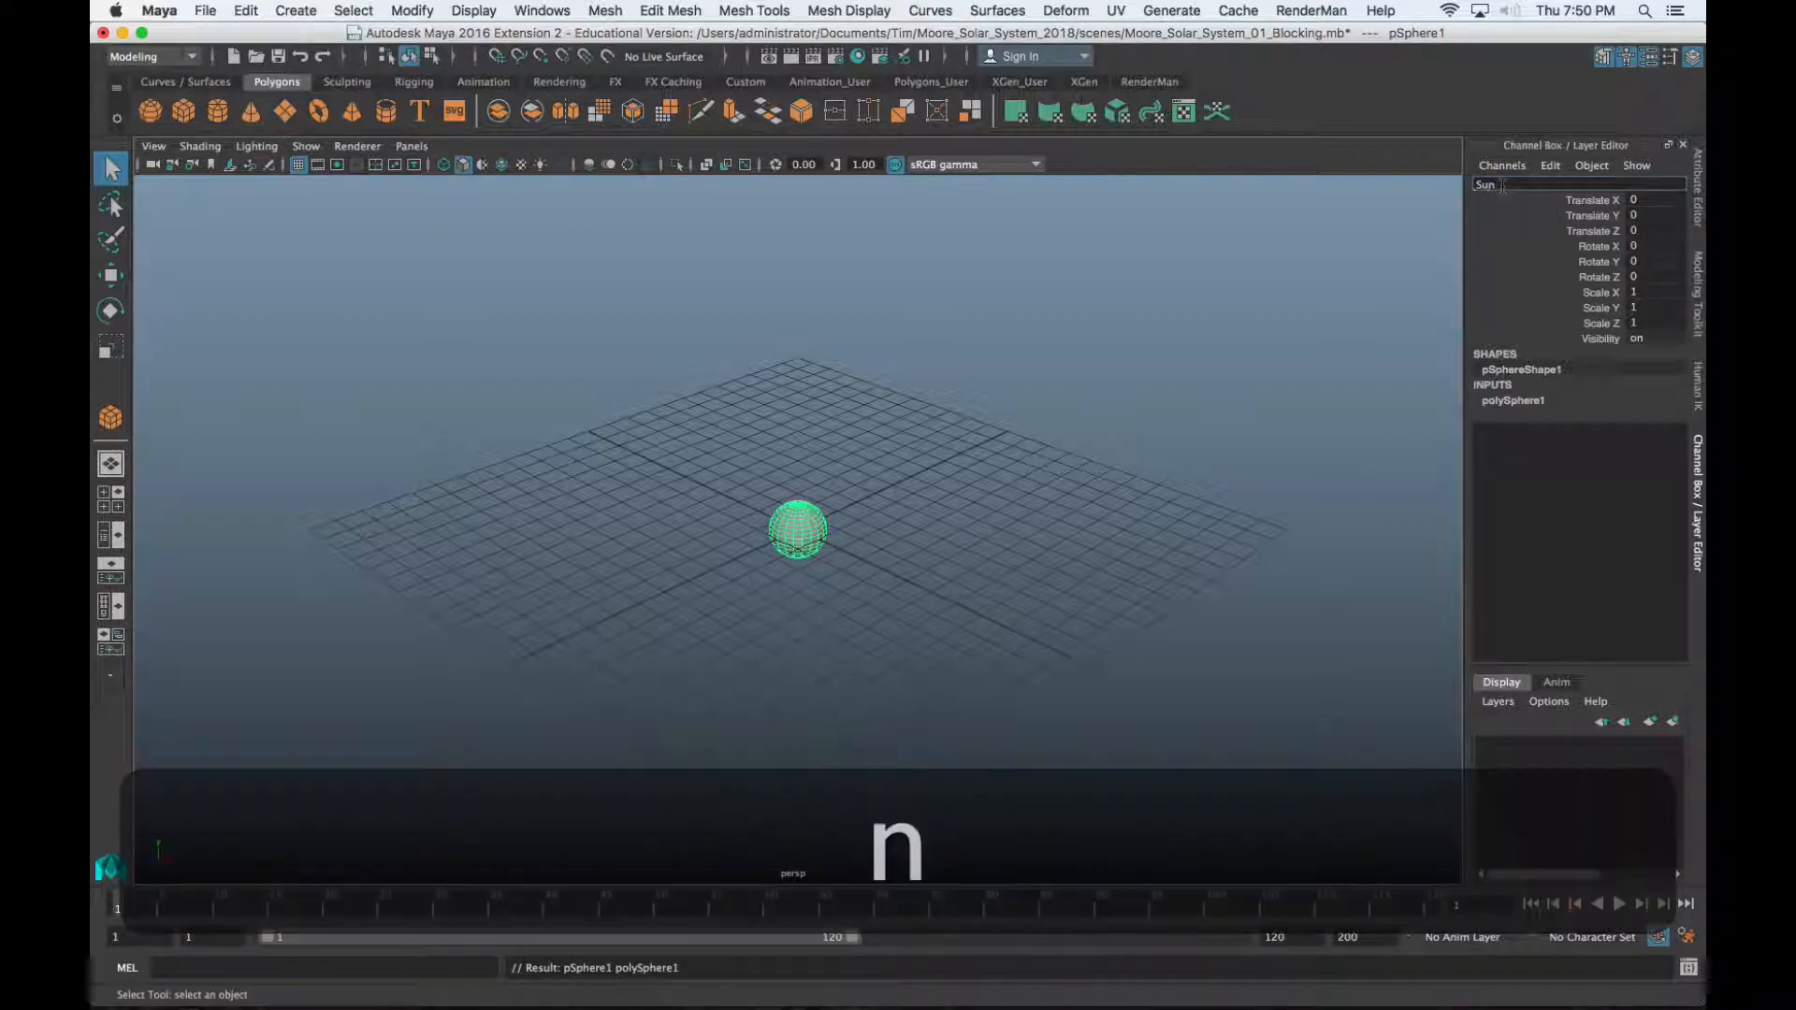
key("Return")
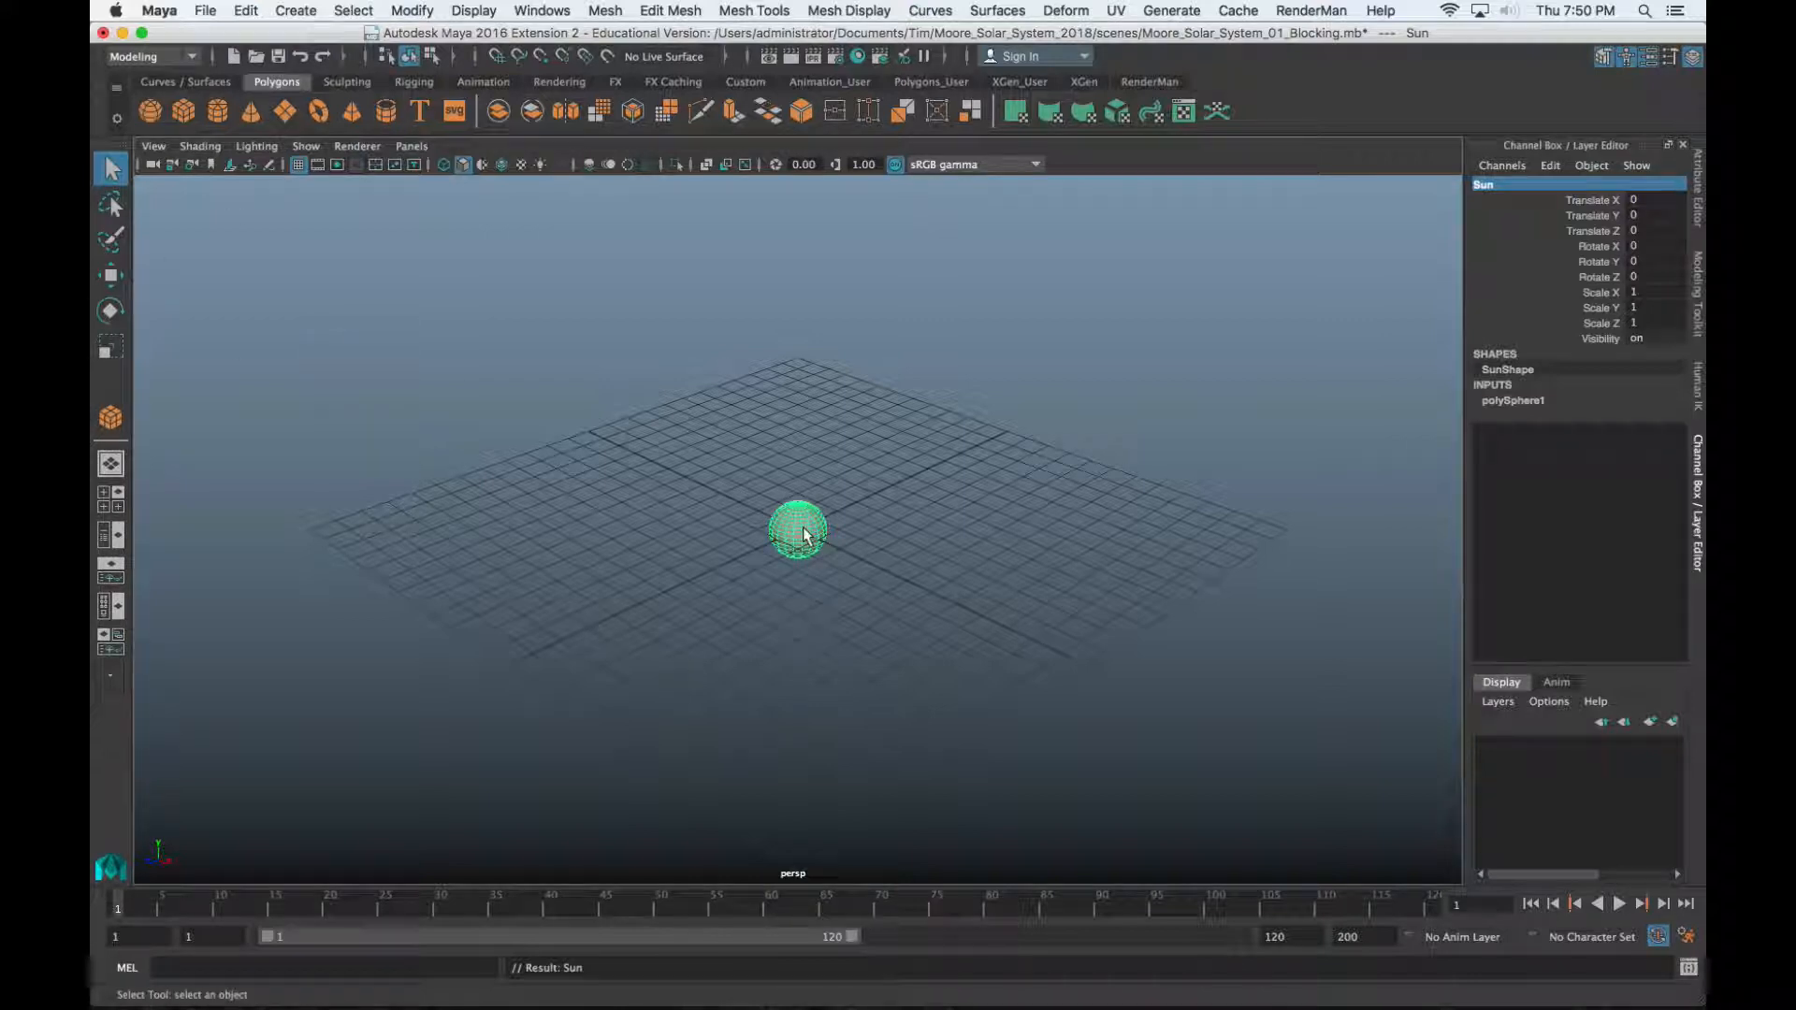
Move the Sun sphere along X to about -6.65, and reset its Translate X to 0
key("w")
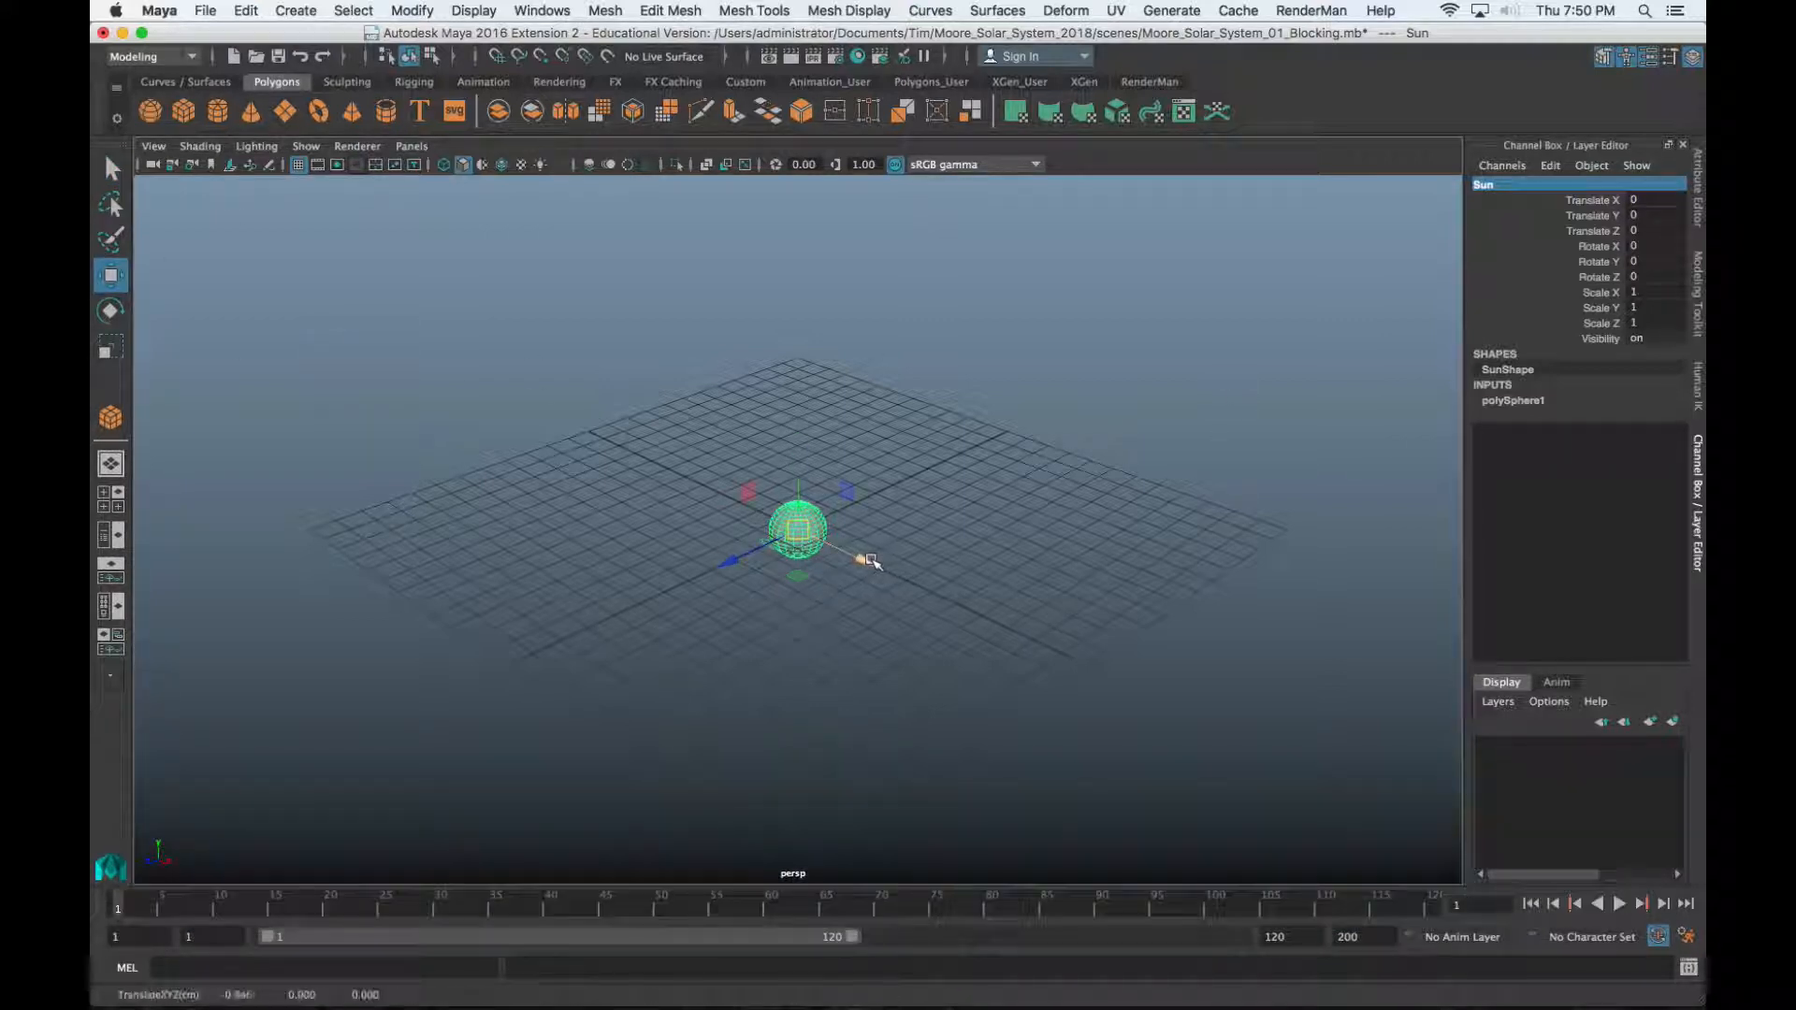
left_click_drag(871, 561, 729, 514)
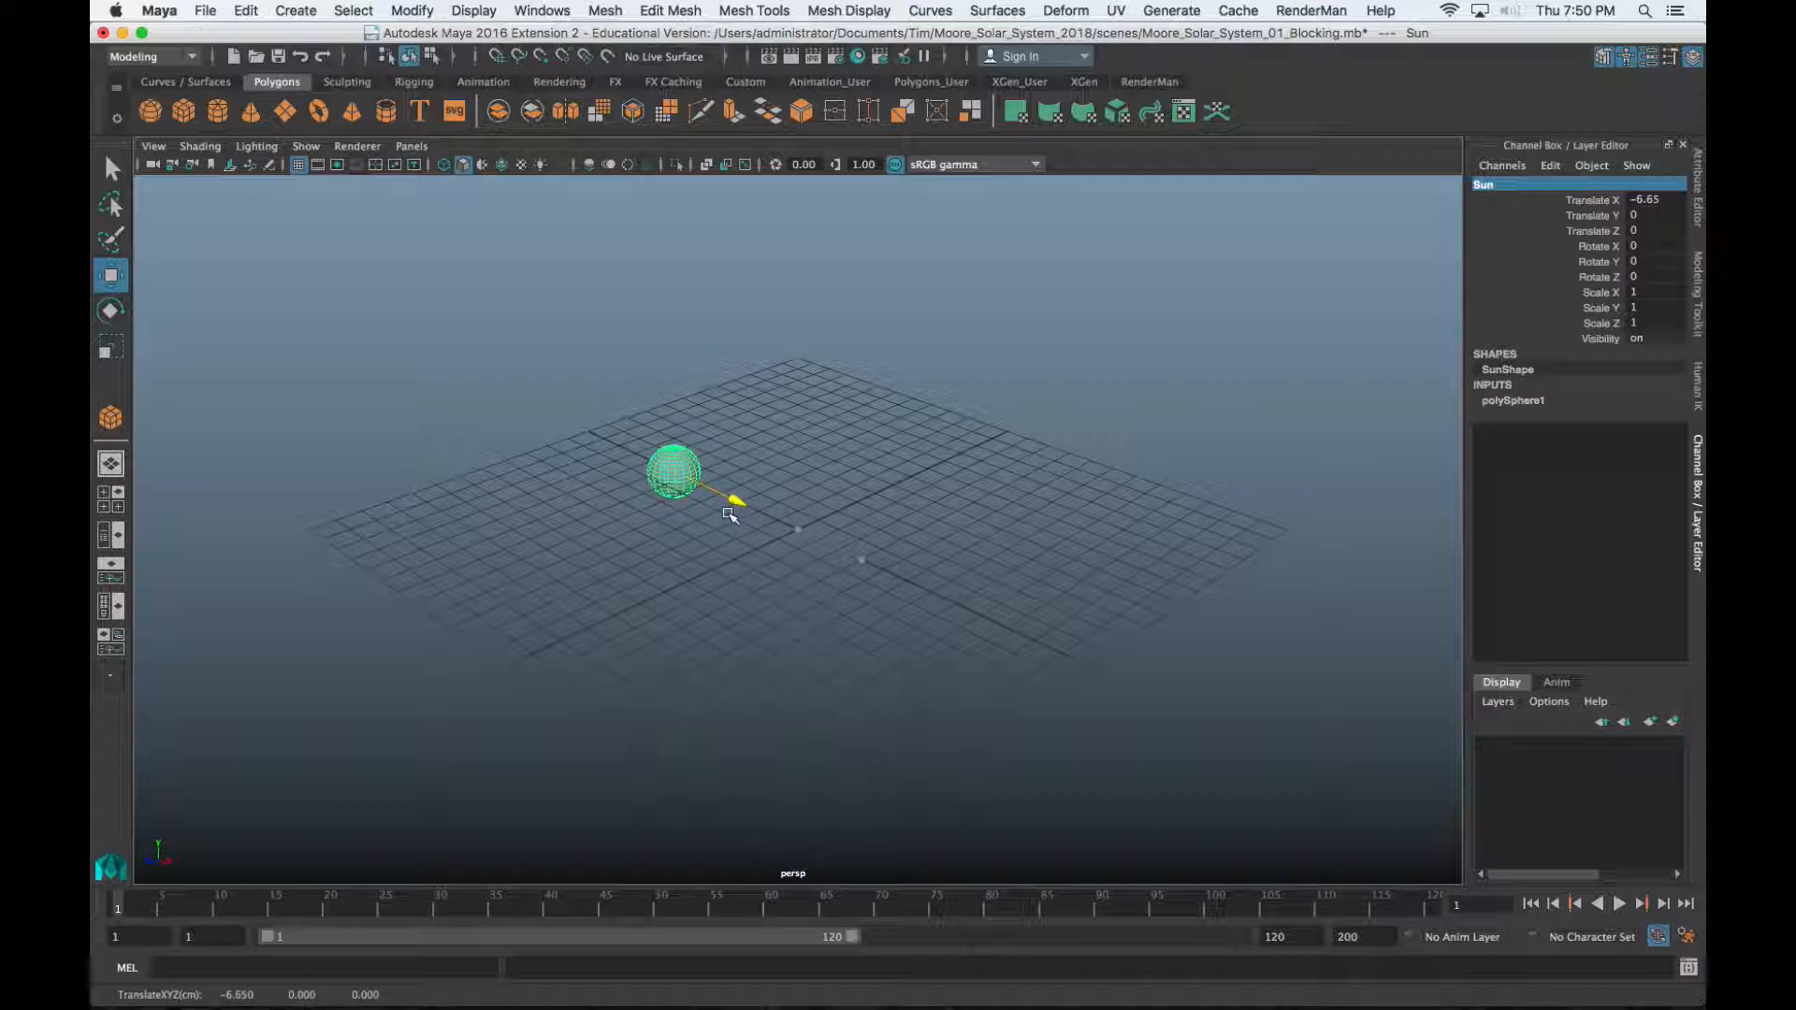
left_click(1647, 200)
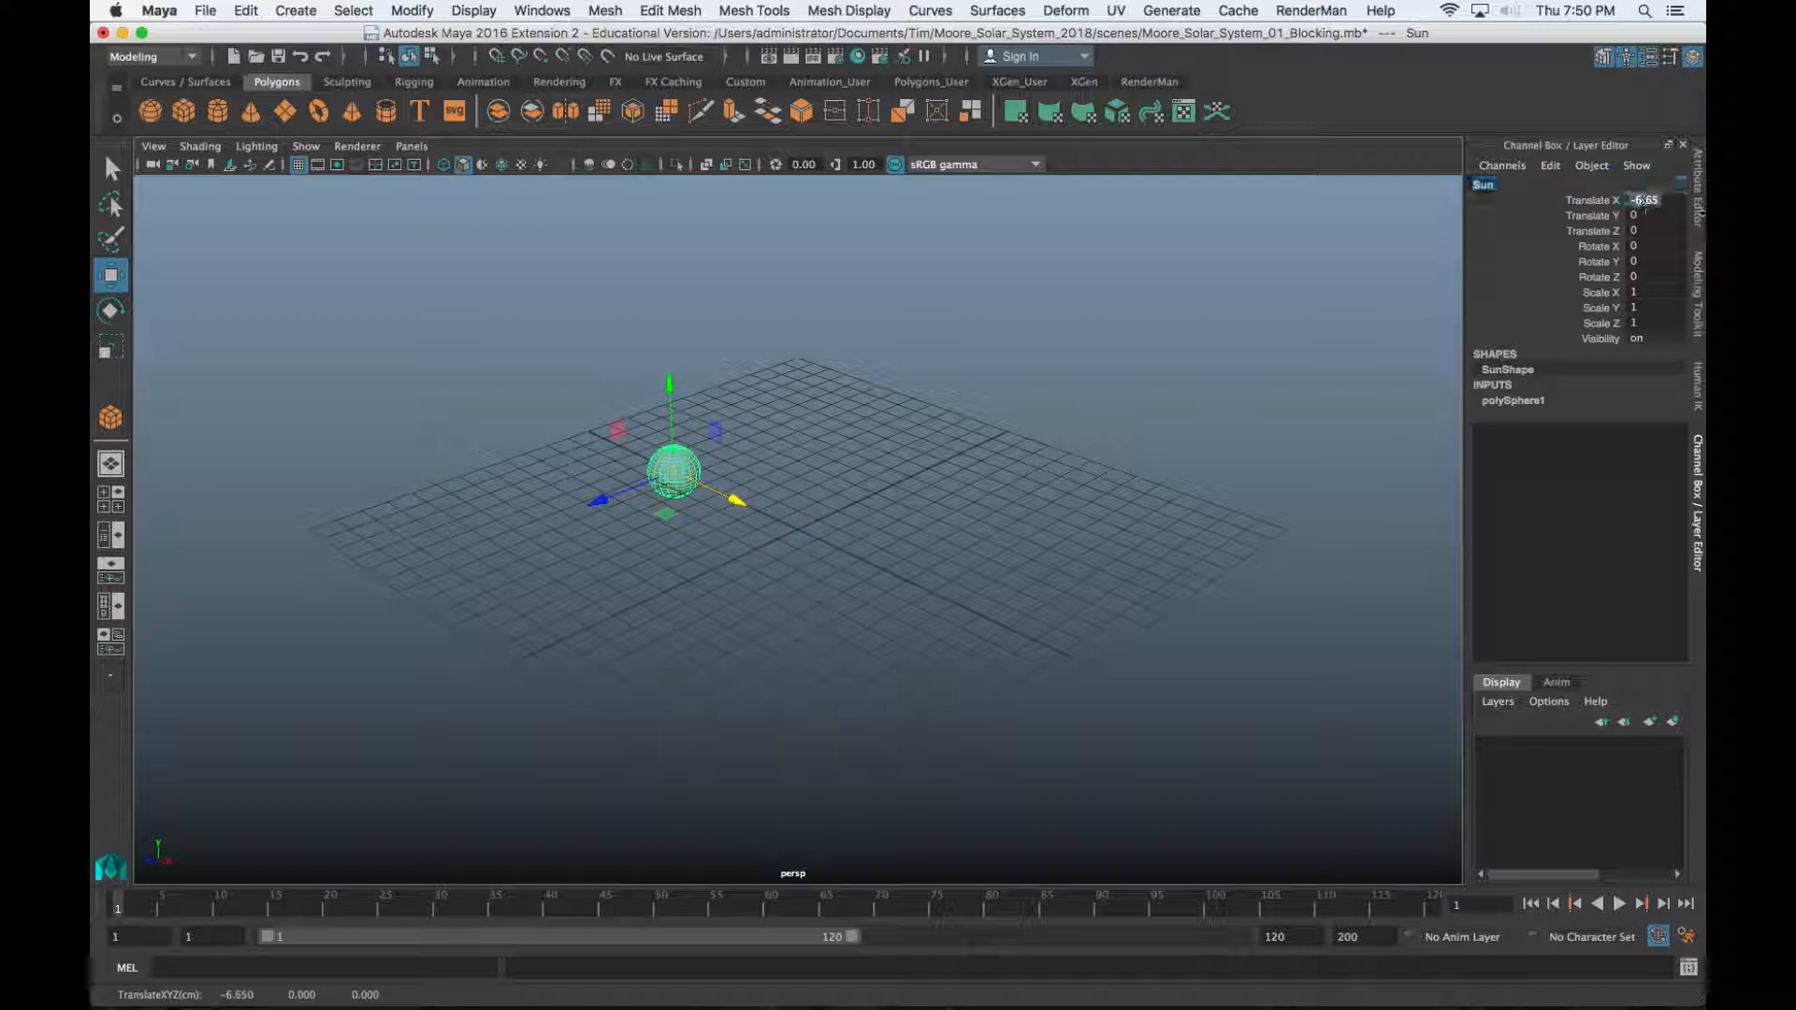
type("0")
key("Return")
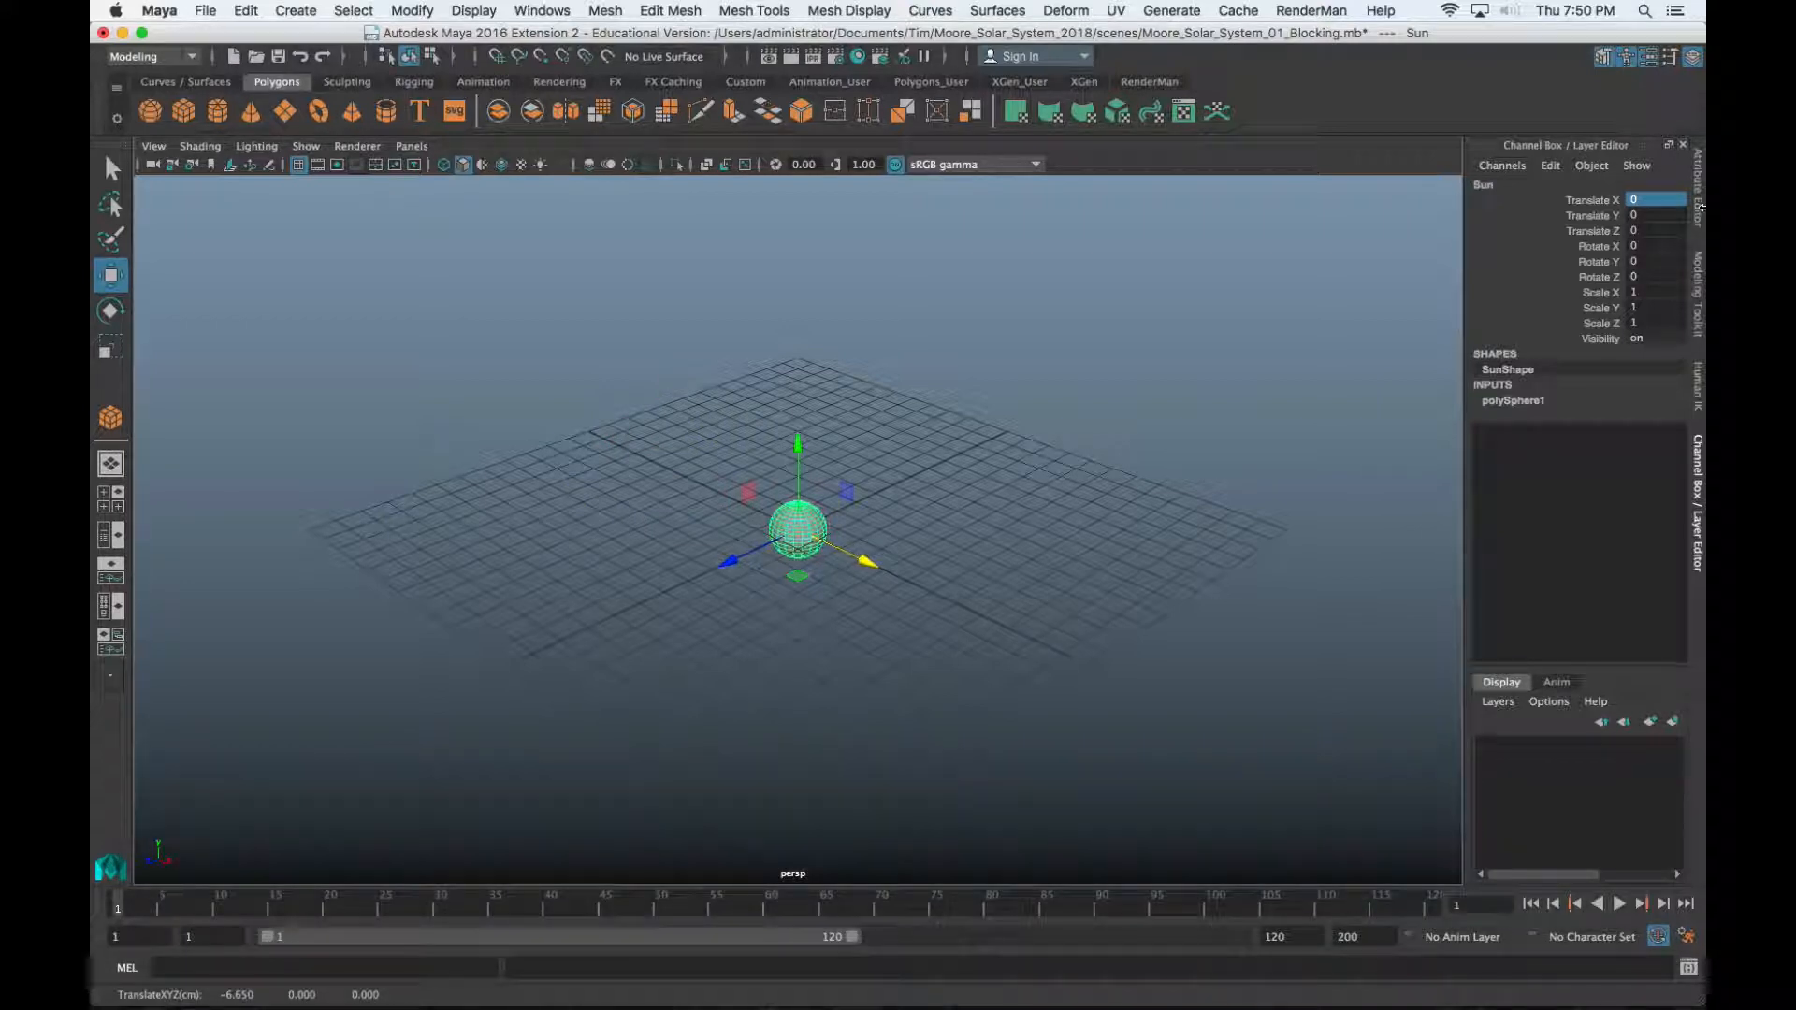
Set the Sun sphere's Translate Y to 5, and reset it to 0
left_click(1654, 215)
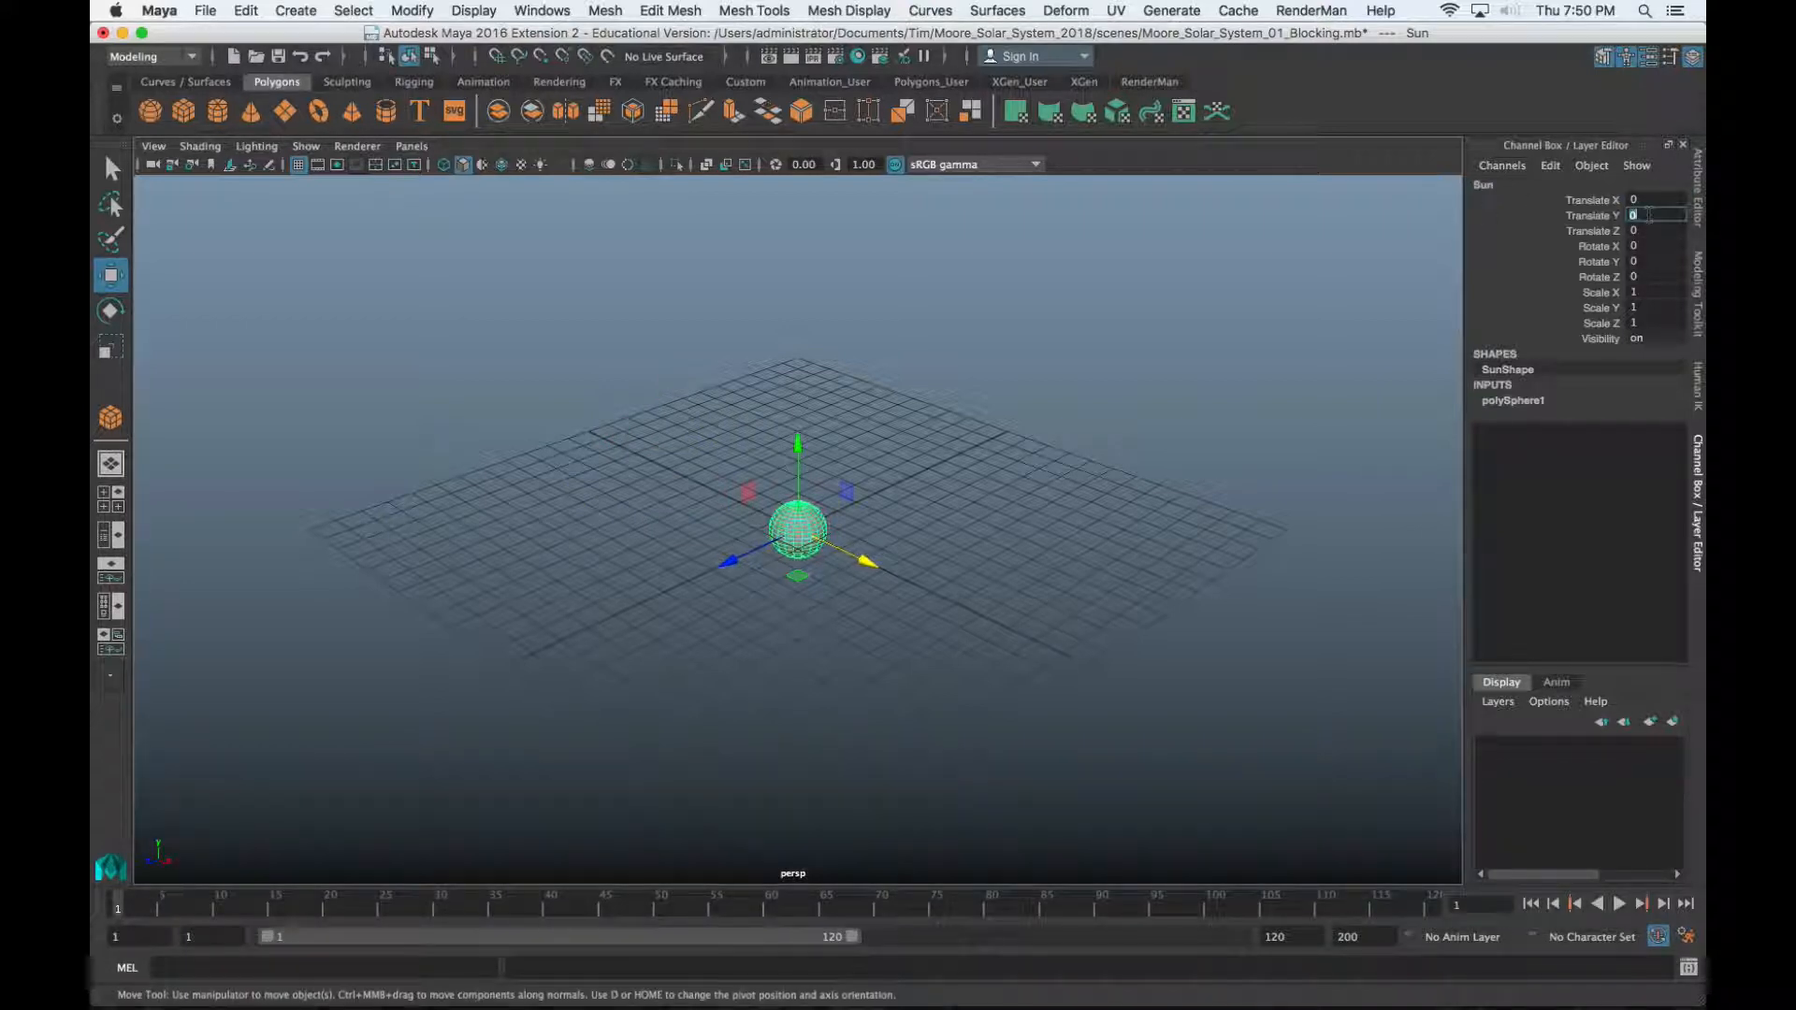
type("5")
key("Return")
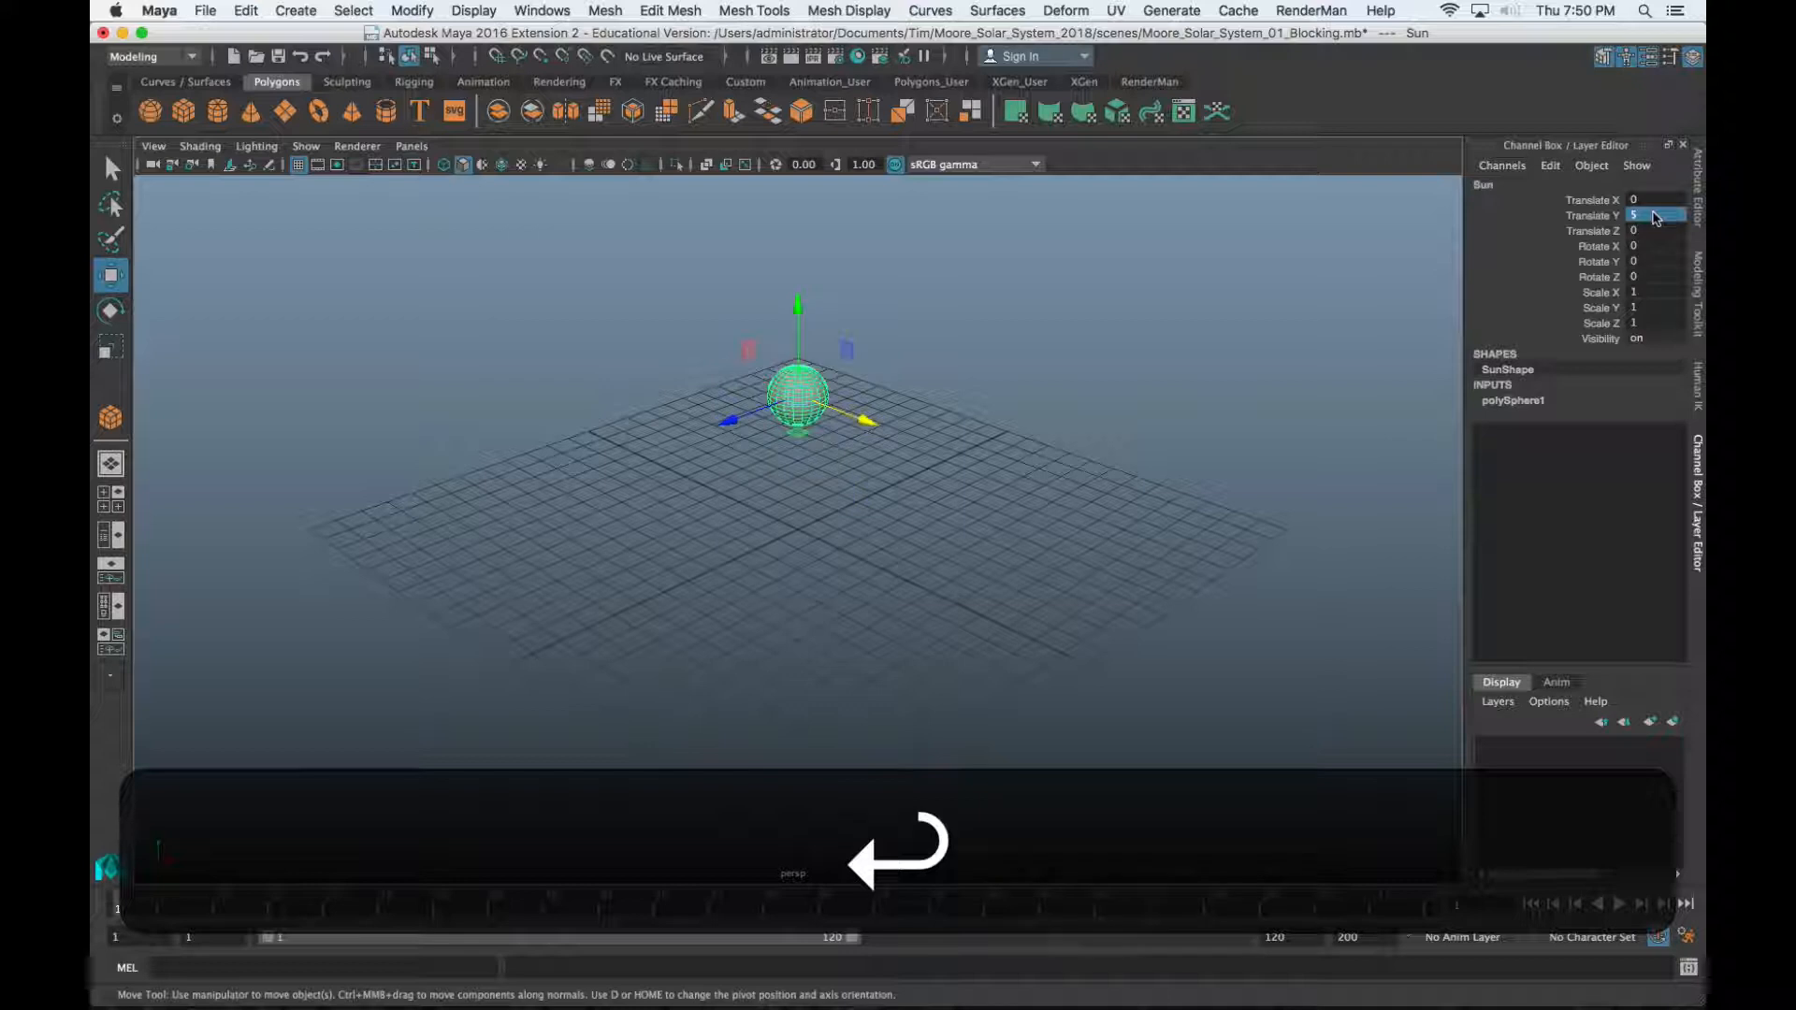
type("0")
key("Return")
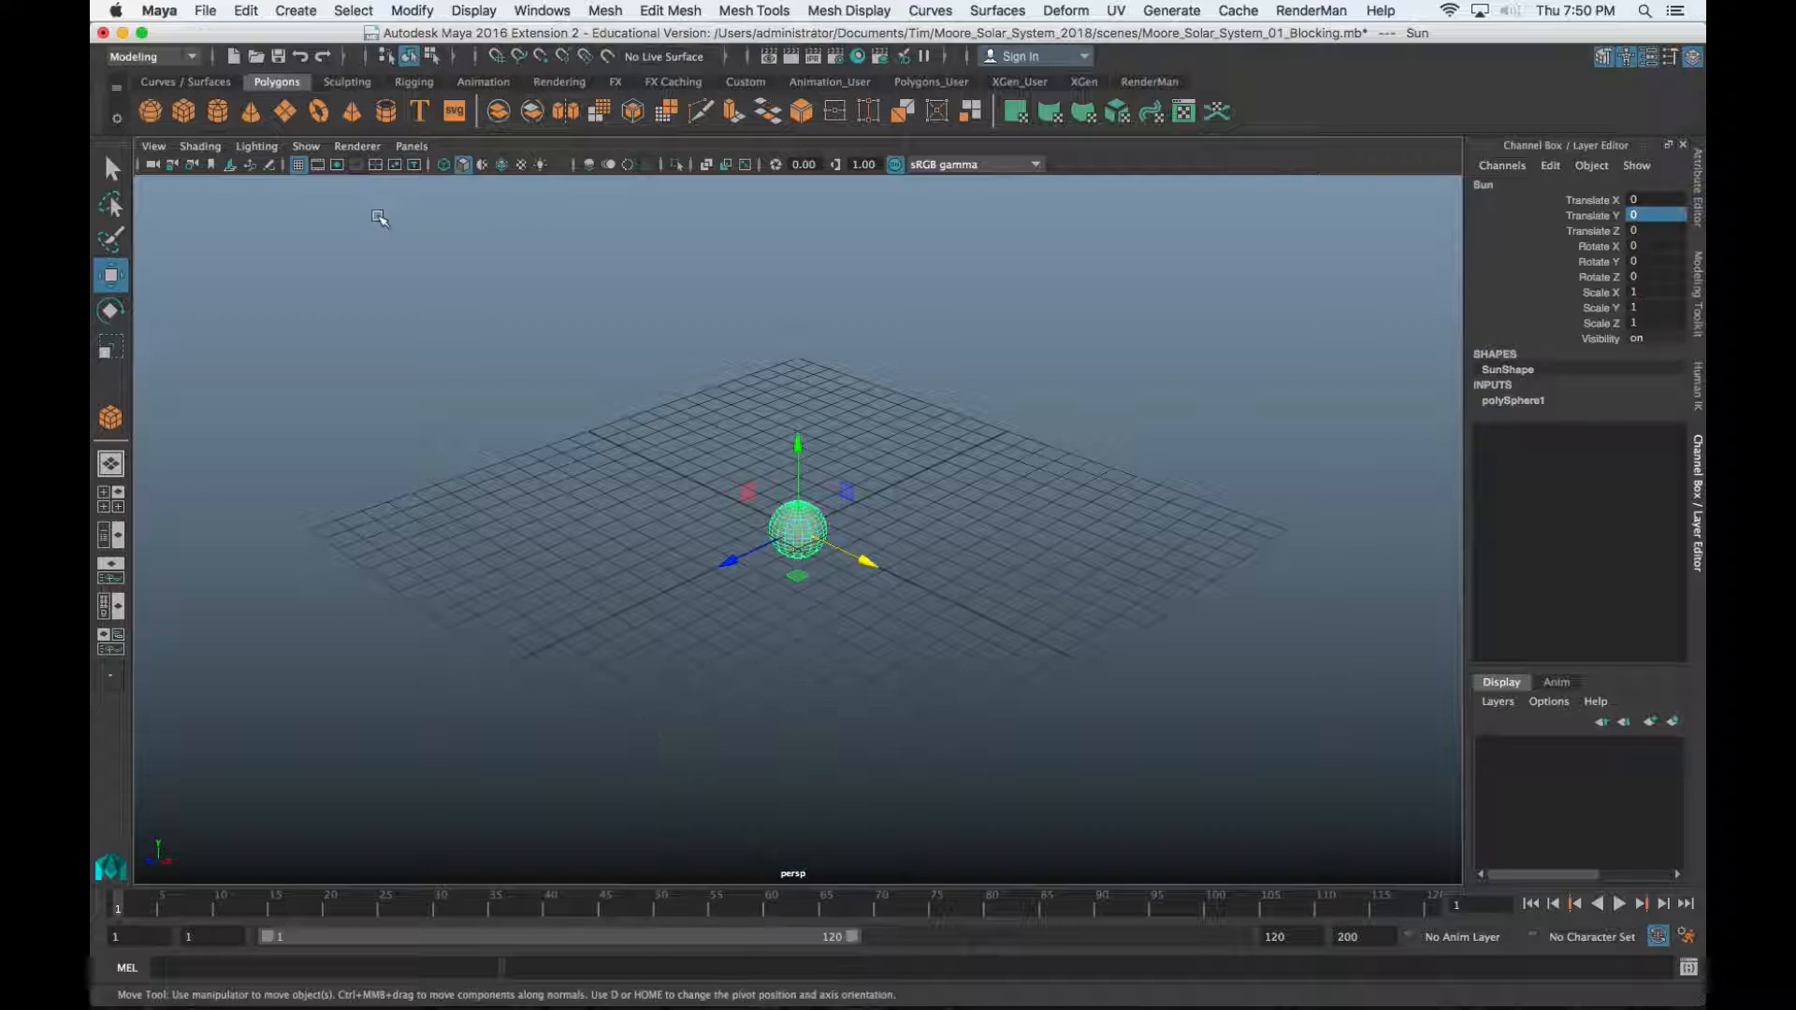
Scale the Sun sphere up uniformly and set its Scale X, Y and Z to exactly 5
key("r")
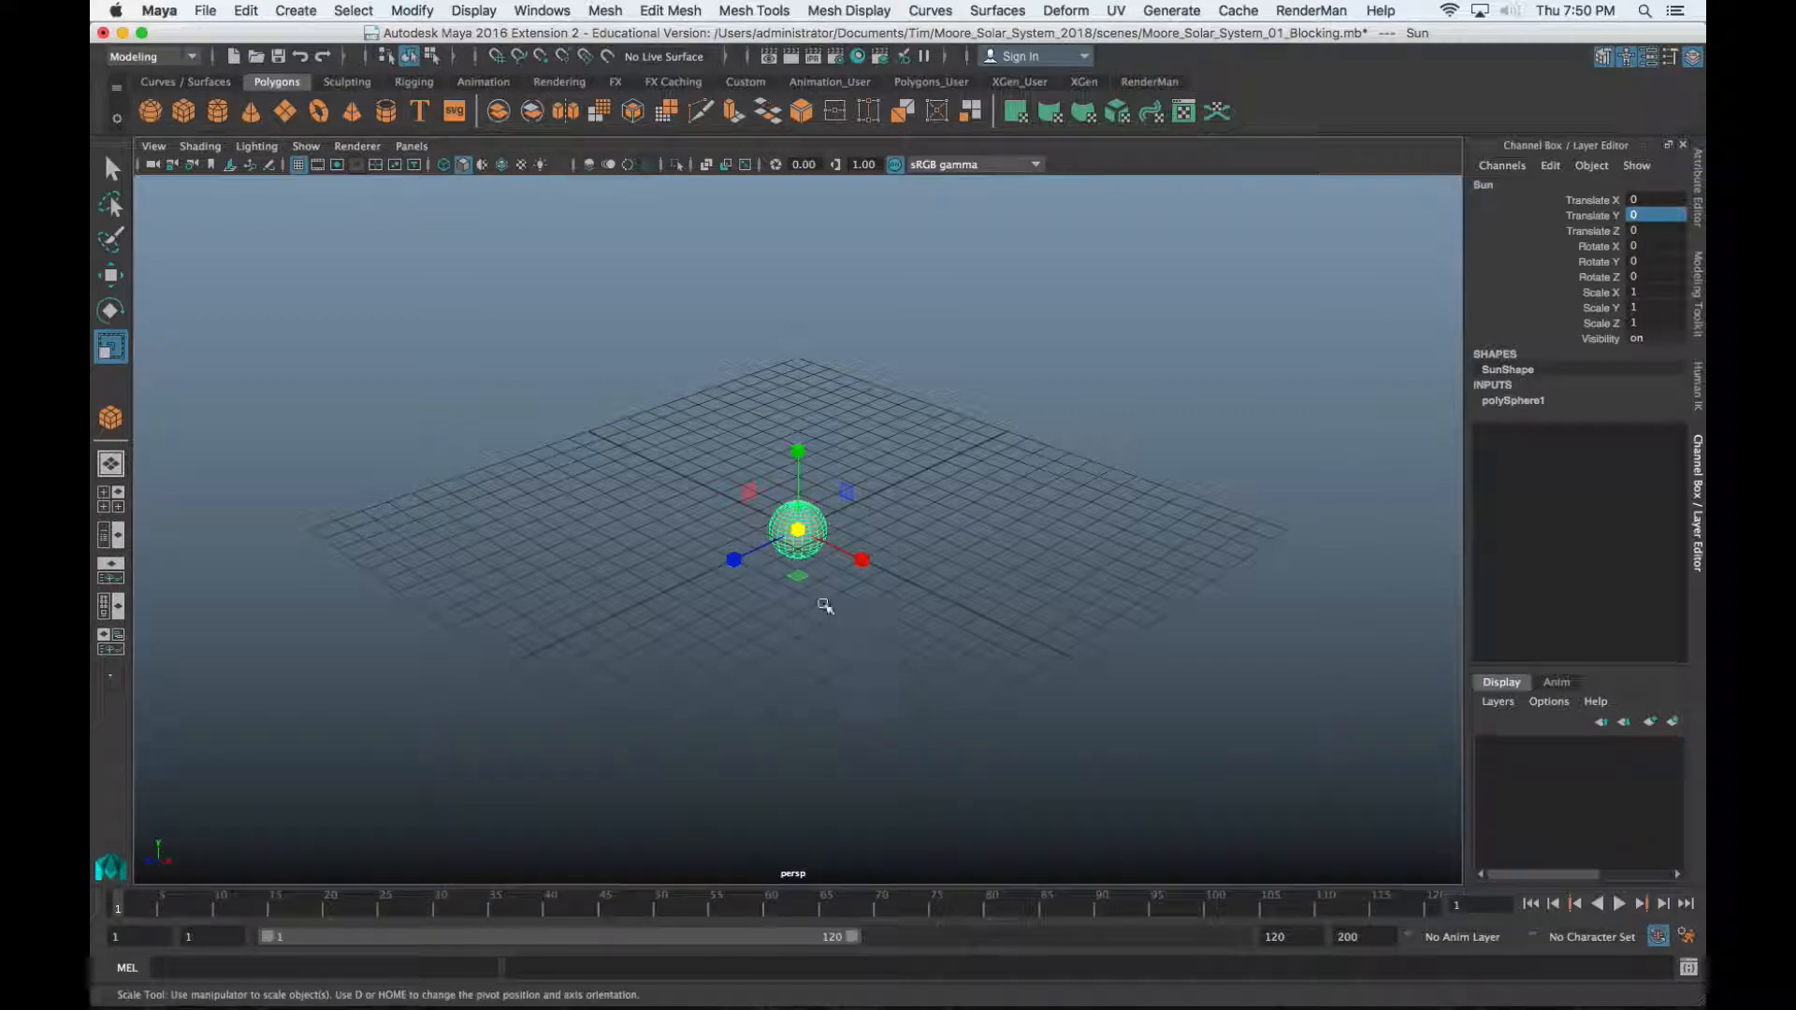
left_click_drag(804, 536, 997, 601)
left_click(1670, 292)
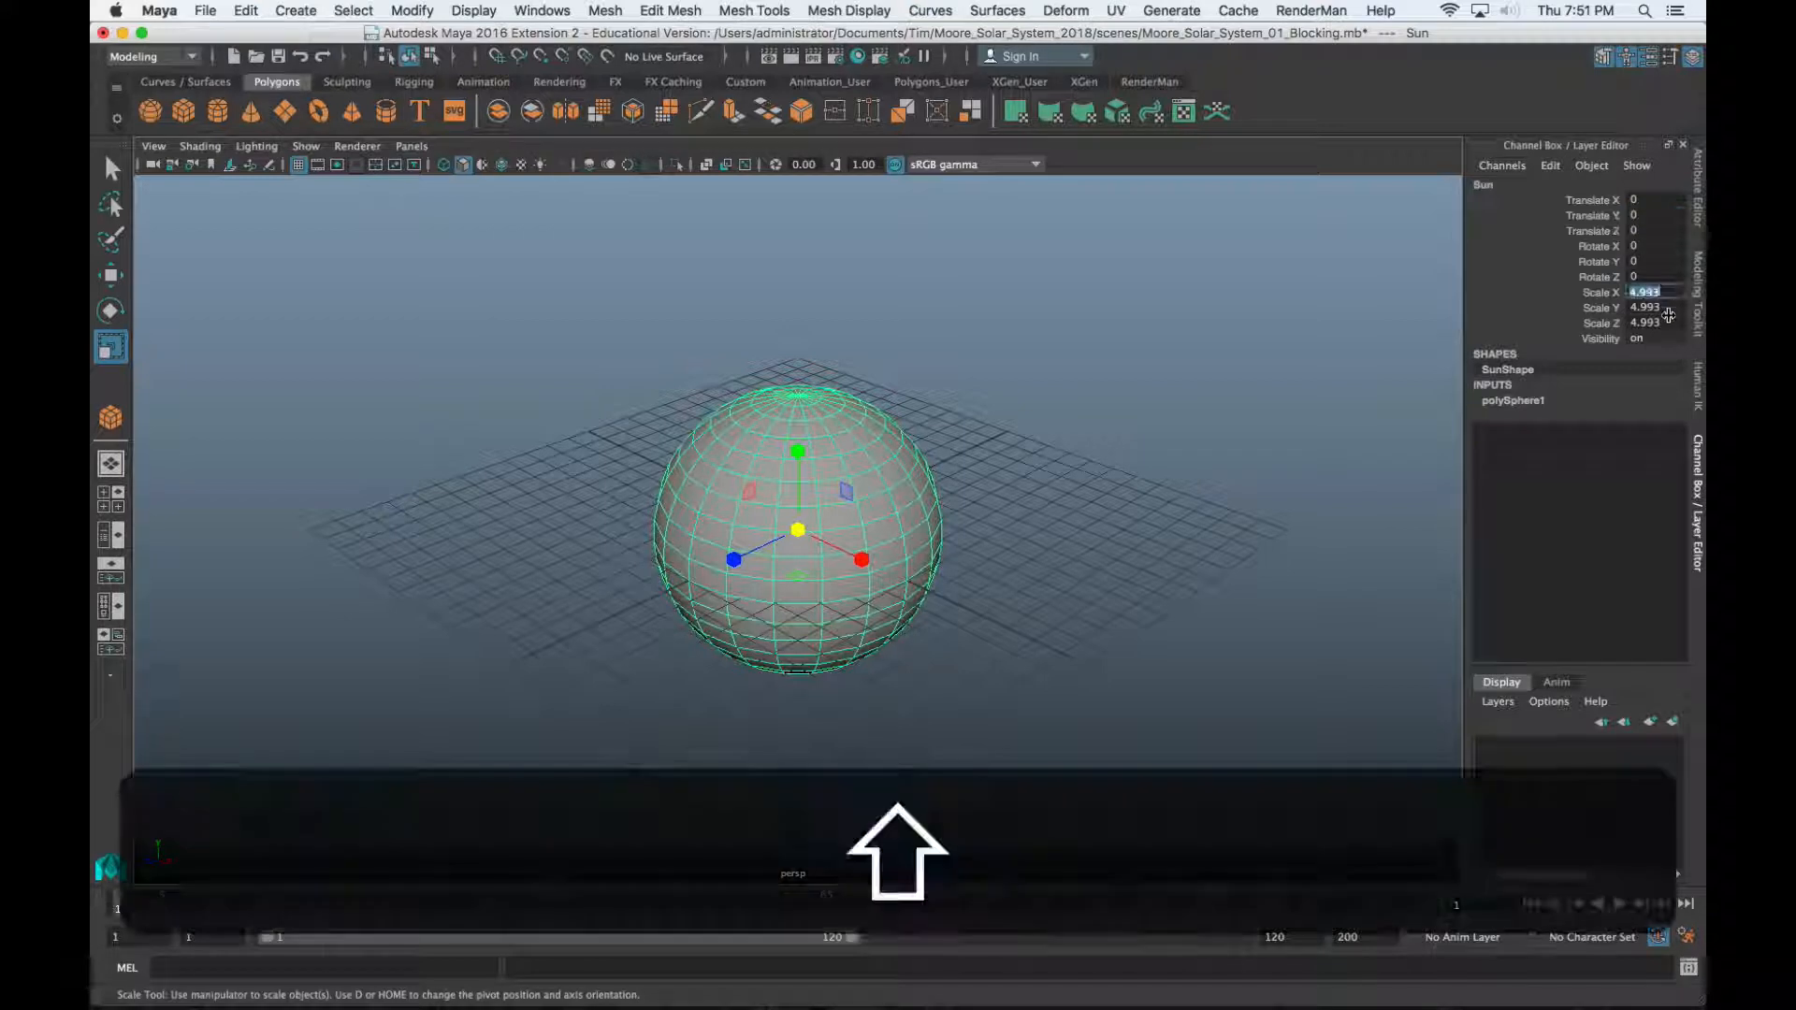
left_click(1669, 322, "shift")
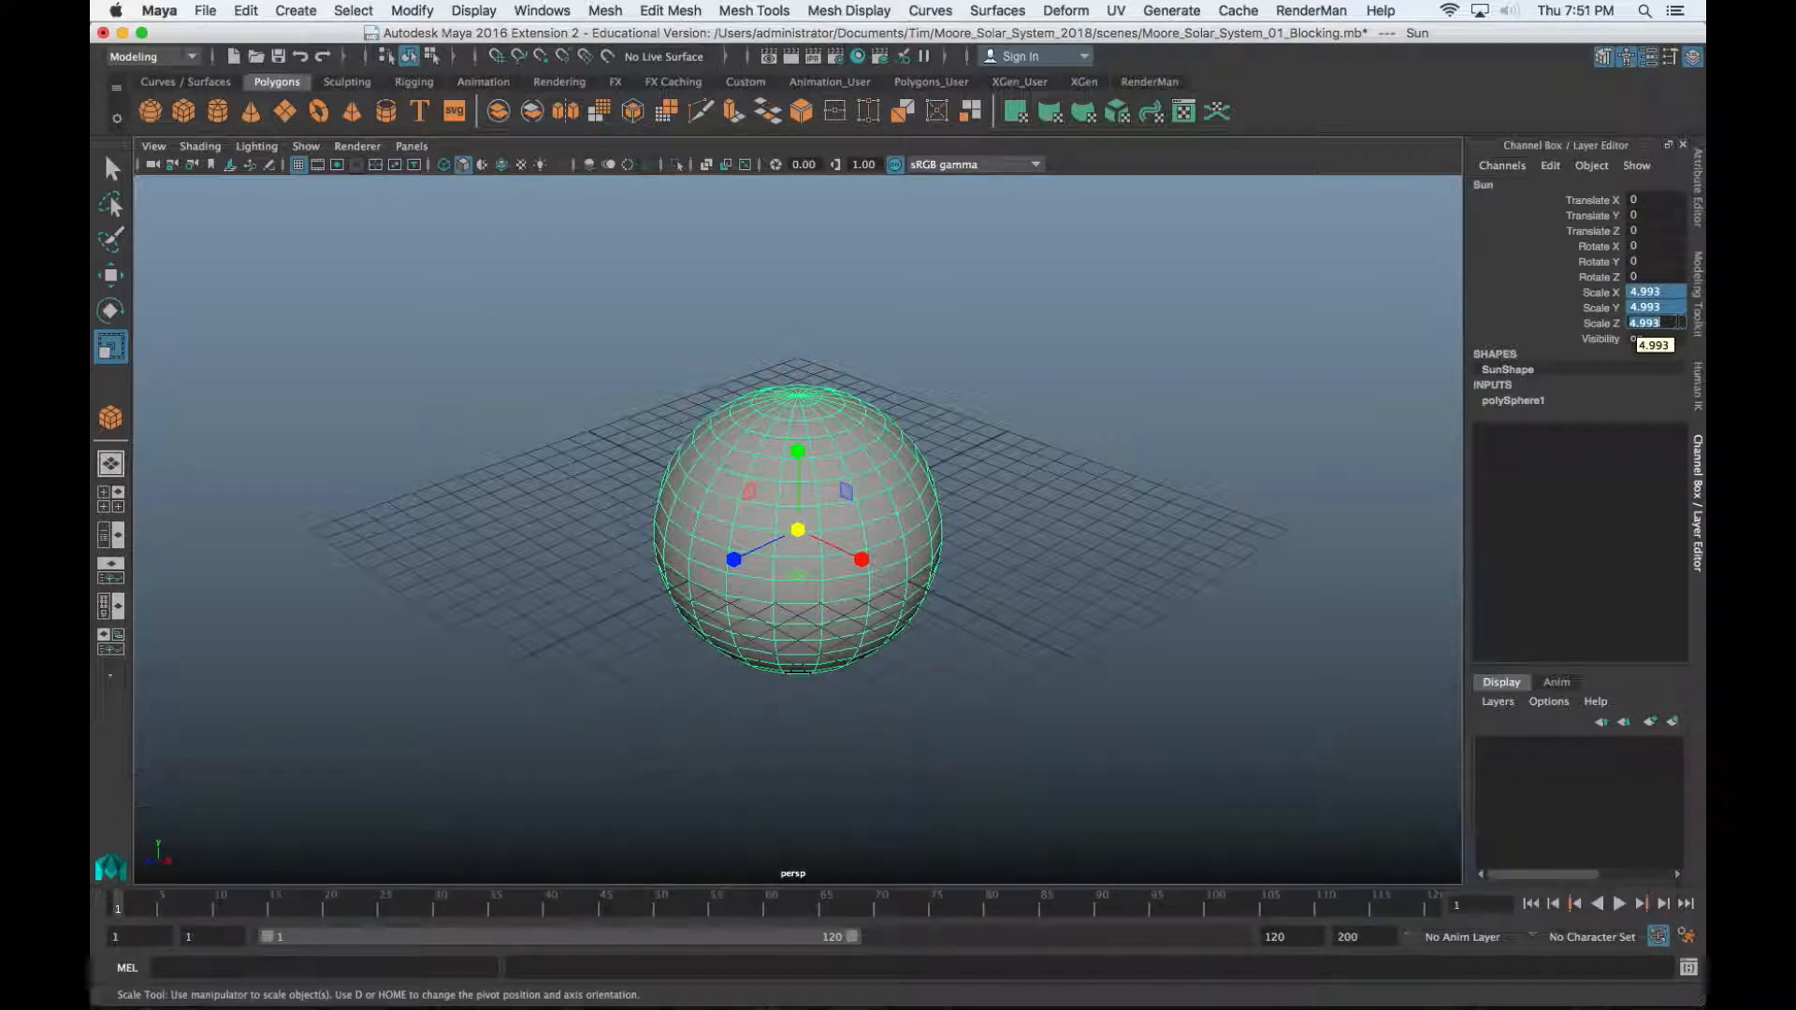
type("5")
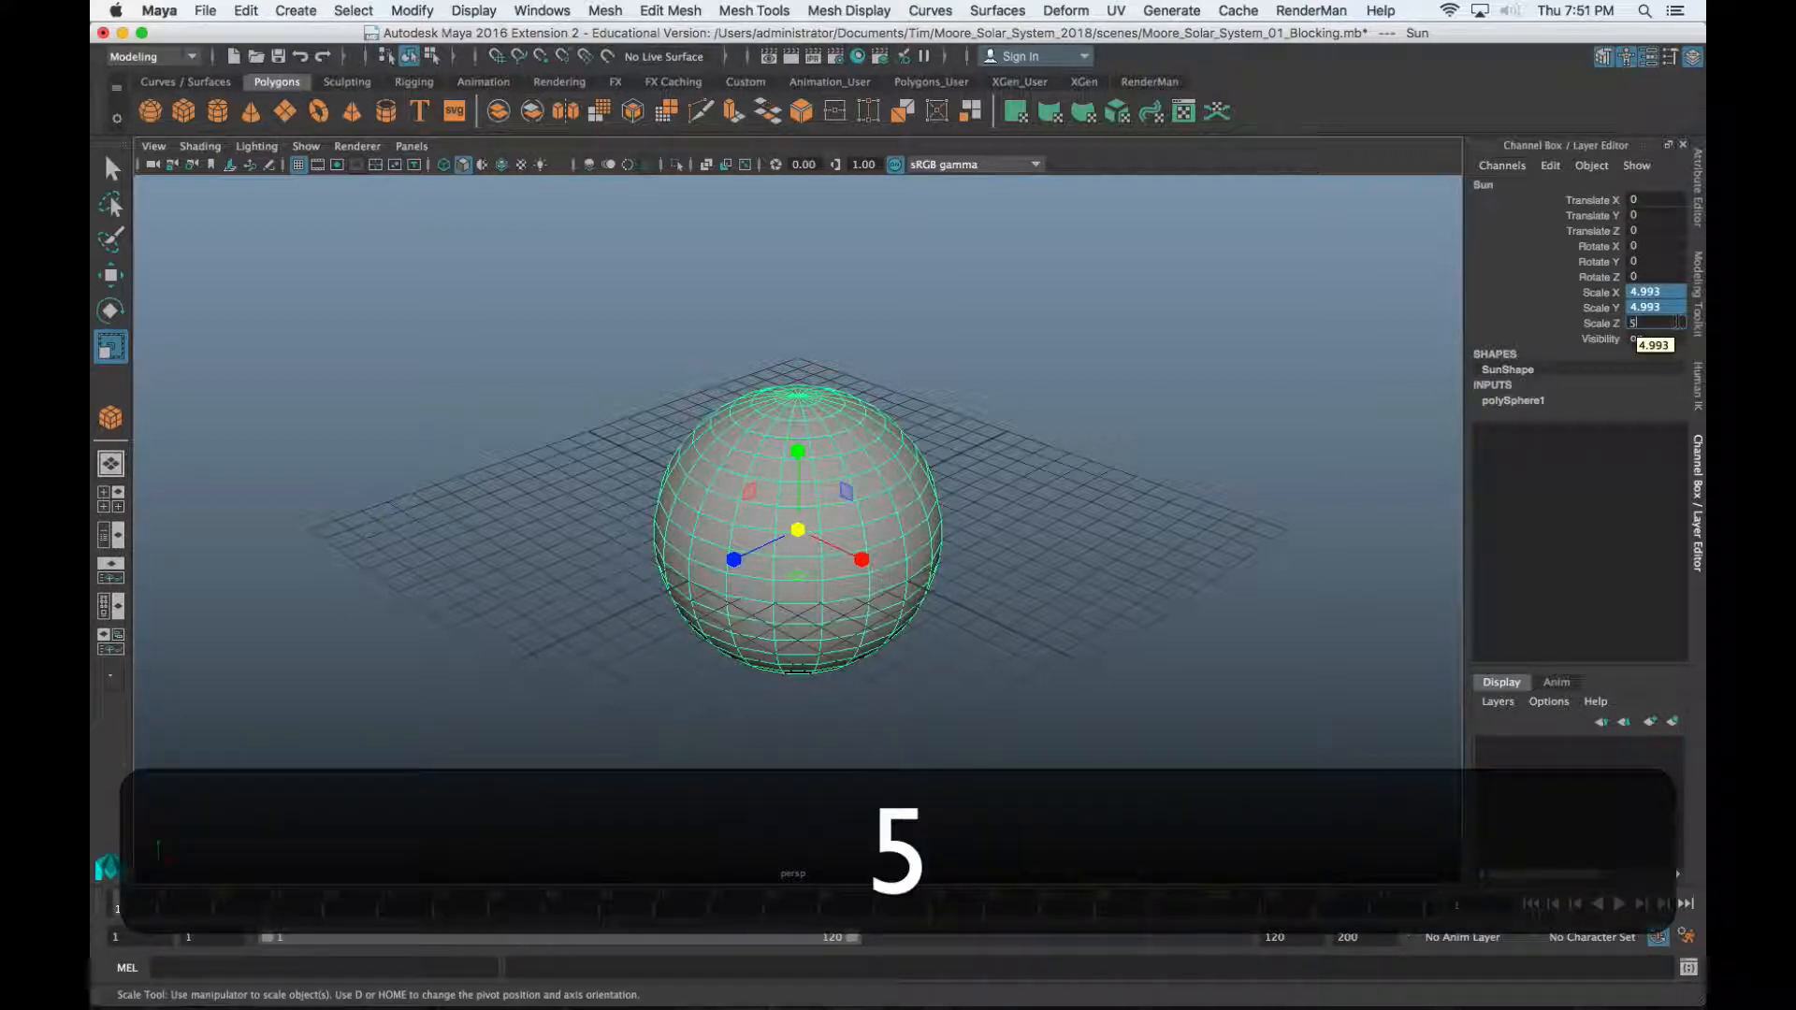
key("Return")
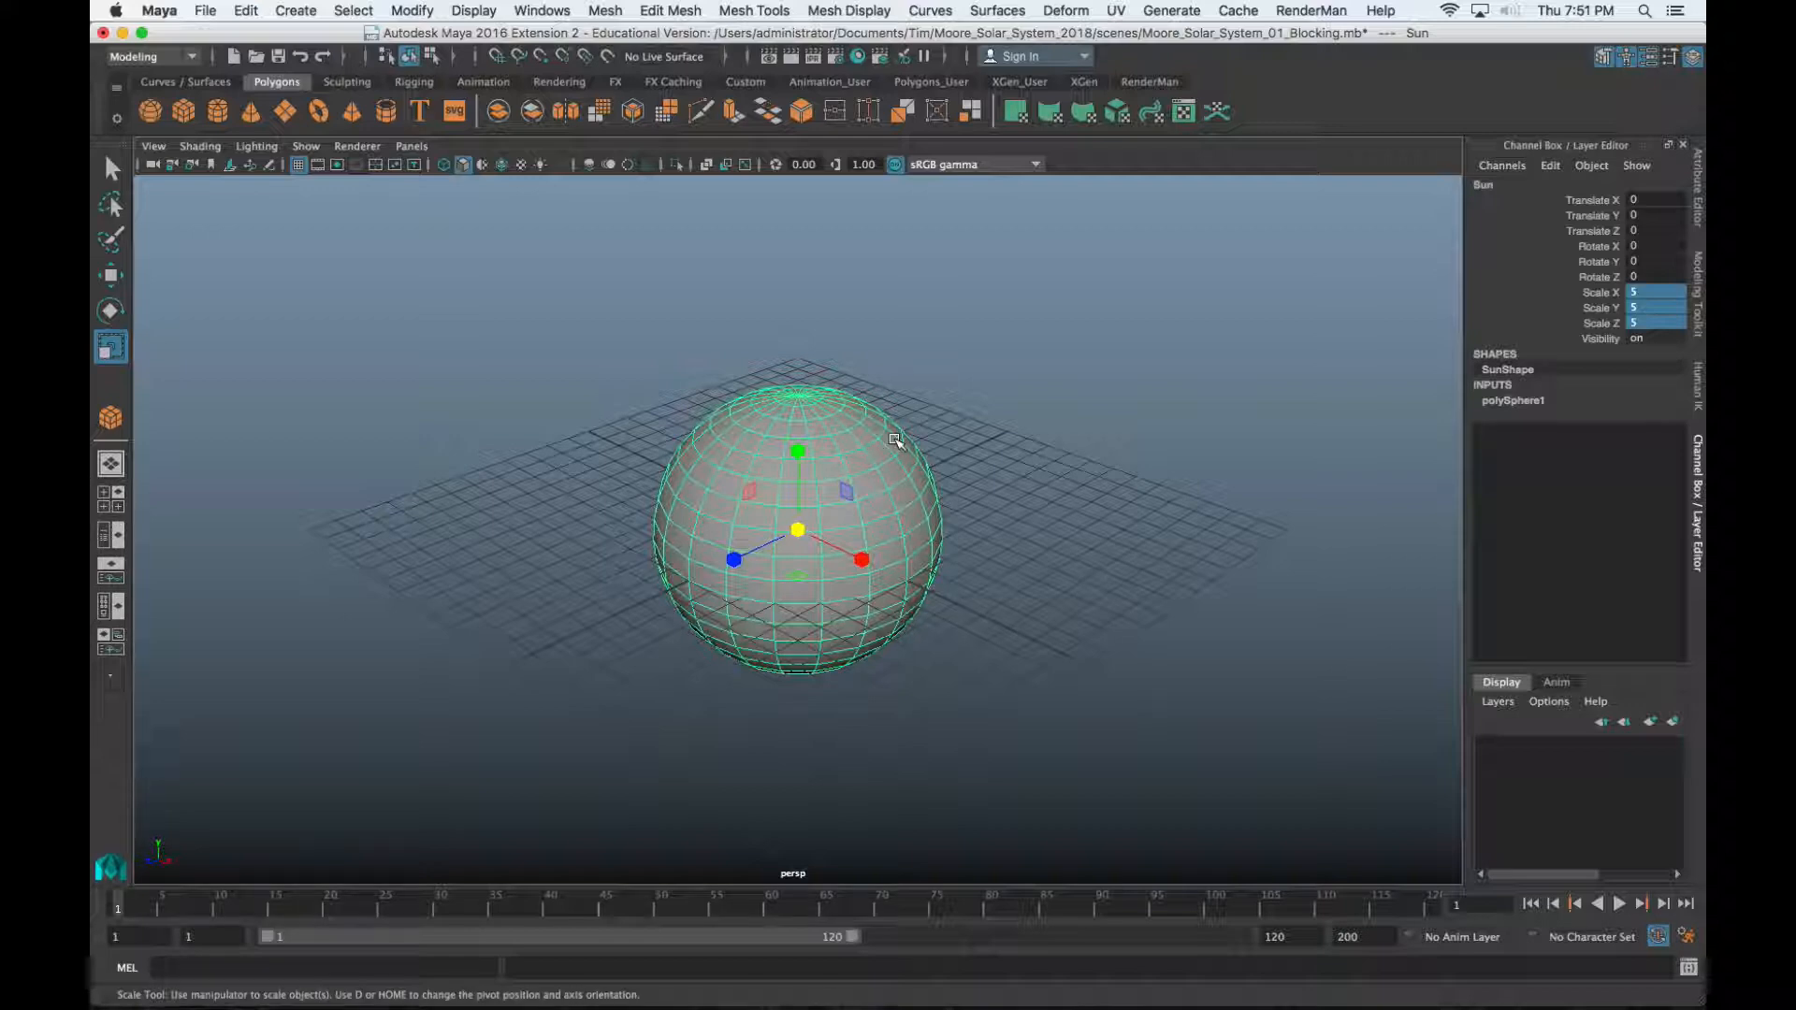
Switch back and forth between the single perspective view and the four-view layout, and maximize the top view
key("space")
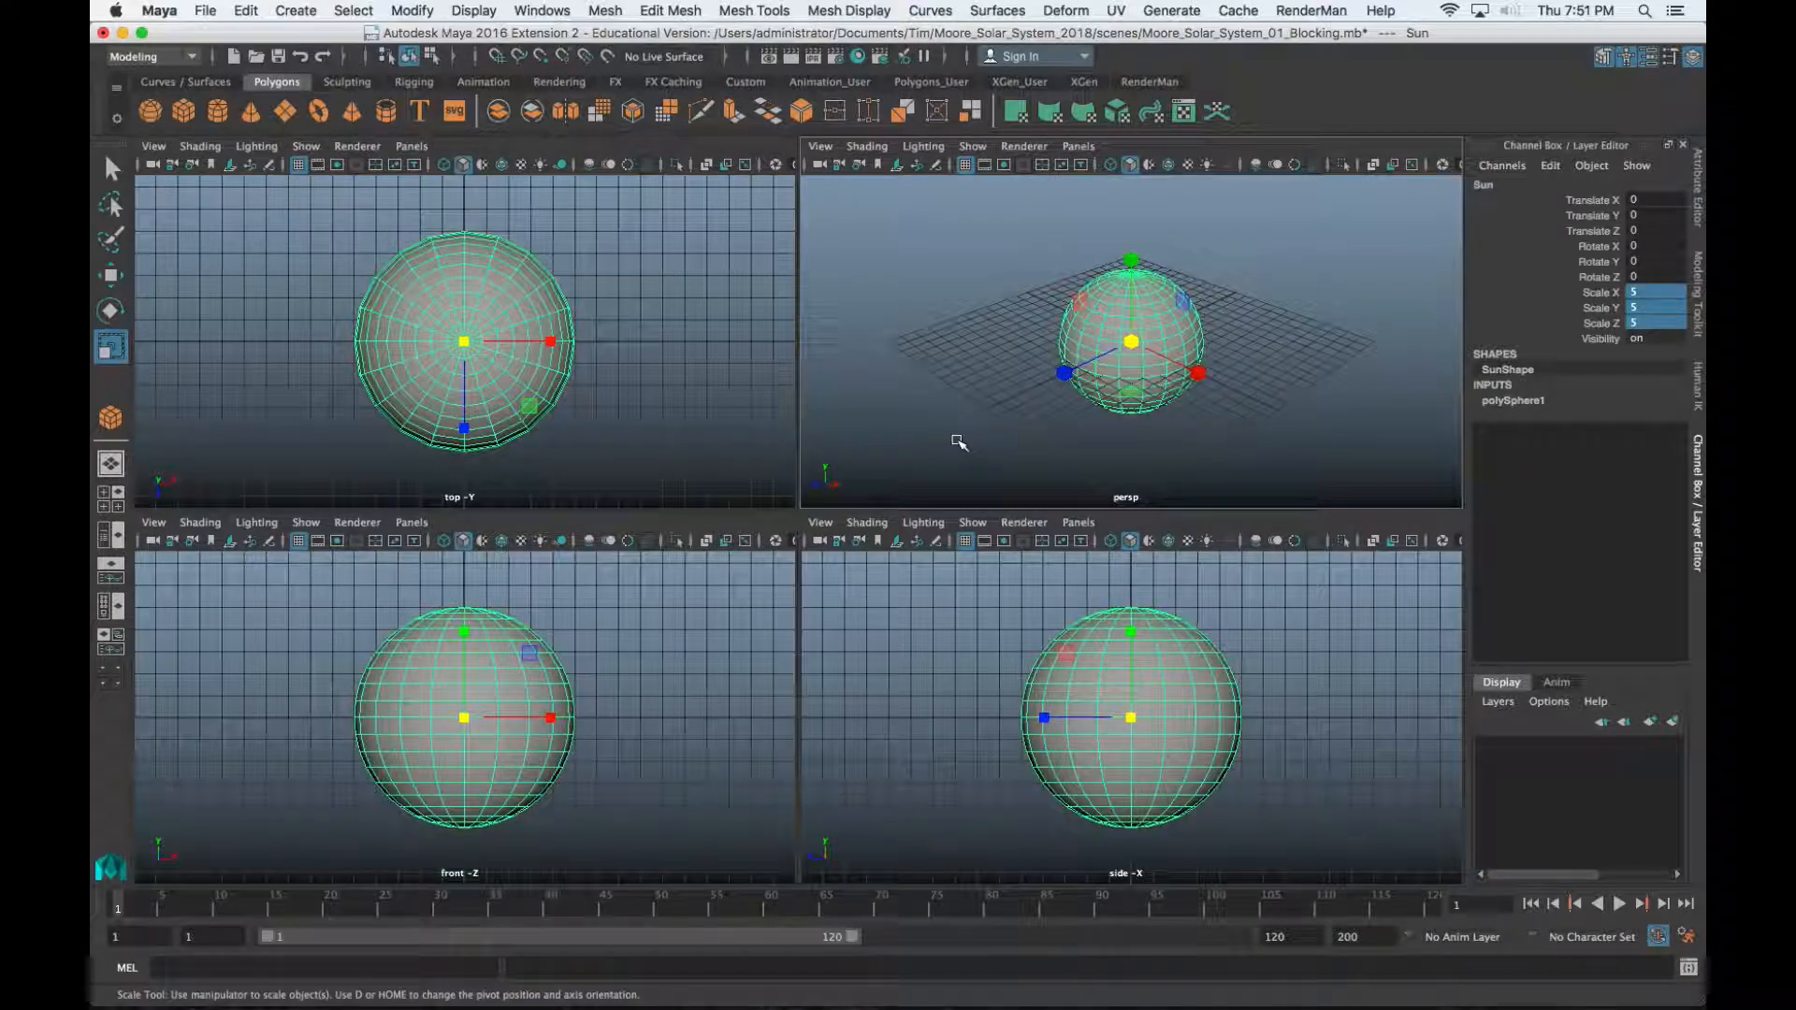
key("space")
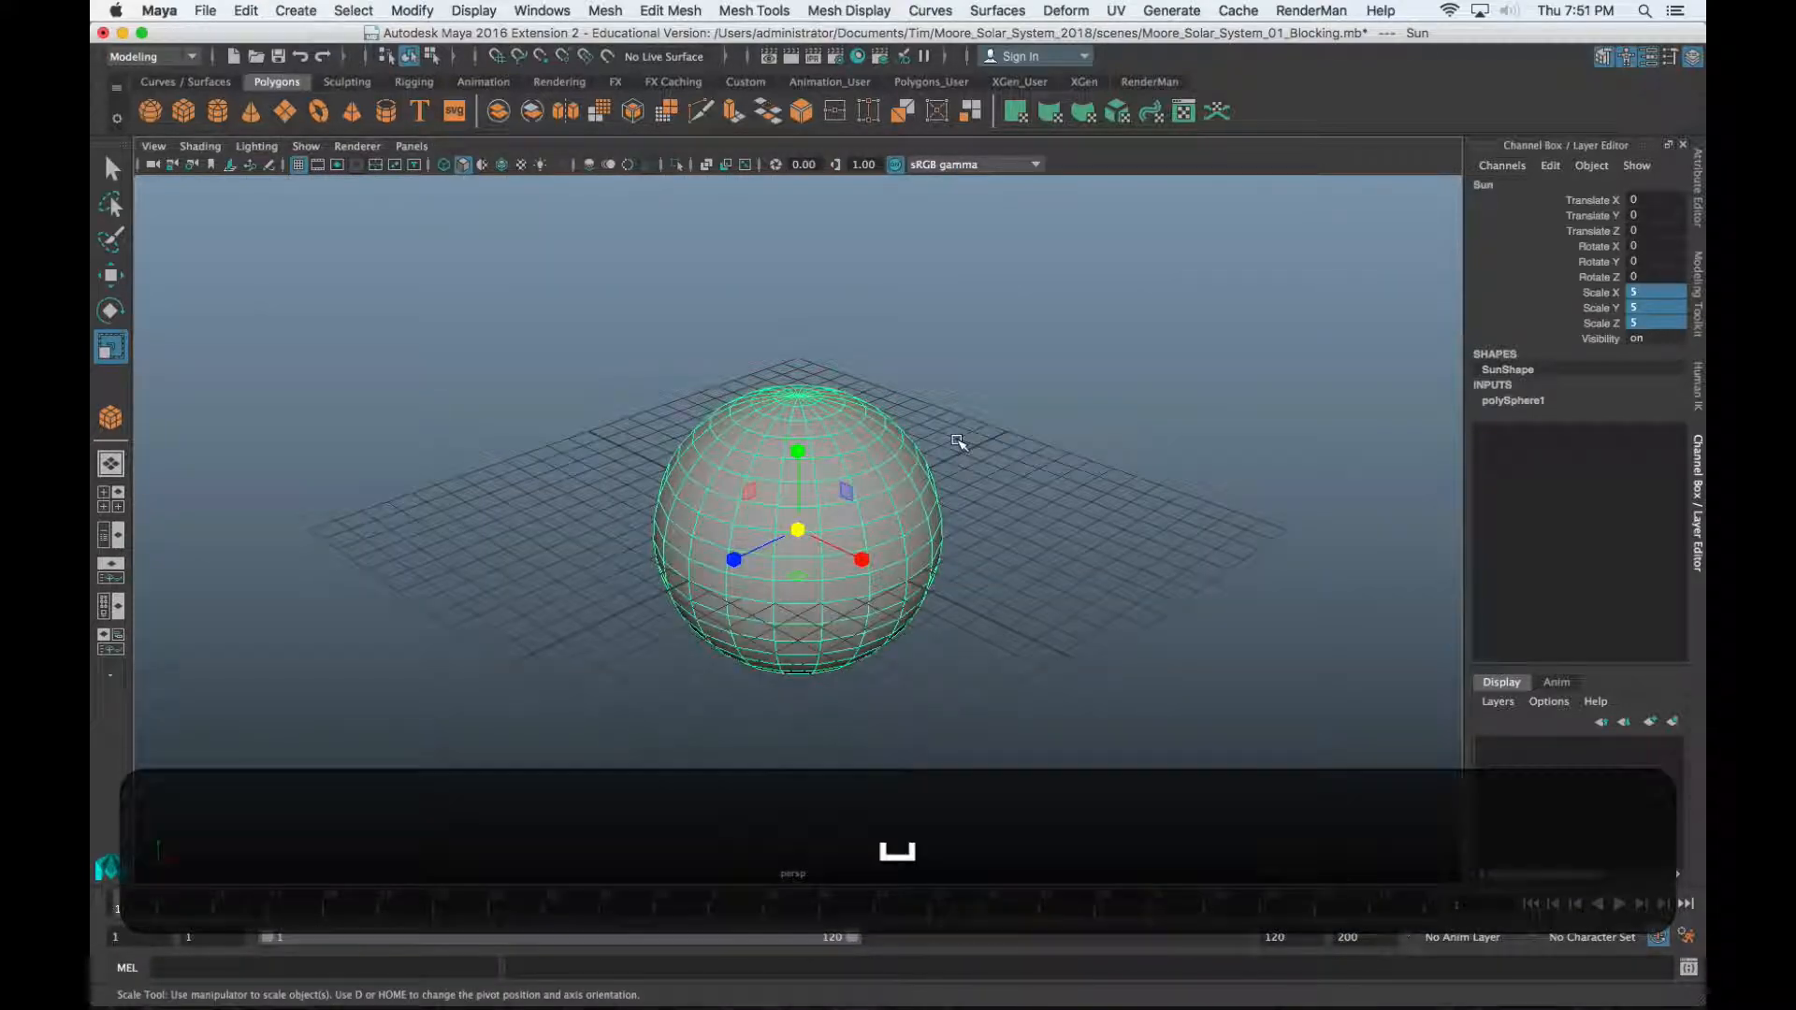
key("space")
key("space")
key("space")
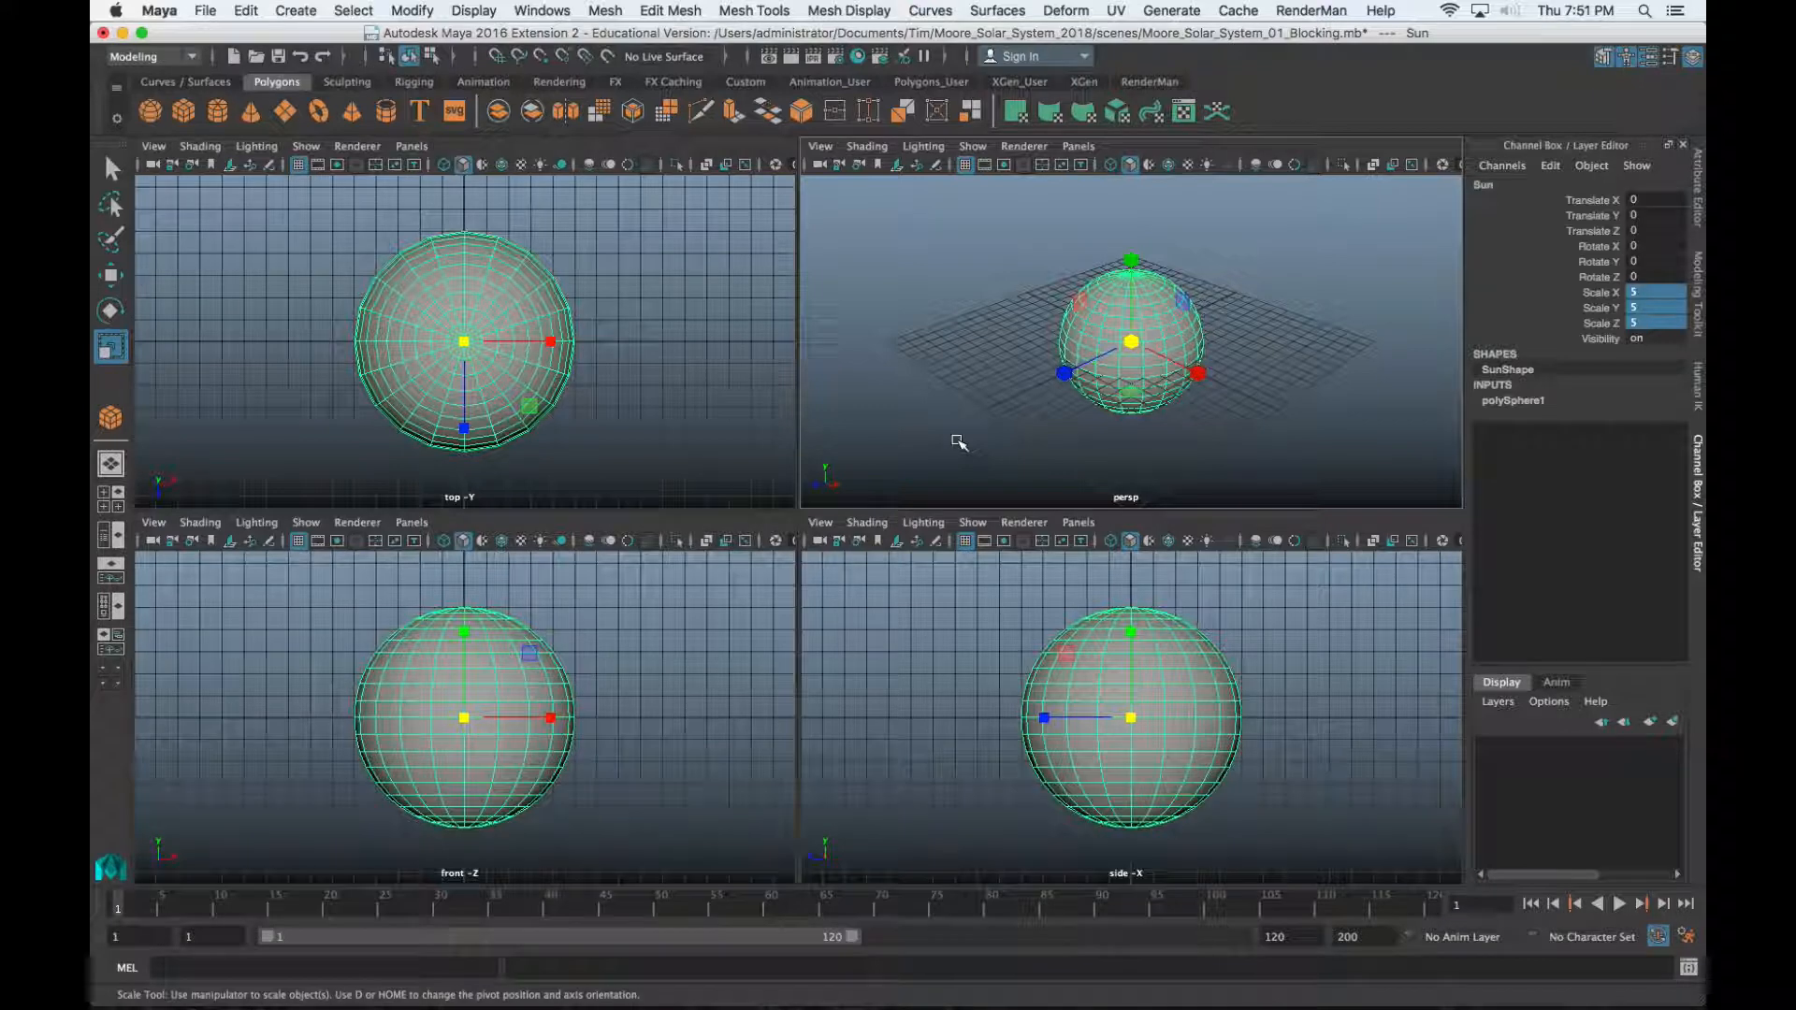
key("space")
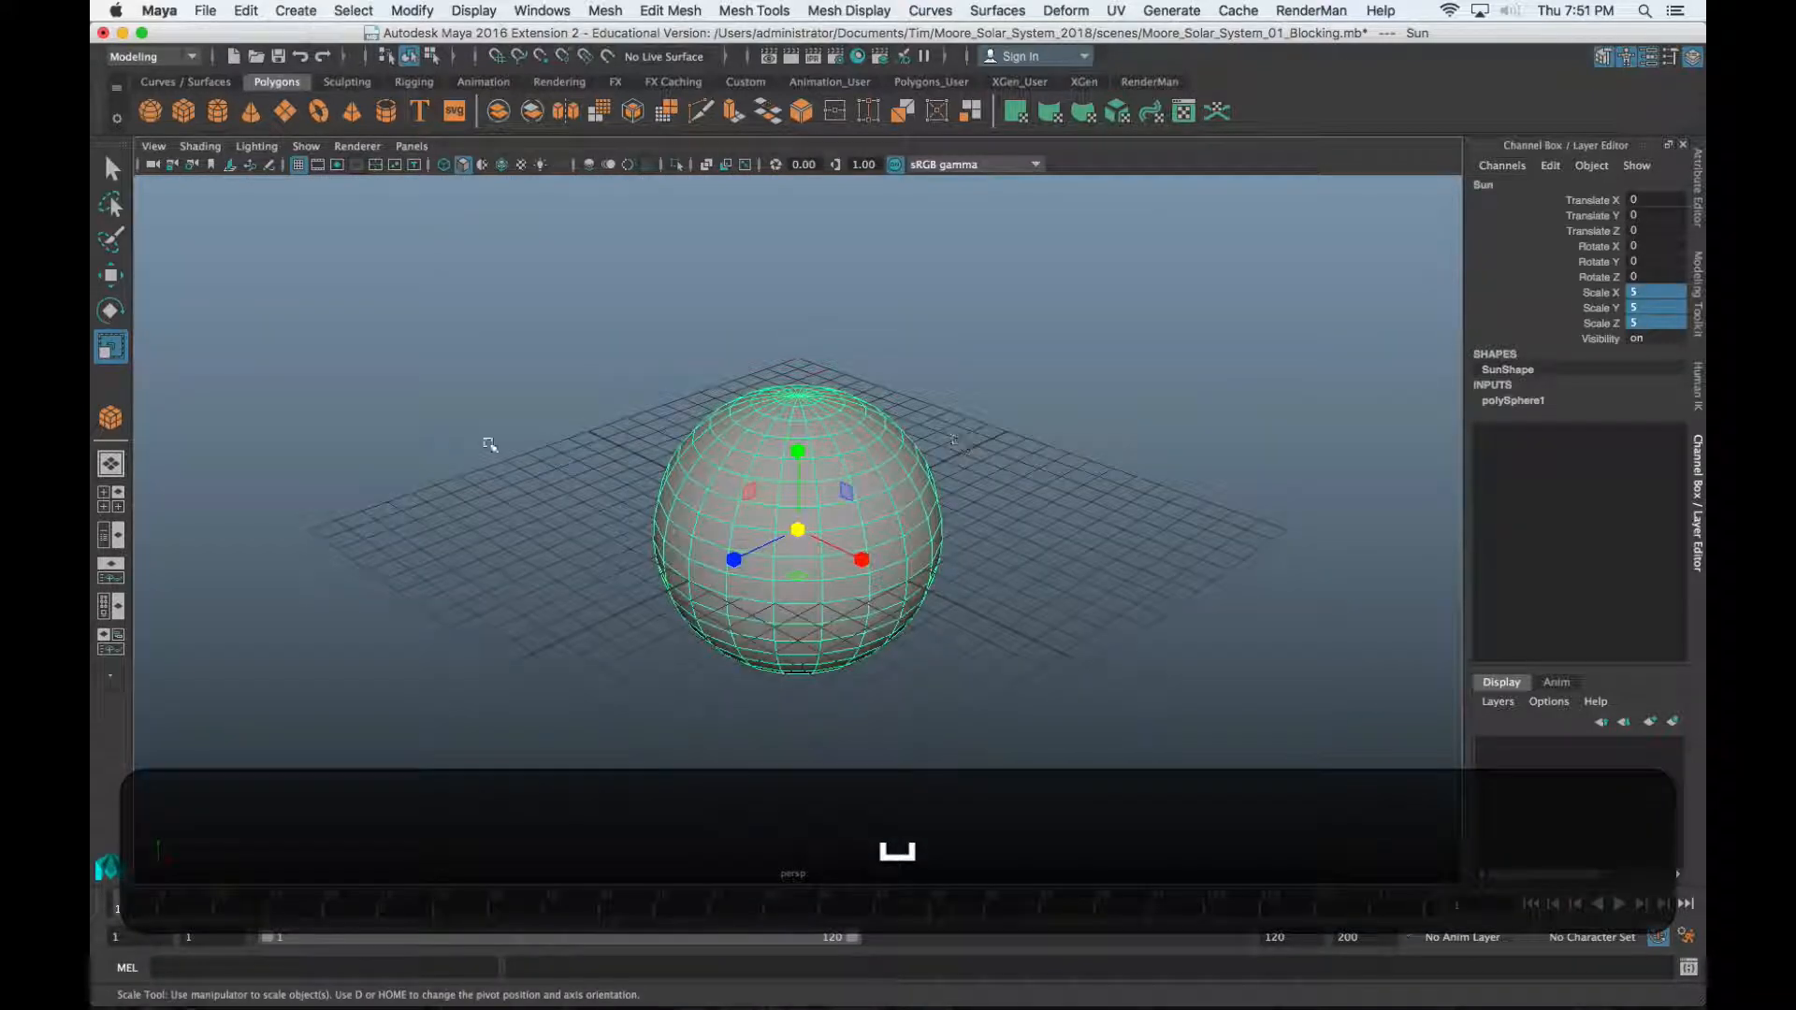
key("space")
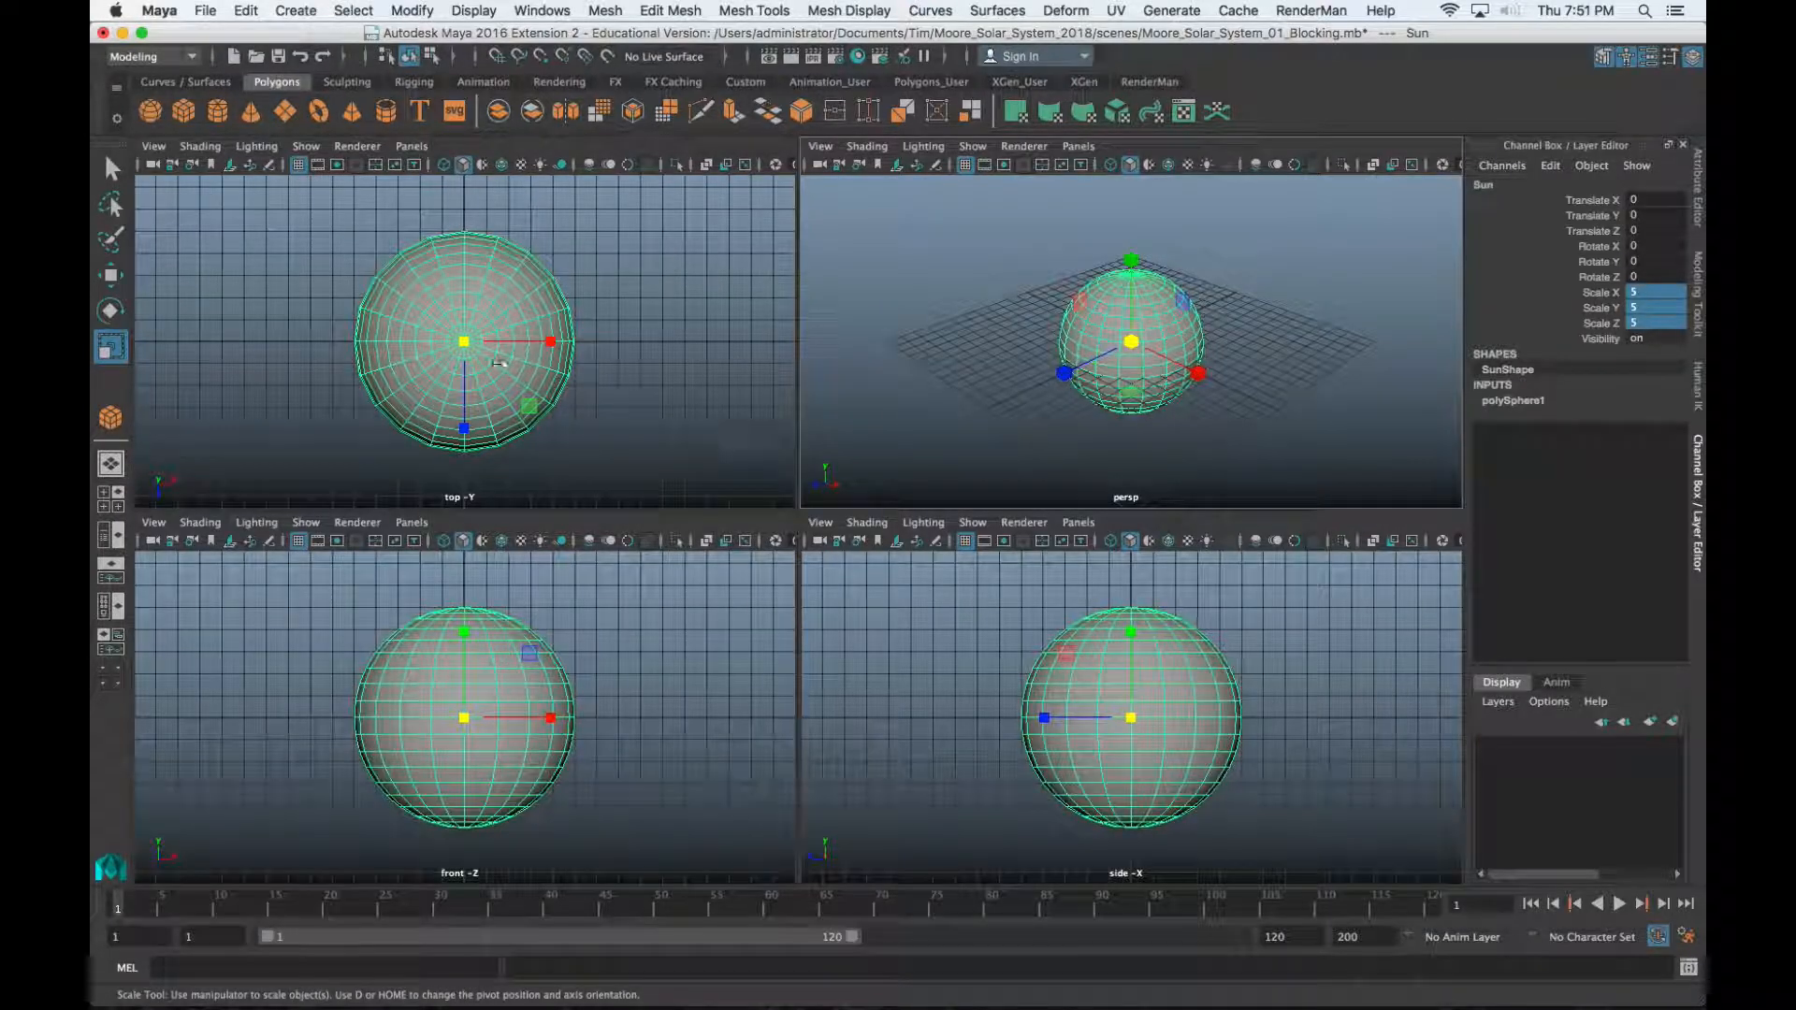
key("space")
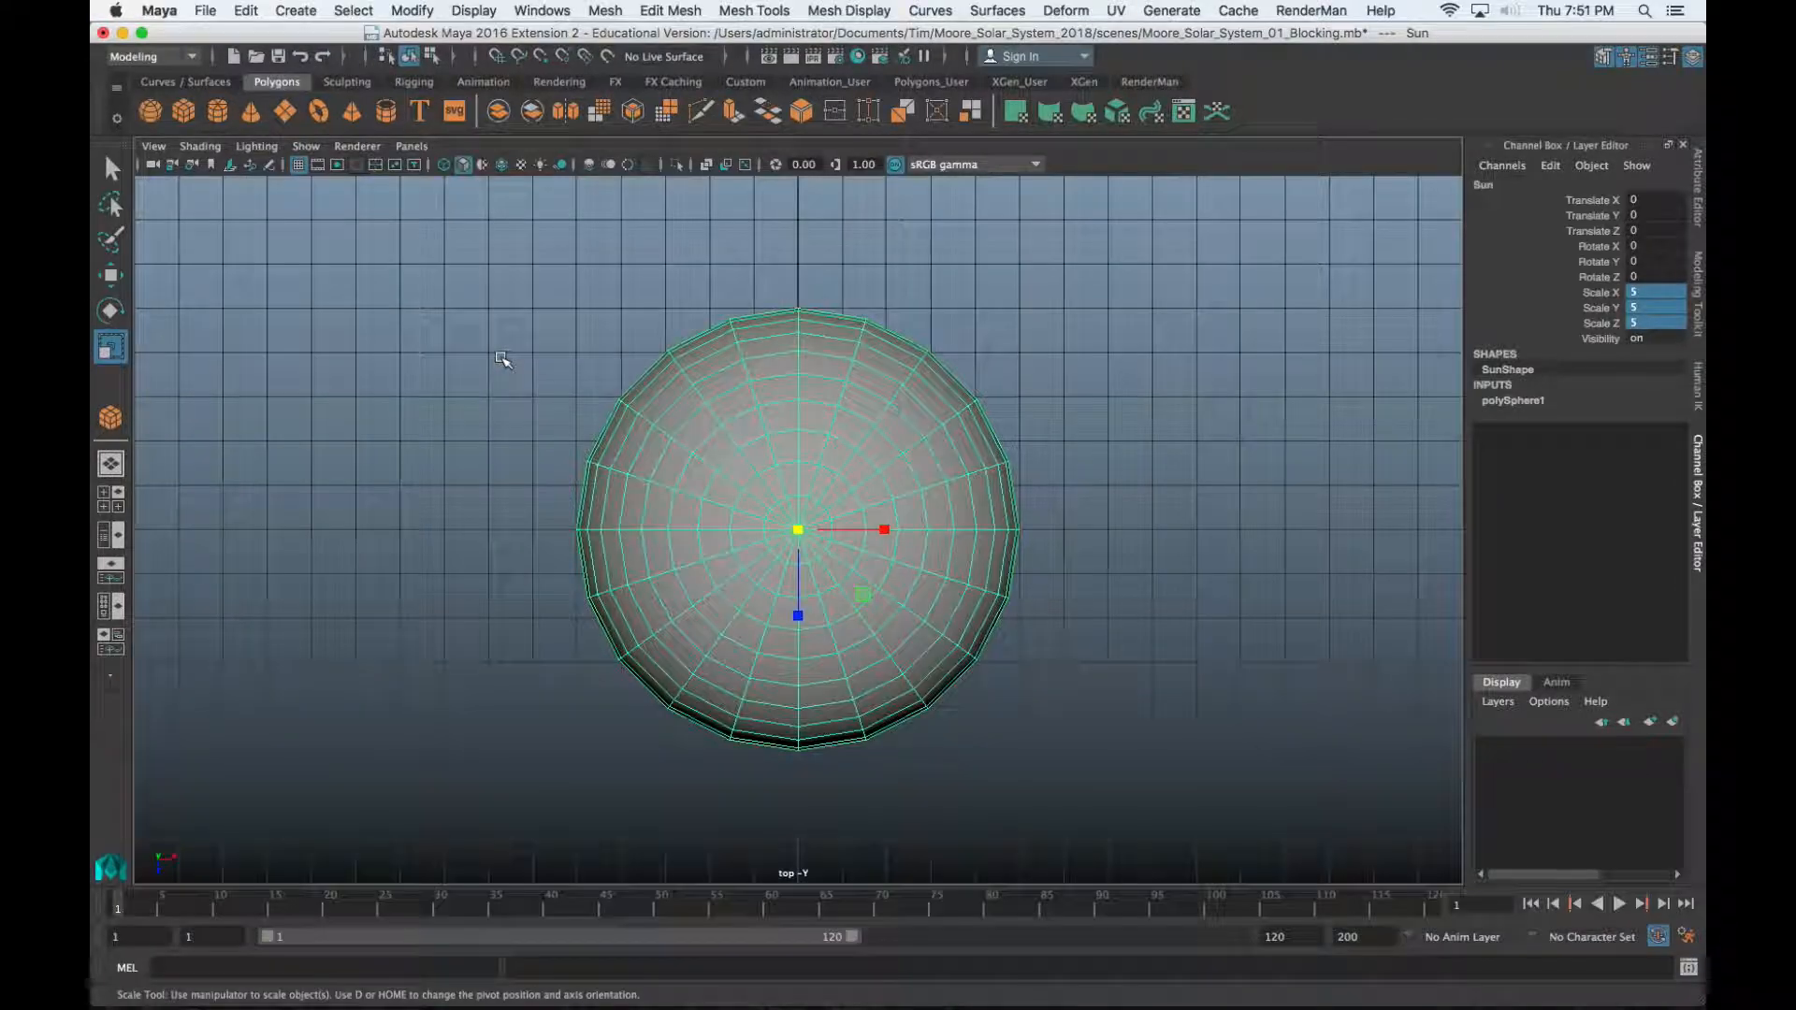
Inspect the Sun sphere in the maximized side, perspective and top views, returning to the four-view layout between them
key("space")
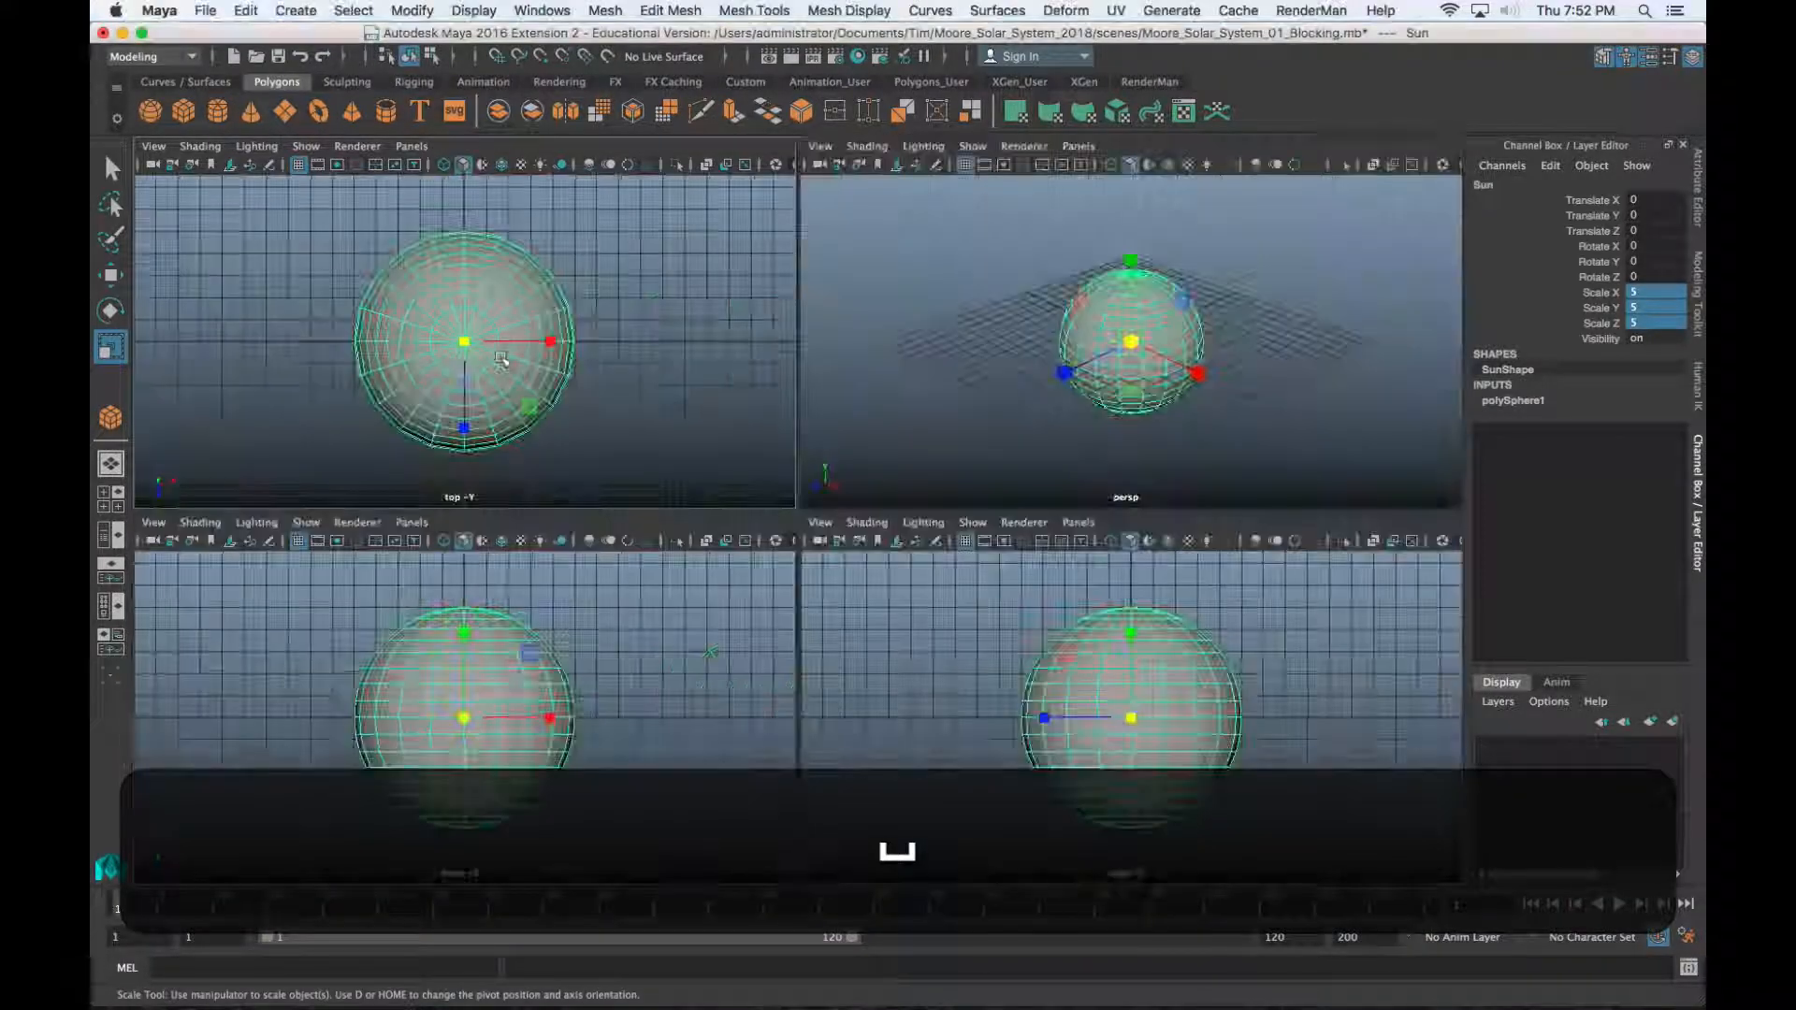
key("space")
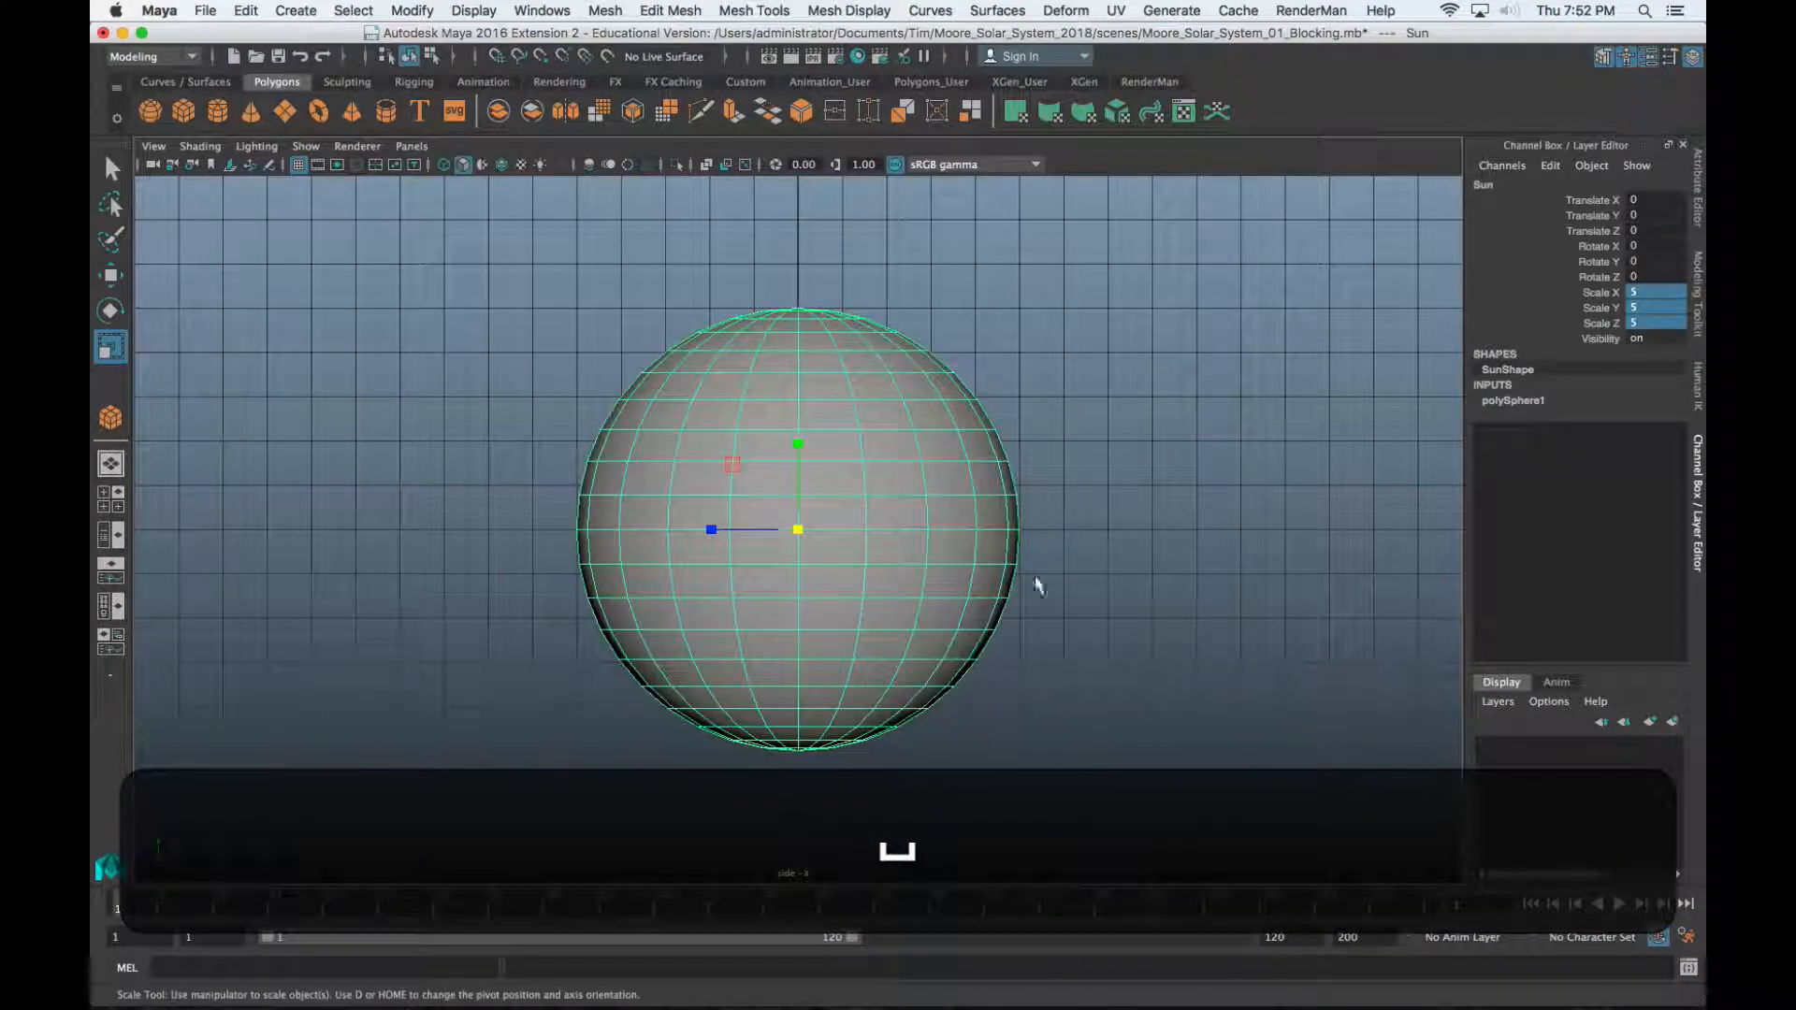
key("space")
key("space")
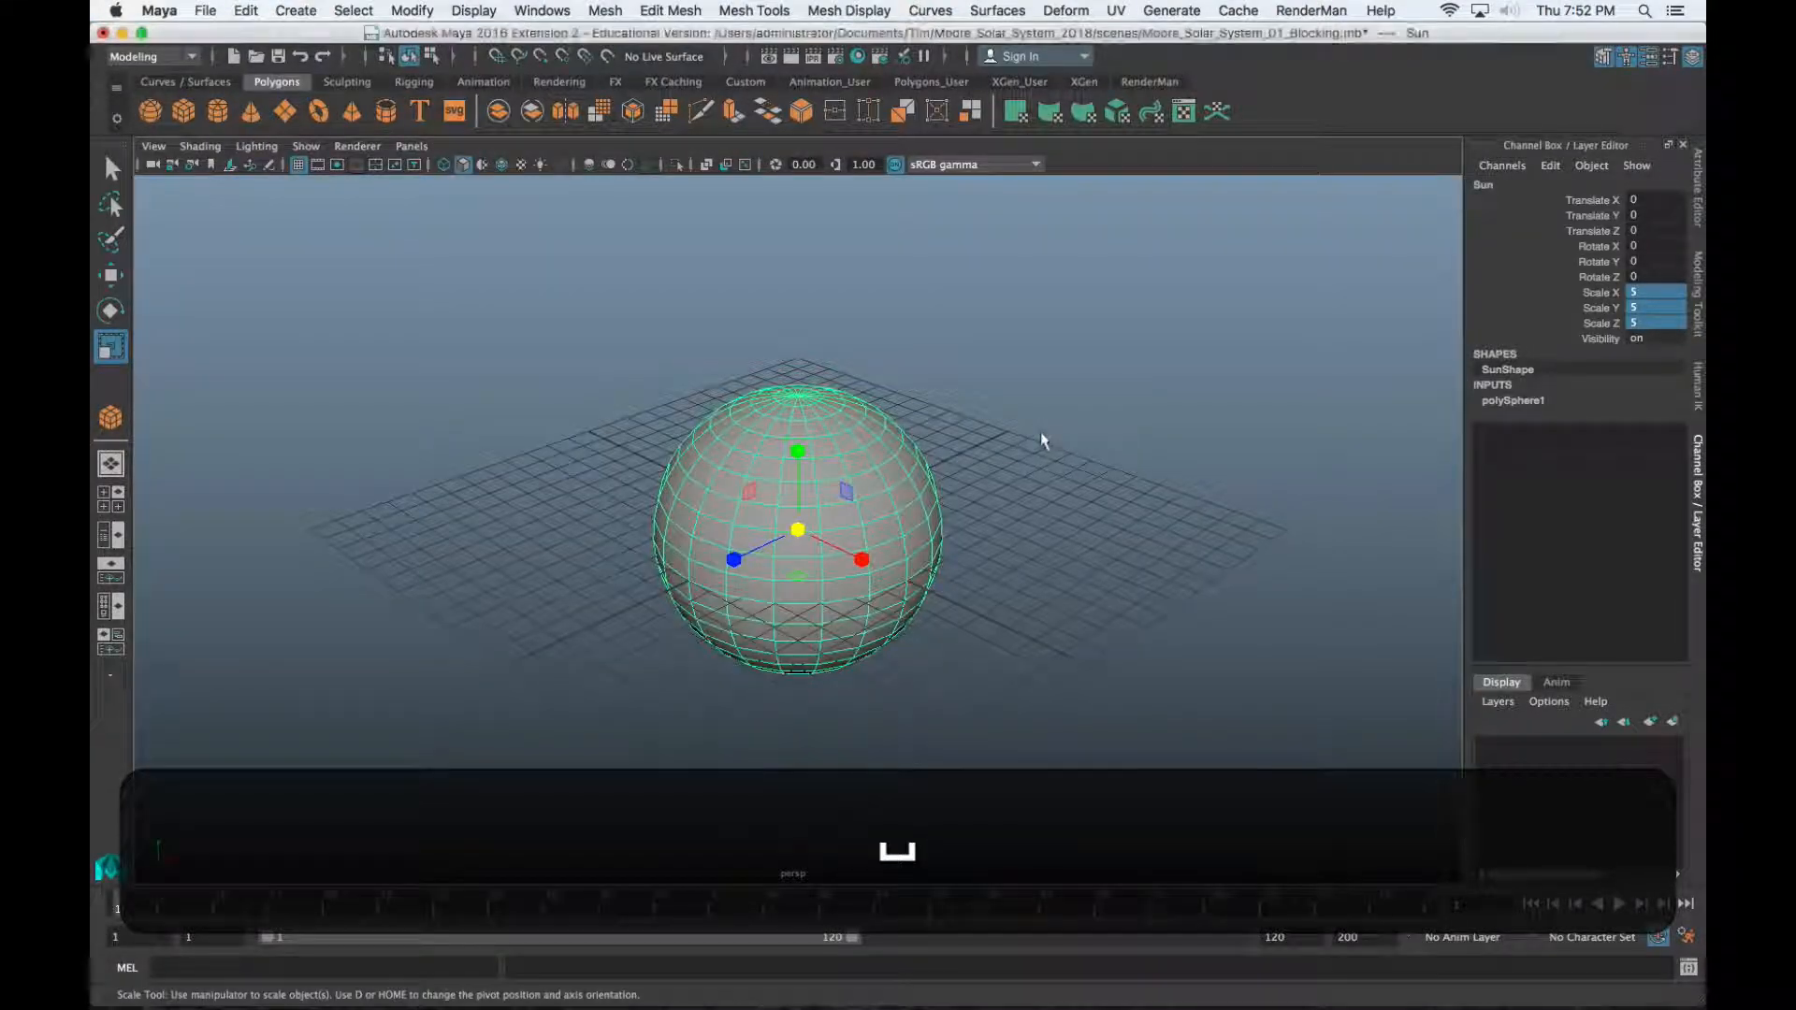
key("space")
key("space")
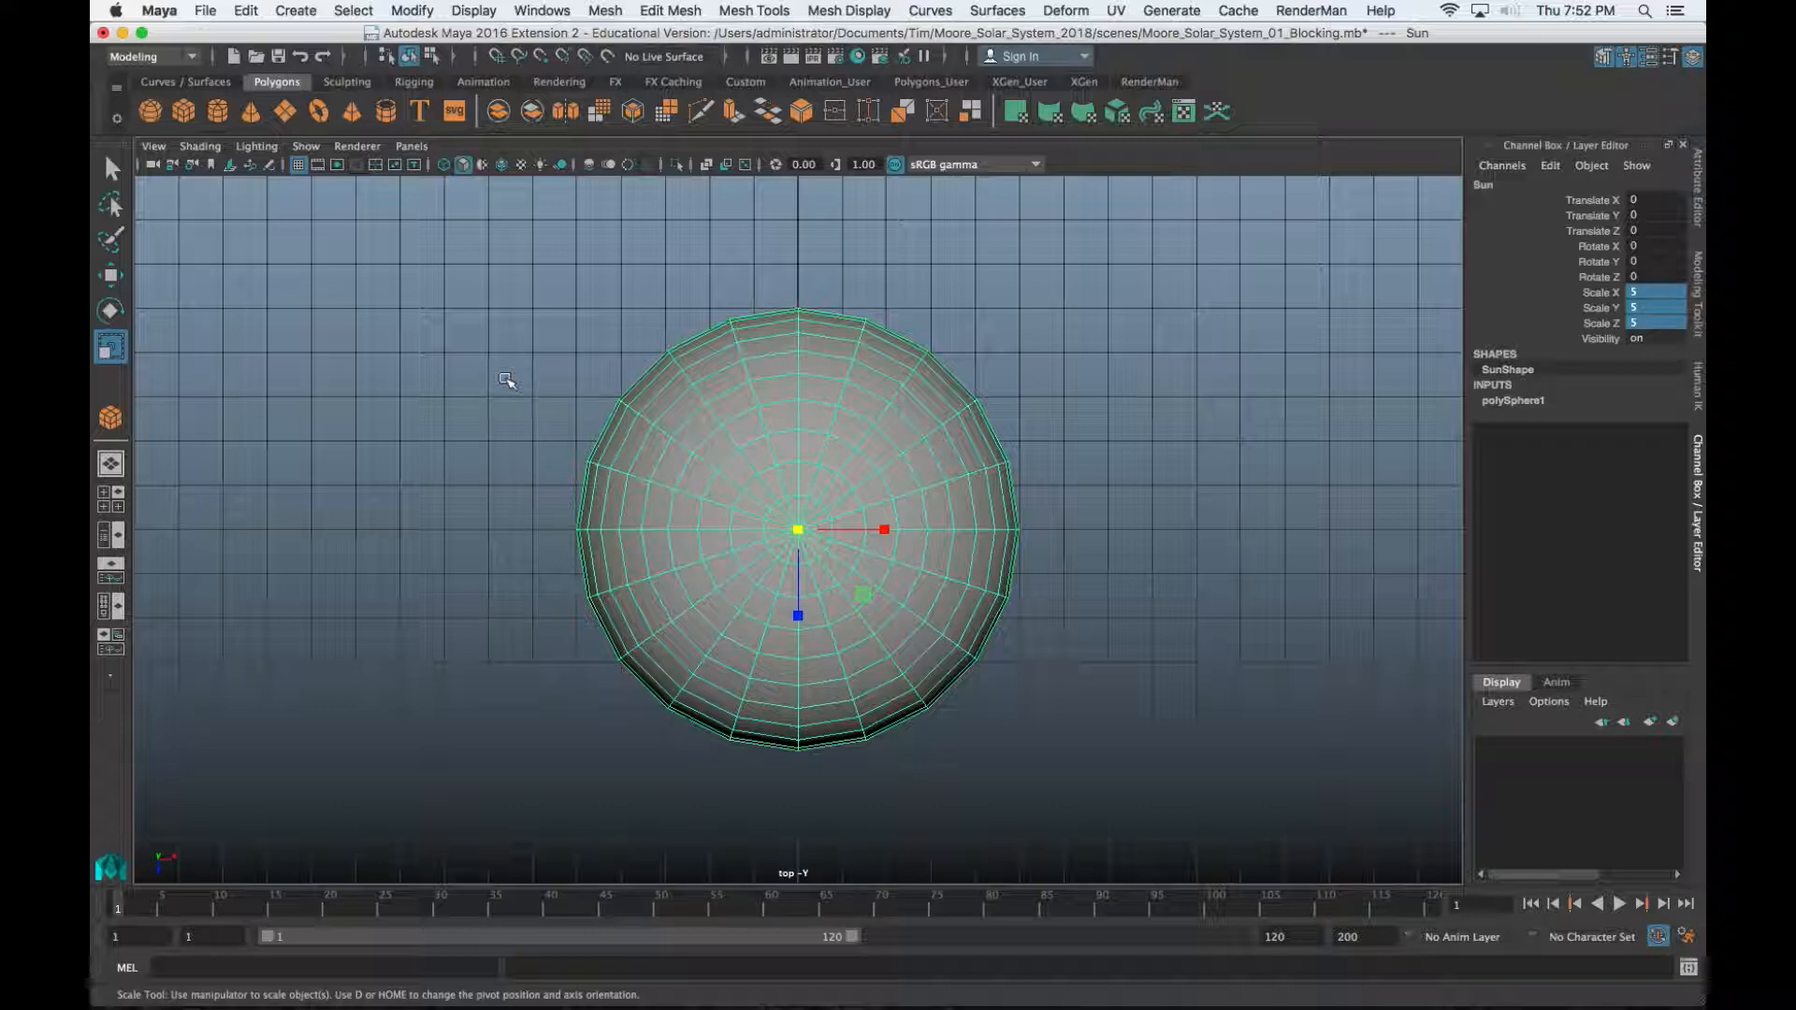
key("space")
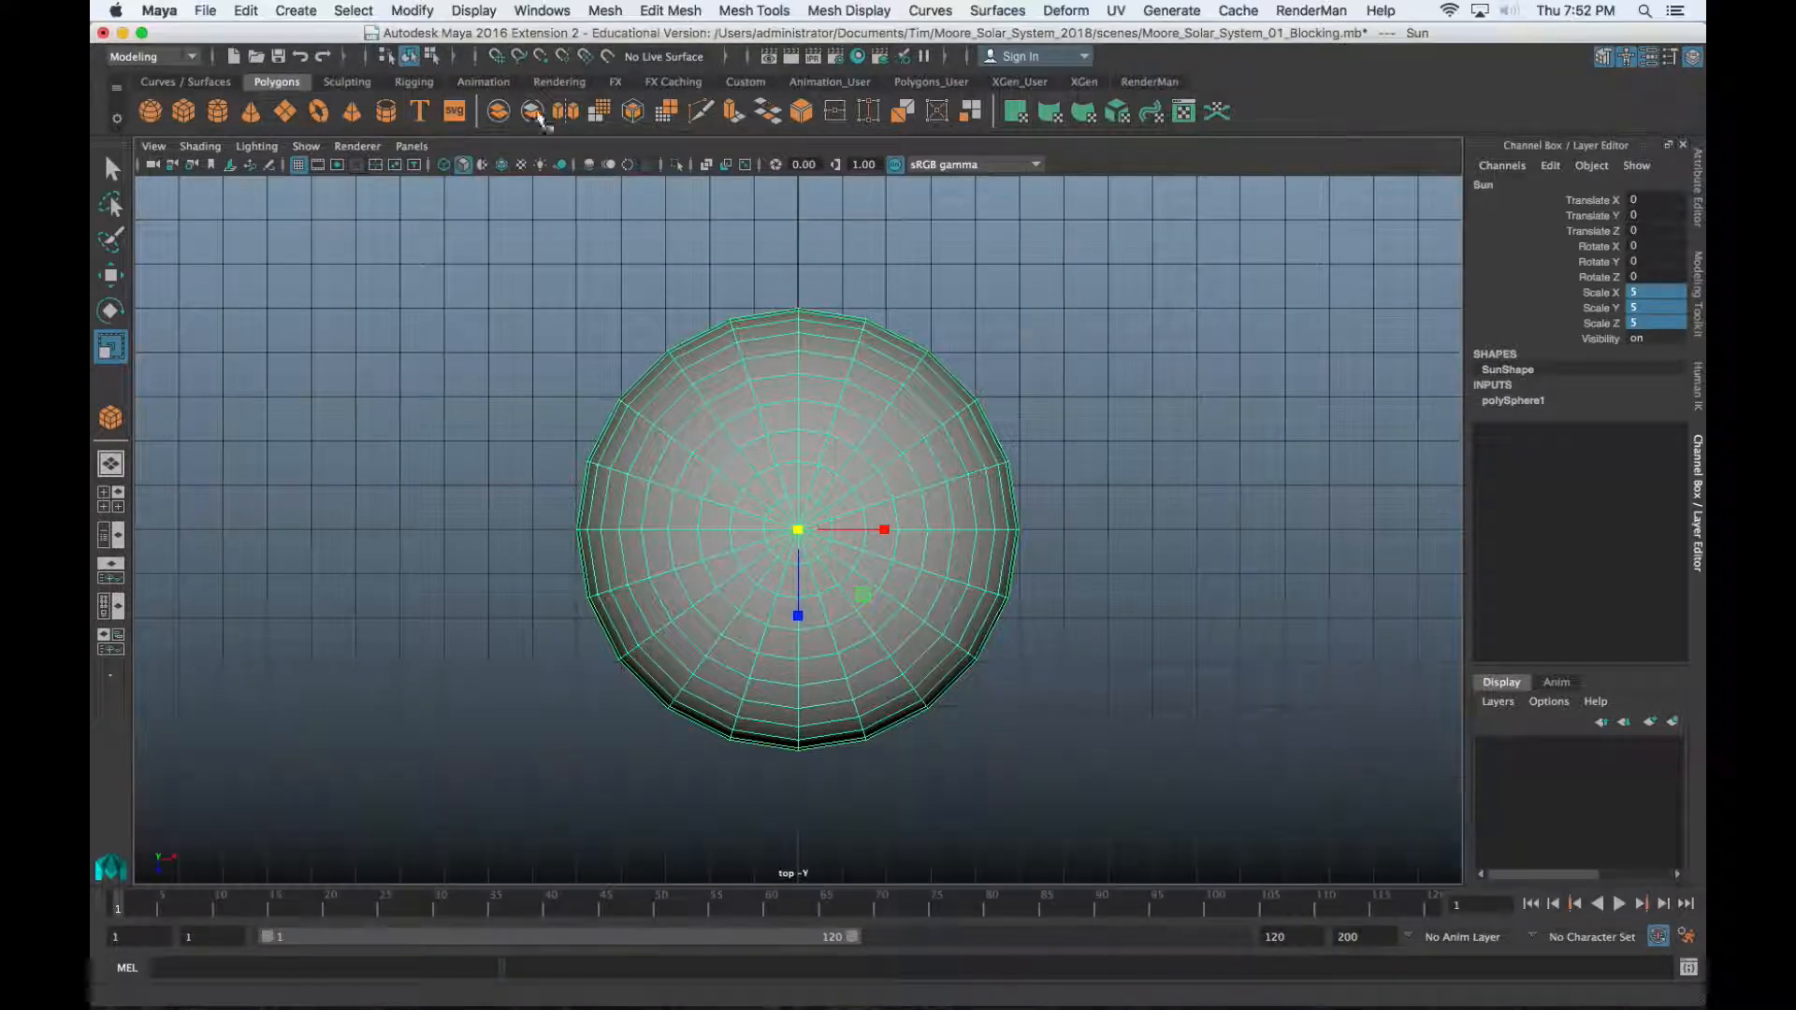
right_click(552, 358)
left_click(762, 369)
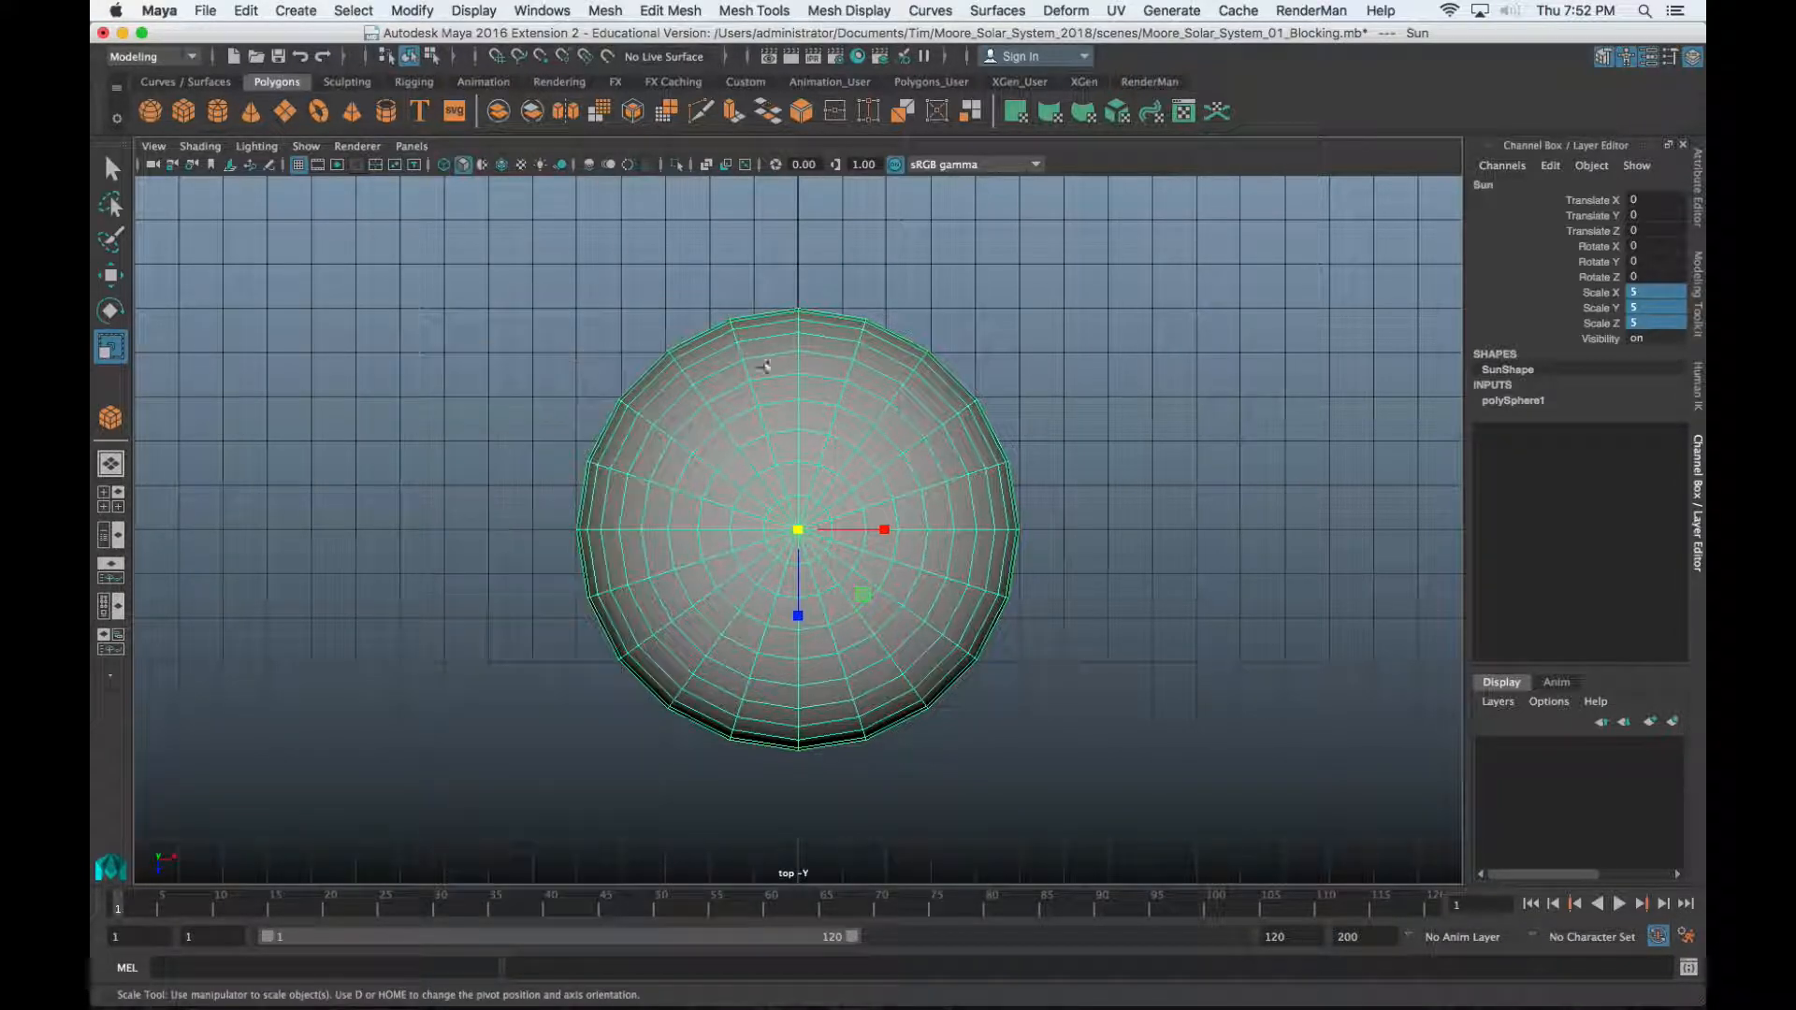
key("space")
key("space")
key("space")
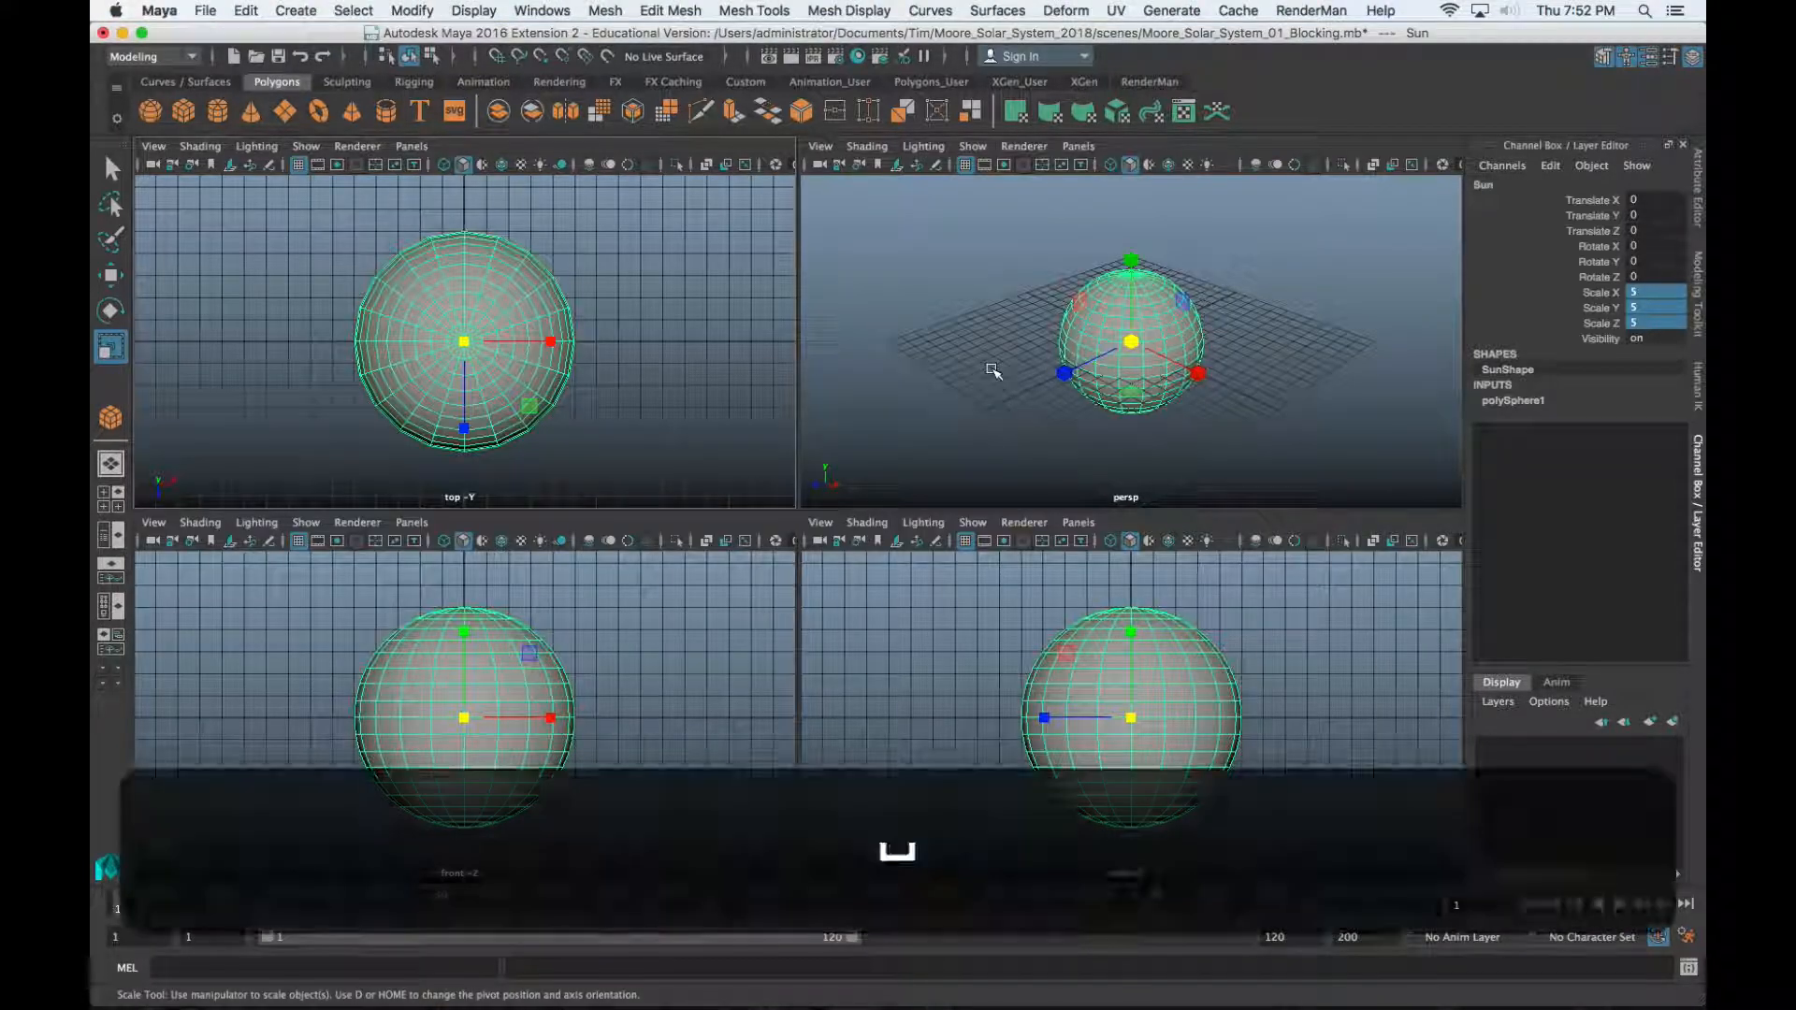
Maximize the perspective view, deselect the Sun sphere and return to the four-view layout
right_click(1044, 426, "shift")
right_click(1044, 426, "shift")
key("space")
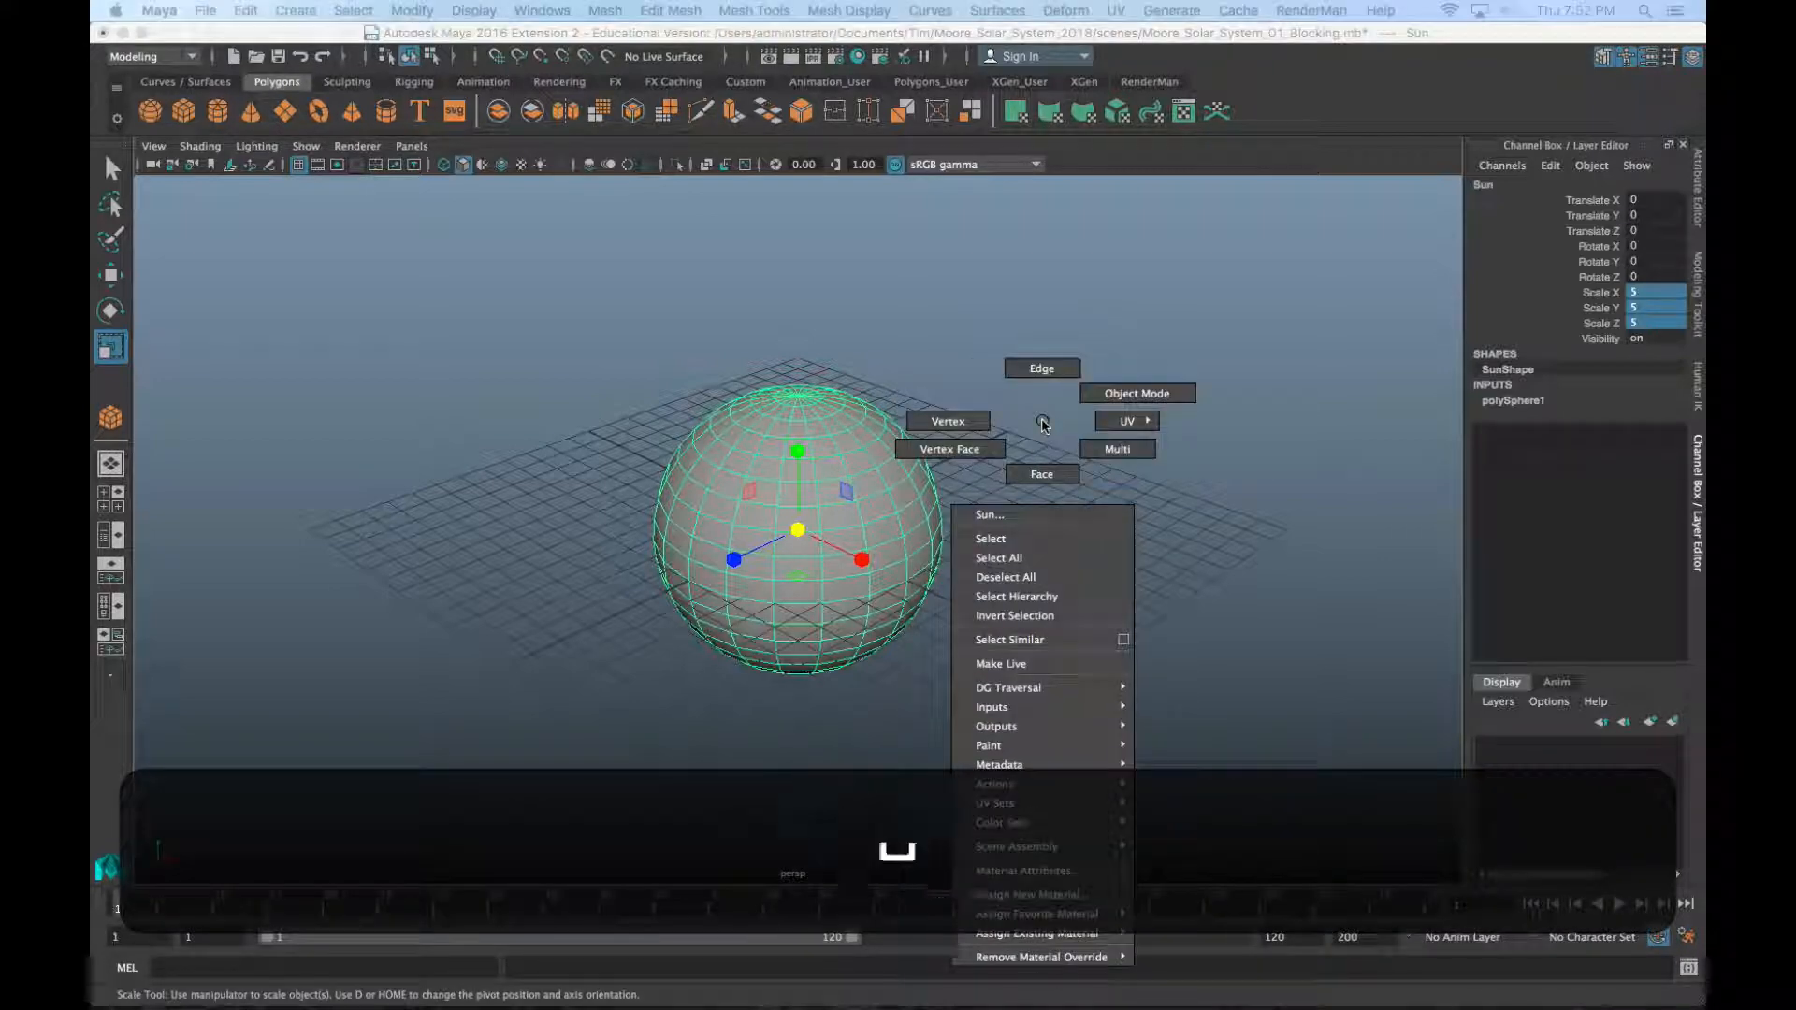
left_click(1044, 426)
key("space")
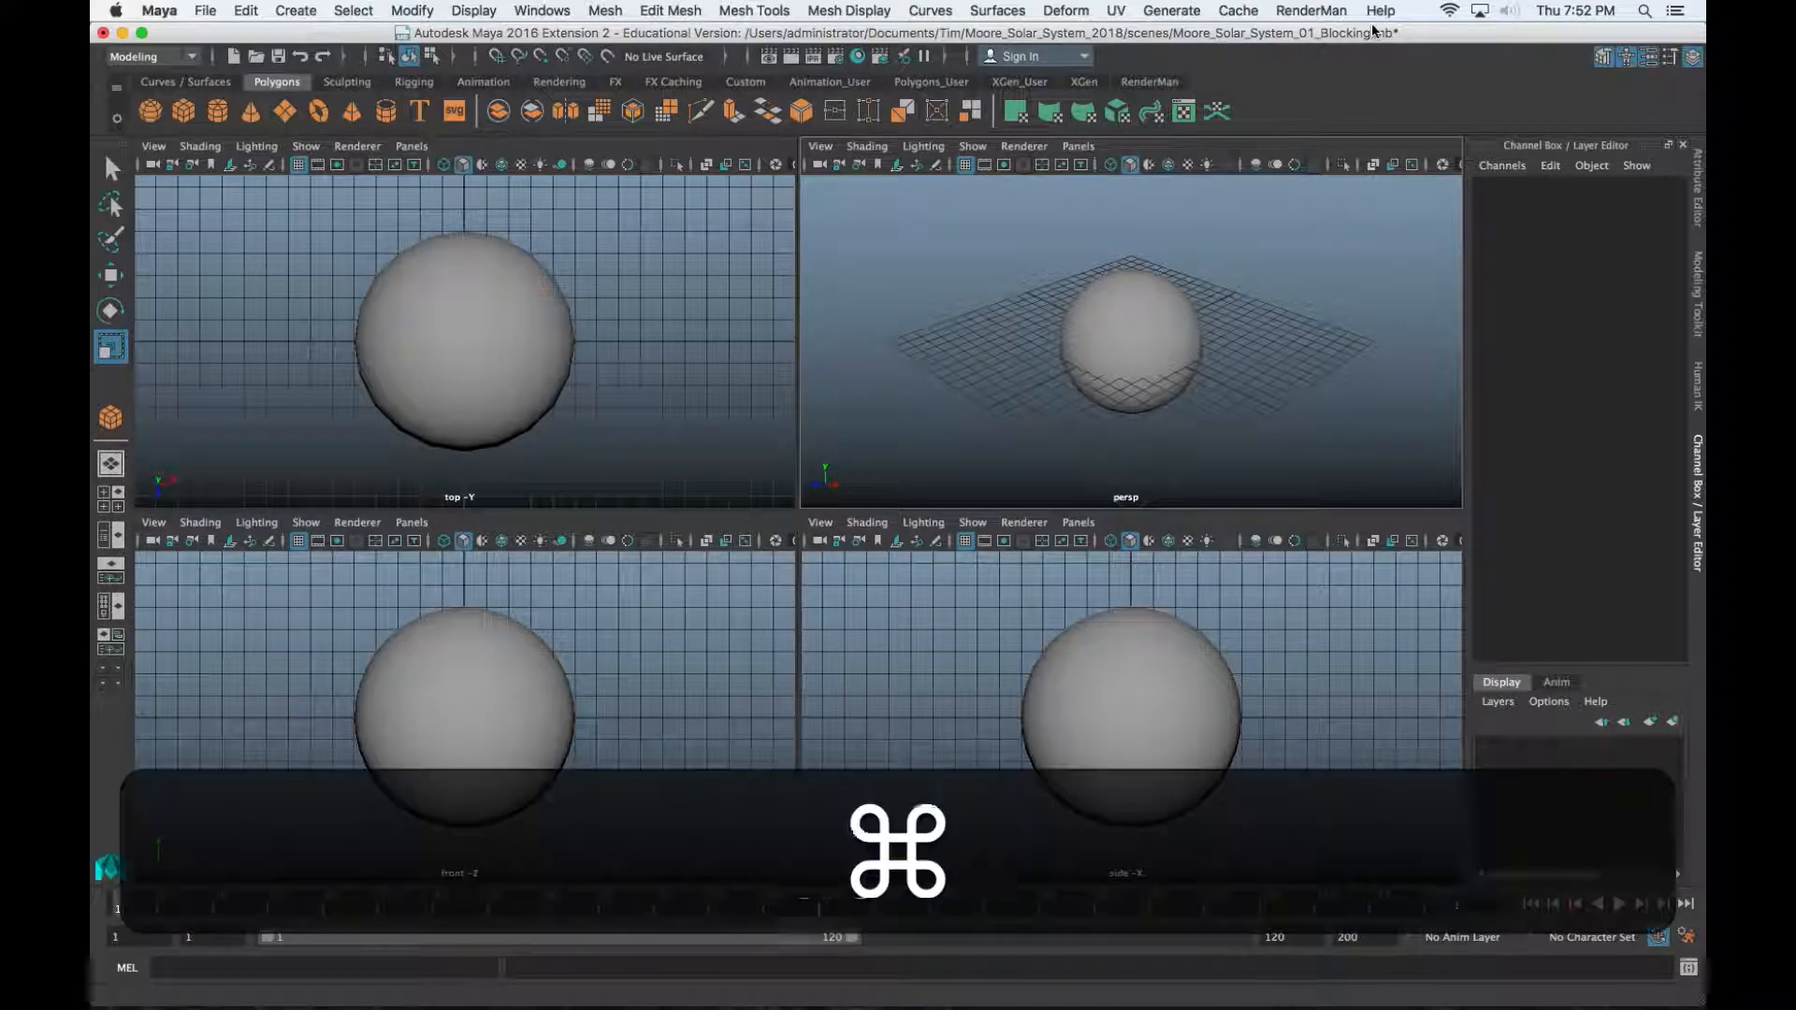
key("super+Tab")
left_click(1388, 11)
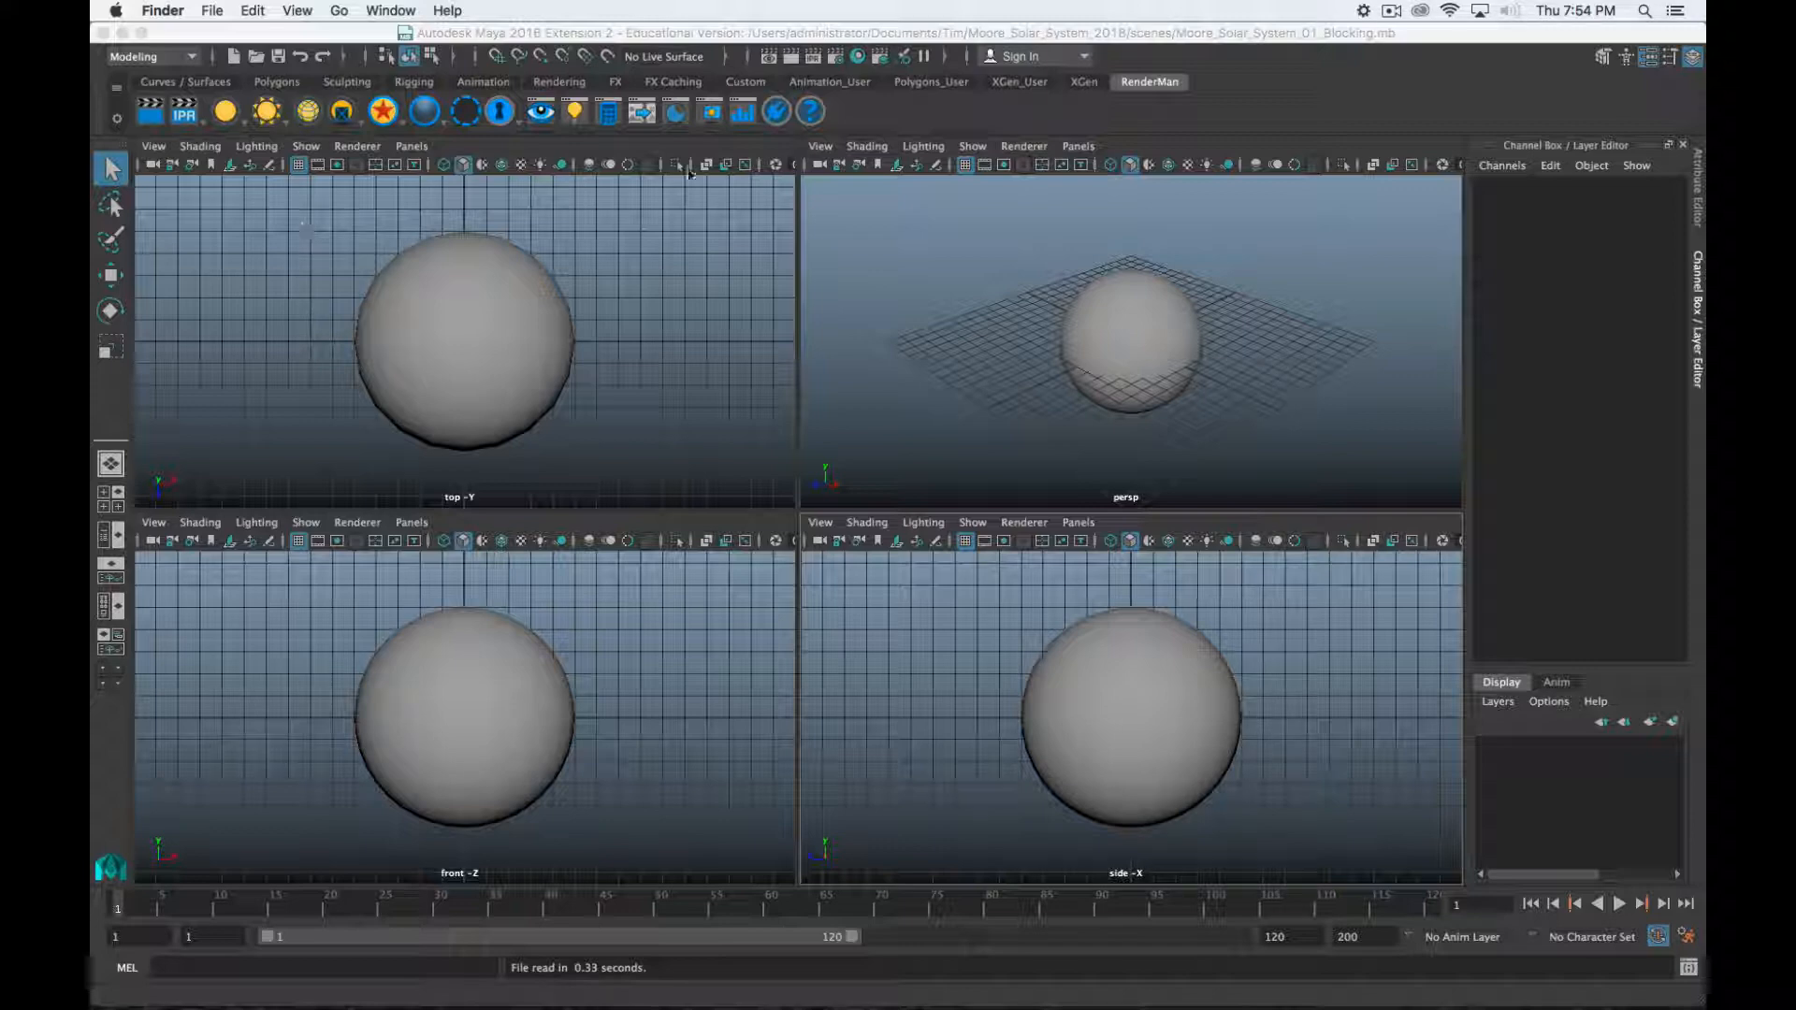
left_click(1168, 38)
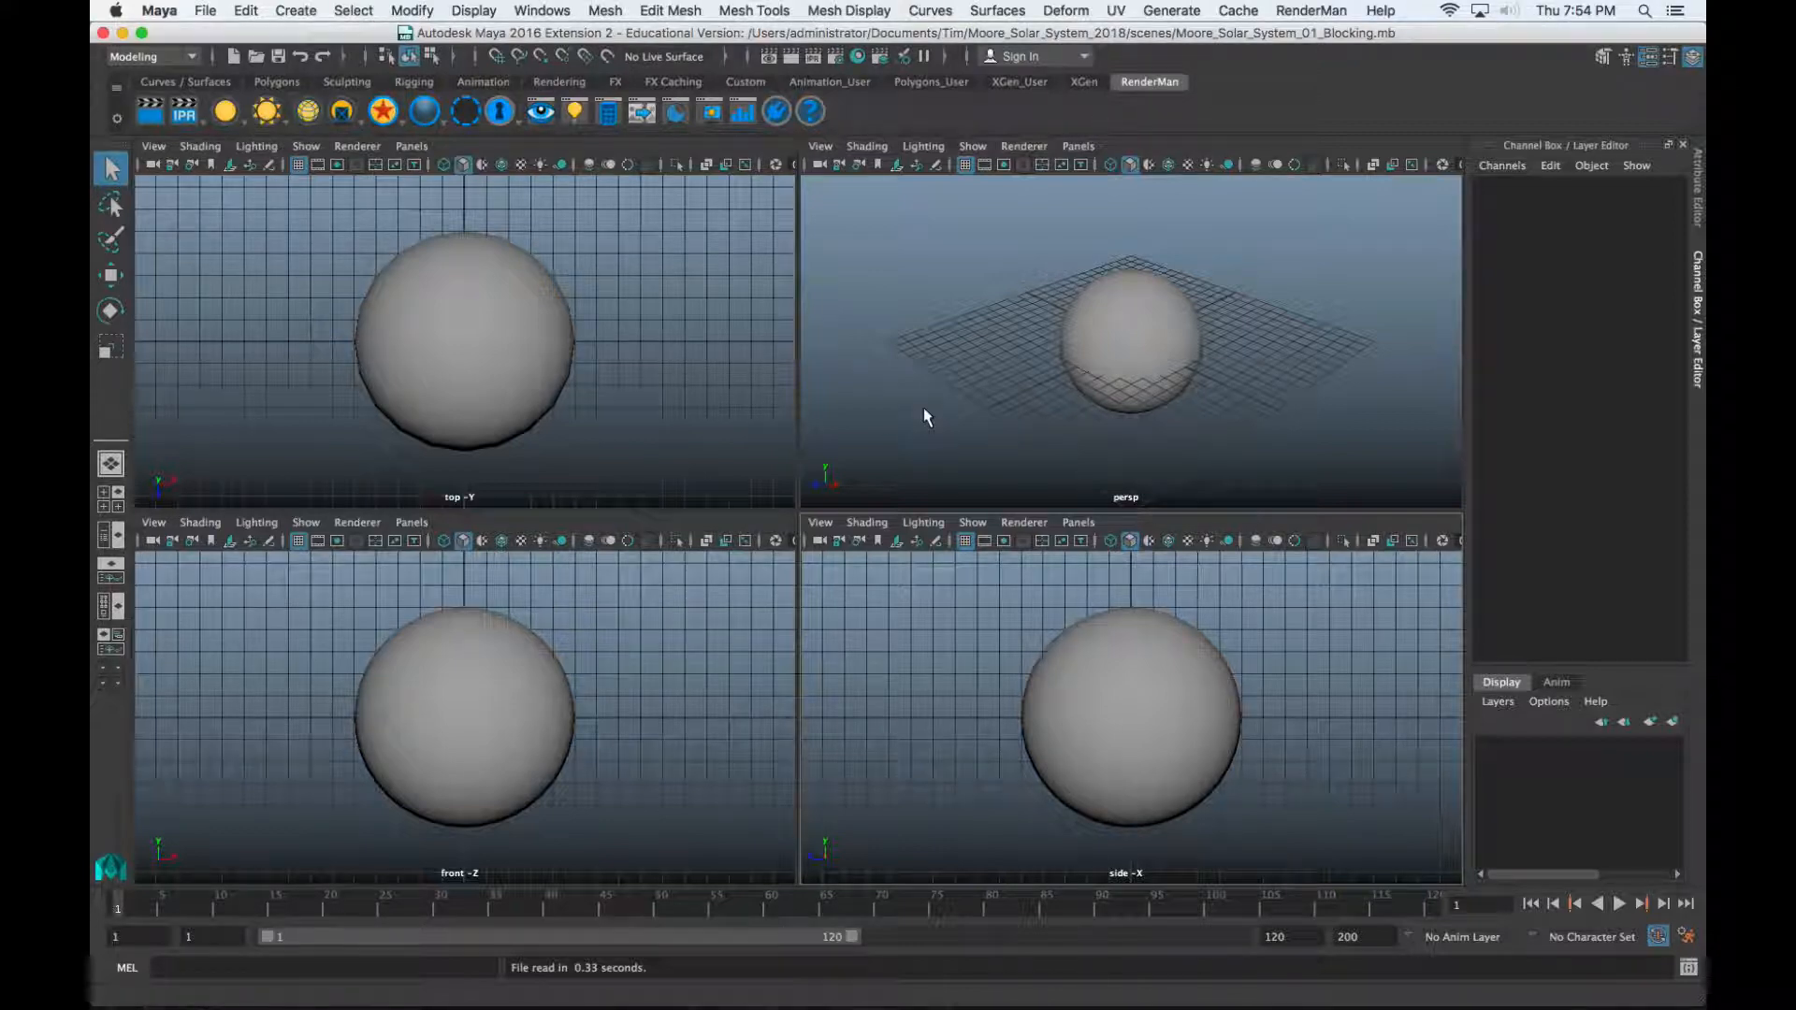
key("space")
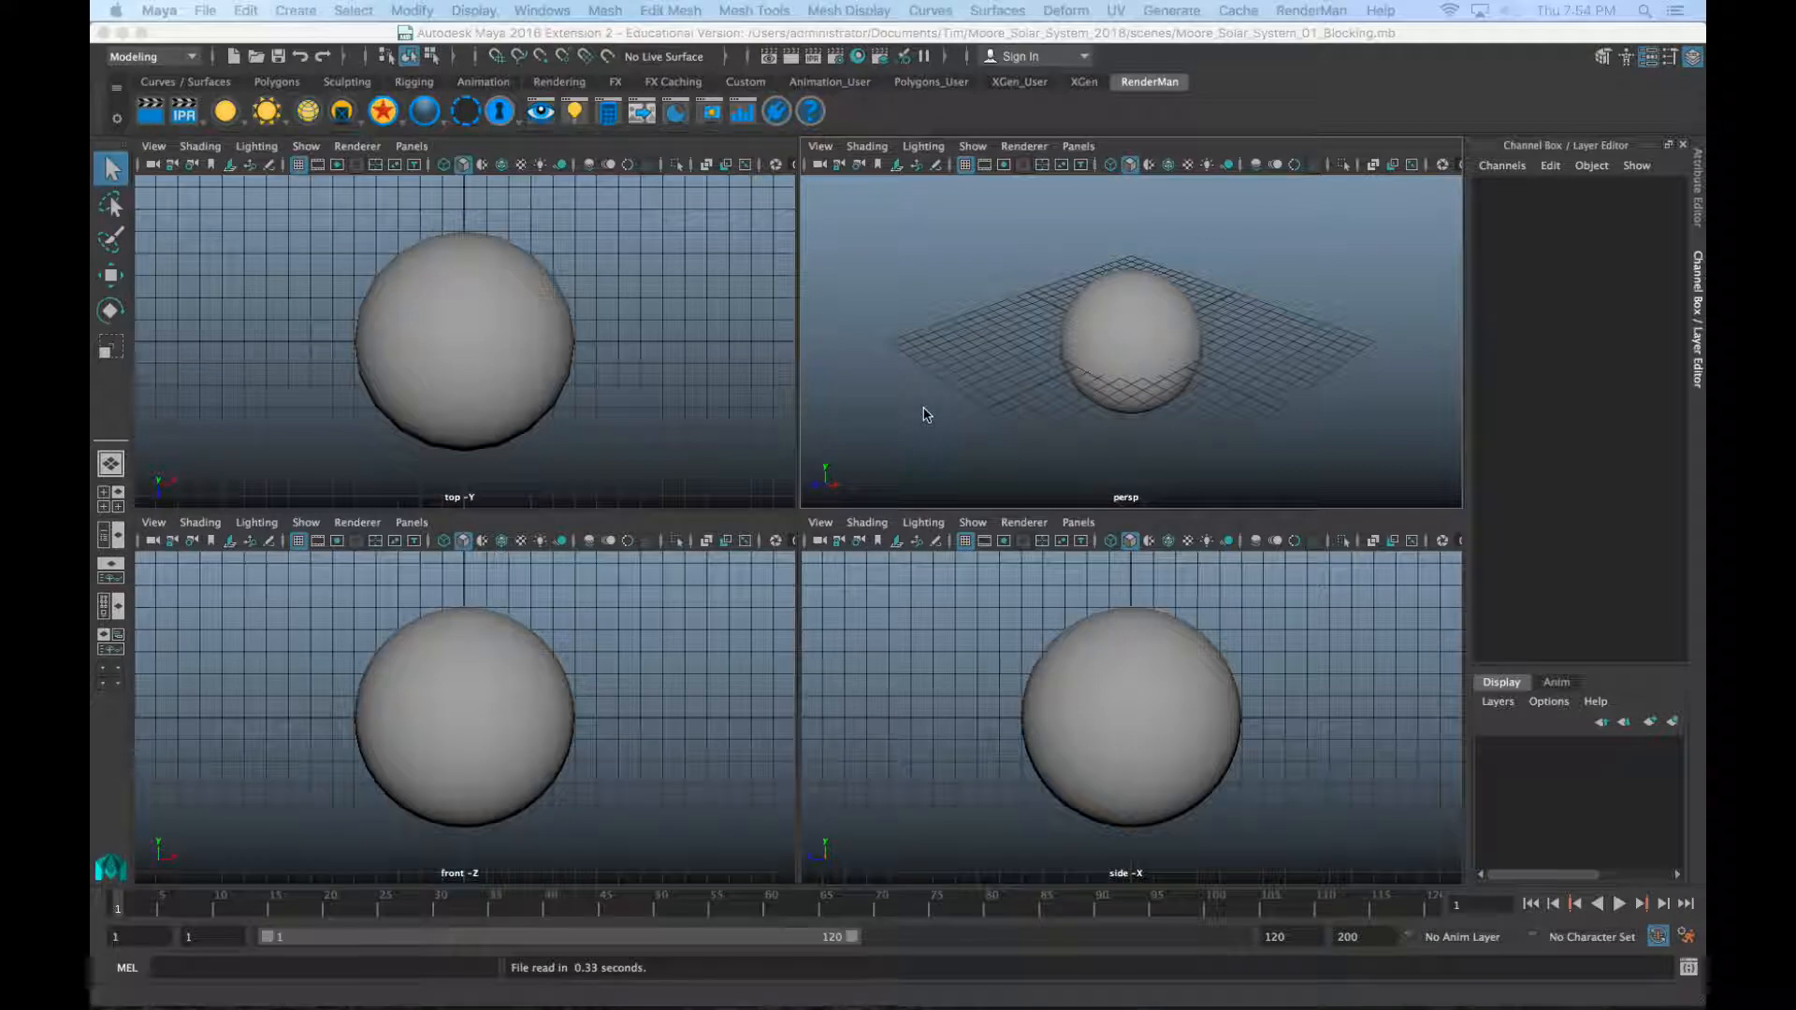
right_click(924, 413)
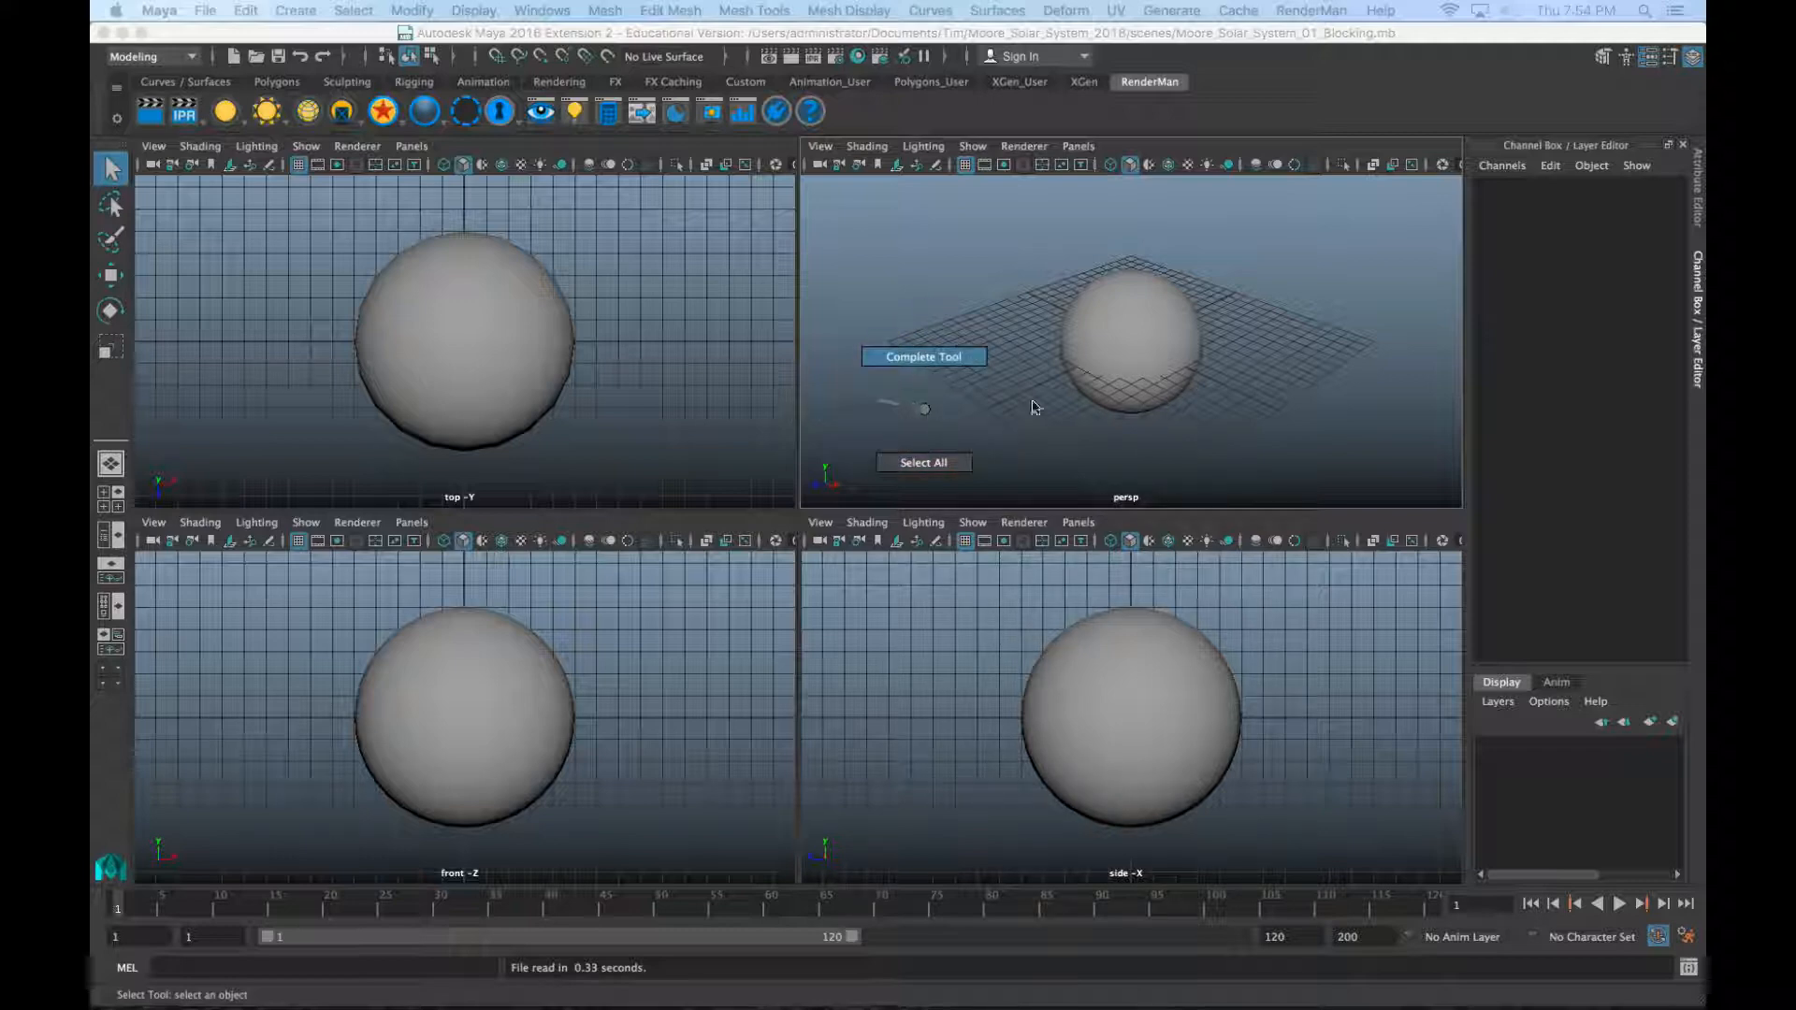
right_click_drag(1033, 403, 923, 411)
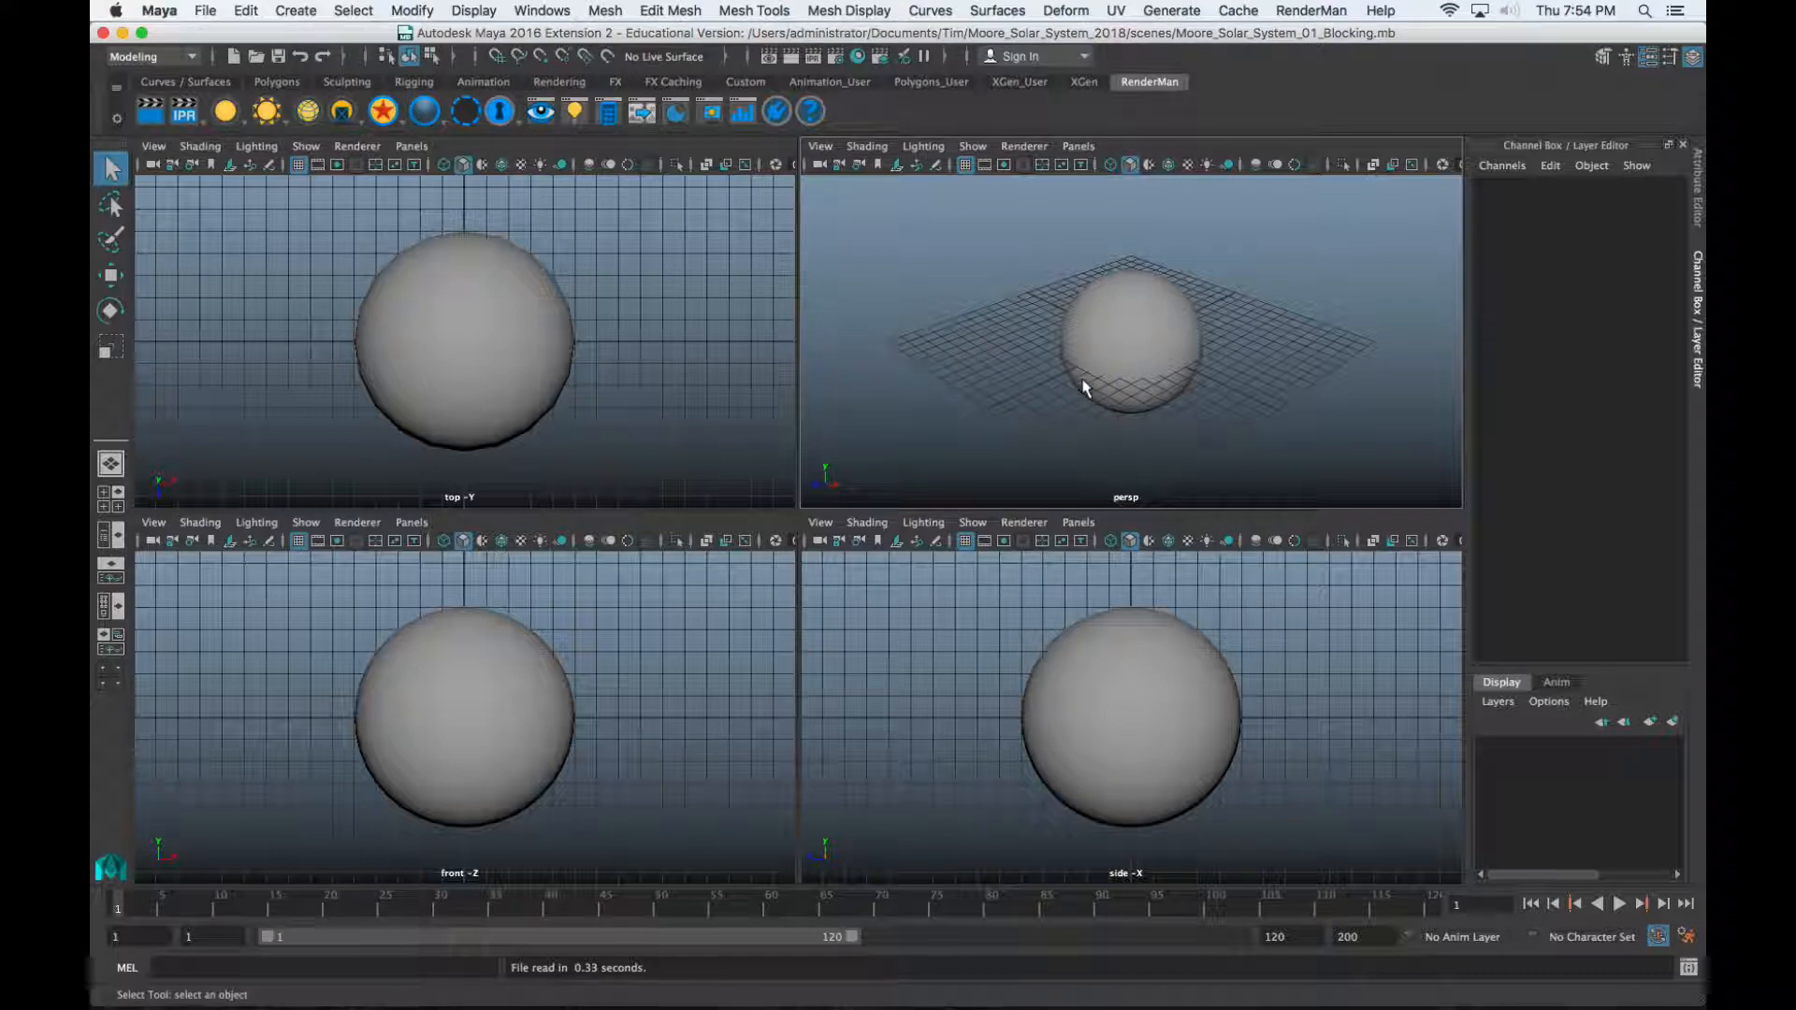
Maximize the top view and create a new polygon sphere at the origin, inside the Sun
key("space")
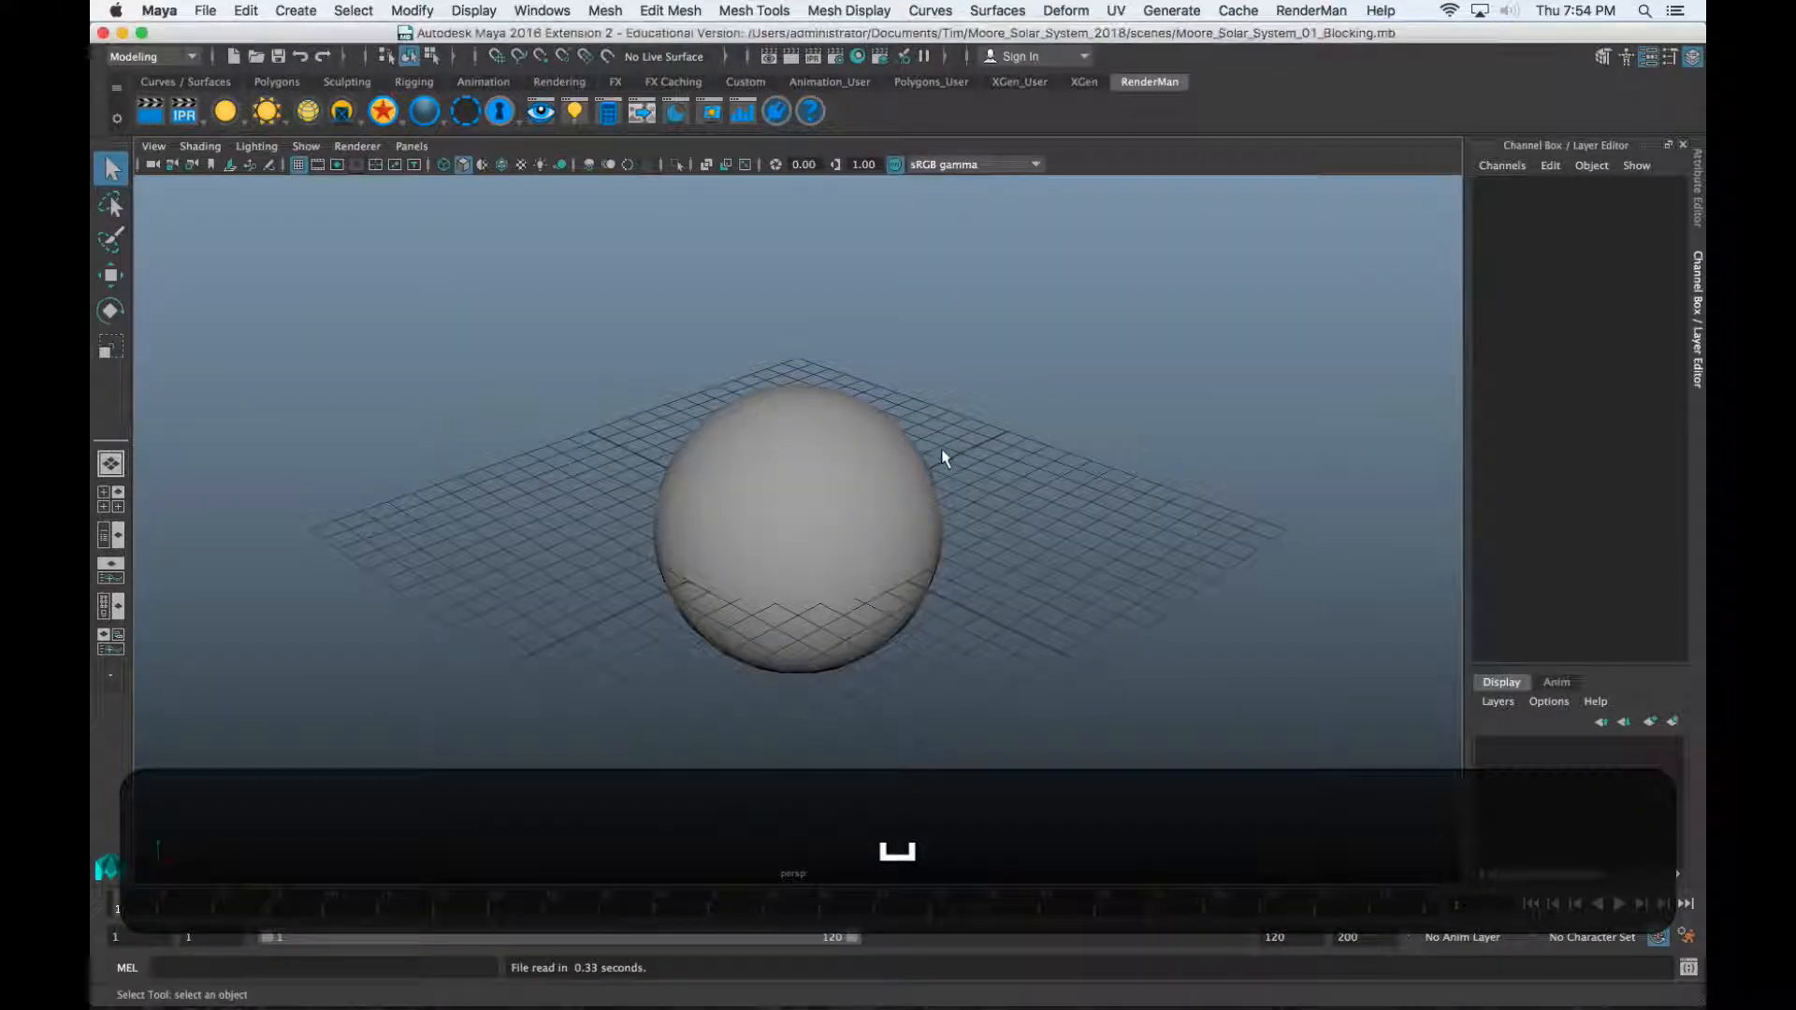
key("space")
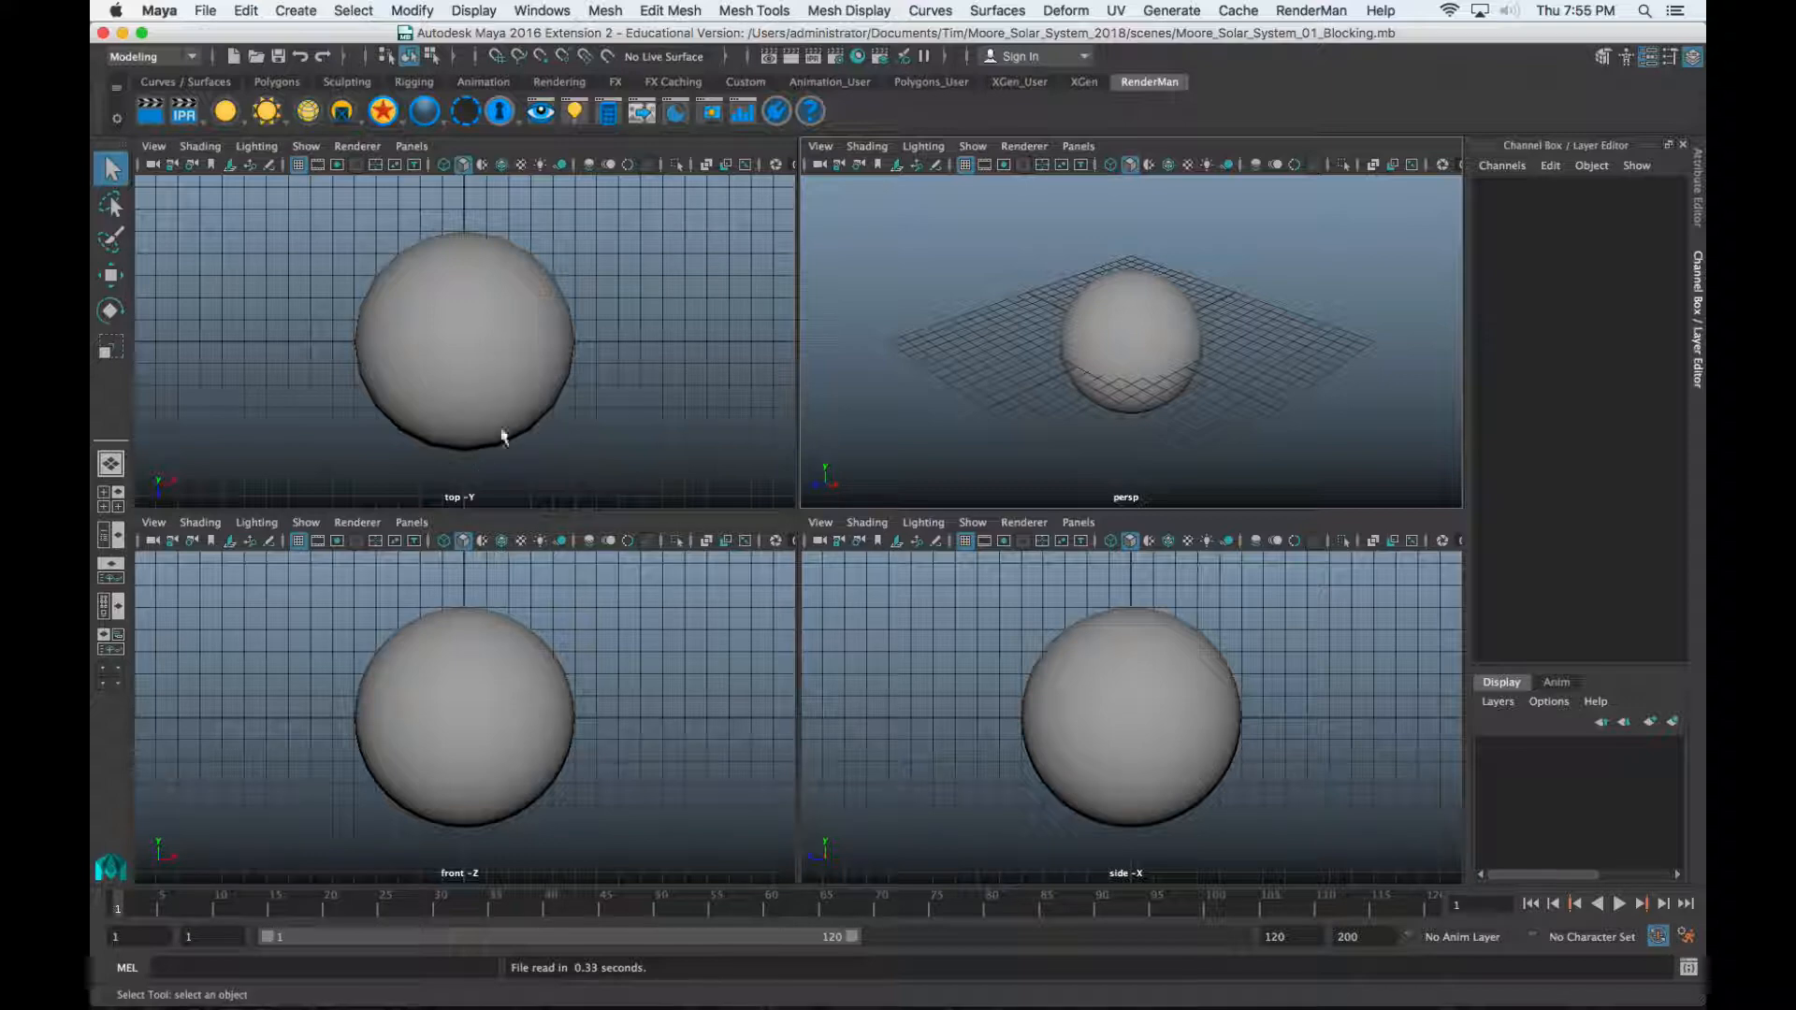
key("space")
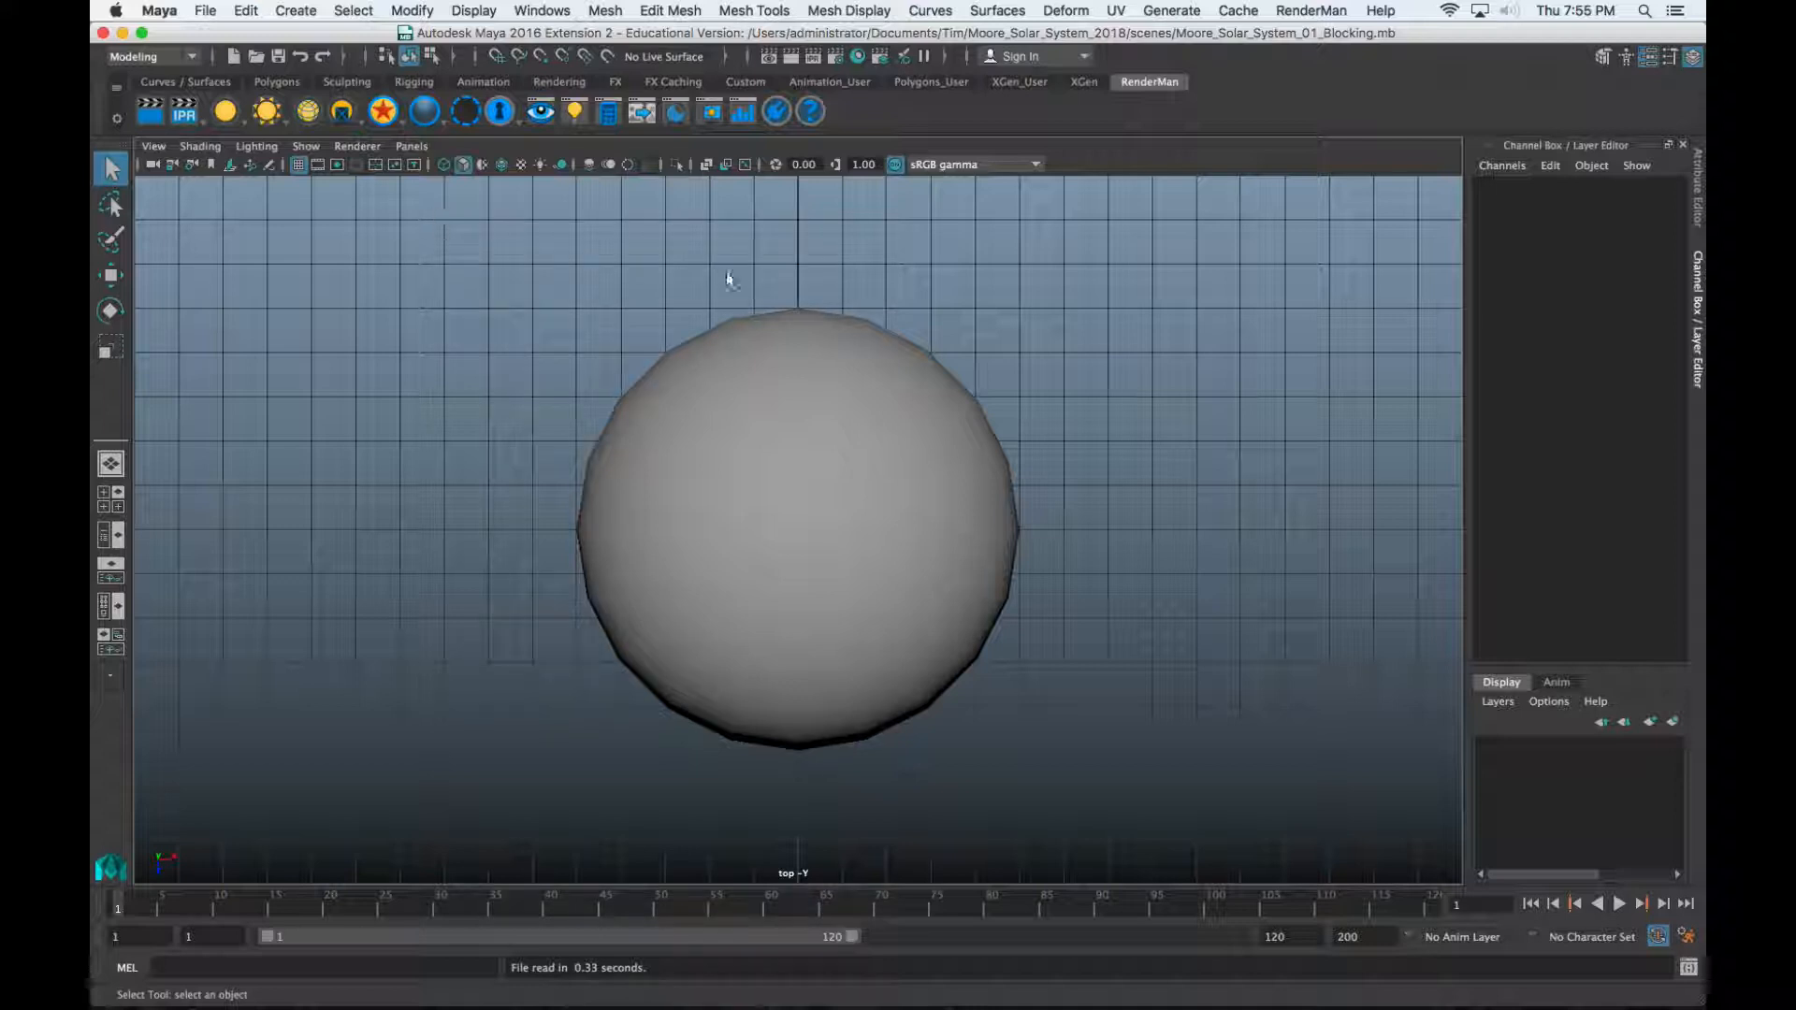
left_click(276, 81)
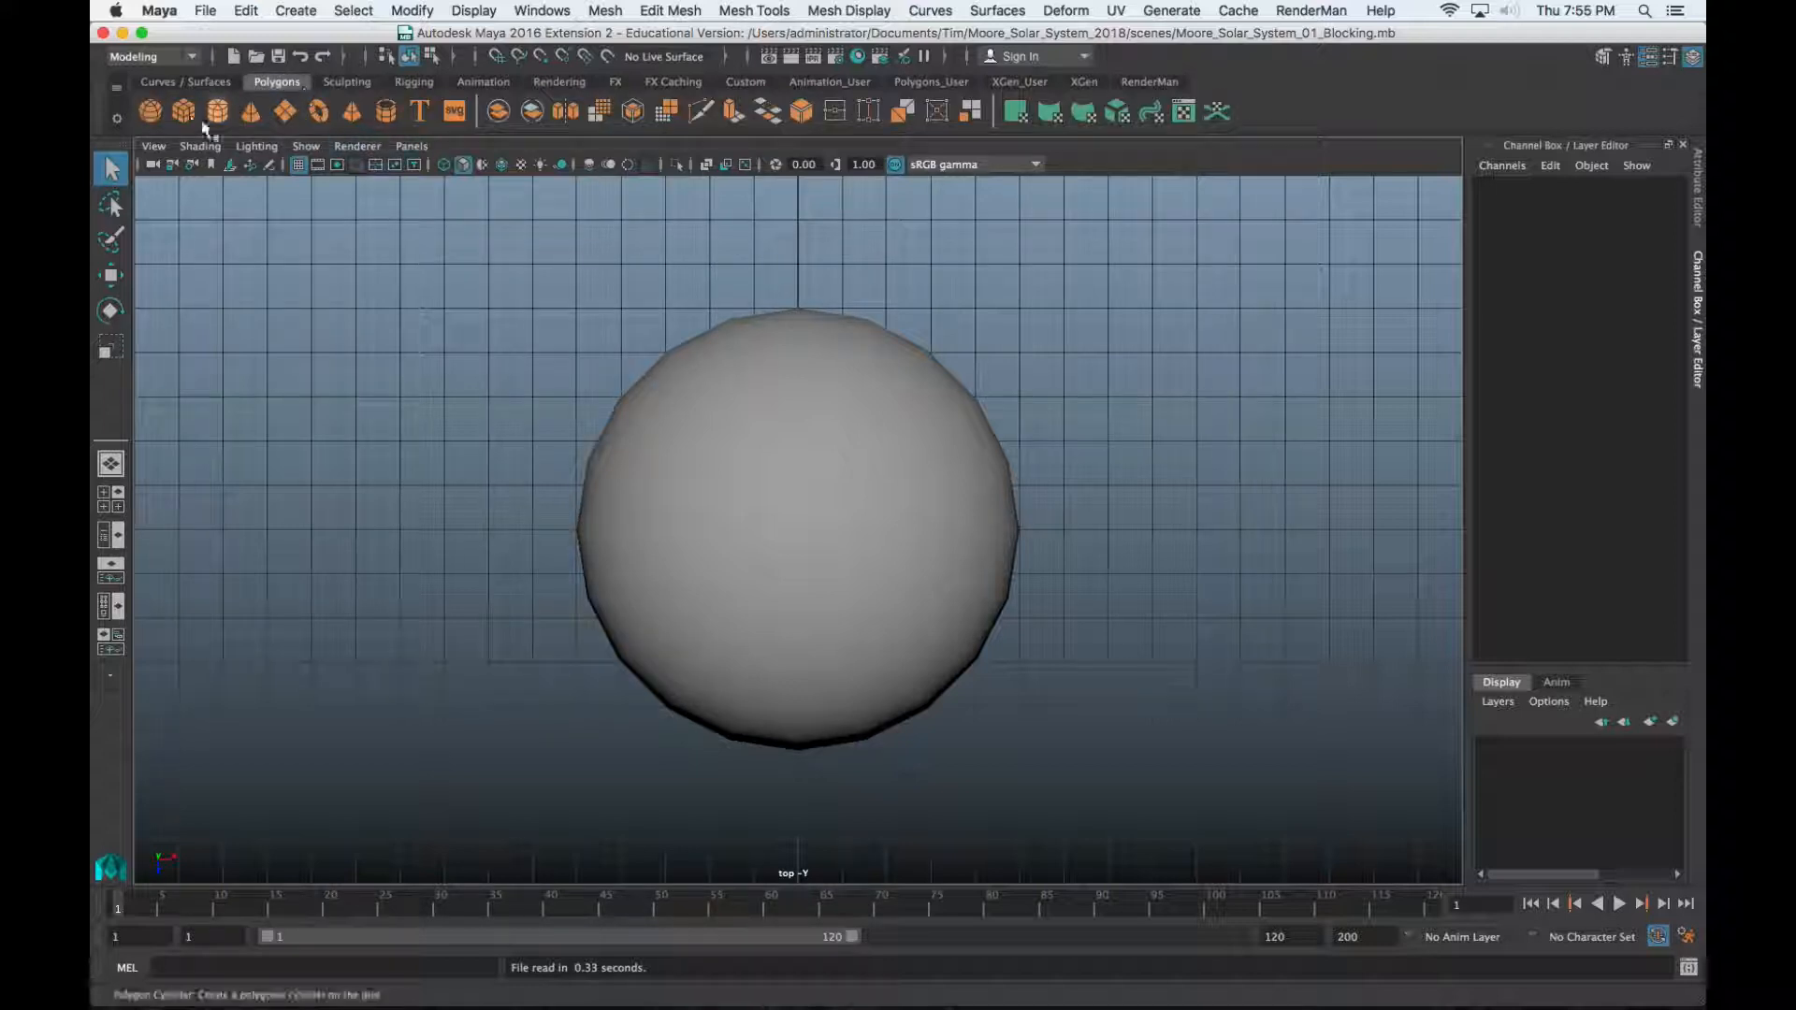
left_click(151, 111)
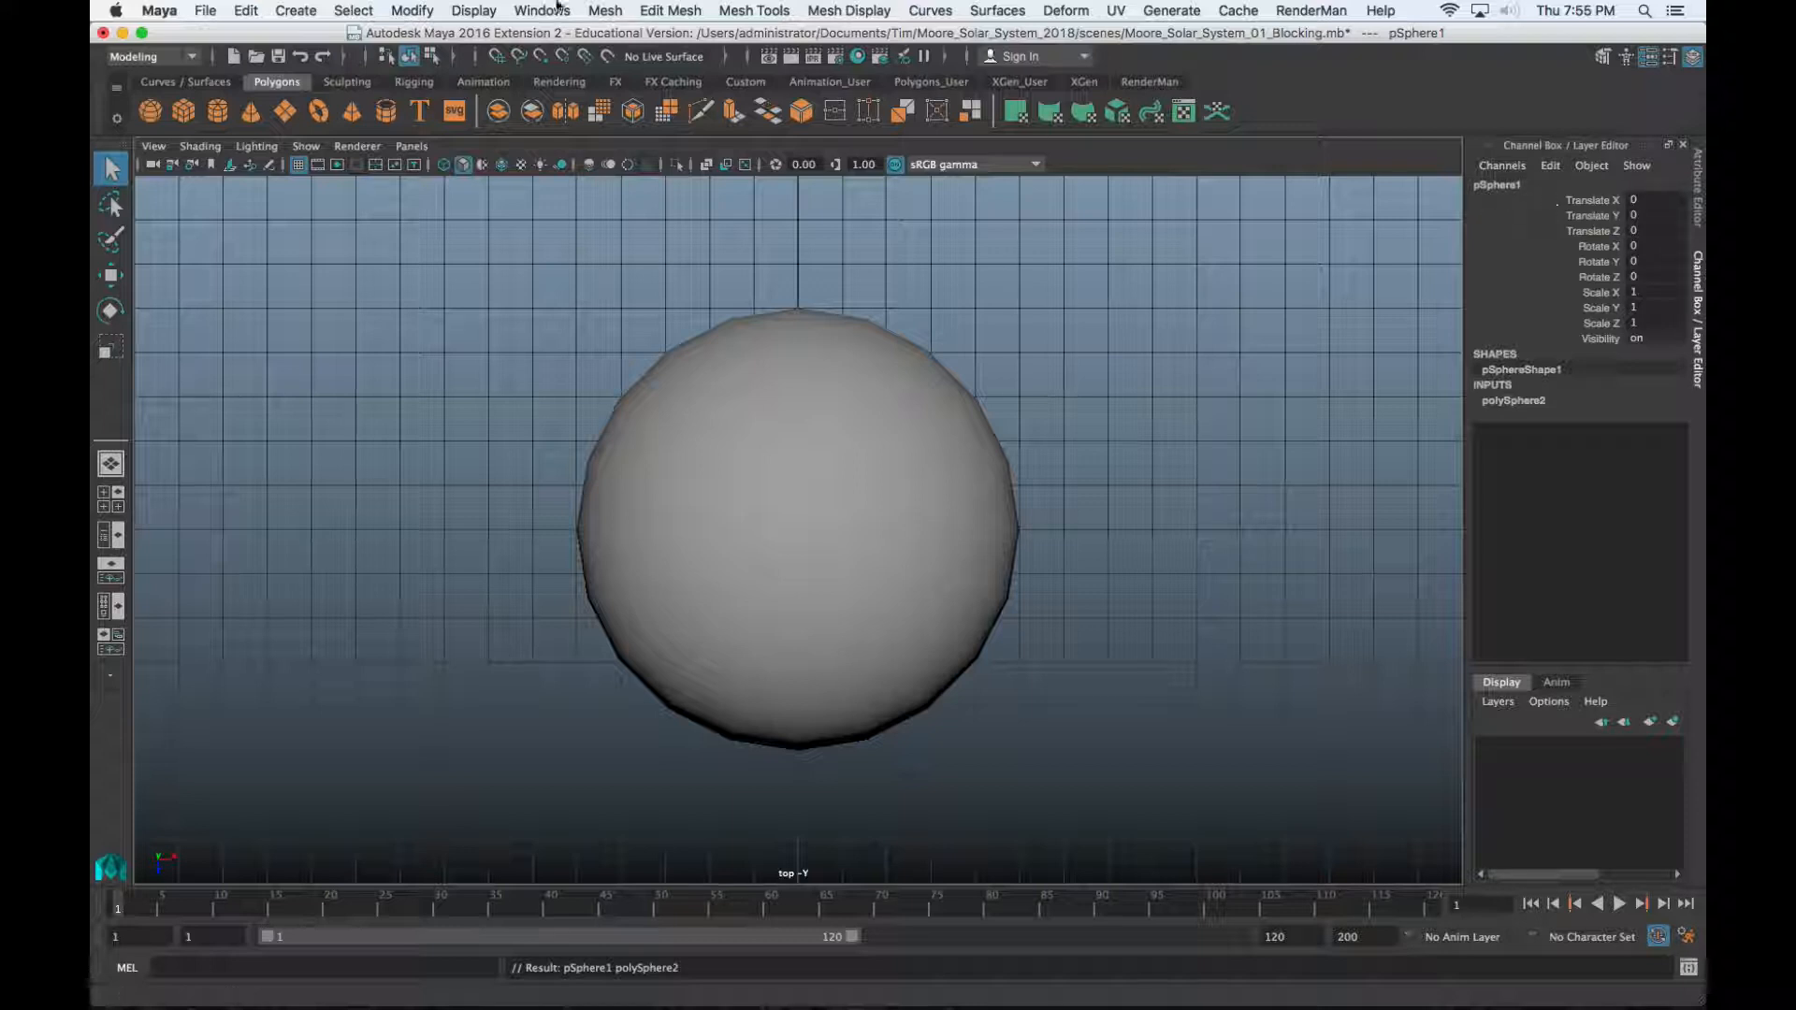
Open the Outliner to check the new sphere in the list of scene objects, and close it
left_click(463, 9)
mouse_move(543, 9)
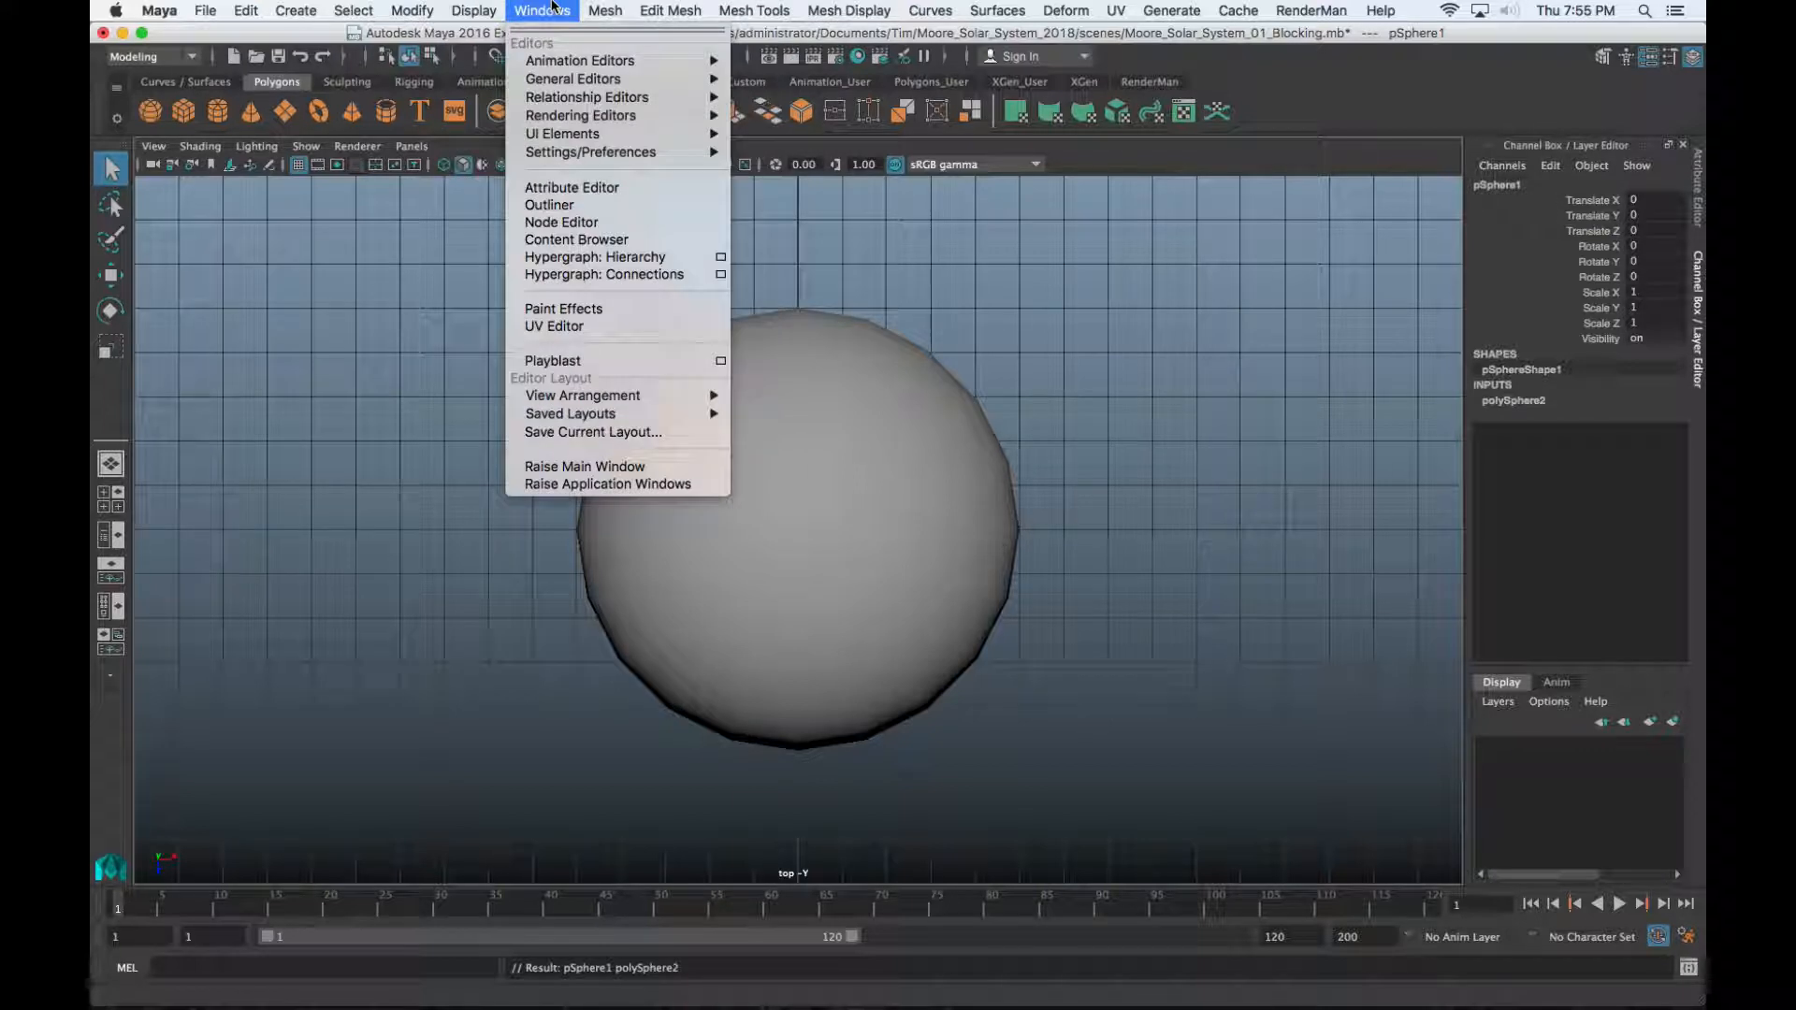
left_click(570, 206)
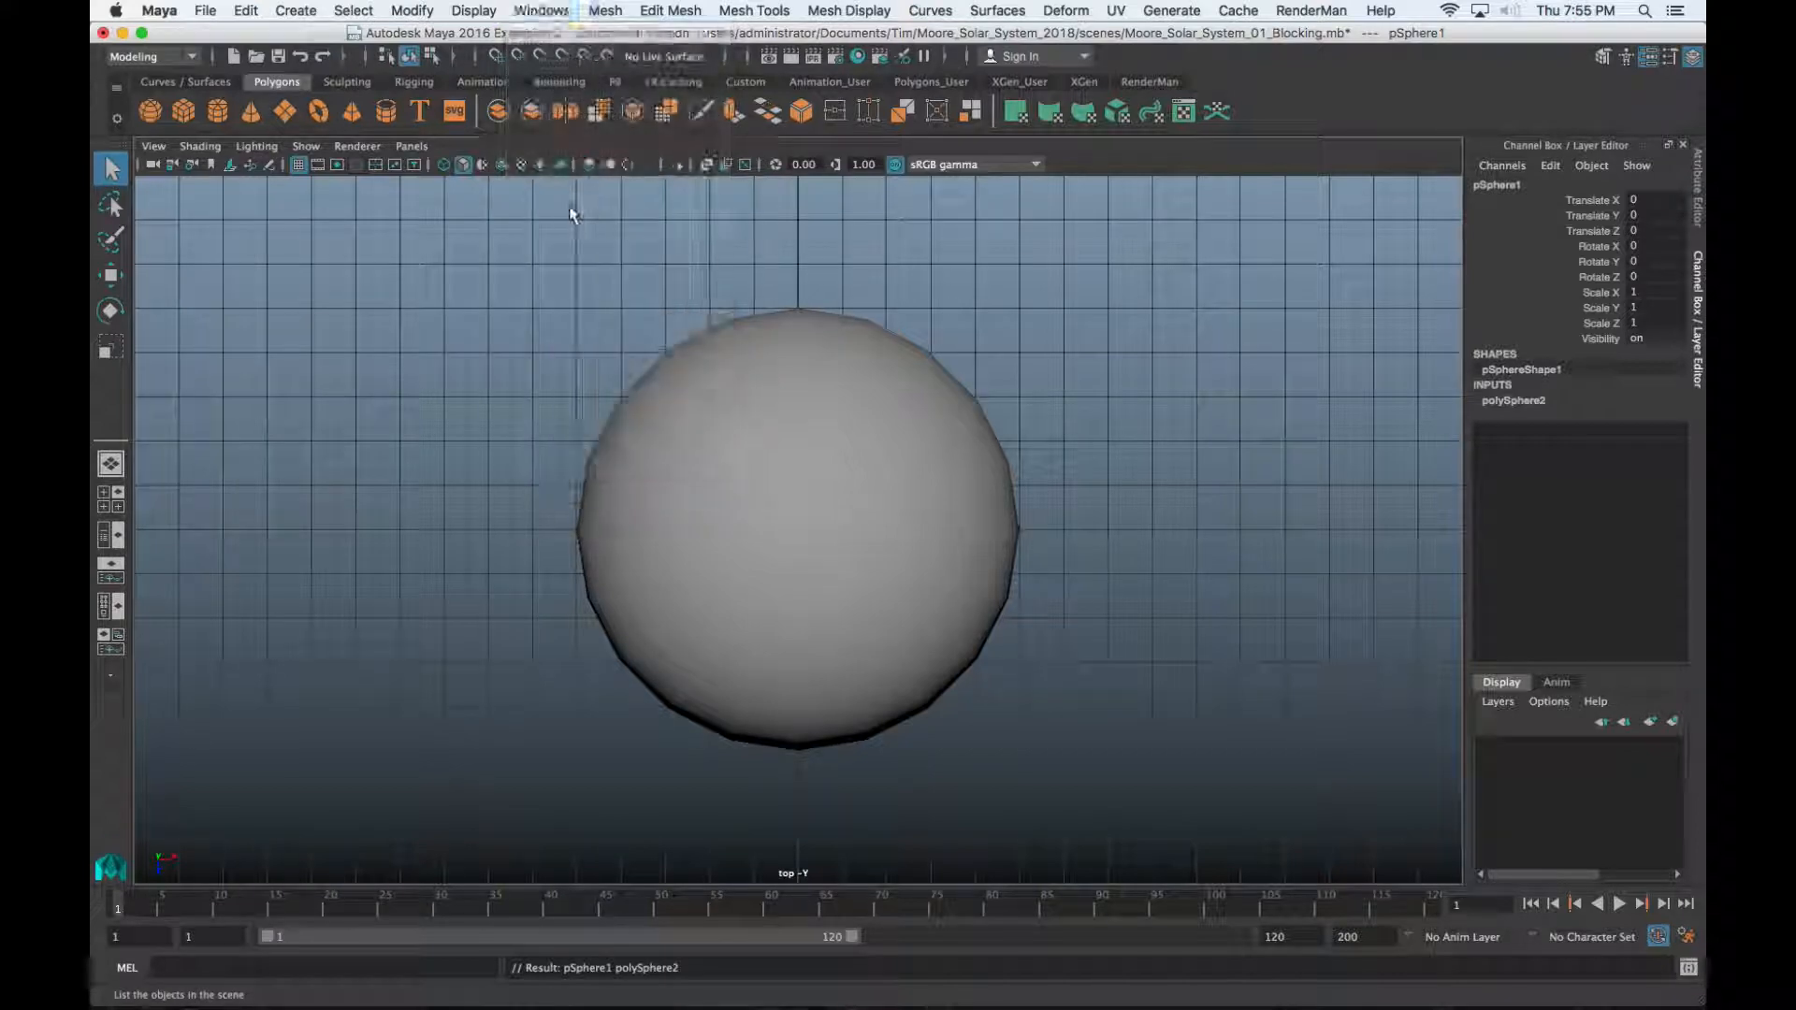
left_click_drag(607, 171, 1184, 185)
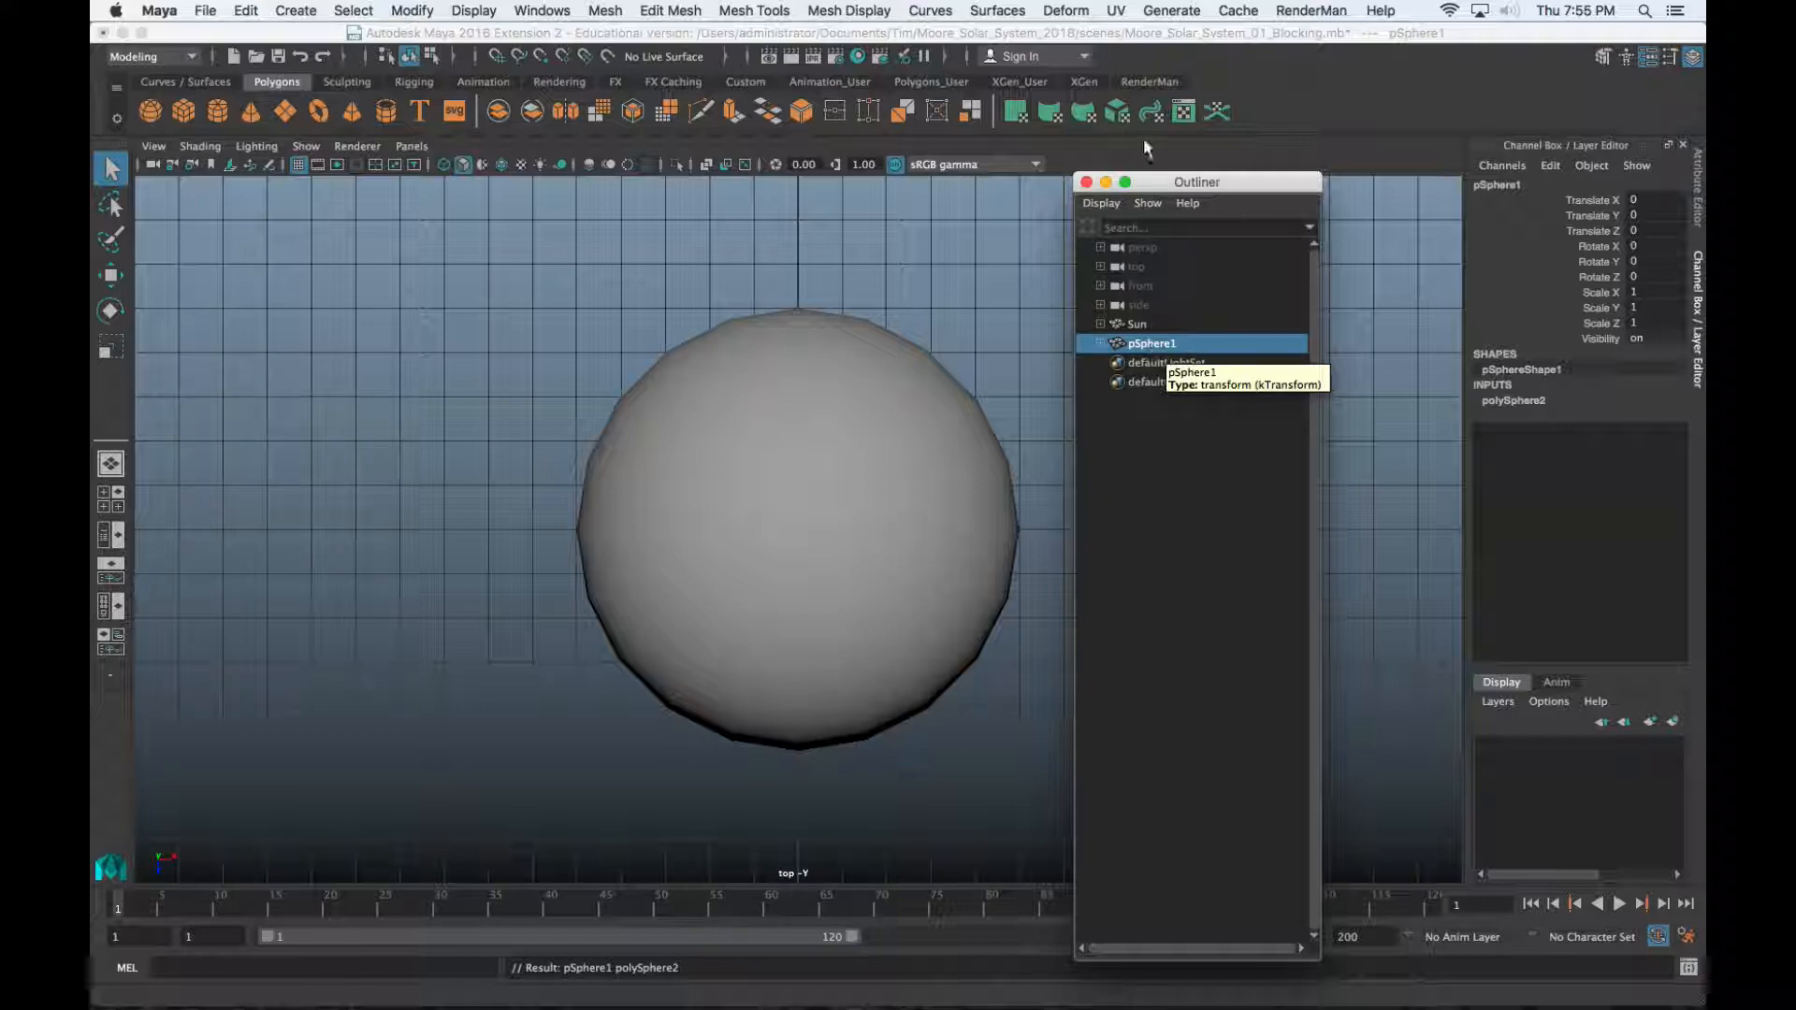
left_click_drag(1193, 191, 1284, 164)
left_click(1181, 156)
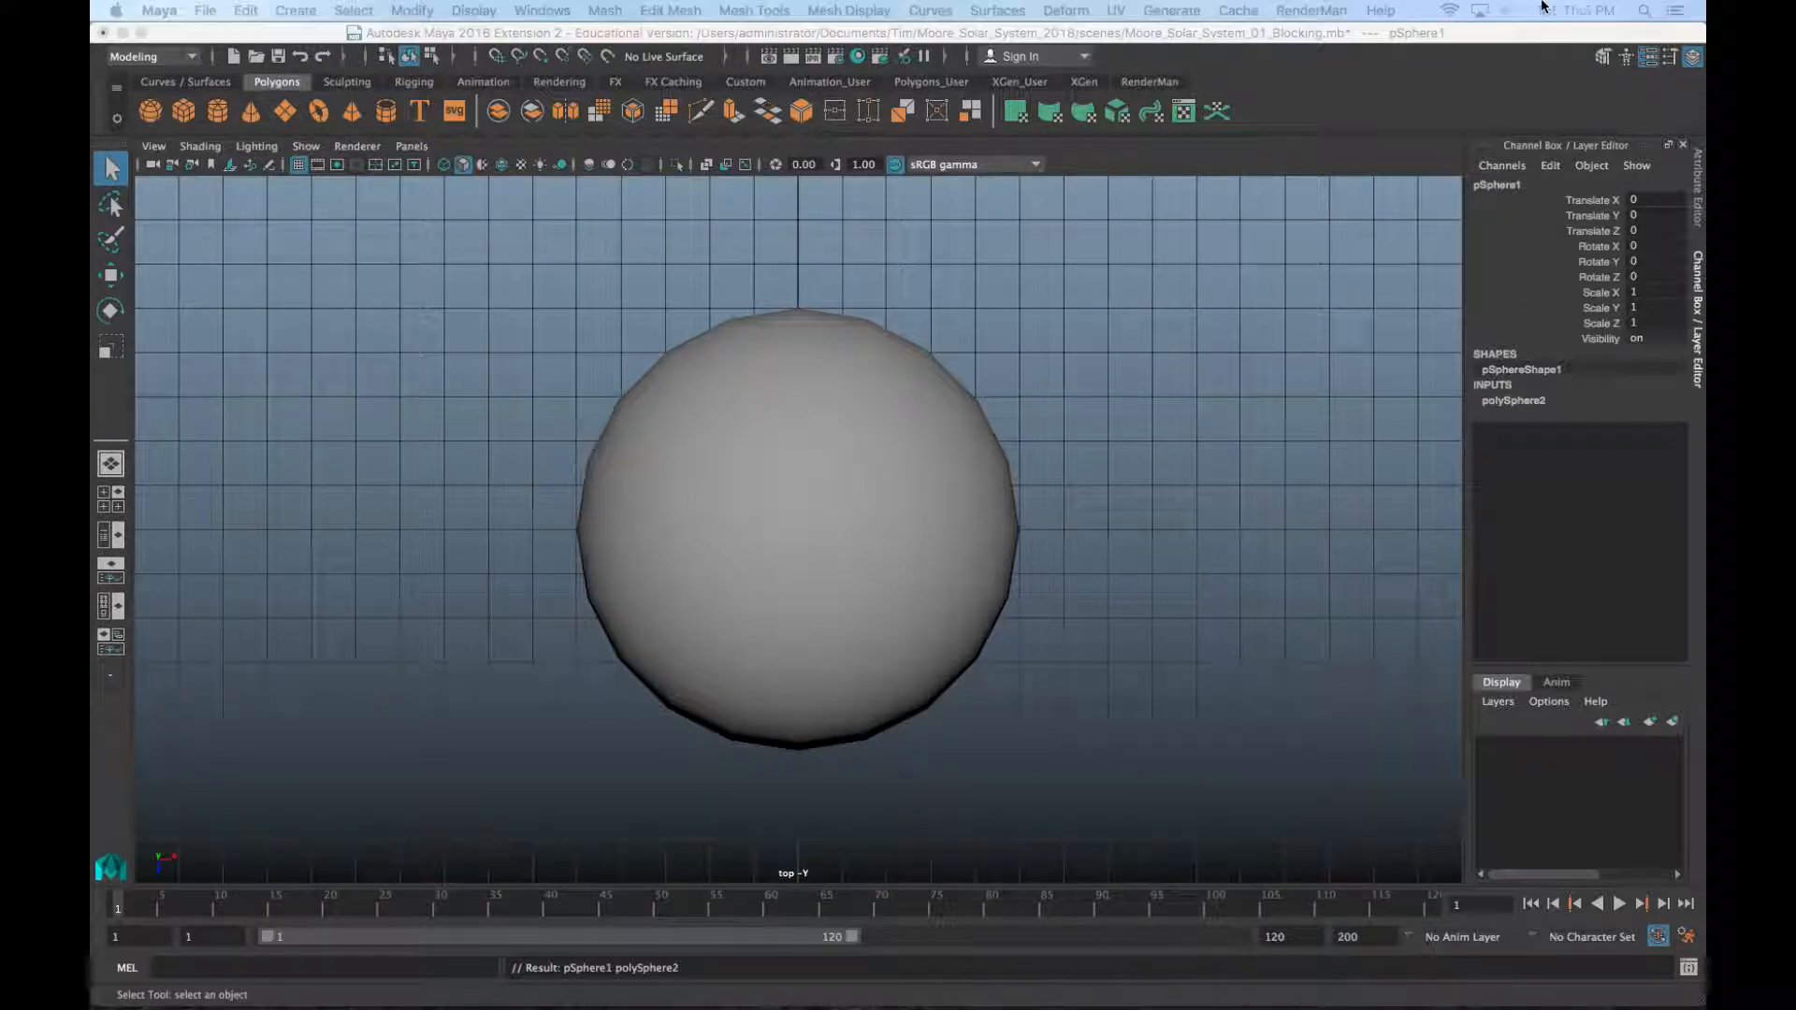
left_click(1333, 35)
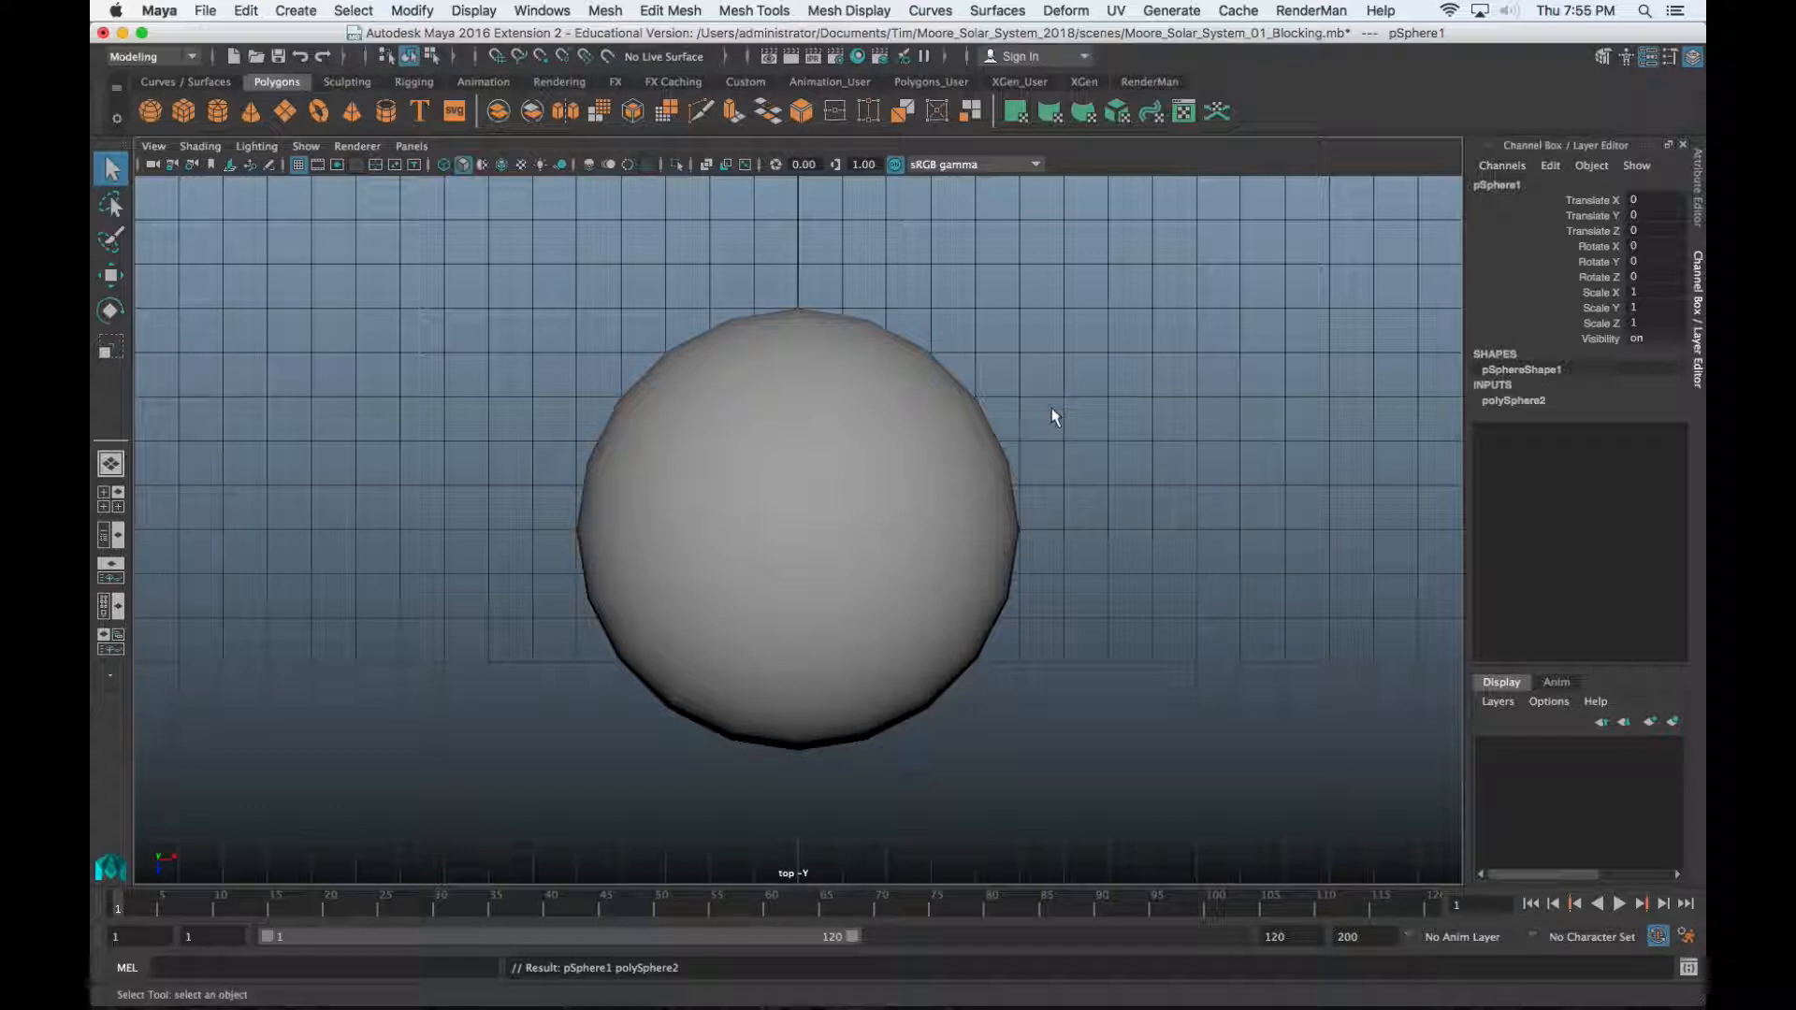
Display the top view in wireframe and rename the new sphere to Mercury
key("4")
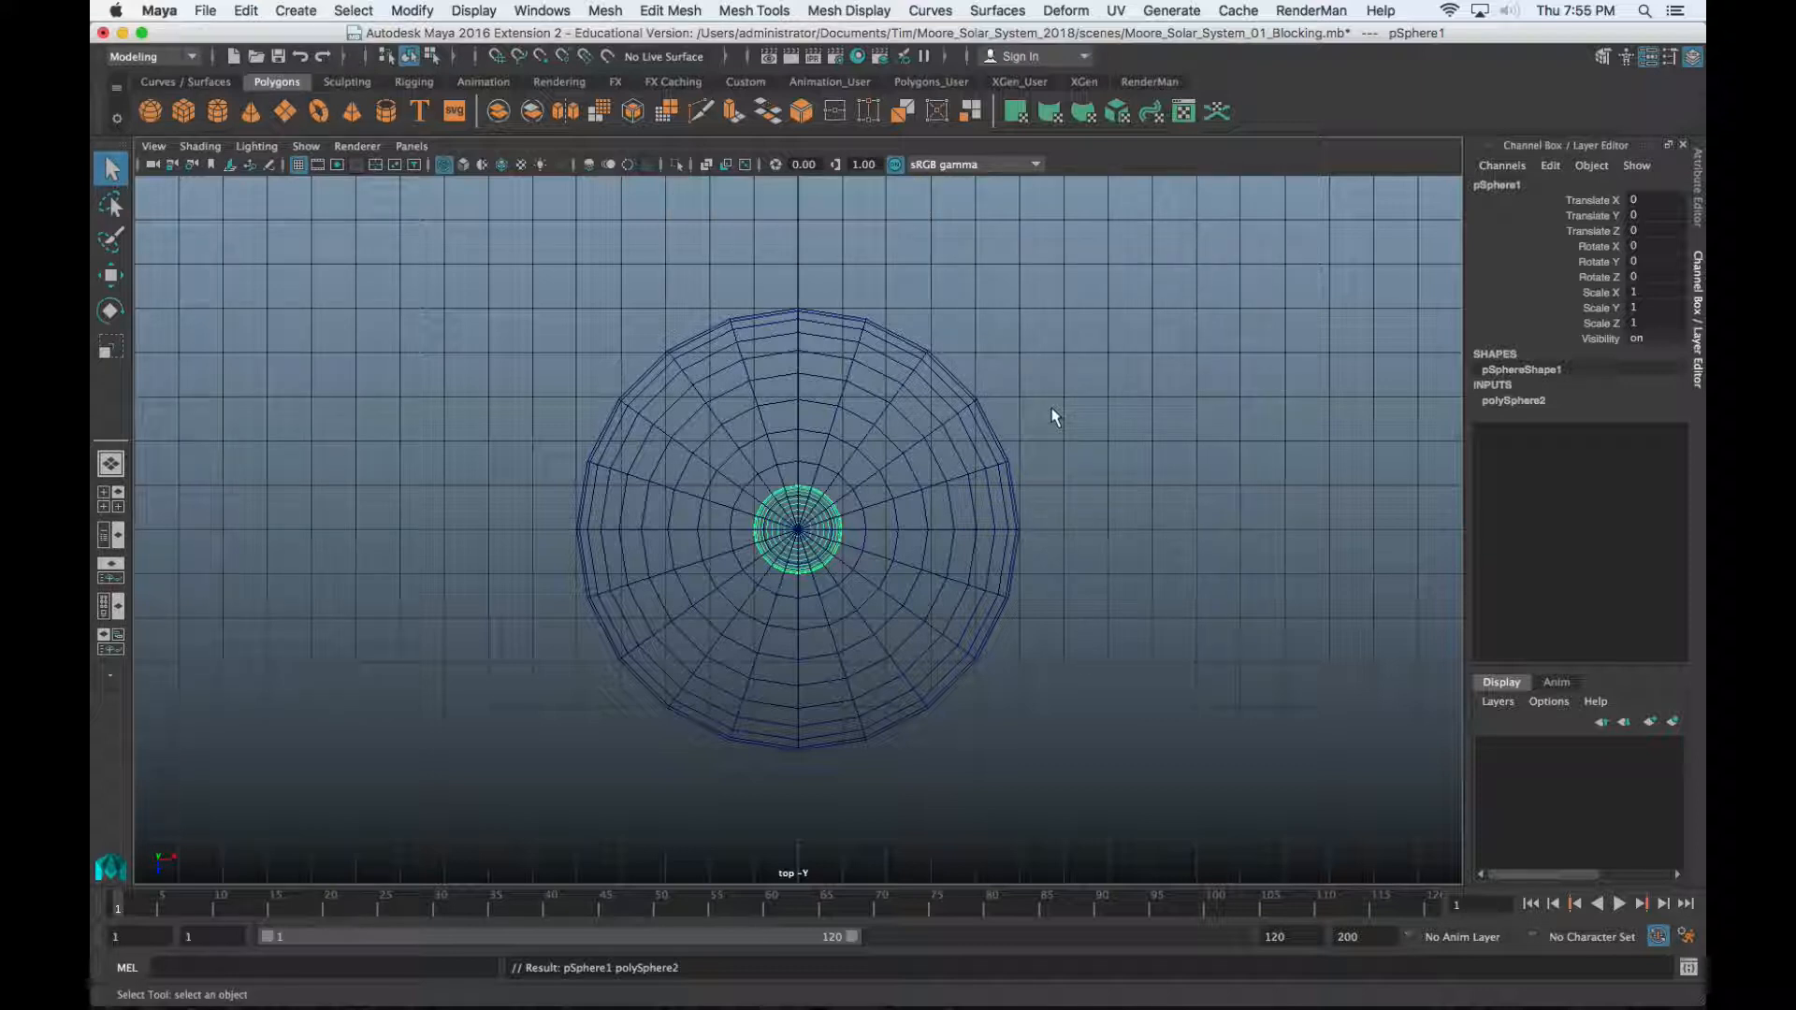
double_click(1497, 184)
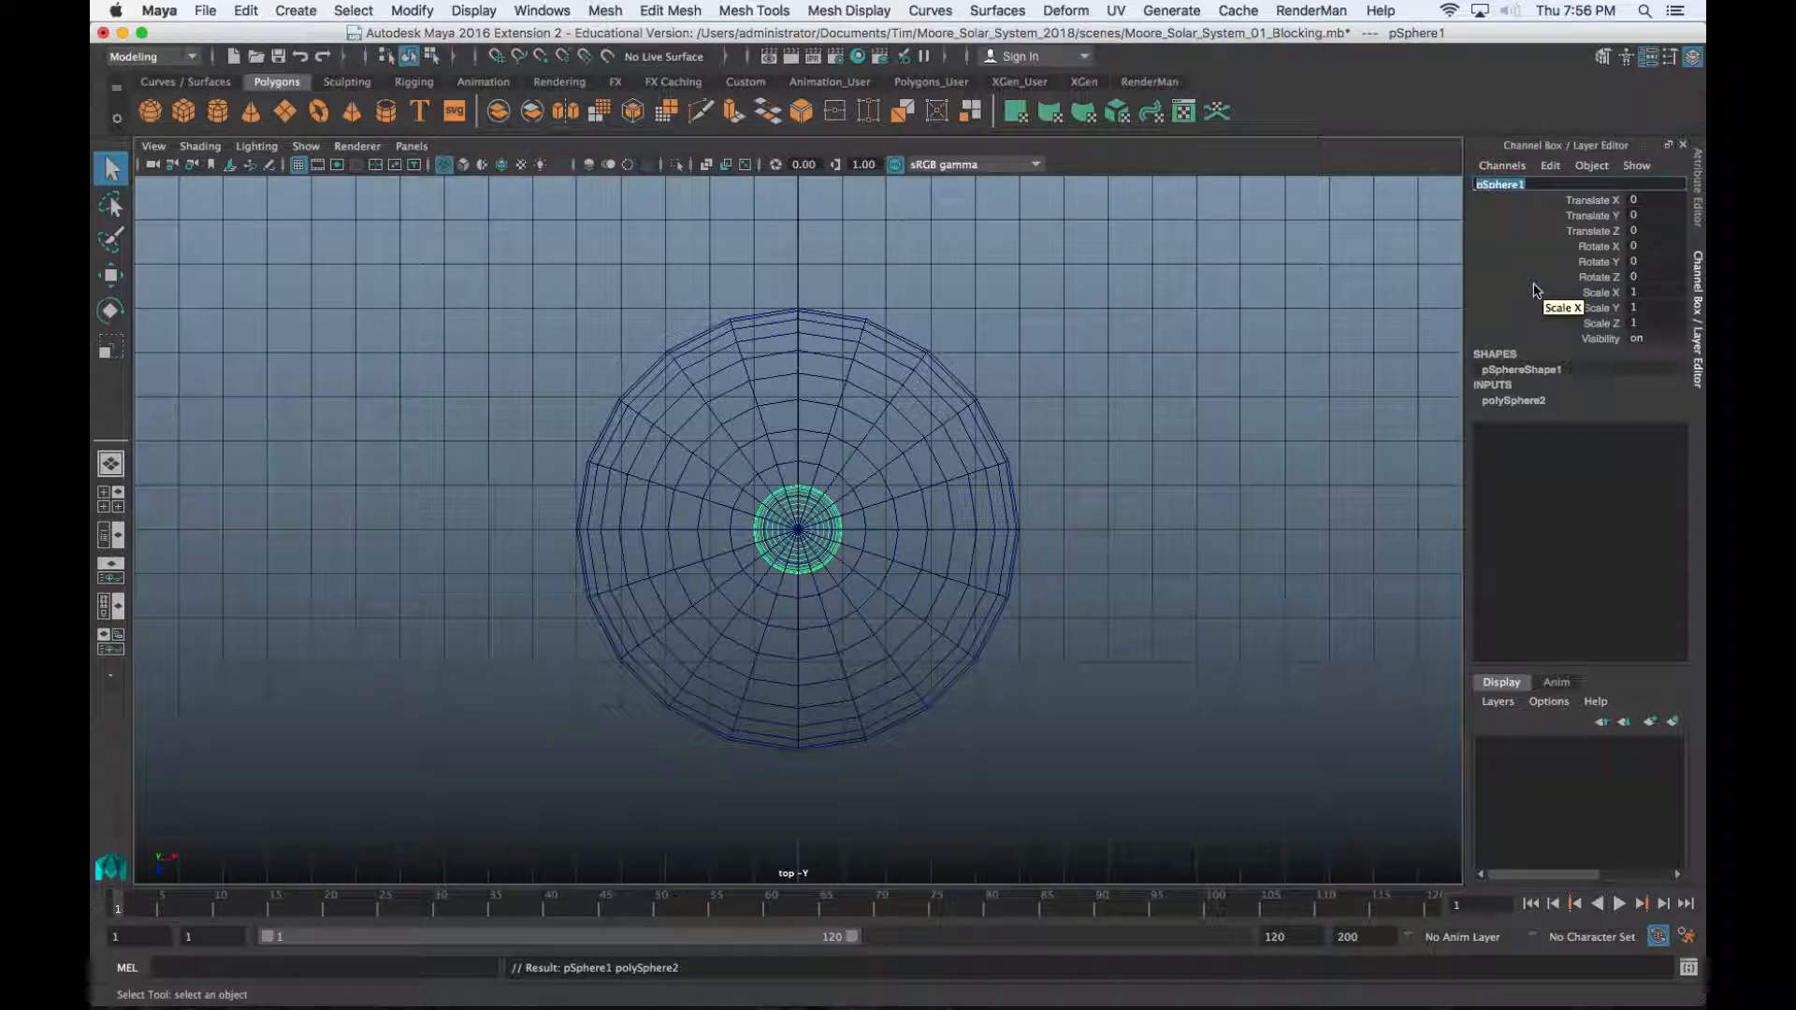
type("Mercury")
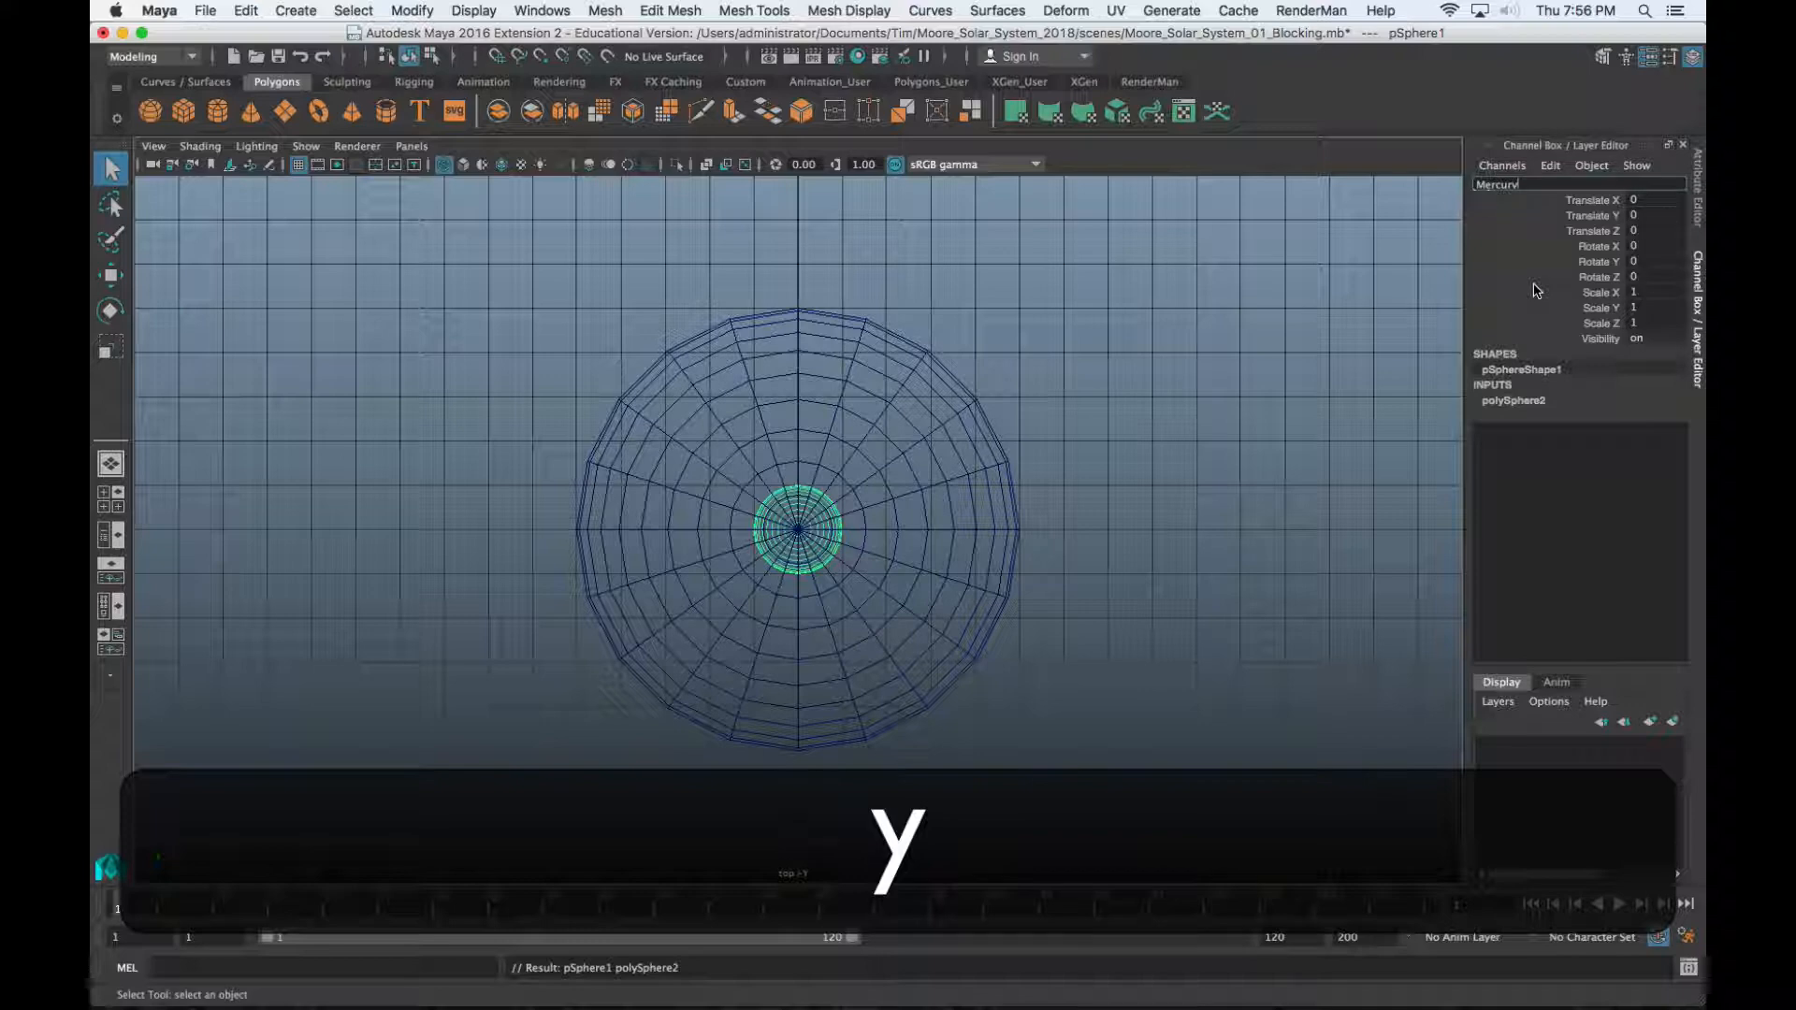
key("Return")
Set the Mercury sphere's Scale X, Y and Z to 0.2
left_click(1646, 292)
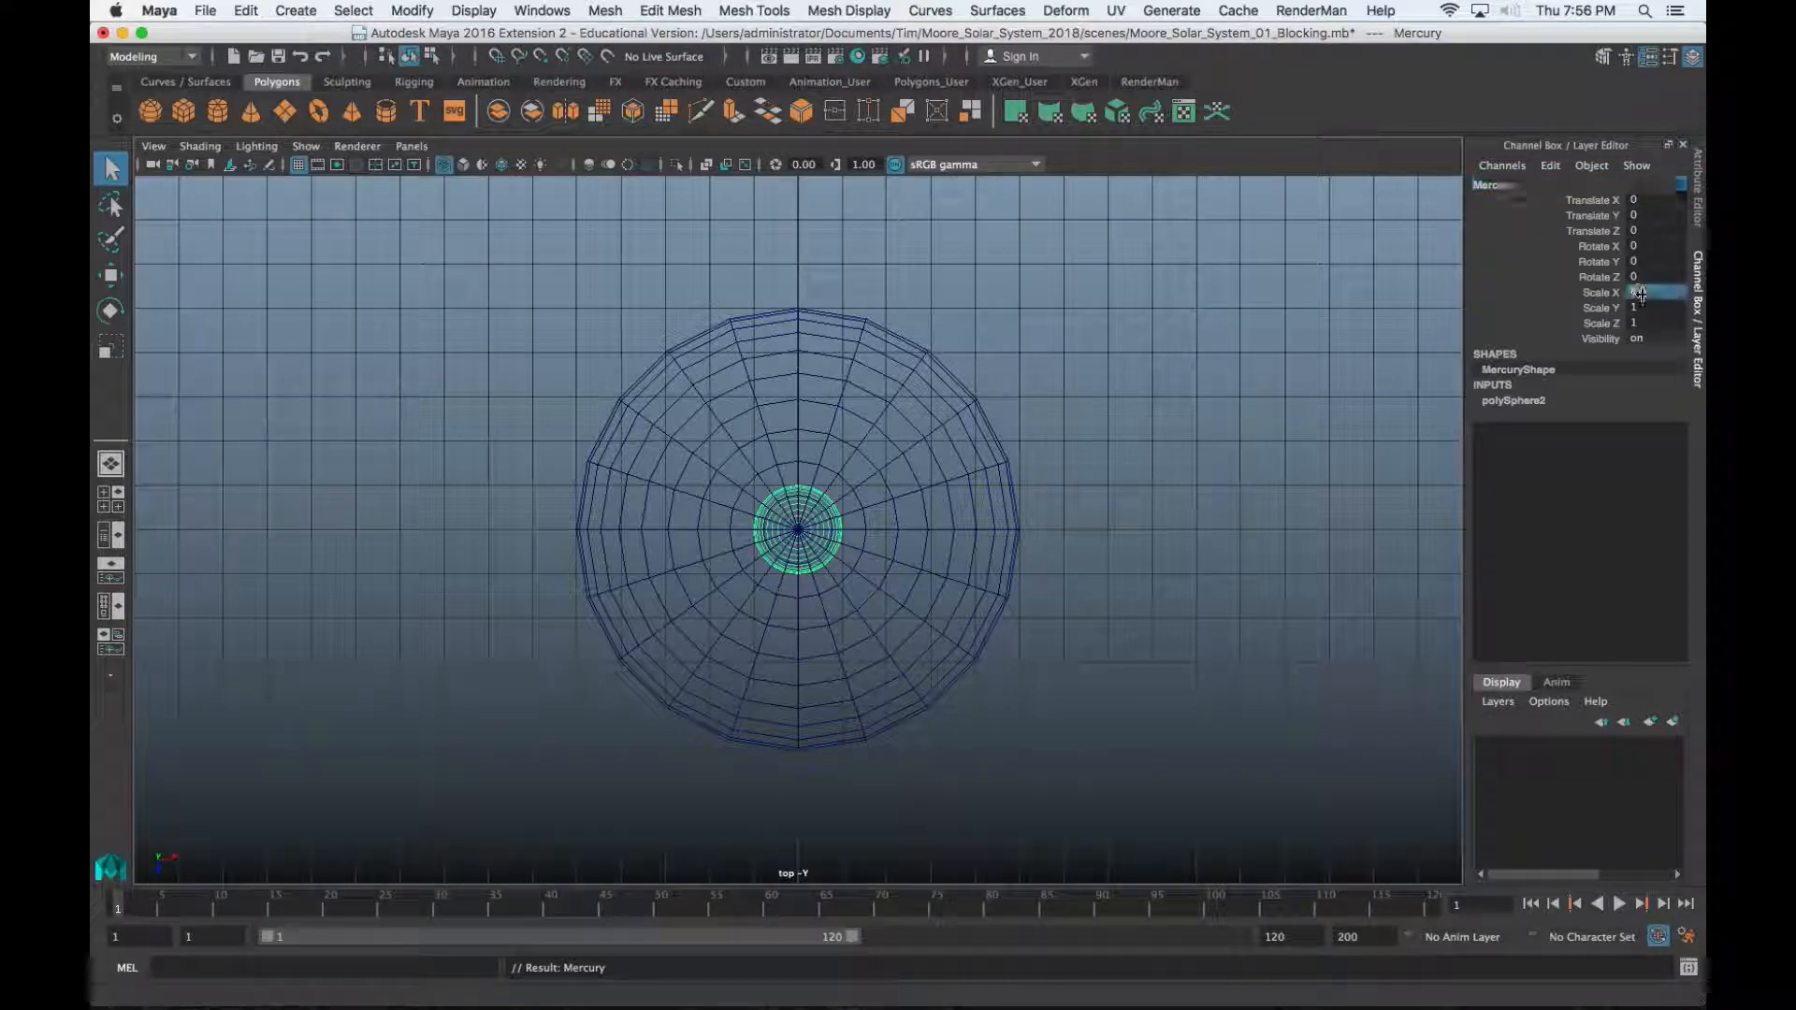
left_click(1656, 323, "shift")
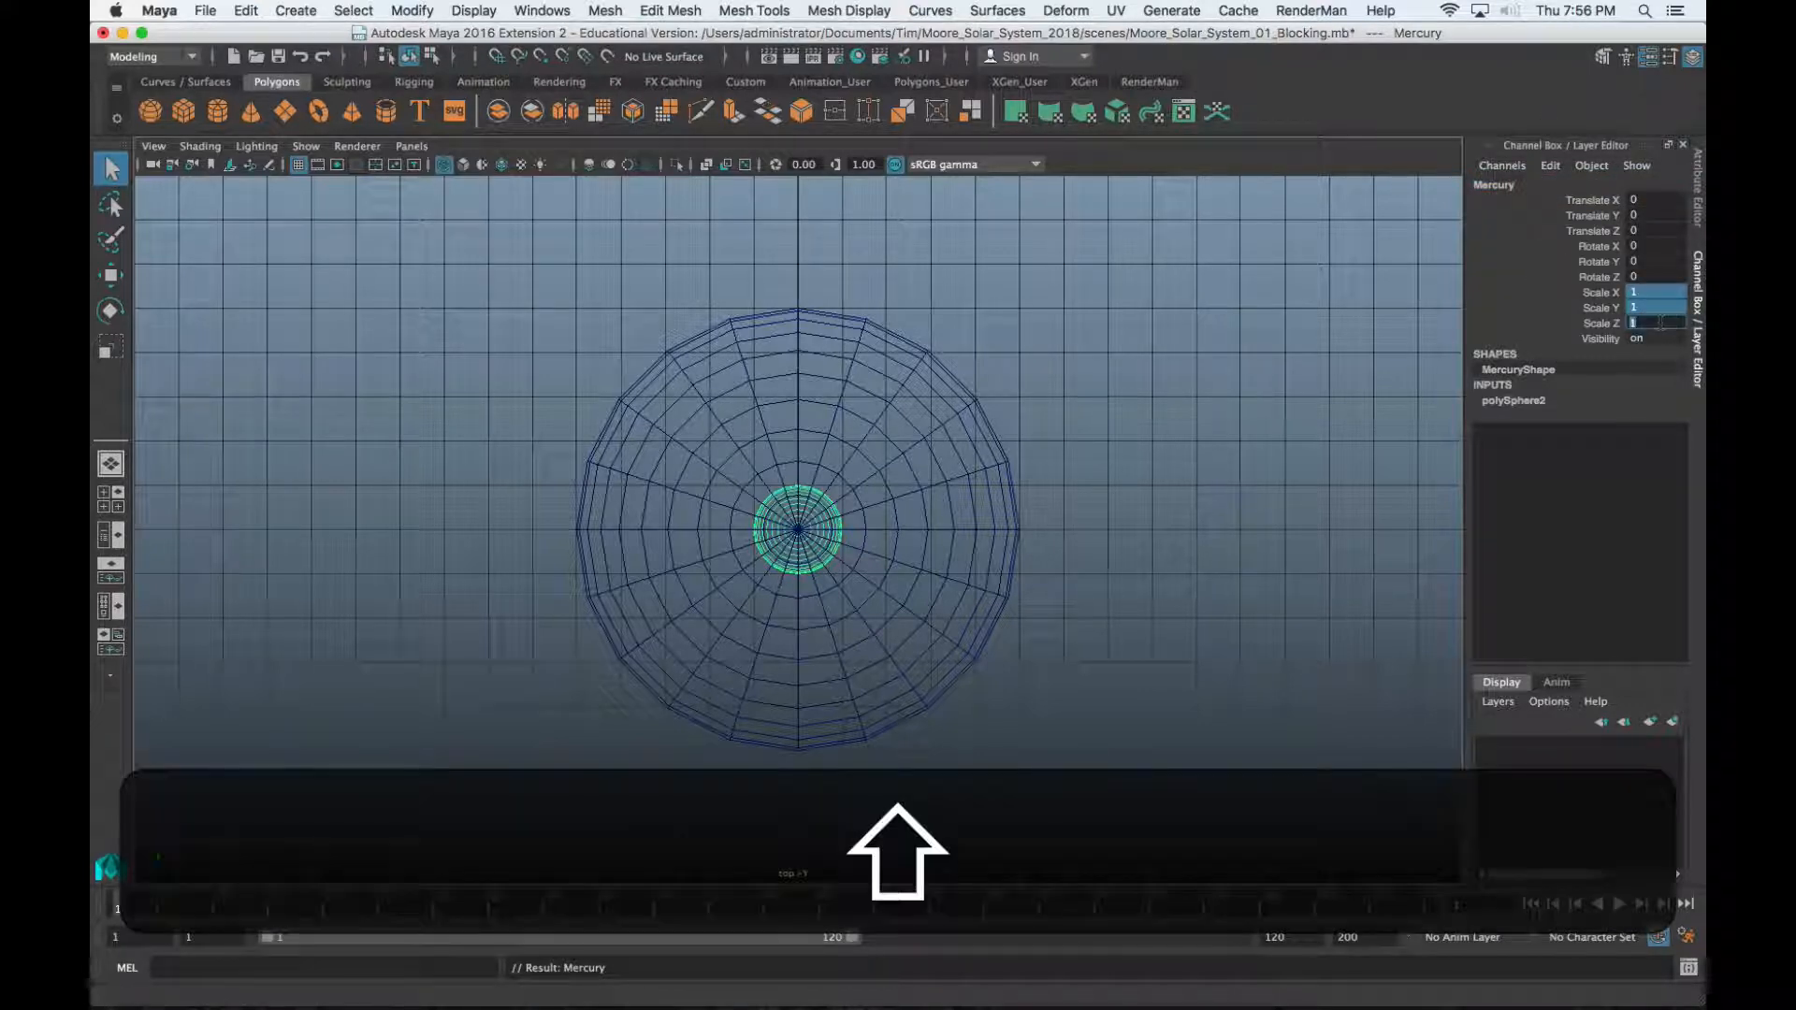
type(".")
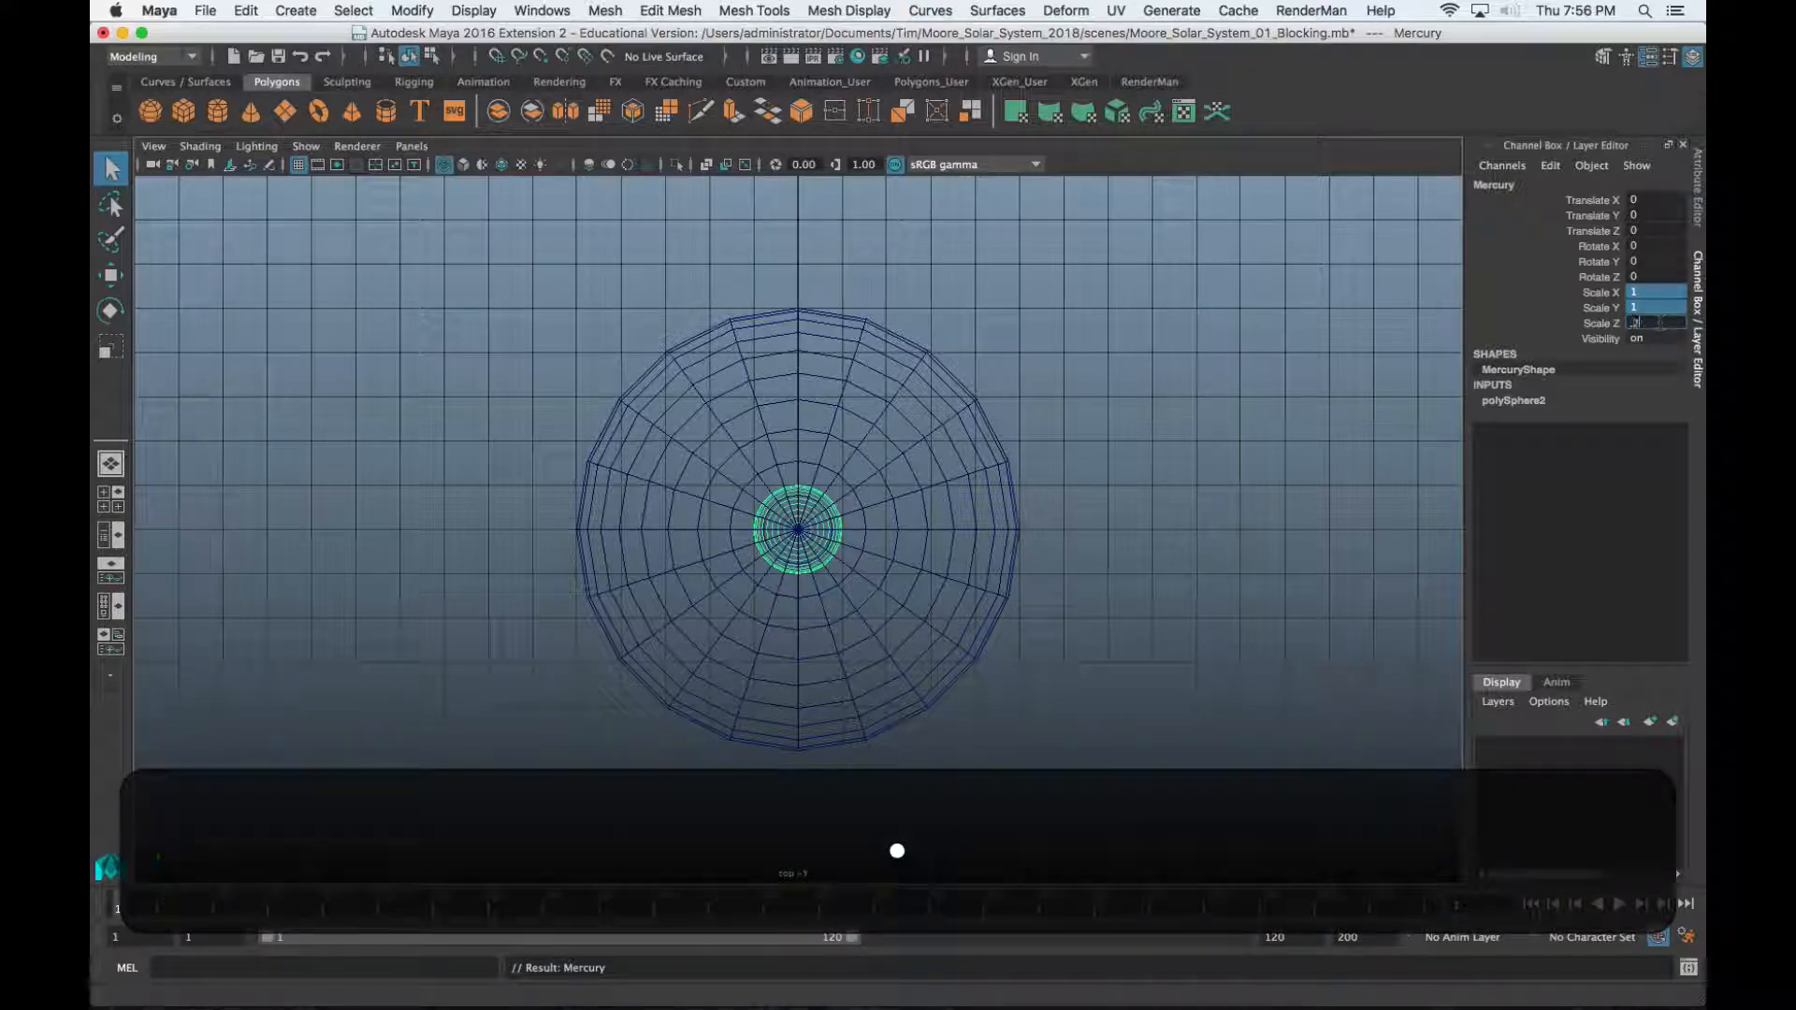
type("2")
key("Return")
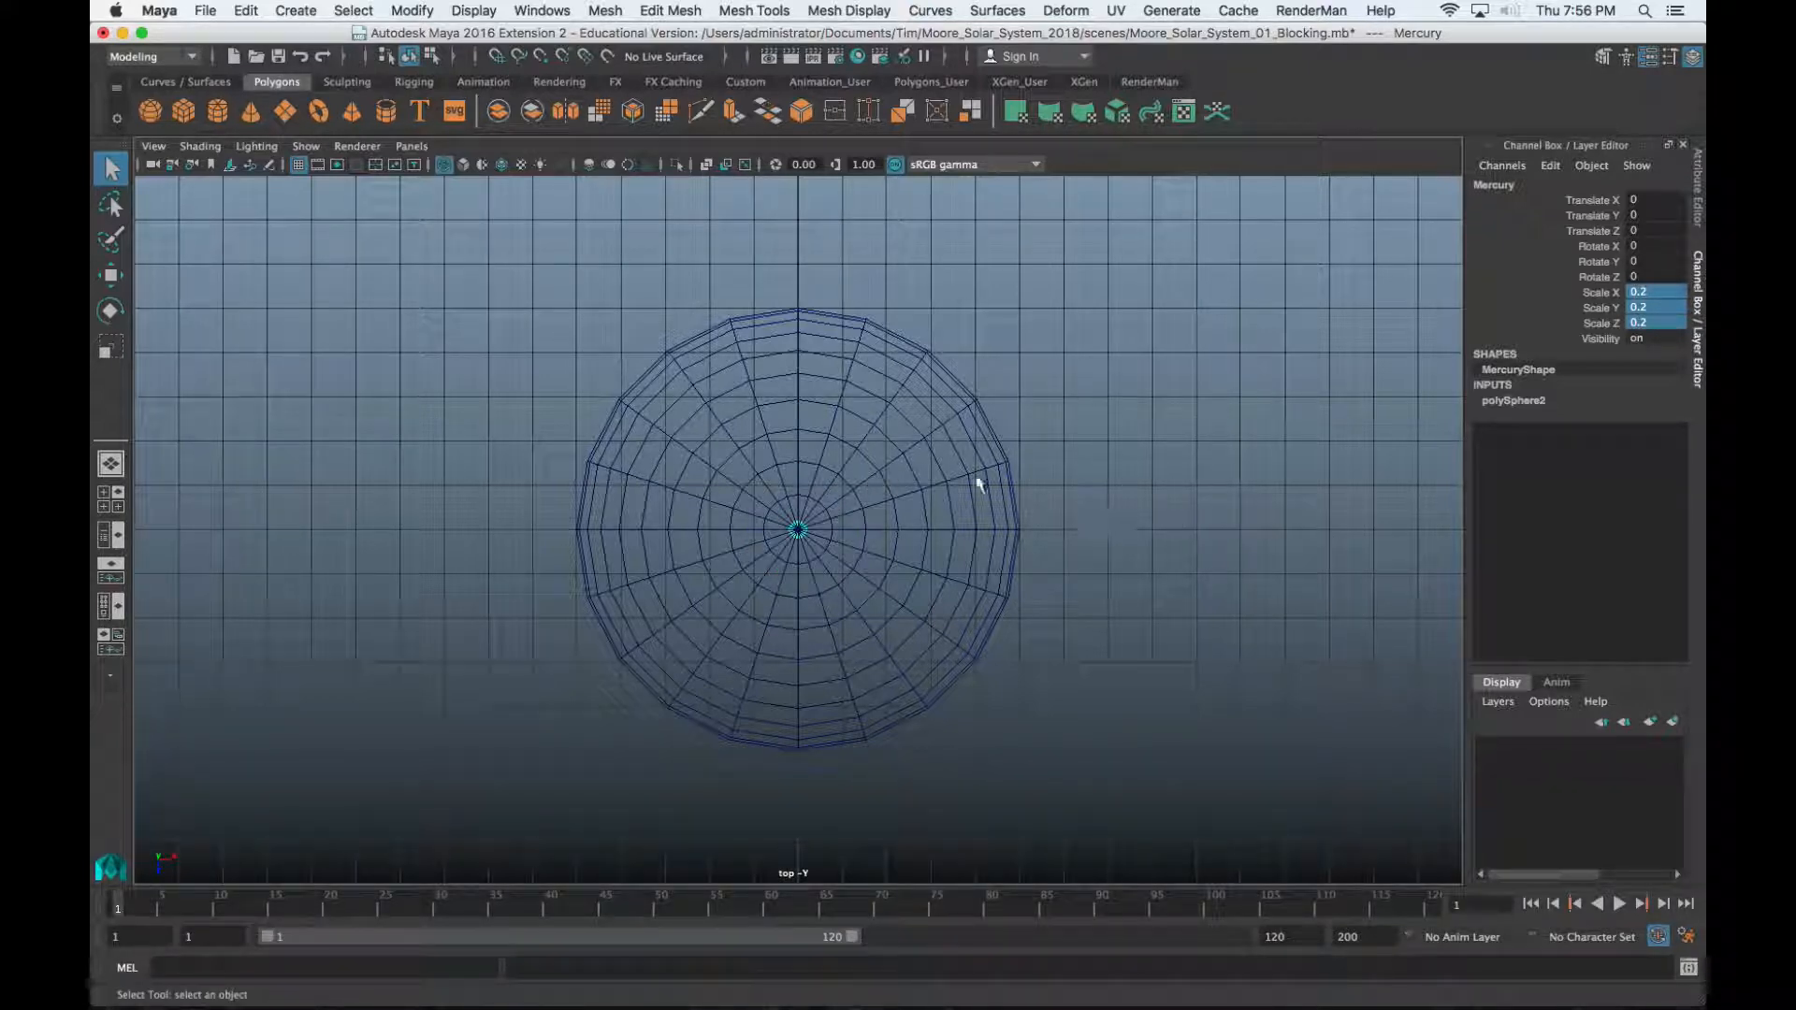
Move the Mercury sphere along X out of the Sun to about 7.02
key("w")
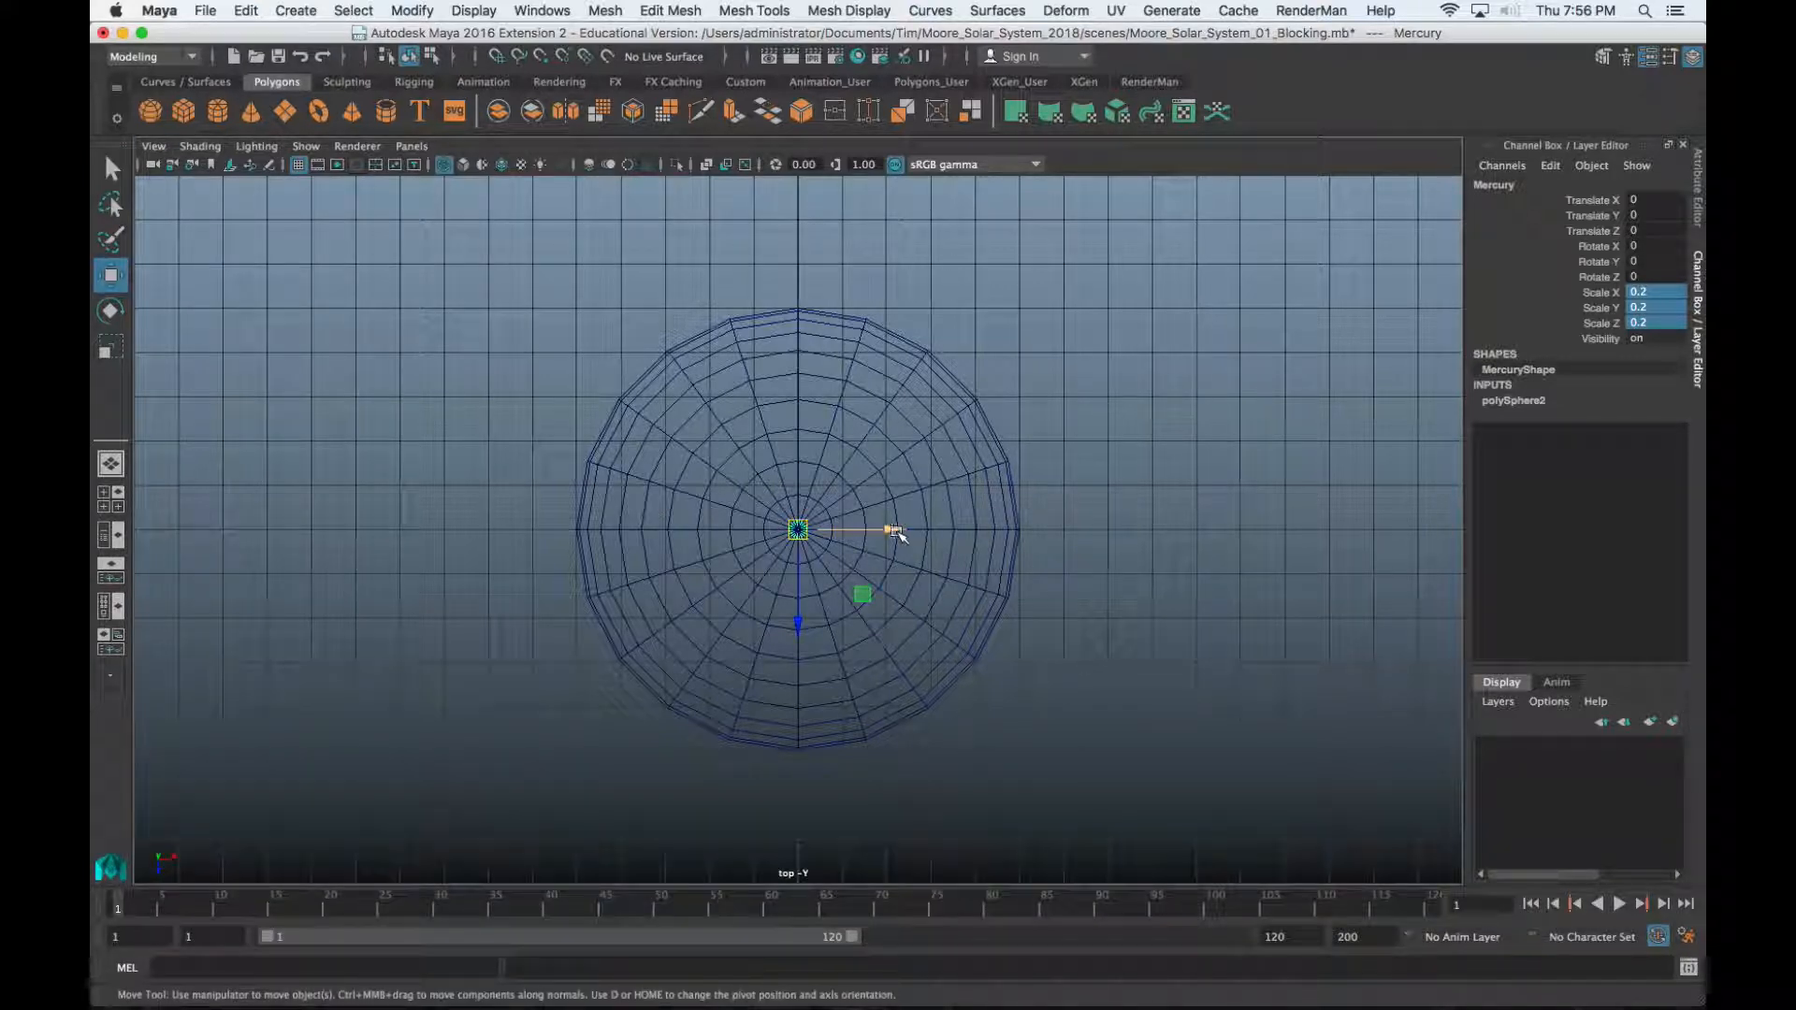
left_click_drag(895, 533, 1210, 591)
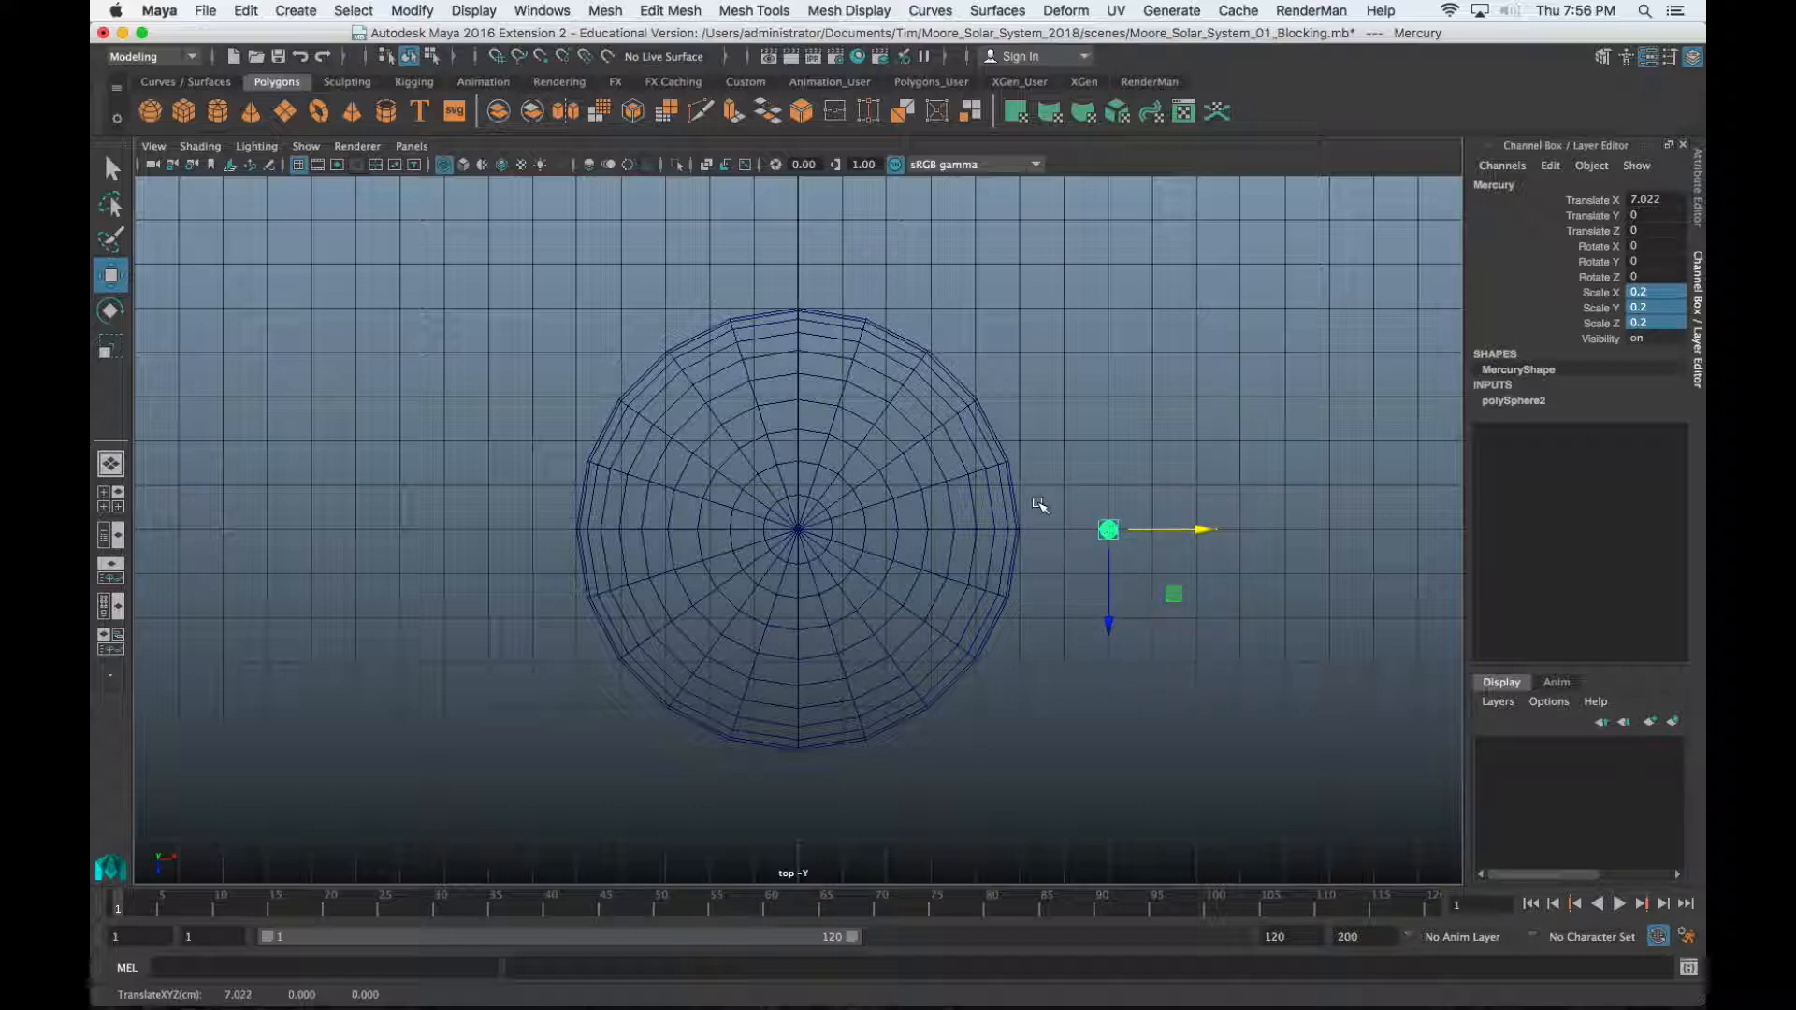
key("super+Tab")
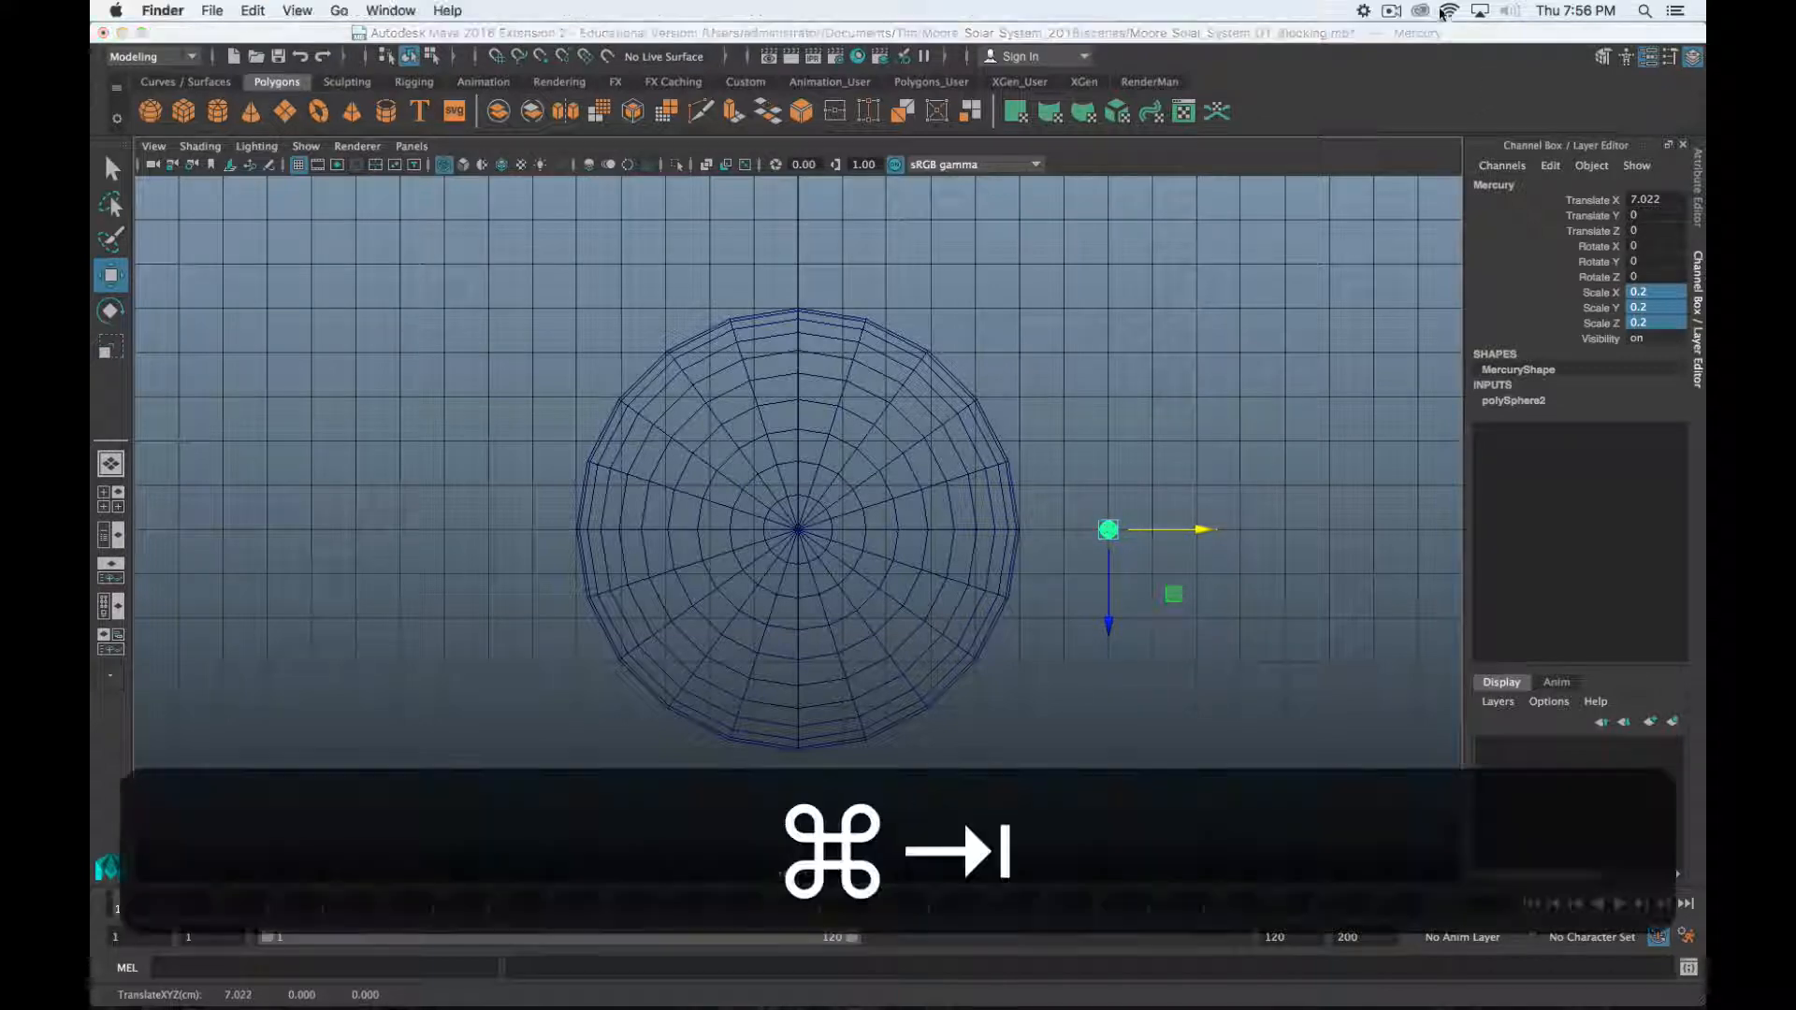
left_click(1391, 12)
left_click(1416, 69)
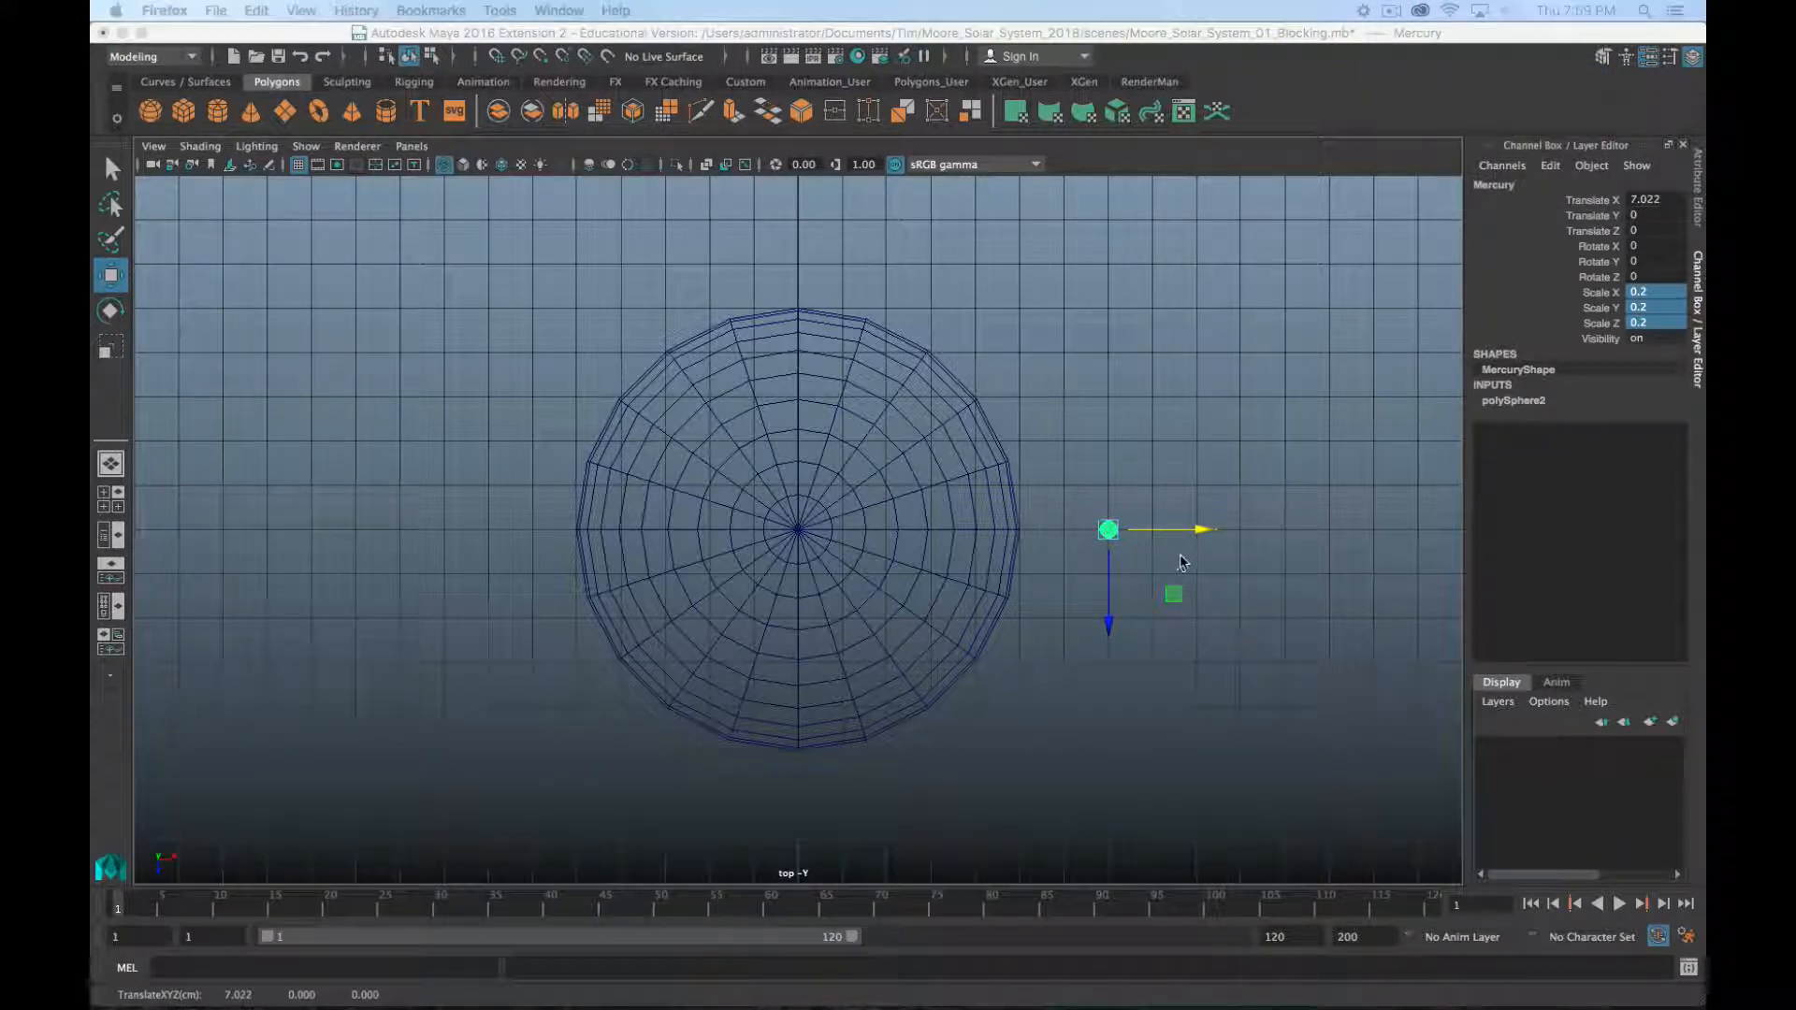
Create a new polygon sphere at the origin and rename it to Venus
left_click(1279, 449)
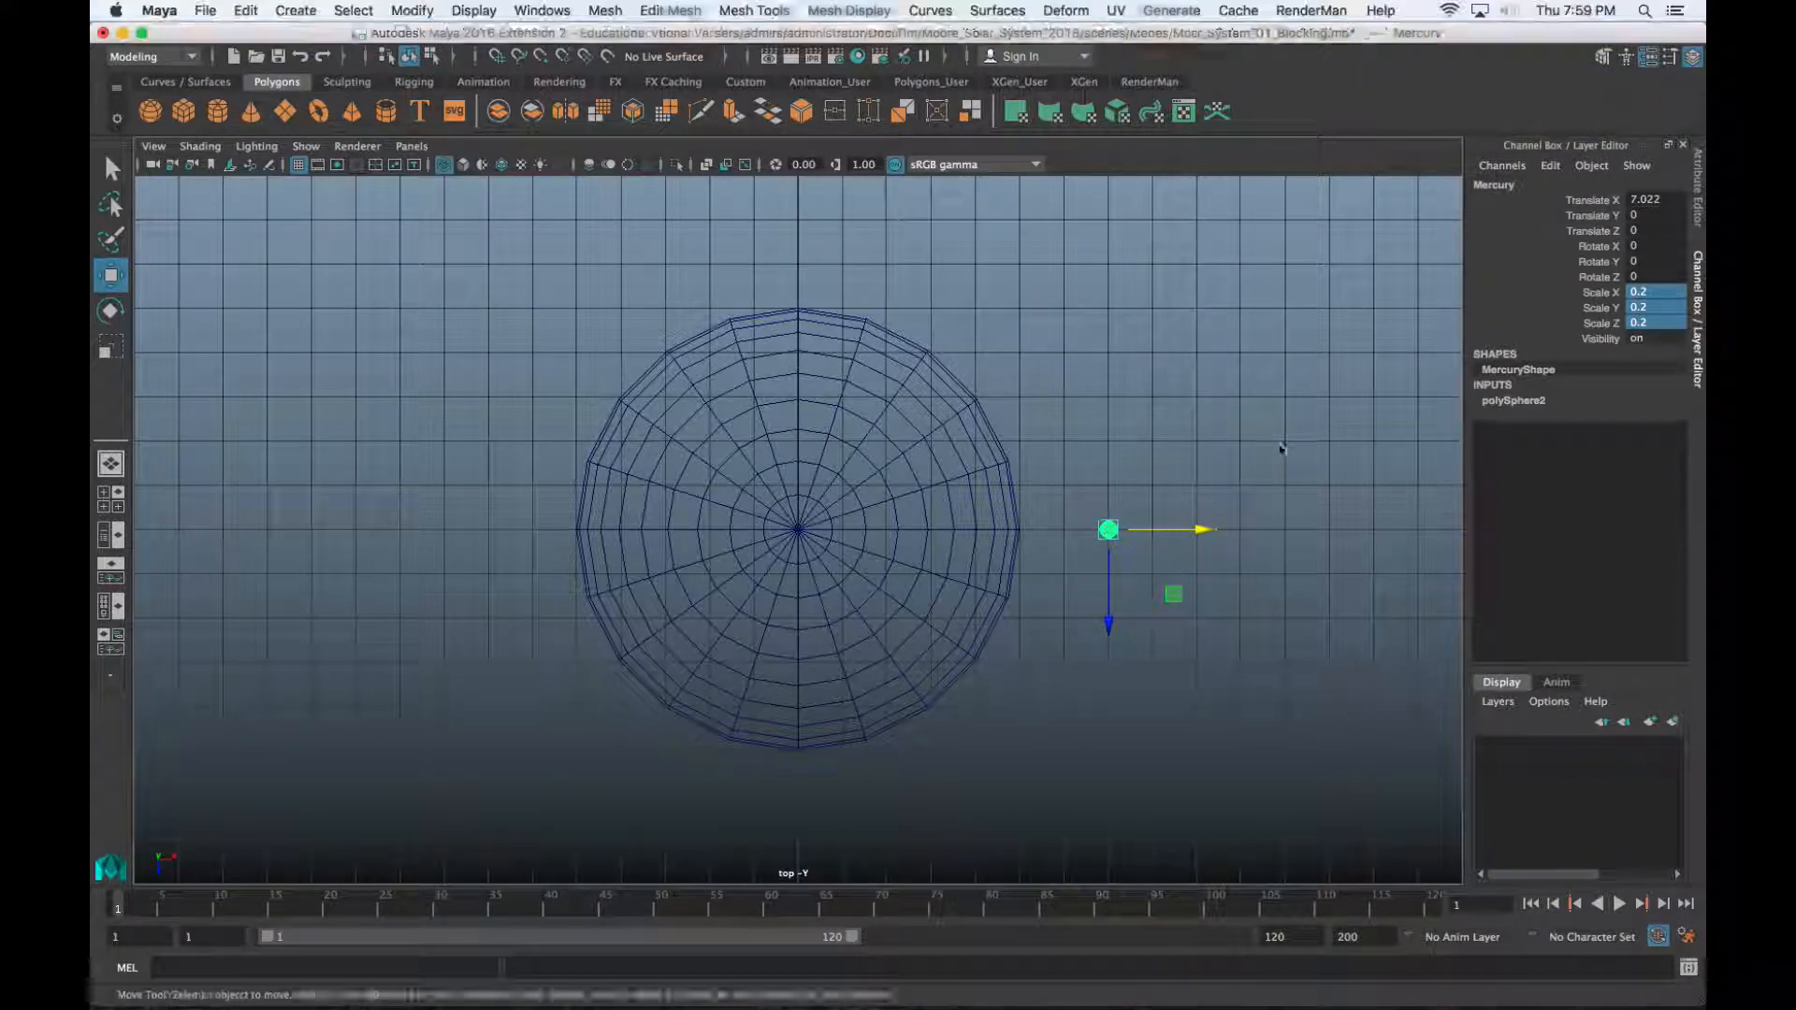
left_click(148, 114)
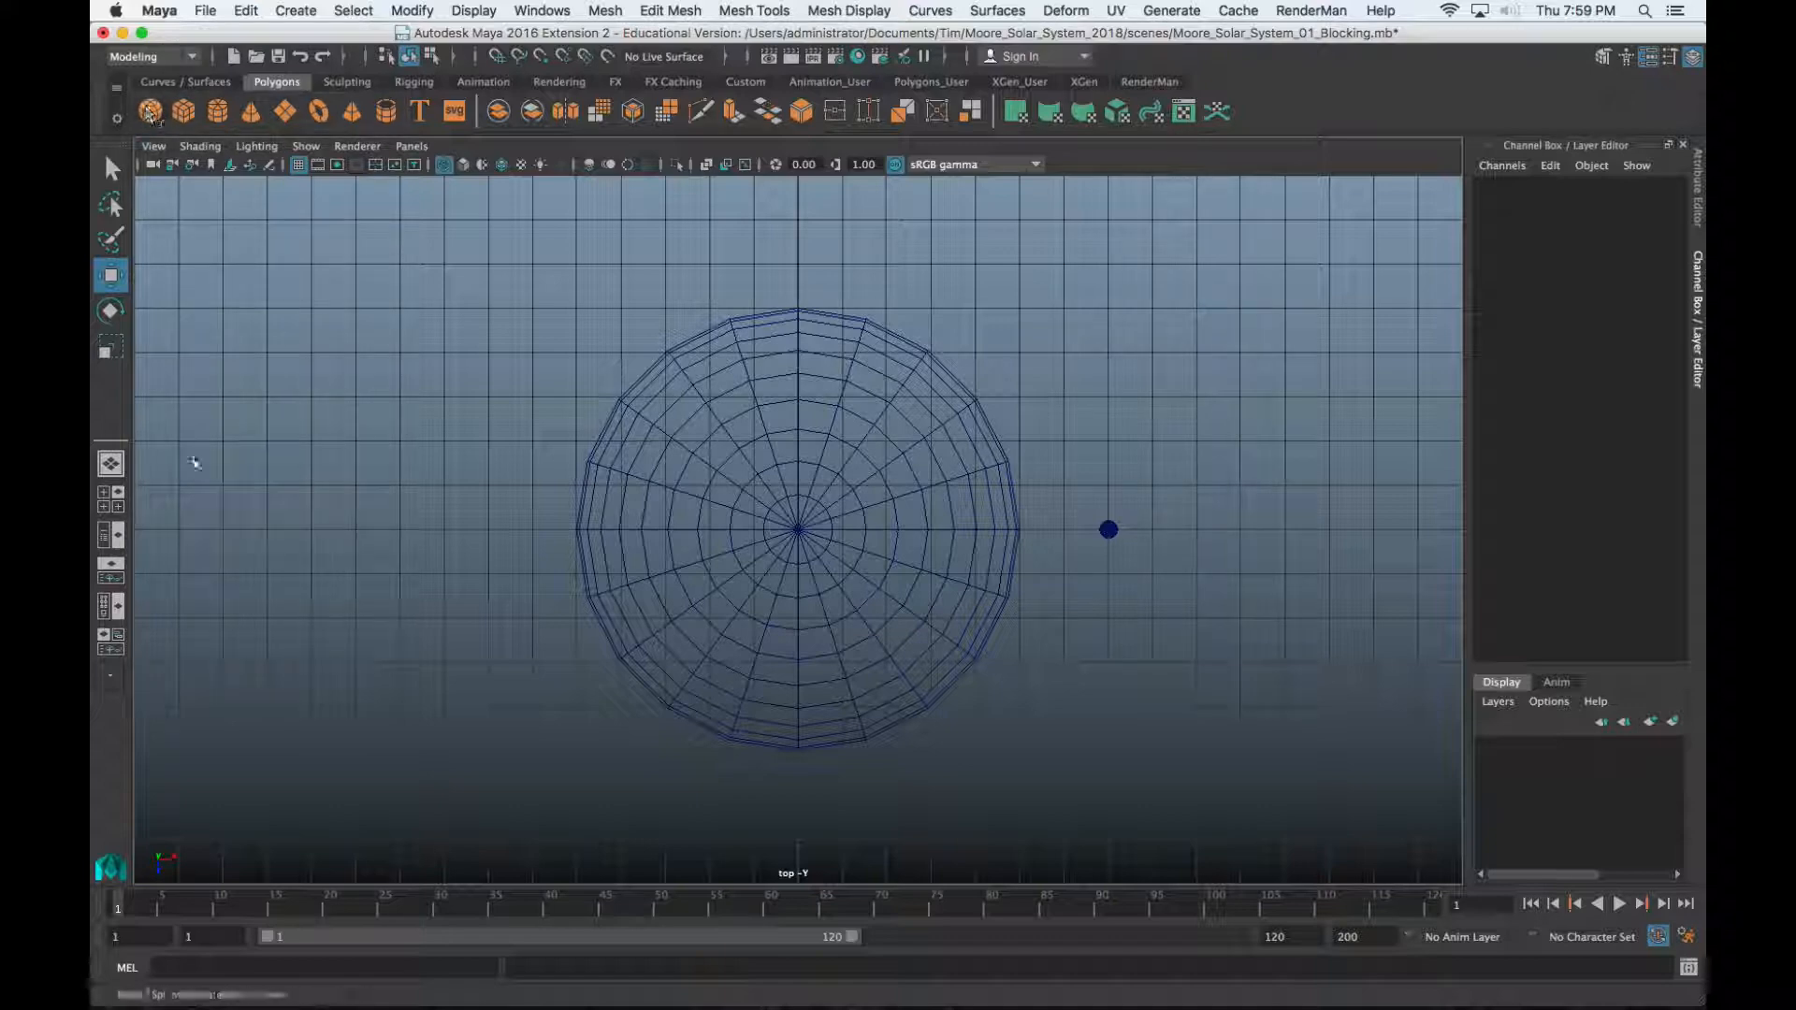
double_click(1497, 186)
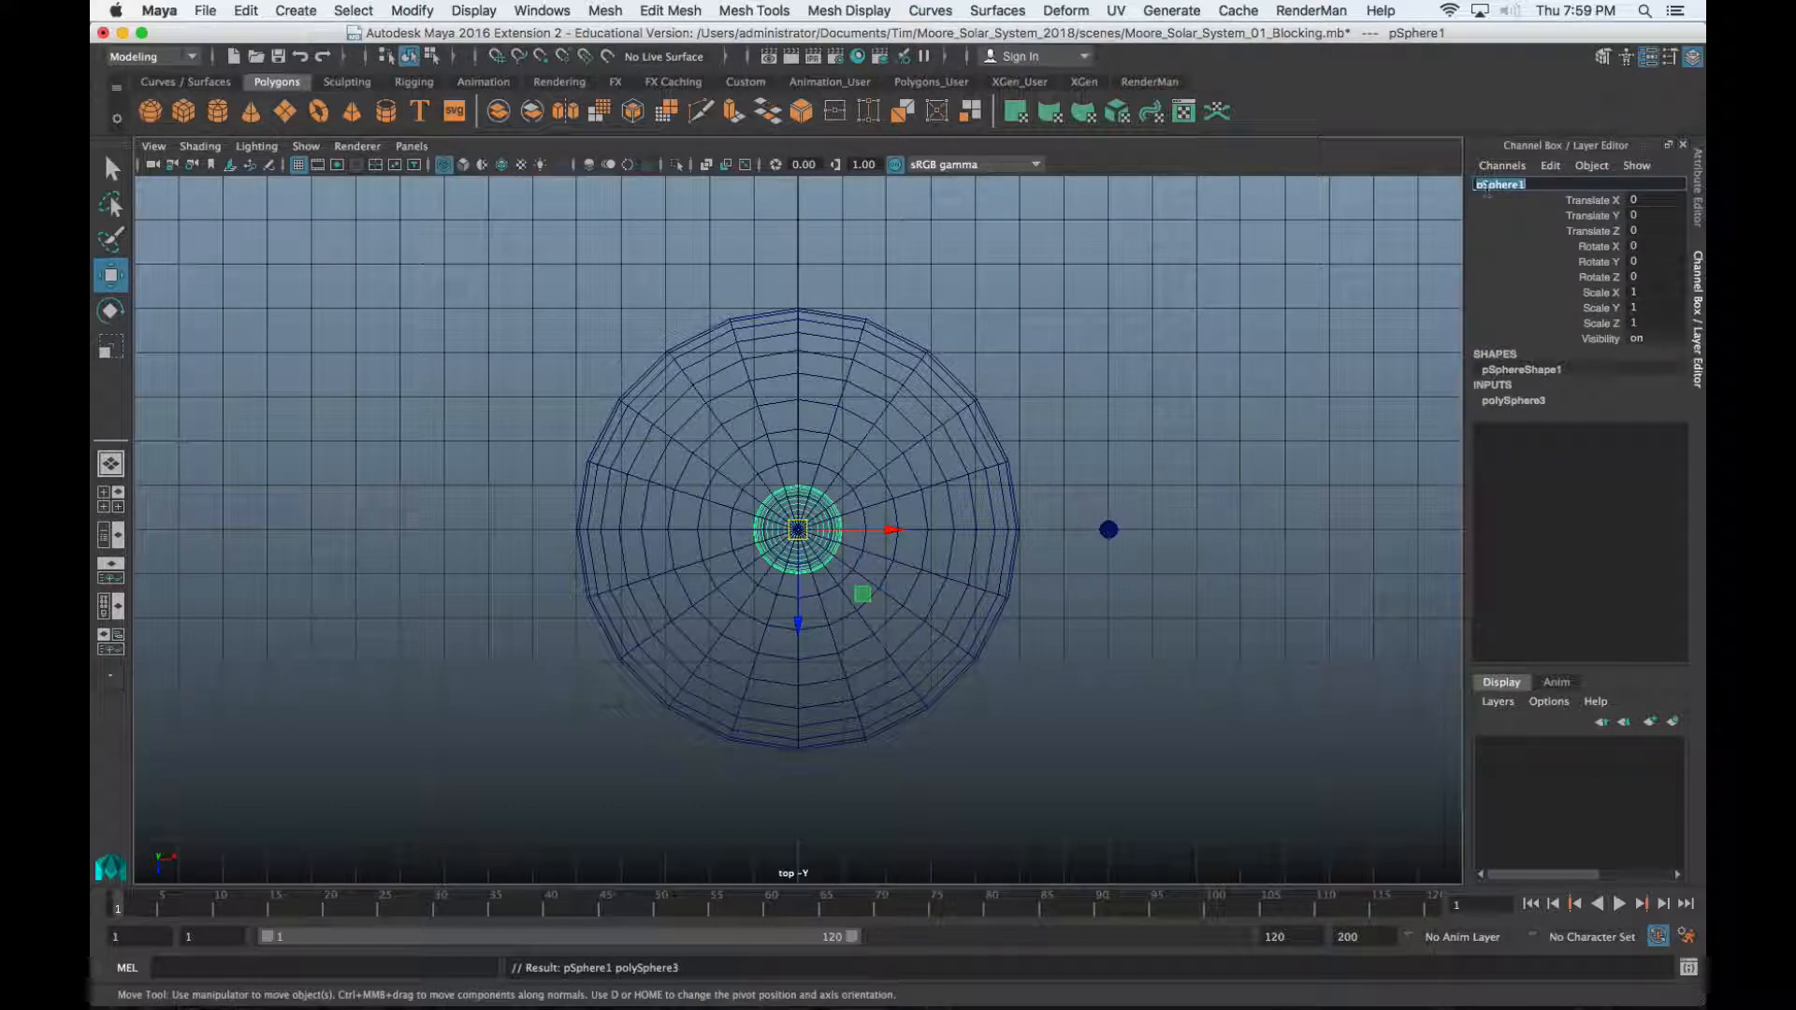
type("Venus")
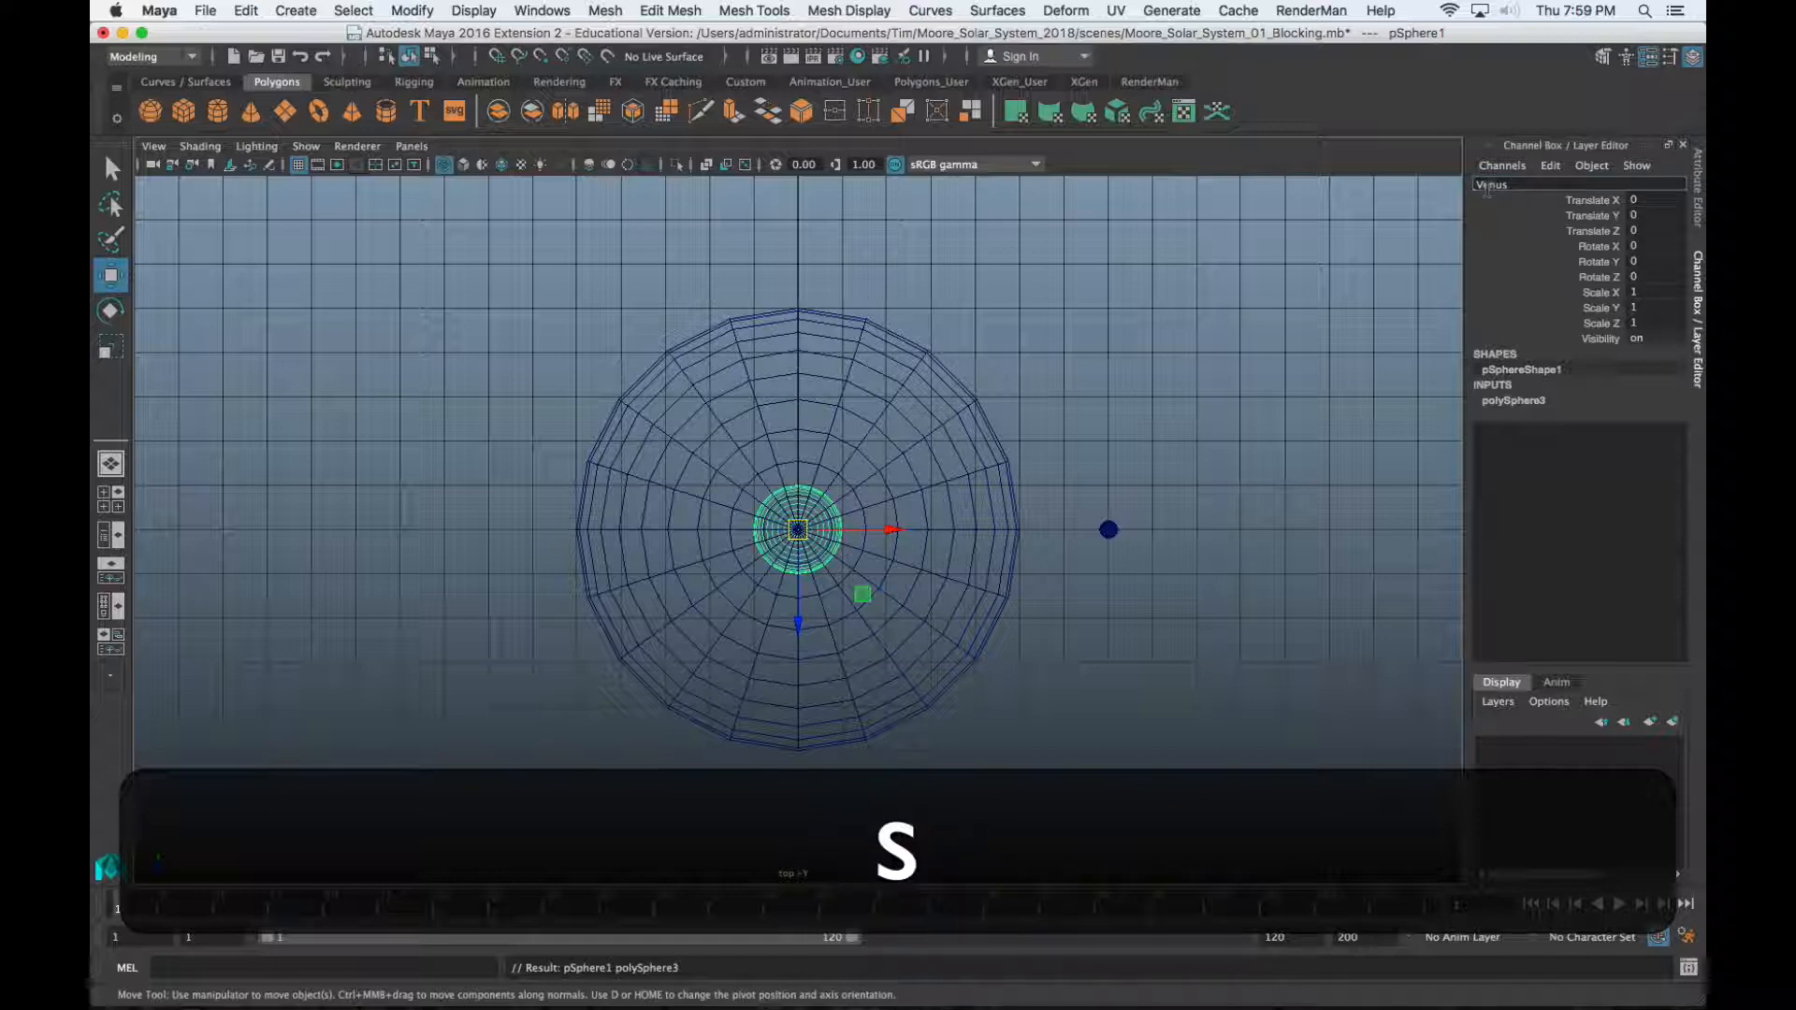
key("Return")
Set the Venus sphere's Scale X, Y and Z to 0.5 and move it along X past Mercury to about 10.02
left_click(1649, 306)
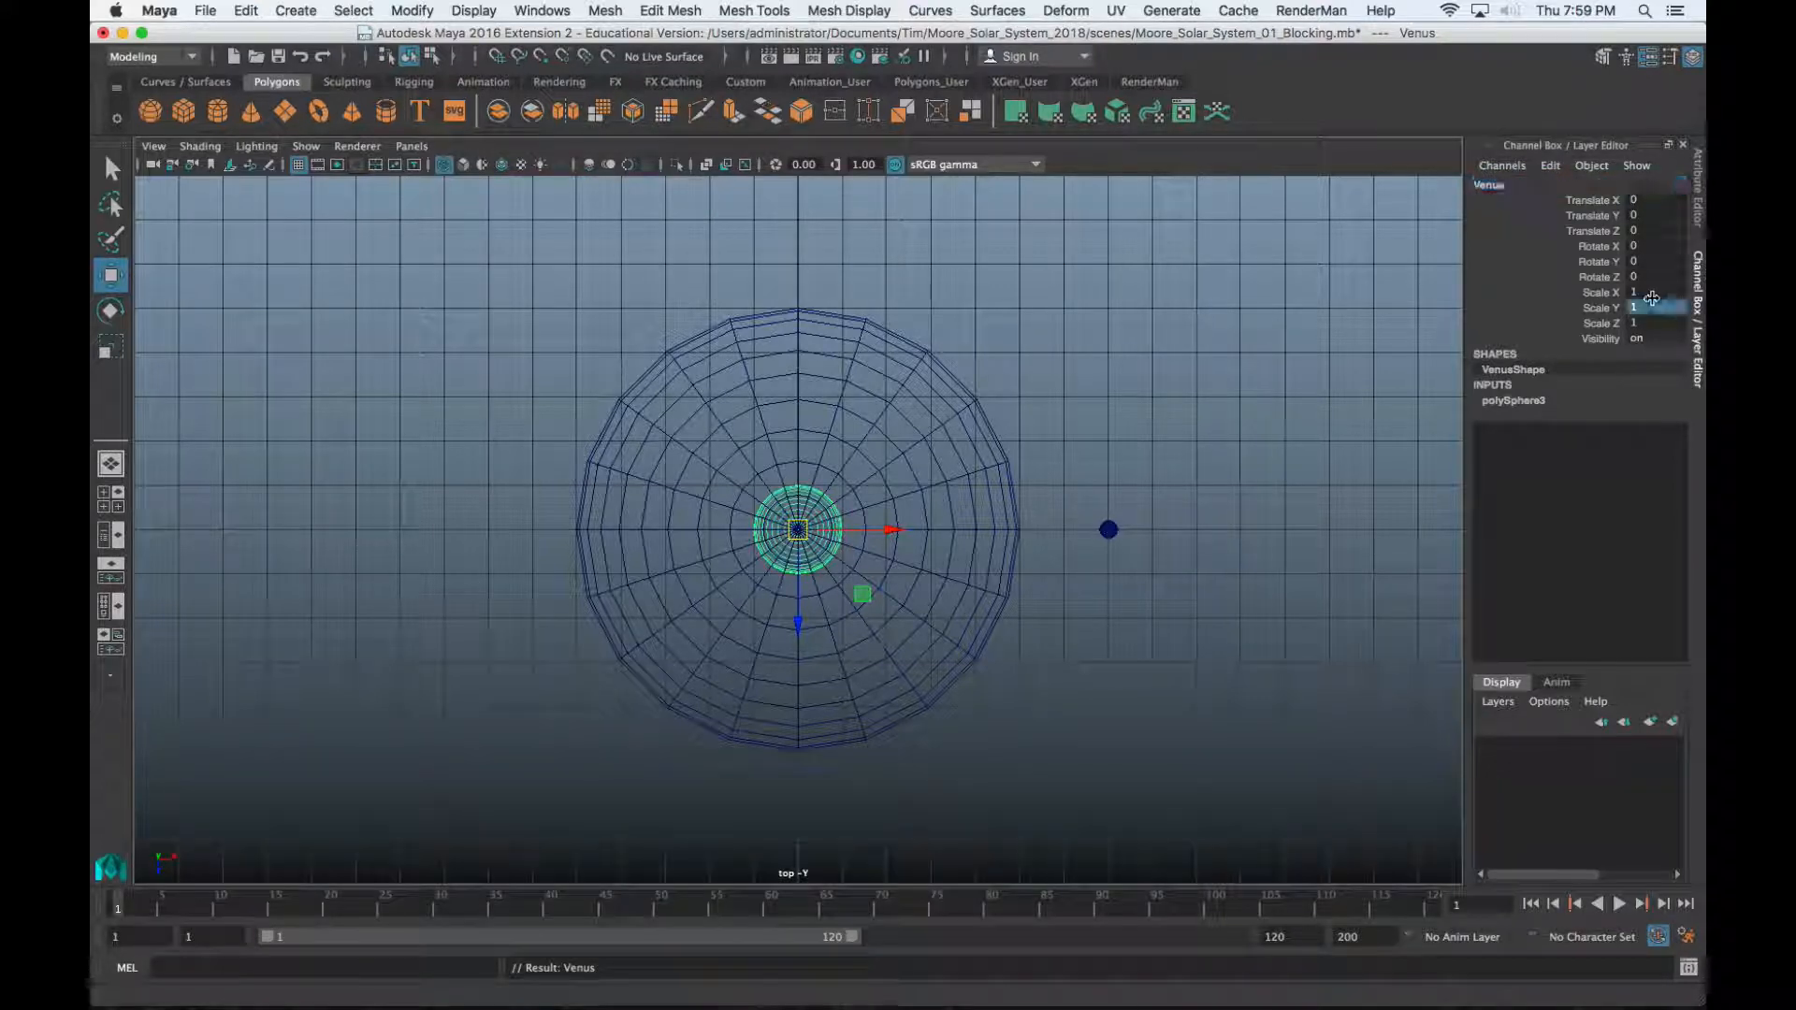
left_click(1652, 293)
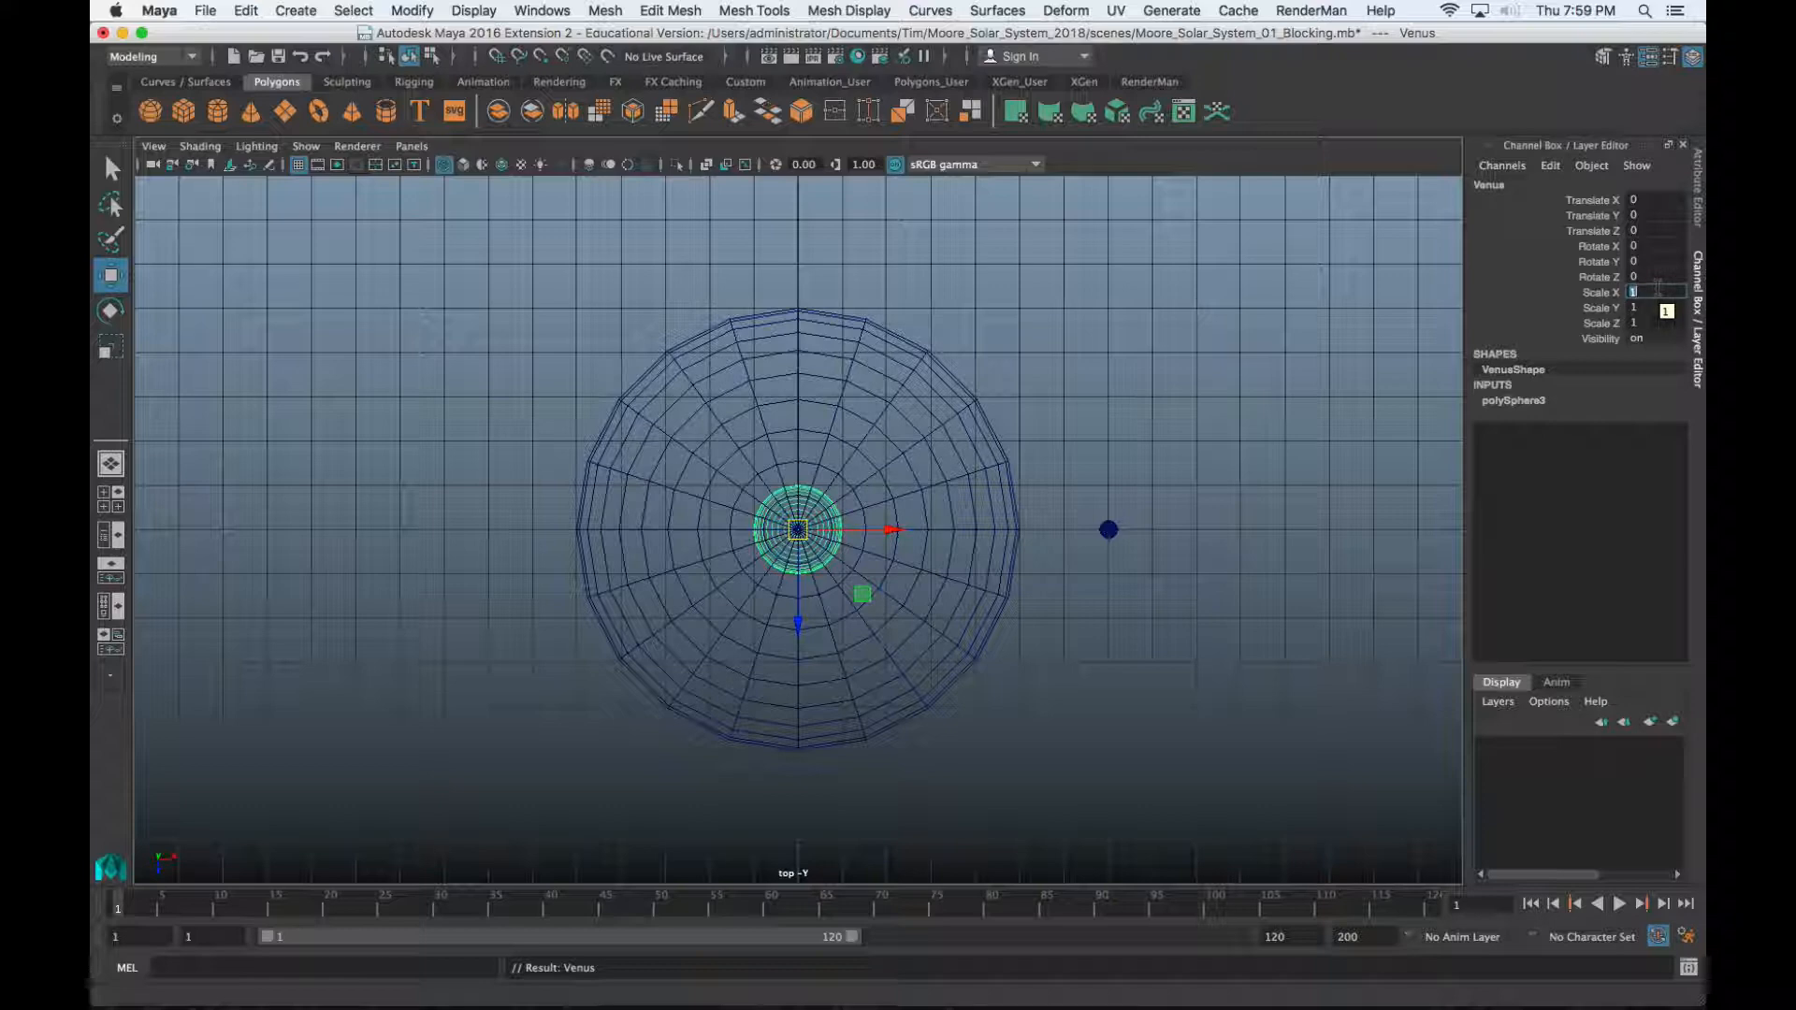
type(".5")
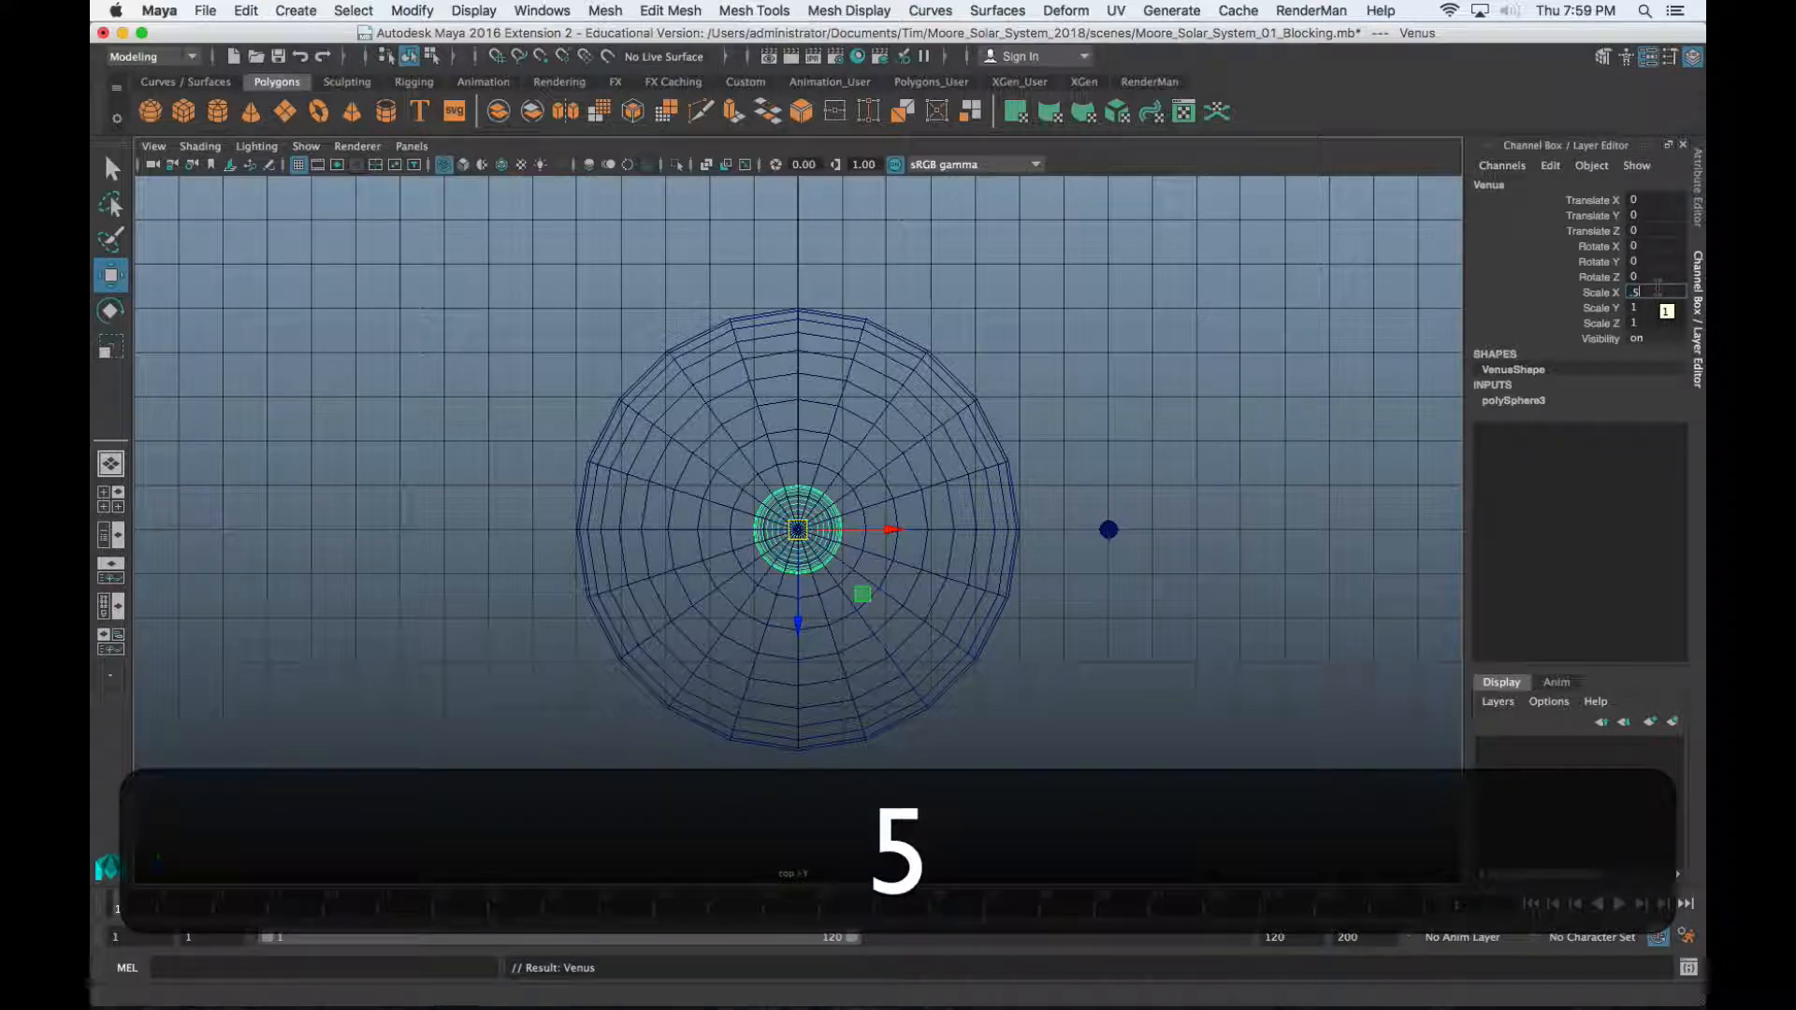
key("Tab")
type(".5")
key("Tab")
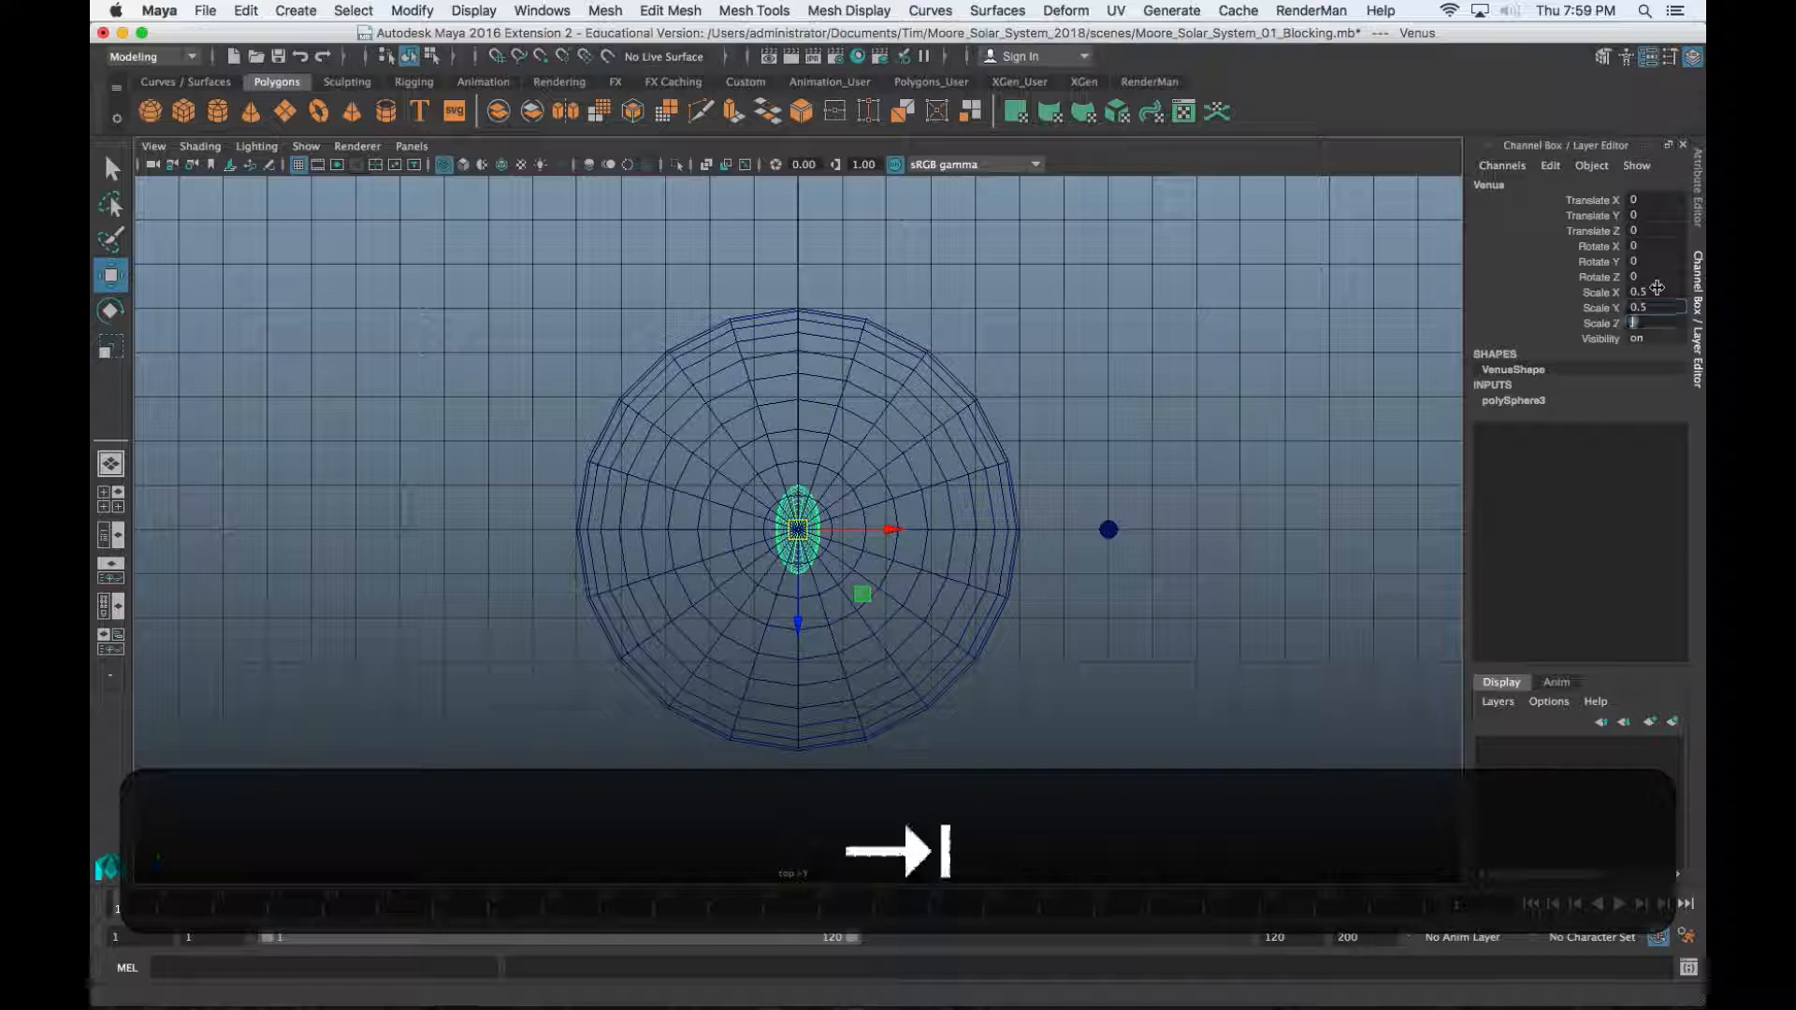
type(".5")
key("Return")
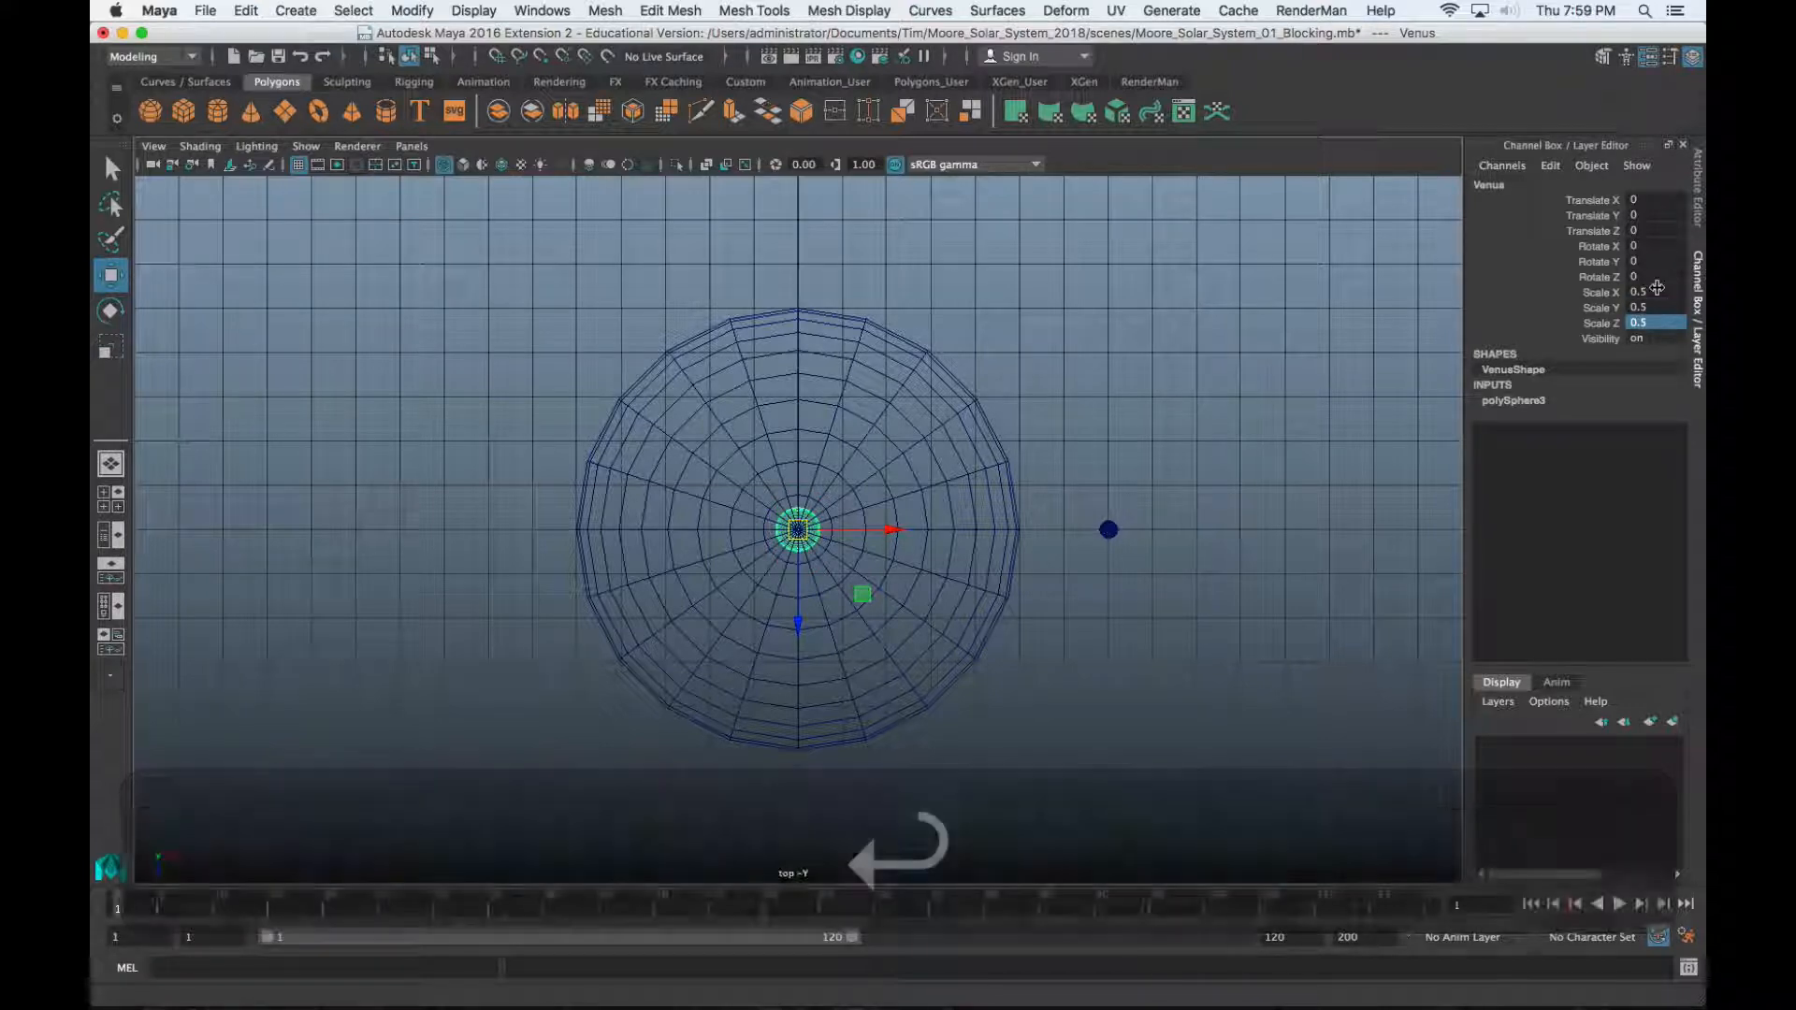
left_click_drag(887, 530, 1329, 592)
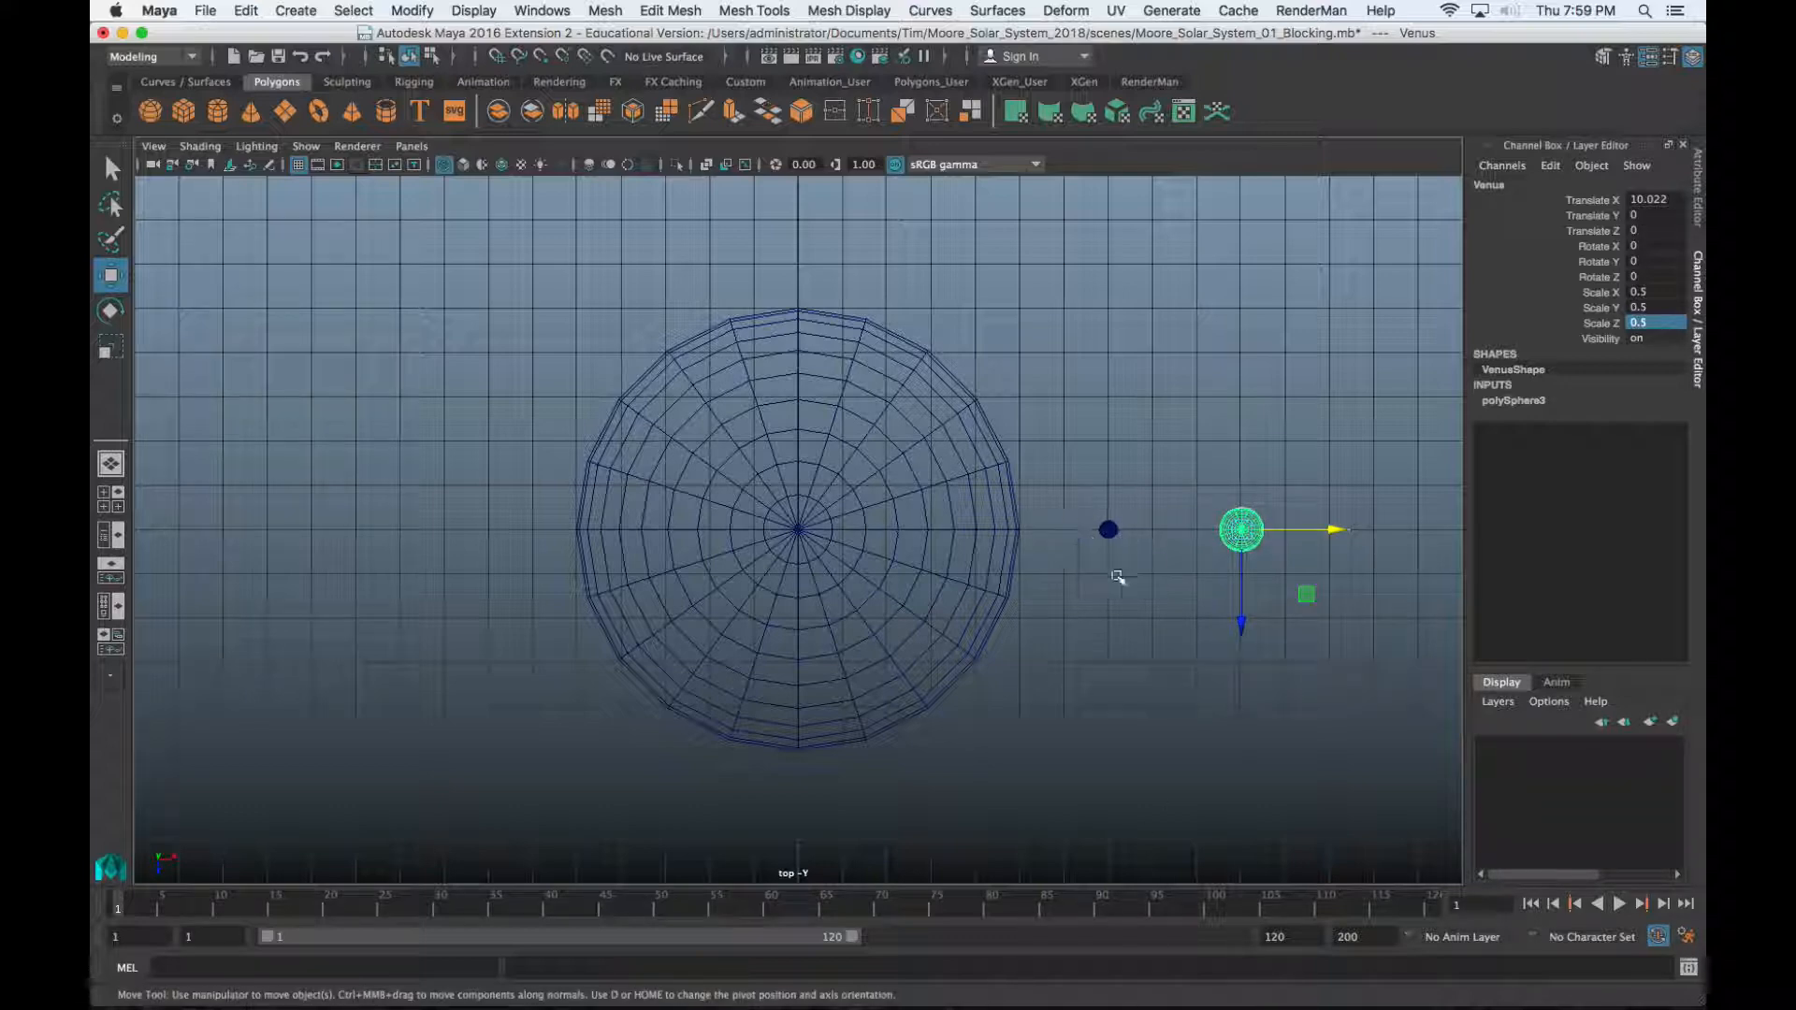
middle_click_drag(1127, 580, 728, 608, "alt")
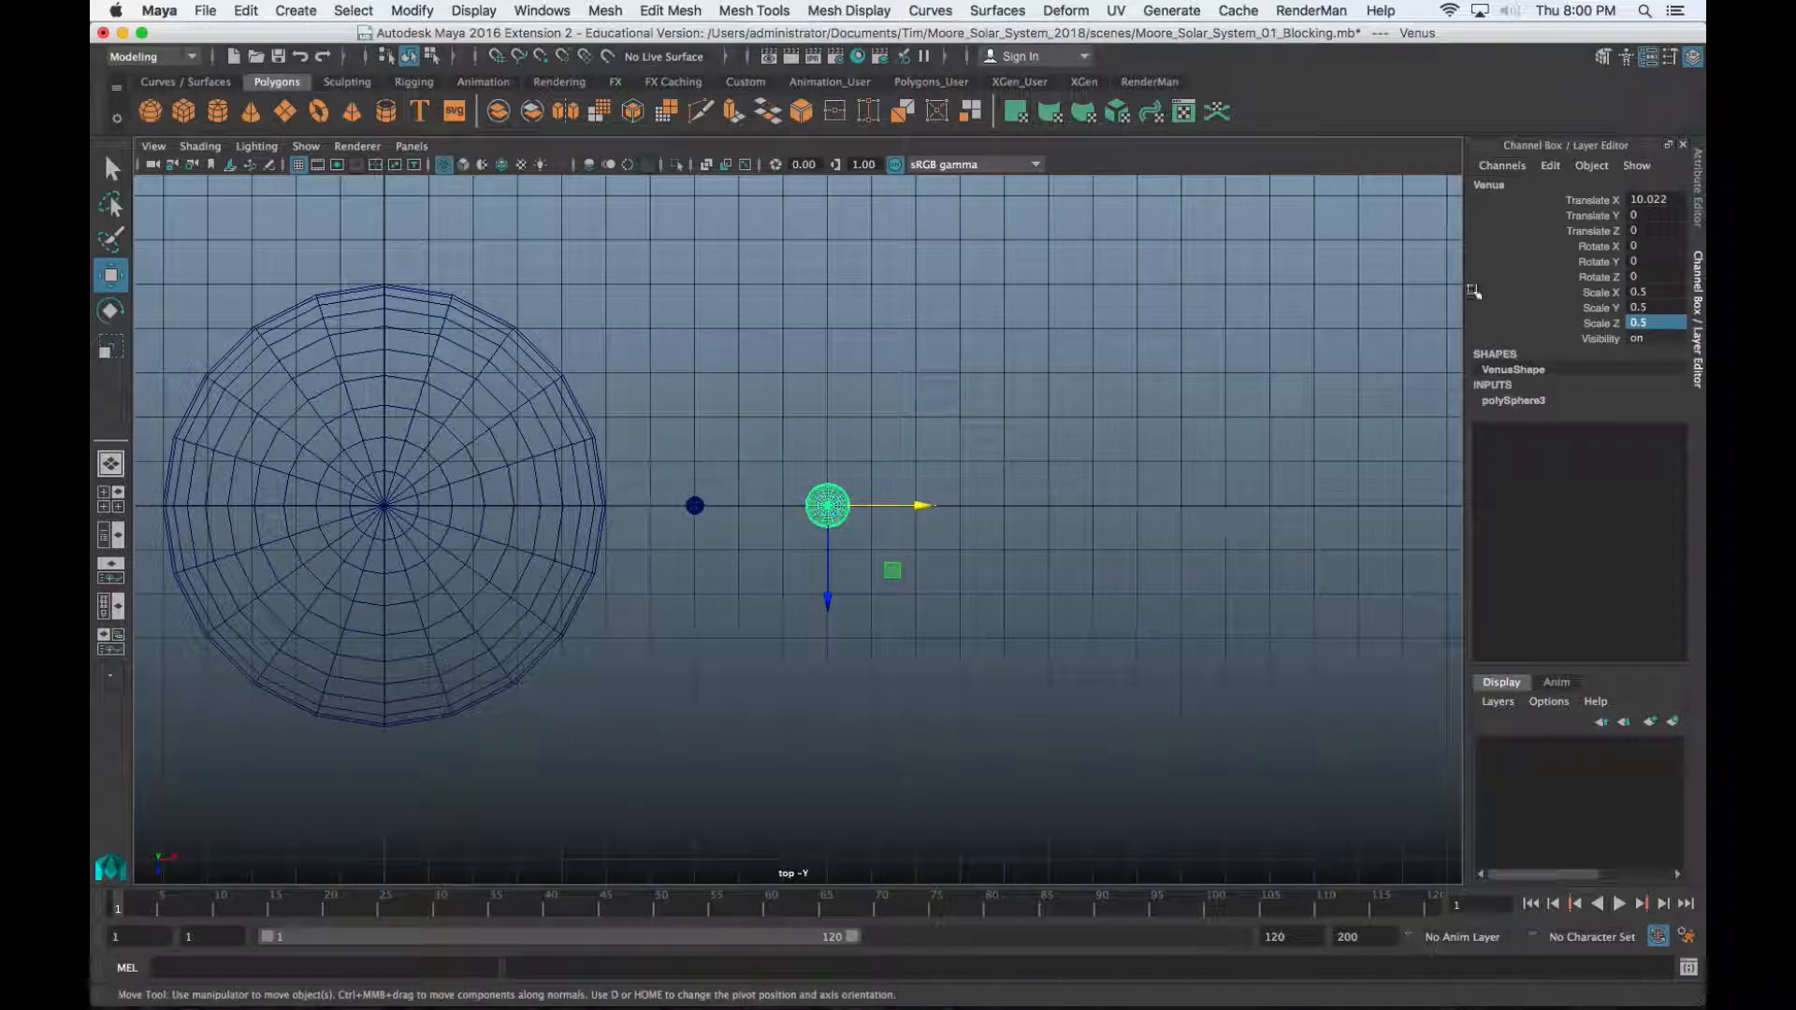
key("super+Tab")
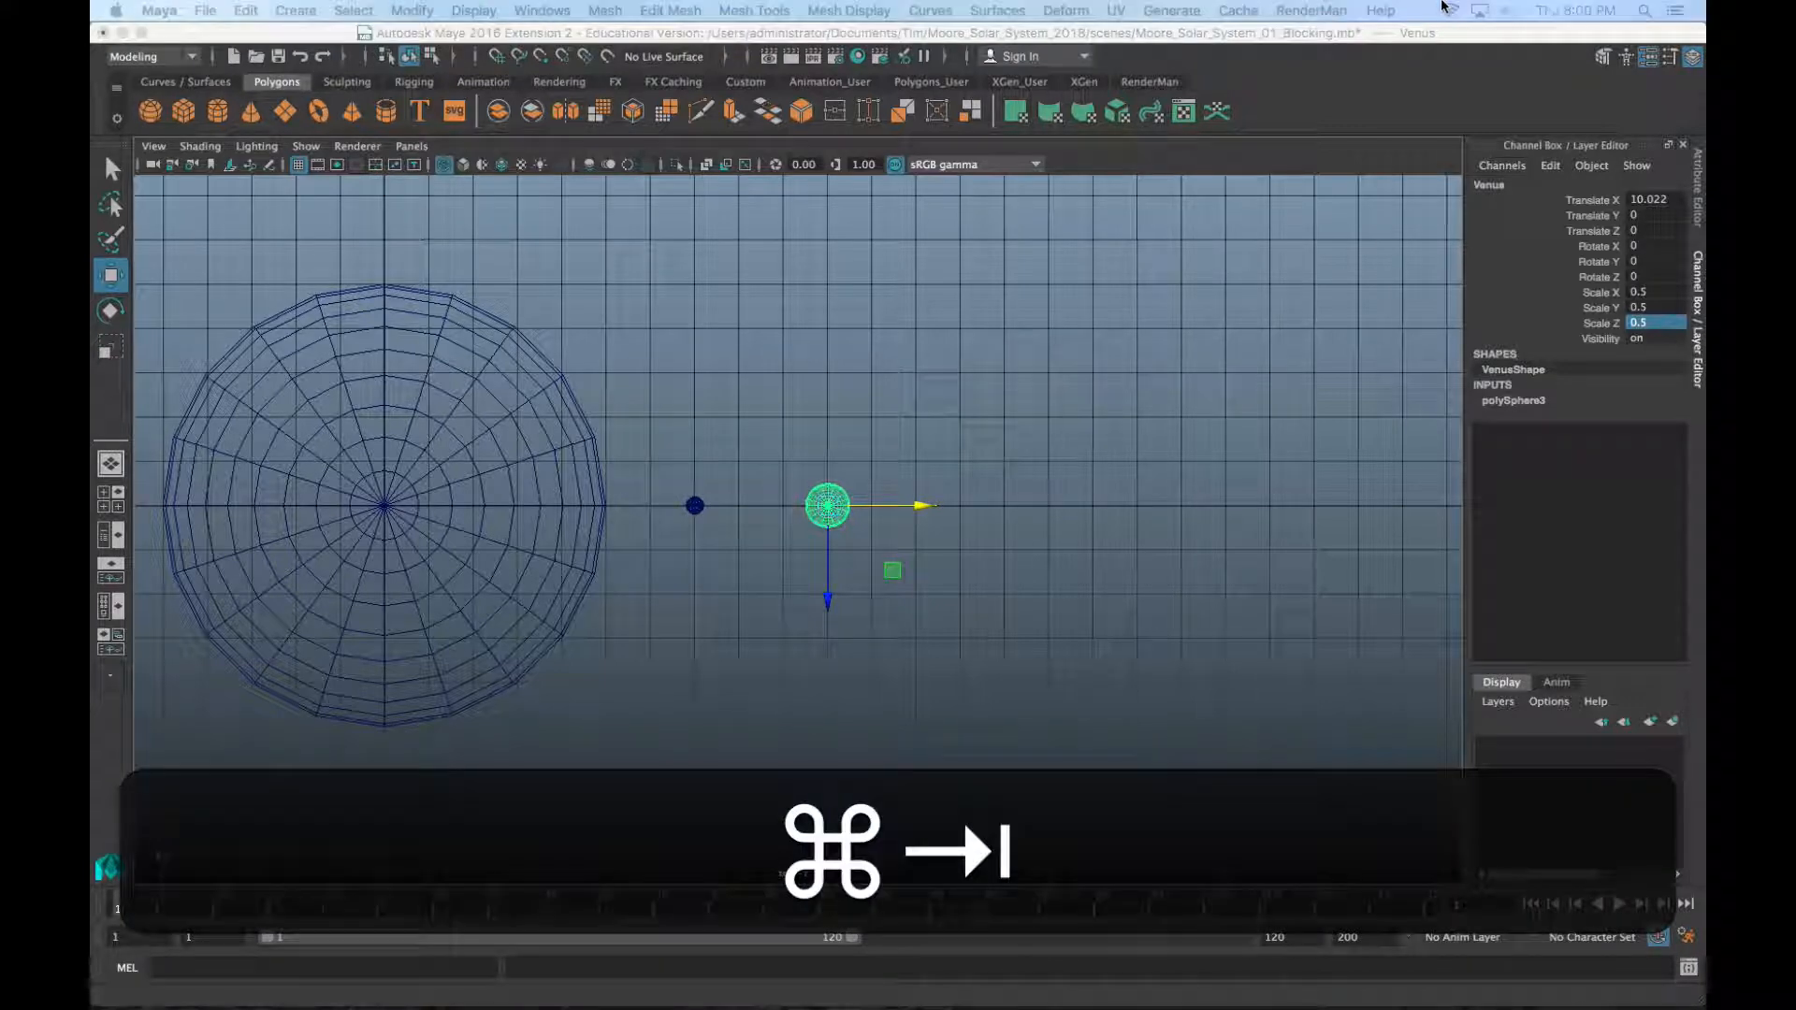
key("super+Tab")
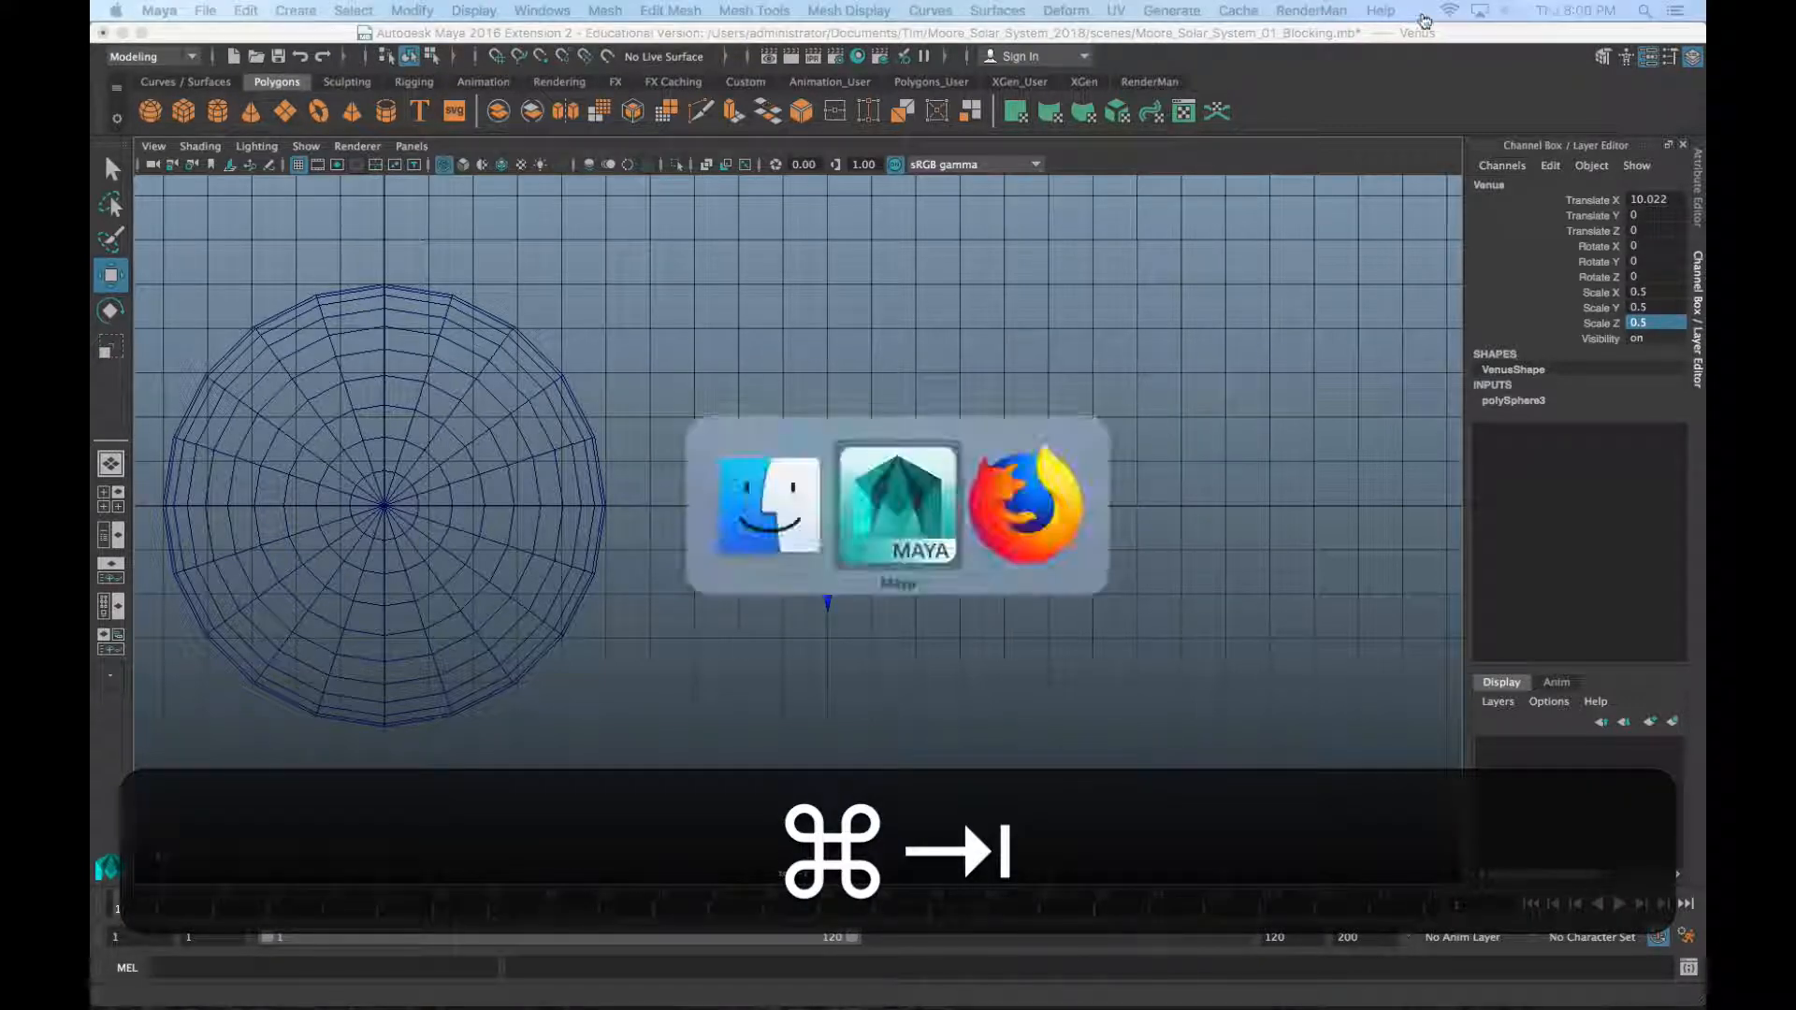
key("shift+super+Tab")
mouse_move(535, 999)
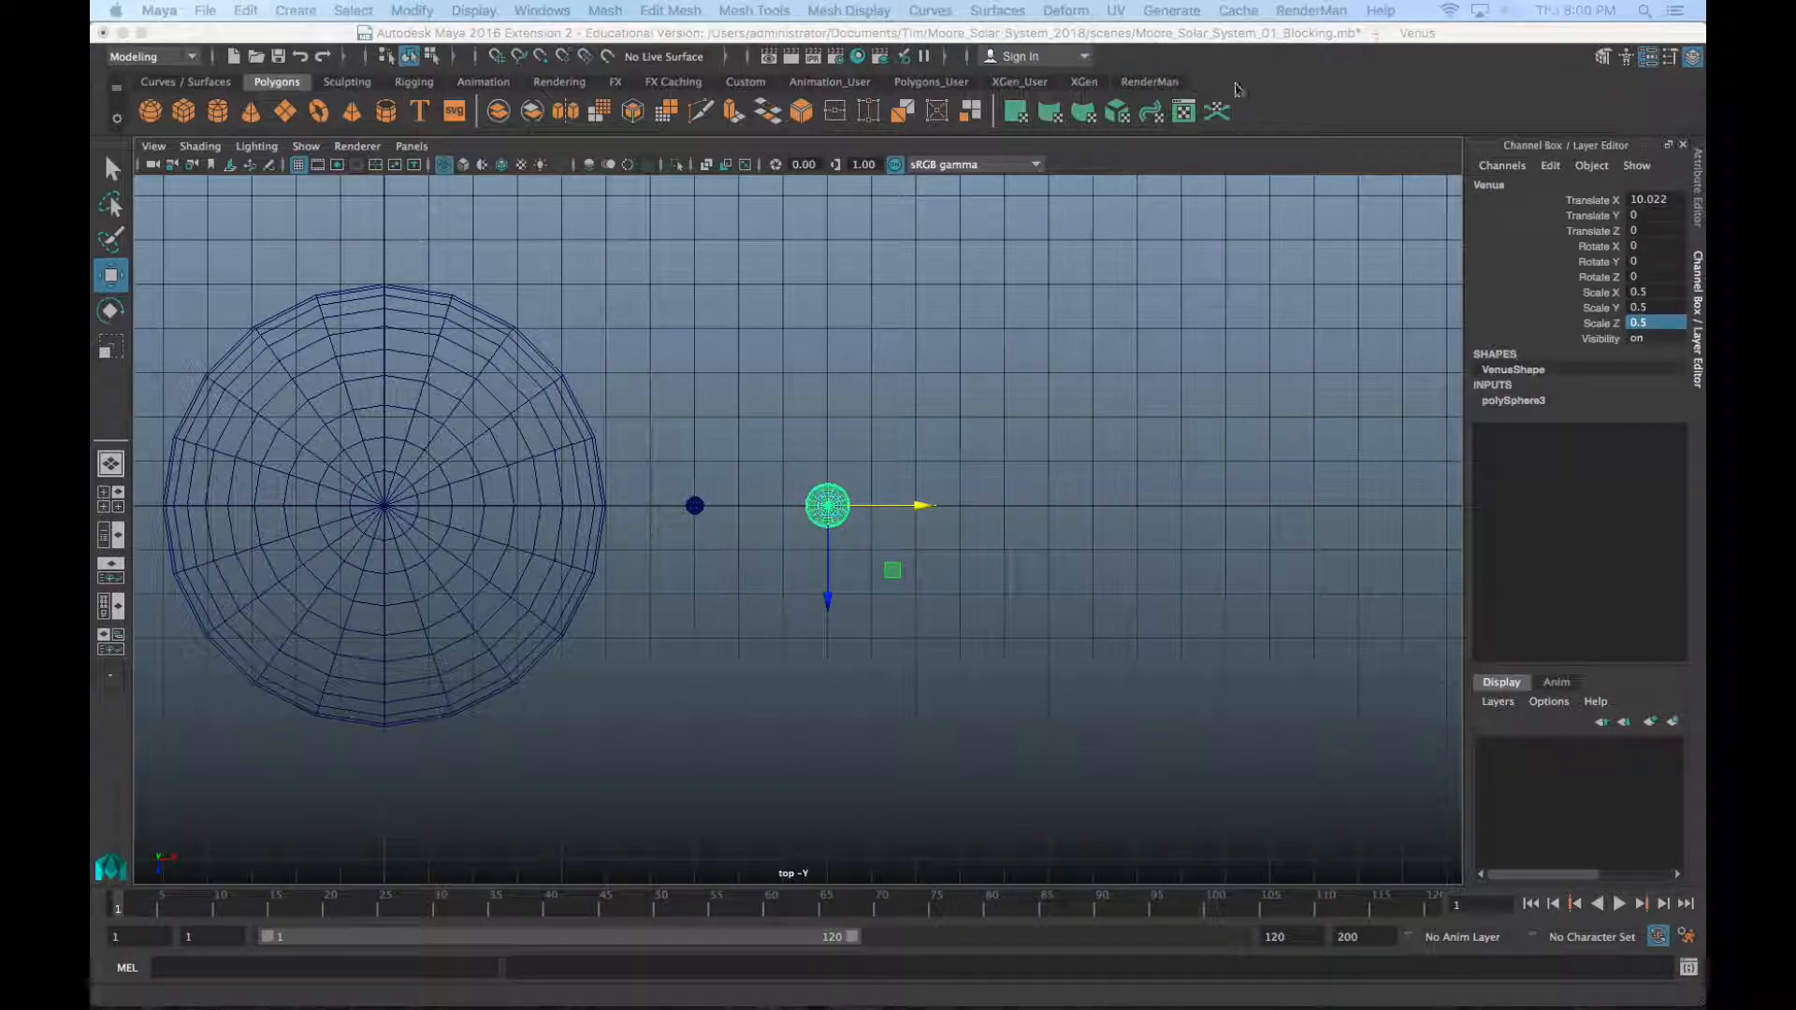
key("super+Tab")
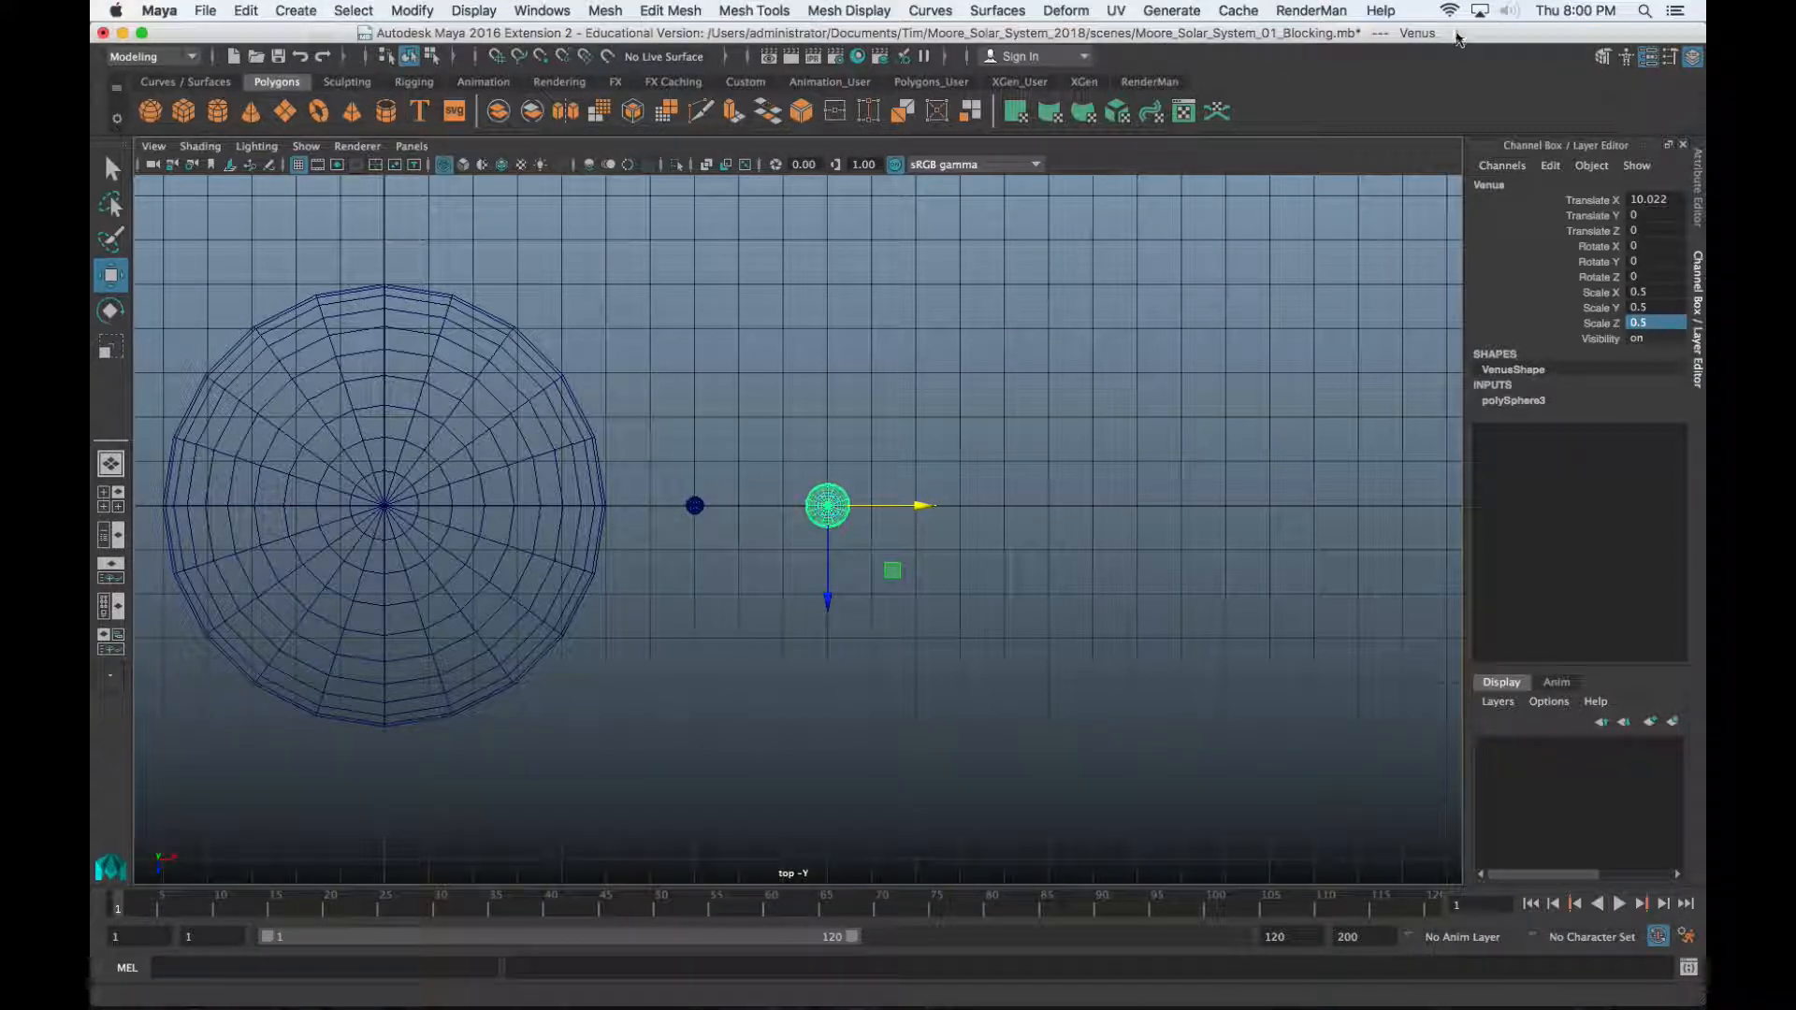
key("super+Tab")
left_click(1392, 10)
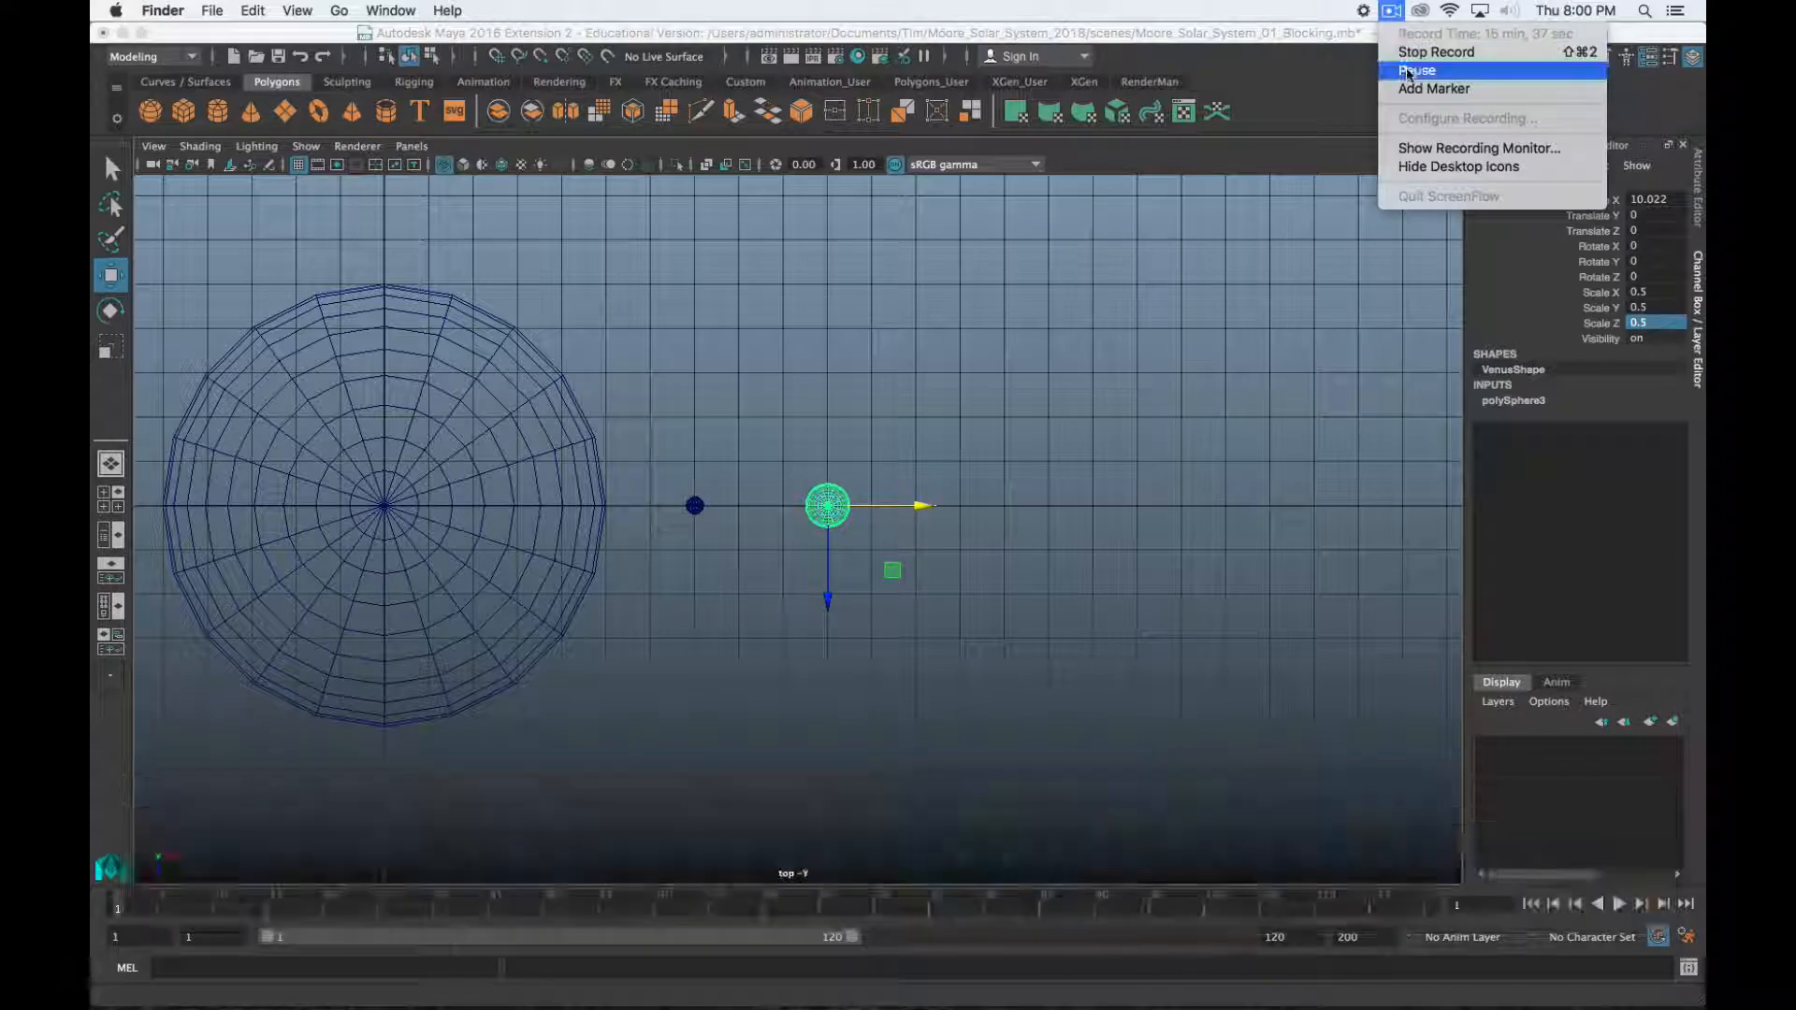
left_click(1409, 71)
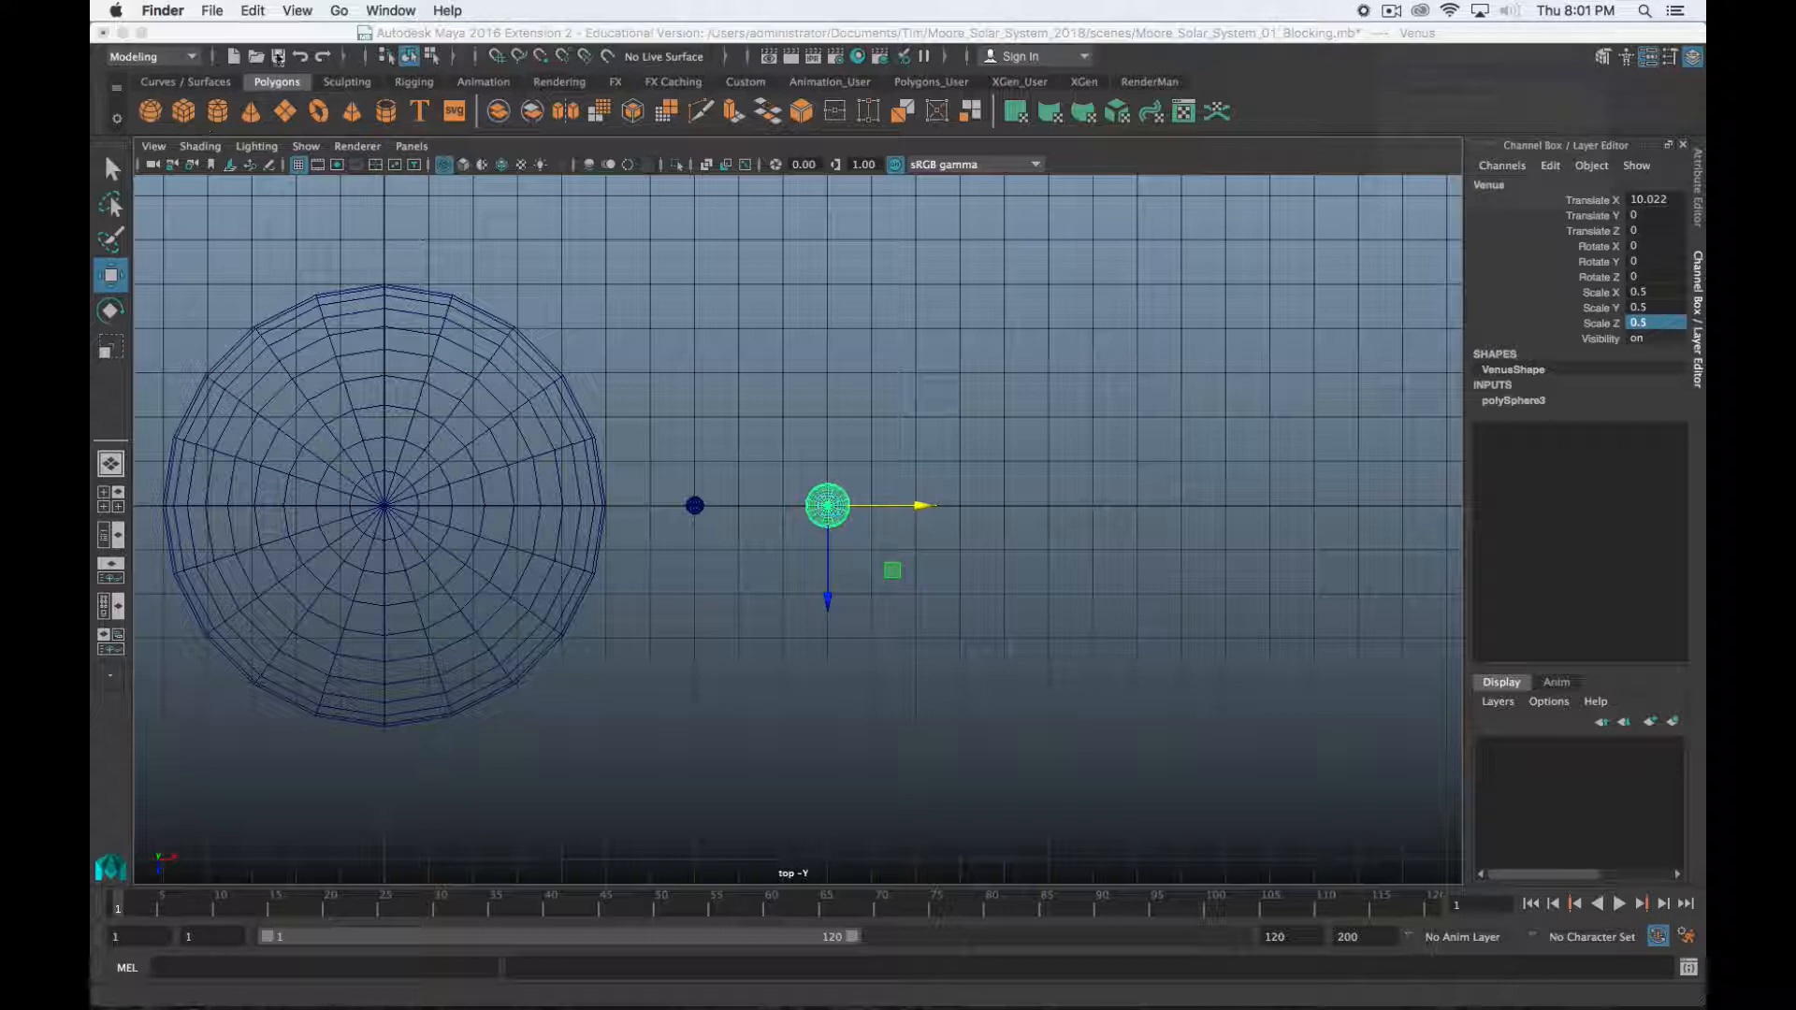
left_click(277, 33)
Open the polygon sphere creation options to examine the radius and division settings, and close them without creating anything
left_click(296, 9)
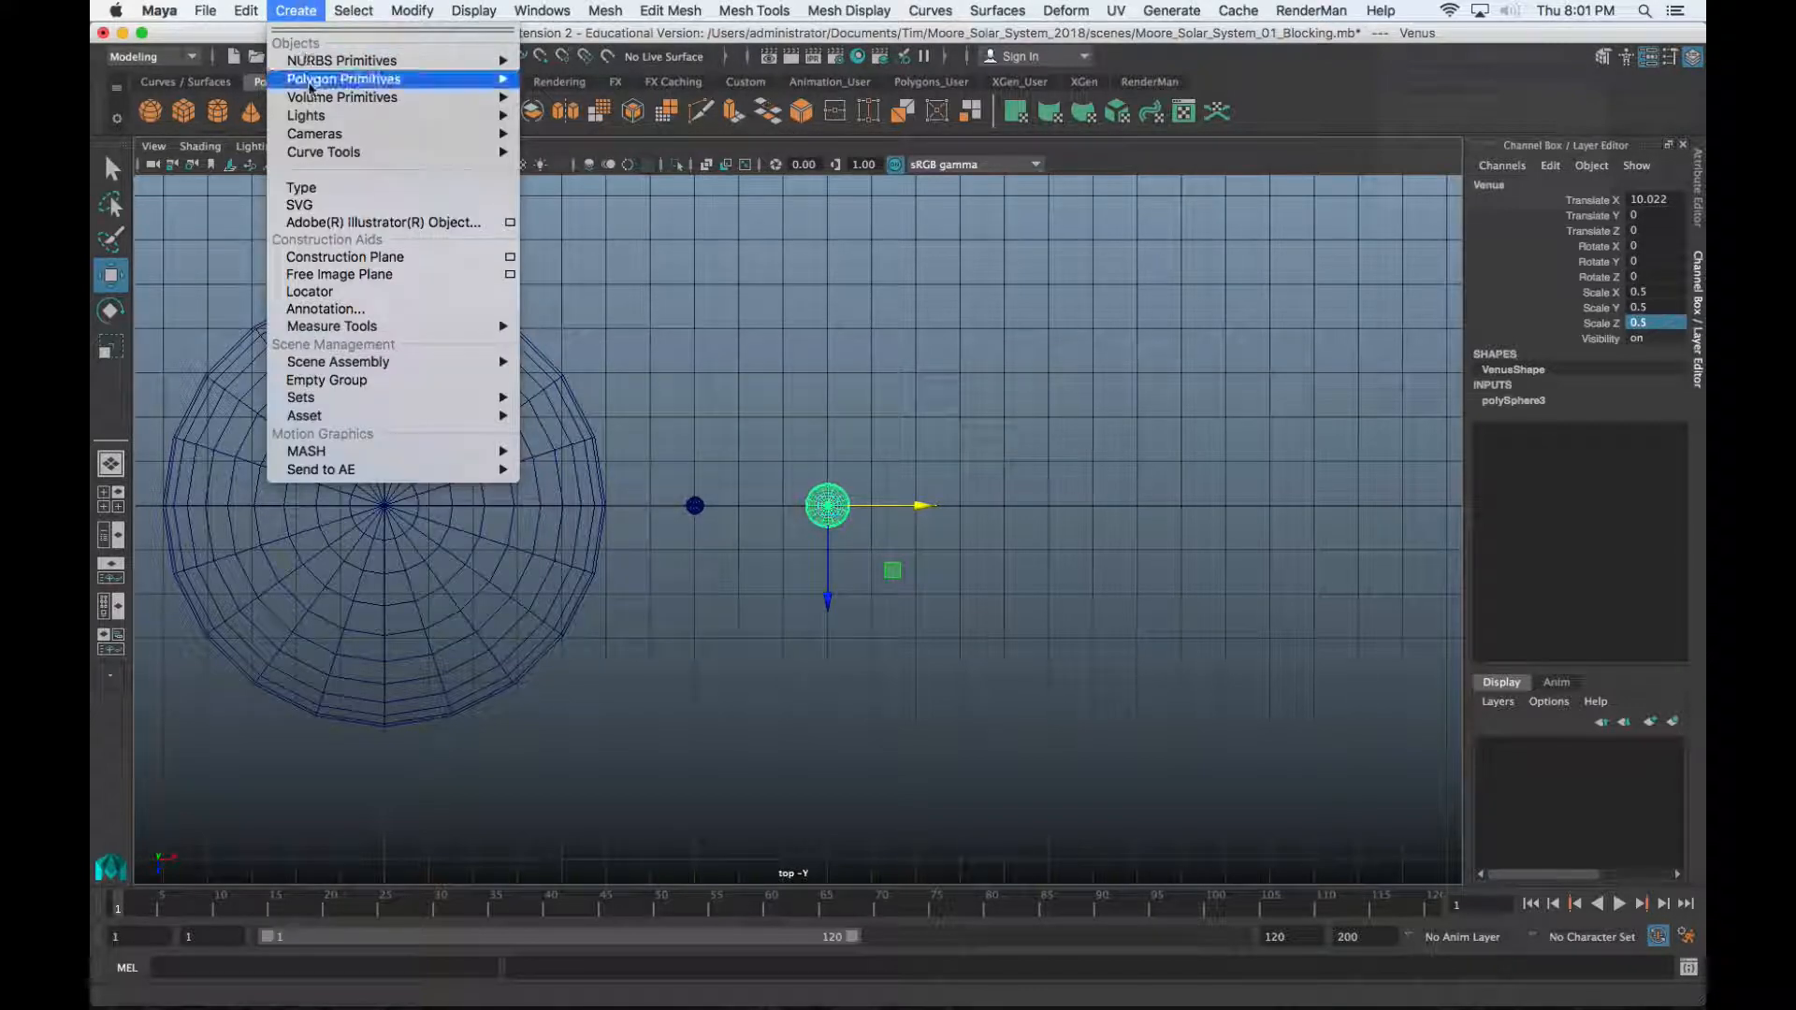
mouse_move(496, 78)
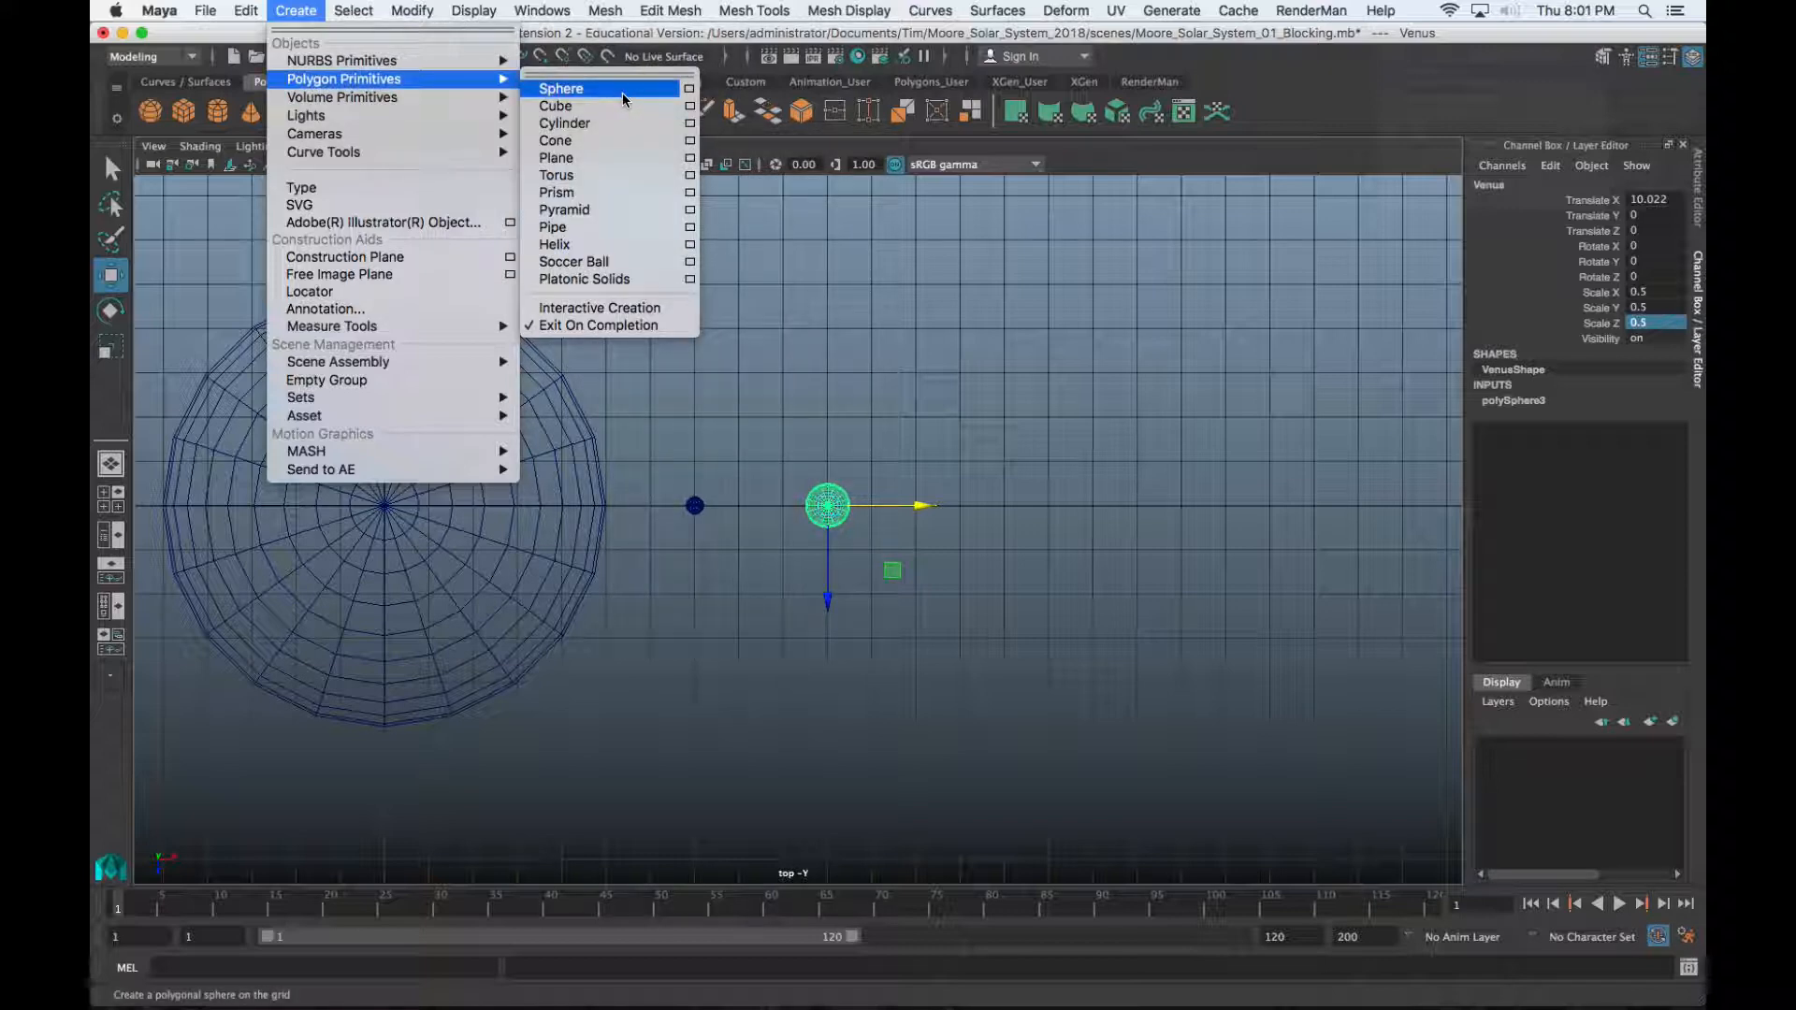
left_click(690, 89)
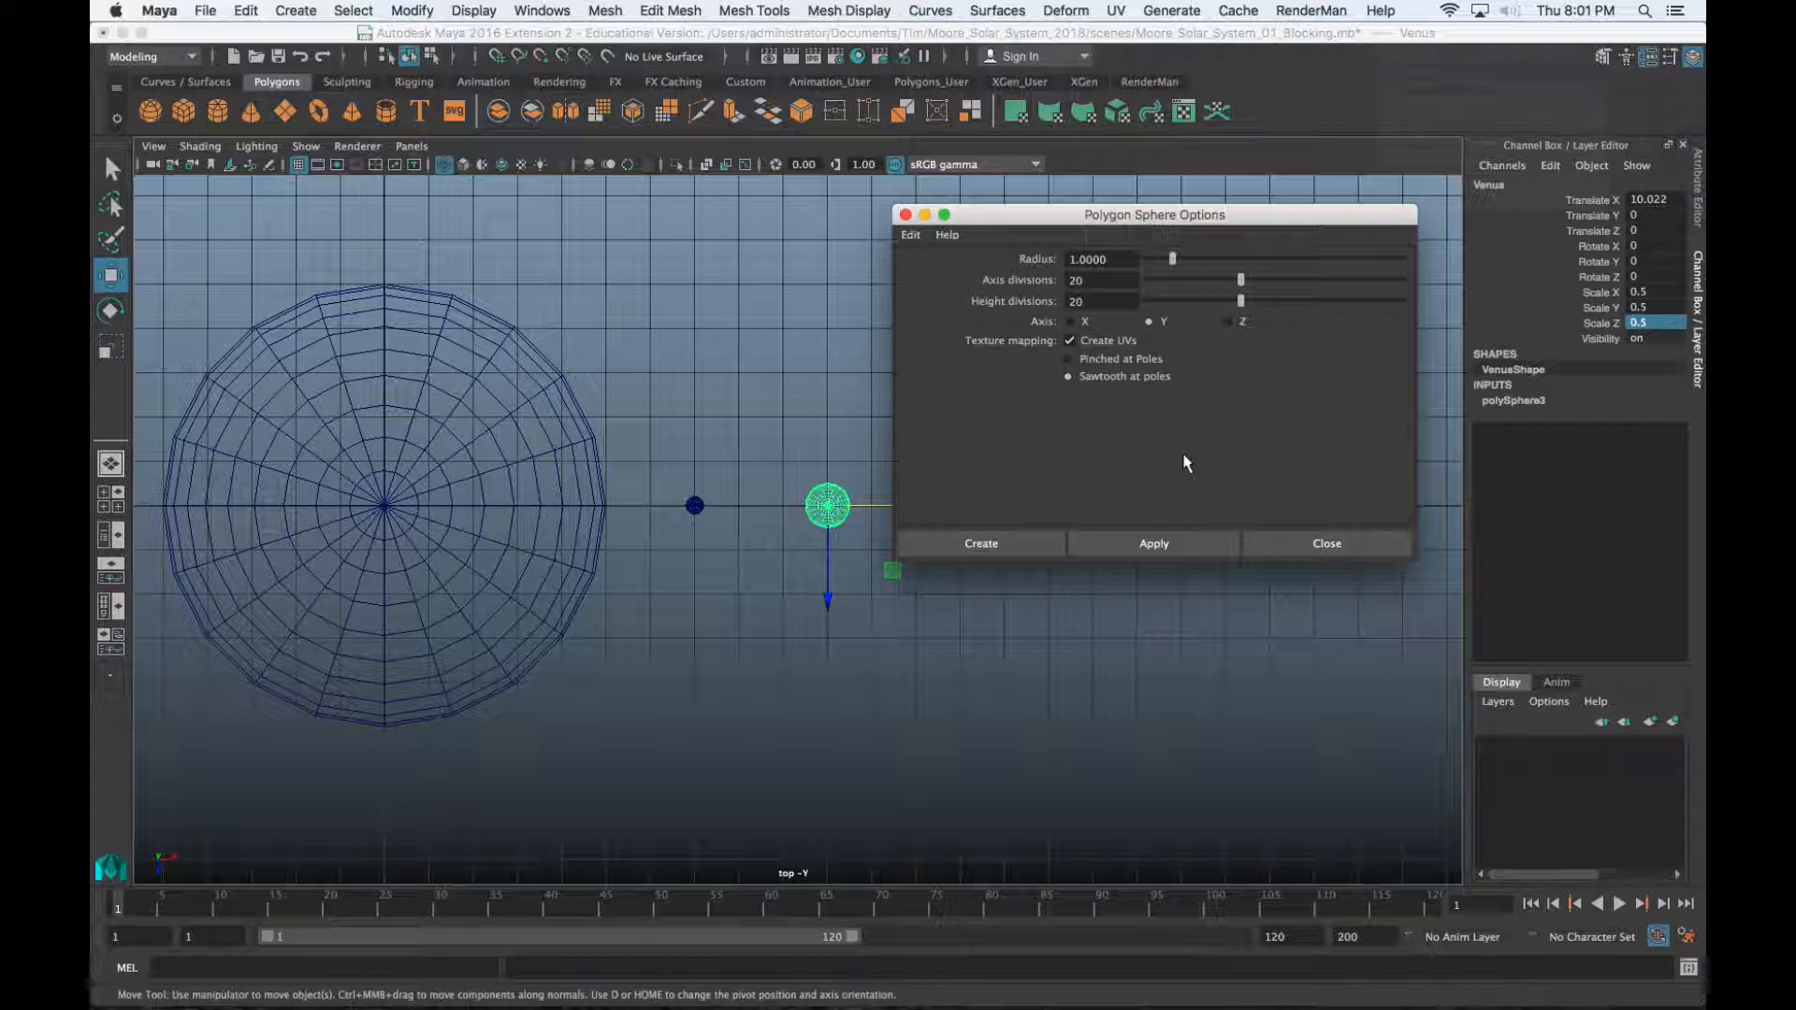
left_click(1275, 552)
Create another polygon sphere at the origin and rename it to Earth
left_click(296, 10)
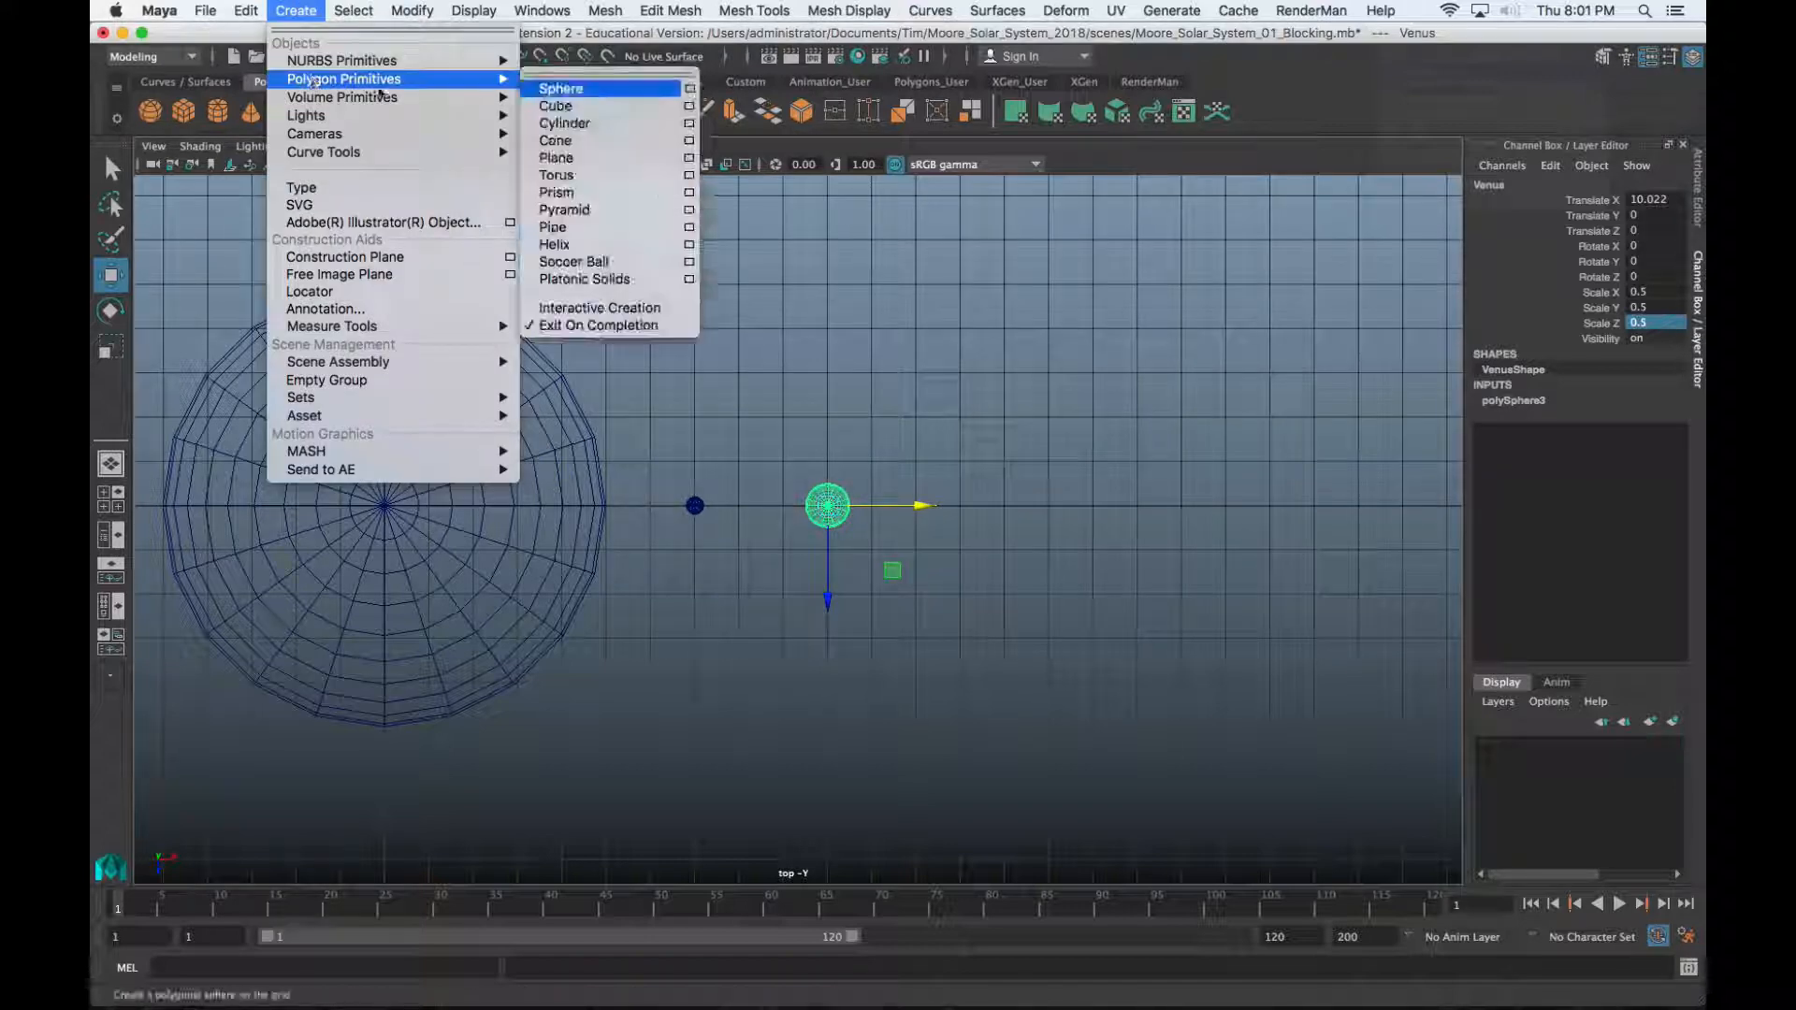
mouse_move(343, 79)
left_click(562, 90)
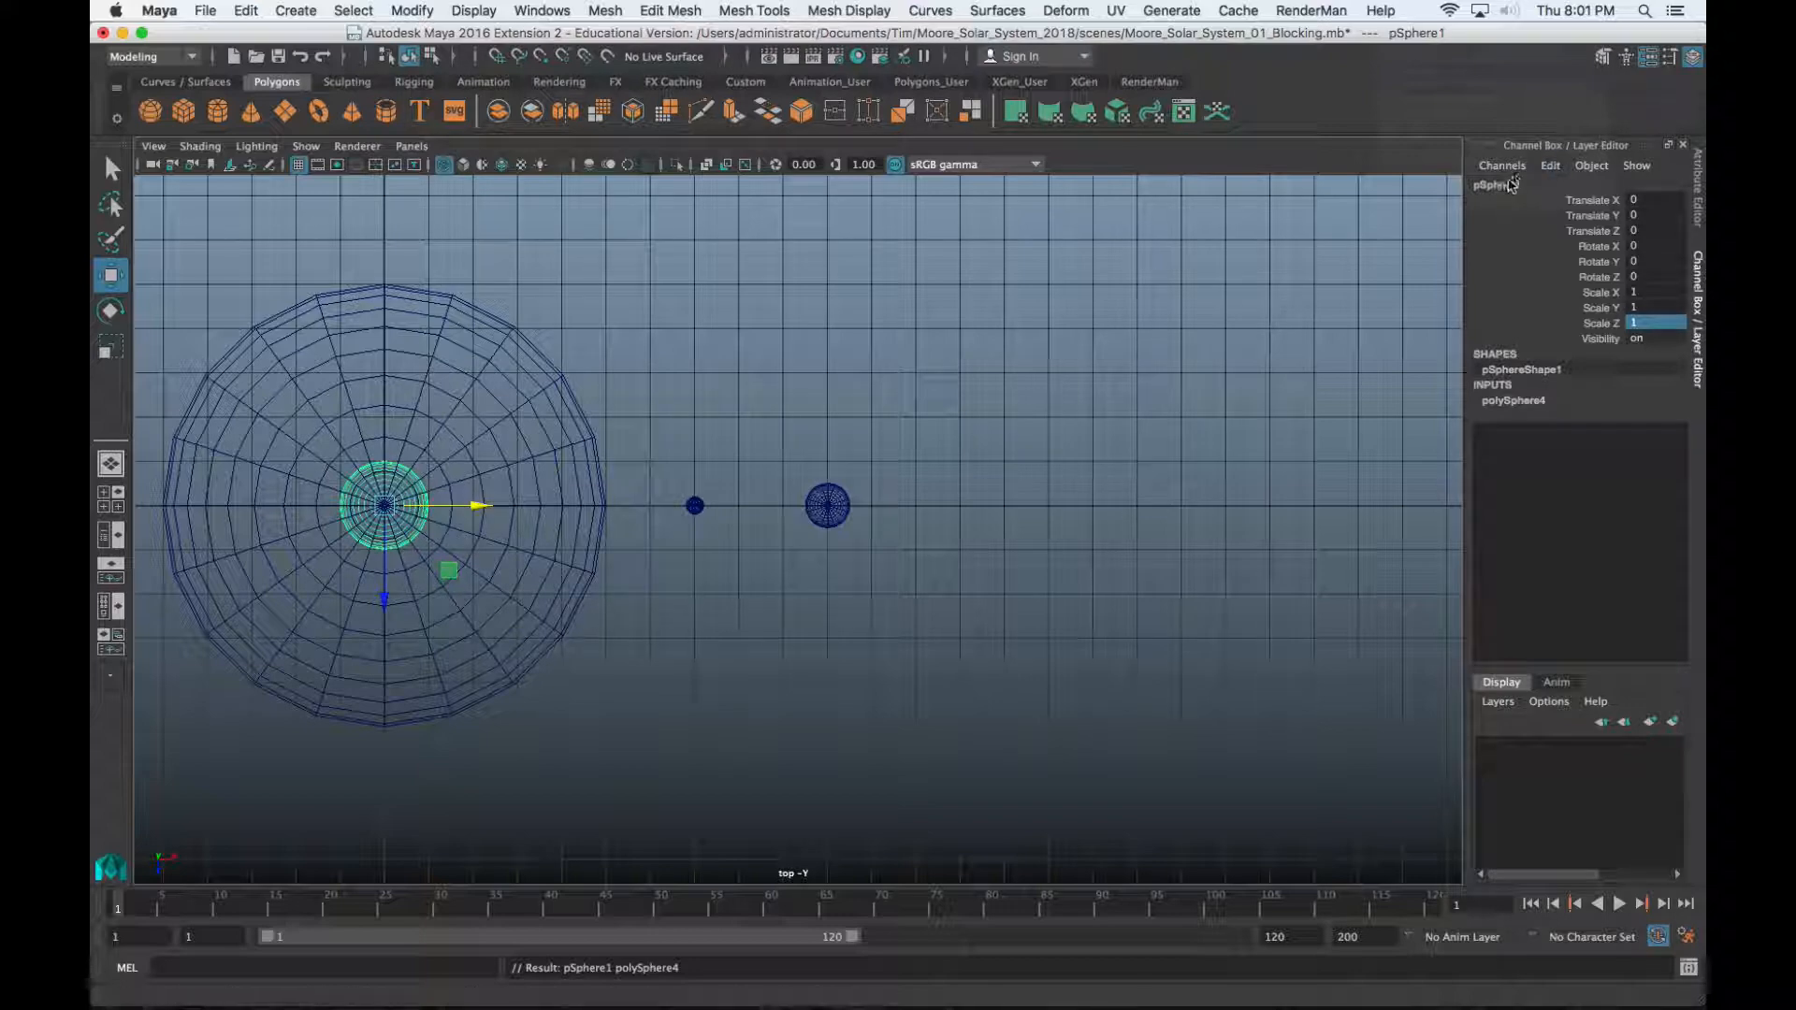
double_click(1508, 183)
type("Earth")
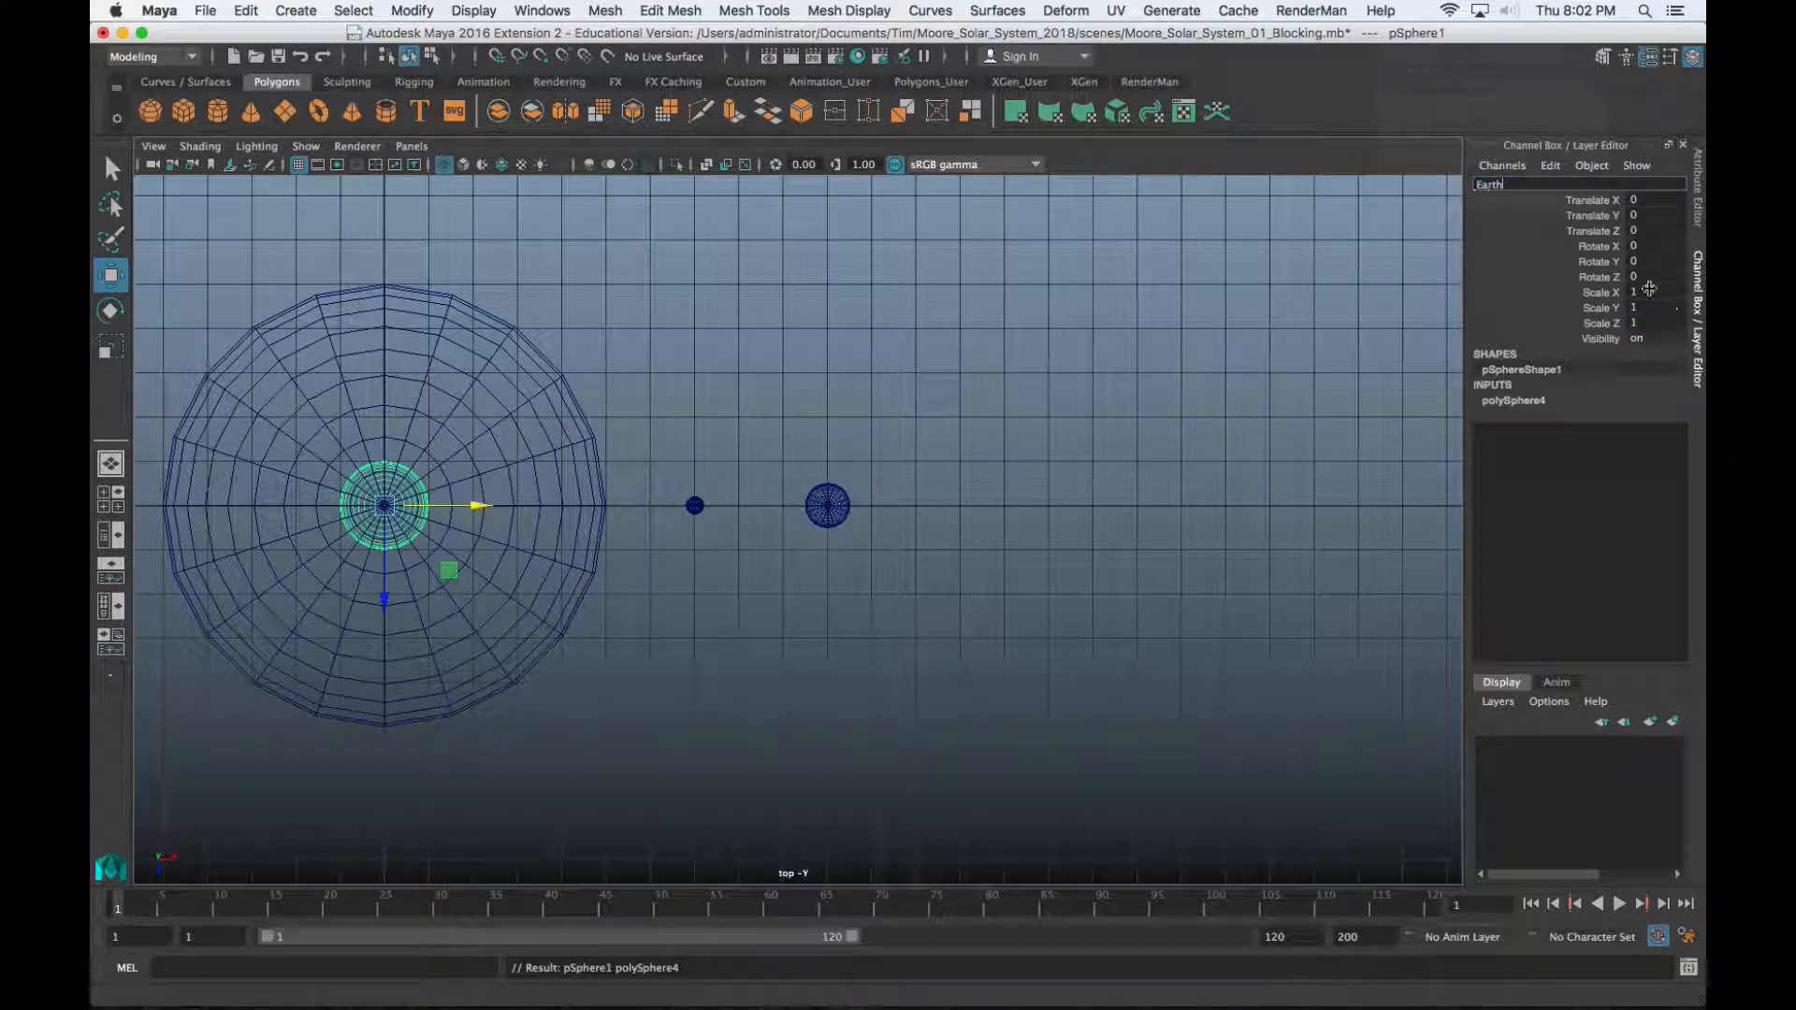
key("Return")
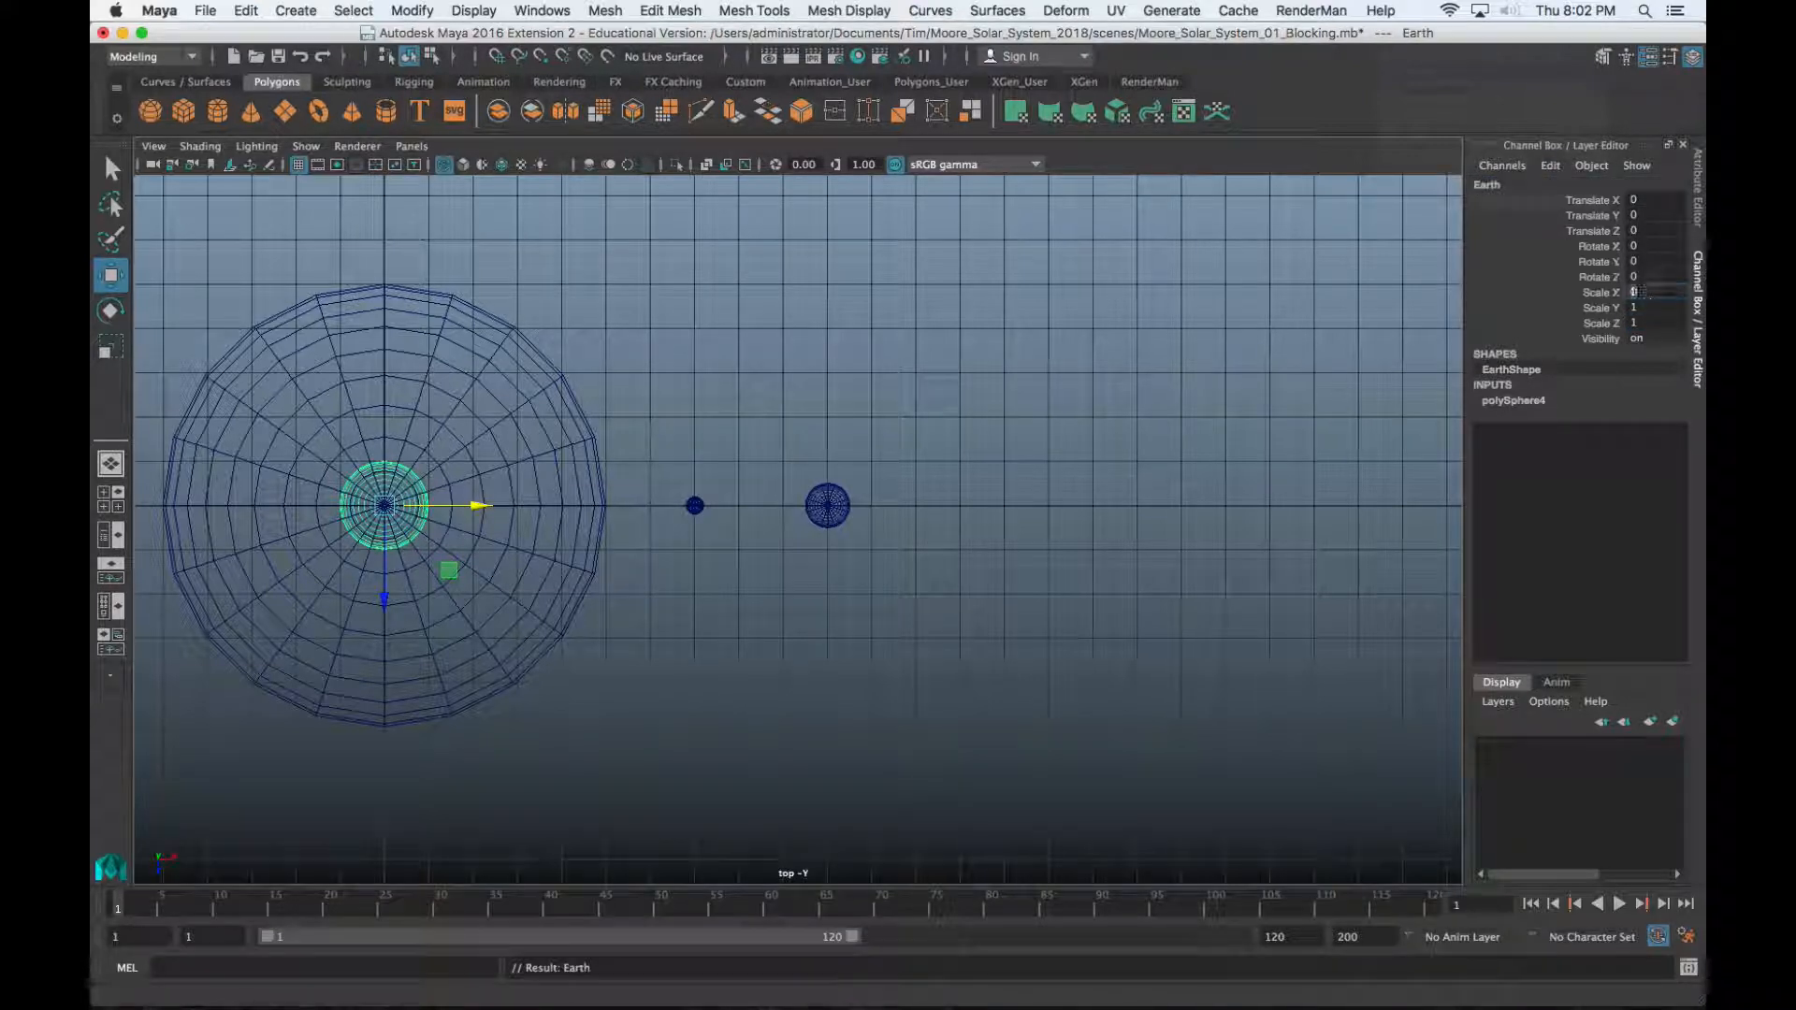
Set the Earth sphere's Scale X, Y and Z to 0.5 and move it along X past Venus to 13
left_click(1652, 292)
type("0.5")
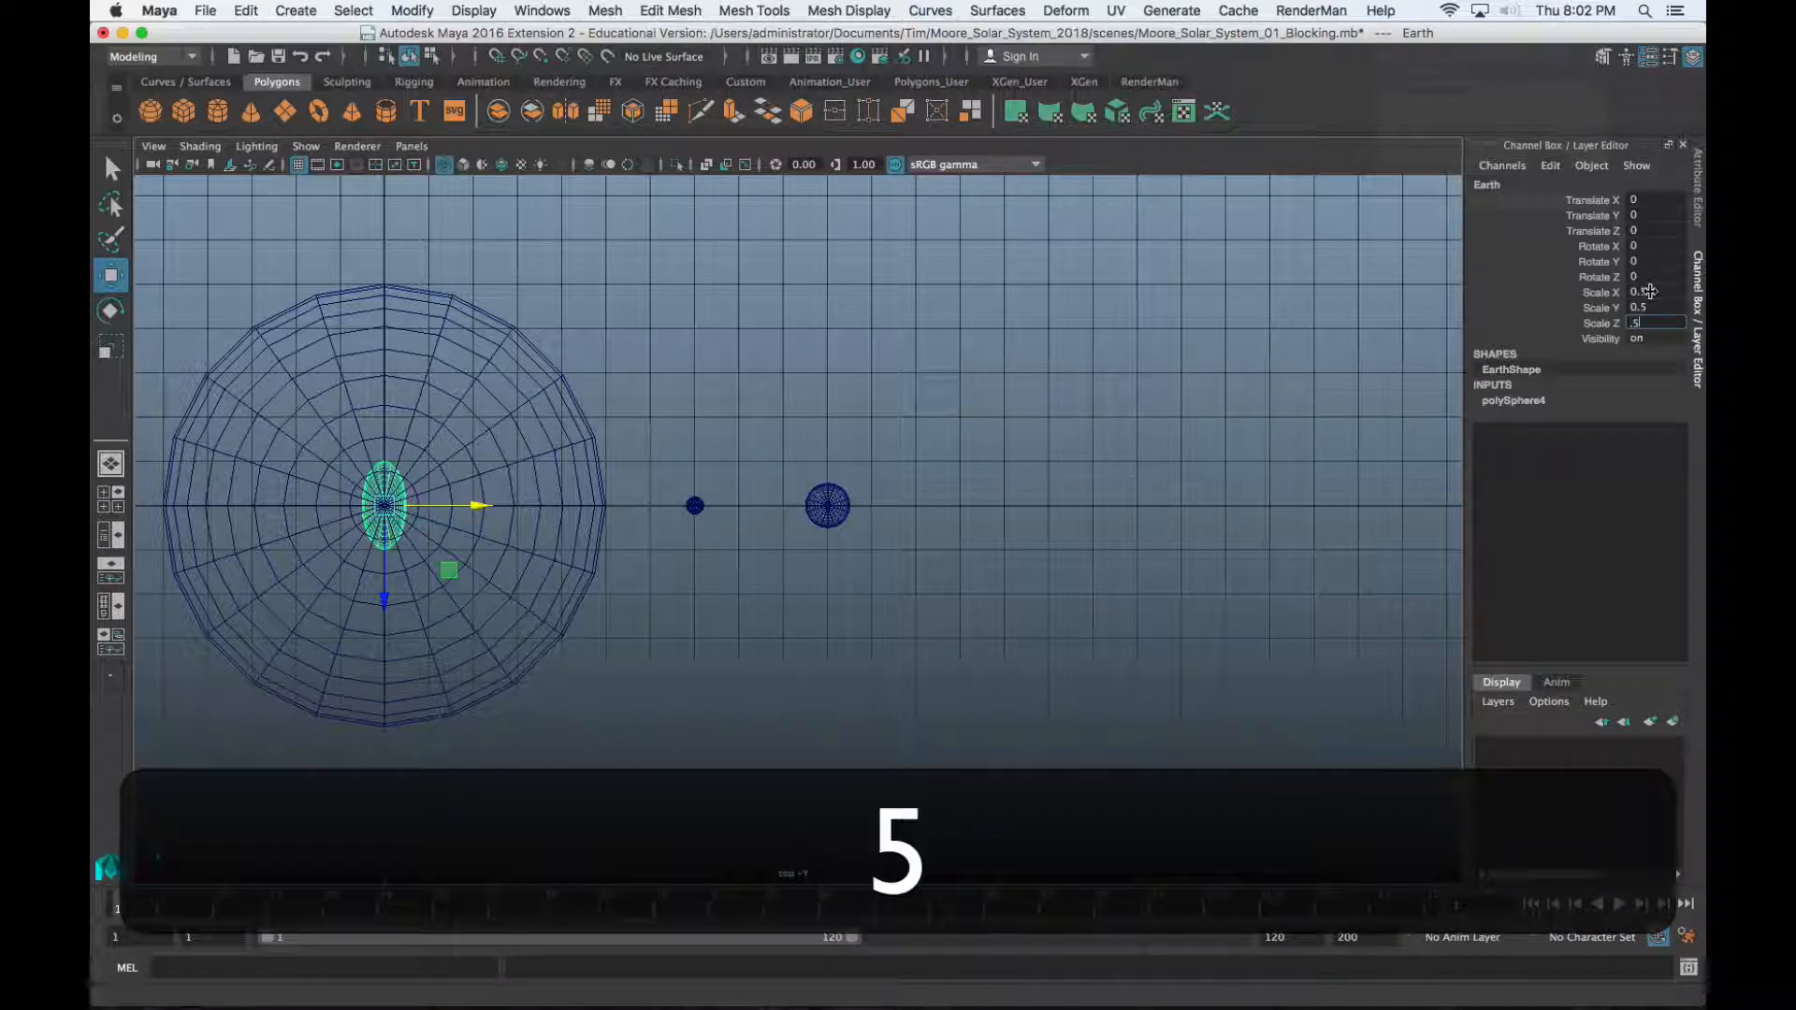
key("Return")
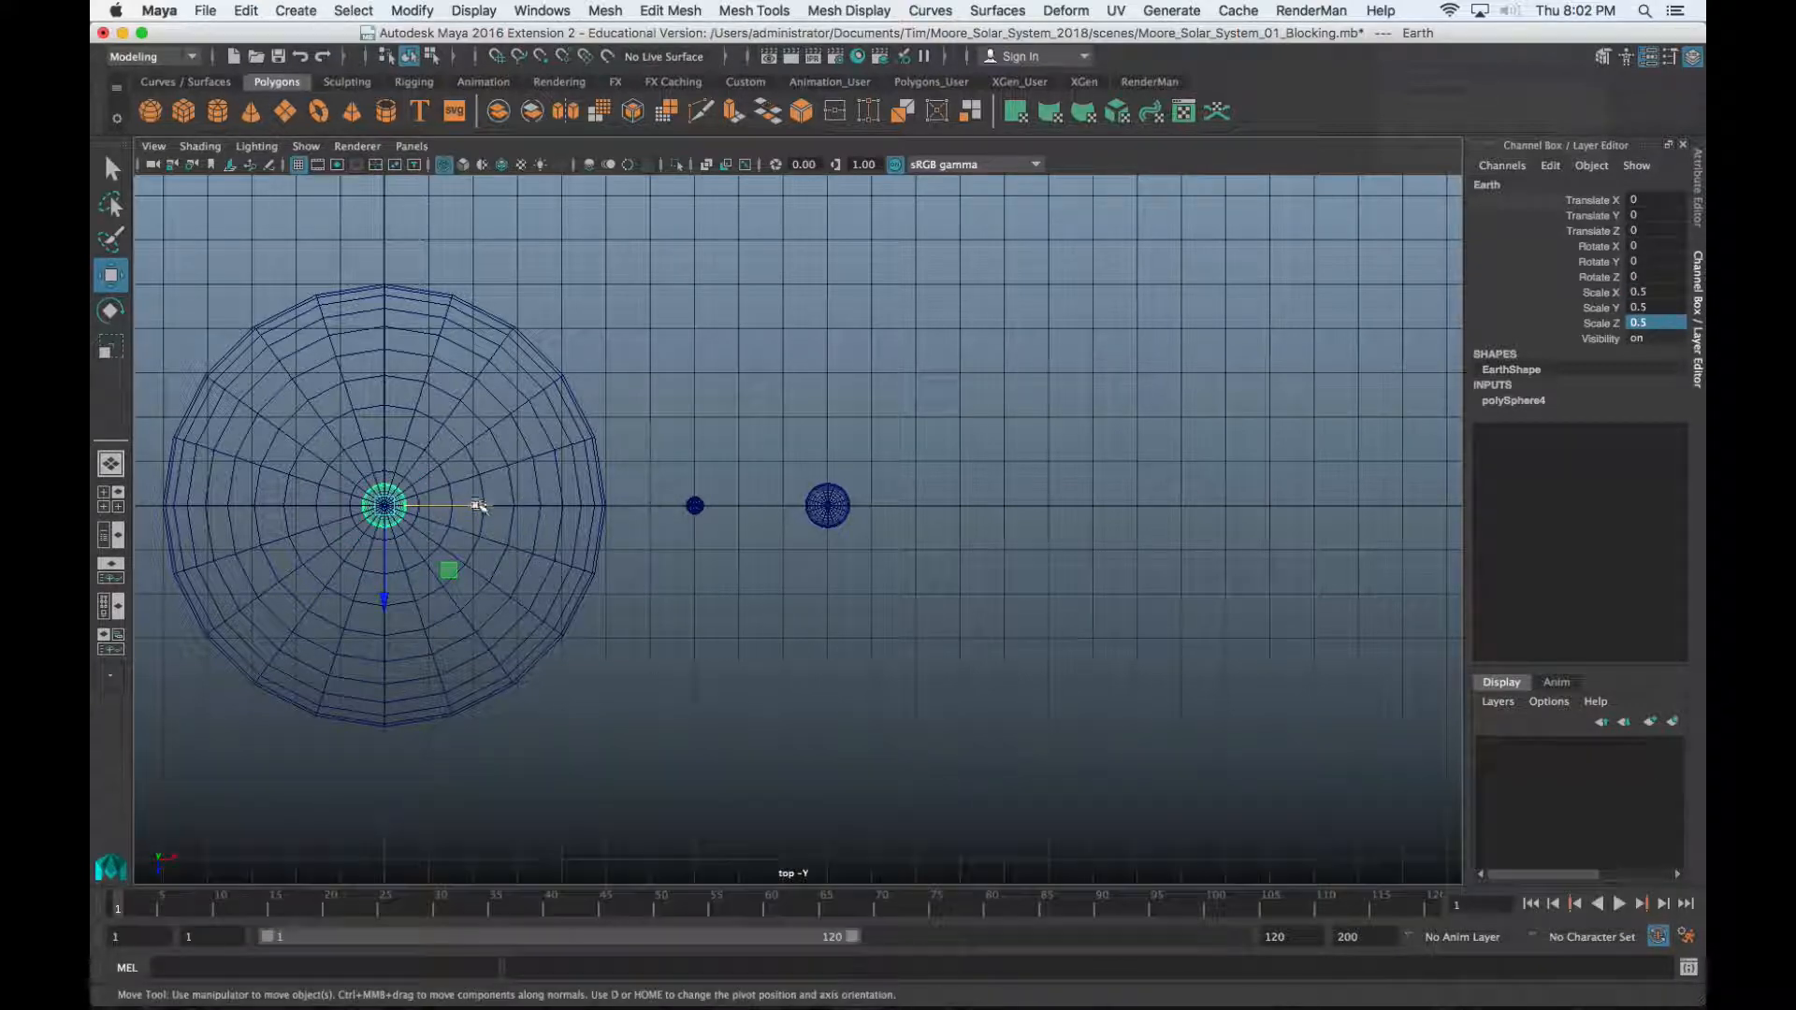
left_click_drag(476, 506, 1053, 521)
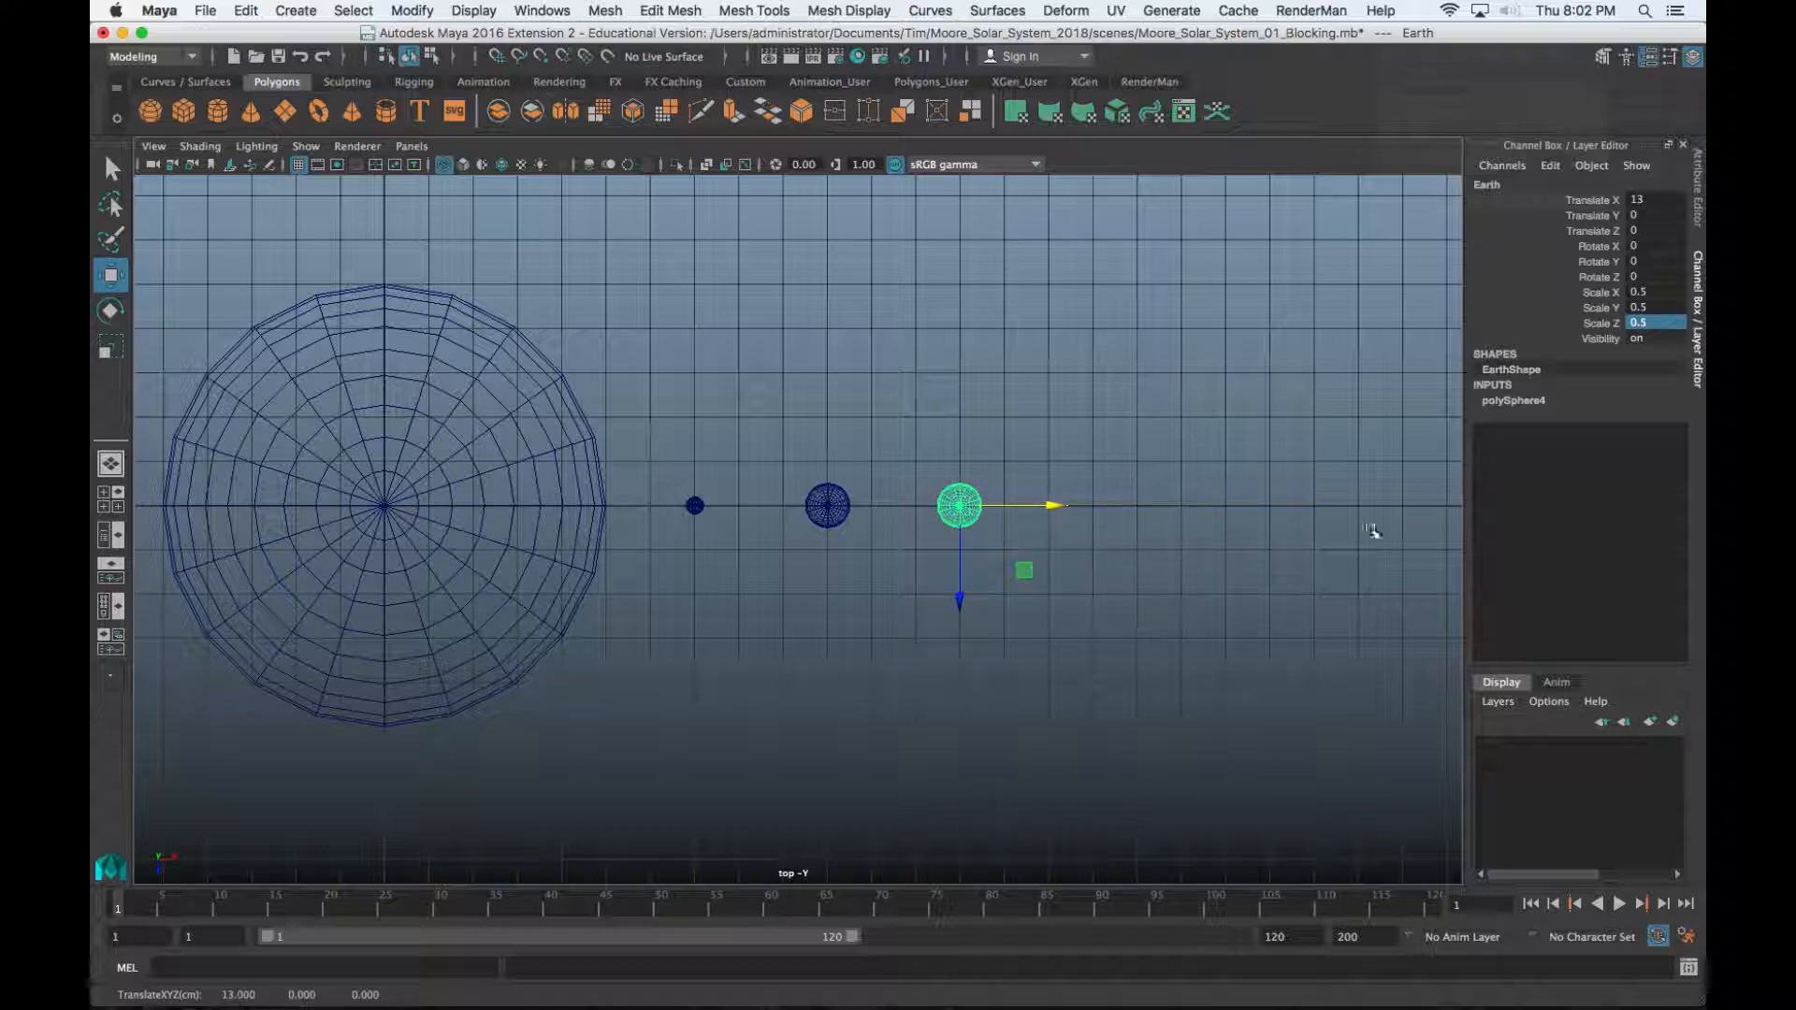
Create a polygon sphere, place it beyond Earth at about 16.04 along X, and rename it to Mars
left_click(149, 112)
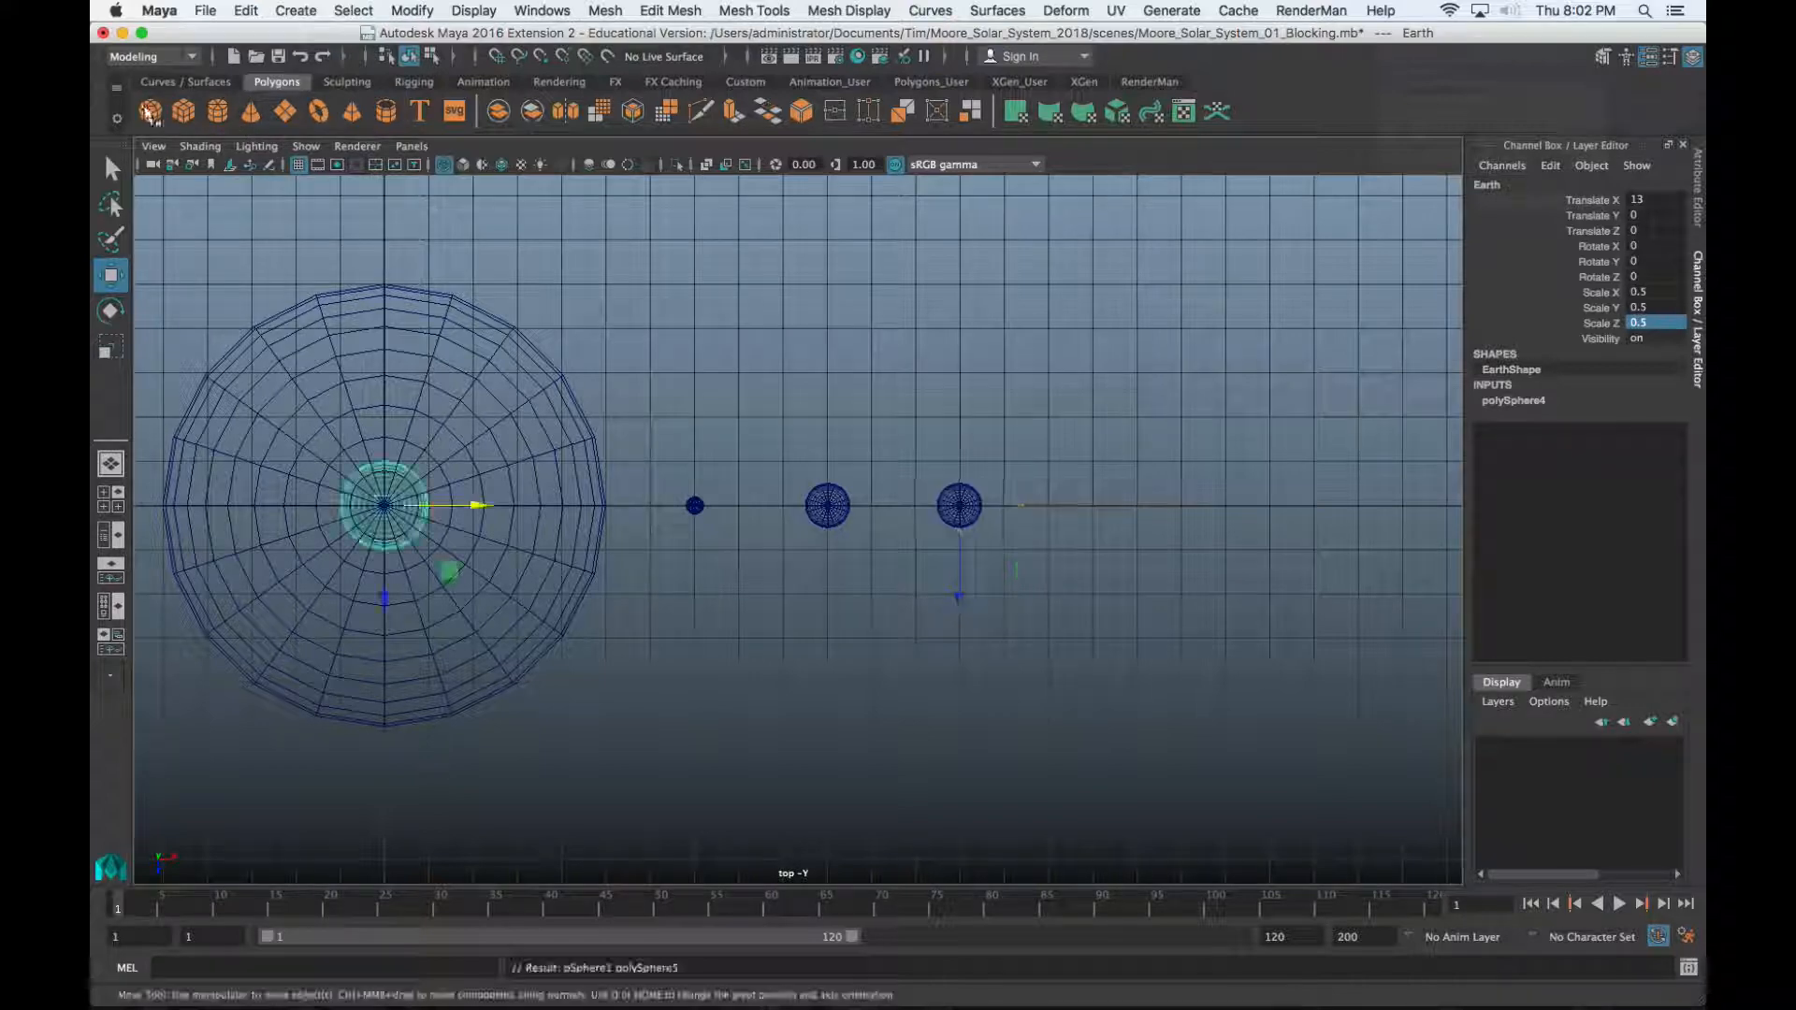
middle_click_drag(1170, 588, 1202, 571)
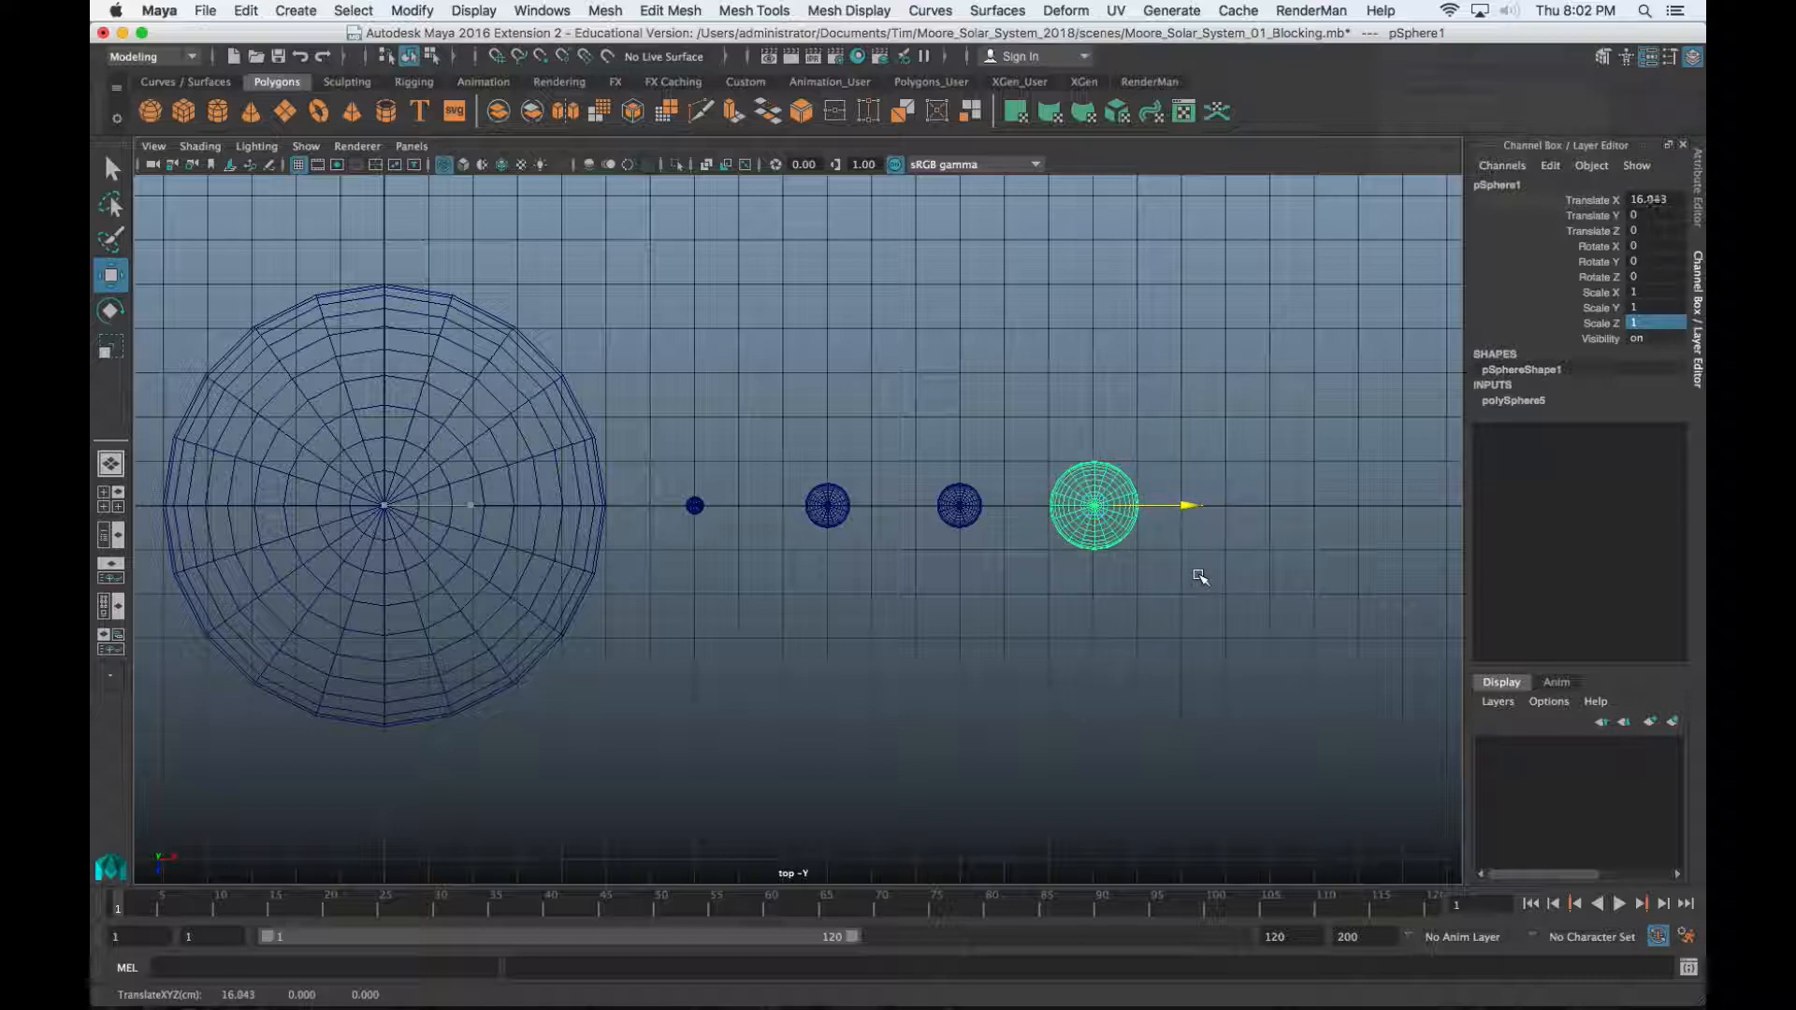
left_click(1512, 187)
type("Mars")
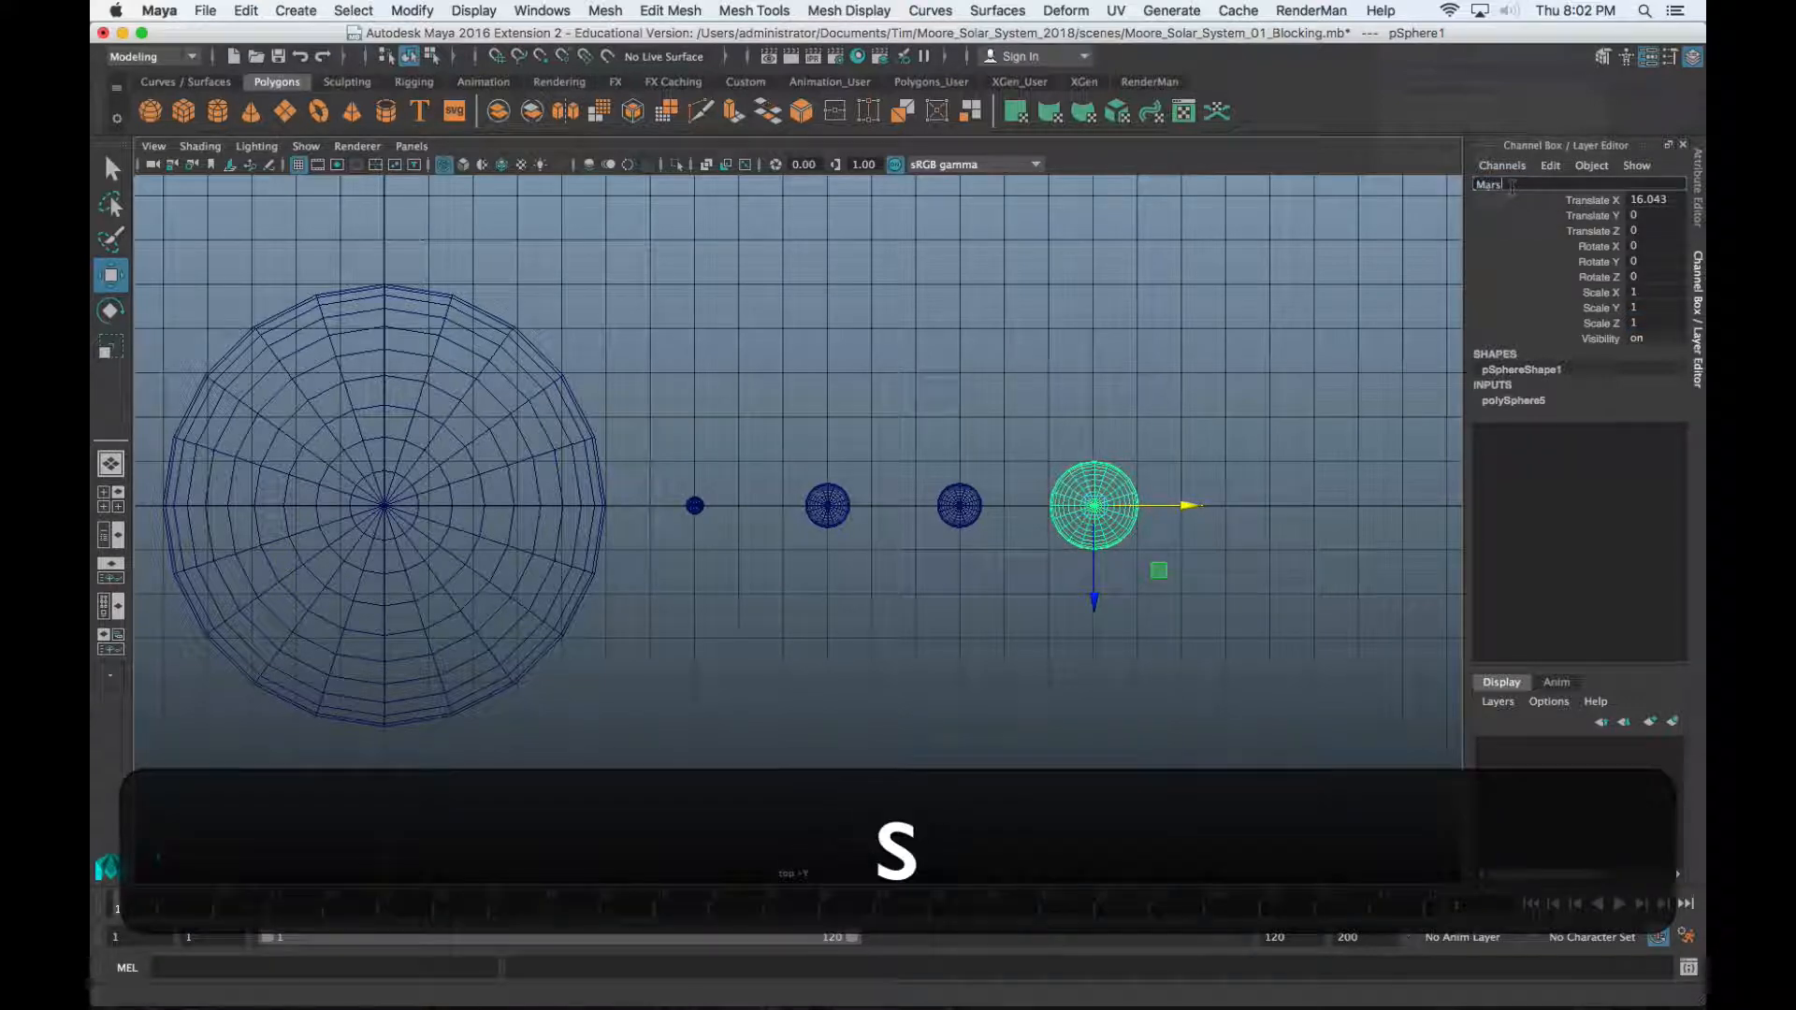
Set the Mars sphere's Scale X, Y and Z to 0.4
left_click(1648, 292)
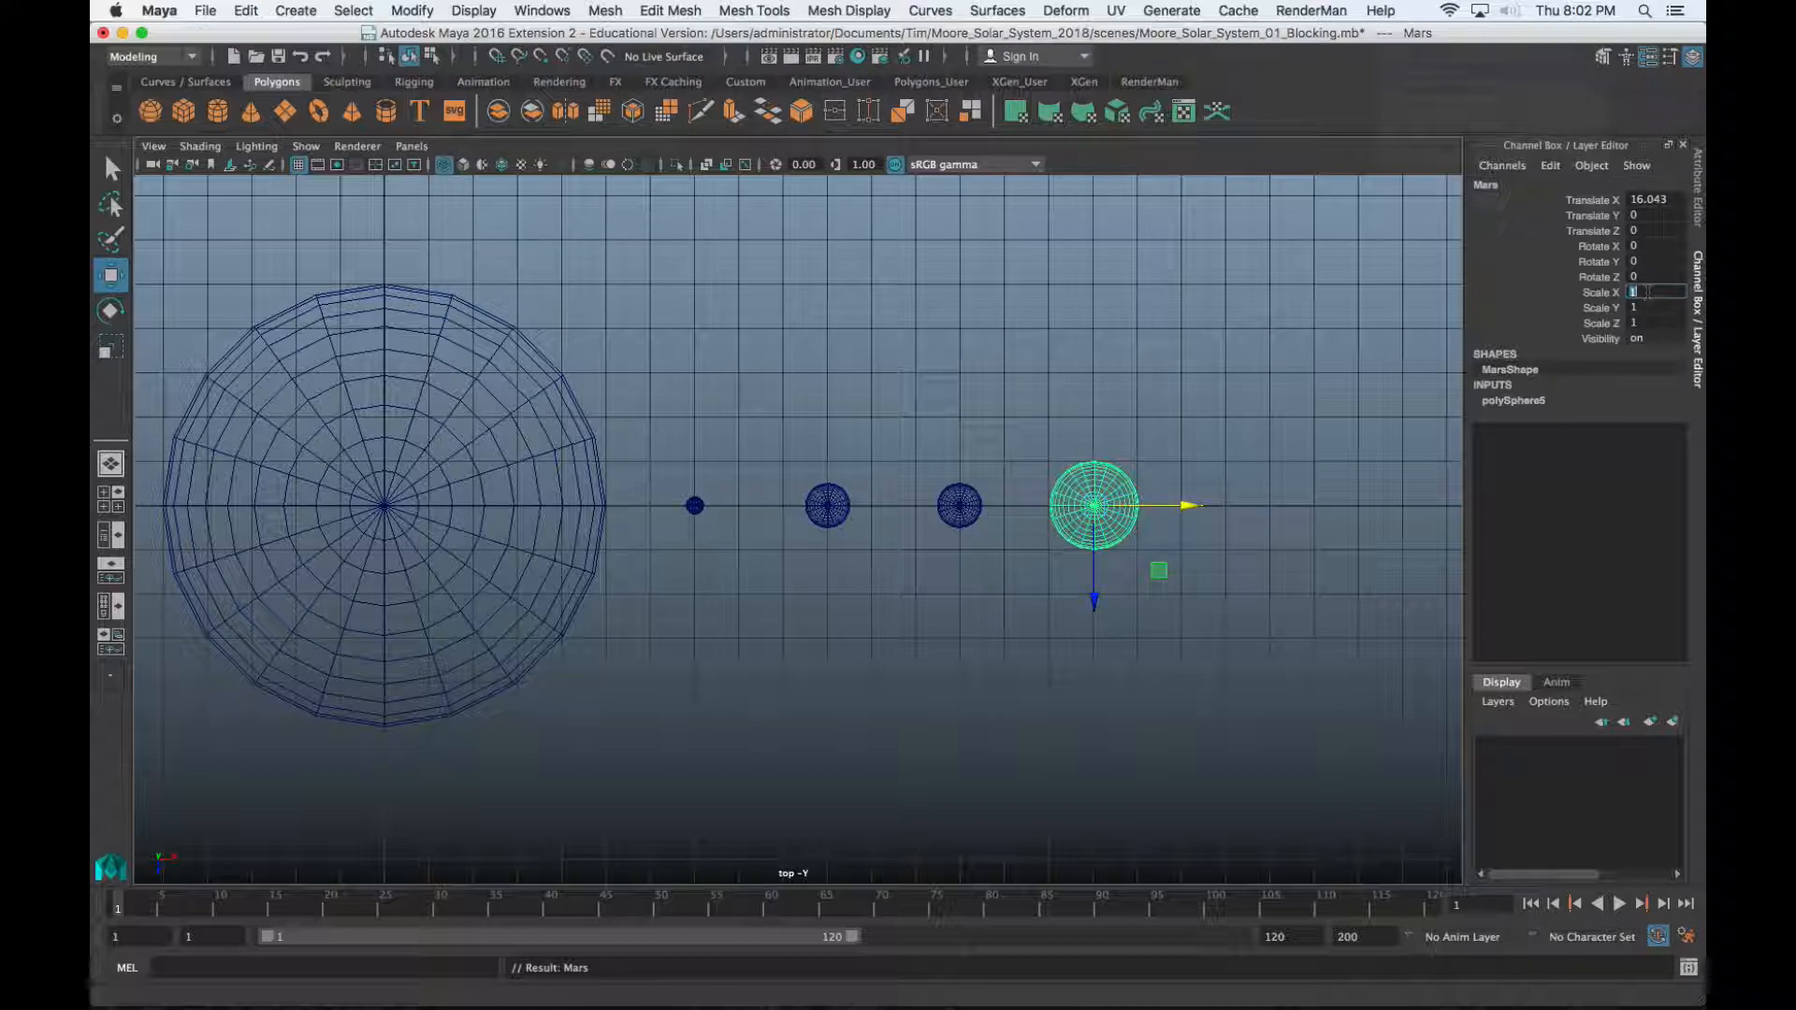
type(".4")
key("Return")
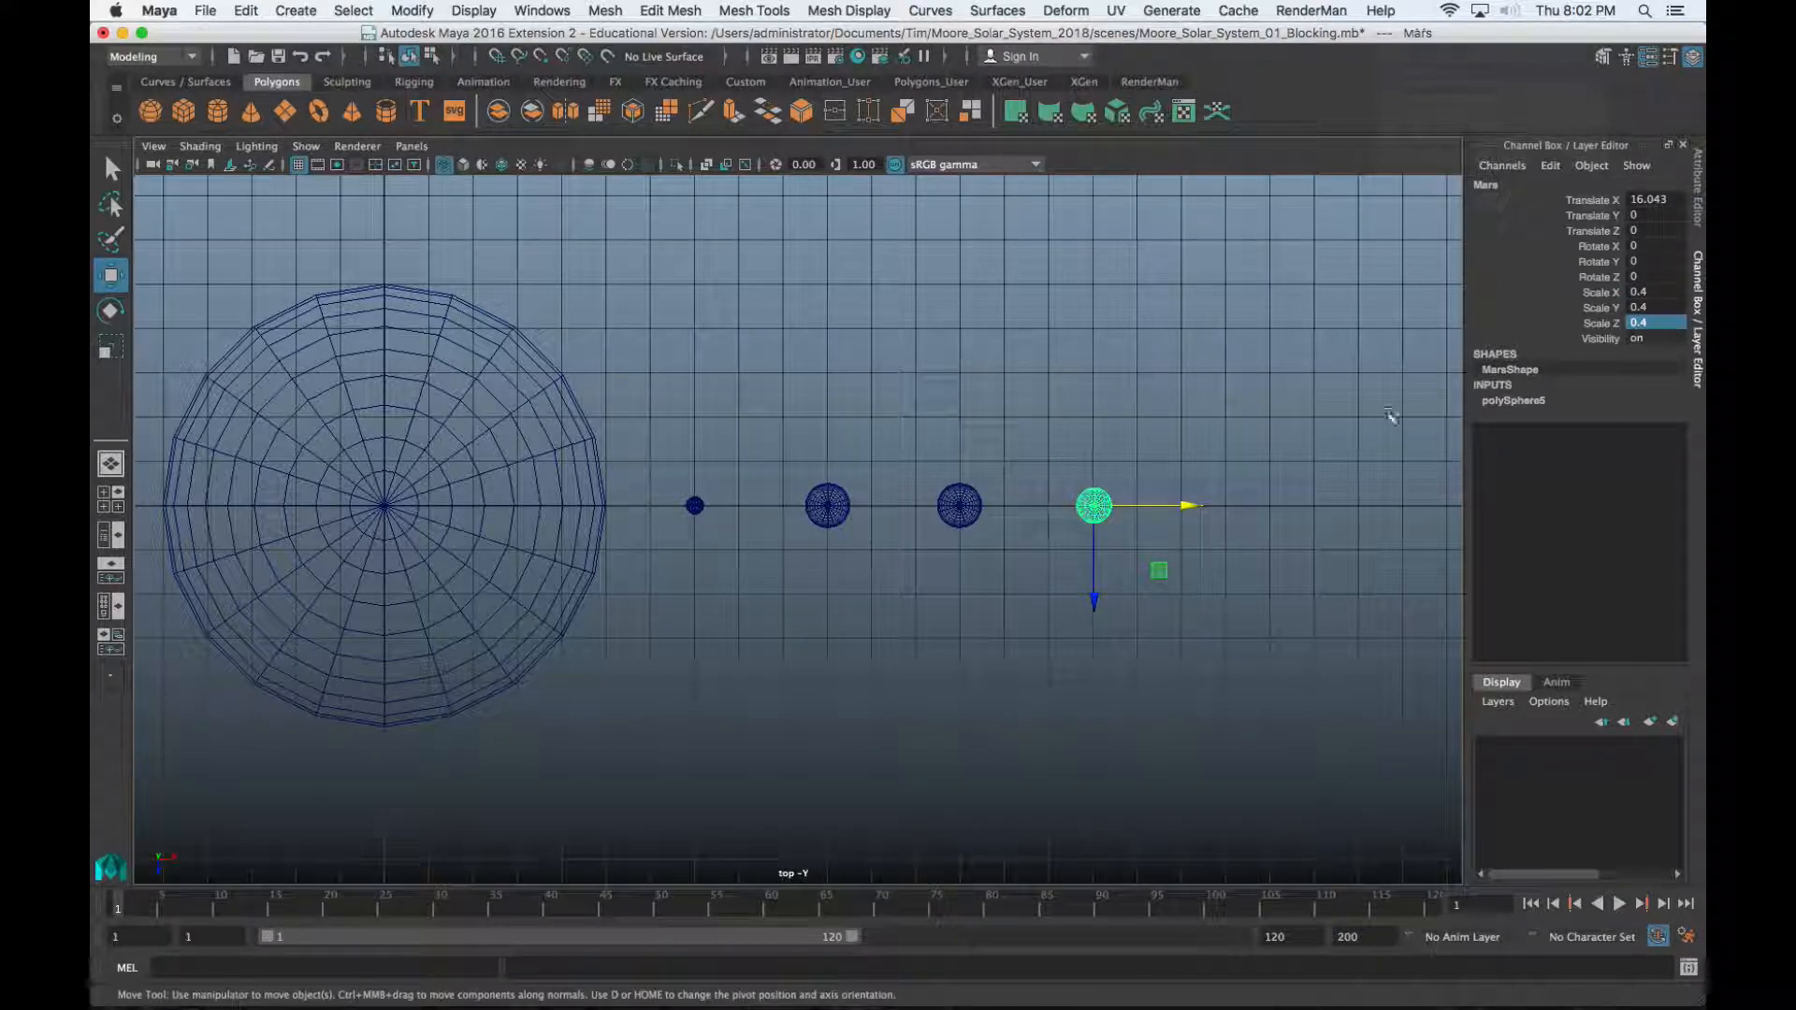
scroll(1251, 453, "down", 1)
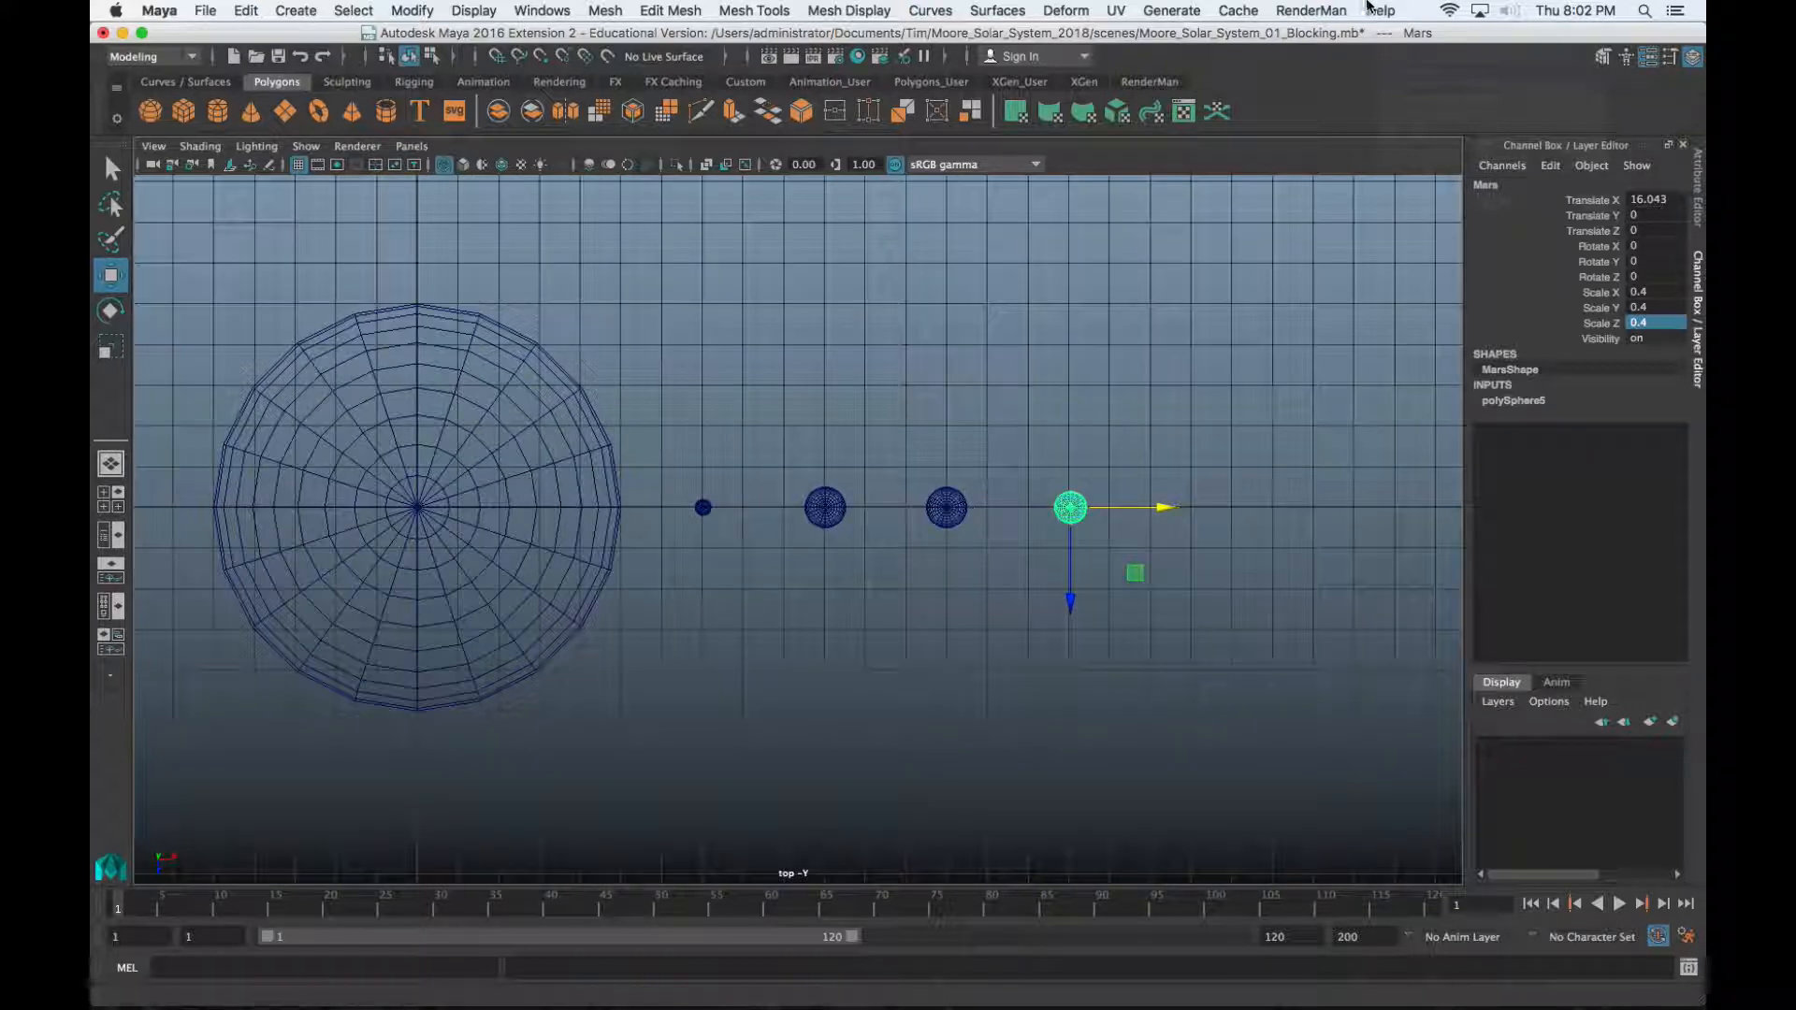
key("super+Tab")
key("shift+super+Tab")
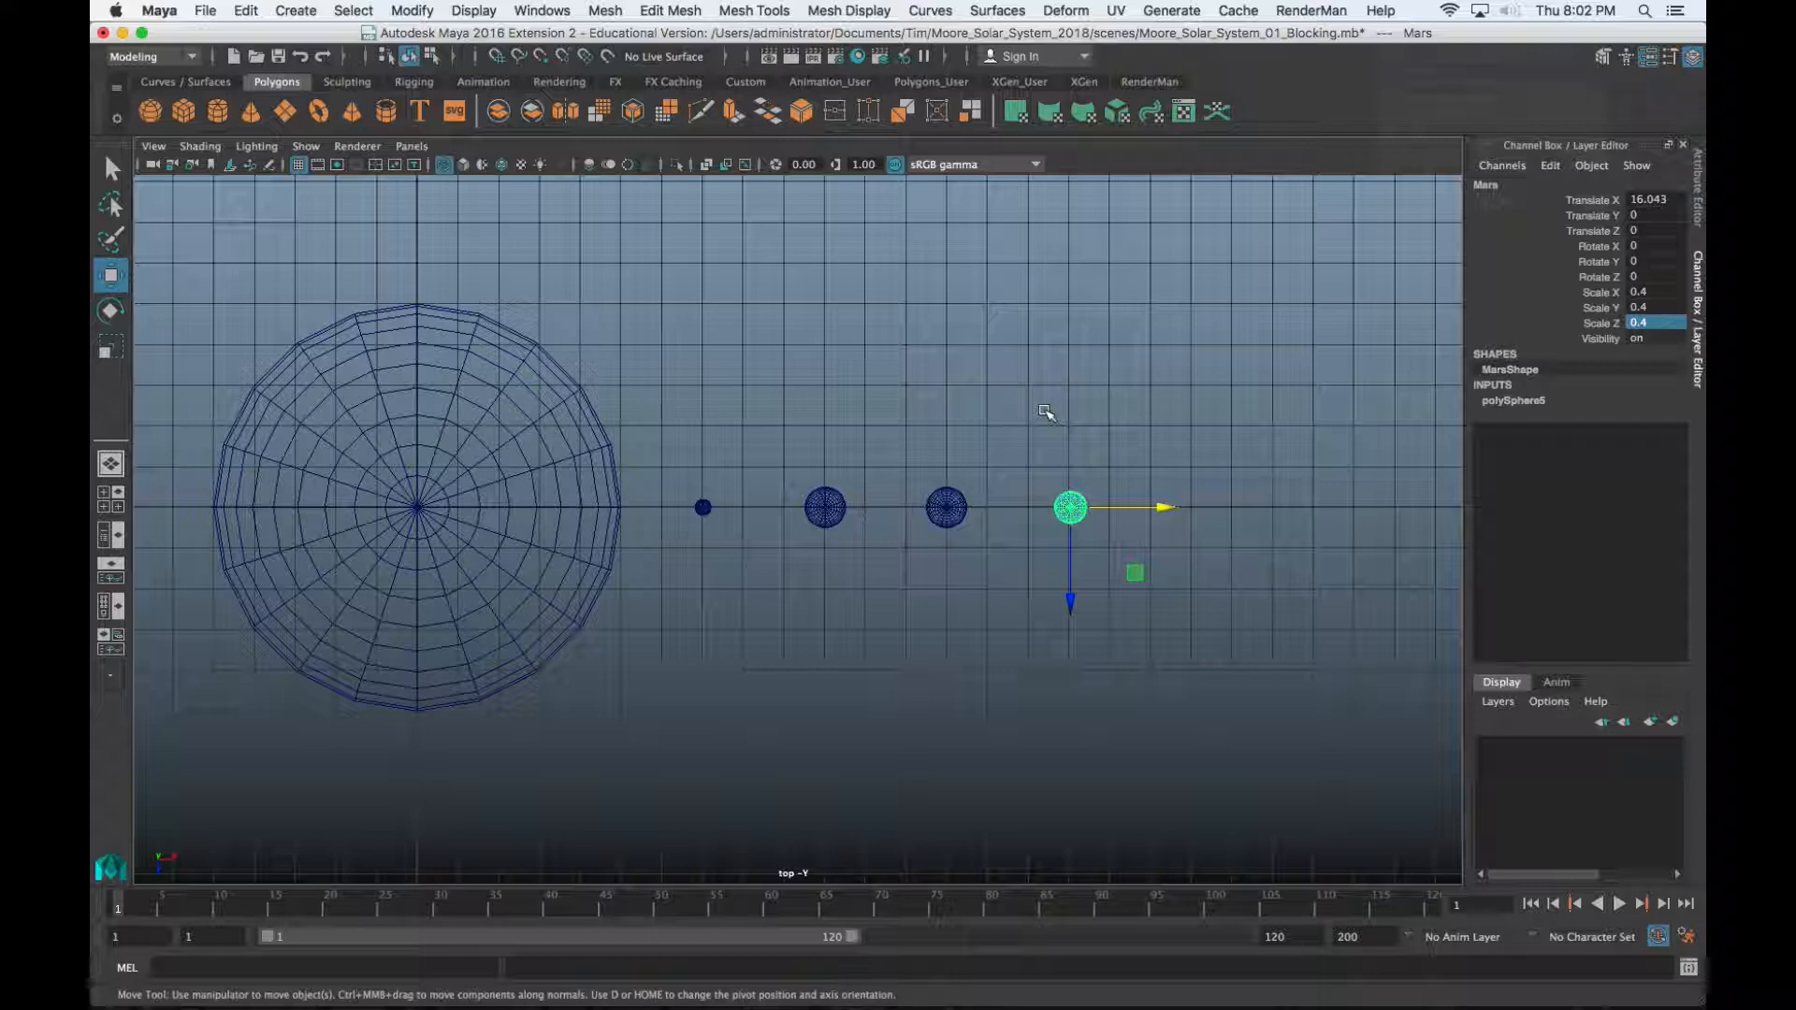
key("super+Tab")
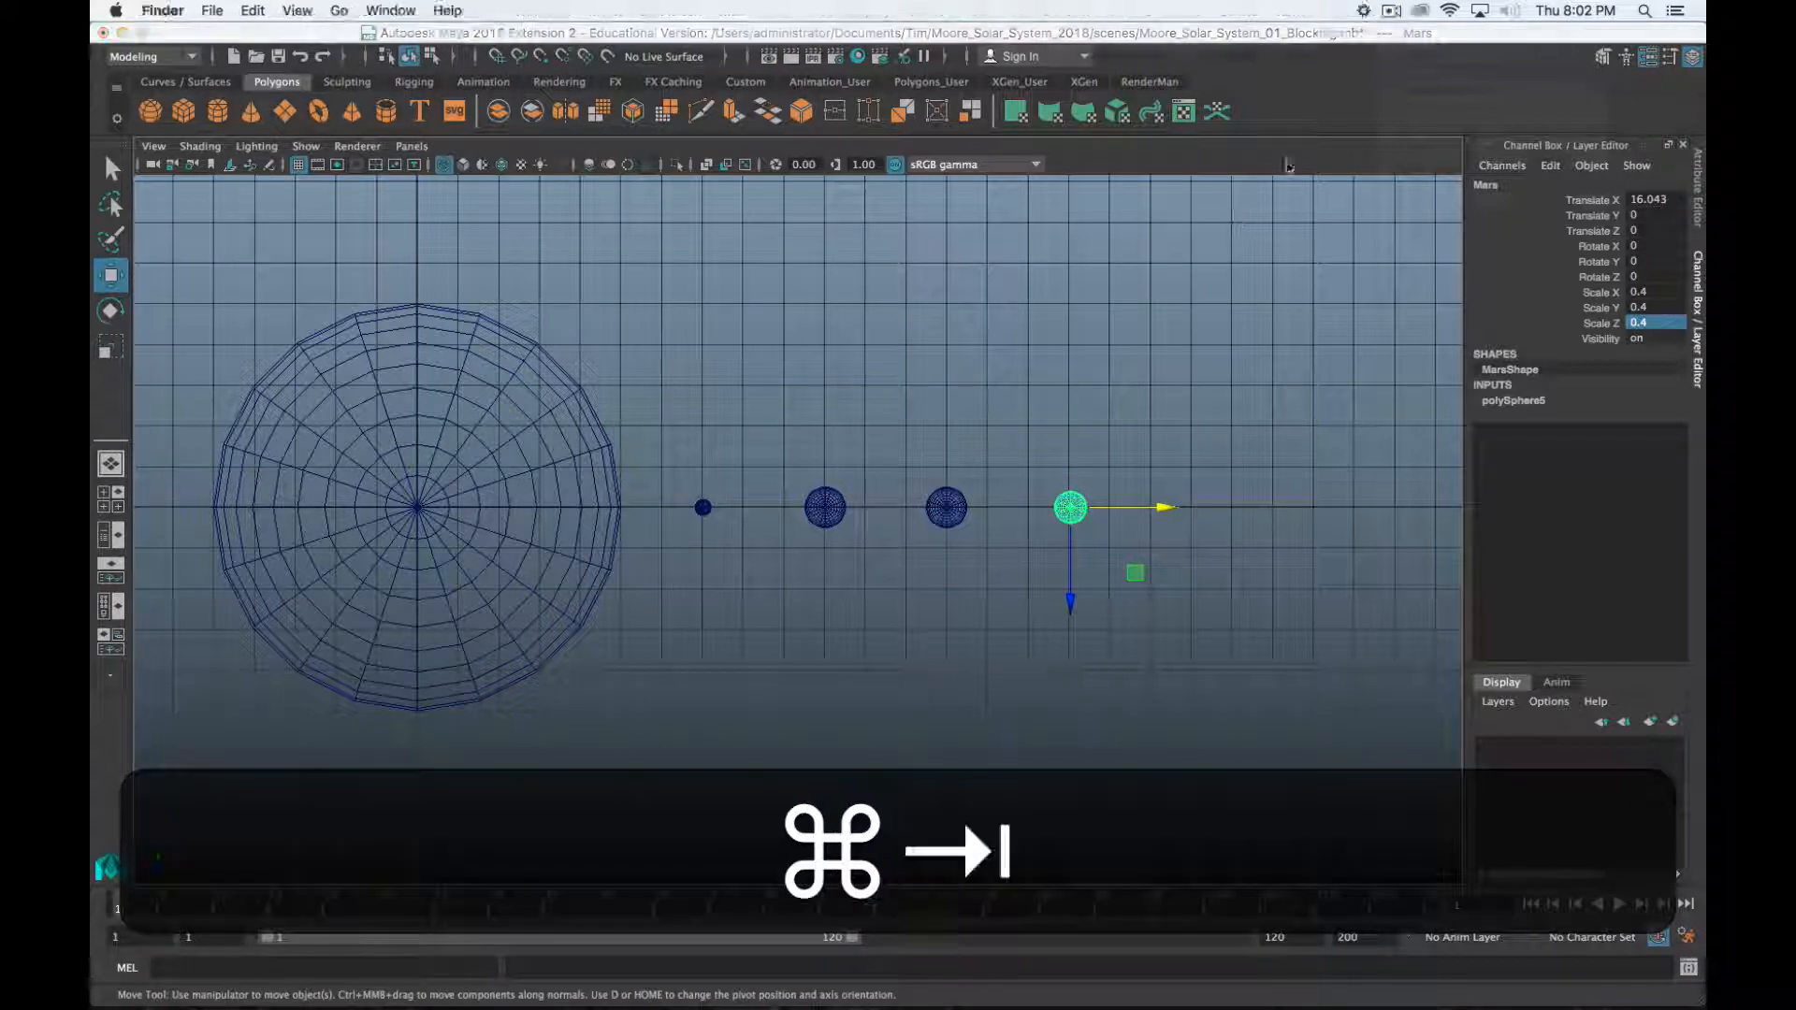
left_click(1391, 11)
left_click(1408, 71)
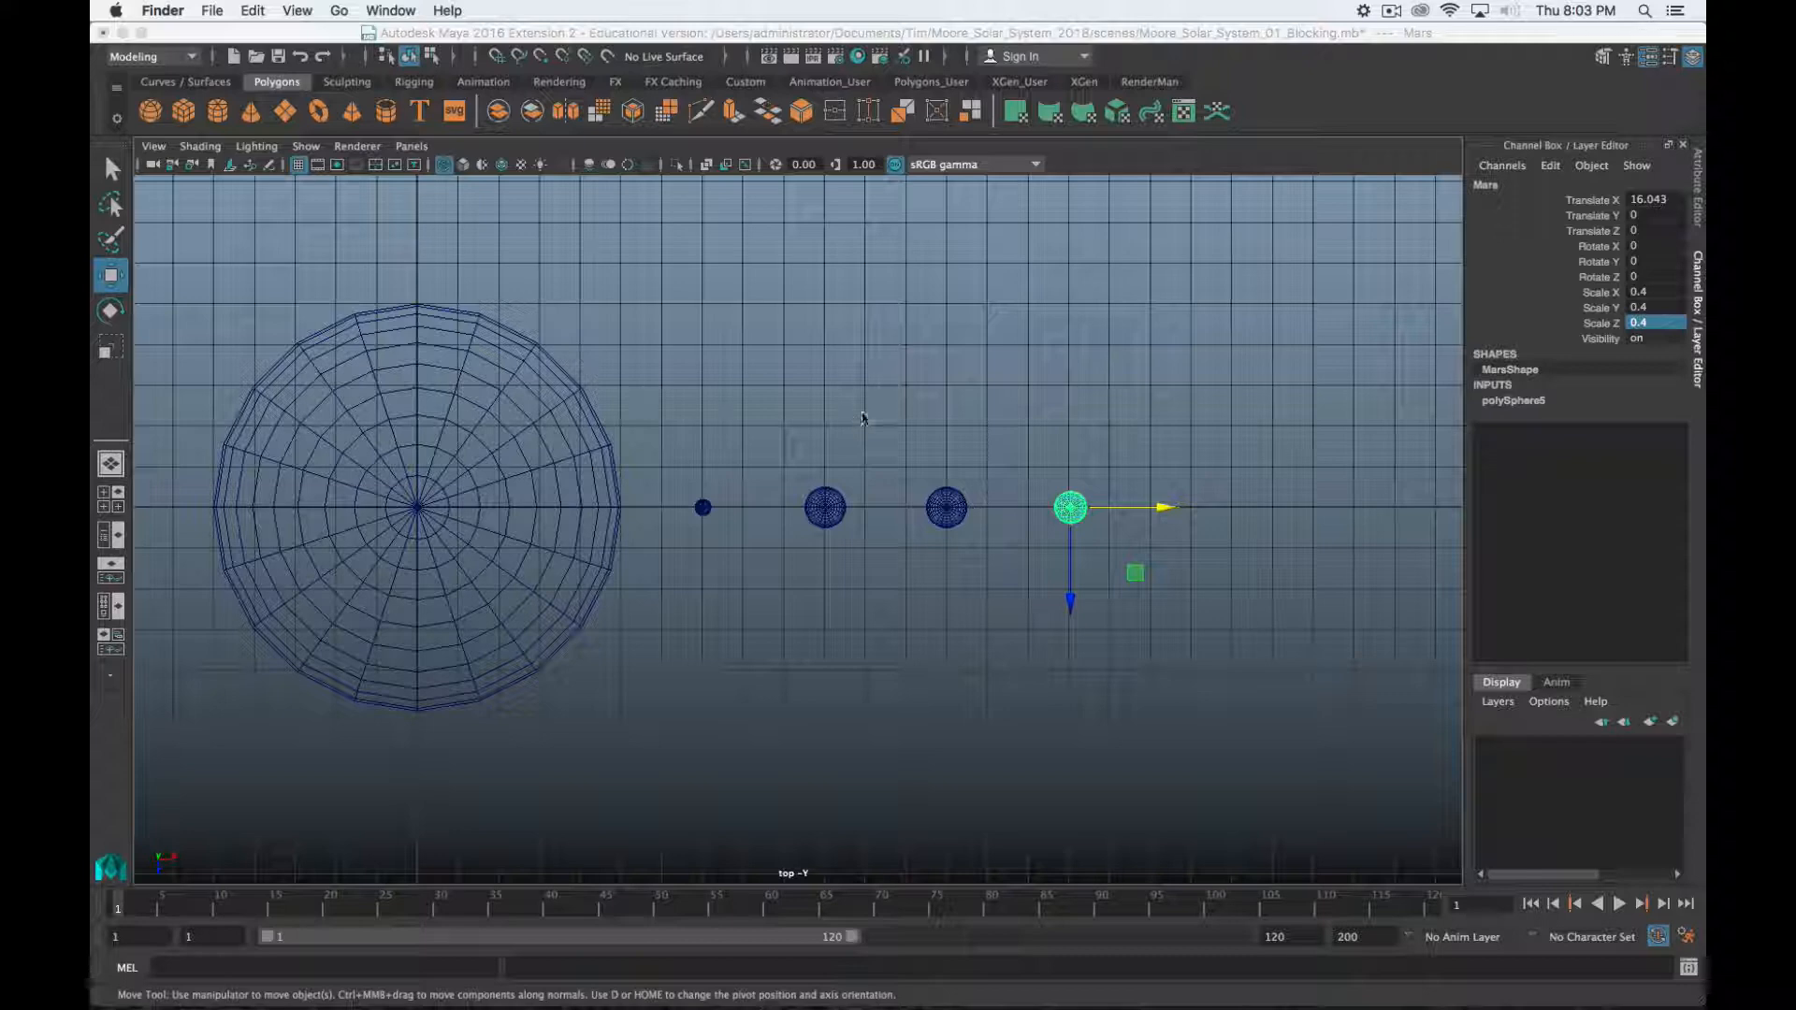
Turn on grid snapping and snap the Mercury sphere to 7 along X
scroll(1102, 505, "up", 3)
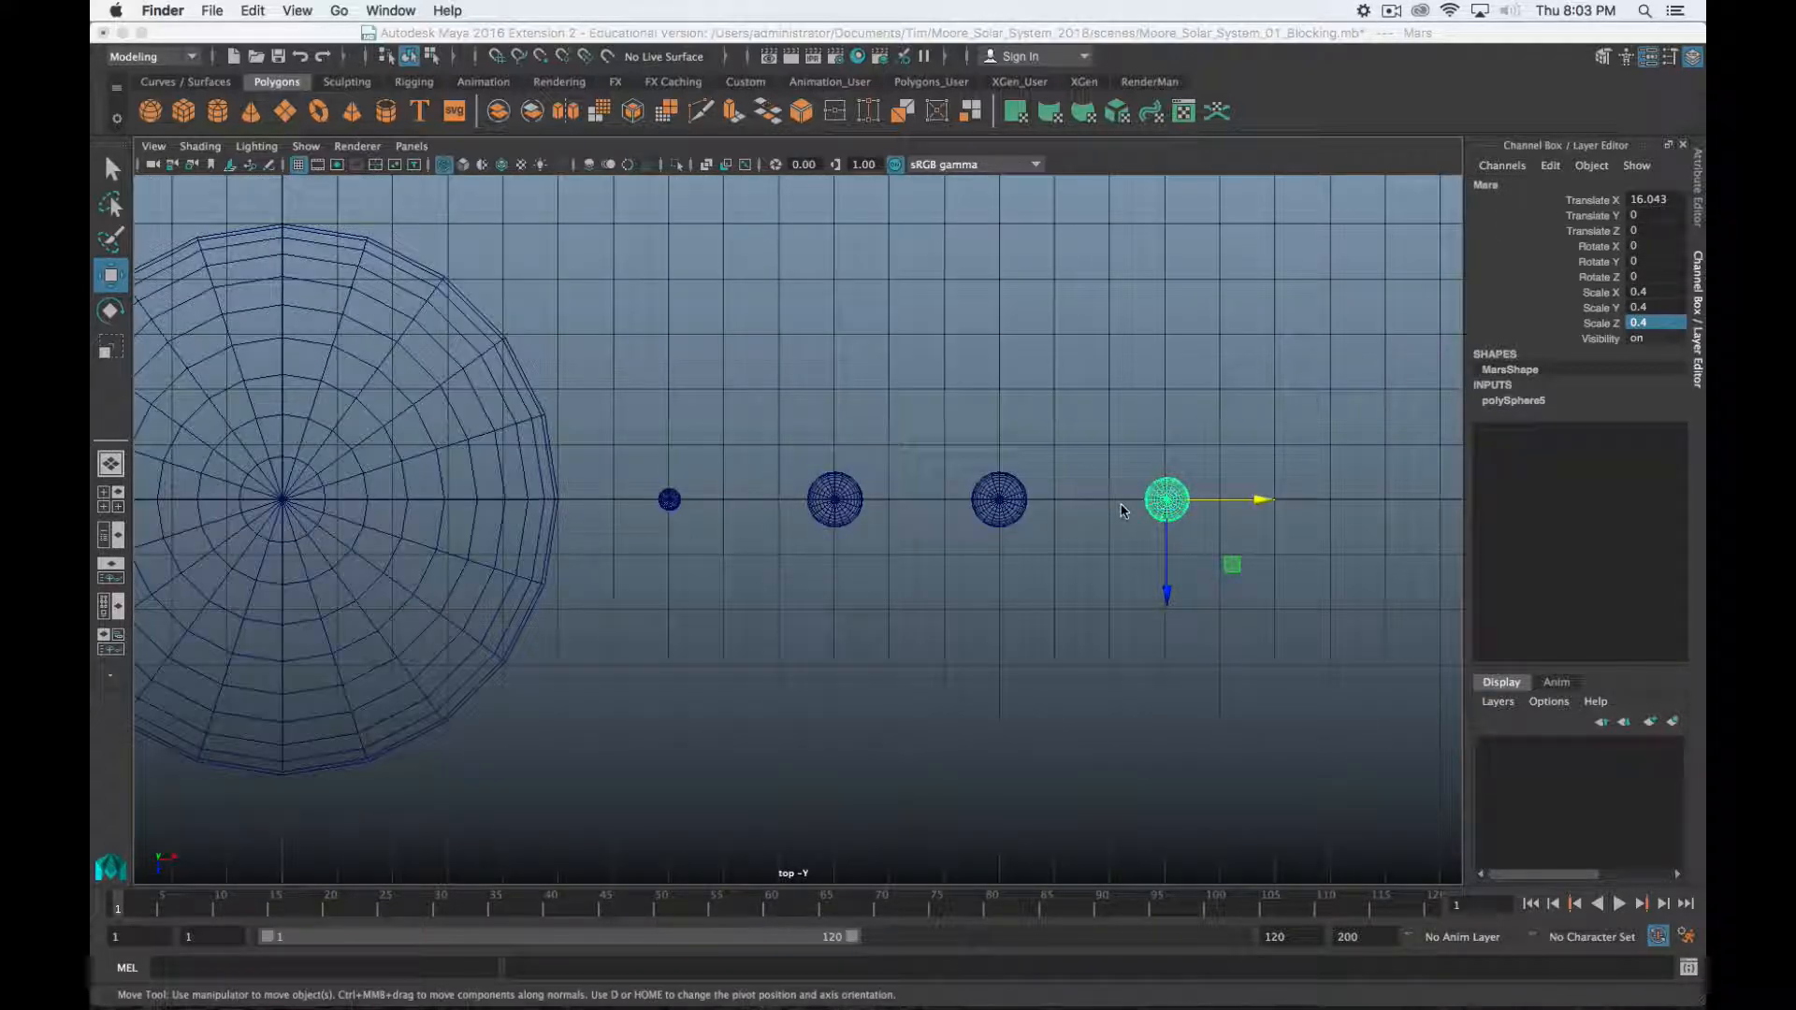
left_click(670, 500)
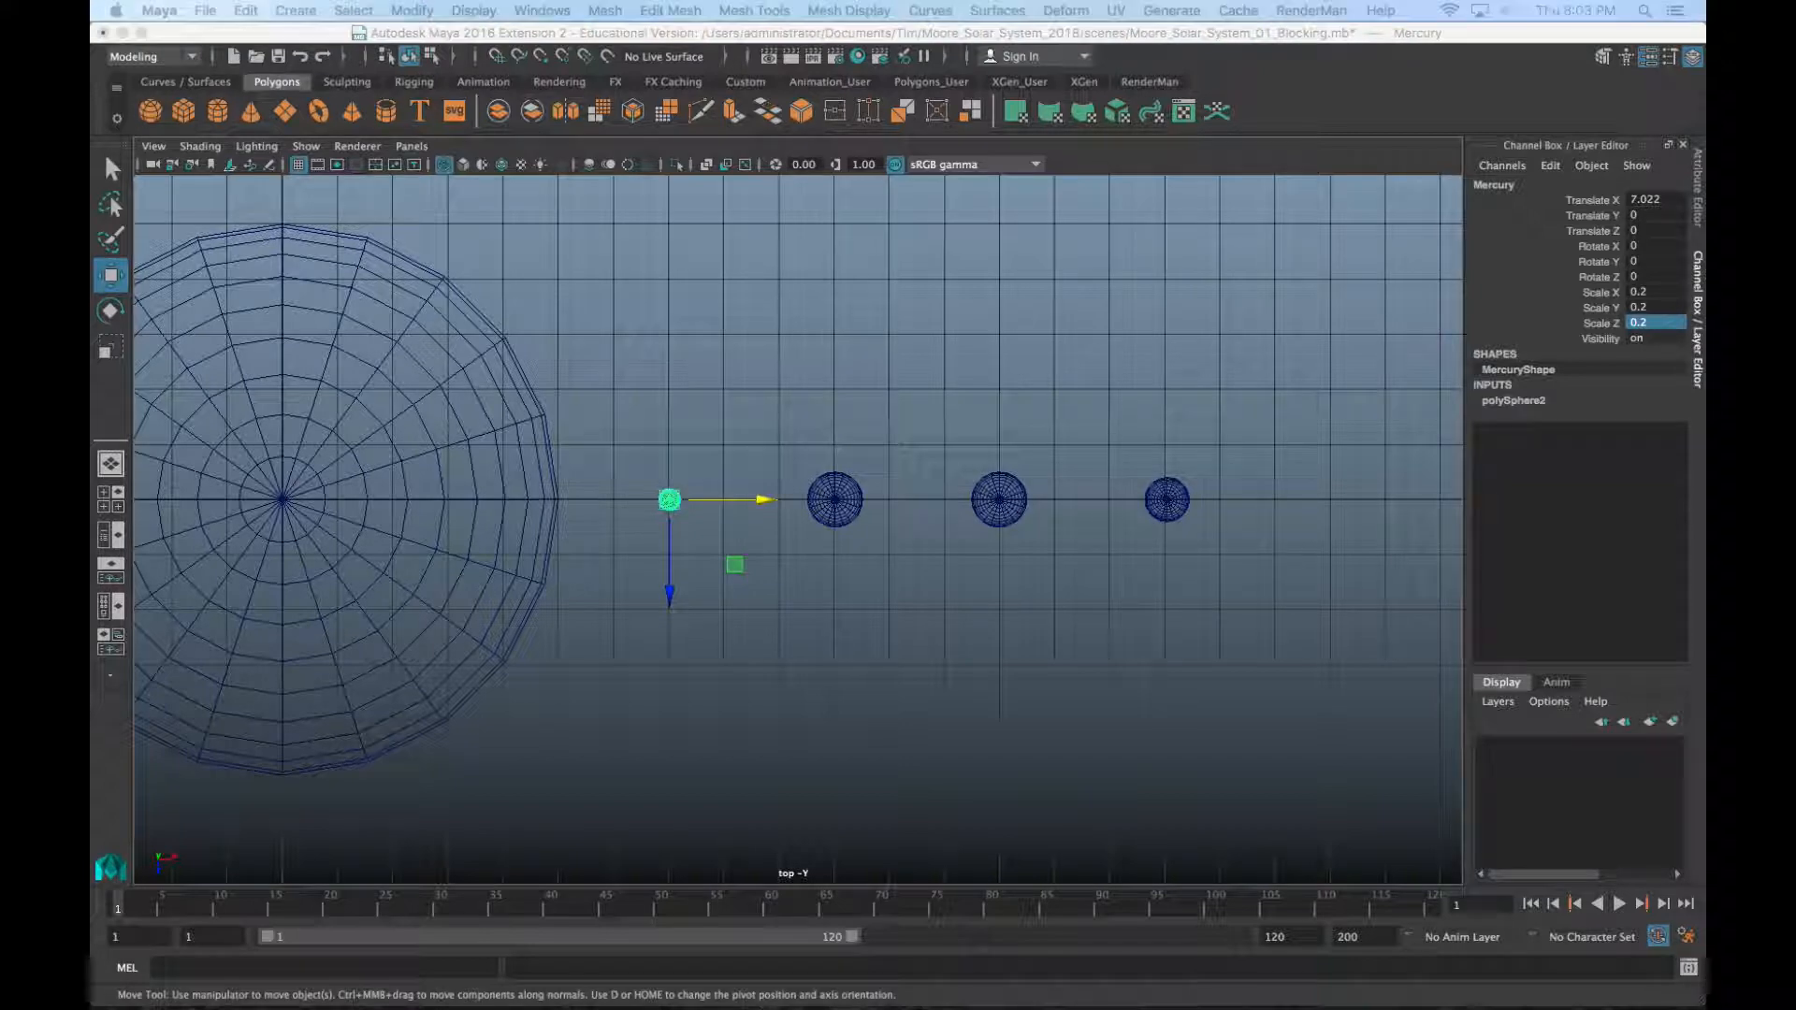
left_click(449, 35)
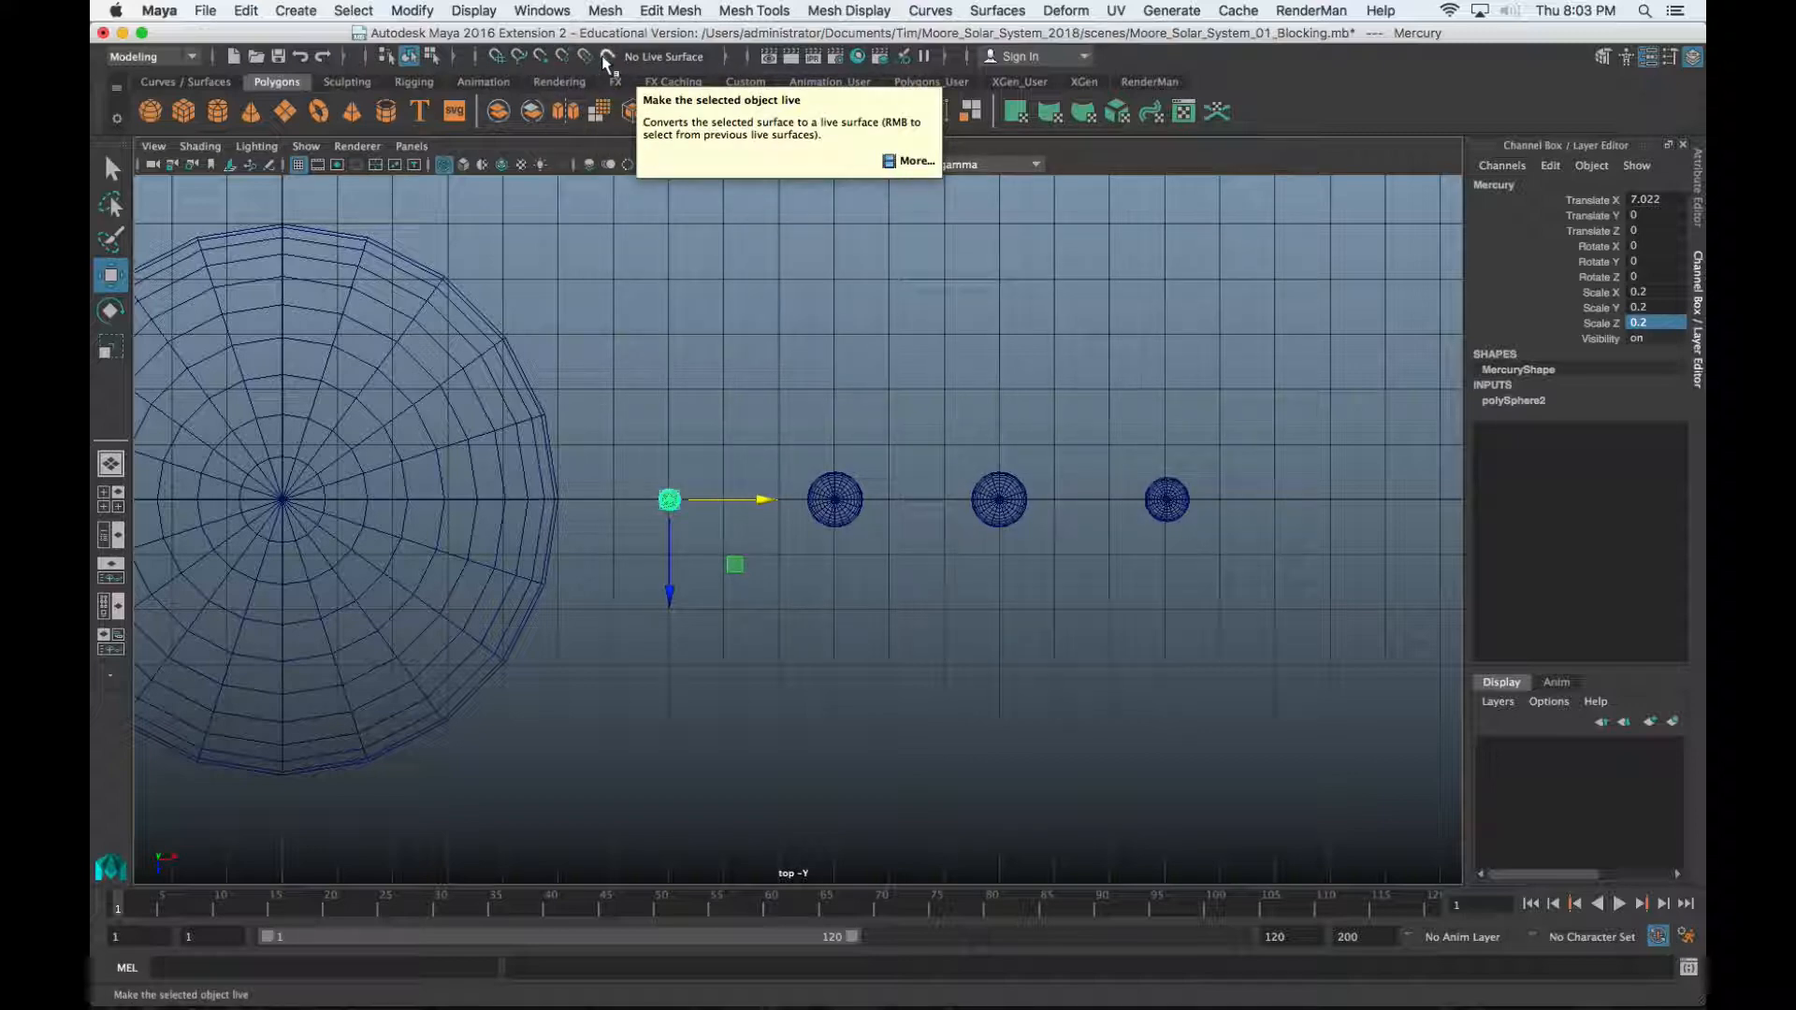
left_click(498, 57)
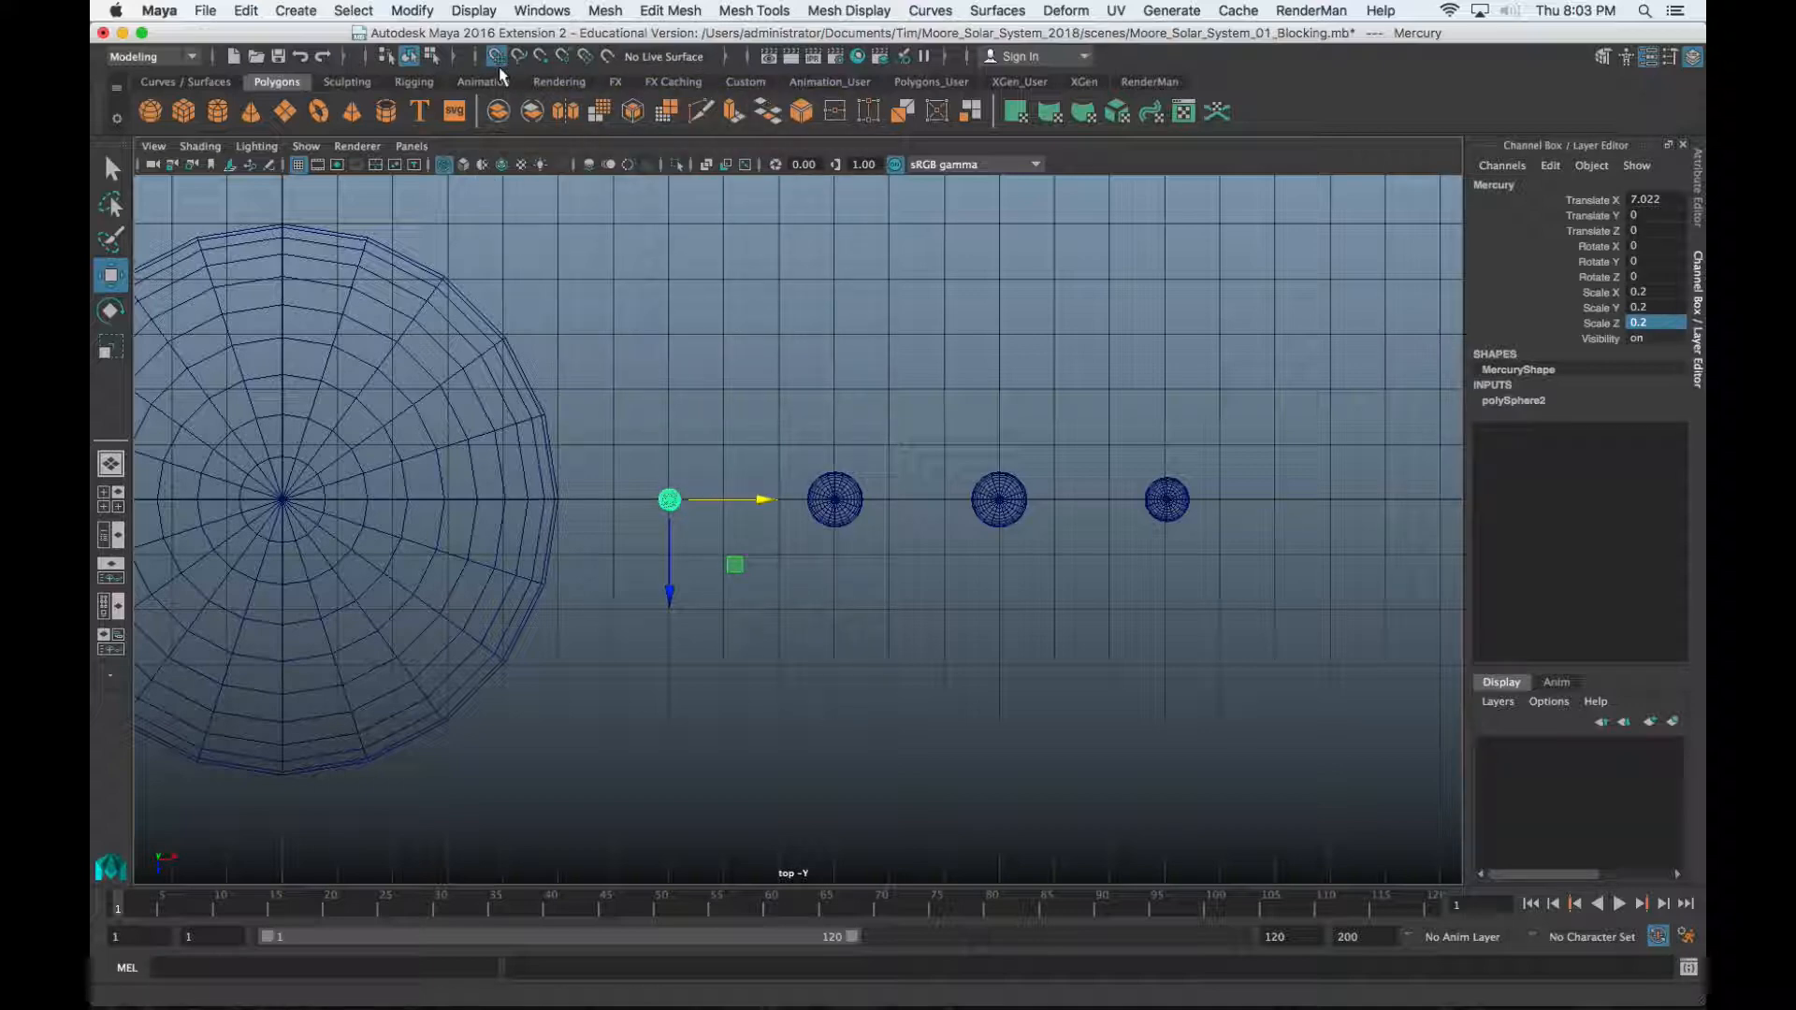
left_click_drag(669, 500, 692, 619)
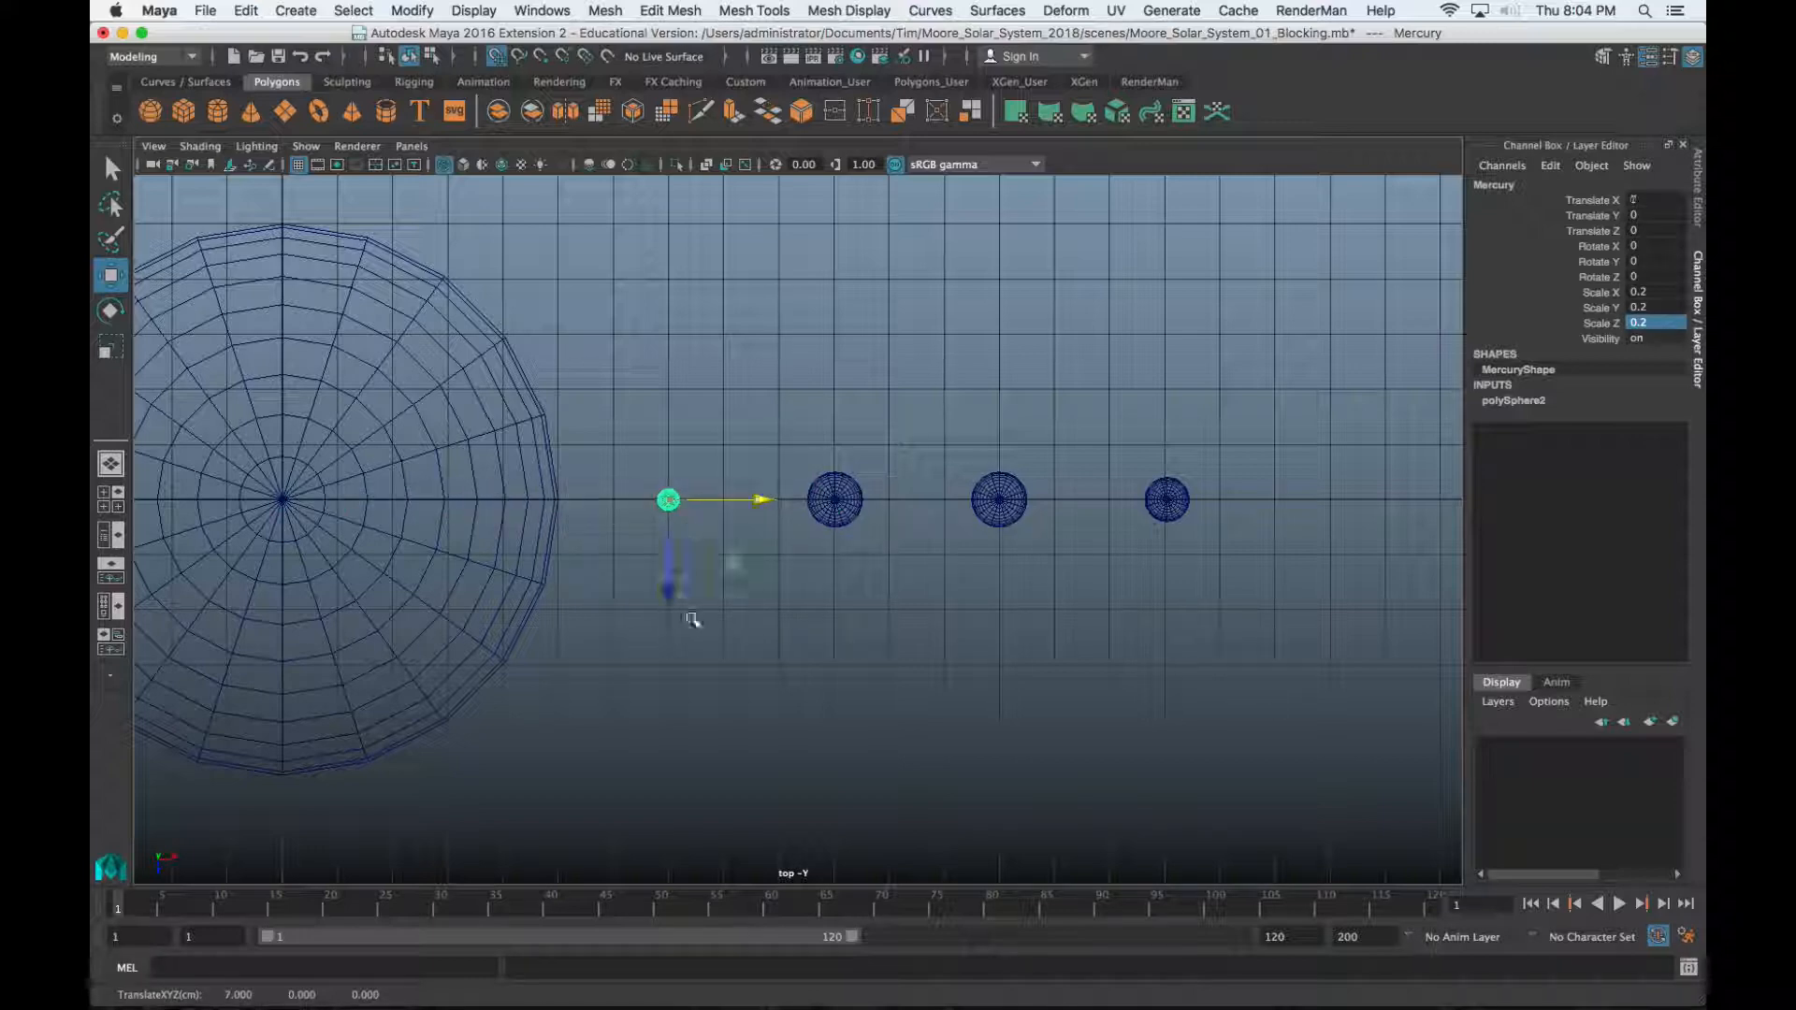
Snap the Venus, Earth and Mars spheres to the grid at 10, 13 and 16 along X
left_click(846, 517)
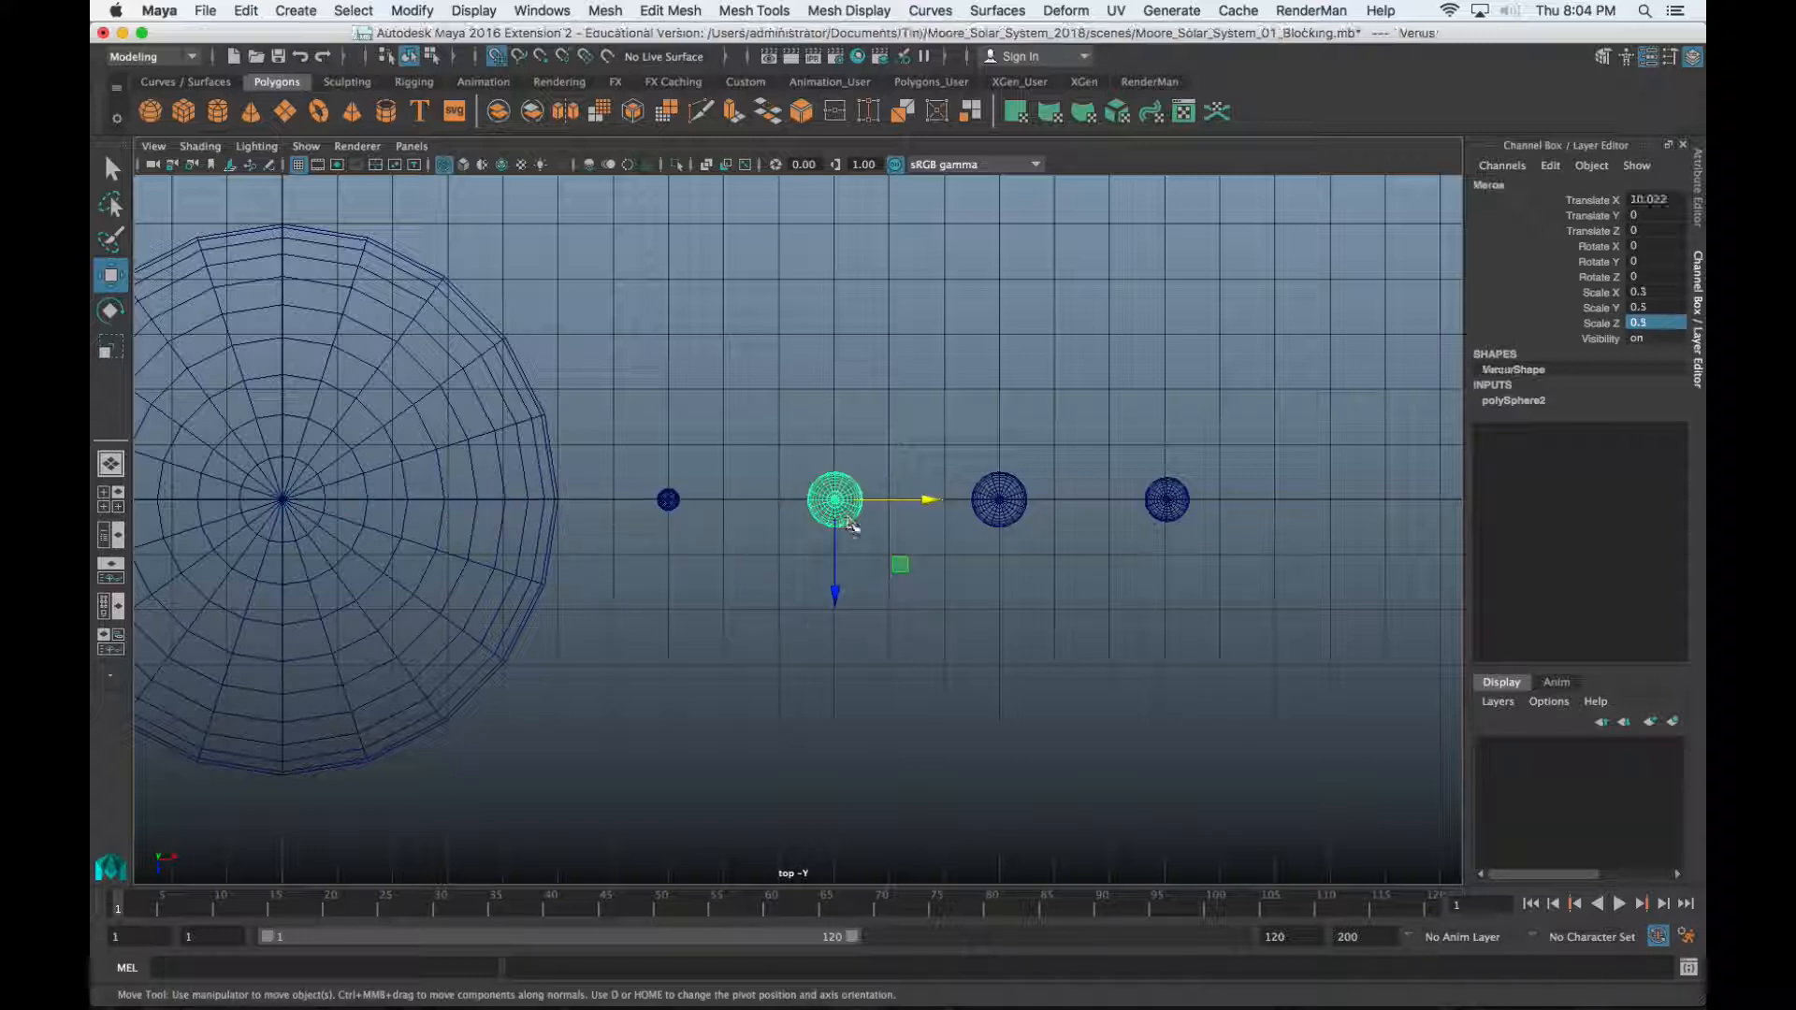
mouse_move(926, 500)
left_mouse_down()
mouse_move(1039, 502)
mouse_move(928, 500)
left_mouse_up()
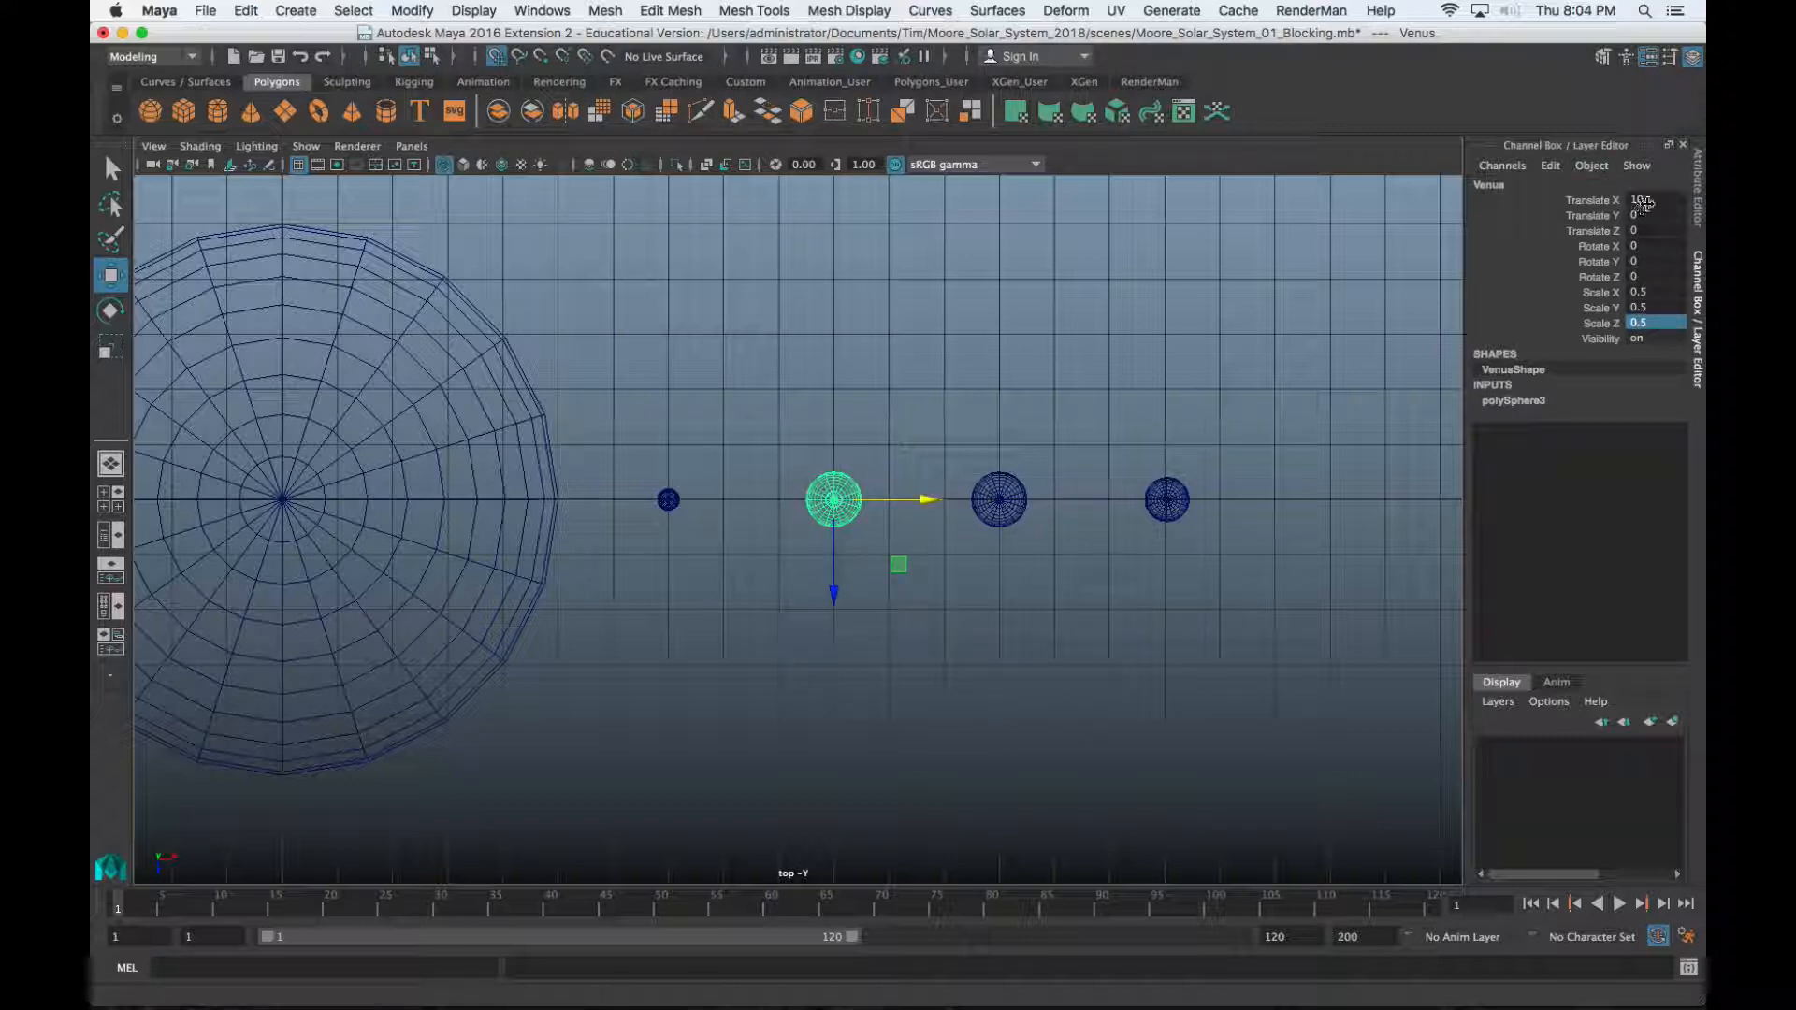
left_click(999, 500)
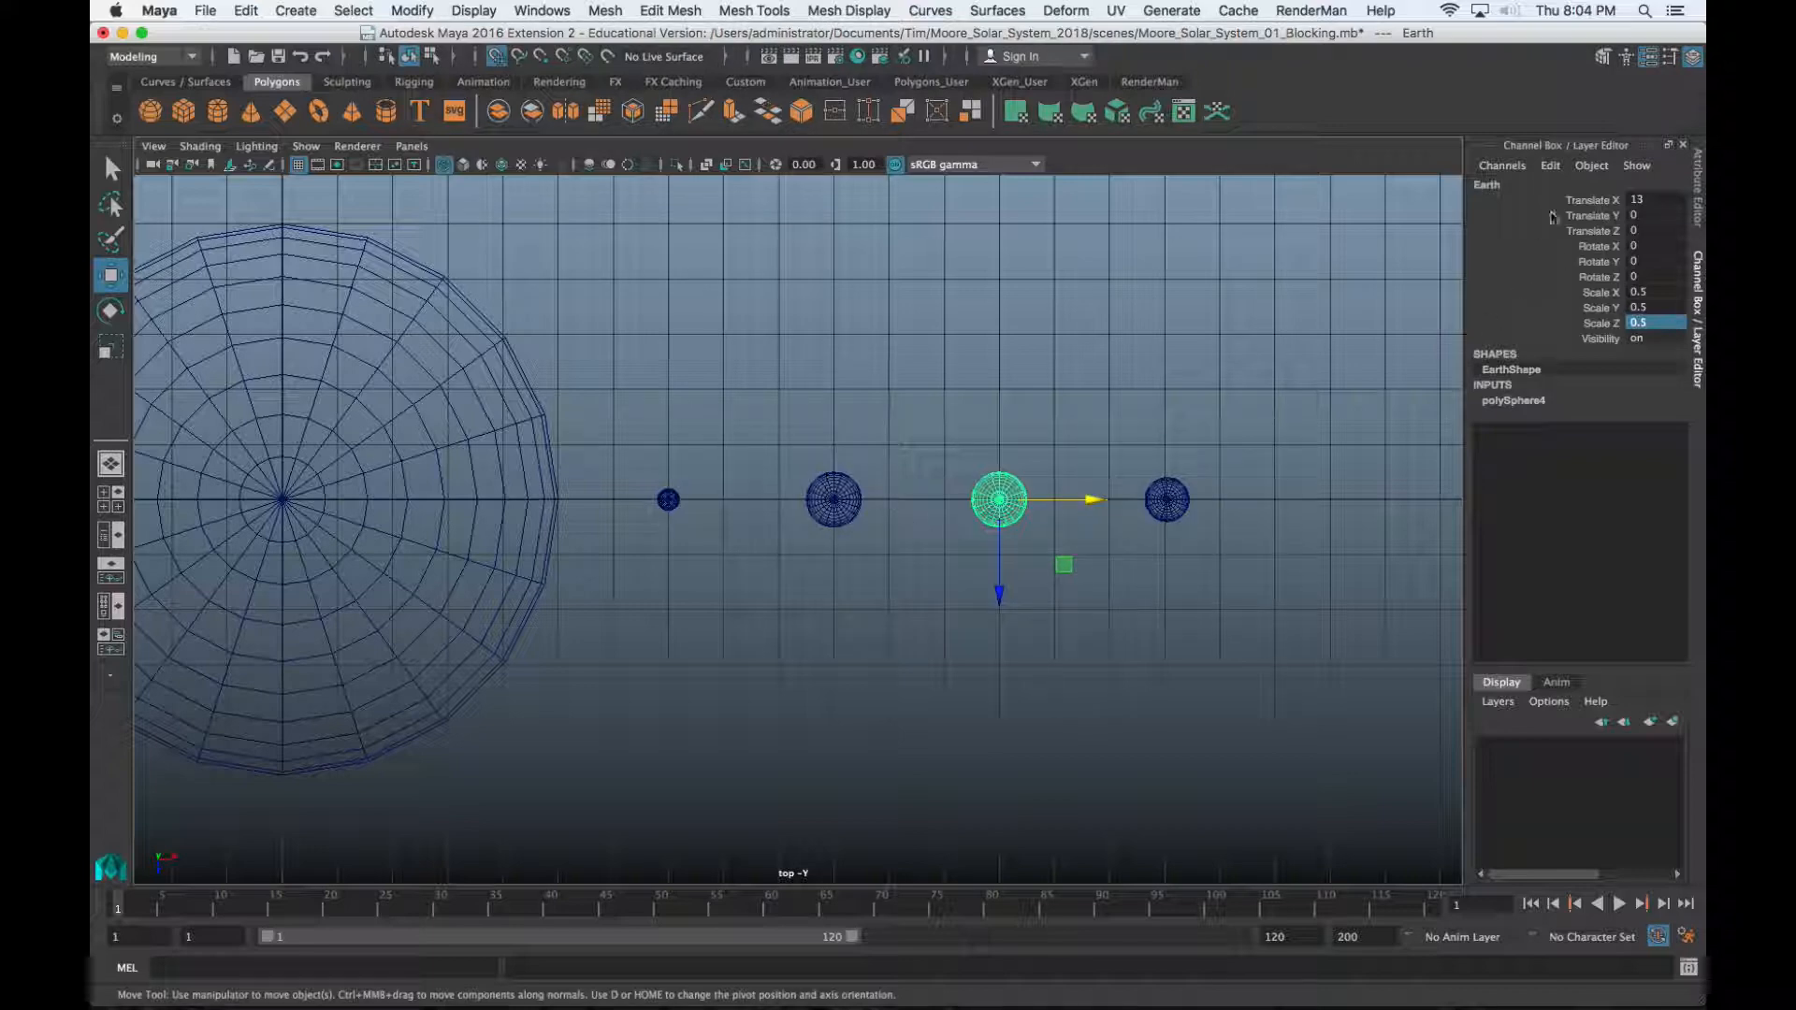
left_click_drag(1097, 500, 993, 503)
left_click(1163, 506)
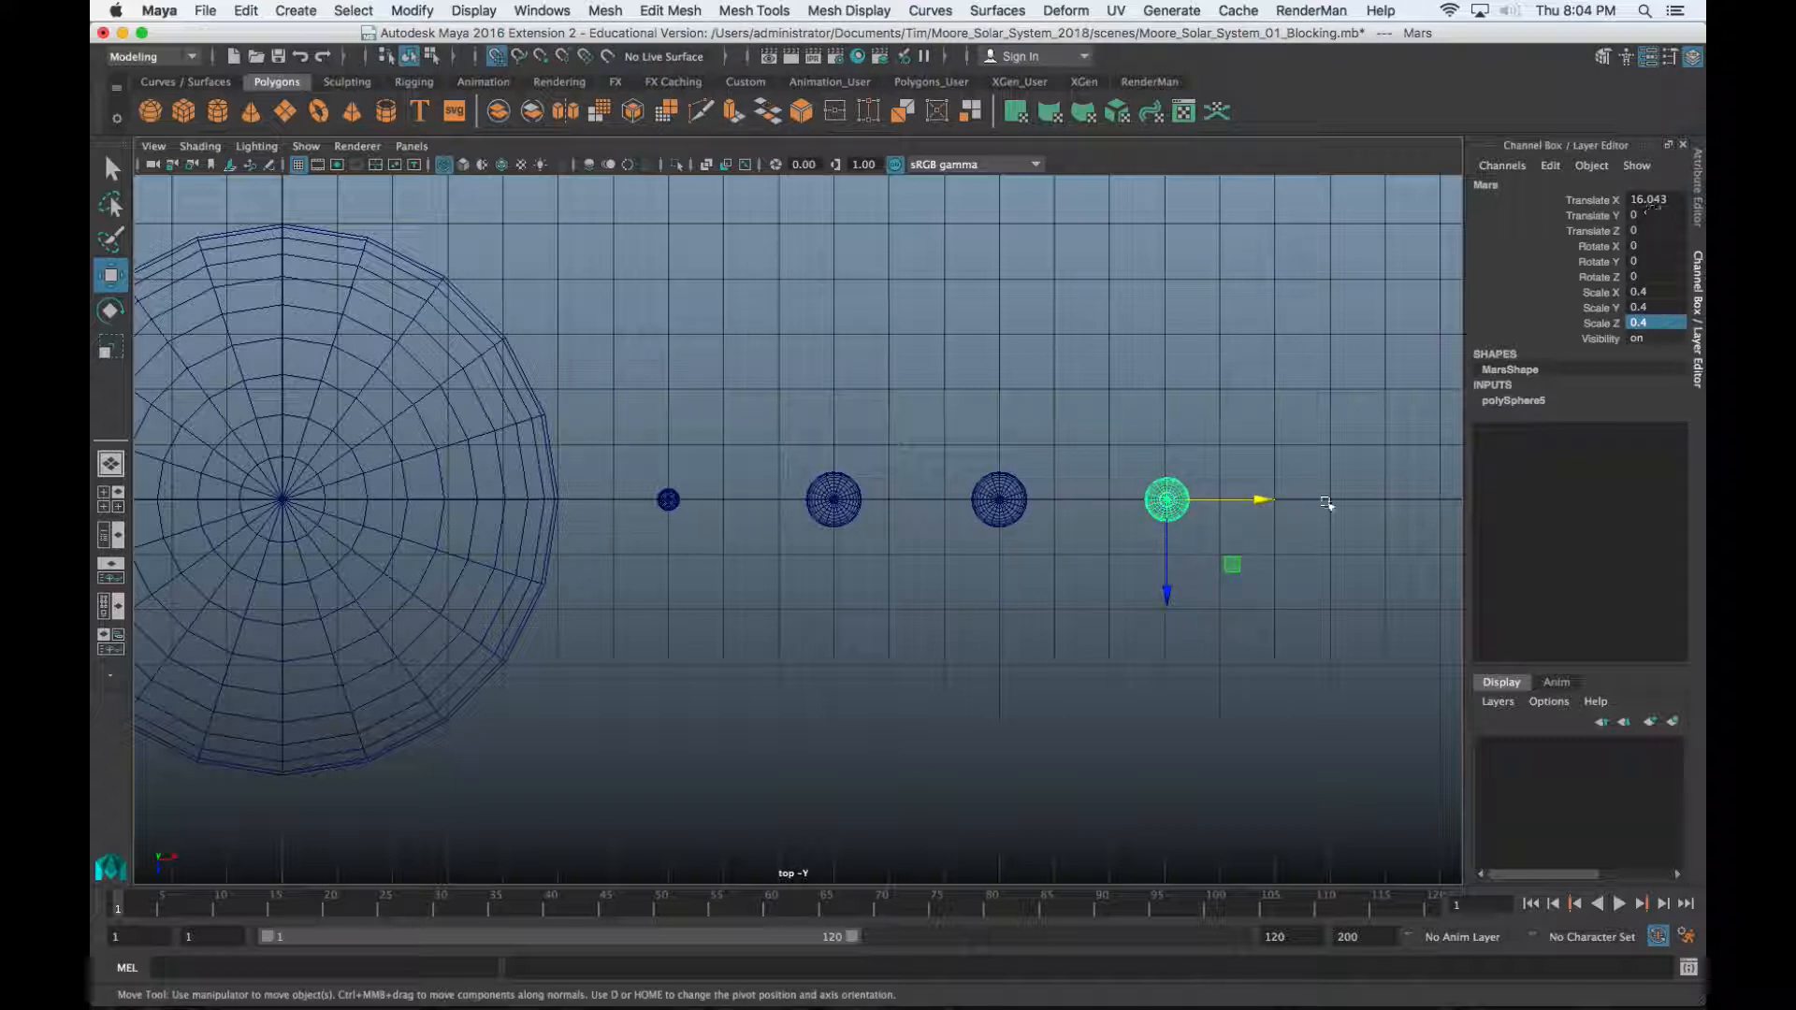
left_click_drag(1259, 502, 1254, 501)
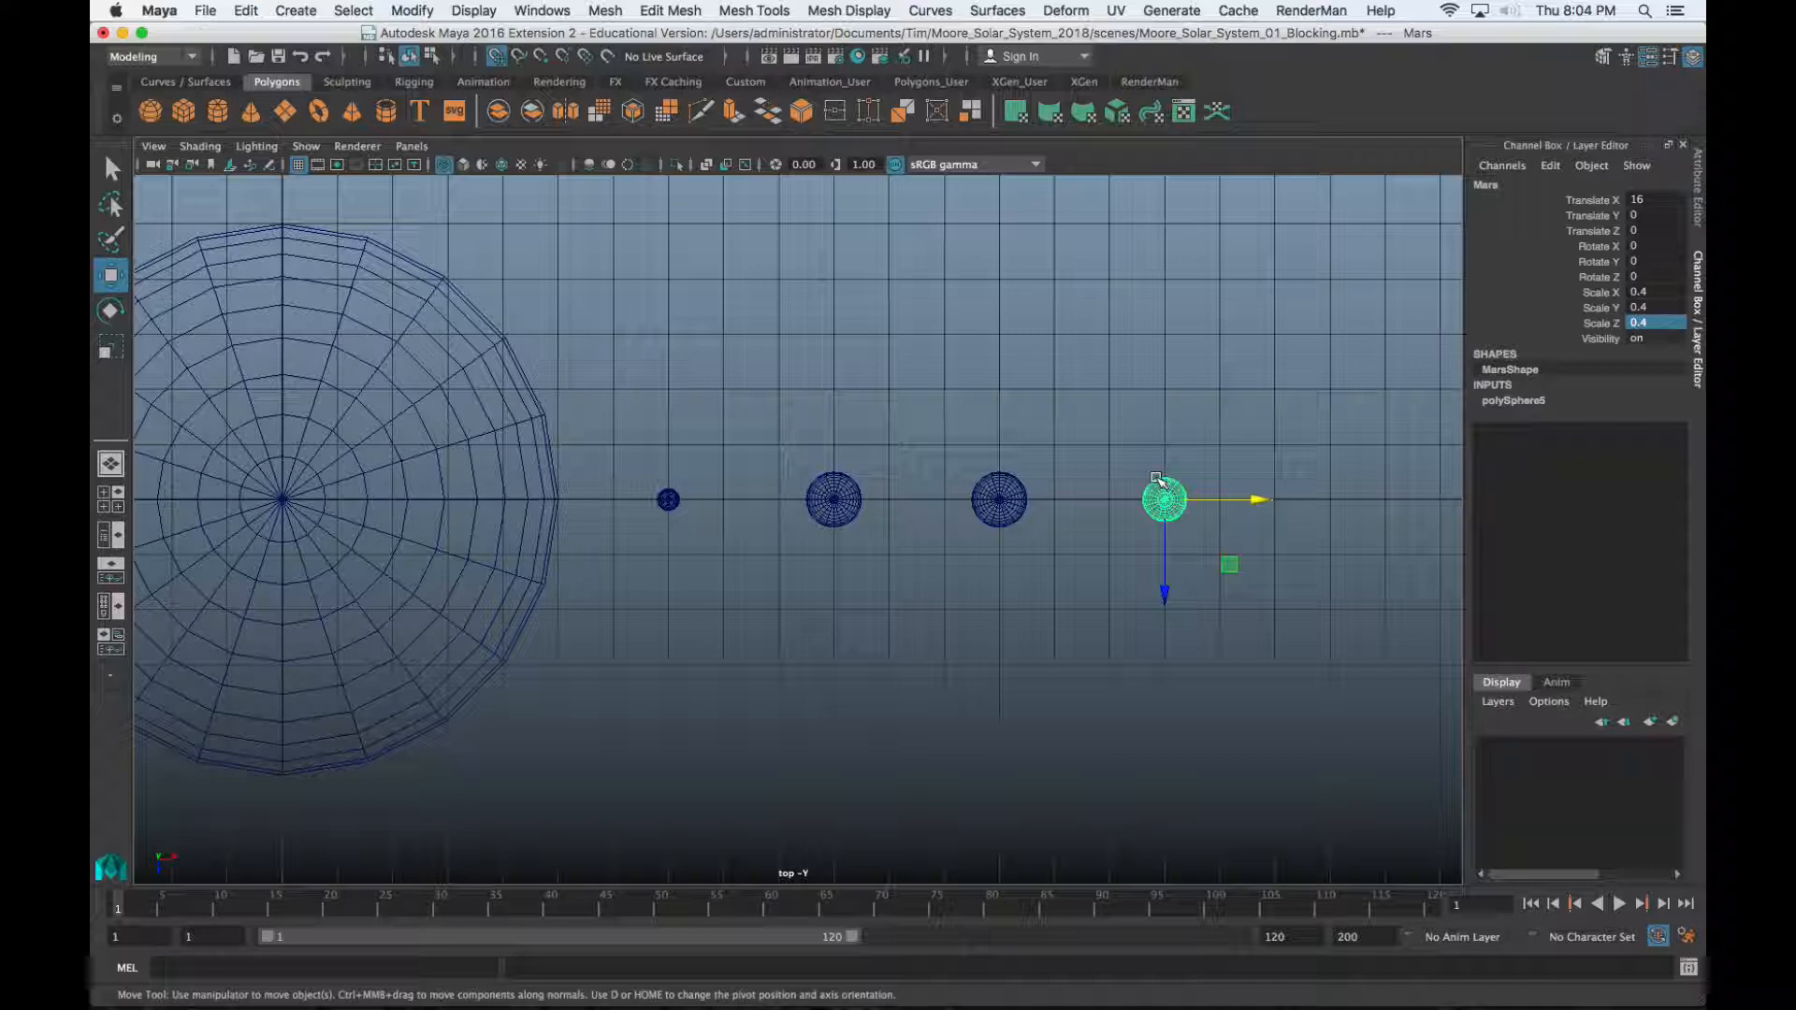
Create a polygon sphere, move it past Mars to 20 along X, and rename it to Jupiter
scroll(945, 530, "down", 5)
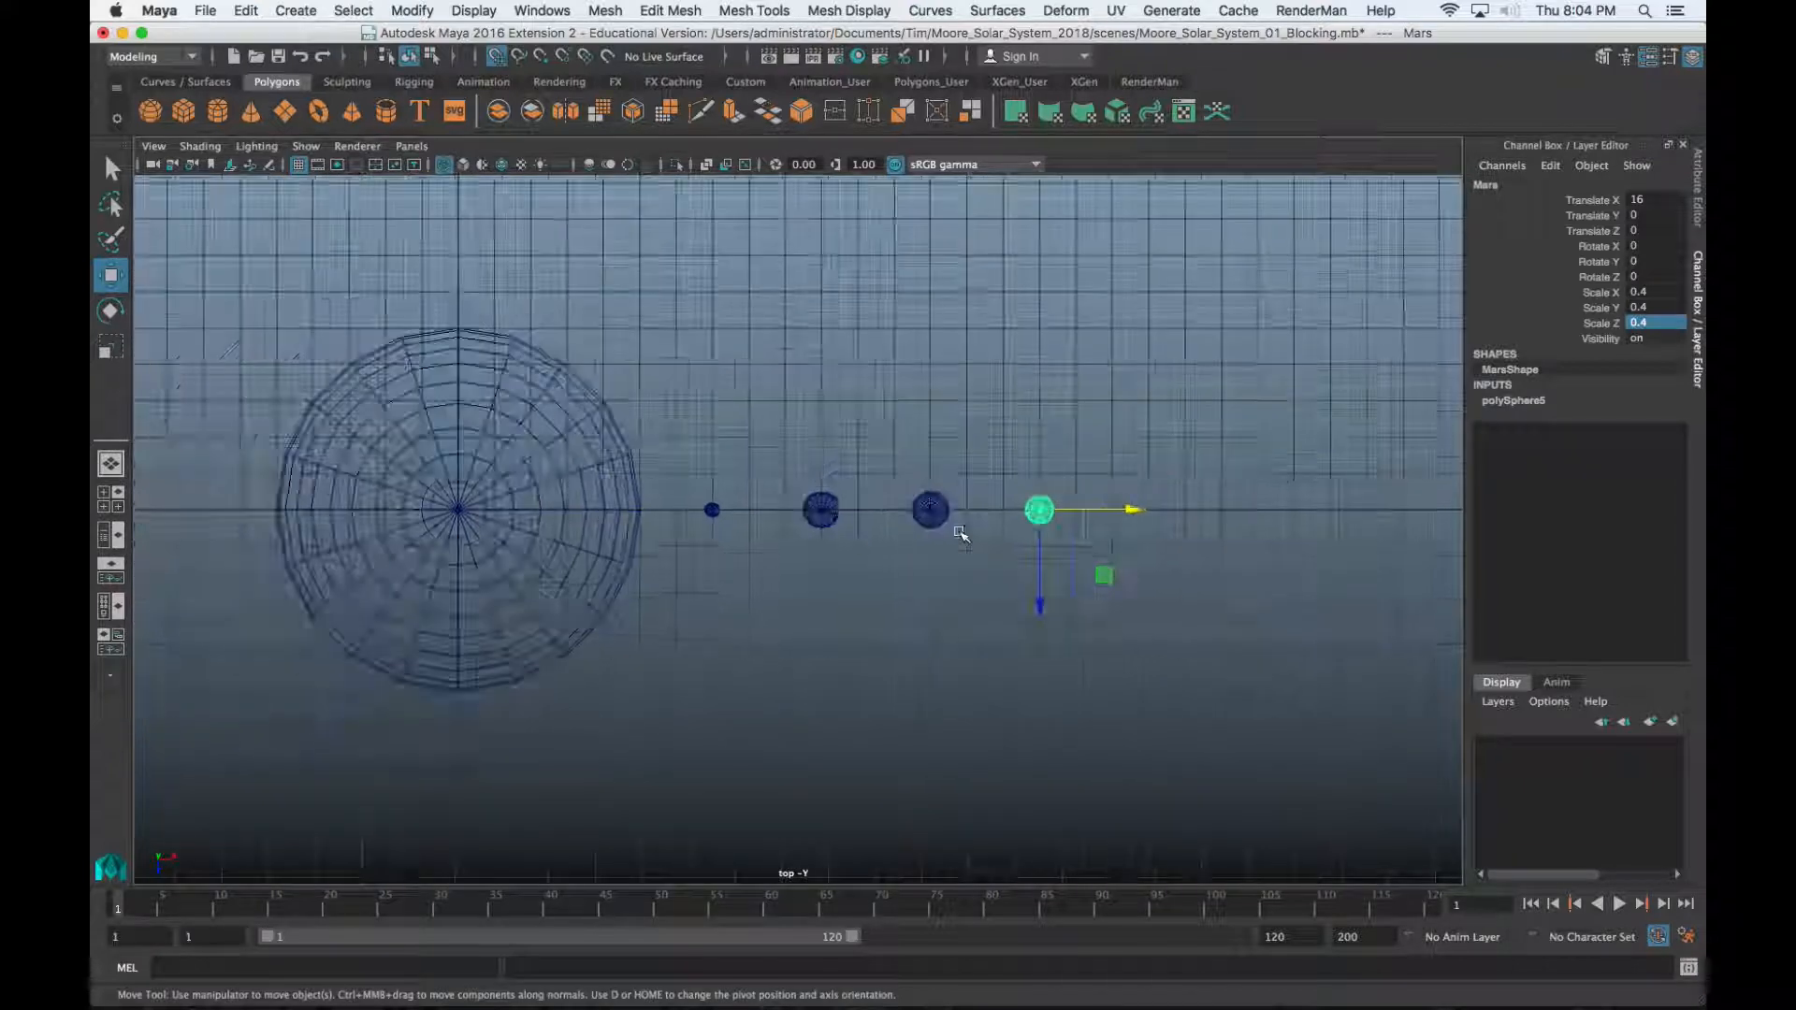
middle_click_drag(1195, 604, 1051, 574, "alt")
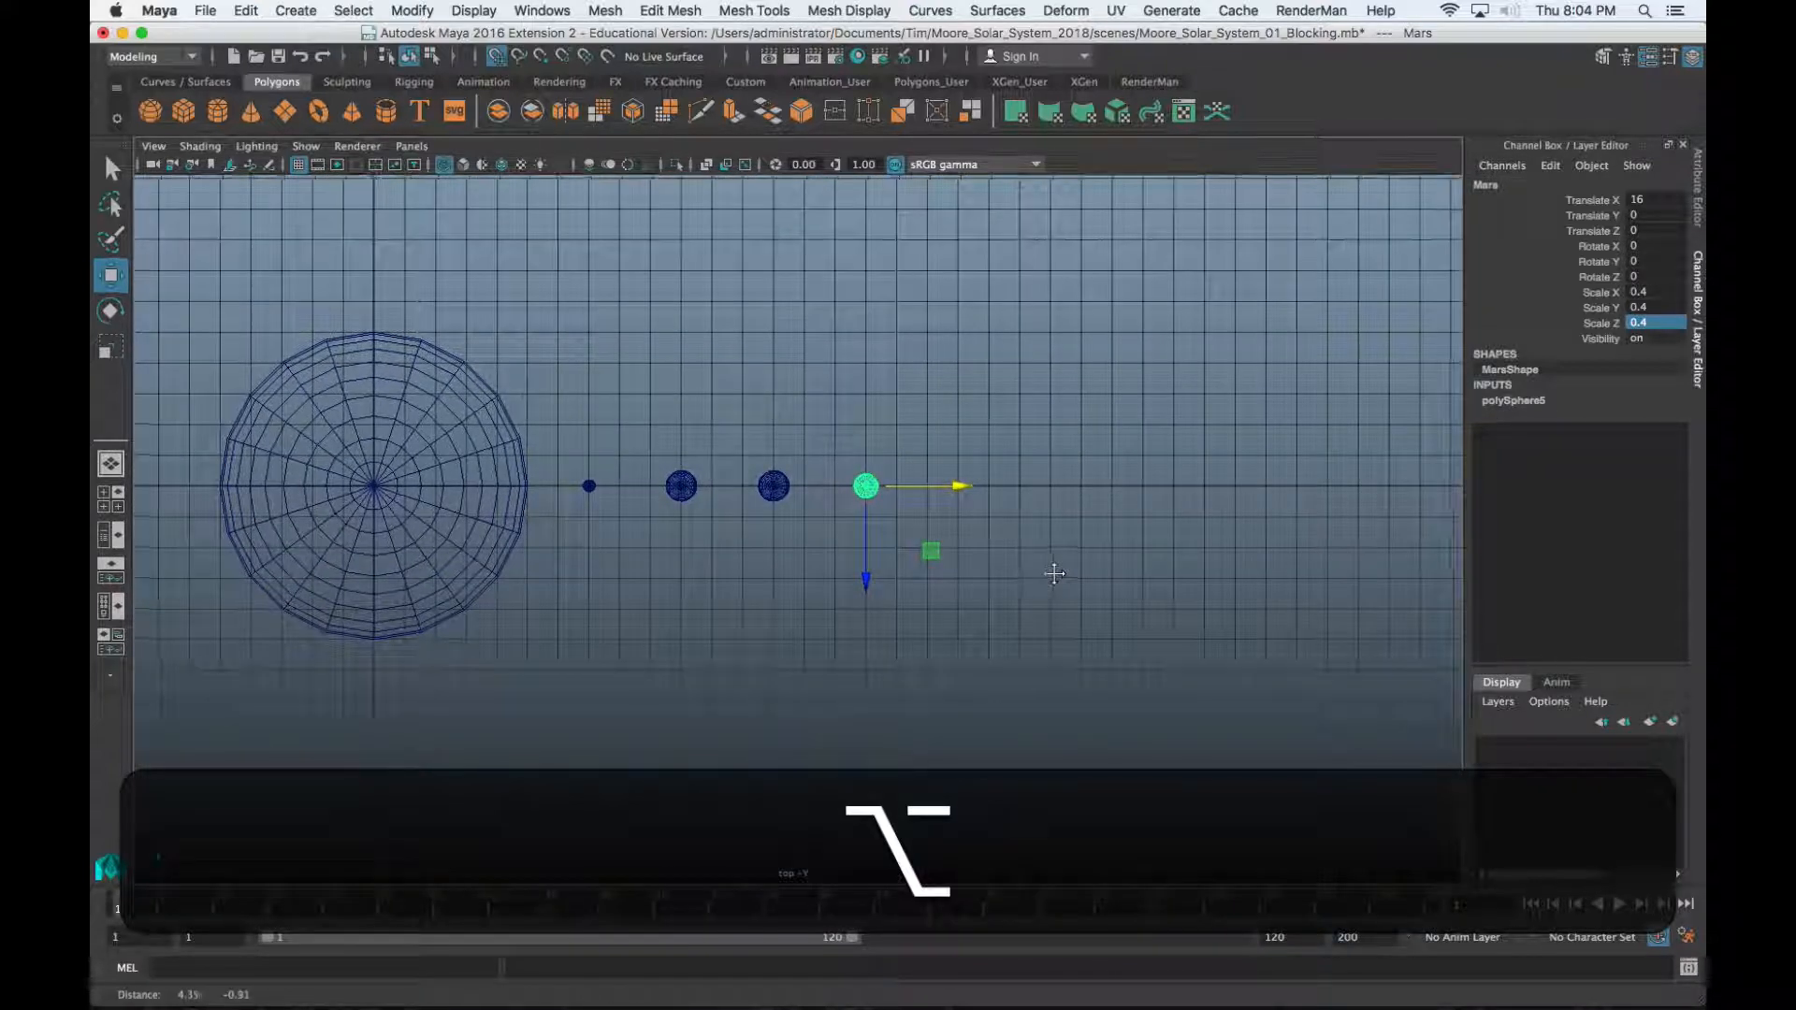
key("super+Tab")
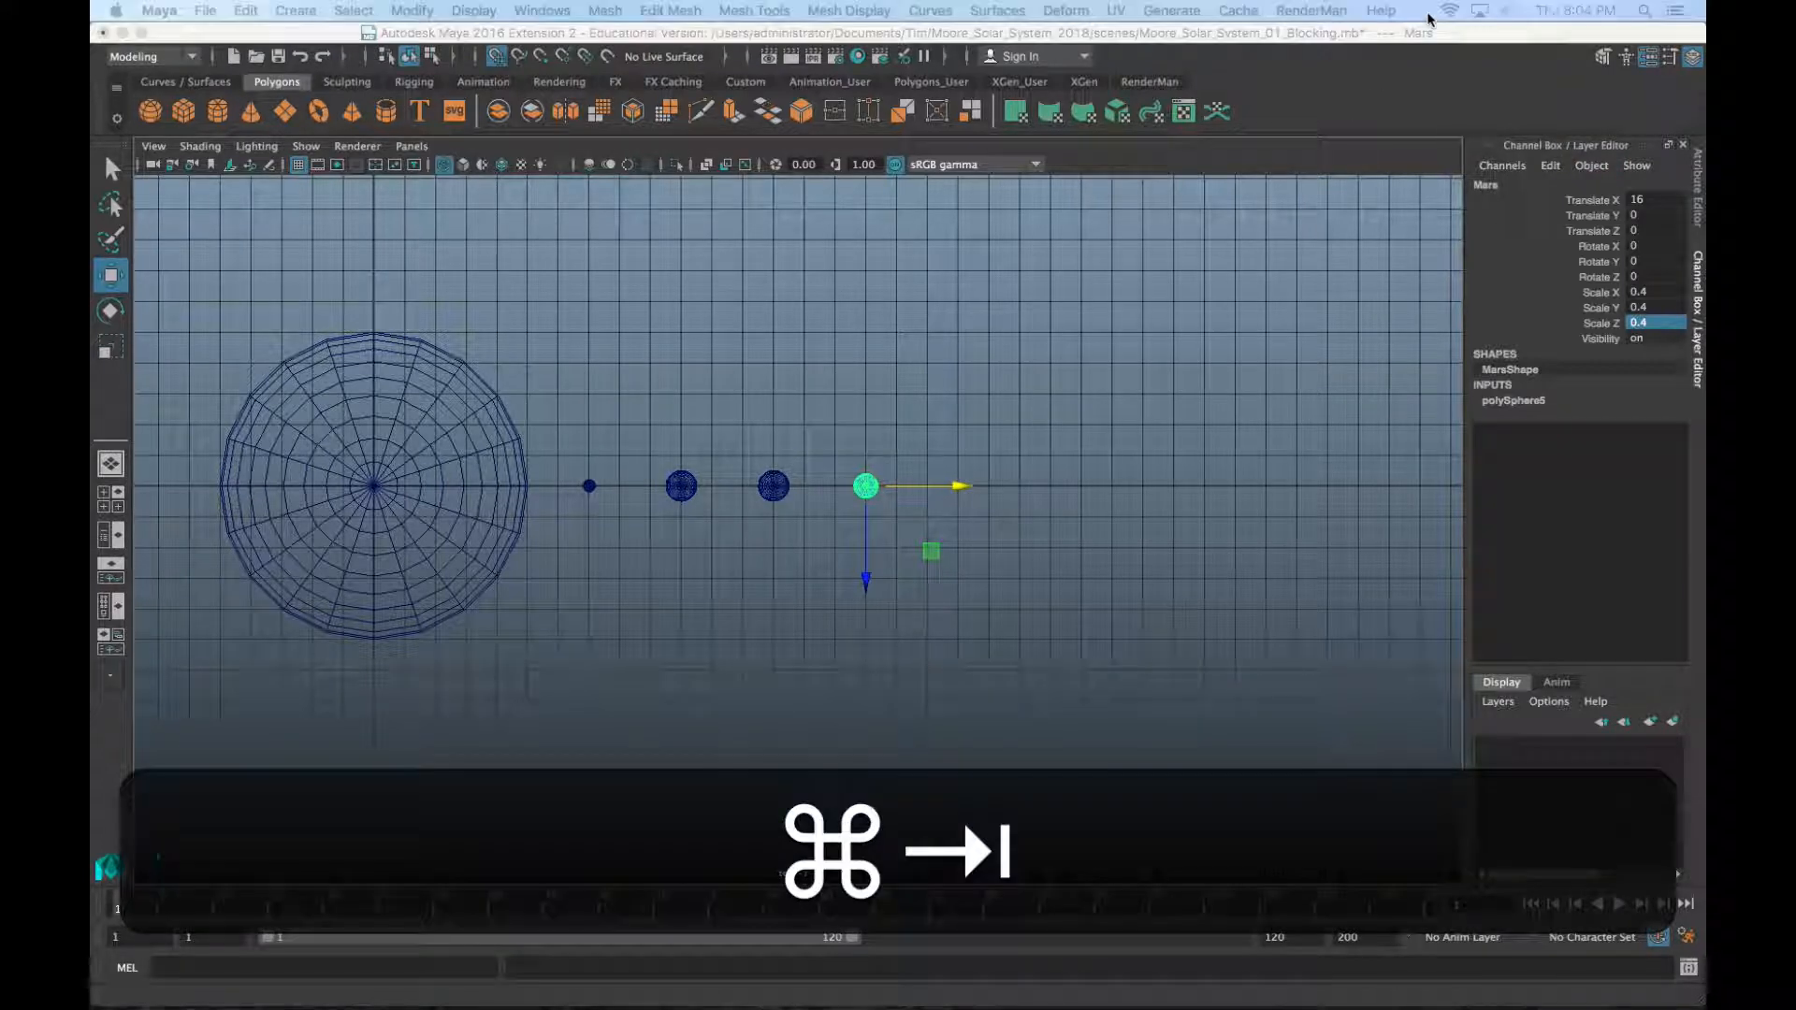
mouse_move(258, 997)
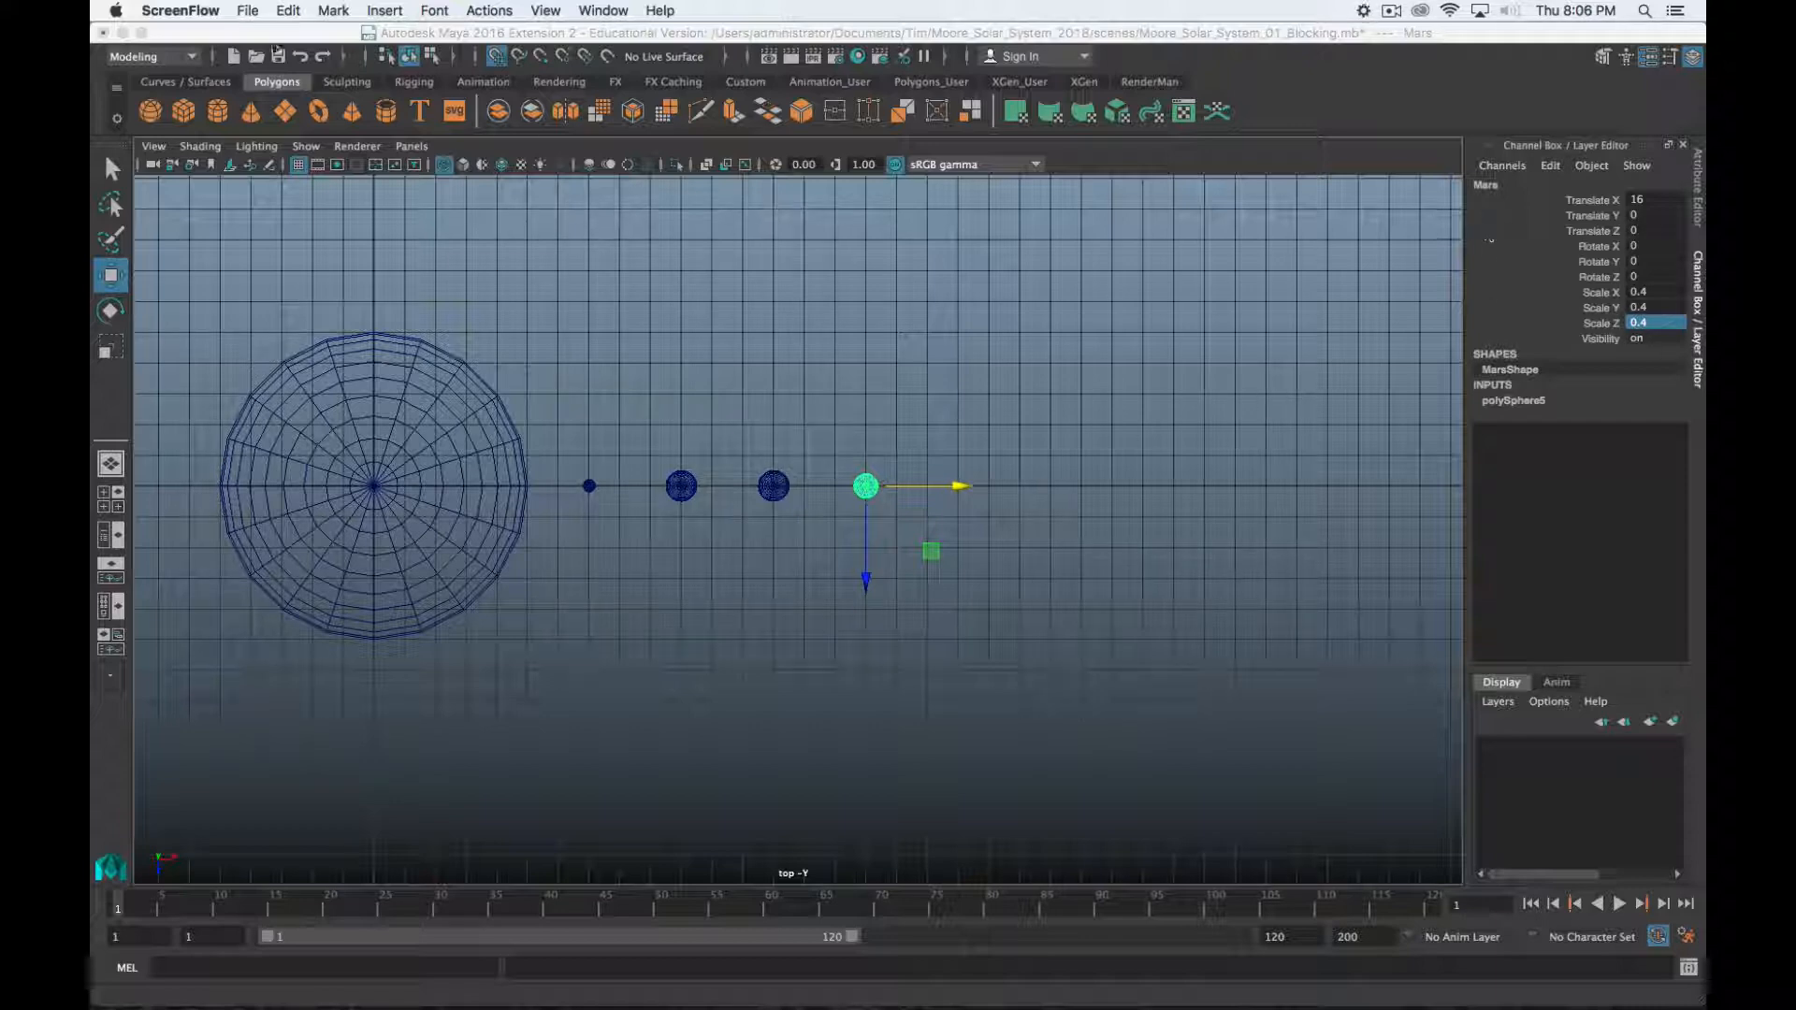
left_click(150, 109)
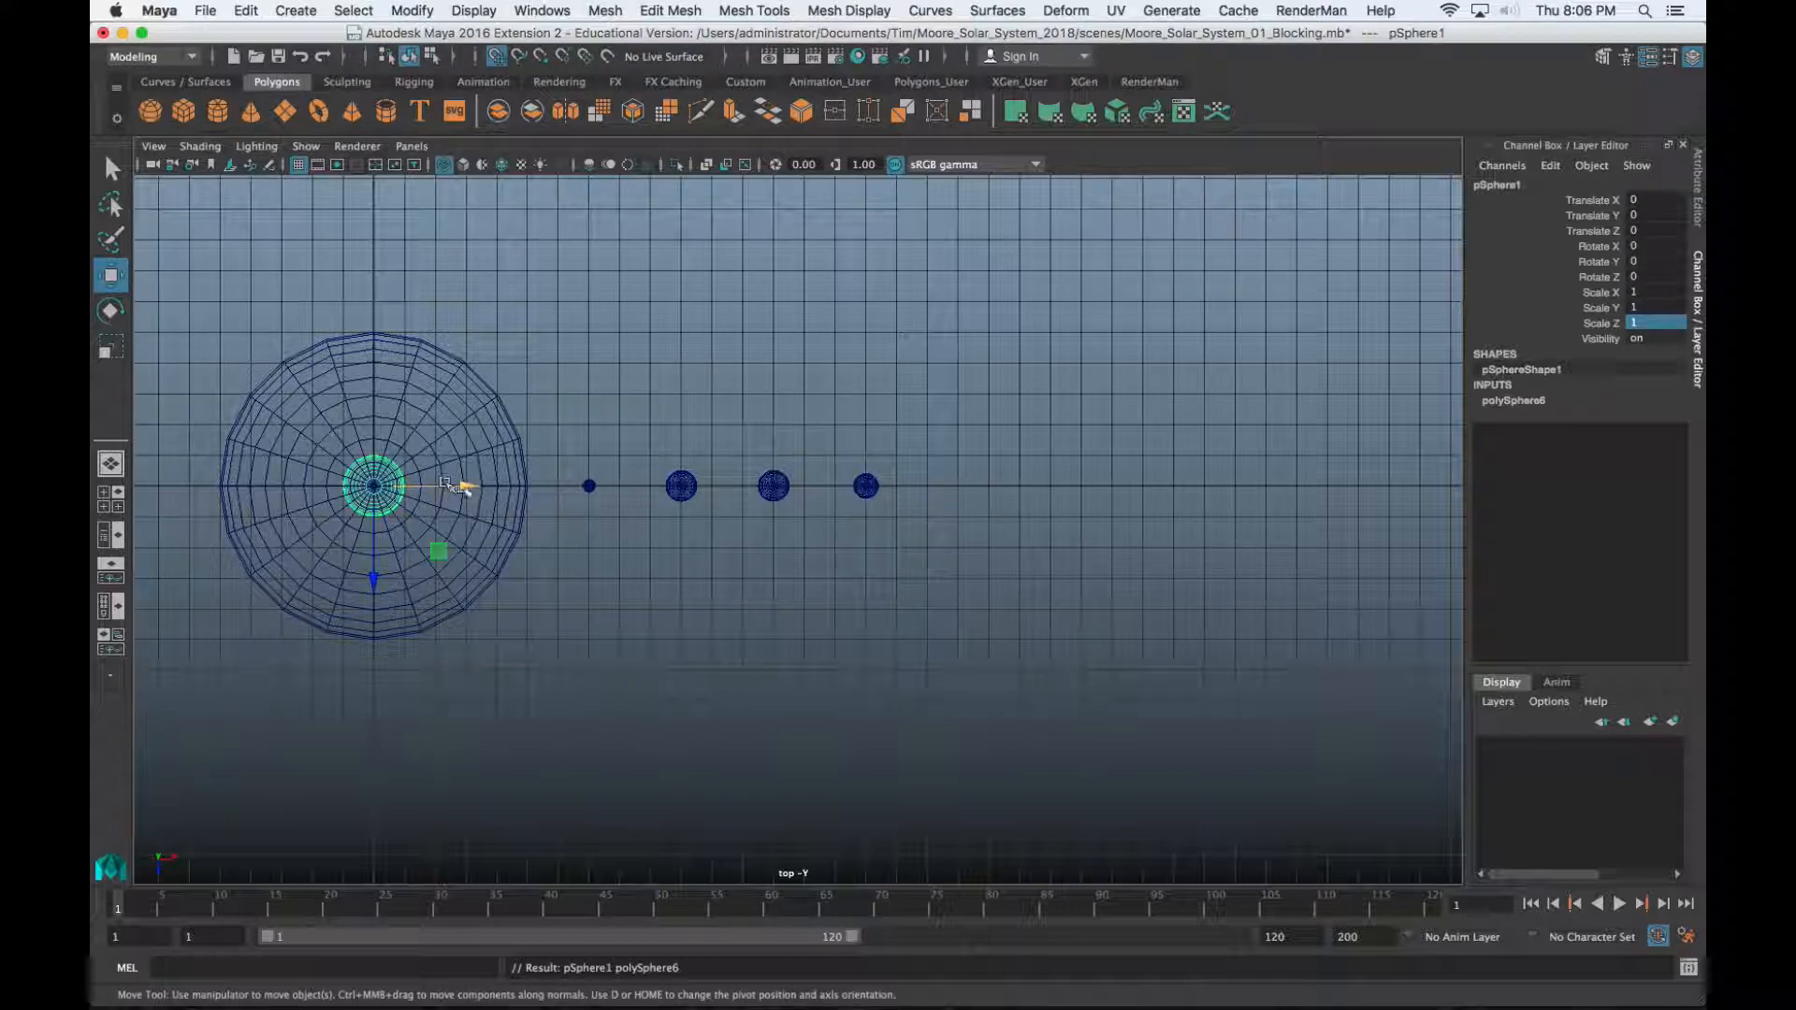
left_click_drag(463, 487, 993, 517)
left_click(1515, 184)
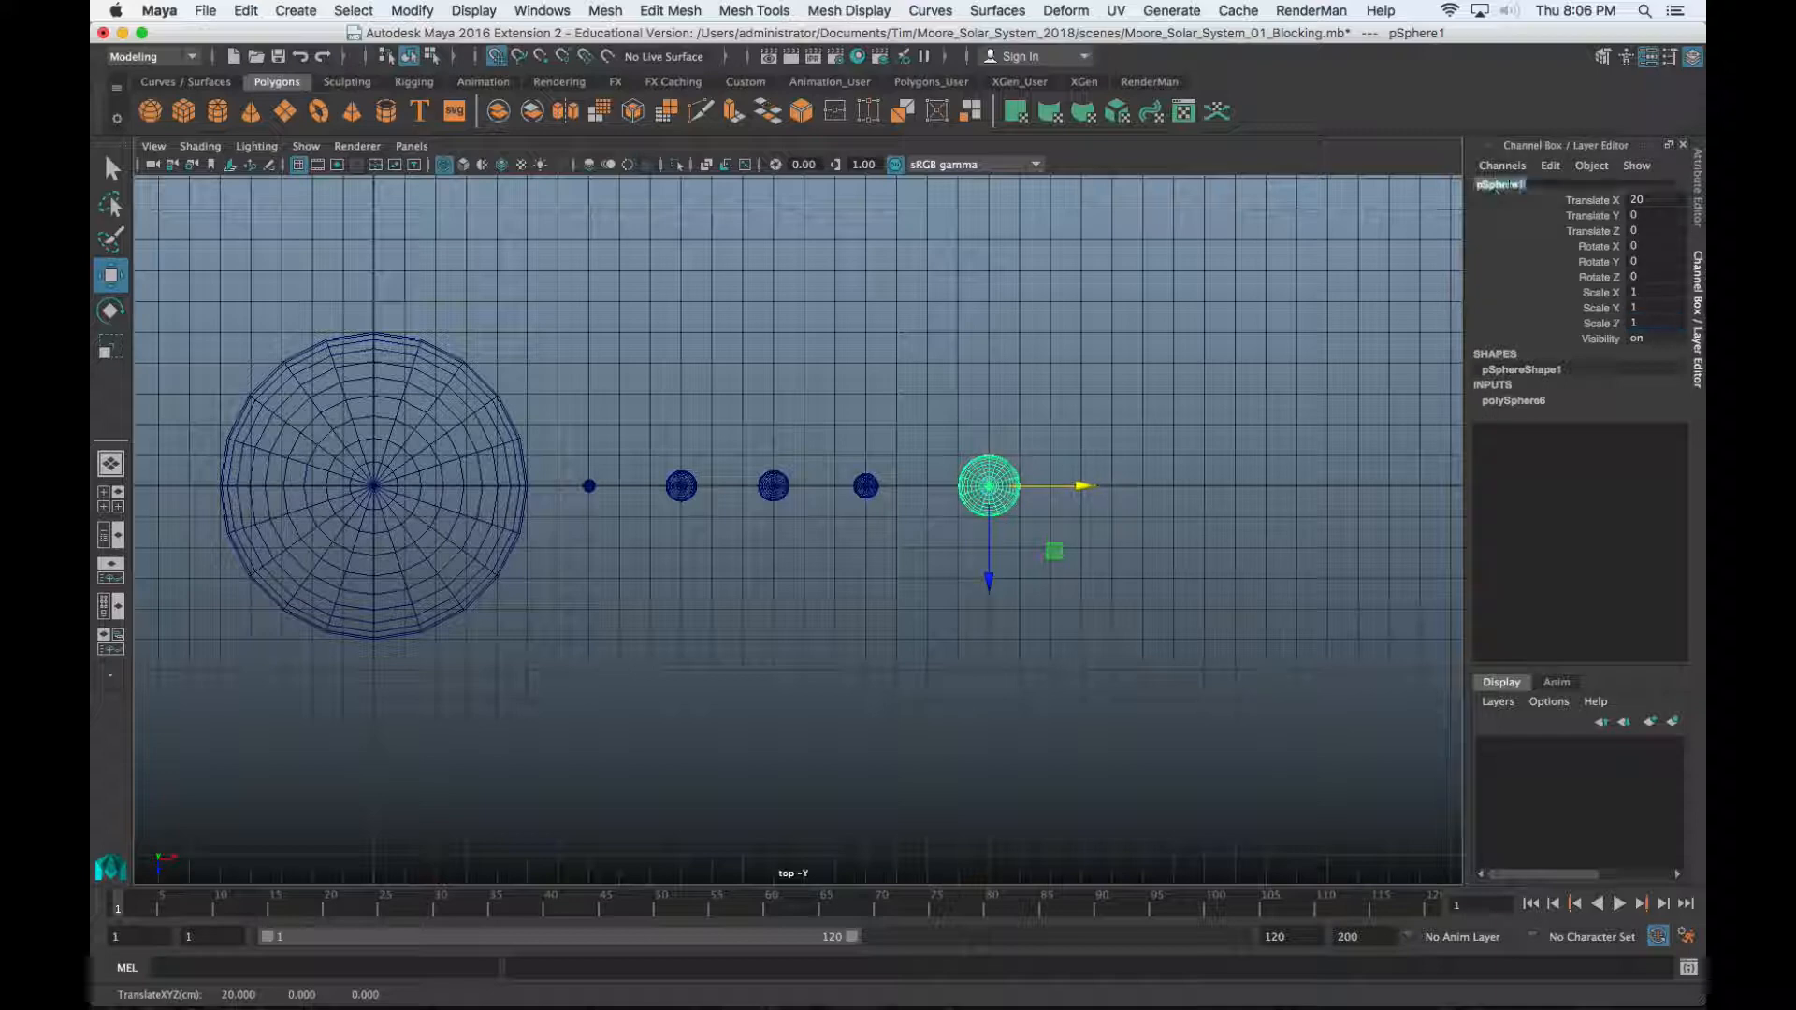
type("Ju")
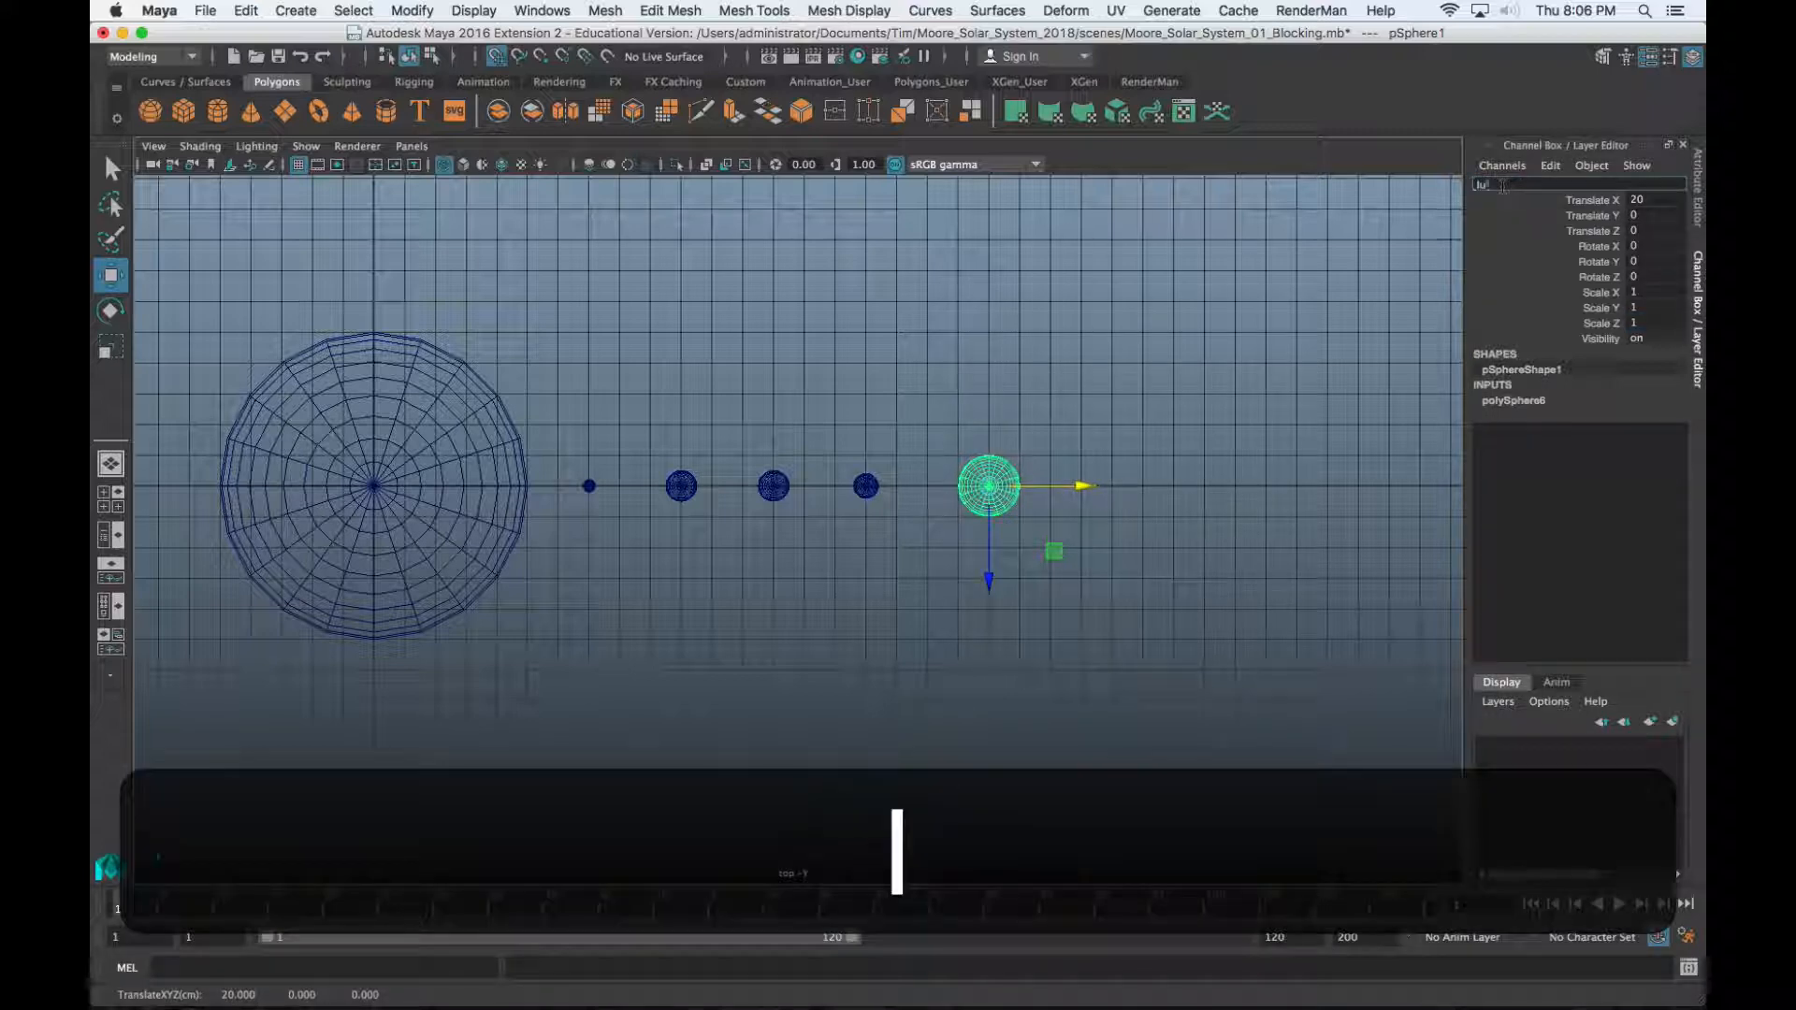
type("piter")
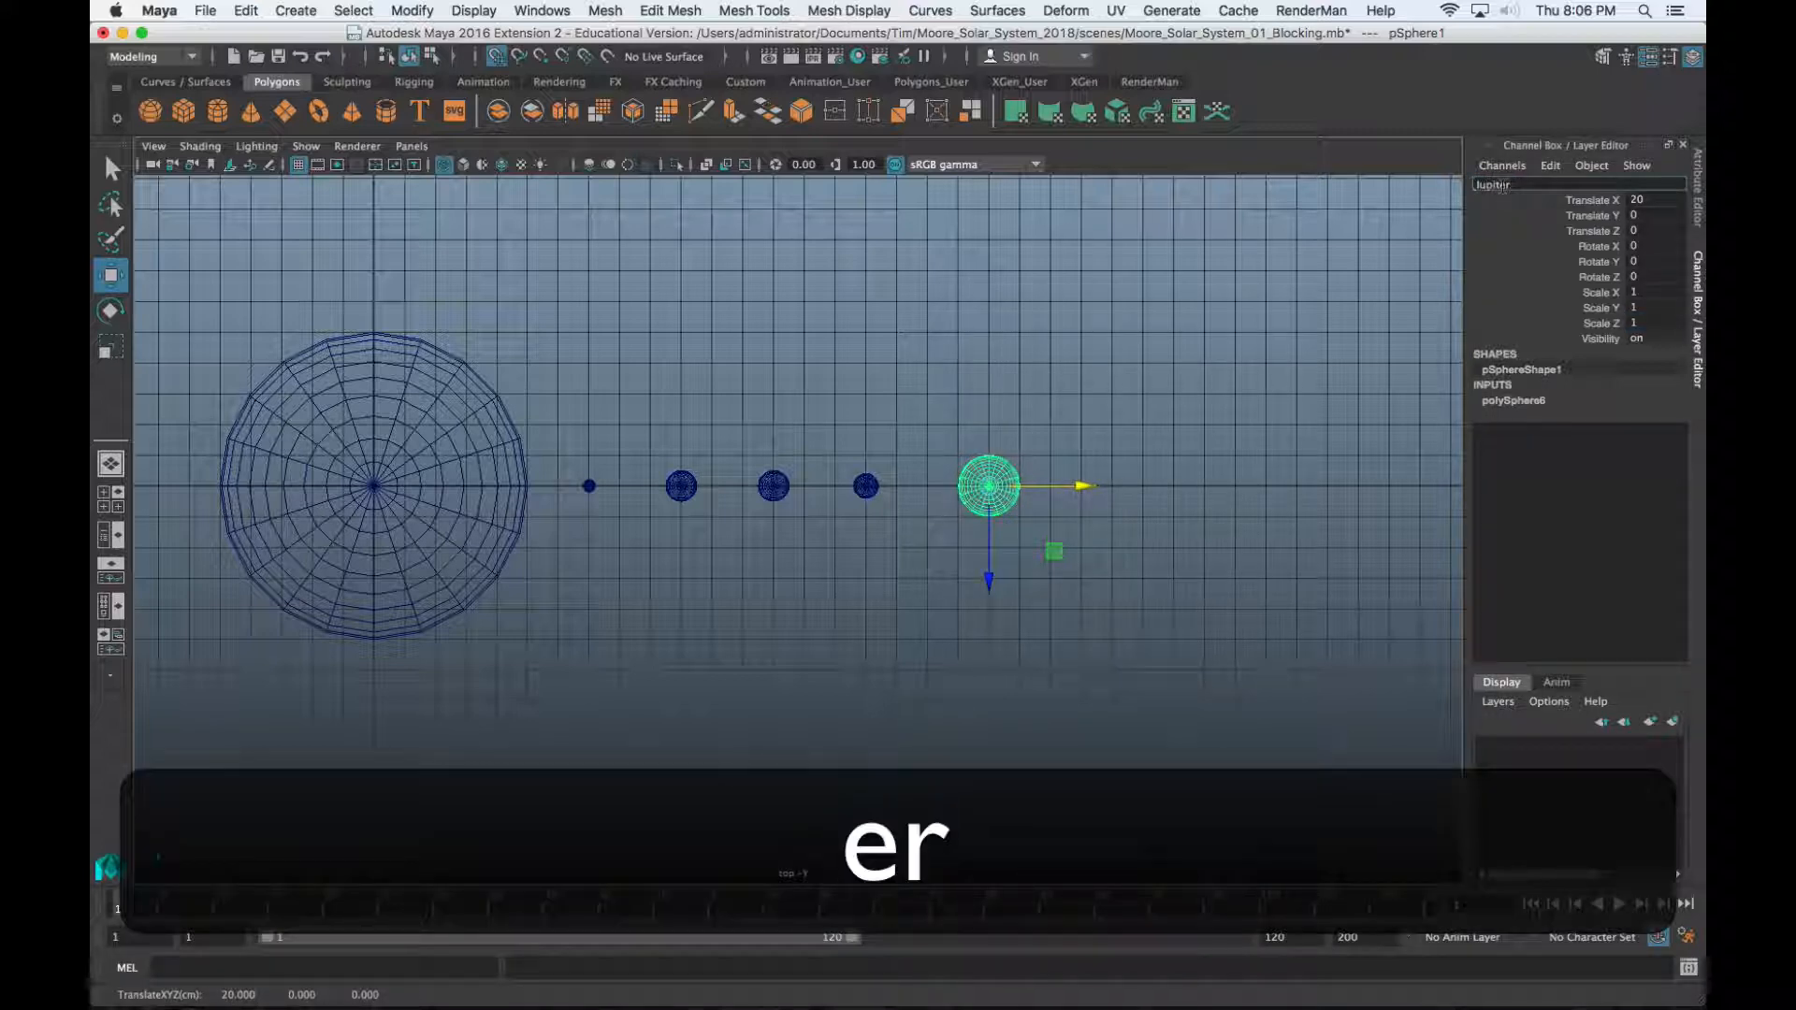
key("Return")
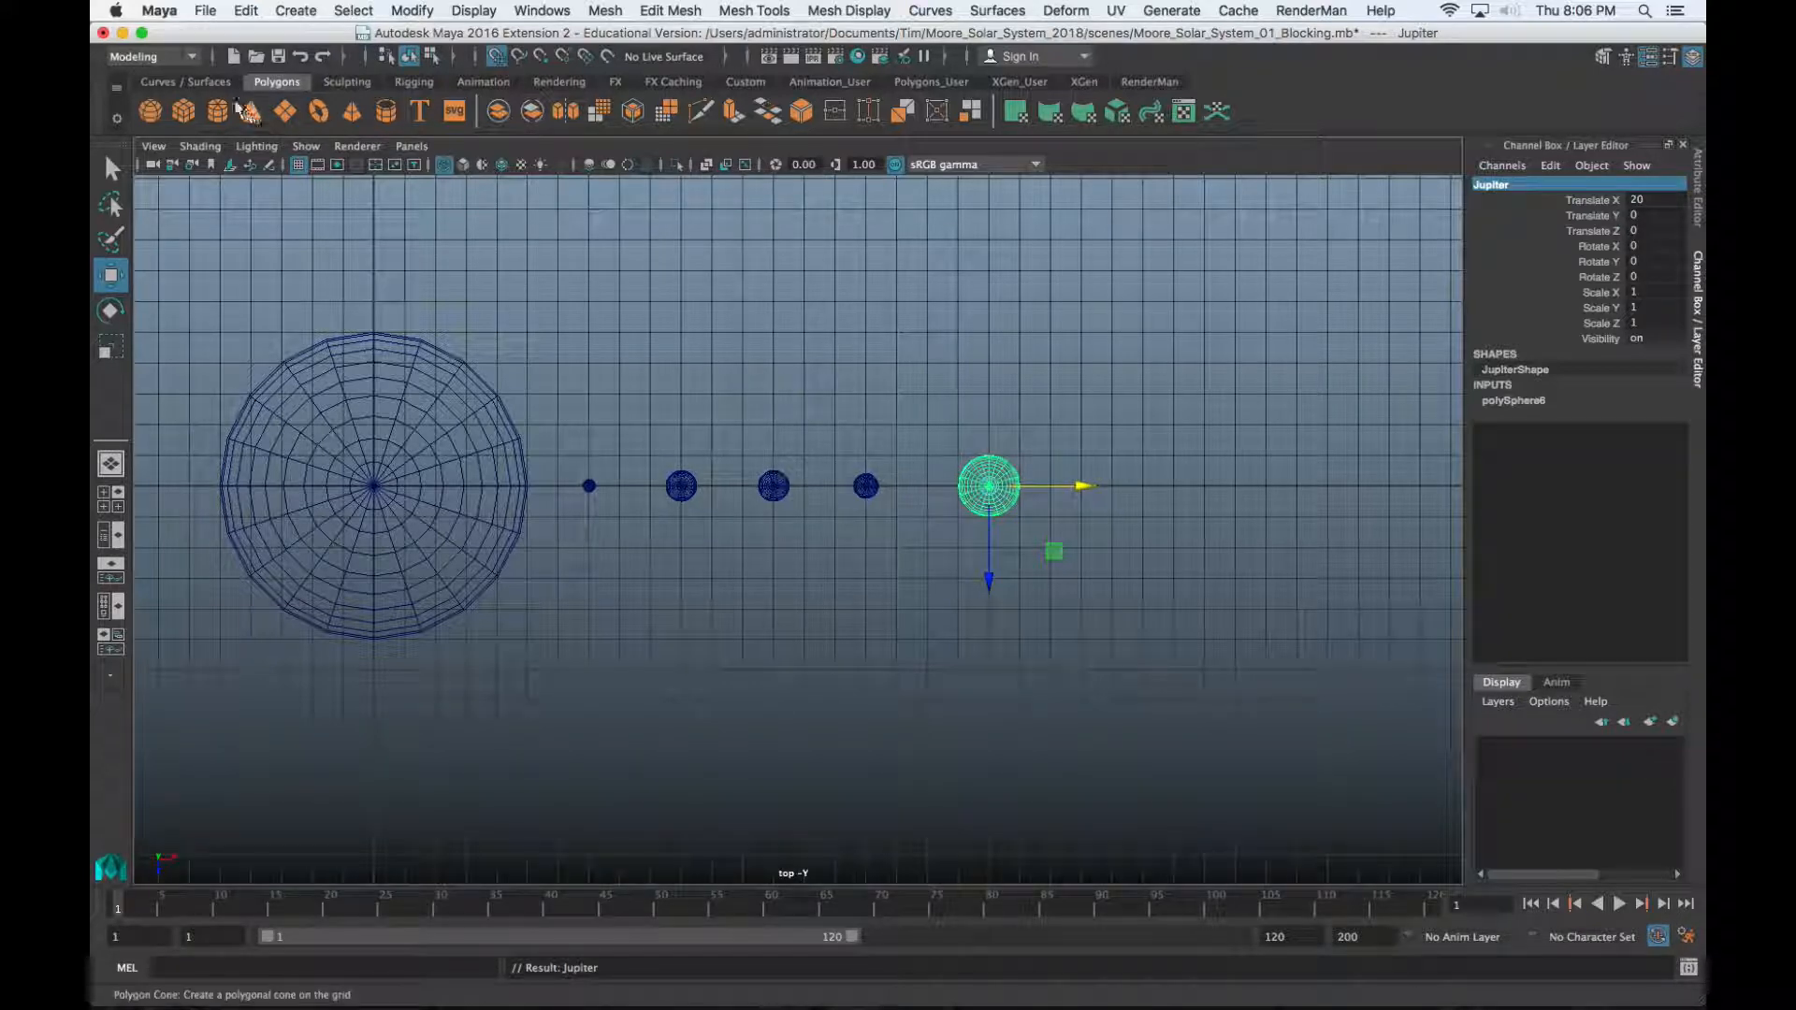
Create another polygon sphere at the origin and rename it to Saturn
left_click(150, 111)
double_click(1496, 186)
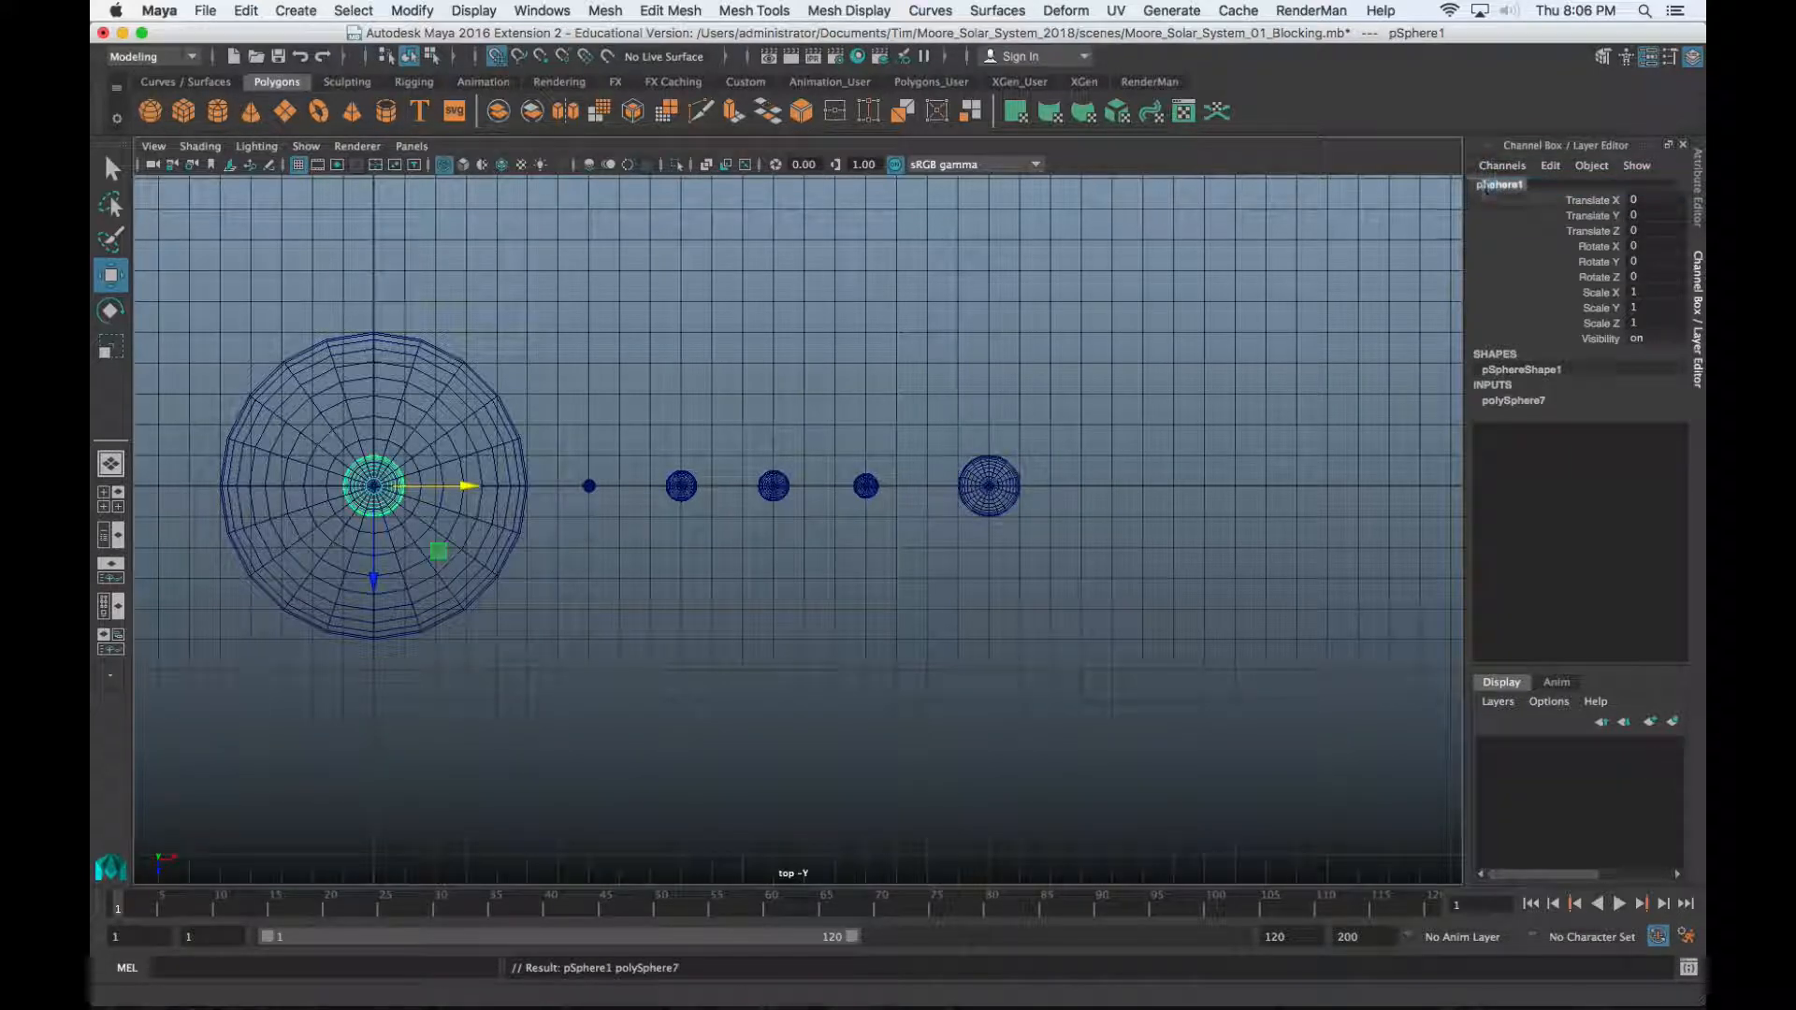
type("Saturn")
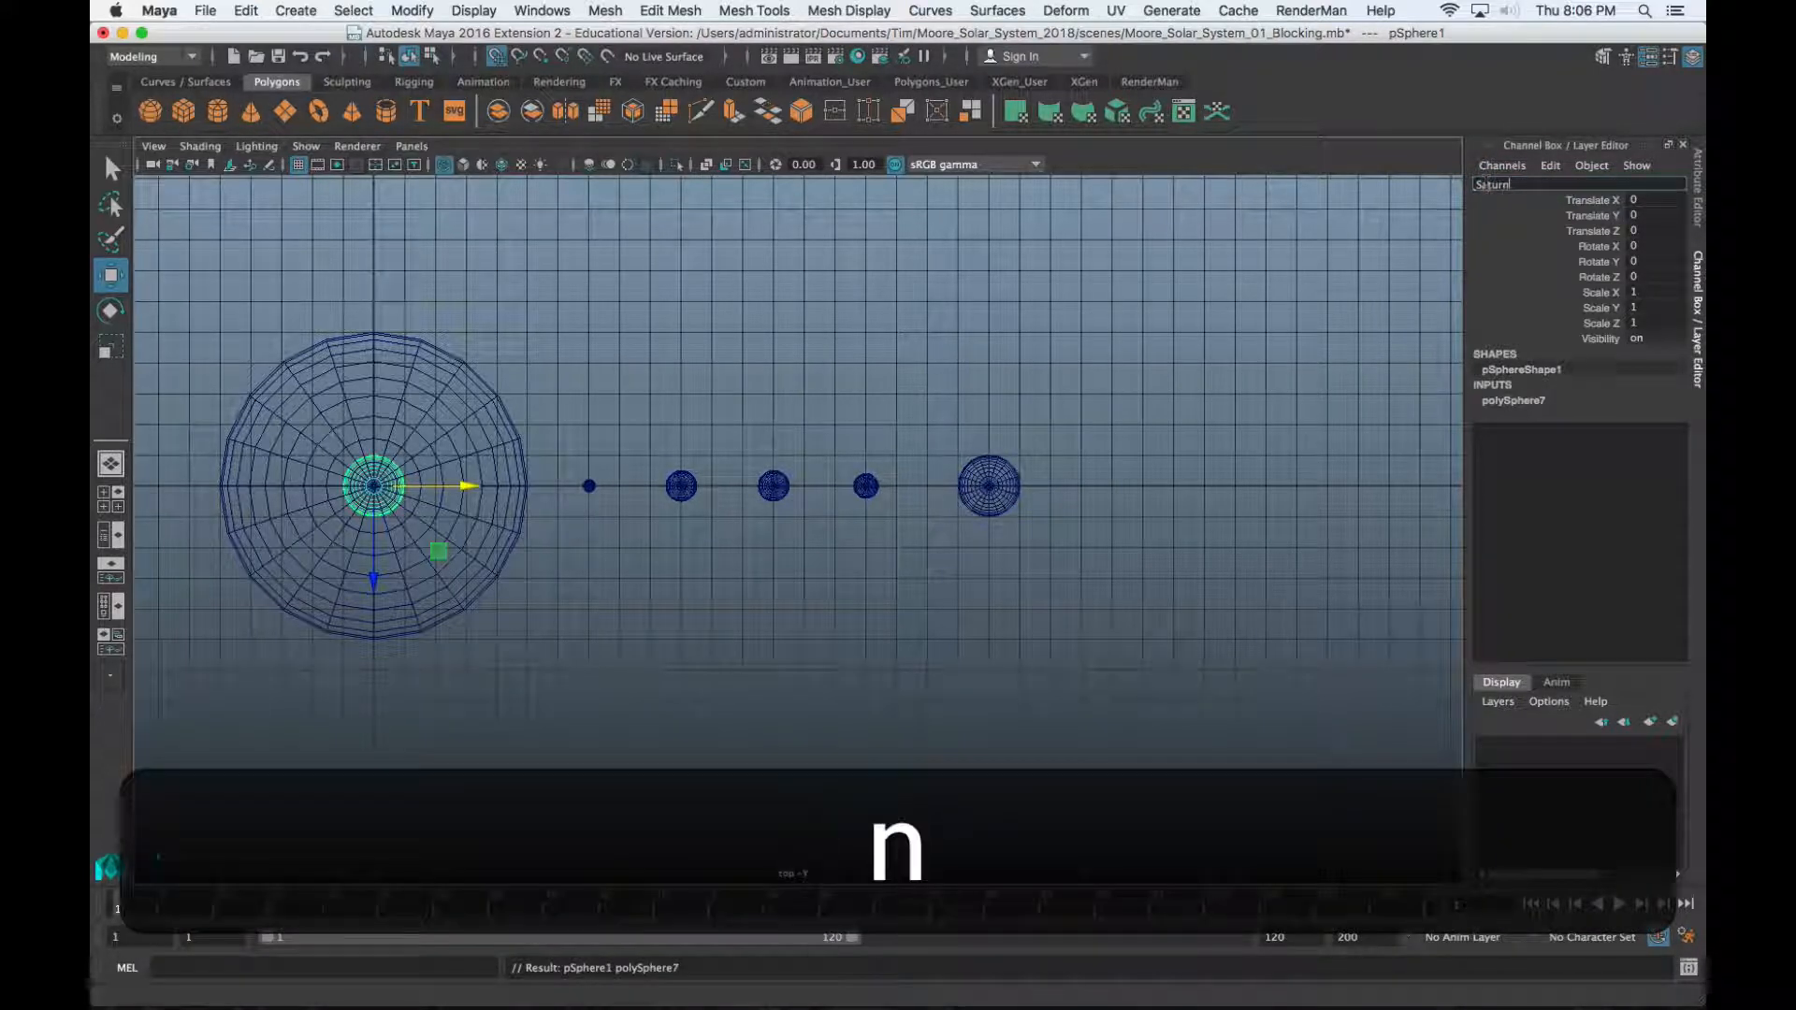
key("Return")
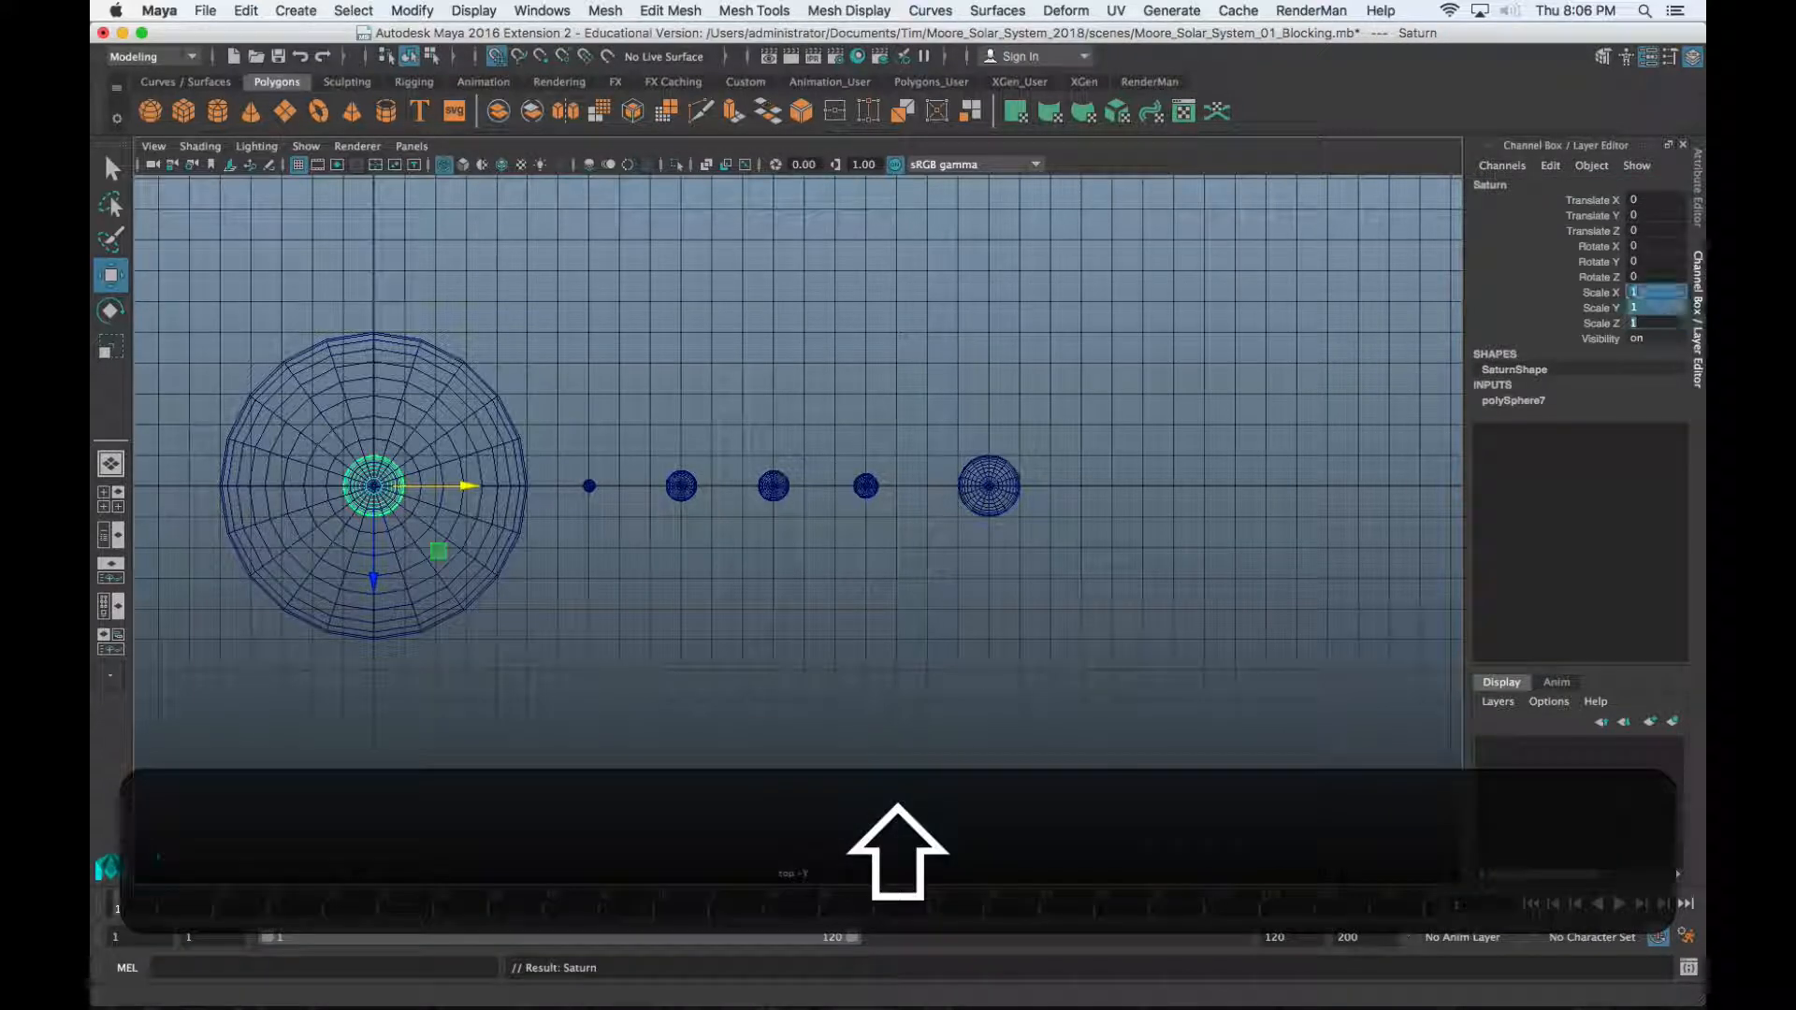
Set the Saturn sphere's Scale X, Y and Z to 0.9 and move it past Jupiter to 24 along X
type(".9")
key("Return")
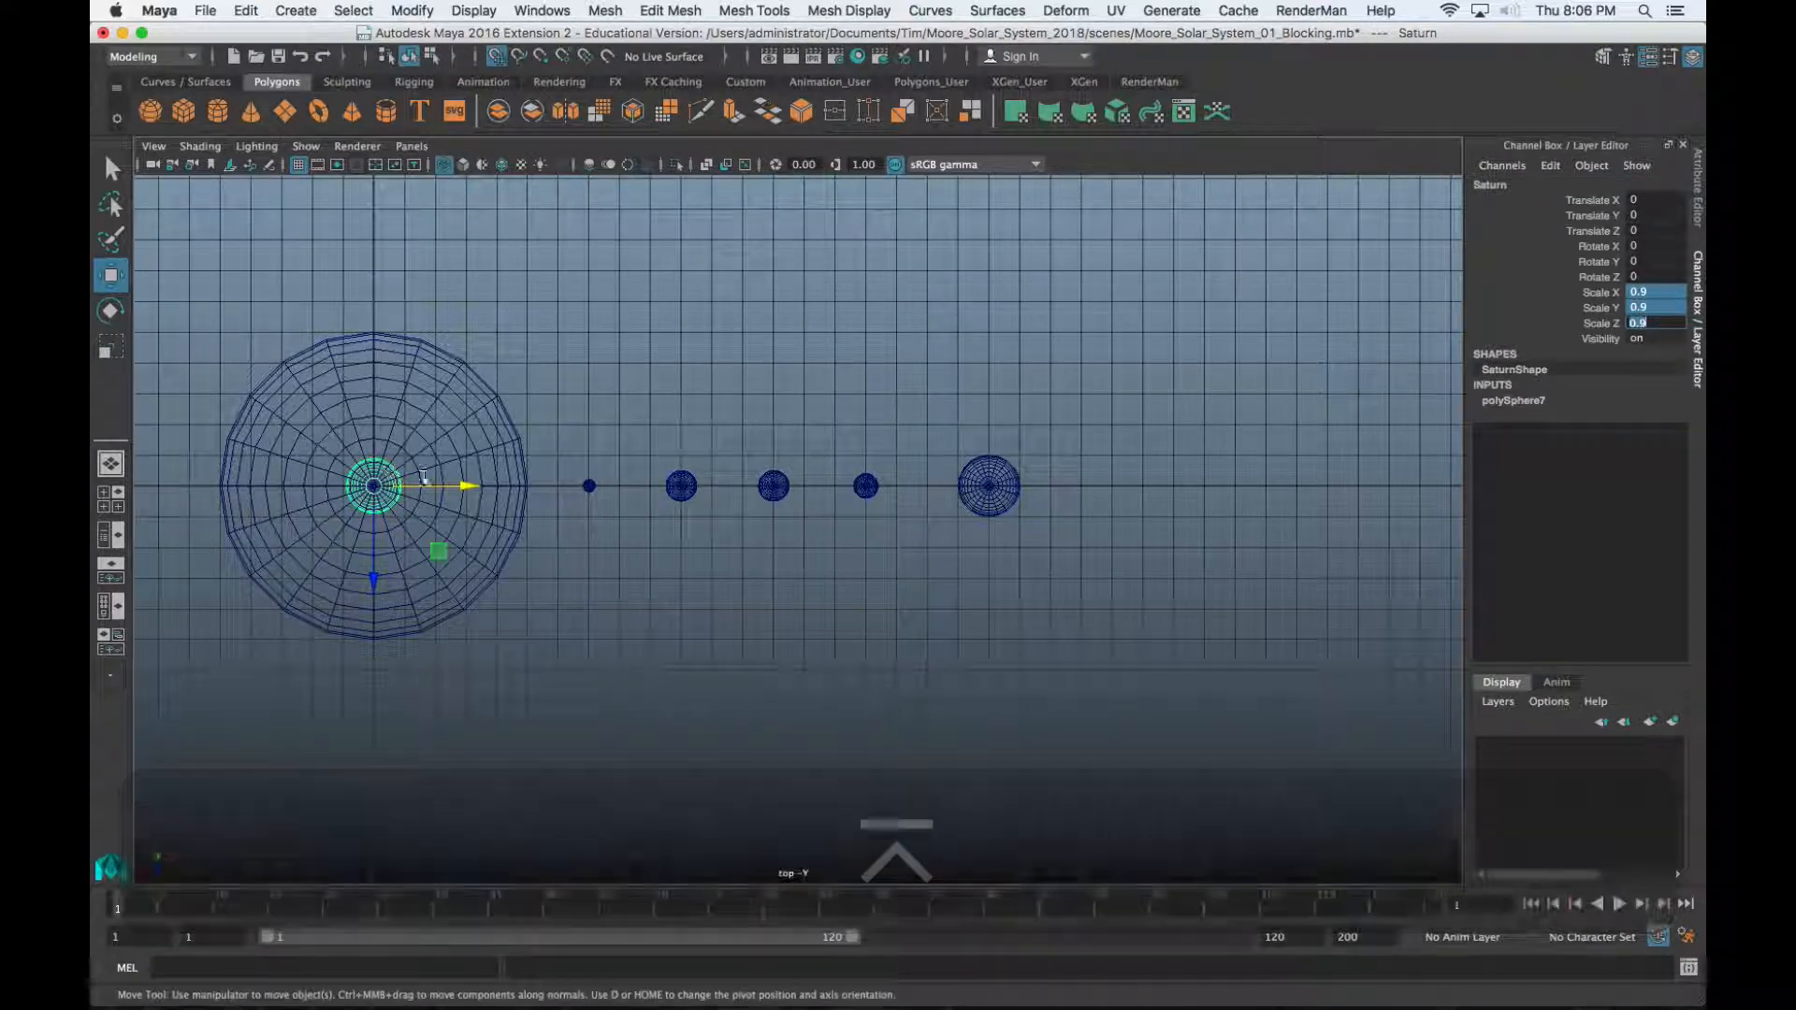
left_click_drag(462, 481, 1153, 529)
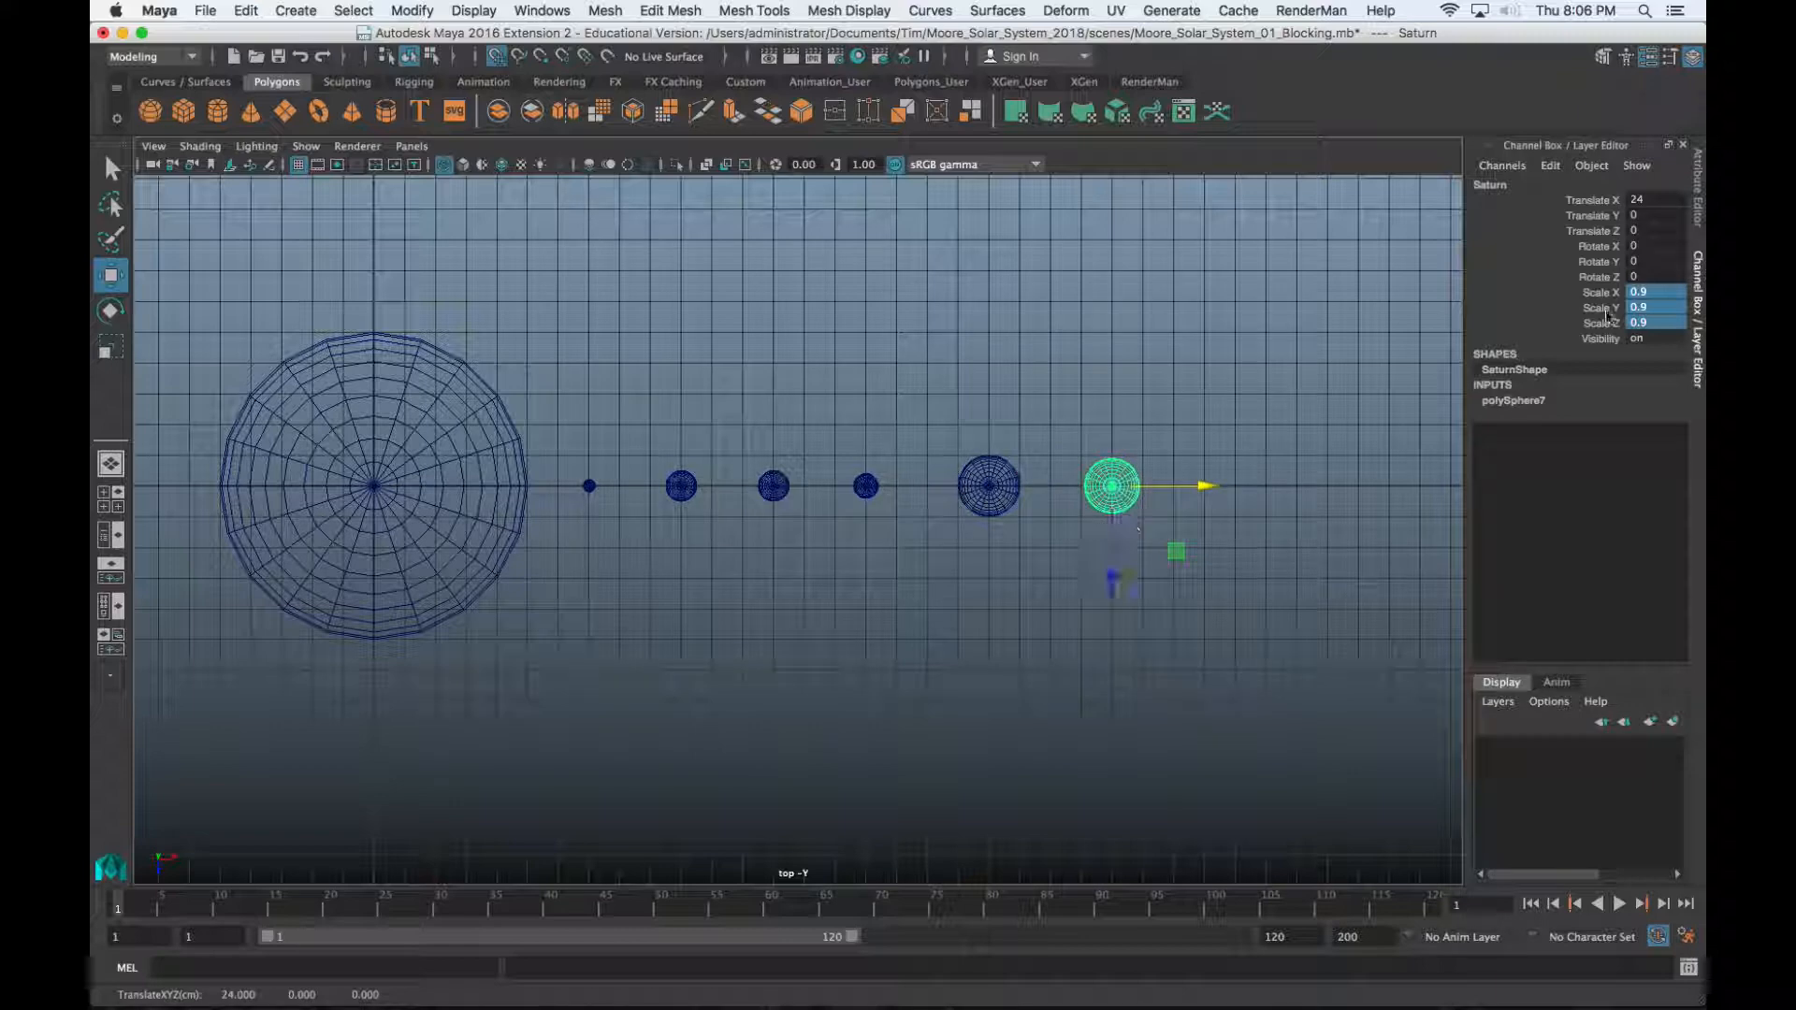
Create a further polygon sphere at the origin and rename it to Uranus
left_click(295, 10)
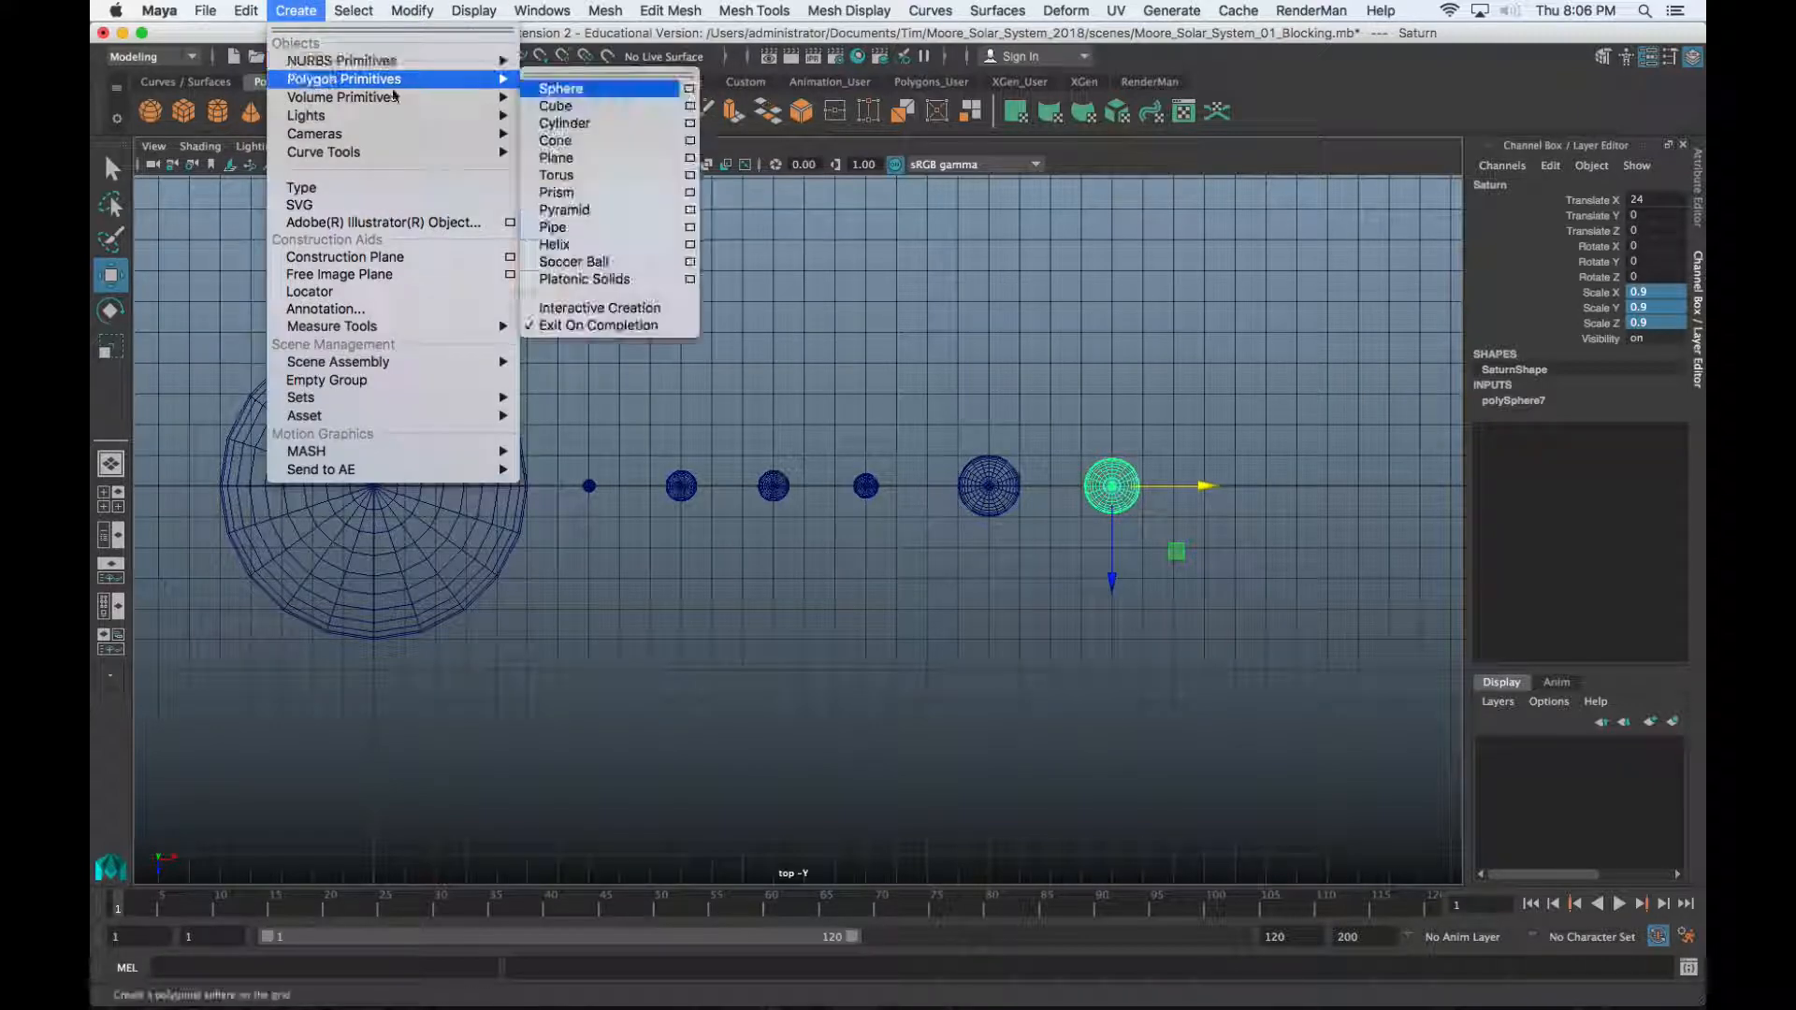
left_click(559, 88)
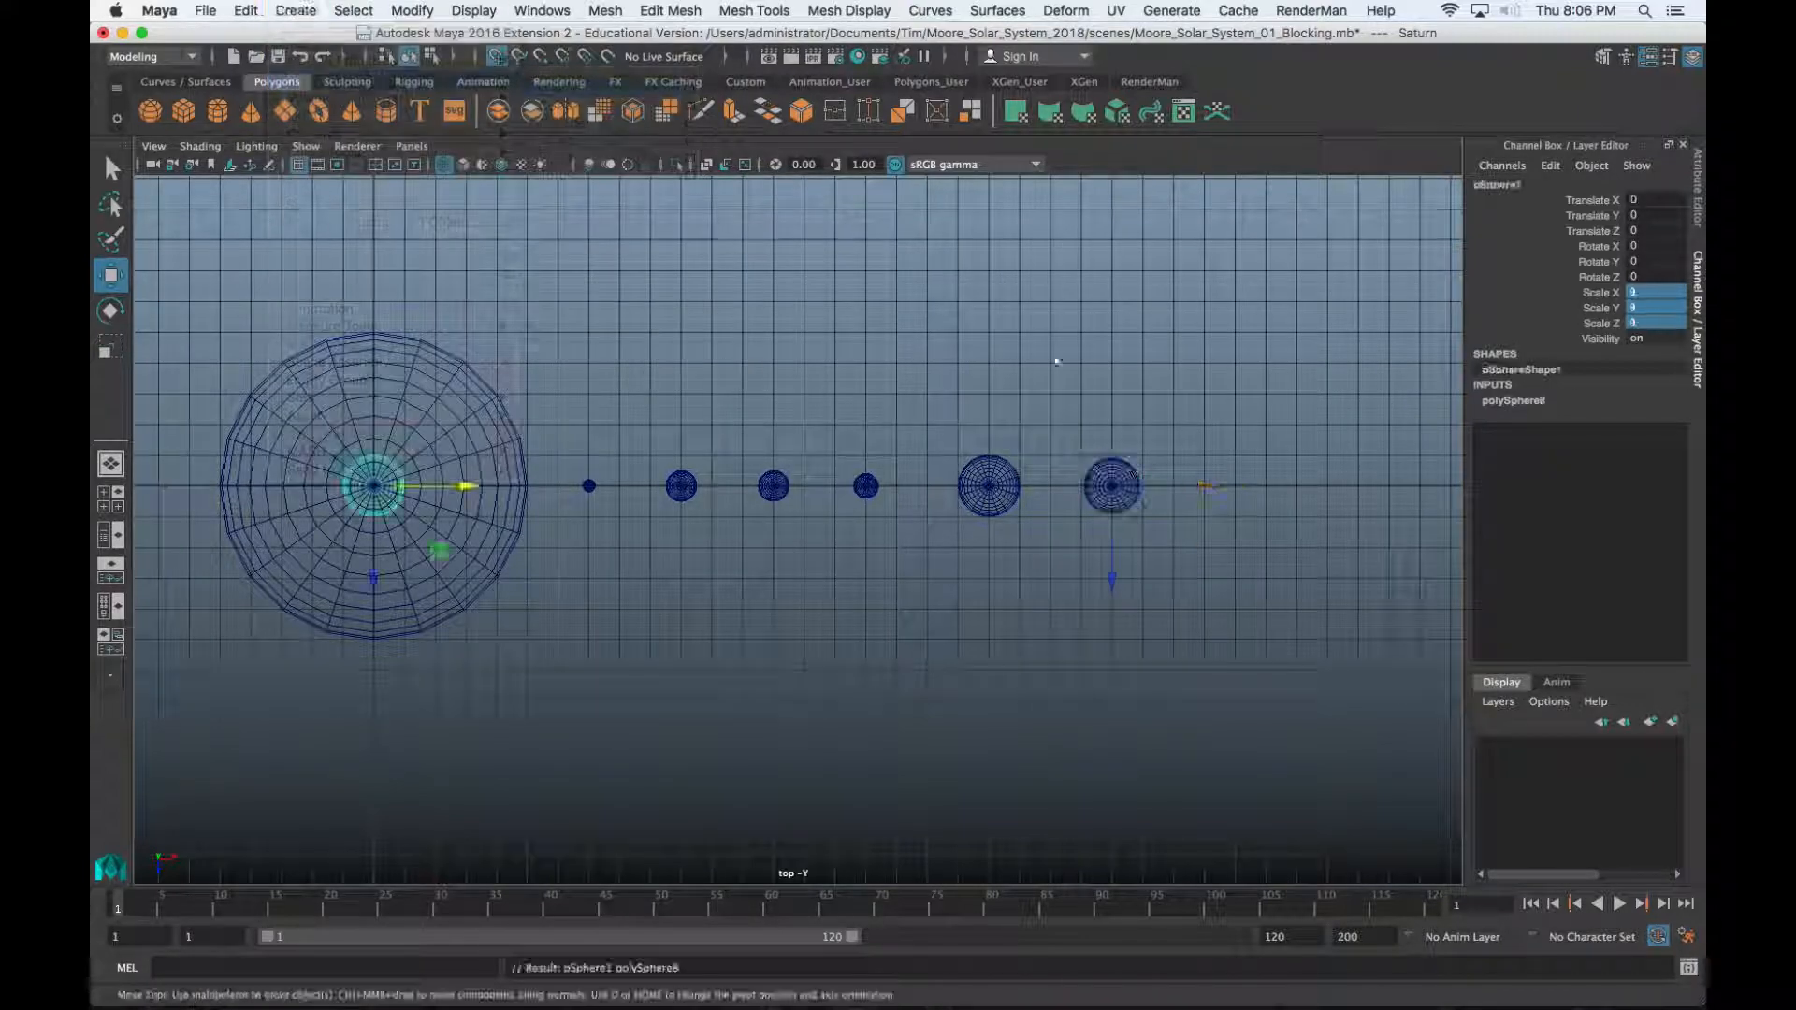
double_click(1497, 185)
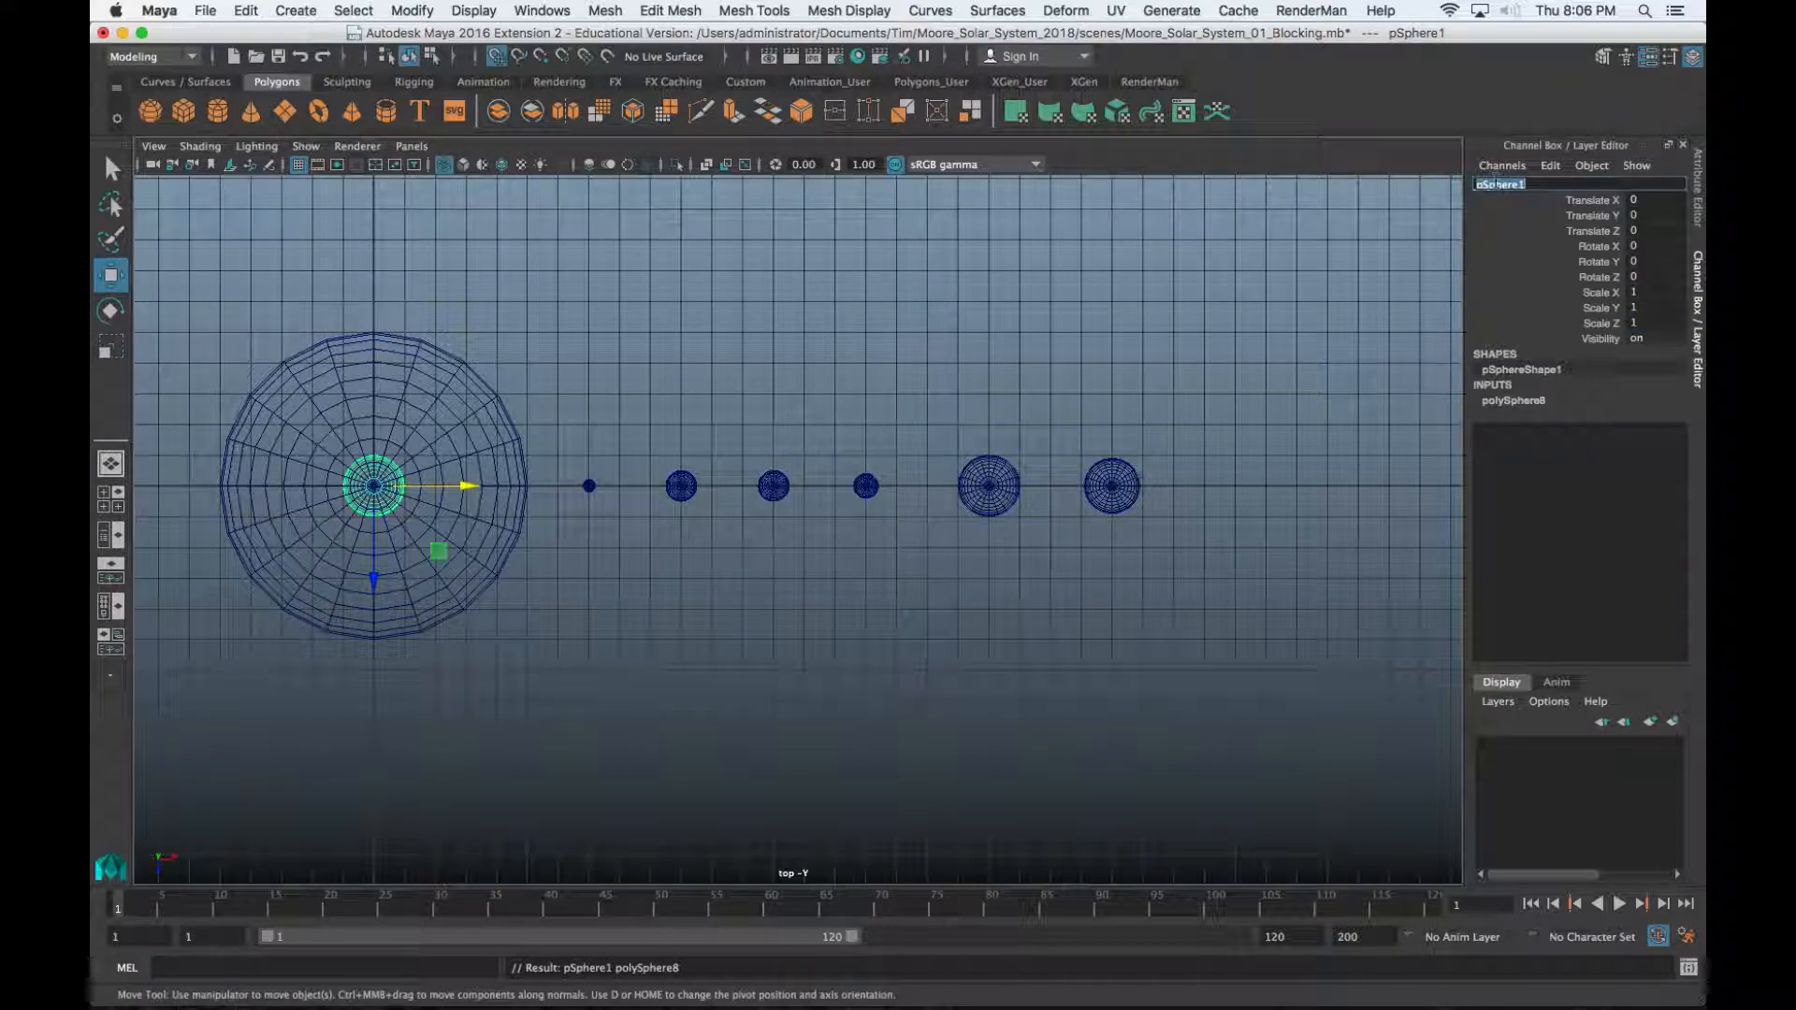
type("URanus")
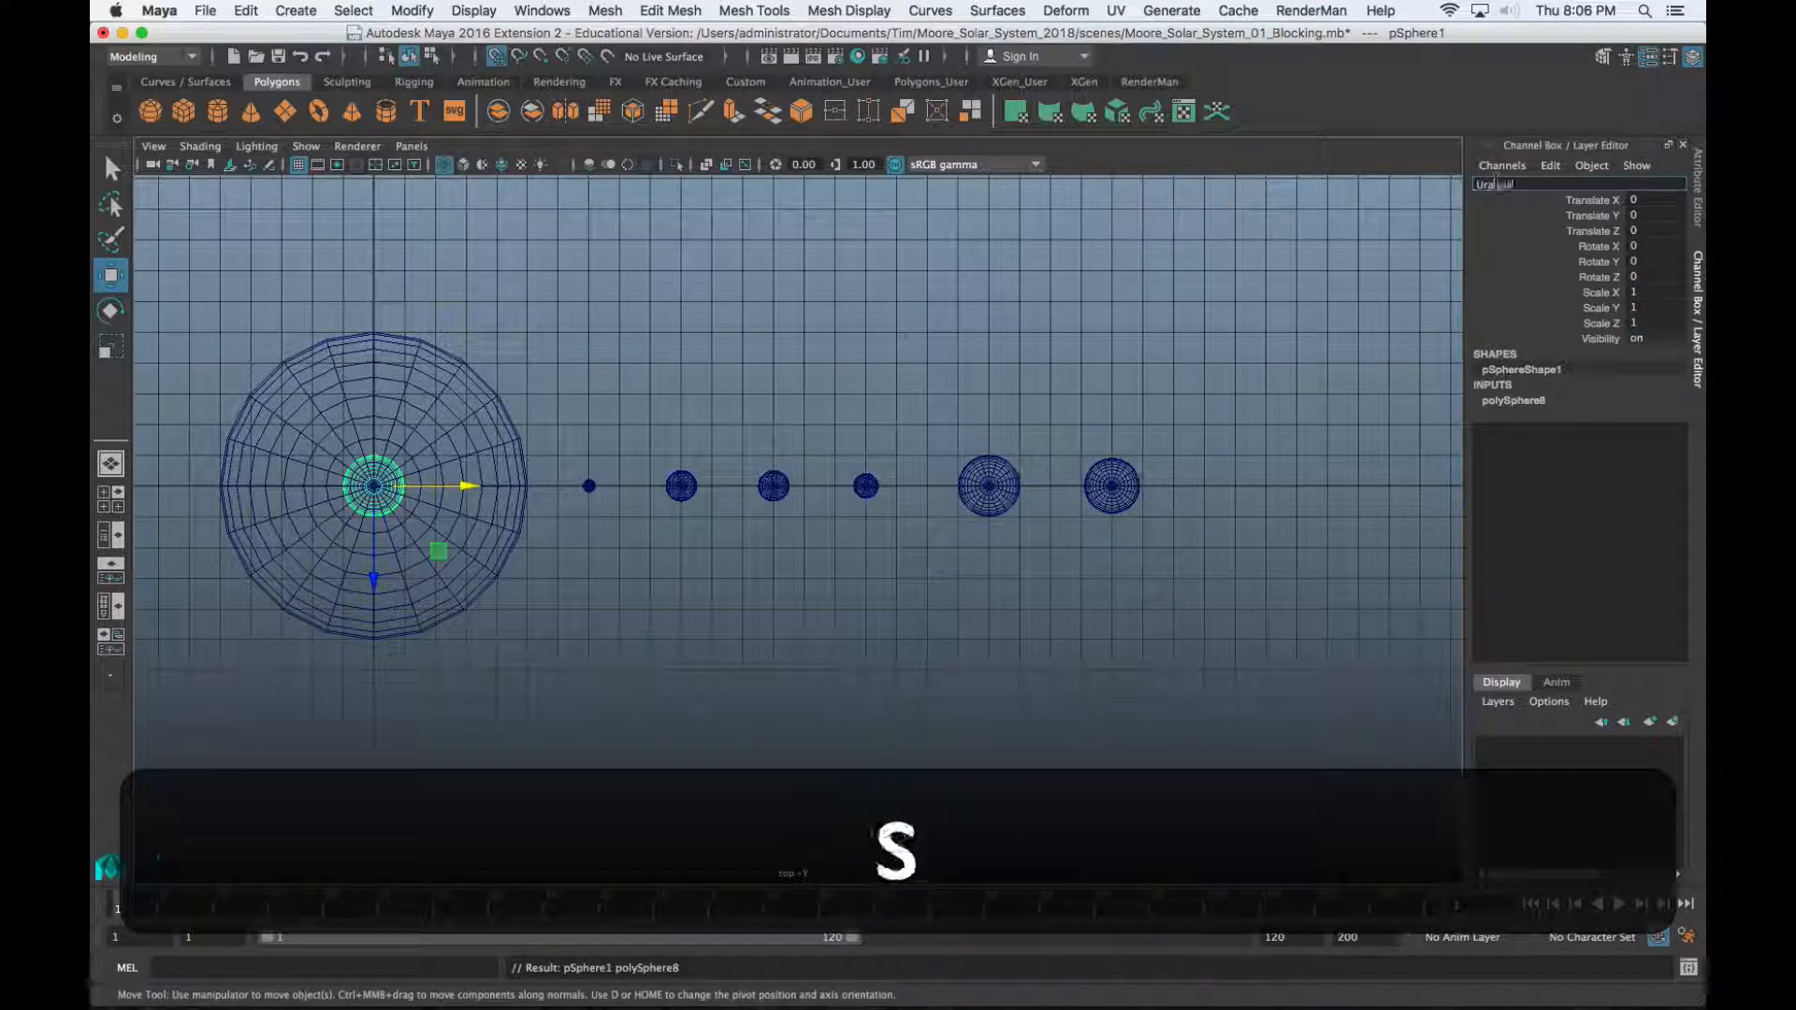
Set the Uranus sphere's Scale X, Y and Z to 0.7 and move it past Saturn to 28 along X
left_click(1664, 293)
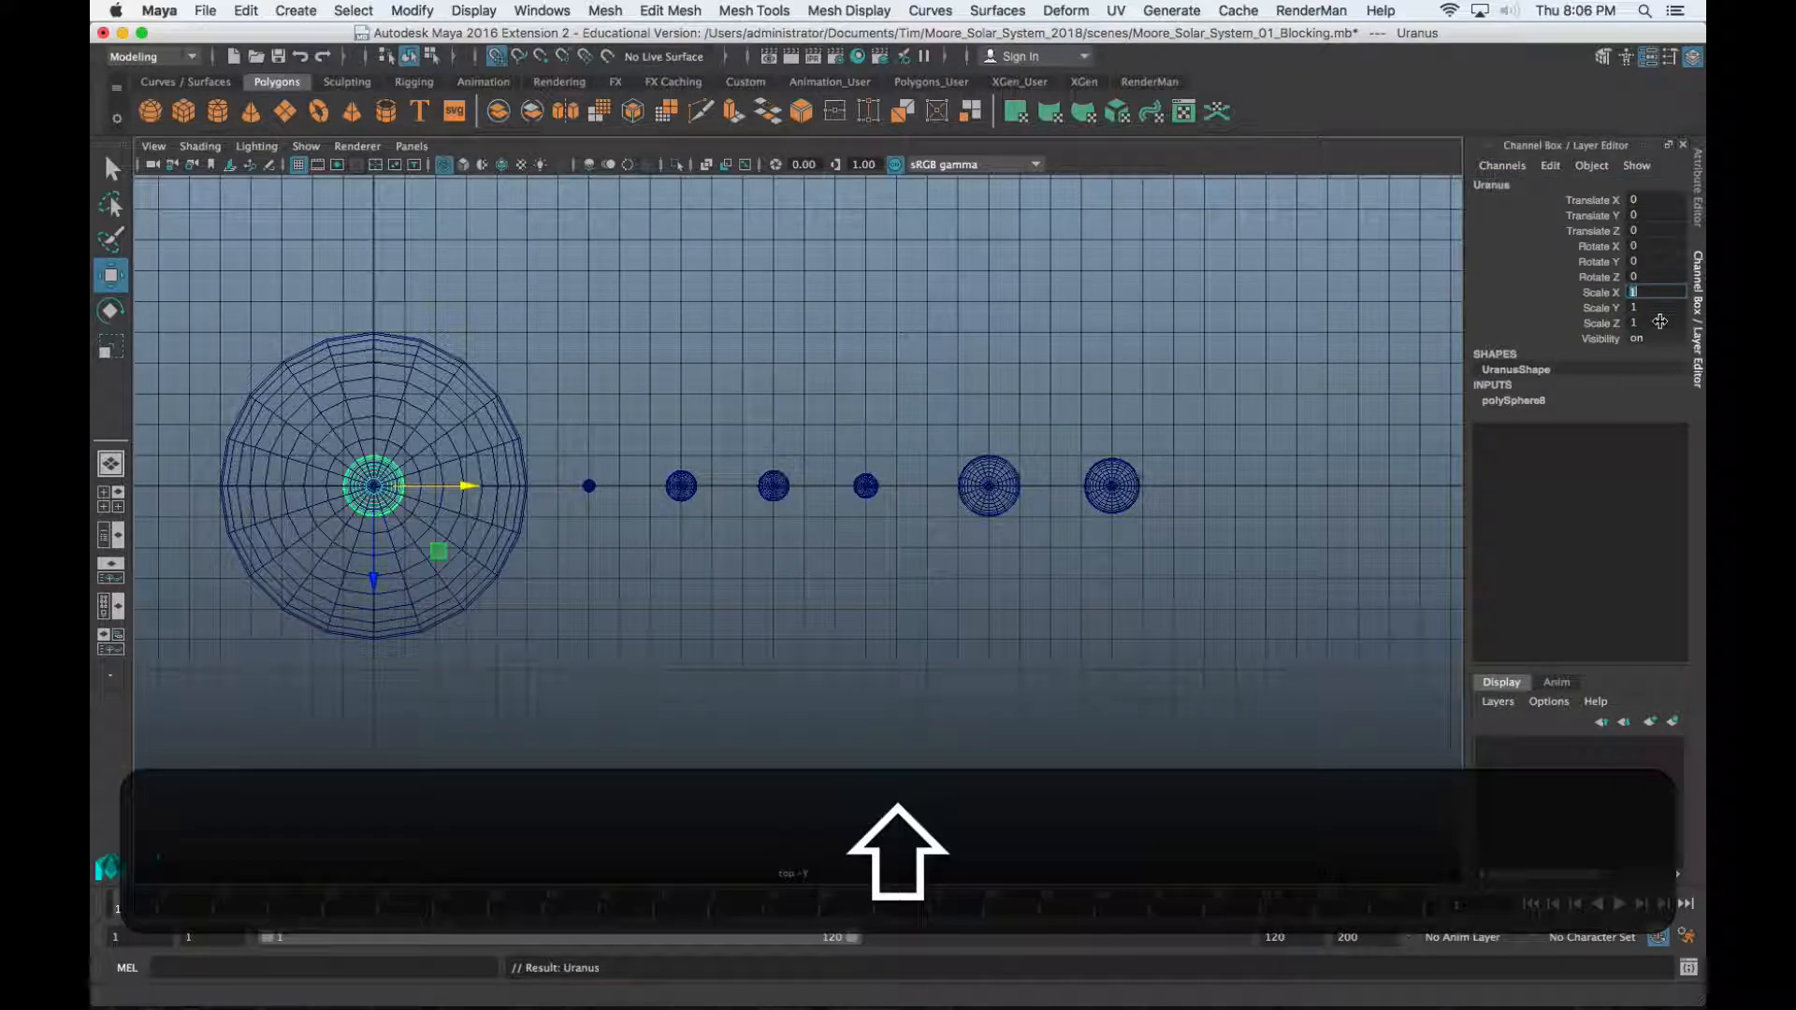
left_click(1656, 322, "shift")
type("0.7")
key("Return")
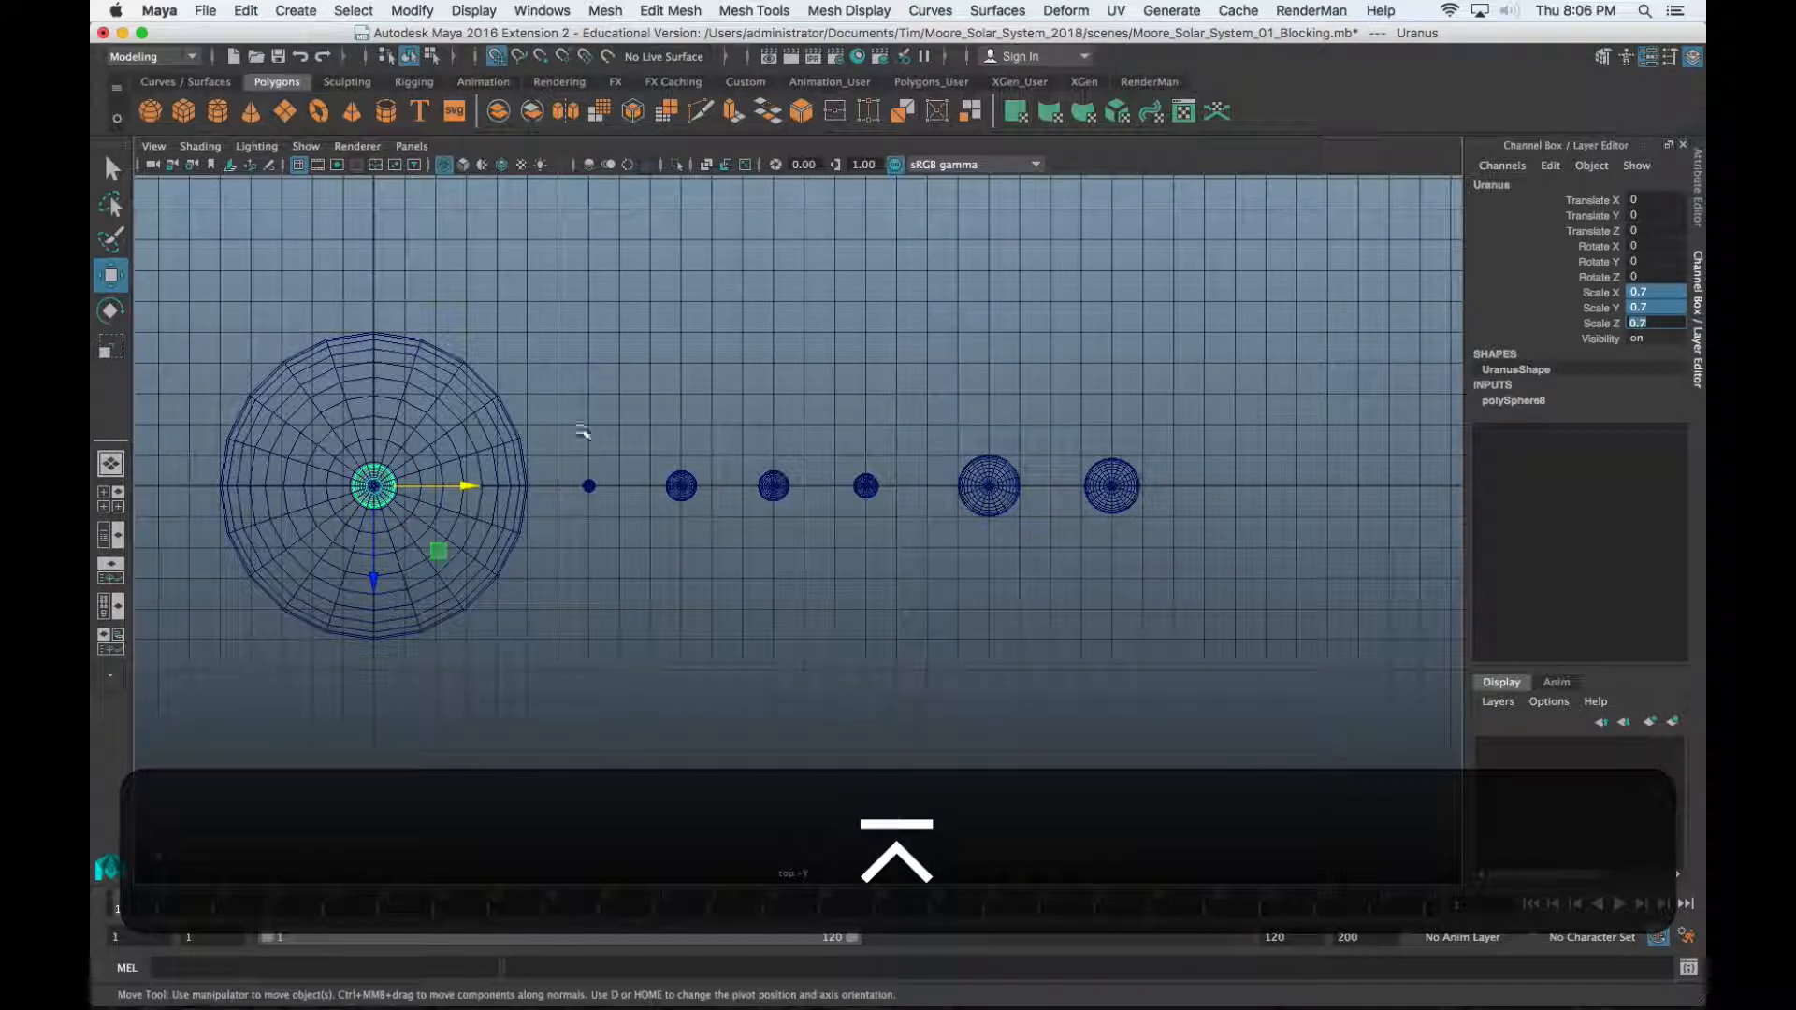
left_click_drag(468, 486, 1235, 580)
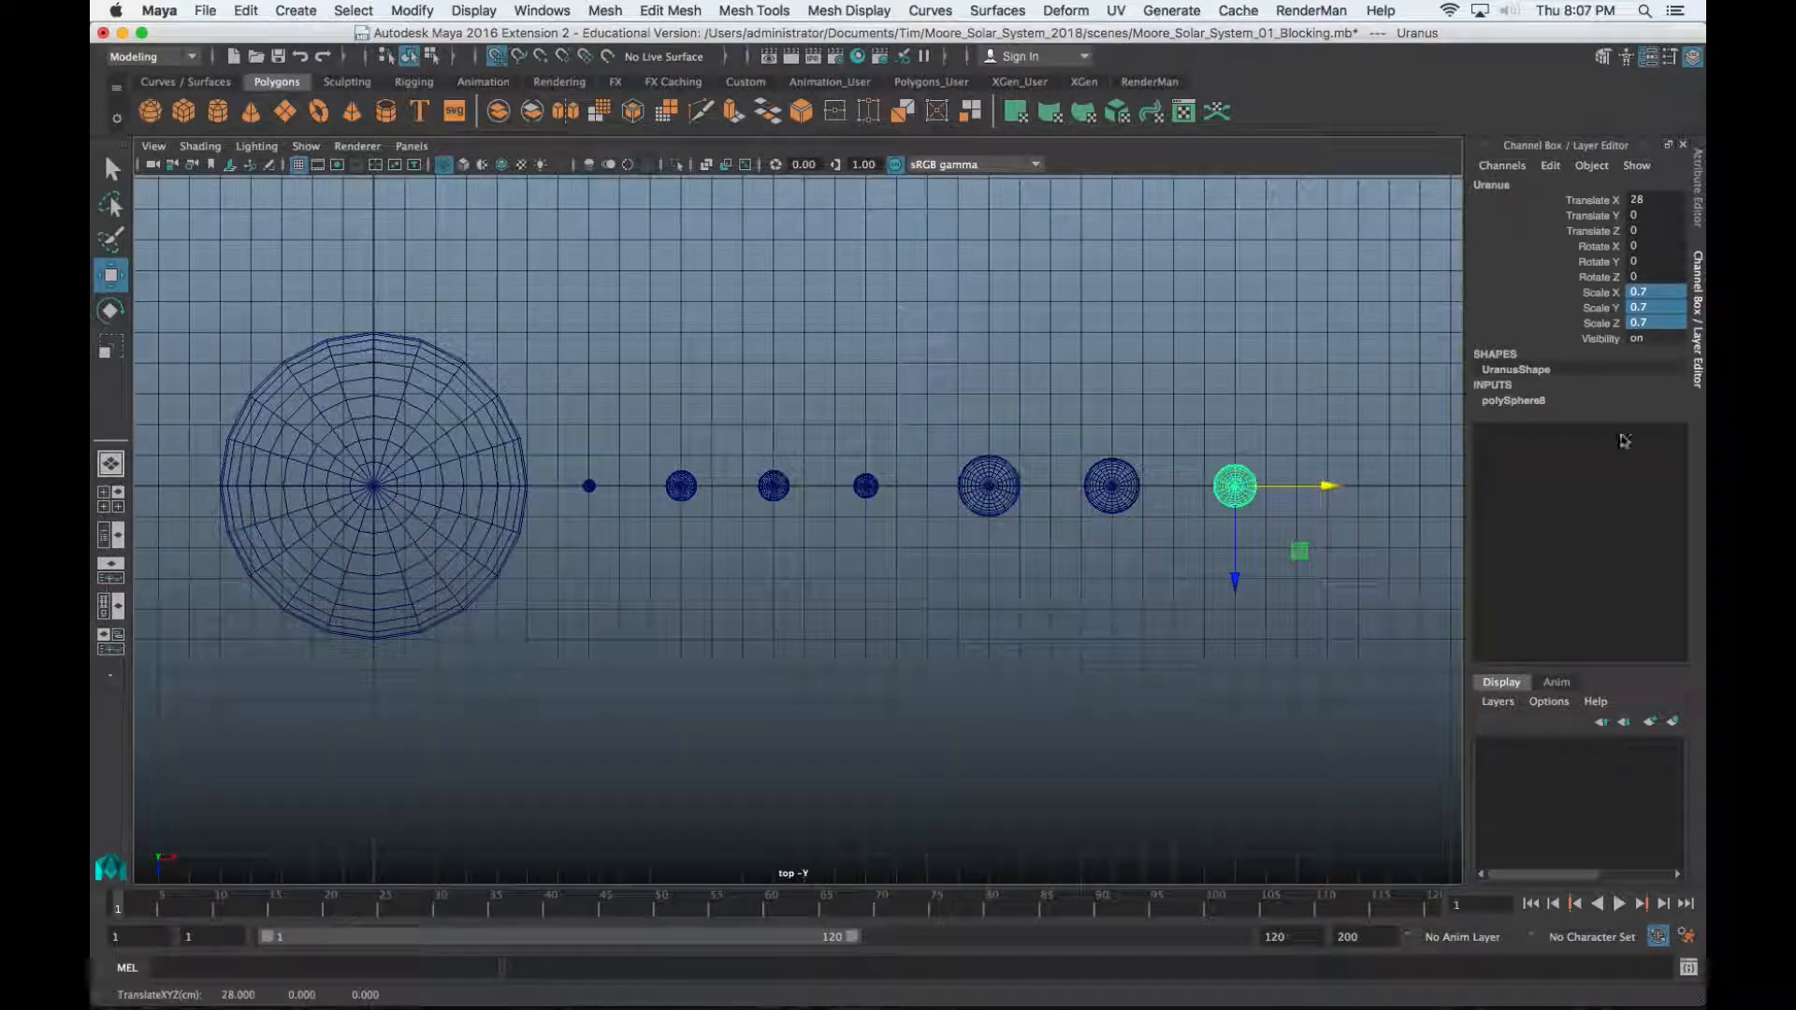
Create another polygon sphere at the origin and rename it to Neptune
left_click(149, 111)
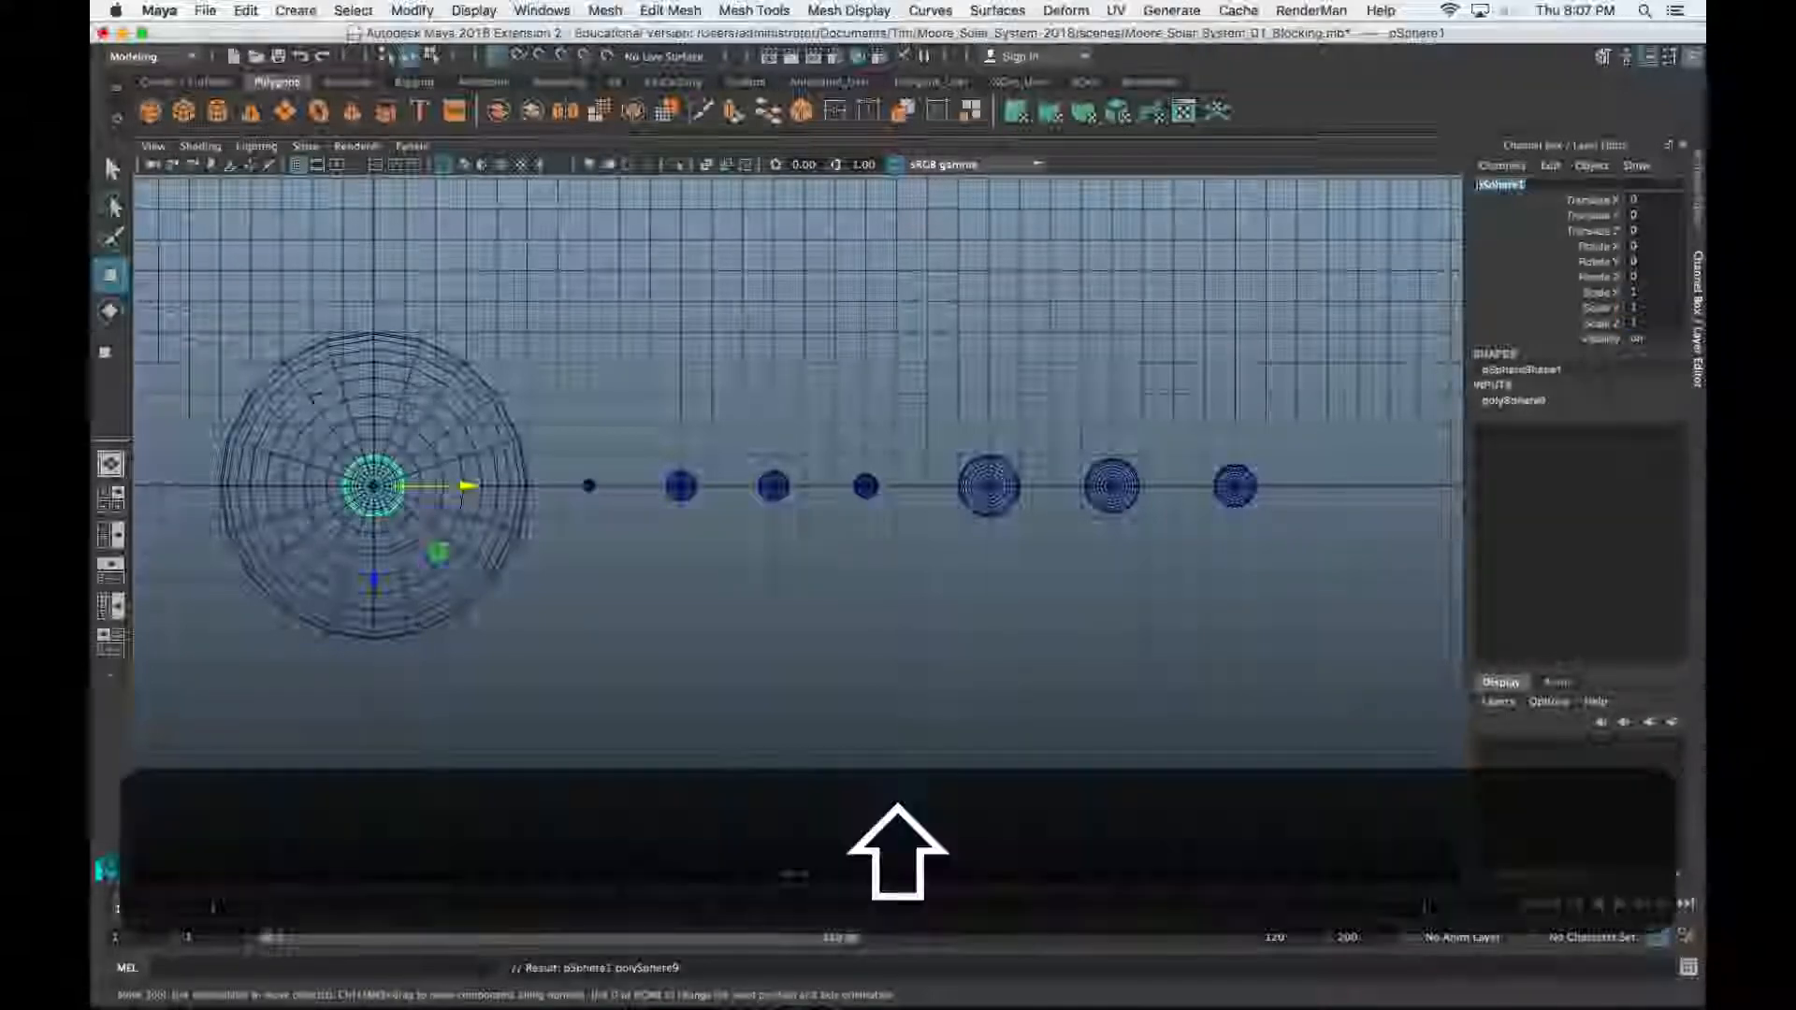
type("Neptune")
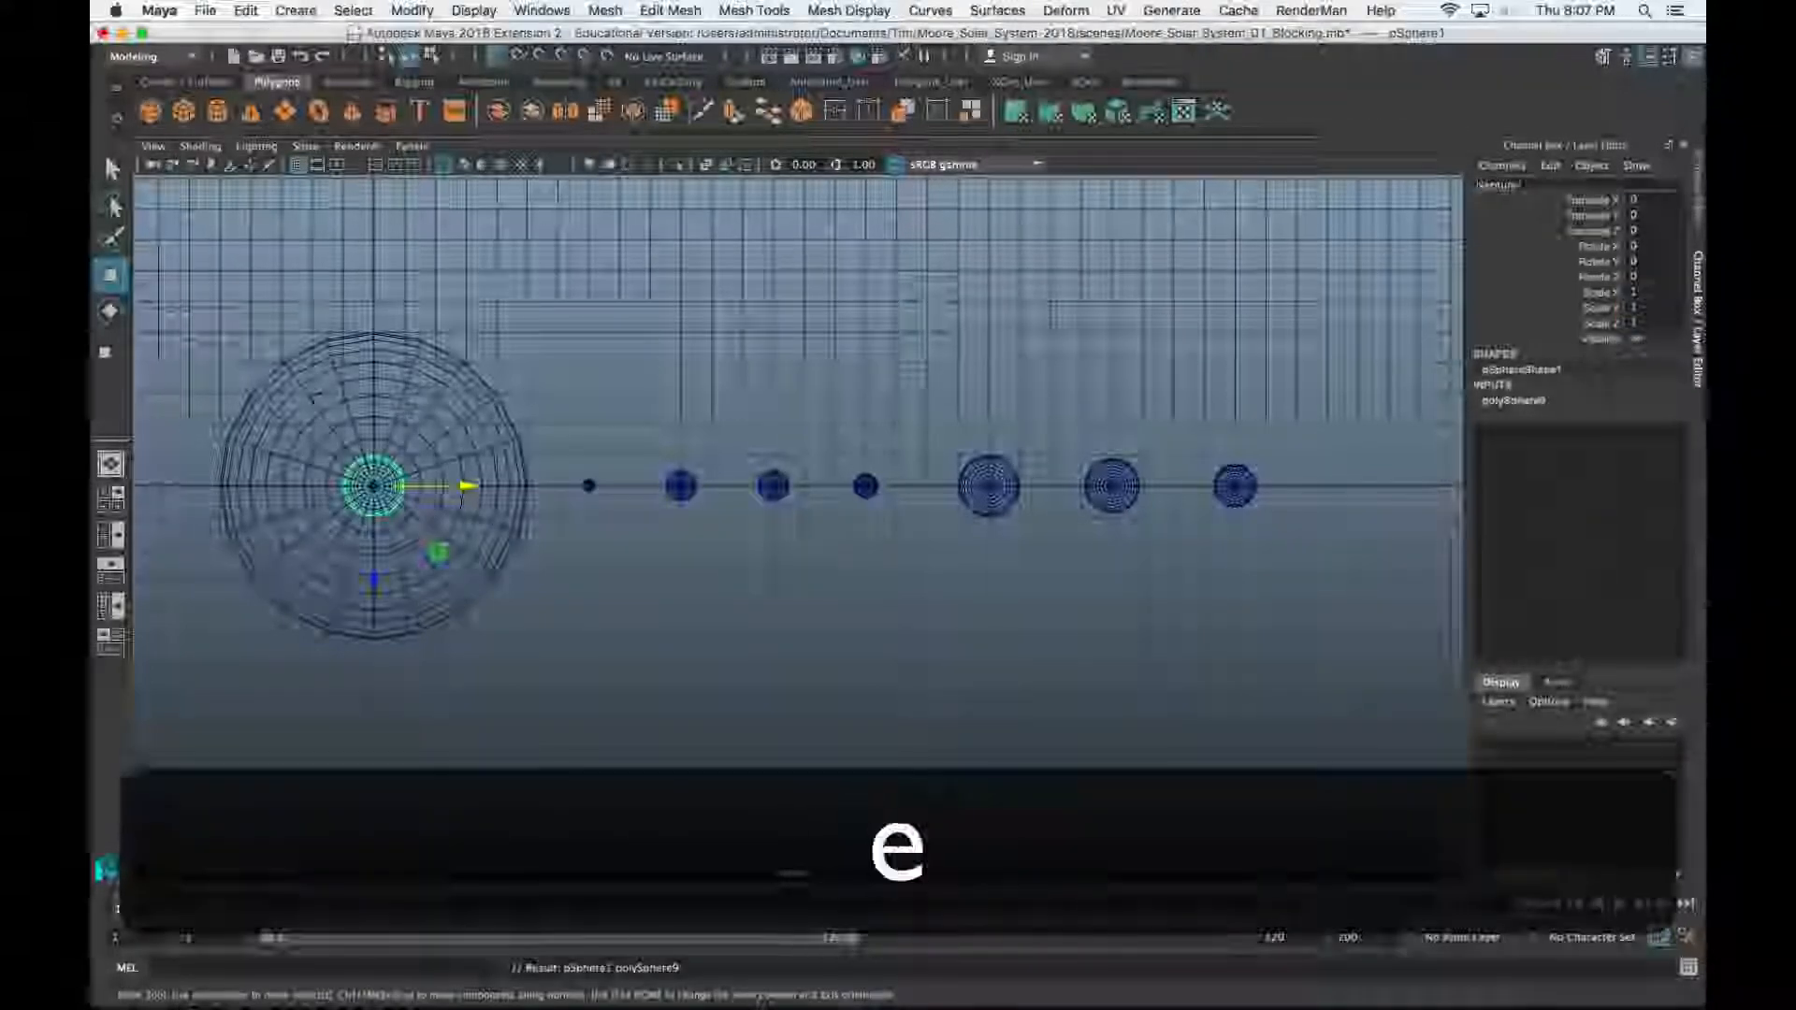
Set the Neptune sphere's Scale X, Y and Z to 0.7 and move it past Uranus to 32 along X
left_click(1651, 293)
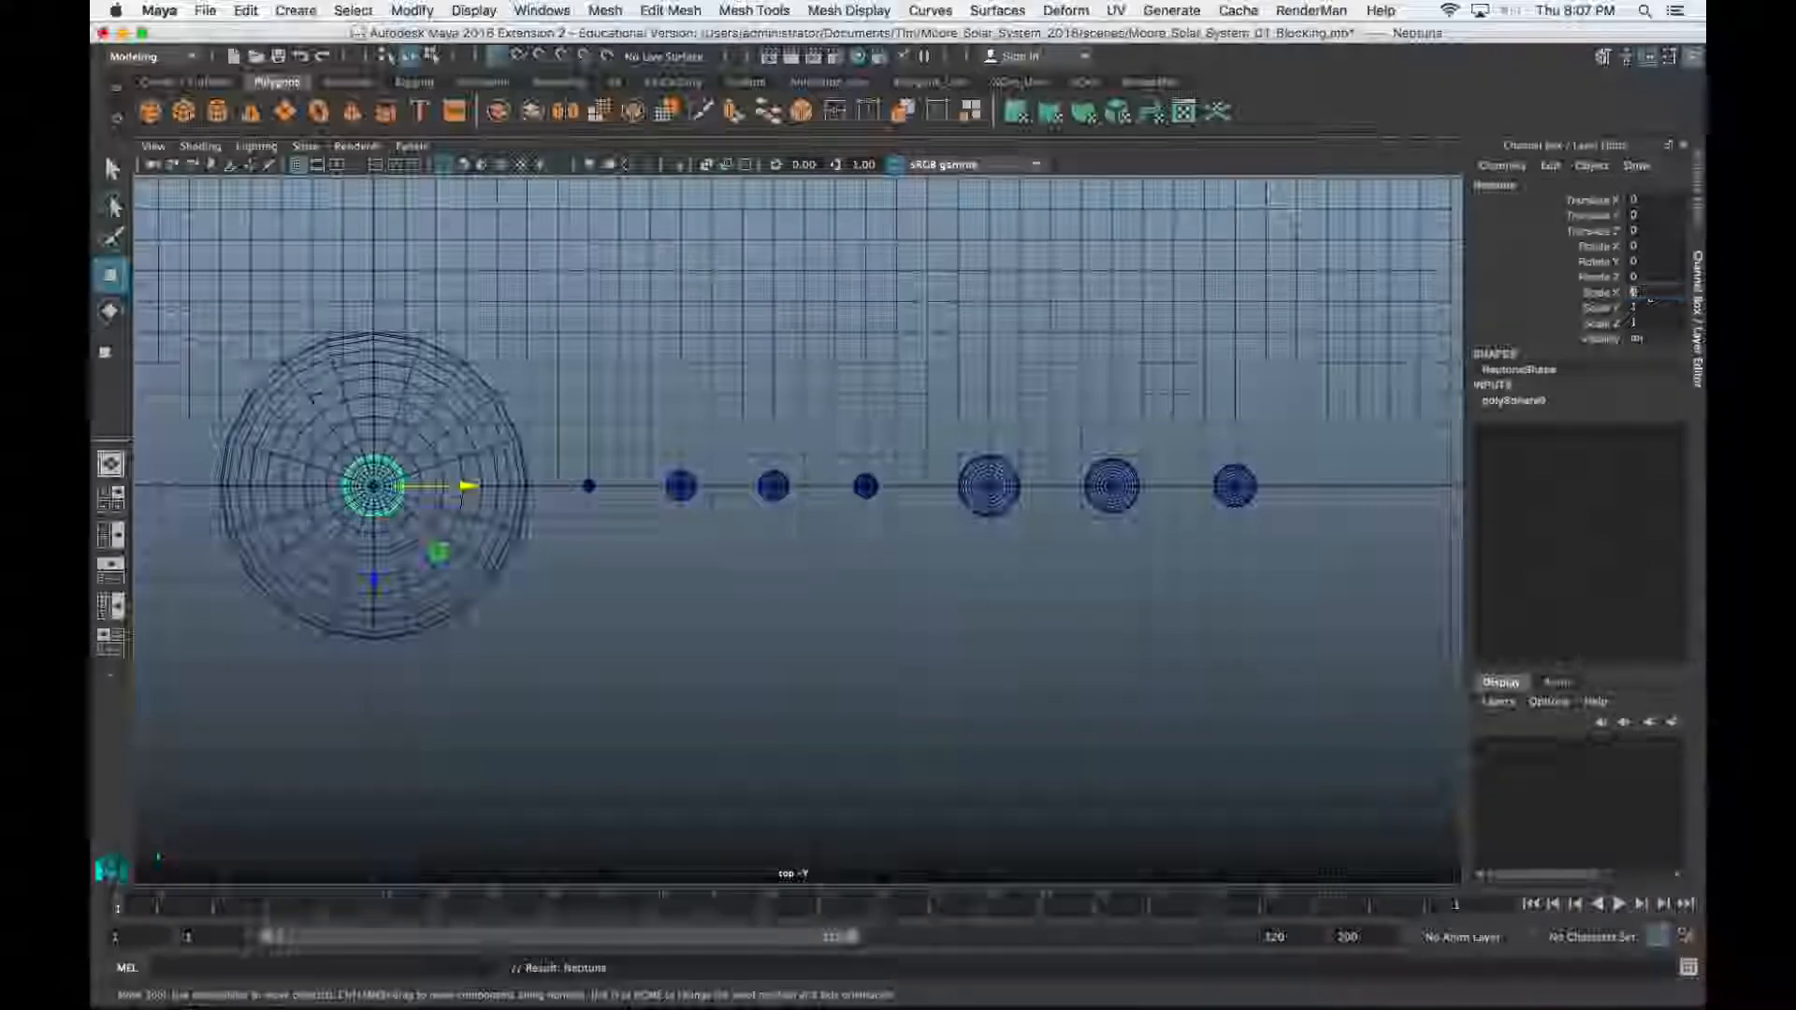
left_click(1650, 323, "shift")
type(".7")
key("Return")
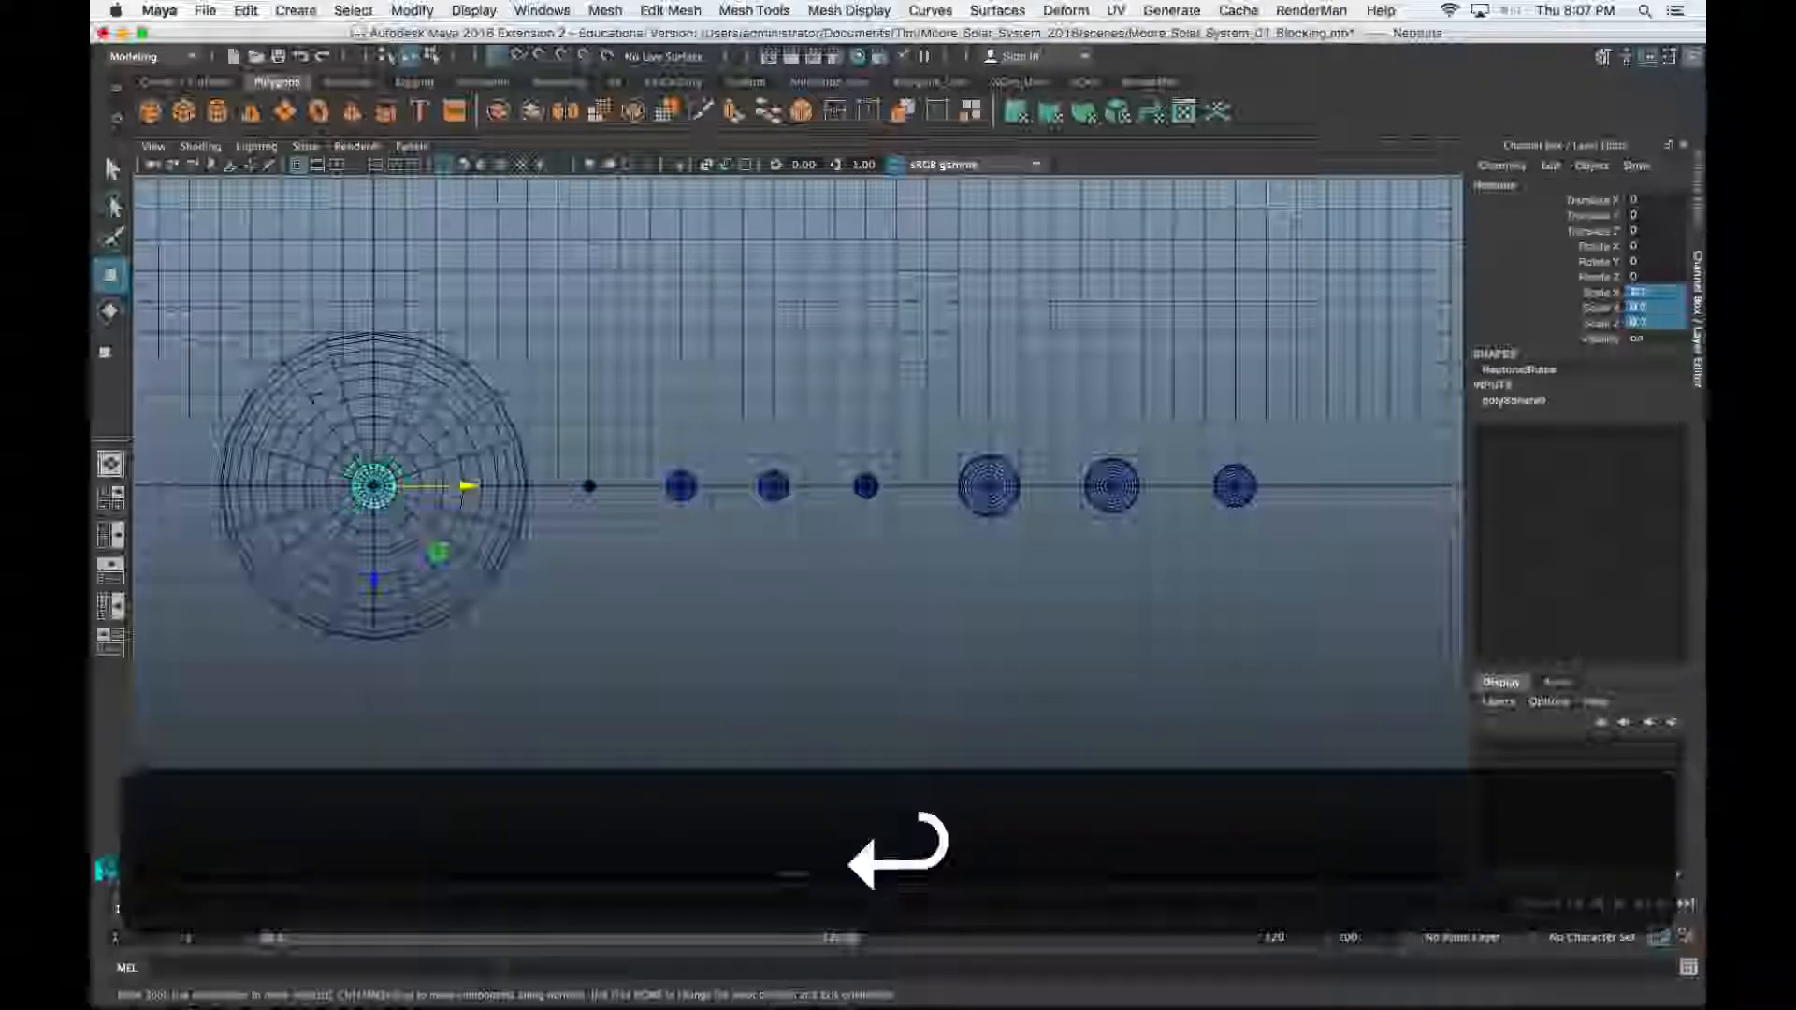
left_click_drag(440, 486, 1331, 536)
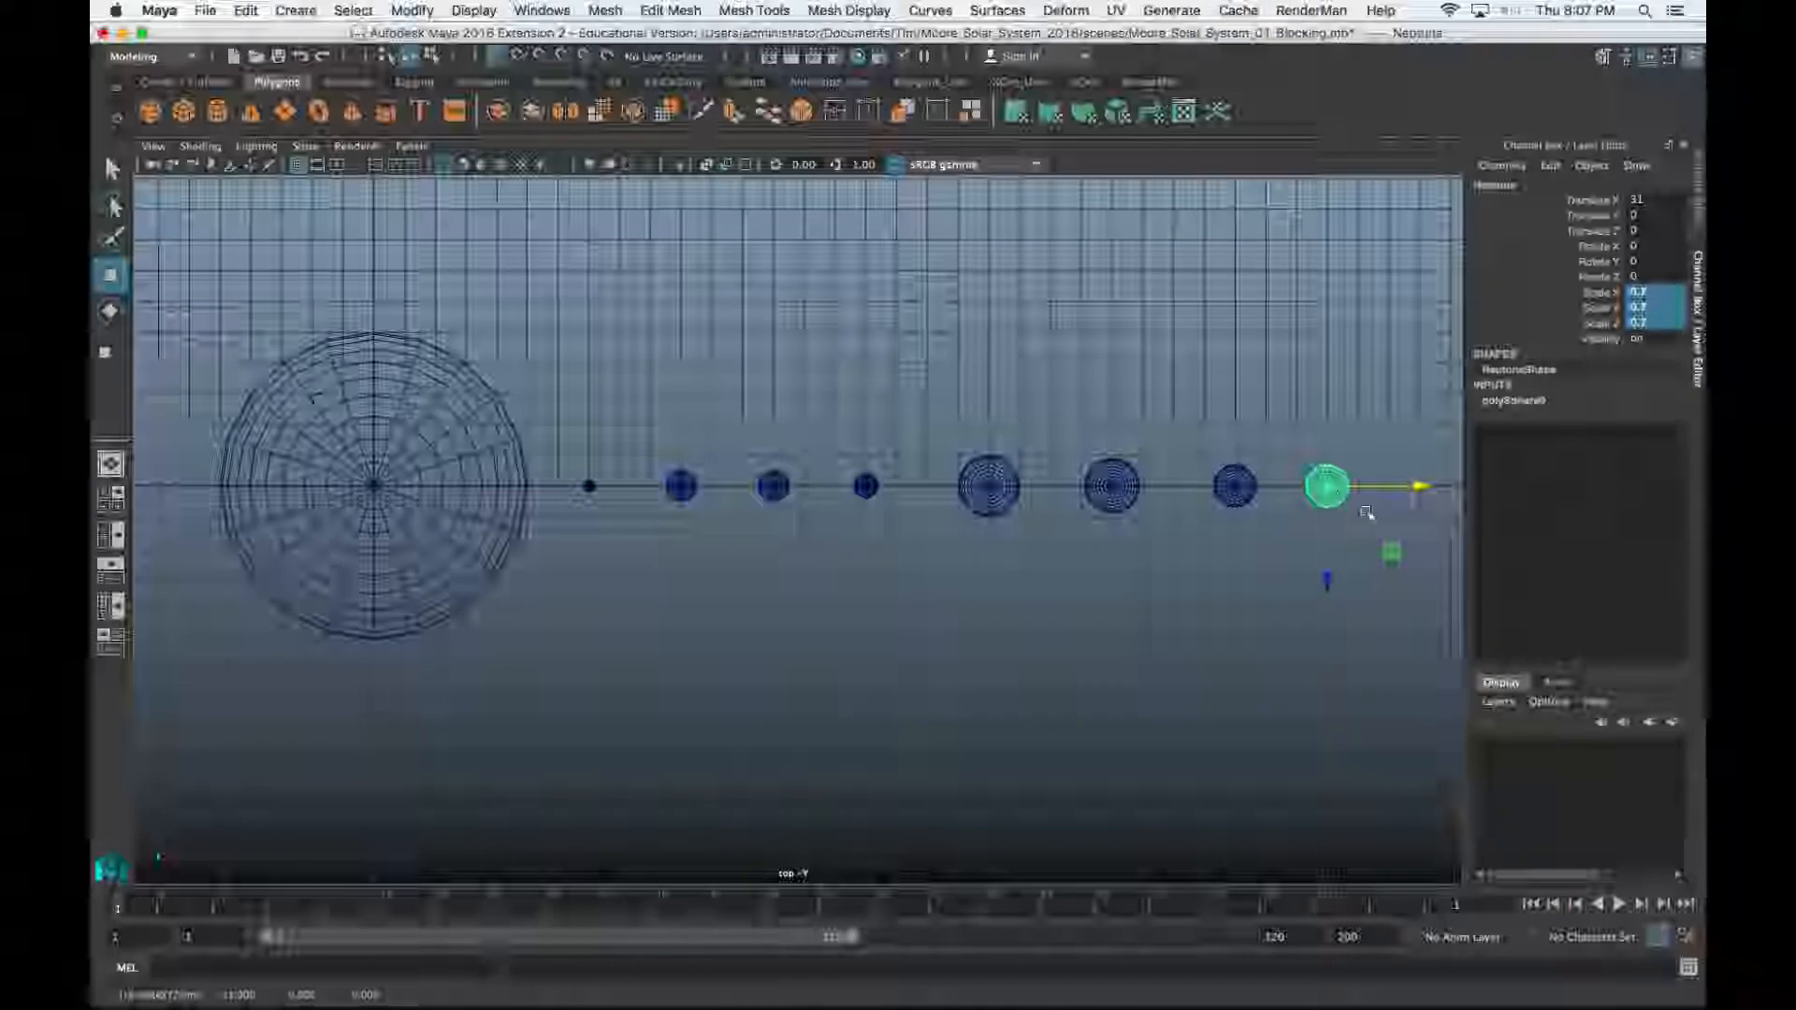
left_click_drag(1423, 488, 1358, 494)
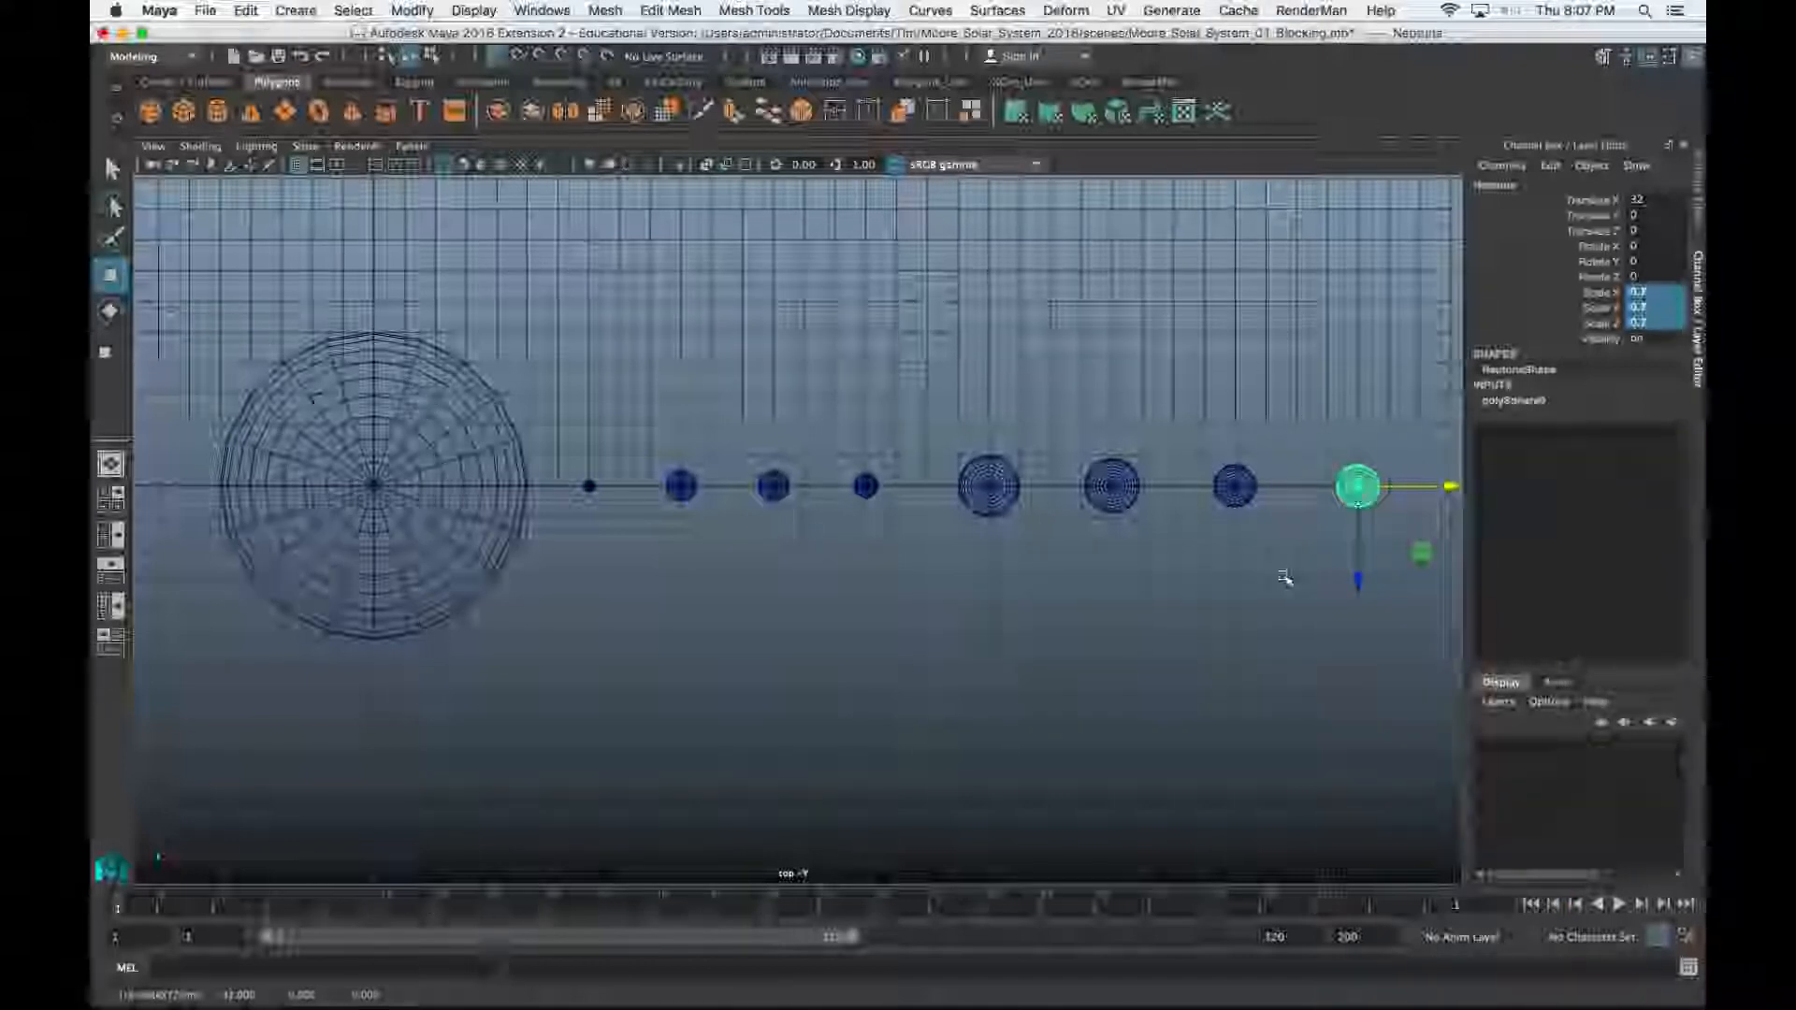
Create one more polygon sphere at the origin and rename it to Pluto
middle_click_drag(1244, 562, 1179, 549, "alt")
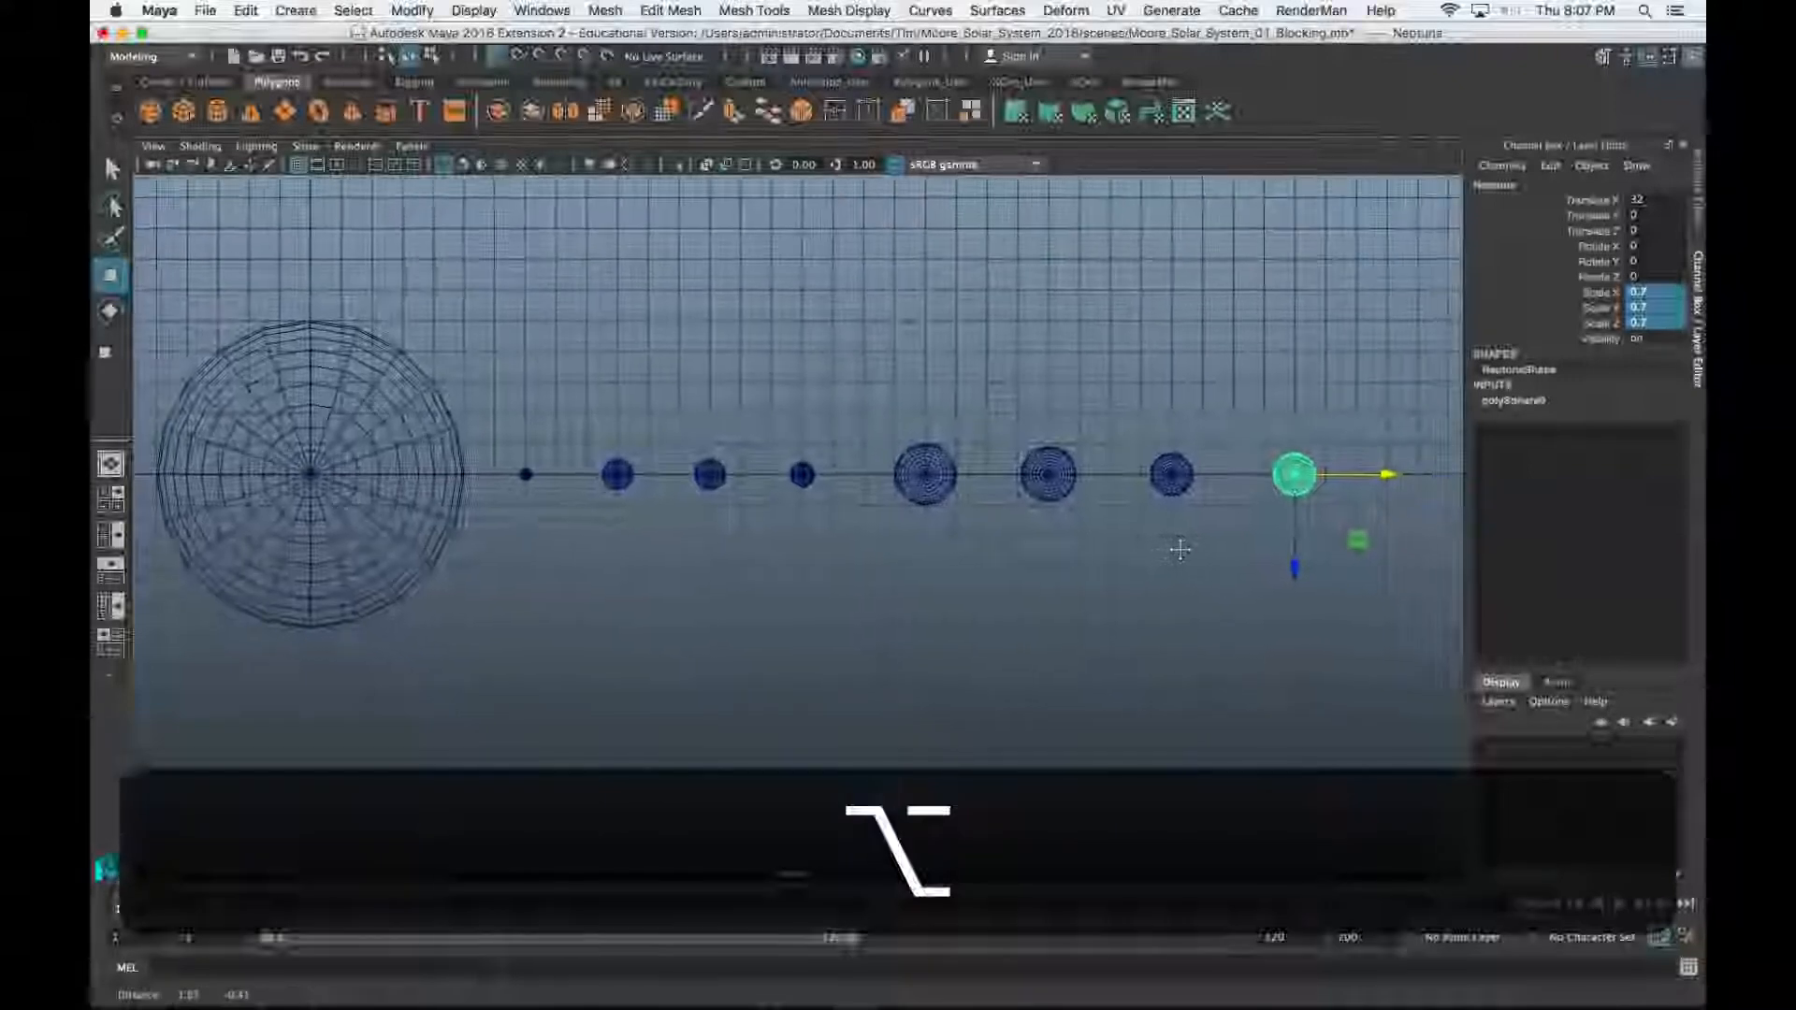
left_click(150, 111)
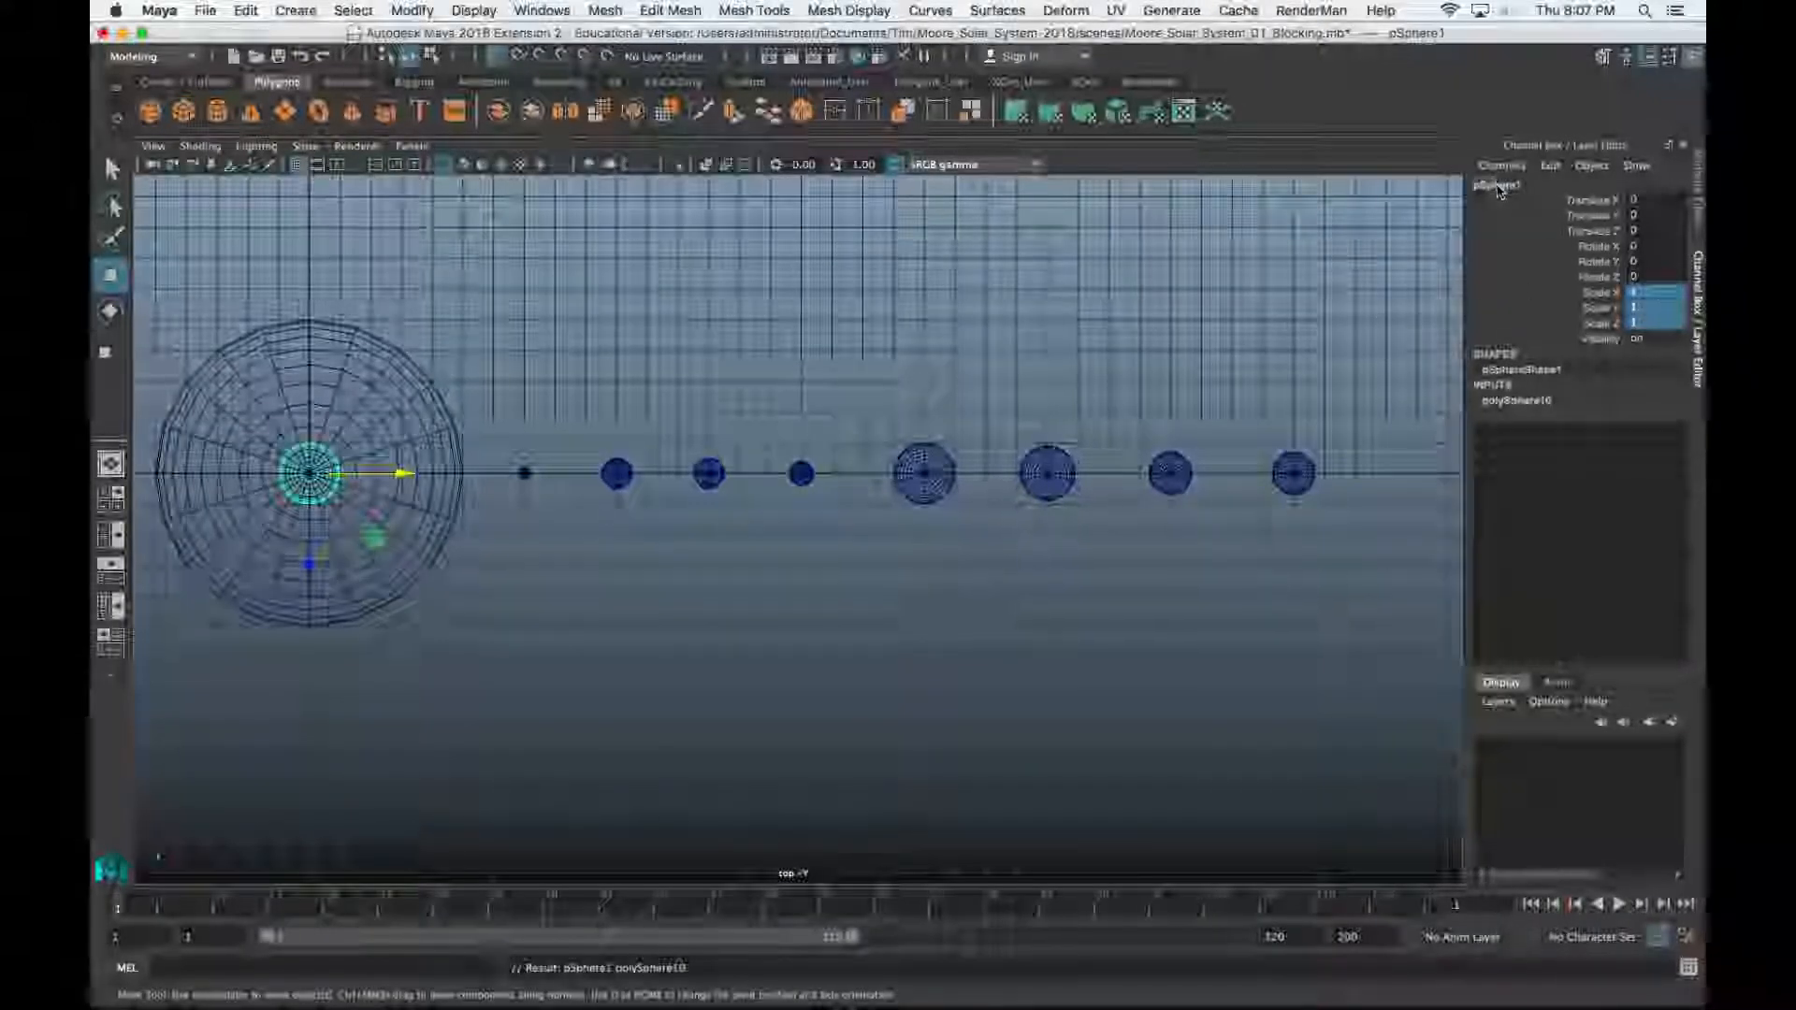
double_click(1483, 187)
type("Pluto")
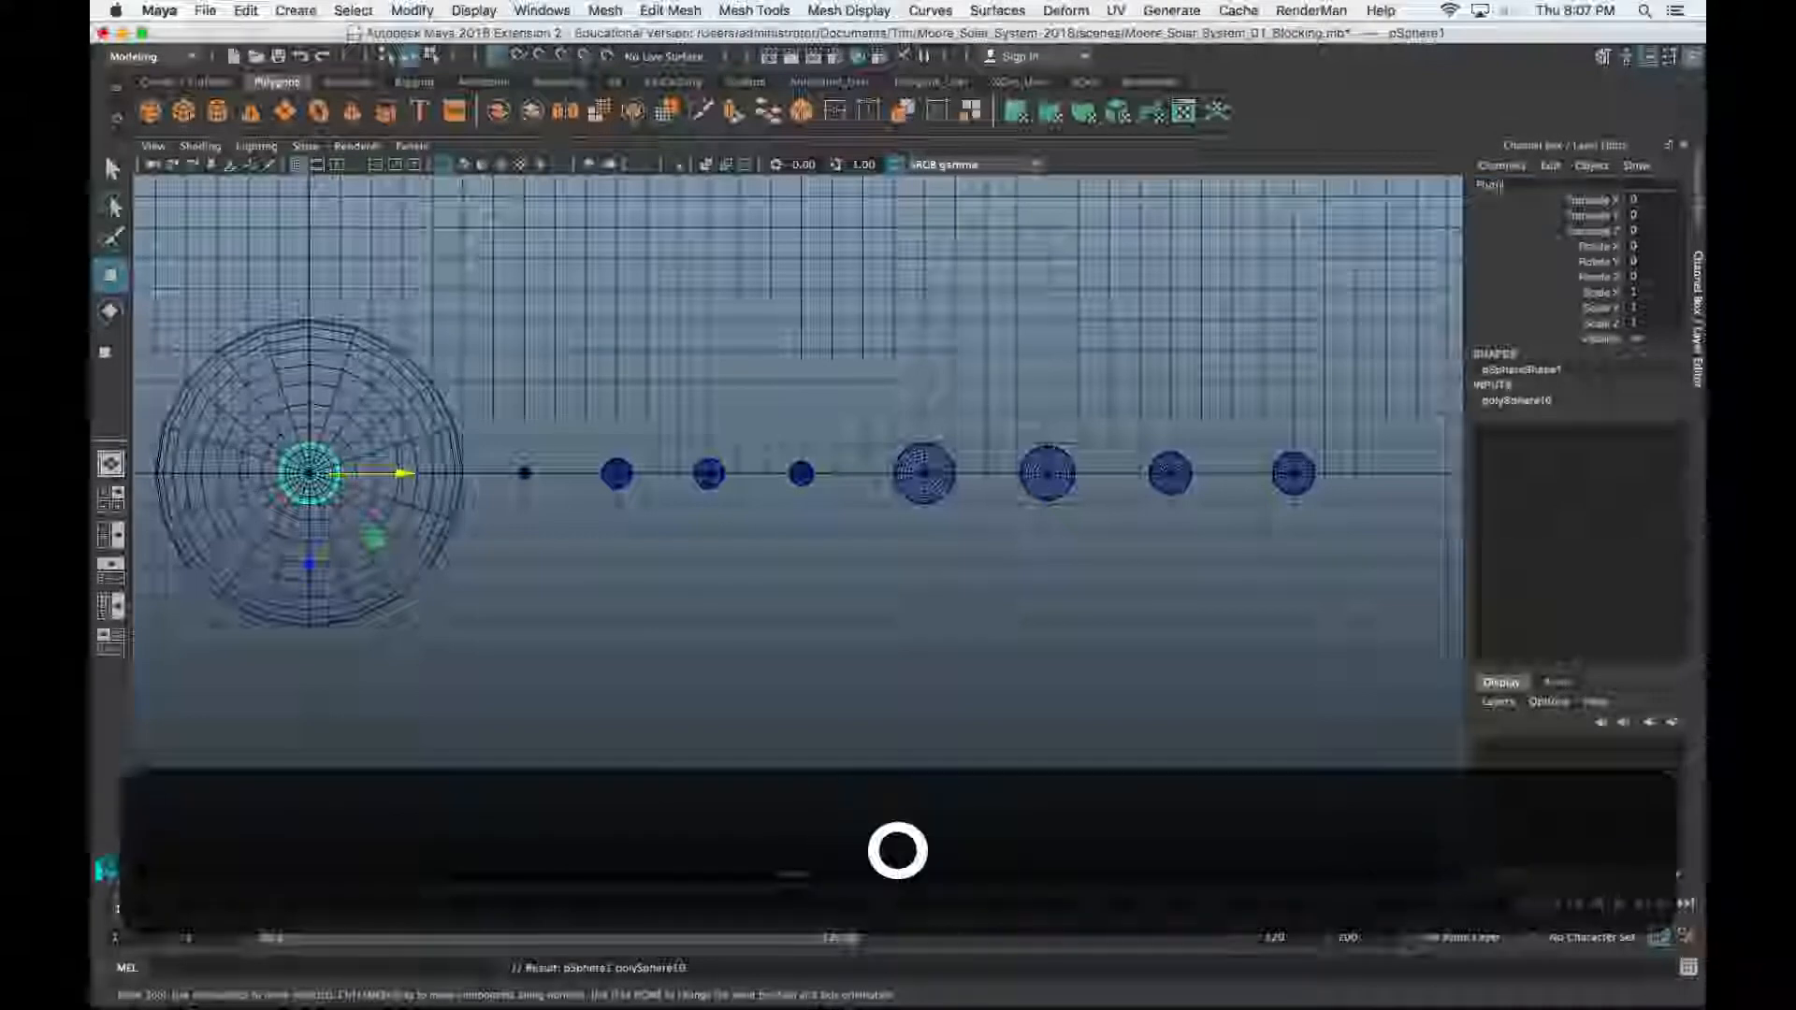
Set the Pluto sphere's Scale X, Y and Z to 0.15 and move it past Neptune to 36 along X
left_click(1647, 293)
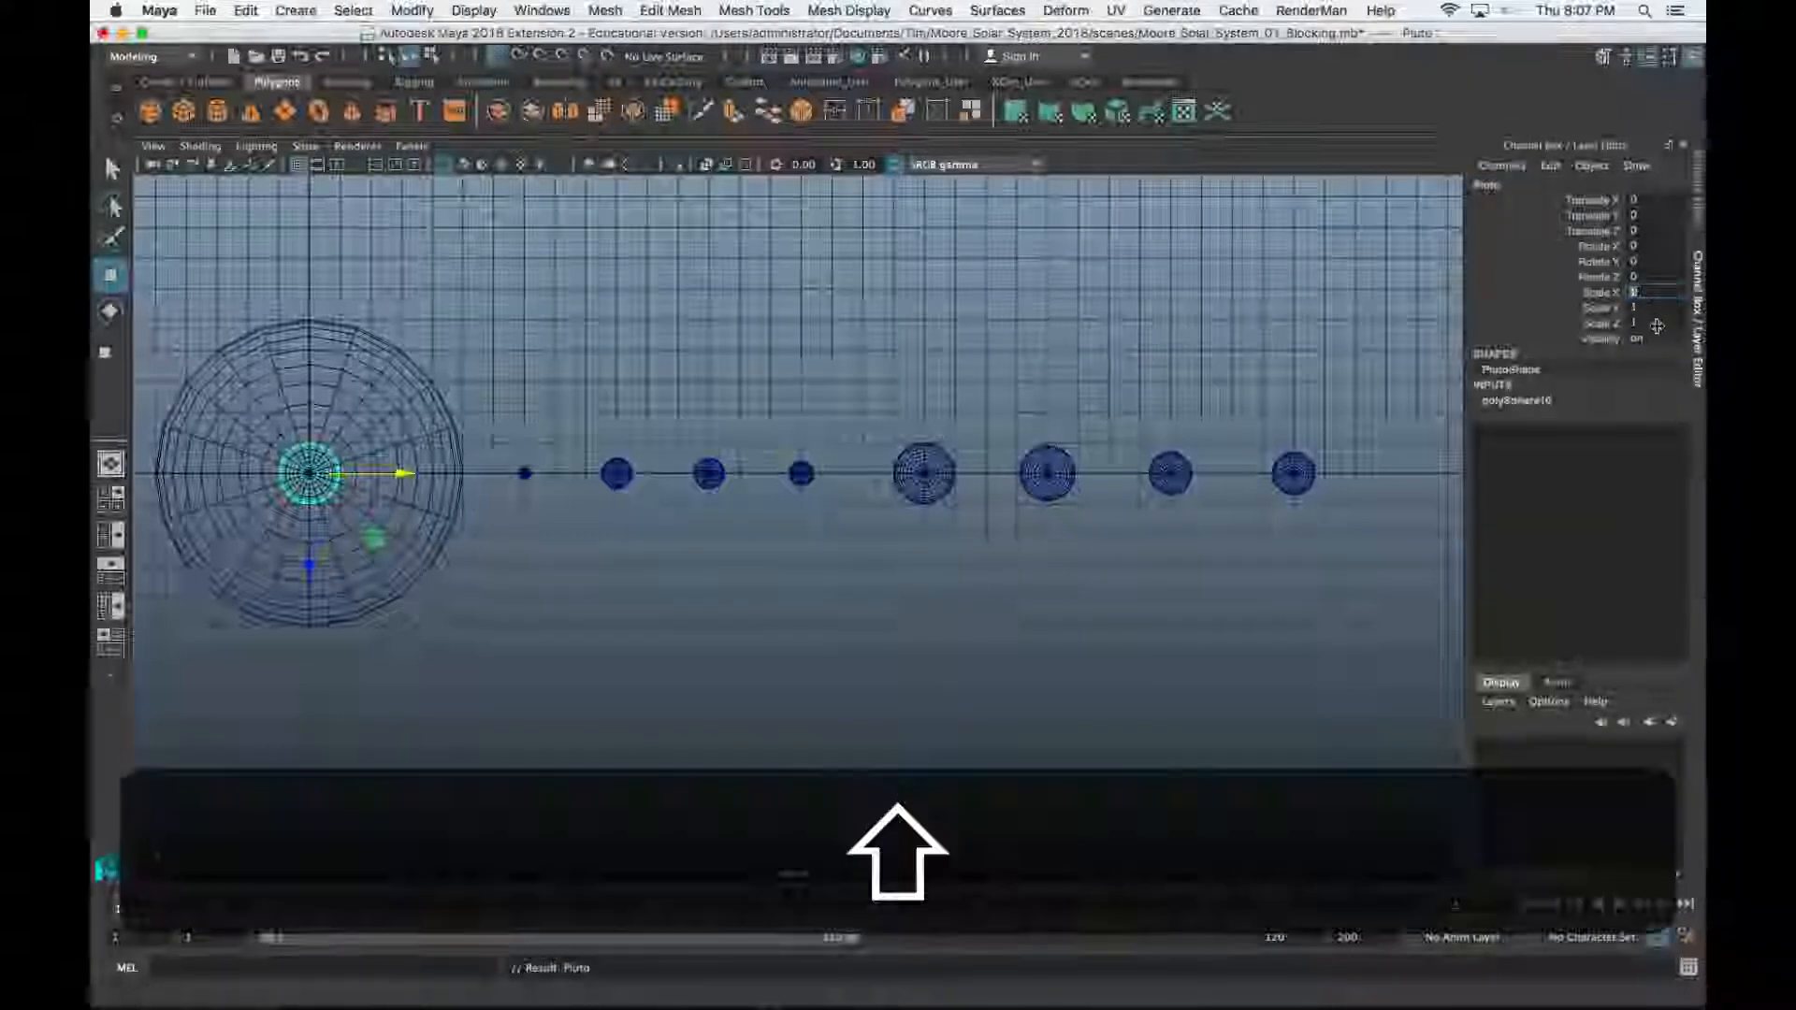
left_click(1639, 322, "shift")
type("5")
key("Return")
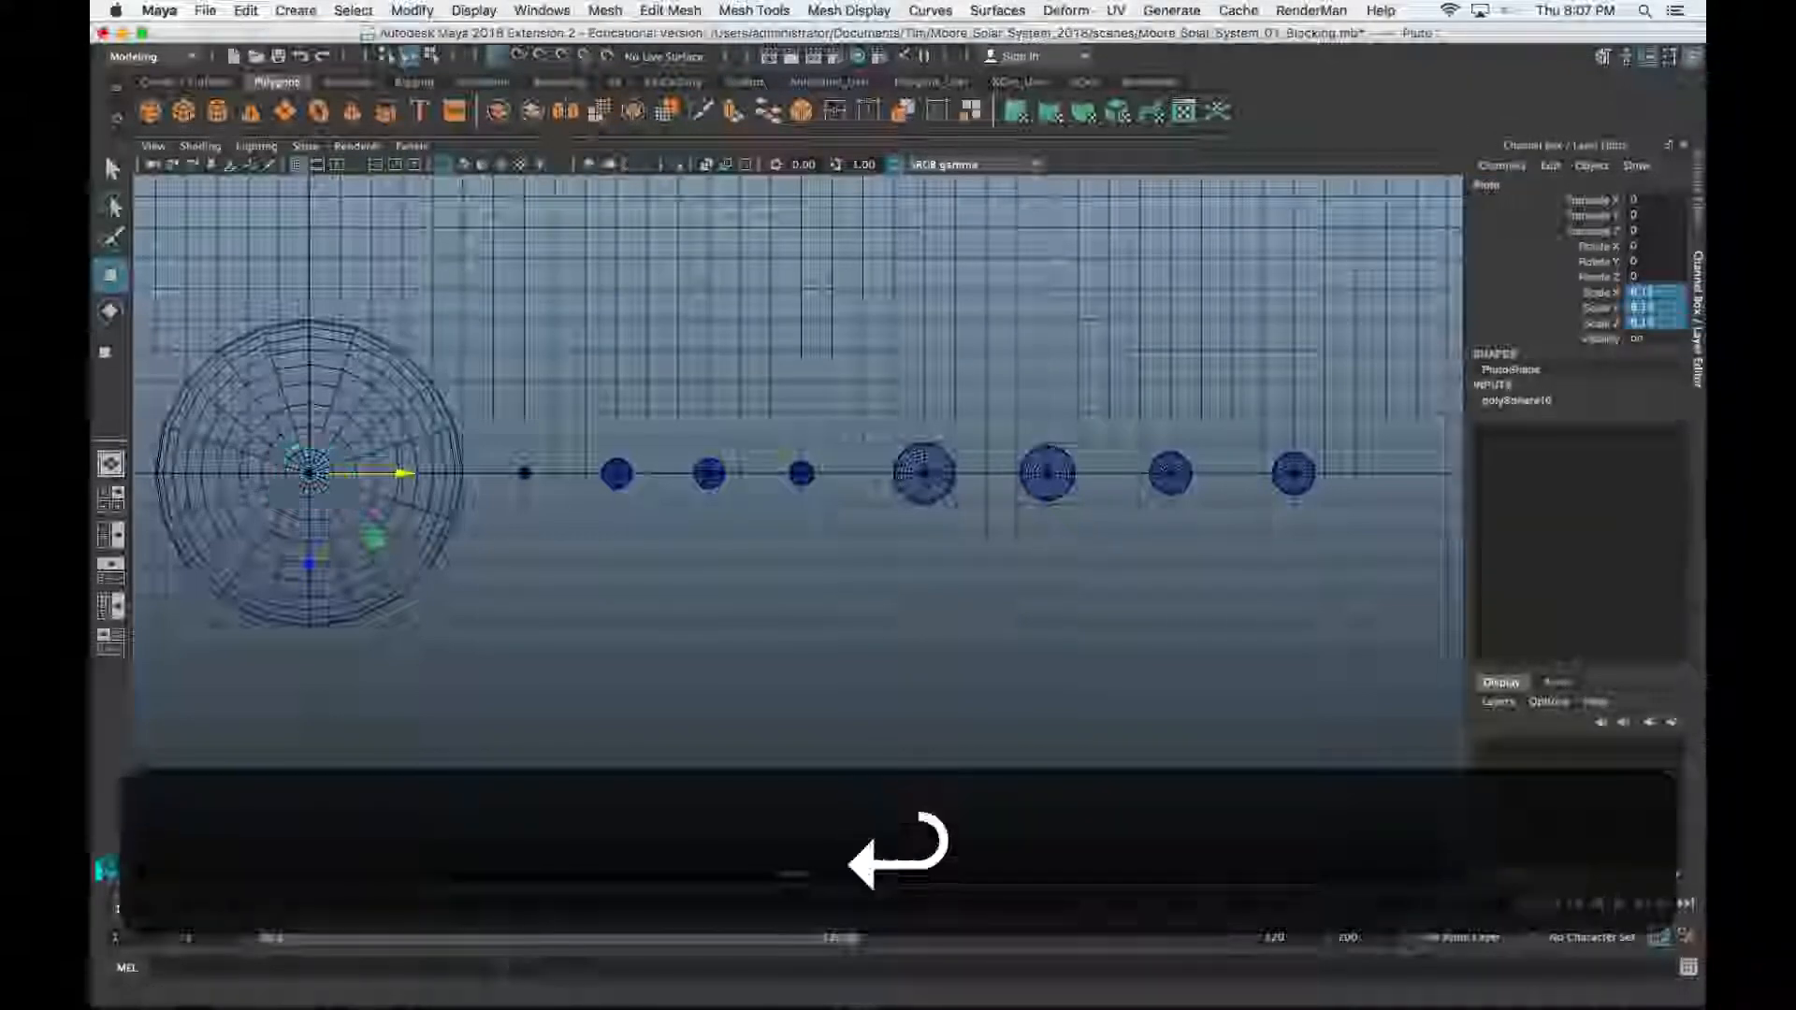
left_click_drag(406, 475, 1415, 549)
Check the whole planet line-up in shaded display and select the Saturn sphere
scroll(1023, 614, "down", 3)
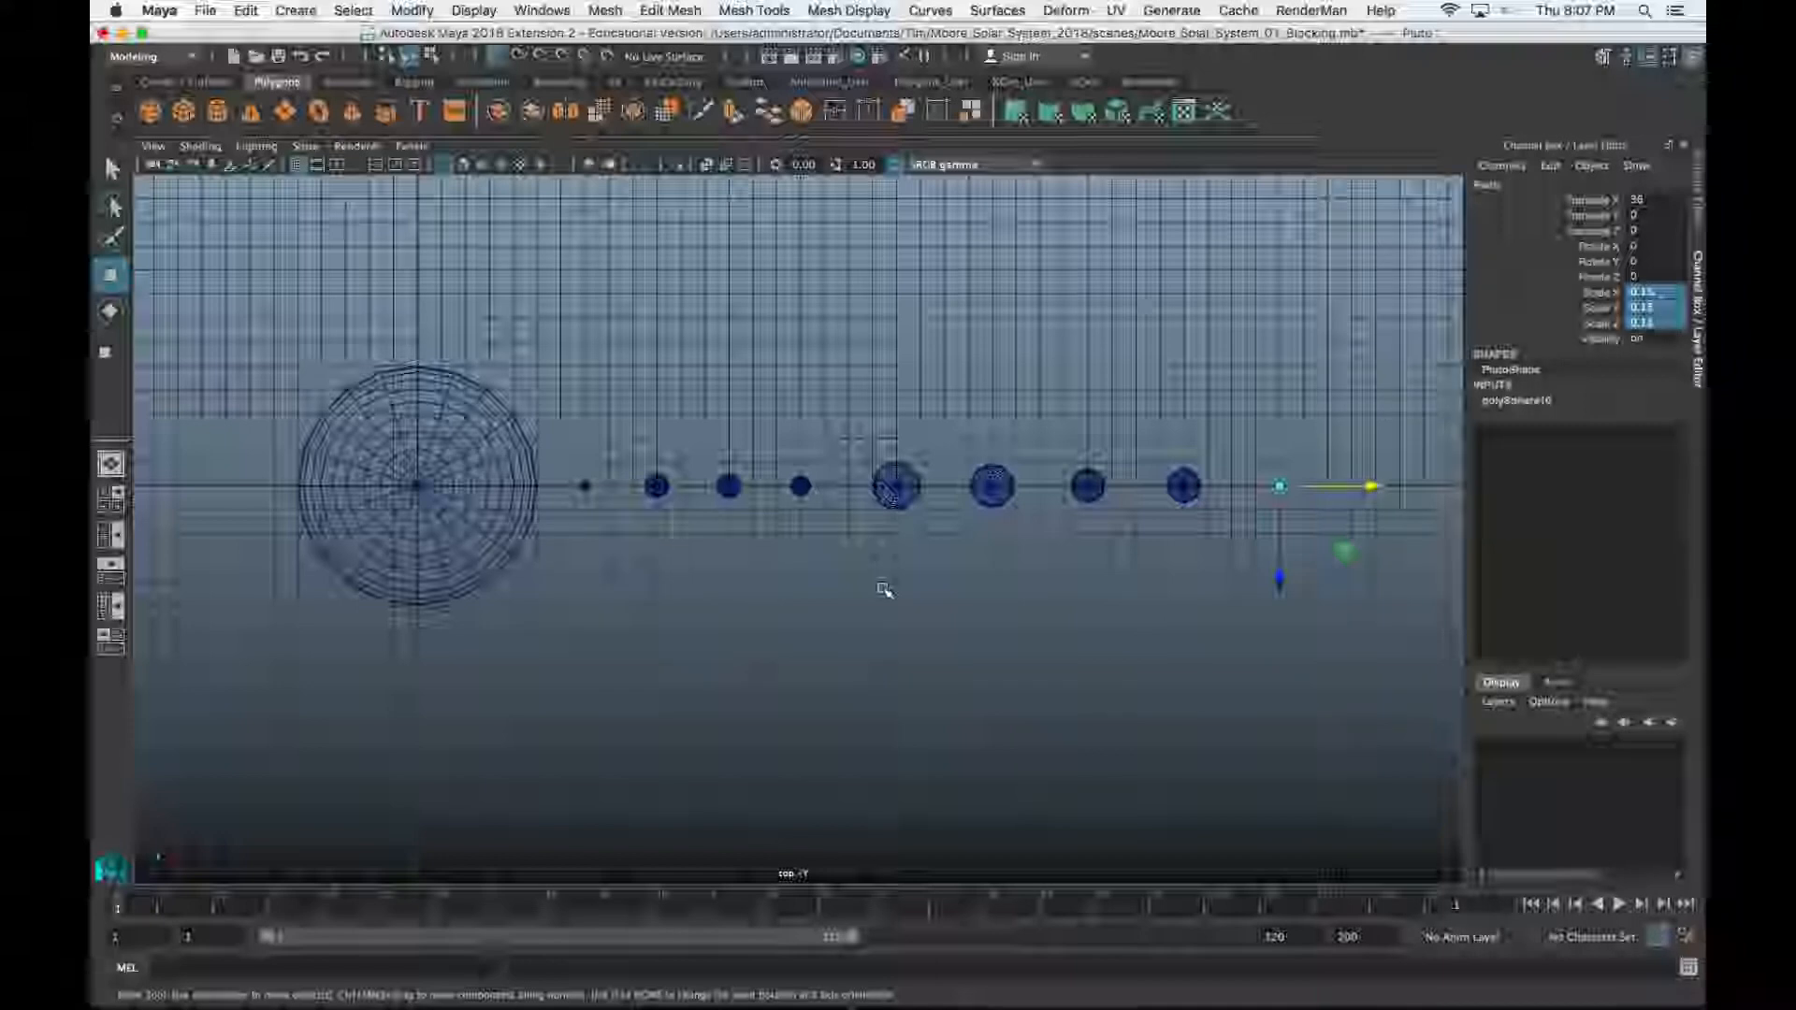
key("5")
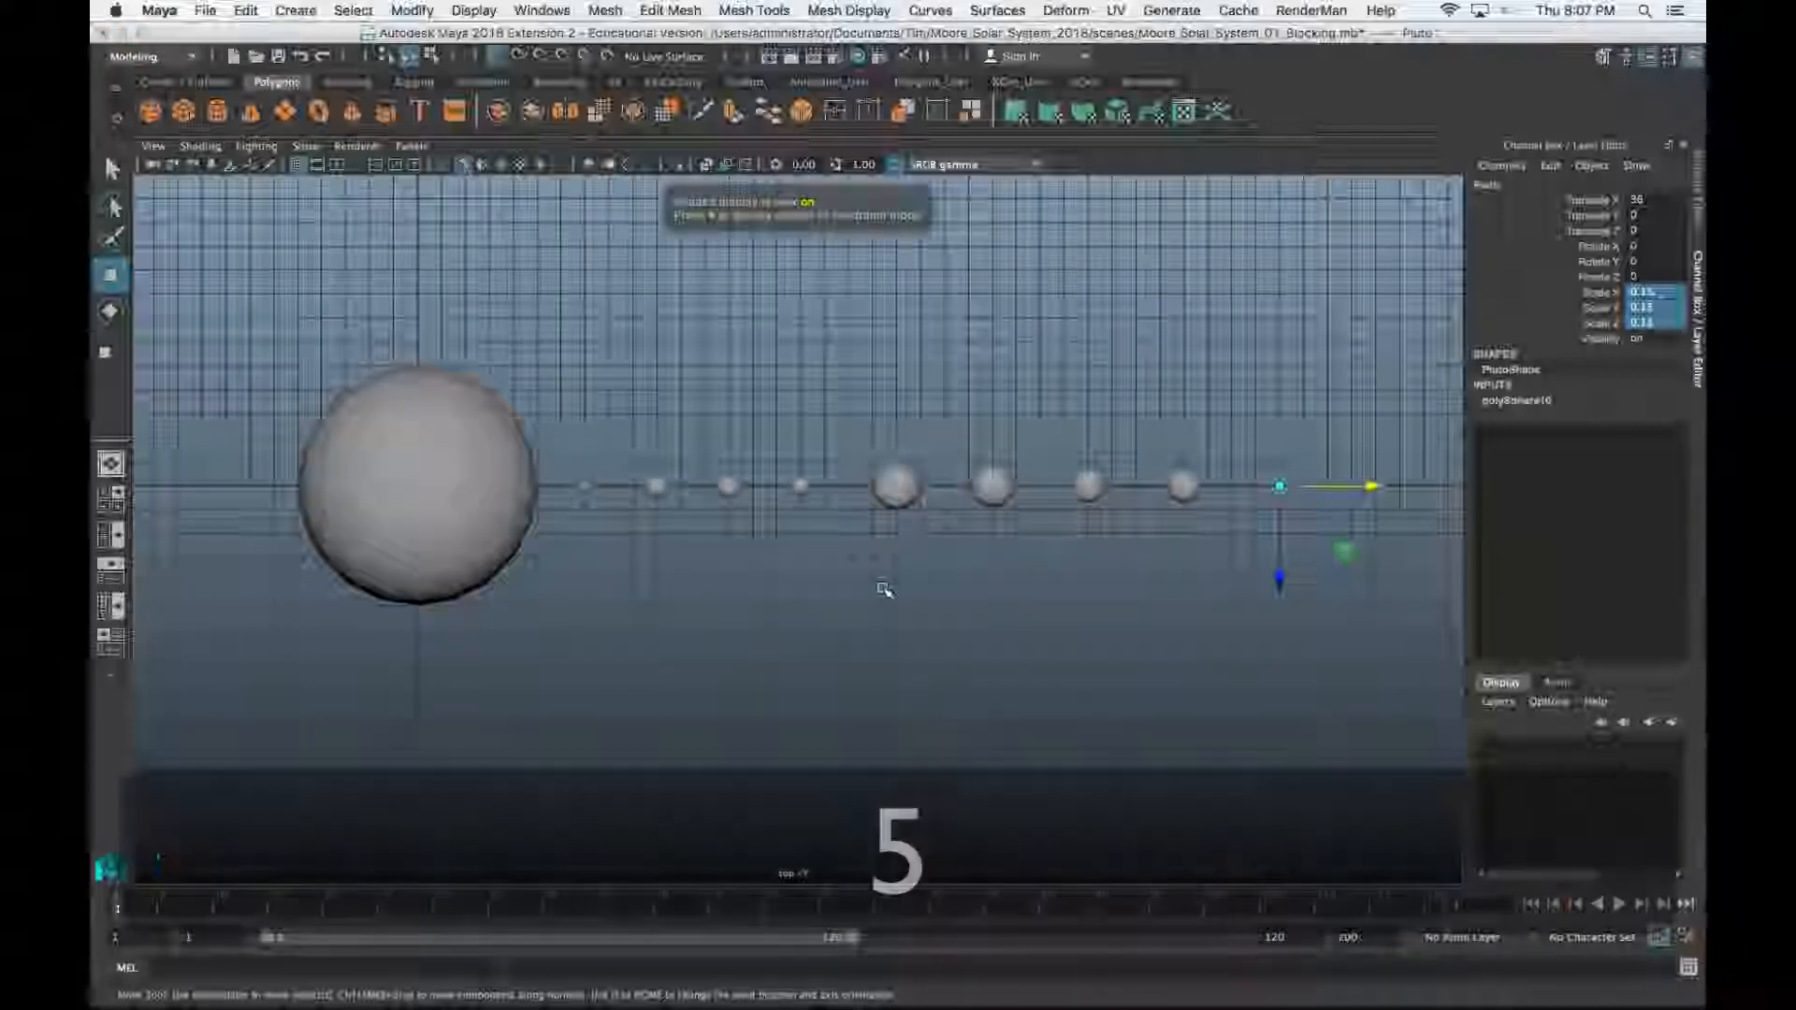
key("q")
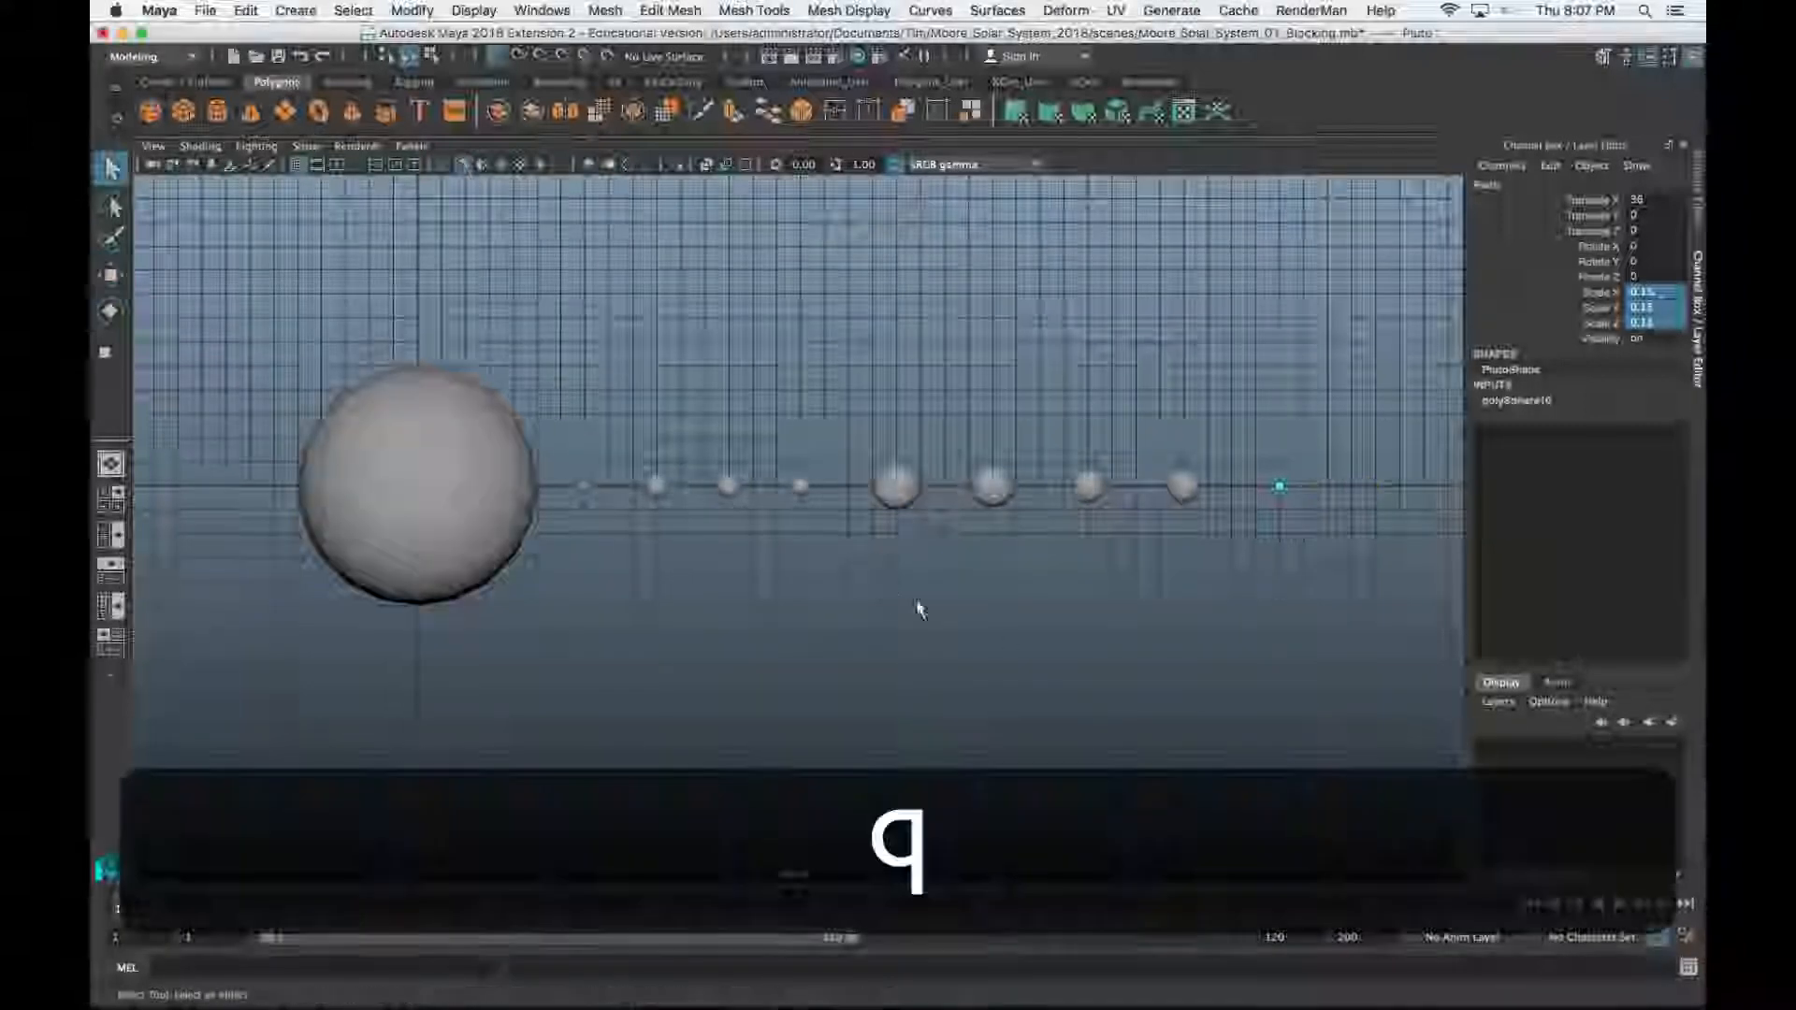
left_click(929, 588)
left_click(989, 494)
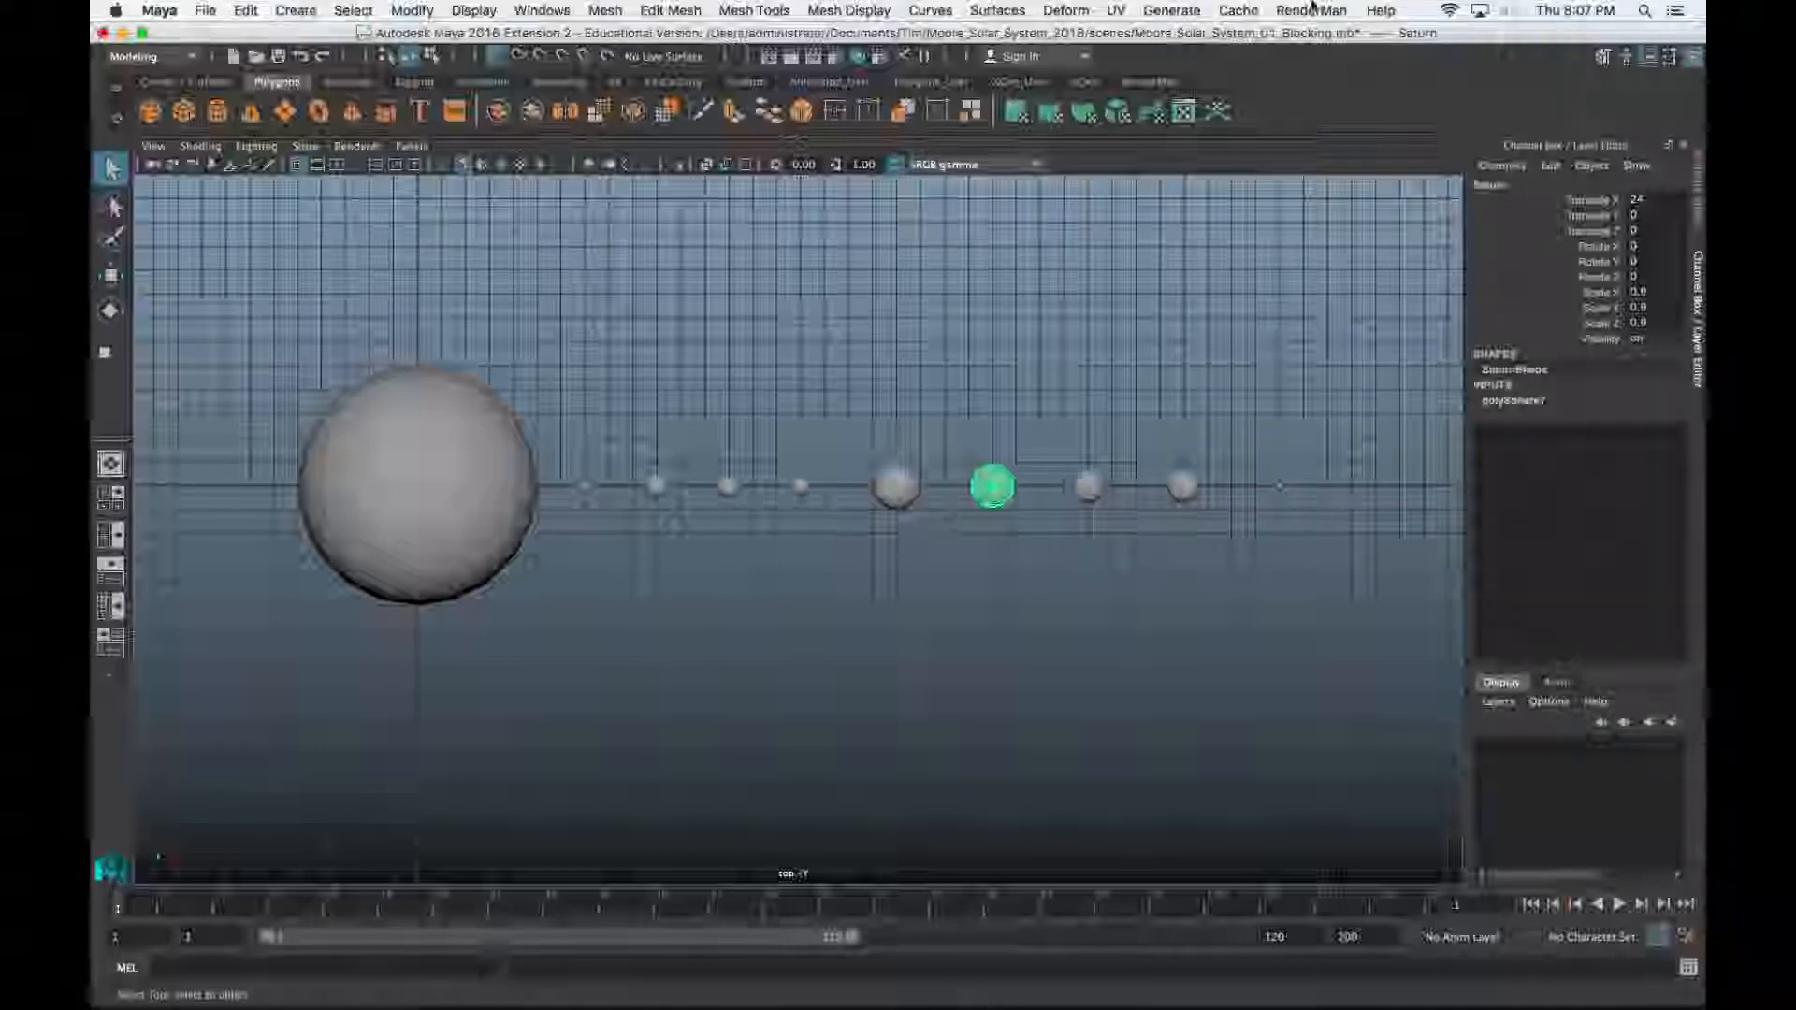
key("super+Tab")
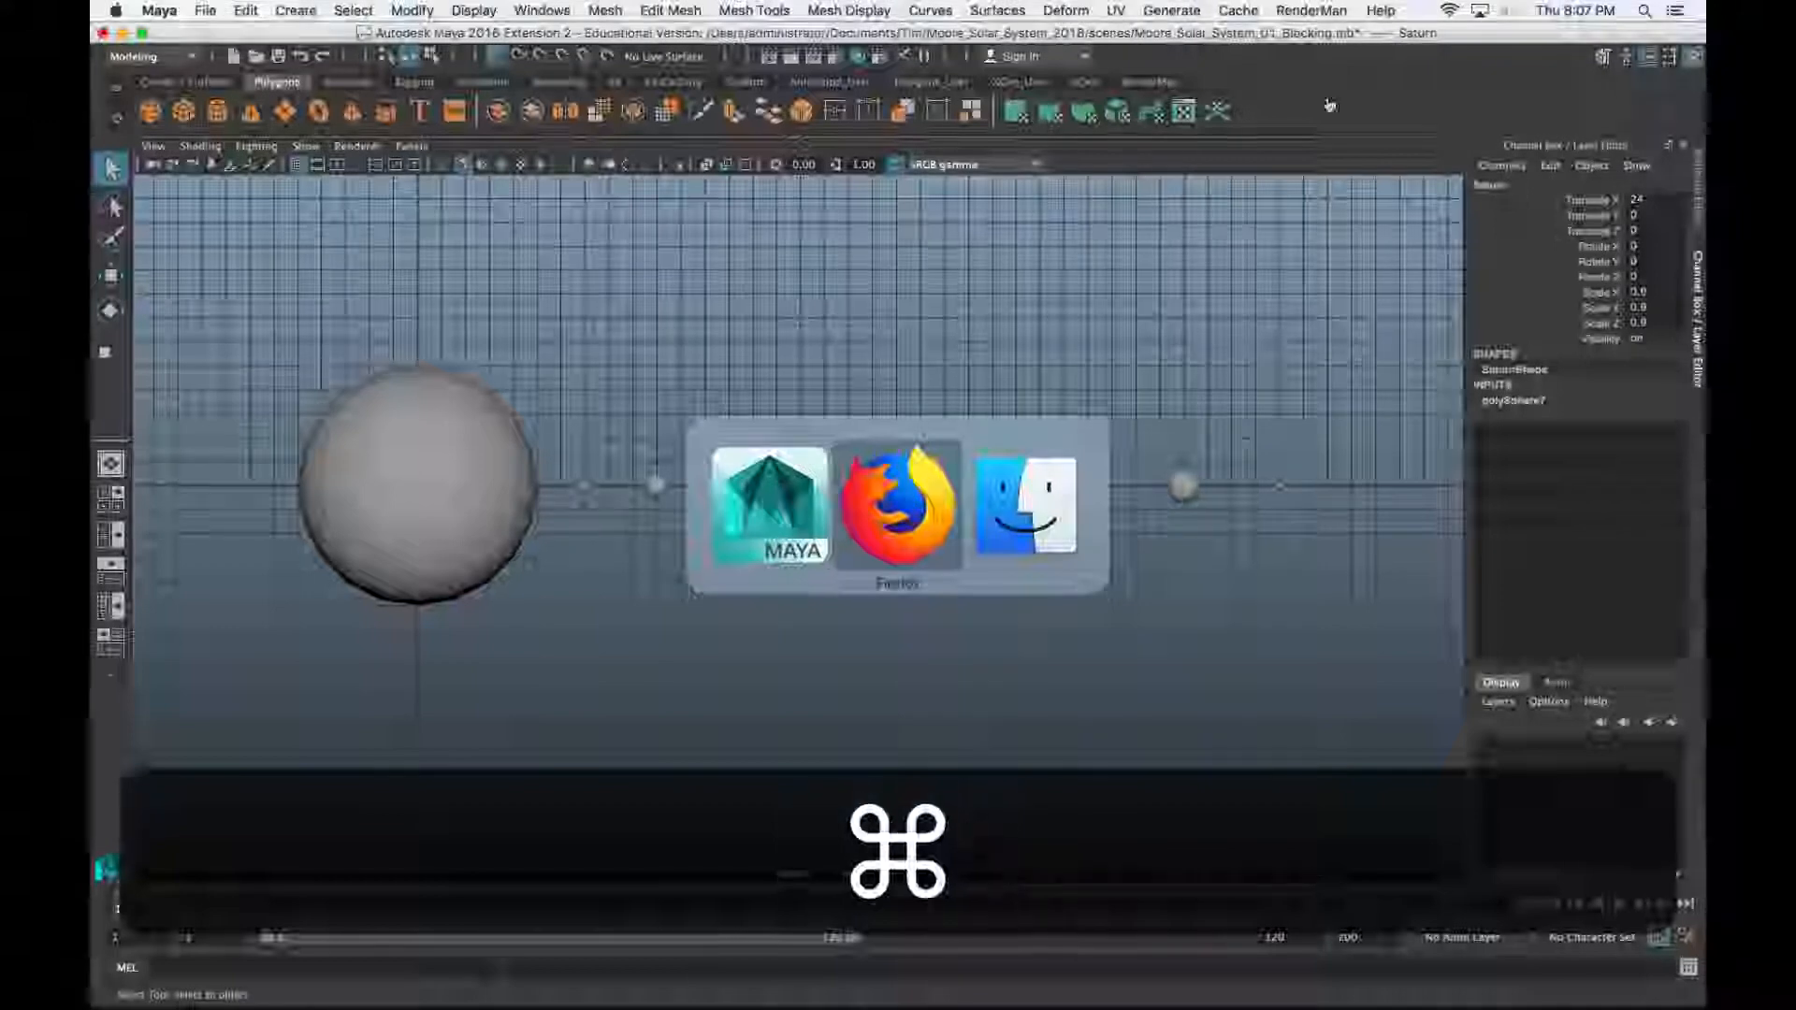
key("shift+super+Tab")
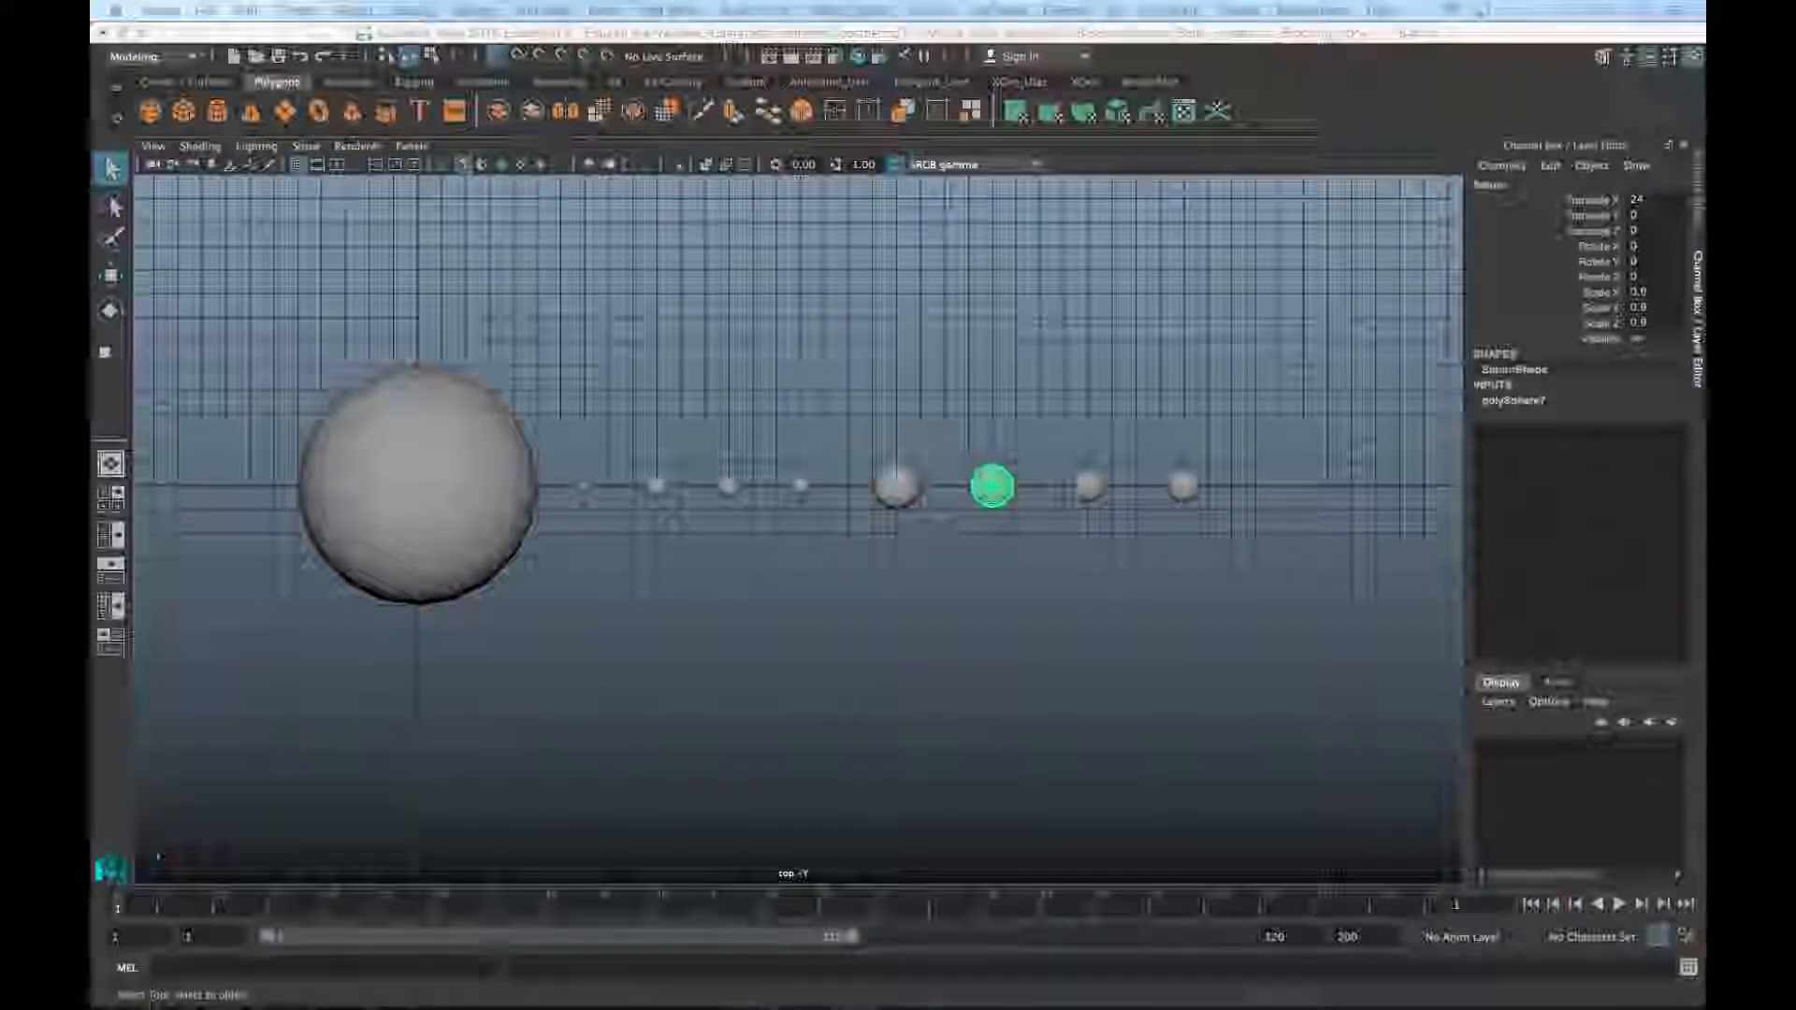
left_click(1343, 382)
left_click(997, 478)
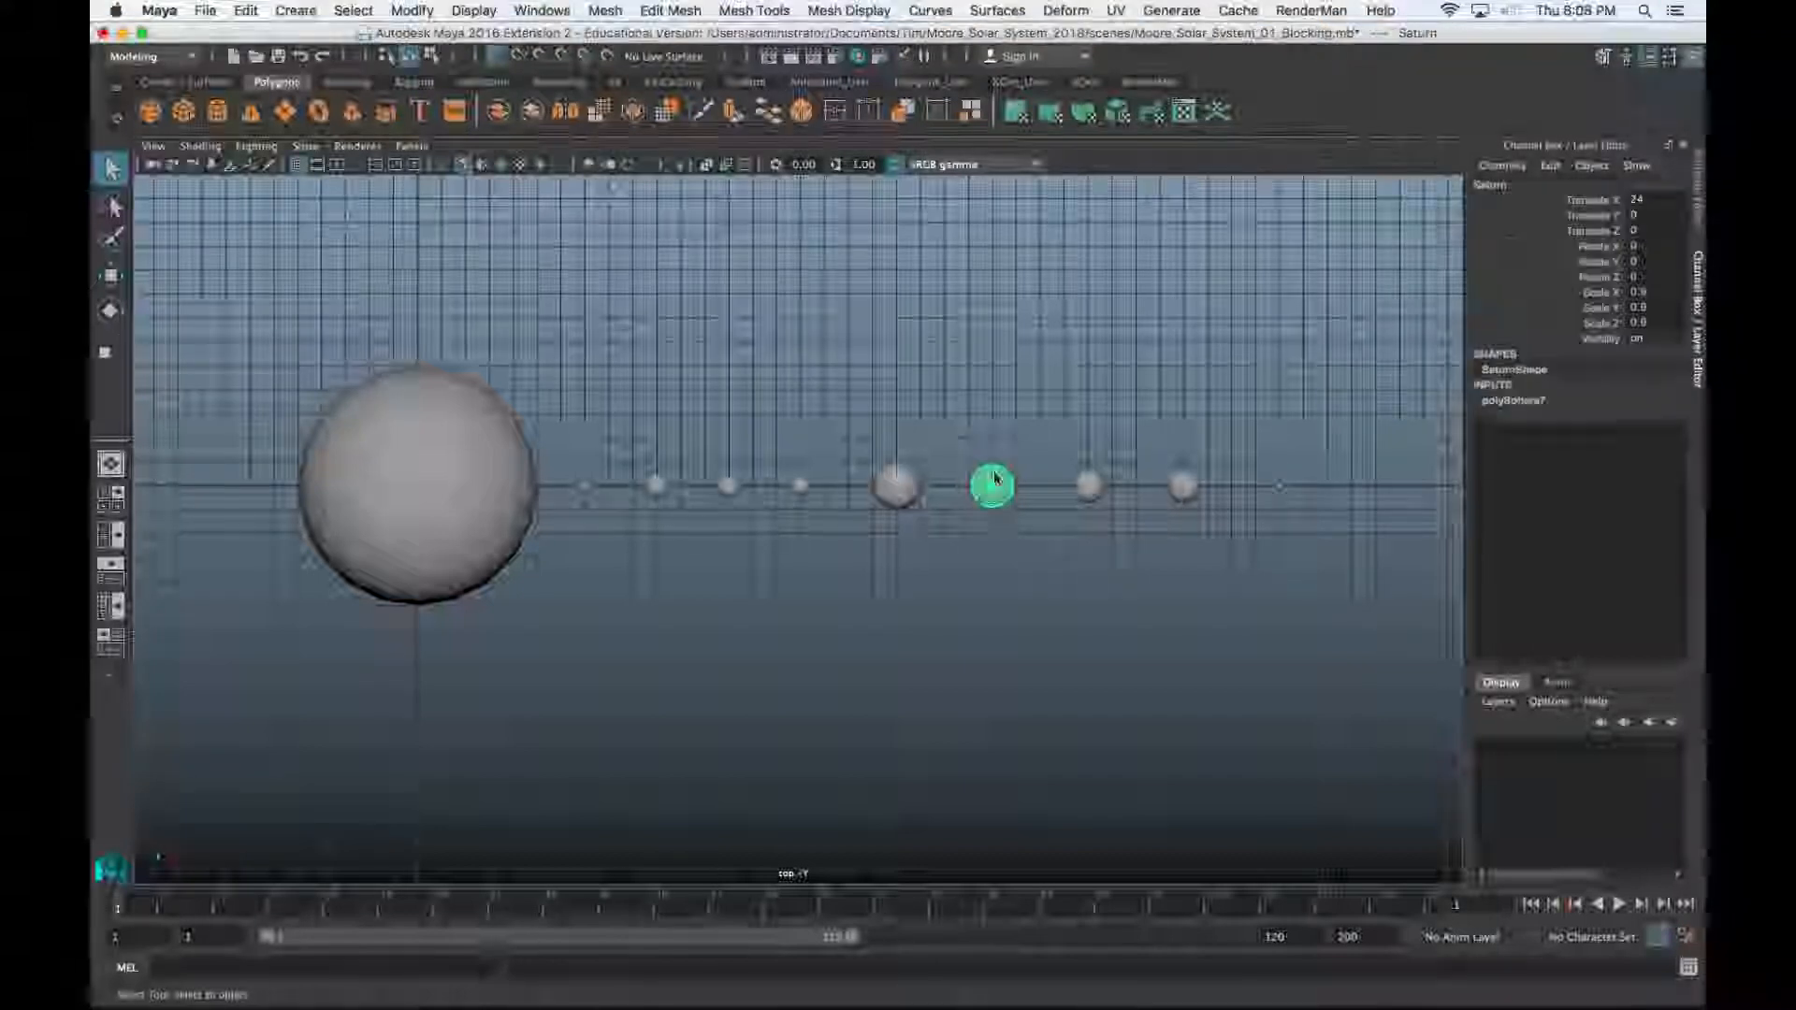
Create a polygon torus at the origin, visible in wireframe display, and rename it to Saturn_Ring
left_click(319, 112)
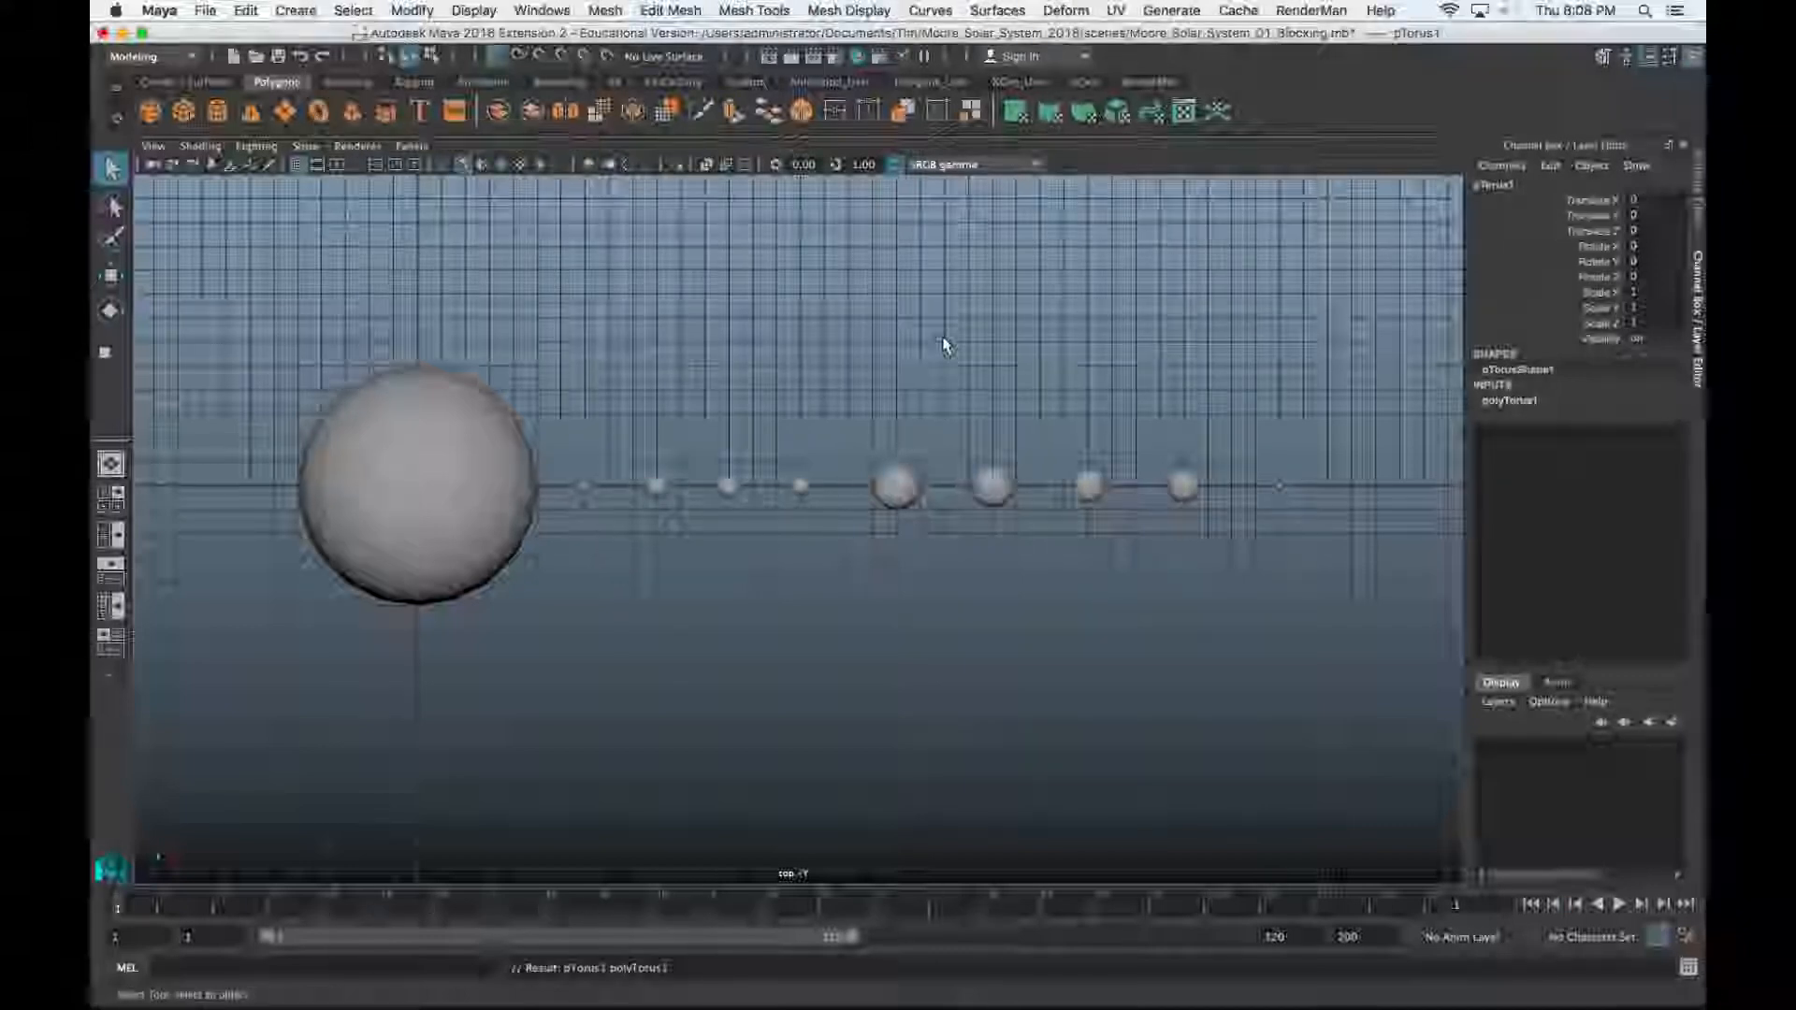
key("4")
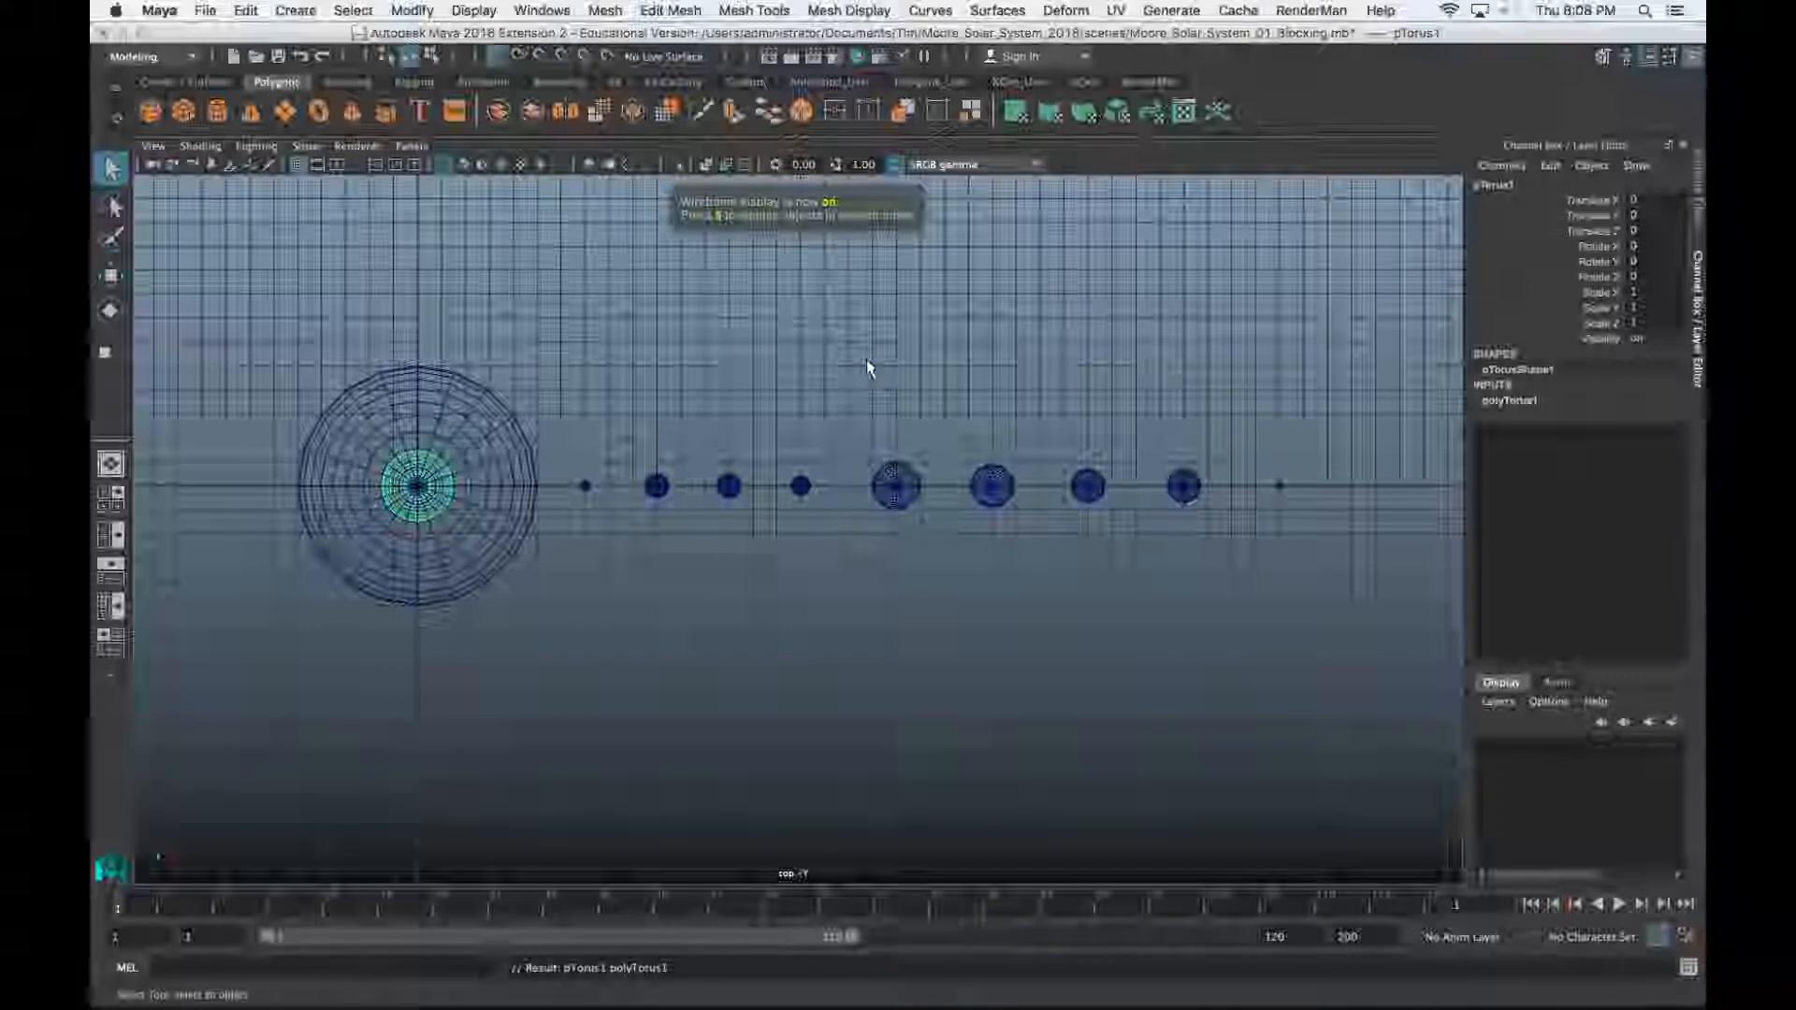
double_click(1516, 187)
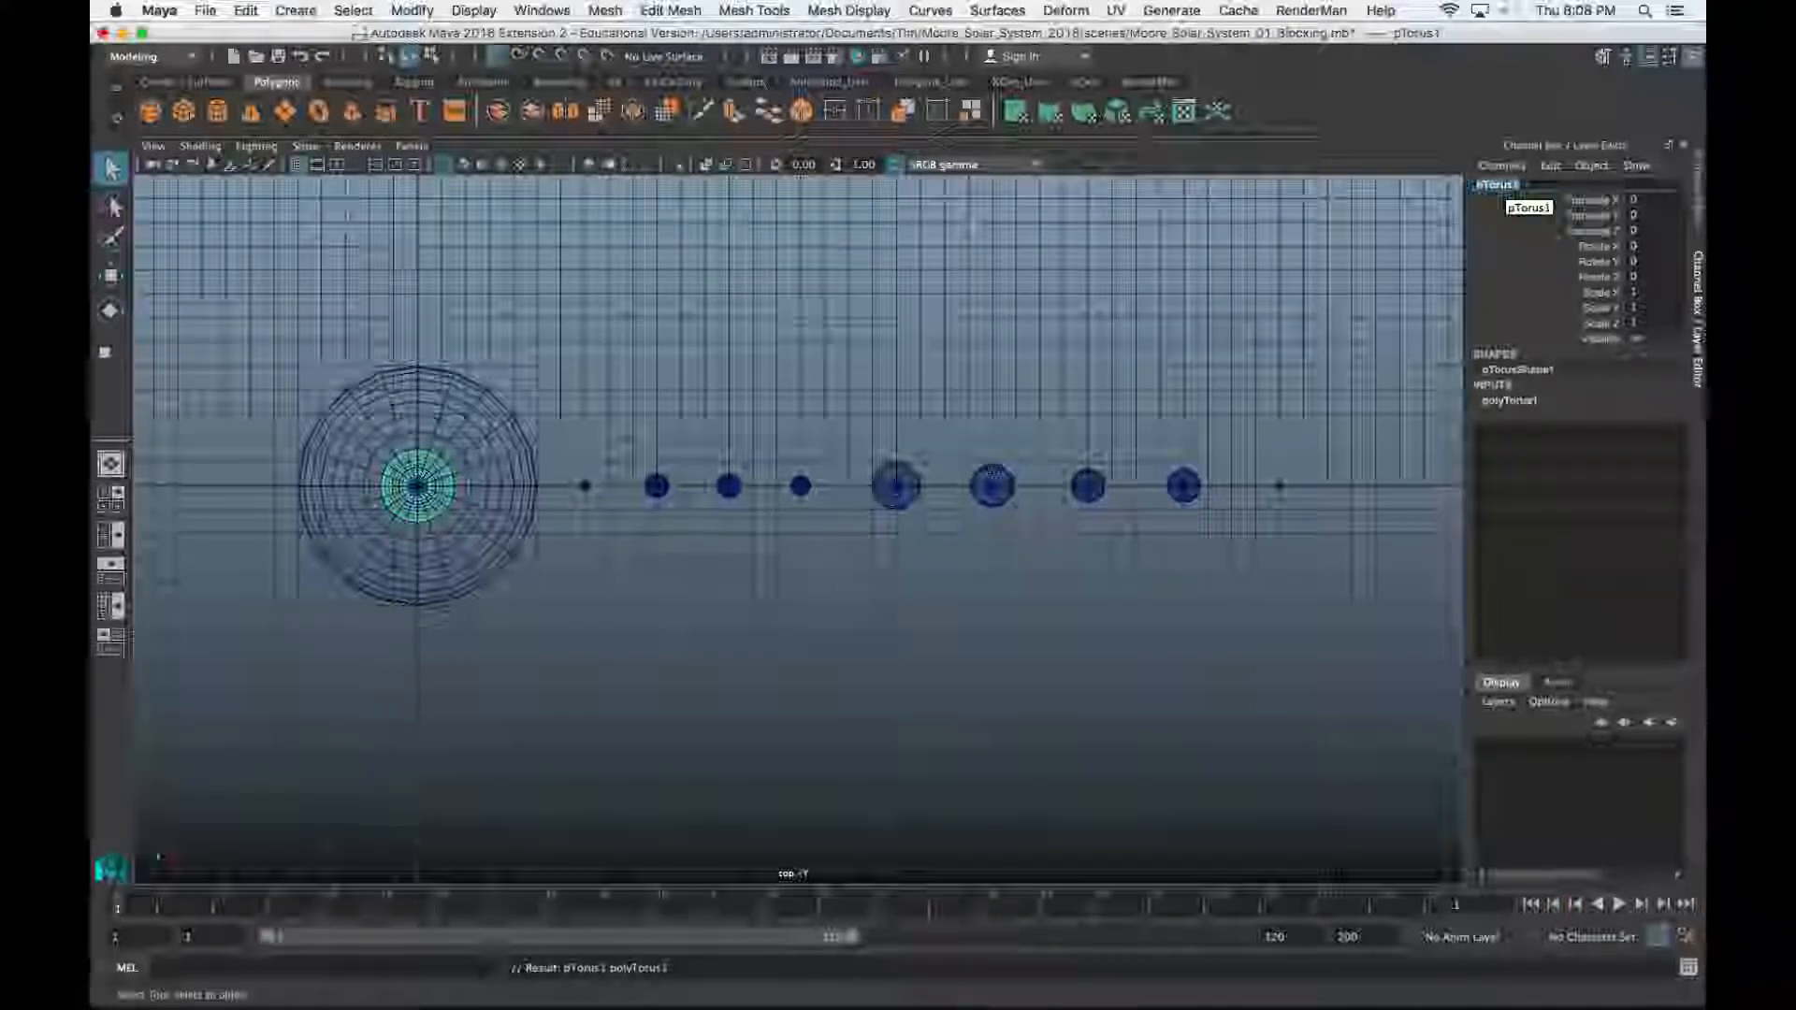
type("Saturn")
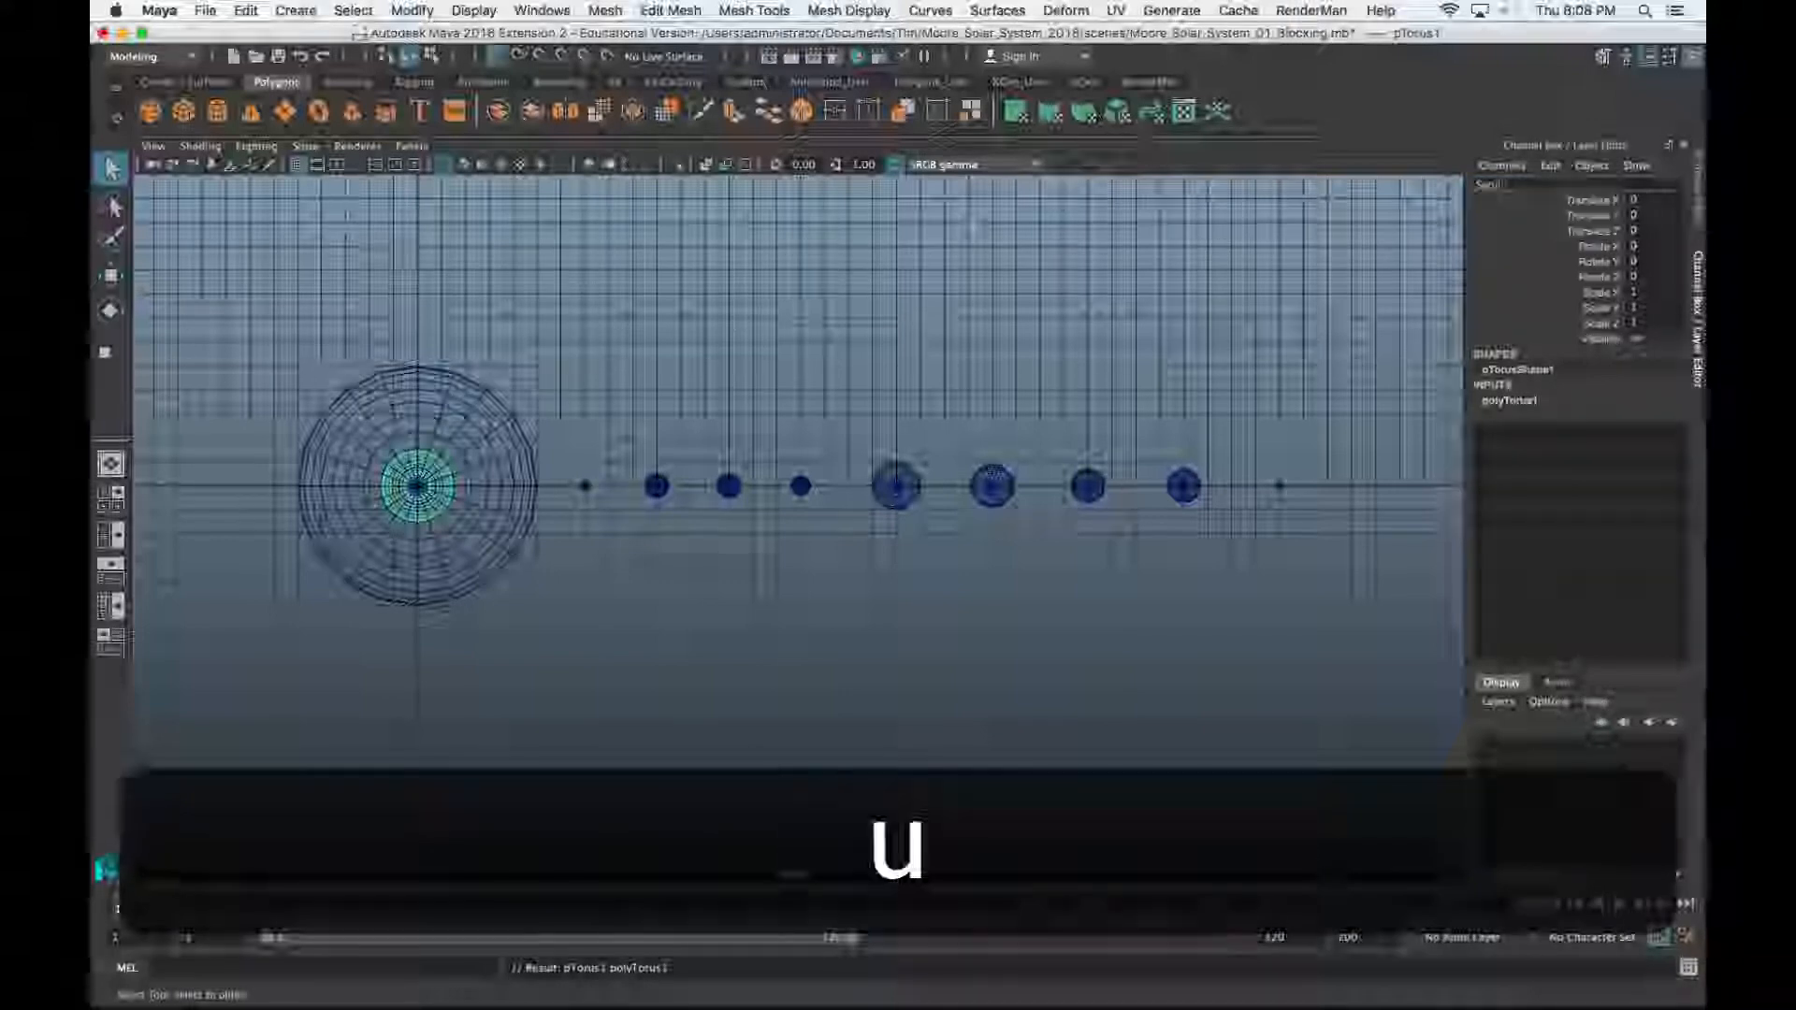
type(" Ring")
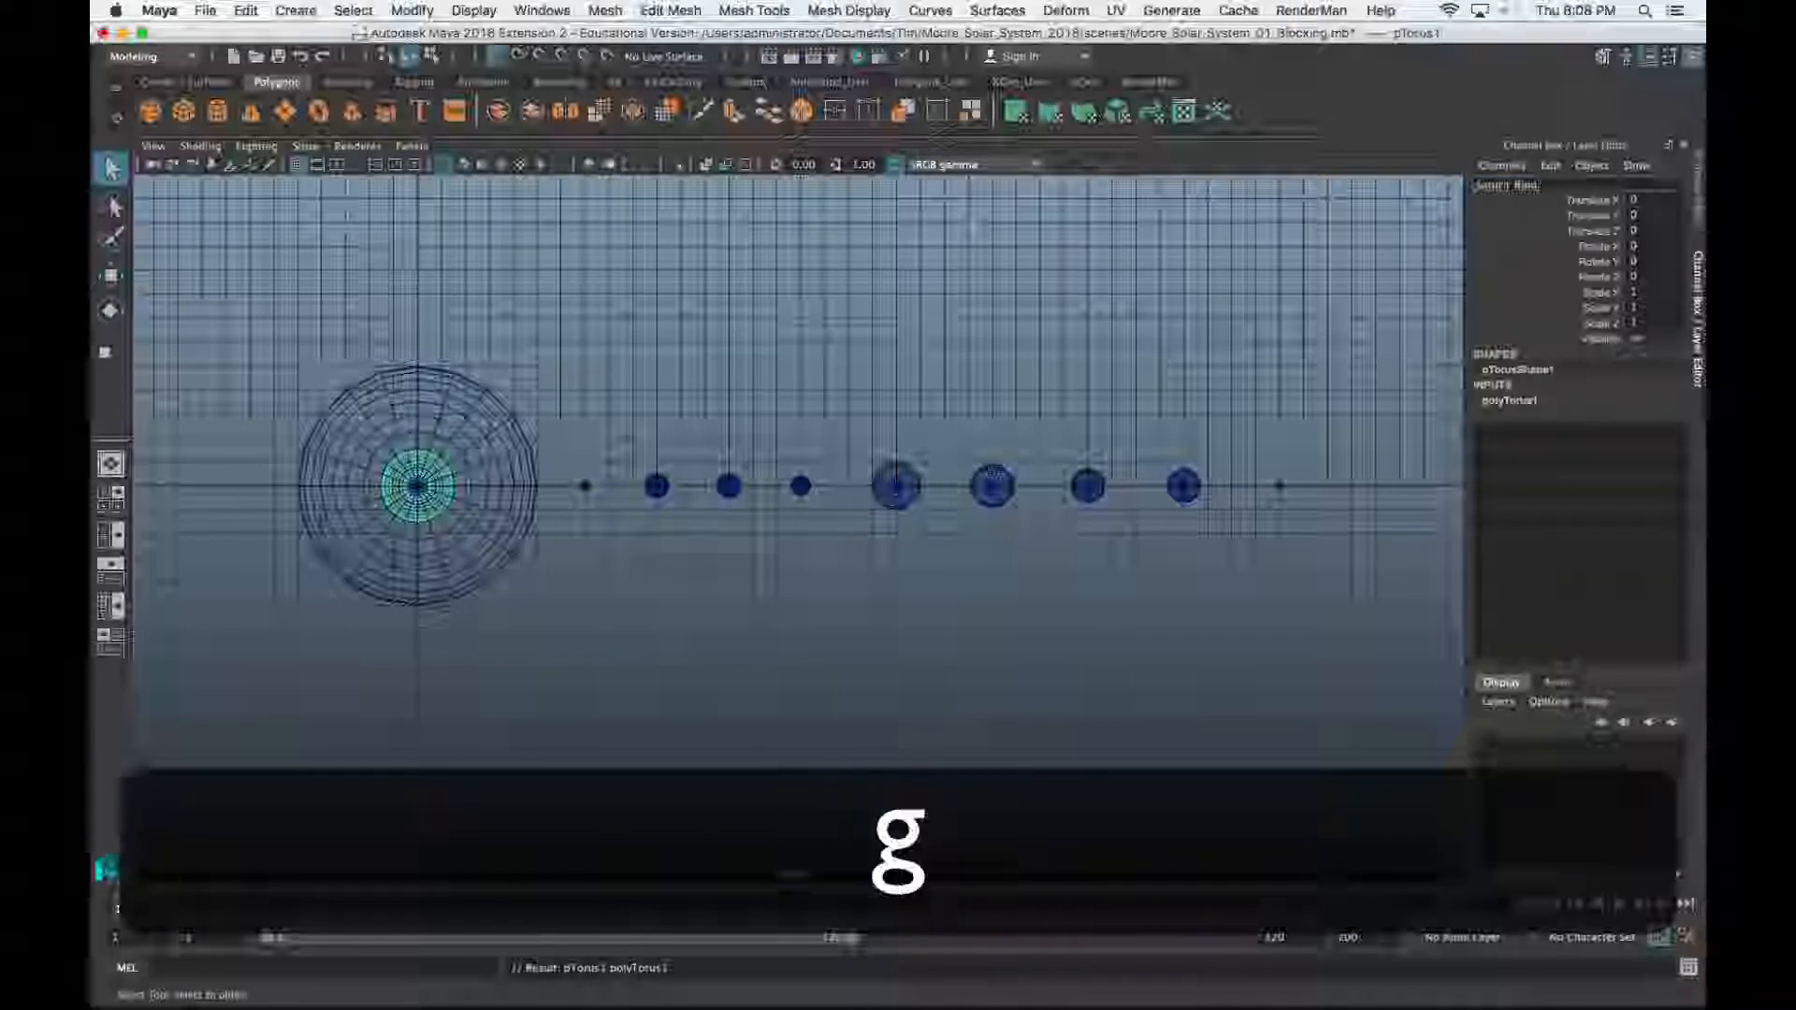
key("Return")
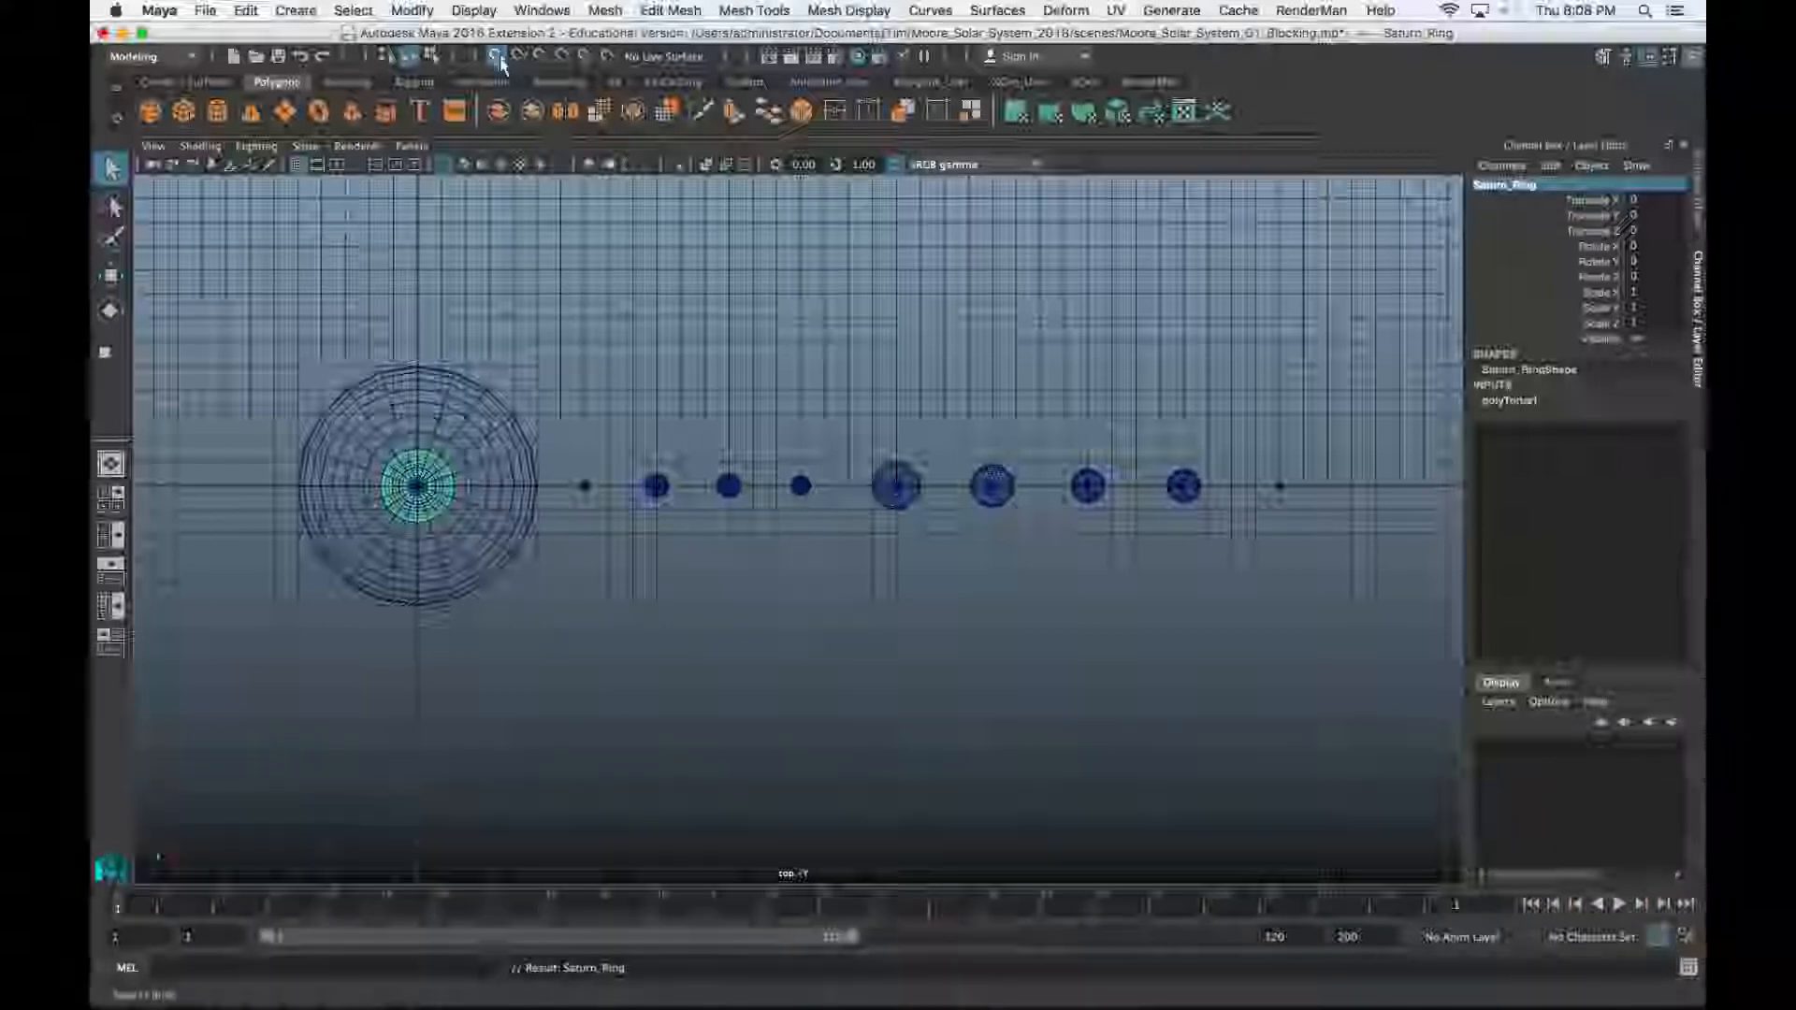
Move the Saturn_Ring torus to 24 along X so it surrounds Saturn, and frame it in the perspective view
key("w")
left_click_drag(514, 486, 995, 521)
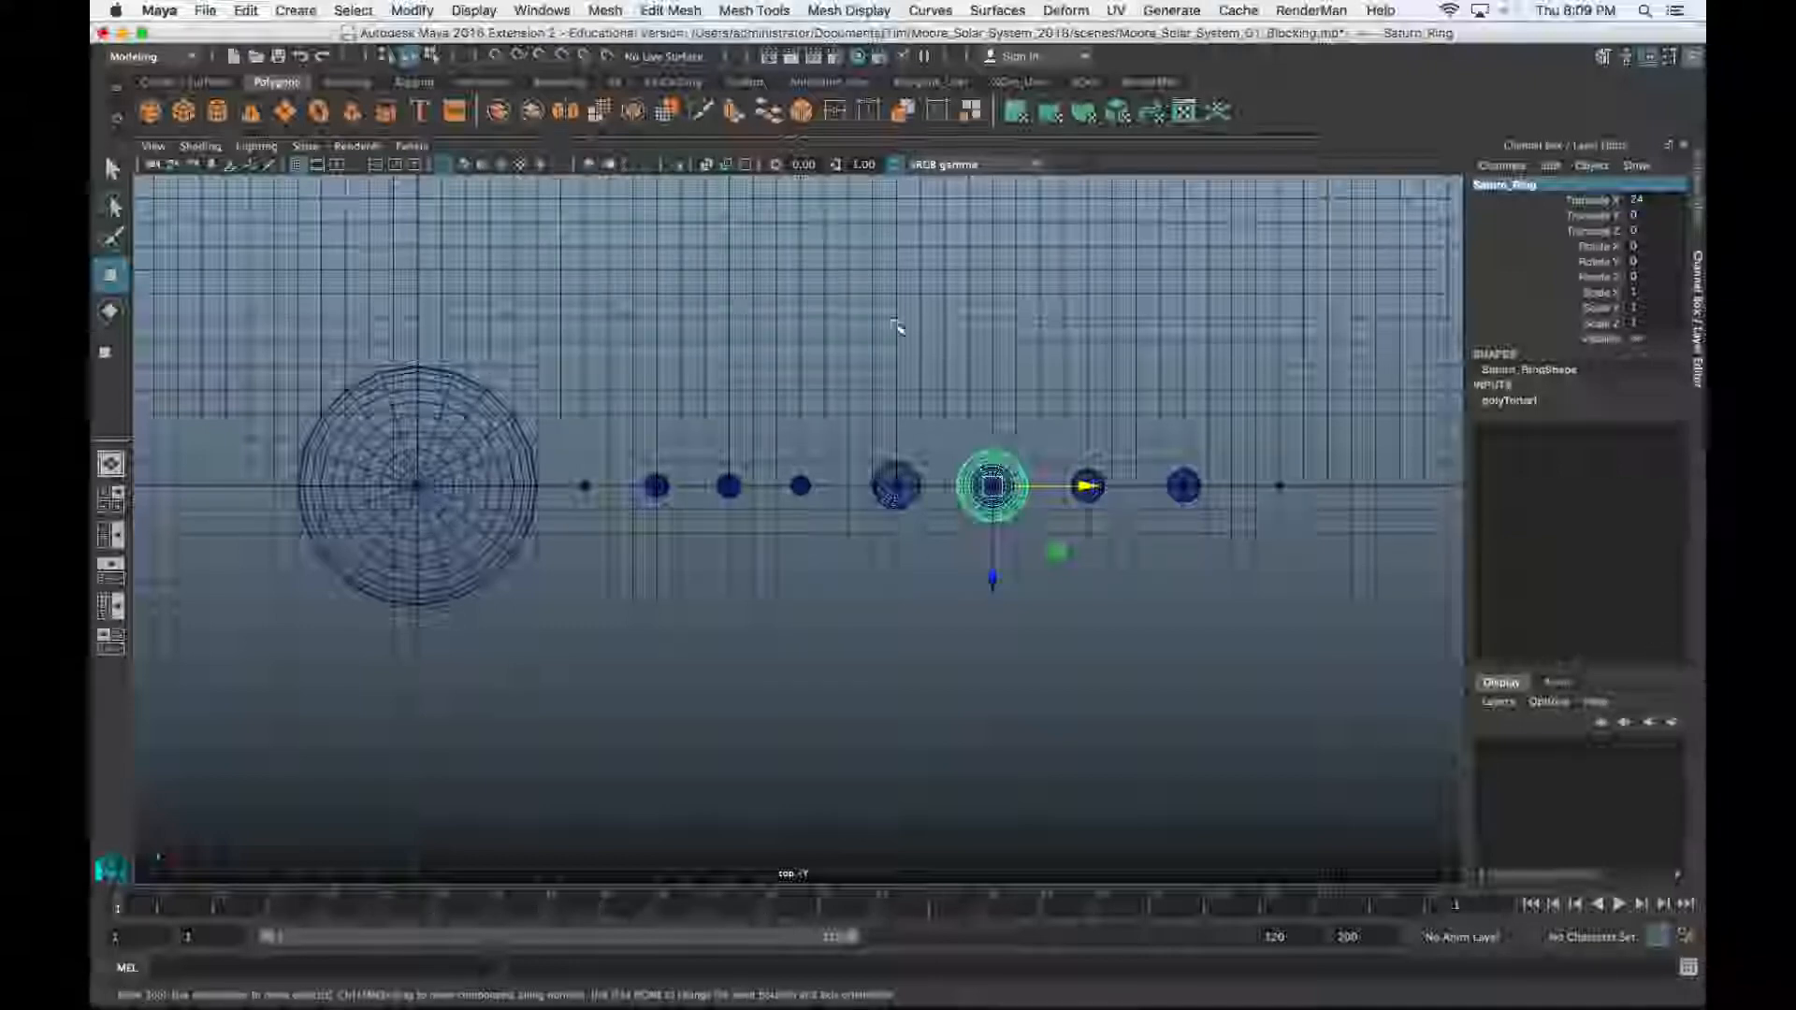
key("space")
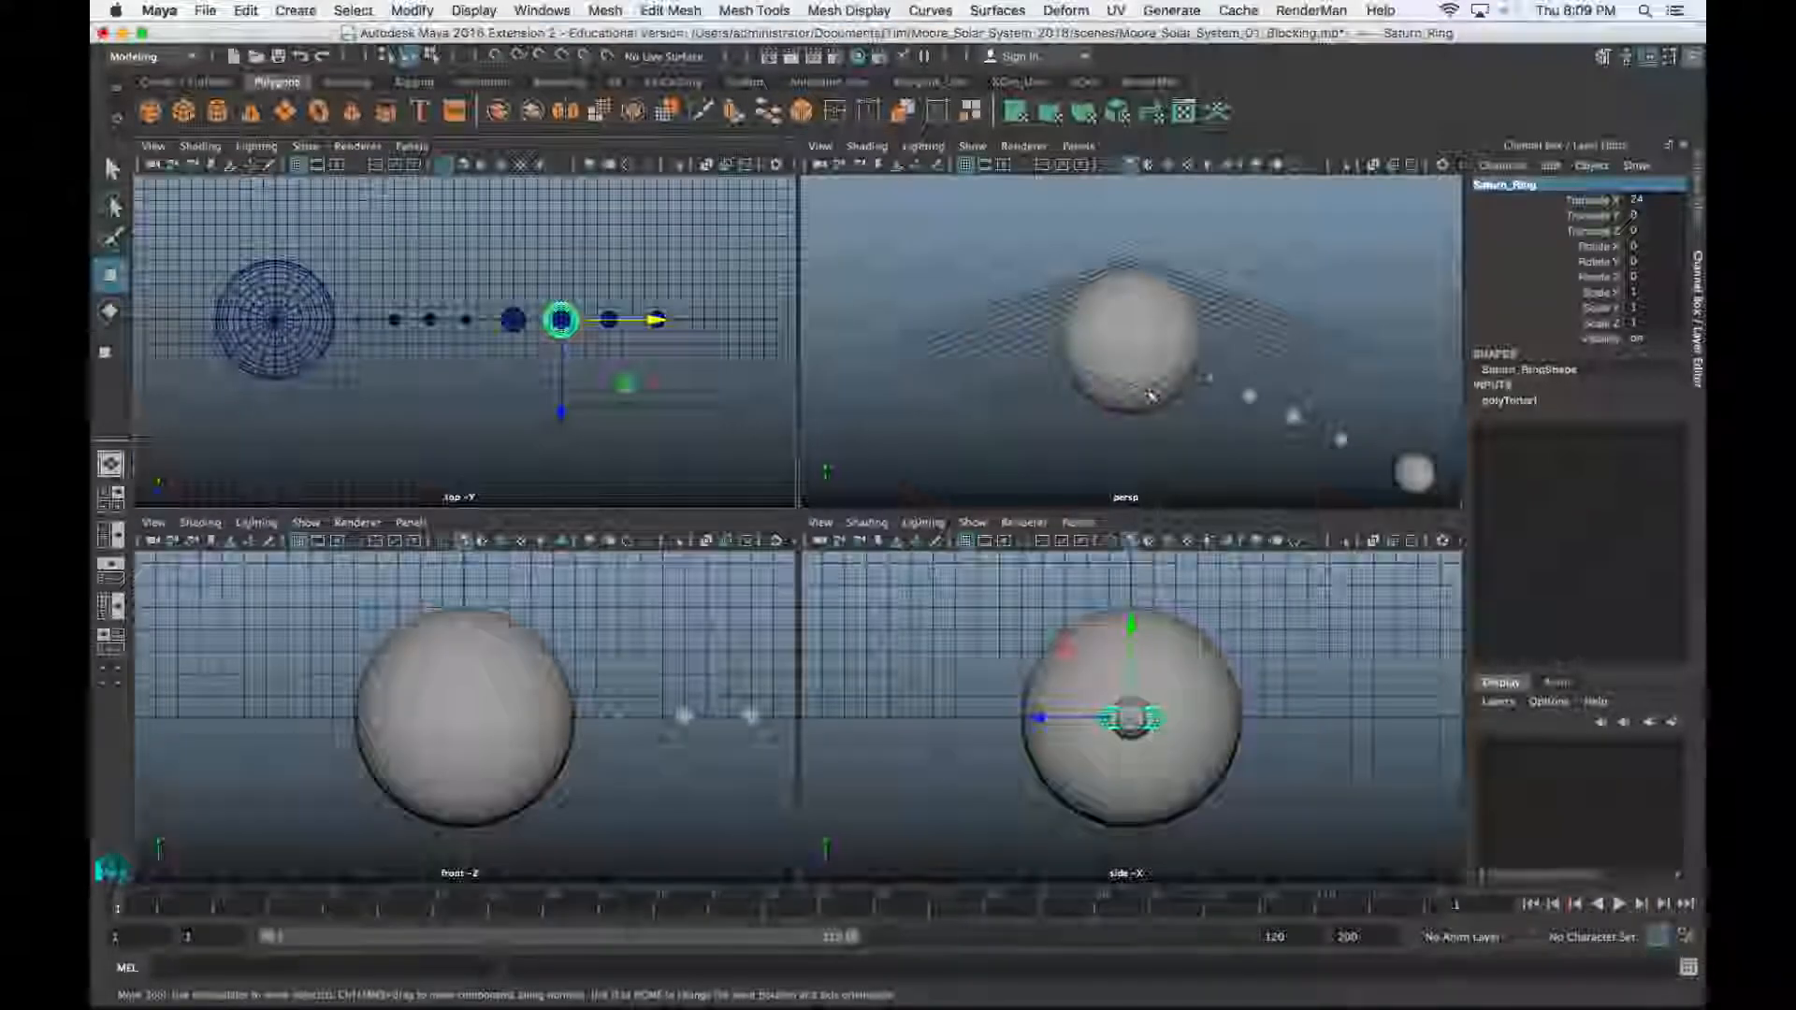
key("space")
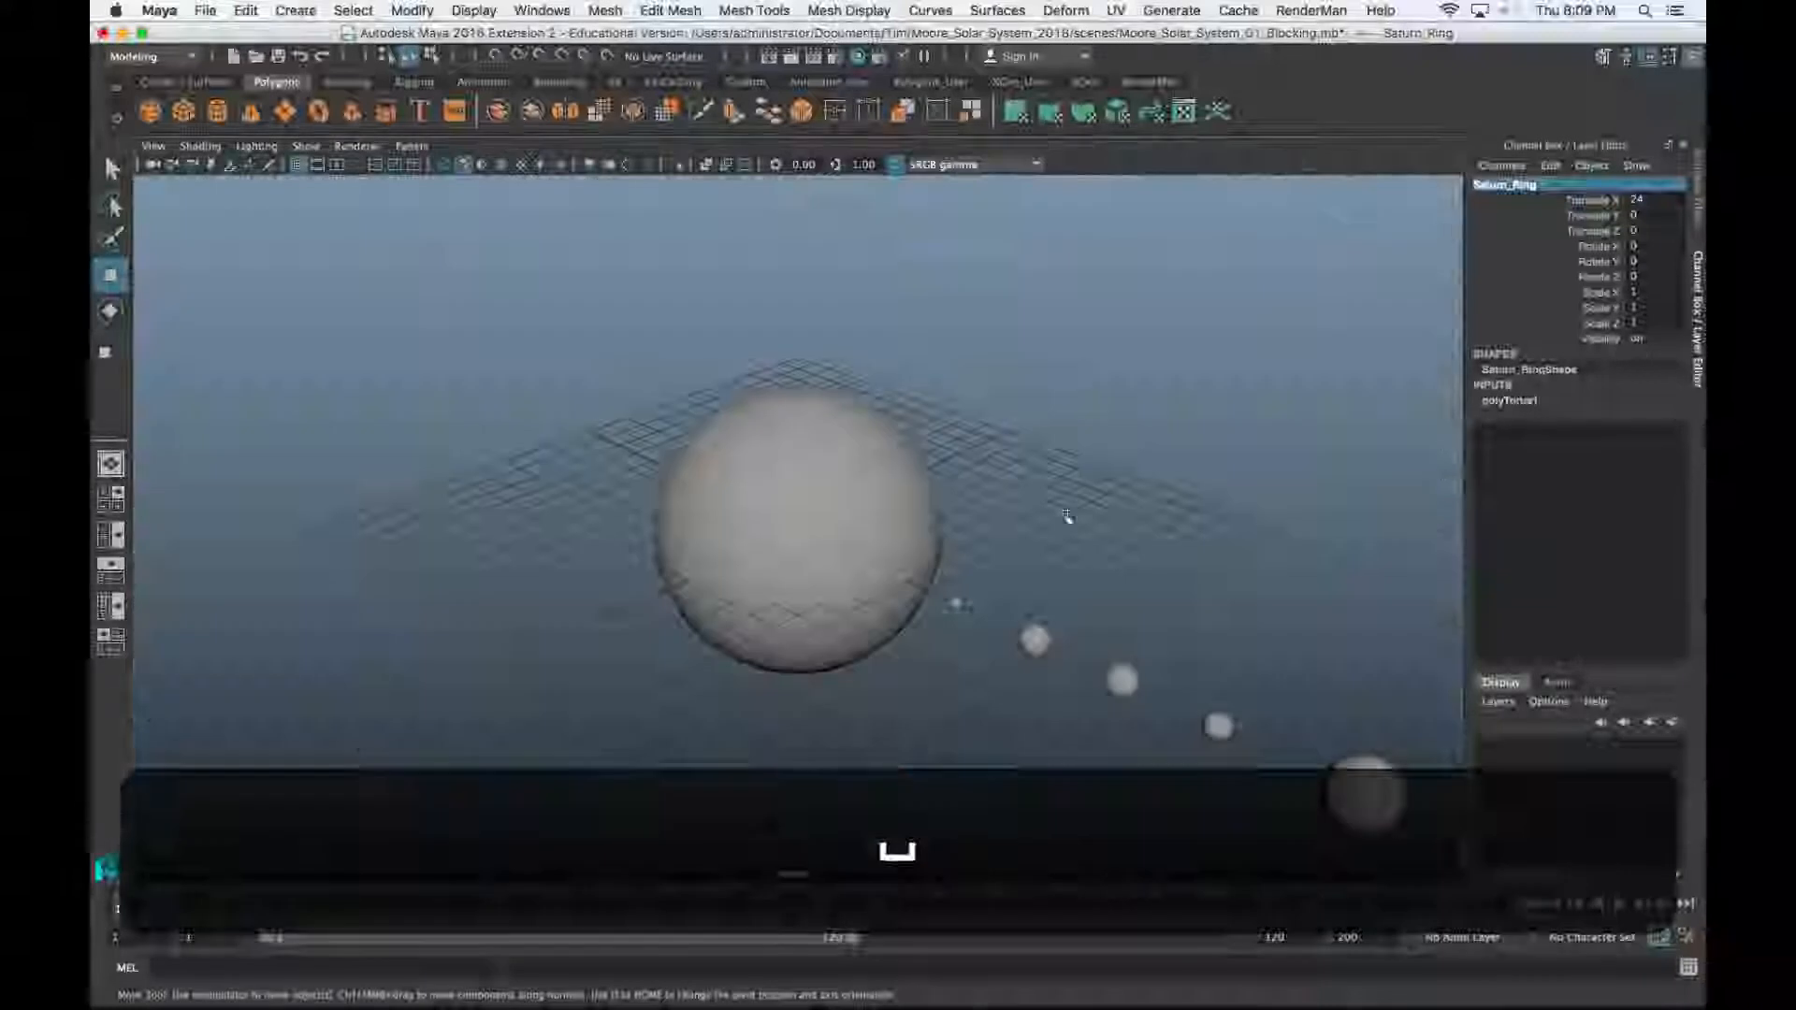
middle_click_drag(1188, 602, 939, 441, "alt")
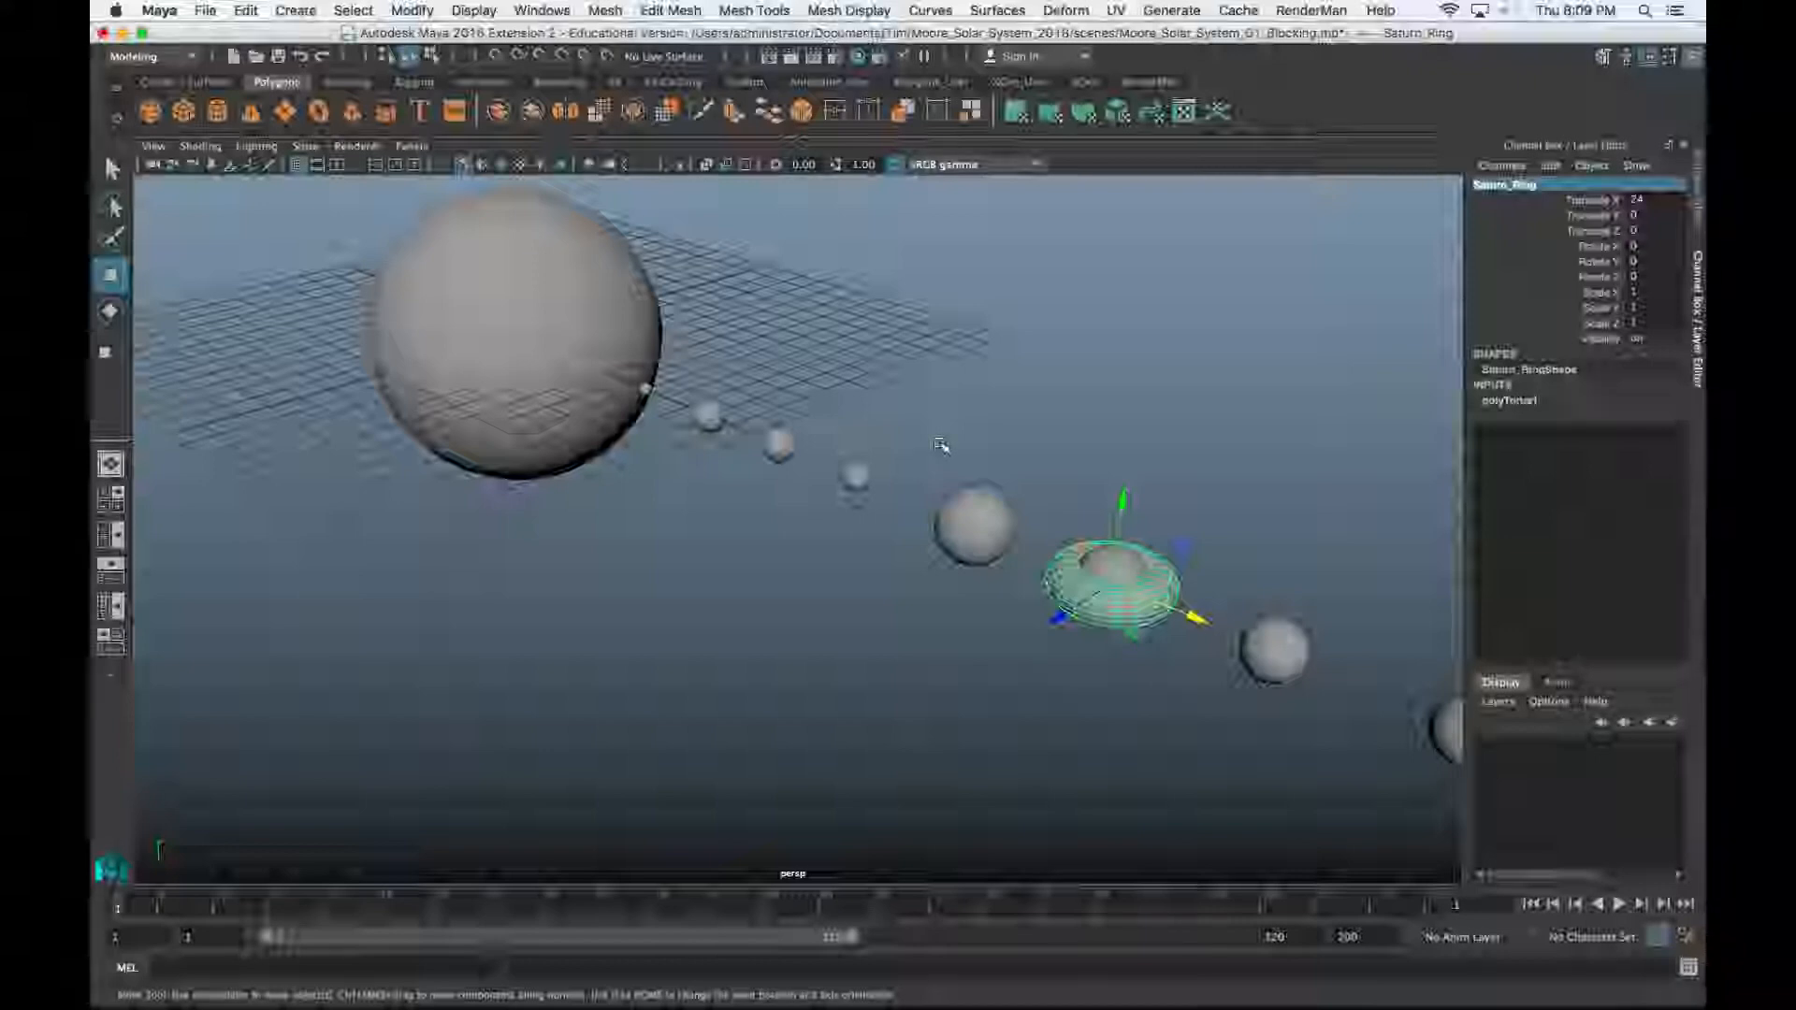
key("f")
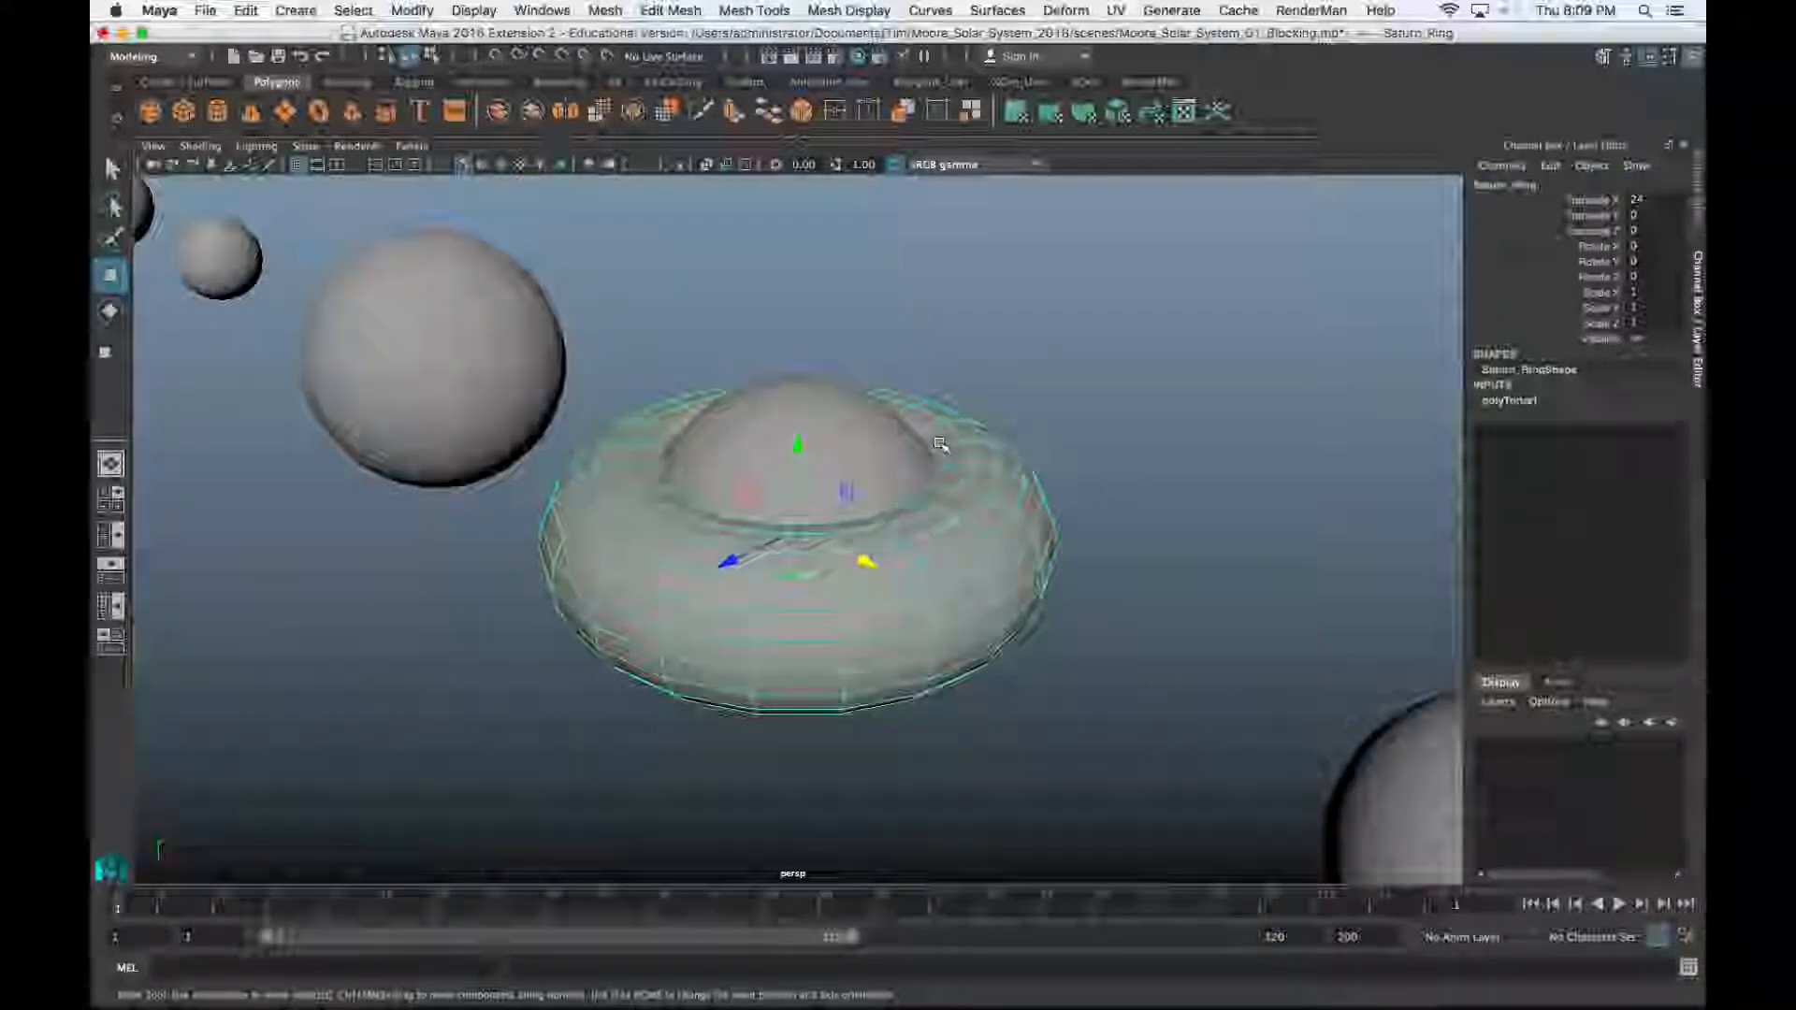
left_click_drag(939, 444, 871, 485, "alt")
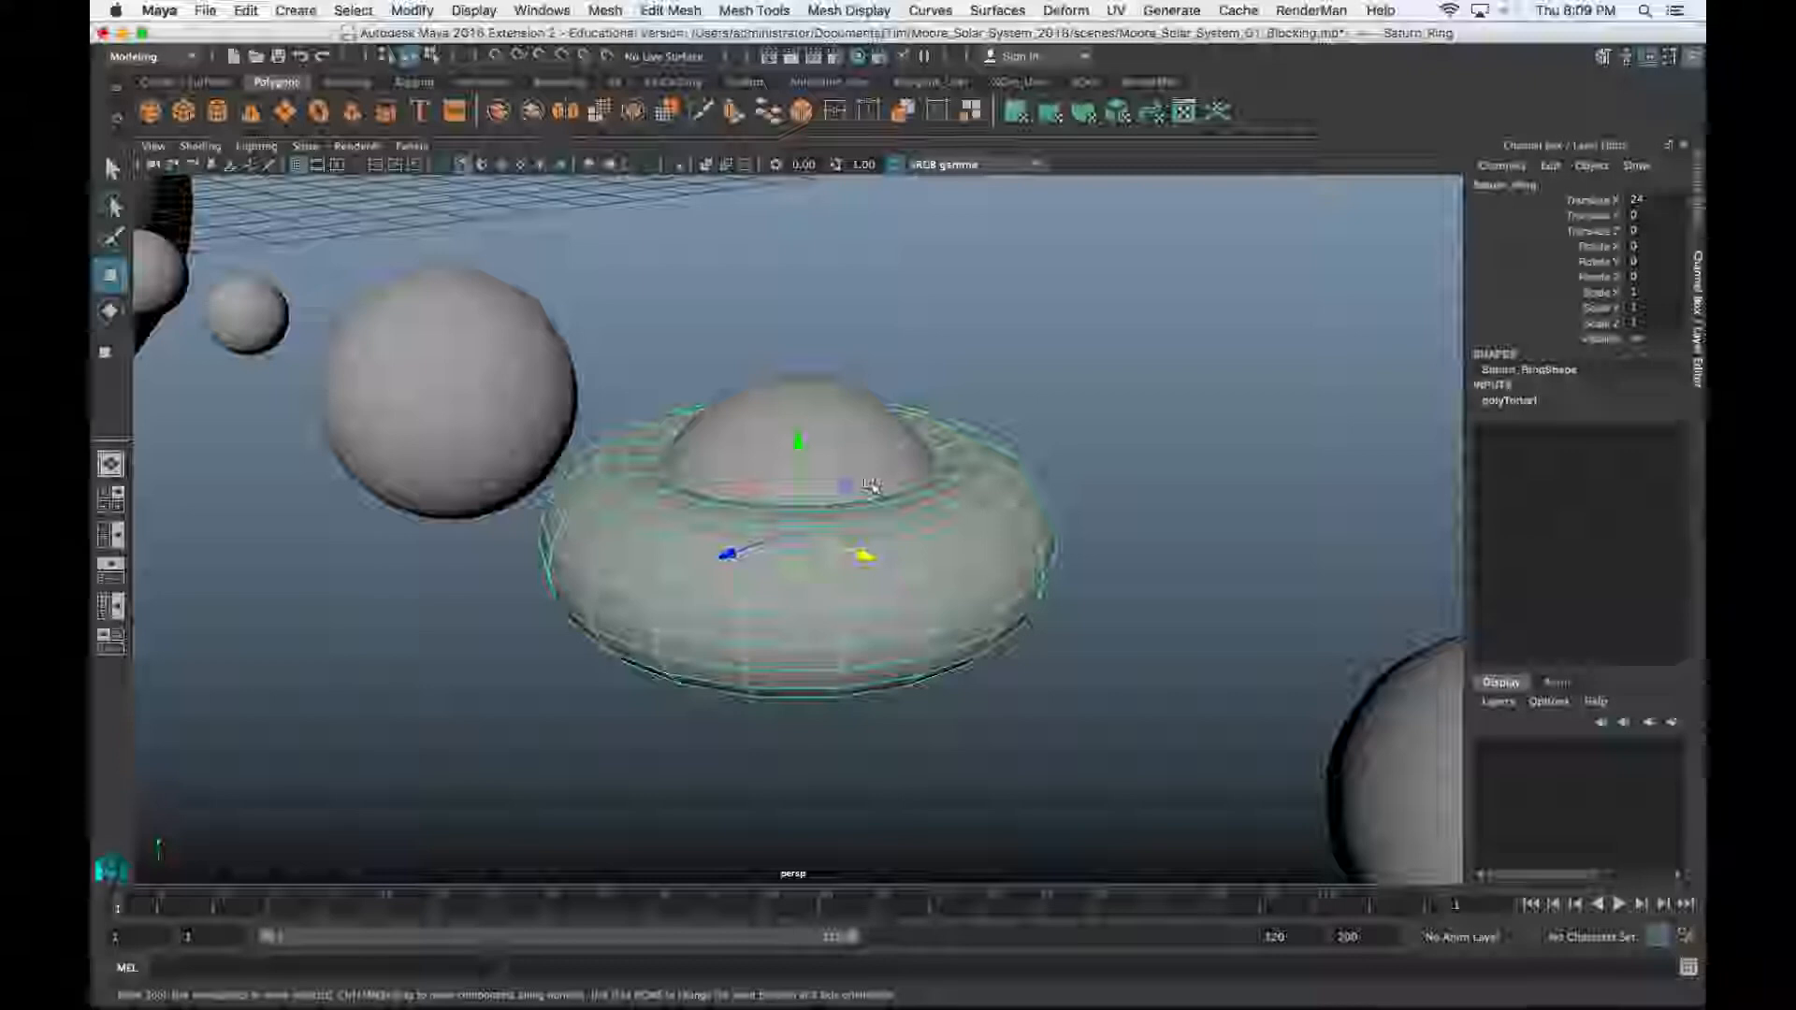
key("super")
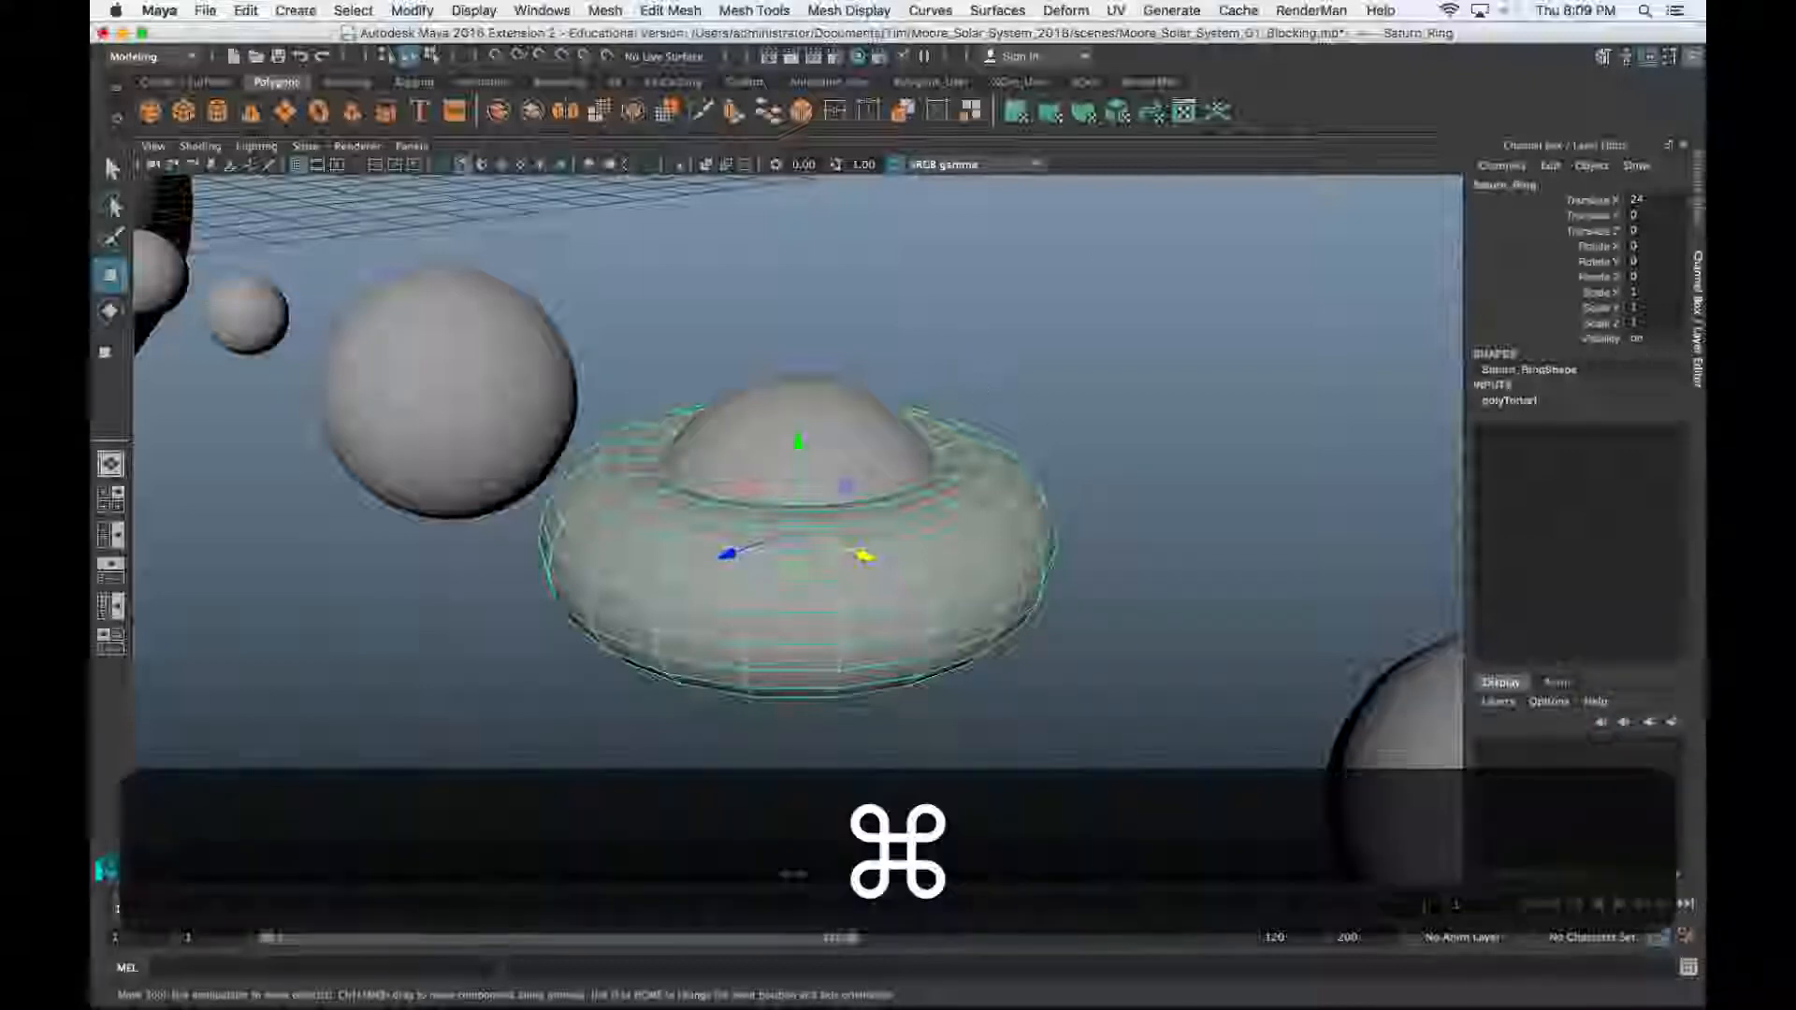
key("super+Tab")
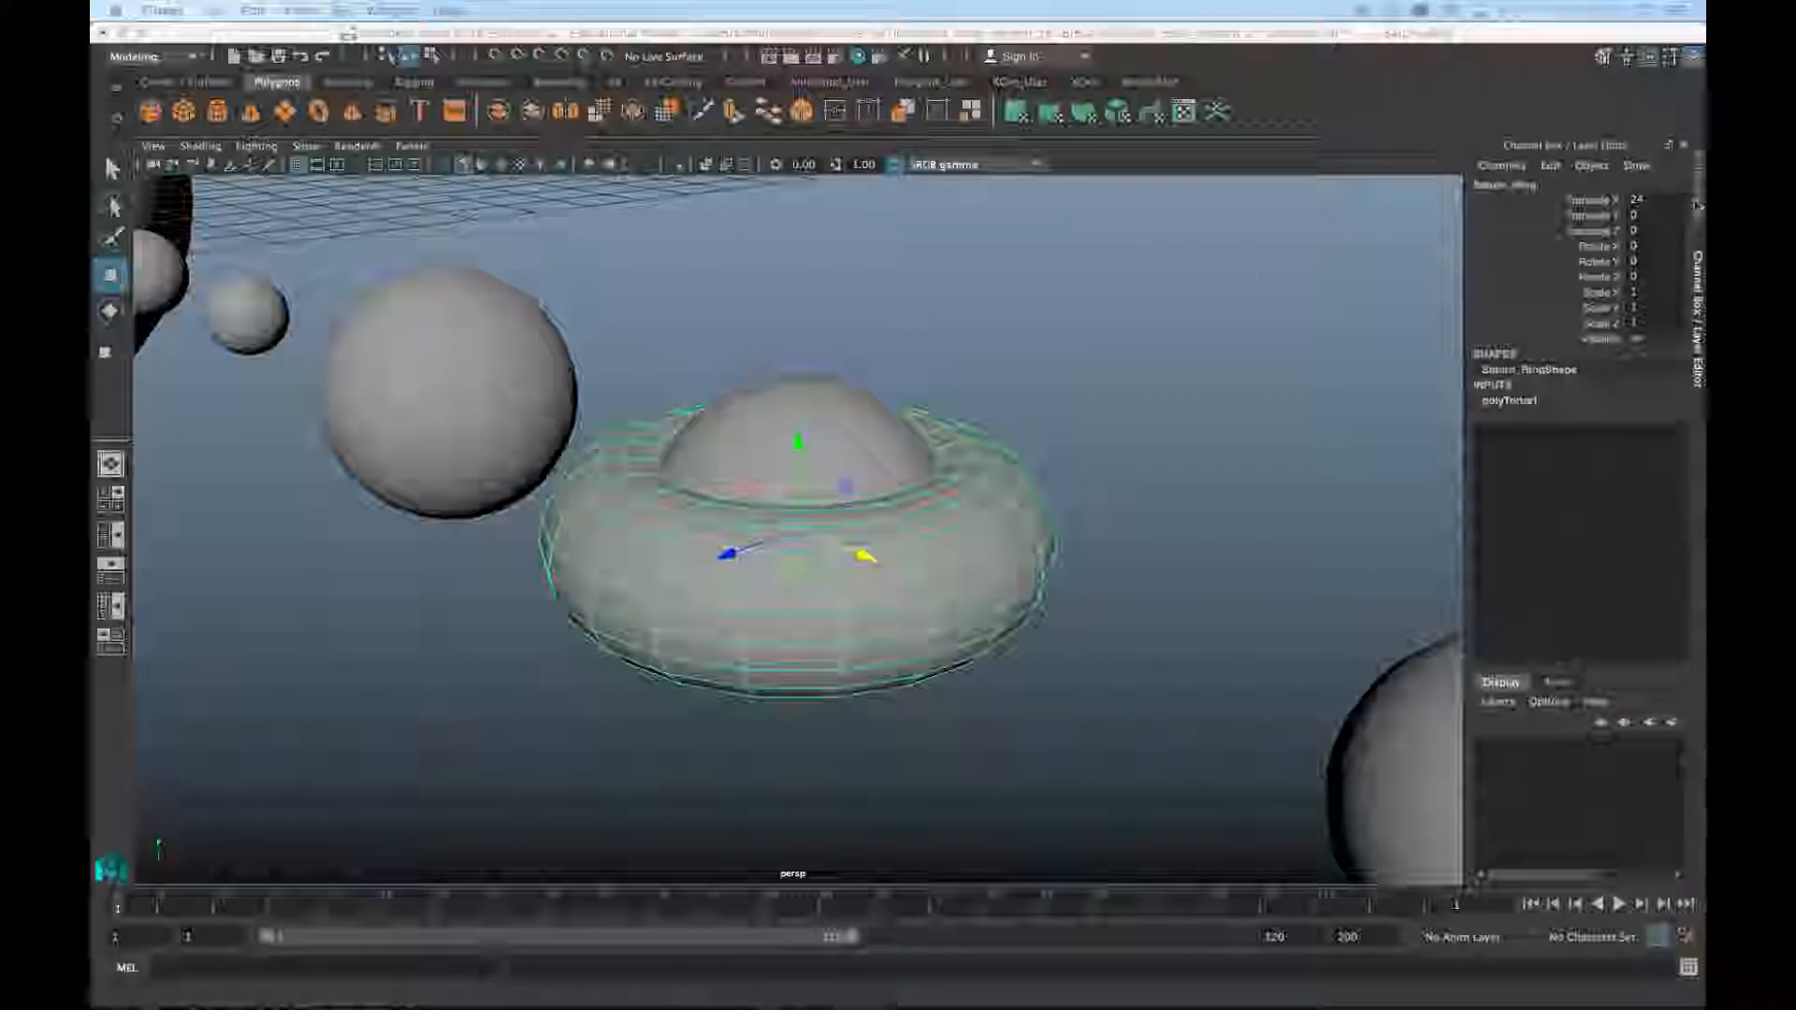
left_click(1361, 36)
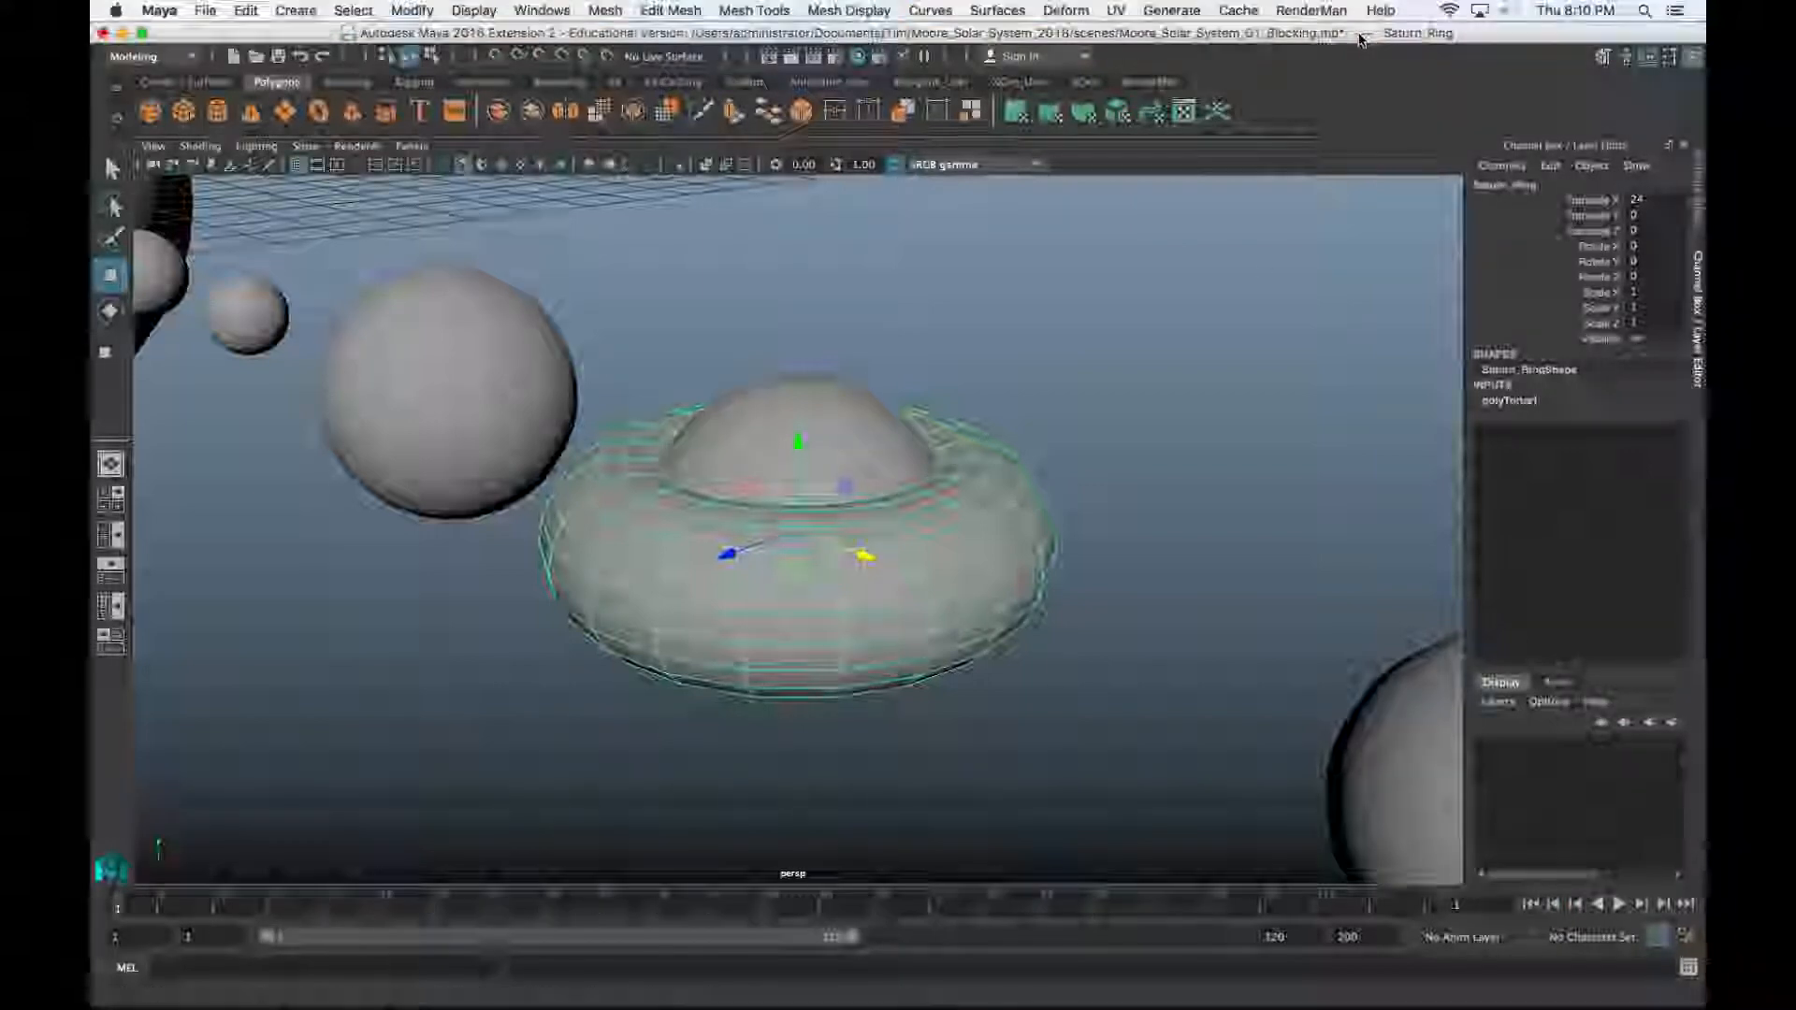
key("super+Tab")
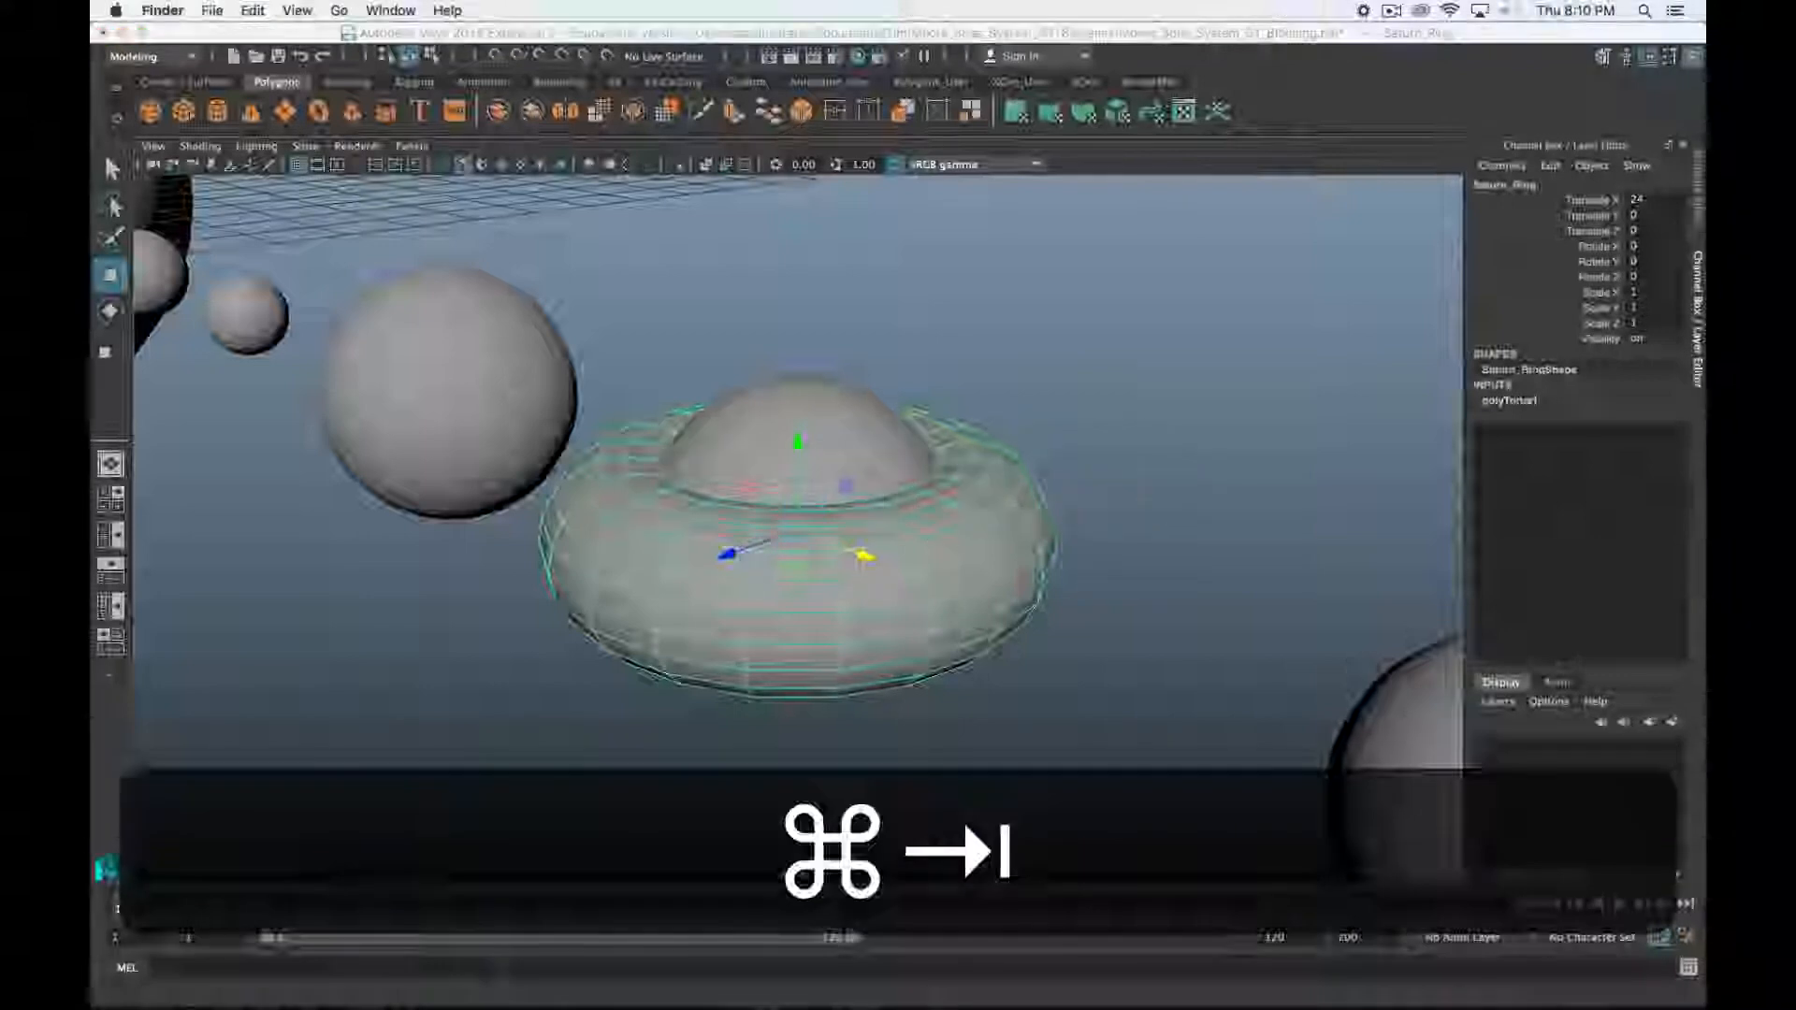
key("super+Tab")
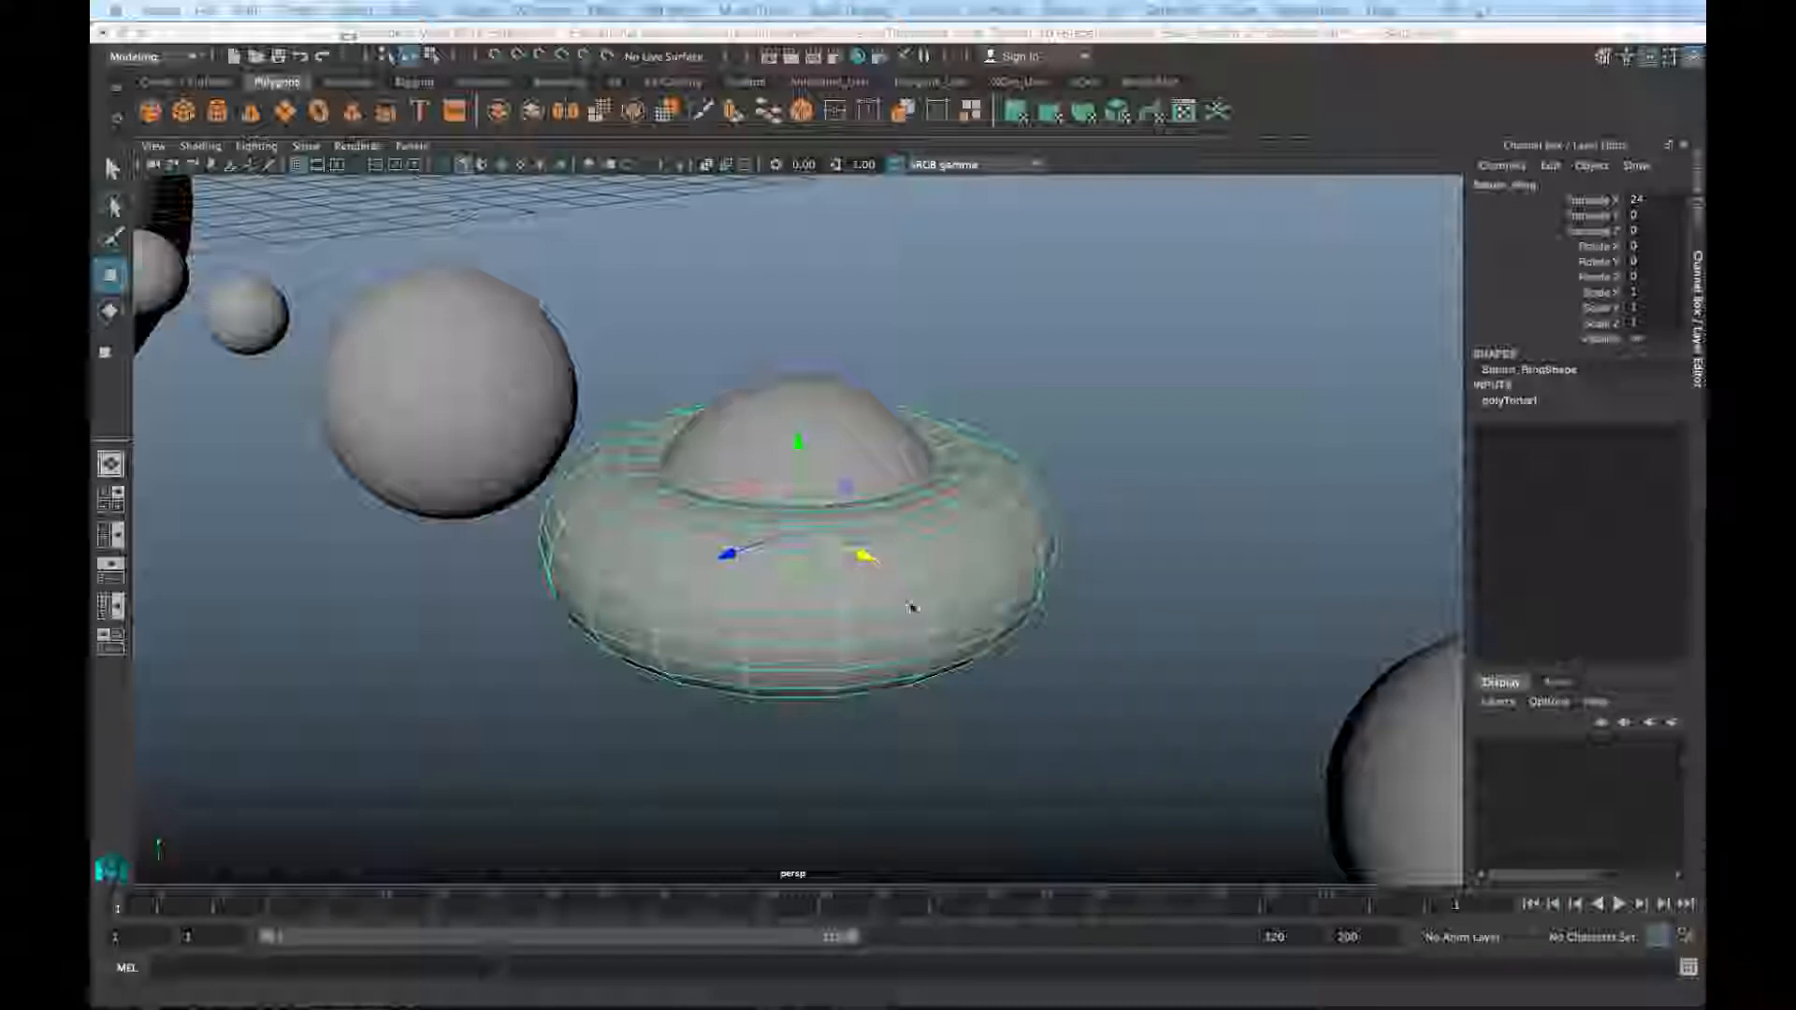
Expand the Saturn_Ring torus construction inputs and review its Radius, Section Radius, Twist, Subdivisions Axis, Subdivisions Height and Create UVs attributes
key("alt")
left_click_drag(869, 514, 894, 646, "alt")
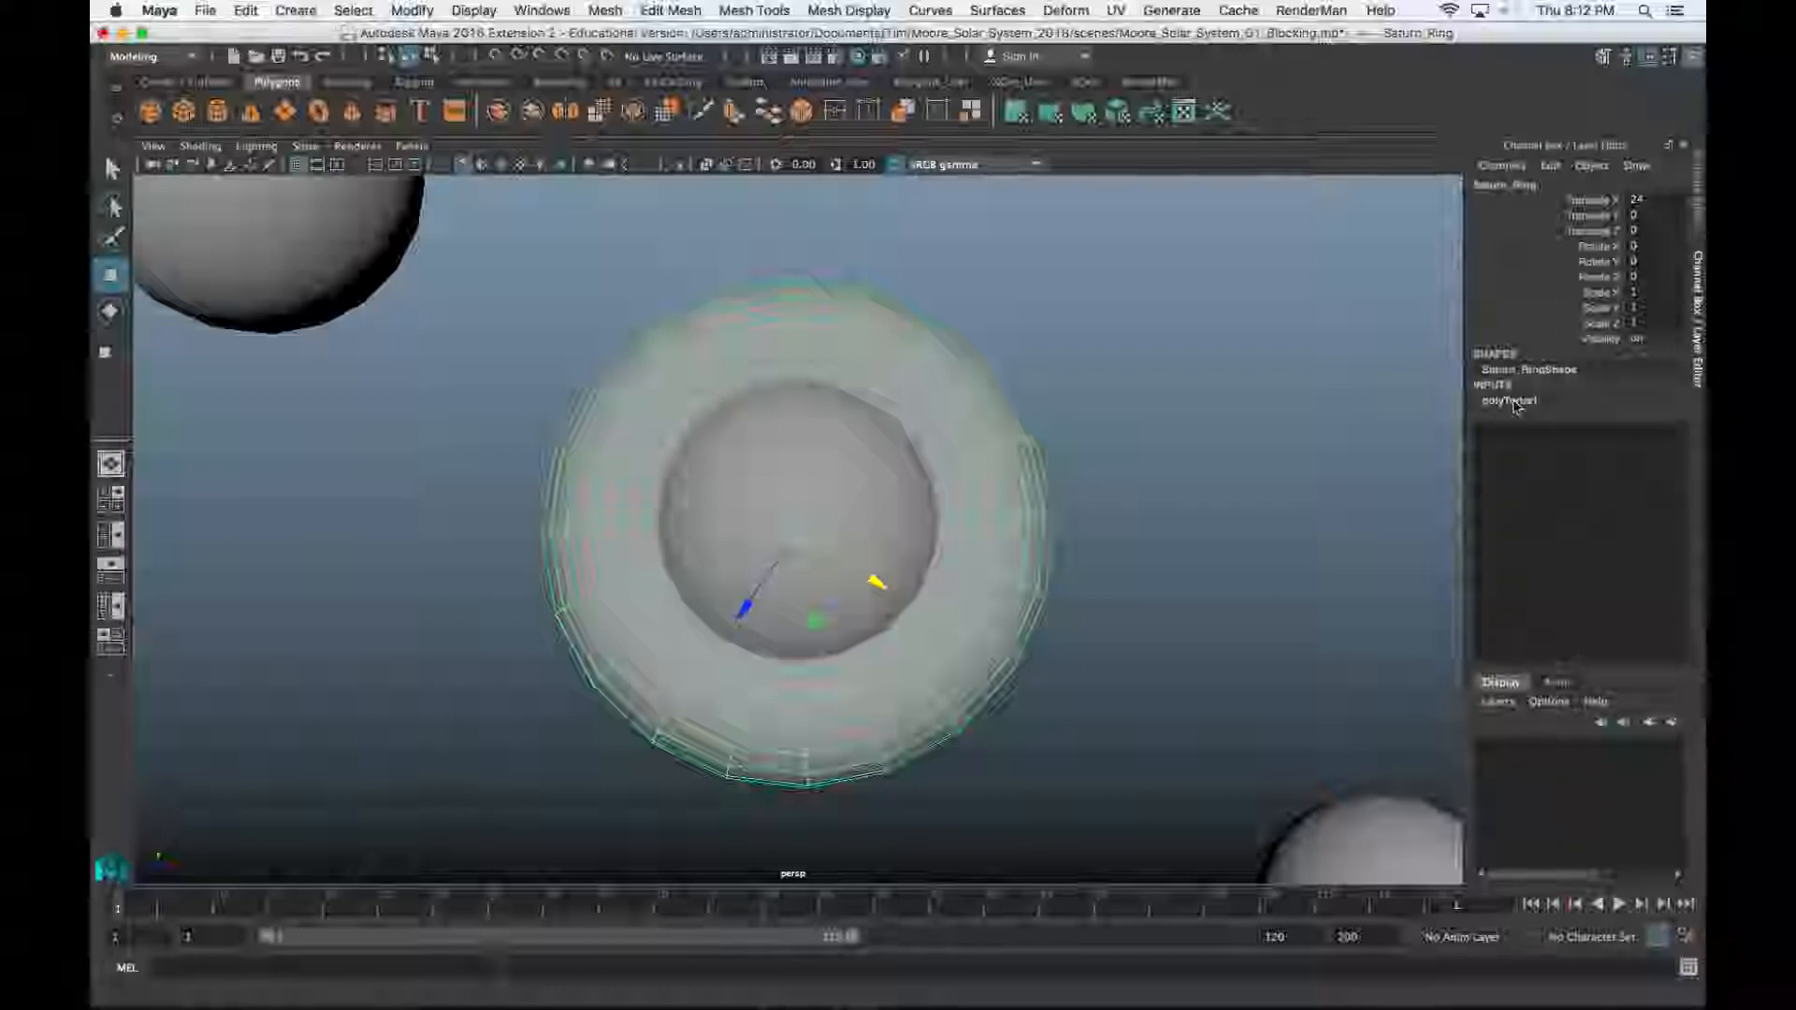
left_click(1516, 404)
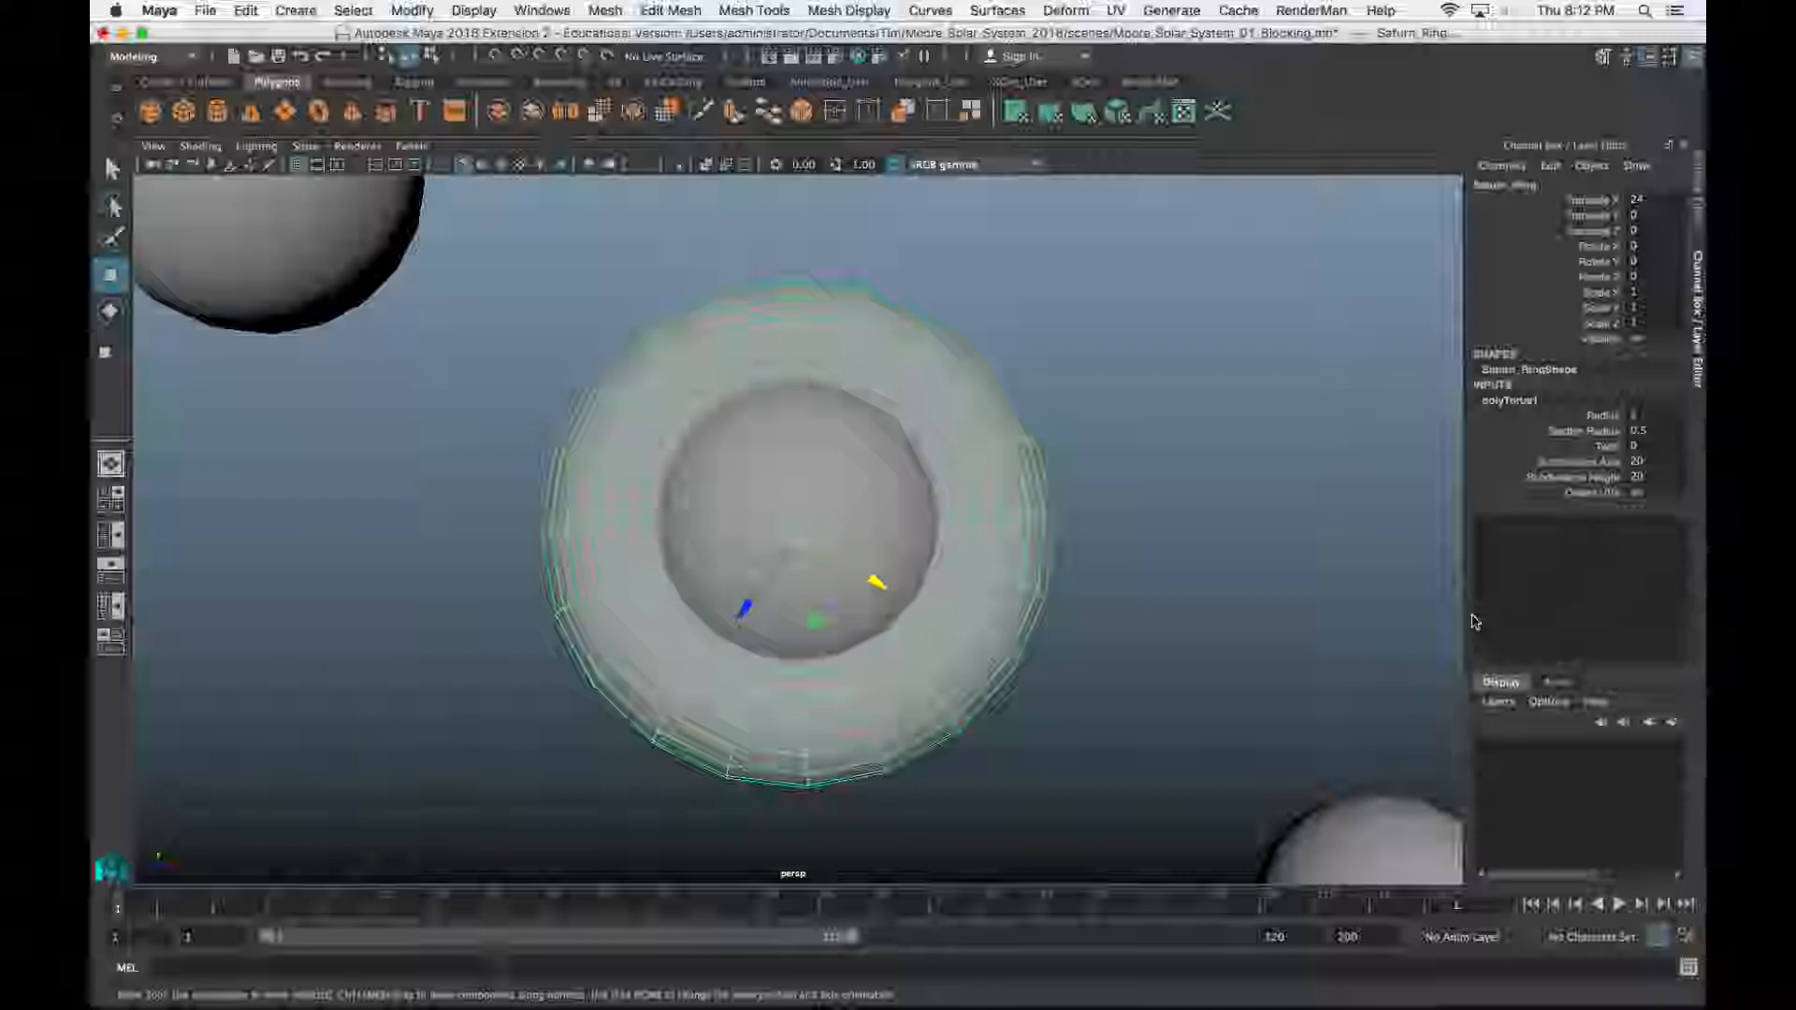
scroll(1055, 530, "down", 4)
scroll(1054, 530, "up", 2)
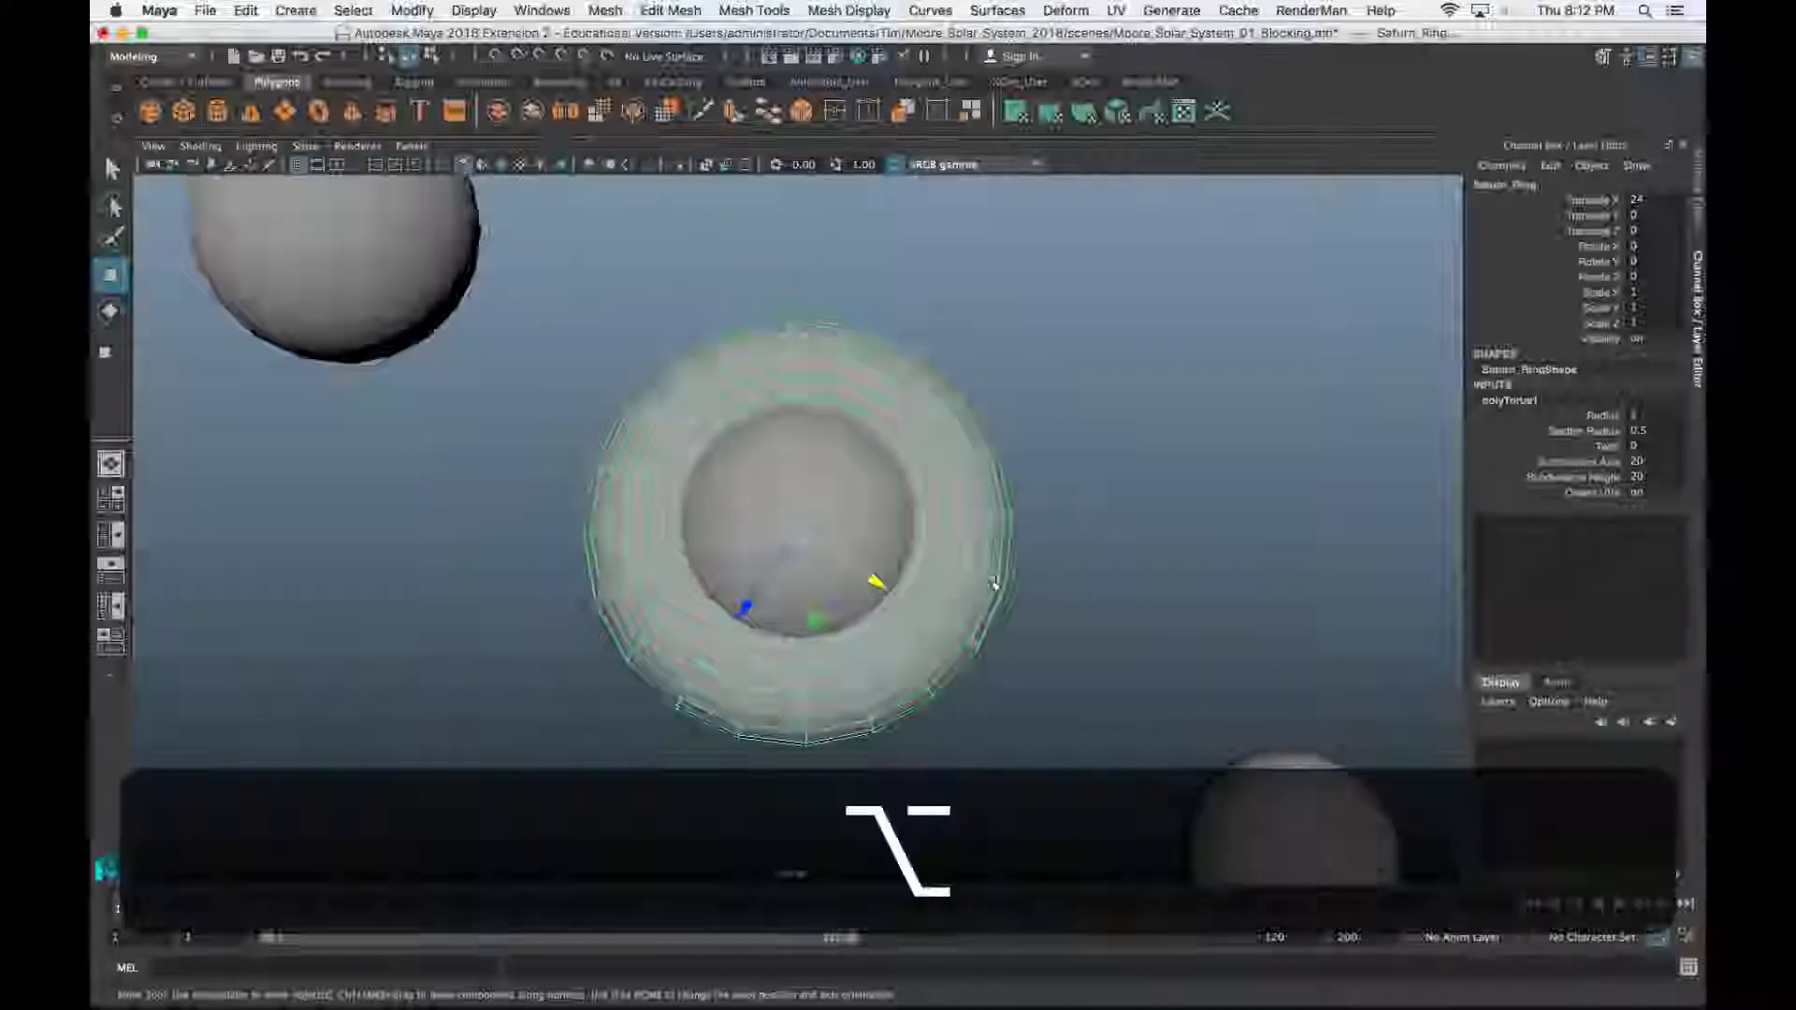
mouse_move(995, 591)
left_mouse_down("alt")
mouse_move(987, 510)
mouse_move(992, 571)
left_mouse_up("alt")
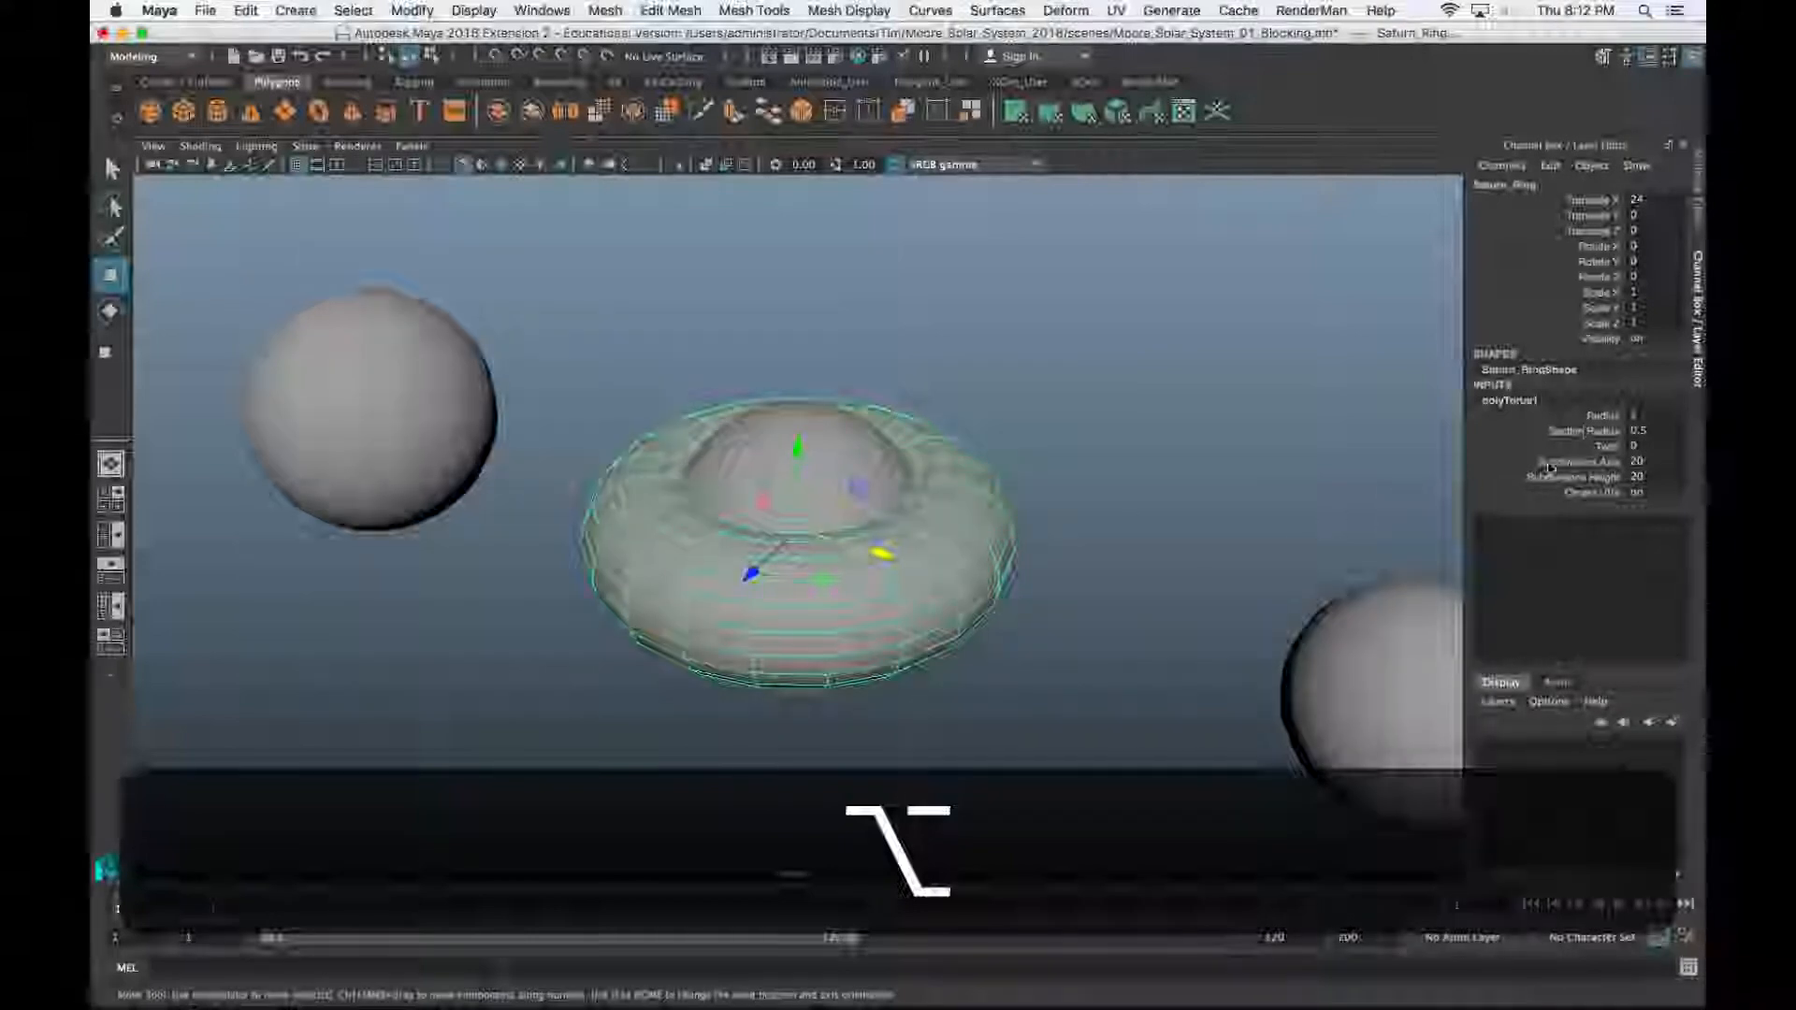
left_click(1600, 416)
left_click(1595, 430)
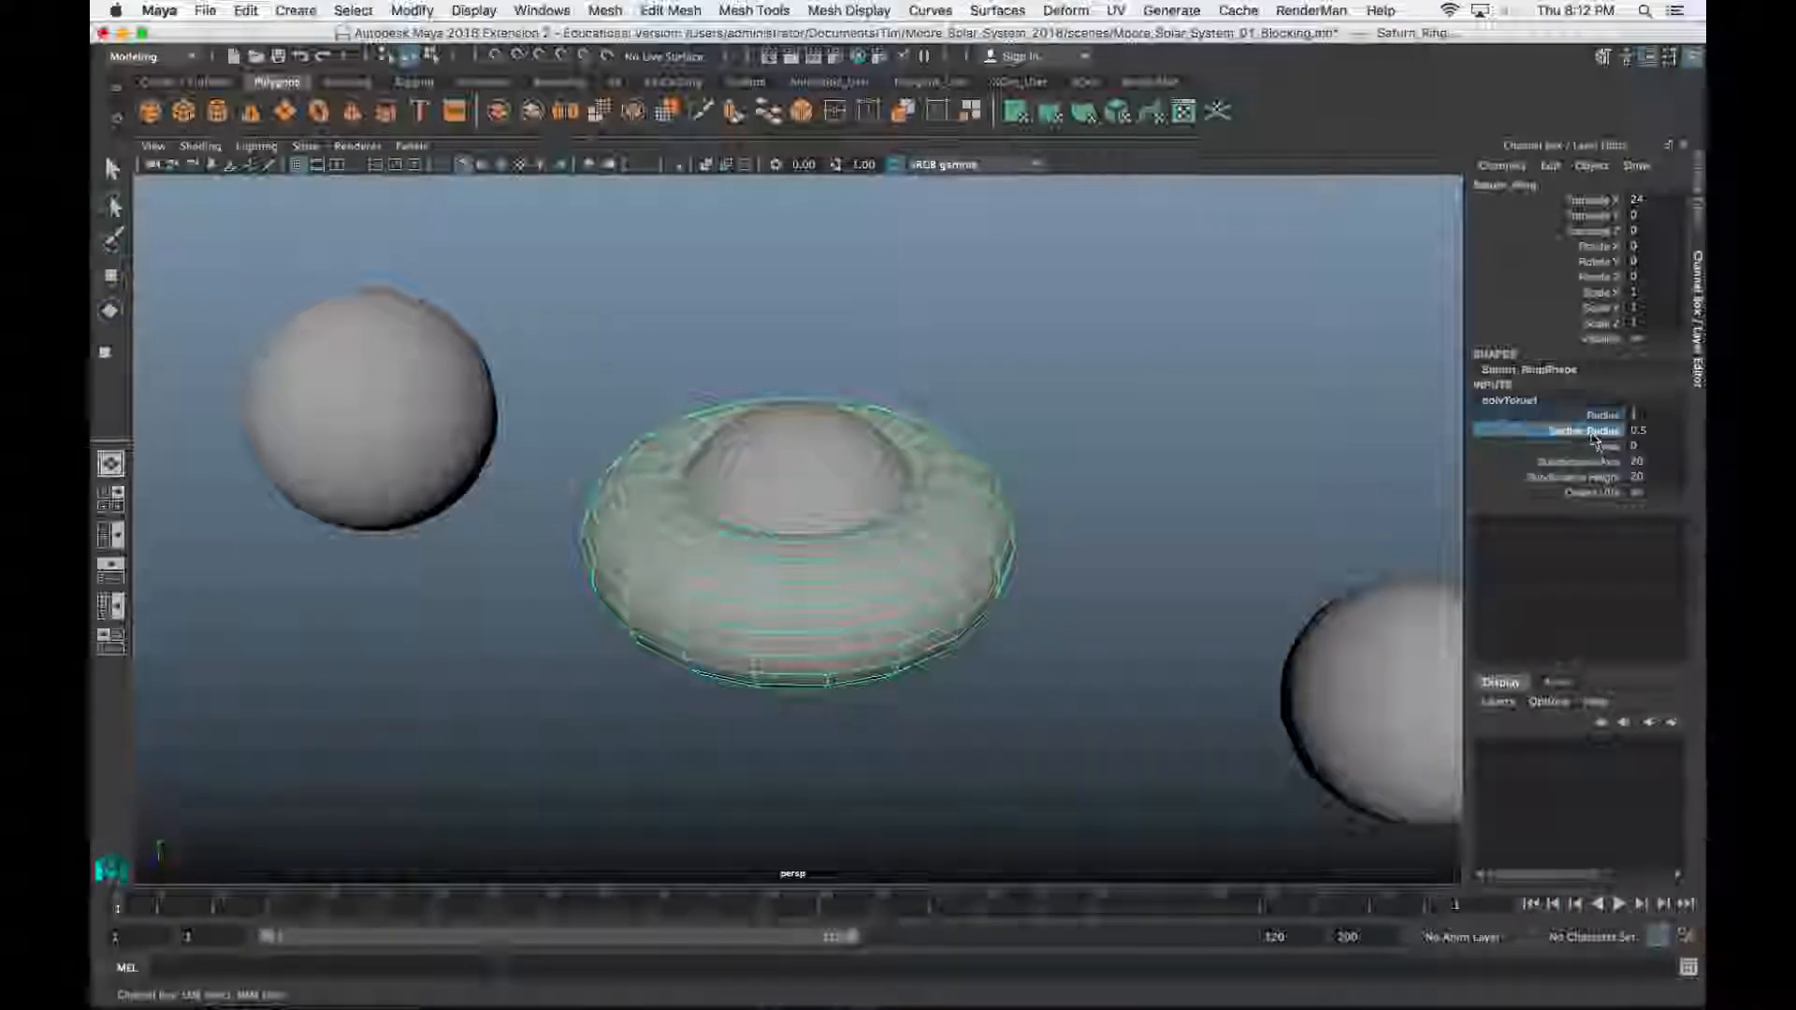
left_click(1605, 446)
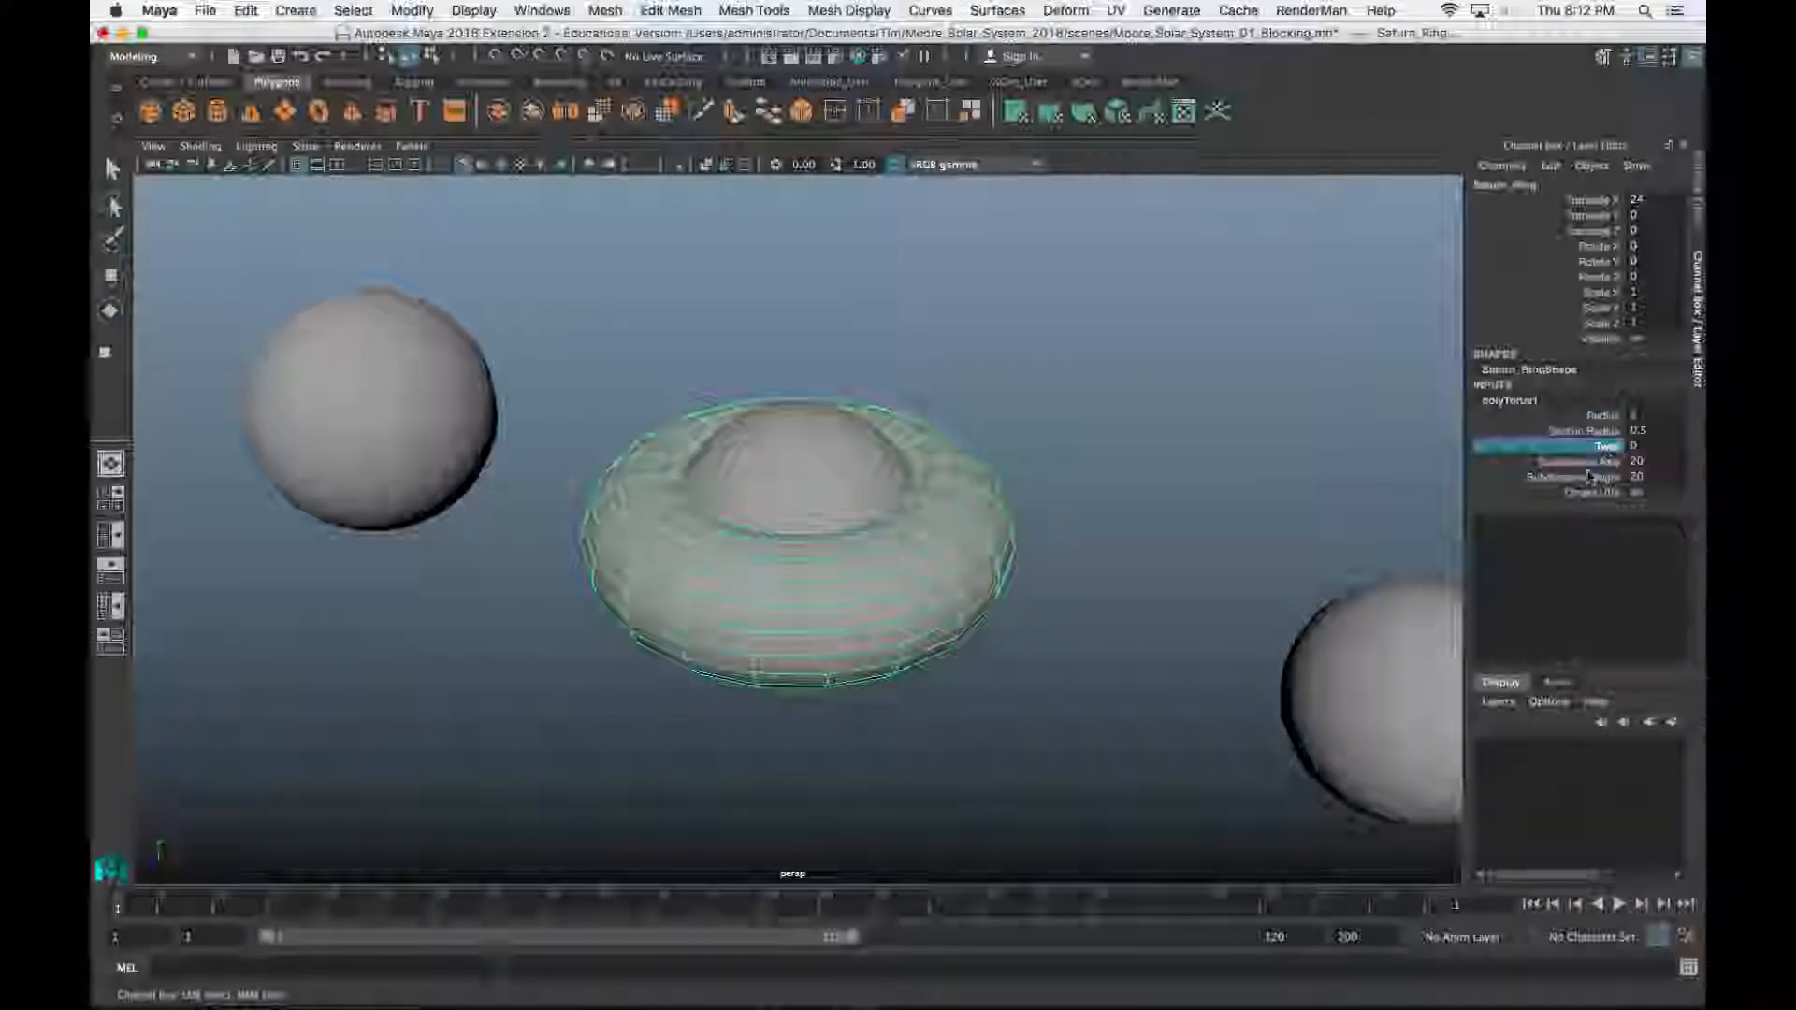
left_click(1591, 461)
left_click(1581, 477)
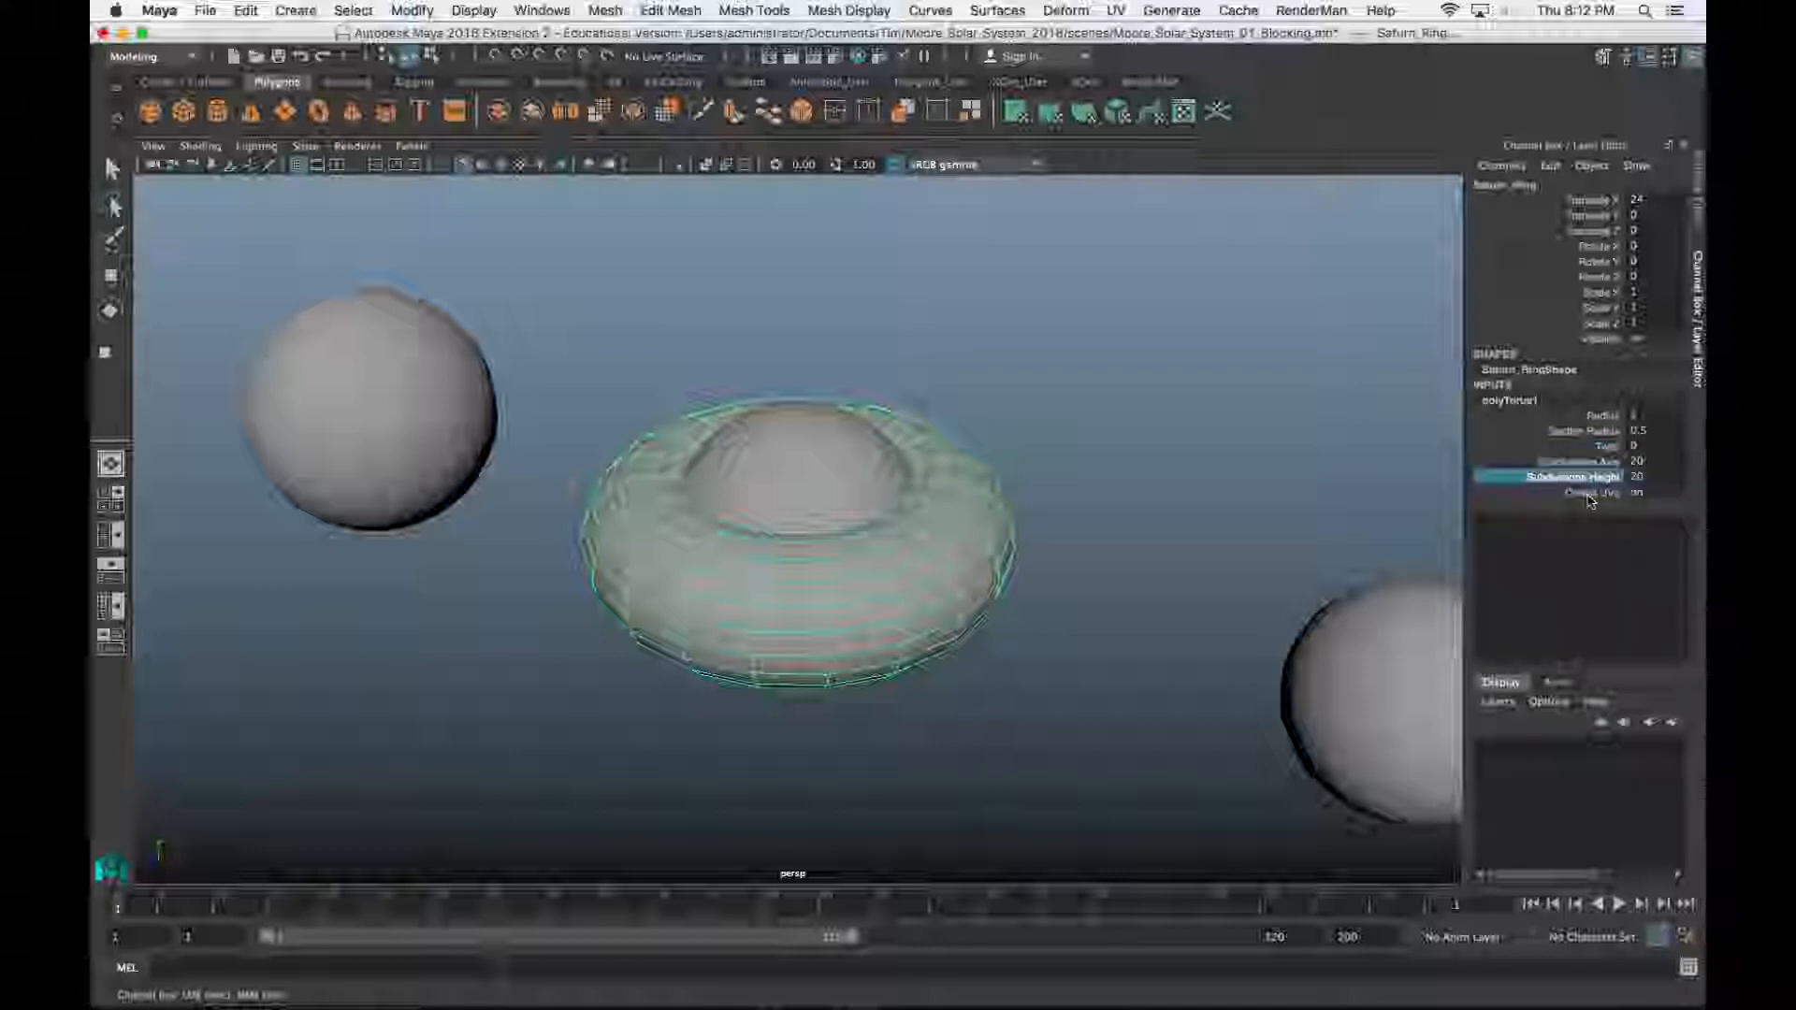
left_click(1587, 493)
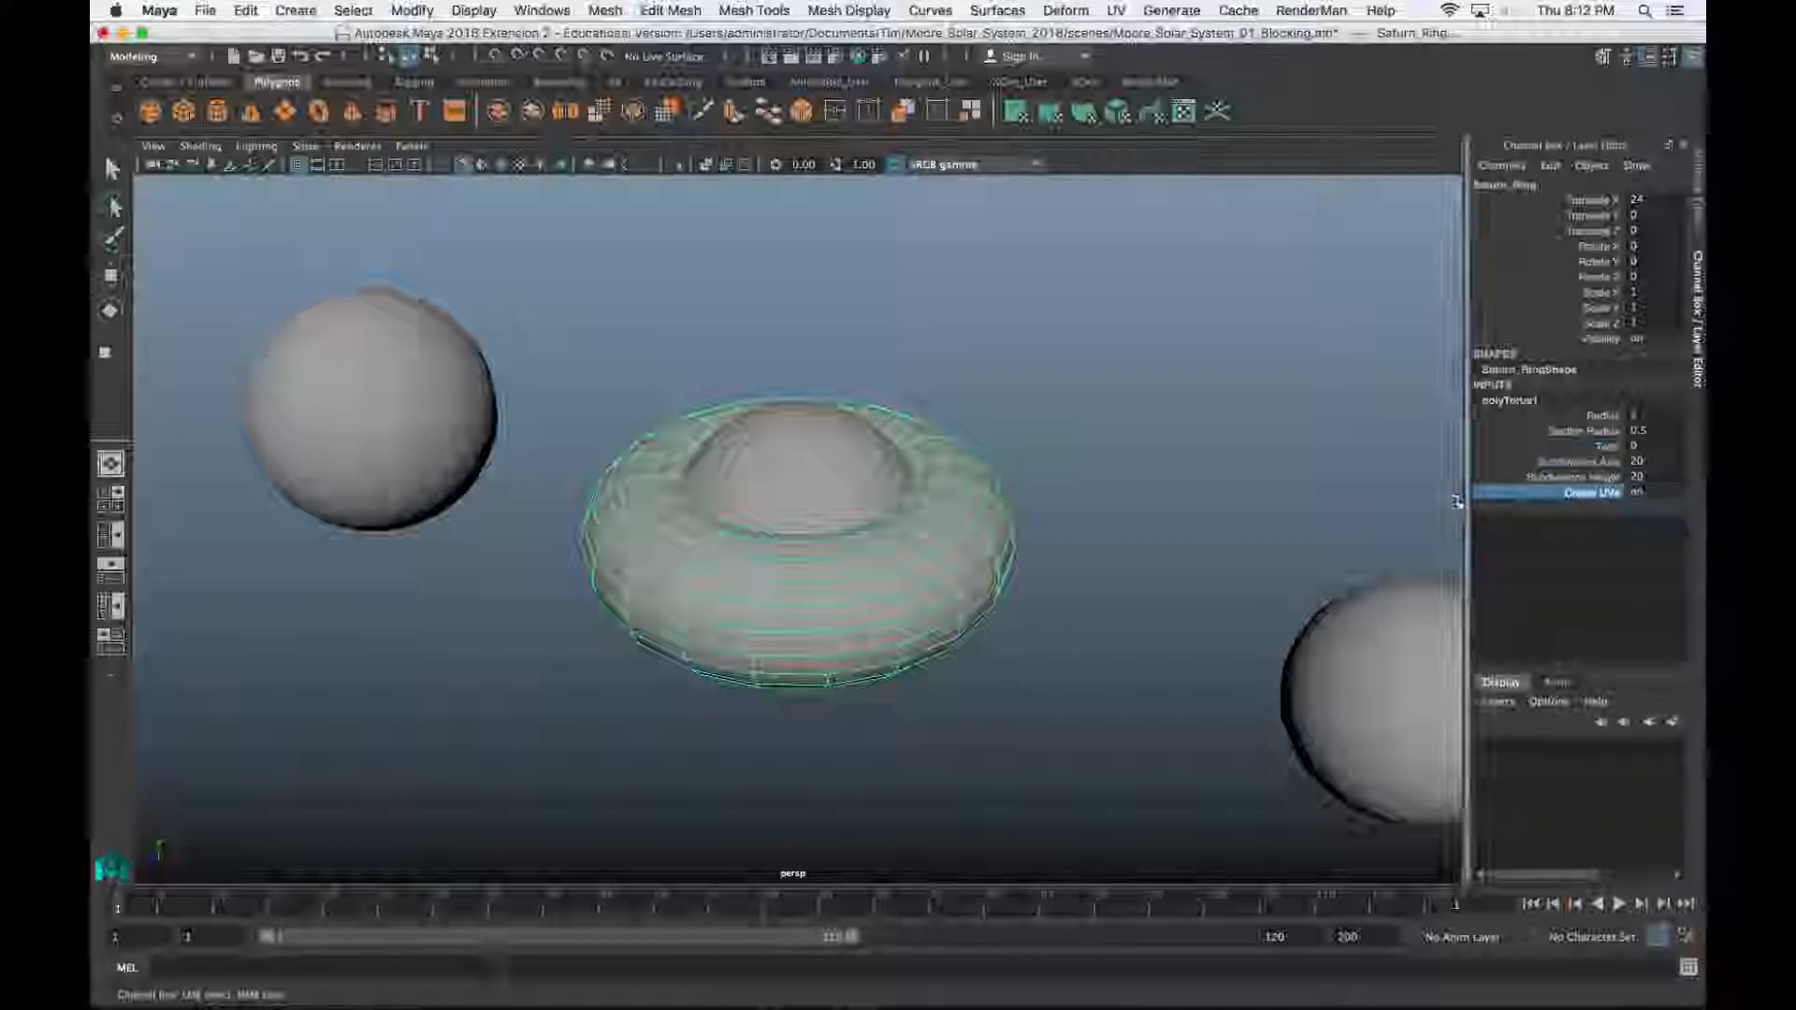
left_click(1601, 417)
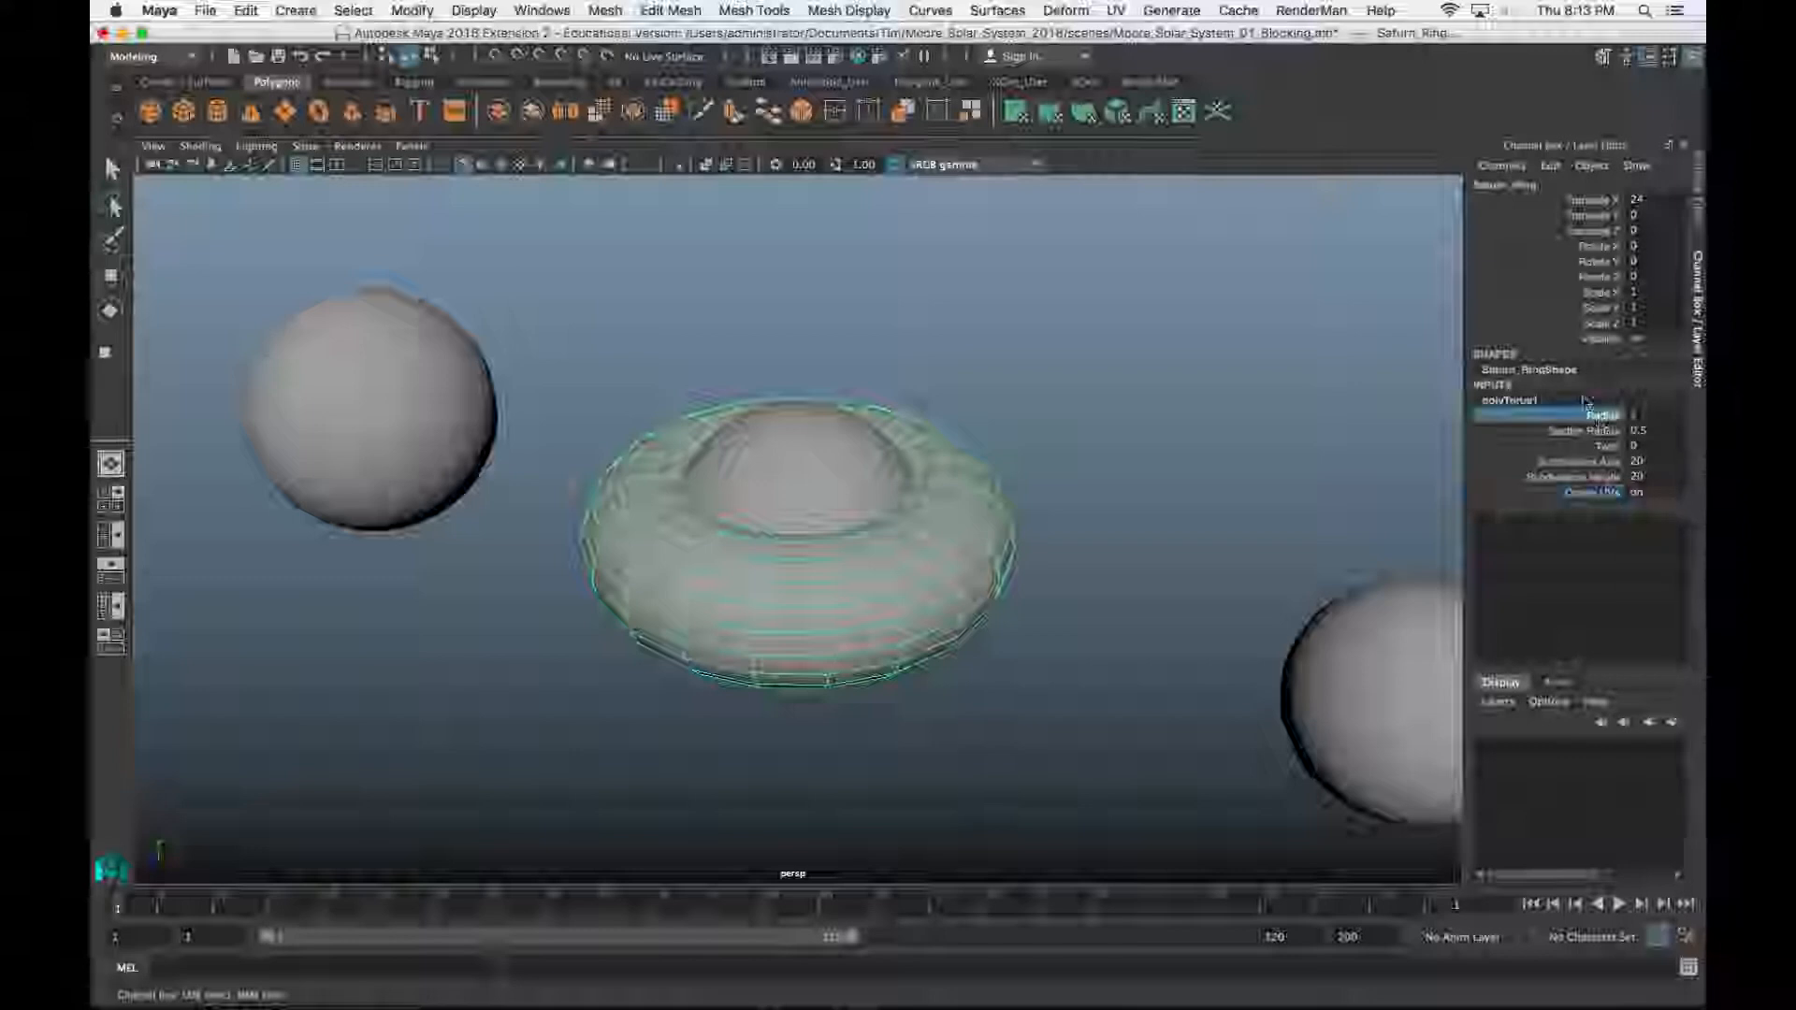
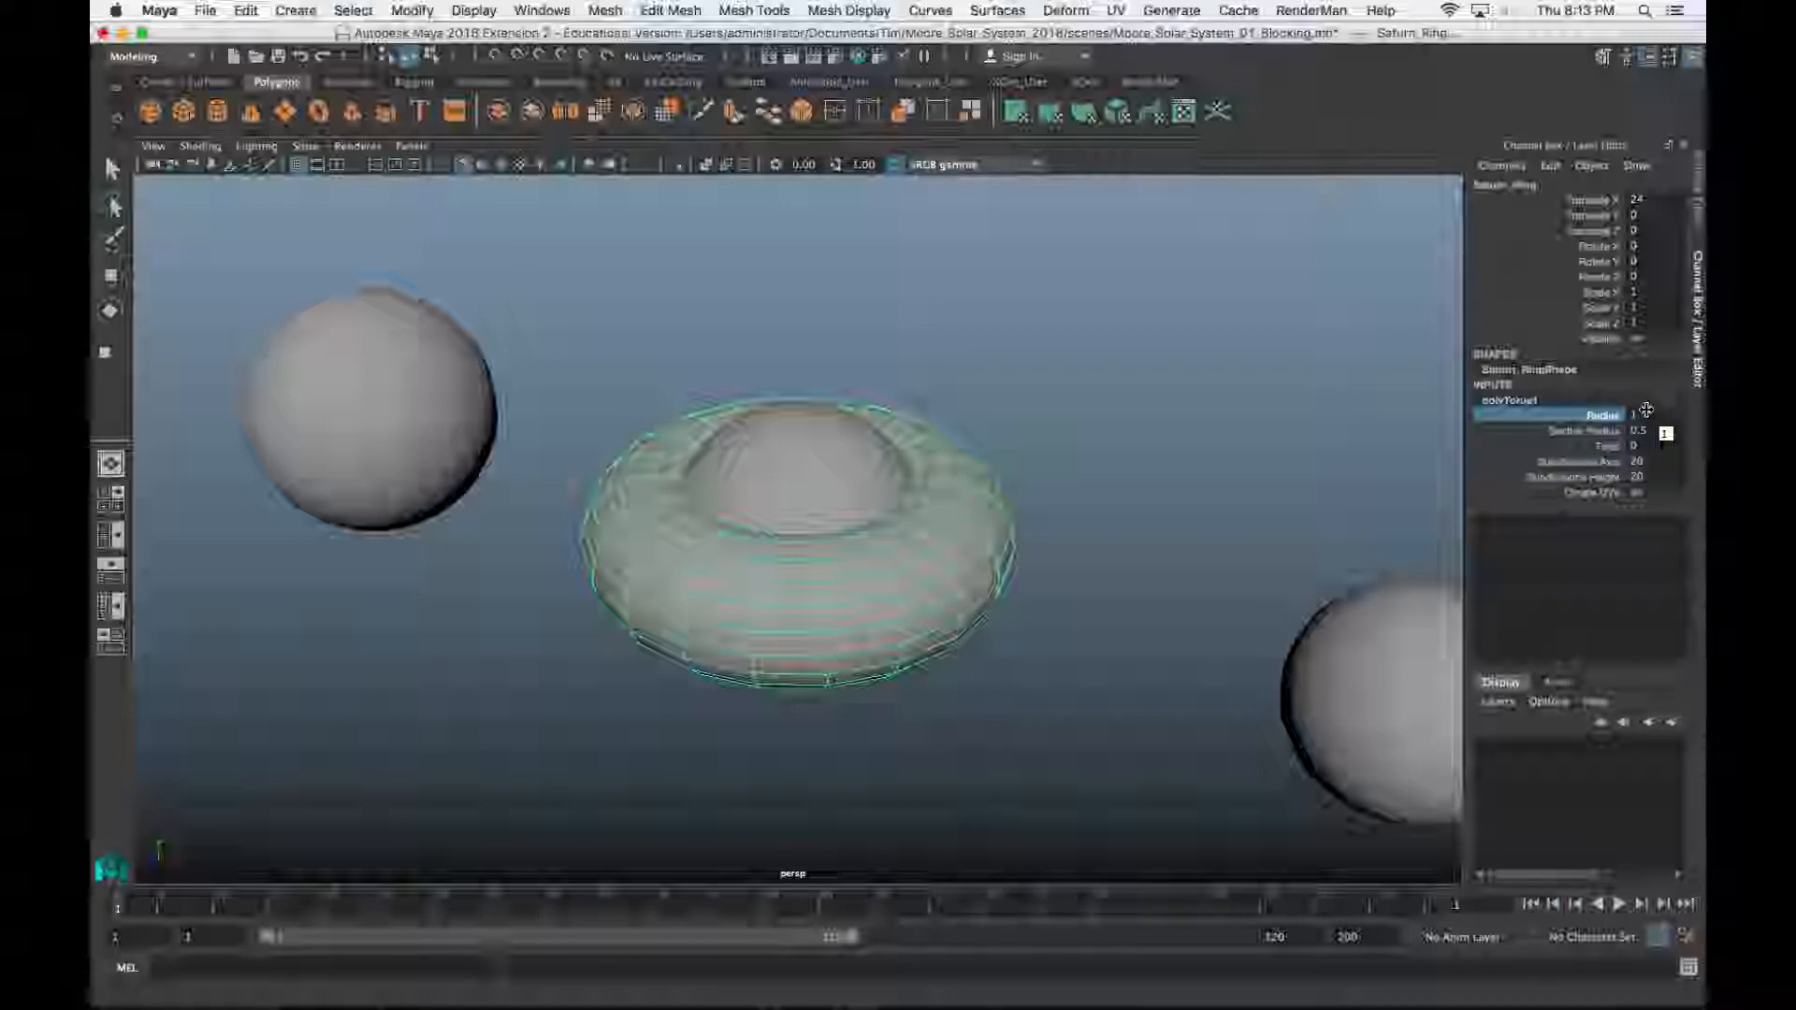
Try Radius values of 5, 0.1, 4 and 0.5 on the Saturn_Ring torus
left_click(1635, 417)
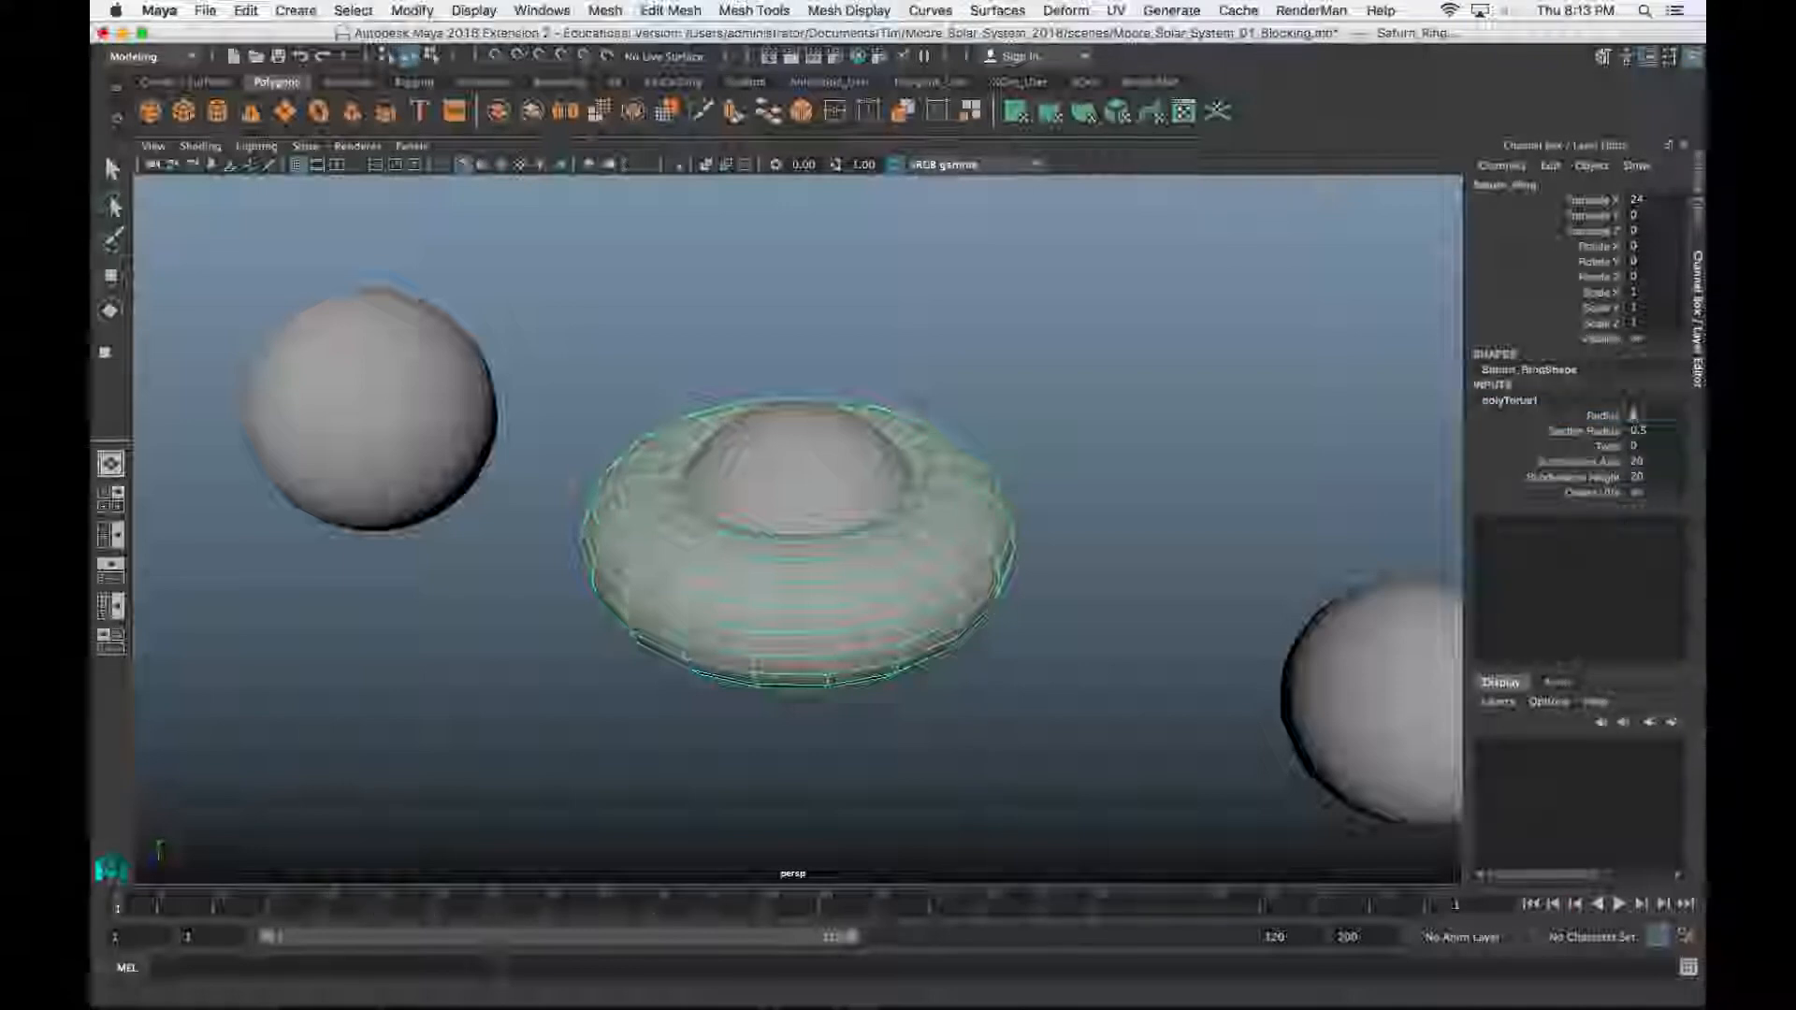
type("5")
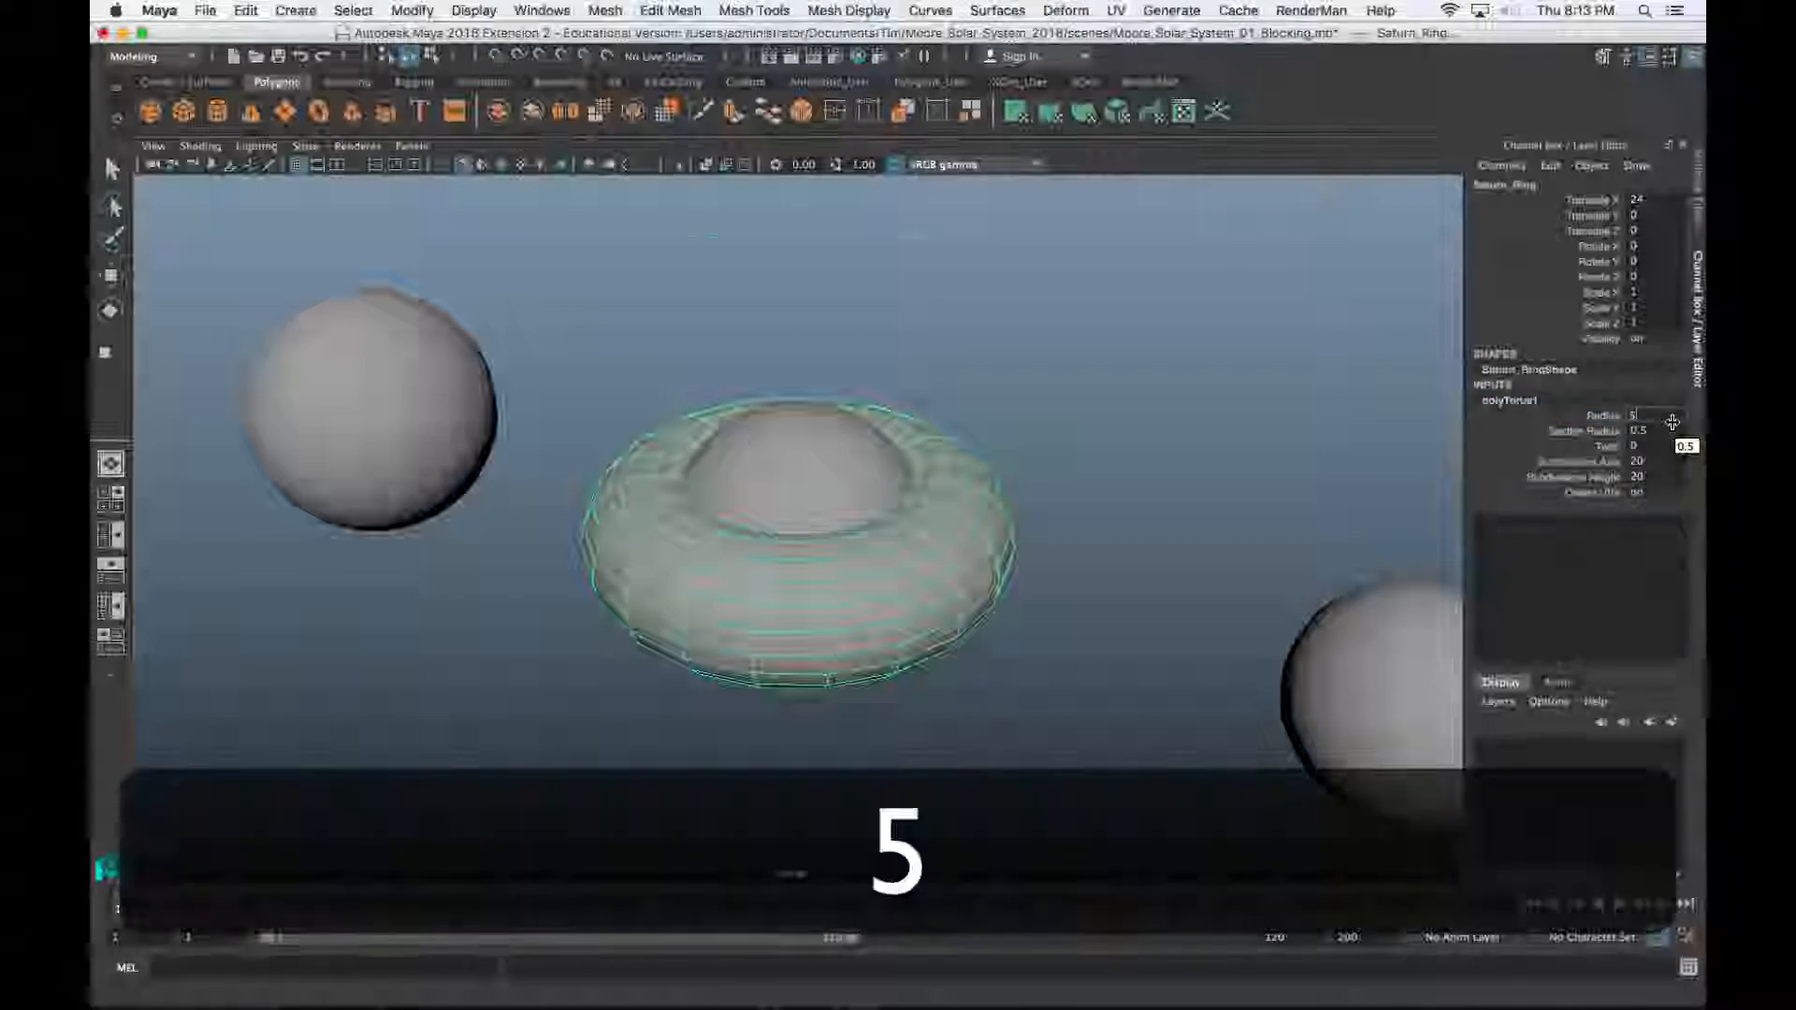
key("Return")
scroll(792, 441, "down", 10)
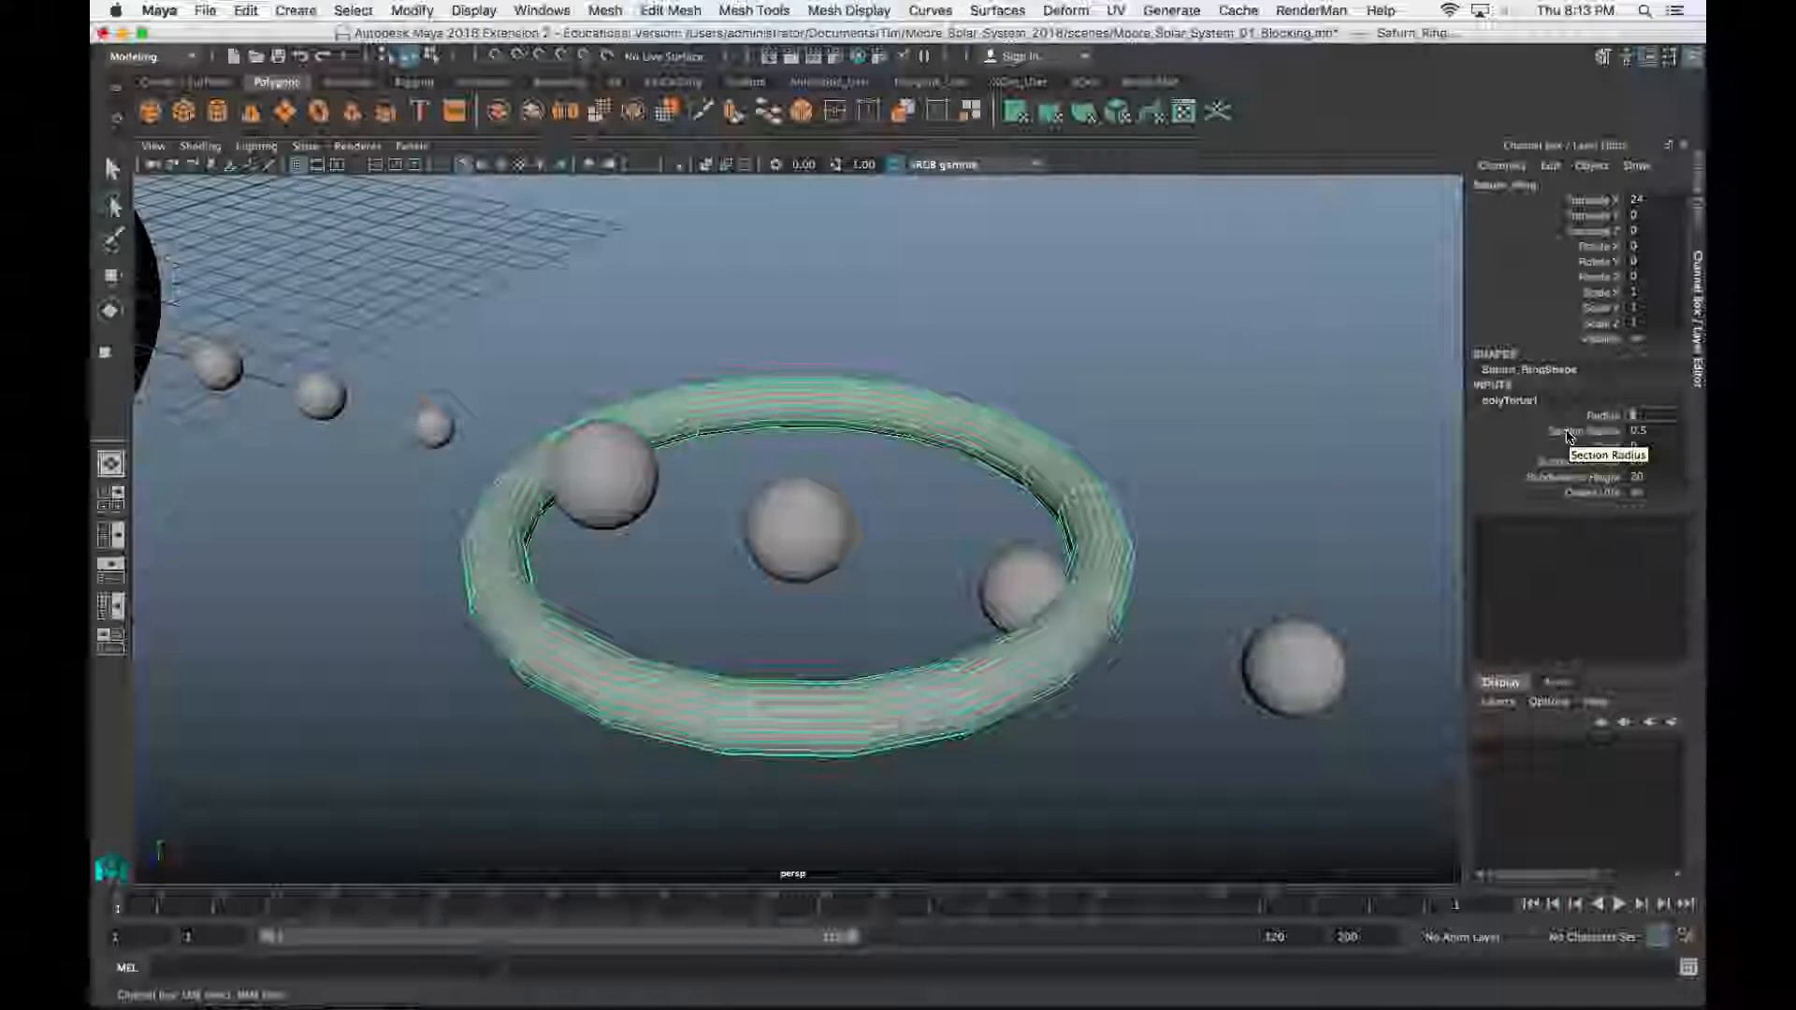
type(".1")
key("Return")
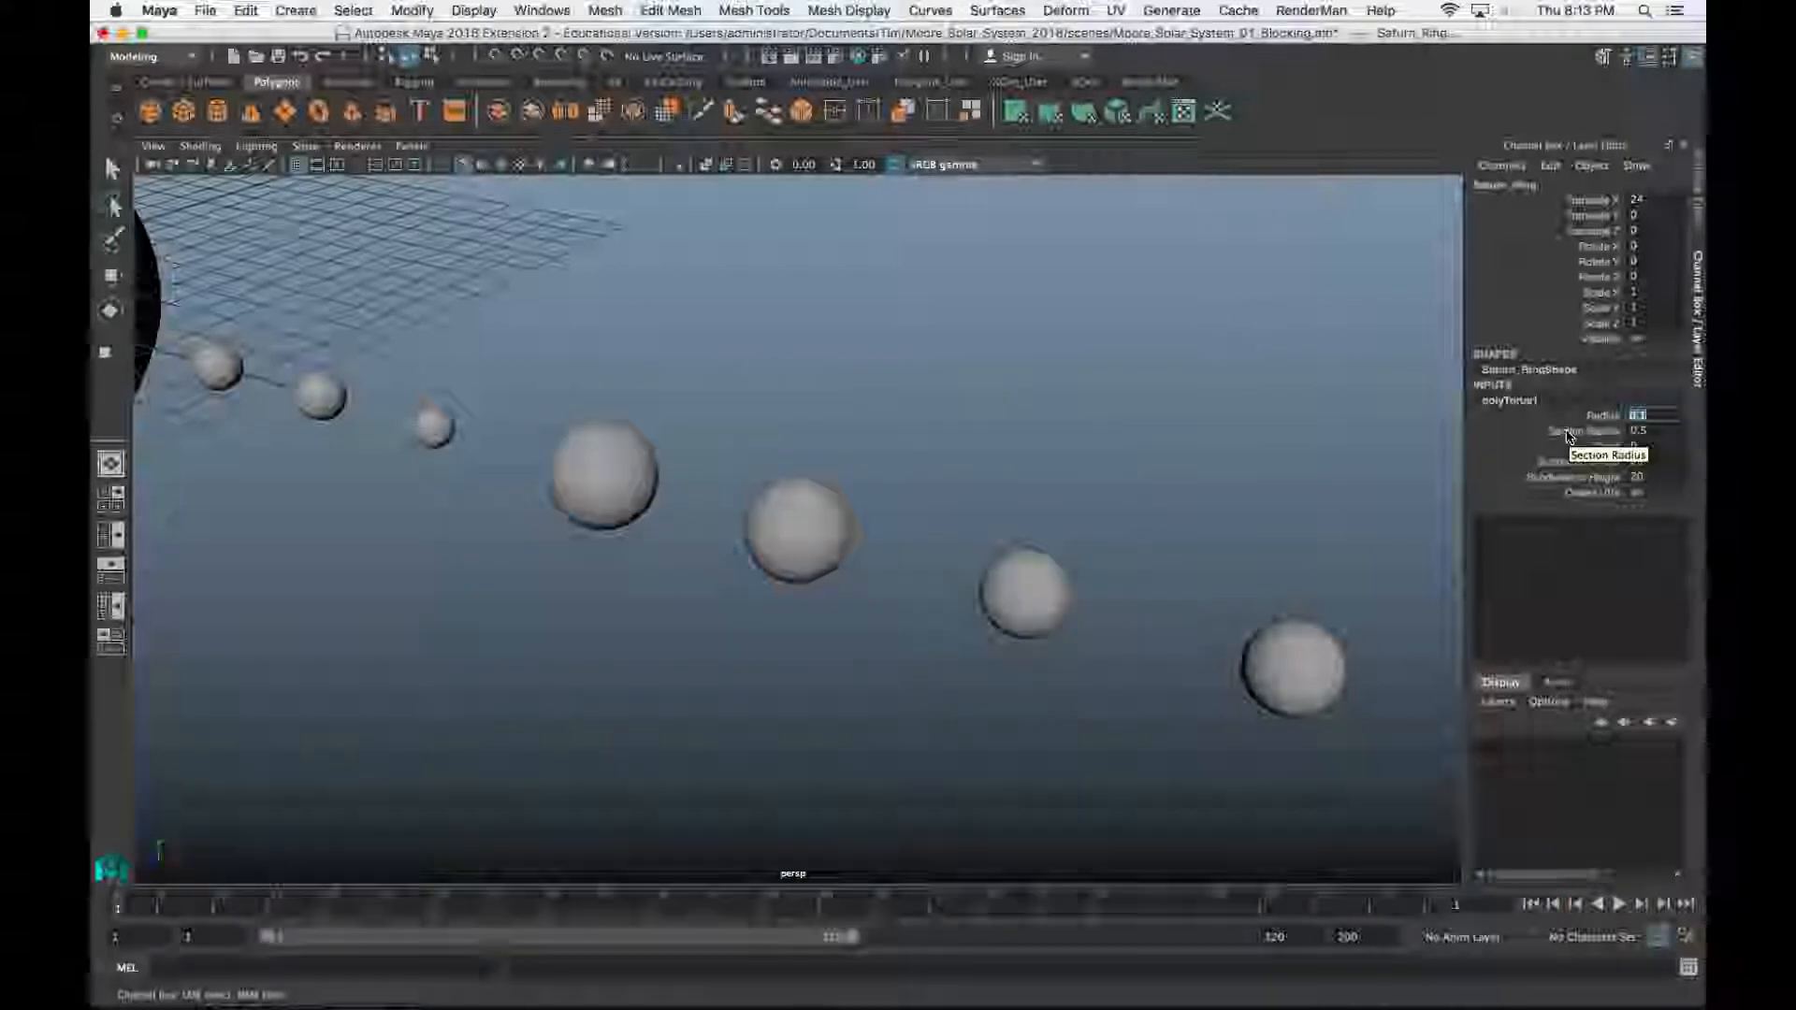
type("4")
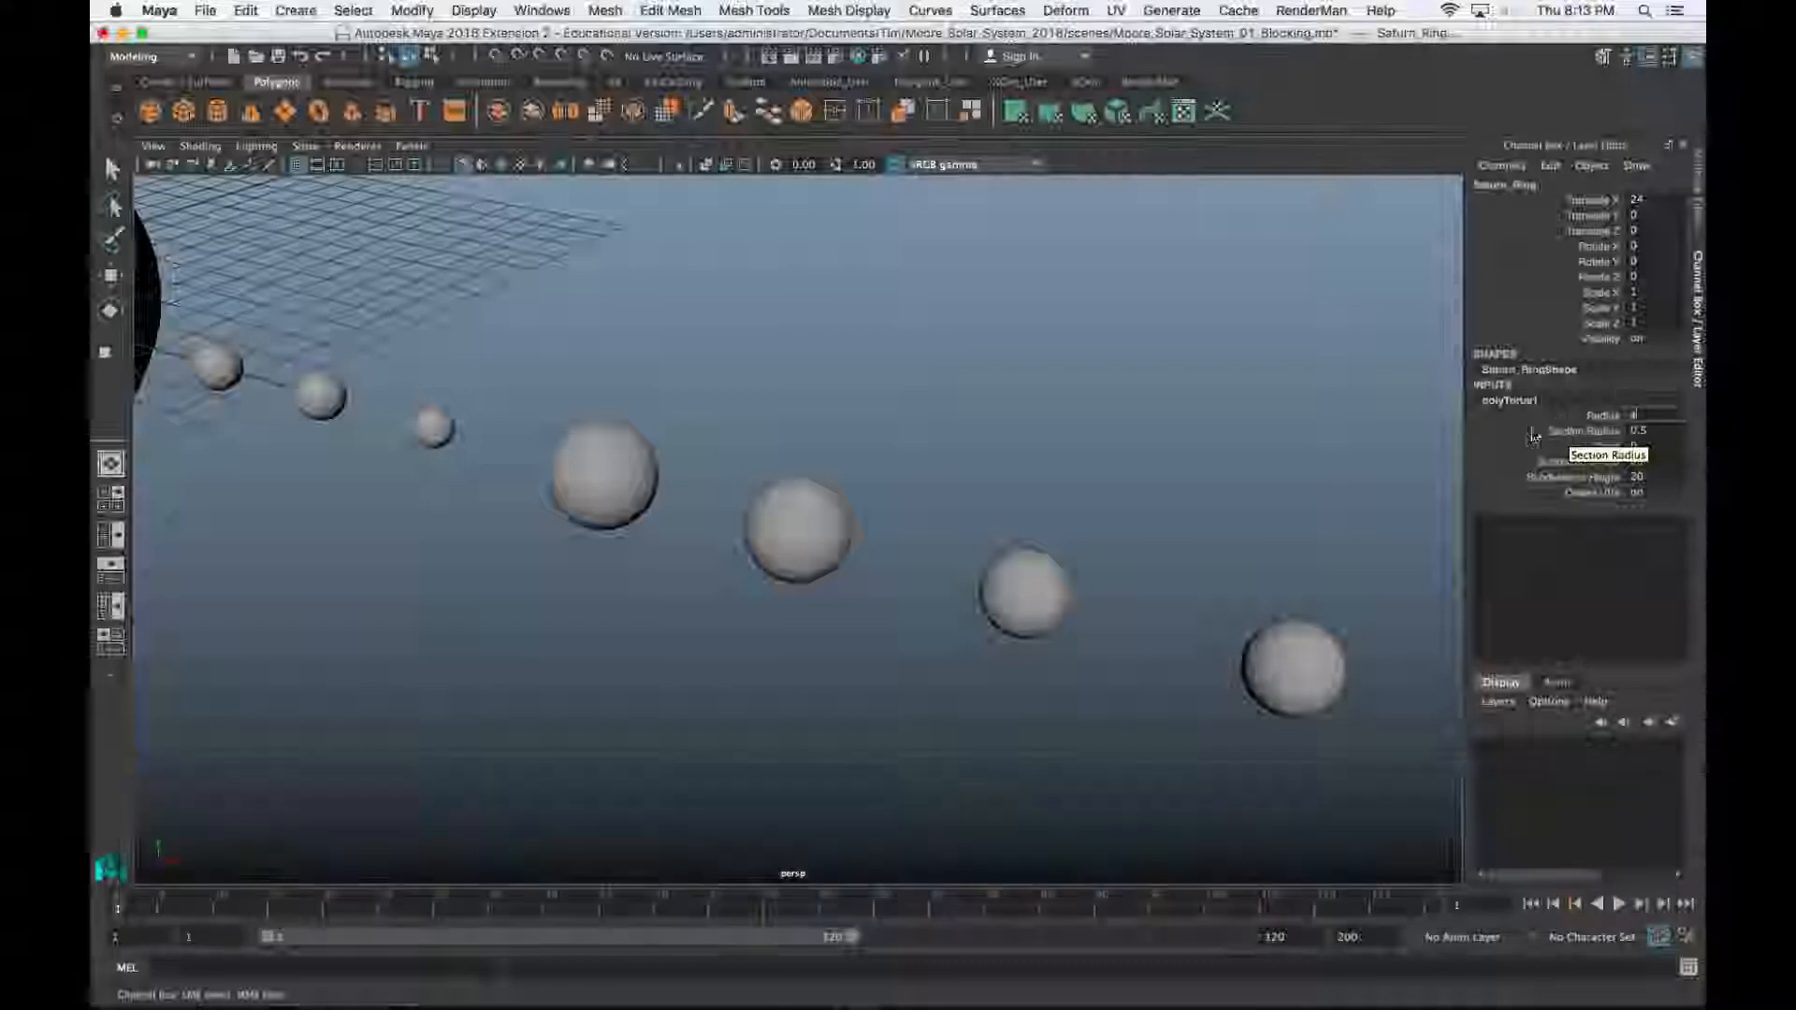
left_click(1572, 431)
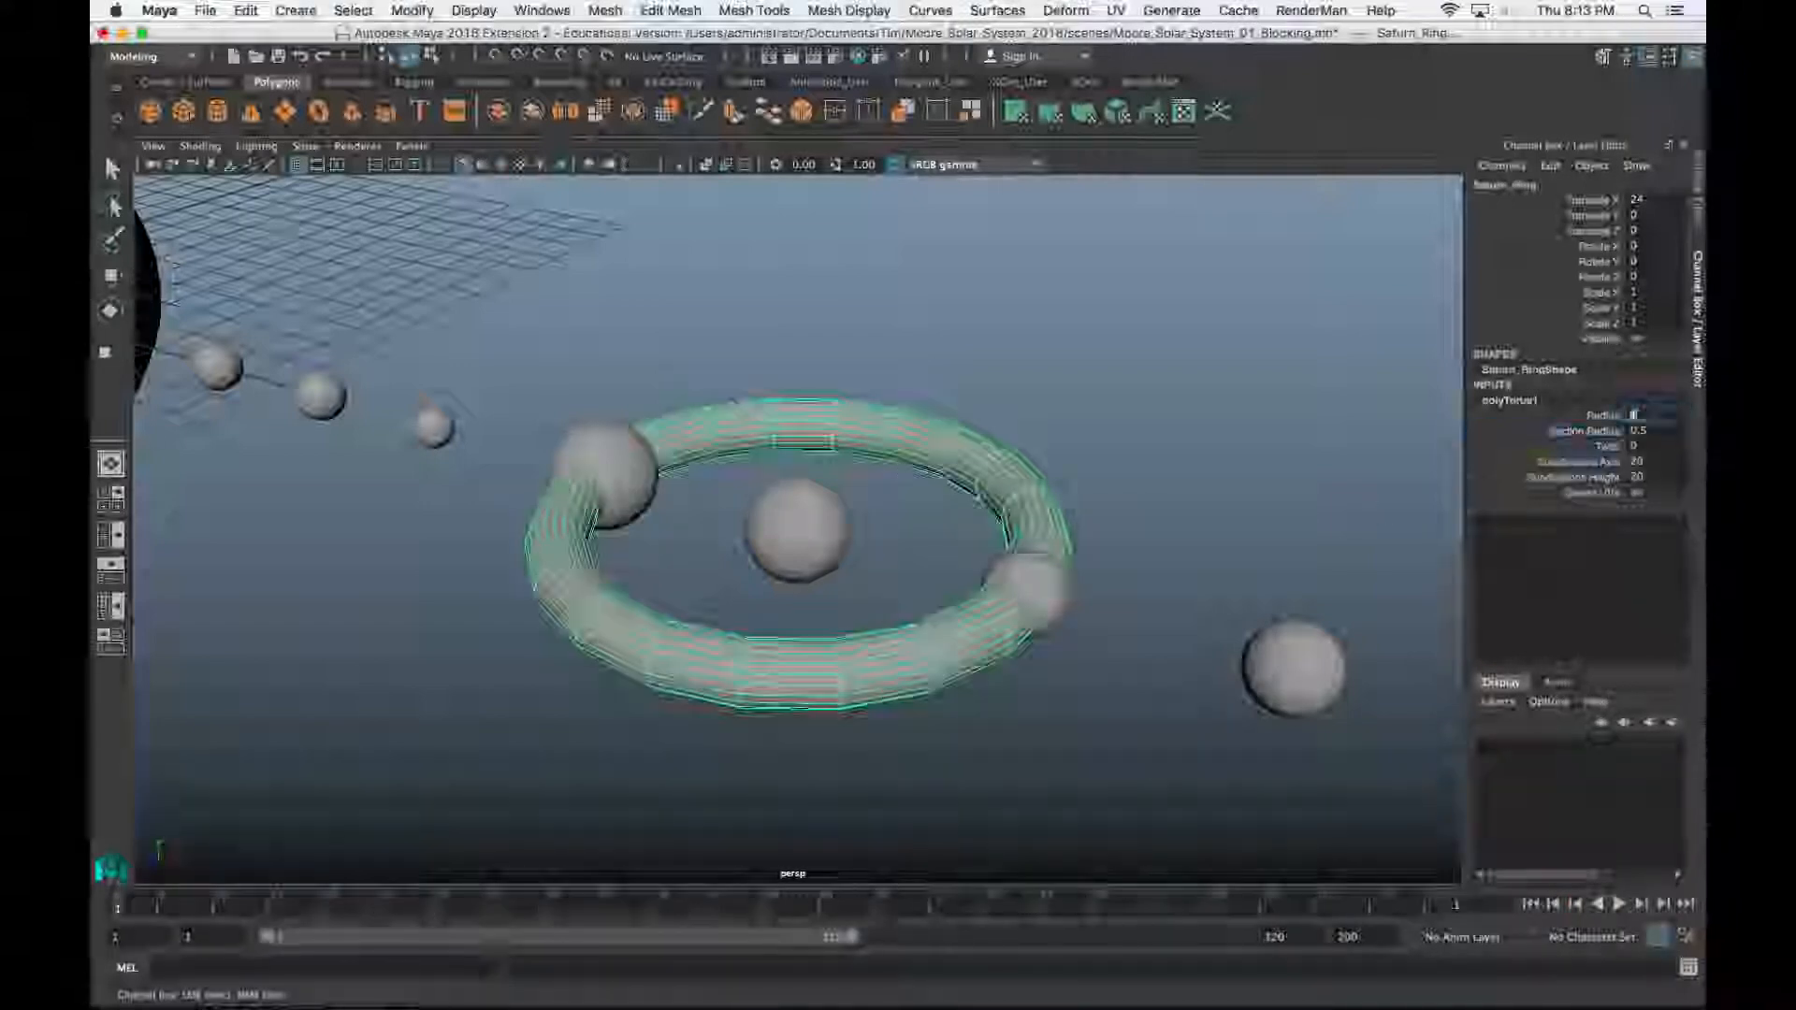
key("Return")
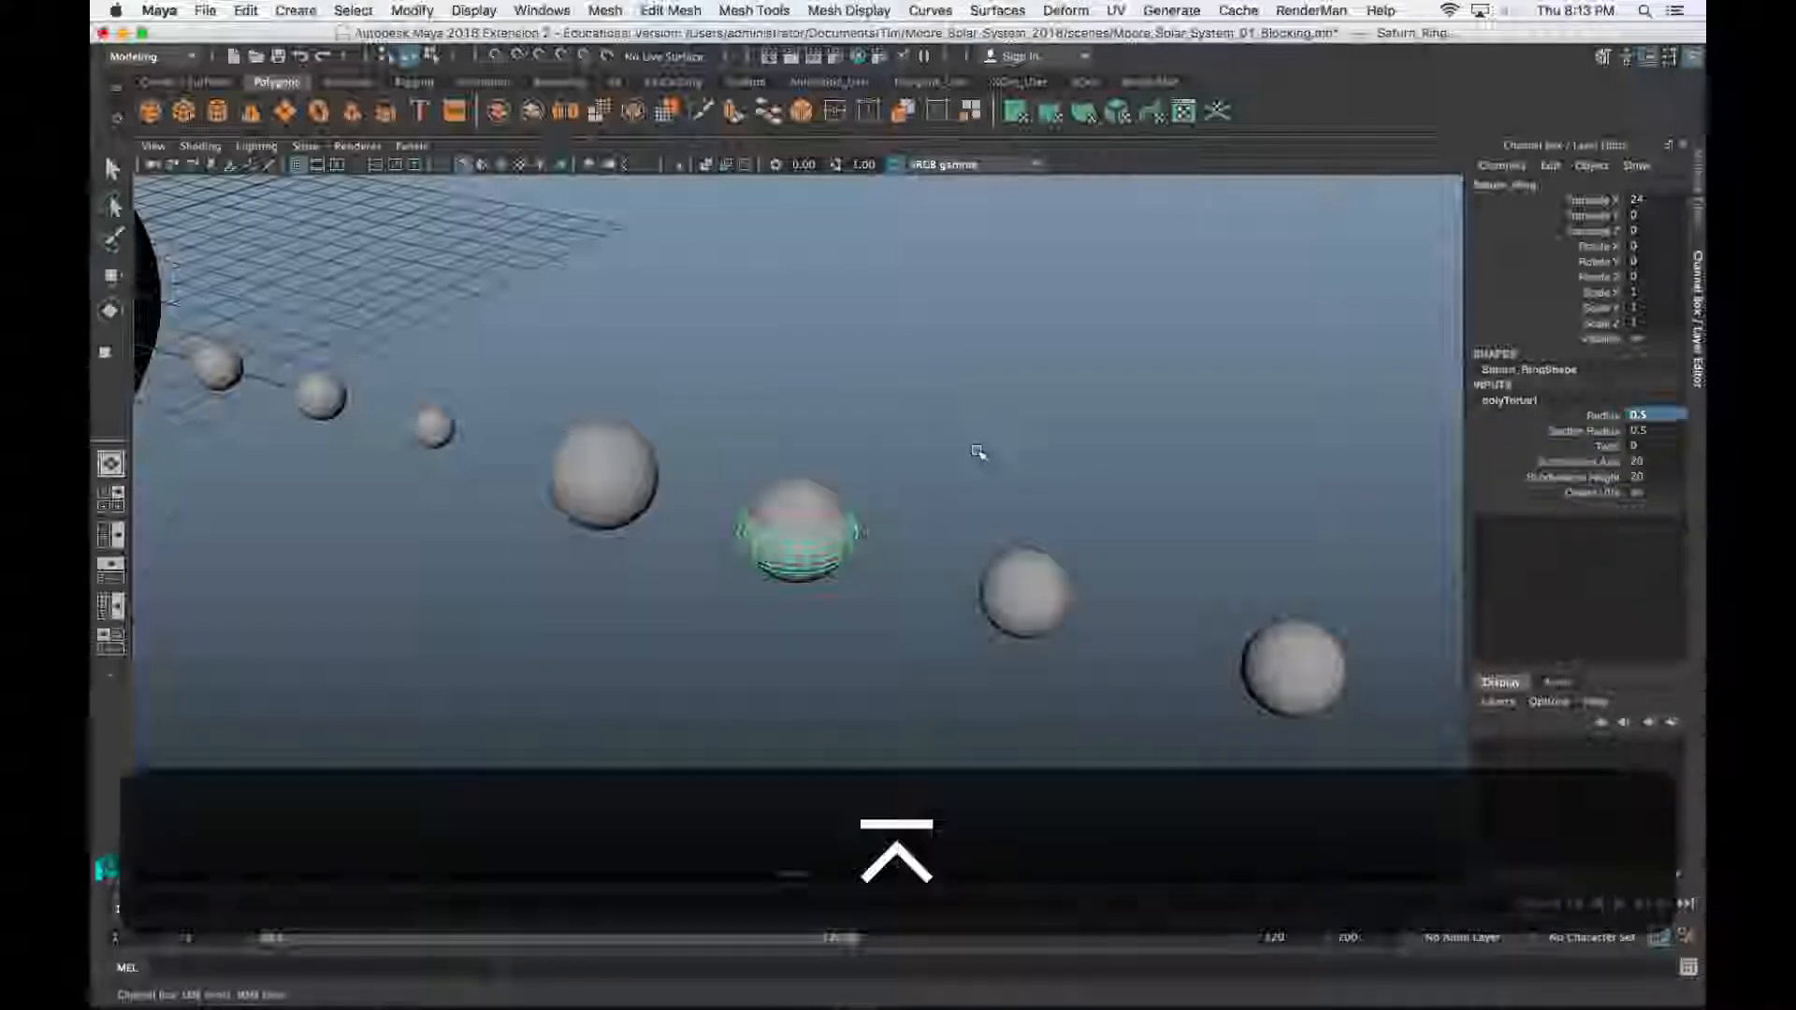
Switch the perspective view to wireframe display and select the Saturn_Ring torus overlapping the Saturn sphere
key("w")
left_click(978, 452)
left_click(817, 531)
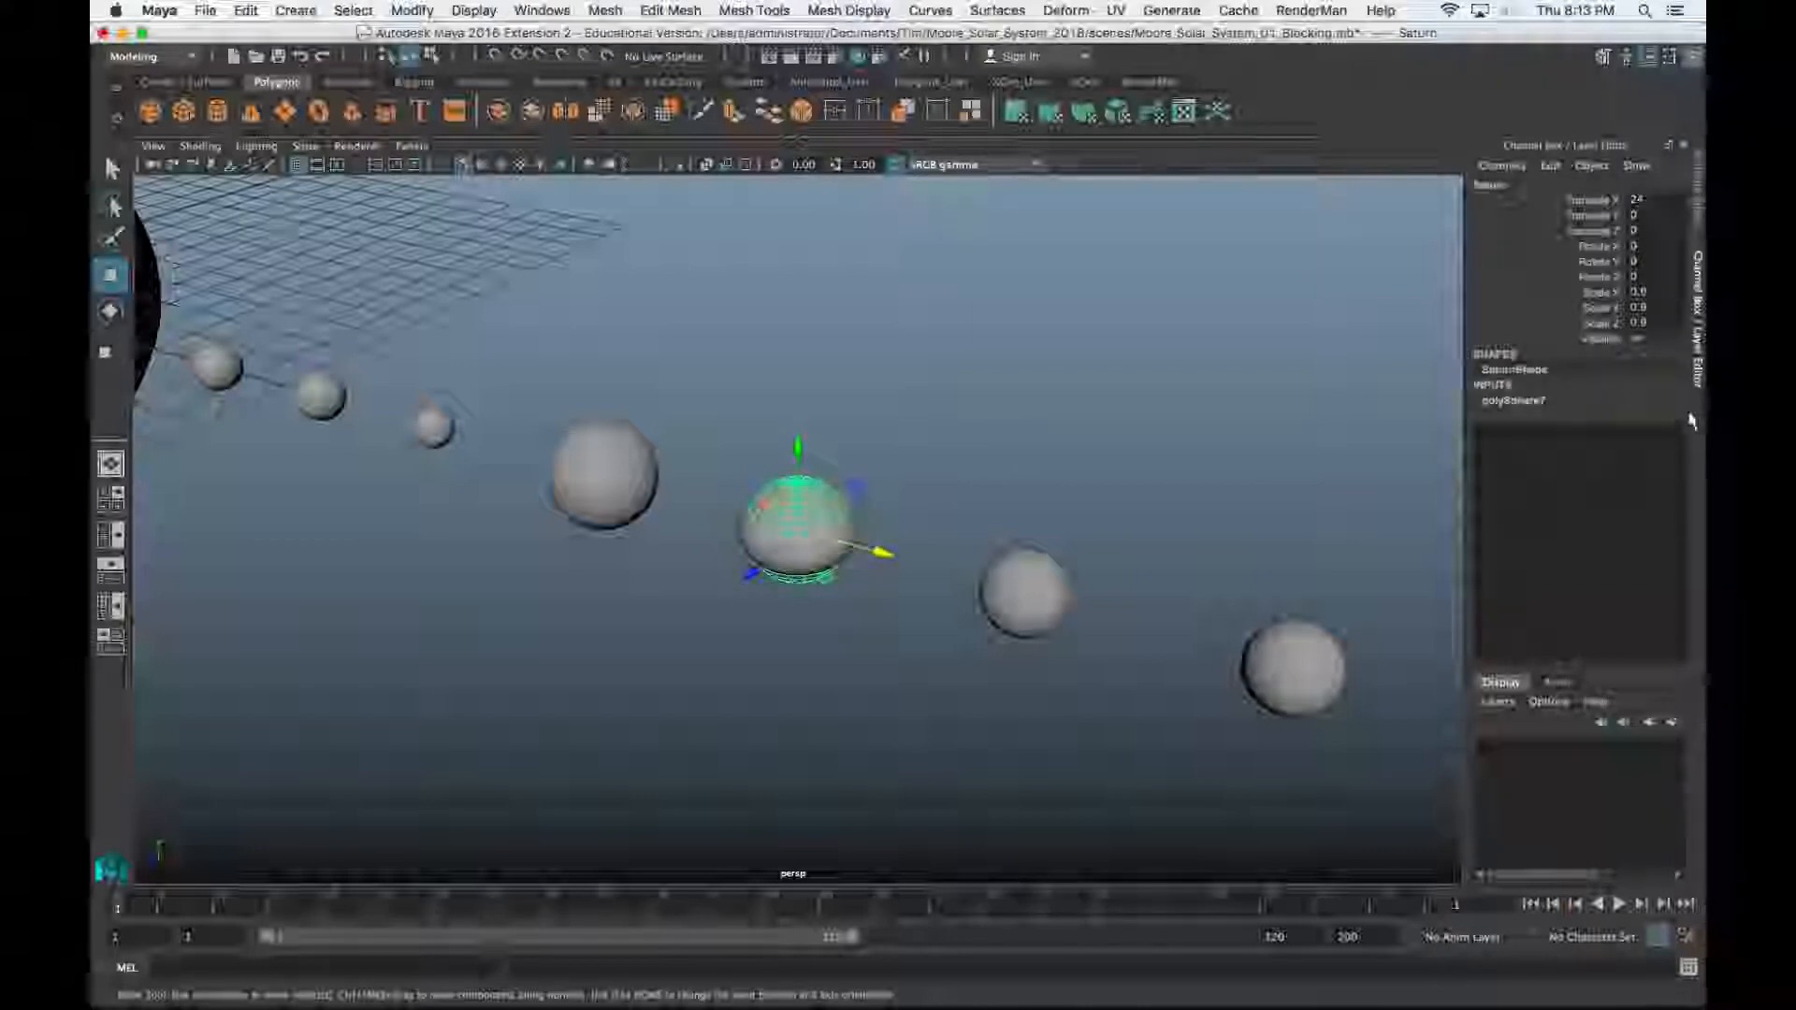
left_click(842, 329)
key("4")
scroll(890, 554, "up", 5)
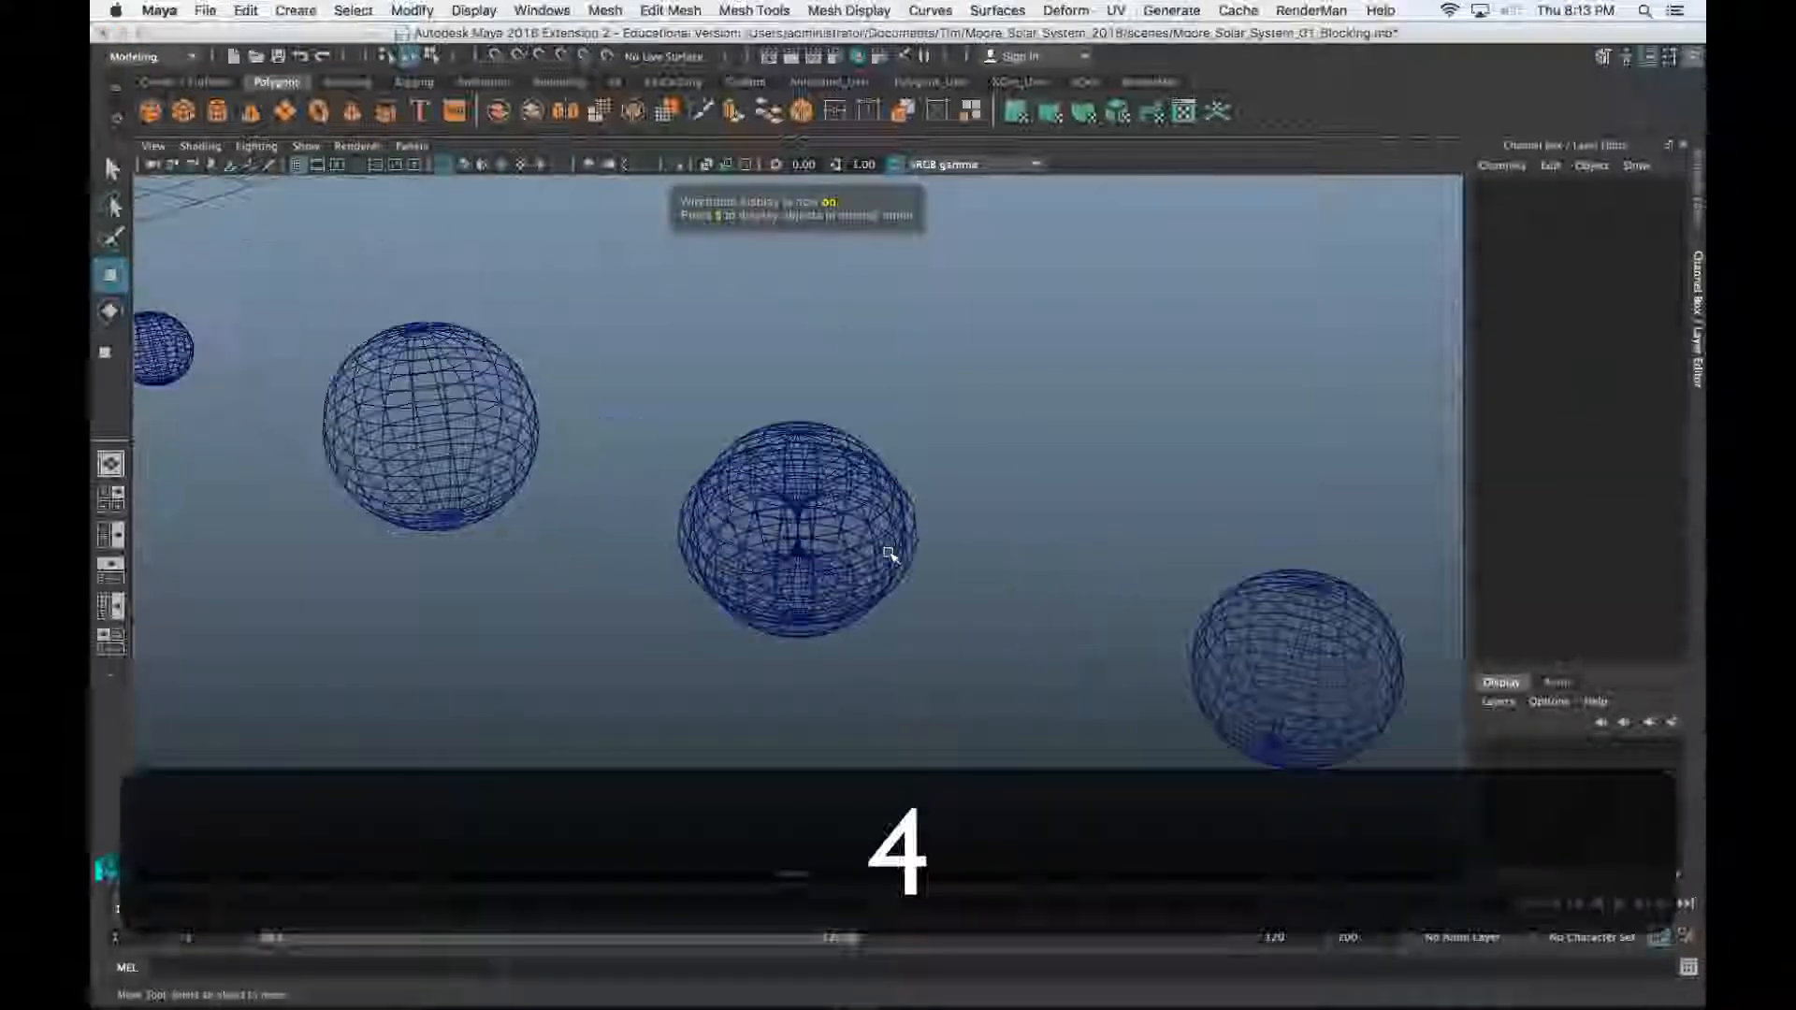
scroll(890, 554, "up", 5)
left_click(1162, 548)
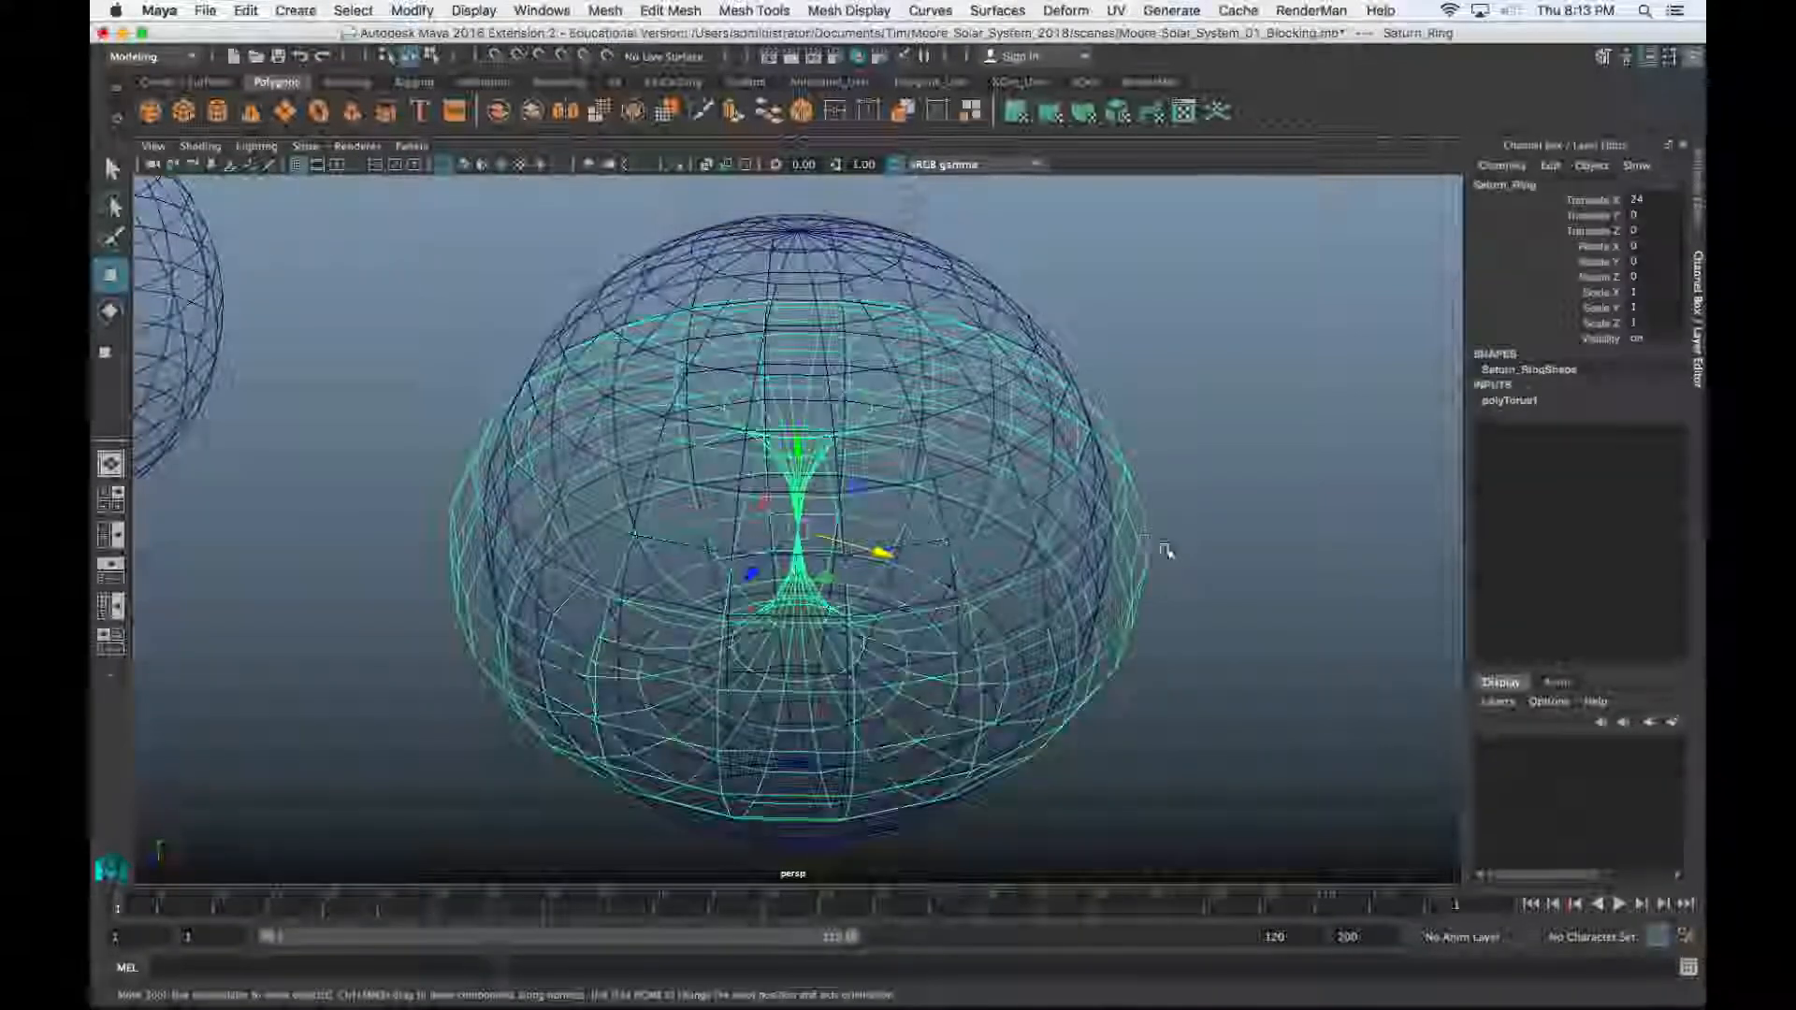
Set the Saturn_Ring torus Radius to 1.5 and return the view to shaded display
left_click(1510, 400)
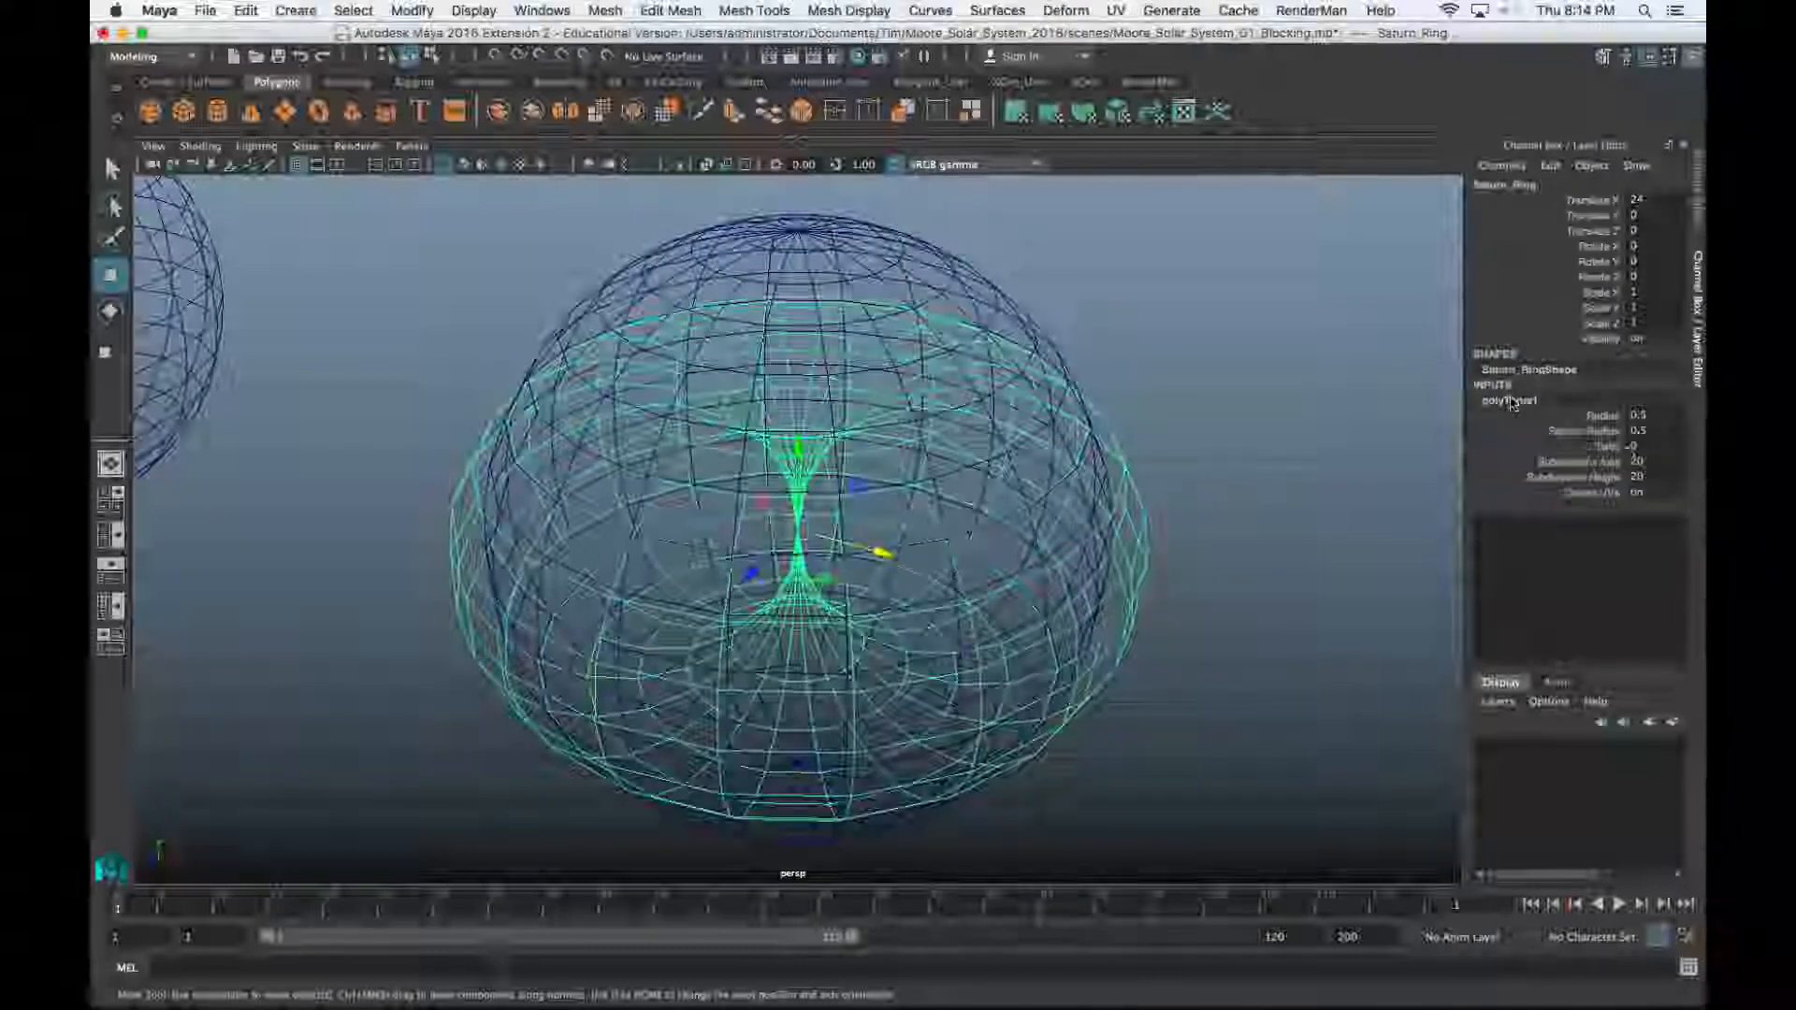
left_click(1639, 416)
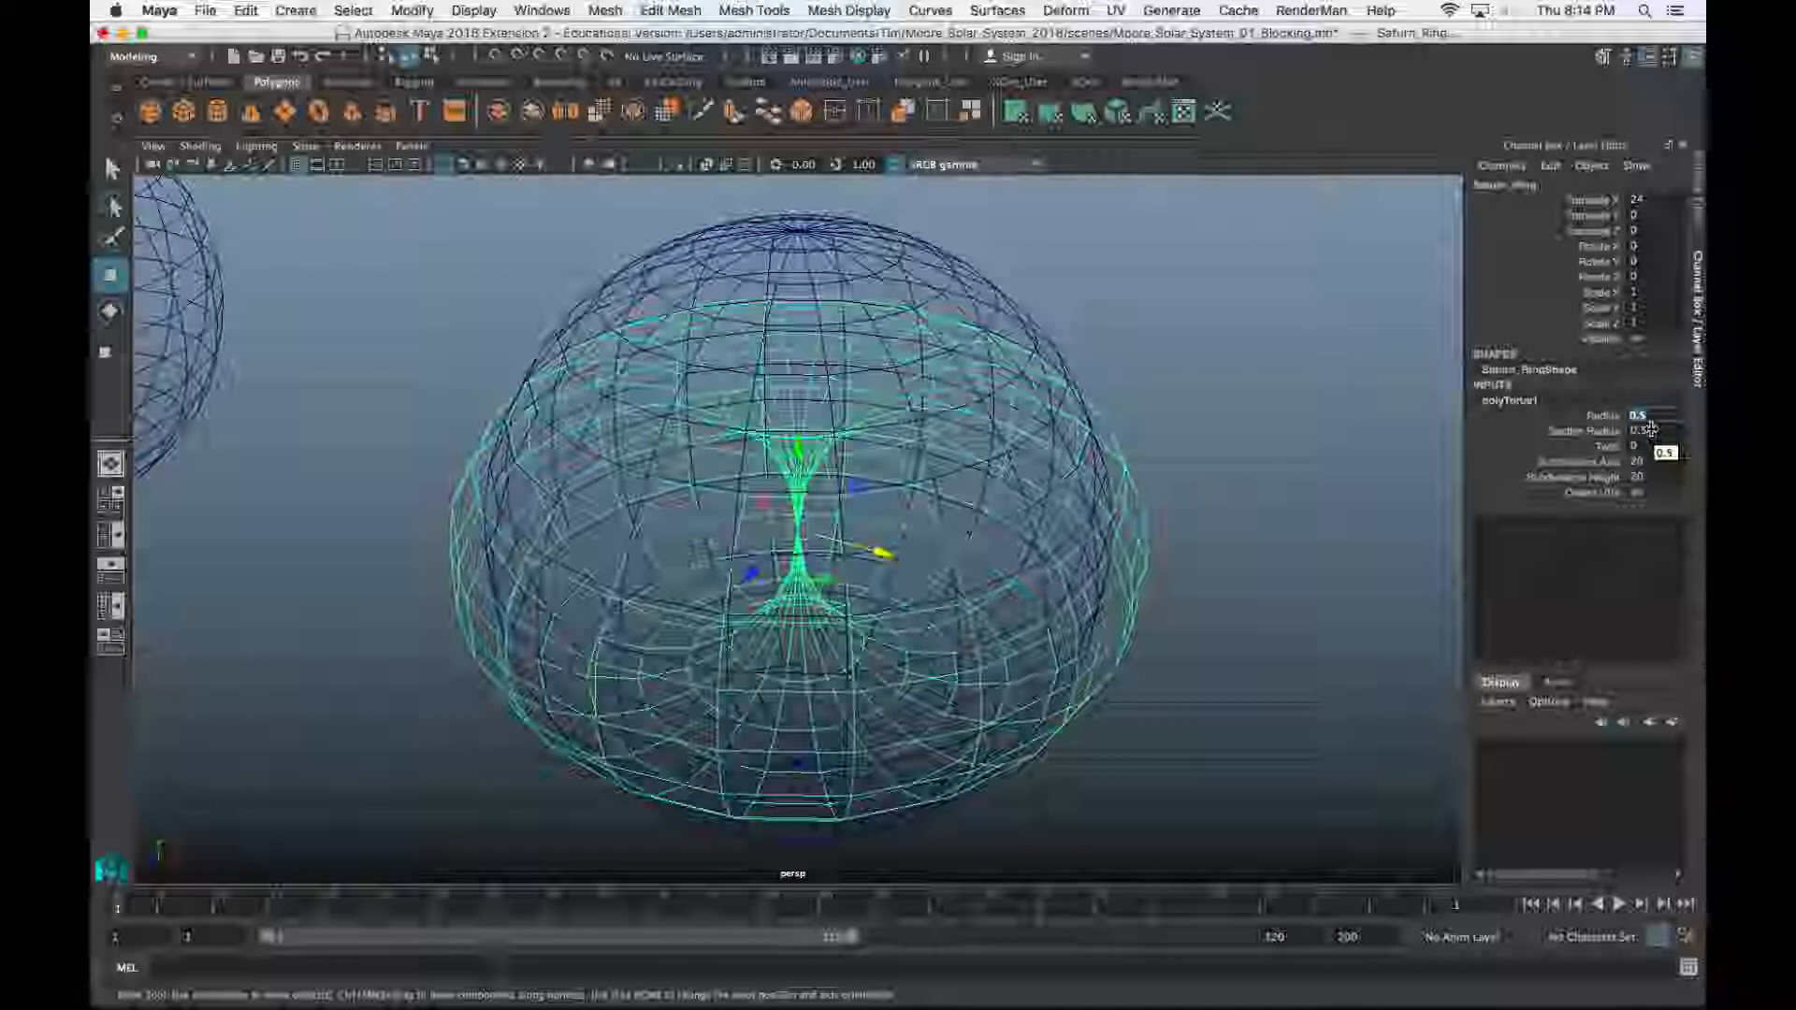
type("1.5")
key("Return")
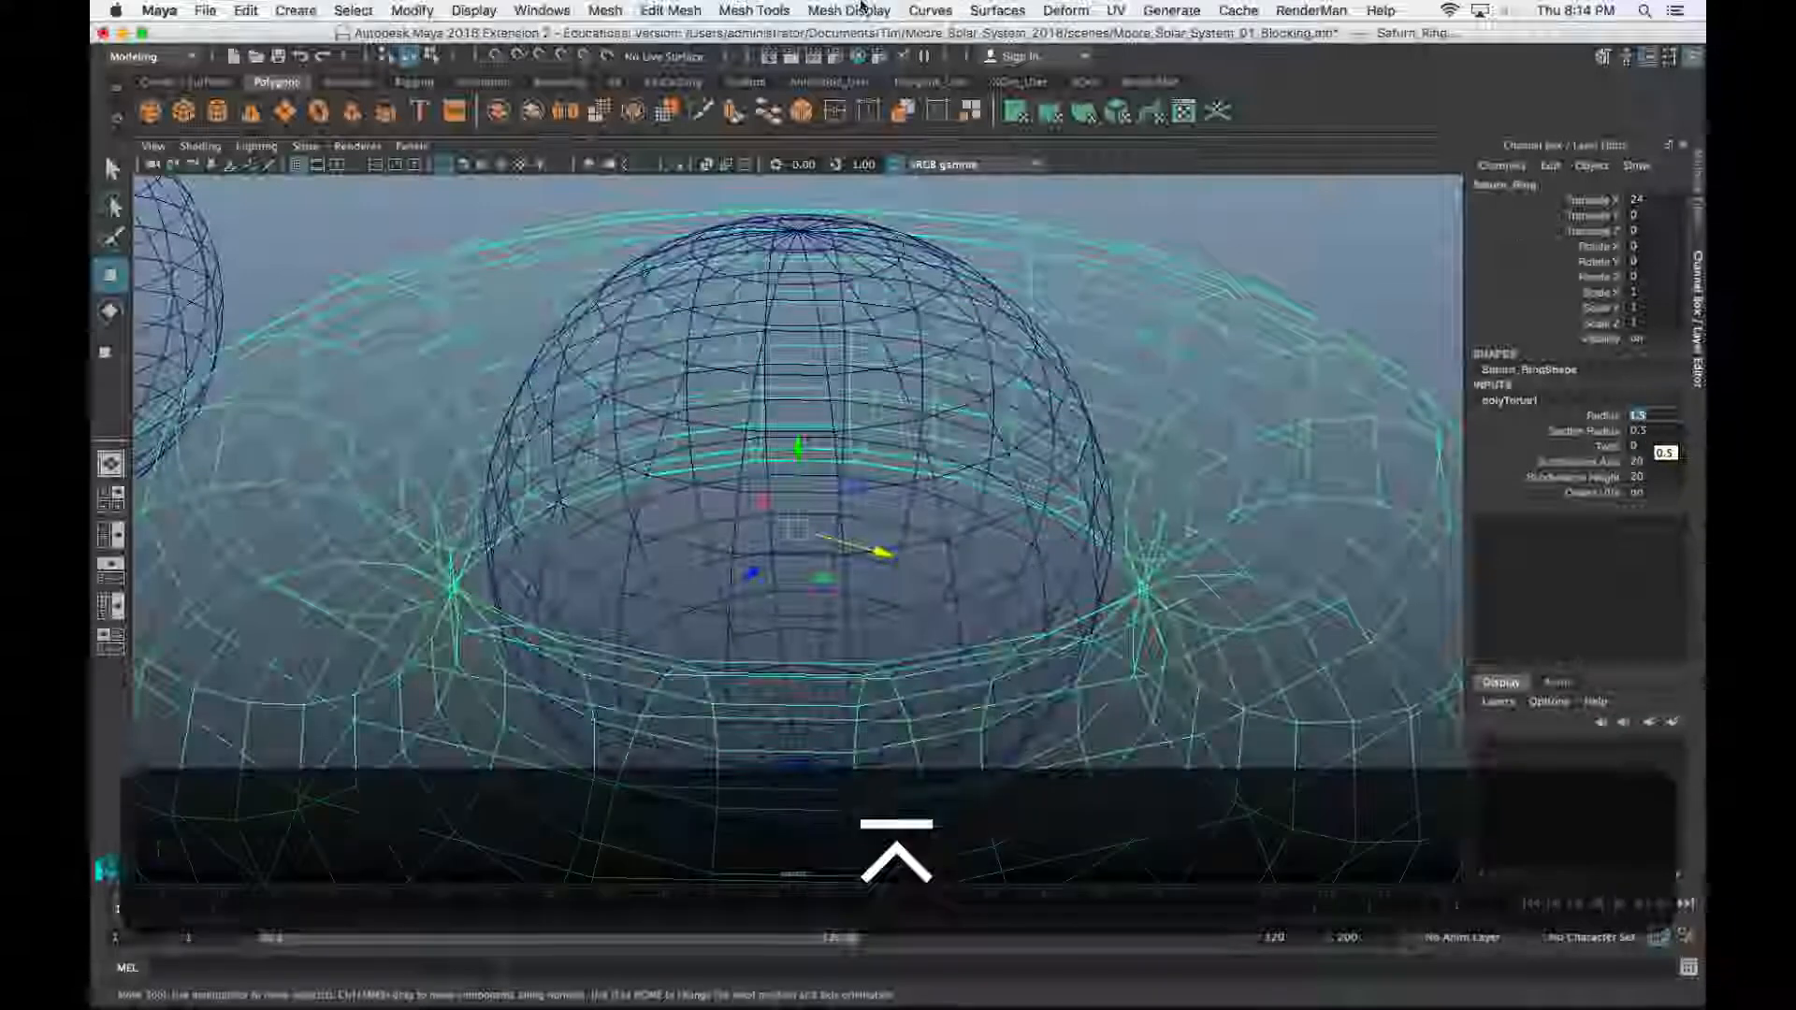
key("5")
key("Escape")
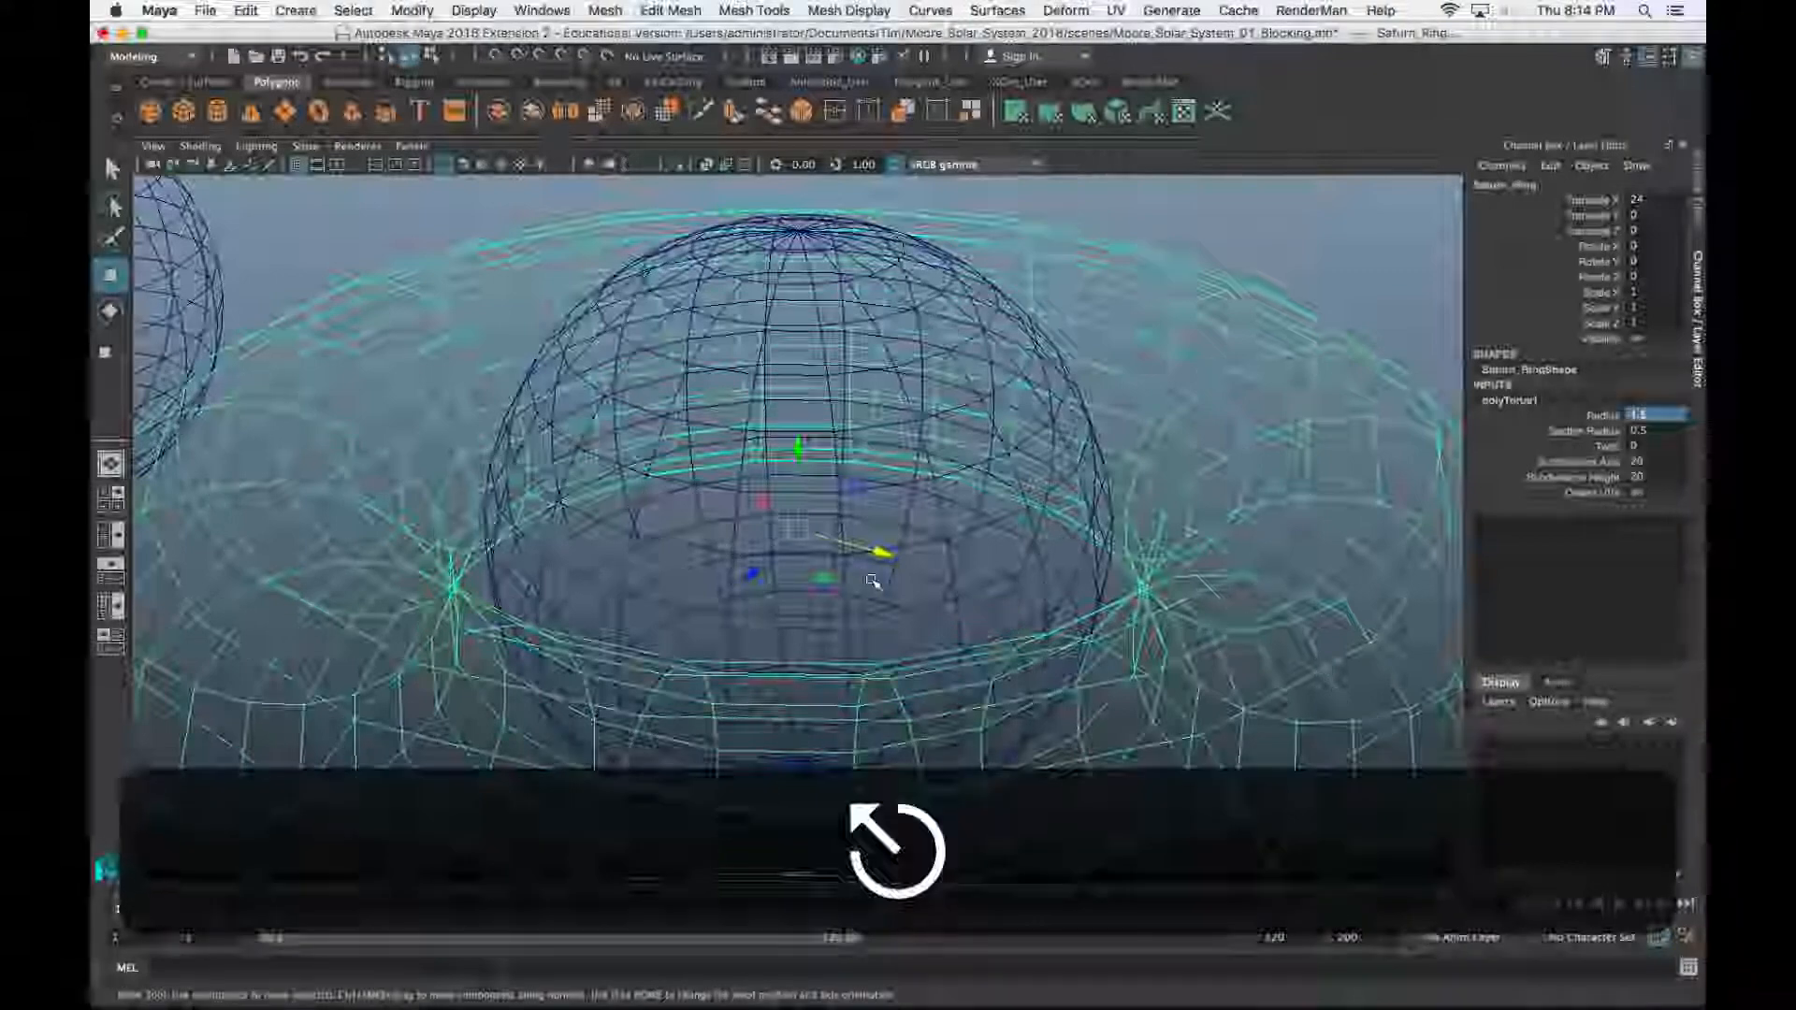
scroll(926, 522, "down", 5)
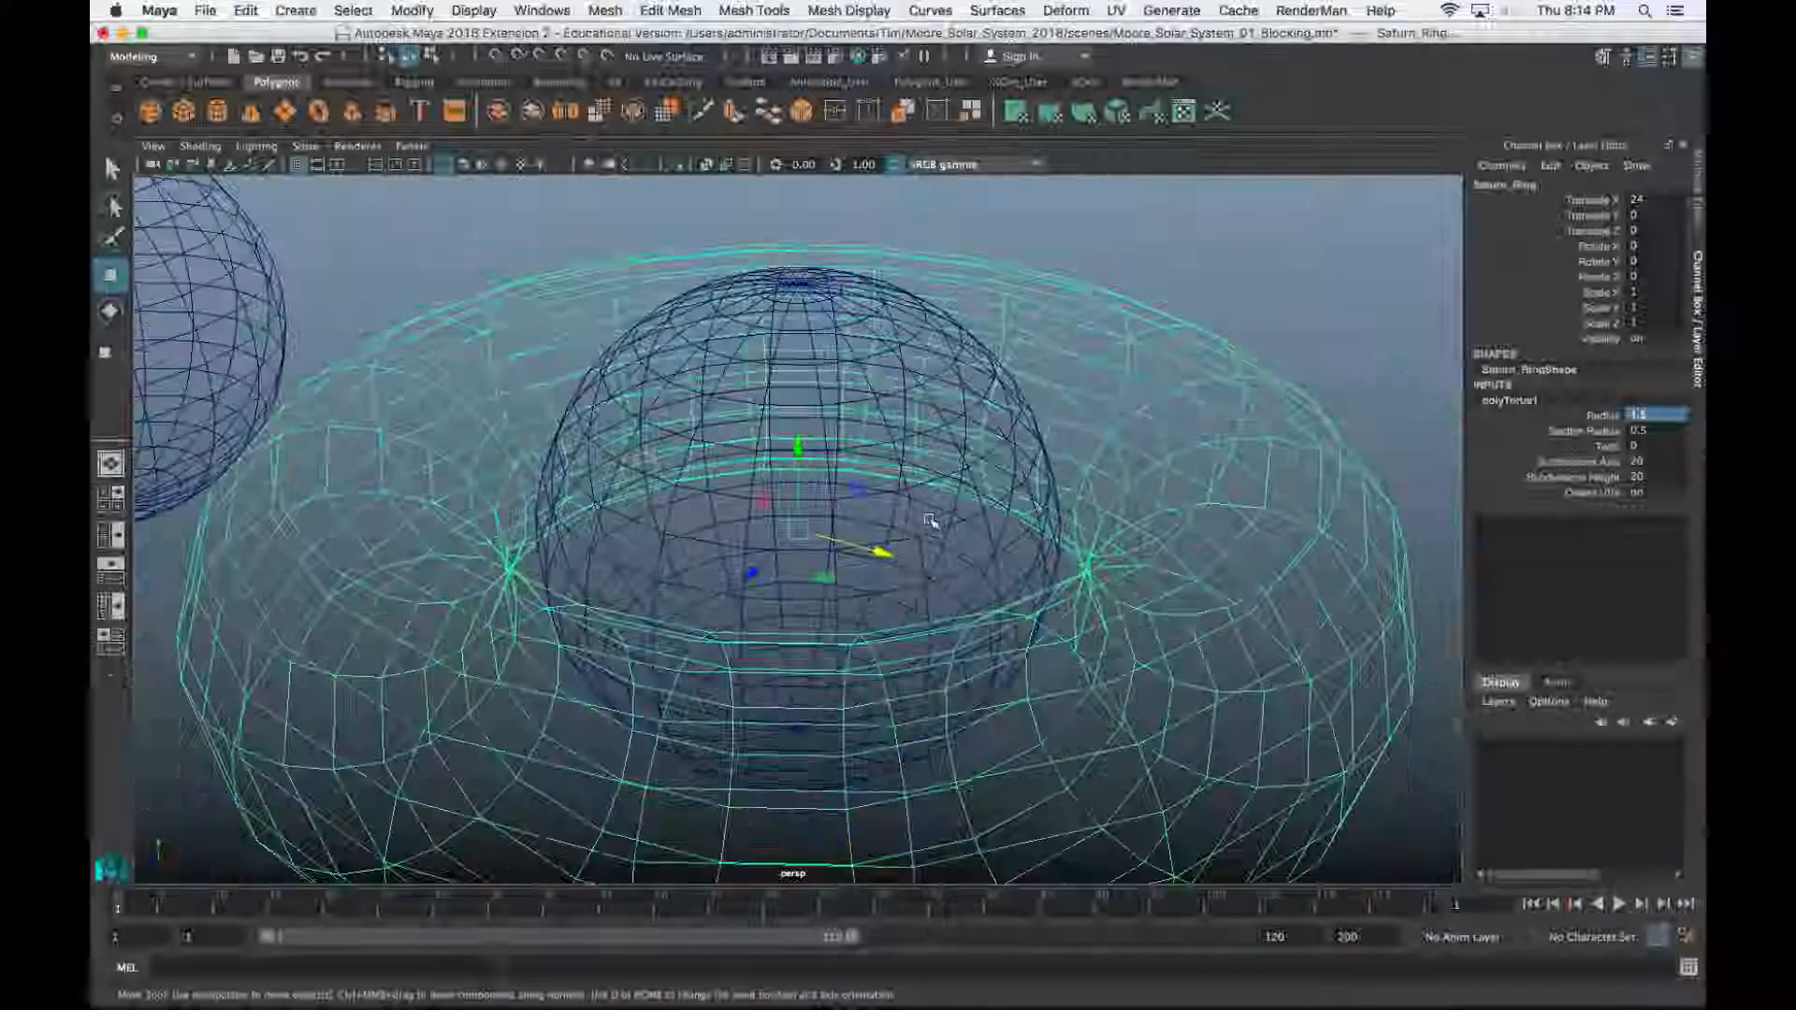
key("5")
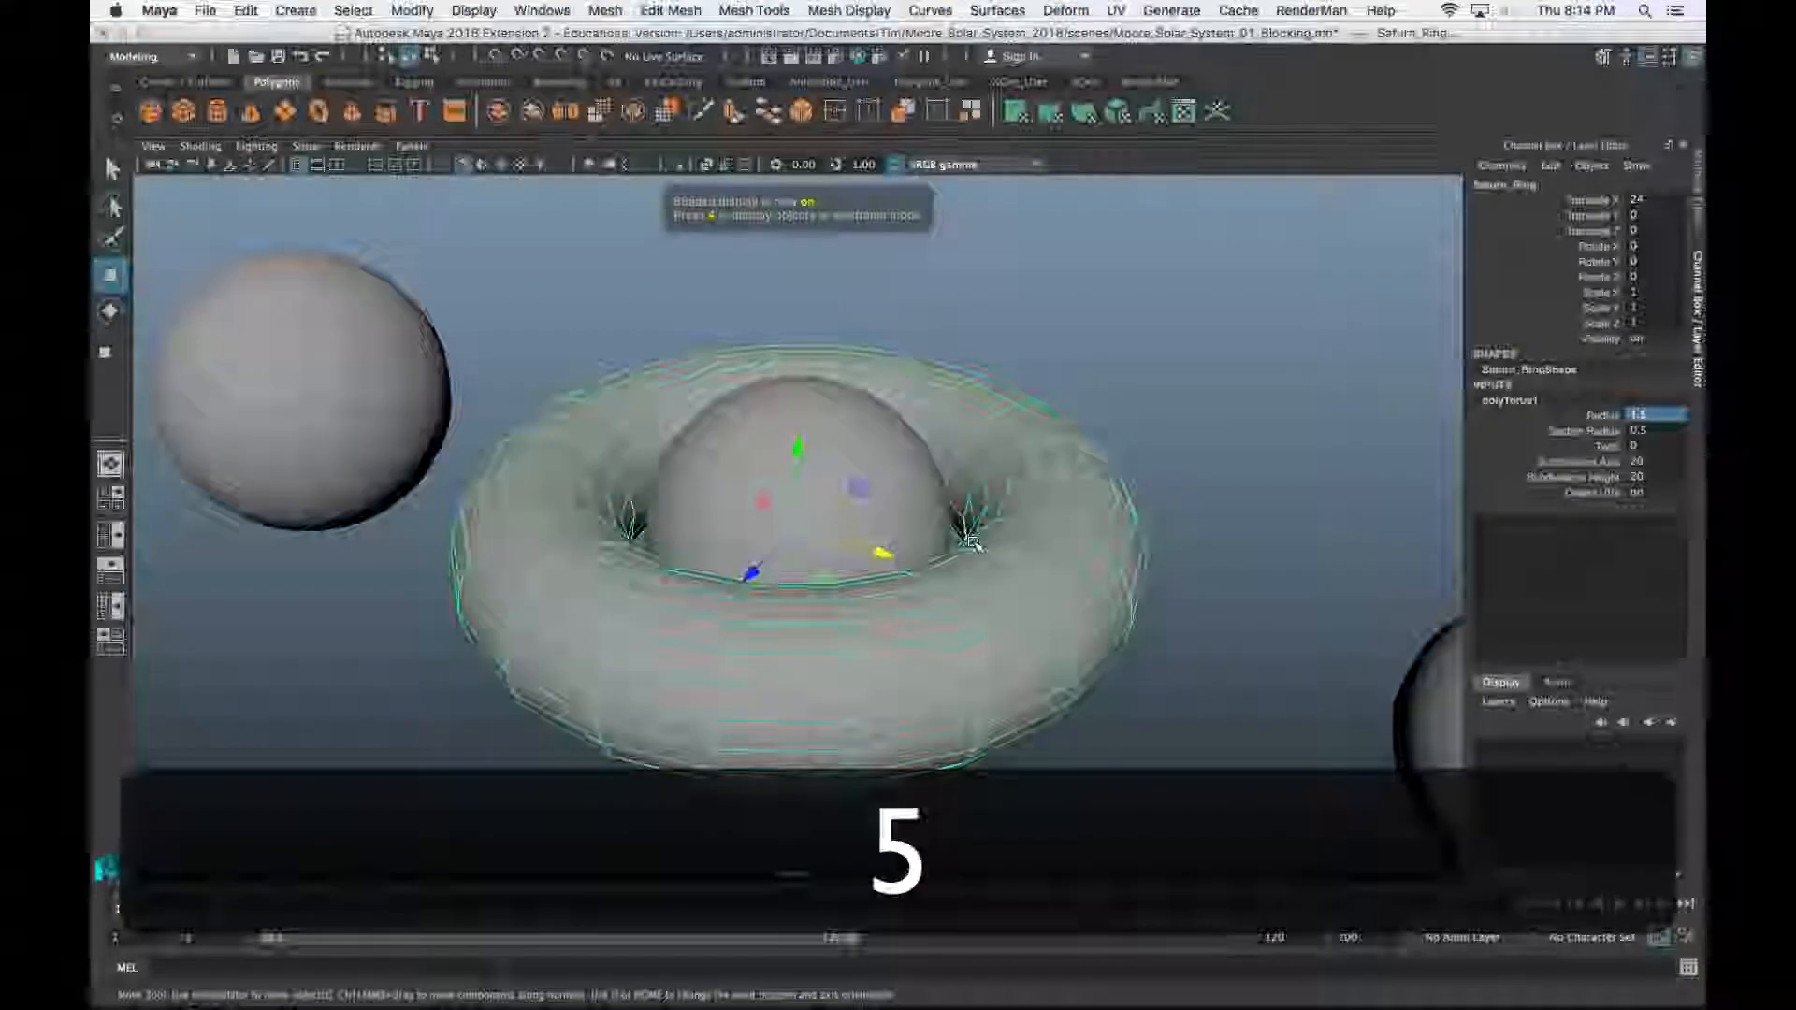
mouse_move(929, 519)
left_mouse_down("alt")
mouse_move(914, 689)
mouse_move(914, 654)
mouse_move(898, 666)
left_mouse_up("alt")
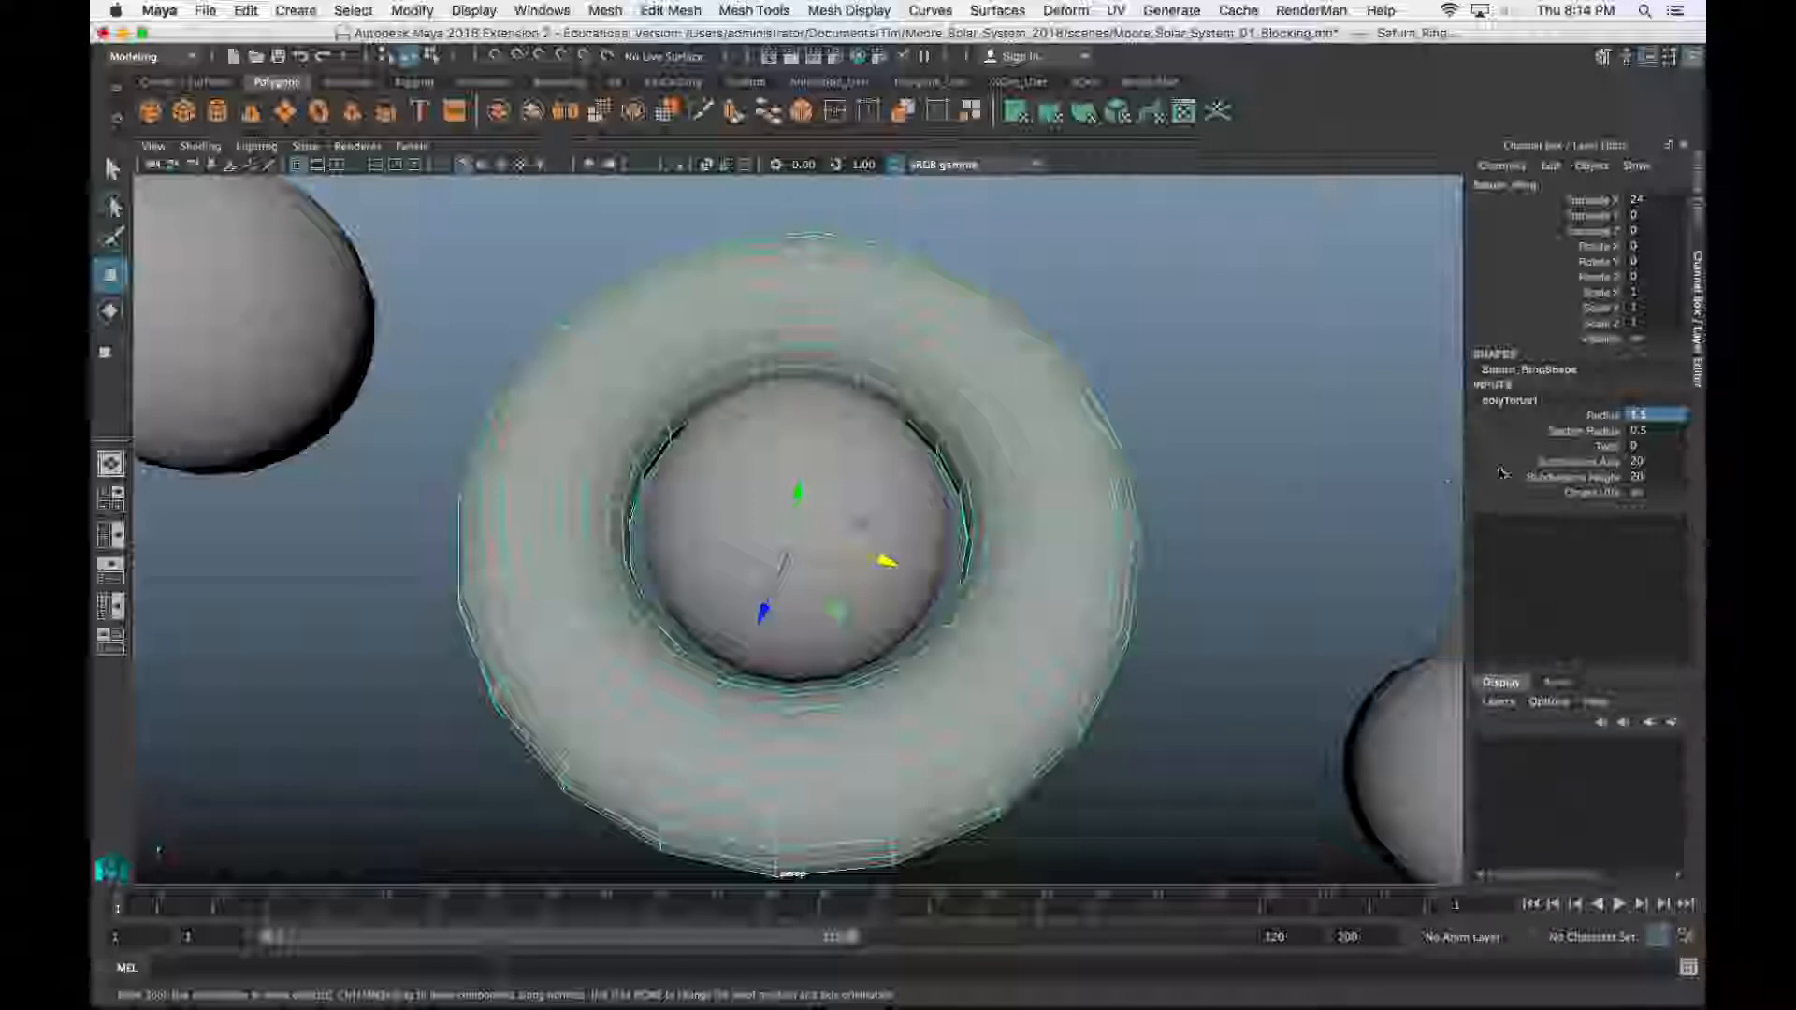
Try adjusting the Saturn_Ring Radius interactively in the viewport, and undo that change
left_click(1595, 433)
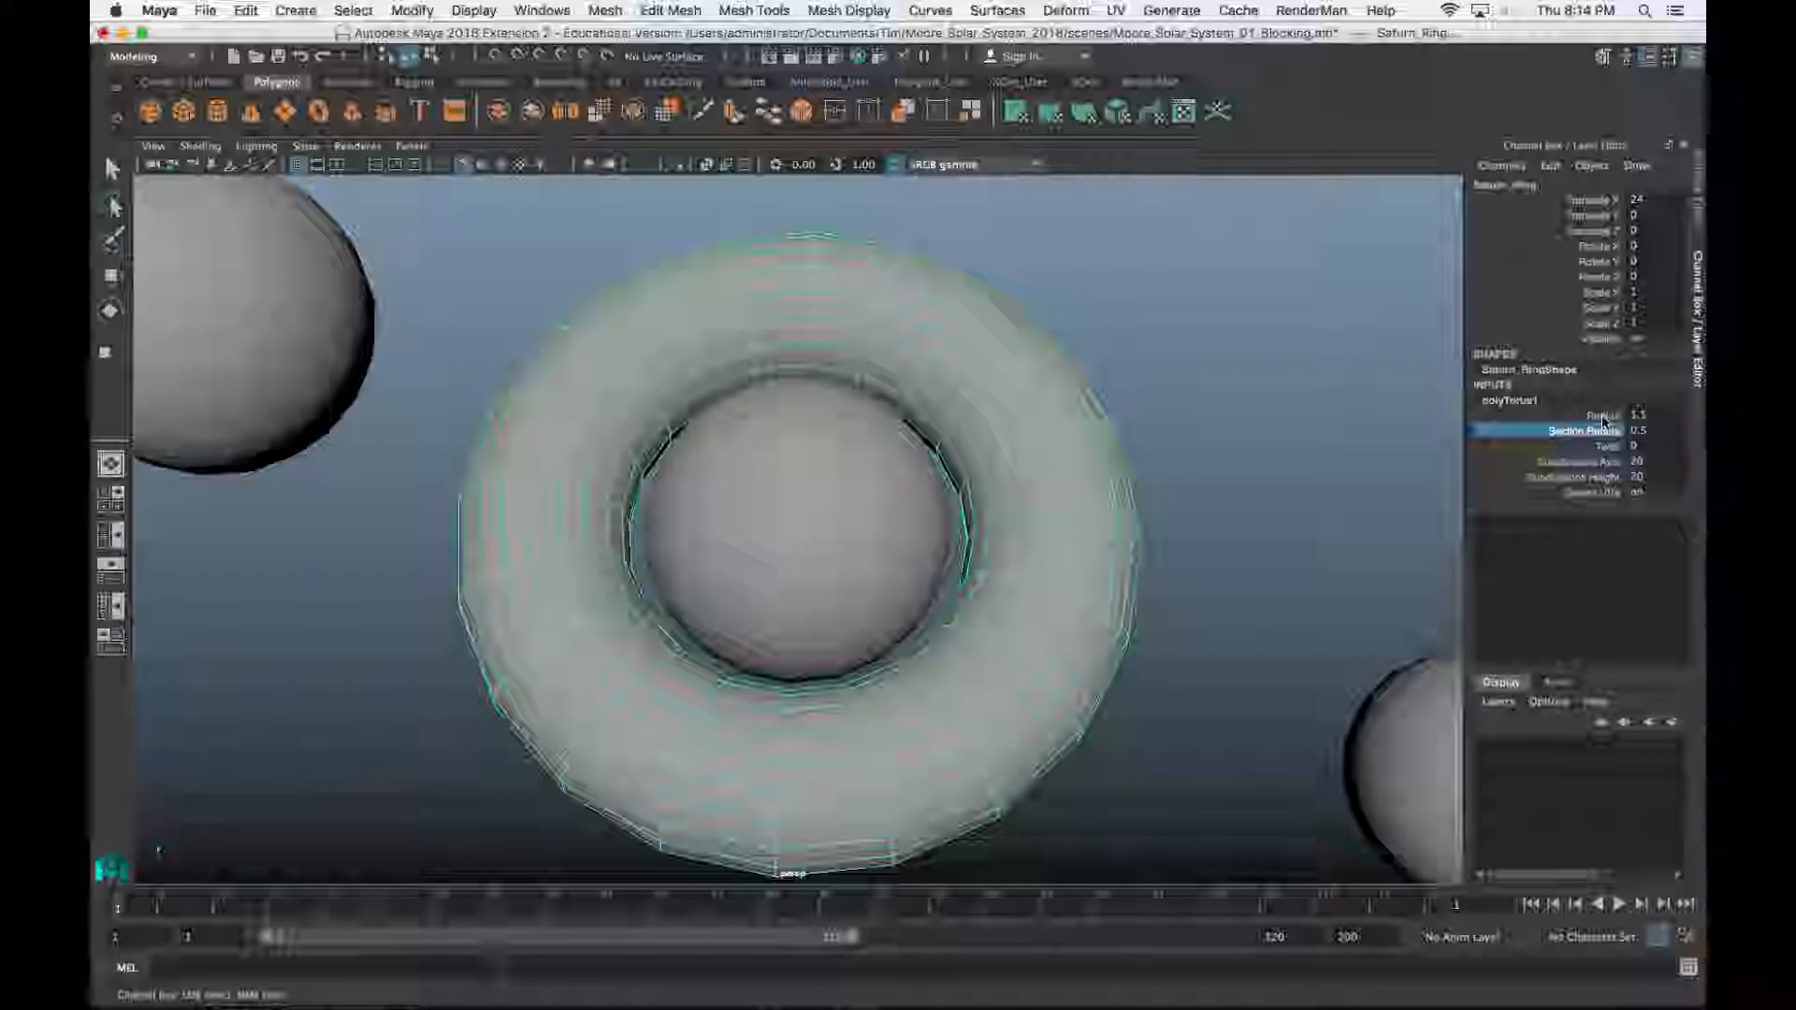
left_click(1603, 417)
left_click(1596, 433)
left_click(1639, 415)
left_click(1603, 430)
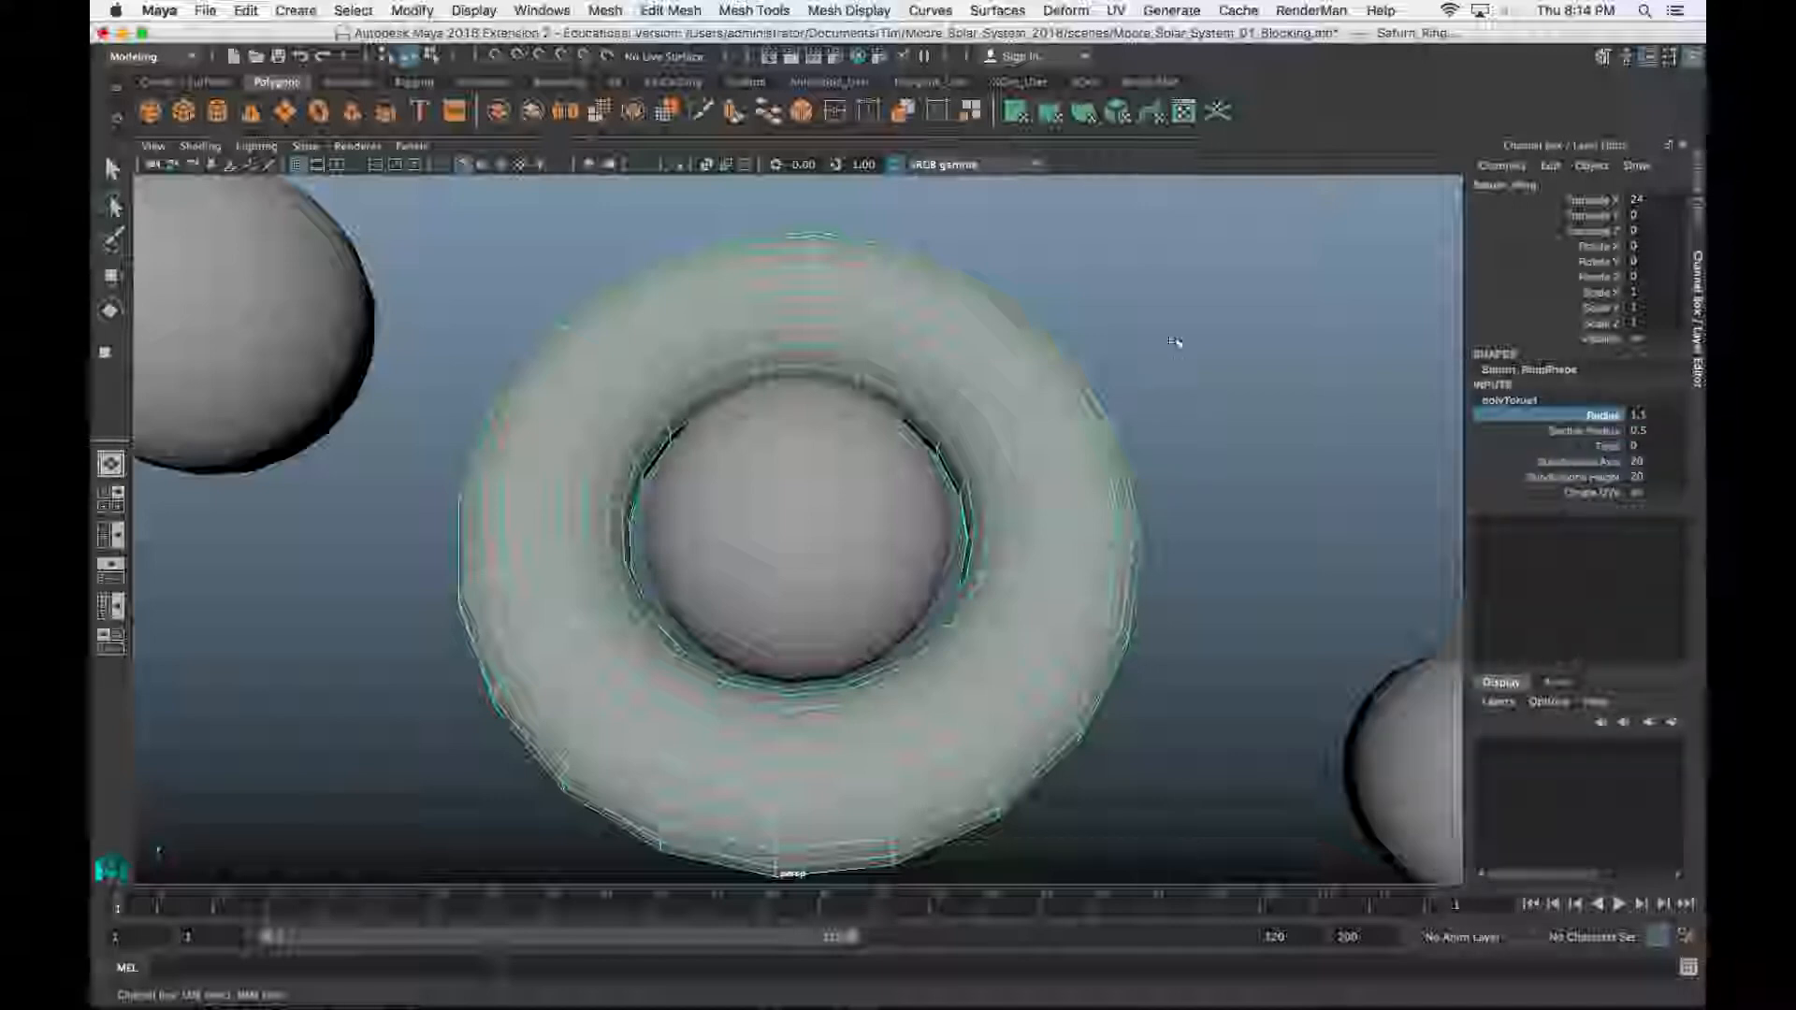
middle_click_drag(1113, 384, 1151, 385)
key("z")
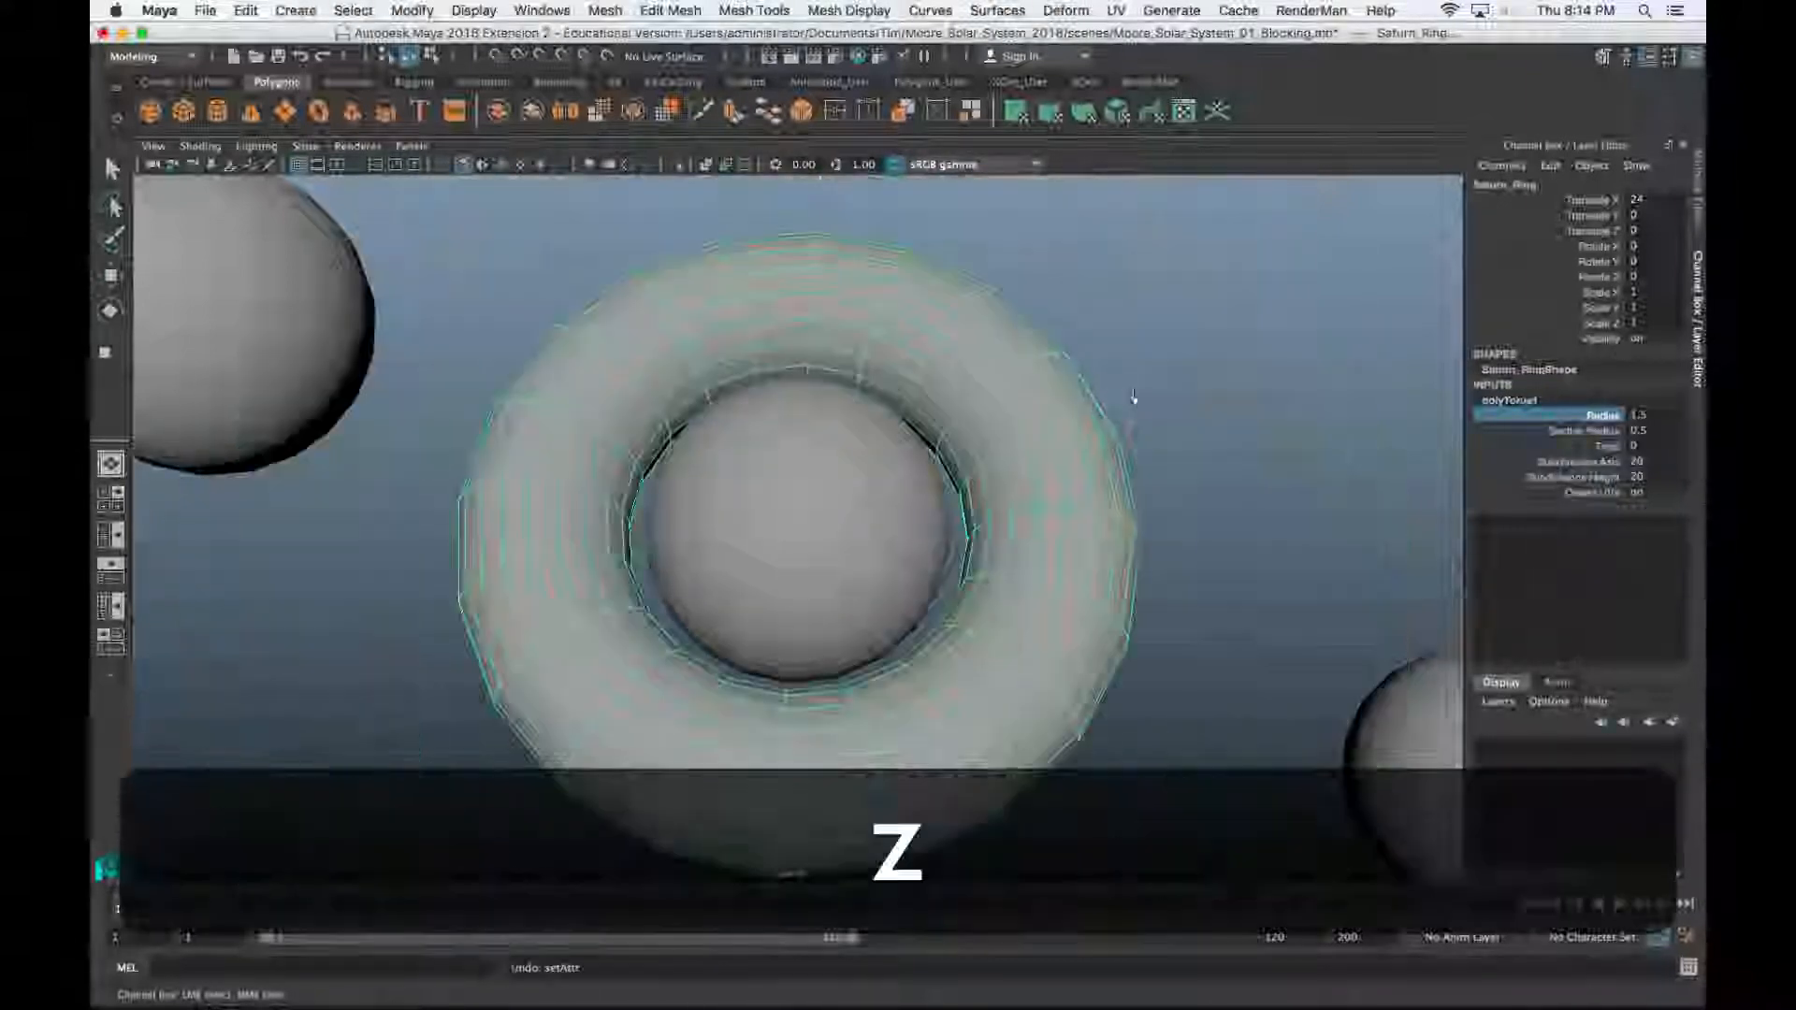
Reduce the Saturn_Ring torus Section Radius interactively to 0.4 to make the ring thinner
scroll(963, 561, "down", 3)
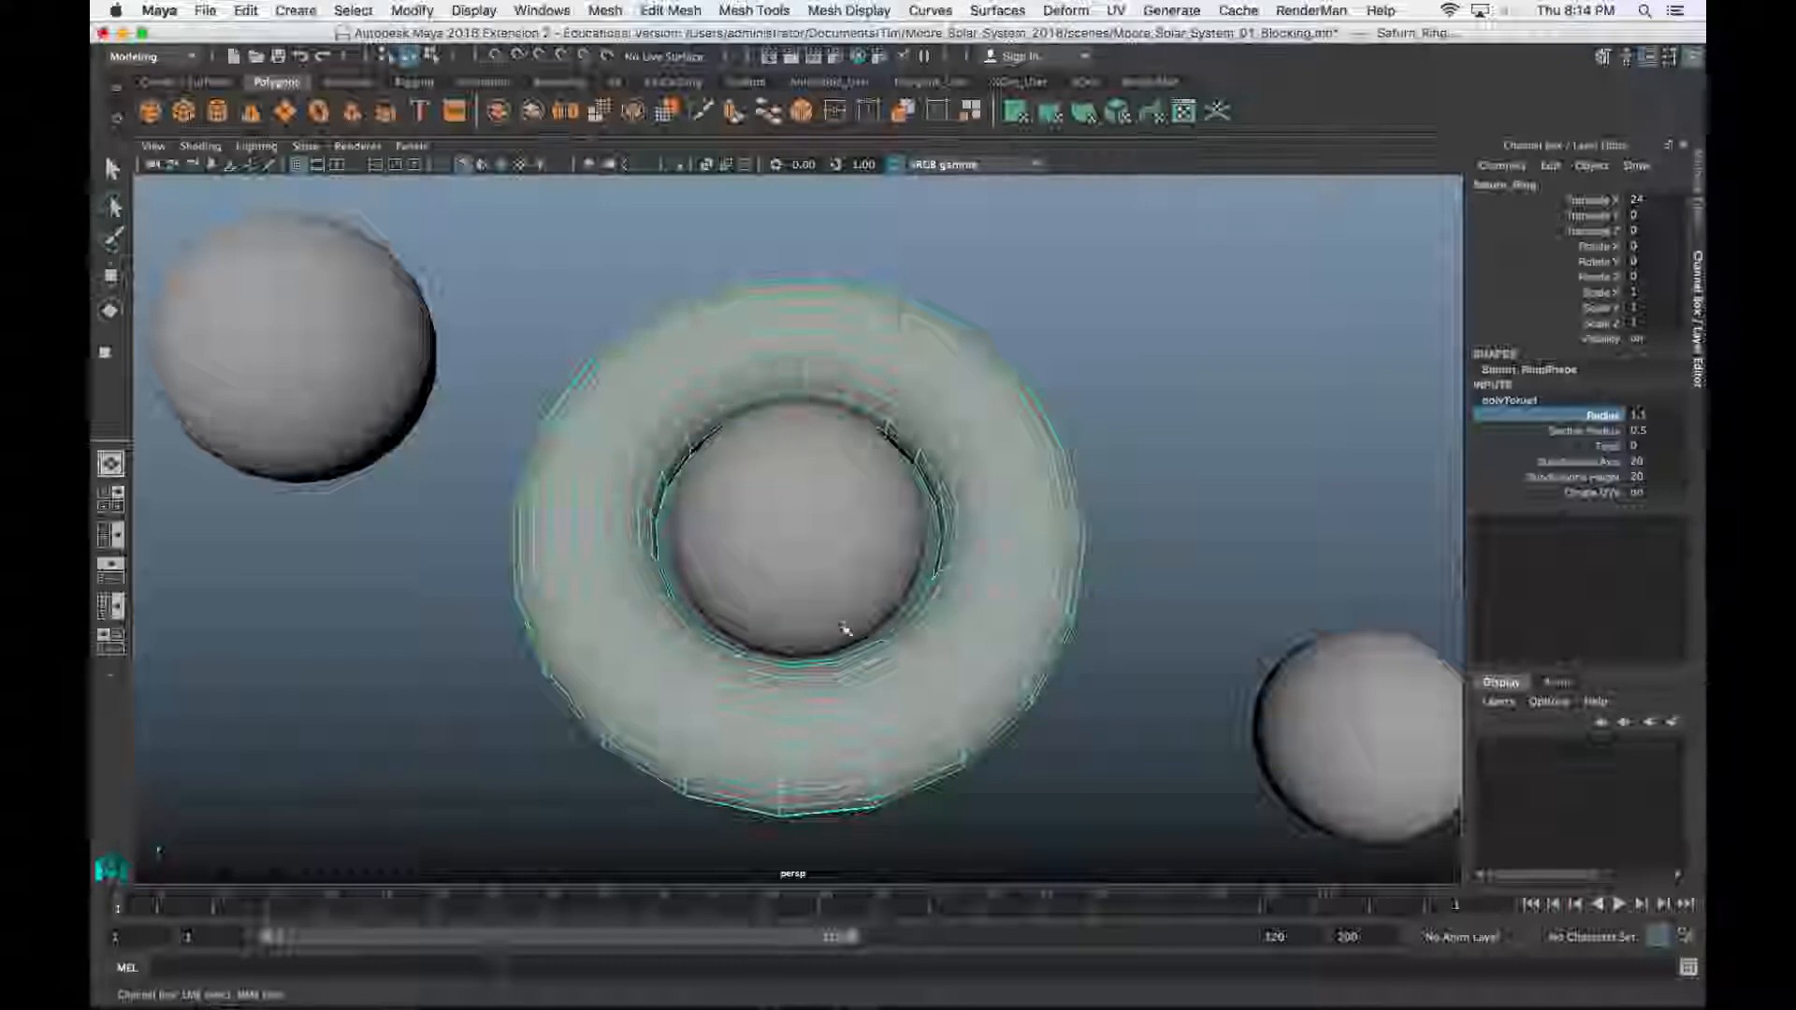
key("alt")
left_click_drag(1000, 591, 913, 567, "alt")
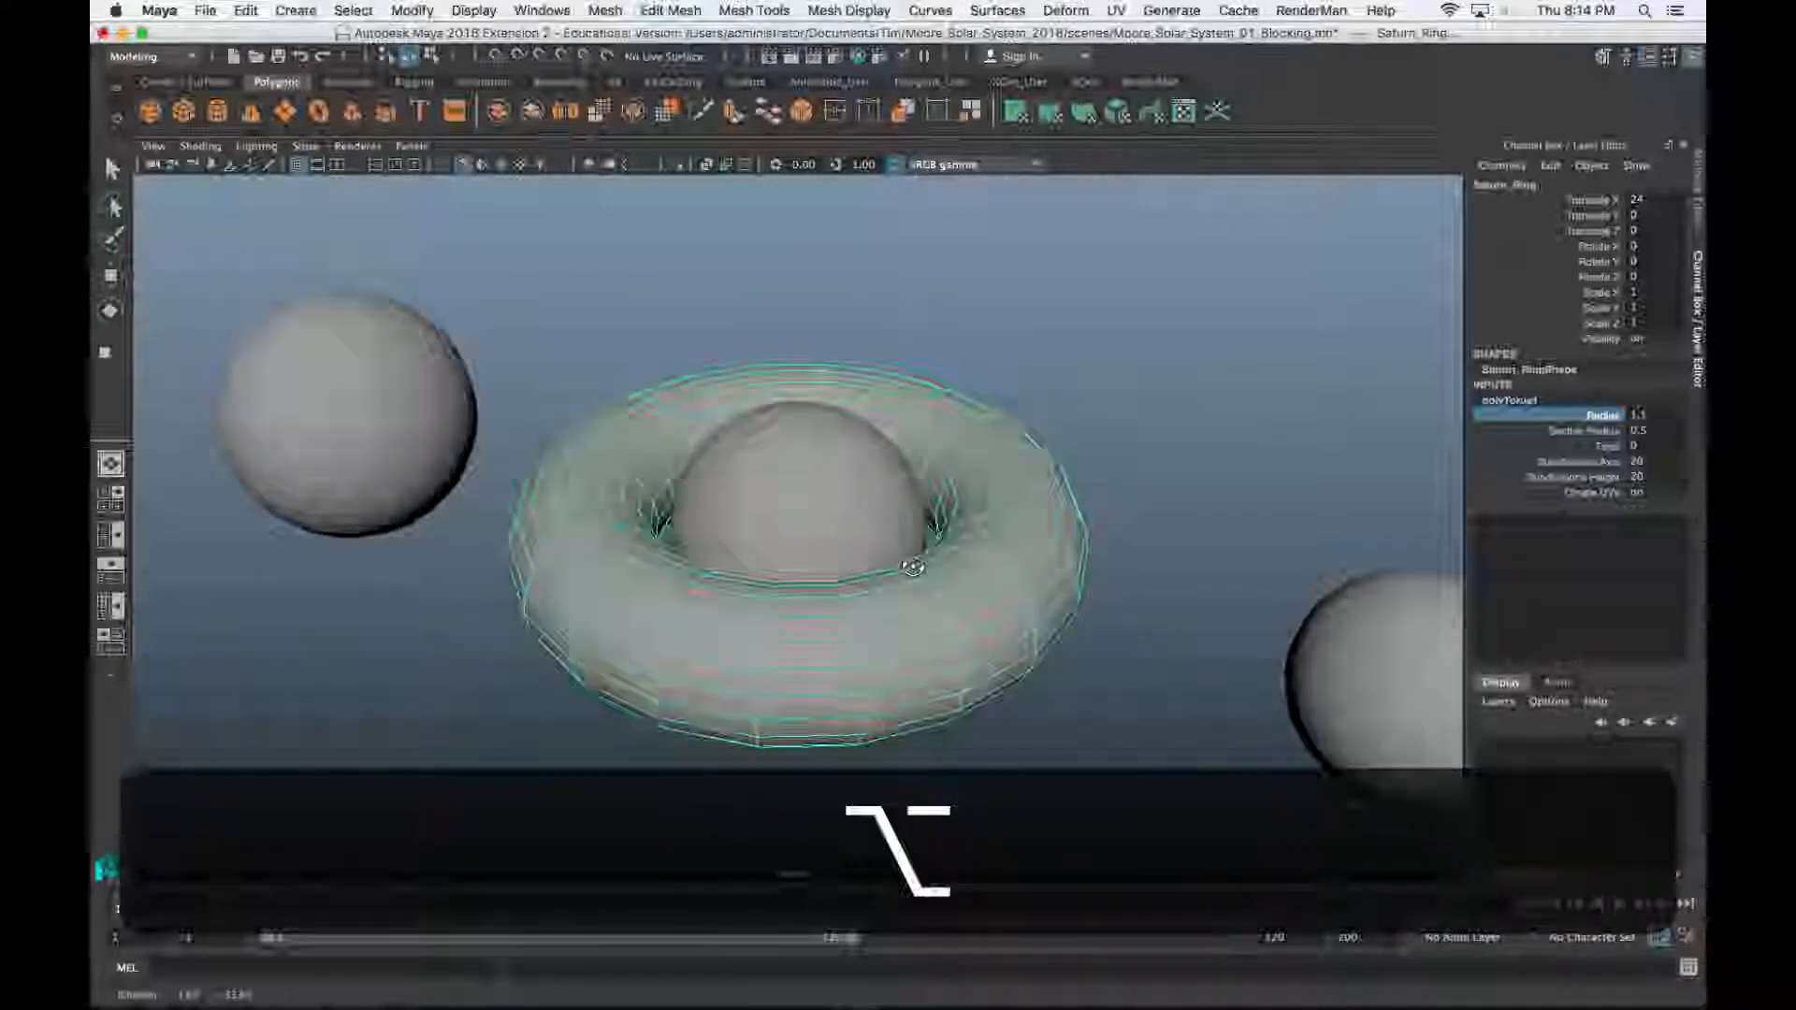
left_click(1595, 431)
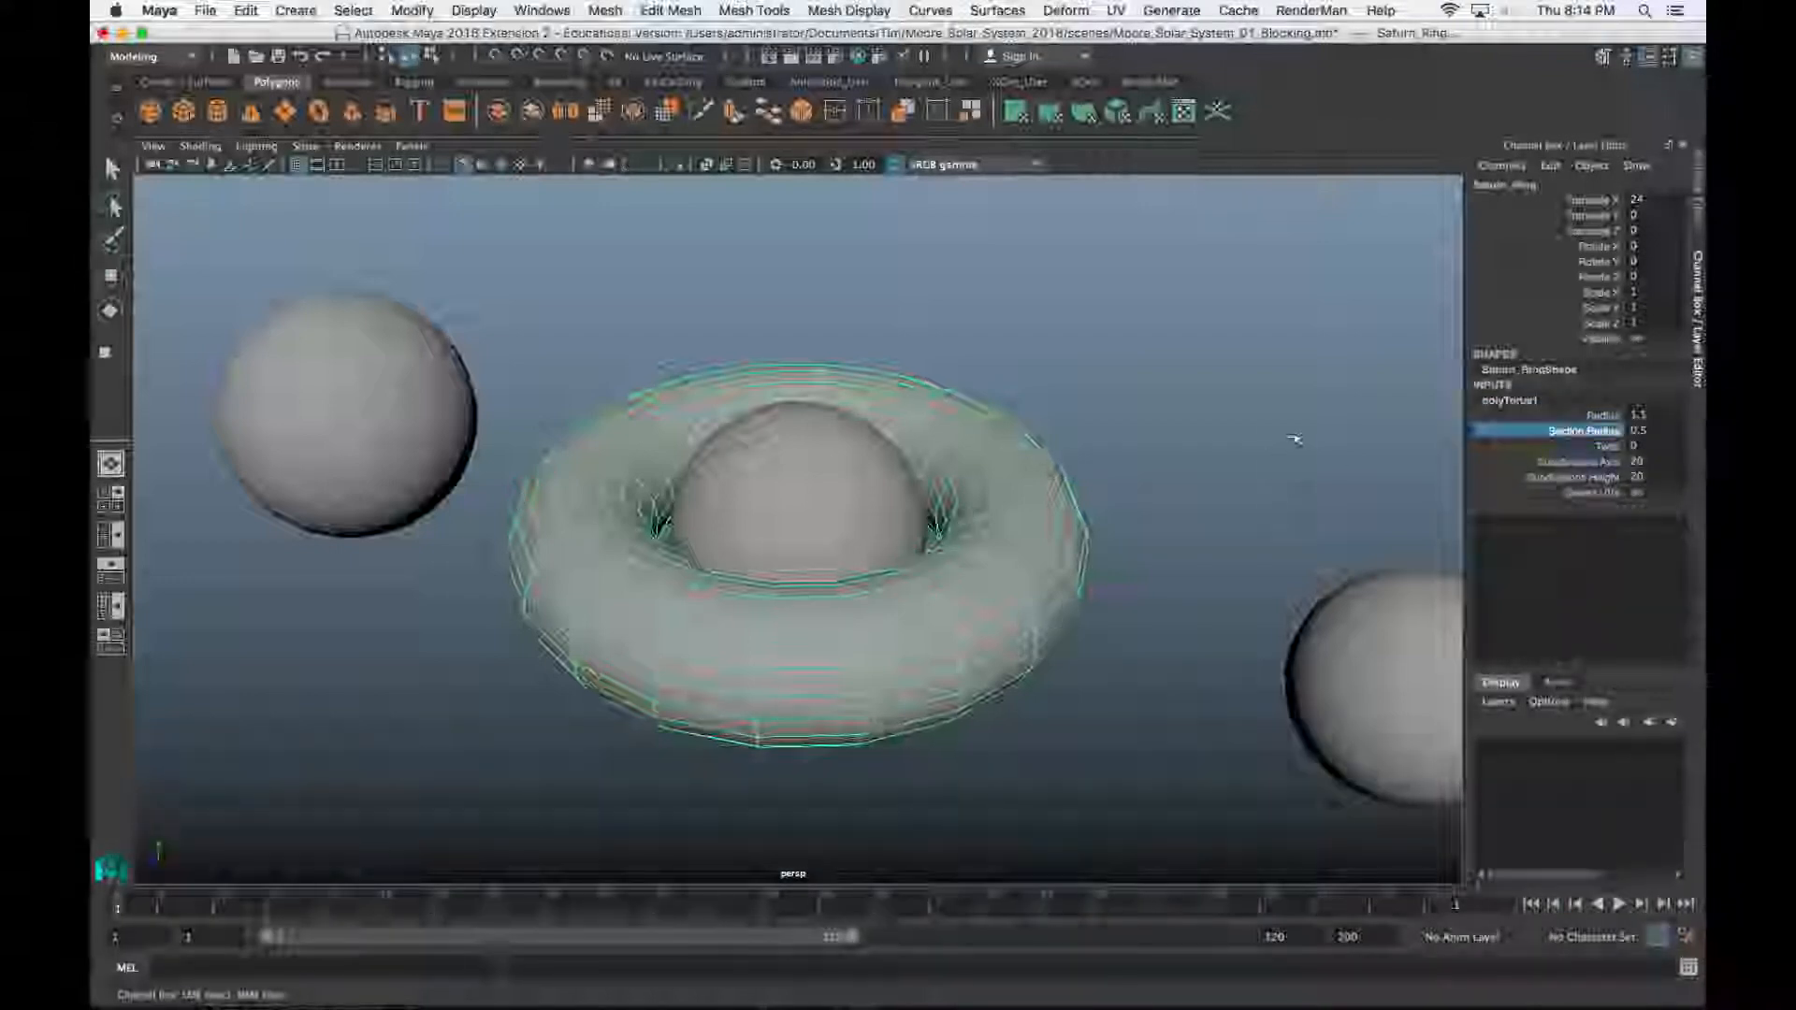
mouse_move(1294, 439)
middle_mouse_down()
mouse_move(1254, 436)
mouse_move(1291, 430)
middle_mouse_up()
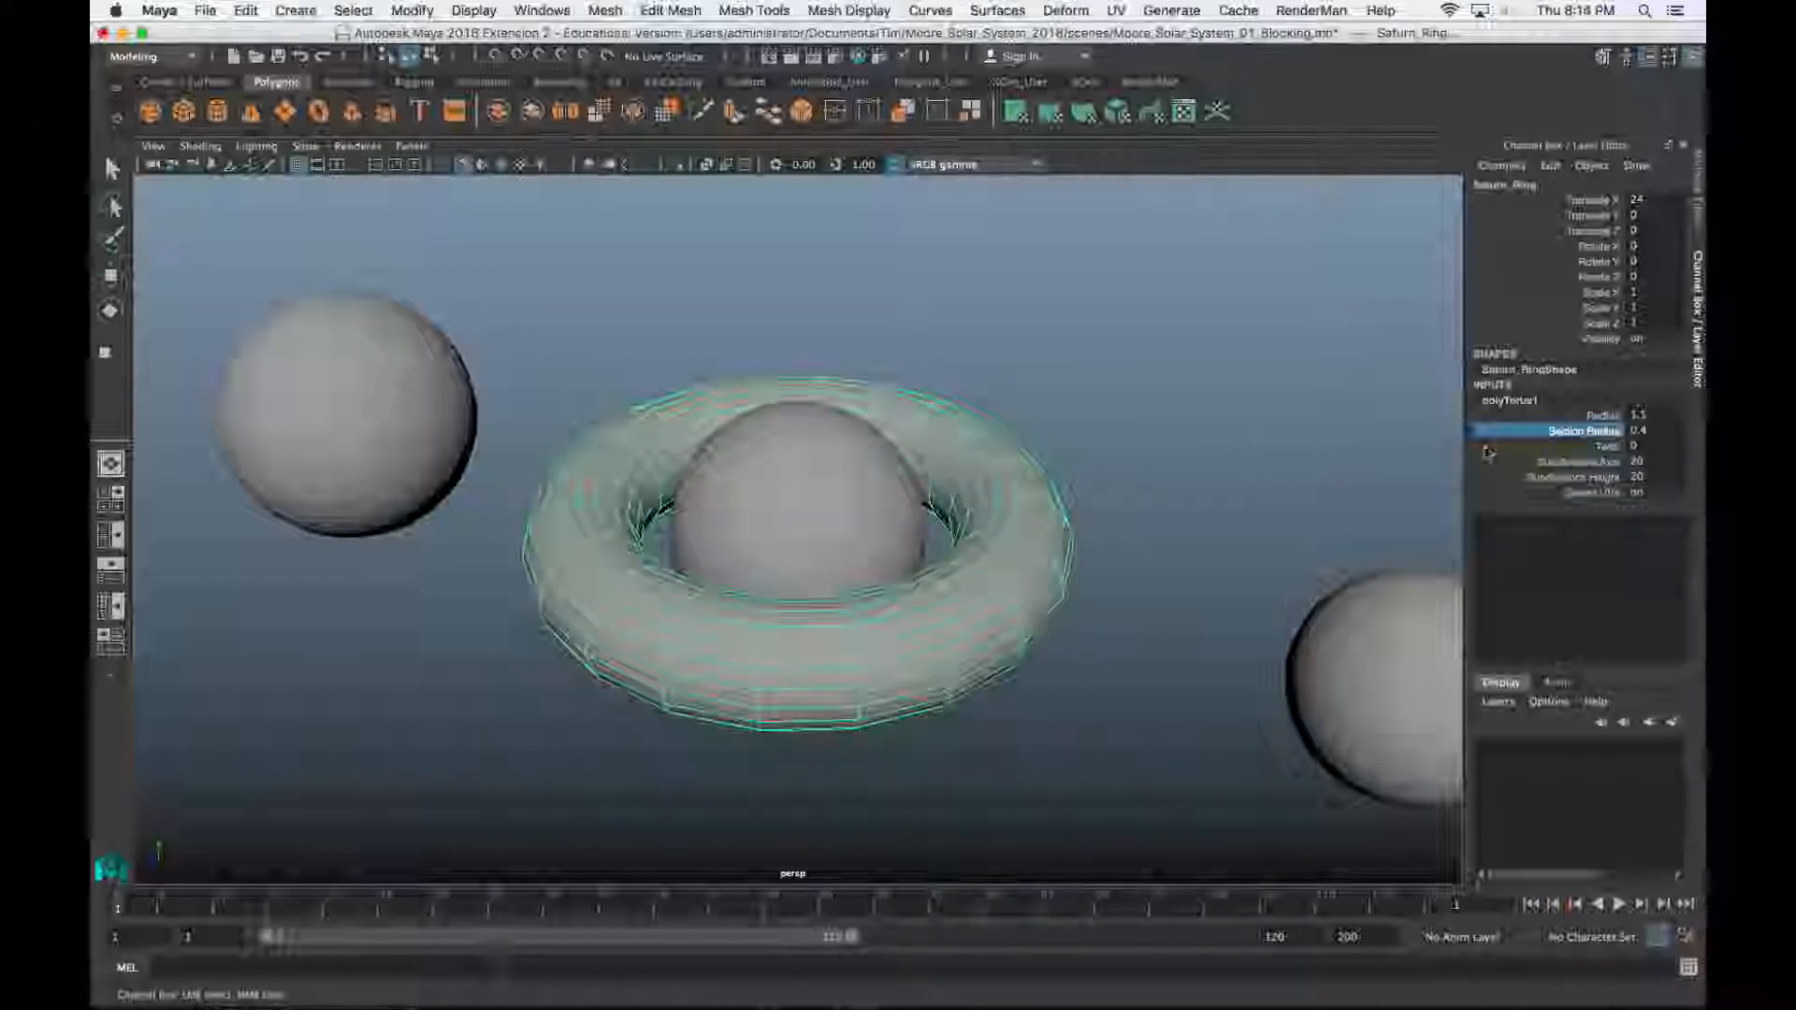
left_click_drag(1167, 469, 1054, 534, "alt")
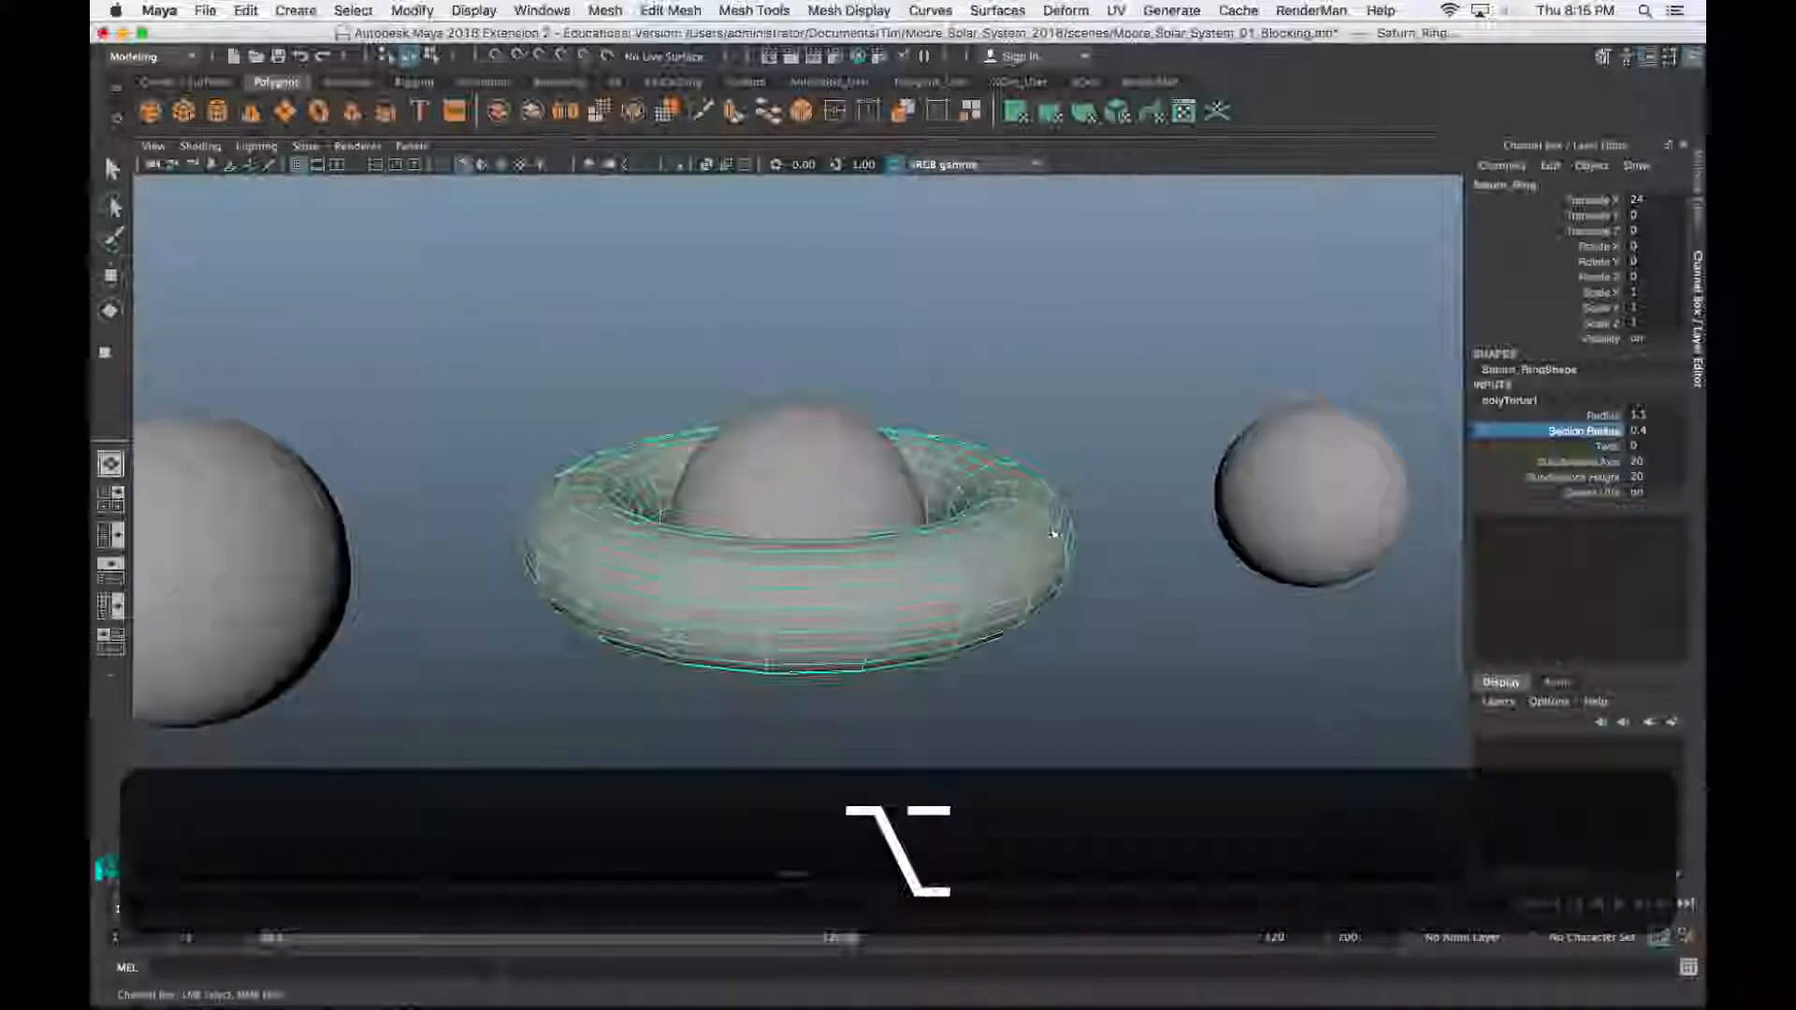
Set the Saturn_Ring torus Section Radius to 0.25
left_click(1654, 431)
type(".")
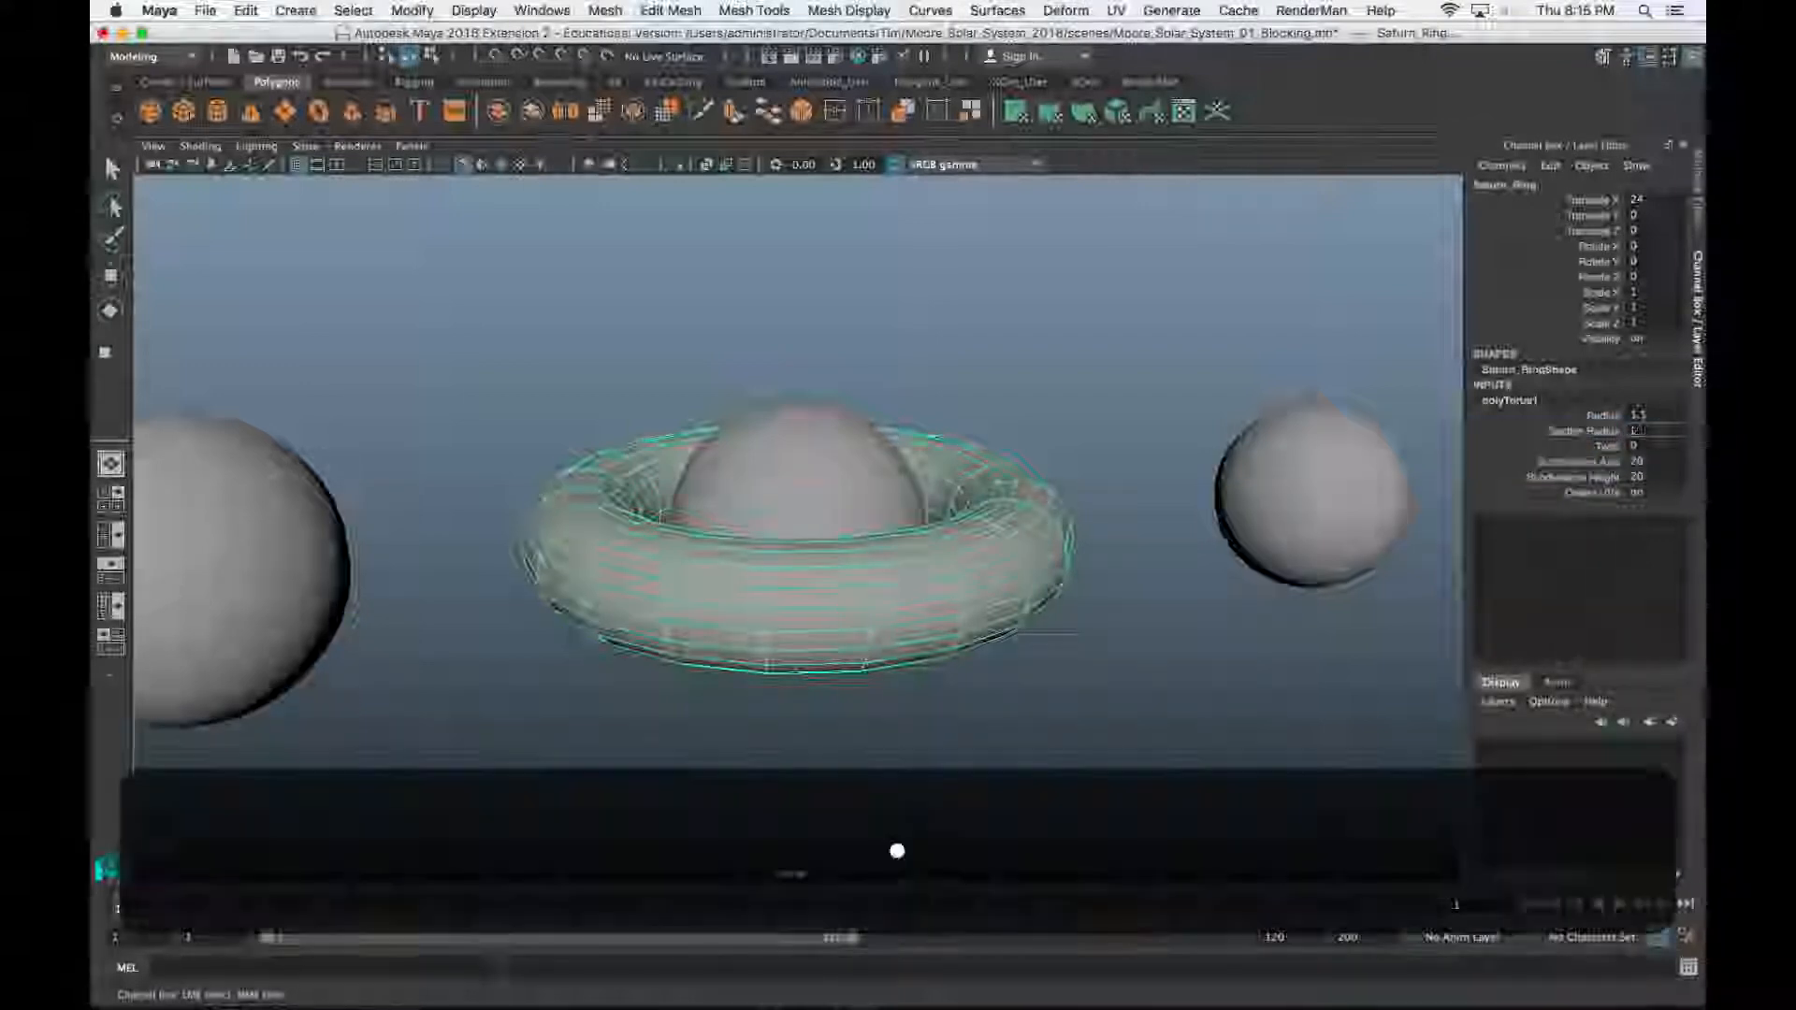
type("25")
key("Return")
left_click_drag(874, 401, 790, 485, "alt")
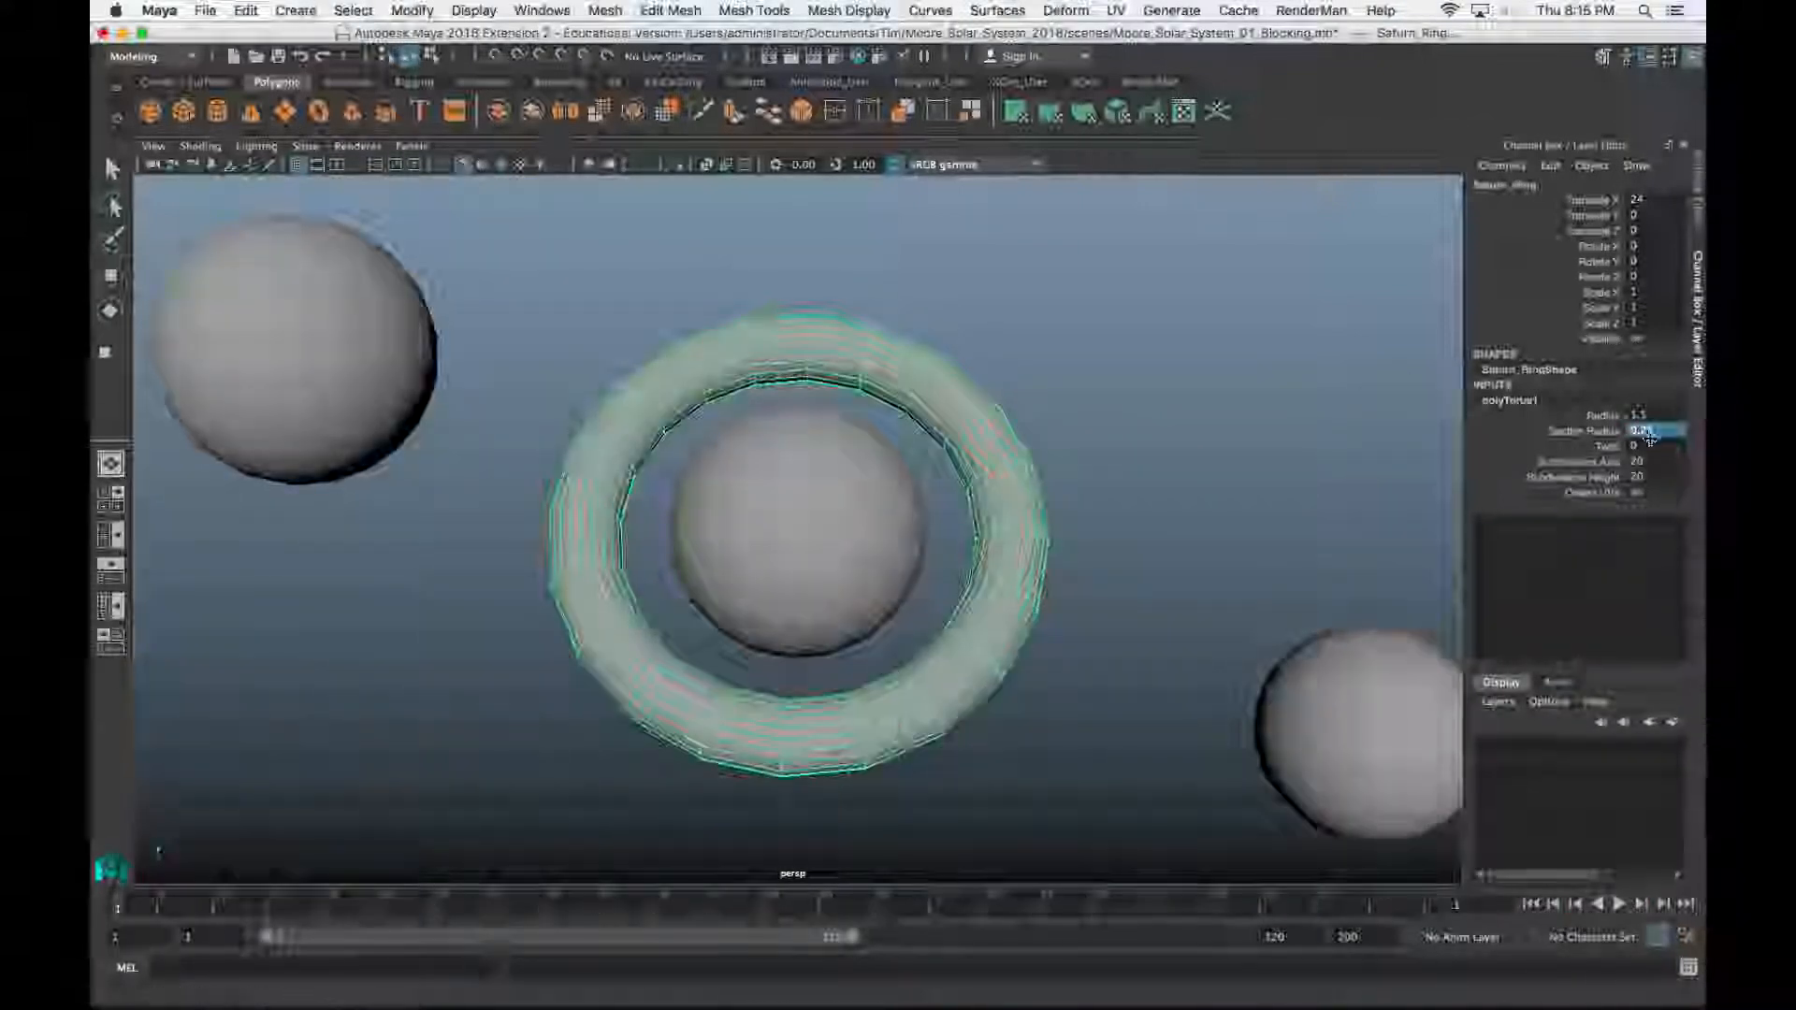
Try adjusting the Saturn_Ring torus Twist interactively and undo the change
left_click(1608, 447)
mouse_move(1208, 478)
middle_mouse_down()
mouse_move(1307, 457)
mouse_move(1191, 491)
middle_mouse_up()
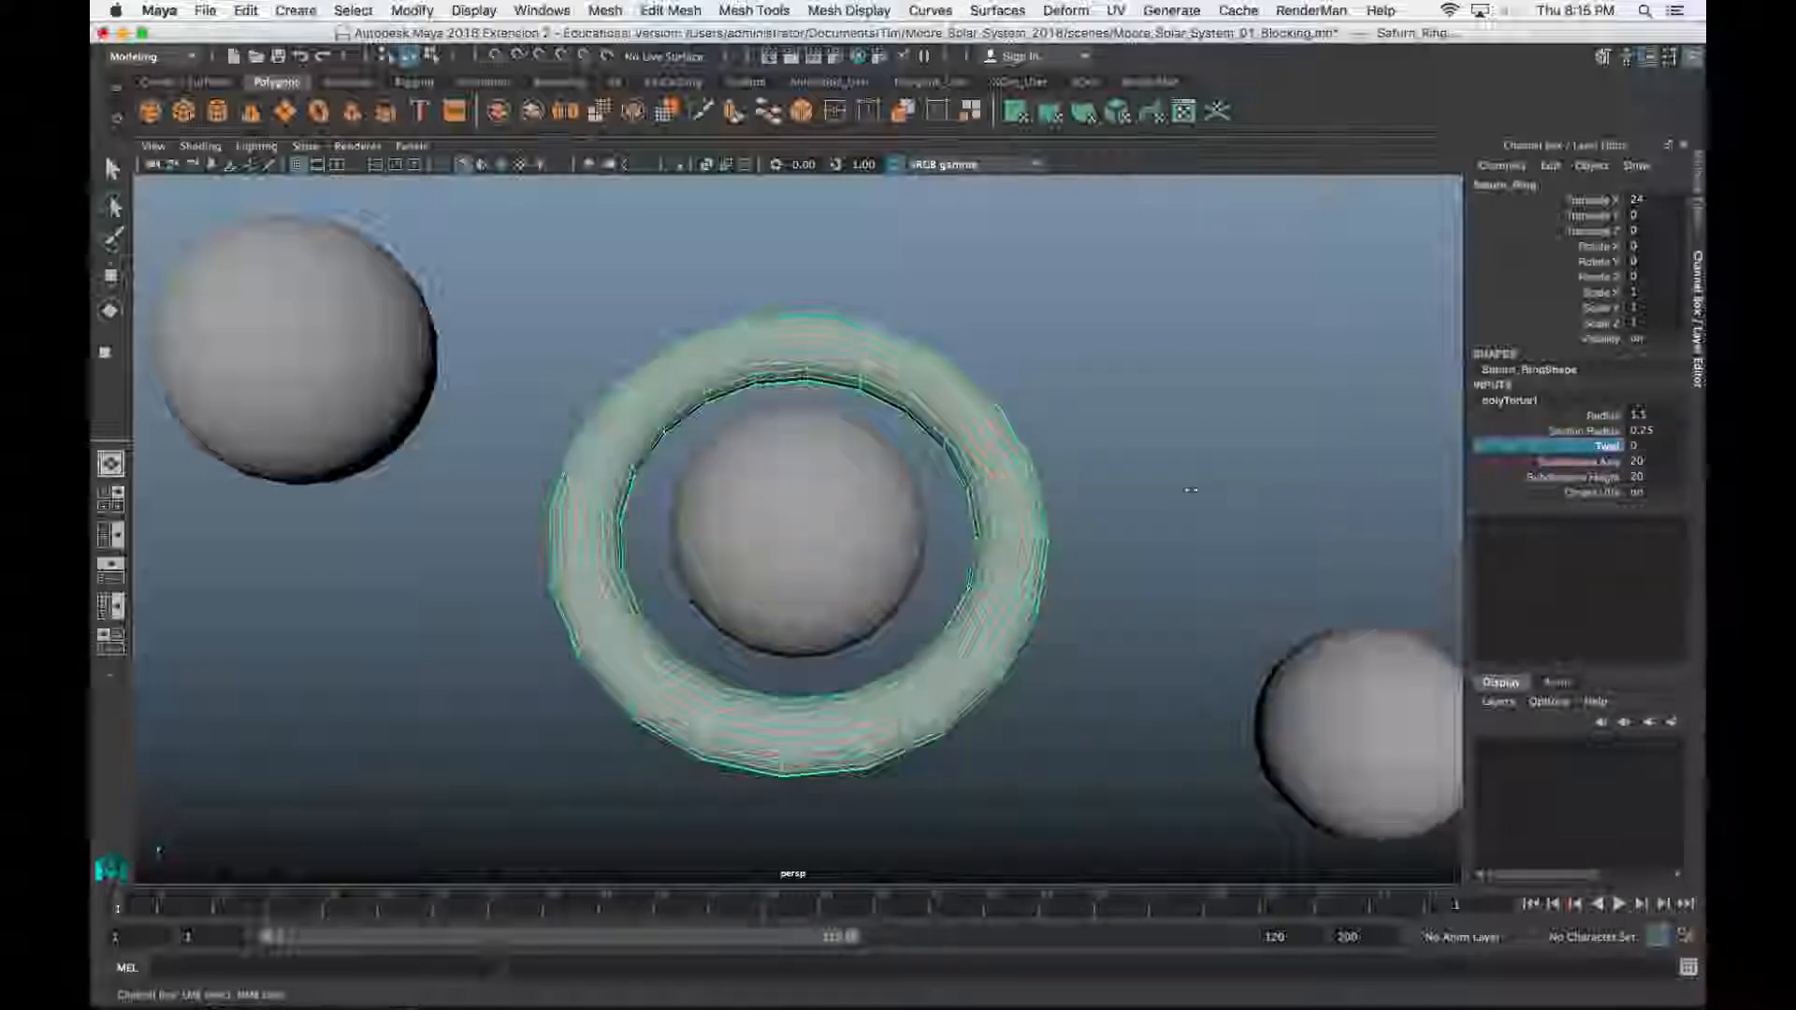
left_click_drag(1141, 514, 970, 589, "alt")
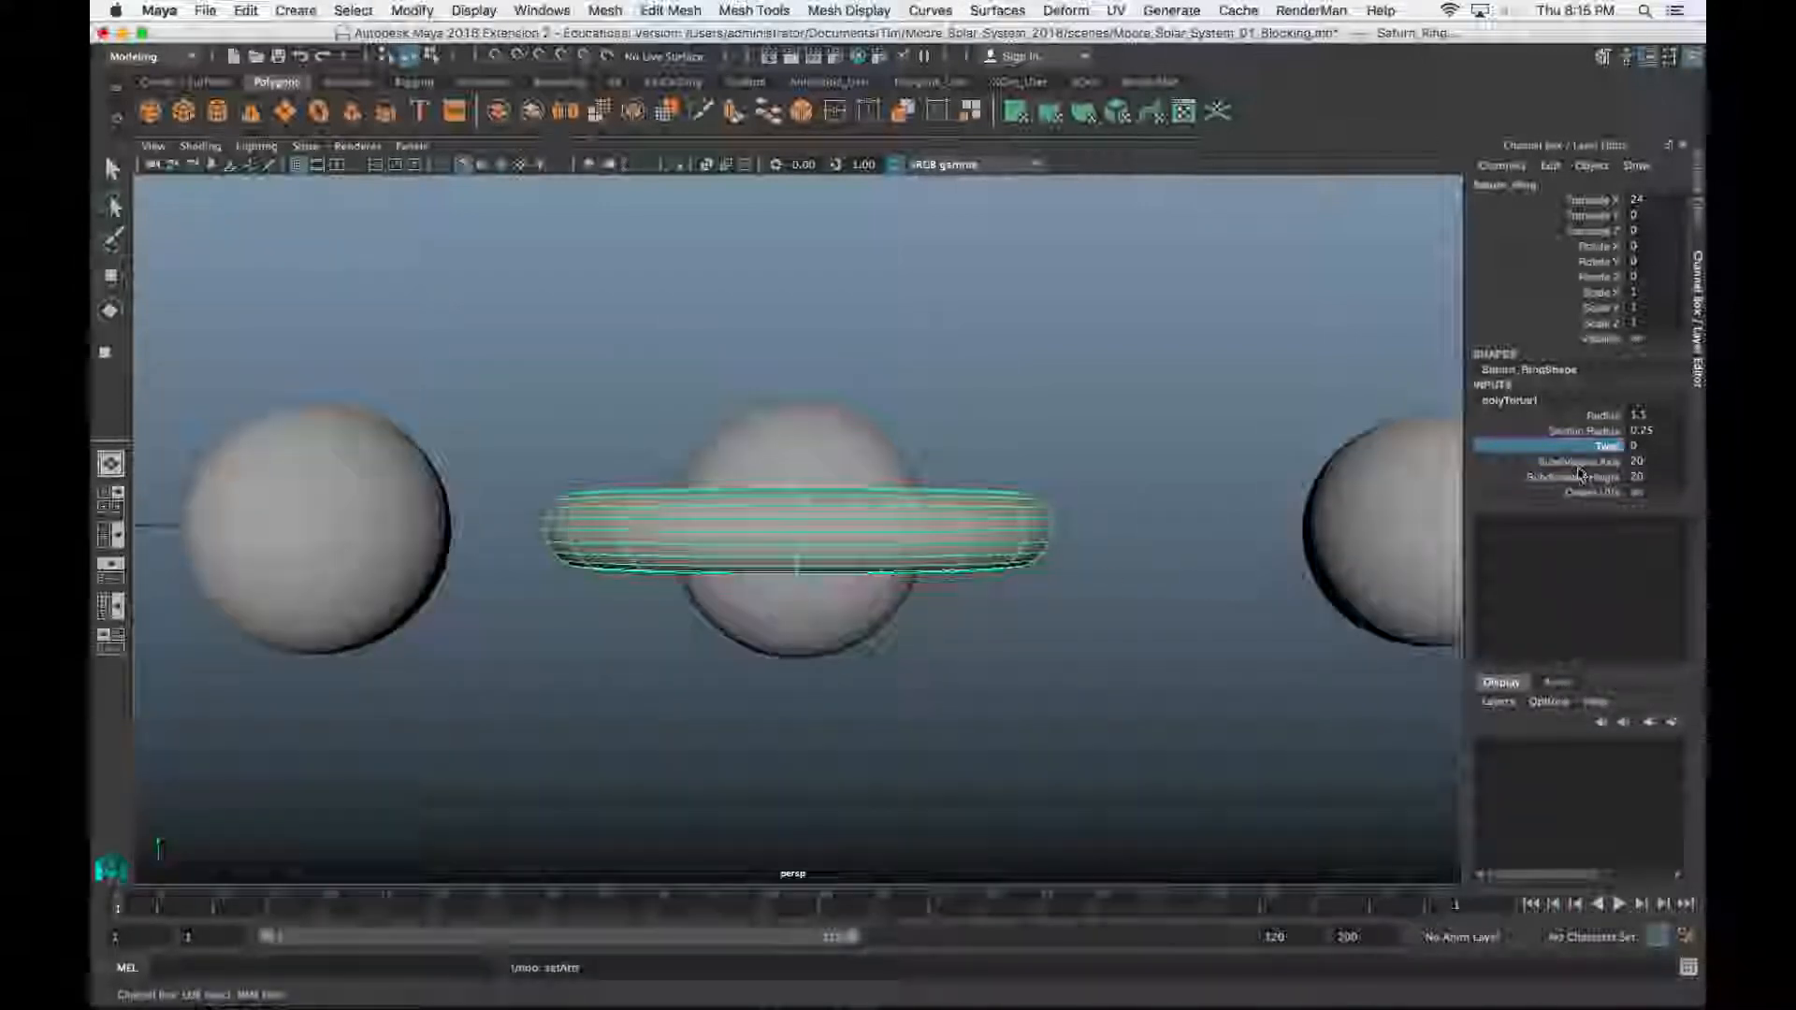
Try lowering the Saturn_Ring Subdivisions Axis interactively to 5, raise it again, and set it back to 20
left_click_drag(1333, 522, 1075, 498, "alt")
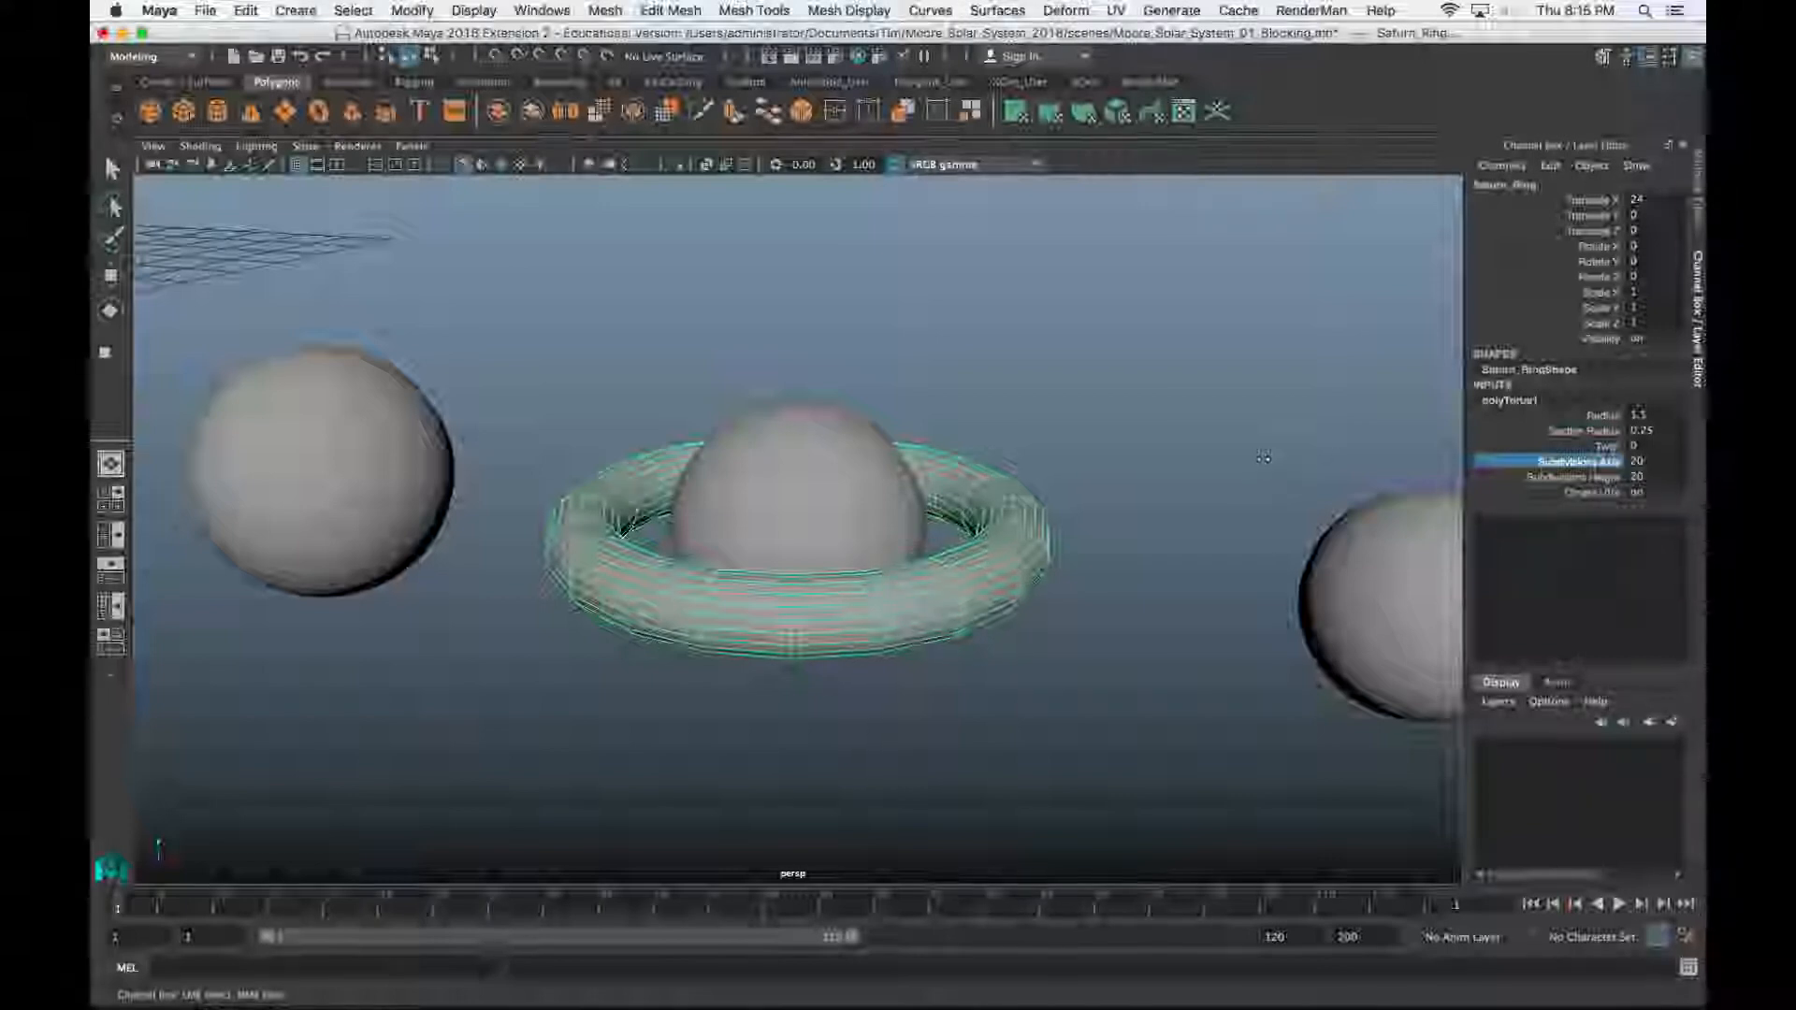
middle_click_drag(1263, 457, 1118, 485)
left_click_drag(1114, 488, 1090, 599, "alt")
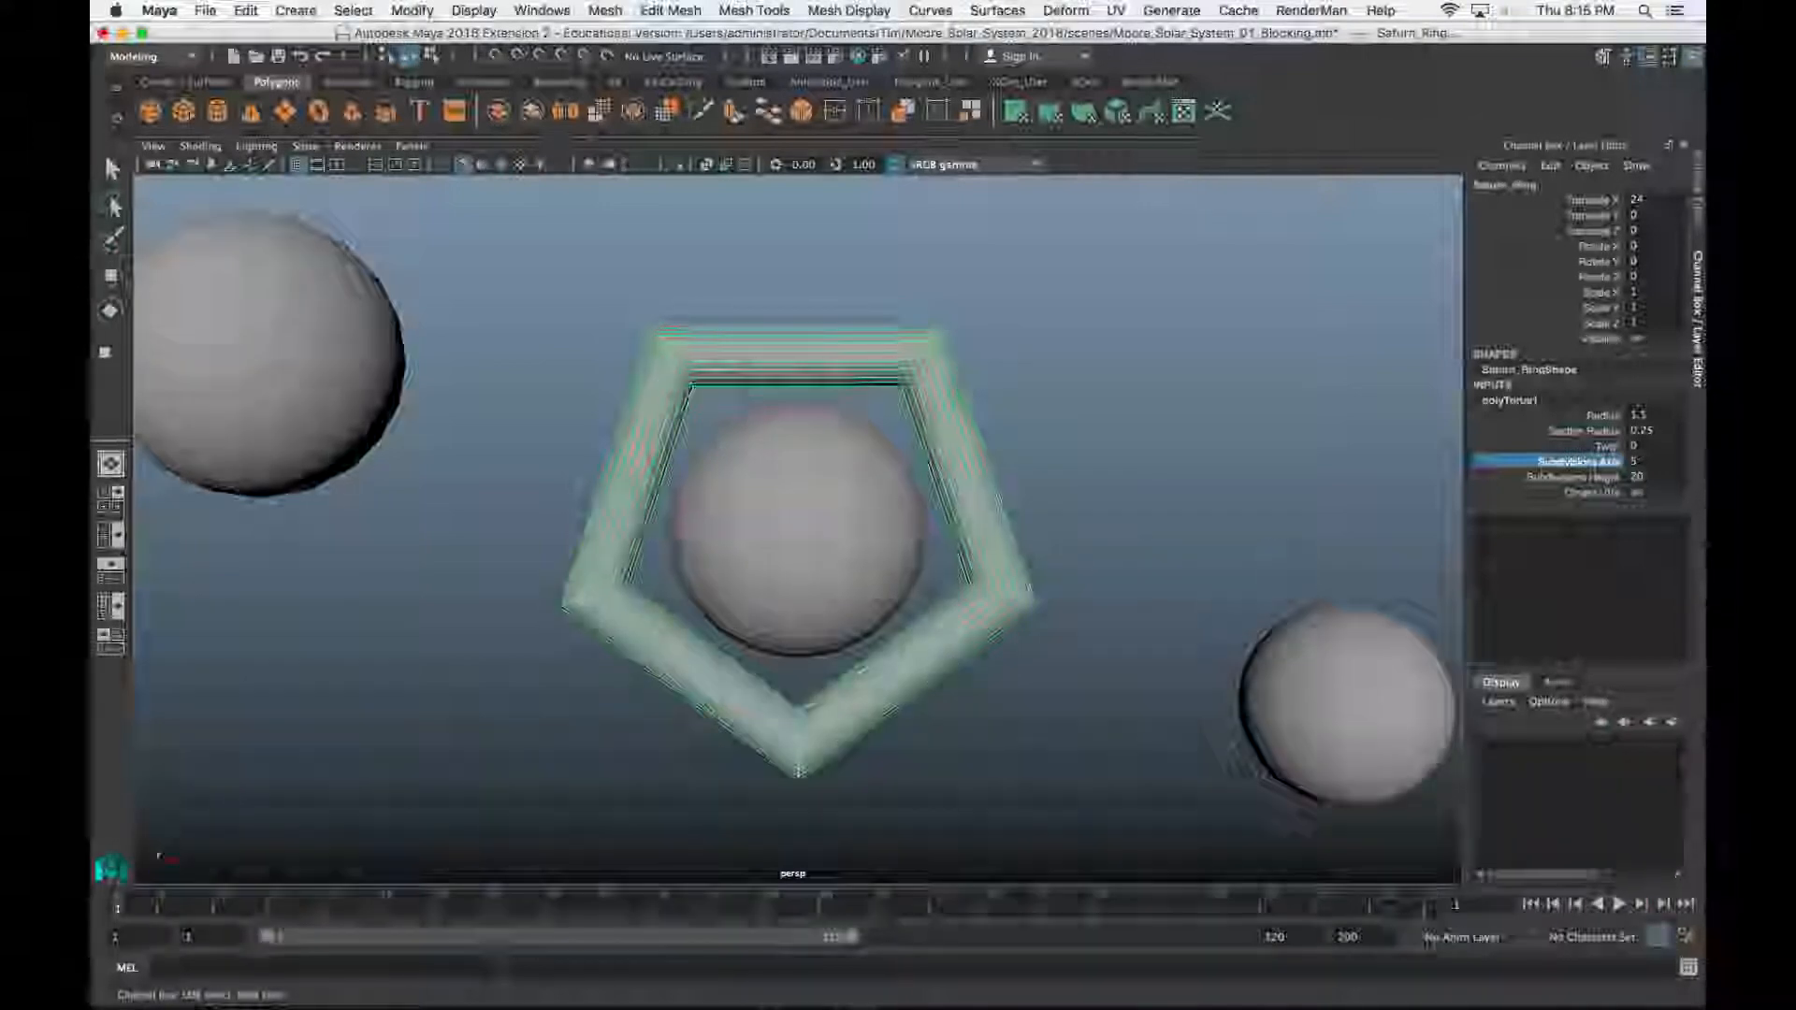
middle_click_drag(1284, 547, 1336, 542)
left_click(1649, 463)
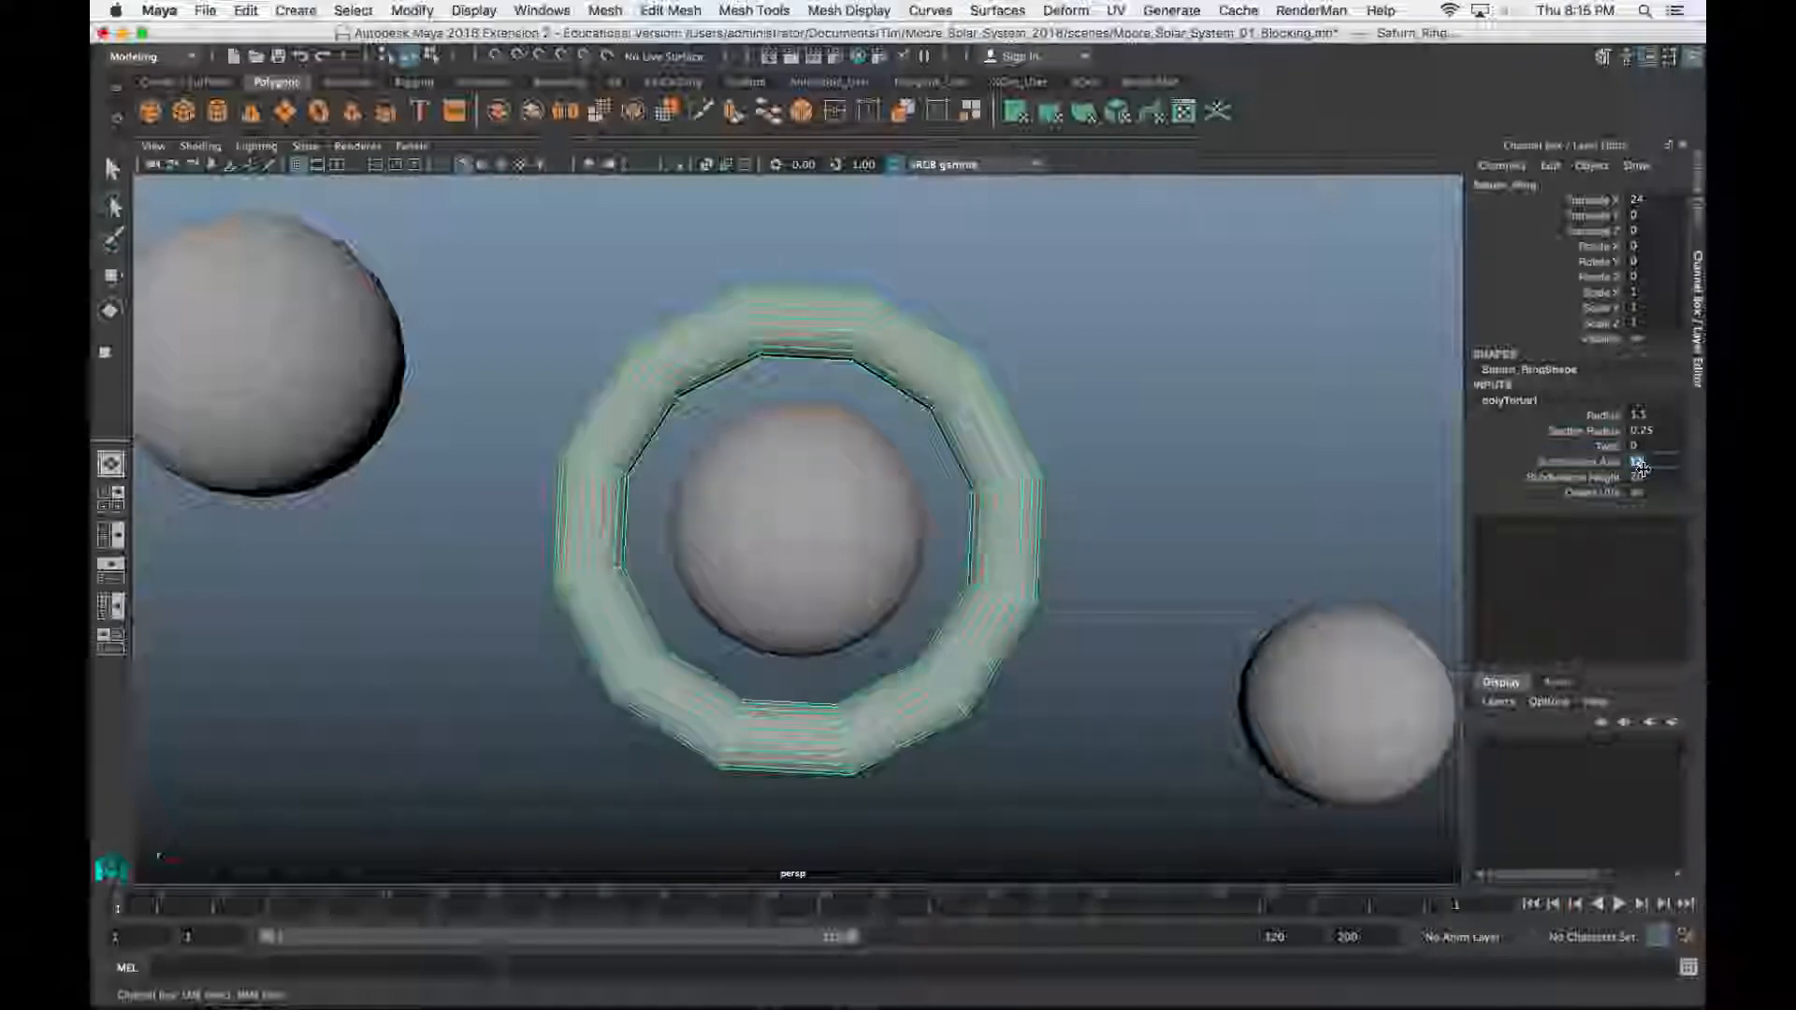
type("20")
key("Return")
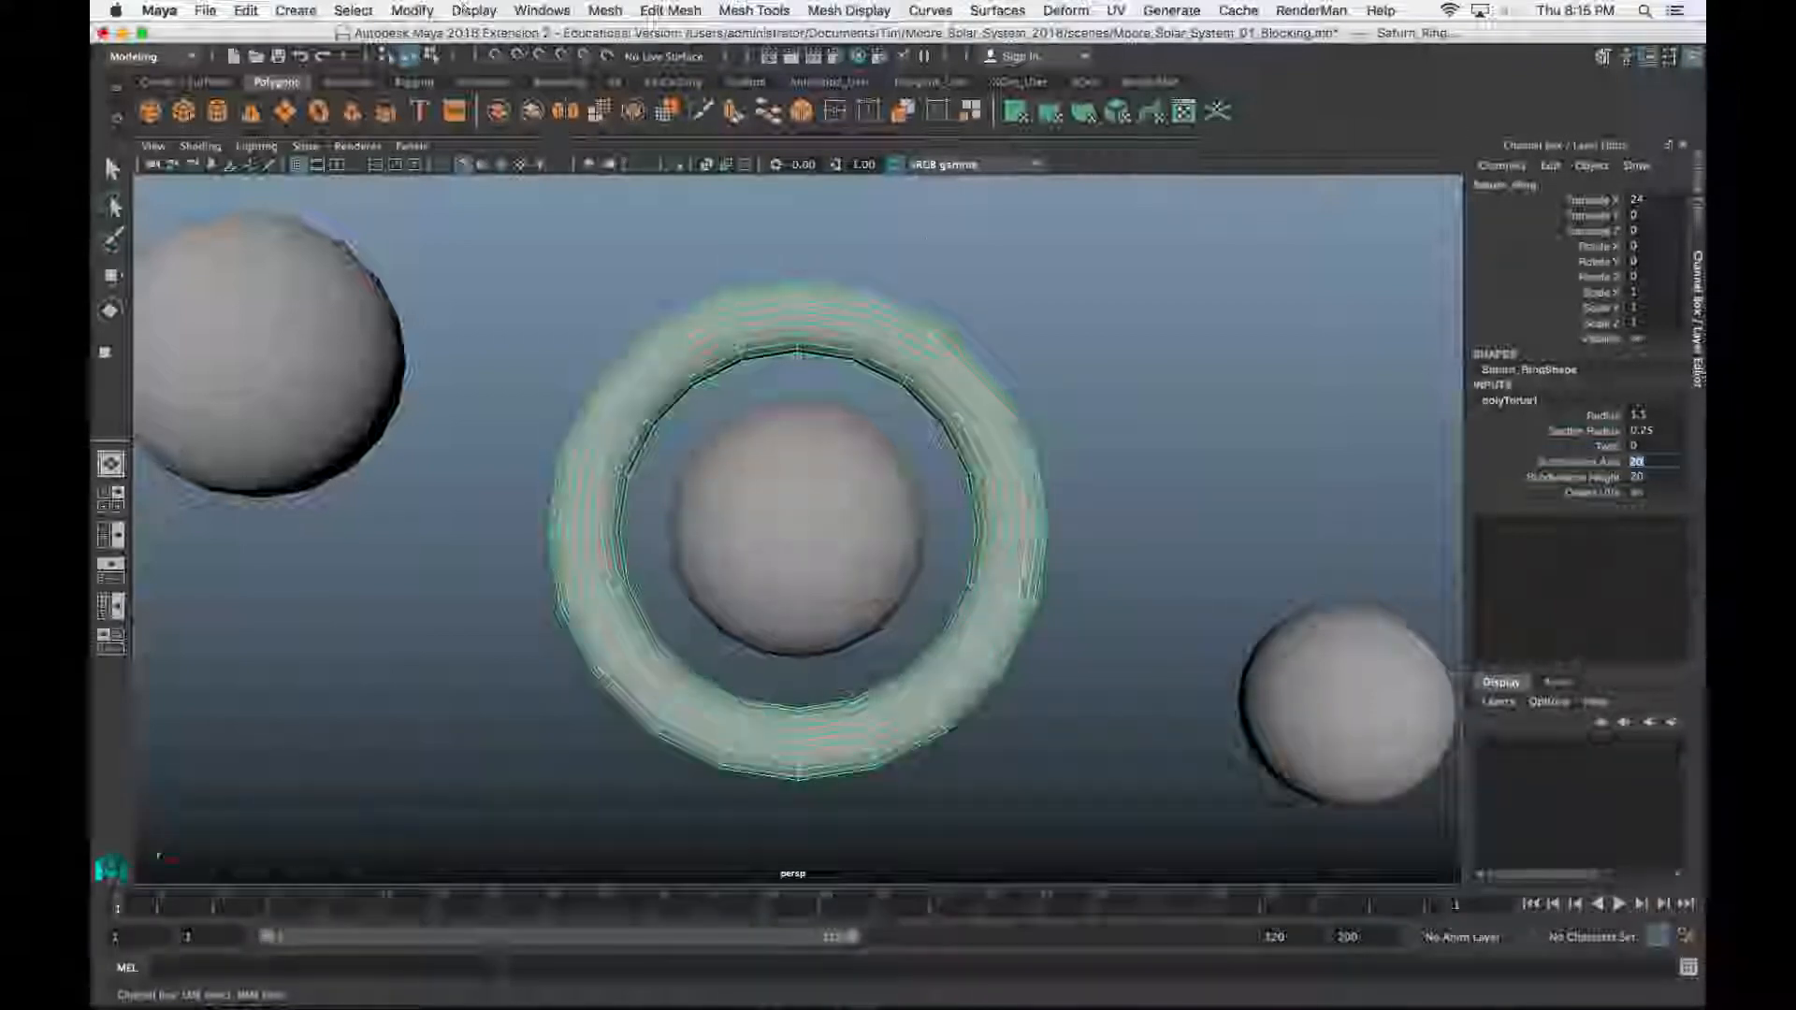
Reduce the ring's Subdivisions Axis interactively to 3, increase it again, and restore it to 20
left_click(1550, 463)
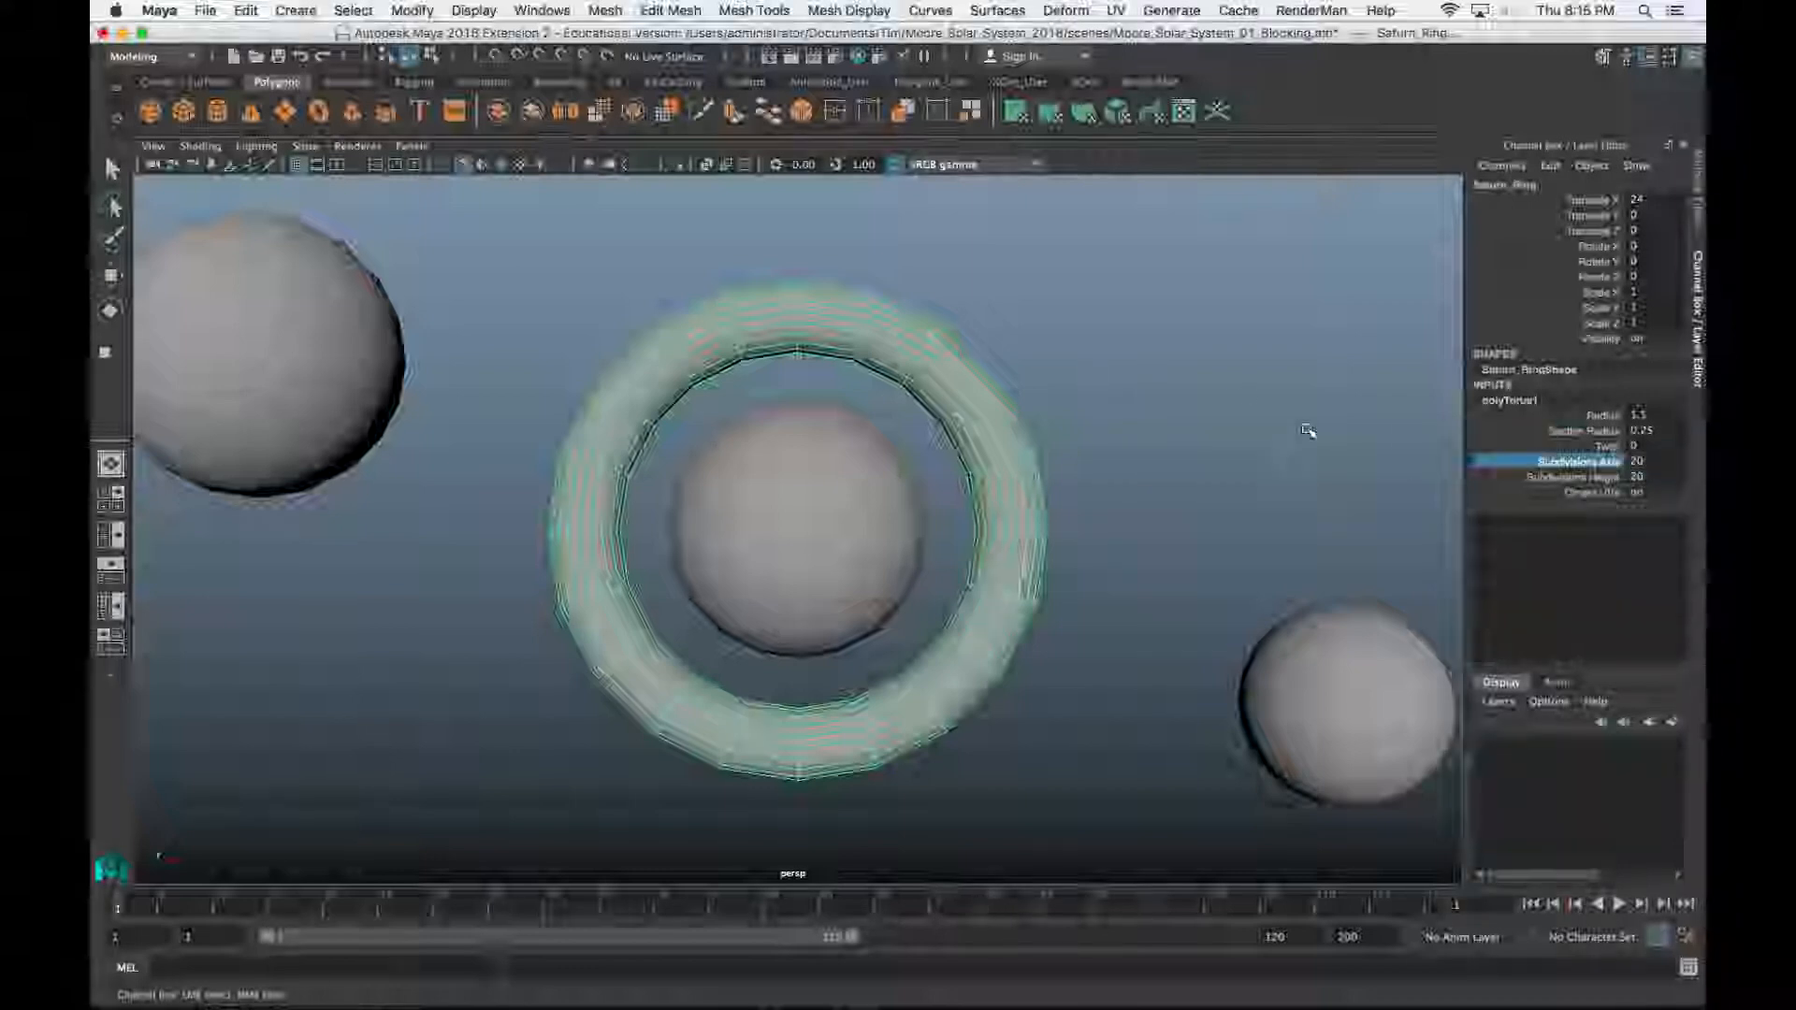
middle_click_drag(1308, 431, 505, 392)
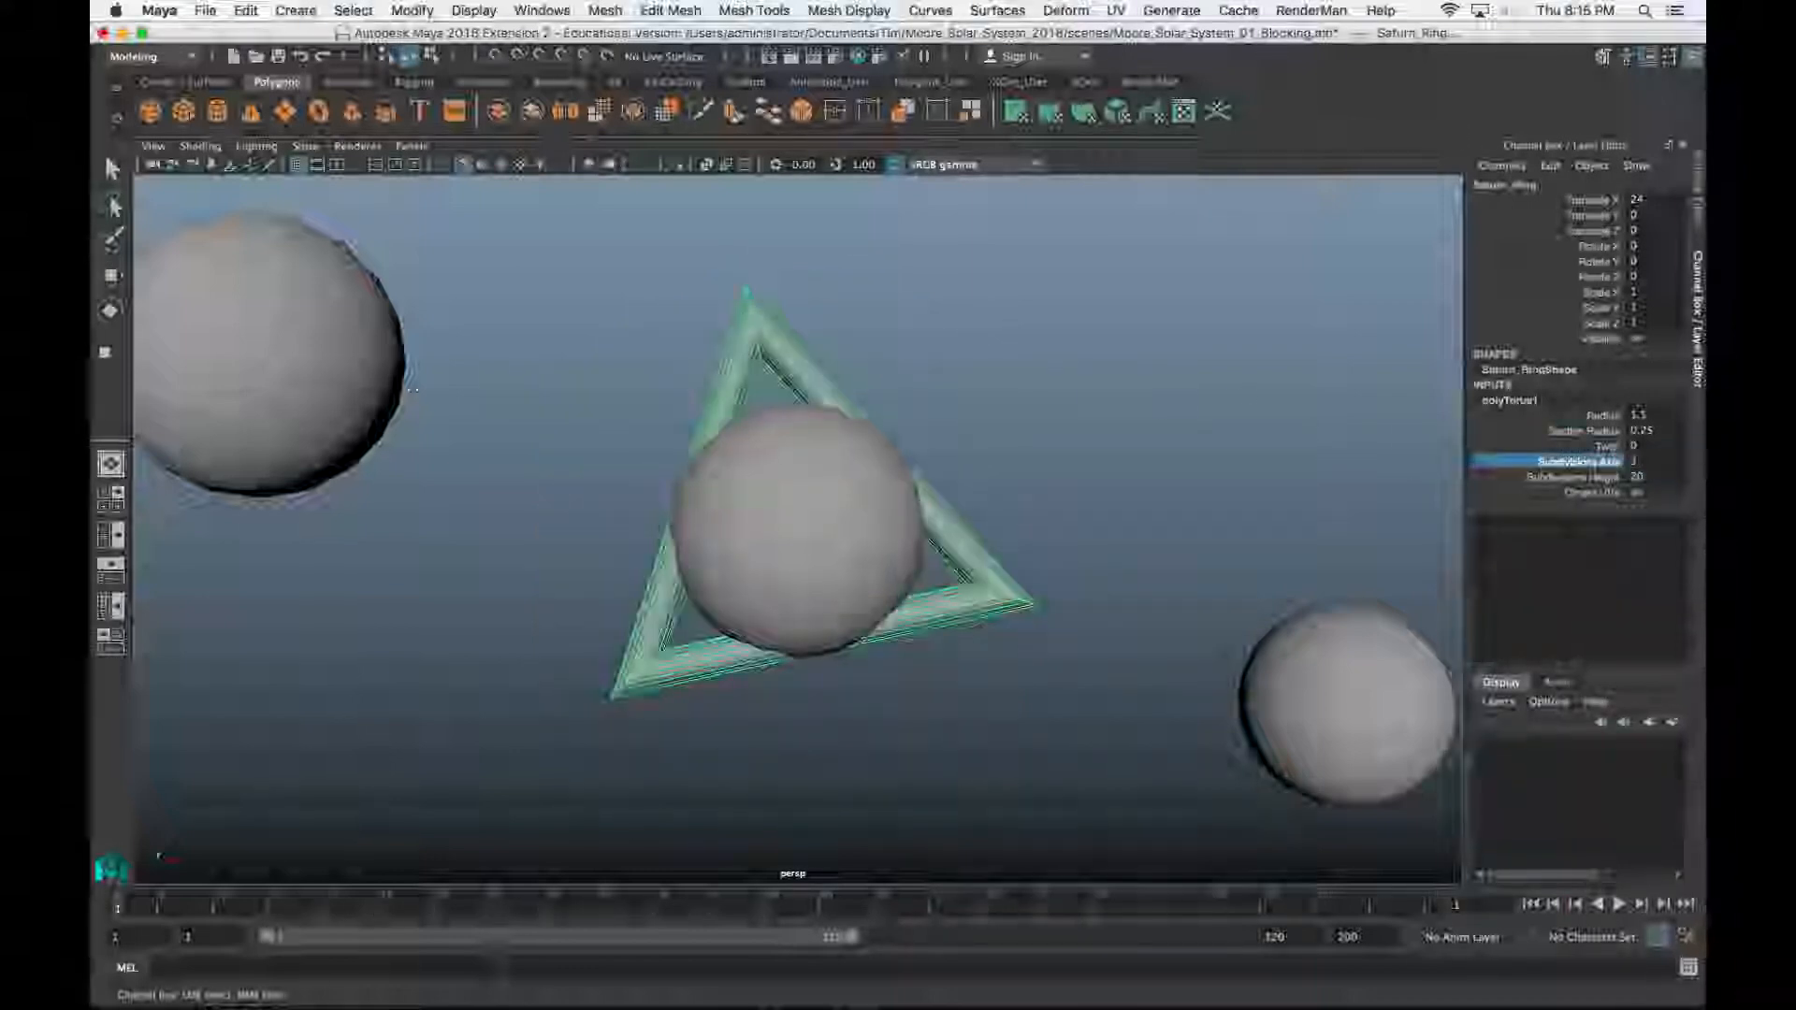
middle_click_drag(506, 392, 1188, 416)
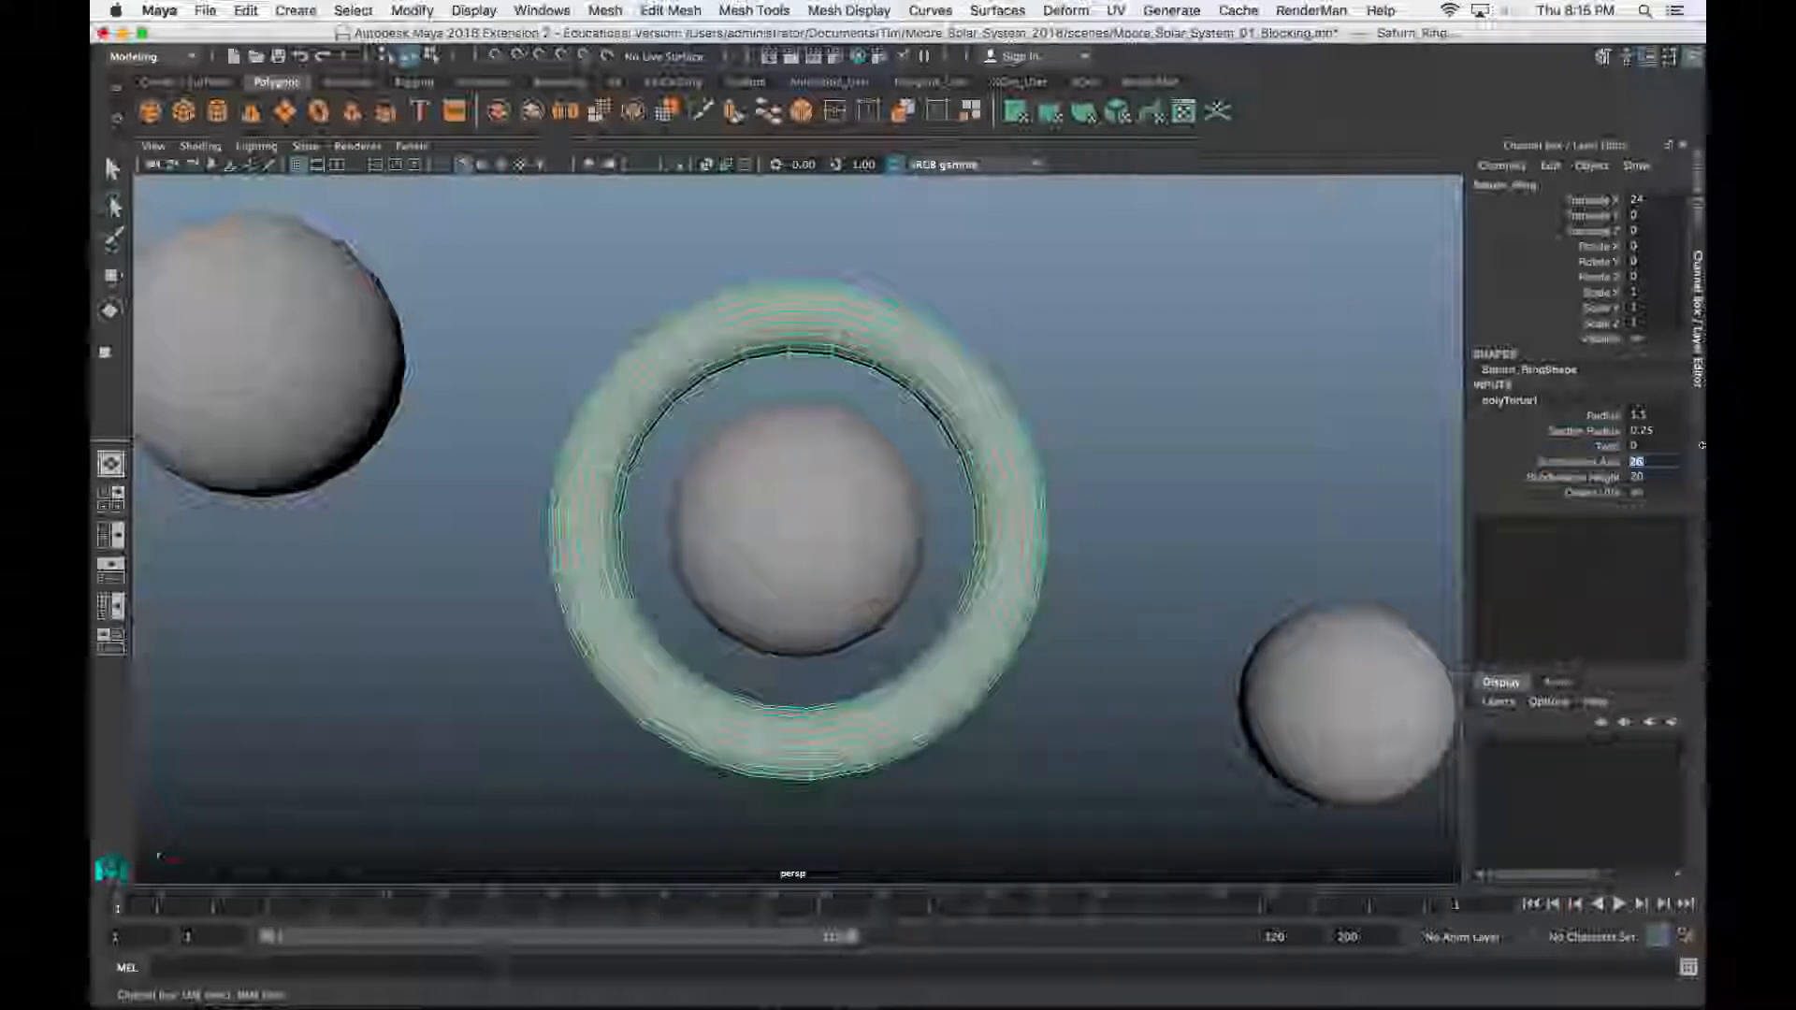
type("0")
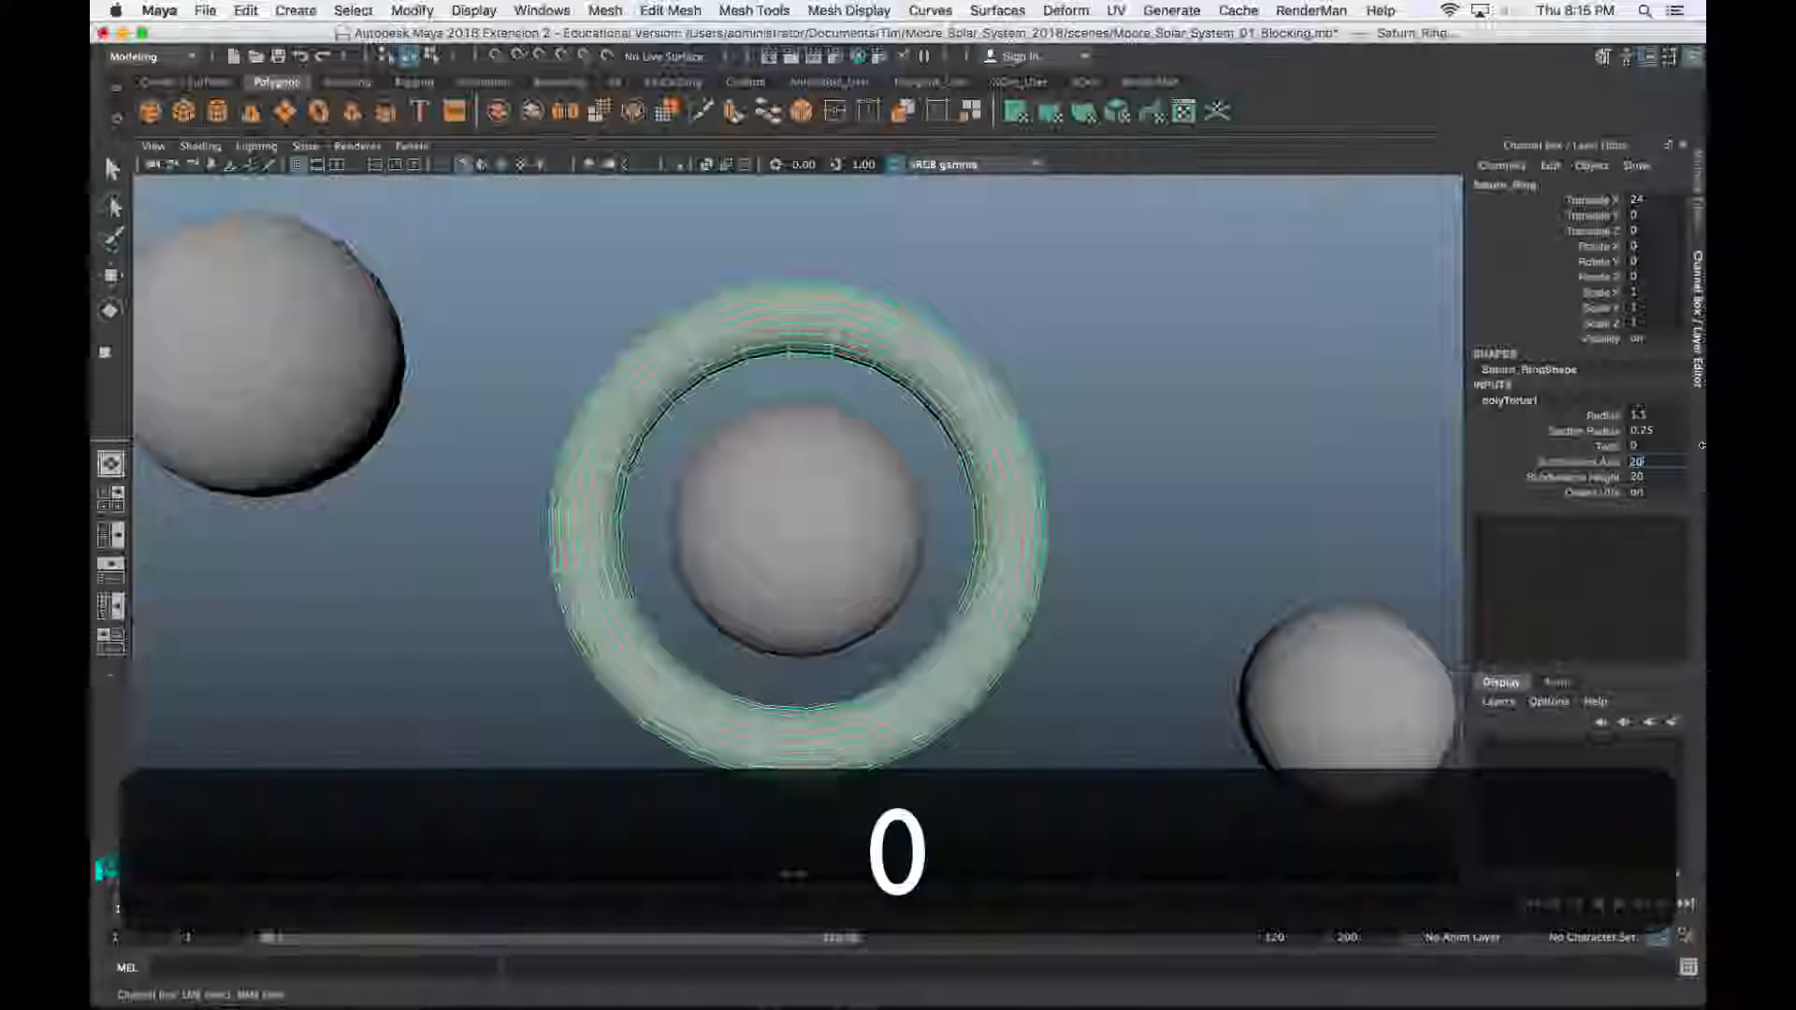
key("Return")
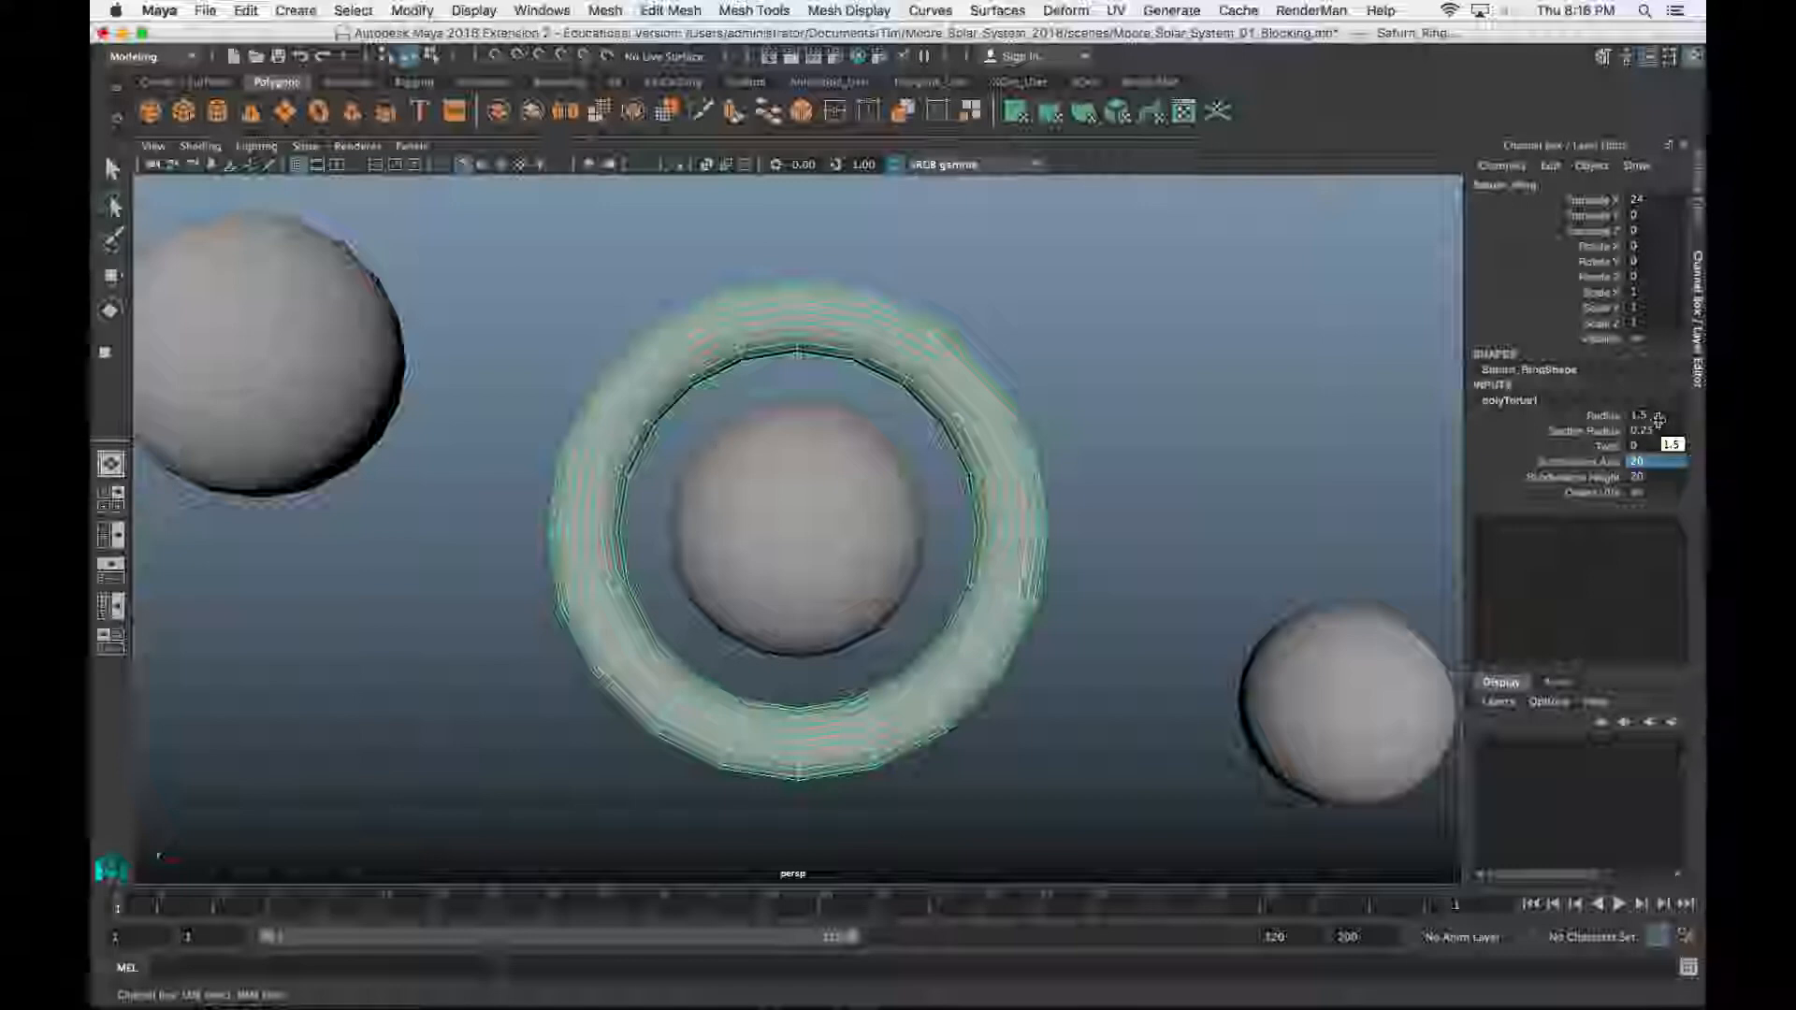
Flatten the Saturn_Ring torus into a thin disc by scaling it along Y to about 0.07
left_click_drag(946, 469, 952, 576, "alt")
key("w")
left_click(1111, 457)
left_click(983, 581)
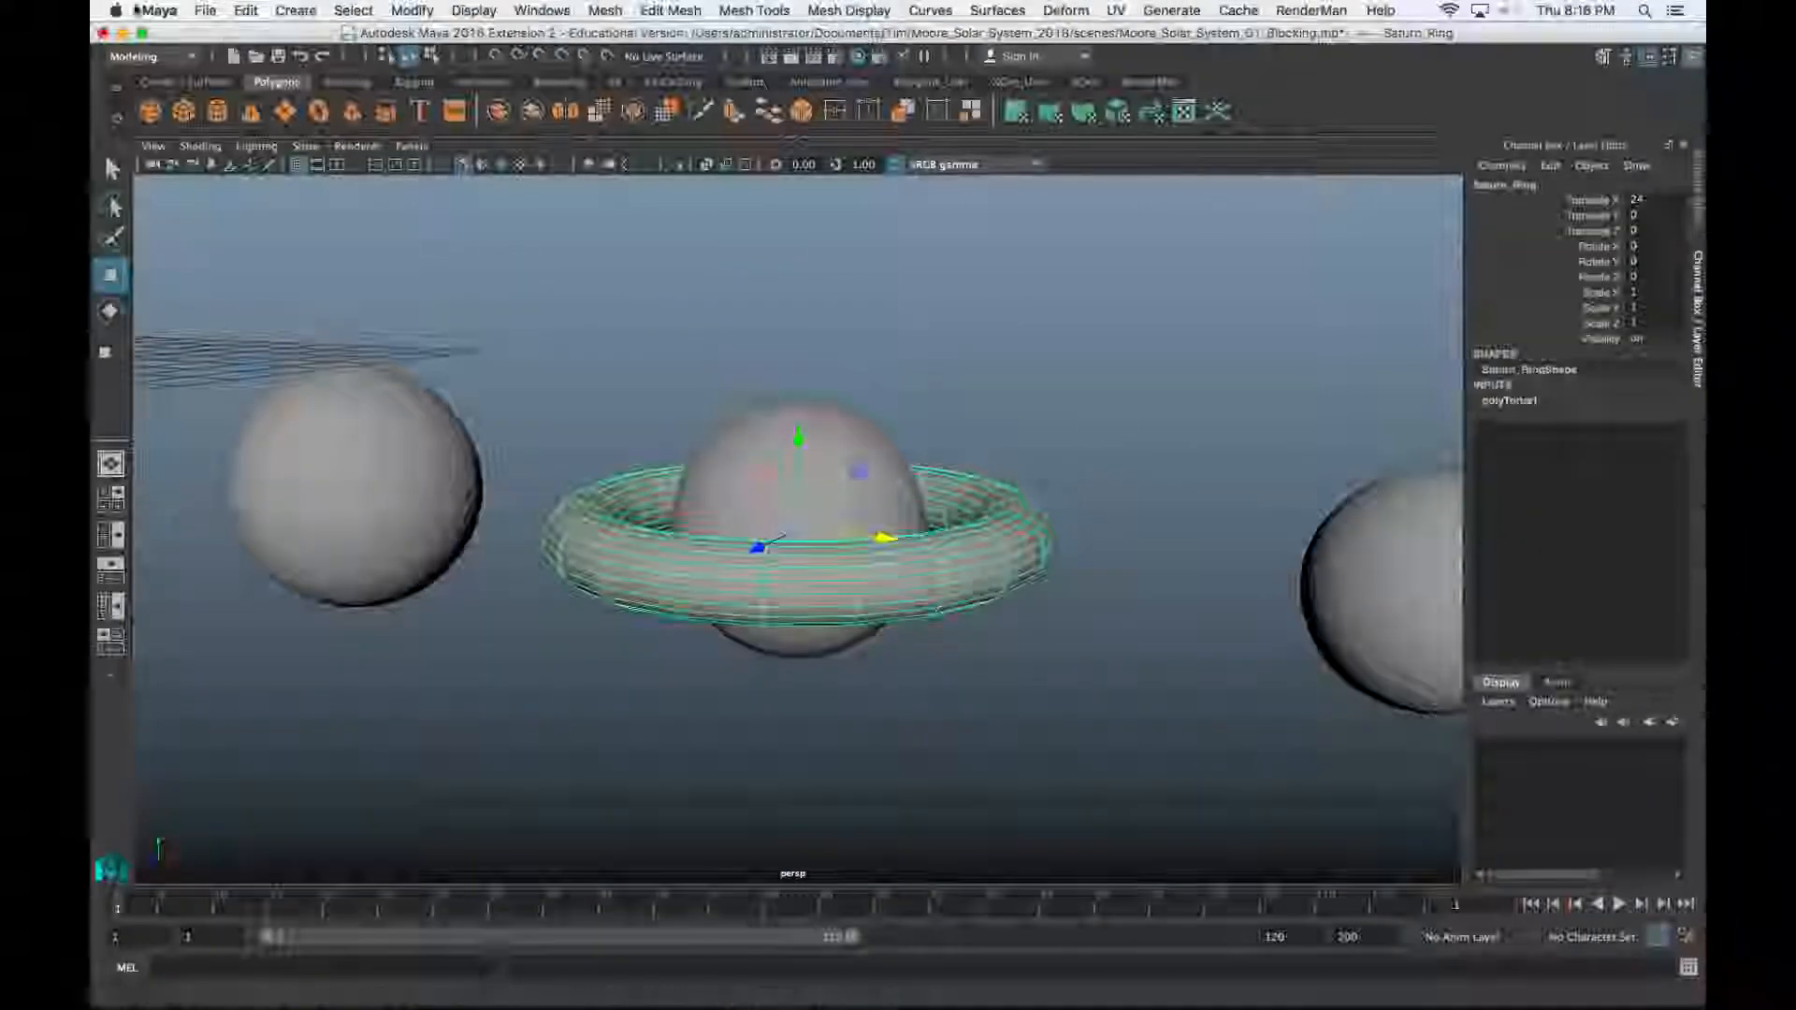
key("r")
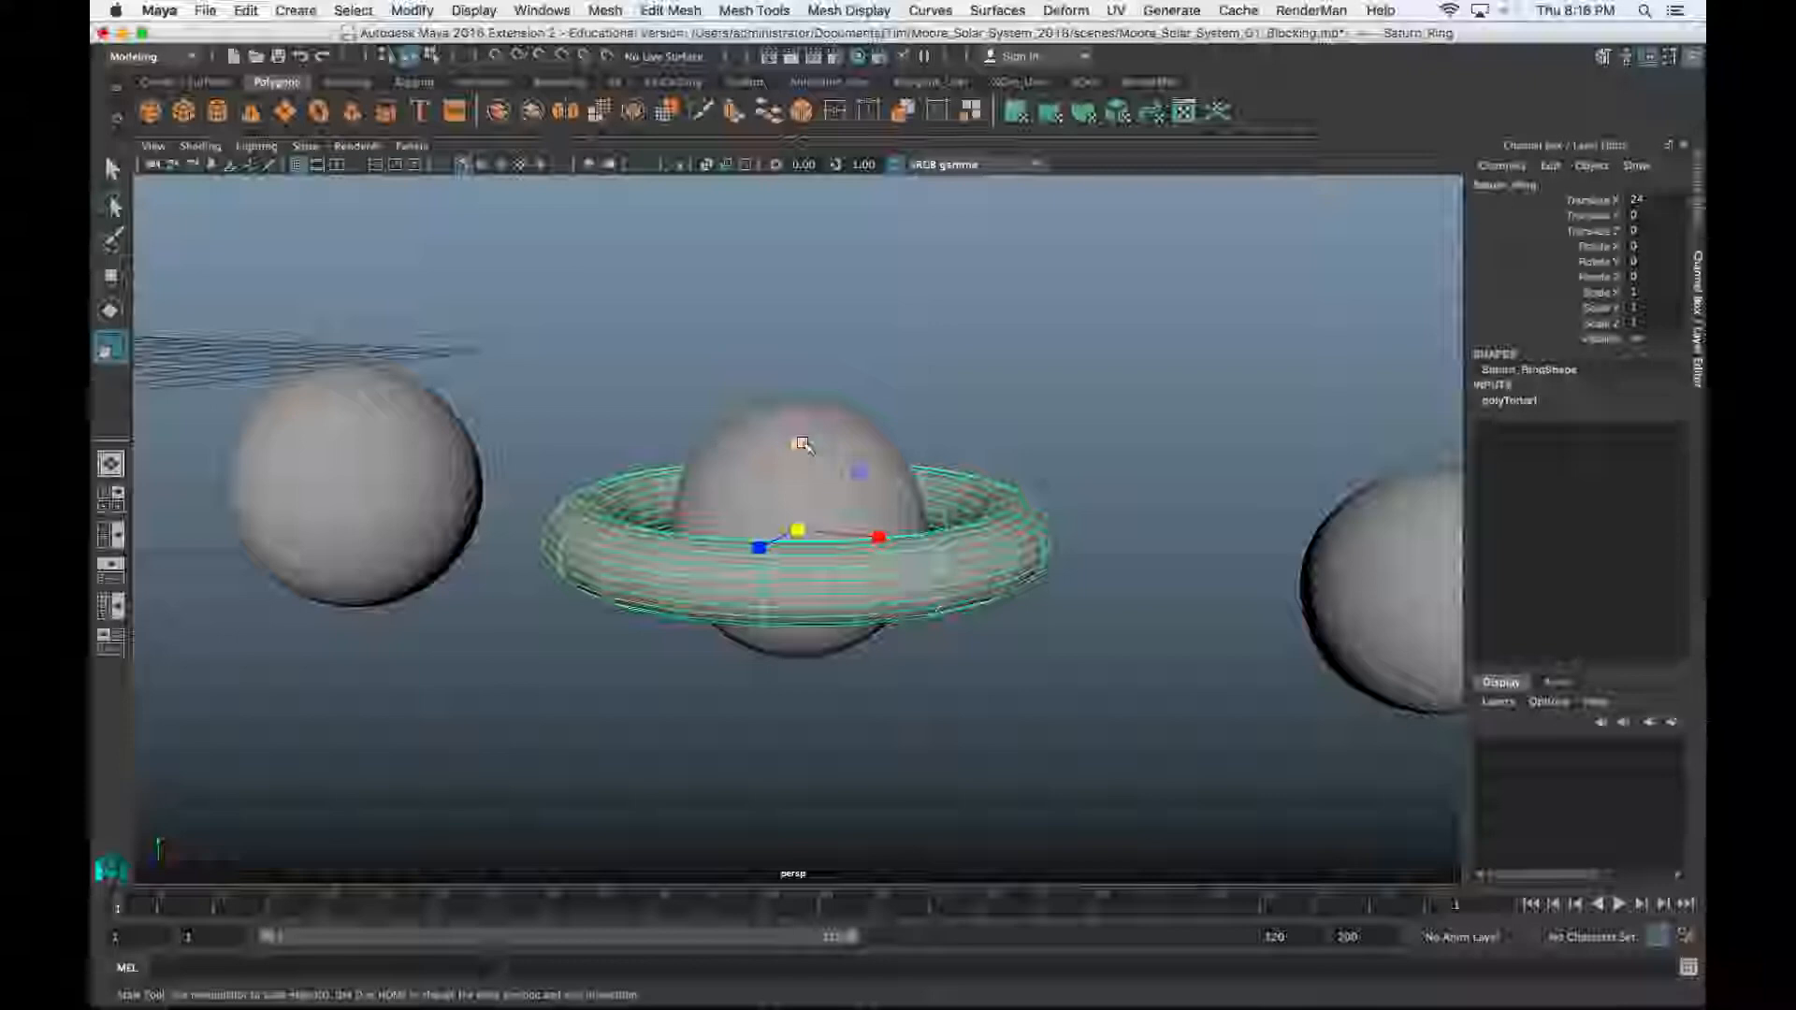
left_click_drag(802, 445, 829, 531)
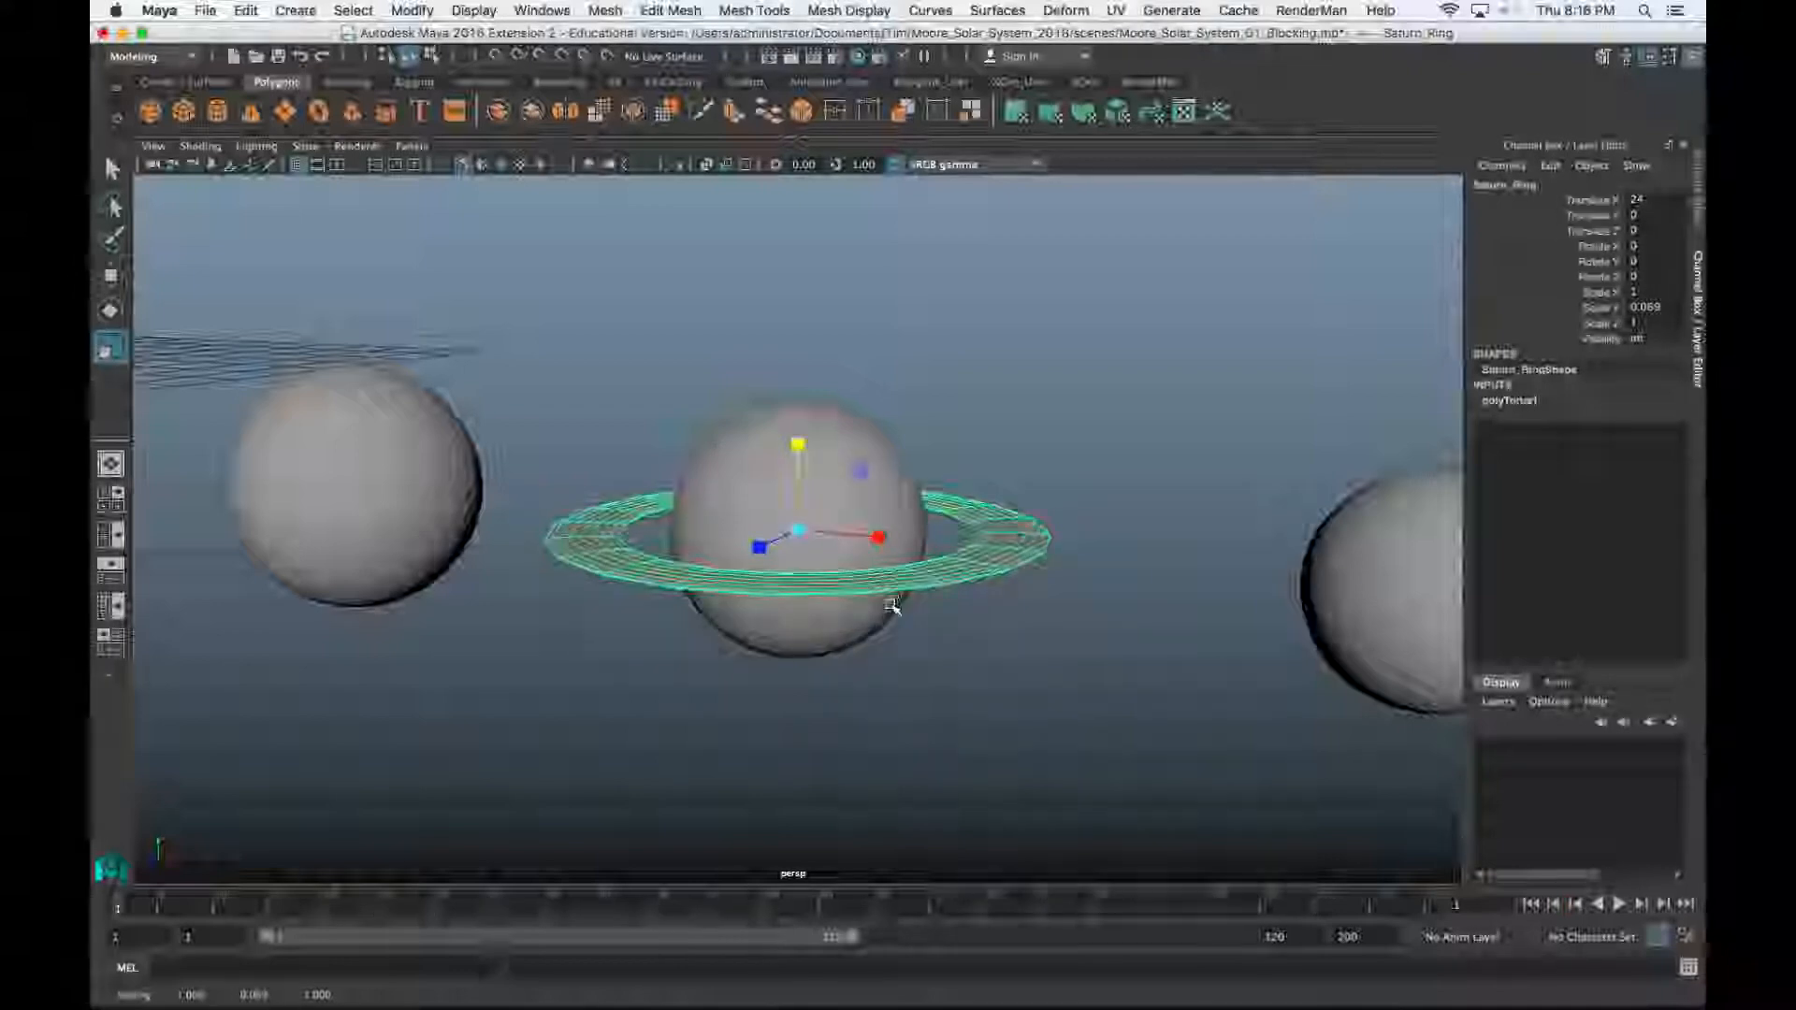
left_click_drag(892, 606, 846, 545, "alt")
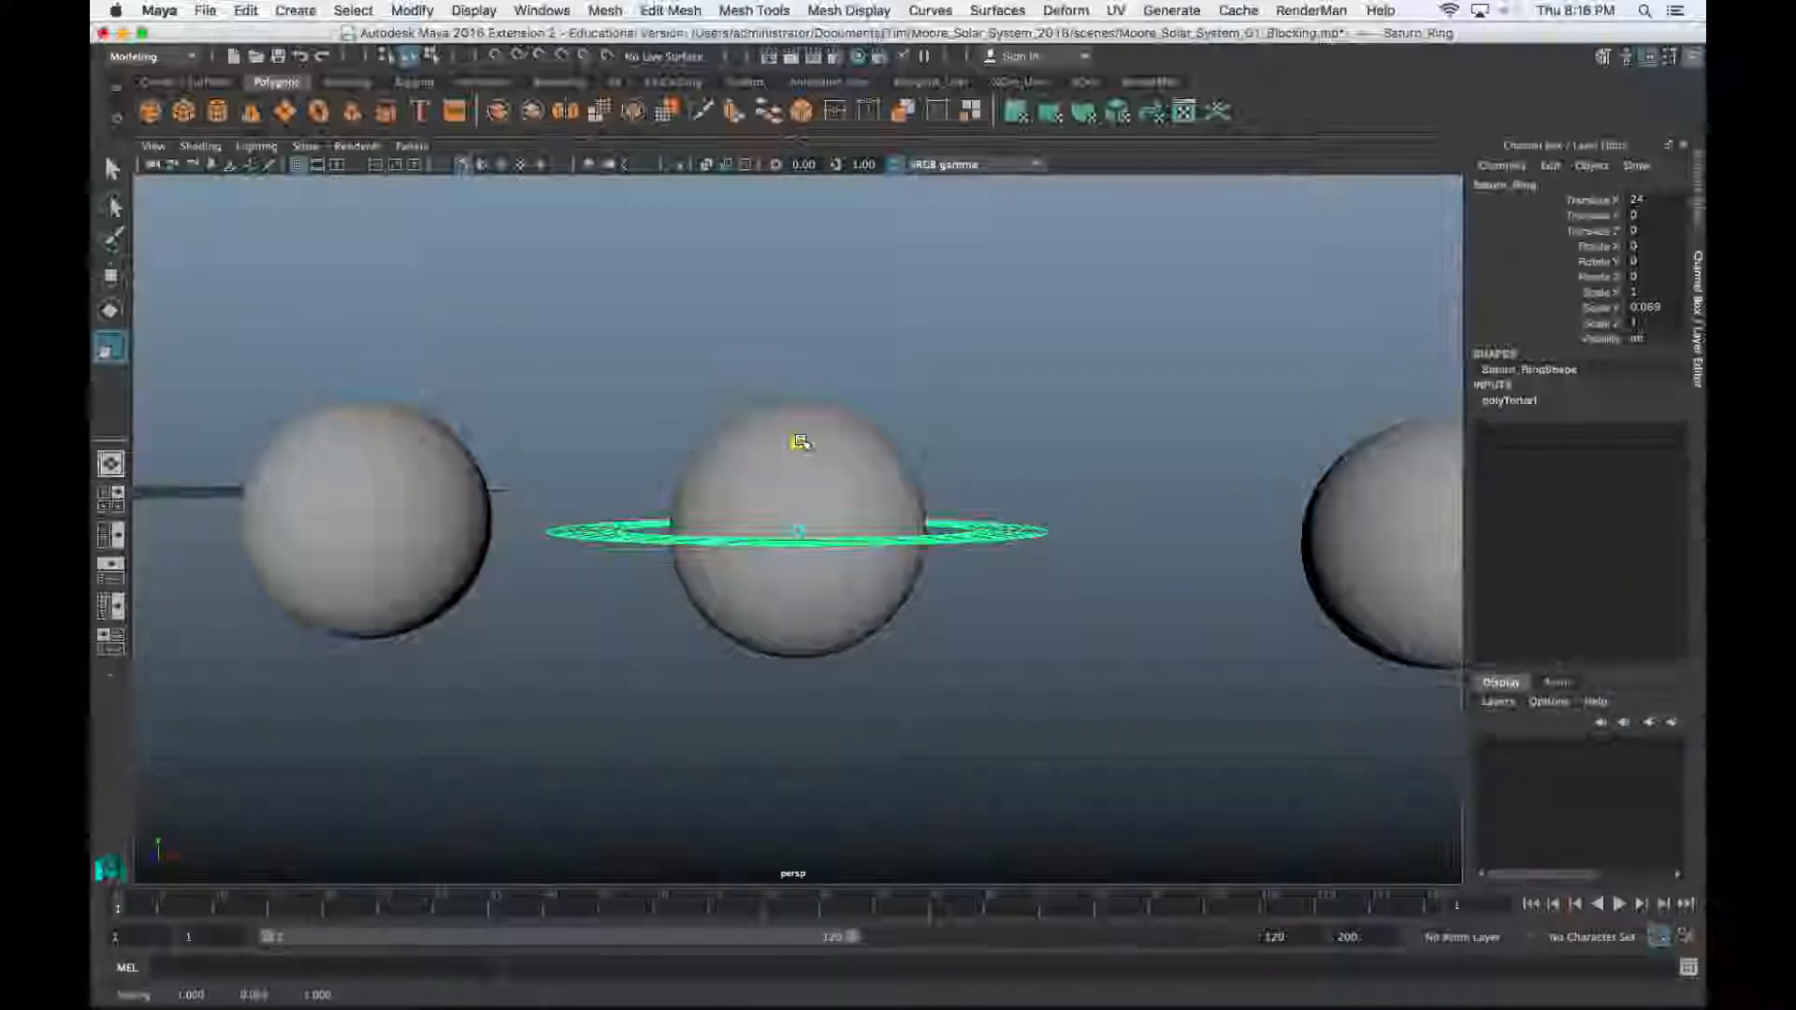
Tilt Saturn_Ring around the planet with rotations of about 22.2 in X, -6 in Y and 7.6 in Z
left_click_drag(1033, 621, 1109, 619, "alt")
key("e")
left_click_drag(765, 488, 755, 520)
left_click_drag(818, 721, 870, 736, "alt")
left_click_drag(832, 519, 829, 535)
scroll(964, 686, "up", 4)
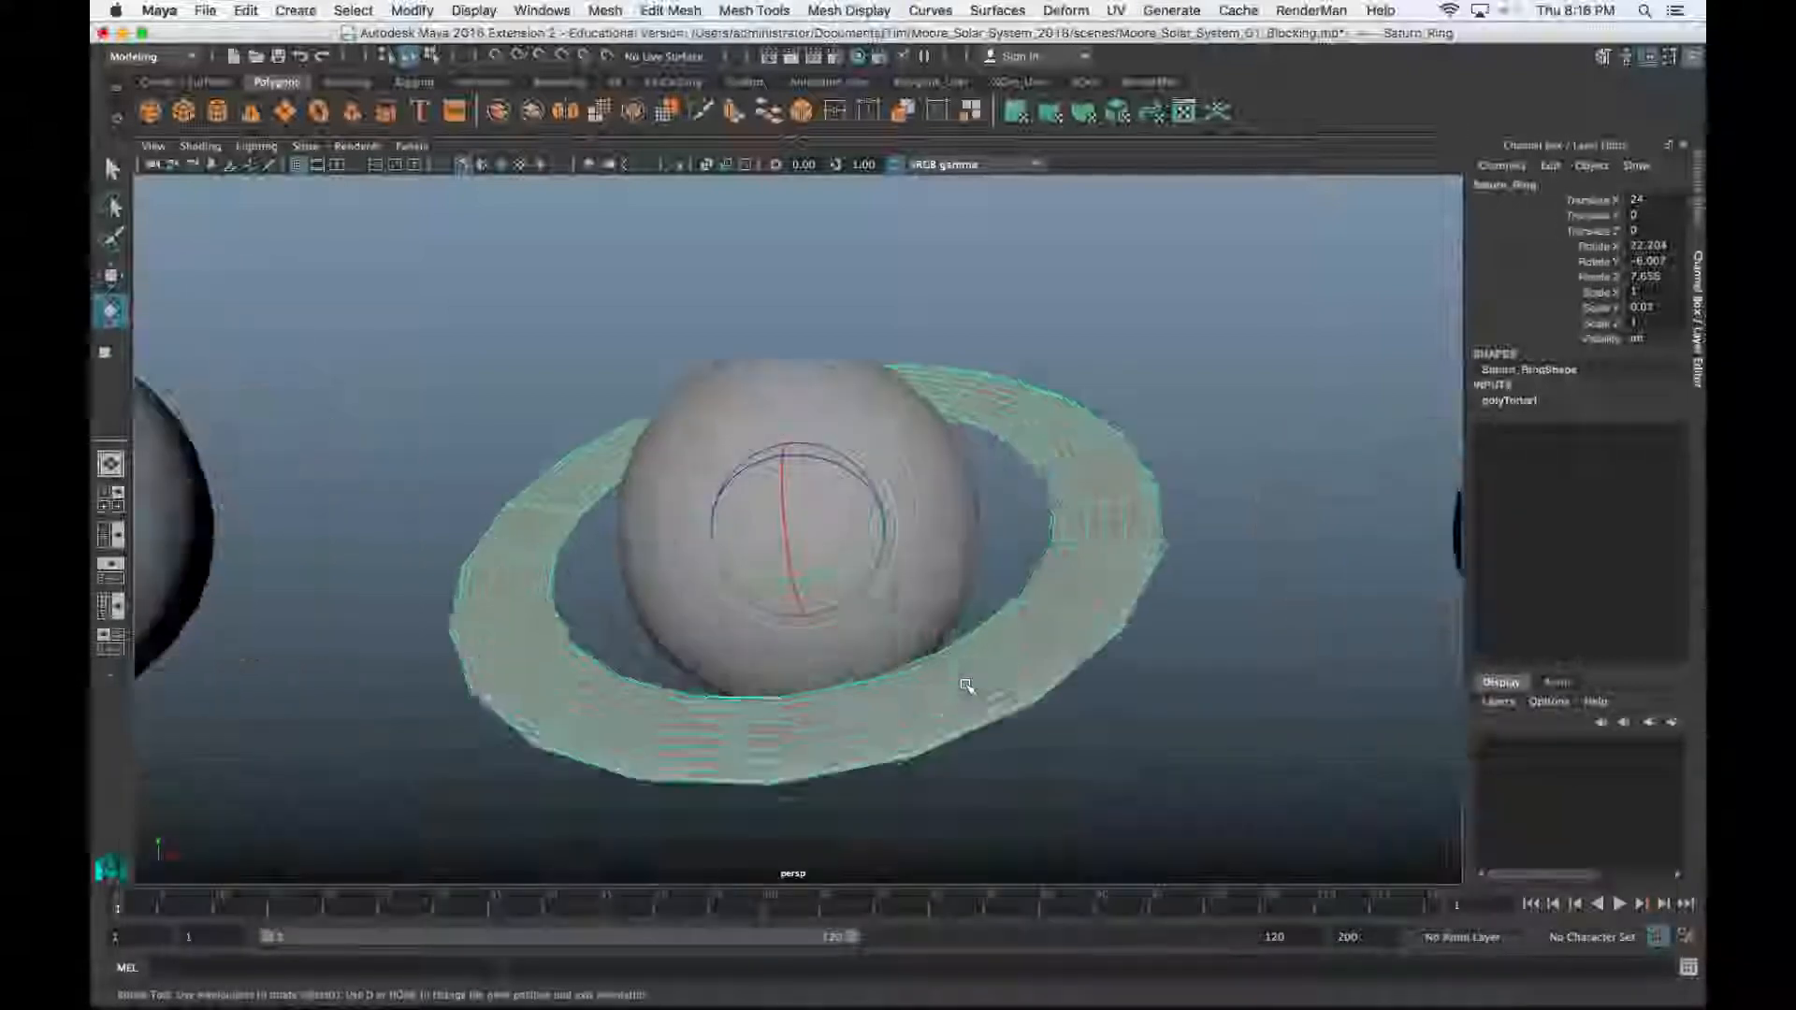
Save the solar system blocking scene with the finished Saturn ring
scroll(967, 686, "down", 6)
scroll(968, 686, "down", 5)
left_click_drag(968, 685, 907, 693, "alt")
left_click_drag(1070, 622, 1218, 279, "alt")
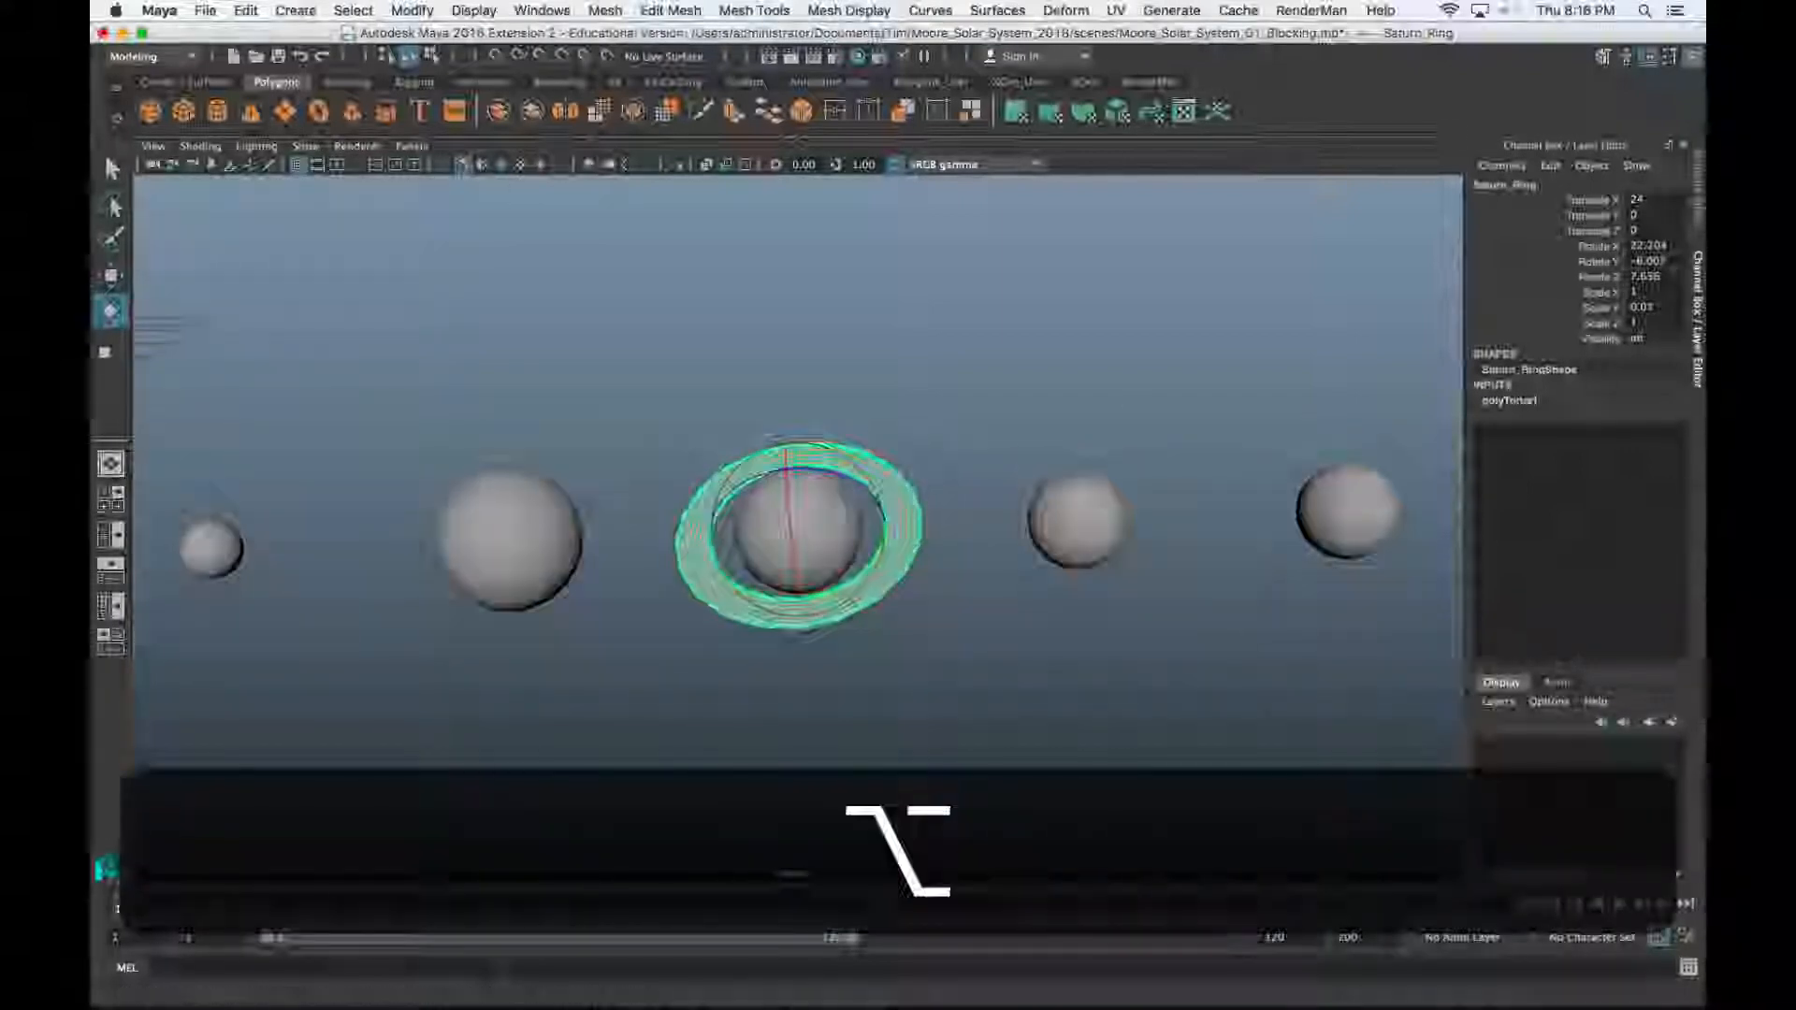
key("super+Tab")
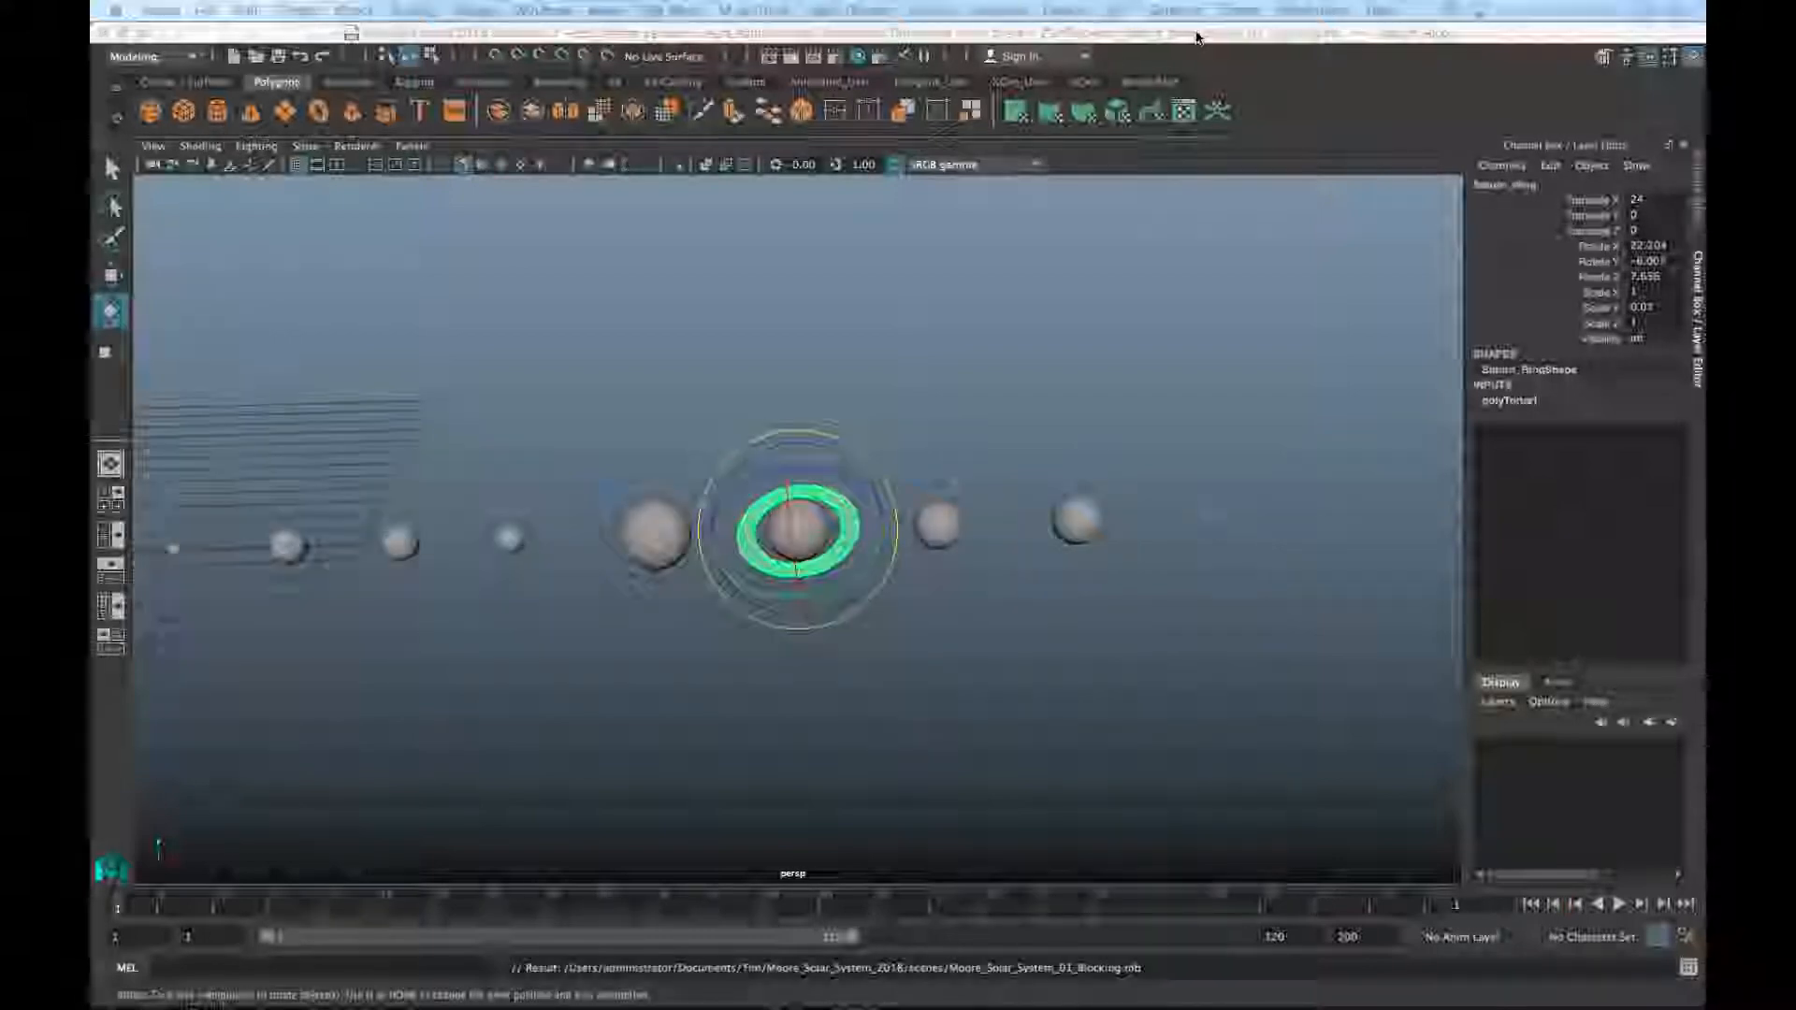
key("super+s")
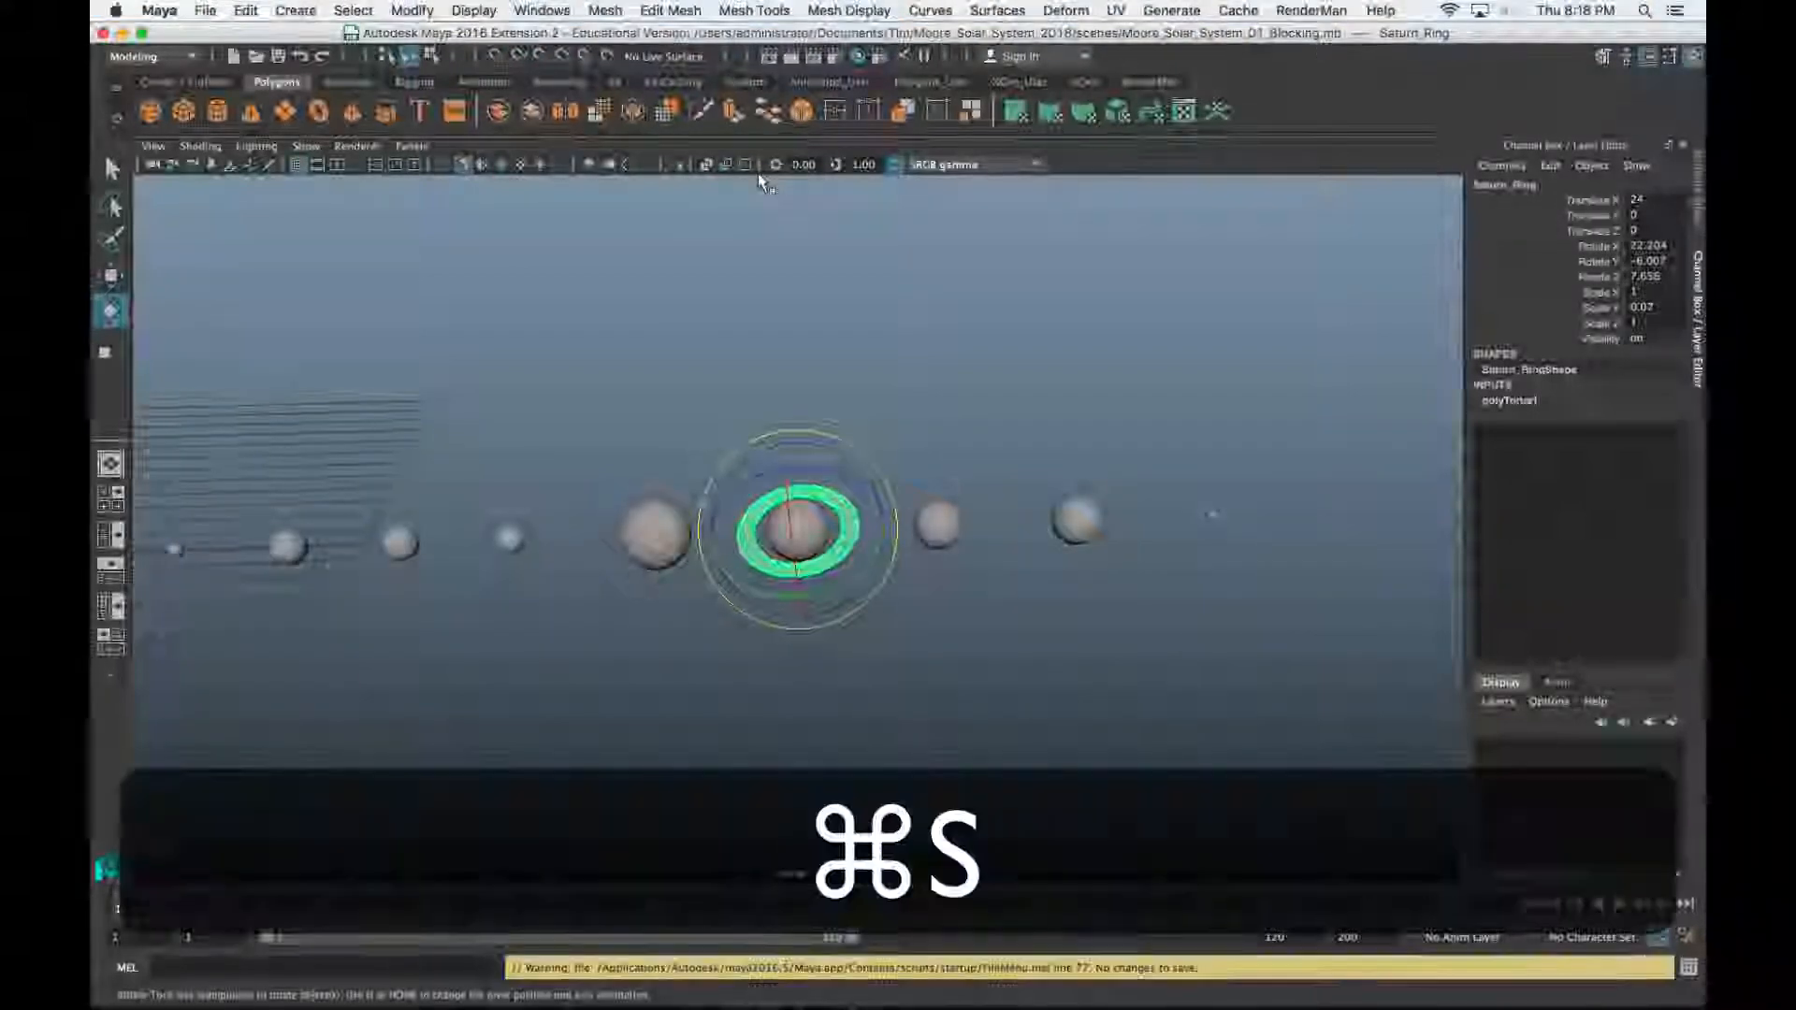
Inspect the planet row in perspective, select the Earth sphere, and show the scene in a full-size top view
scroll(469, 558, "up", 4)
scroll(493, 549, "down", 8)
middle_click_drag(648, 553, 760, 512, "alt")
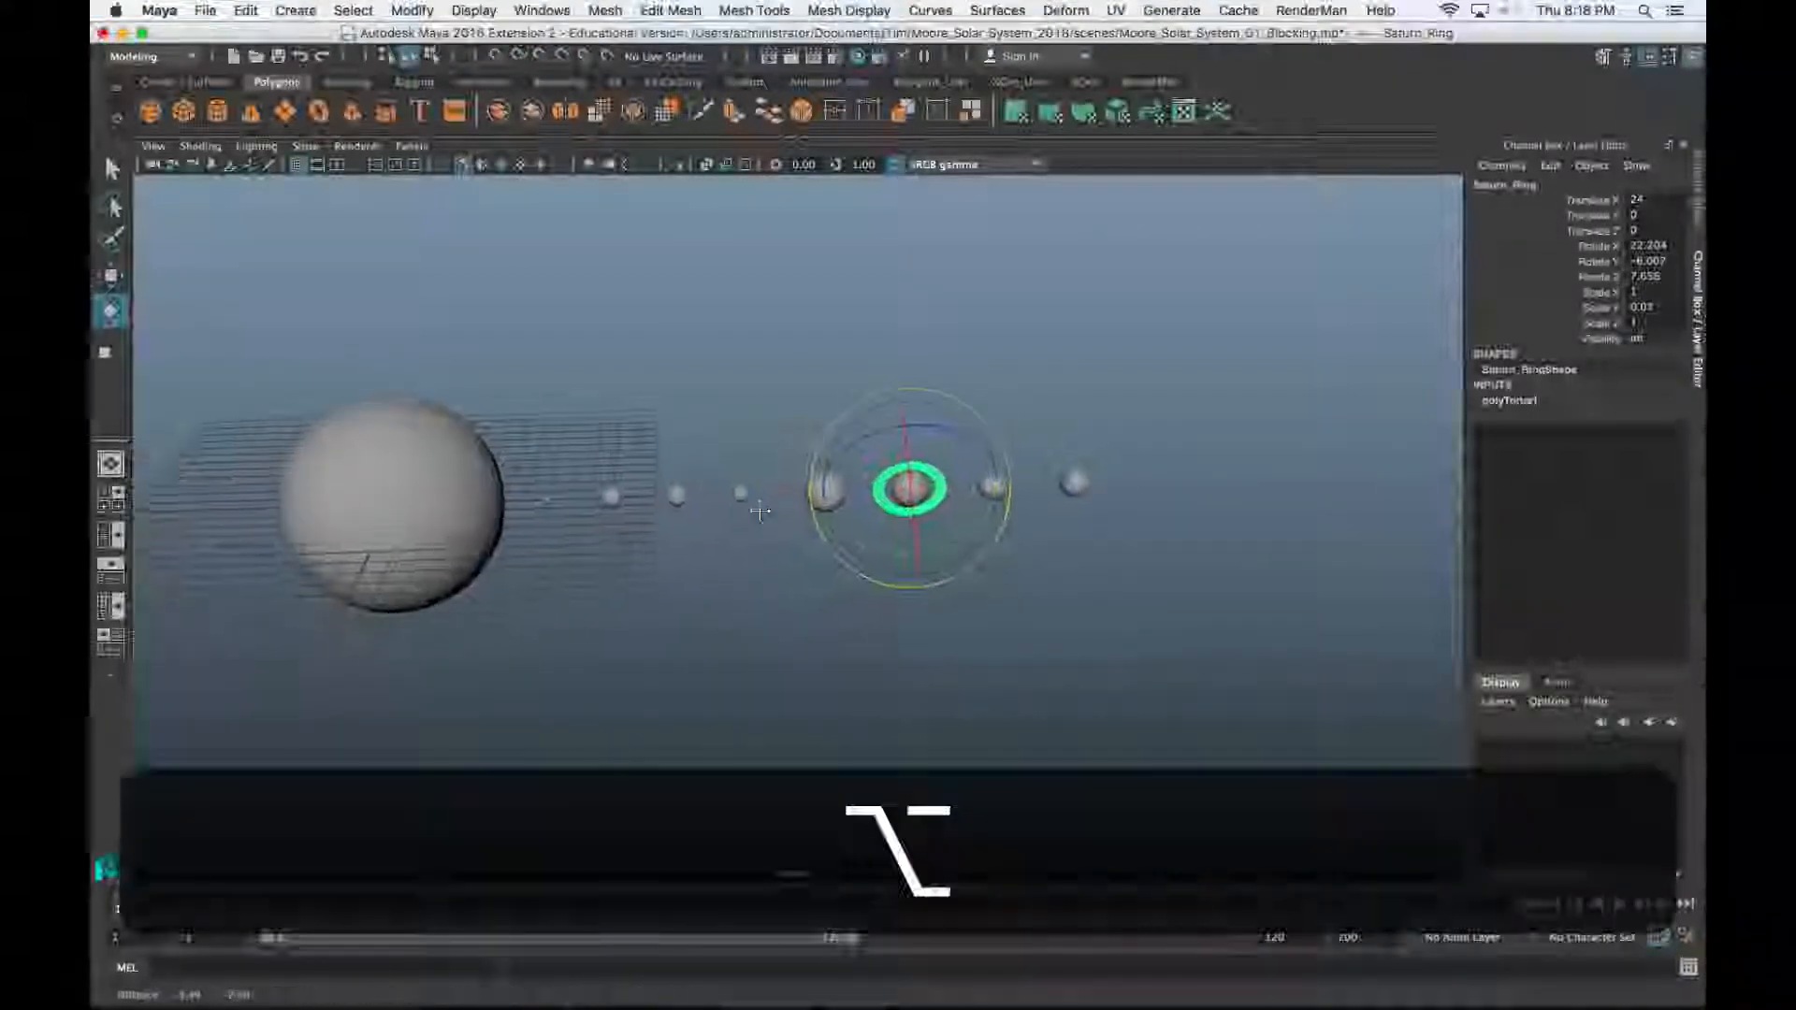
left_click_drag(759, 511, 749, 561, "alt")
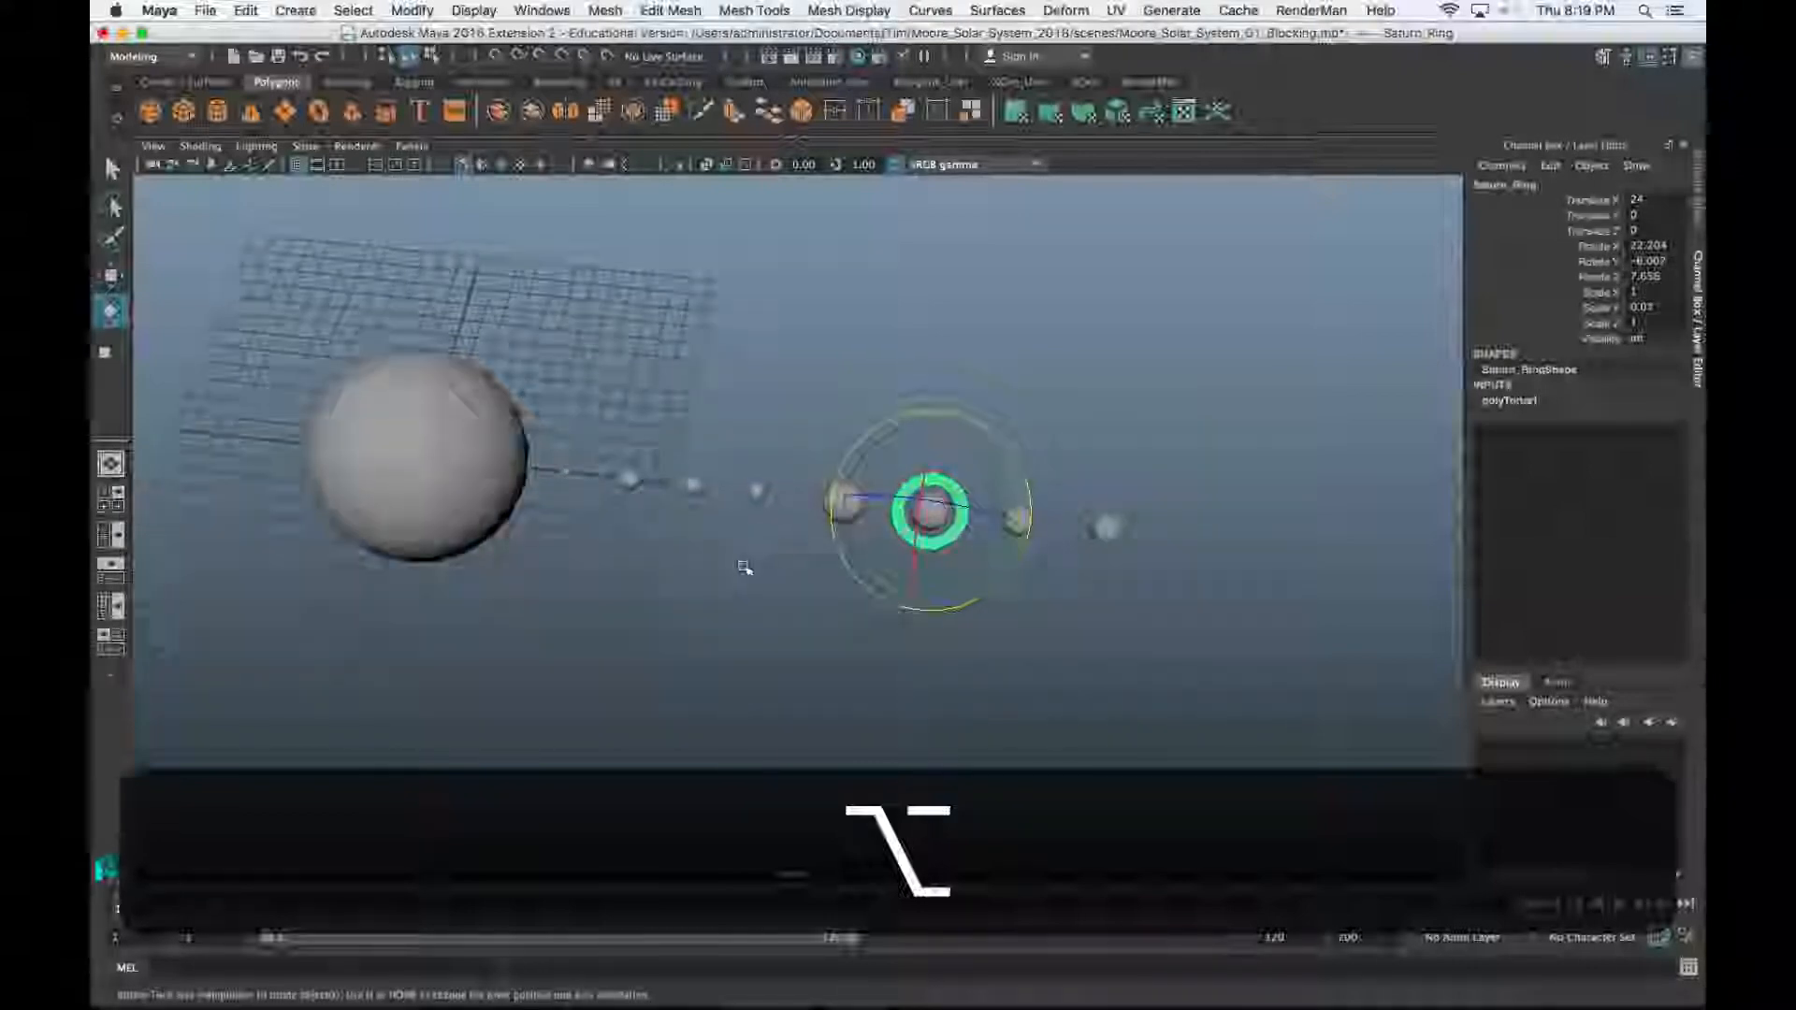
scroll(744, 565, "up", 5)
middle_click_drag(742, 562, 794, 564, "alt")
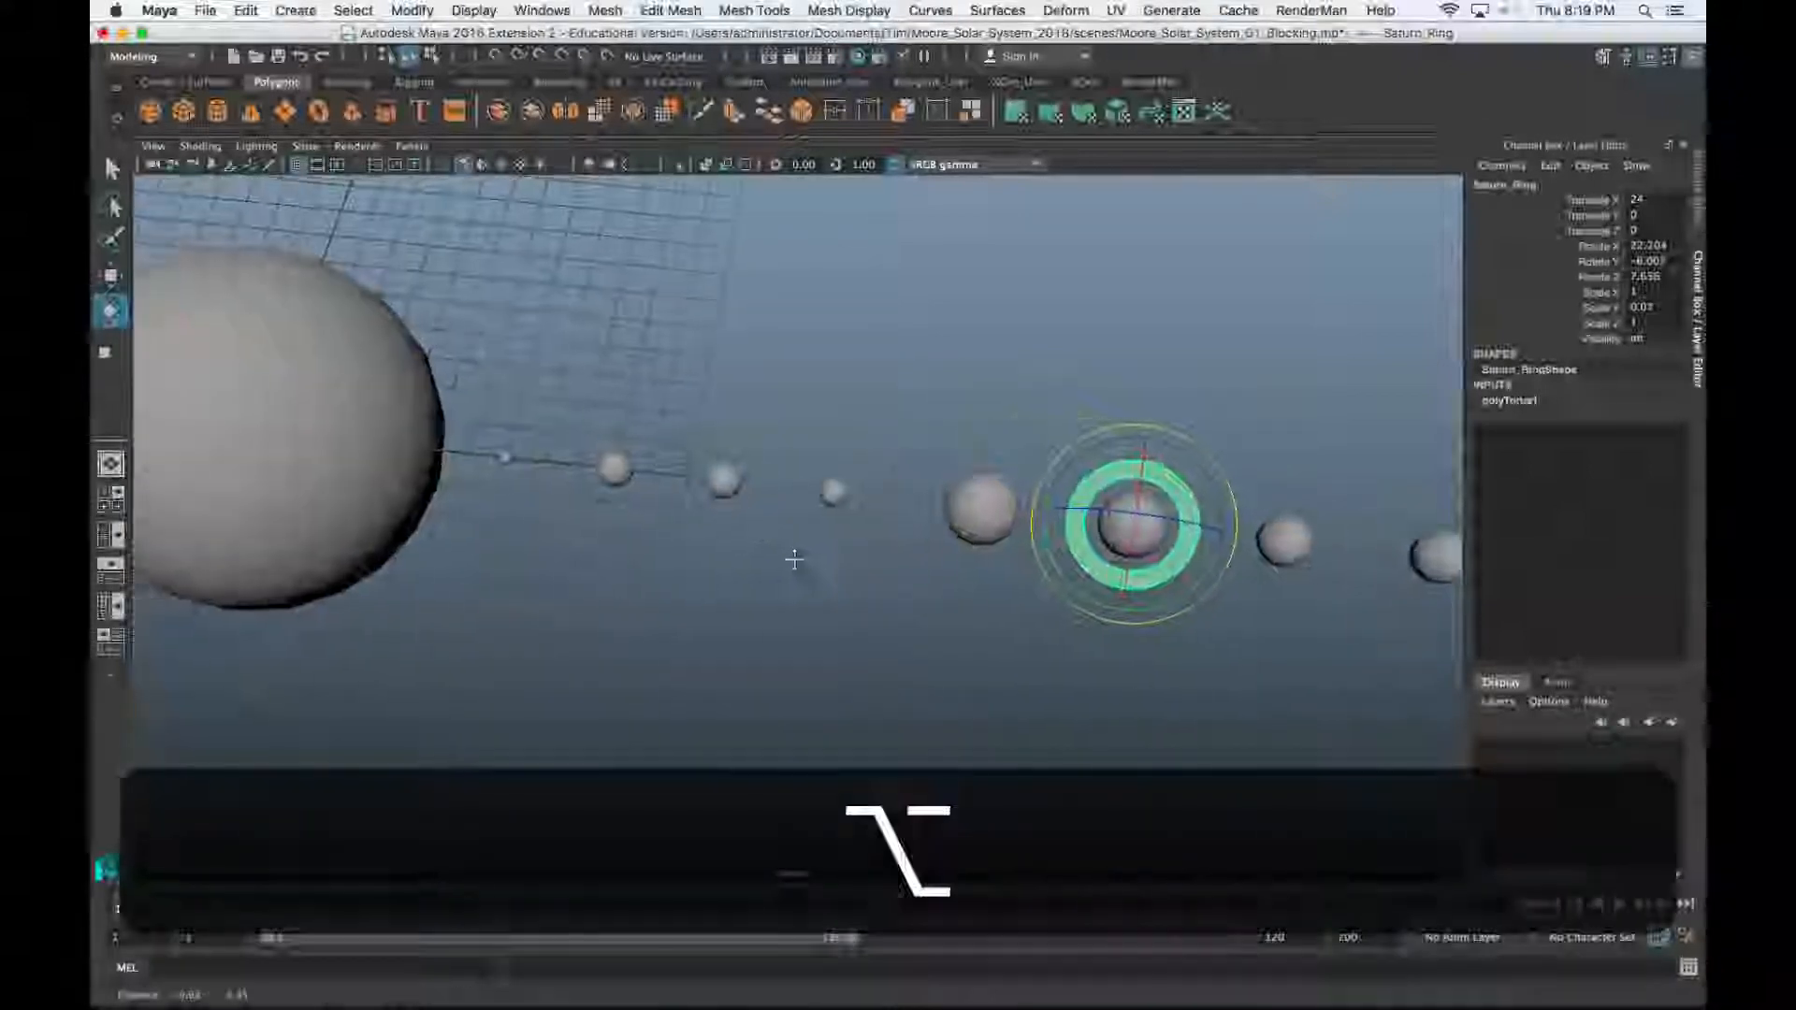
left_click(719, 482)
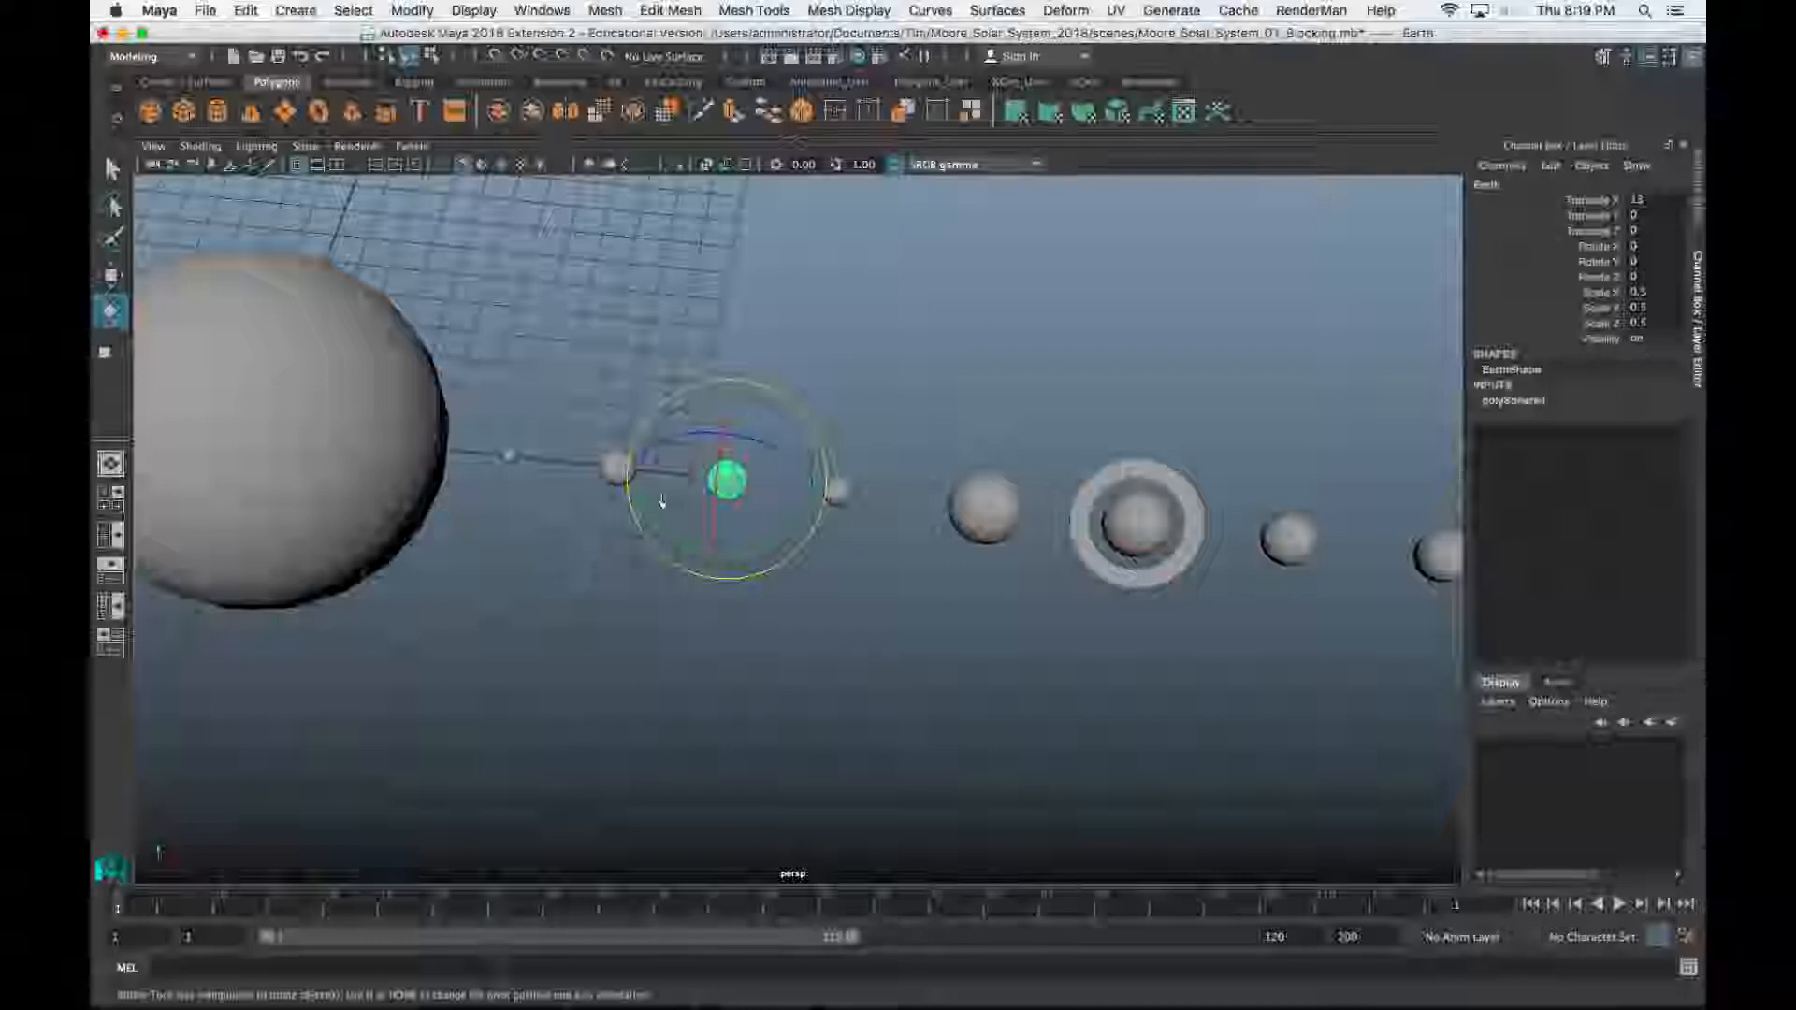
key("space")
key("space")
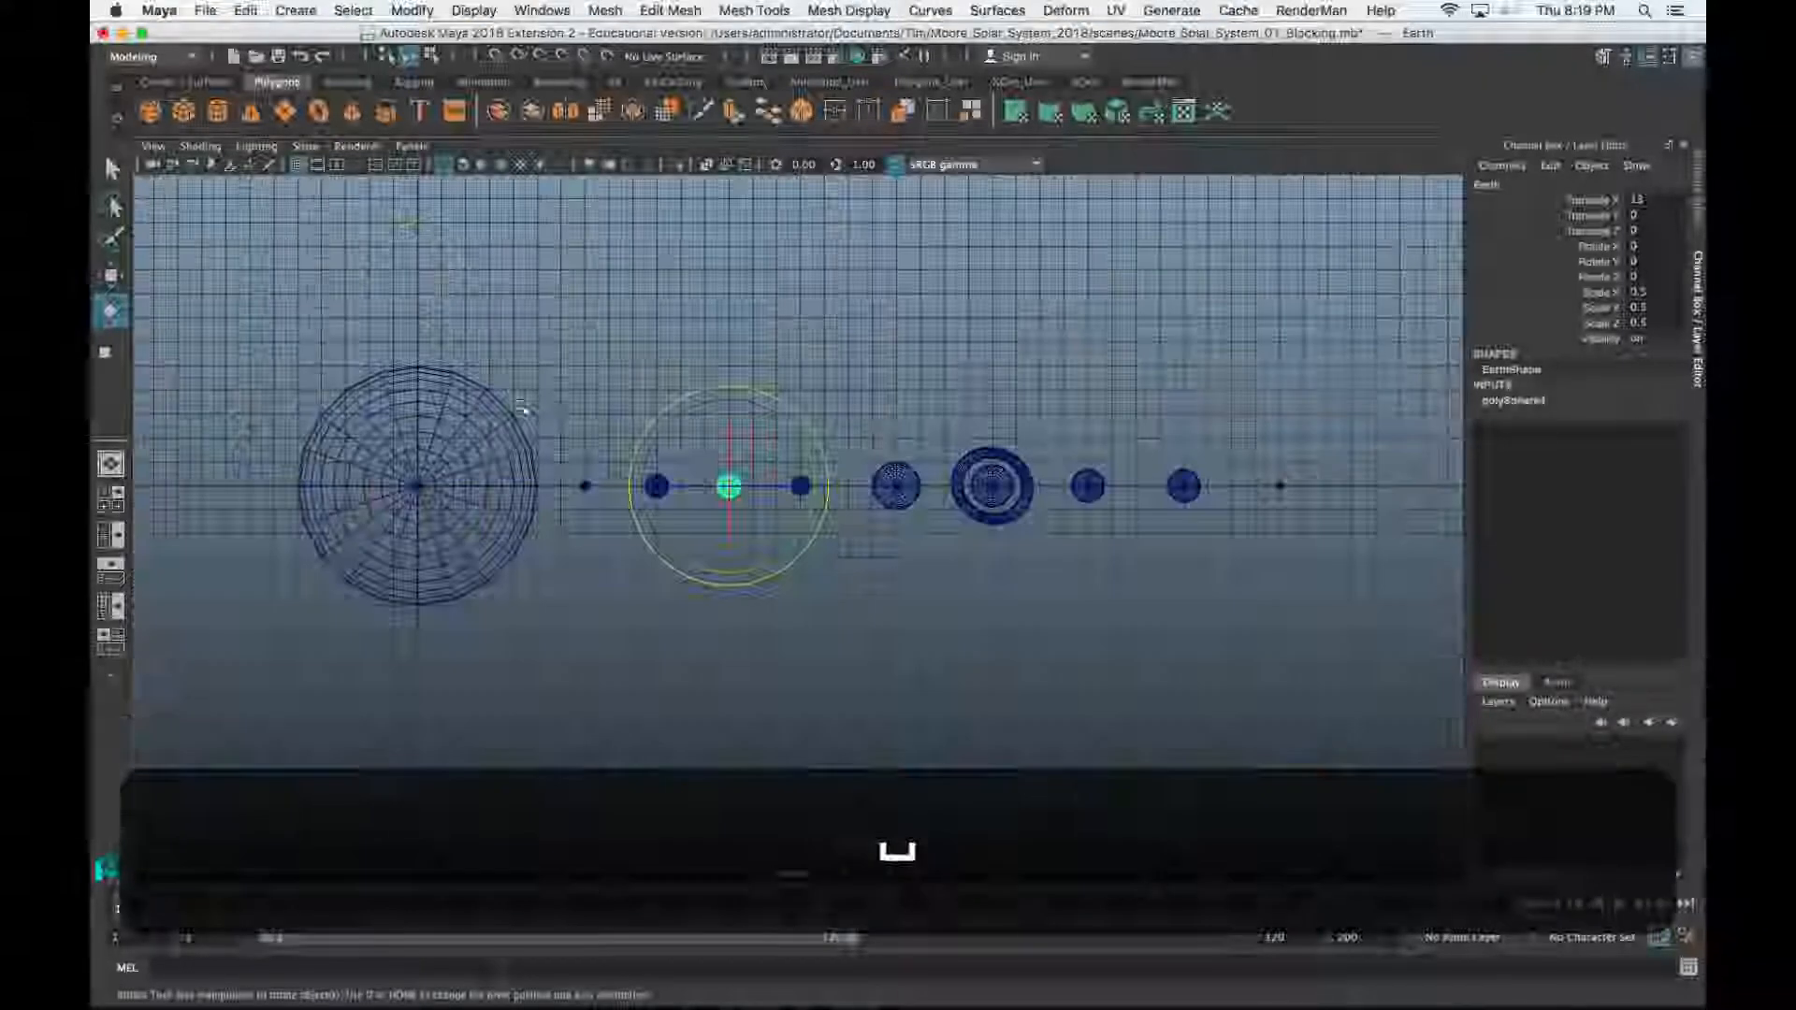
key("space")
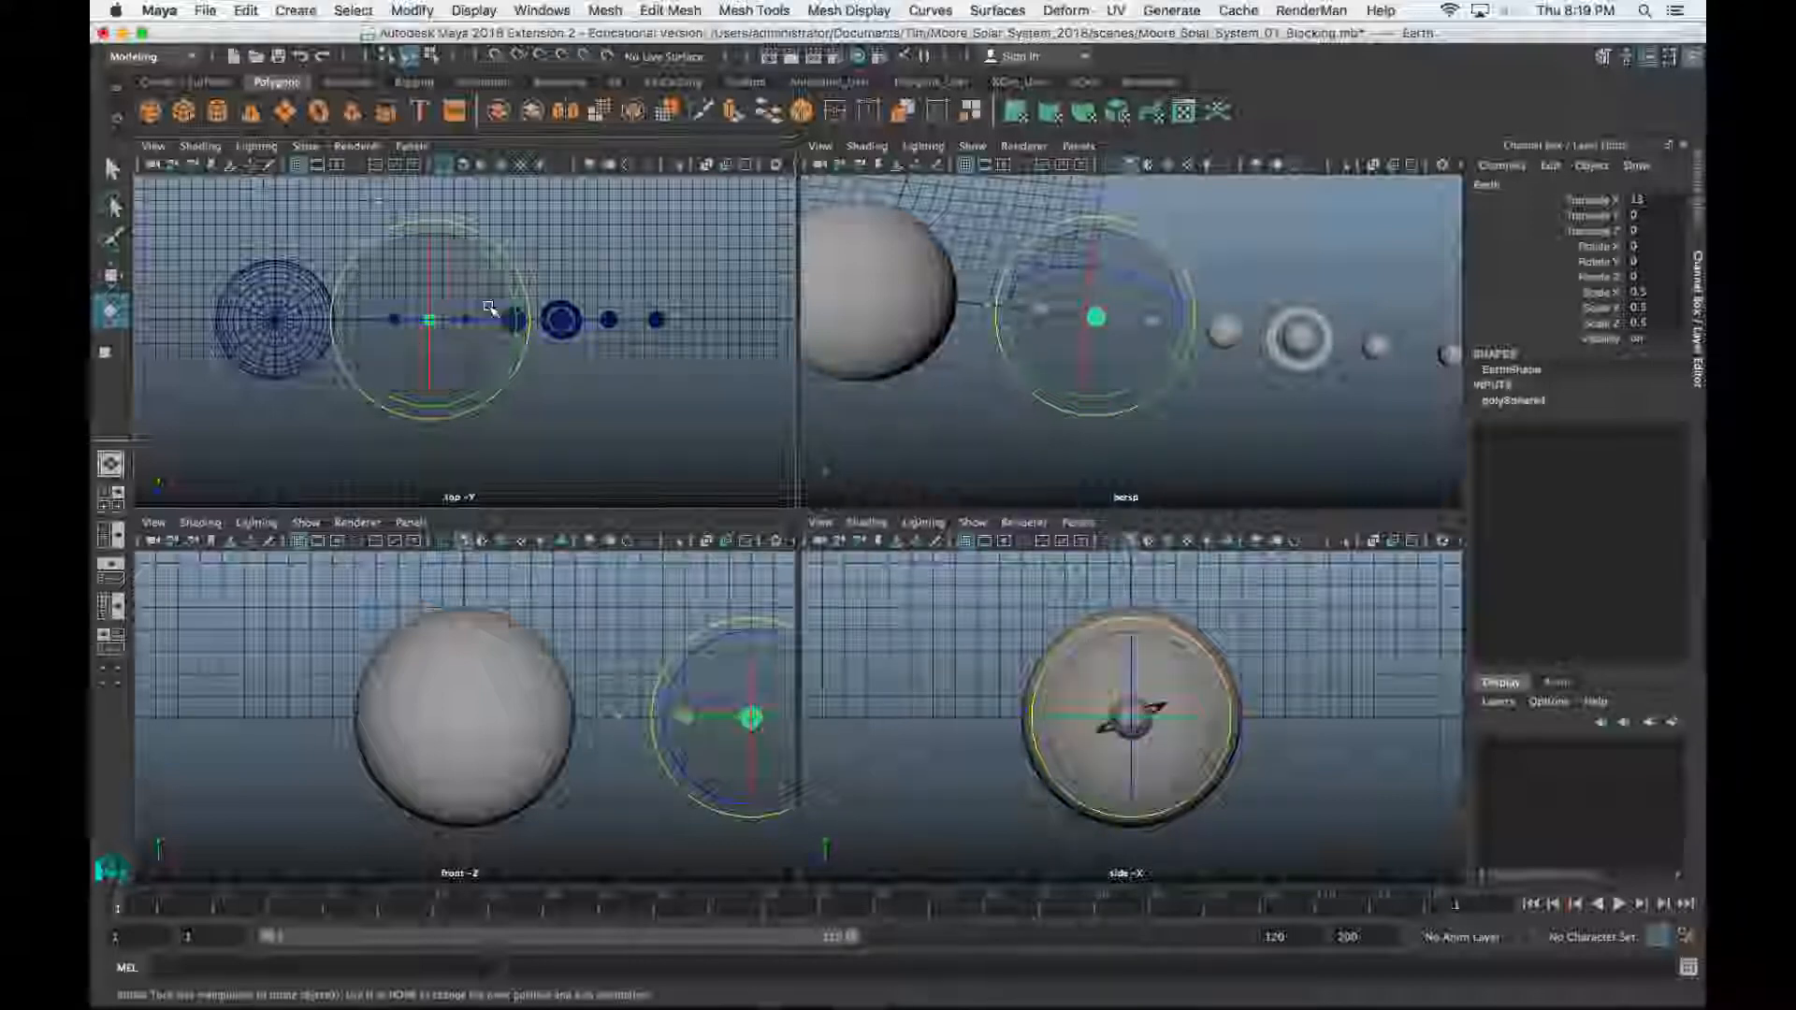
key("space")
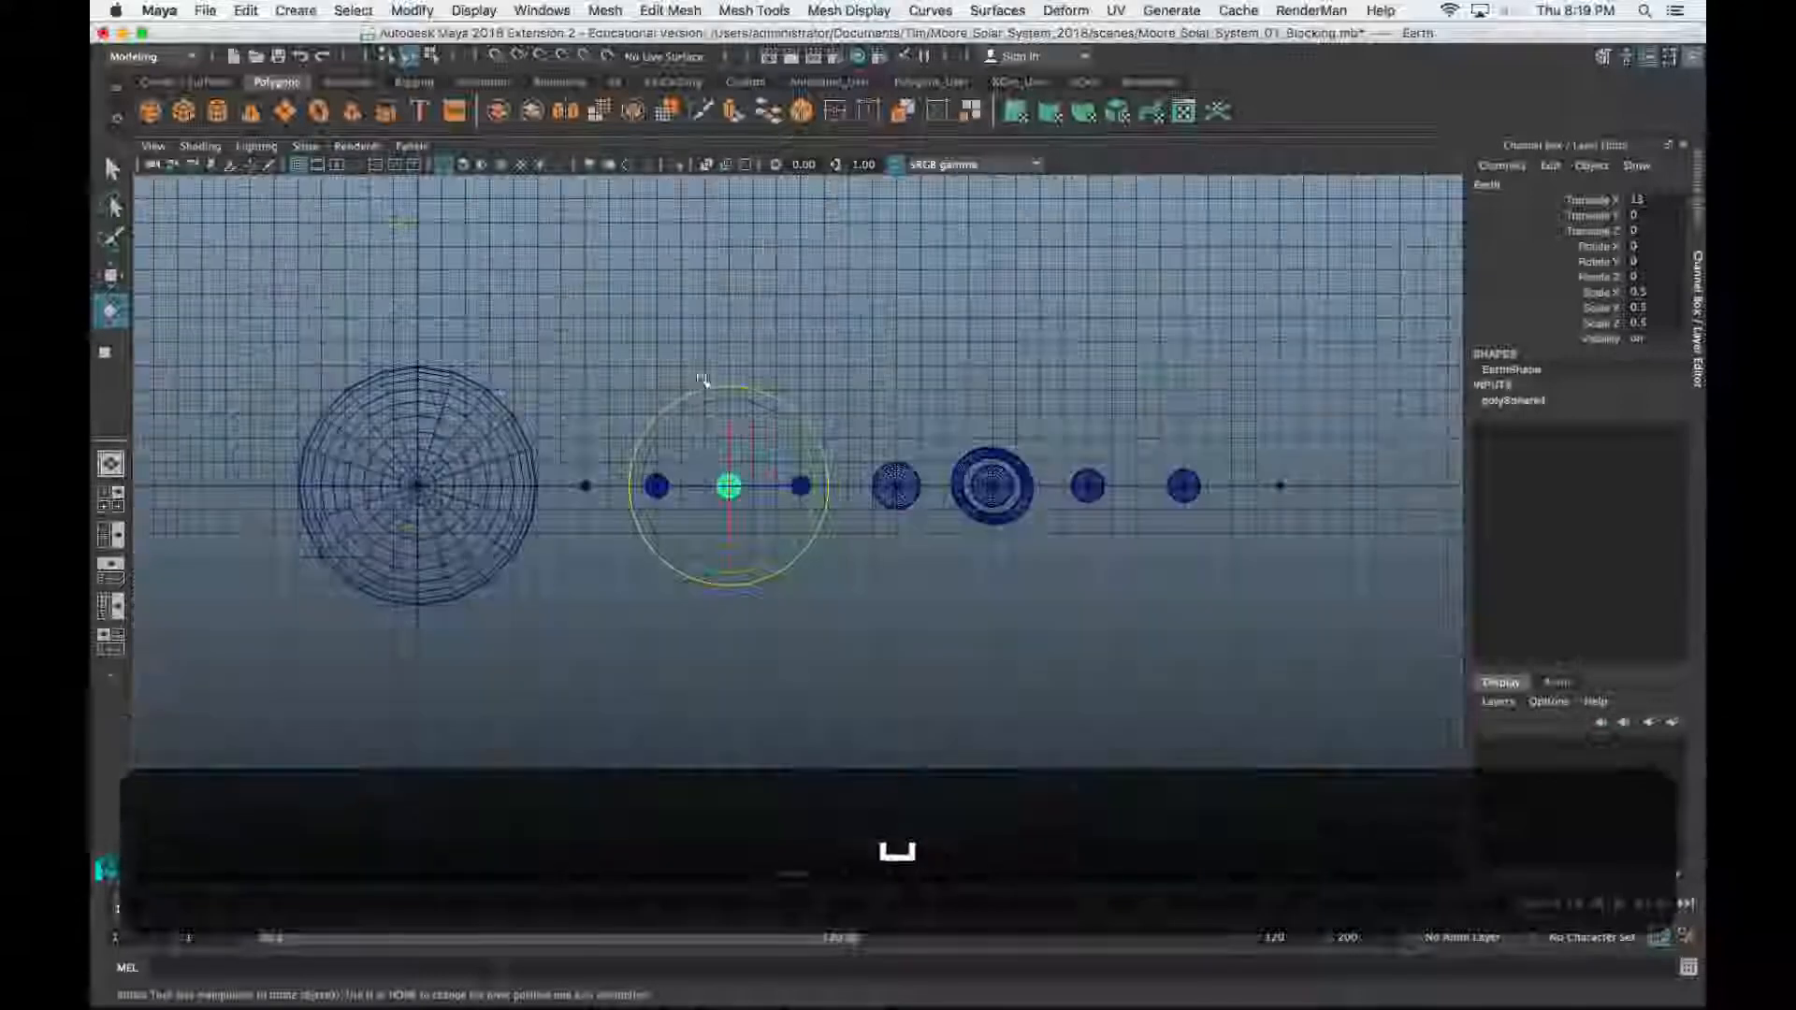
Create a polygon sphere at the origin and rename it Earth_Moon
key("q")
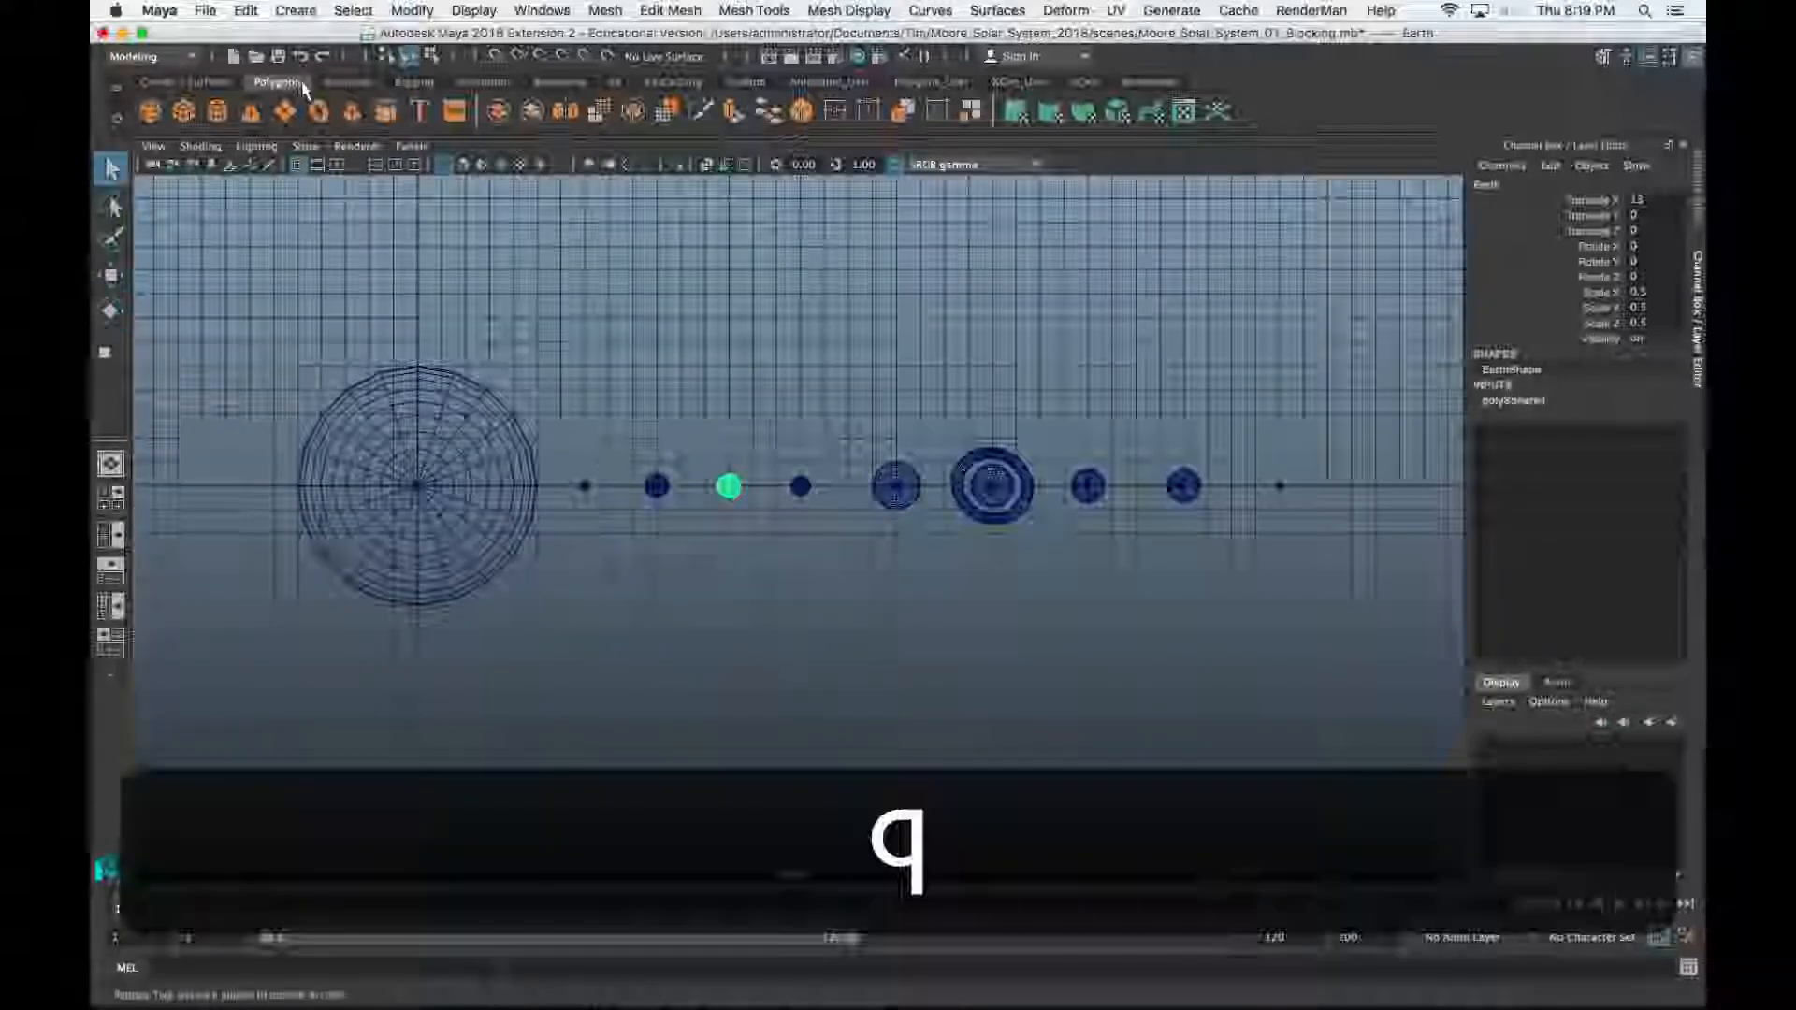
left_click(148, 108)
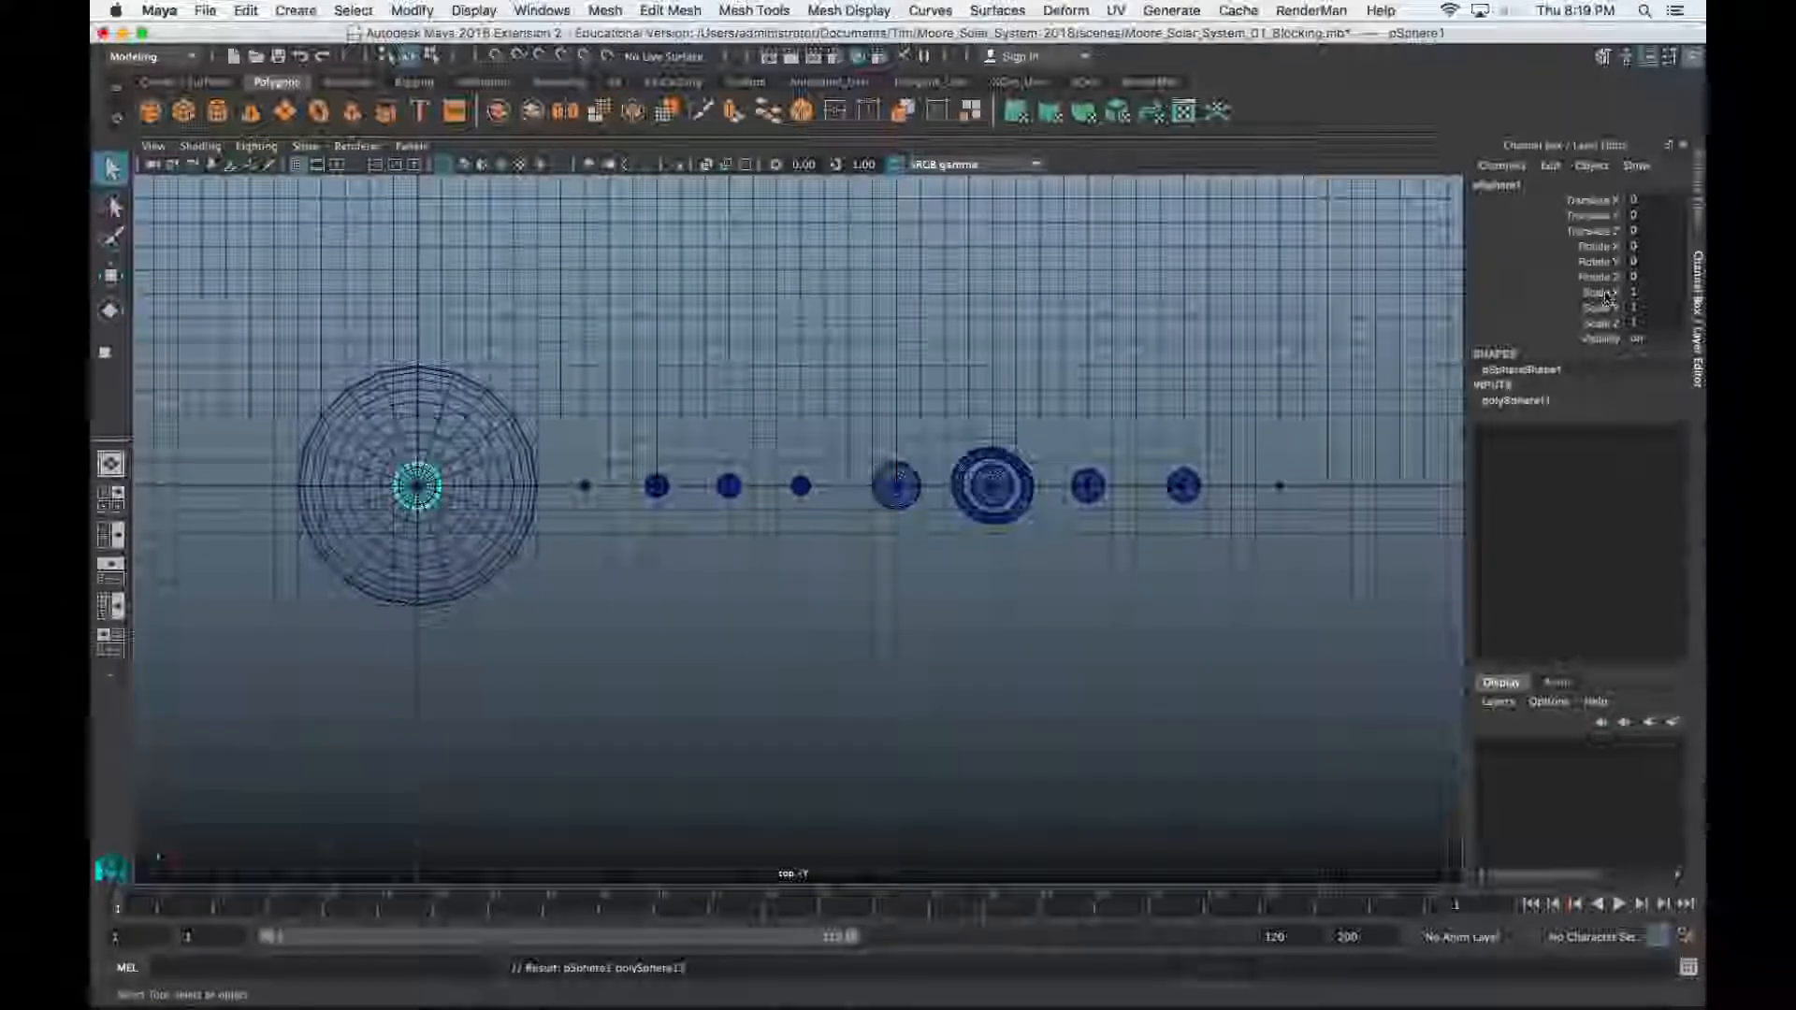
double_click(1501, 187)
type("Ea")
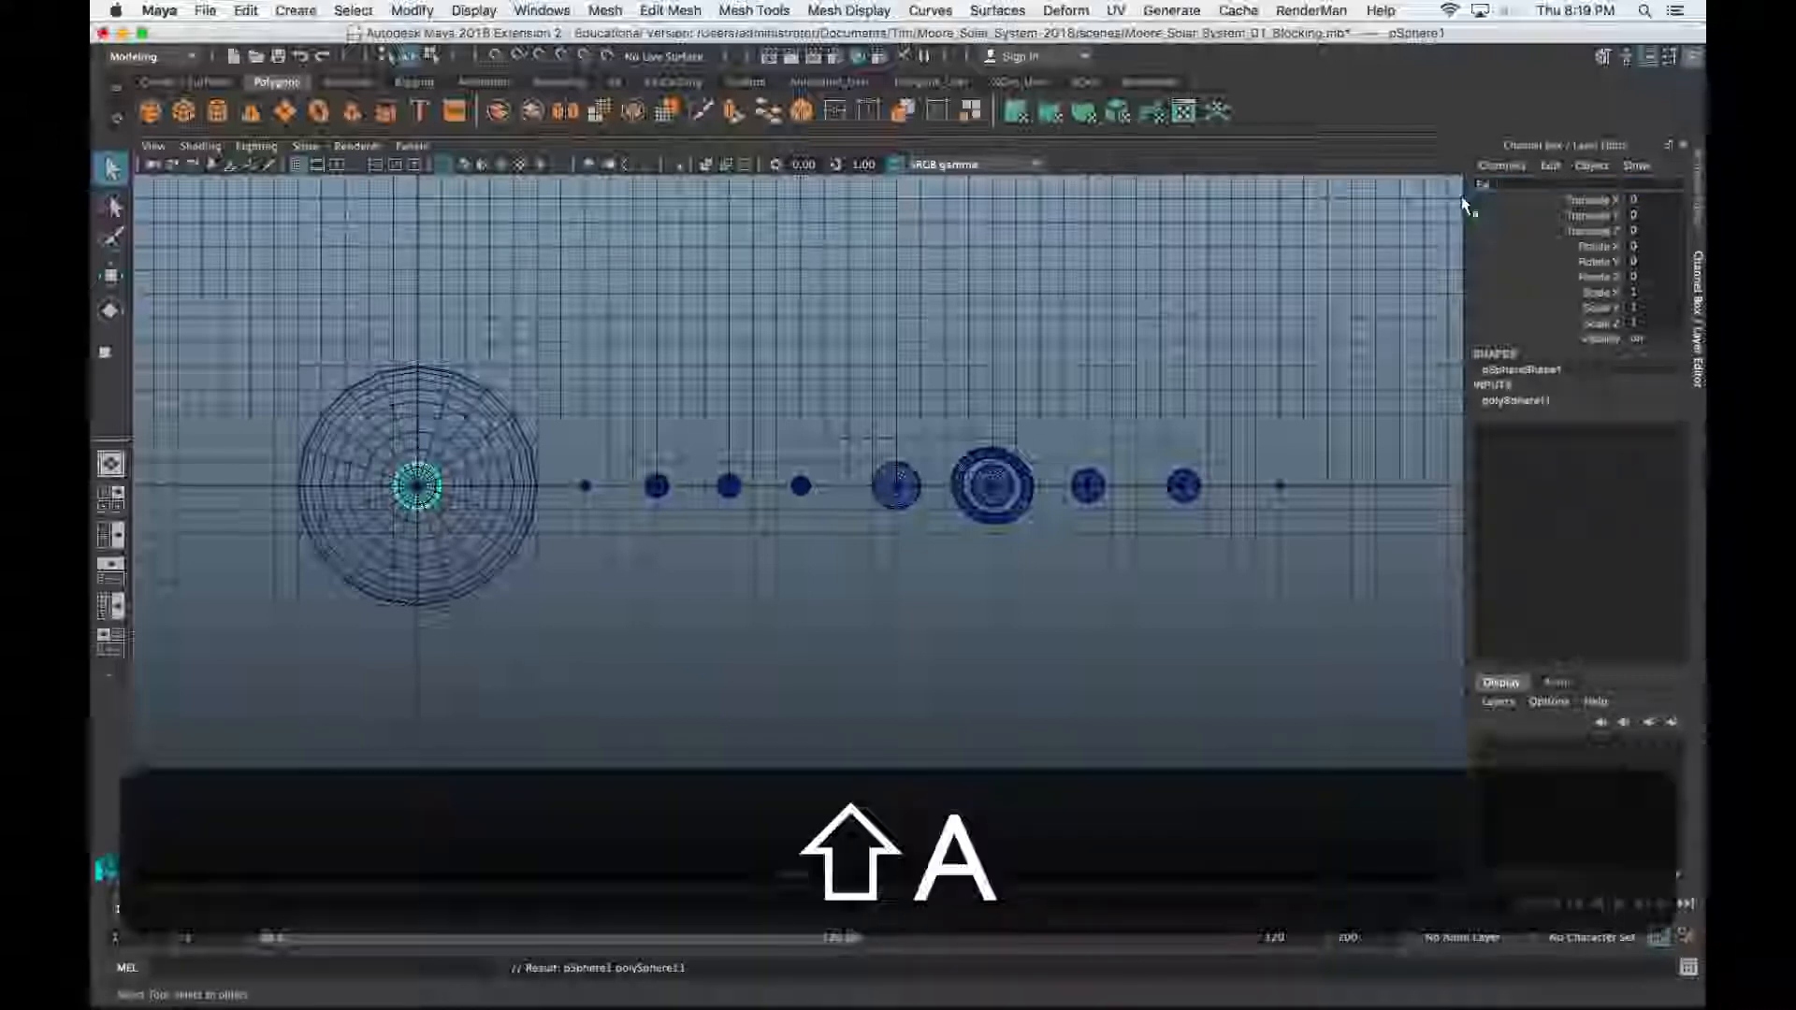
type("rth_Moon")
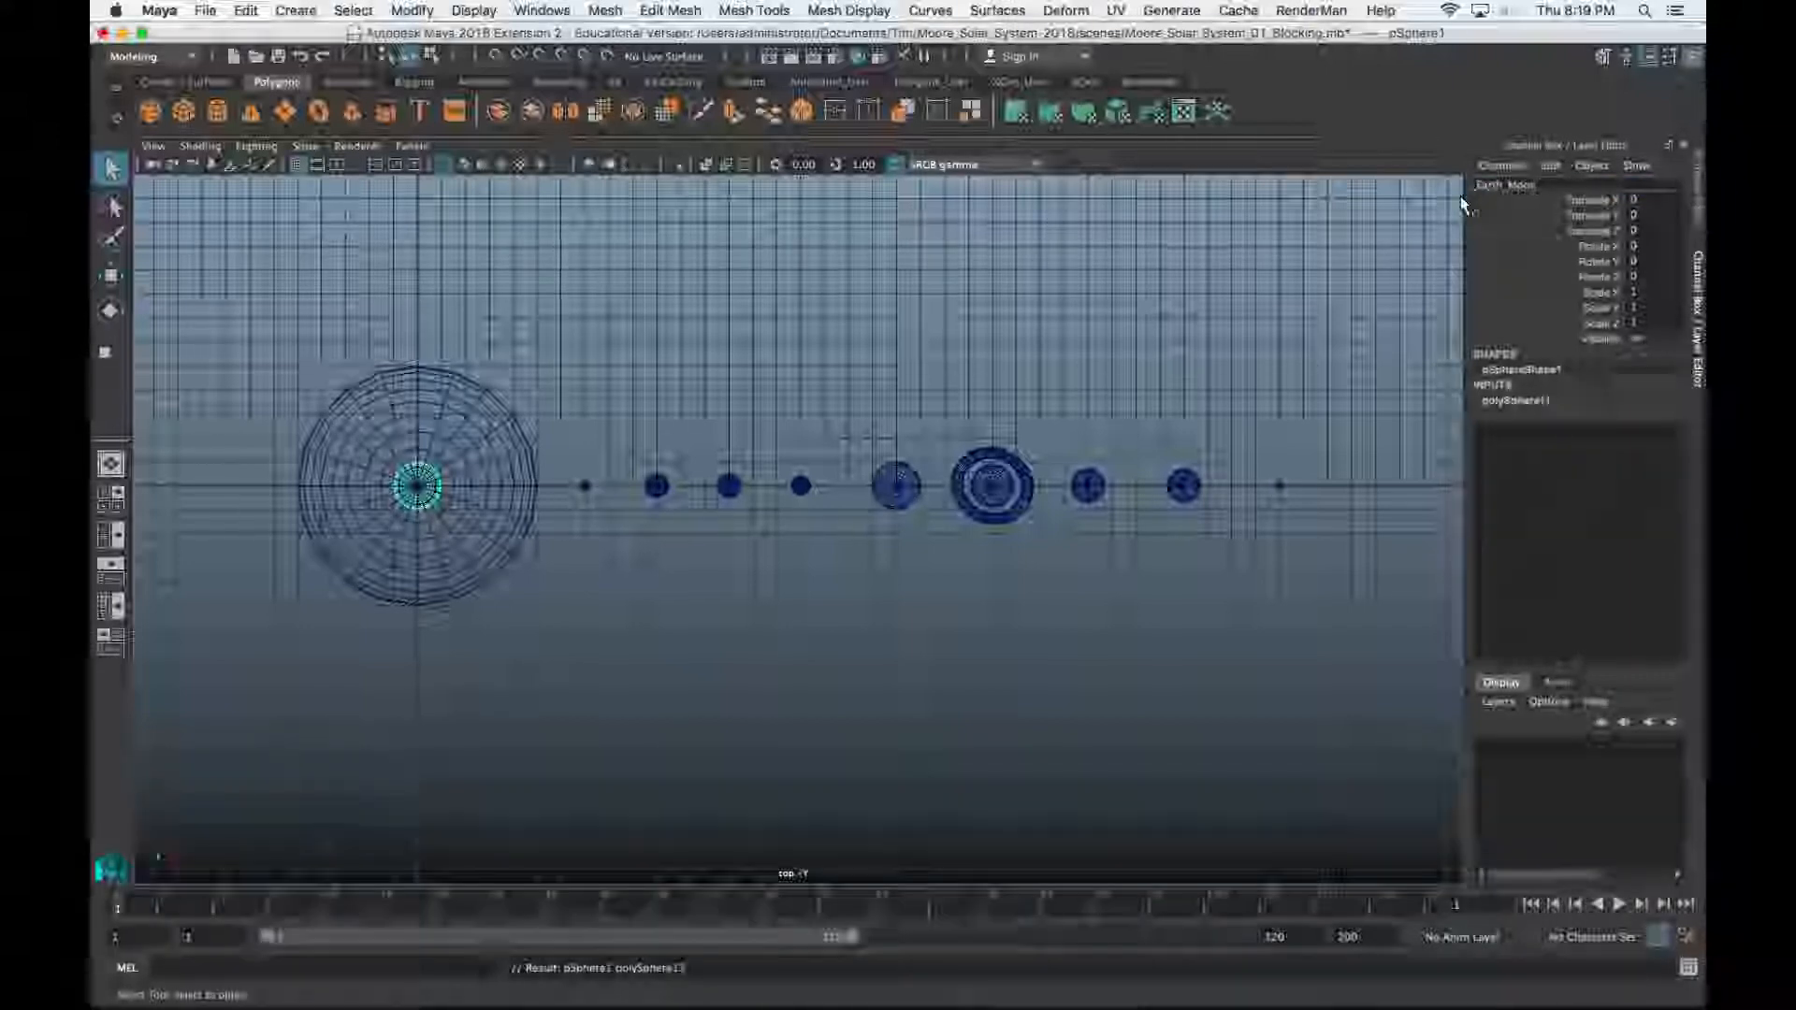
Set Scale X, Y and Z of Earth_Moon to 0.1
left_click(1635, 292)
left_click(1650, 324, "shift")
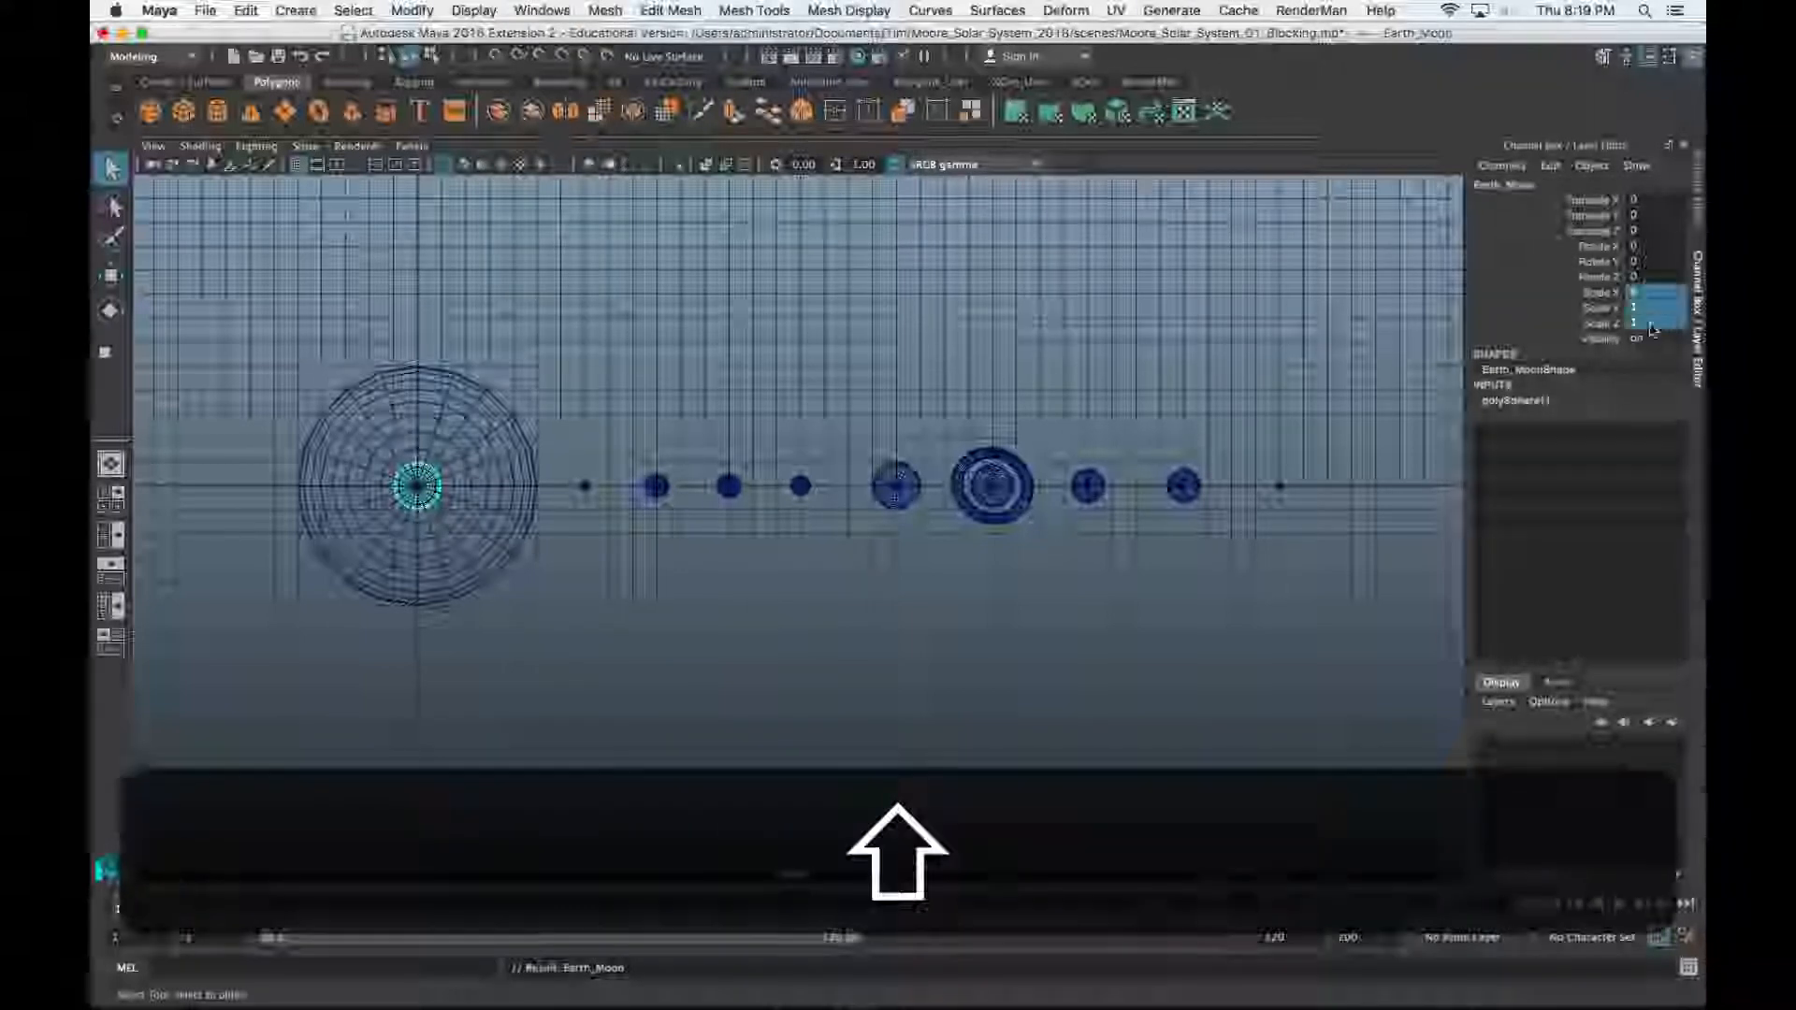
type("0.1")
key("Return")
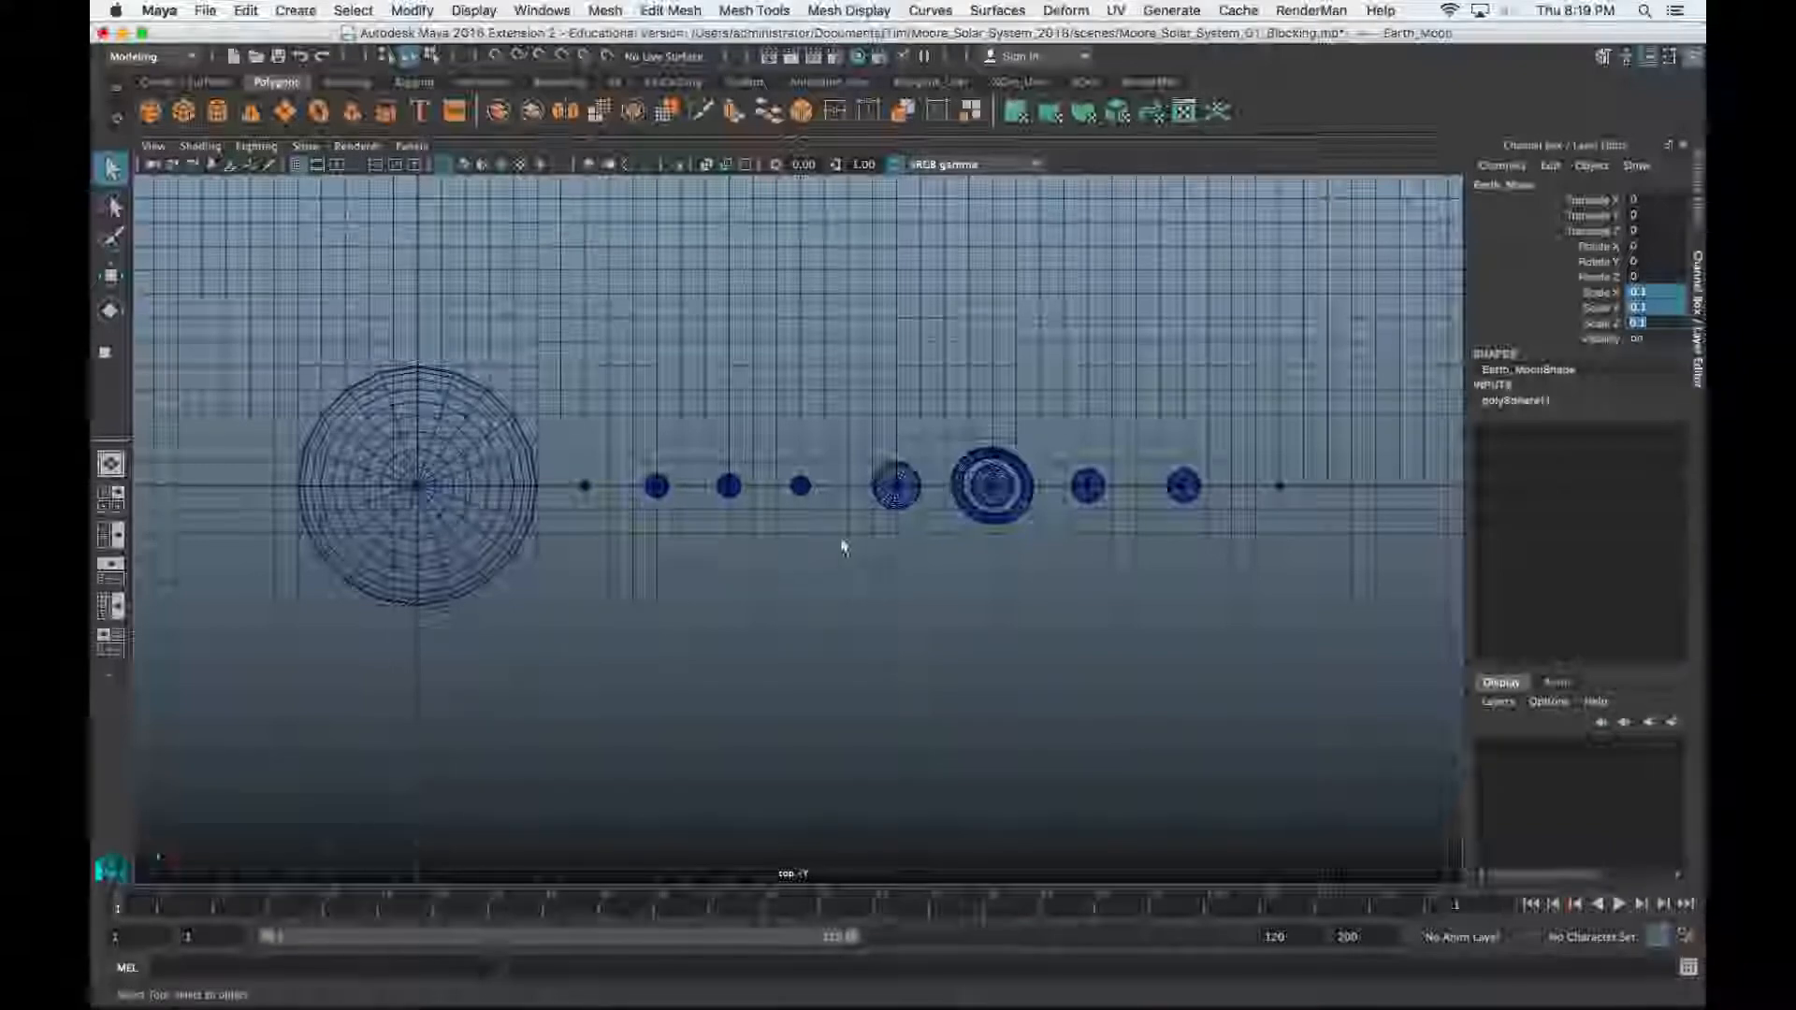
key("w")
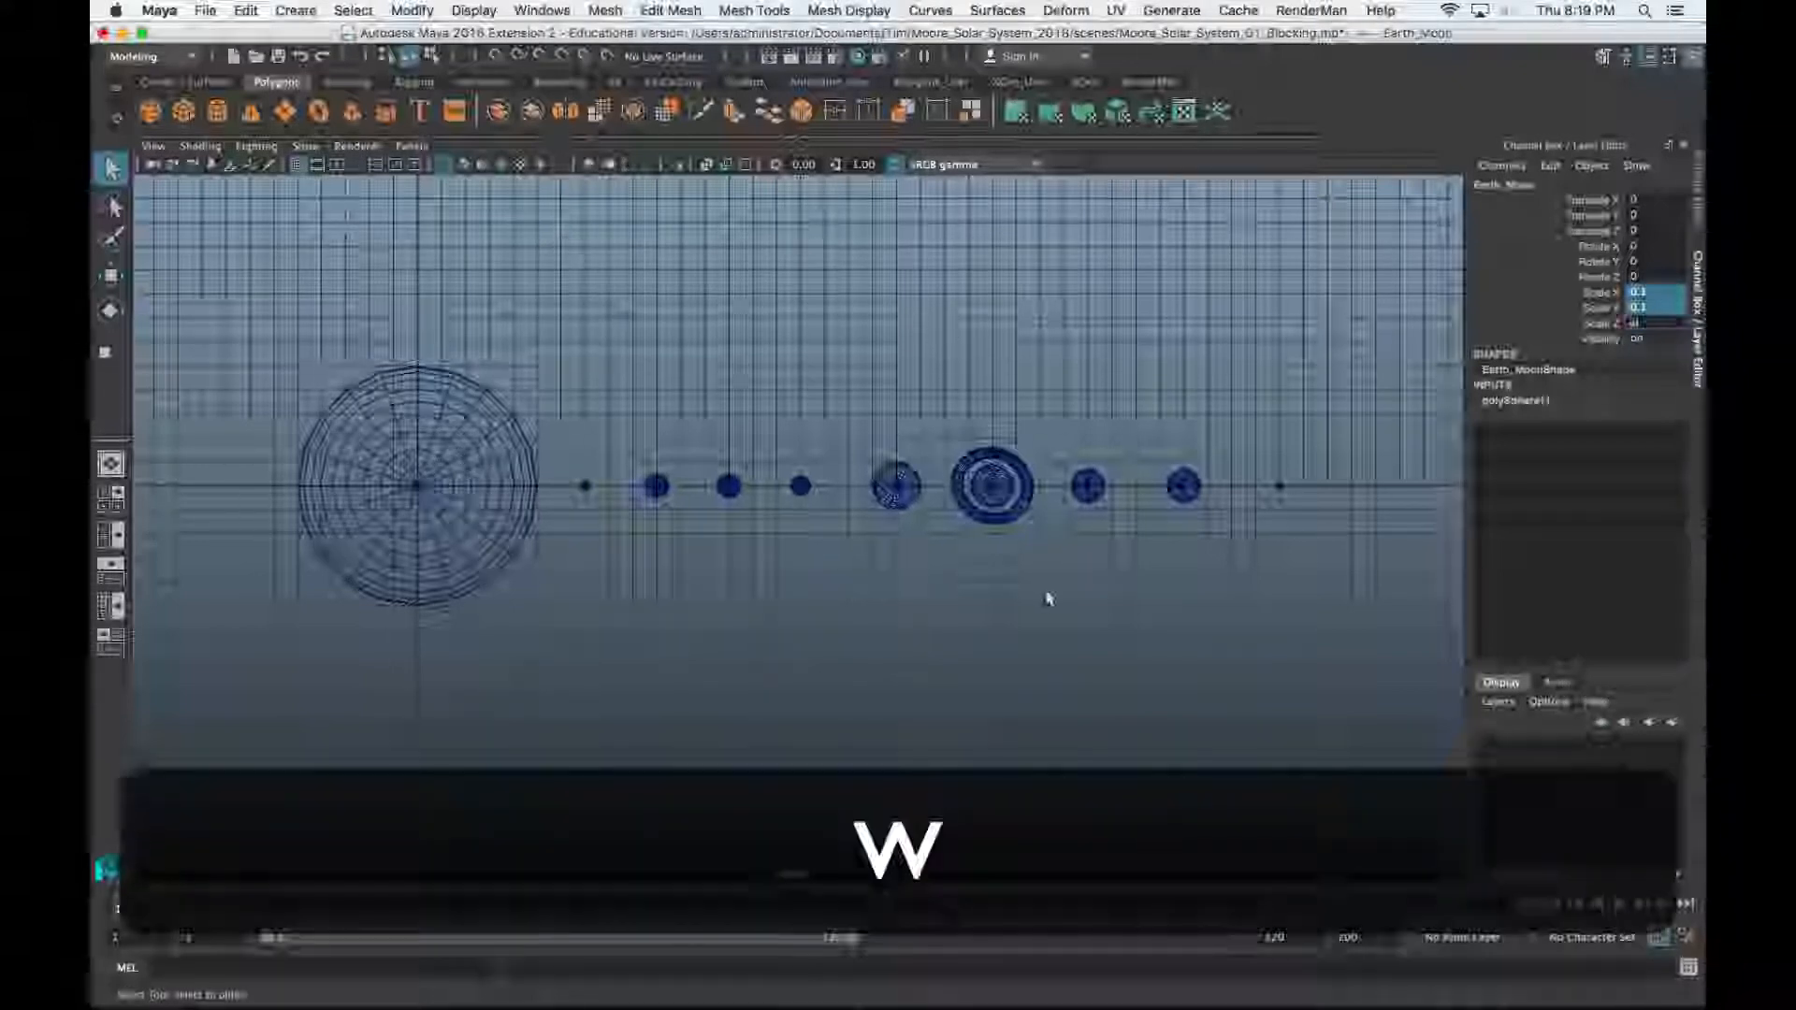
Move Earth_Moon along X with grid snapping to Translate X 14, just beyond the Earth sphere
key("super+z")
key("w")
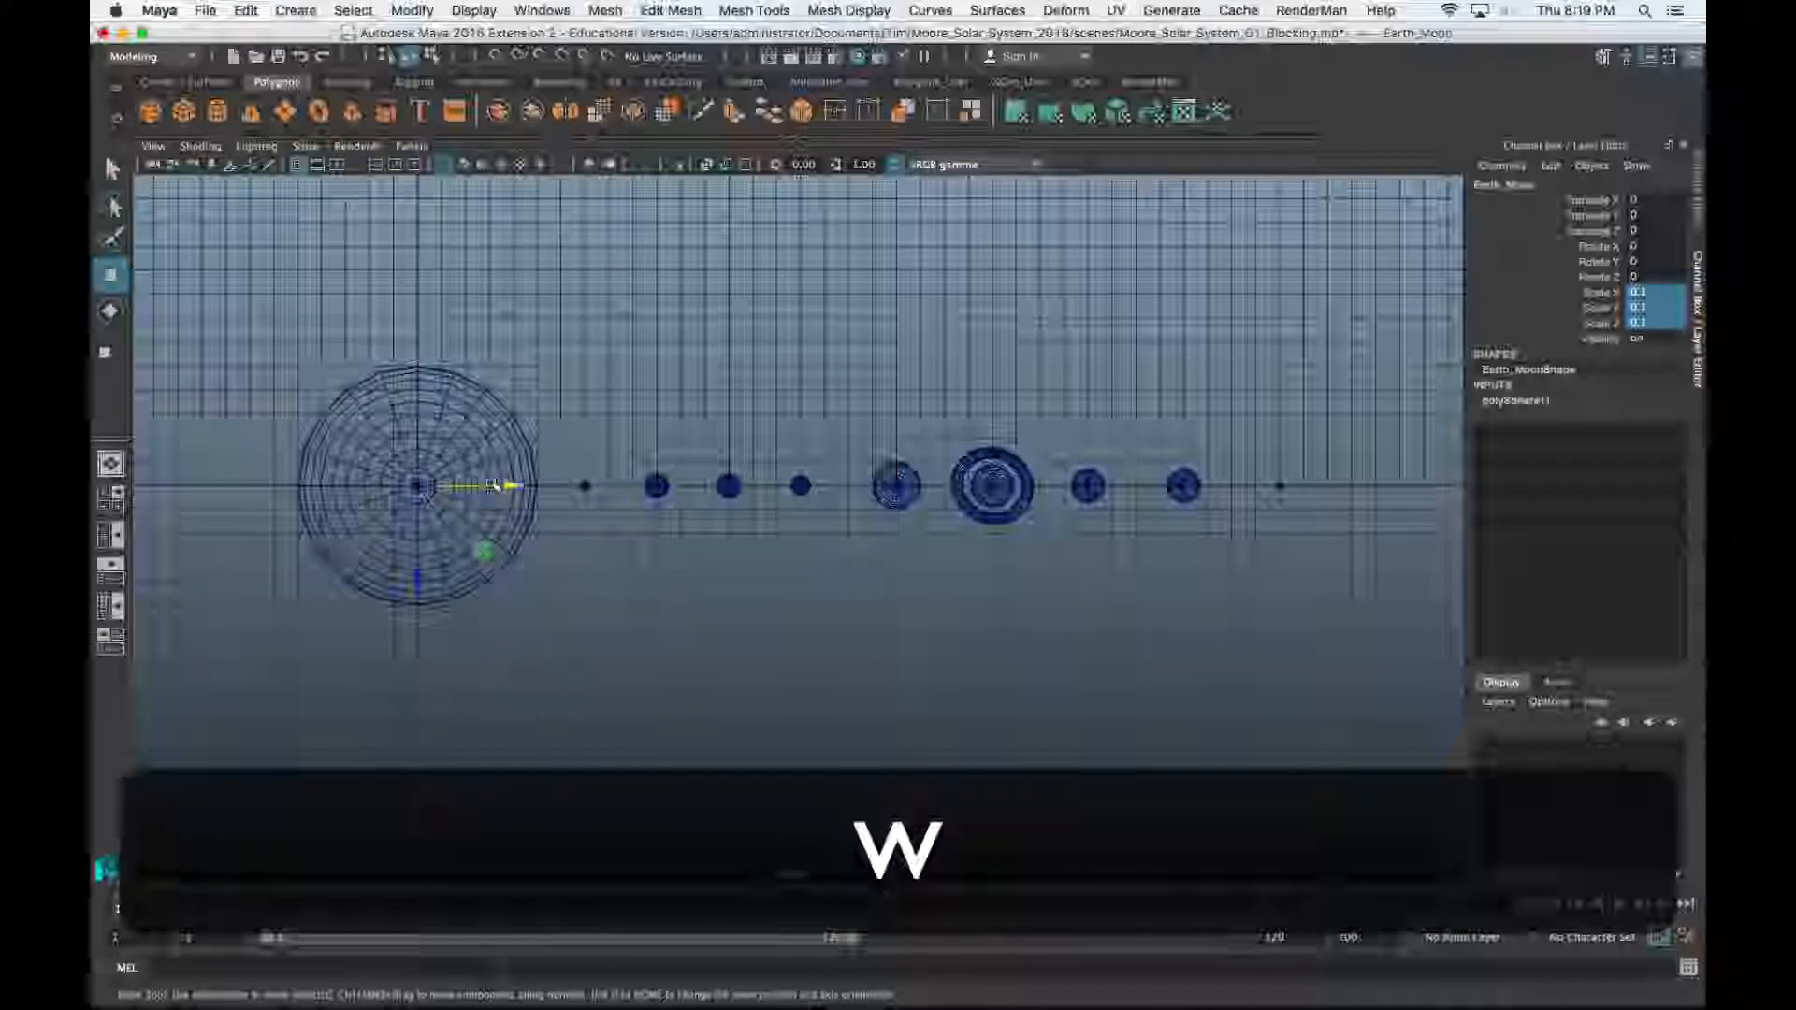
left_click(499, 62)
left_click_drag(513, 487, 760, 524)
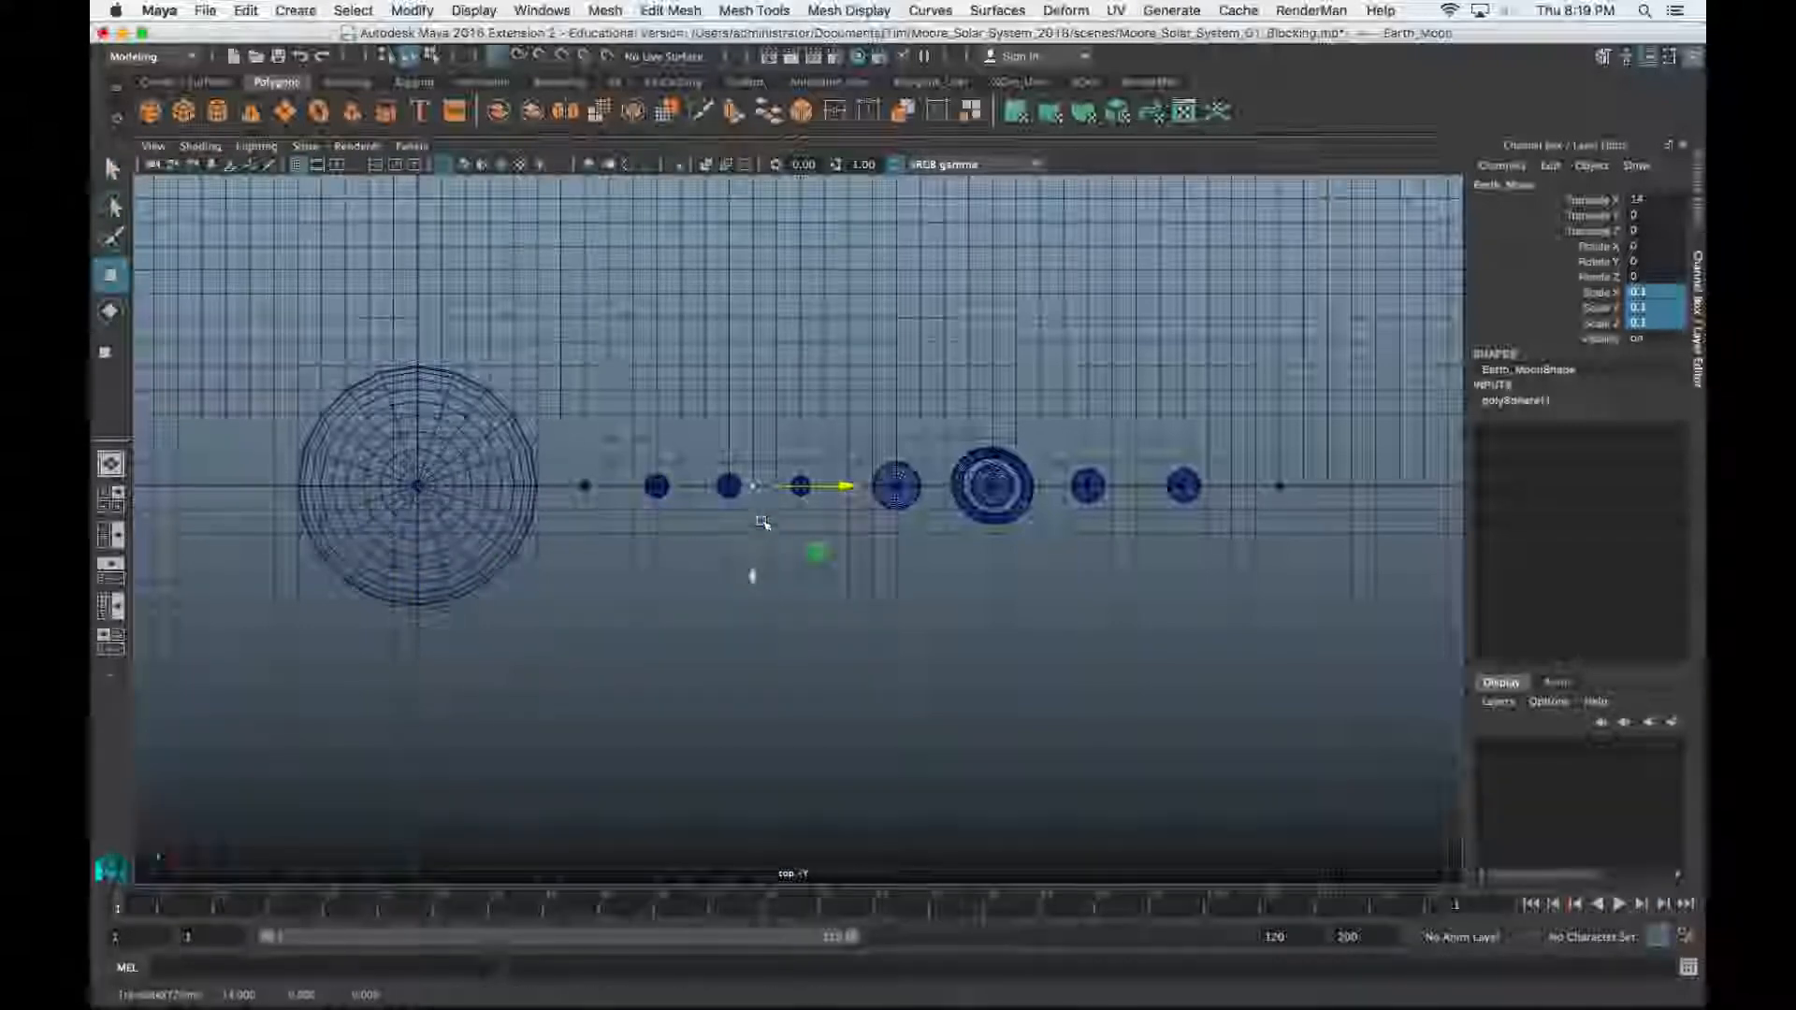
scroll(761, 522, "up", 8)
Undo the last changes to Earth_Moon and redo them to restore its position beside Earth
key("z")
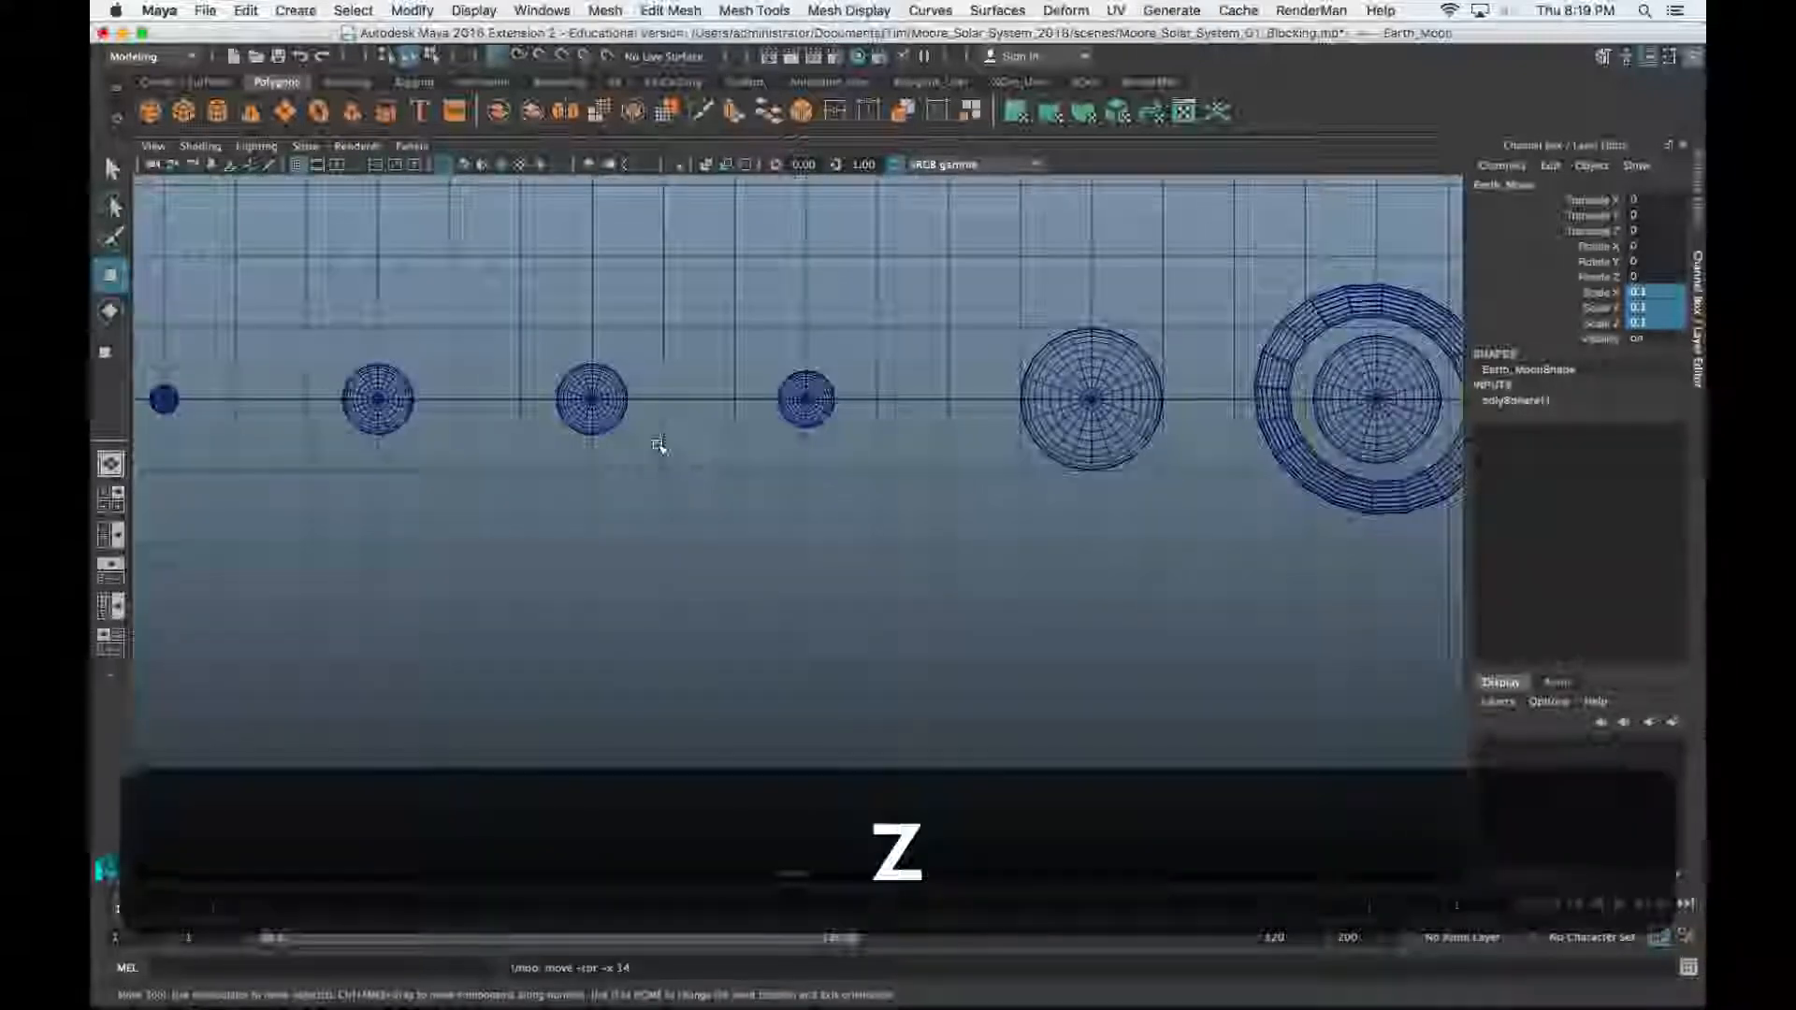
key("z")
key("shift+z")
key("shift+z")
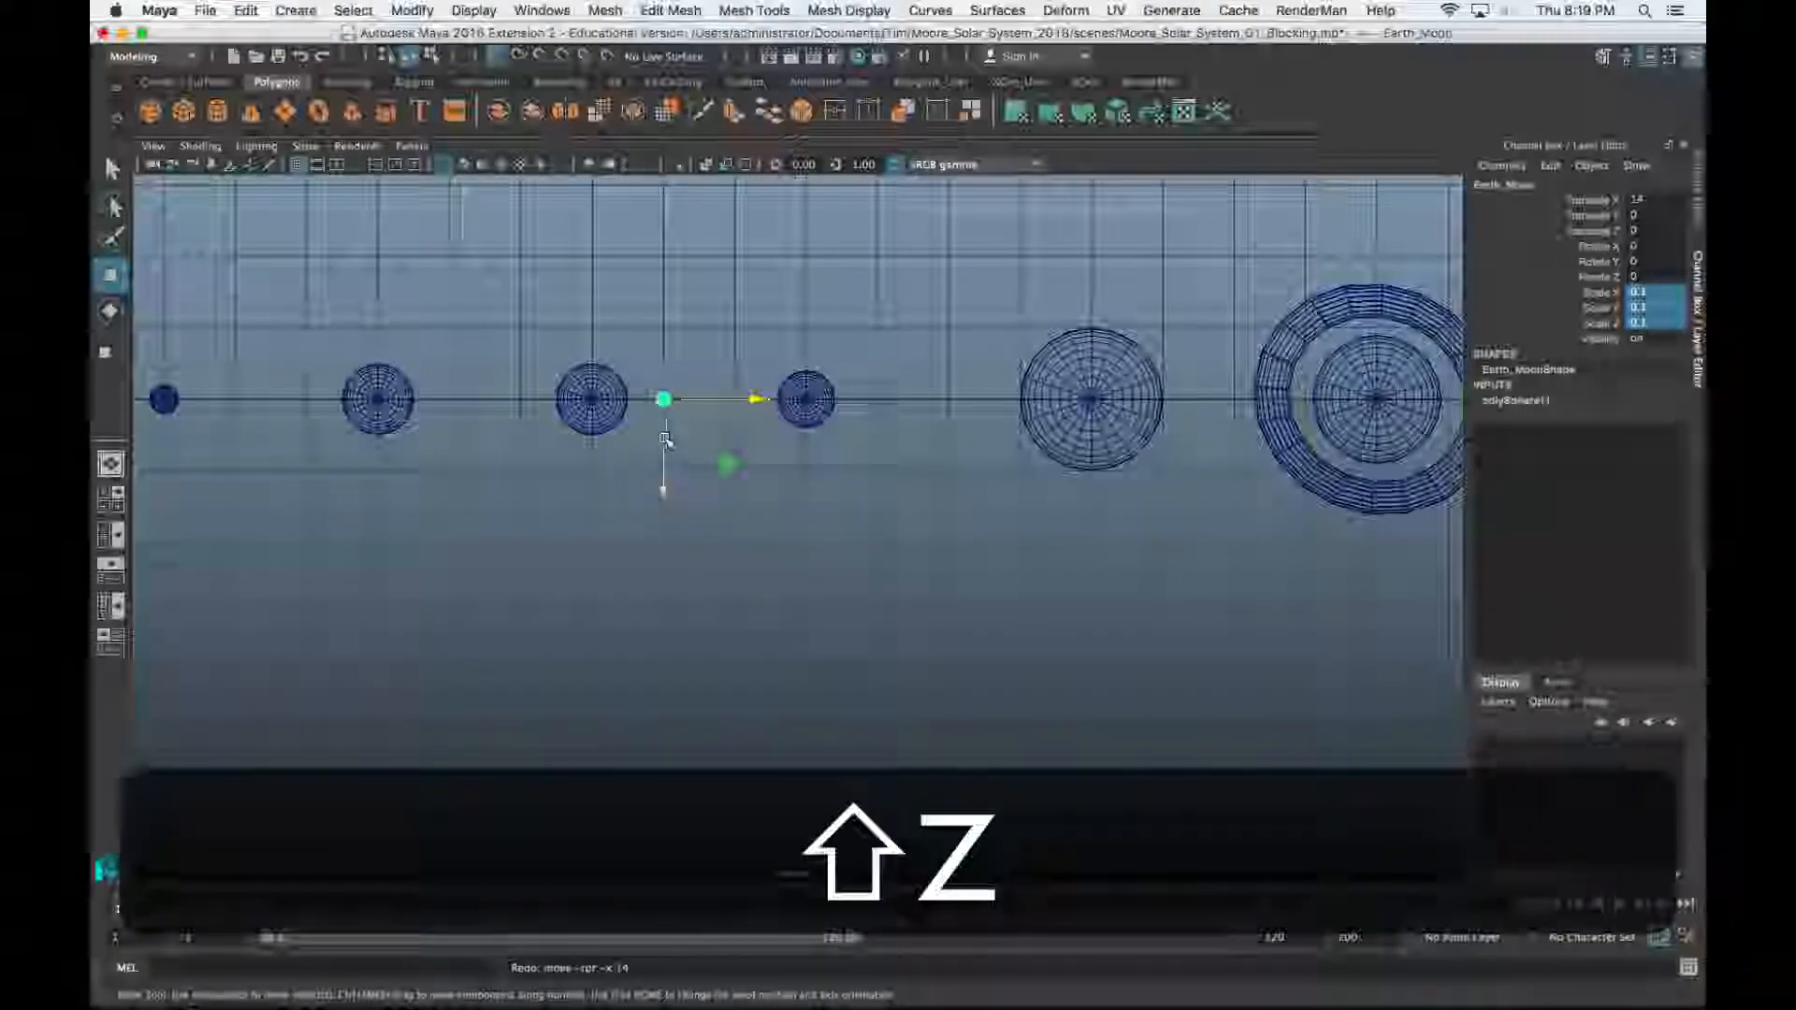
Show the top view in shaded display and check the moon's placement between Earth and Mars
mouse_move(610, 454)
middle_mouse_down("alt")
mouse_move(684, 496)
mouse_move(704, 553)
middle_mouse_up("alt")
scroll(683, 490, "up", 3, "alt")
scroll(703, 553, "up", 3, "alt")
key("5")
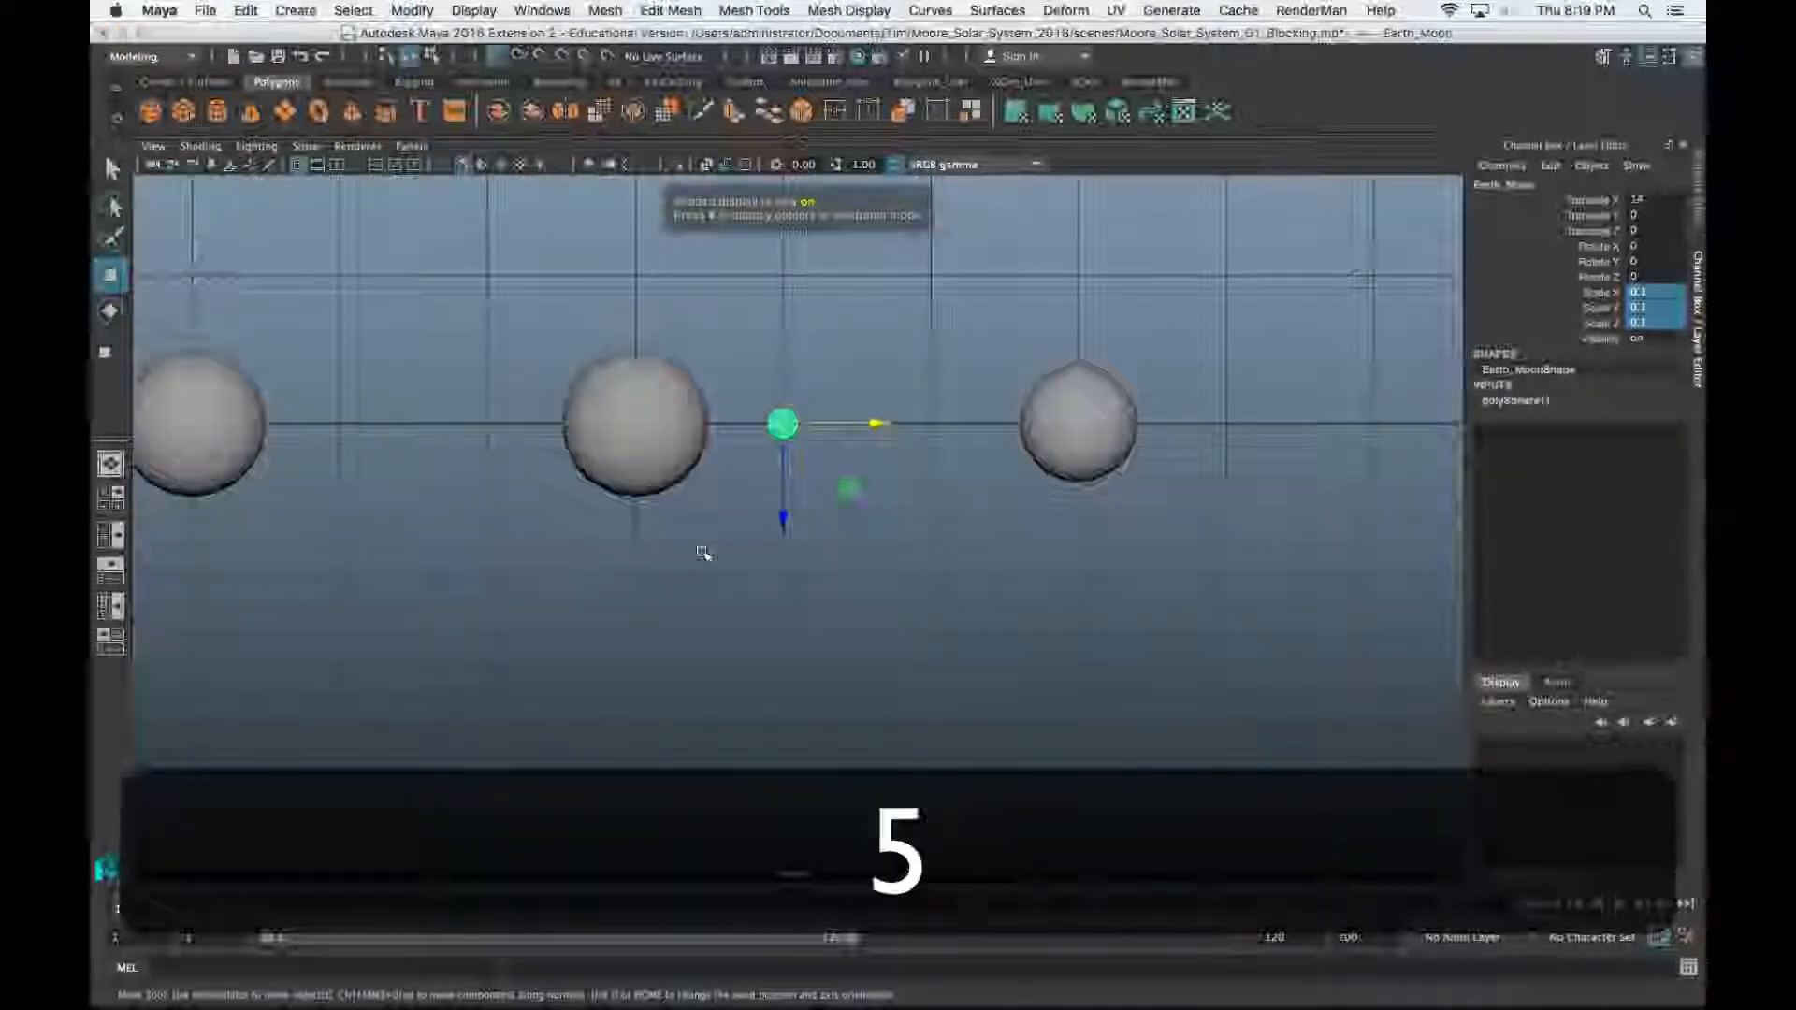
scroll(721, 609, "down", 3)
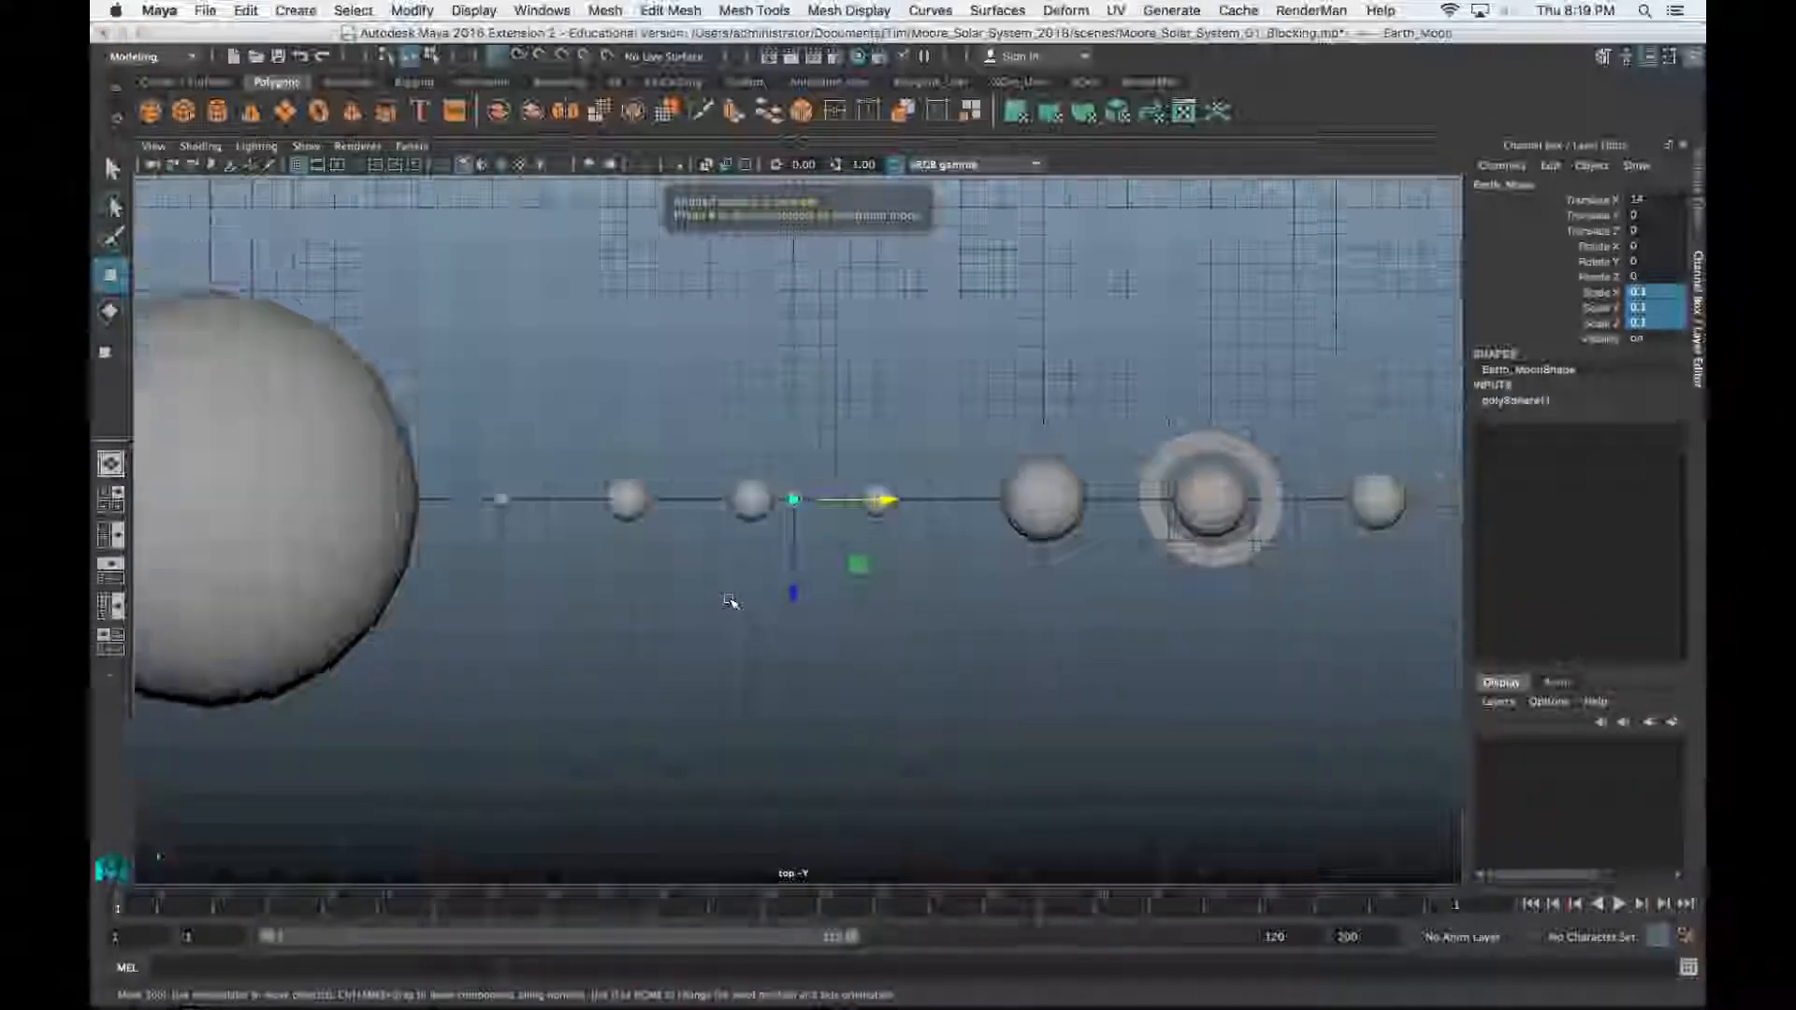
scroll(736, 603, "down", 5)
middle_click_drag(891, 668, 822, 666, "alt")
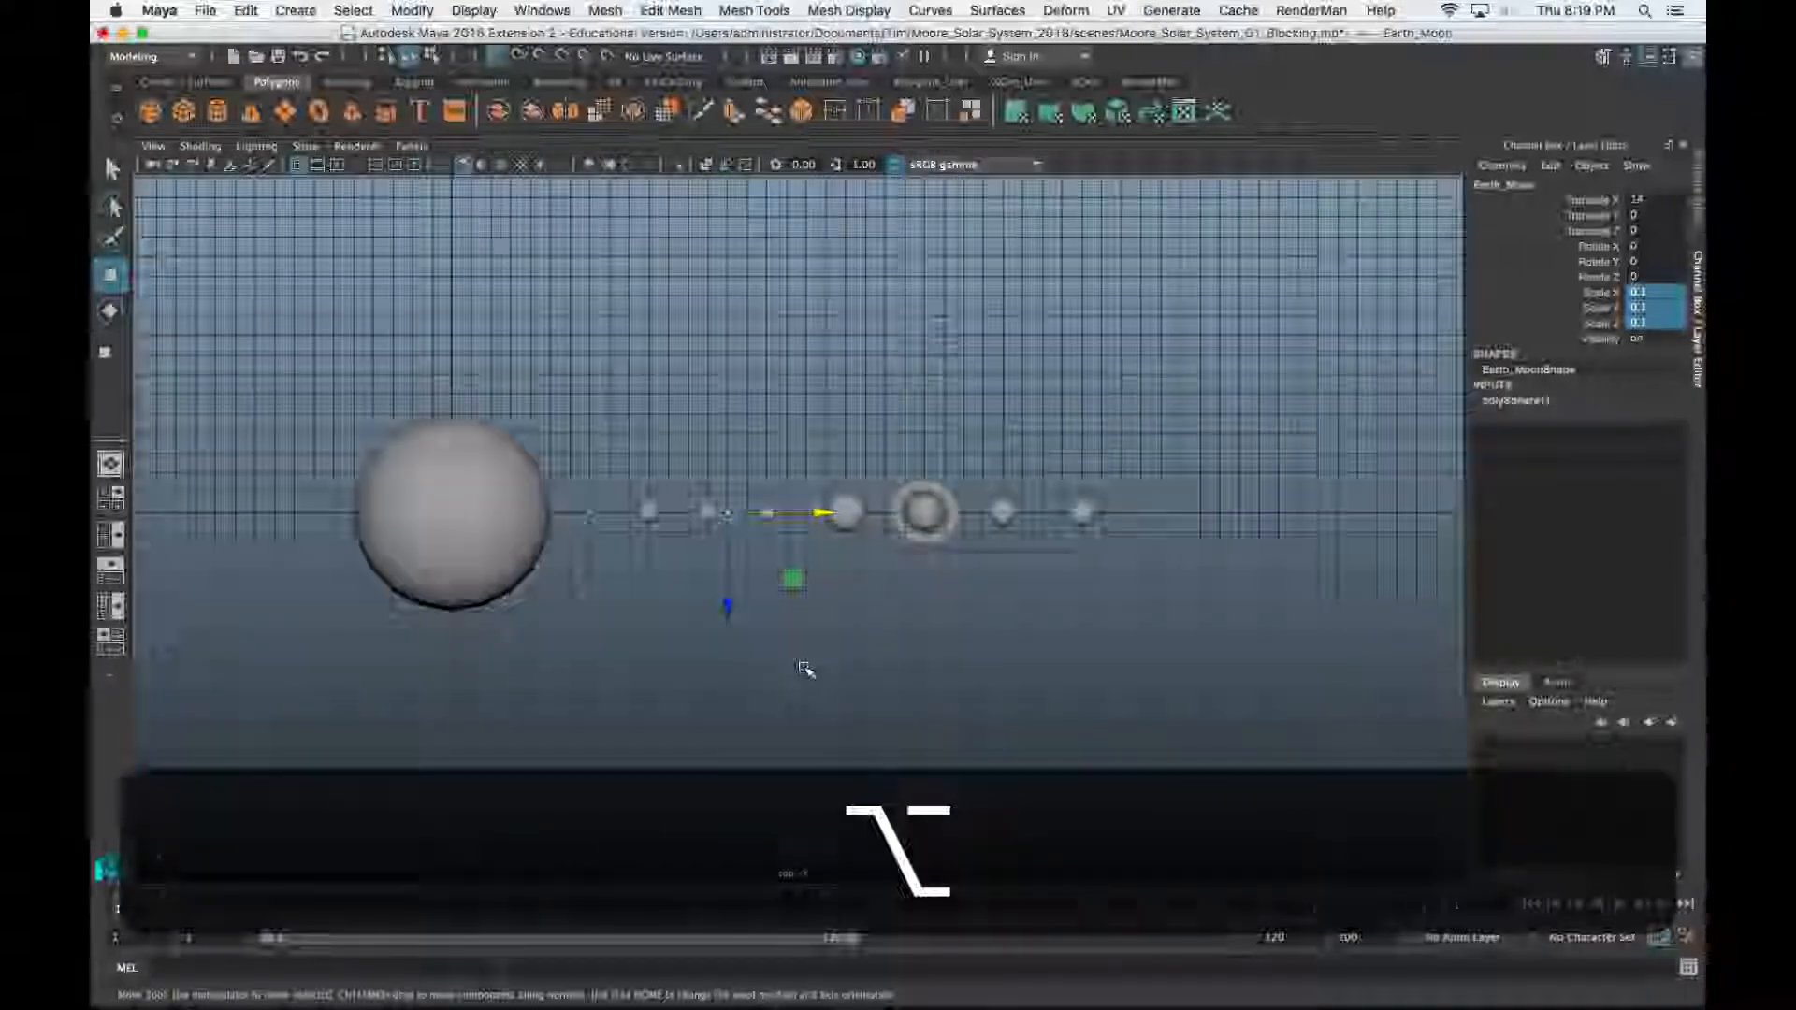
Show the whole planet row in a full-size perspective view and save the blocking scene
key("space")
key("space")
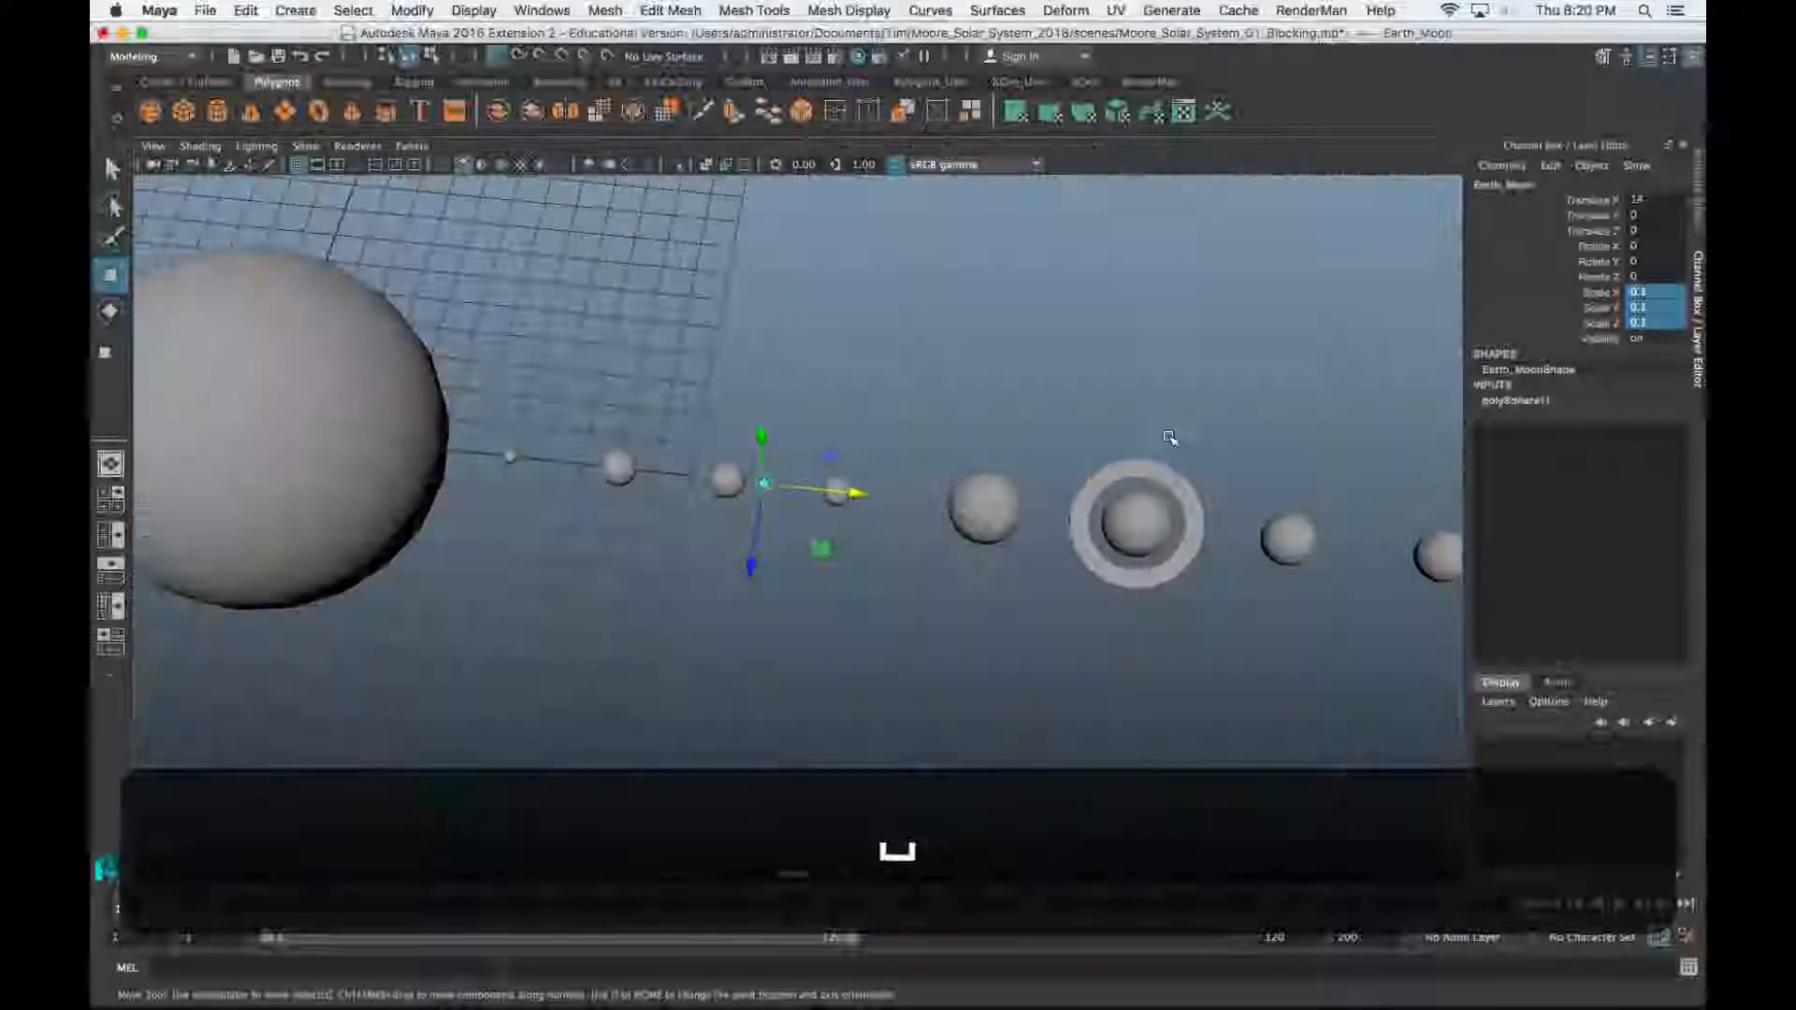
scroll(1035, 622, "down", 3)
left_click_drag(1035, 621, 814, 586, "alt")
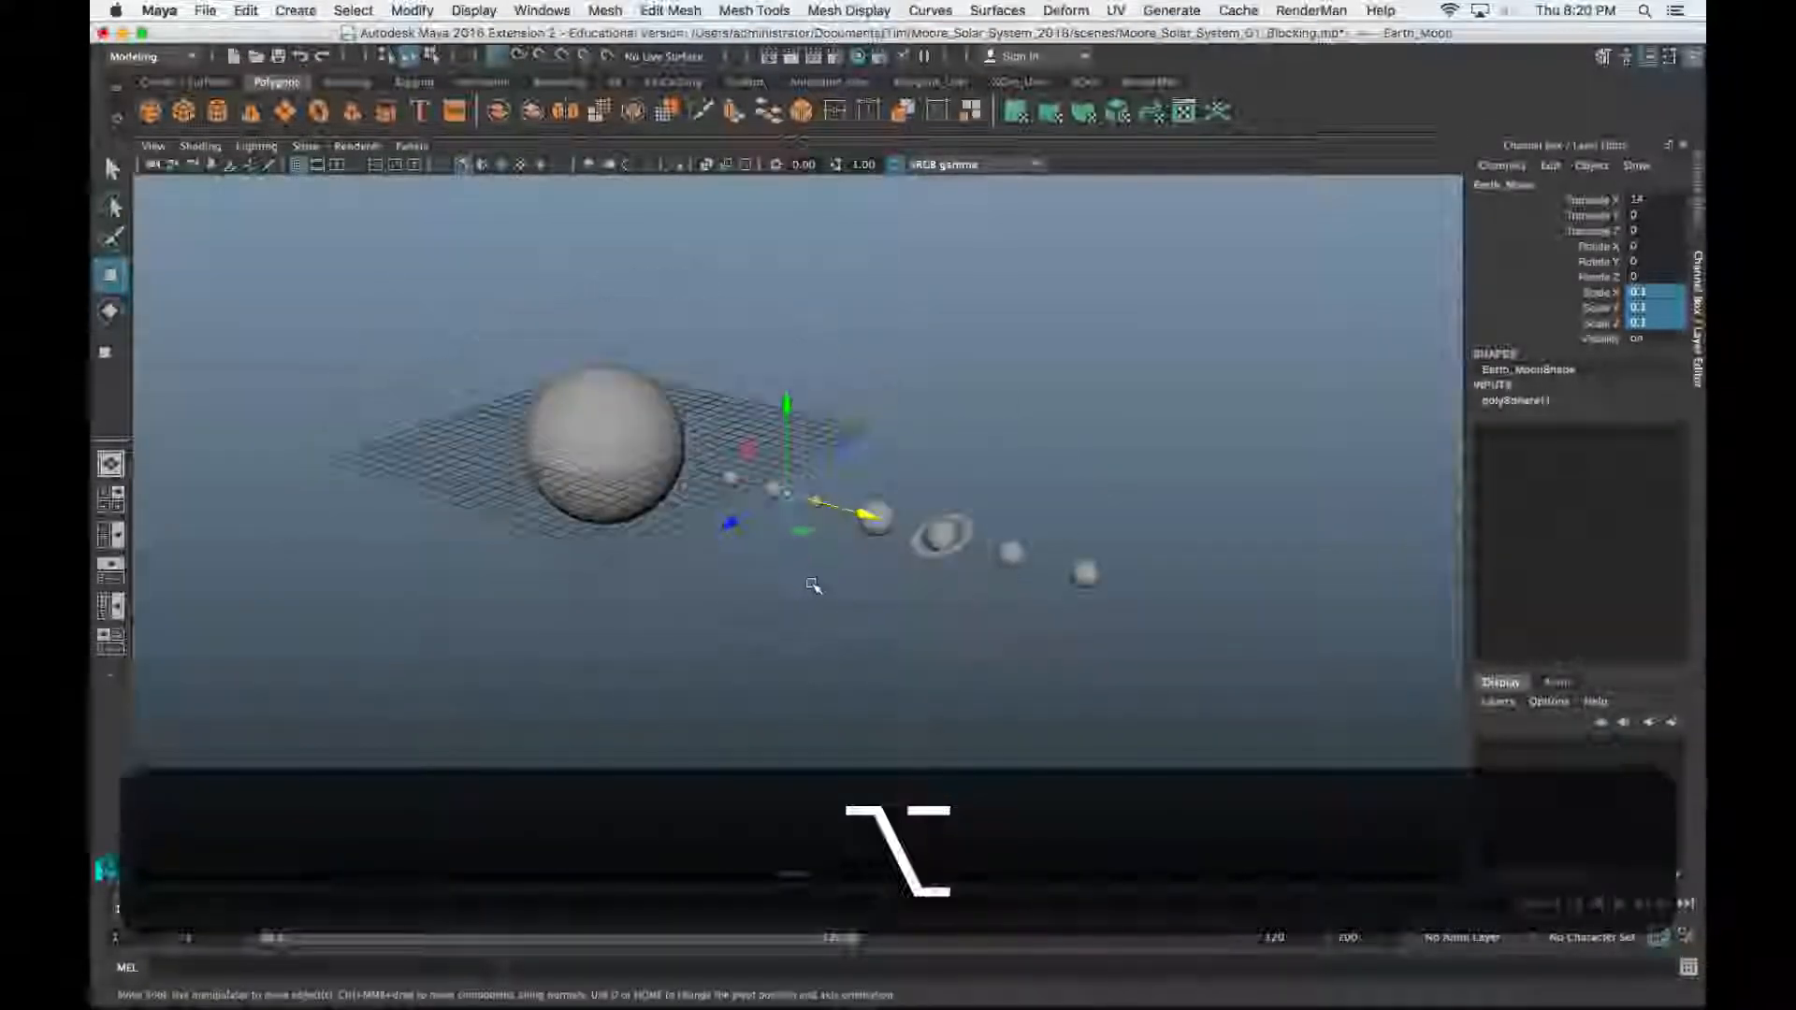
key("super+s")
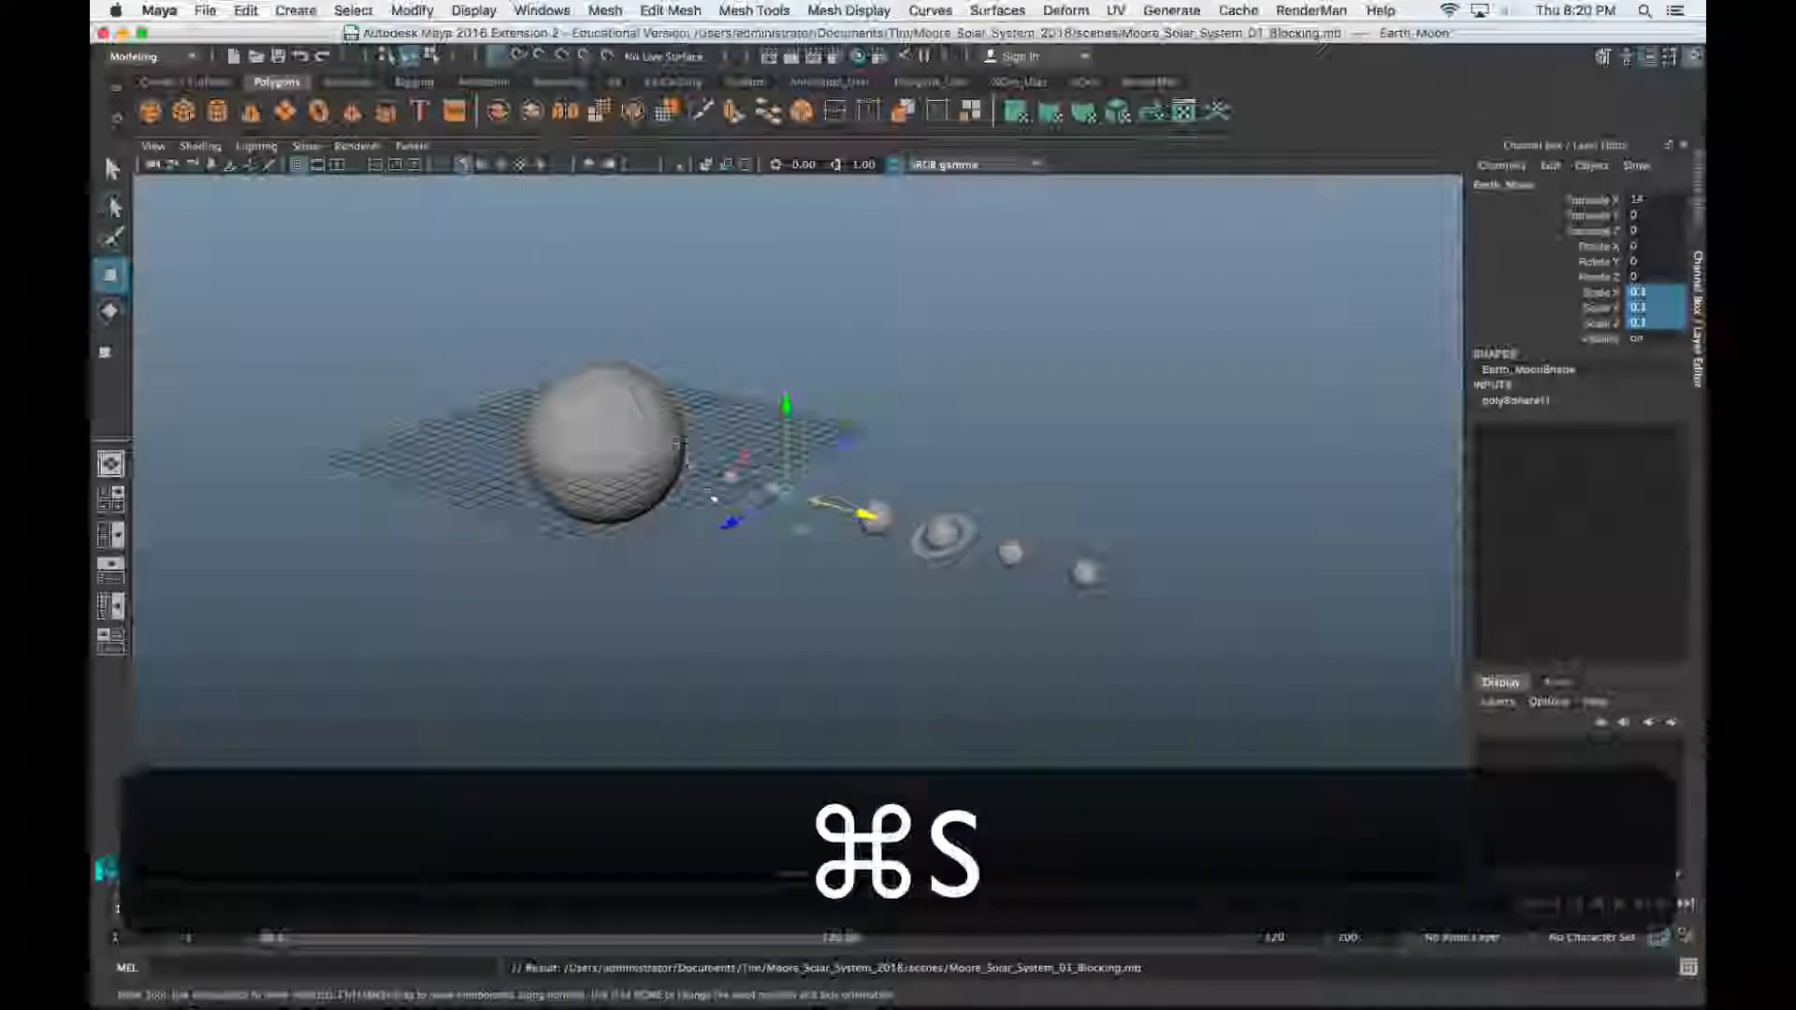
key("shift")
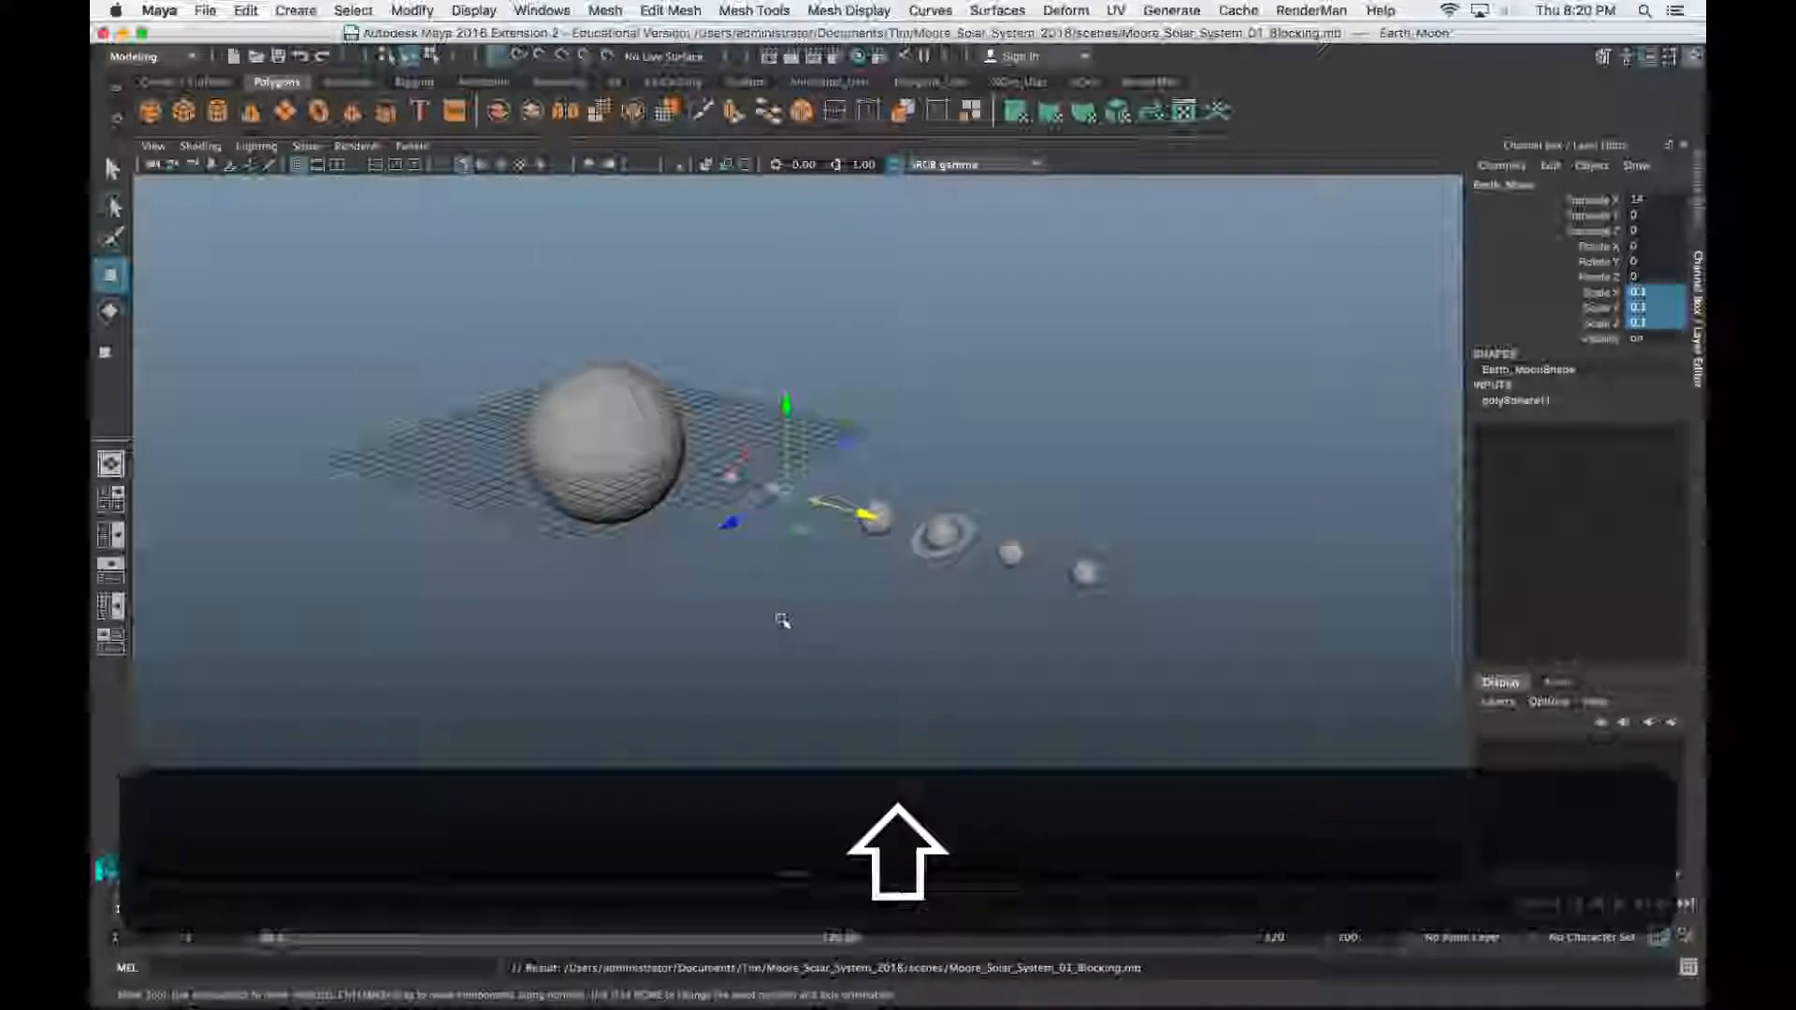
Save the scene as a new version, changing the 01_Blocking part of the file name to 02_Color
key("shift+super+s")
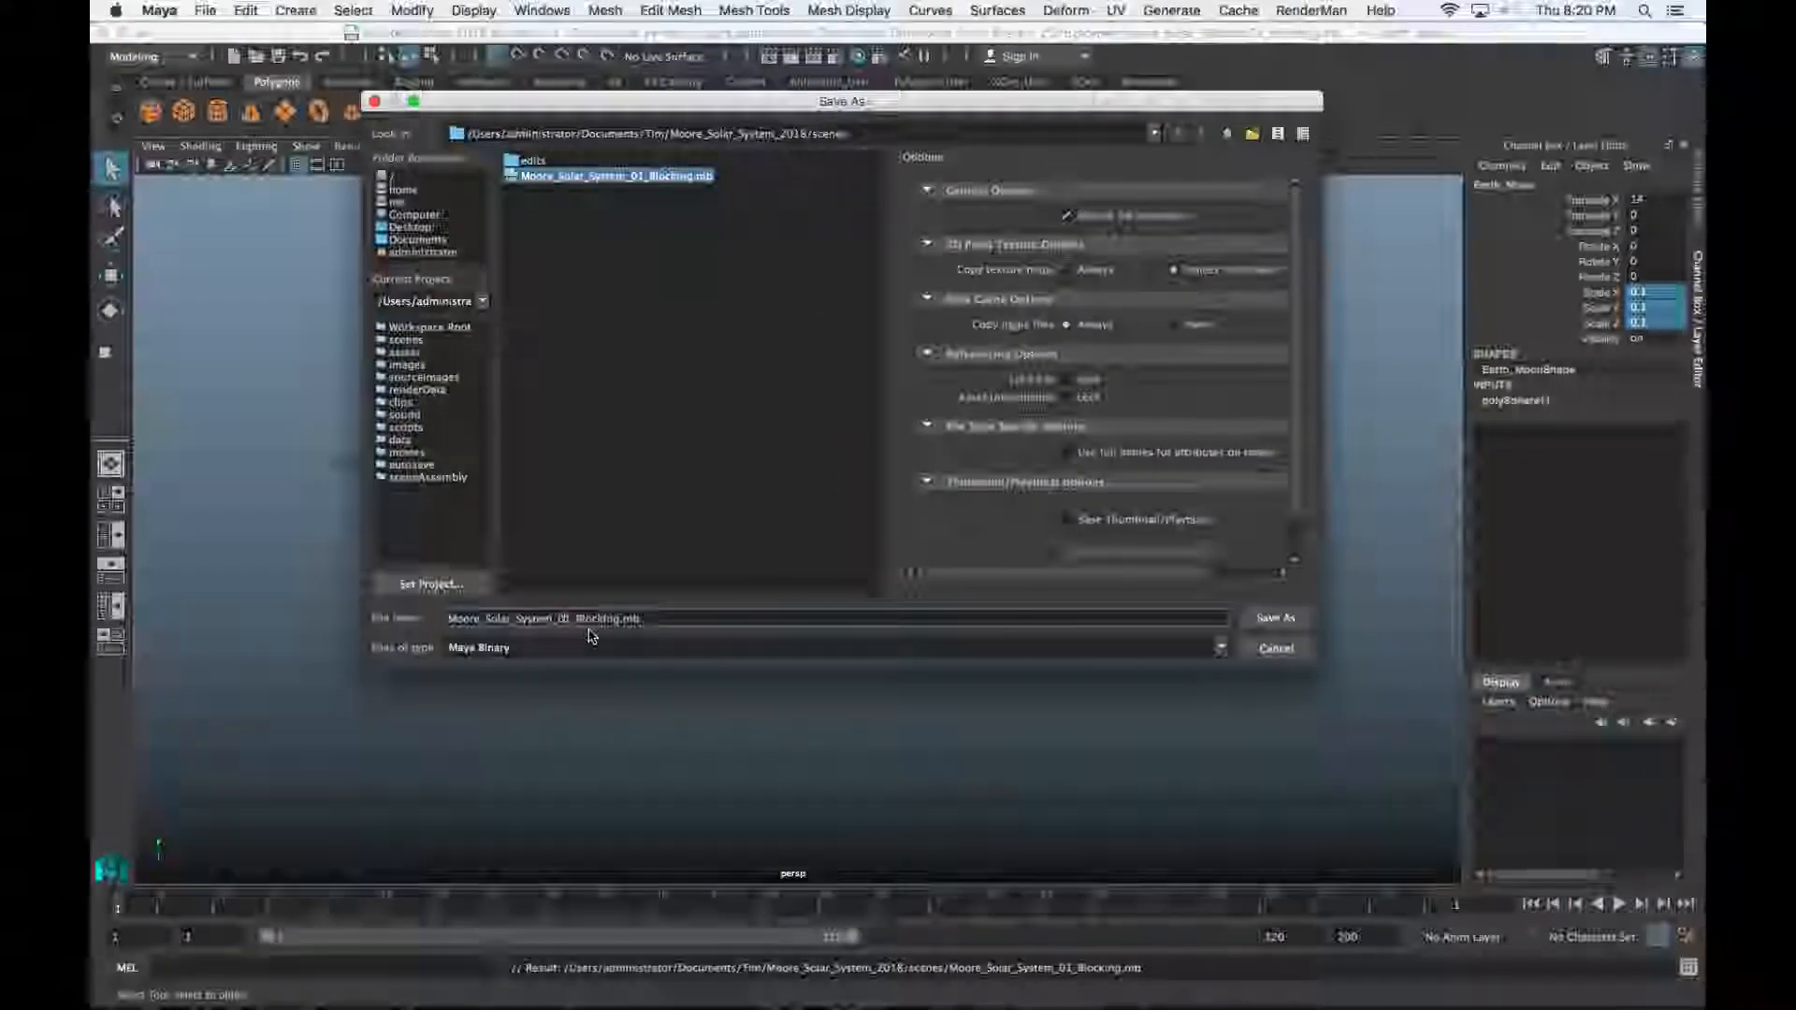
key("BackSpace")
type("2")
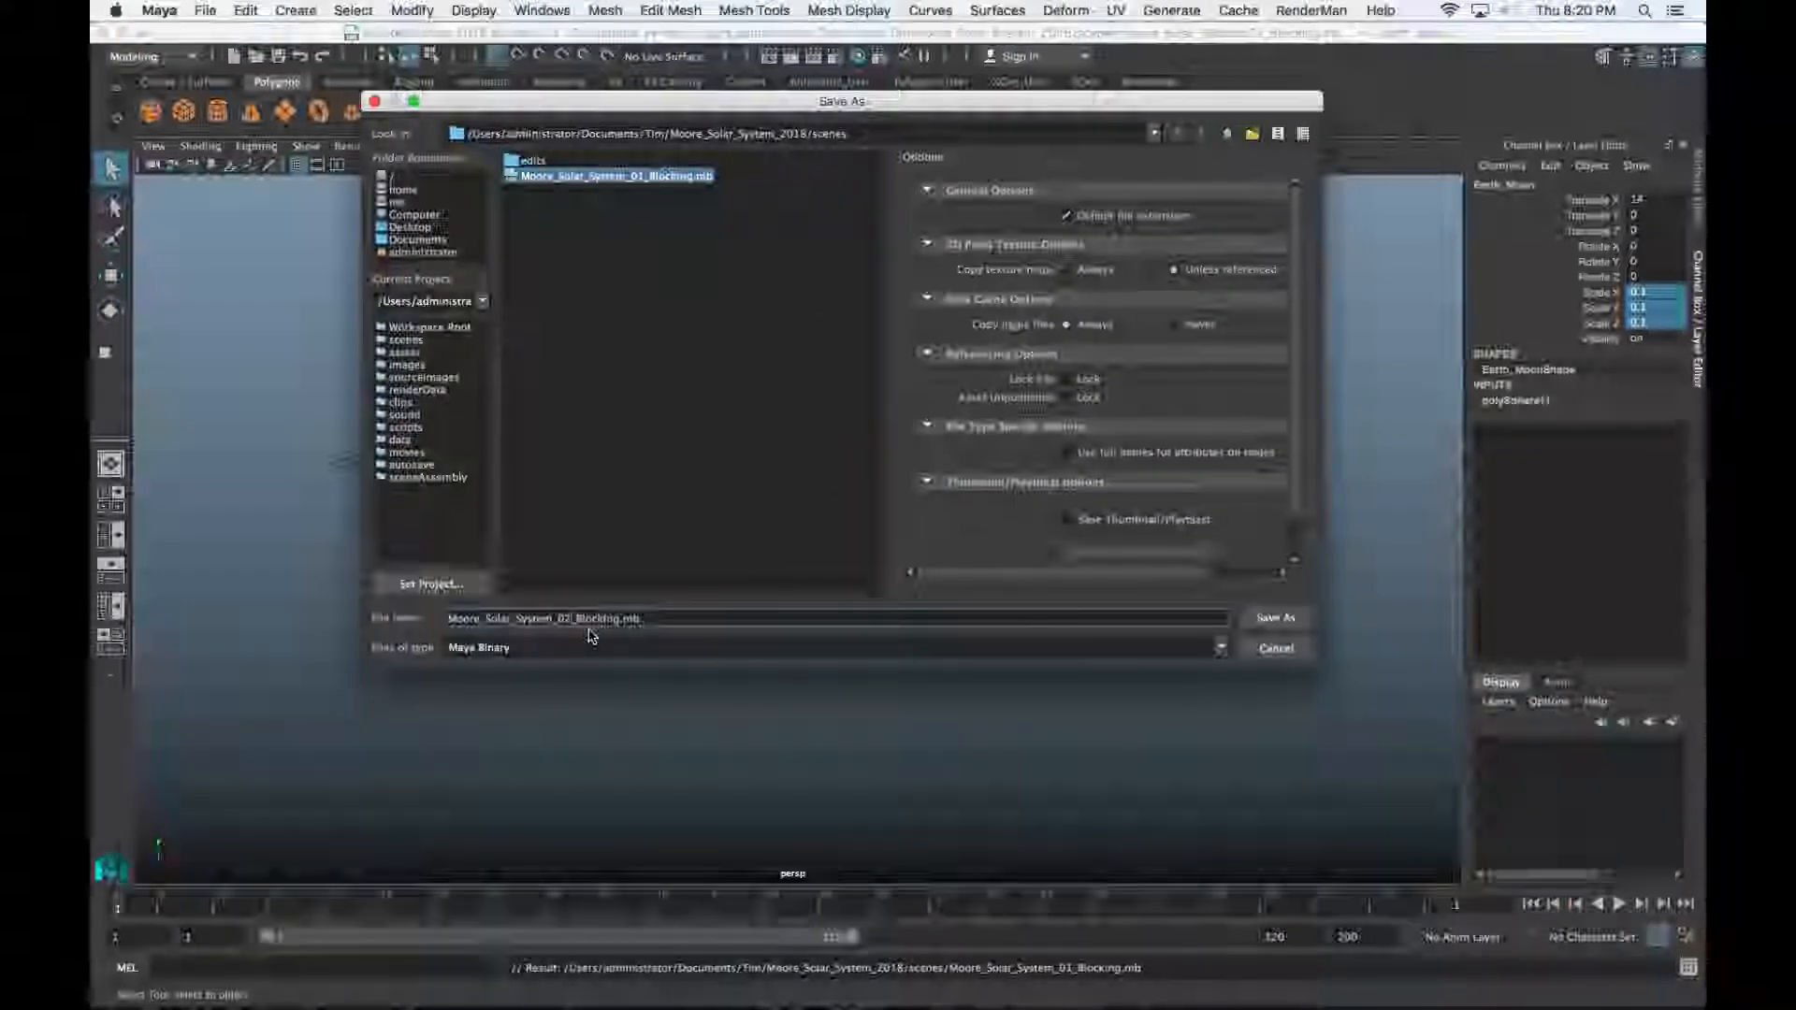
key("Right")
key("Delete")
key("Delete")
key("Delete")
key("Delete")
key("Delete")
key("Delete")
key("Delete")
key("Delete")
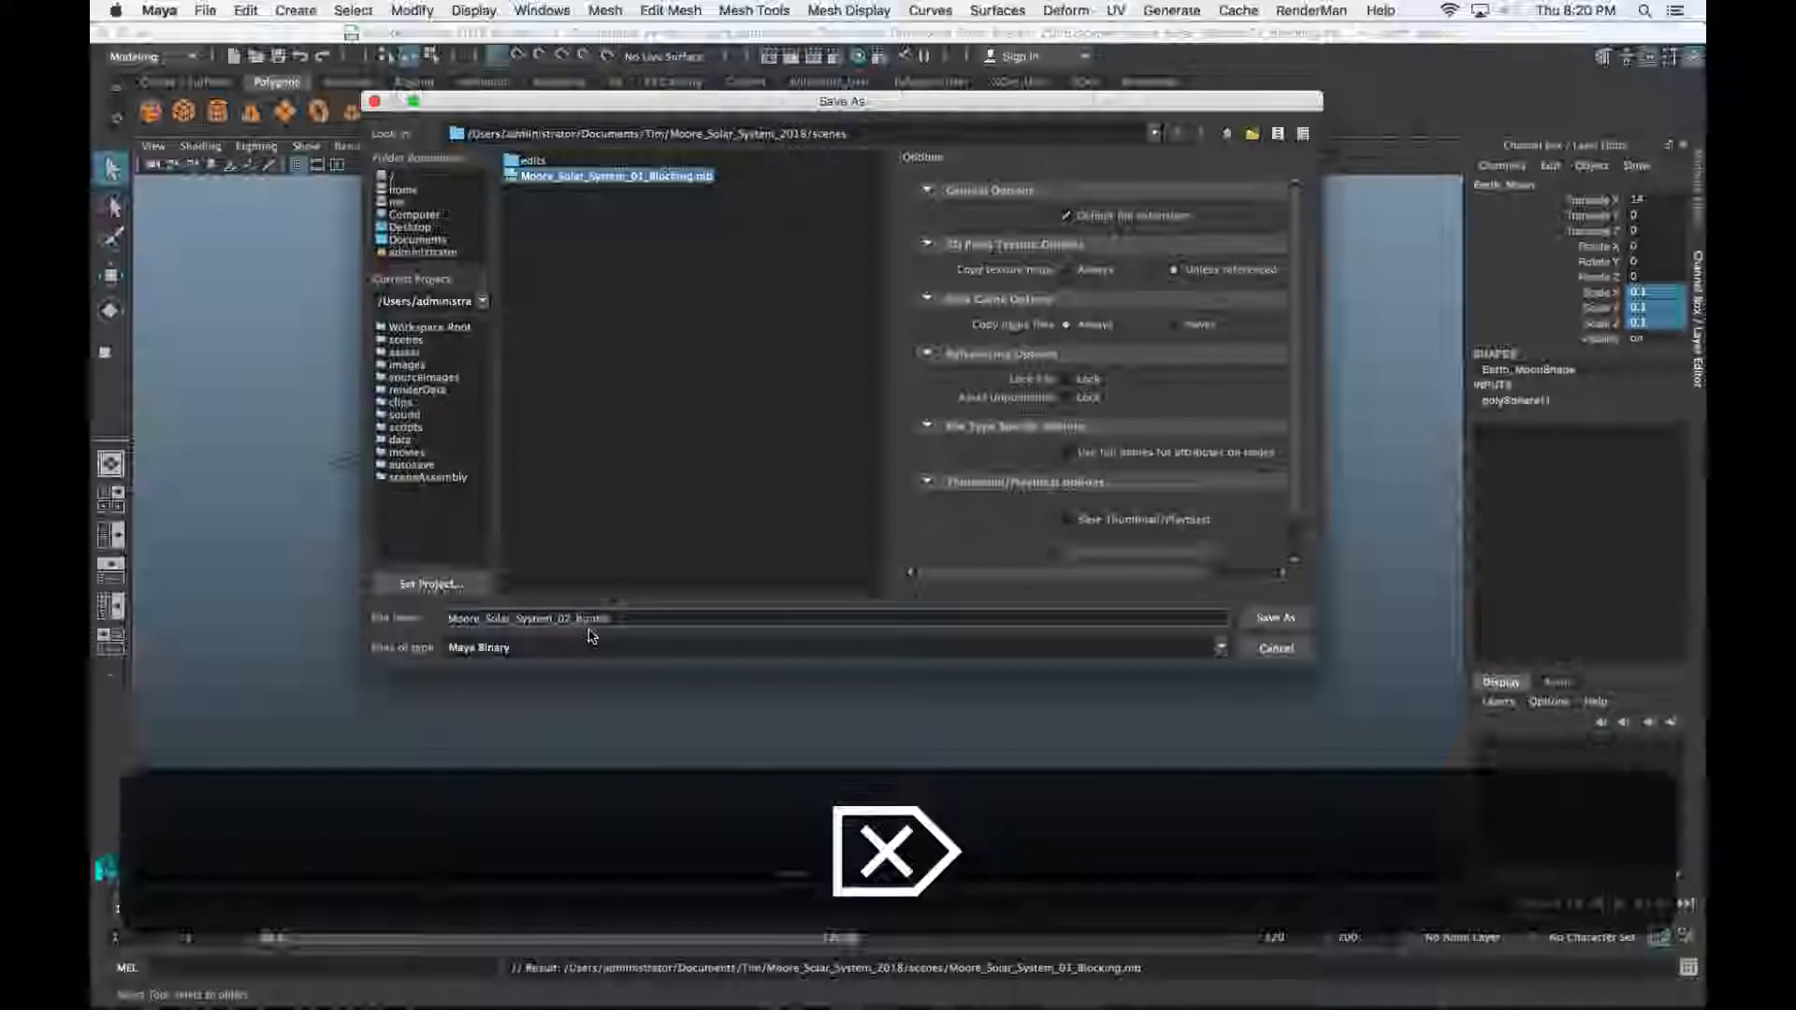
type("Color.mb")
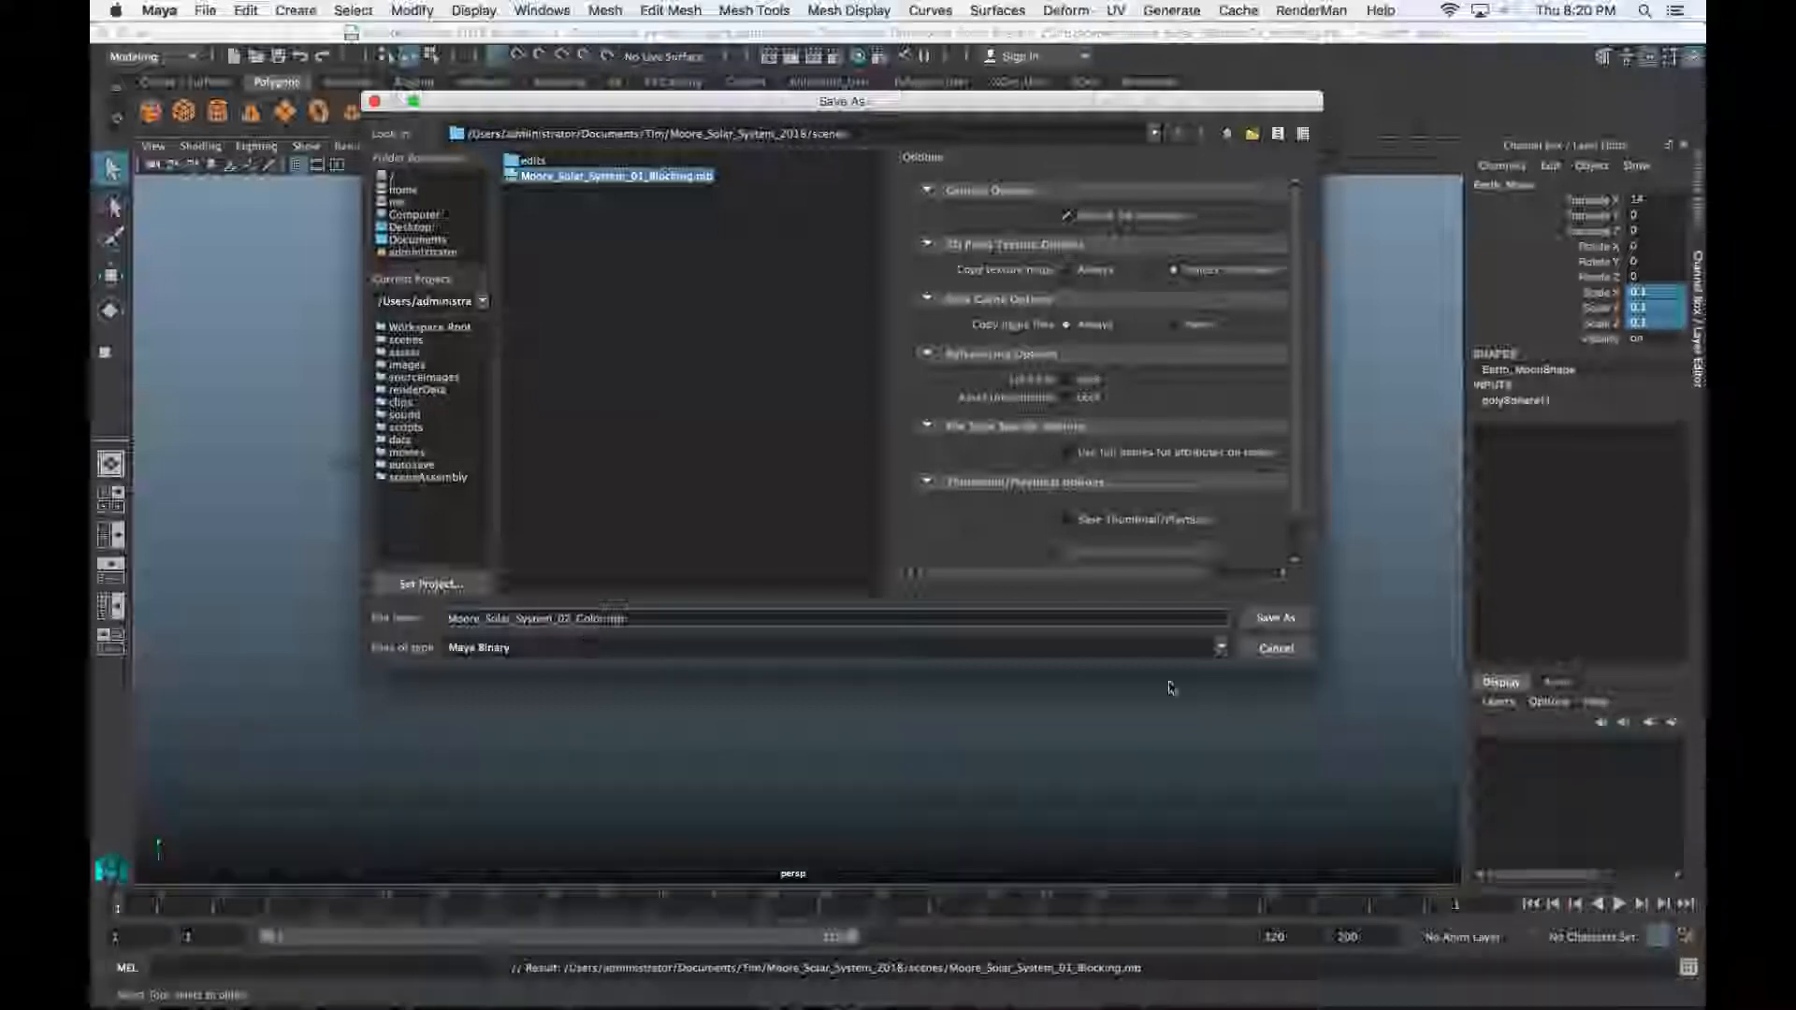
left_click(1275, 617)
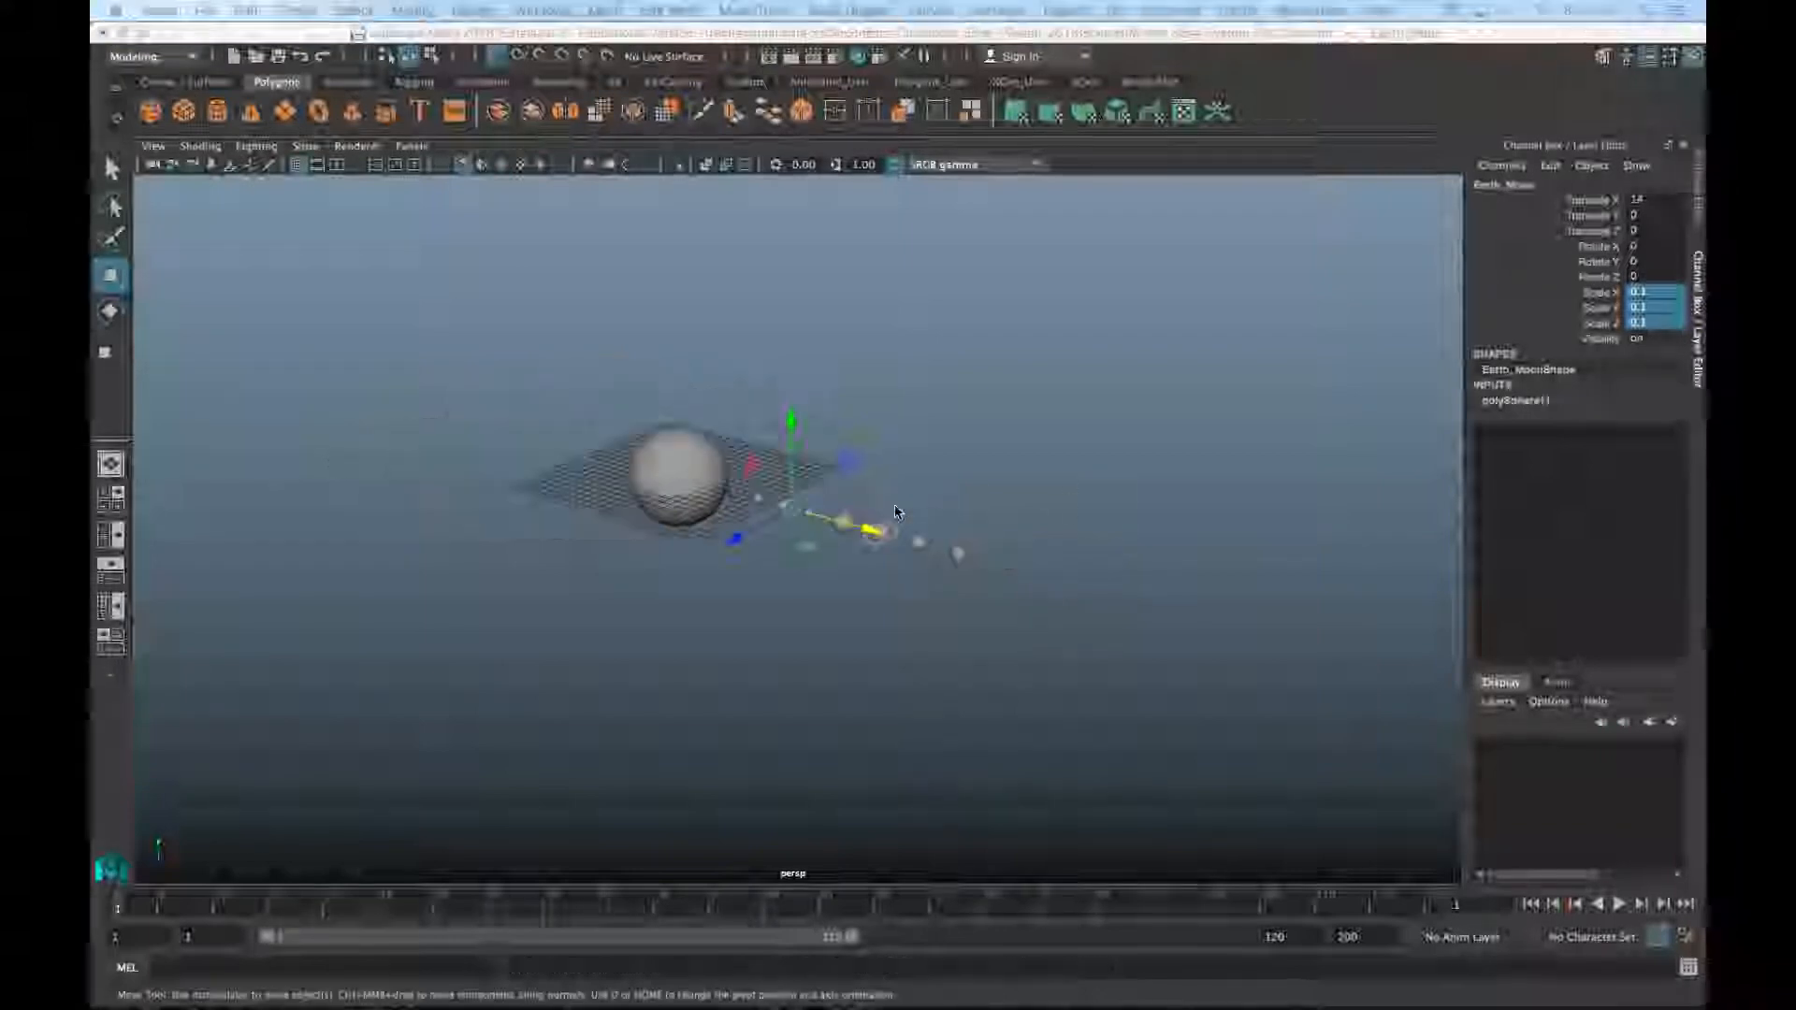
Select the Sun sphere and open the Hypershade, placing its window over the viewport below the main toolbar
right_click_drag(599, 524, 695, 536, "alt")
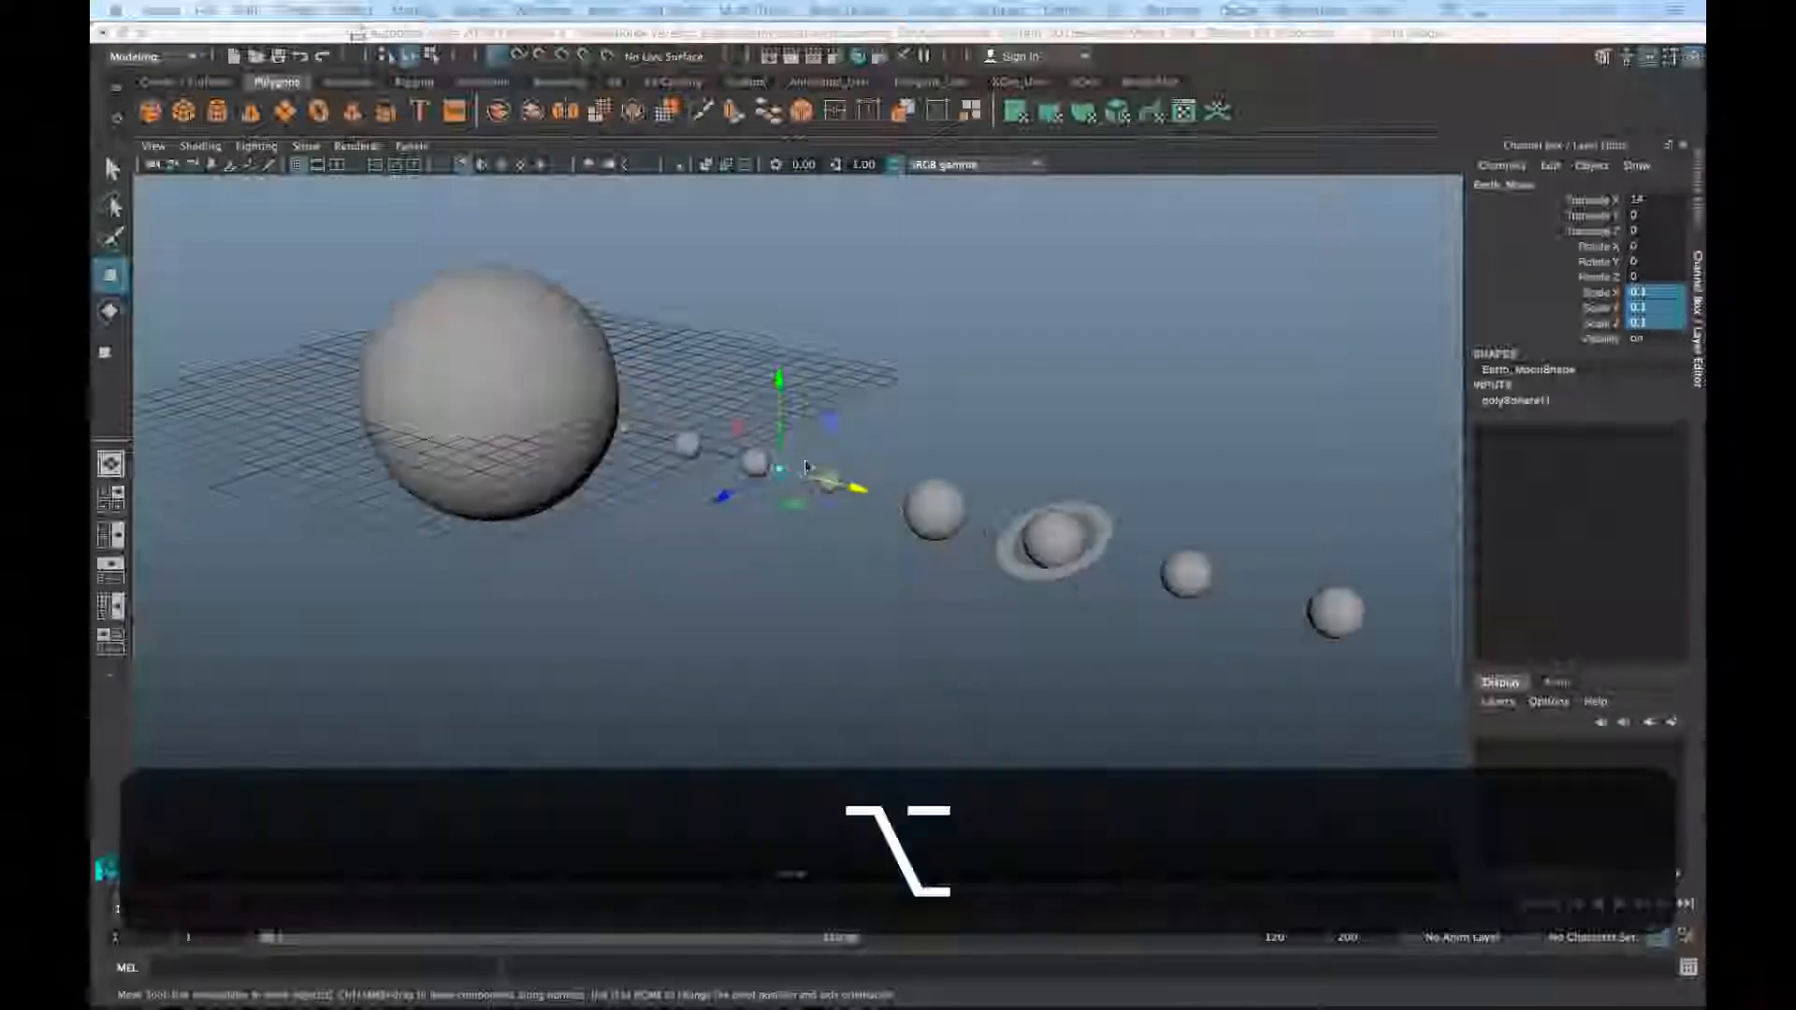
left_click(545, 413)
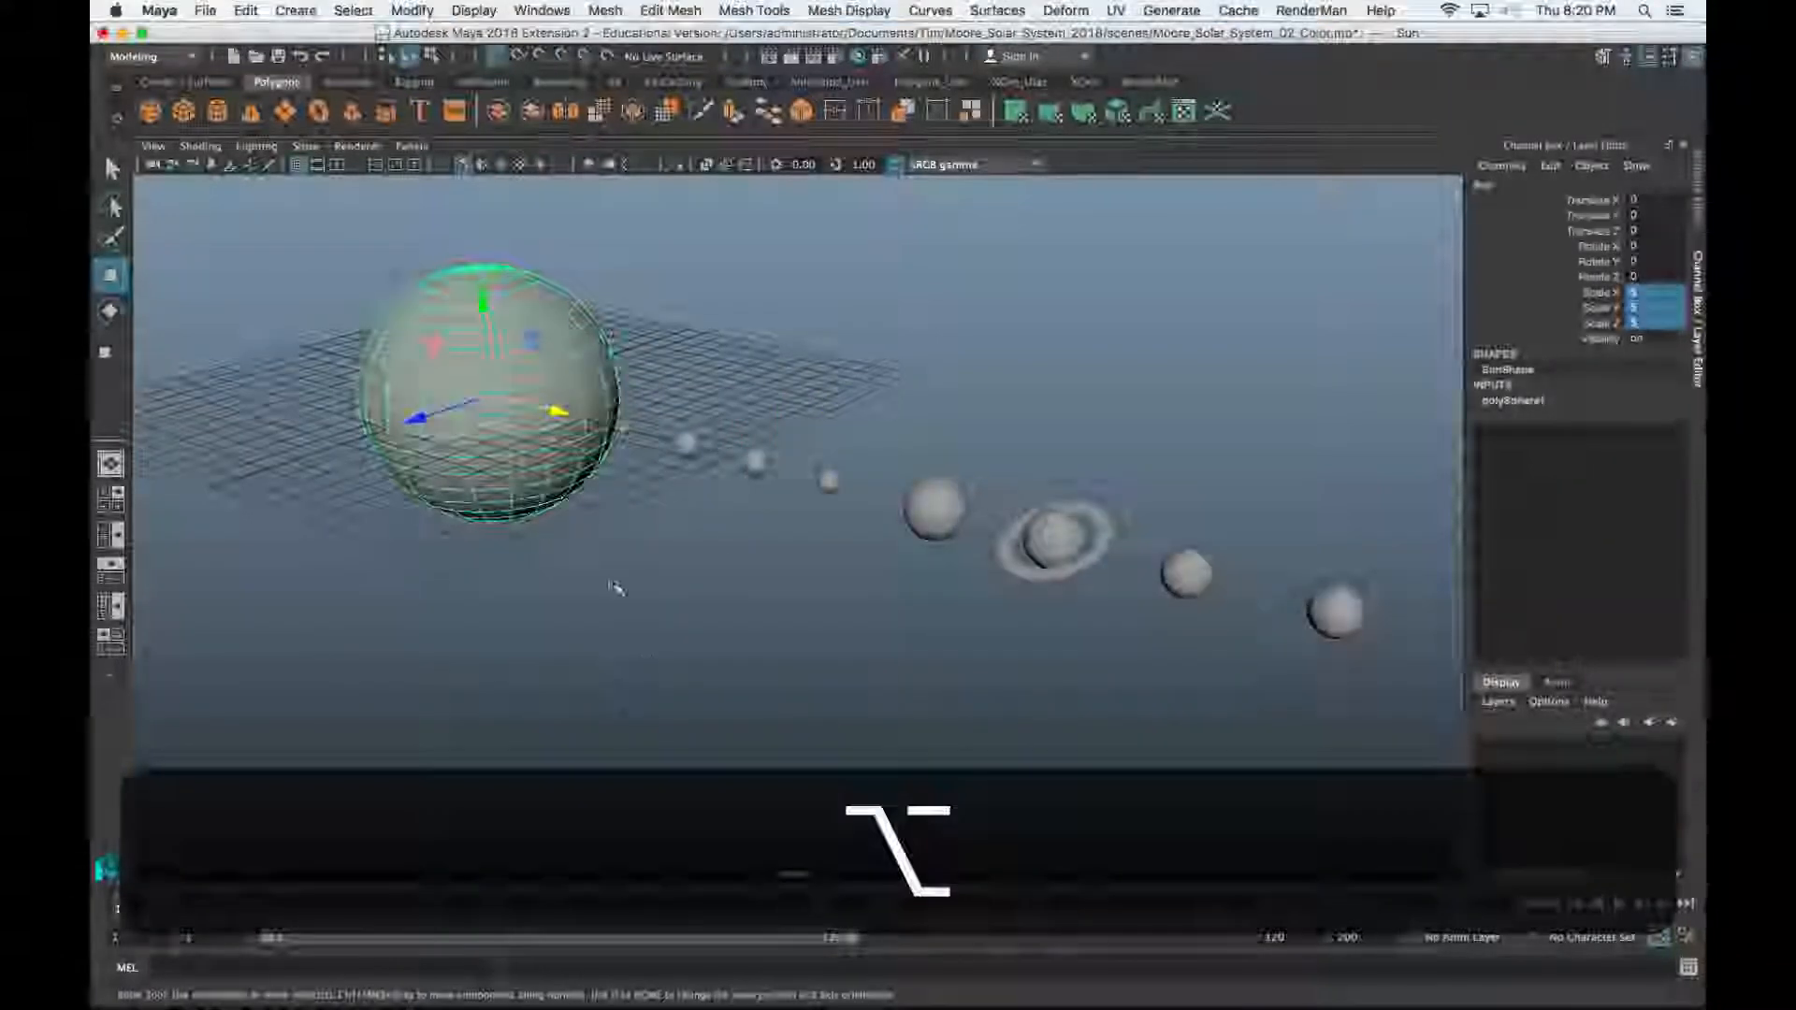
left_click_drag(615, 589, 665, 581, "alt")
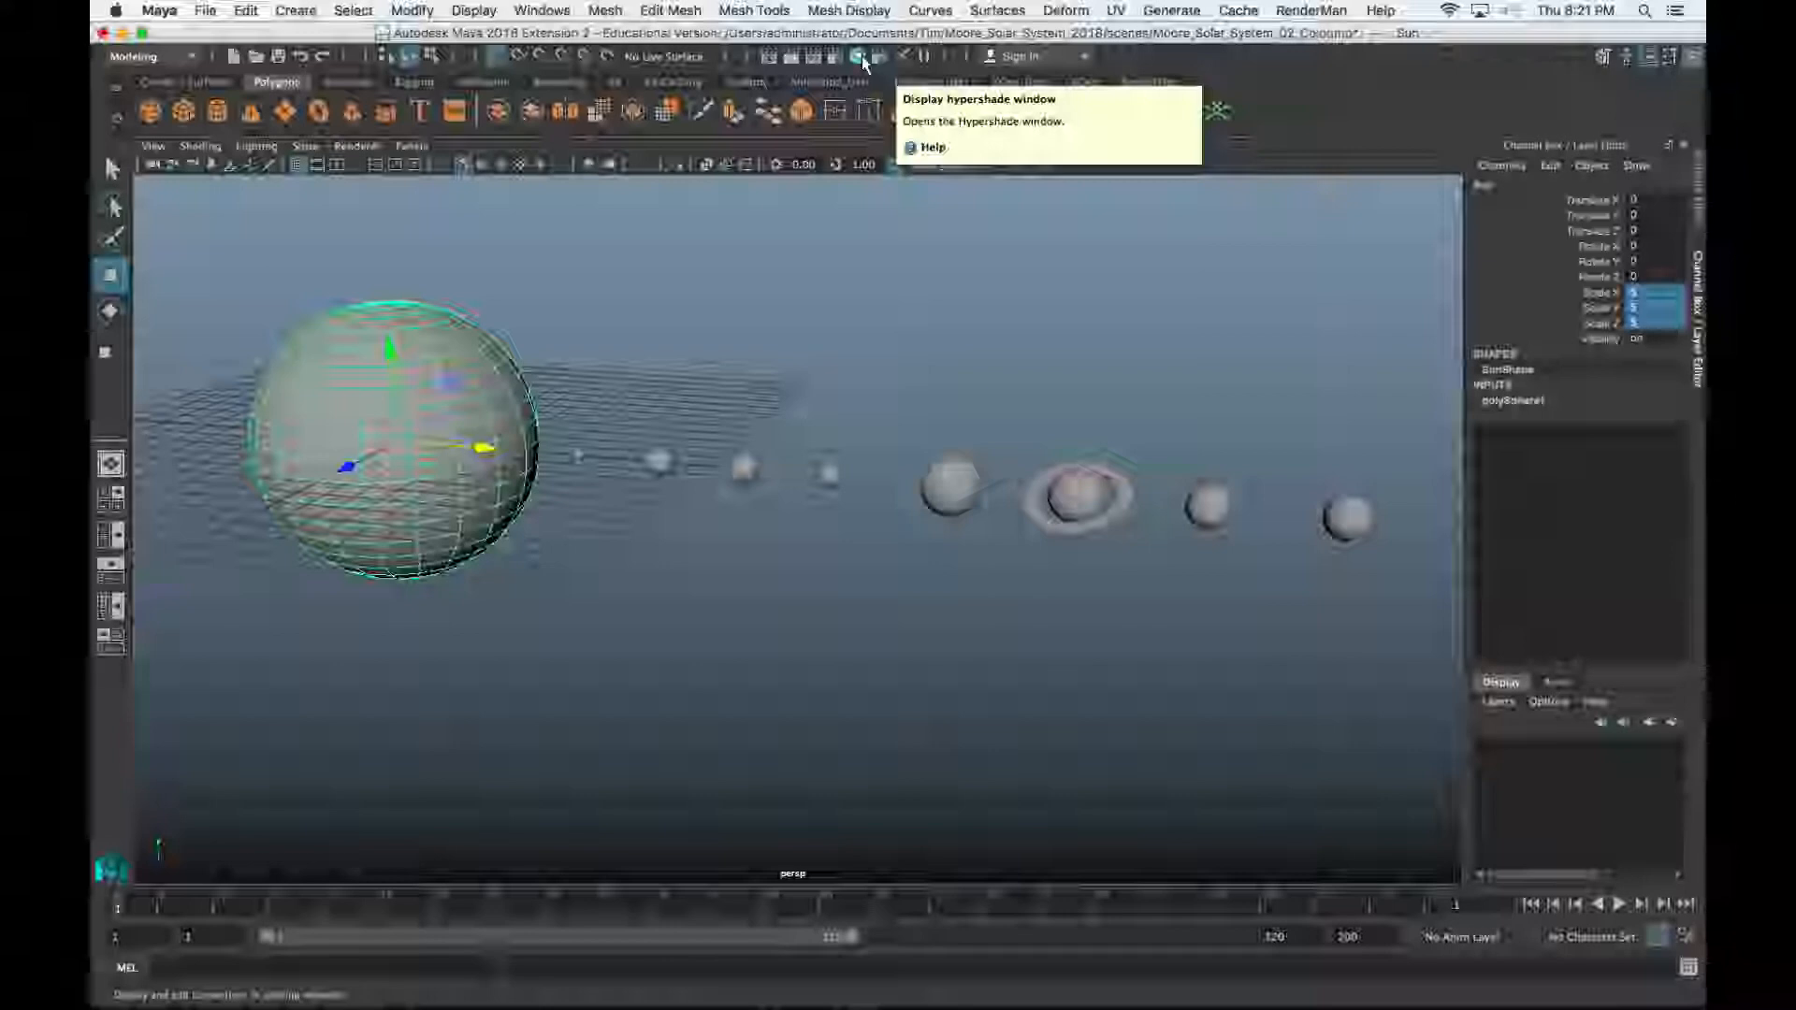
left_click(541, 11)
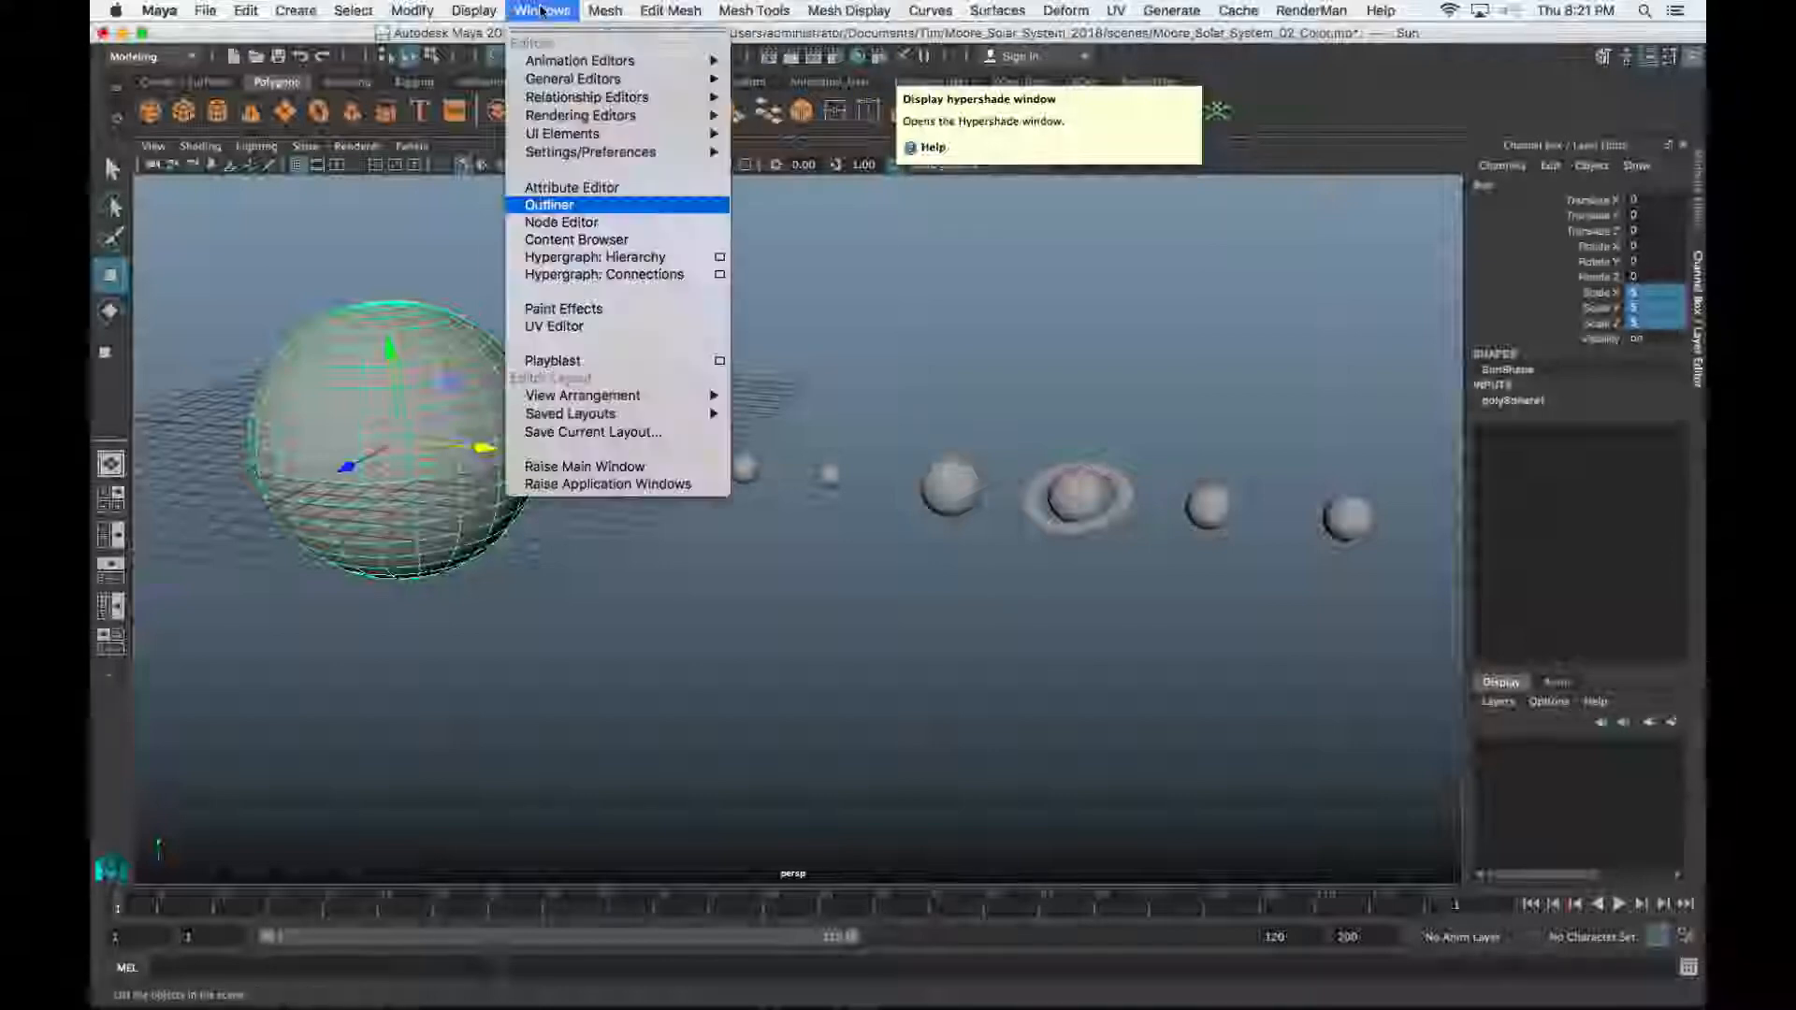
mouse_move(604, 116)
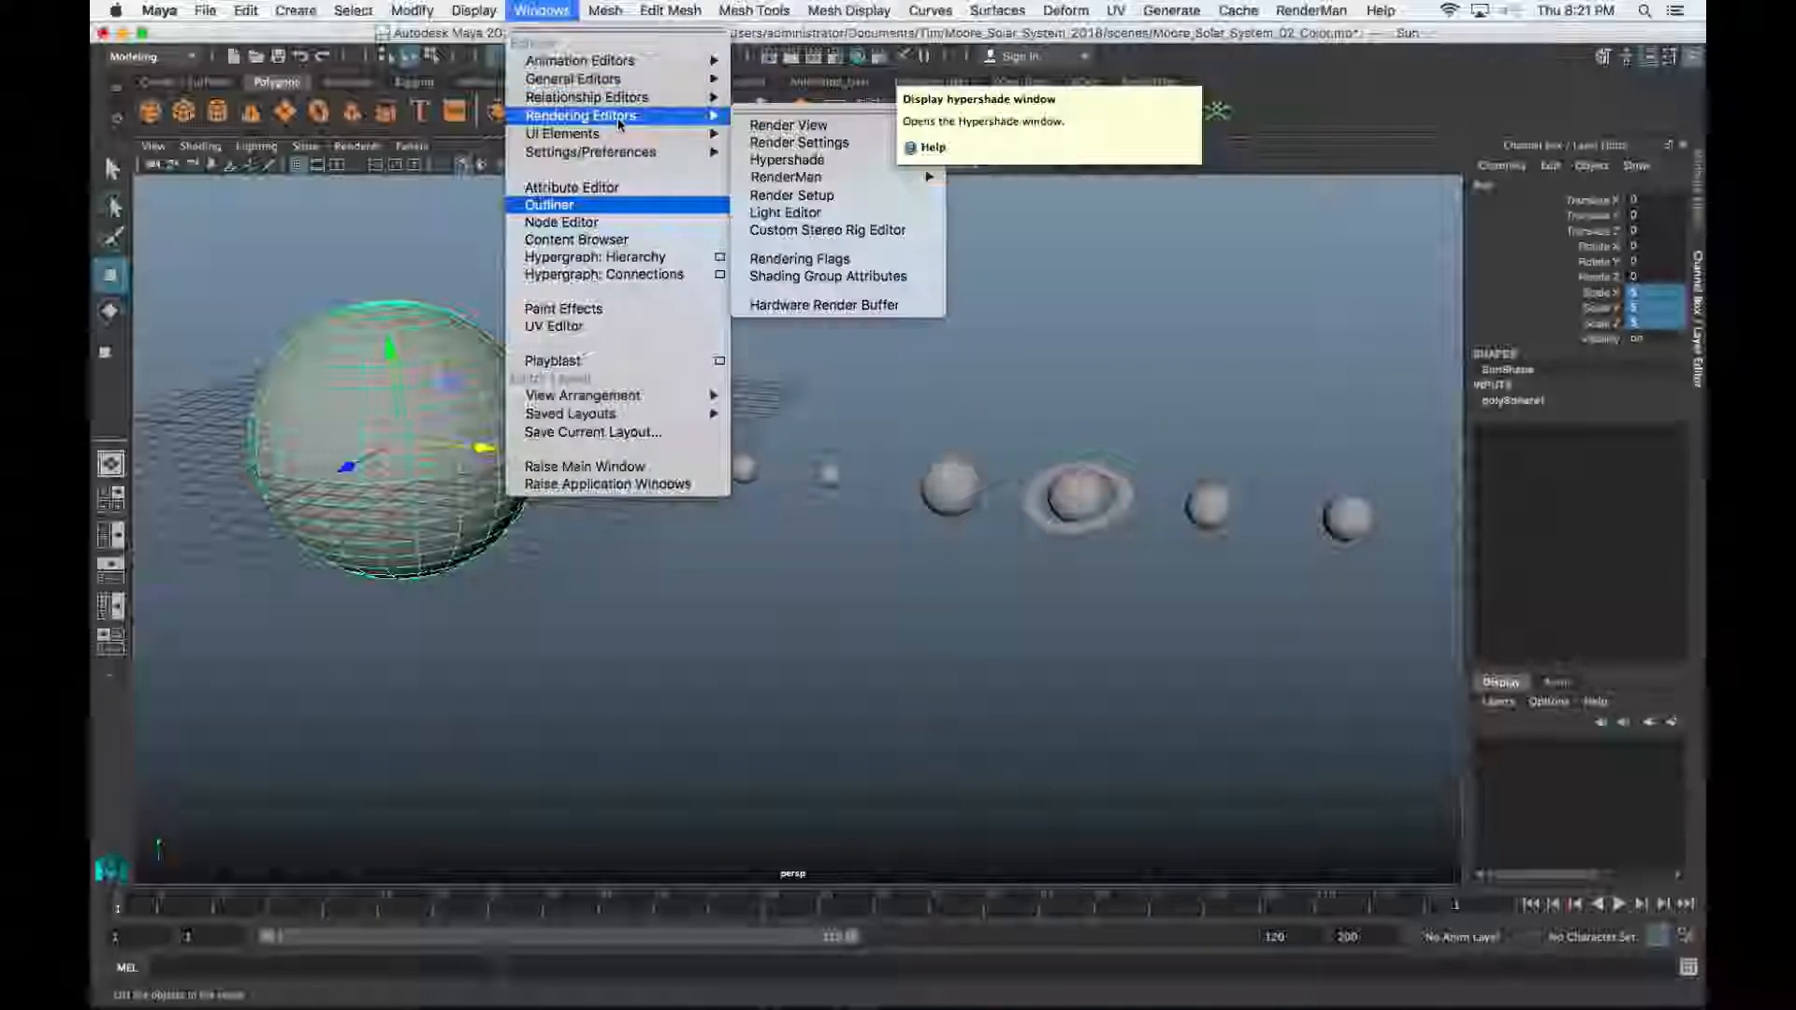
left_click(833, 164)
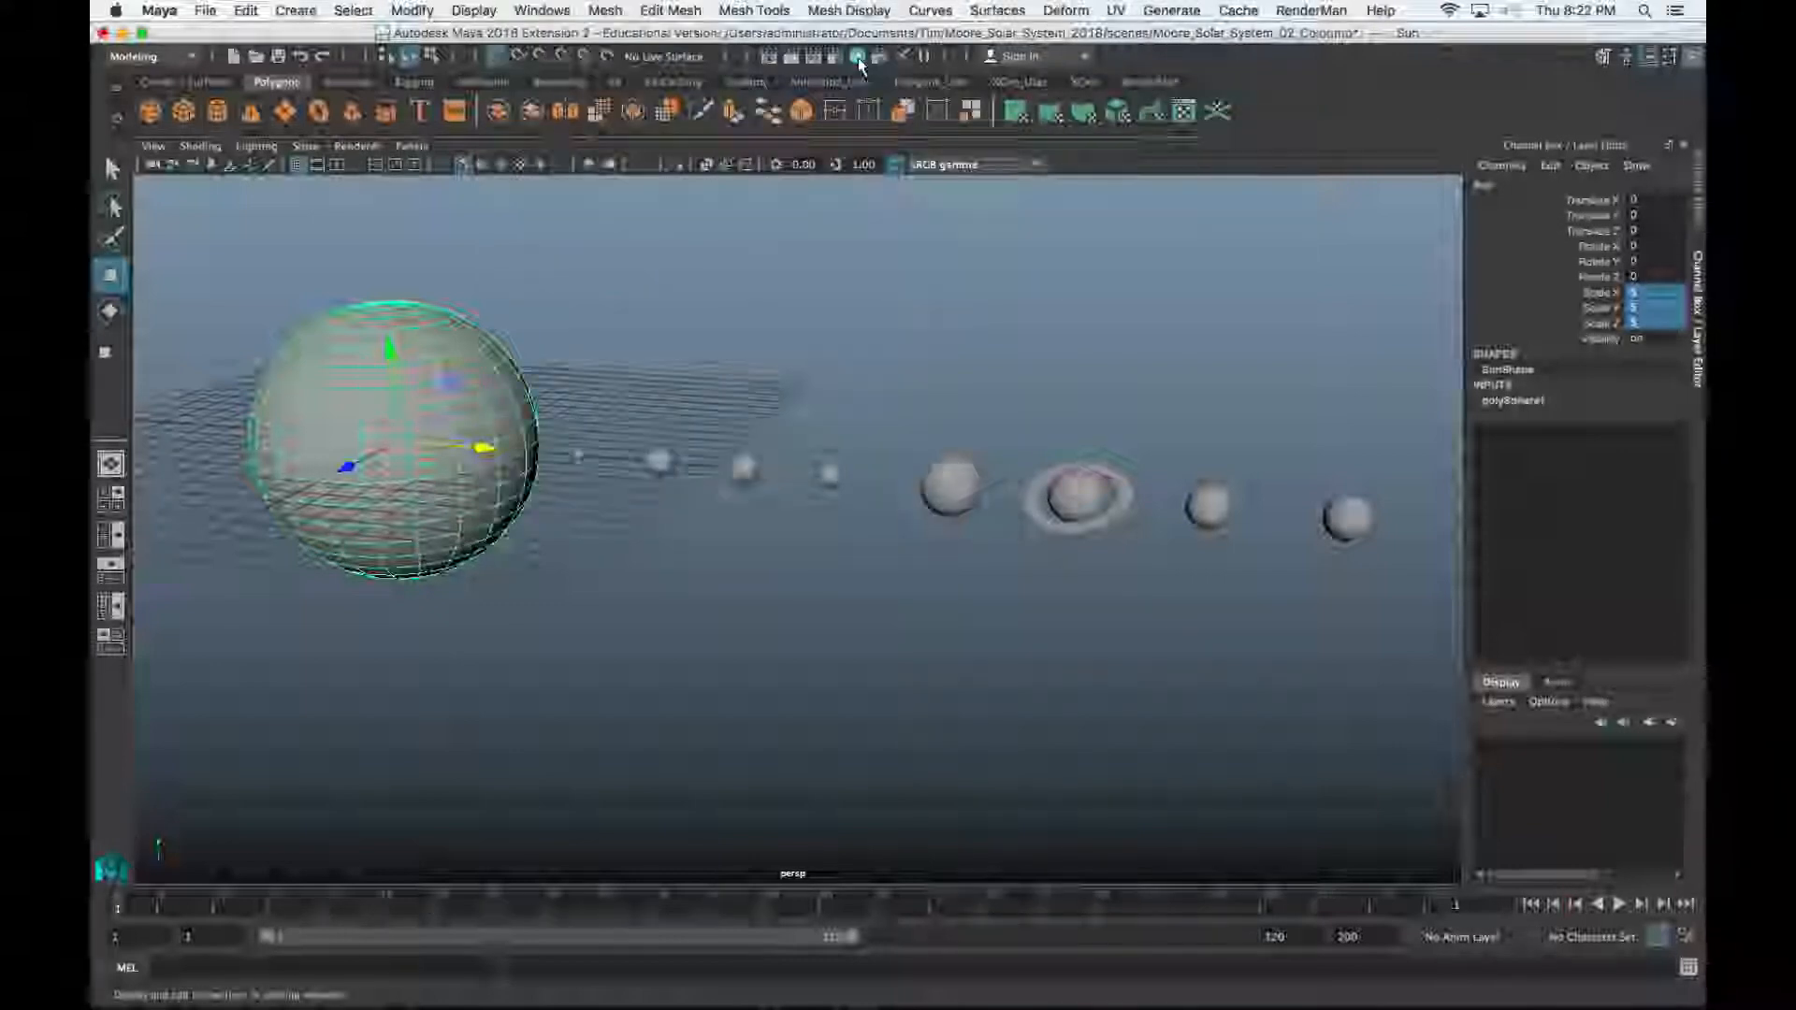
left_click(859, 60)
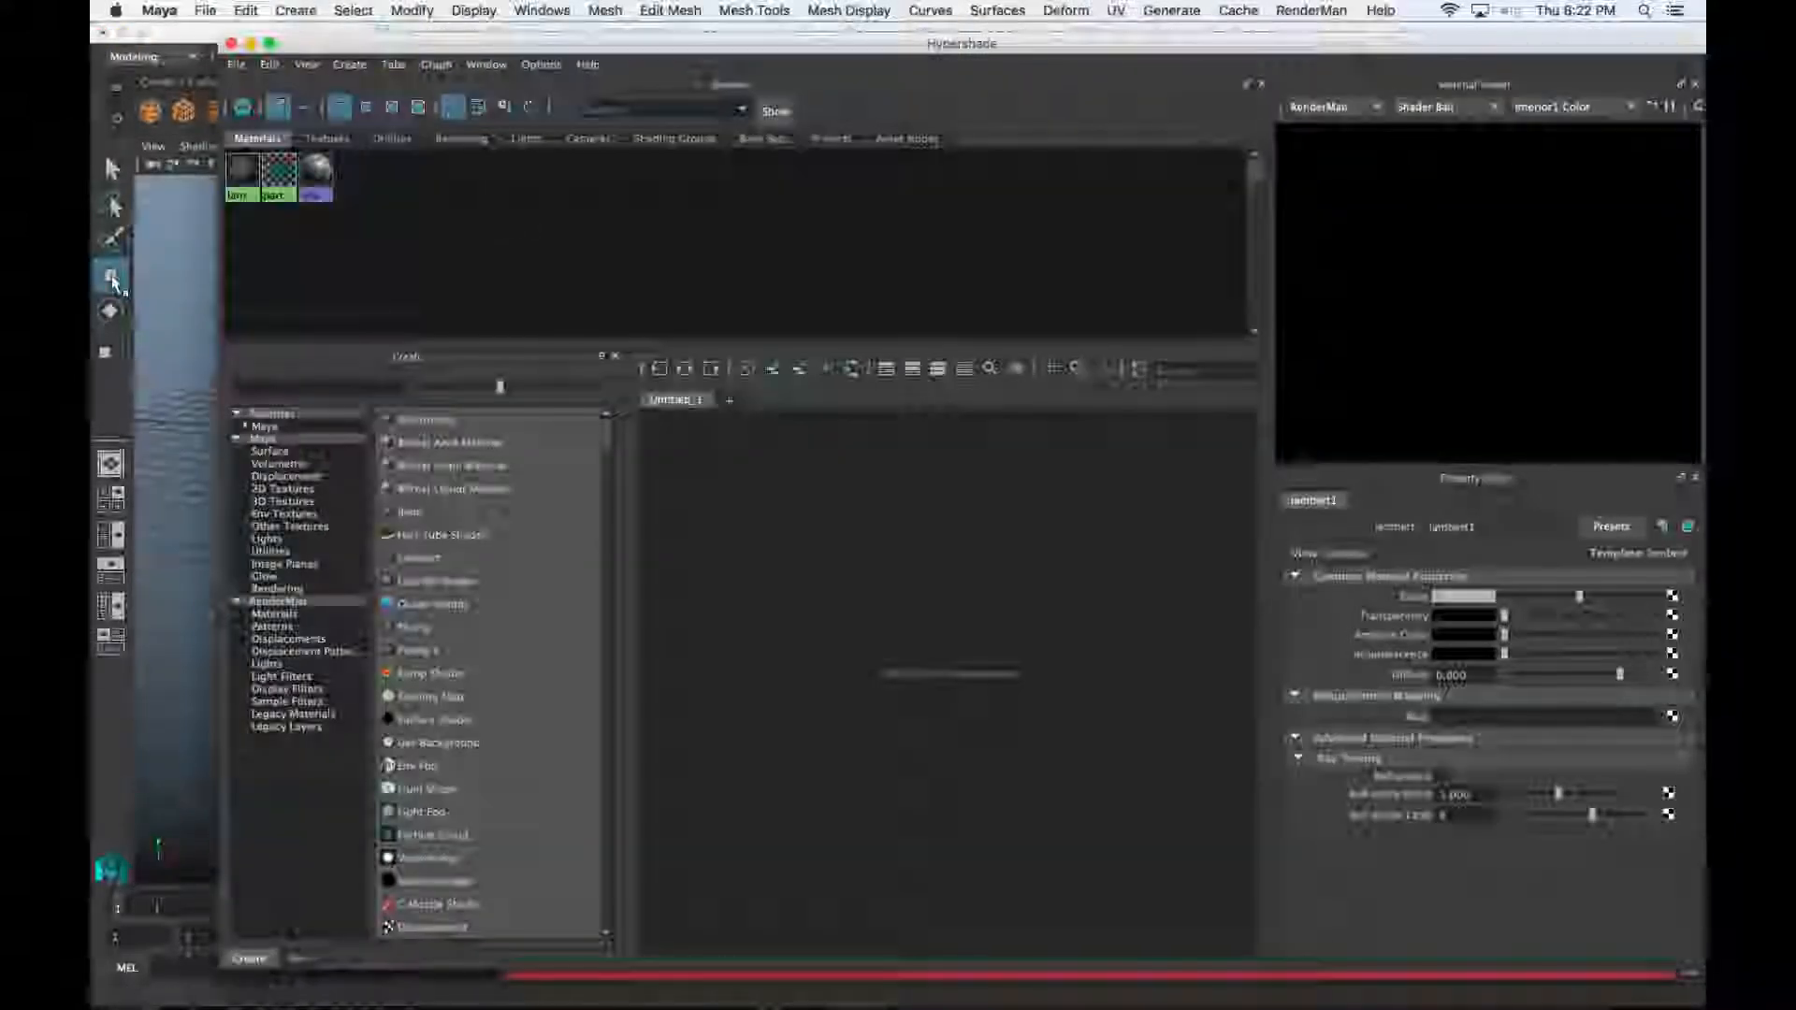
left_click(111, 278)
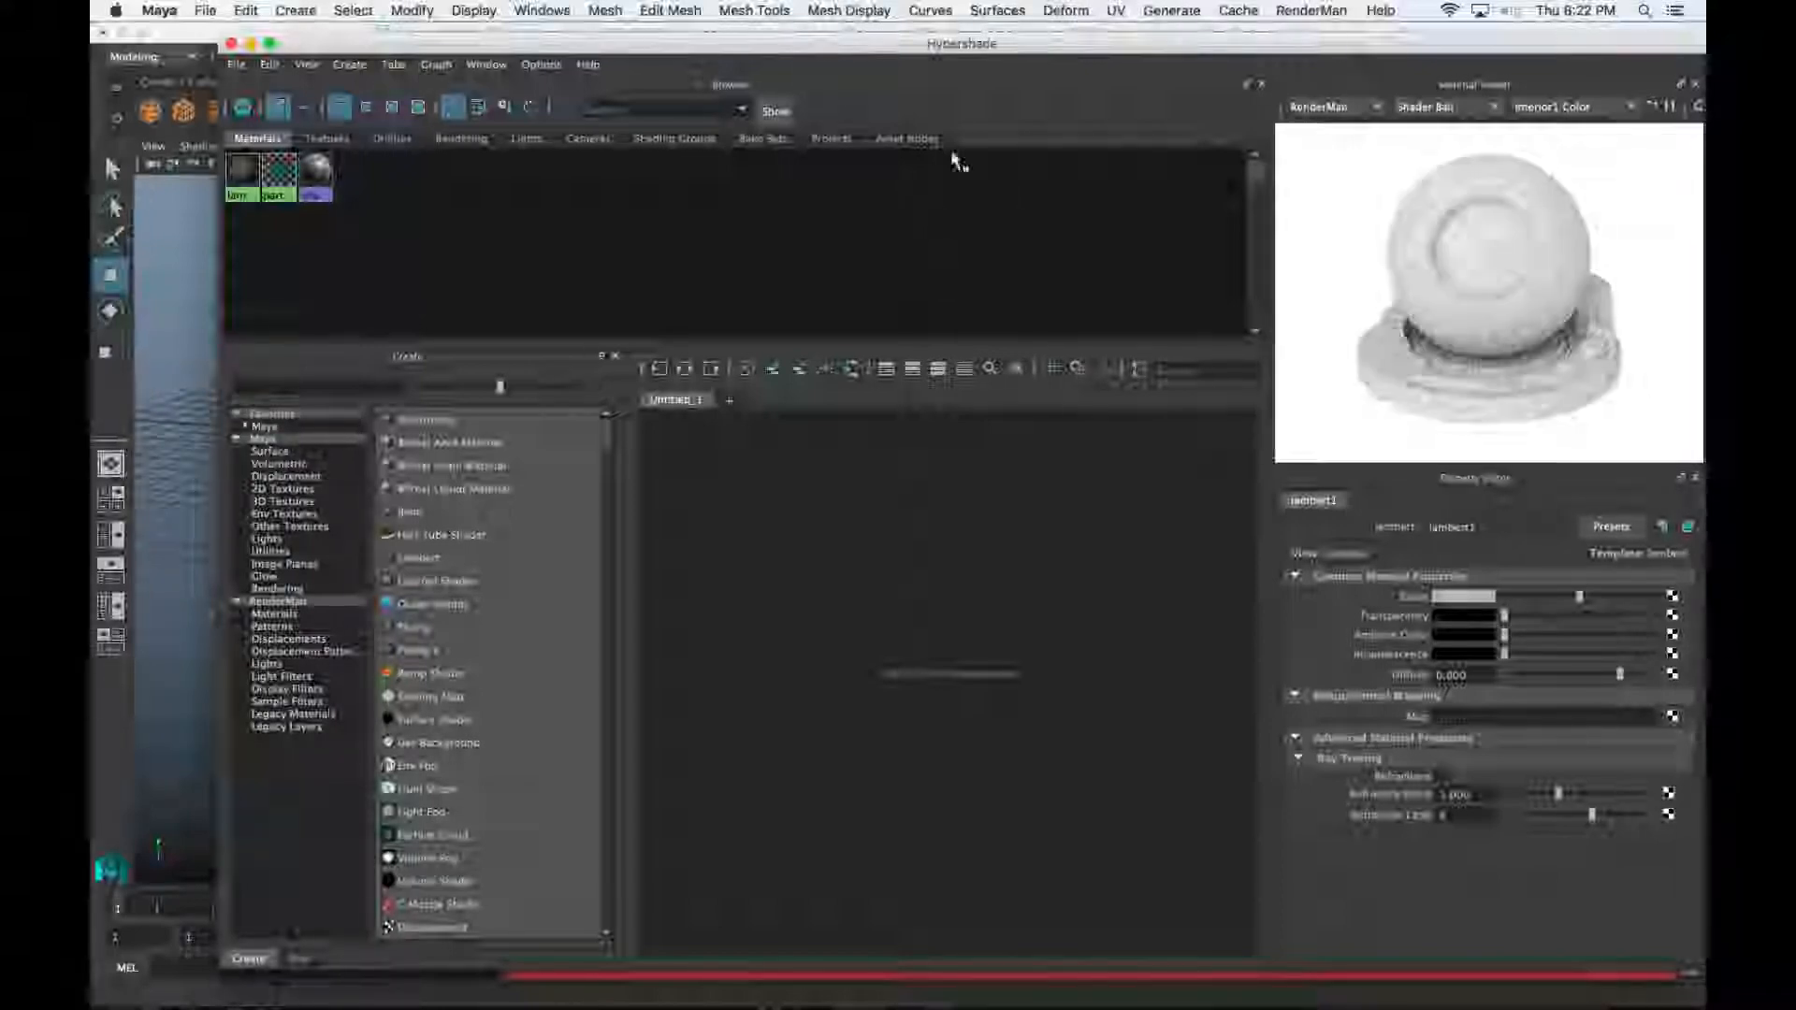
left_click_drag(948, 44, 875, 170)
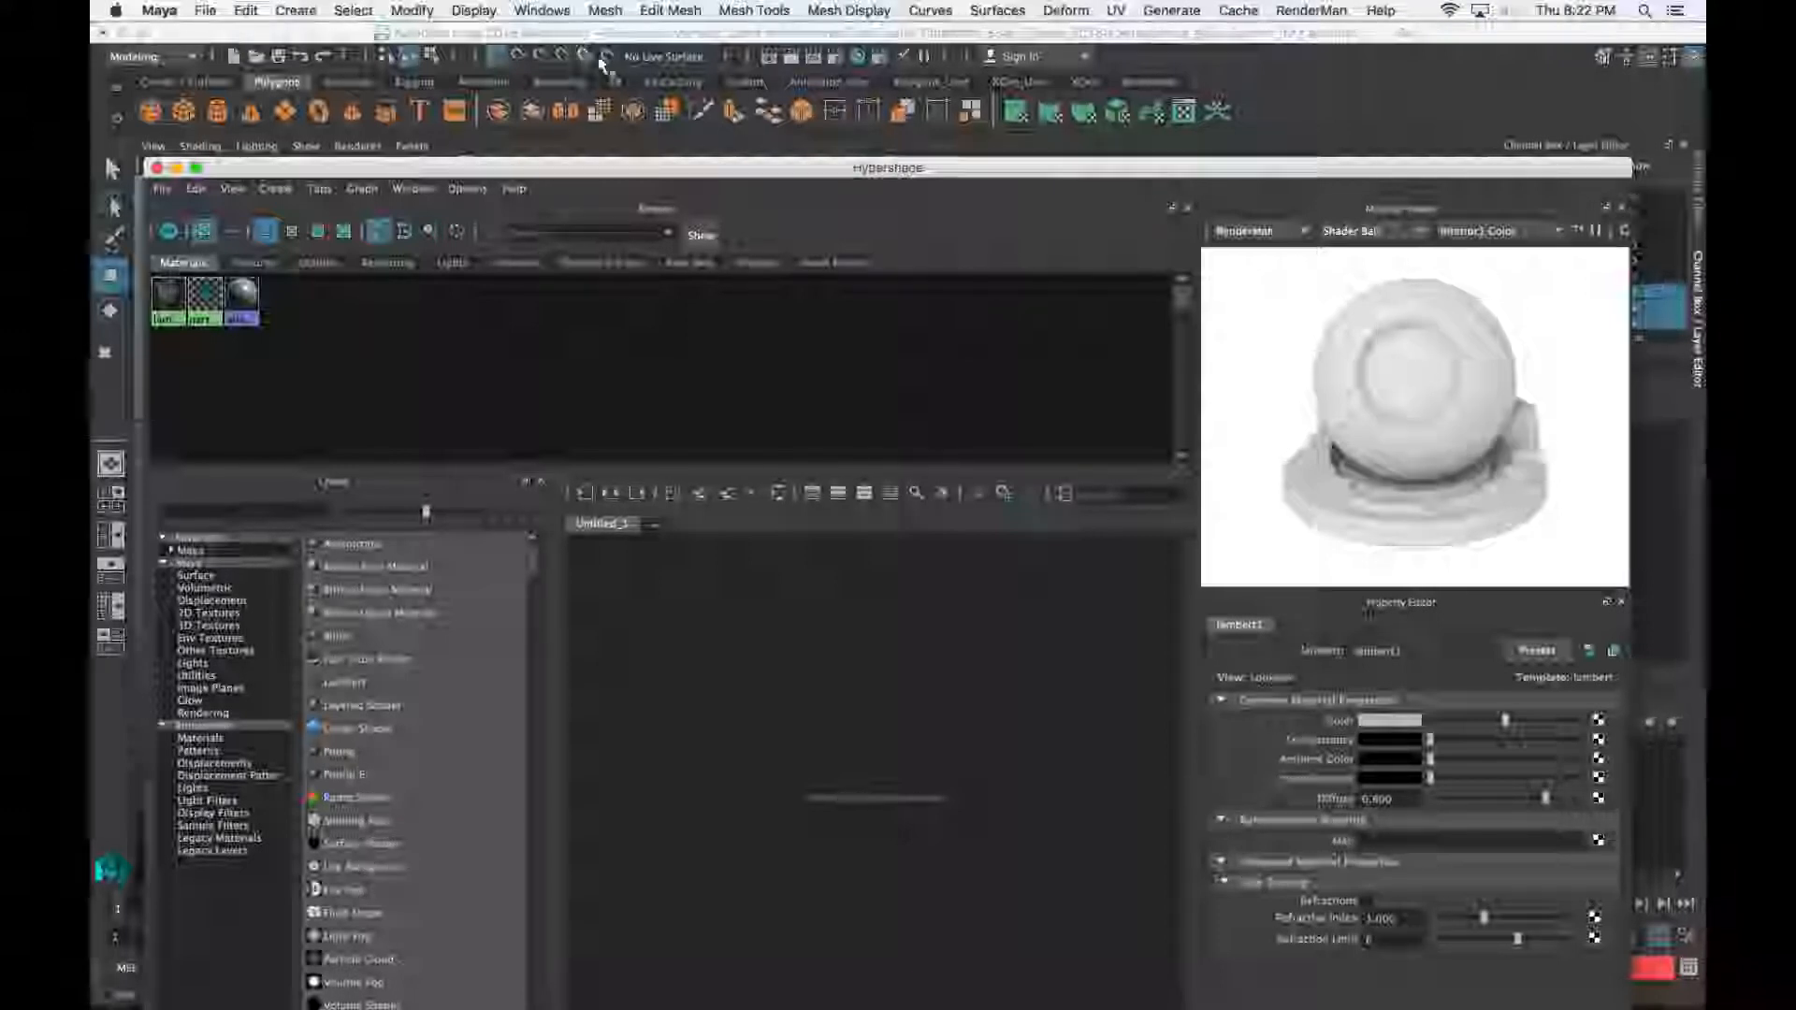
Open the render settings, choose Maya Software as the renderer, and close the settings
left_click(837, 60)
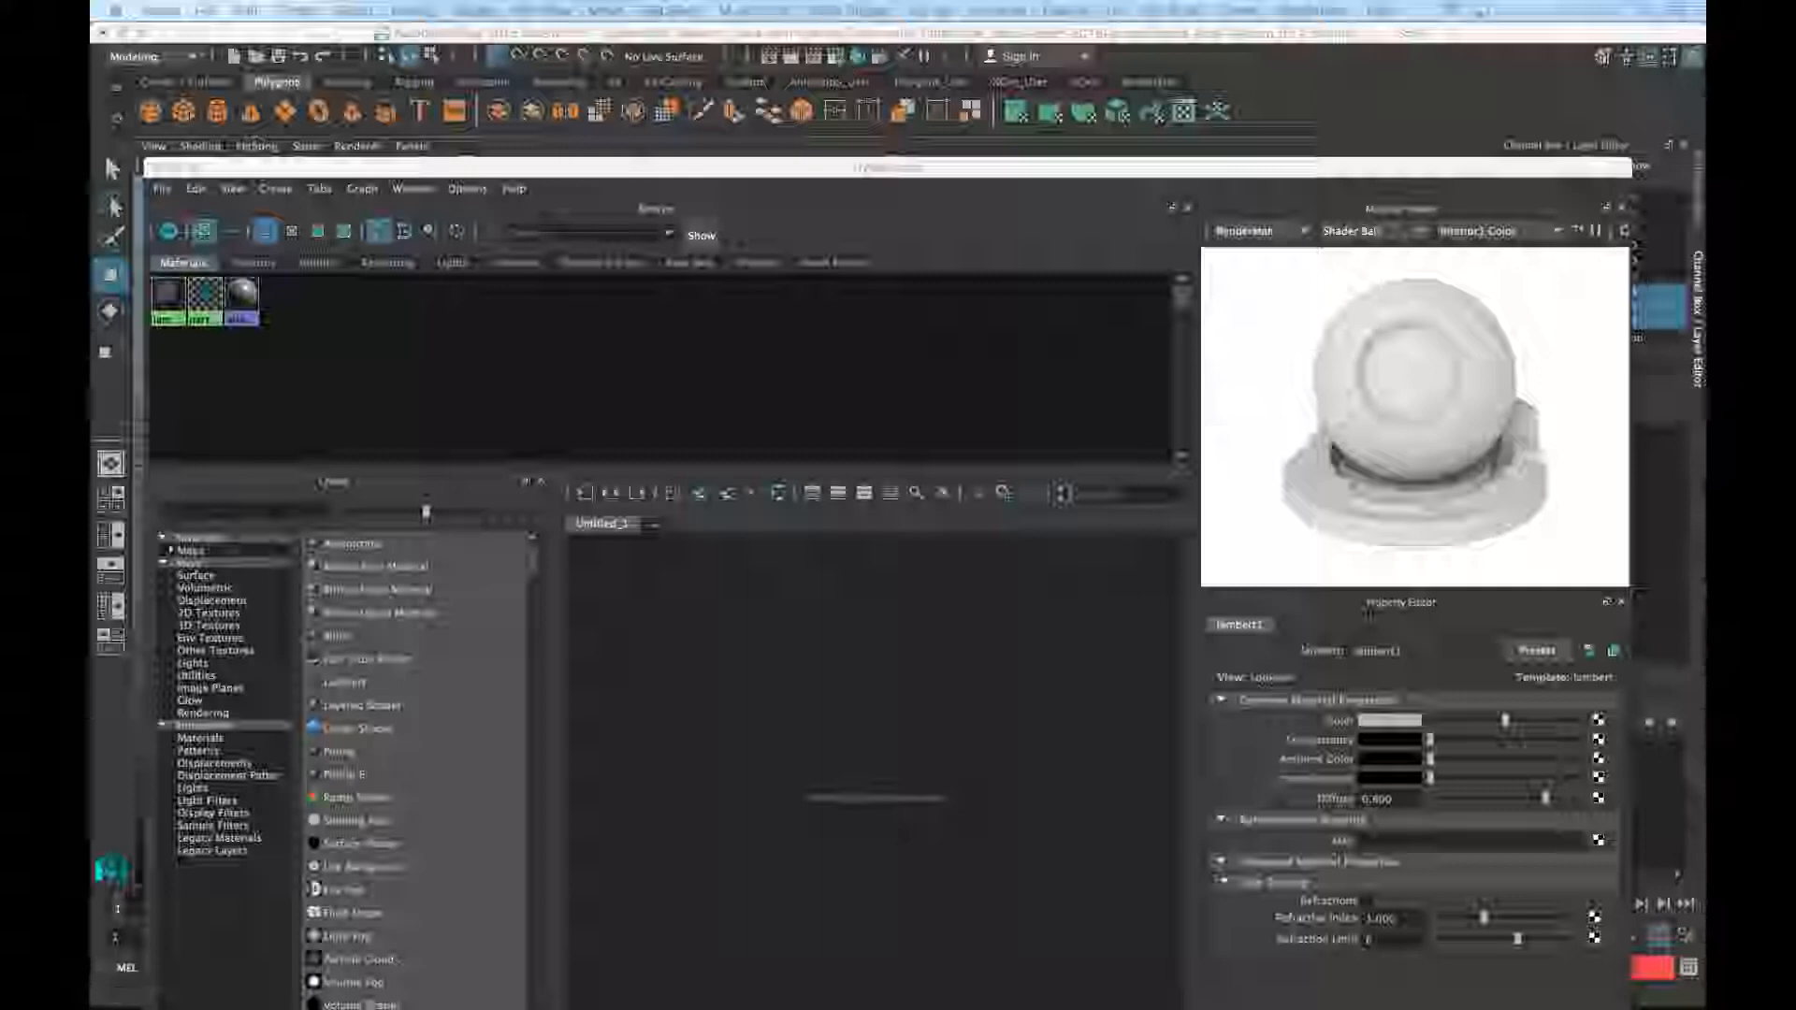
left_click(836, 57)
left_click_drag(1007, 103, 1176, 148)
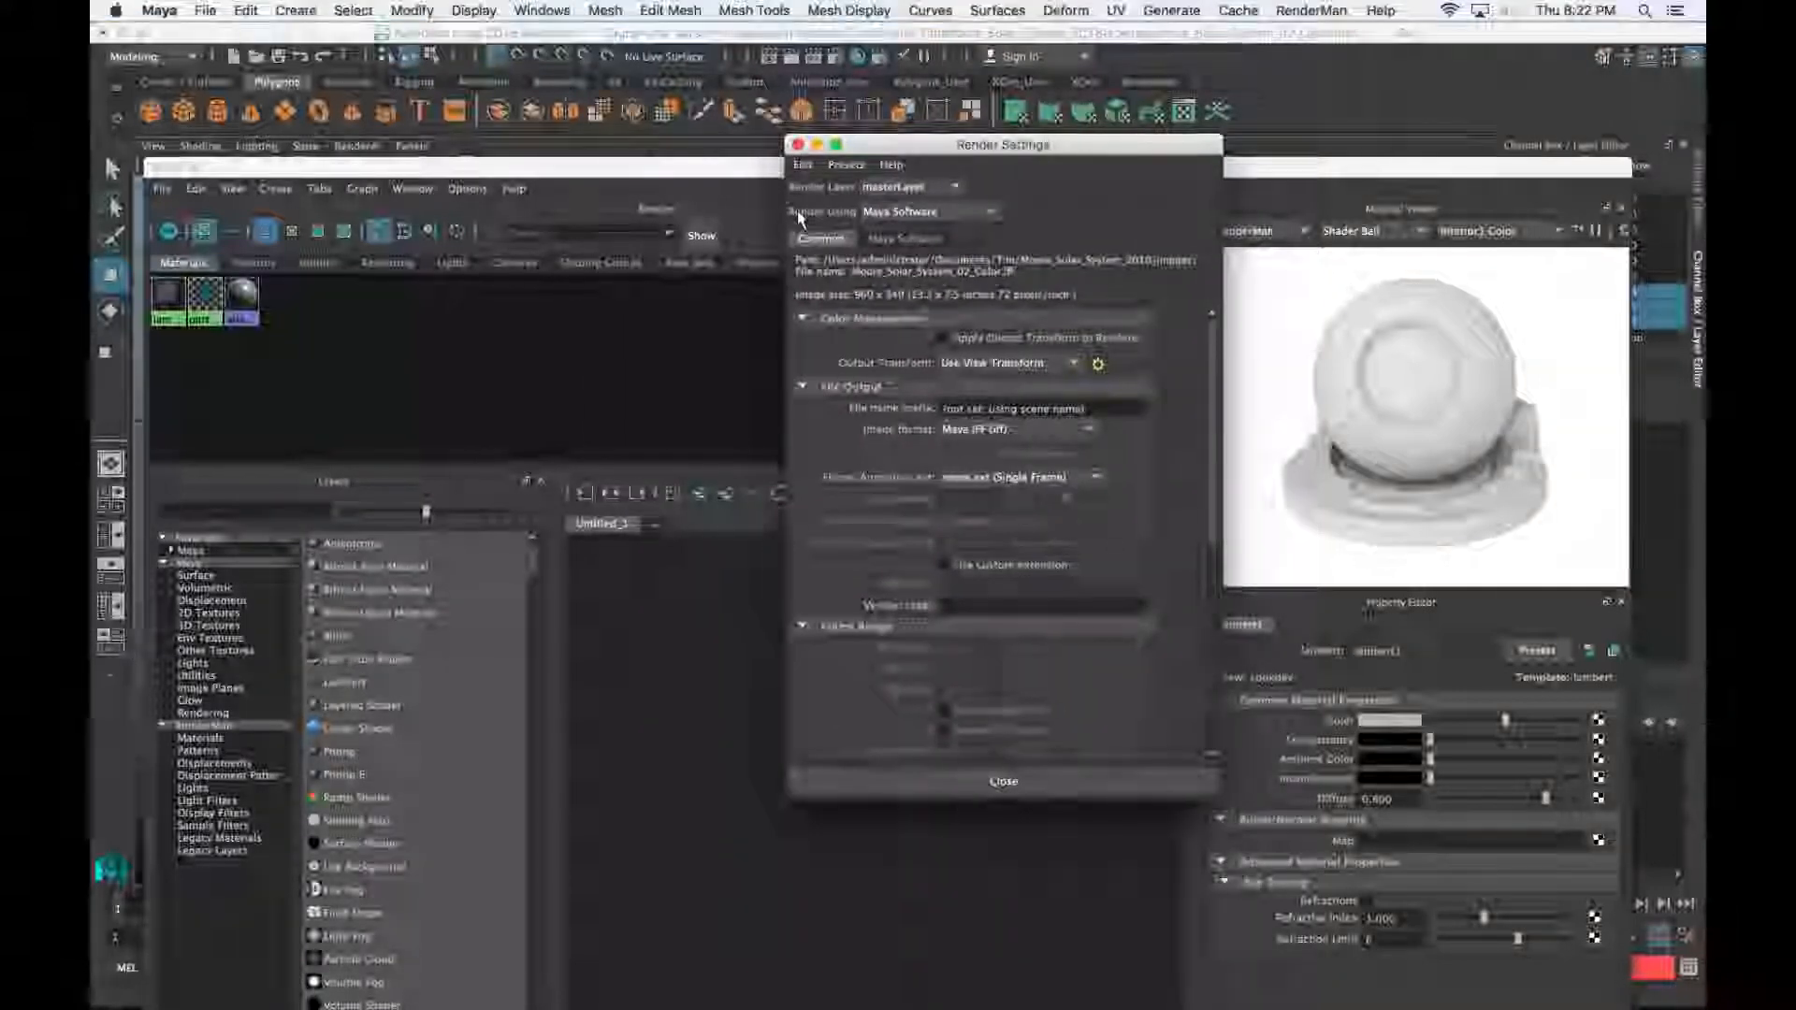
left_click(921, 214)
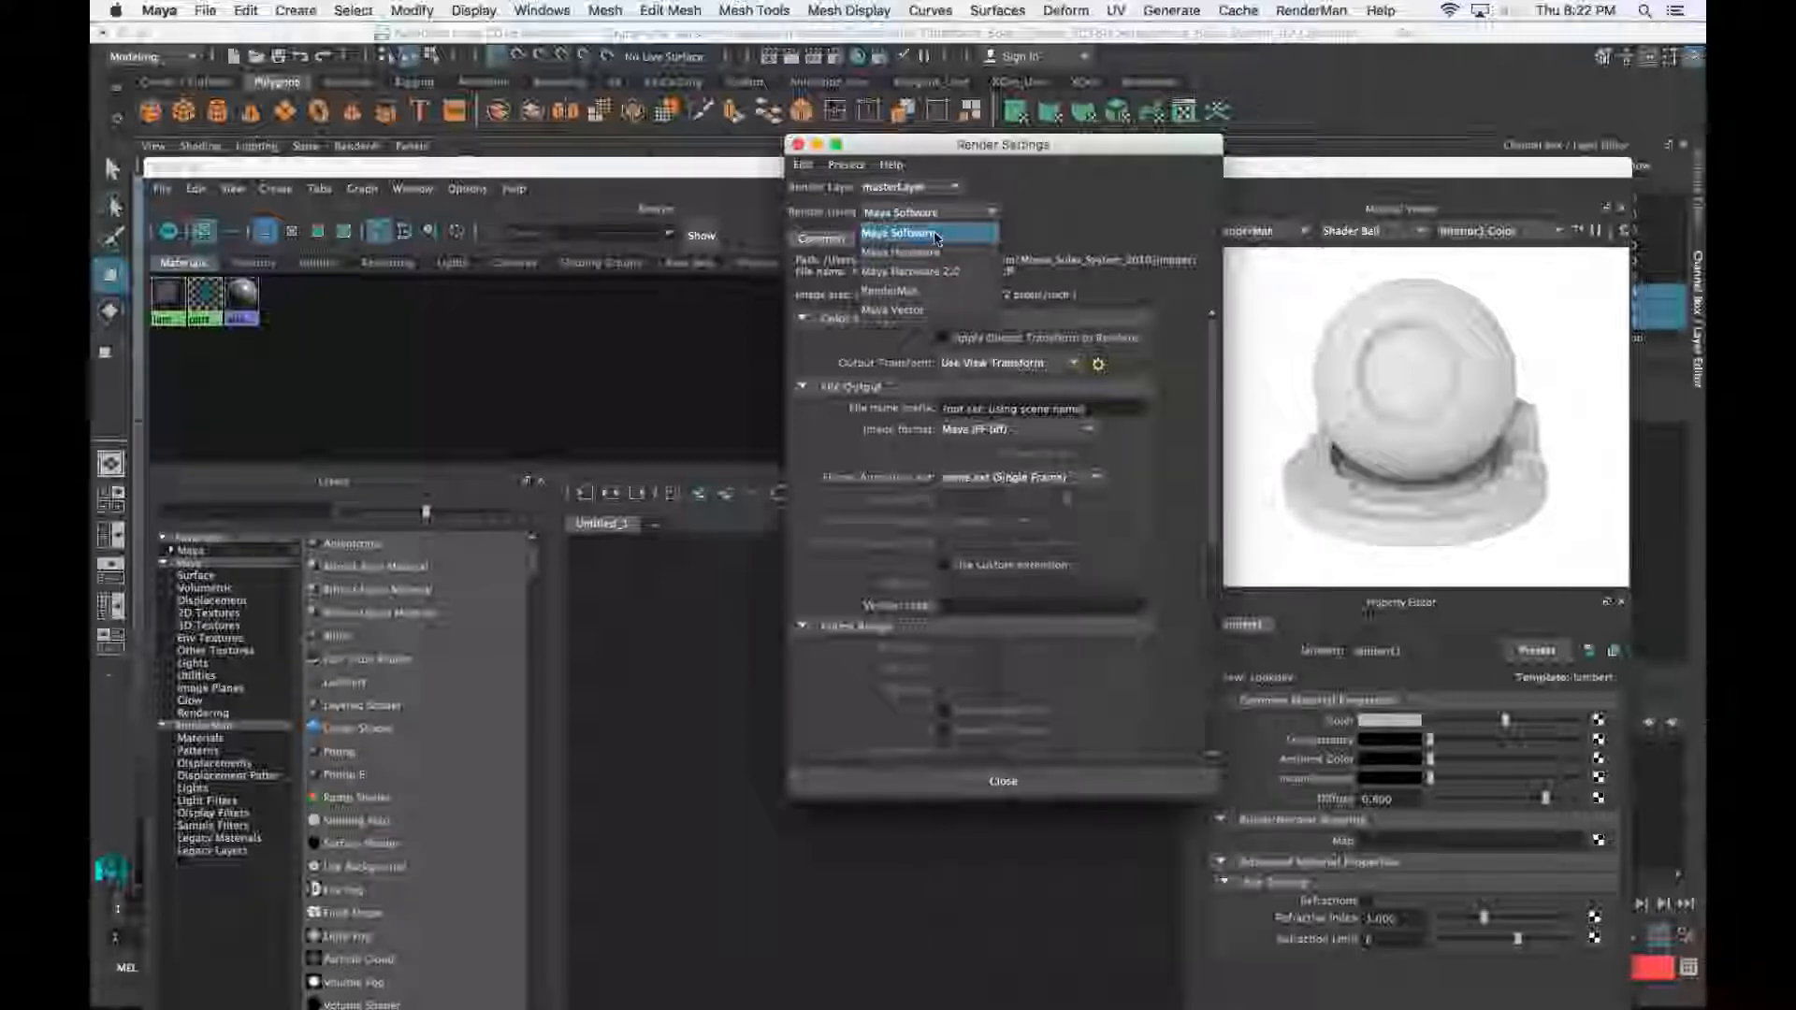
left_click(936, 235)
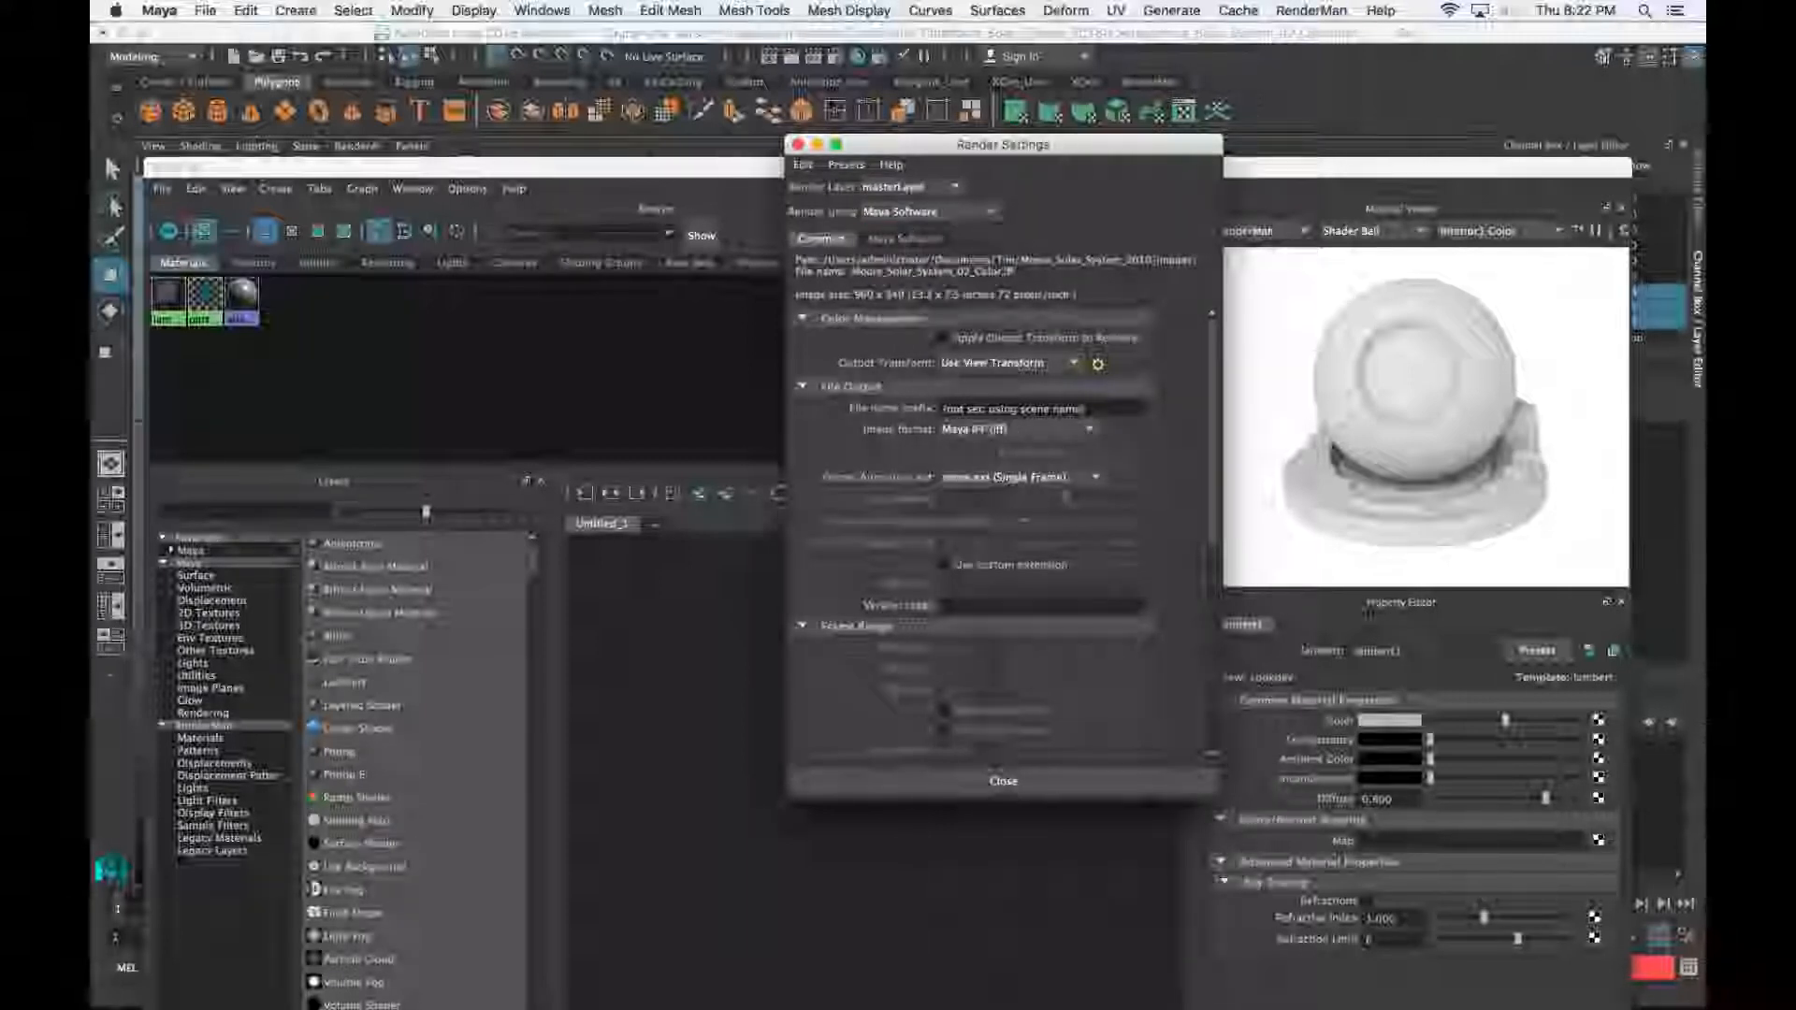
left_click(1001, 781)
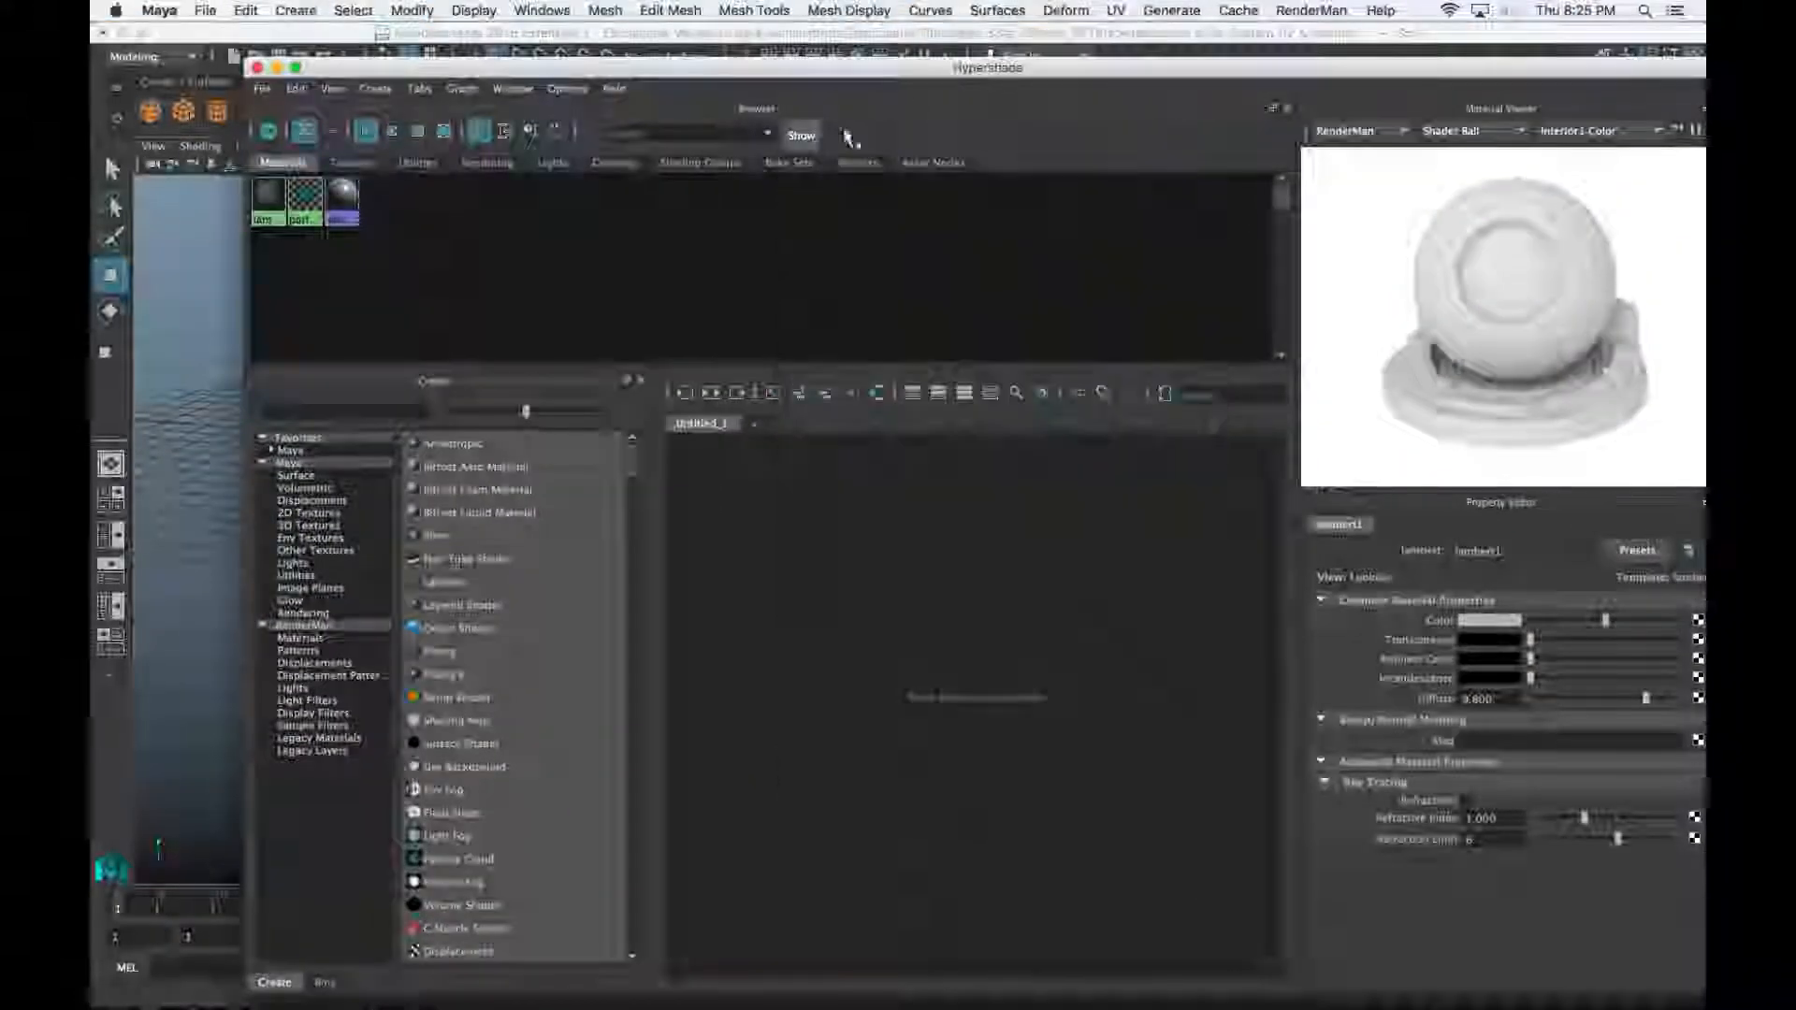
Create a new Lambert material in the Hypershade and display the material swatches as large icons
left_click_drag(984, 71, 911, 63)
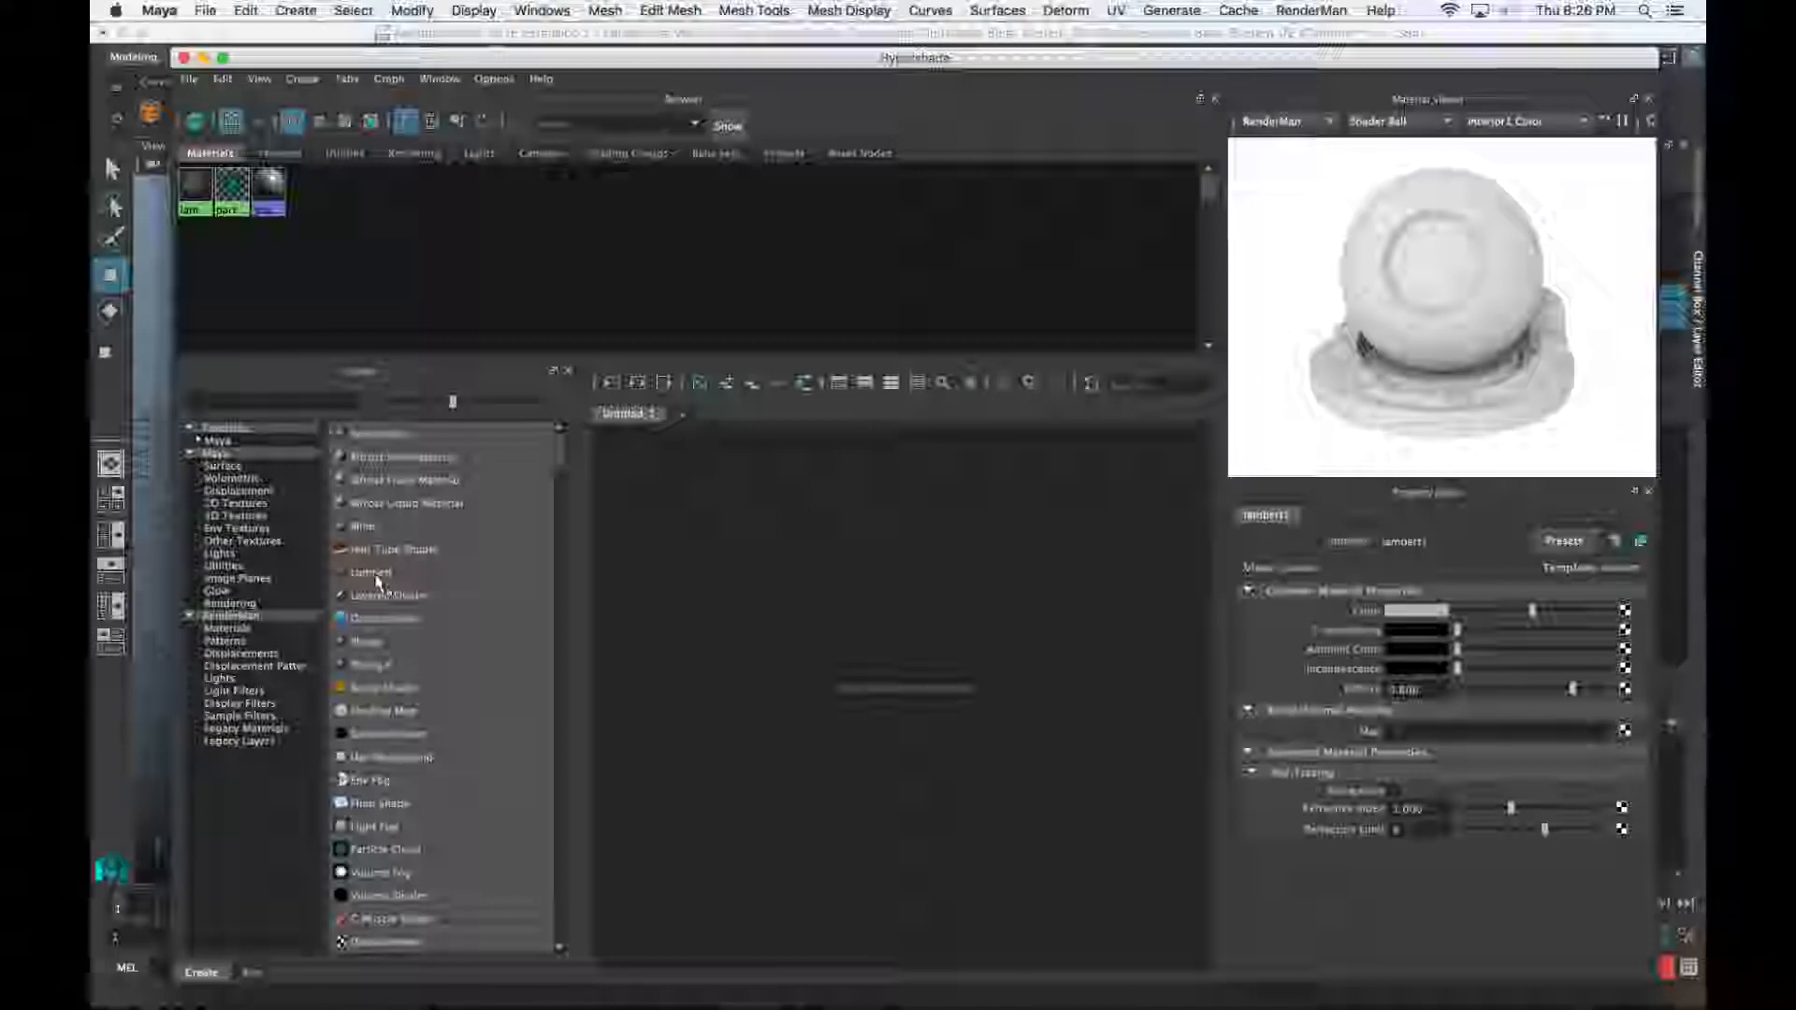
left_click(375, 575)
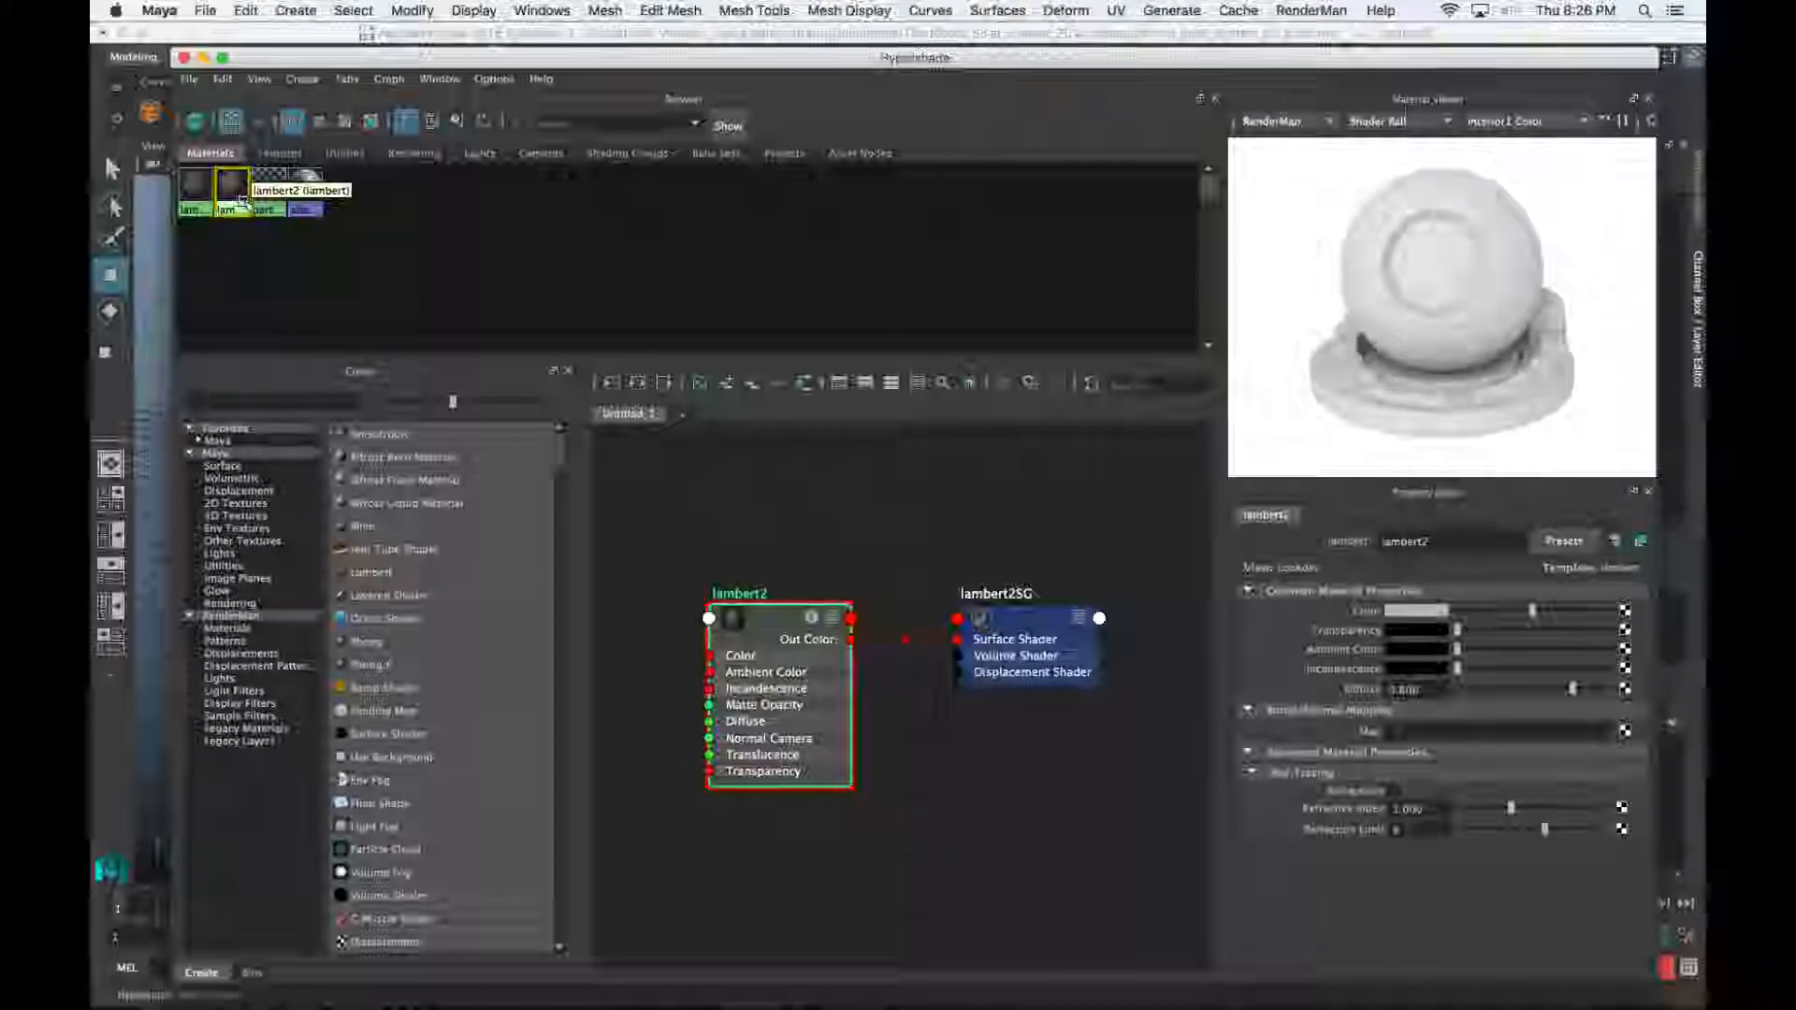
left_click(319, 122)
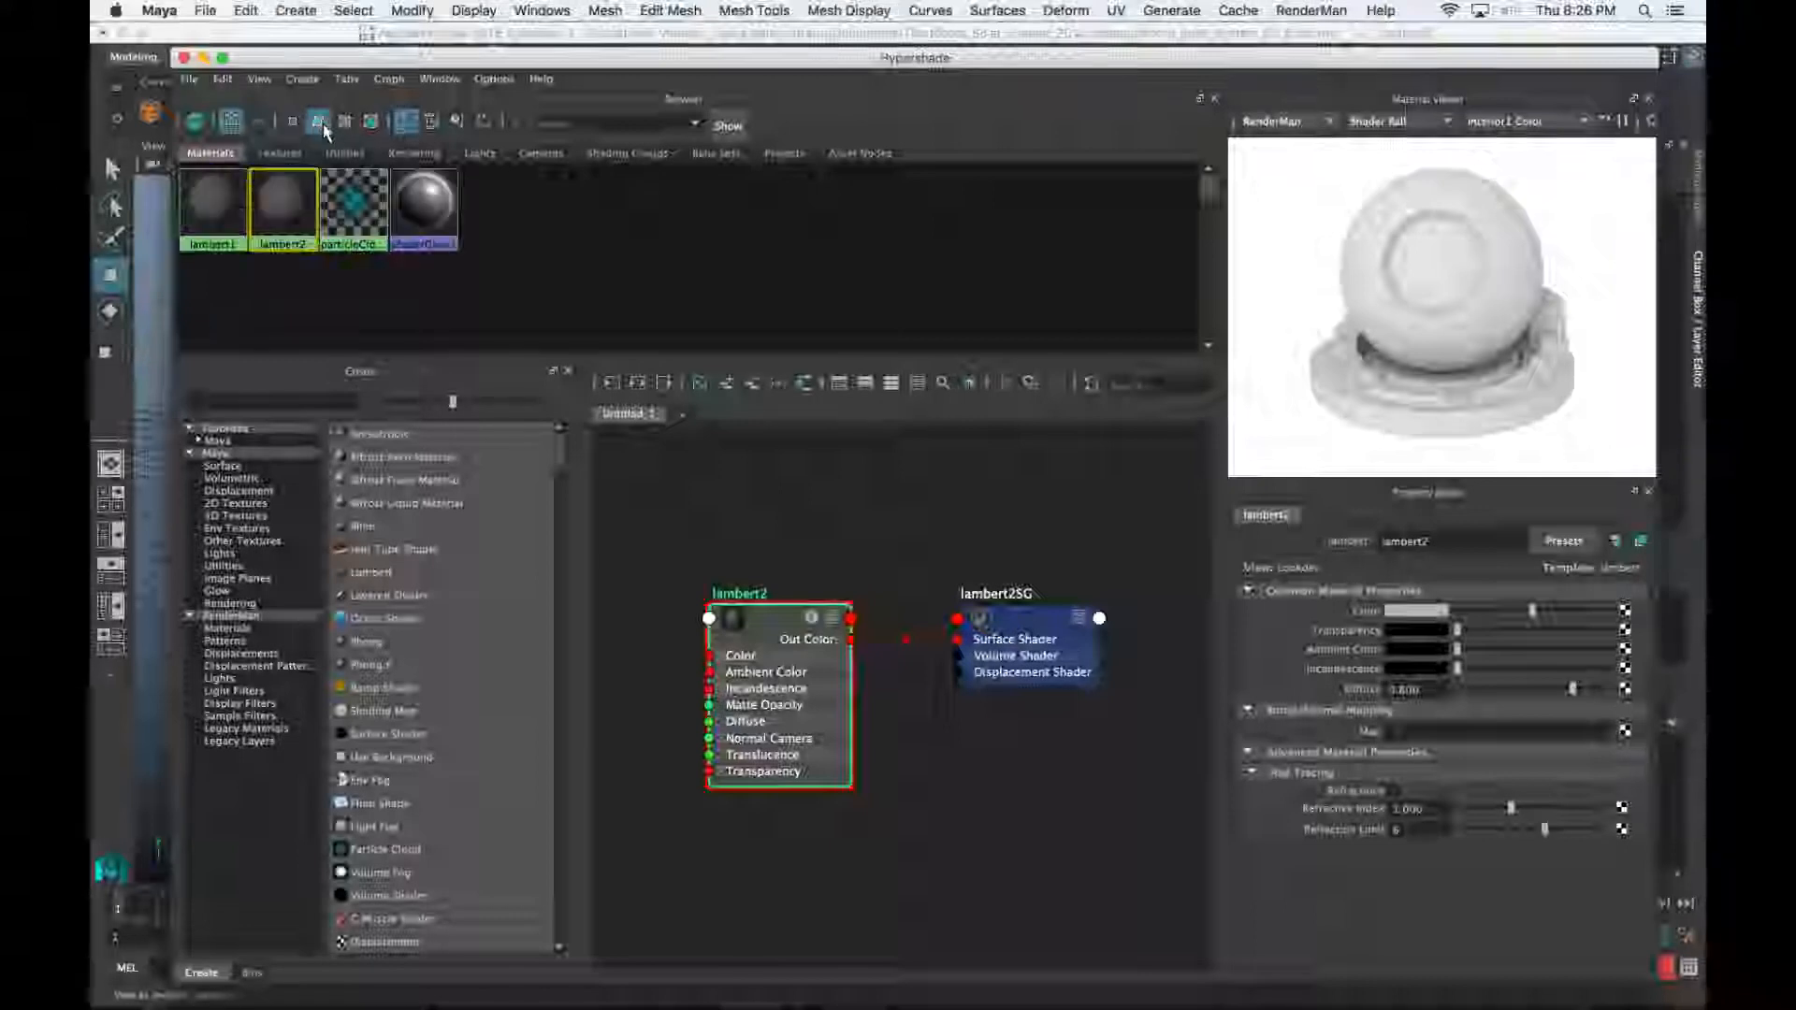
left_click(342, 122)
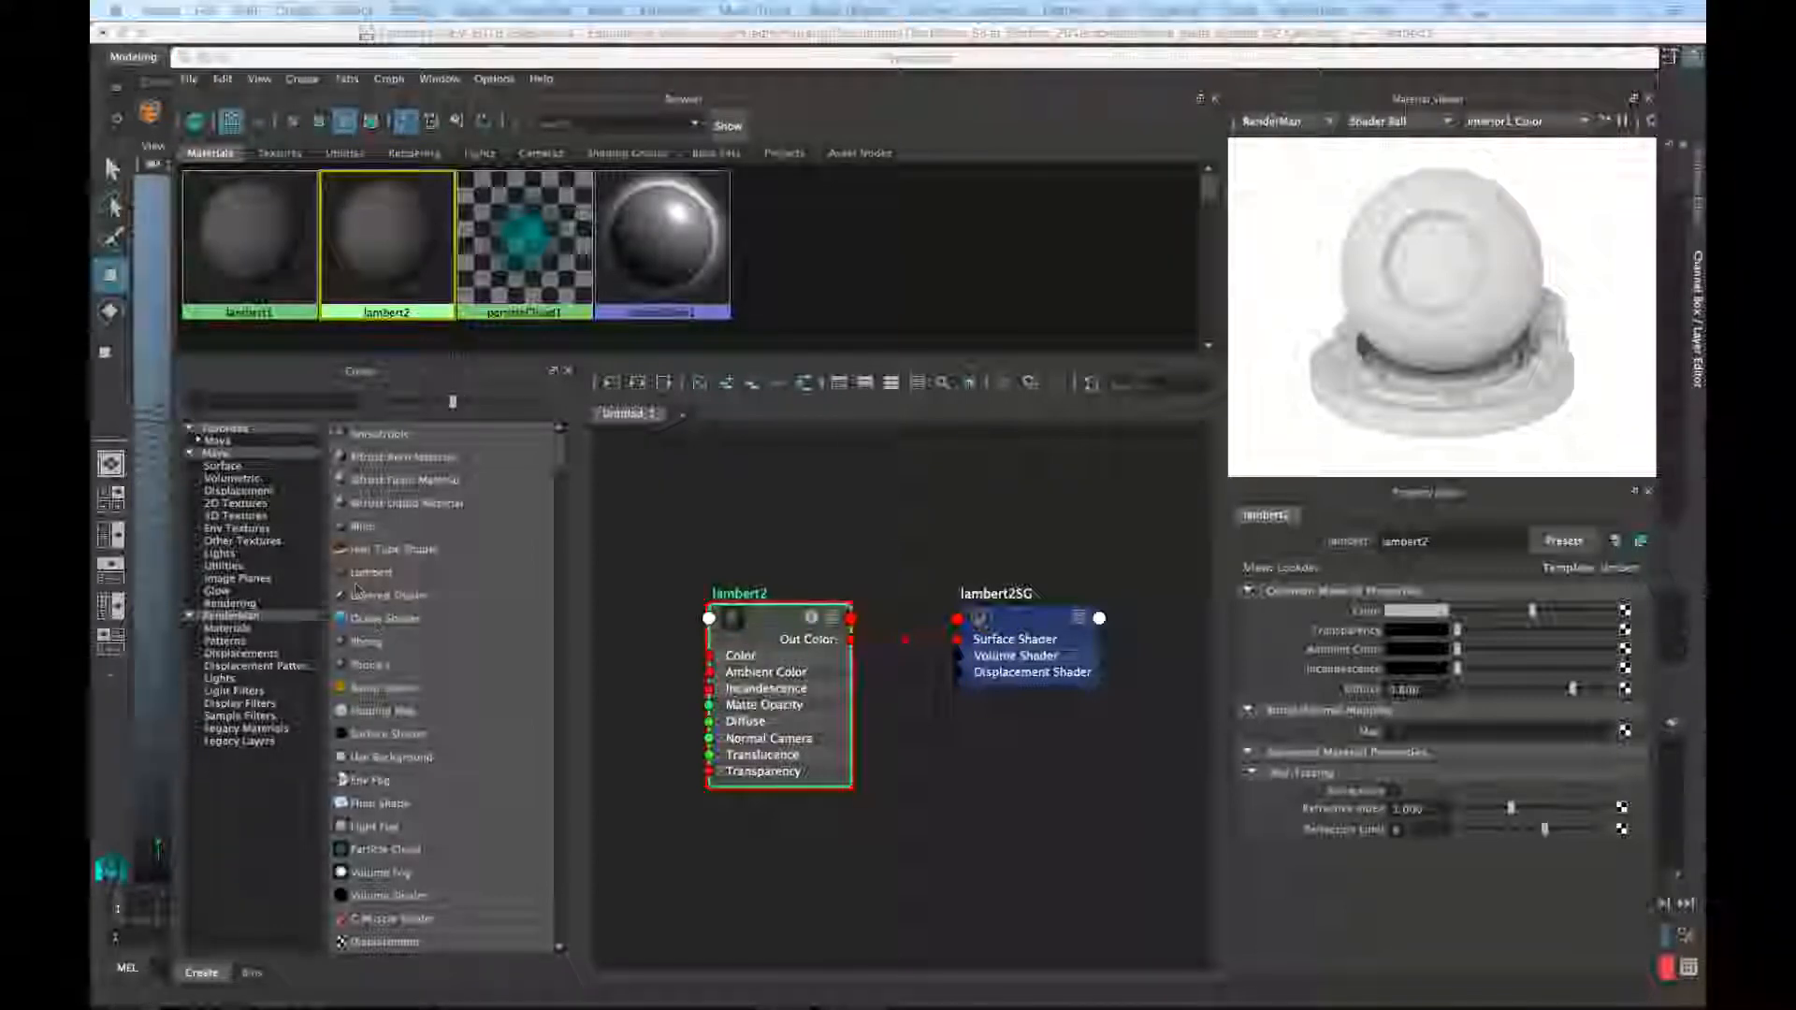
Rename the new Lambert material to Sun_Color
double_click(1426, 542)
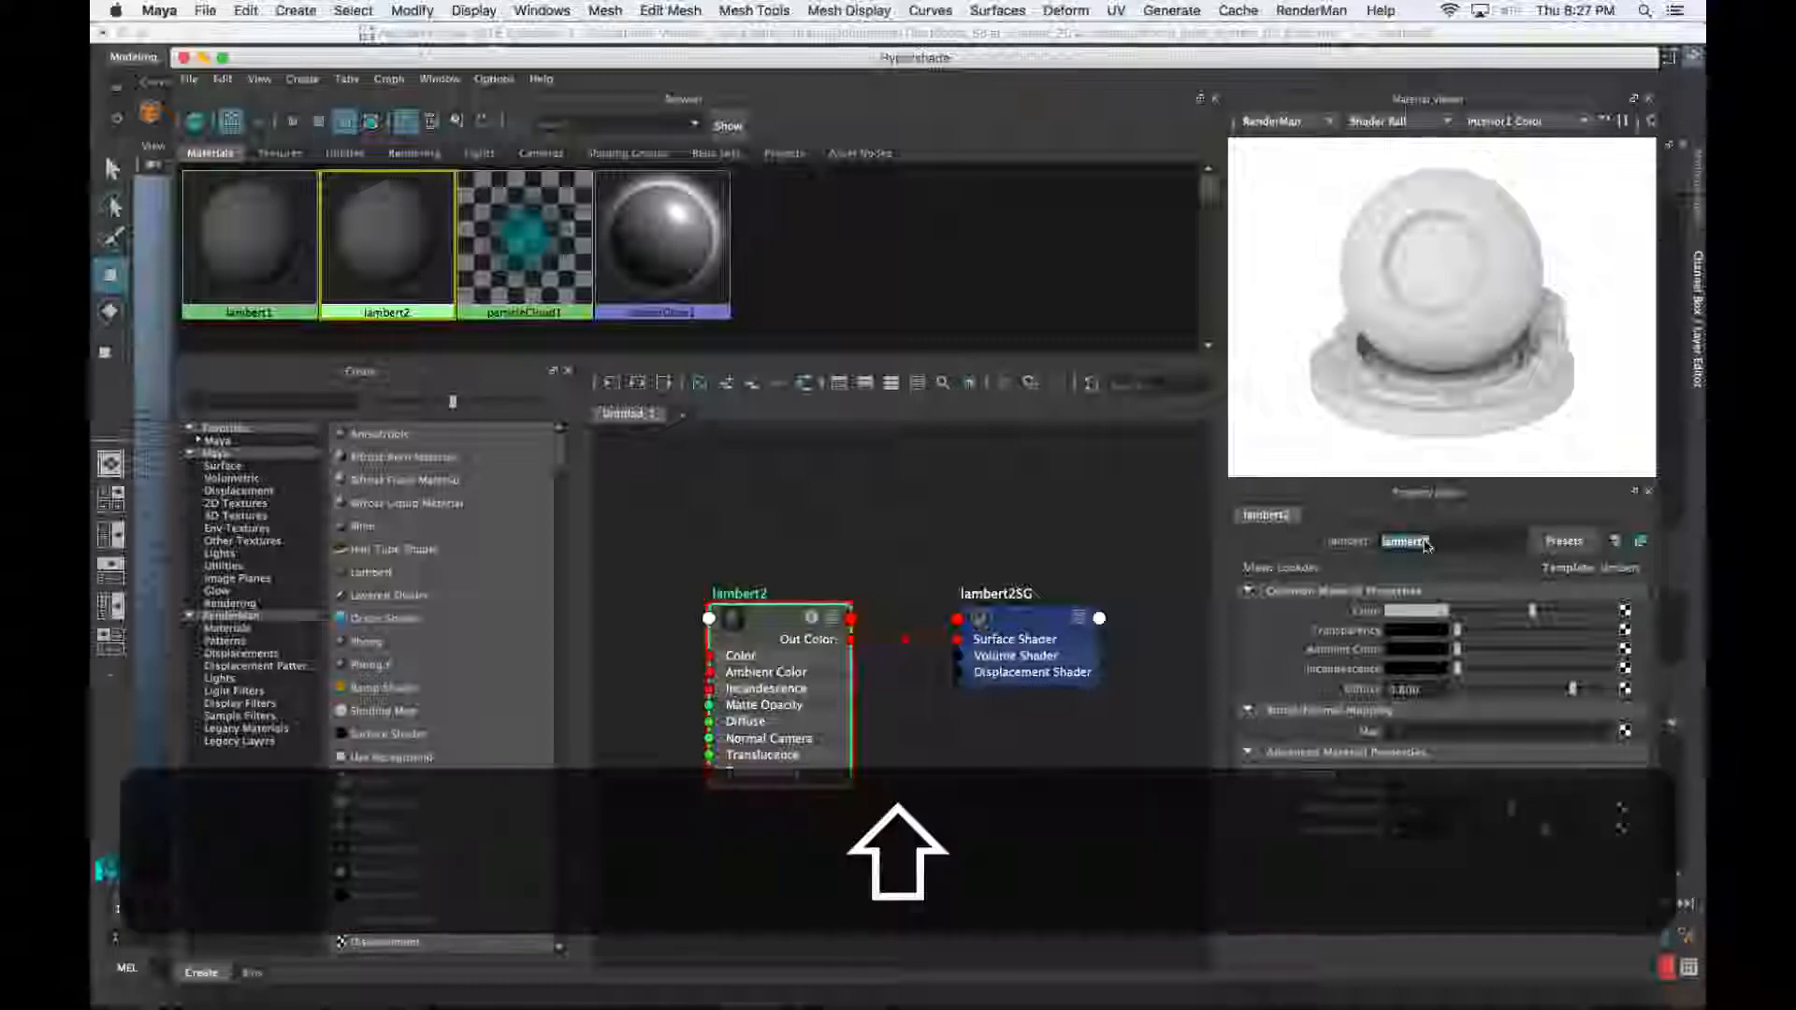
type("Sn_Color")
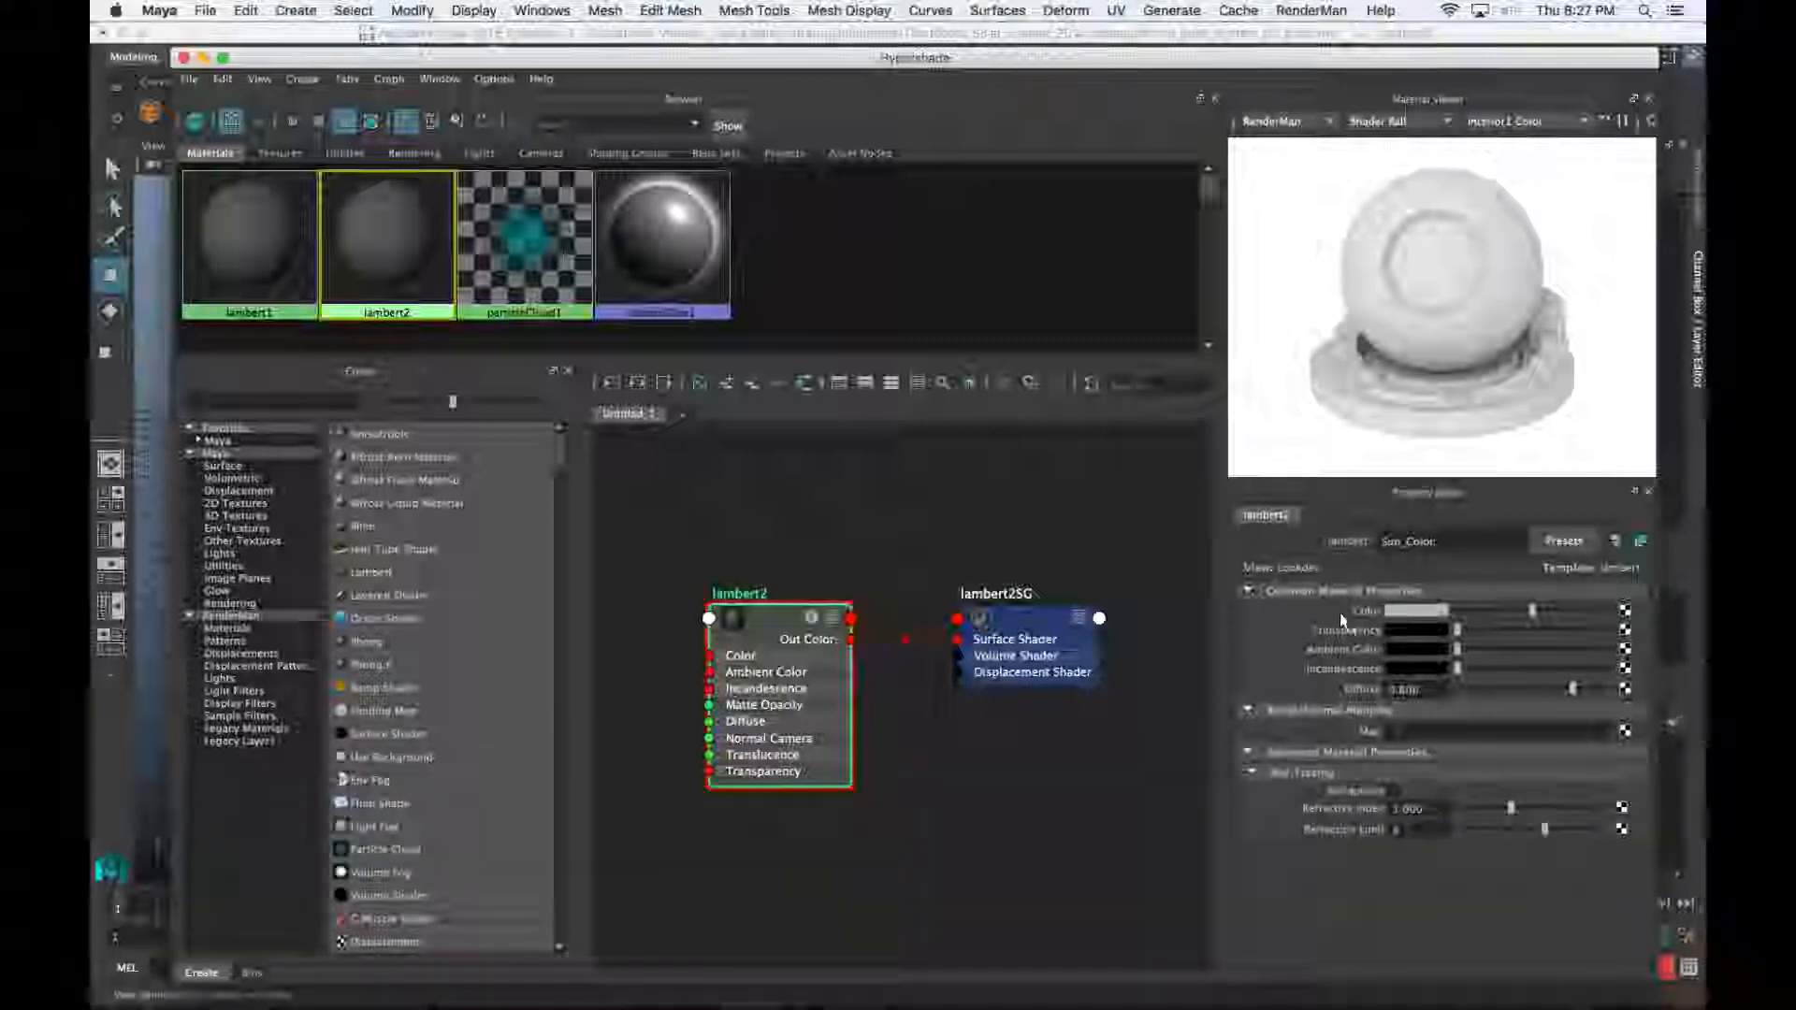
left_click(1397, 614)
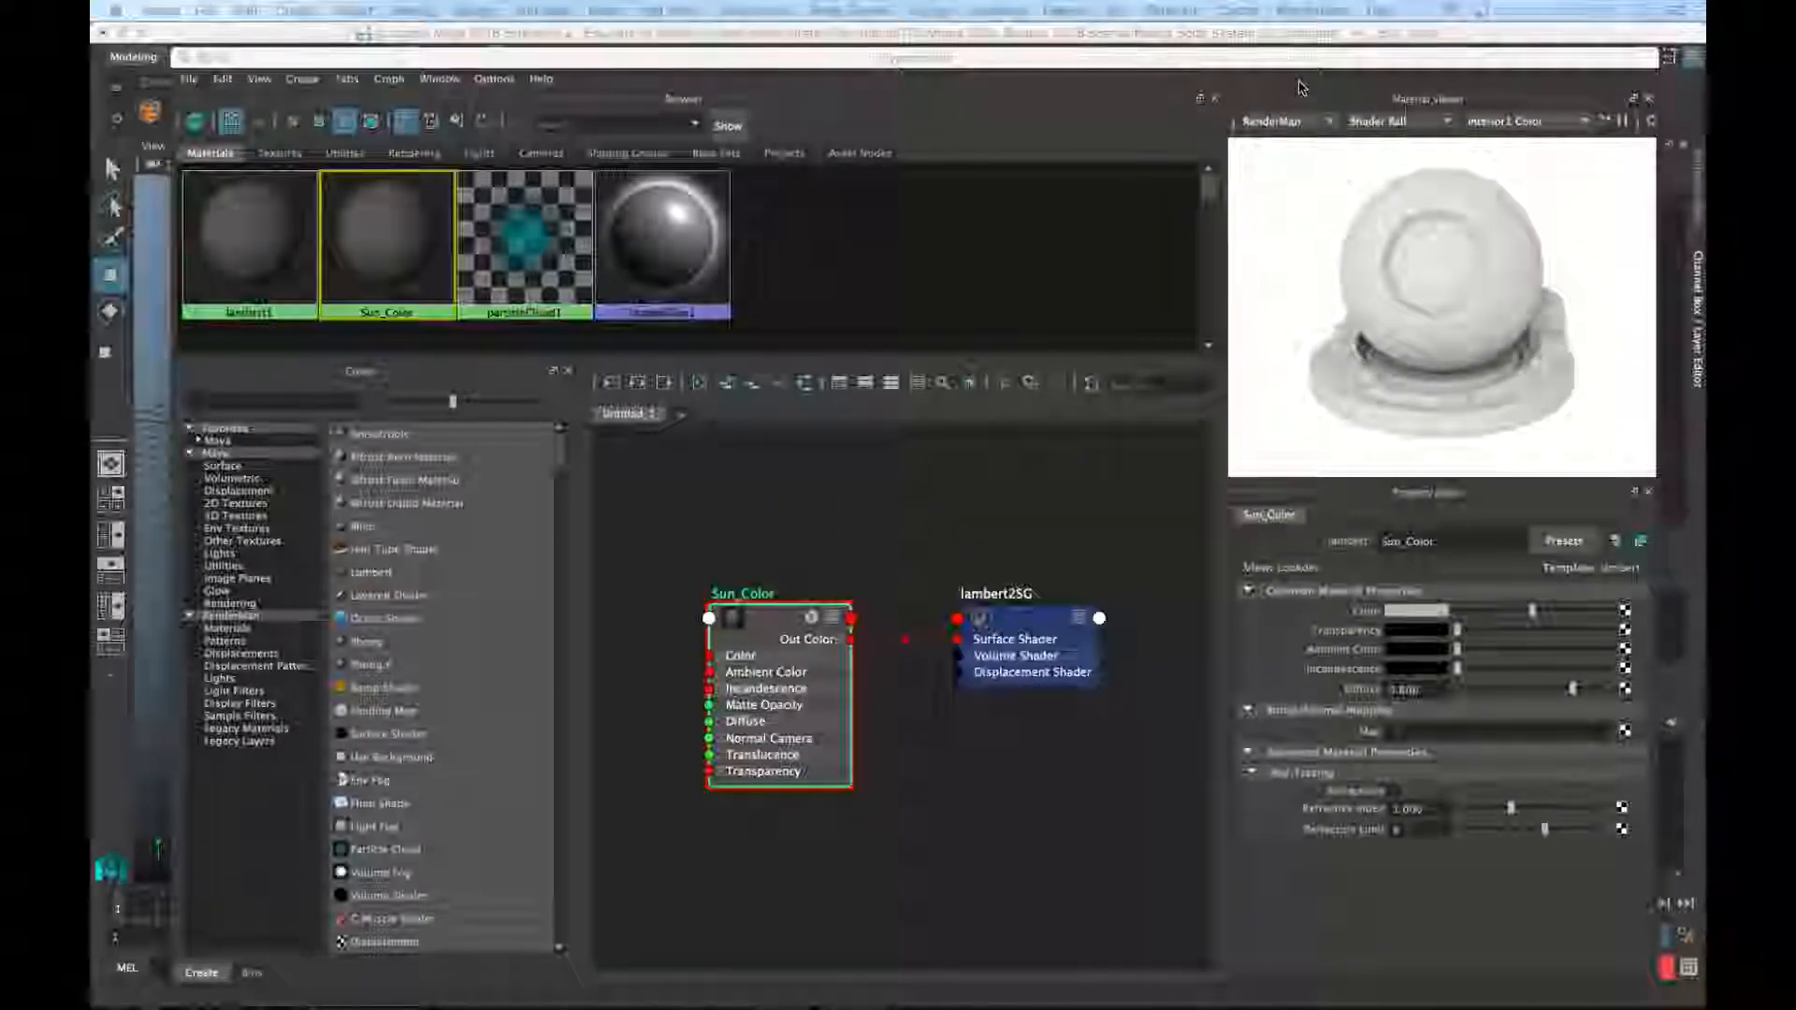
left_click(1378, 59)
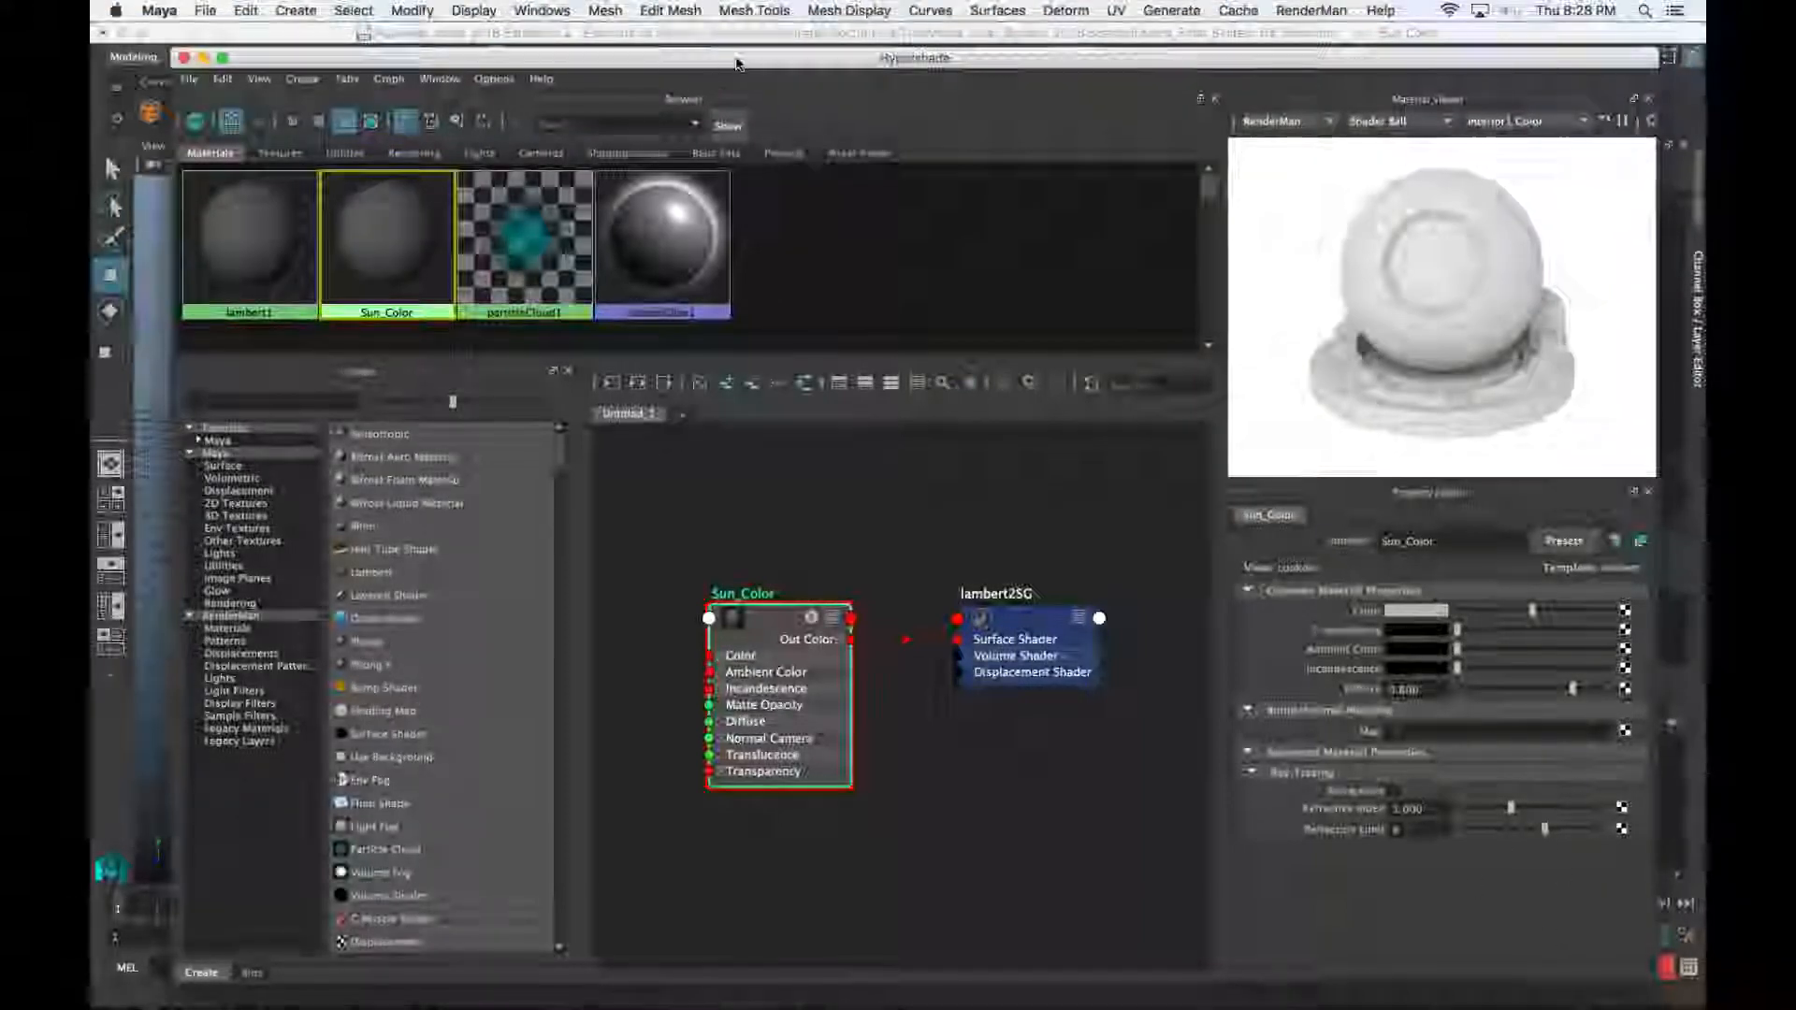
Close the Hypershade's docked Property Editor and reopen it as a separate panel
left_click_drag(738, 58, 740, 50)
left_click(440, 71)
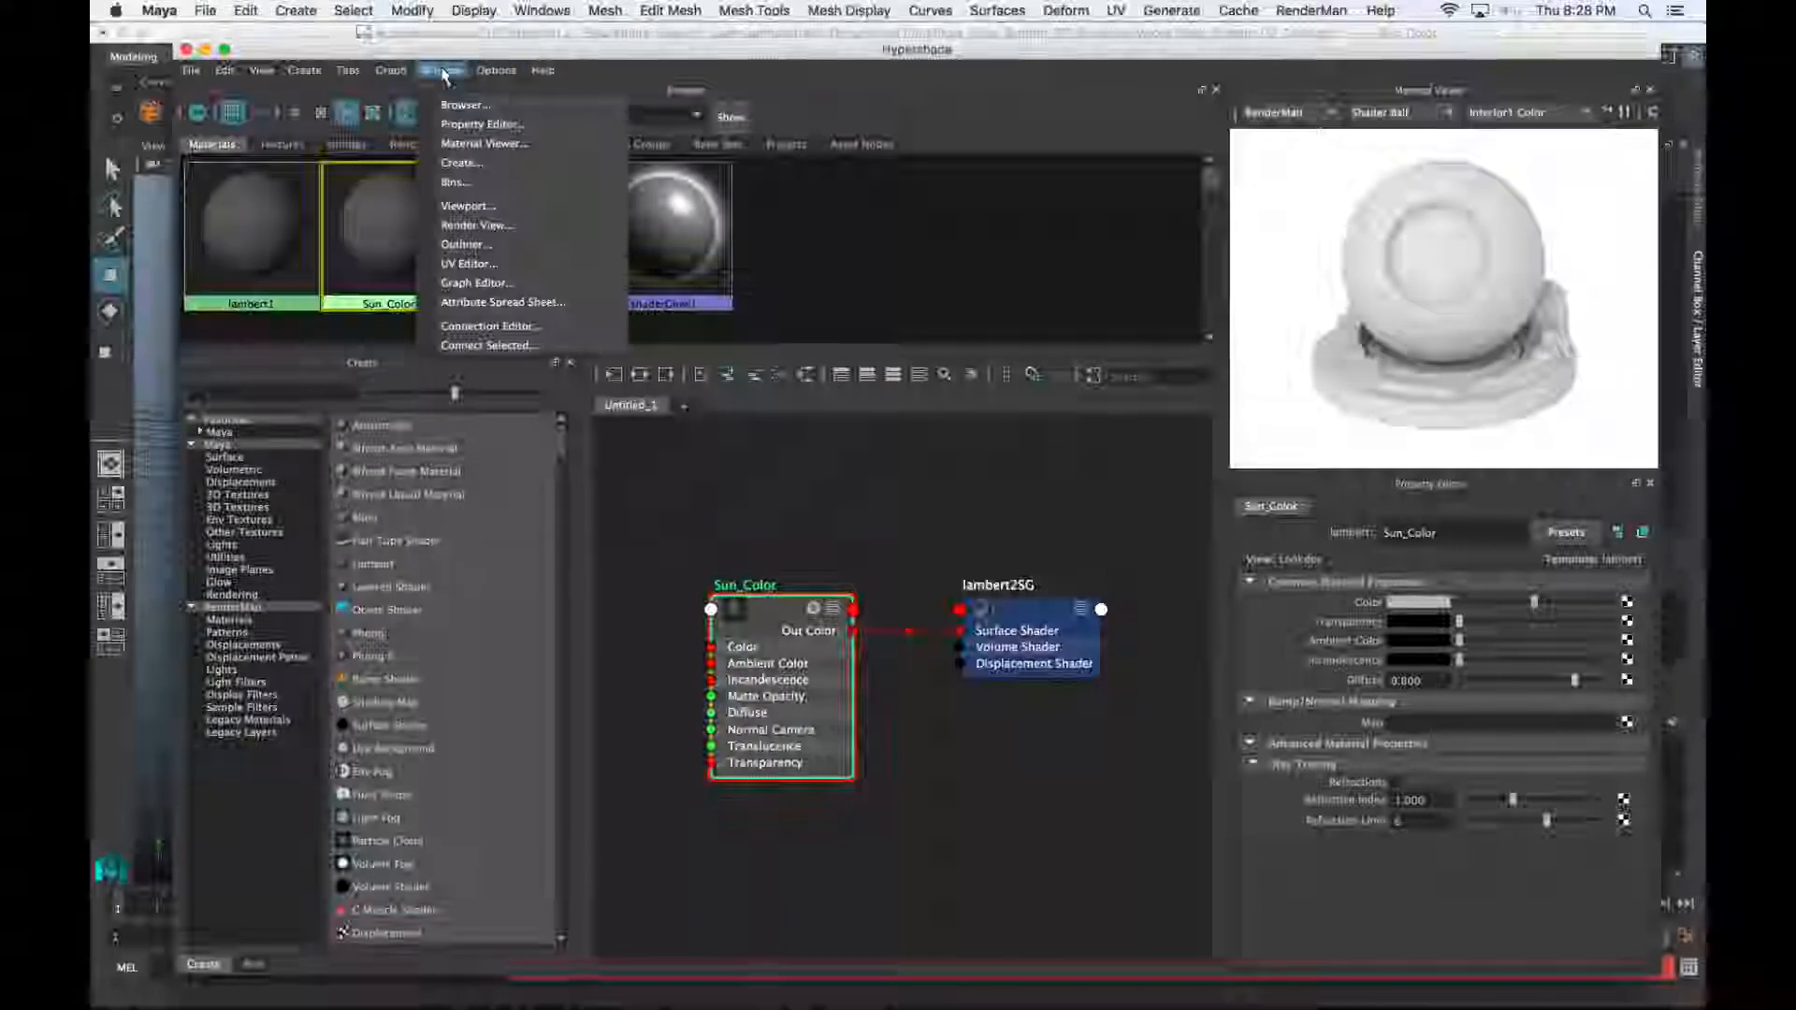
left_click(462, 128)
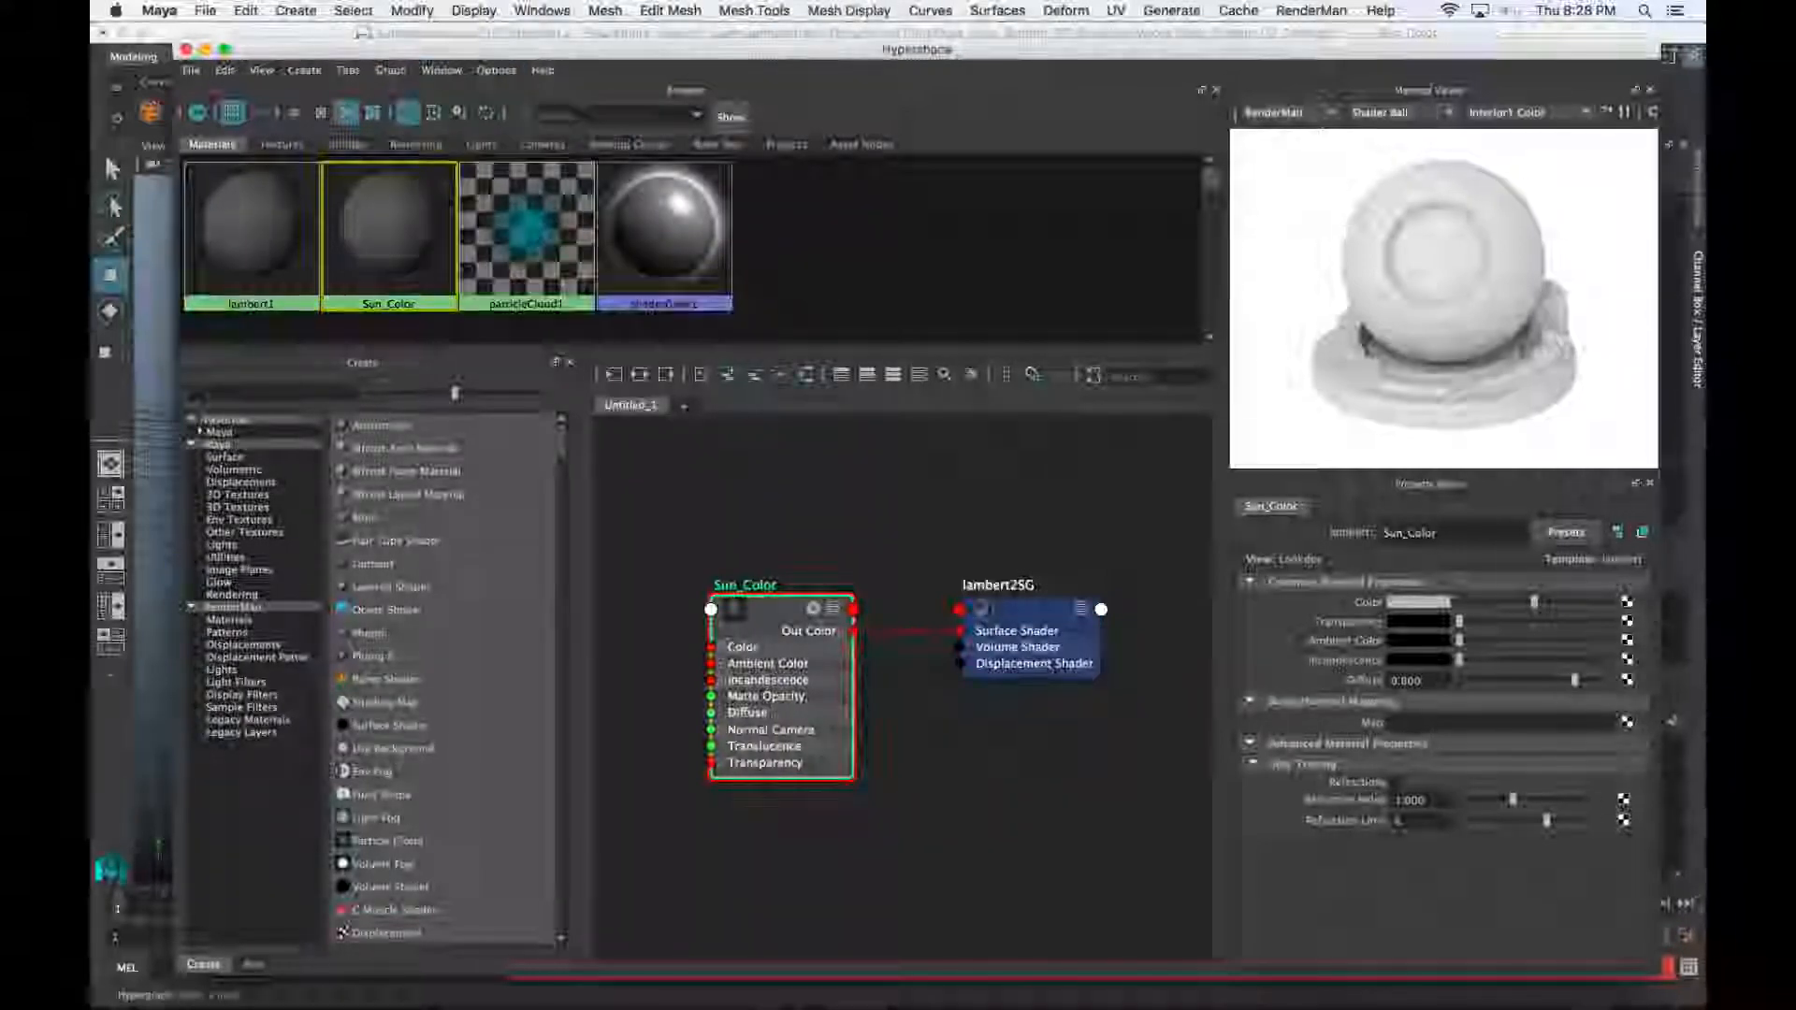
left_click(1649, 484)
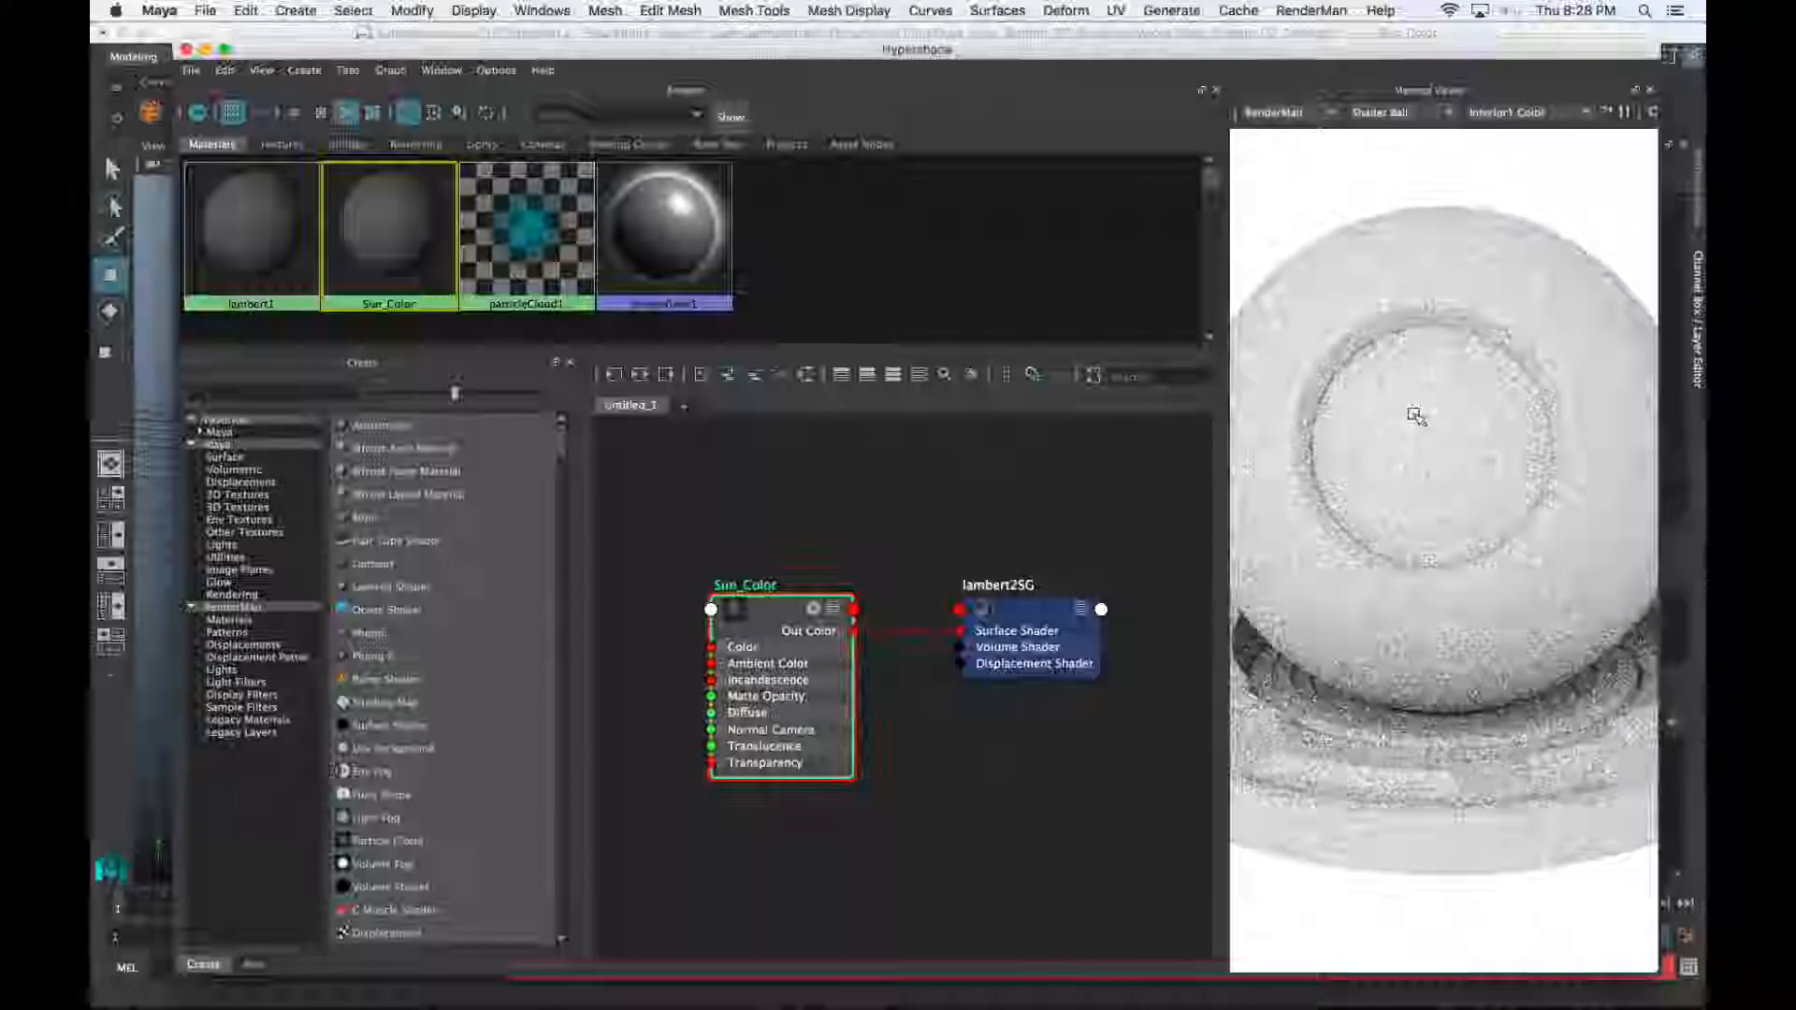
left_click(442, 70)
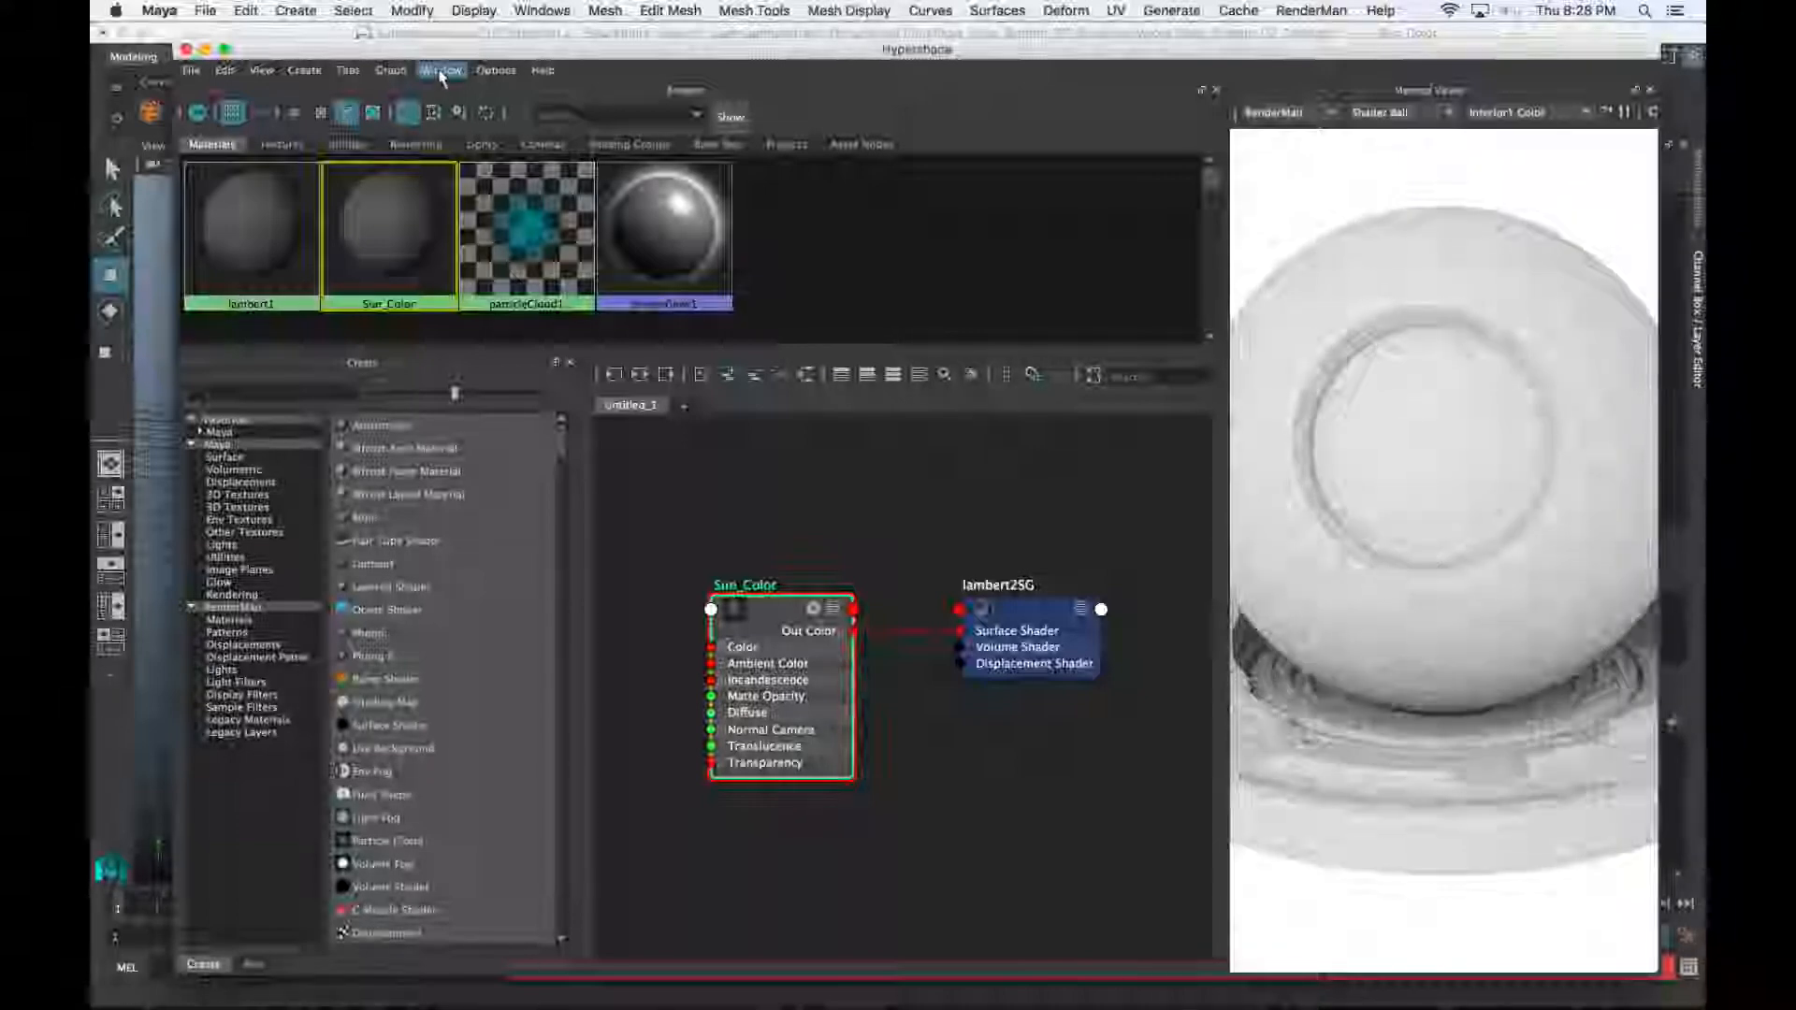
left_click(471, 142)
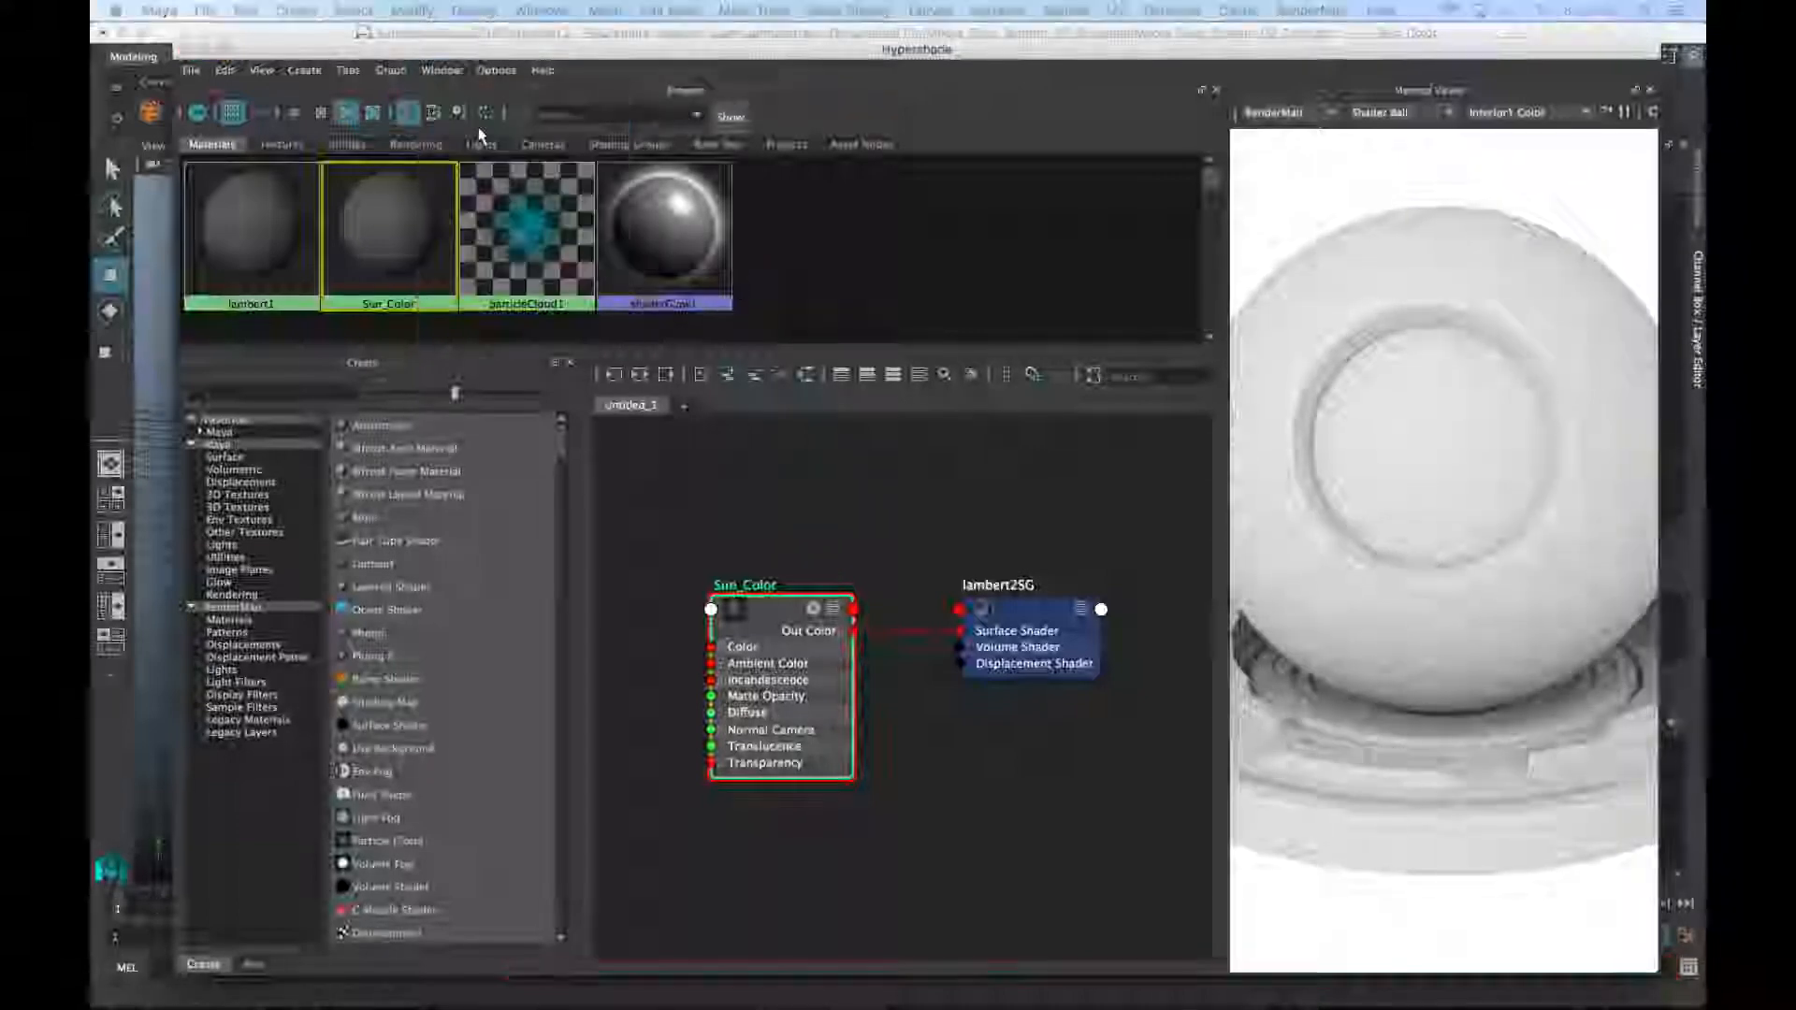
Dock the Property Editor as a tab alongside the Material Viewer and show the Sun_Color properties
left_click_drag(1473, 358, 1536, 814)
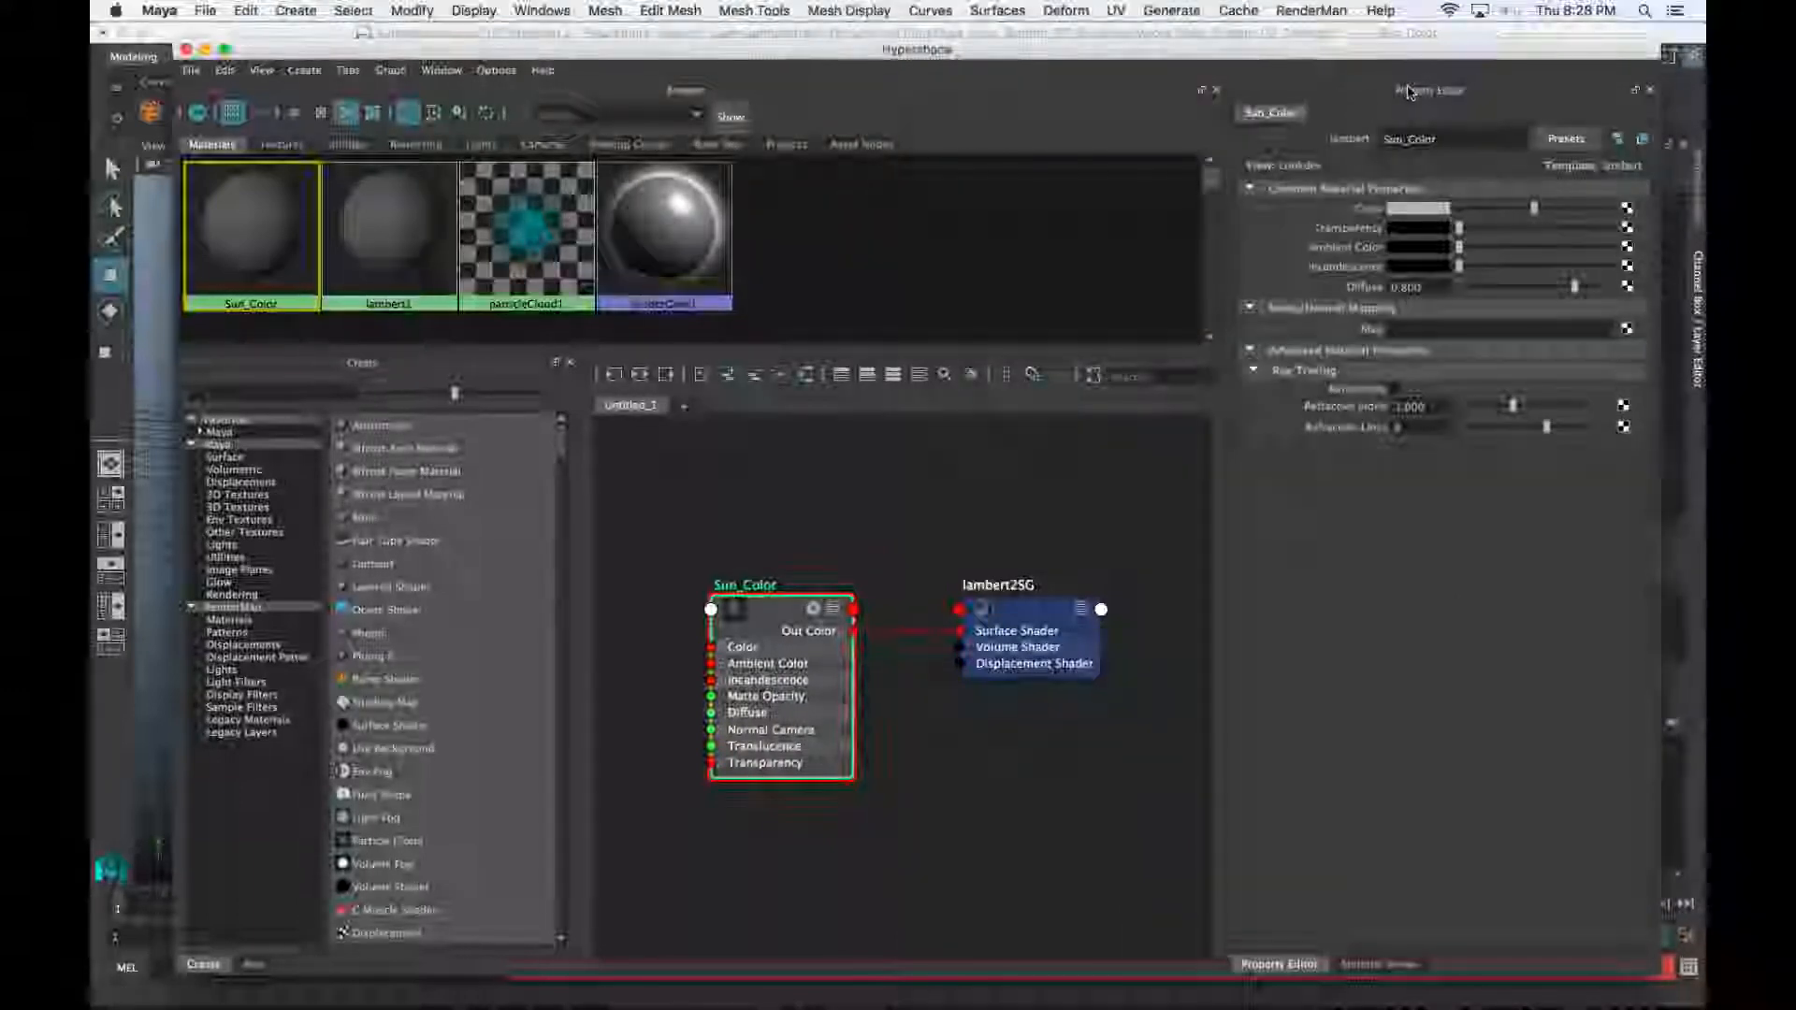
left_click(1380, 964)
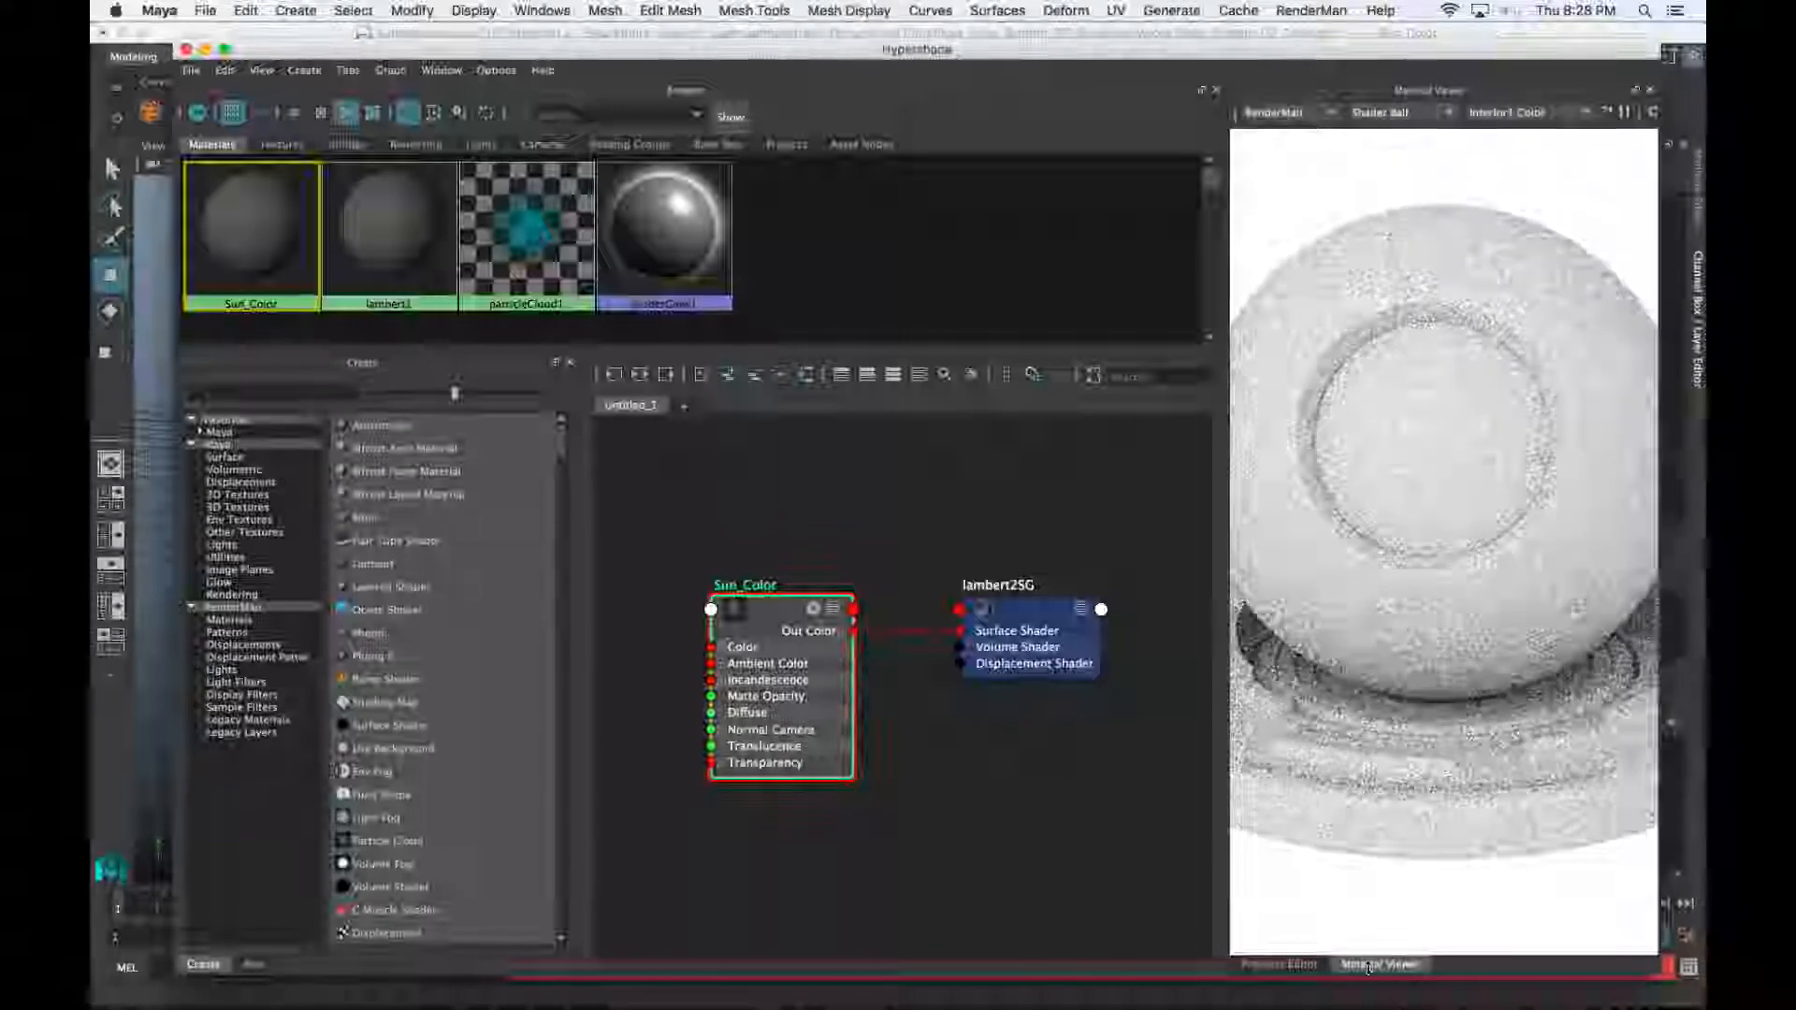
left_click(1311, 967)
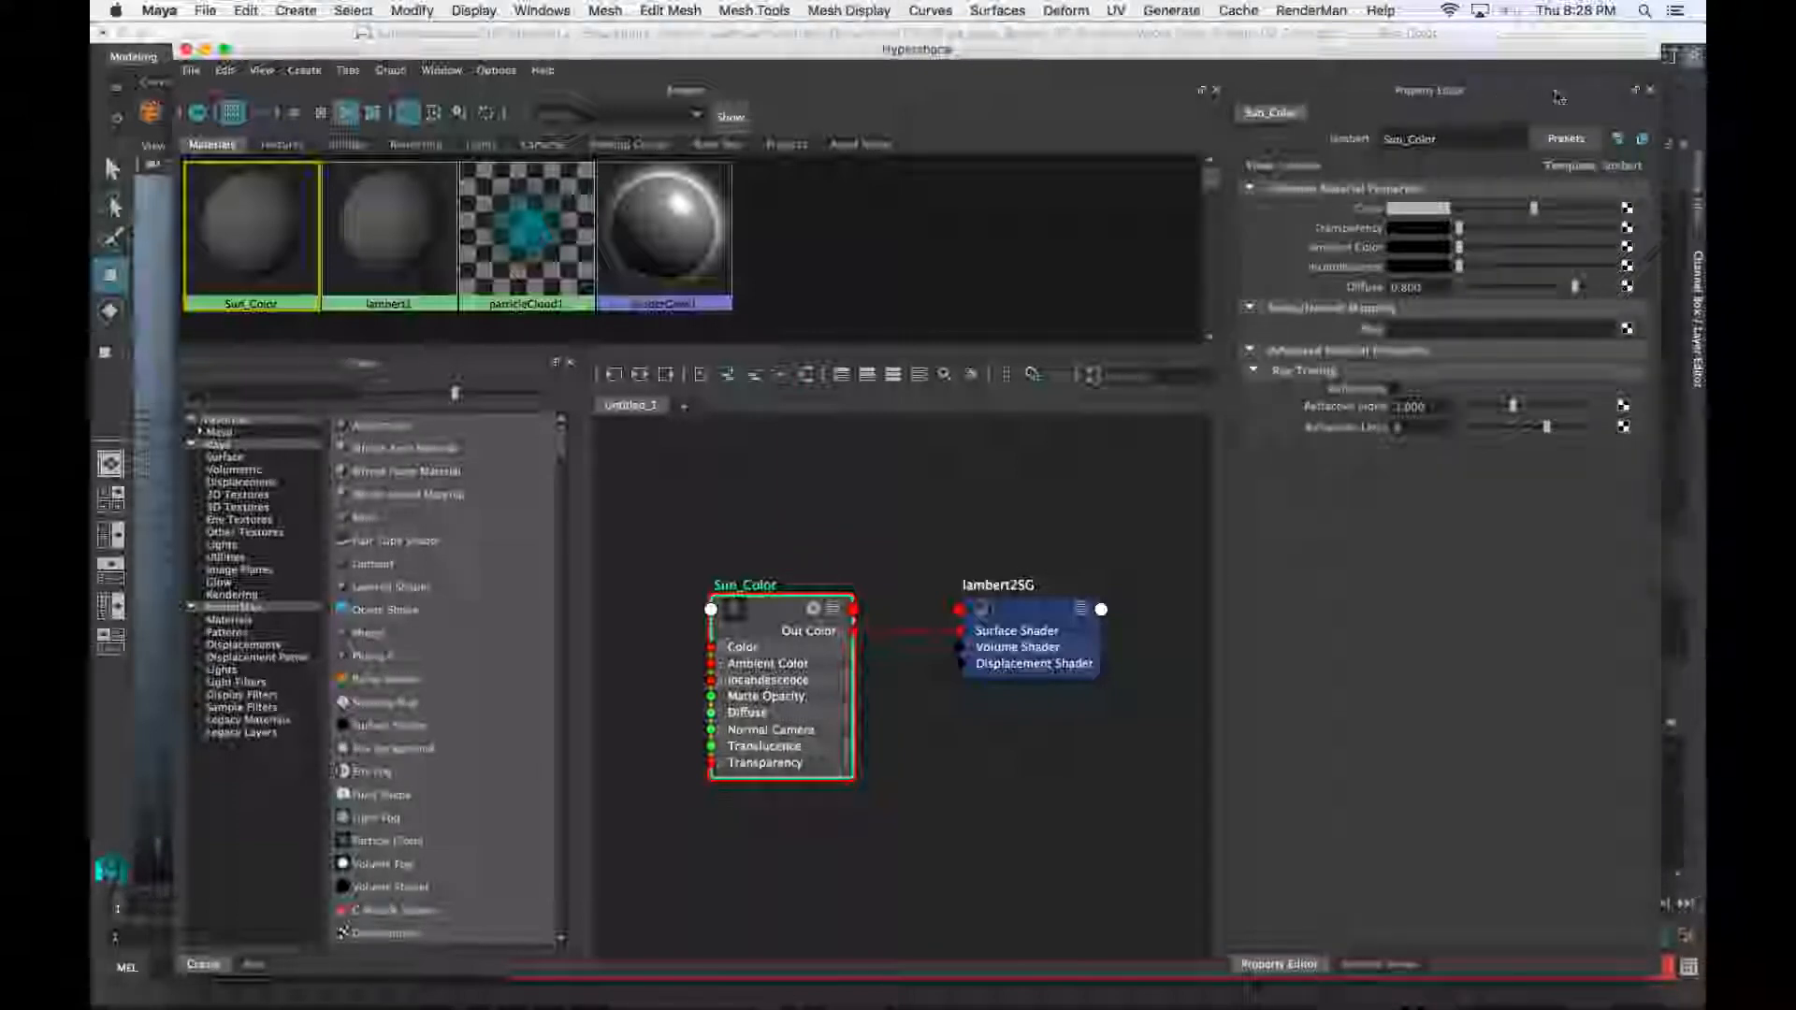
Undock the Property Editor from its tab and dock it directly beneath the Material Viewer
left_click_drag(1583, 97, 1590, 822)
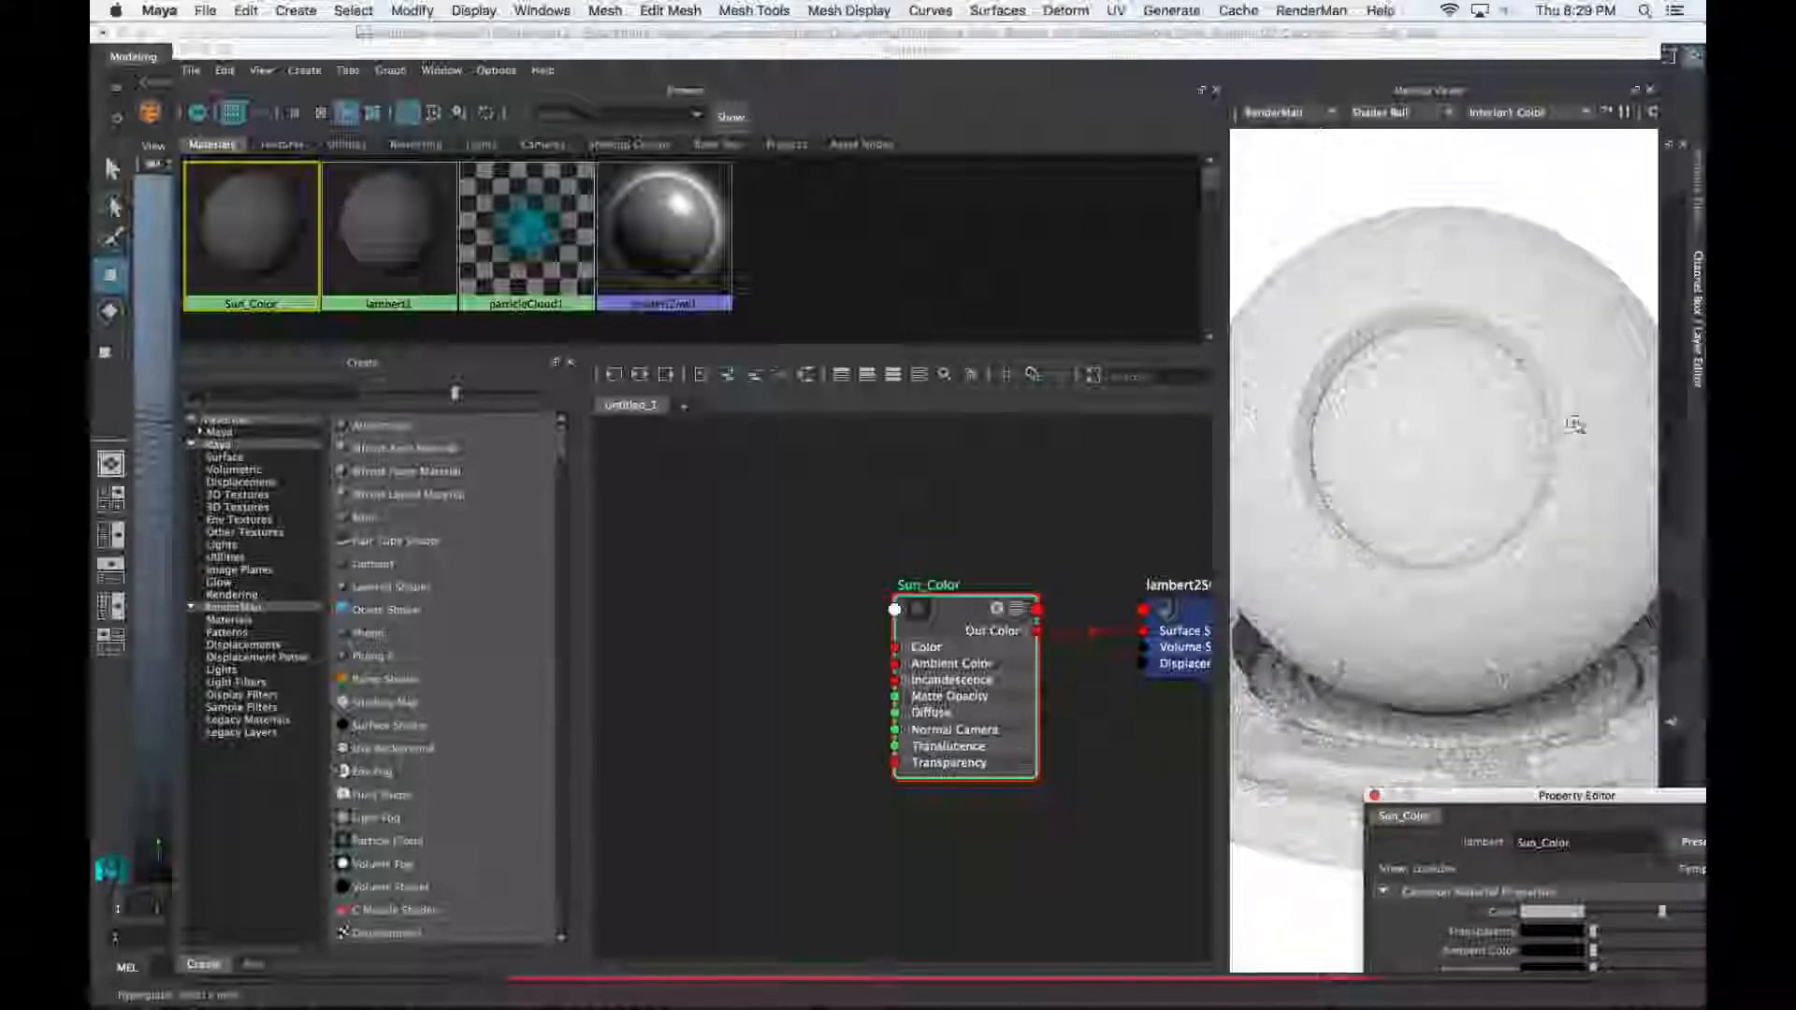
left_click_drag(1468, 793, 1291, 735)
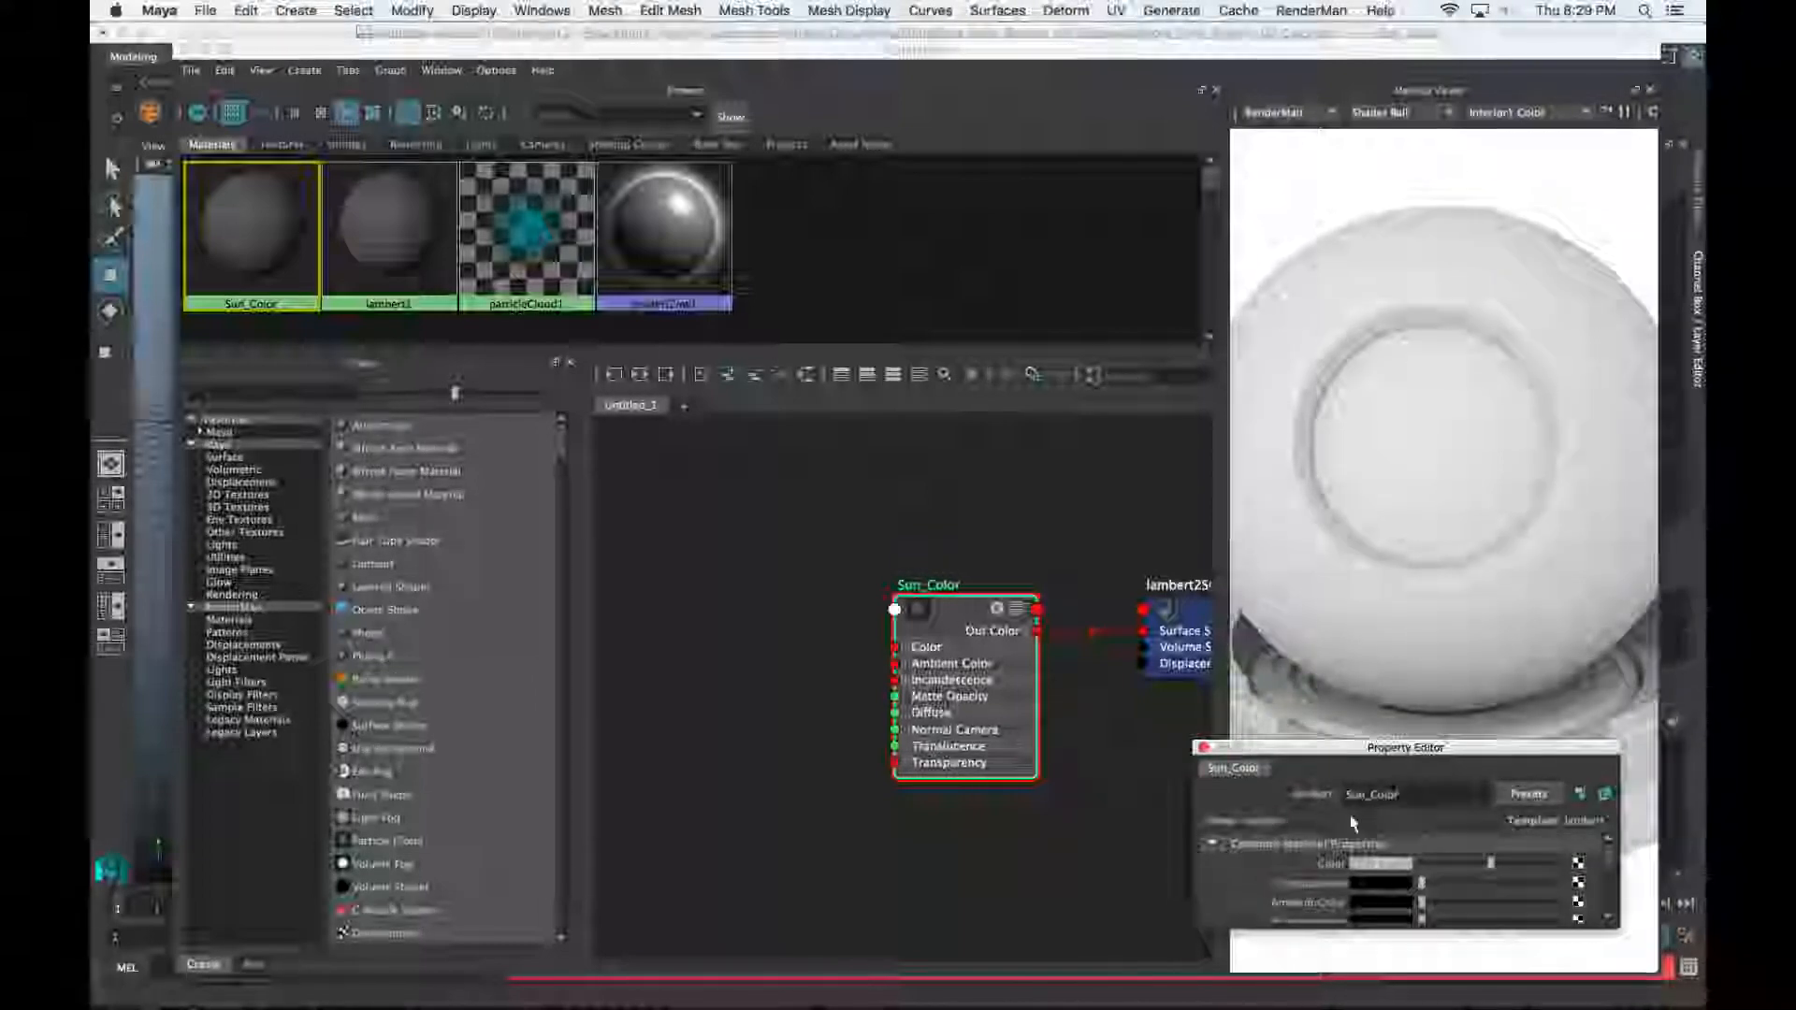
left_click_drag(1265, 753, 1579, 520)
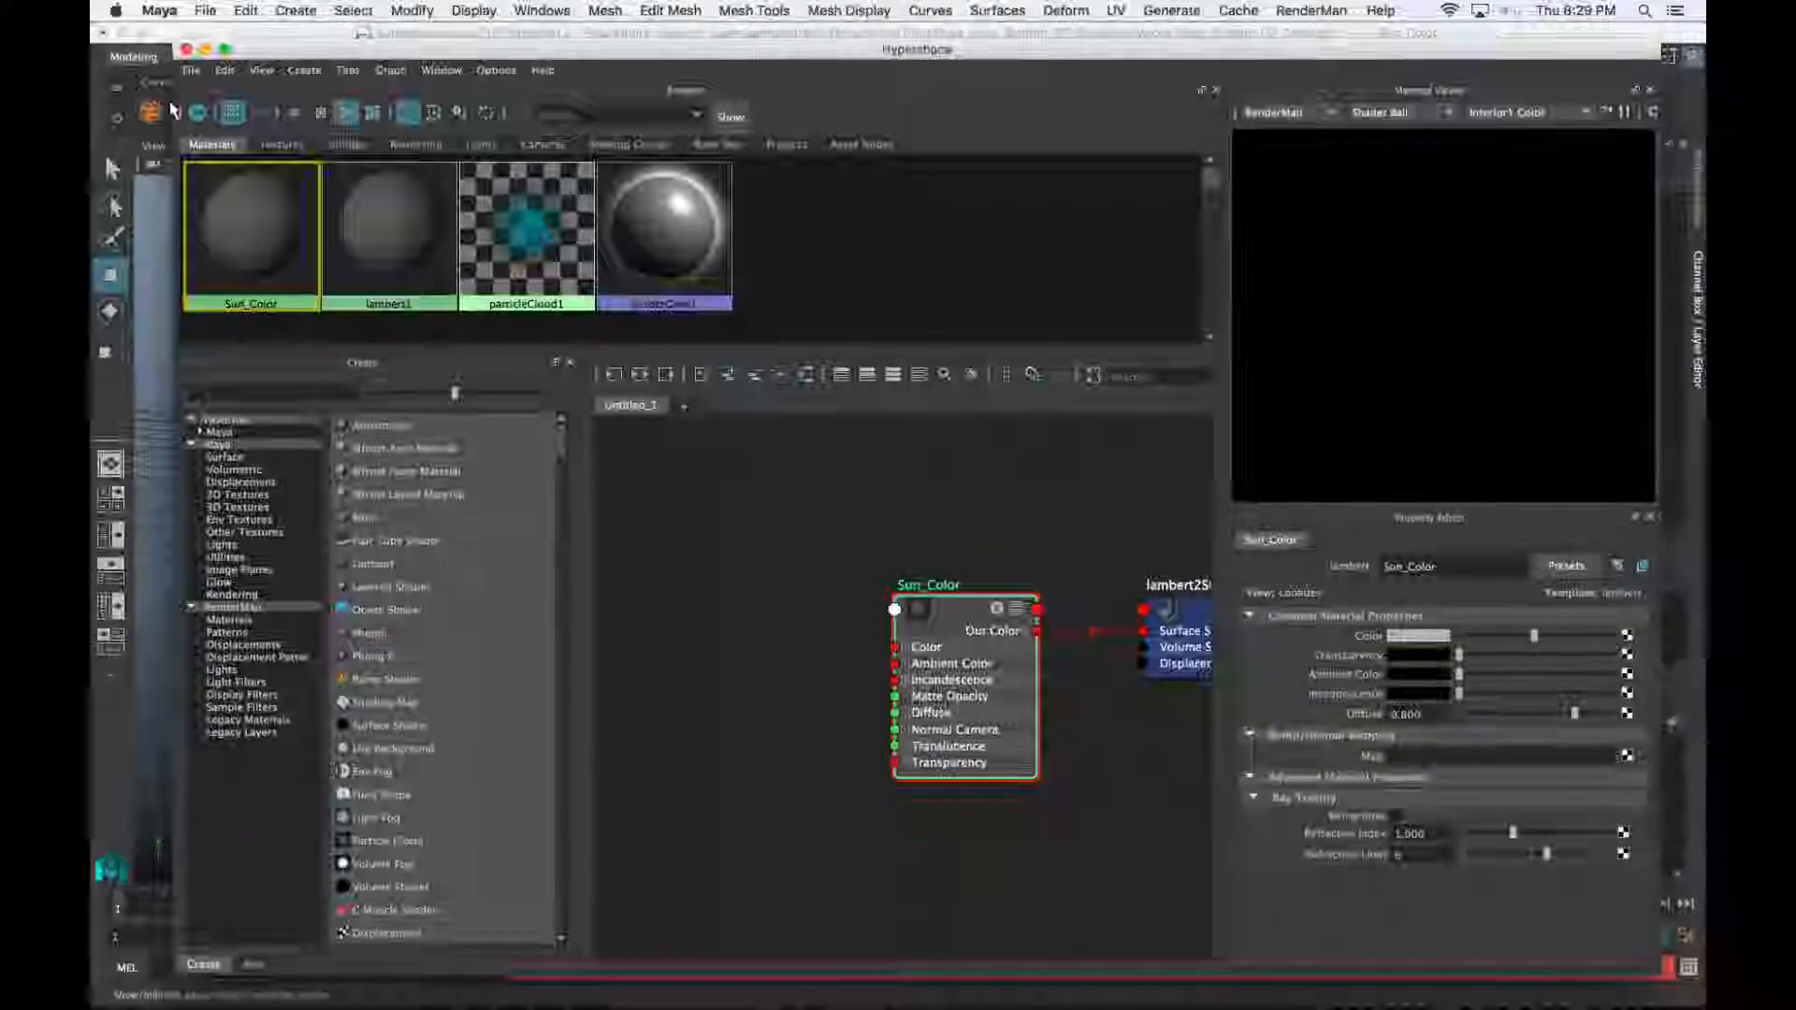
Switch the Material Viewer's renderer from RenderMan to Hardware
left_click(442, 70)
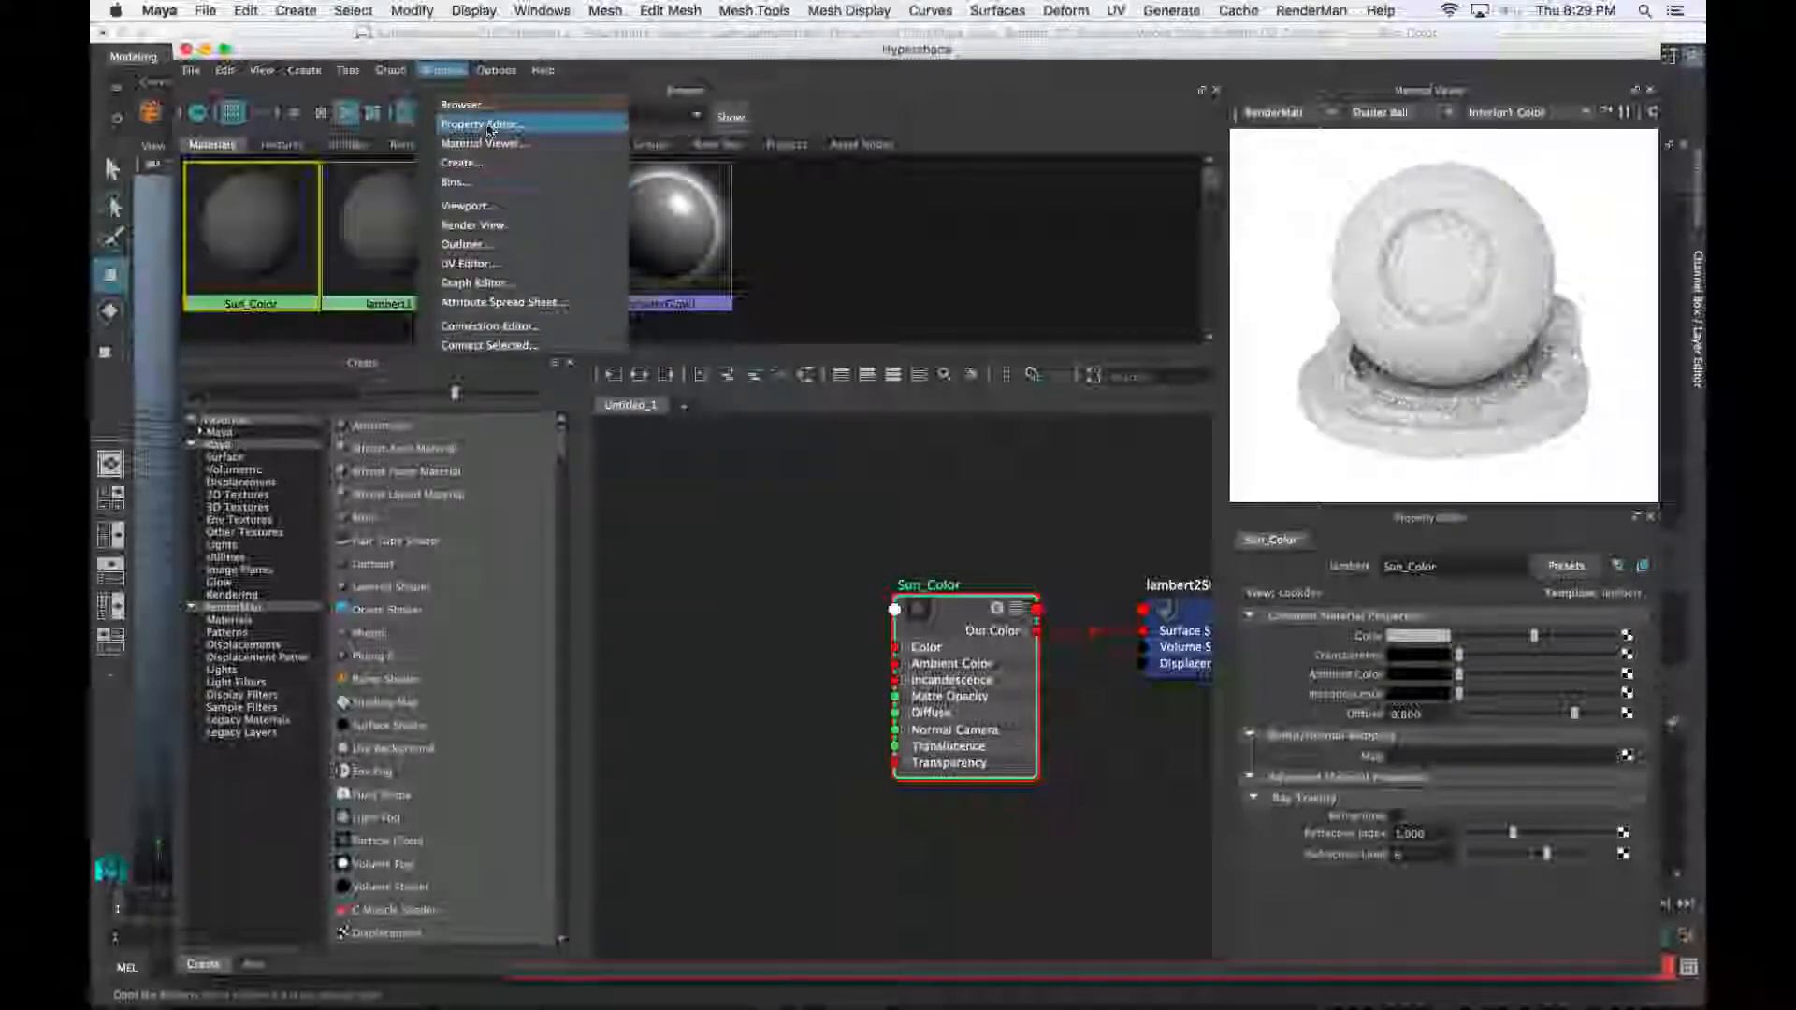
left_click(467, 50)
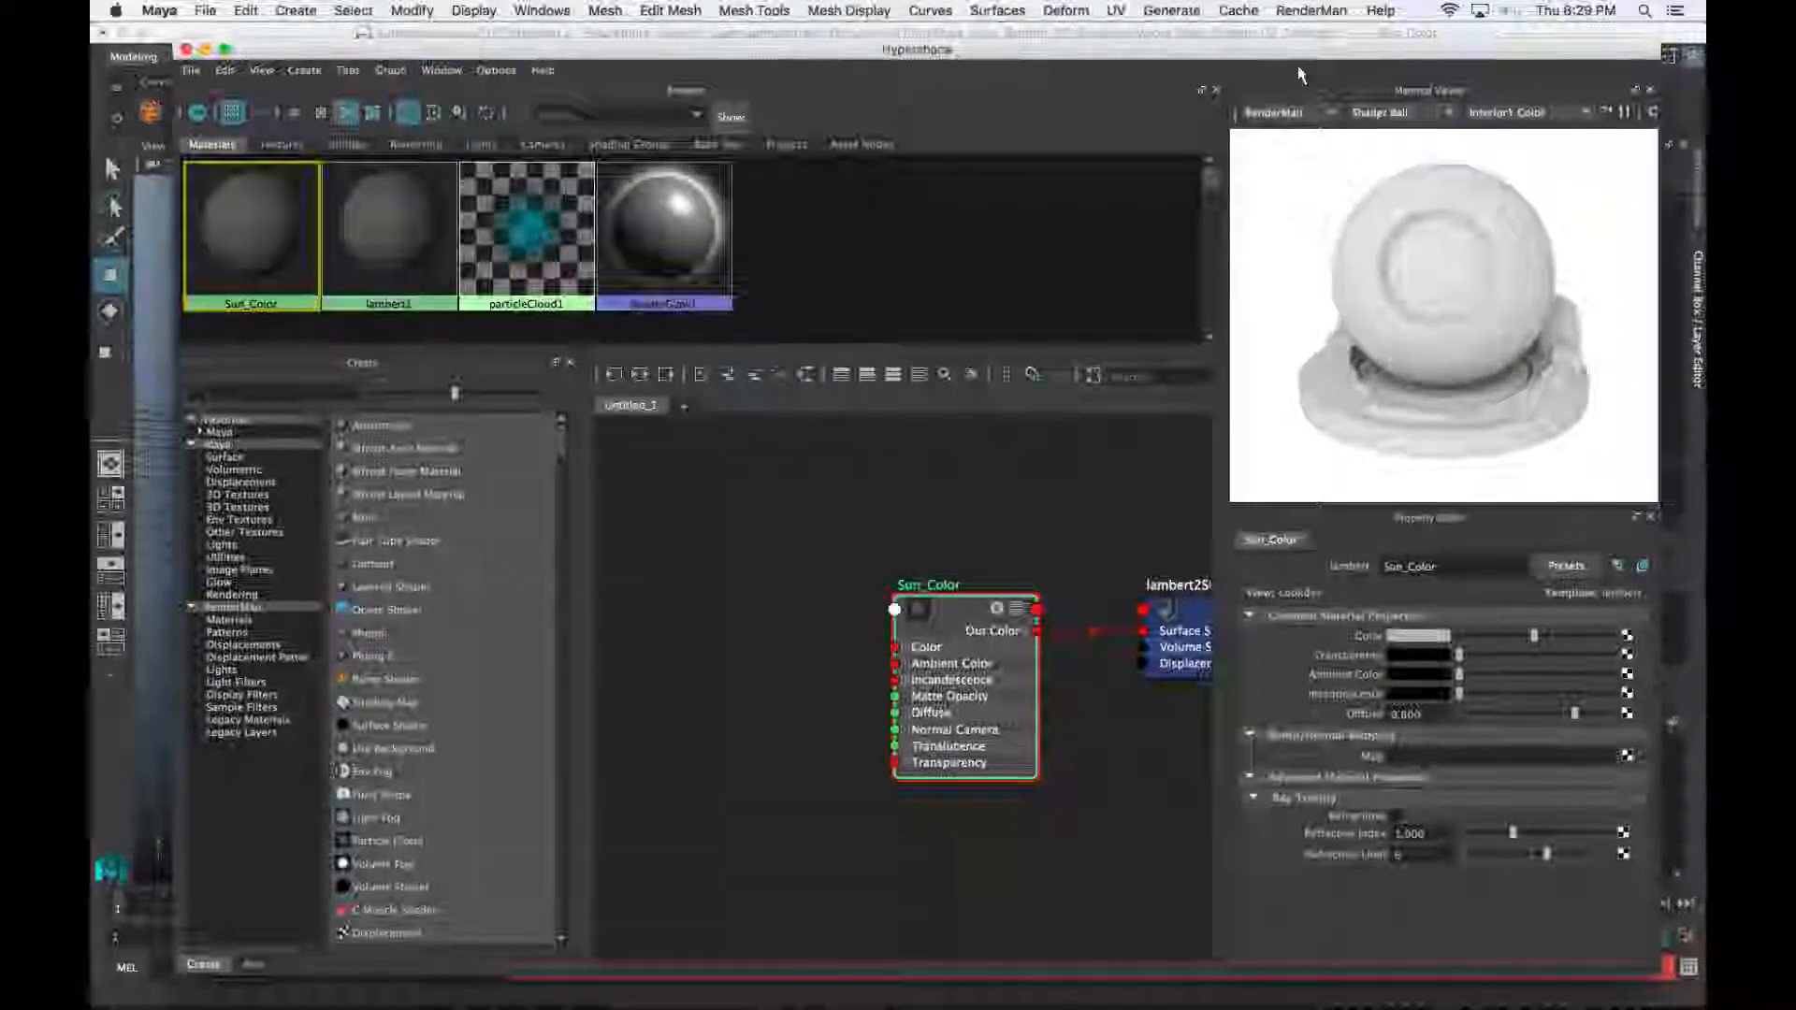
left_click(1330, 113)
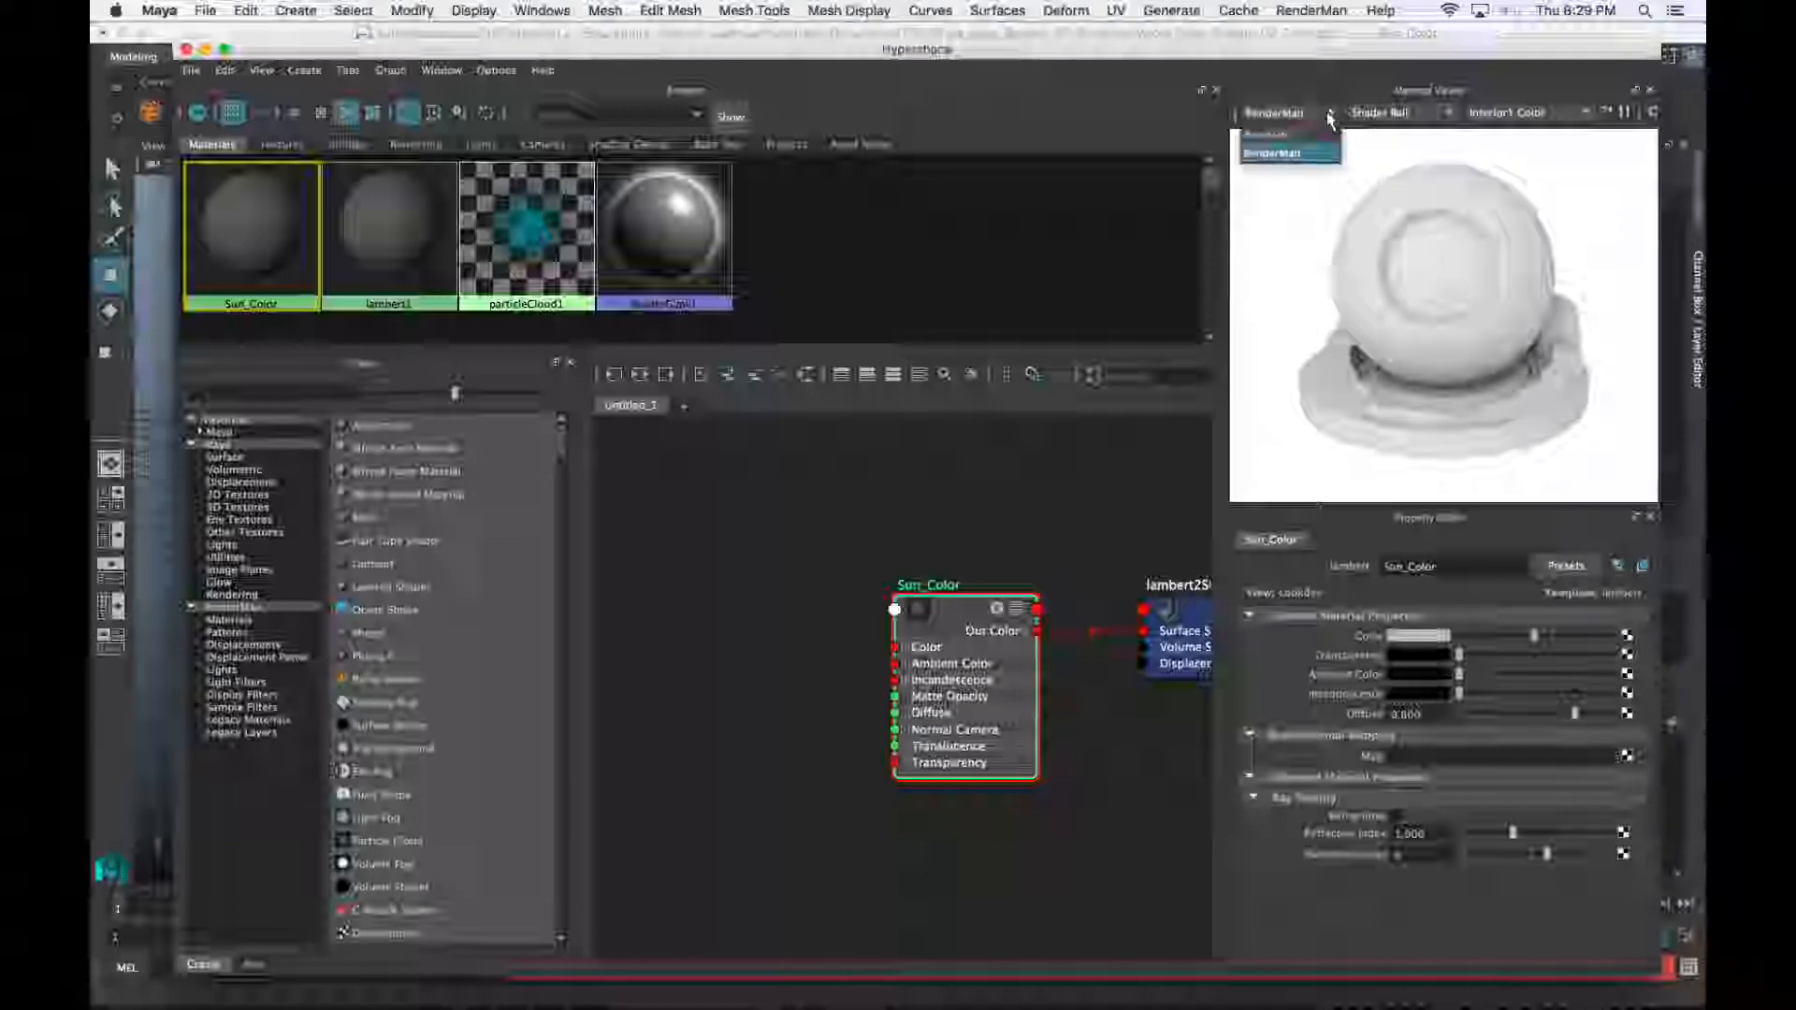
left_click(1315, 136)
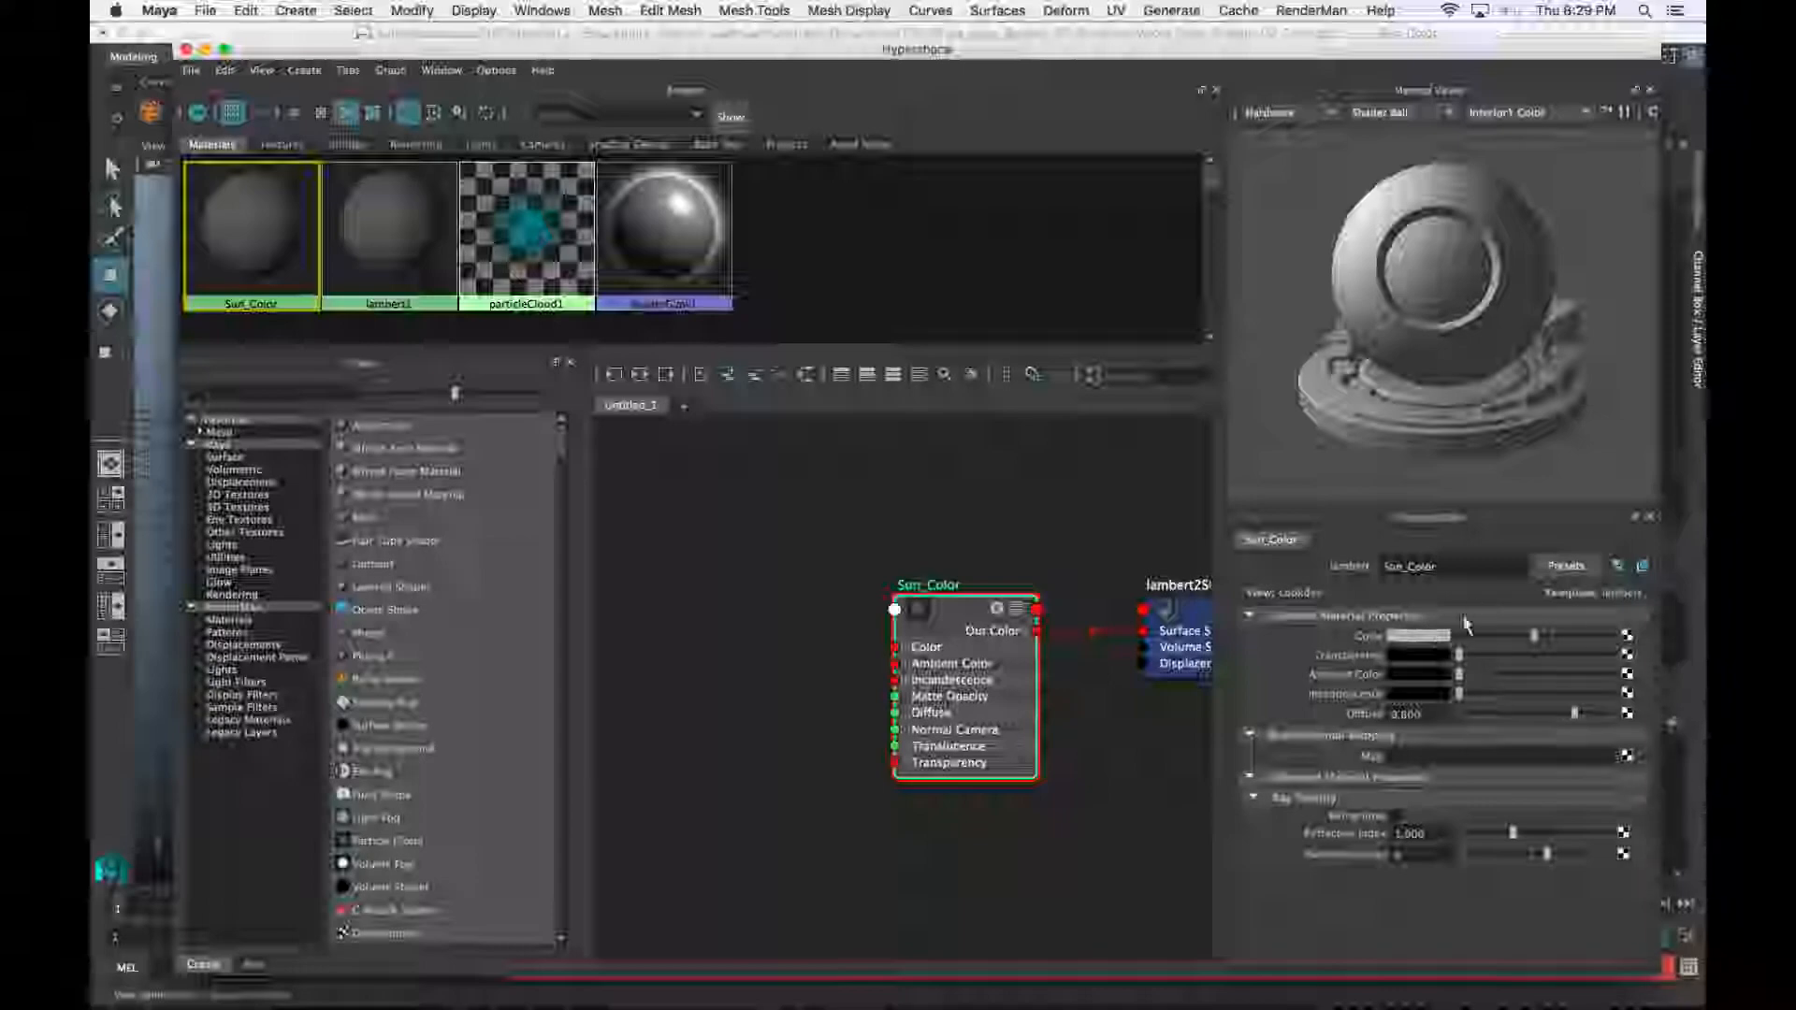
Open the colour picker for Sun_Color's Color attribute and pick an orange hue, keeping the HSV numeric sliders displayed
left_click_drag(1472, 51, 1497, 239)
left_click(1003, 215)
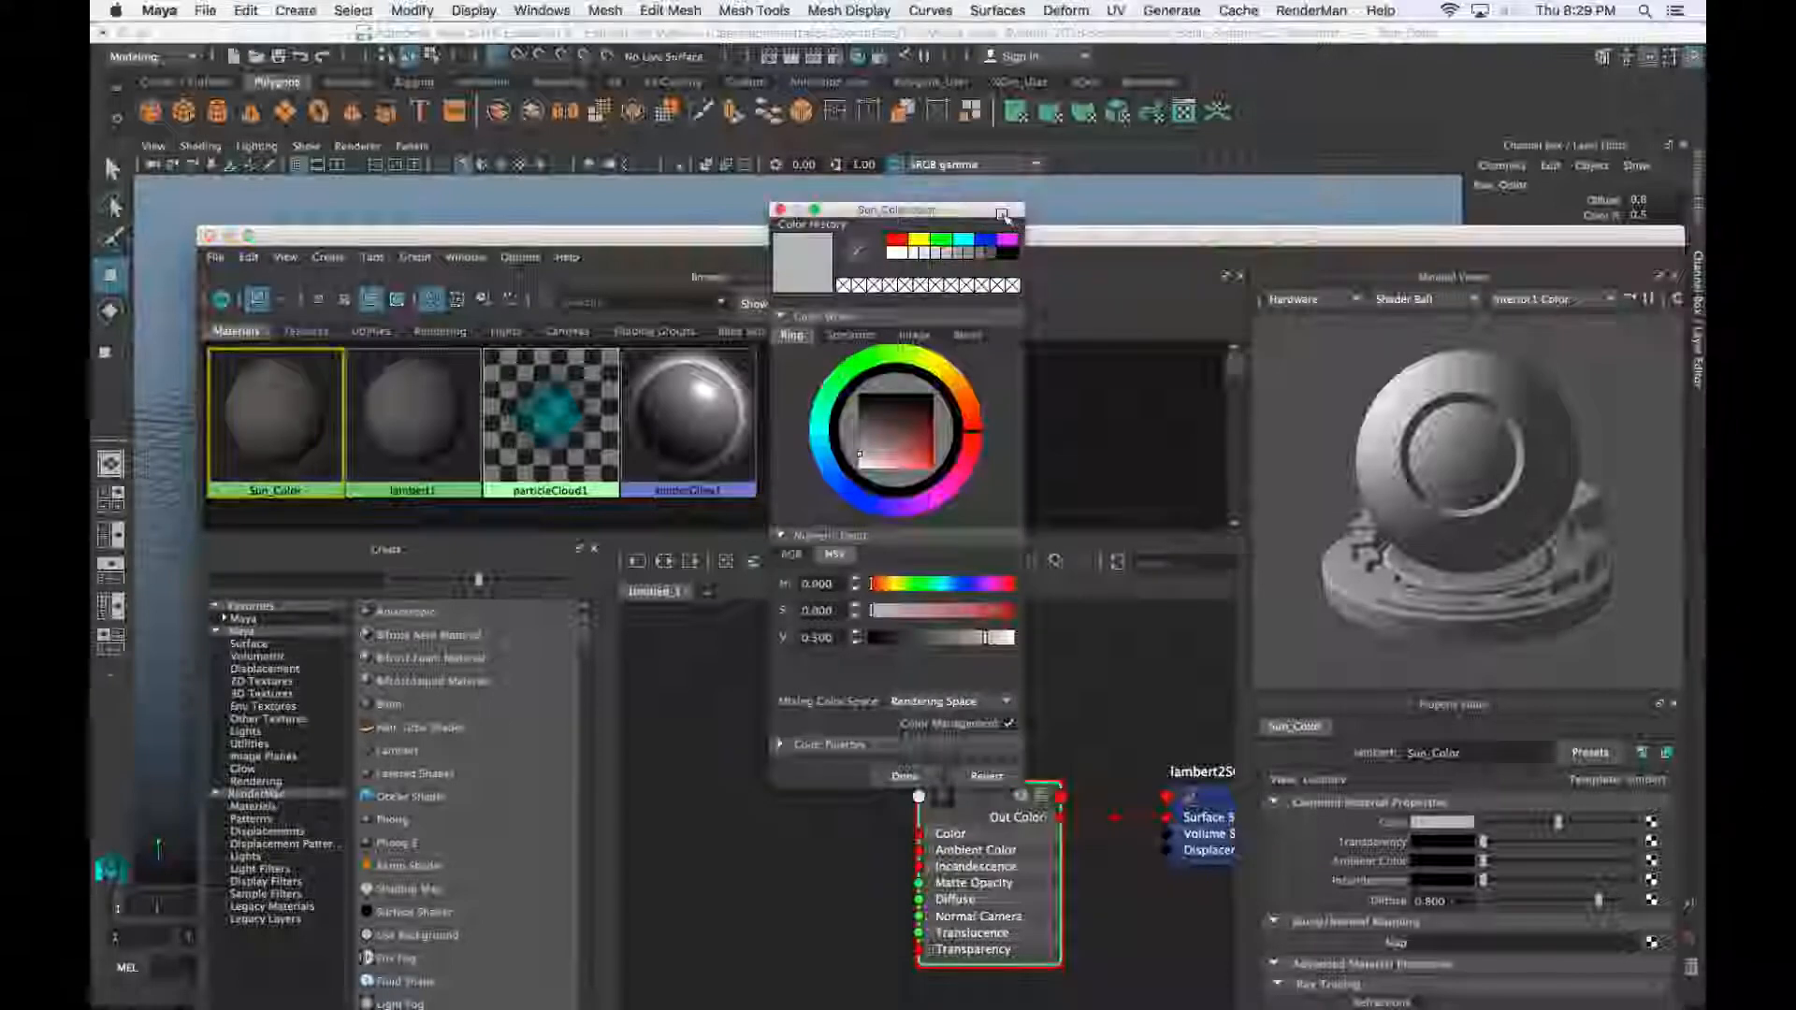
left_click_drag(1003, 215, 1132, 148)
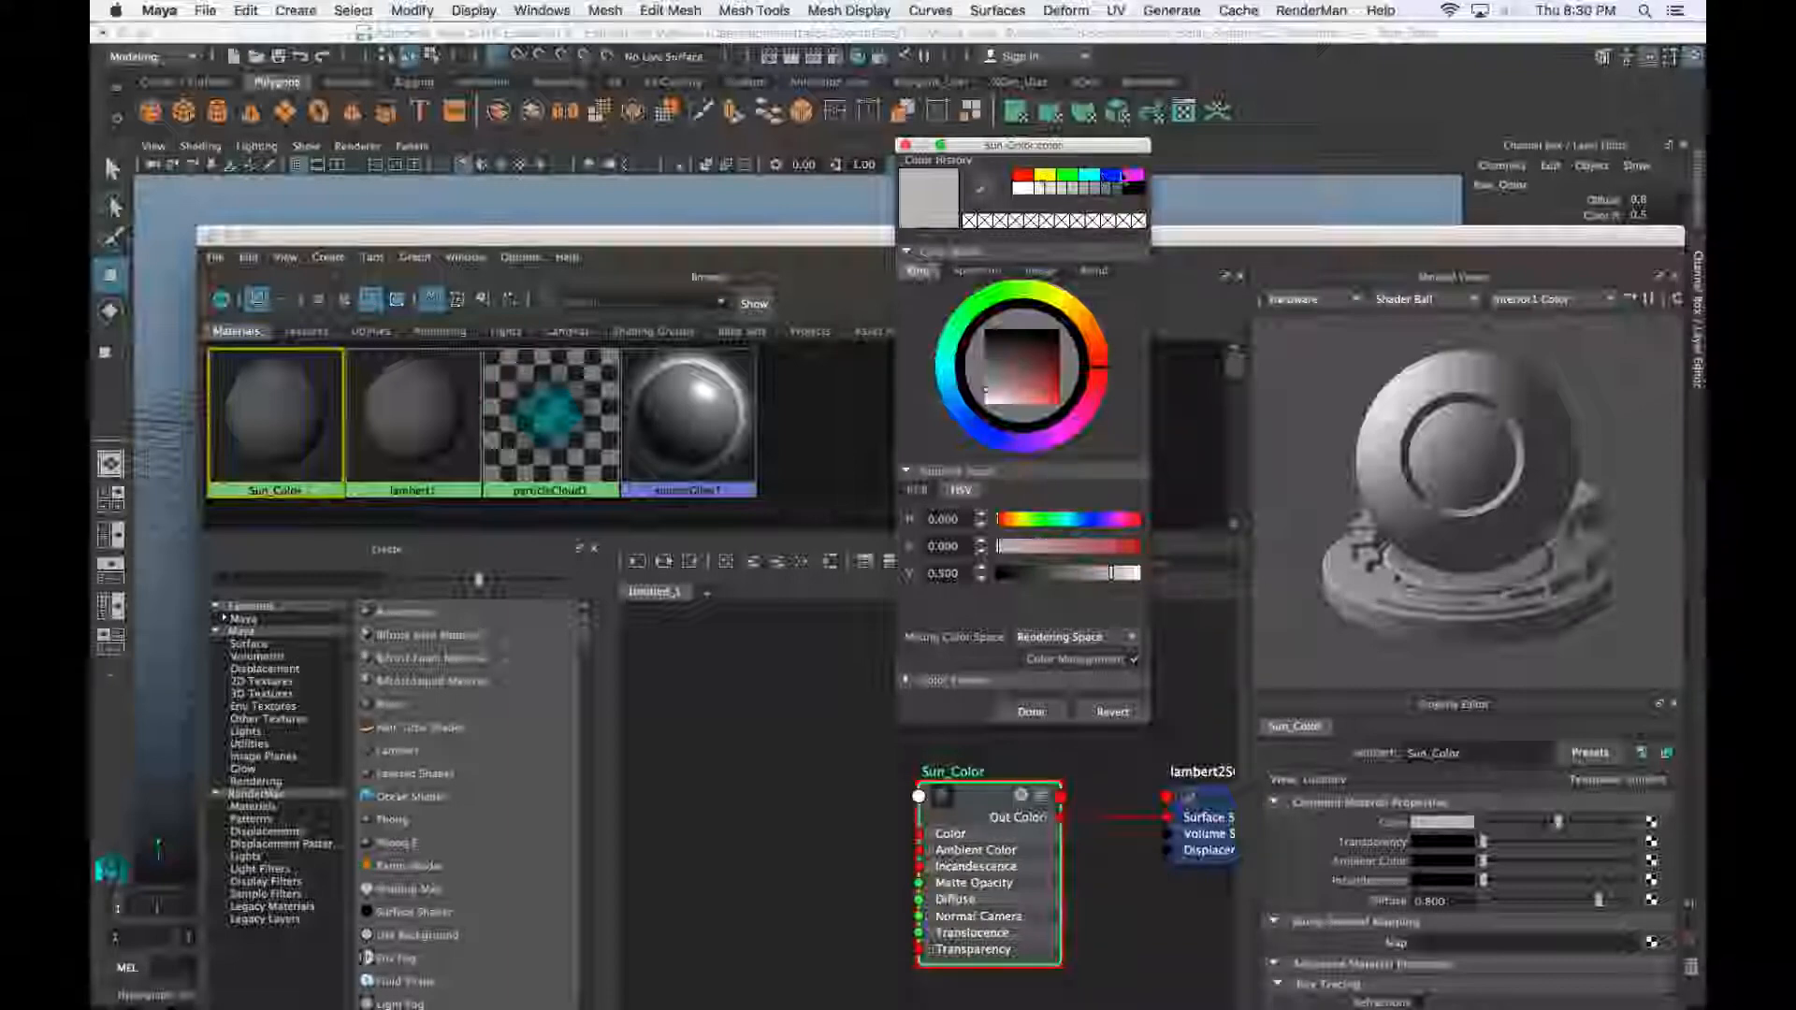
left_click_drag(1037, 400, 1091, 329)
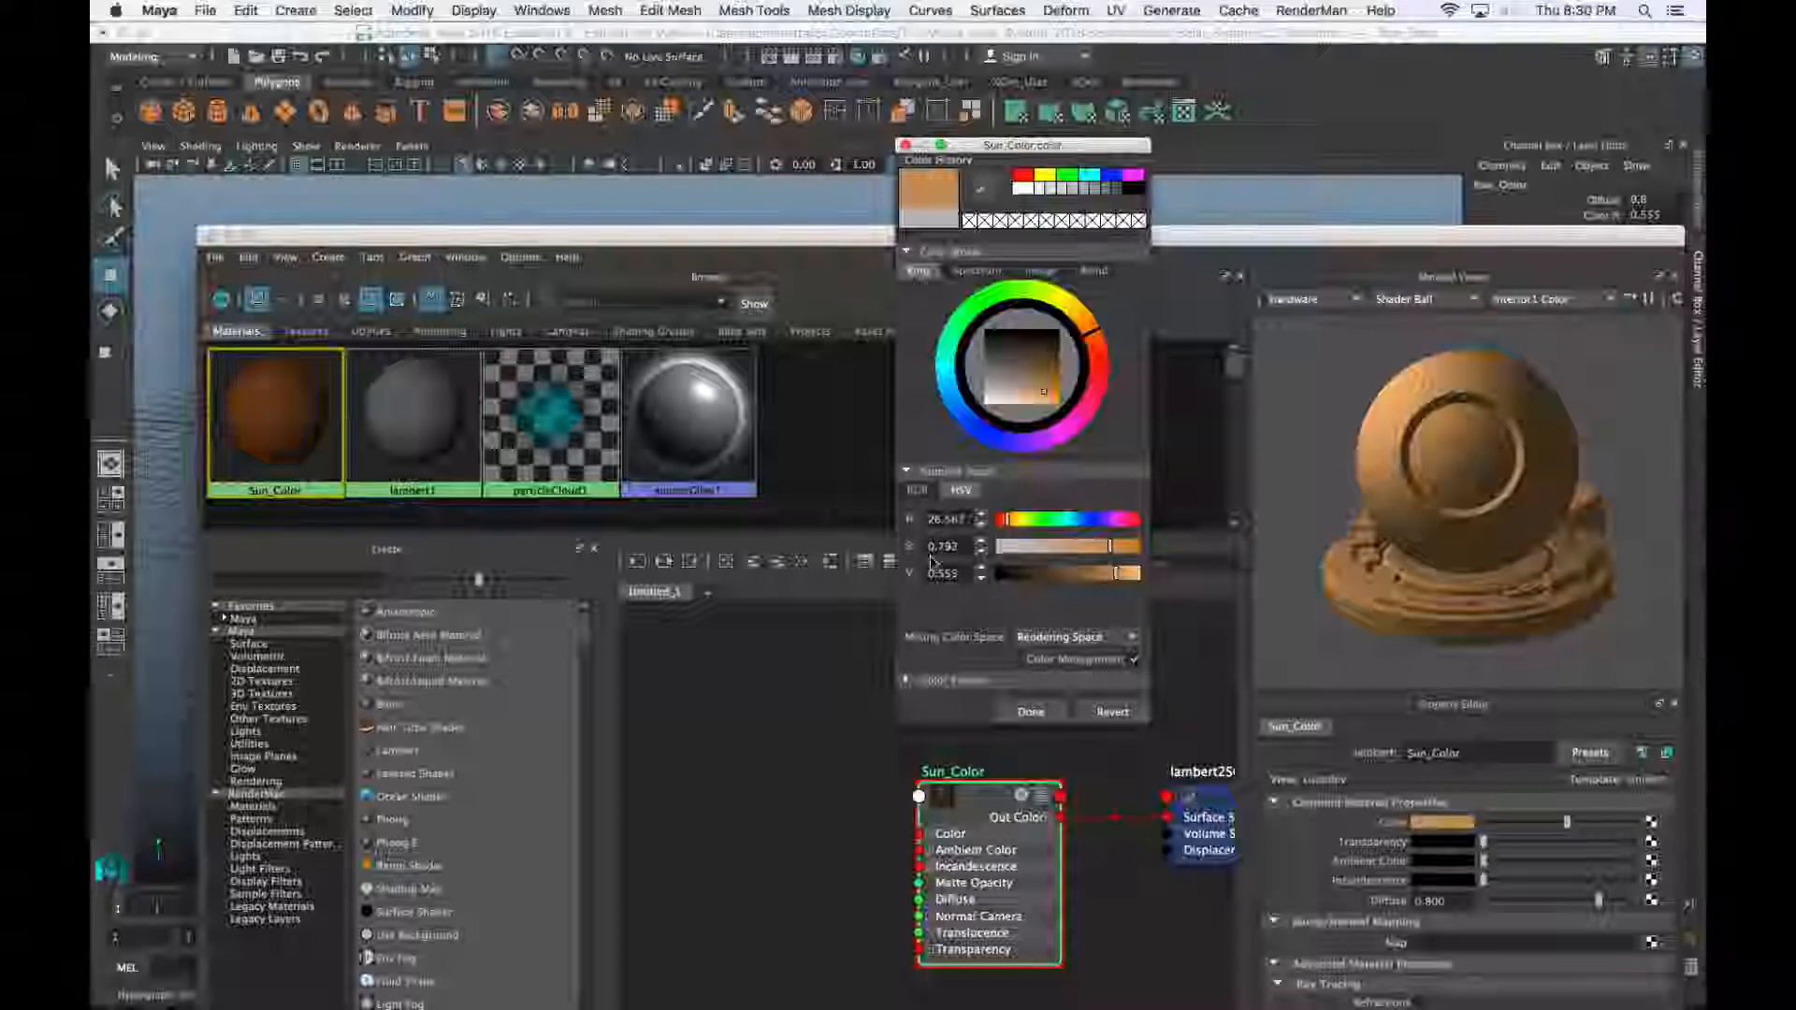
left_click(921, 490)
left_click(961, 491)
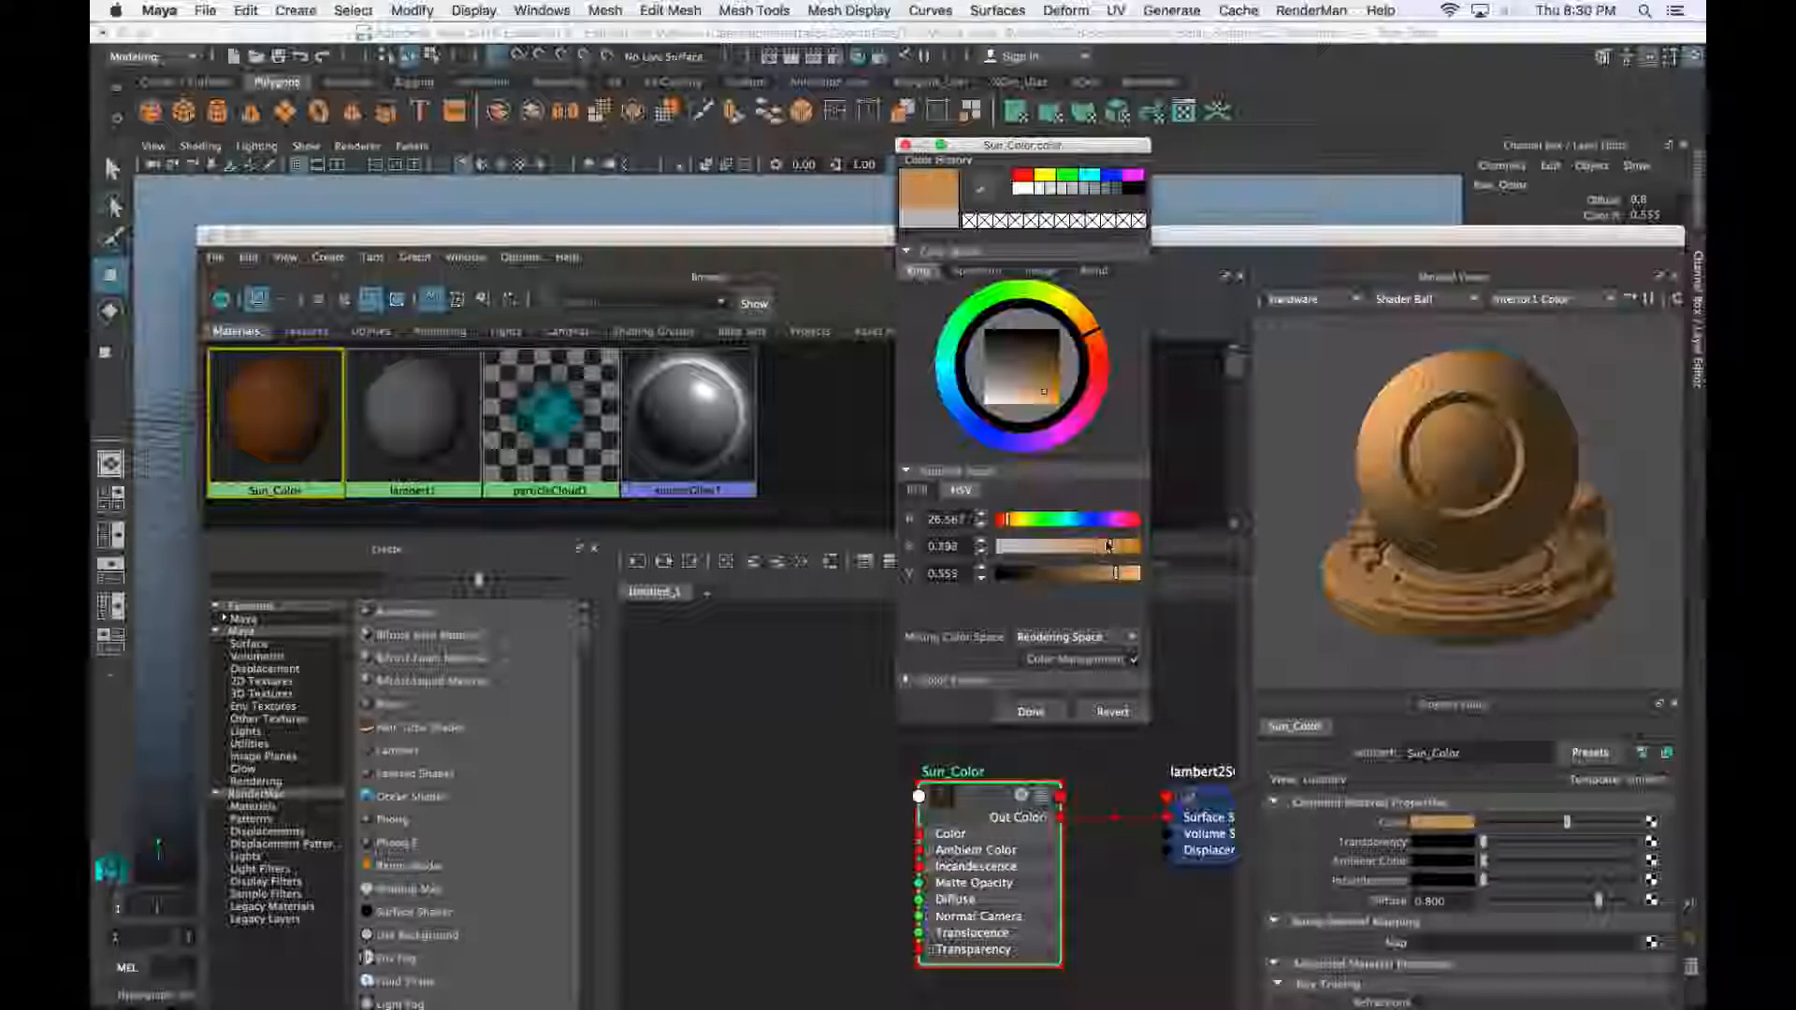
Refine Sun_Color to a golden orange with hue about 33.67, saturation about 0.93 and value about 0.78, and accept the colour
left_click_drag(1110, 546, 1130, 546)
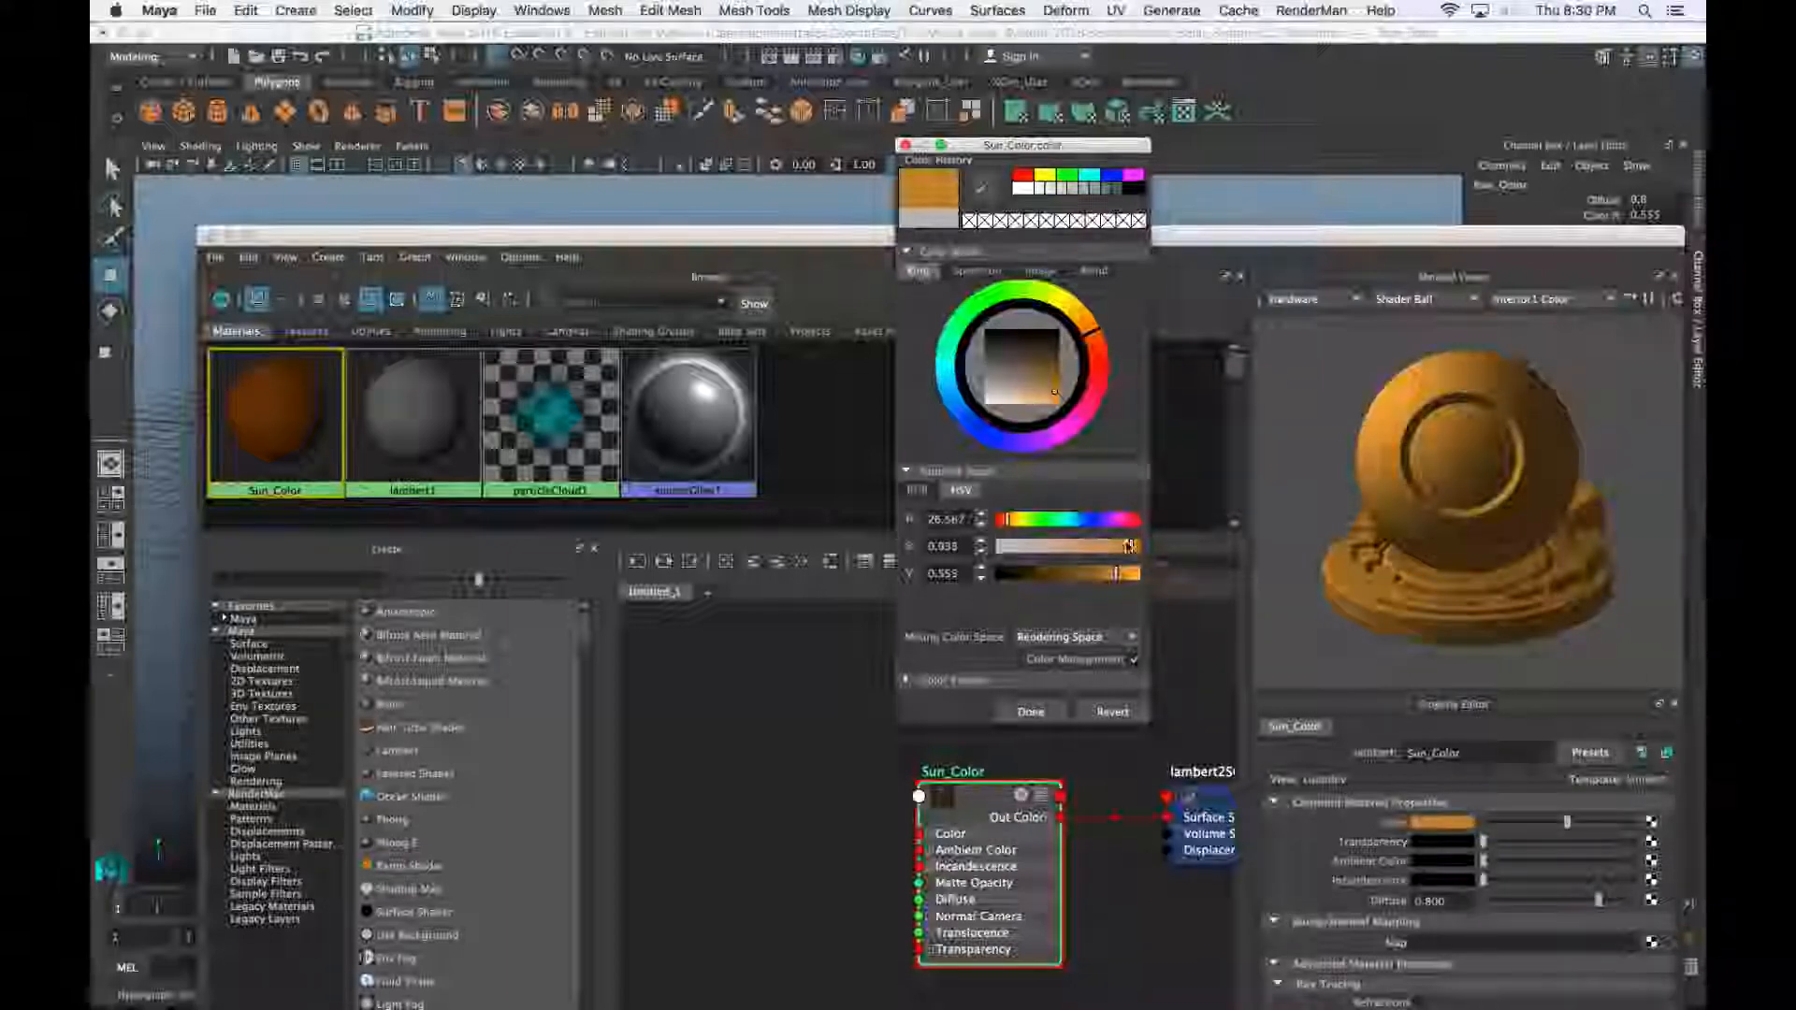
left_click_drag(1099, 323, 1094, 317)
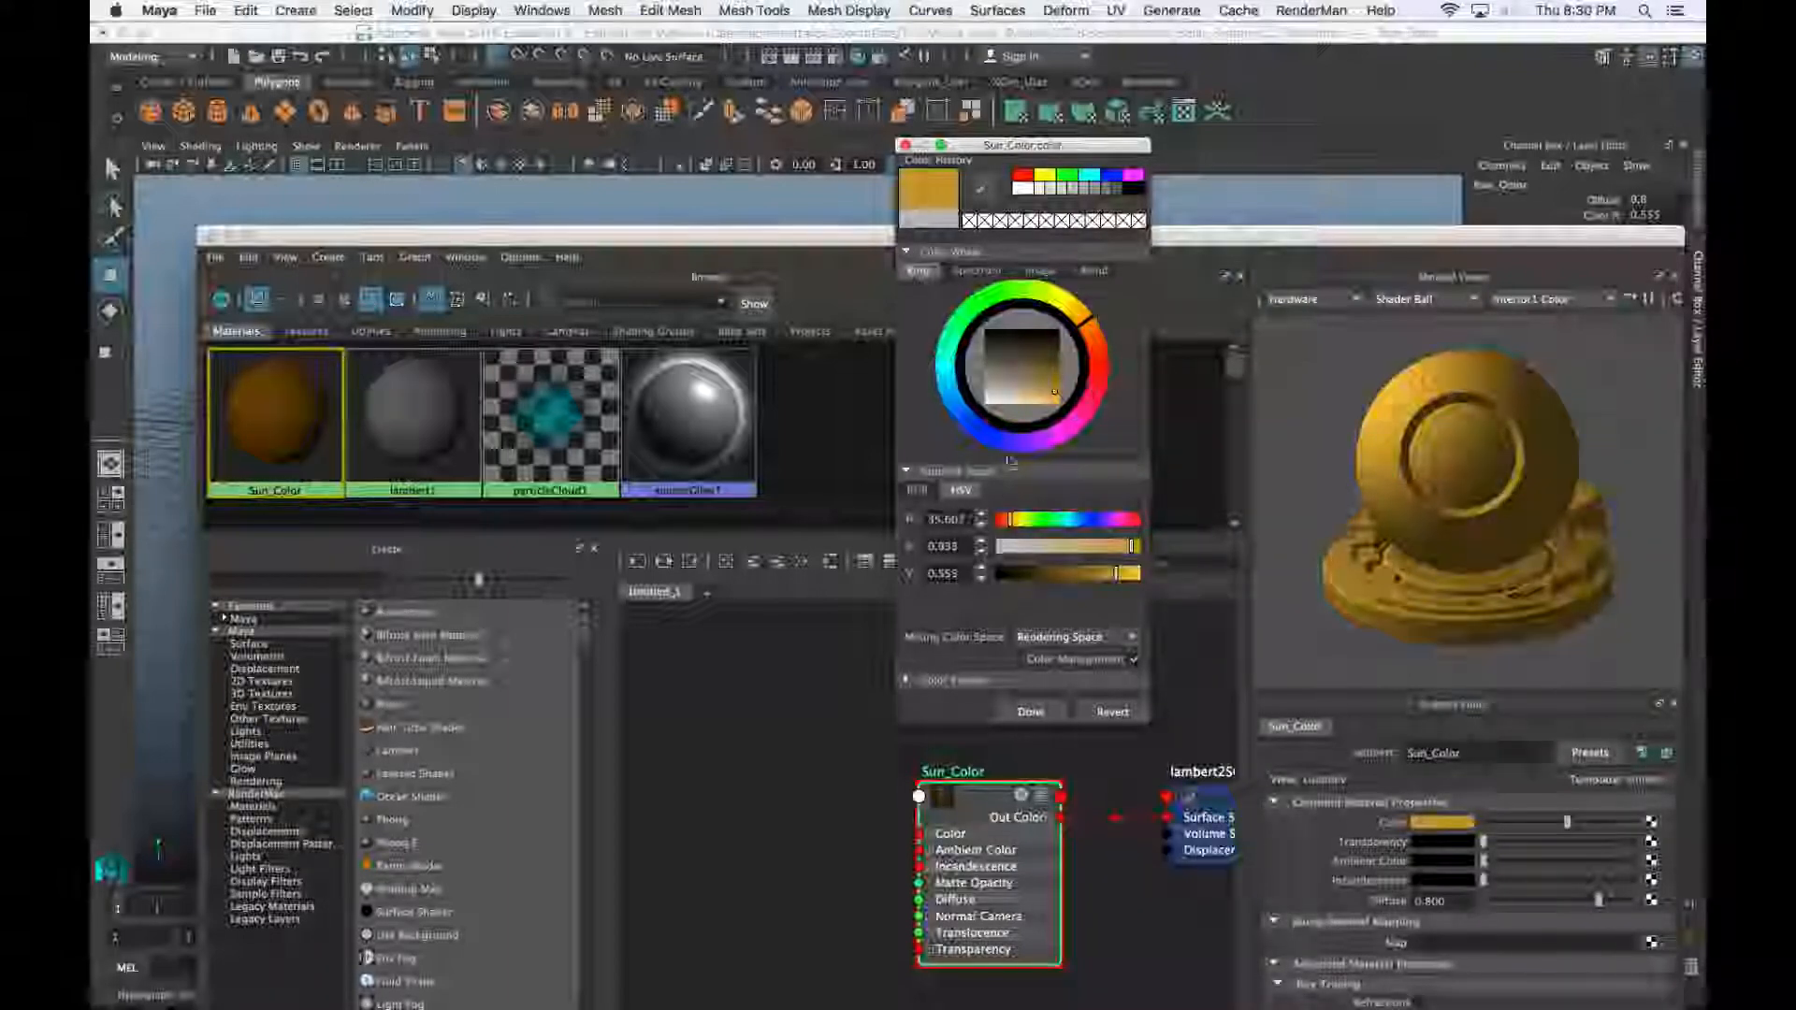
left_click_drag(1119, 577, 1128, 580)
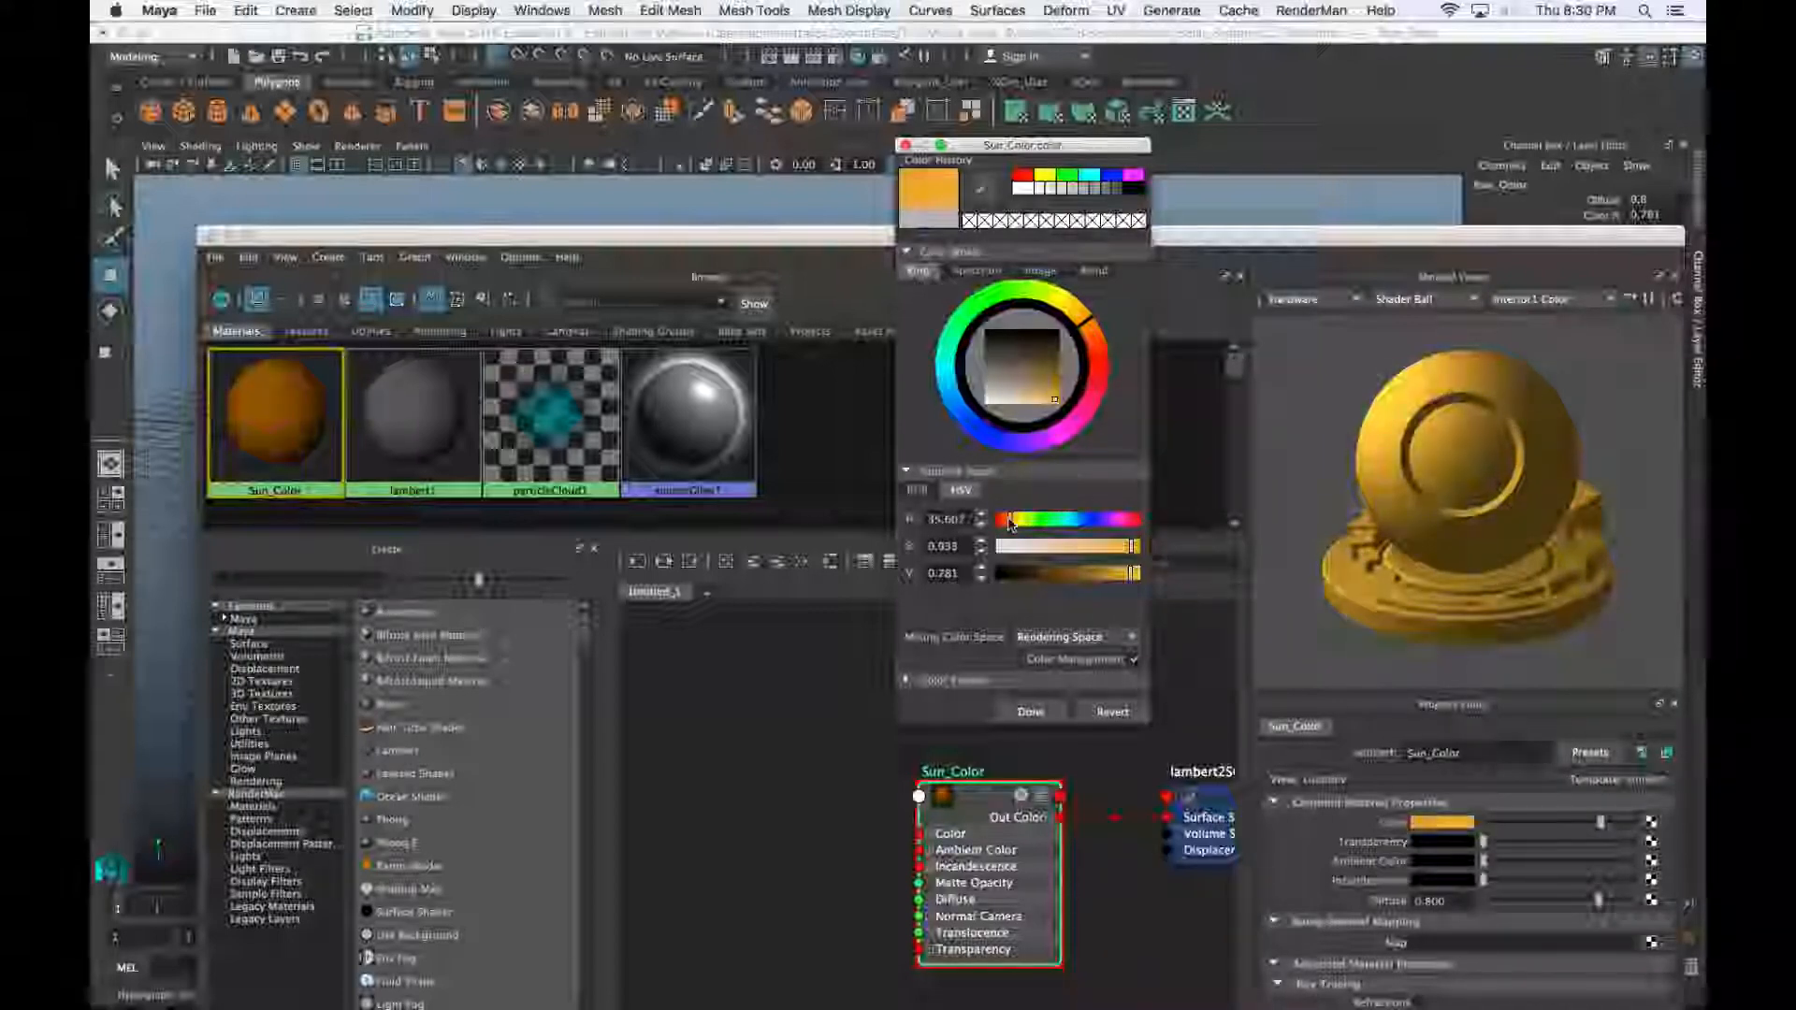
left_click_drag(1010, 524, 1016, 524)
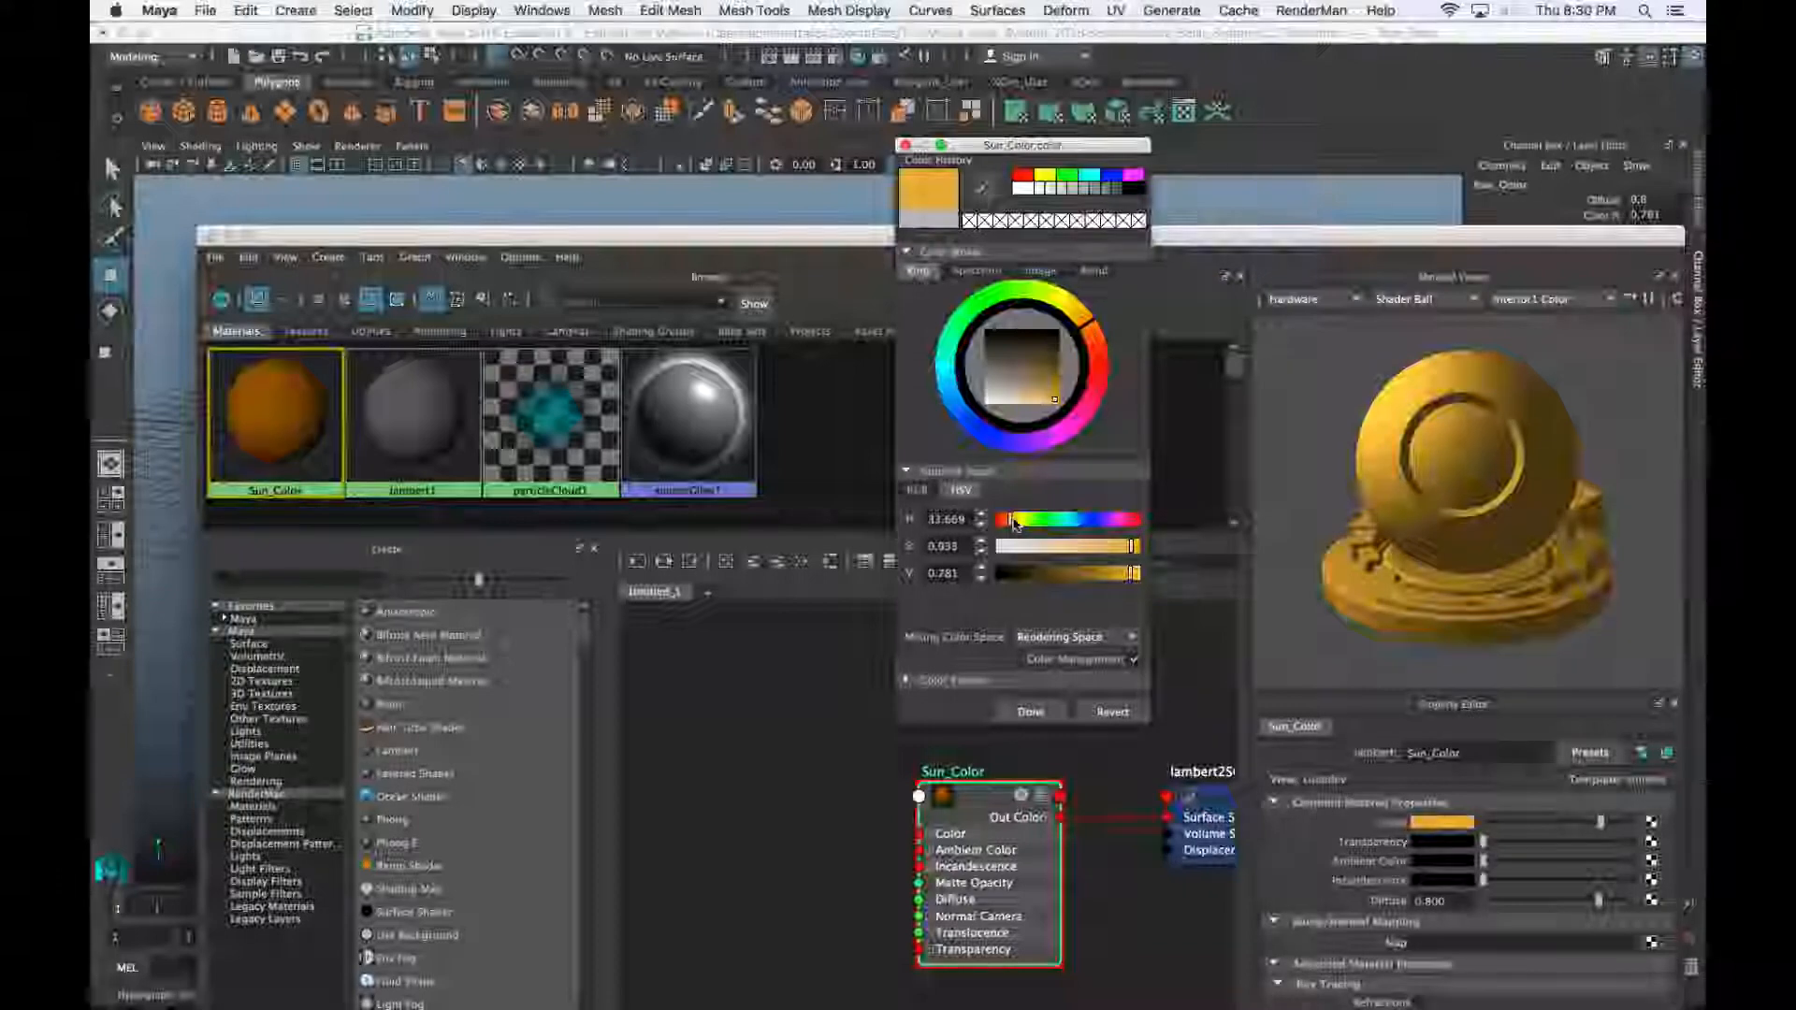
left_click(1030, 711)
Select the large Sun sphere in the viewport, assign the Sun_Color material to it, and deselect it
left_click_drag(1161, 245, 92, 150)
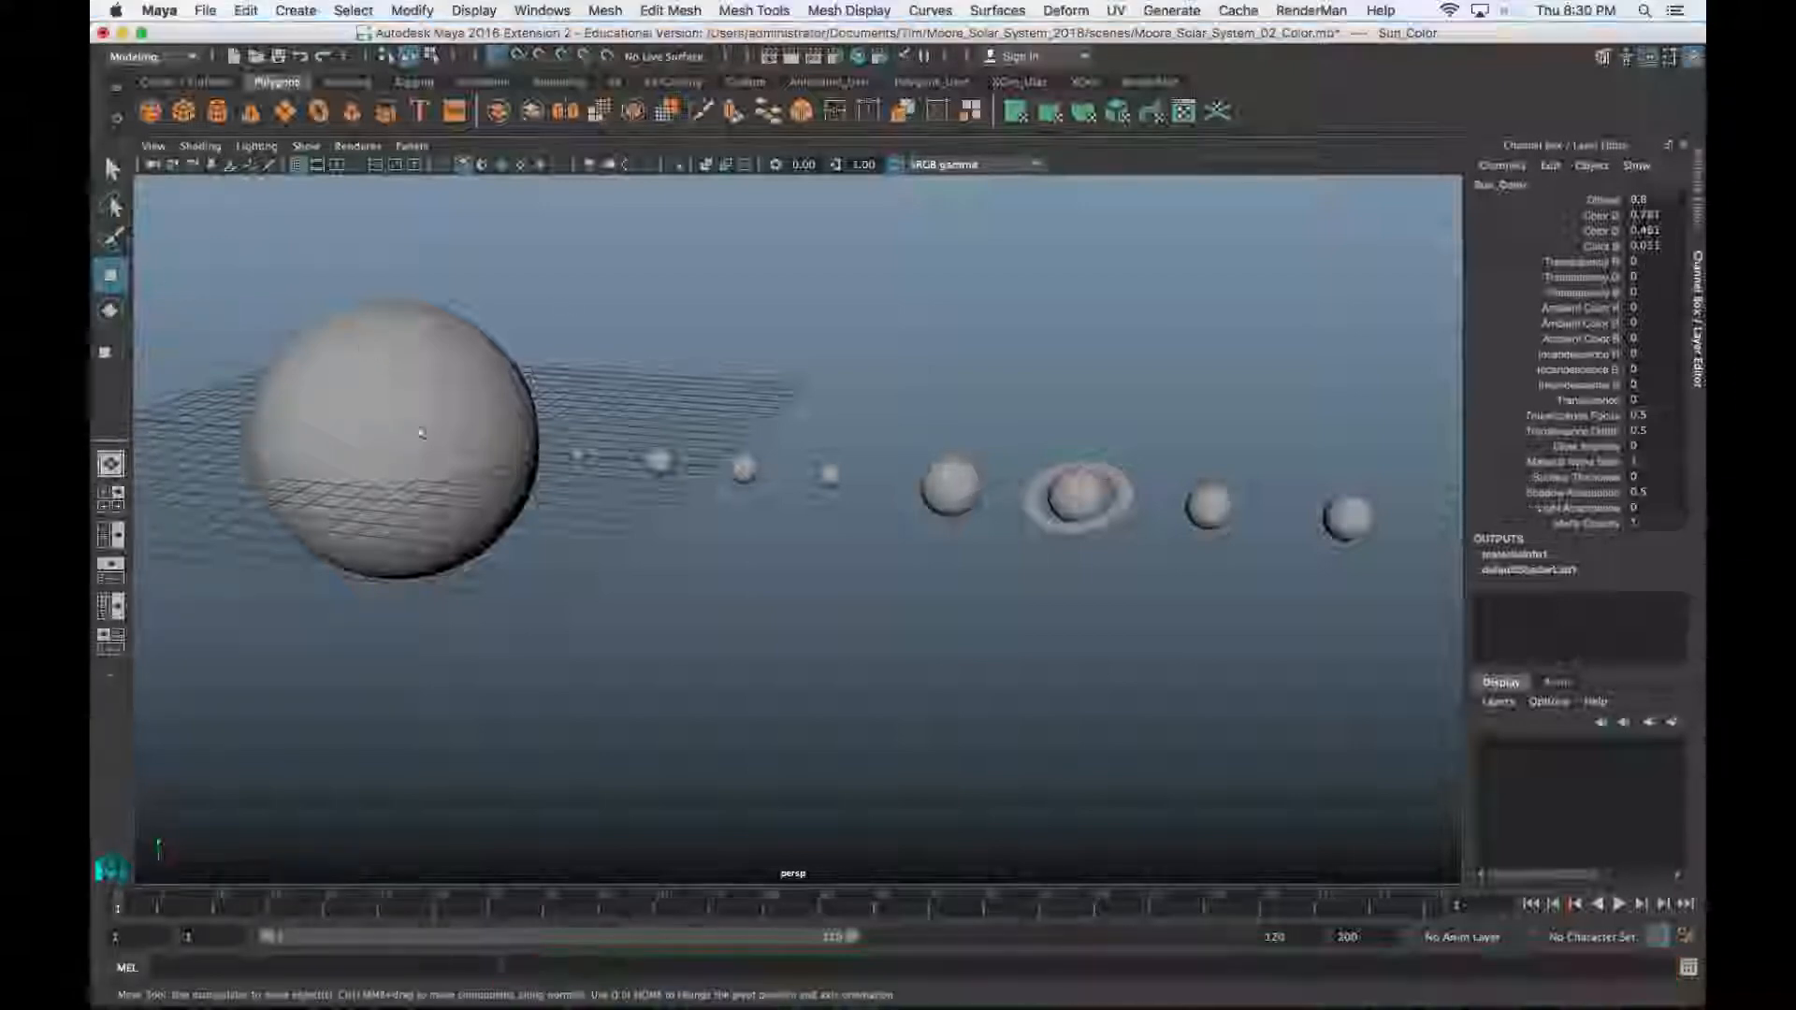
left_click(506, 374)
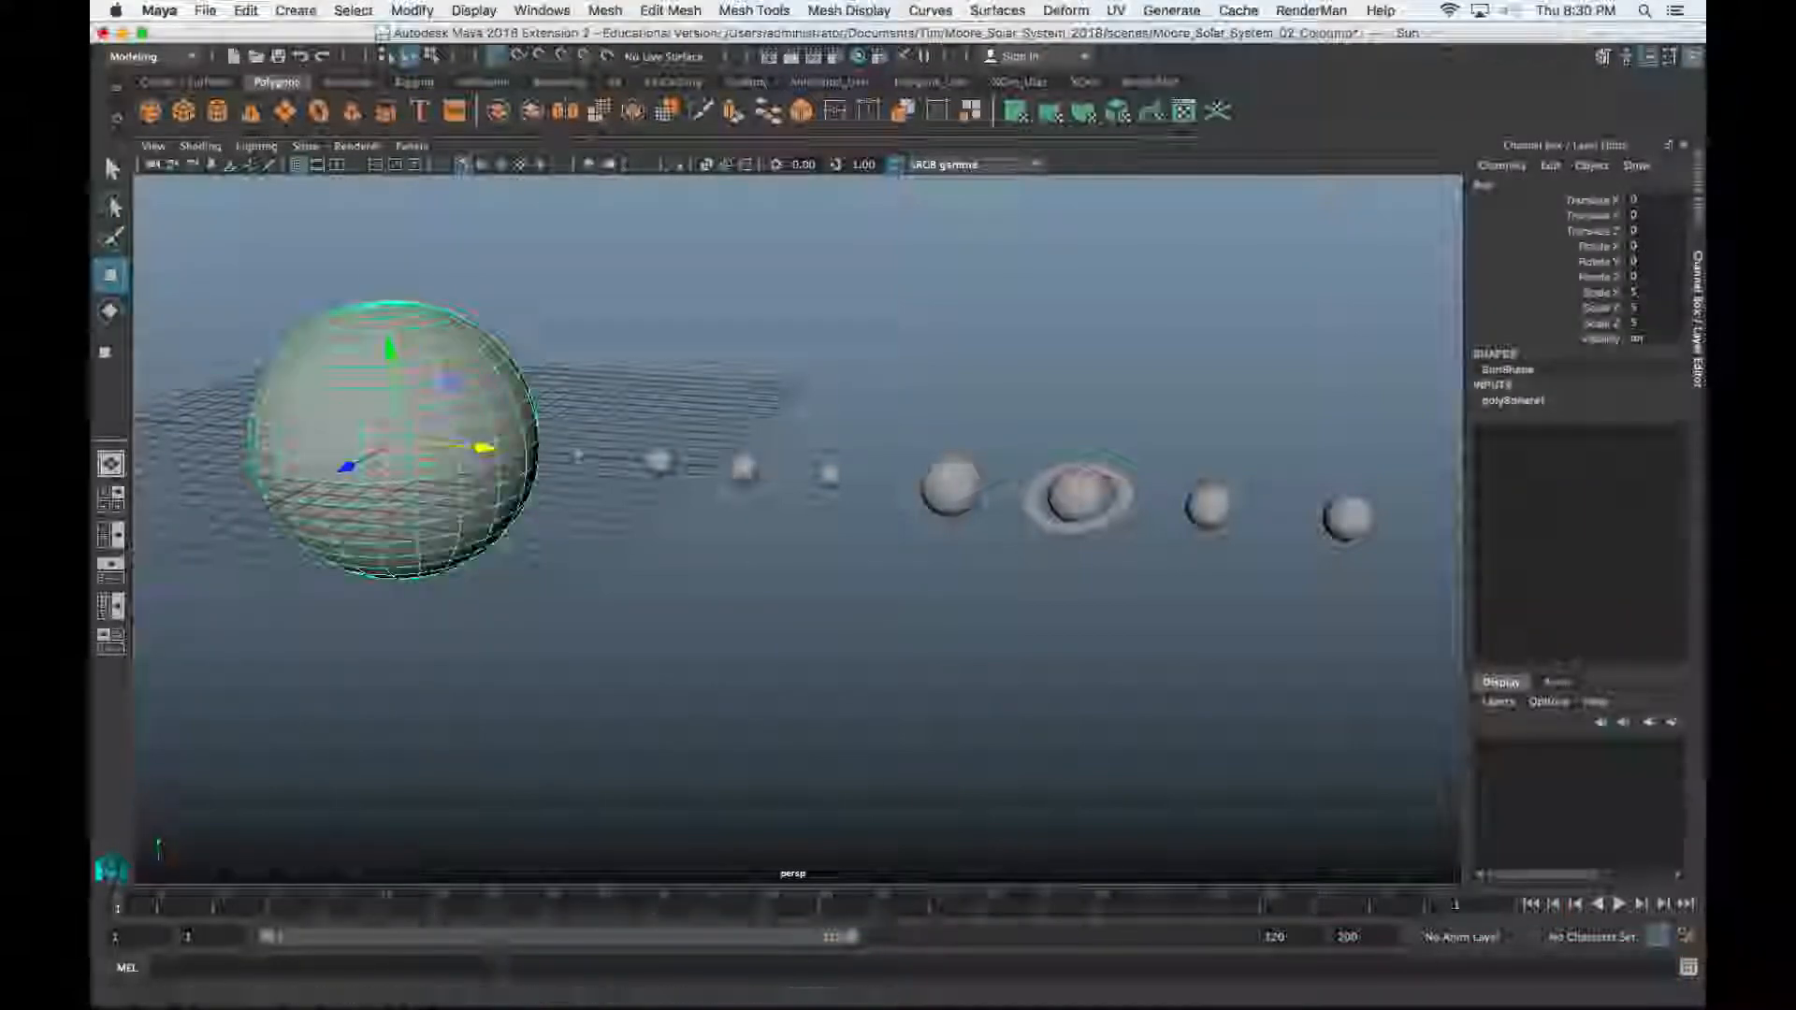
left_click_drag(1320, 406, 1527, 91)
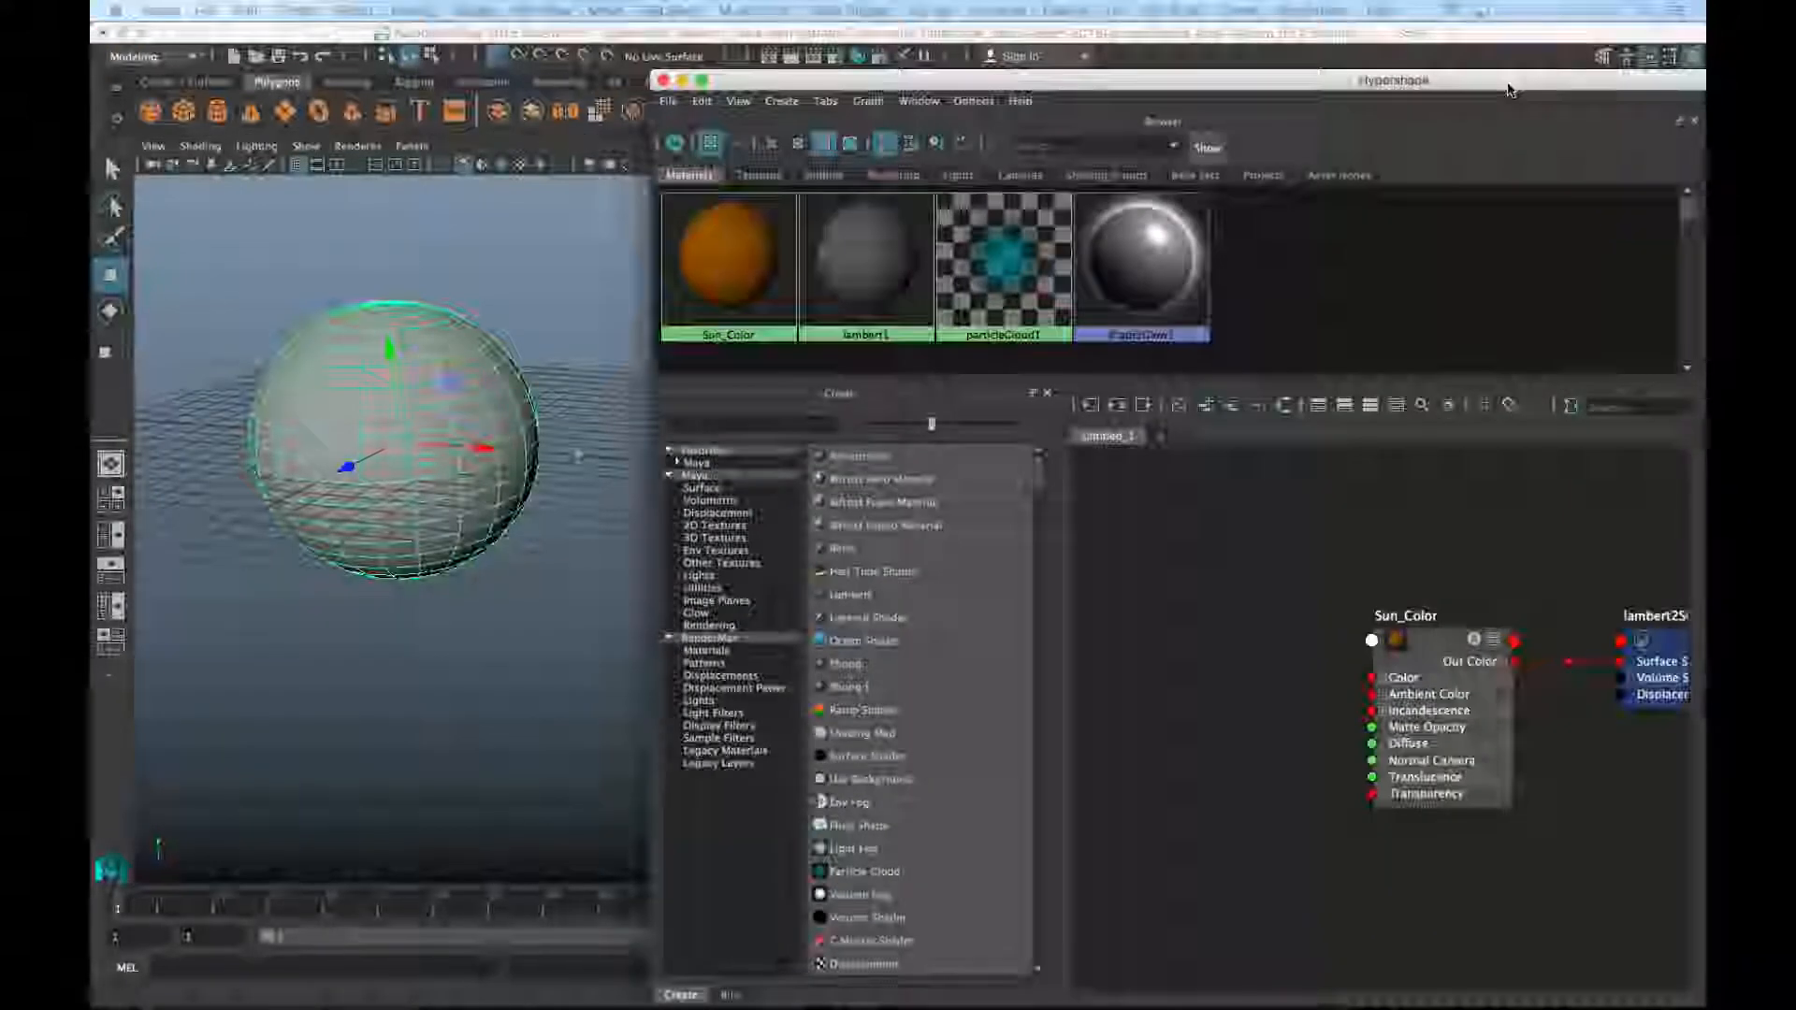
right_click(744, 269)
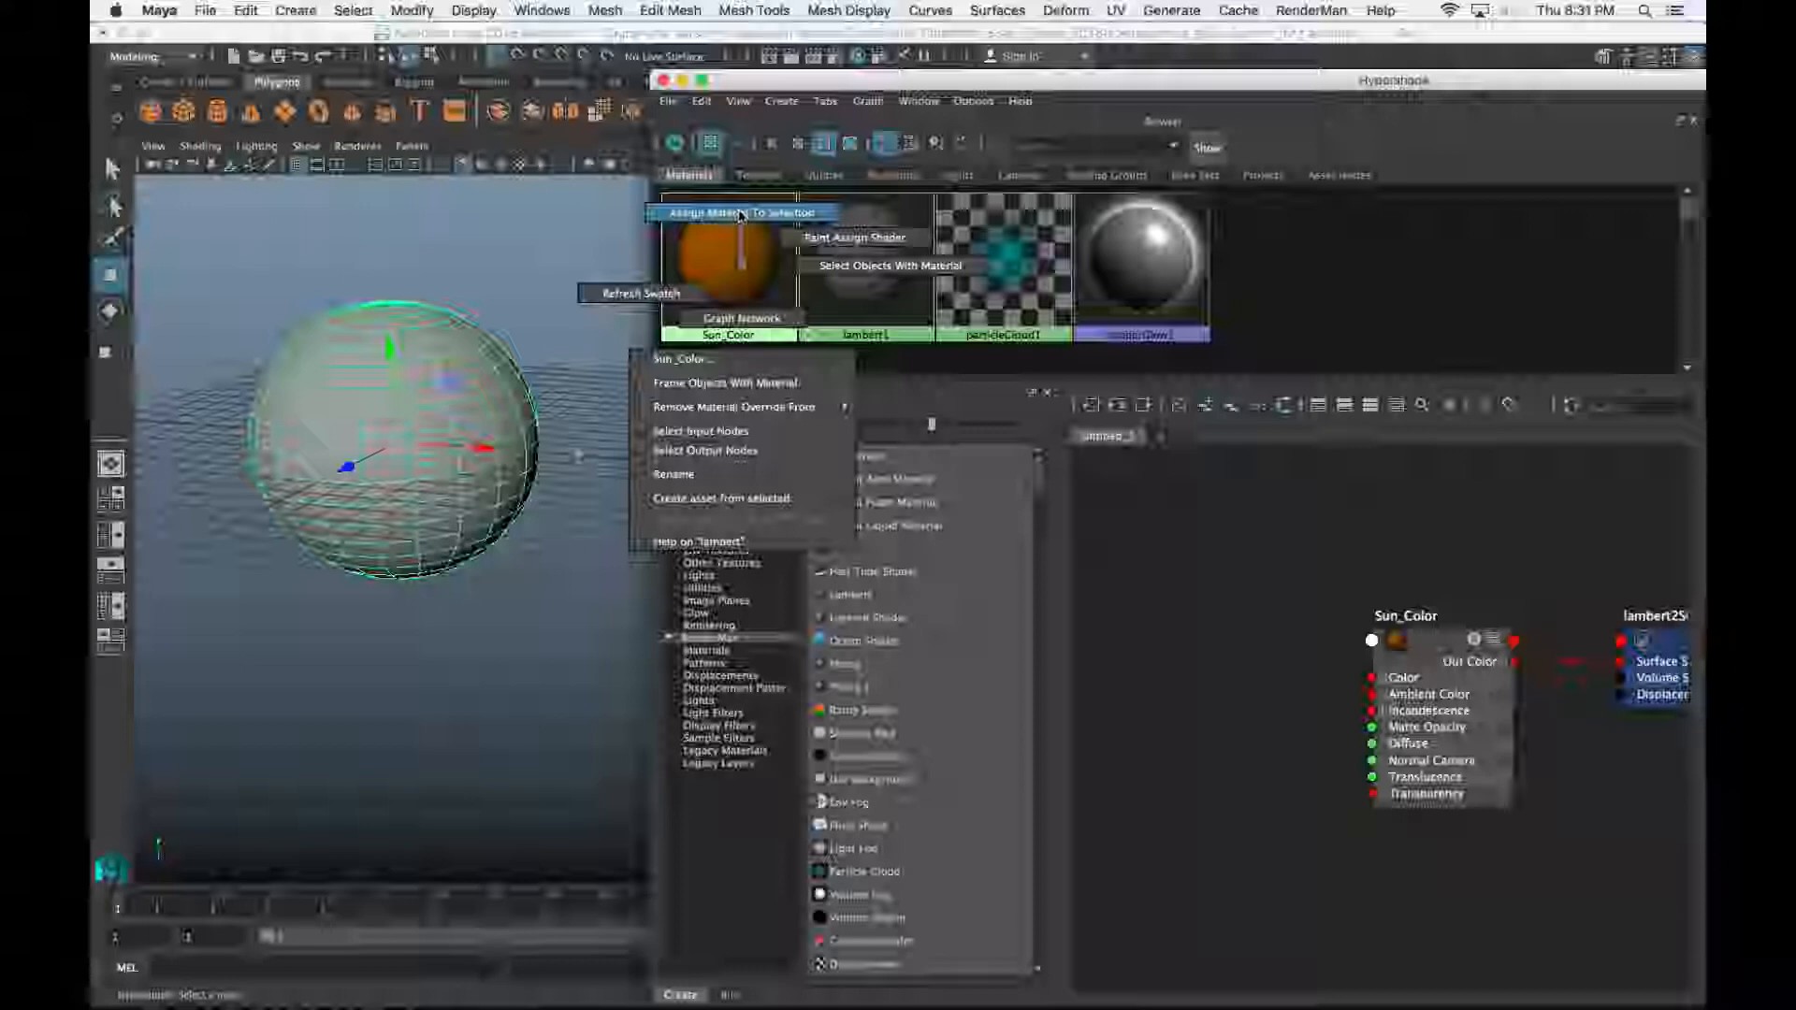
right_click_drag(740, 215, 740, 217)
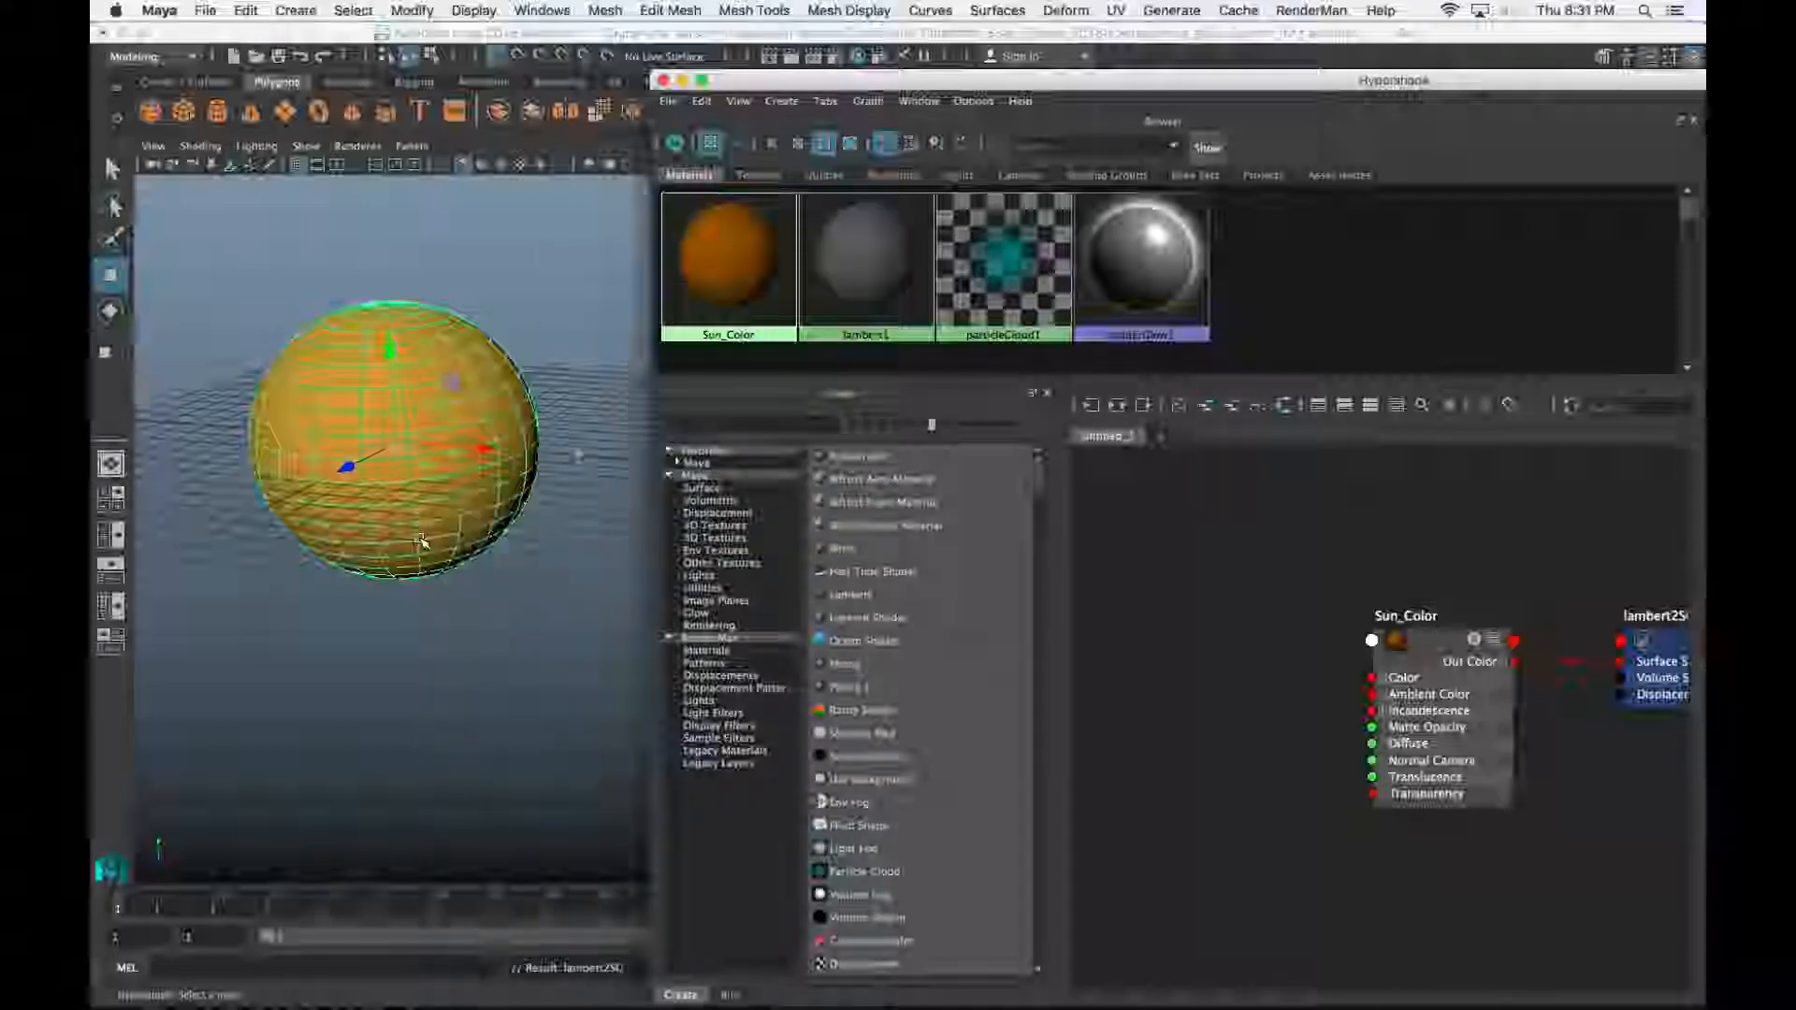
left_click(308, 660)
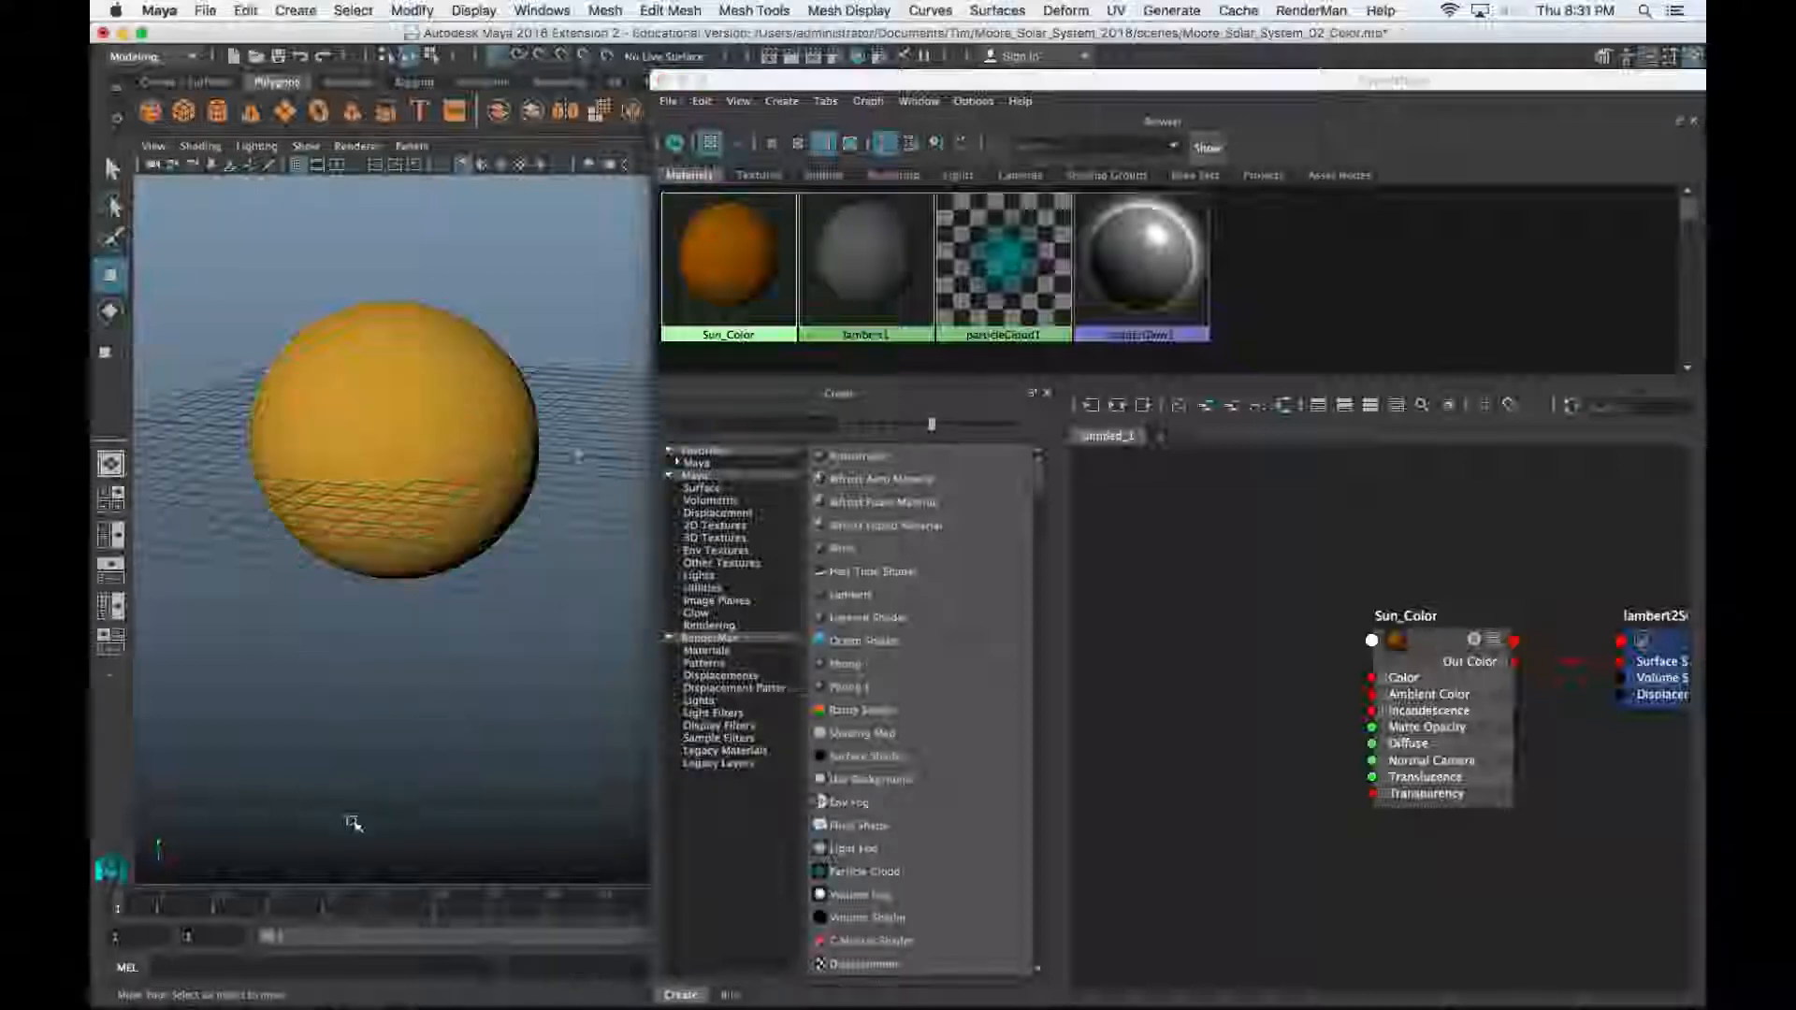
Select the Sun sphere again and repeat the assignment of Sun_Color to the selection
left_click(380, 501)
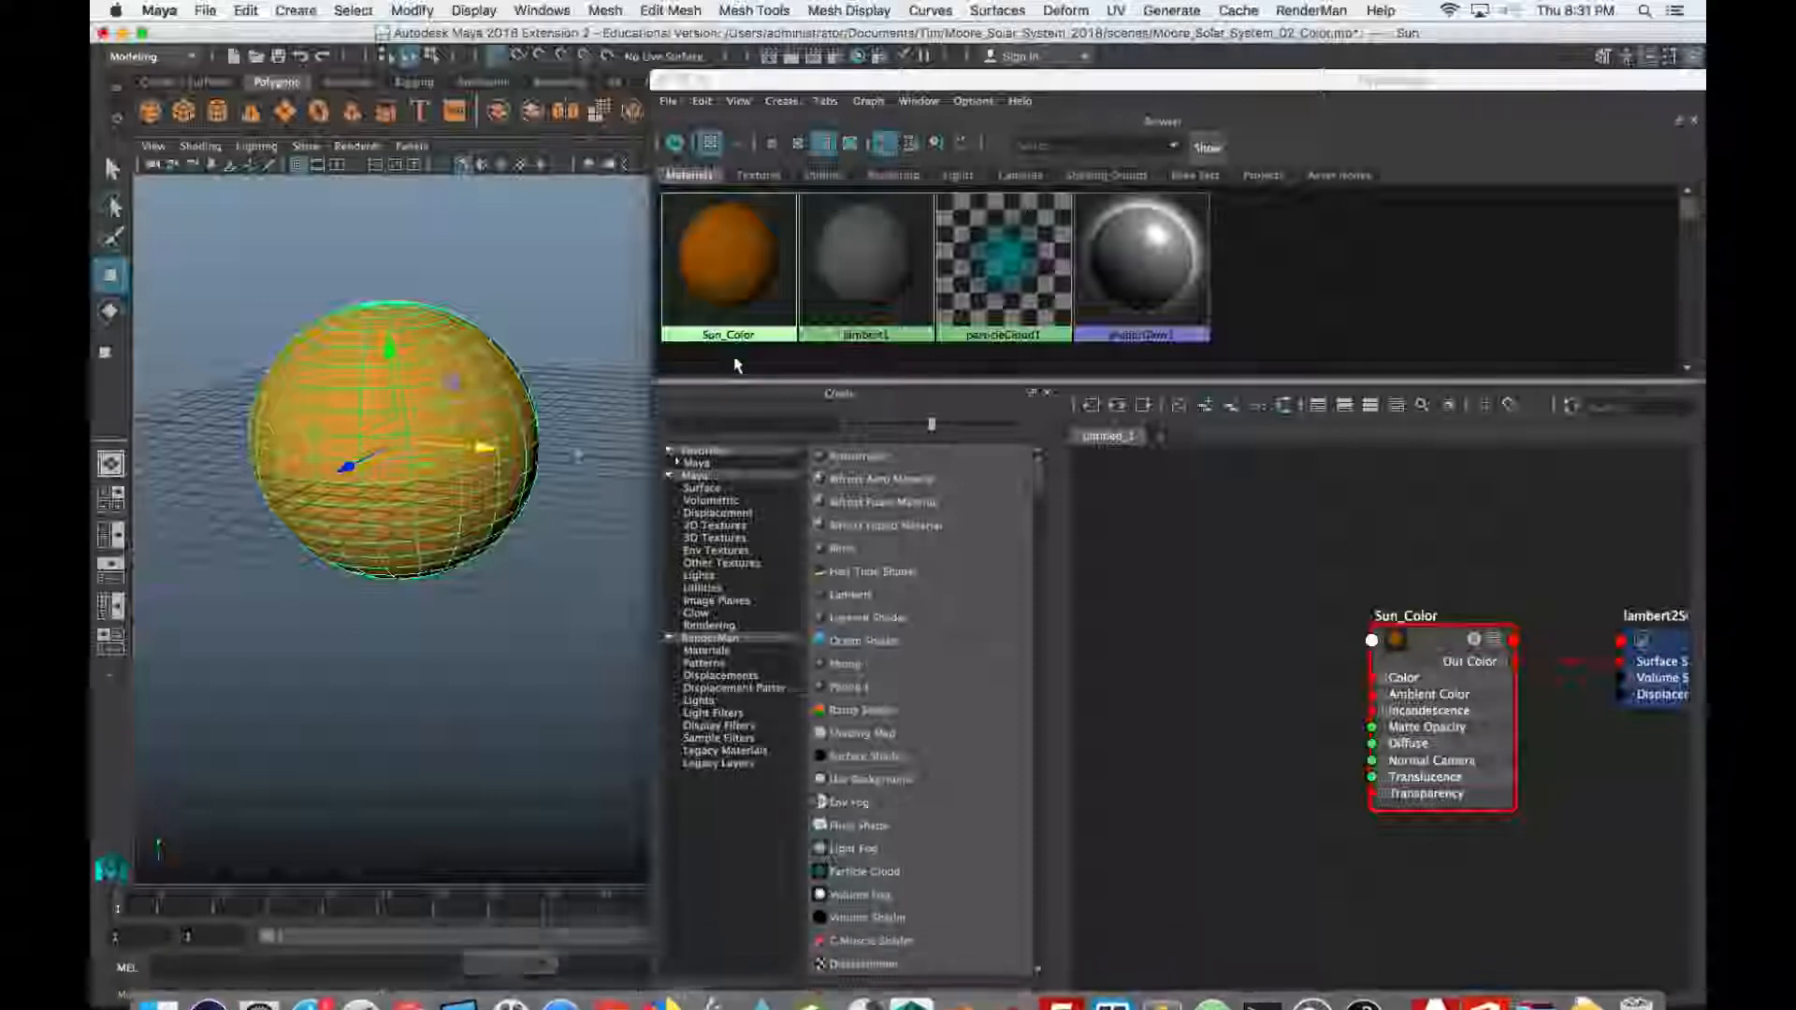
left_click_drag(951, 84, 1058, 77)
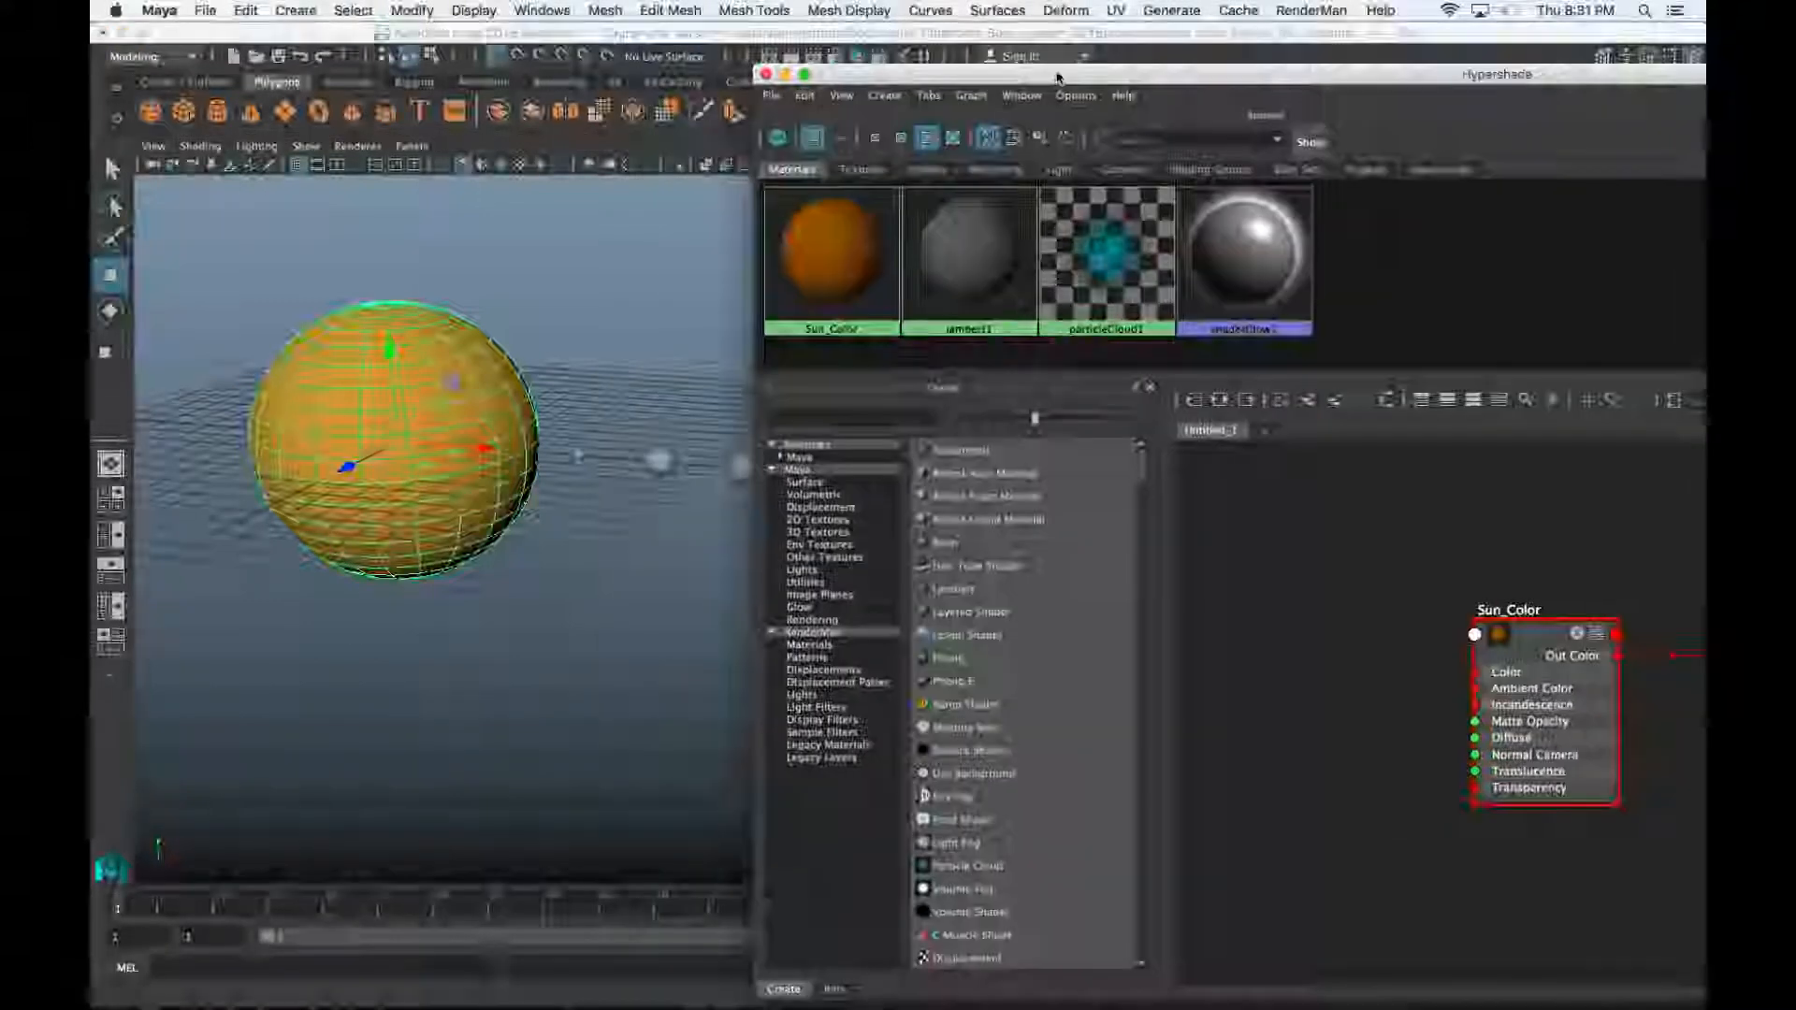
right_click(824, 262)
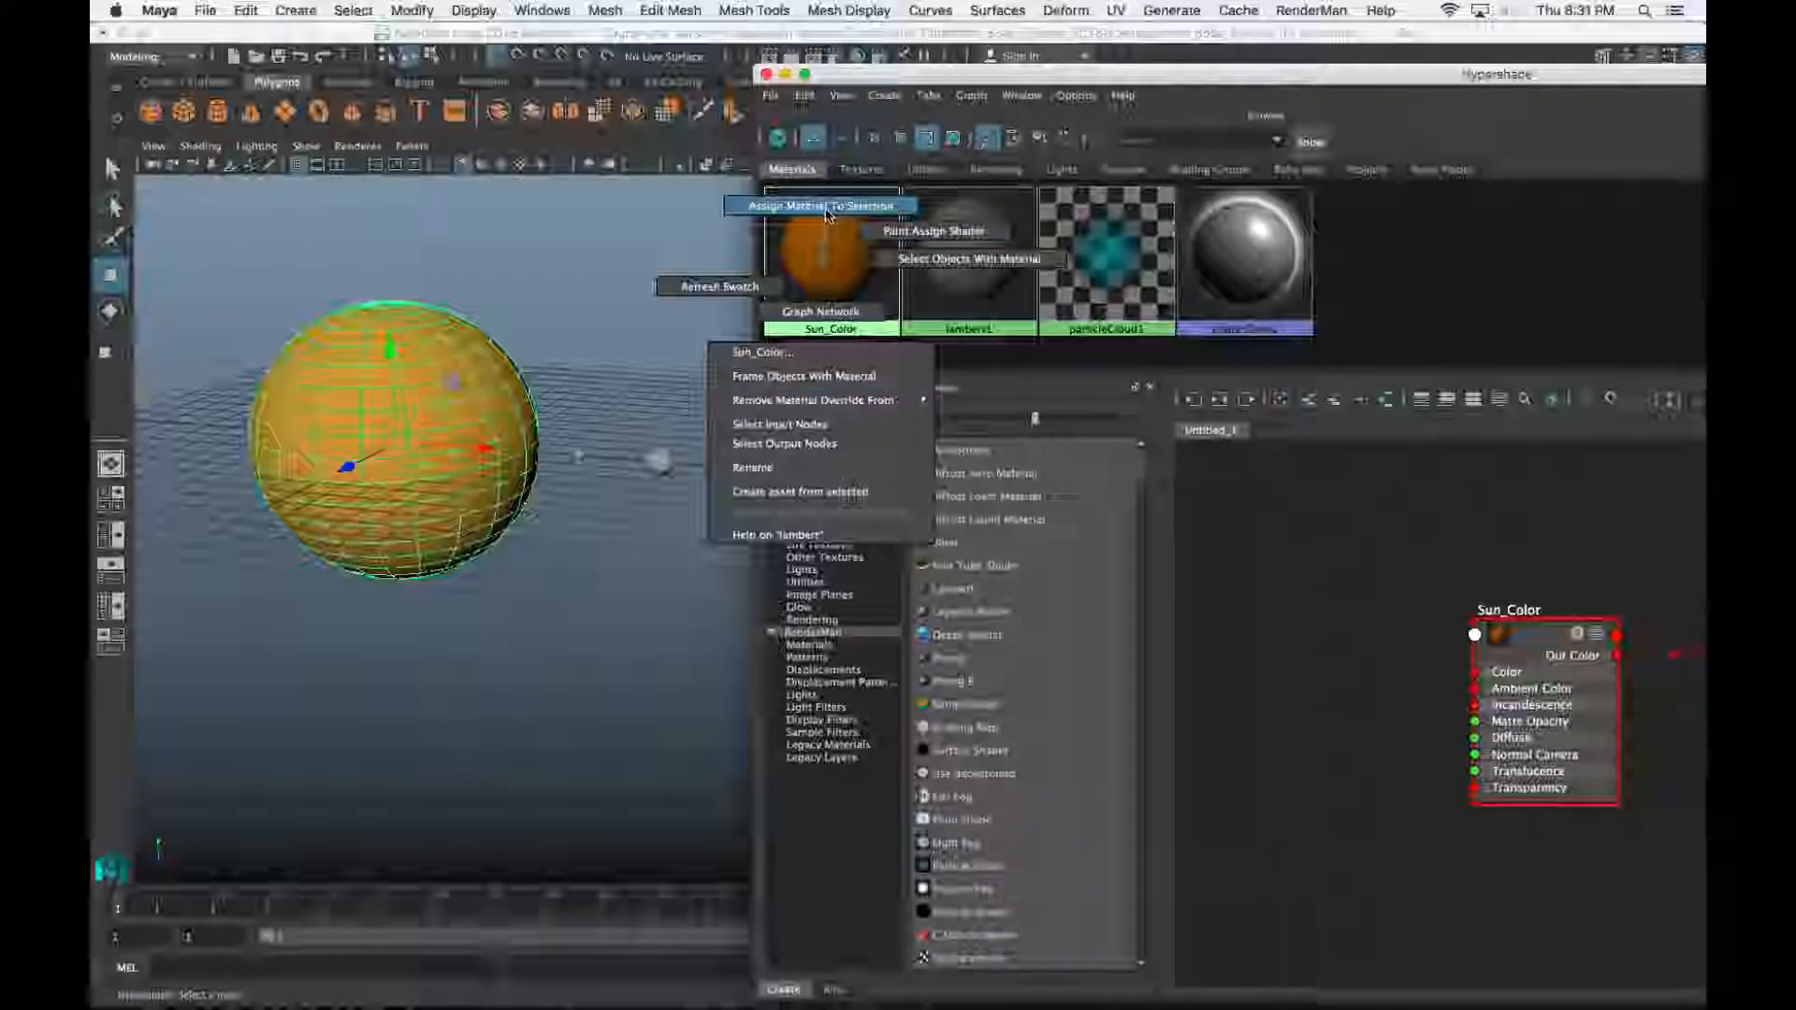
left_click(828, 214)
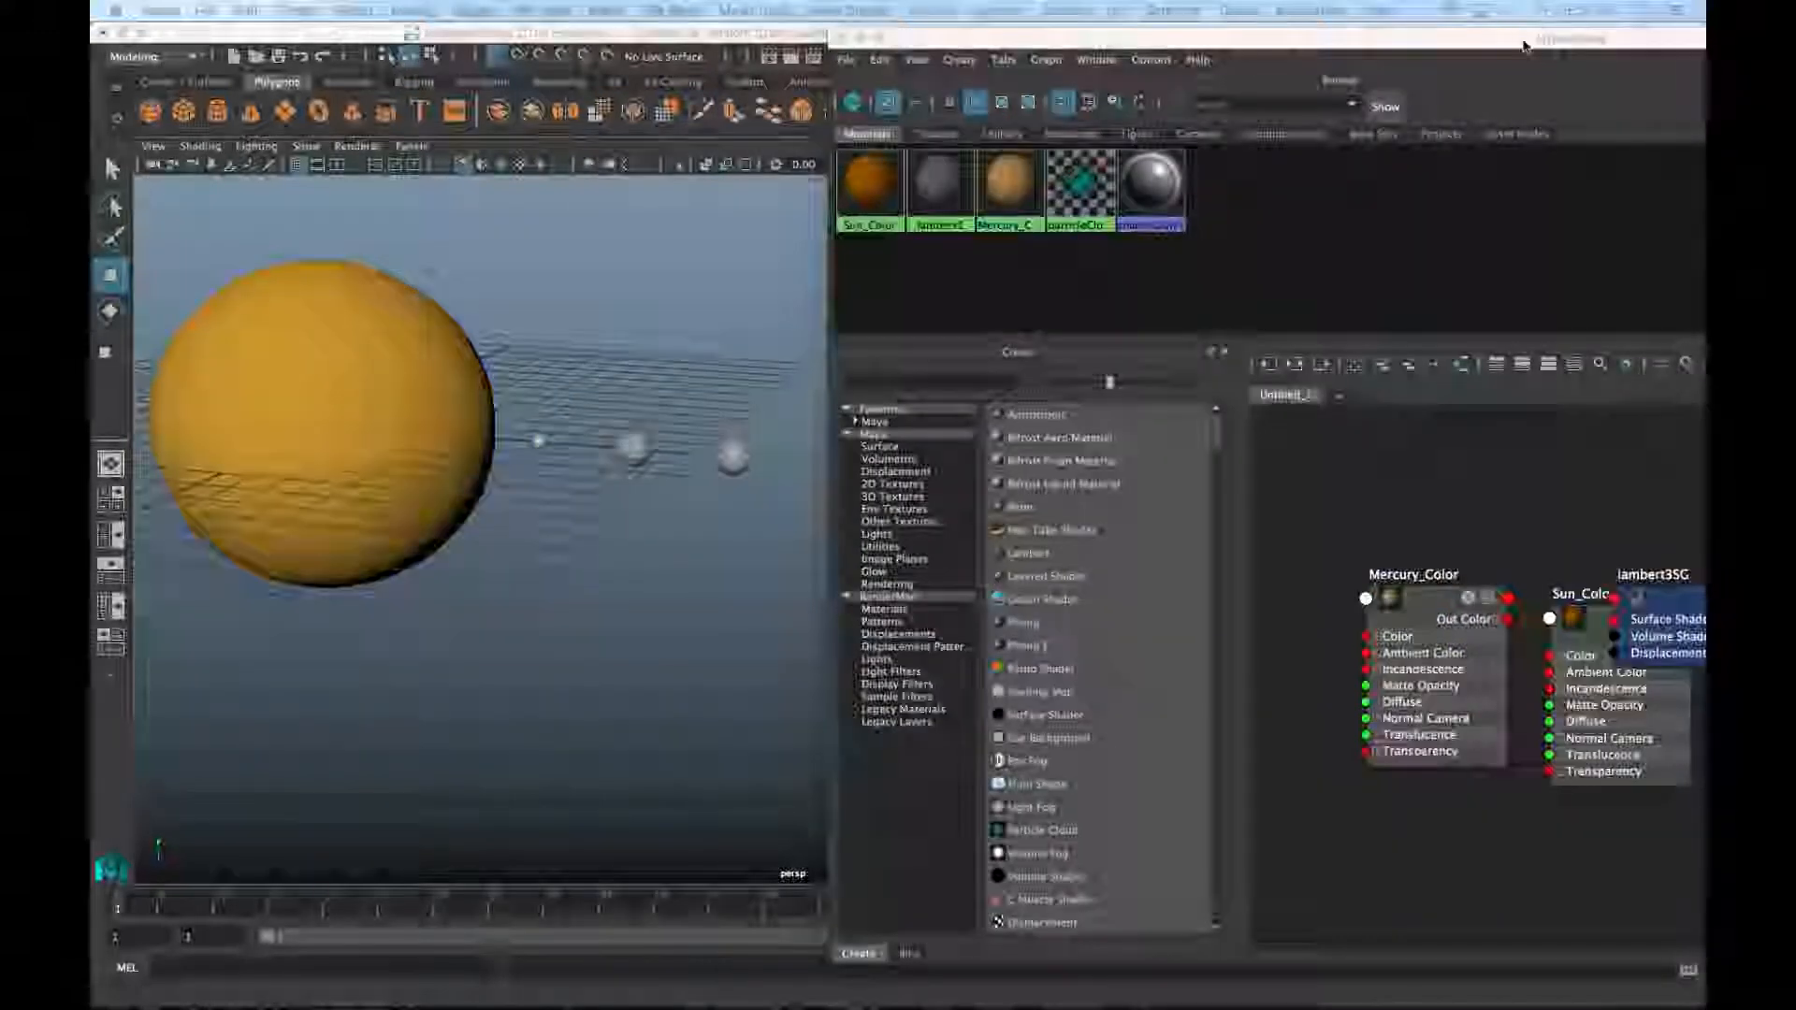
Recolour the Mercury_Color material to a pale blue with hue about 181 and saturation about 0.34, and accept the colour
left_click_drag(1573, 36, 852, 529)
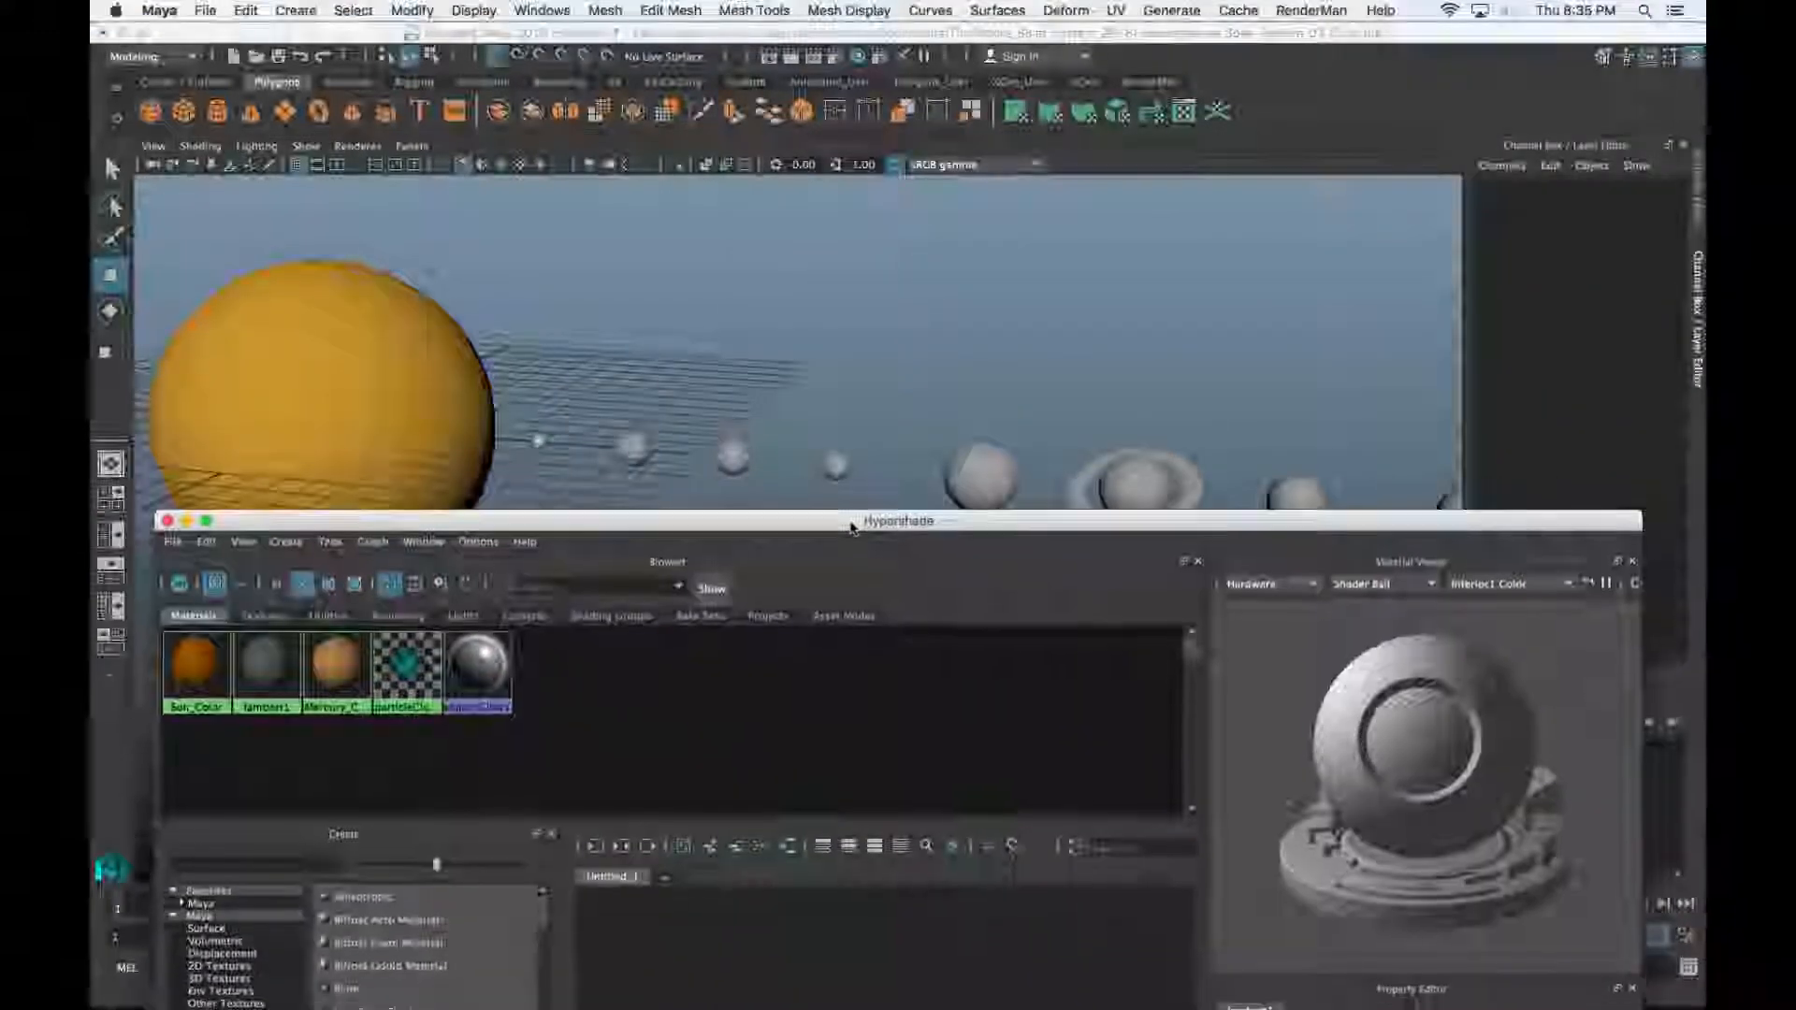
left_click(633, 451)
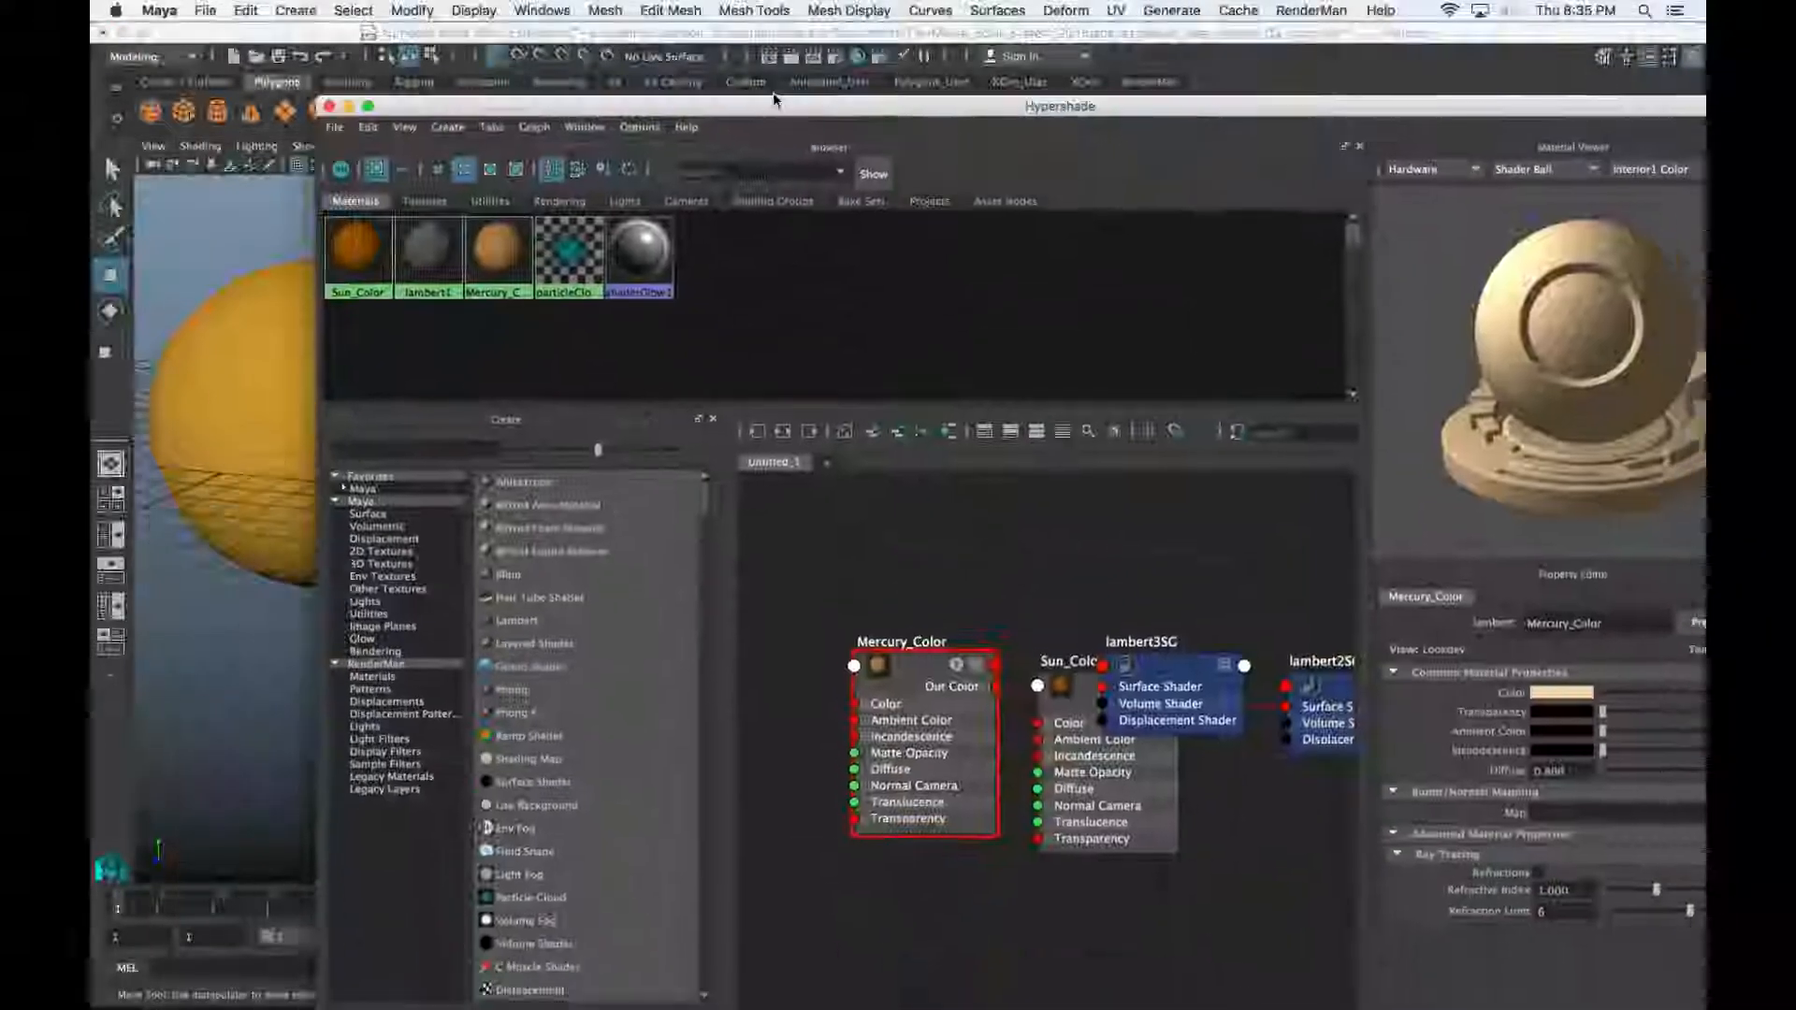
left_click_drag(773, 103, 660, 56)
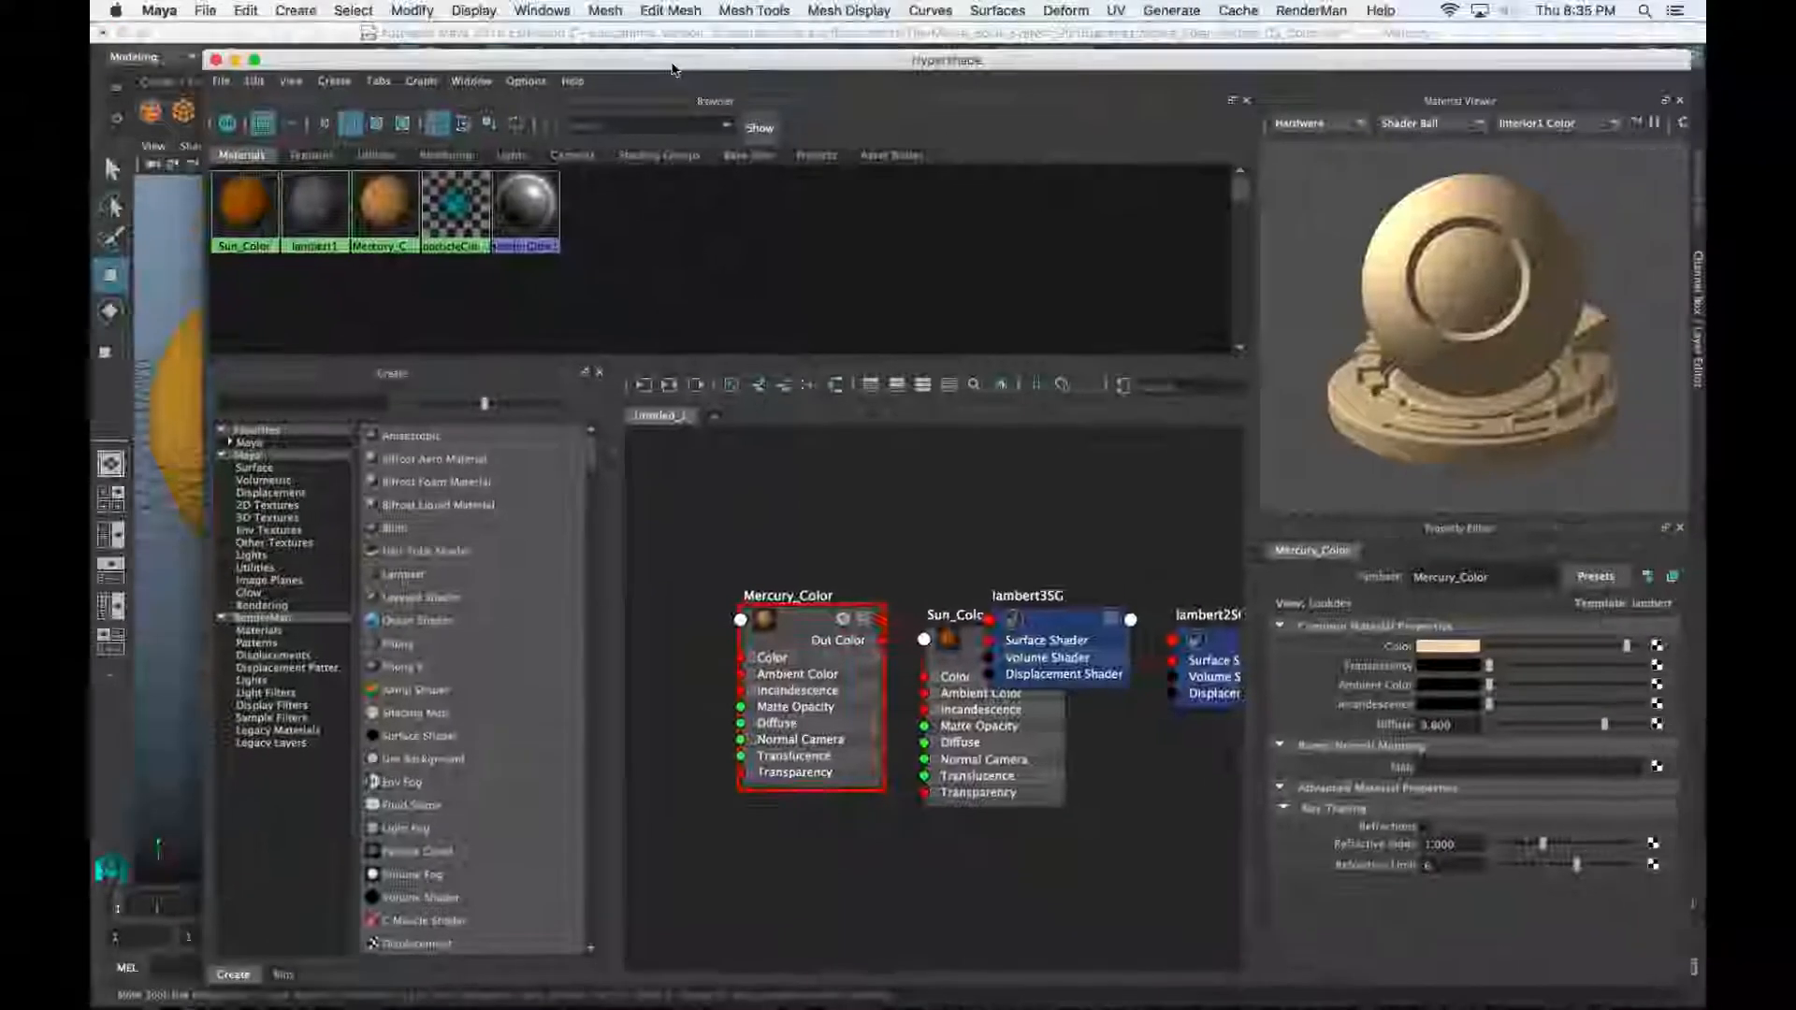
left_click(404, 215)
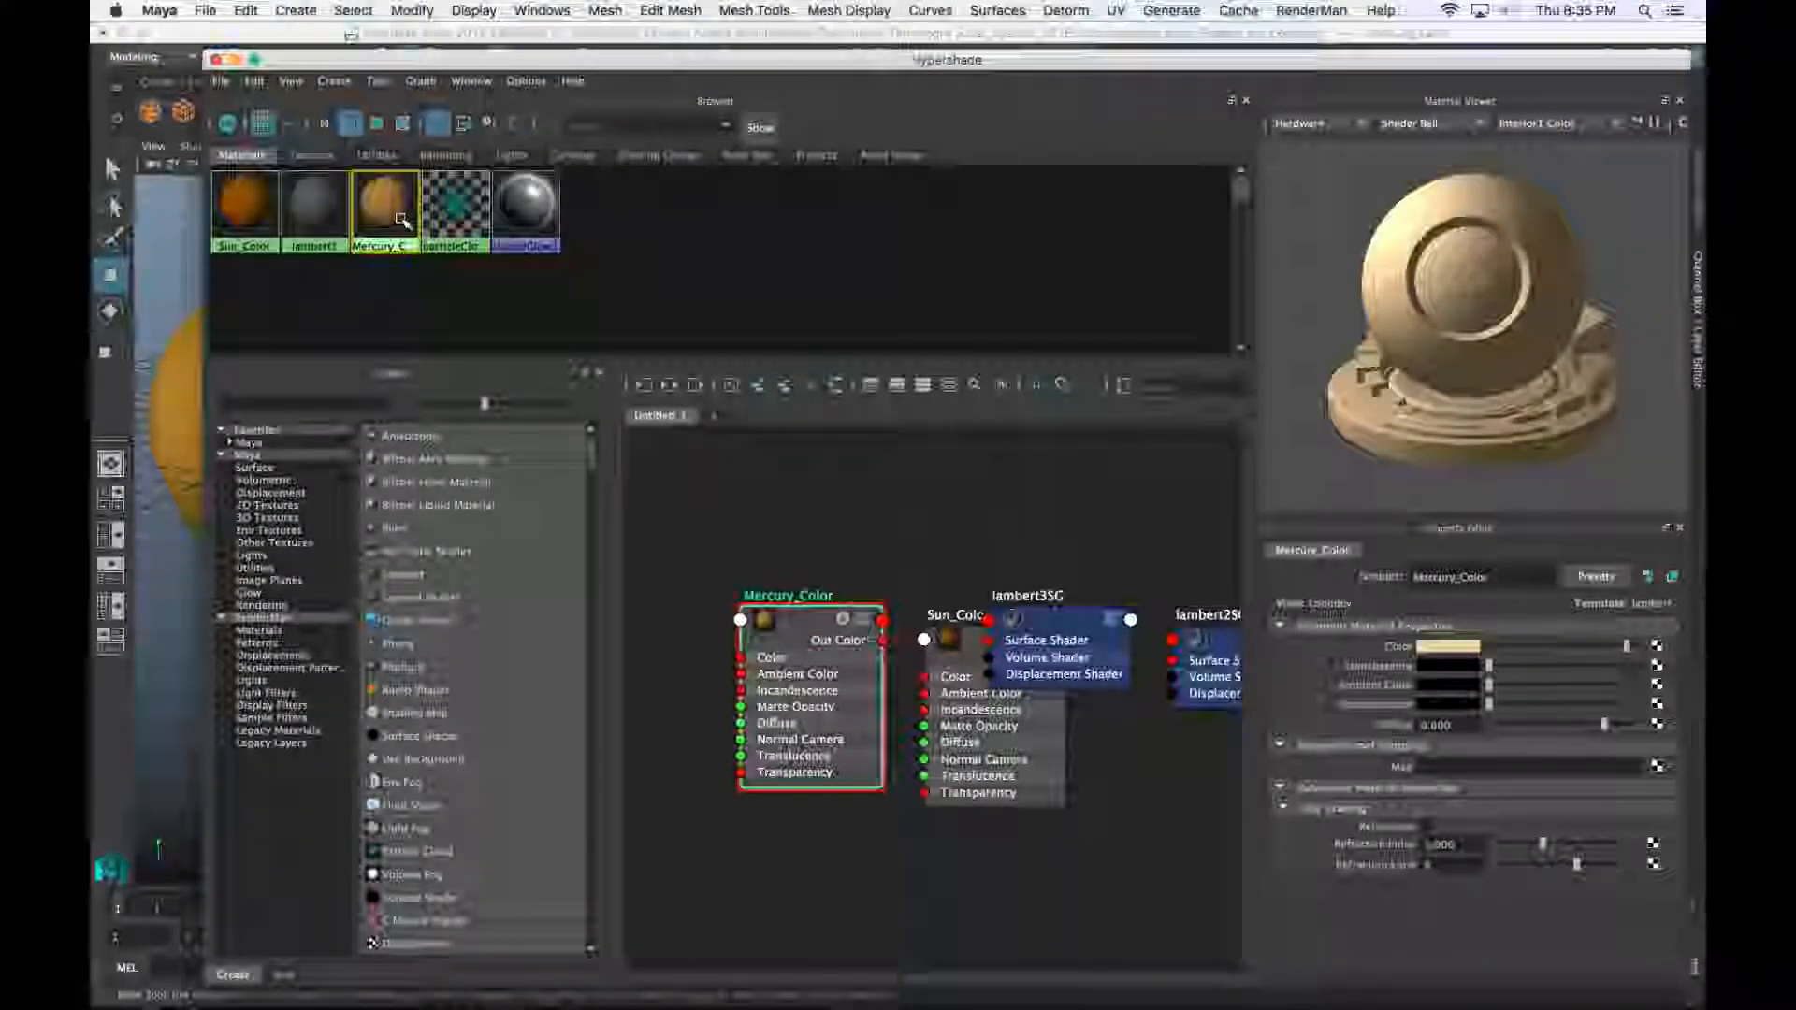
left_click(1440, 650)
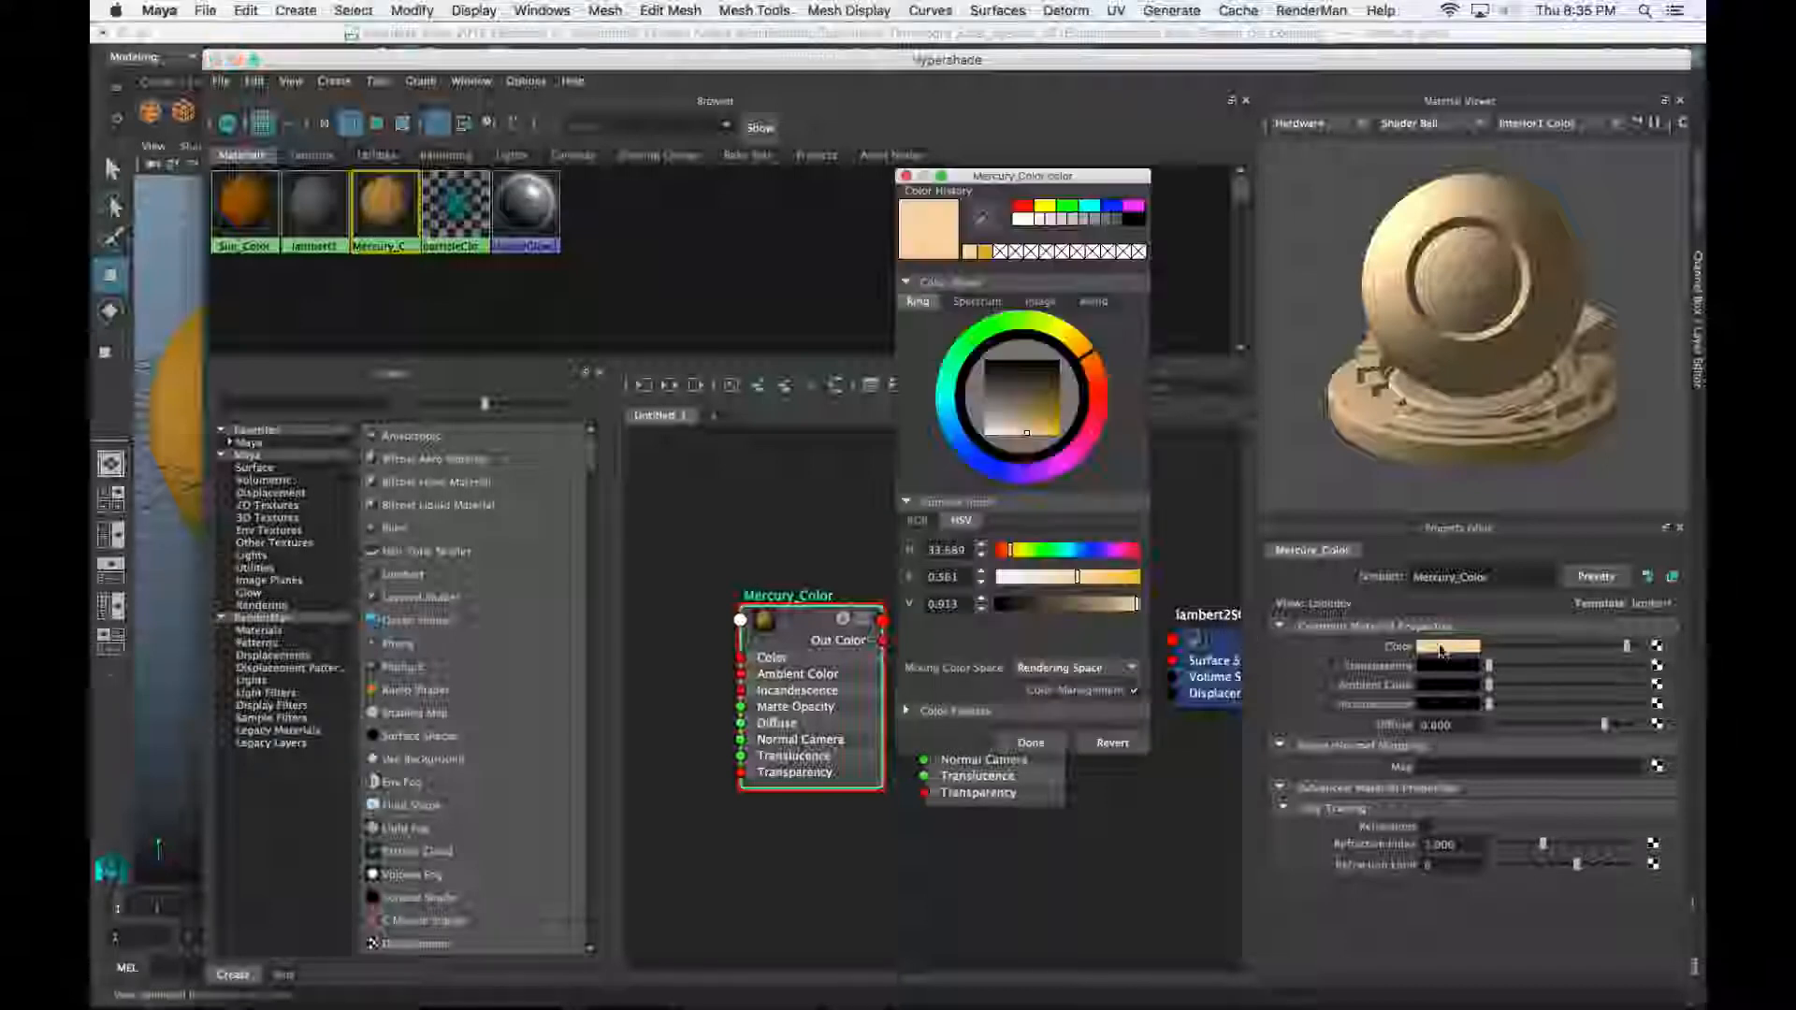
left_click(1073, 550)
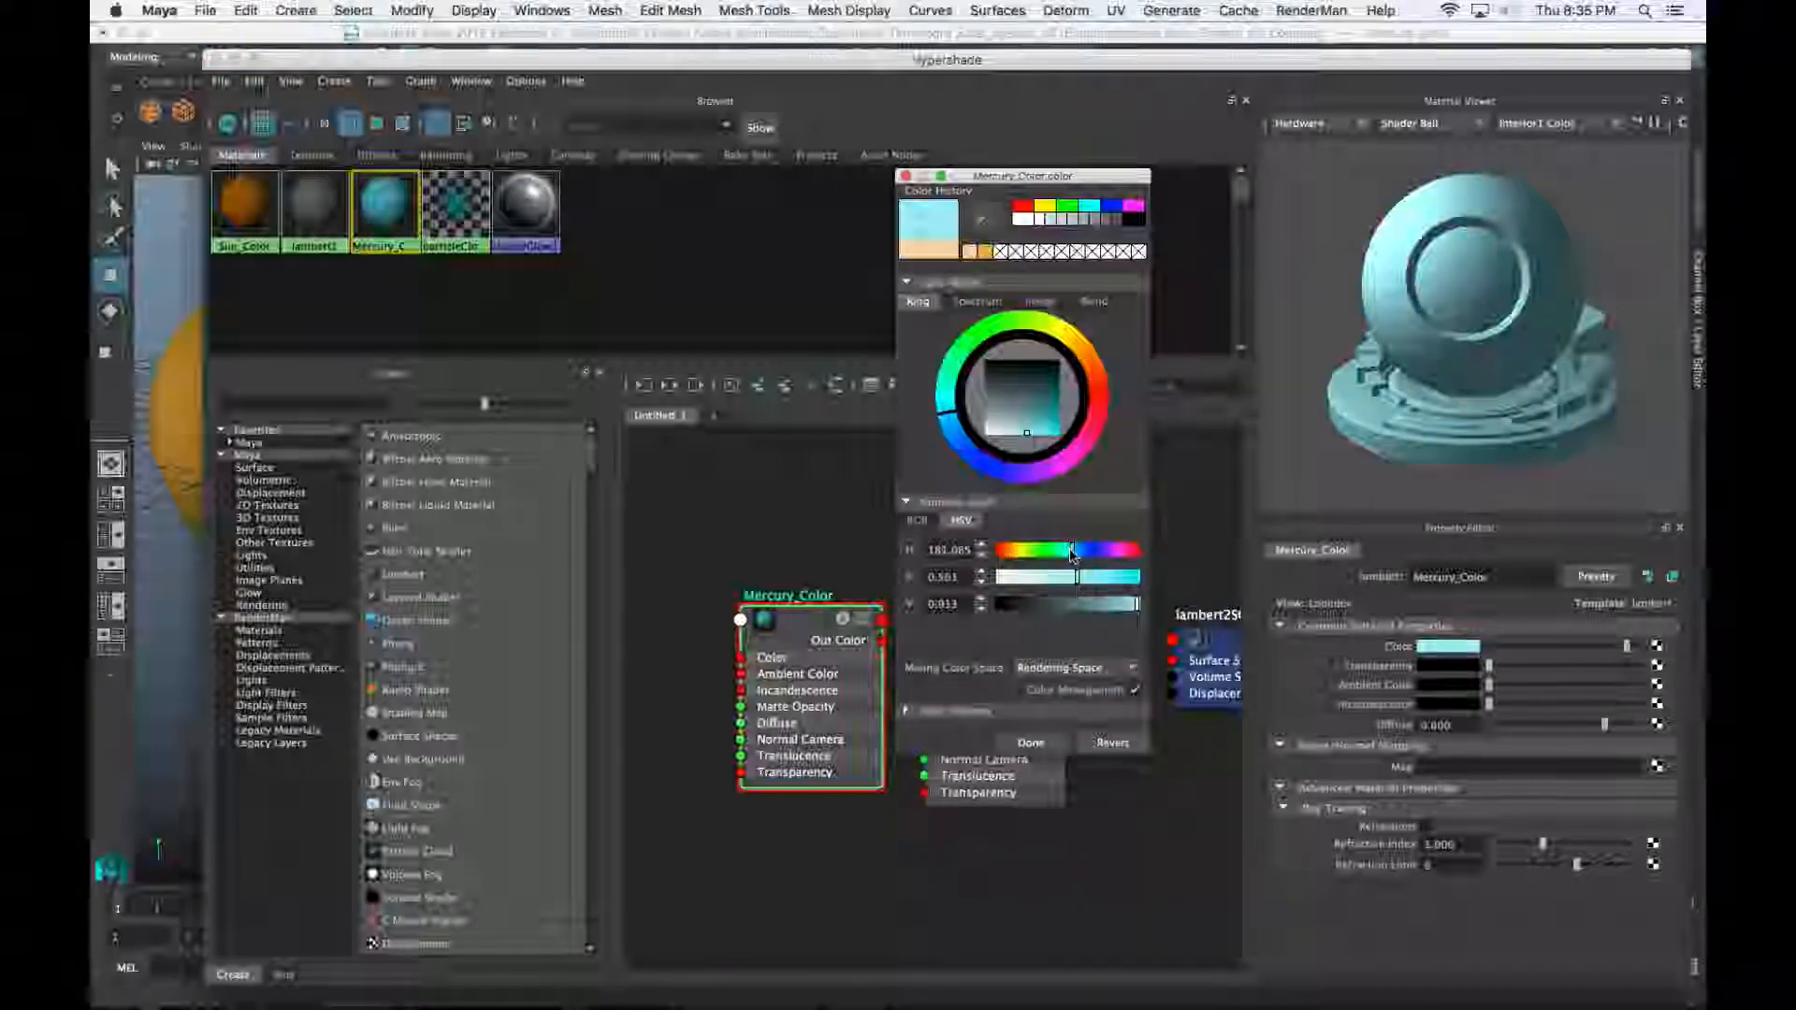
left_click_drag(1073, 576, 1048, 585)
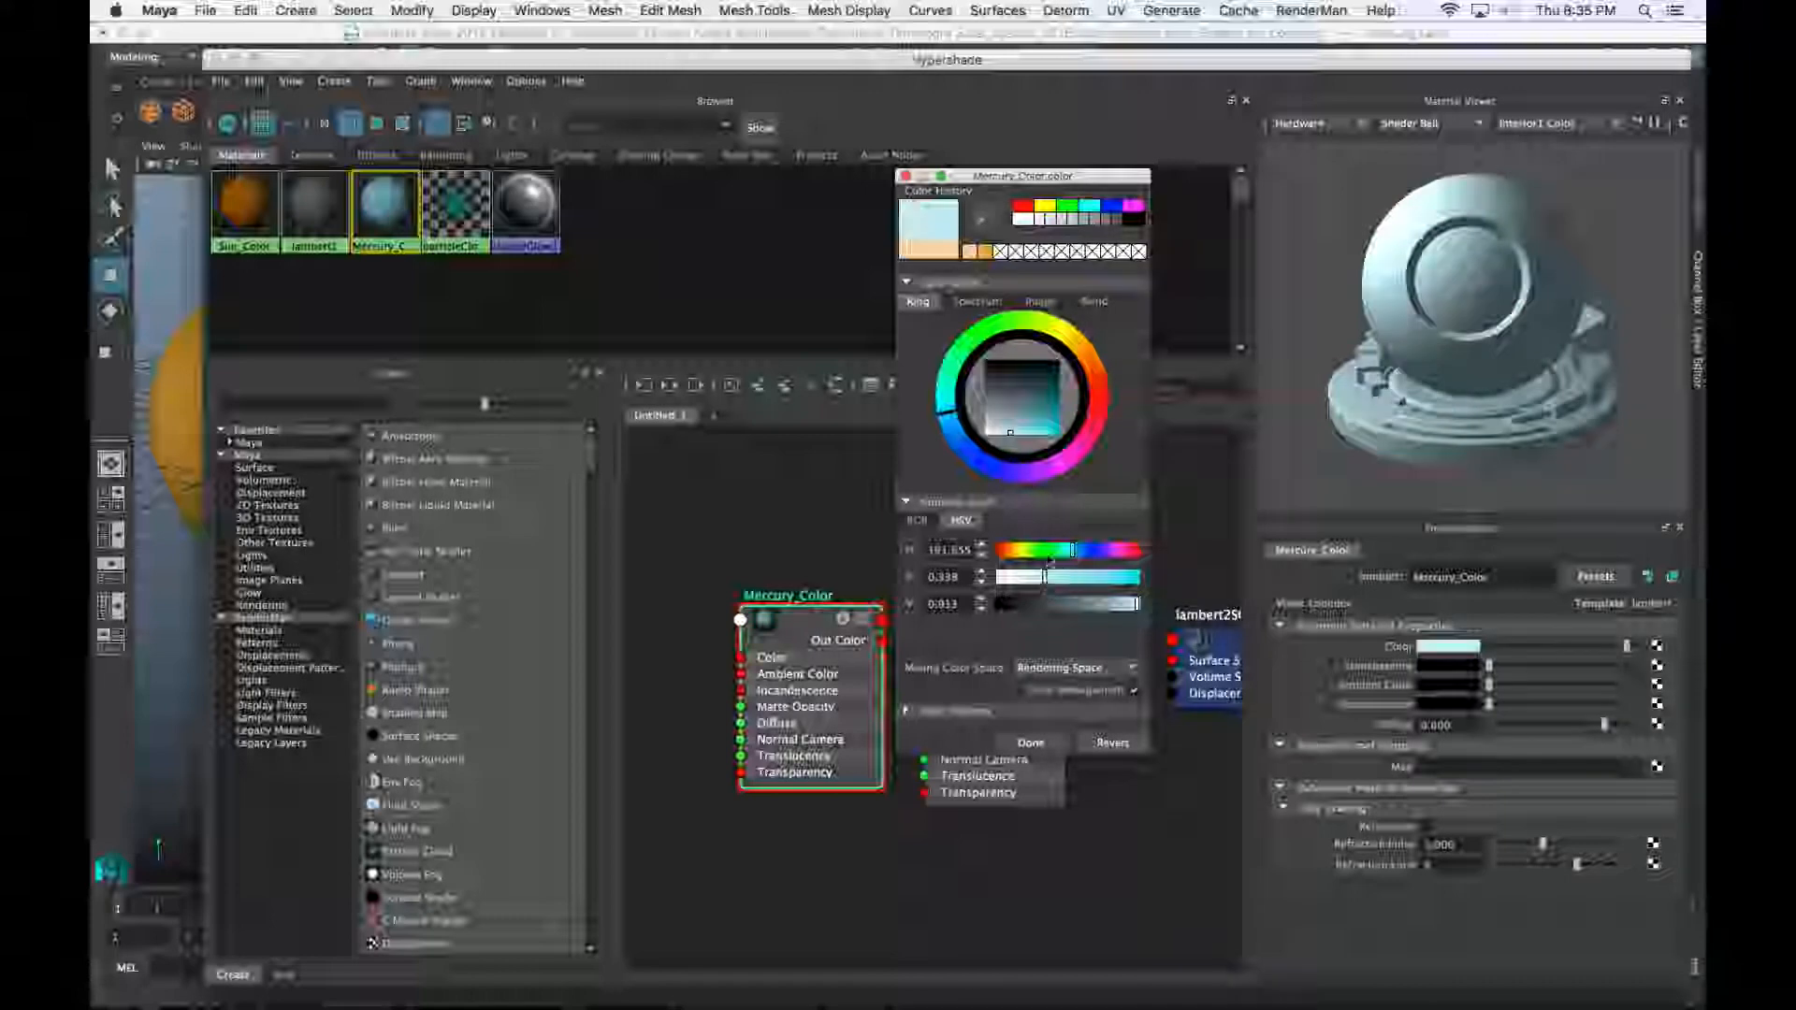
left_click(1046, 745)
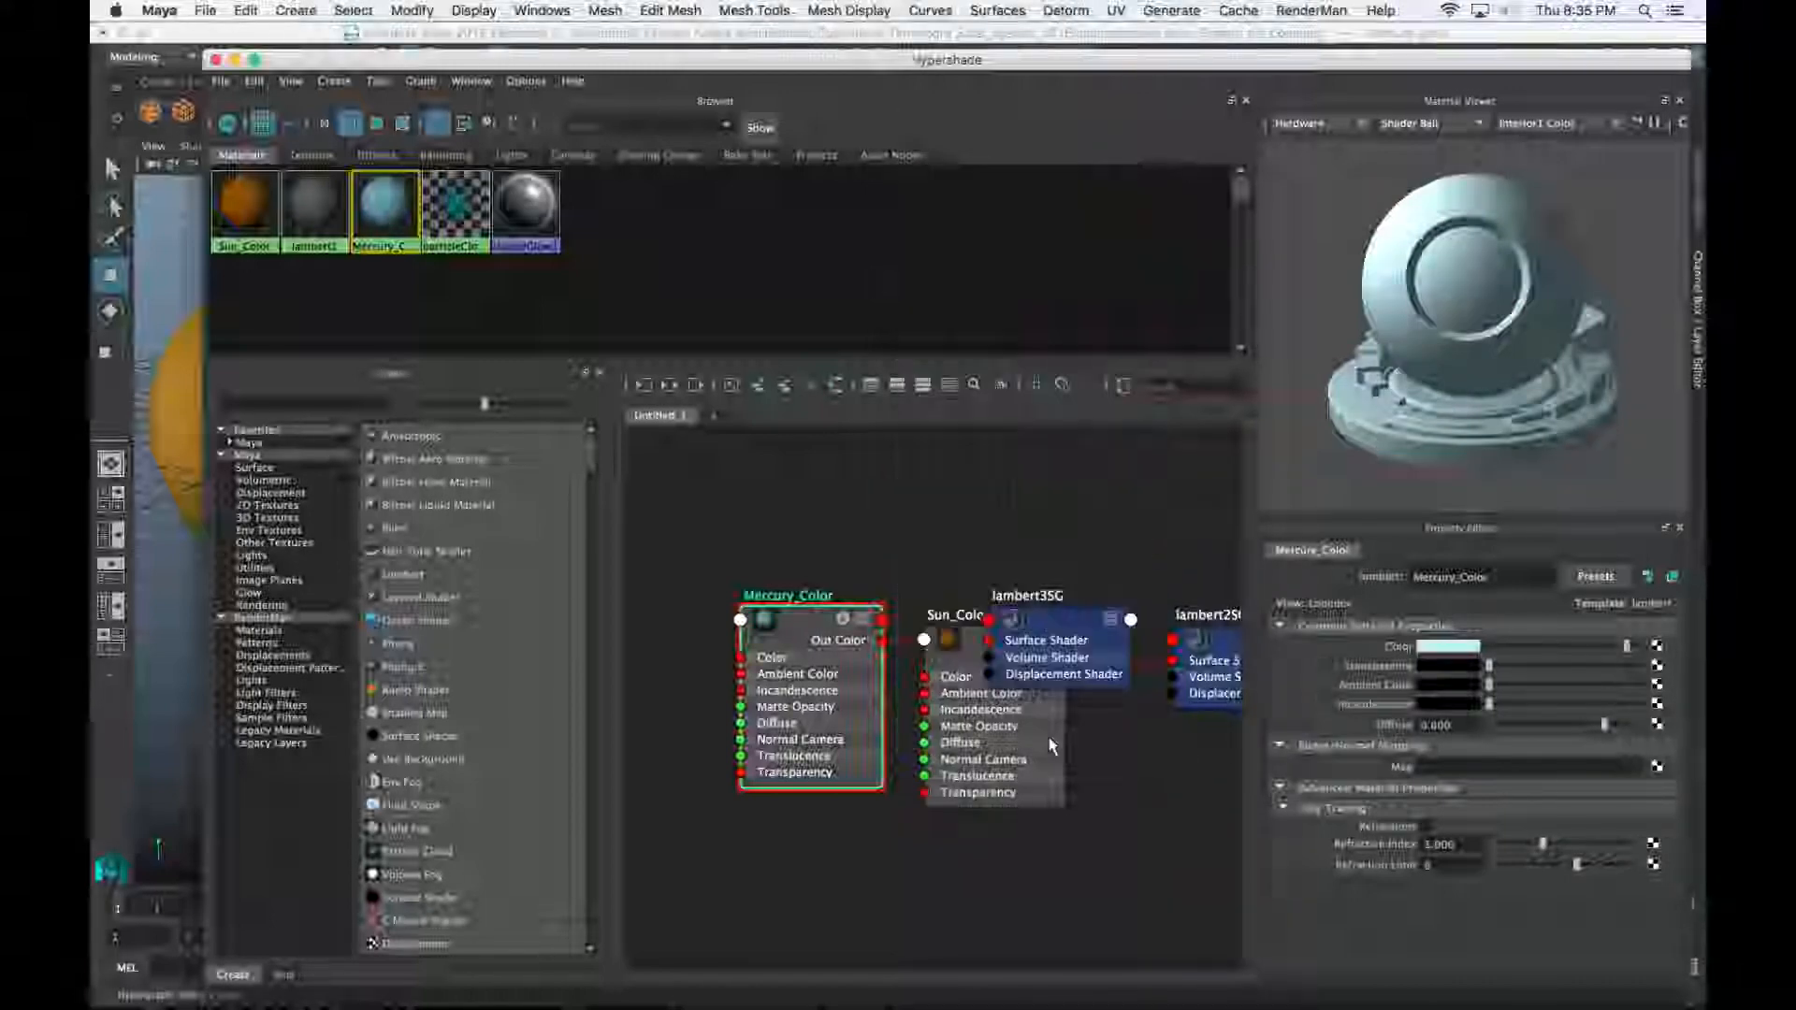
Assign the Earth_Color material to the Earth sphere, try Sun_Color on it, and reapply Earth_Color
left_click_drag(484, 59, 500, 598)
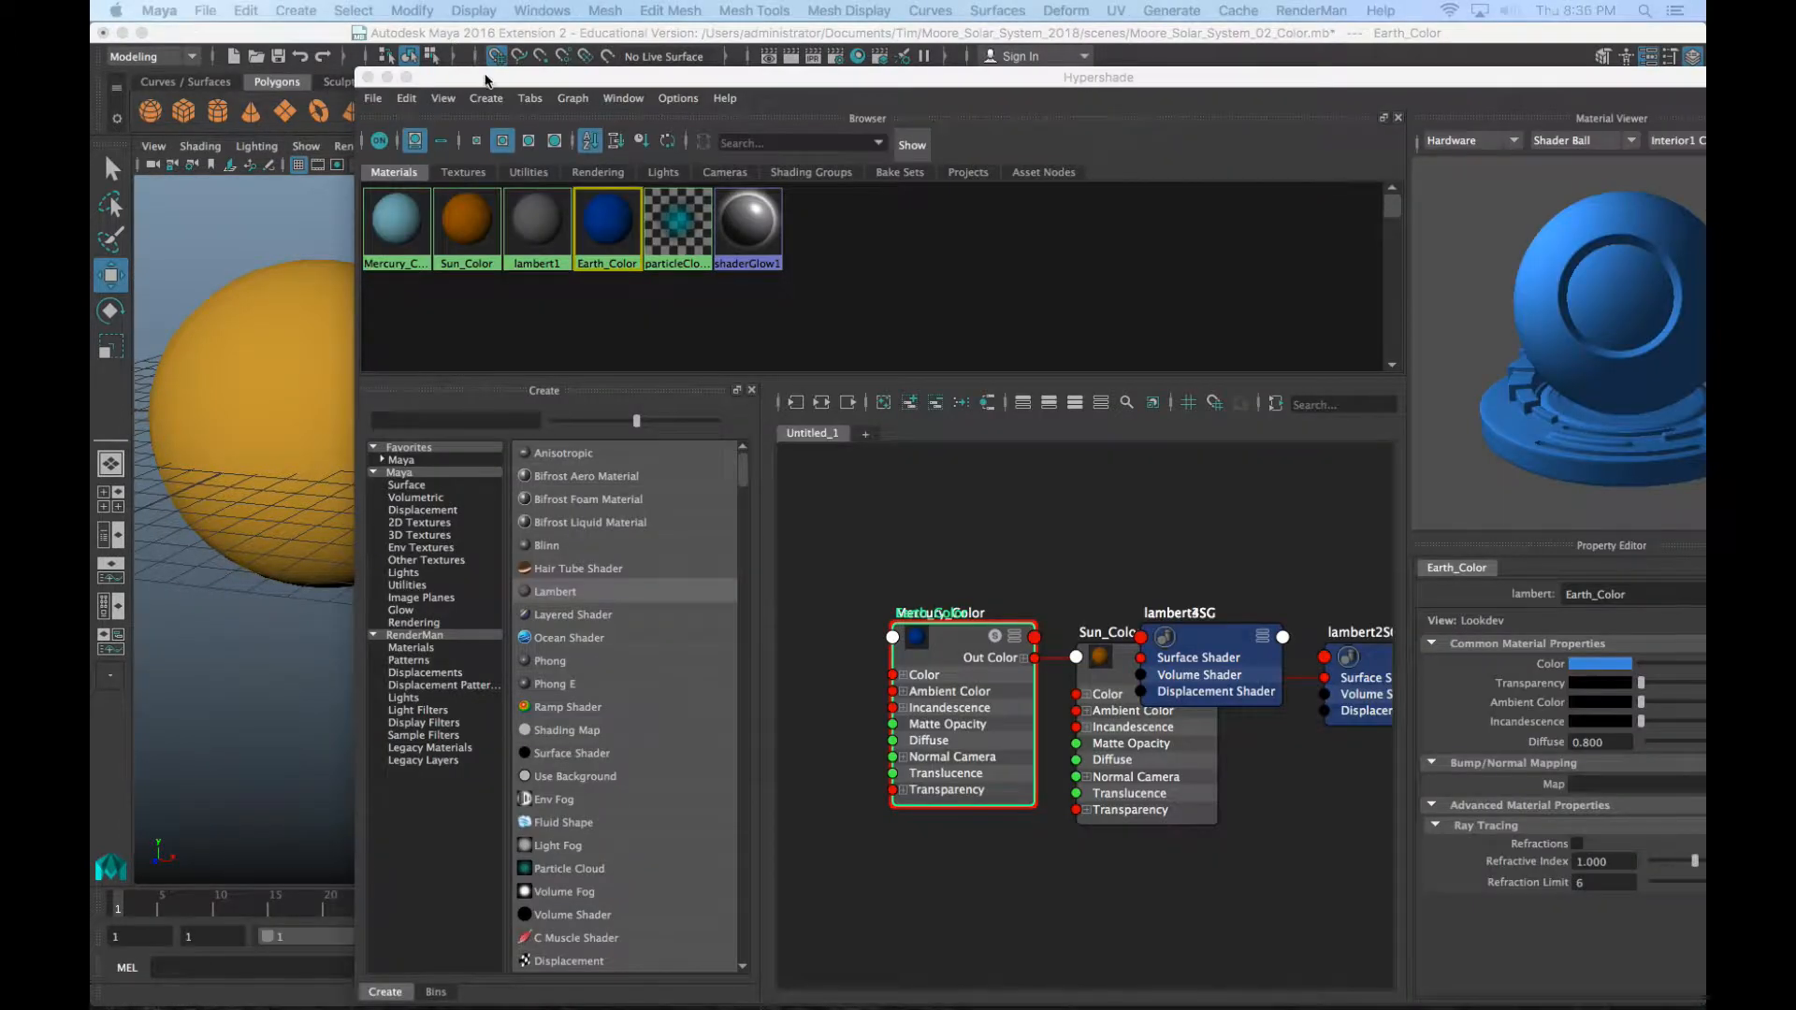
left_click_drag(486, 75, 986, 127)
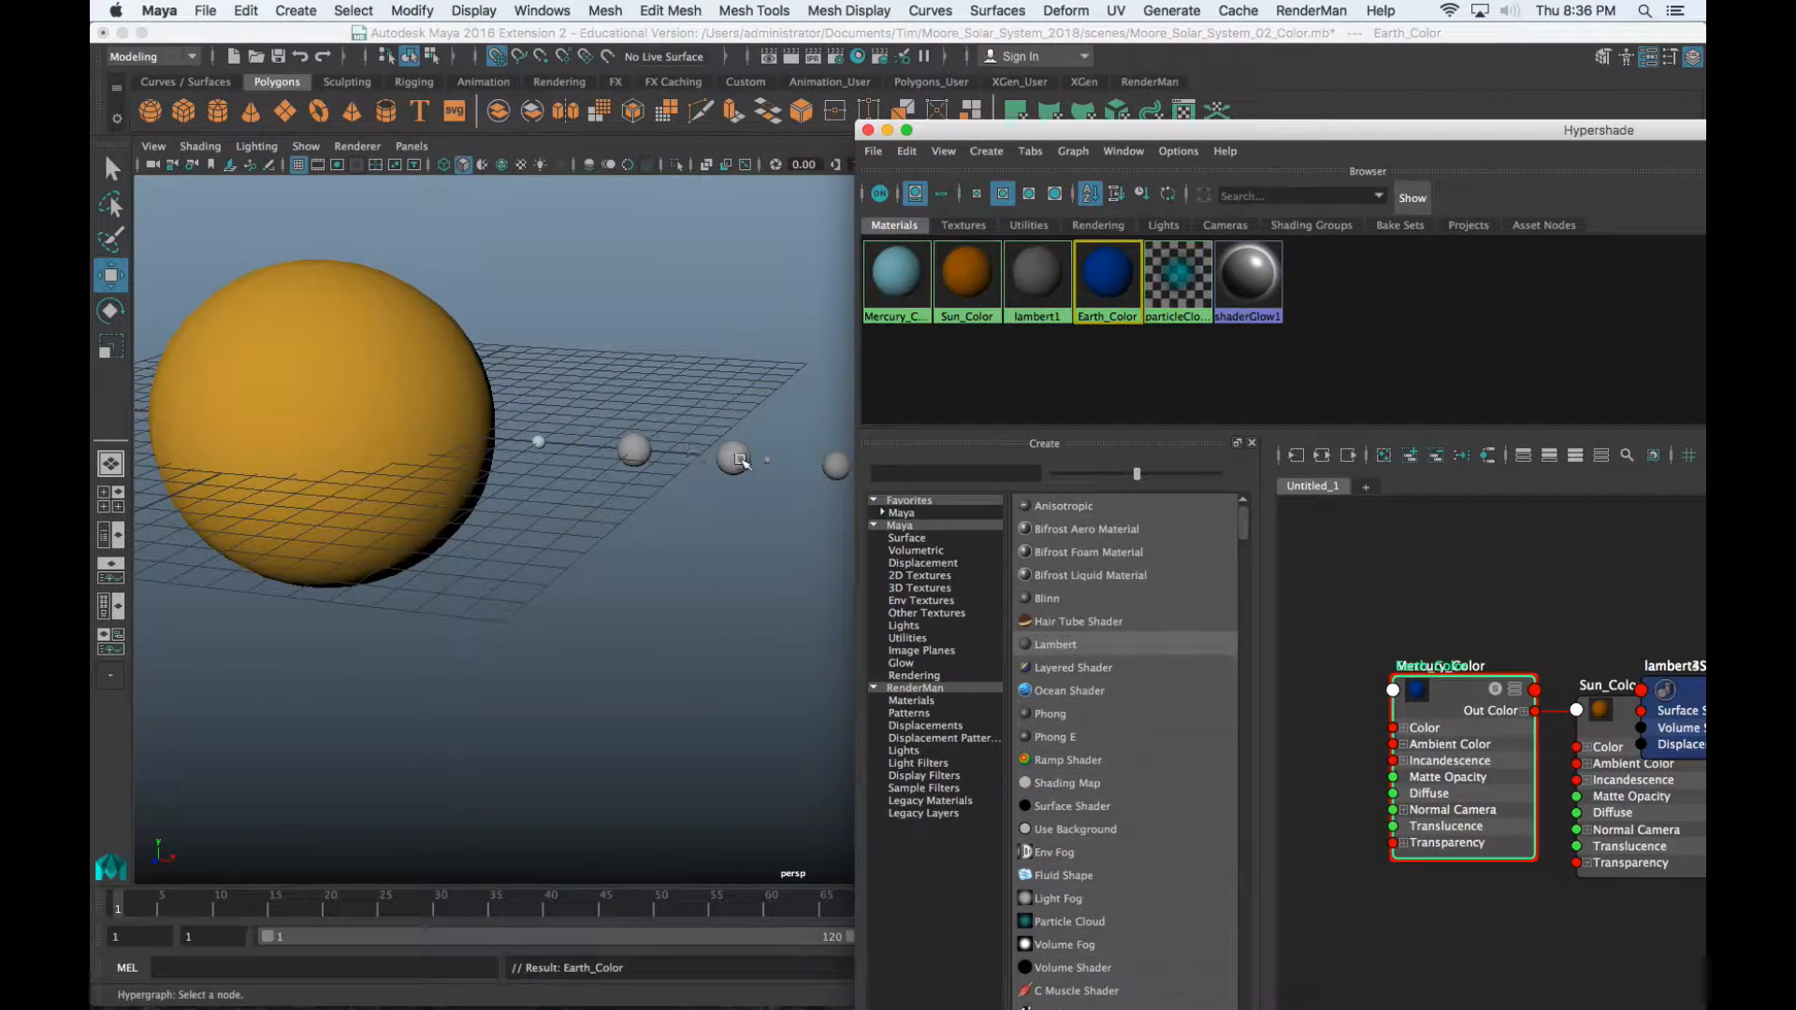
left_click(733, 457)
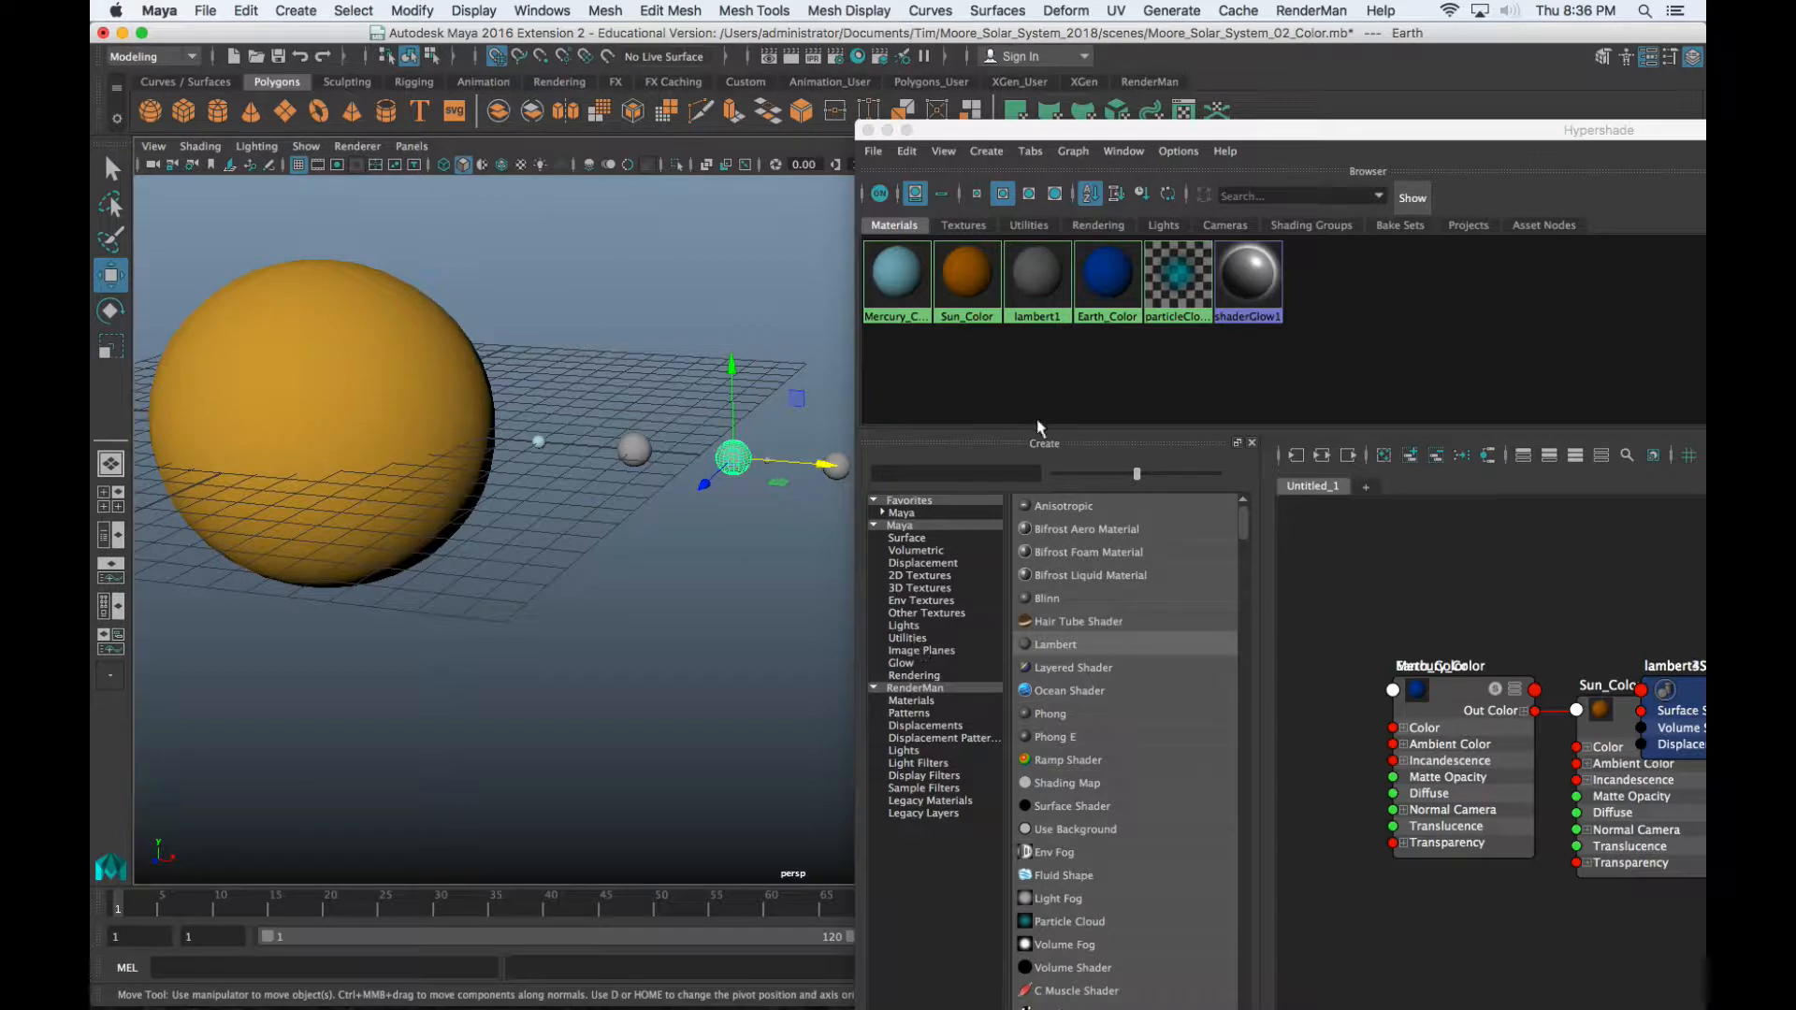
left_click(1087, 353)
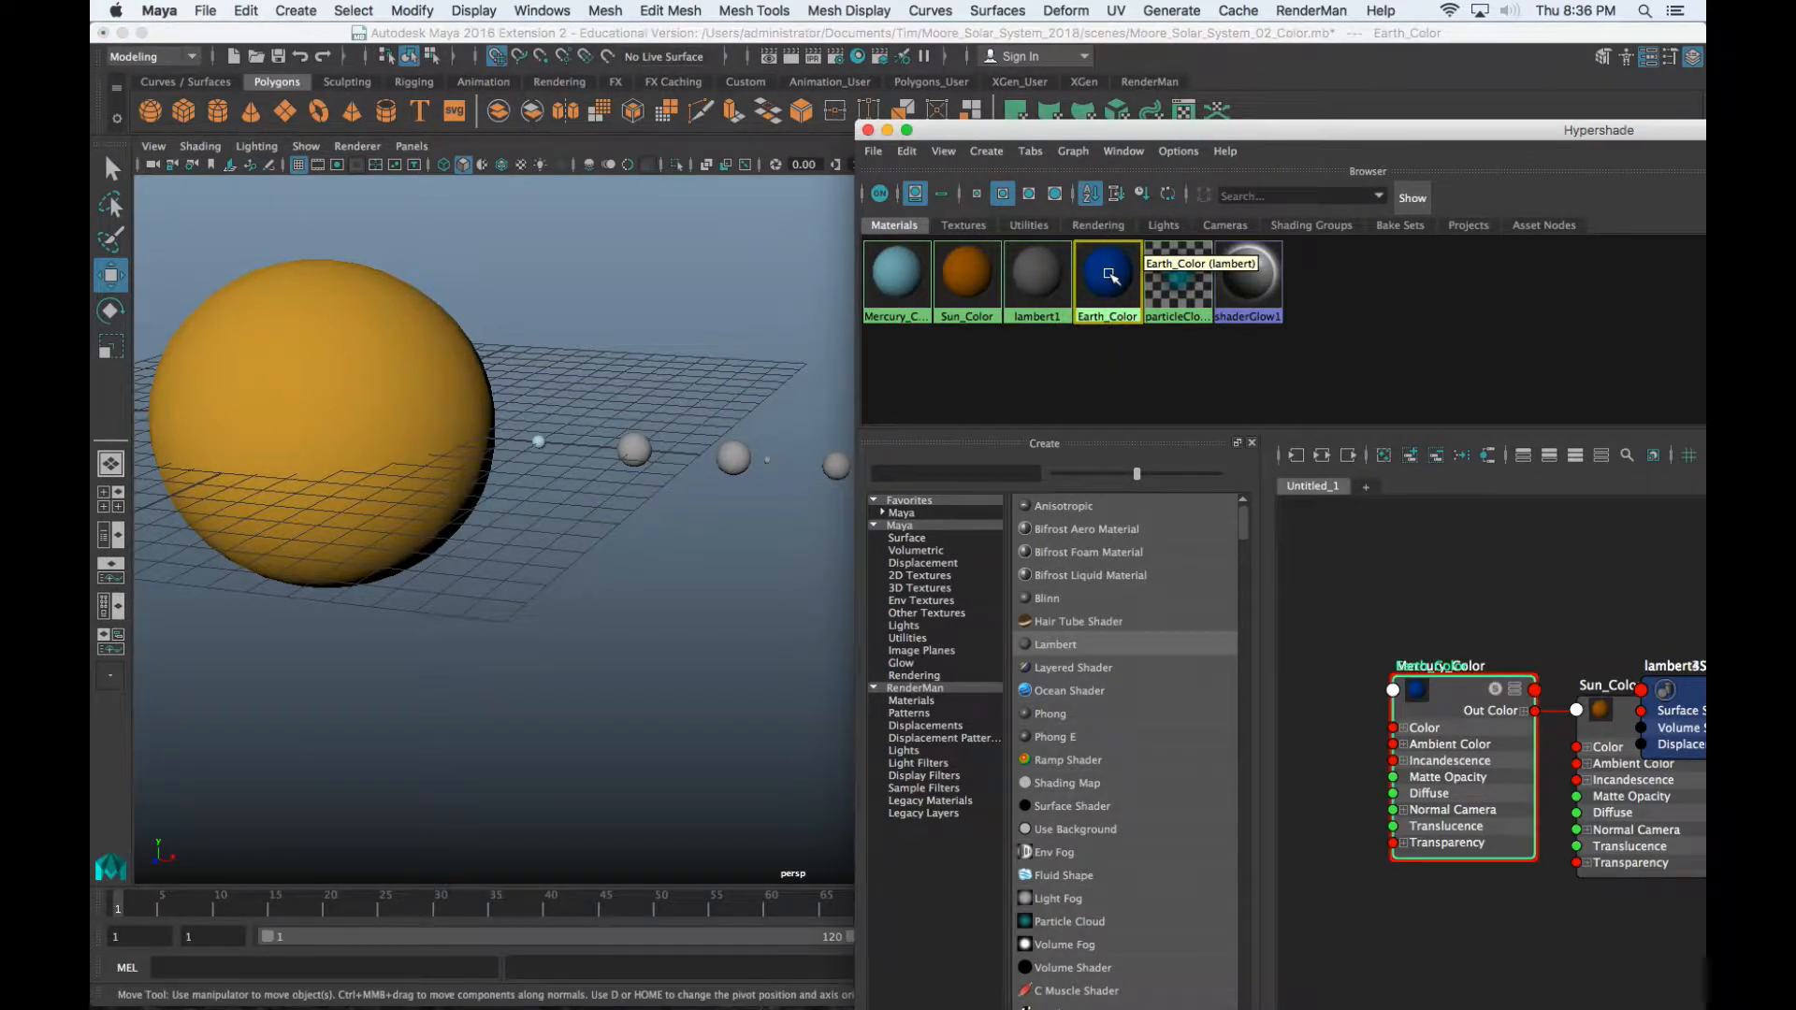
middle_click_drag(1109, 274, 734, 458)
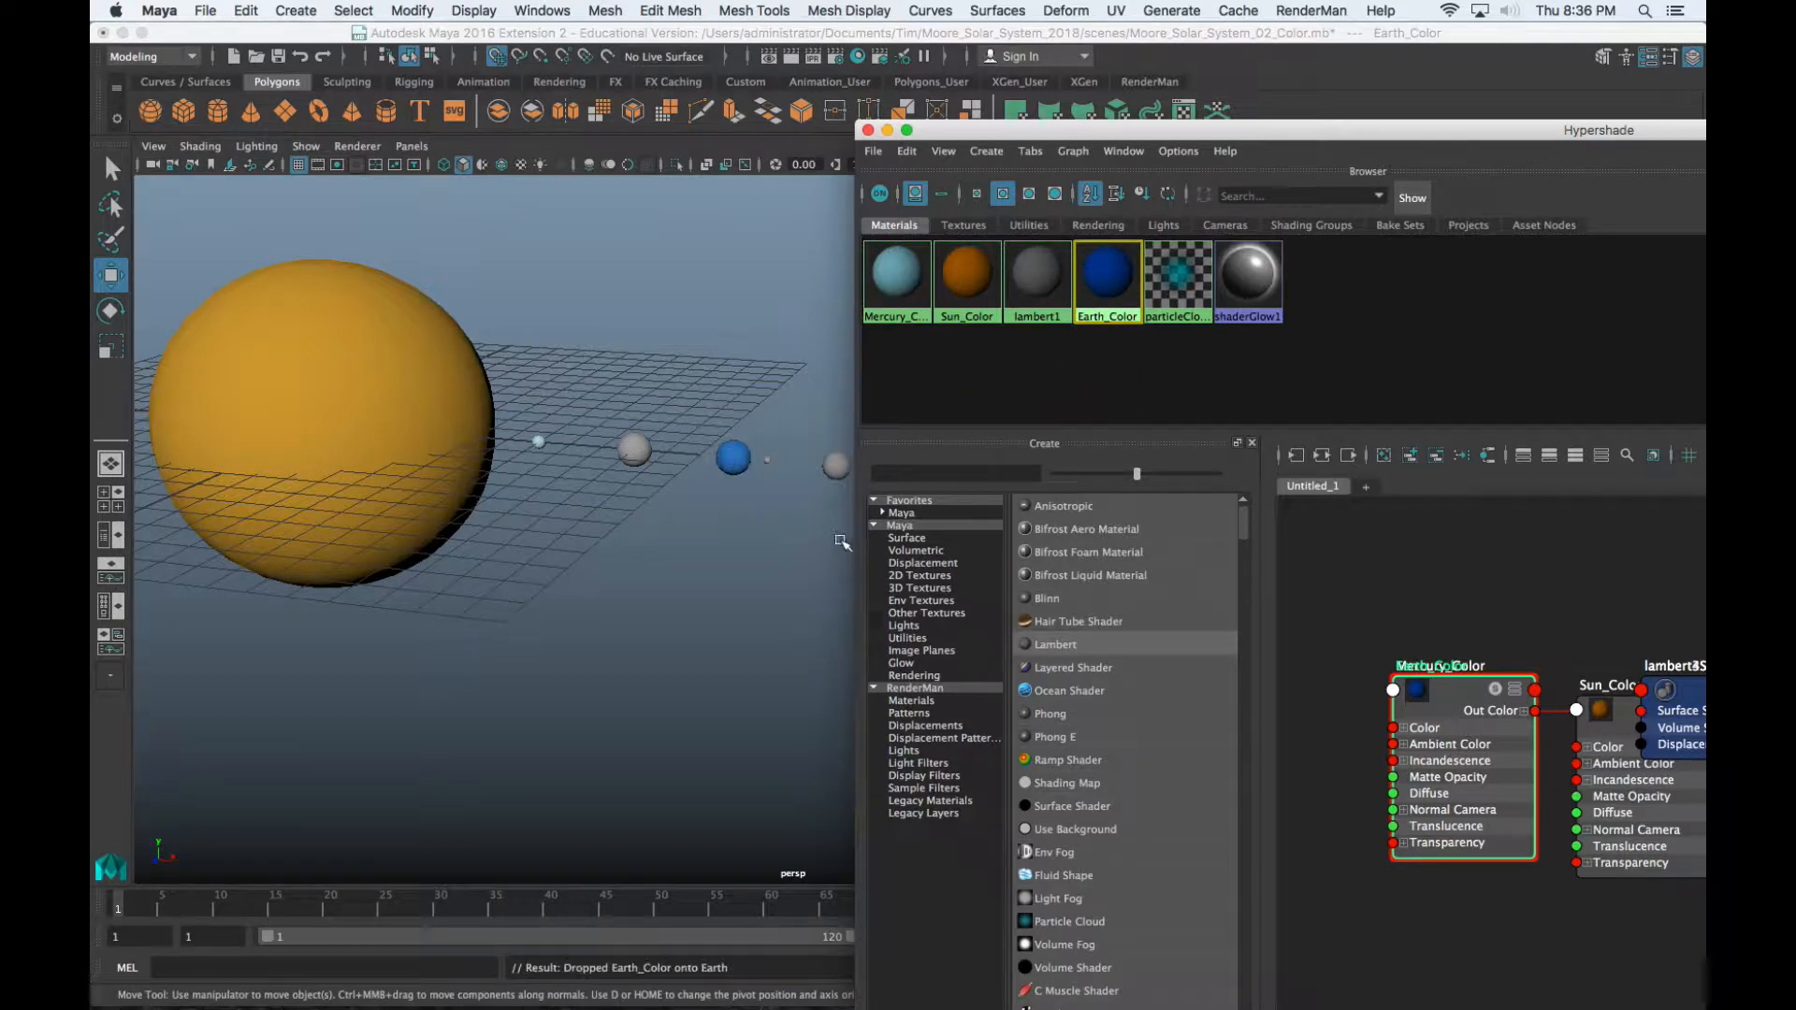
middle_click_drag(966, 273, 734, 459)
middle_click_drag(1116, 282, 734, 459)
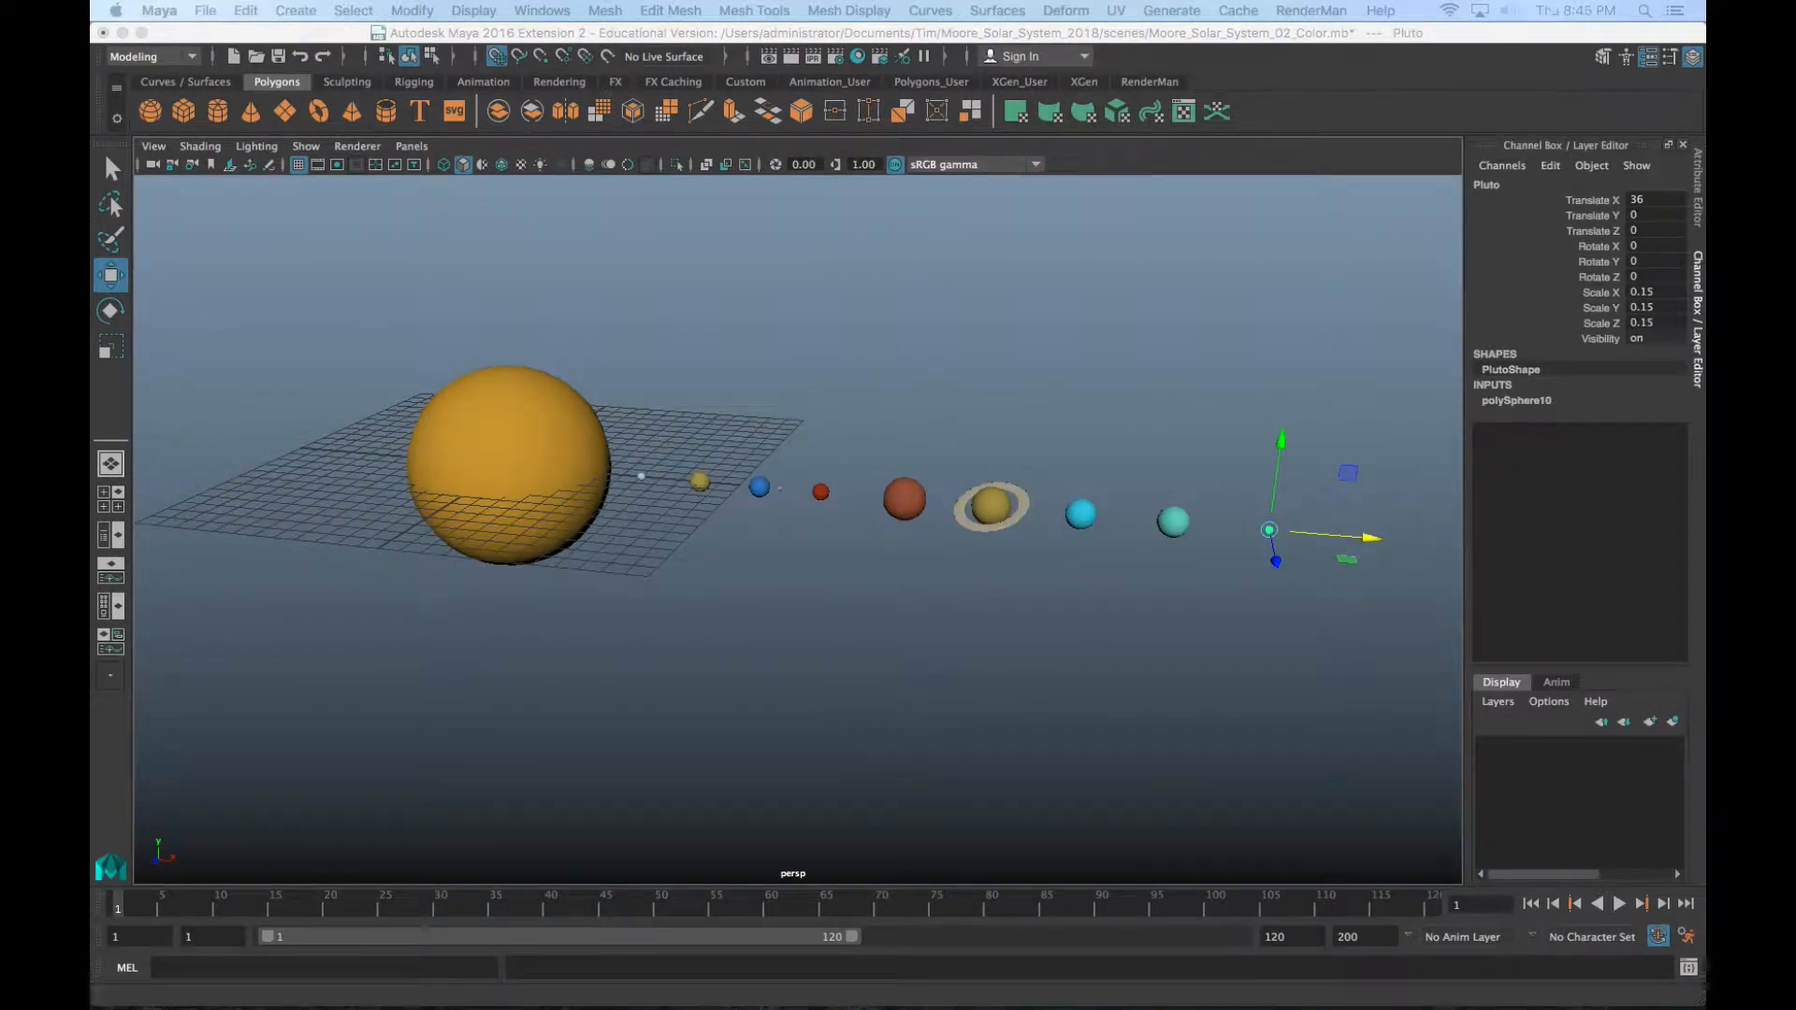
Select the small moon beside the blue Earth sphere, deselect it, and frame the whole solar system
scroll(1105, 524, "up", 10)
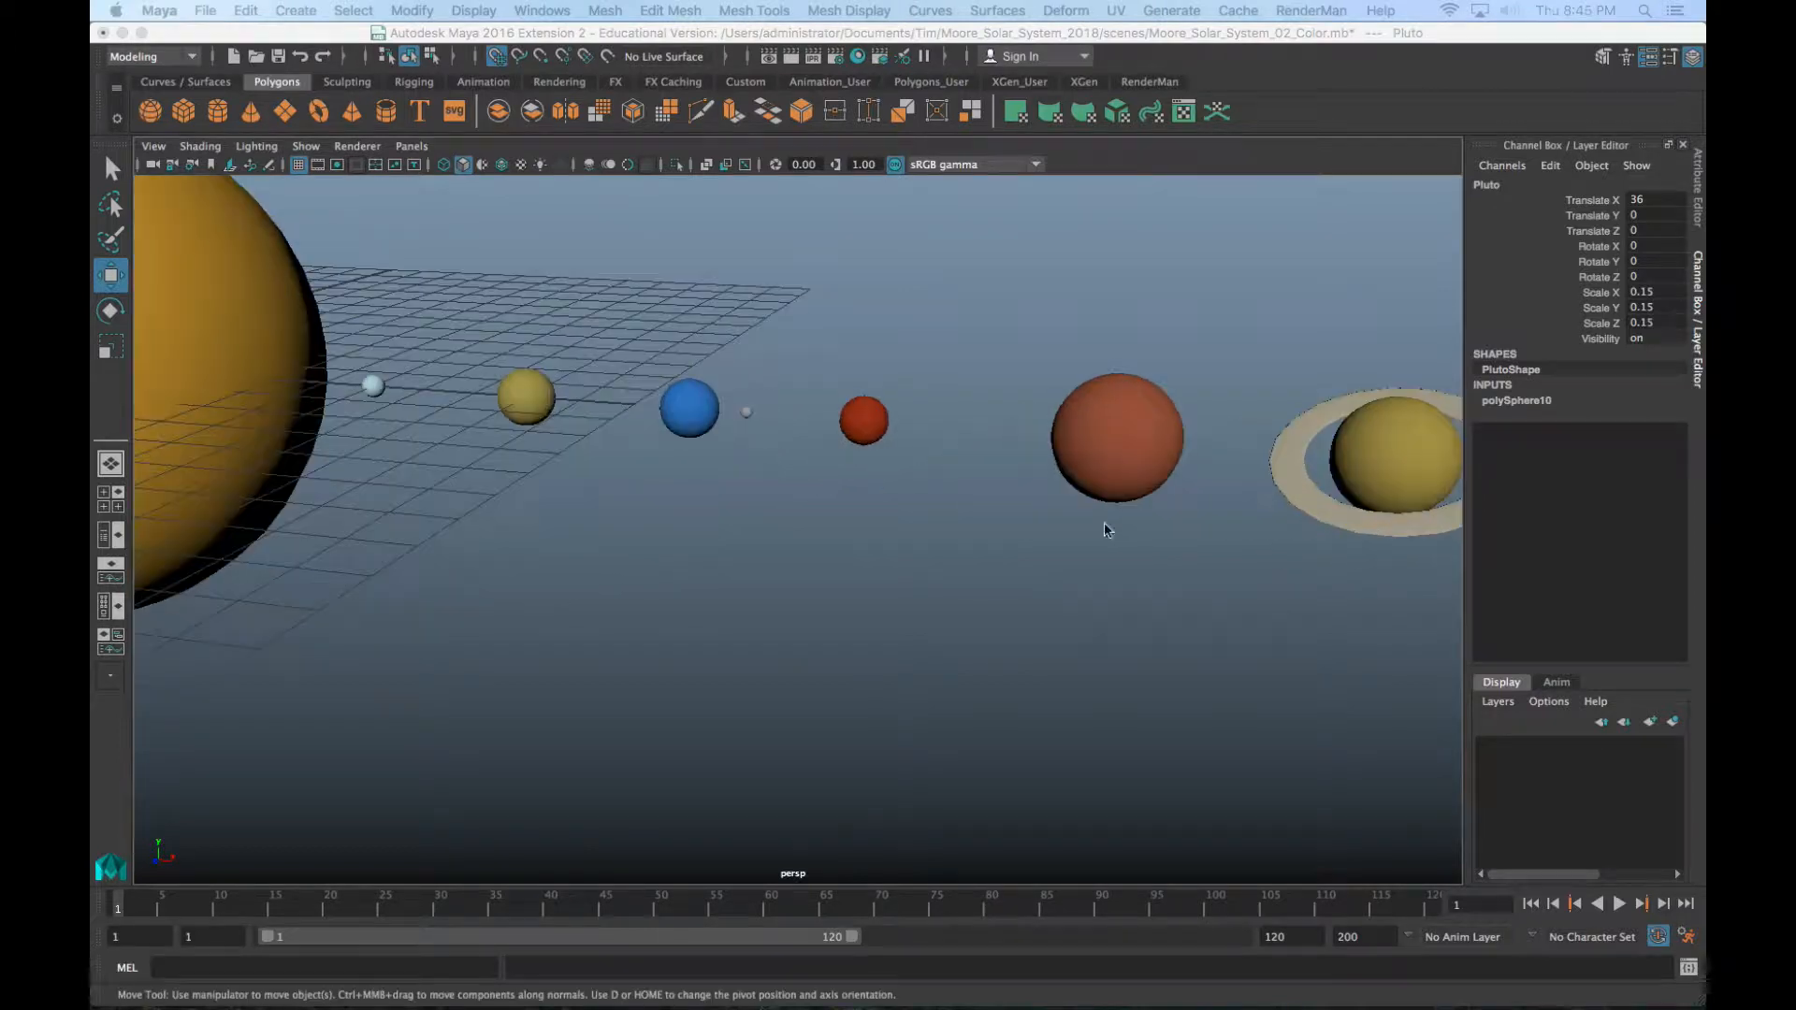
key("alt")
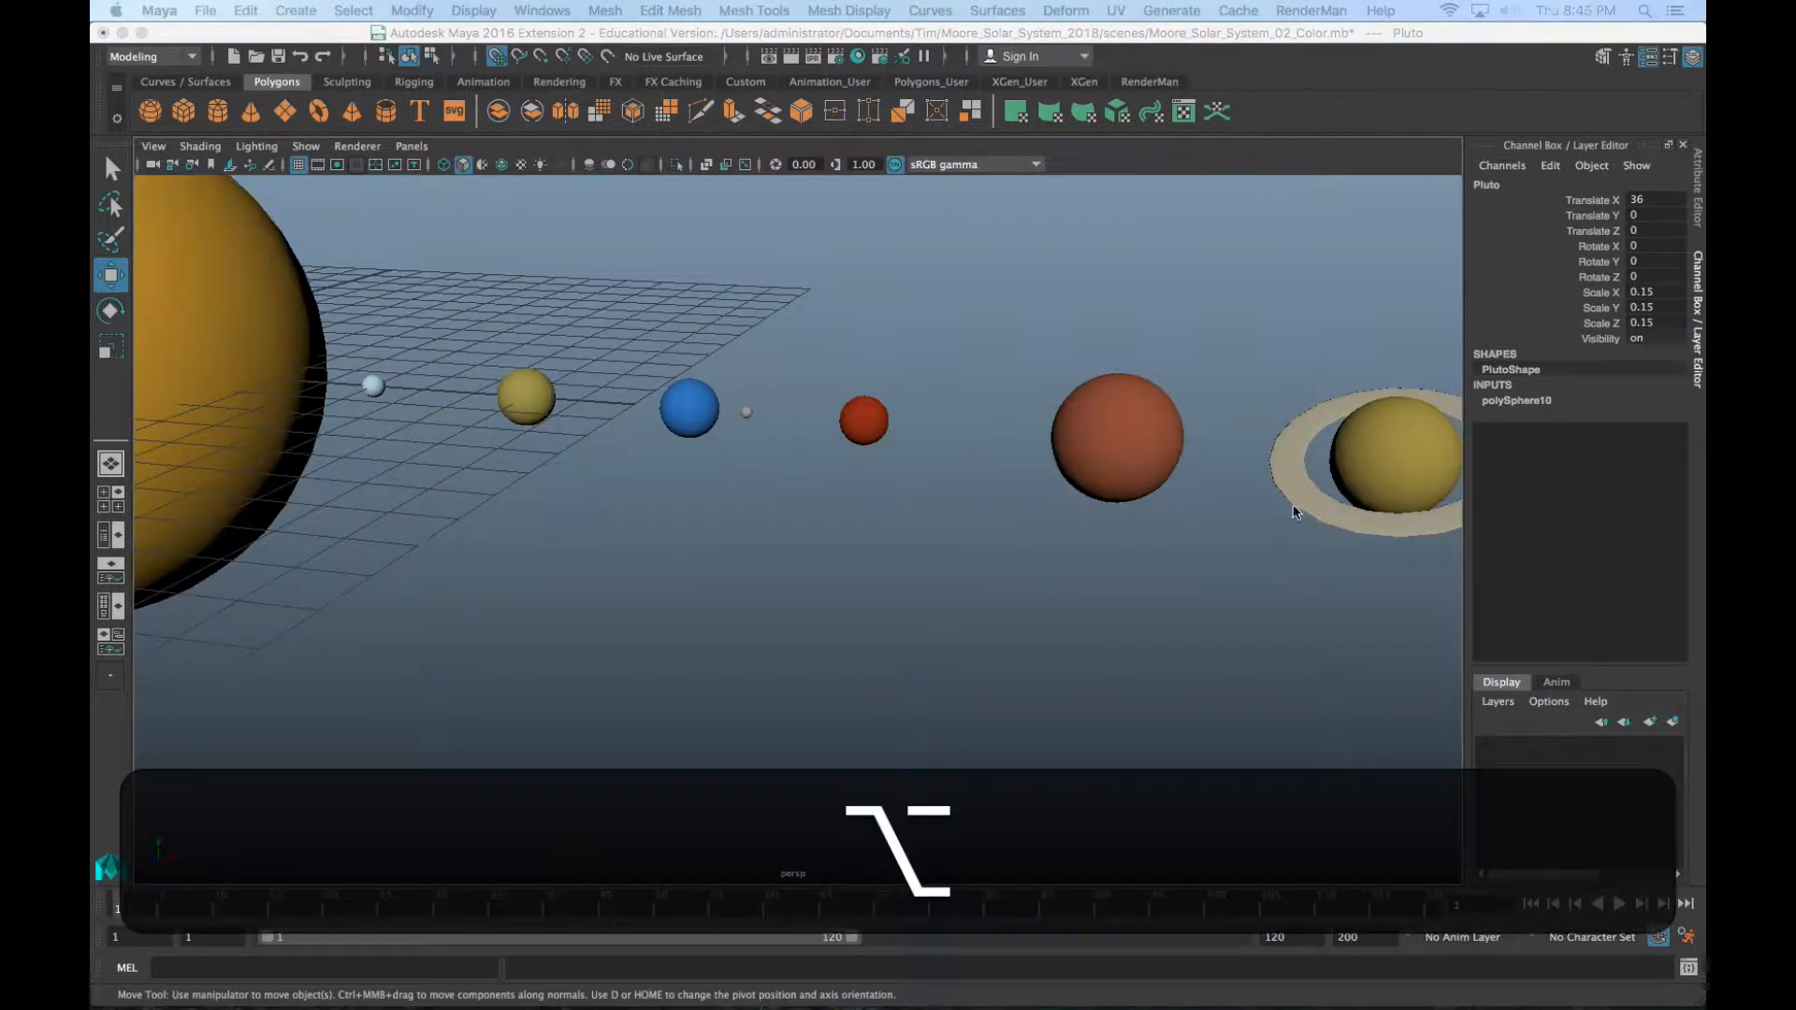
left_click(748, 412)
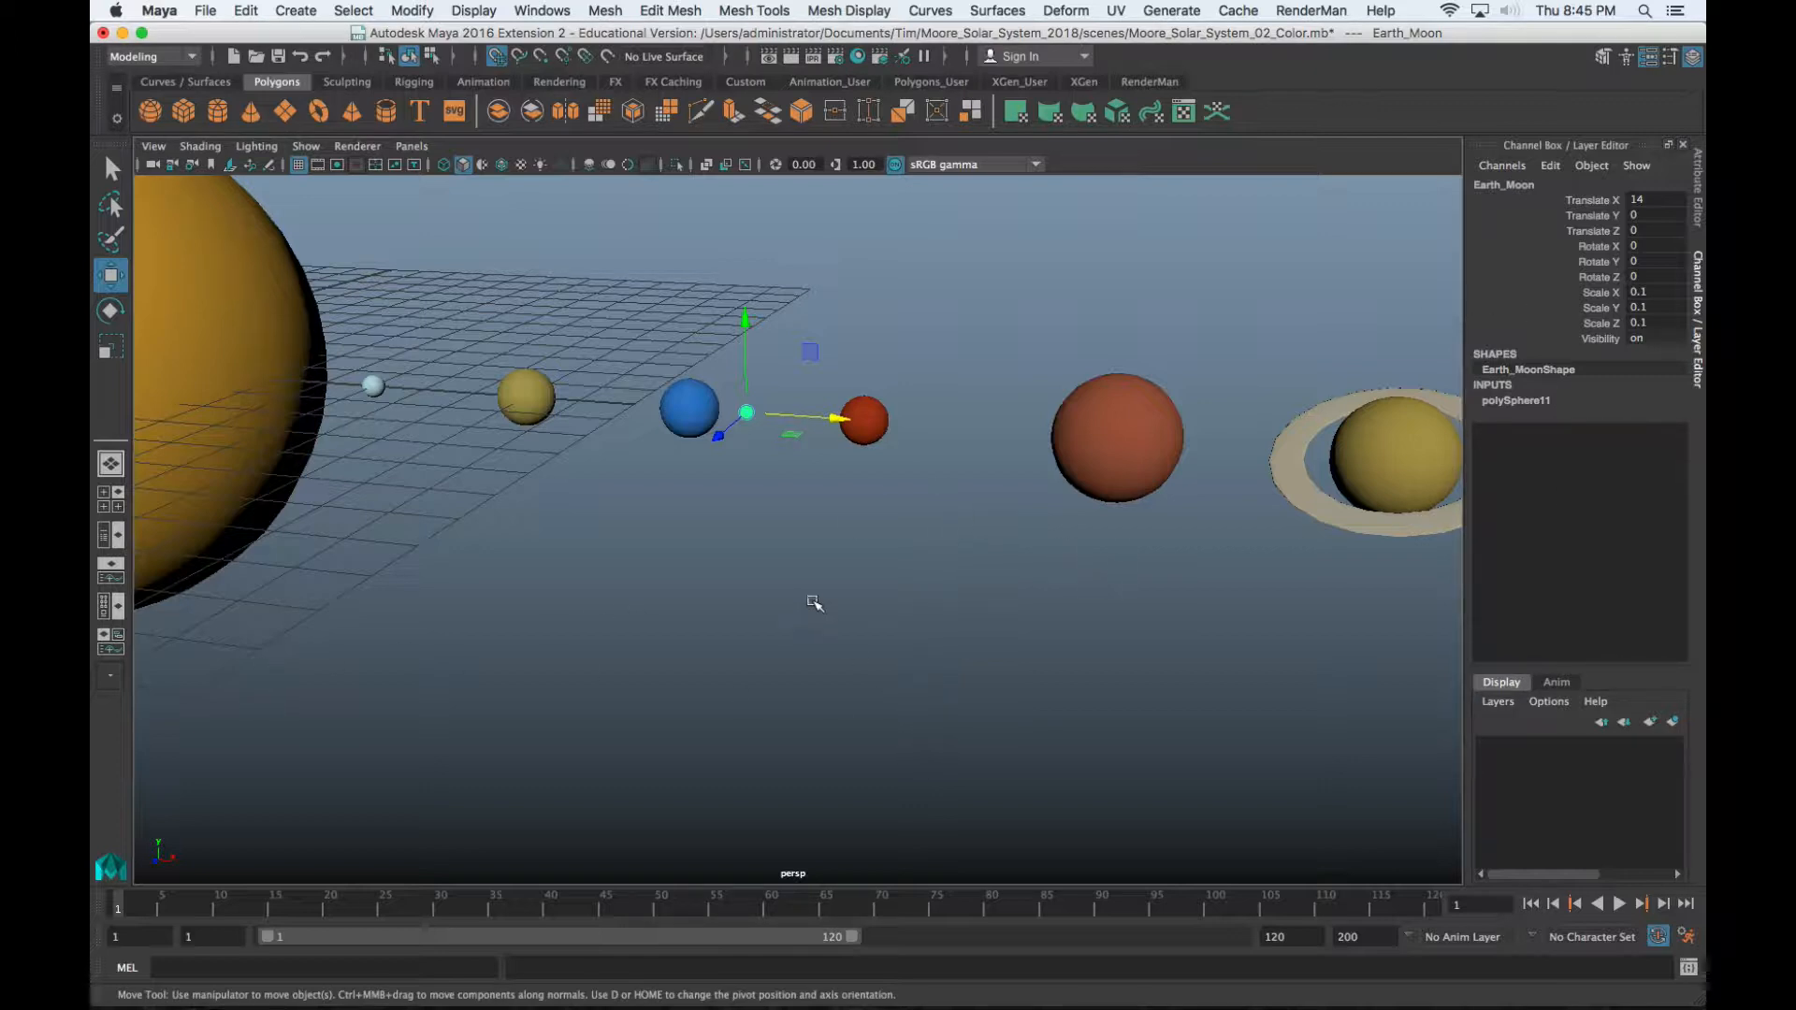
left_click(730, 462)
key("a")
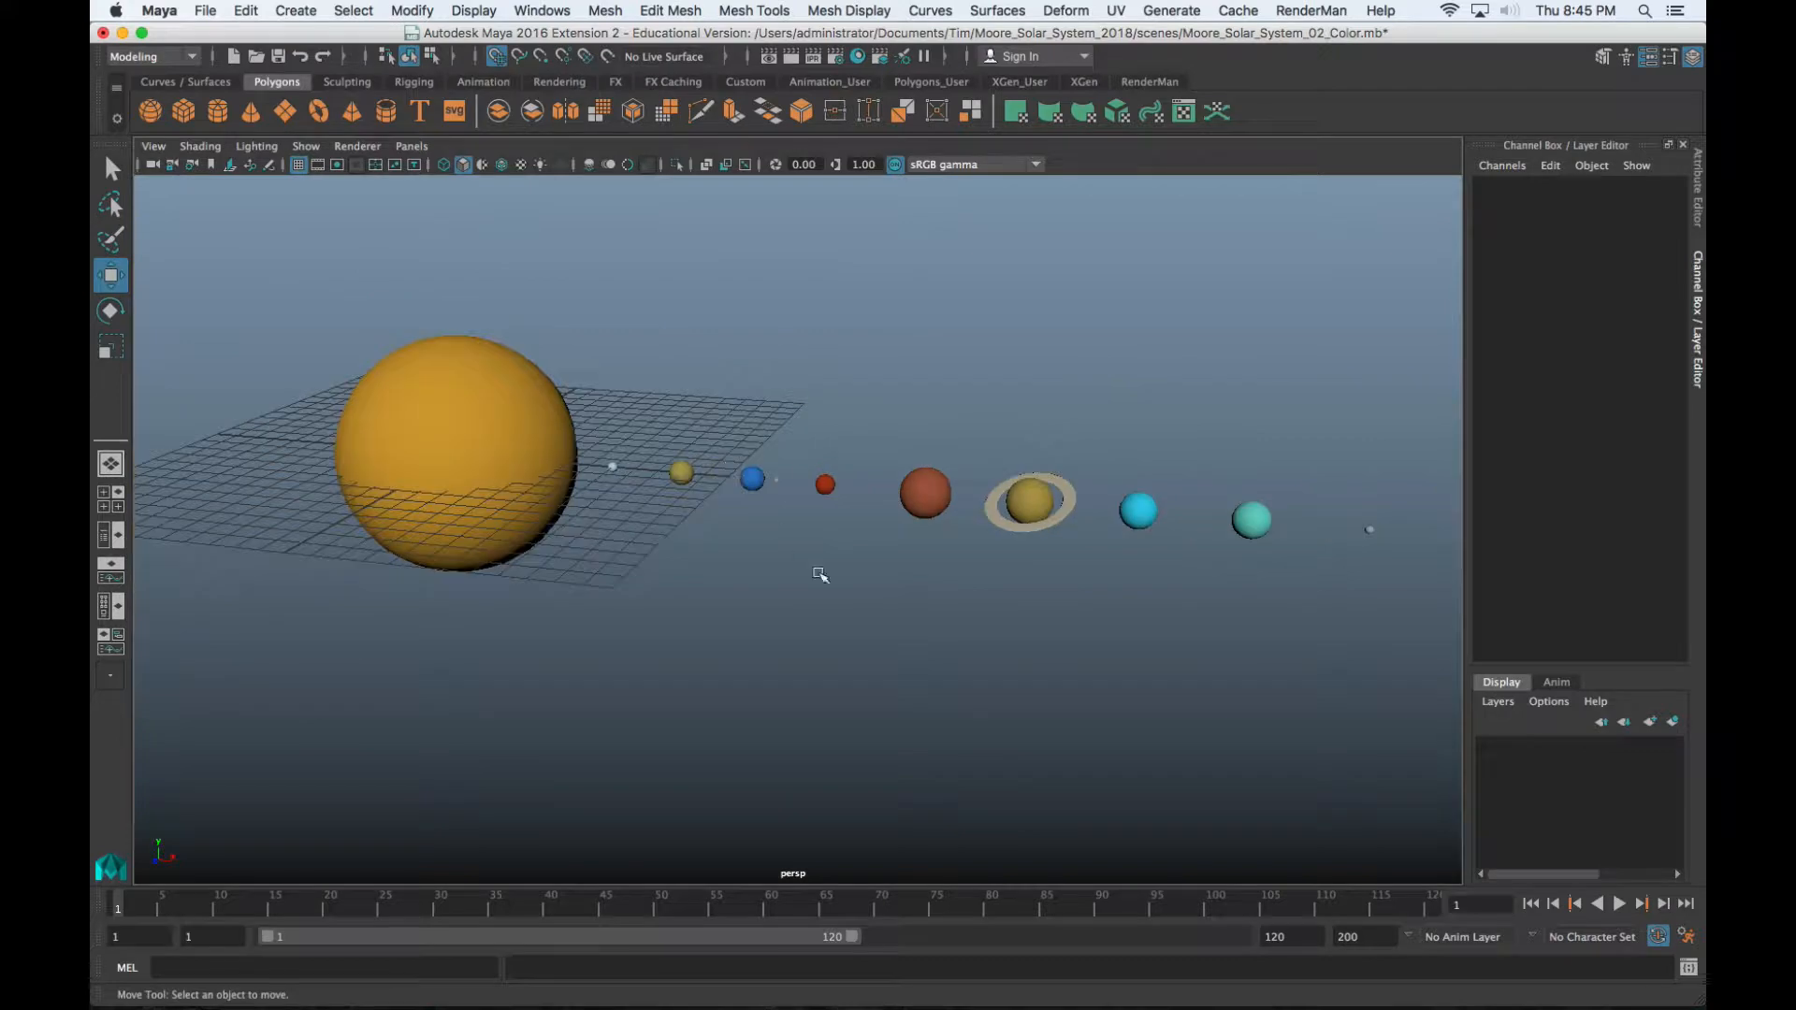
View the solar system from a higher angle in wireframe display and return to shaded display
left_click_drag(820, 574, 890, 588, "alt")
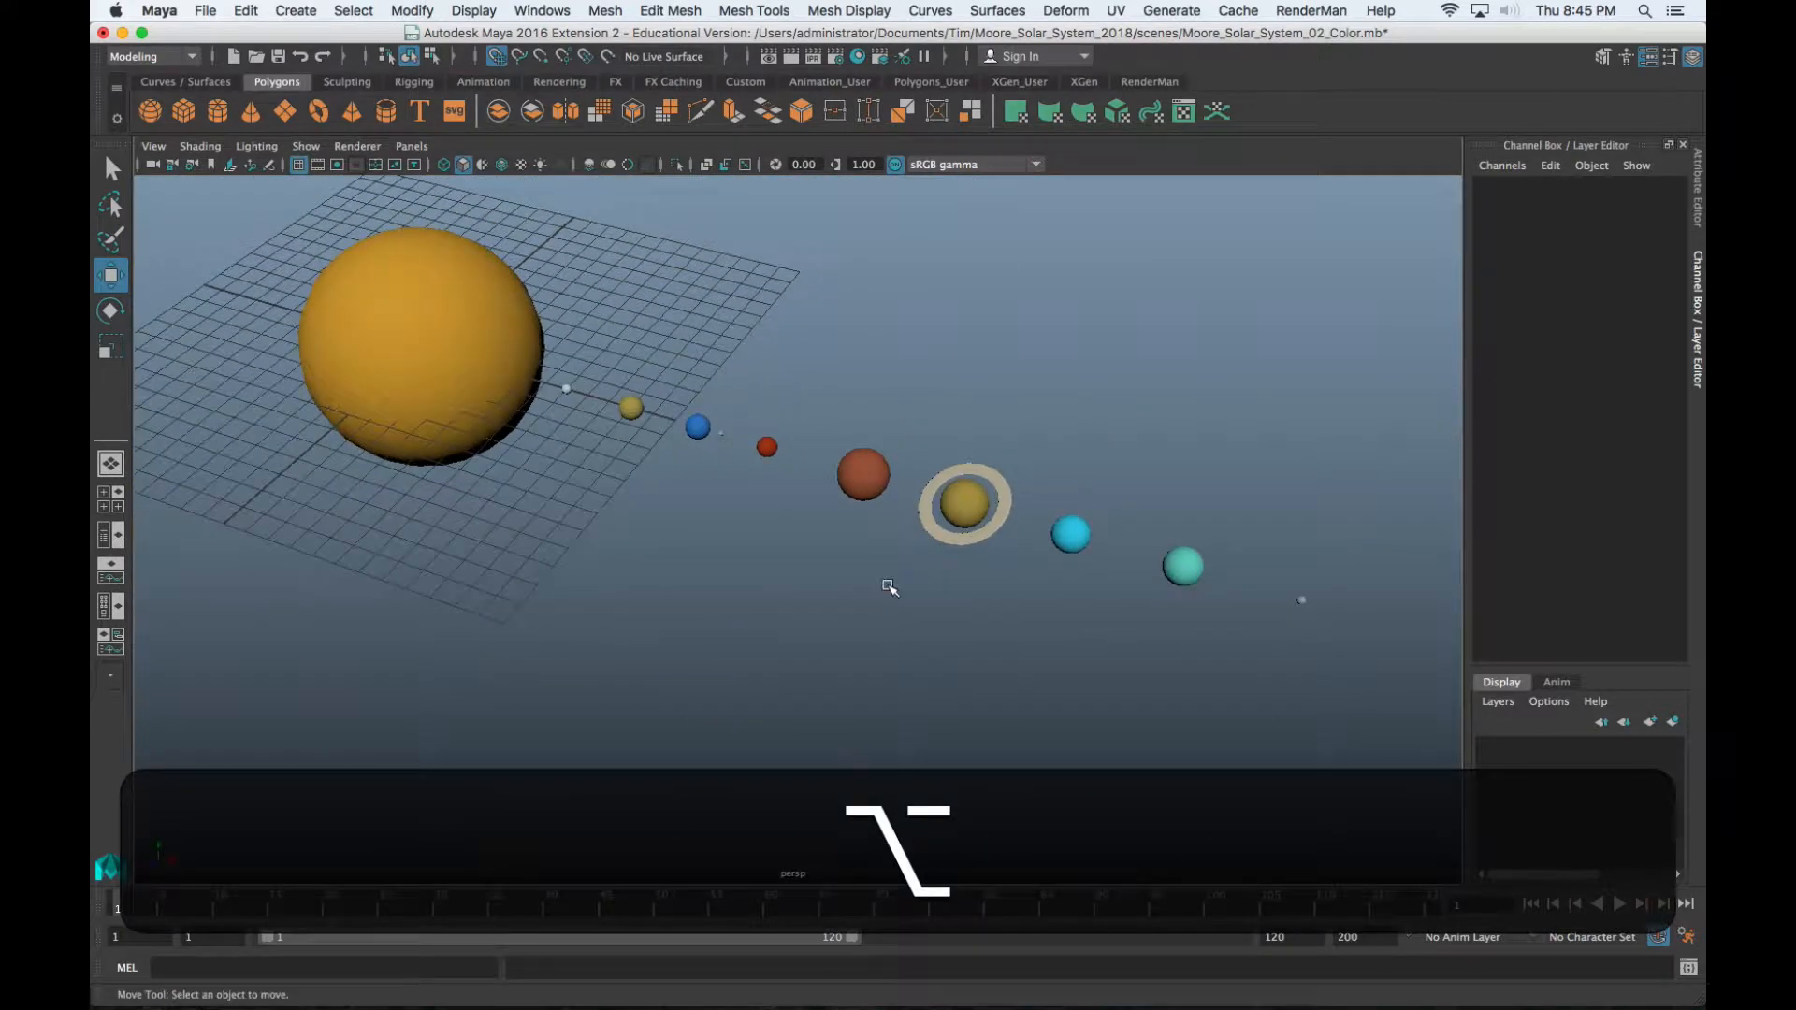
key("alt+5")
key("4")
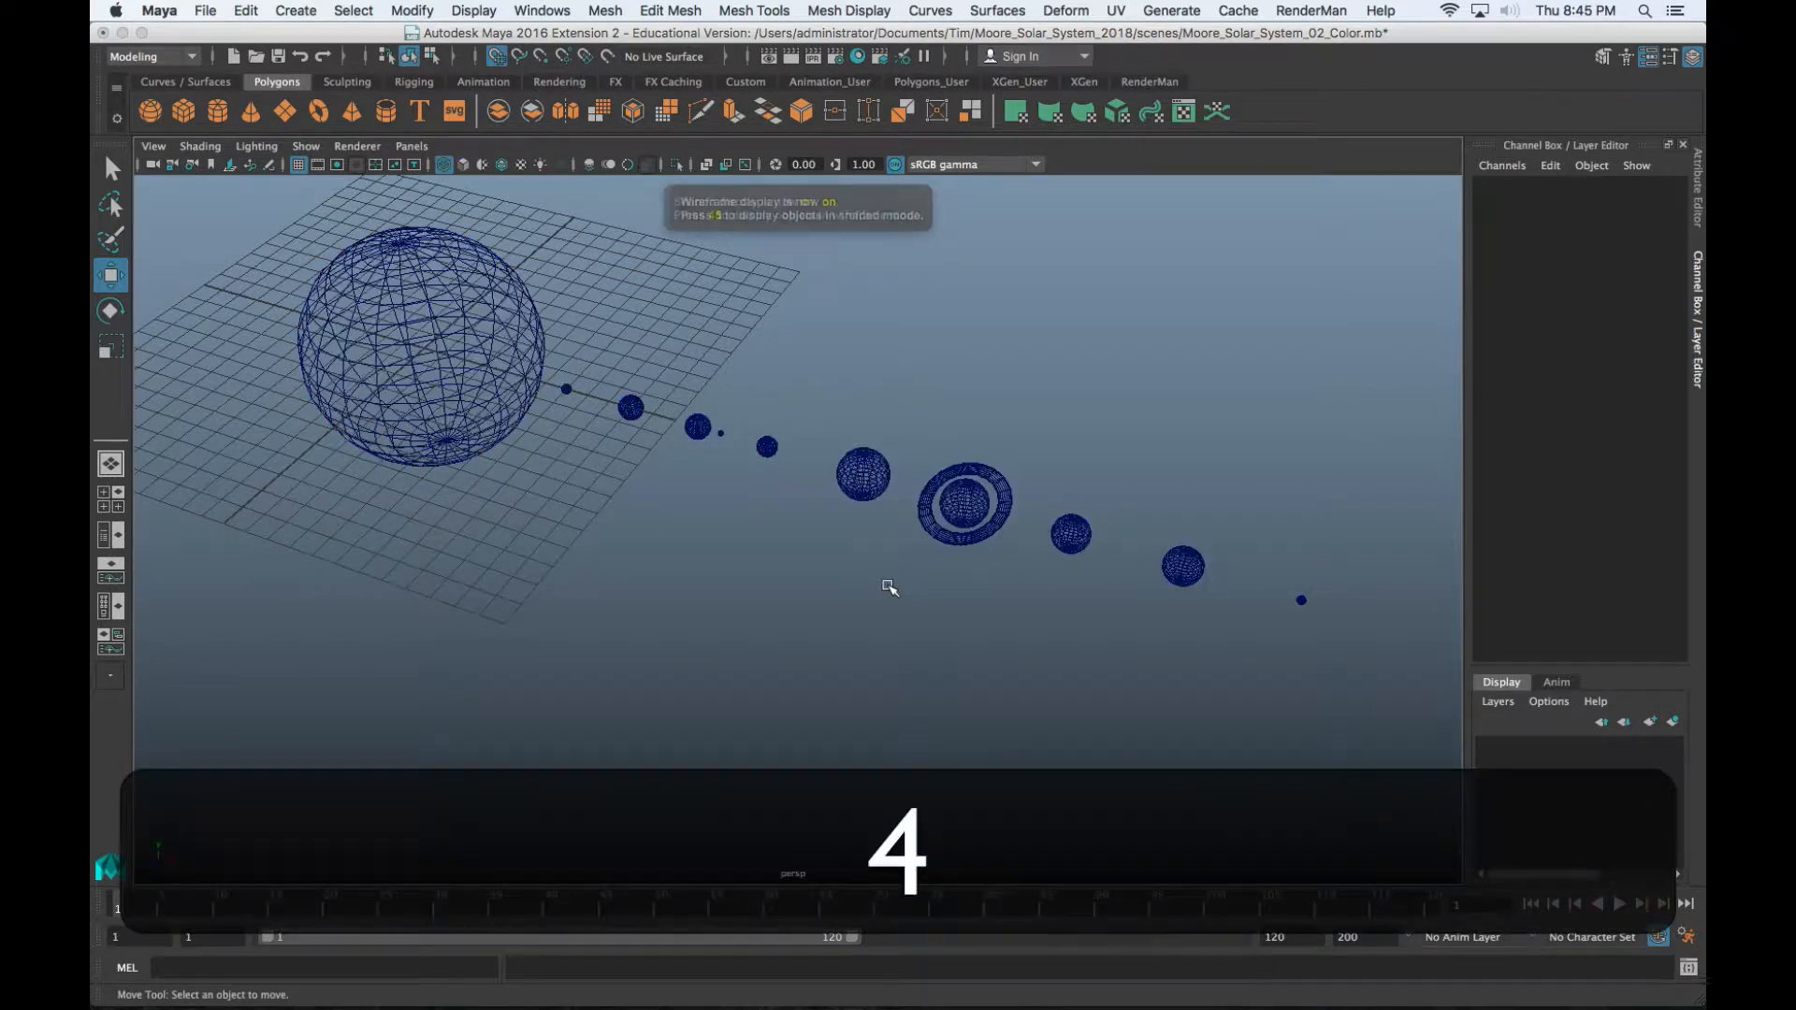
key("5")
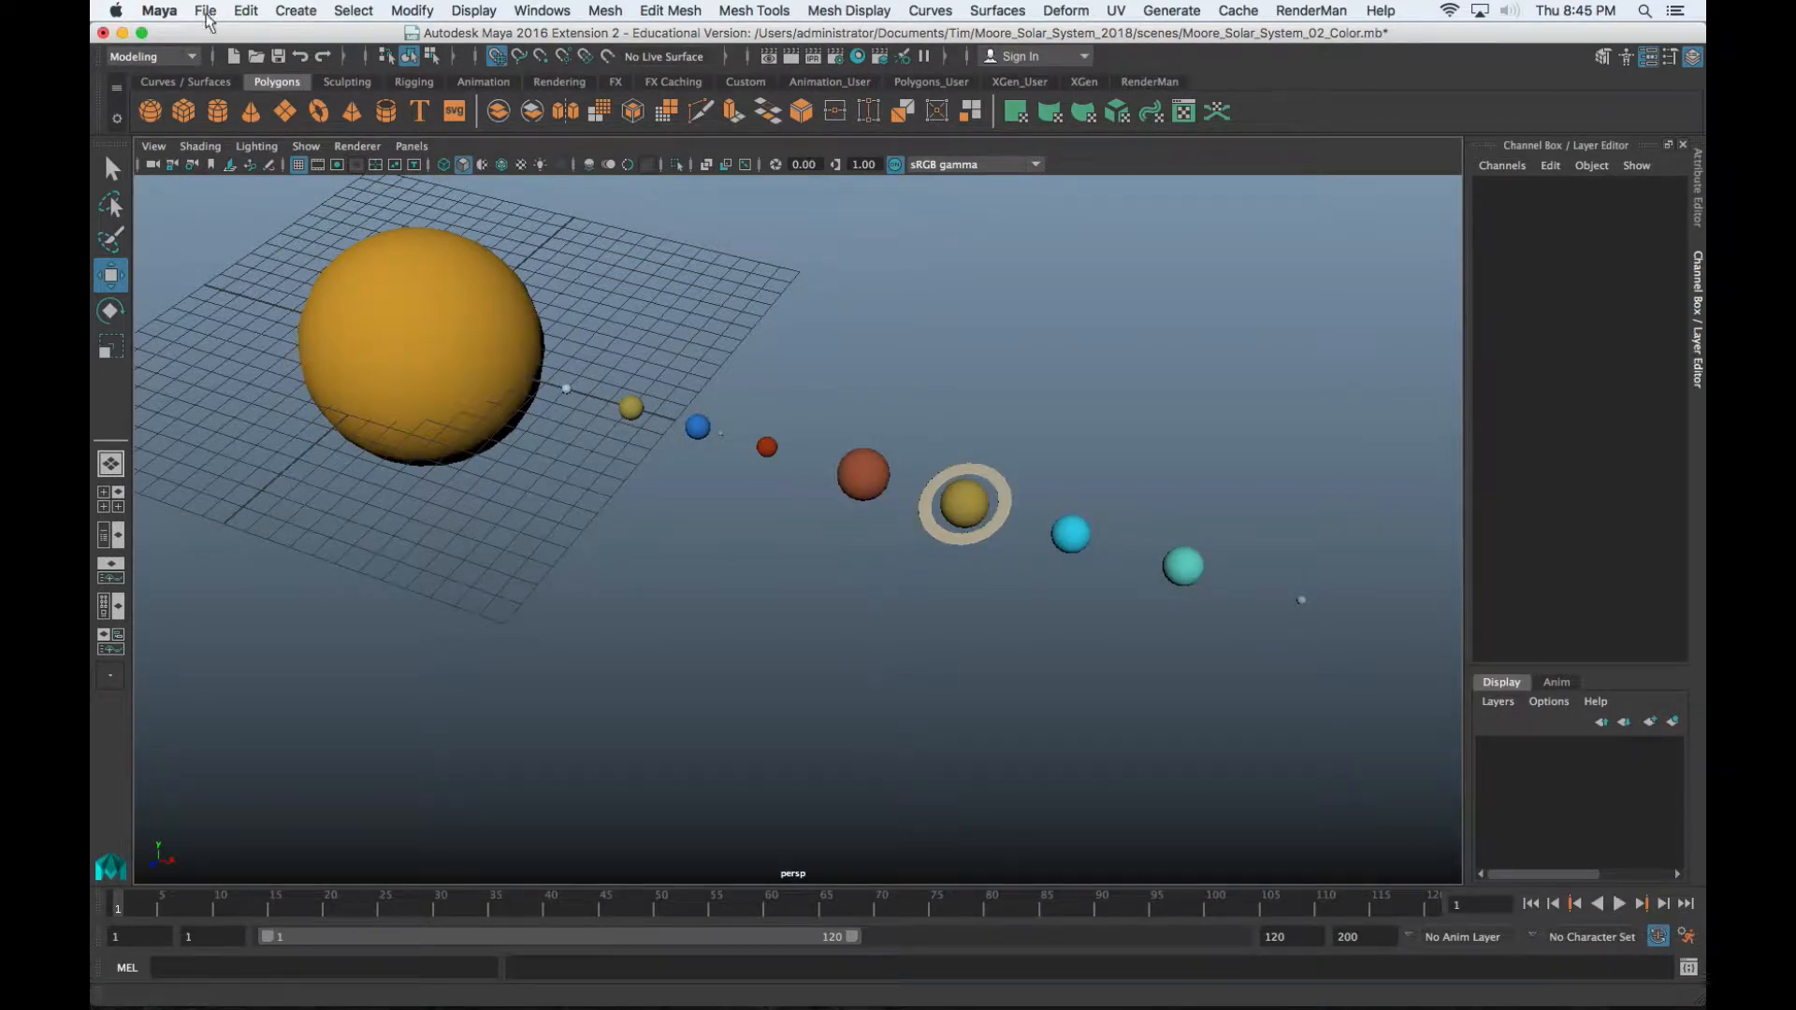
Save the coloured scene, and save a new version with its file name ending changed to 03_Animation.mb
left_click(201, 10)
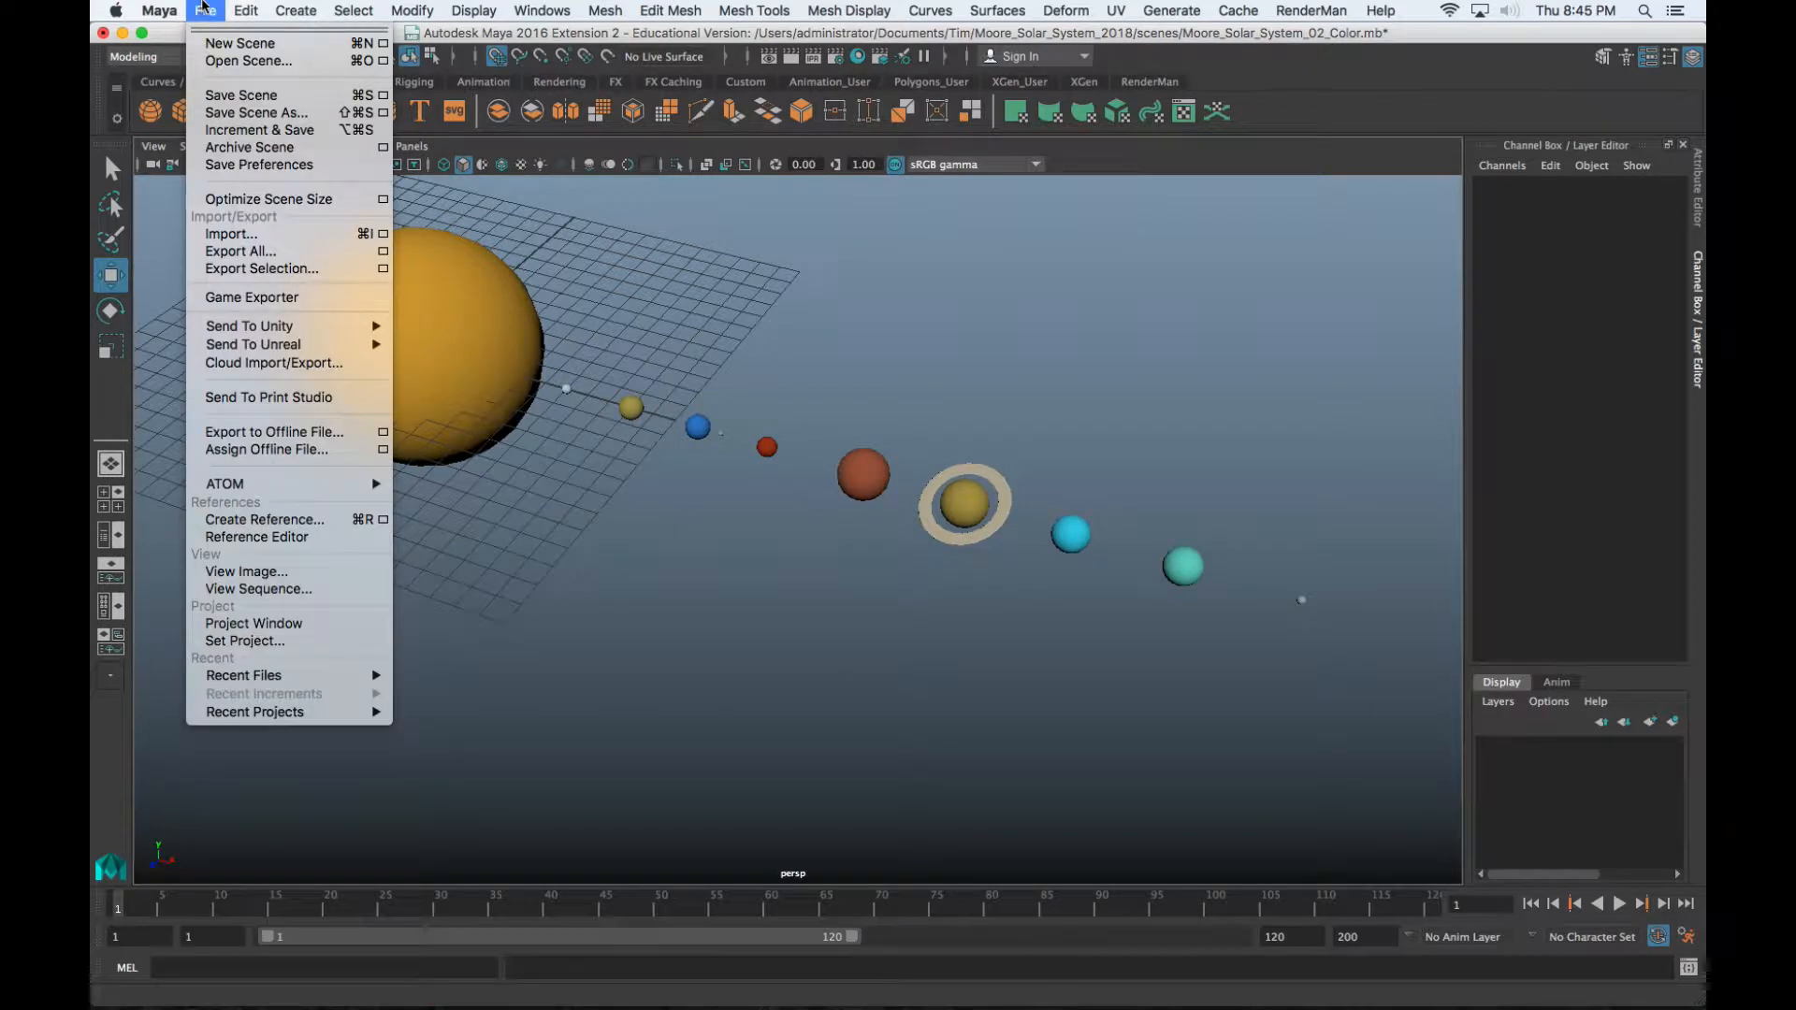
left_click(224, 95)
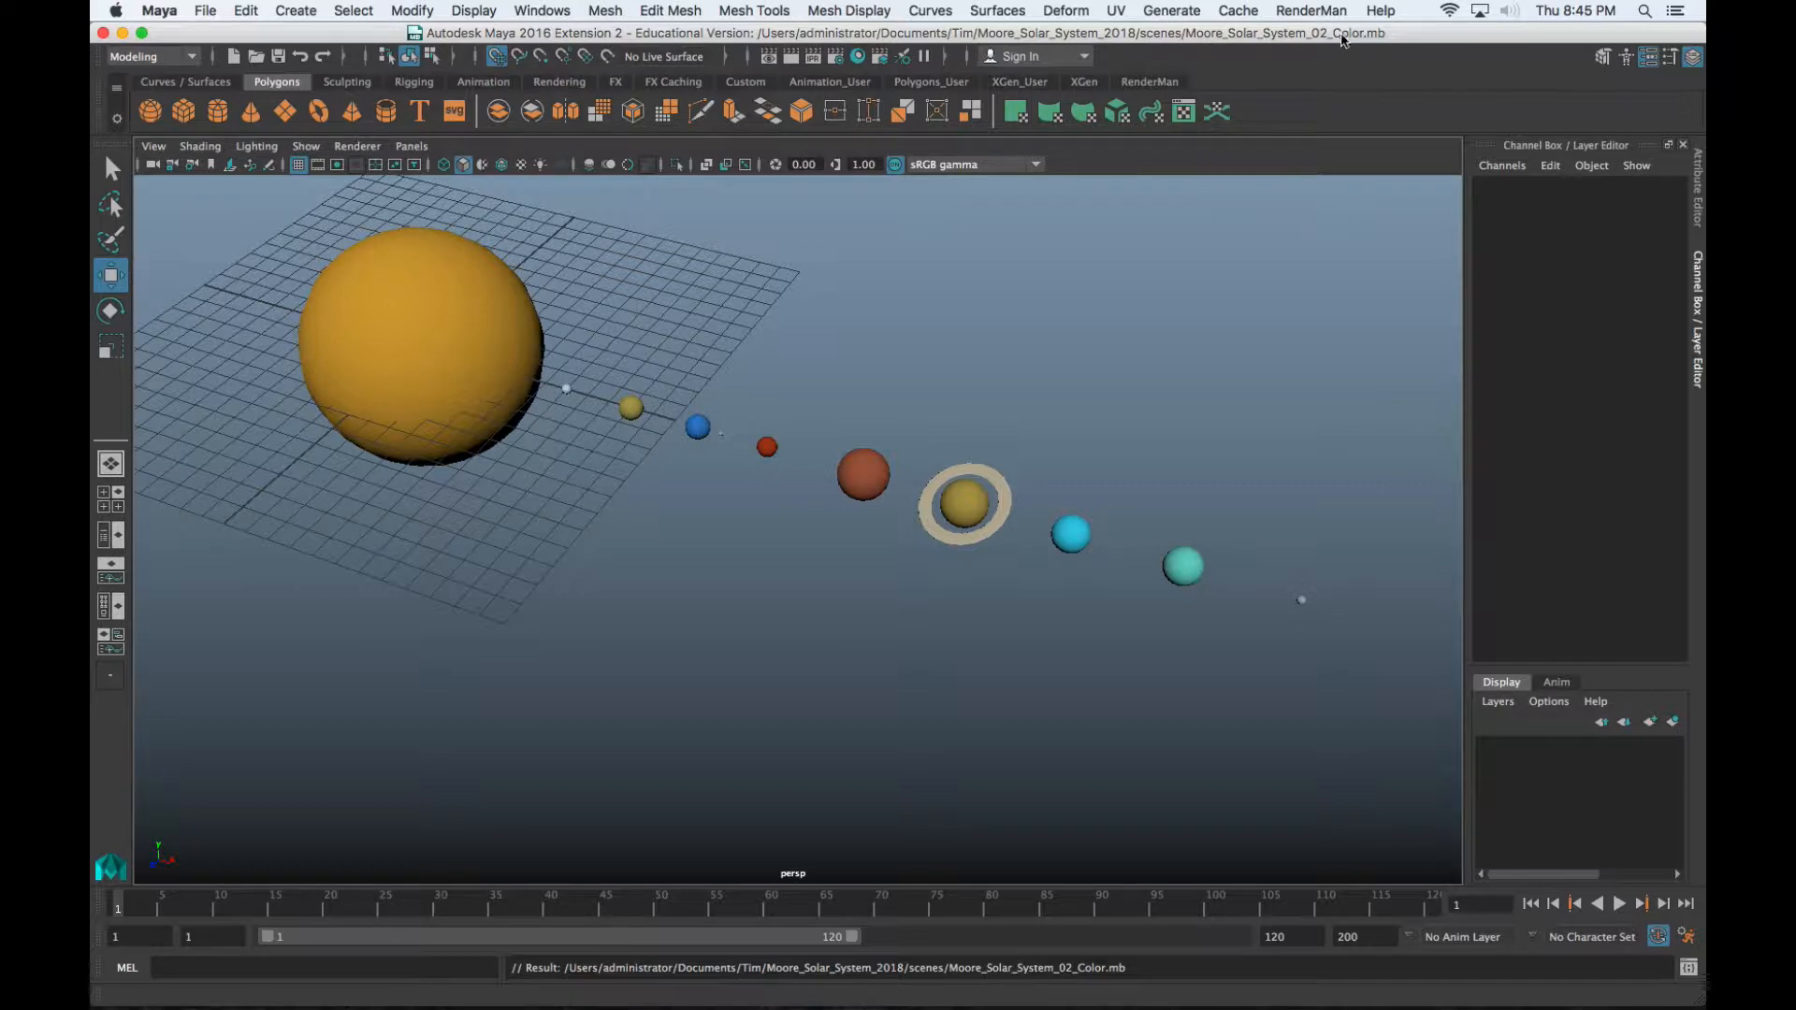
left_click(205, 10)
left_click(238, 113)
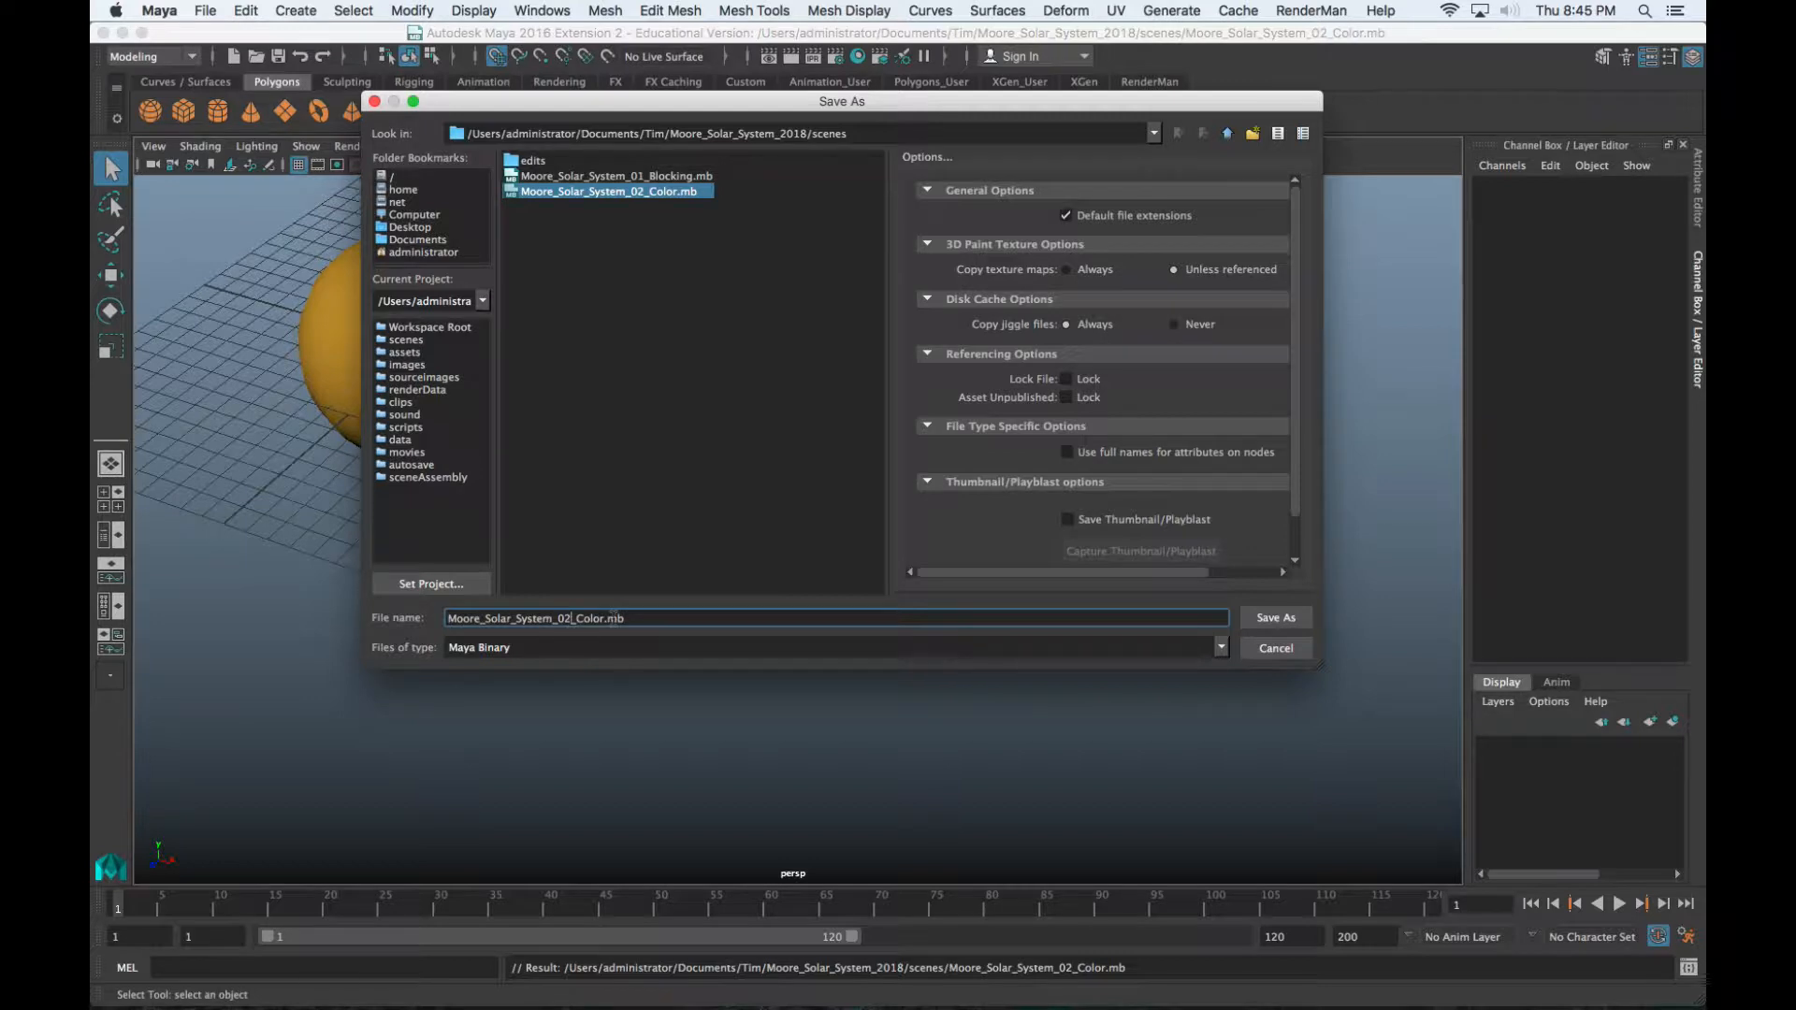
key("Delete")
type("3")
key("Right")
key("Delete")
key("Delete")
key("Delete")
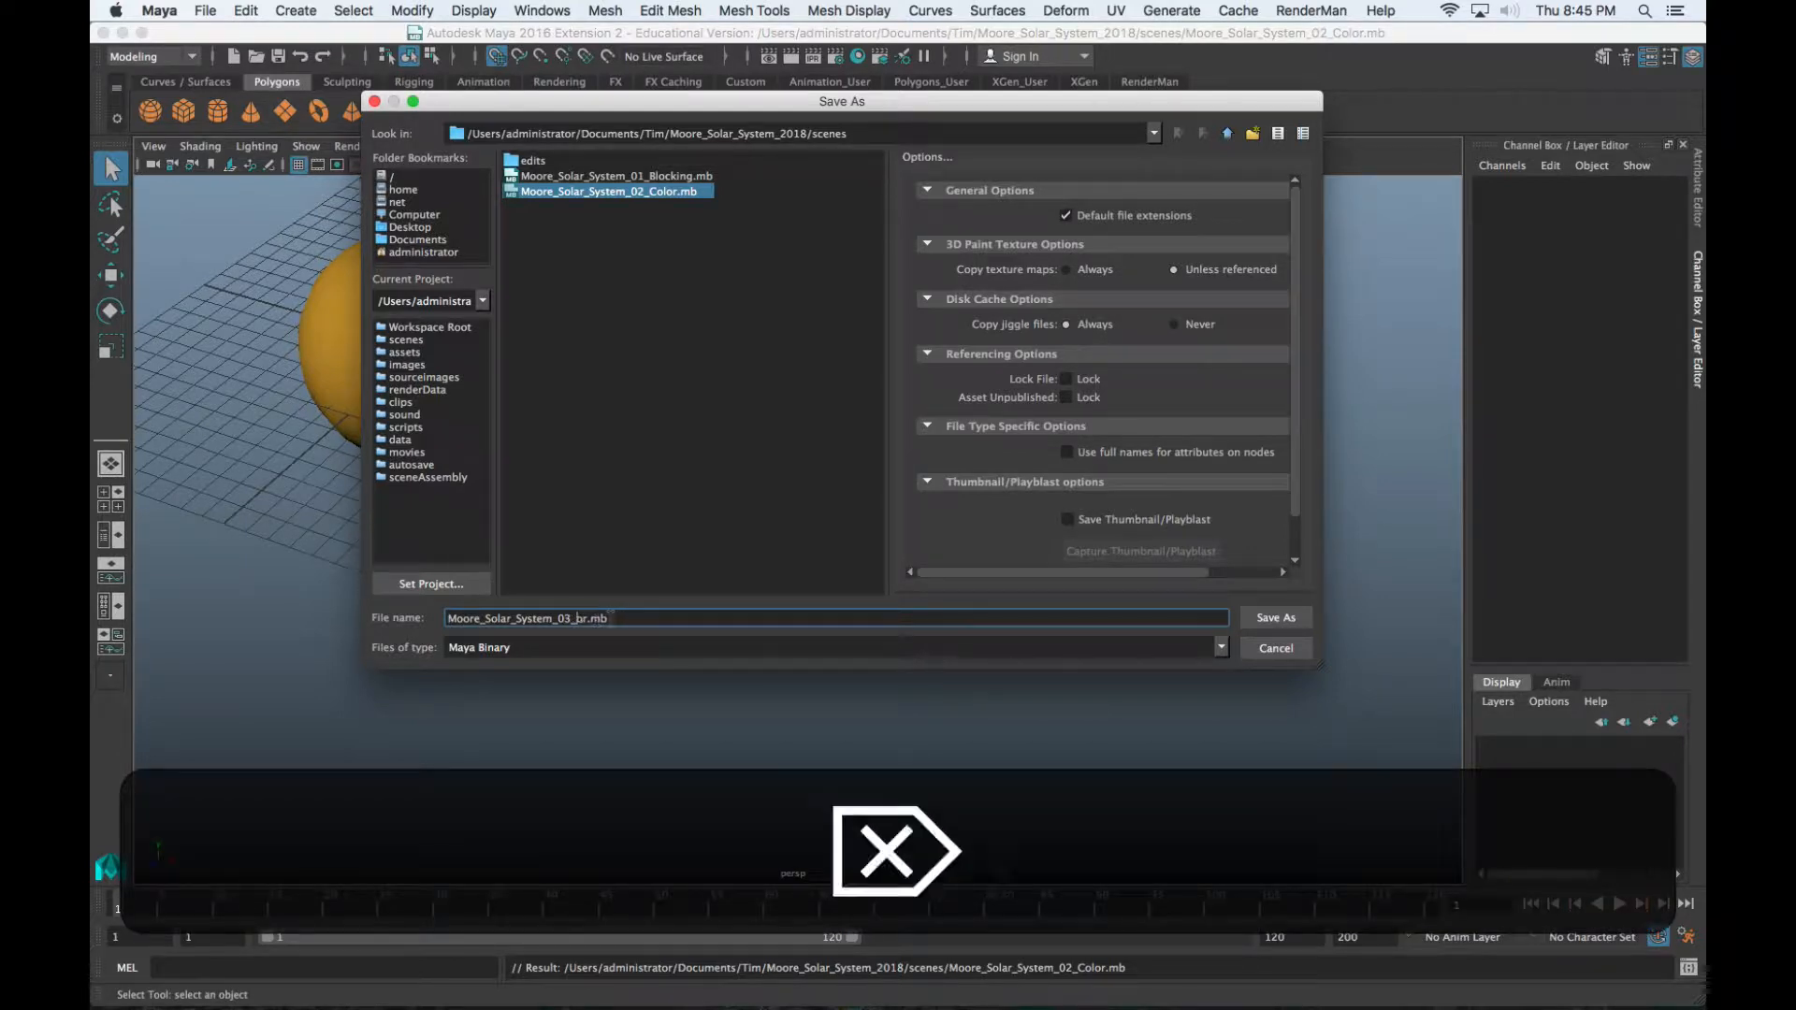
key("Delete")
type("Animation")
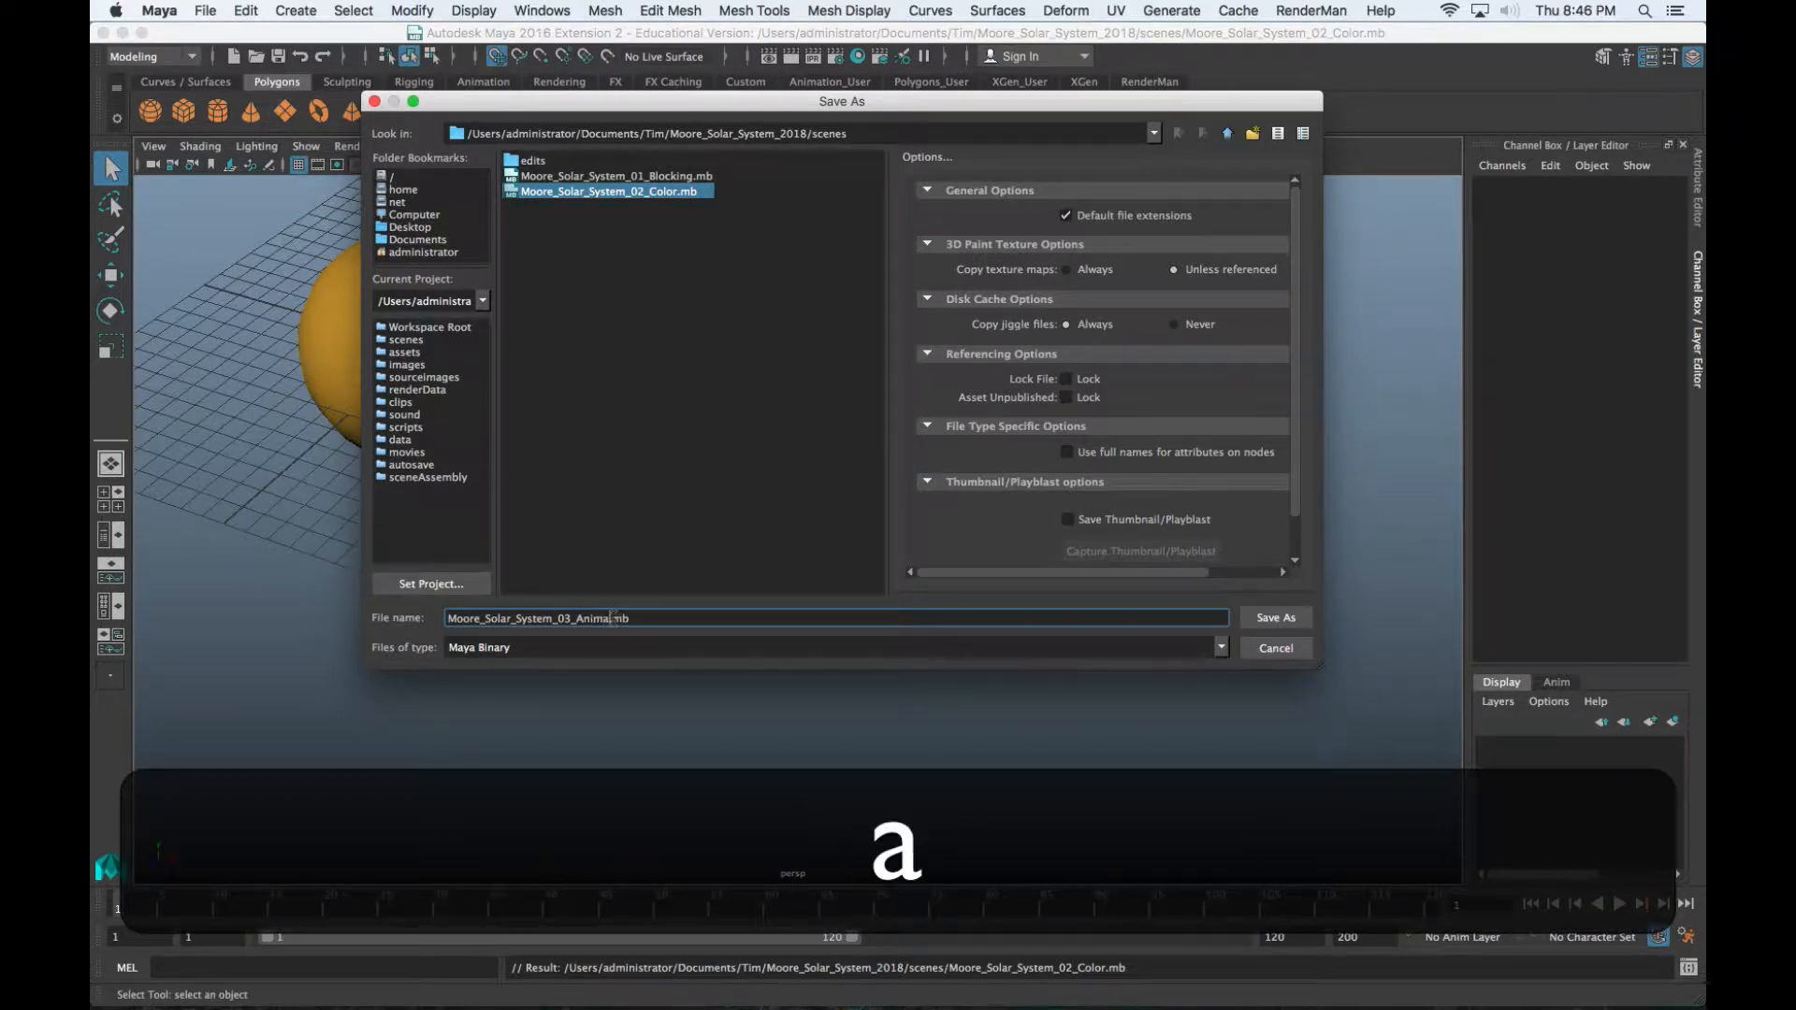
left_click(1275, 617)
key("w")
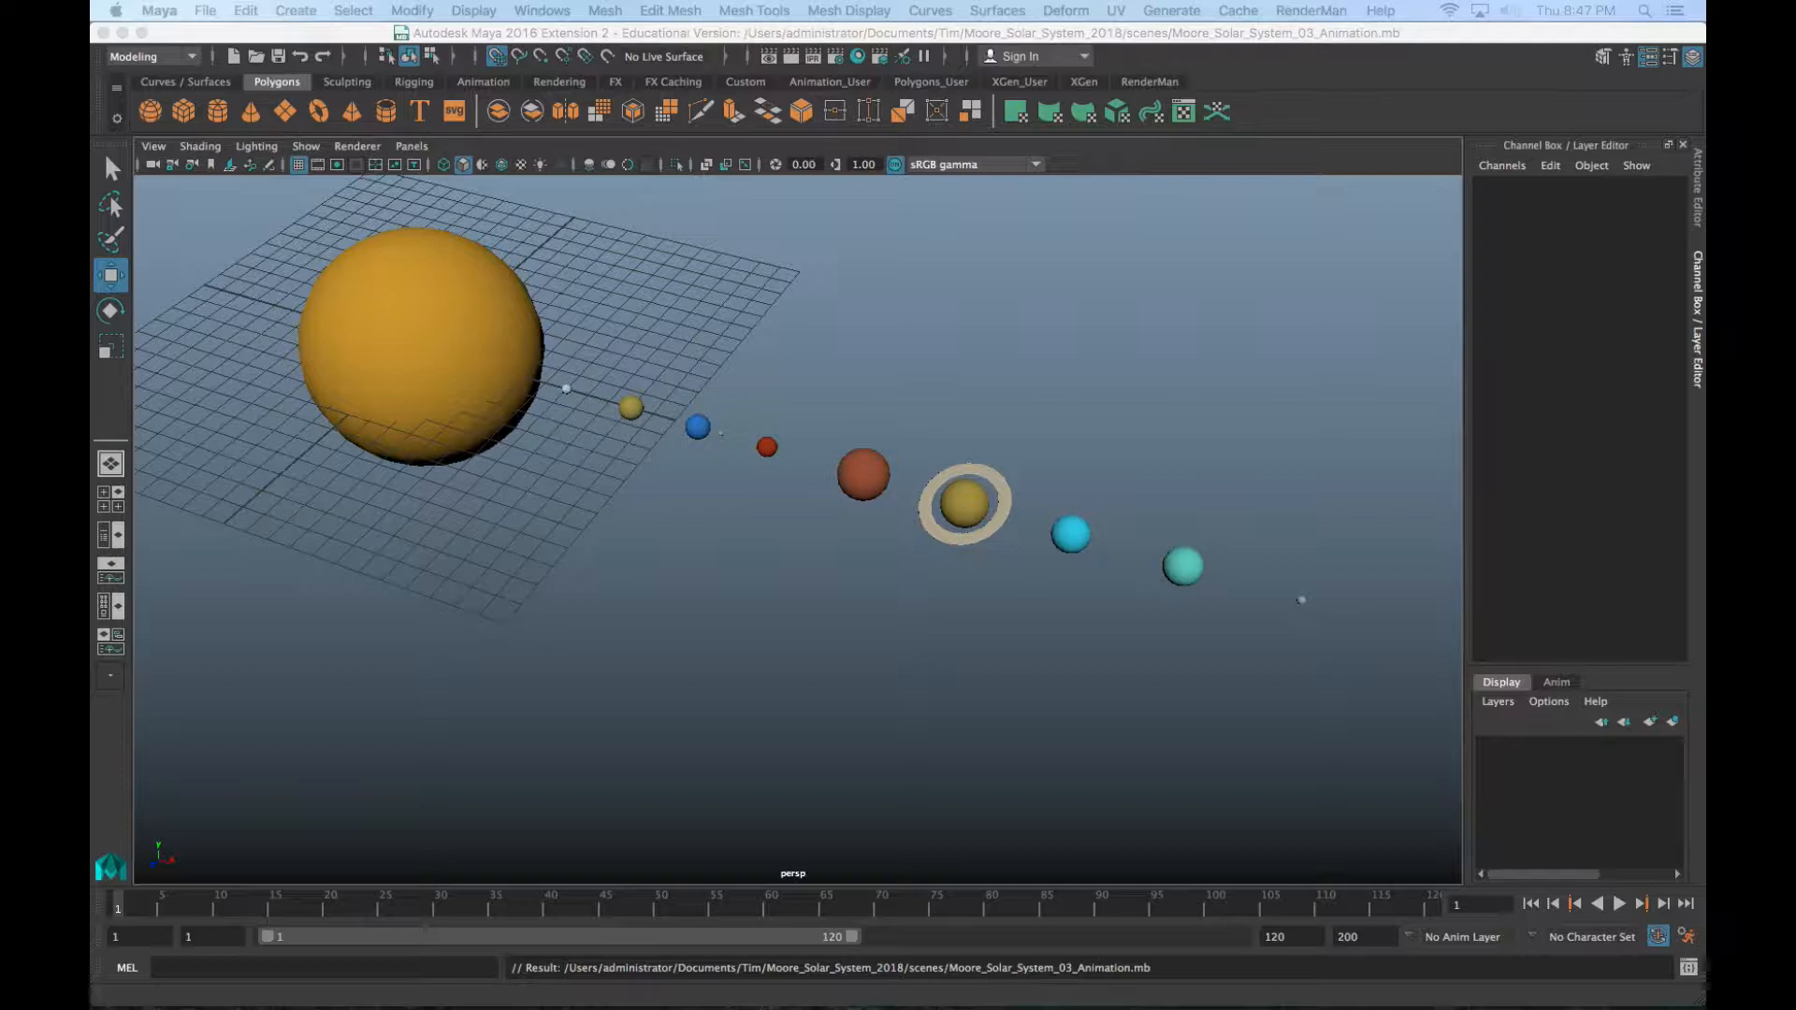
Select the Mercury sphere beside the Sun and frame it closely in the viewport with its move handles showing
scroll(574, 389, "up", 6)
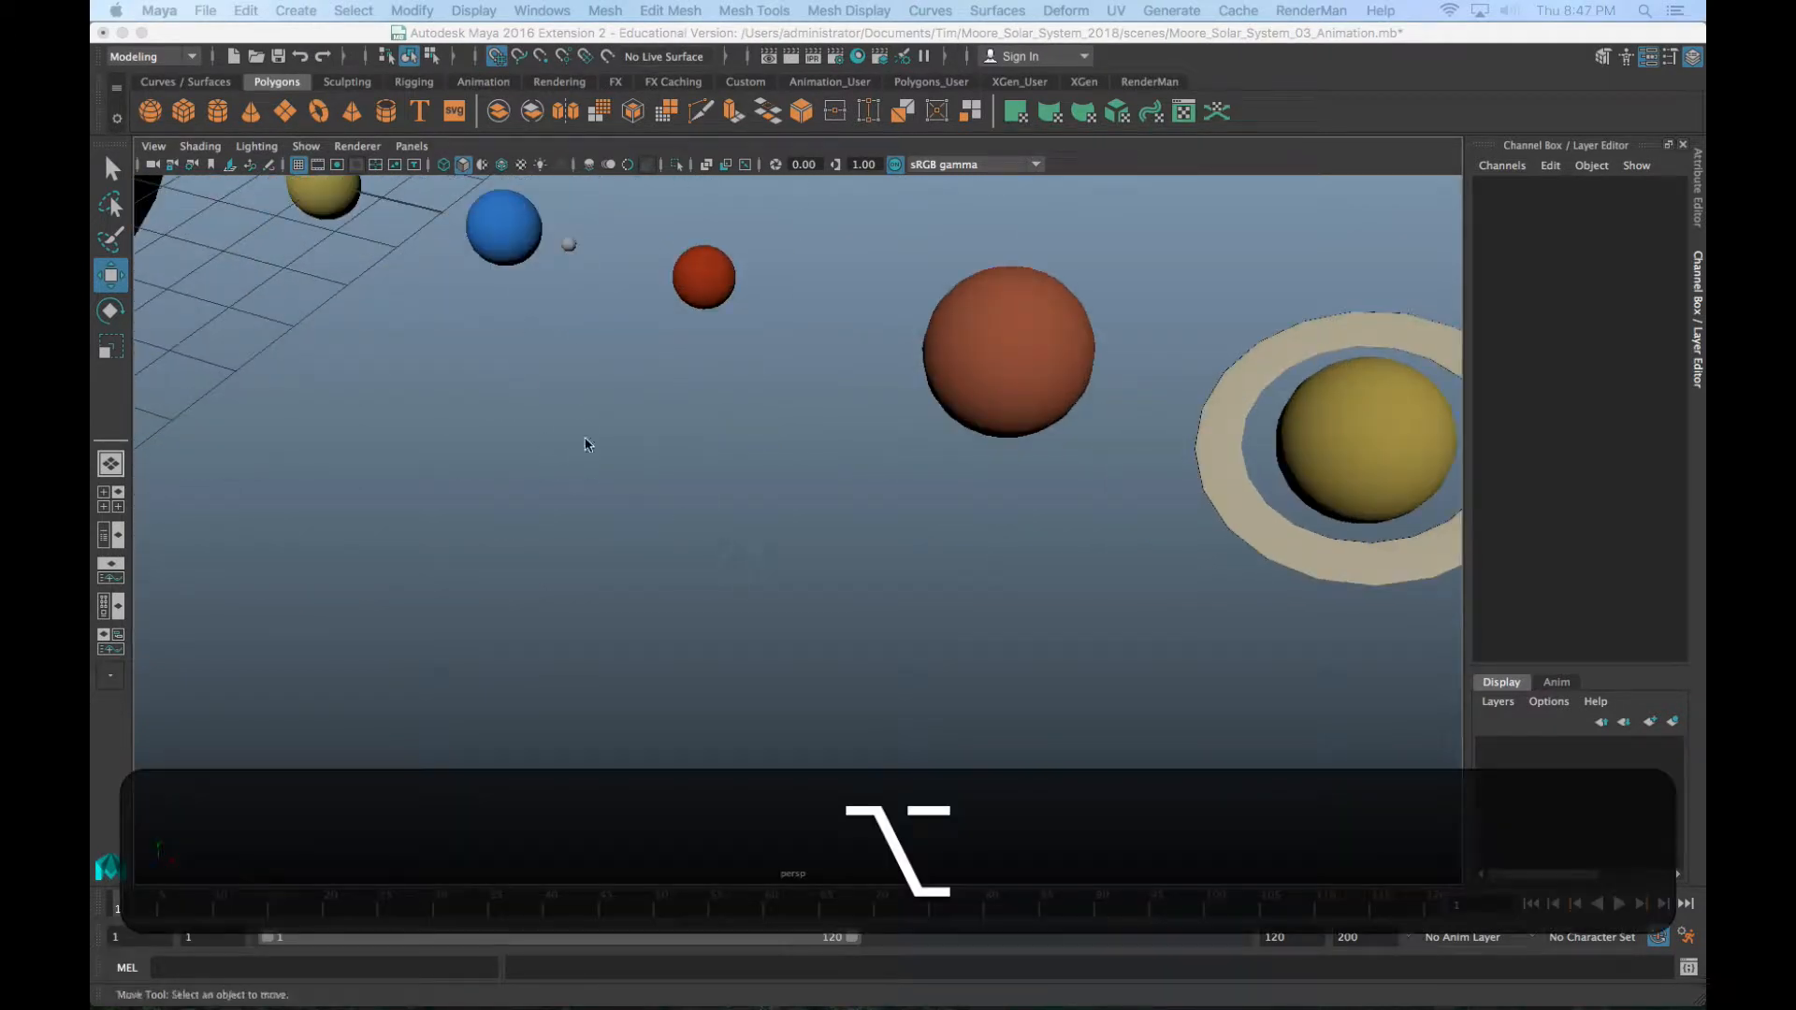
left_click_drag(396, 288, 907, 614, "alt")
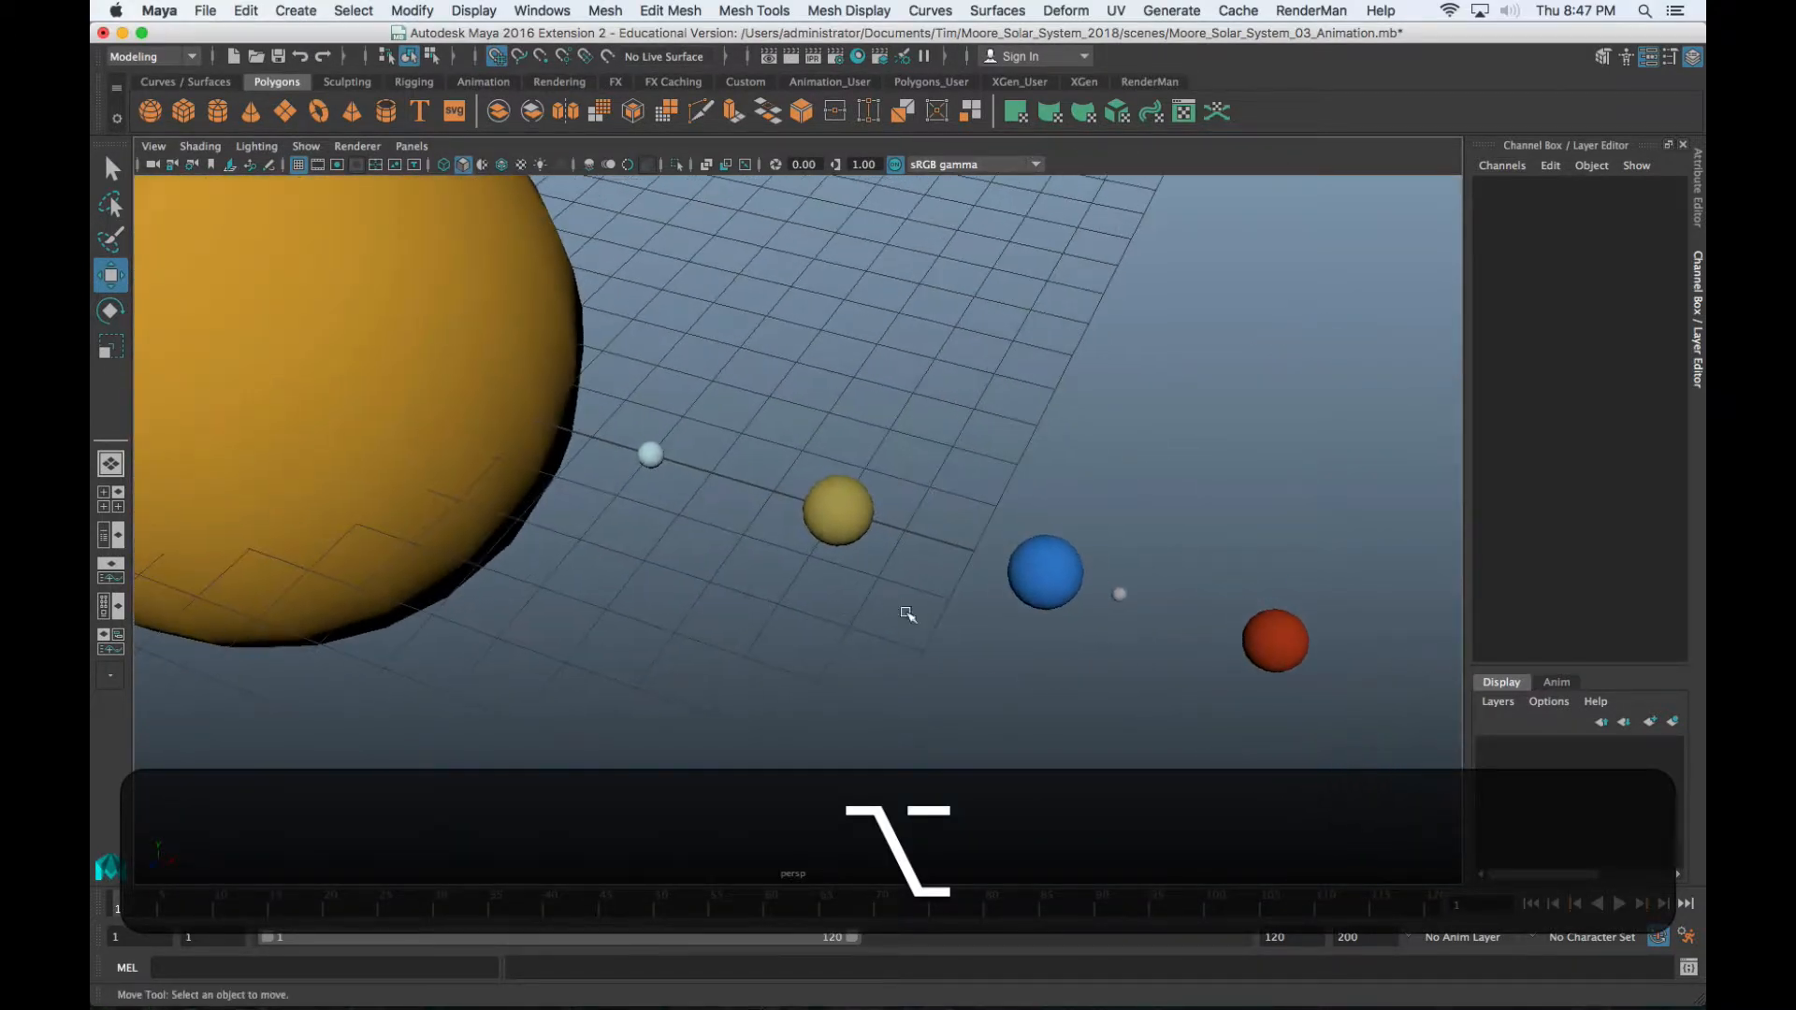
left_click(652, 454)
key("f")
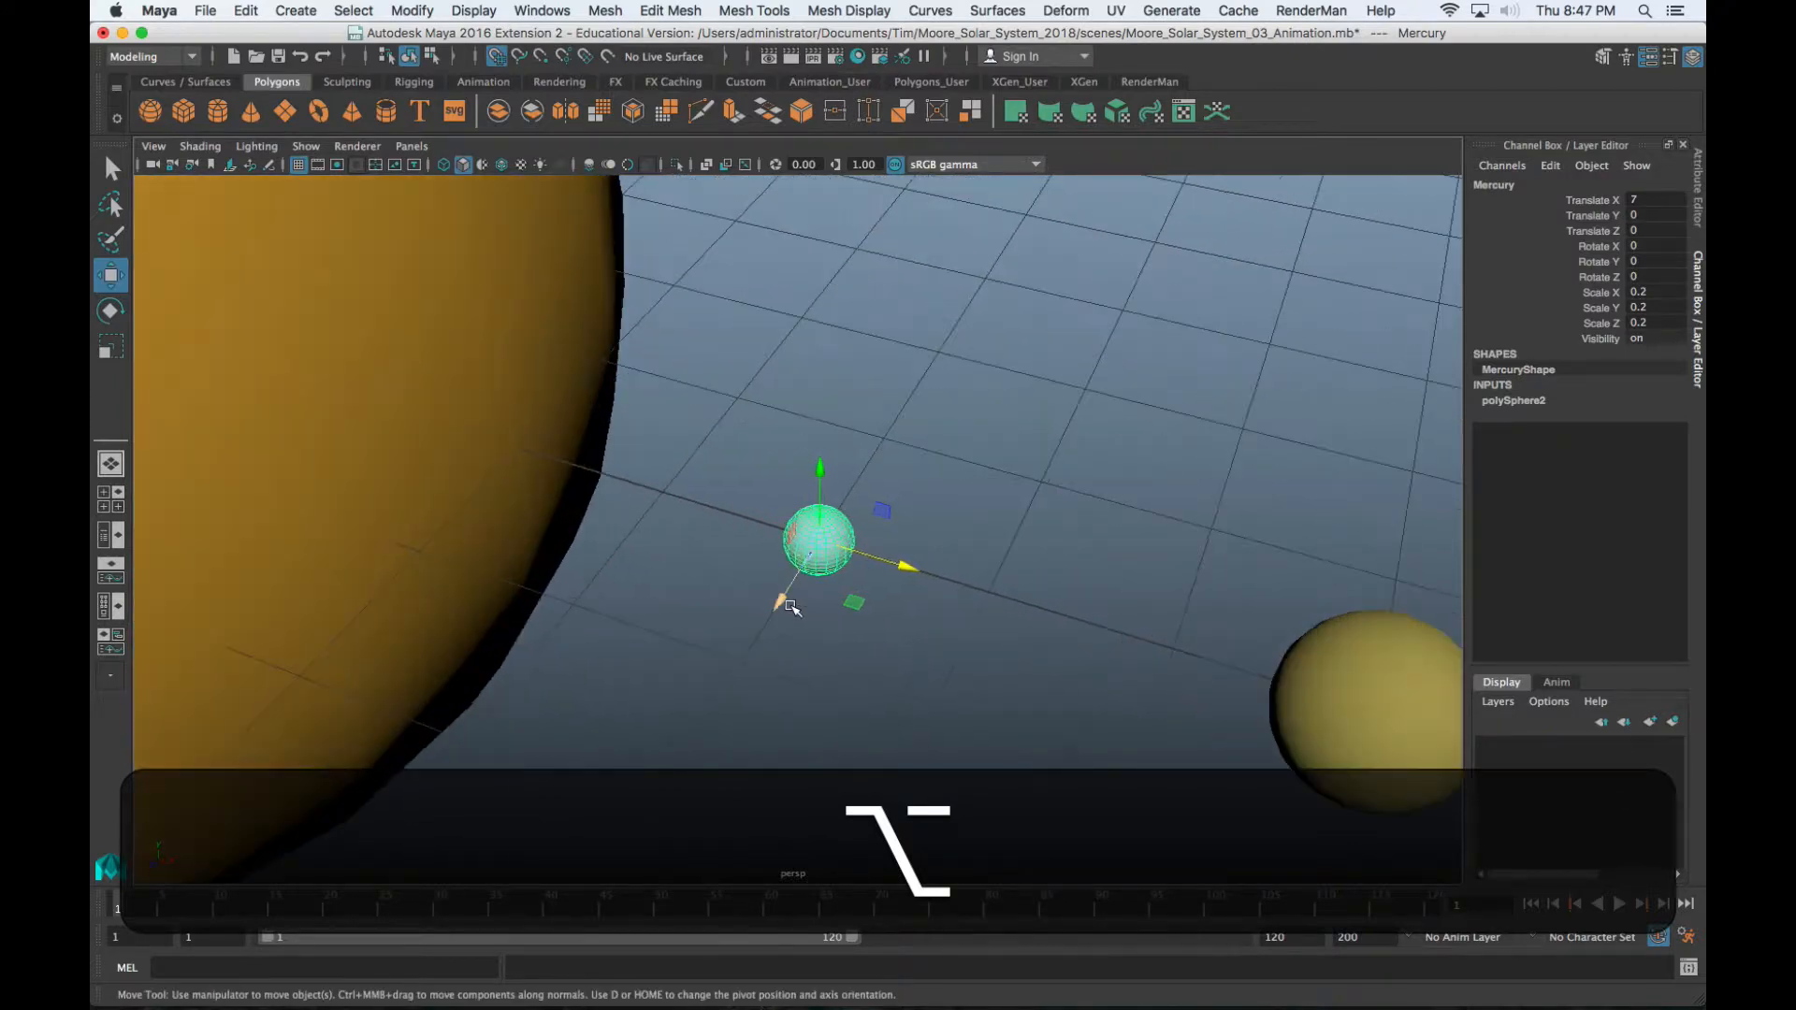
left_click_drag(791, 609, 797, 529, "alt")
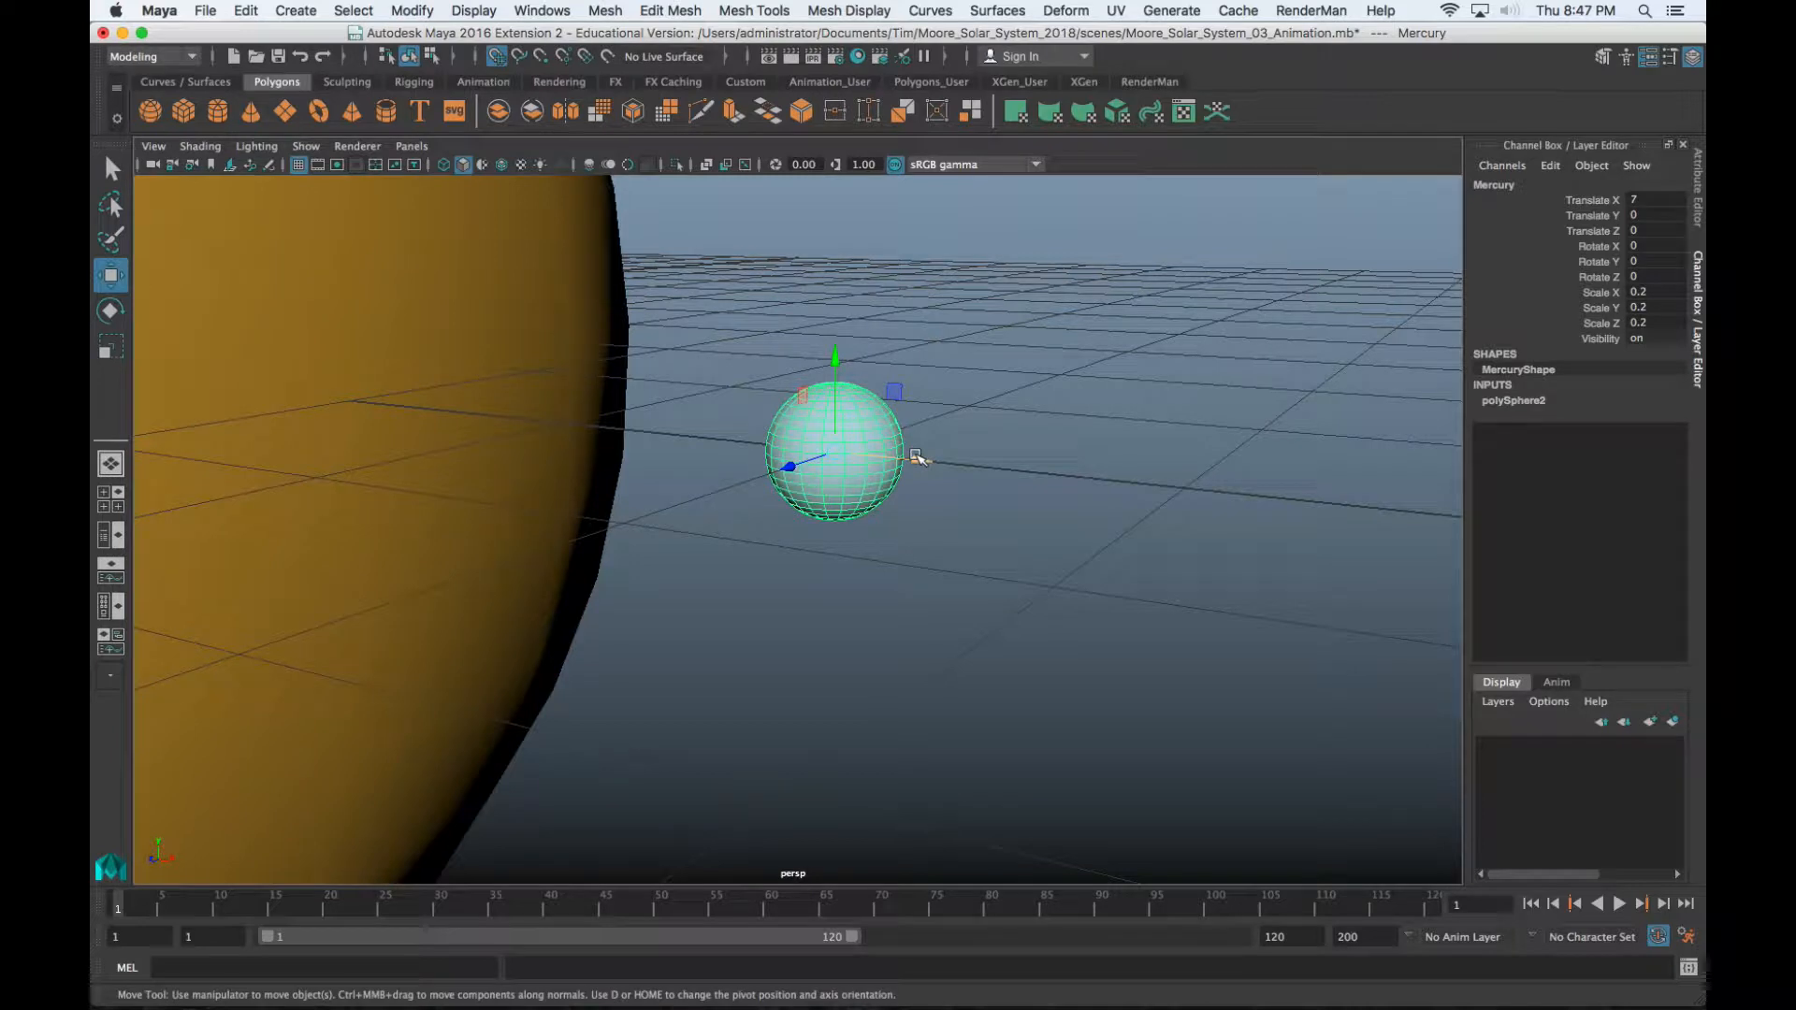
left_click(916, 457)
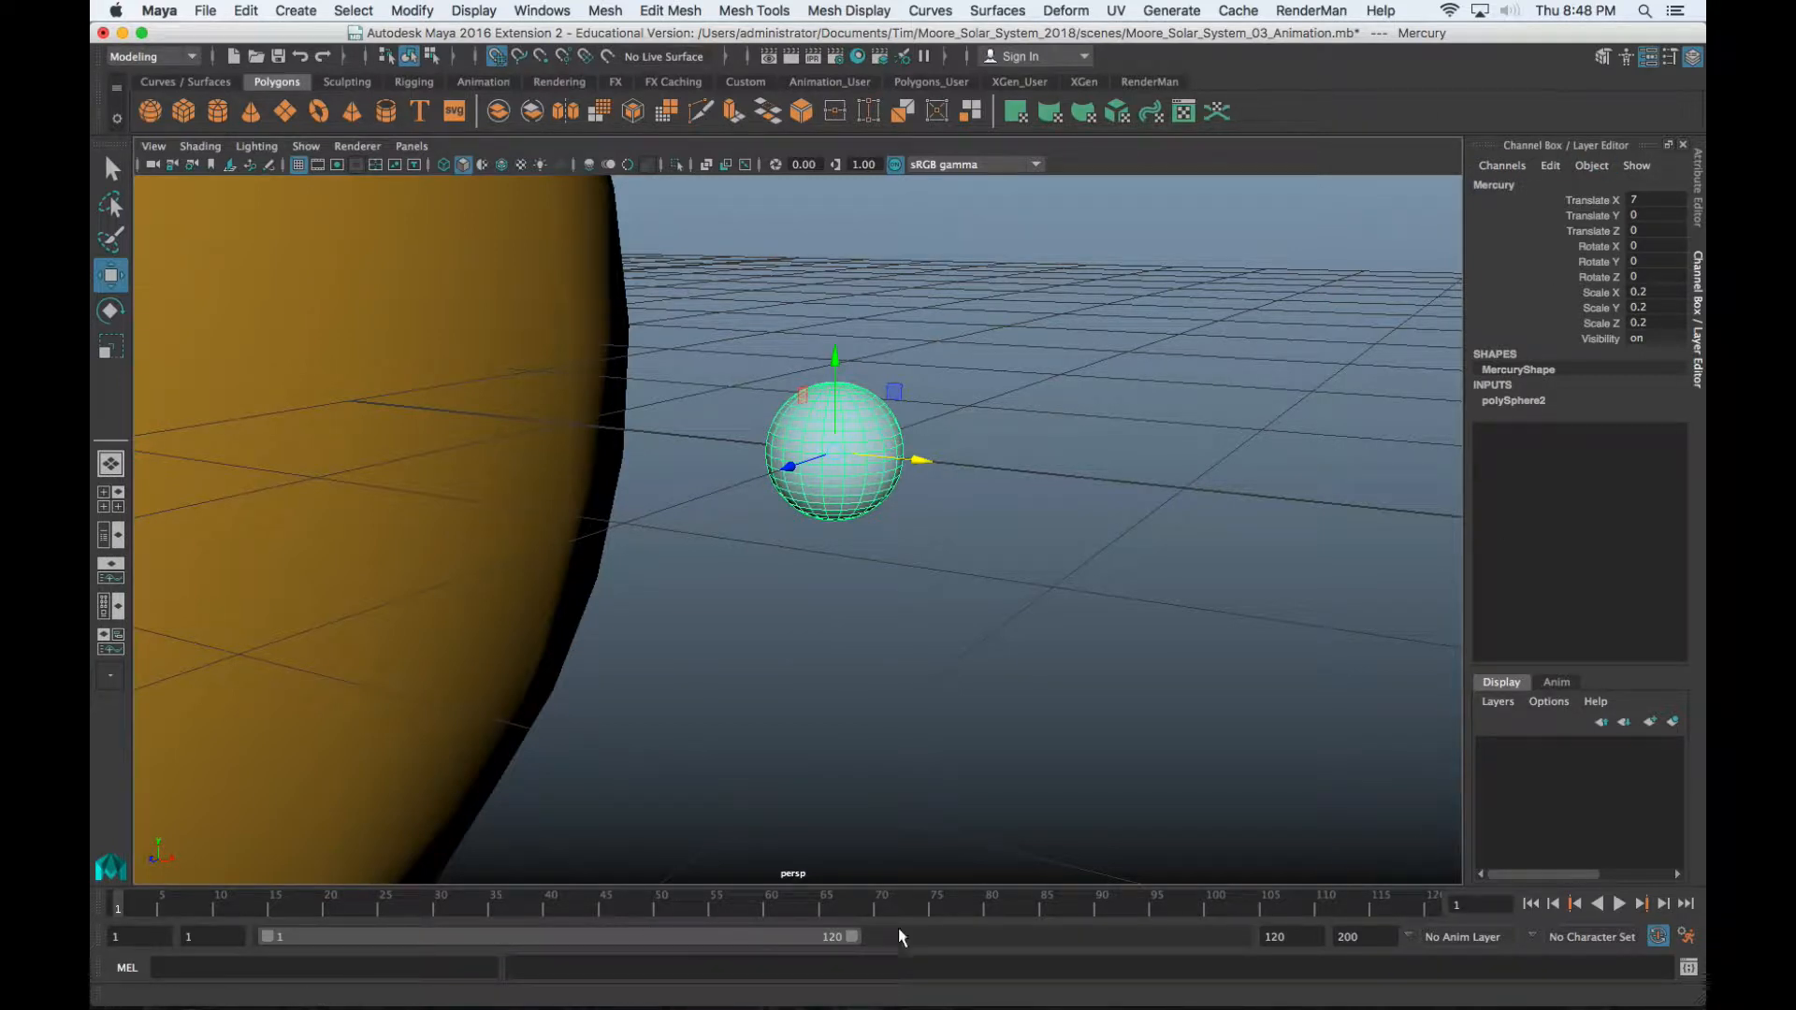
Play the timeline briefly, return to frame 1, and extend the playback range to frame 200
key("alt+v")
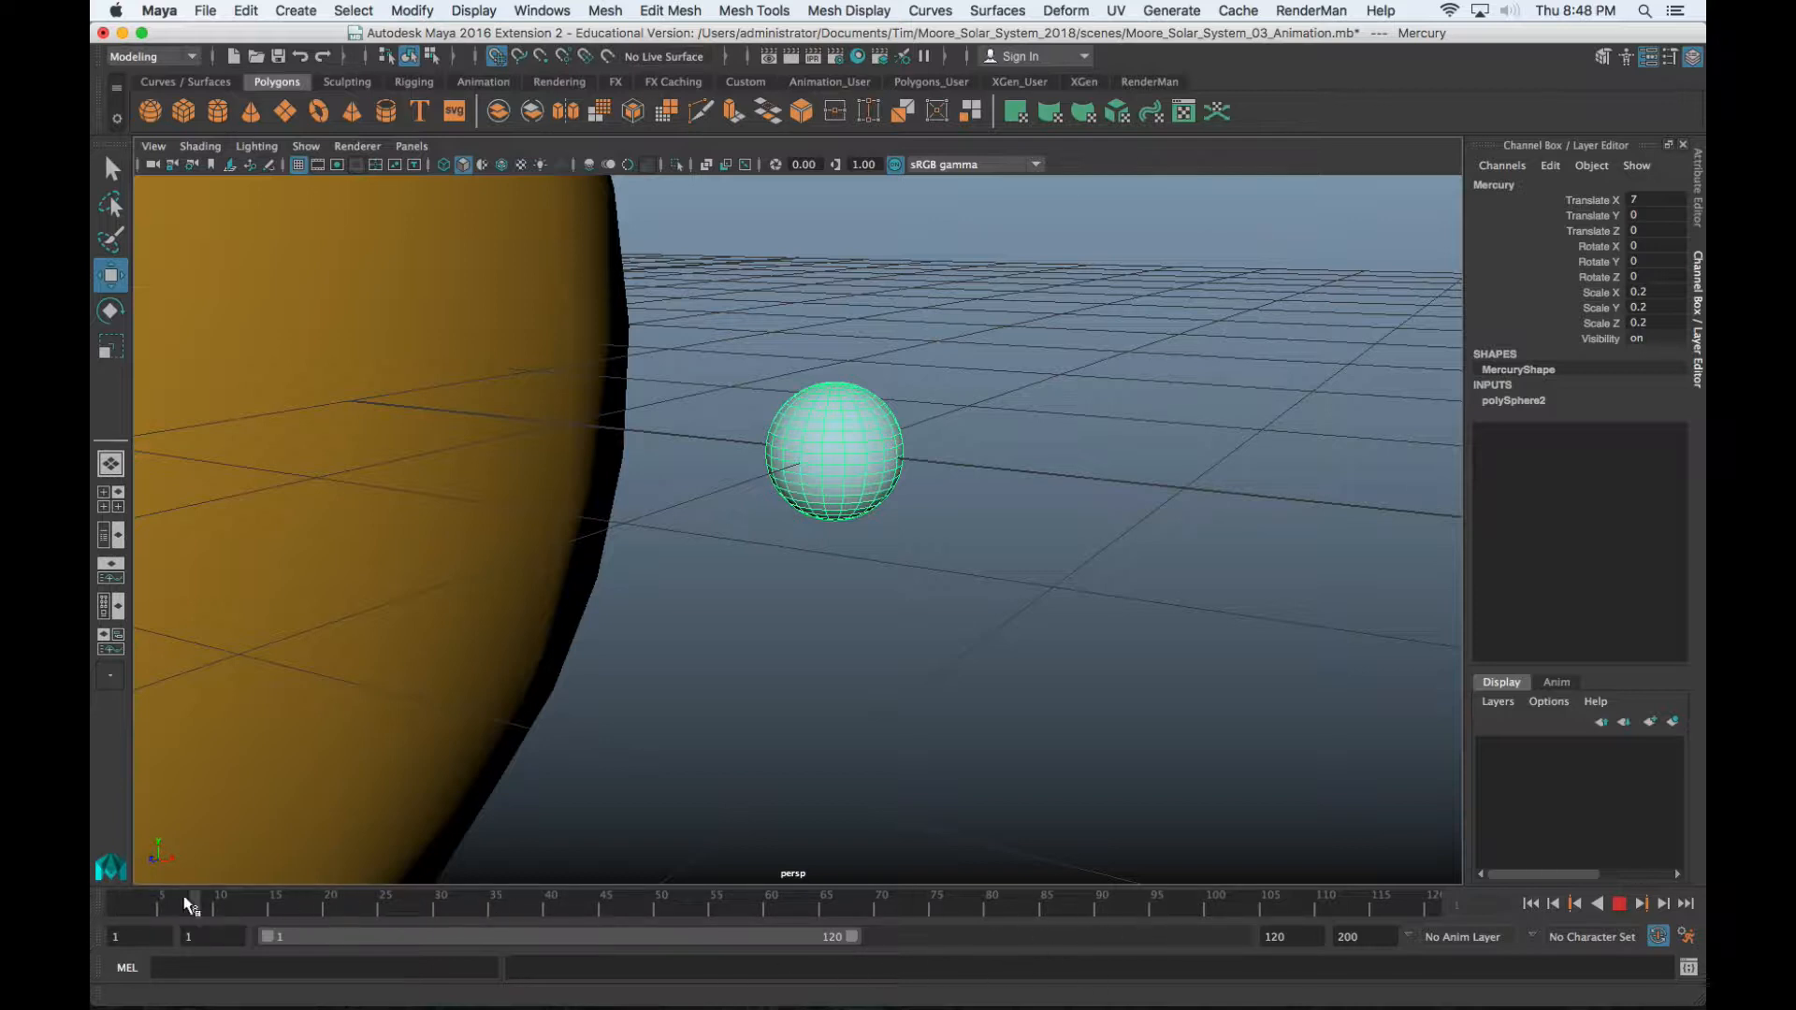
left_click(115, 903)
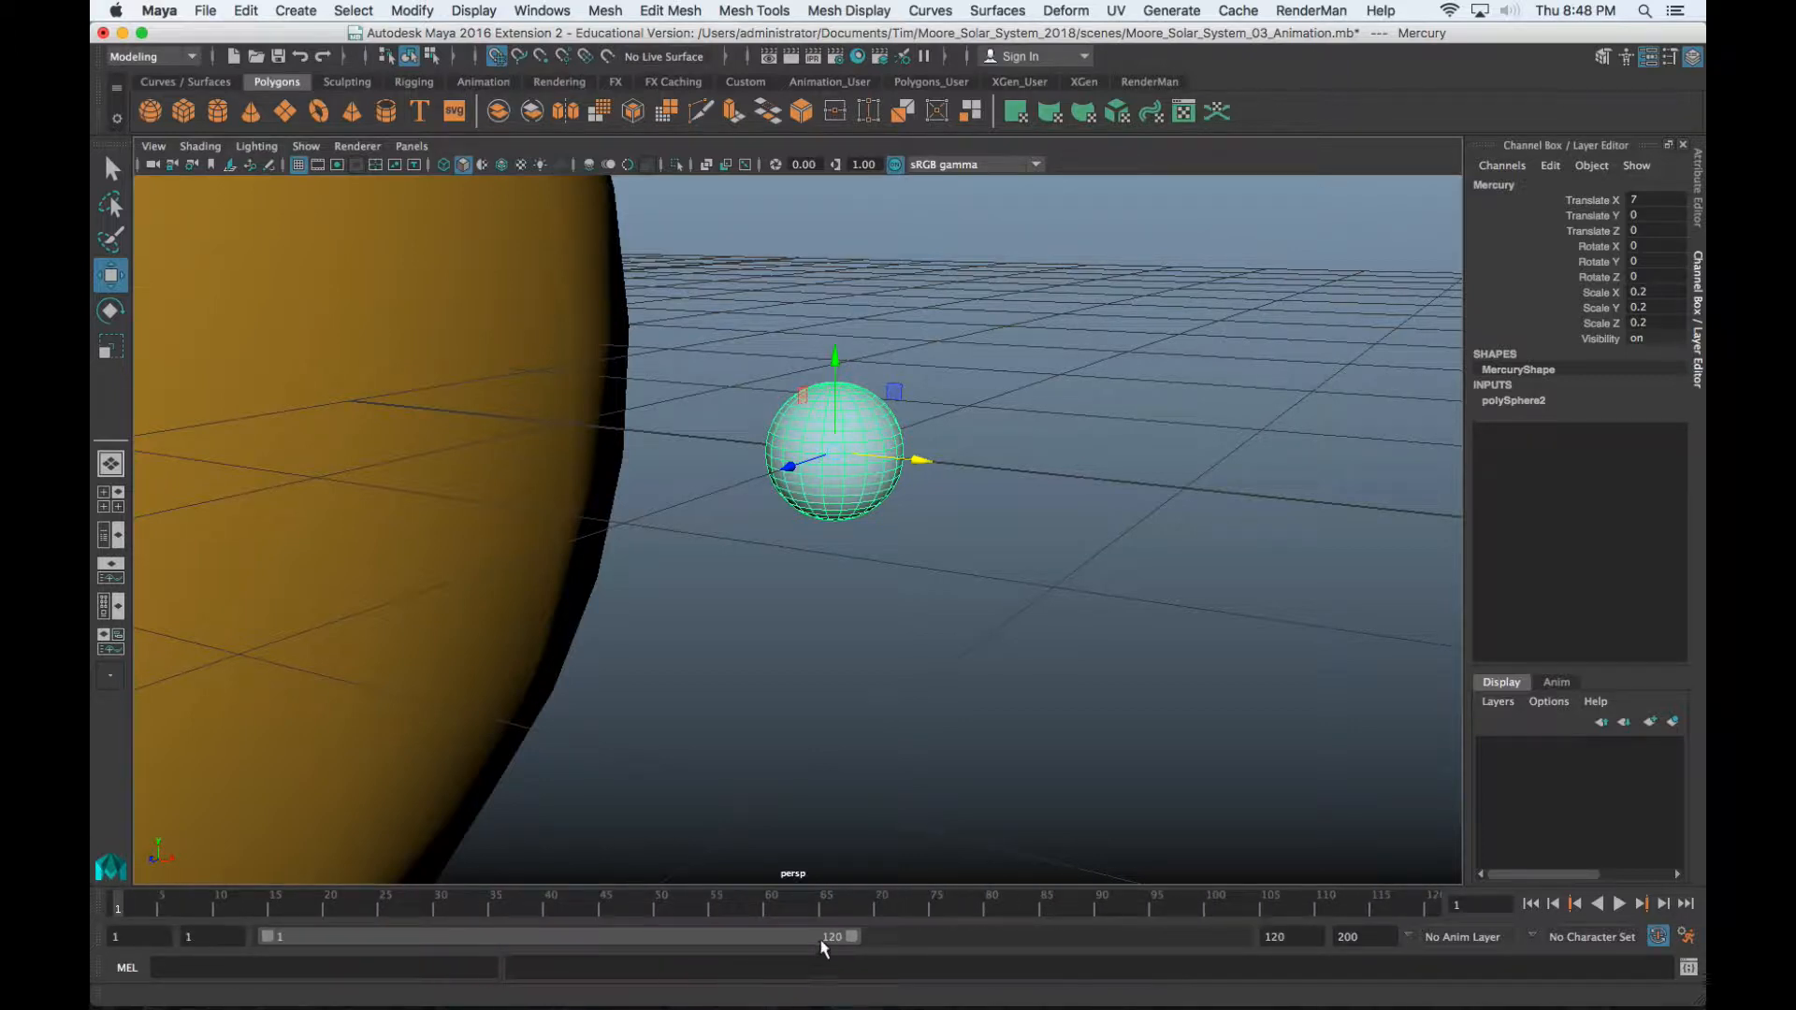
left_click_drag(851, 937, 1280, 945)
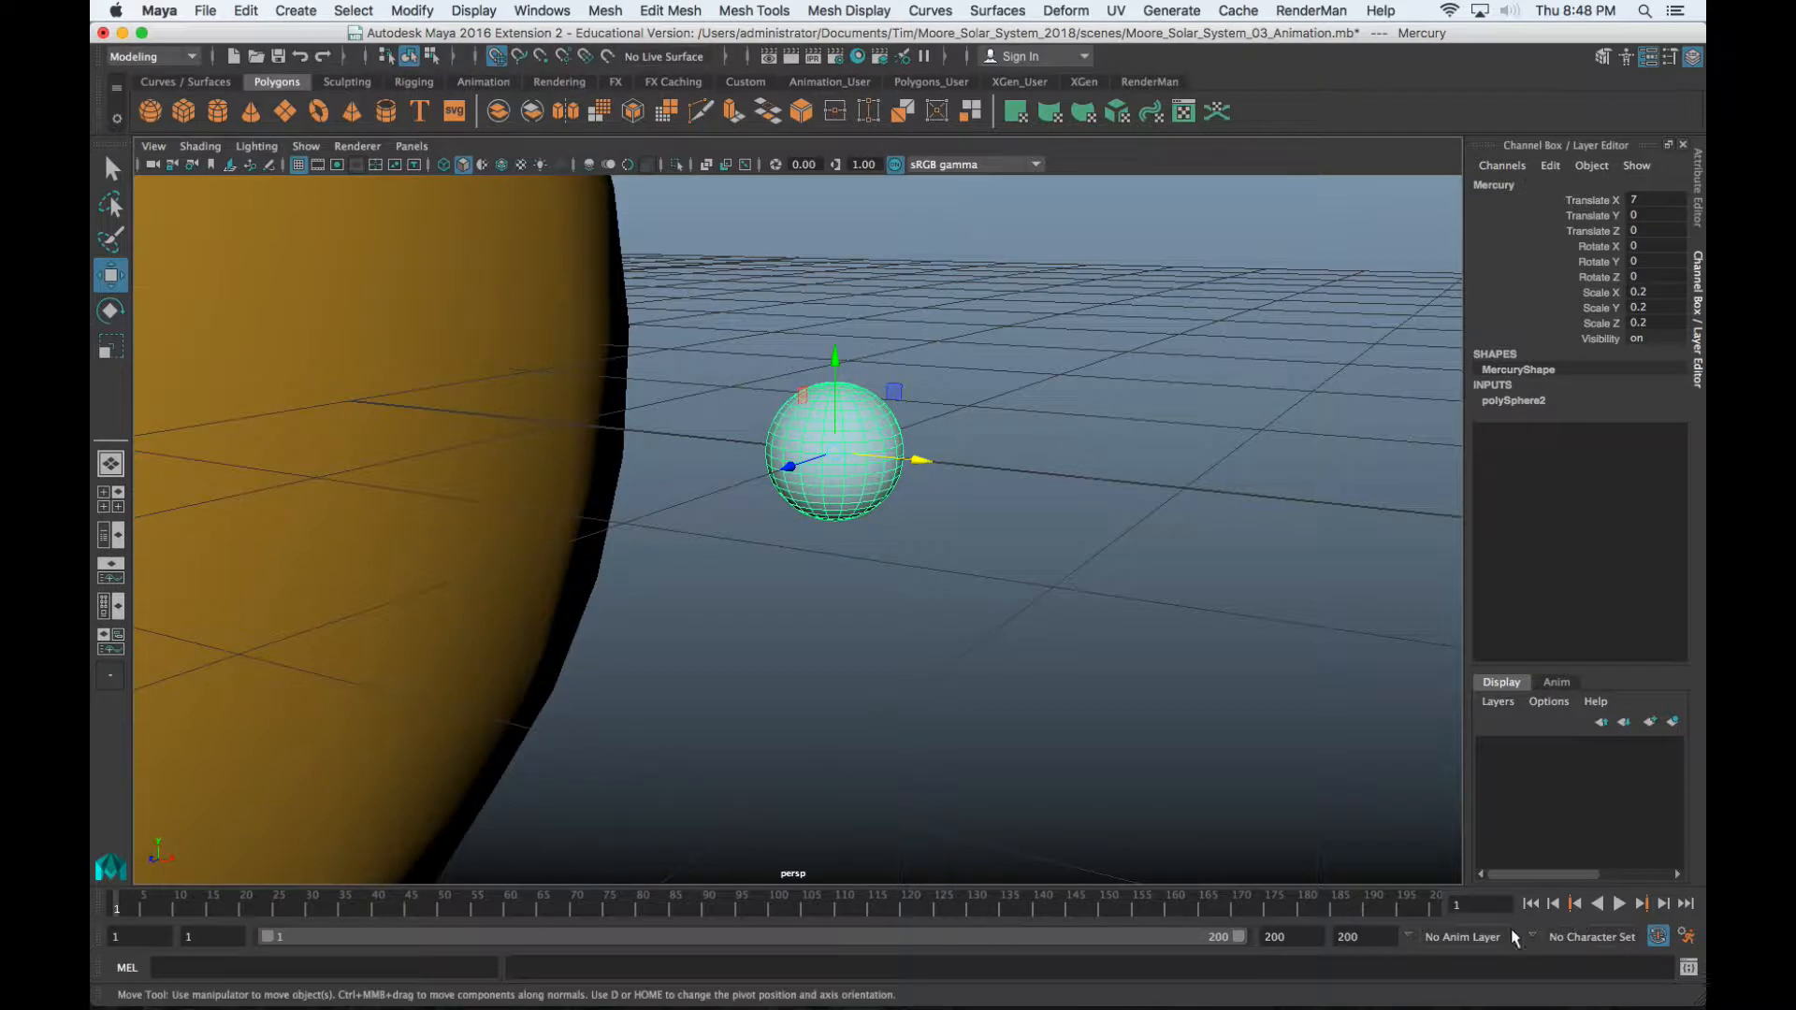
Set the end time of the animation to frame 240
double_click(1344, 937)
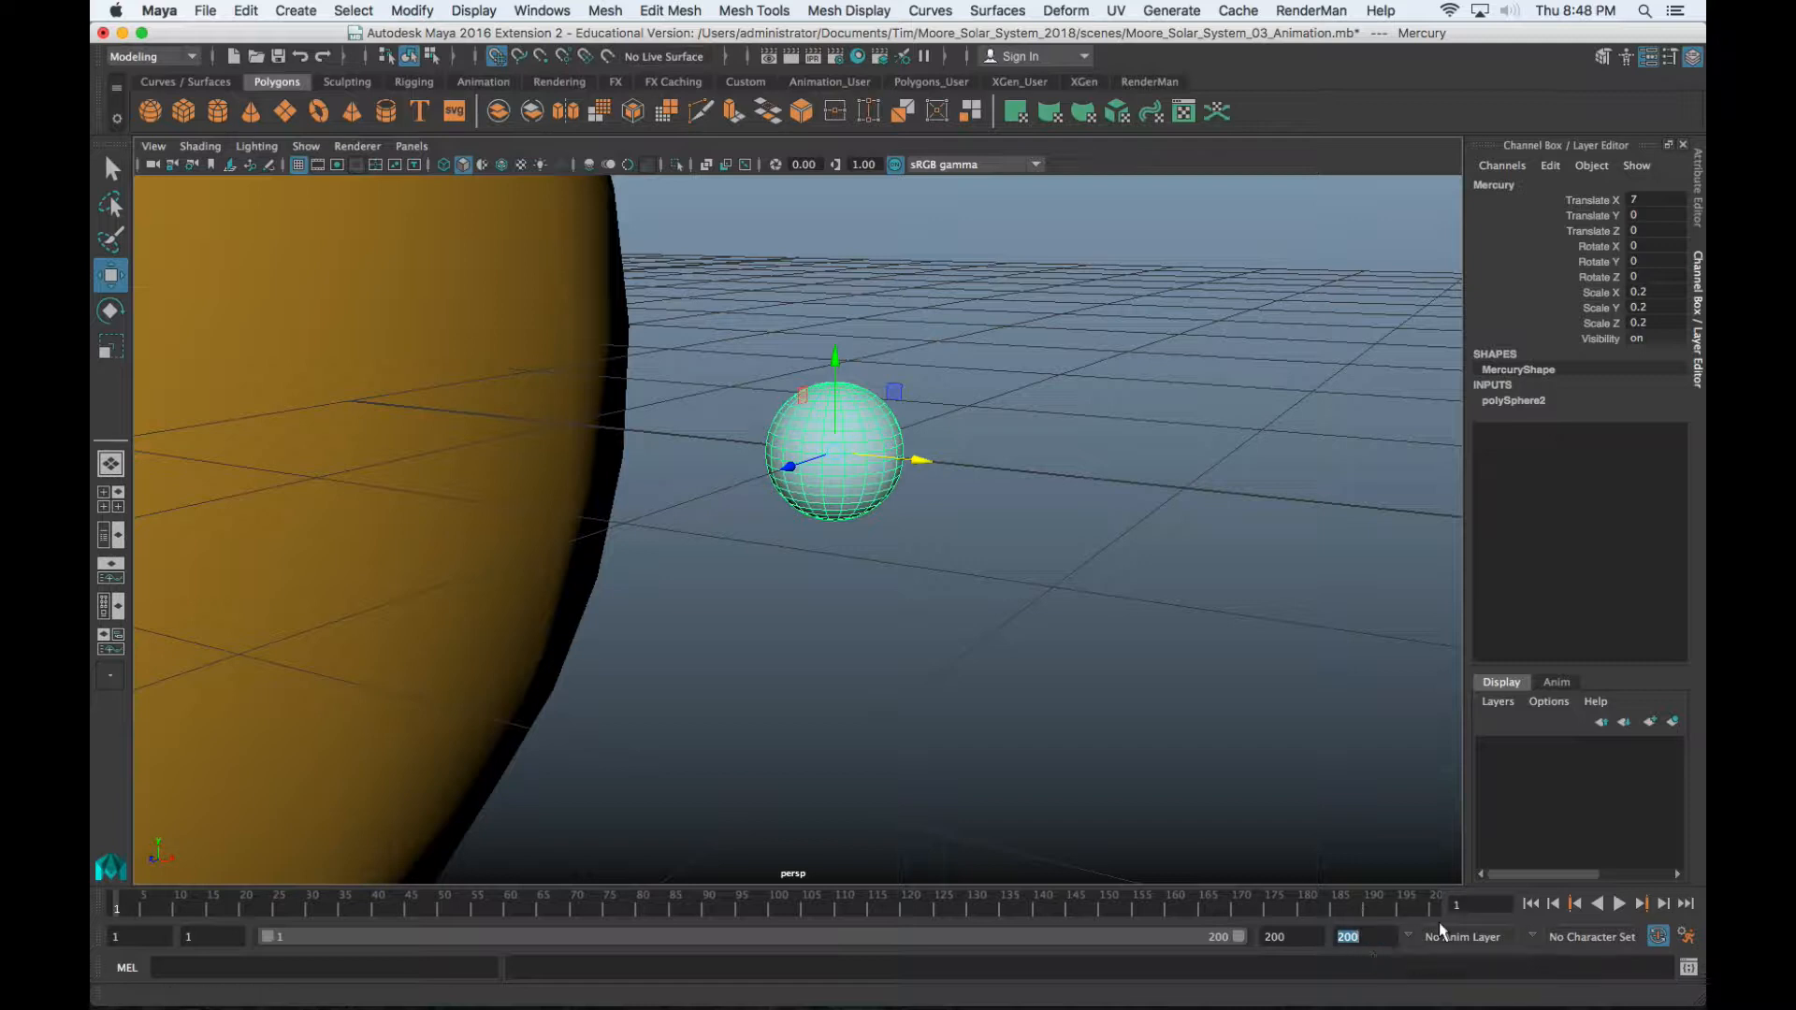
type("240")
key("Return")
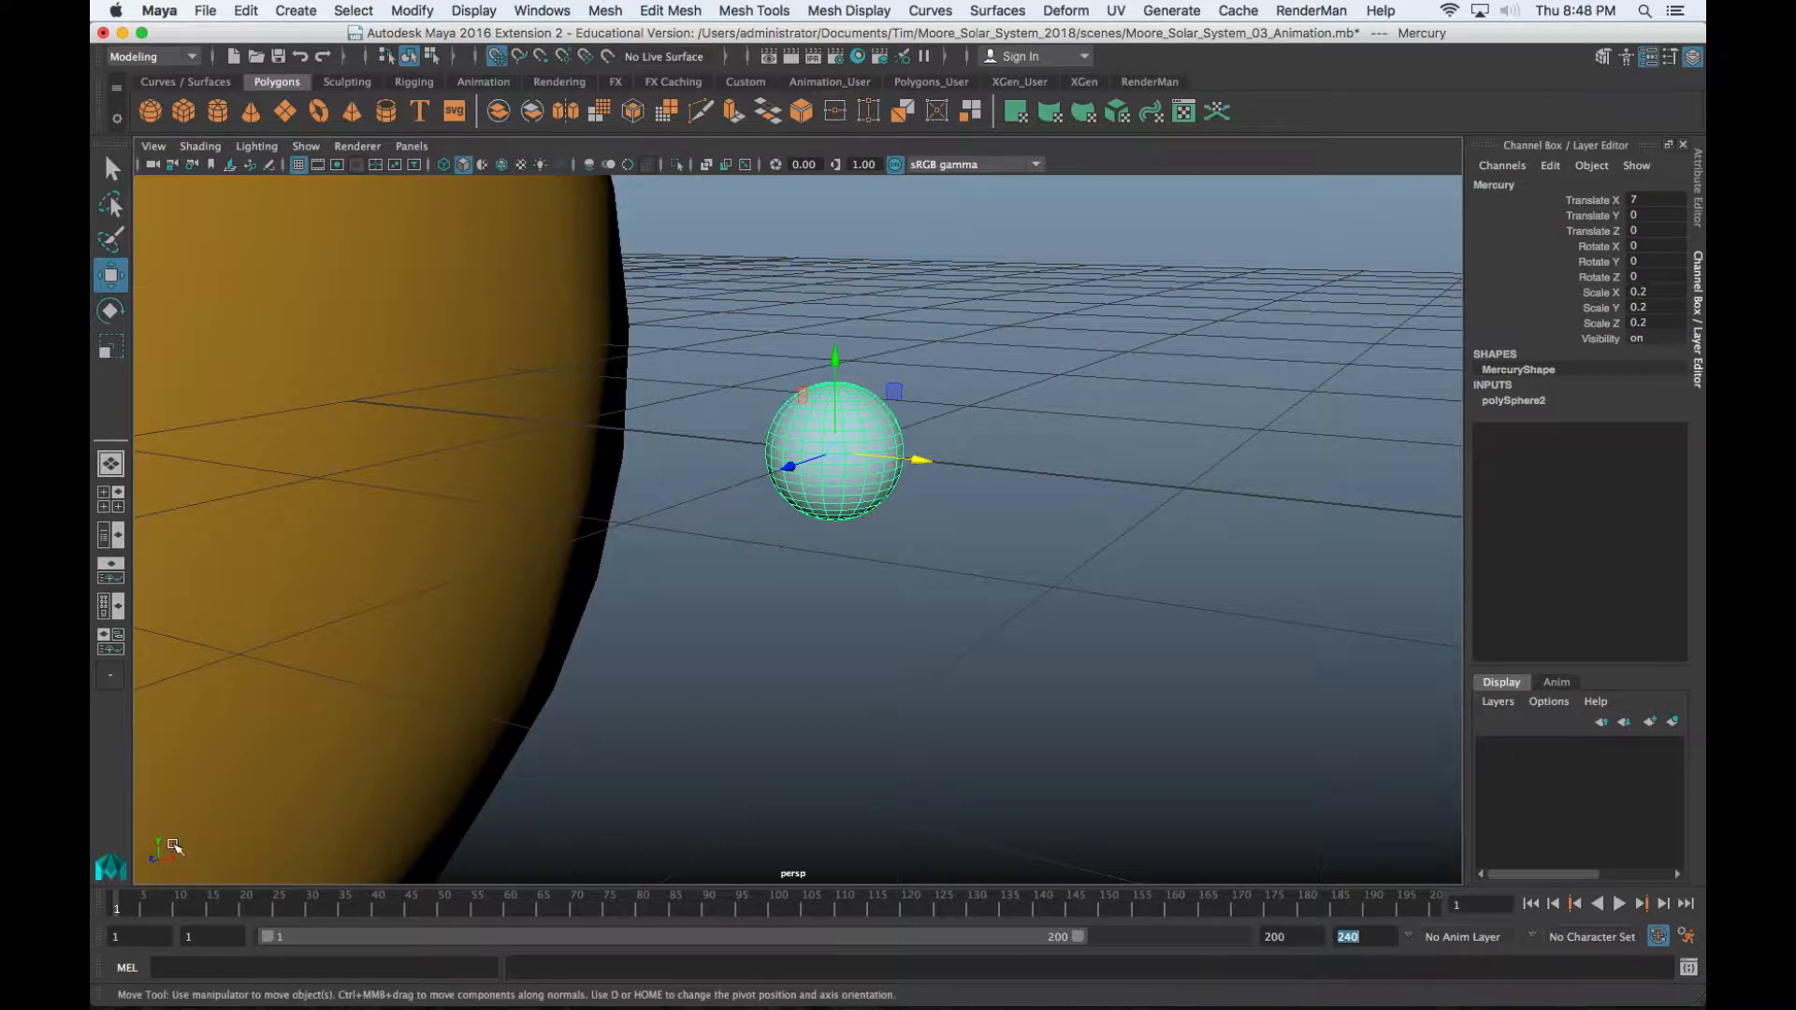
Slide the playback range to frames 21 to 220 and examine the animation and playback start and end values
left_click_drag(360, 935, 440, 939)
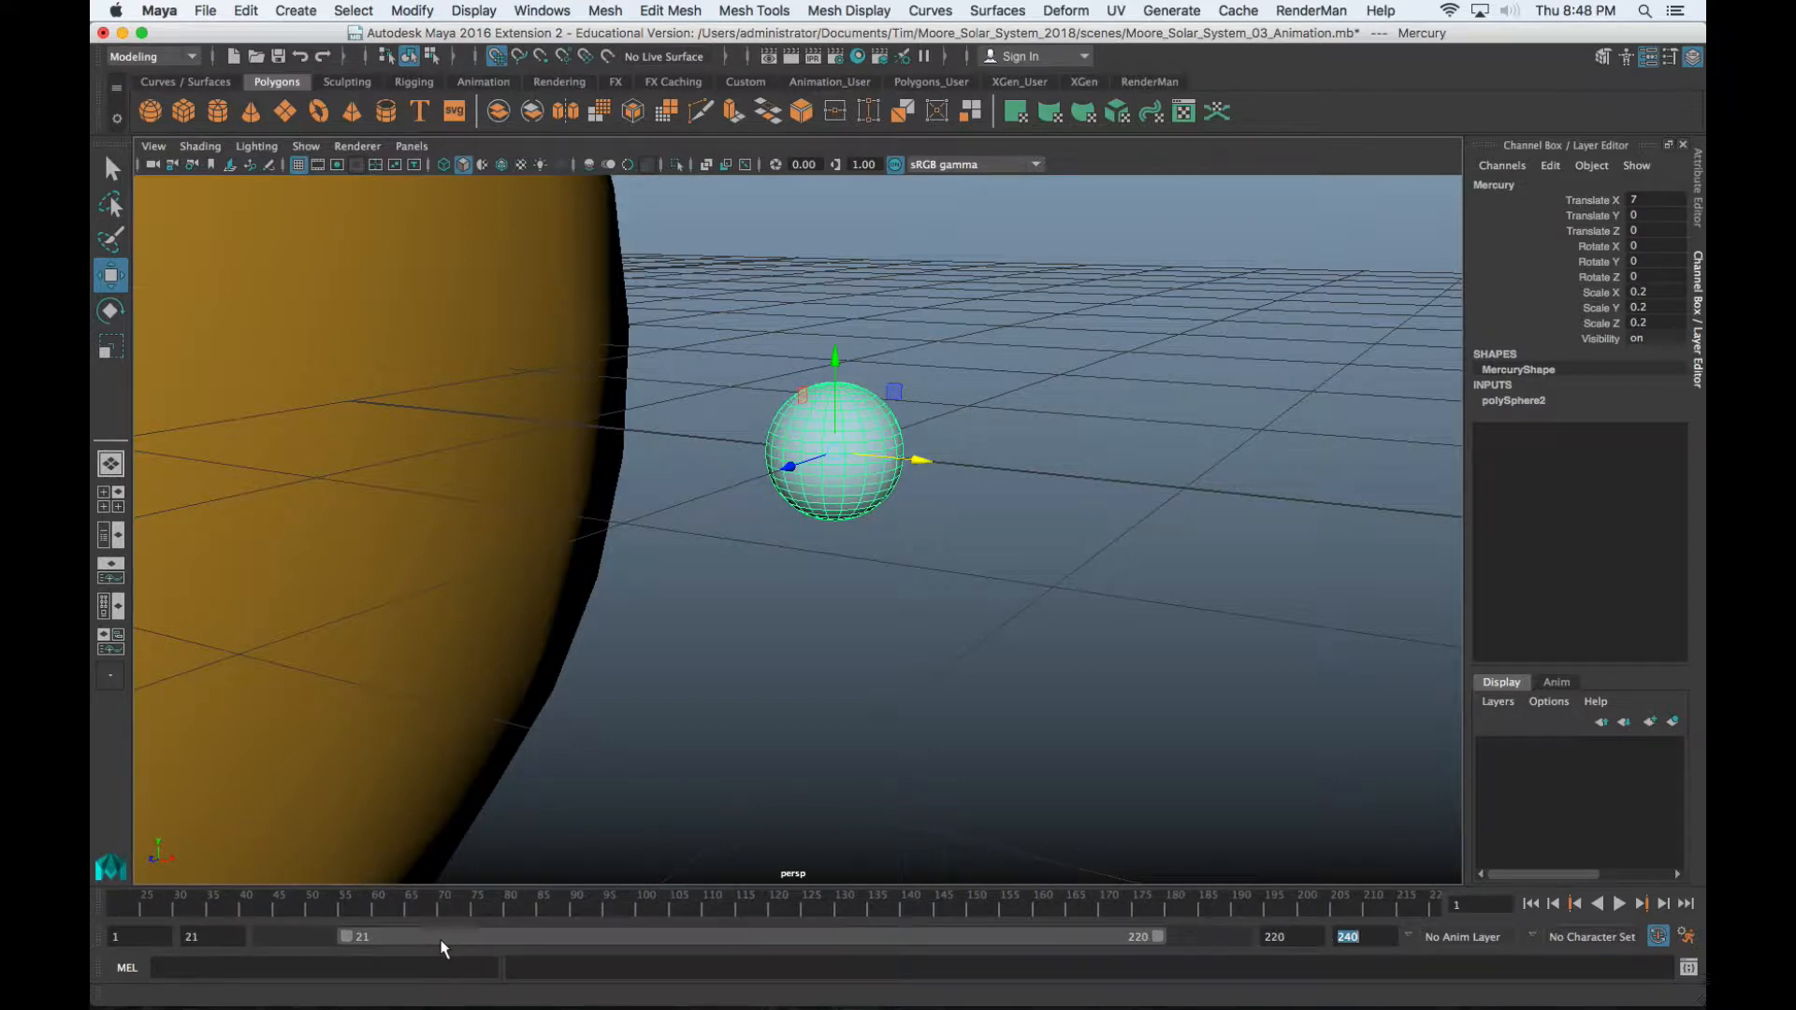
double_click(146, 937)
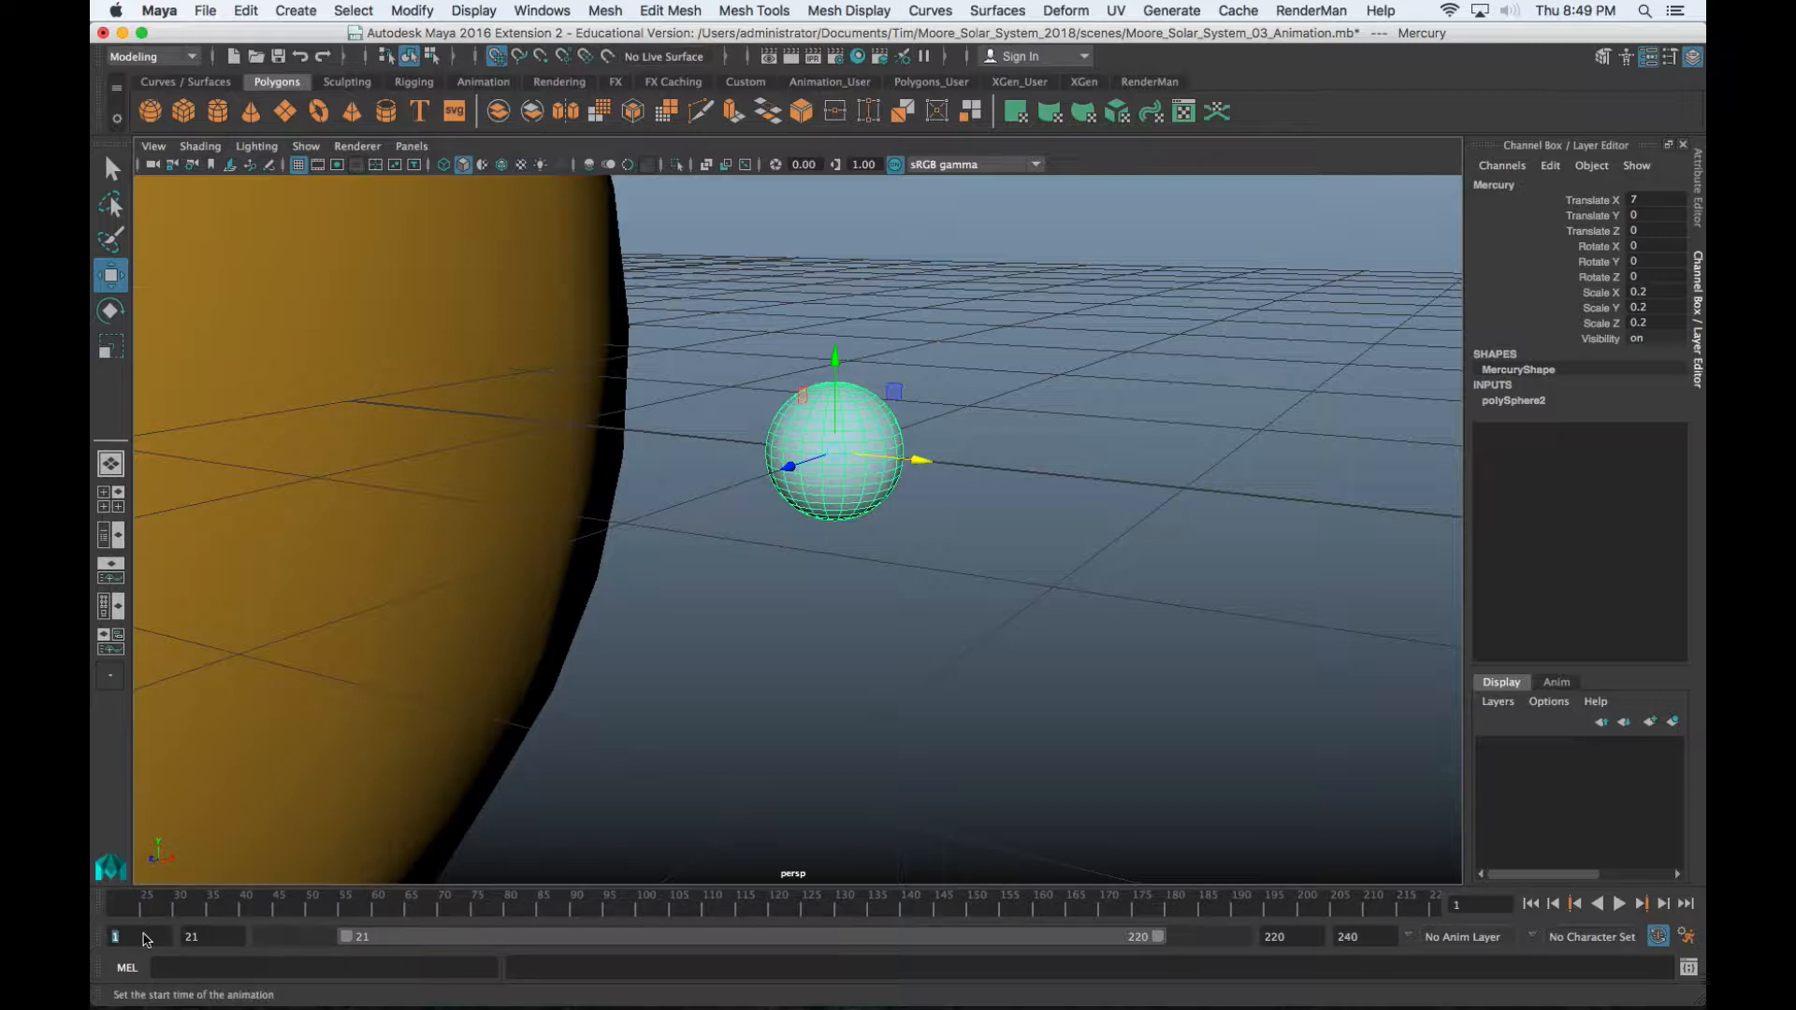
double_click(1382, 940)
double_click(193, 936)
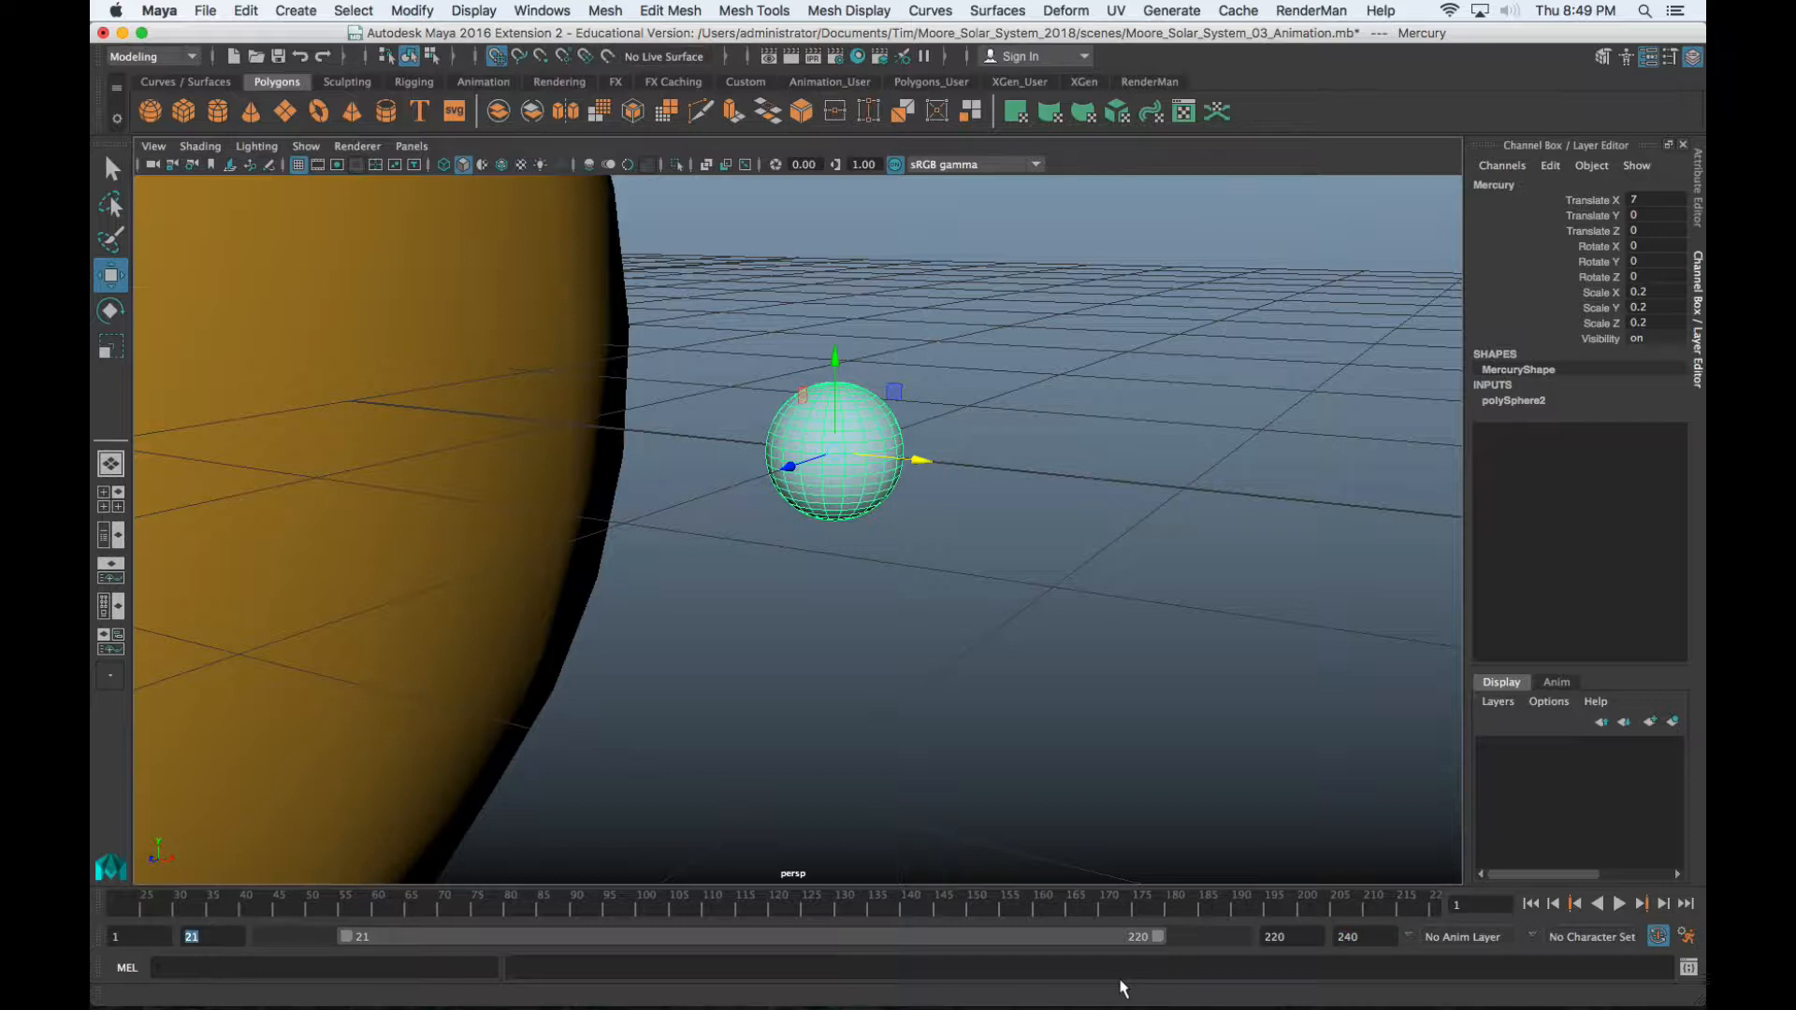
left_click(1271, 936)
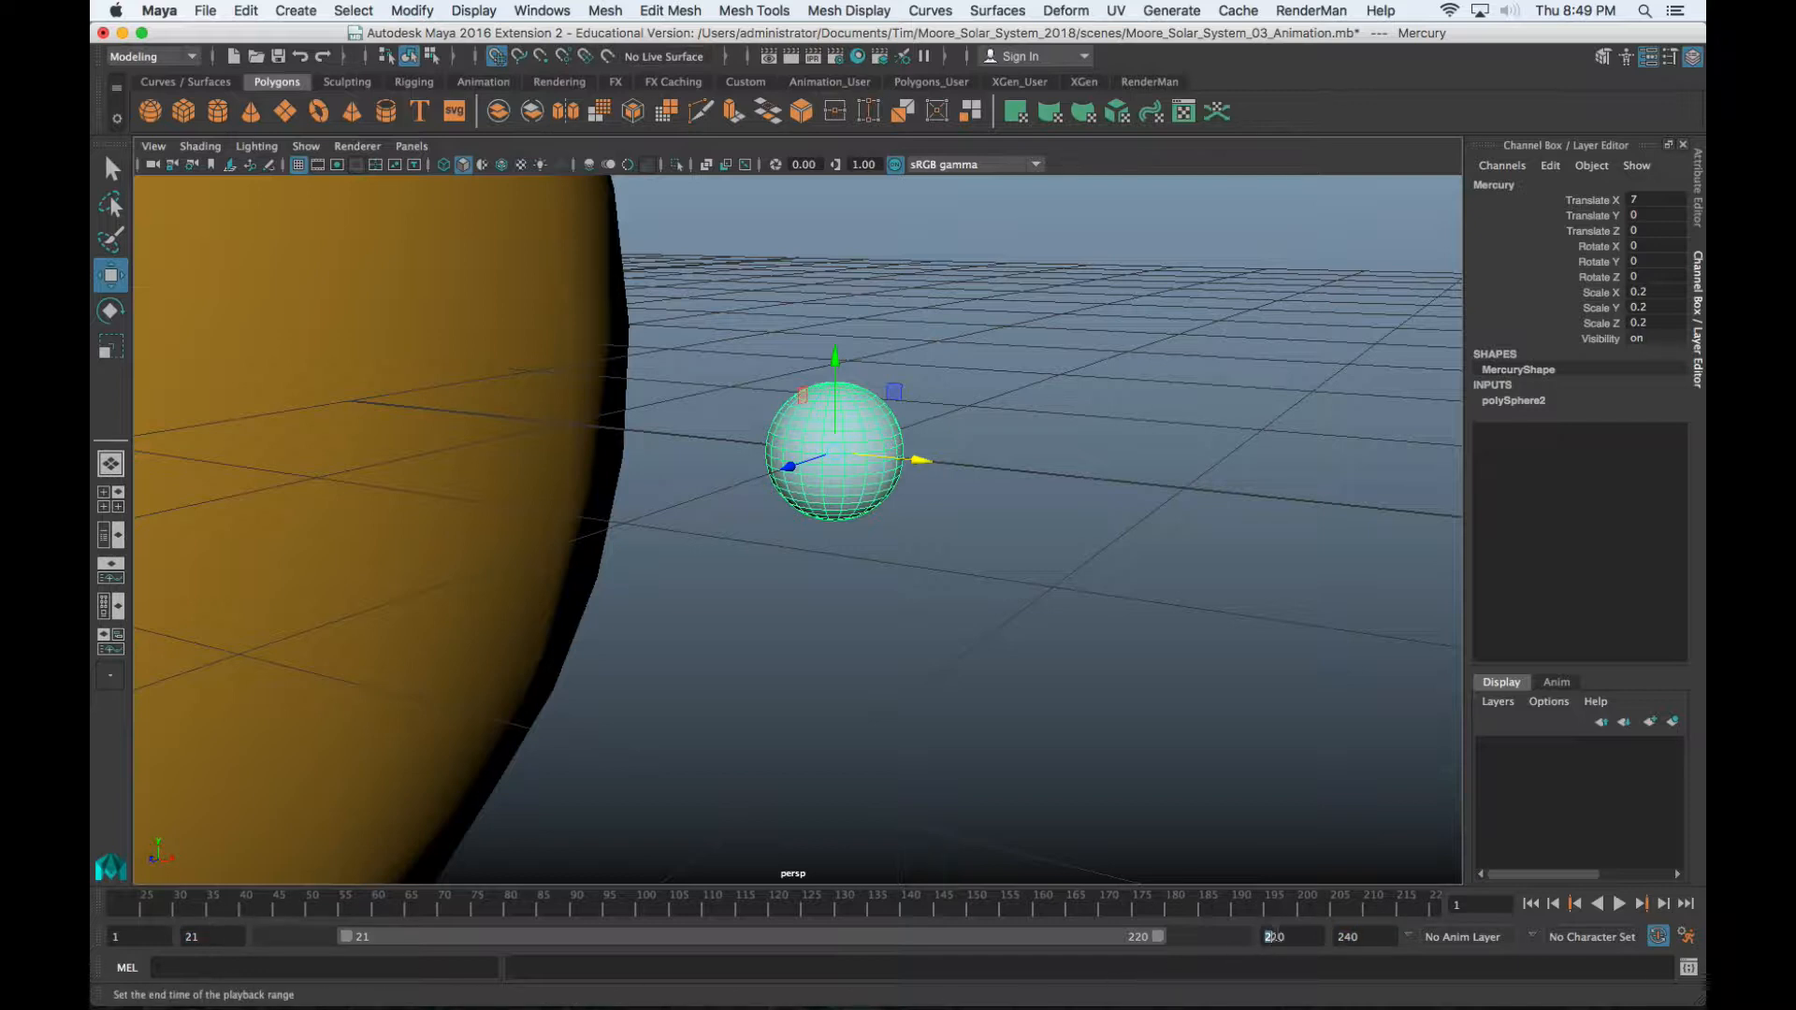
double_click(1272, 936)
Set the playback range to start at frame 10 and end at frame 20, and scrub to its first frame
left_click(187, 935)
double_click(207, 943)
type("10")
key("Return")
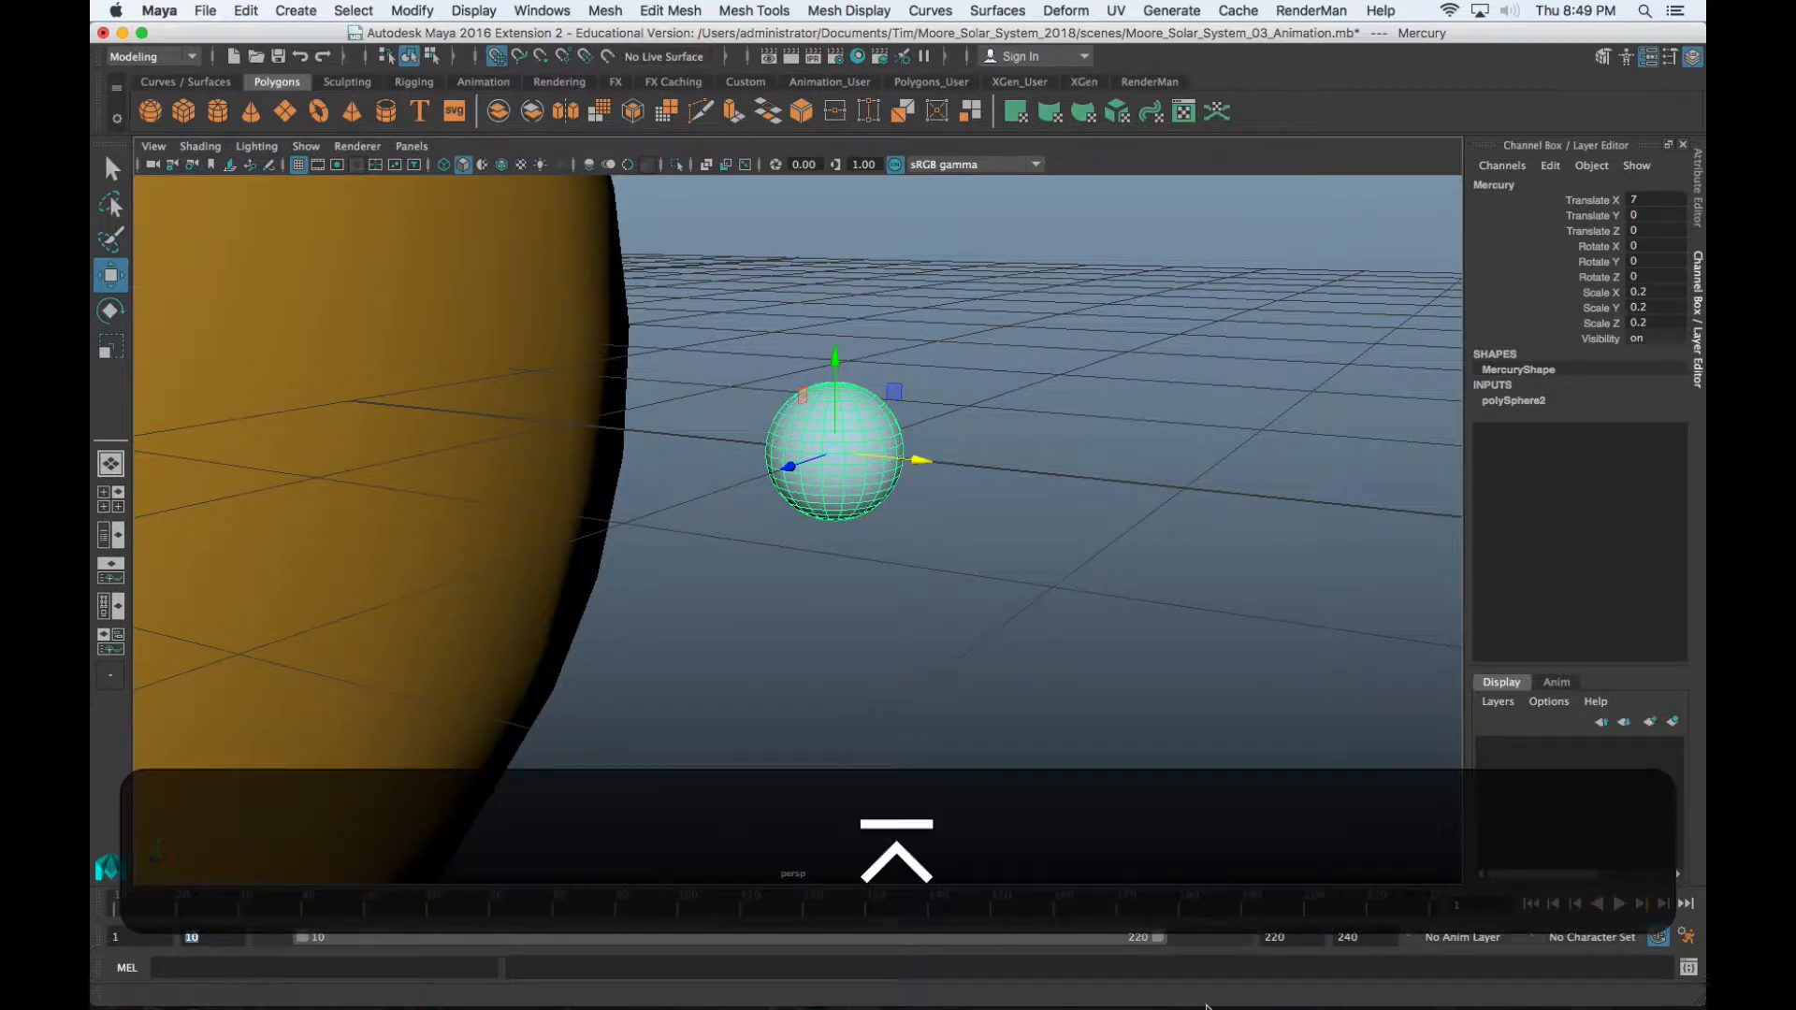
double_click(1277, 939)
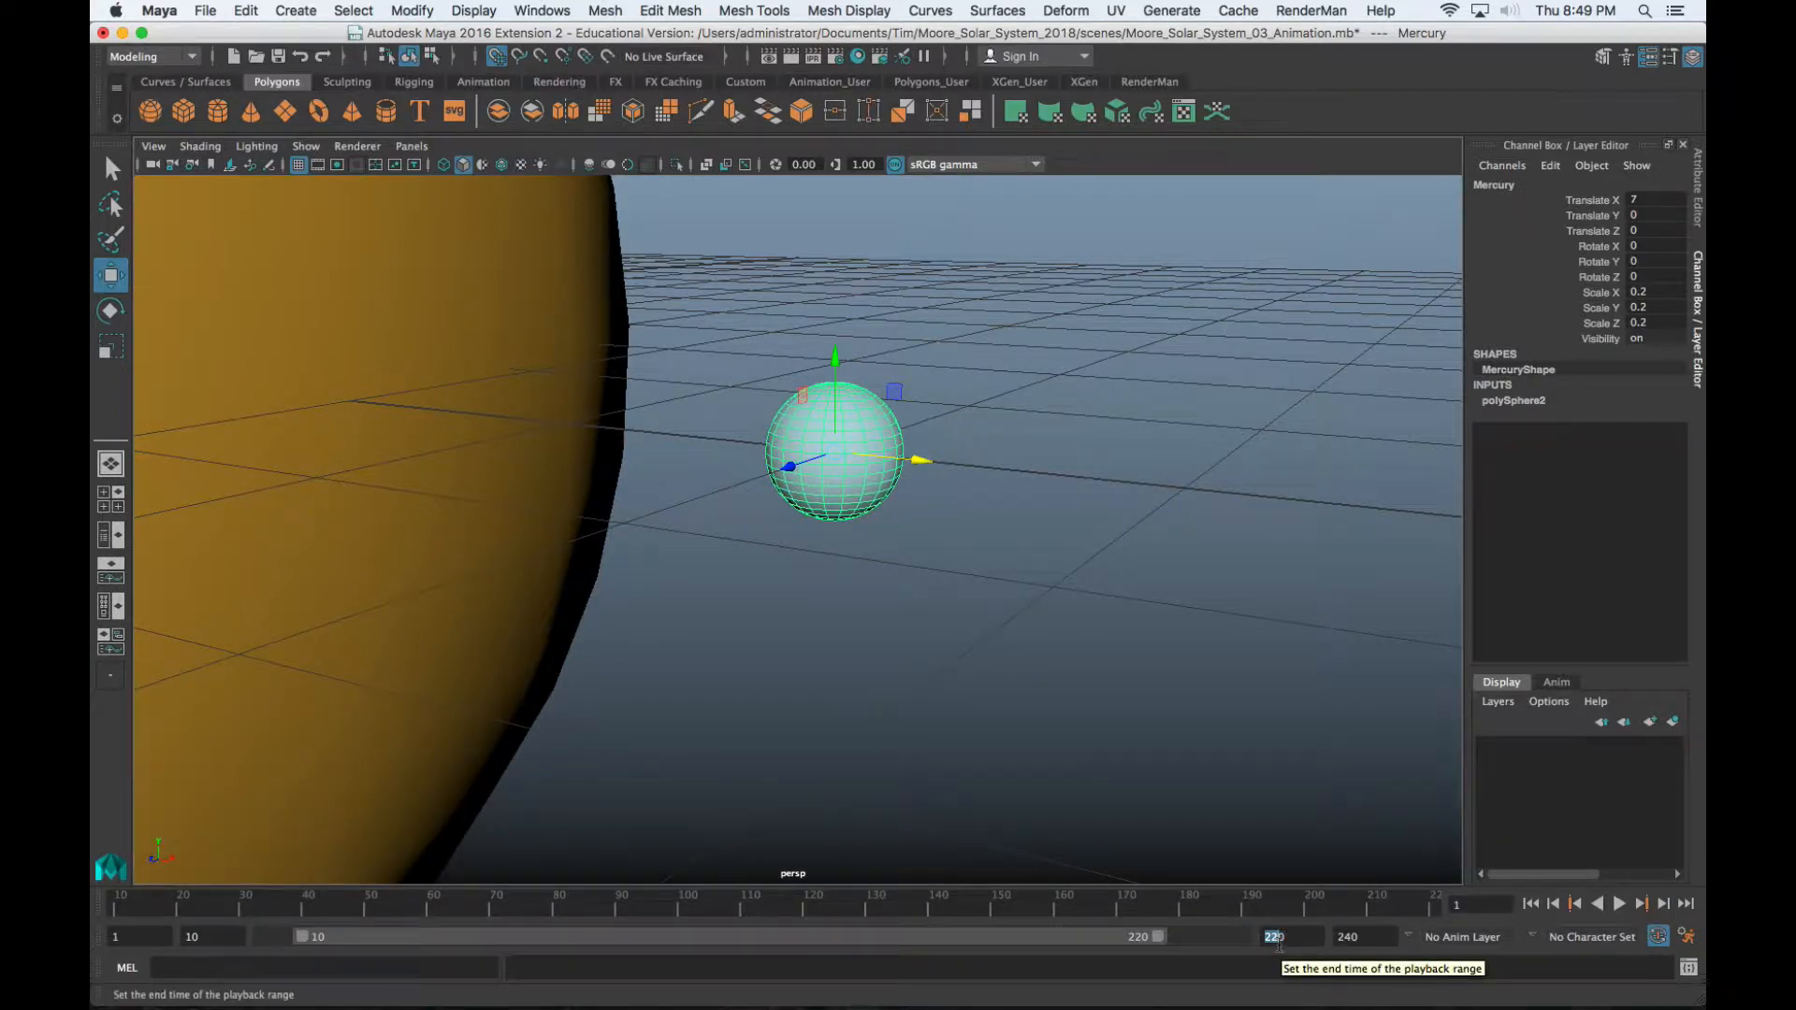
type("20")
key("Return")
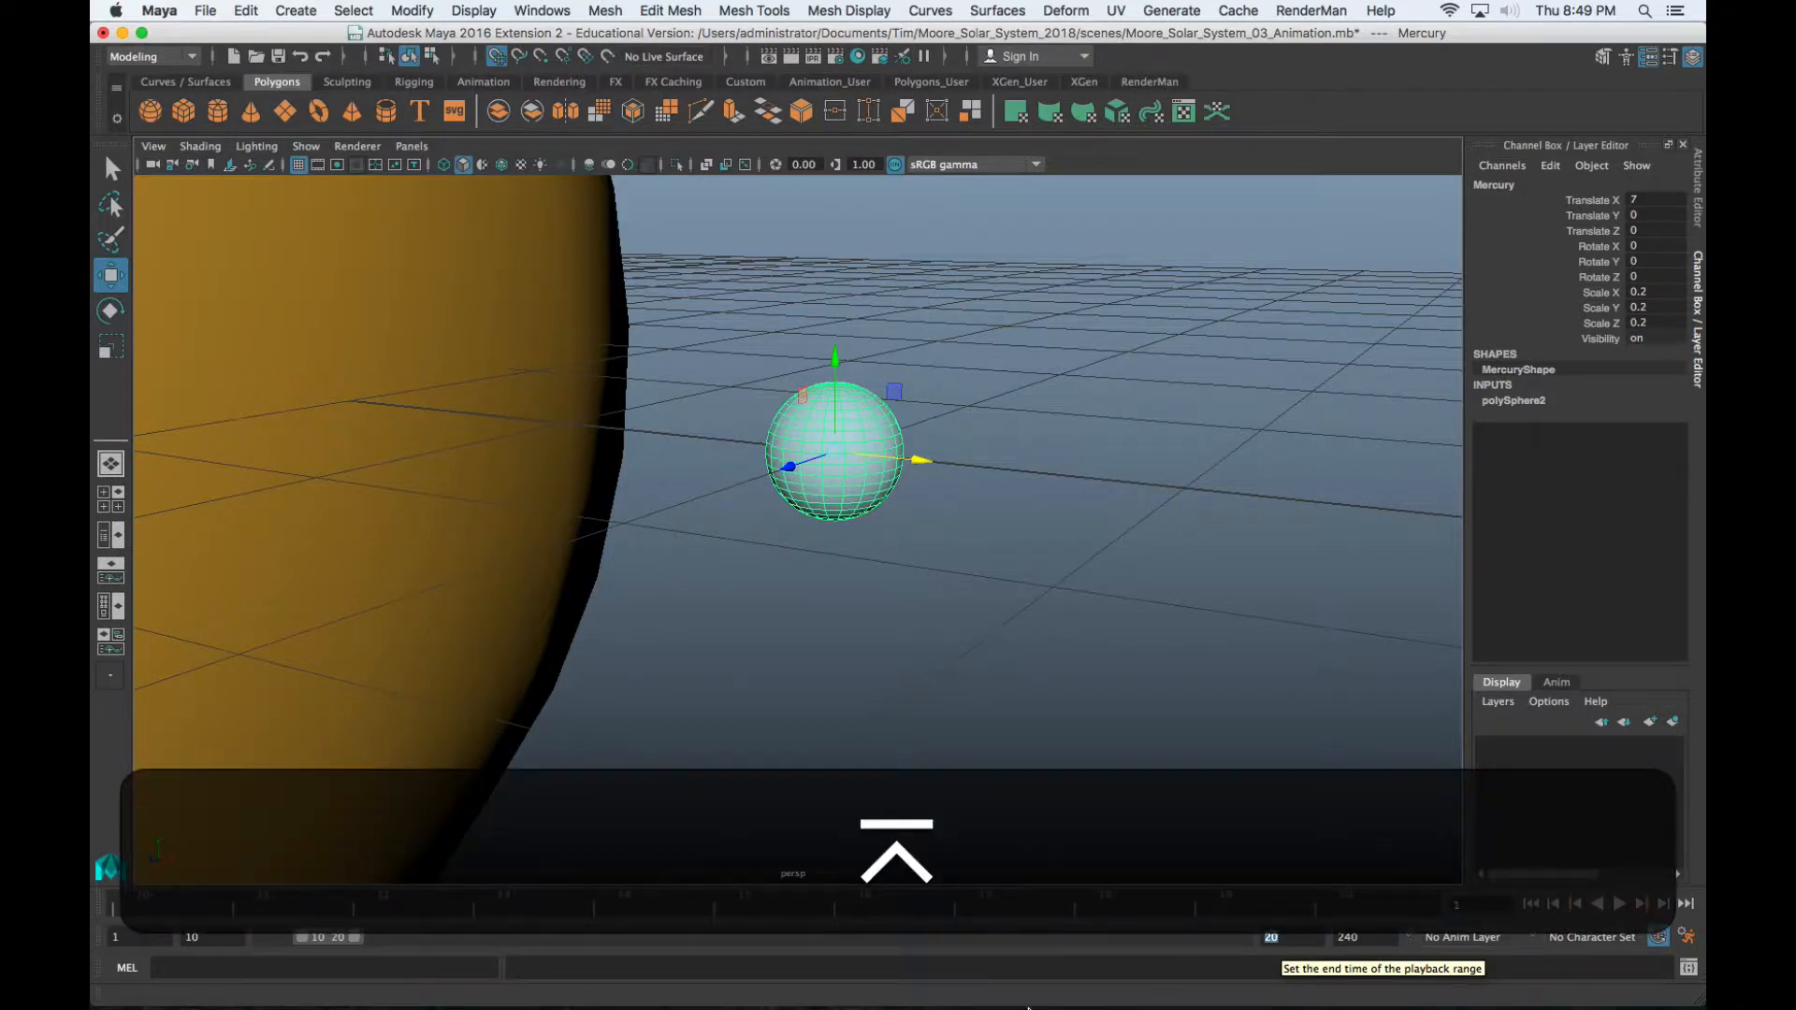
left_click_drag(238, 903, 105, 912)
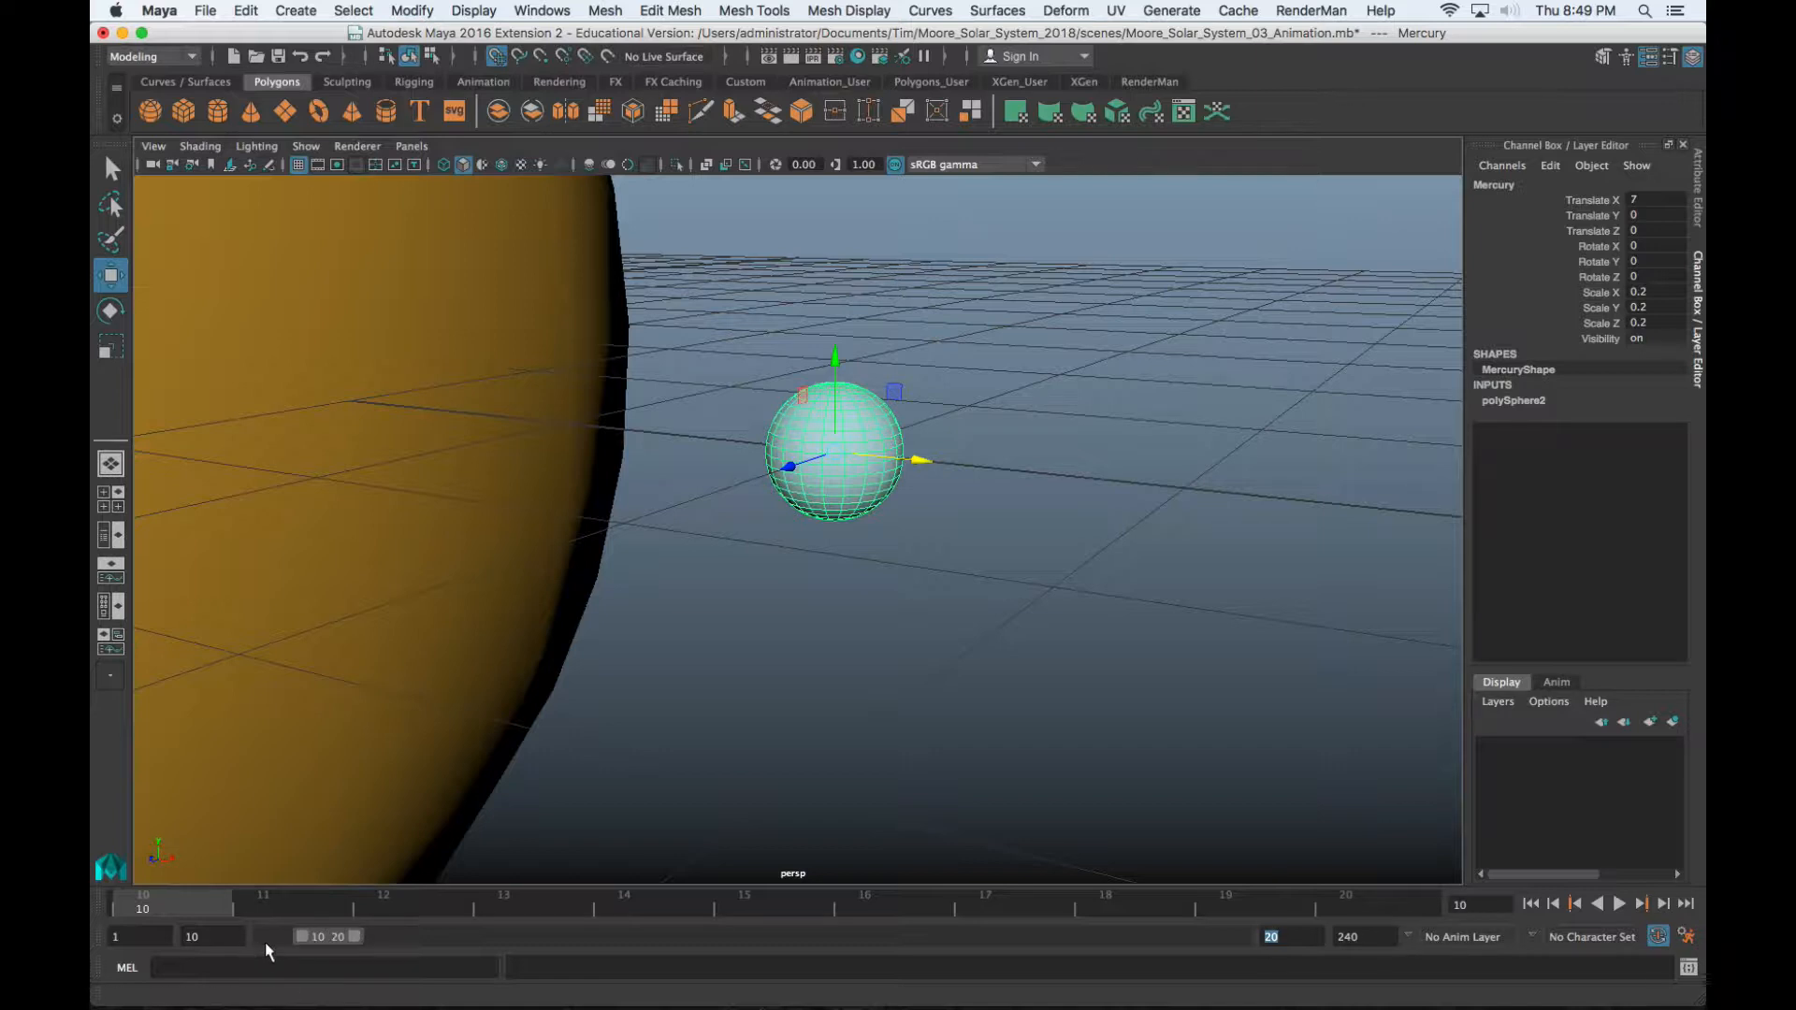
Set the playback start to frame 1 and extend the playback range to end at frame 240
left_click(201, 937)
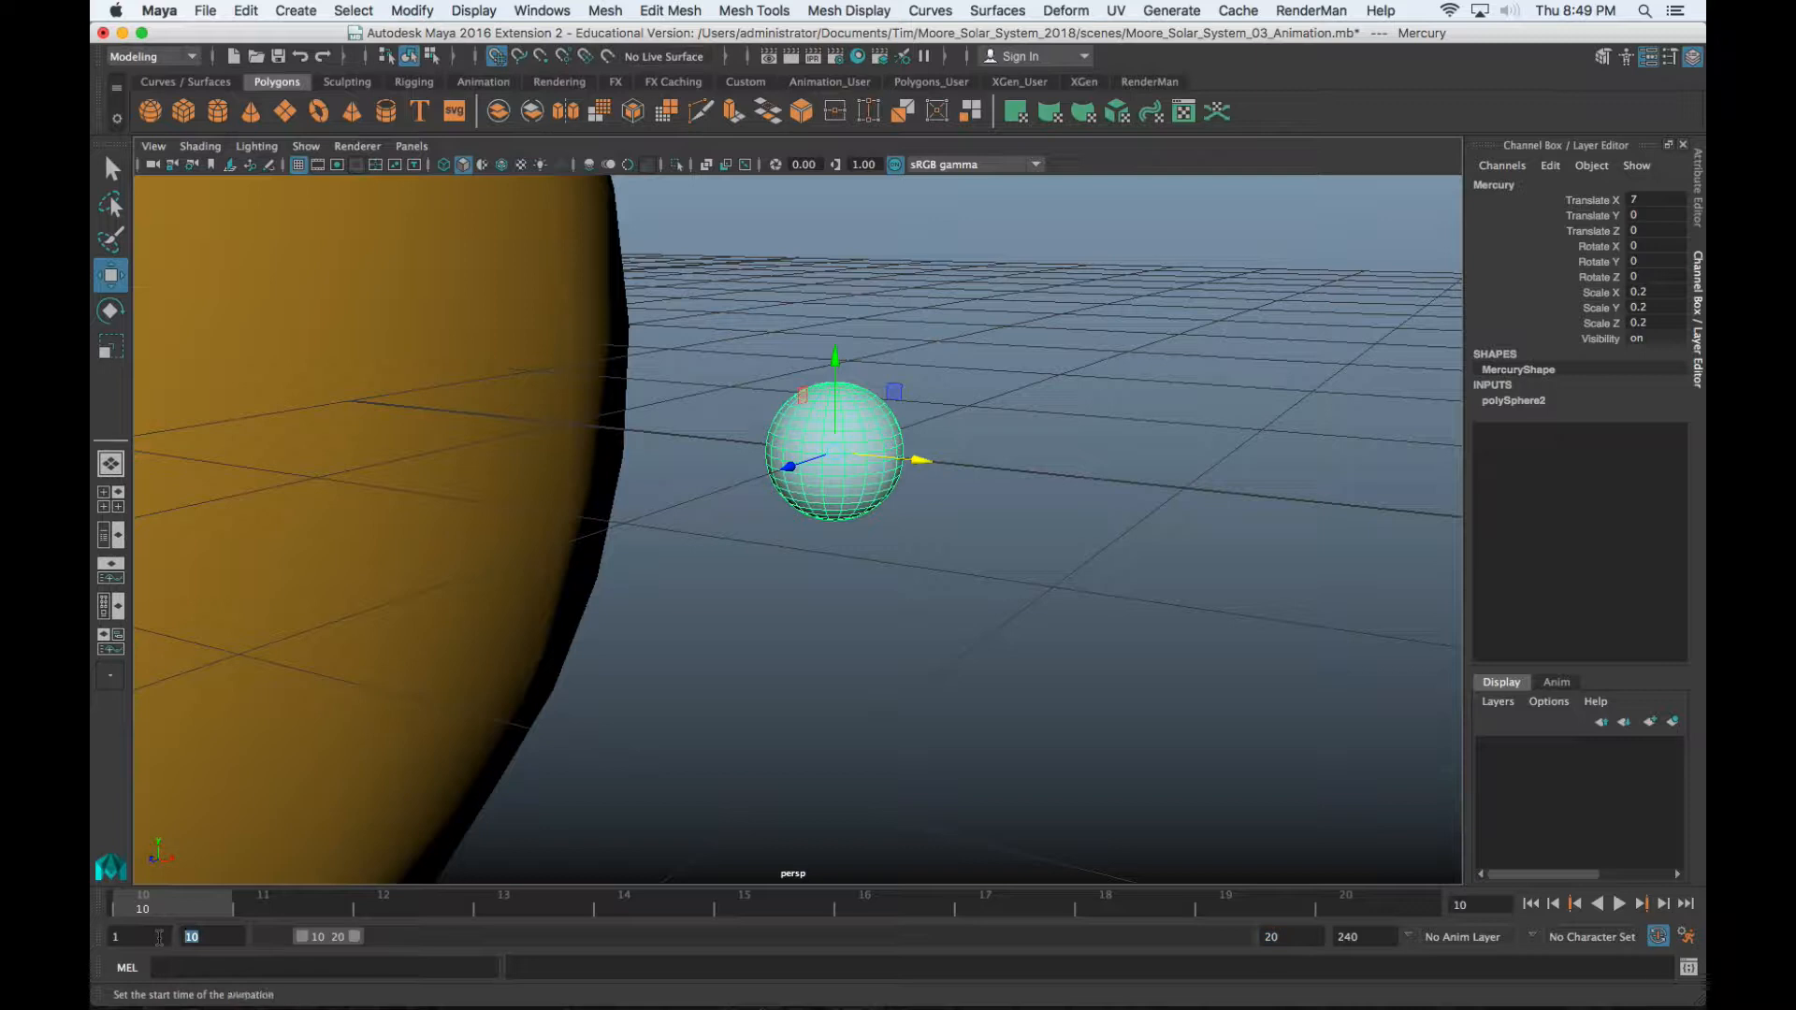
type("1")
key("Return")
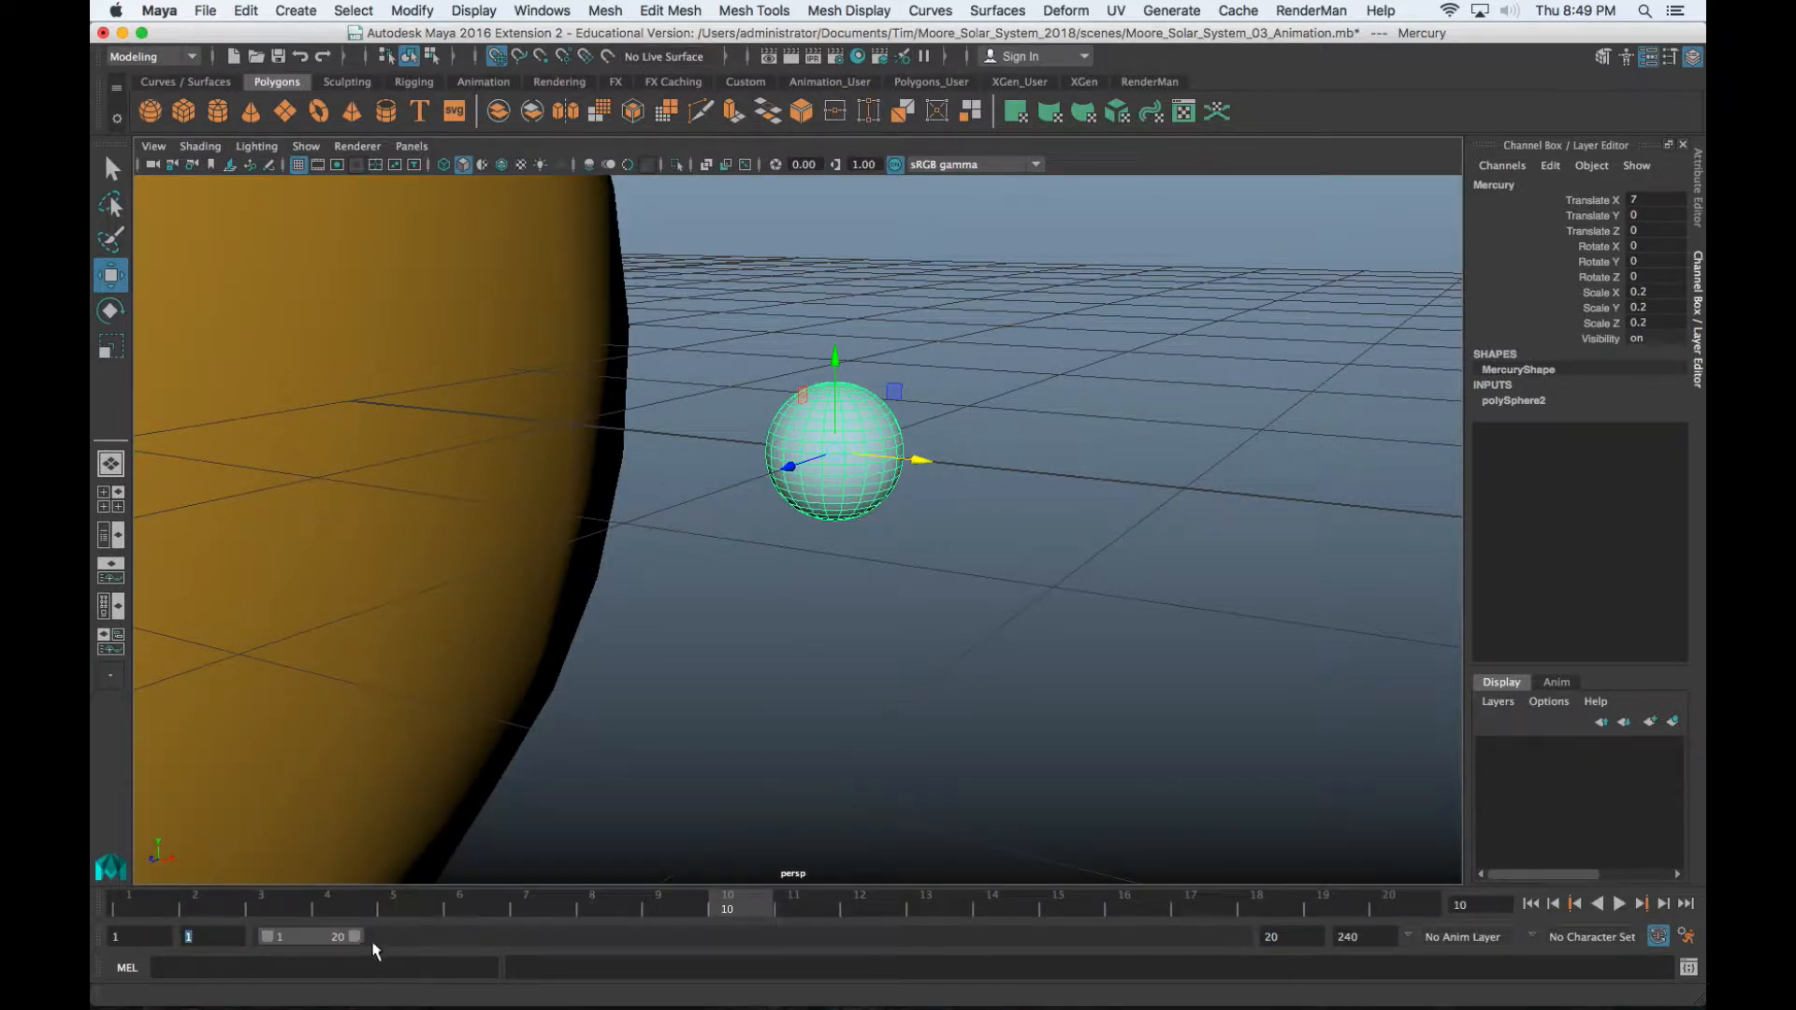
left_click_drag(356, 935, 1327, 948)
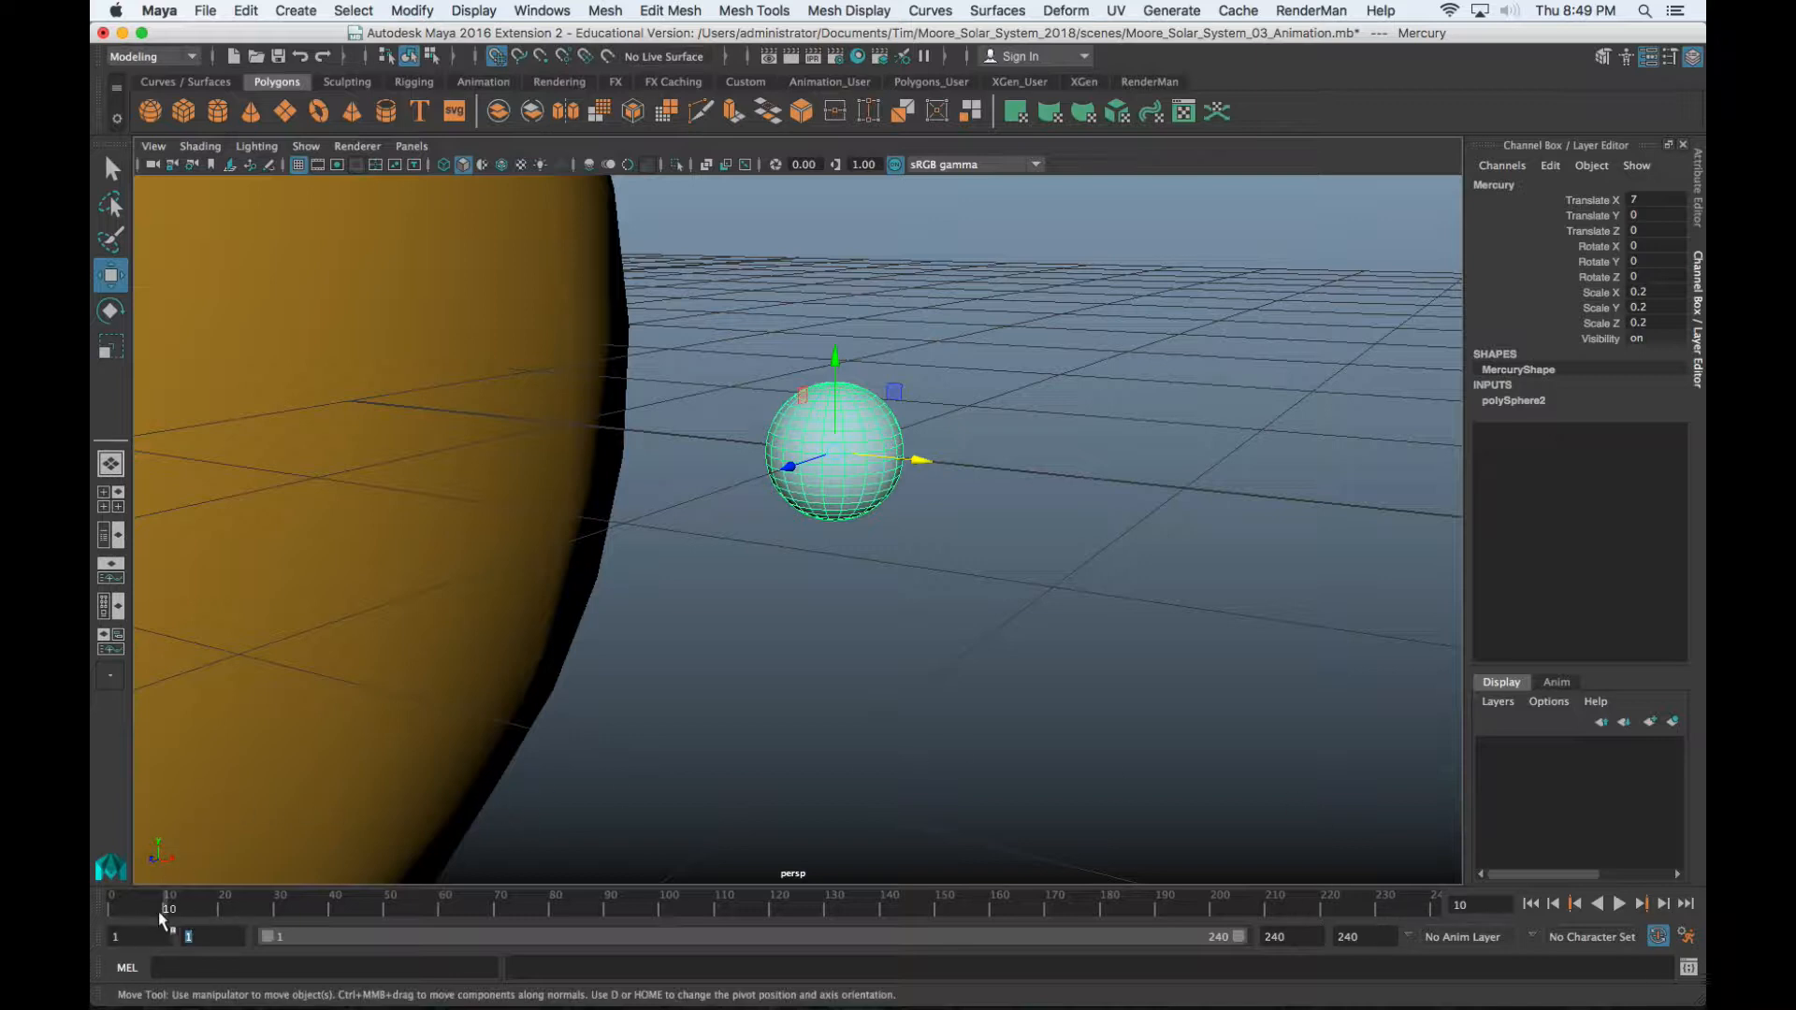
Go to frame 1 and set a key on Mercury's Rotate Y channel
left_click_drag(172, 909, 116, 908)
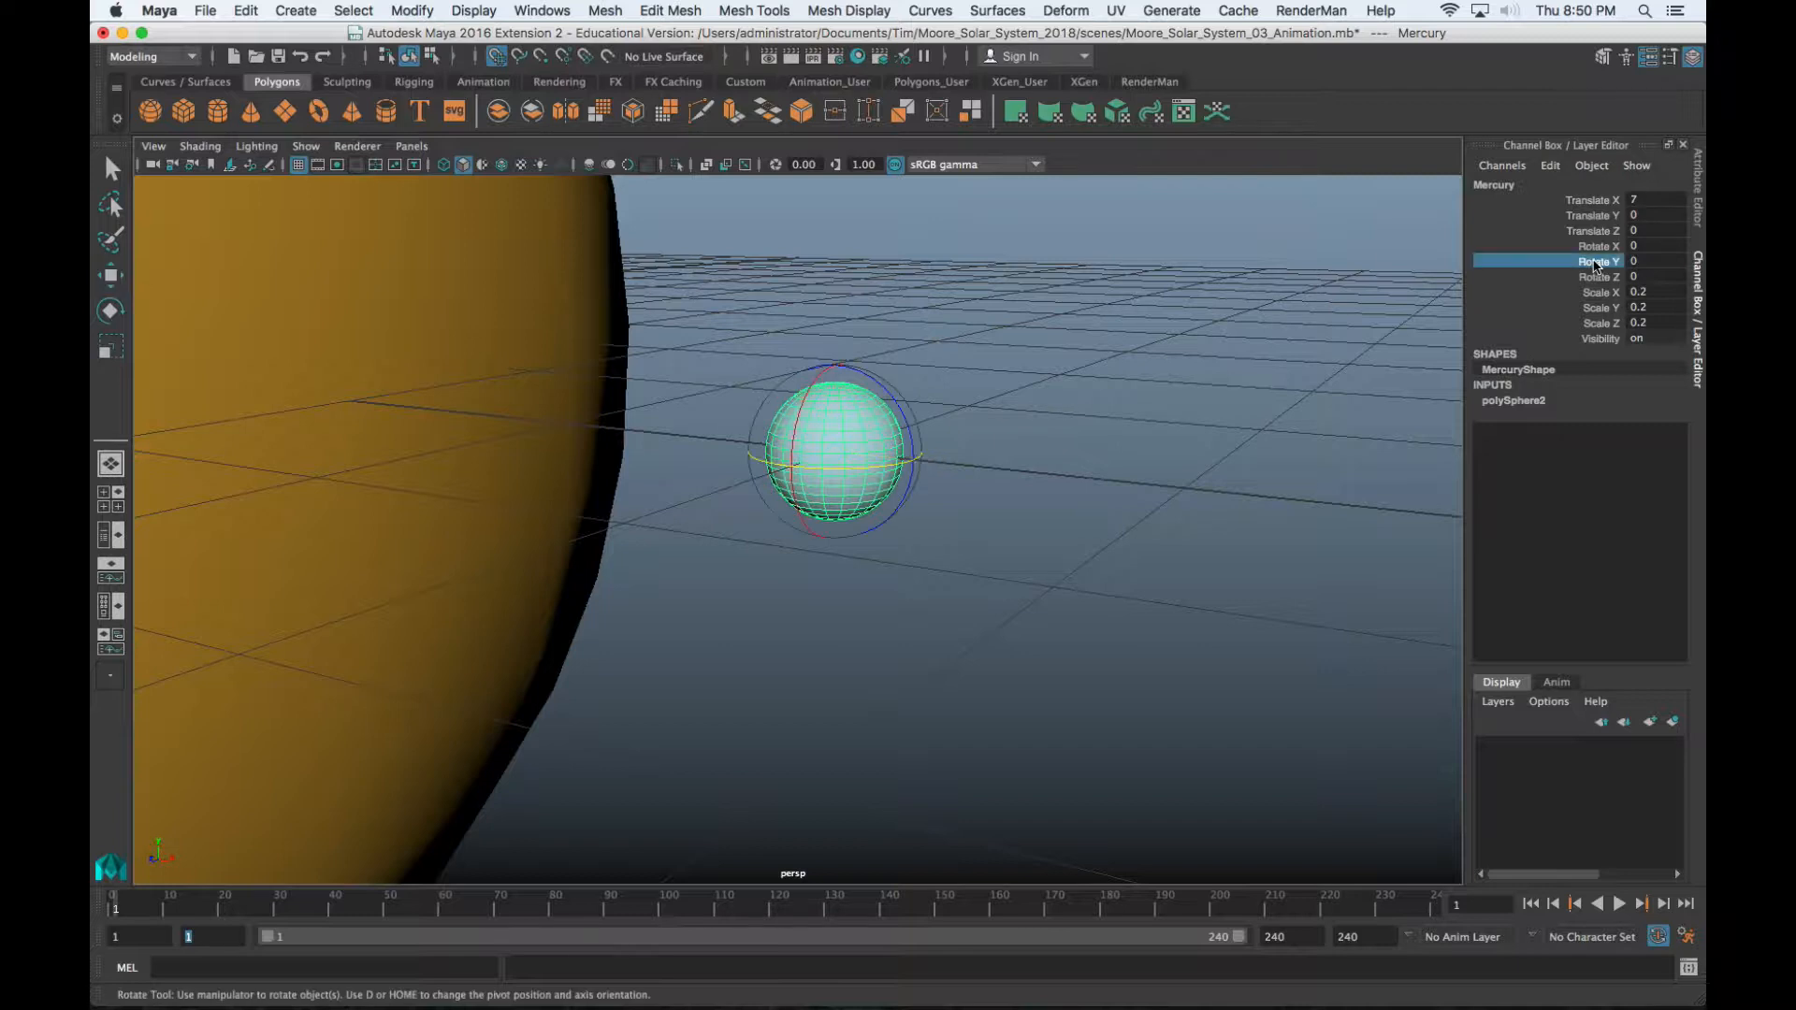
left_click(1596, 262)
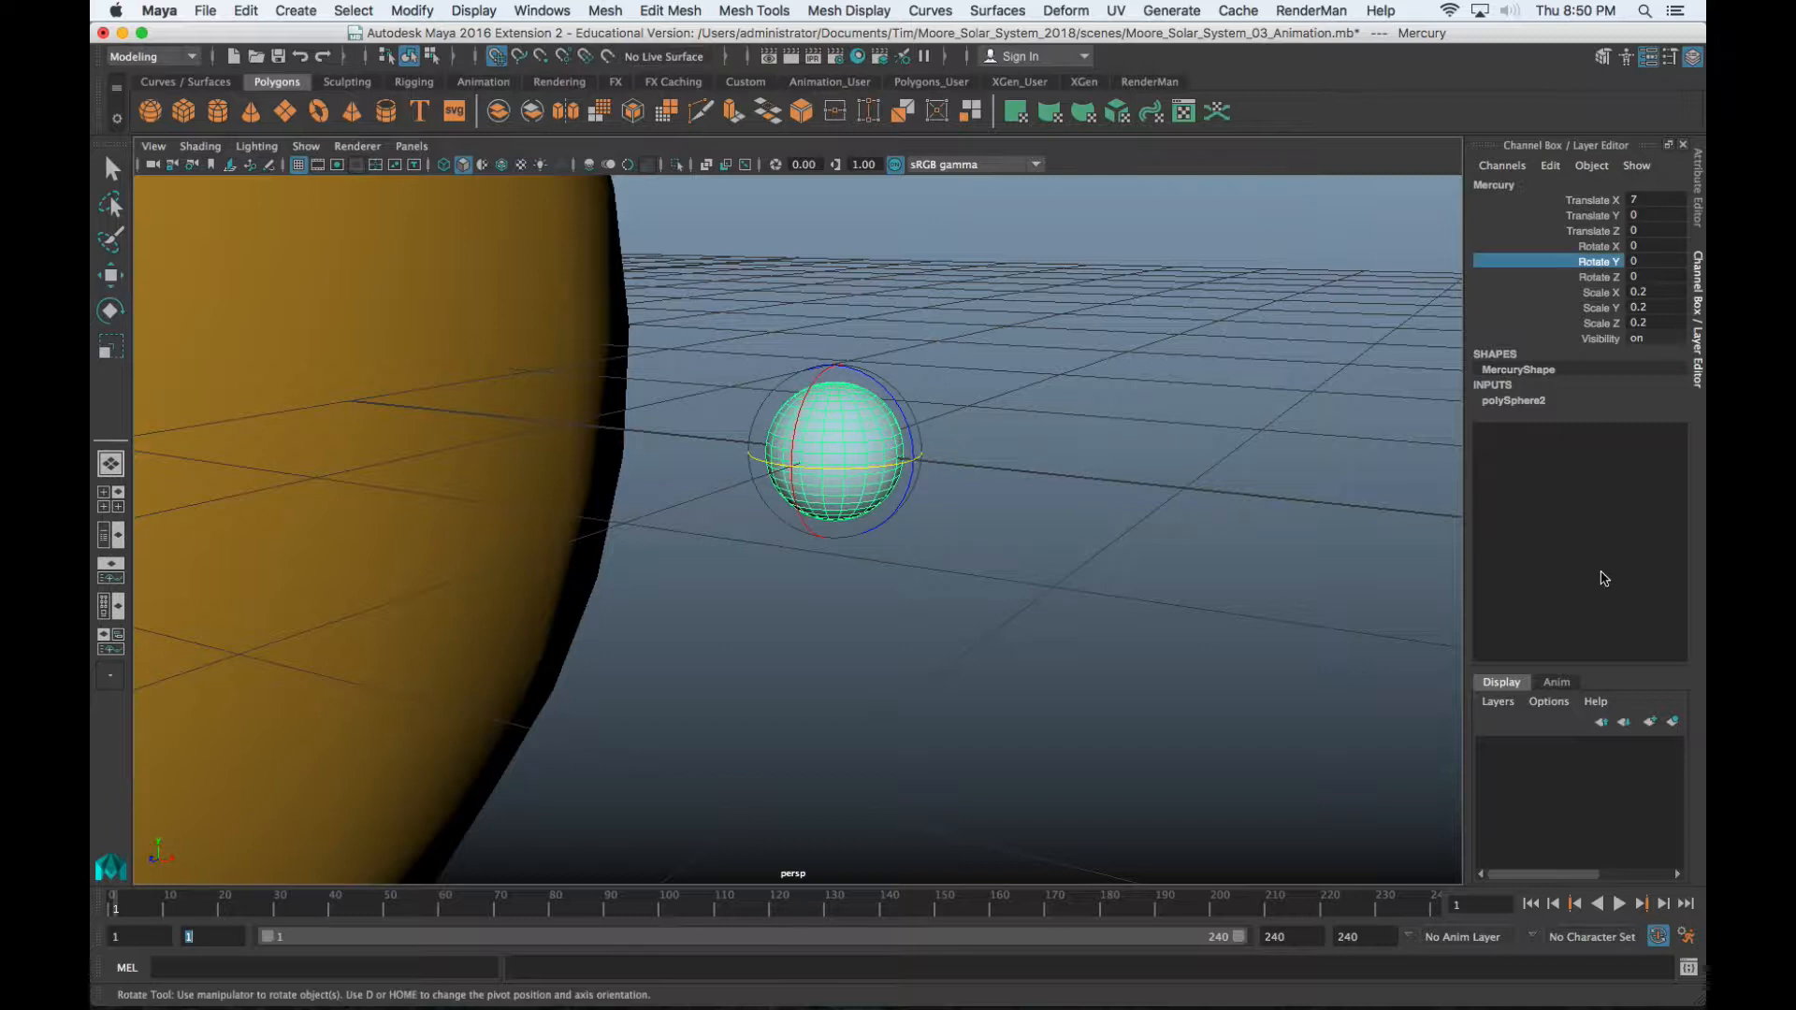
right_click(1584, 266)
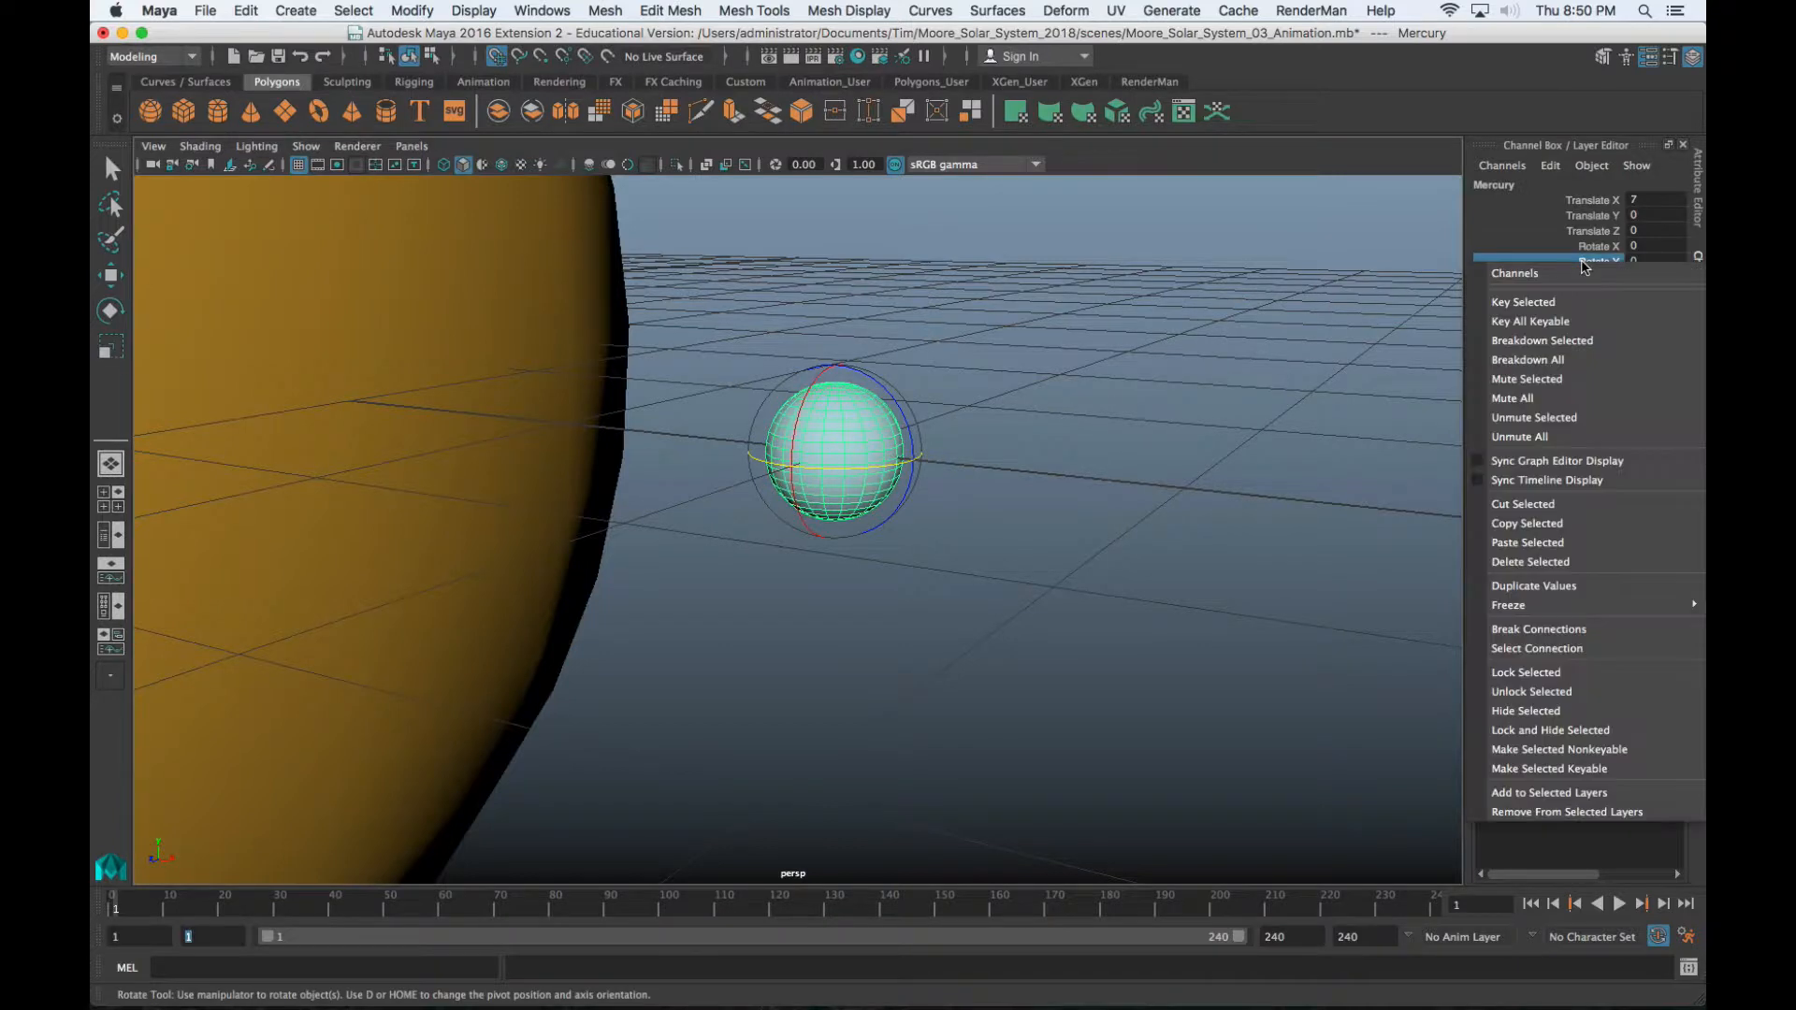
left_click(1536, 304)
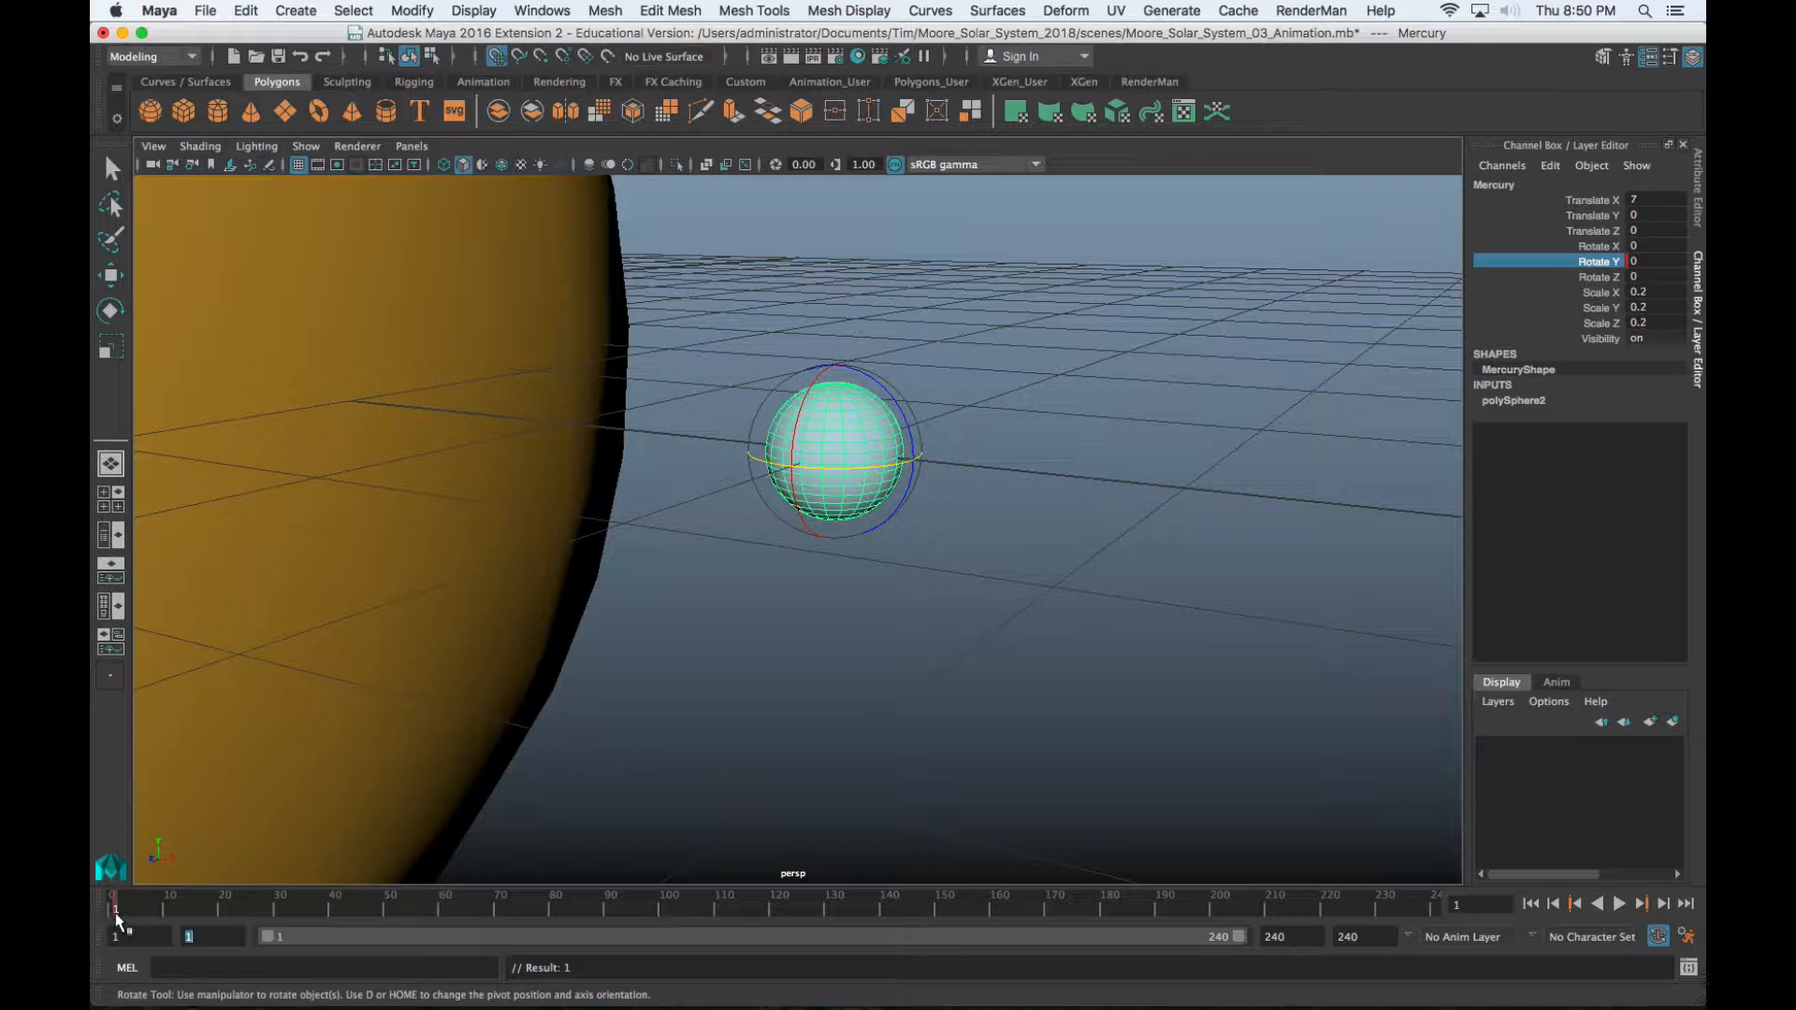
Play the animation briefly, scrub along the timeline, and return to frame 1
key("alt+v")
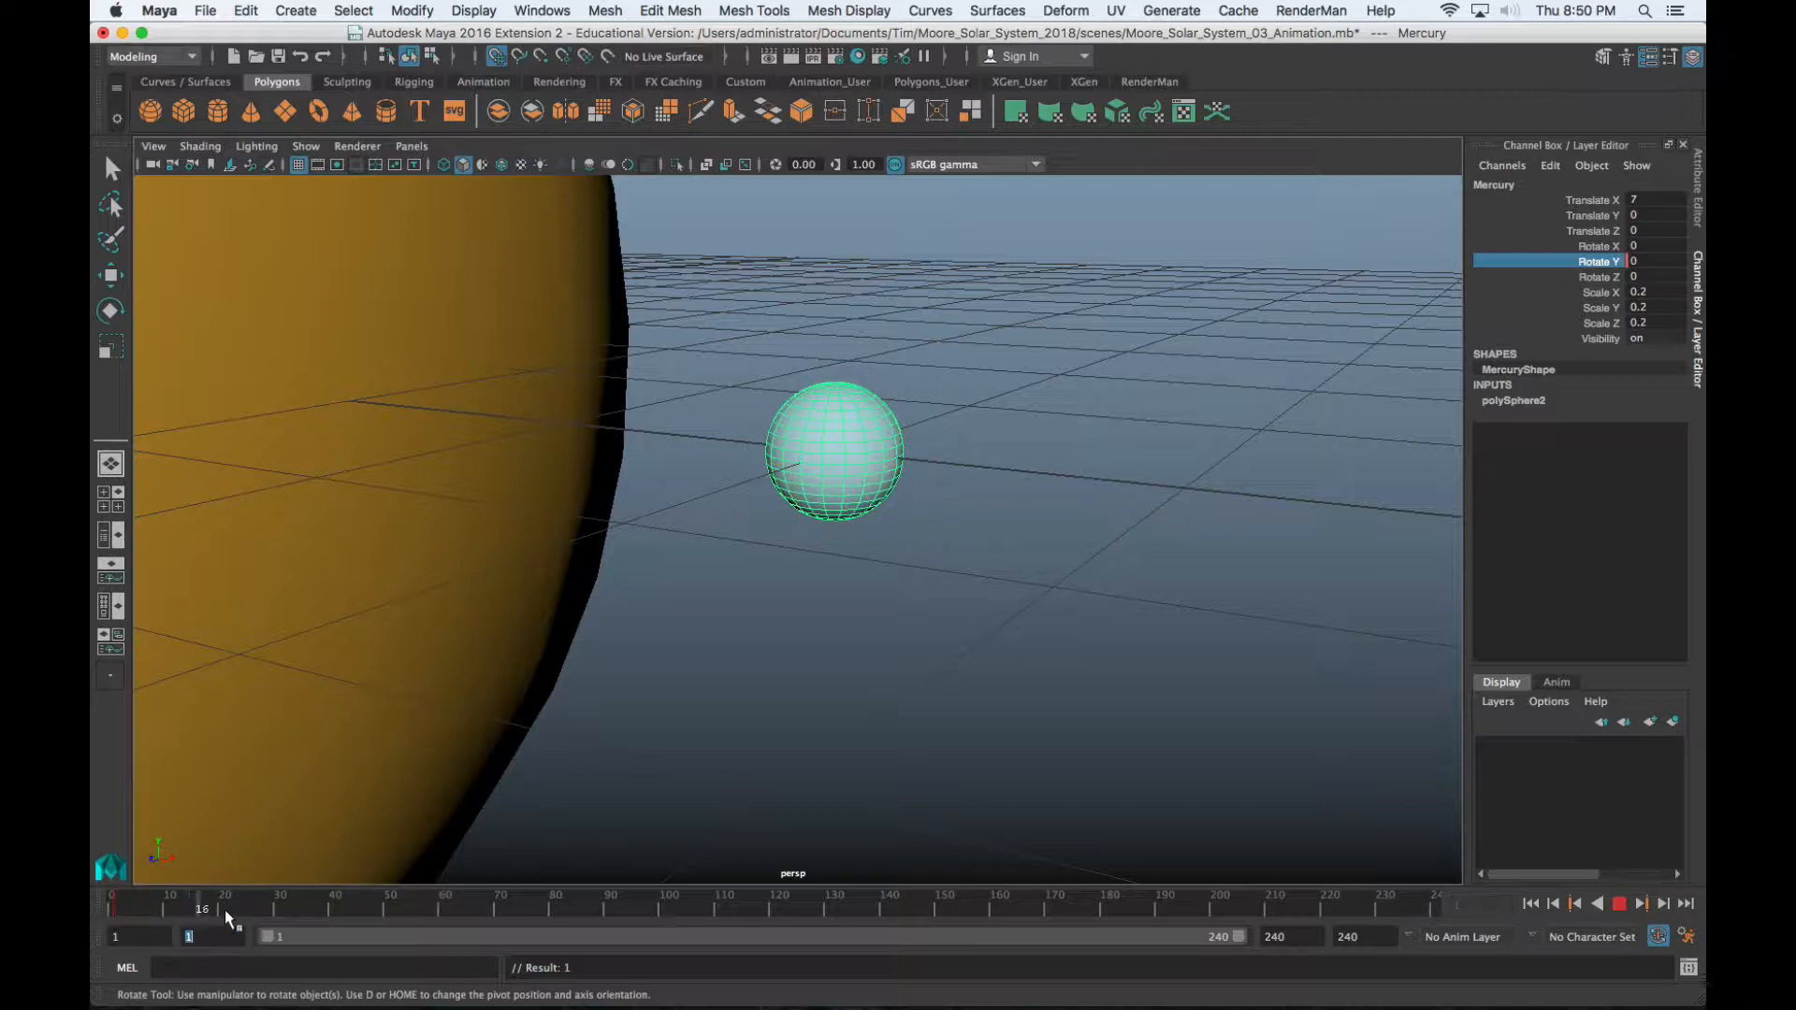
left_click_drag(249, 916, 139, 912)
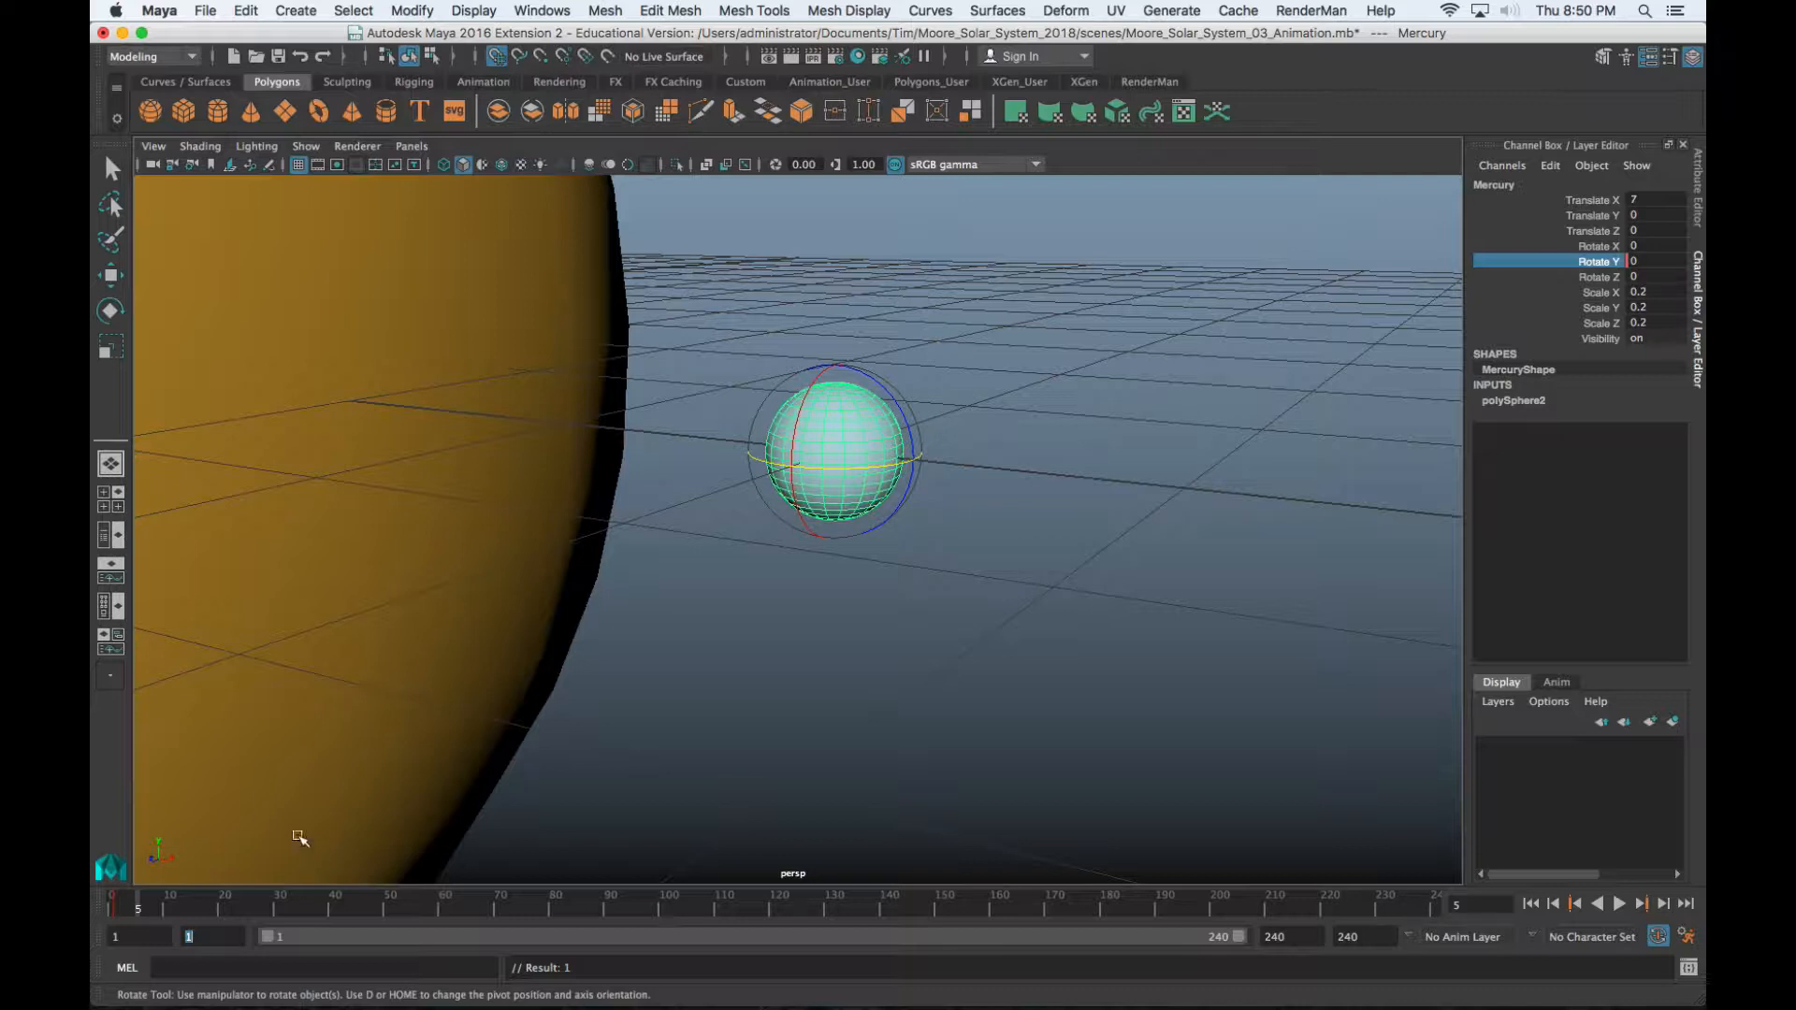
left_click(116, 904)
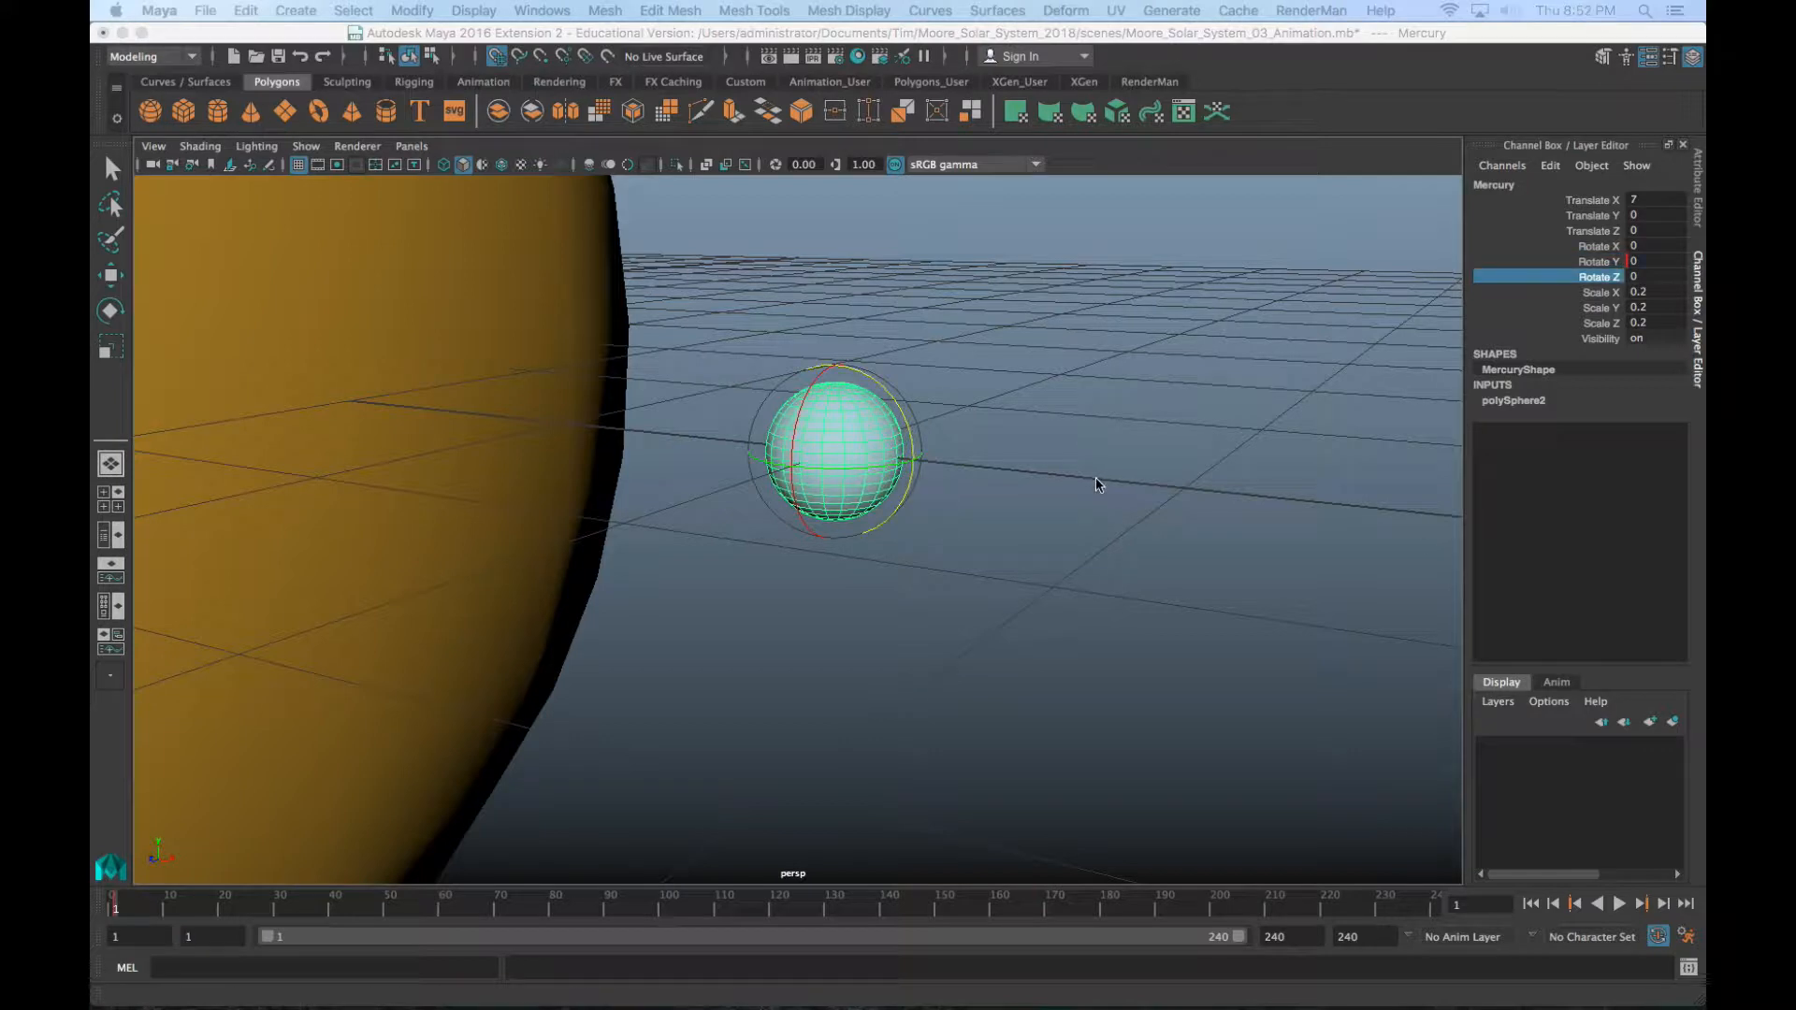
Go to frame 240, select Mercury, and set its Rotate Y to 1080
left_click(964, 543)
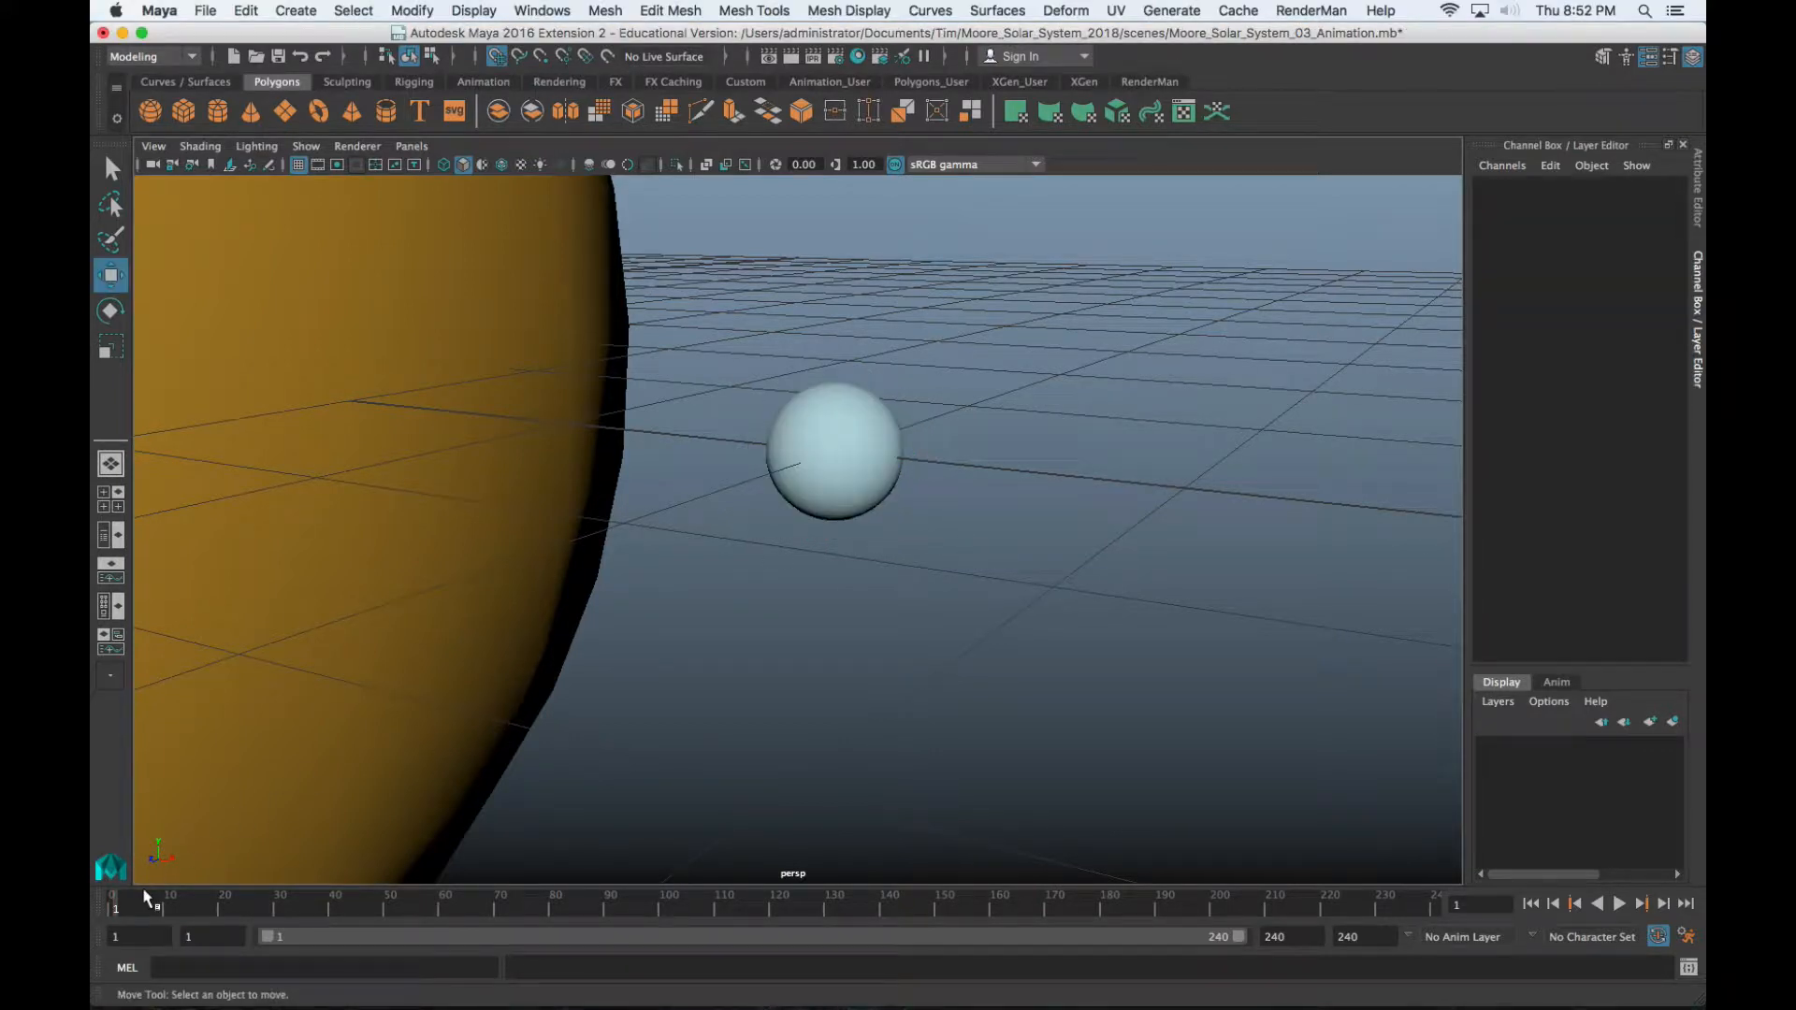
key("alt+v")
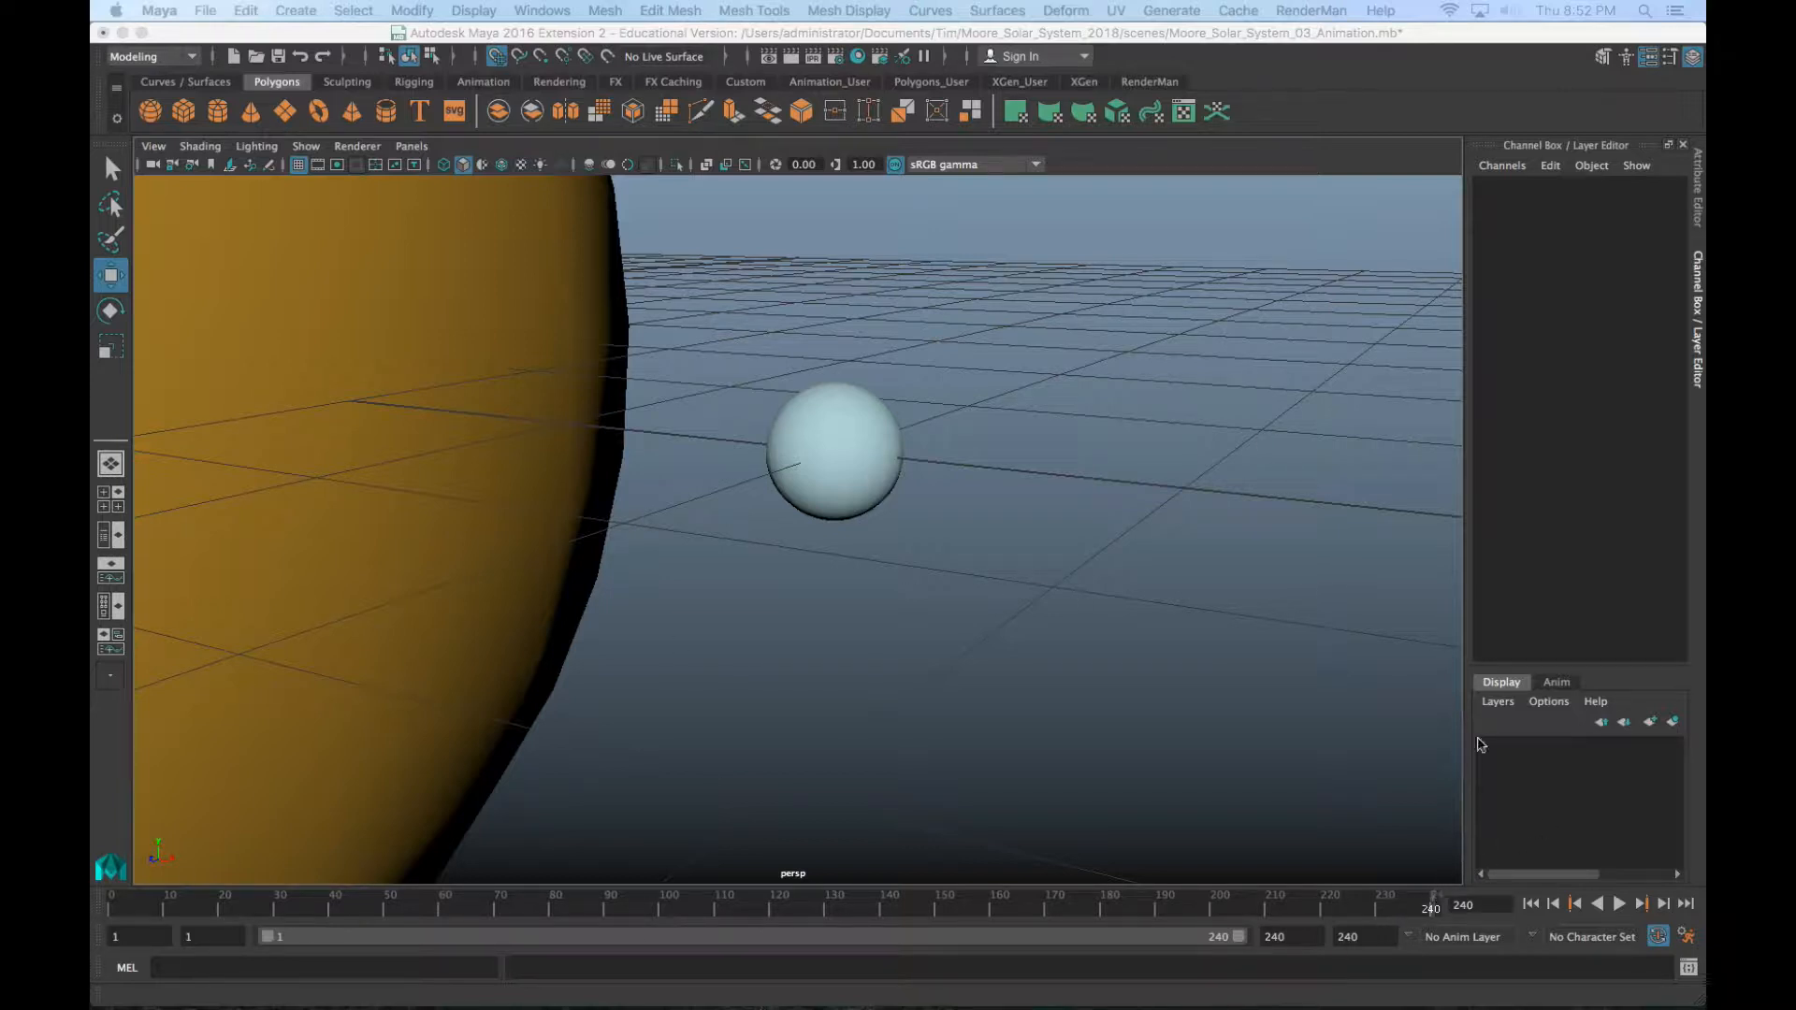
left_click(875, 454)
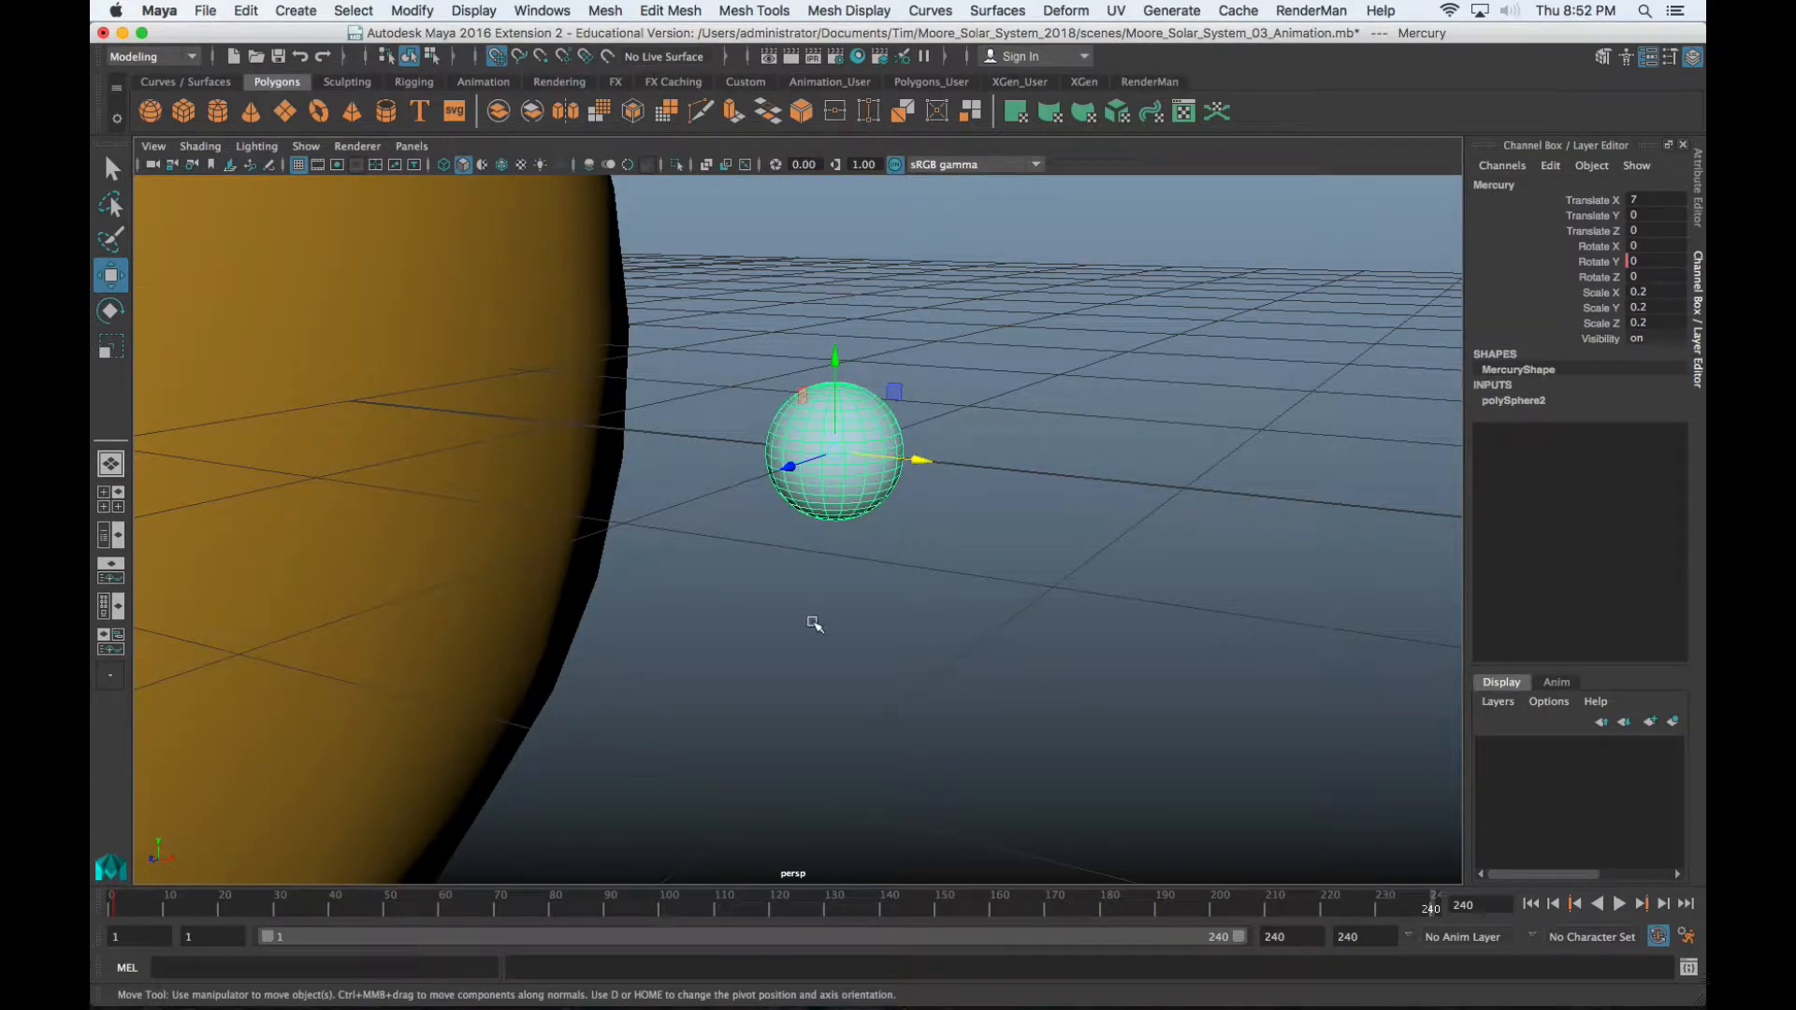
left_click(1633, 262)
type("108")
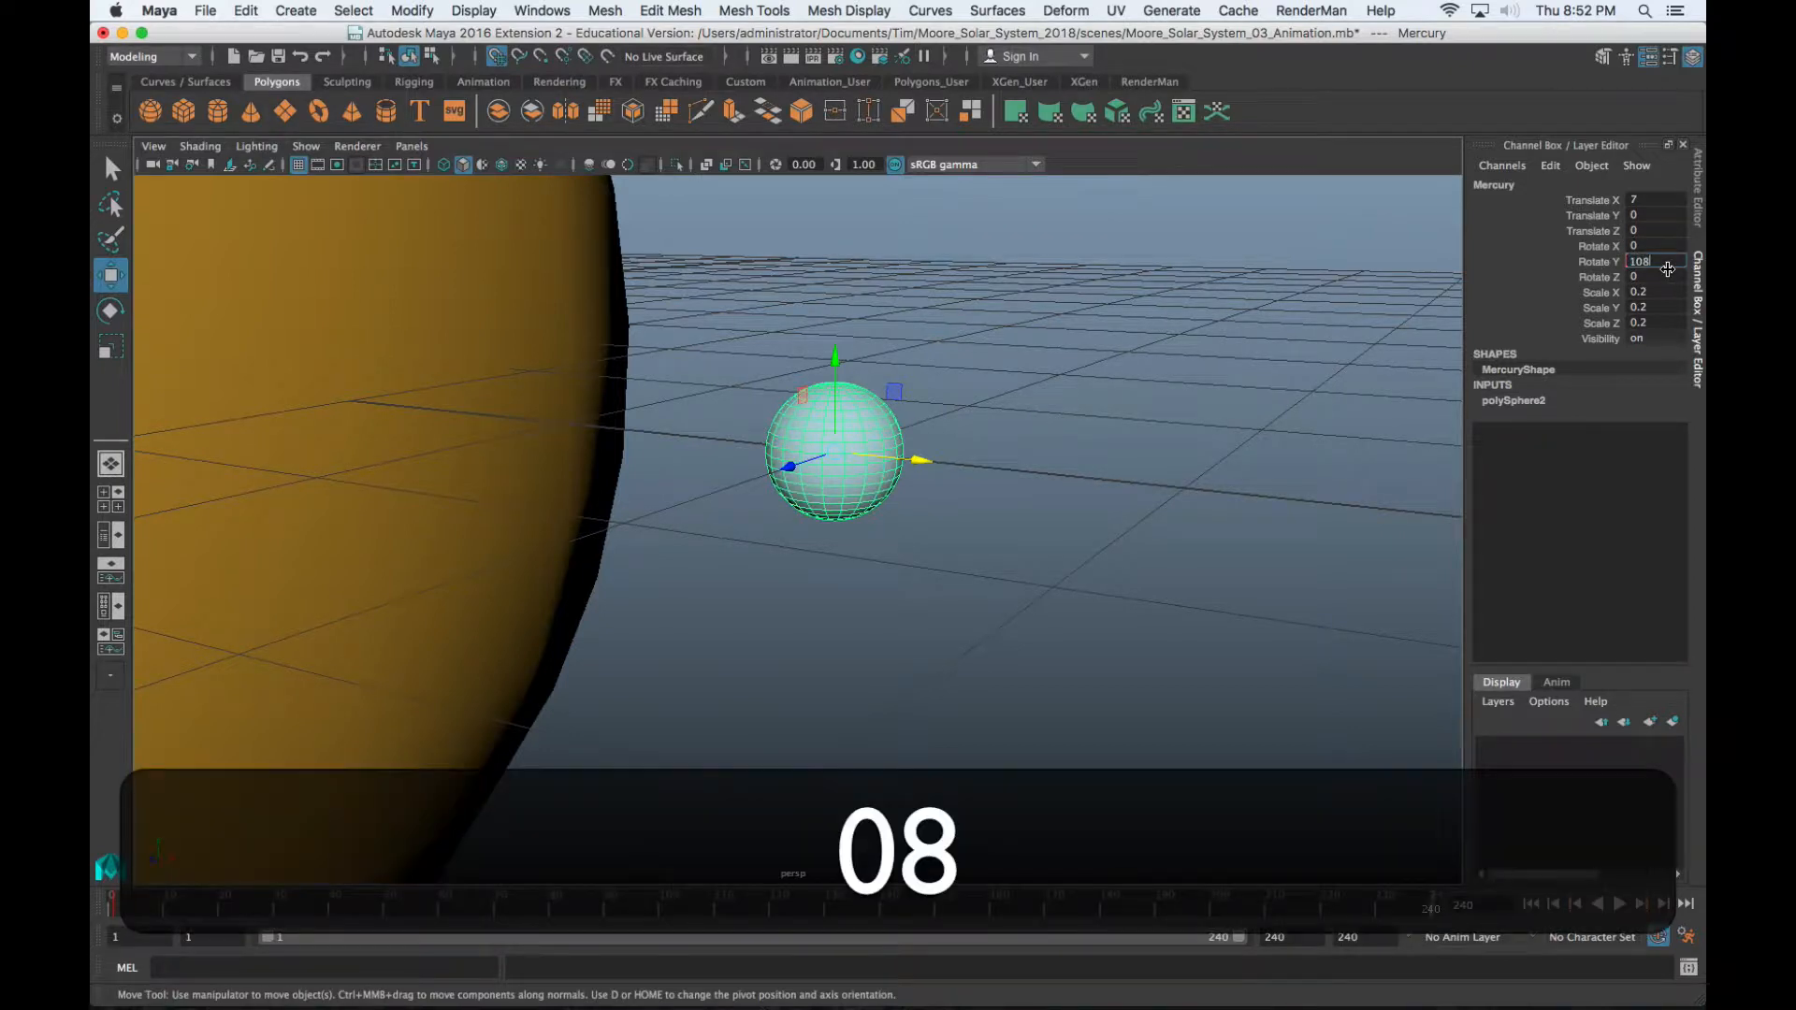
type("0")
key("Return")
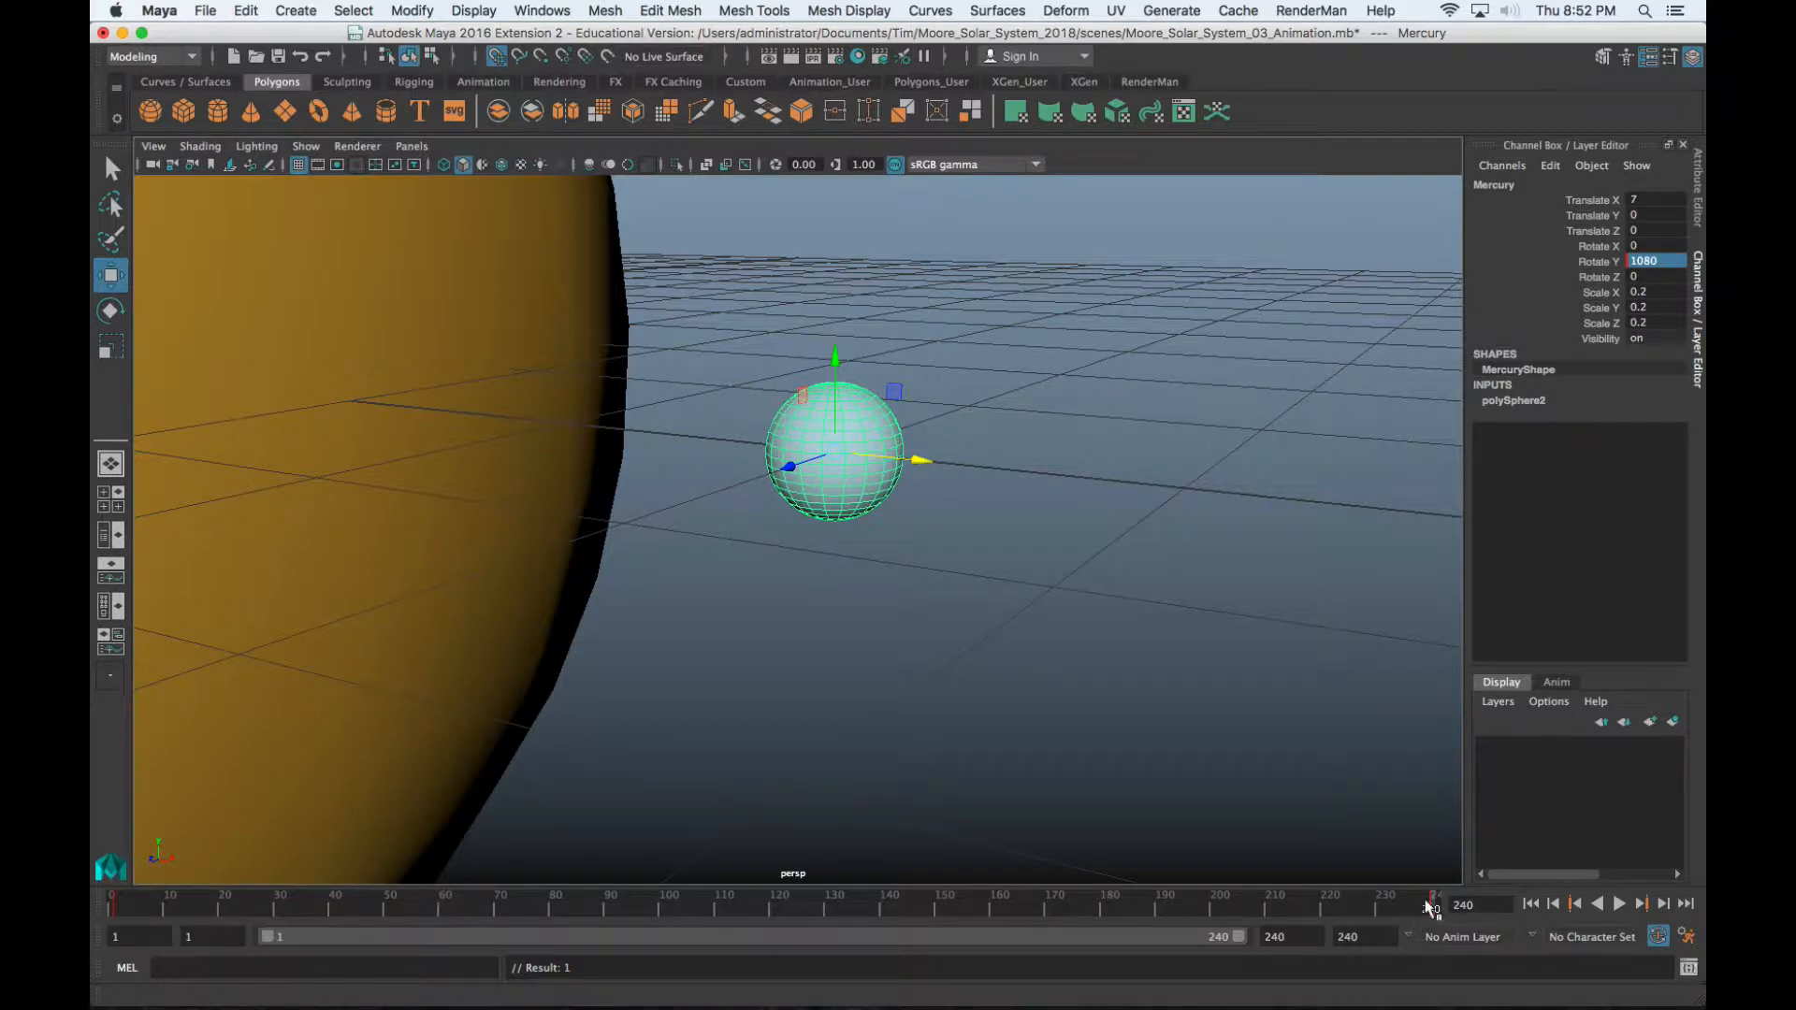
Turn automatic keyframing back on and set a key on Mercury's Rotate Y channel at frame 240
mouse_move(1431, 905)
left_mouse_down()
mouse_move(1405, 904)
mouse_move(1431, 905)
left_mouse_up()
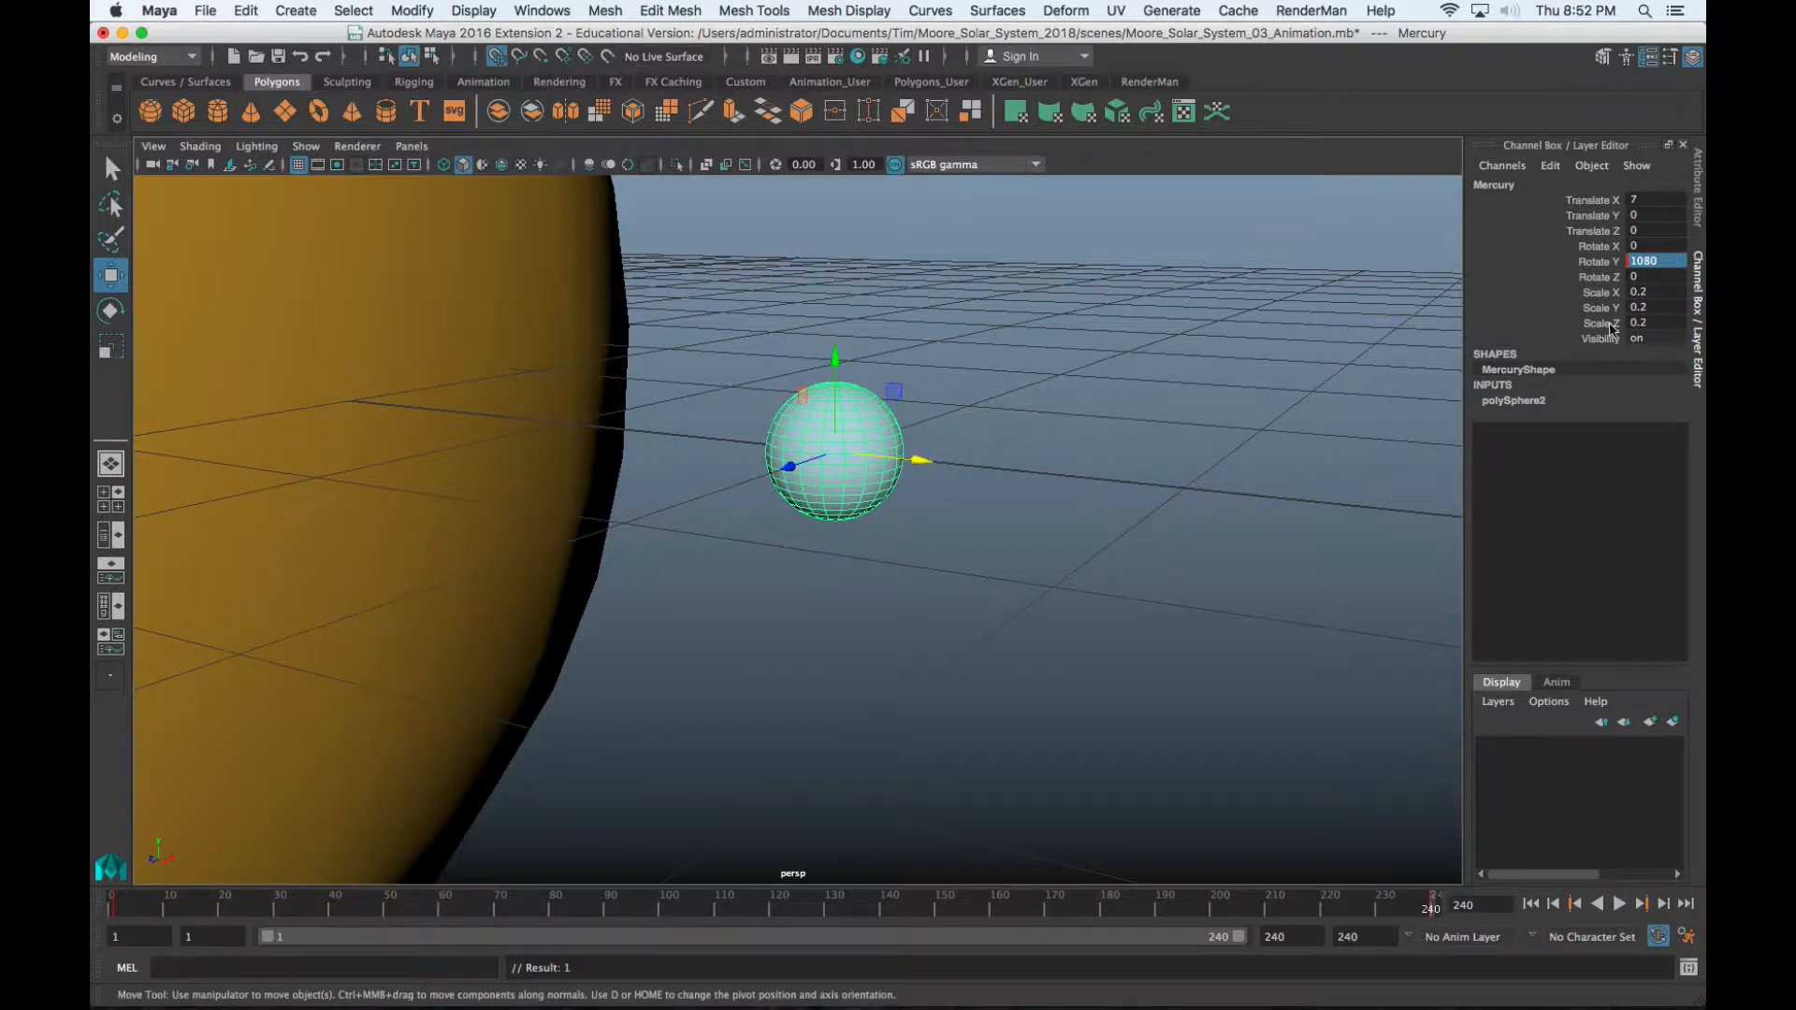
right_click(1600, 262)
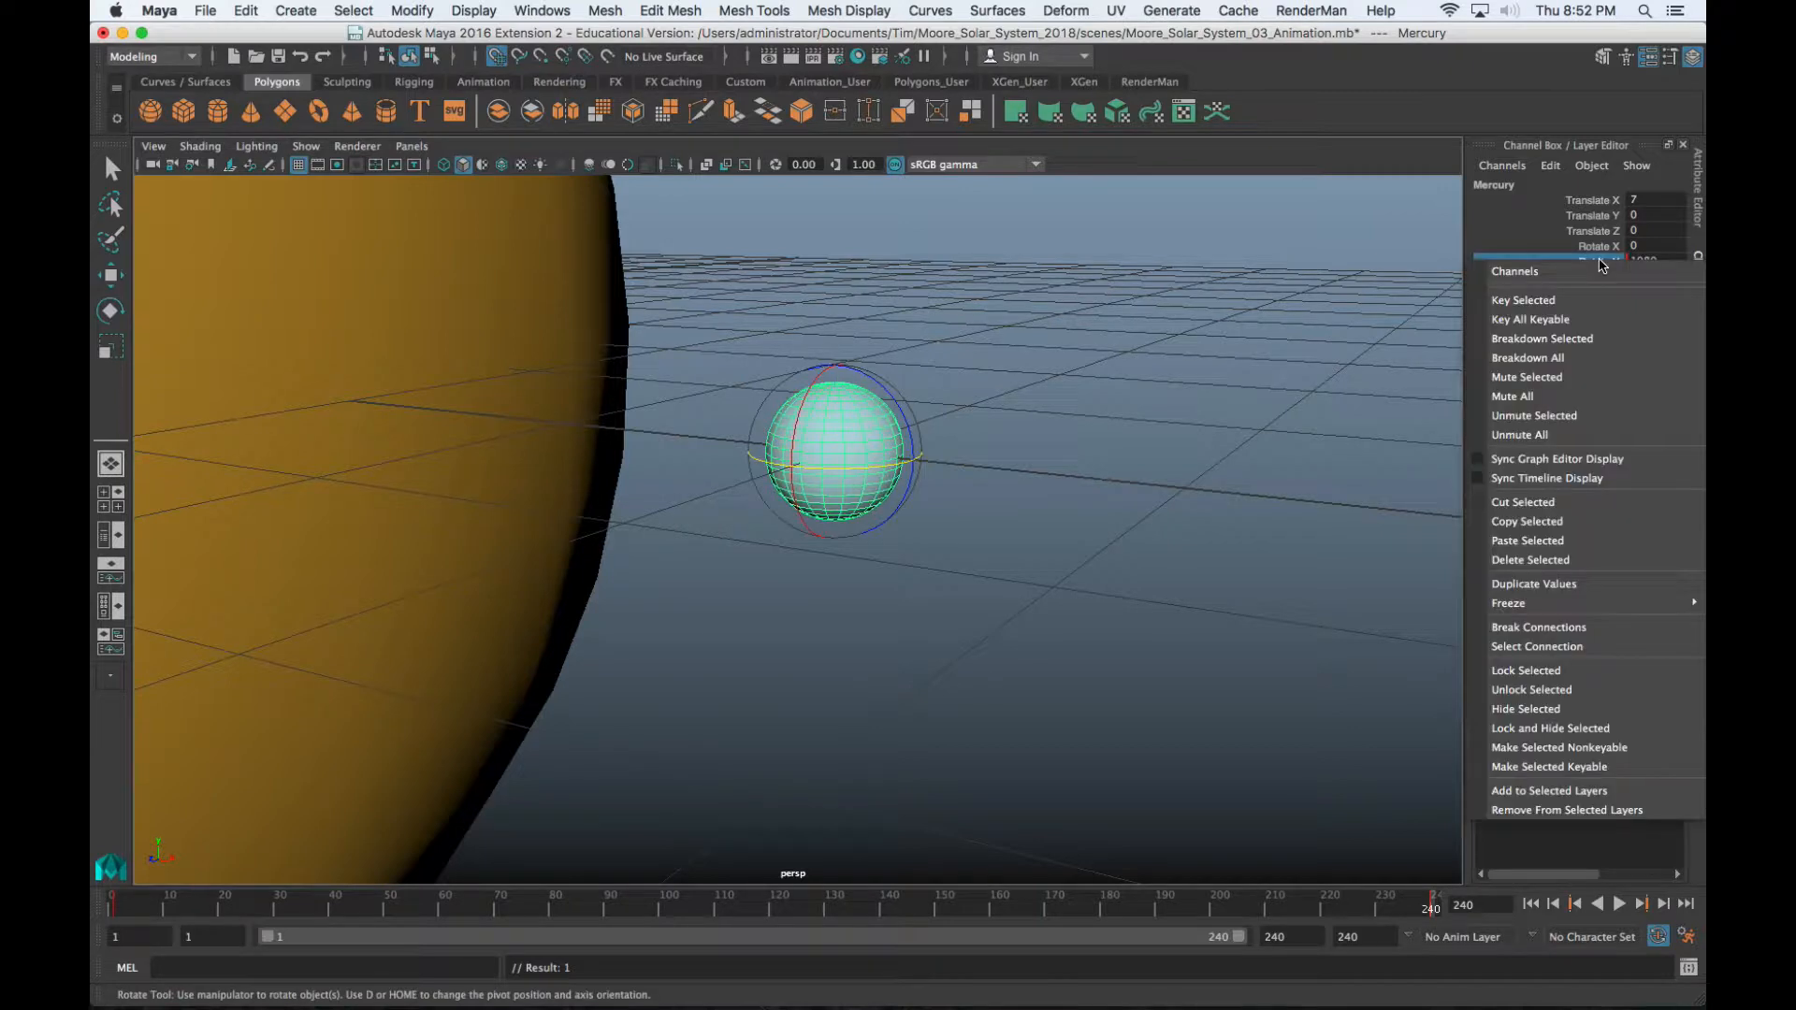
left_click(1582, 256)
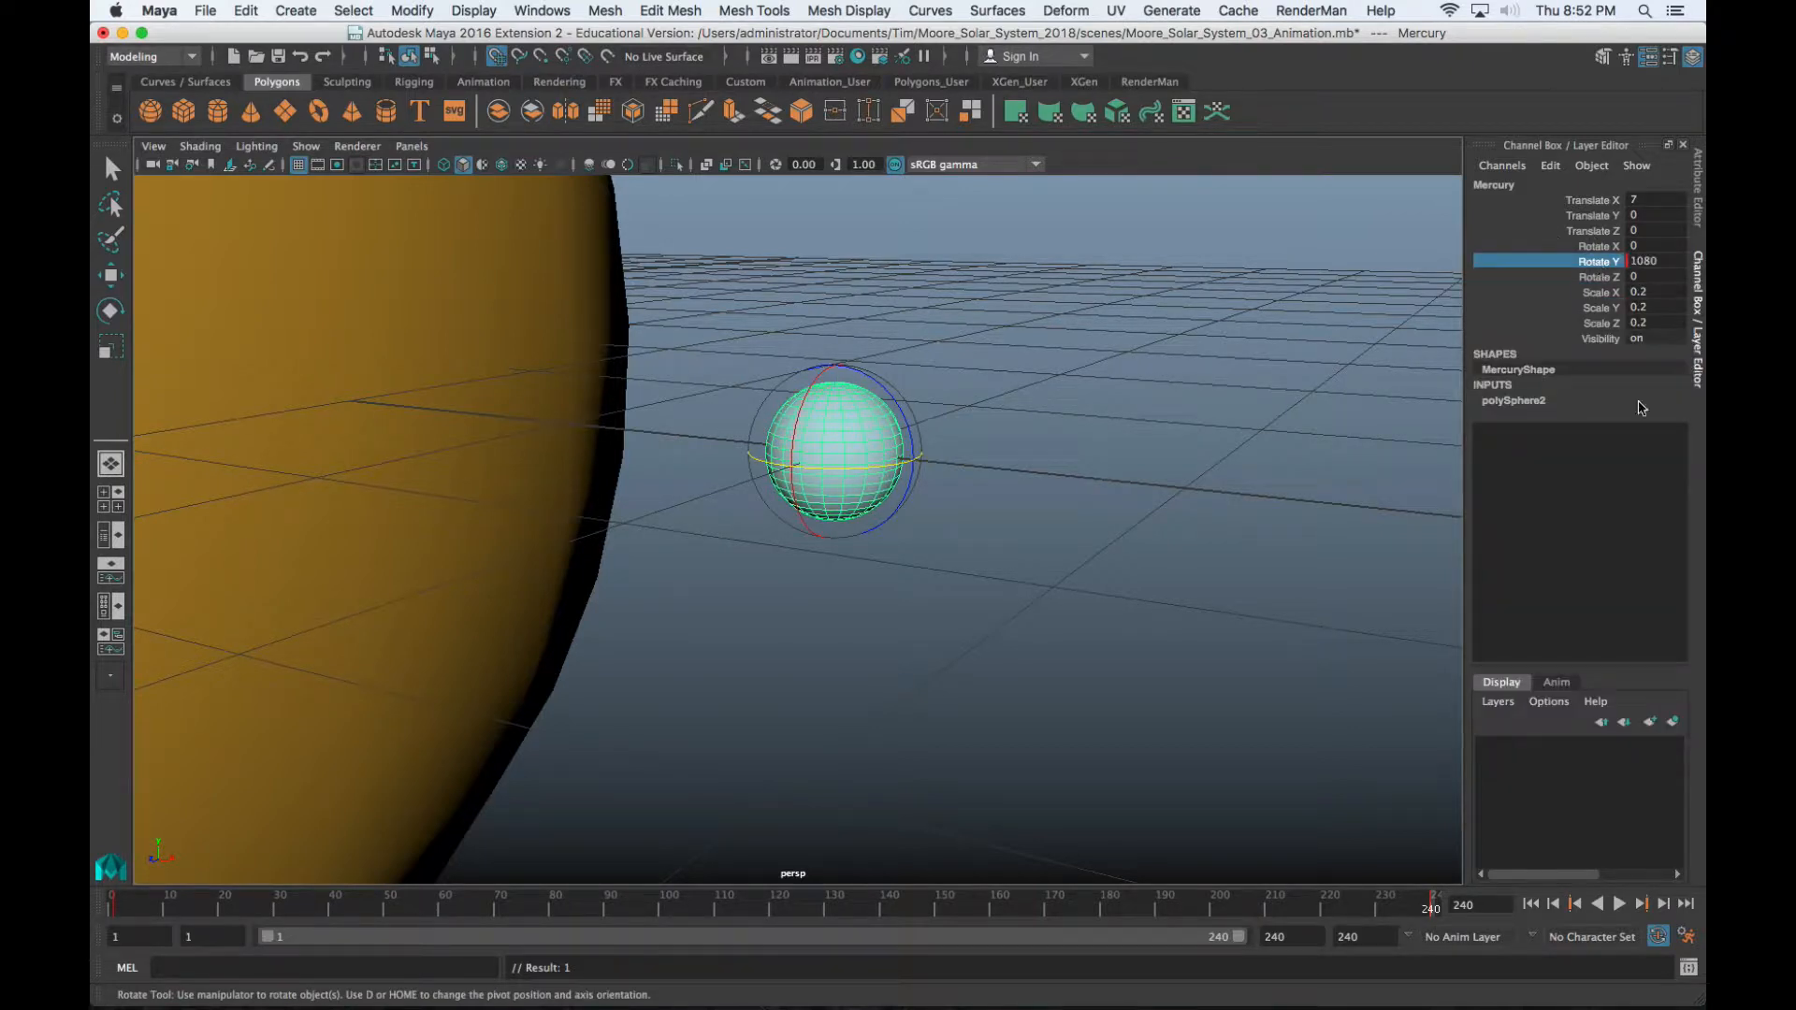
right_click(1595, 262)
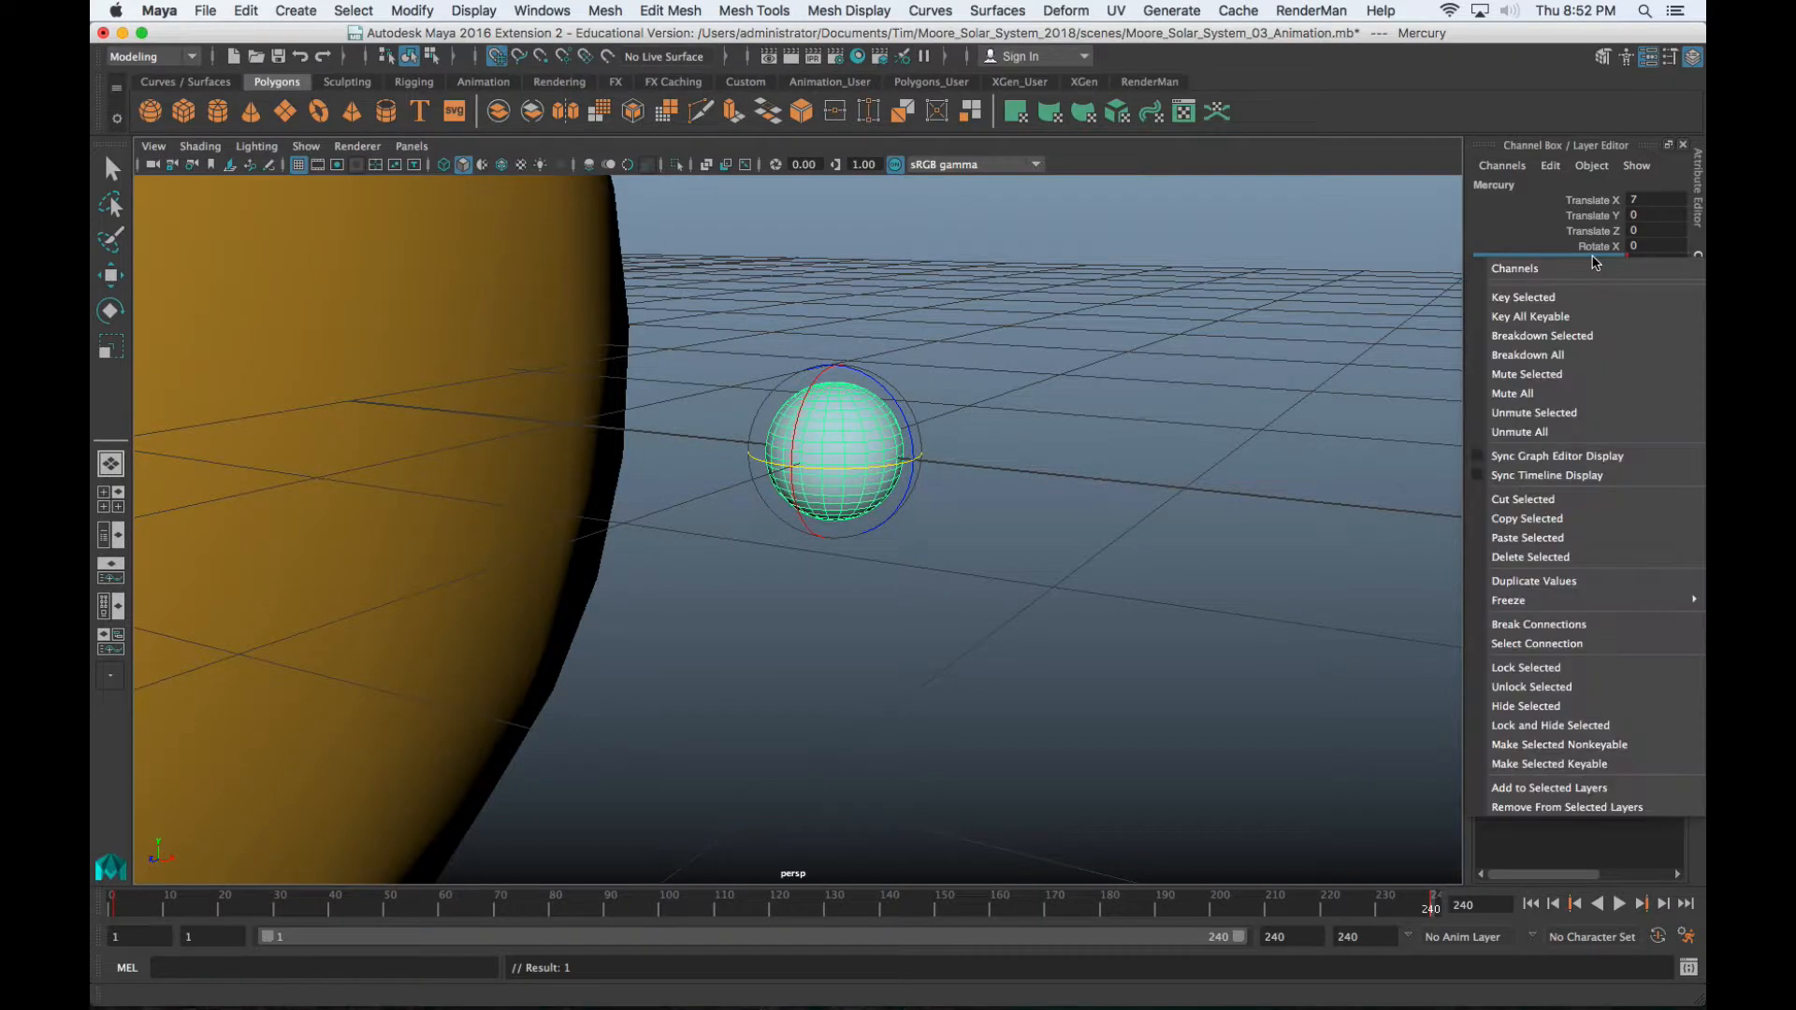
left_click(1585, 305)
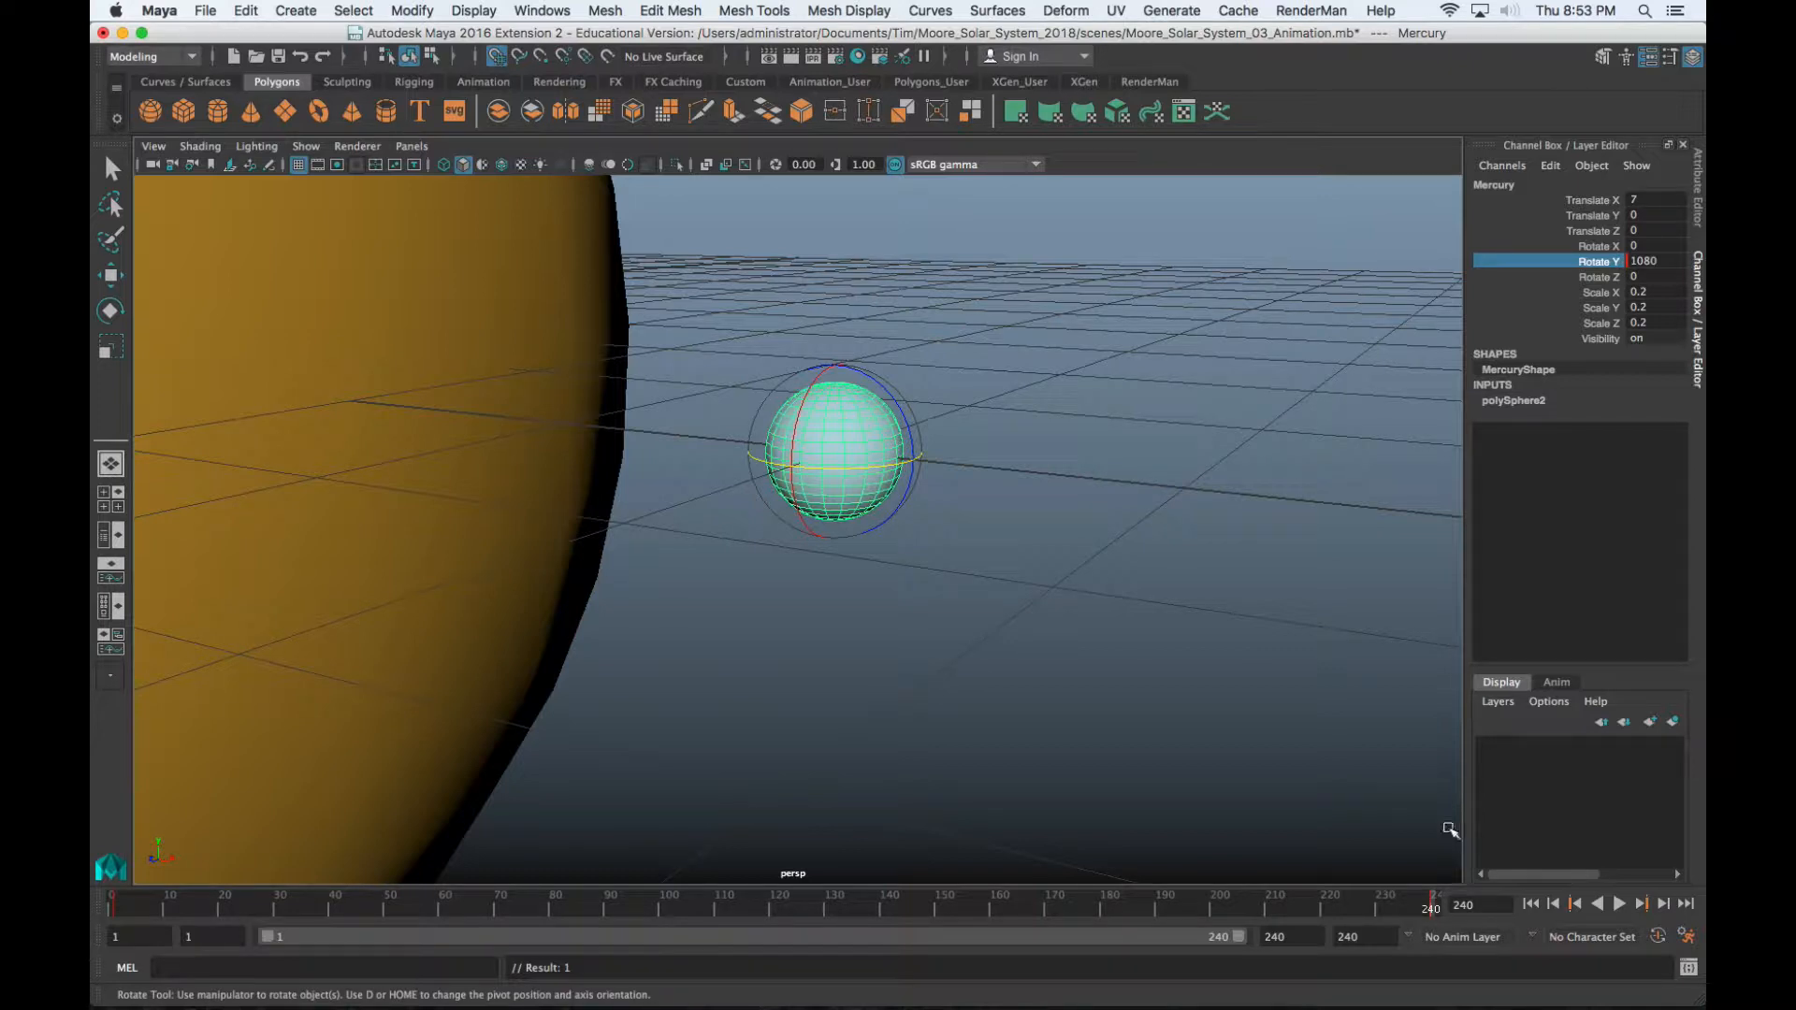
left_click(1656, 941)
right_click(1595, 262)
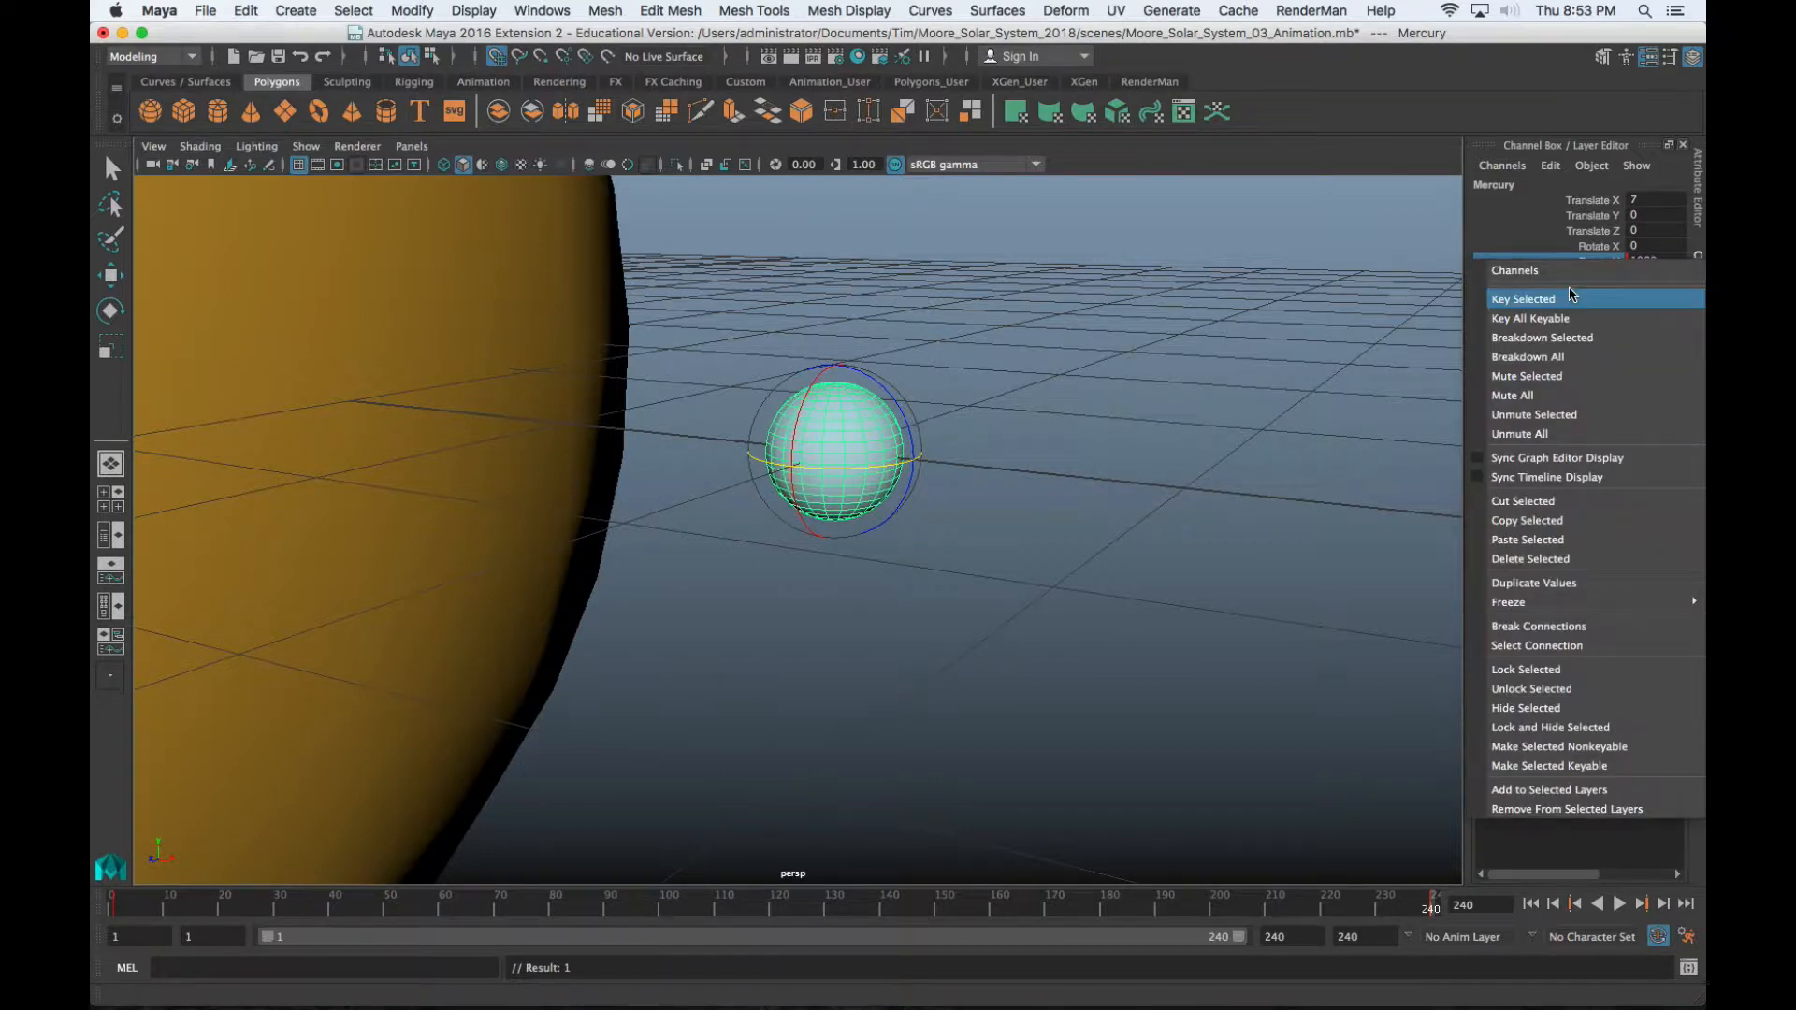
left_click(1571, 298)
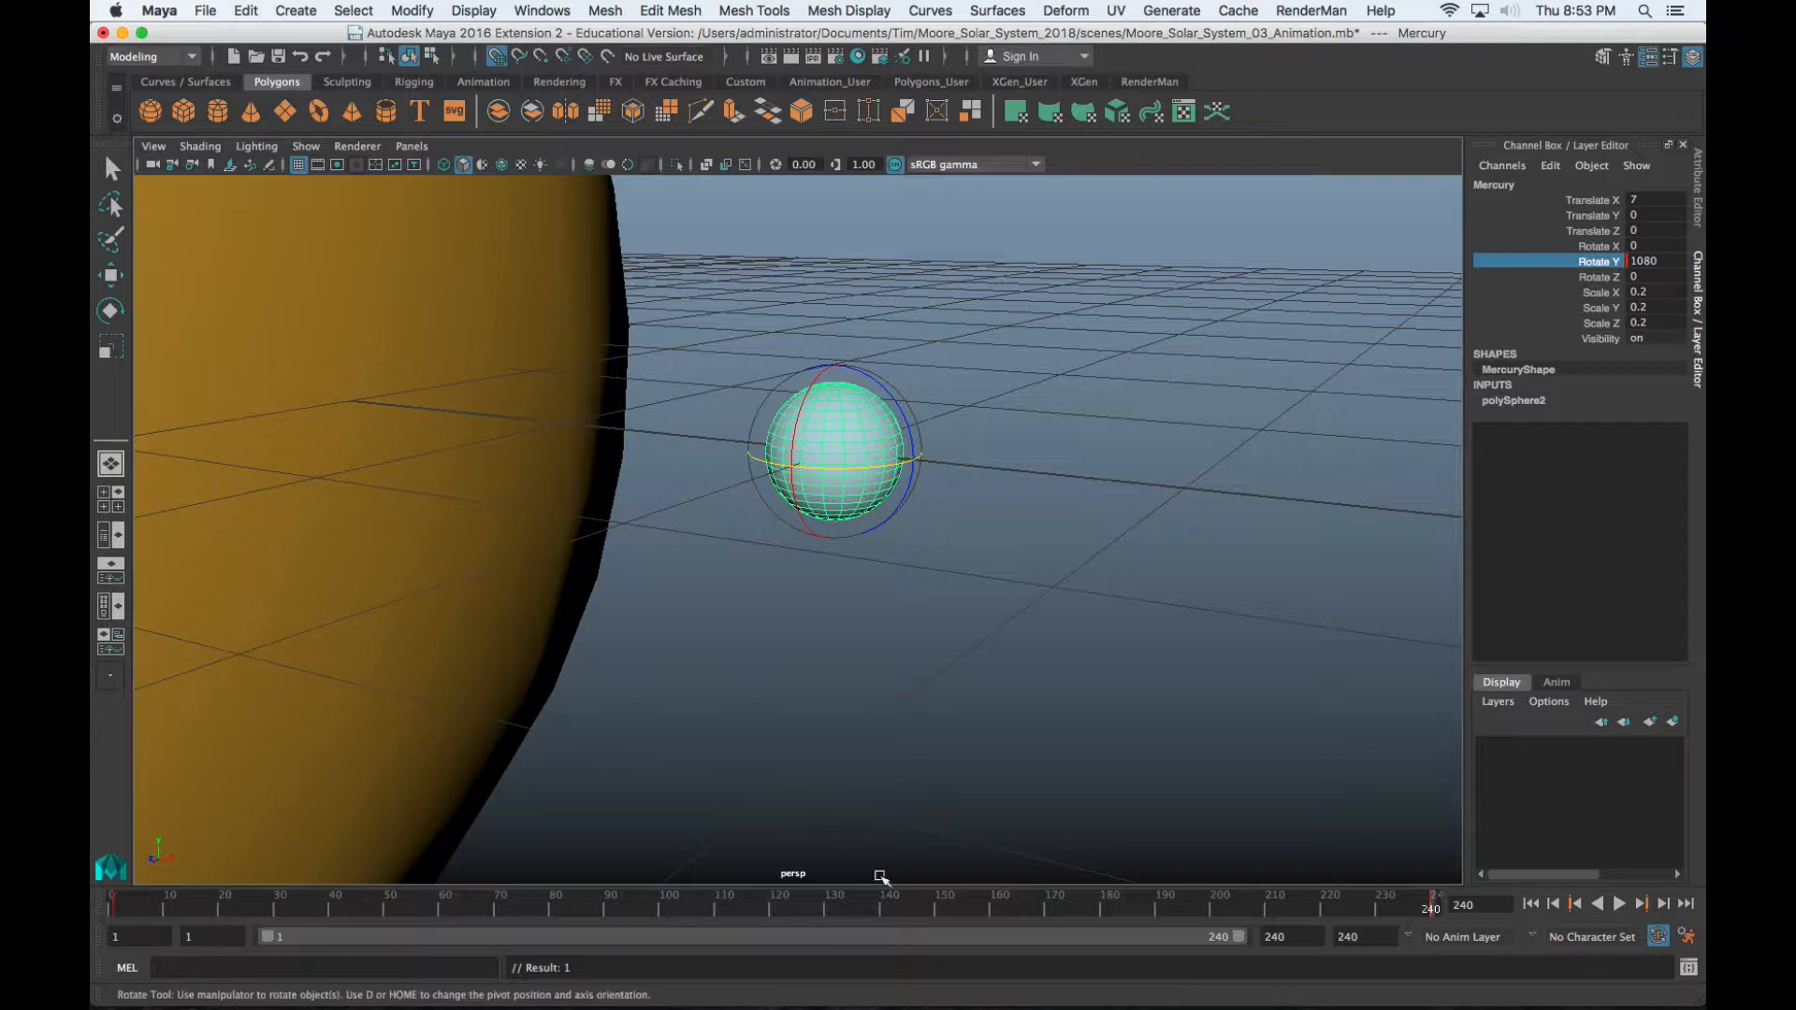
Play the keyed rotation of Mercury, stop it, and scrub back to frame 1
key("alt+v")
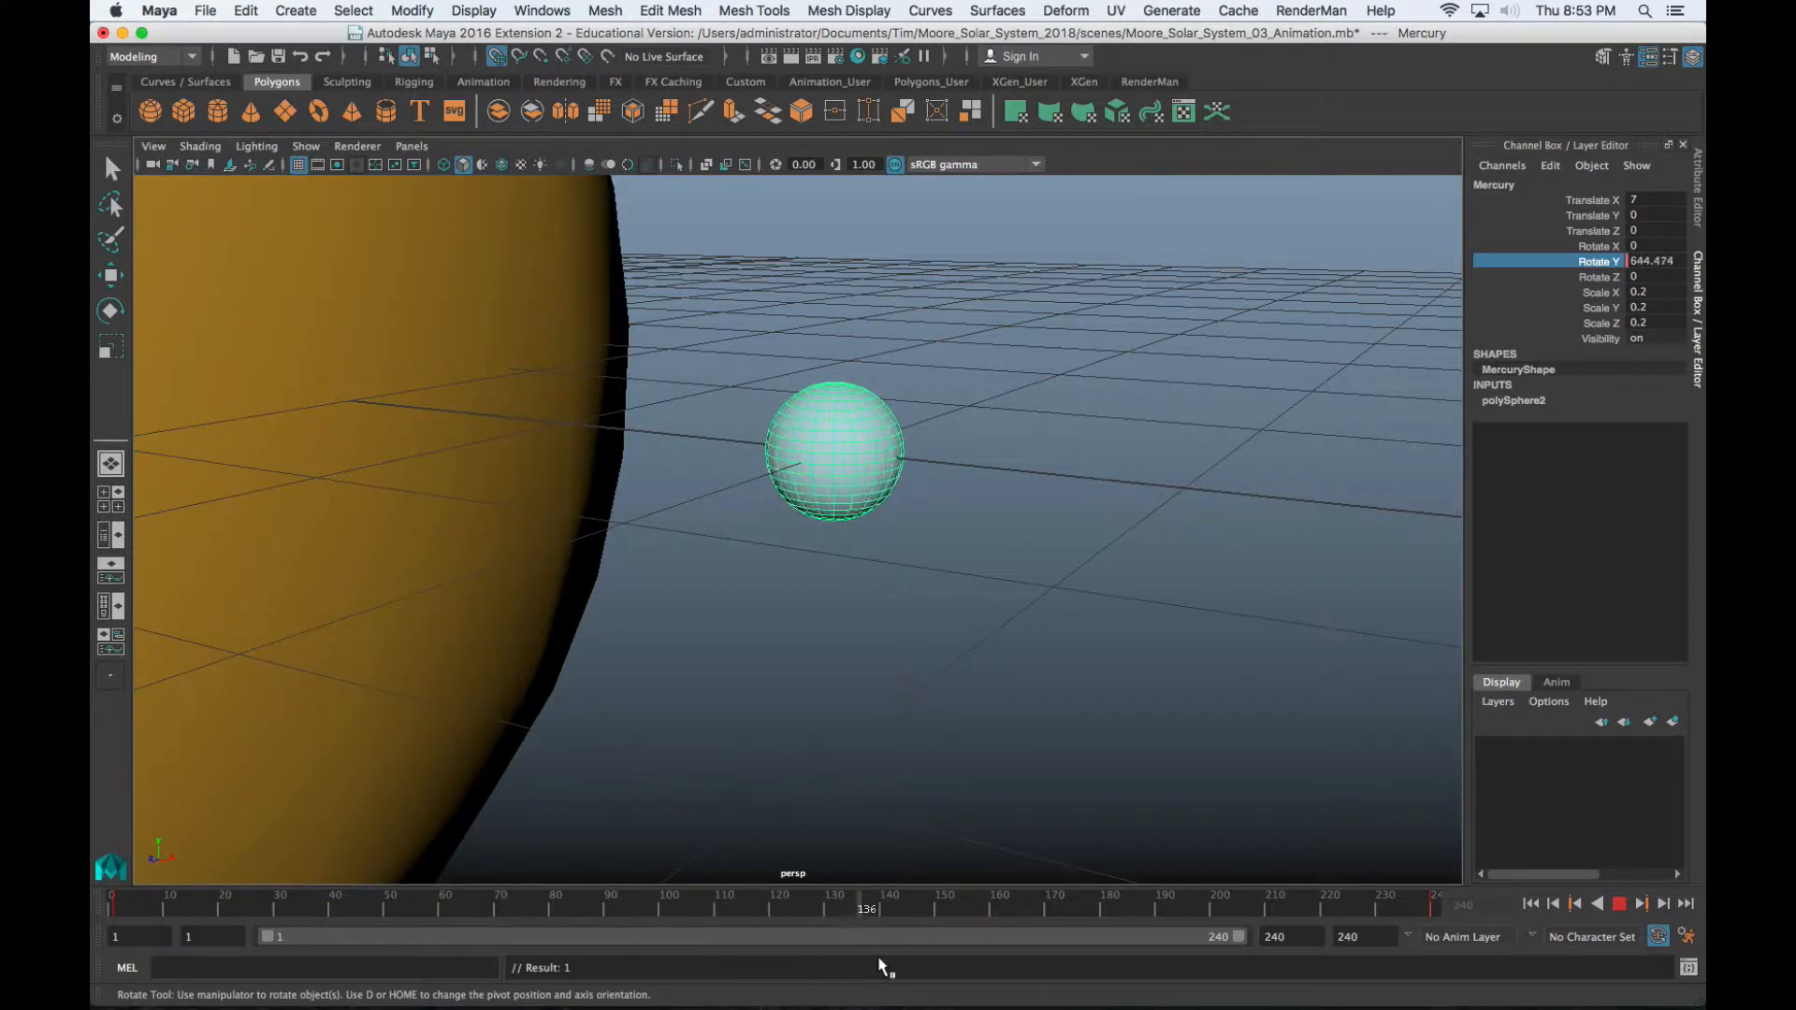
key("Escape")
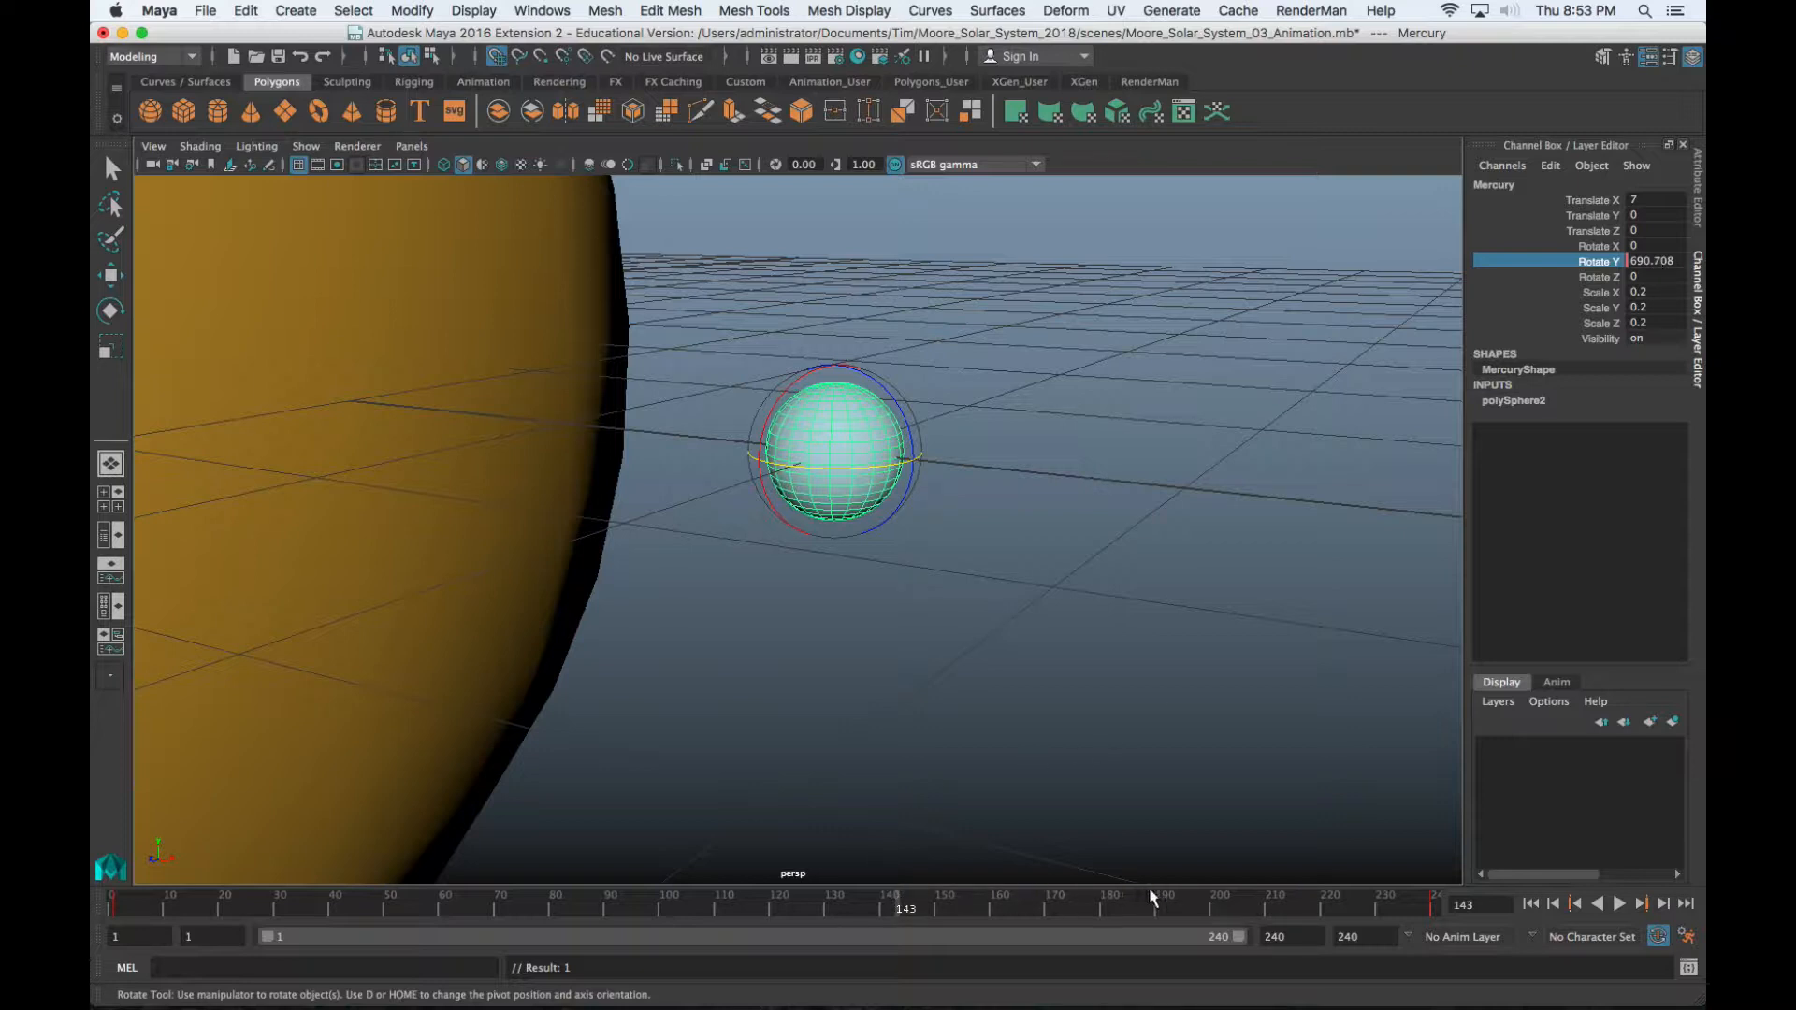
left_click_drag(902, 896, 111, 865)
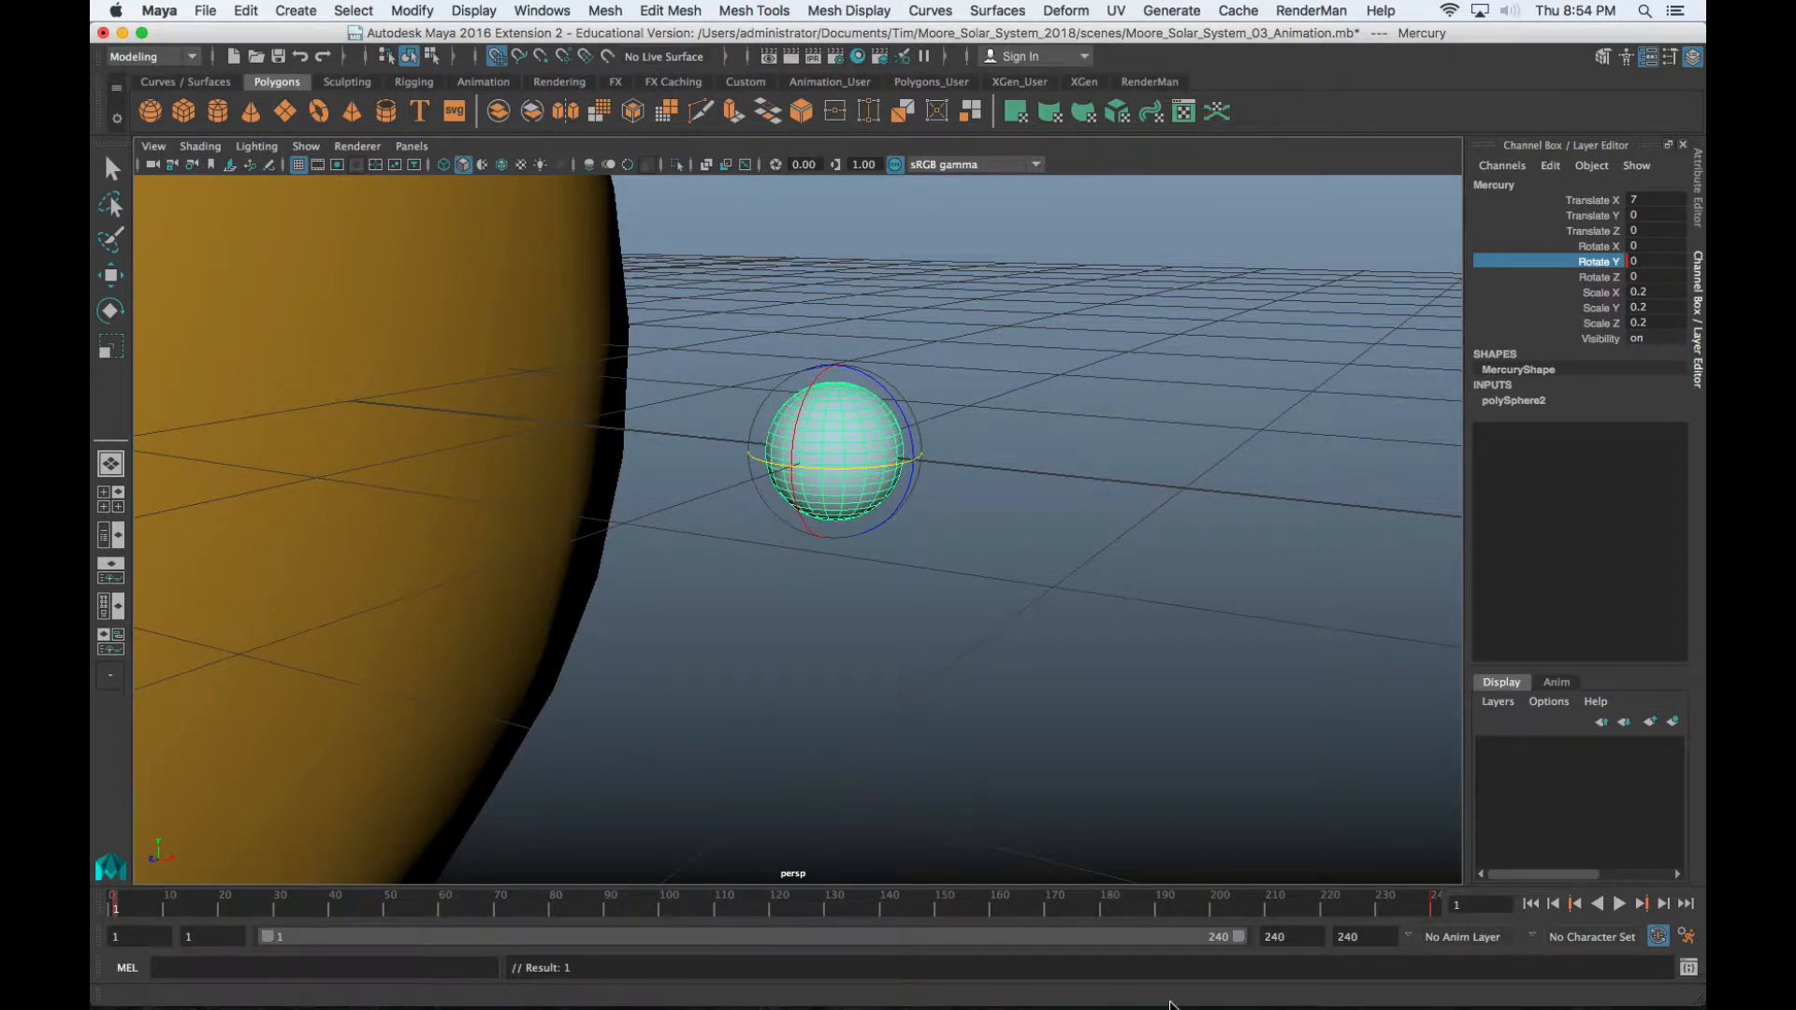
Examine Mercury's spin during playback in wireframe display, and return to the shaded display showing the Sun and inner planets
left_click(1619, 906)
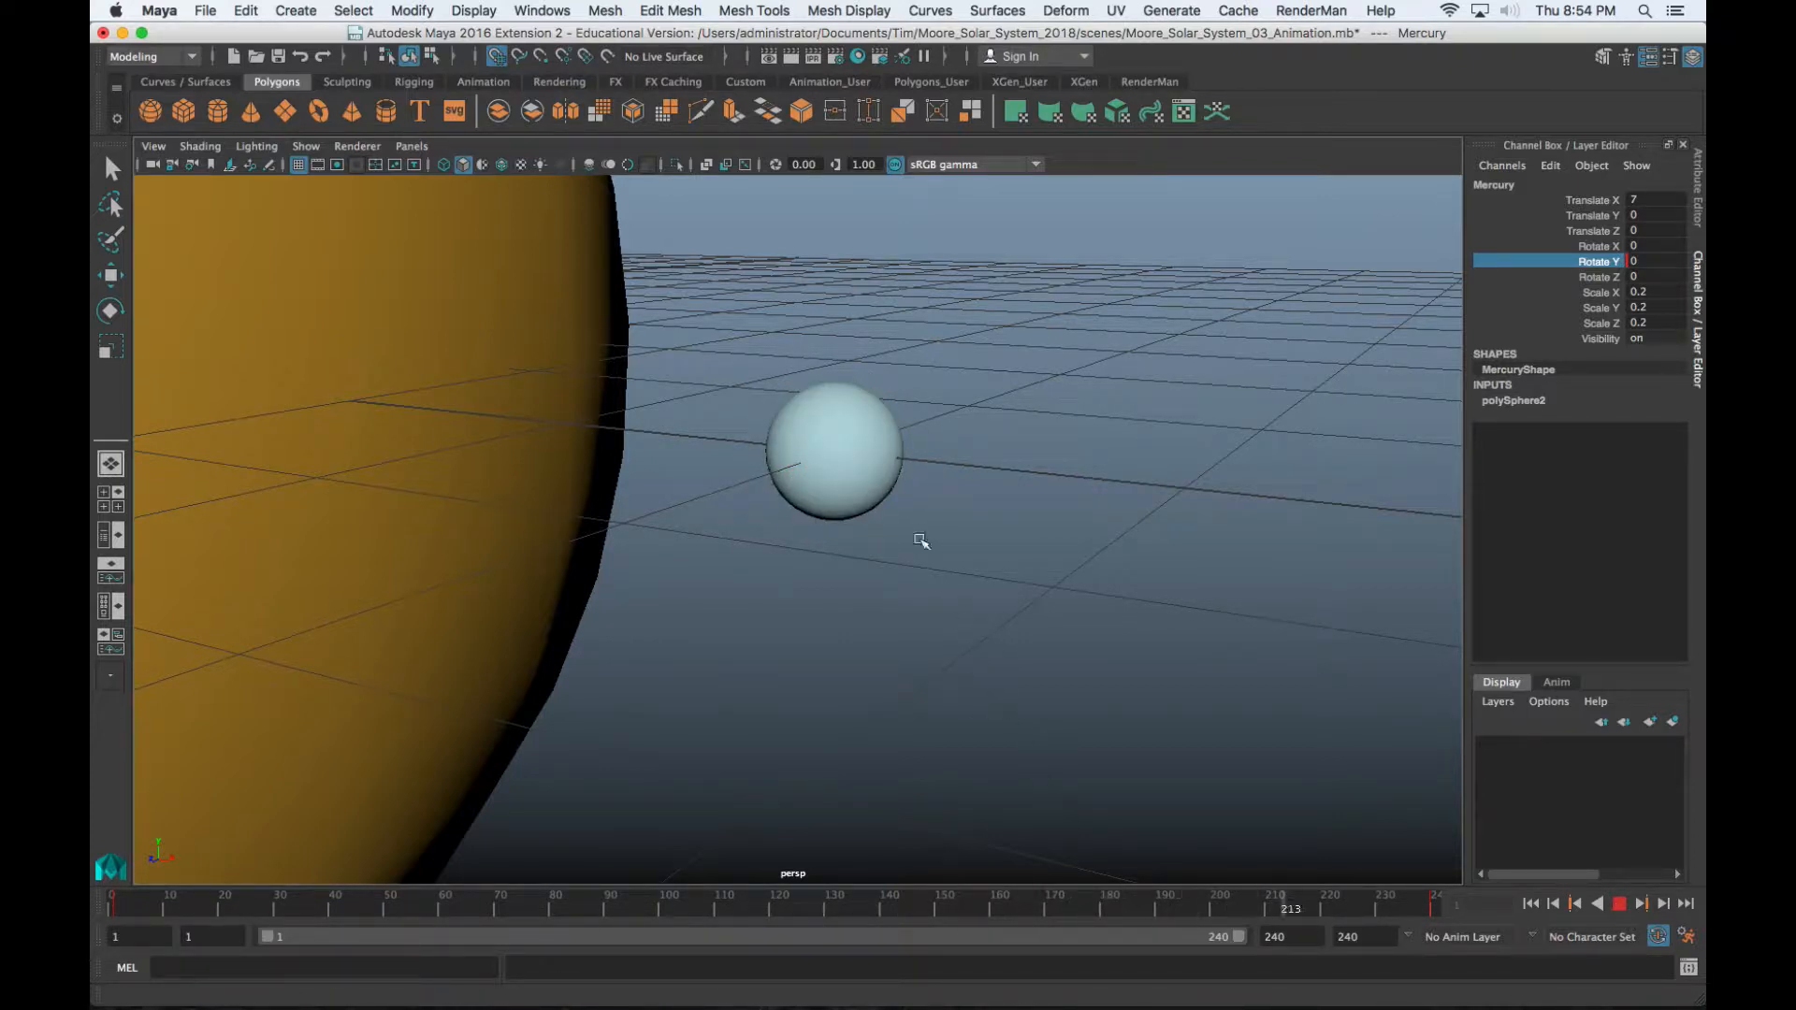
left_click(859, 483)
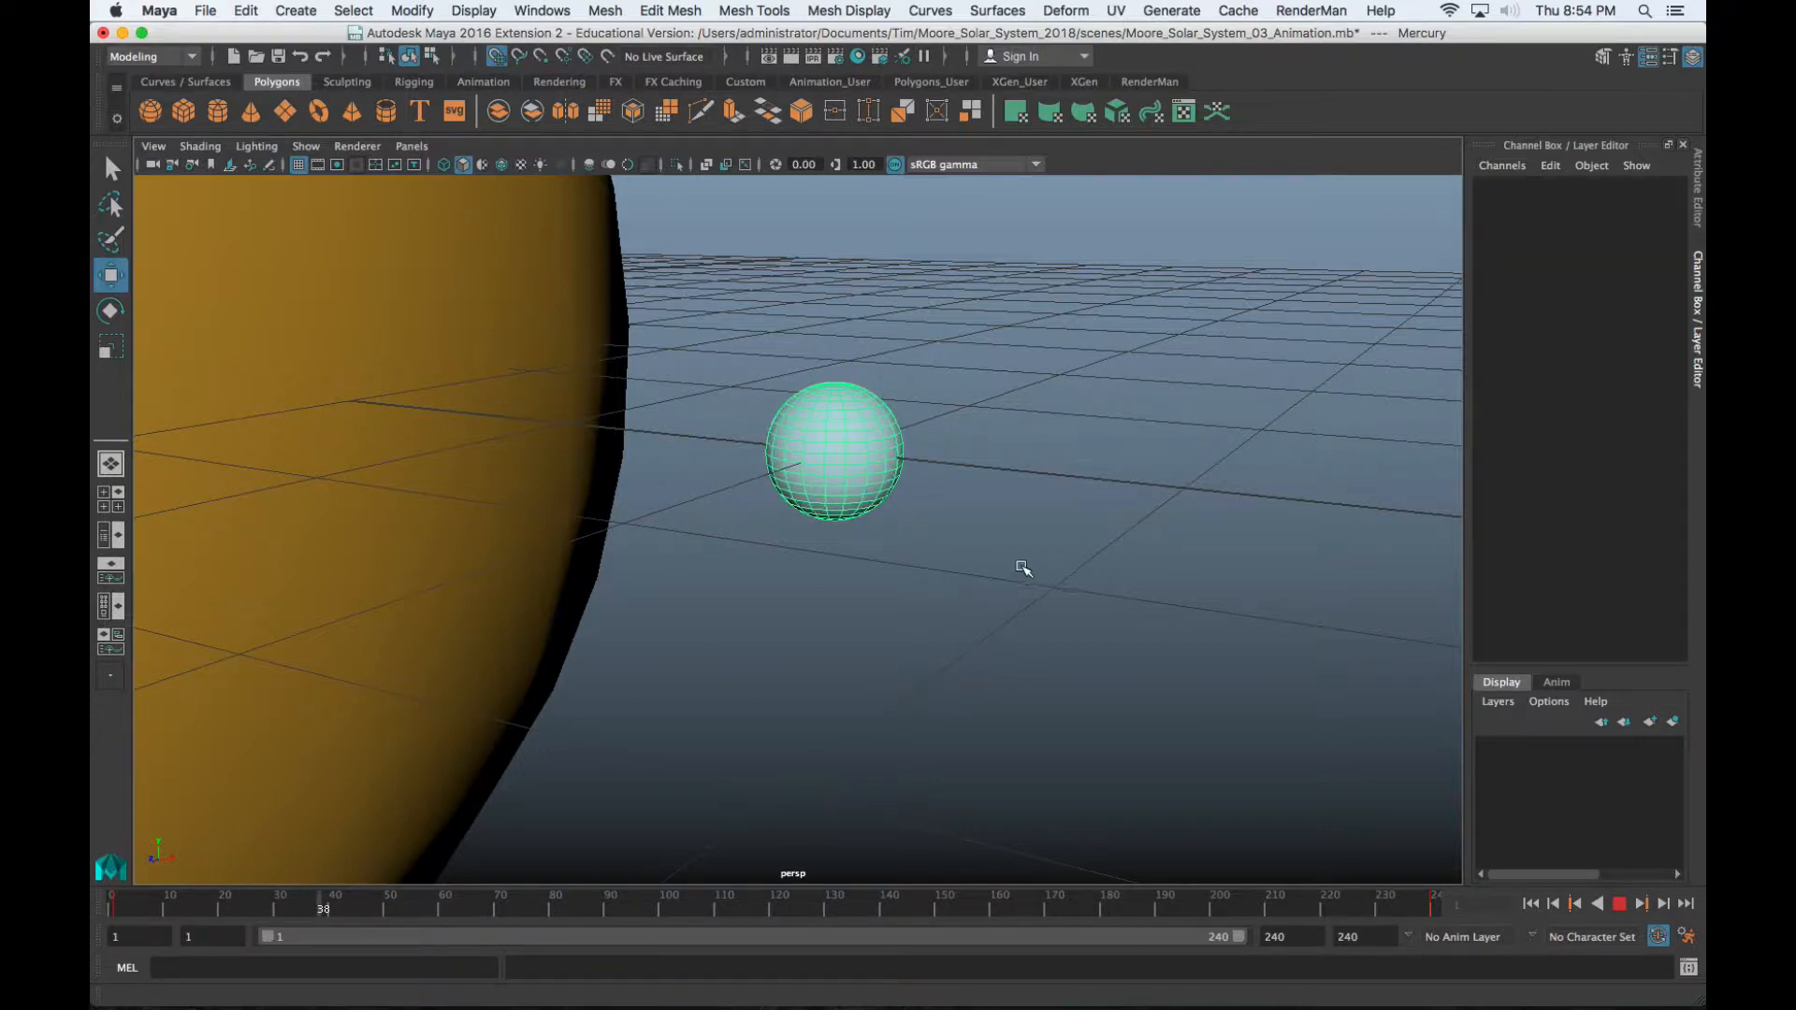
key("4")
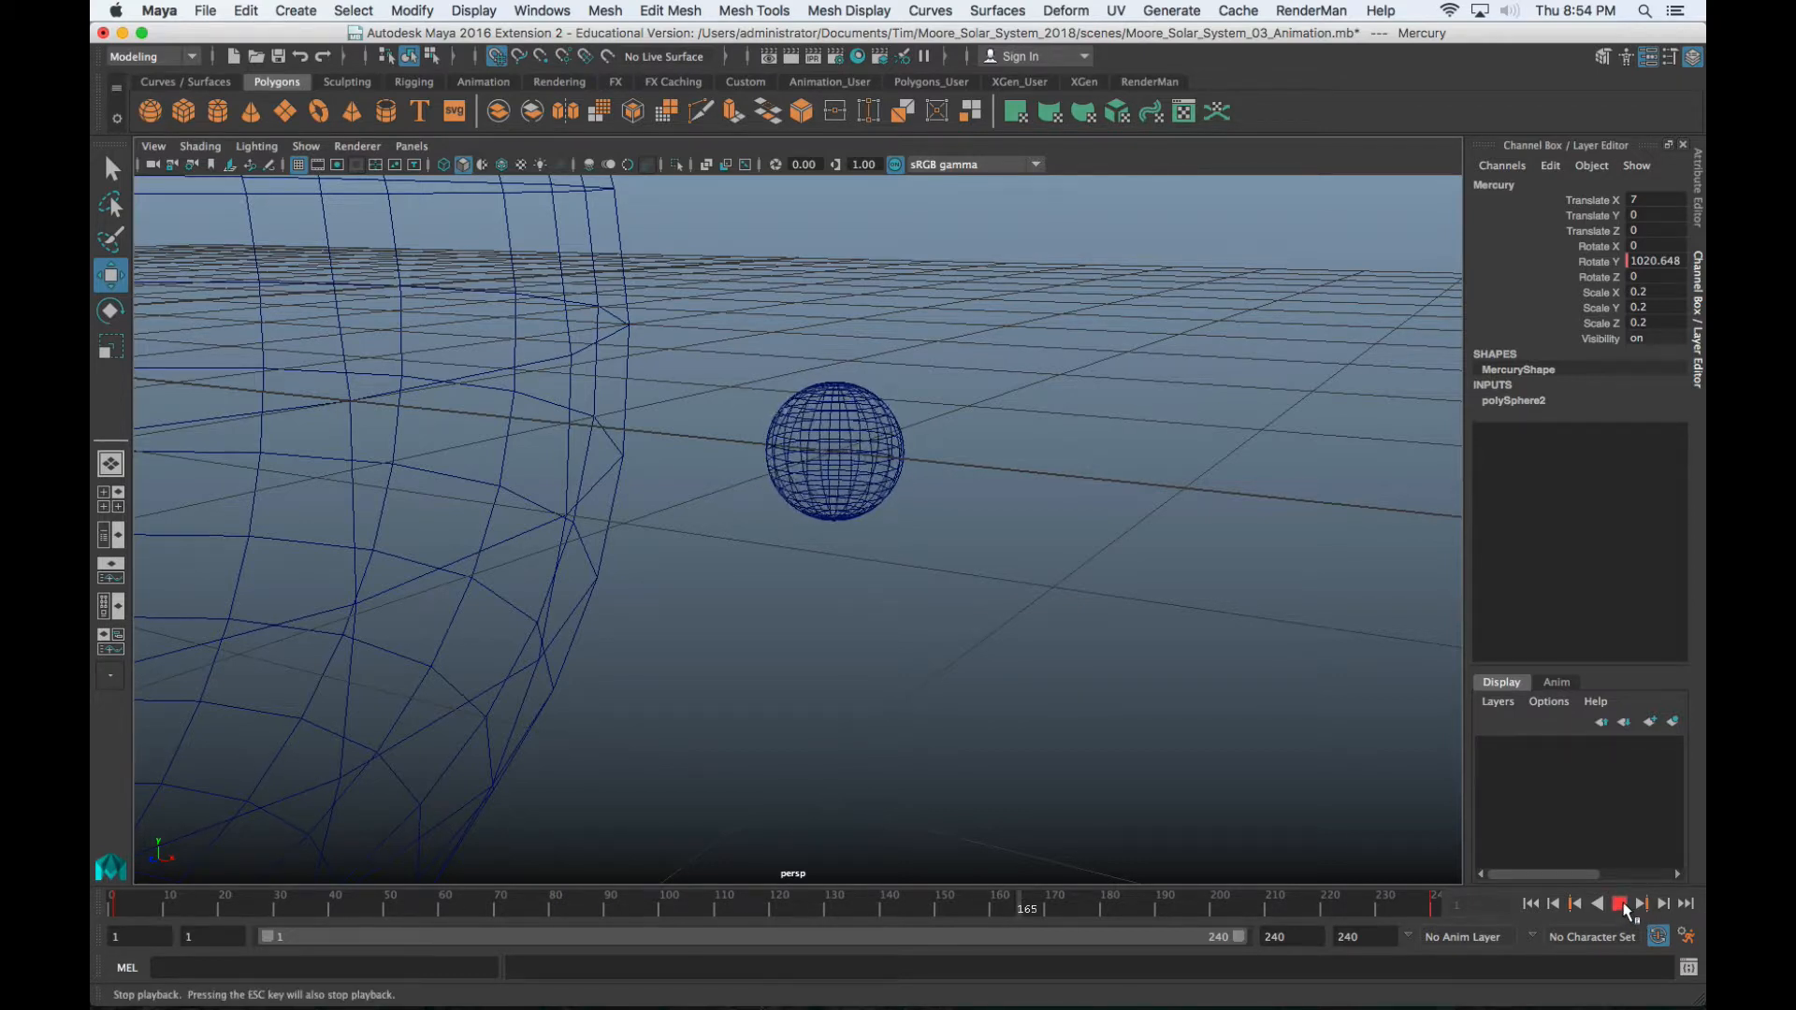
left_click(1621, 905)
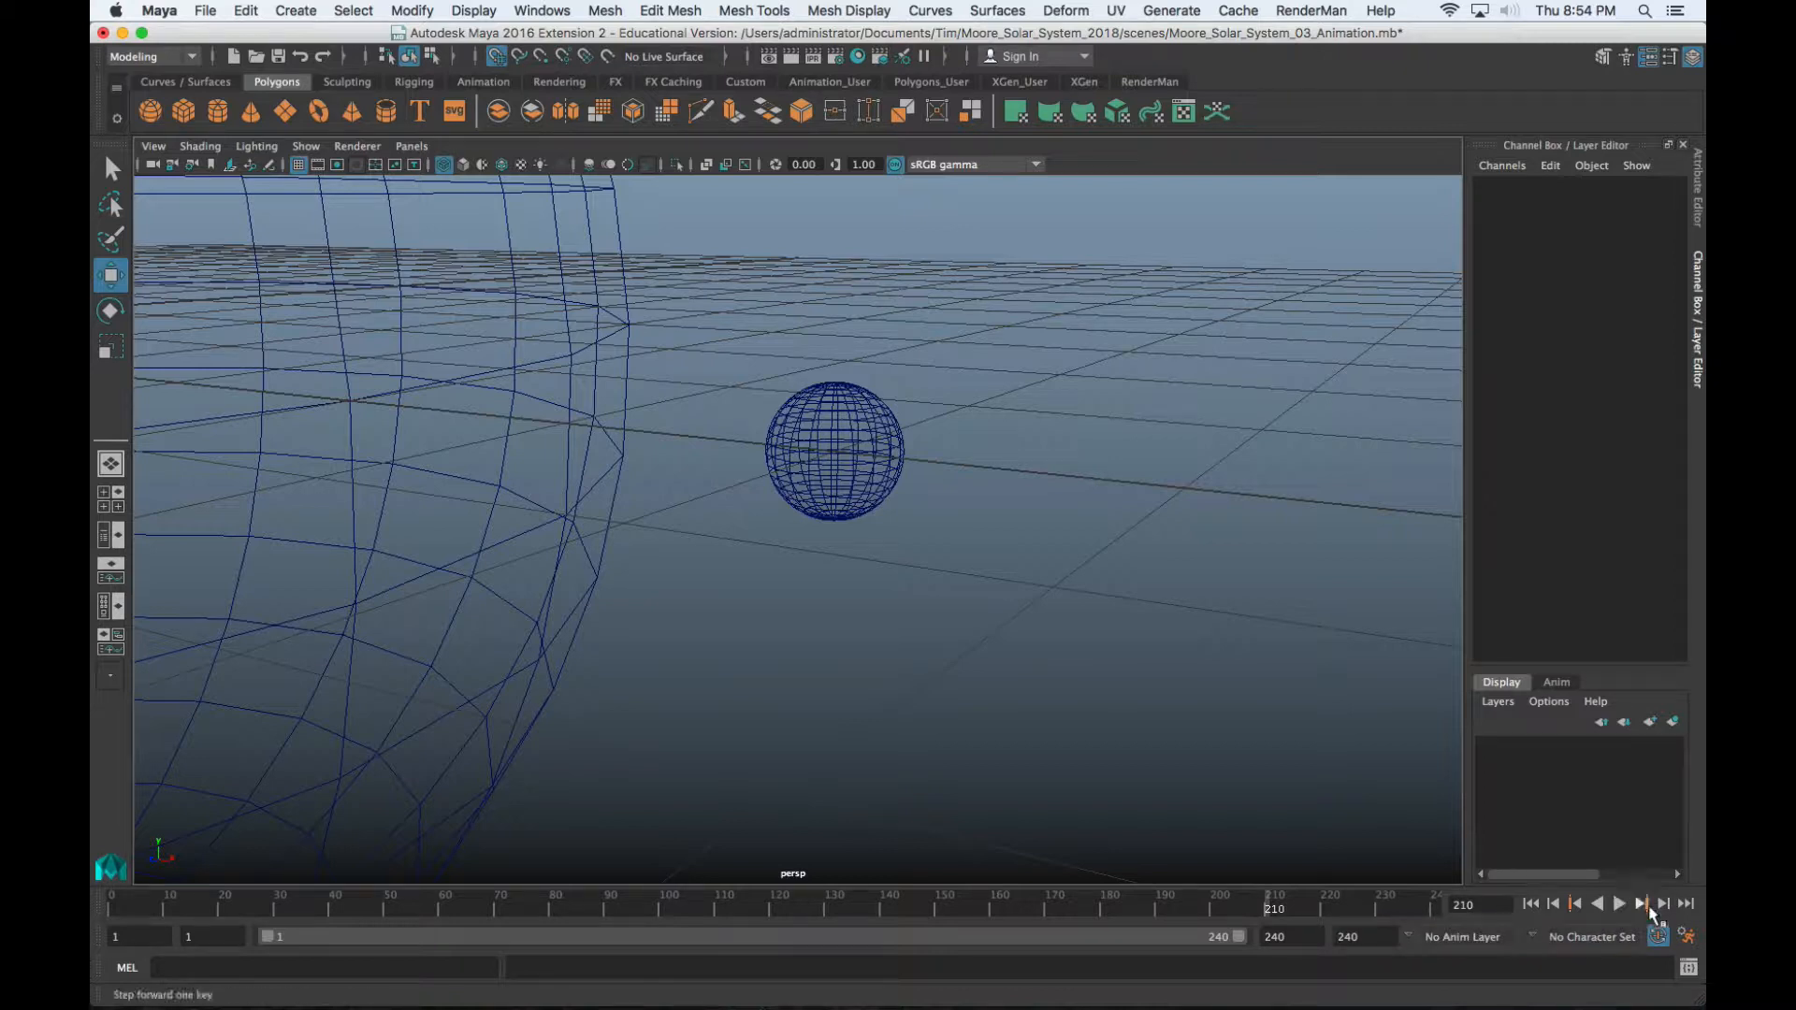
key("5")
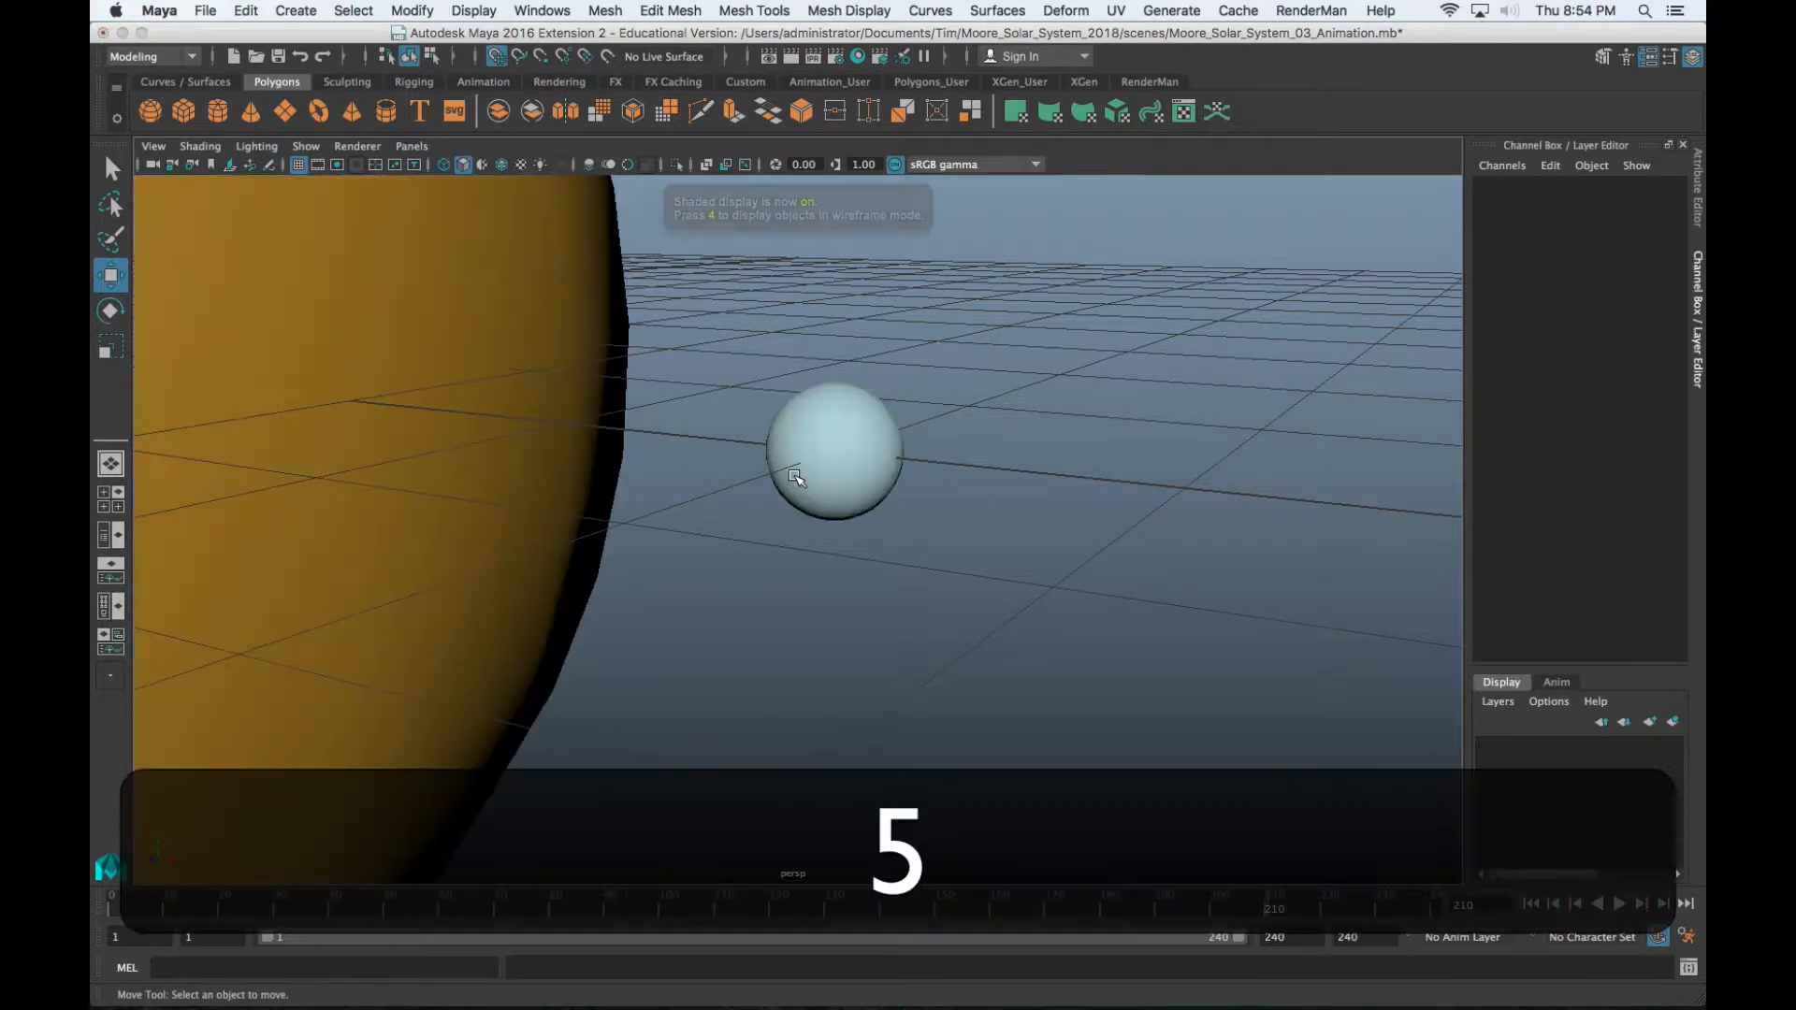
scroll(796, 496, "down", 10)
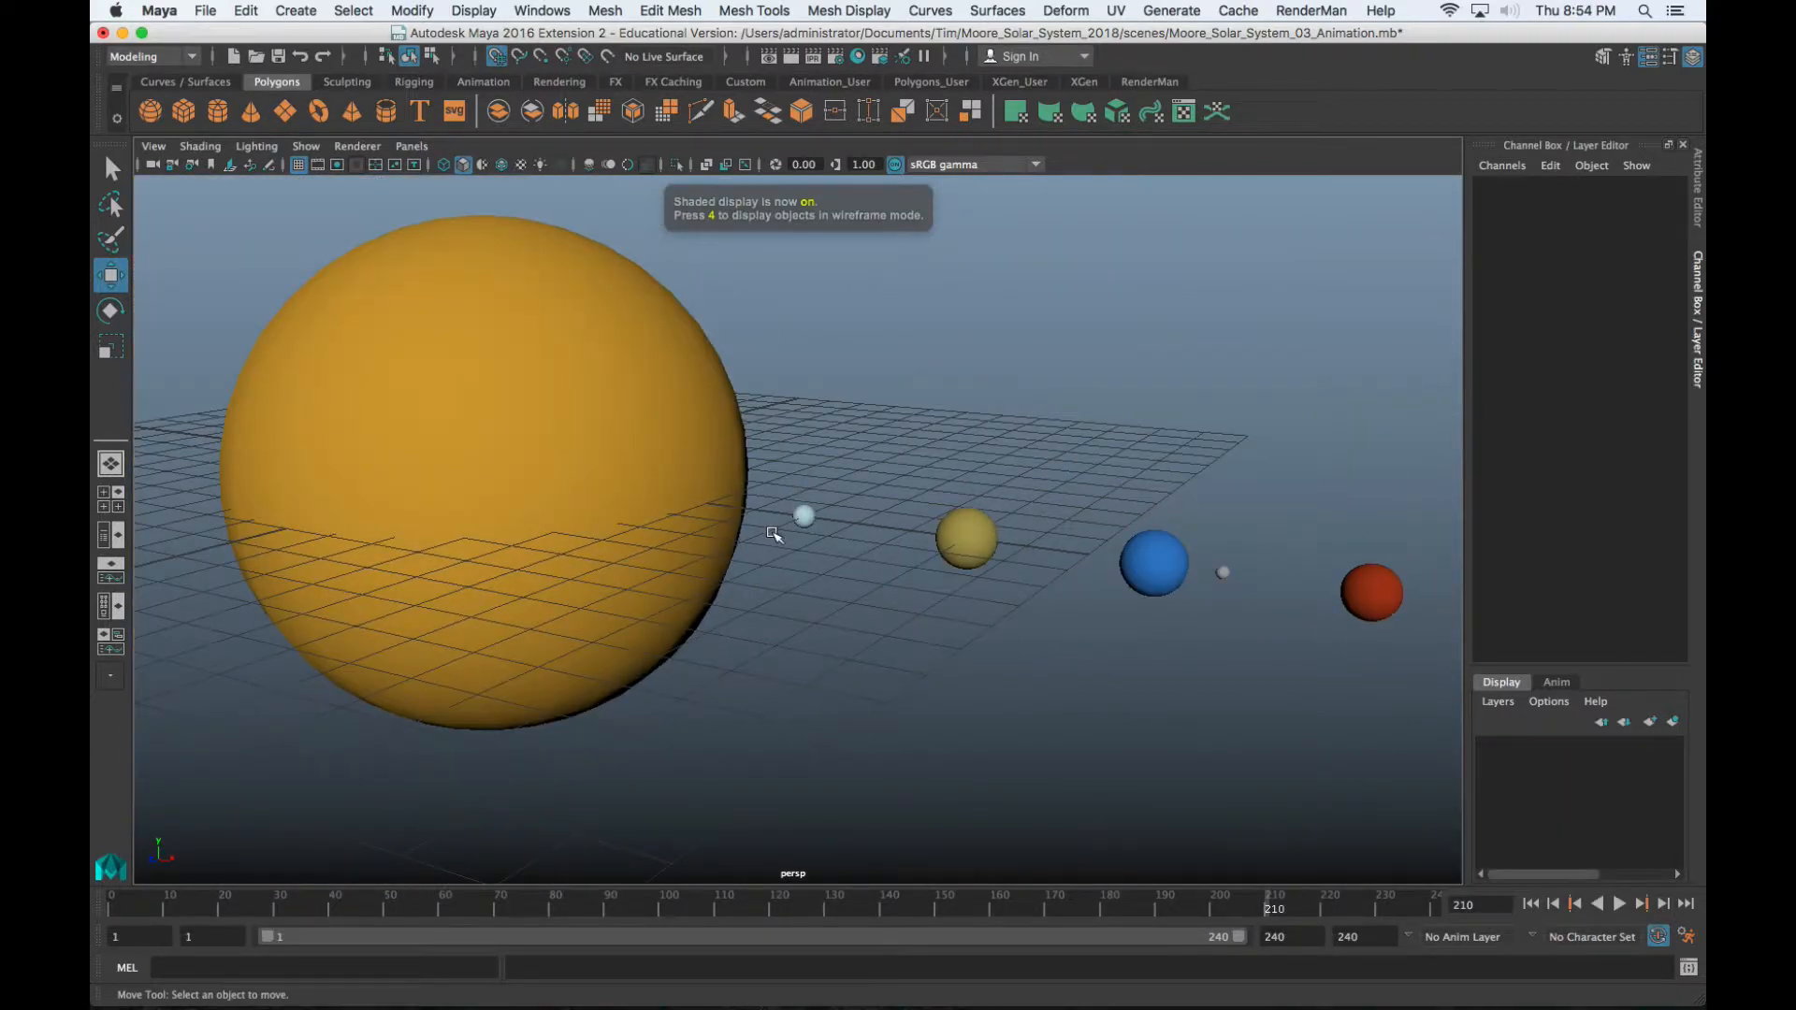
Select Mercury and switch to the full-size top view in wireframe, framed on the Sun and the inner planets
mouse_move(772, 535)
left_mouse_down("alt")
mouse_move(768, 562)
mouse_move(830, 565)
mouse_move(785, 509)
left_mouse_up("alt")
left_click(787, 510)
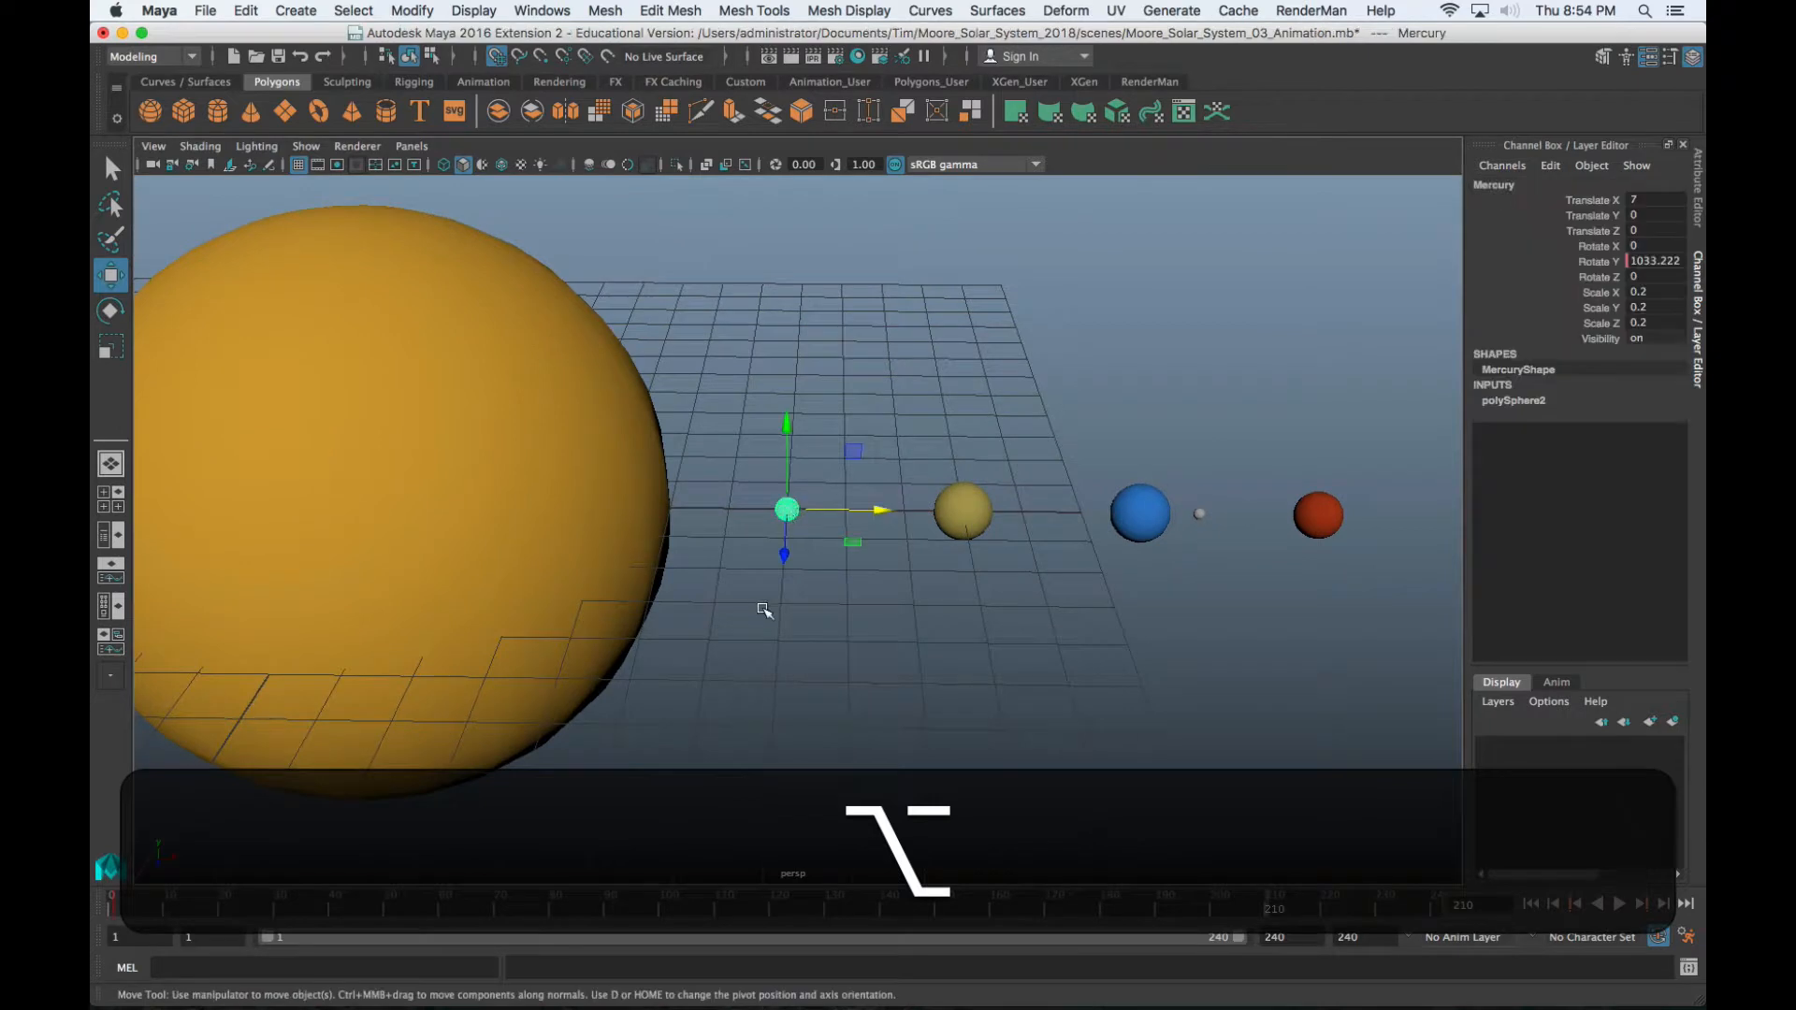
left_click_drag(749, 573, 705, 577, "alt")
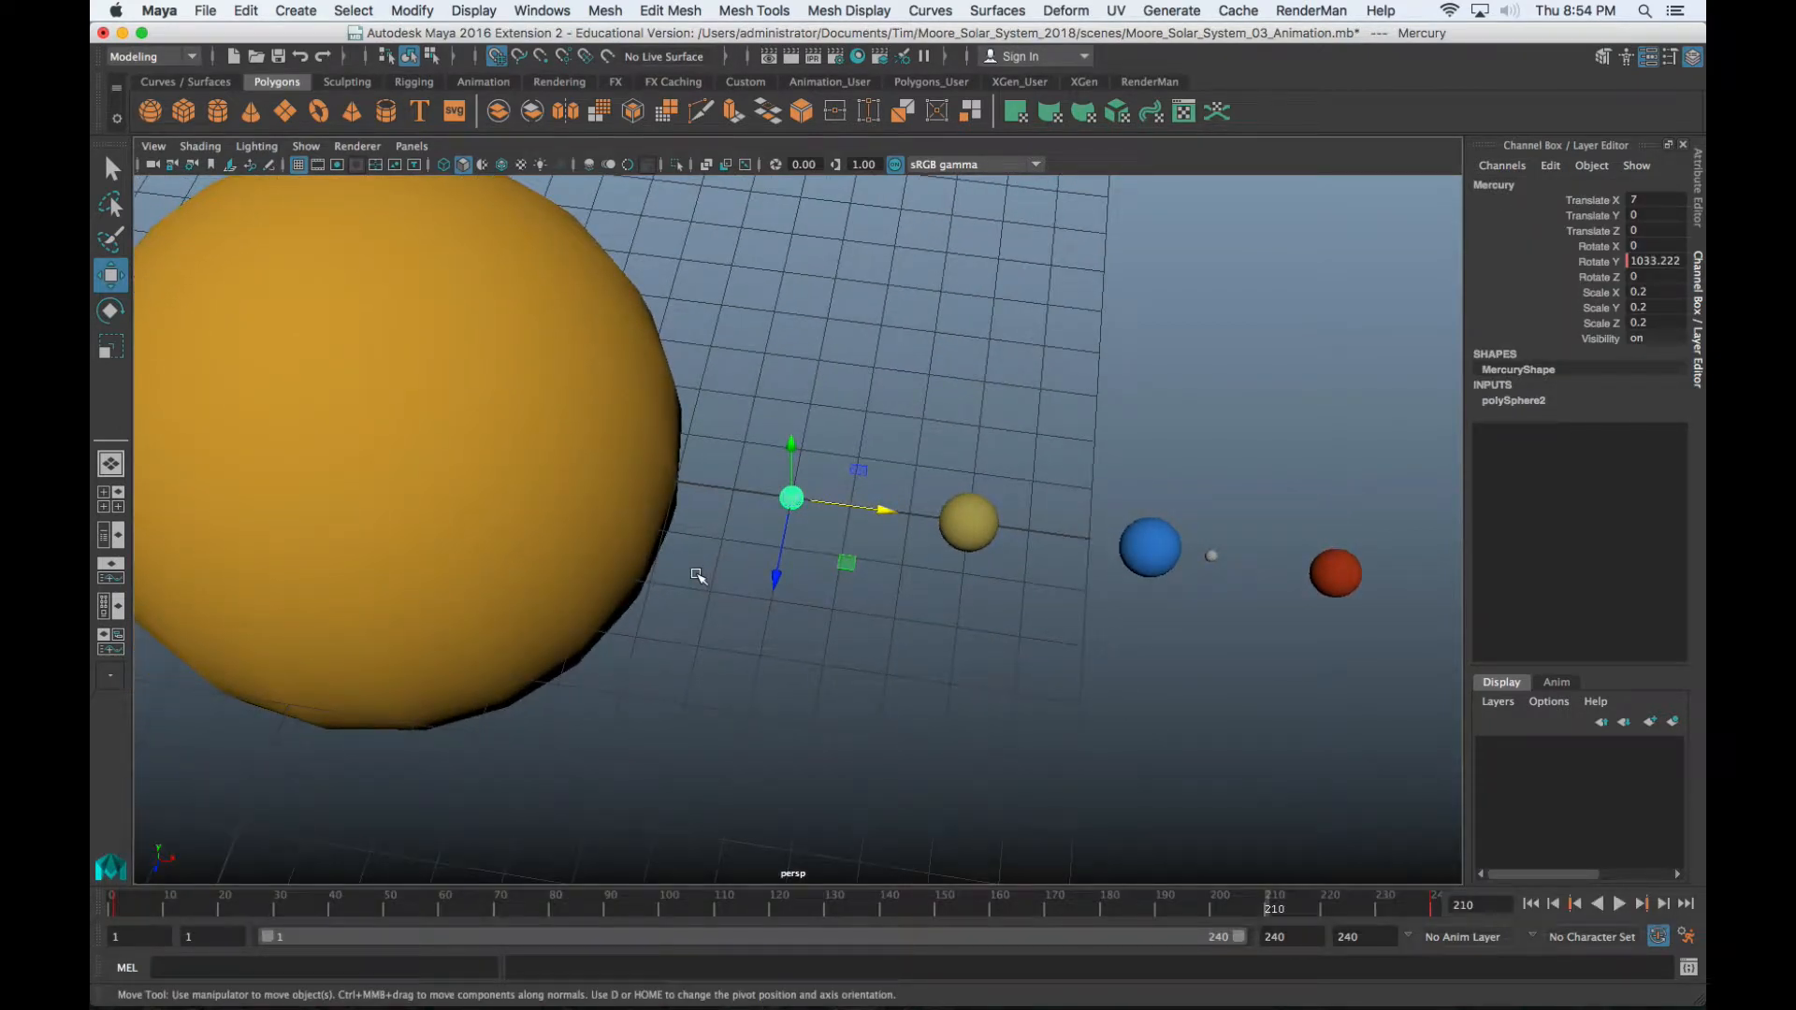
key("space")
key("space")
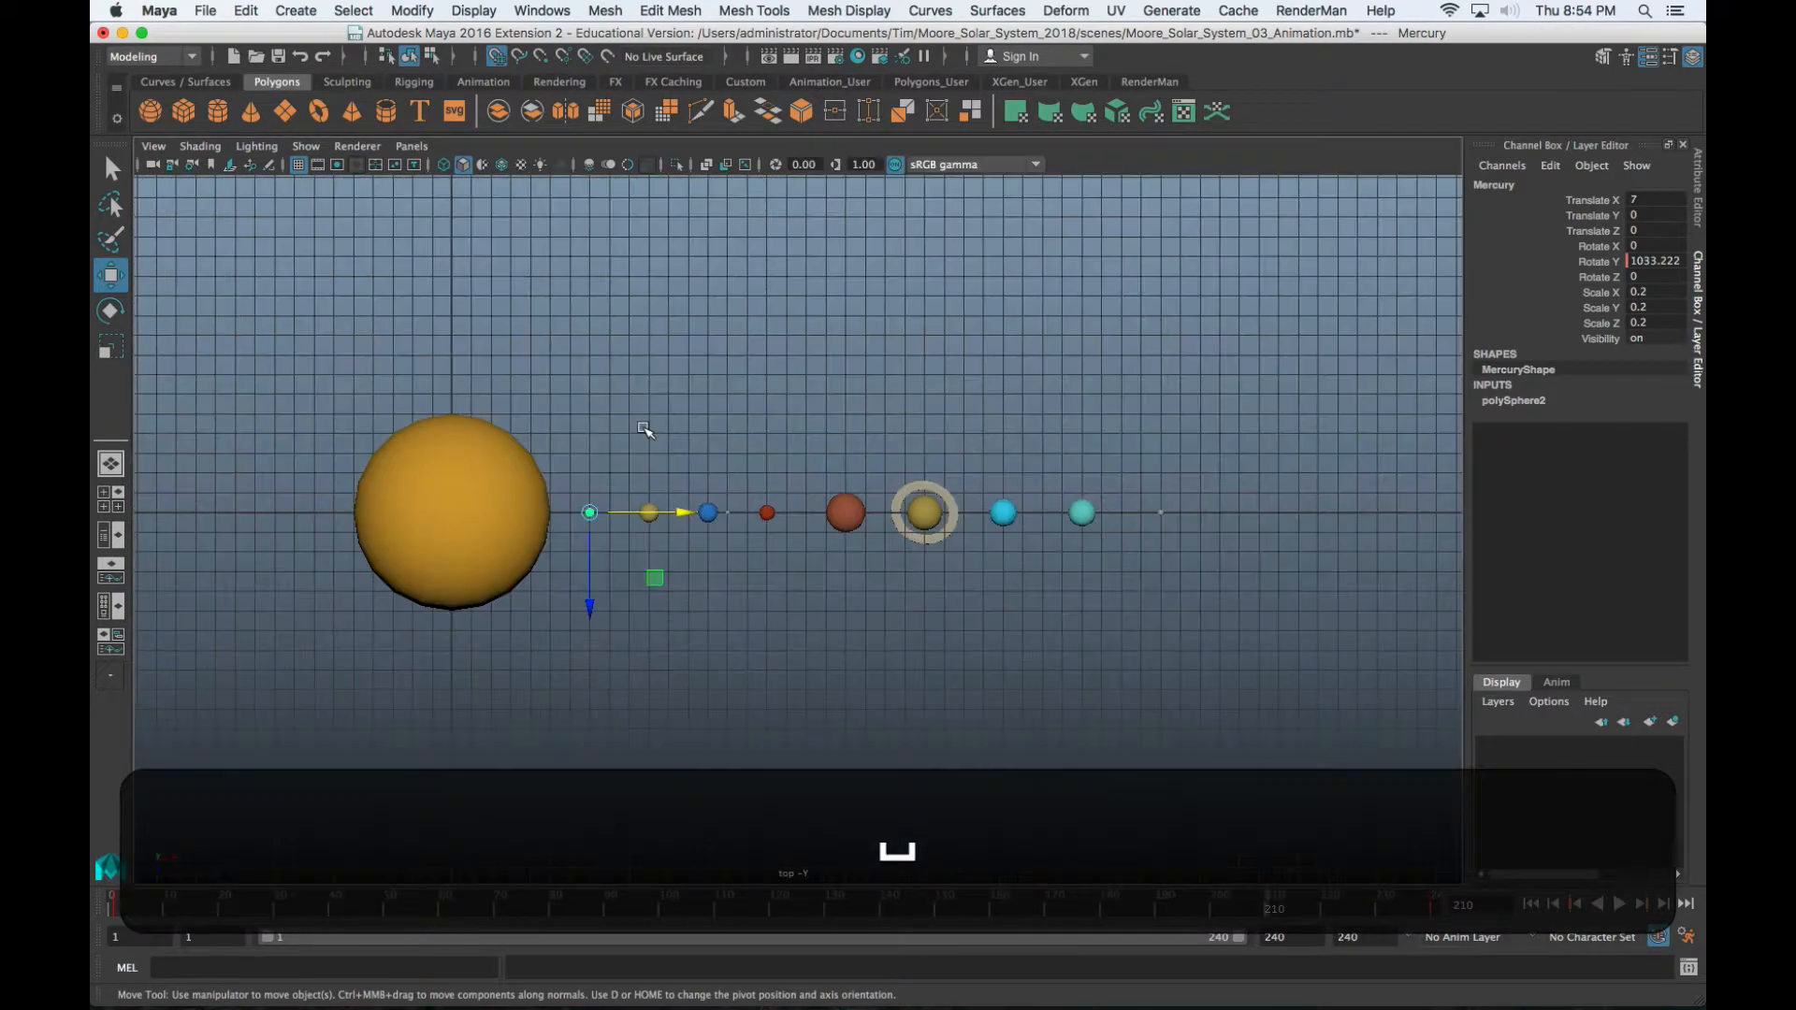
key("4")
scroll(629, 530, "up", 3)
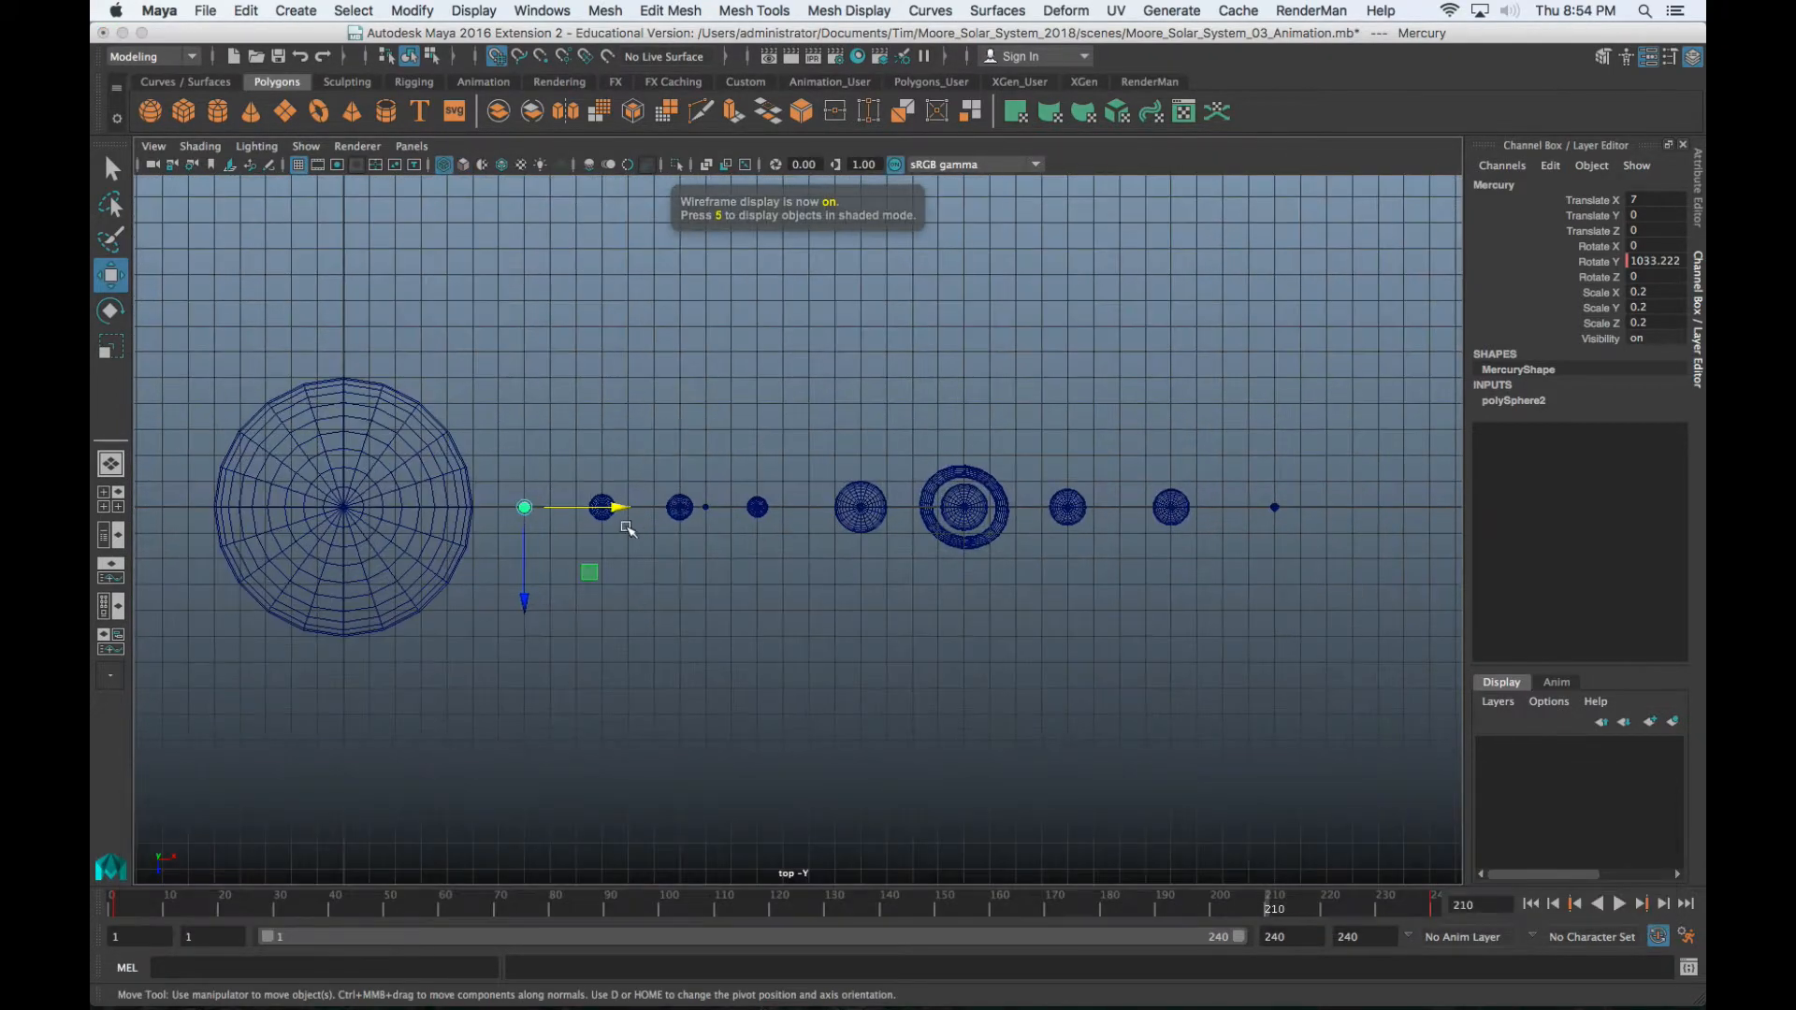
middle_click_drag(620, 591, 713, 545, "alt")
right_click_drag(582, 547, 625, 589, "alt")
middle_click_drag(626, 590, 884, 641, "alt")
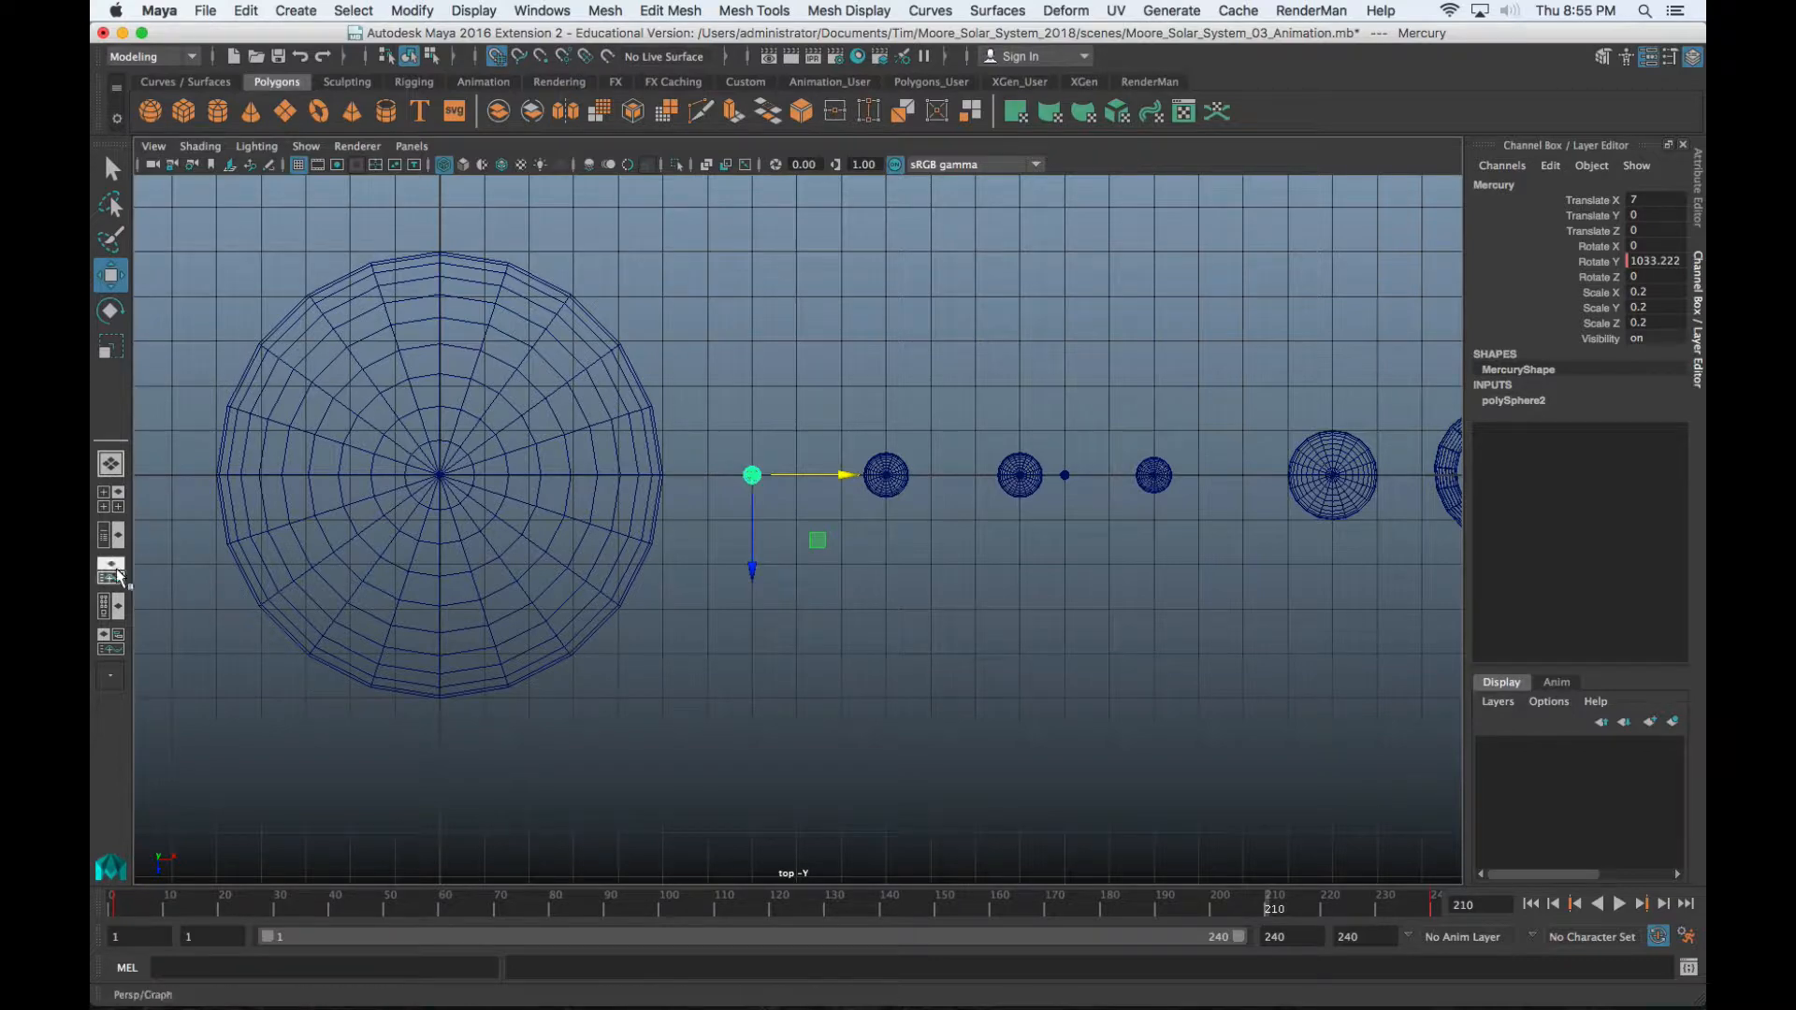
Change to the layout that shows the Outliner beside the perspective view
left_click(113, 537)
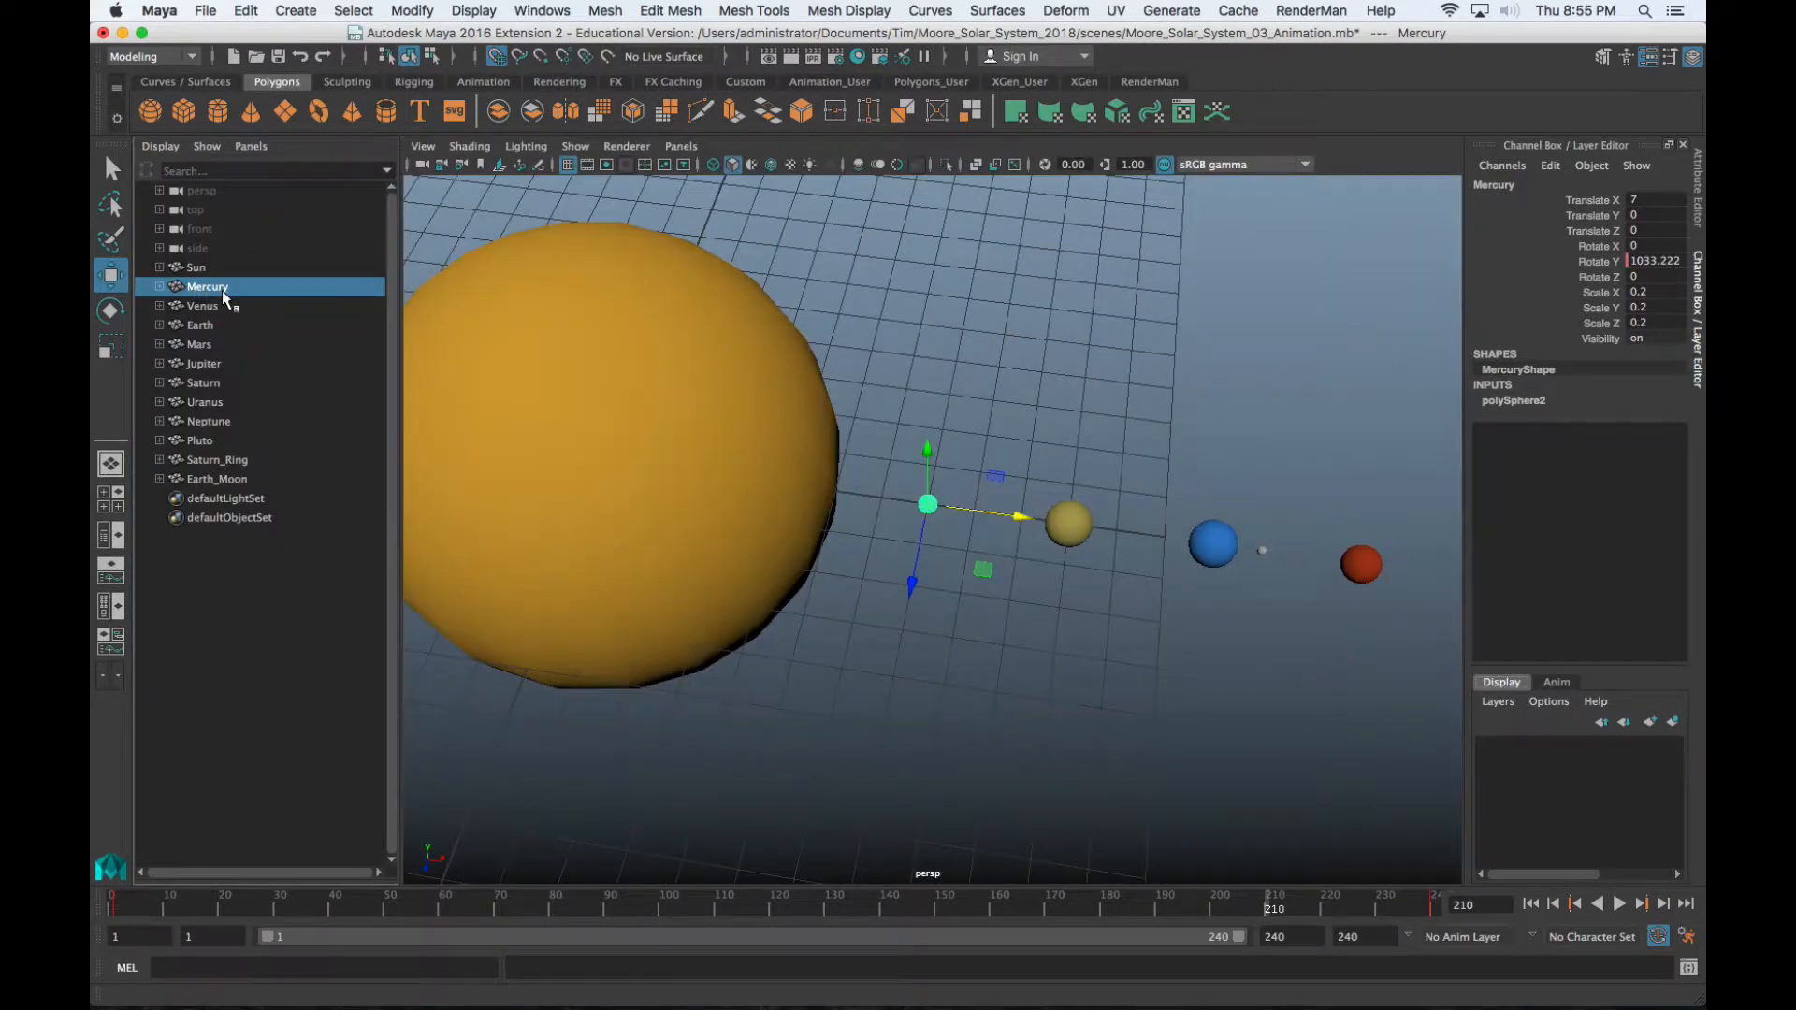
key("space")
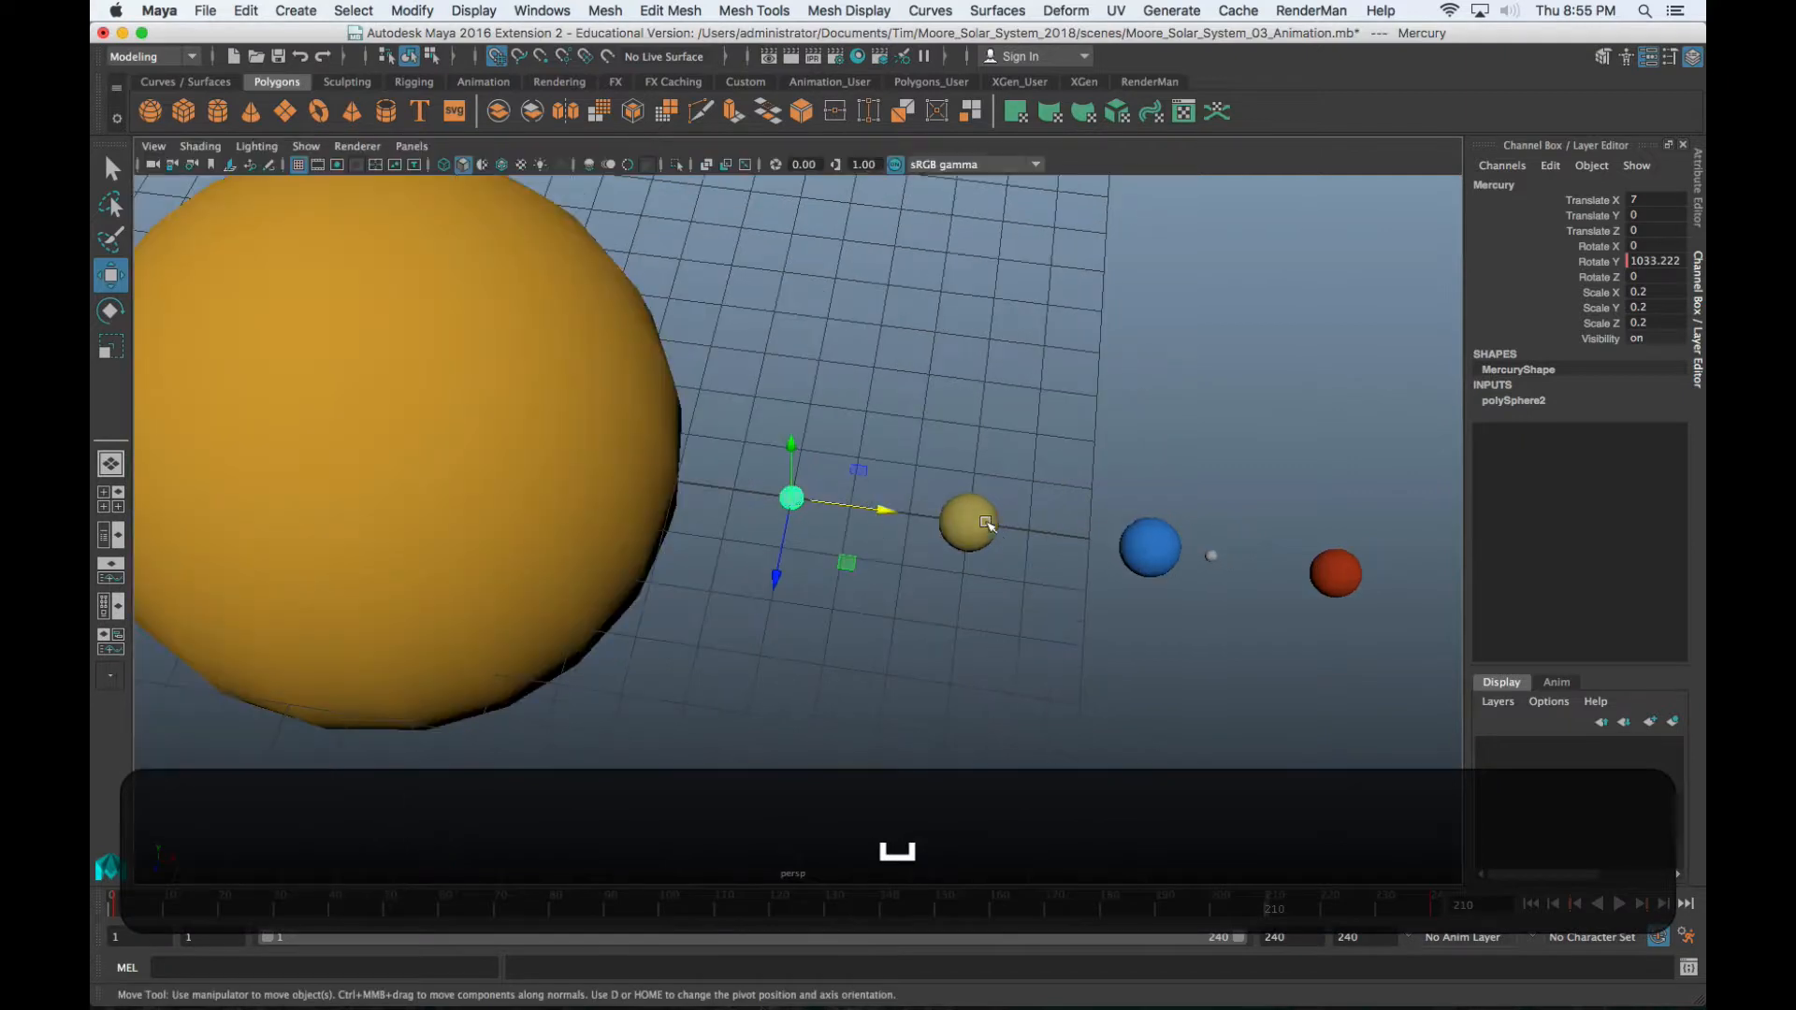
key("space")
Set the view beside the Outliner to the orthographic top view in wireframe, framed on the Sun, Mercury and the inner planets
left_click(681, 146)
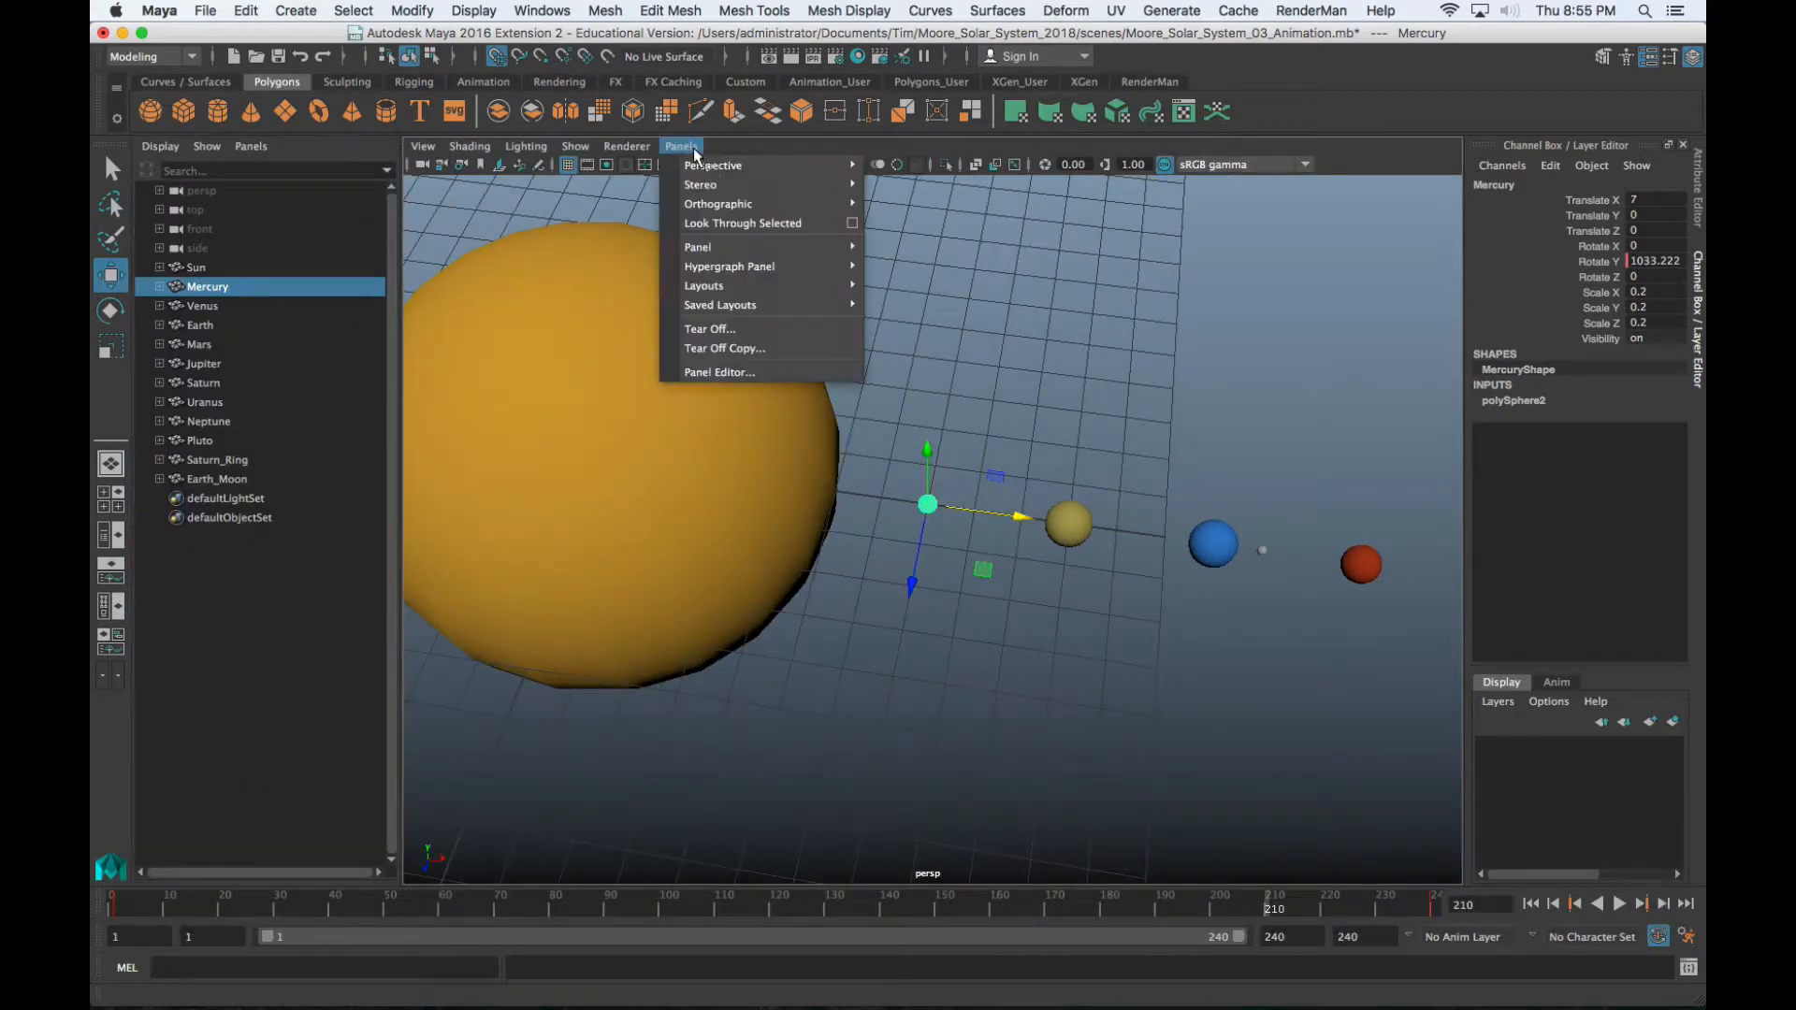
mouse_move(760, 190)
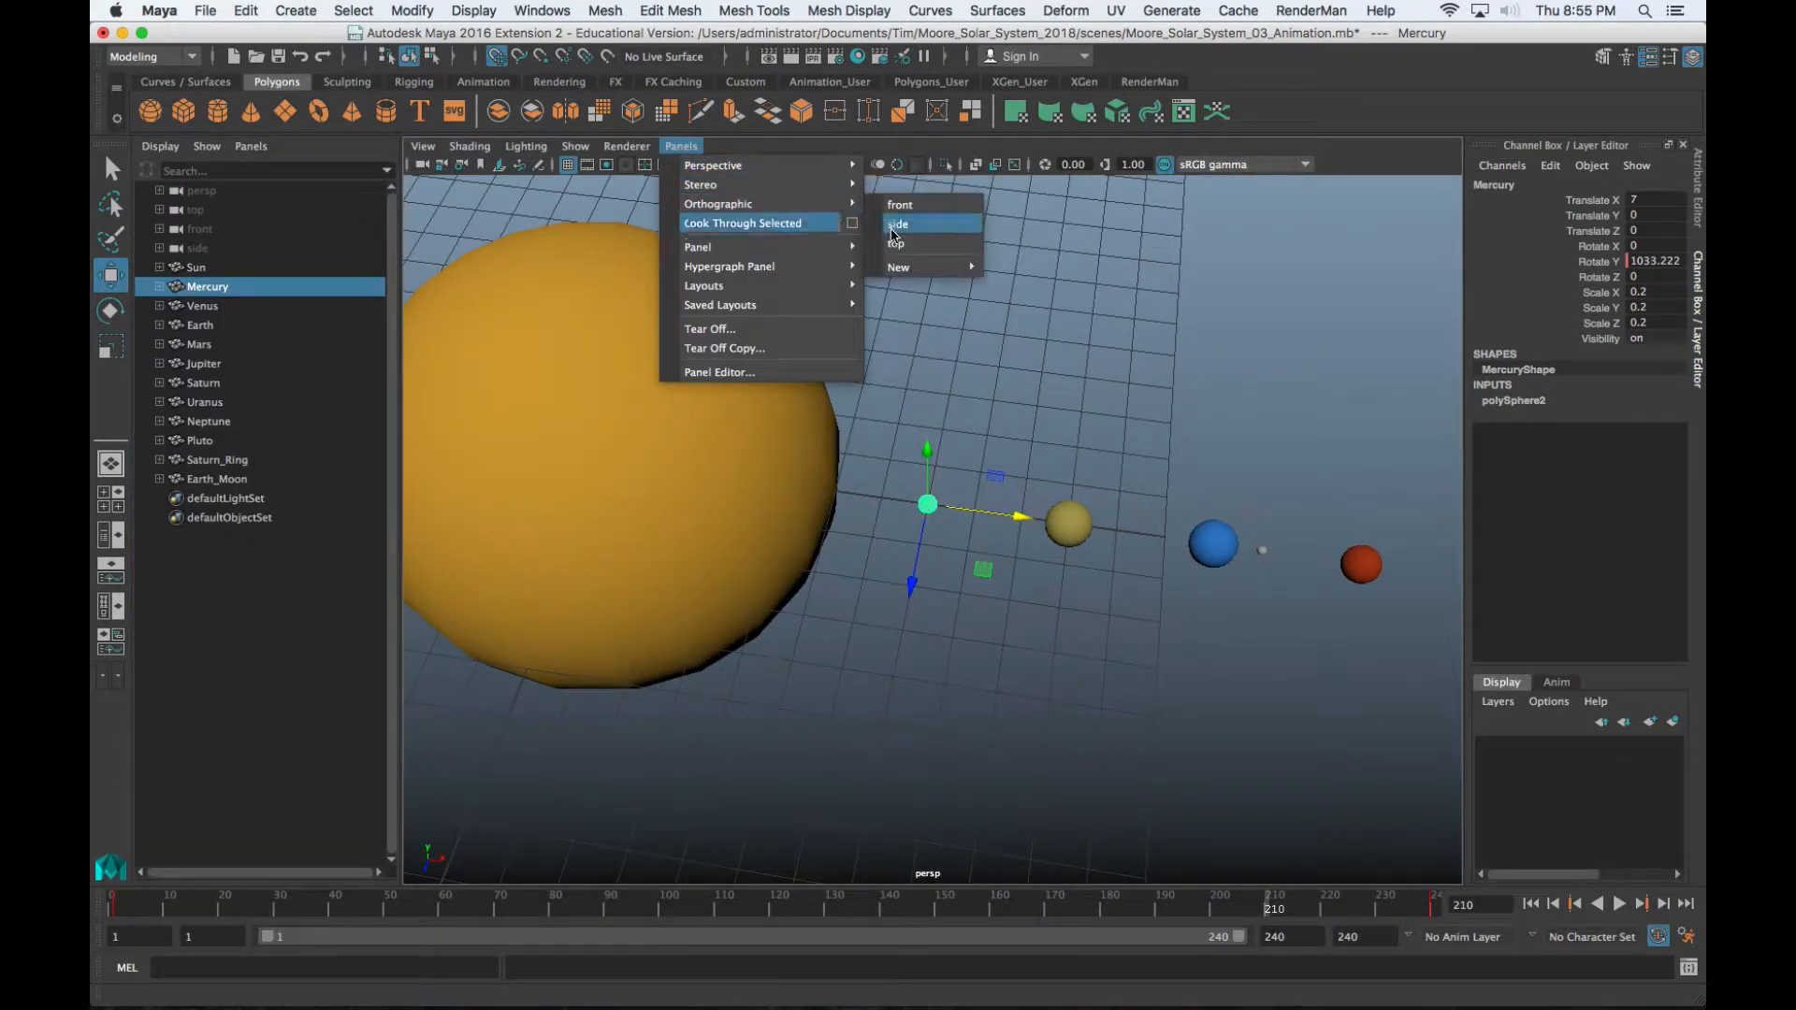
mouse_move(869, 211)
left_click(895, 244)
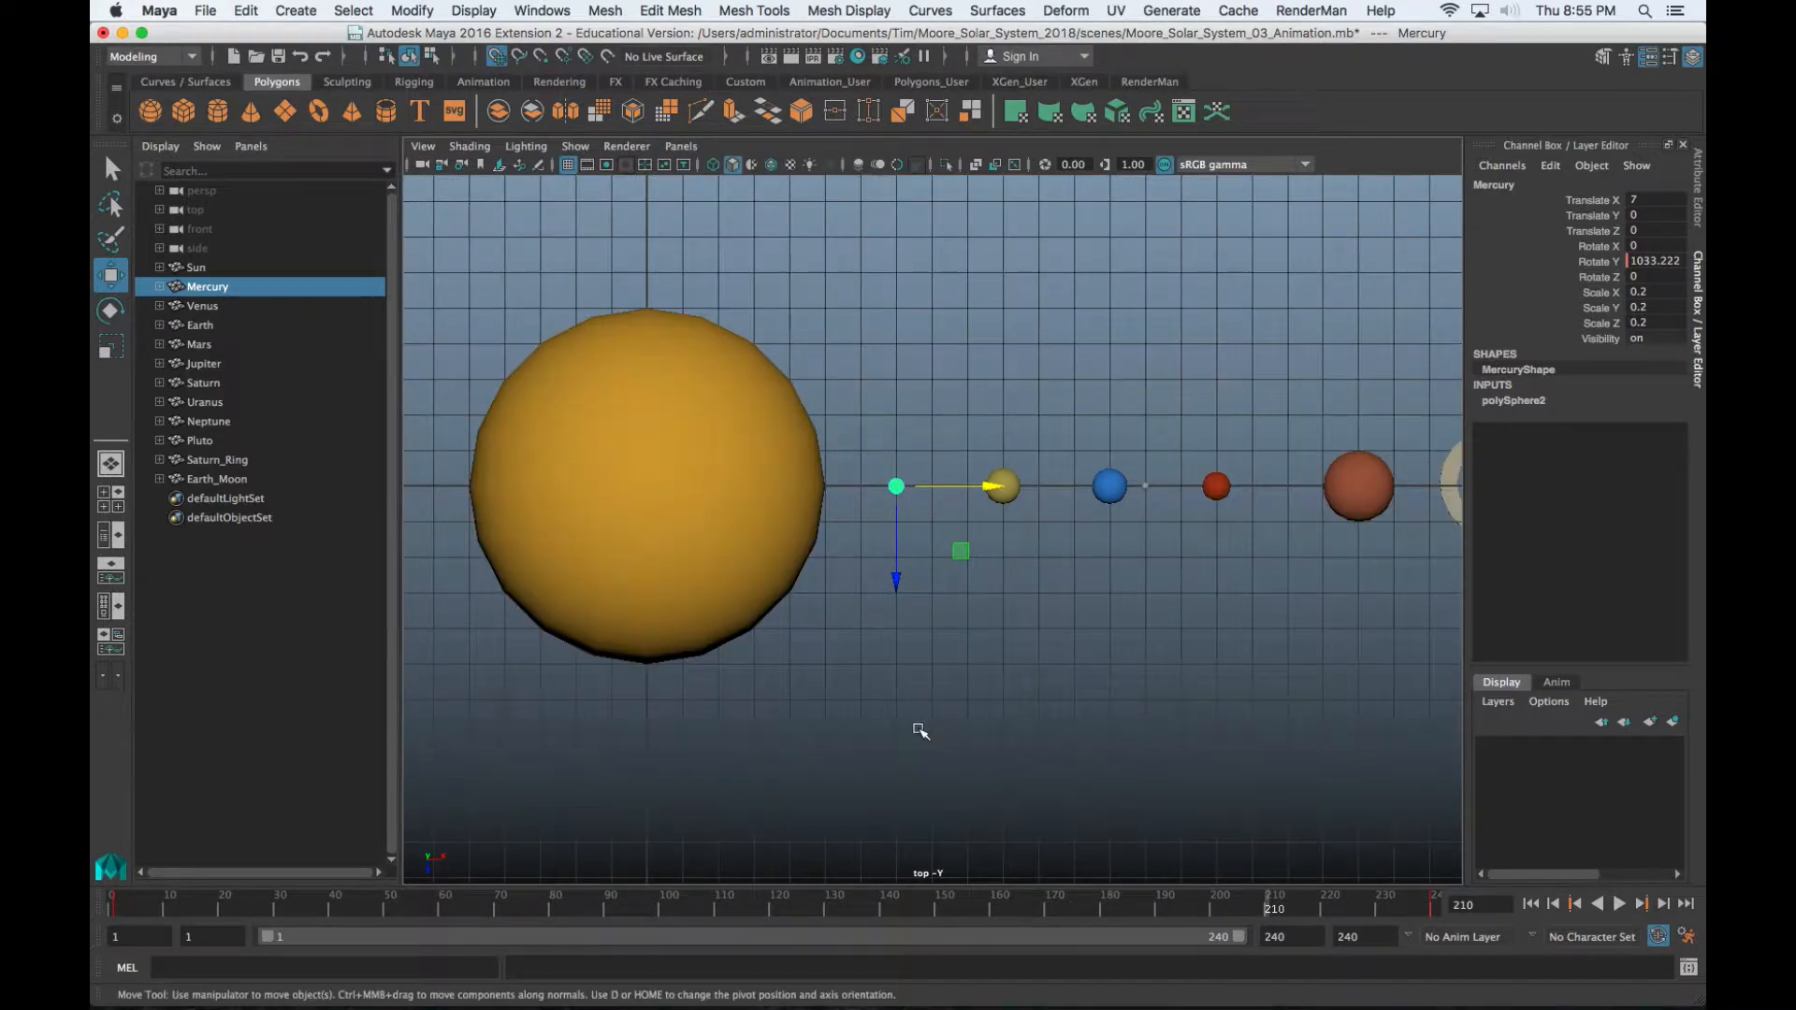
scroll(903, 547, "up", 2)
key("4")
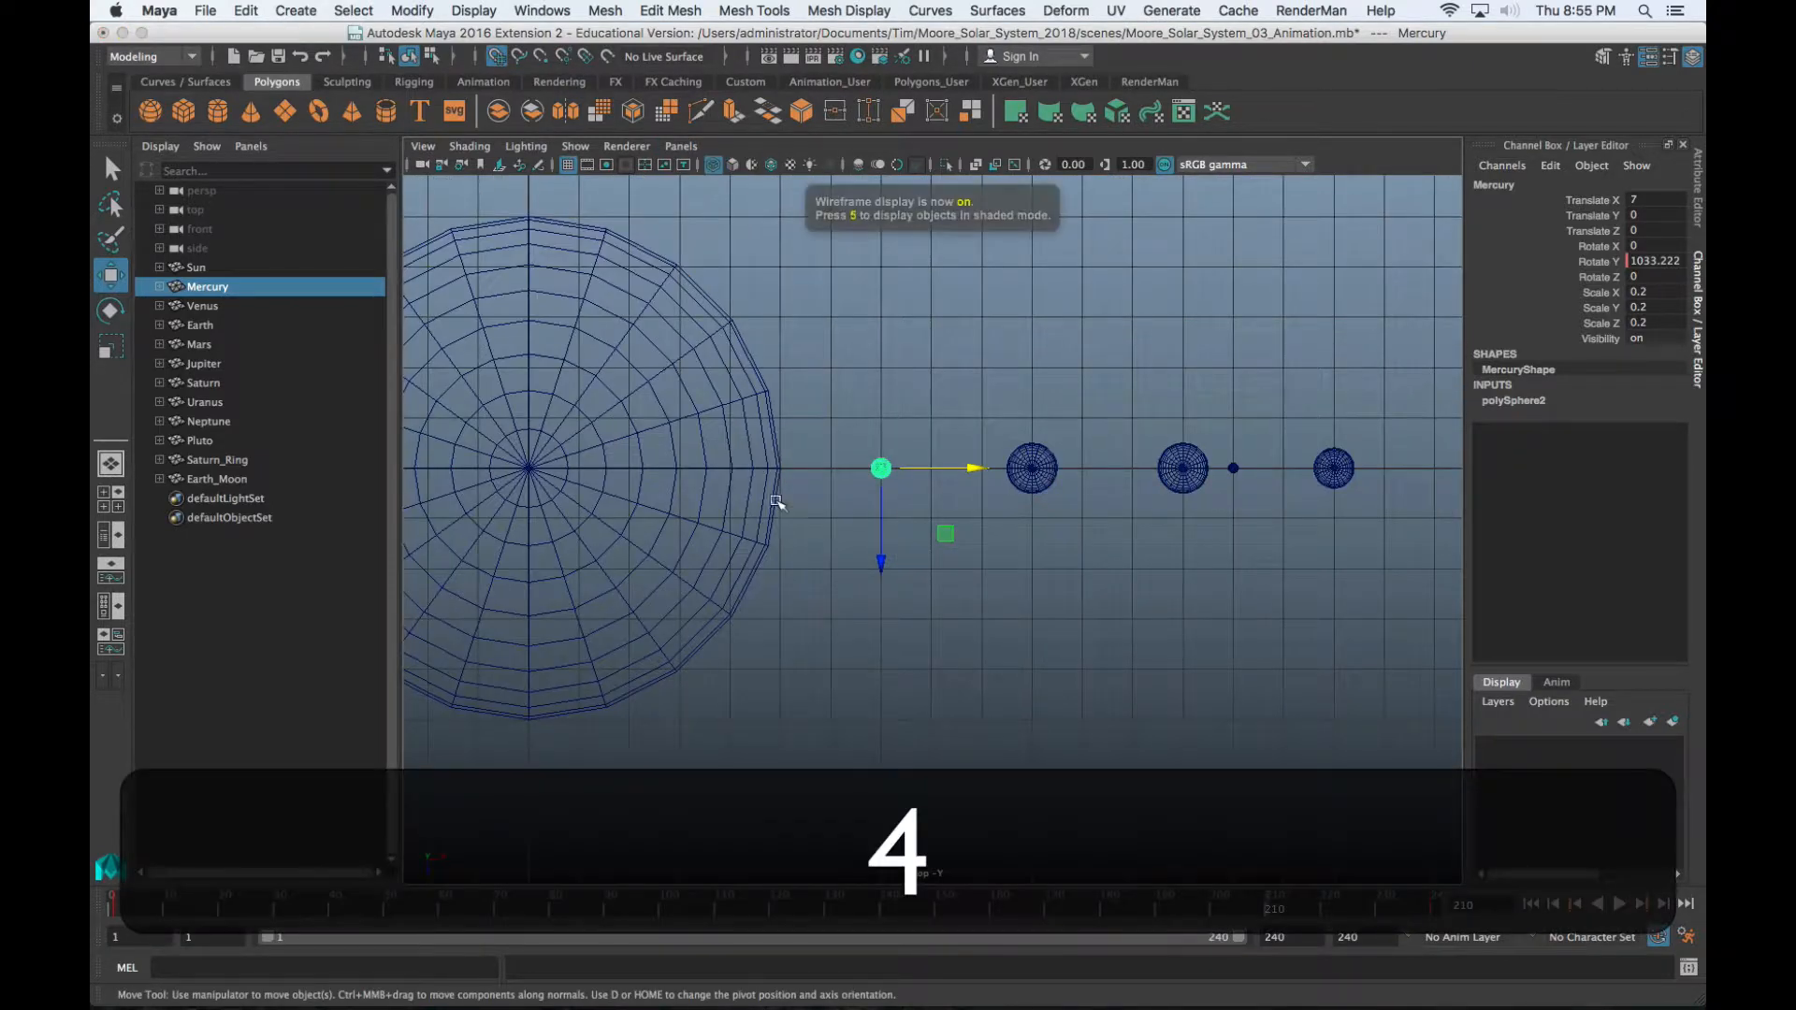
scroll(795, 552, "up", 2)
middle_click_drag(823, 601, 999, 622, "alt")
scroll(1005, 645, "down", 4)
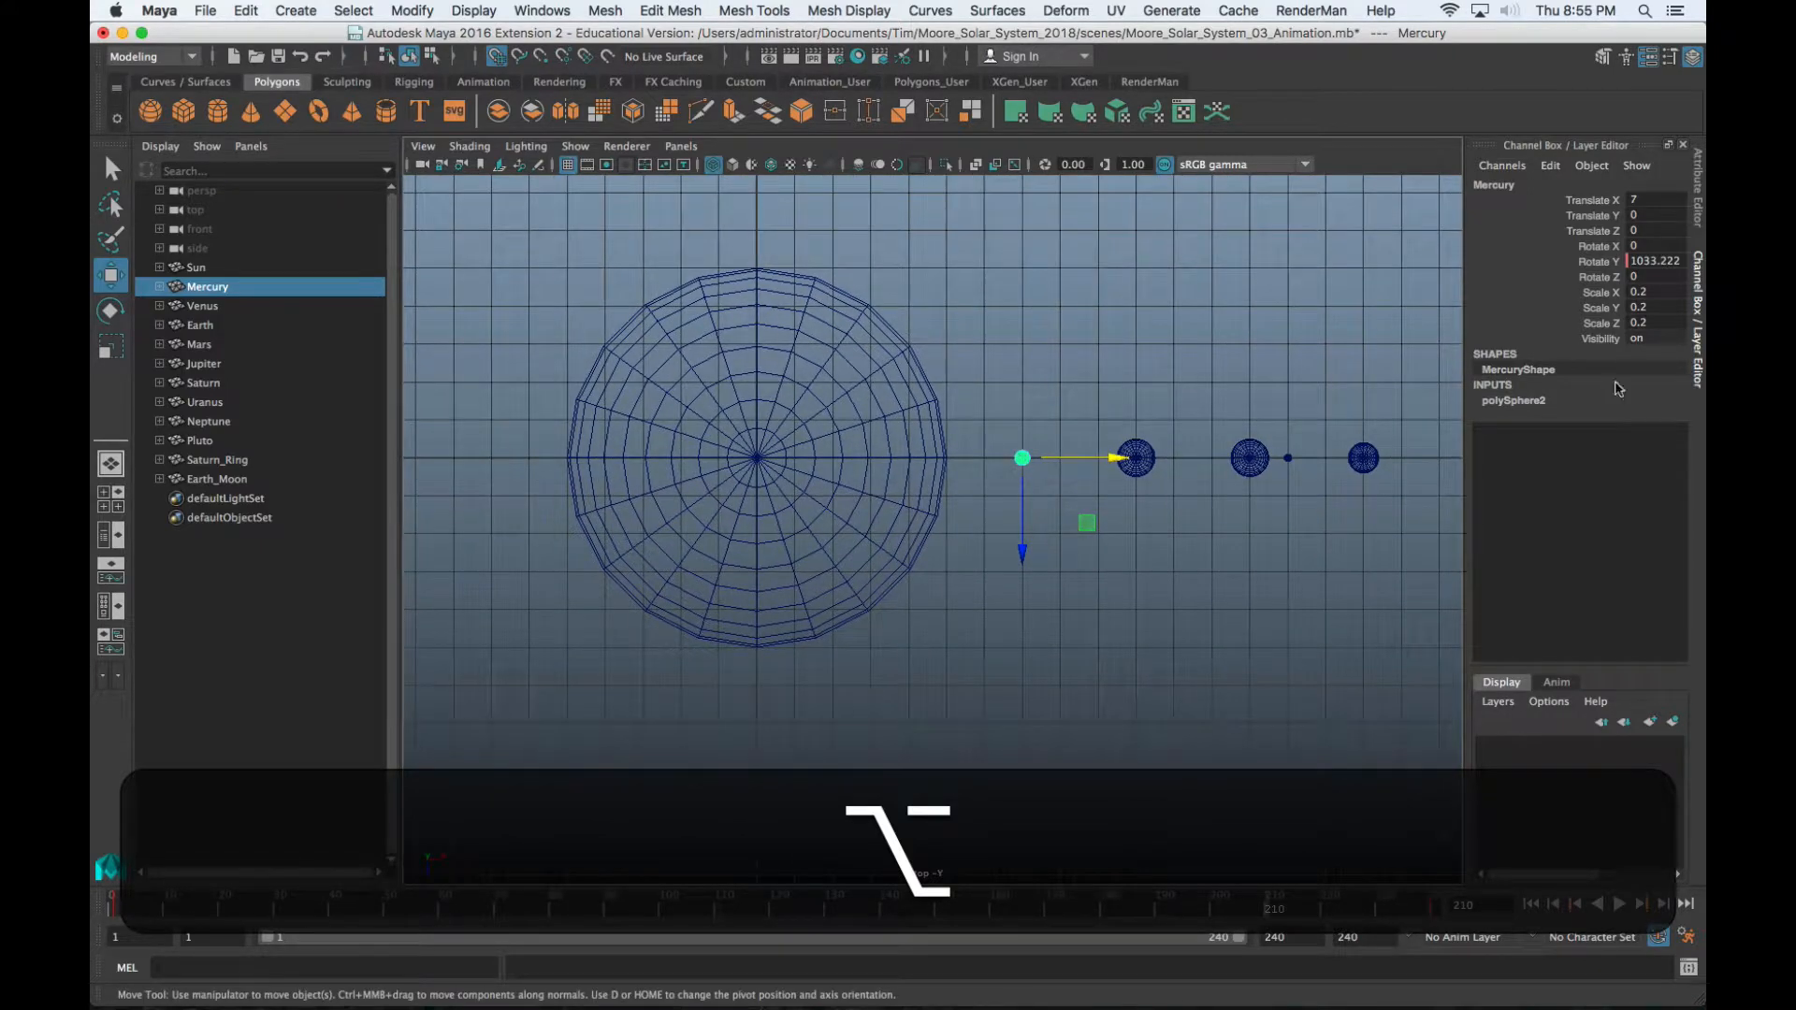
Group Mercury by itself and expand the new group in the Outliner to reveal its contents
left_click(247, 10)
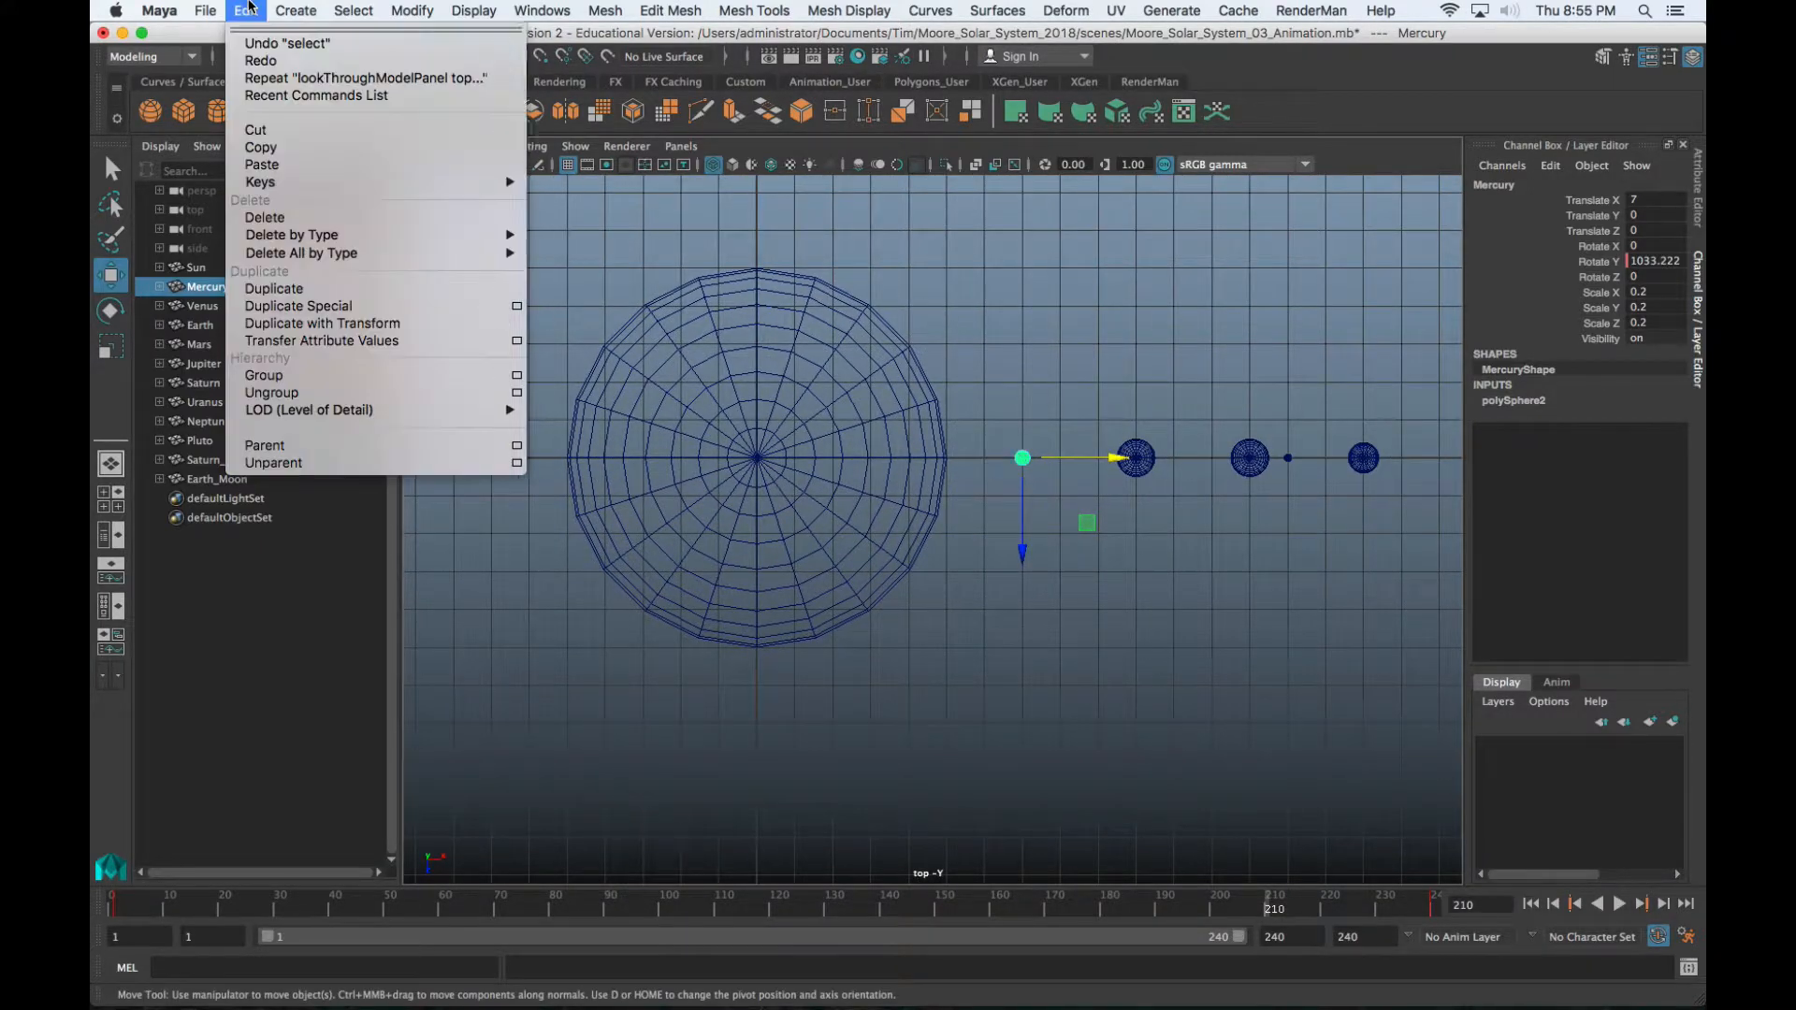
left_click(345, 378)
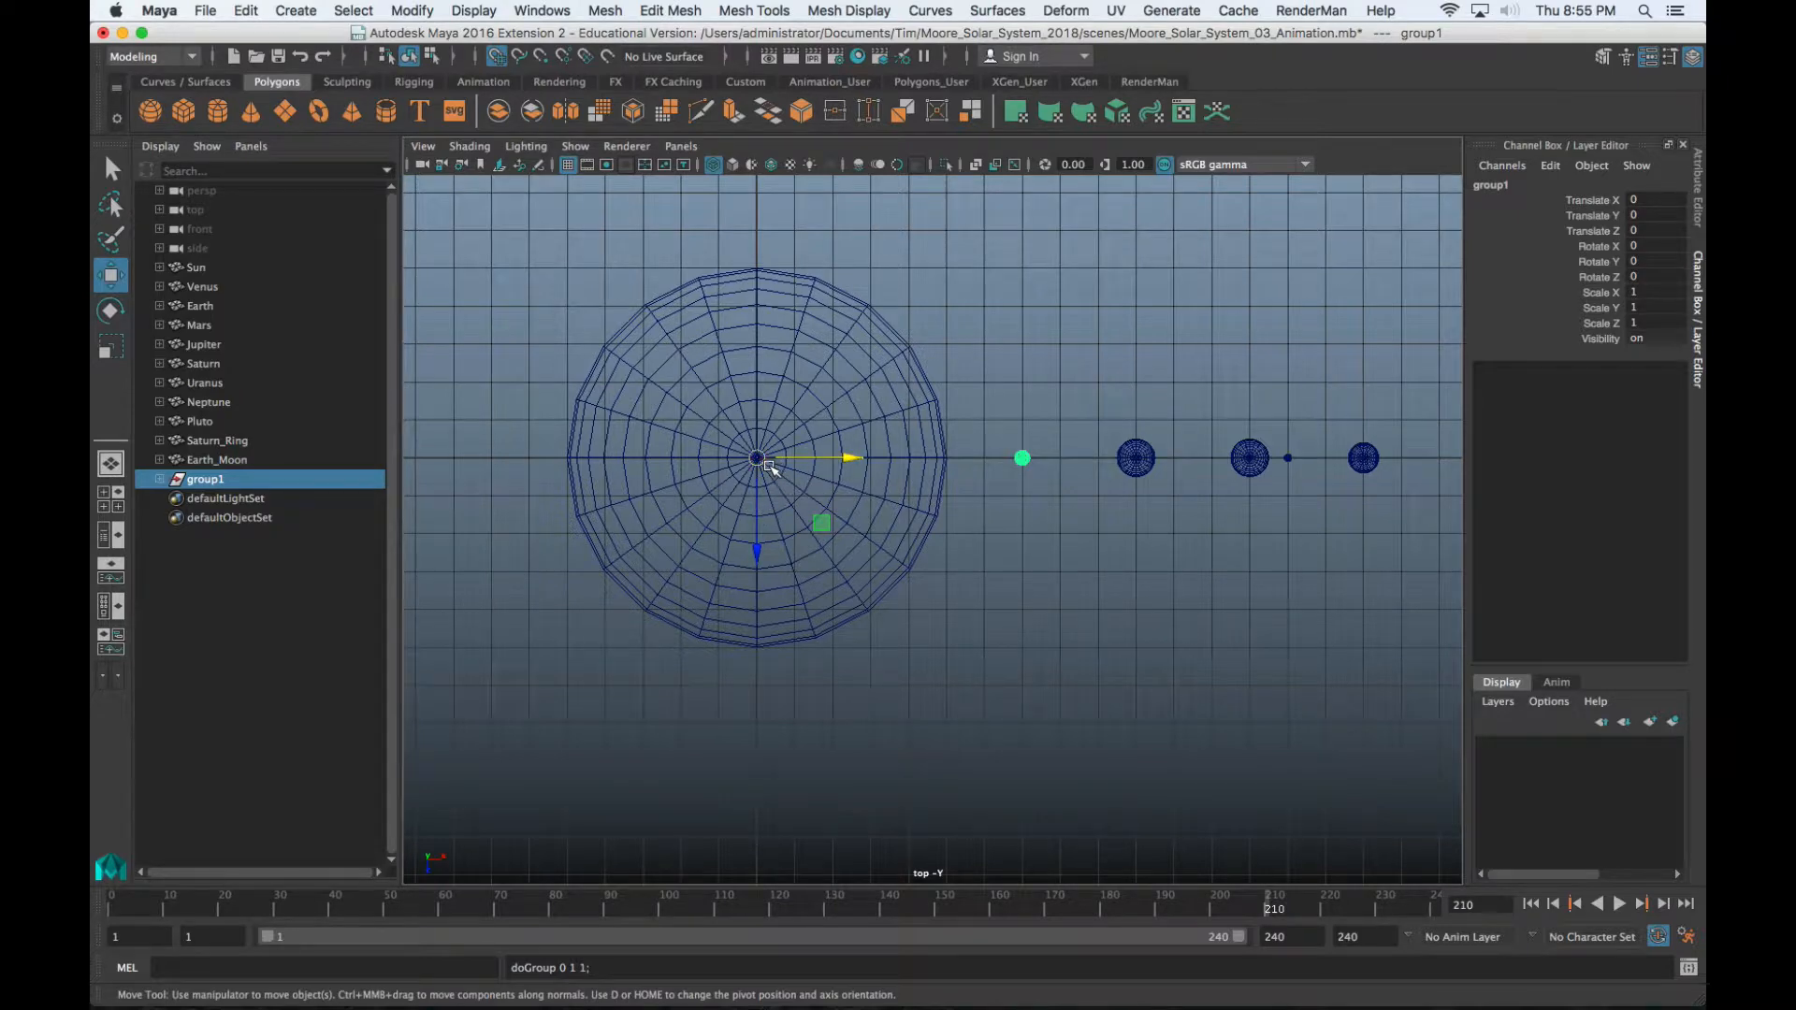
double_click(1493, 185)
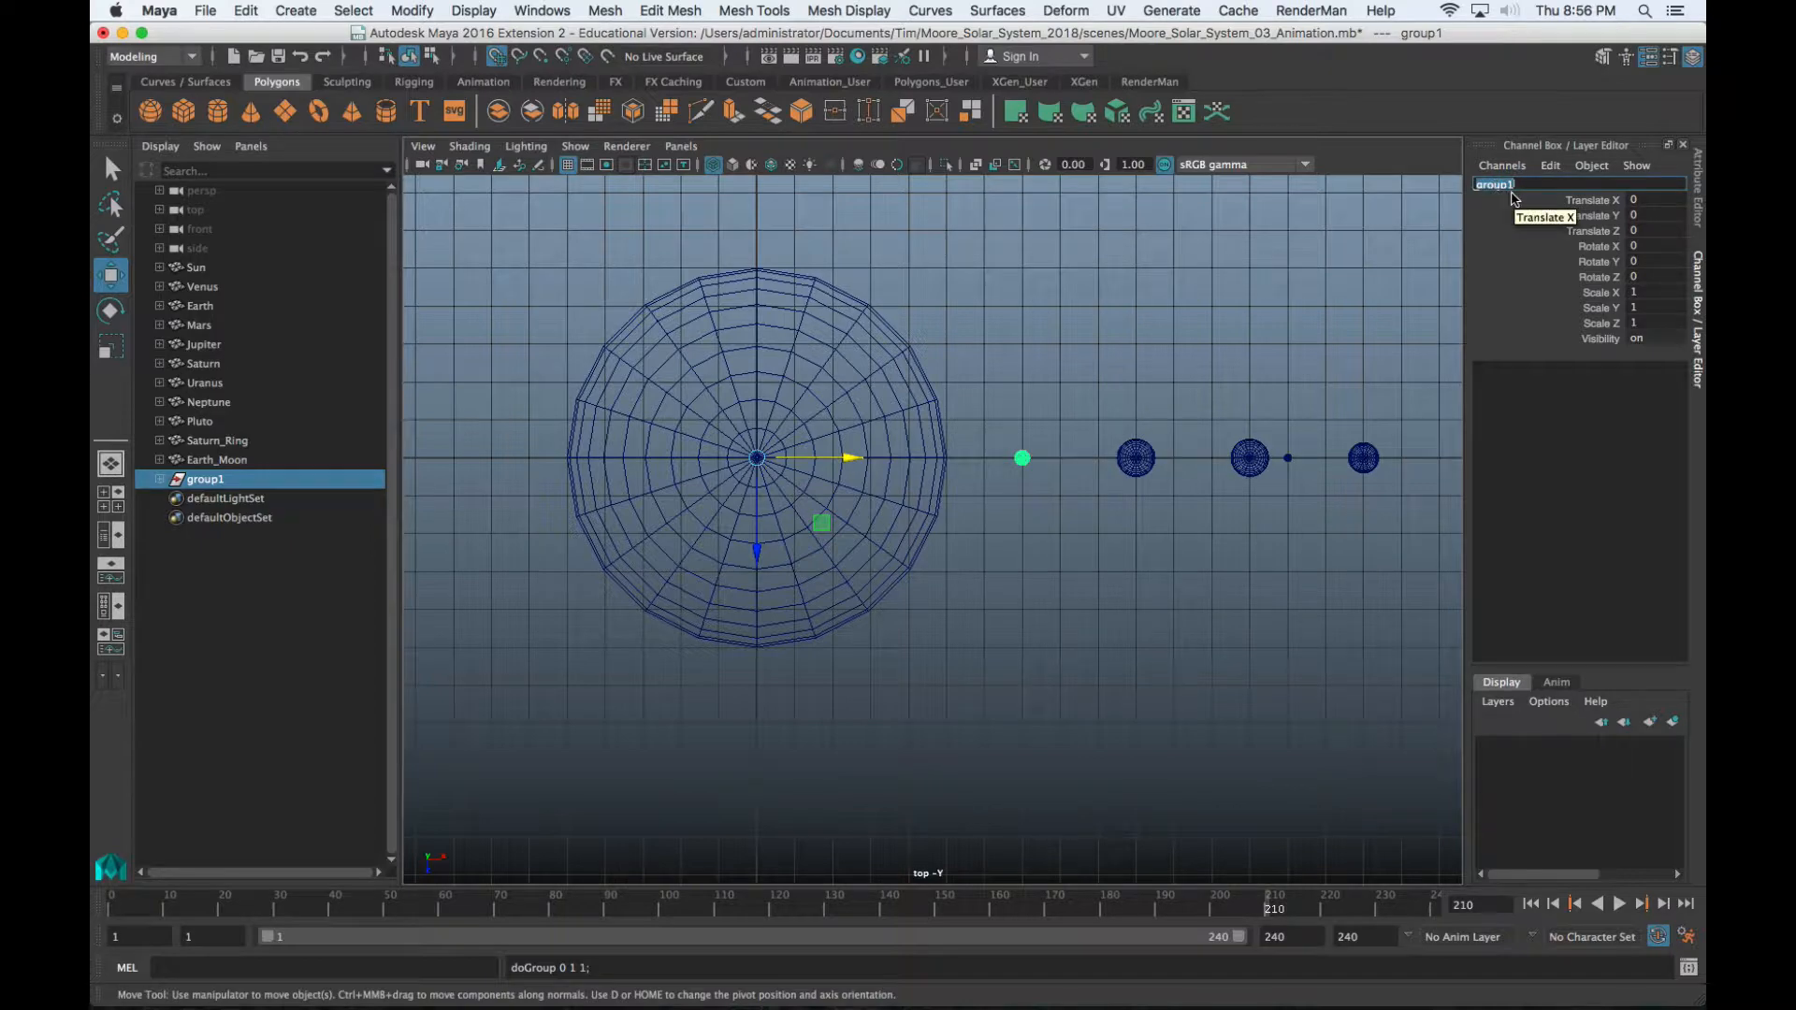
left_click(164, 477)
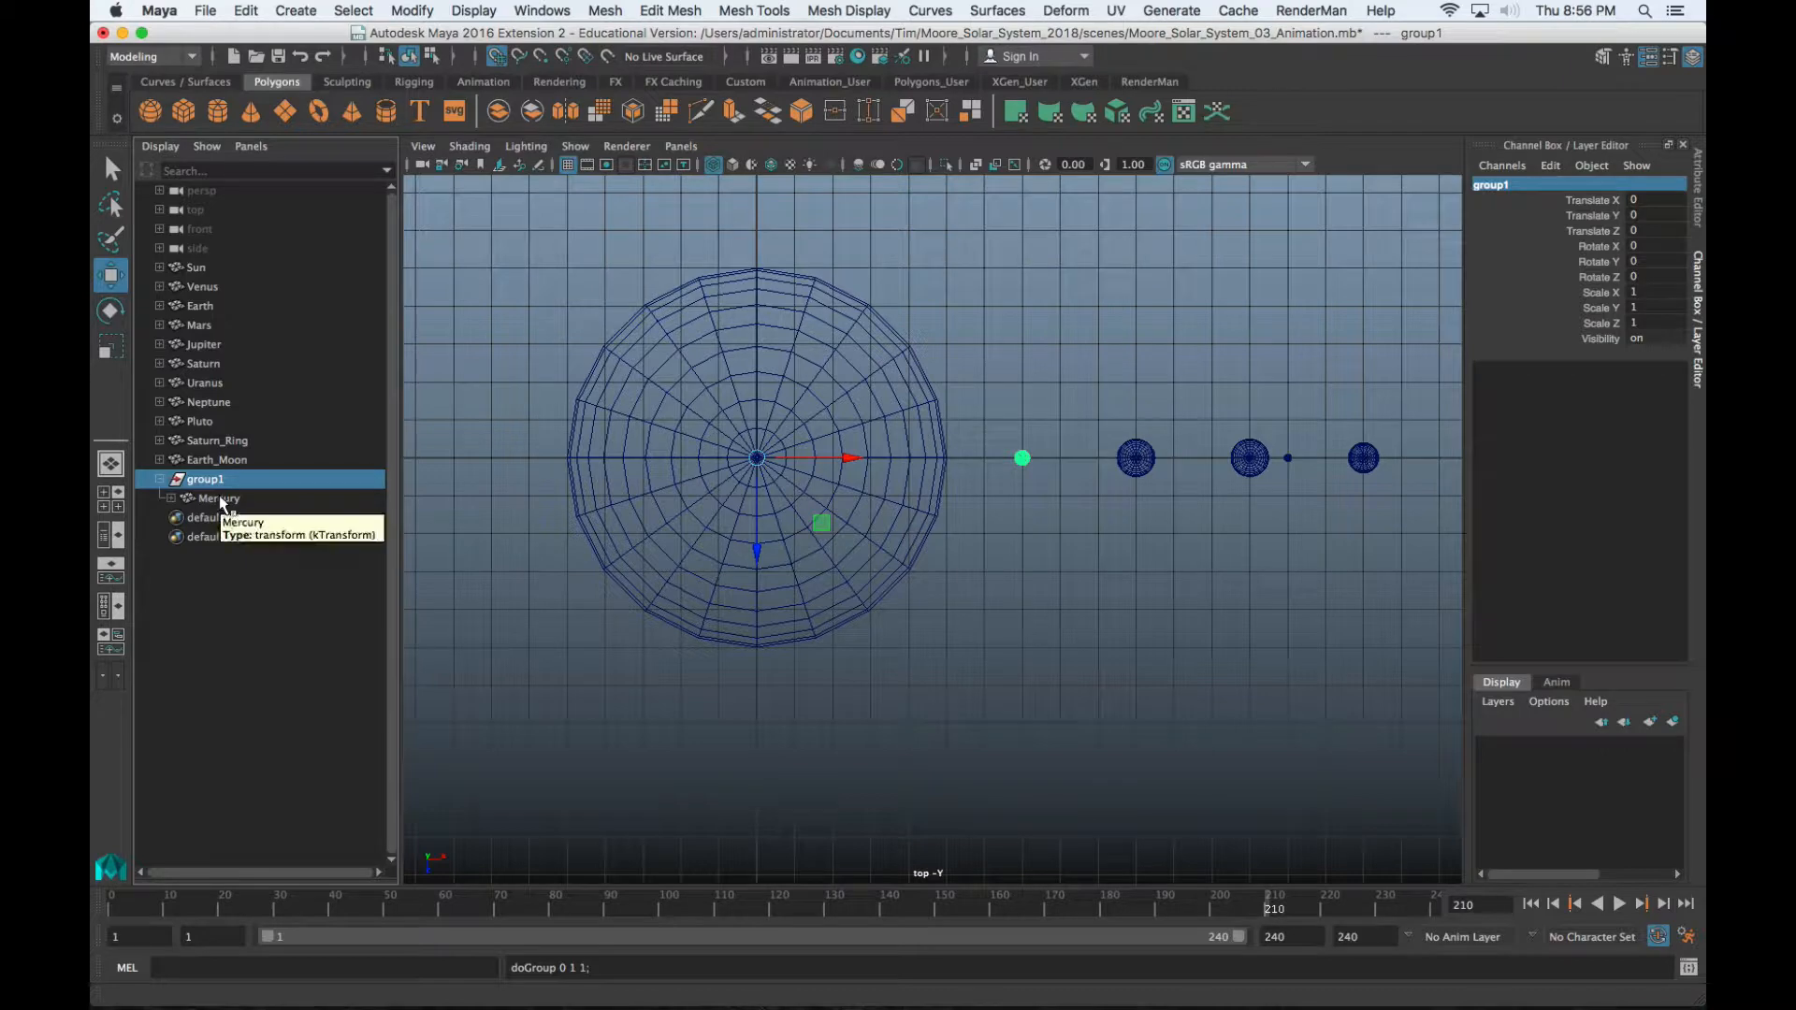
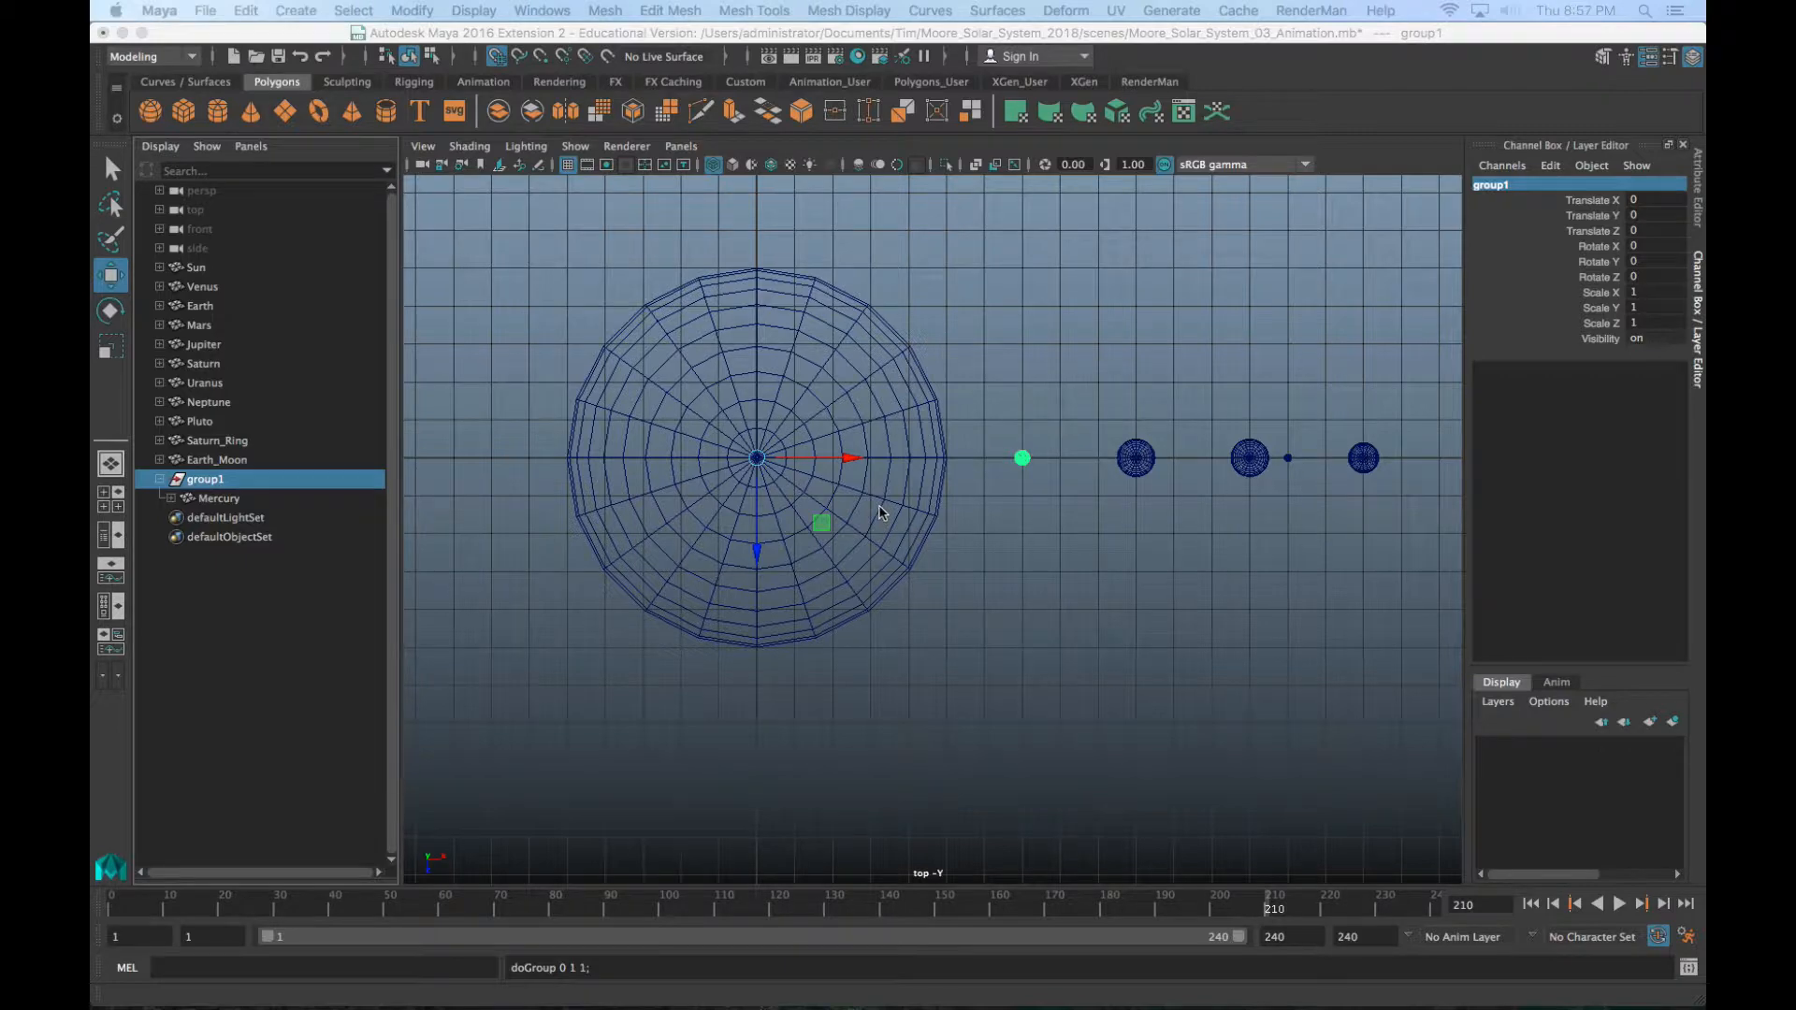
Clear the group selection and pick Mercury directly in the top view, deselecting and reselecting it
left_click(1022, 429)
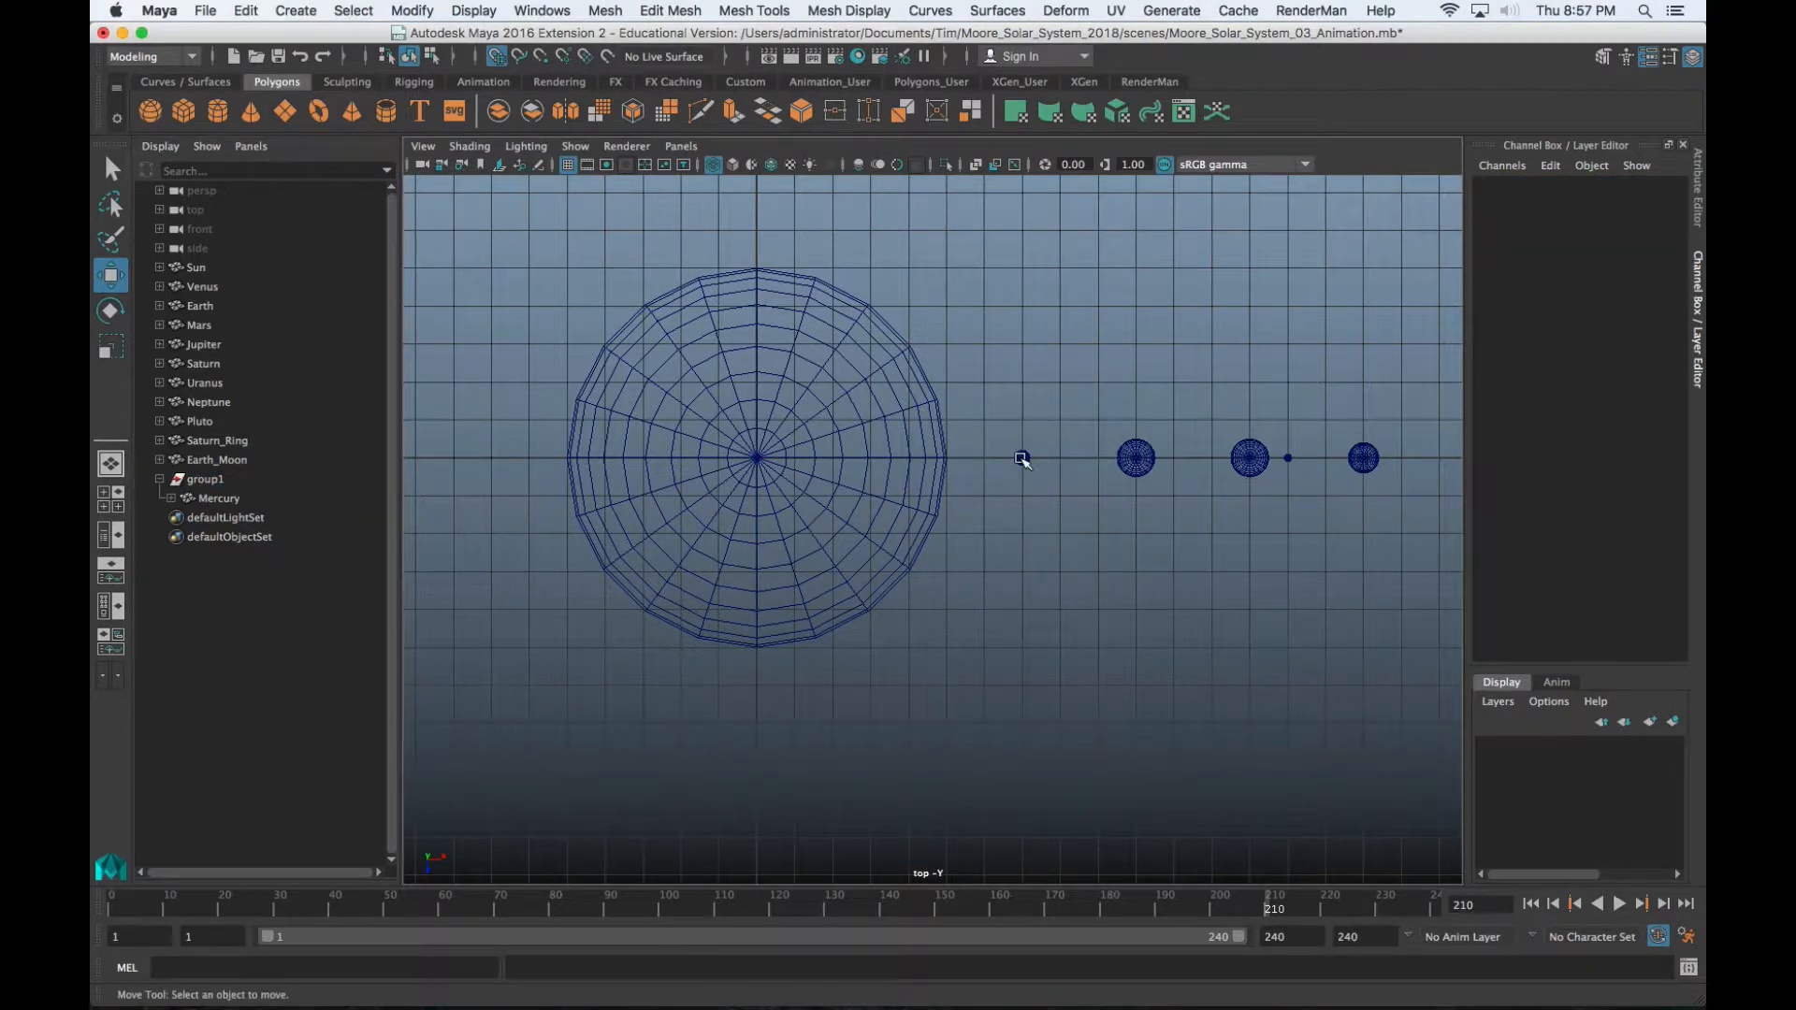
left_click(1022, 457)
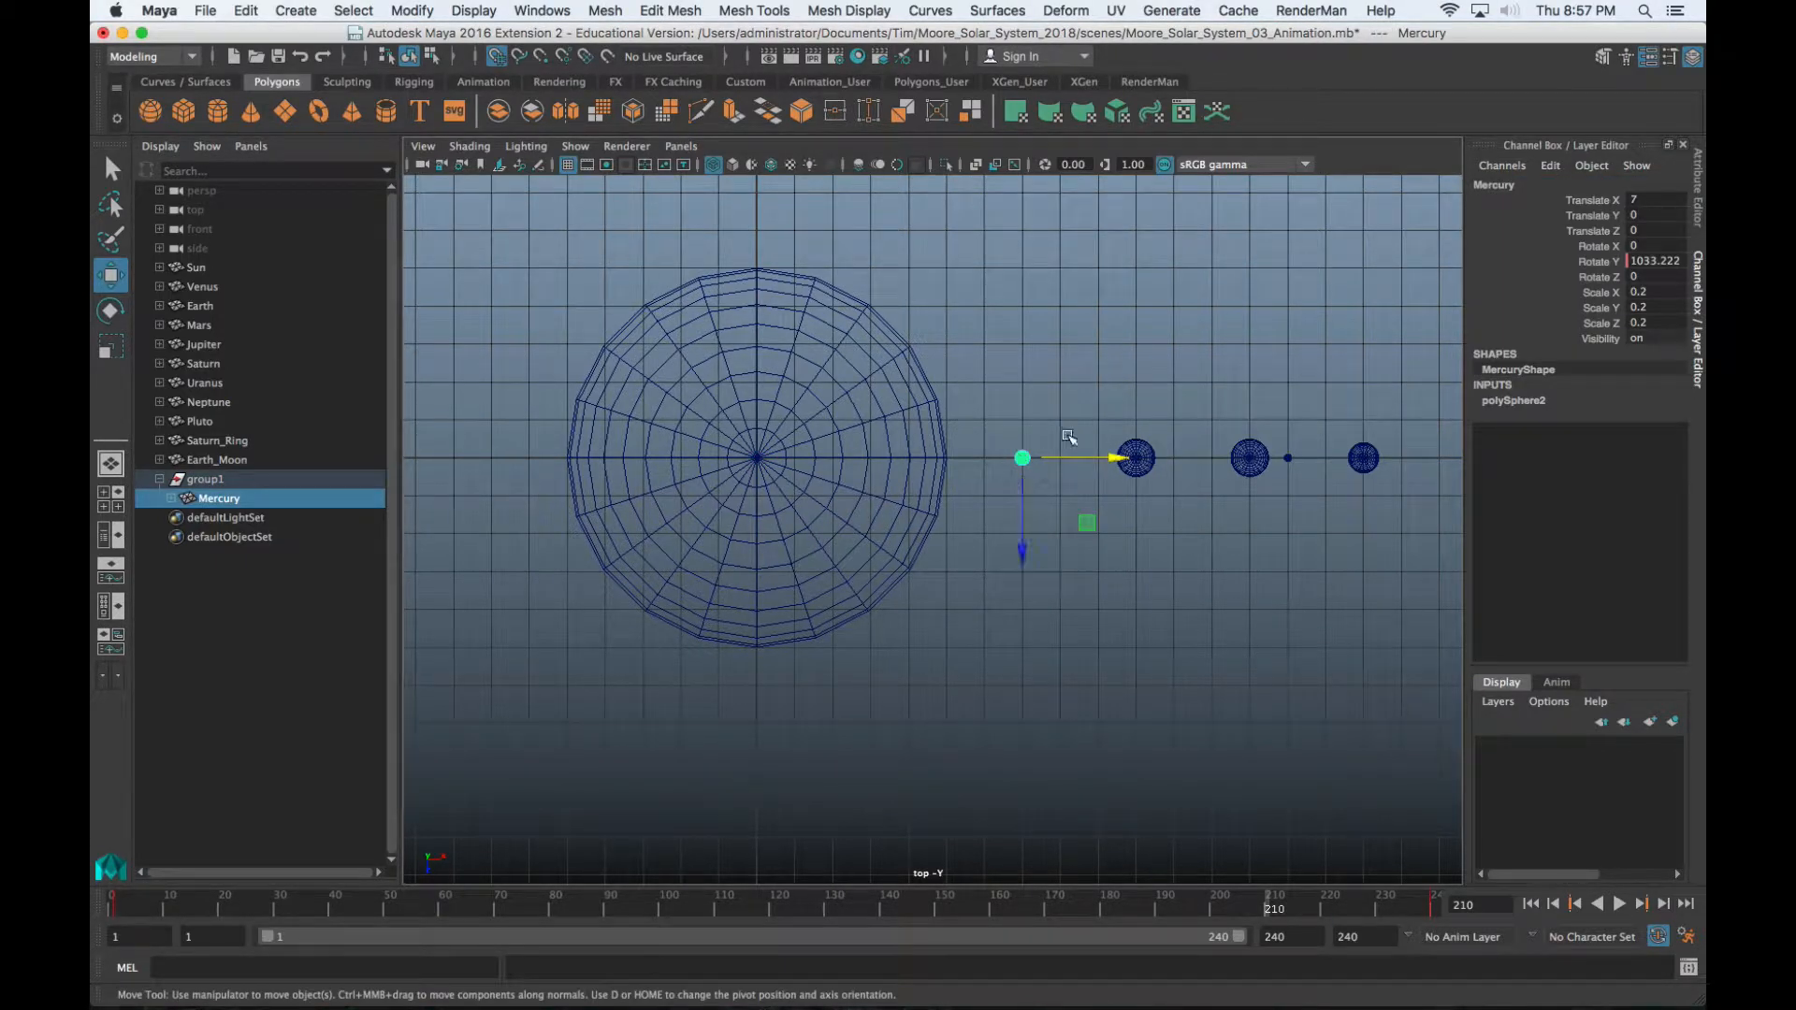
left_click(1085, 352)
left_click(1021, 458)
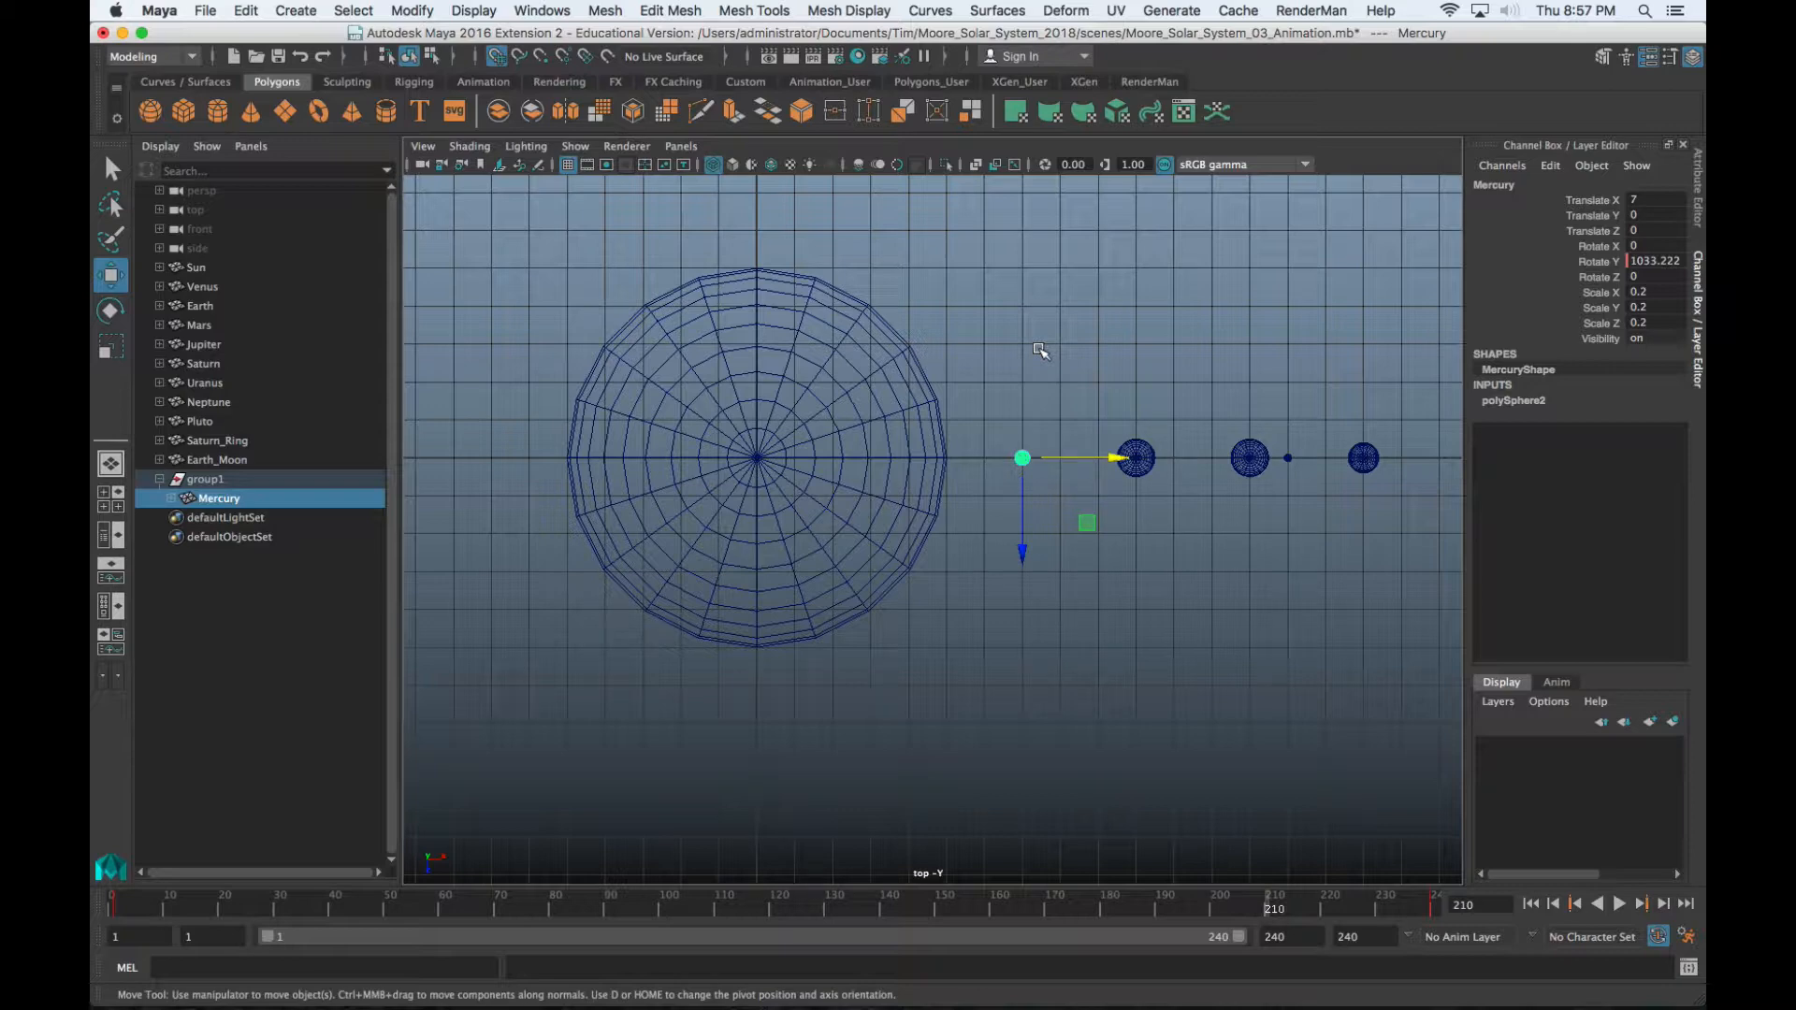
Try hierarchy selection mode by picking Mercury's group in the view, and return to object selection with Mercury selected
left_click(390, 61)
left_click(1011, 309)
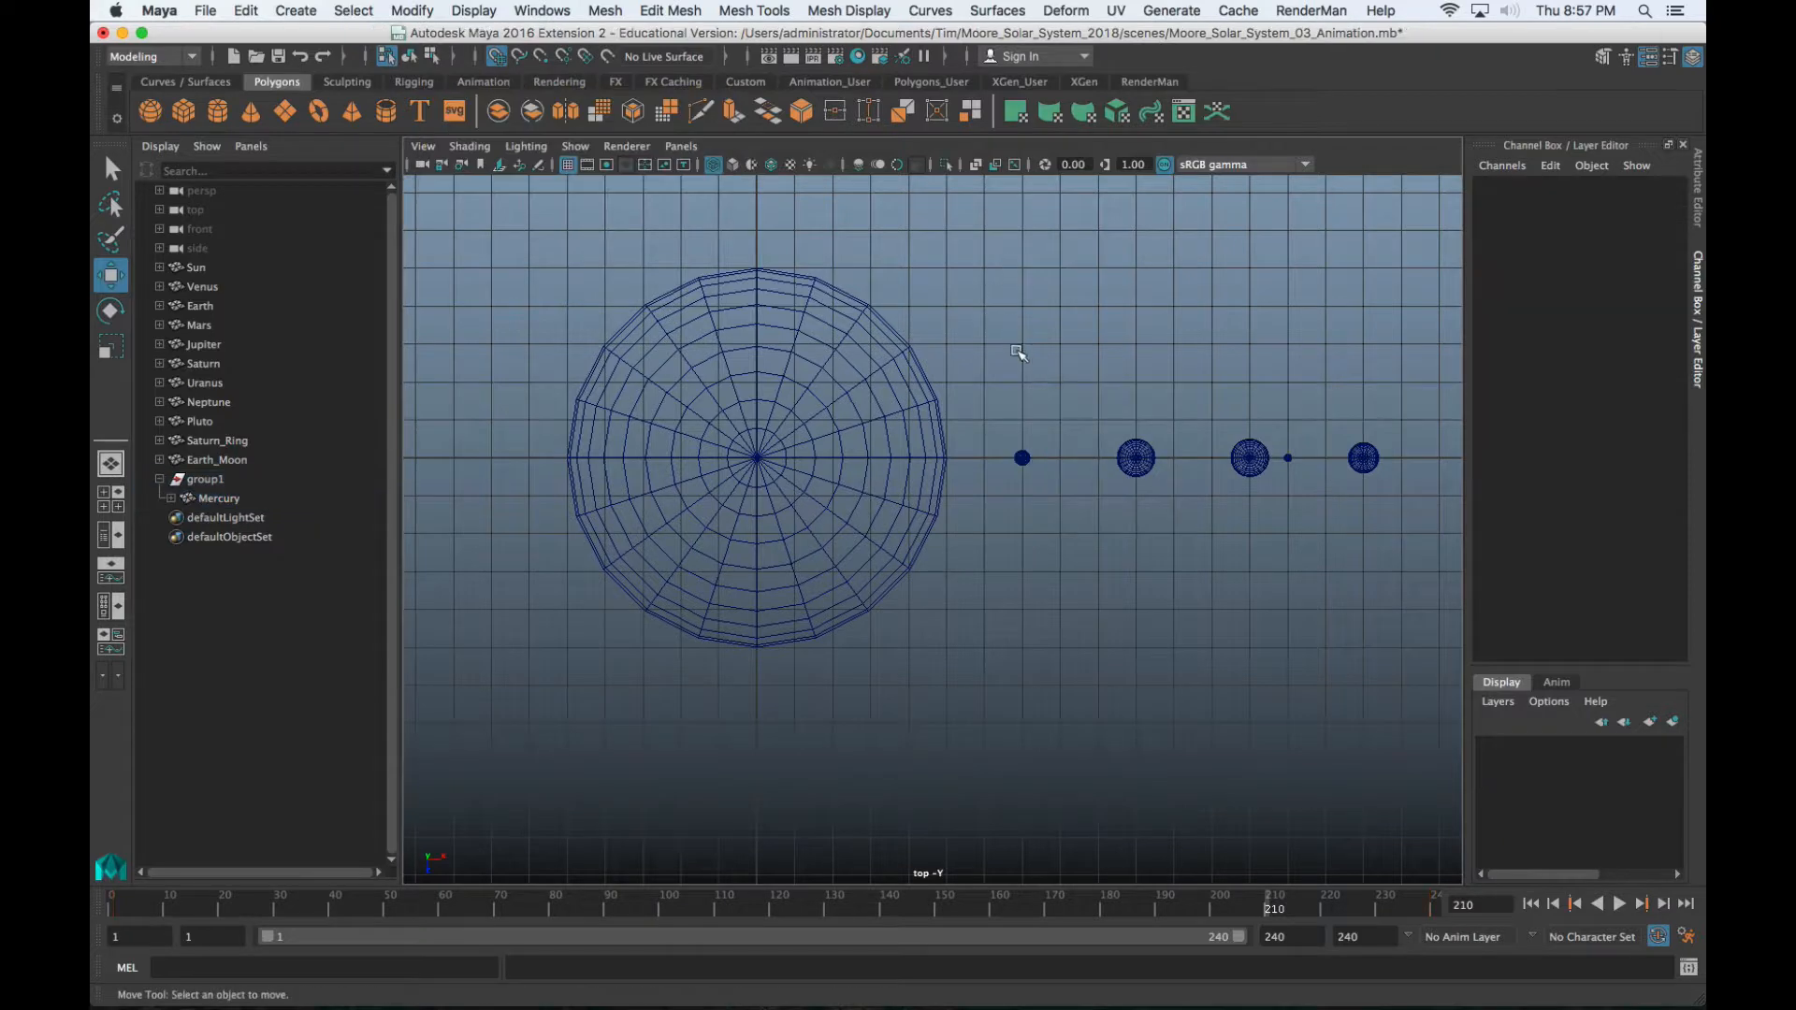
left_click(1023, 458)
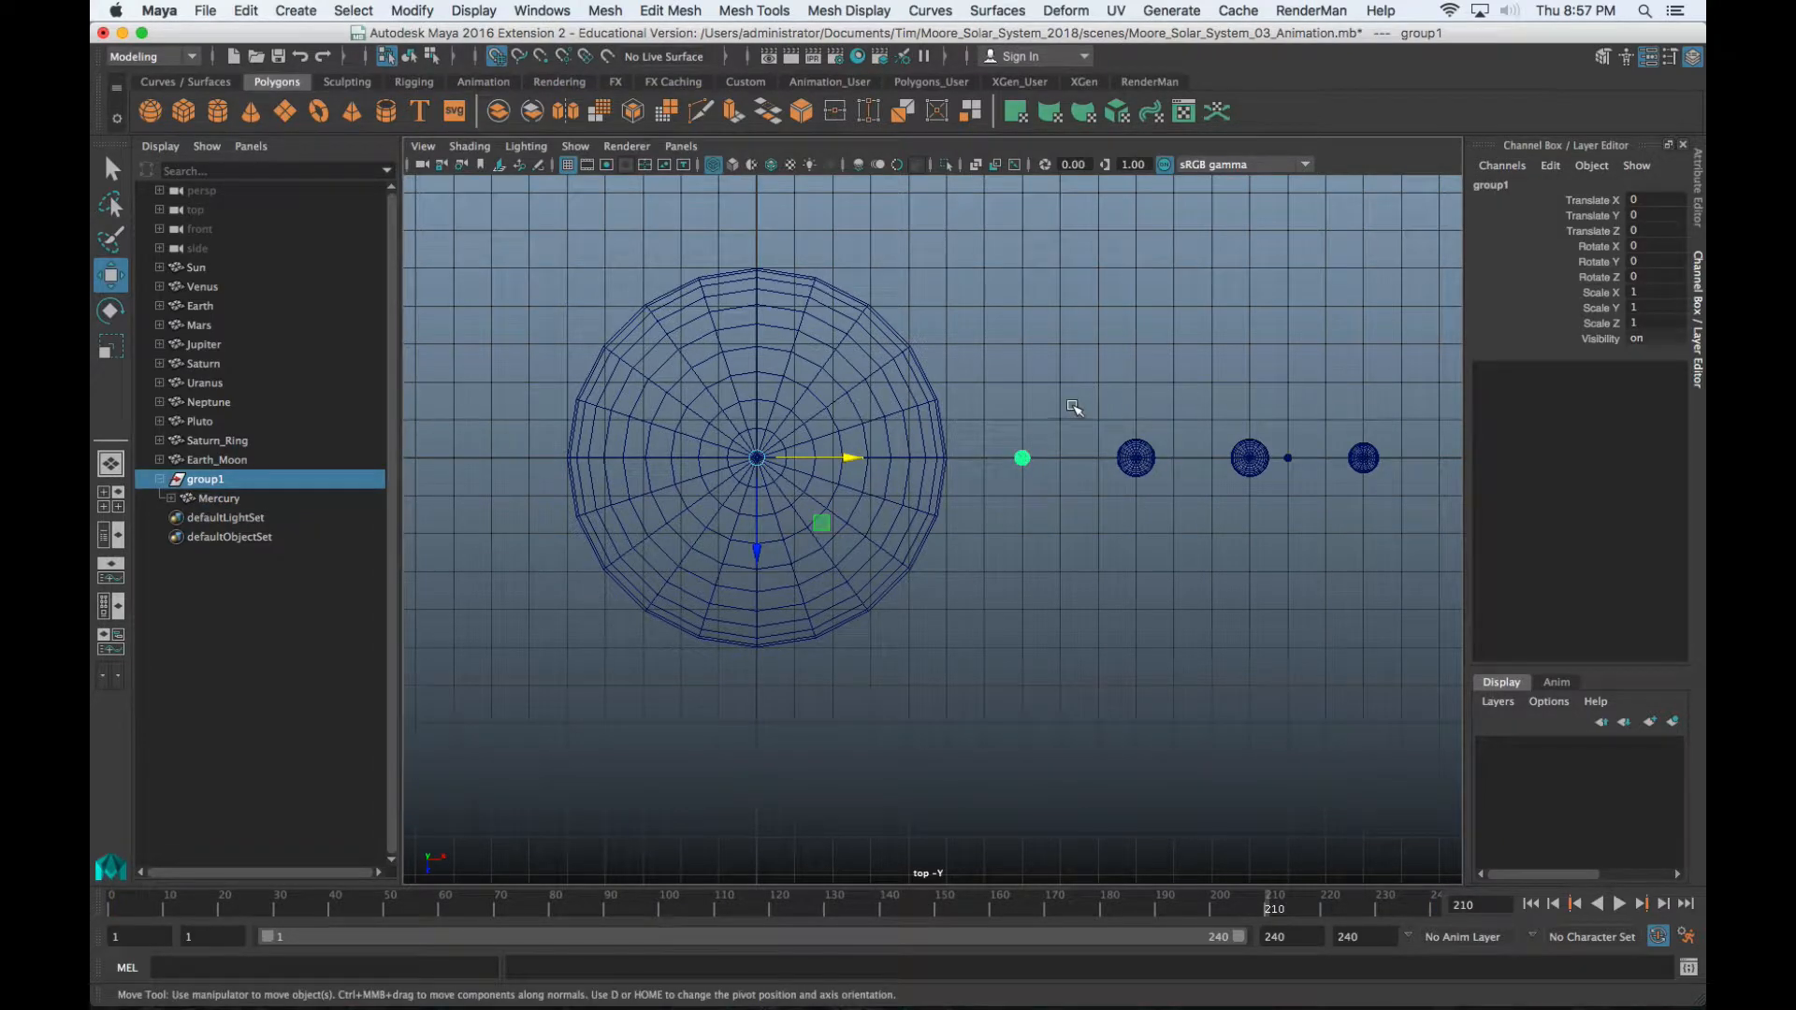
left_click(409, 56)
left_click(1028, 530)
left_click(1023, 457)
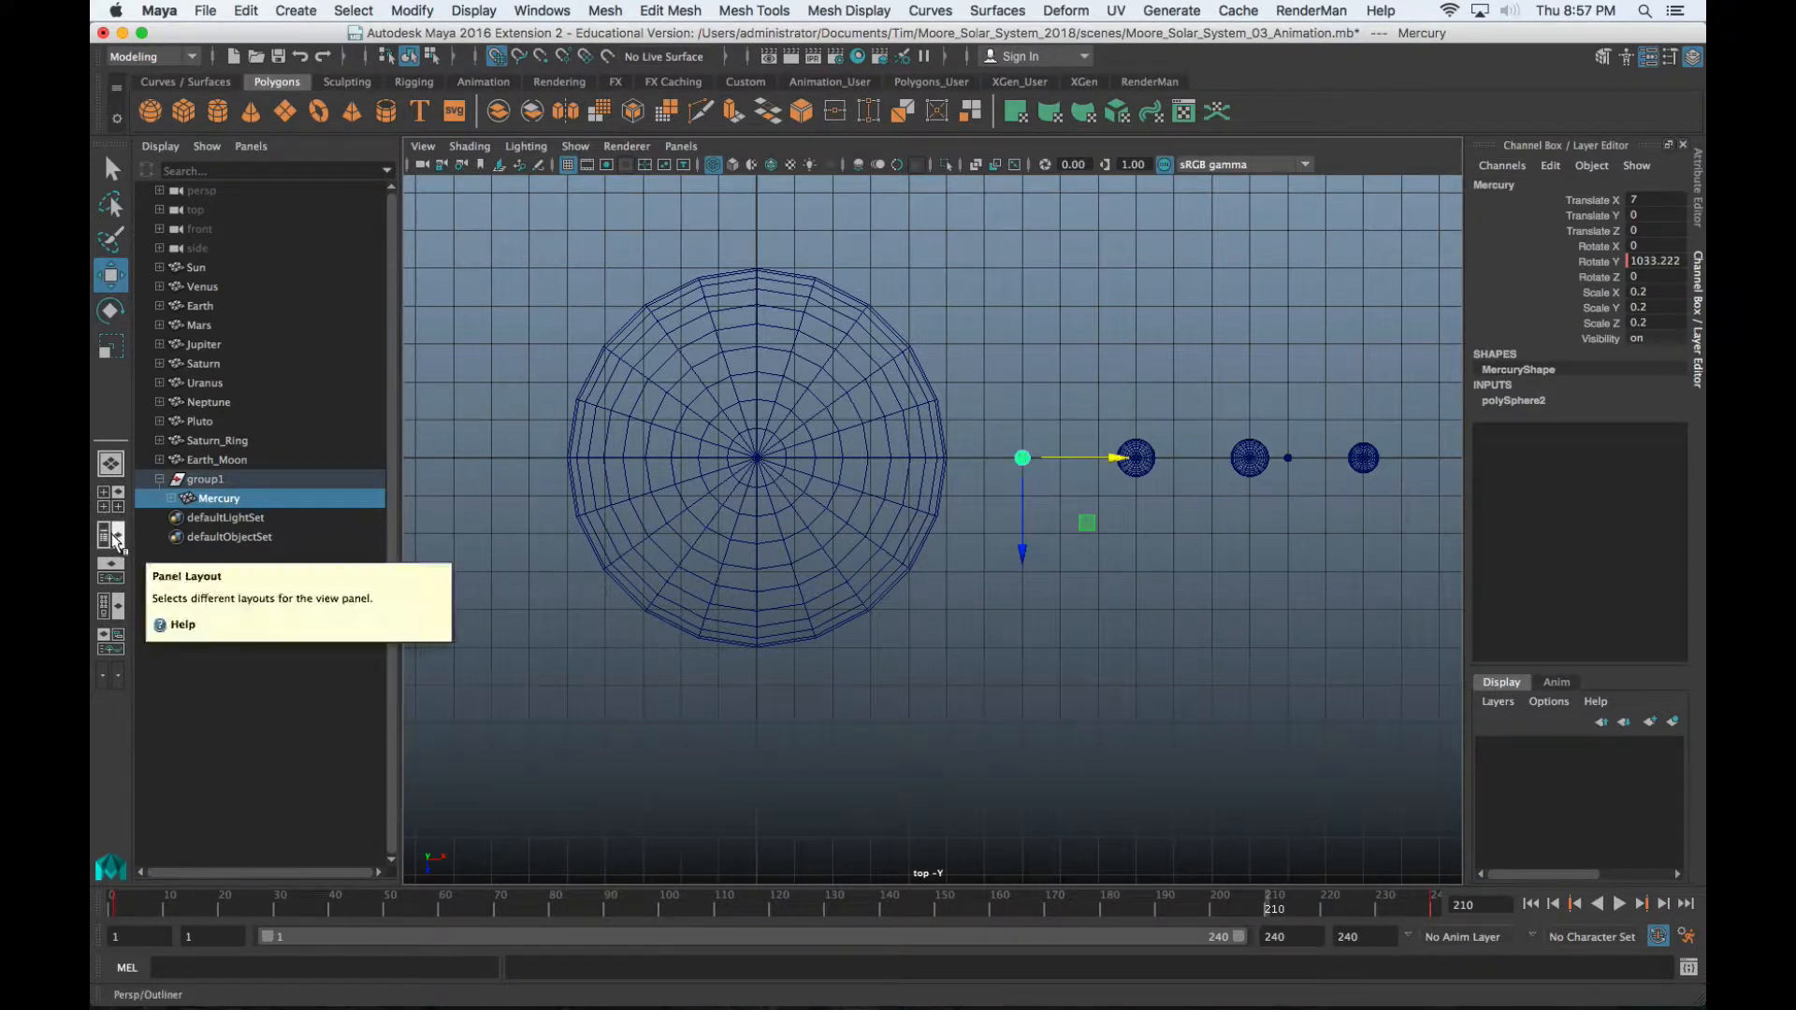
Leave the Outliner layout and display the wireframe top view at full size
left_click(111, 464)
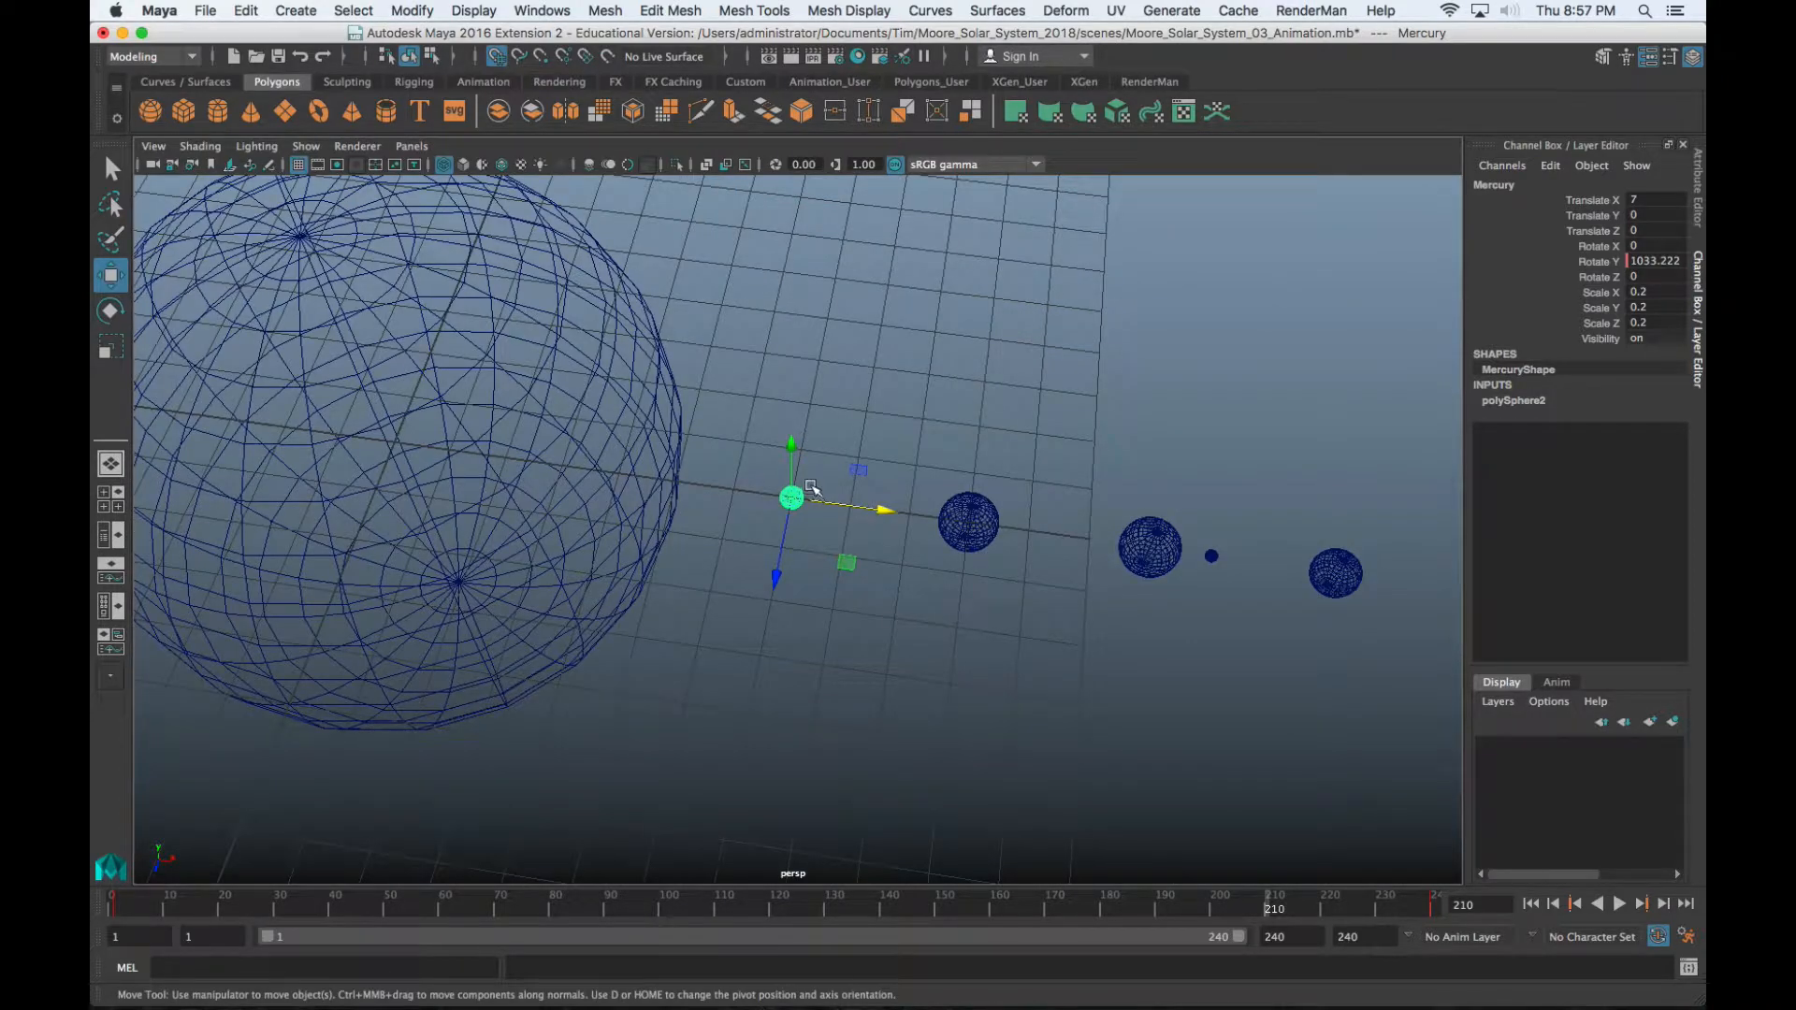
key("space")
key("space")
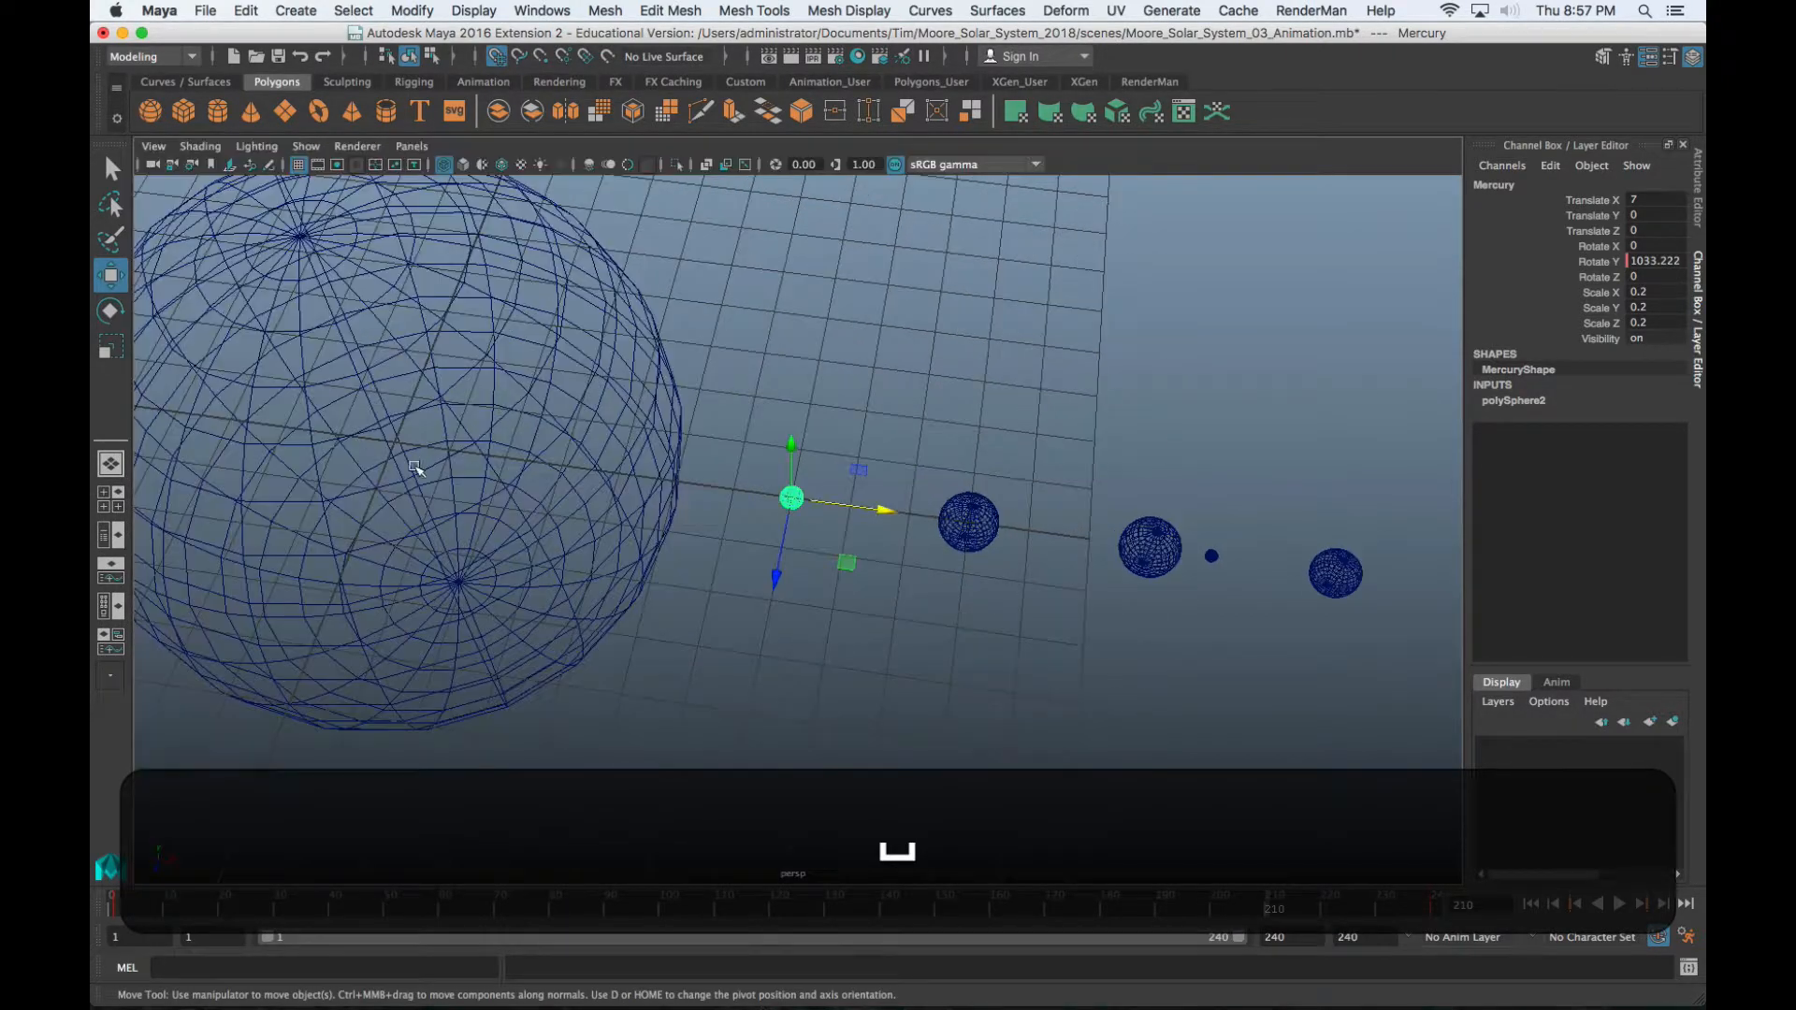
left_click(110, 499)
key("space")
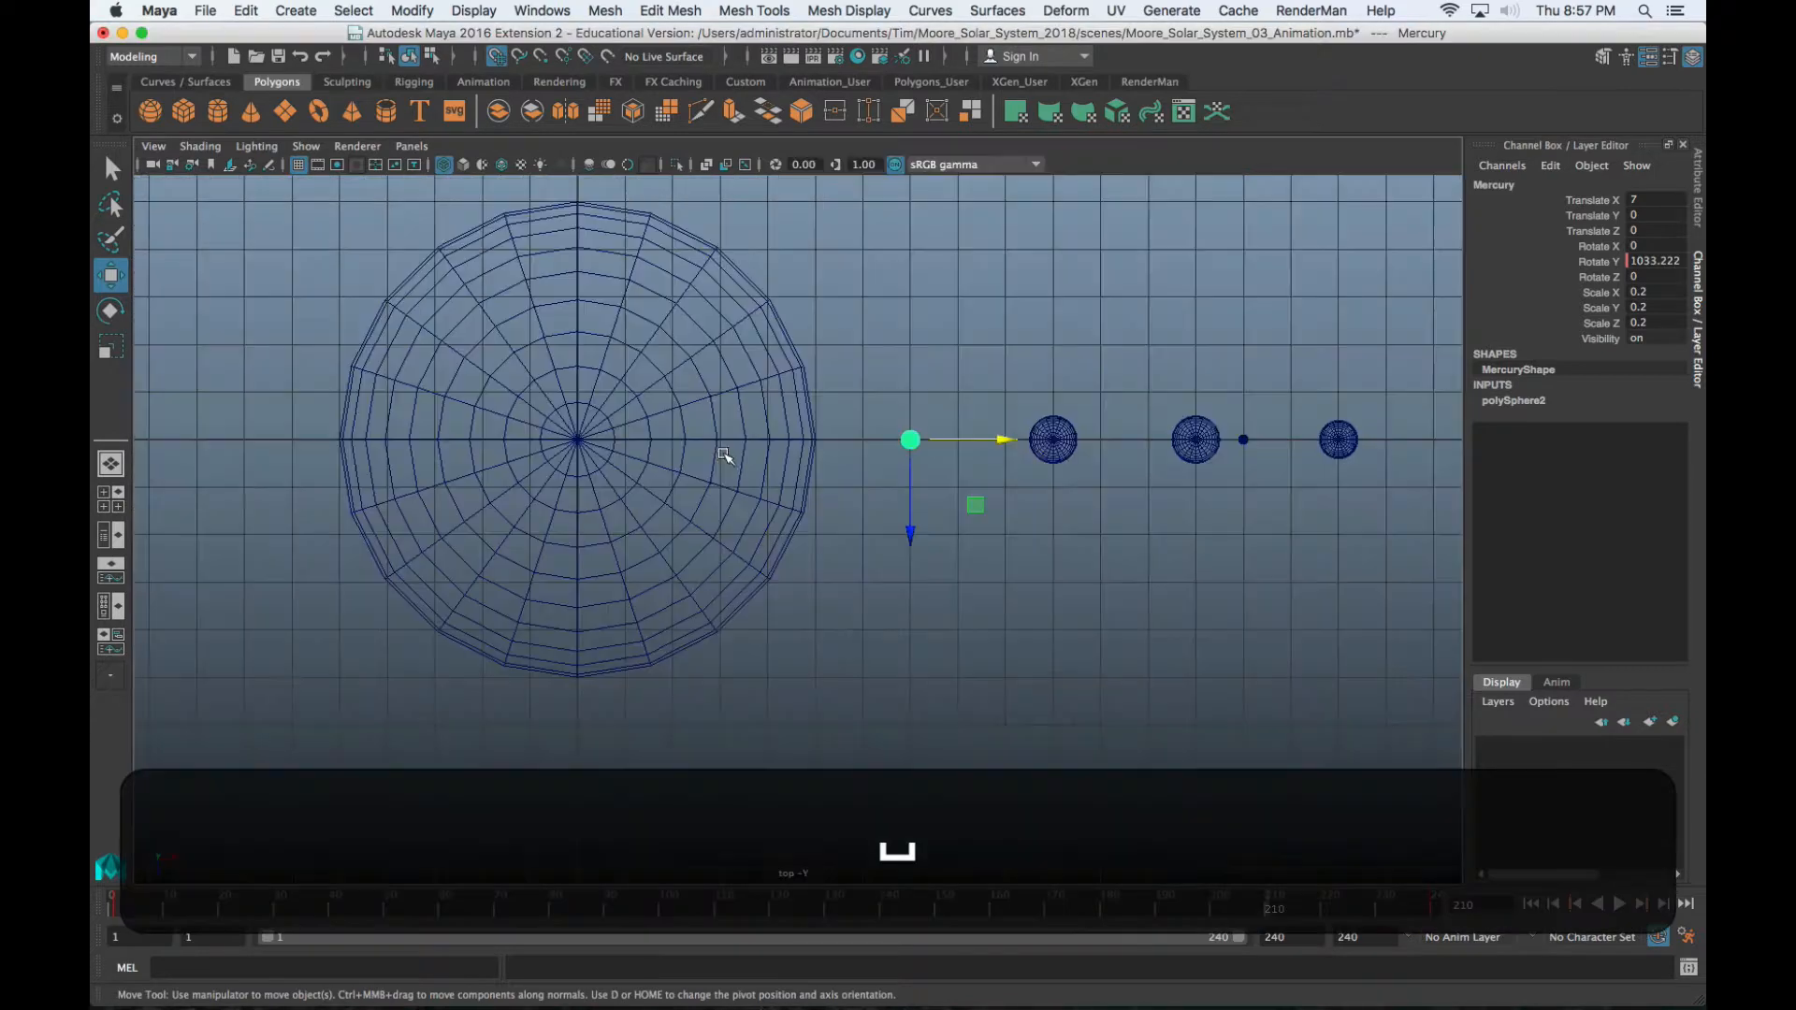
Open the Outliner as a floating window over the Sun and expand group1 to show Mercury inside it
left_click(542, 10)
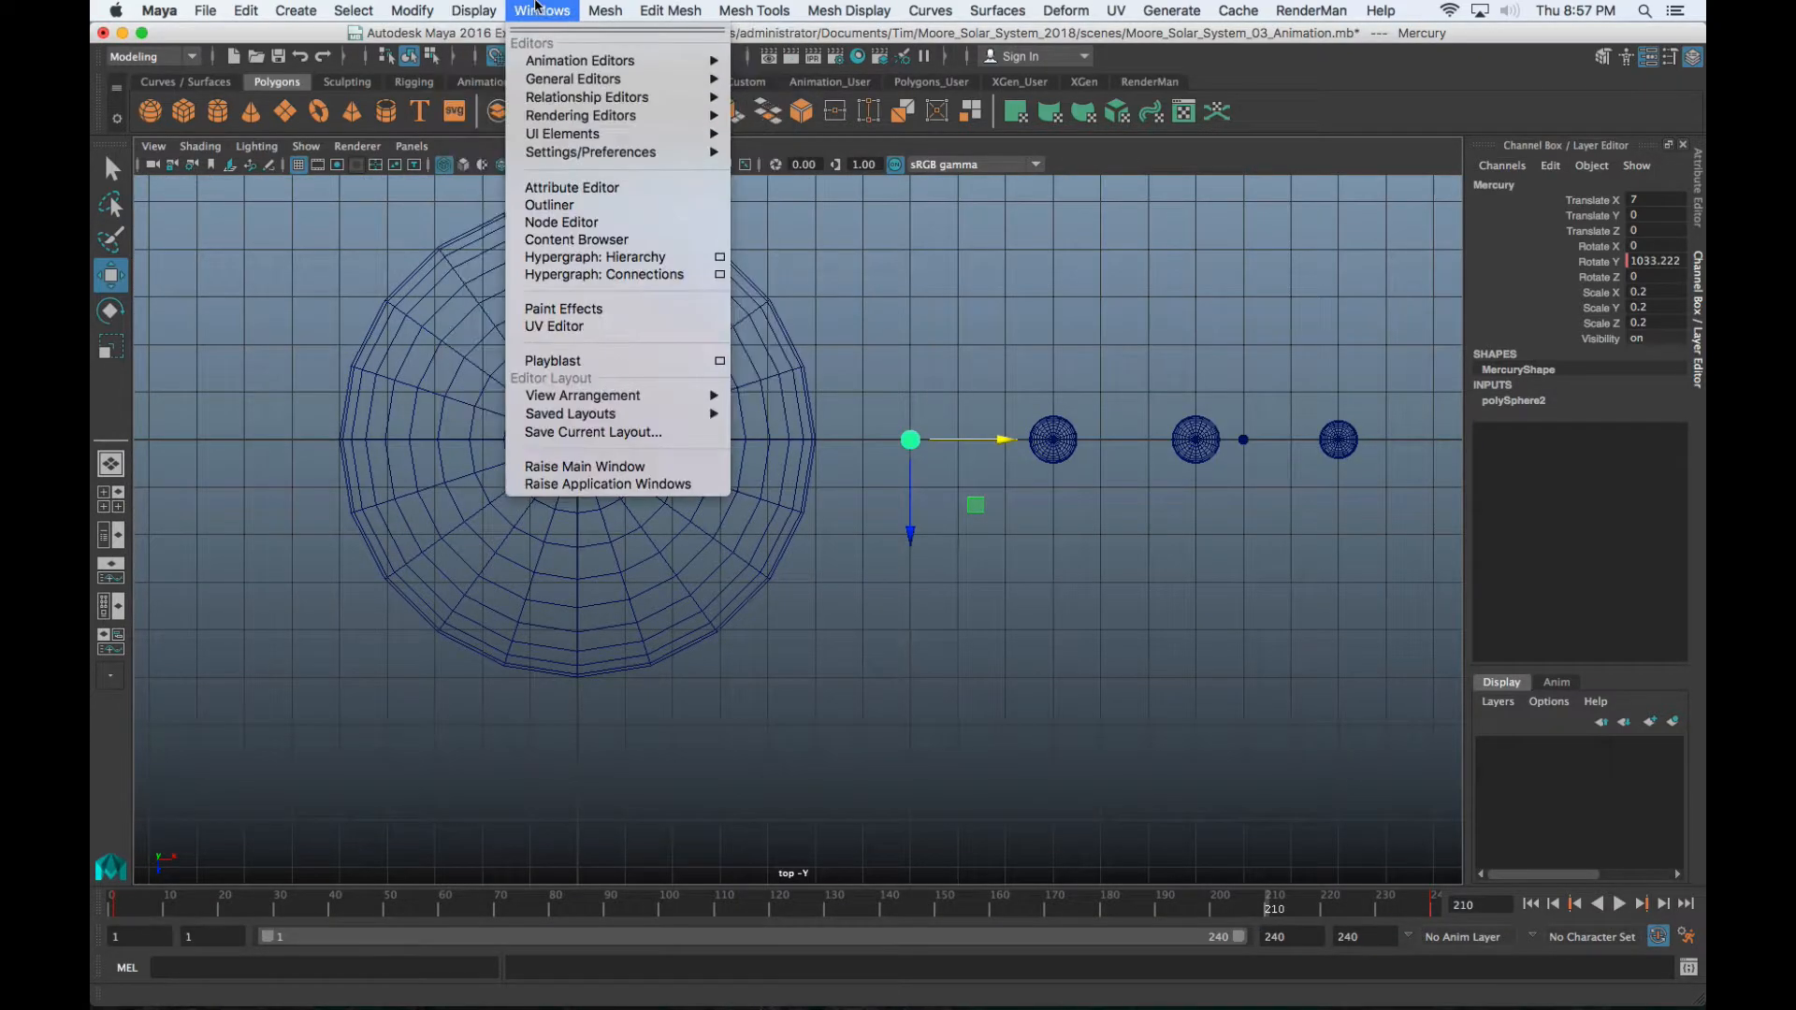
left_click(595, 205)
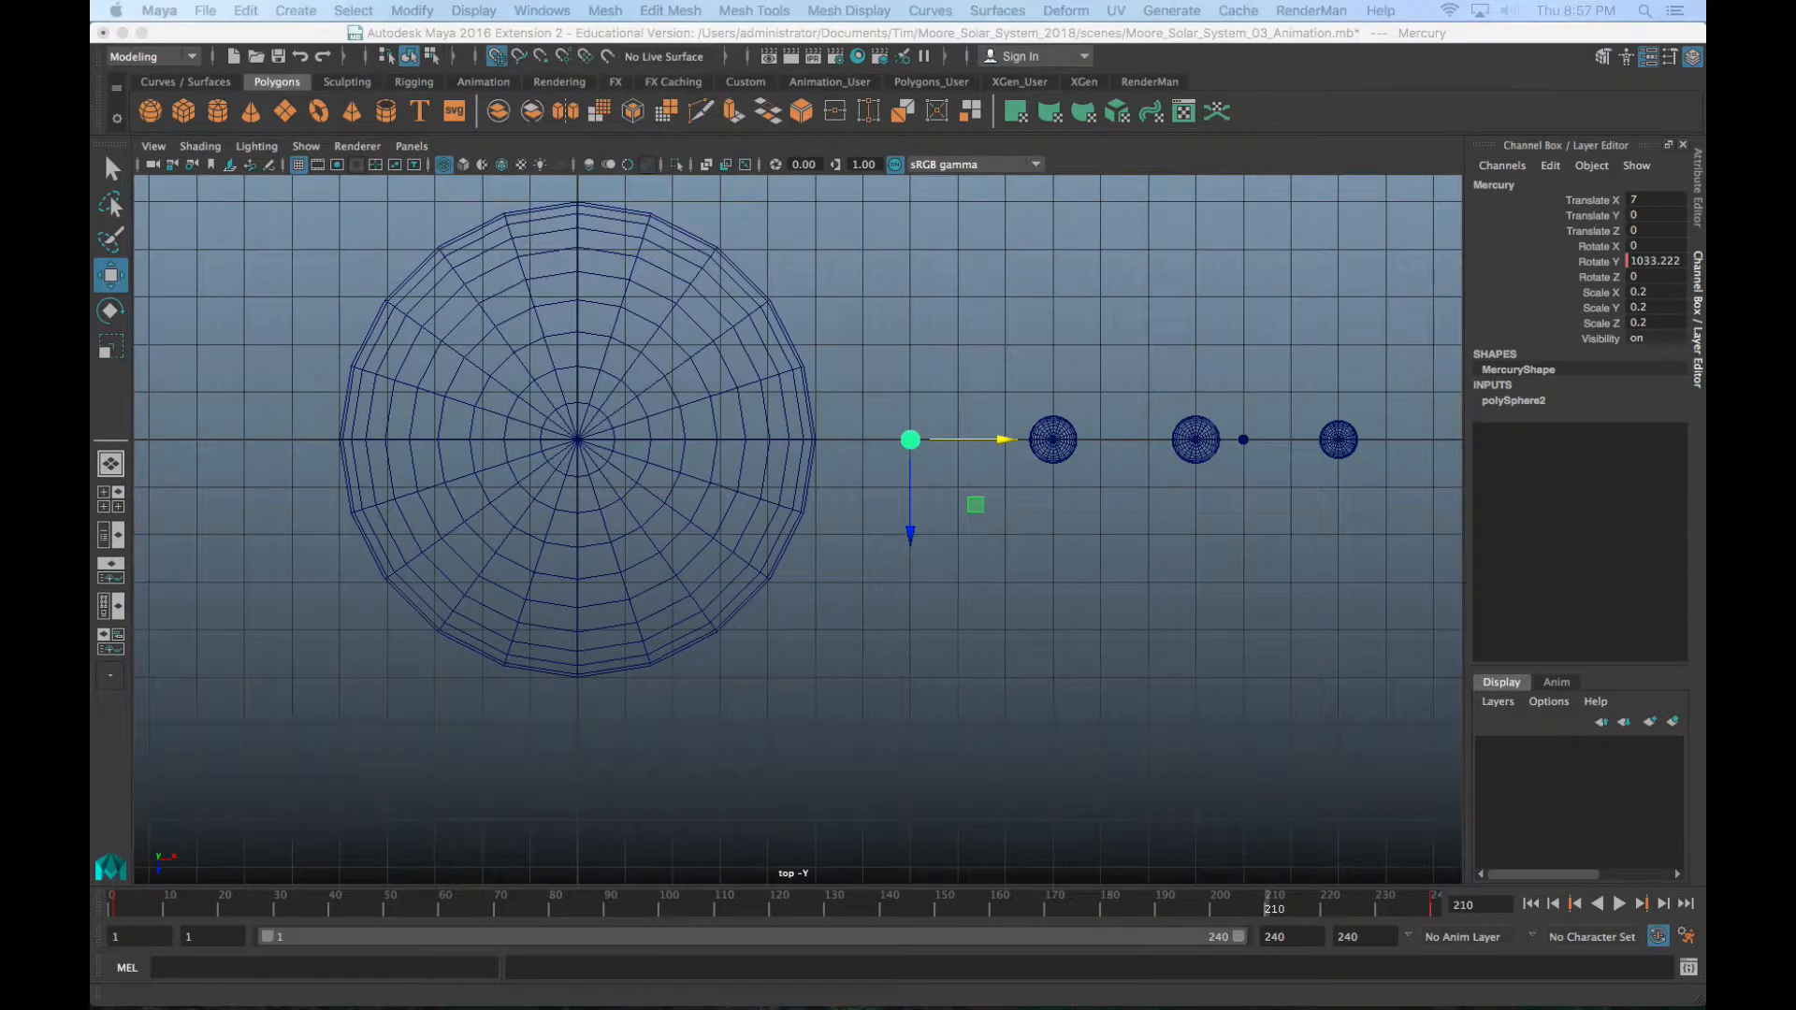
left_click_drag(633, 138, 372, 138)
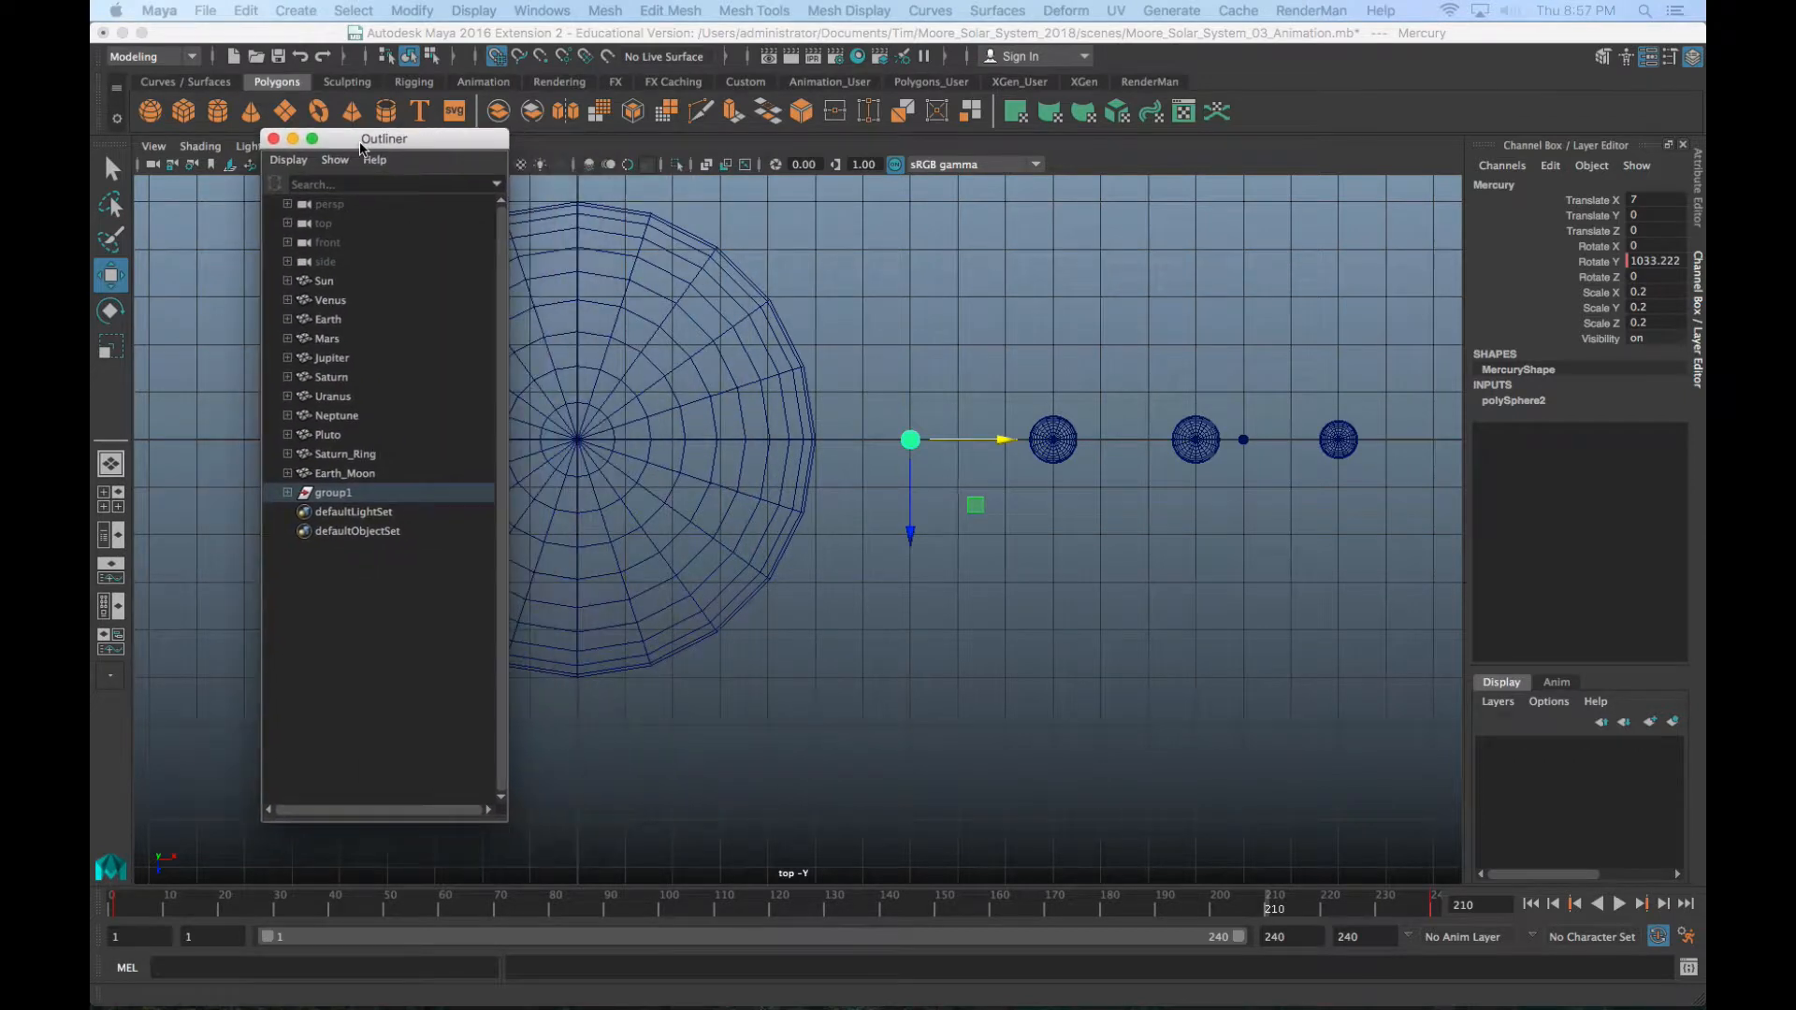
left_click(288, 493)
left_click(539, 8)
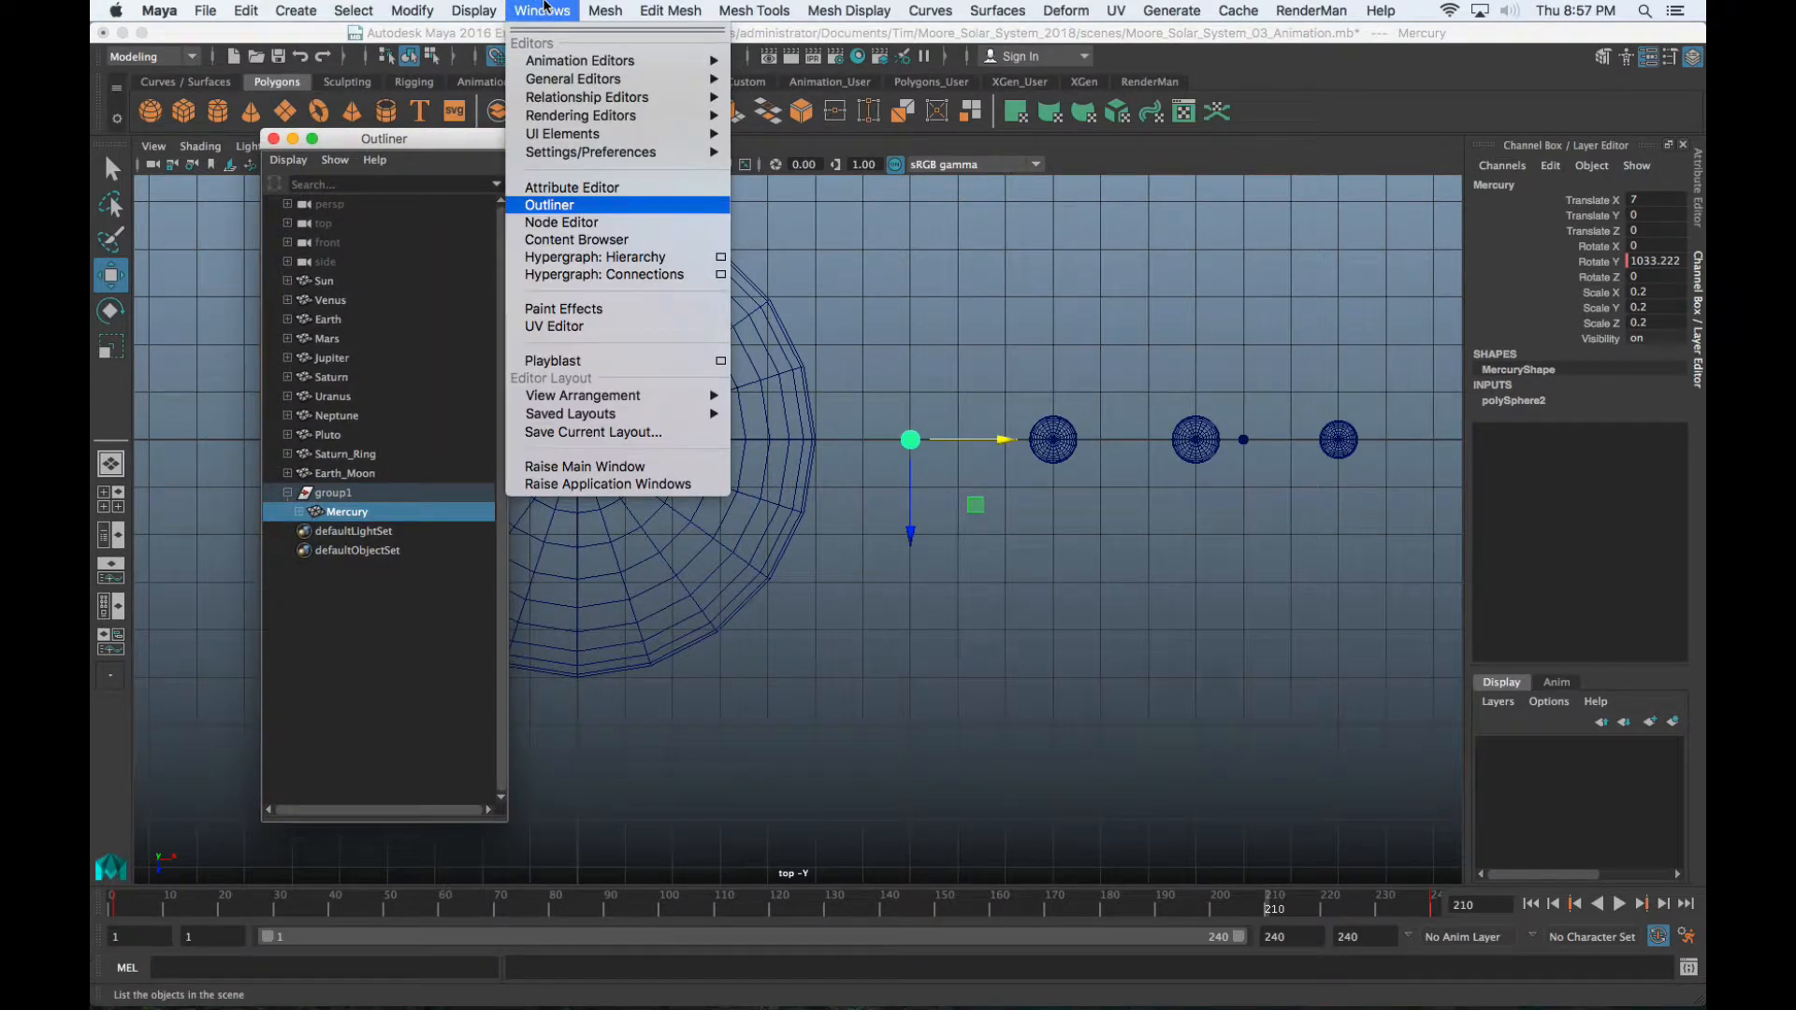
left_click(543, 7)
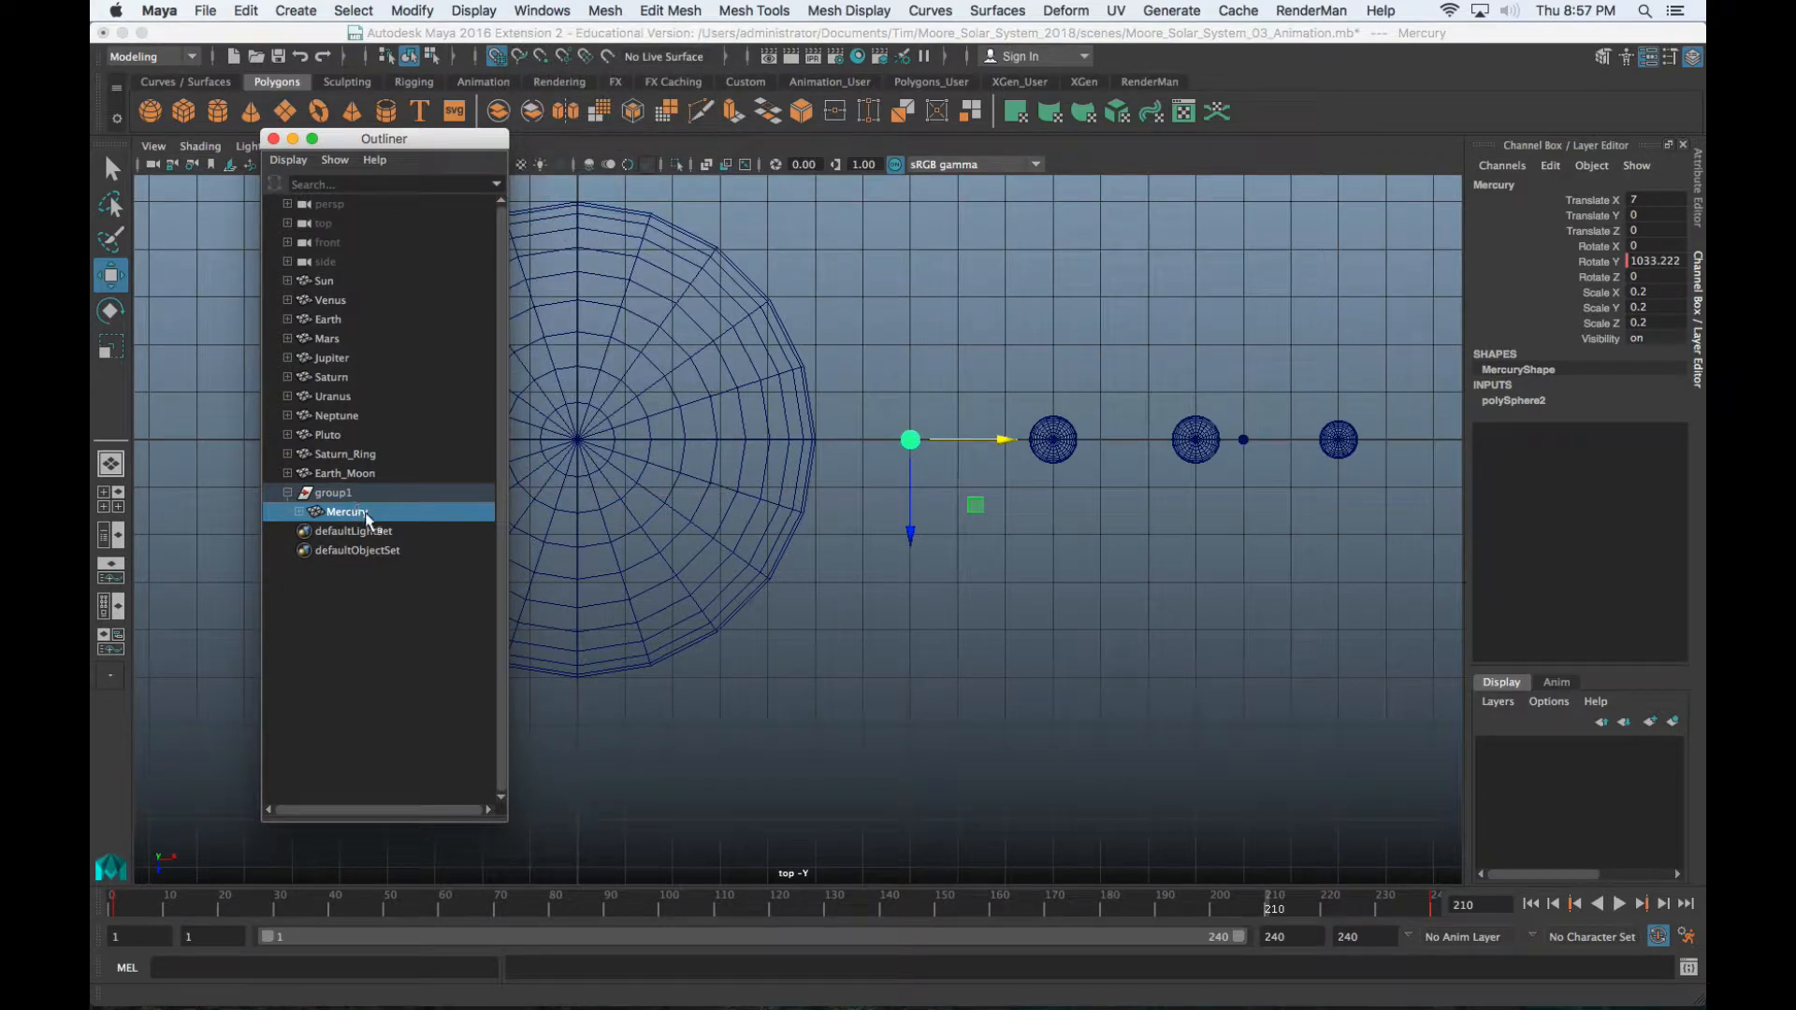
Select group1 in the Outliner, pick Mercury in the top view with the Outliner moved aside, and bring the Outliner window back
left_click(339, 494)
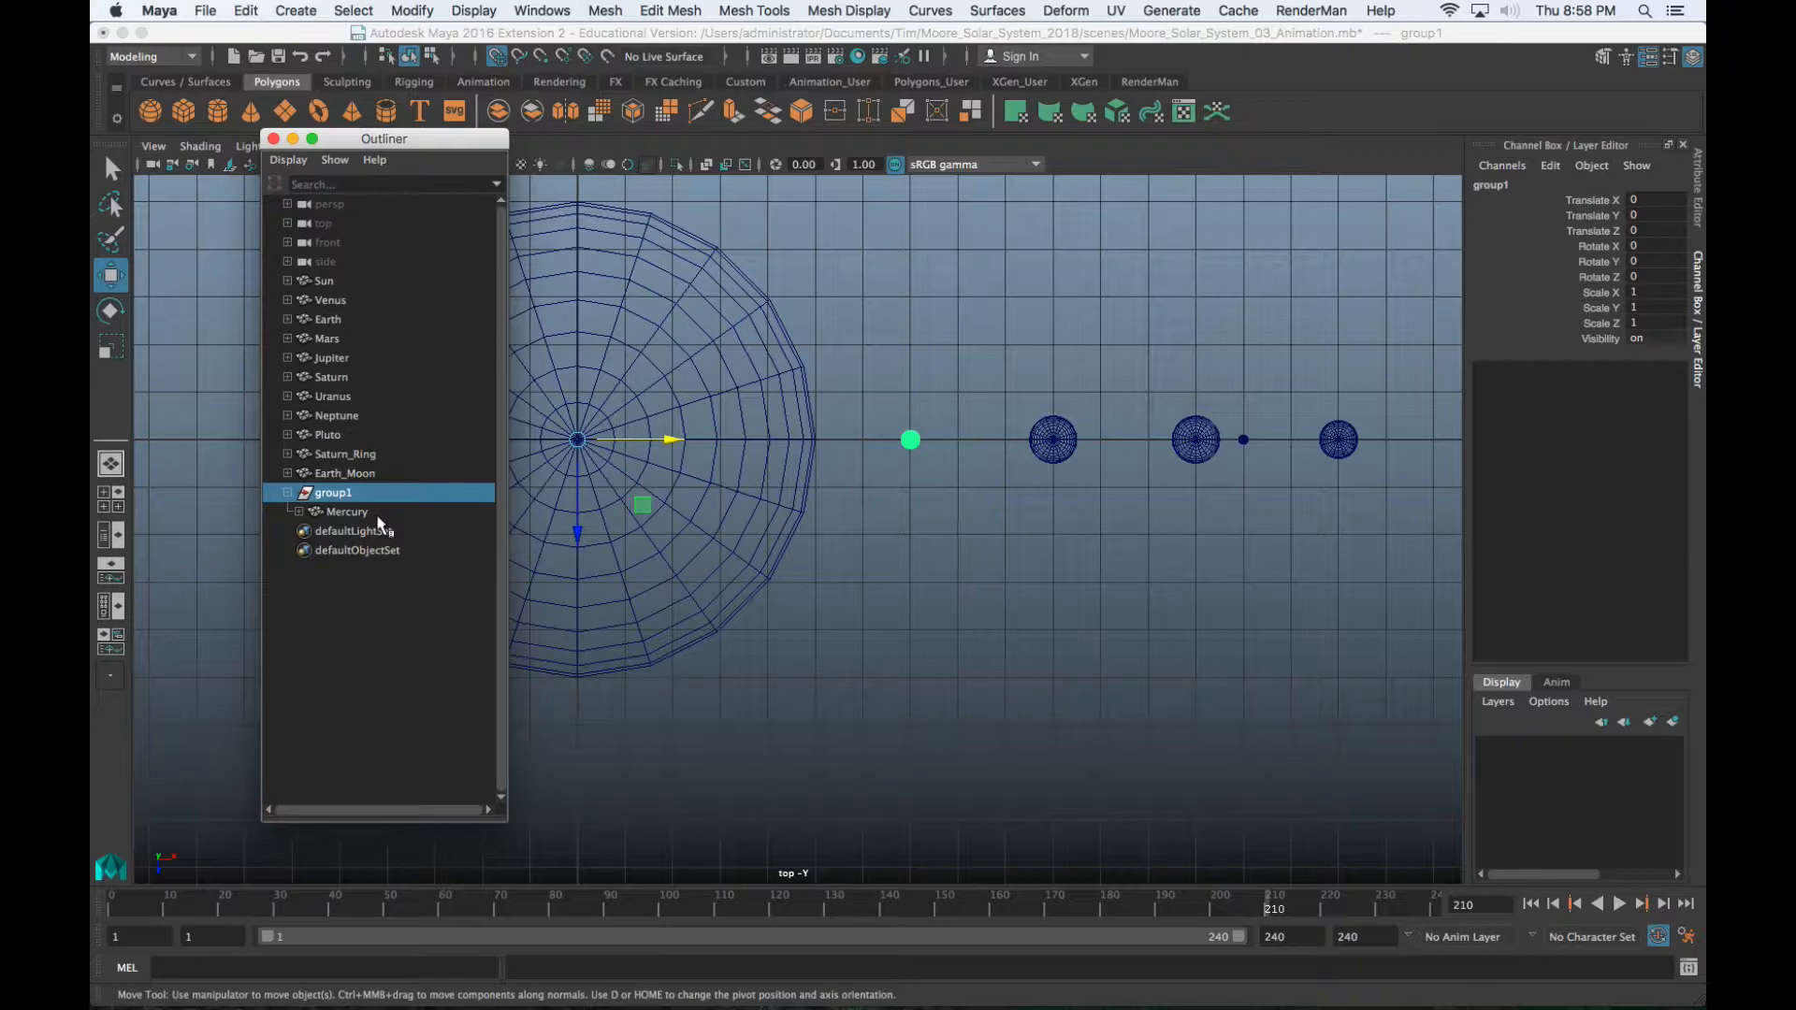
left_click_drag(399, 139, 91, 192)
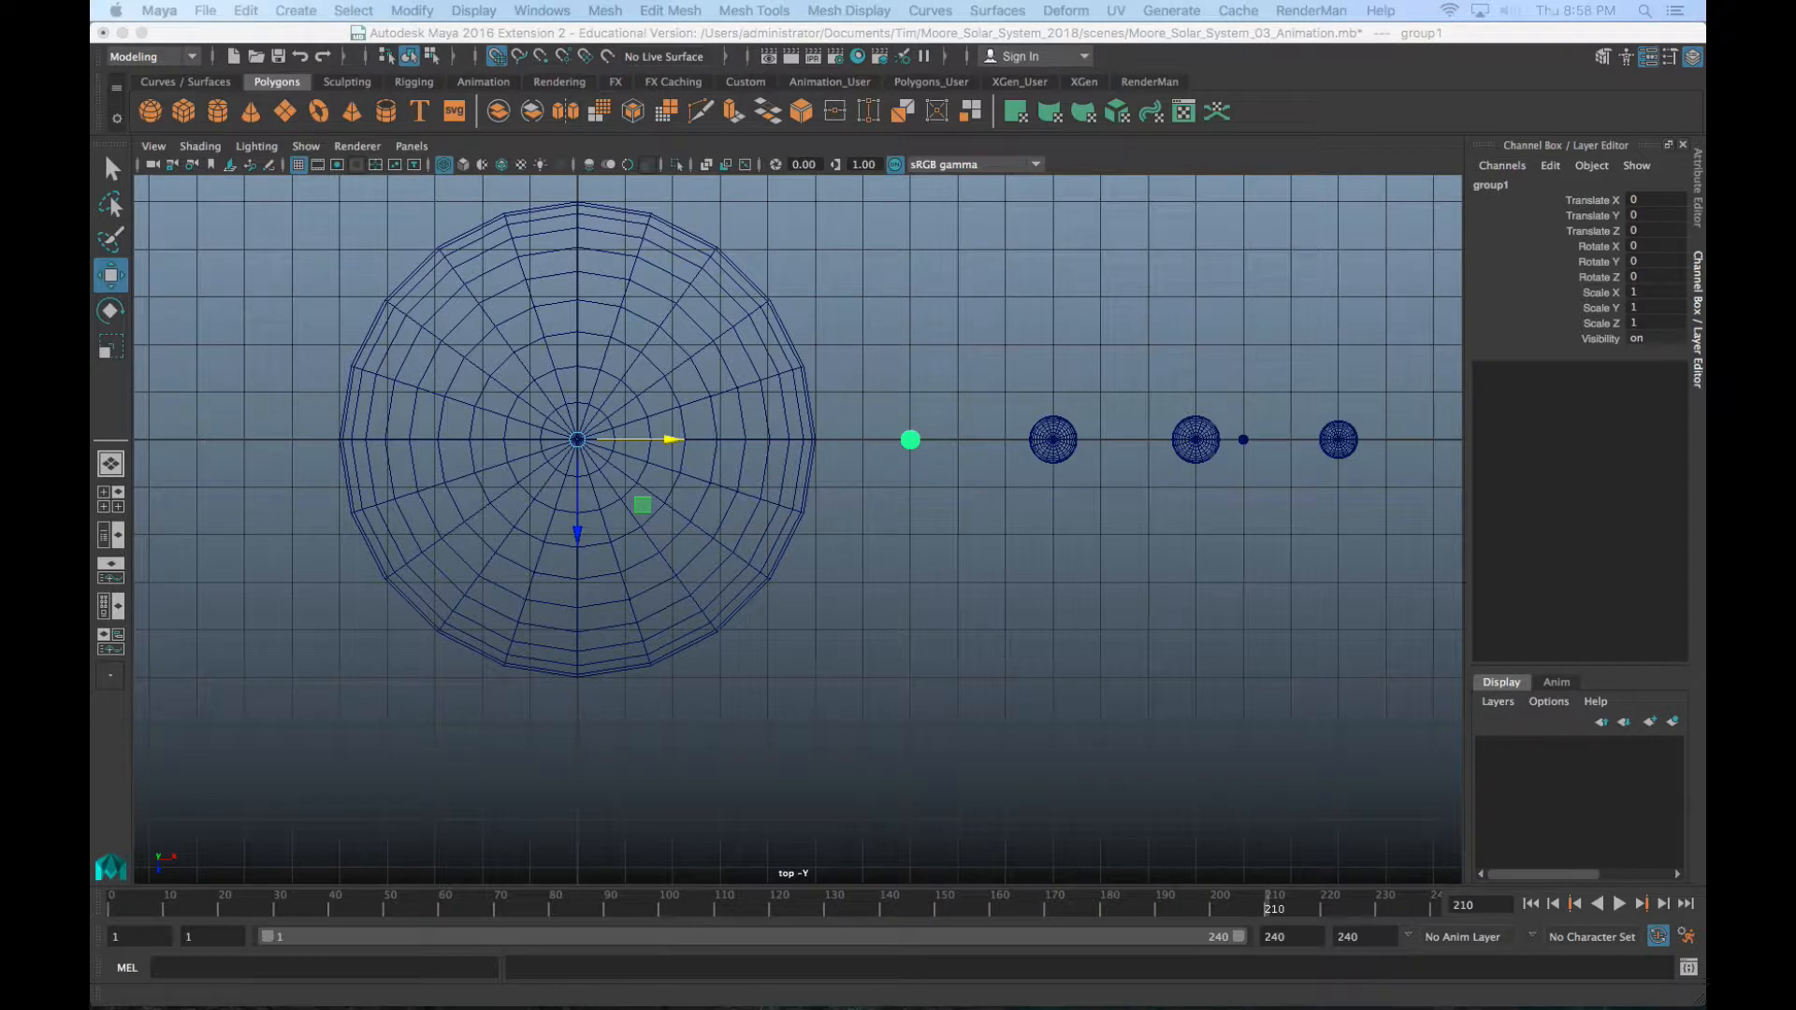
left_click(924, 491)
left_click(913, 442)
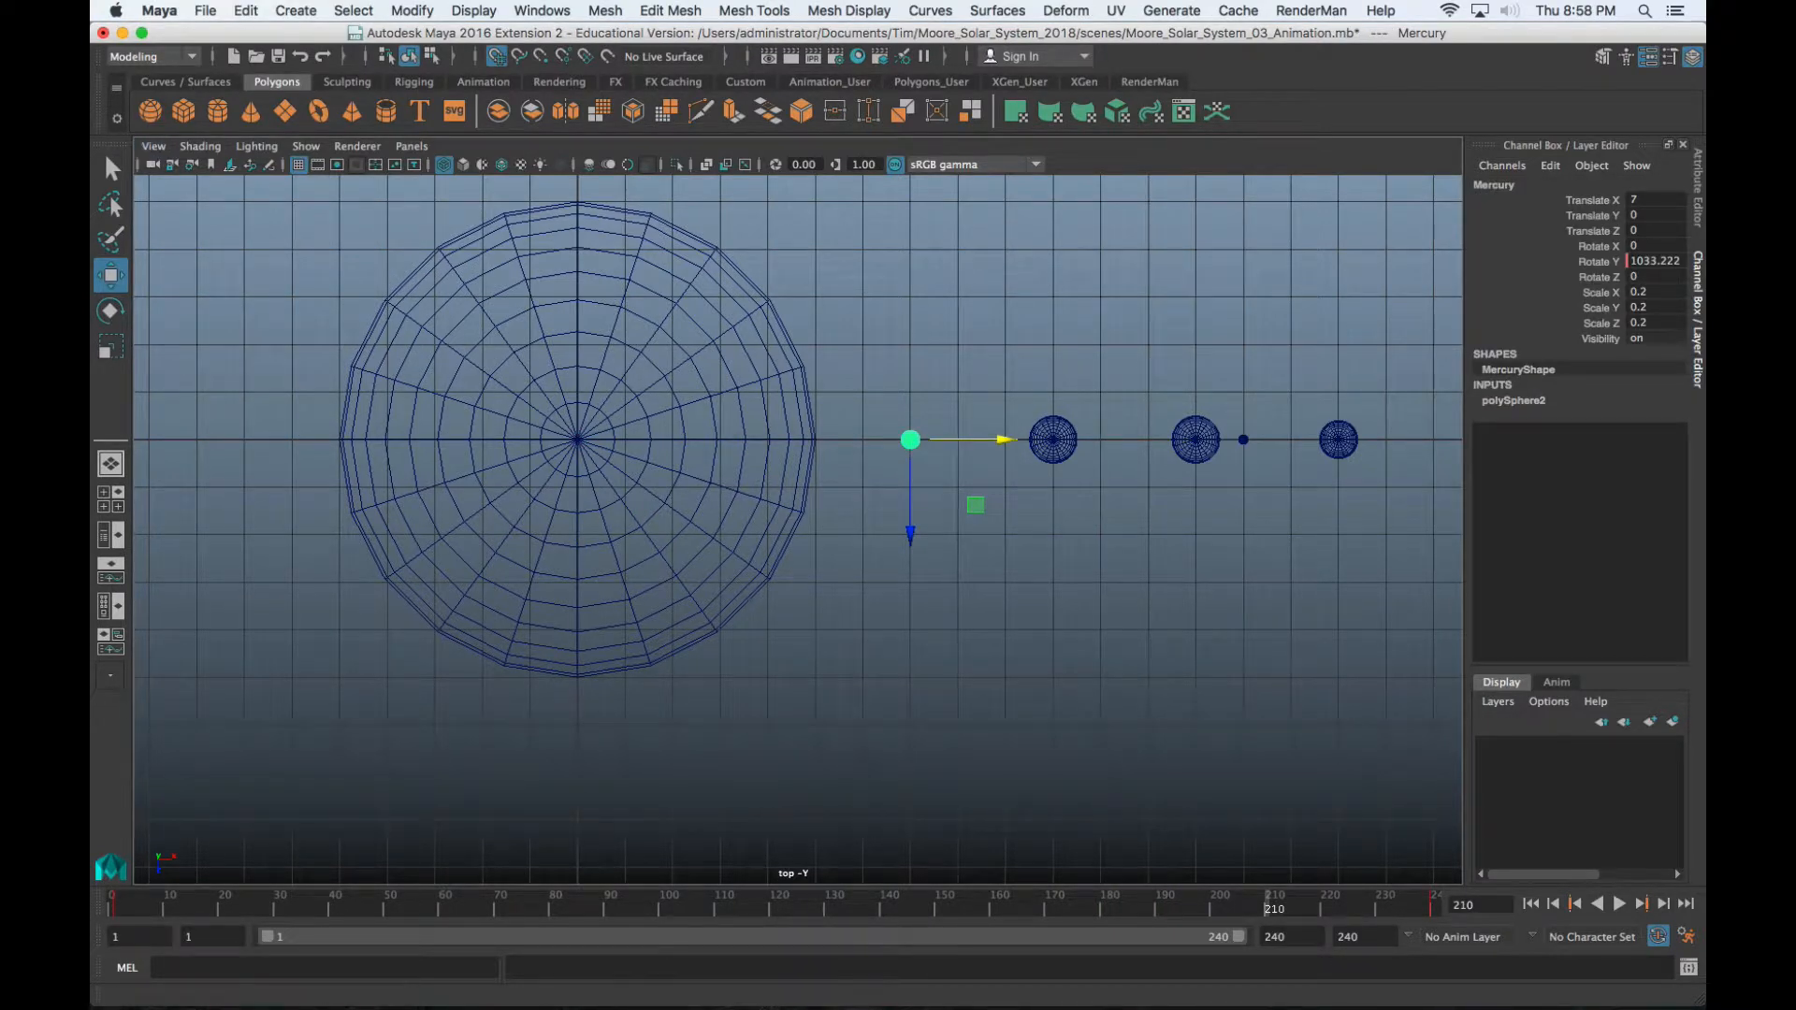
left_click_drag(91, 178, 408, 166)
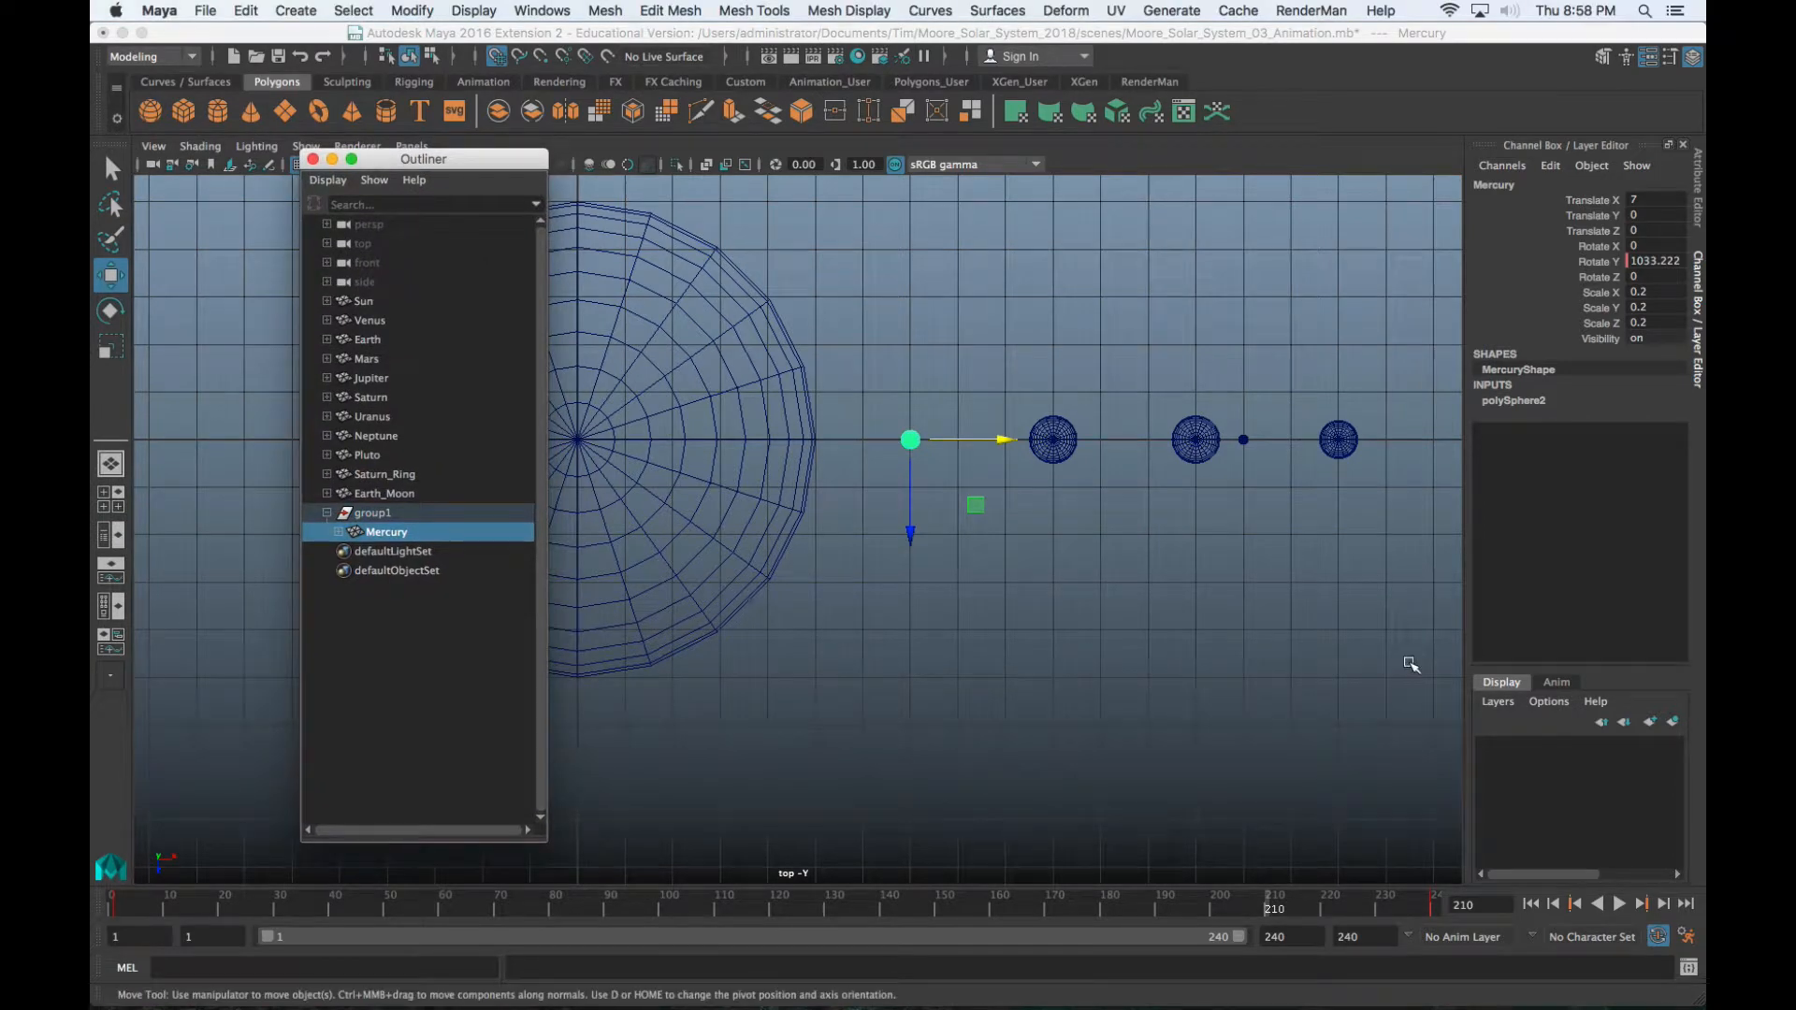
Switch the selection from Mercury to its parent group1 and rename the group Mercury Orbit
key("Up")
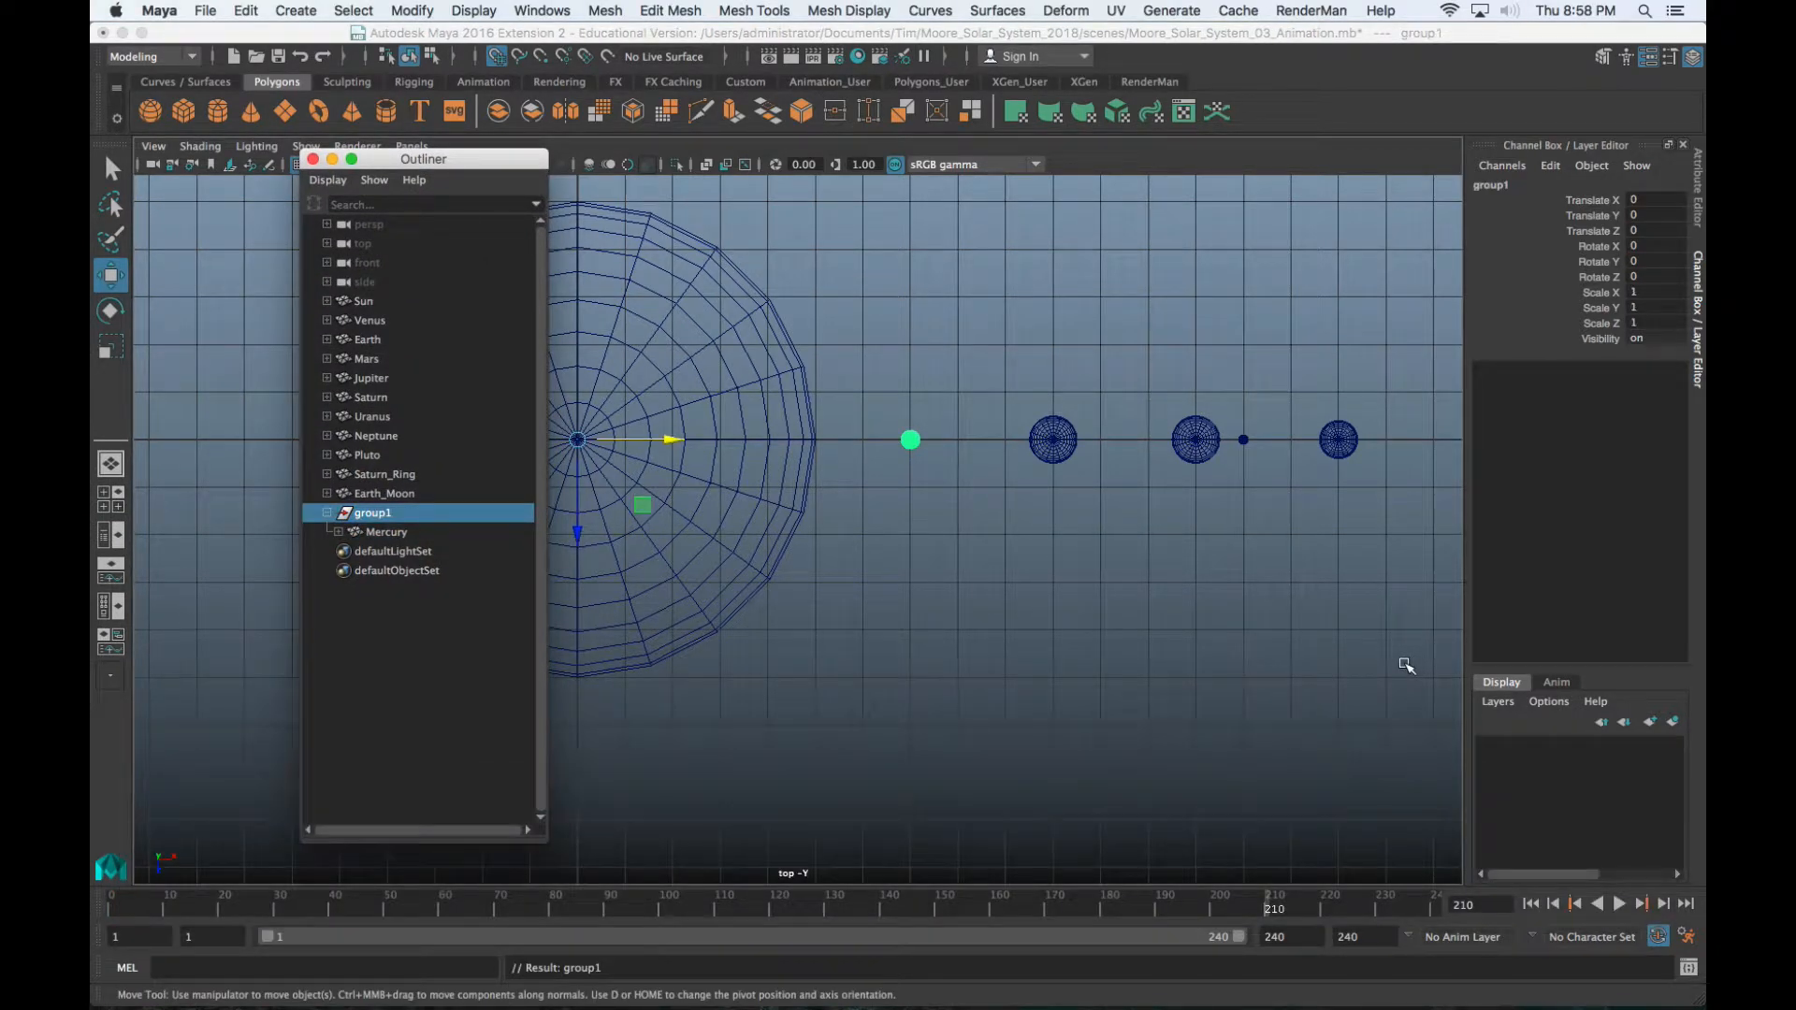
key("Down")
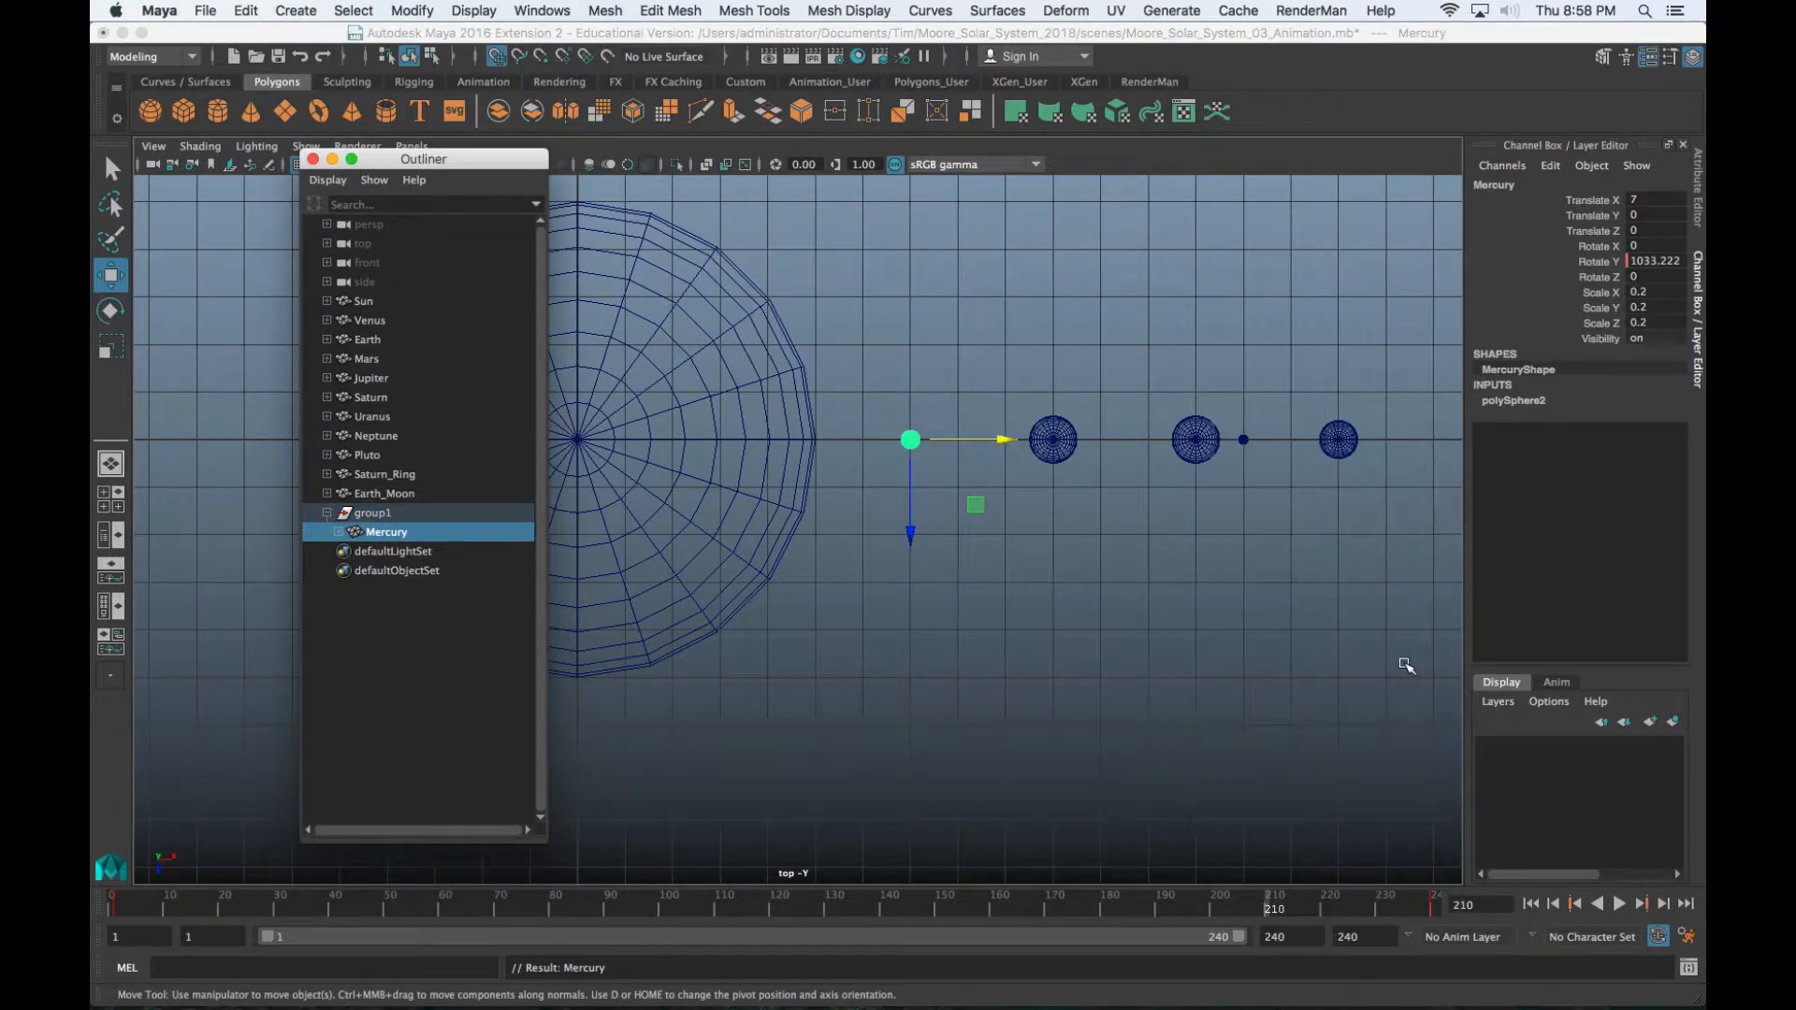
key("Up")
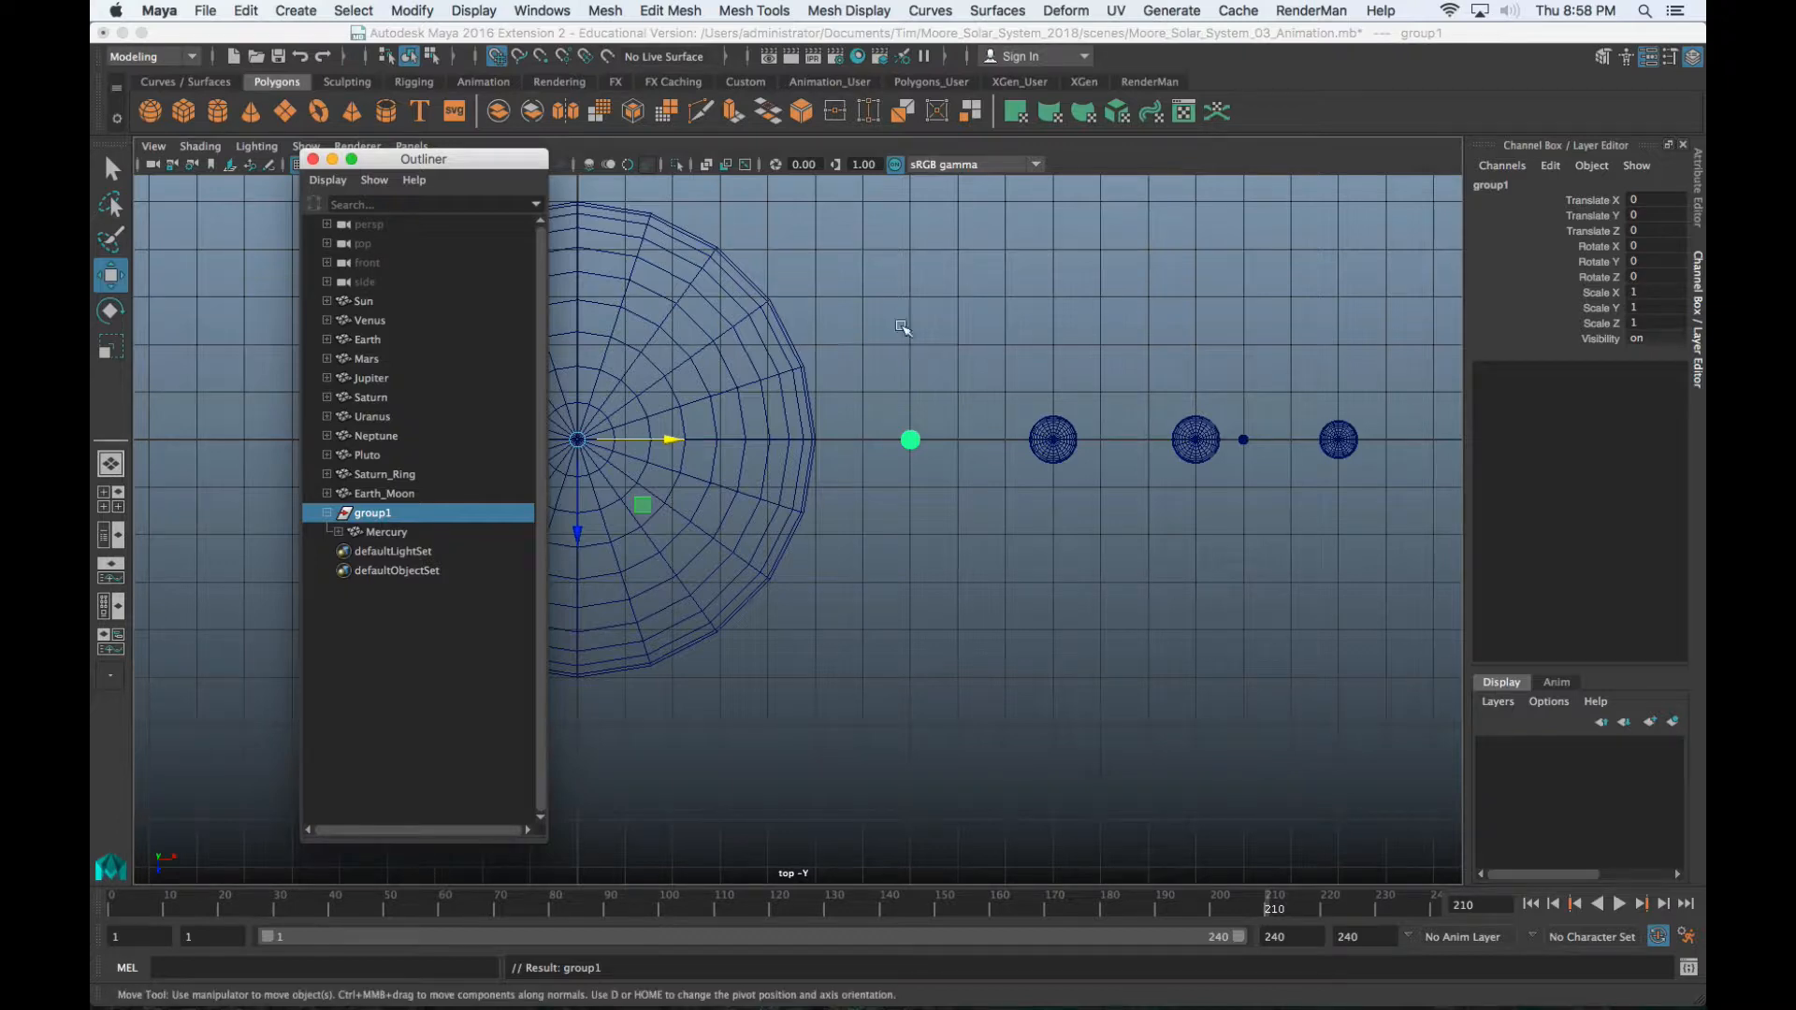
double_click(1494, 187)
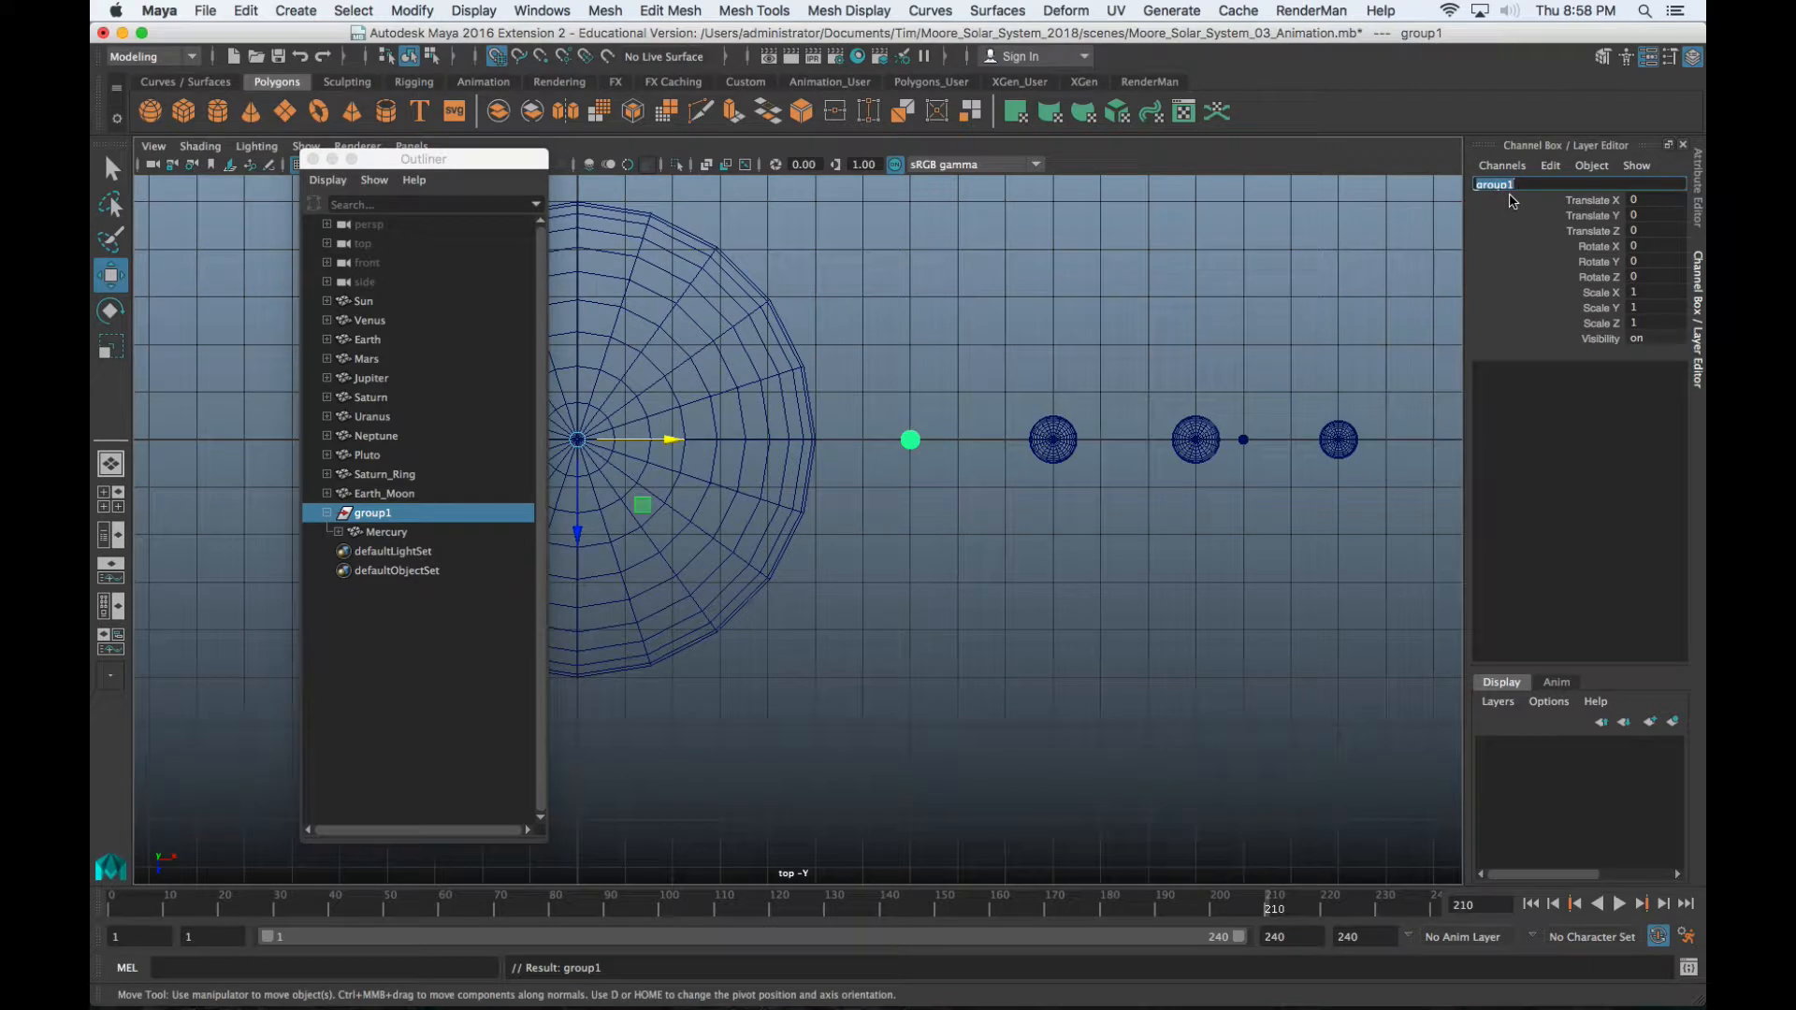
type("Mercury ")
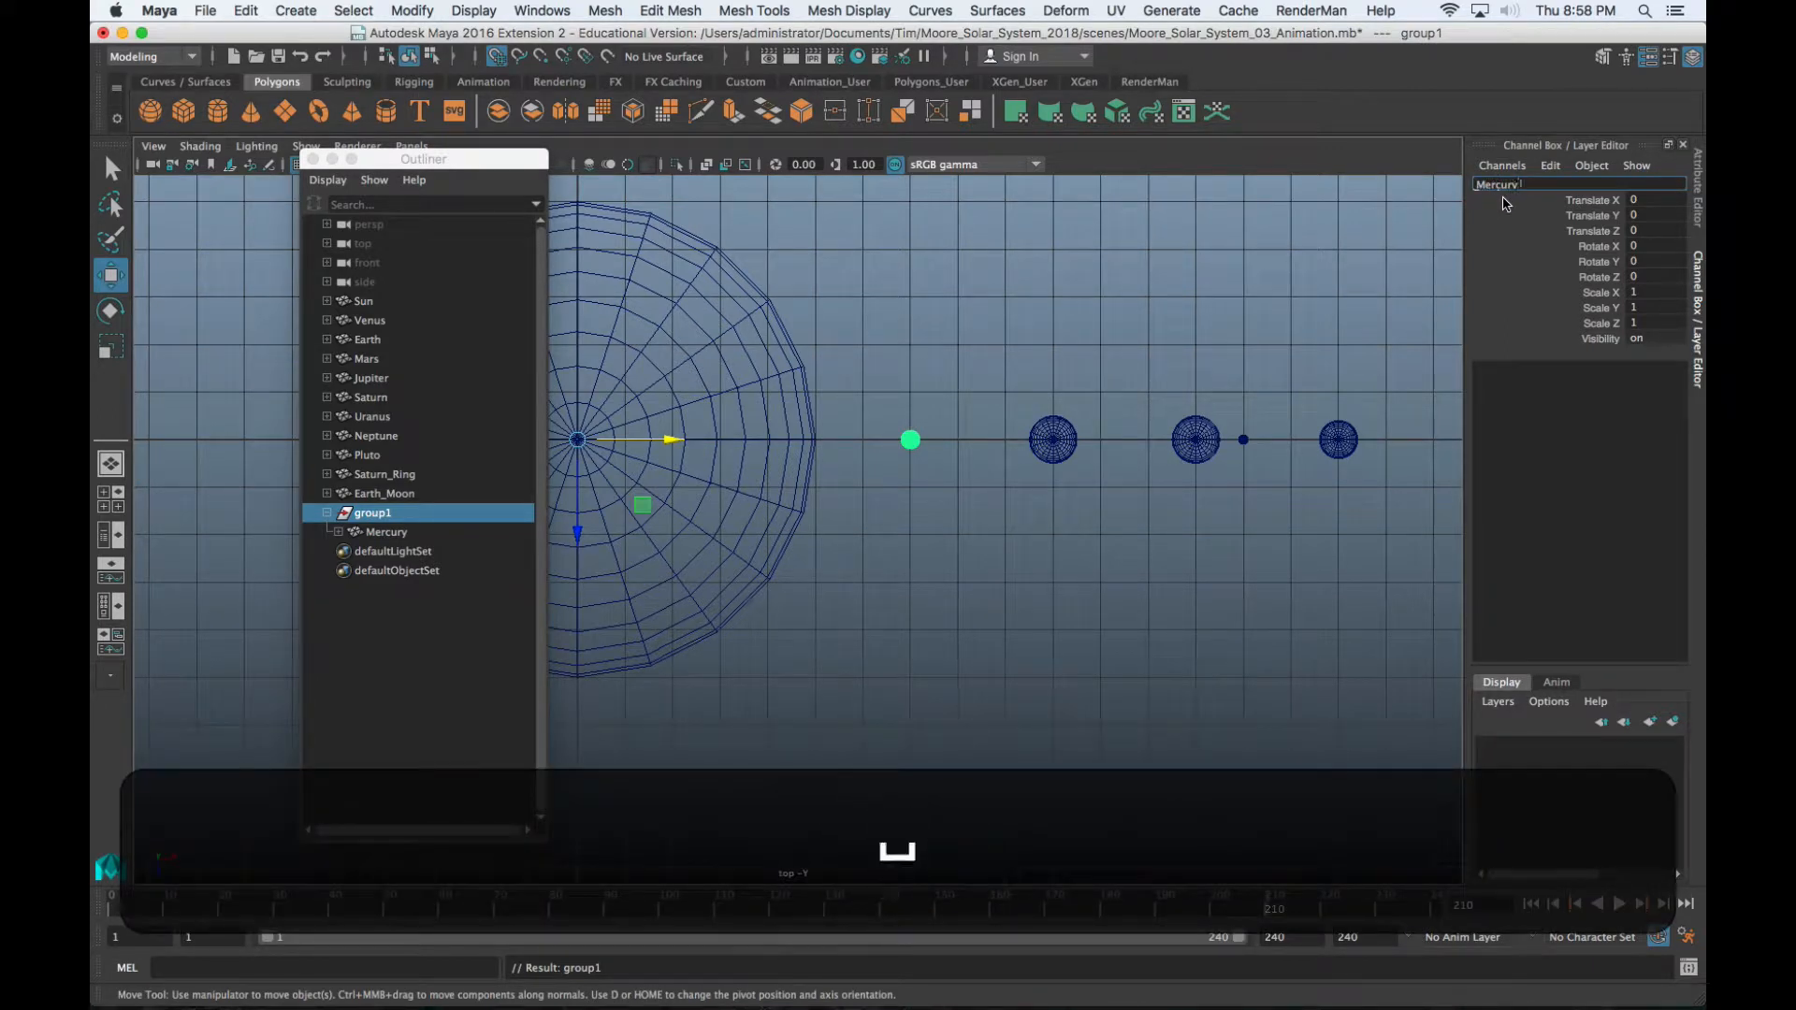
type("Orb")
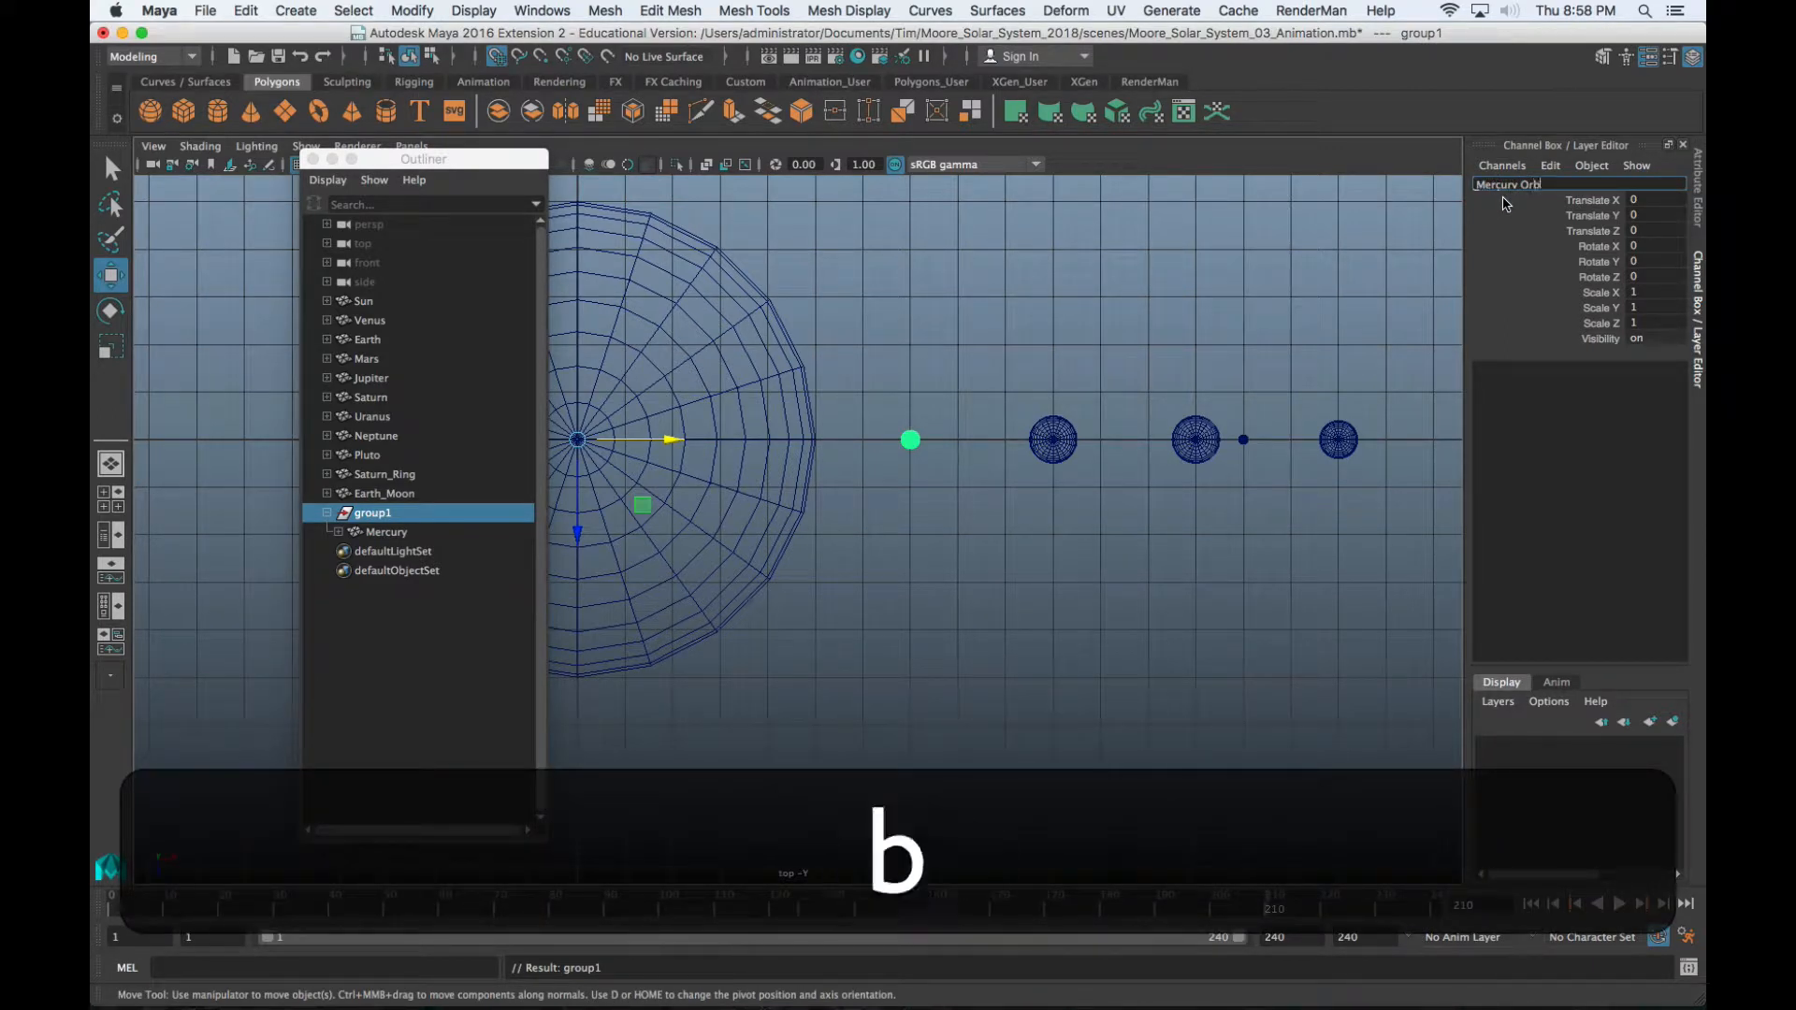
type("it")
key("Return")
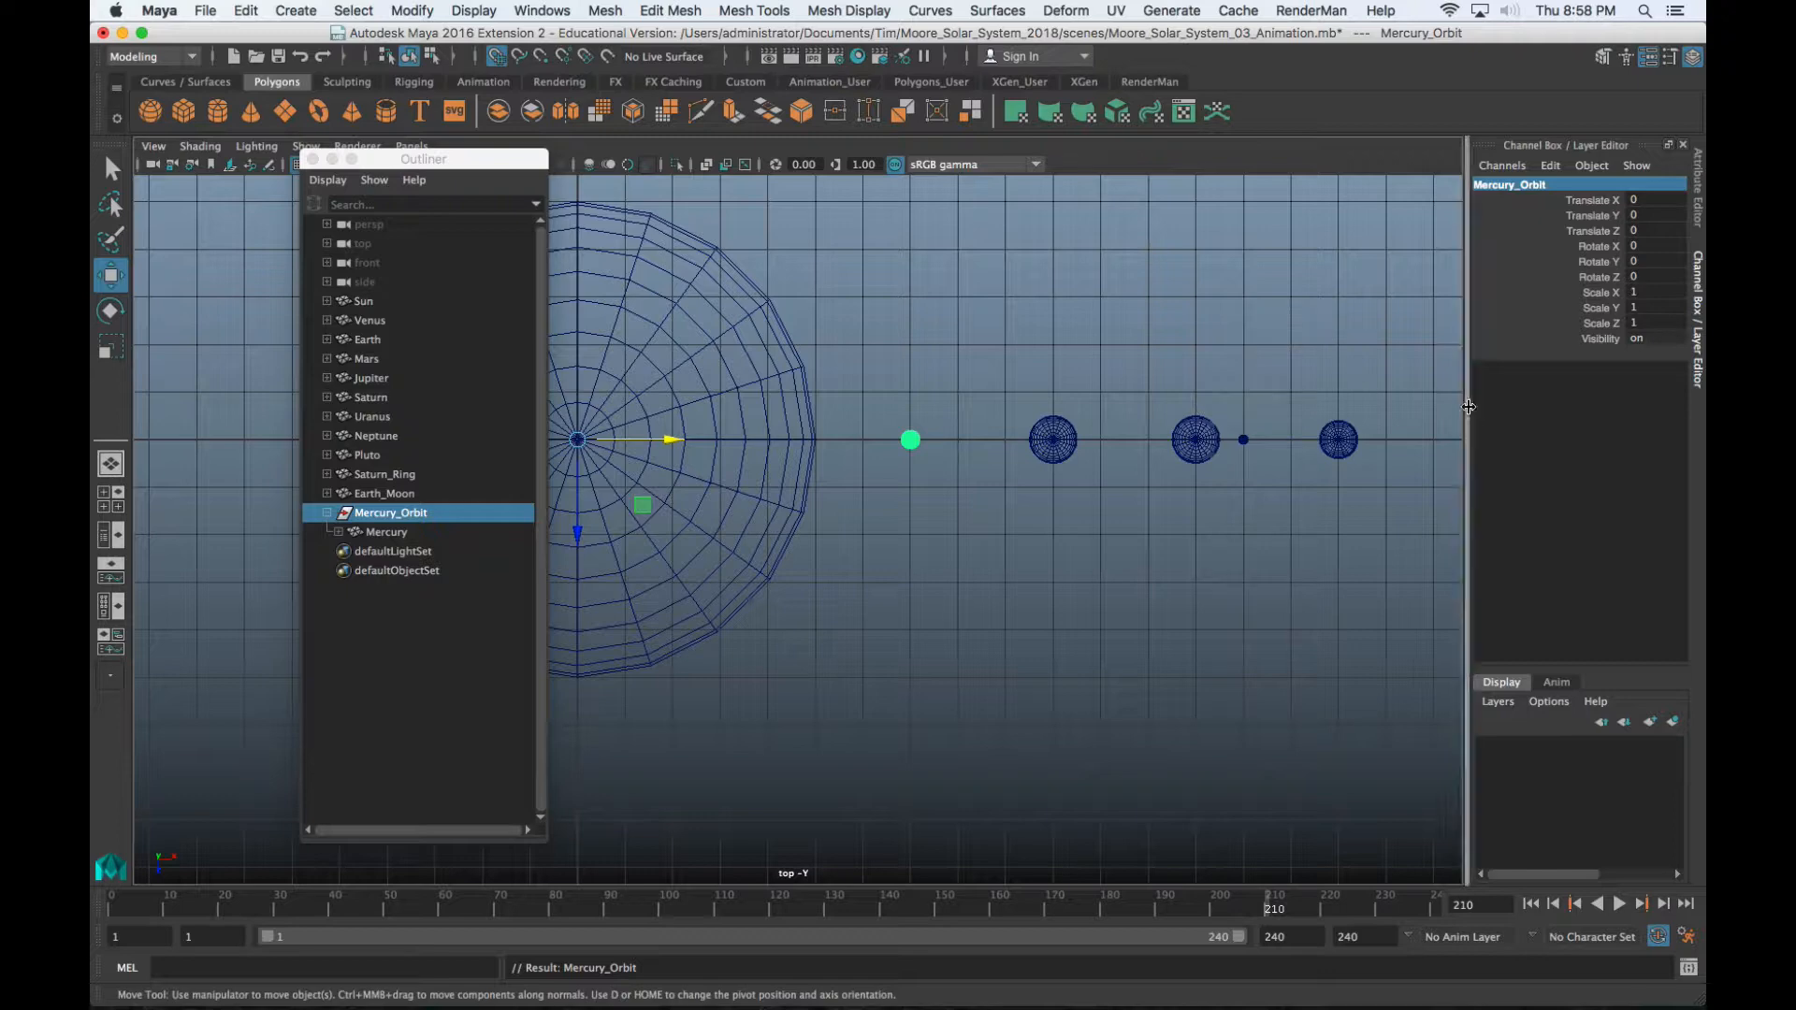
Key the Mercury orbit group's Rotate Y at 0 on frame 1
left_click(119, 903)
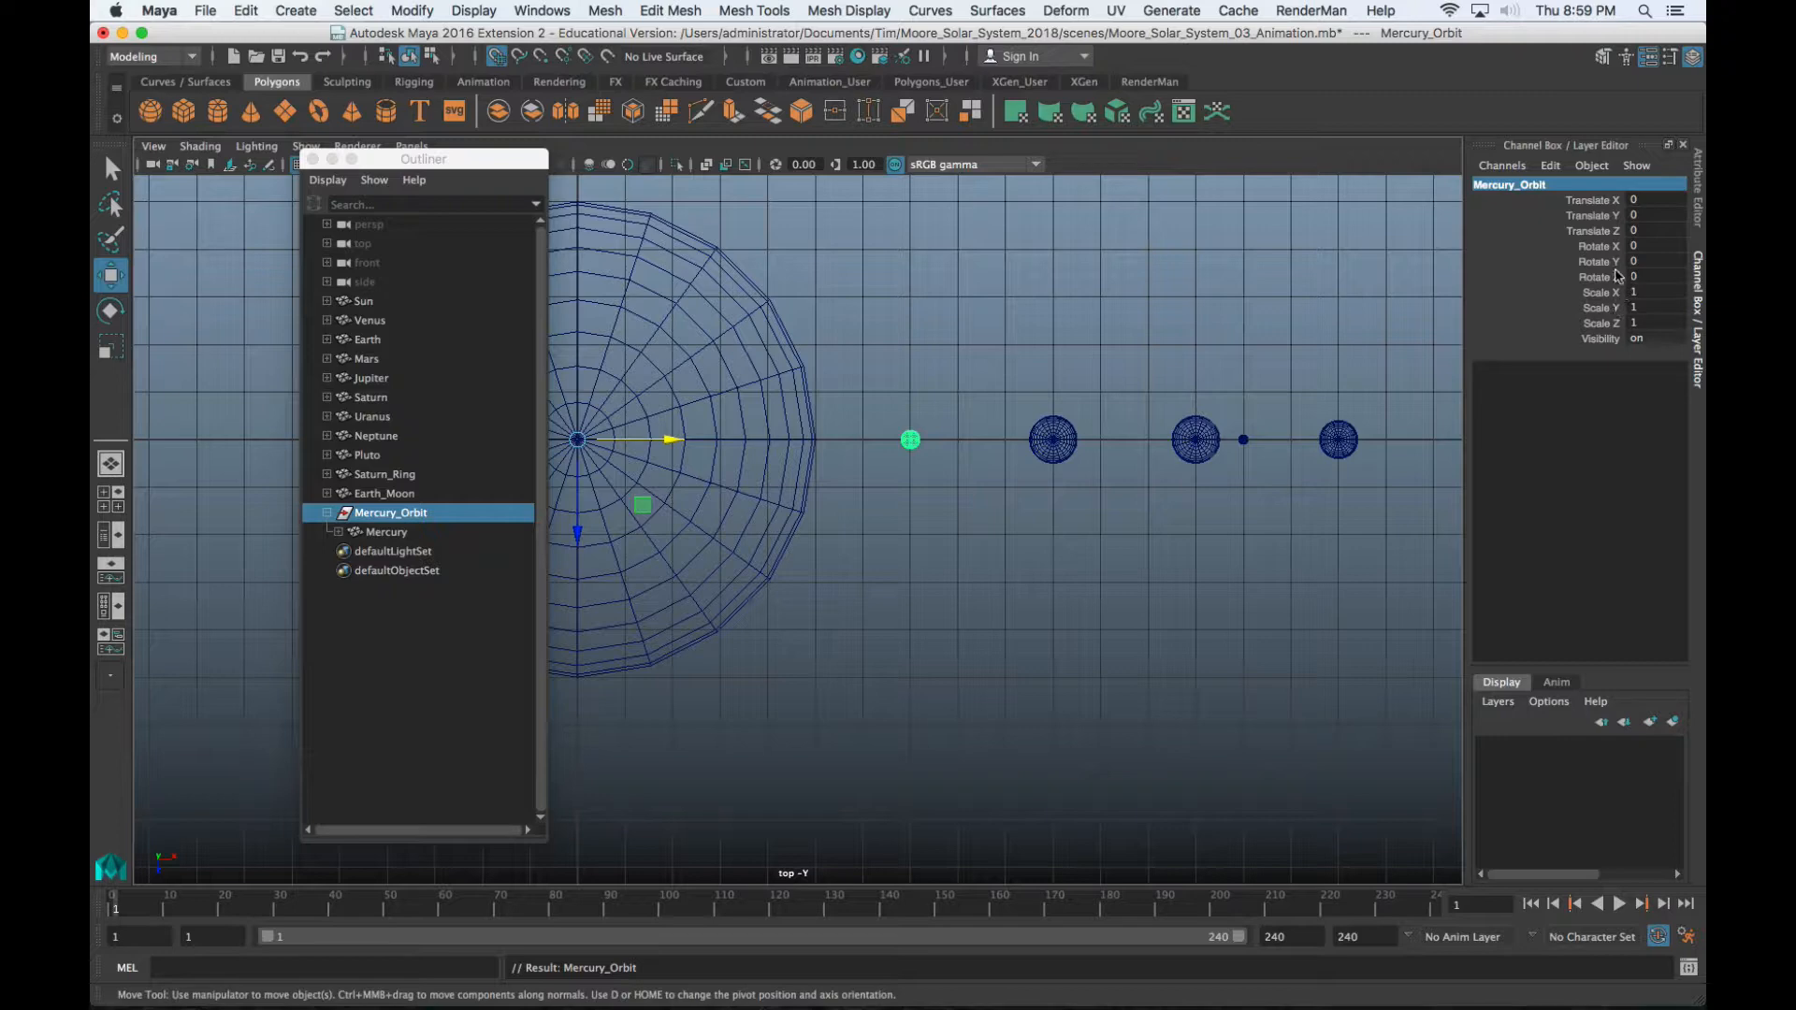
right_click(1600, 263)
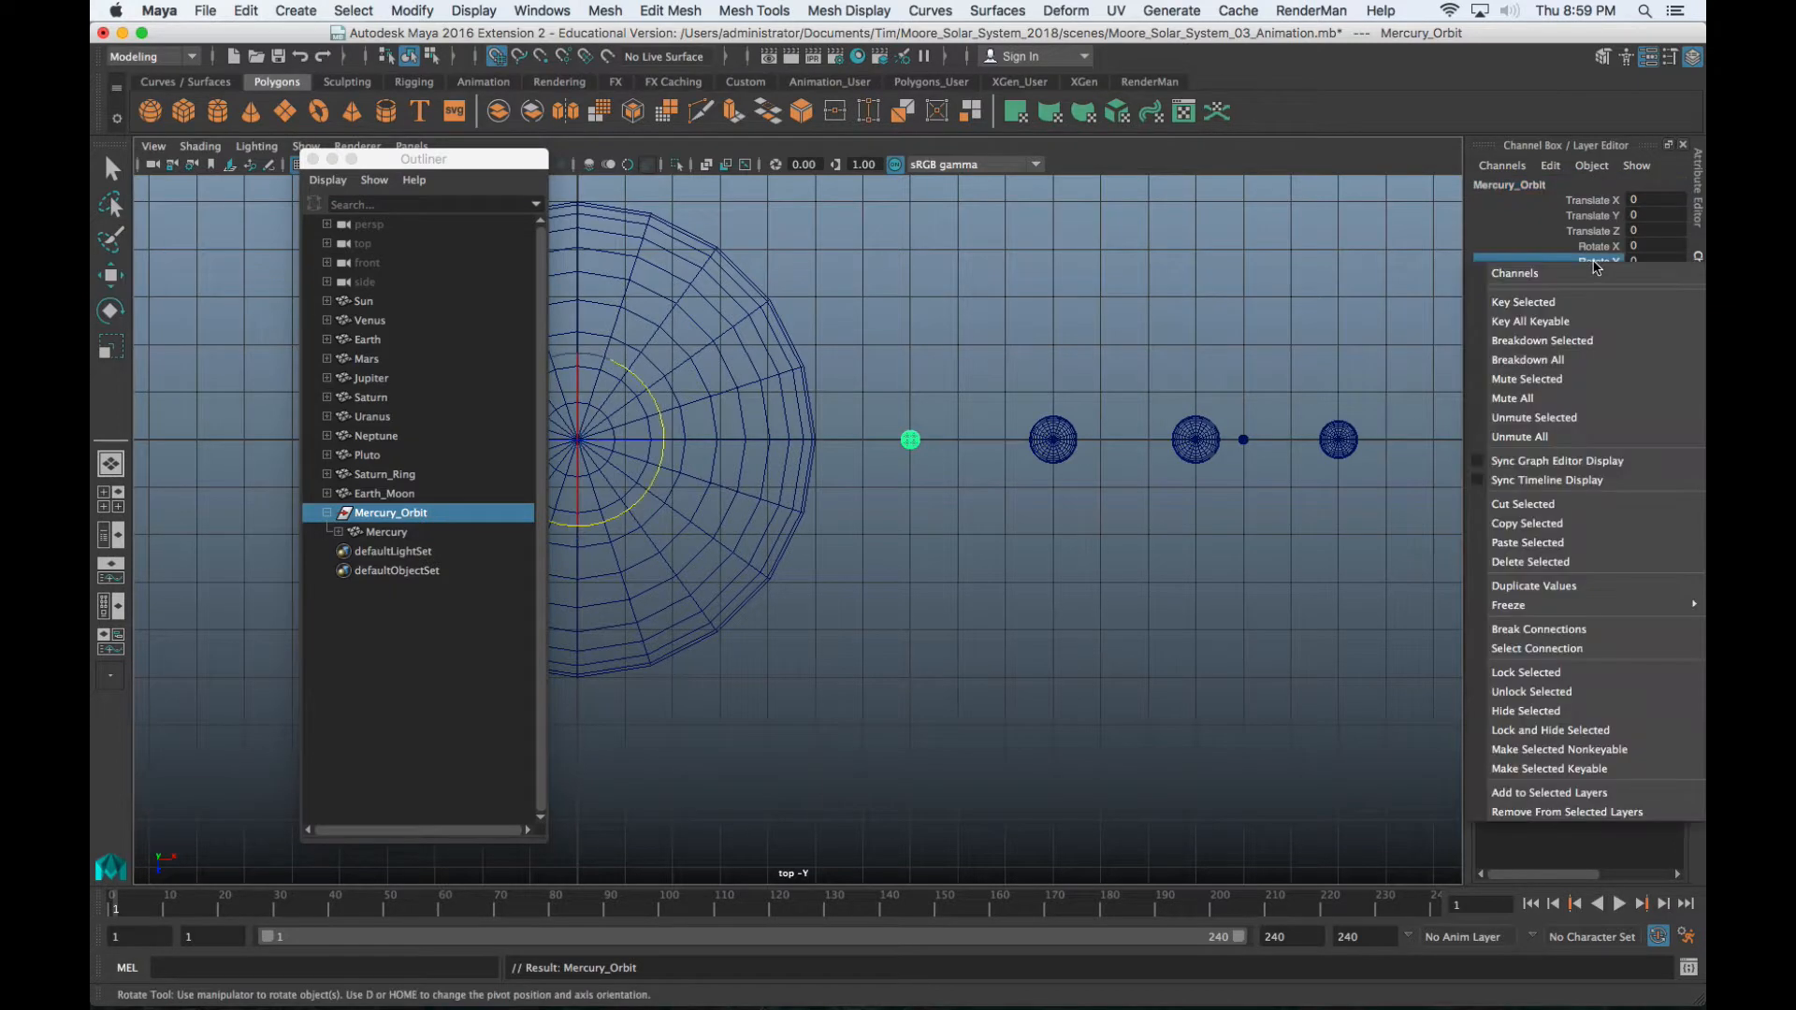
left_click(1546, 302)
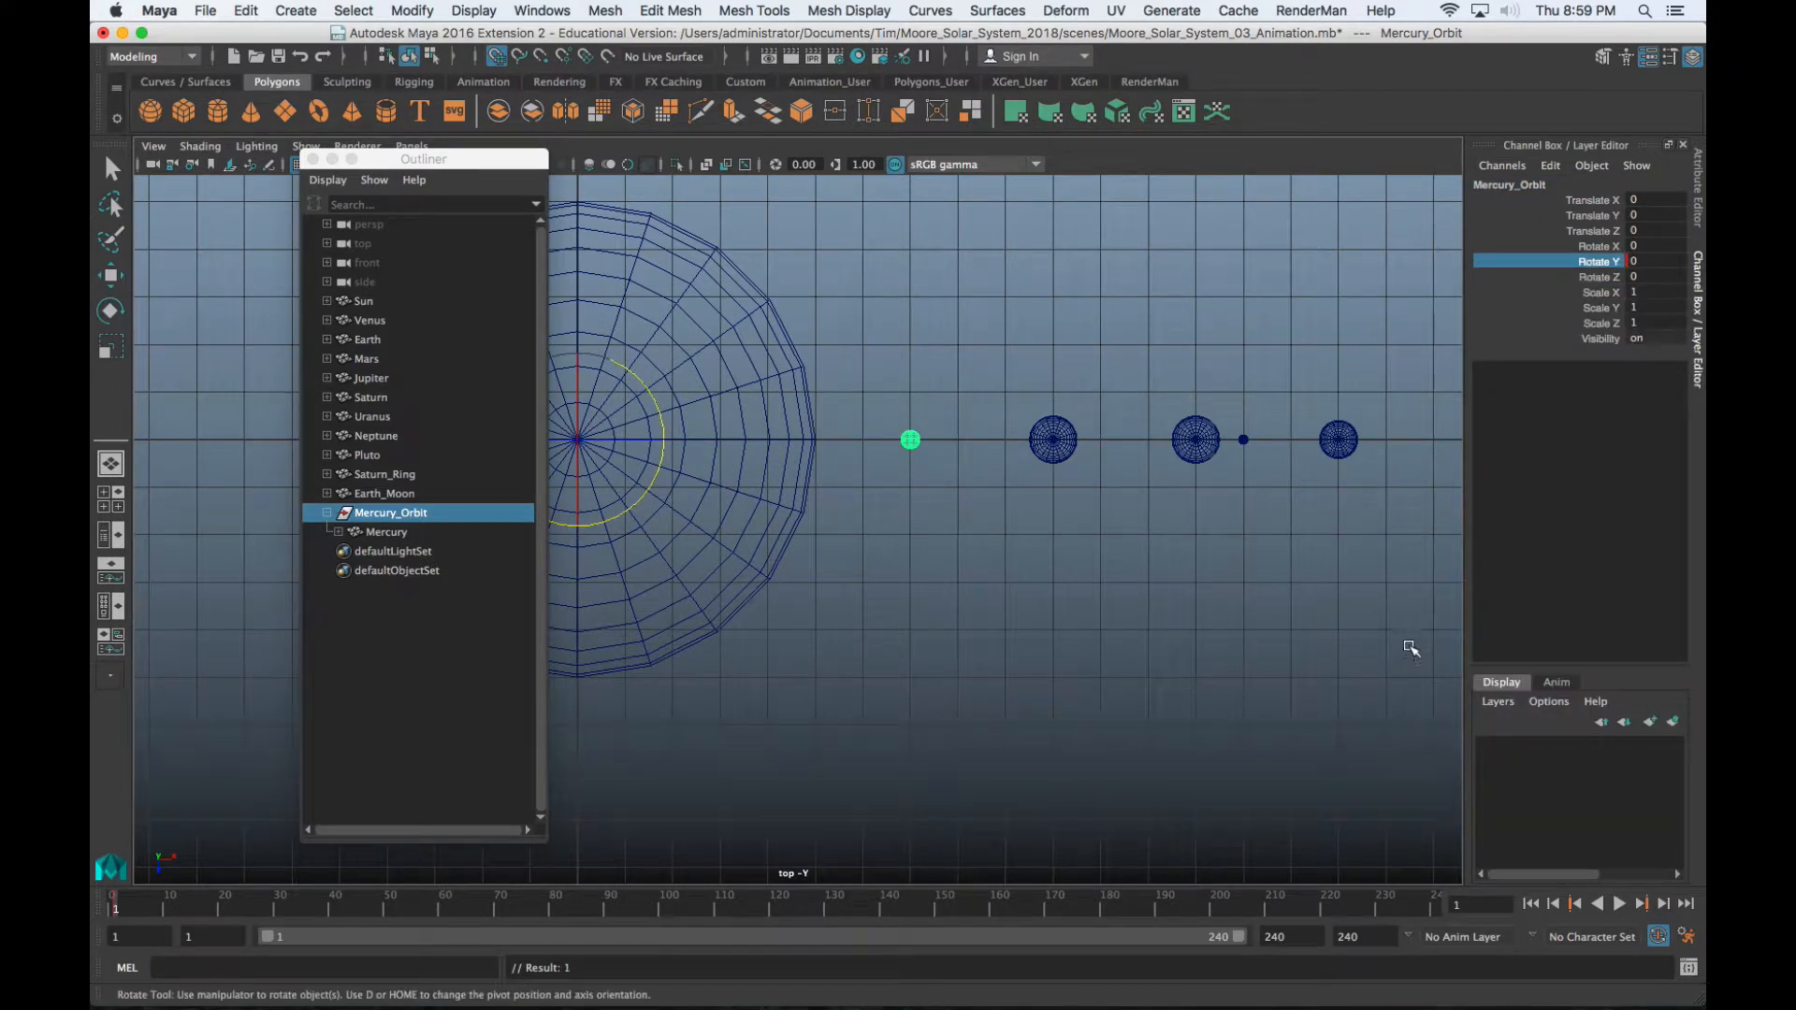
Set the Mercury orbit group's Rotate Y to 4320 at frame 240 and key it
key("alt+v")
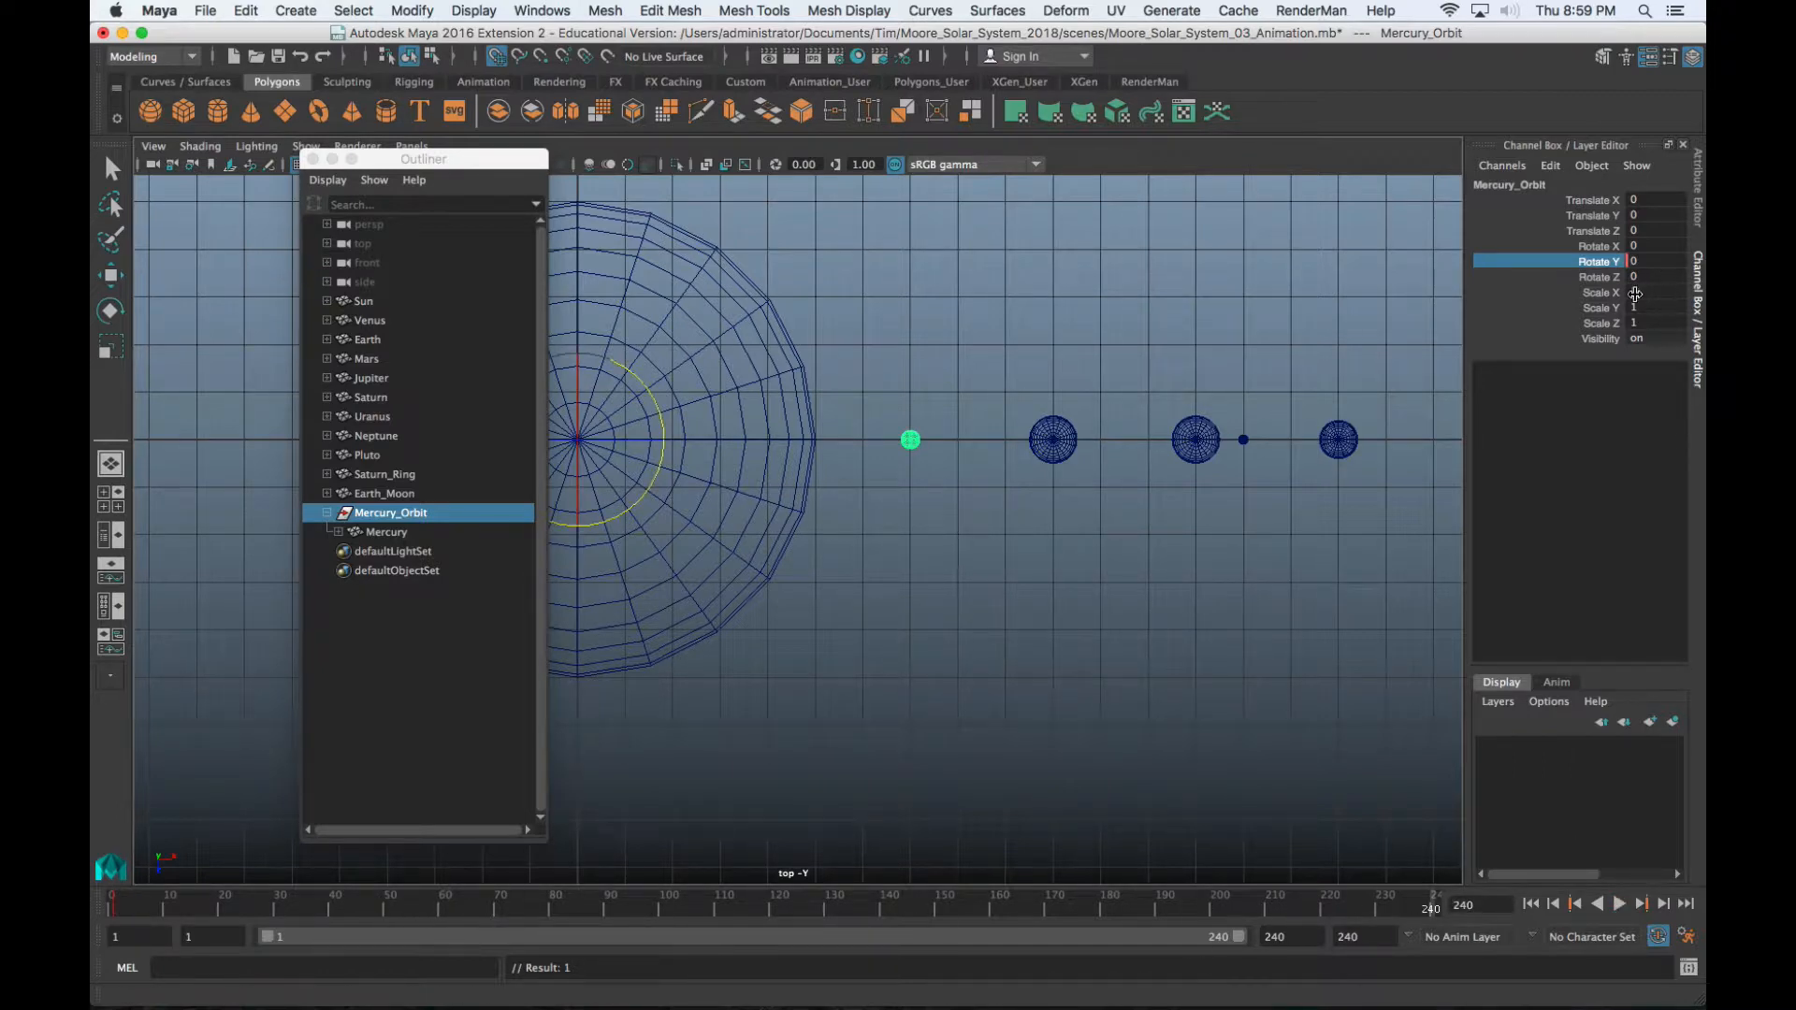
double_click(1643, 261)
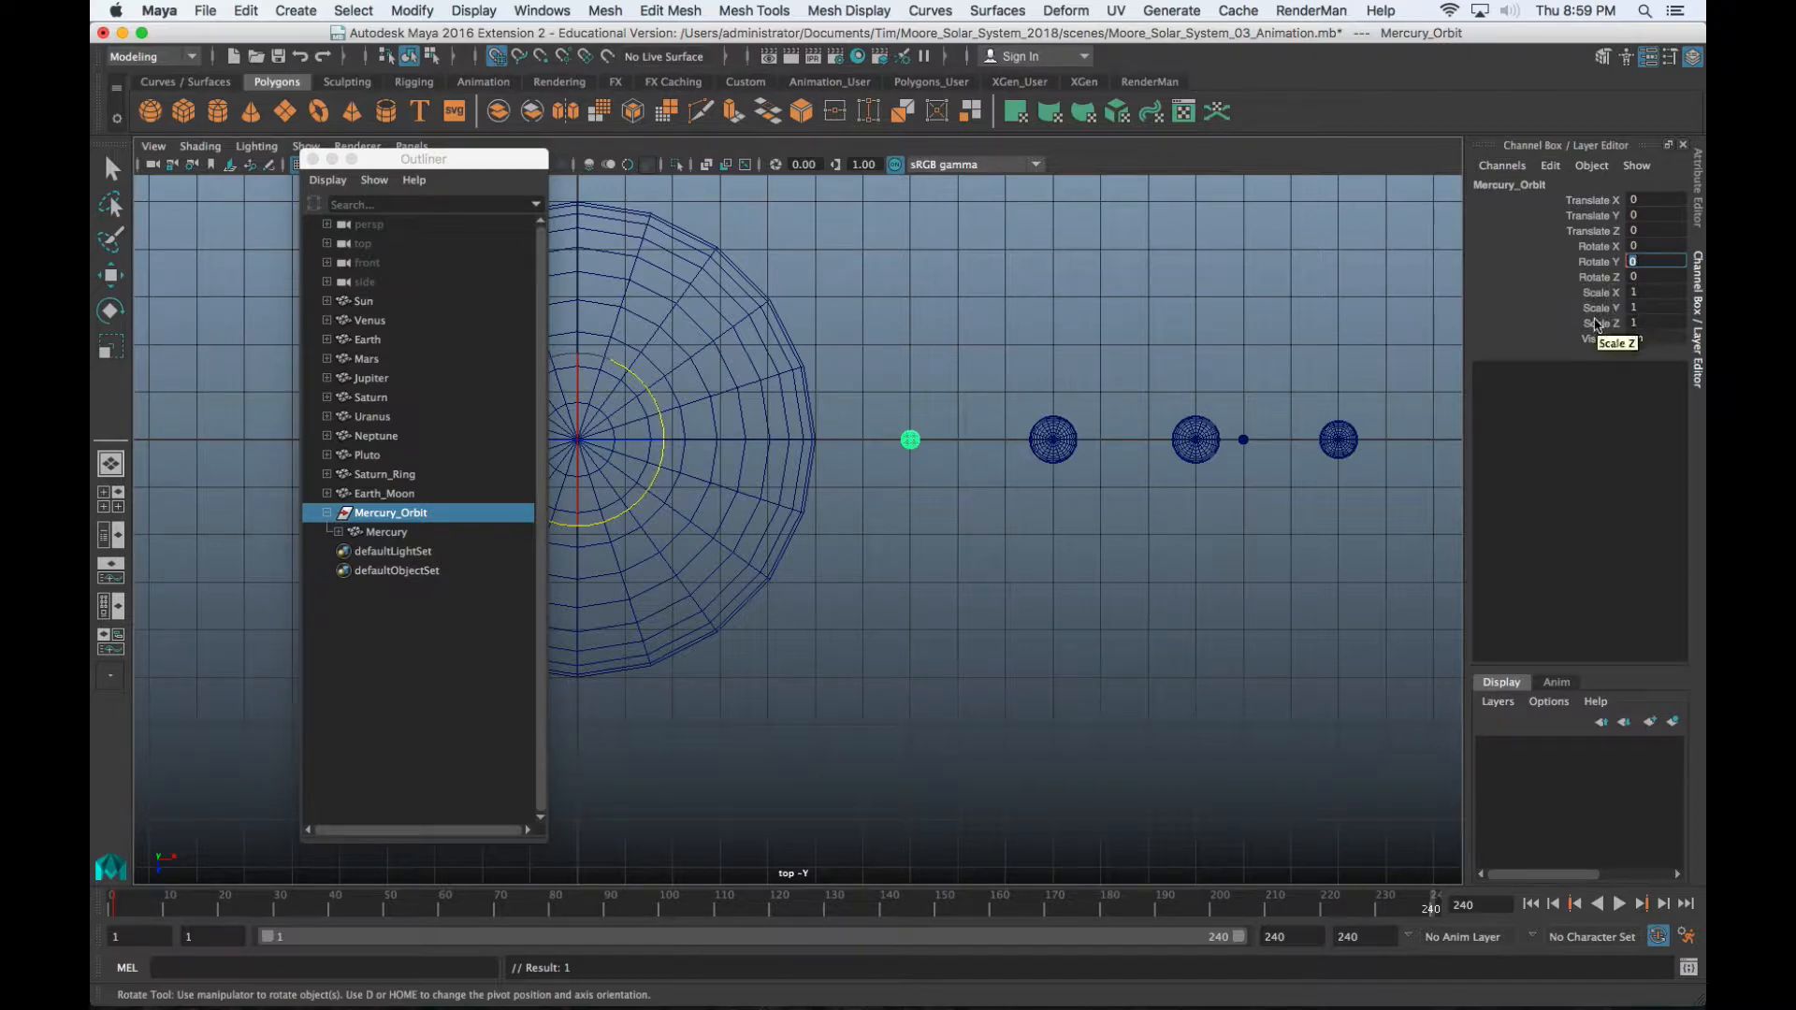
type("4320")
key("Return")
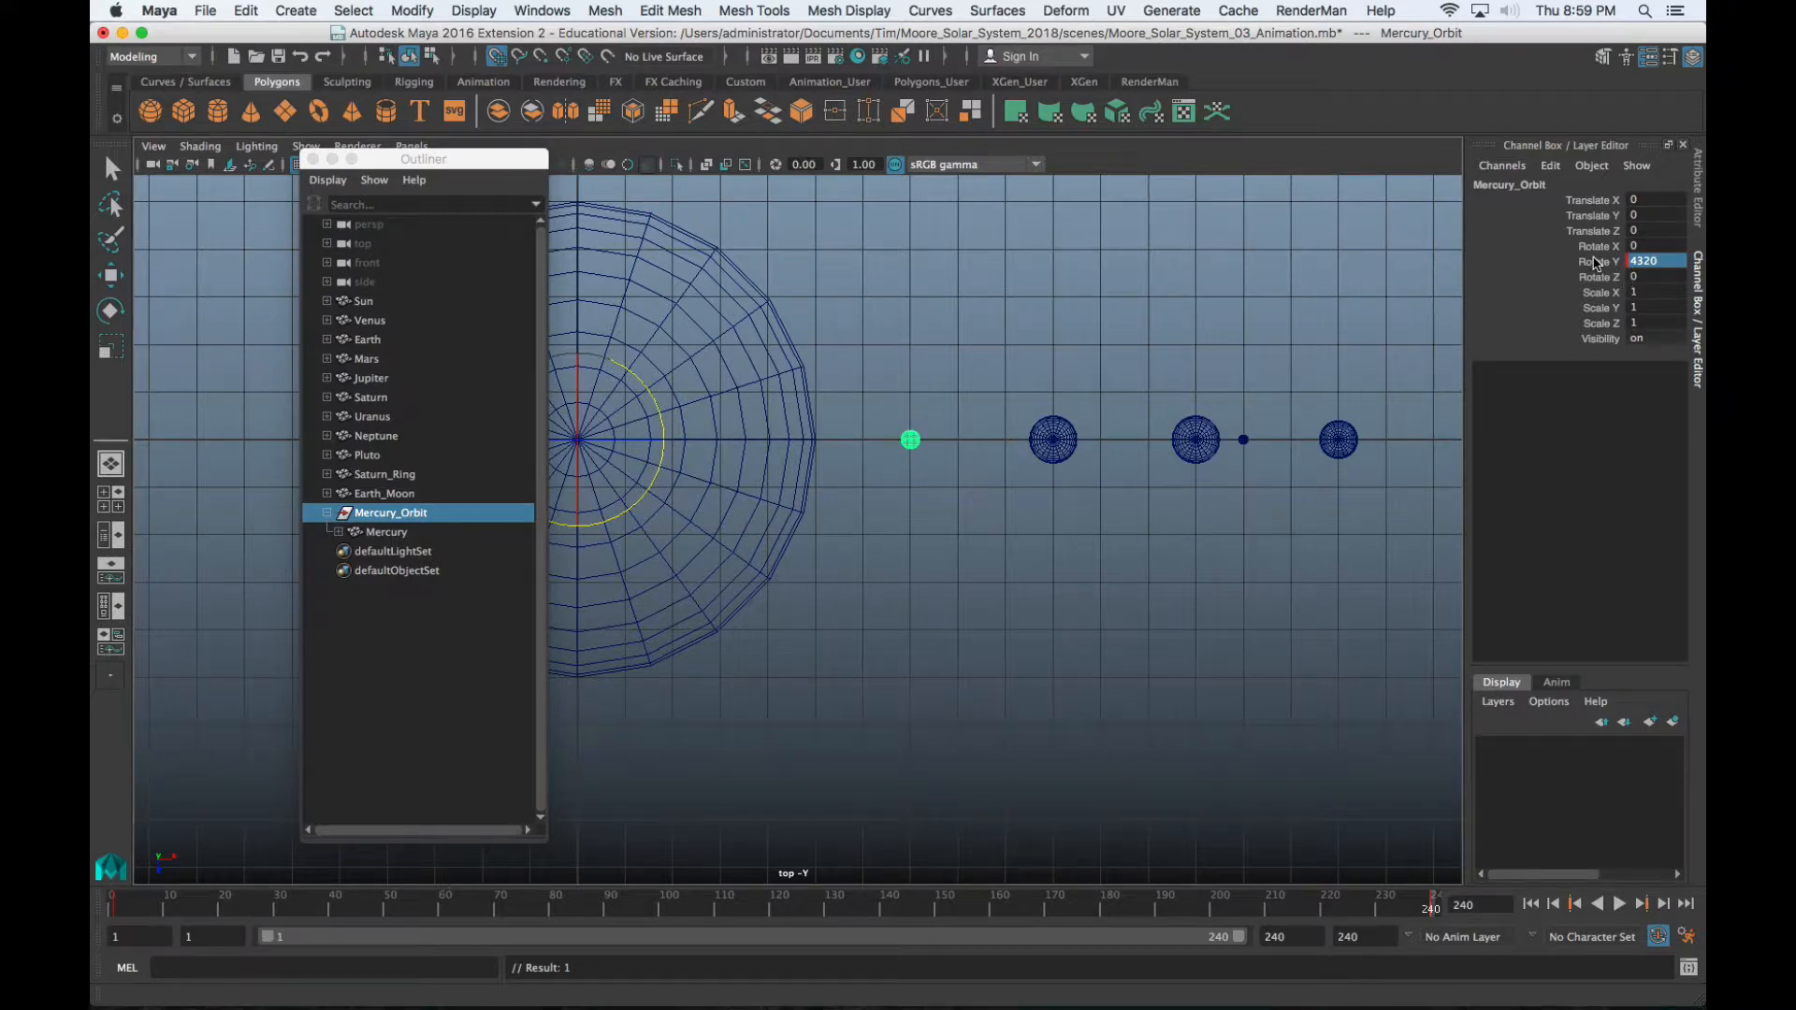
right_click(1597, 263)
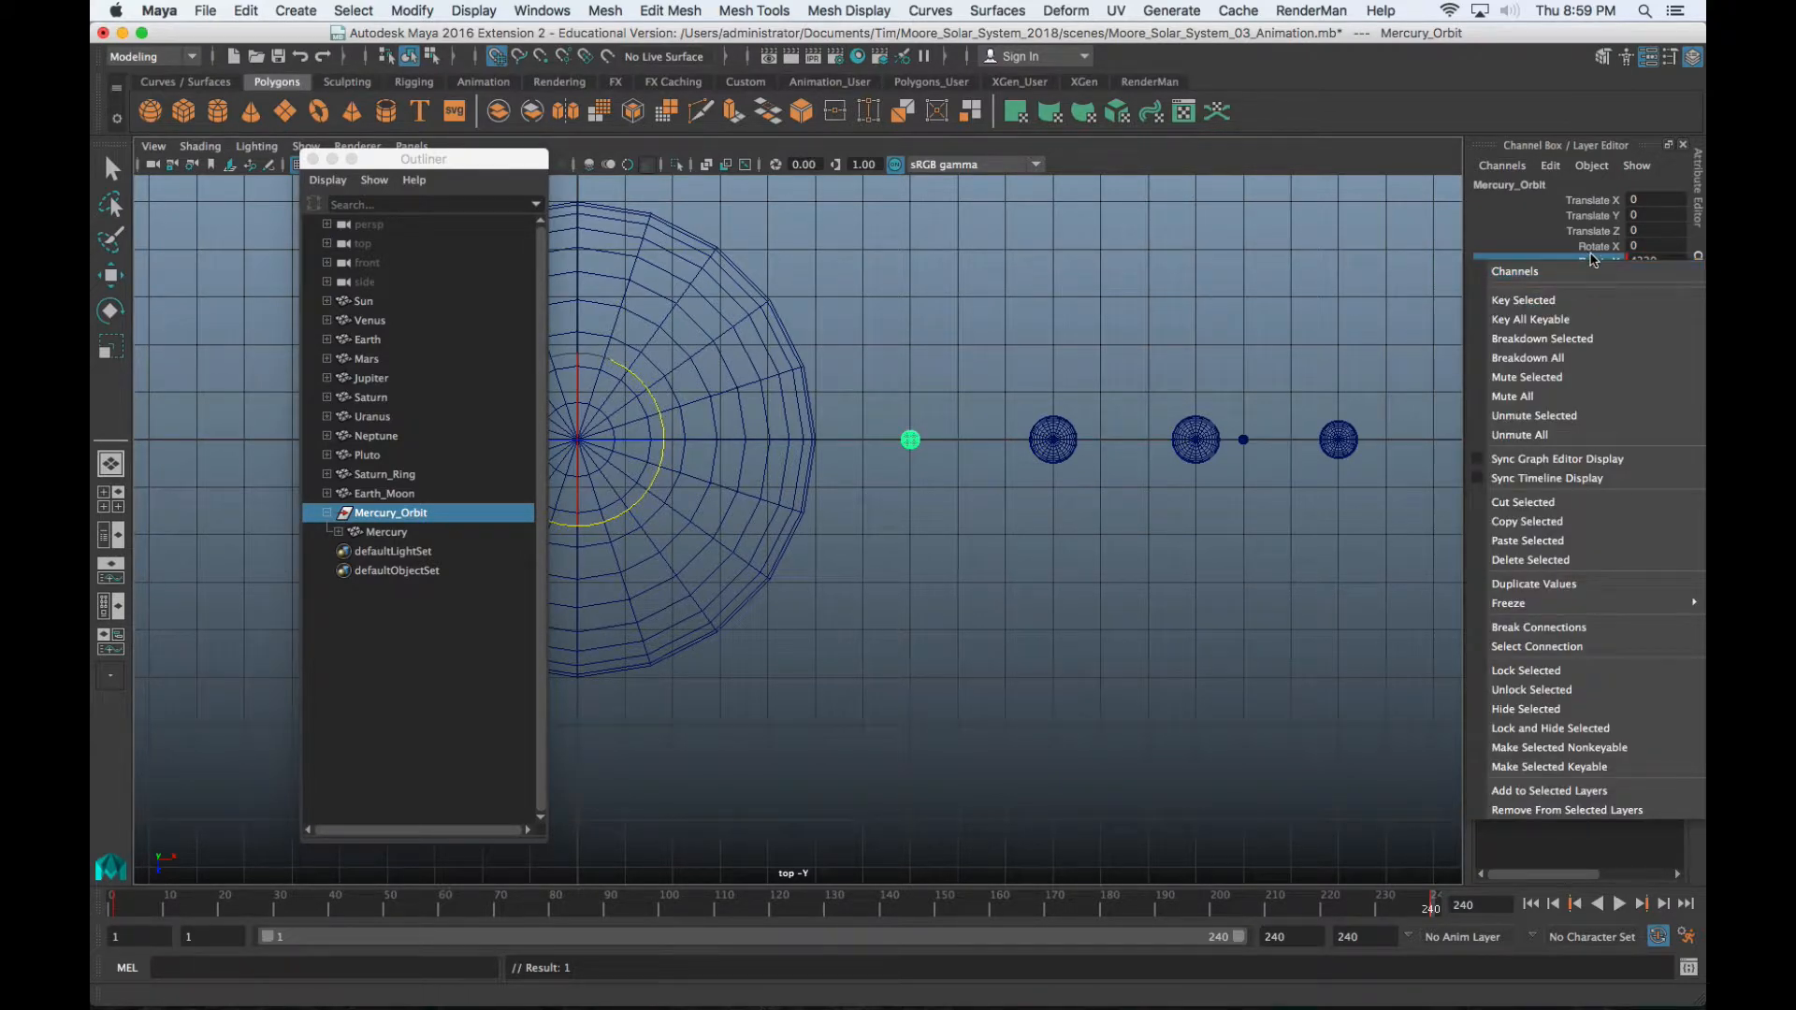
left_click(1592, 253)
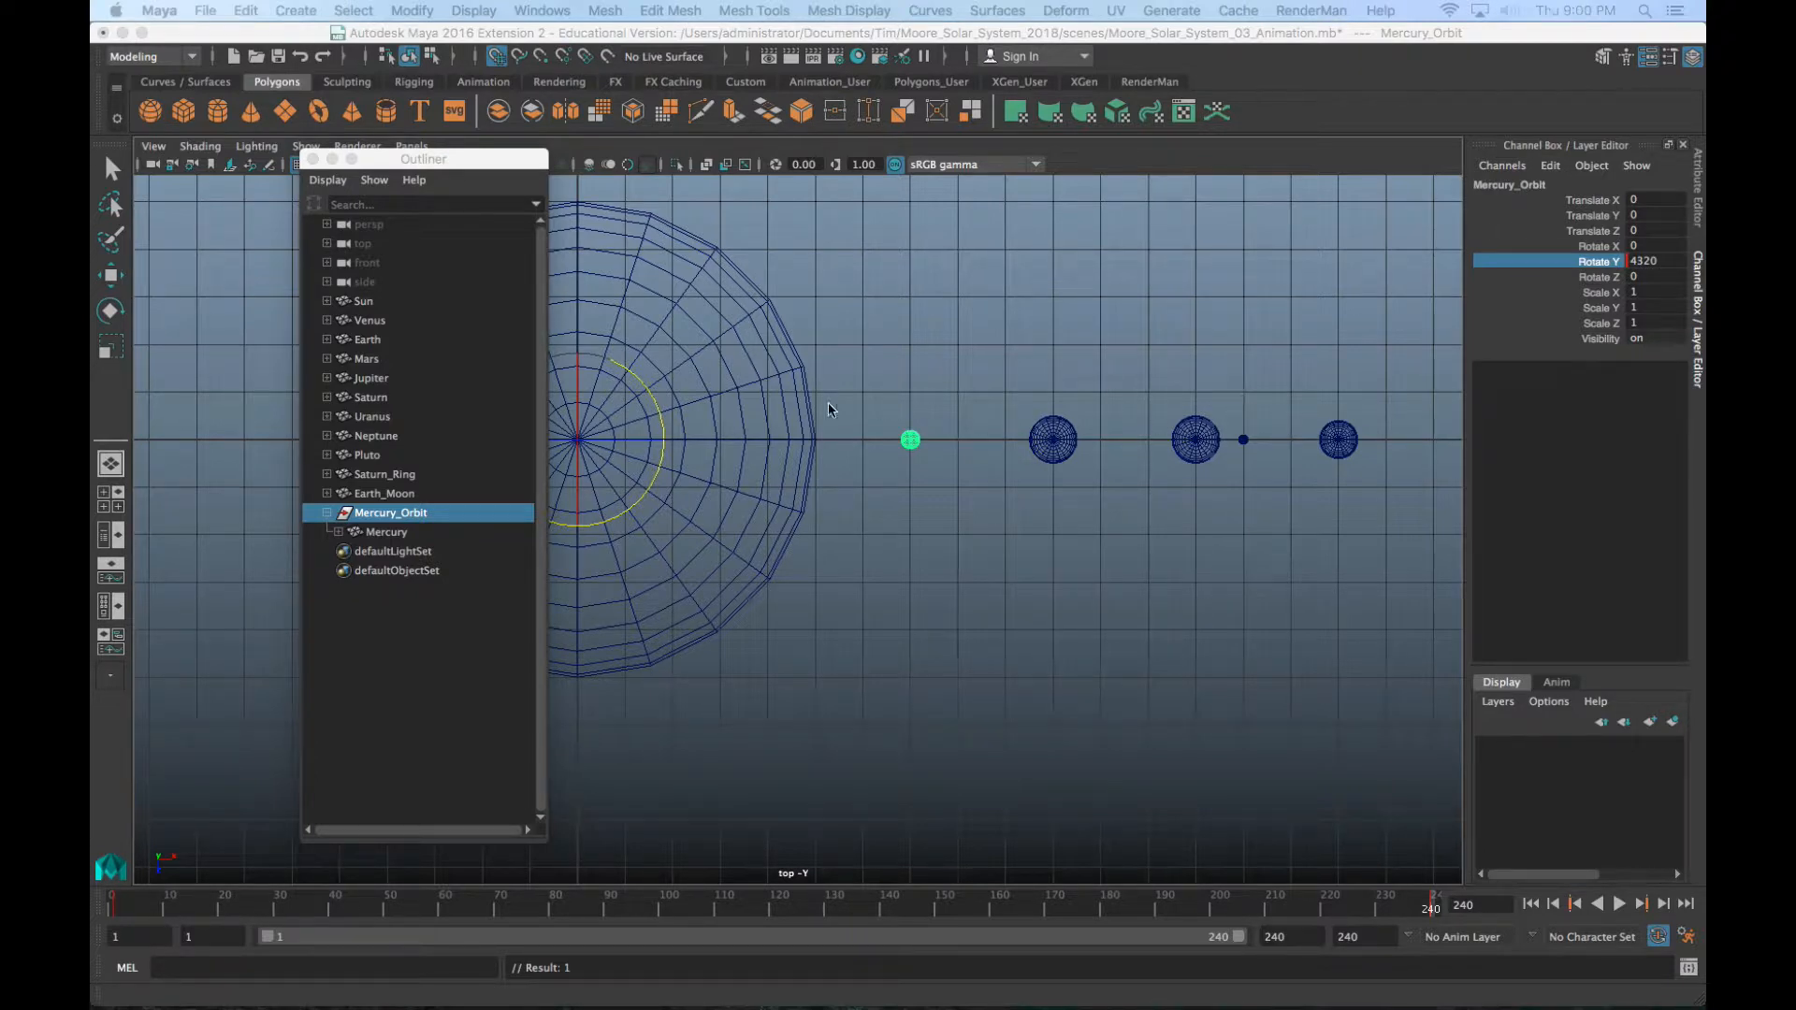
Move the Outliner off the top view, scrub and play Mercury's orbit around the Sun, and go to frame 240
left_click_drag(469, 165, 2, 271)
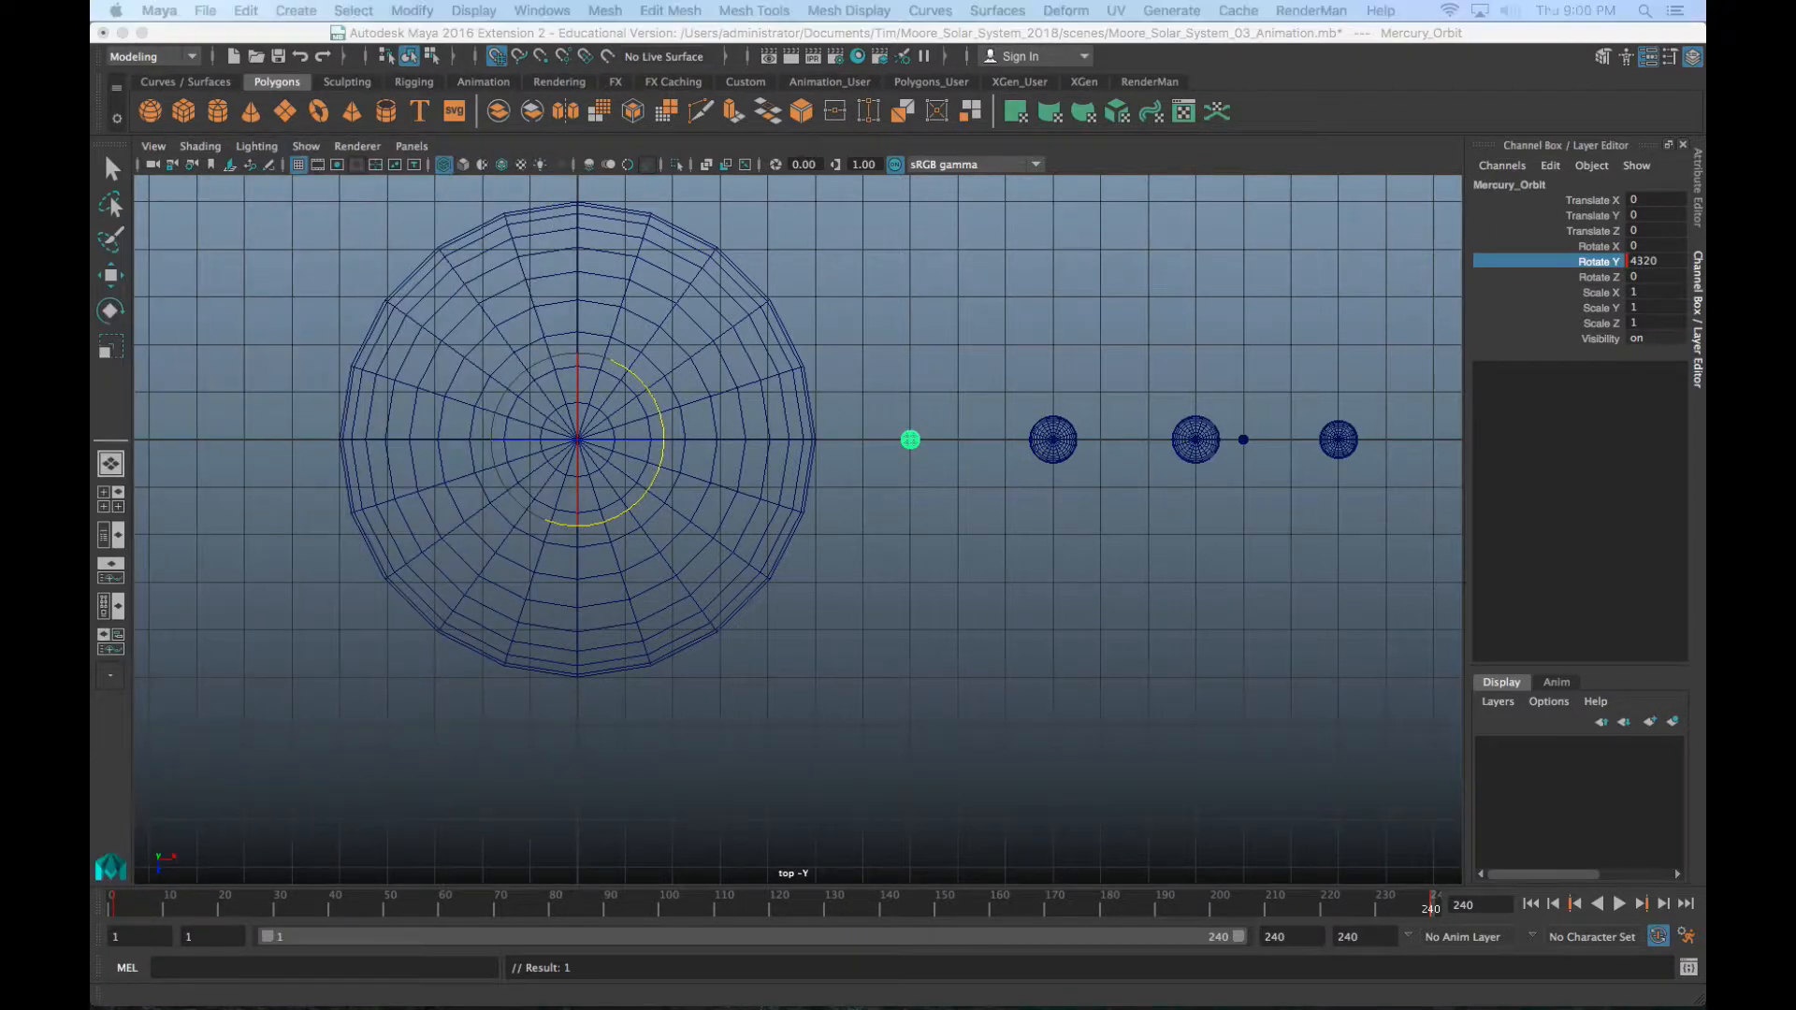
left_click_drag(157, 905, 313, 905)
scroll(664, 786, "down", 5)
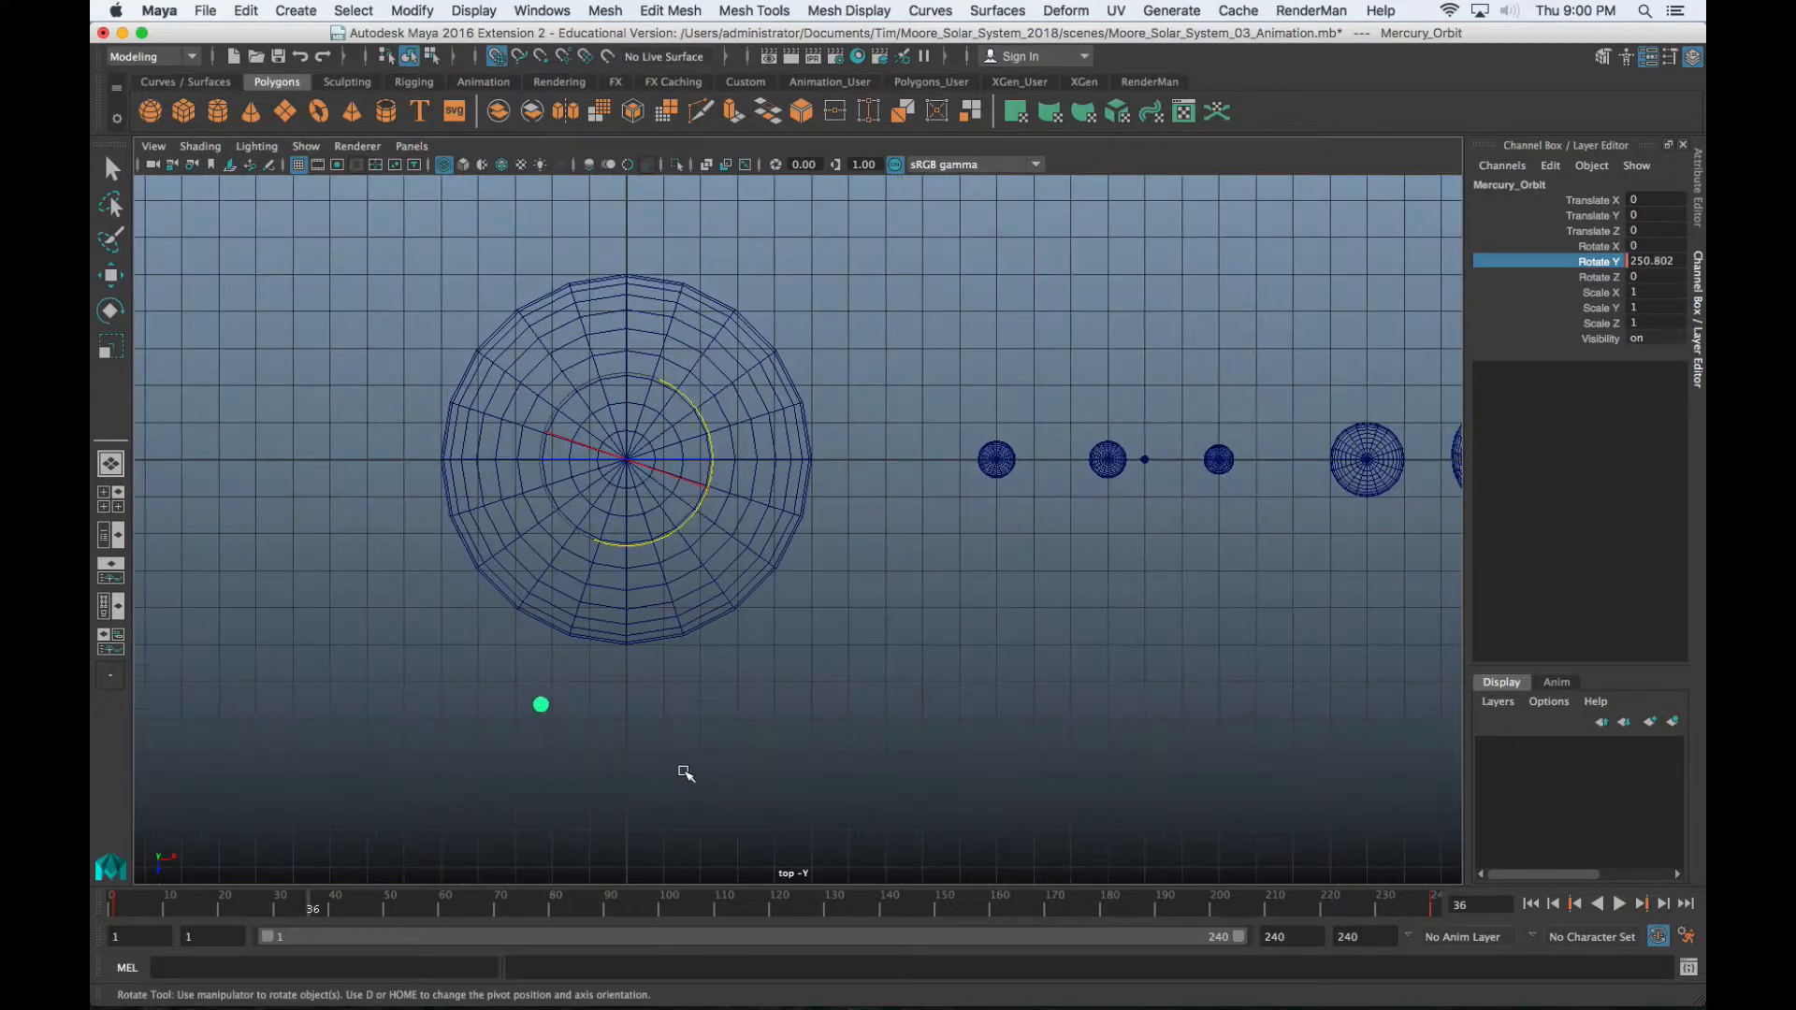
left_click_drag(327, 919, 112, 913)
left_click(1642, 904)
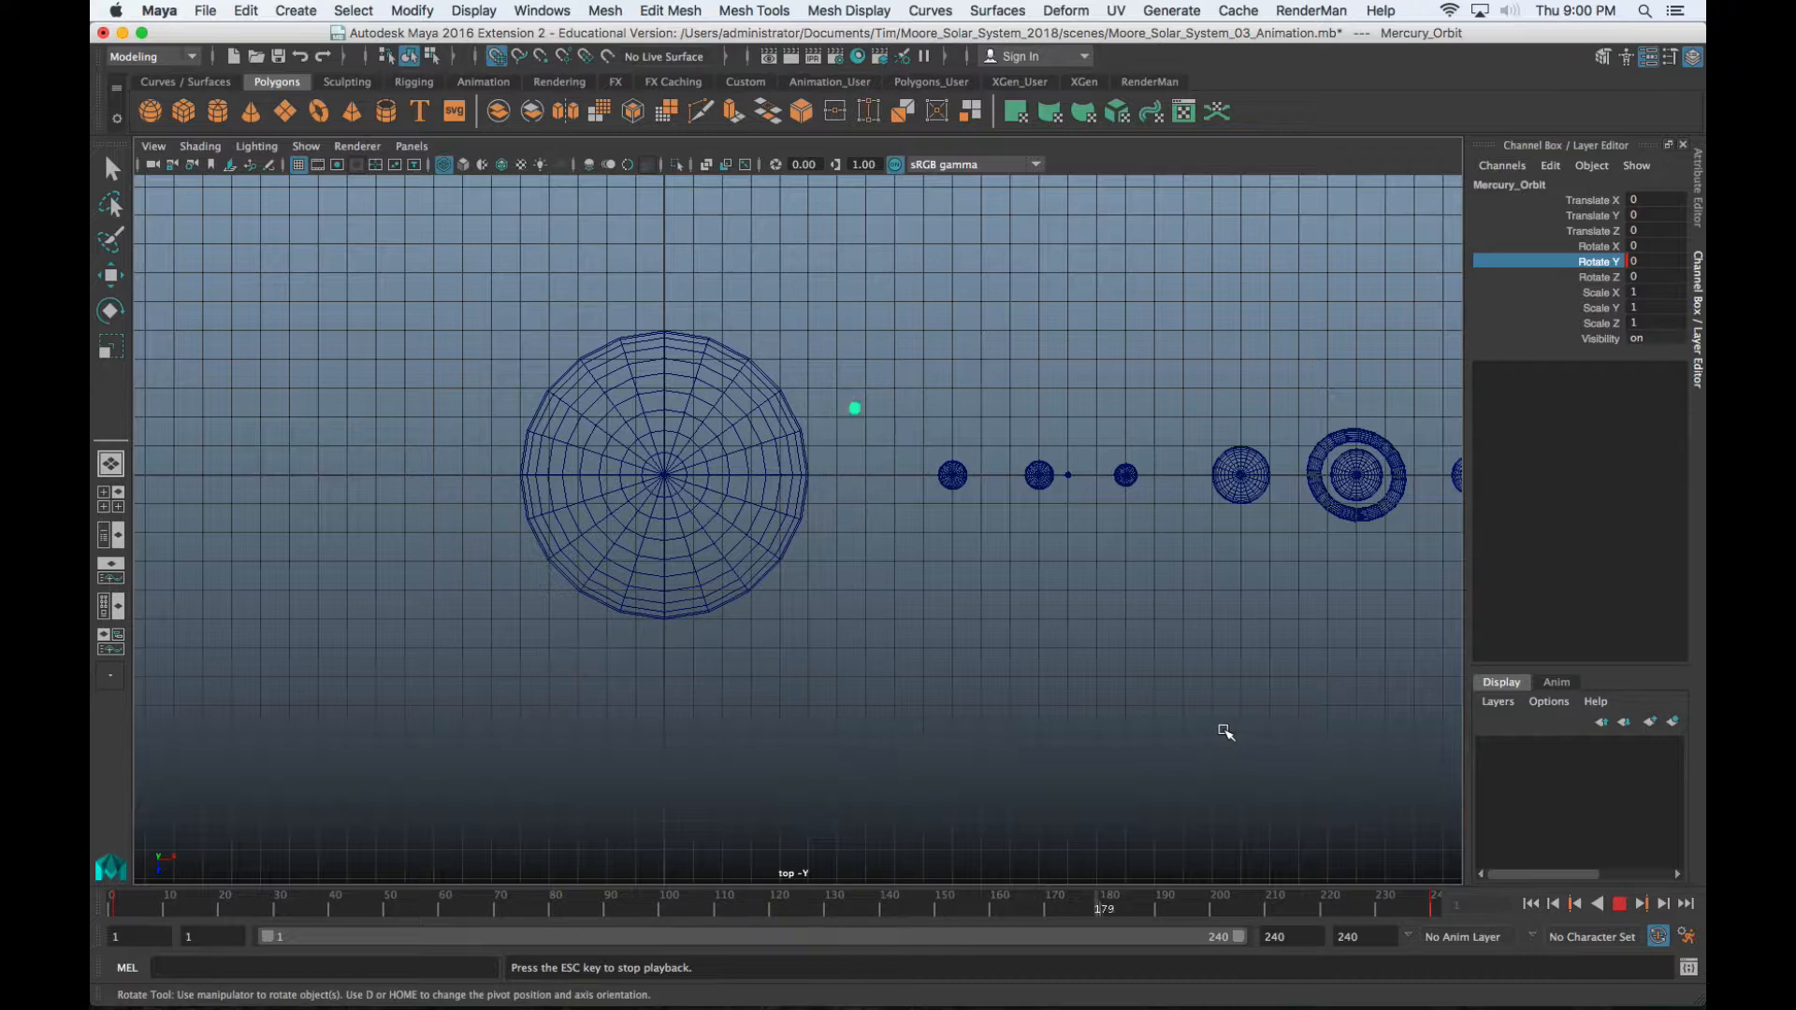
left_click(1622, 904)
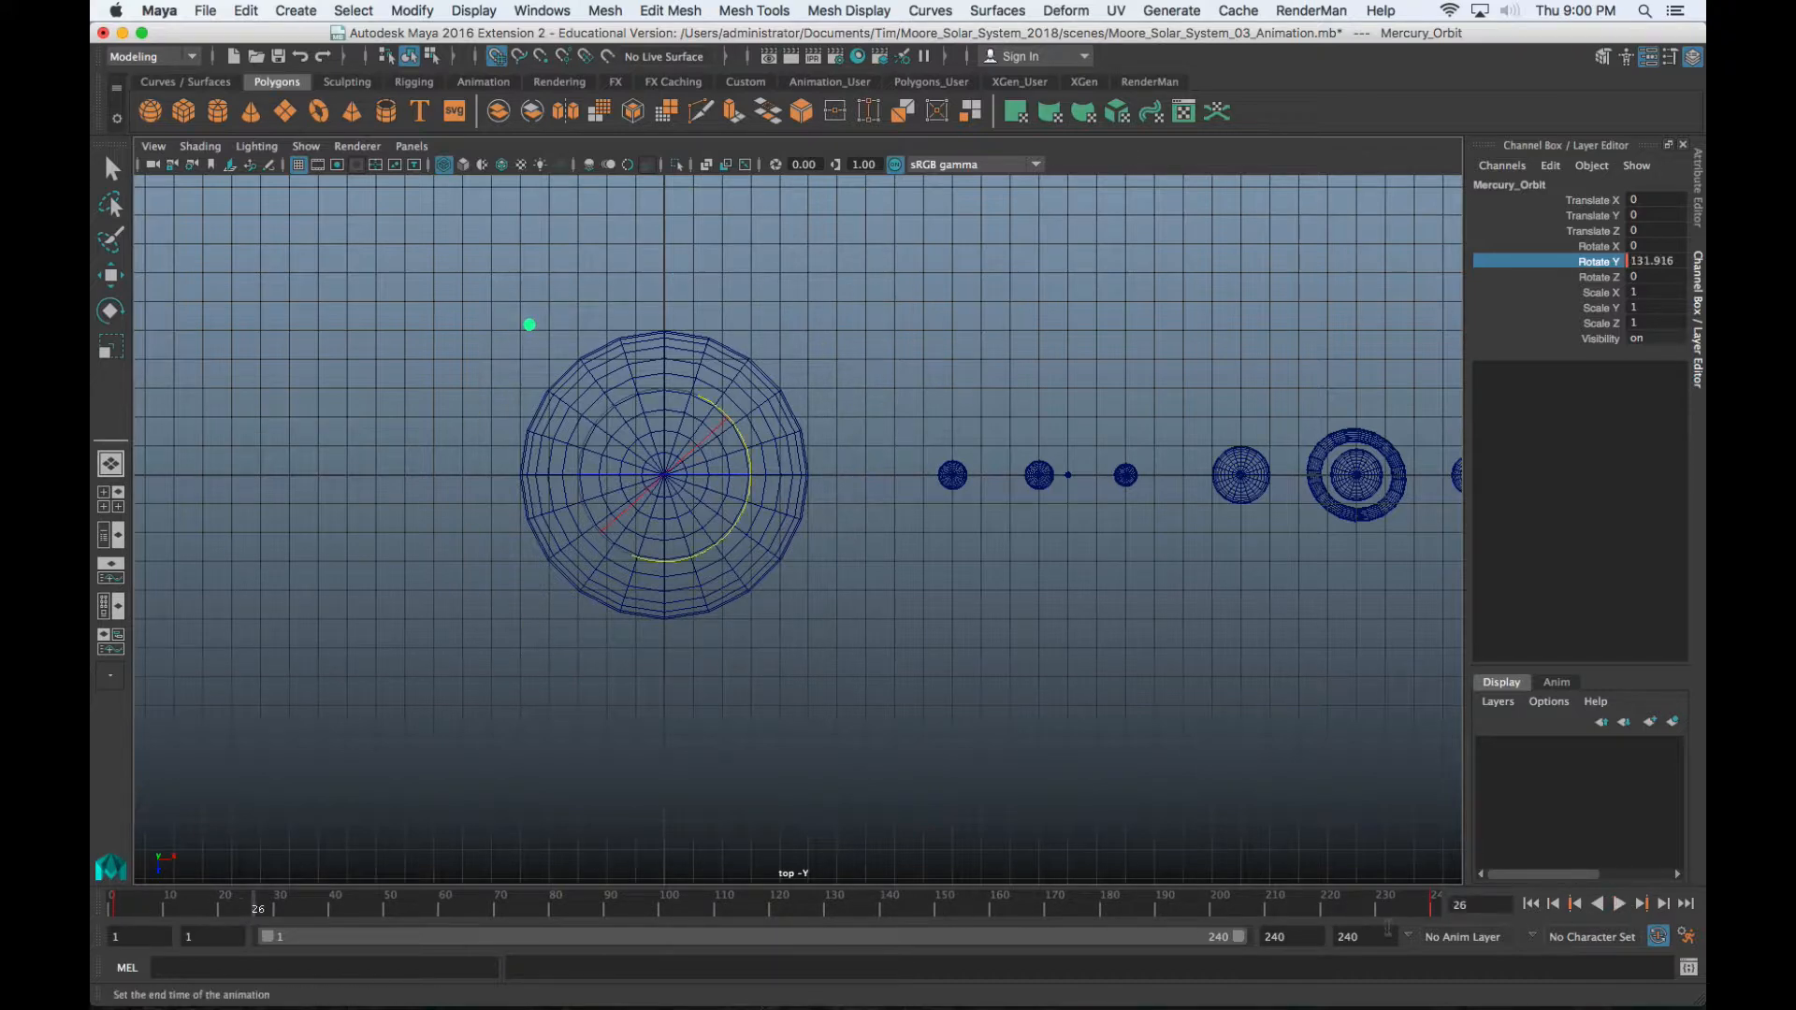
left_click(1431, 903)
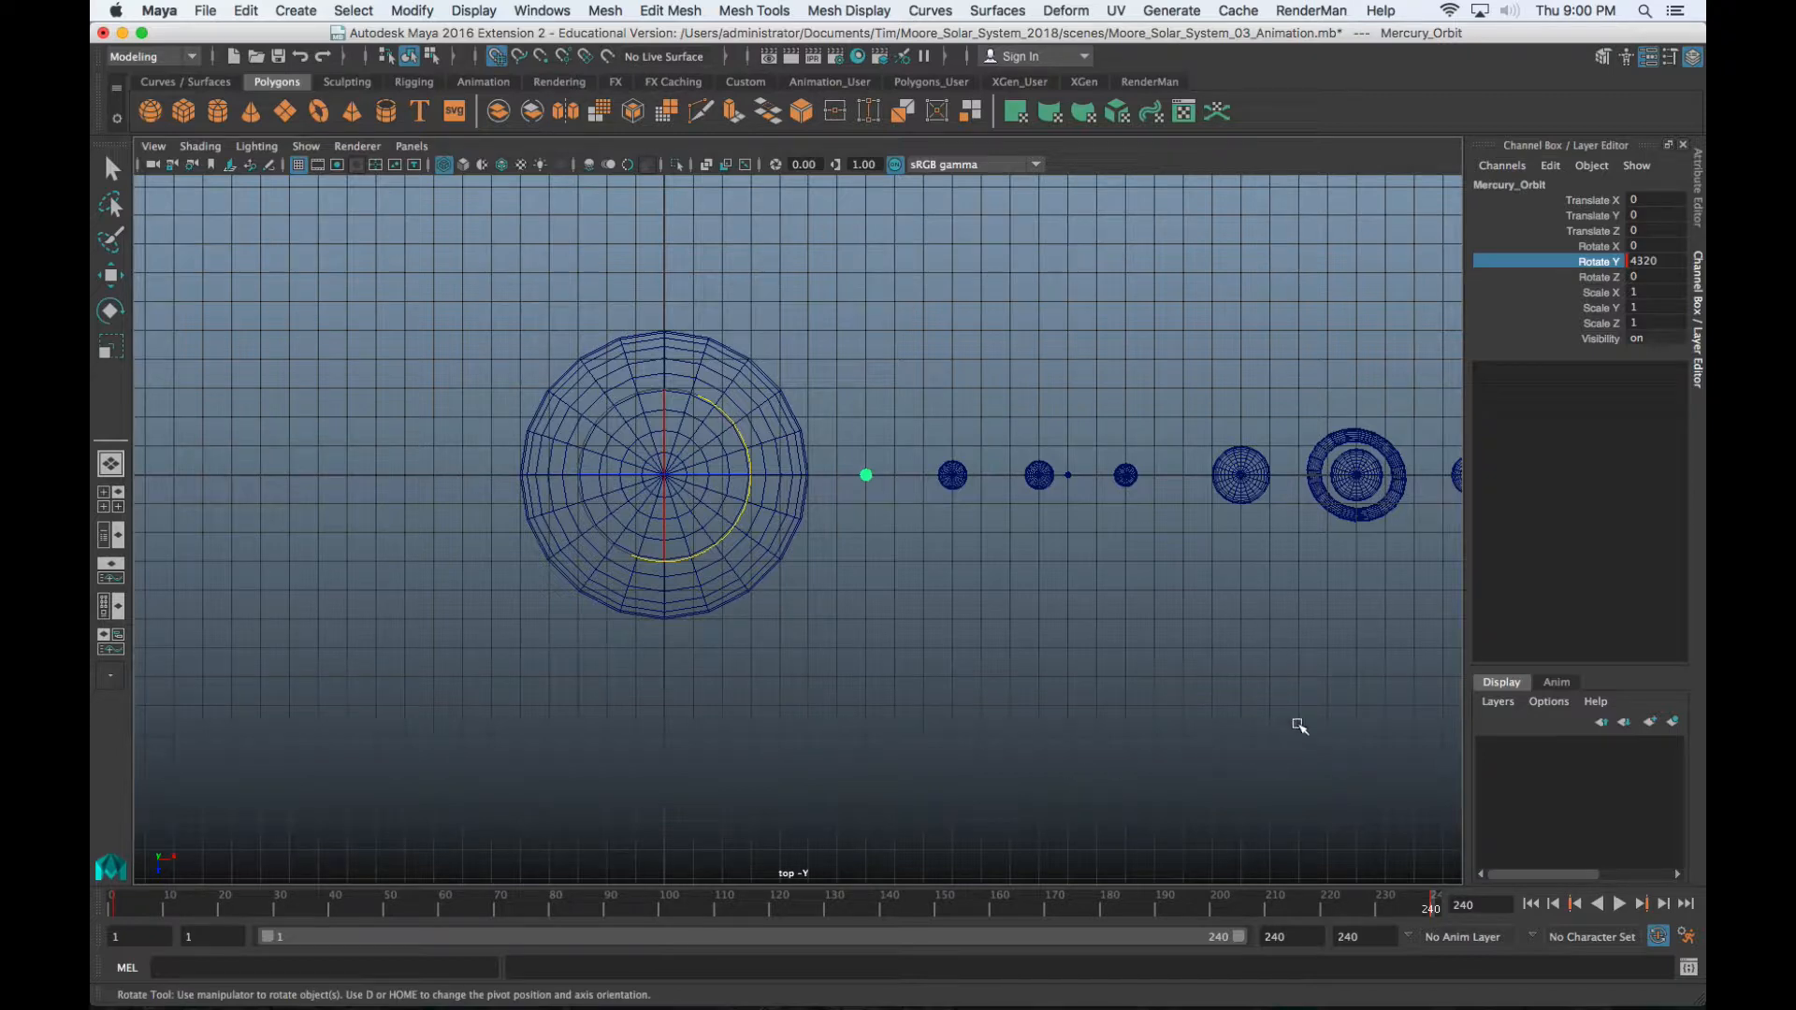
Set the Time Slider playback speed to Real-time [24 fps] in the animation preferences
left_click(1686, 936)
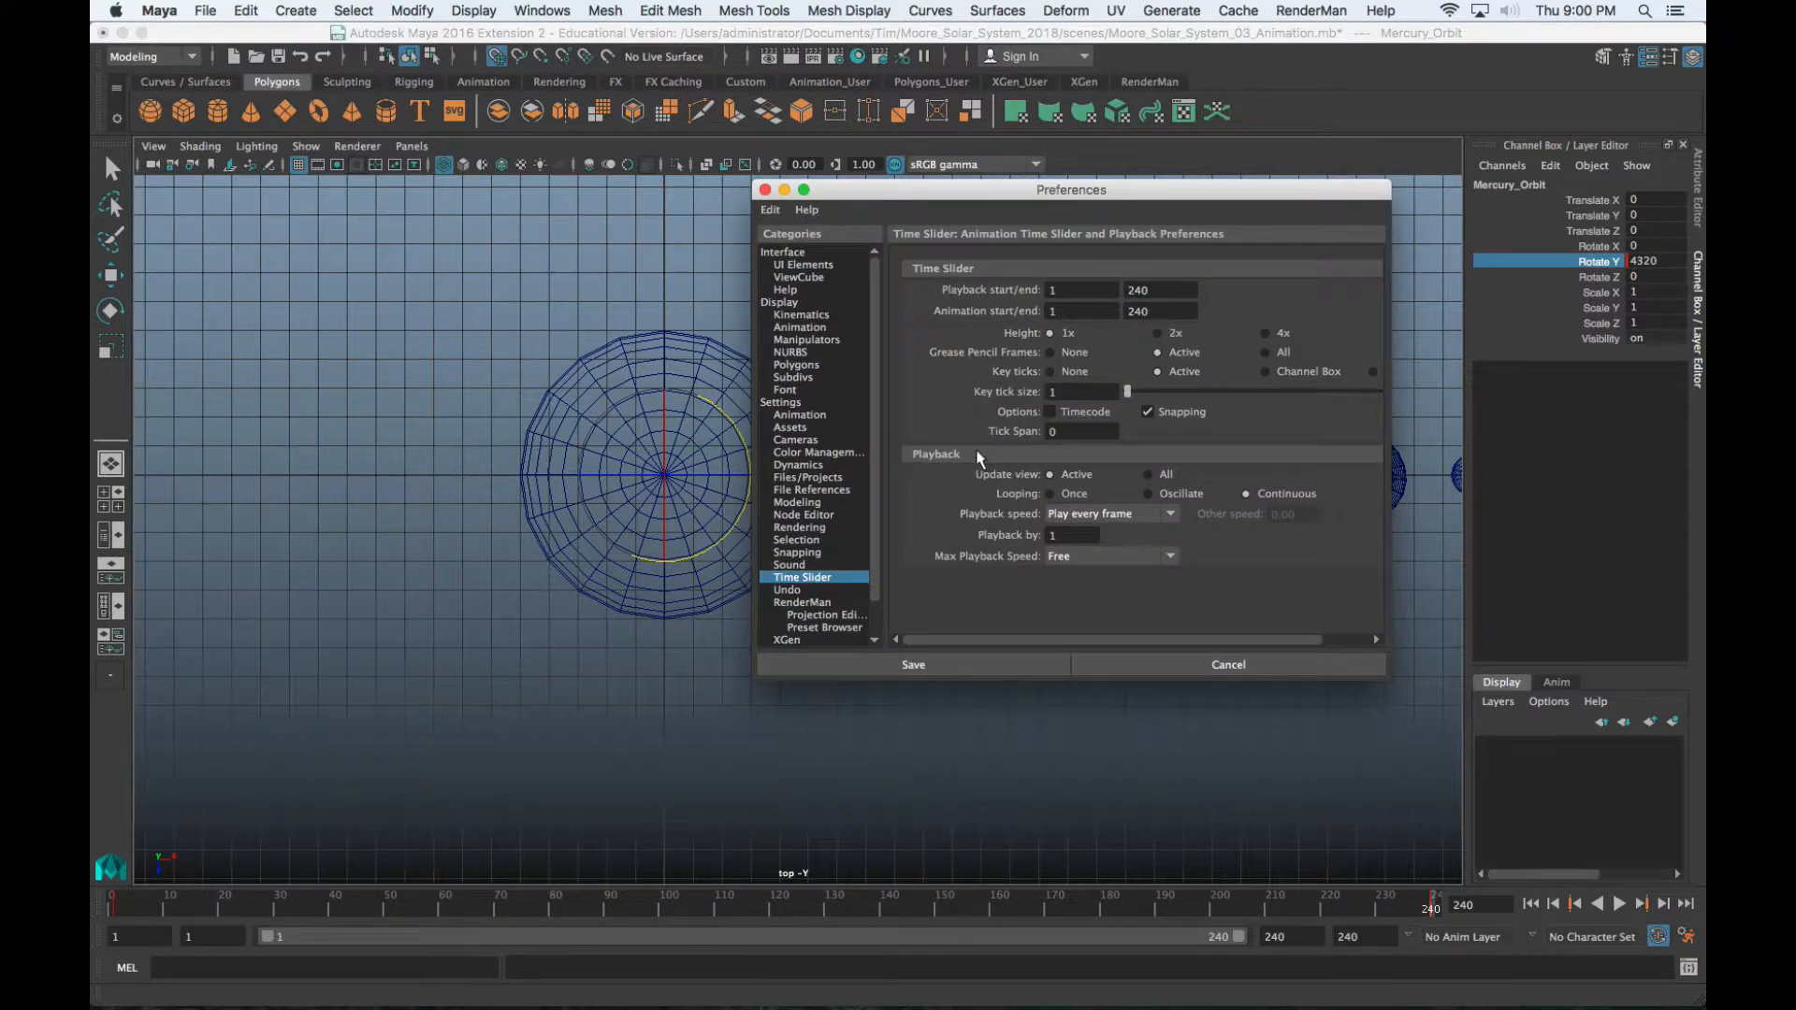
left_click(1098, 514)
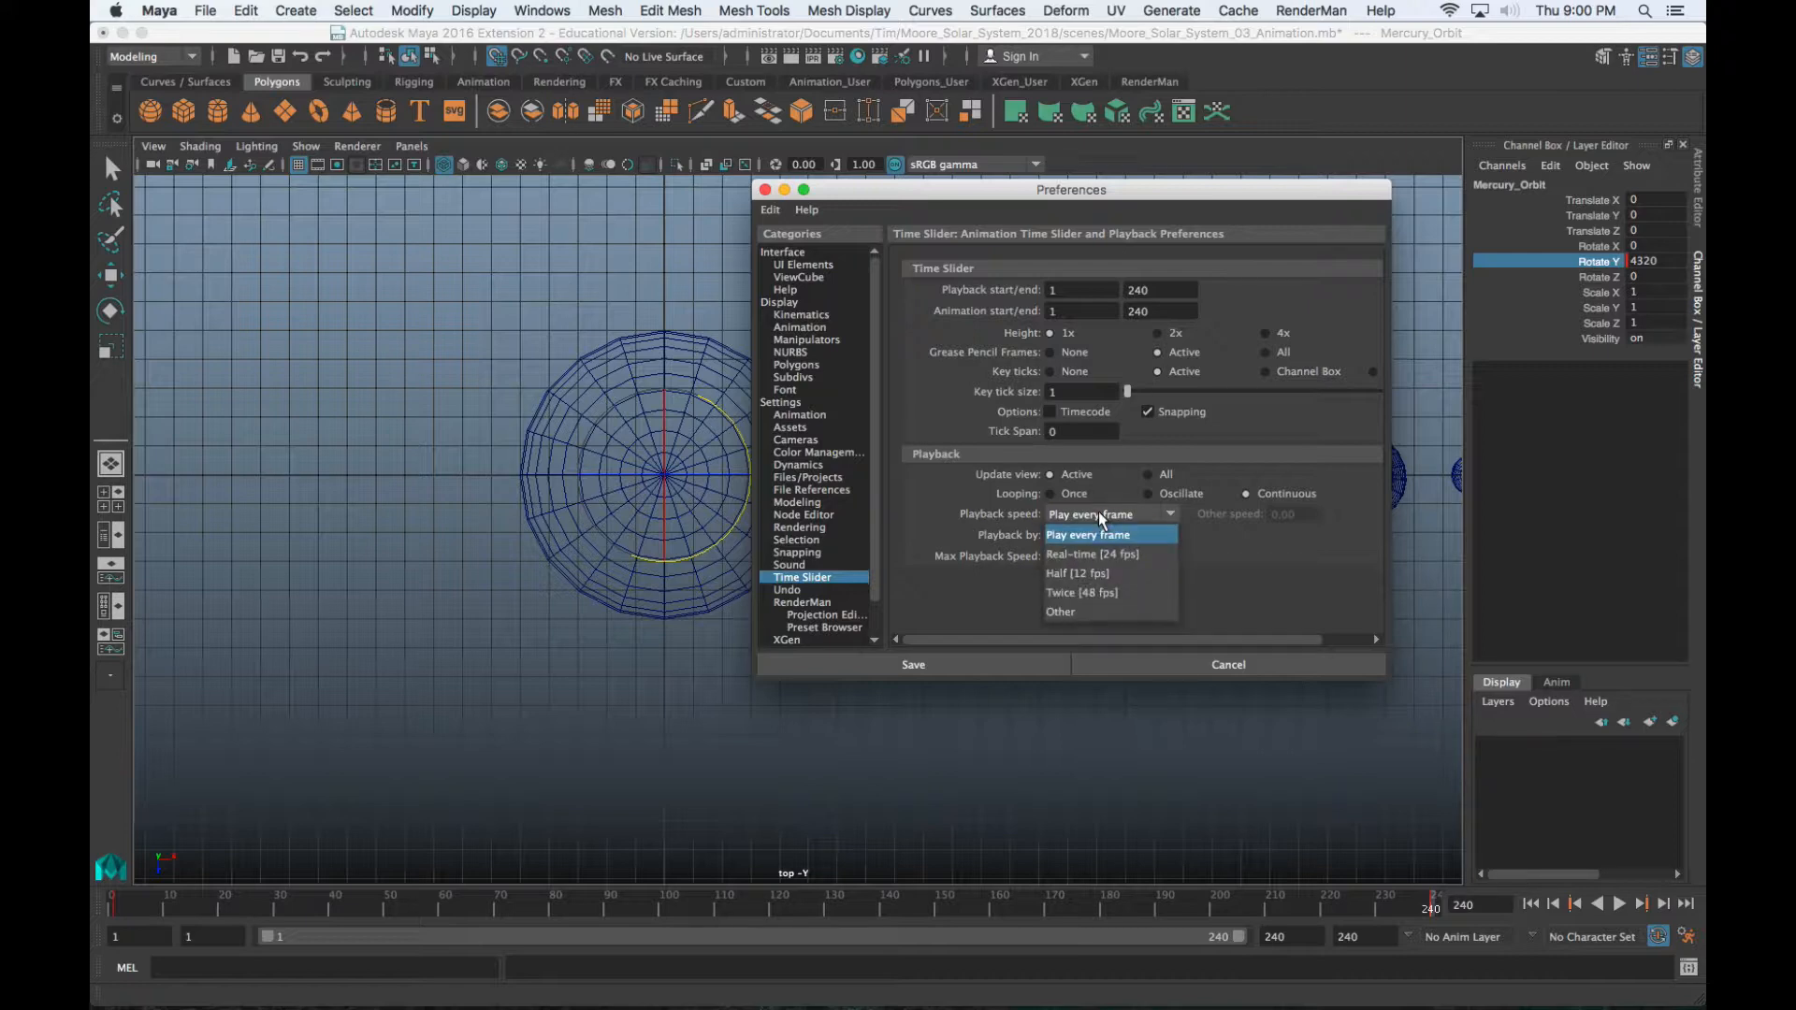
left_click(1144, 556)
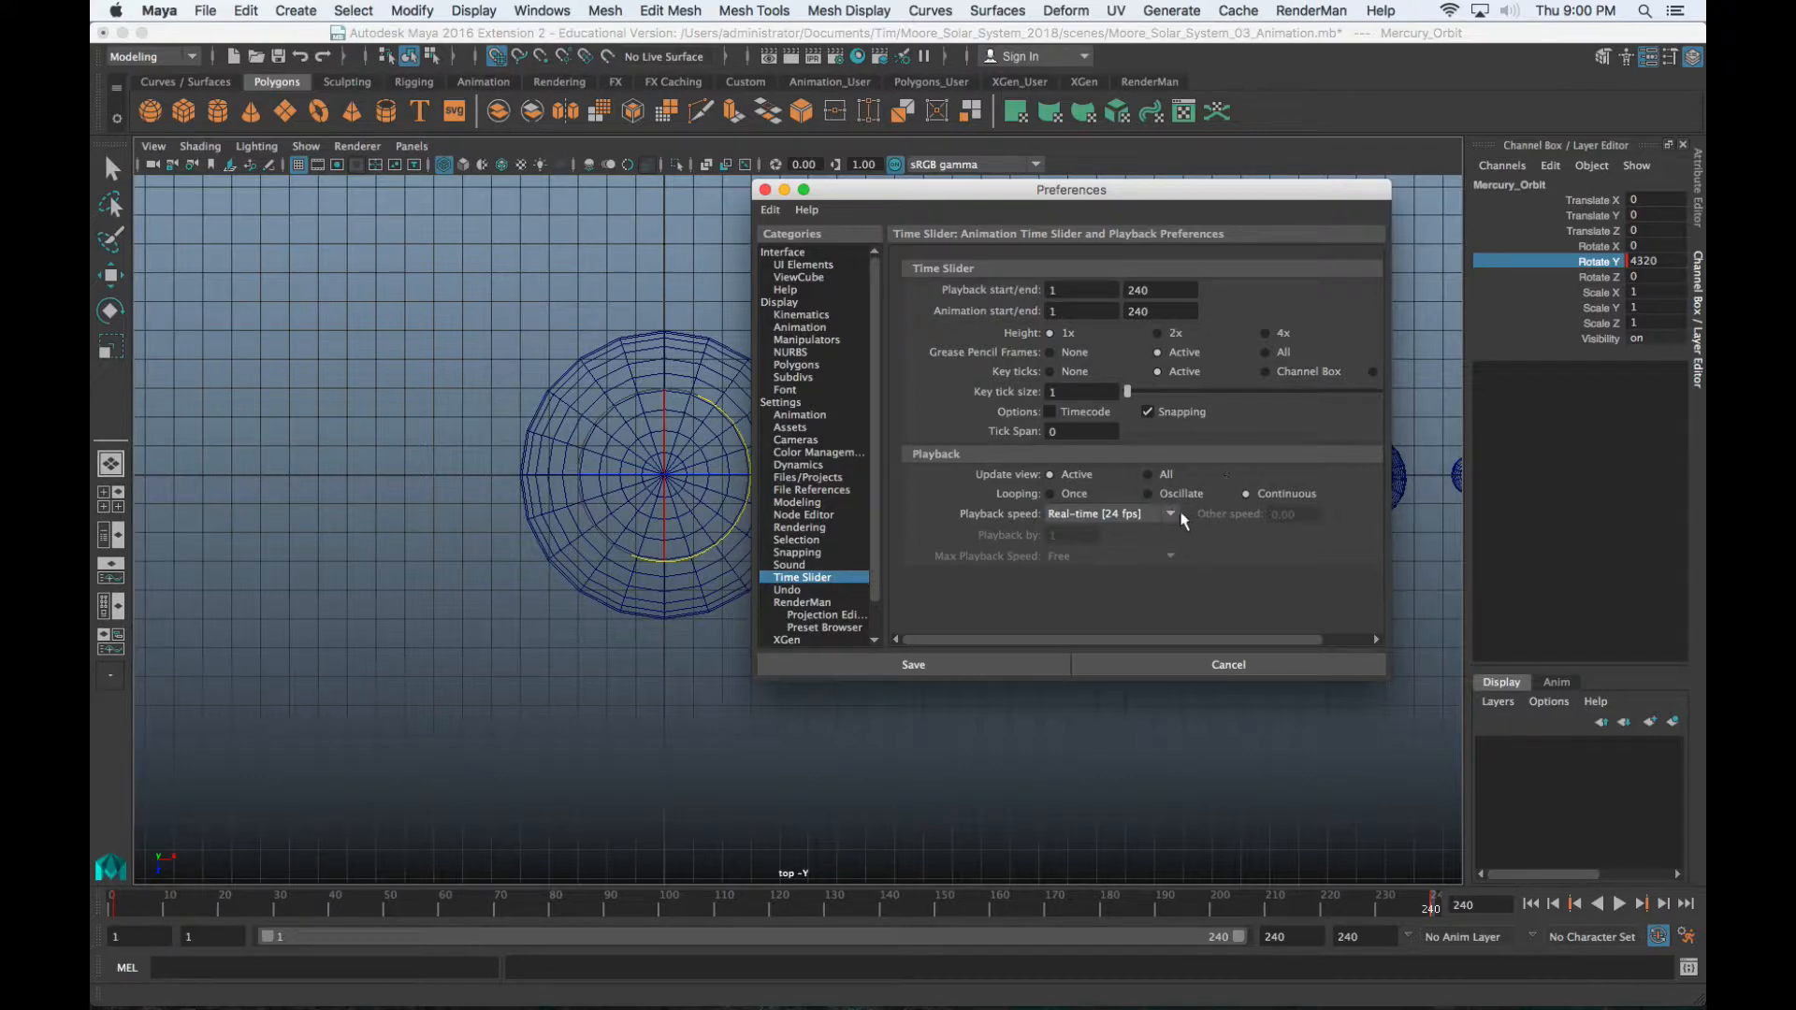
Look through the Animation and Selection preferences, reconfirm Real-time [24 fps] as the Time Slider playback speed, and save the preferences
left_click(814, 417)
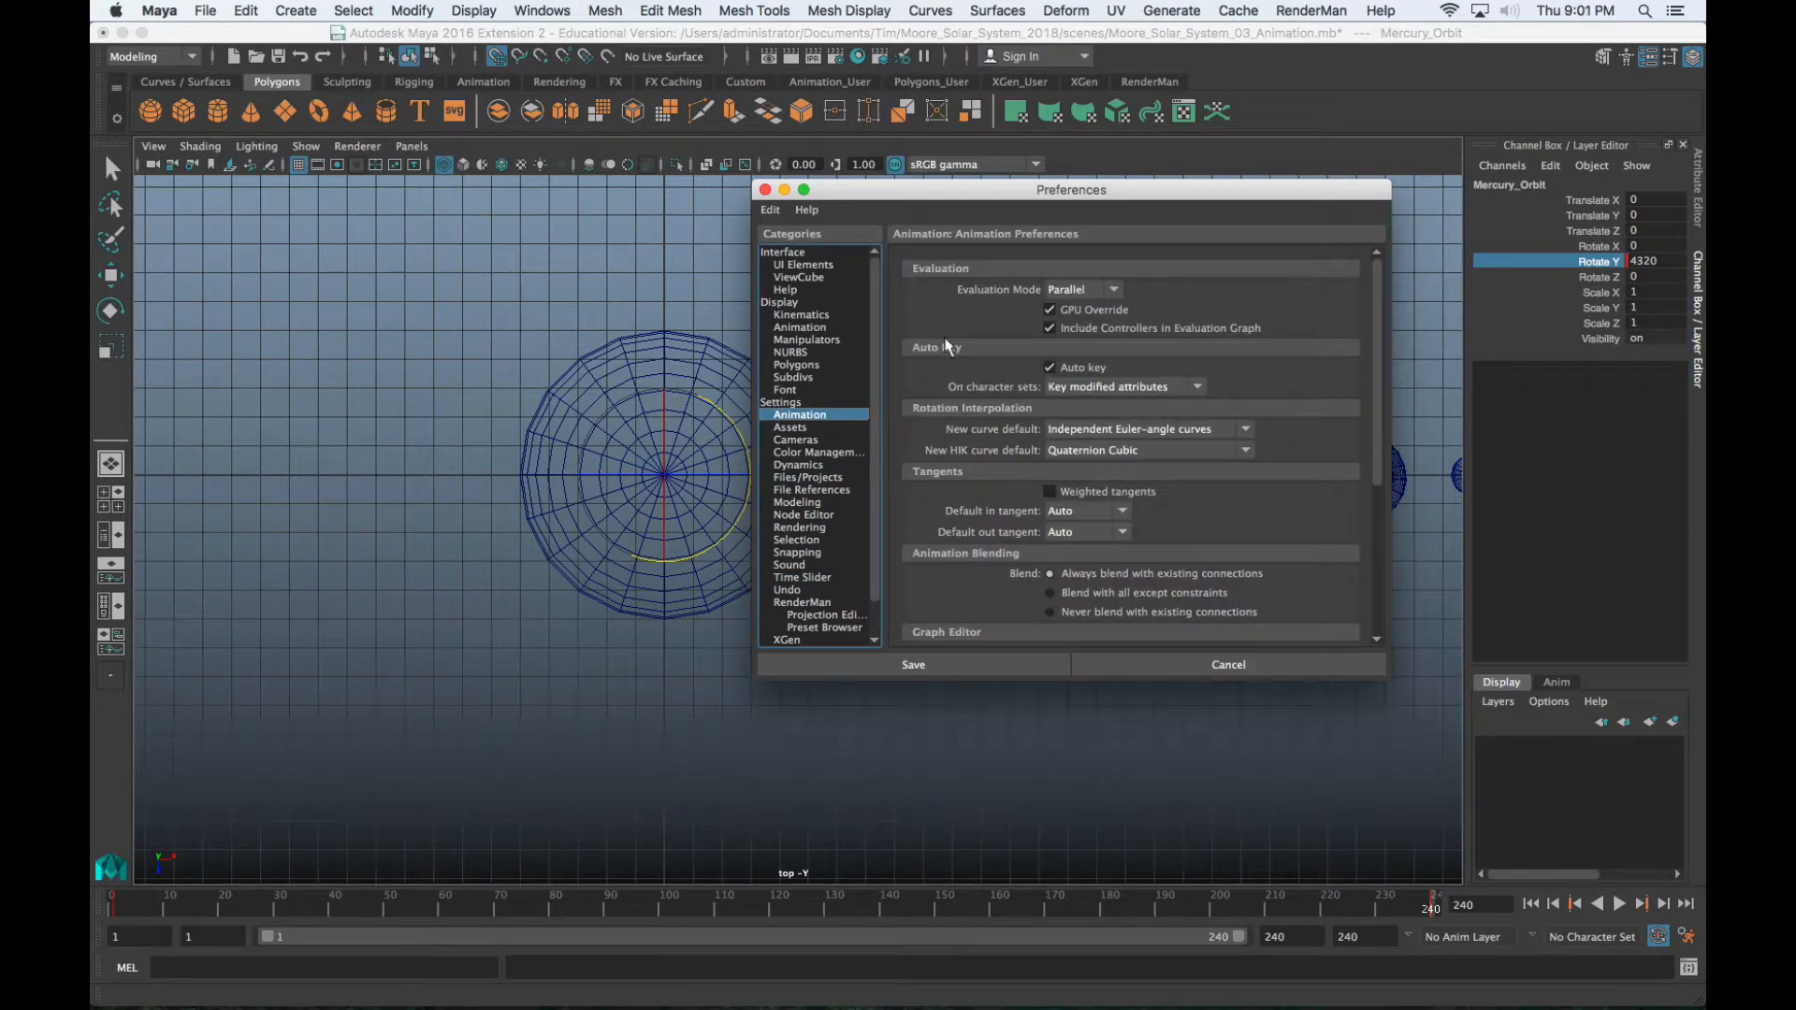
left_click(810, 330)
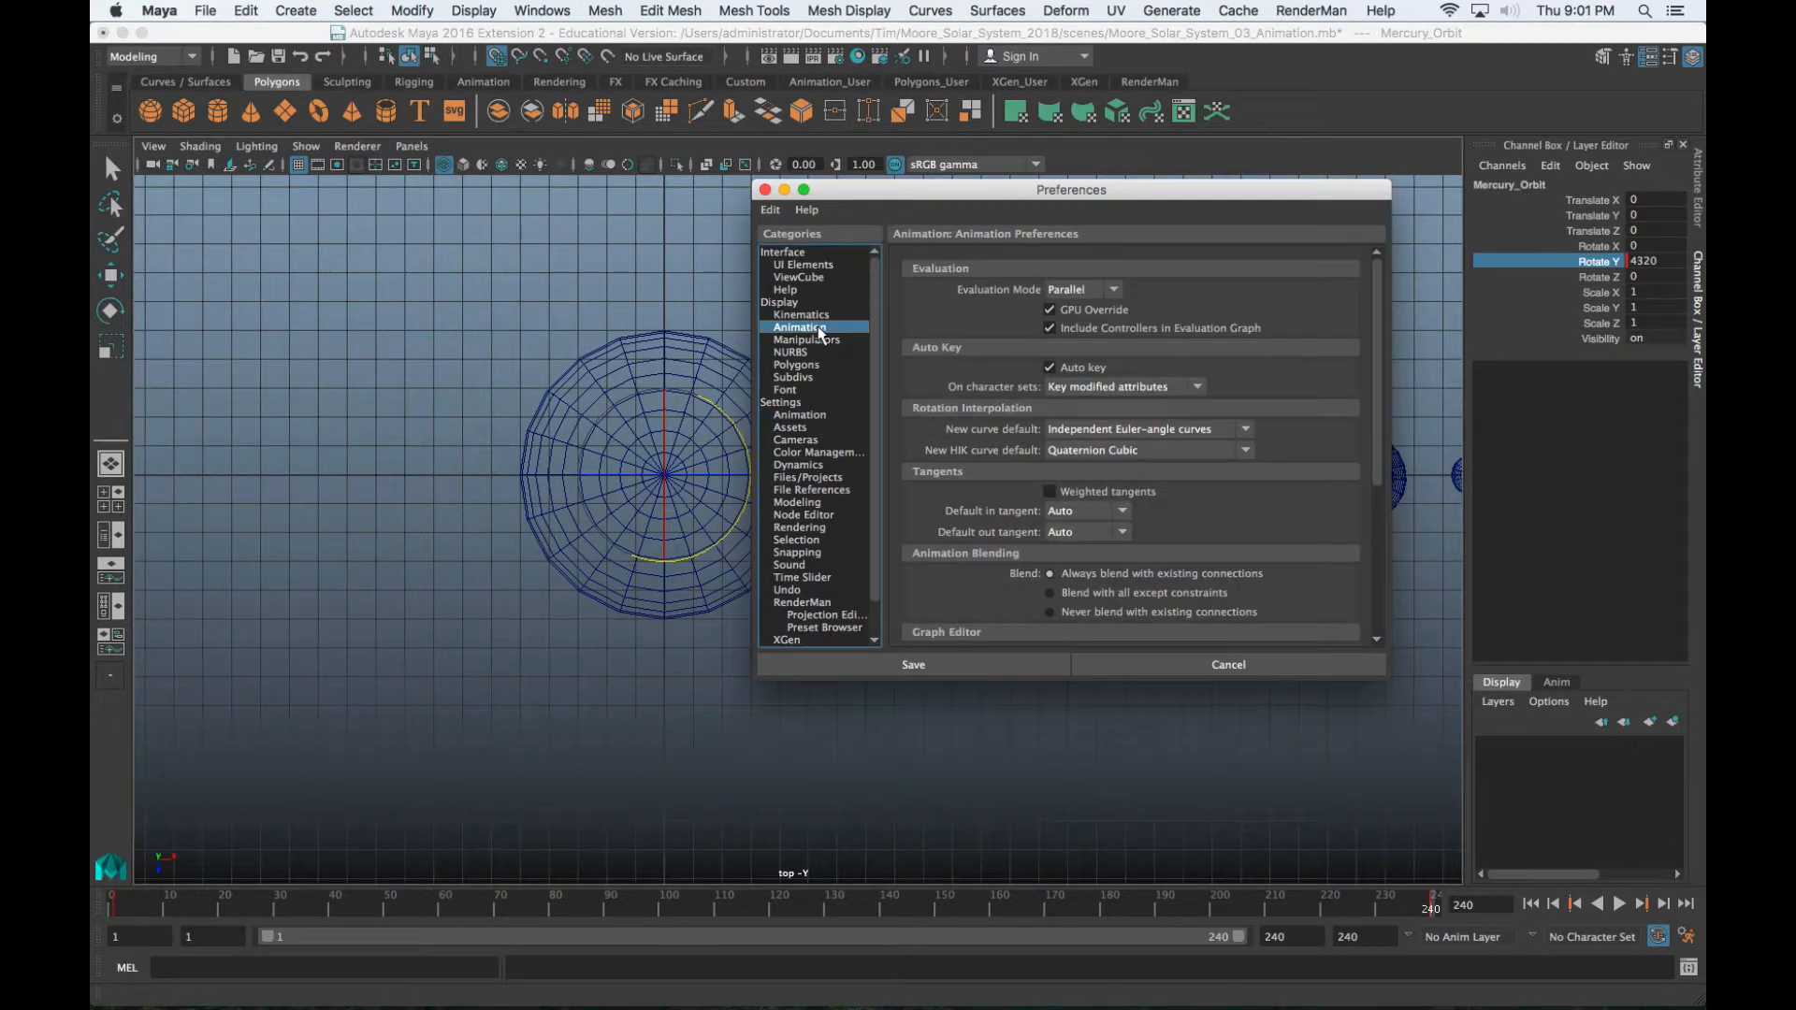
left_click(797, 540)
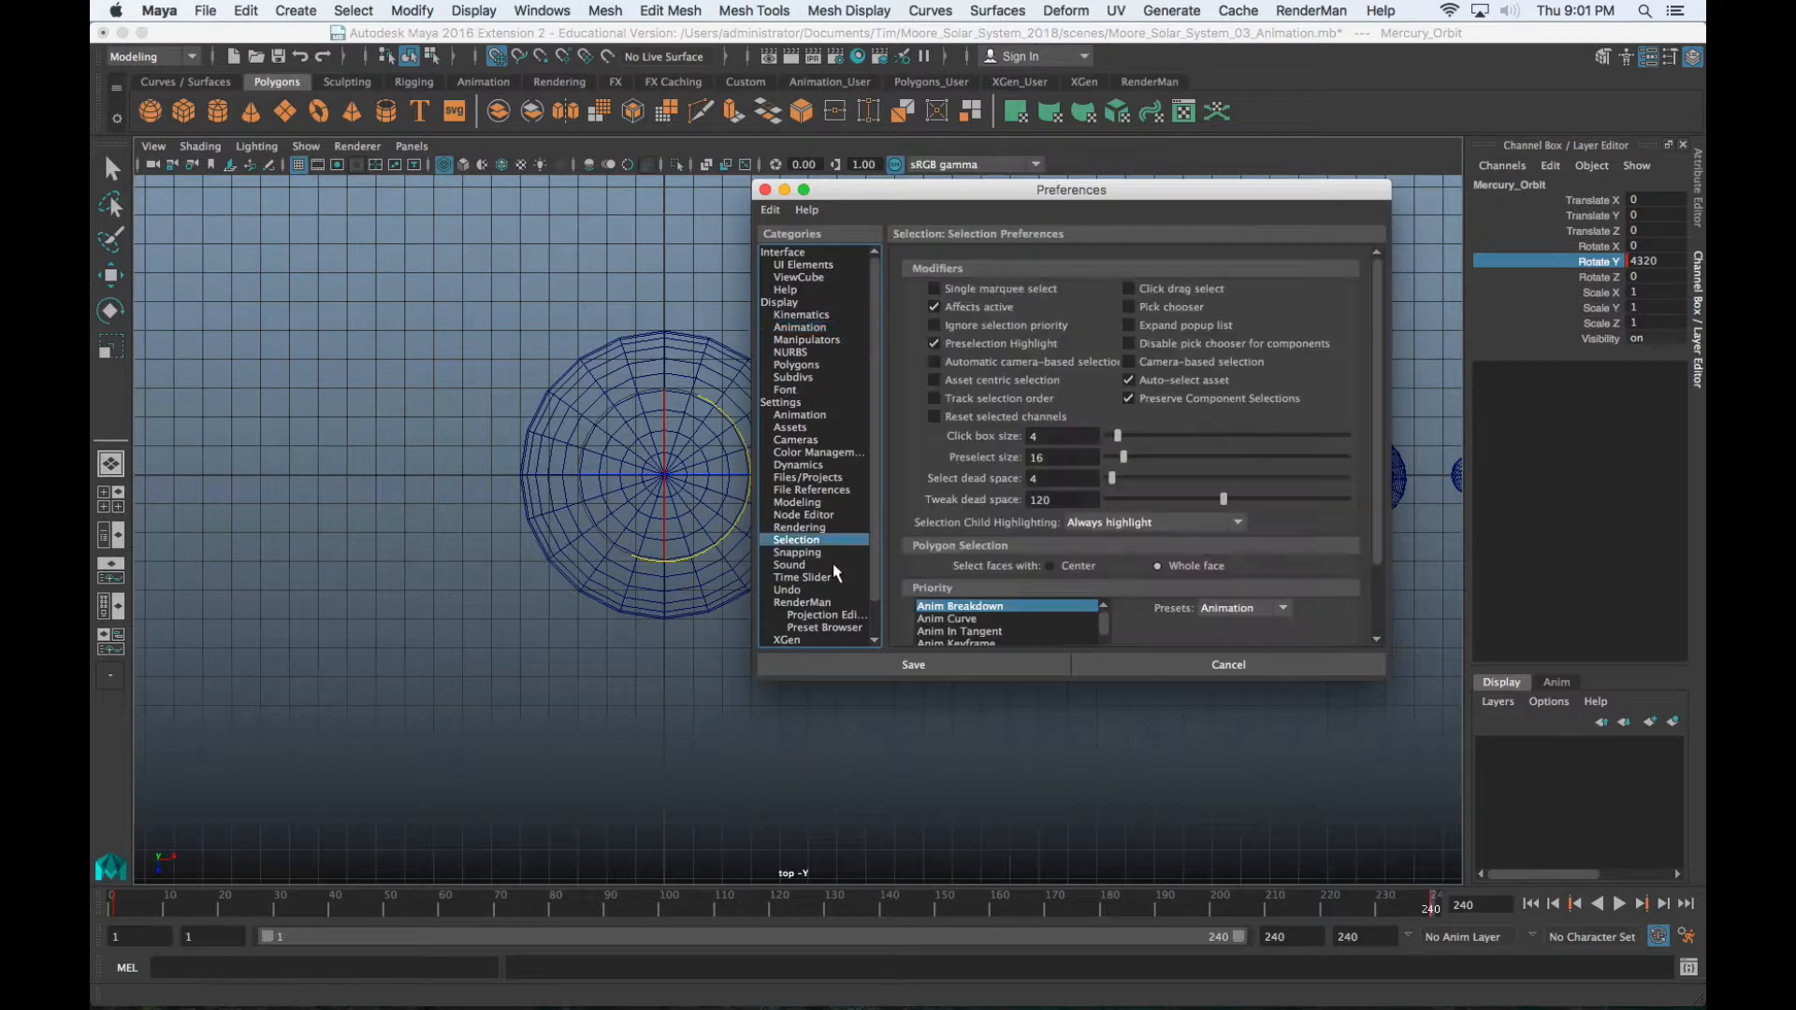
left_click(825, 417)
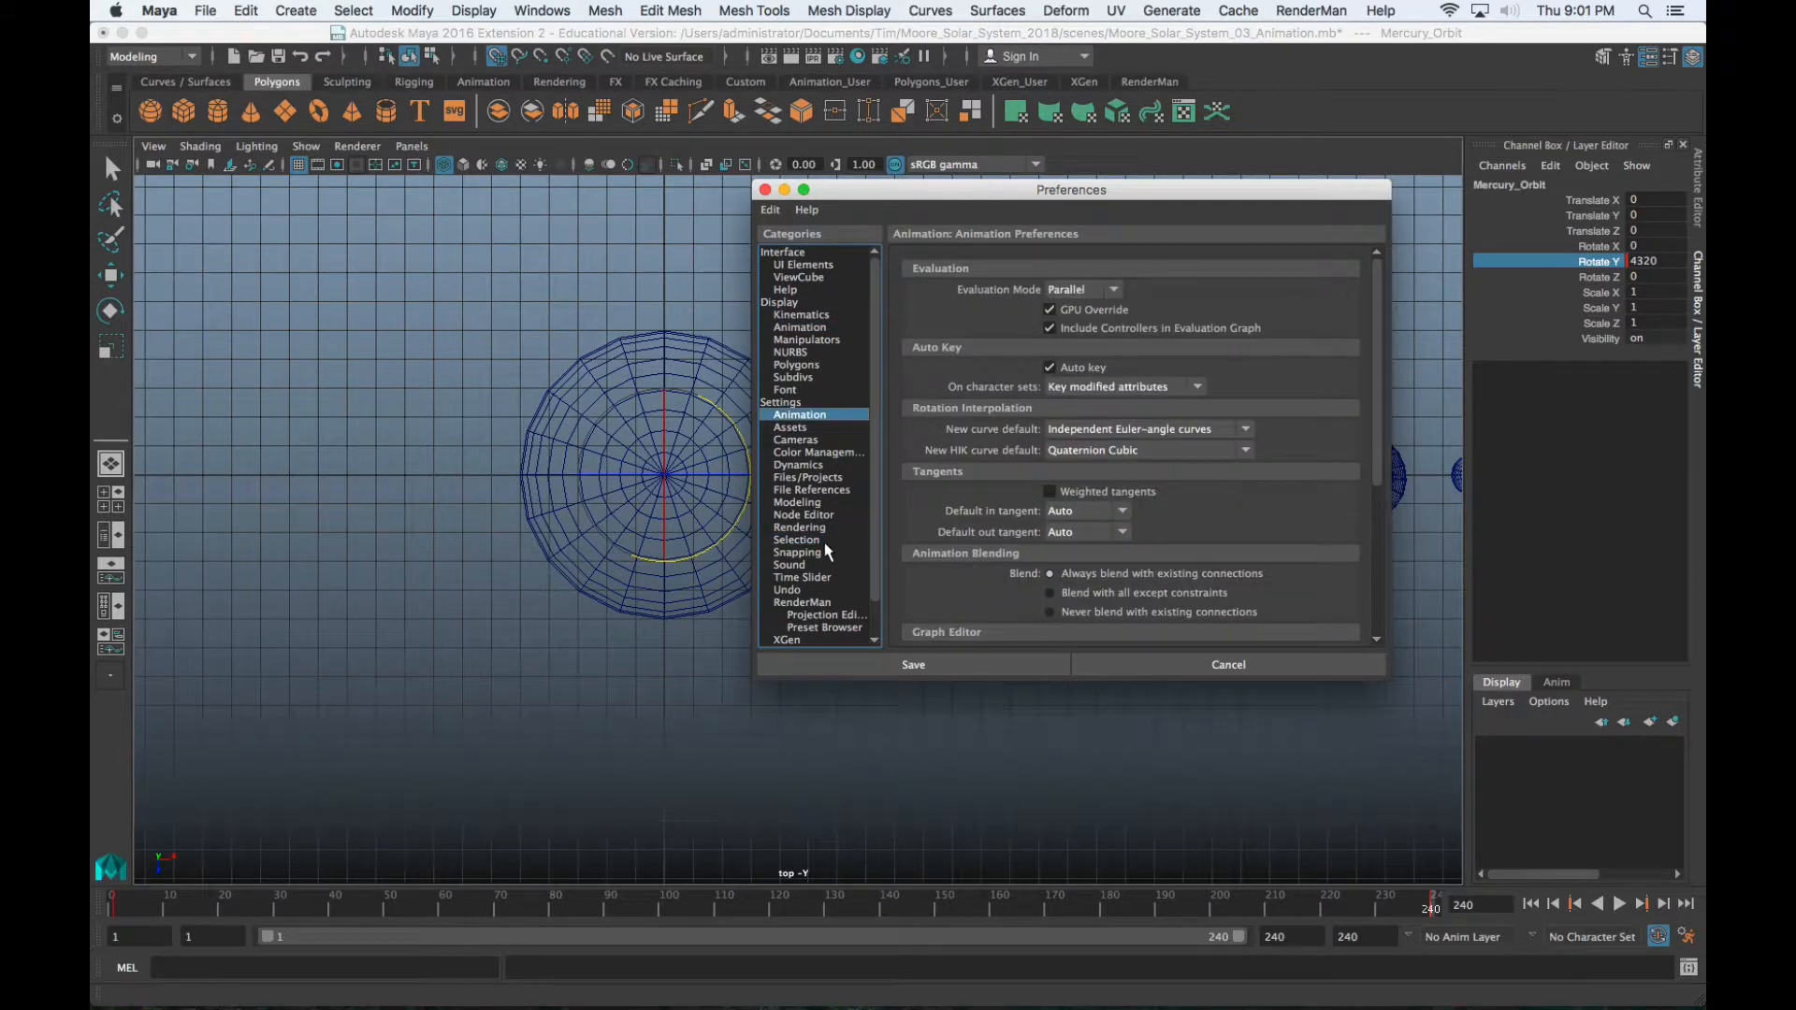
left_click(829, 577)
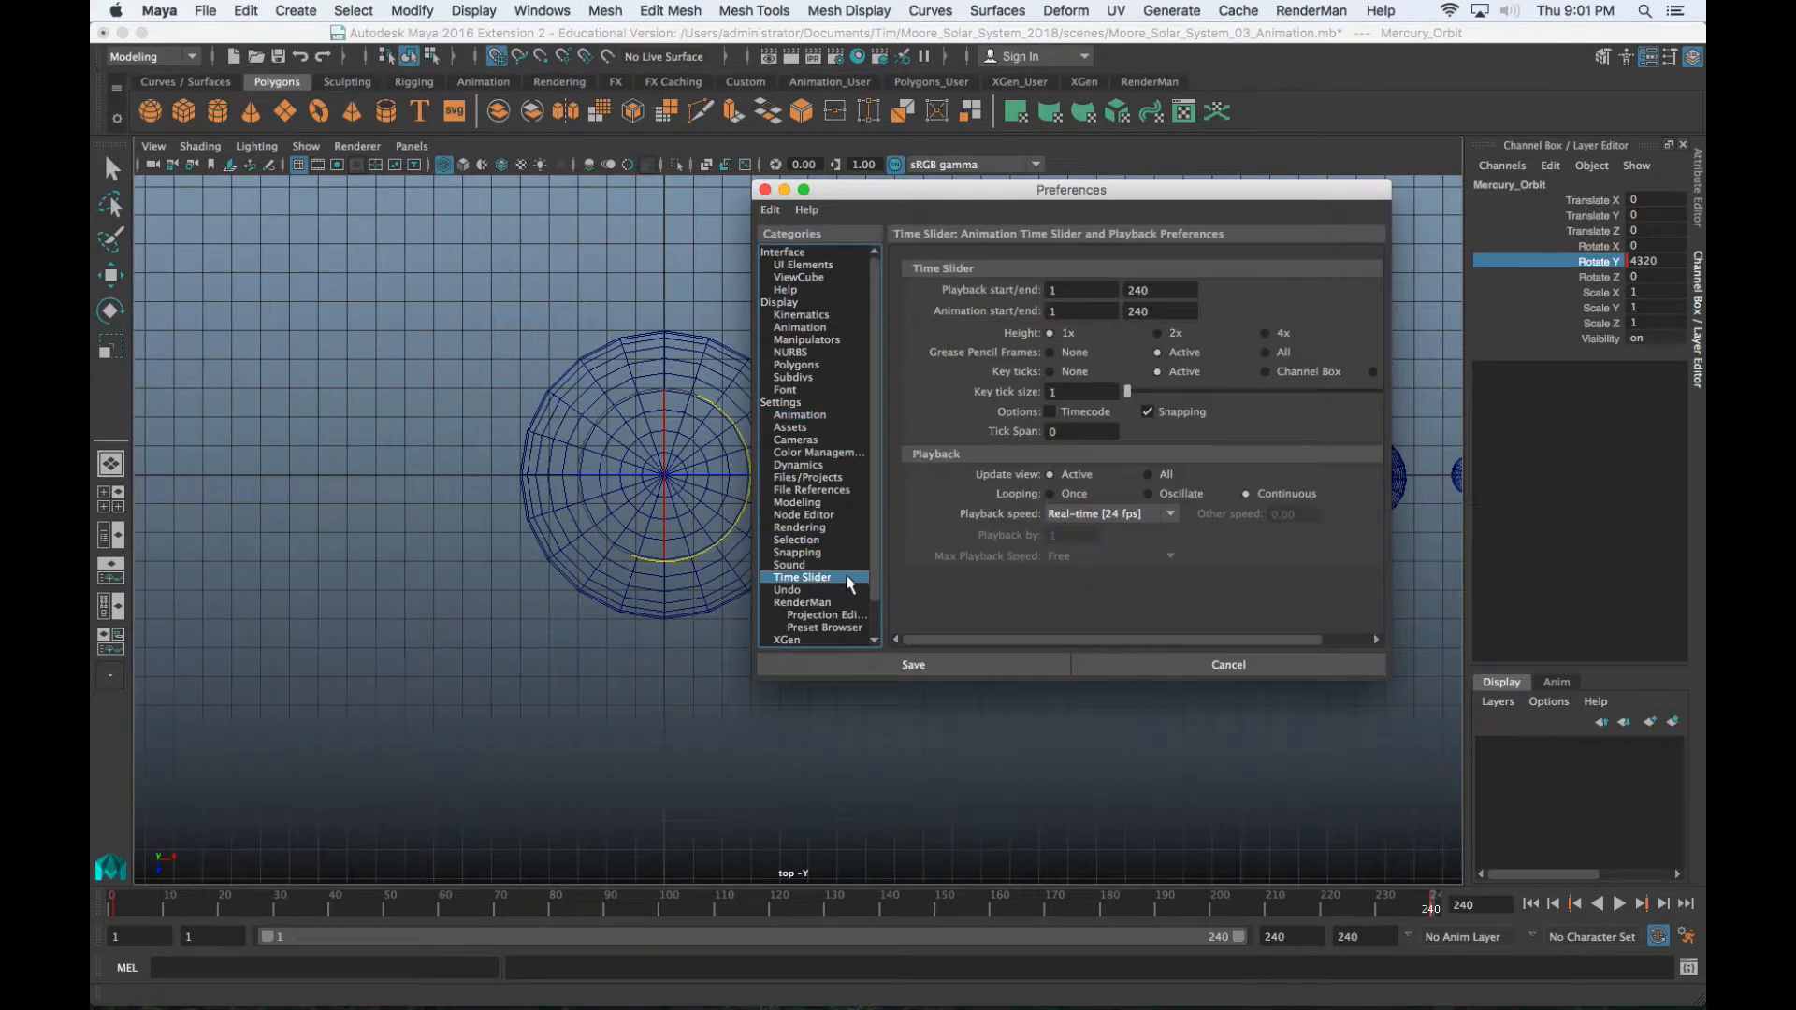
left_click(1128, 514)
left_click(1144, 553)
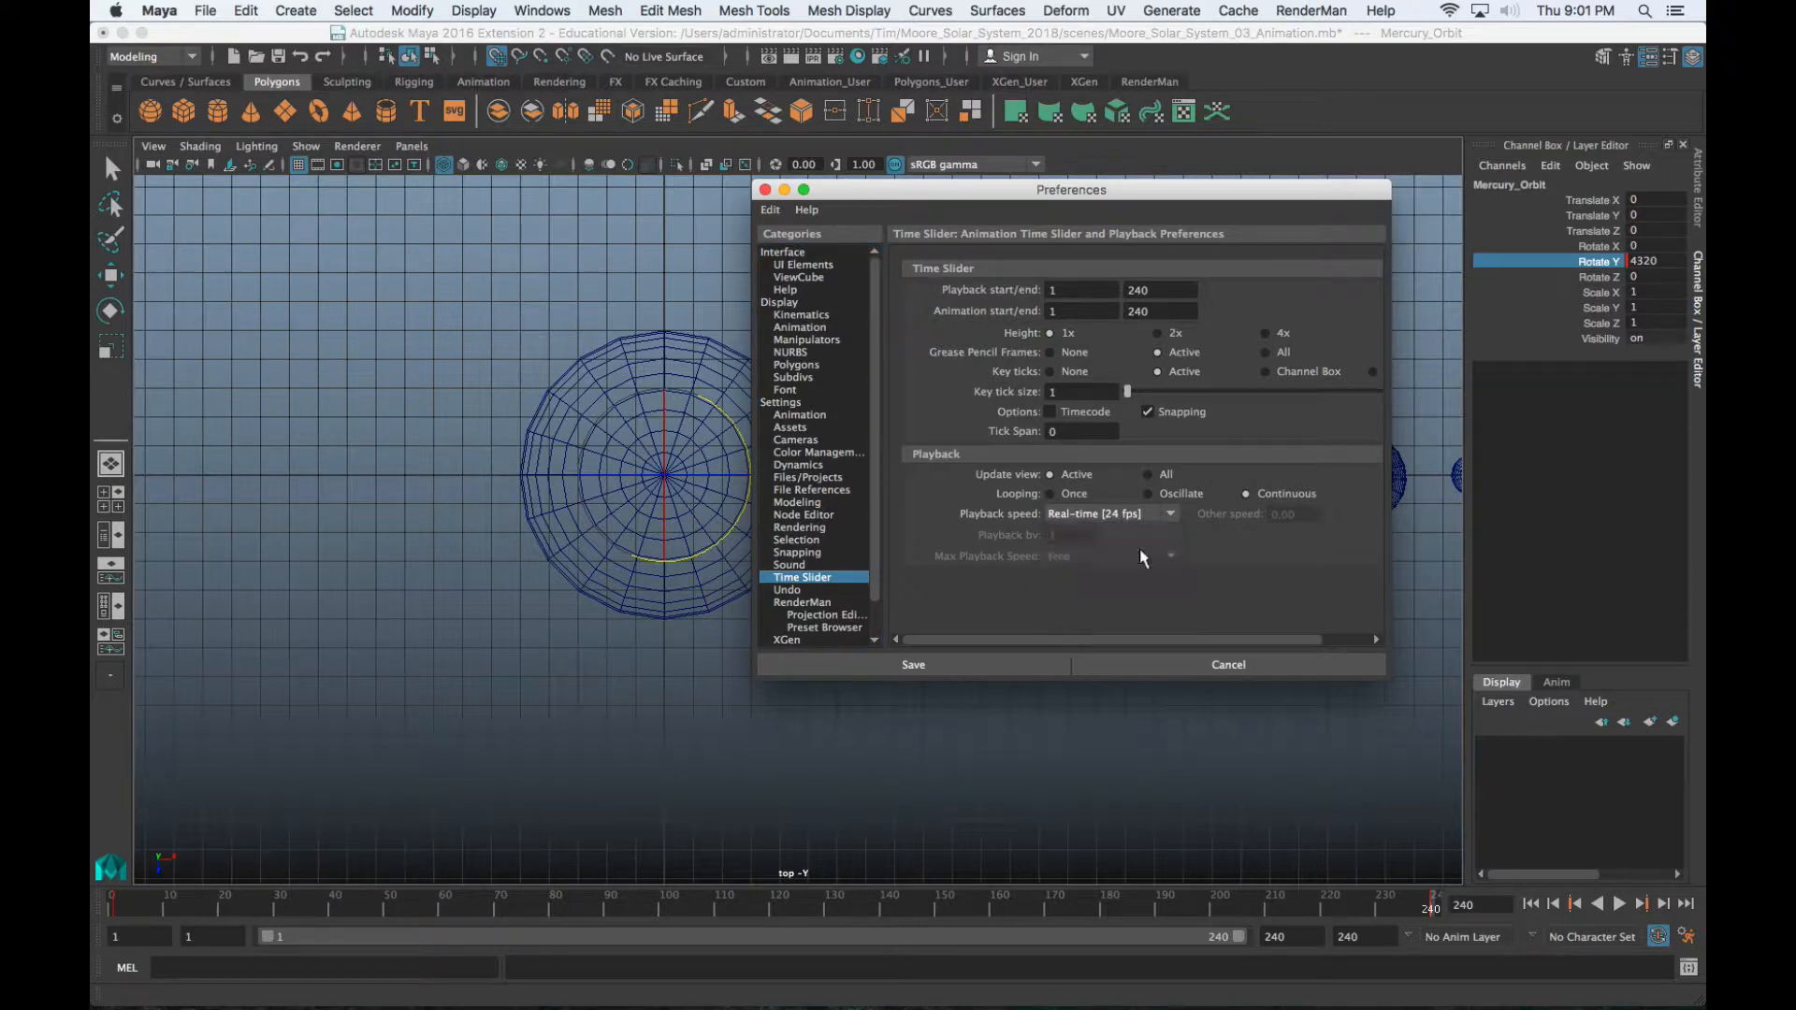
left_click(910, 664)
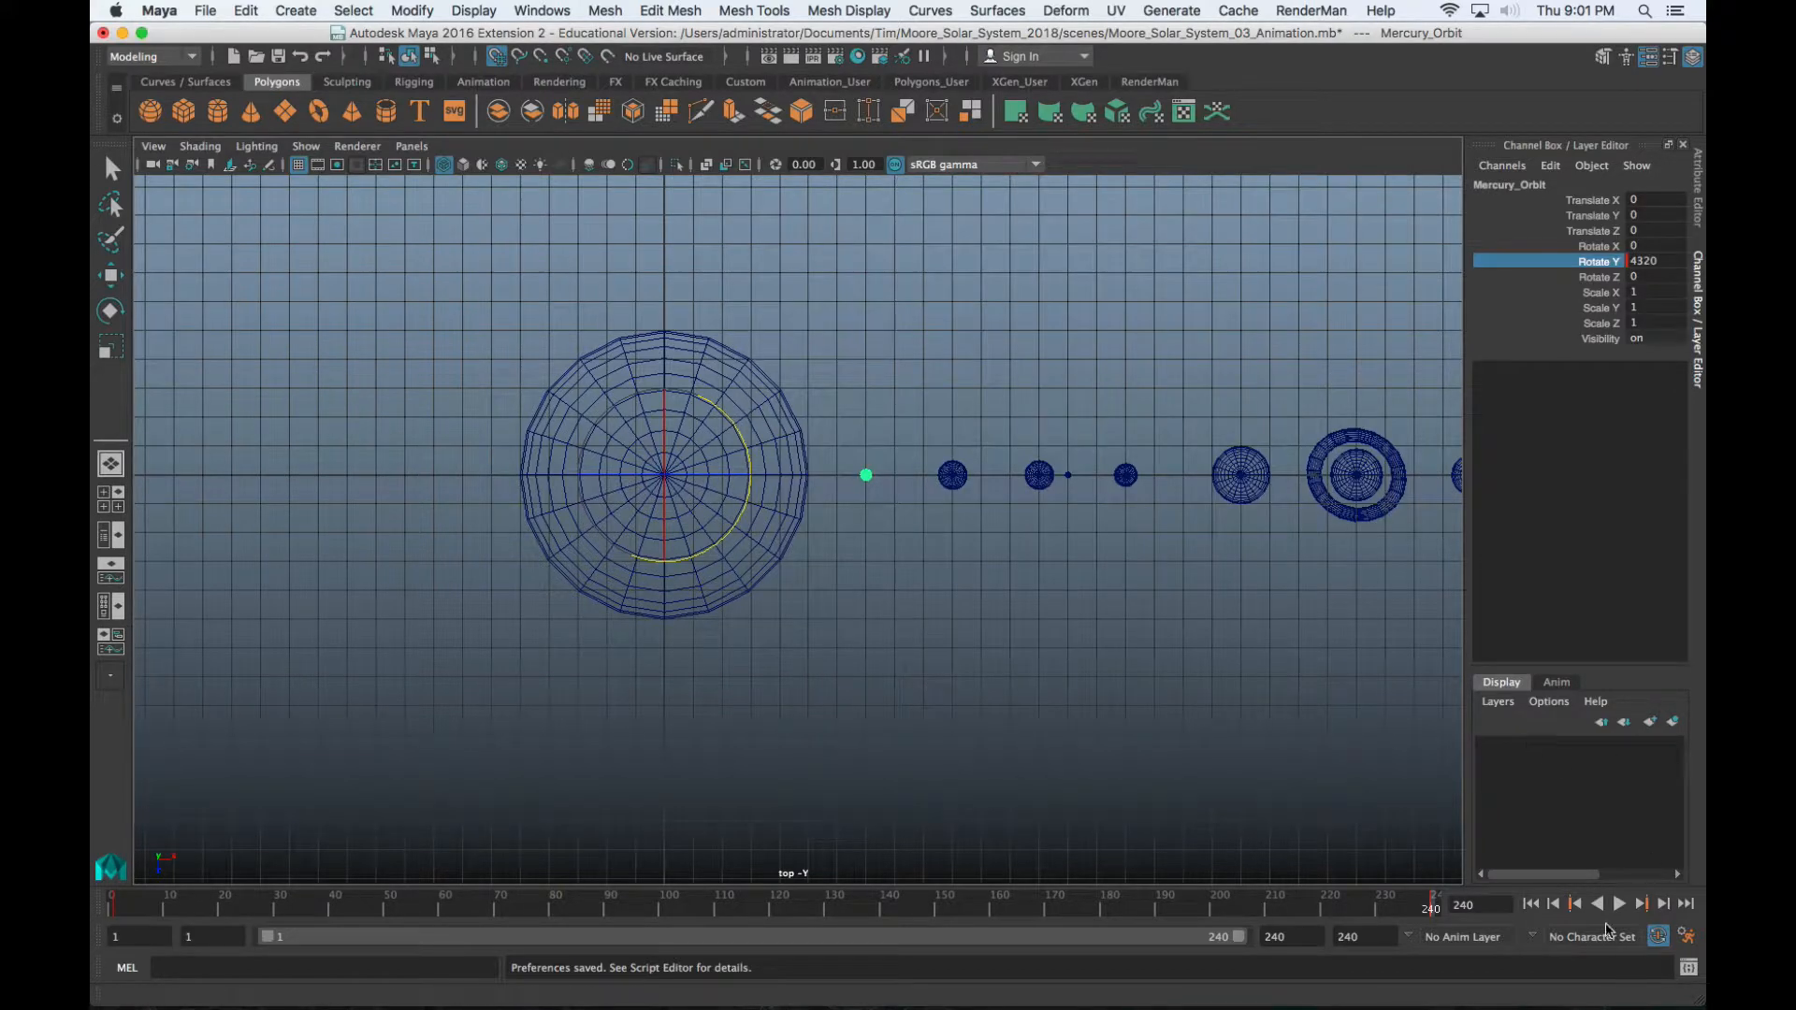
Play Mercury's orbit at the real-time speed, stop it, and return to frame 1 with all the planets in view
left_click(1617, 904)
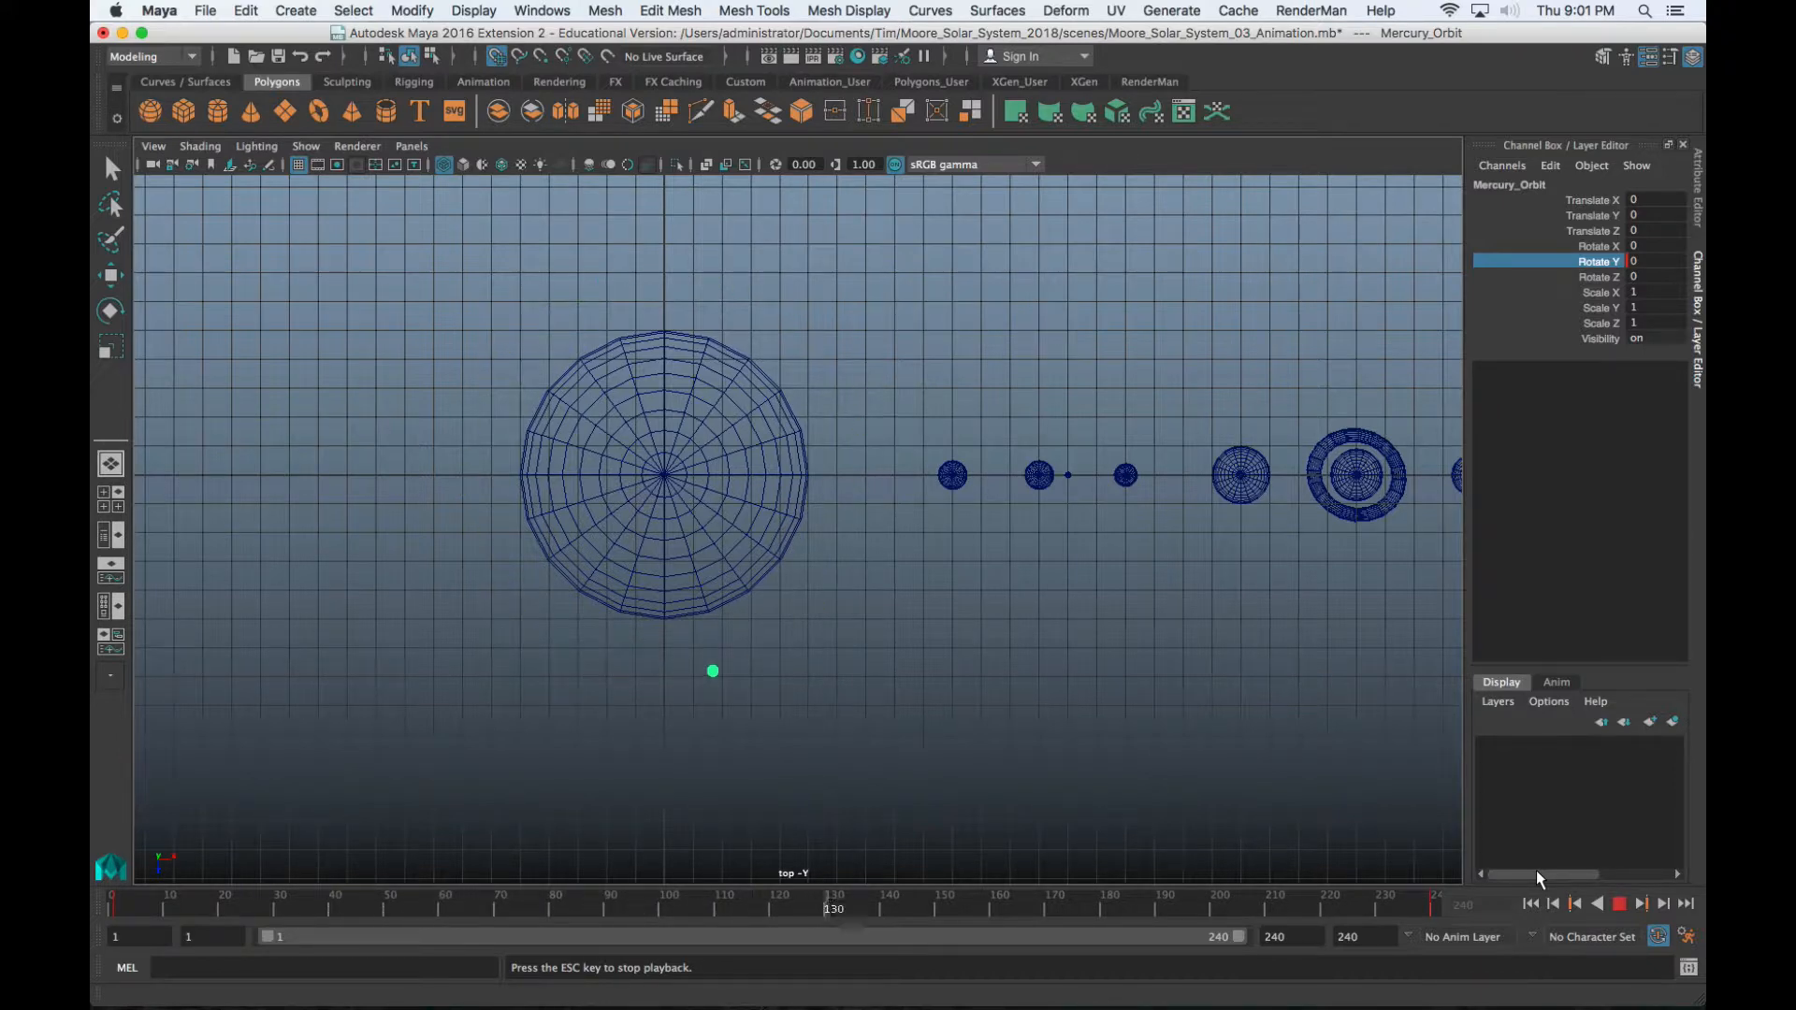
left_click(1620, 903)
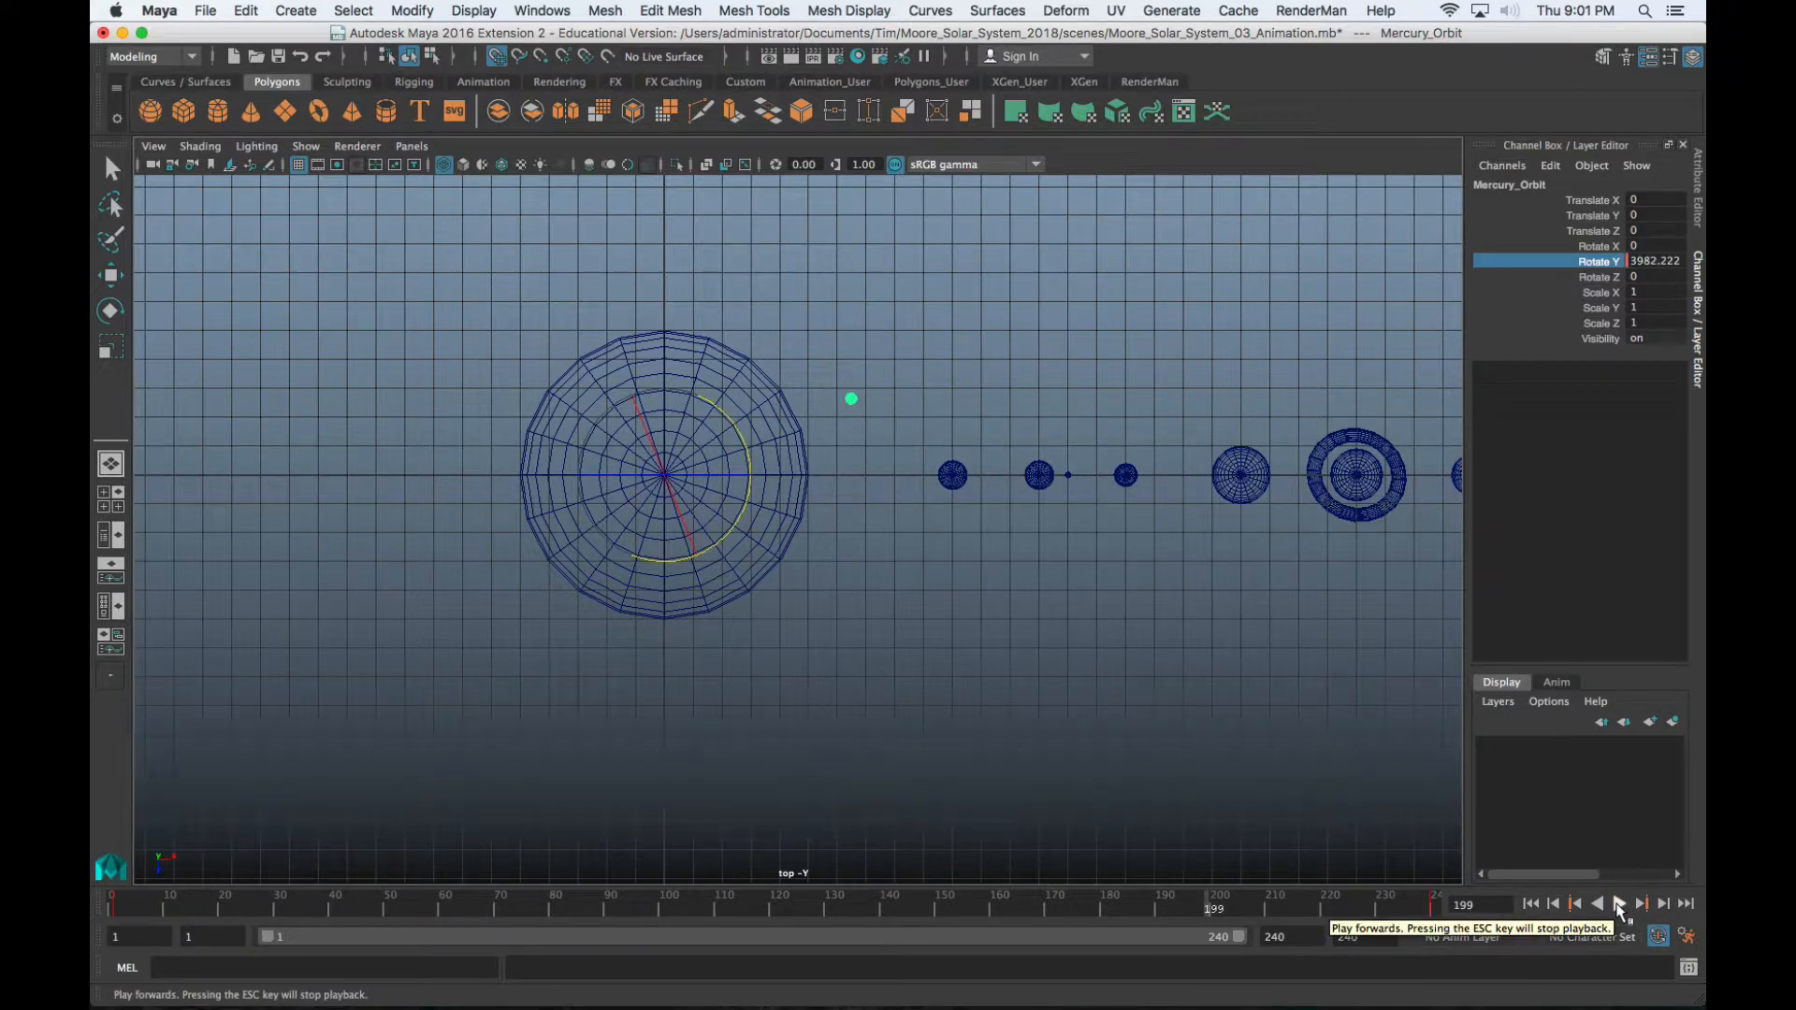
scroll(1223, 593, "down", 5)
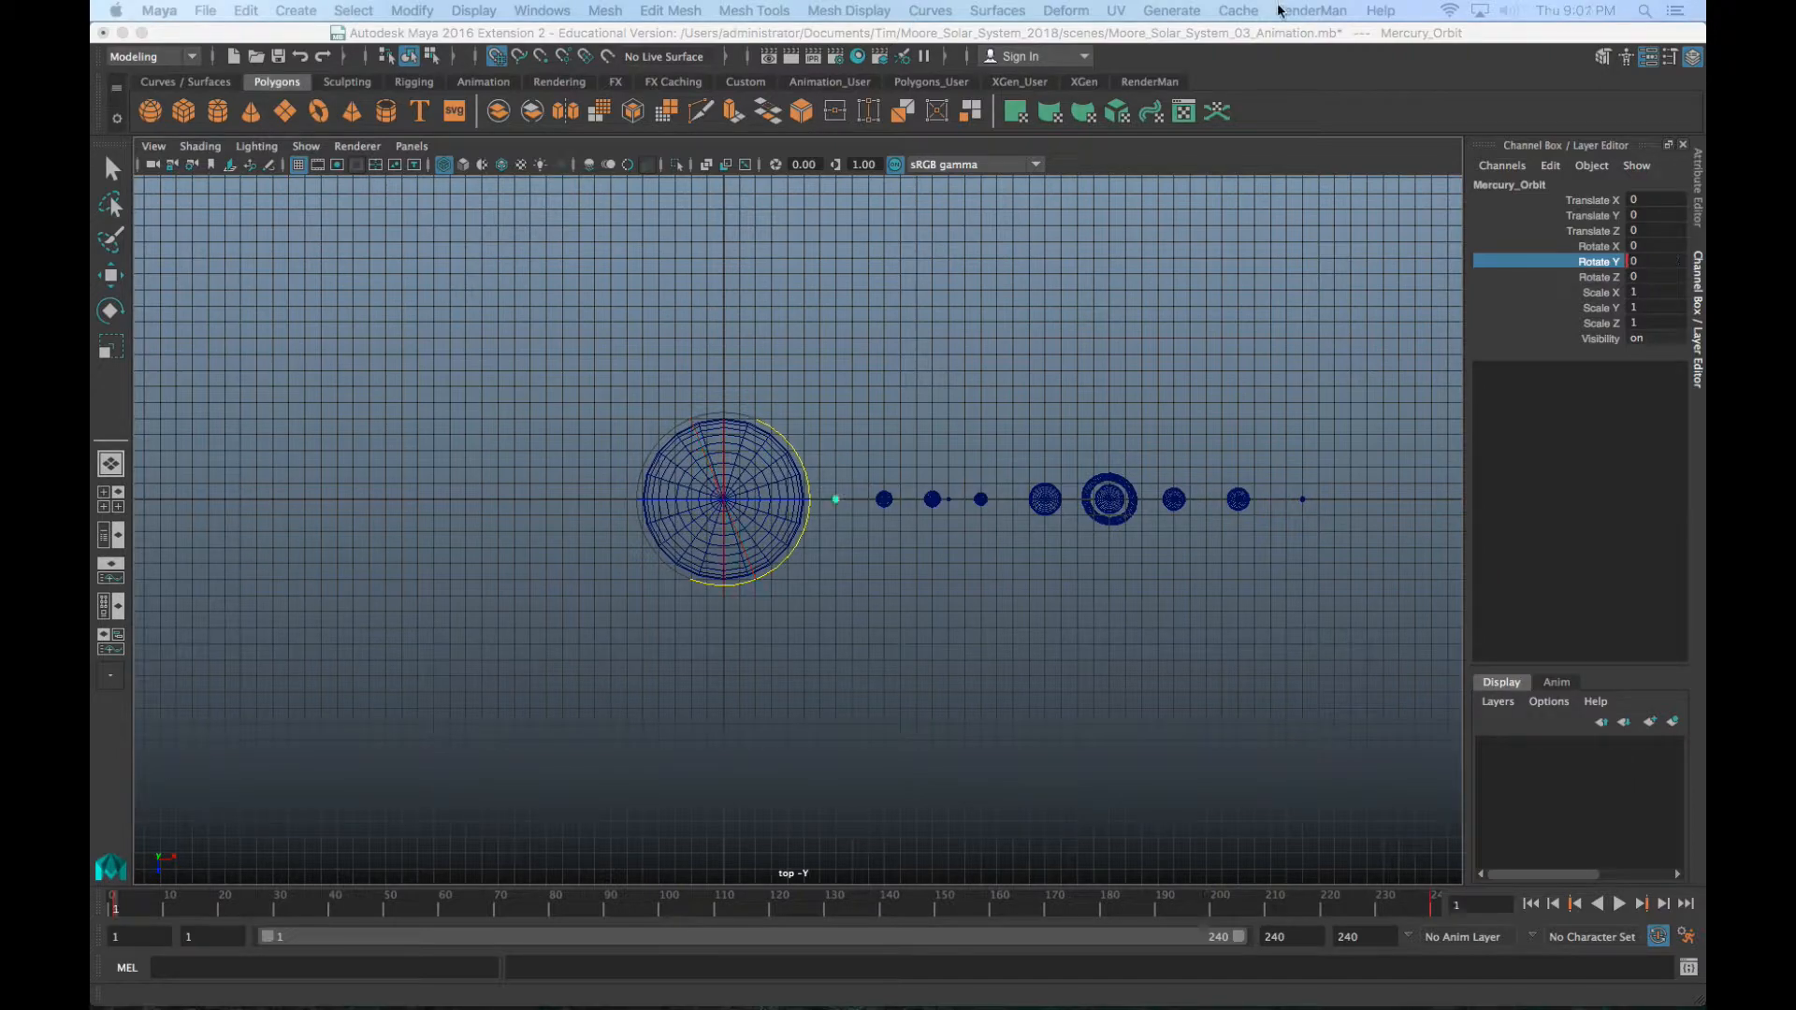
Select Venus and key its Rotate Y at 0 on frame 1
left_click(1280, 51)
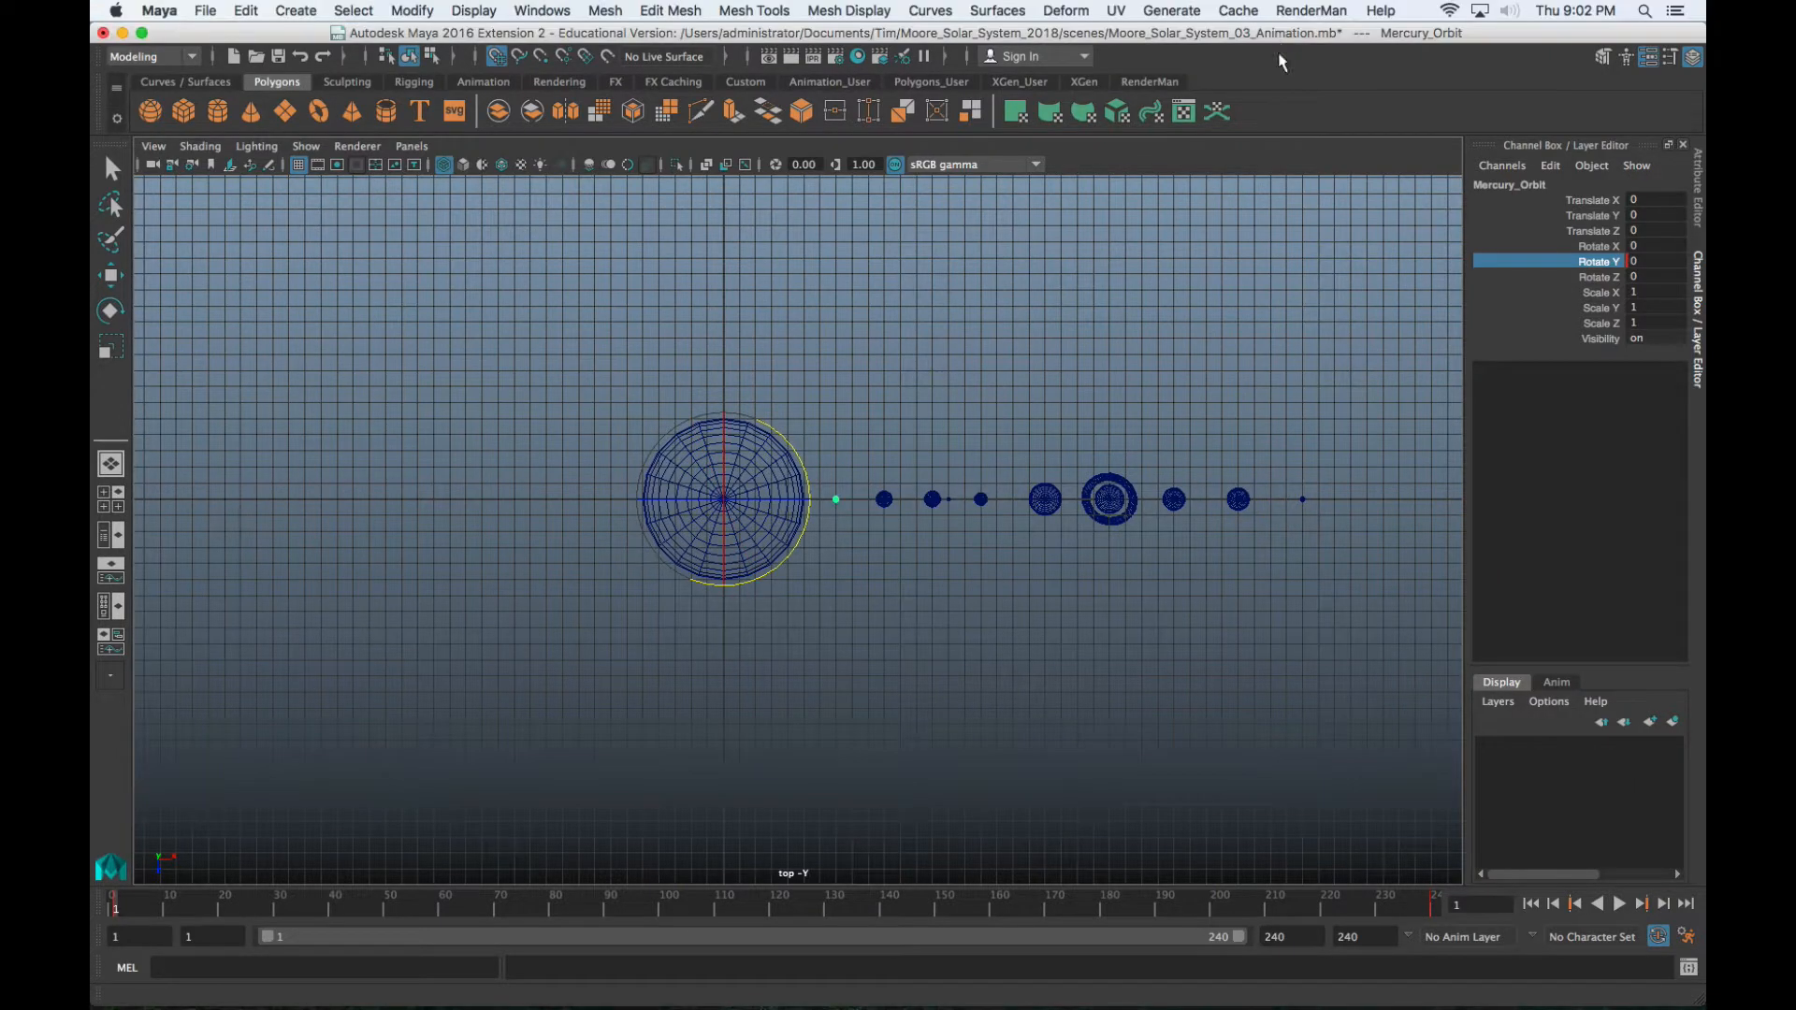
scroll(871, 553, "up", 5)
right_click_drag(871, 553, 1036, 550, "alt")
middle_click_drag(1036, 551, 935, 590, "alt")
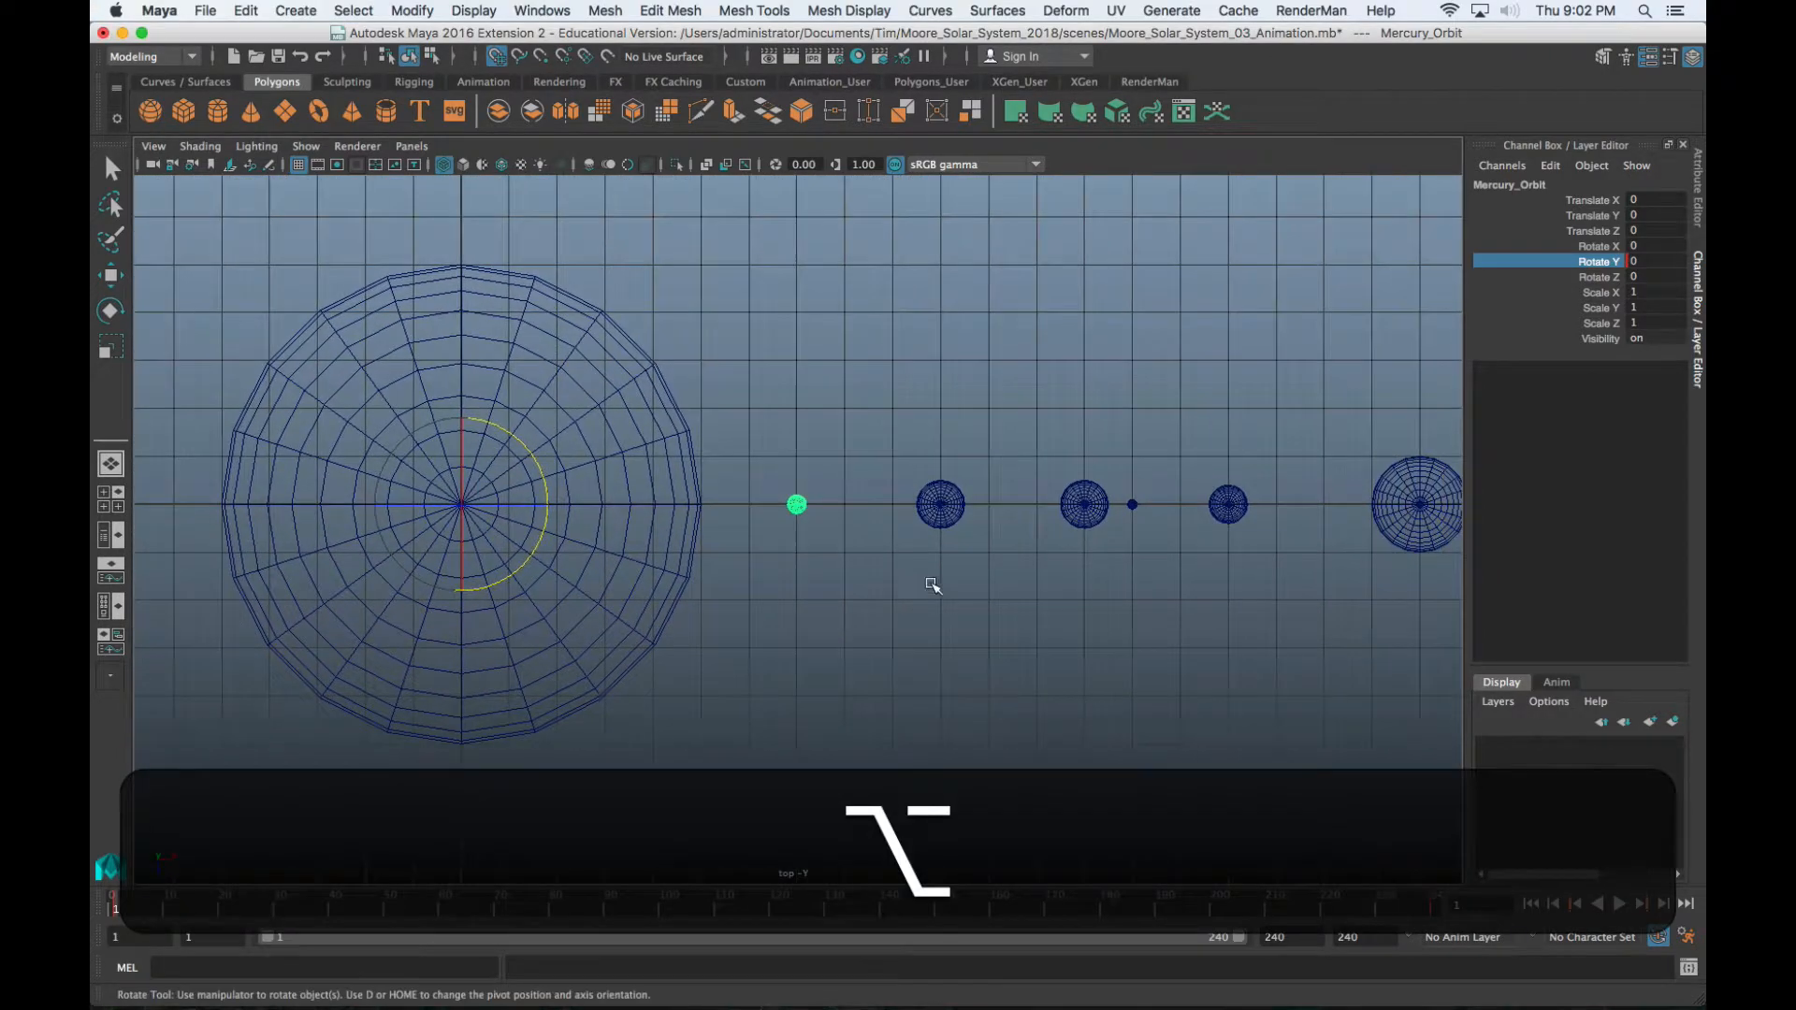
left_click(941, 529)
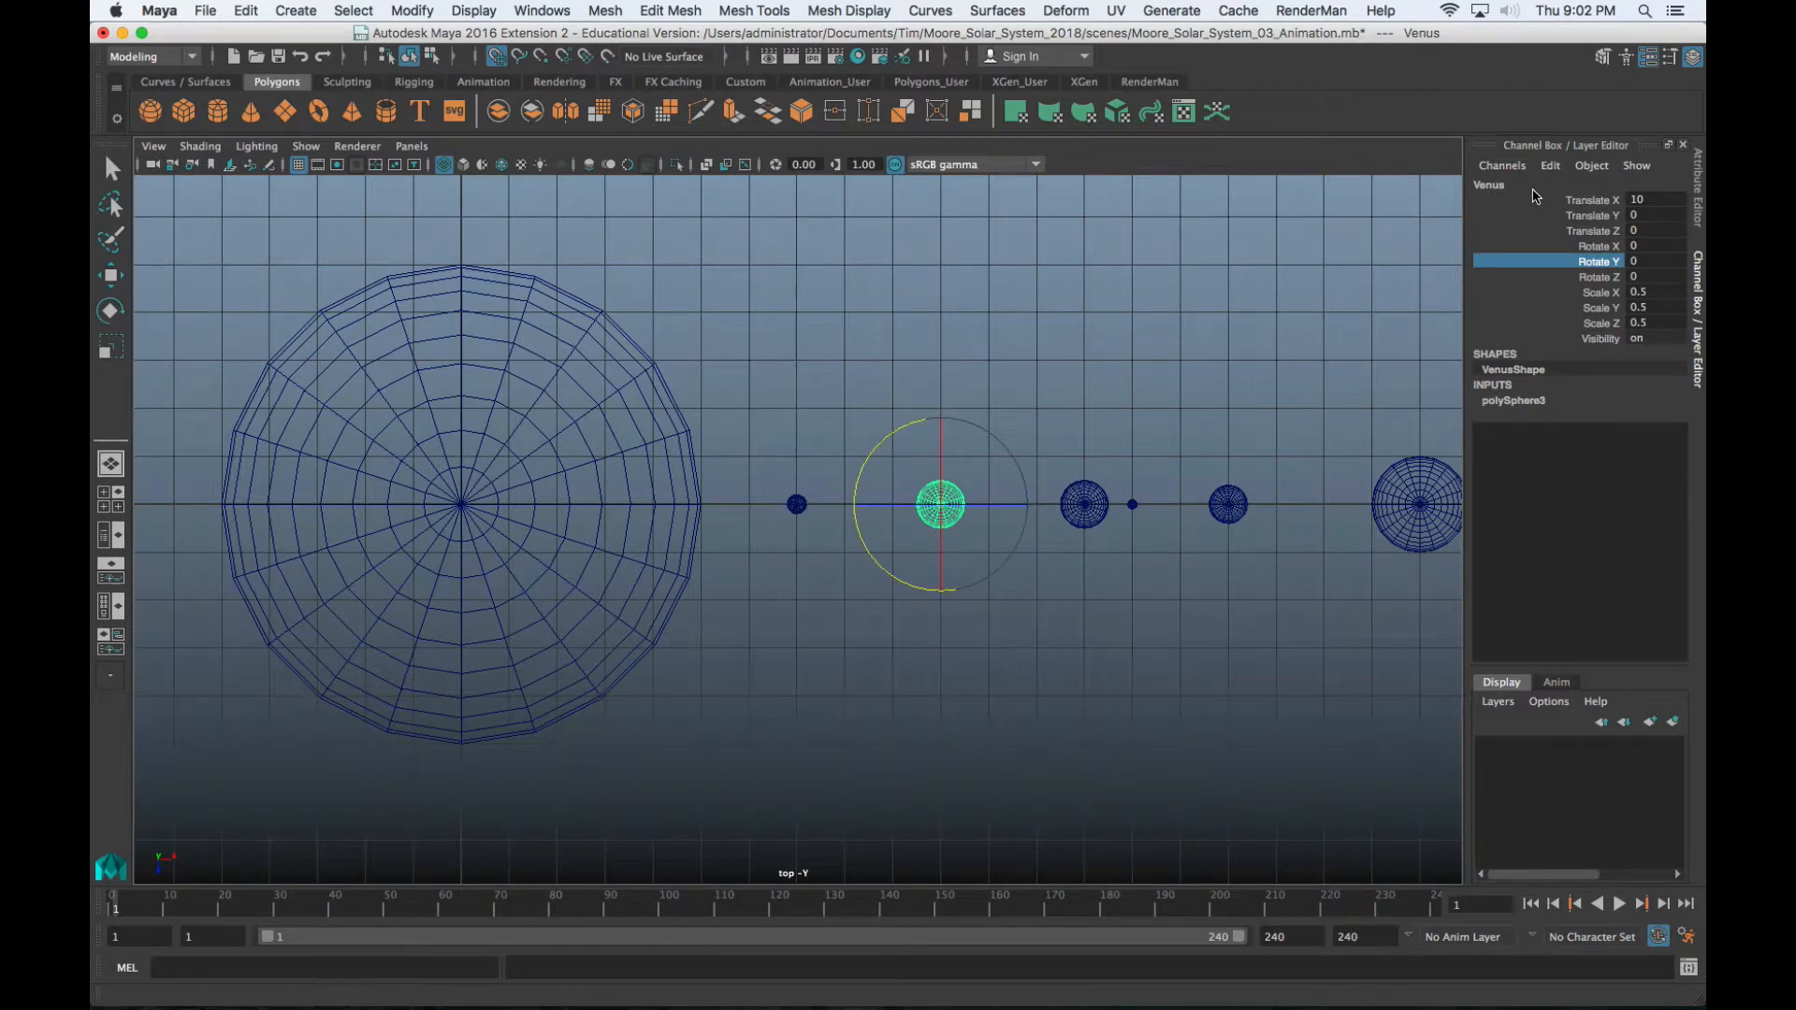
right_click(1591, 259)
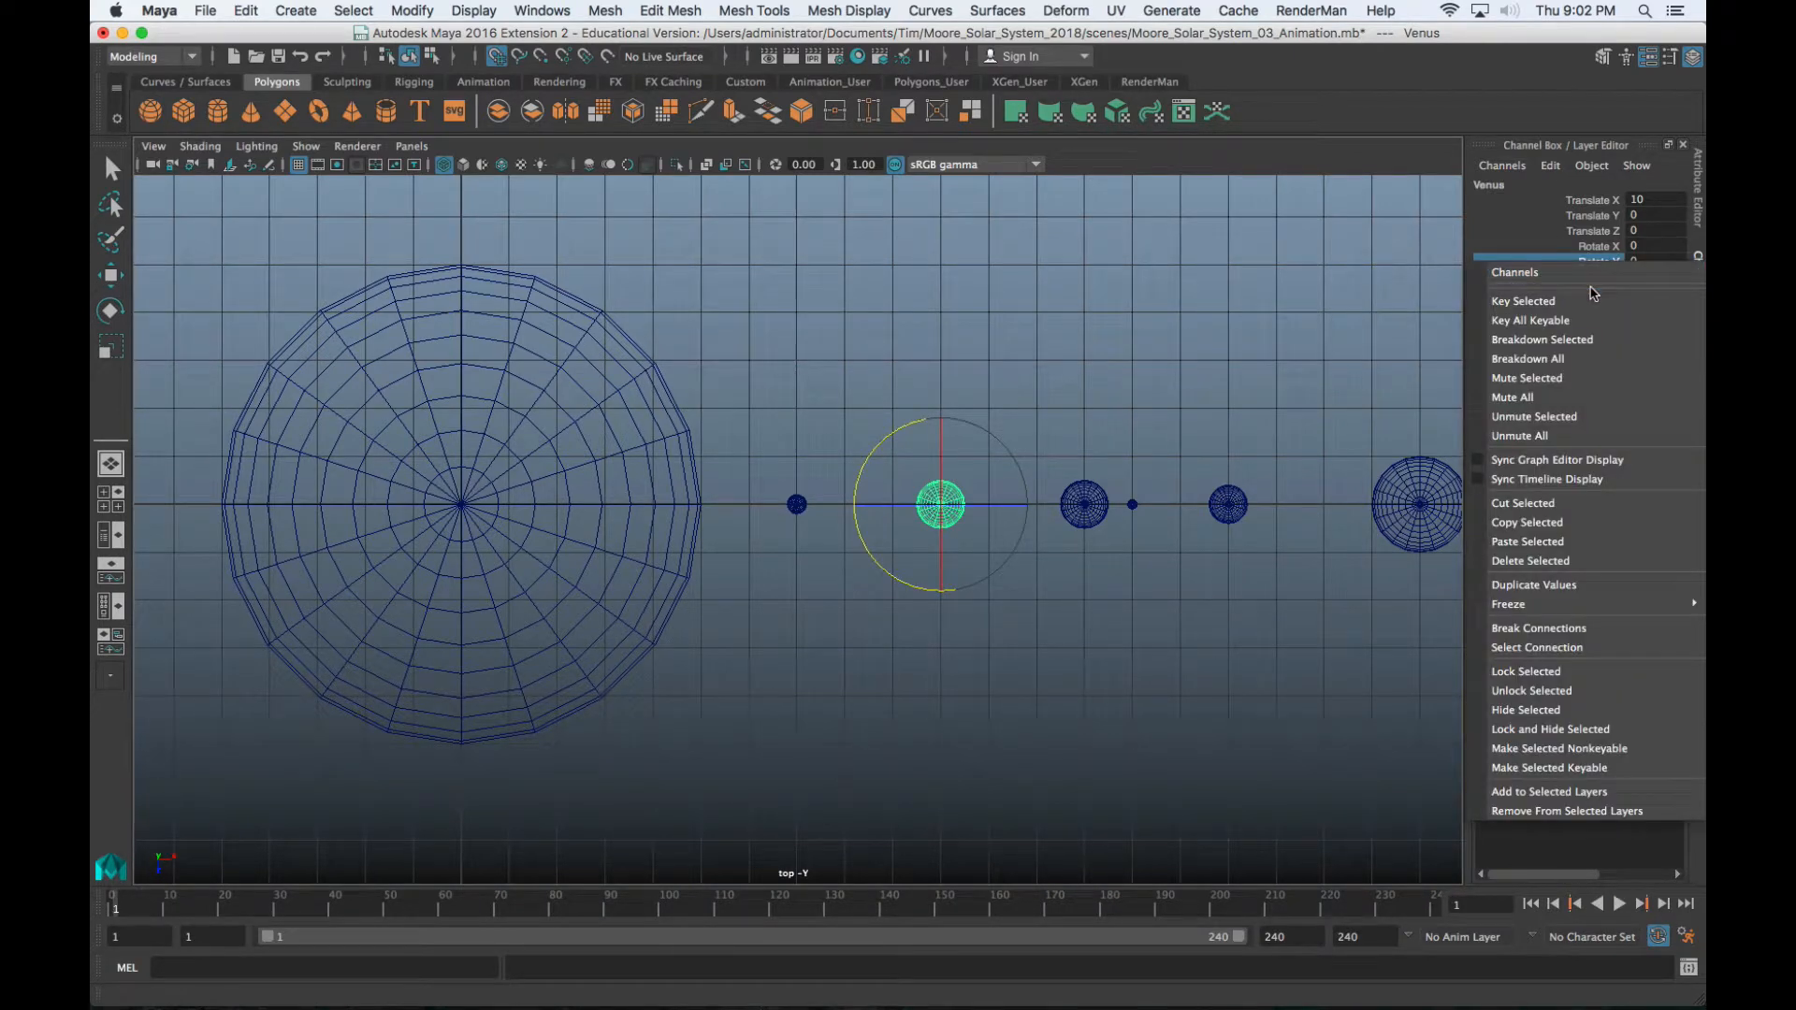
left_click(1595, 301)
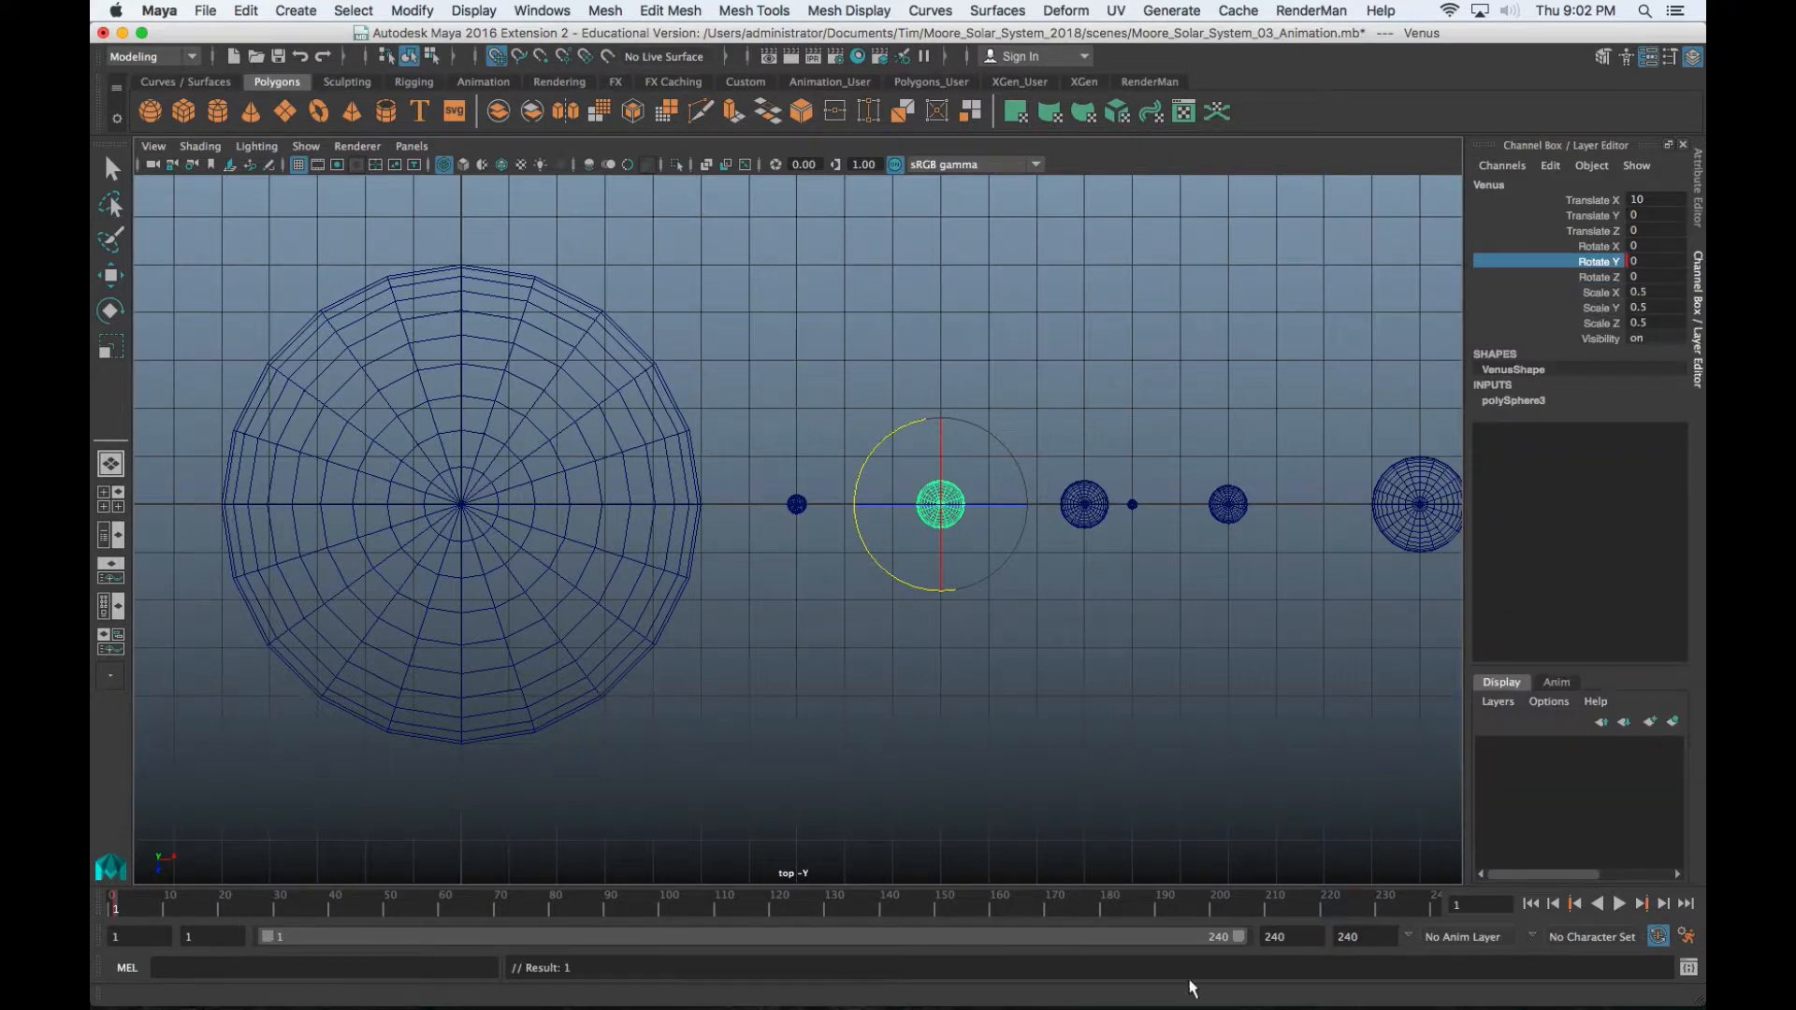
Set Venus's Rotate Y to 360 at frame 240, play the spin and return to frame 1
left_click_drag(1396, 905, 1447, 908)
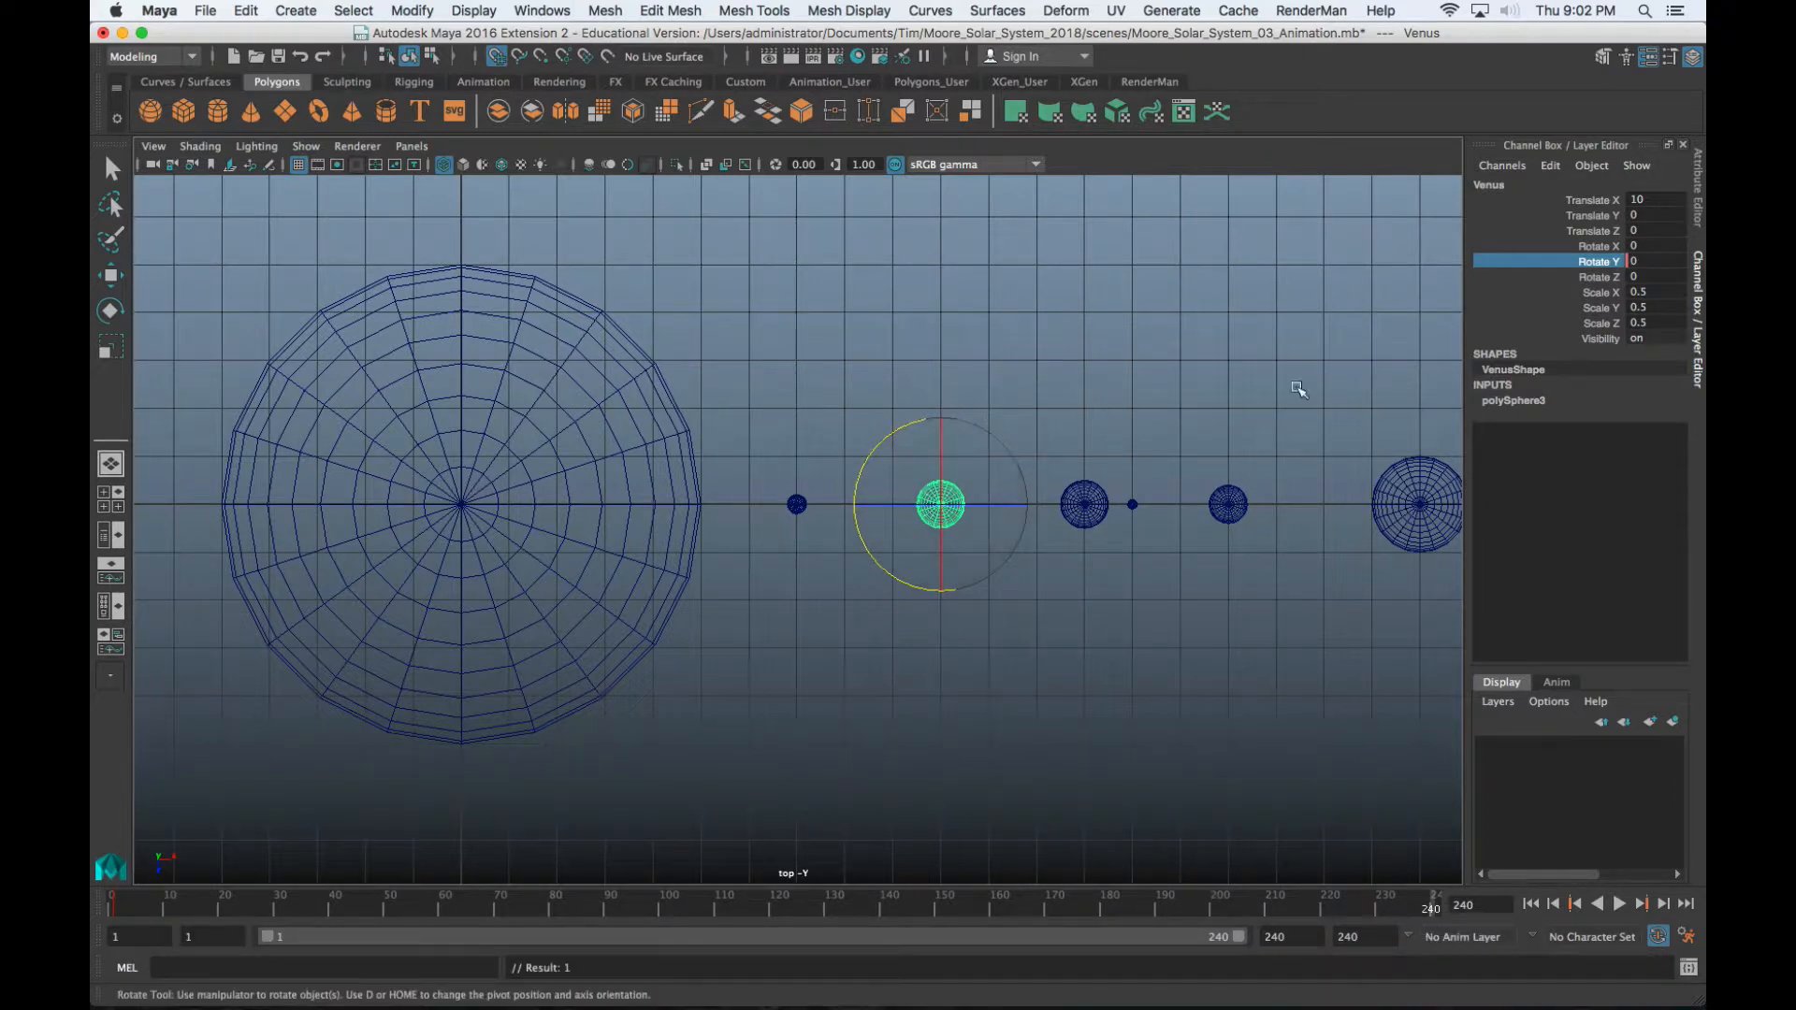
left_click(1670, 260)
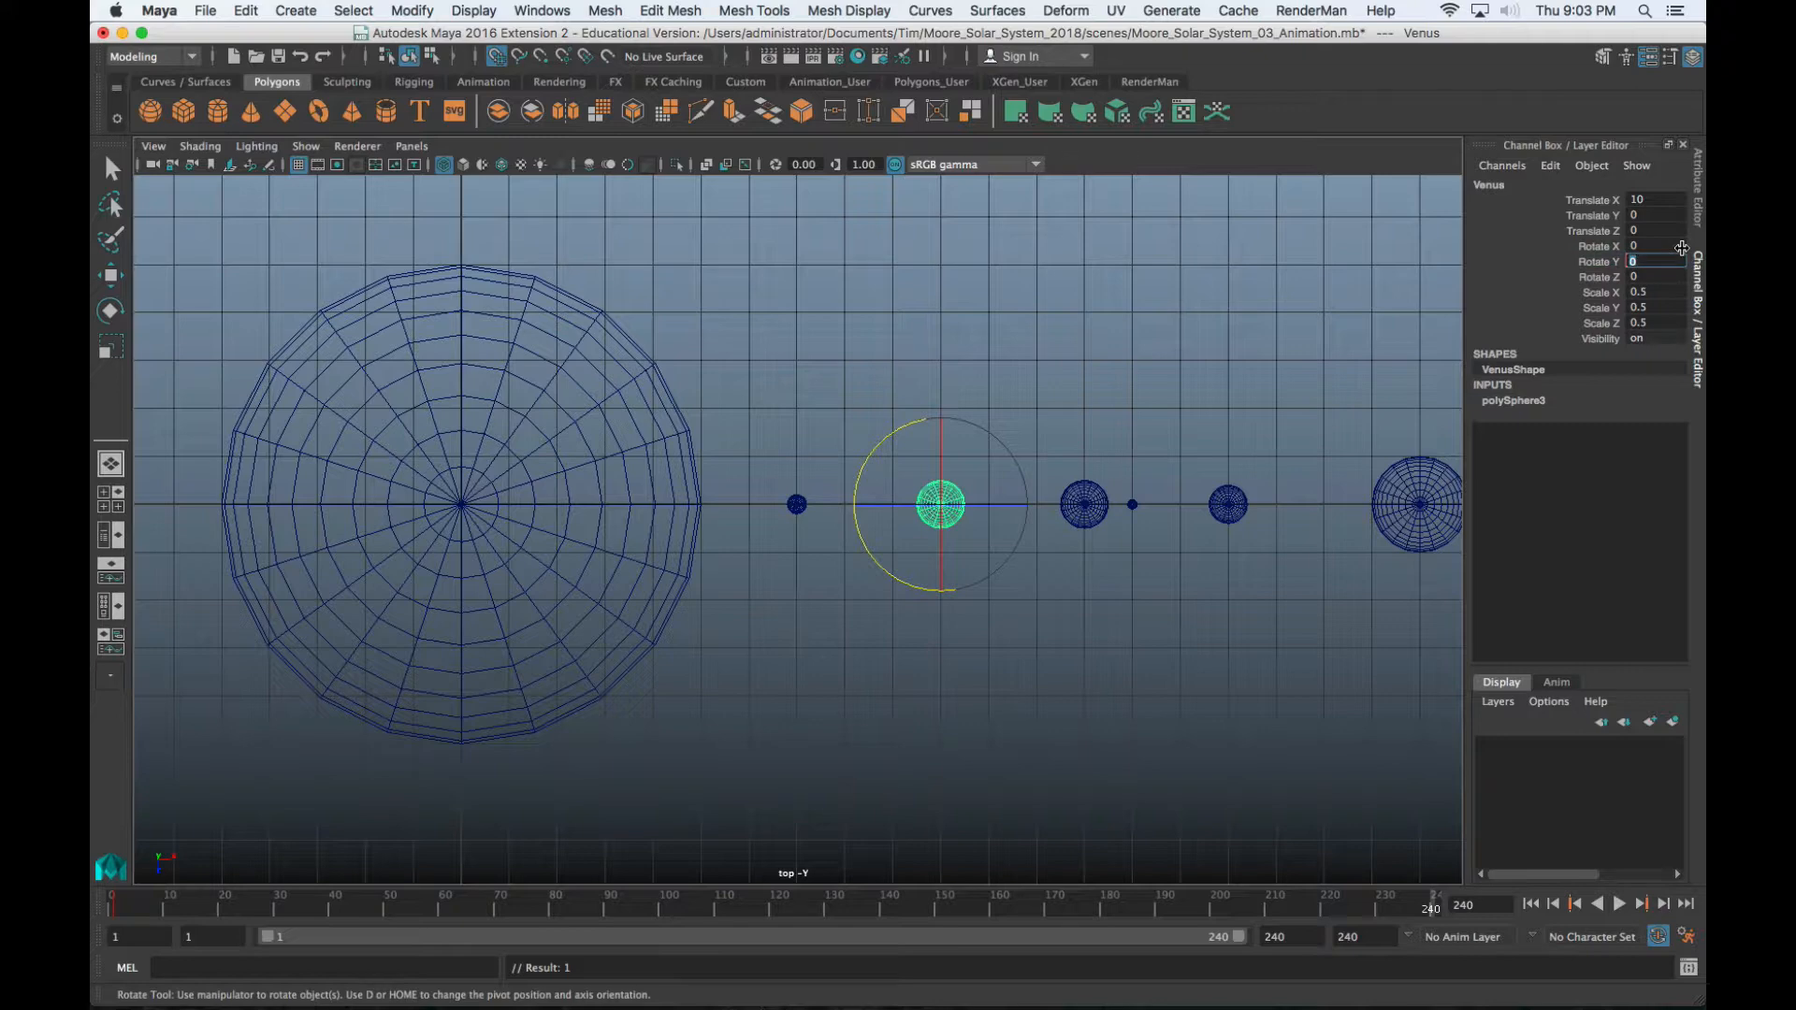
type("360")
key("Return")
key("alt+v")
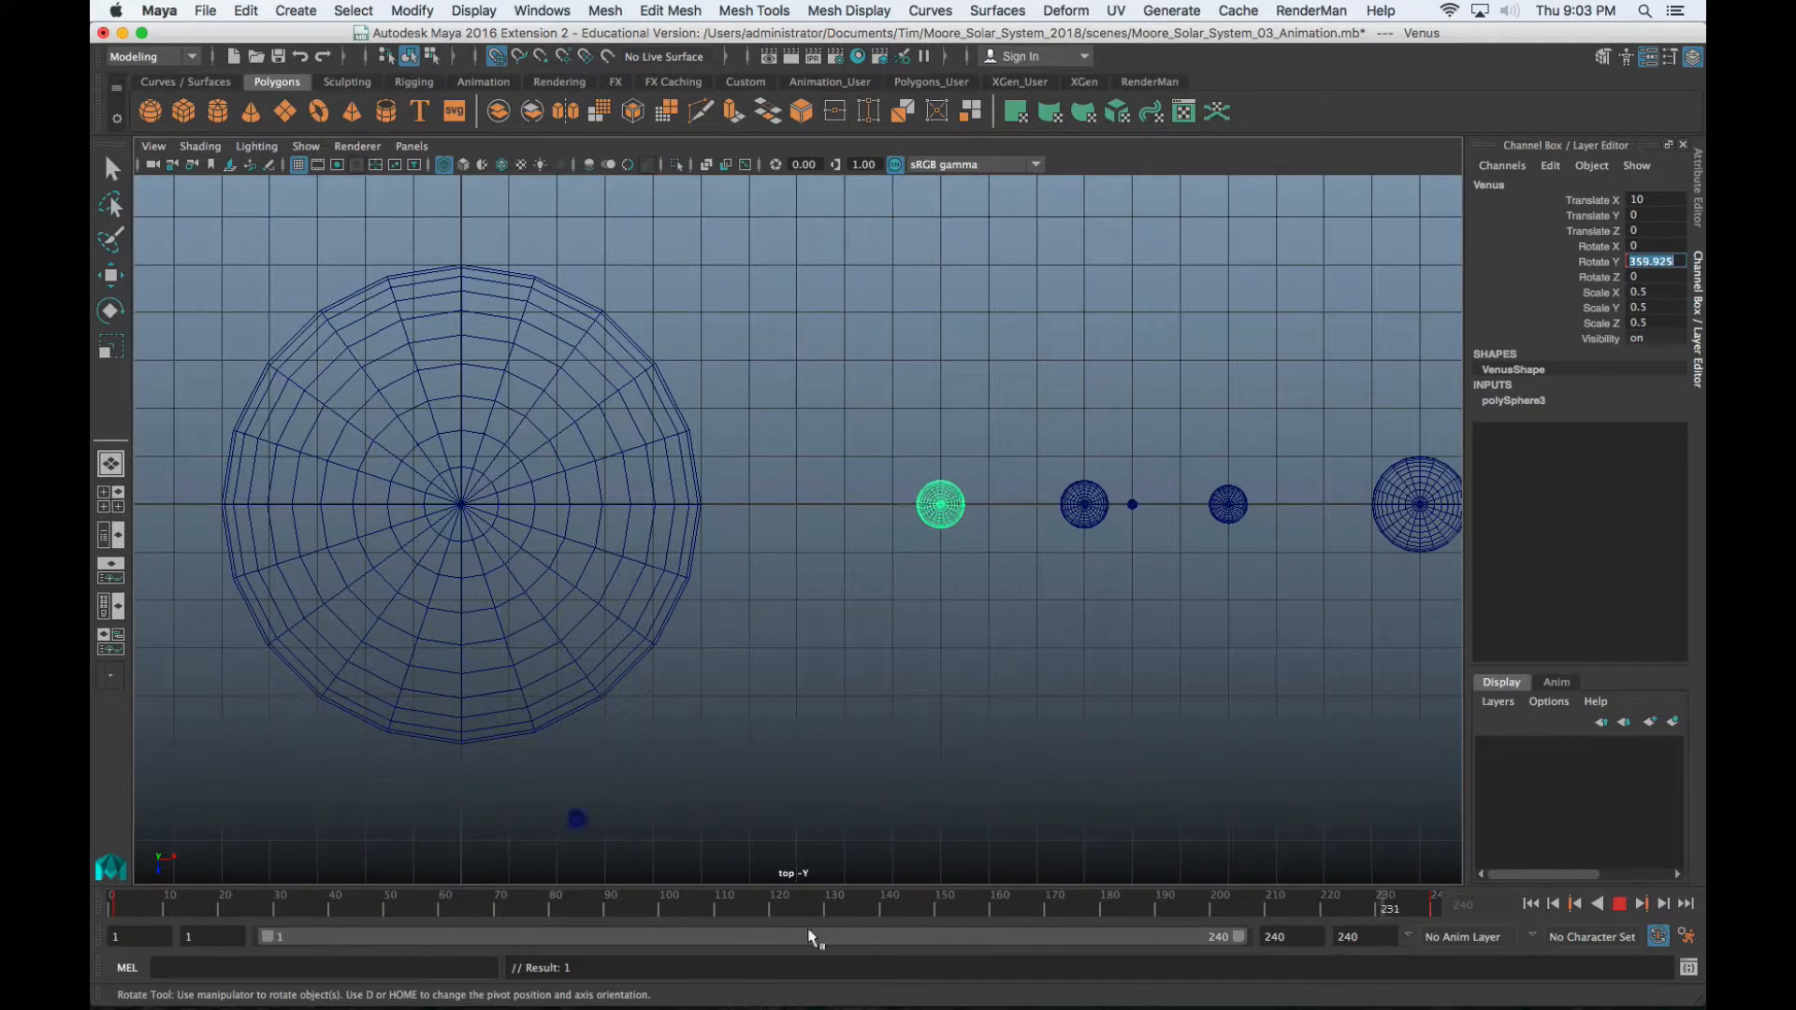
left_click(111, 904)
Select Venus and put it in a group of its own
scroll(647, 481, "down", 1)
scroll(648, 481, "down", 4)
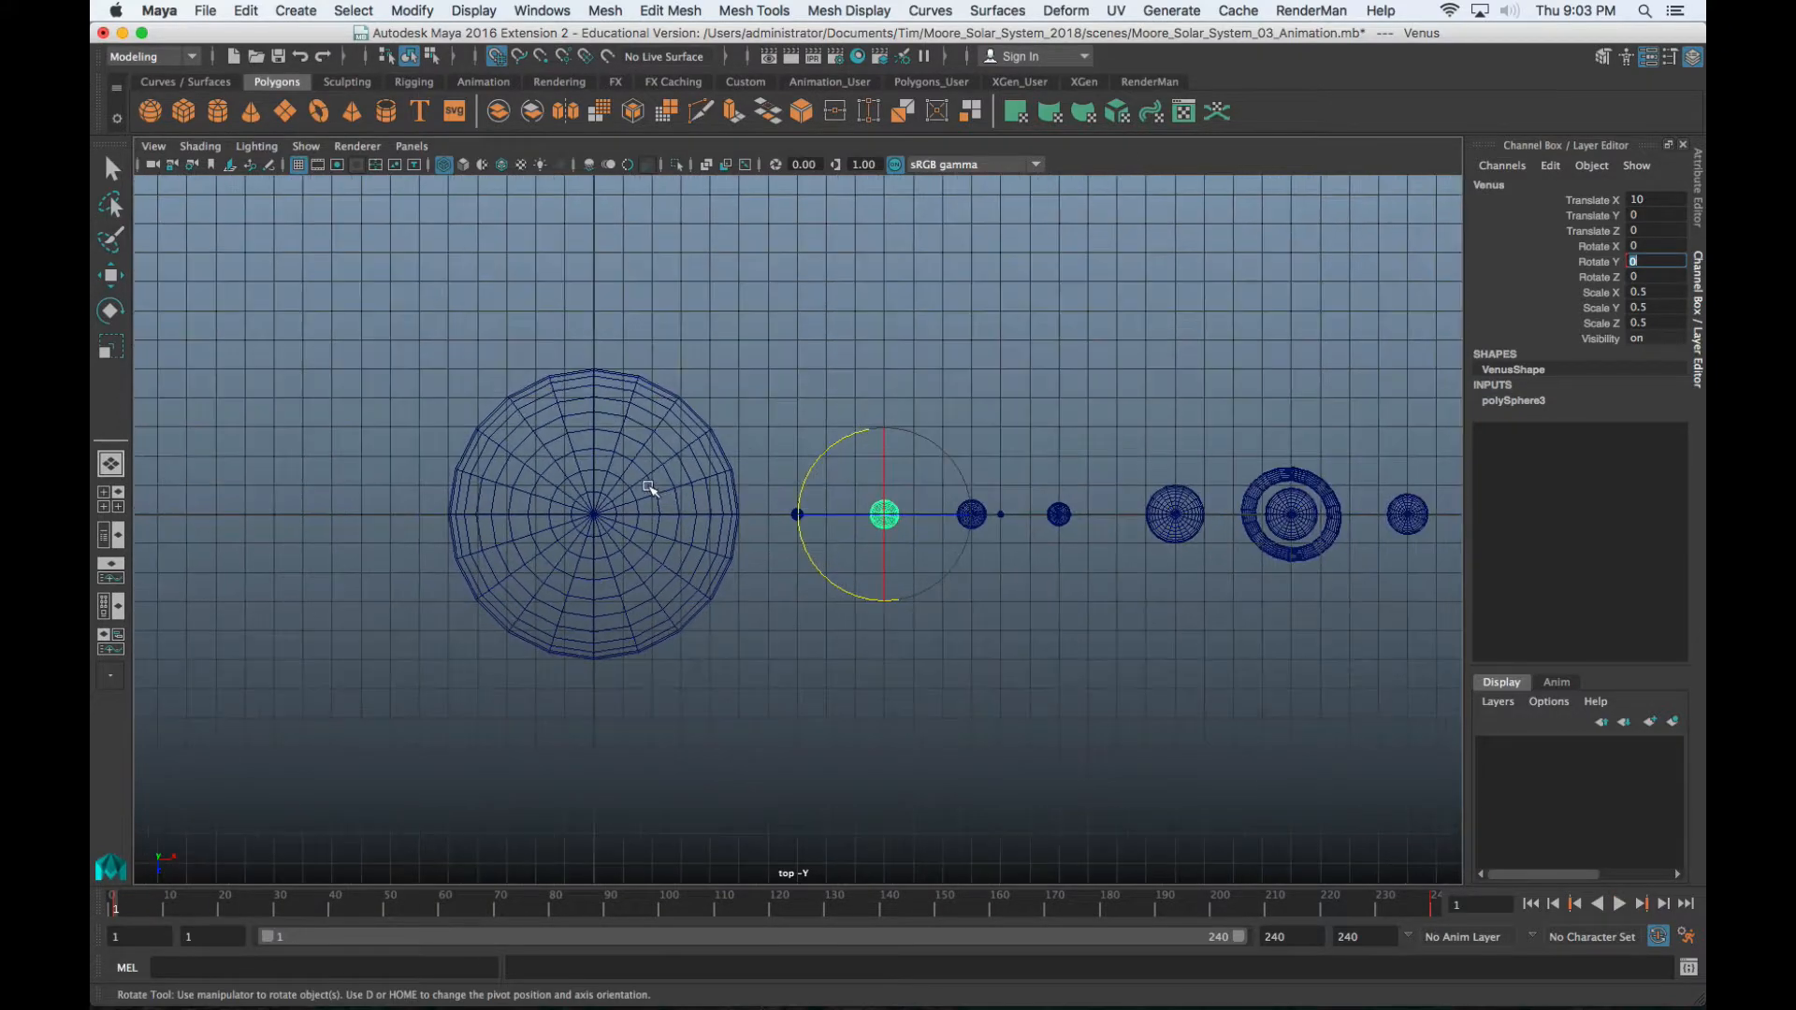
middle_click_drag(663, 496, 803, 479, "alt")
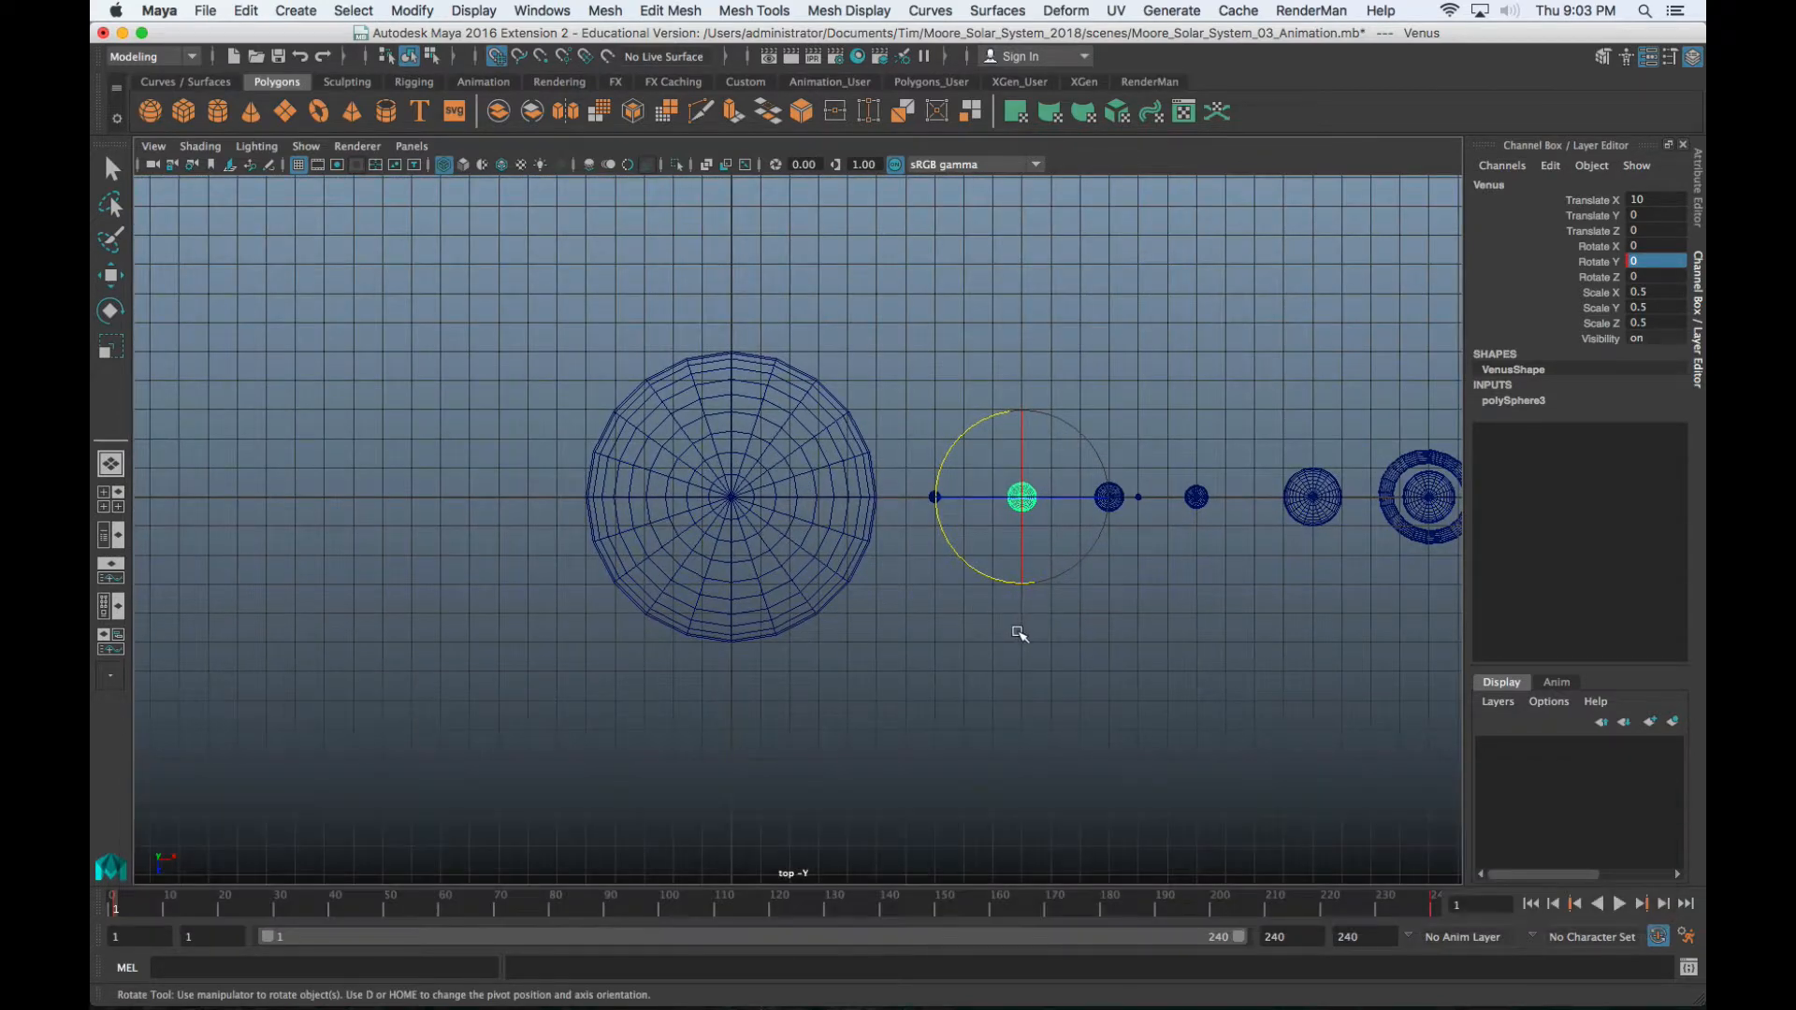
key("w")
left_click(1030, 537)
left_click(1030, 488)
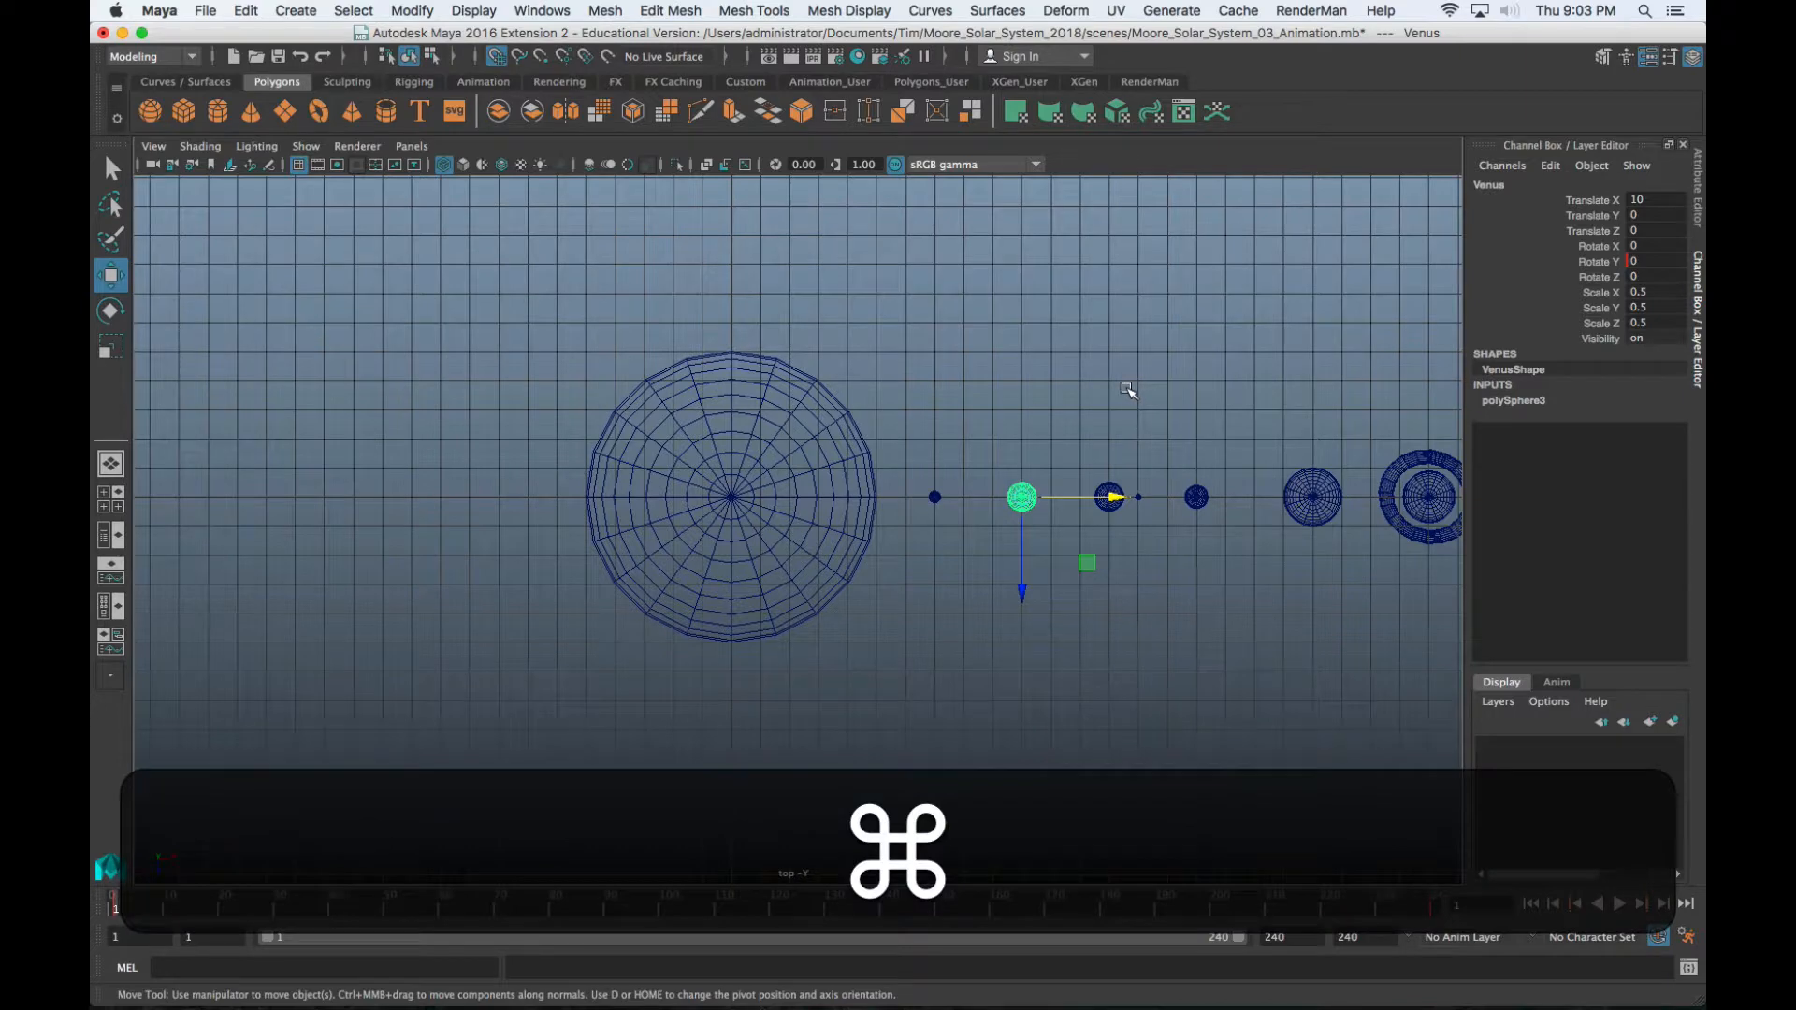
left_click(246, 10)
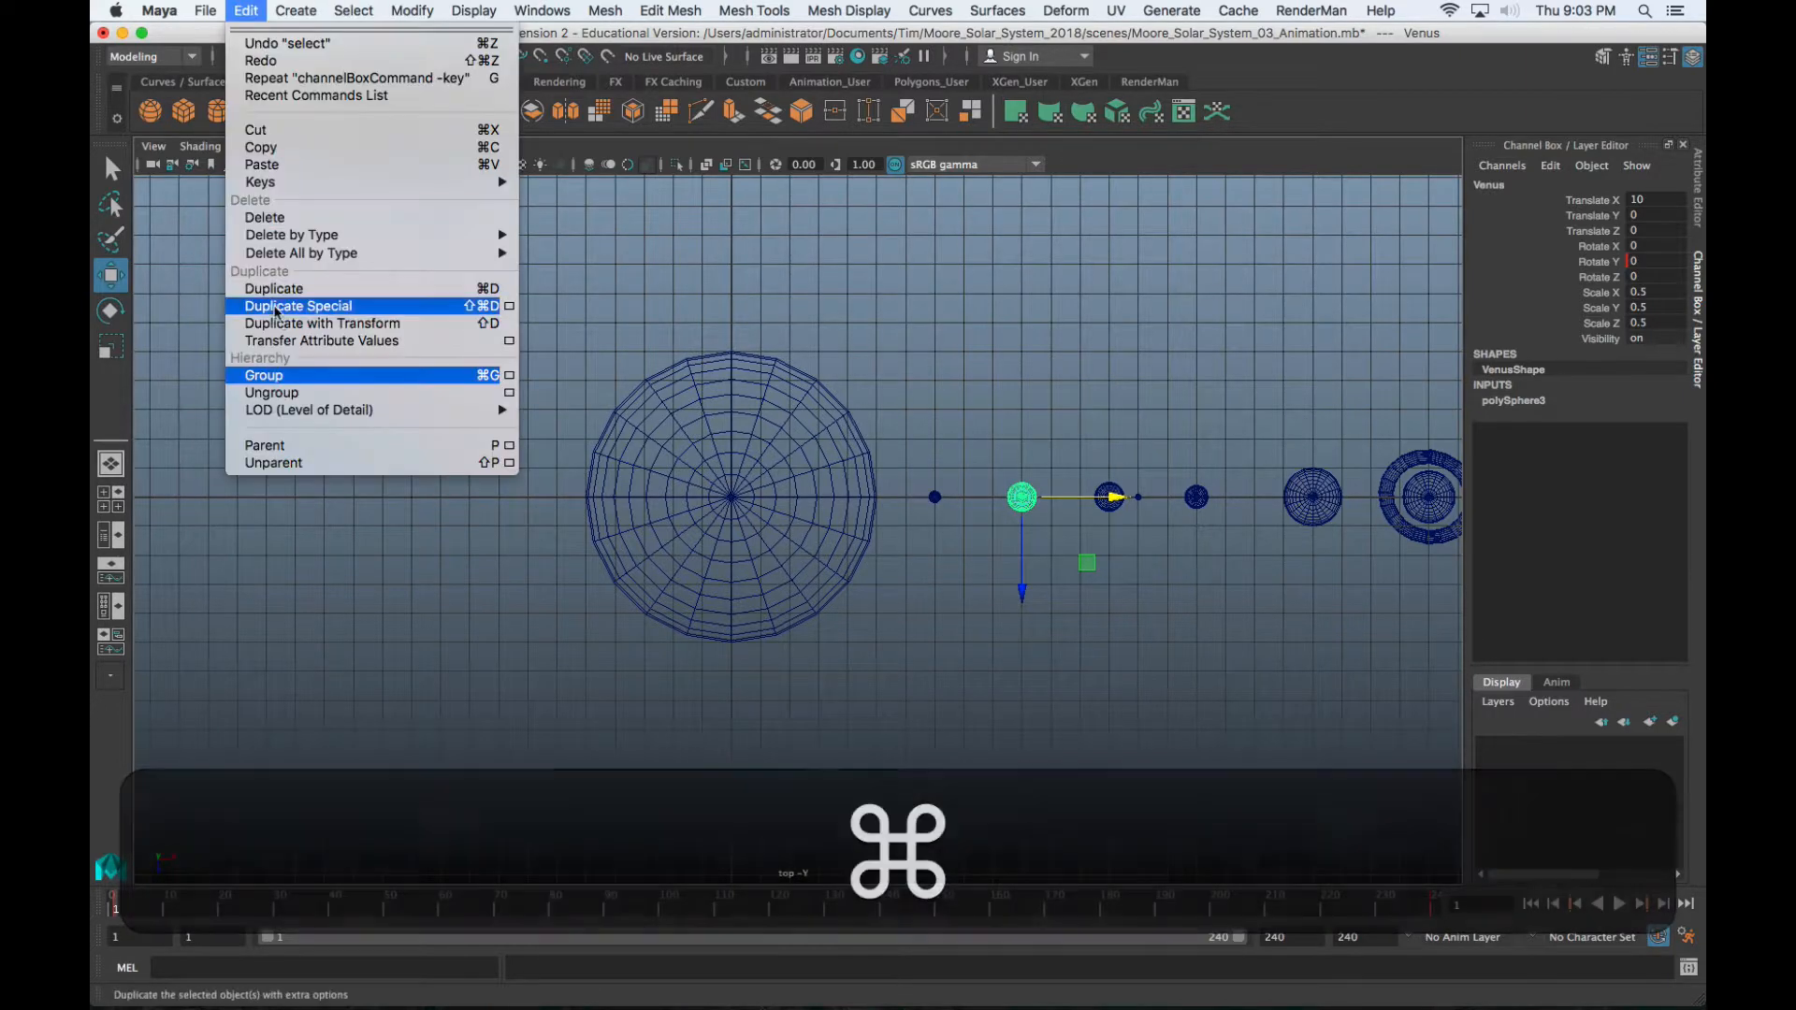
left_click(294, 373)
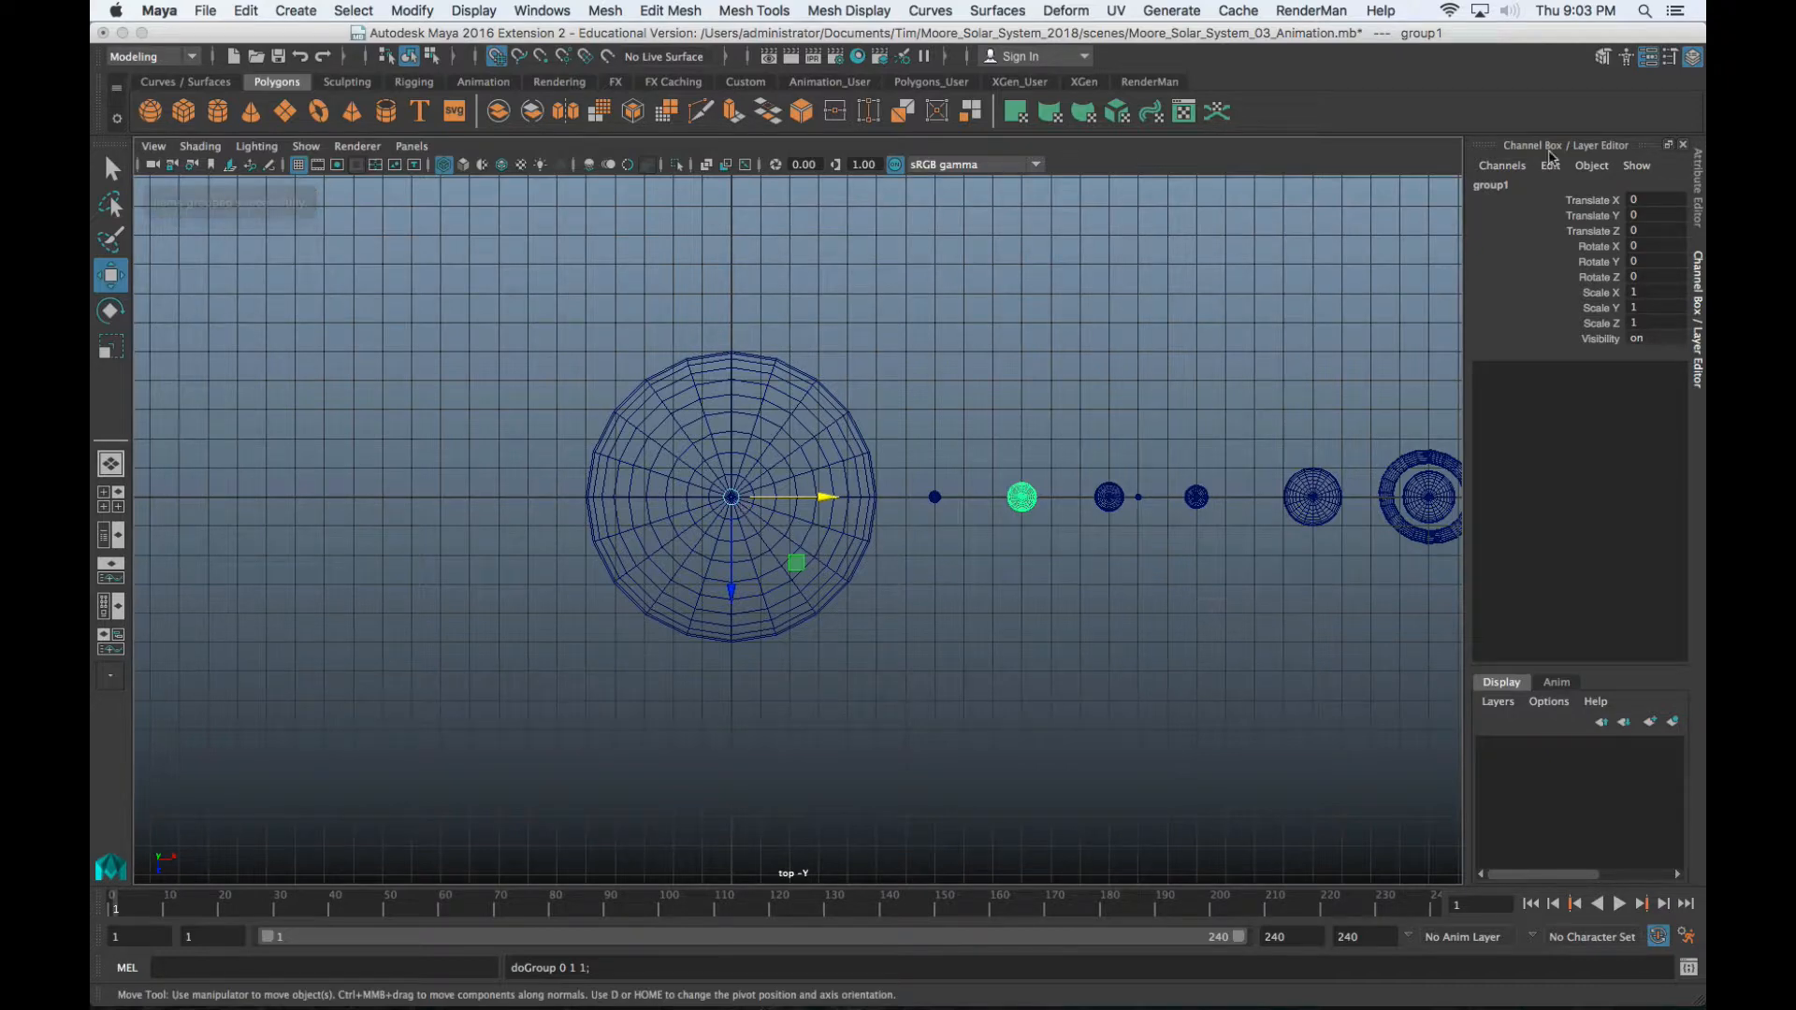
Rename the new group as Venus_Orbit
double_click(1501, 186)
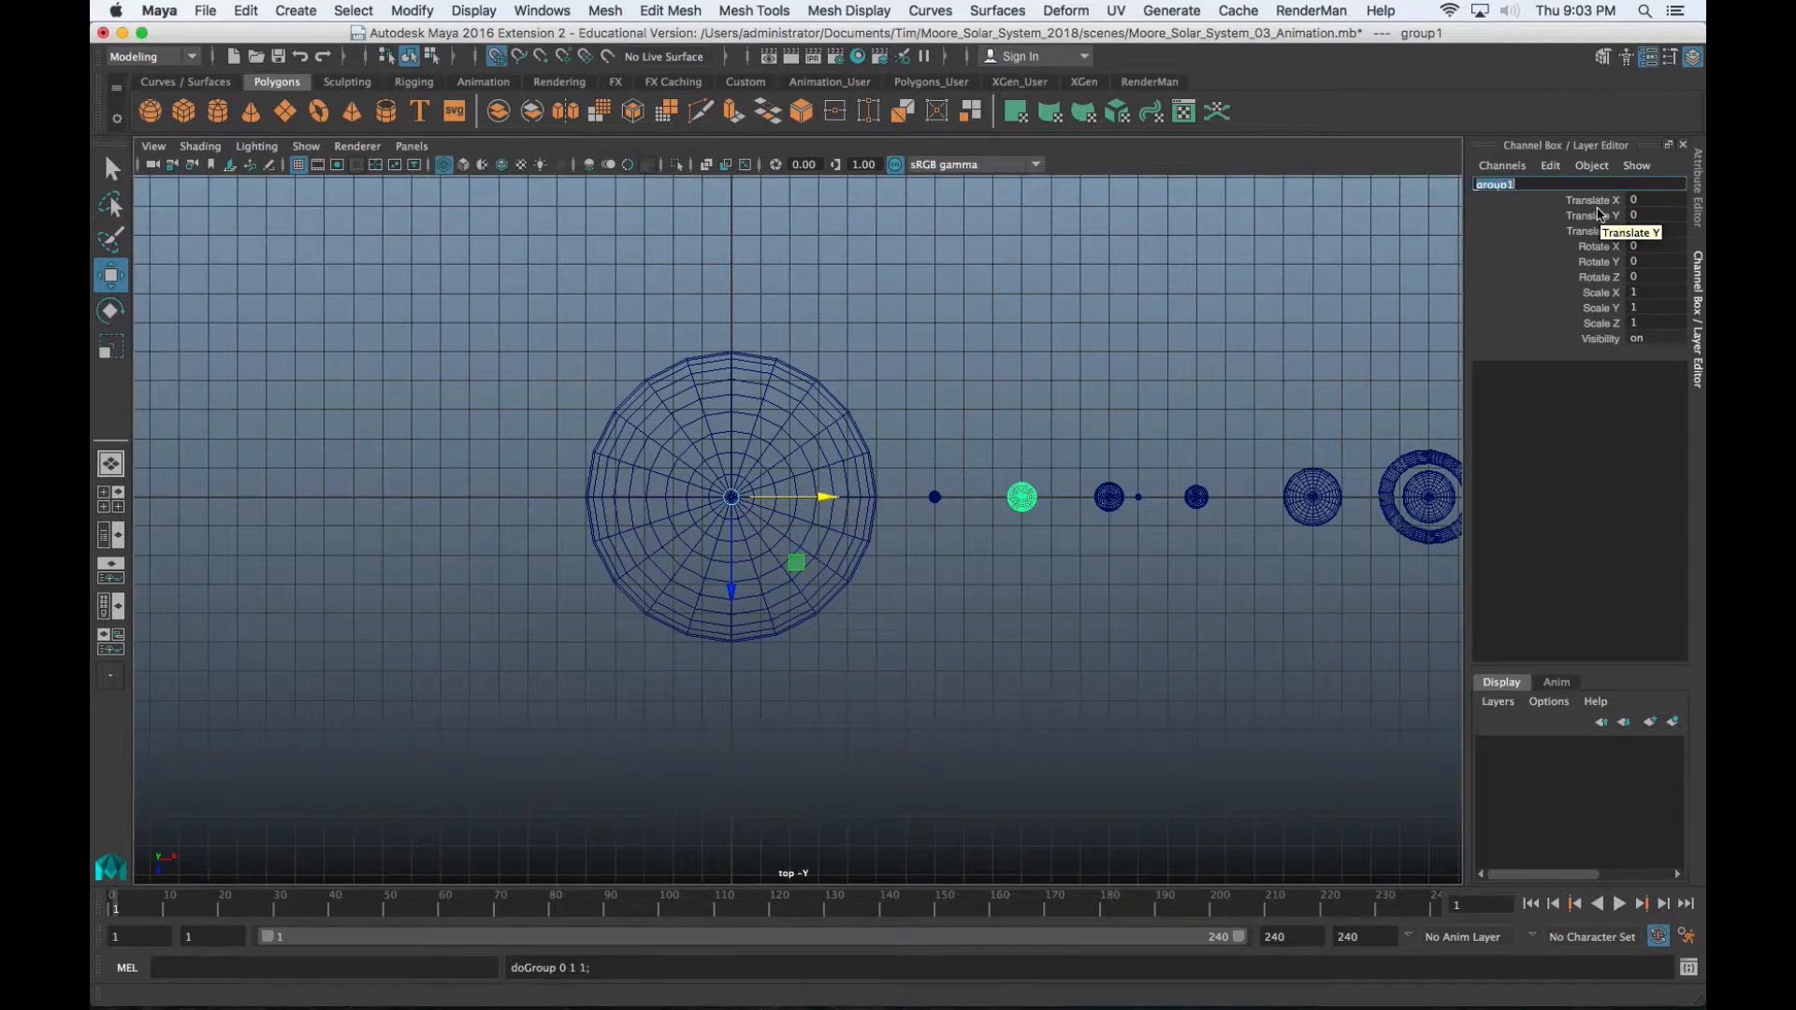
type("Venus")
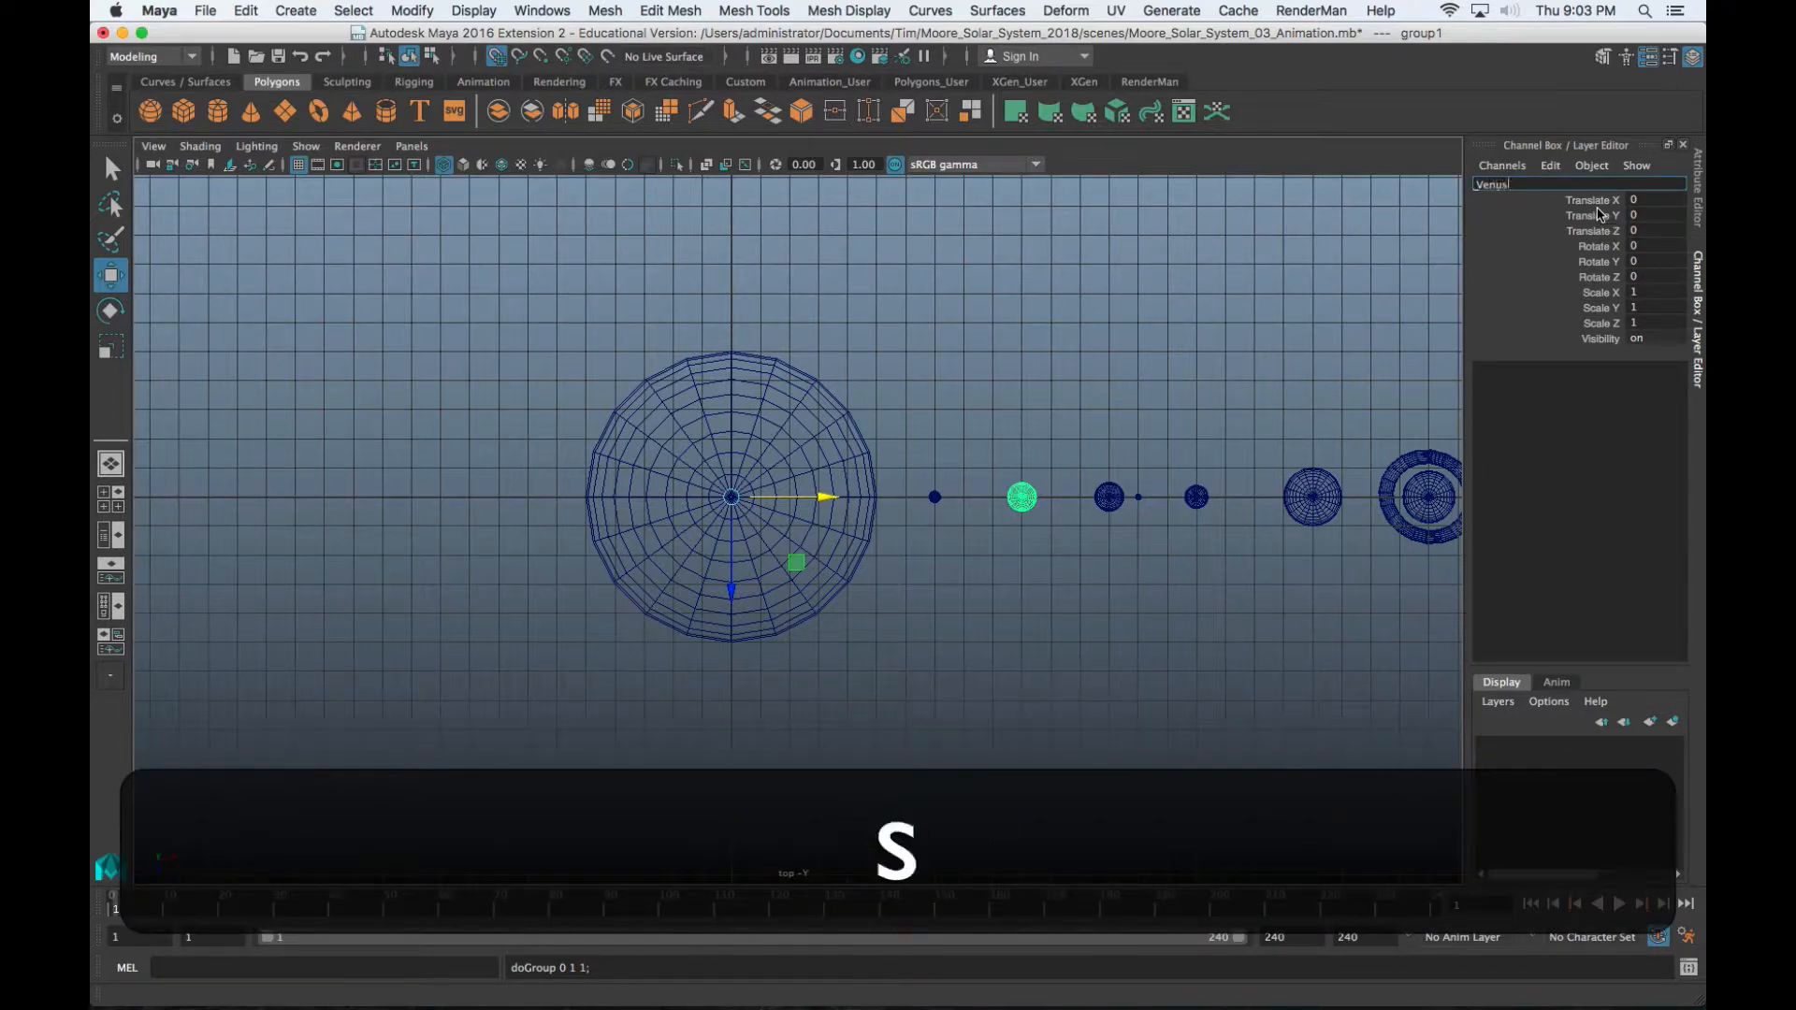
type("_Orbit")
key("Return")
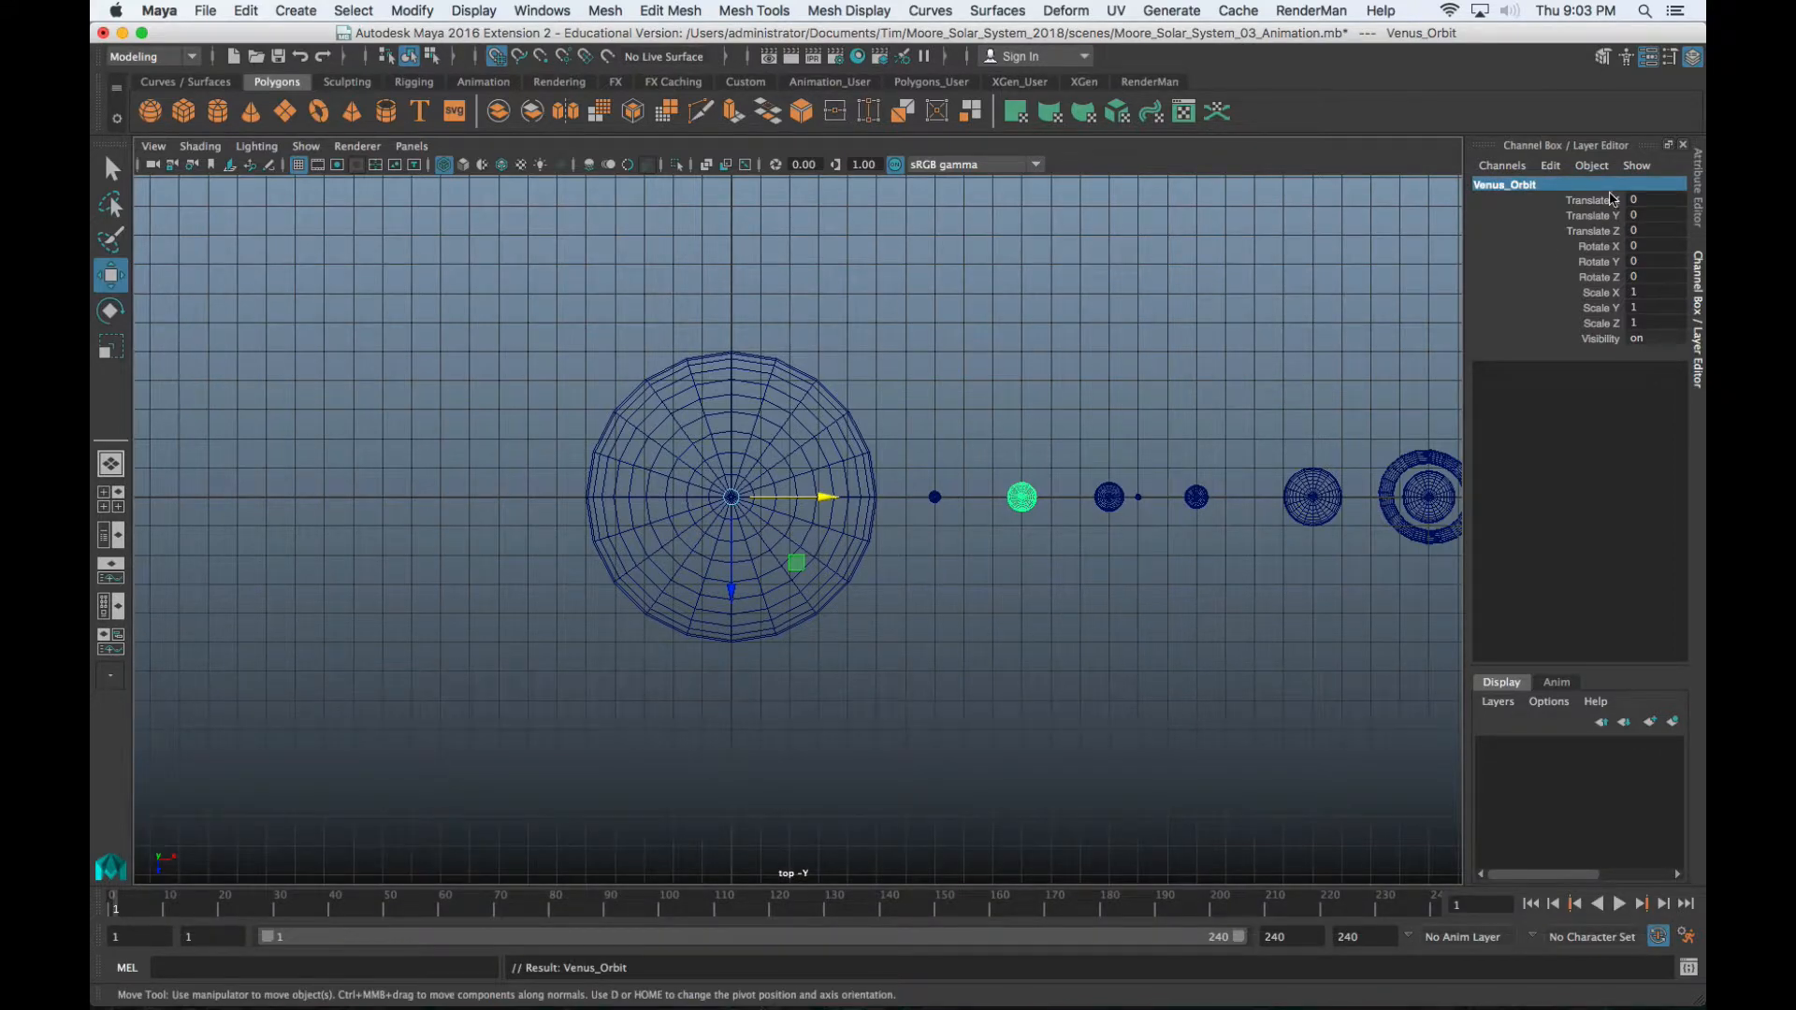
Check Venus's parent group by expanding Venus_Orbit in the Outliner, and move the Outliner back off the view
left_click_drag(92, 183, 462, 183)
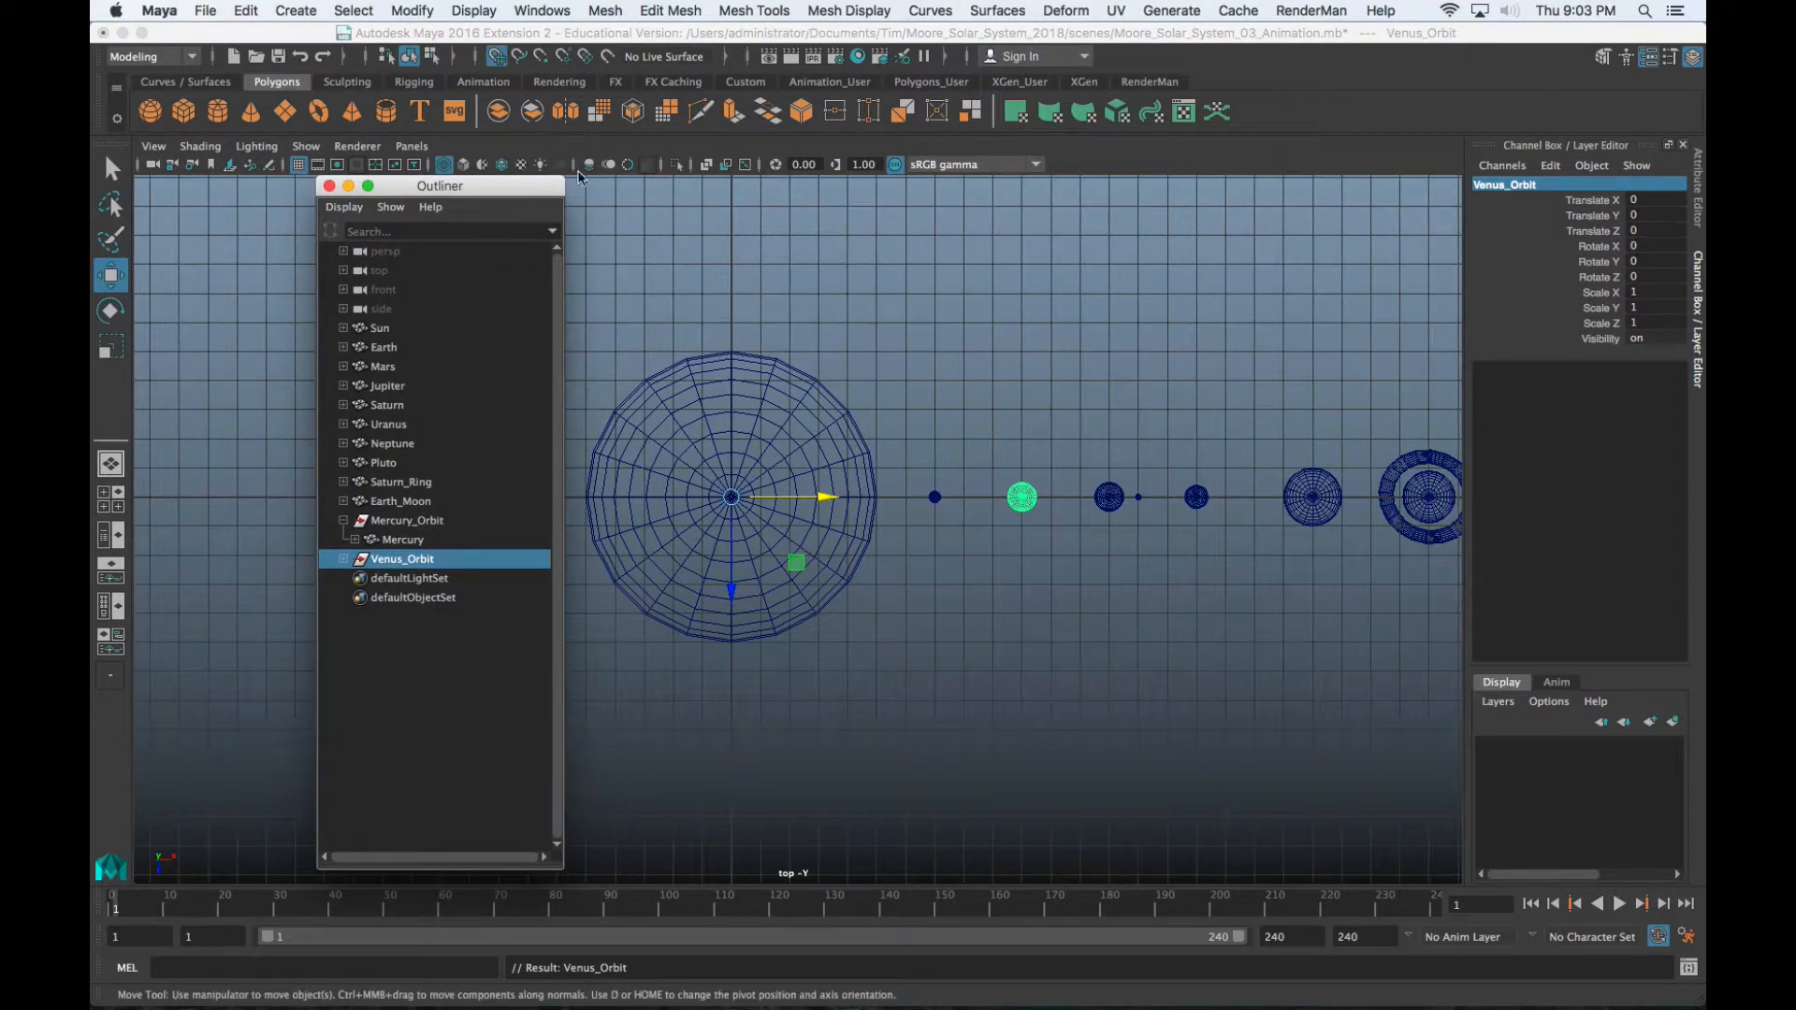
left_click(1028, 356)
left_click(1027, 496)
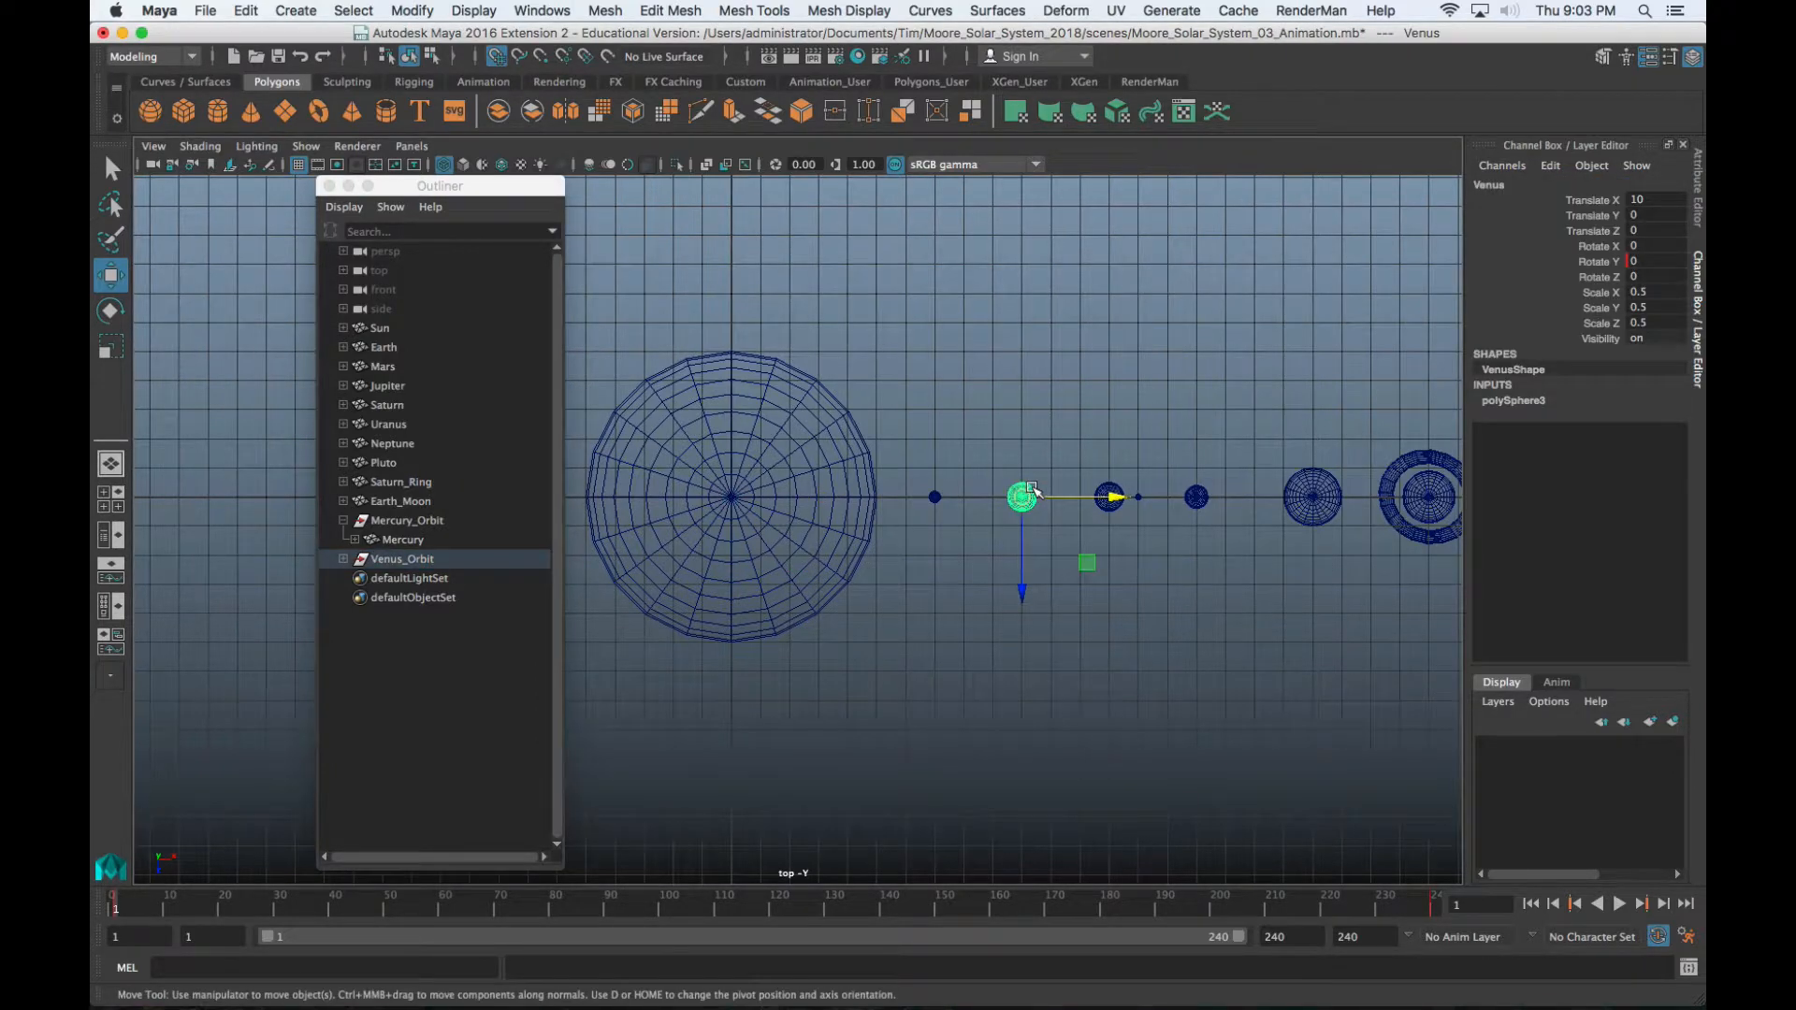
key("Up")
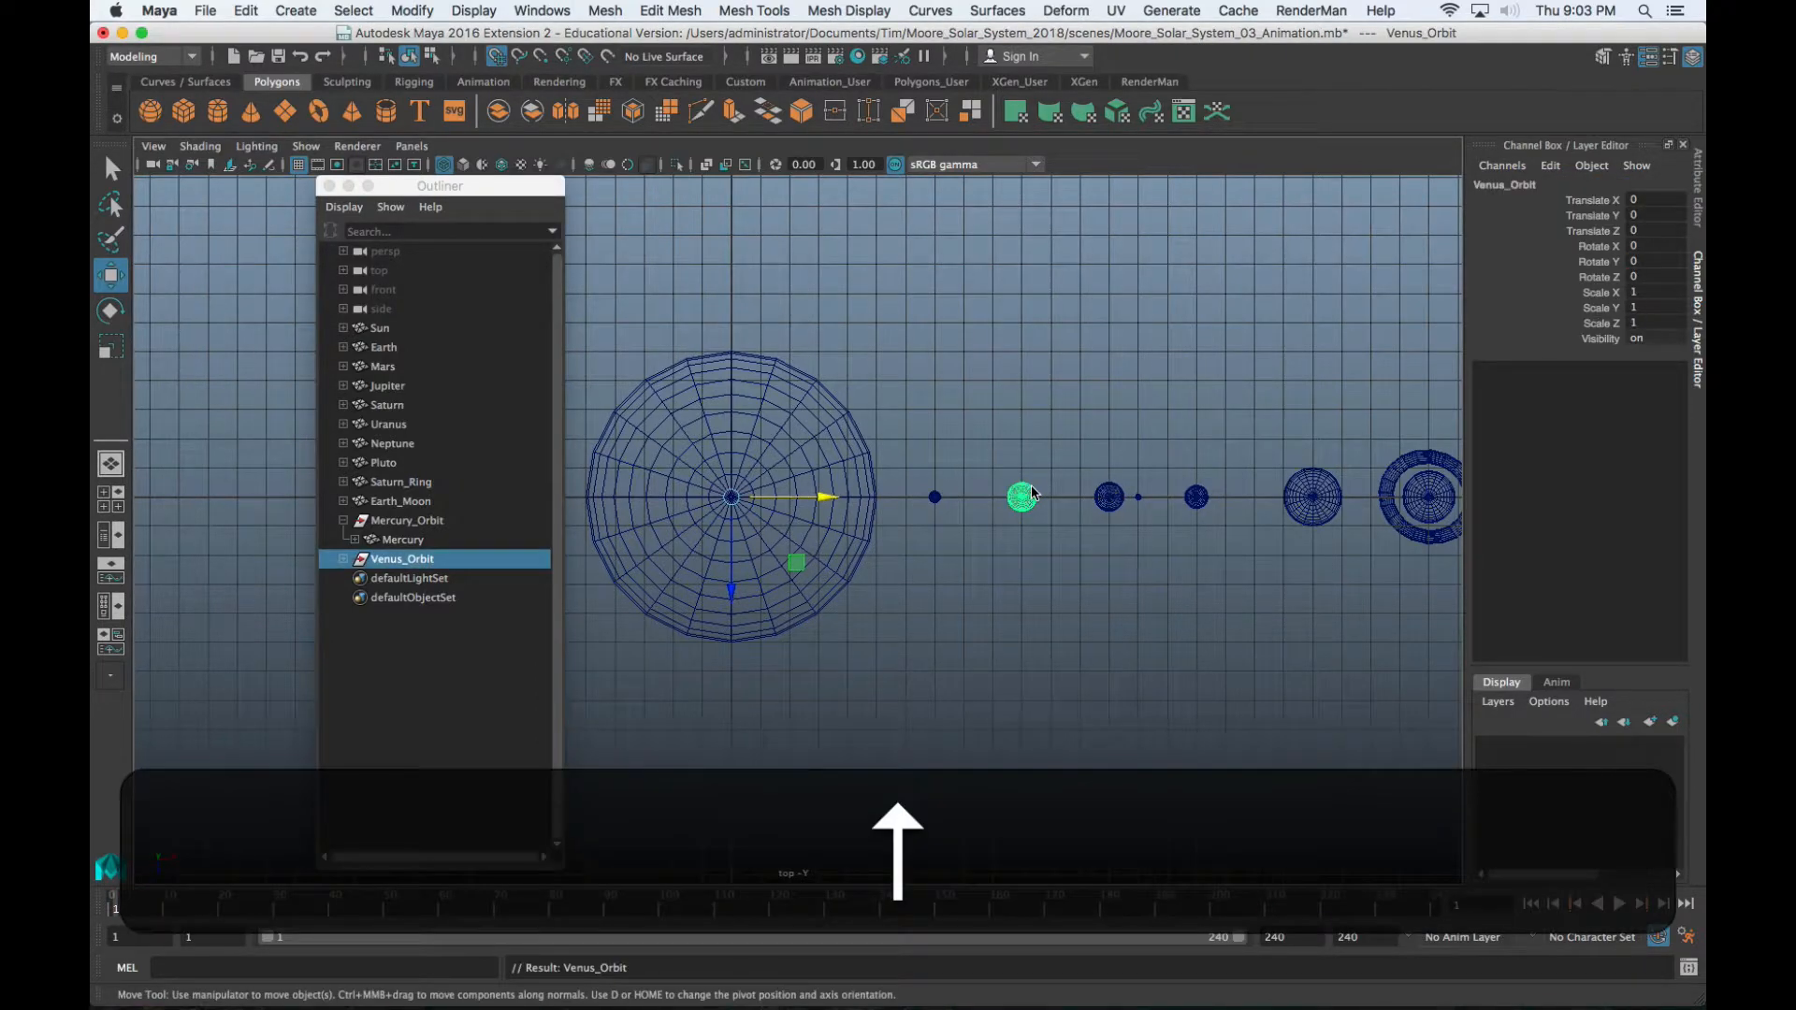
left_click(344, 558)
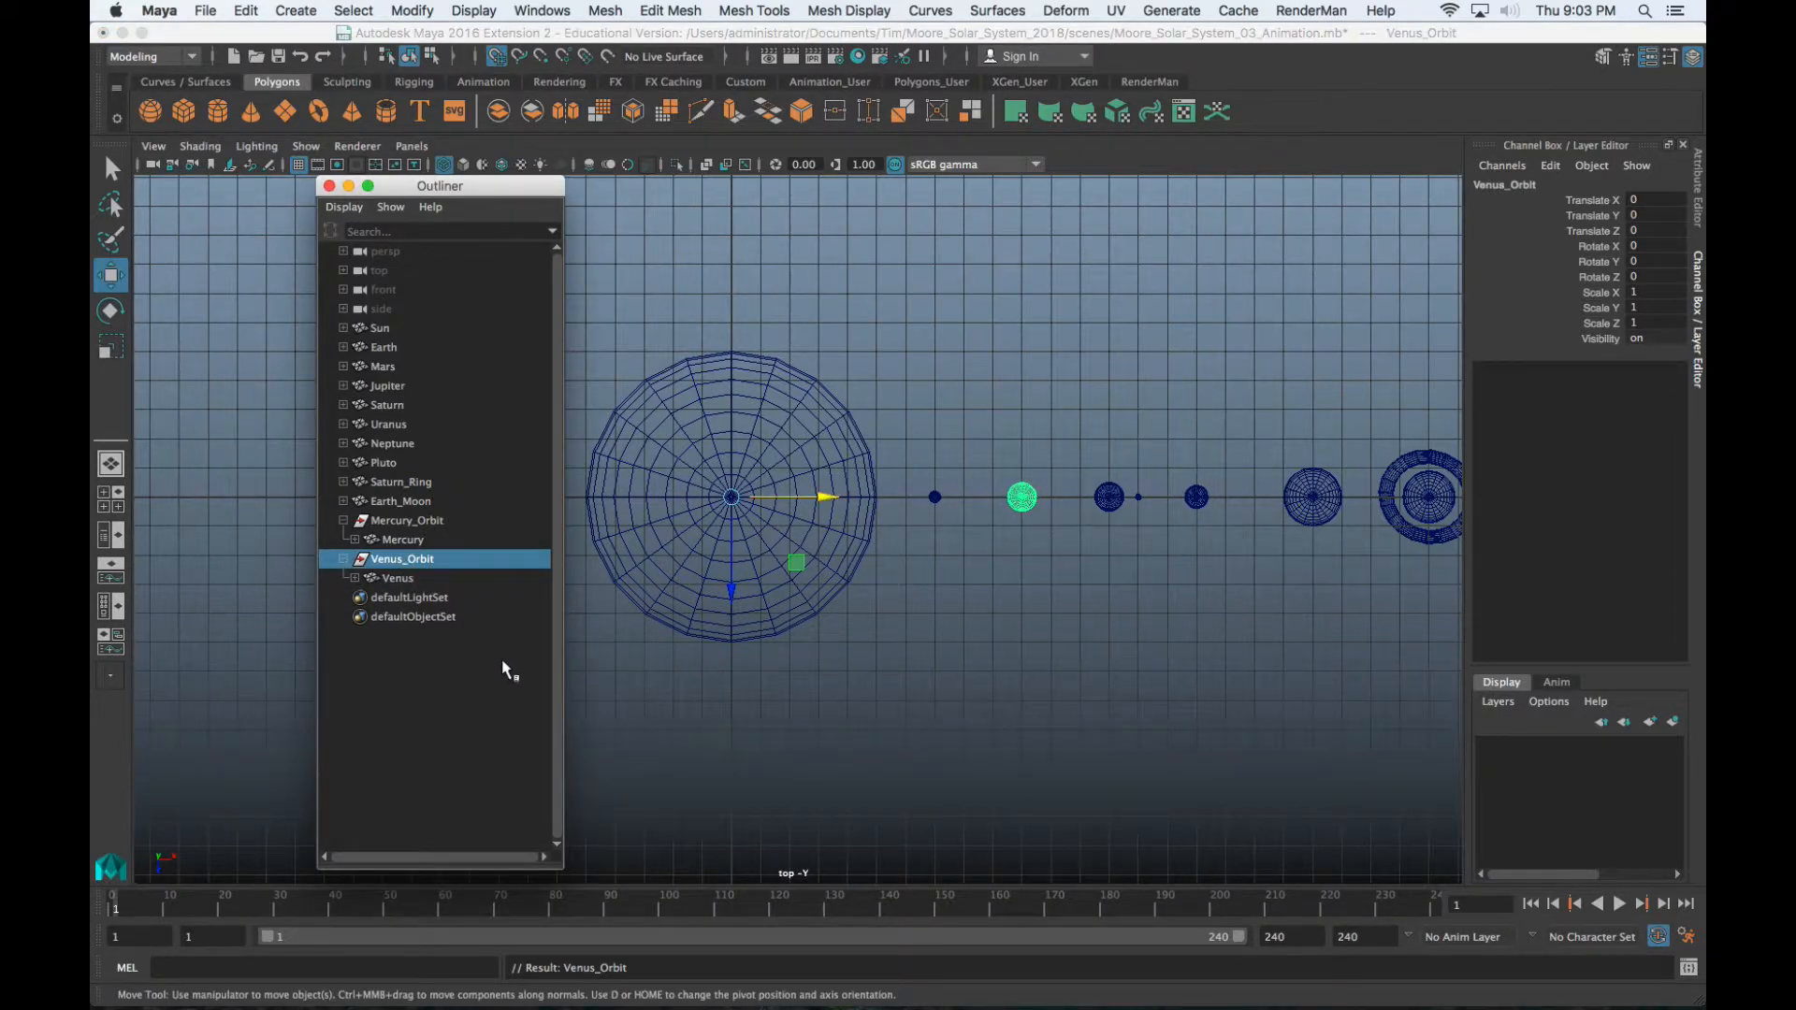
left_click_drag(498, 184, 91, 229)
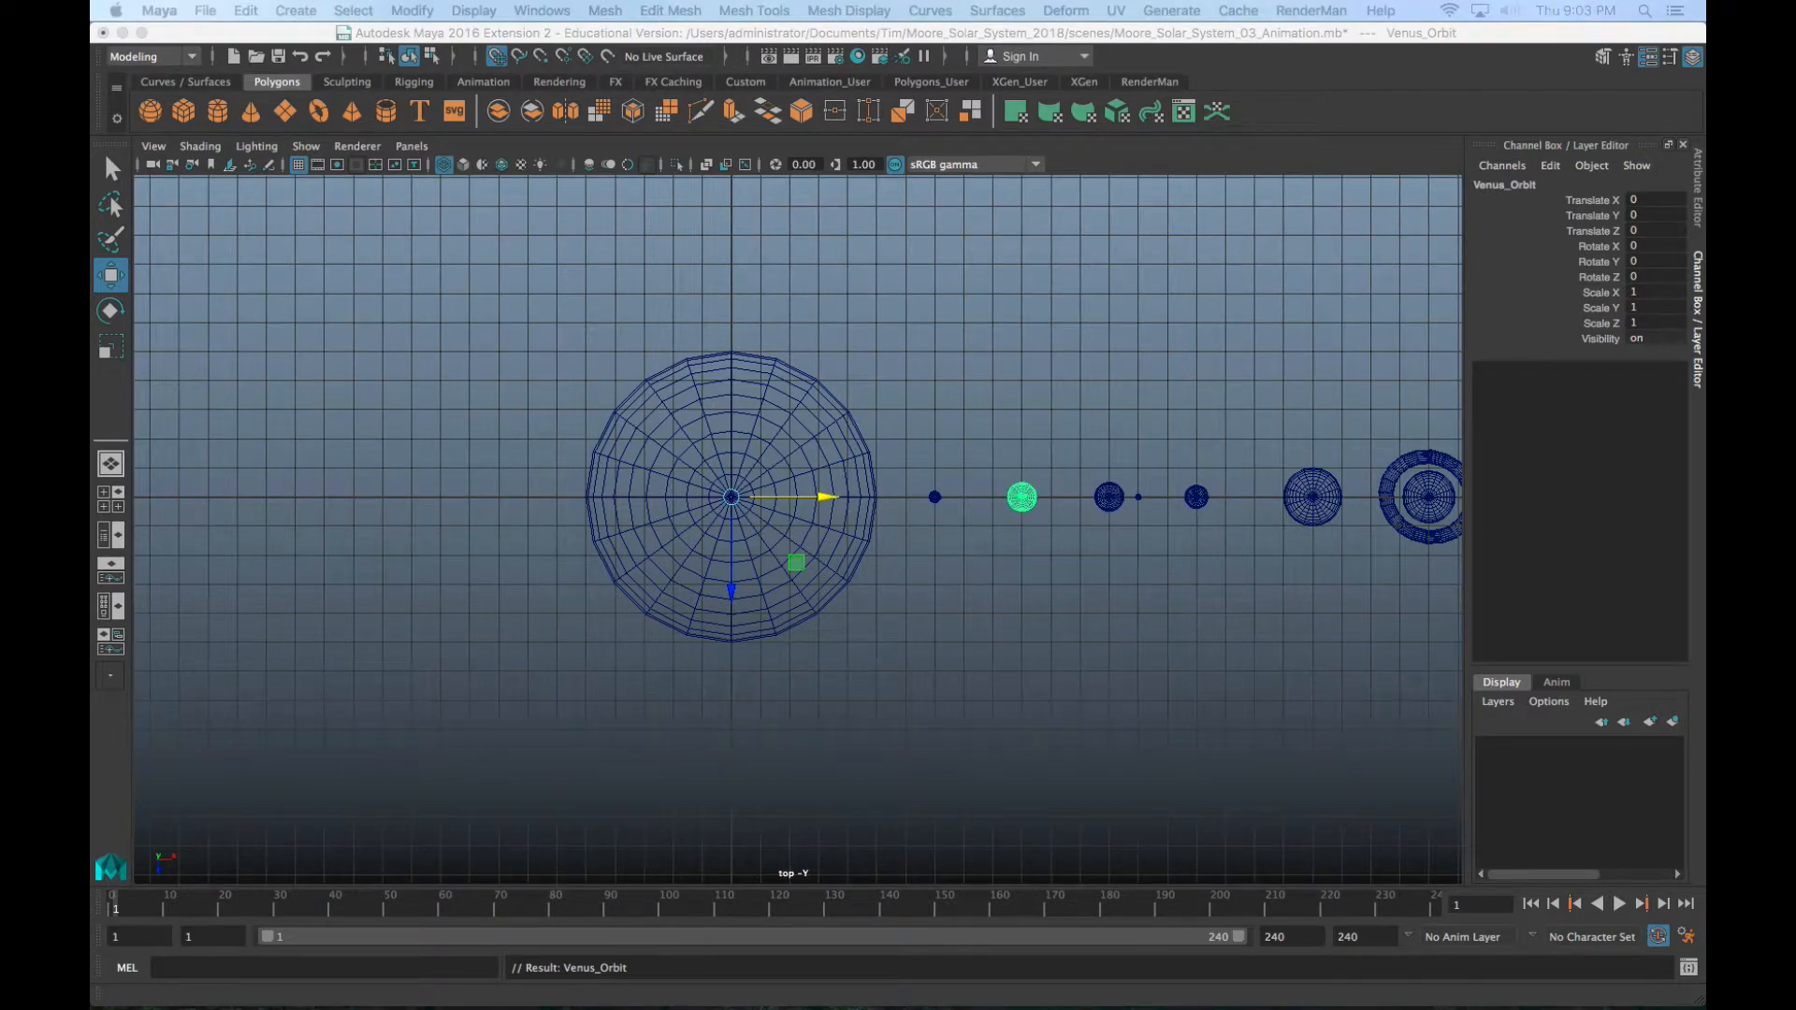
Key the Venus_Orbit group's Rotate Y at 0 on frame 1
left_click_drag(157, 908, 114, 907)
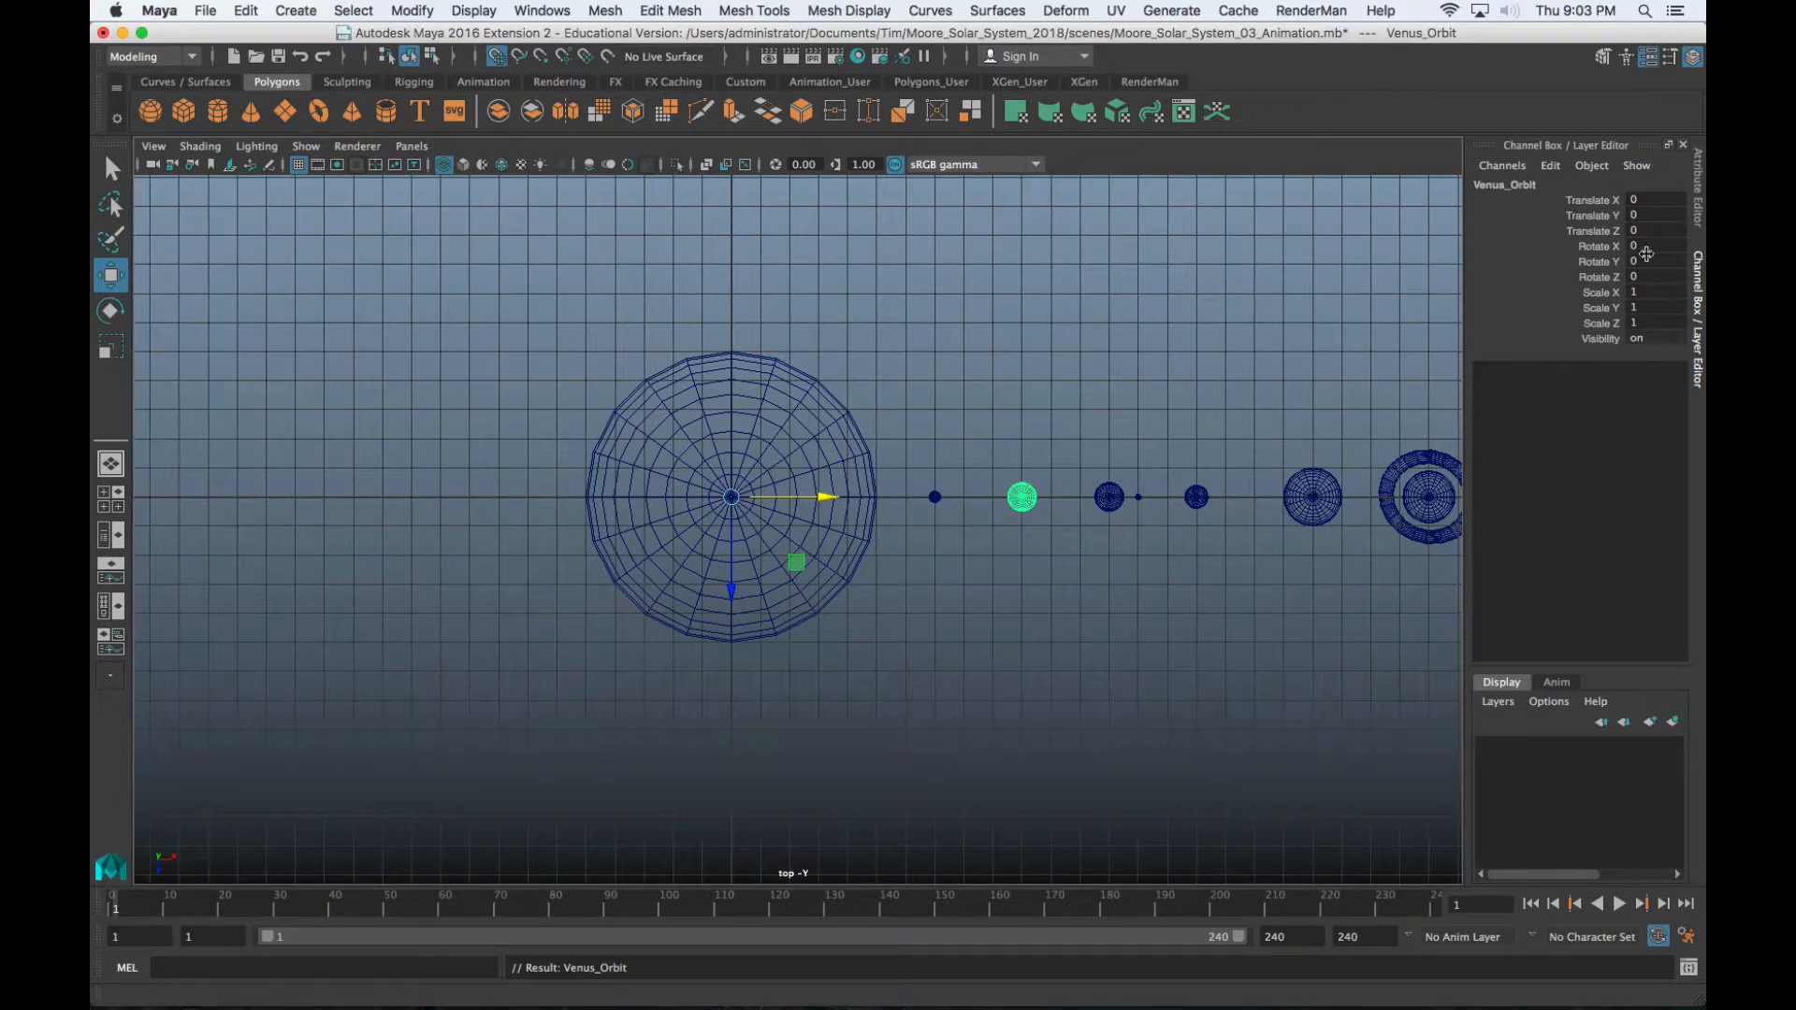
right_click(1607, 263)
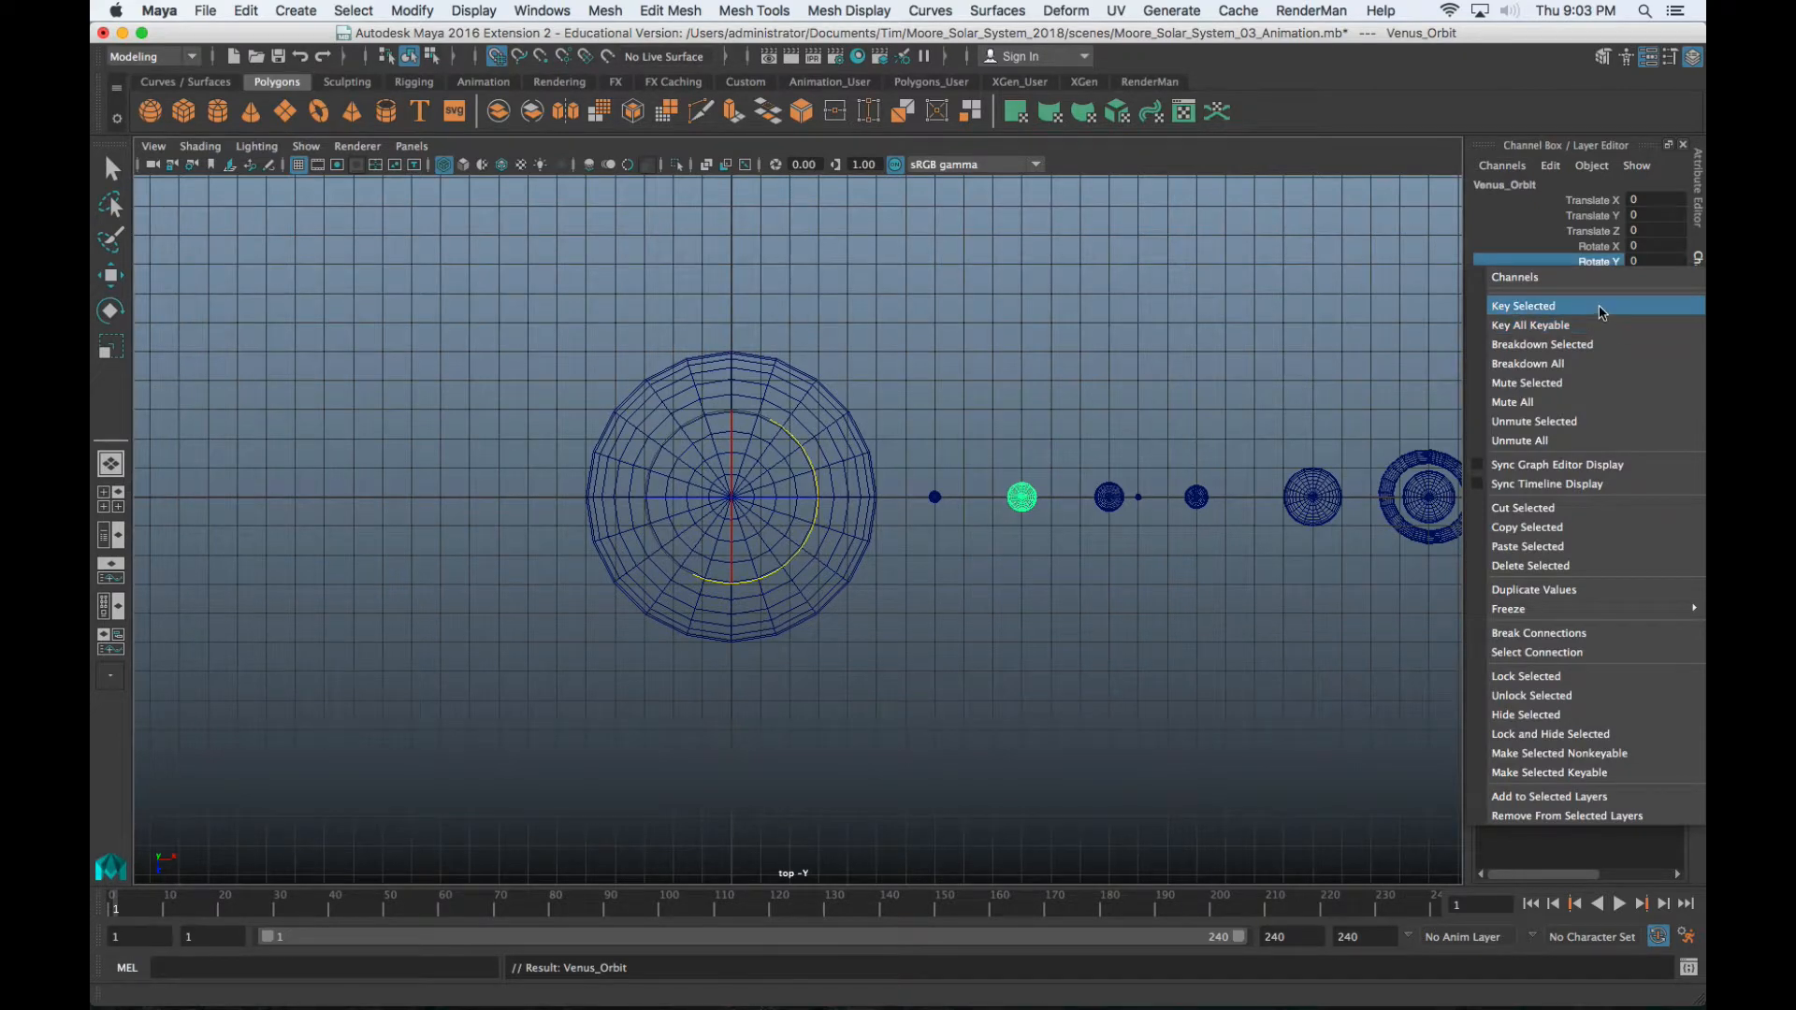
left_click(1600, 309)
Set the Venus_Orbit group's Rotate Y to 3960 at frame 240 and key it
left_click(1435, 905)
key("e")
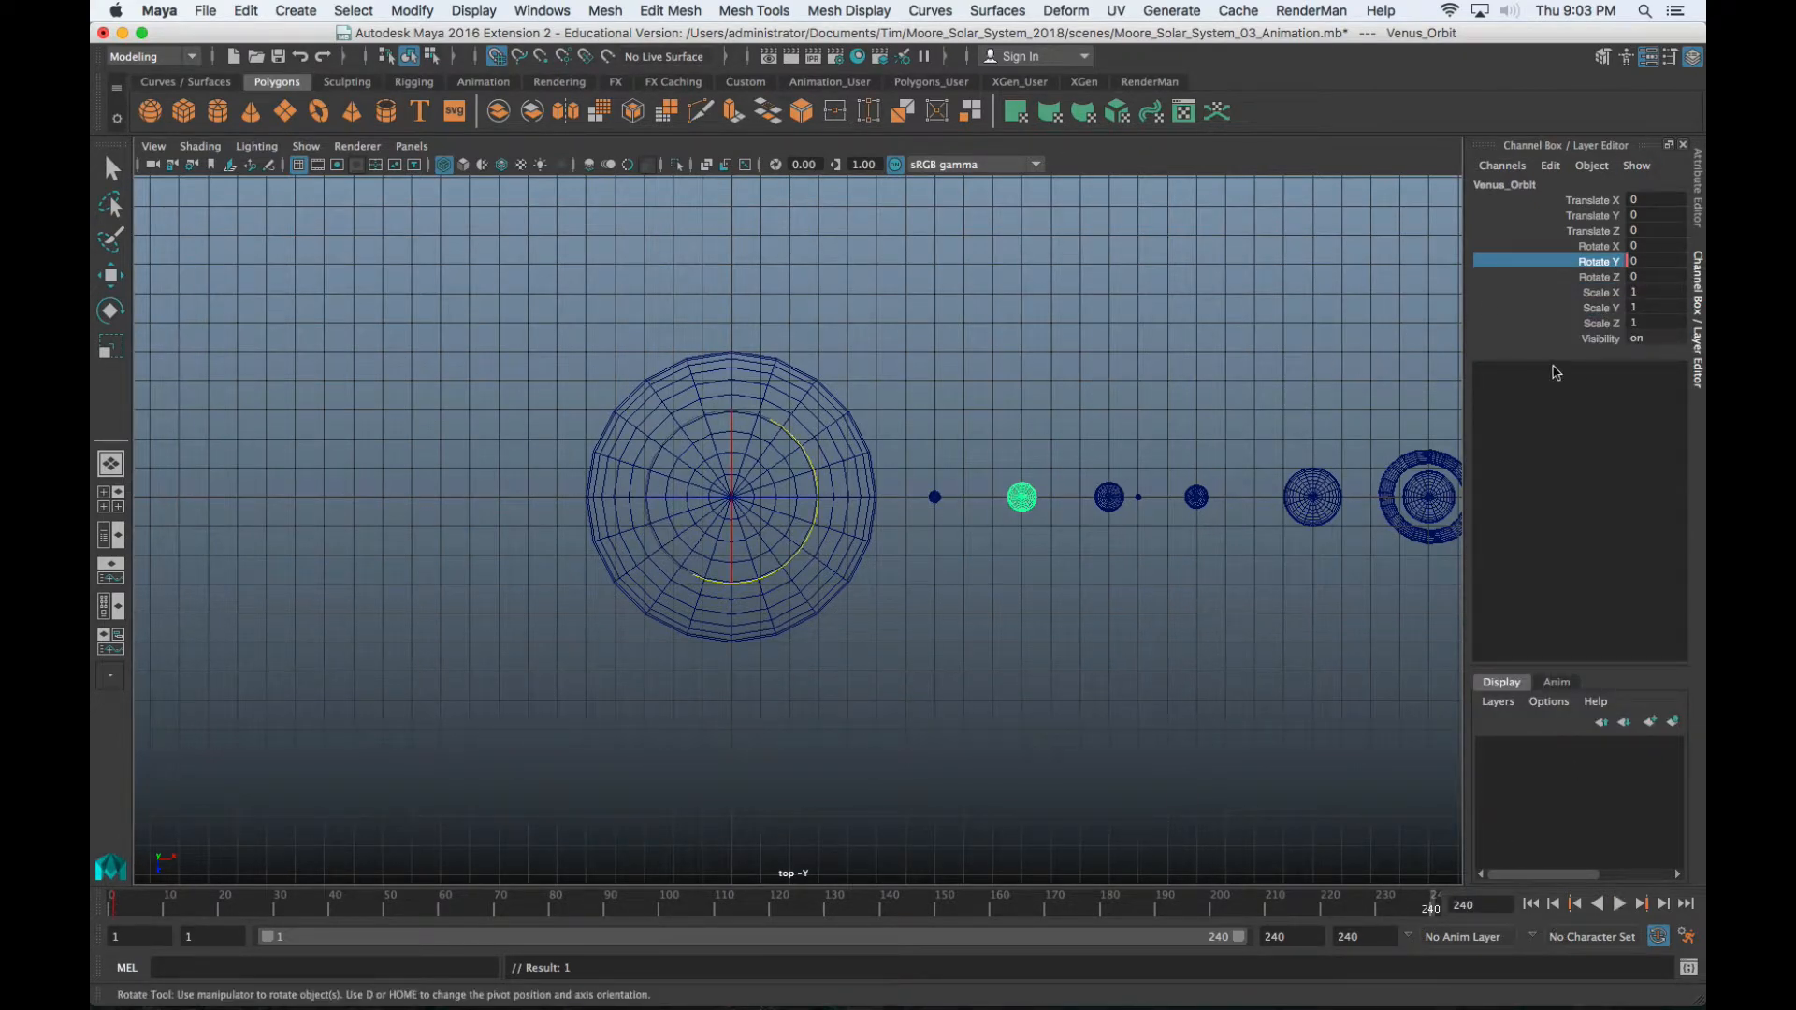
double_click(1652, 266)
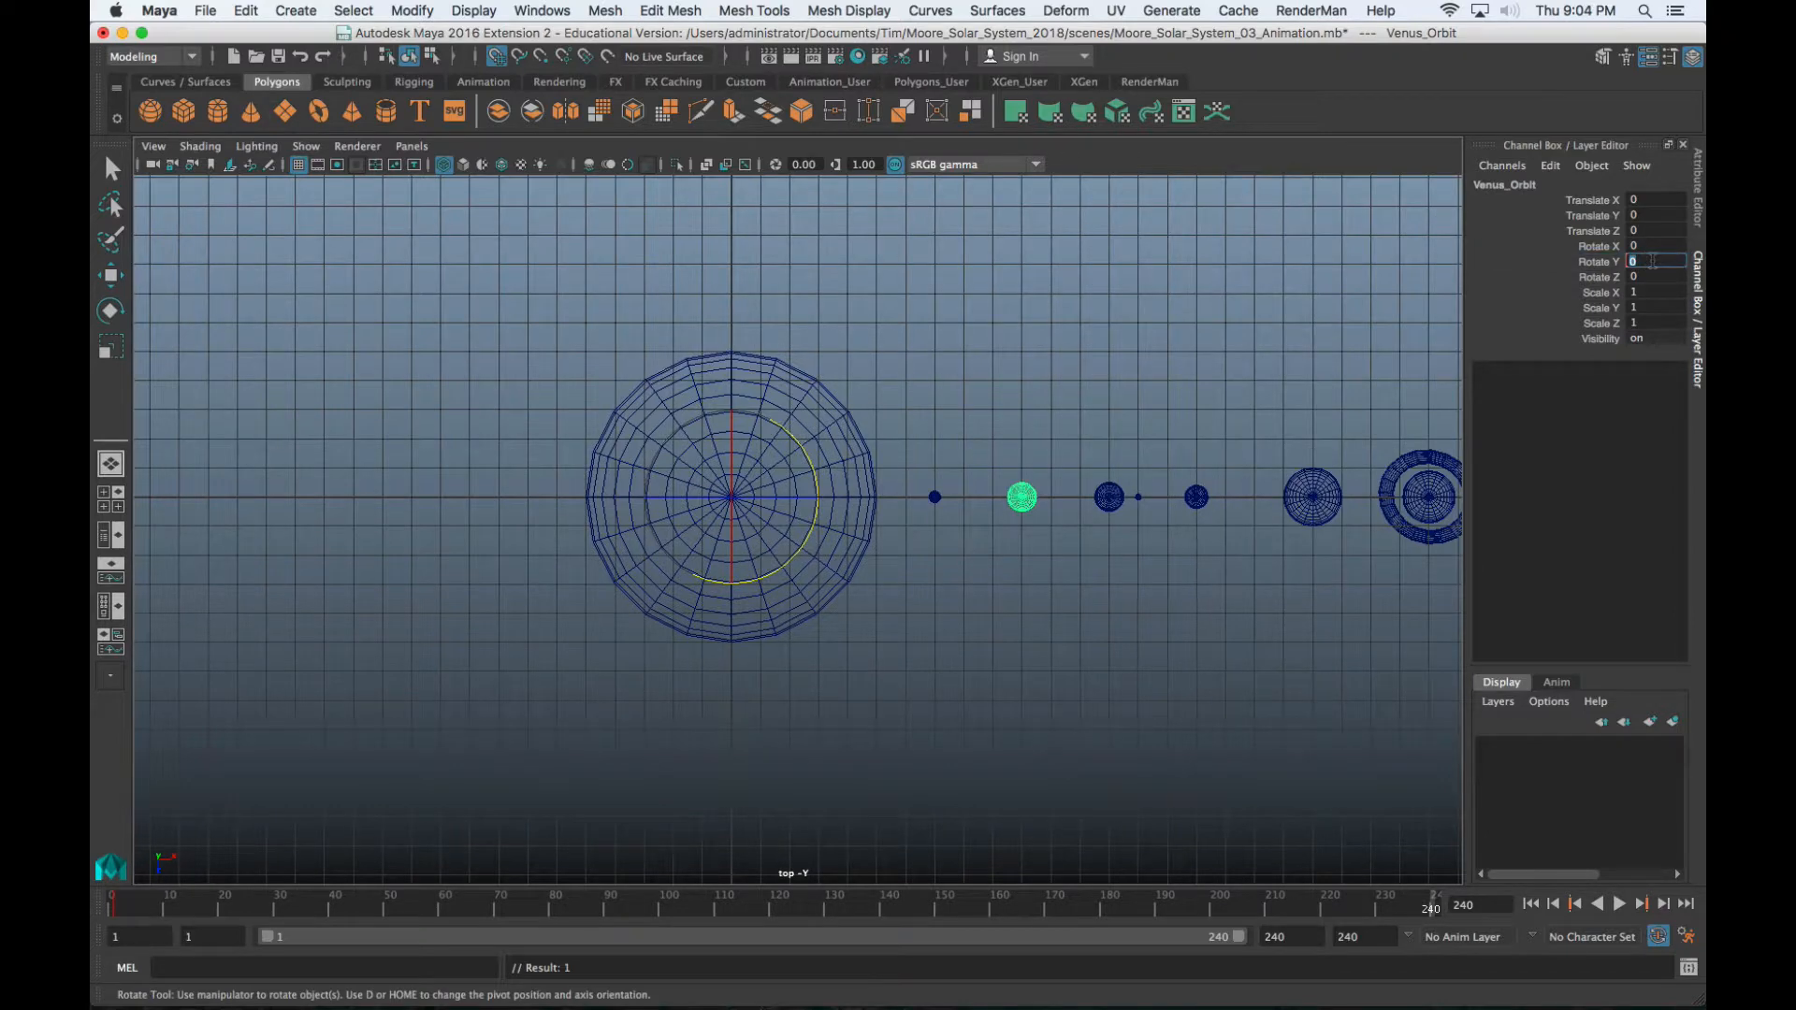
type("3960")
key("Return")
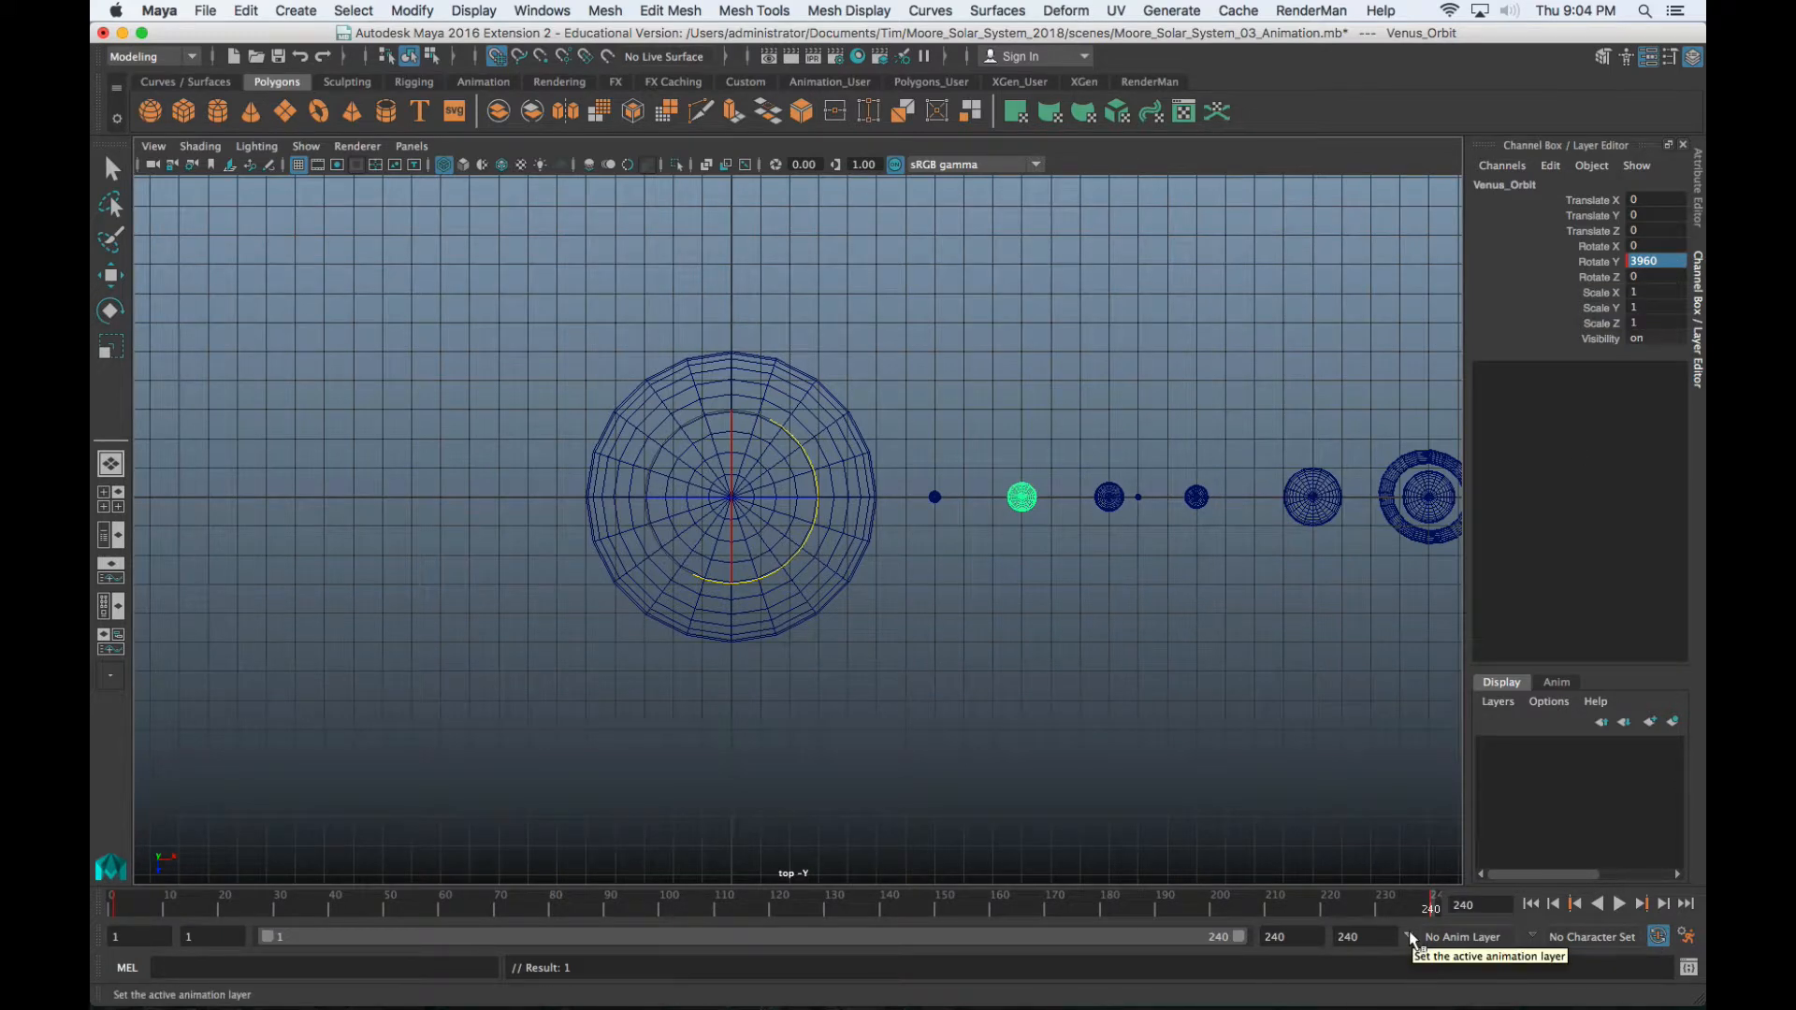
right_click(1610, 269)
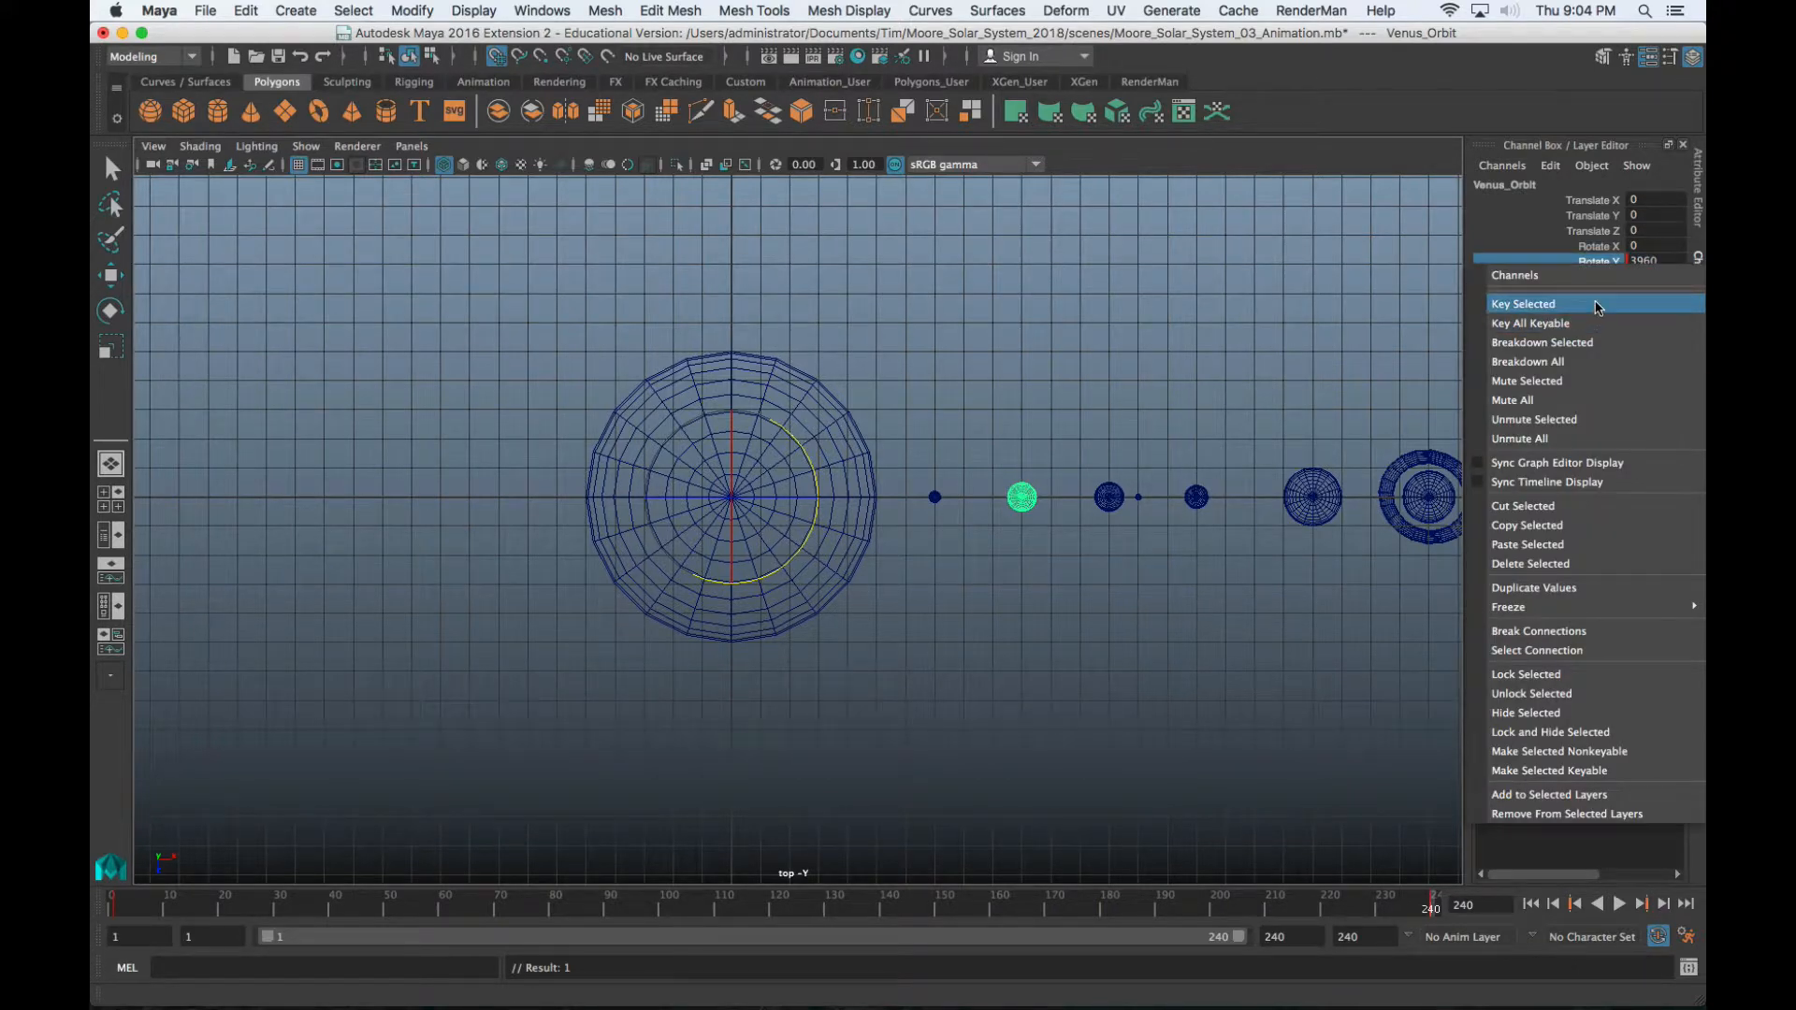
left_click(1597, 305)
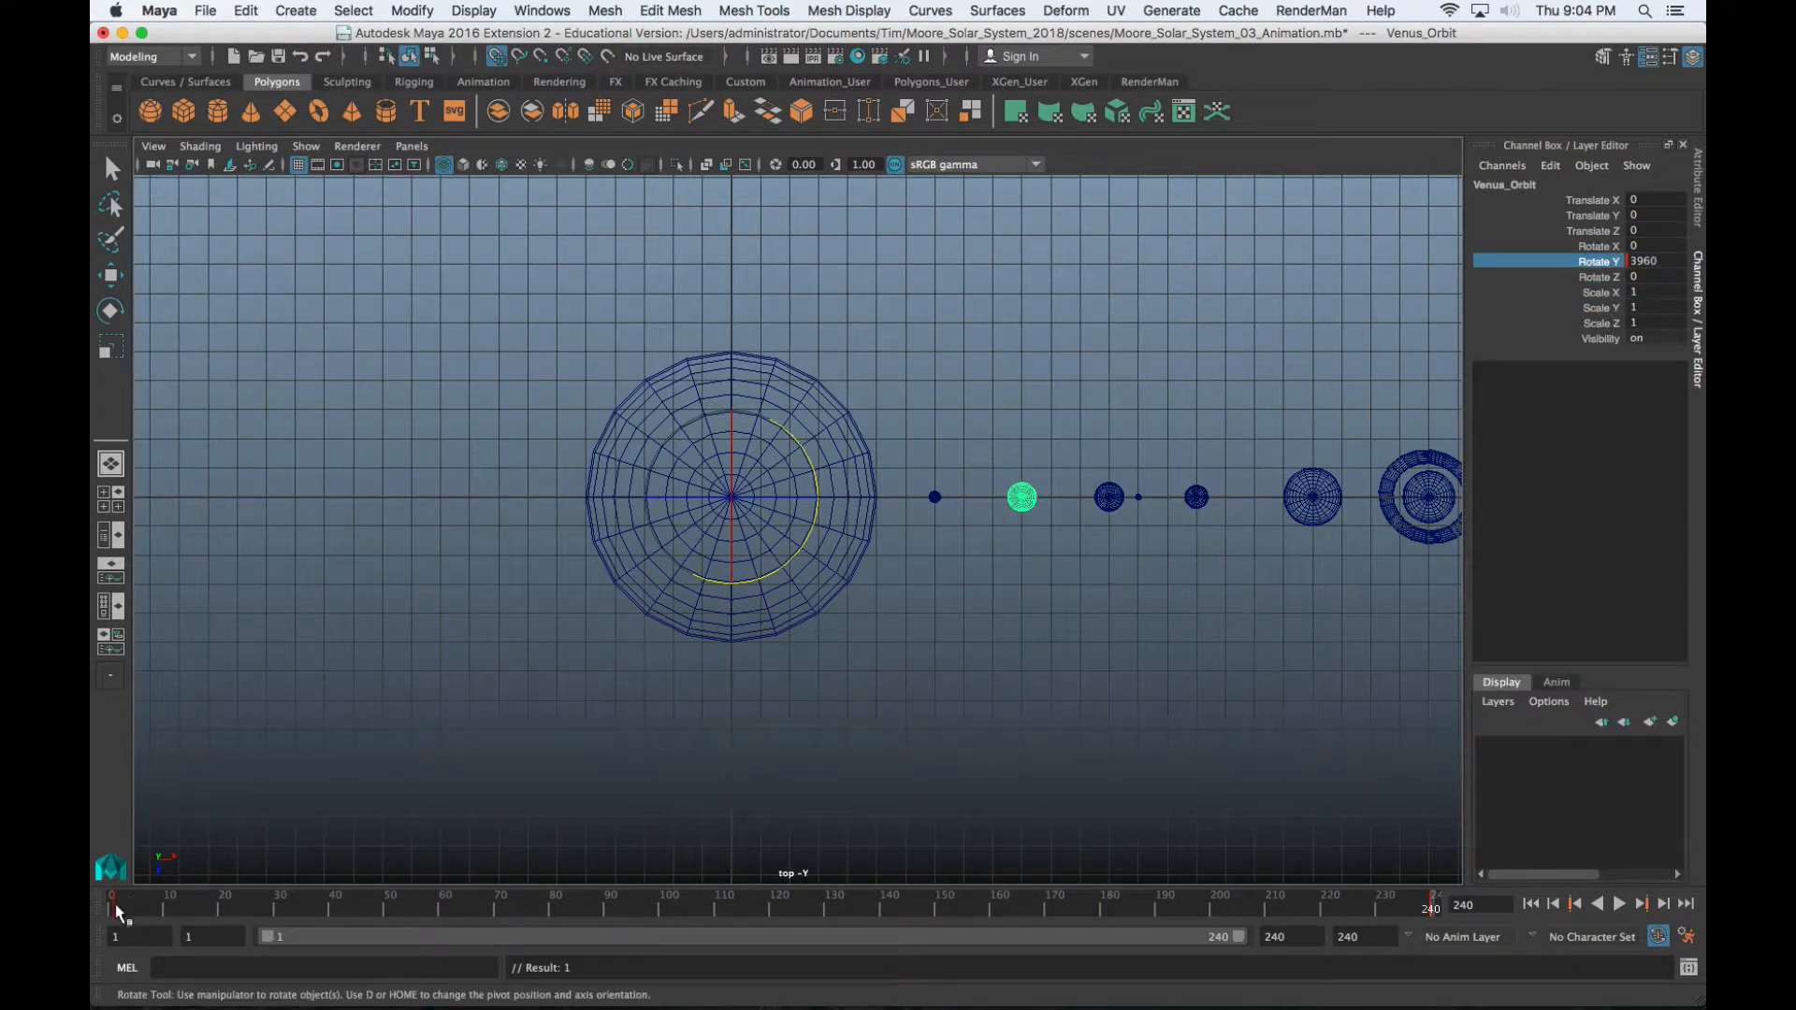
Play Venus's orbit in the top view, go back to frame 1 and restart the playback
key("alt+v")
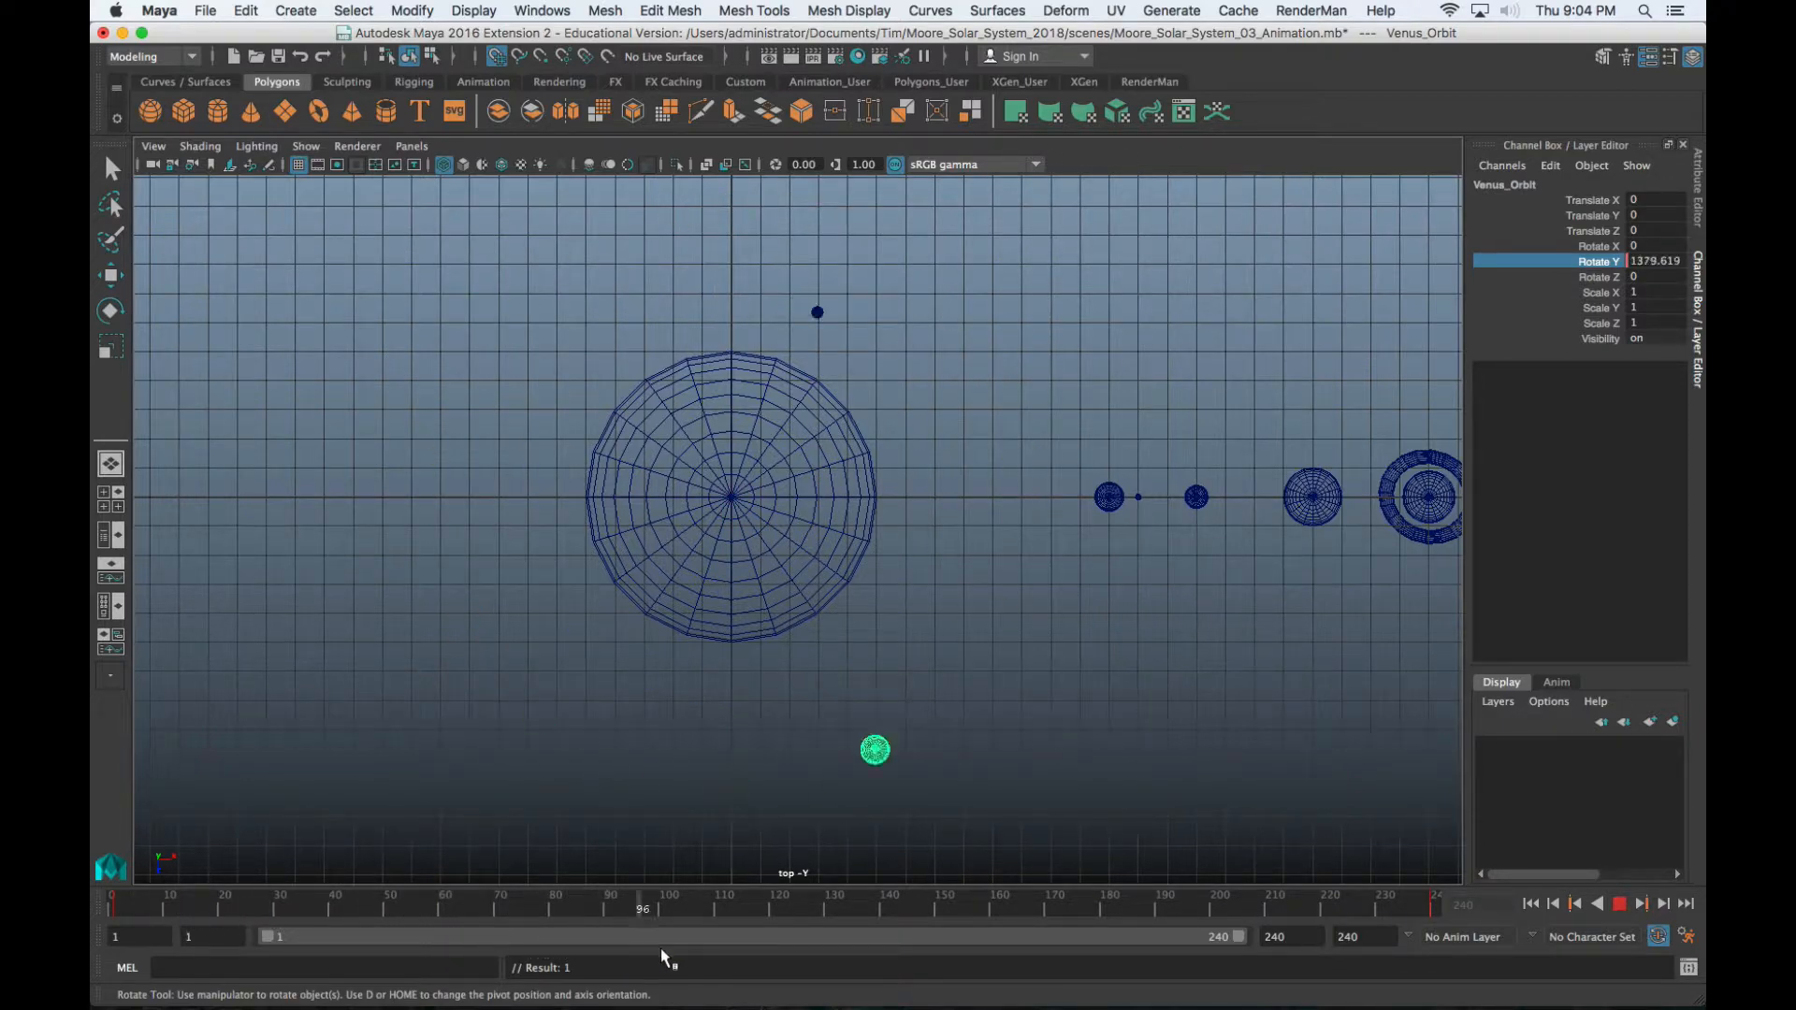
left_click(136, 906)
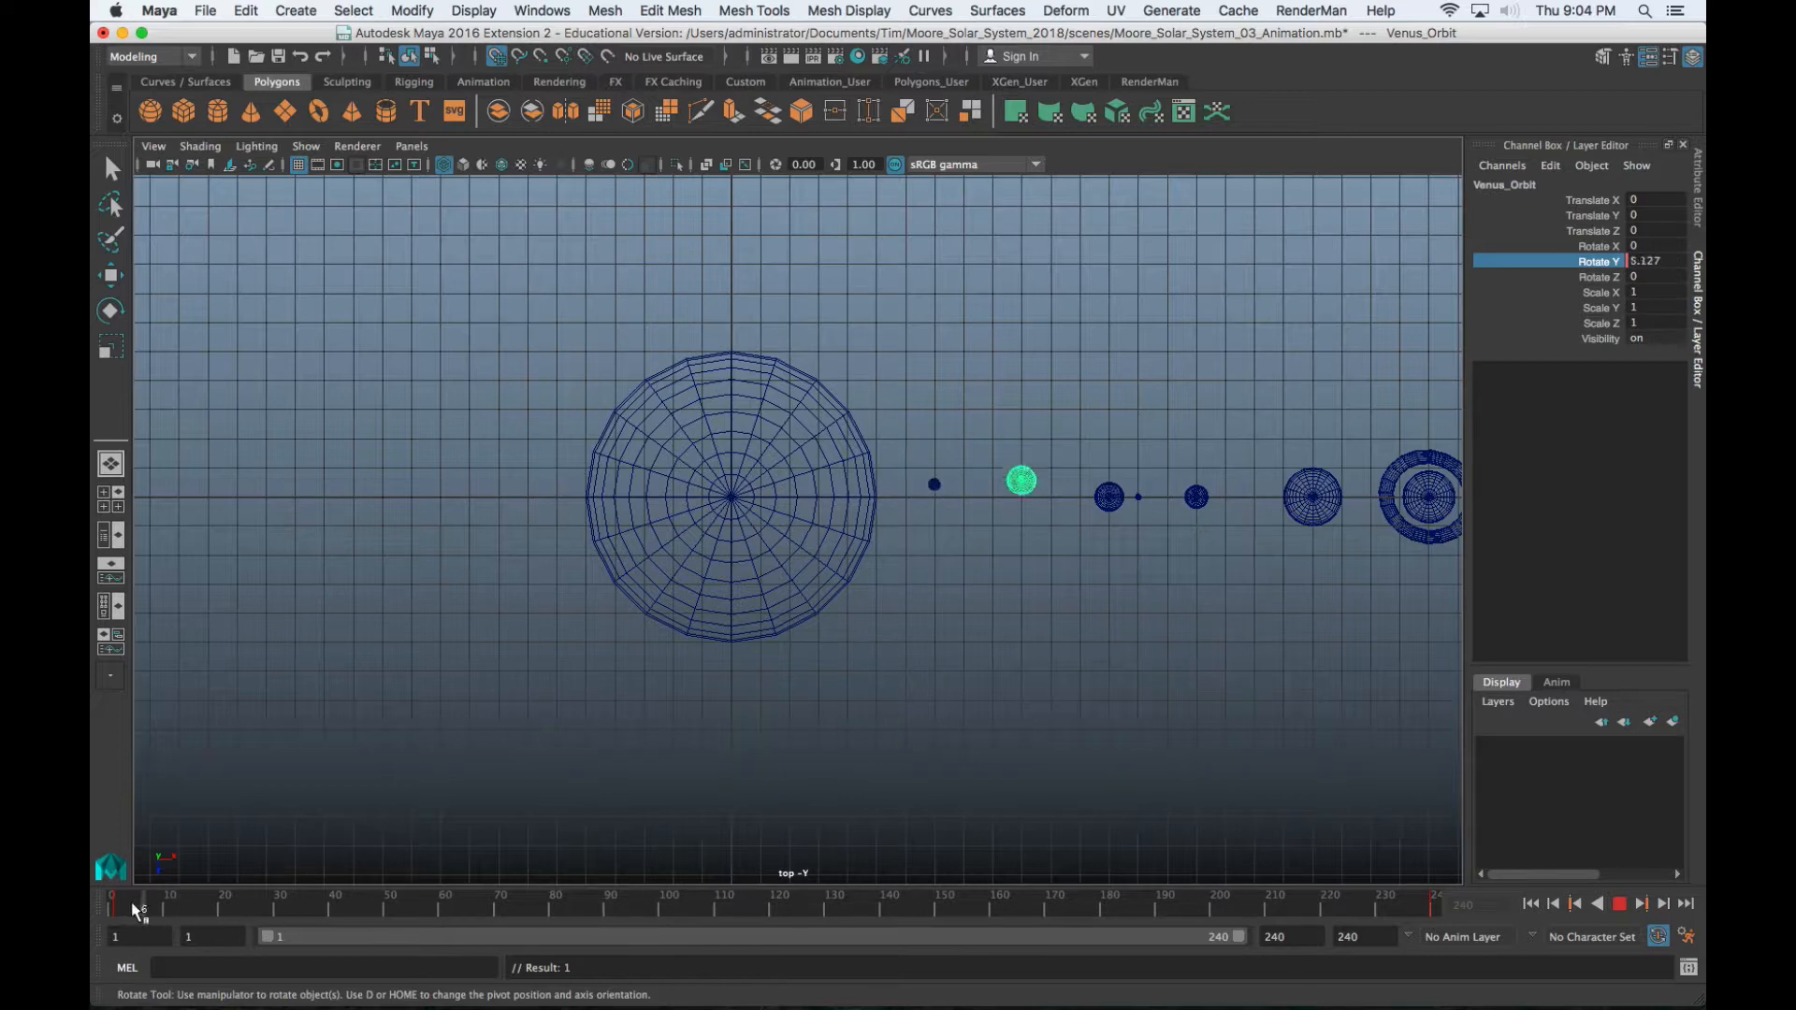
left_click_drag(133, 905, 113, 907)
left_click(1618, 904)
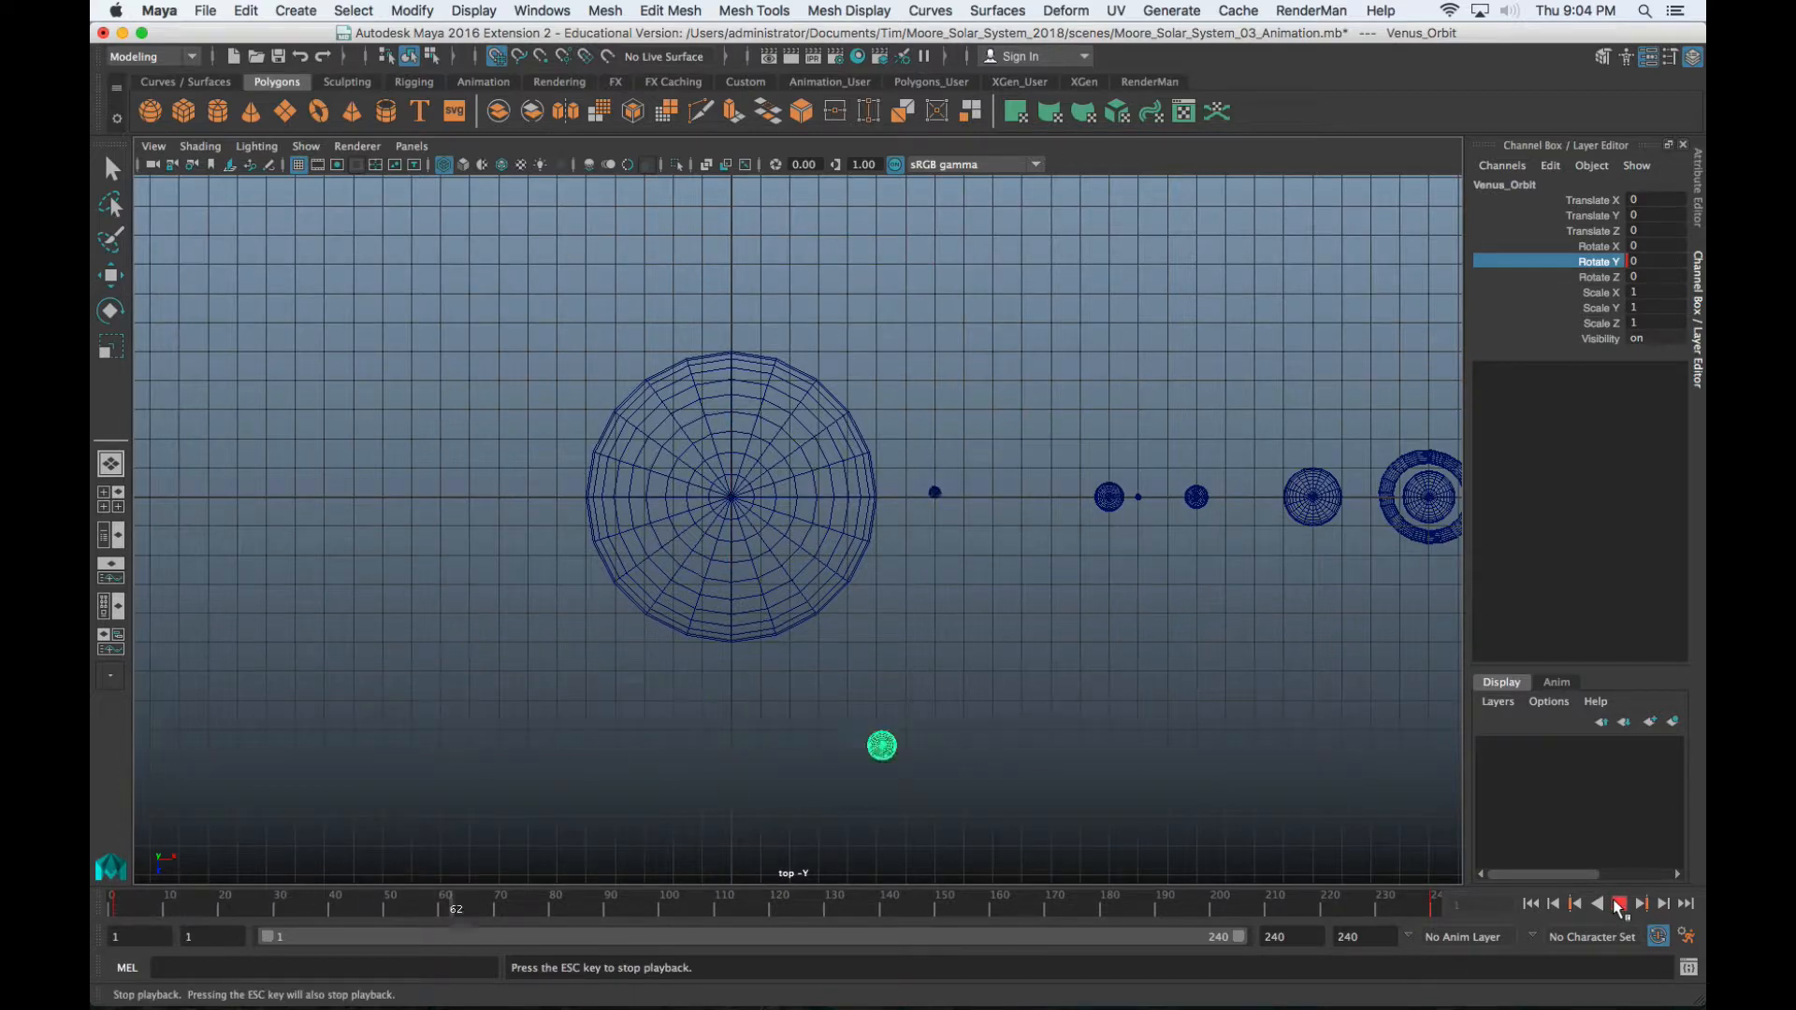
Watch the orbits play in the perspective view with smooth shading and all planets in frame, and stop the playback
key("space")
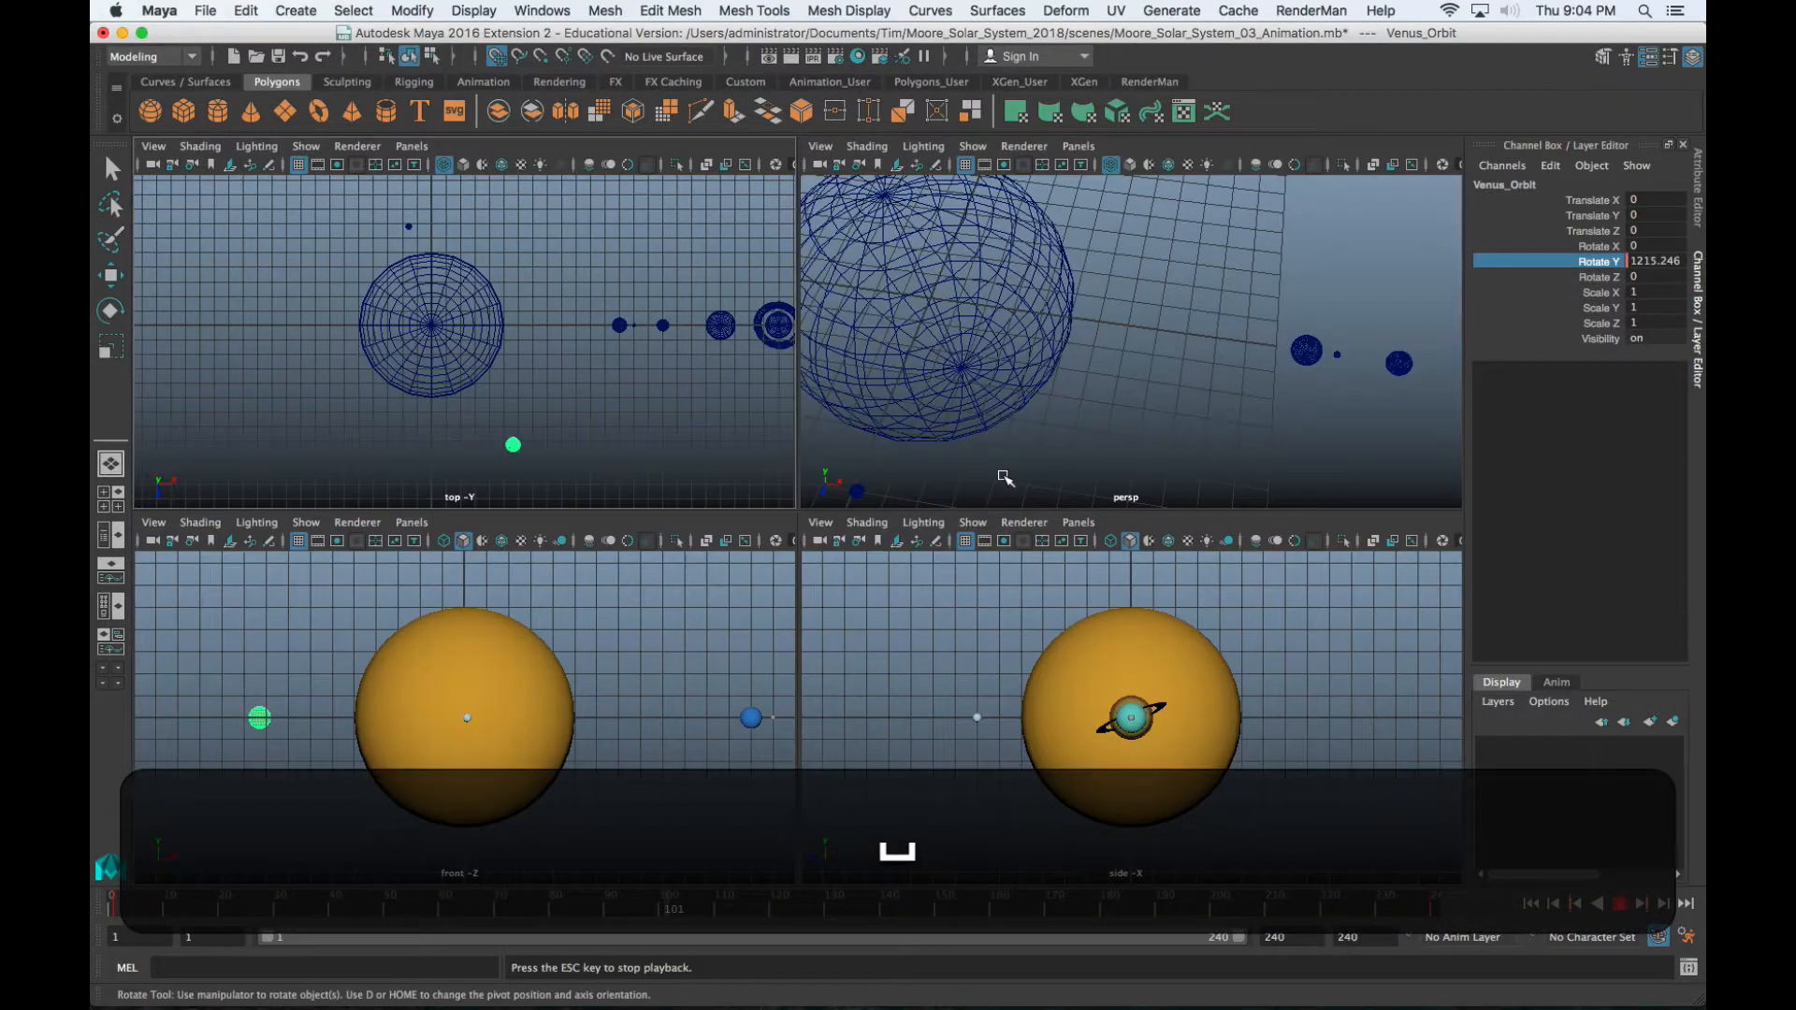
key("space")
scroll(954, 481, "down", 6)
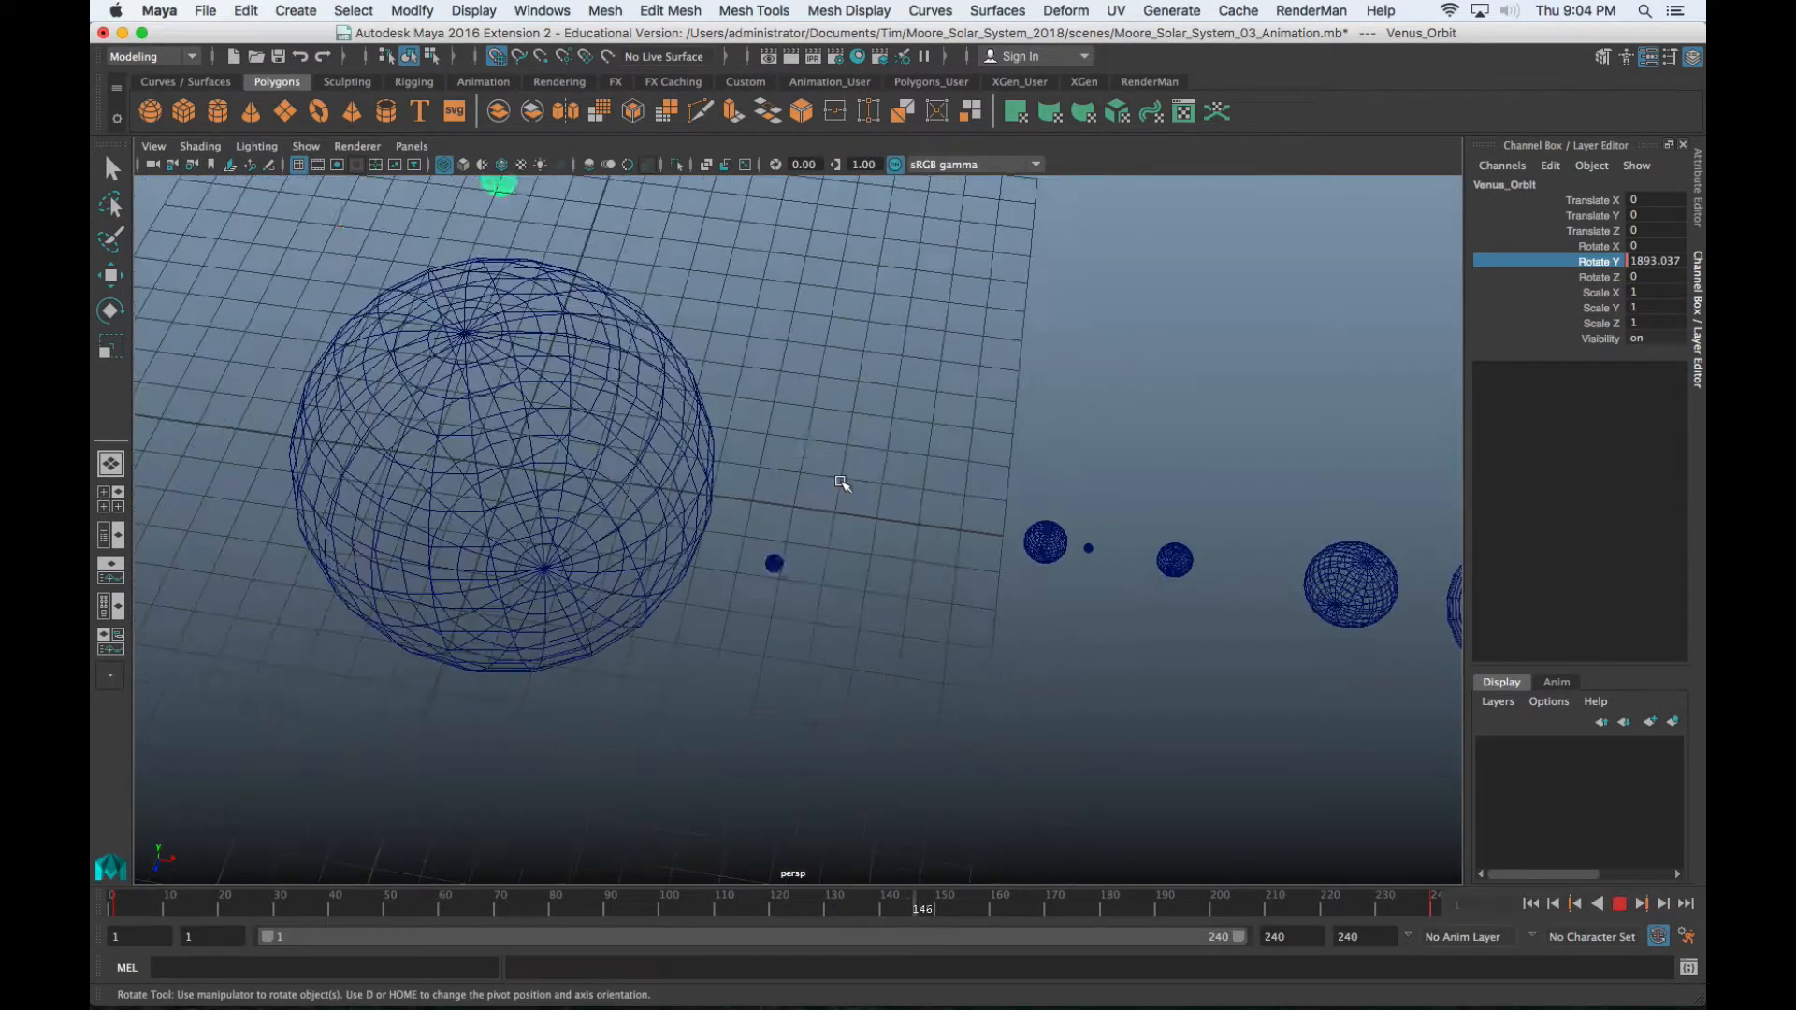
key("5")
mouse_move(838, 597)
left_mouse_down("alt")
mouse_move(714, 525)
mouse_move(926, 609)
mouse_move(833, 561)
mouse_move(768, 575)
mouse_move(786, 590)
left_mouse_up("alt")
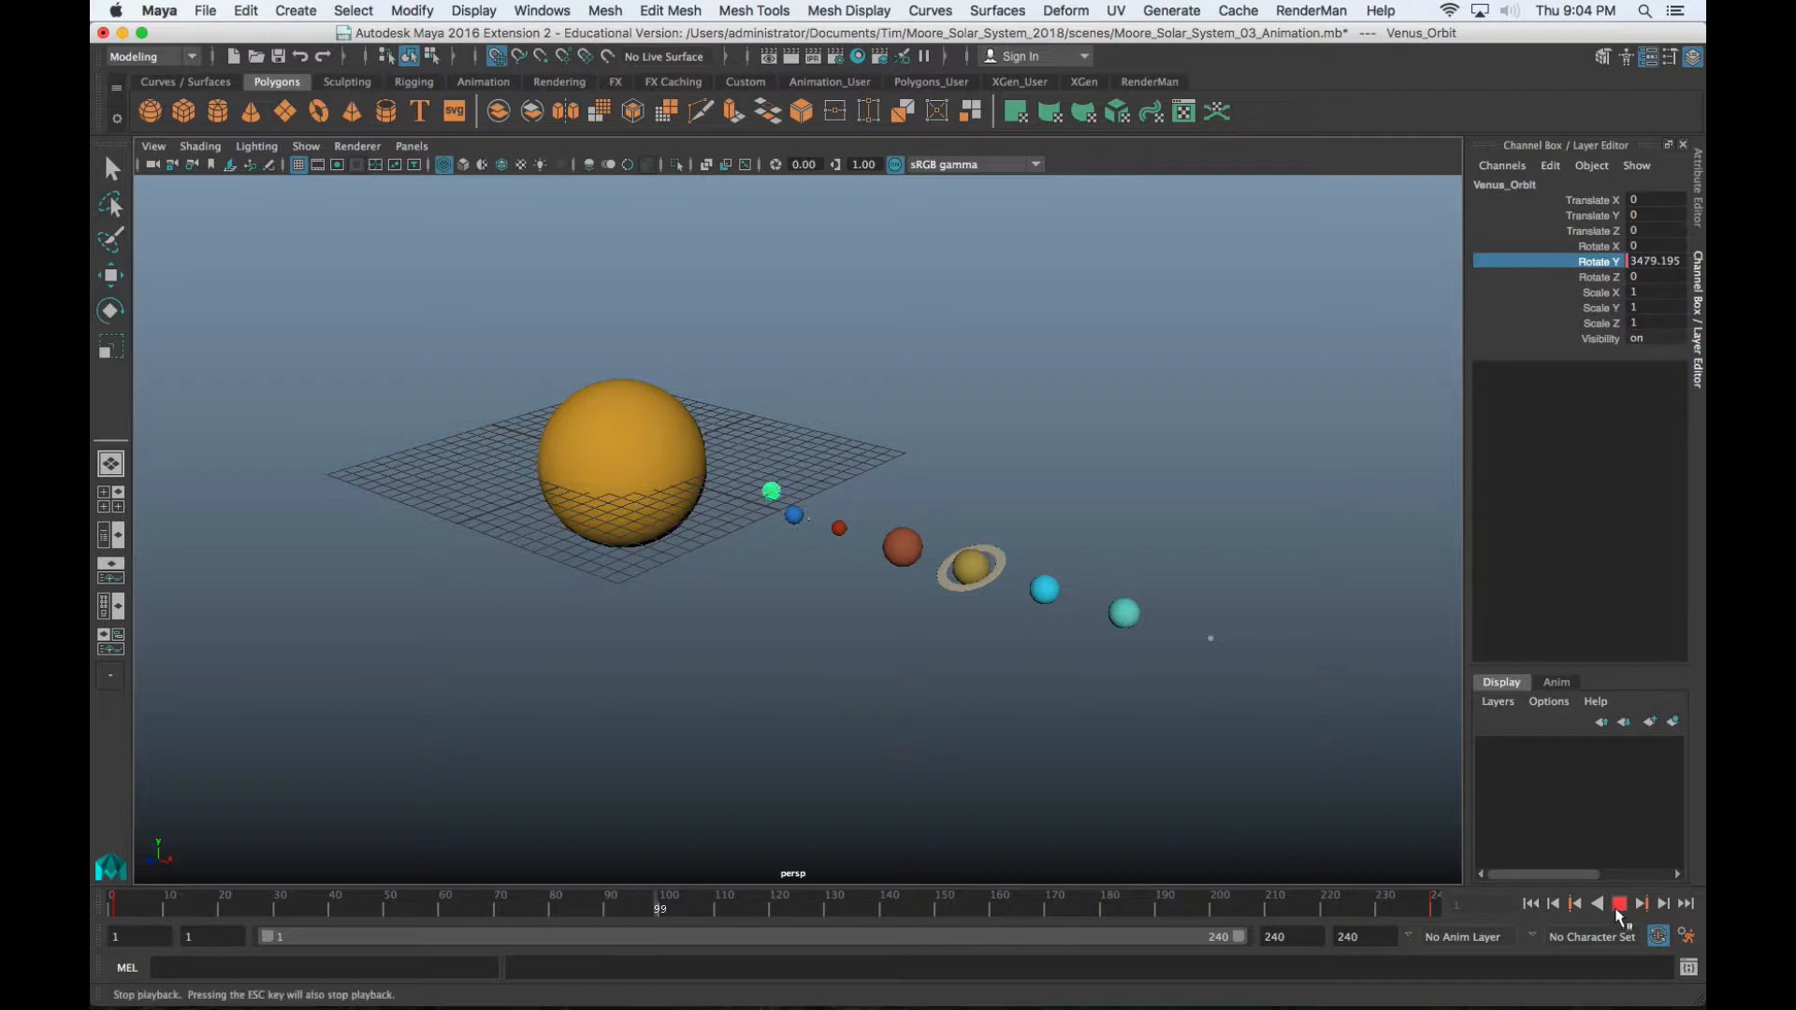
left_click(1619, 903)
Change the playback speed in the time slider preferences, save, and play the orbits at that speed
left_click(1686, 936)
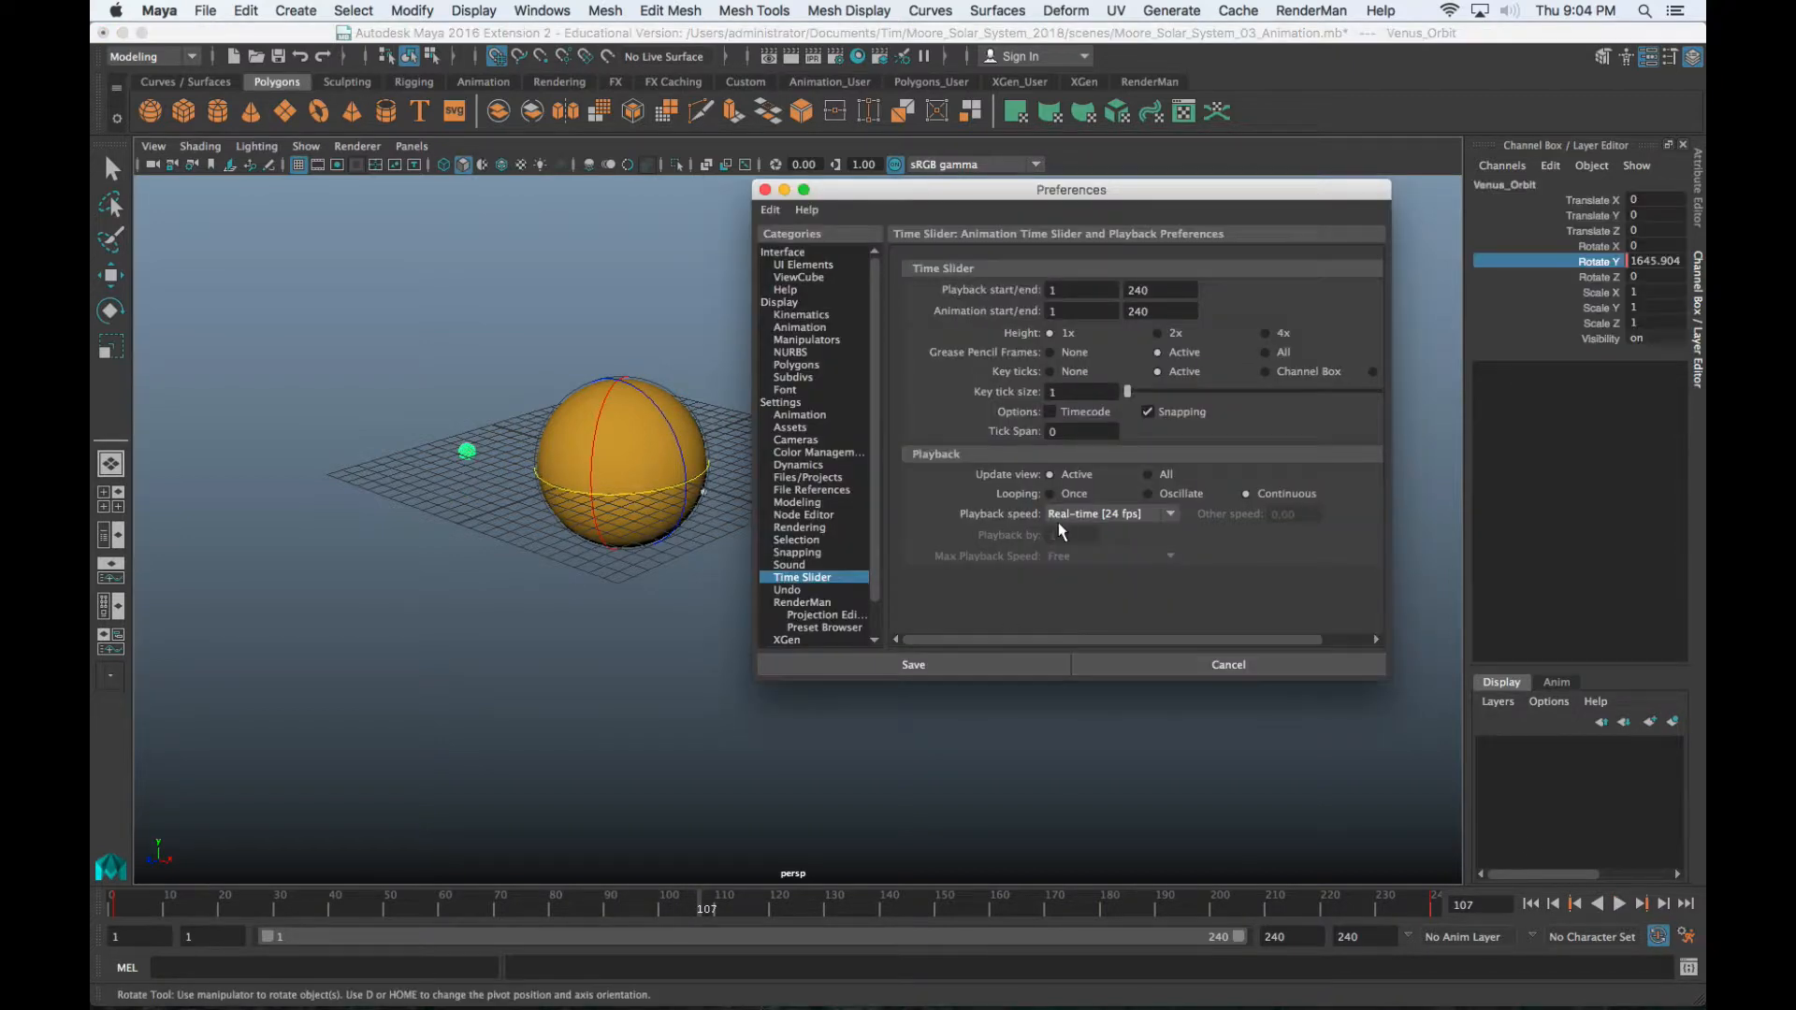
left_click(1090, 516)
left_click(1091, 574)
left_click(917, 664)
left_click(1610, 903)
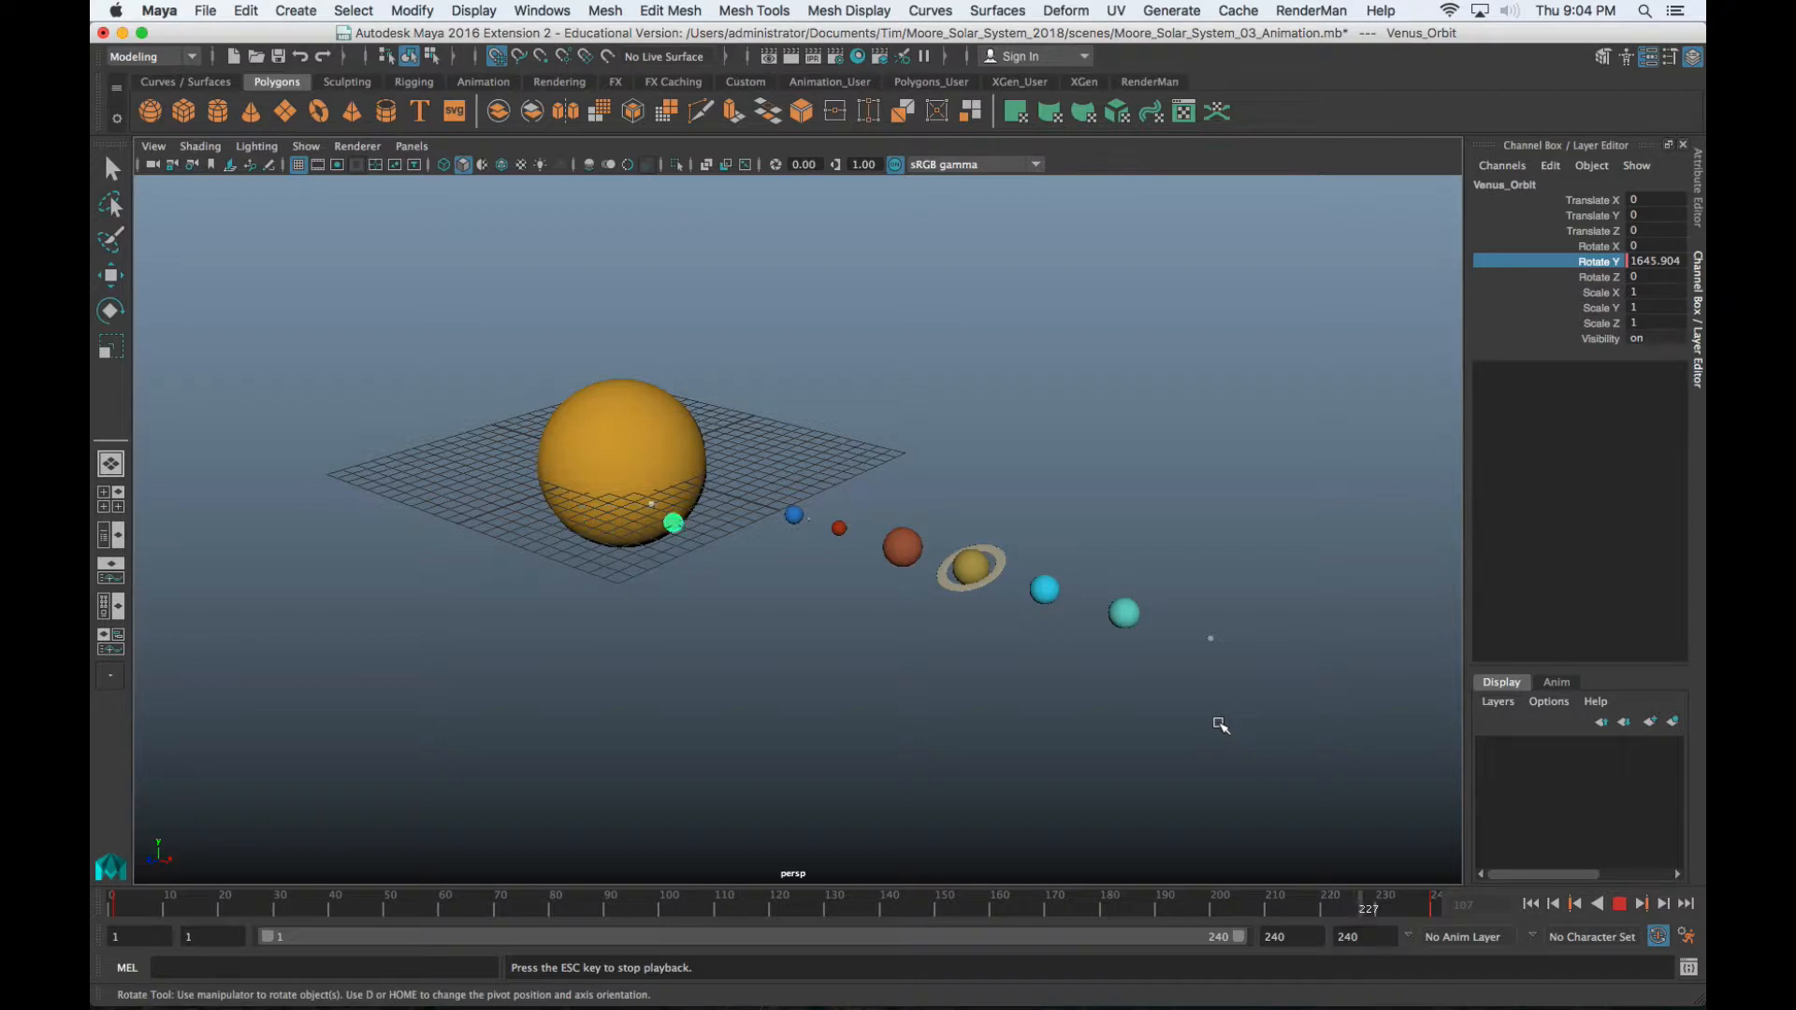
left_click(1618, 904)
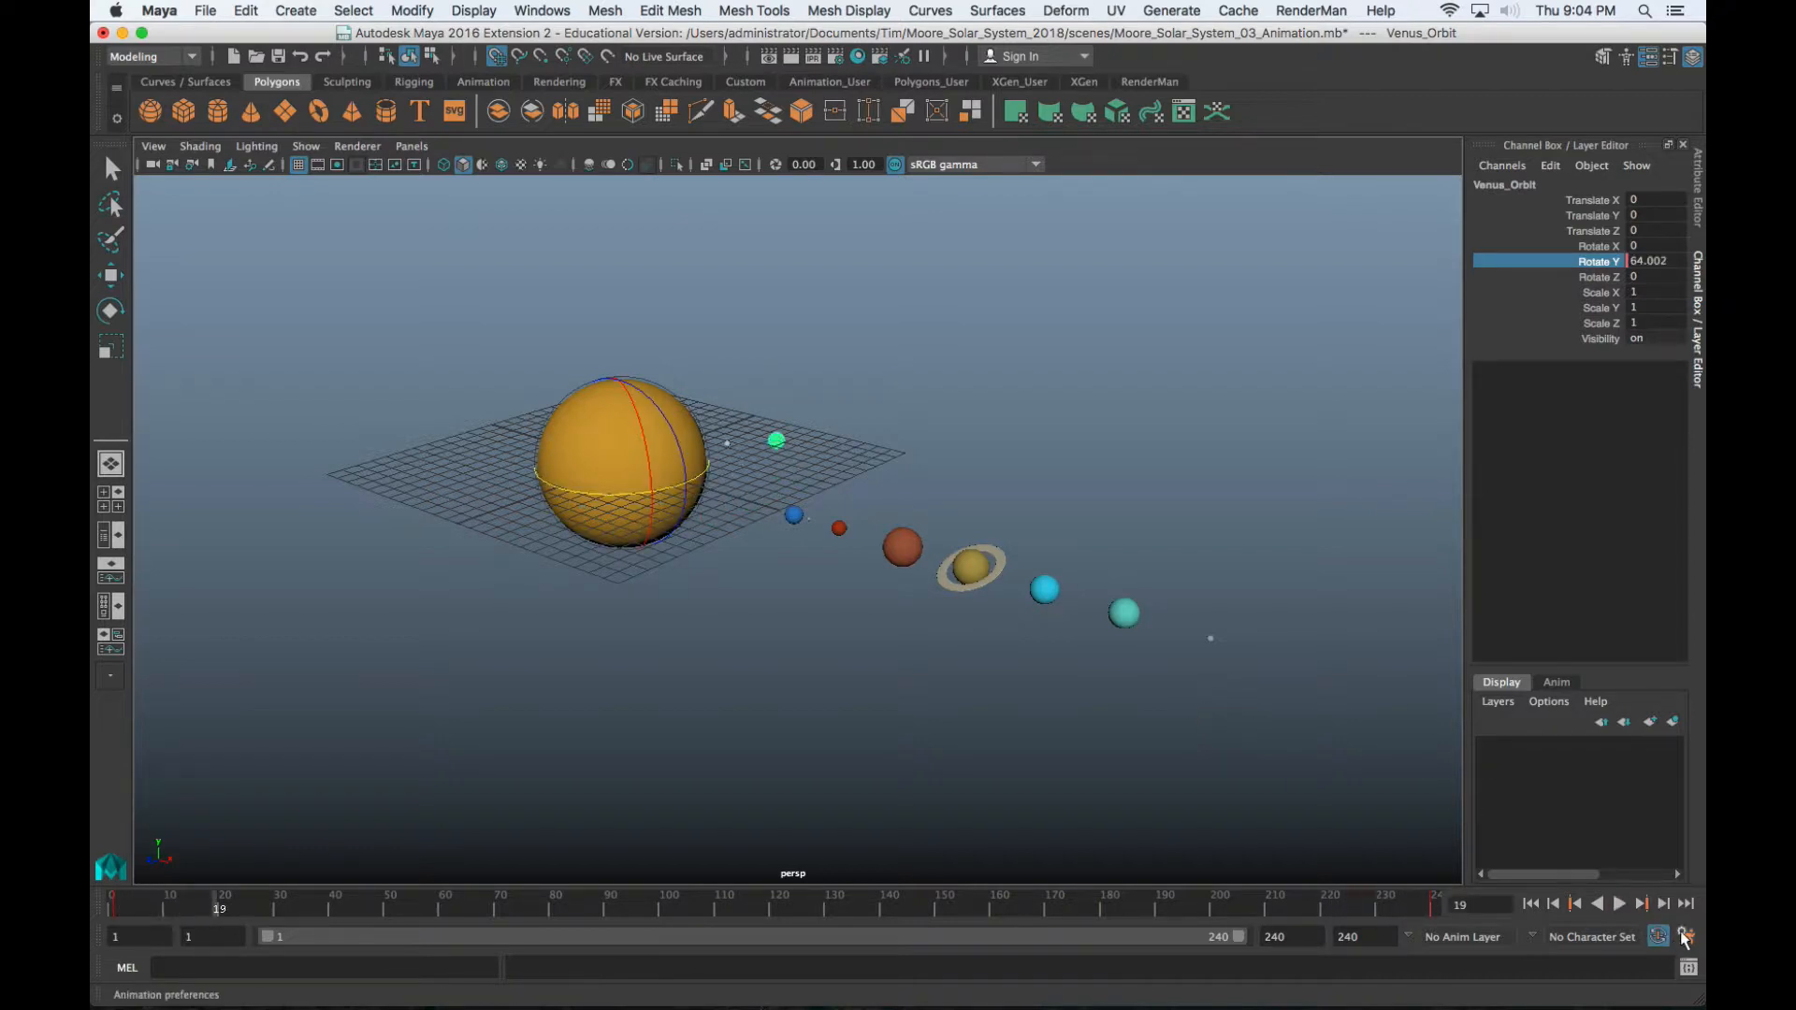
Set the playback speed back to Real-time [24 fps] and save the preferences
left_click(1684, 939)
left_click(1113, 515)
left_click(1104, 534)
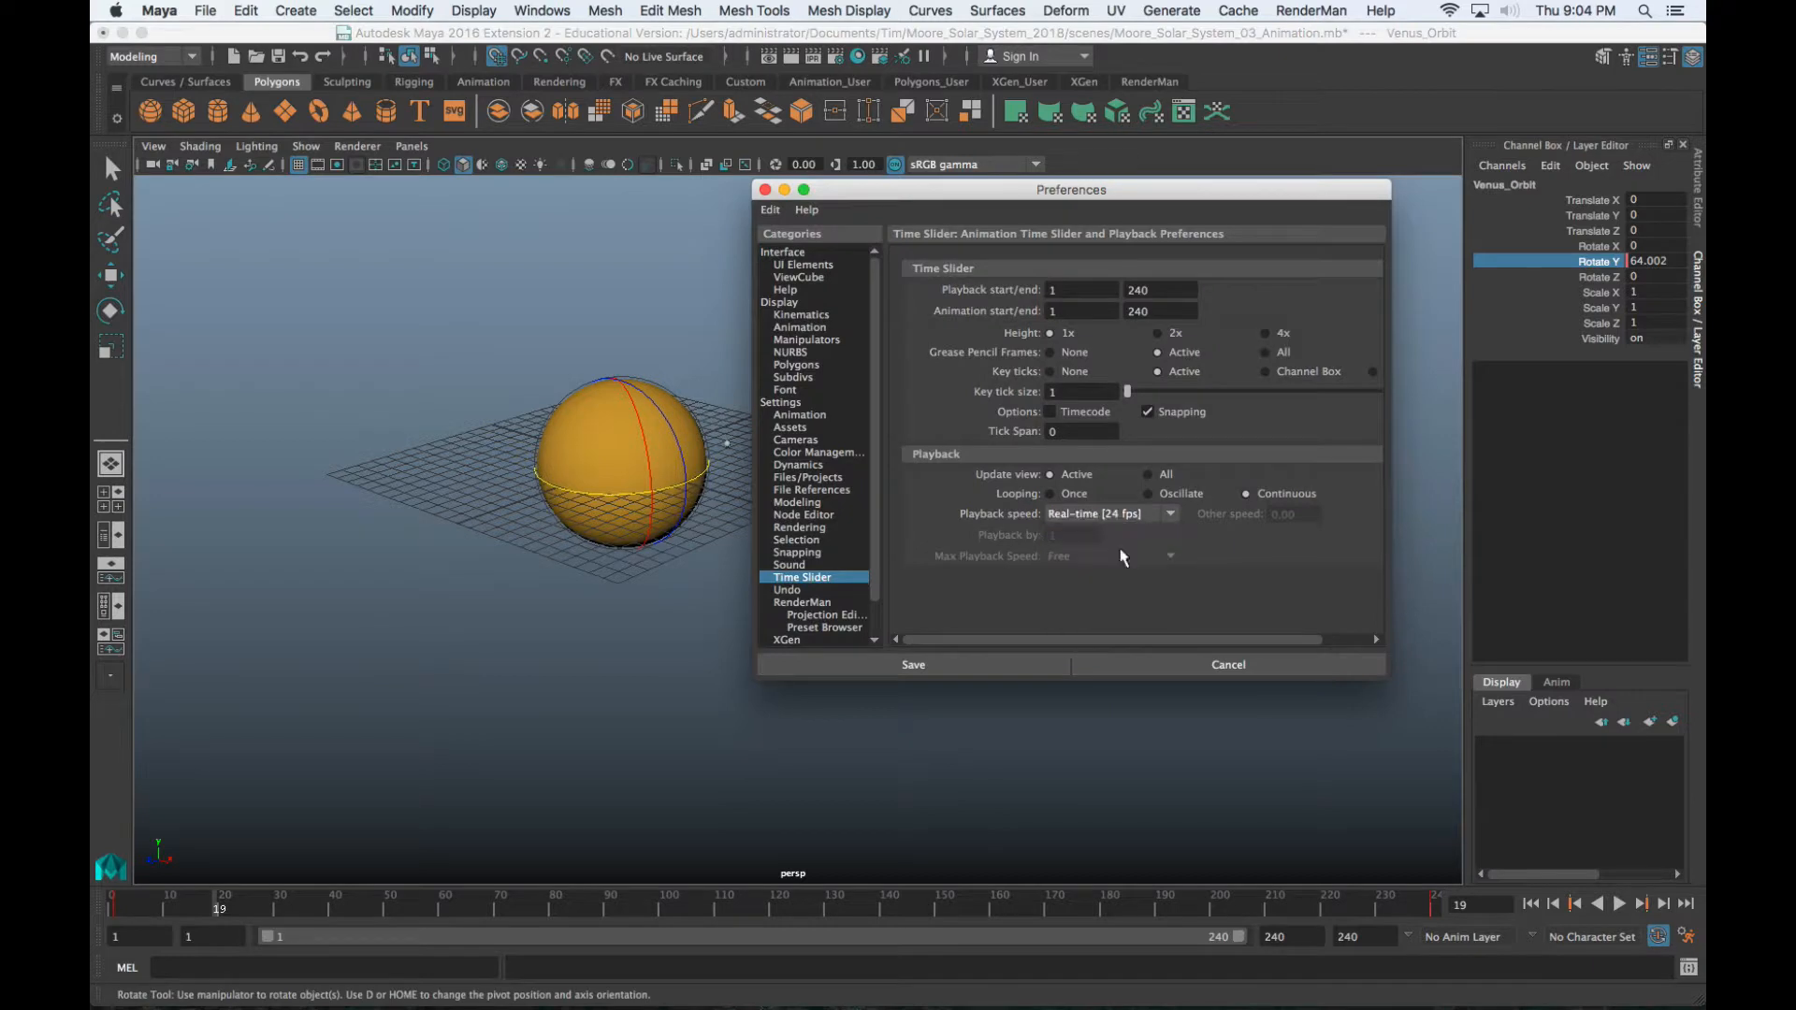
left_click(914, 664)
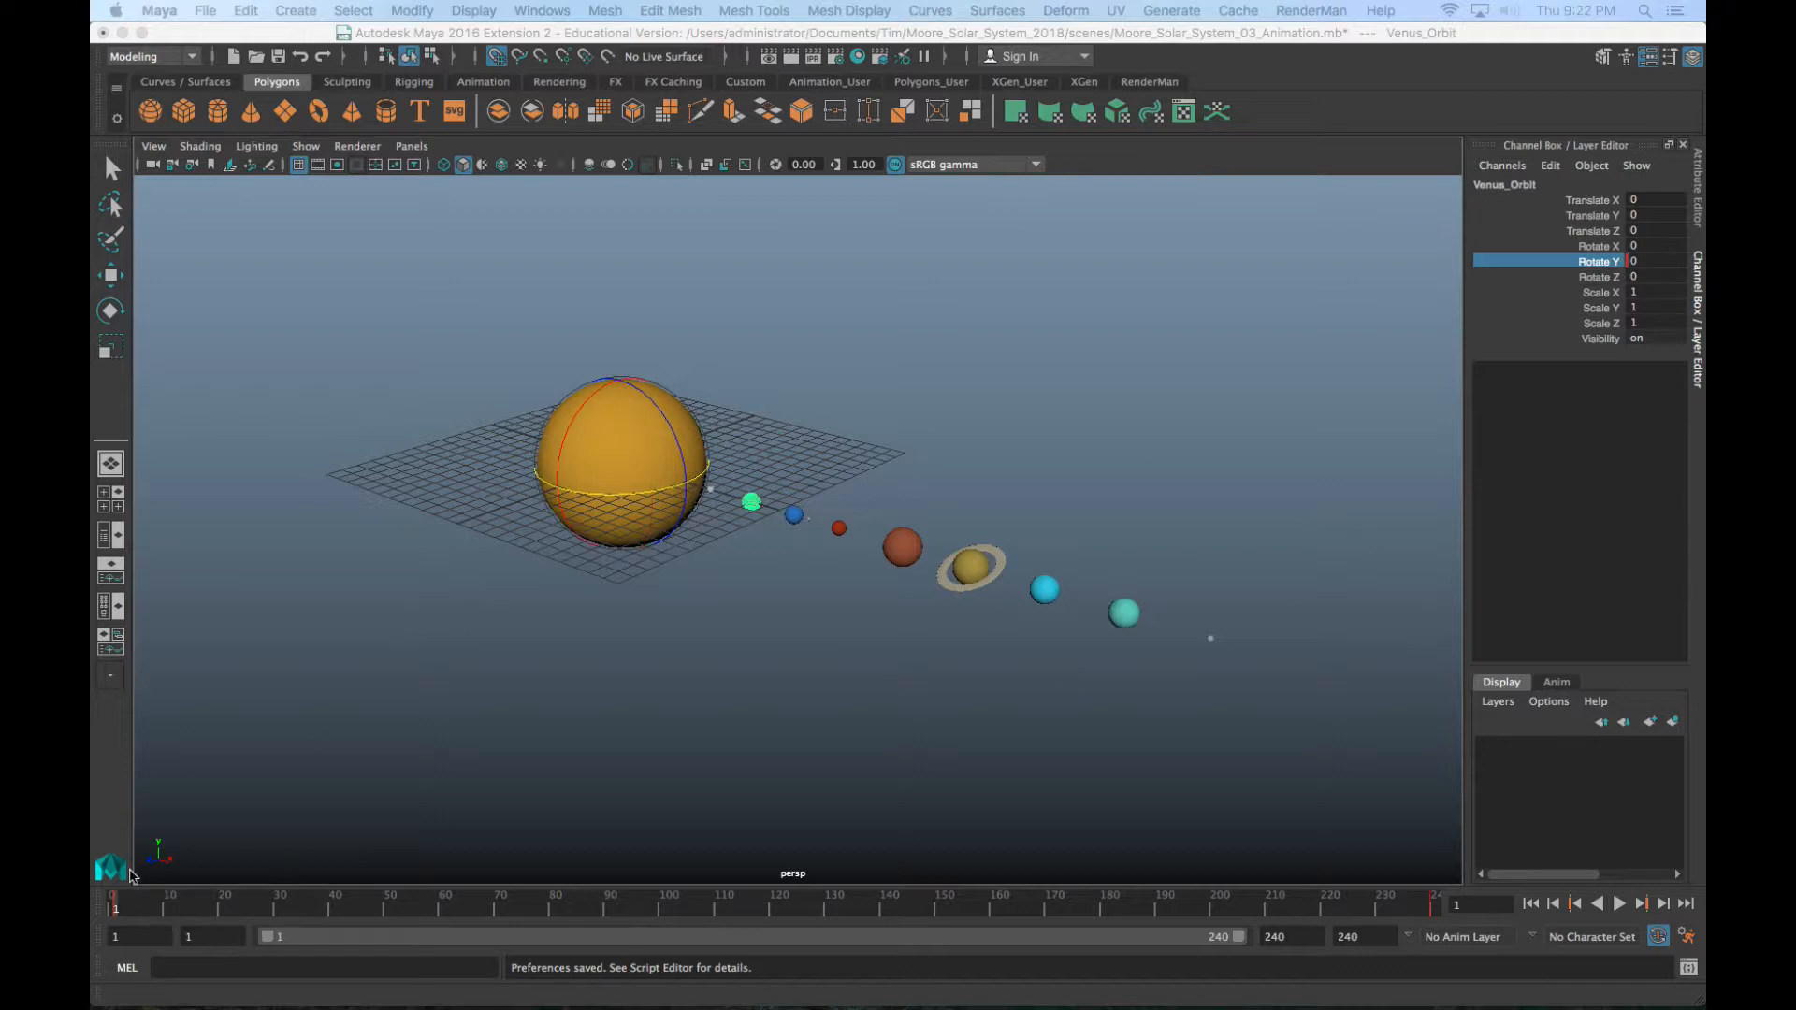
Play the Mercury and Venus orbits from frame 1 and return to frame 1
left_click(128, 906)
key("alt+v")
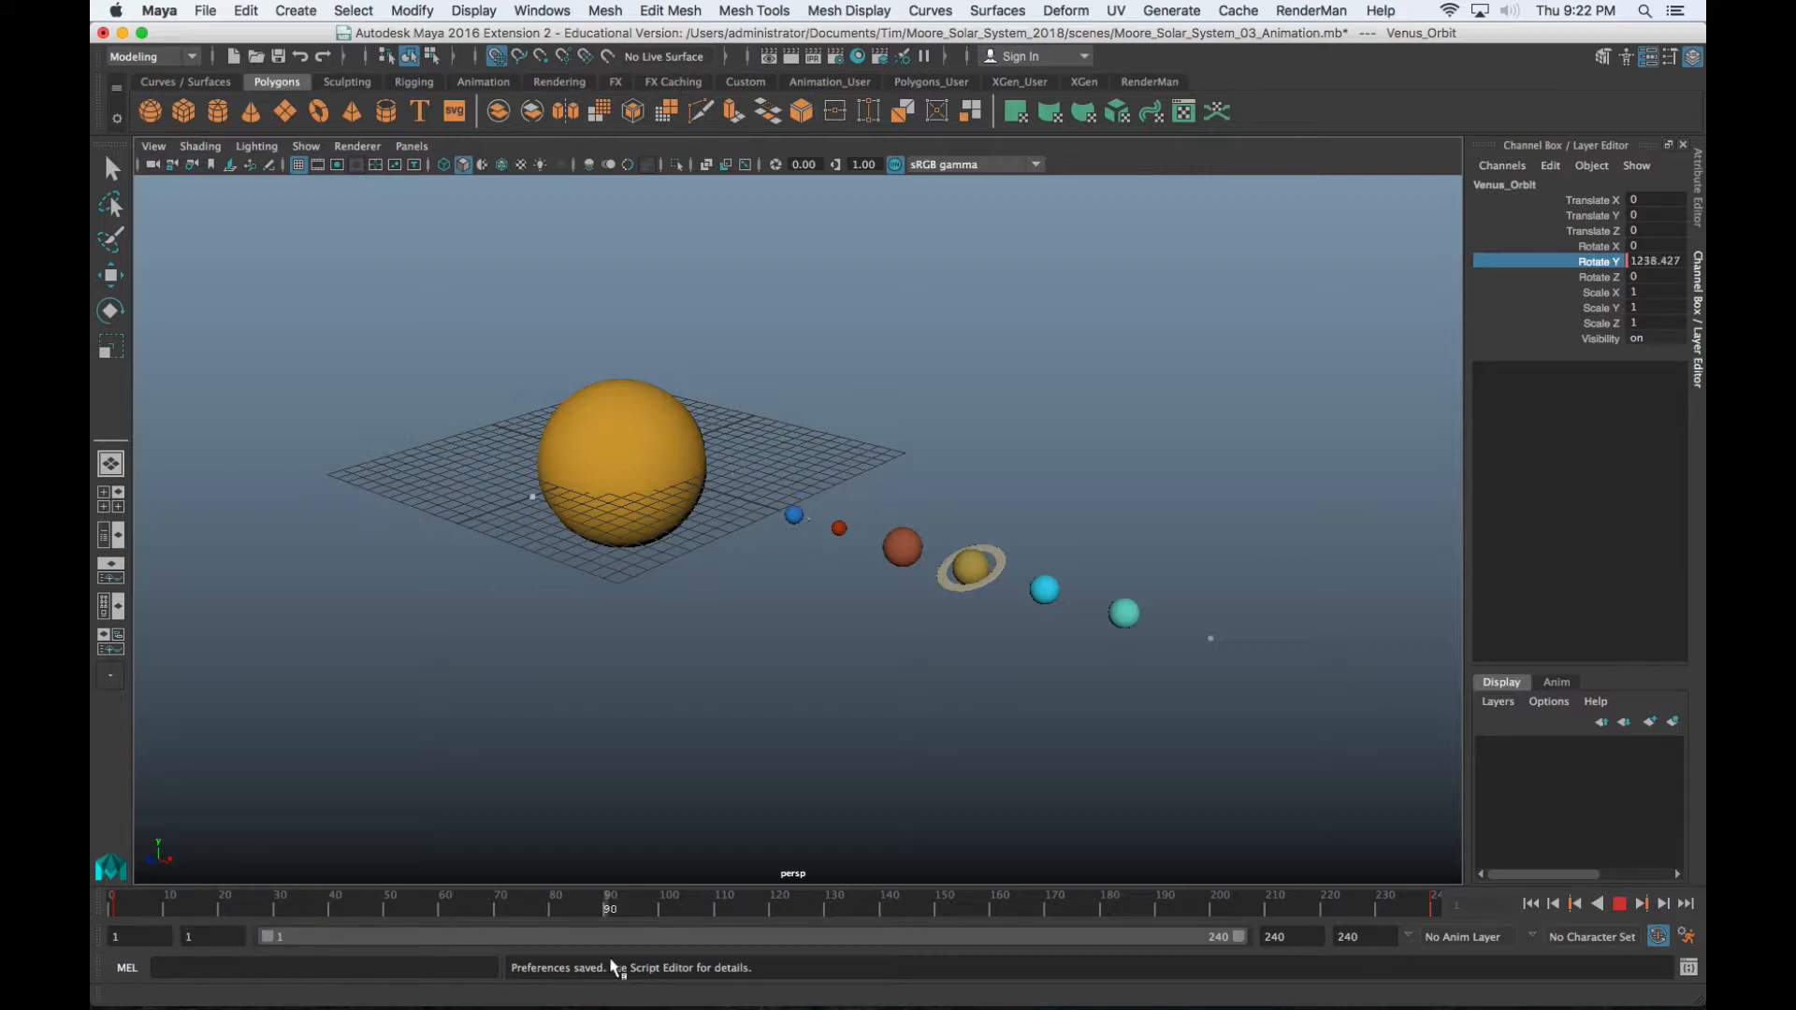
left_click_drag(412, 905, 94, 883)
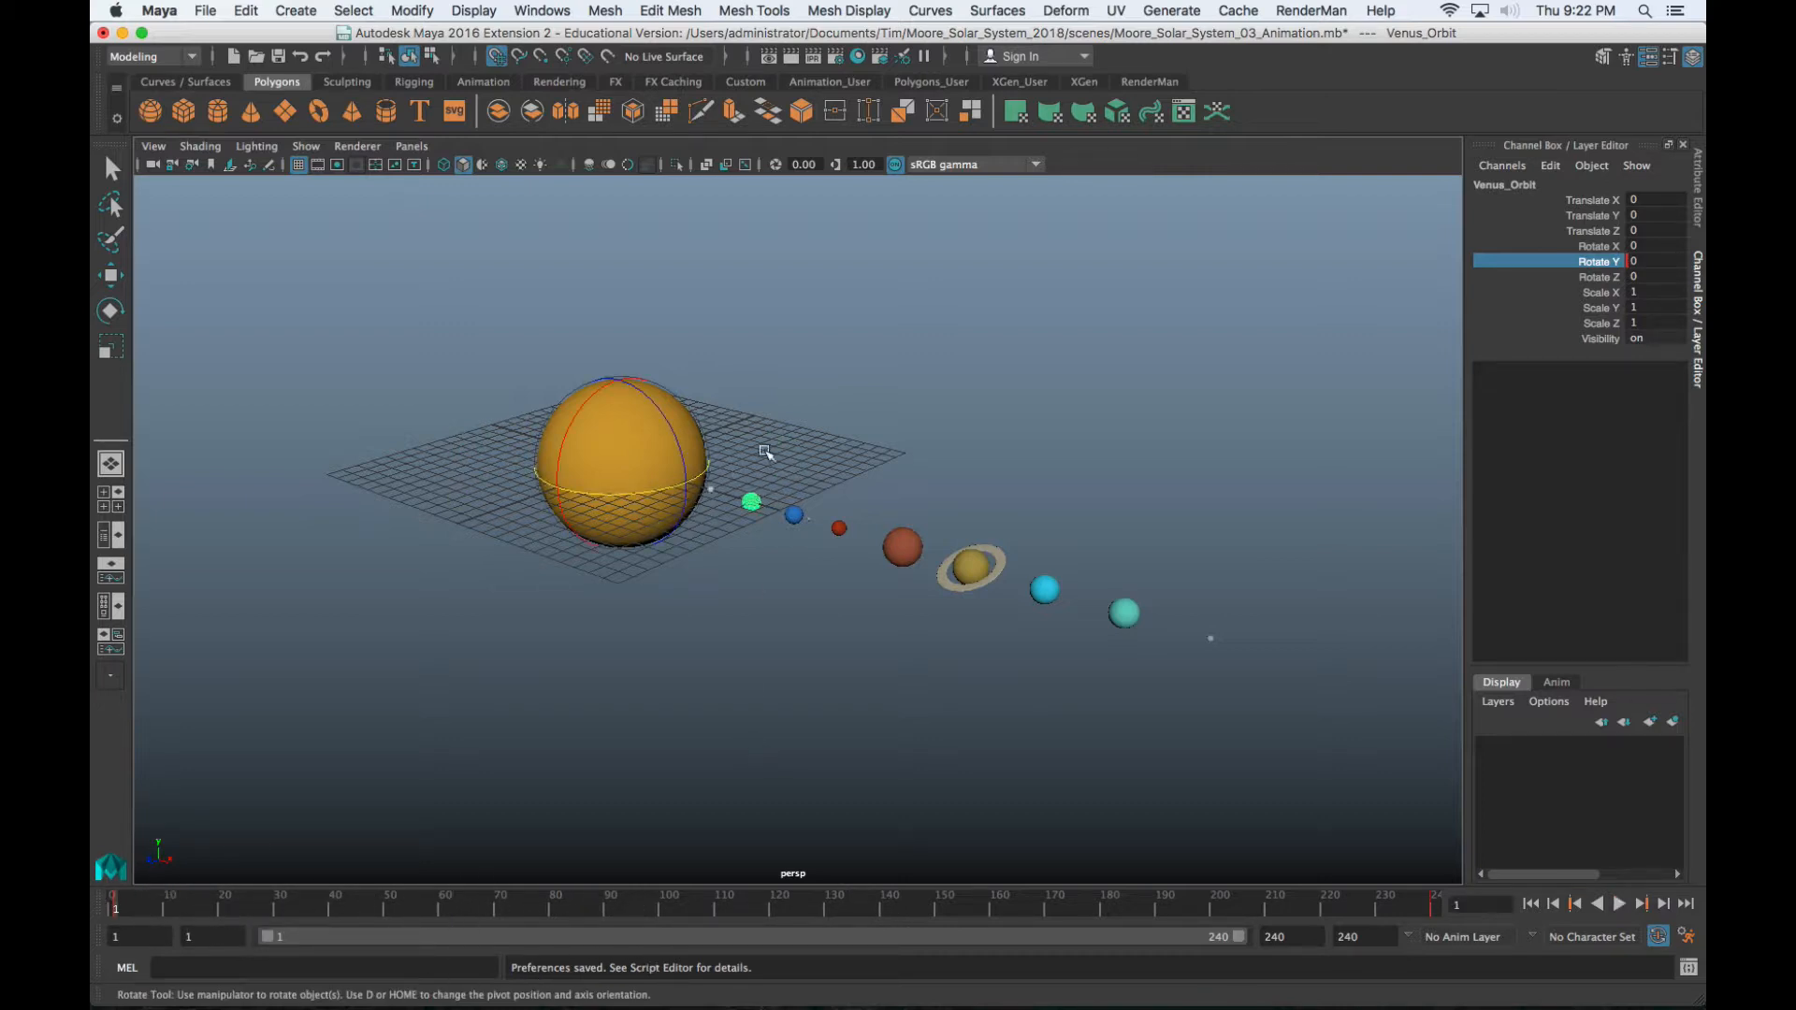
Select Earth and key its Rotate Y at 0 on frame 1
scroll(765, 474, "up", 5)
left_click_drag(786, 497, 845, 540, "alt")
left_click(844, 539)
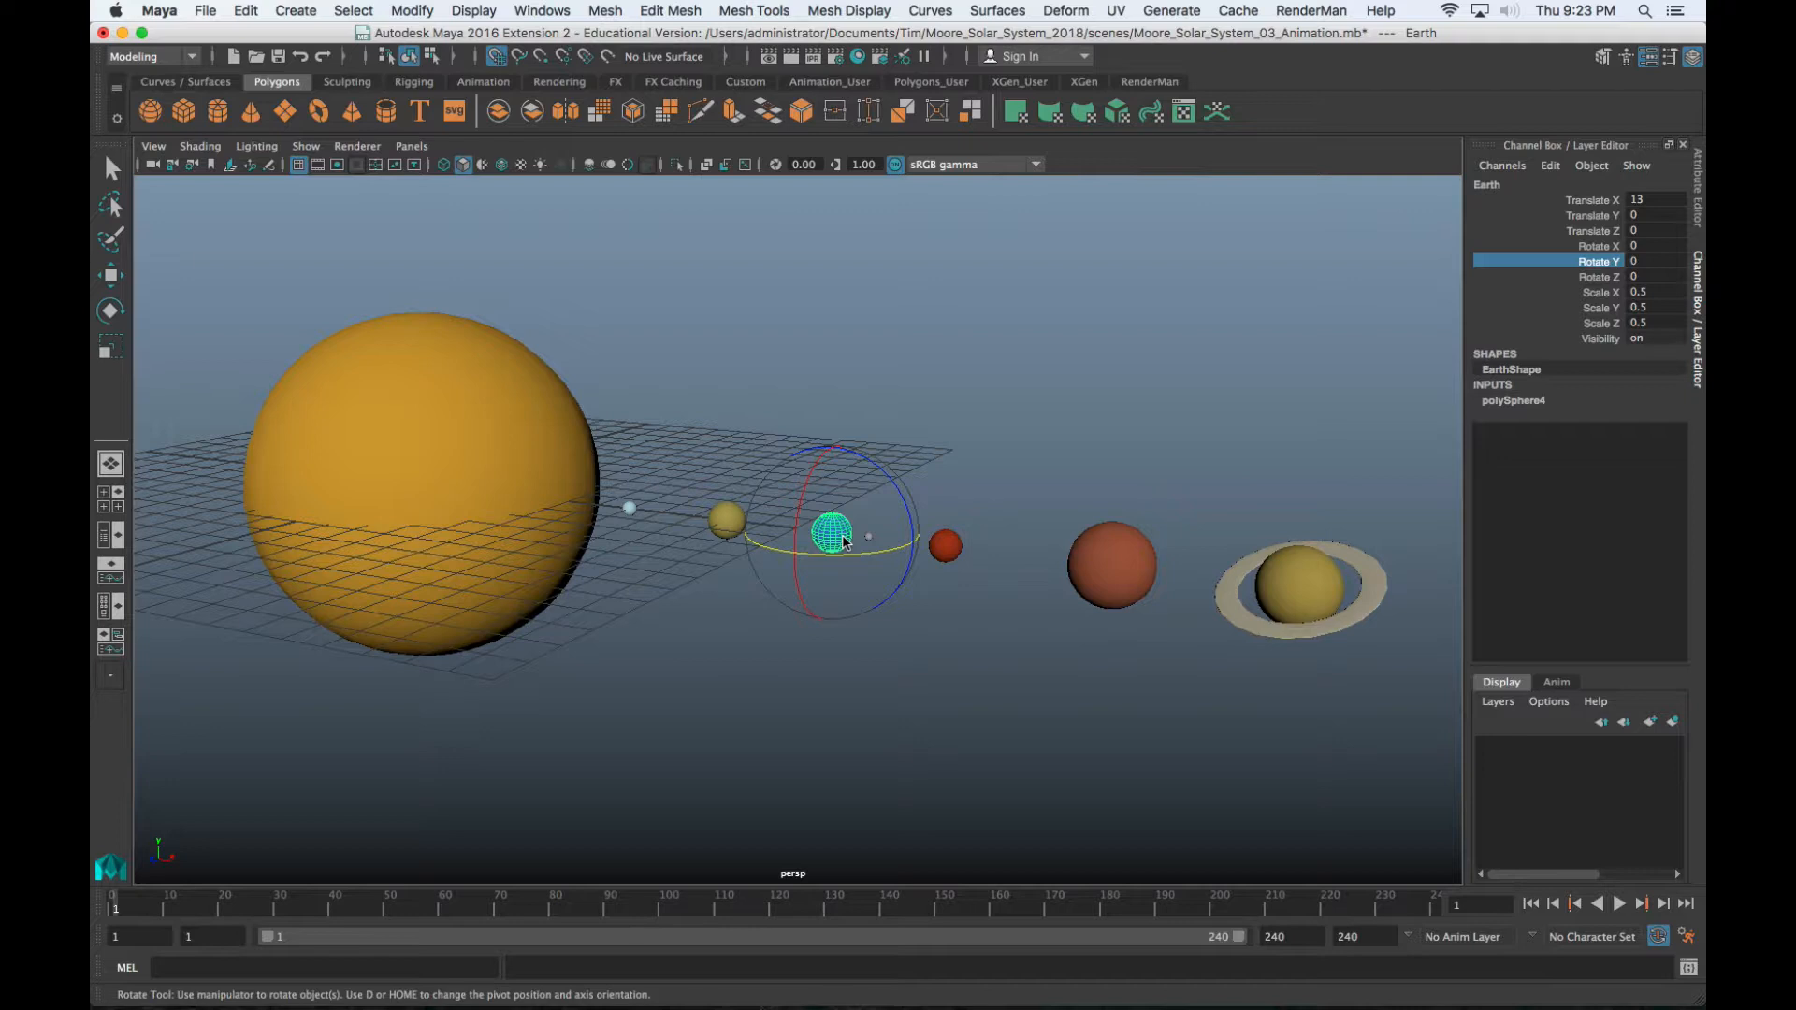
scroll(1256, 593, "up", 3)
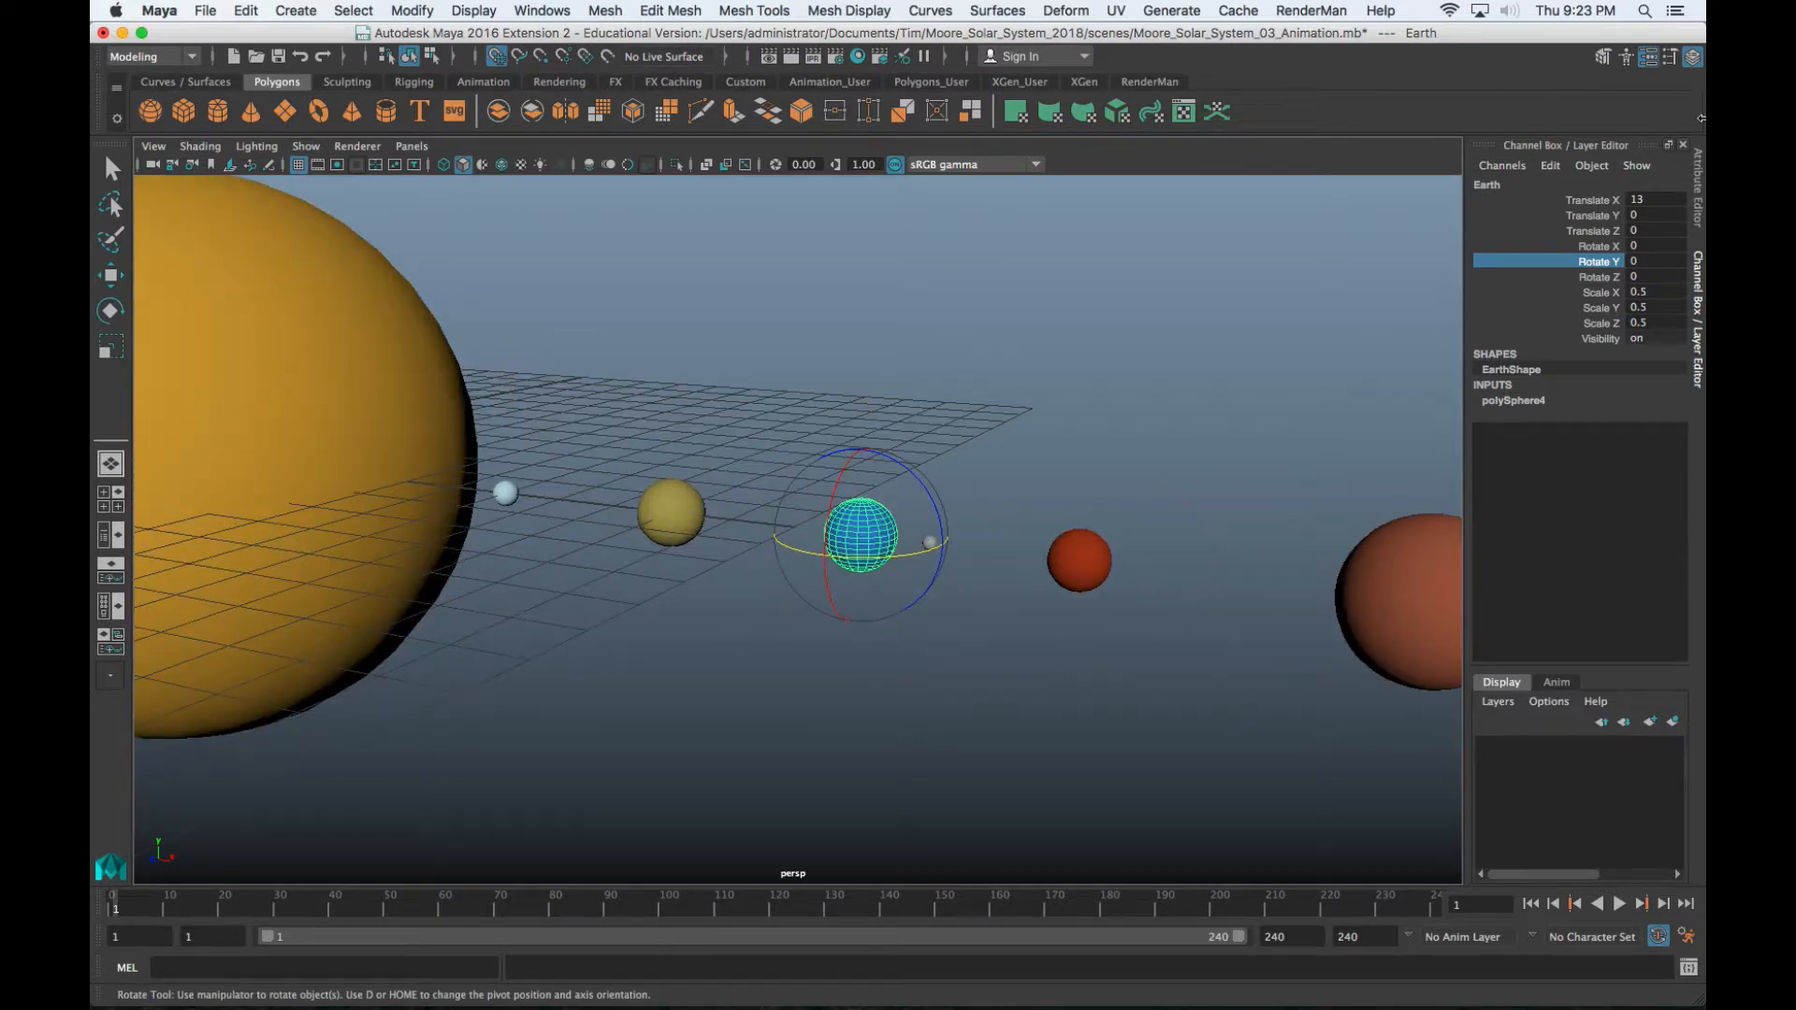
right_click(1609, 266)
left_click(1604, 305)
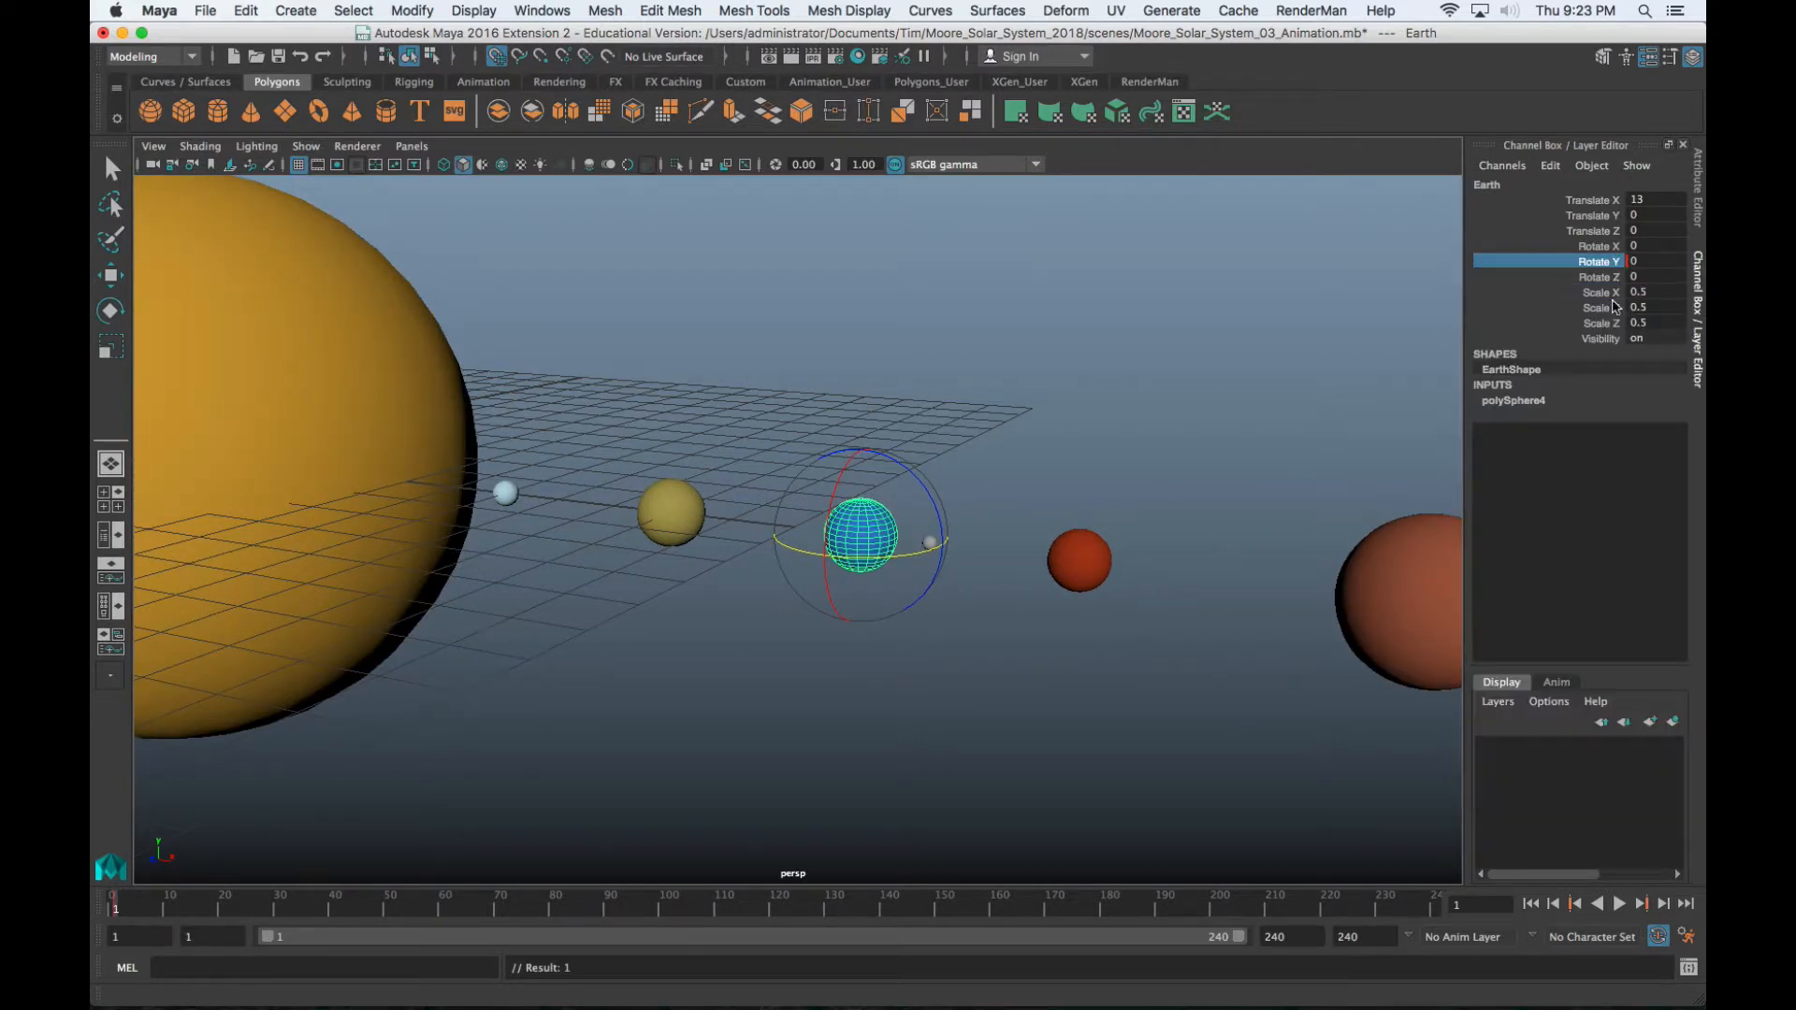
Set Earth's Rotate Y to 3240 at frame 240
left_click(1431, 904)
left_click(1640, 260)
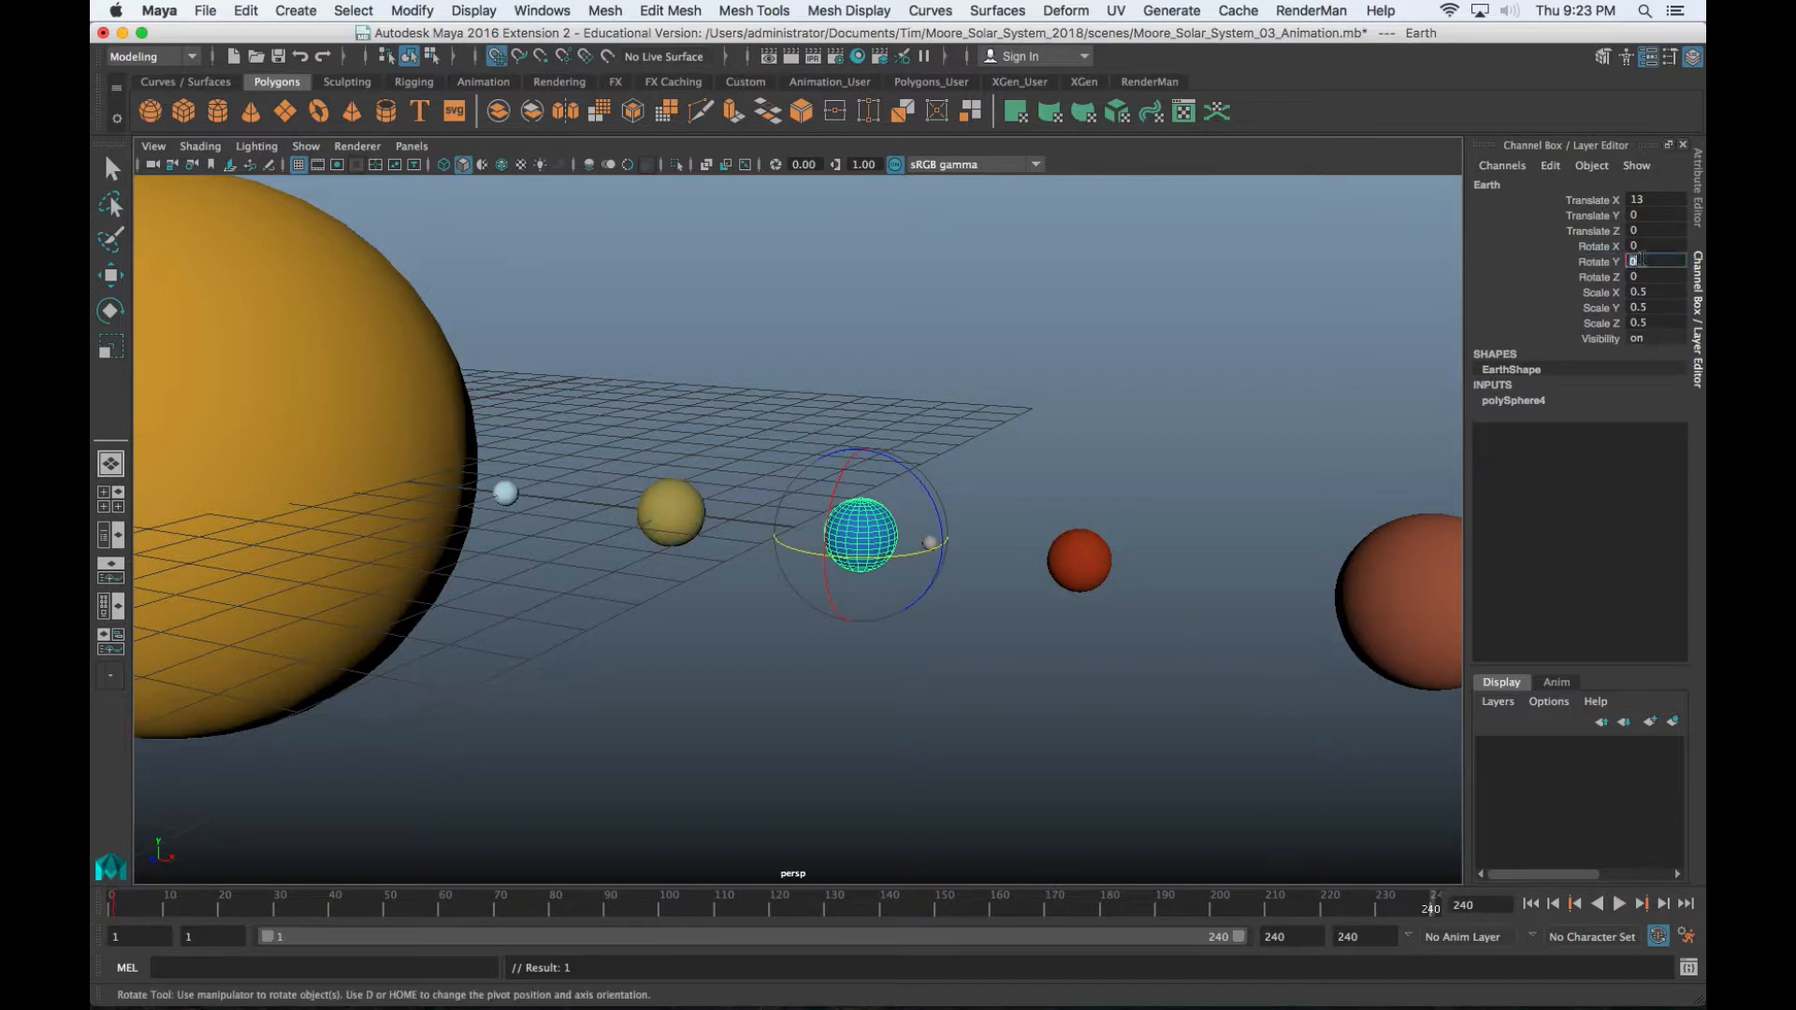
type("3240")
key("Return")
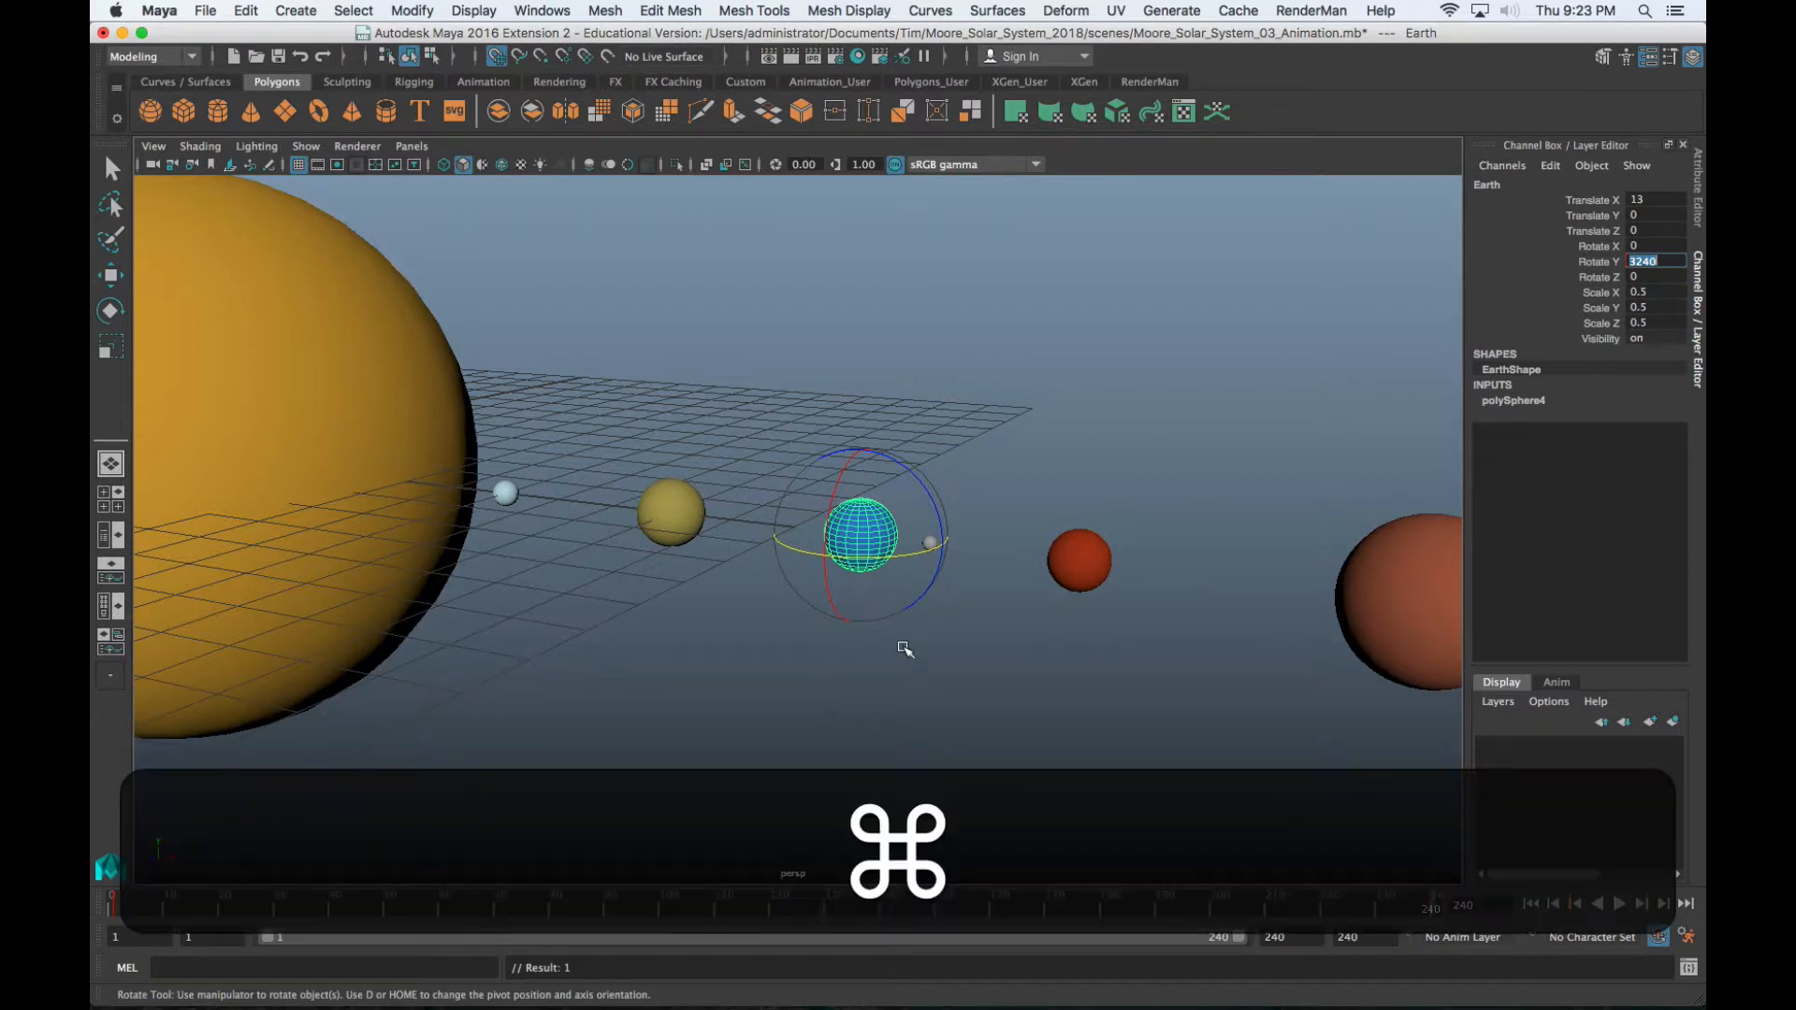
Group the Earth sphere on its own and rename the group Earth_Orbit
key("super+g")
key("a")
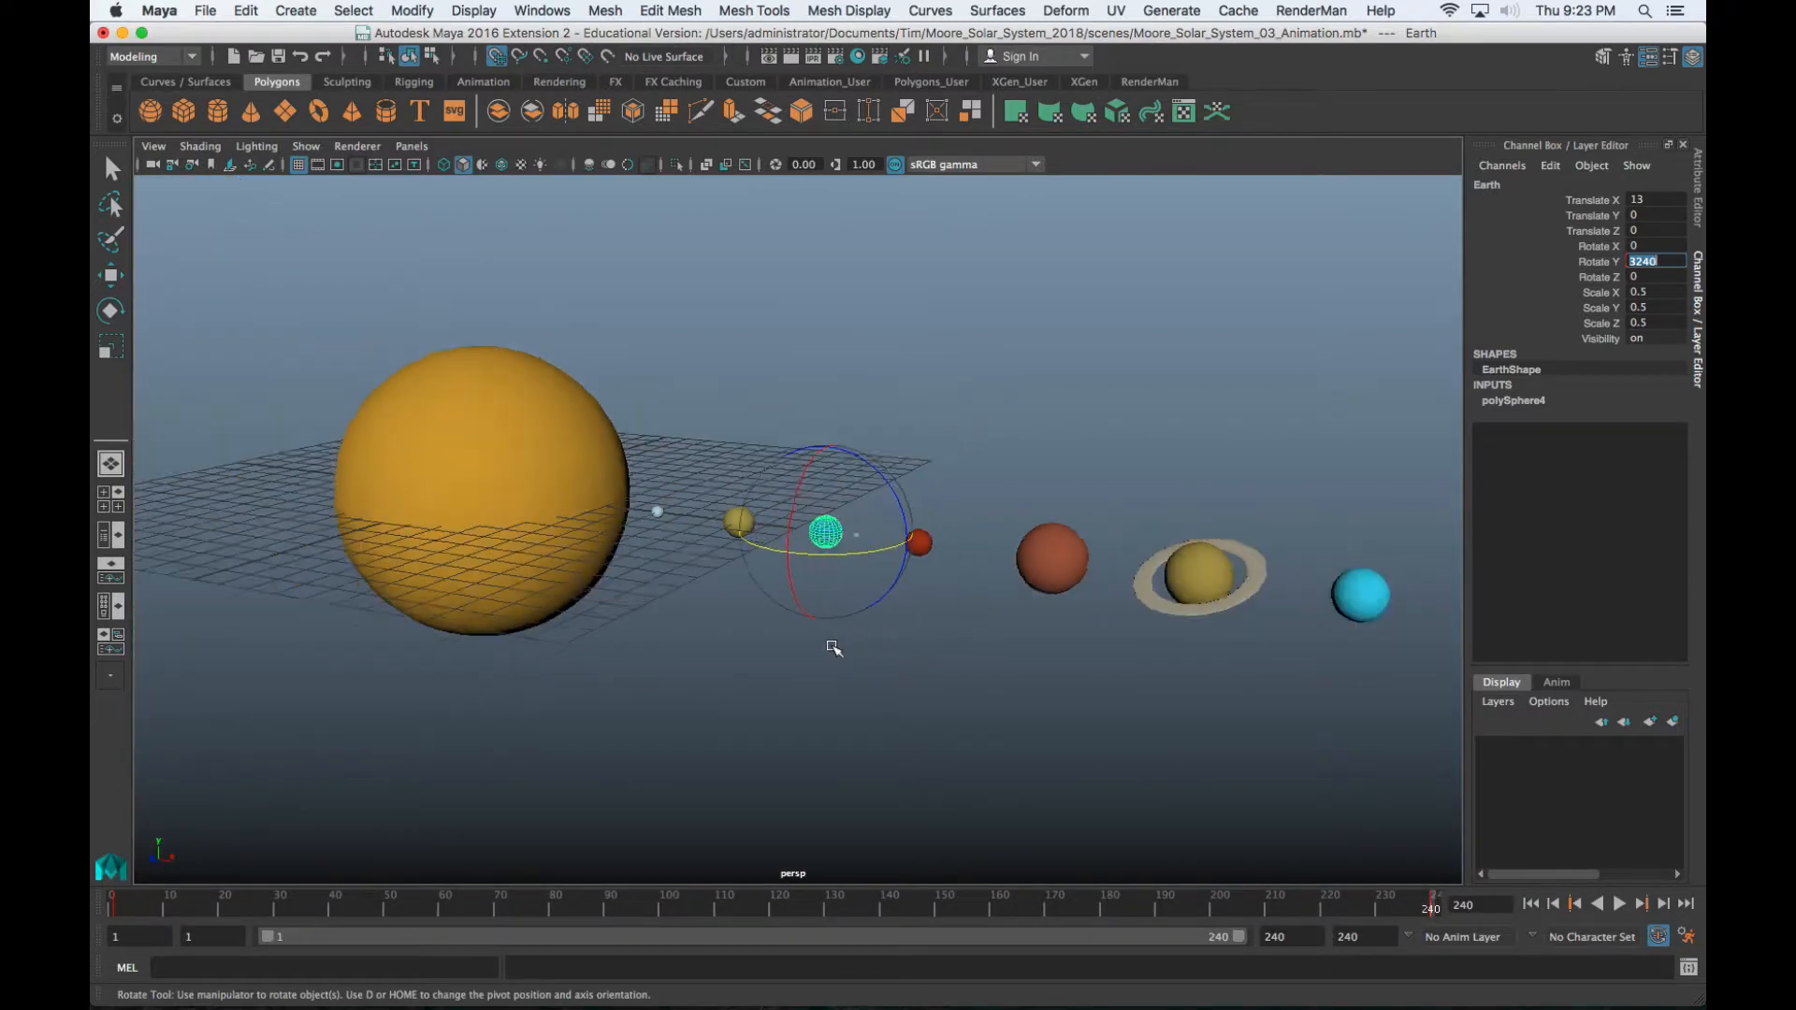
left_click(1497, 295)
key("r")
key("w")
left_click(836, 526)
left_click(827, 529)
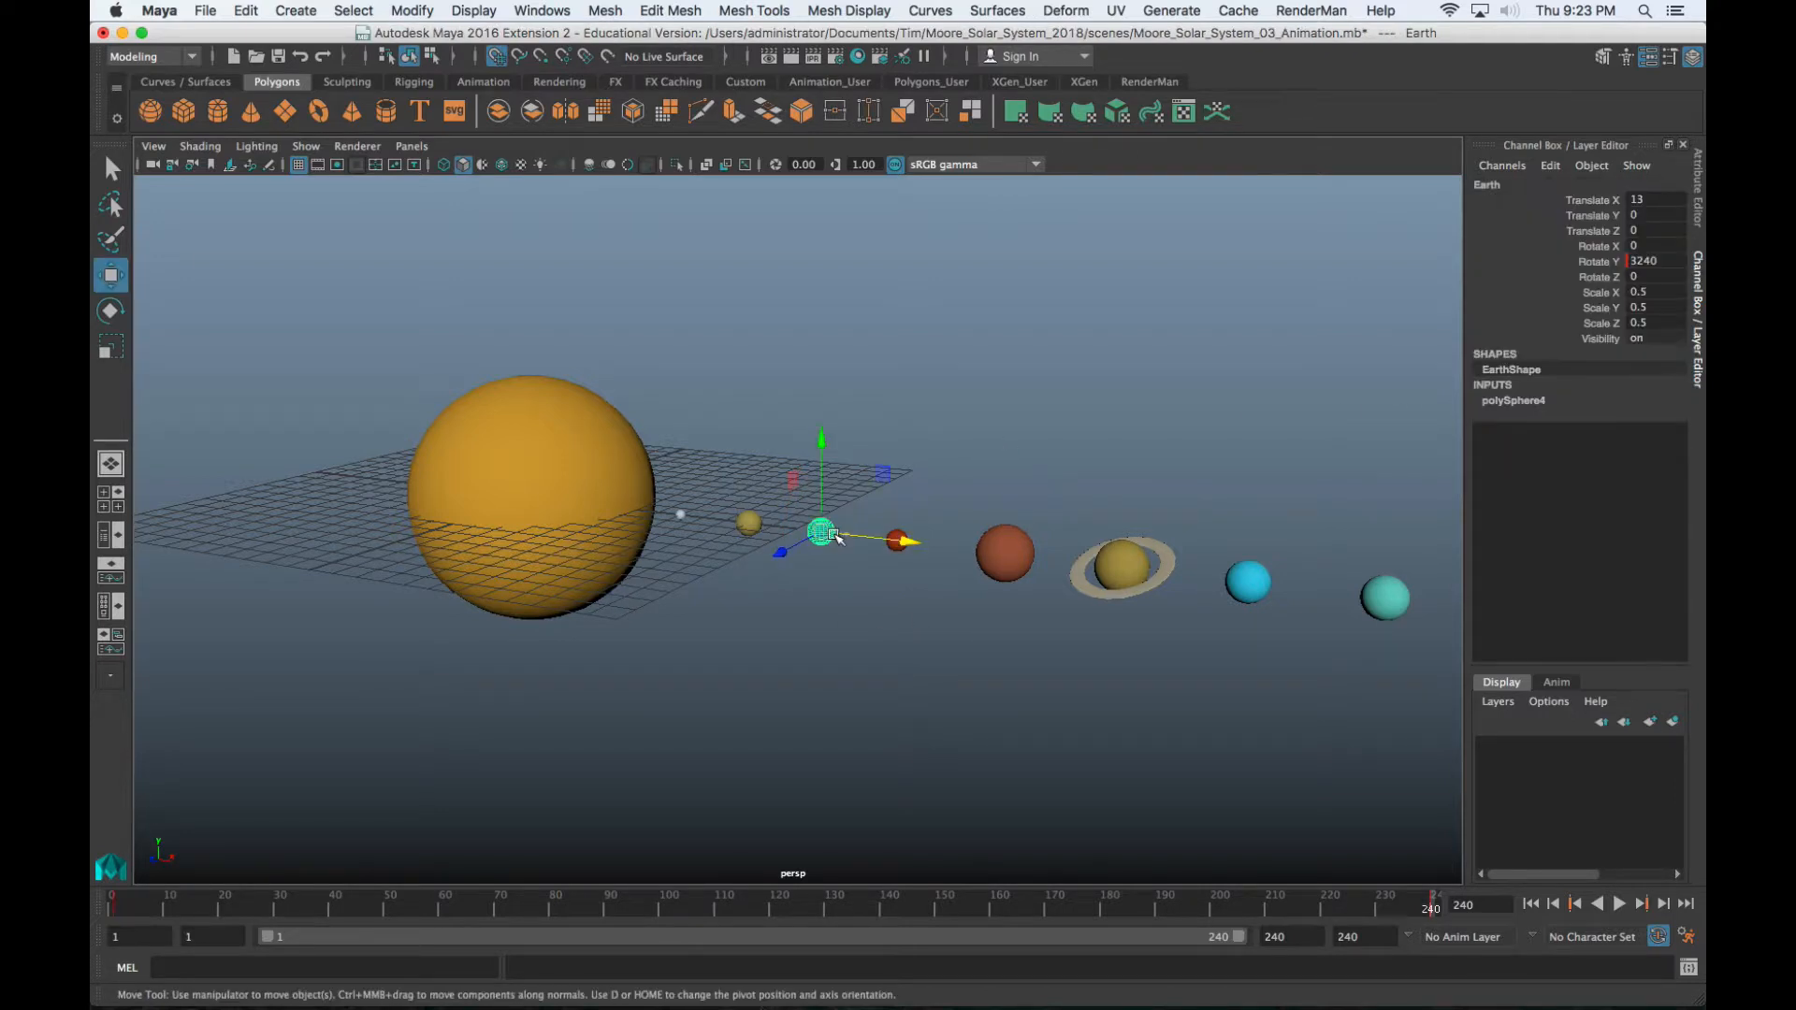
key("super+g")
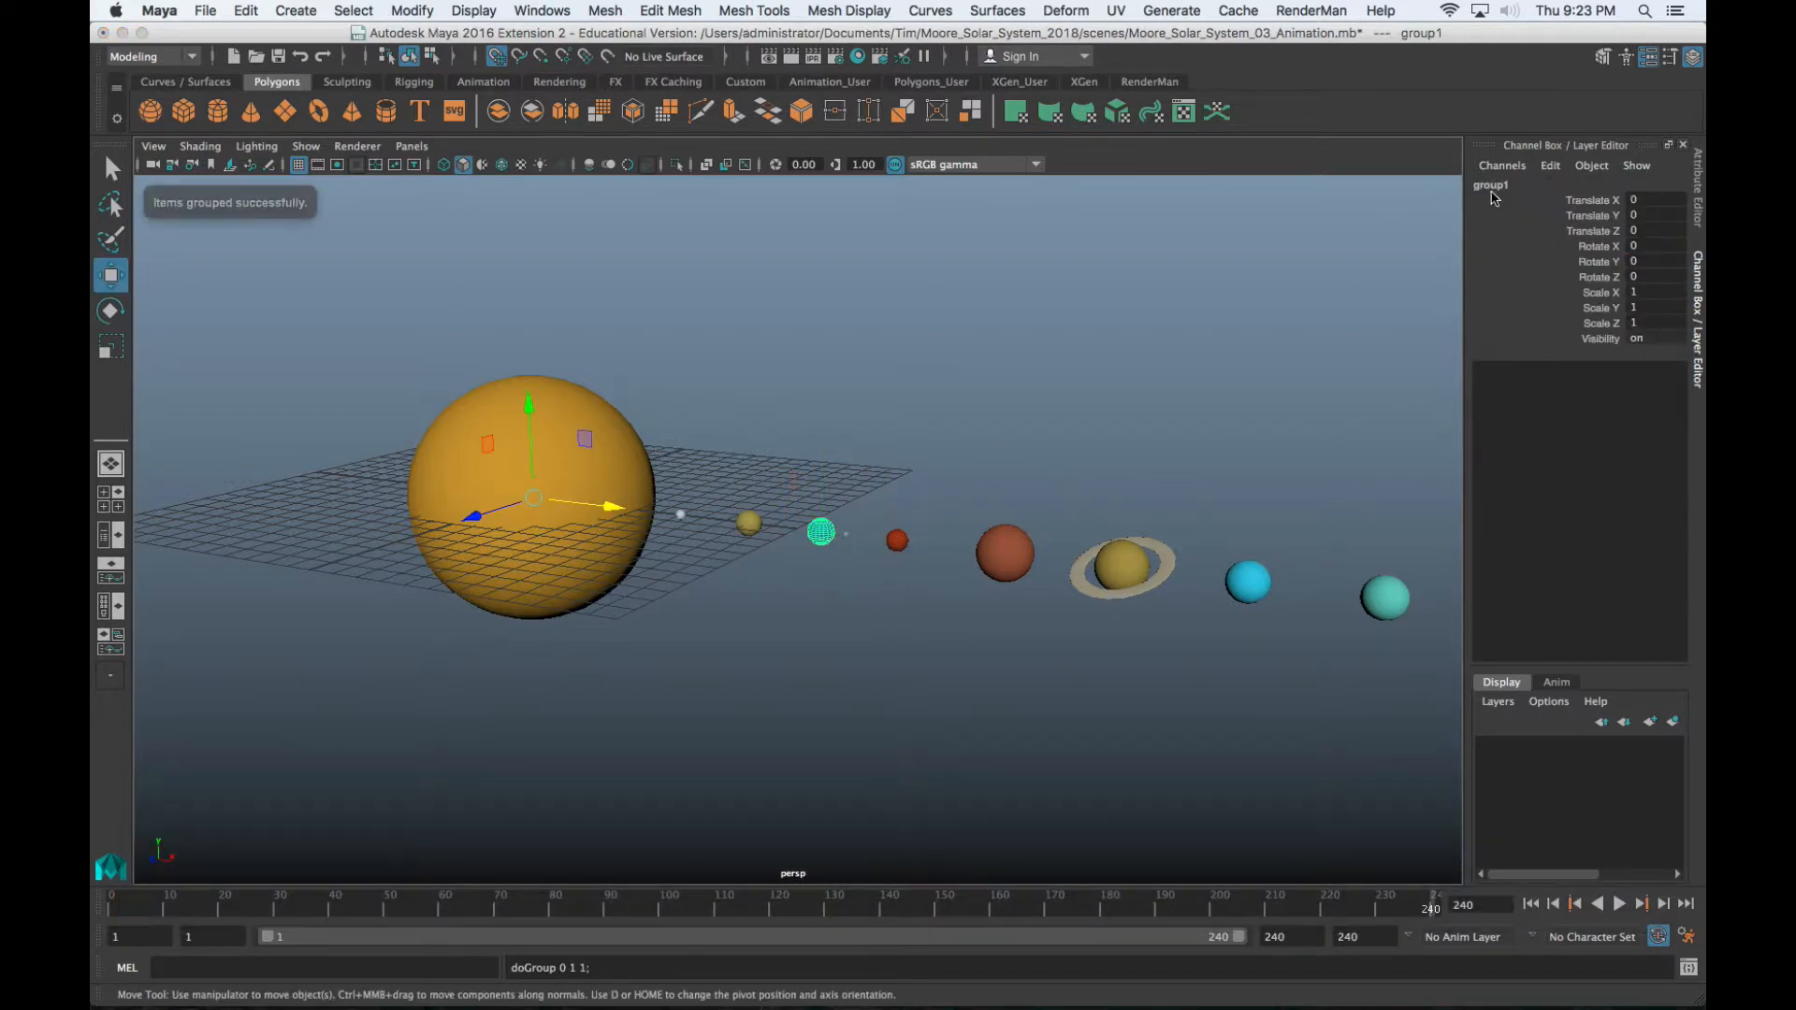
double_click(1492, 185)
type("Earth_Orbit")
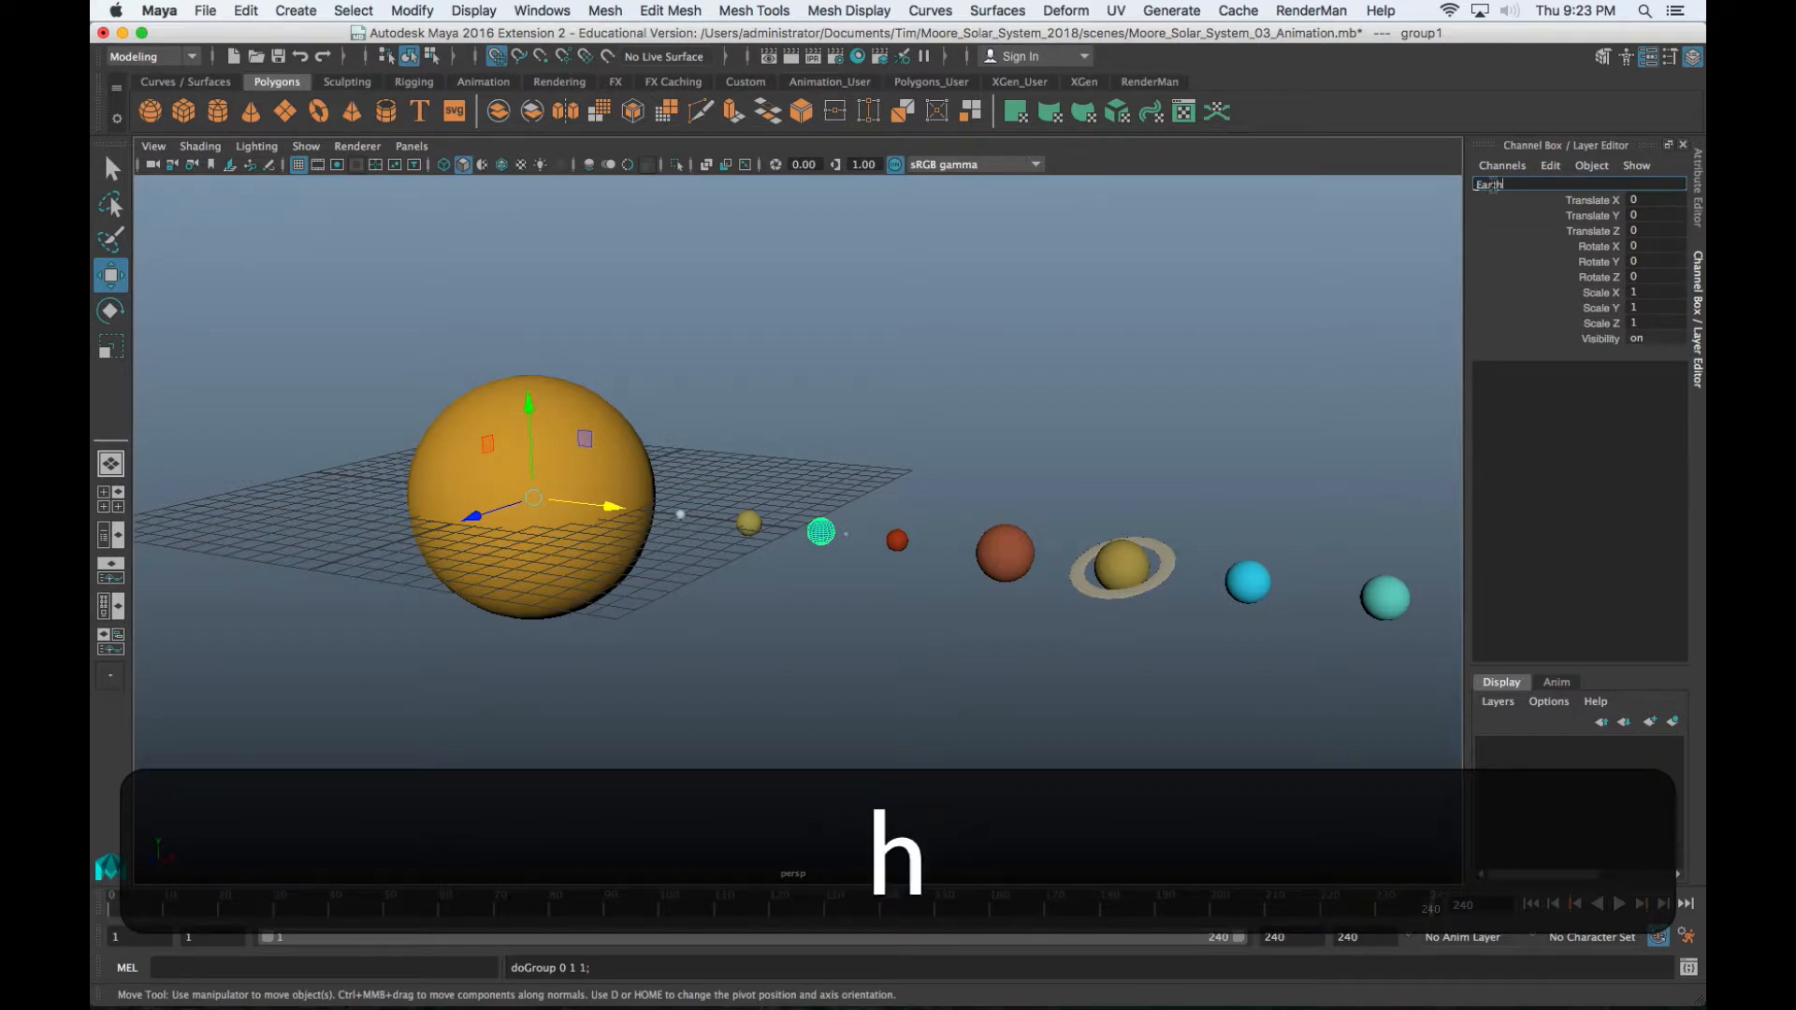
key("Return")
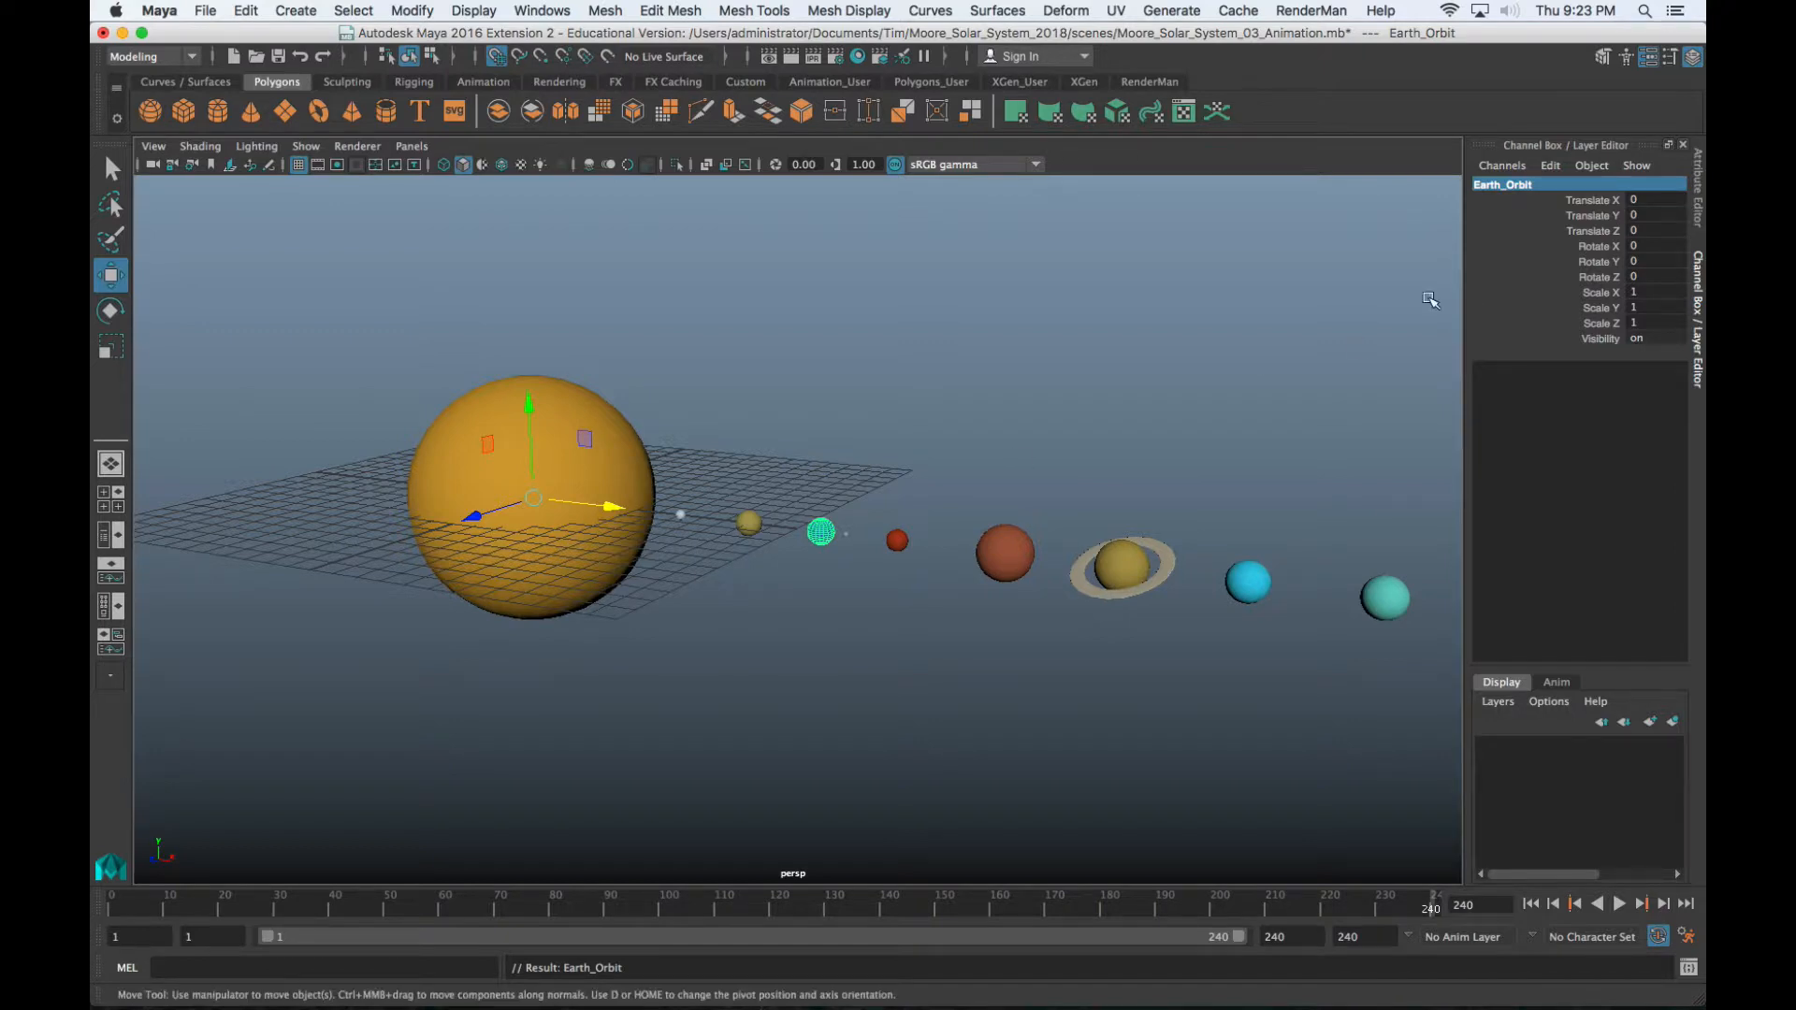
Key the Earth_Orbit group's Rotate Y at 0 on frame 1
left_click(116, 904)
double_click(1641, 262)
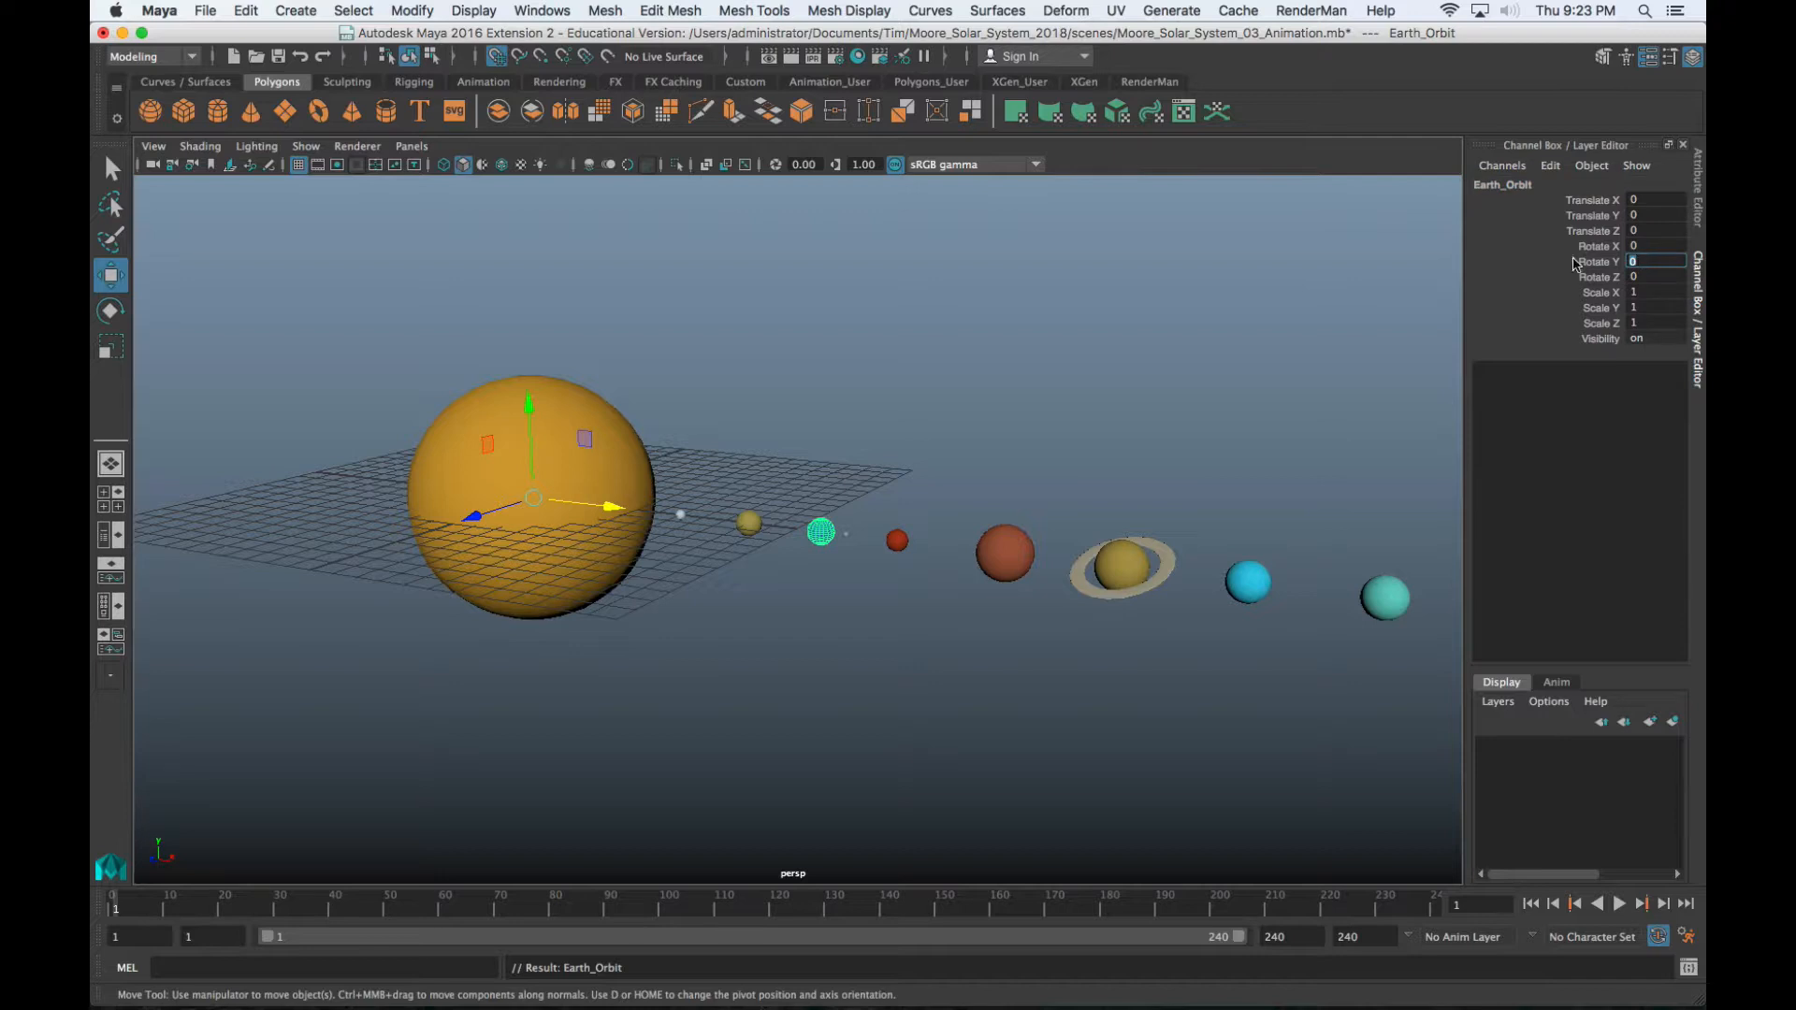
right_click(1602, 272)
left_click(1590, 301)
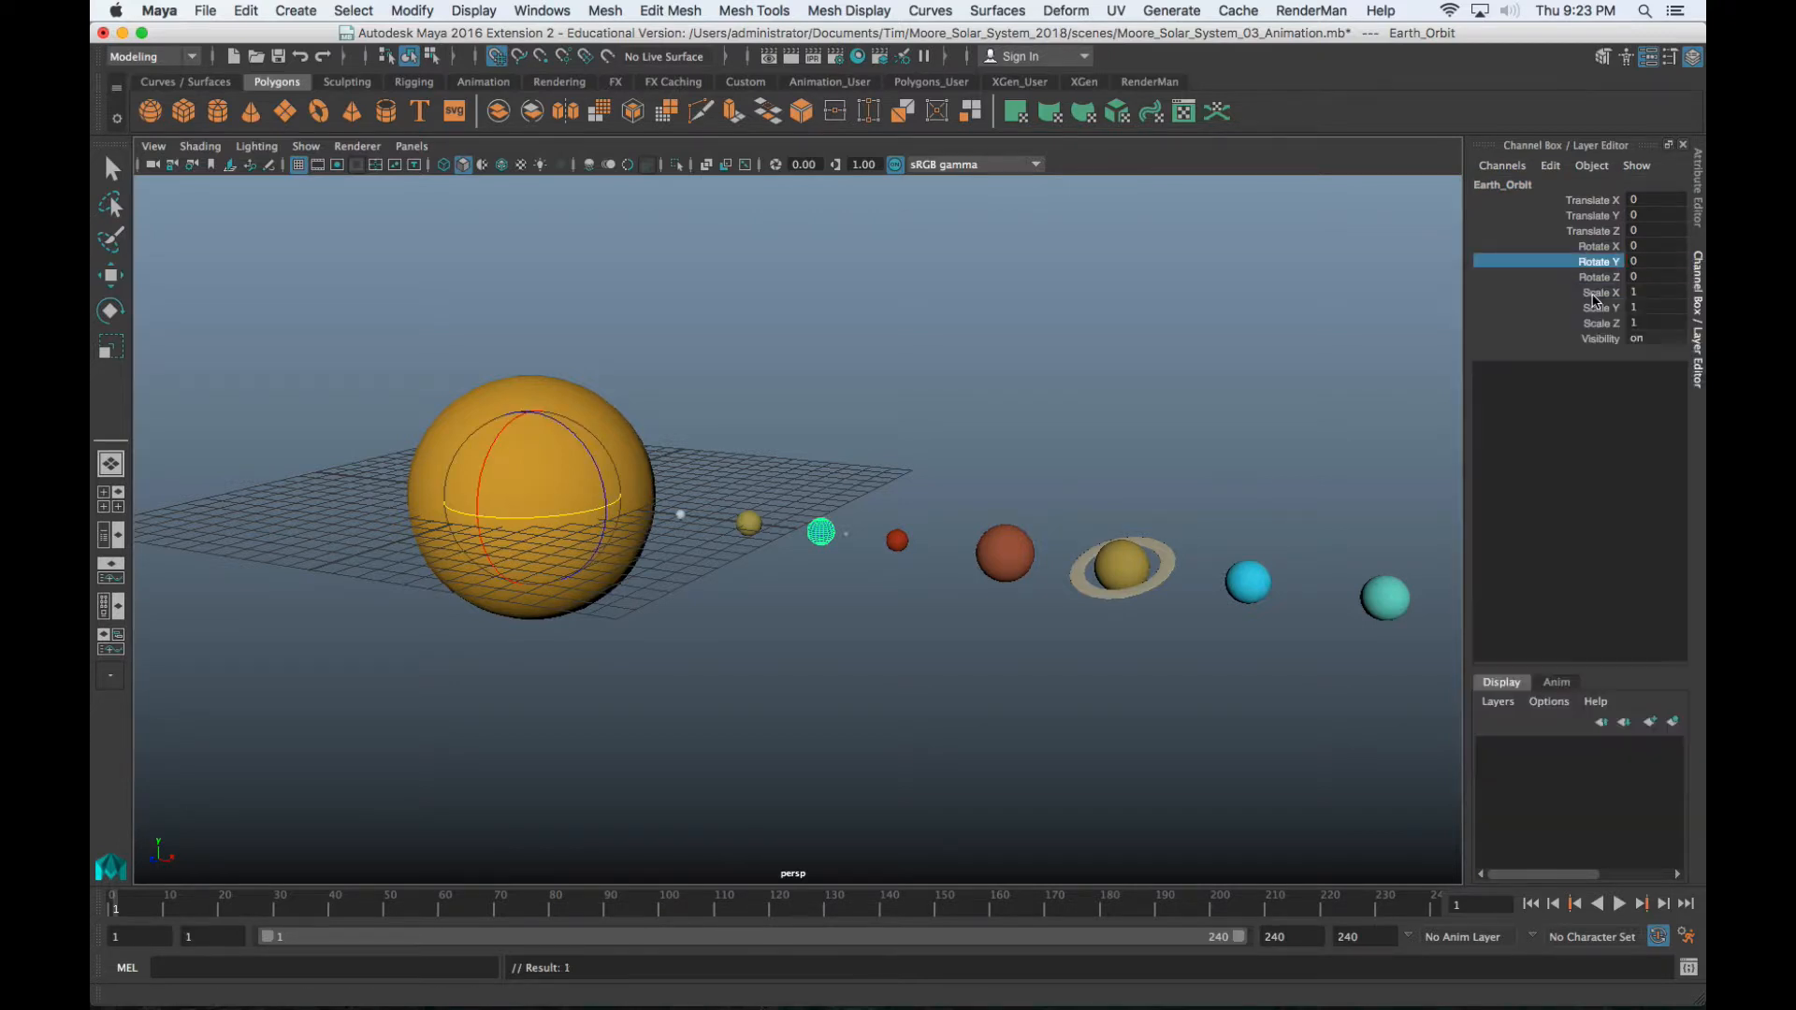
Set the Earth_Orbit group's Rotate Y to 3600 at frame 240
left_click(1432, 904)
double_click(1656, 264)
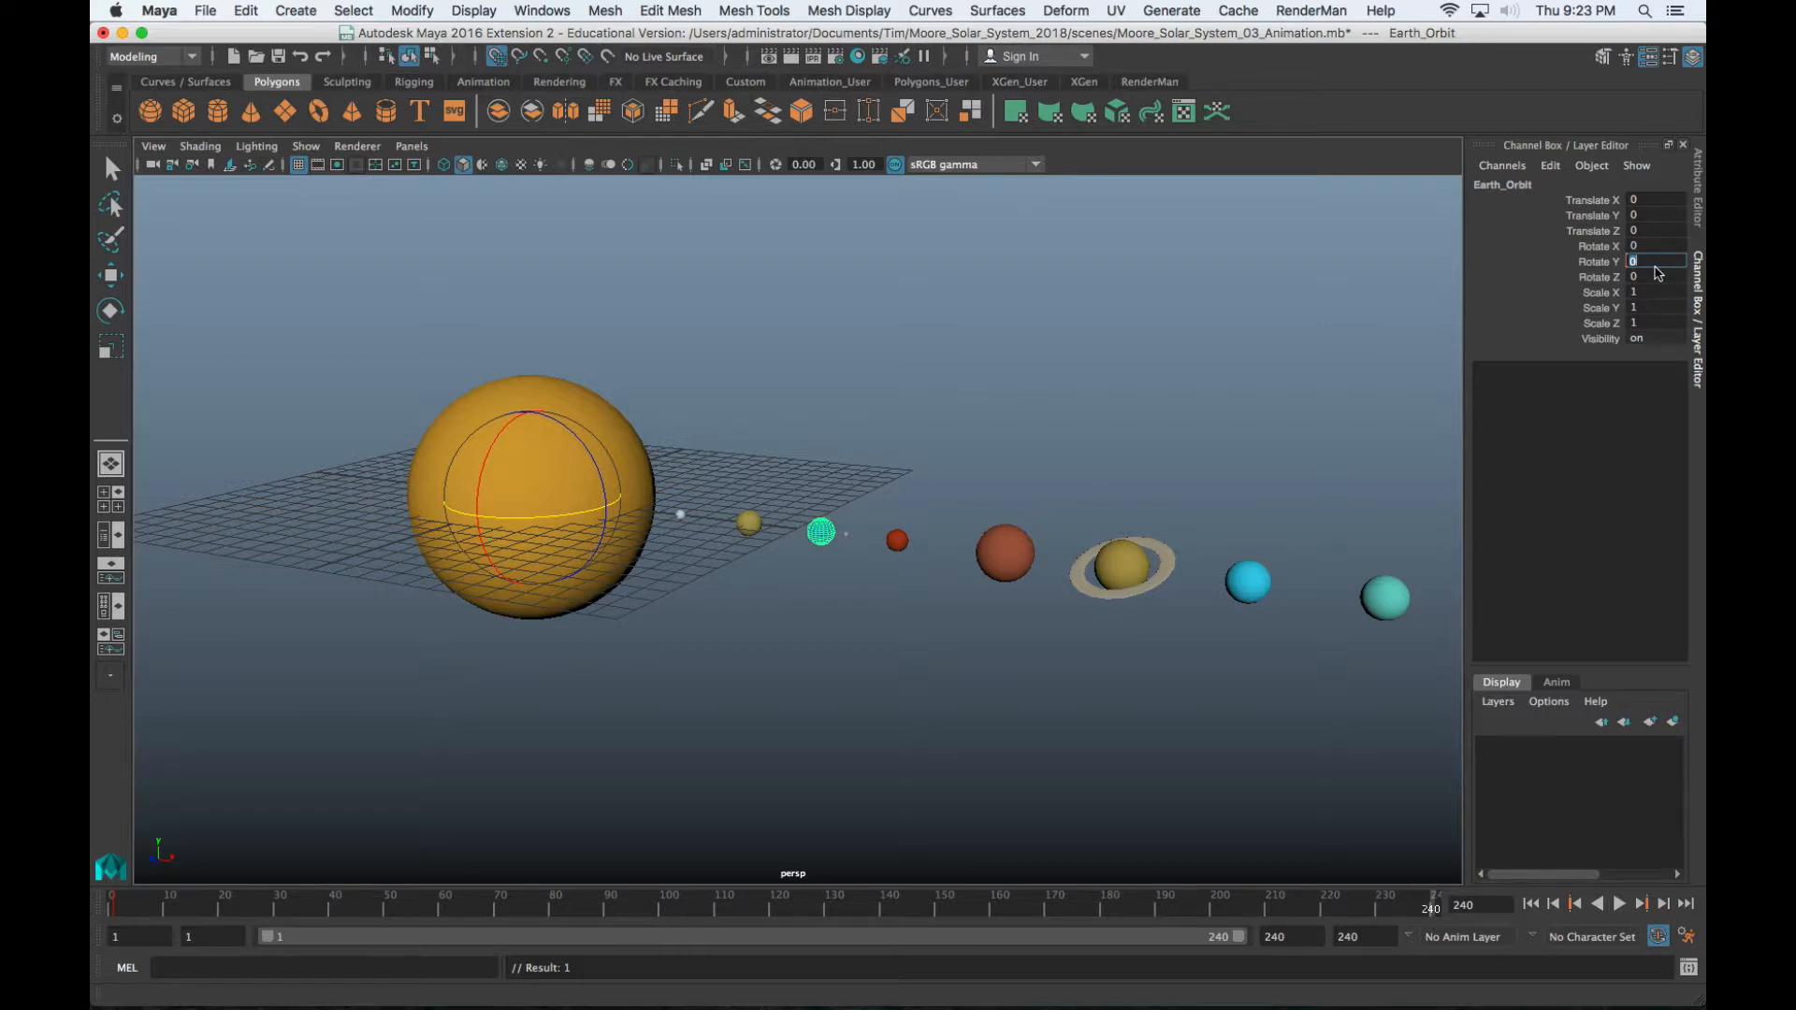
type("3600")
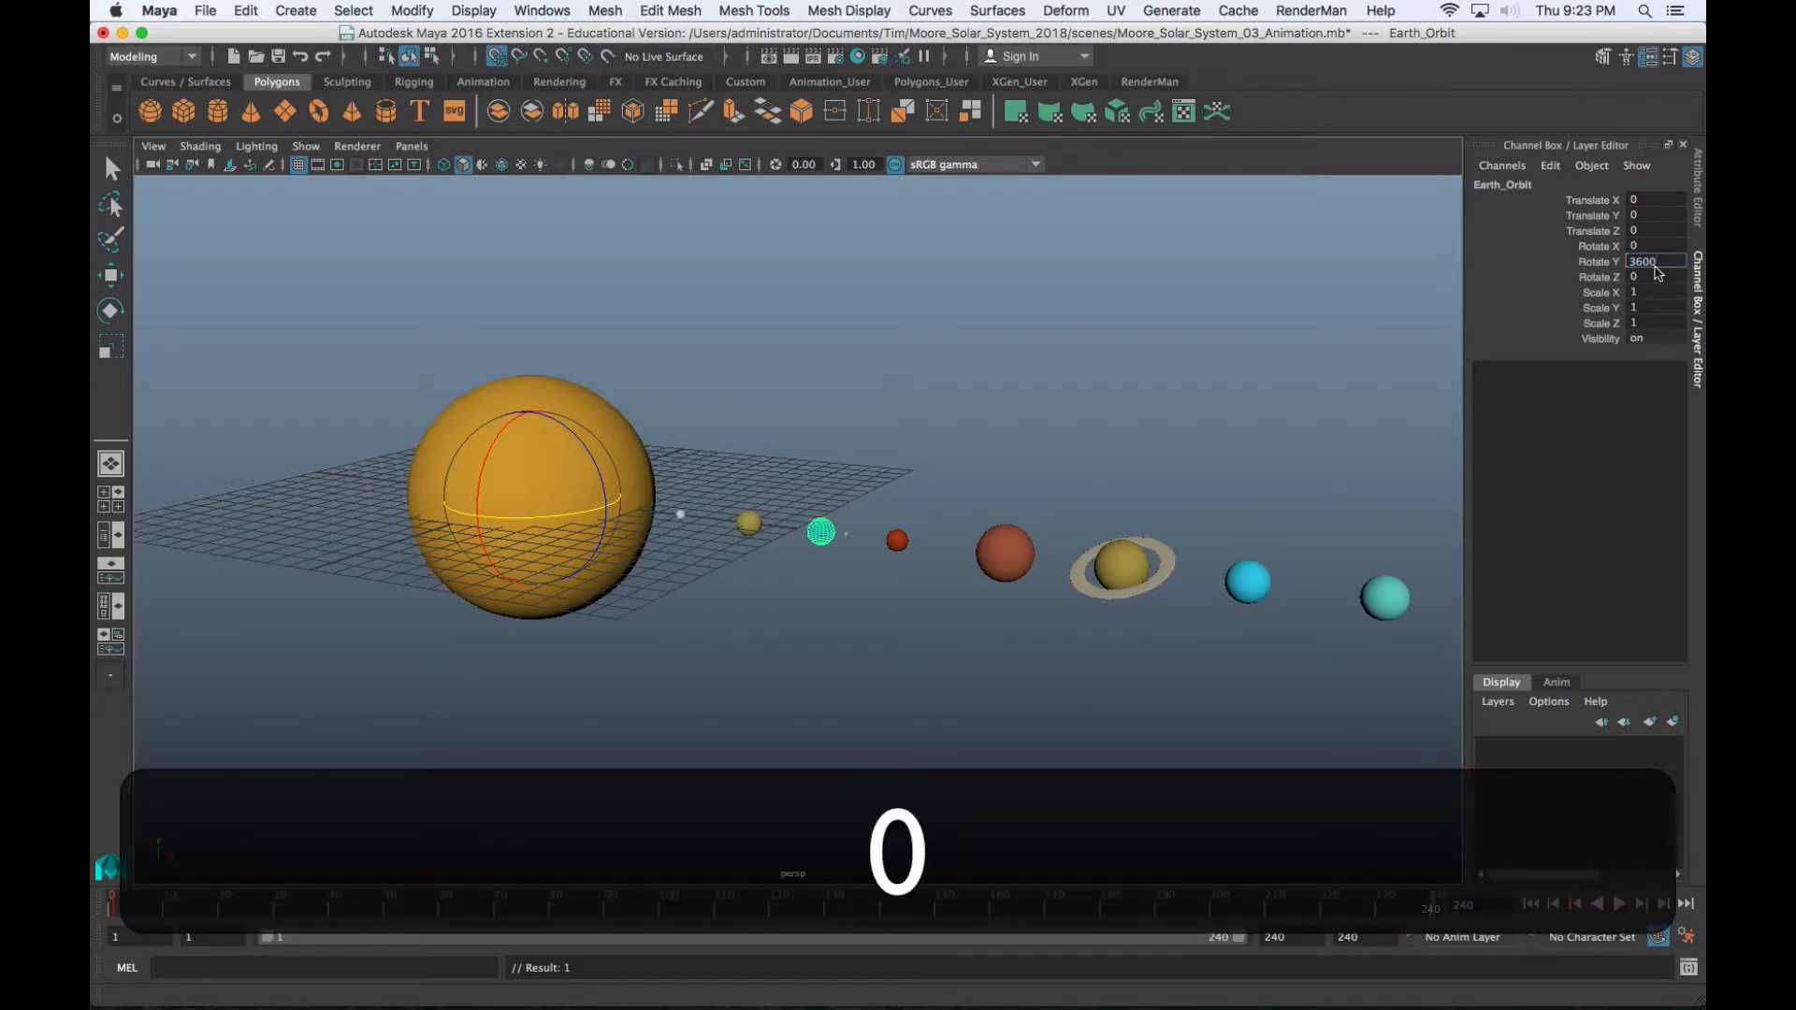
key("Return")
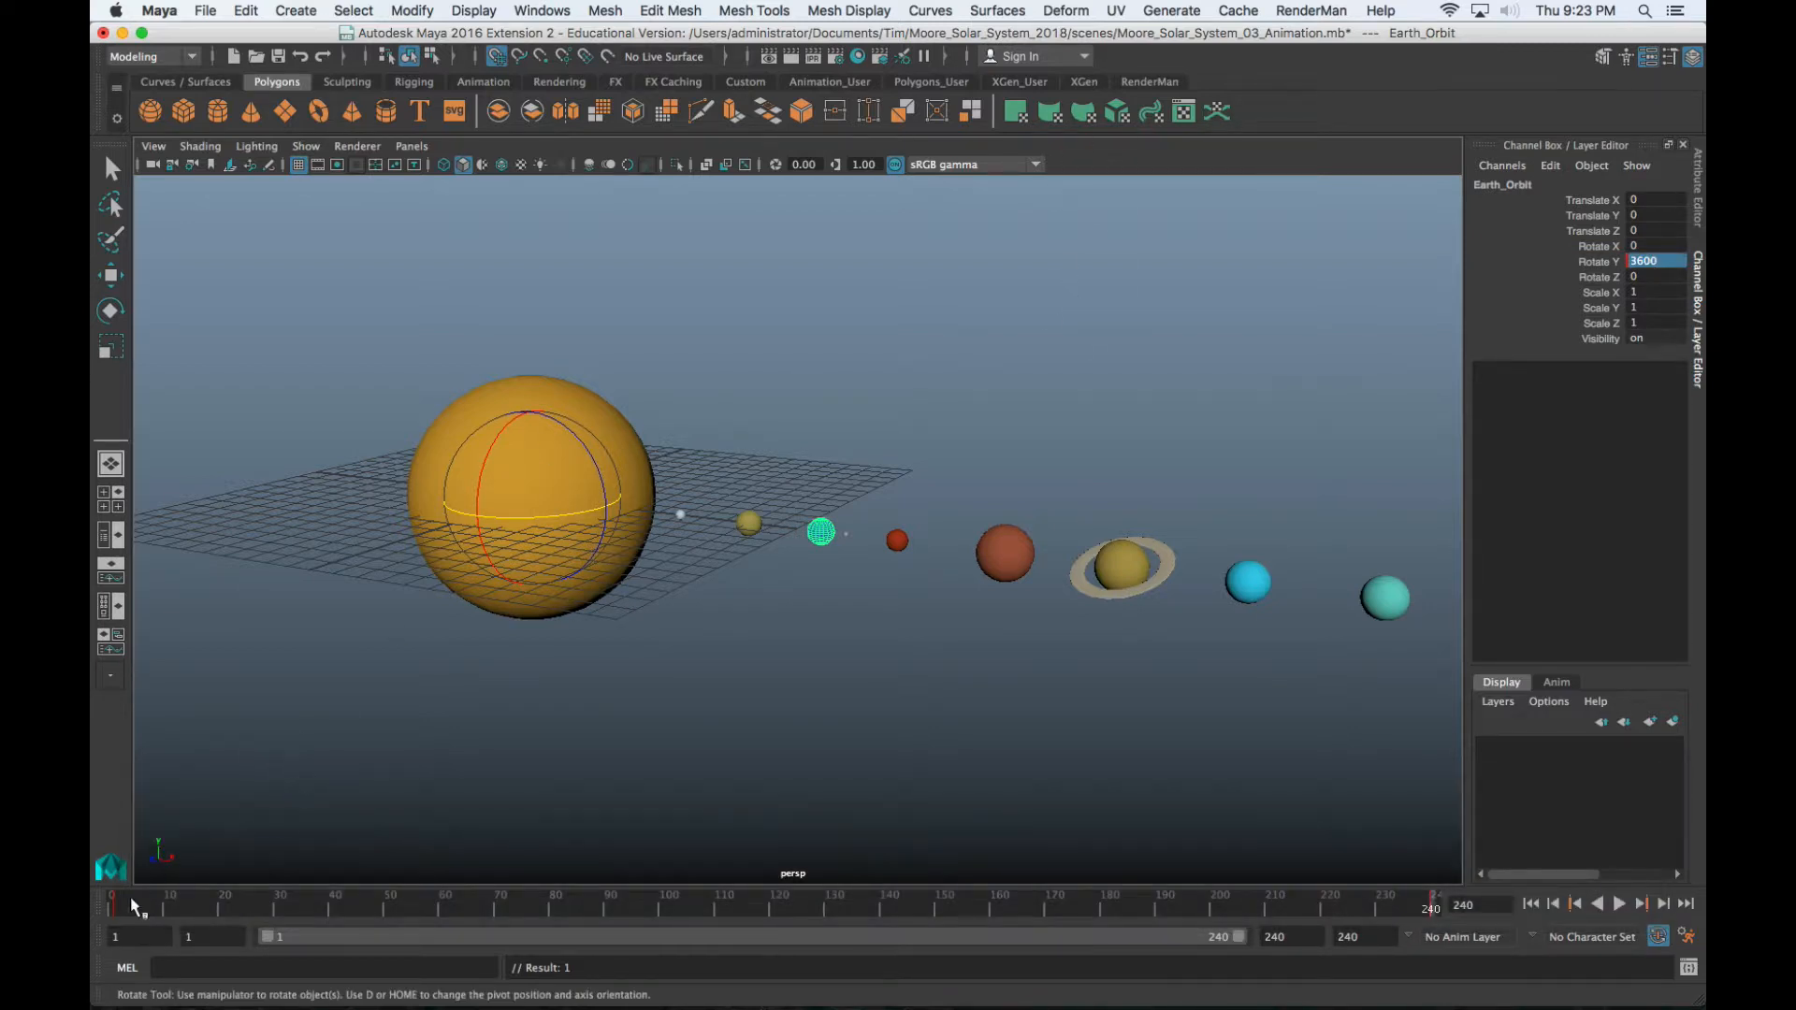
Select the Earth_Moon sphere beside Earth and key its Rotate Y at 0 on frame 1
mouse_move(129, 900)
left_mouse_down()
mouse_move(1394, 904)
mouse_move(110, 888)
left_mouse_up()
scroll(786, 625, "up", 10)
scroll(797, 624, "up", 4)
middle_click_drag(1025, 665, 864, 554, "alt")
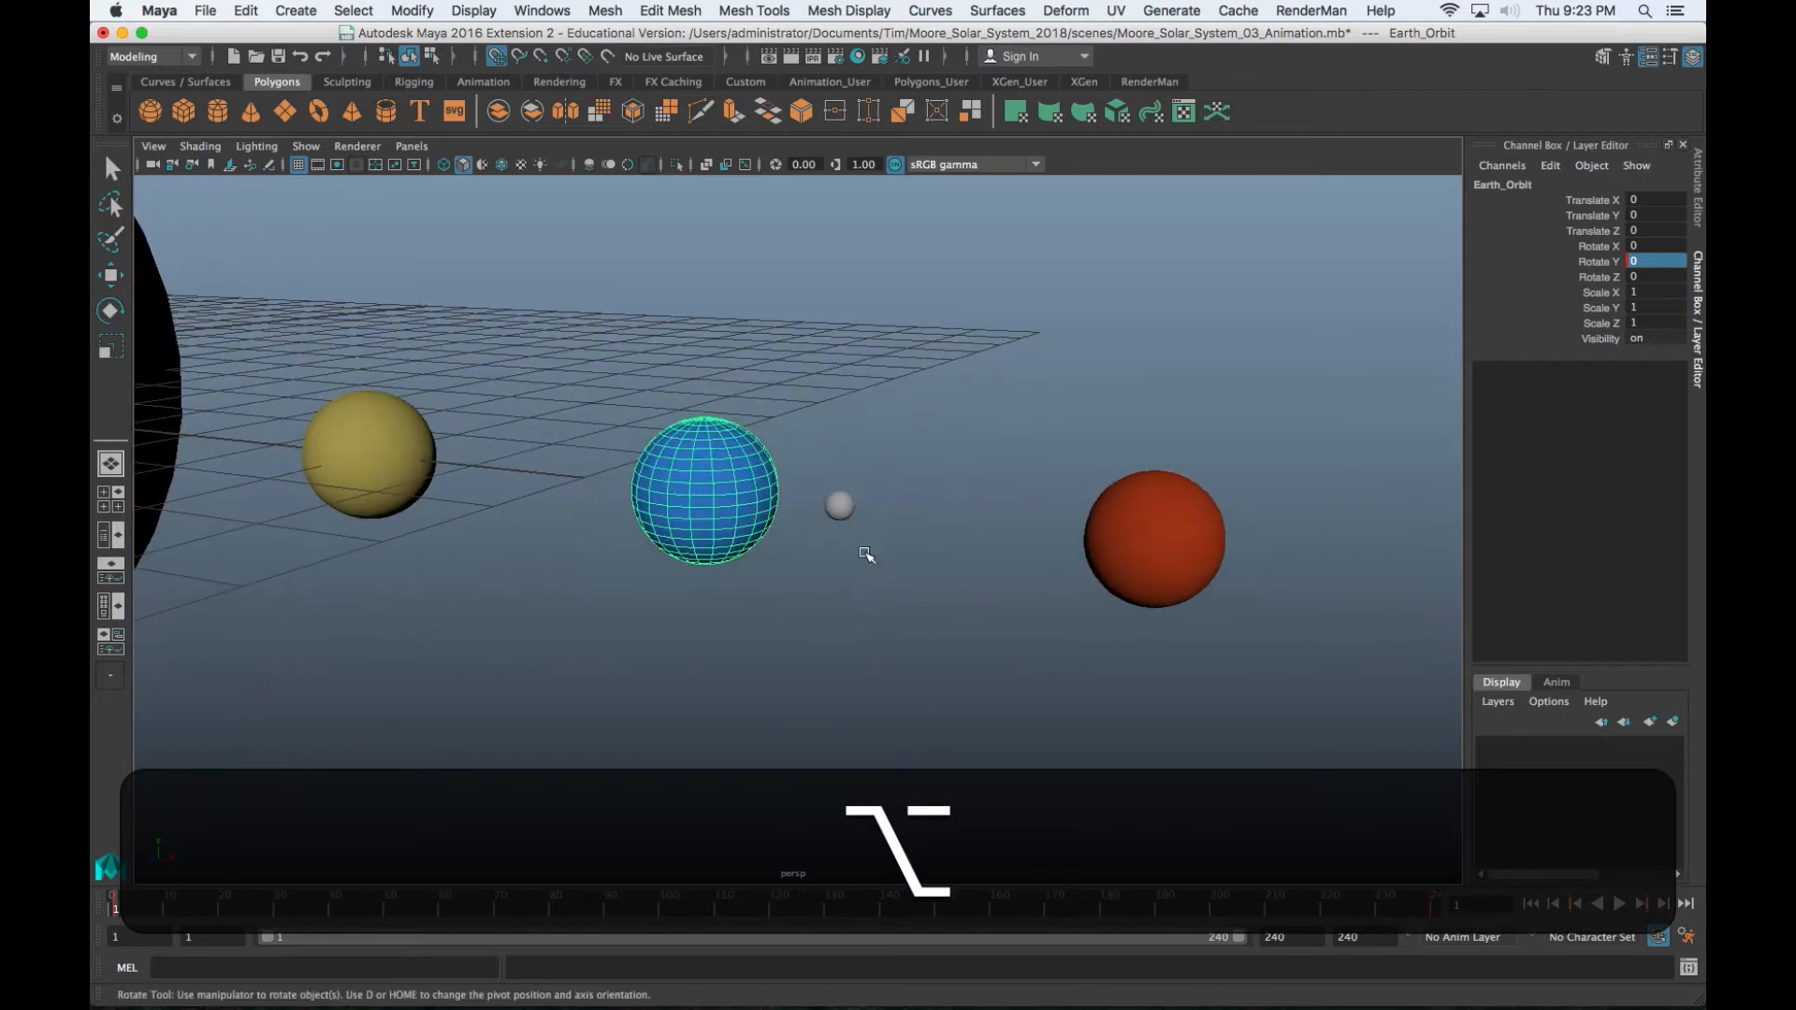
left_click(832, 505)
key("w")
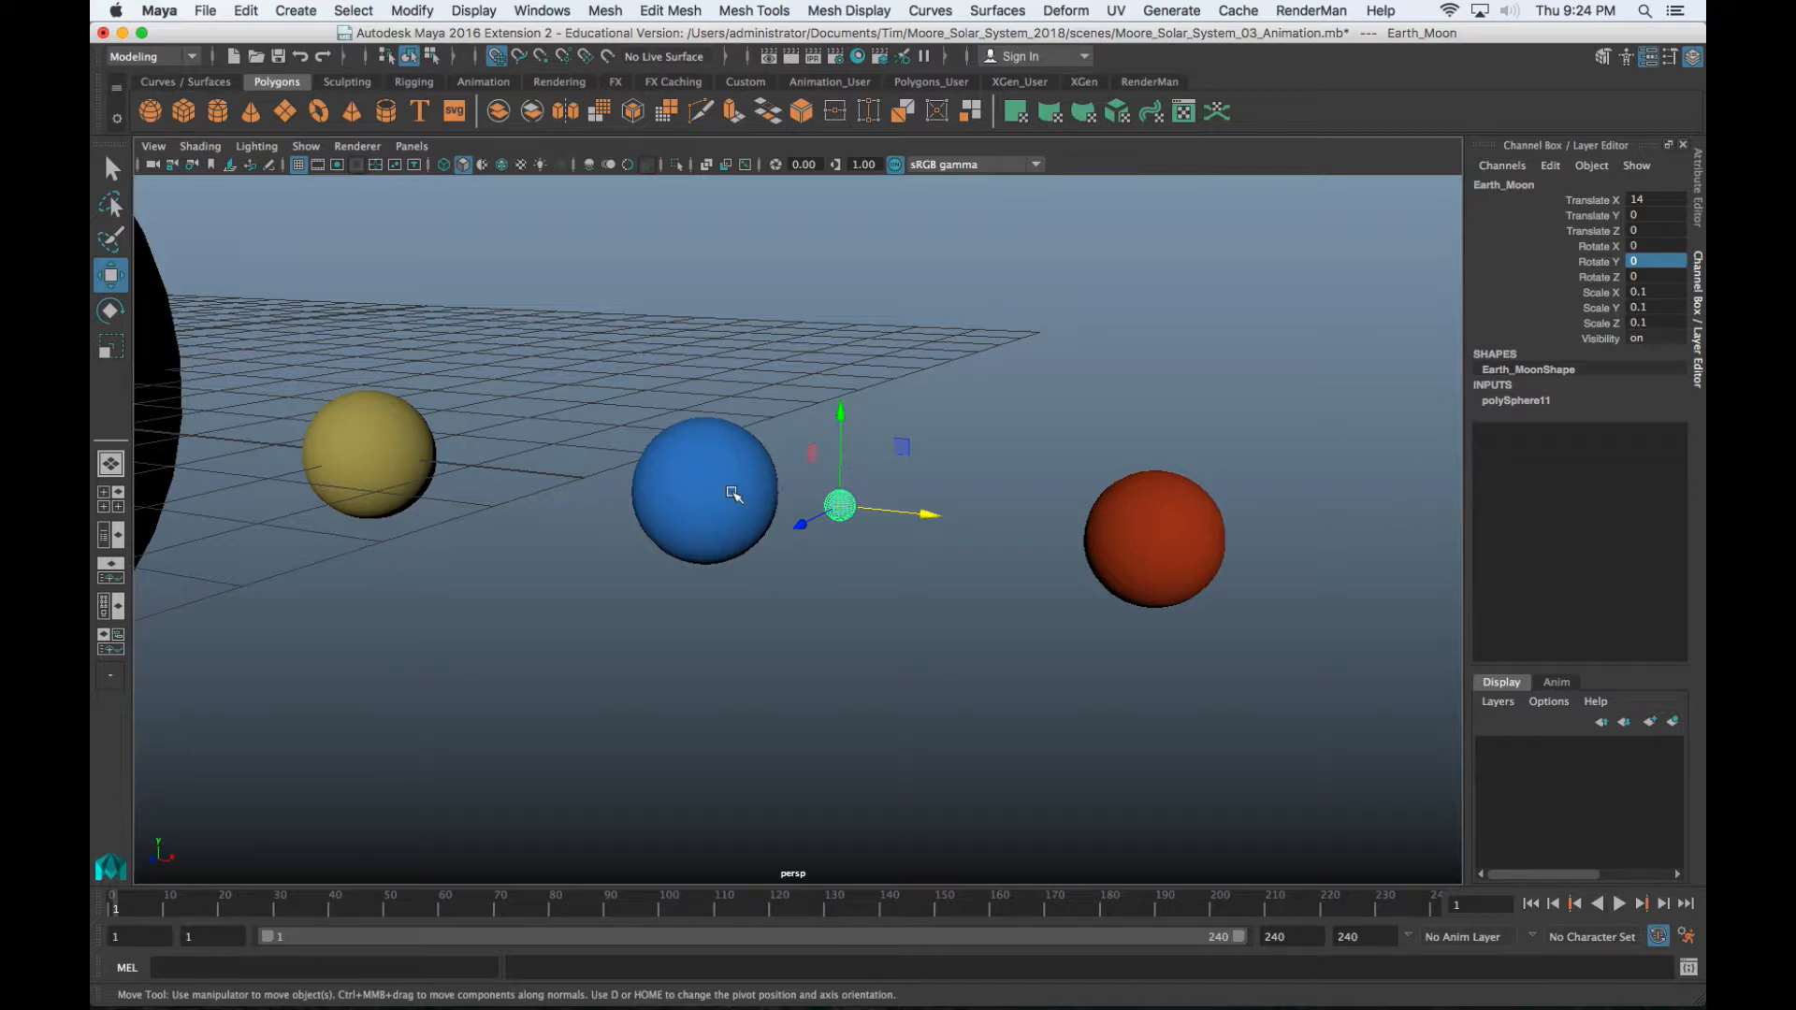
right_click(1602, 265)
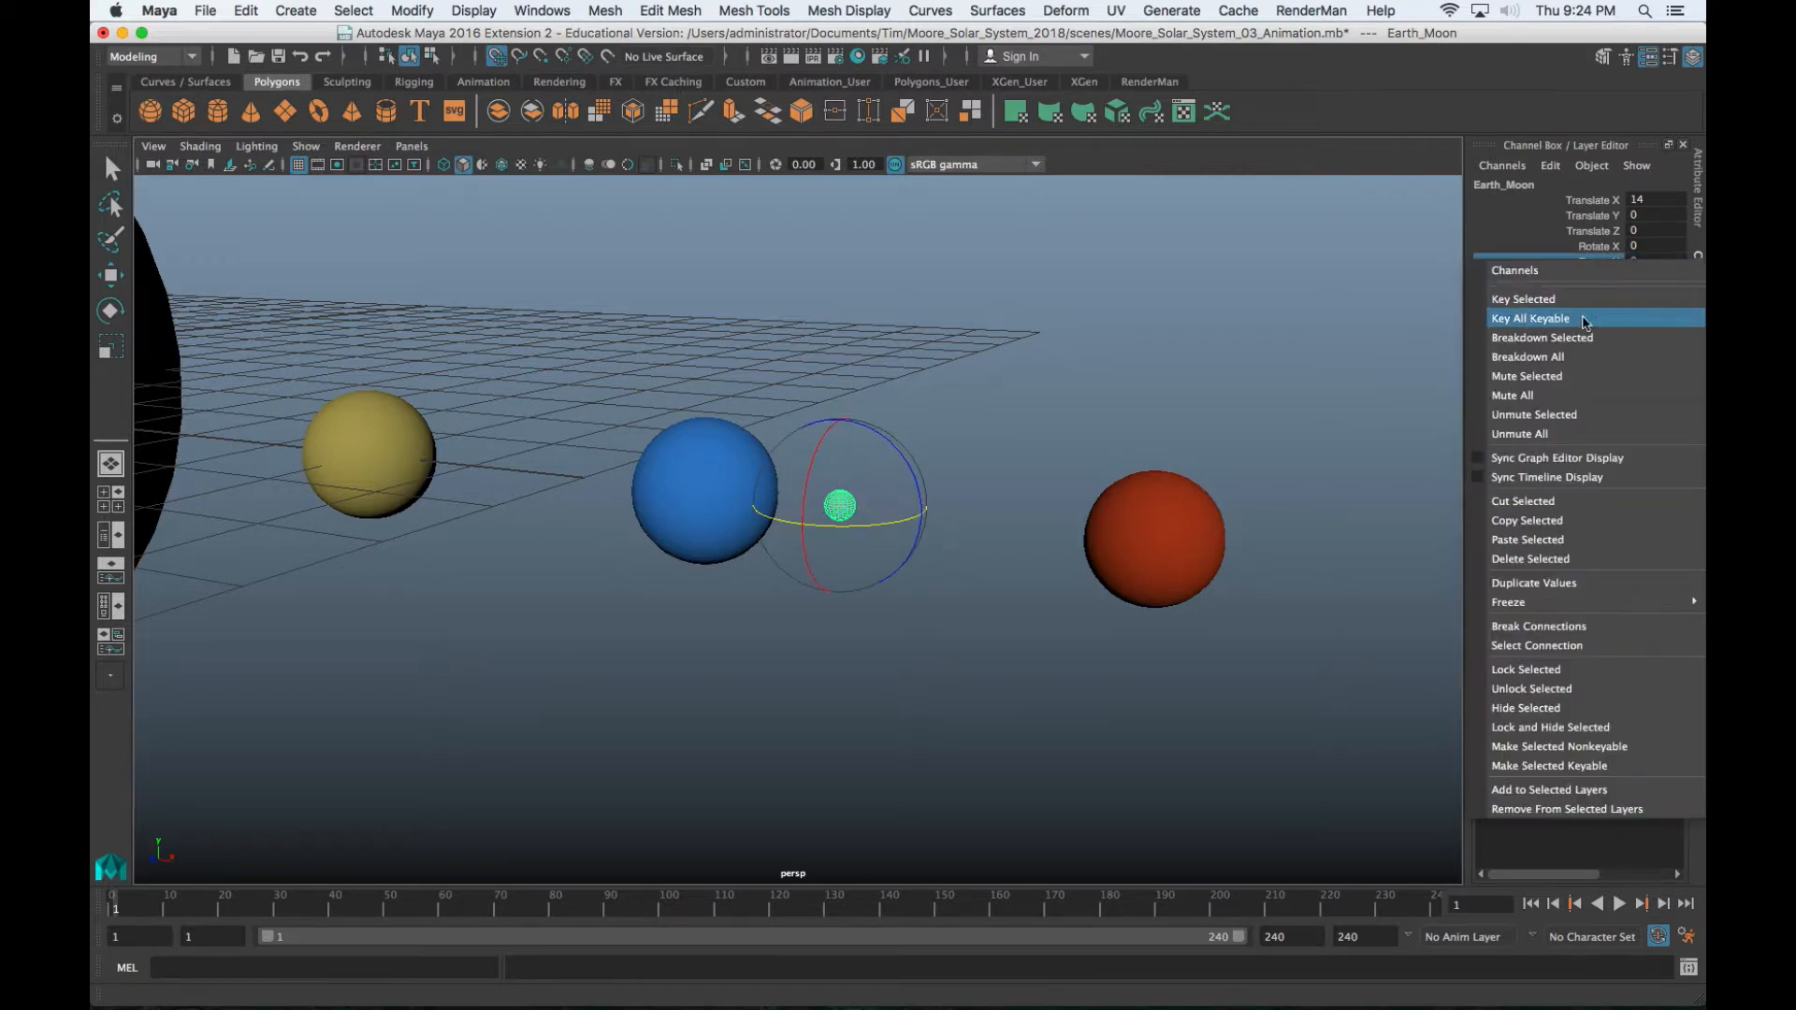
left_click(1588, 296)
Set the Earth_Moon sphere's Rotate Y to 3240 at frame 240
left_click(1620, 904)
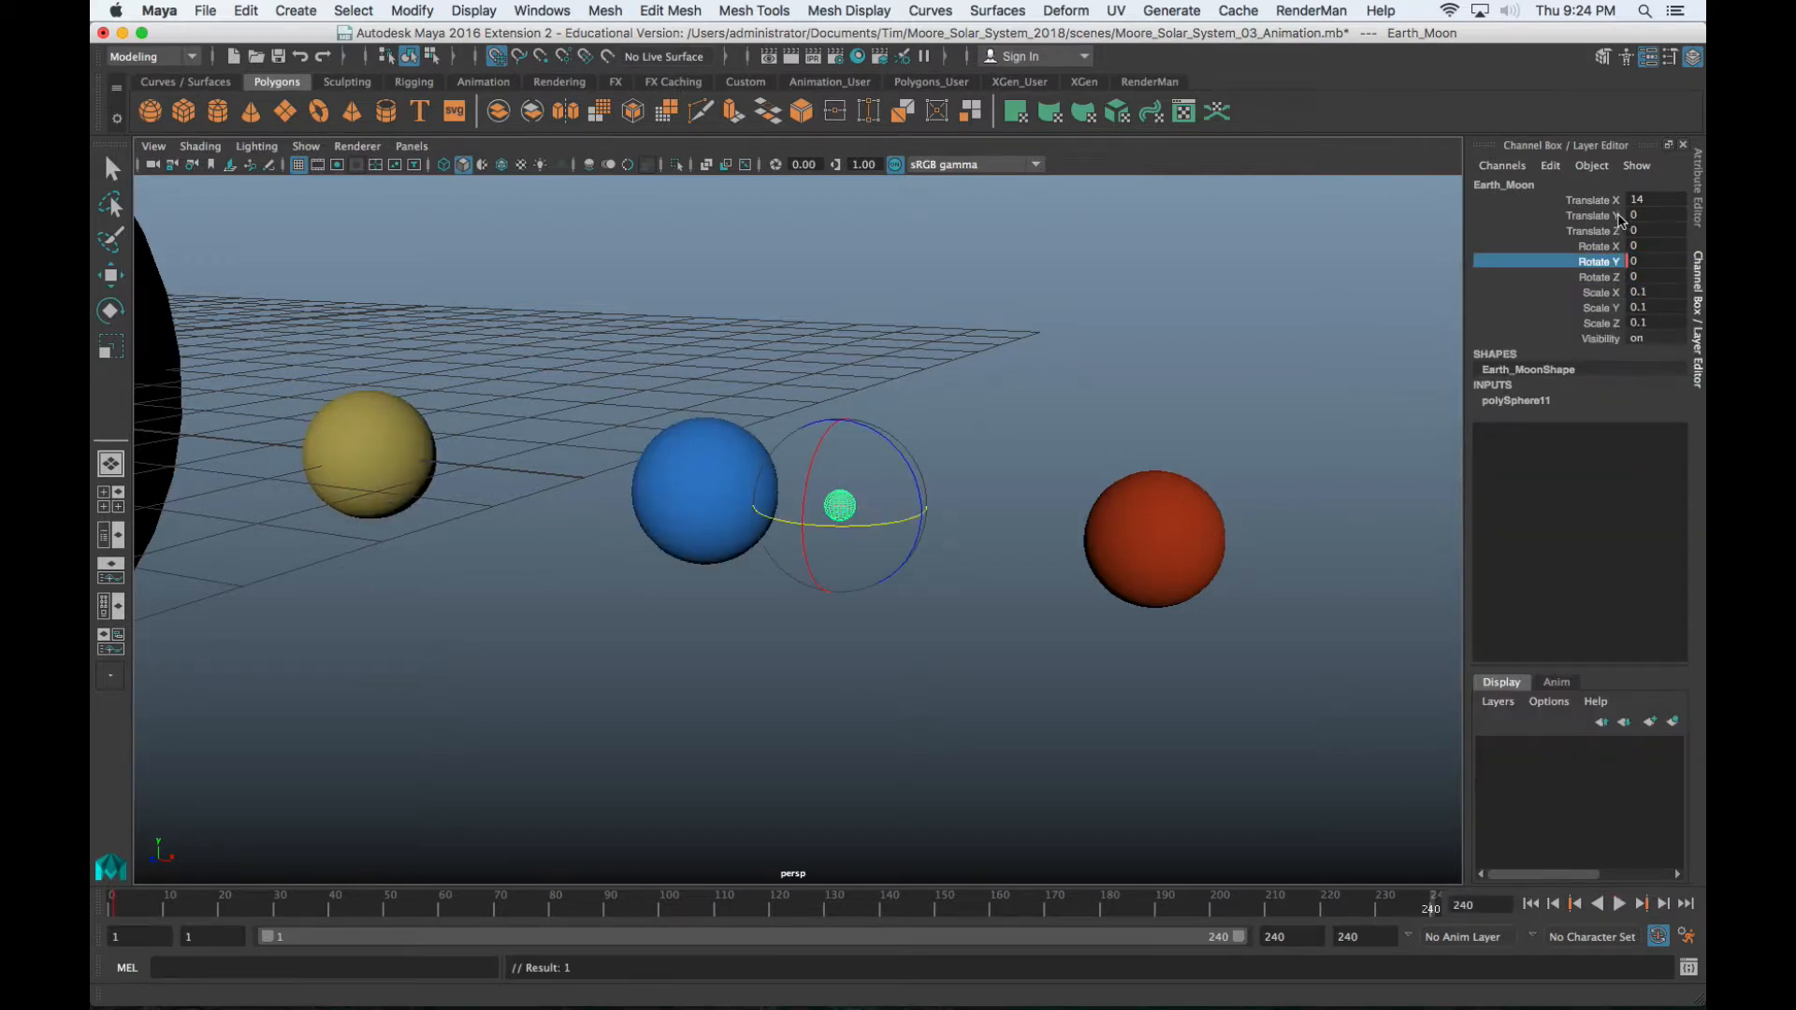
double_click(1644, 261)
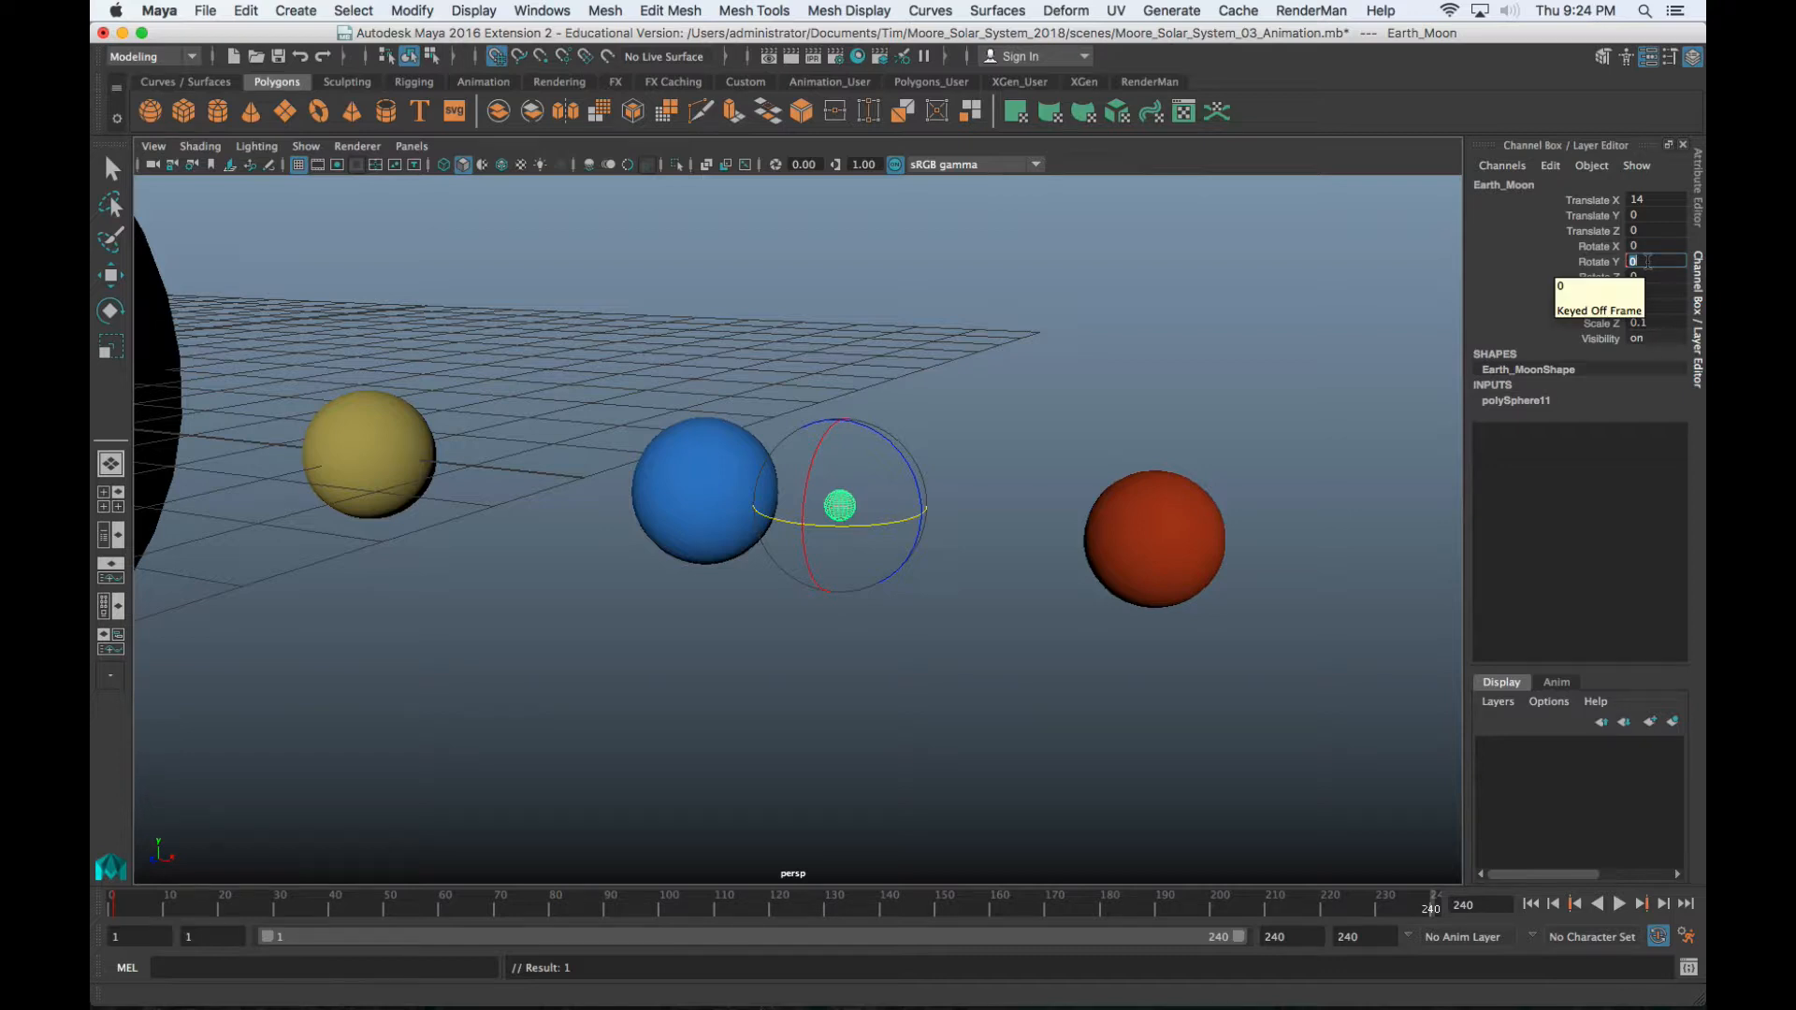
type("3240")
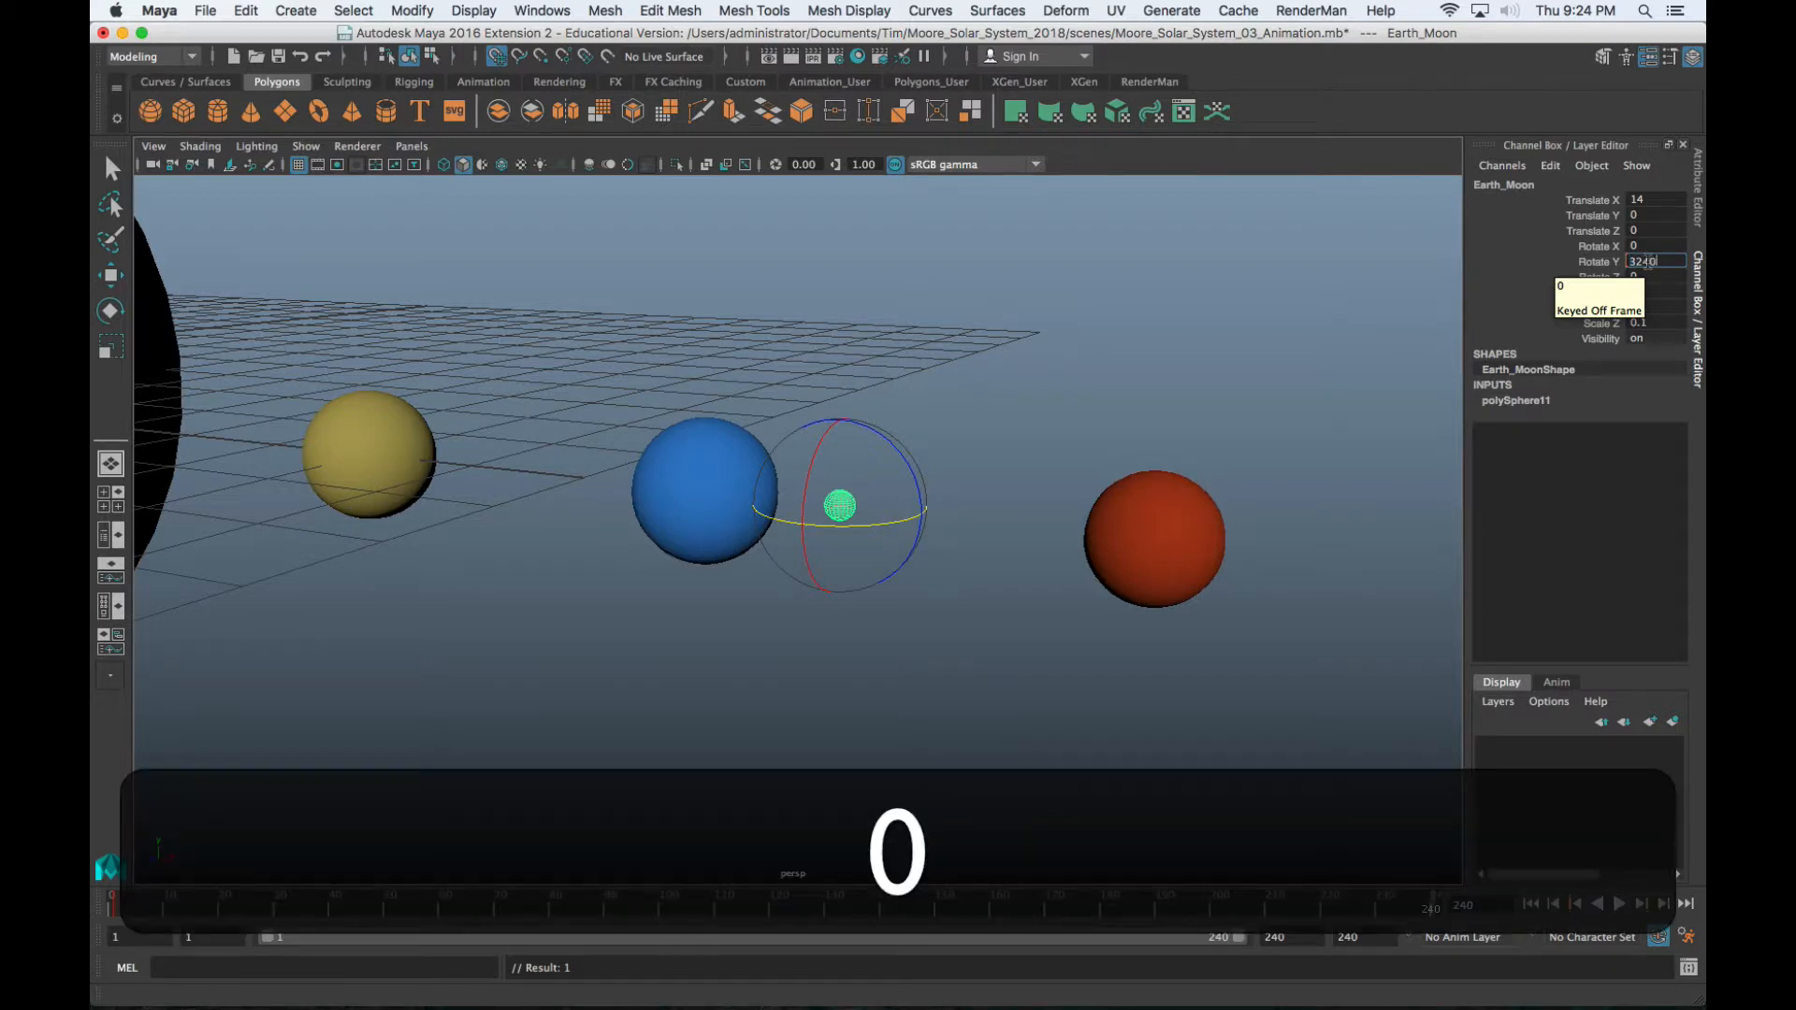
key("Return")
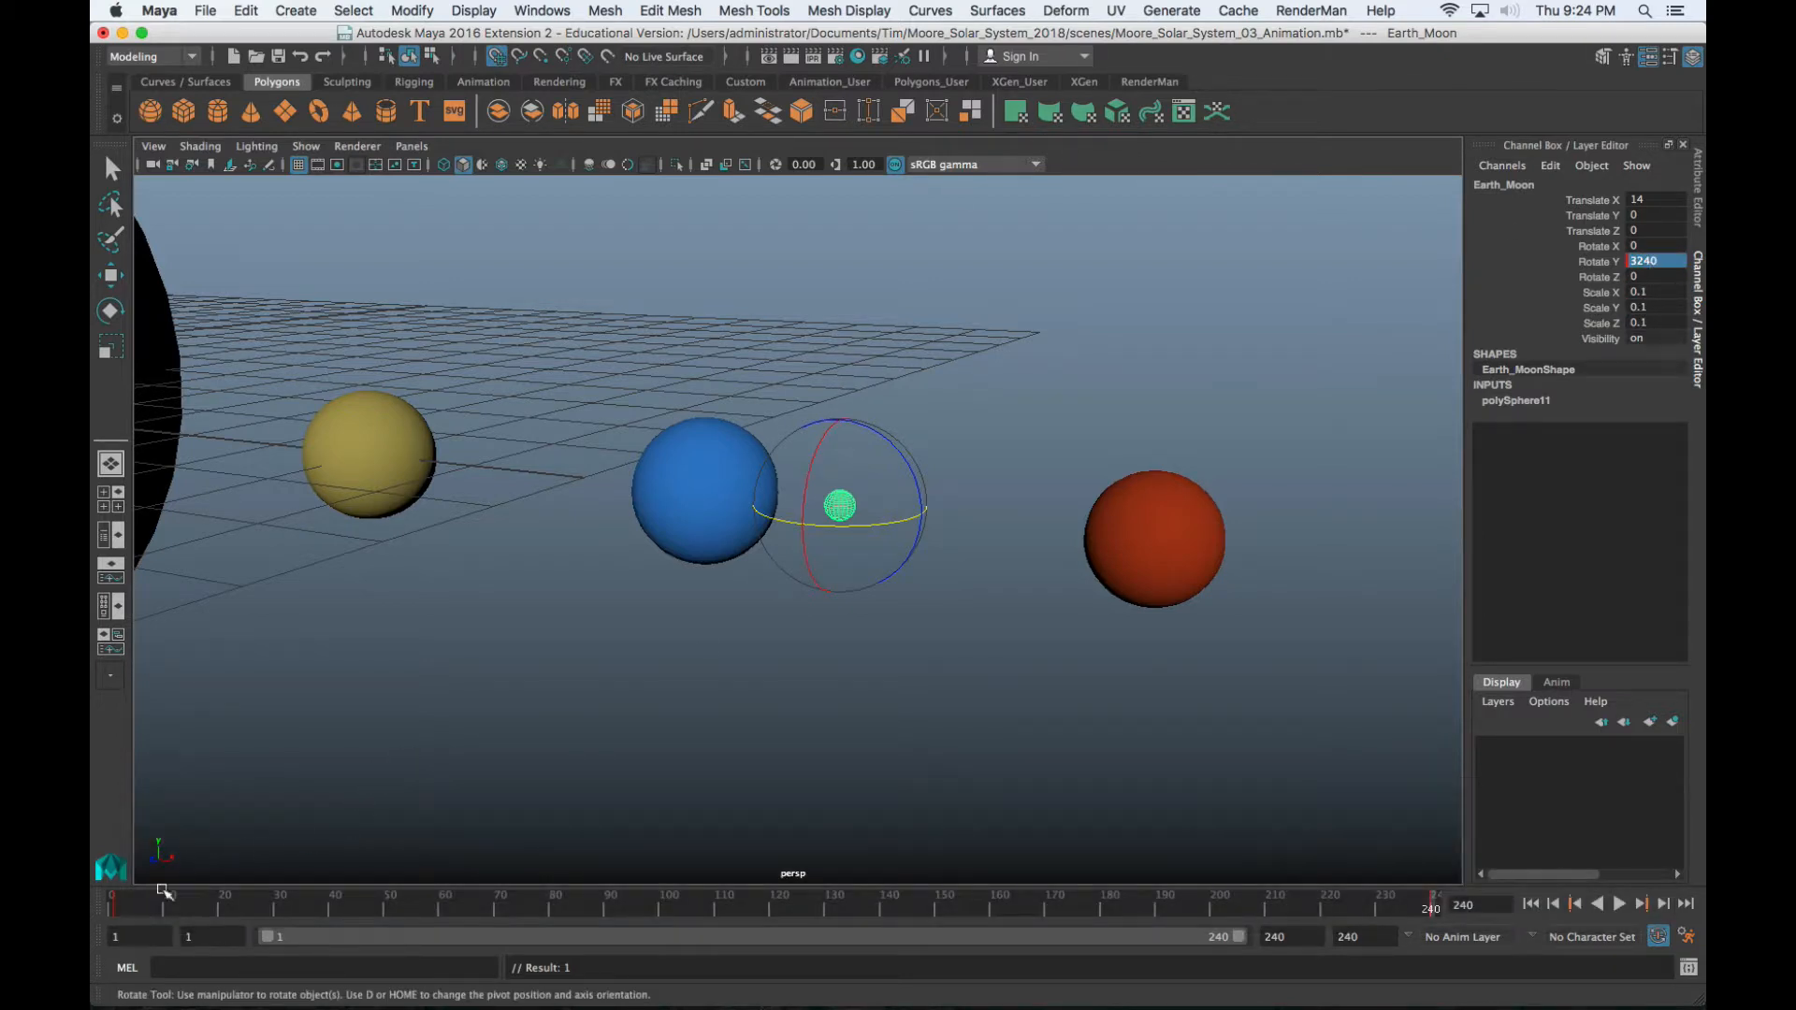
Scrub the timeline to check the moon's spin and position against Earth's orbit, and return to frame 1 with all planets in frame
left_click_drag(125, 902, 645, 904)
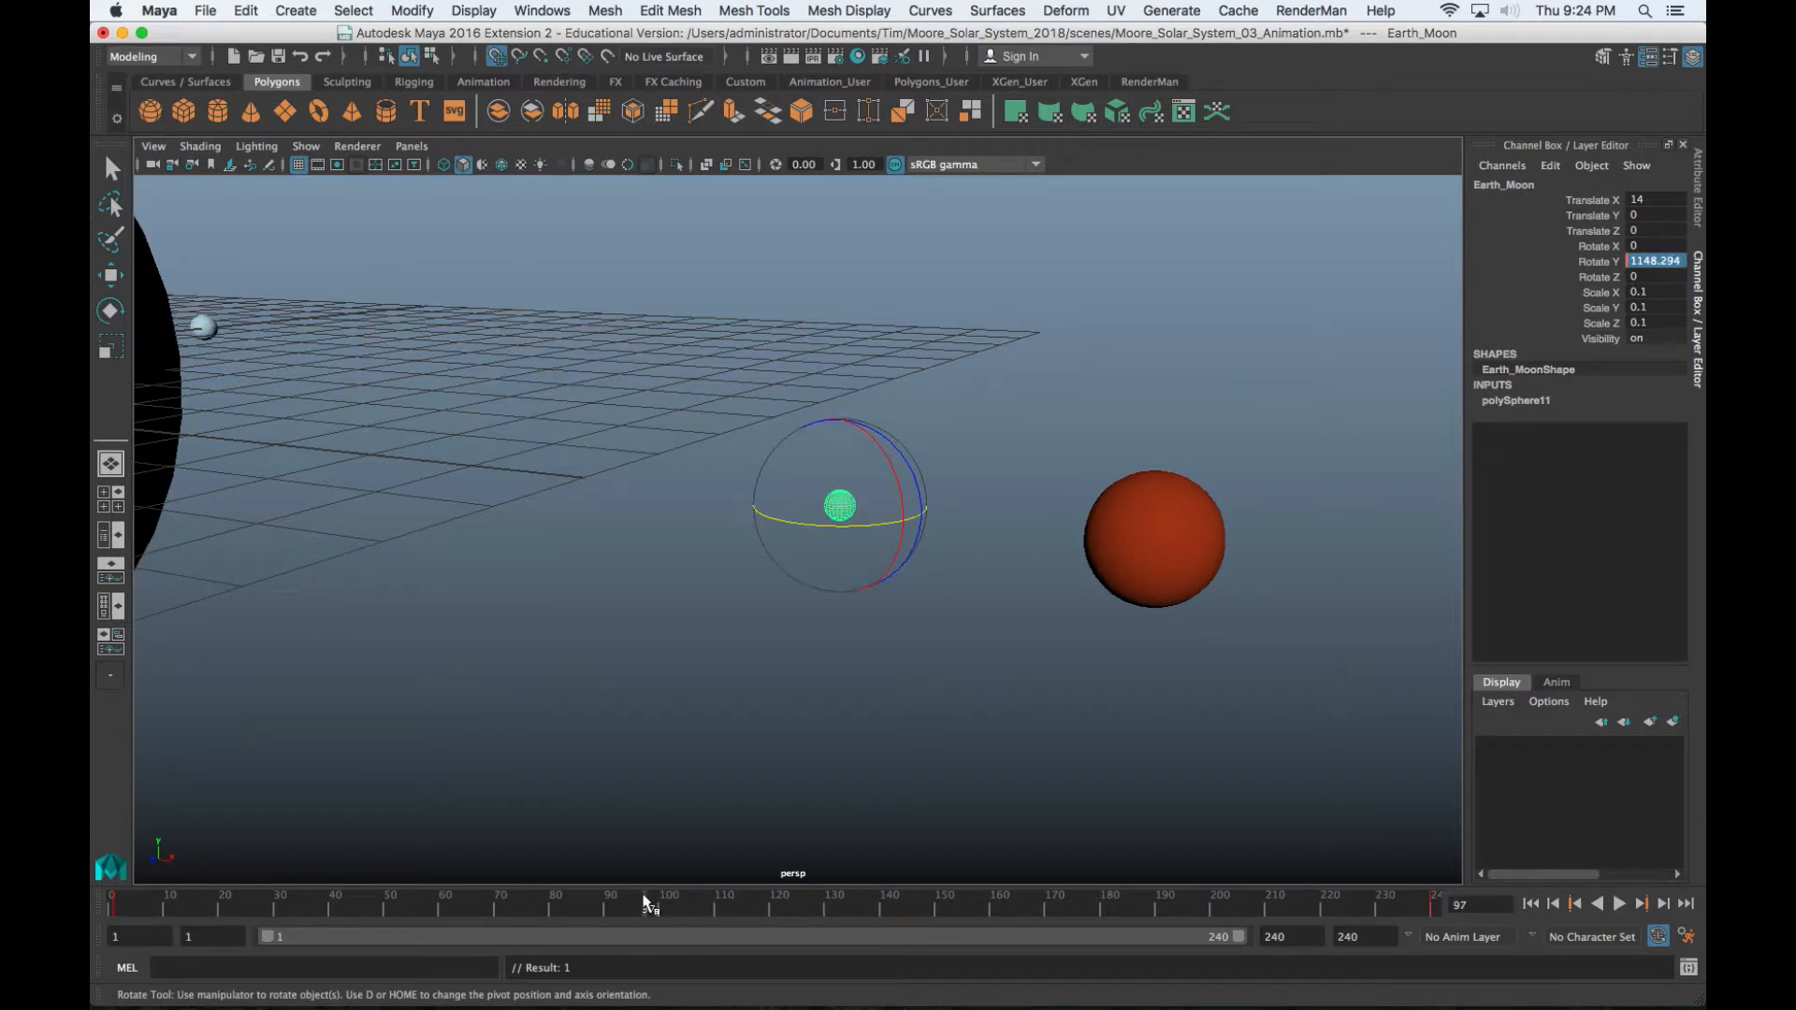
scroll(652, 696, "down", 10)
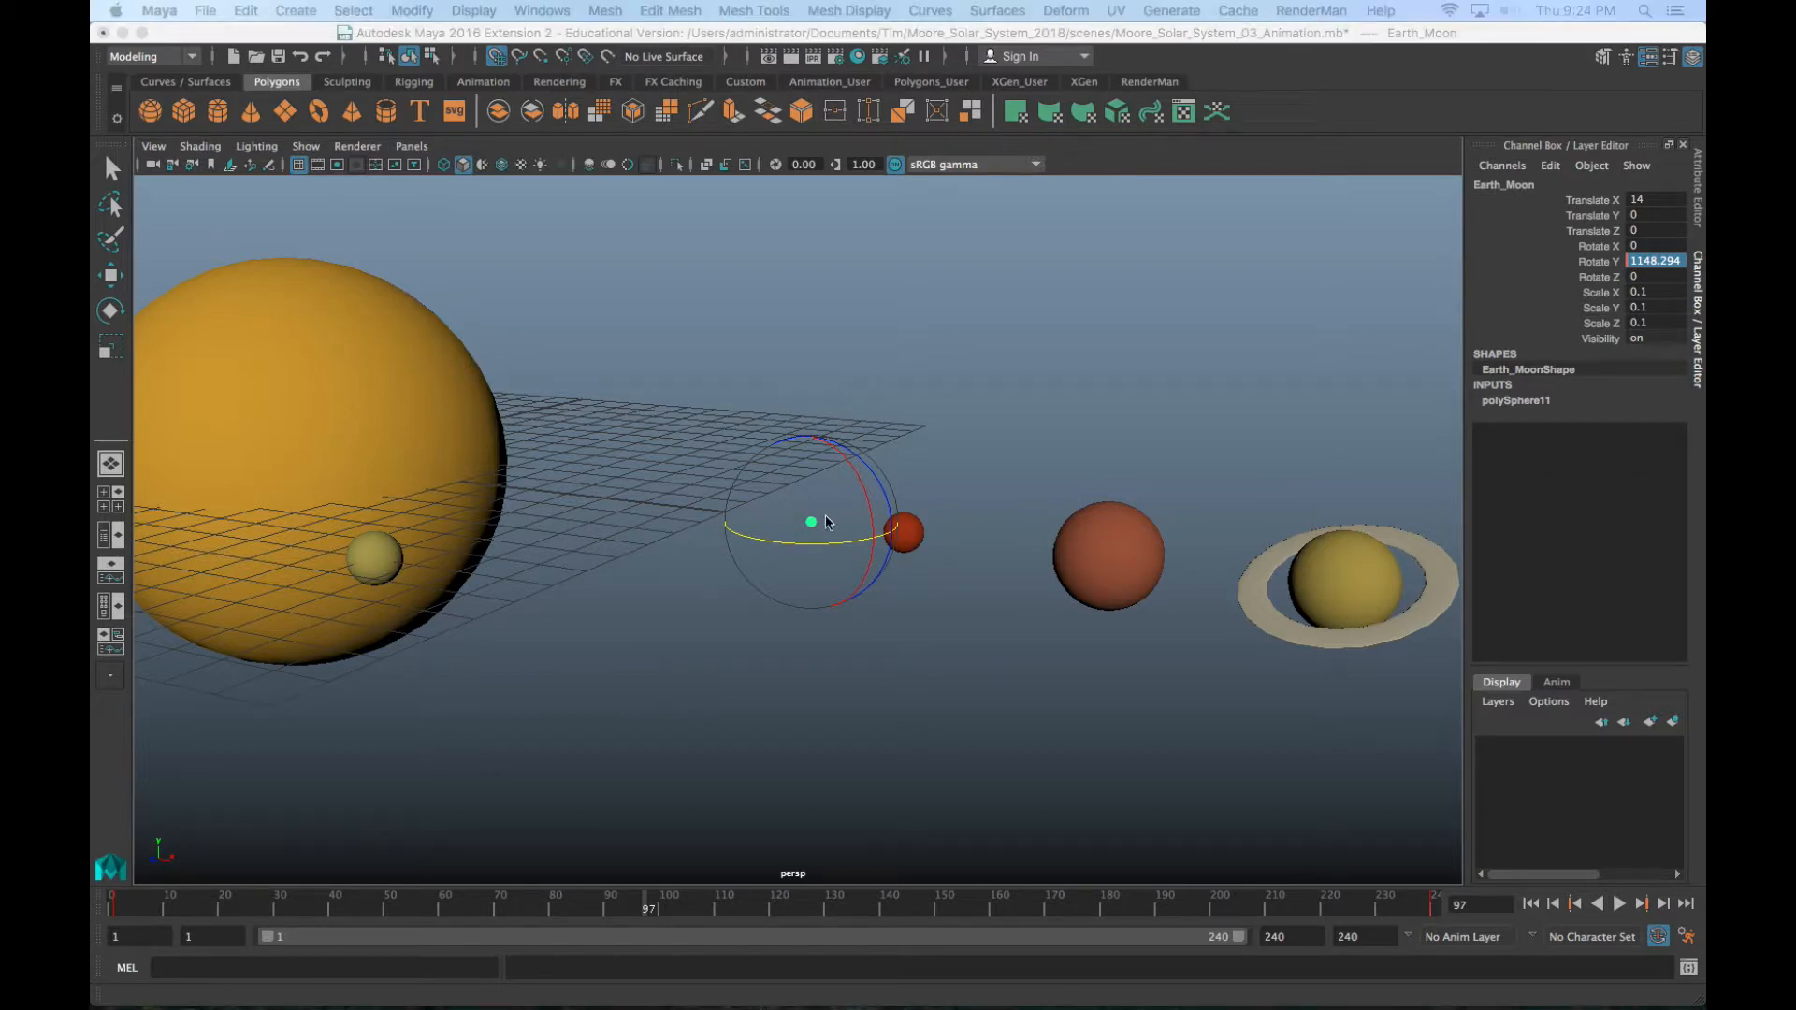
scroll(826, 522, "up", 10)
scroll(472, 764, "down", 10)
left_click_drag(131, 907, 113, 910)
scroll(657, 654, "down", 10)
left_click_drag(726, 608, 753, 650, "alt")
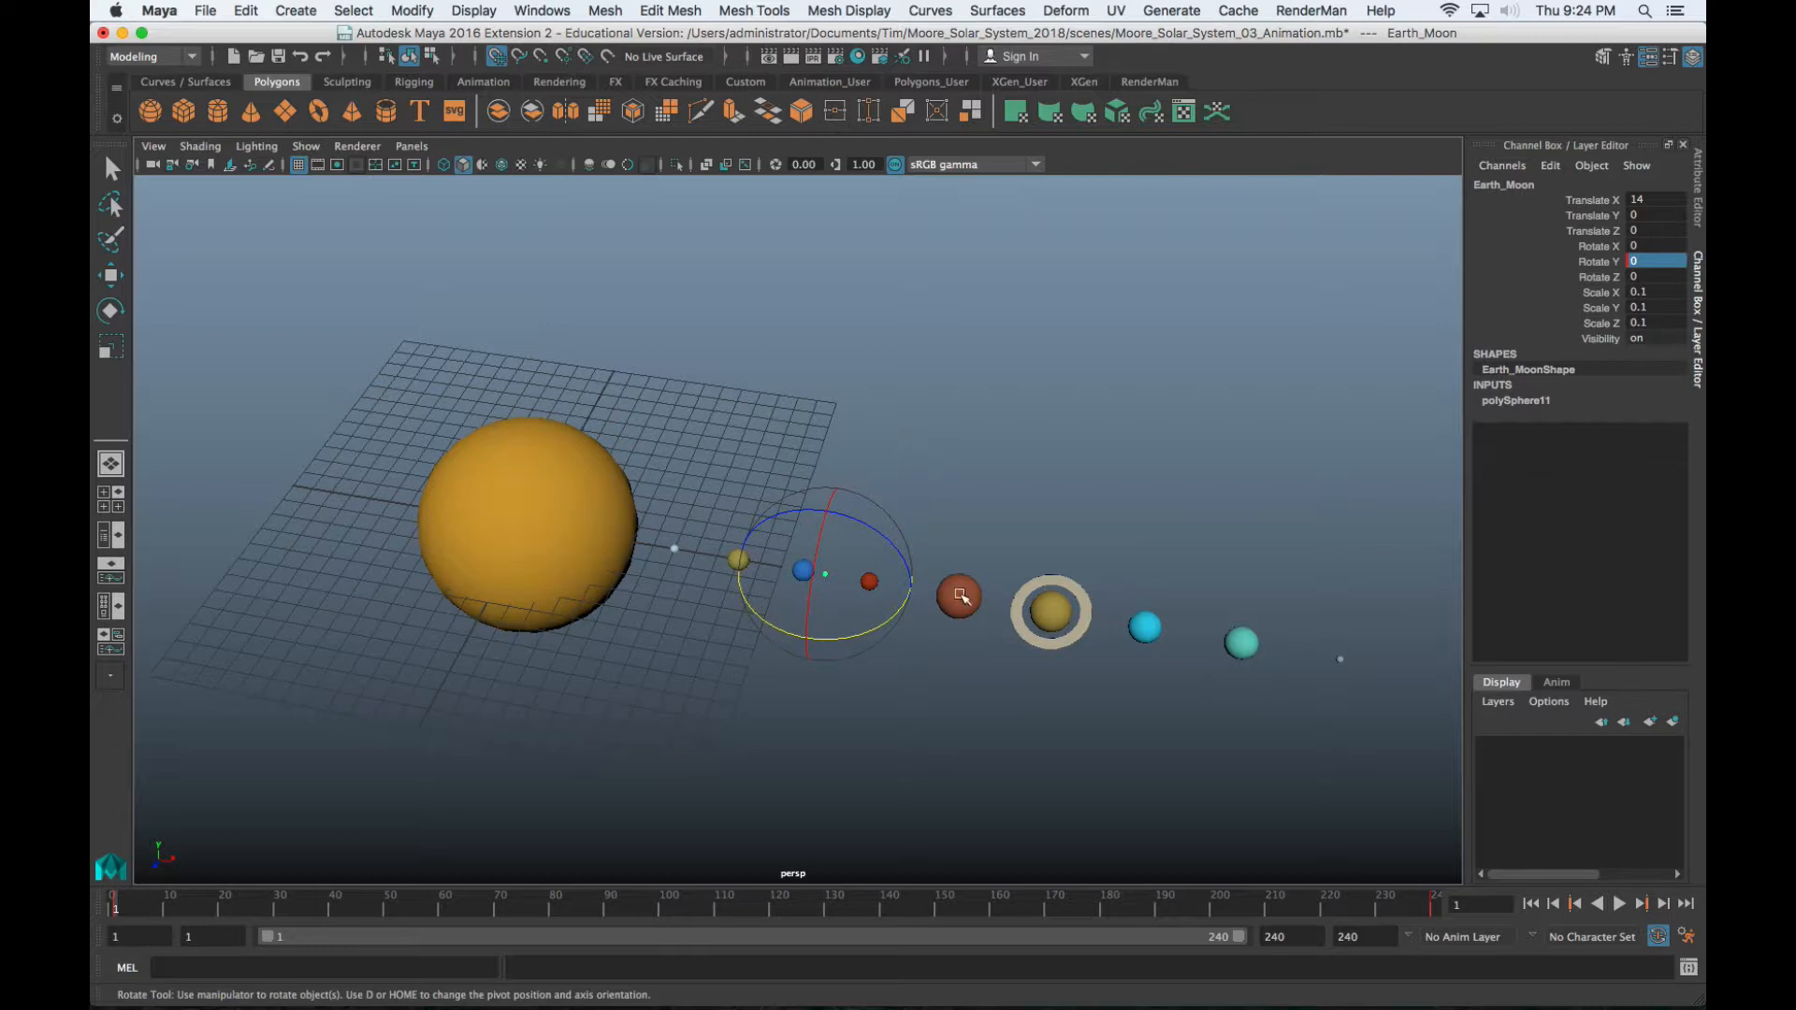
Group the Earth_Moon sphere and name the group Earth_Moon_Orbit
key("super+g")
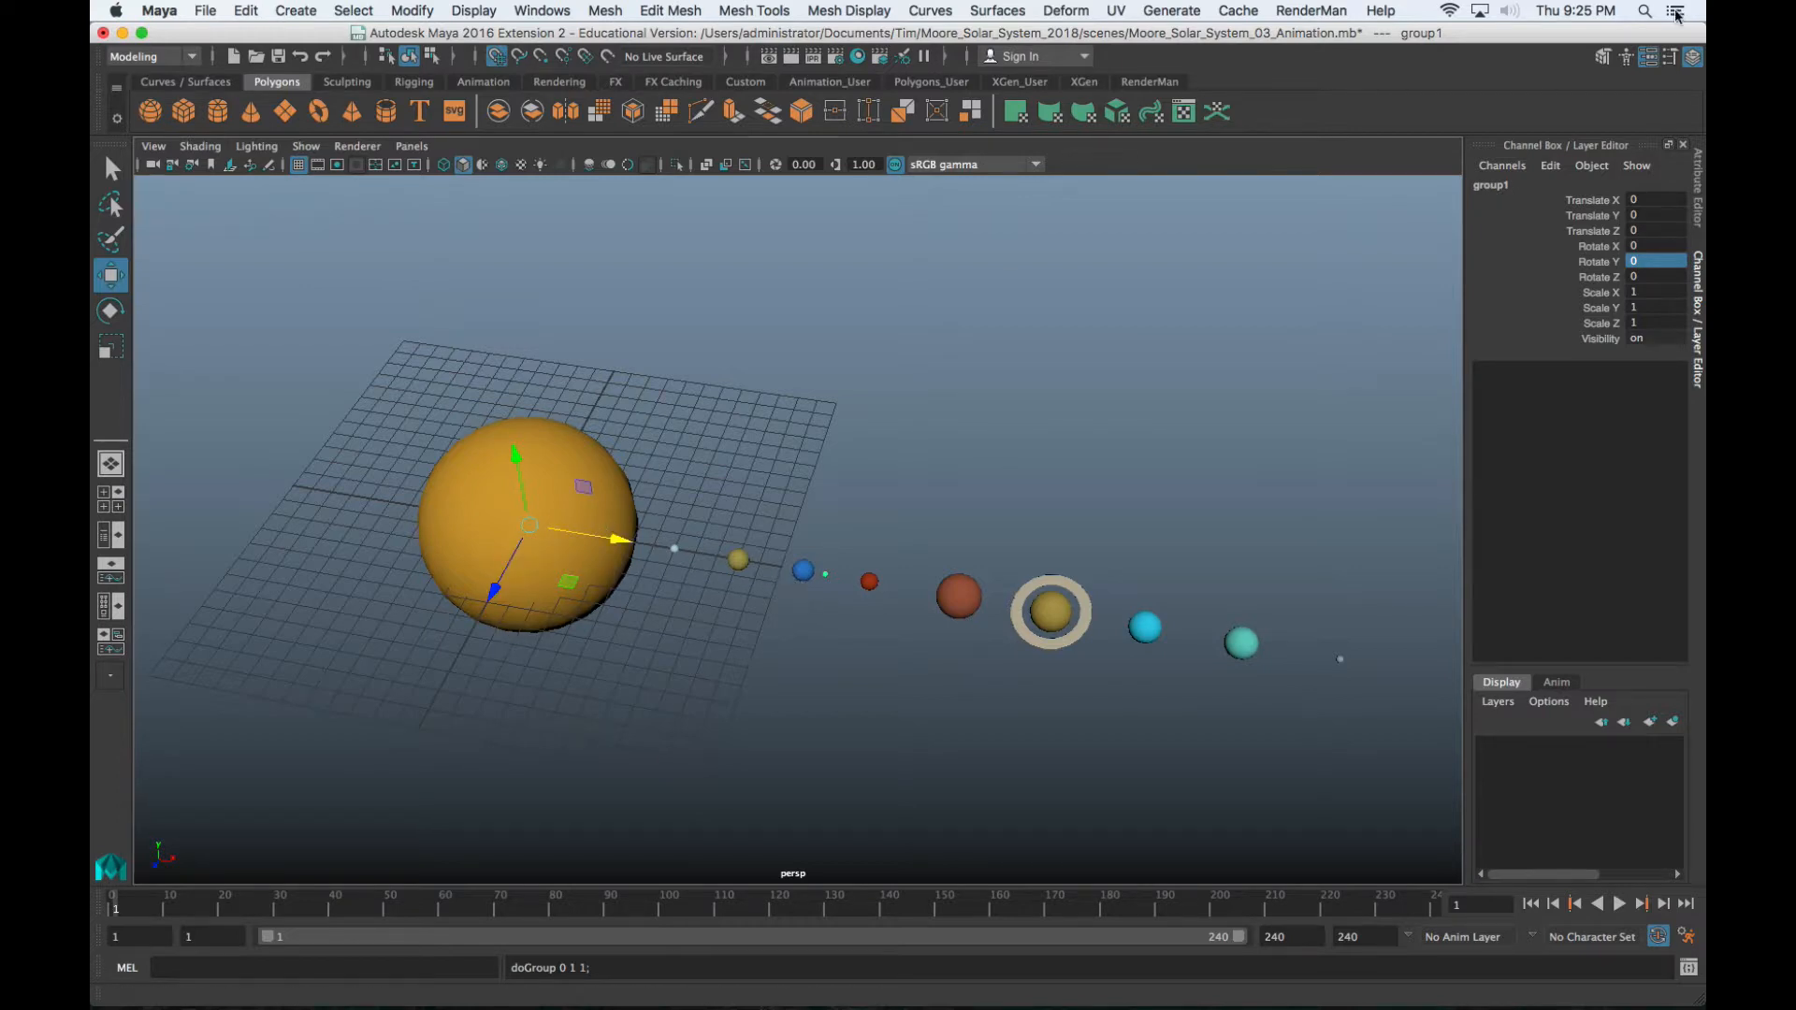
double_click(1495, 184)
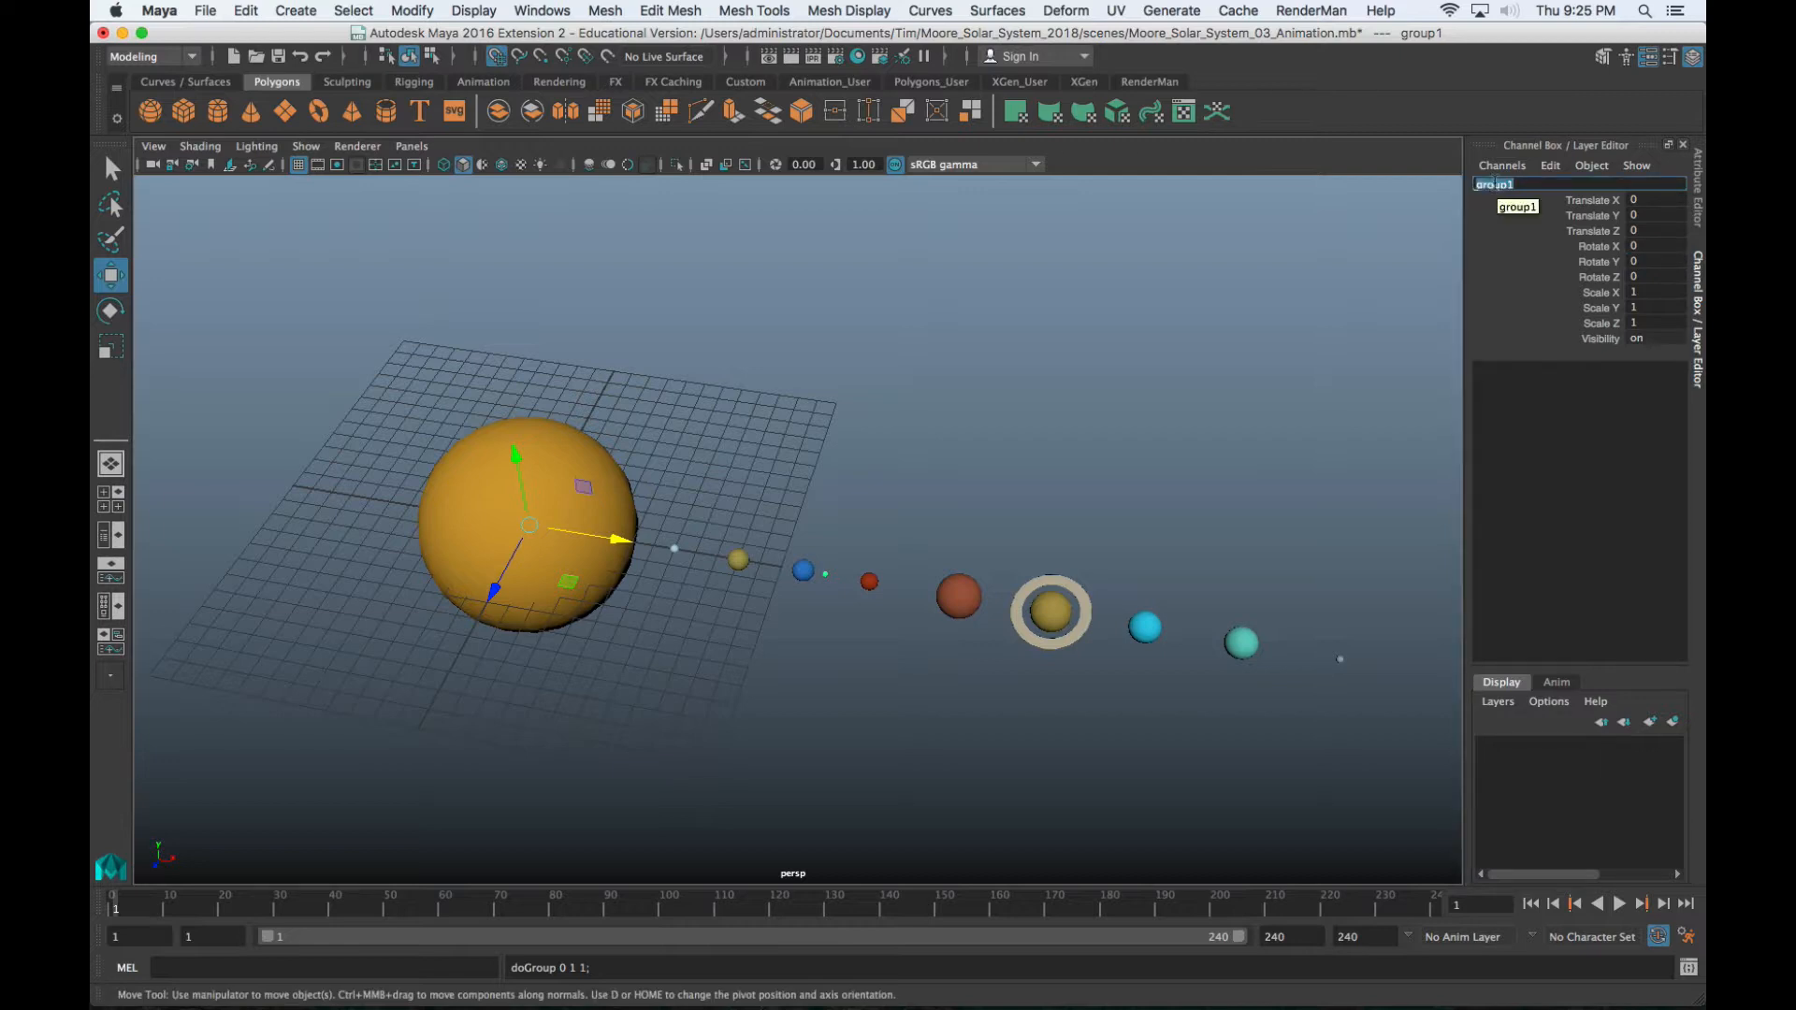
type("Ear")
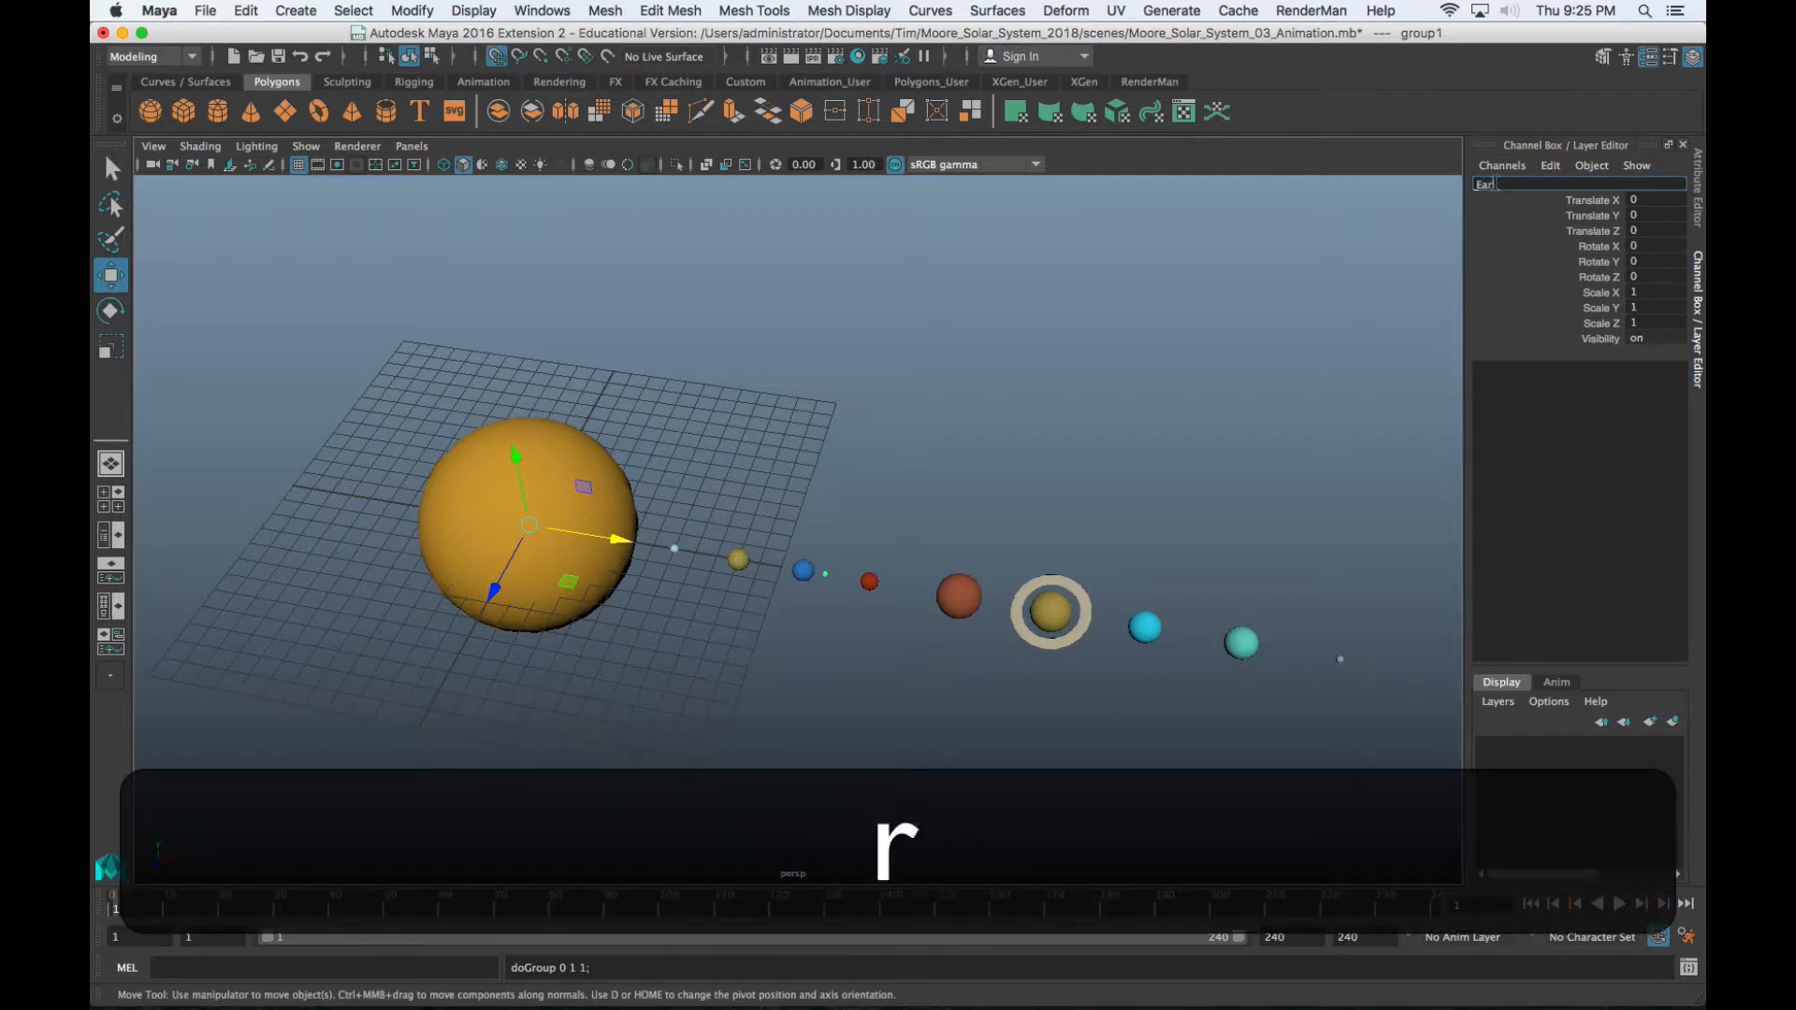
type("th Mo")
type("on")
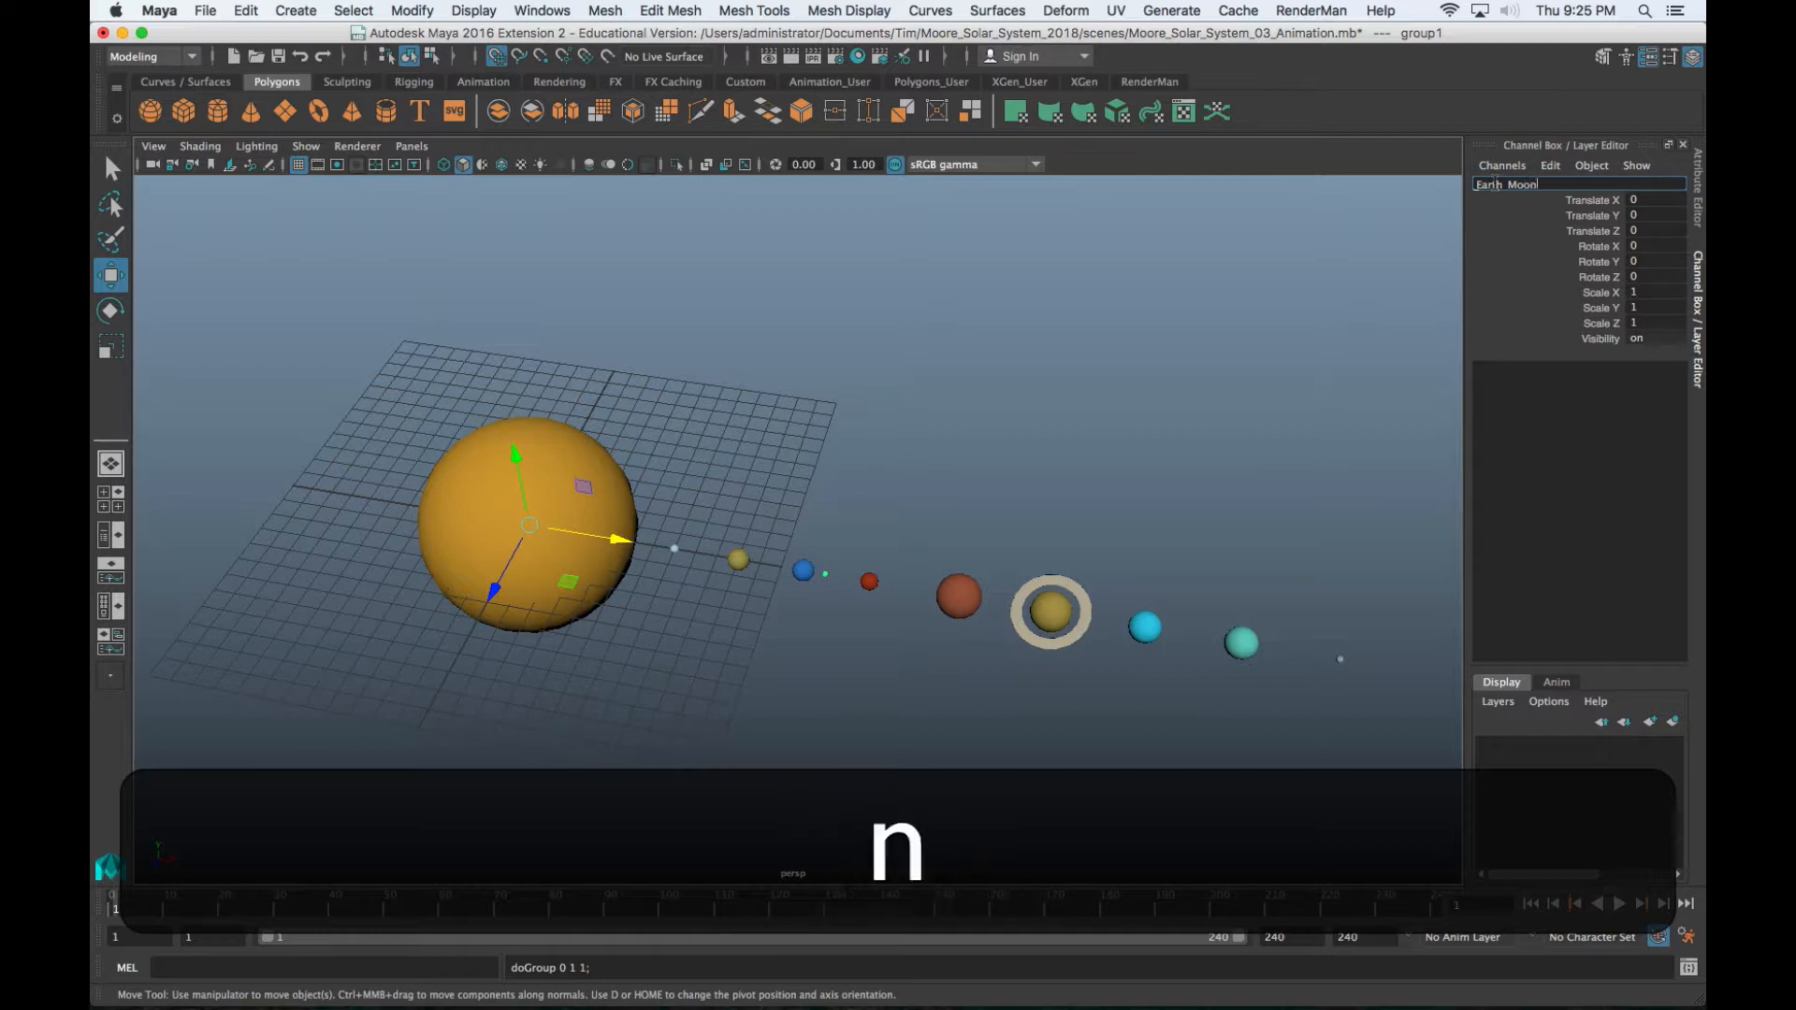
type("_Orbit")
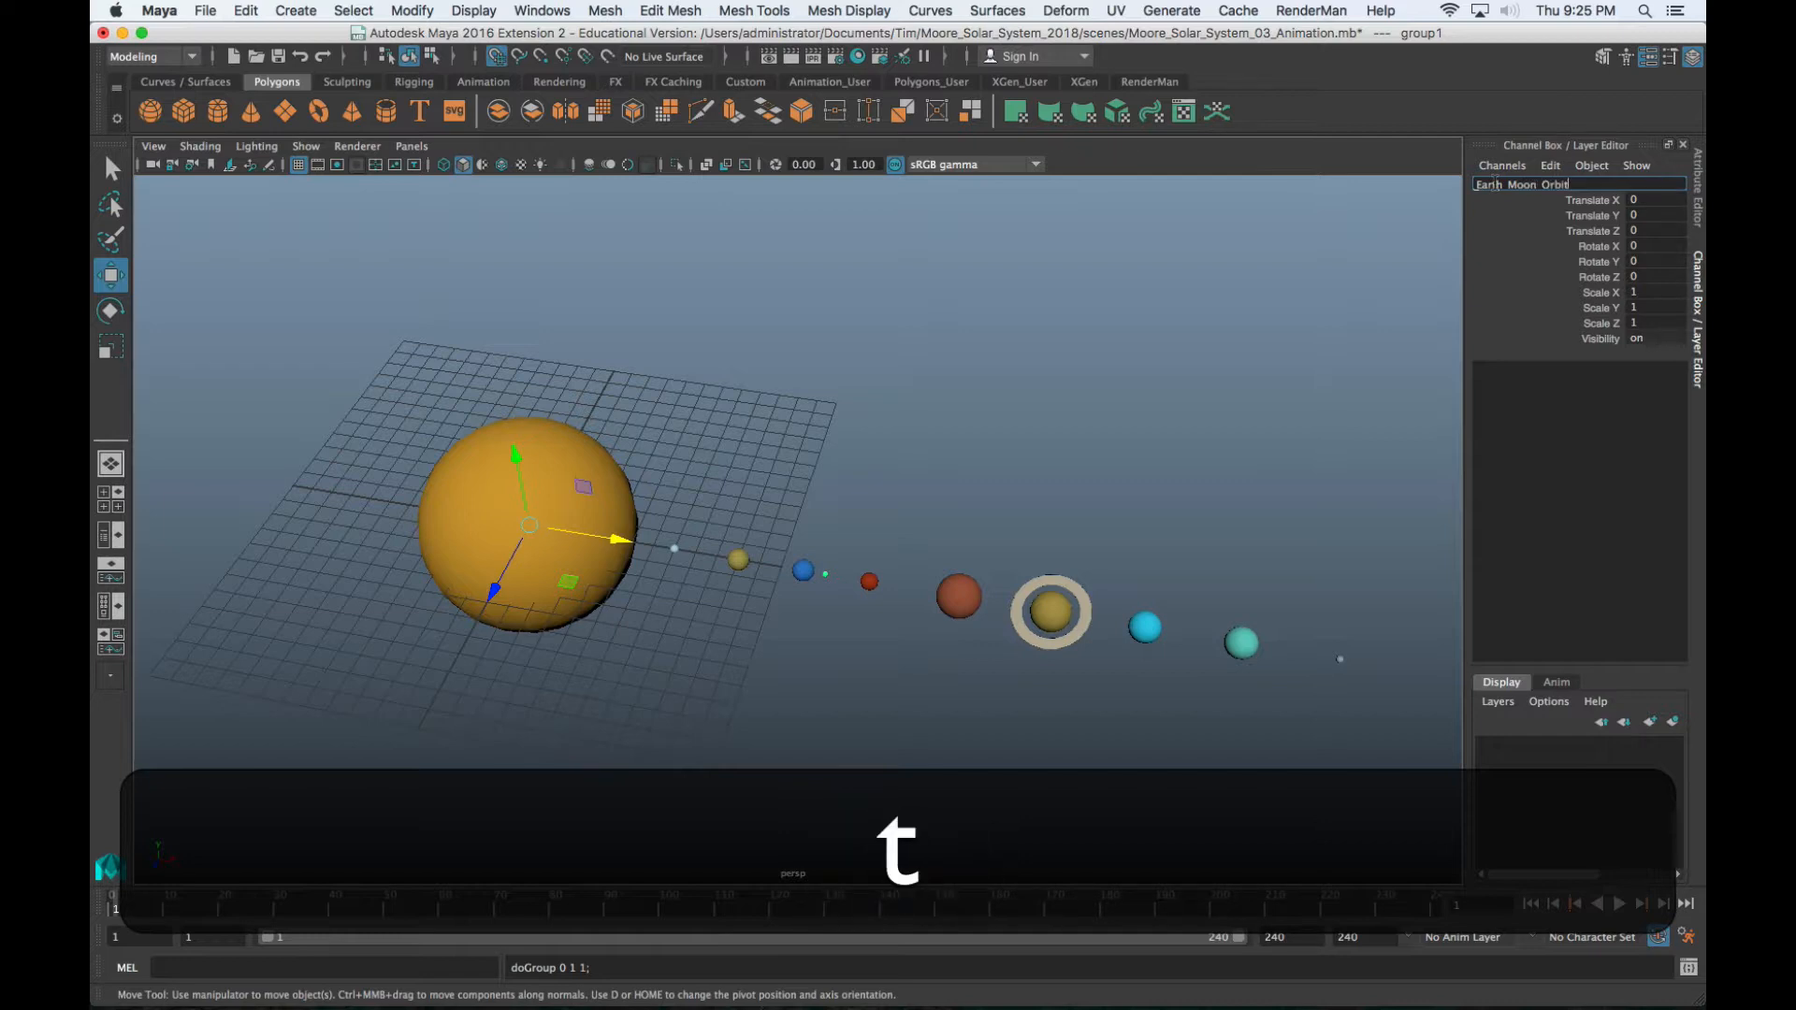
key("Return")
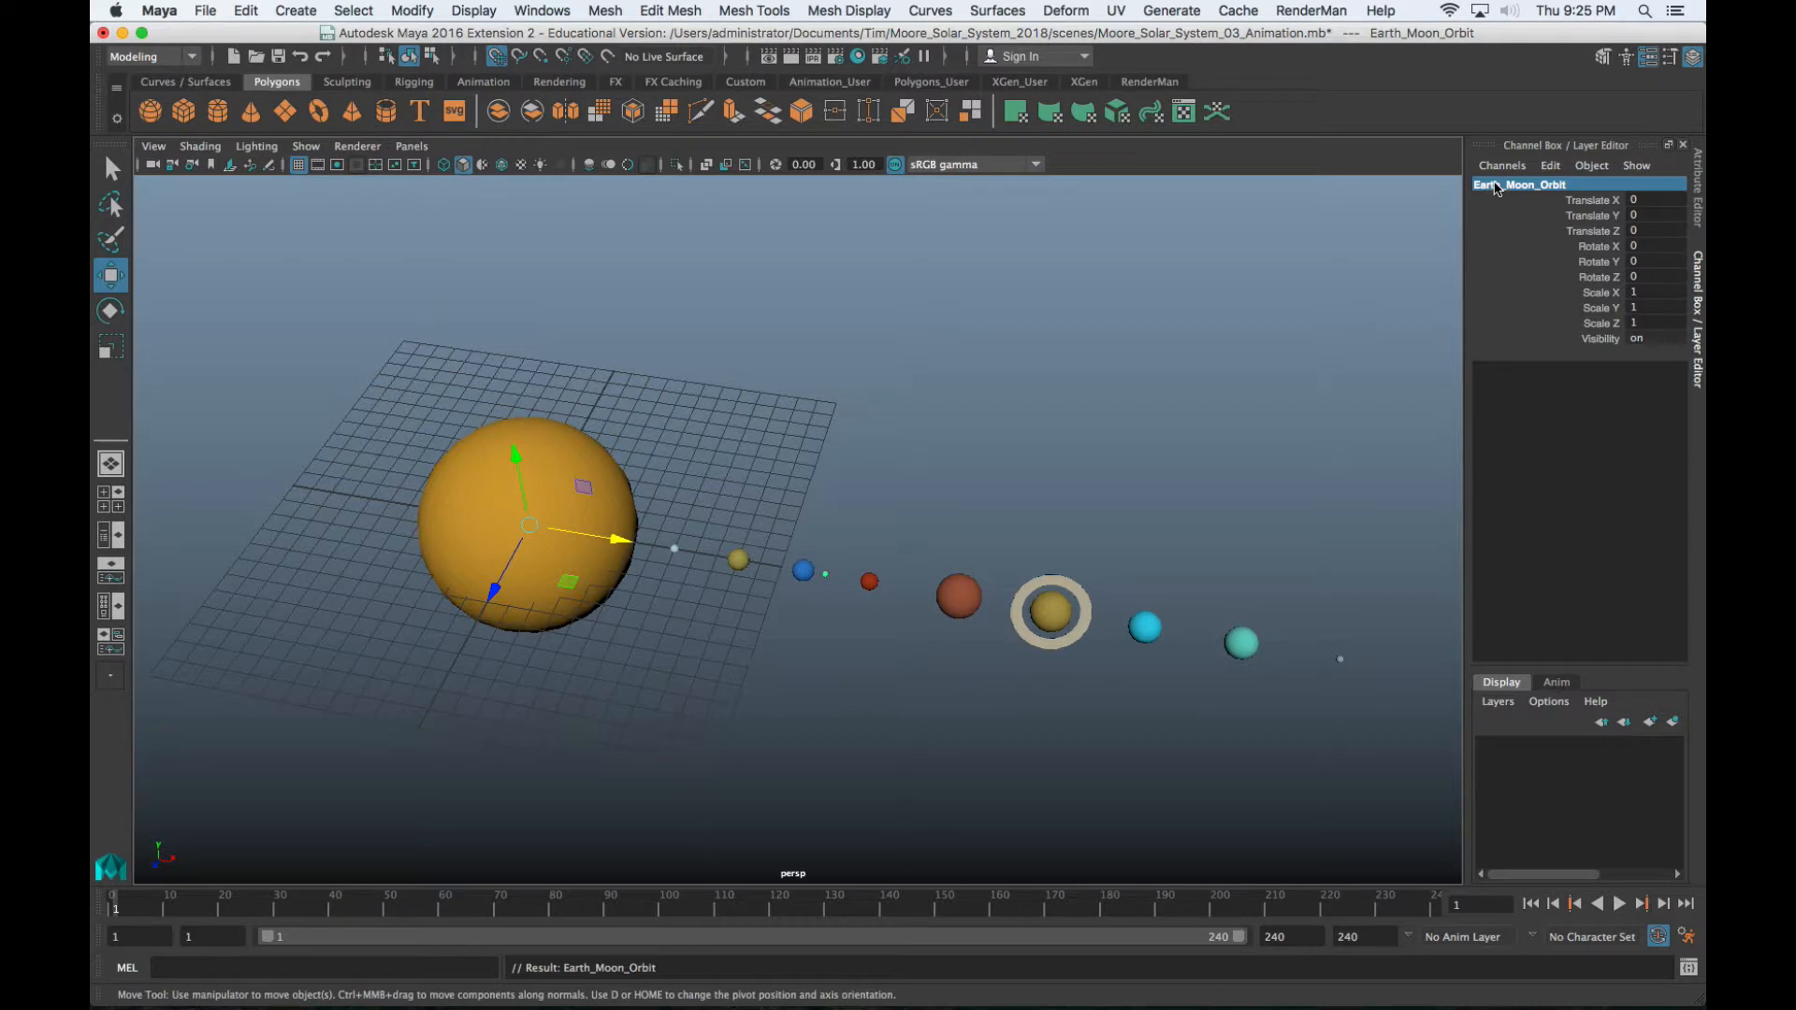
Switch to a full-size top view framing the Sun, Earth and its moon
scroll(1042, 469, "up", 3)
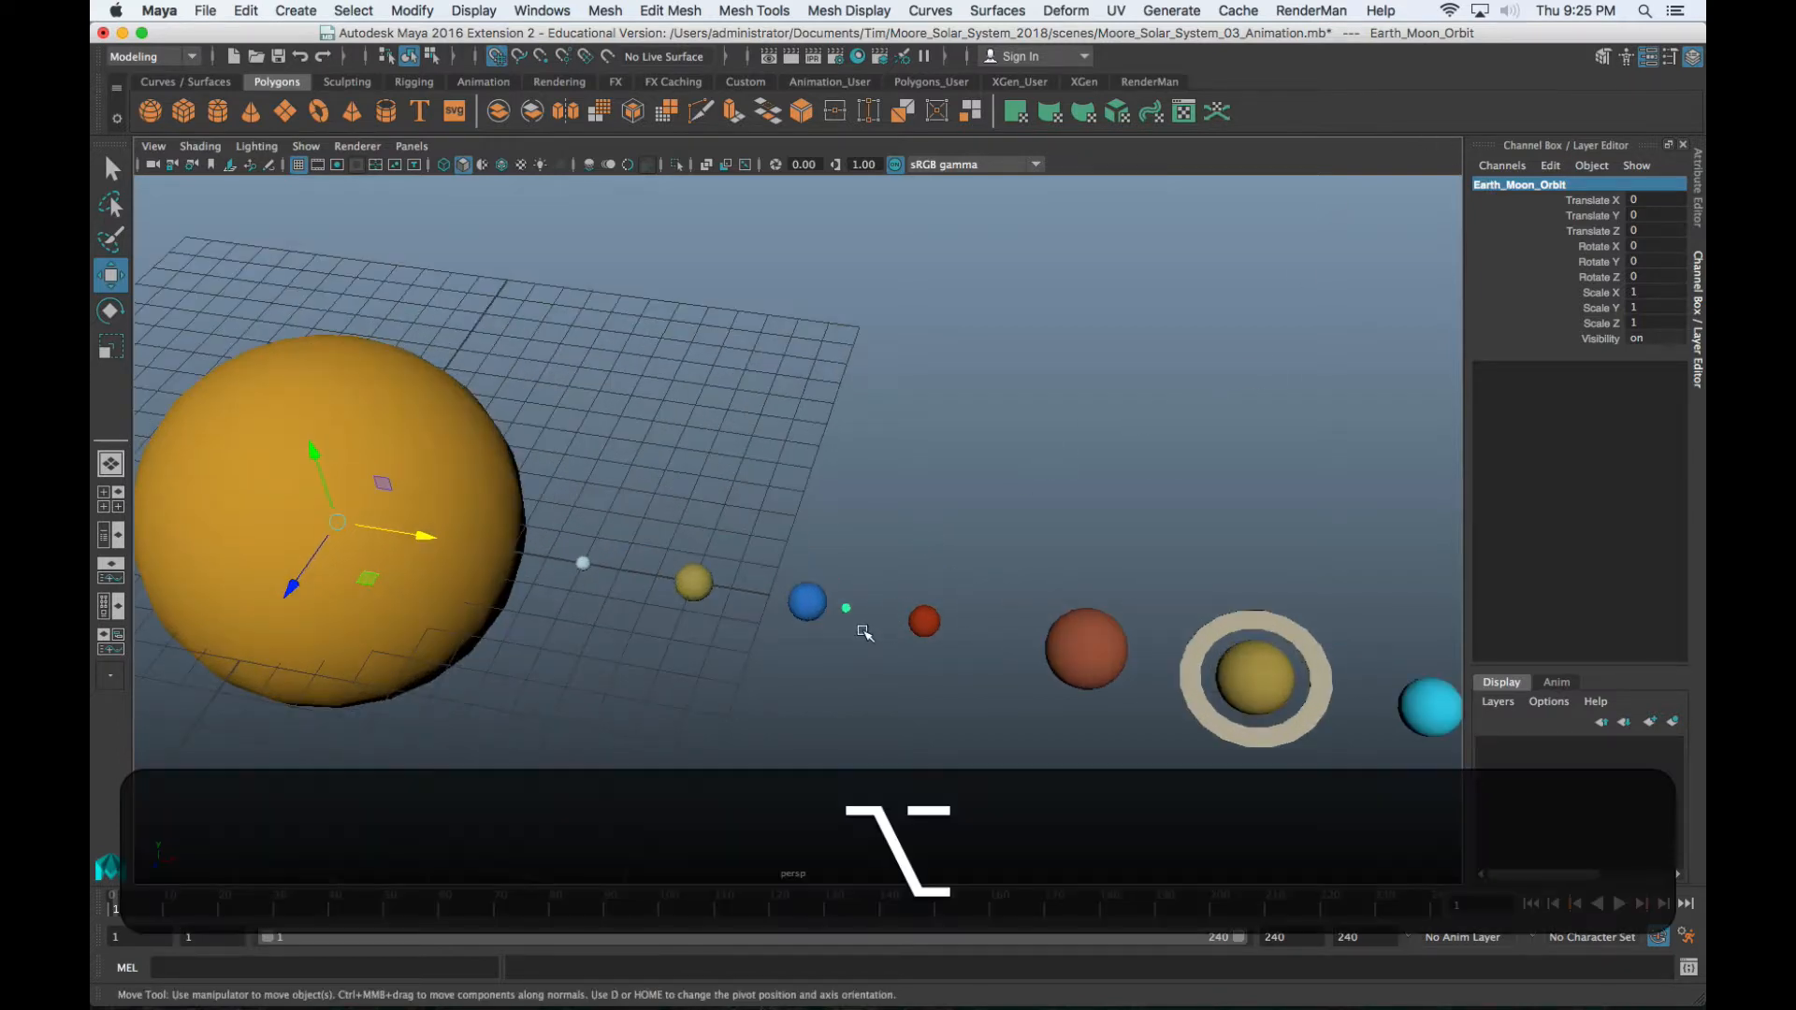
middle_click_drag(865, 634, 962, 537, "alt")
scroll(965, 540, "down", 2)
scroll(1057, 486, "up", 2)
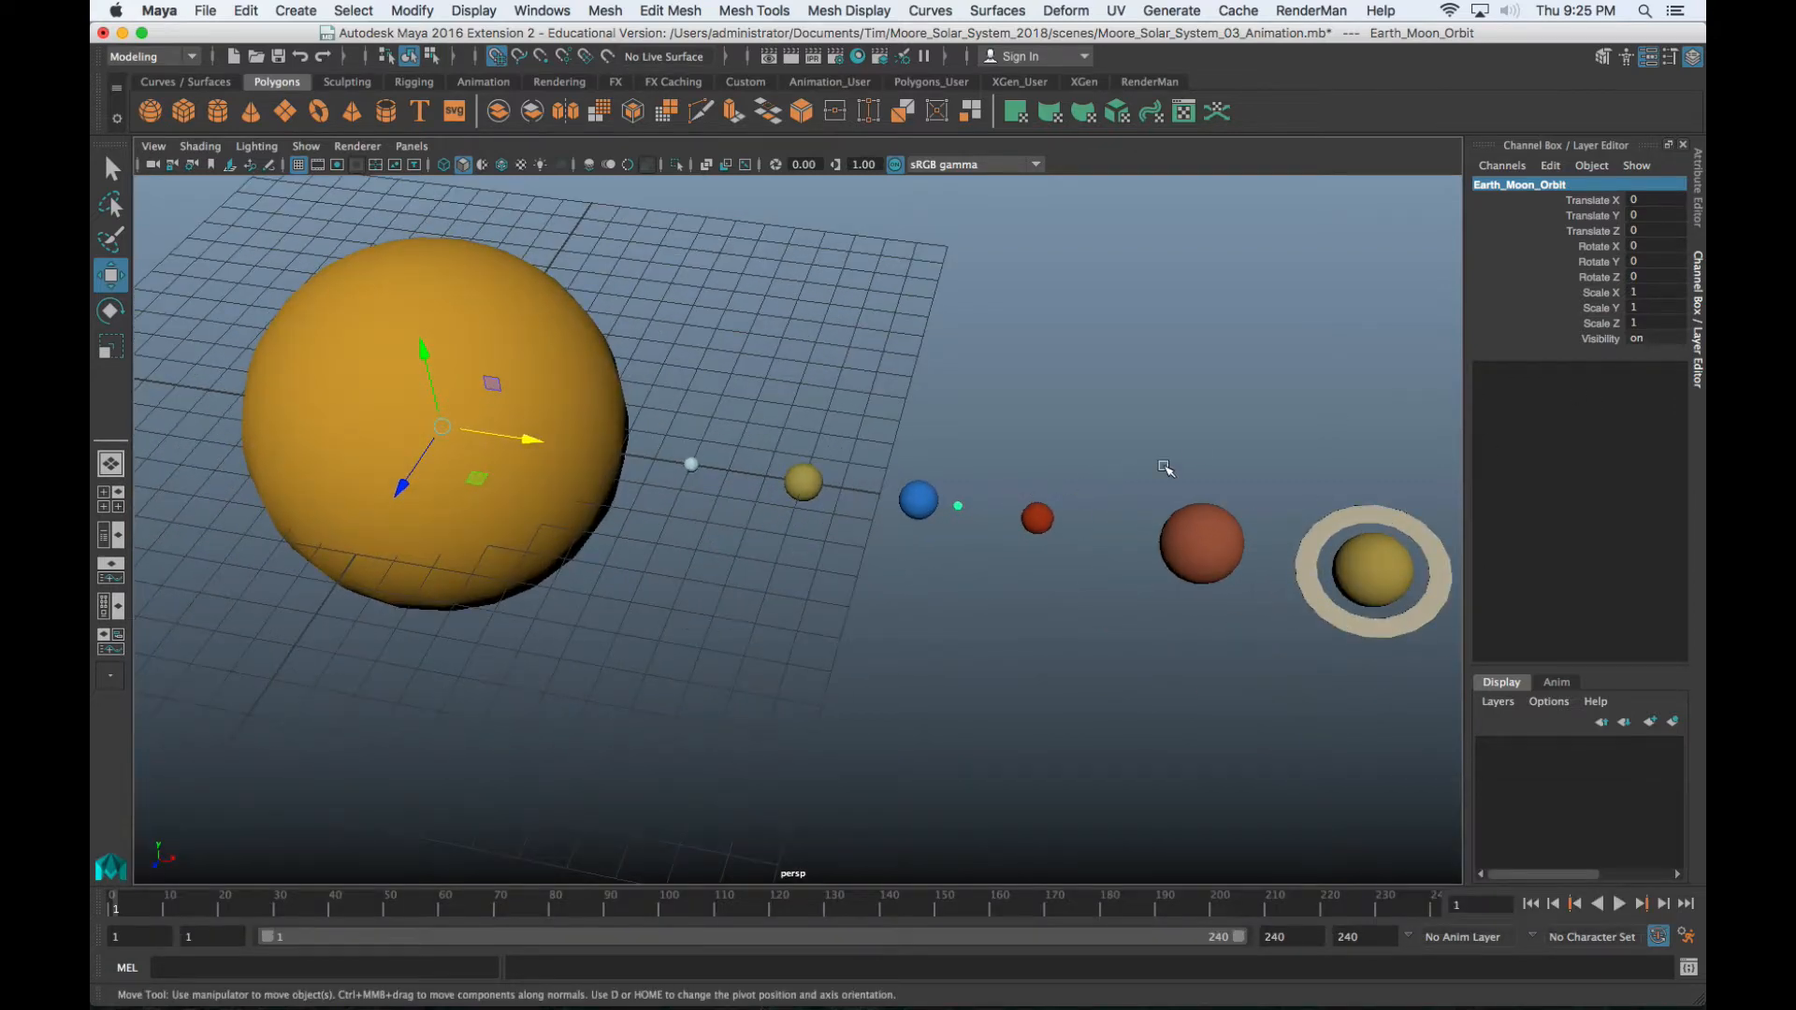
scroll(1018, 516, "down", 2)
scroll(788, 506, "down", 1)
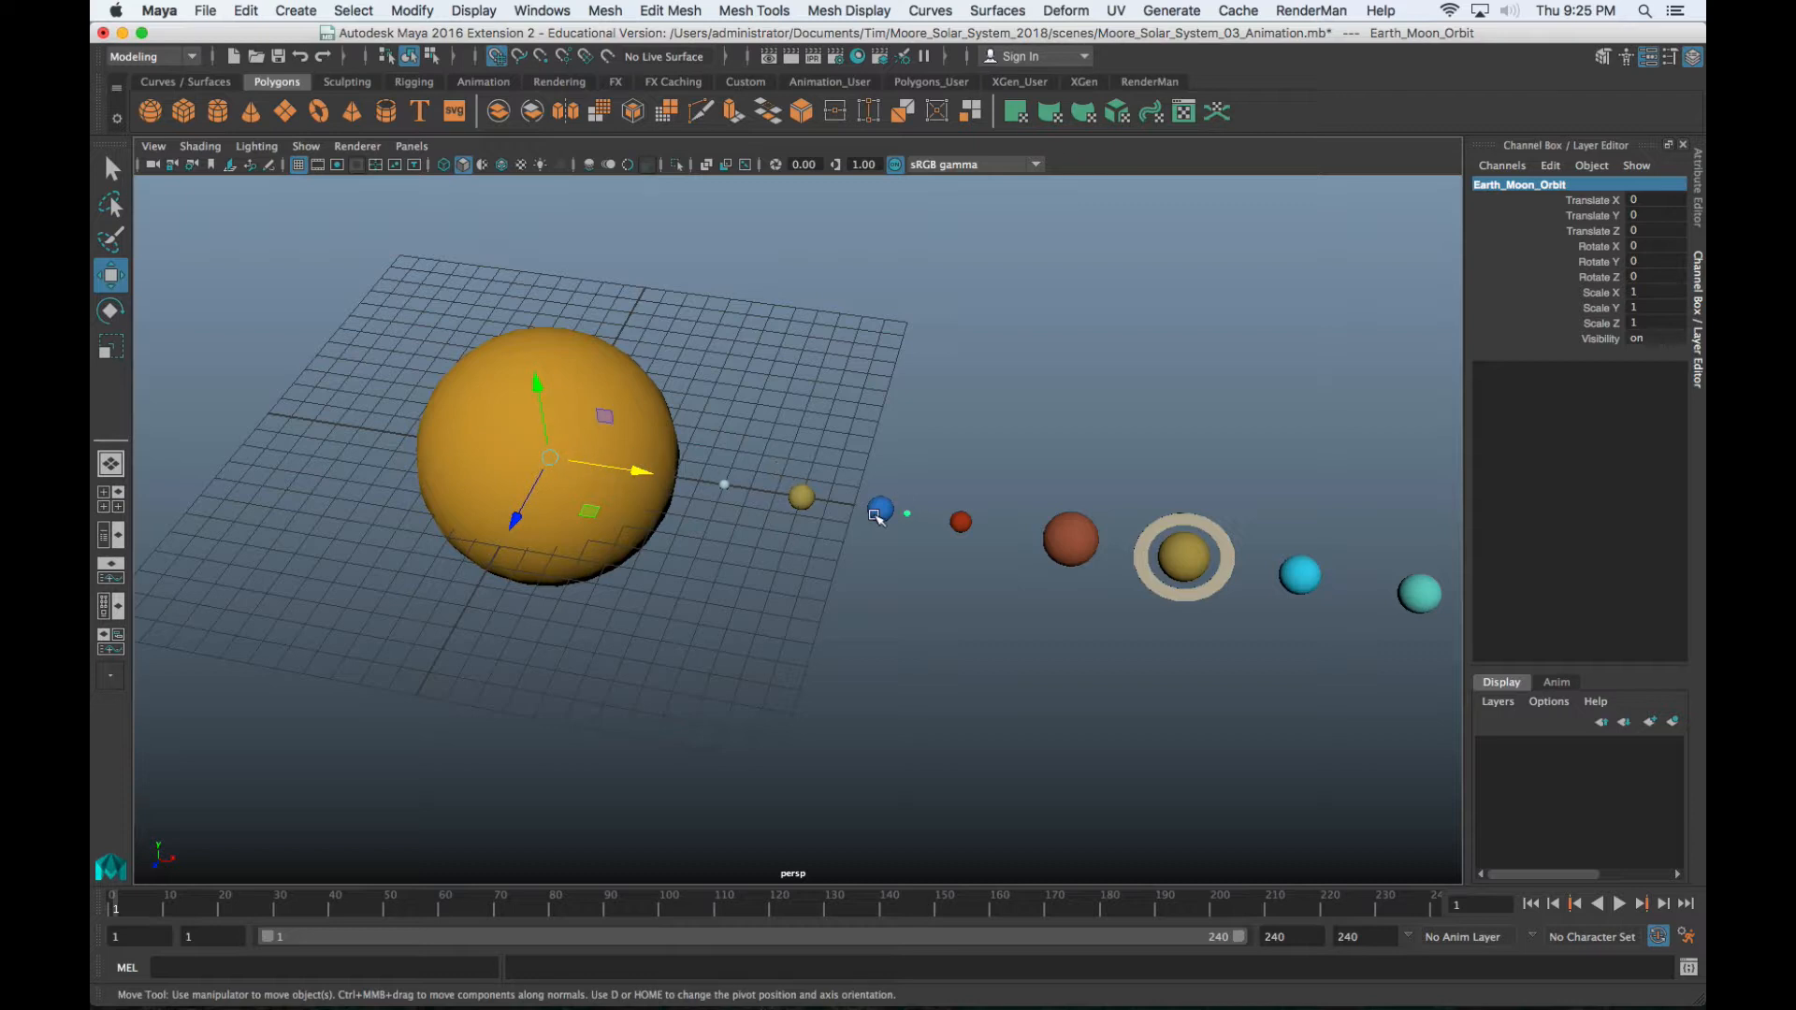
key("space")
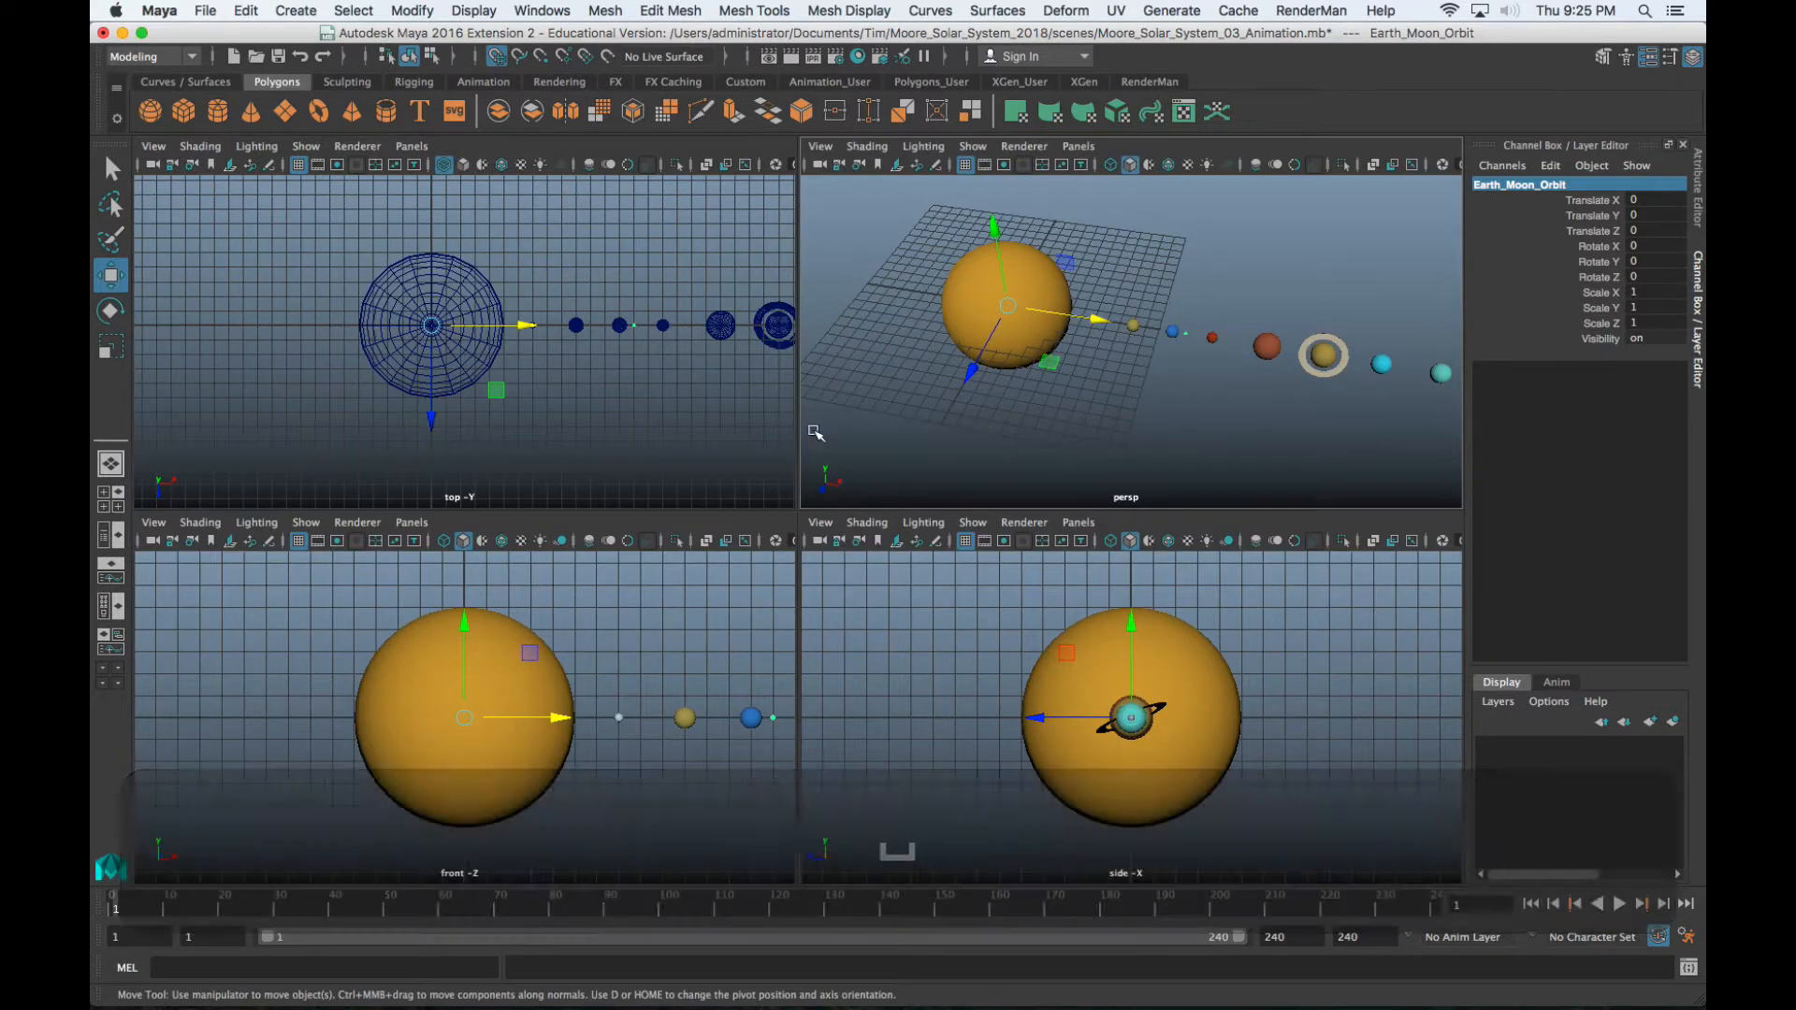
key("space")
scroll(880, 589, "down", 1)
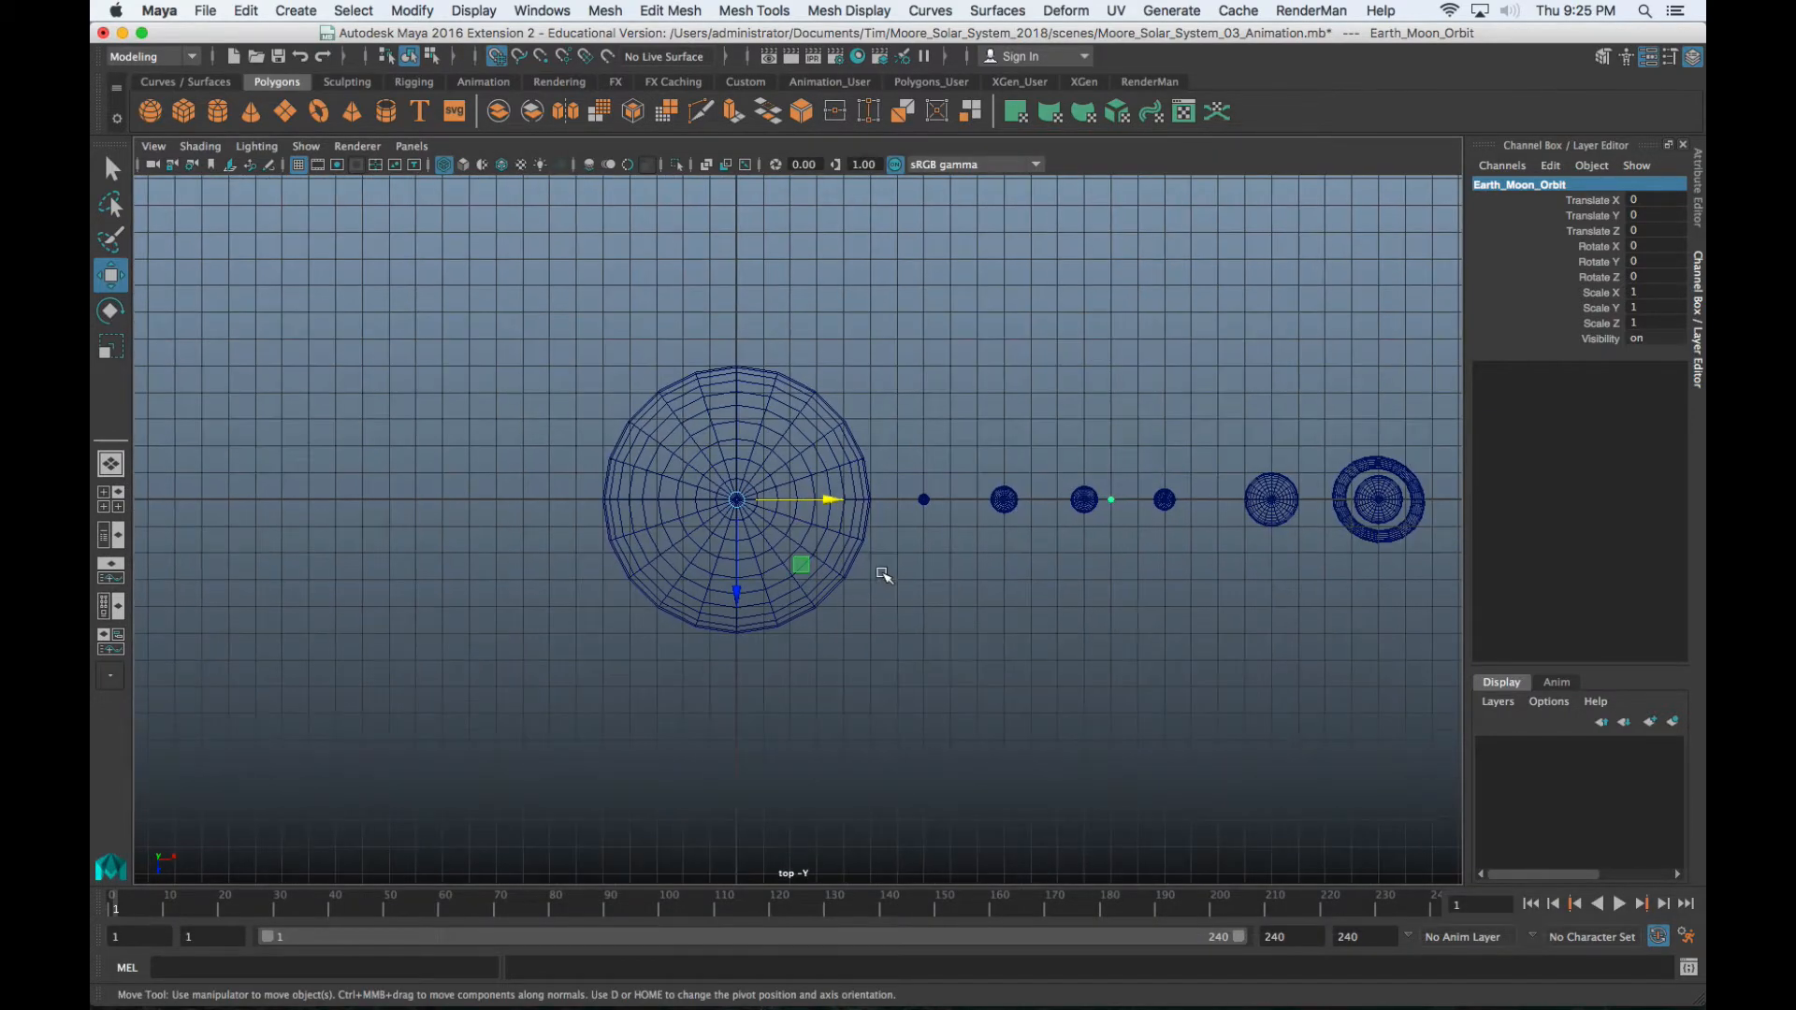
Try moving the Earth_Moon_Orbit group 13 units along X onto Earth, undo the move, and toggle pivot editing on and off
left_click_drag(831, 501, 1177, 501)
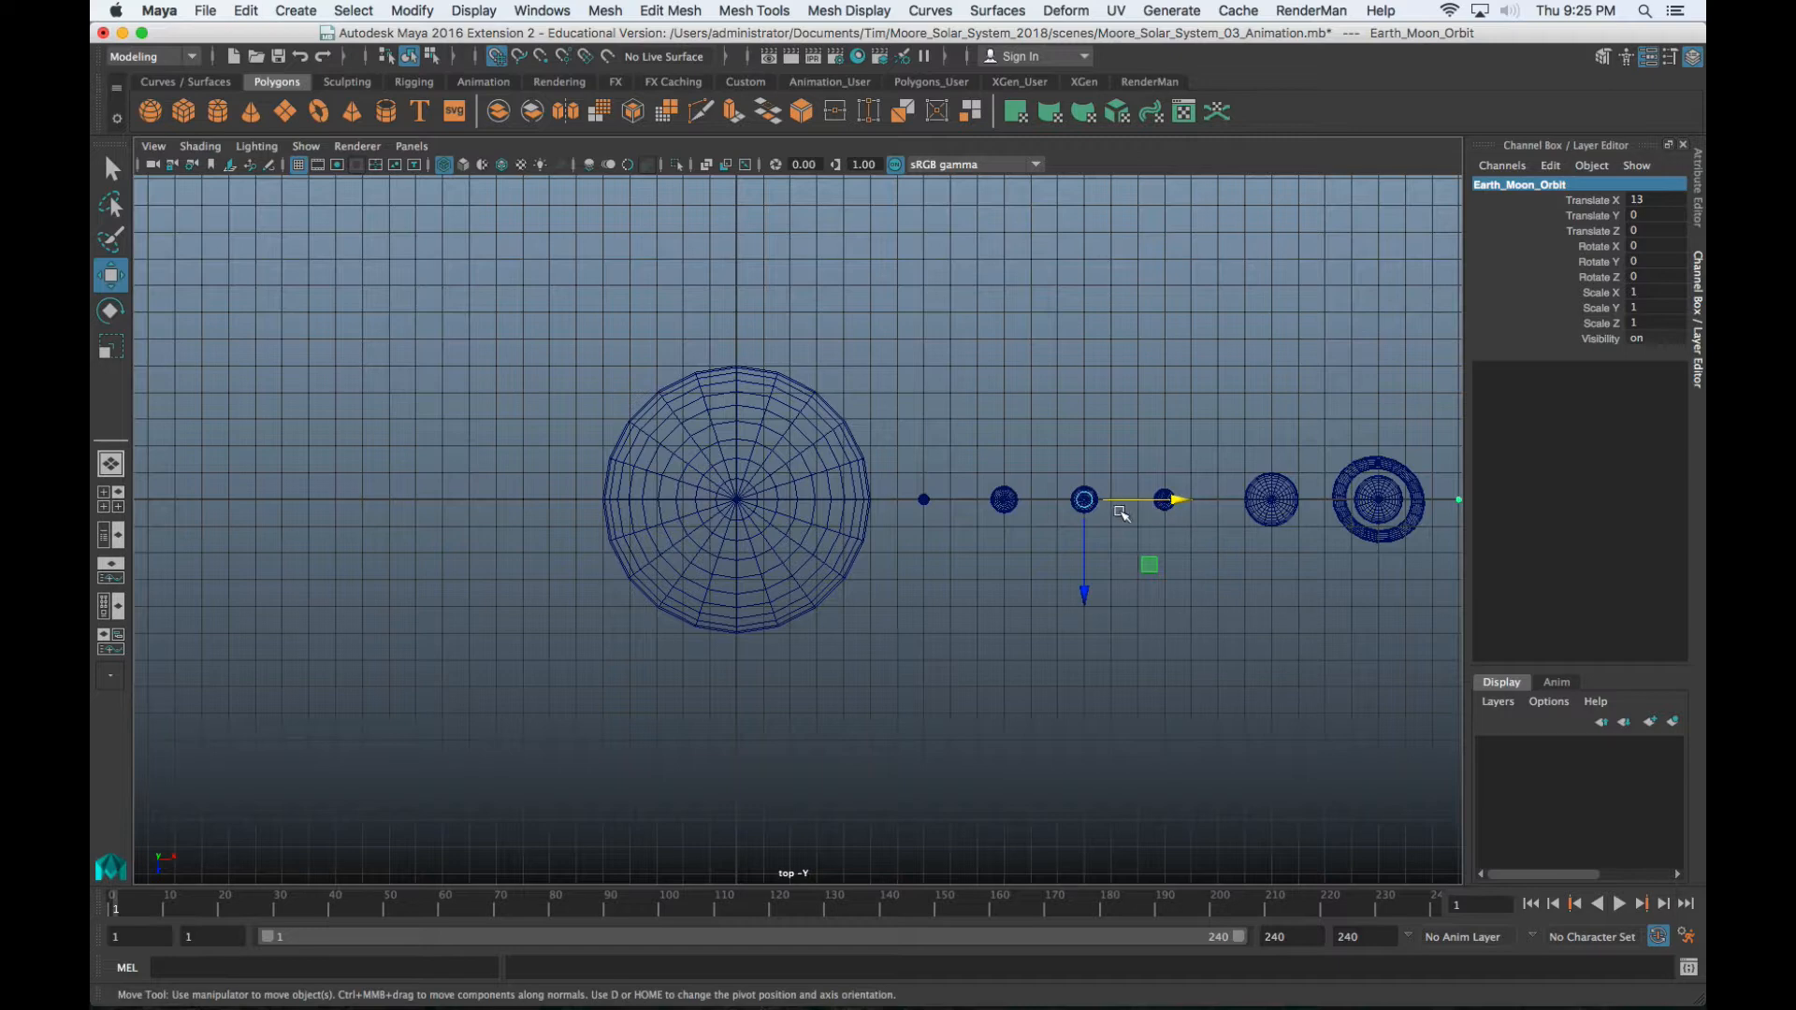
key("z")
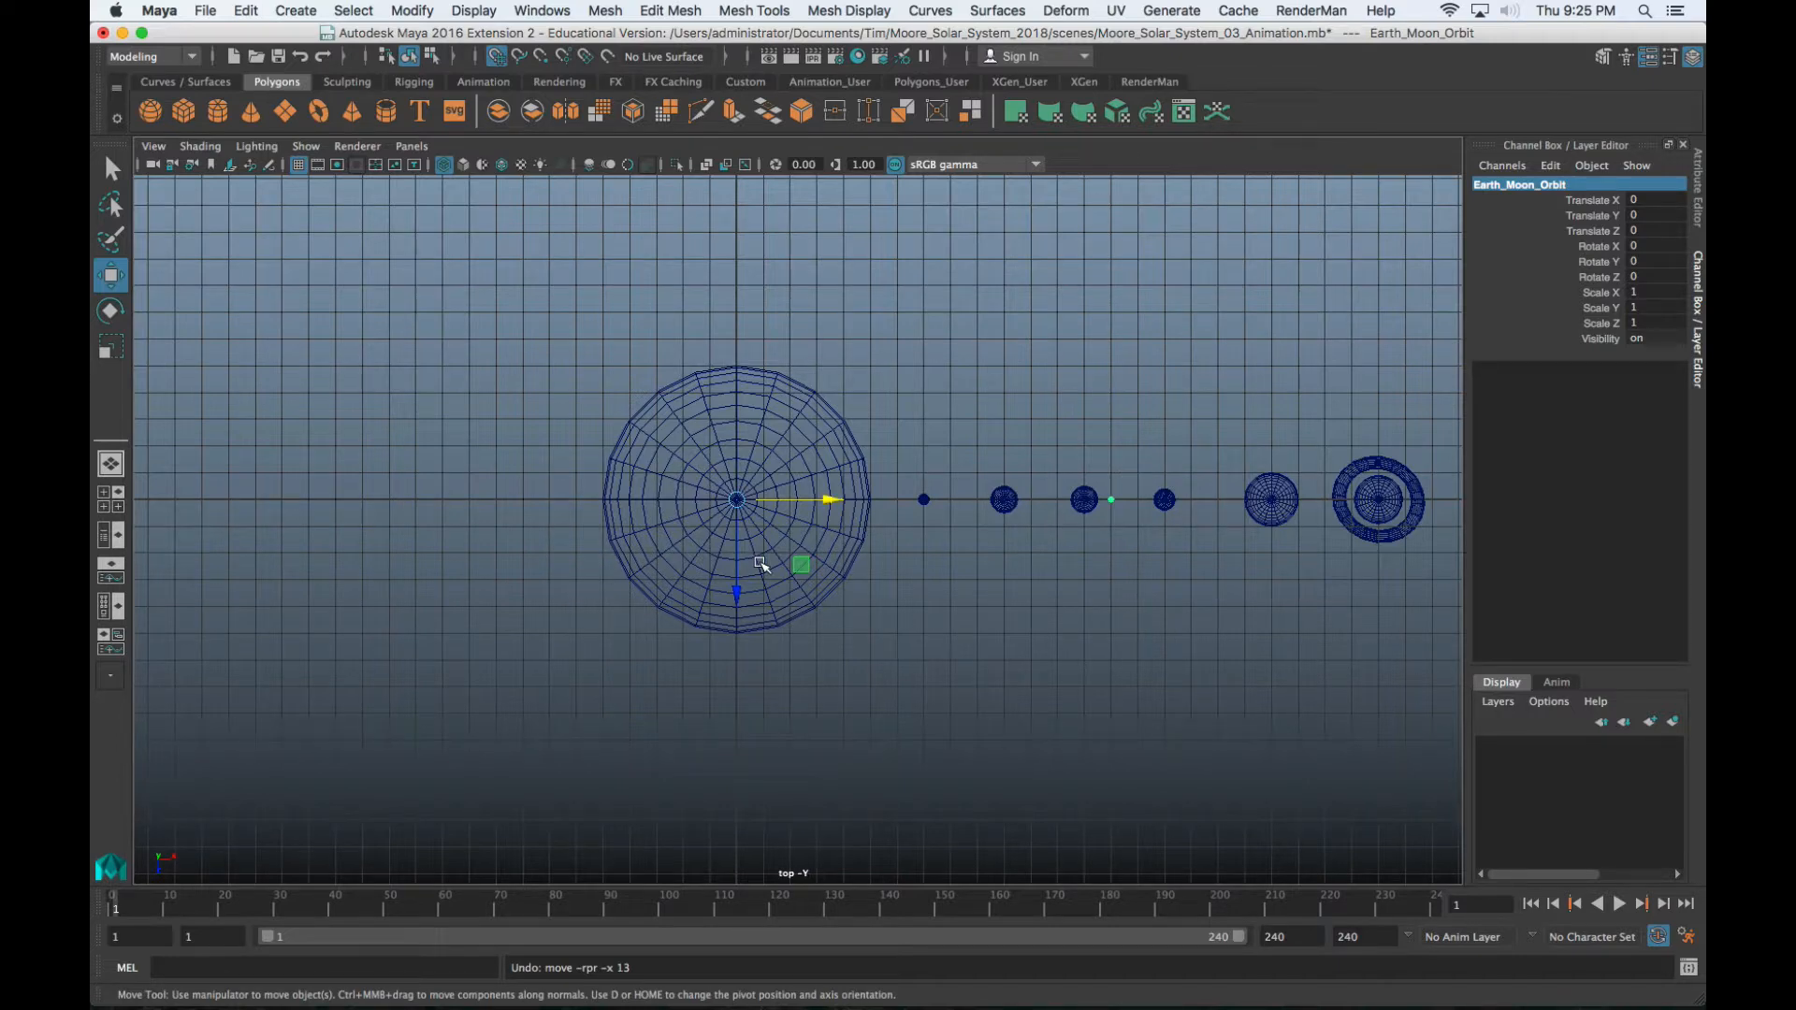
key("d")
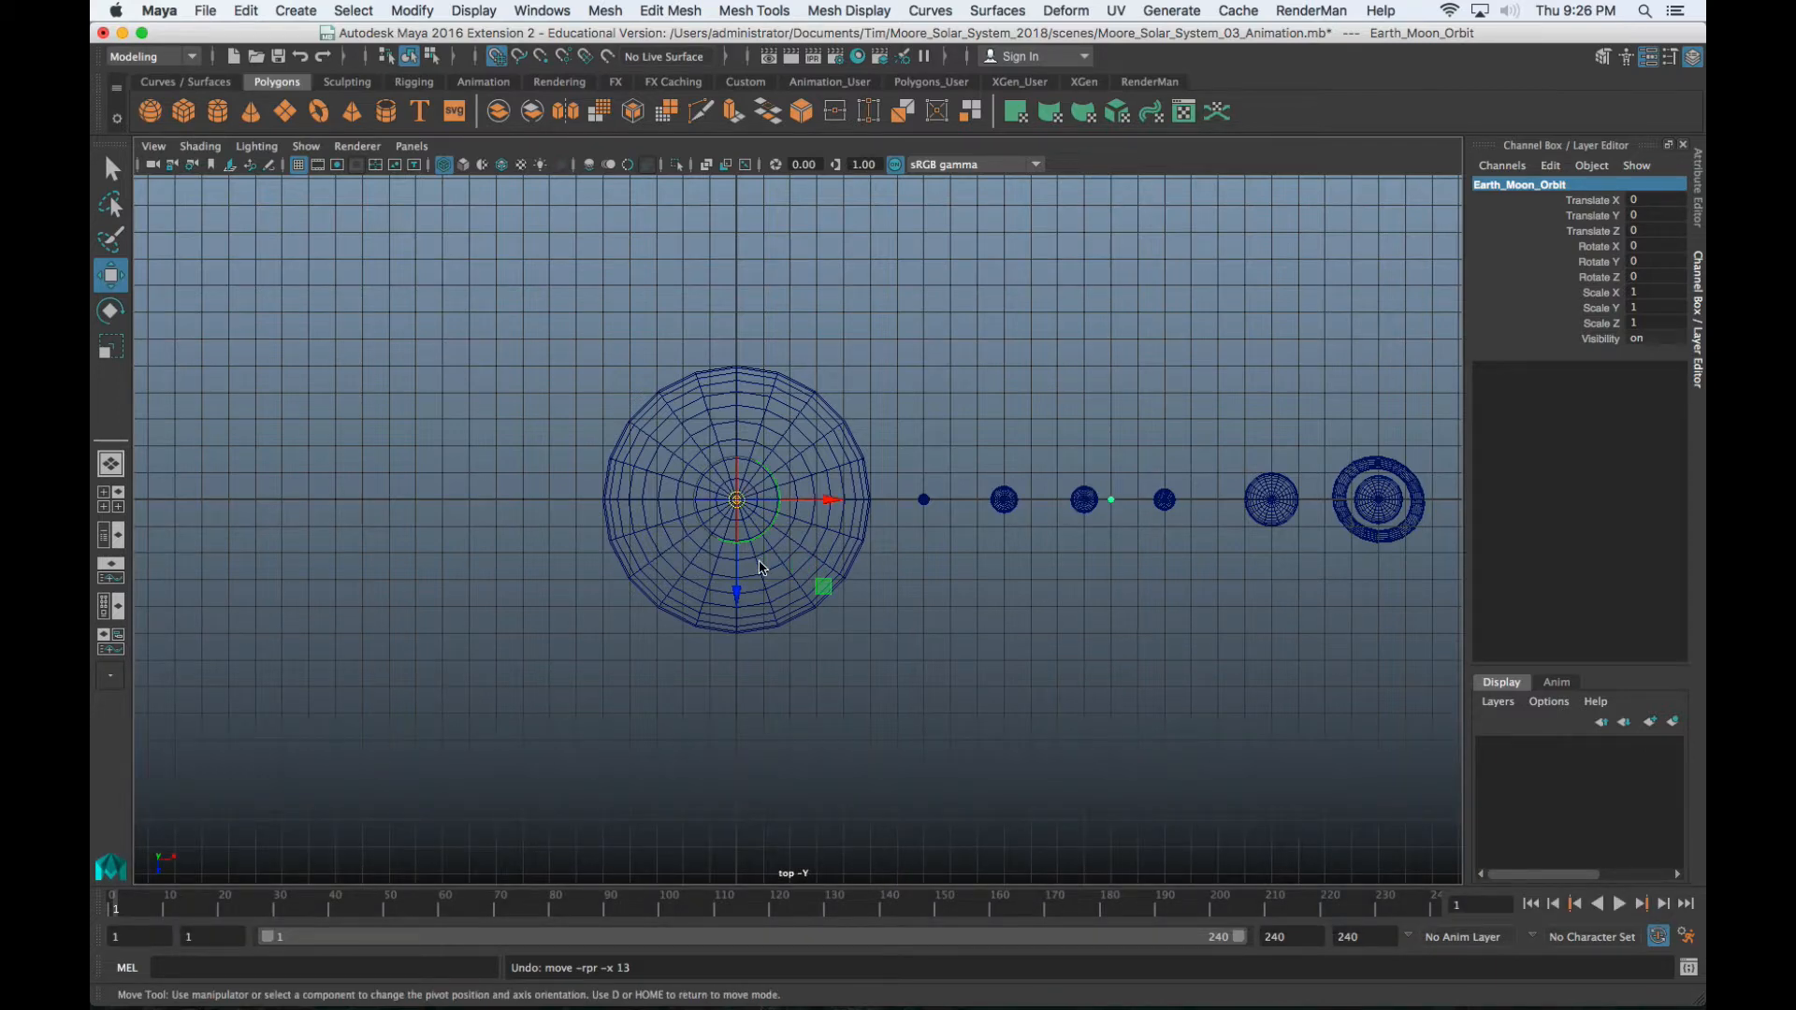
key("d")
scroll(720, 555, "up", 3)
key("w")
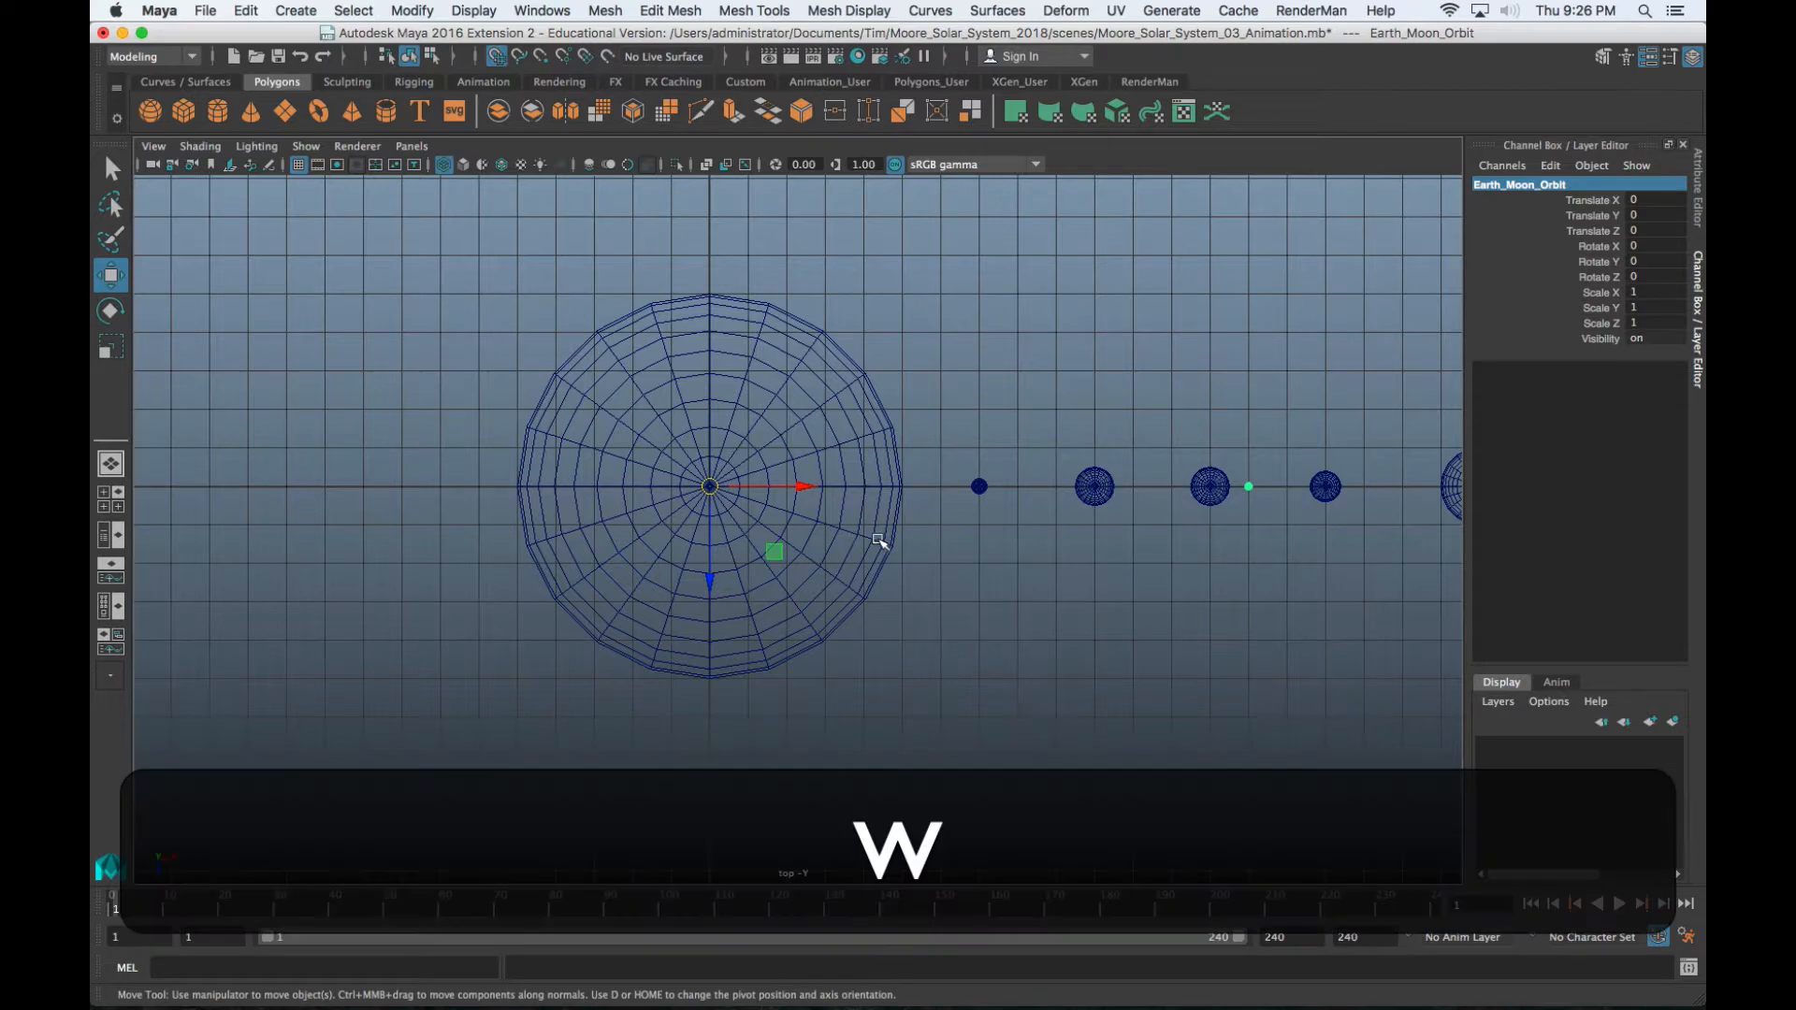
key("d")
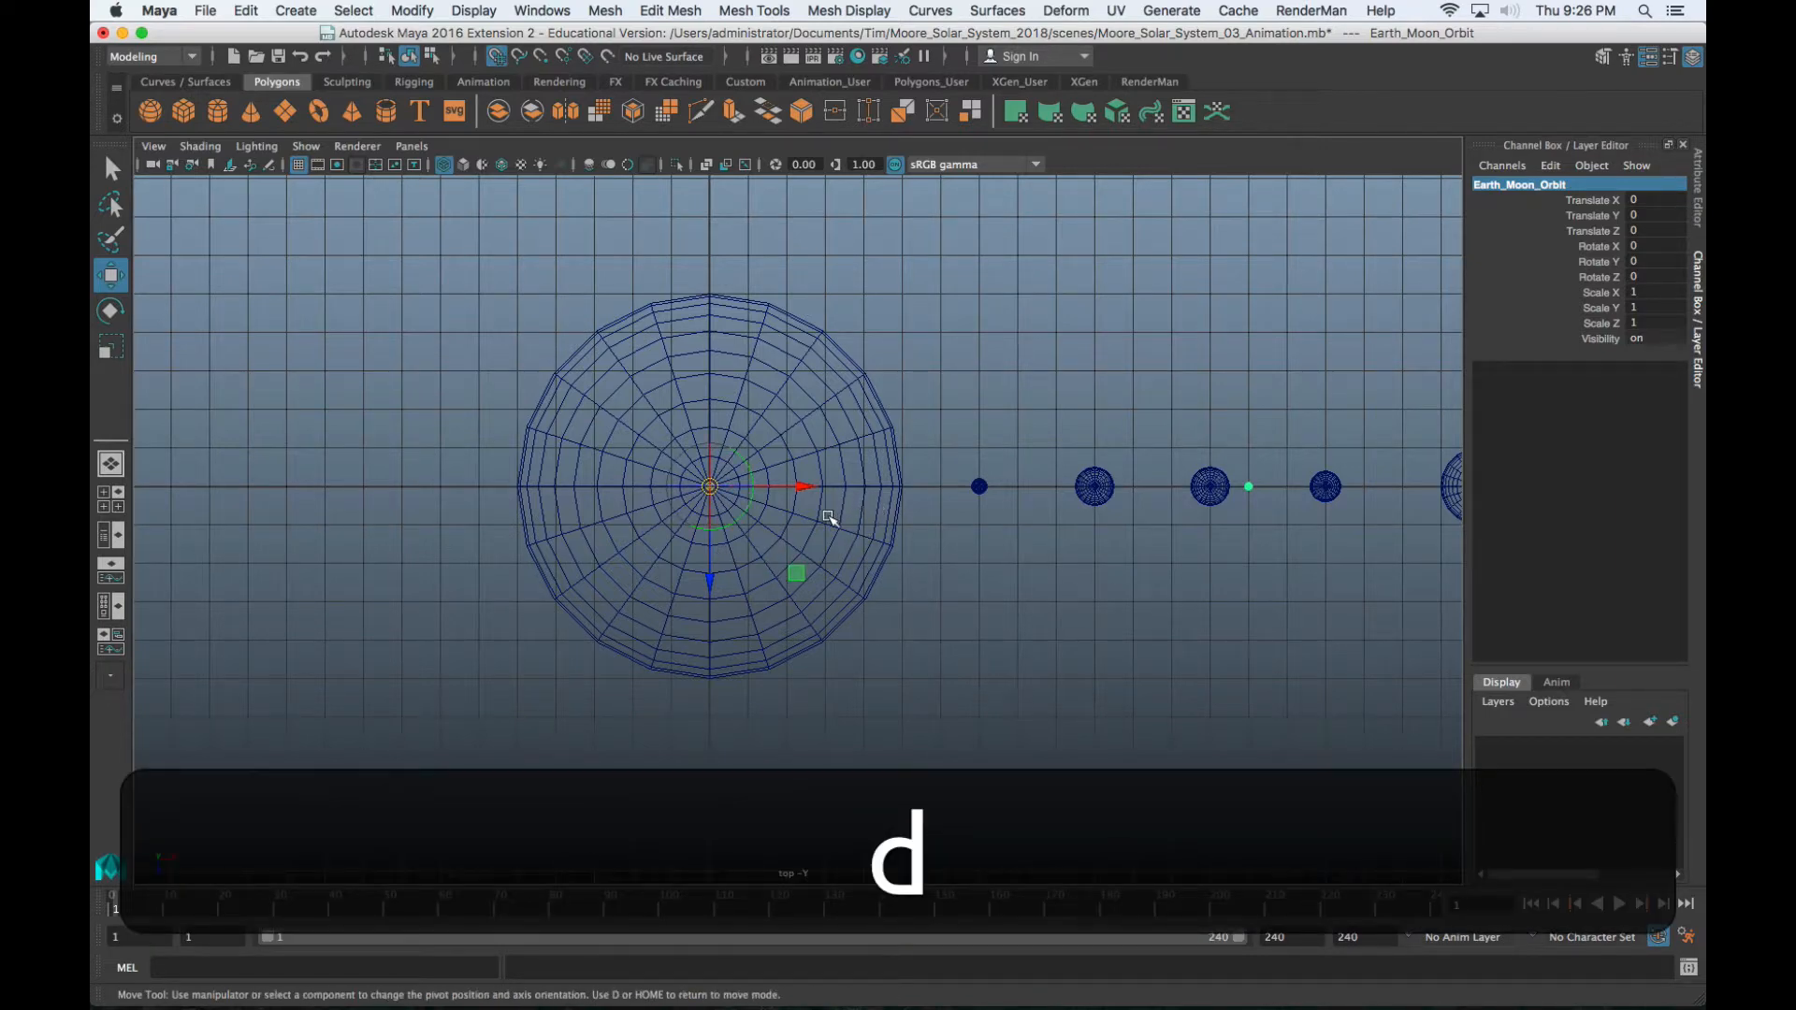
scroll(736, 513, "up", 2)
scroll(735, 513, "up", 1)
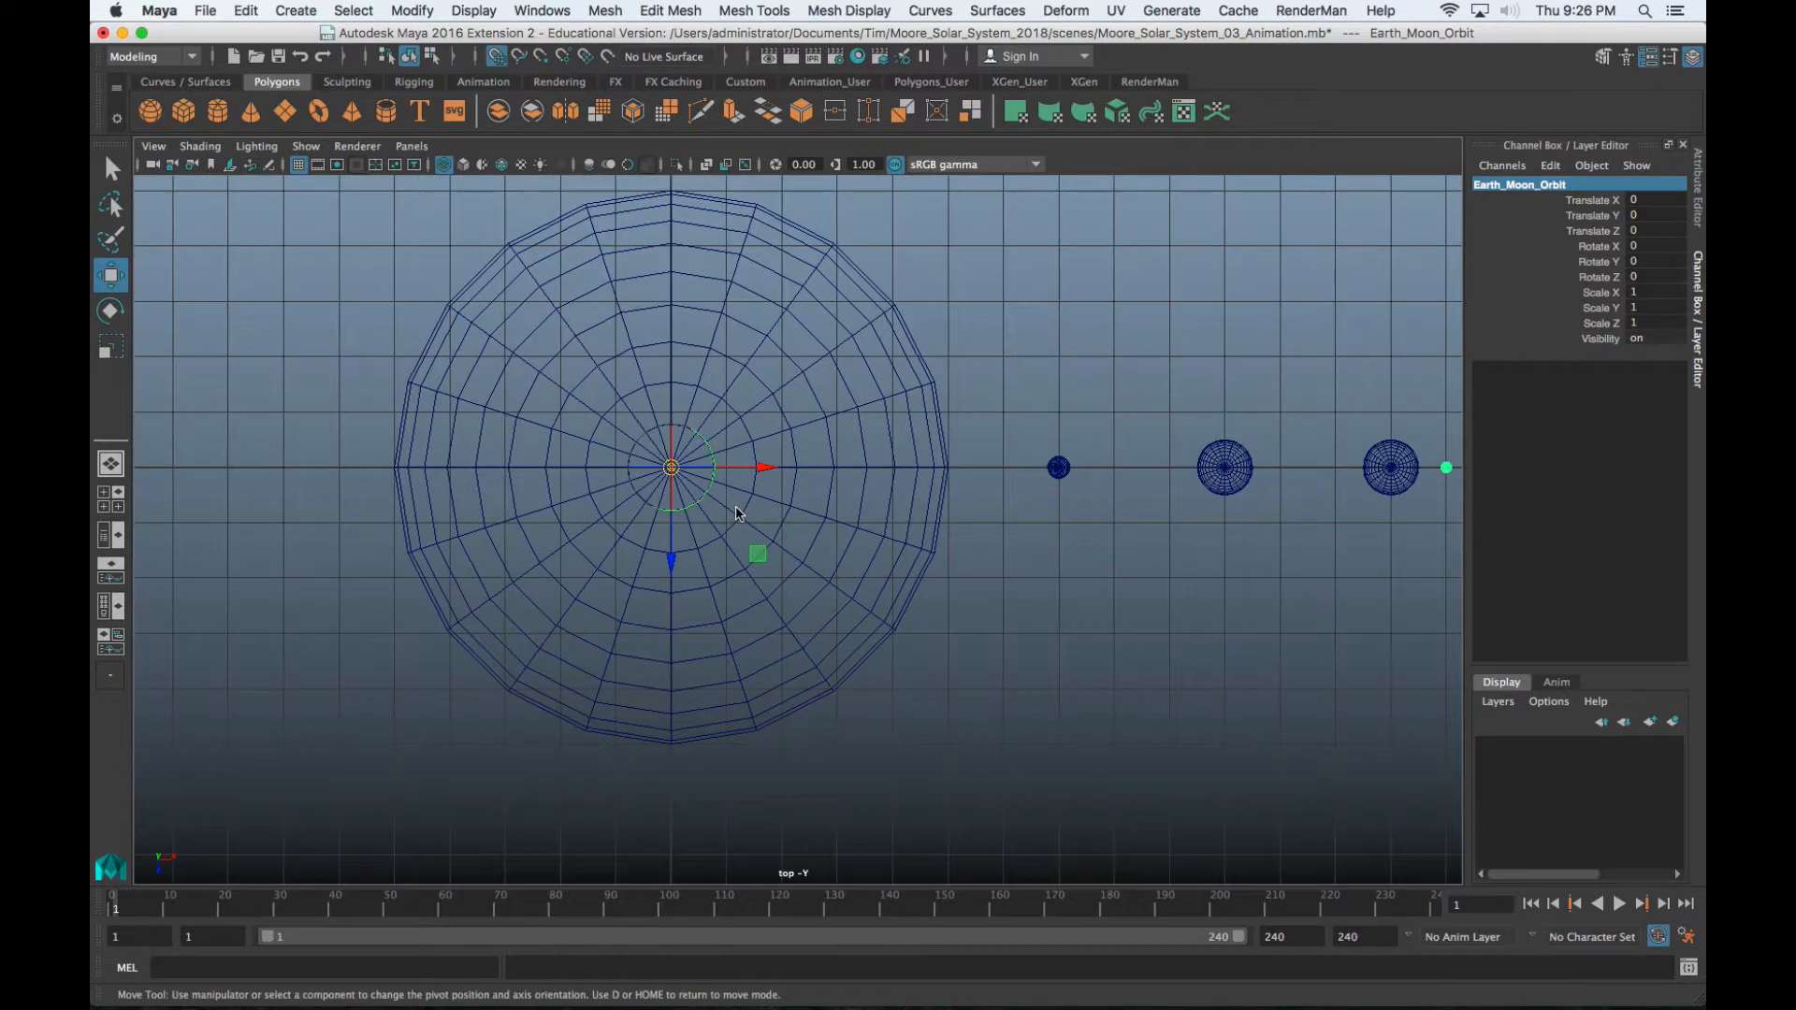
key("d")
key("w")
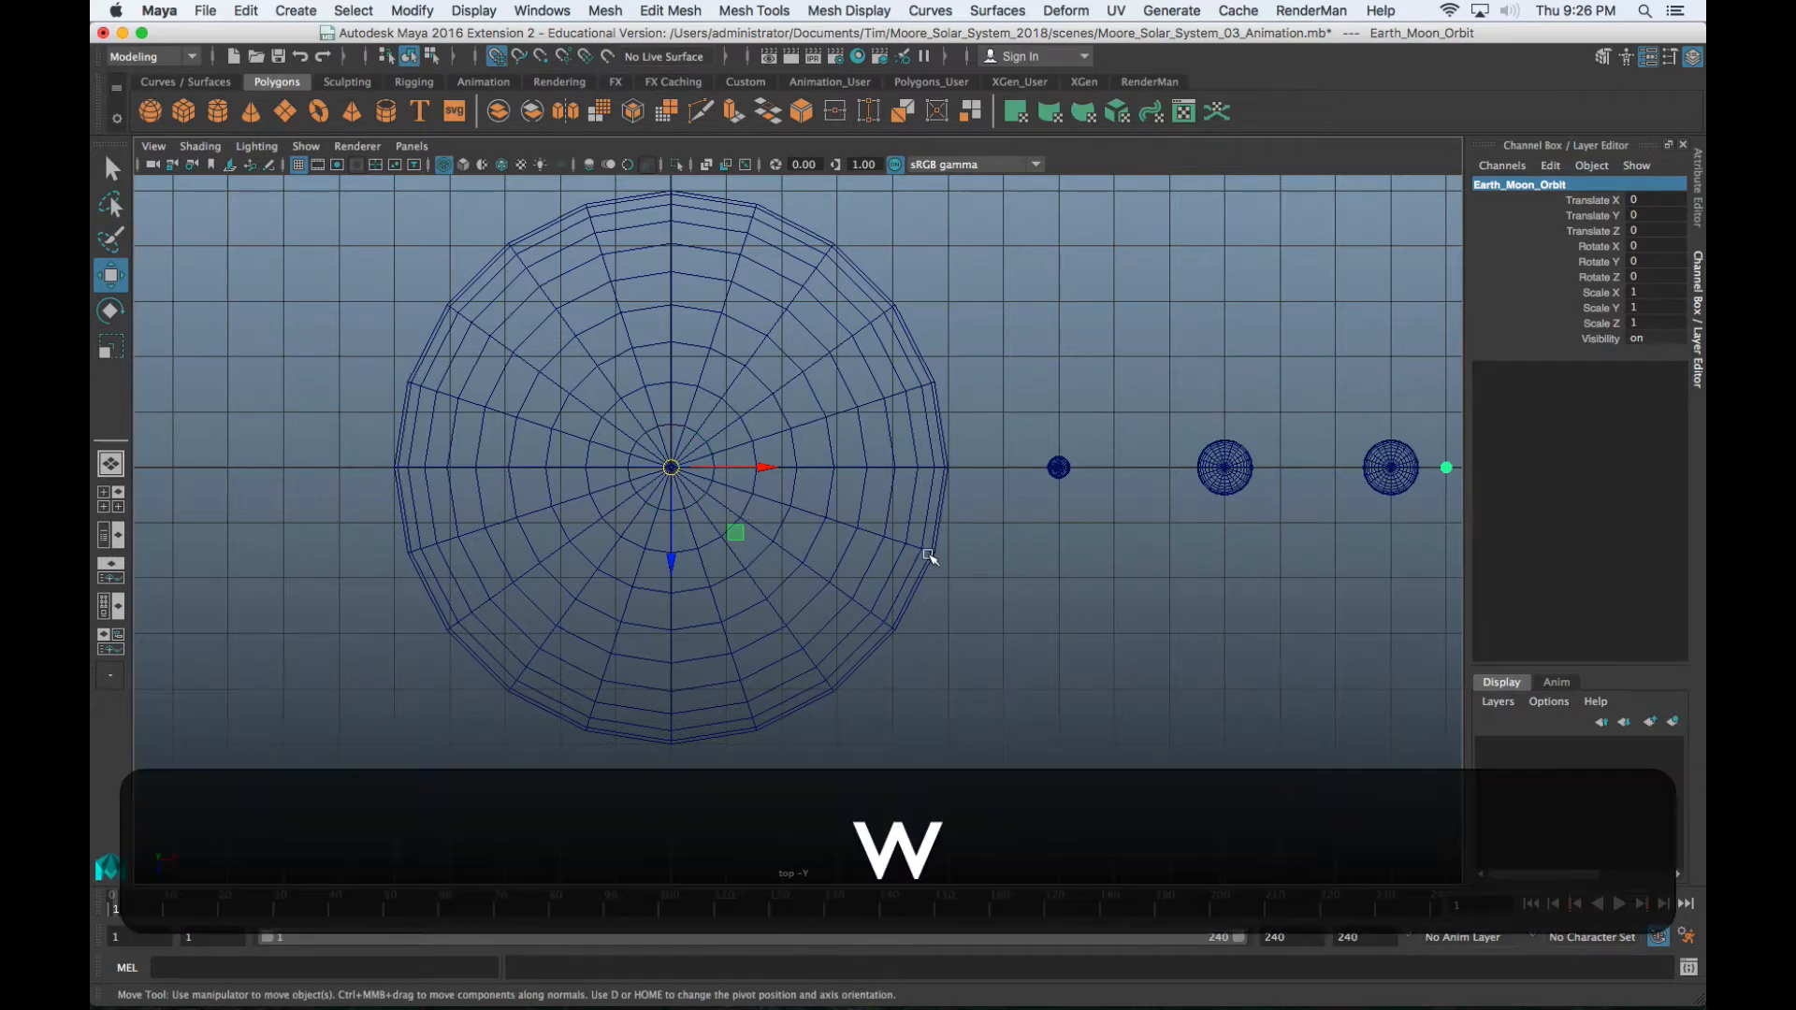
Reselect the Earth_Moon_Orbit group through the moon and toggle its pivot editing with grid snapping off
left_click(1313, 544)
left_click(1445, 468)
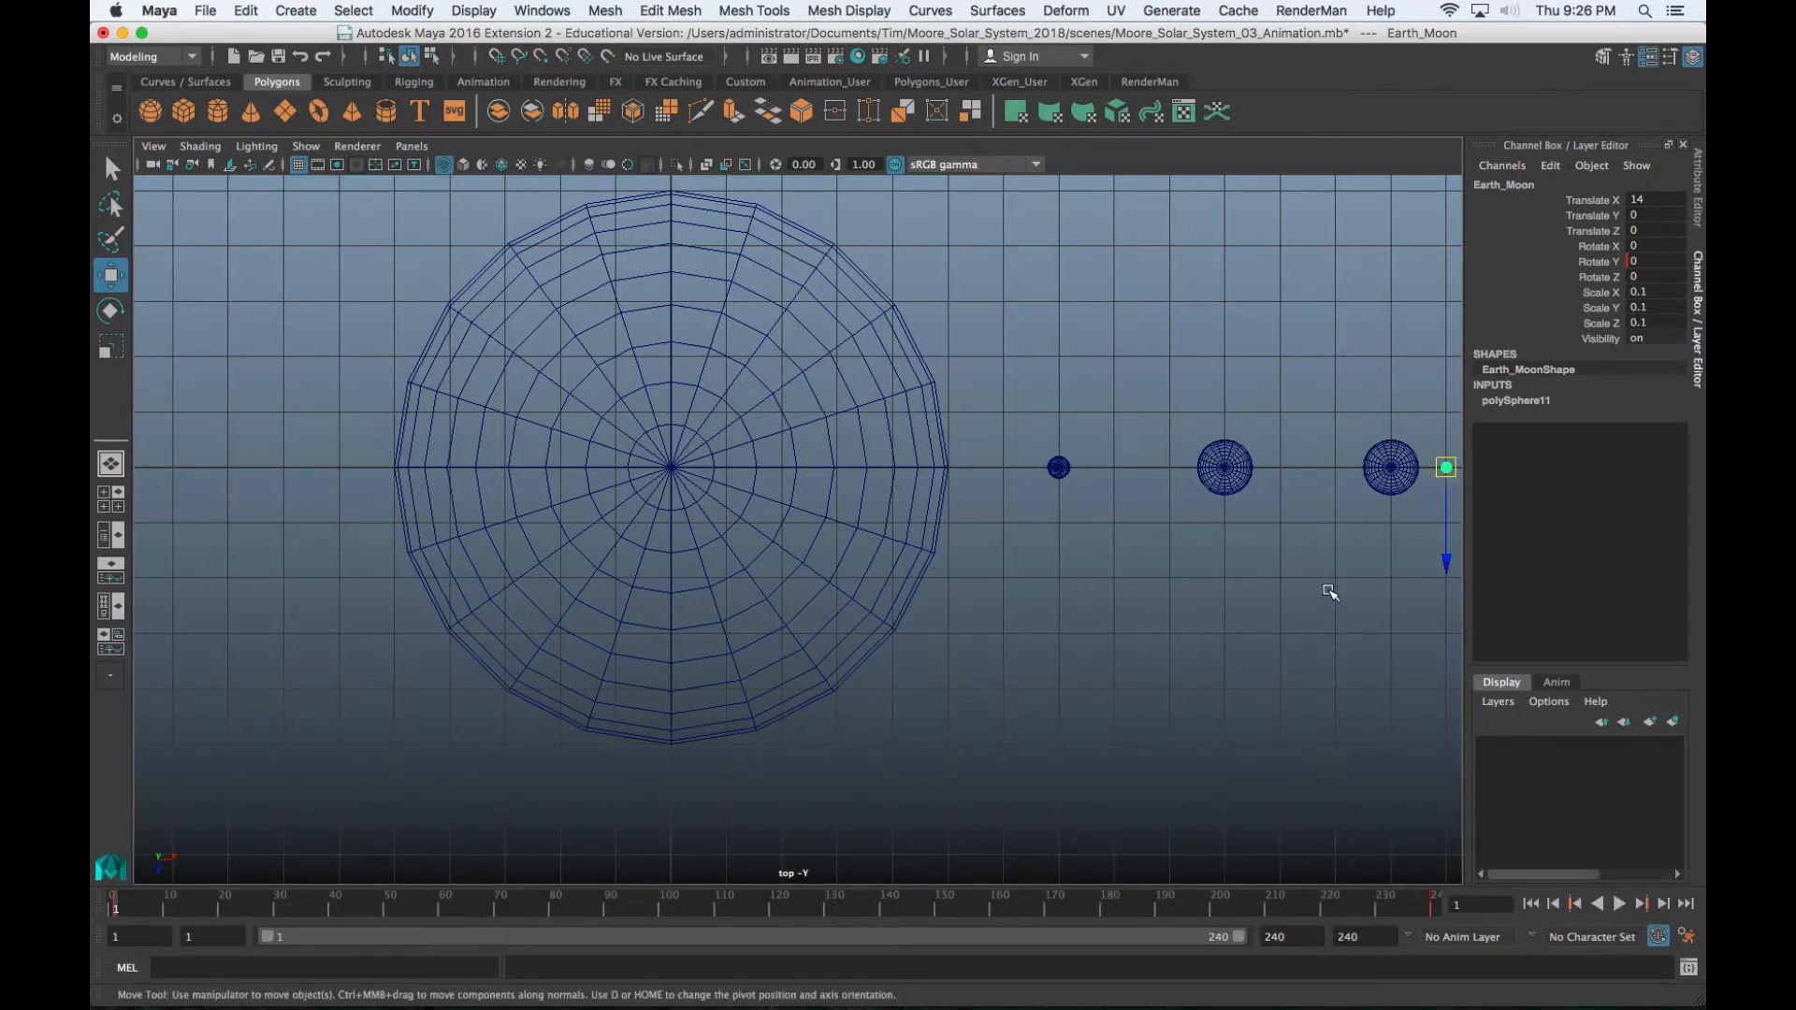
key("alt")
key("Up")
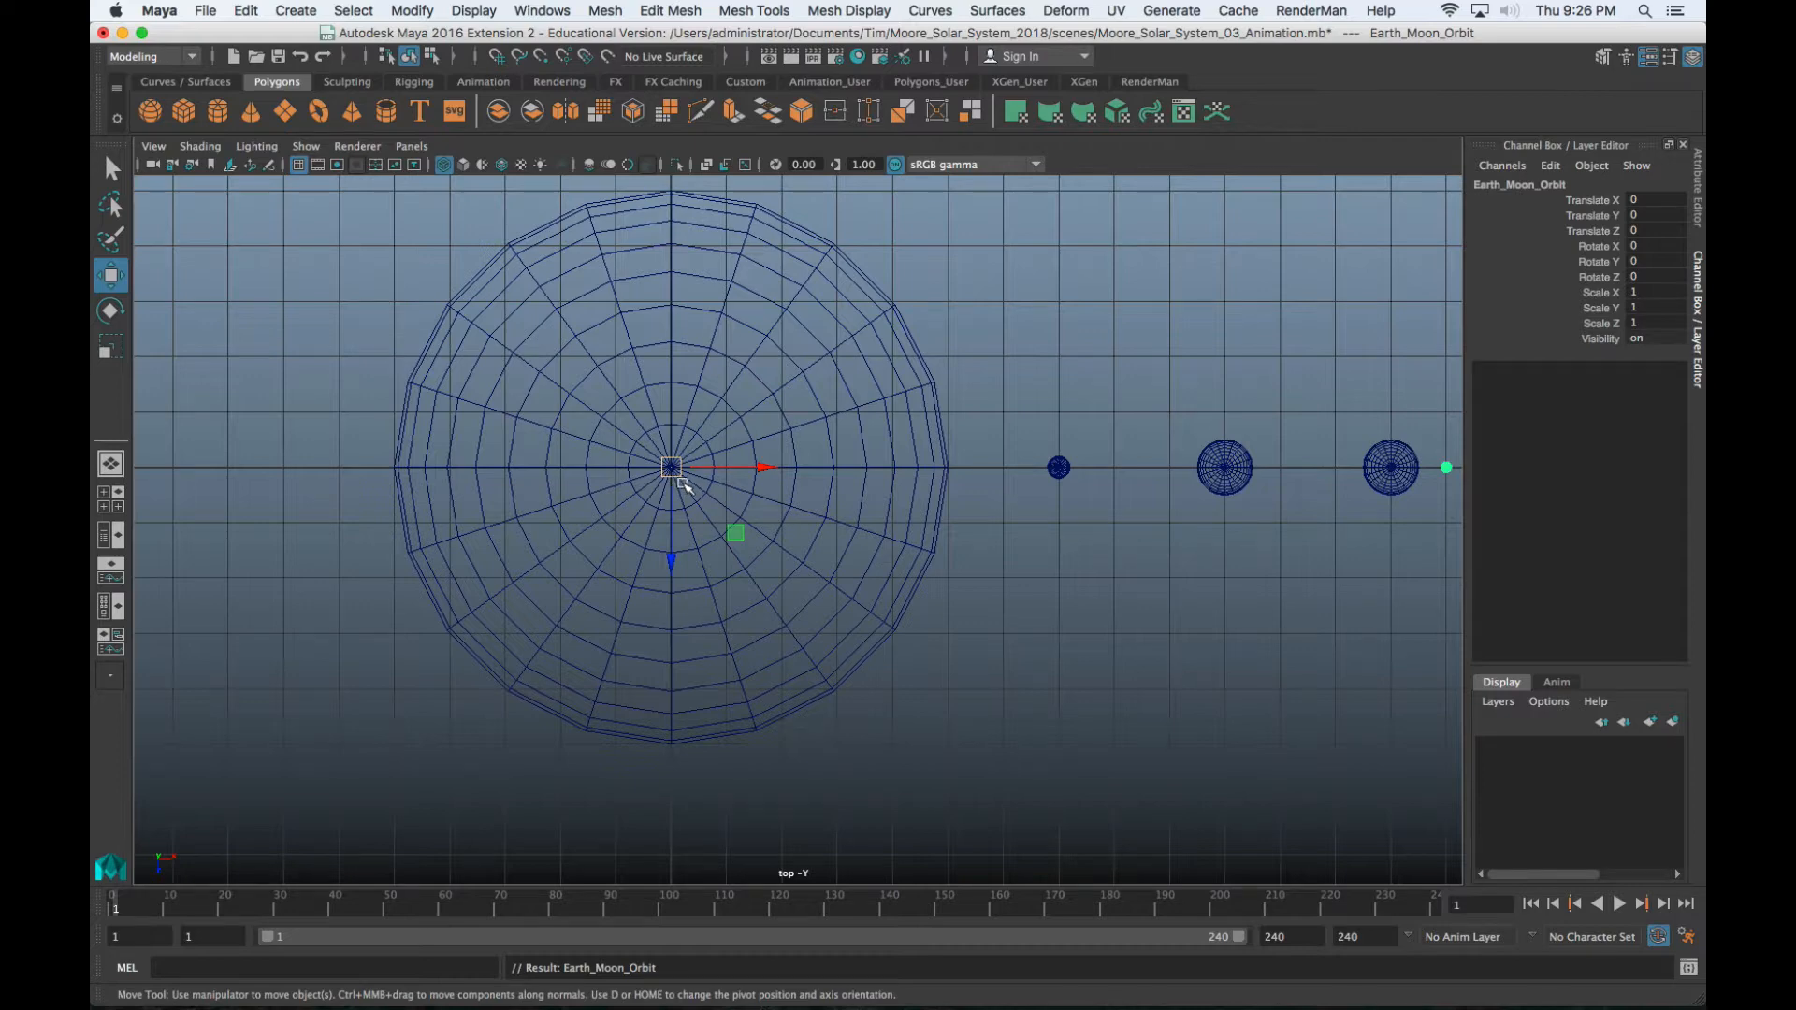
key("d")
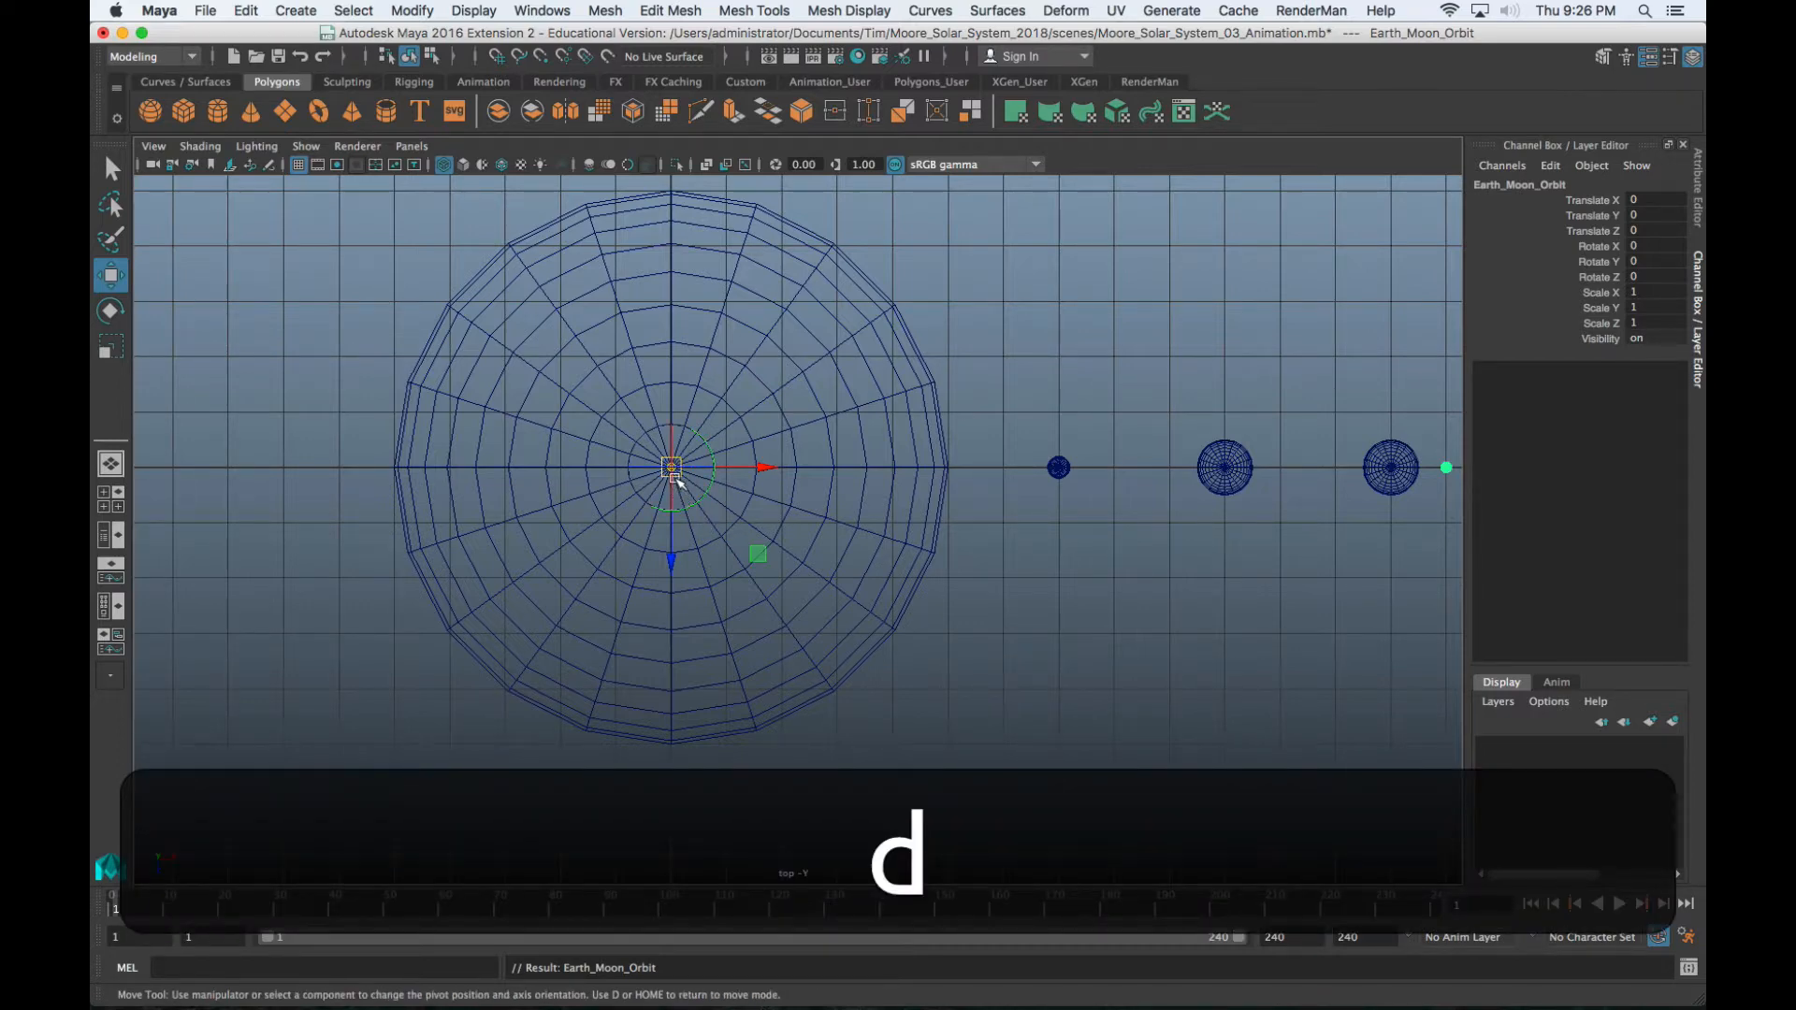
scroll(675, 477, "up", 3)
key("d")
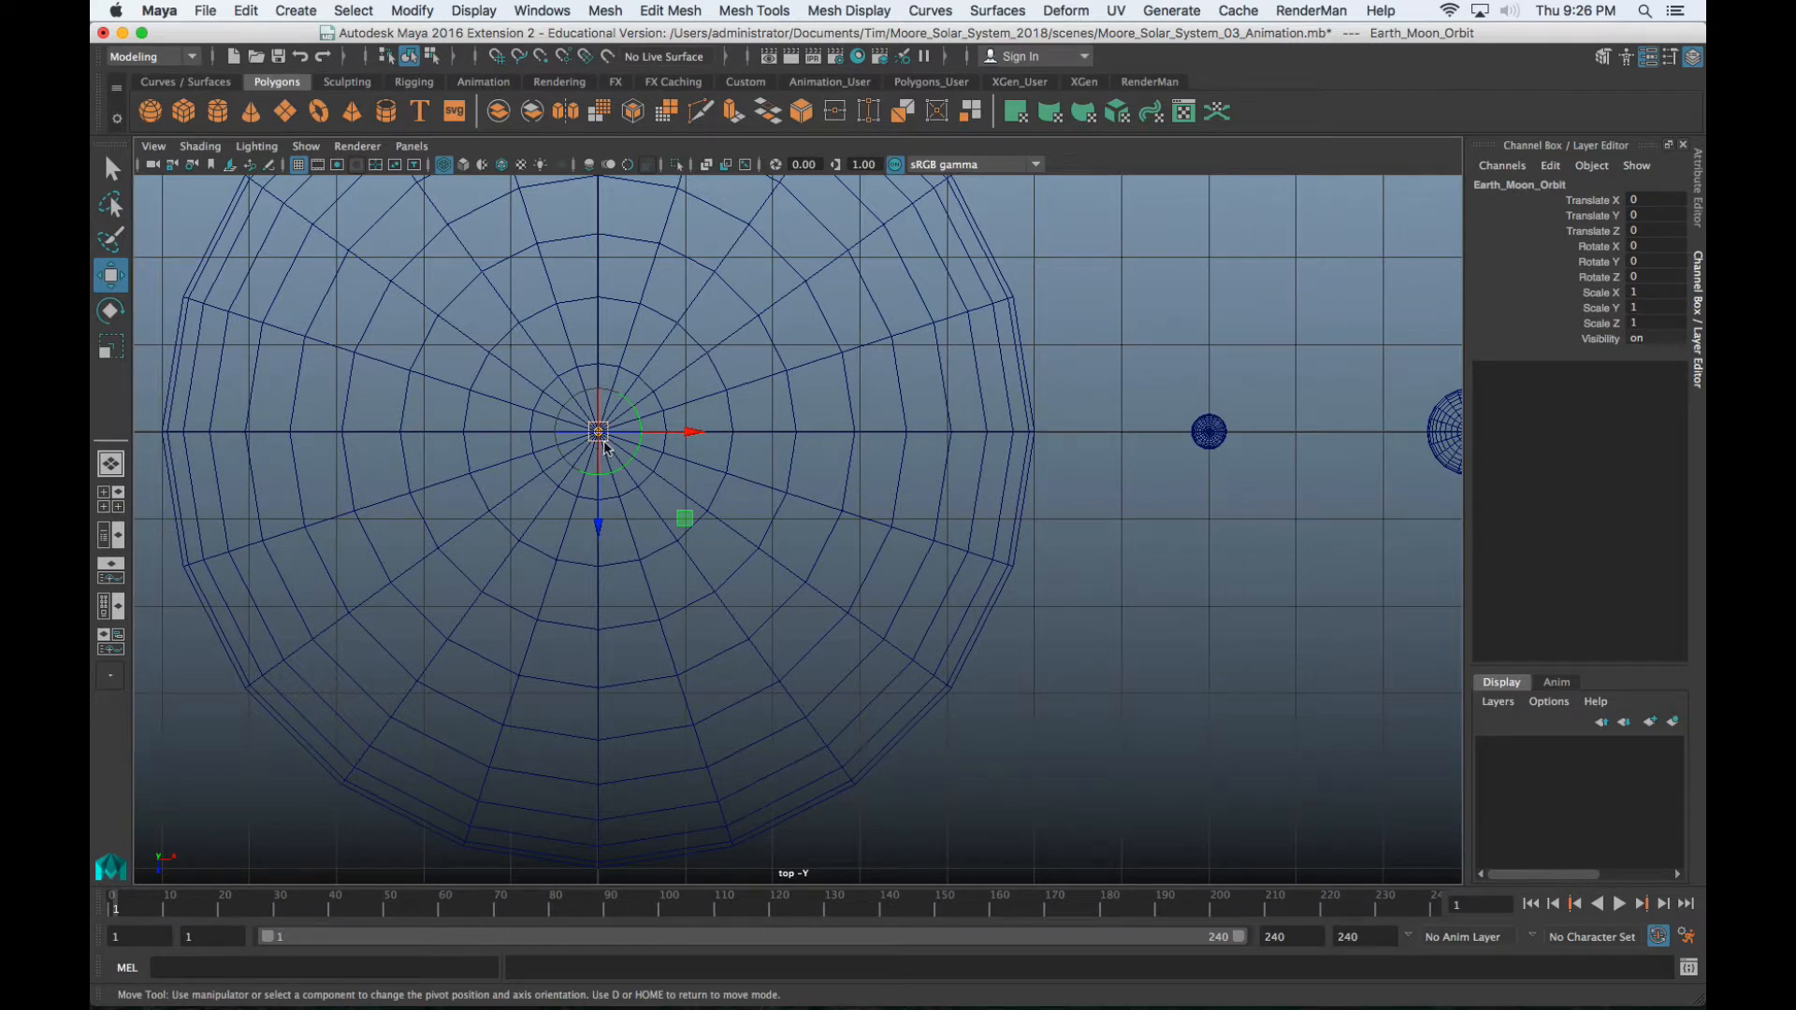
key("d")
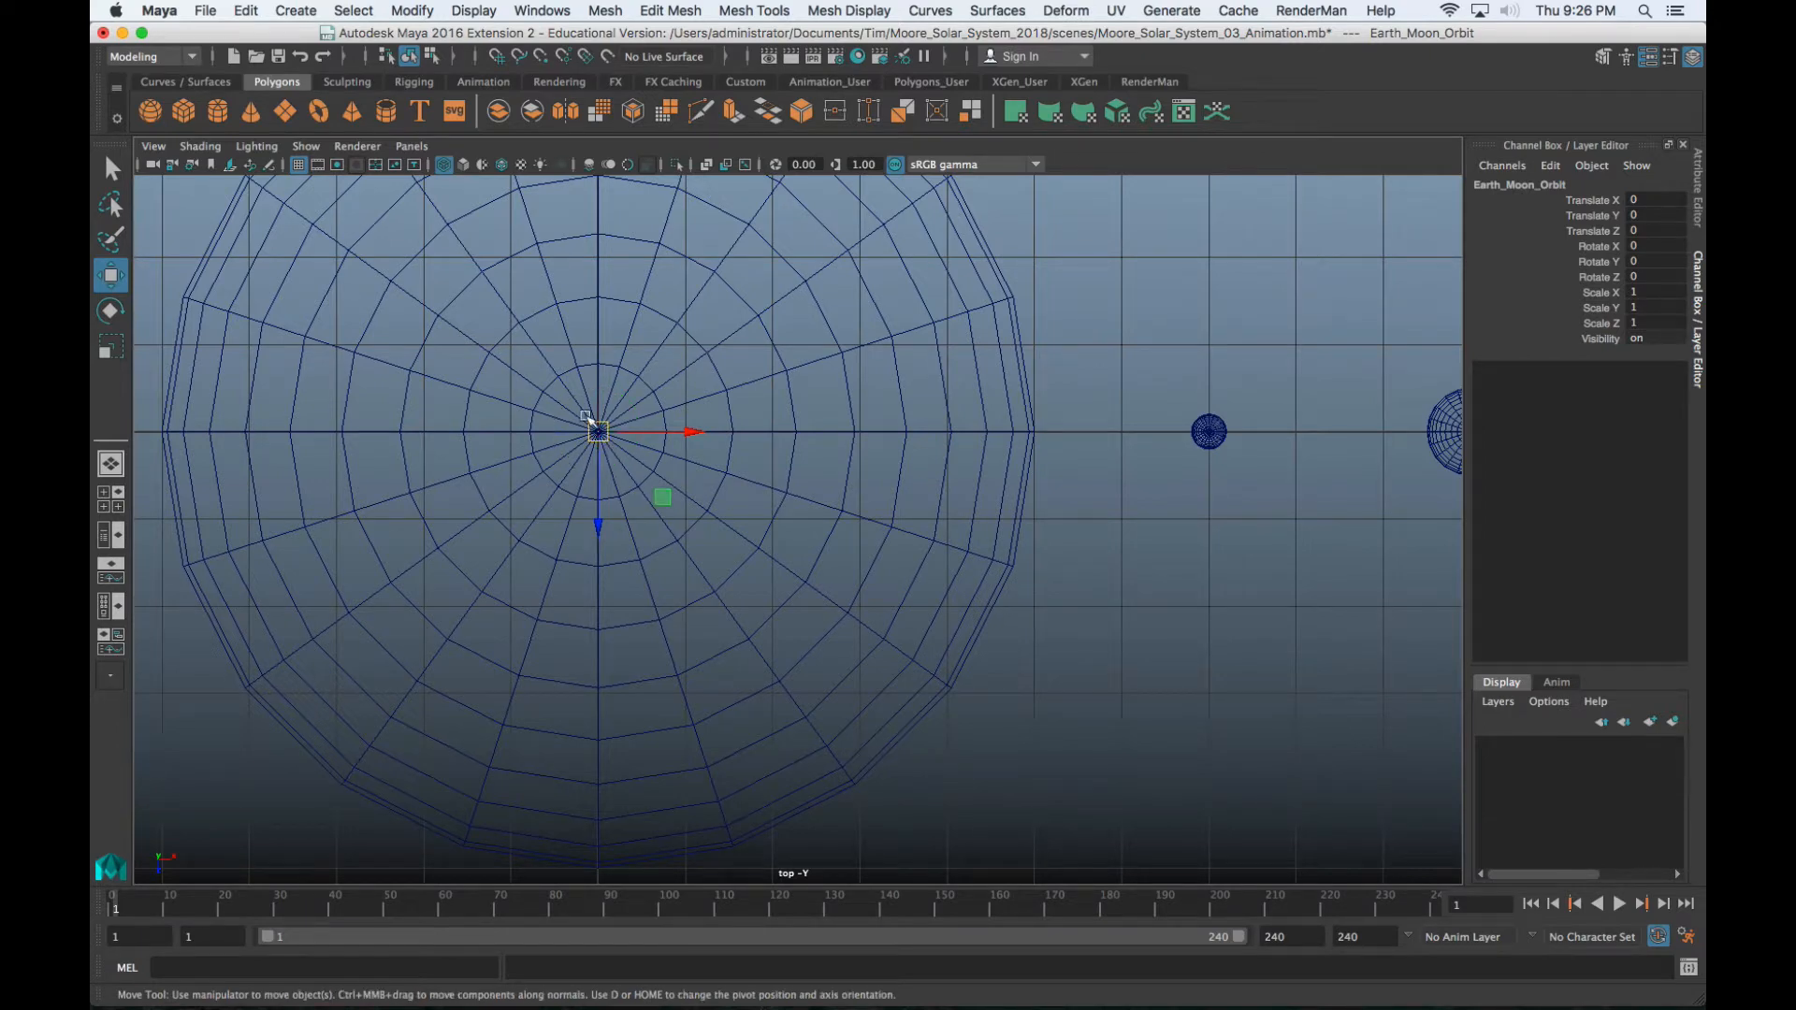
scroll(754, 433, "down", 5)
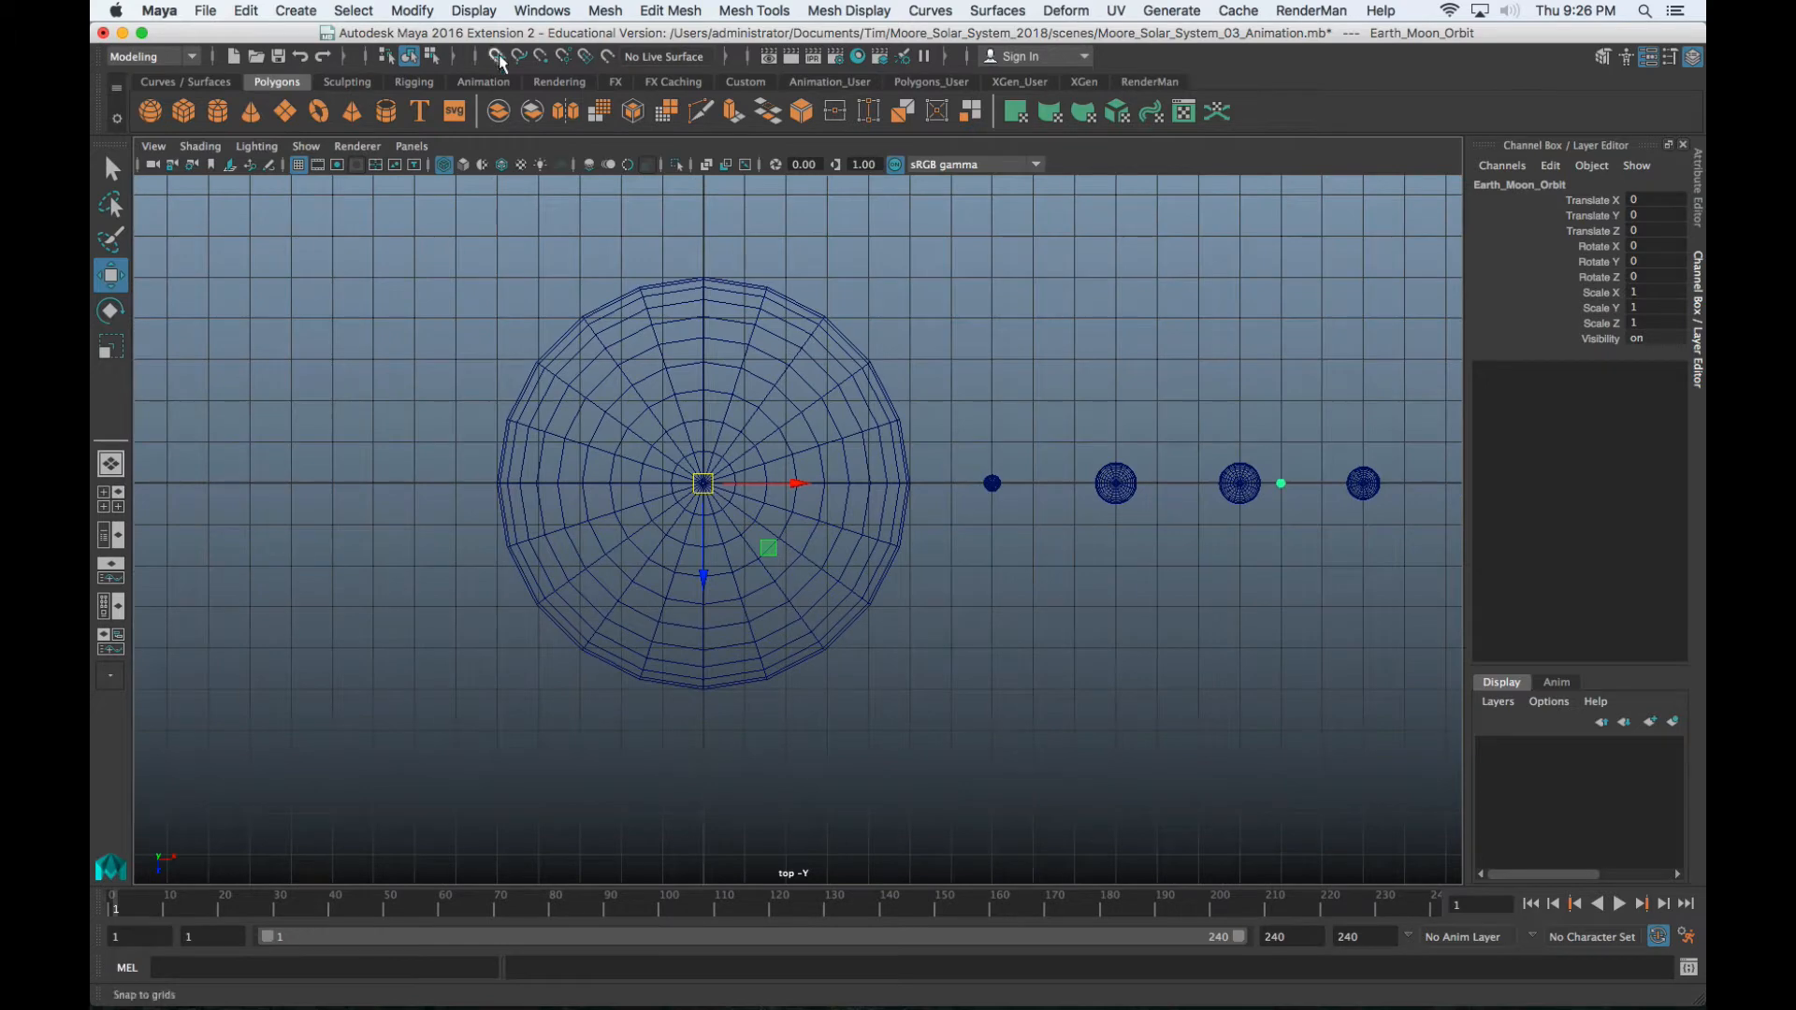
With grid snapping on, move the Earth_Moon_Orbit group's pivot 13 units along X to Earth's center
left_click(497, 56)
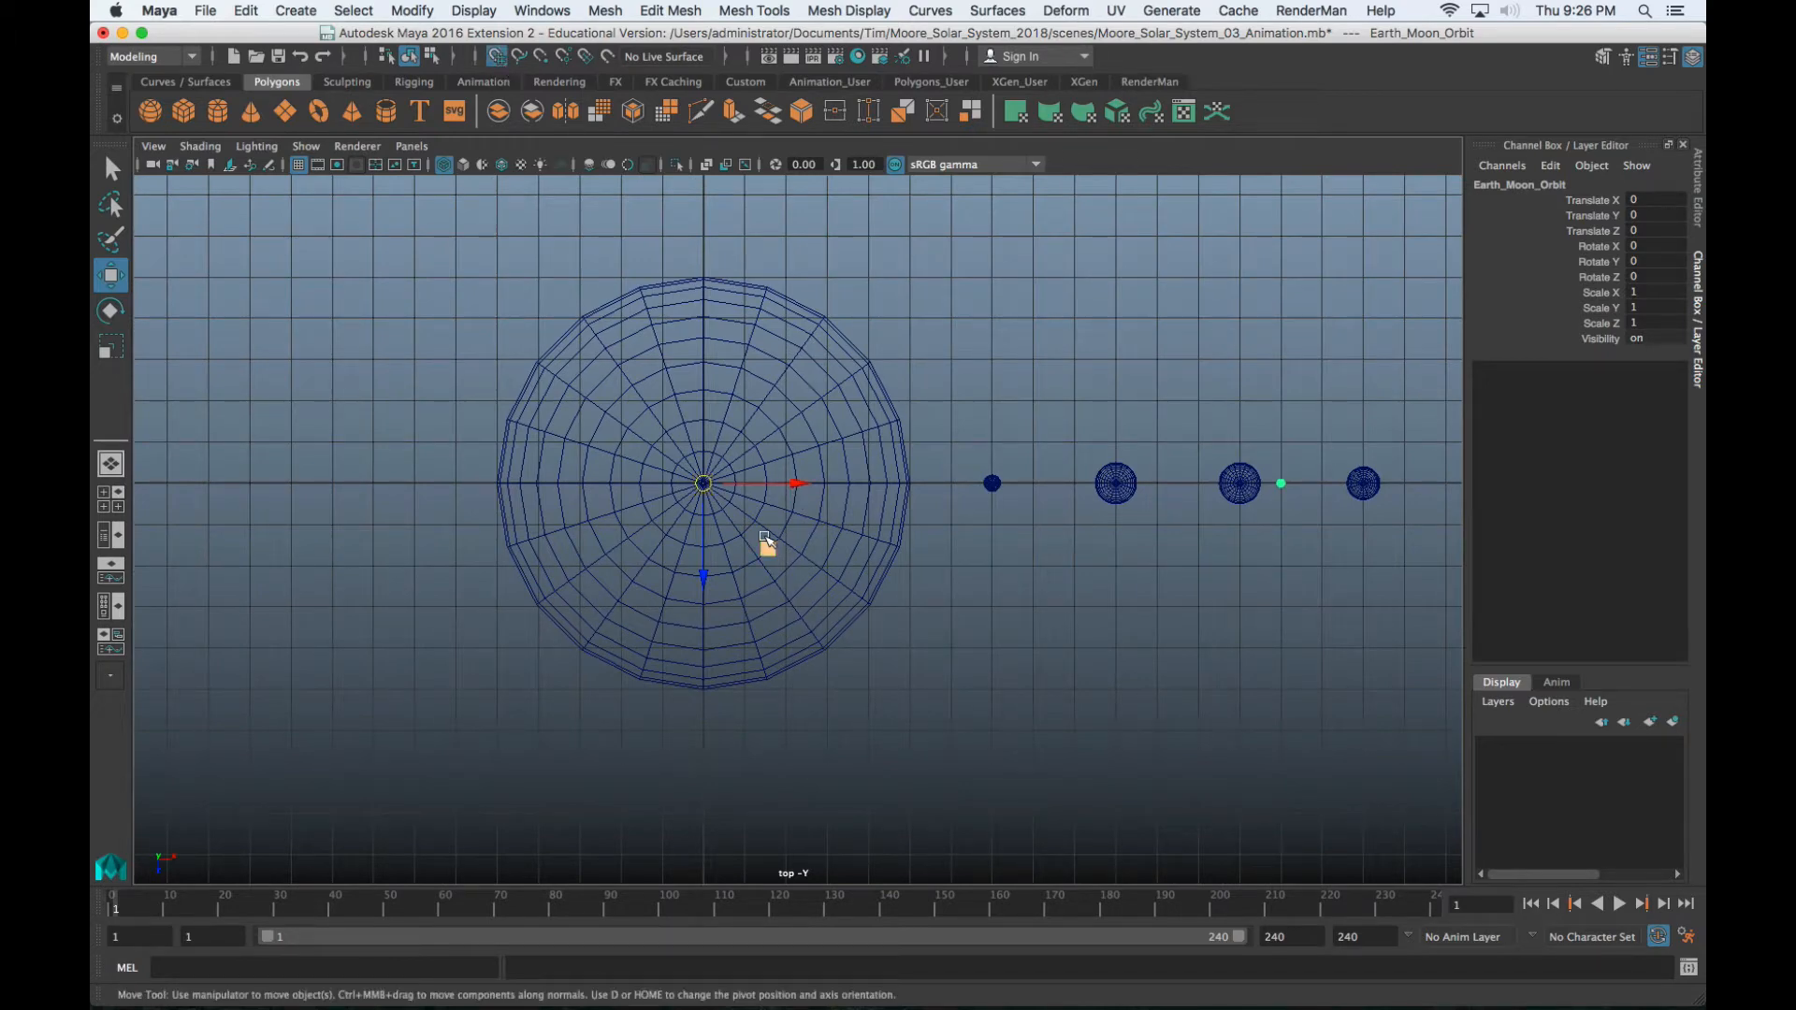
key("d")
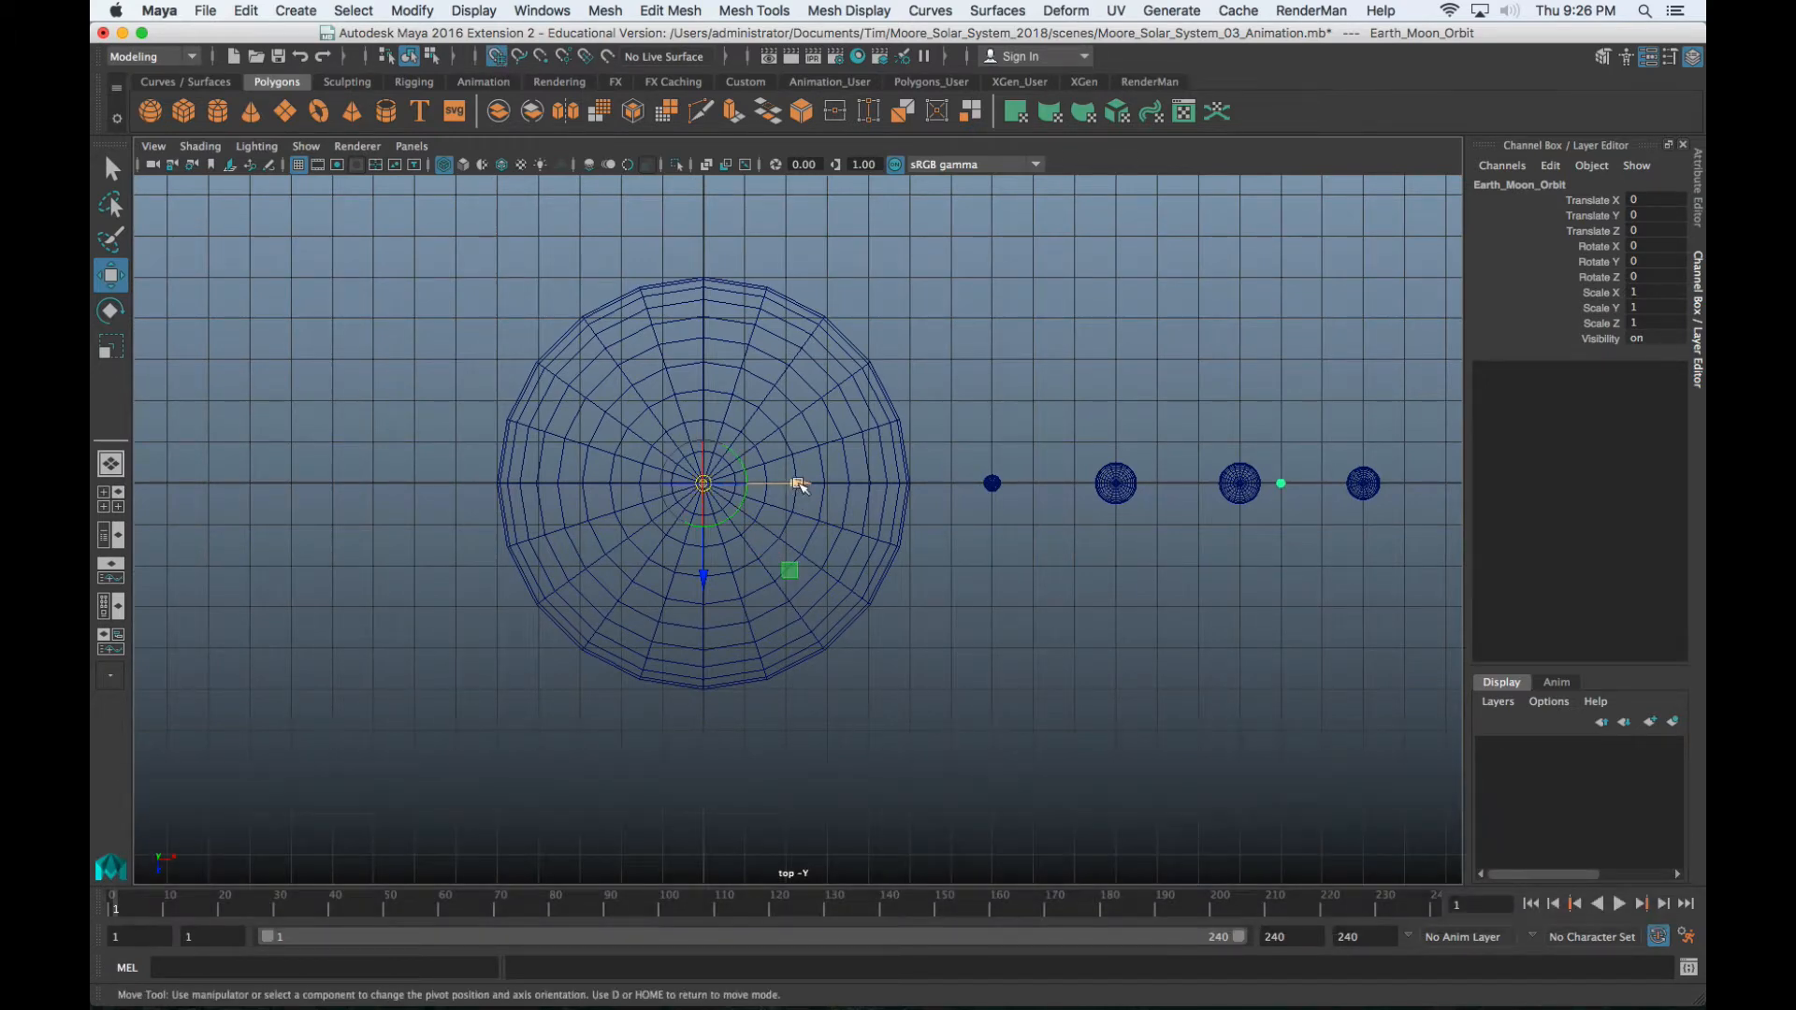
left_click_drag(798, 487, 1237, 514)
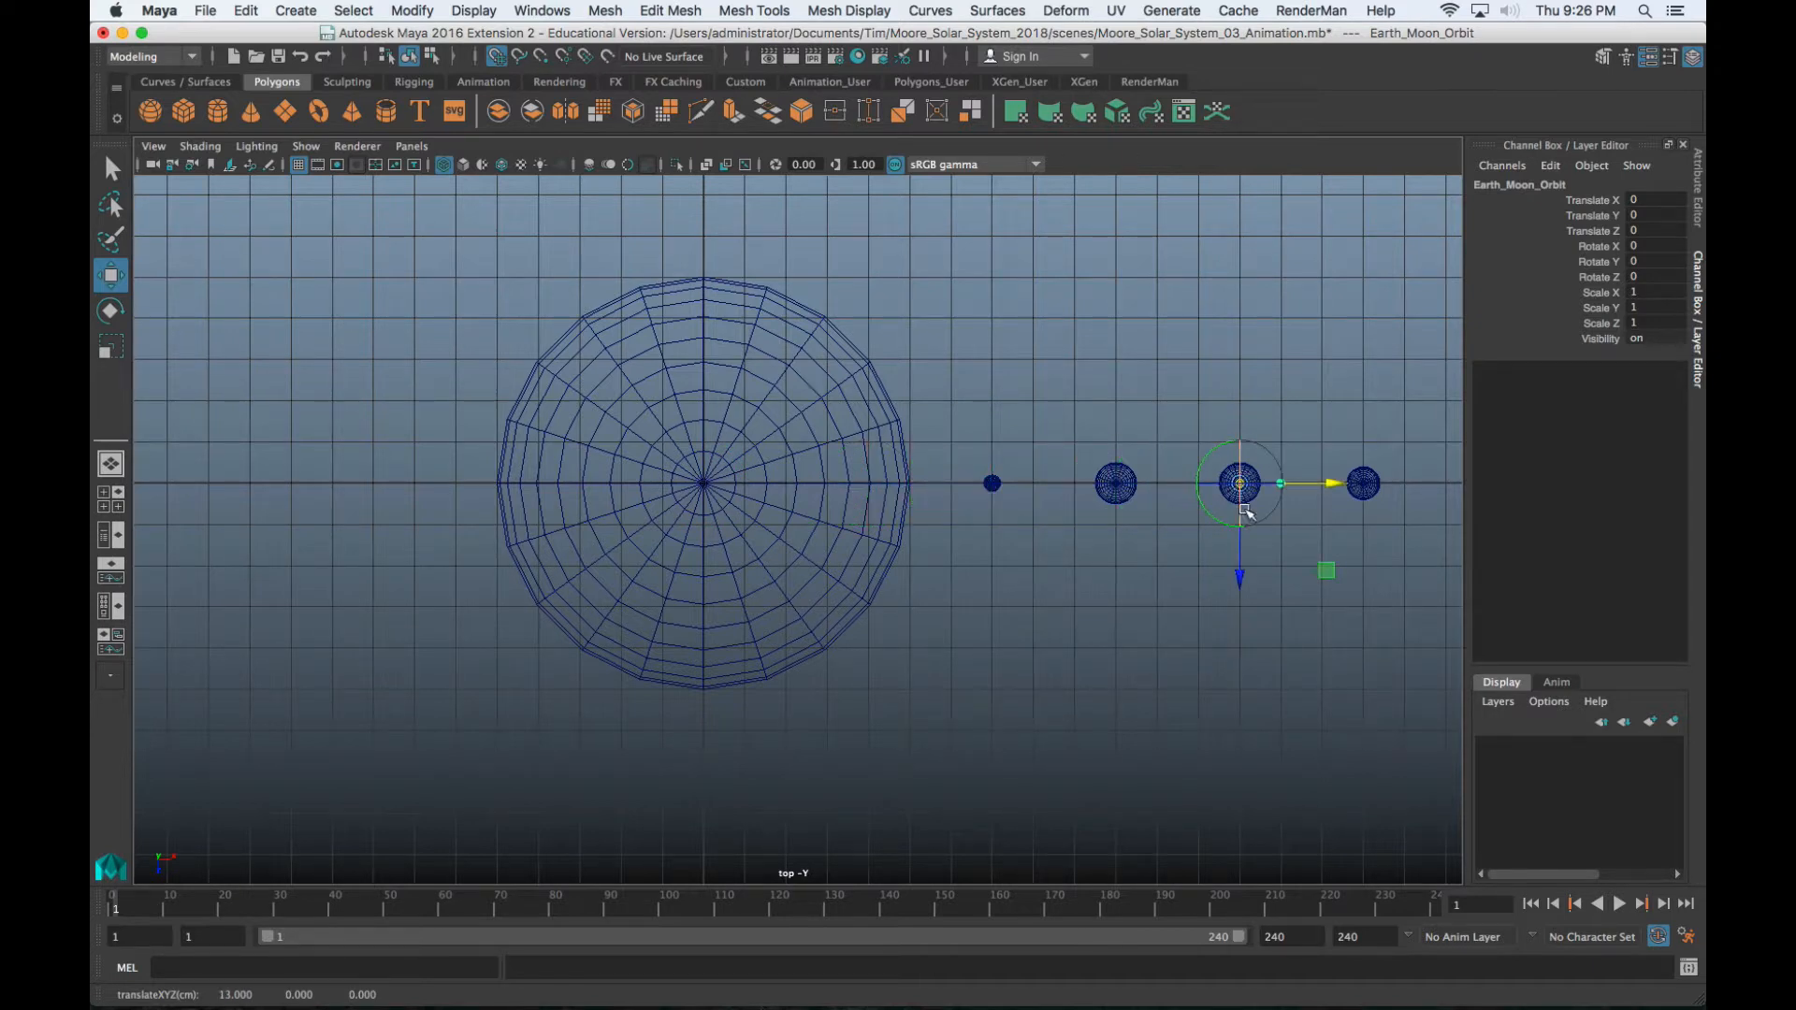
key("d")
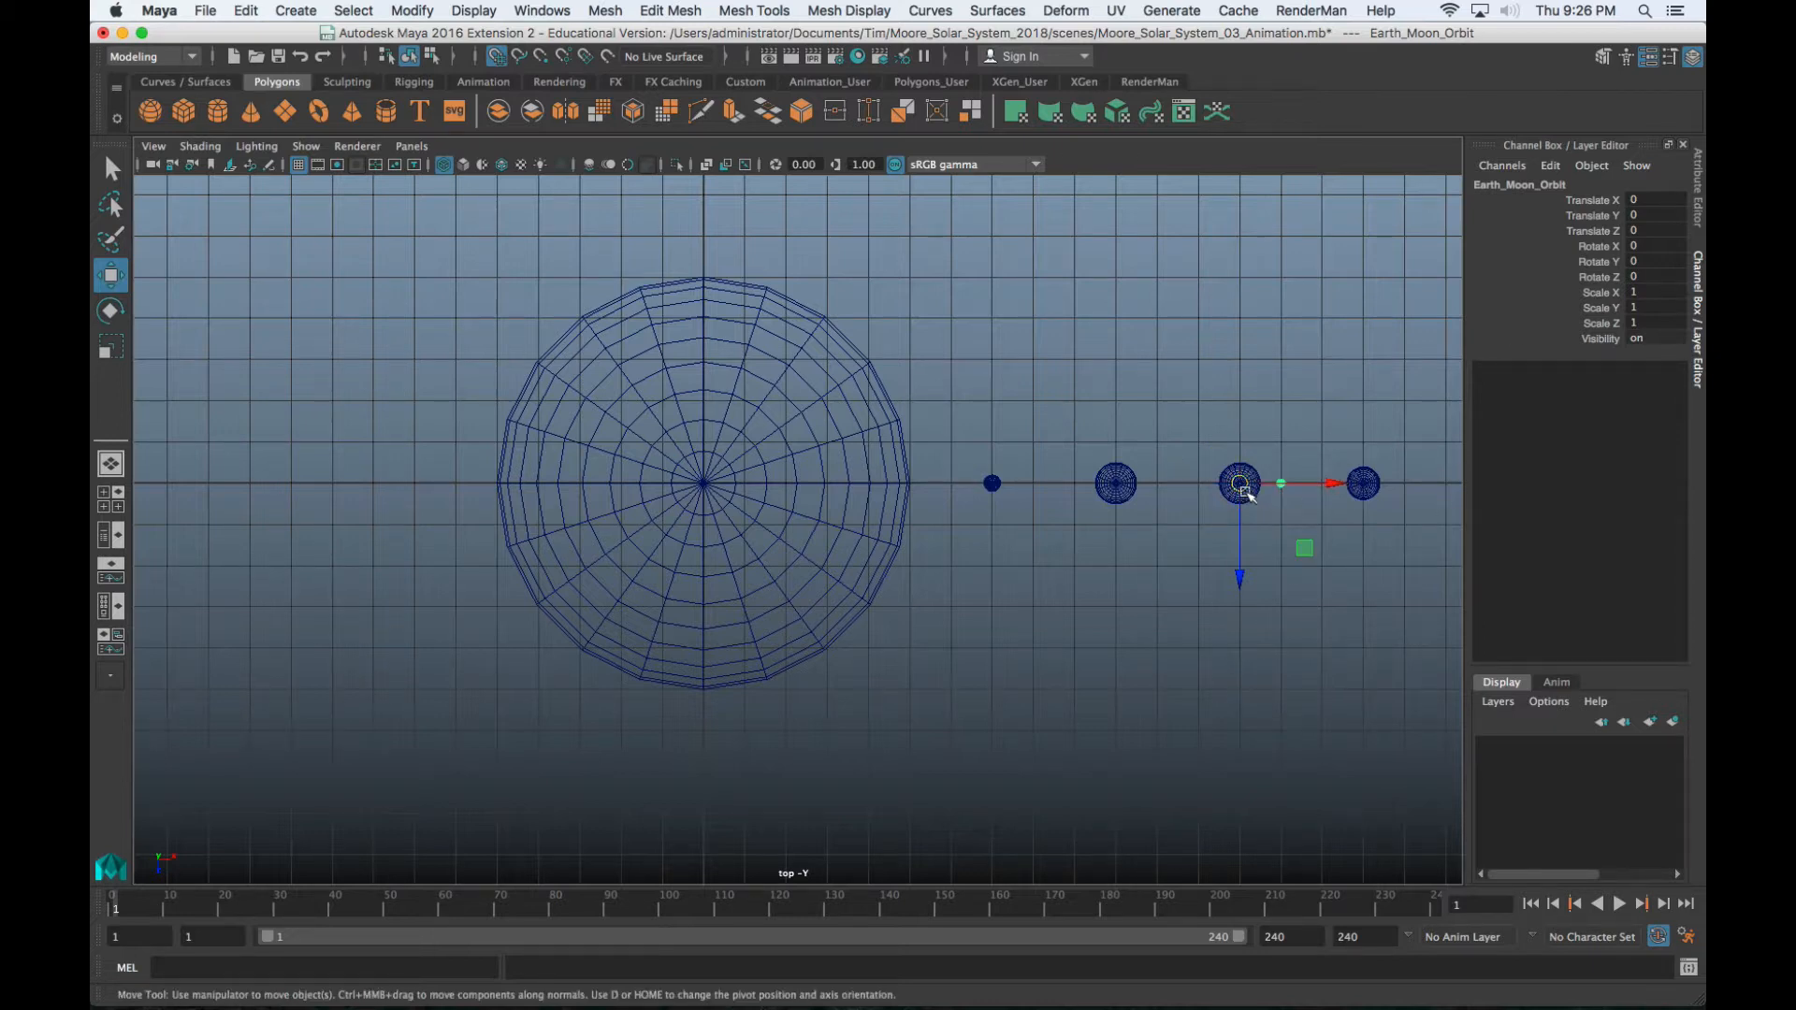
Test-rotate the Earth_Moon_Orbit group about Y to check the moon's path around Earth
left_click(1595, 262)
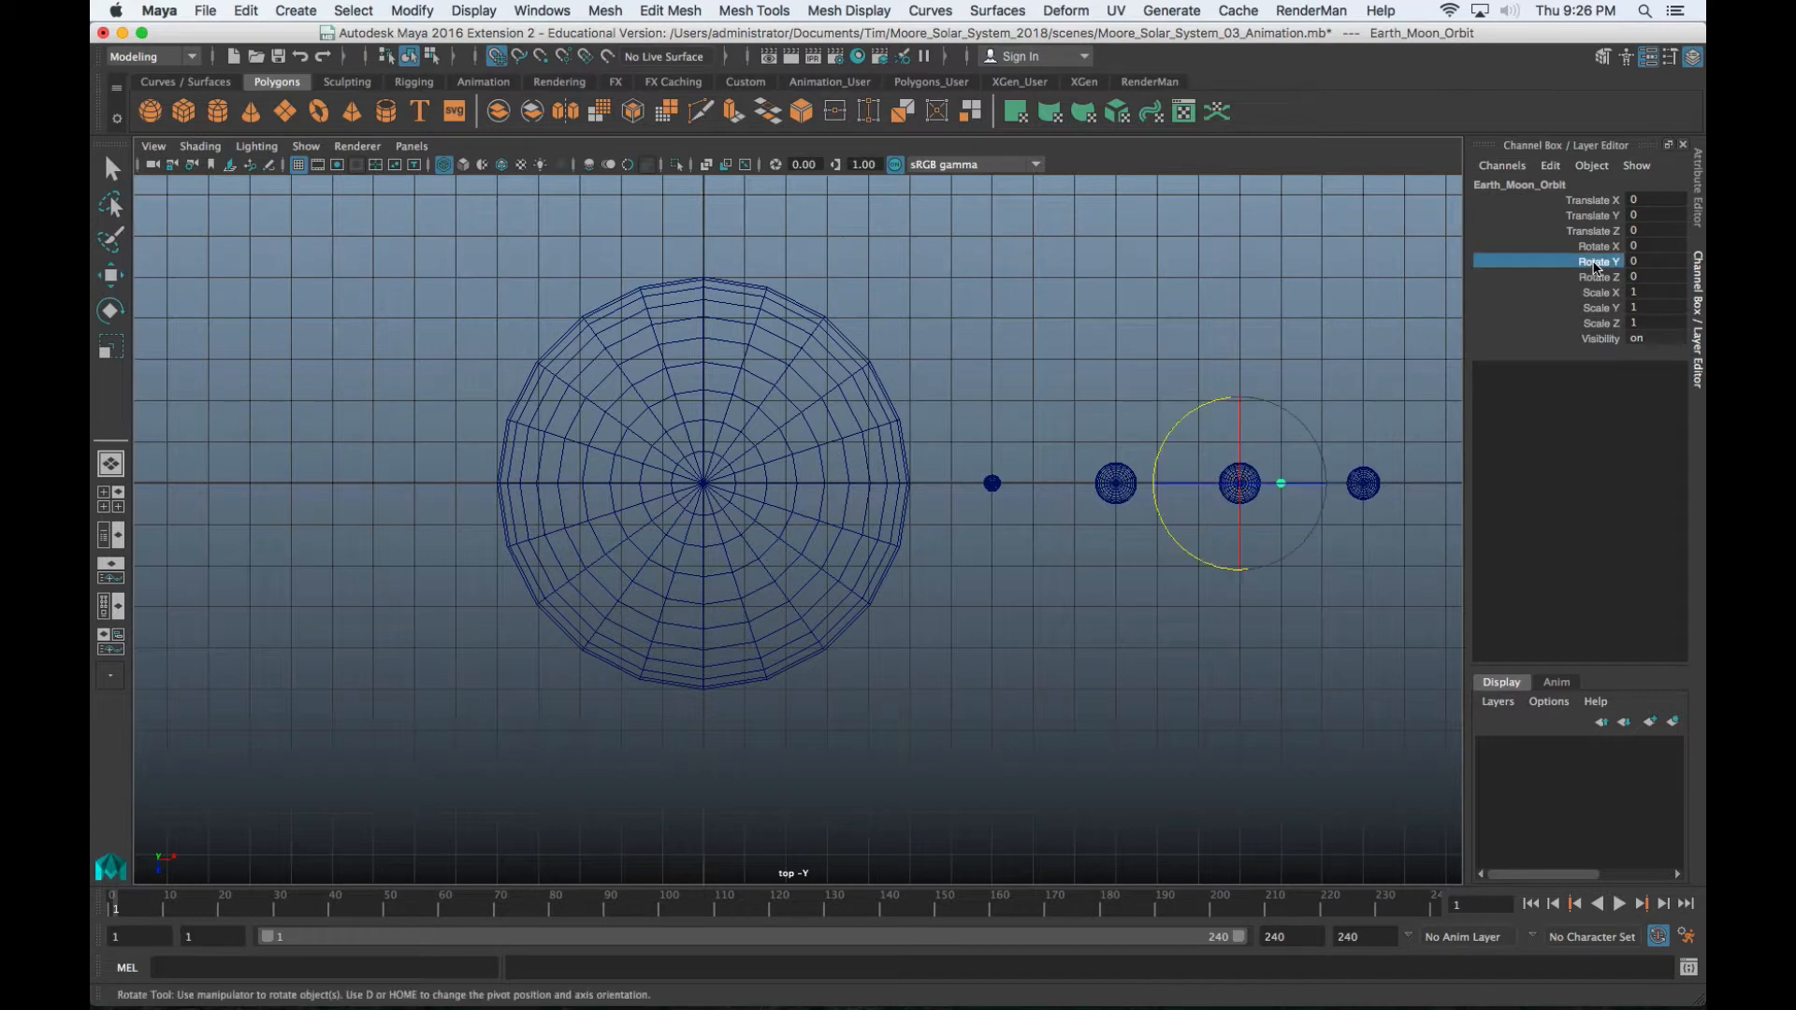
middle_click_drag(1423, 277, 1254, 341)
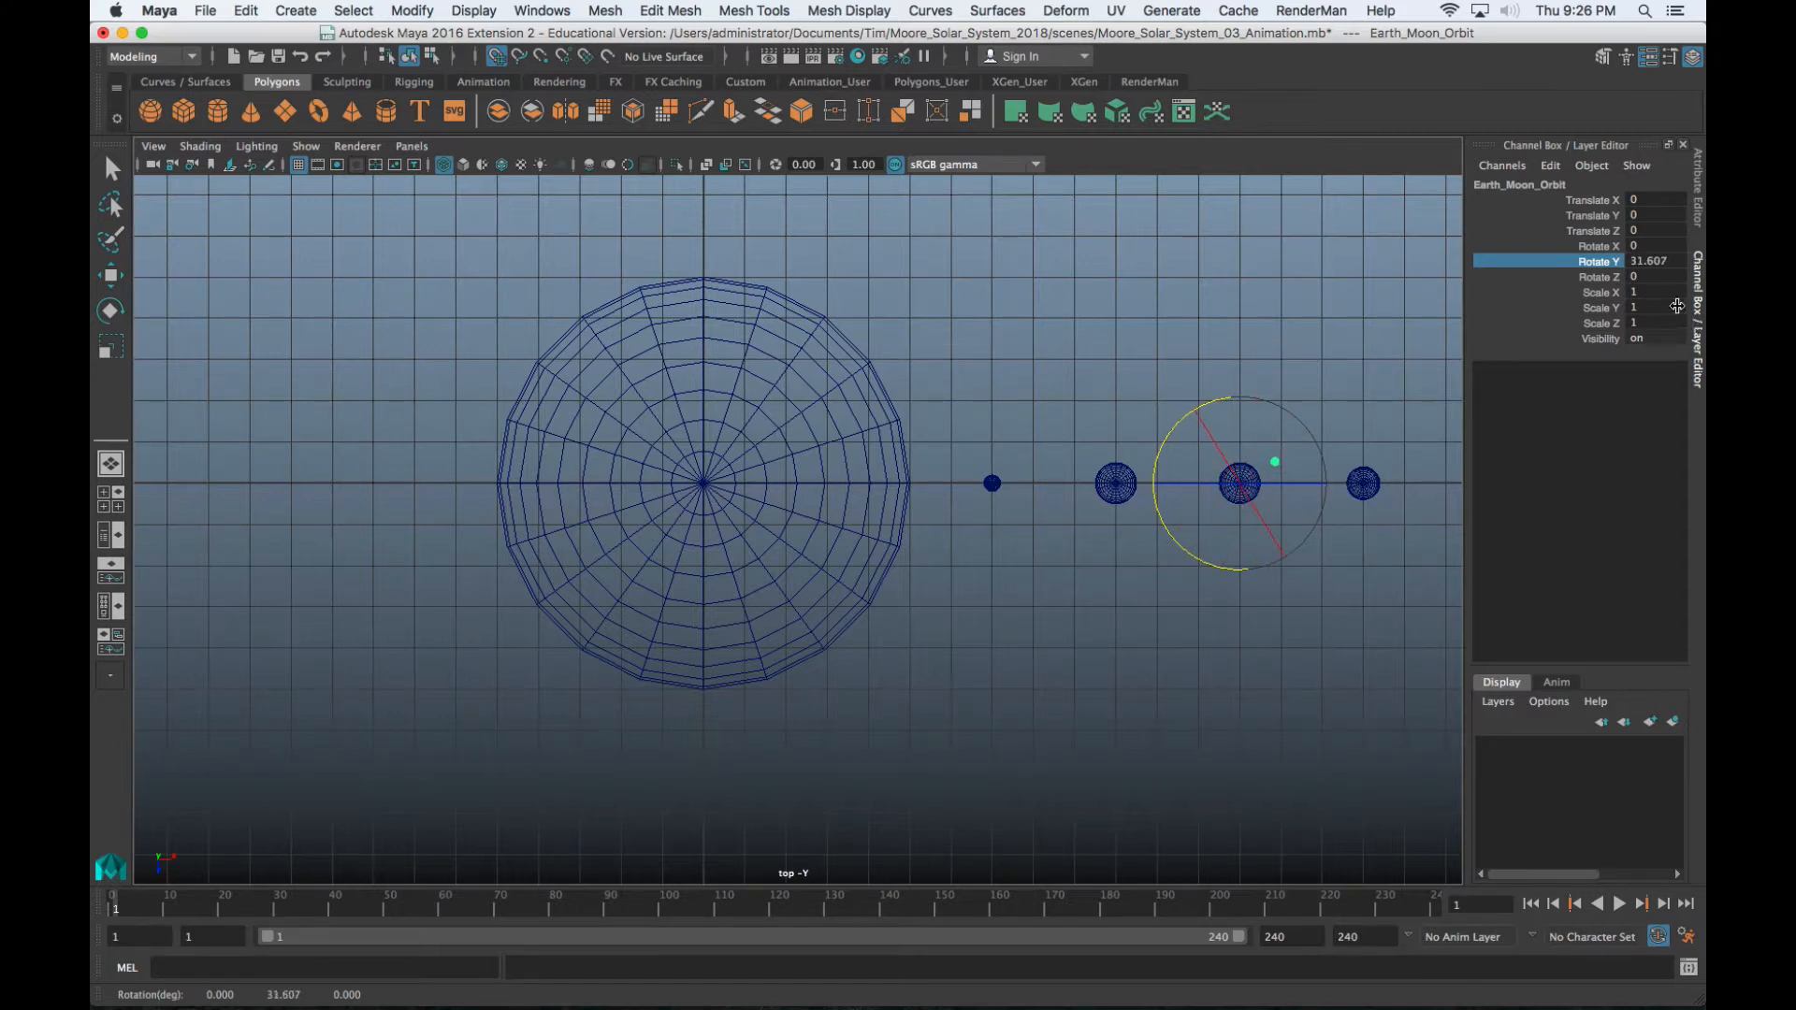
Set the Earth_Moon_Orbit group's Rotate Y to 0 and key it on frame 1
left_click(1643, 261)
type("0")
key("Return")
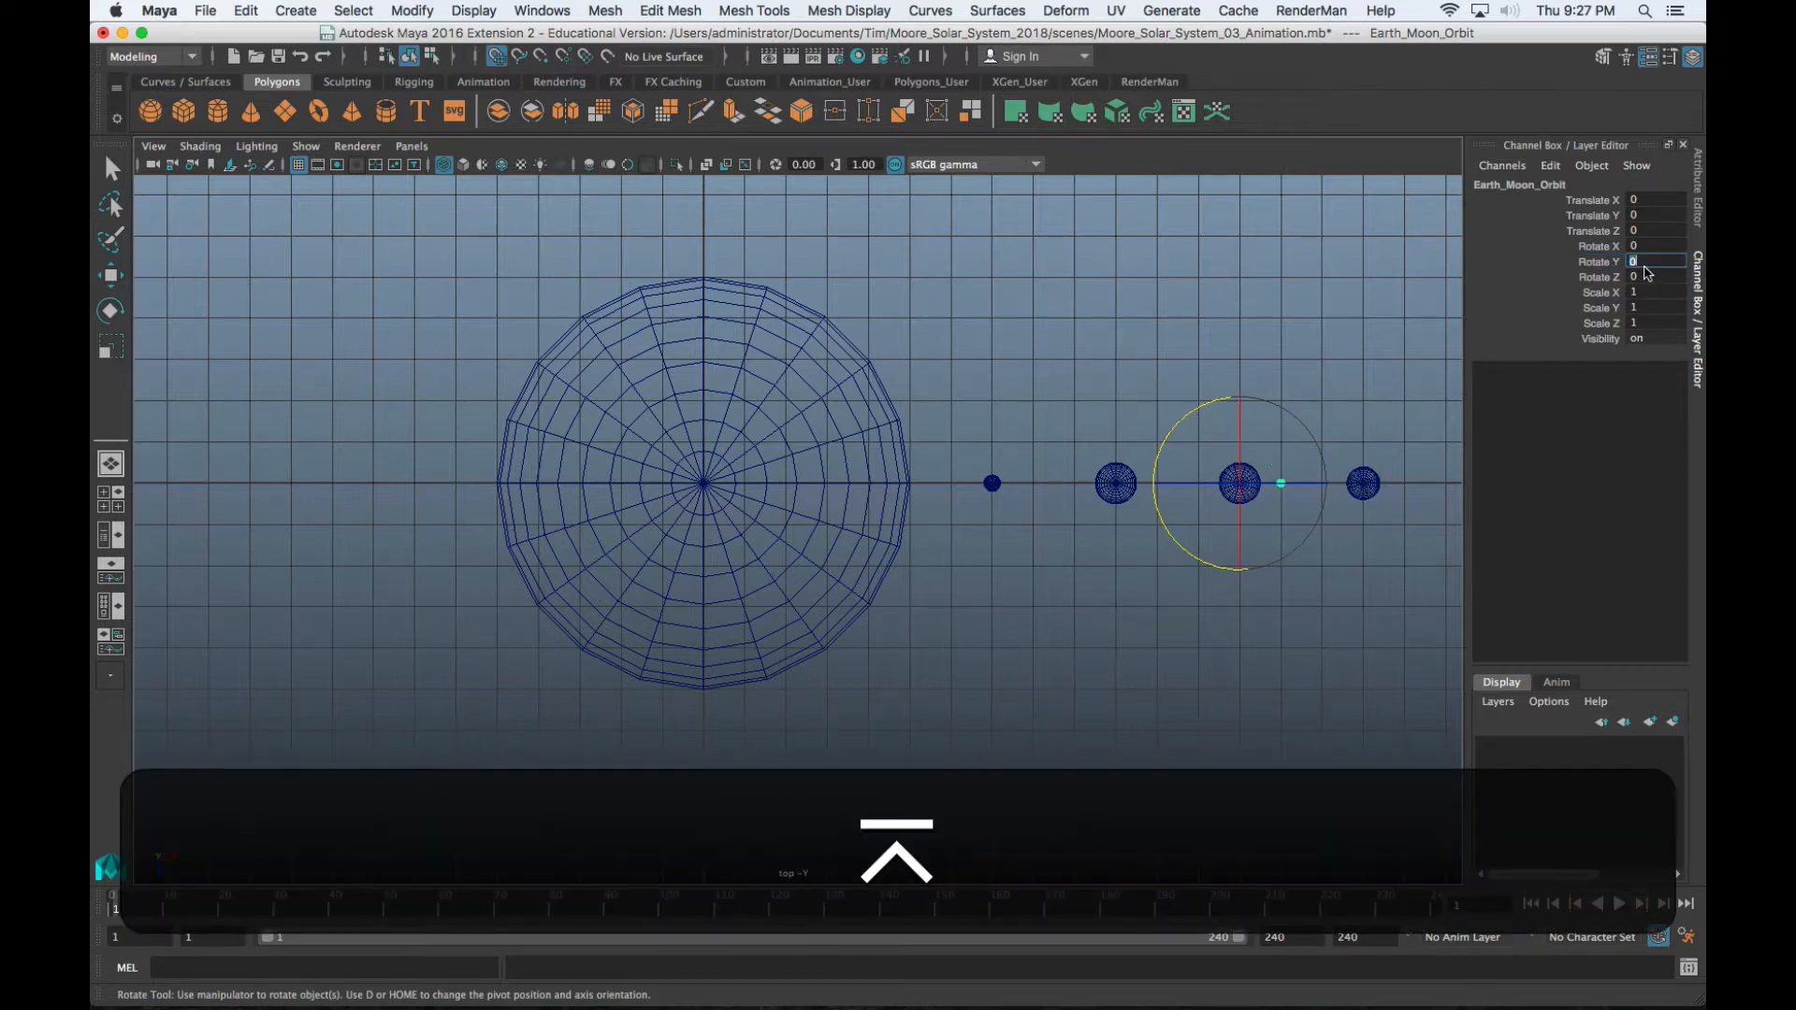
right_click(1581, 301)
left_click(1591, 300)
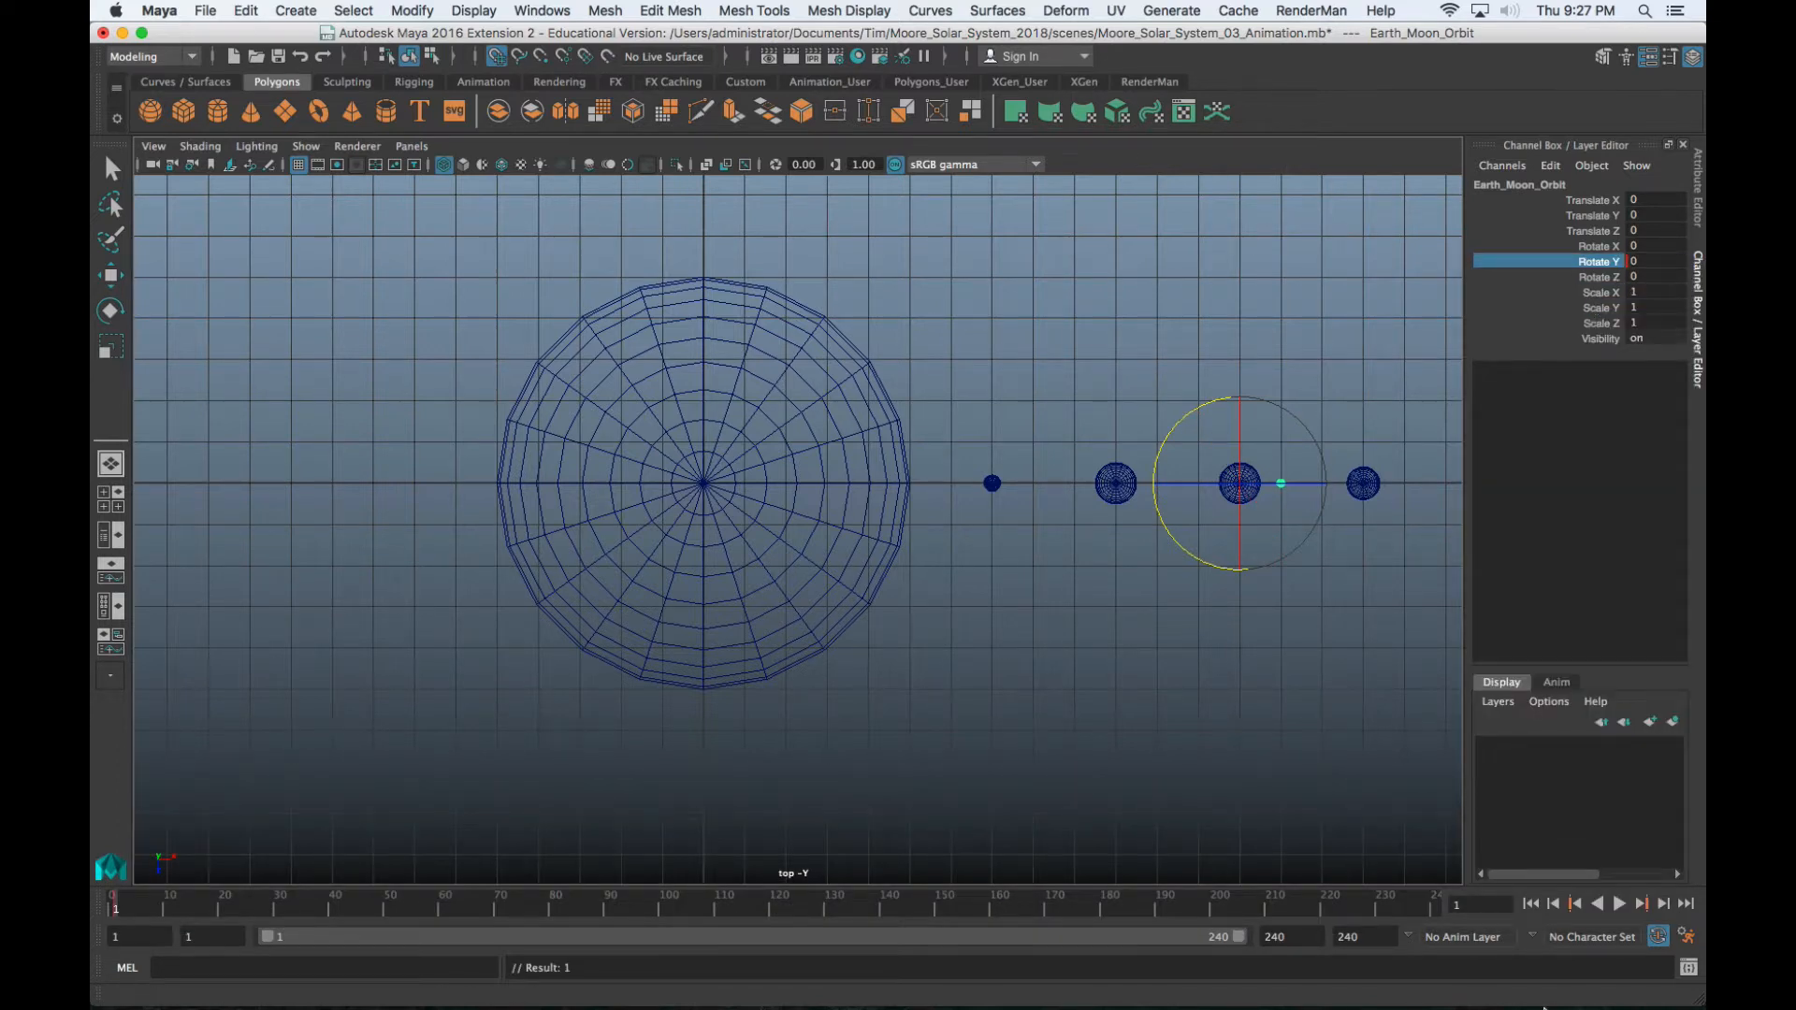
Set the Earth_Moon_Orbit group's Rotate Y to 3600 at frame 240
left_click_drag(1399, 913, 1434, 907)
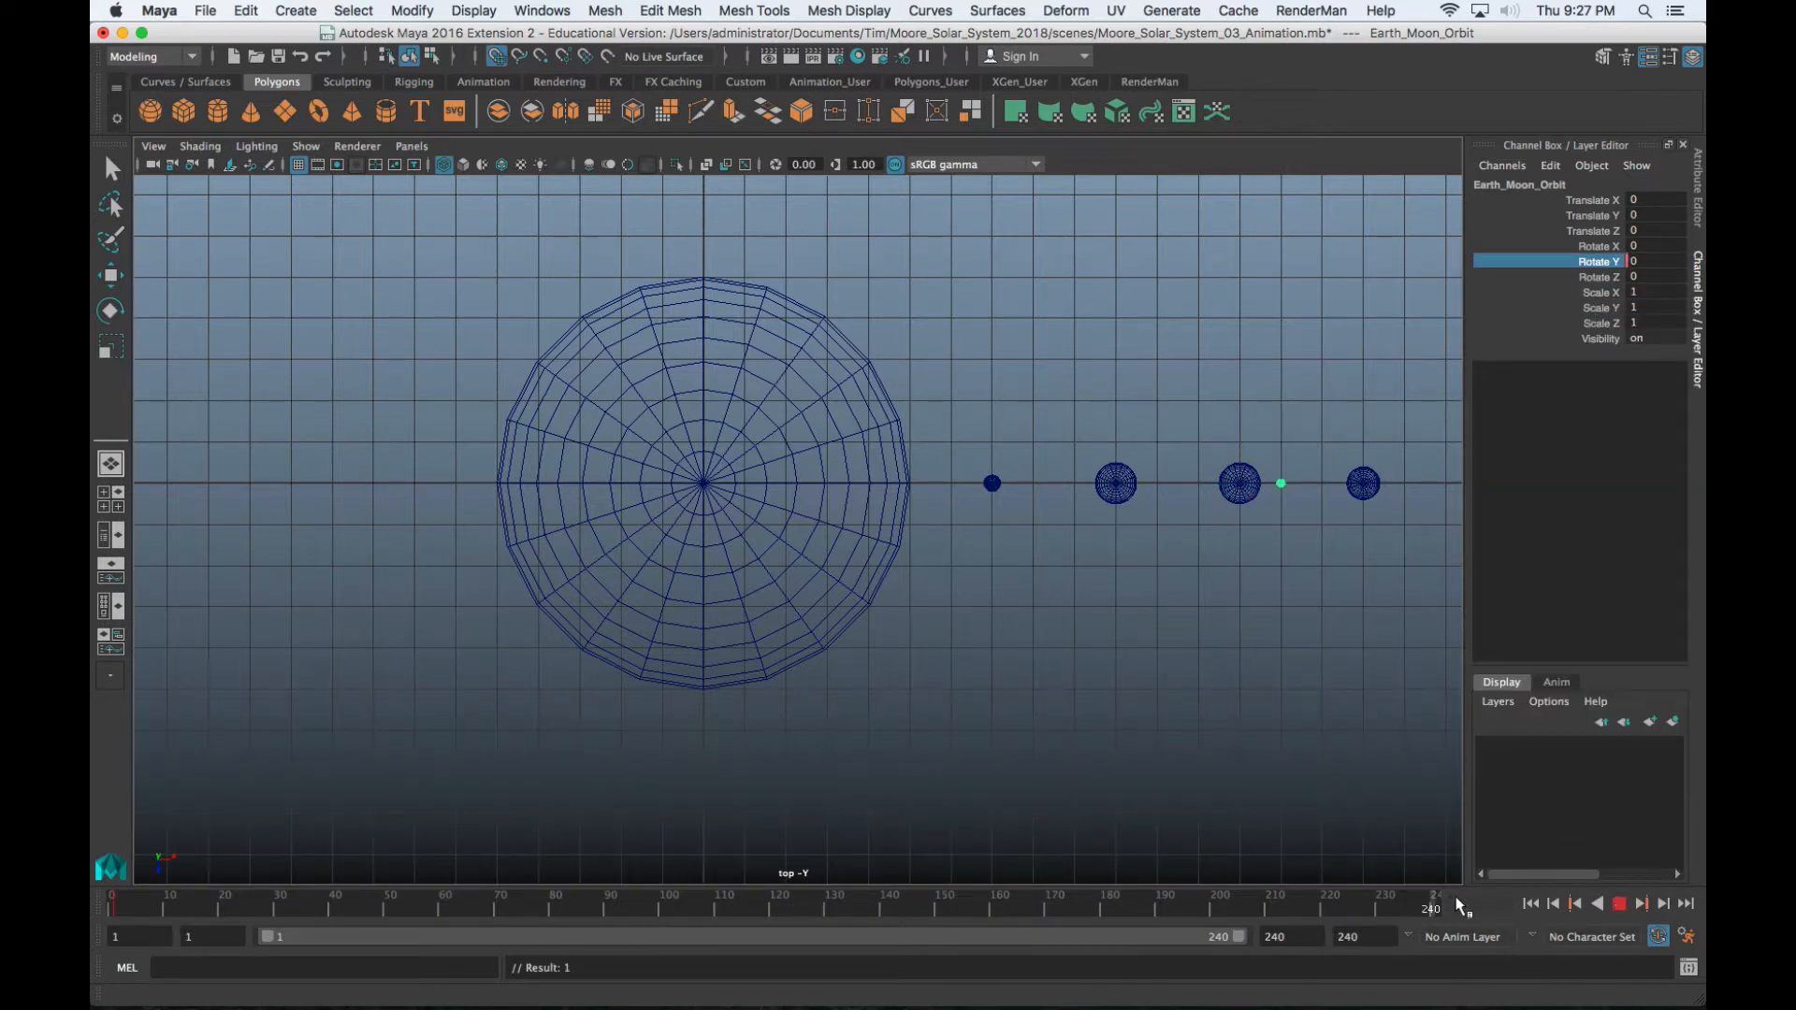
left_click(1650, 261)
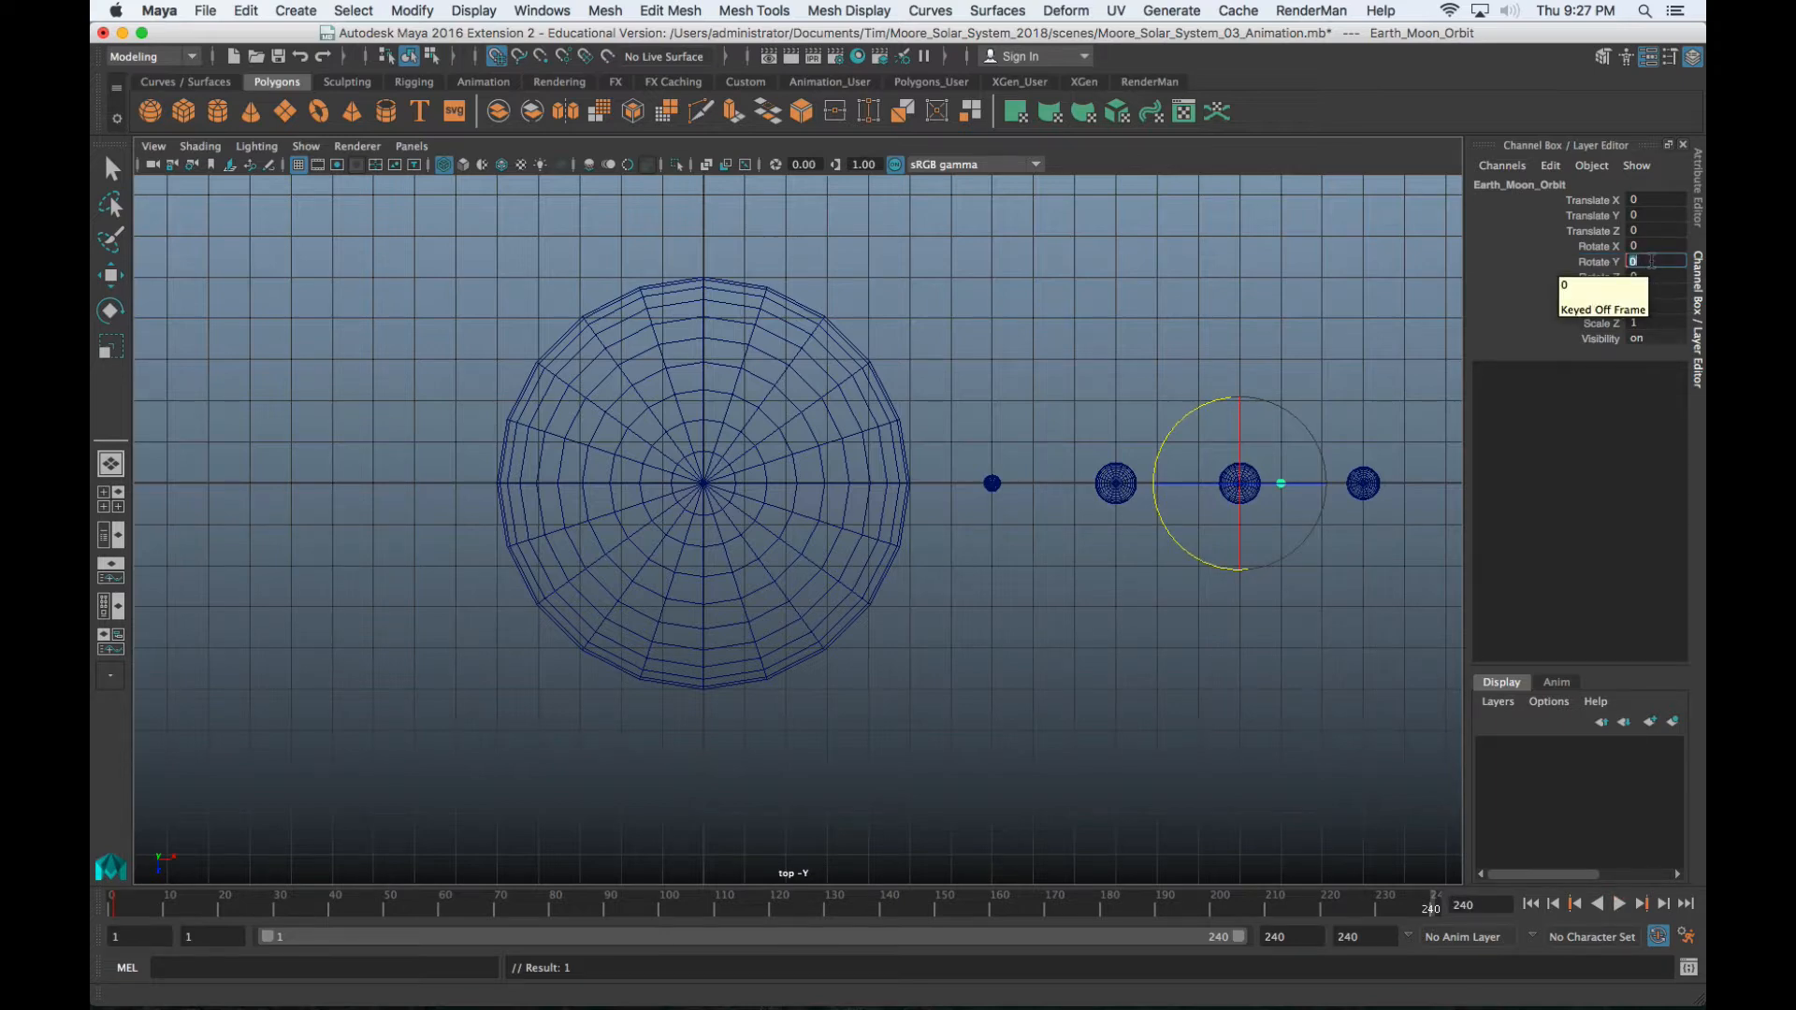
type("3600")
key("Return")
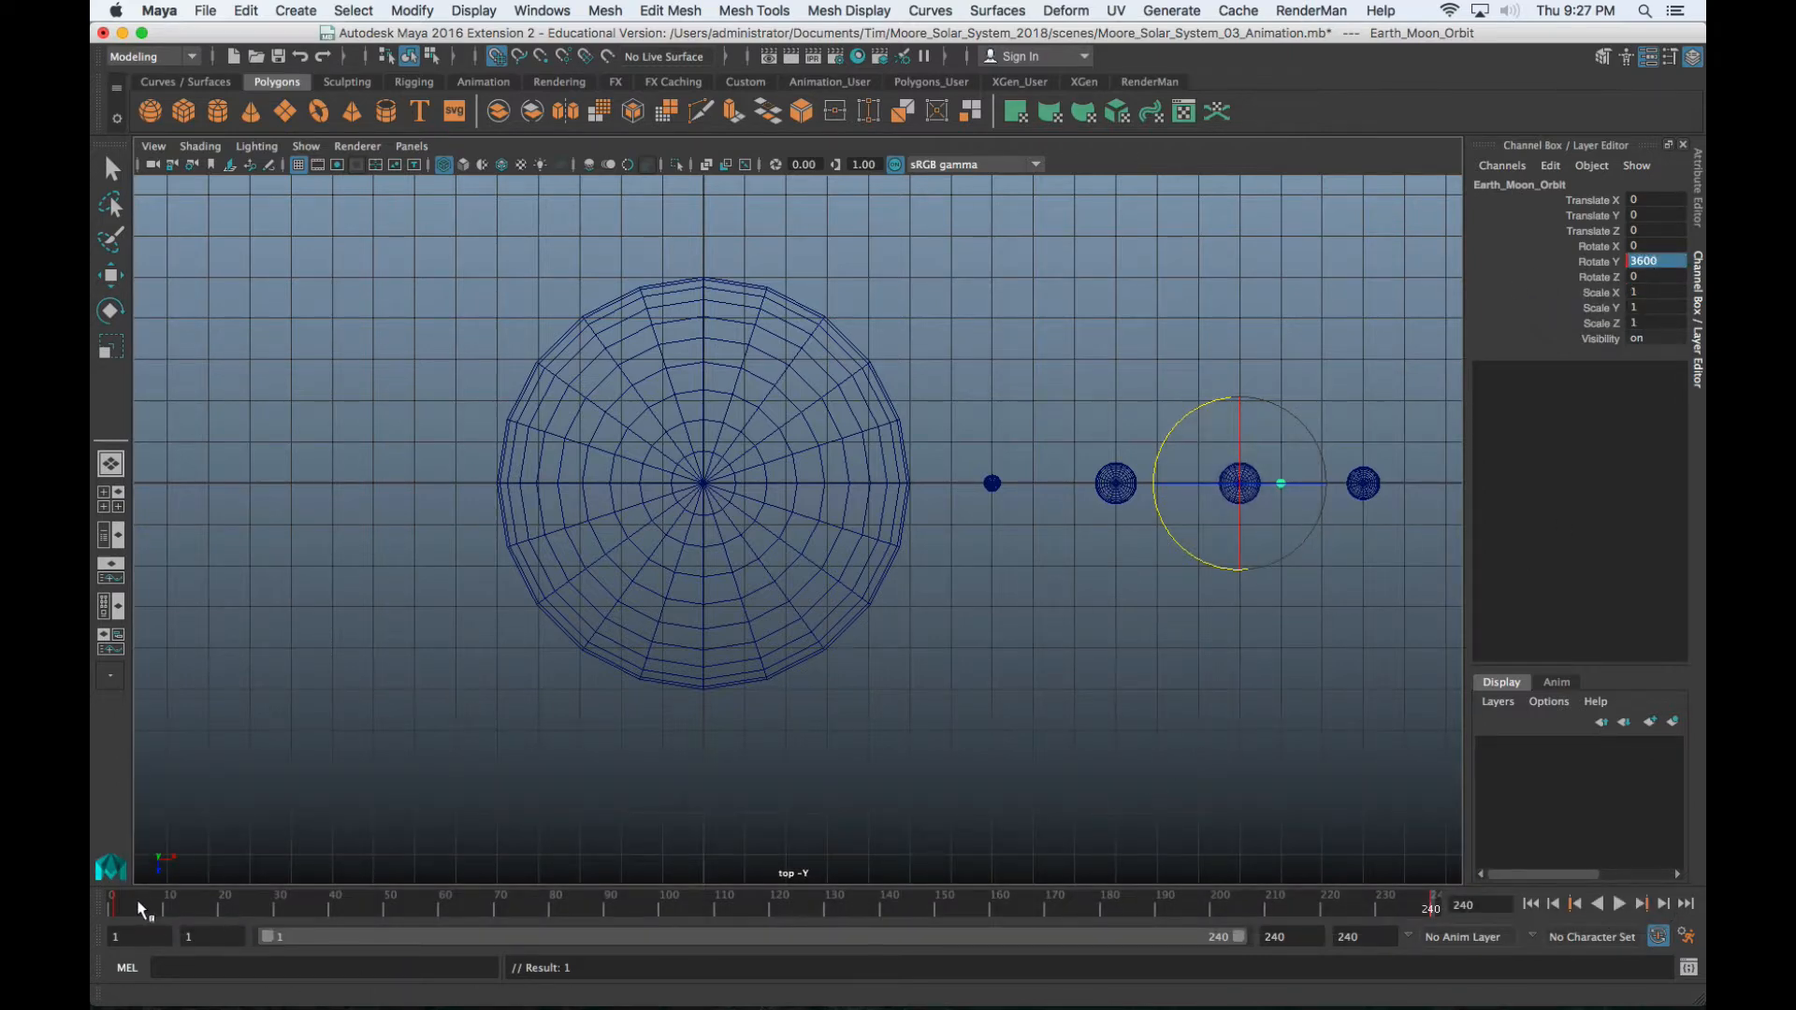
Play back the animation to check the moon's orbit around Earth, and return to frame 1
key("alt+v")
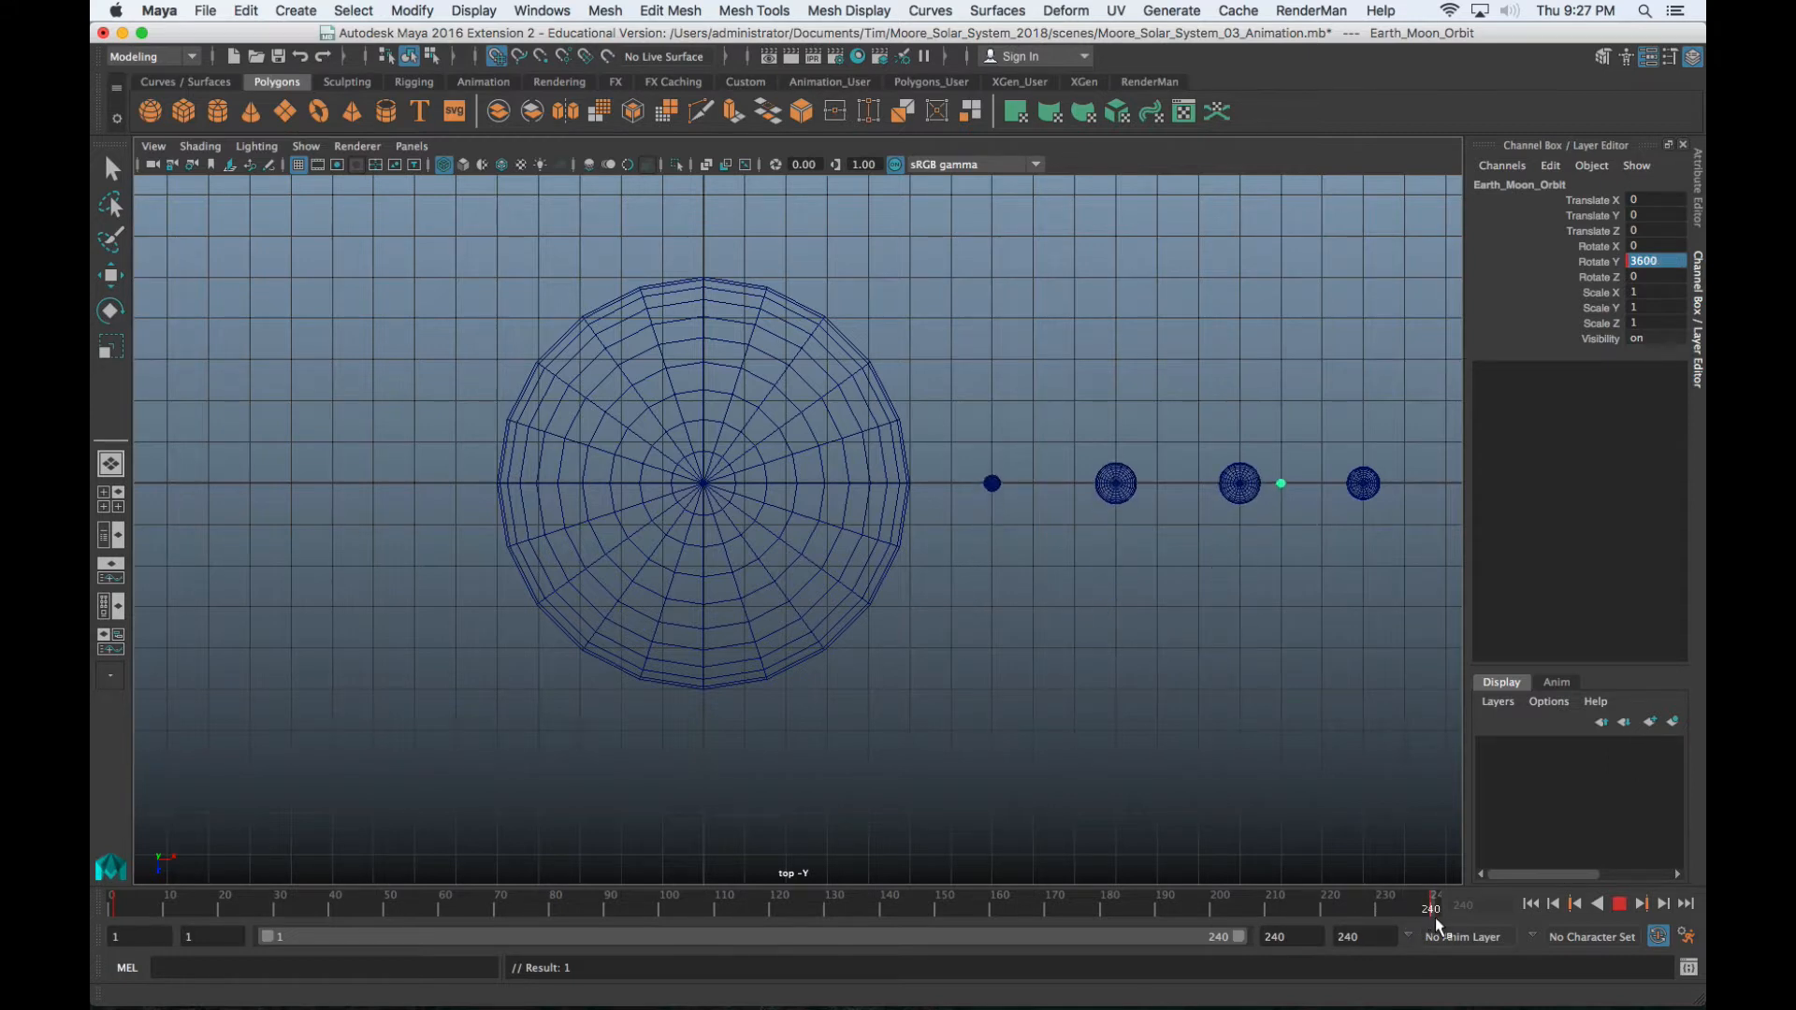
left_click_drag(1437, 917, 113, 906)
key("e")
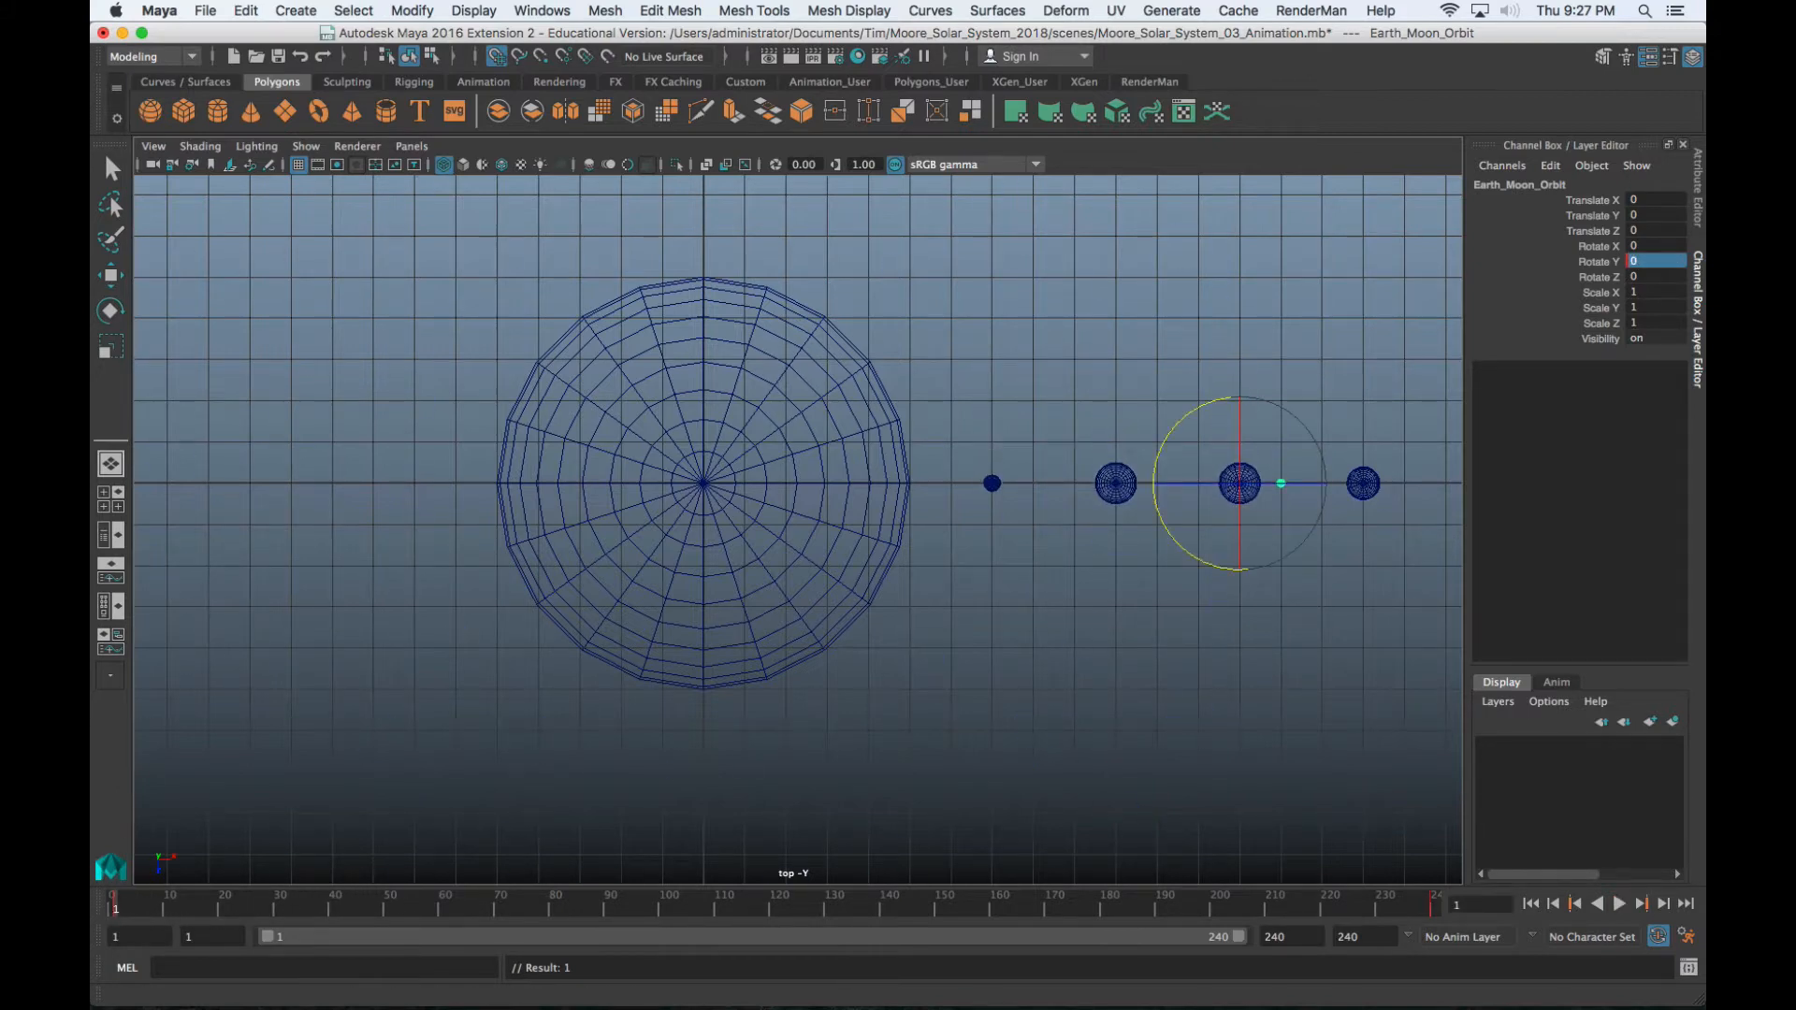
Parent the Earth_Moon_Orbit group under the Earth_Orbit group in the Outliner
left_click_drag(427, 177, 894, 183)
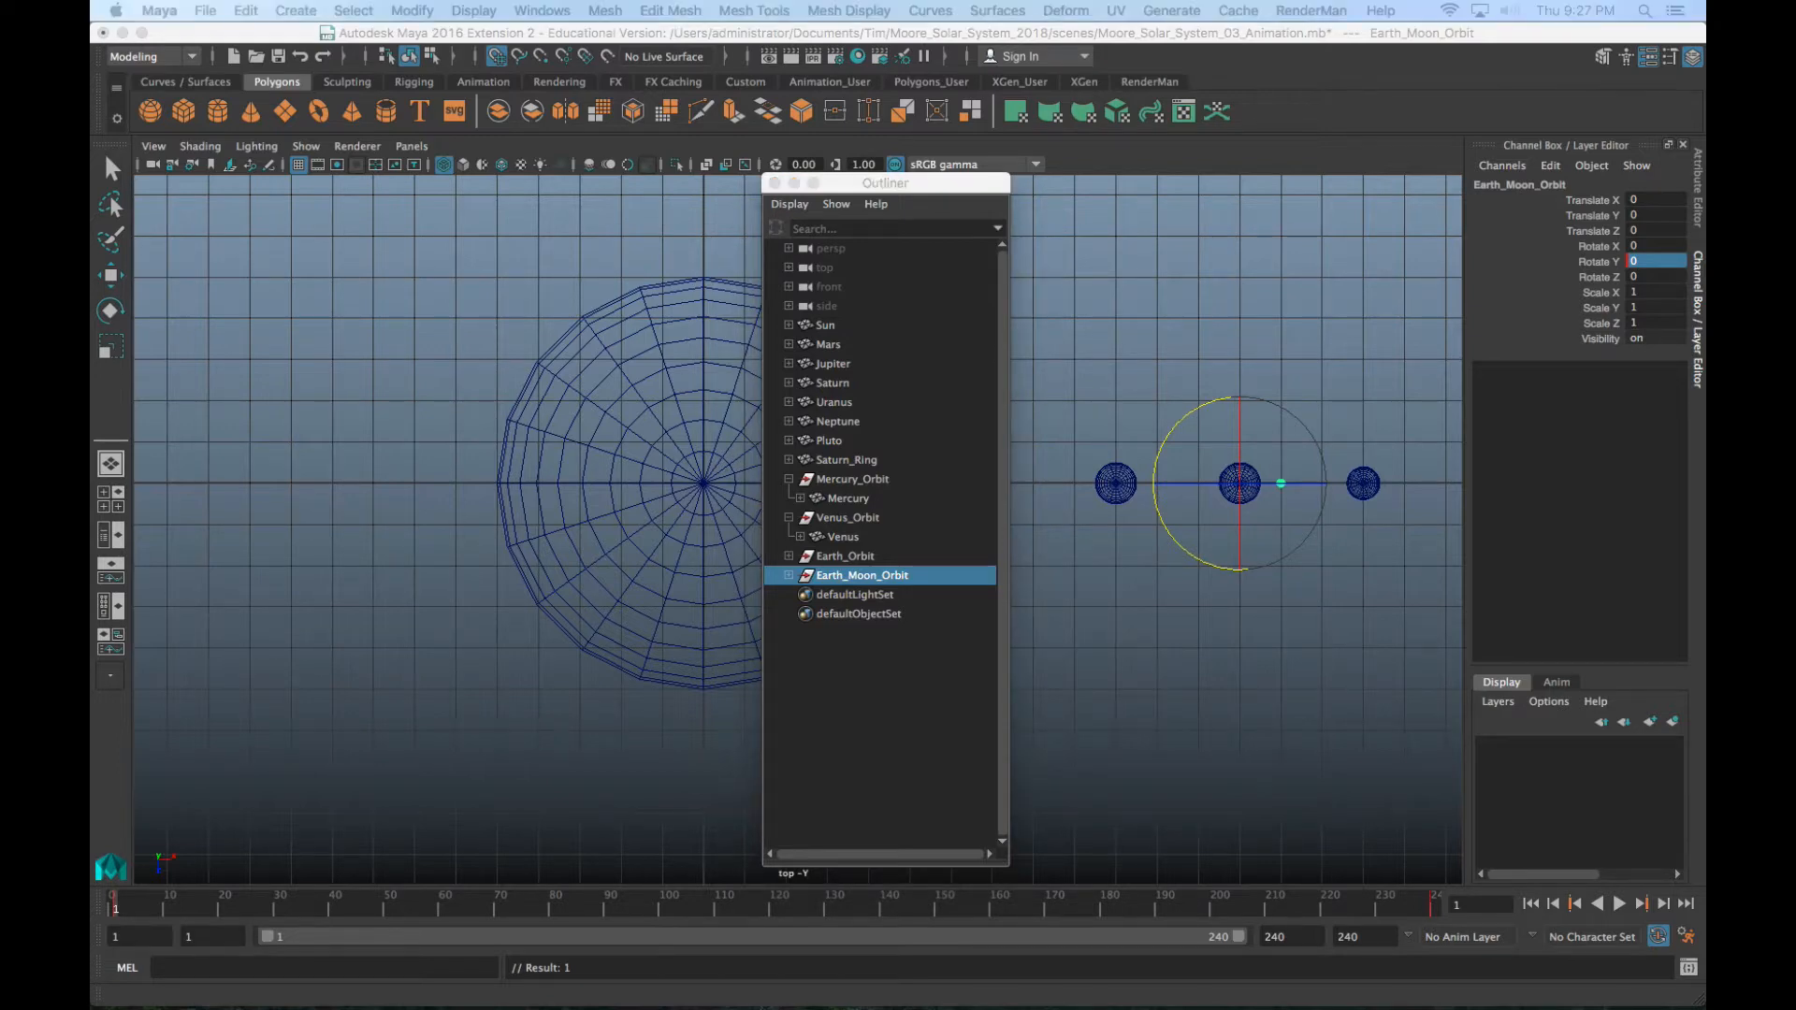
left_click_drag(924, 183, 992, 121)
left_click(854, 514)
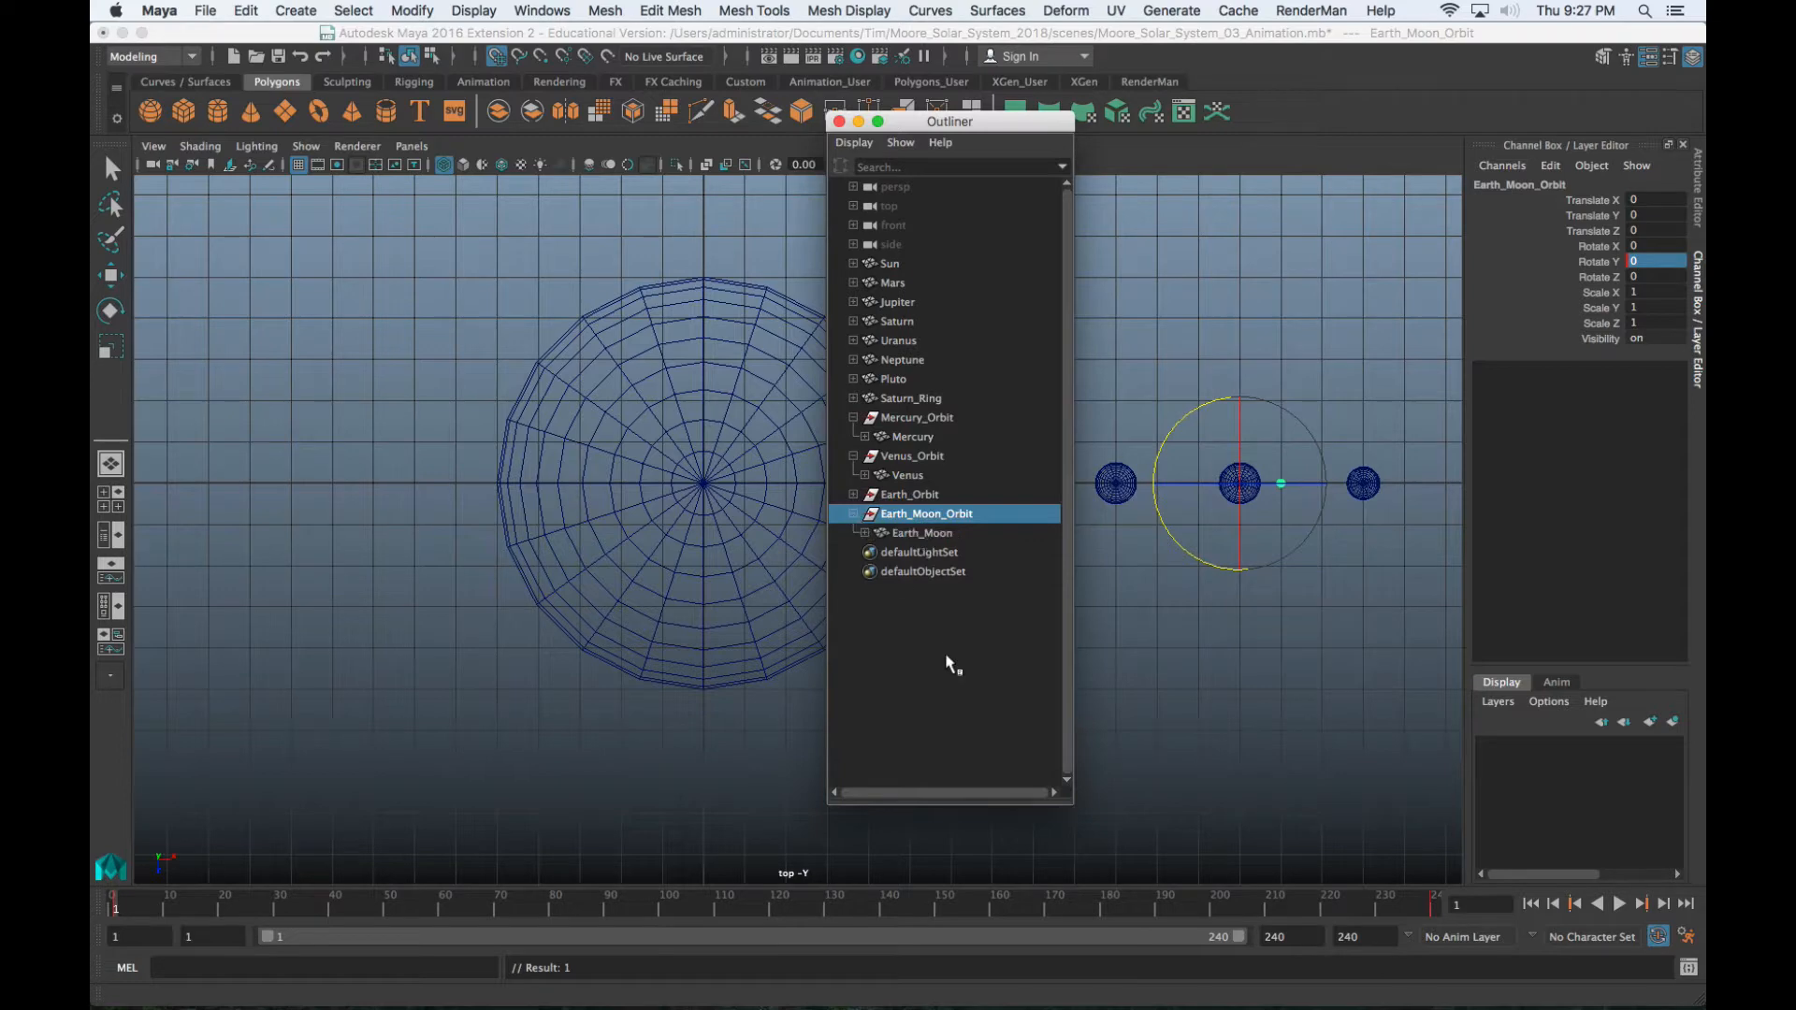
left_click(853, 494)
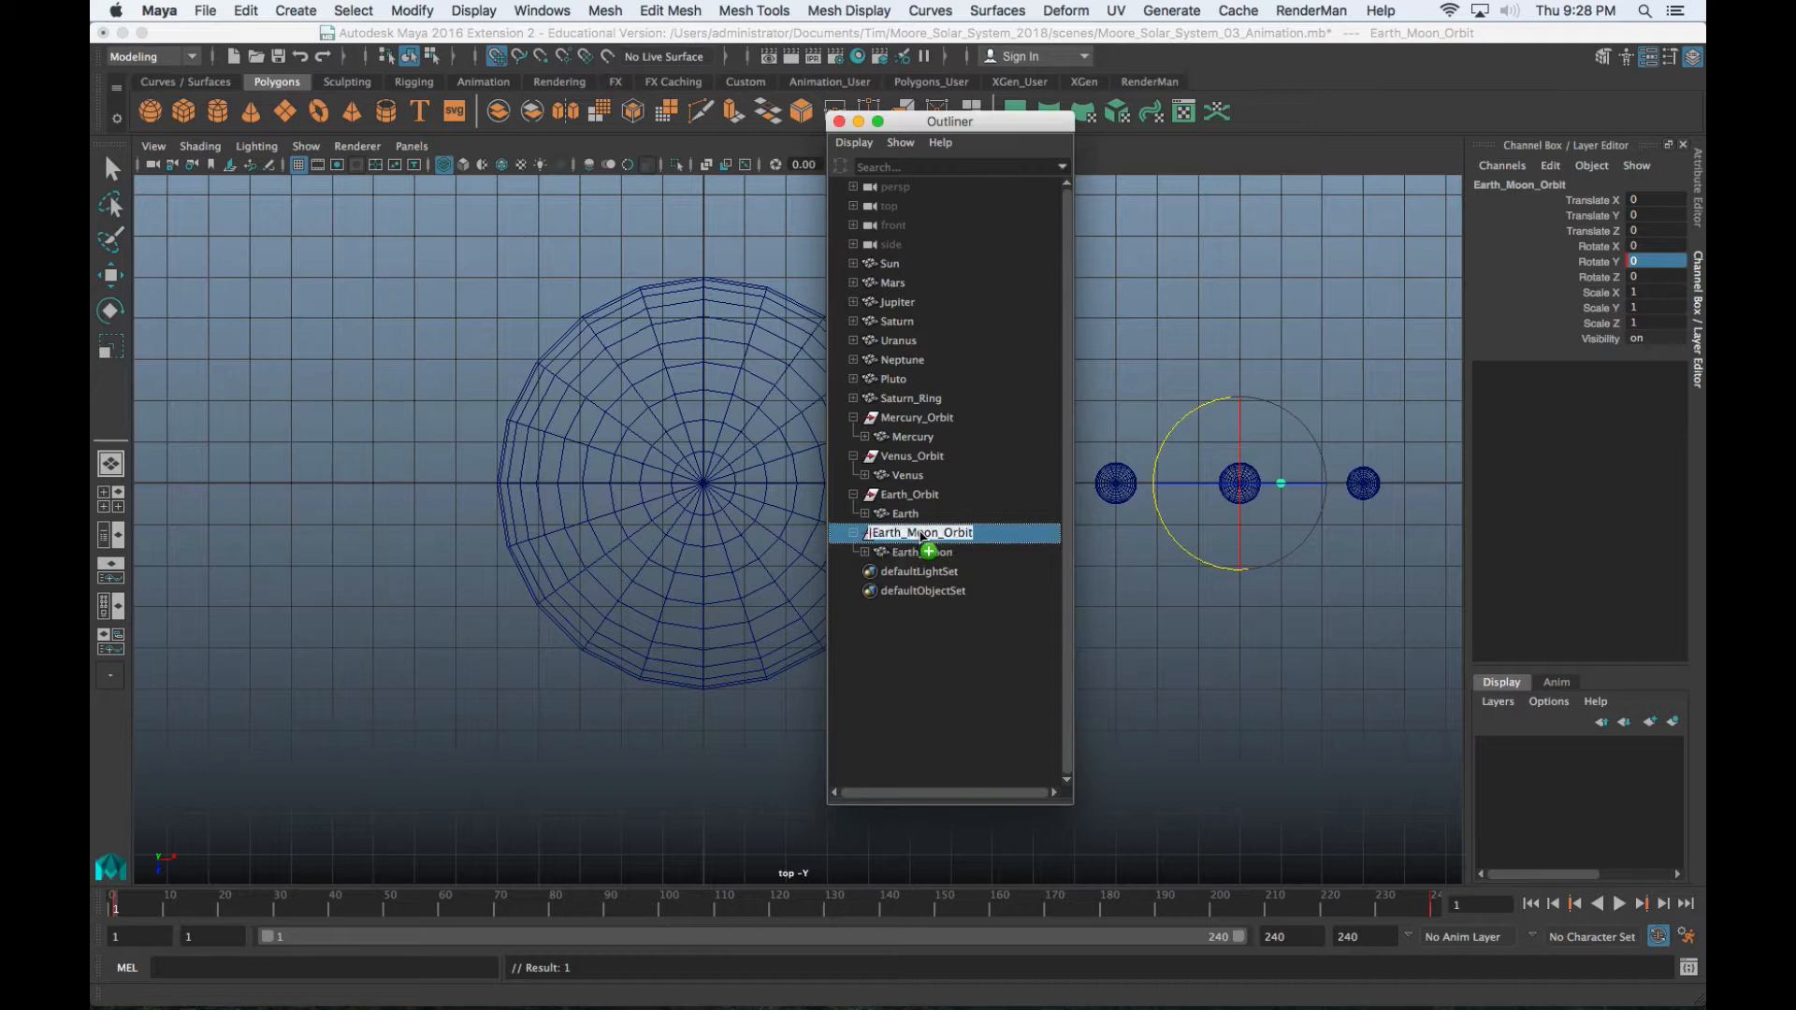
left_click_drag(917, 535, 962, 512)
key("w")
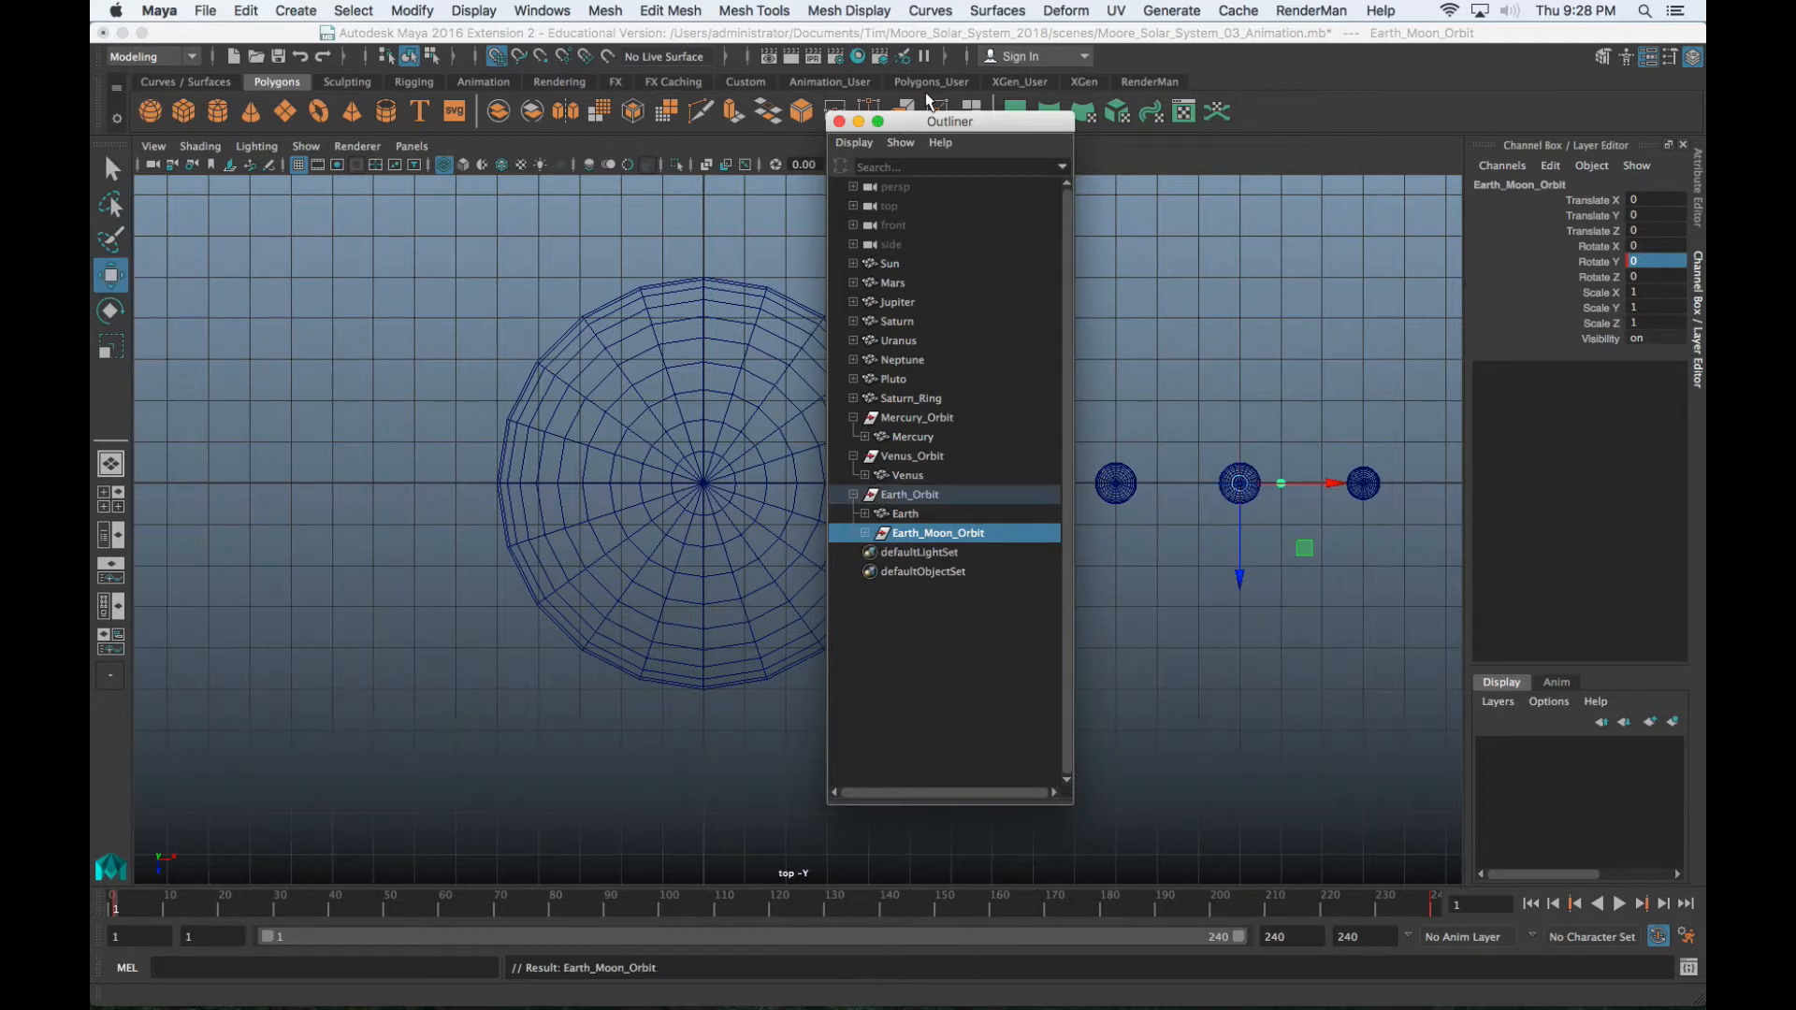
left_click_drag(921, 123, 92, 155)
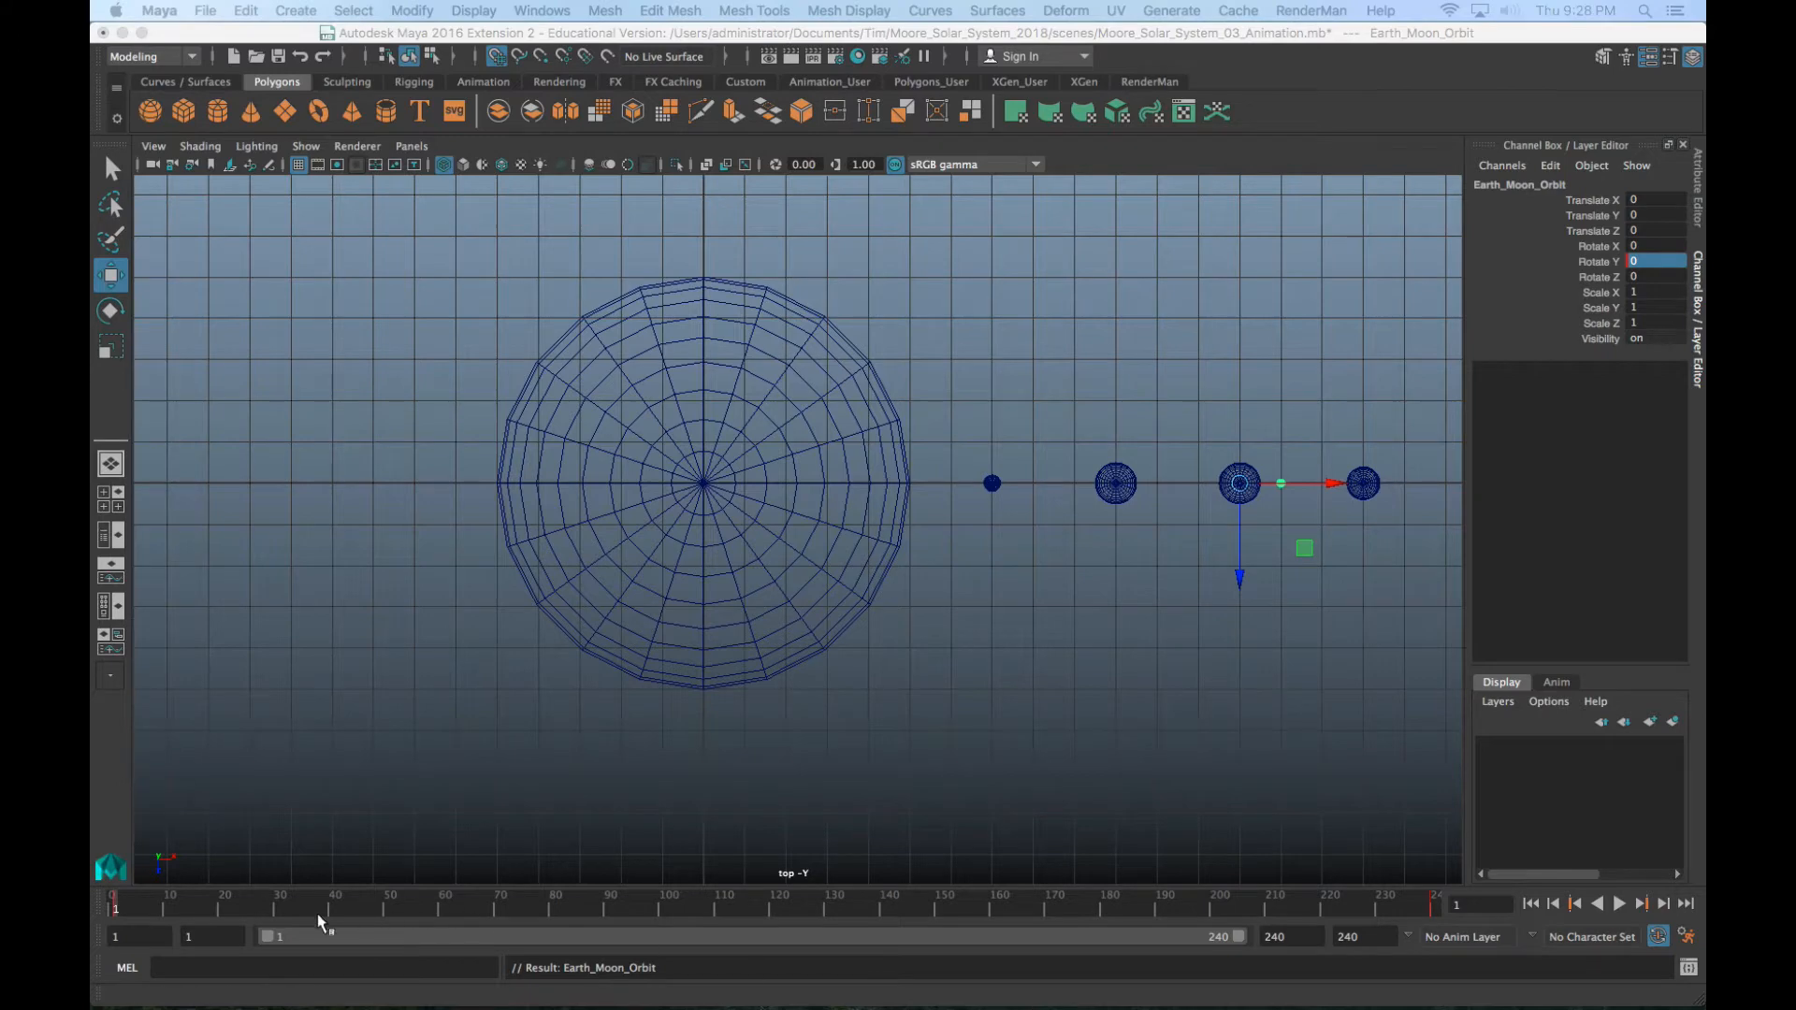
Scrub and play the timeline in the top view to check that the moon follows Earth around the Sun
left_click(186, 912)
scroll(850, 782, "down", 3)
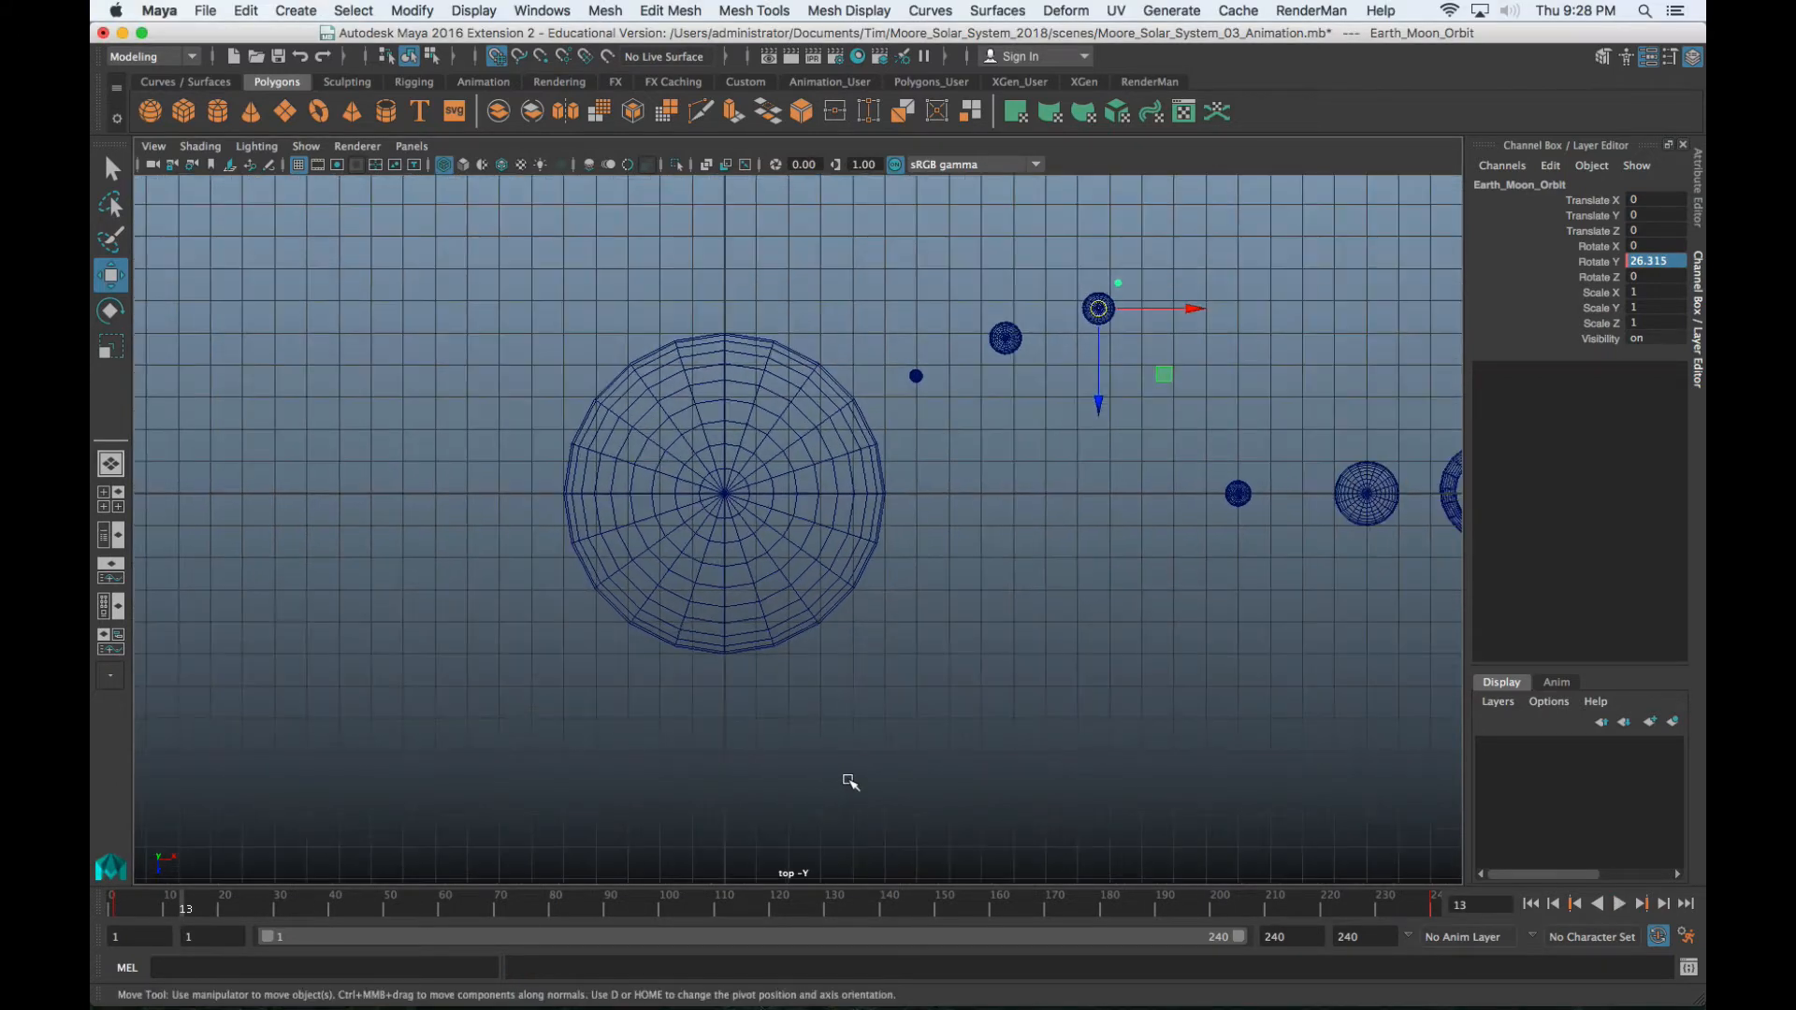
scroll(849, 783, "down", 3)
key("alt+v")
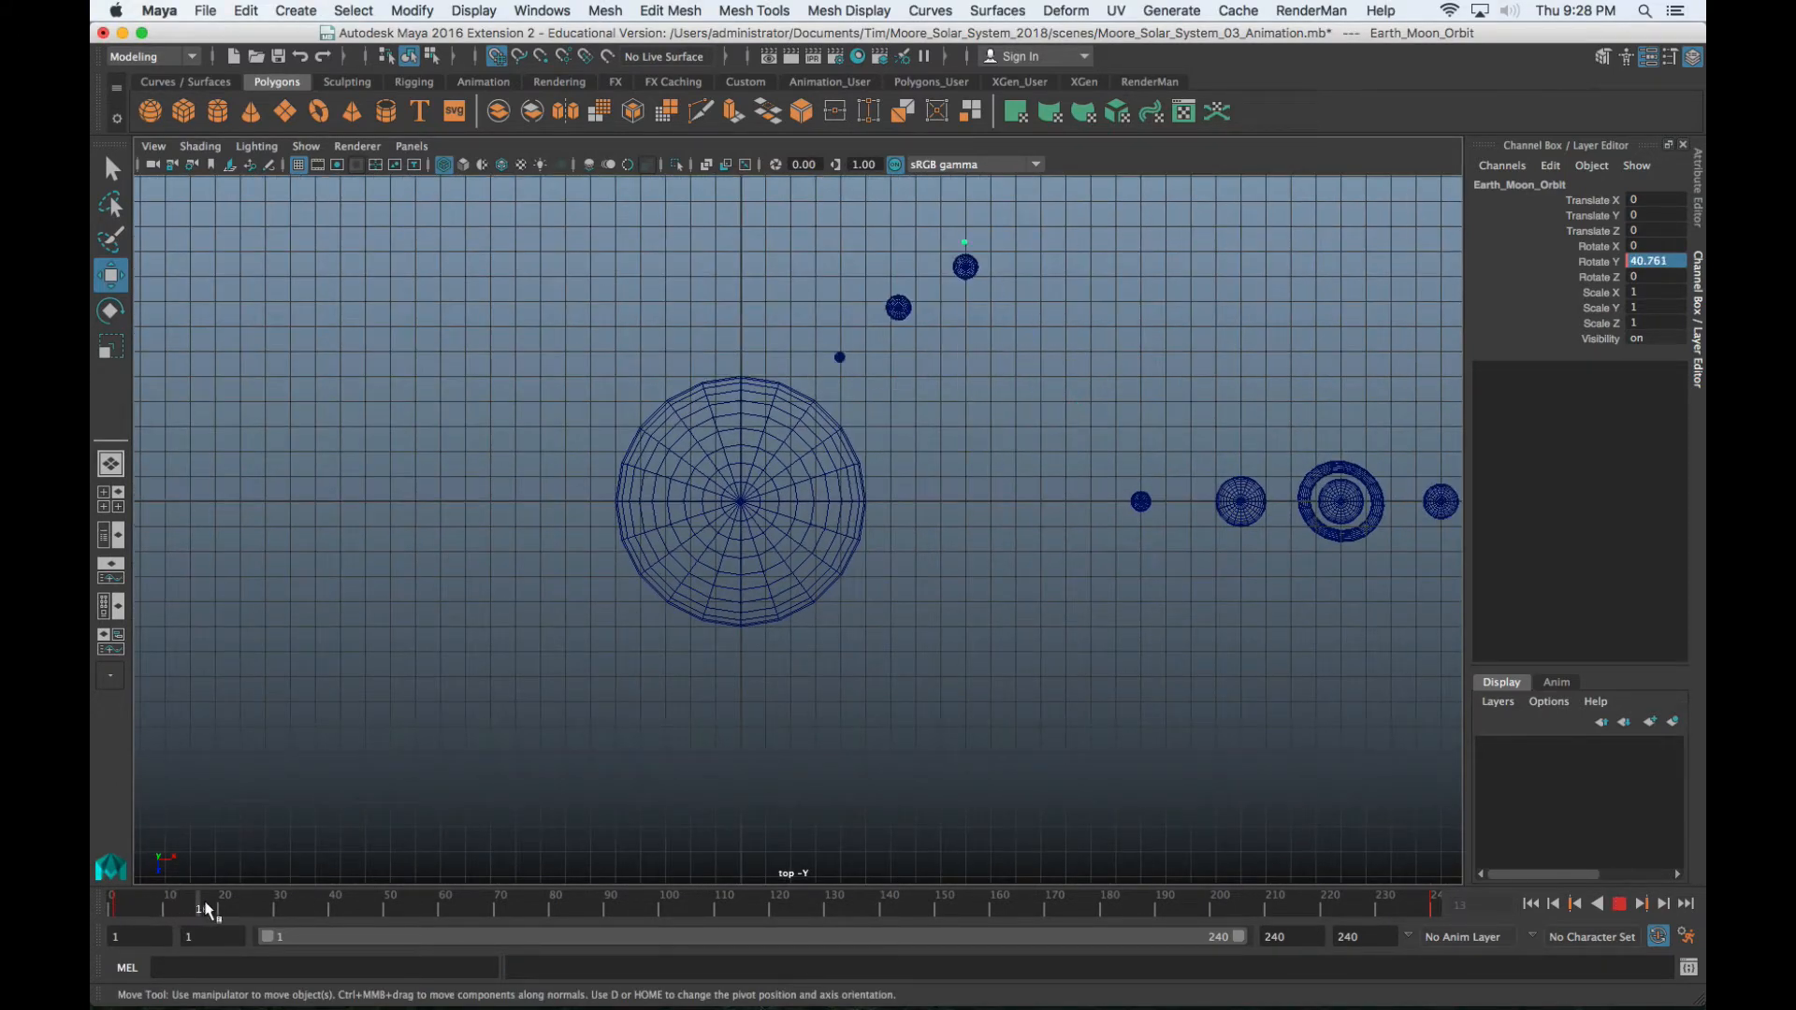
left_click_drag(326, 895, 473, 882)
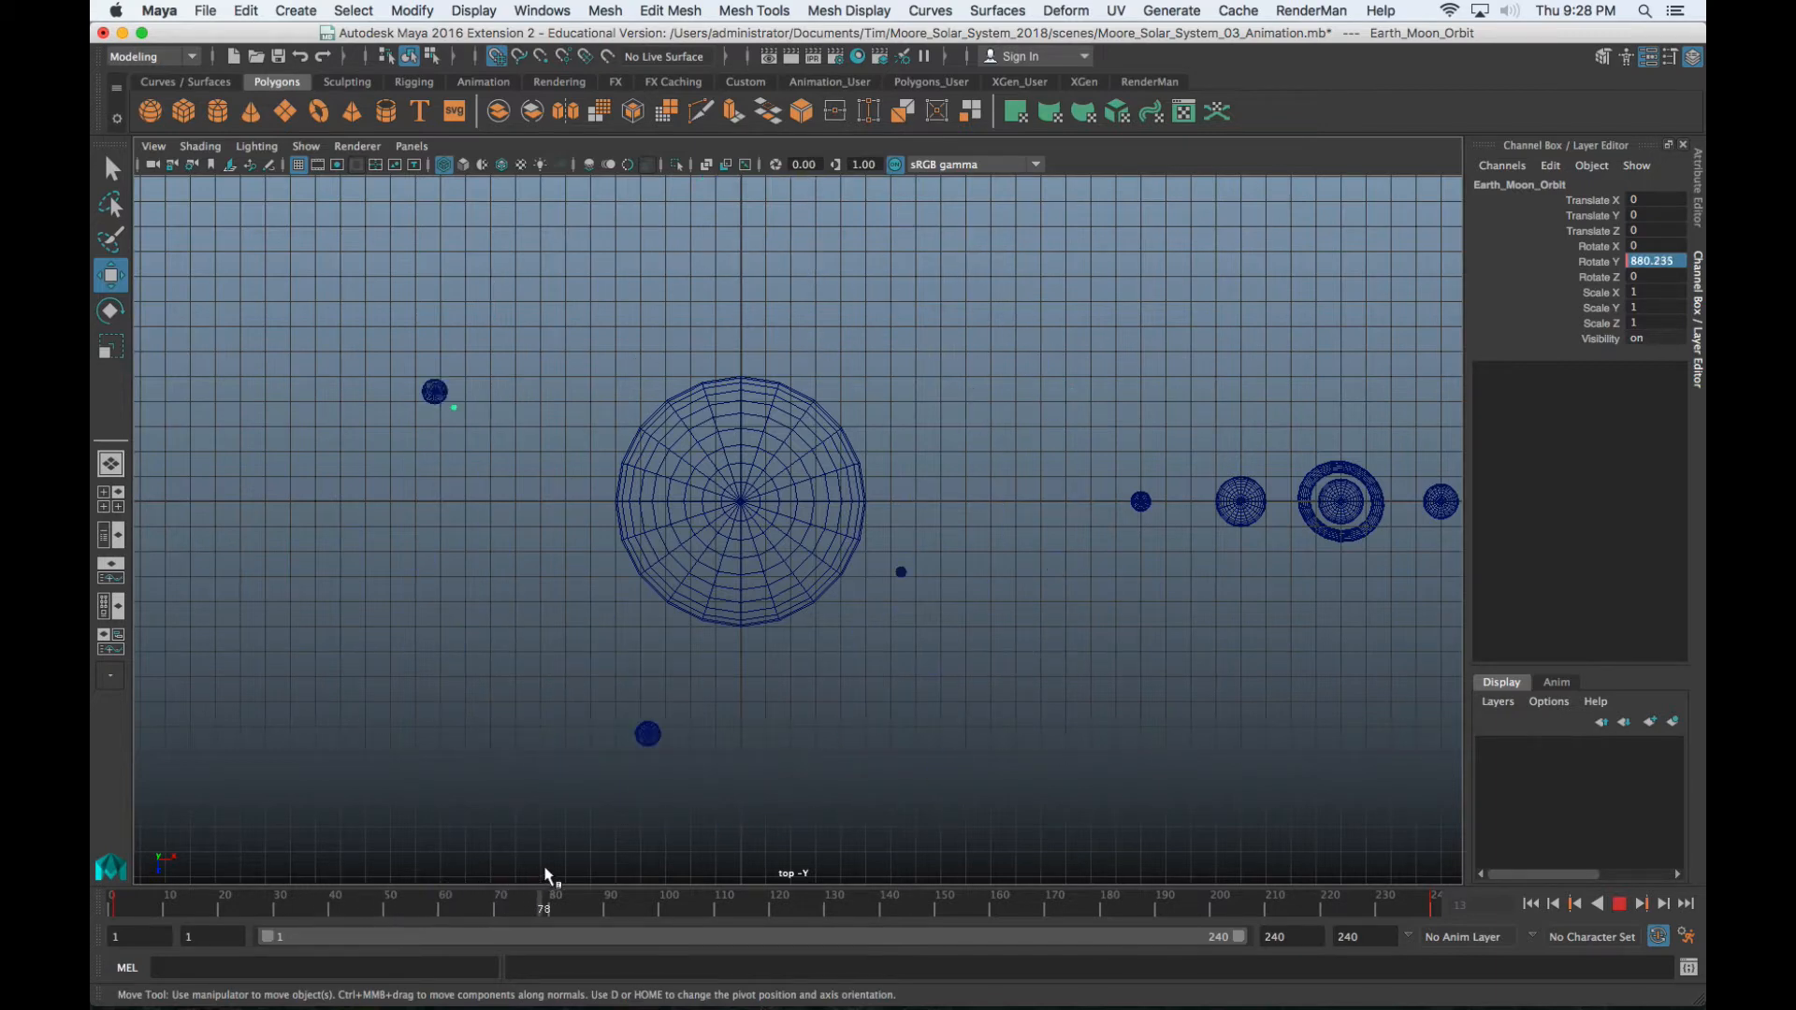
left_click_drag(319, 860, 113, 902)
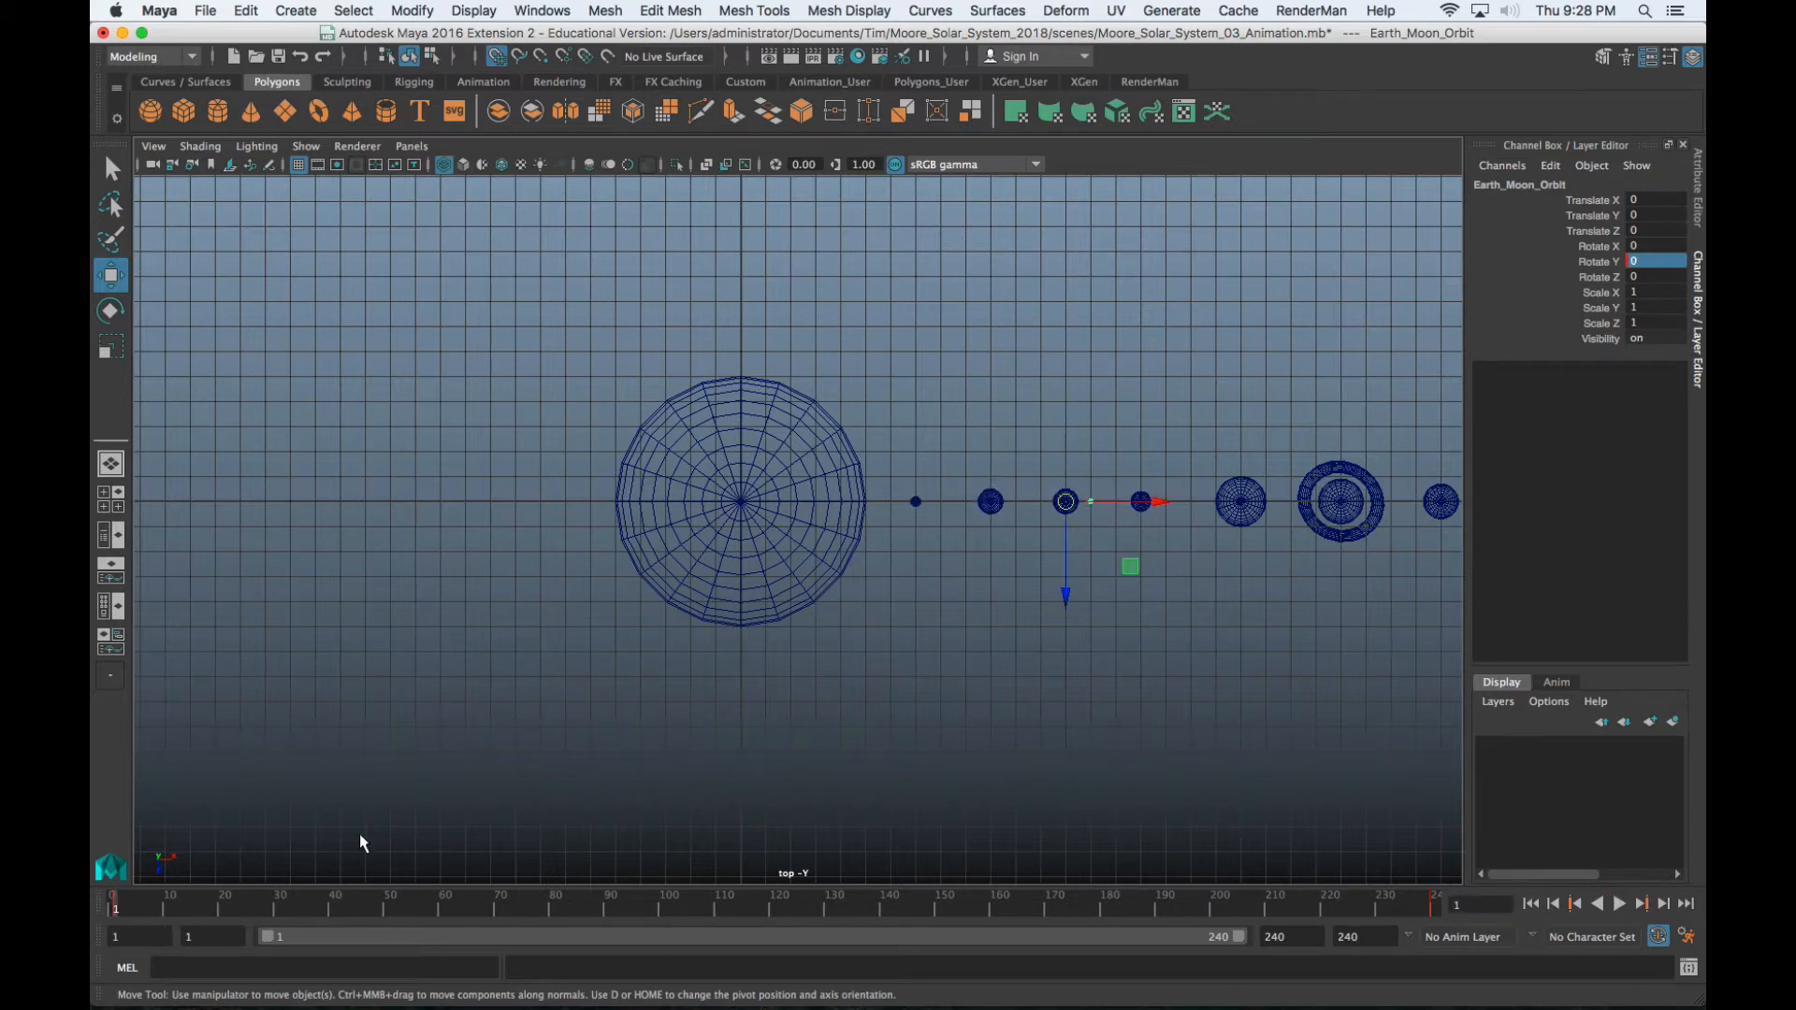
Play the animation in the perspective view and watch the planets' orbits from several angles
left_click_drag(787, 162, 489, 182)
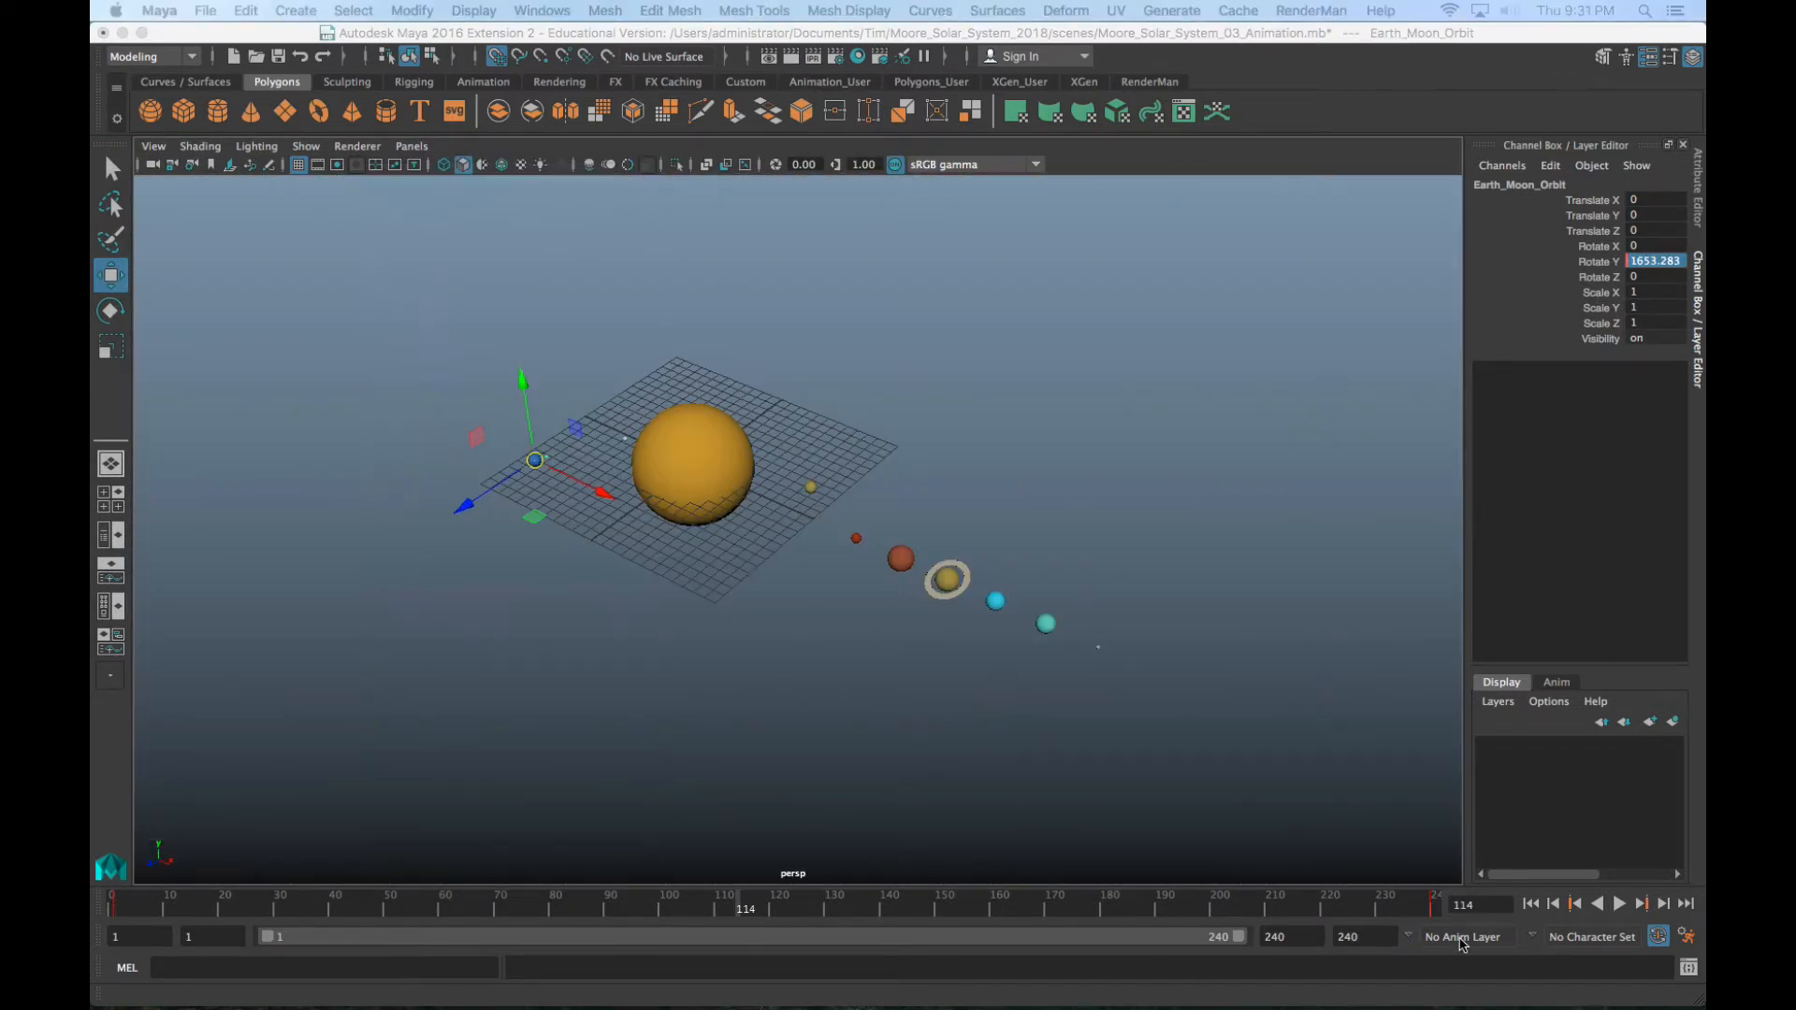
left_click(1617, 909)
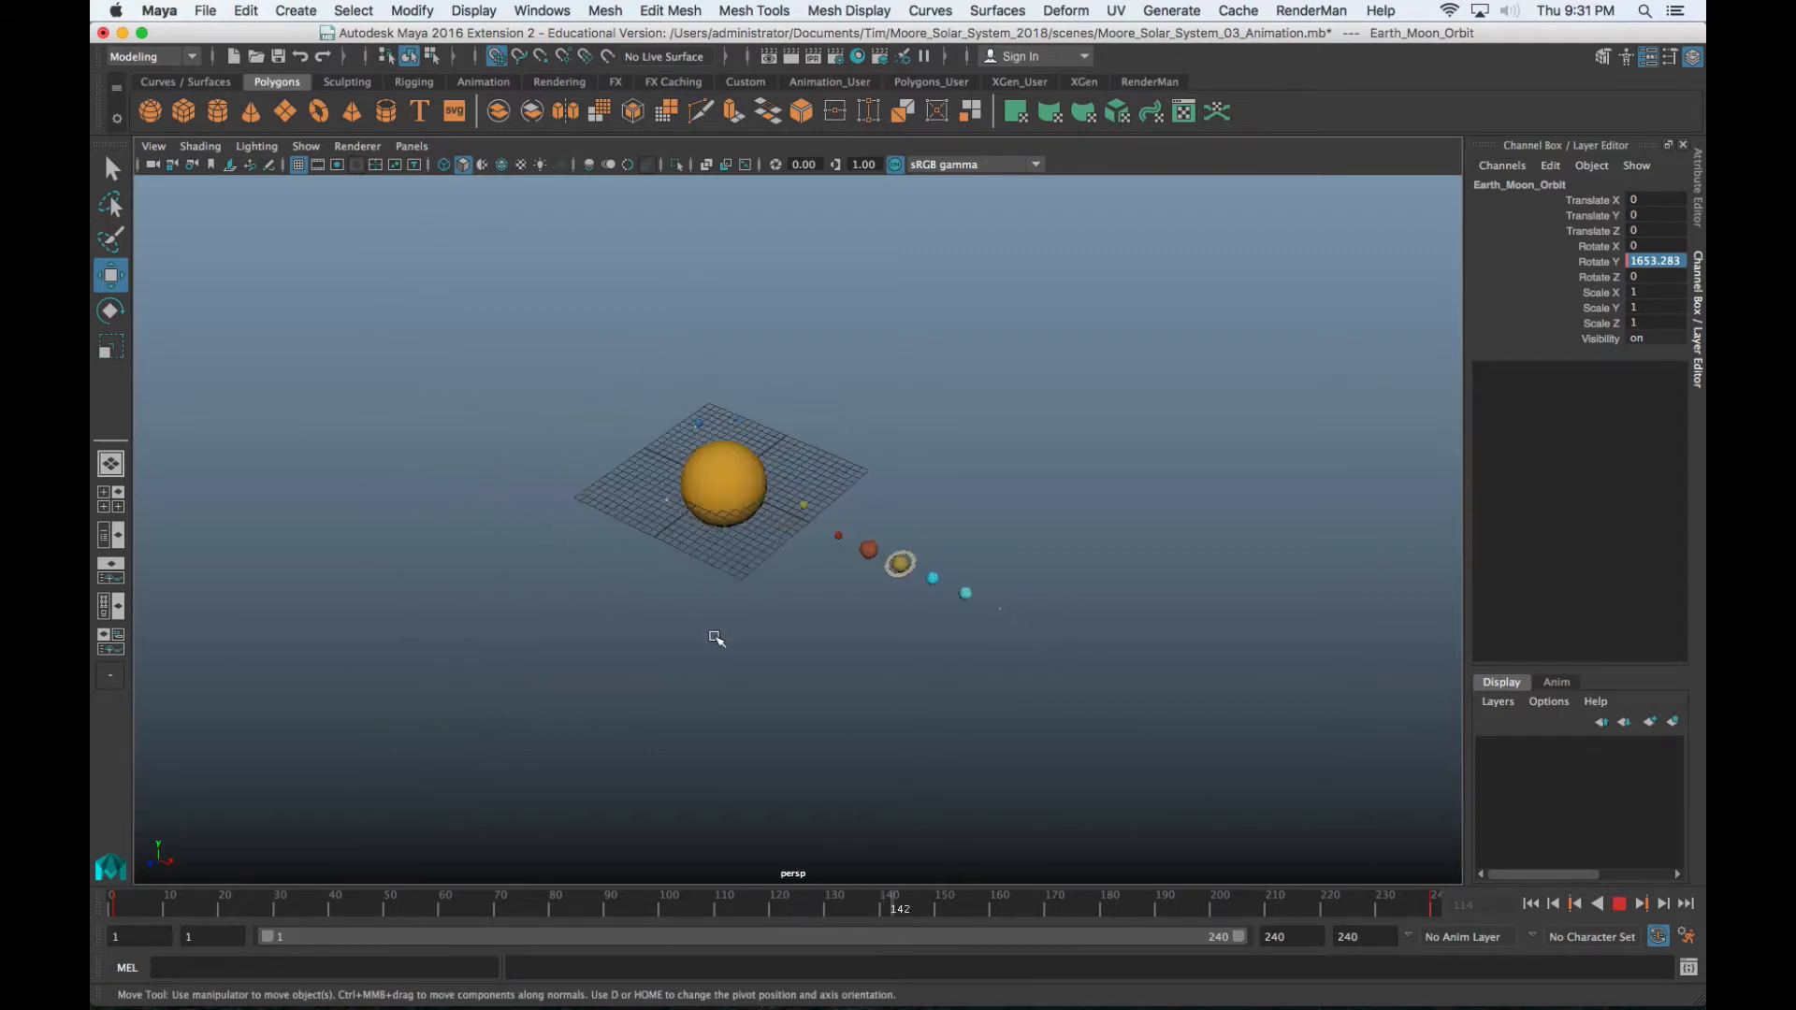
left_click_drag(710, 650, 710, 568, "alt")
left_click_drag(712, 602, 714, 618, "alt")
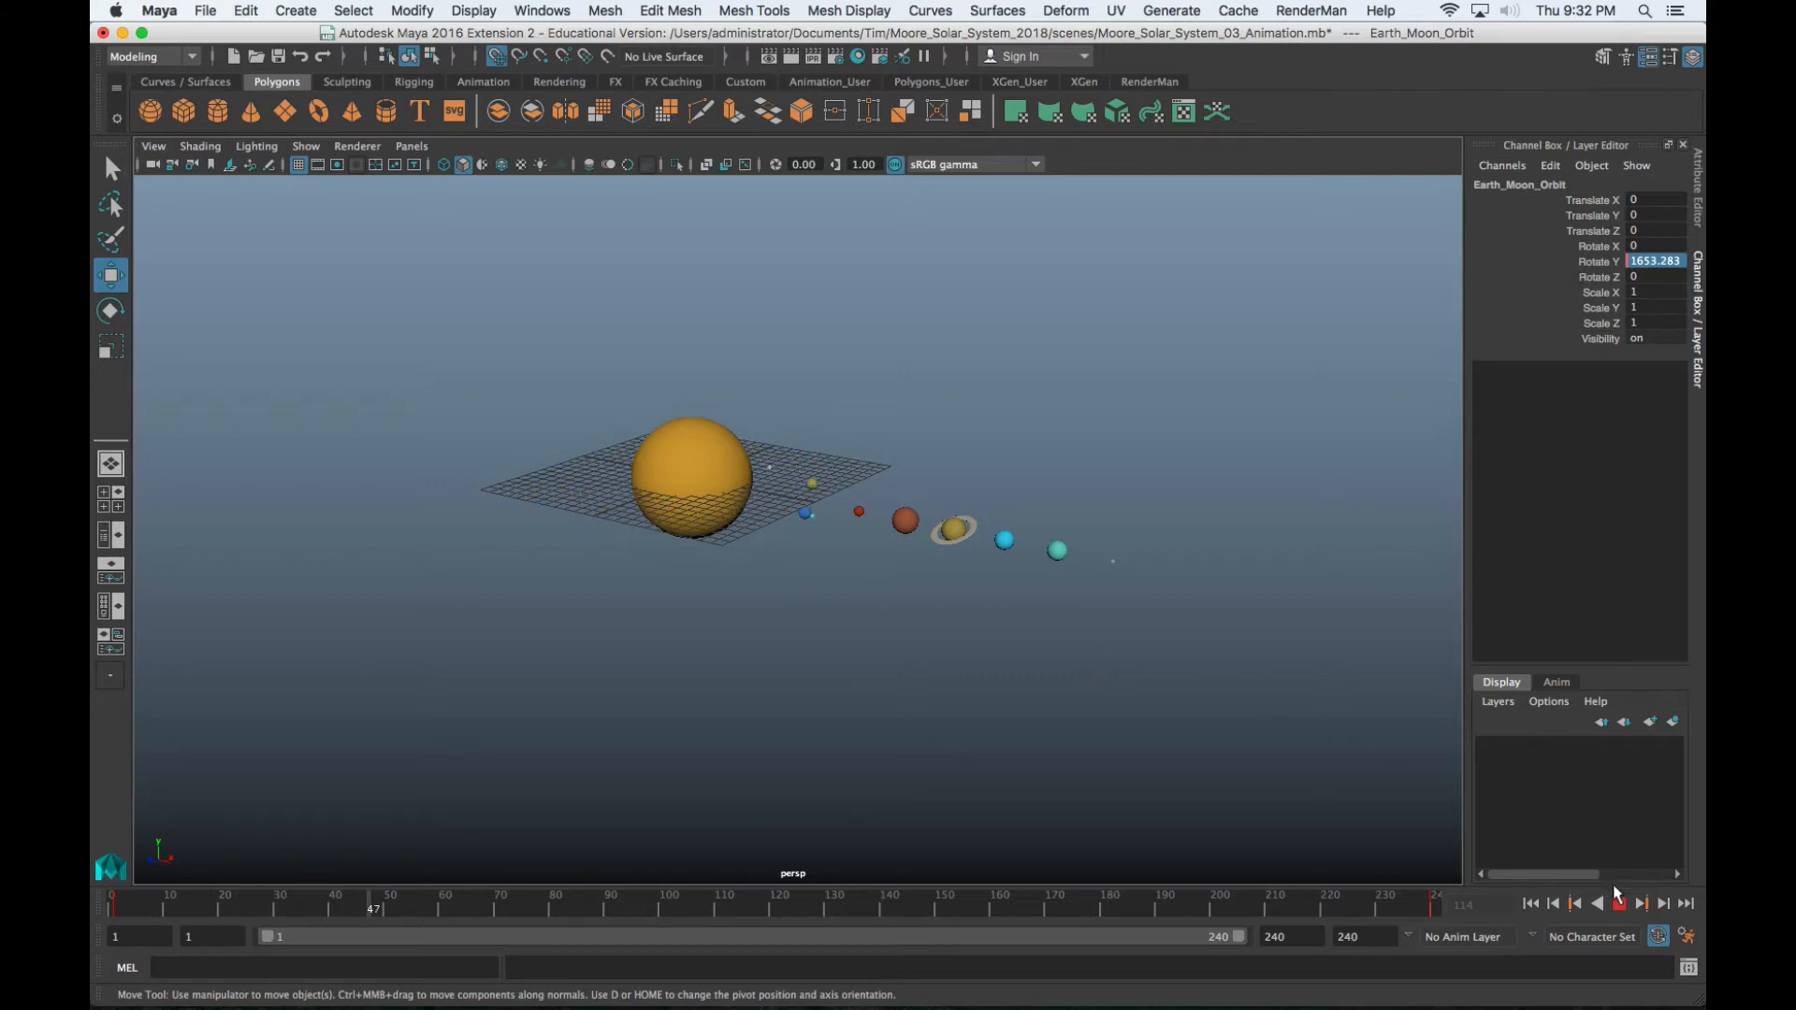
key("Escape")
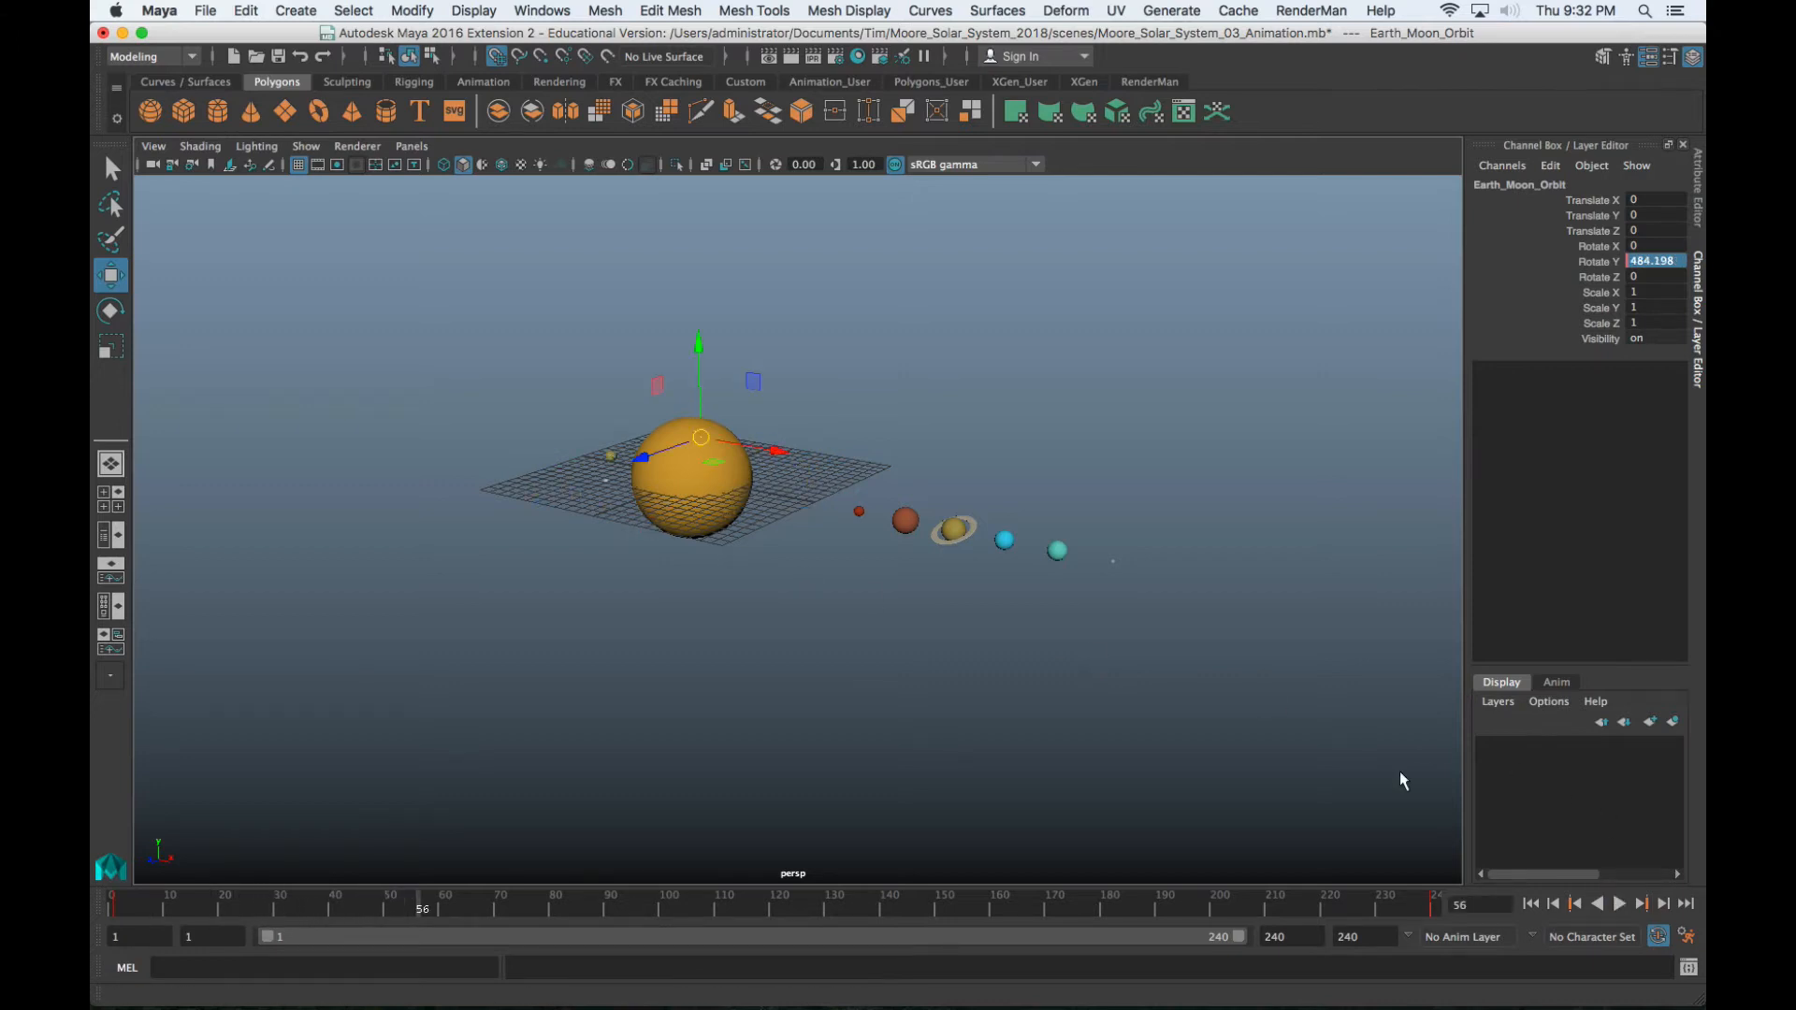
Render the current frame of the perspective view to inspect it, and close the render
left_click(792, 57)
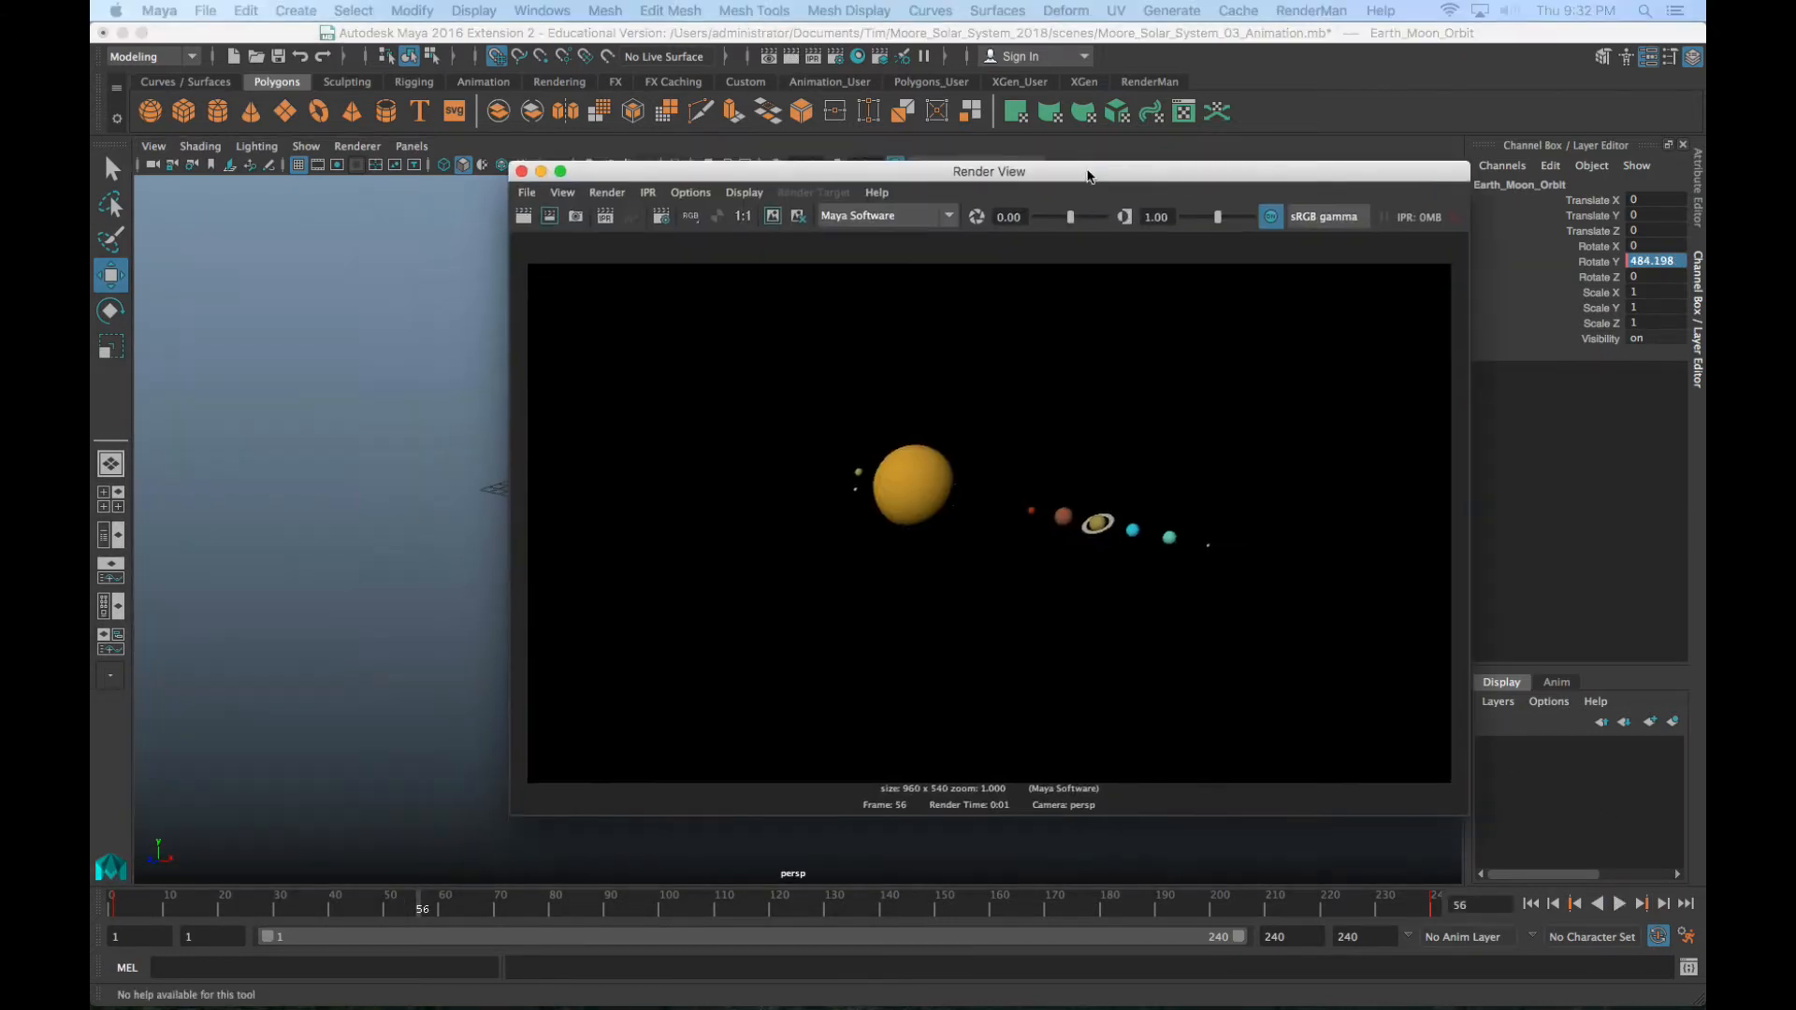
mouse_move(1087, 172)
left_mouse_down()
mouse_move(1222, 158)
mouse_move(1083, 169)
left_mouse_up()
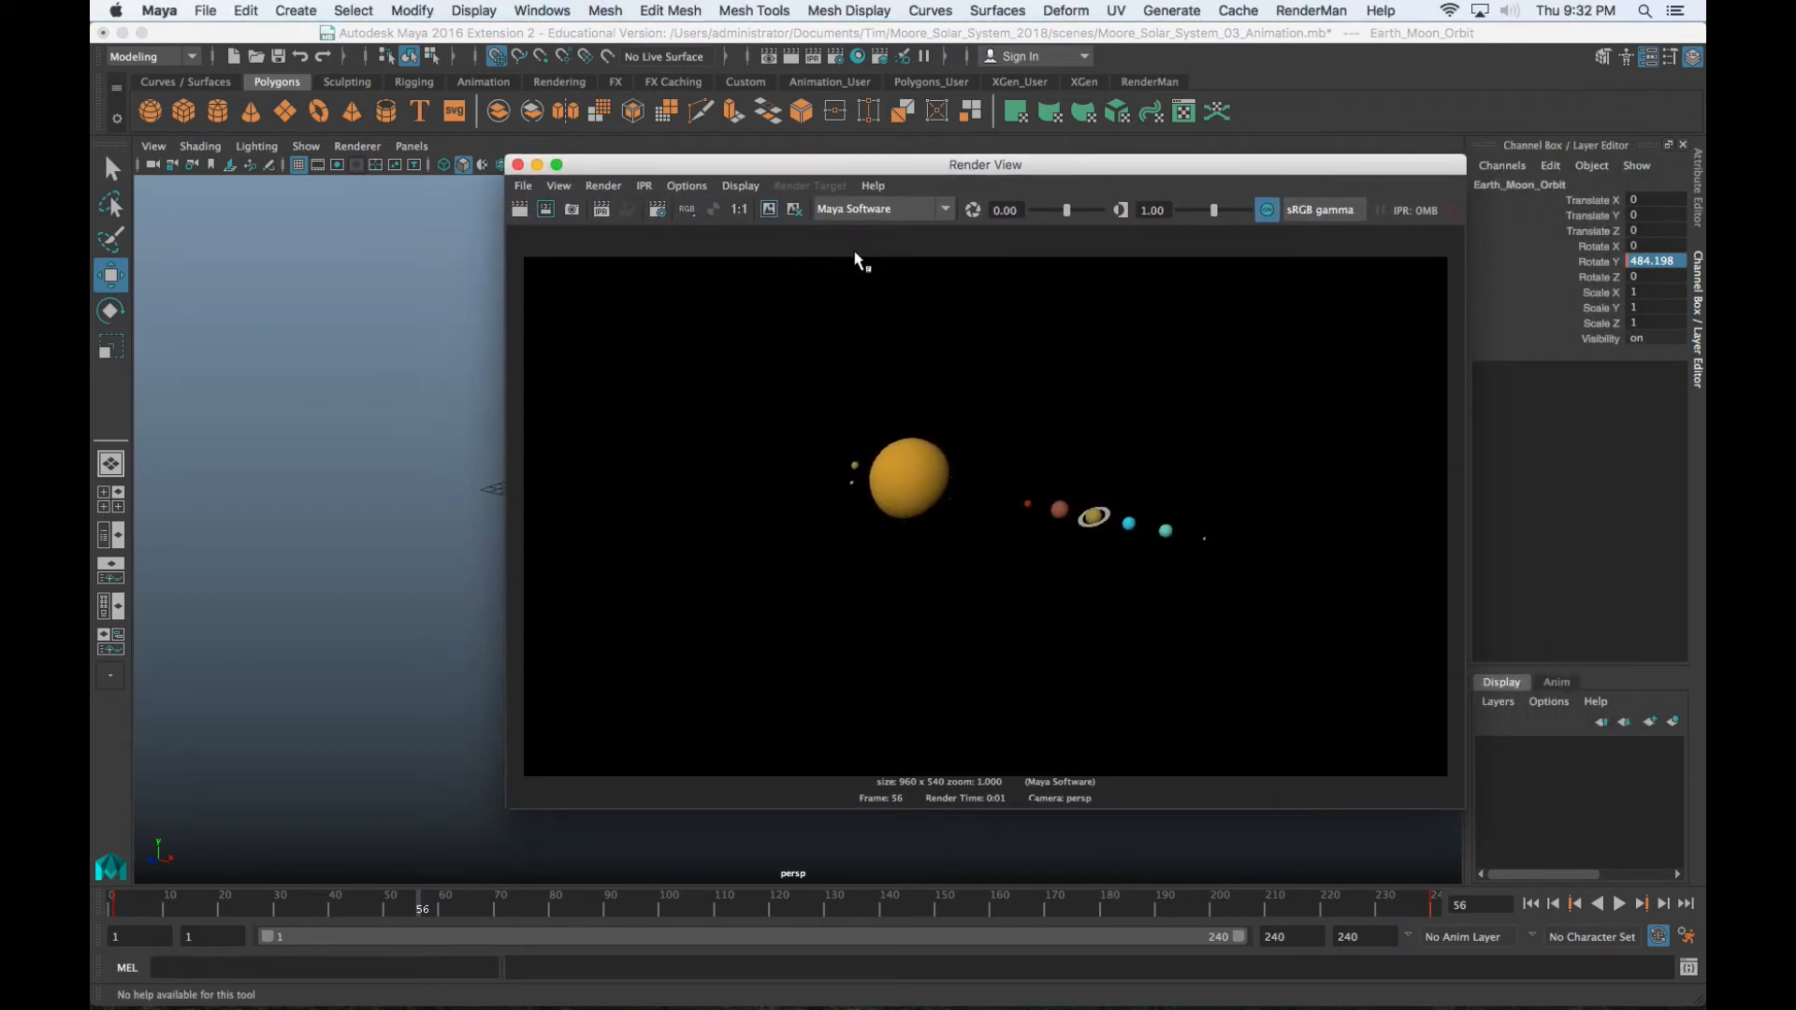
left_click(517, 165)
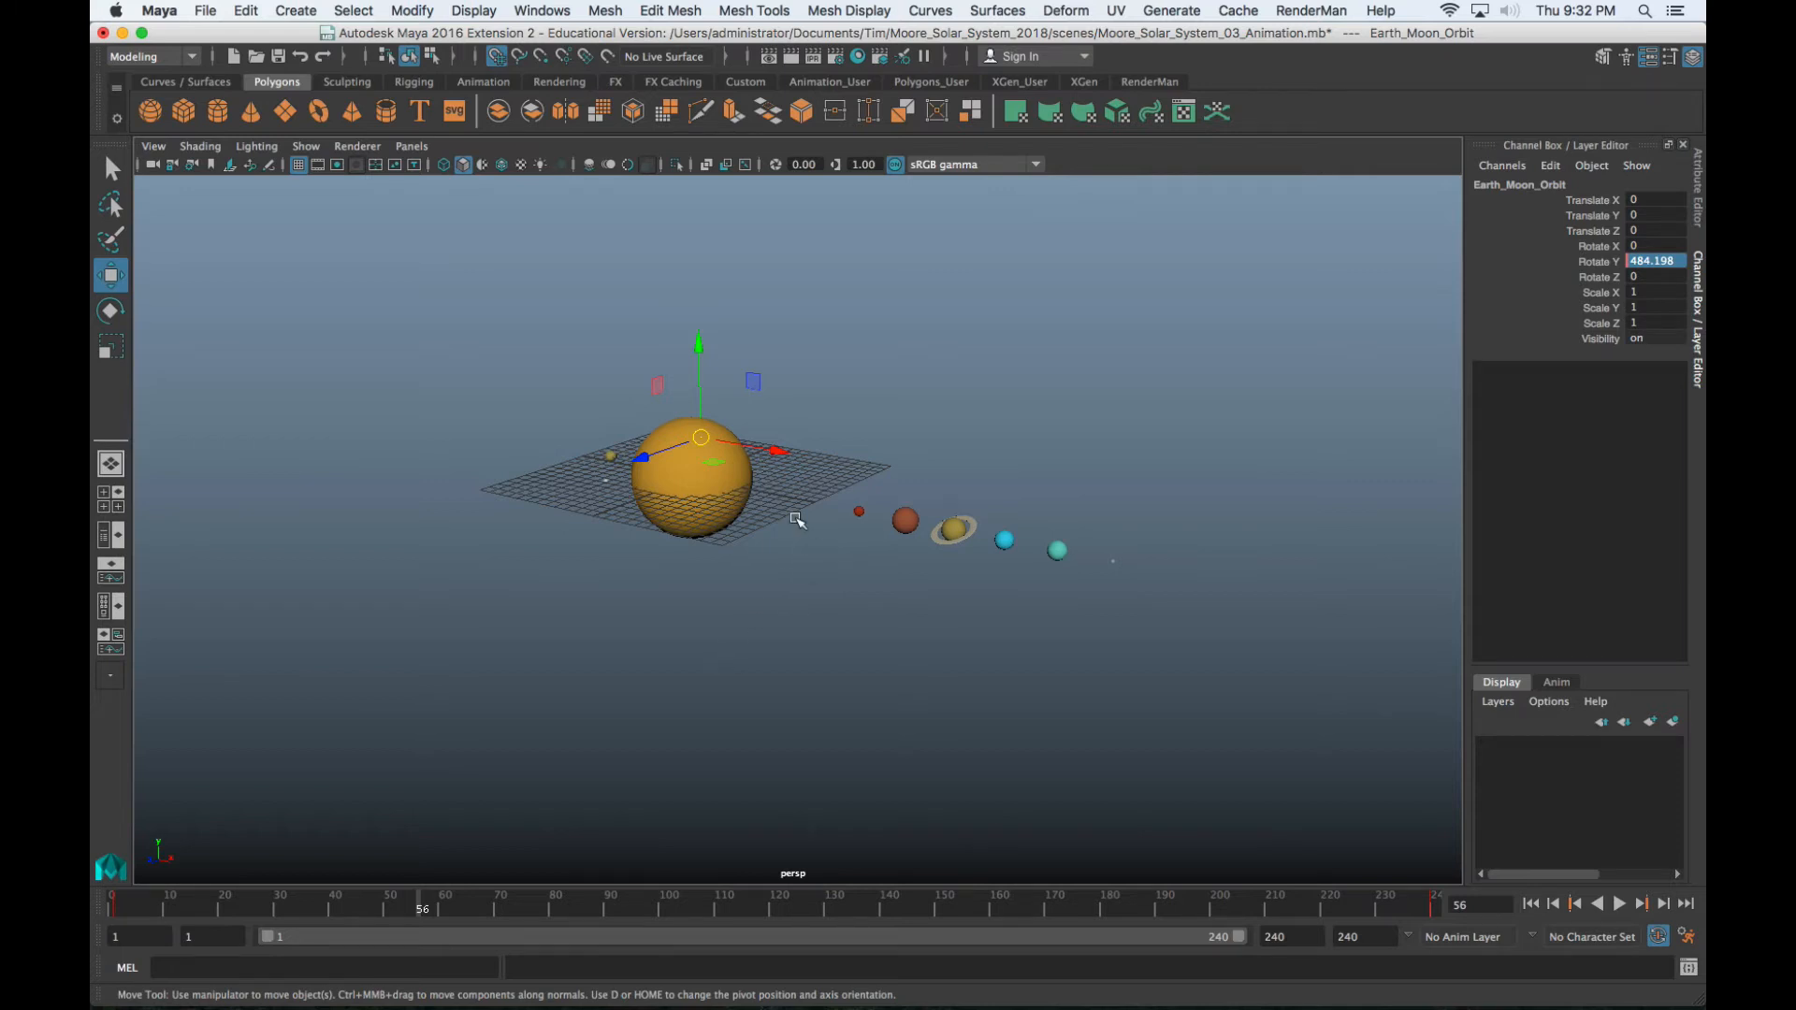
Open the Playblast options and set the encoding to H.264, keeping the avfoundation format and the From window display size
right_click(670, 903)
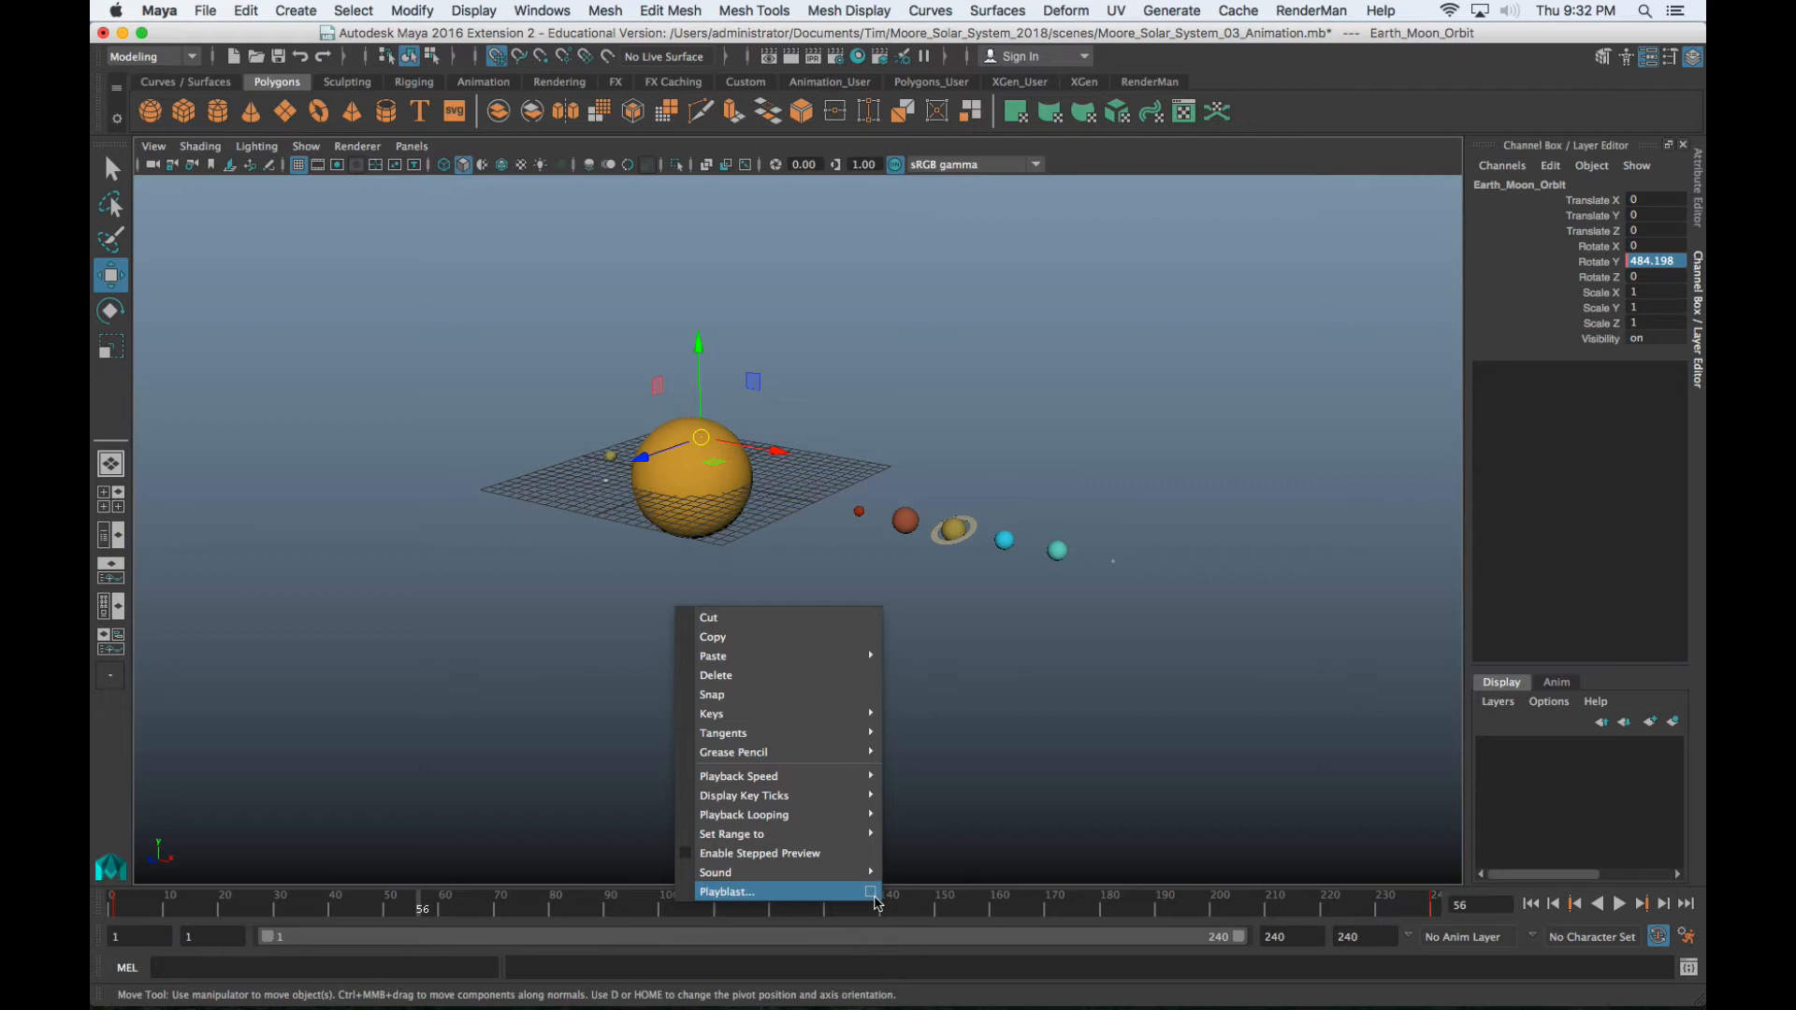
left_click(871, 893)
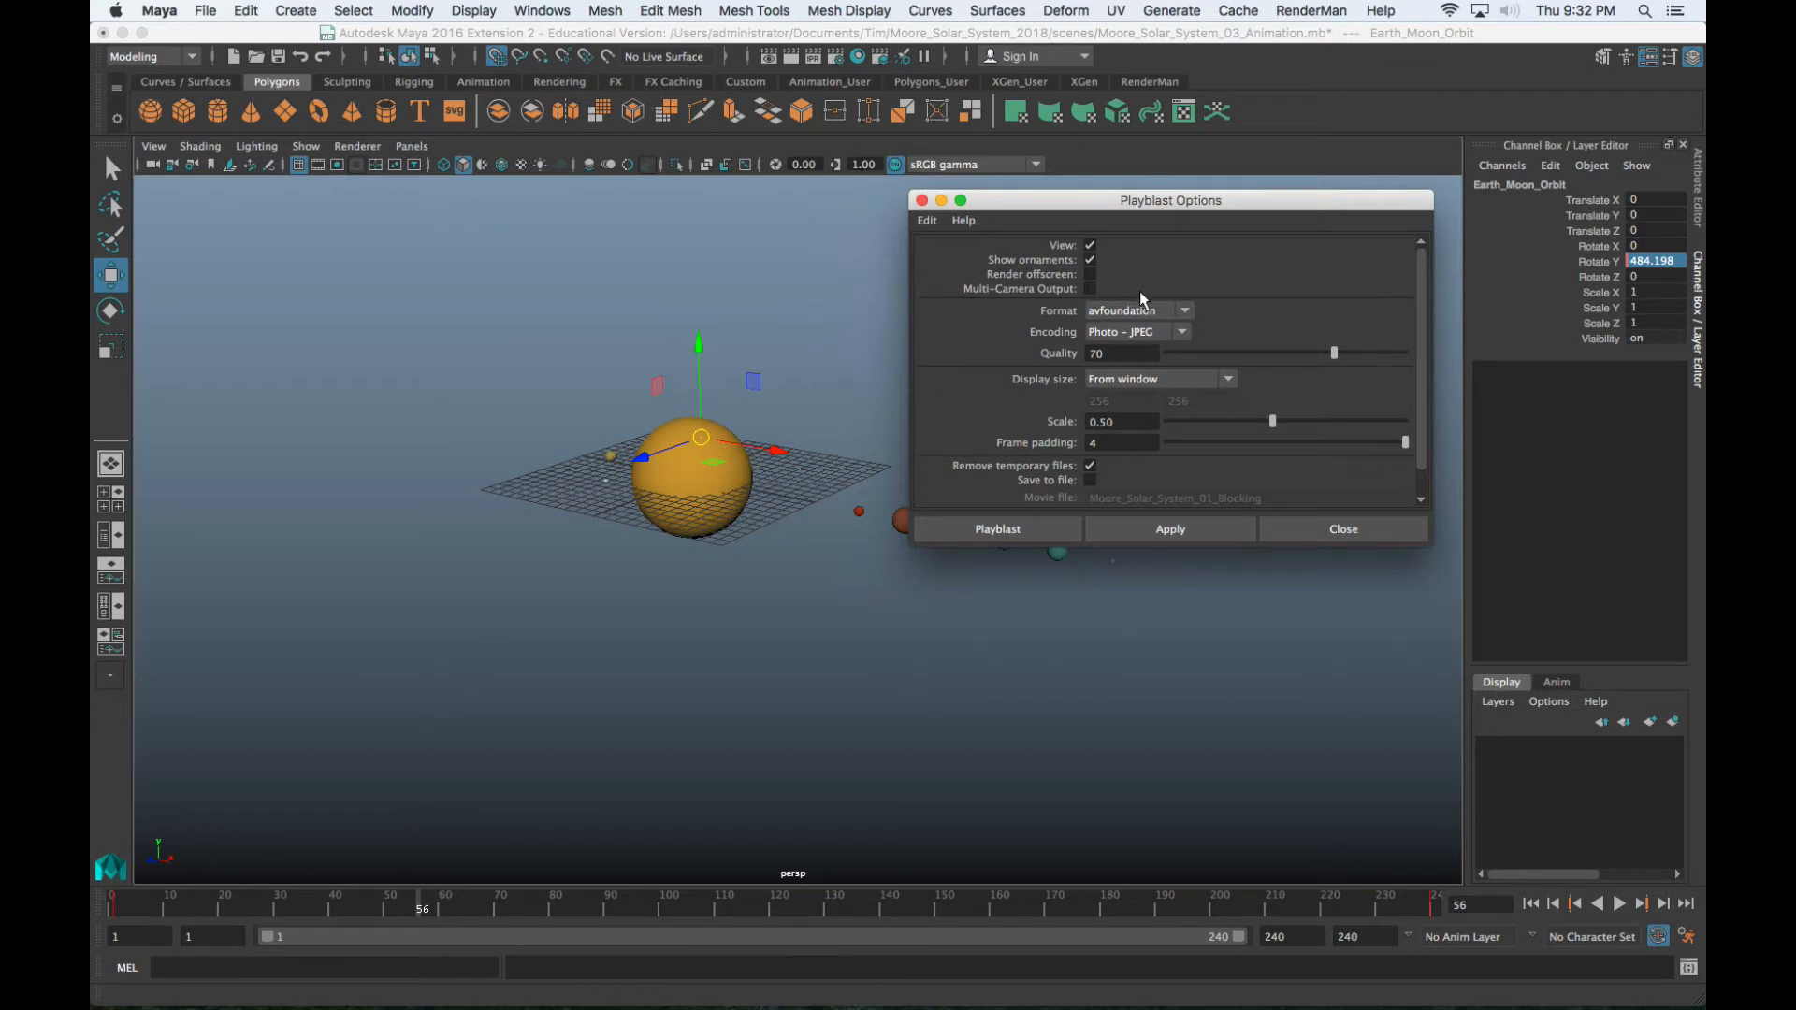
left_click(1184, 311)
left_click(1243, 309)
left_click(1169, 334)
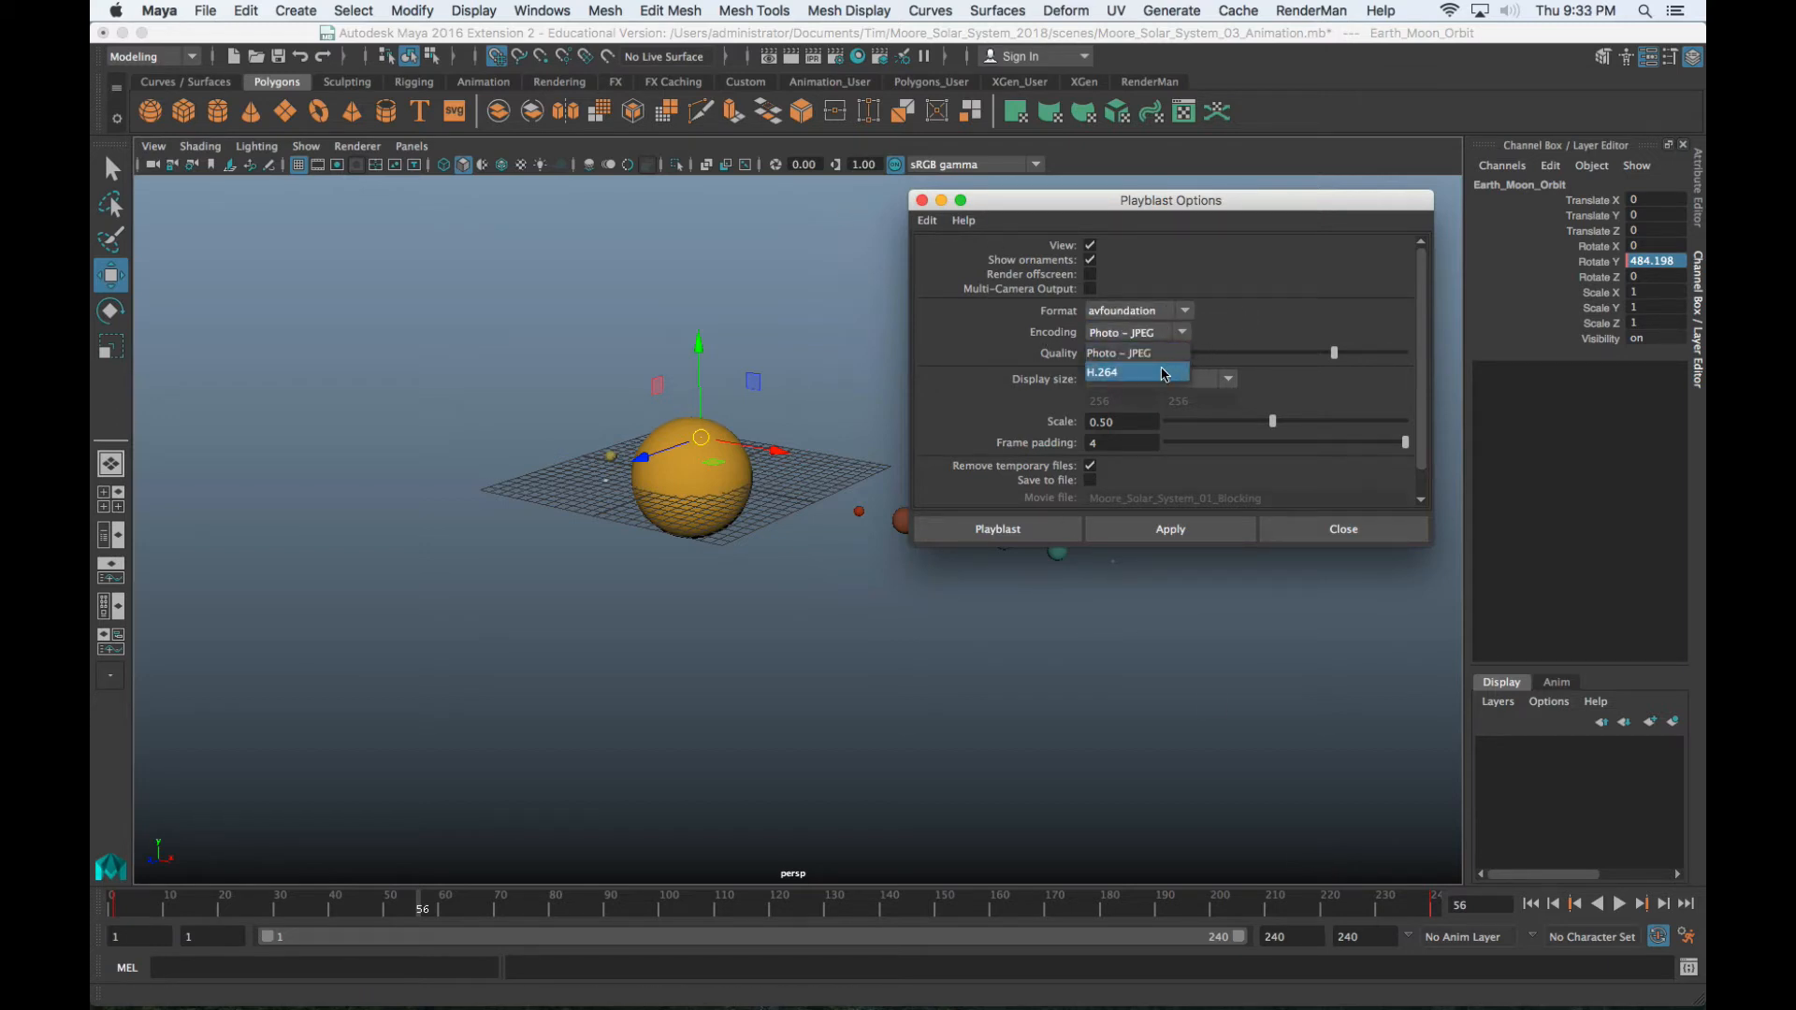
left_click(1104, 372)
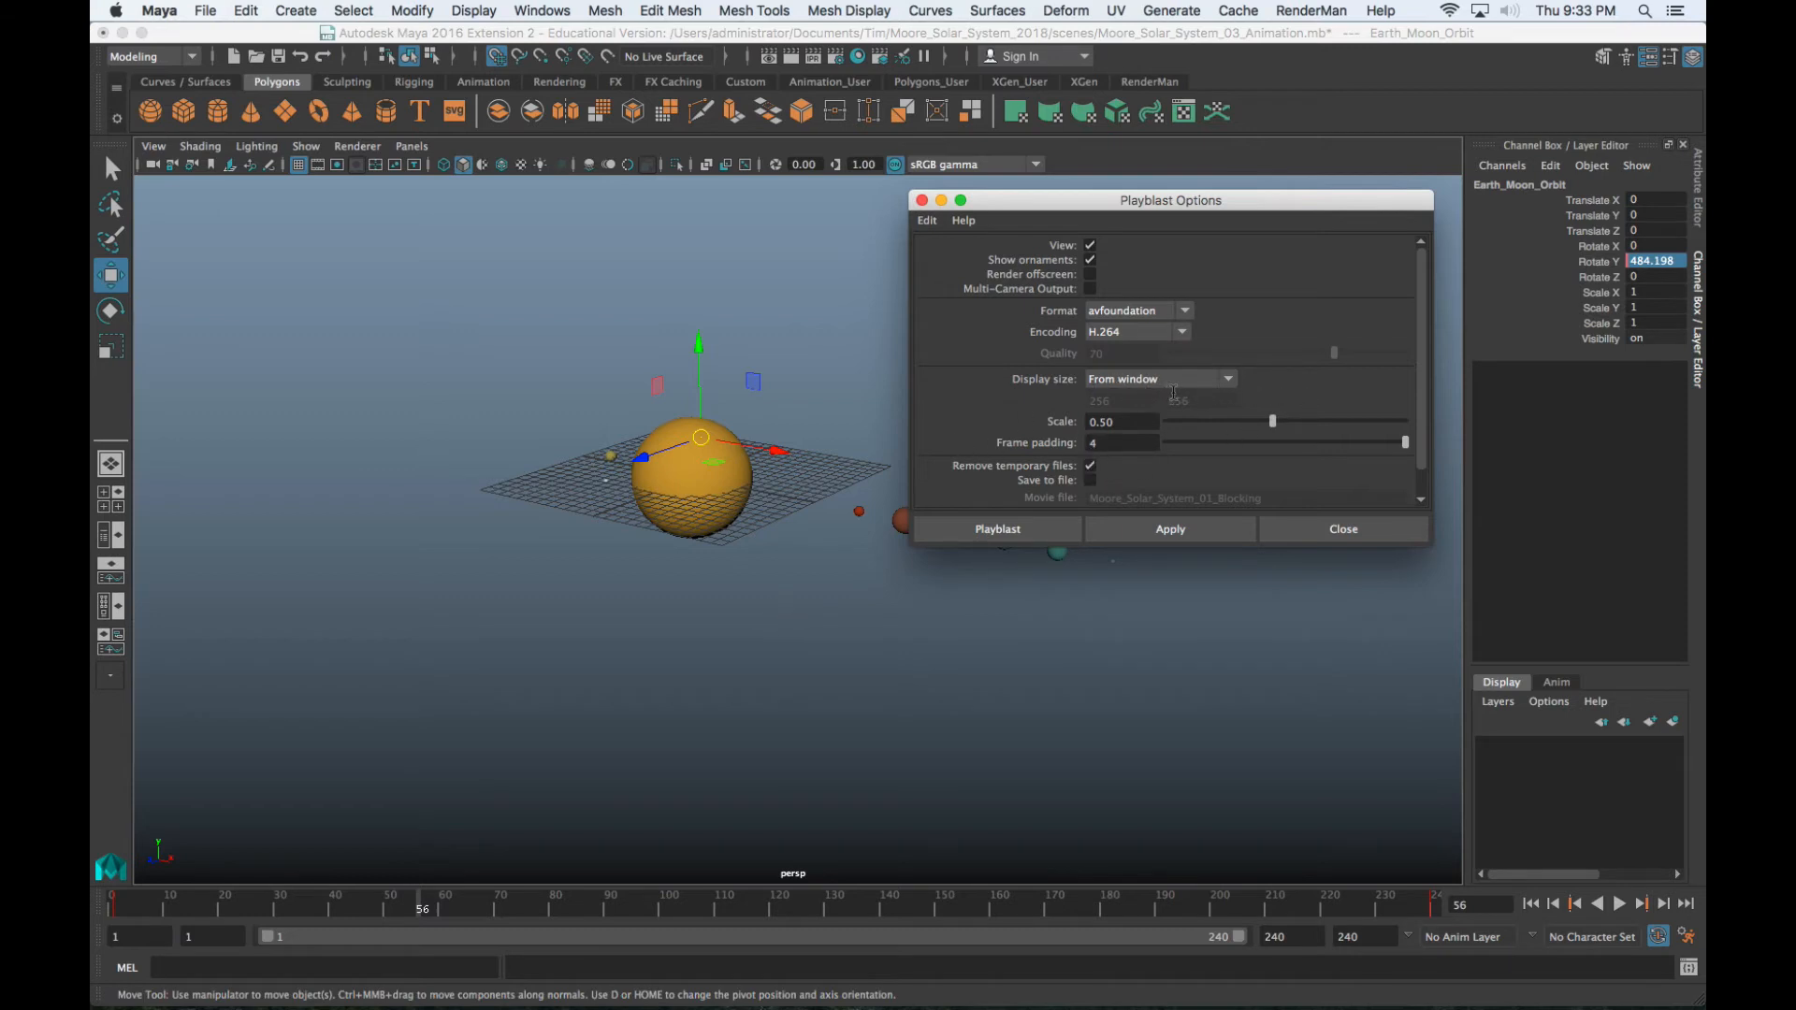
left_click(1228, 380)
left_click(951, 378)
Frame the Sun and all the planets from a higher angle in the perspective view for the playblast
left_click_drag(1196, 201, 421, 58)
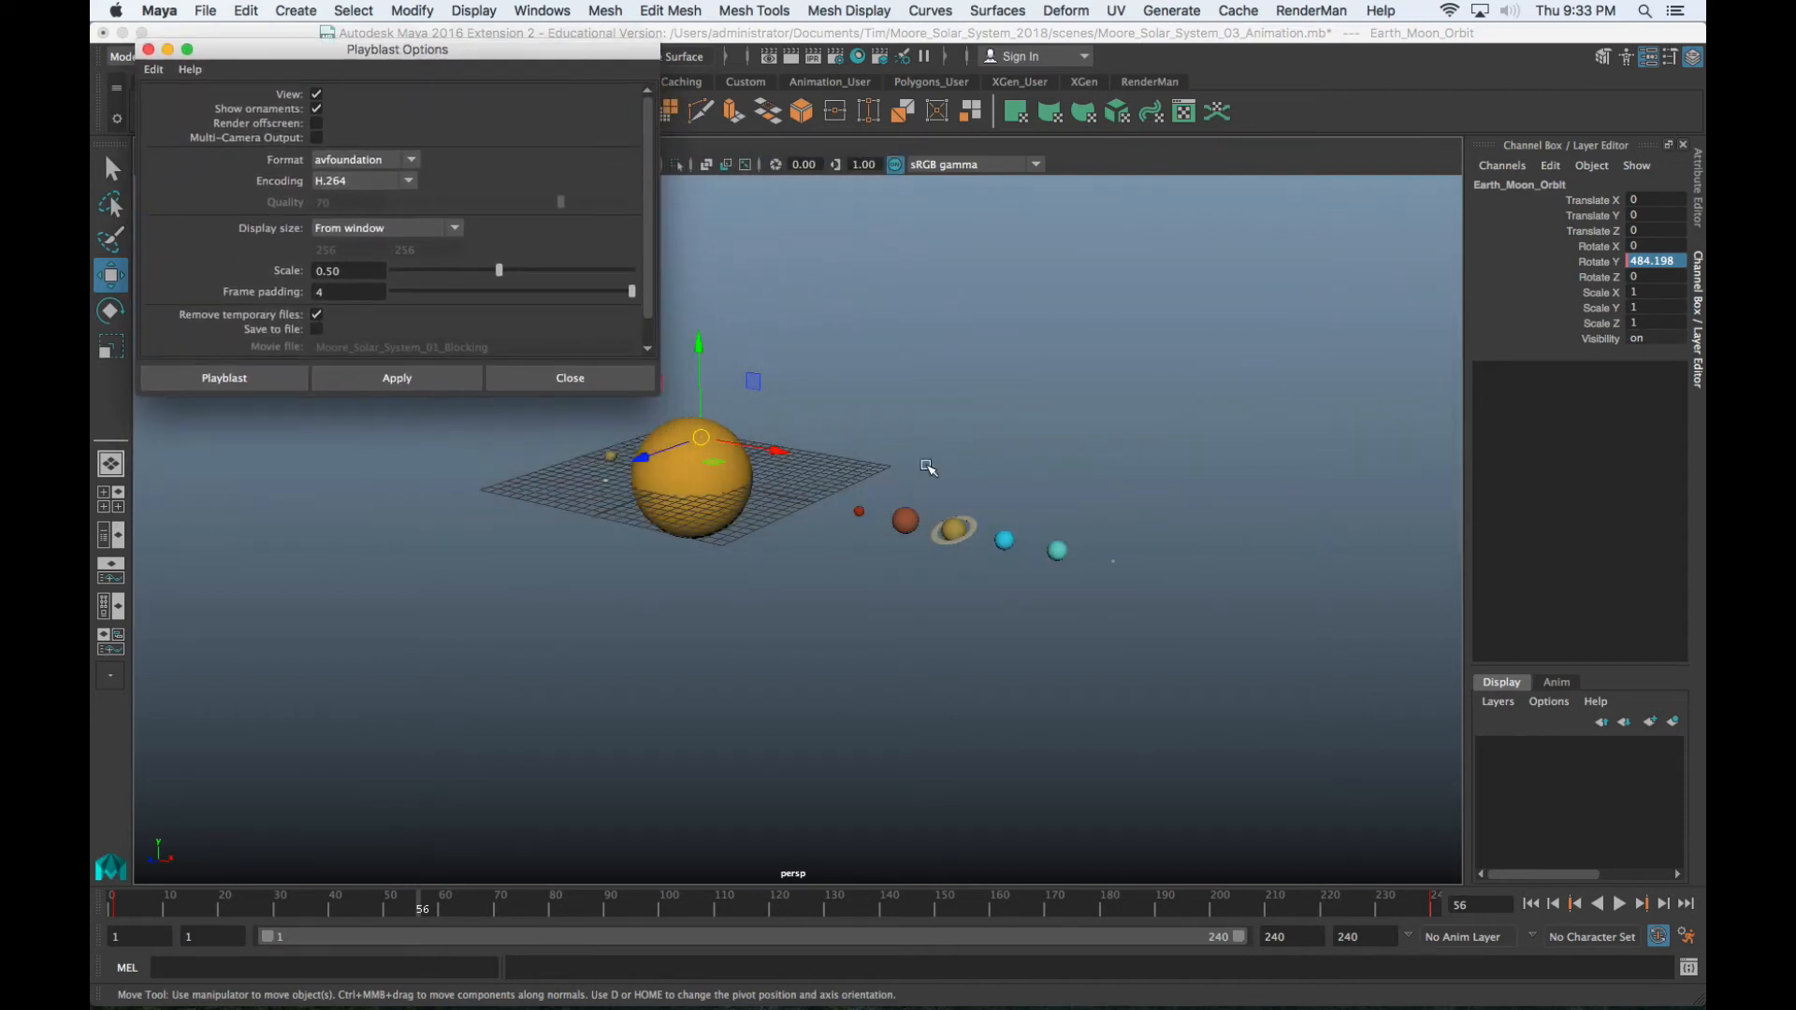
scroll(834, 565, "up", 2)
scroll(833, 565, "up", 2)
scroll(843, 552, "down", 4)
left_click_drag(854, 549, 874, 634, "alt")
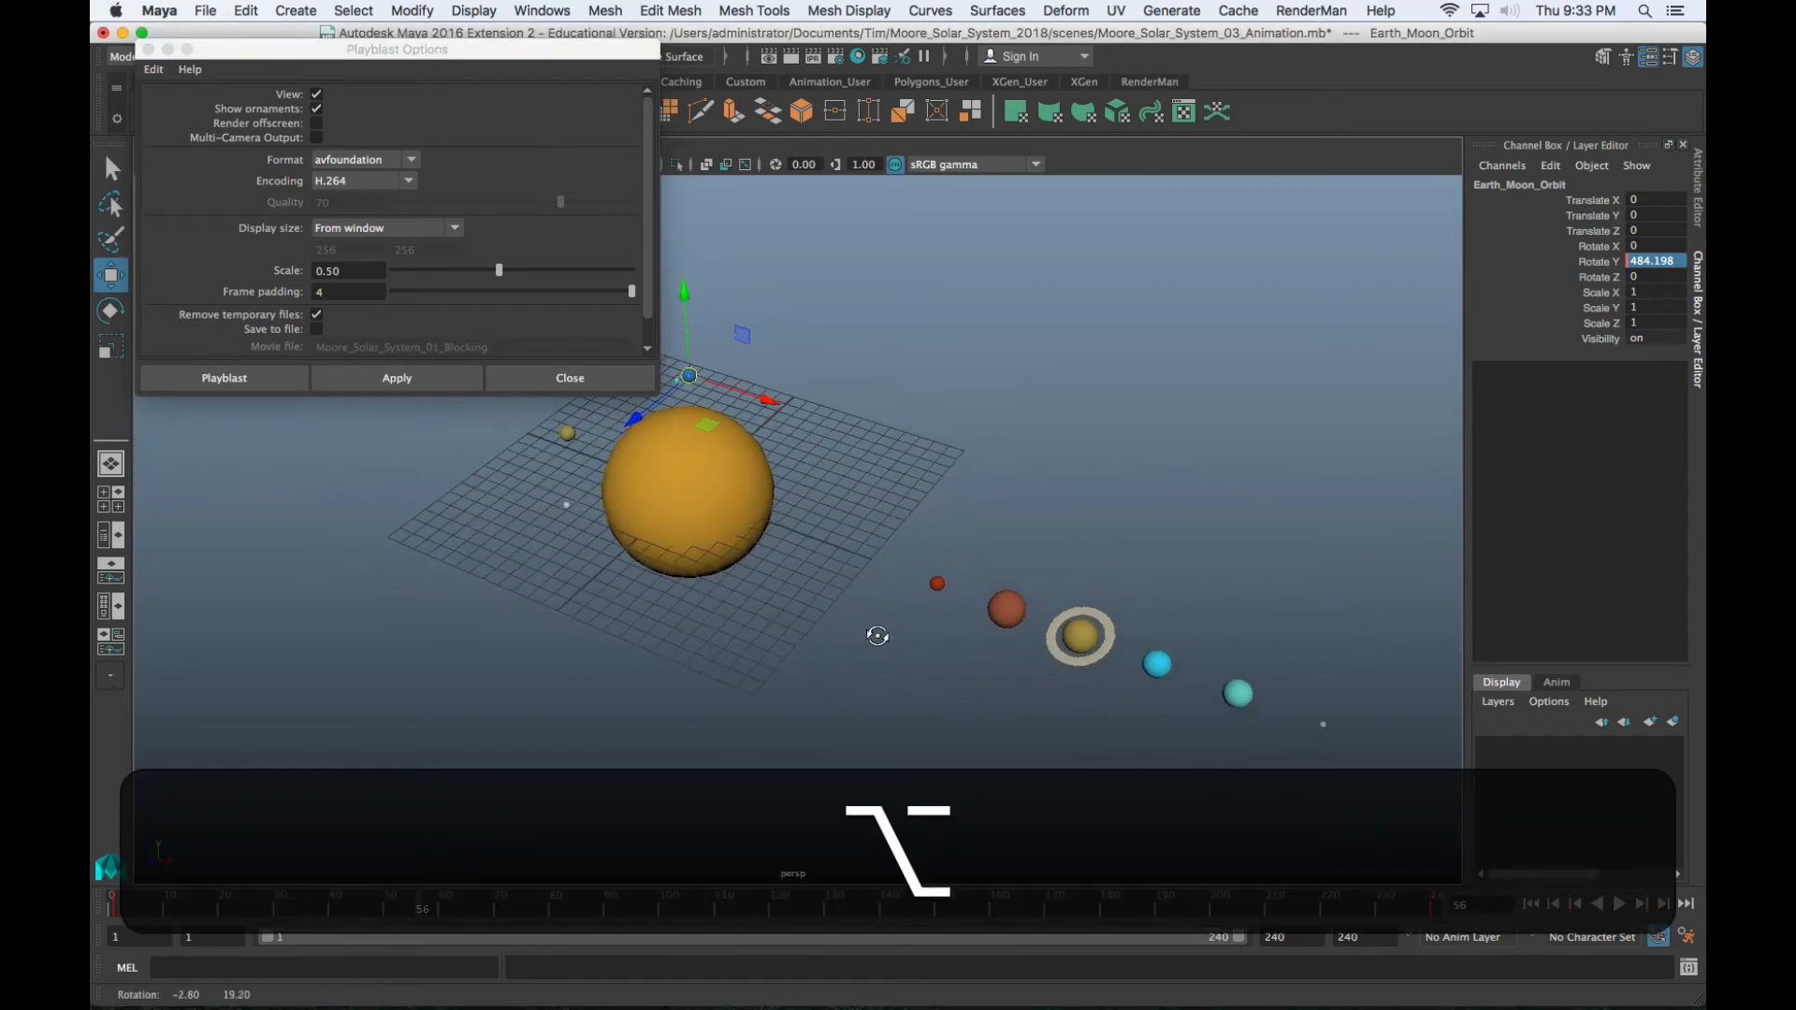
scroll(858, 682, "down", 2)
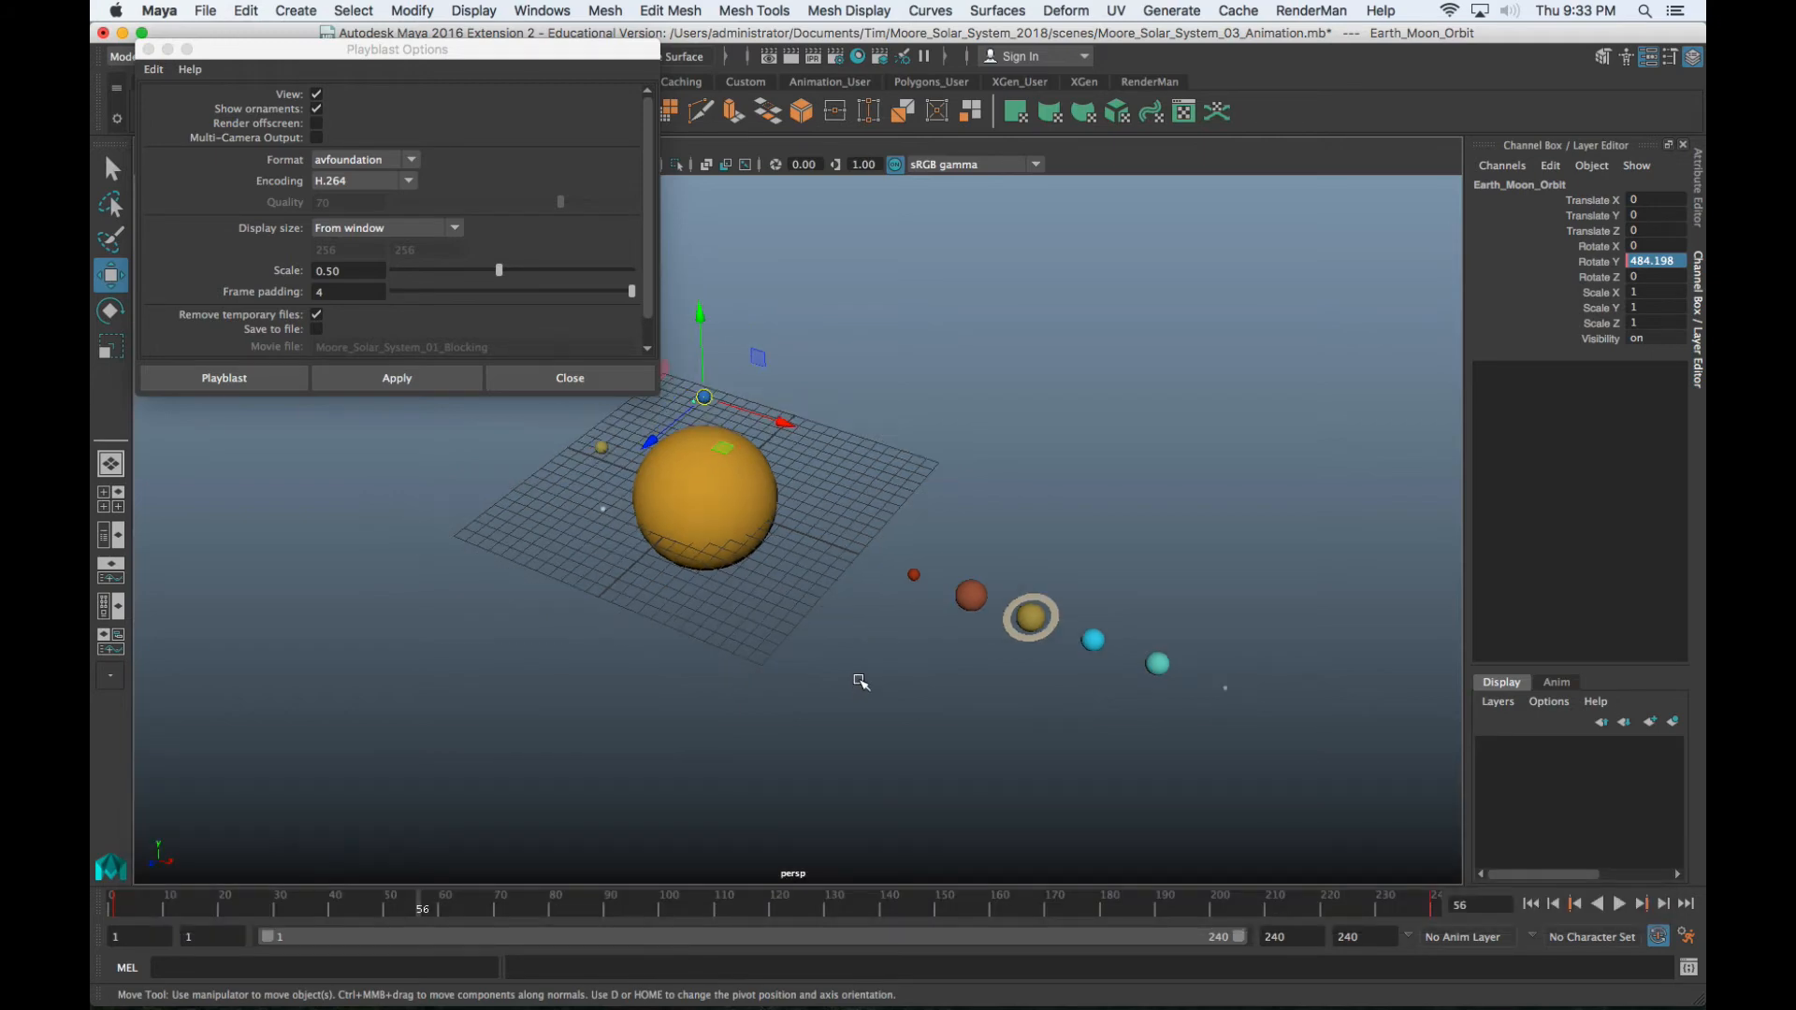
Set the playblast scale to 1.00, enable saving to file, and change the end of the movie file name to 03_Animation
left_click_drag(437, 51, 1342, 132)
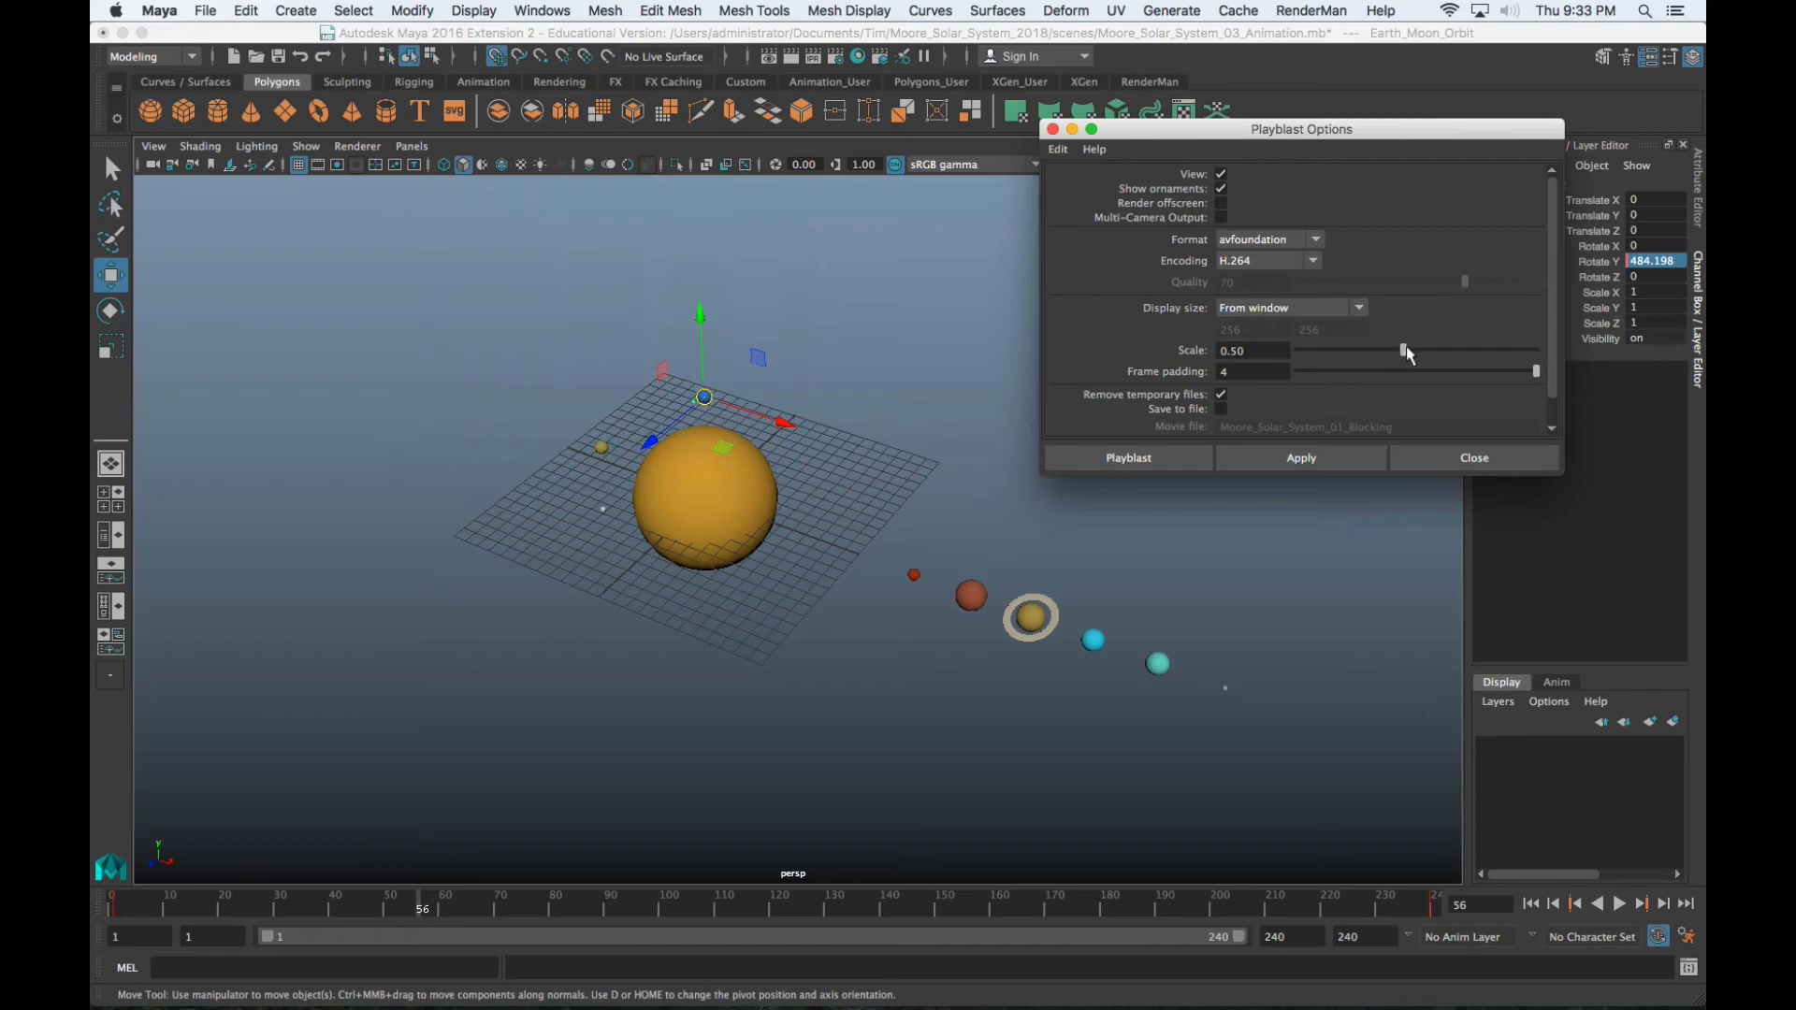
left_click_drag(1406, 346, 1664, 351)
left_click(1220, 408)
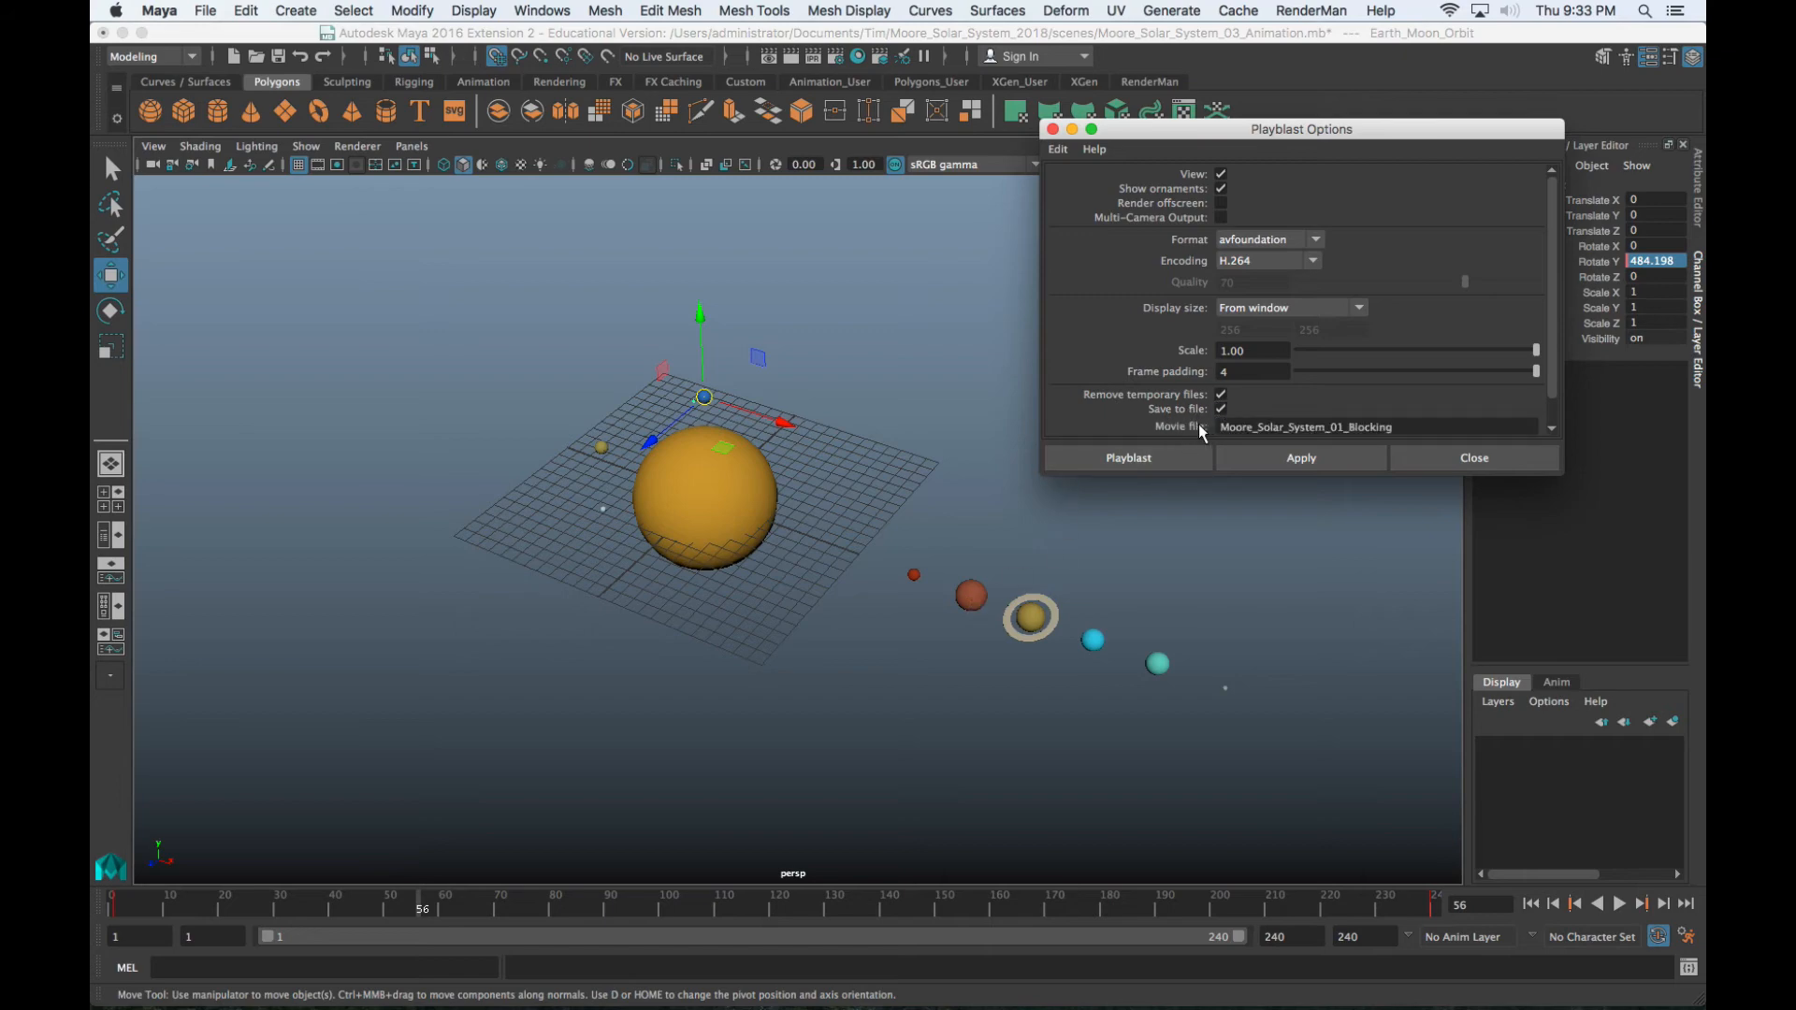
left_click_drag(1400, 429, 1336, 427)
type("3_Ani")
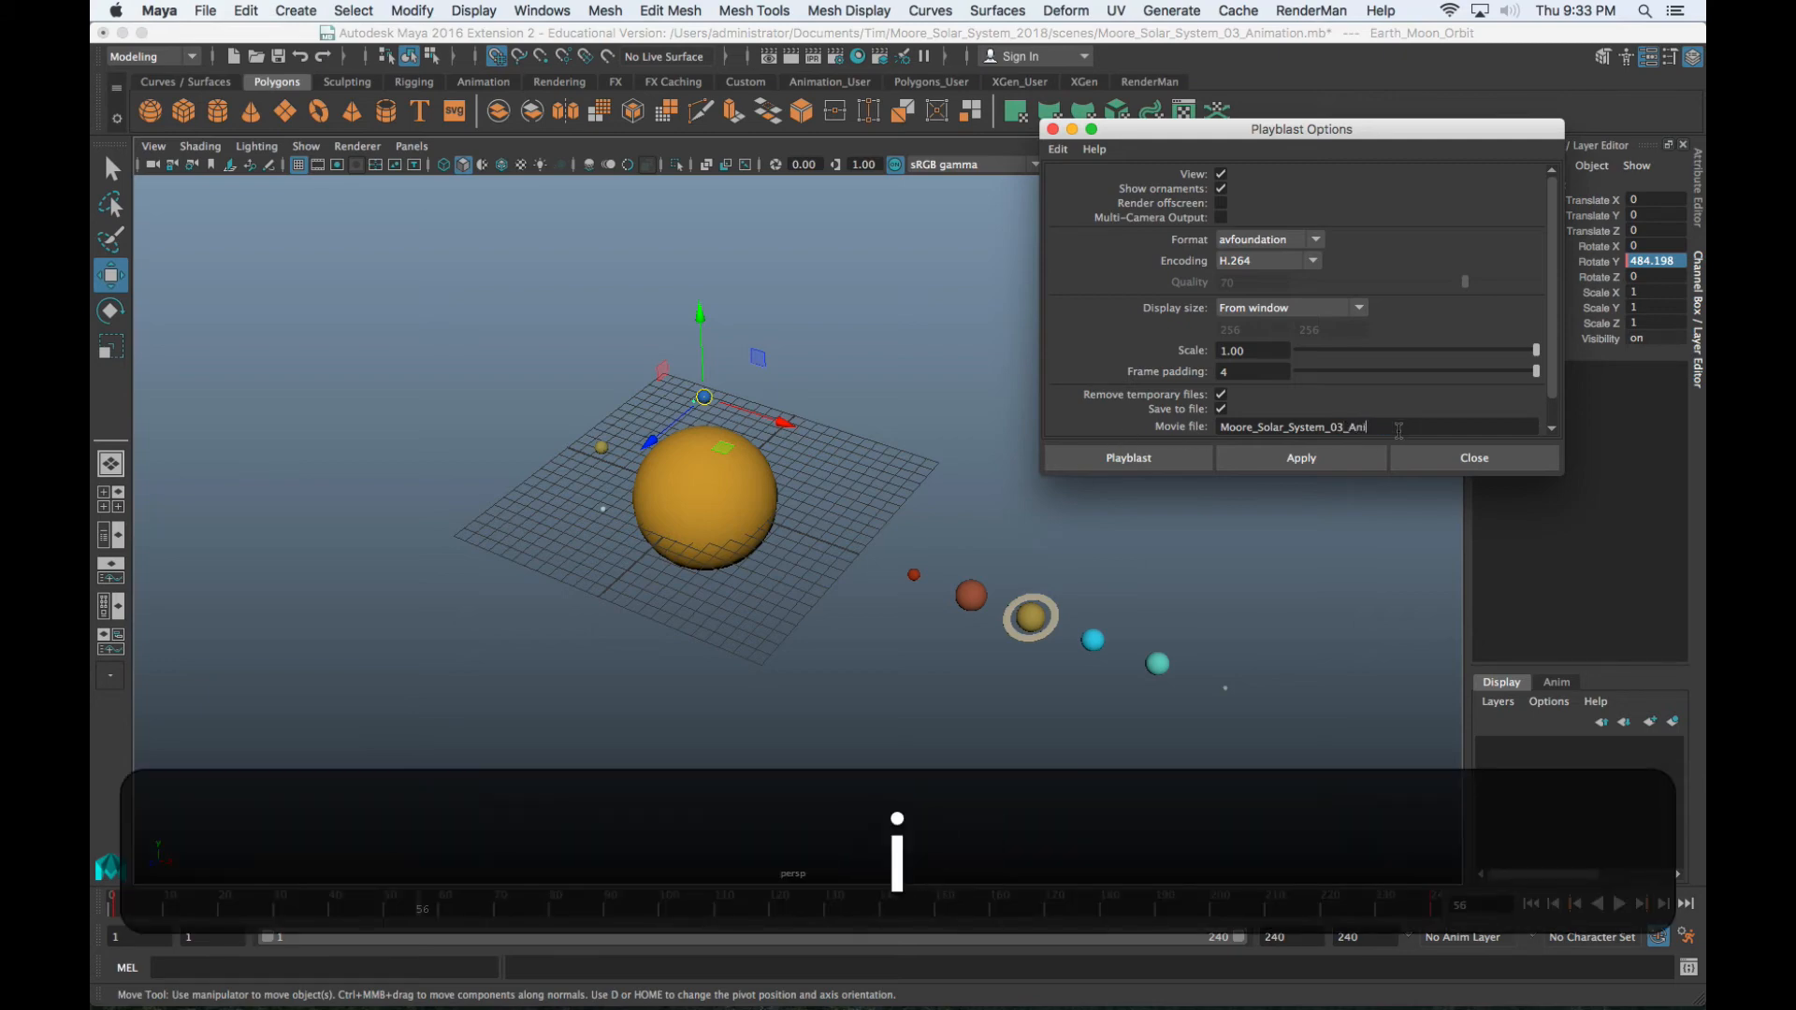
type("mation")
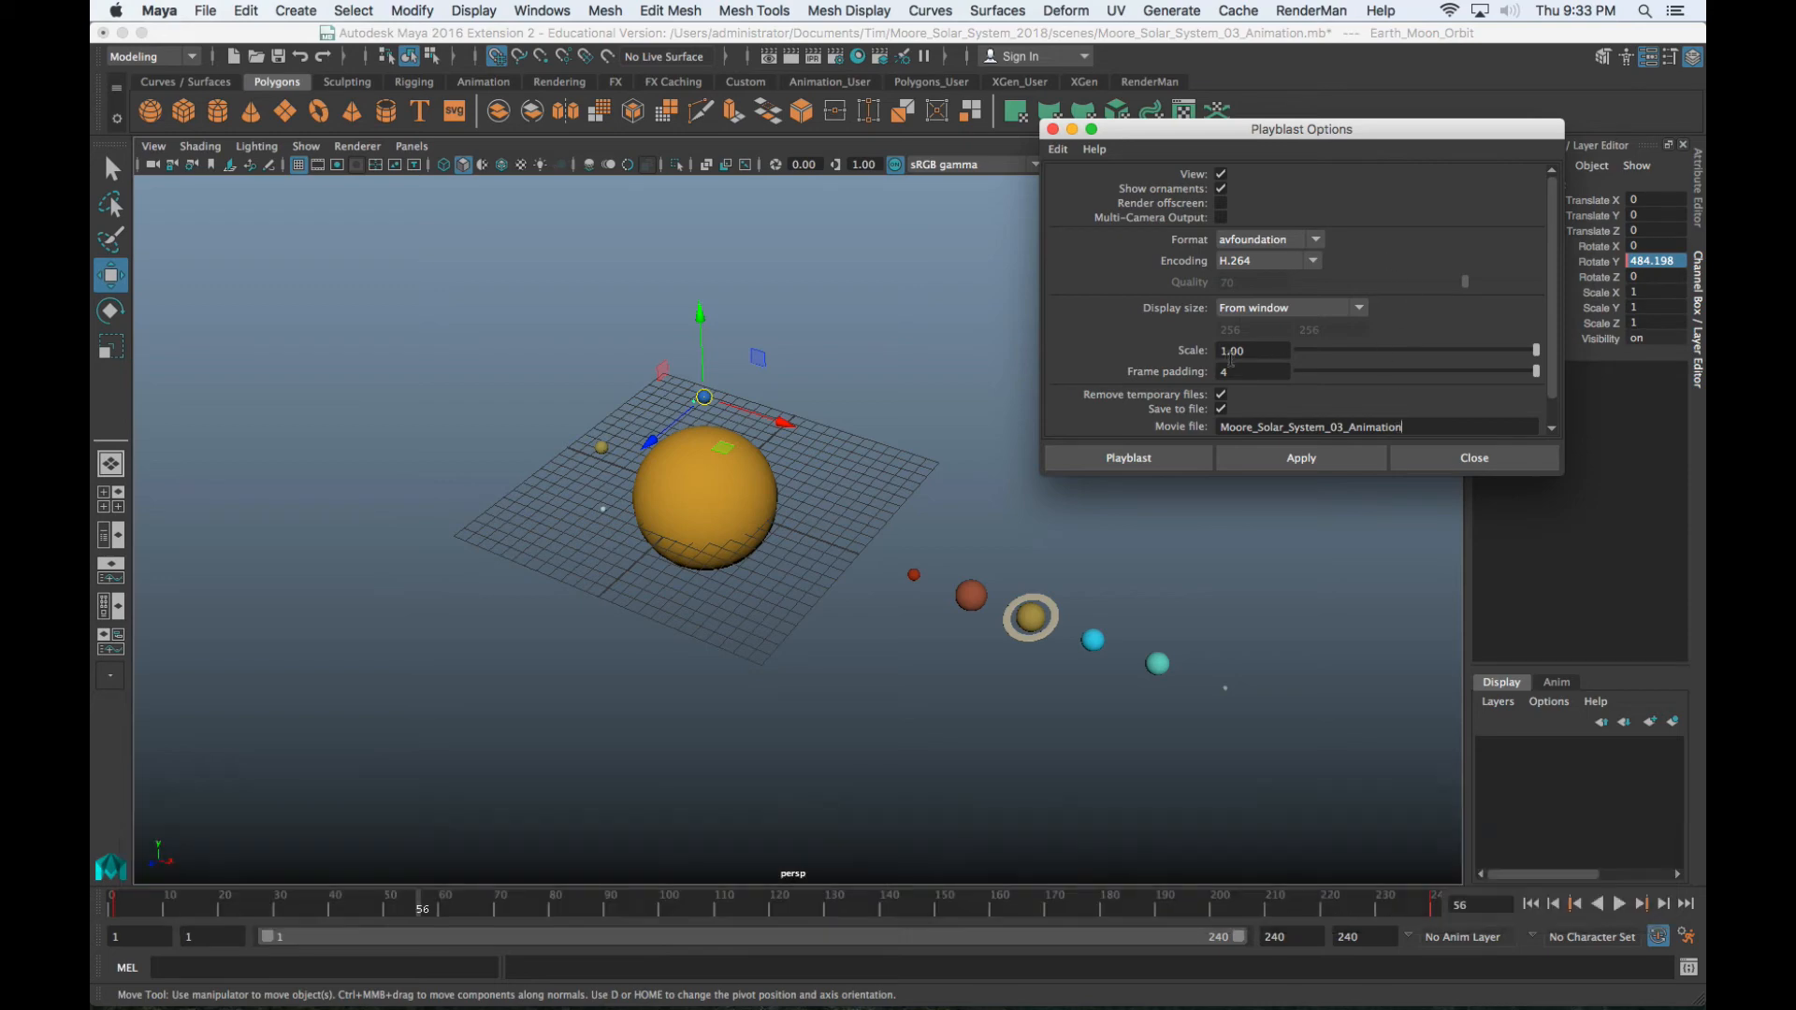
Check that the movie saves to the project's movies folder, and create the playblast
scroll(1124, 346, "down", 2)
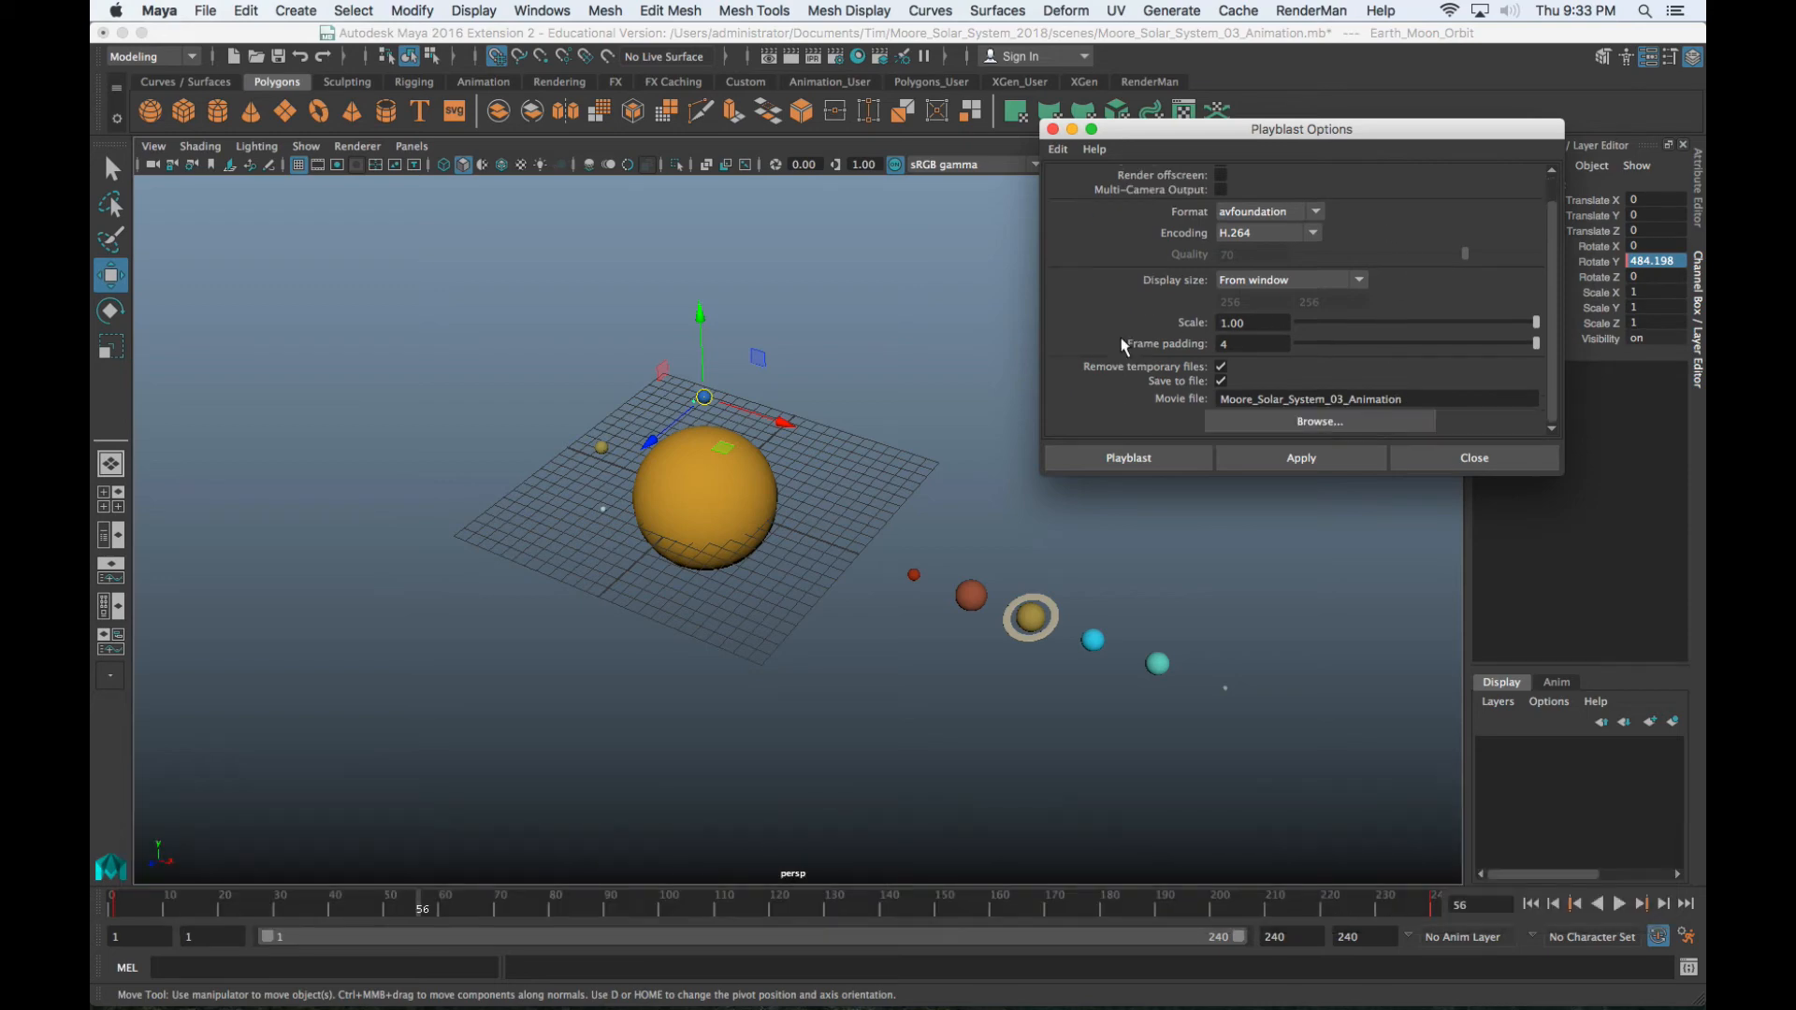
left_click(1302, 423)
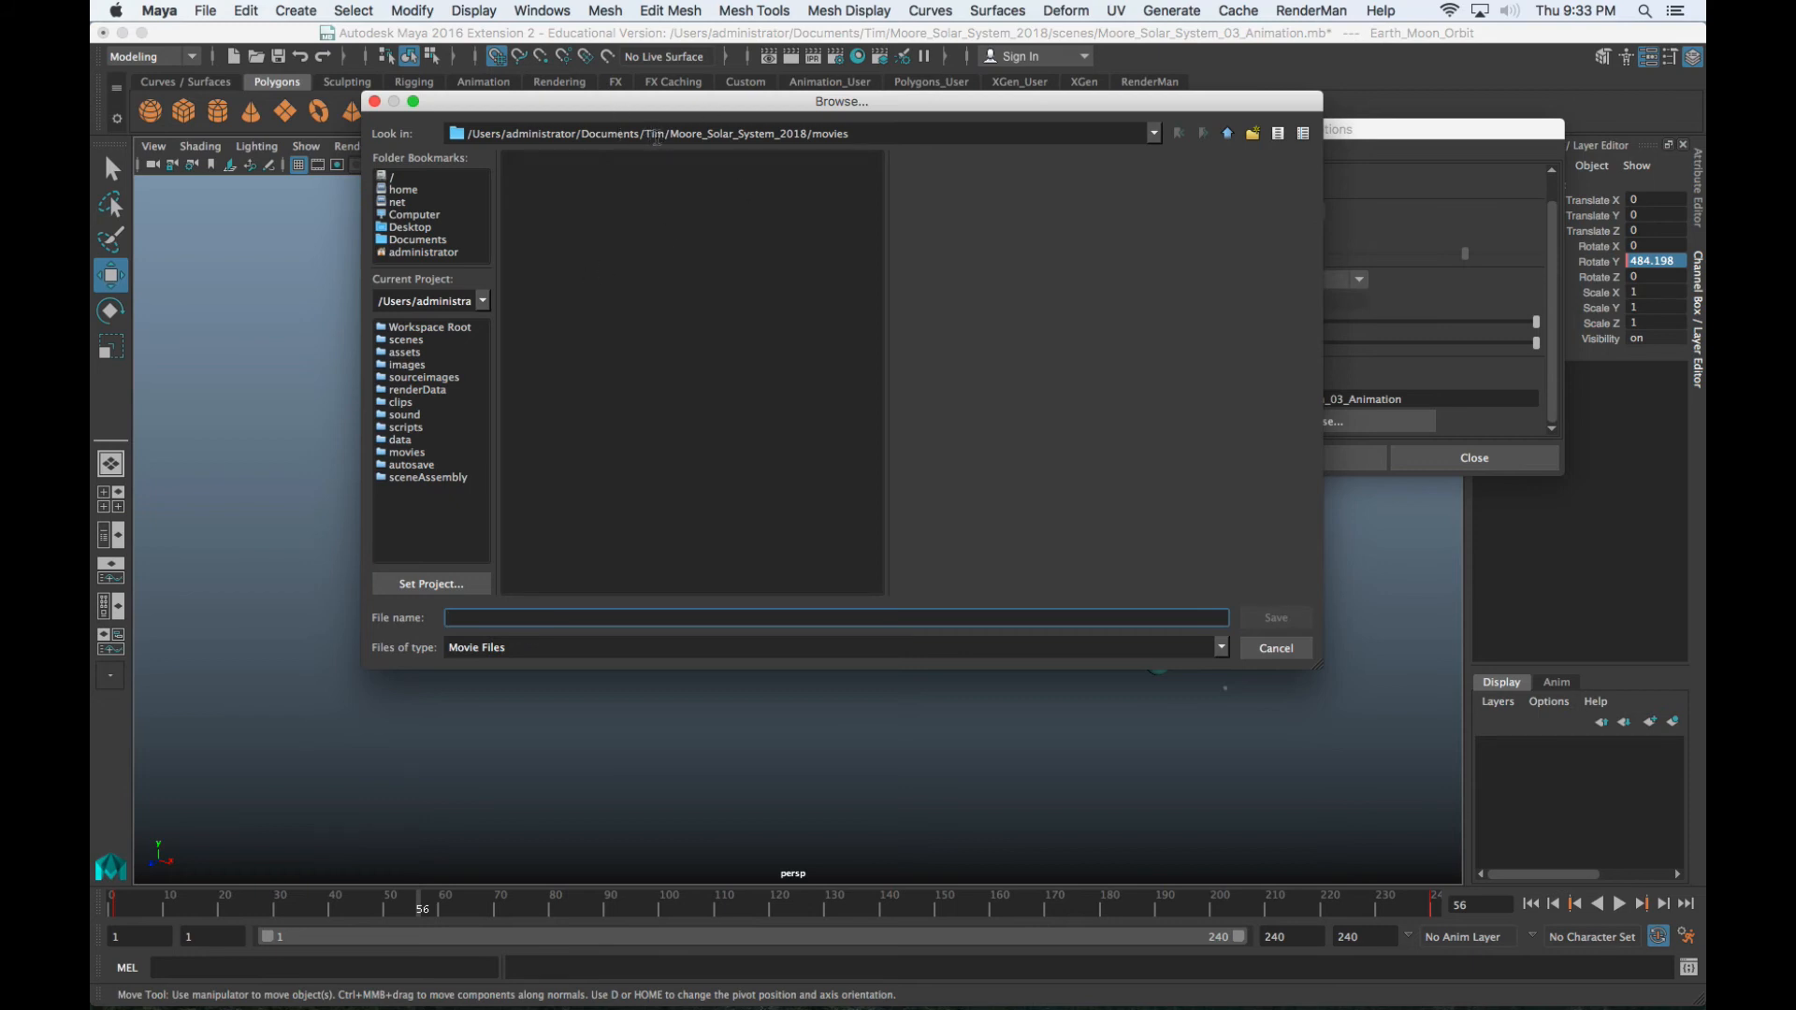
left_click_drag(670, 133, 807, 133)
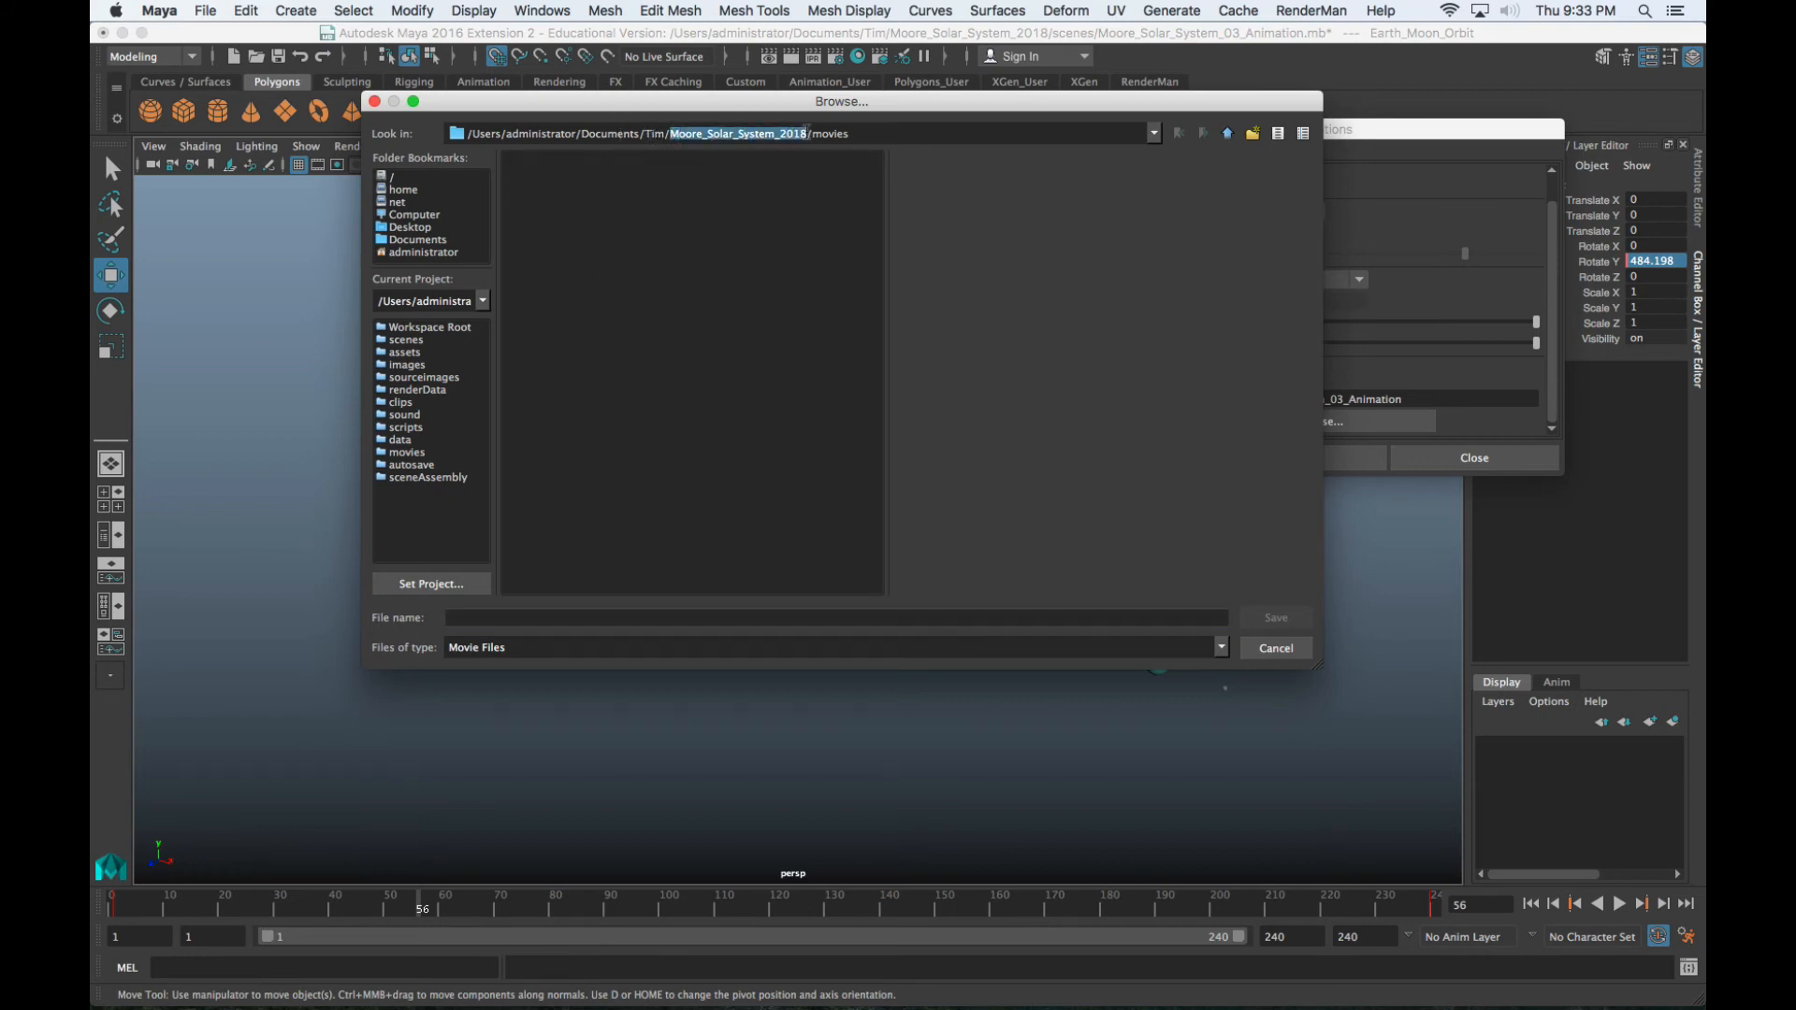
left_click(825, 134)
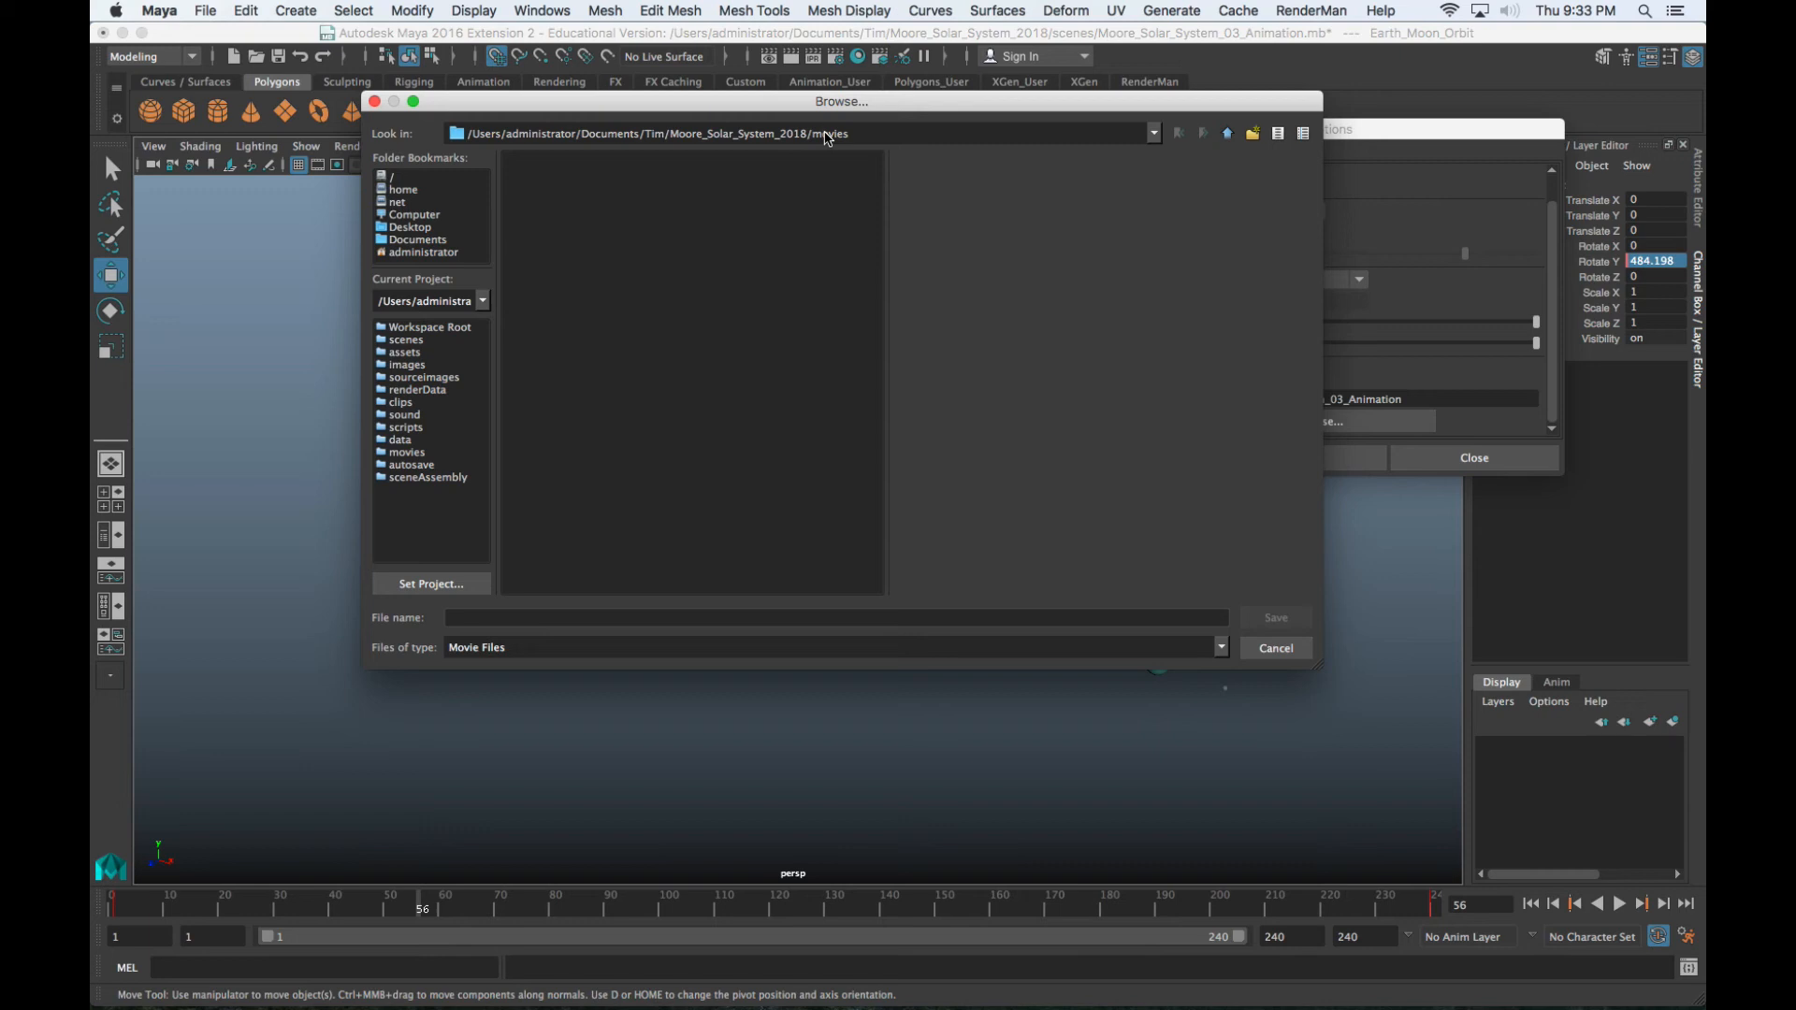
left_click(1269, 645)
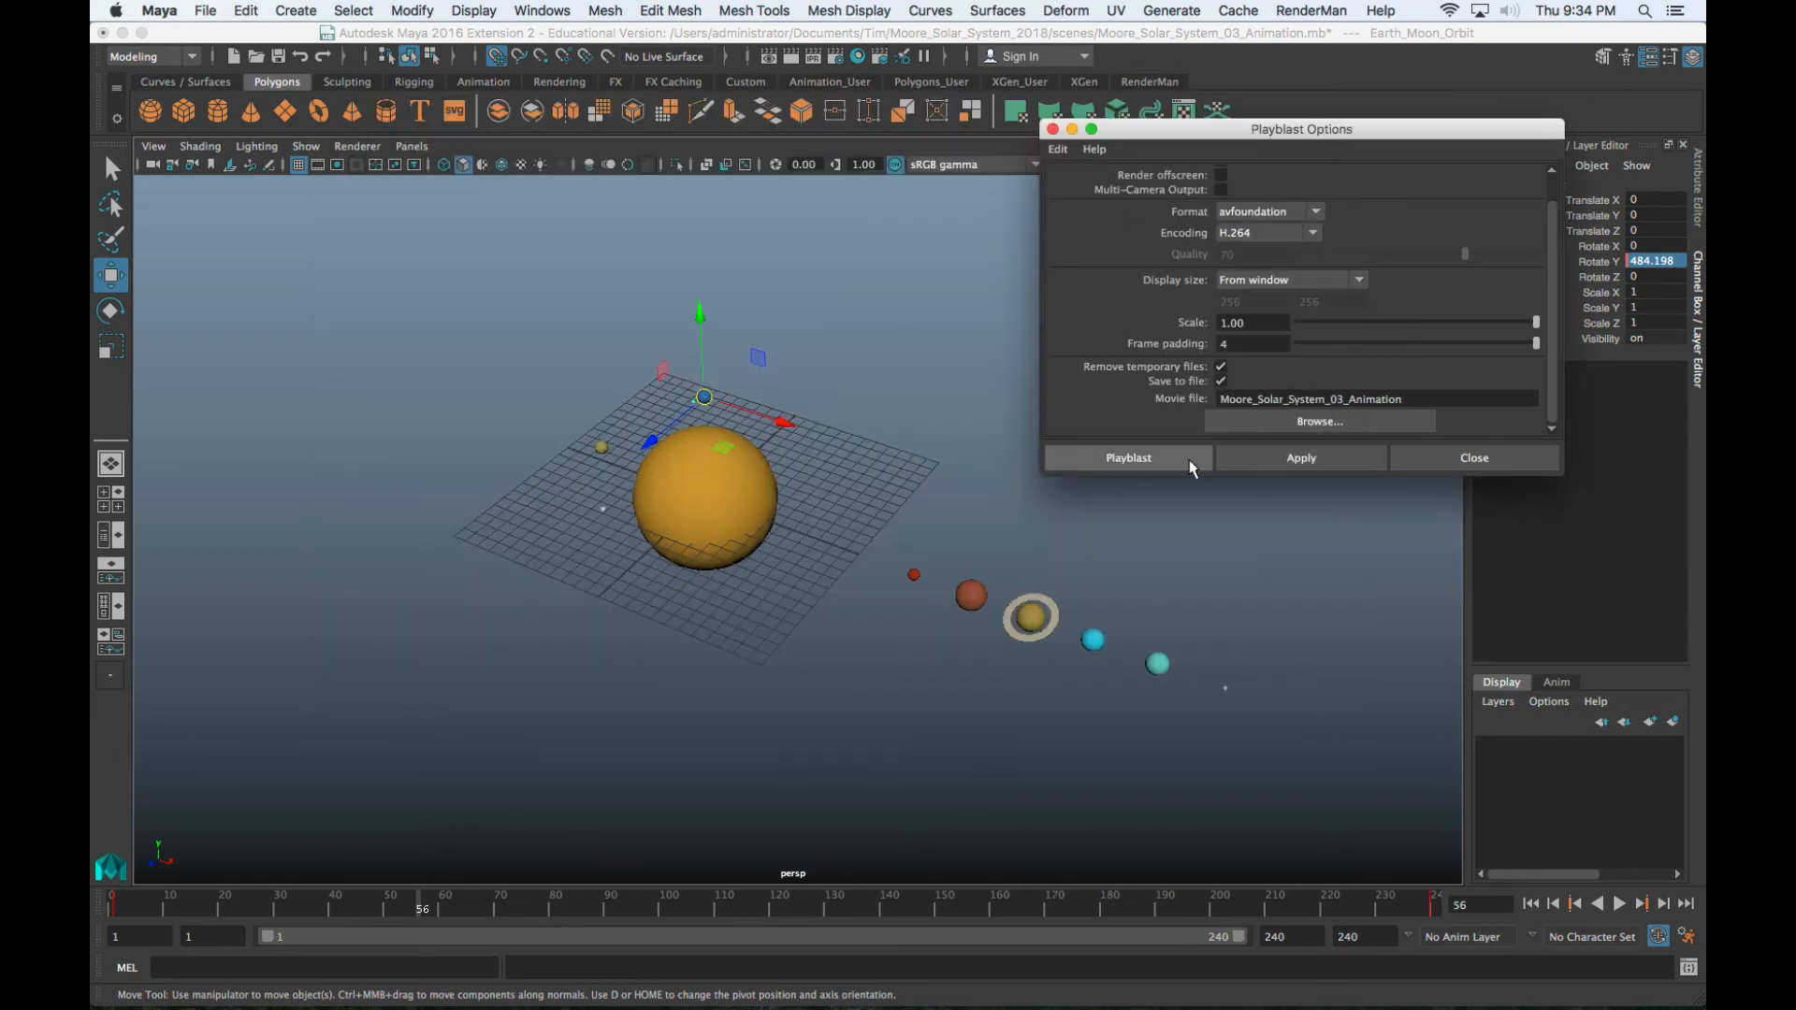
left_click(1130, 458)
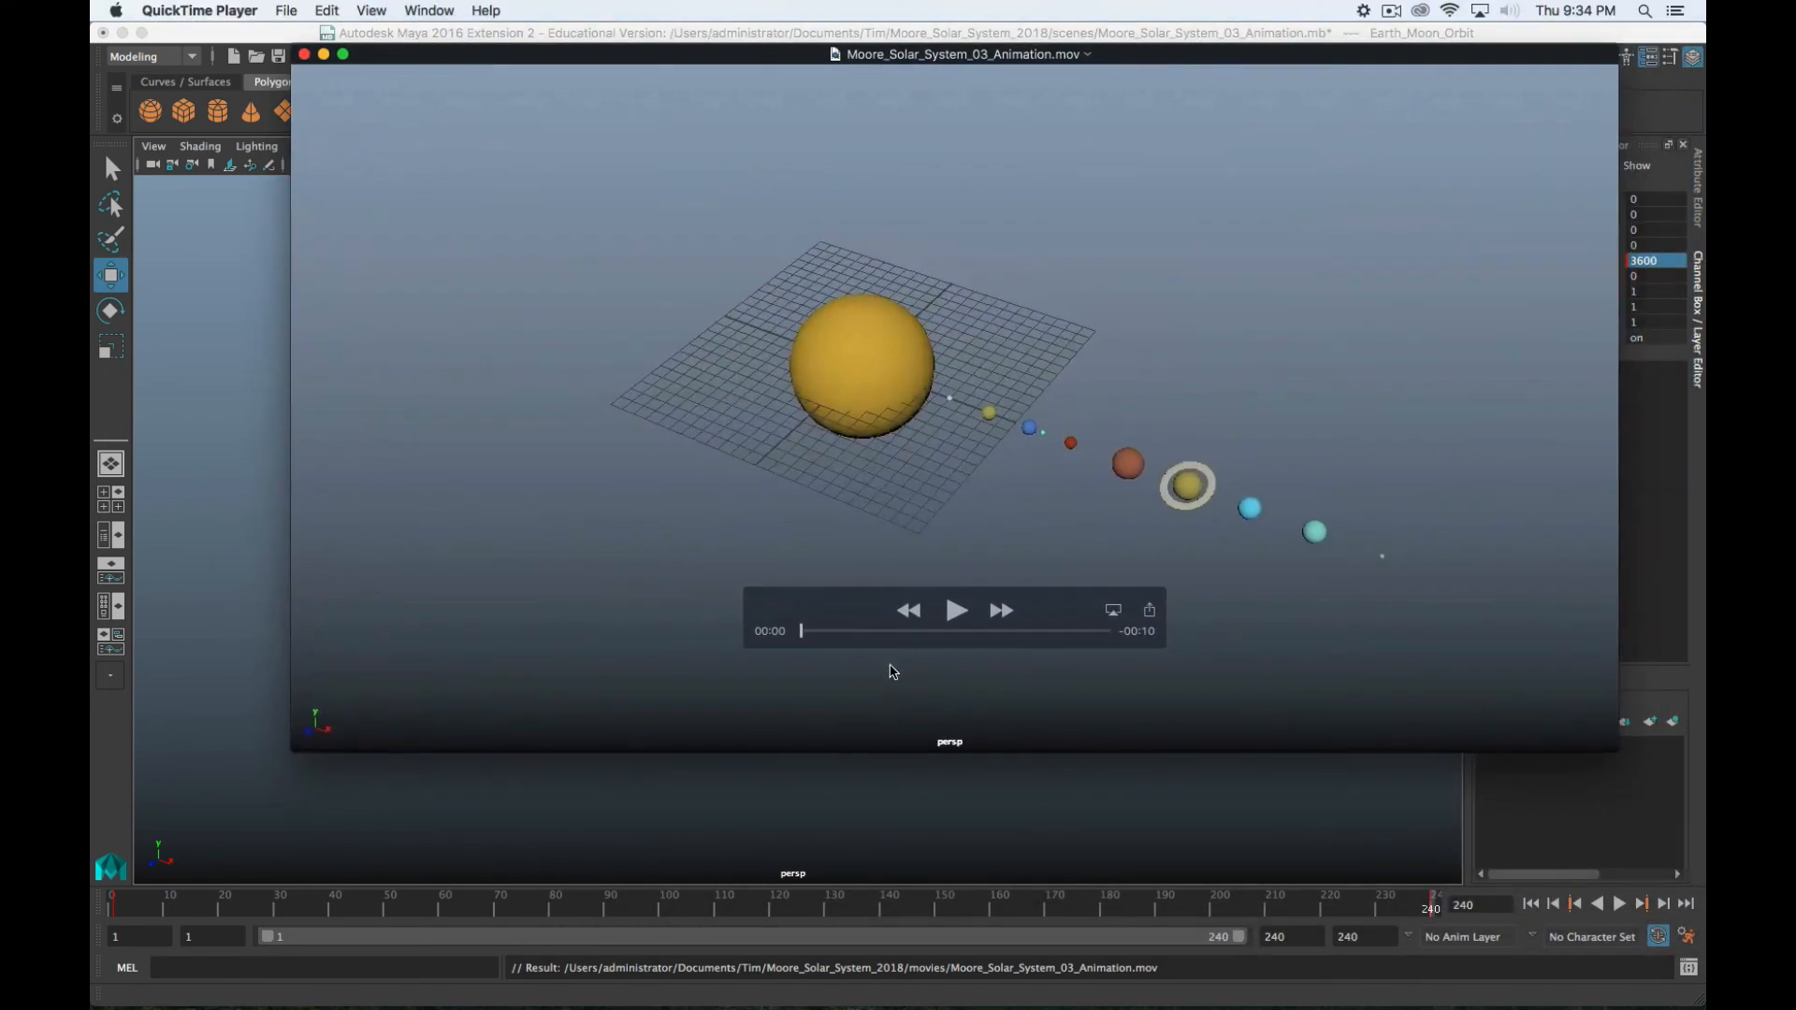
Play the finished playblast movie through to the end and quit QuickTime Player
left_click(956, 612)
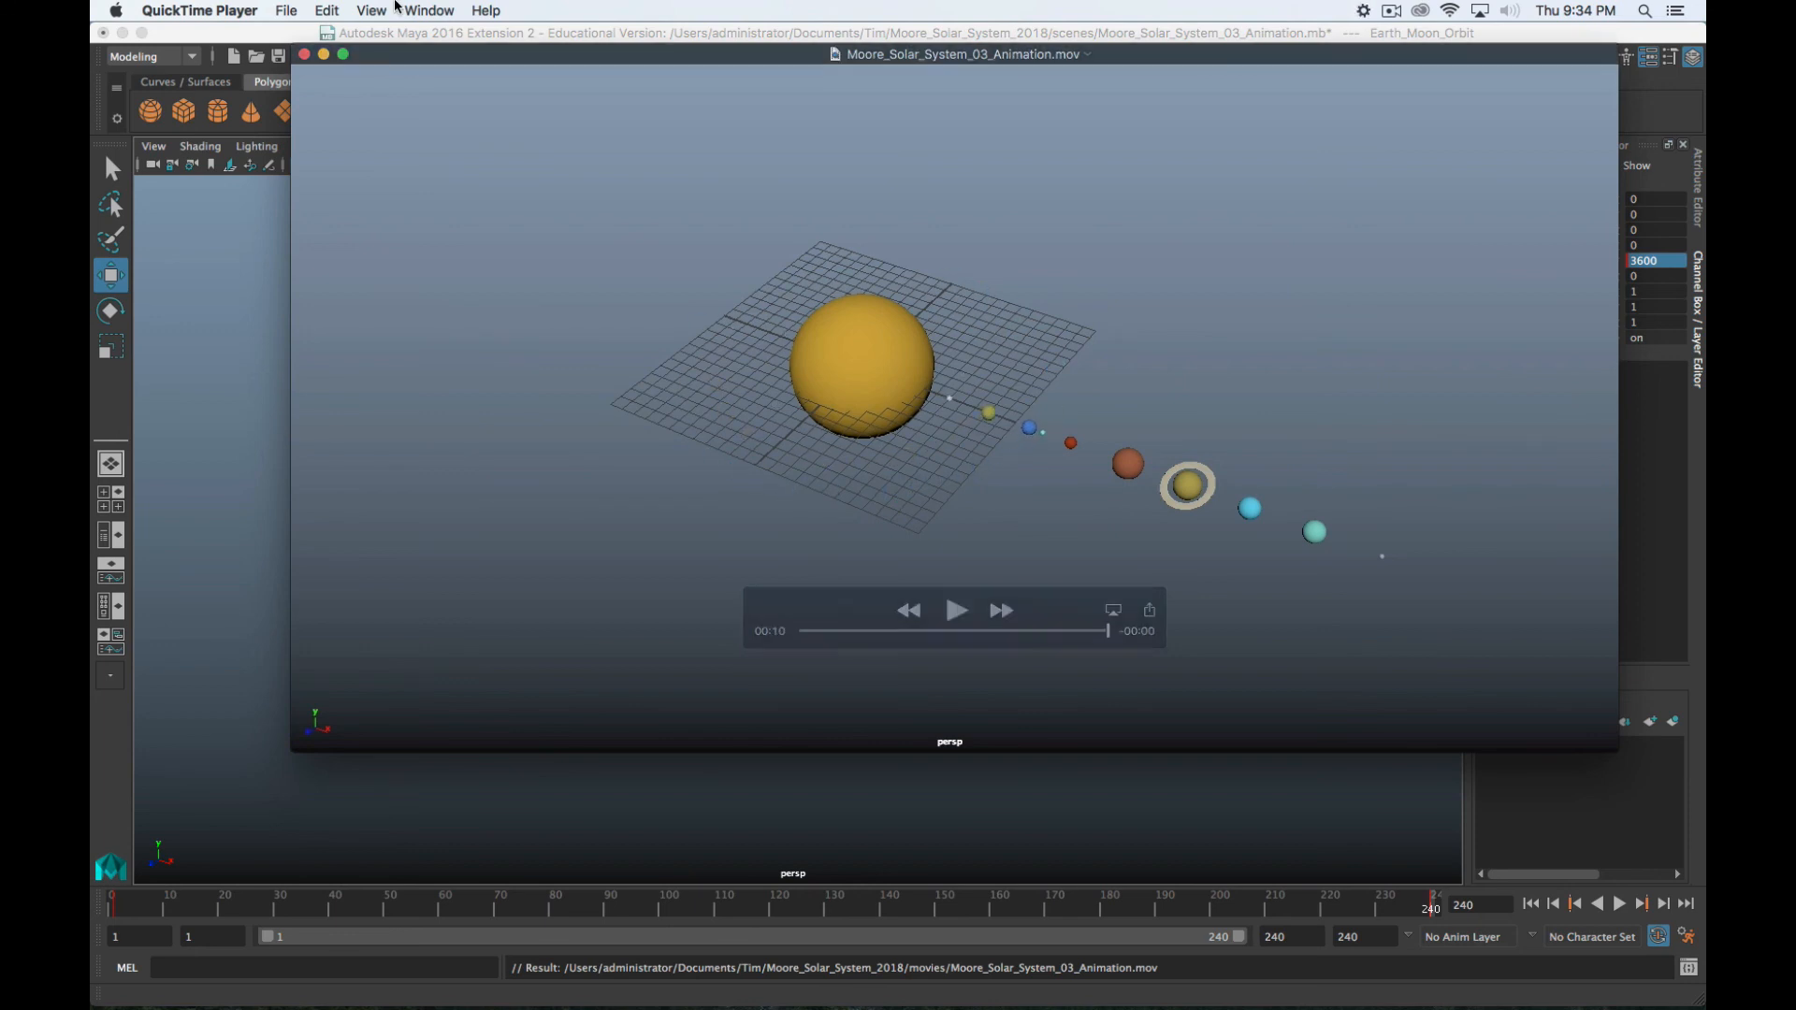
key("super+q")
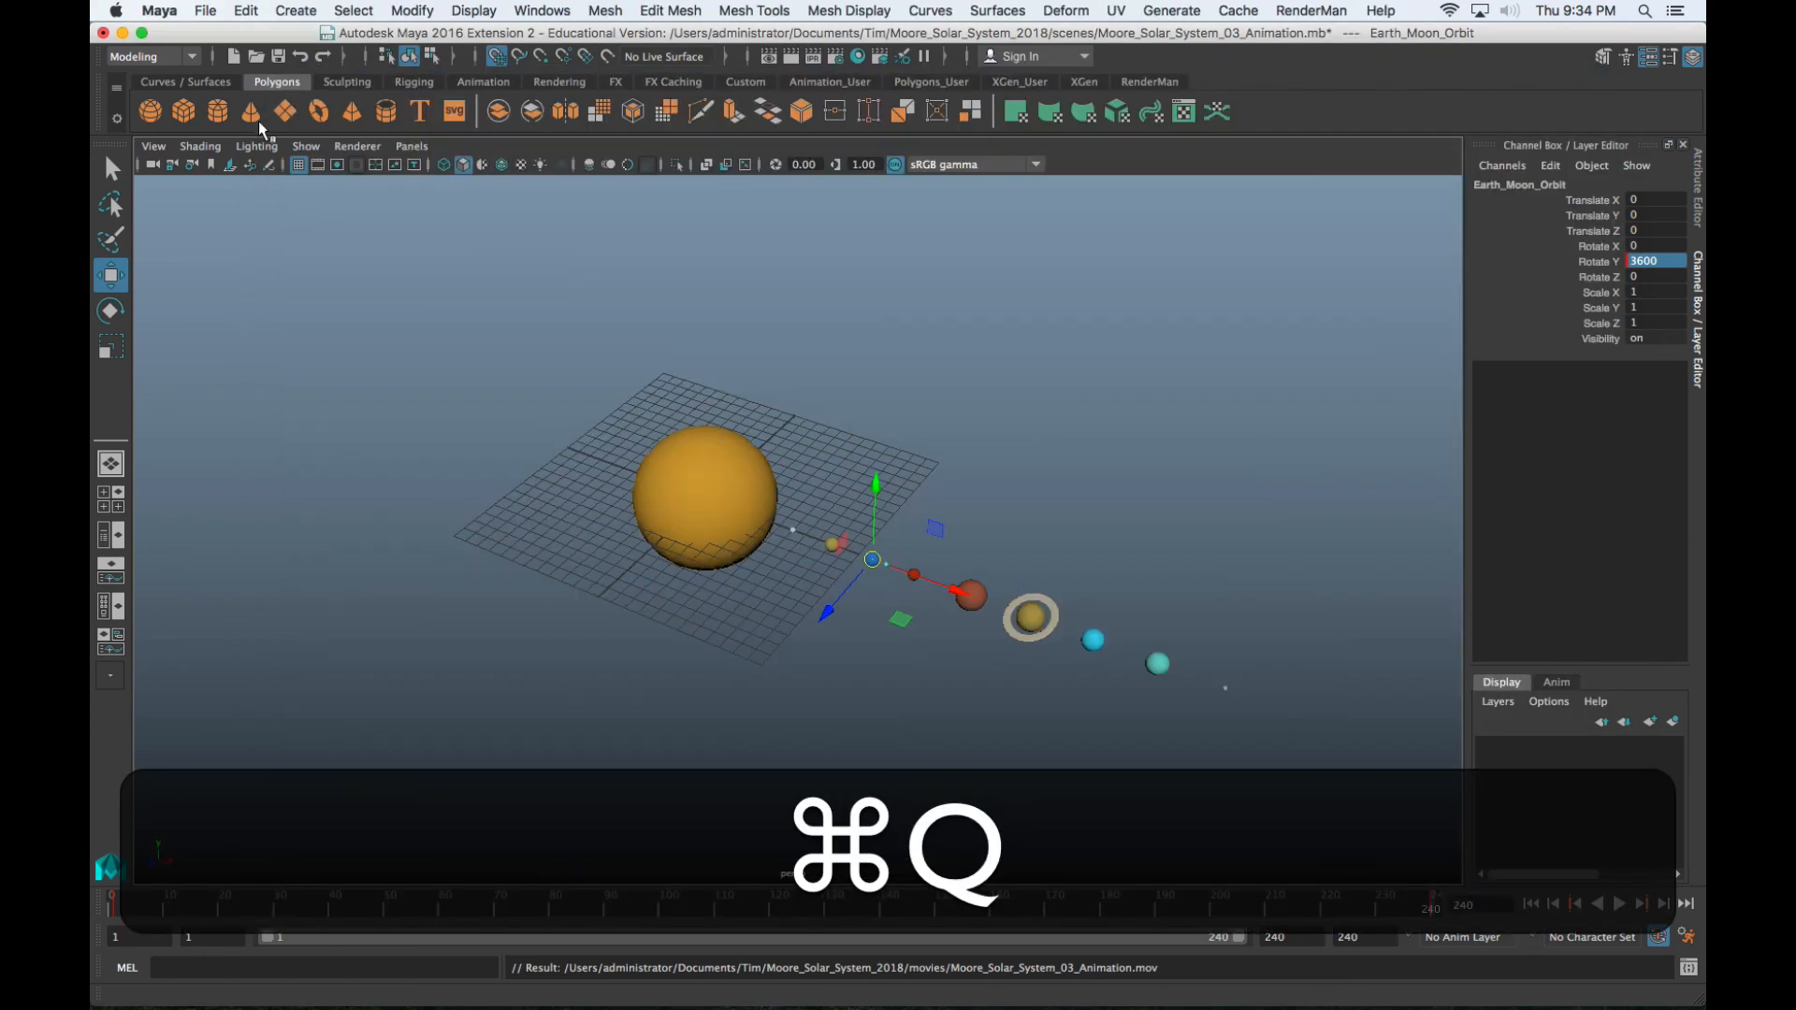
Switch to Finder, locate the 03_Animation movie in the 2018 solar system project's movies folder, preview it, and close the preview
key("super+Tab")
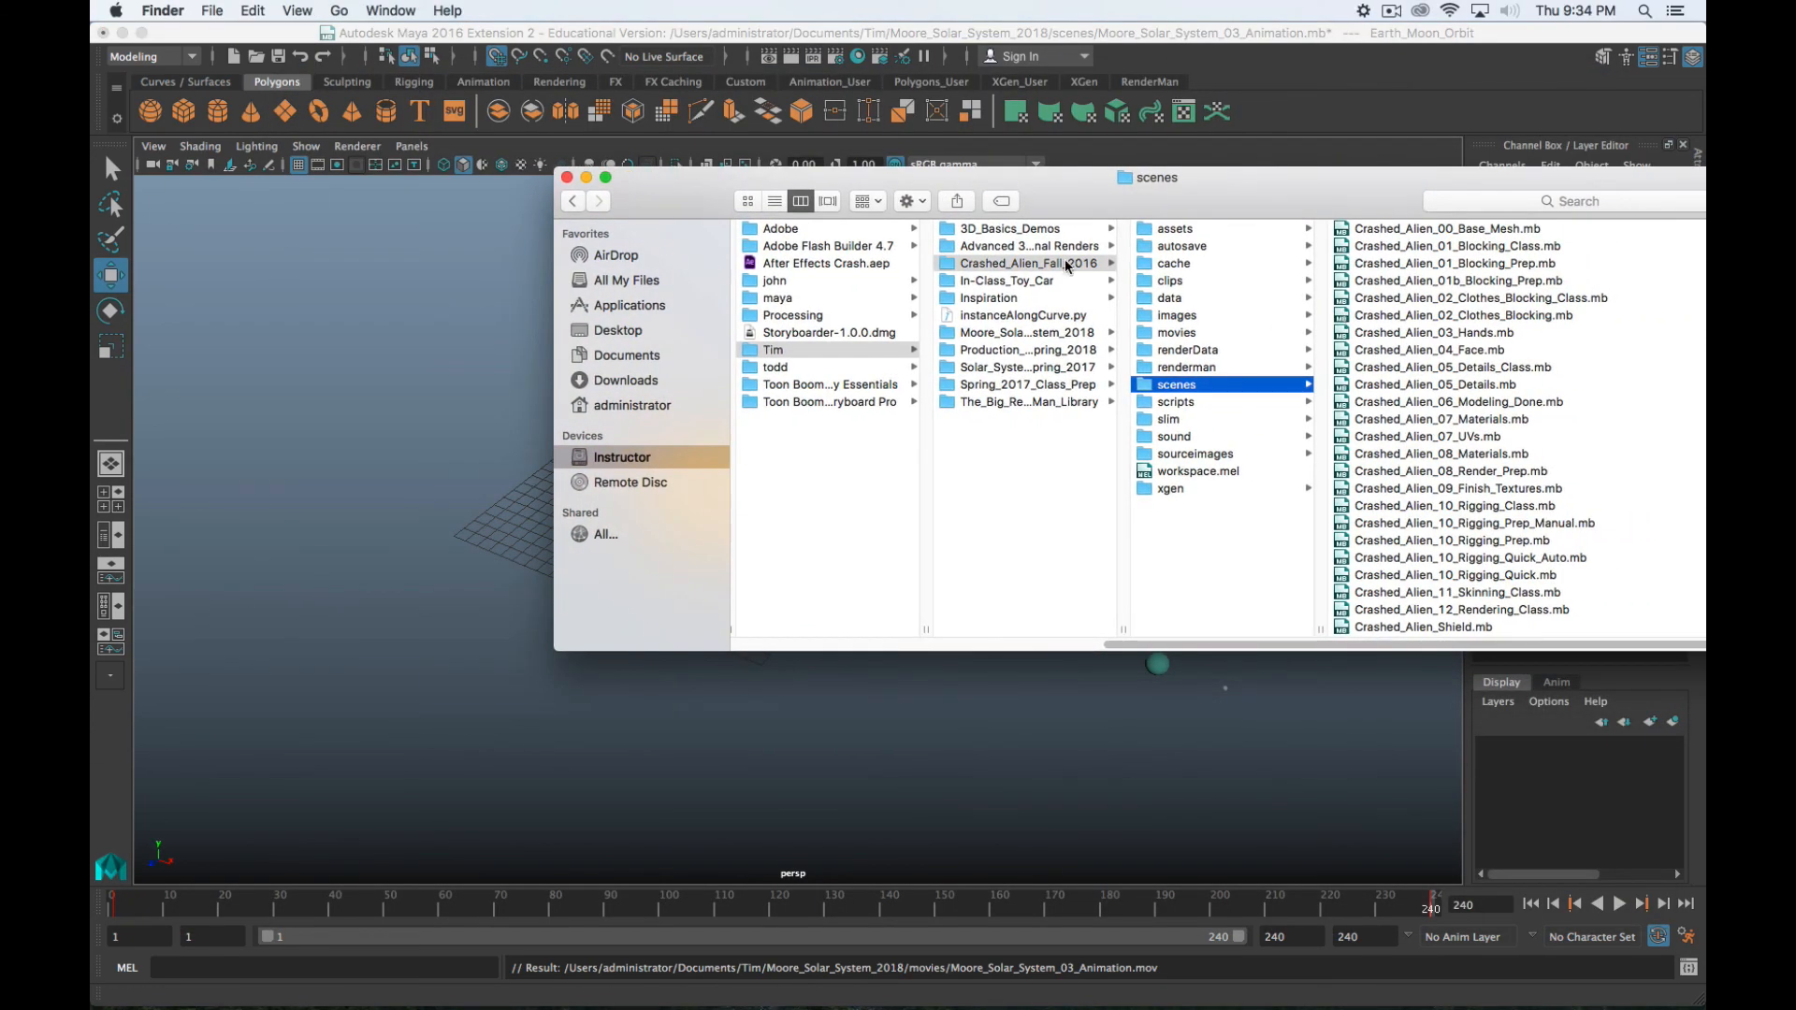
left_click(1027, 335)
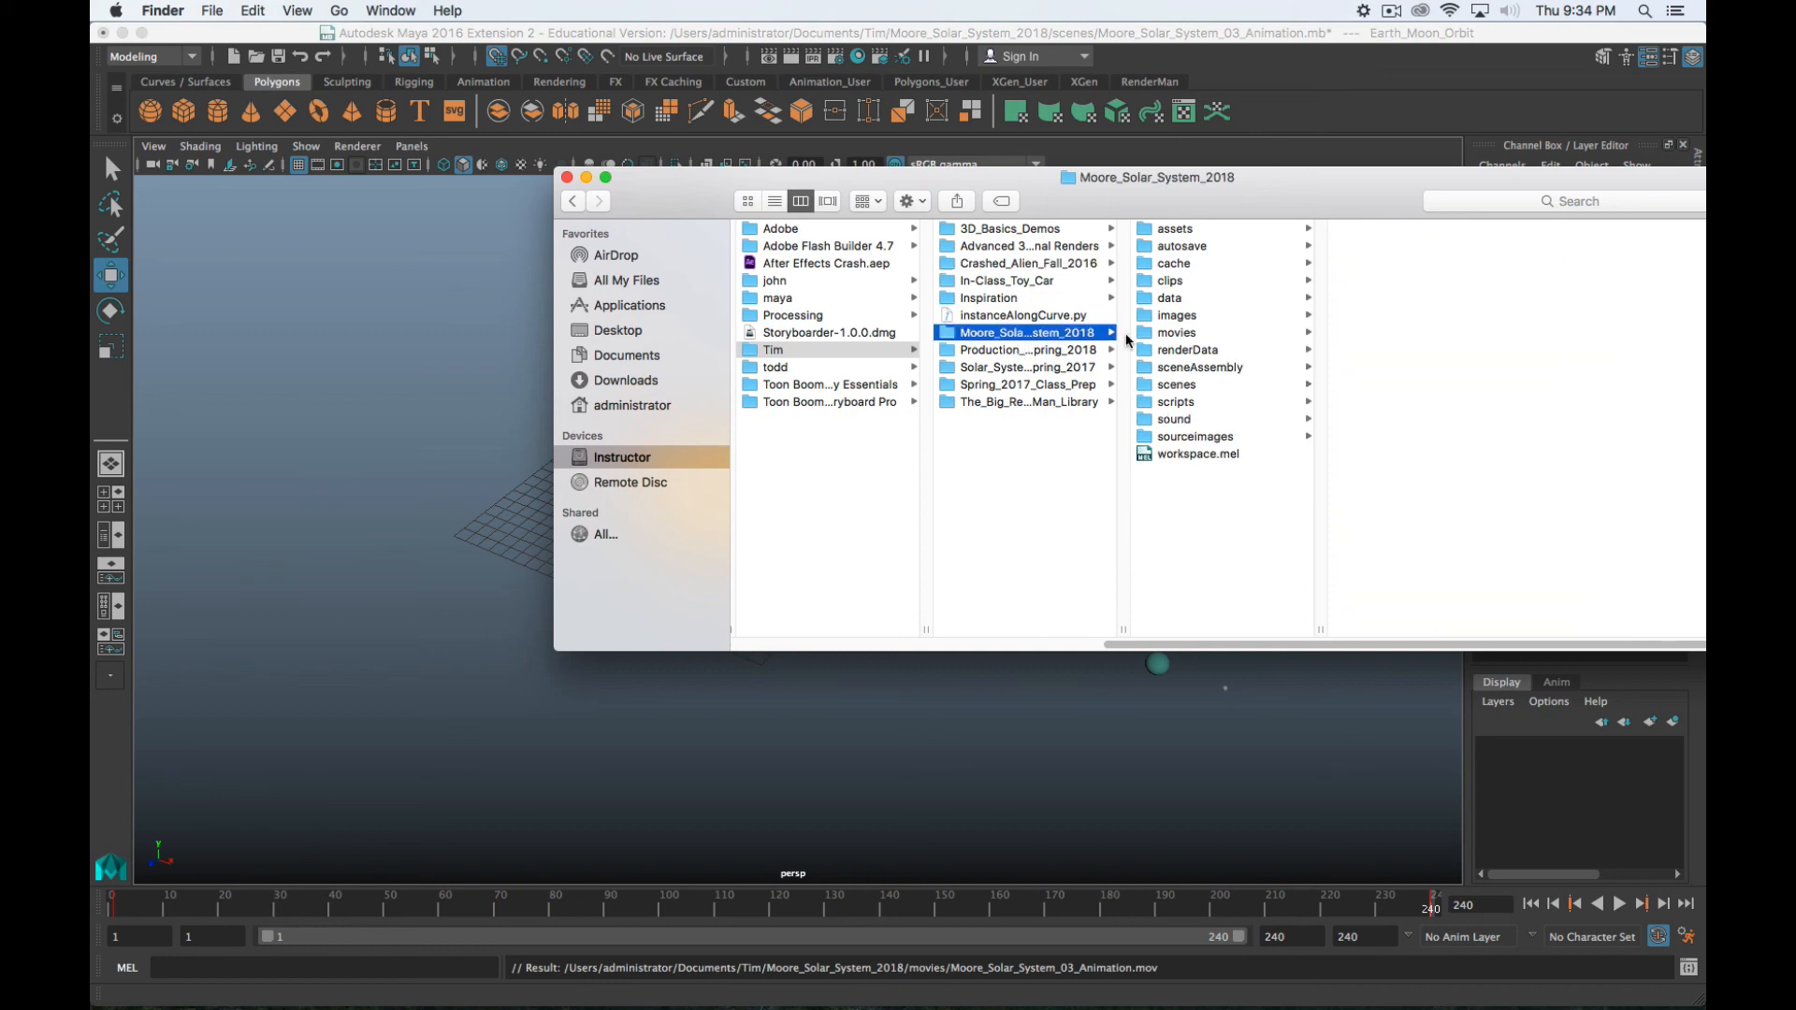
left_click(1202, 334)
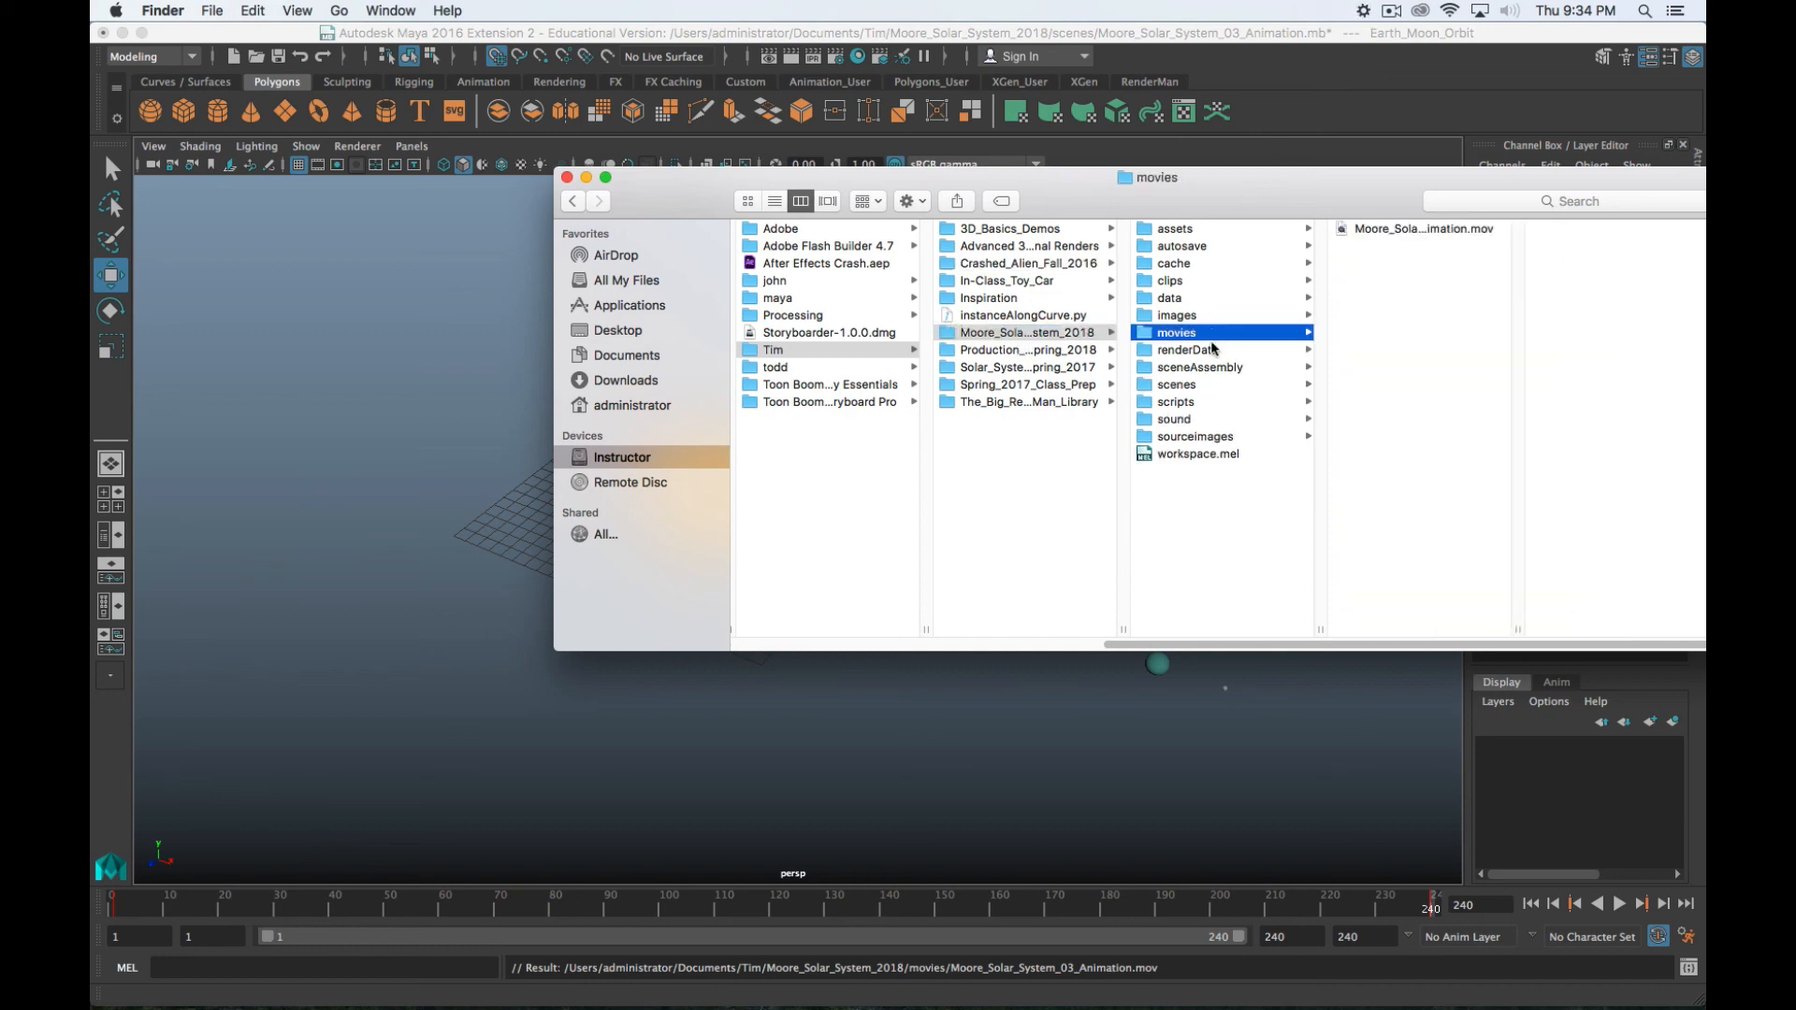
left_click(1410, 230)
key("space")
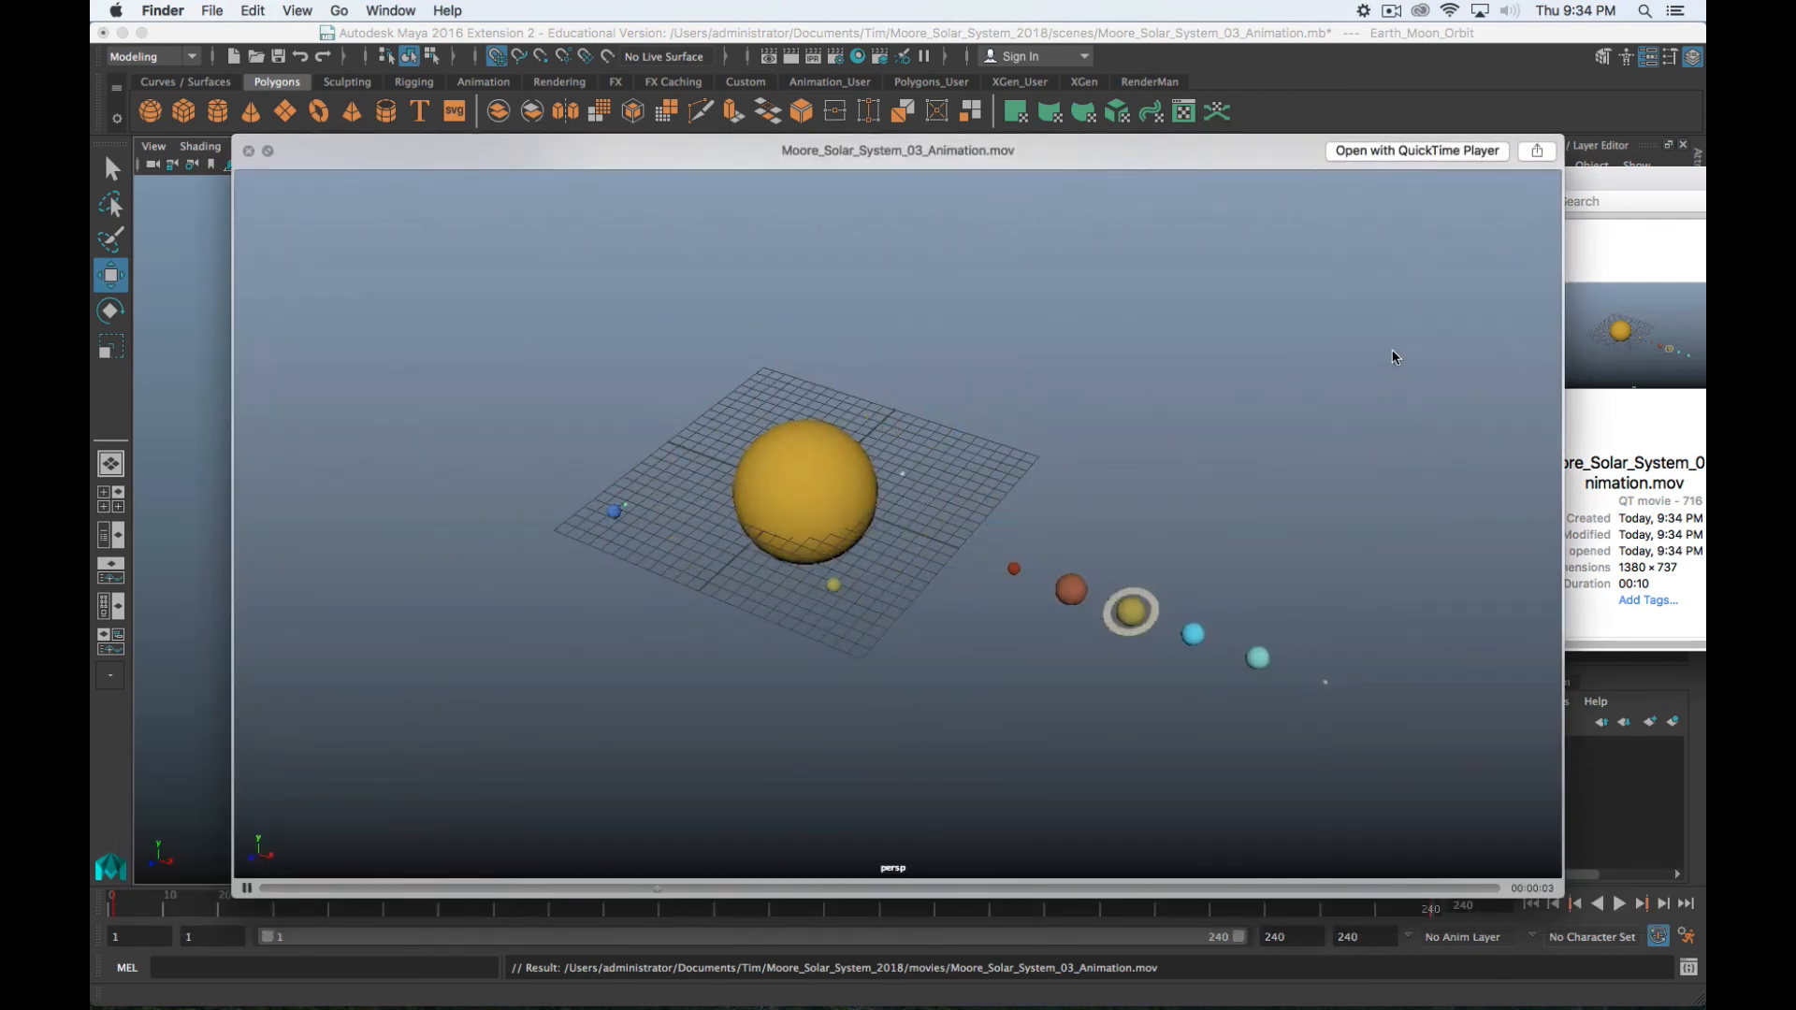
key("space")
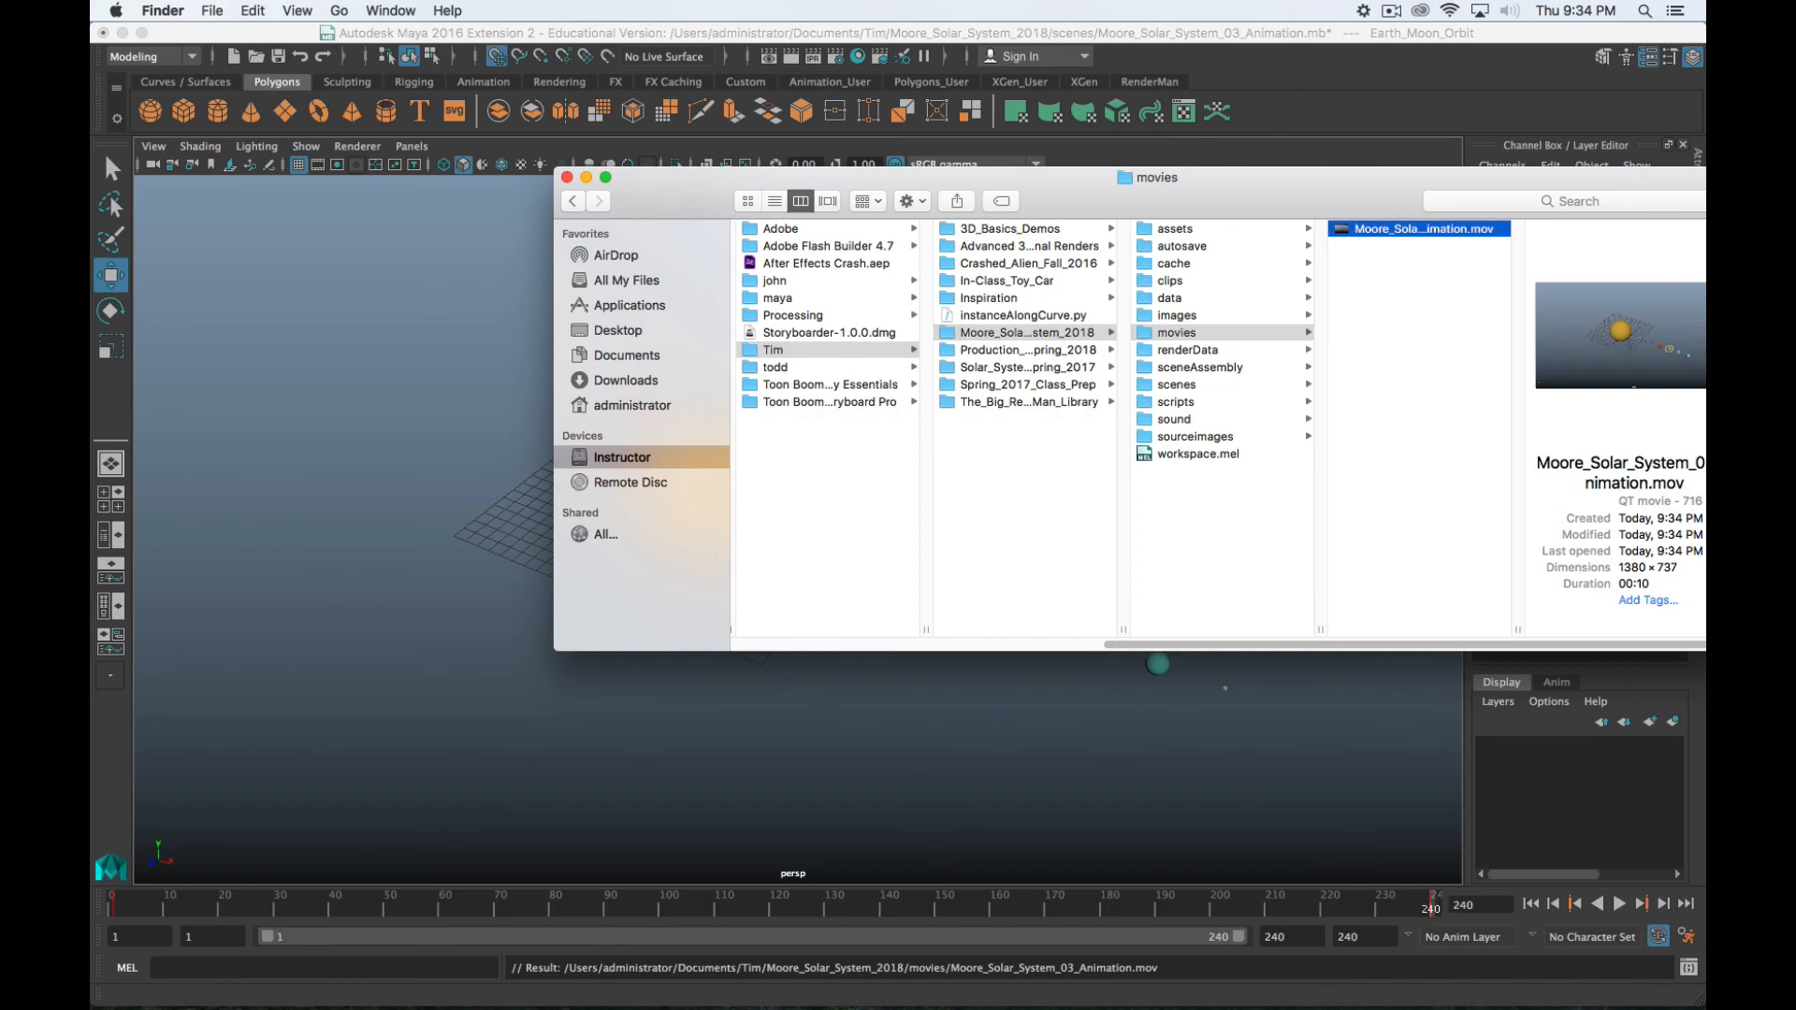